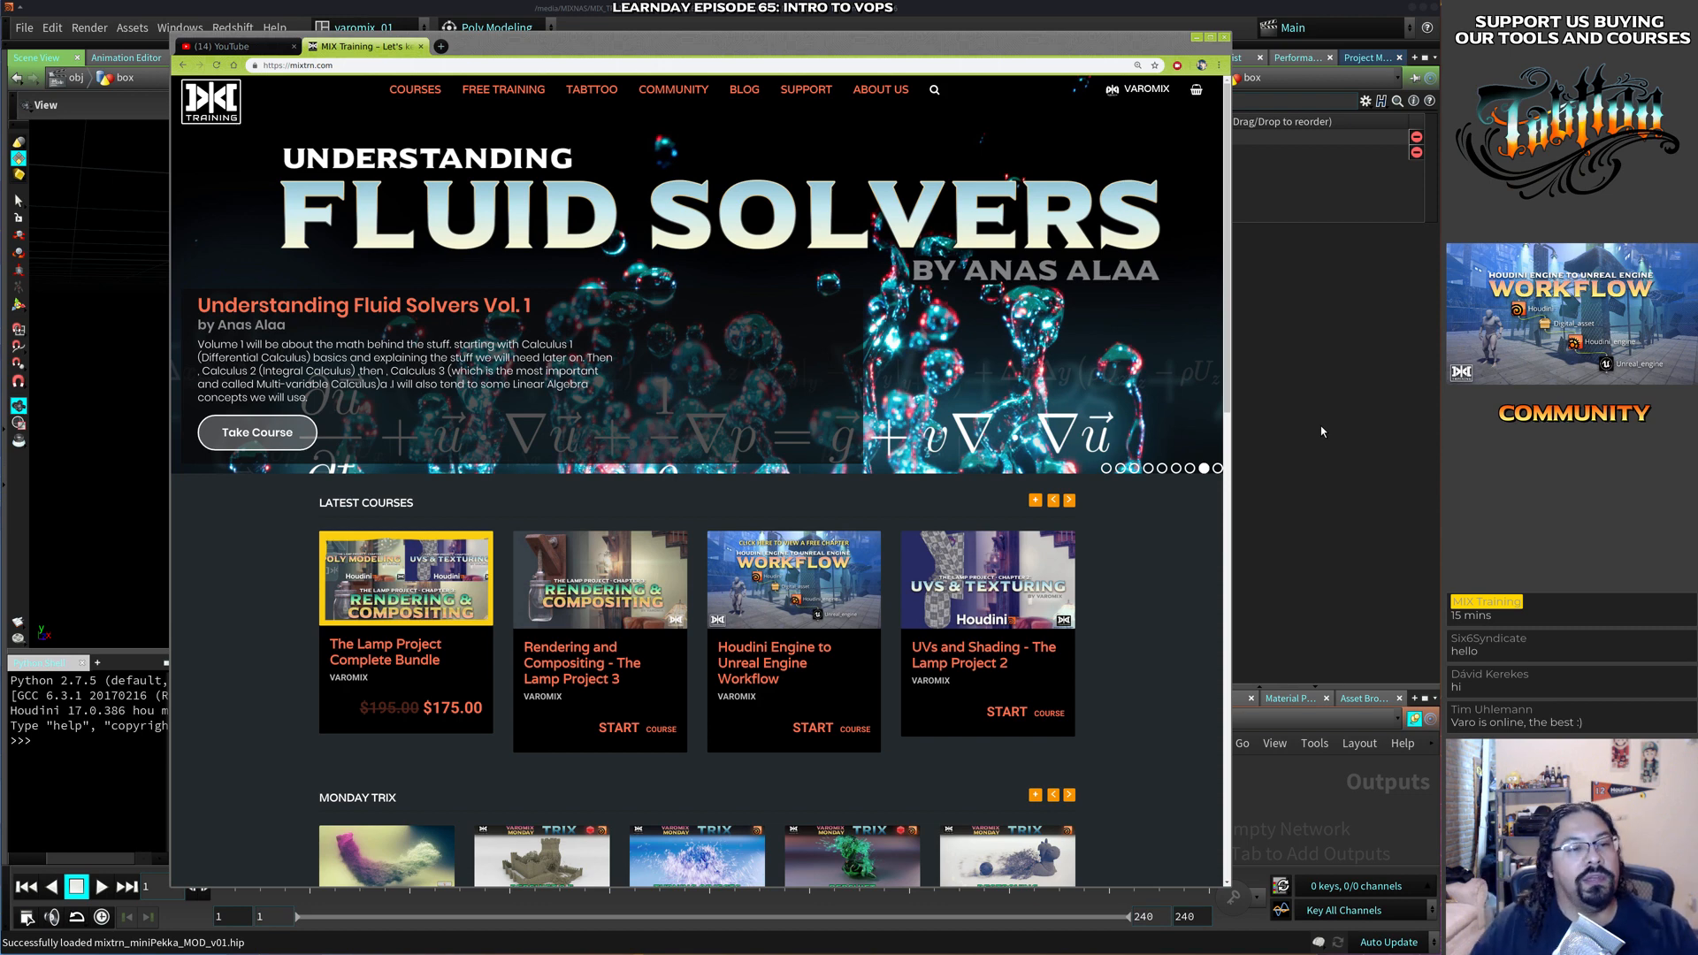
Enlarge the MIX Training home page, advance the Latest Courses carousel, and open The Lamp Project Complete Bundle.
left_click(1183, 584)
key("ctrl+plus")
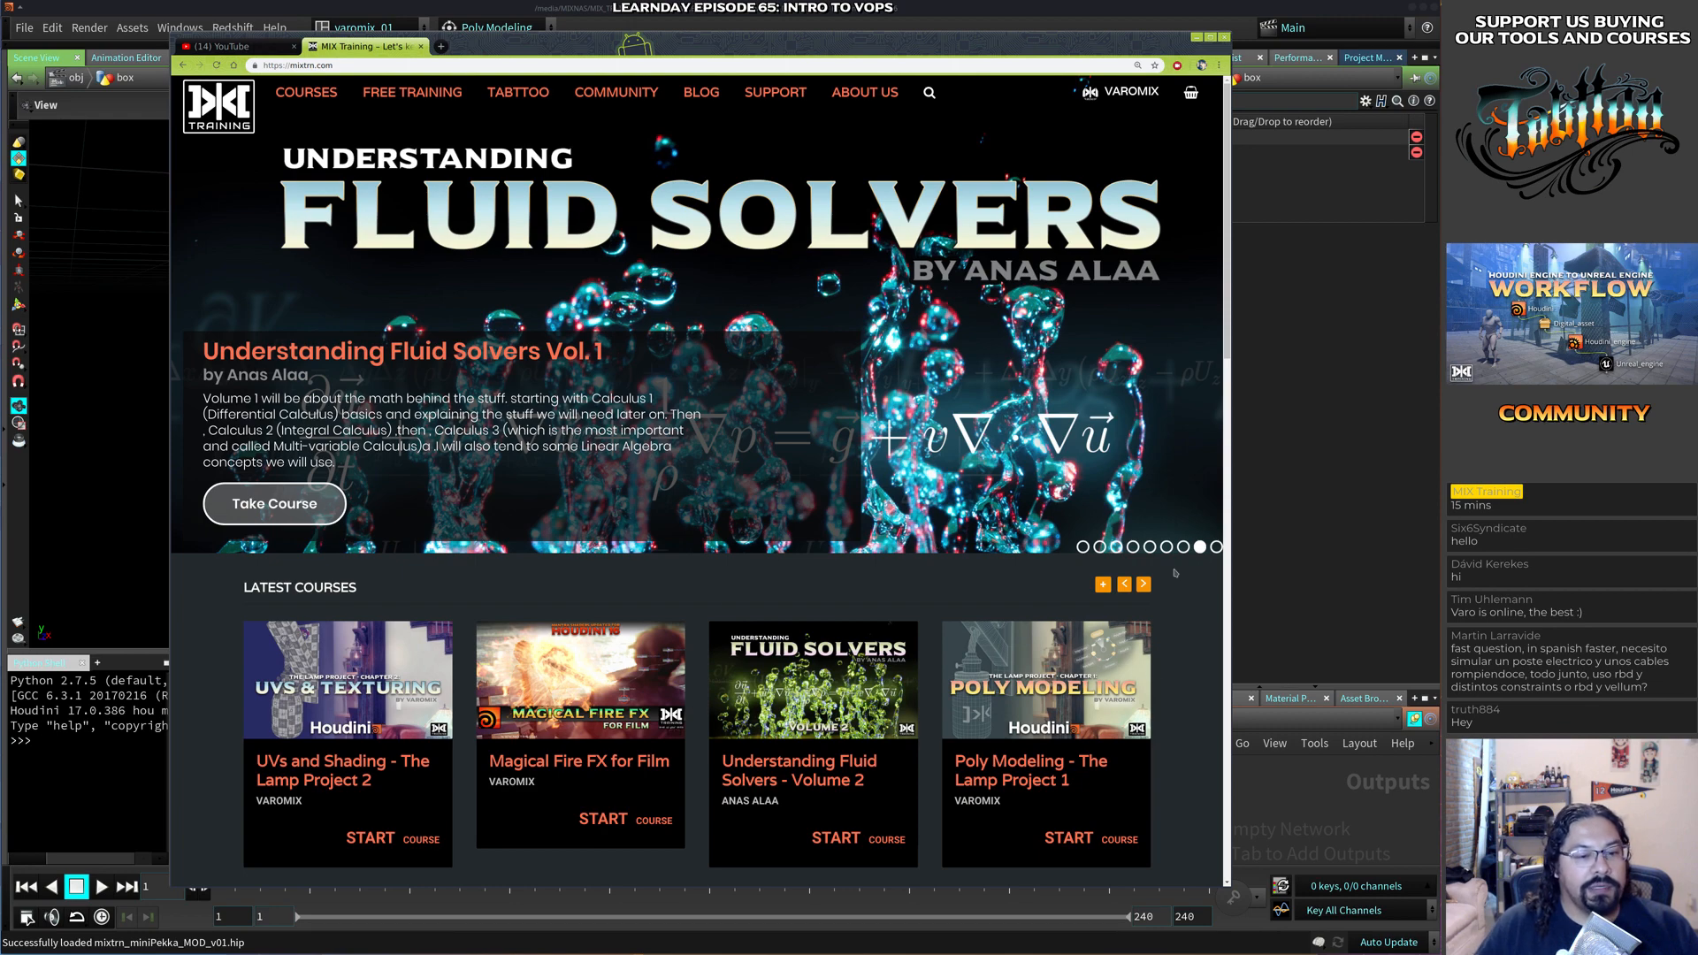
left_click_drag(1232, 334, 1238, 424)
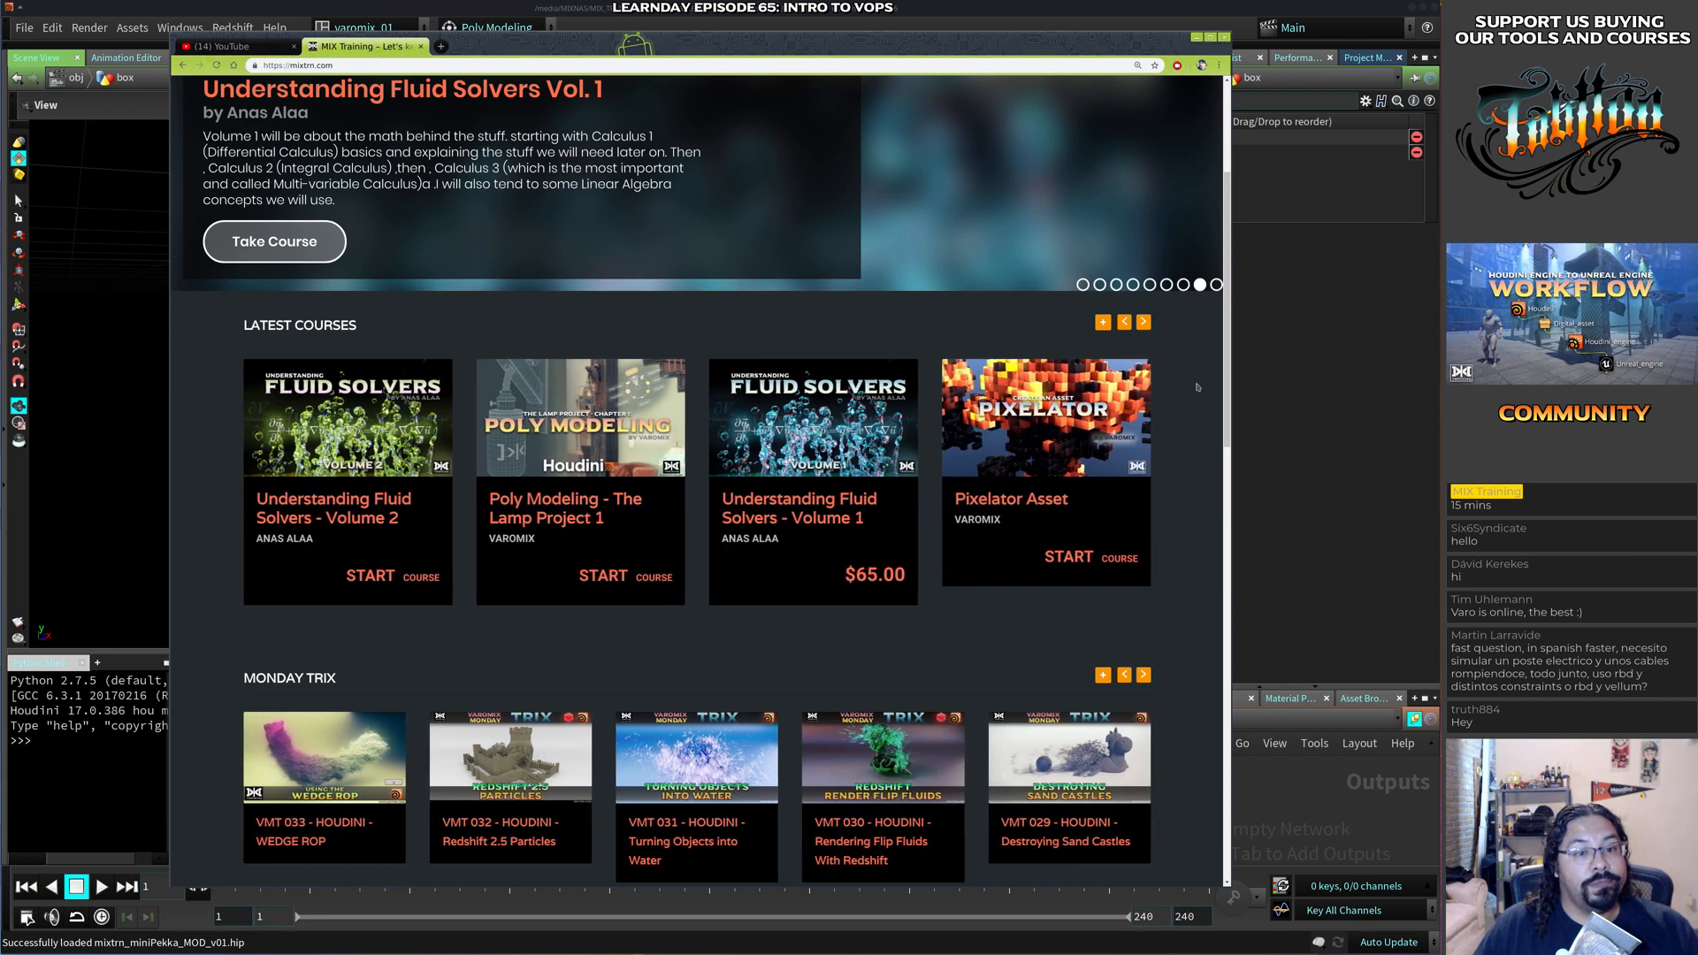
mouse_move(1228, 325)
left_mouse_down()
mouse_move(1228, 372)
mouse_move(1228, 332)
left_mouse_up()
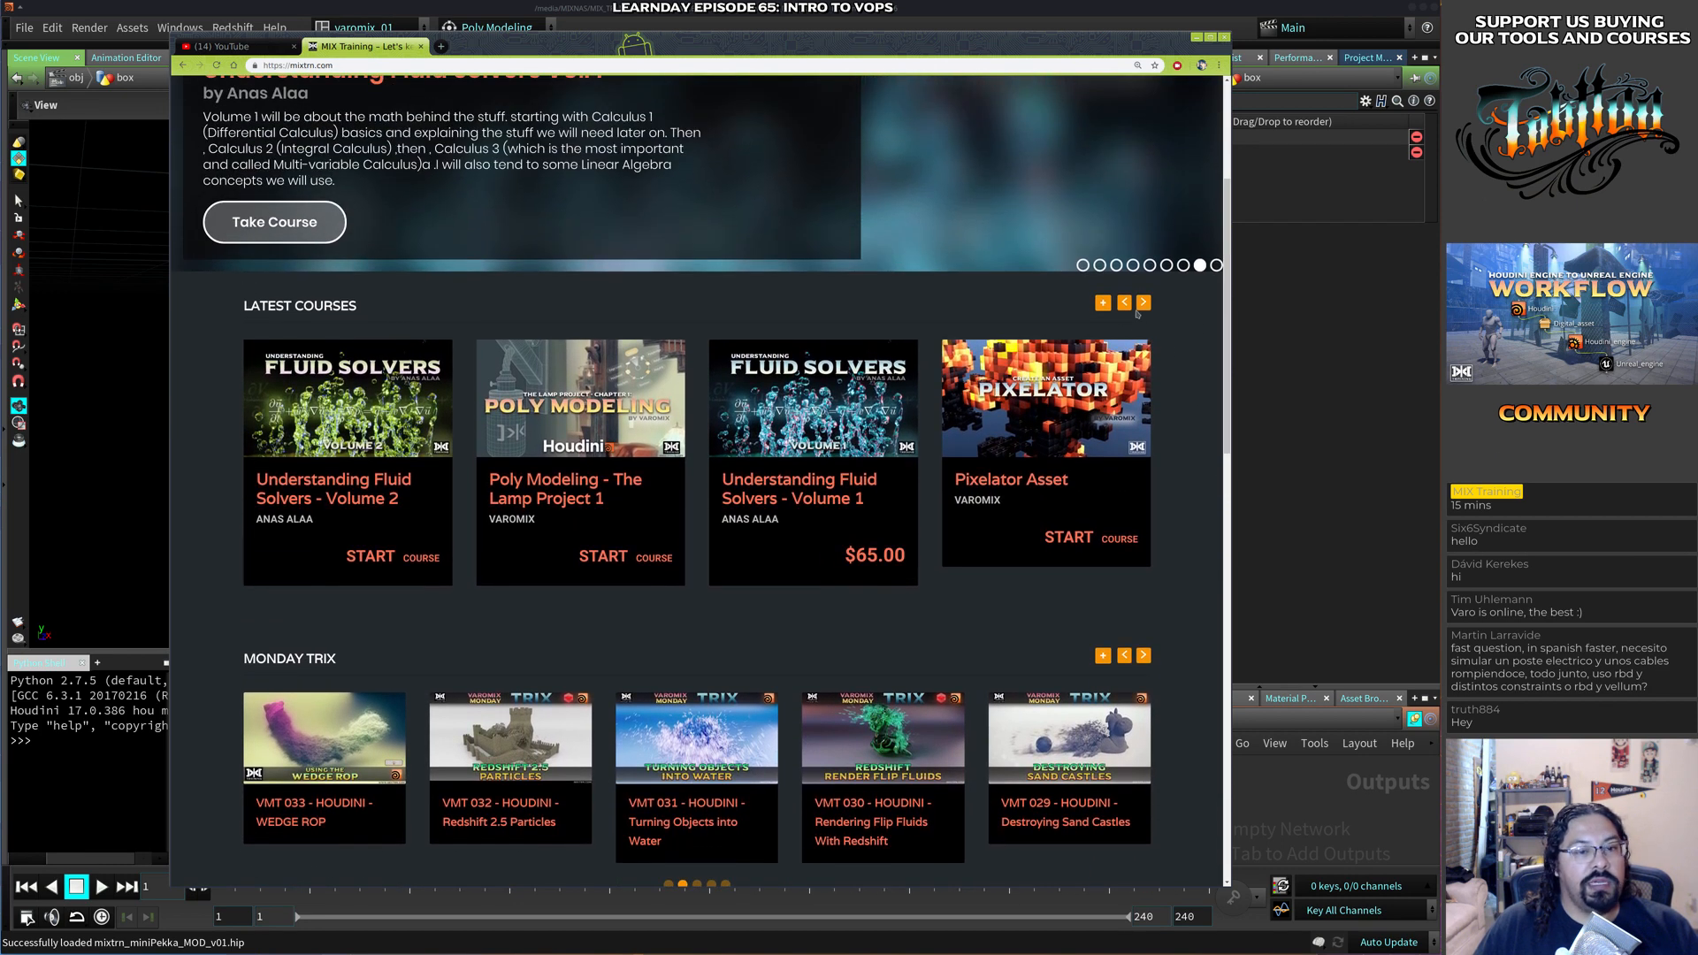
left_click(1145, 303)
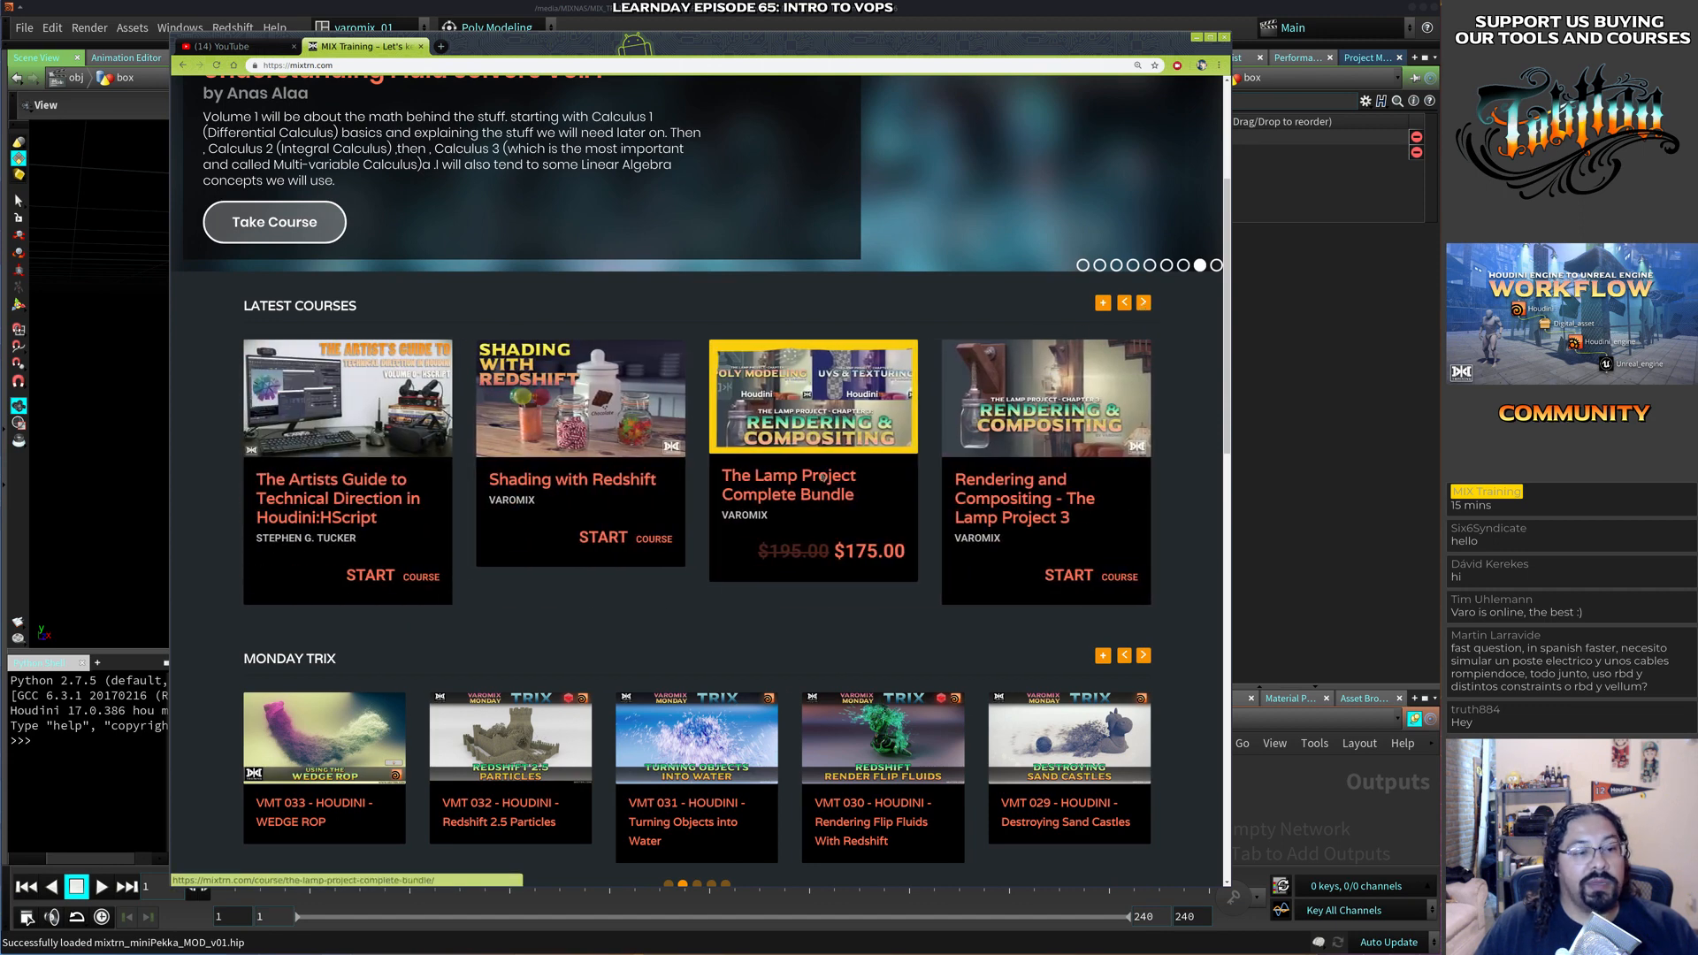
left_click(820, 487)
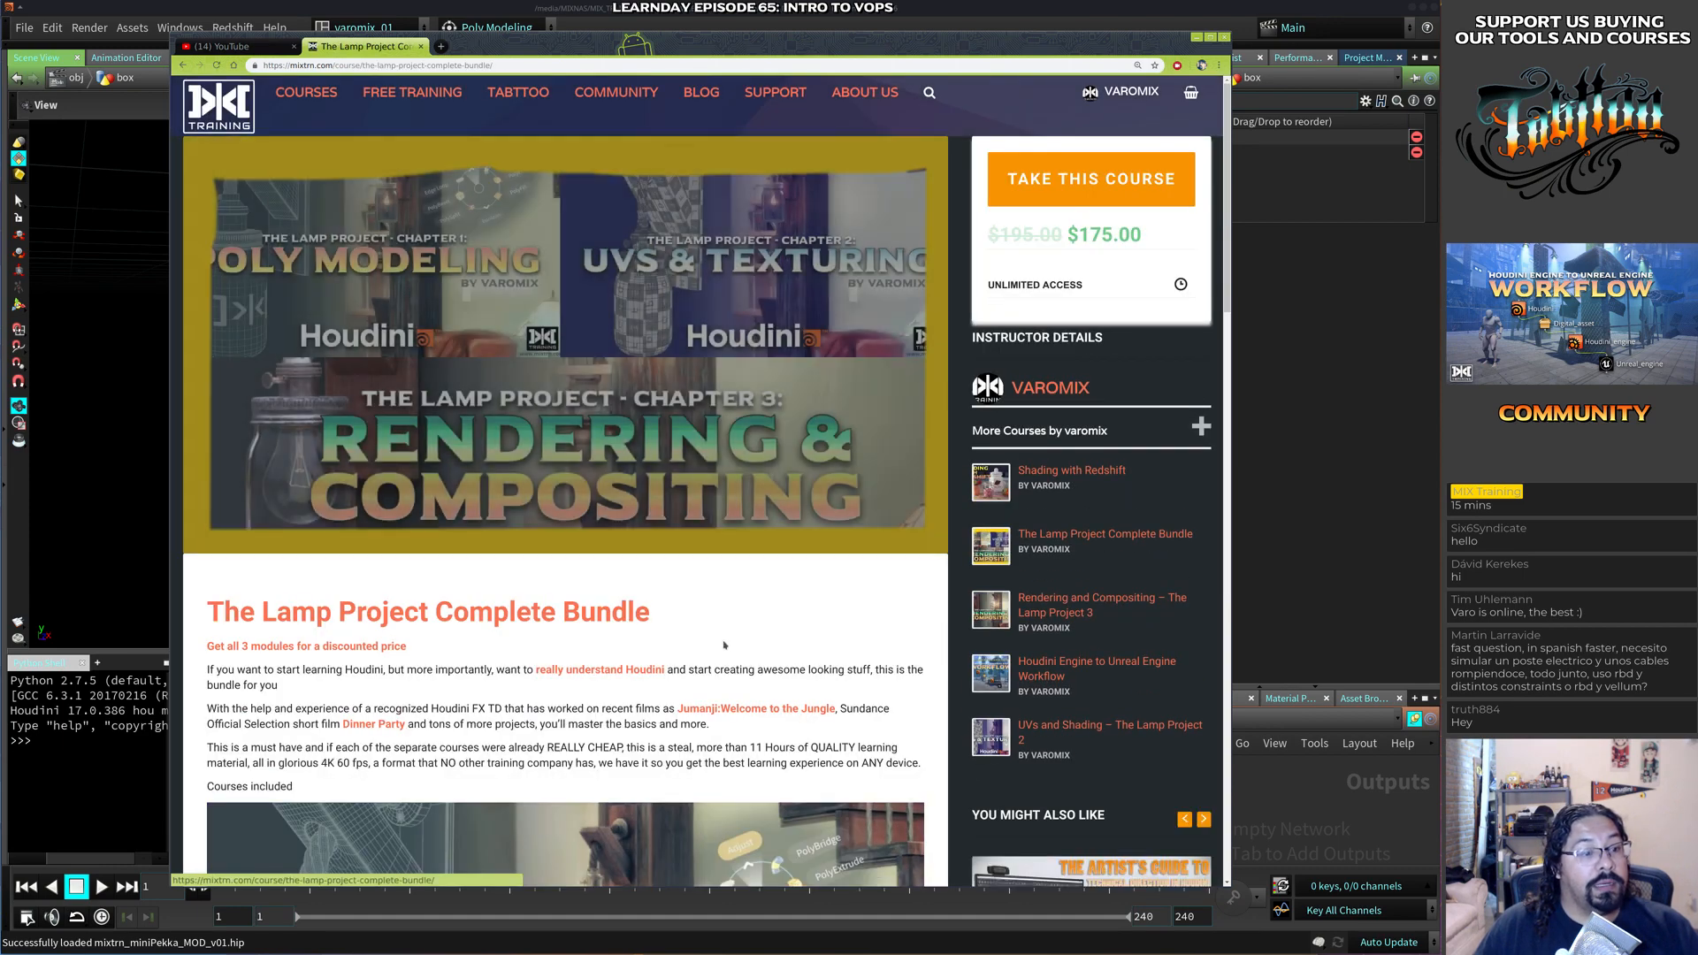
Examine the bundle's description and its three included chapters, and return to the MIX Training home page.
middle_click(729, 621)
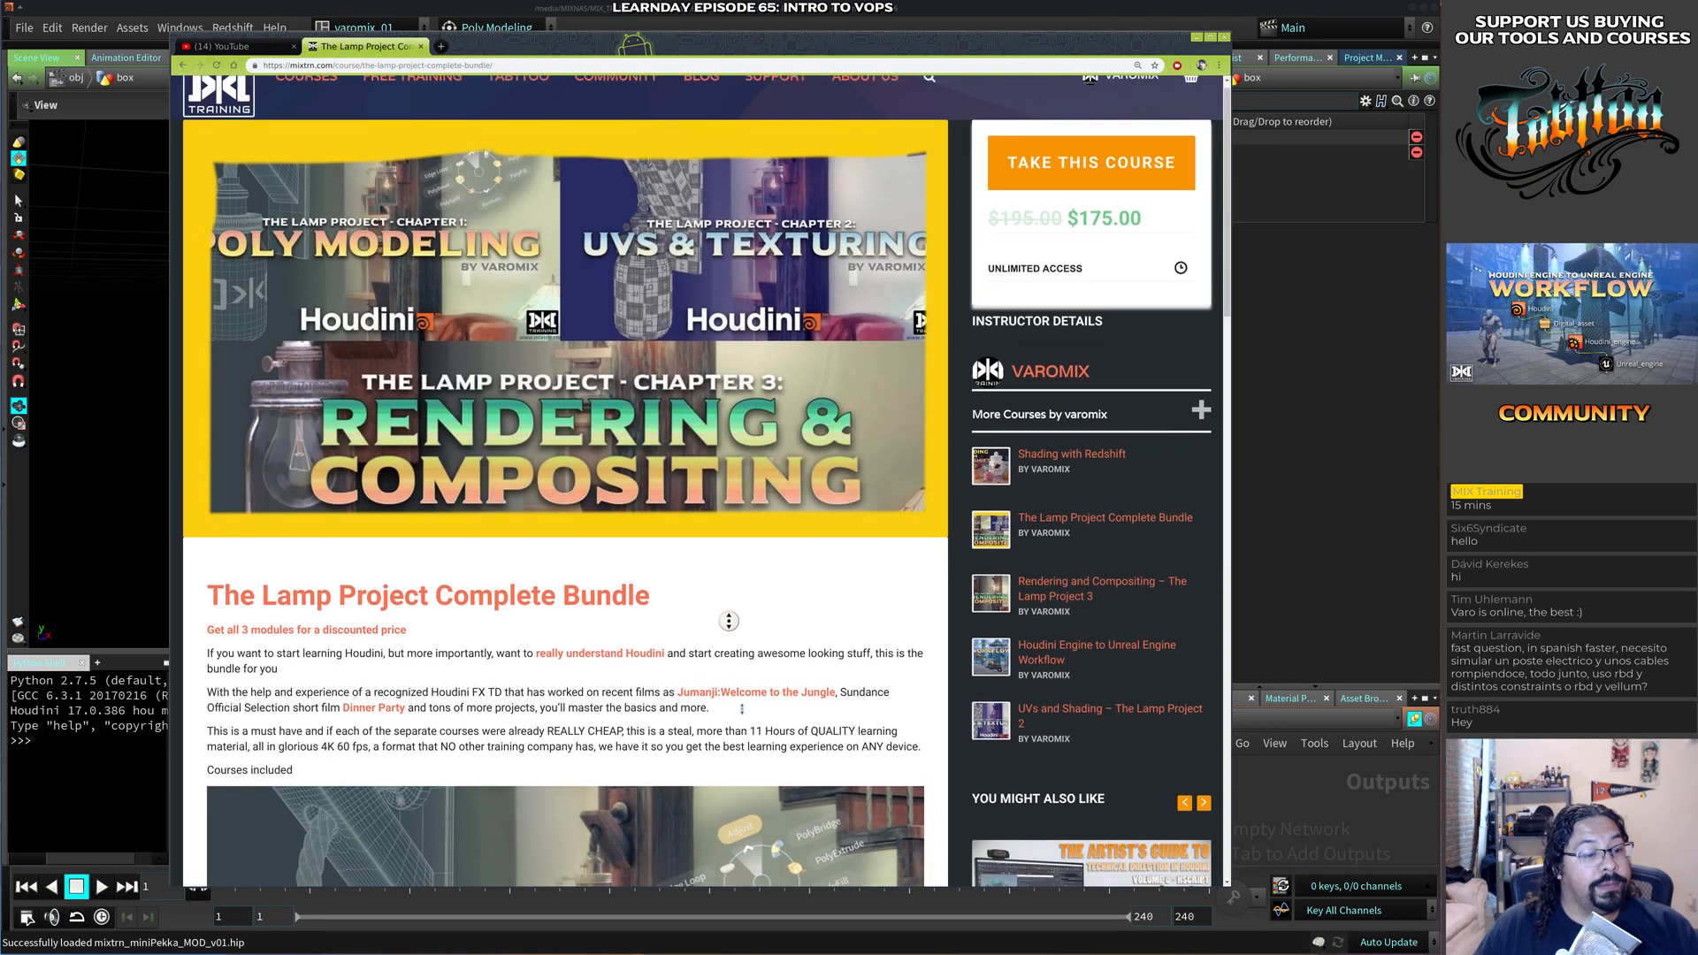
middle_click(742, 708)
scroll(885, 215, "down", 12)
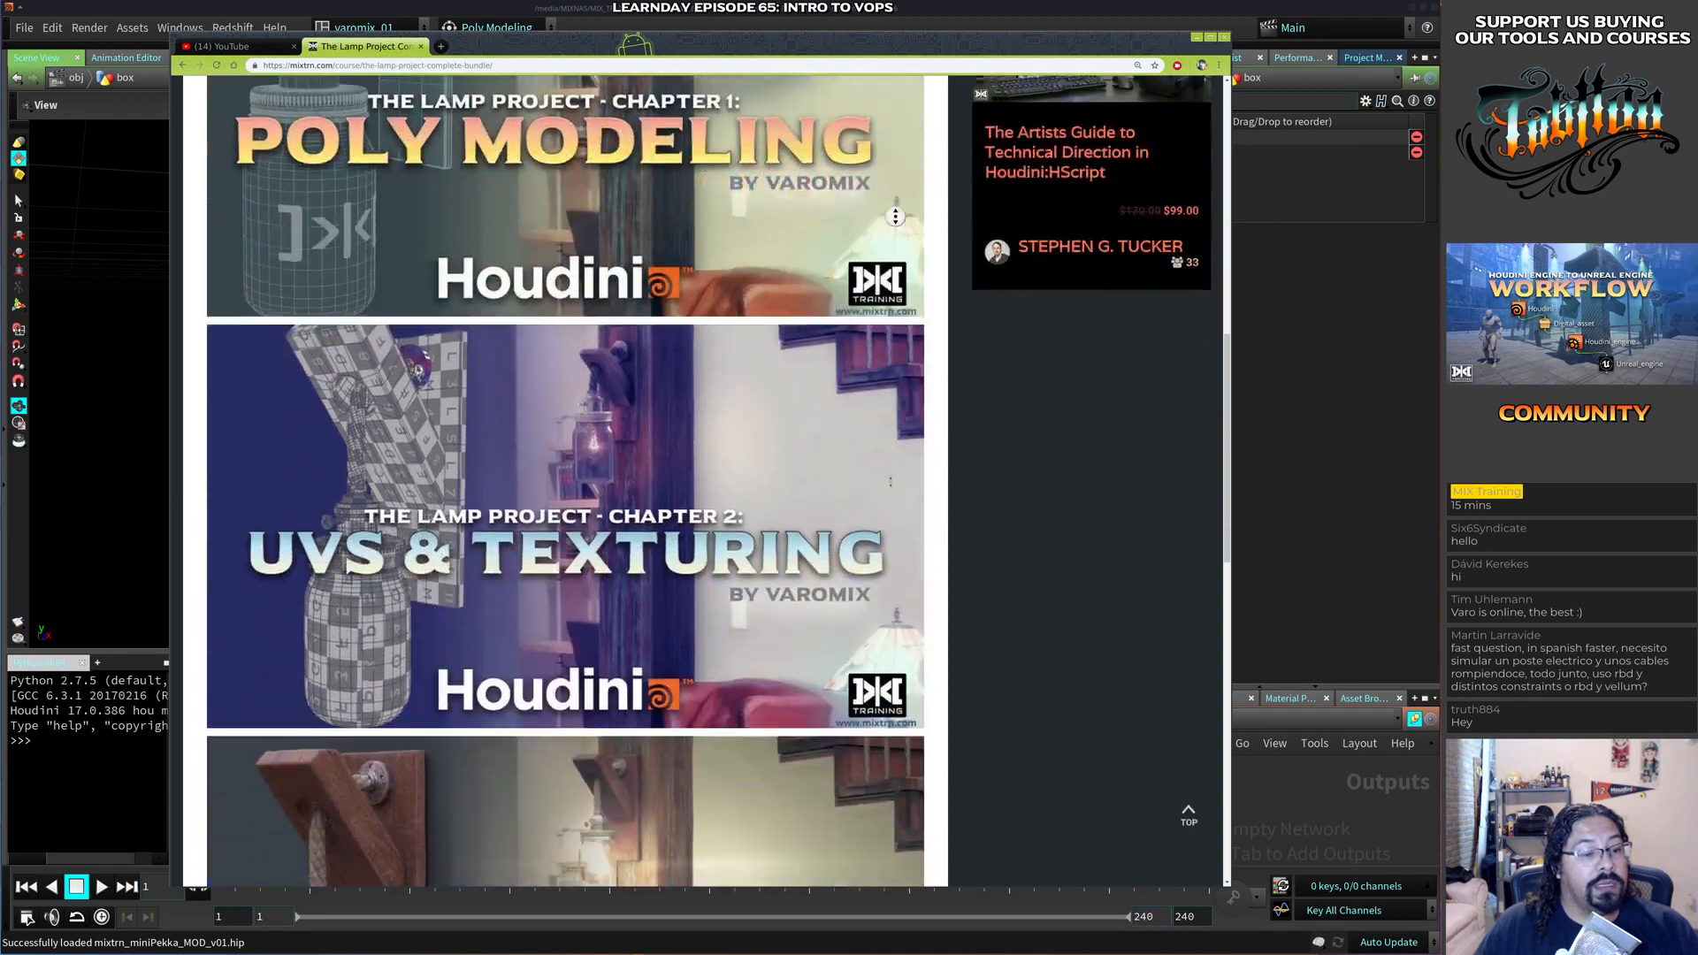
scroll(931, 173, "up", 7)
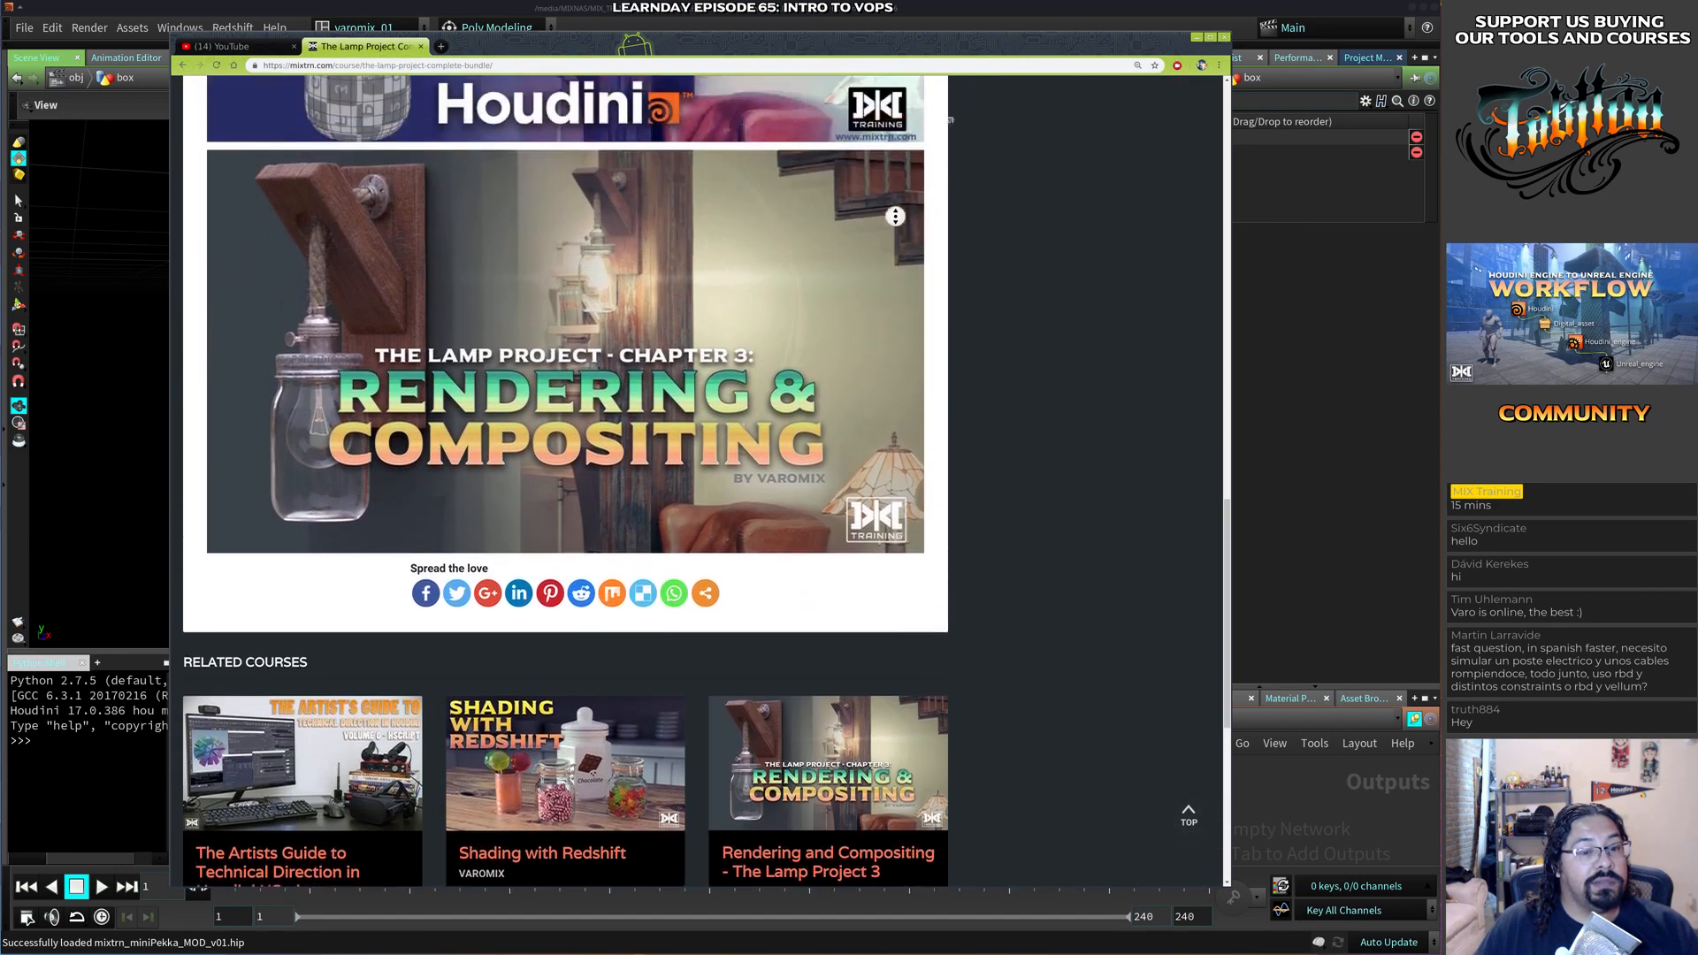
scroll(1017, 452, "down", 4)
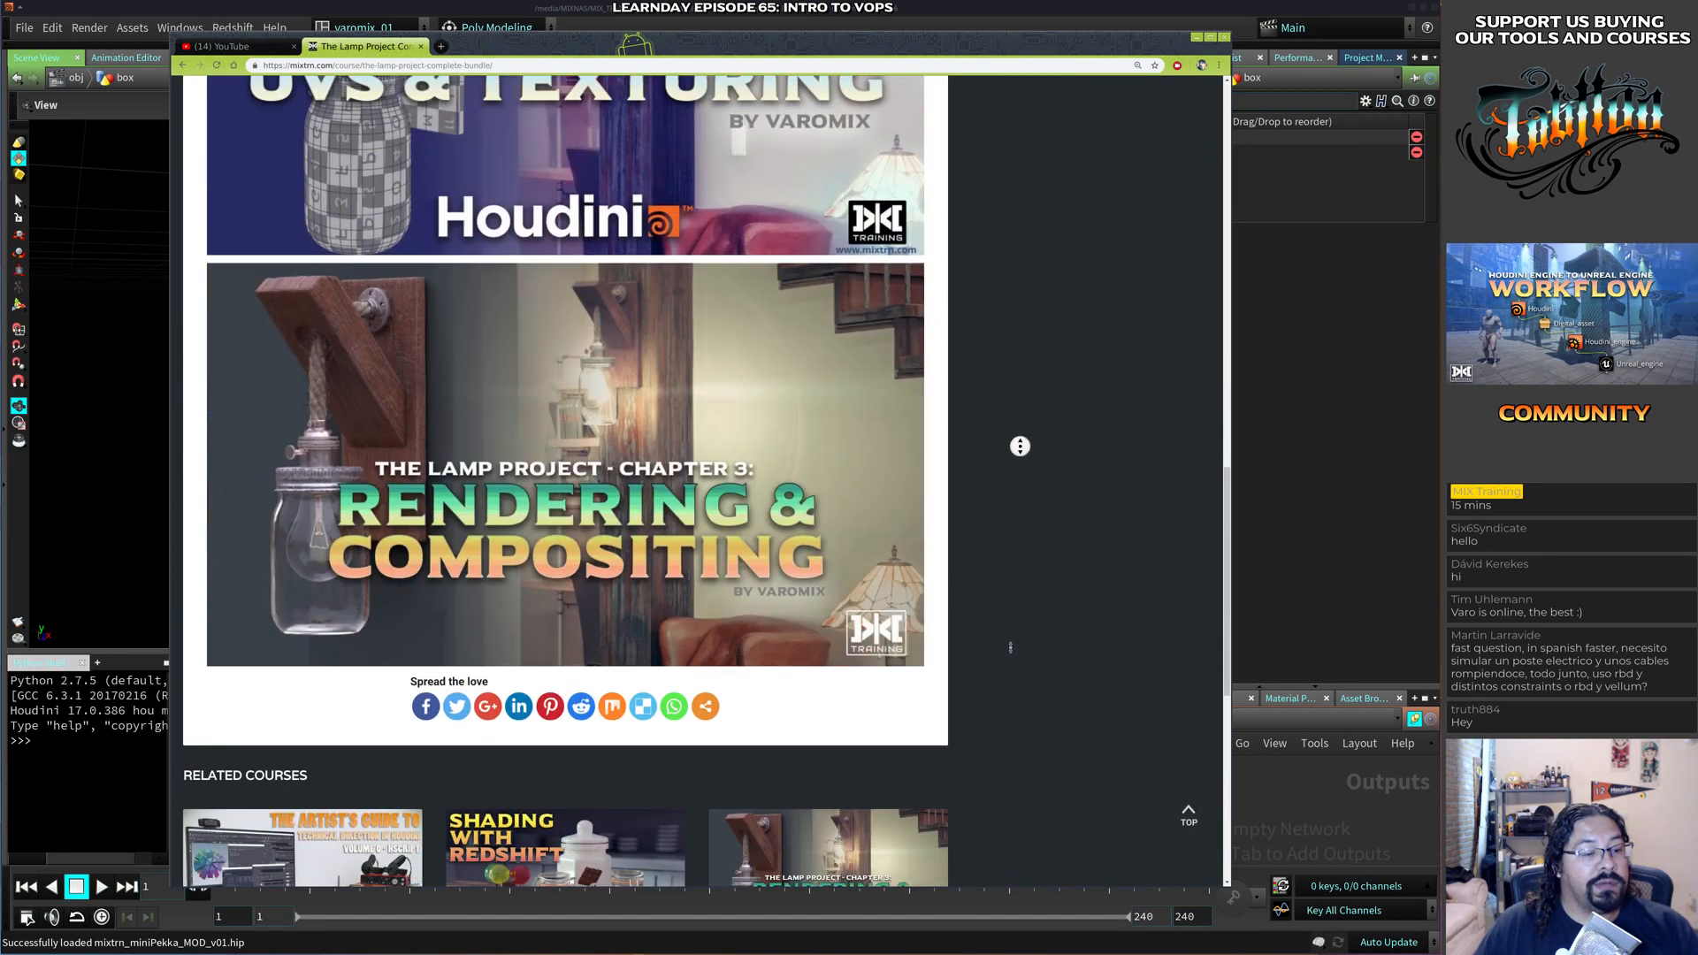
scroll(1014, 634, "up", 7)
scroll(982, 640, "up", 7)
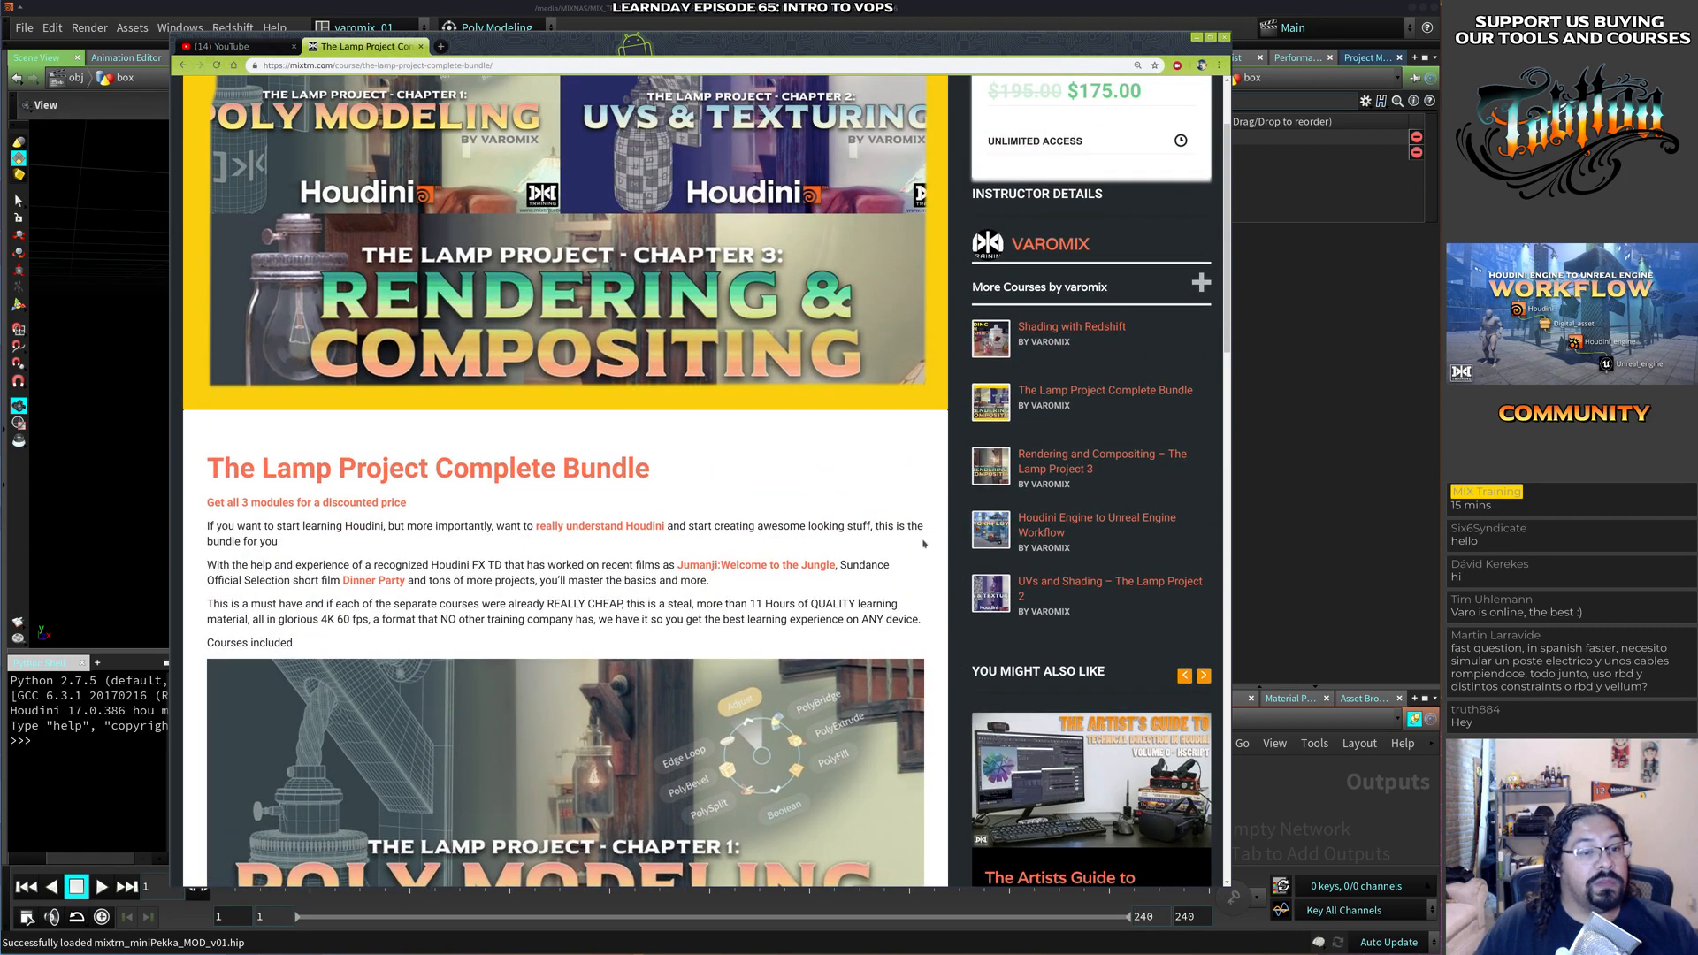
scroll(923, 543, "up", 2)
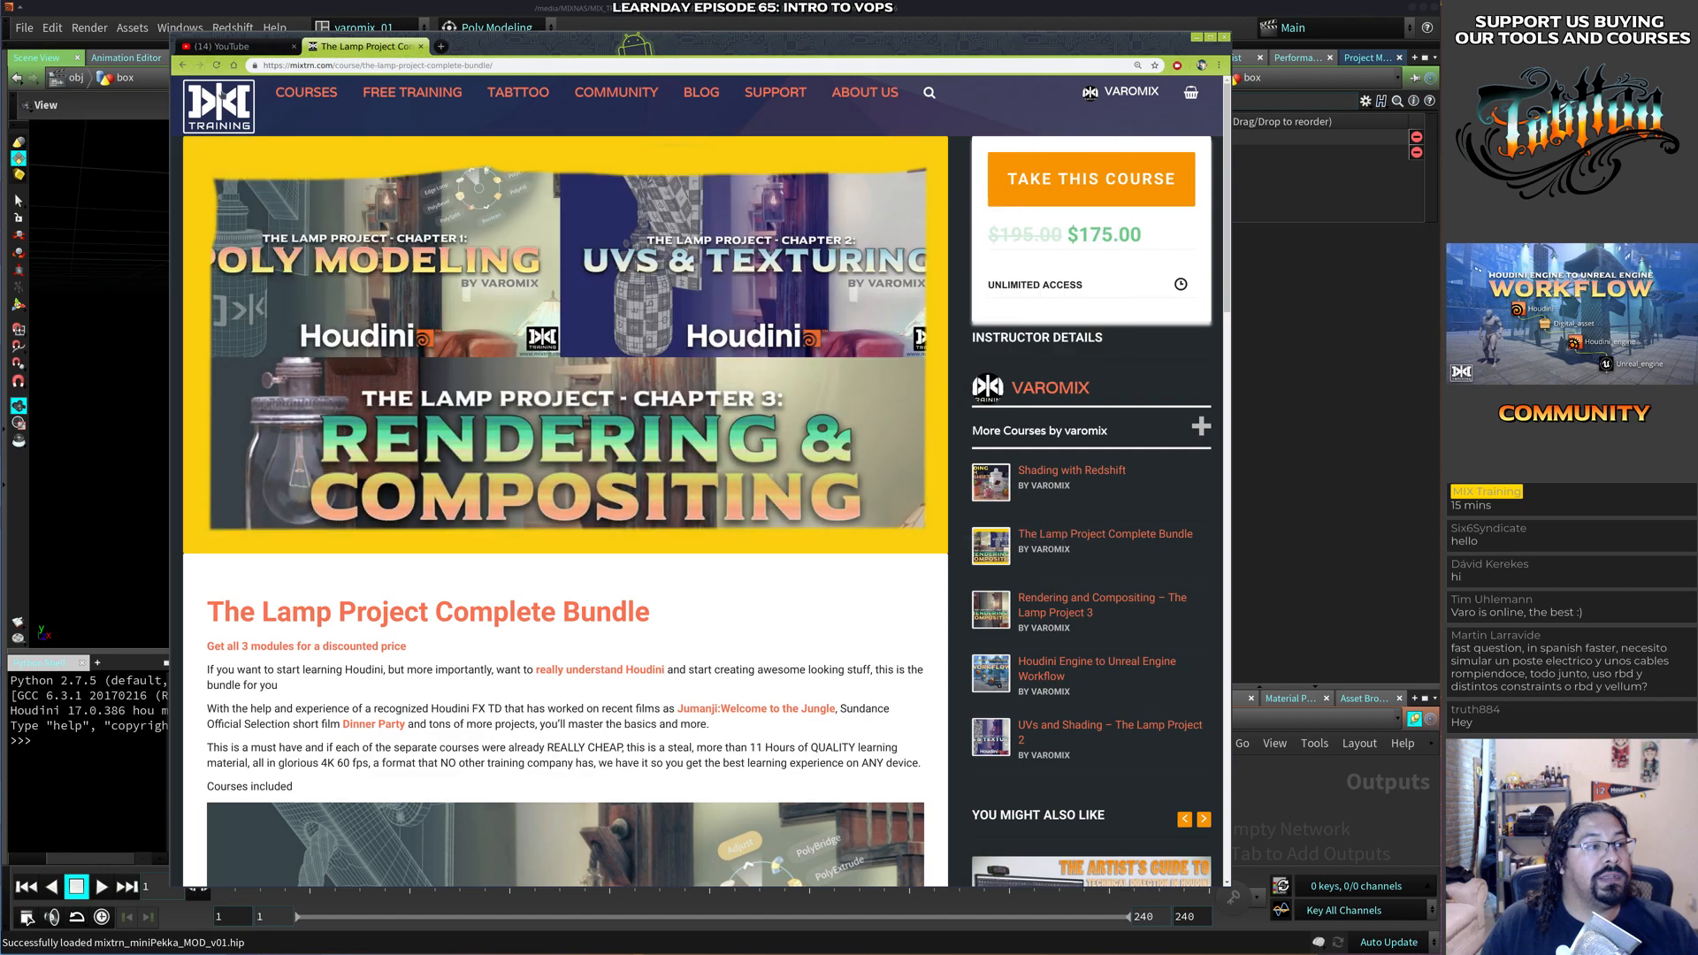
left_click(182, 65)
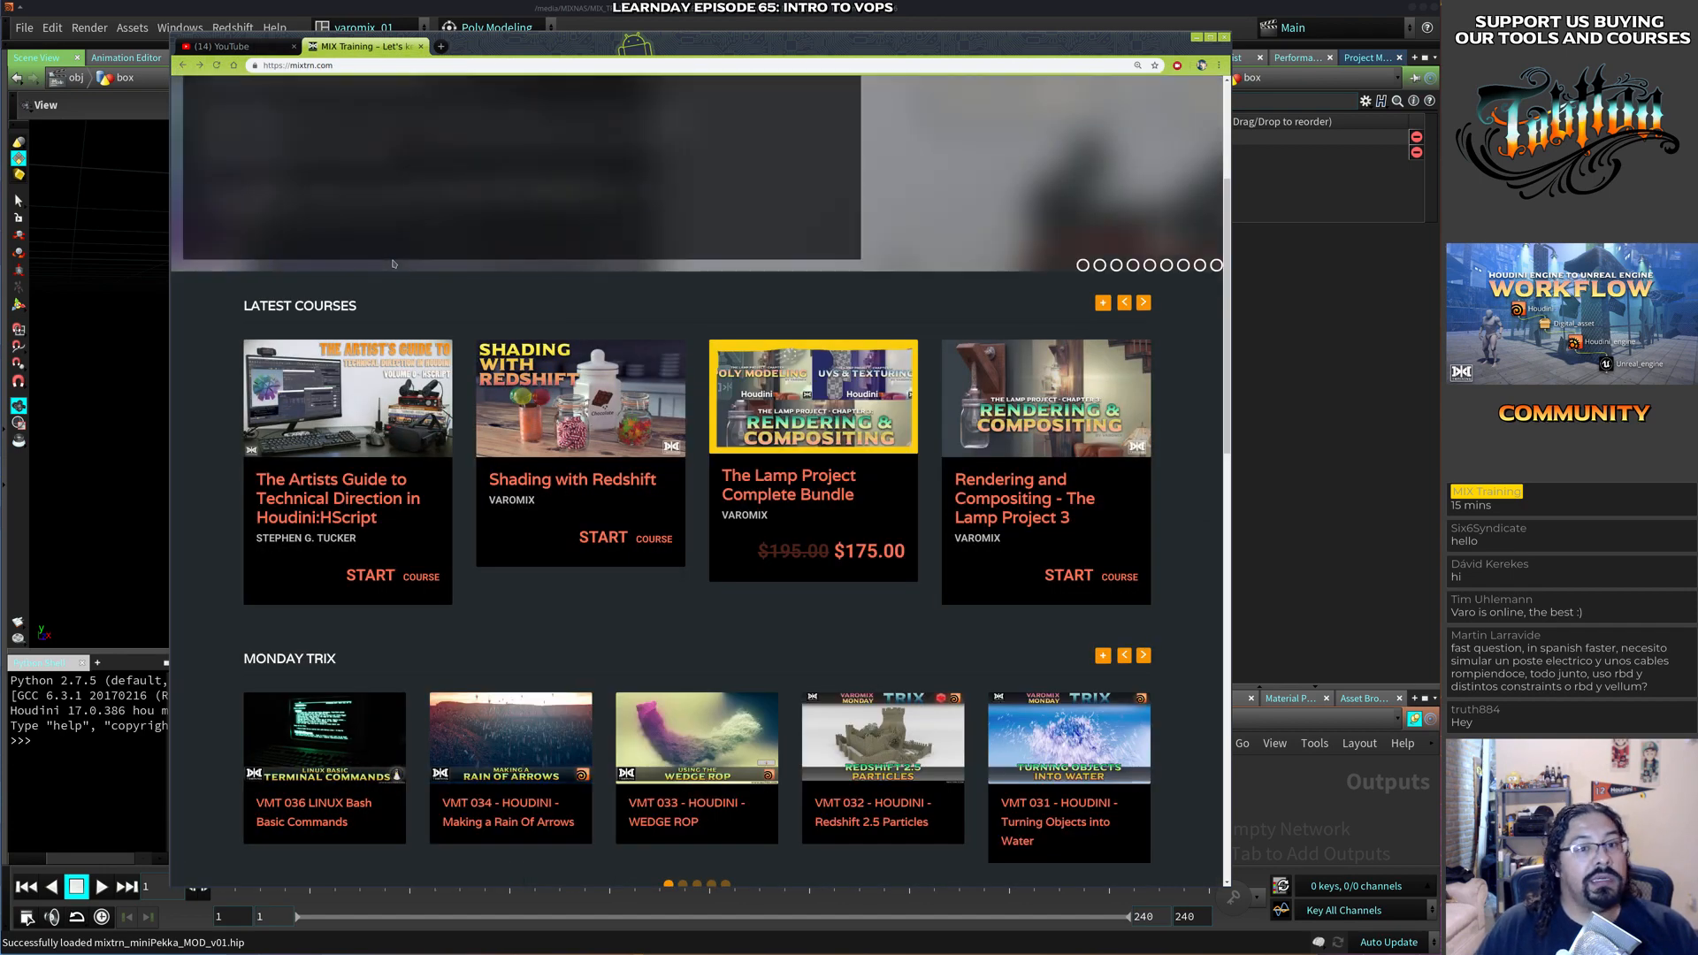
Switch to Houdini, collapse the panes below the viewport, and widen the viewport for a closer view of the character.
left_click(1345, 352)
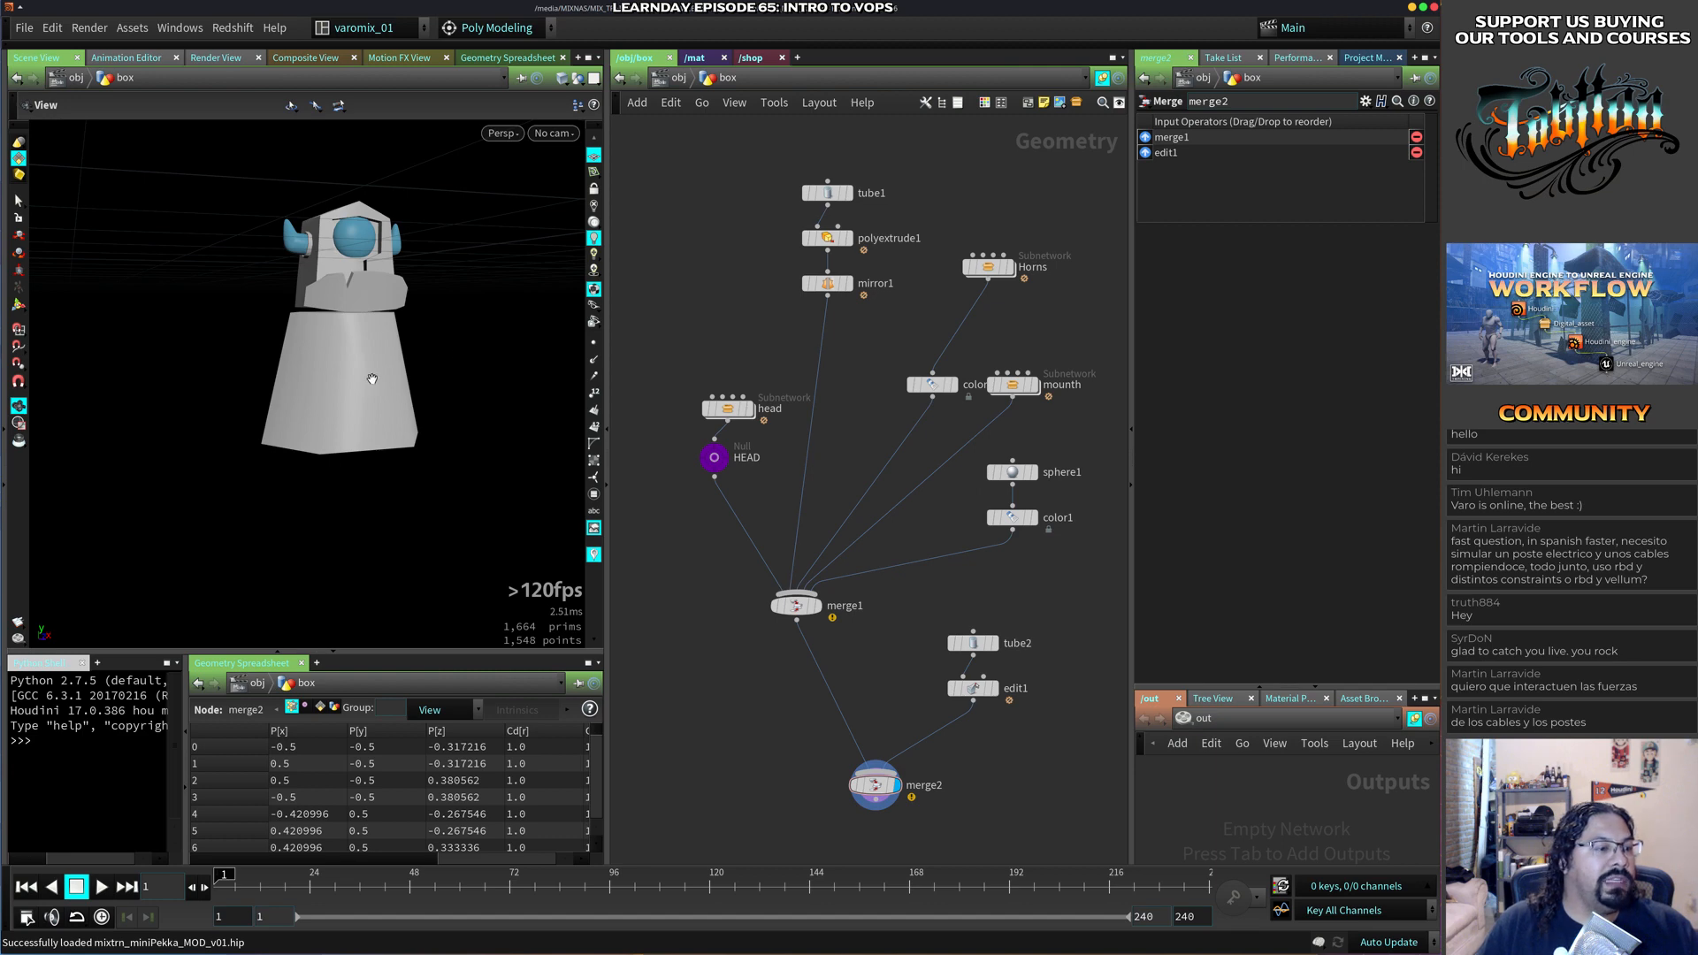
middle_click_drag(414, 349, 382, 395)
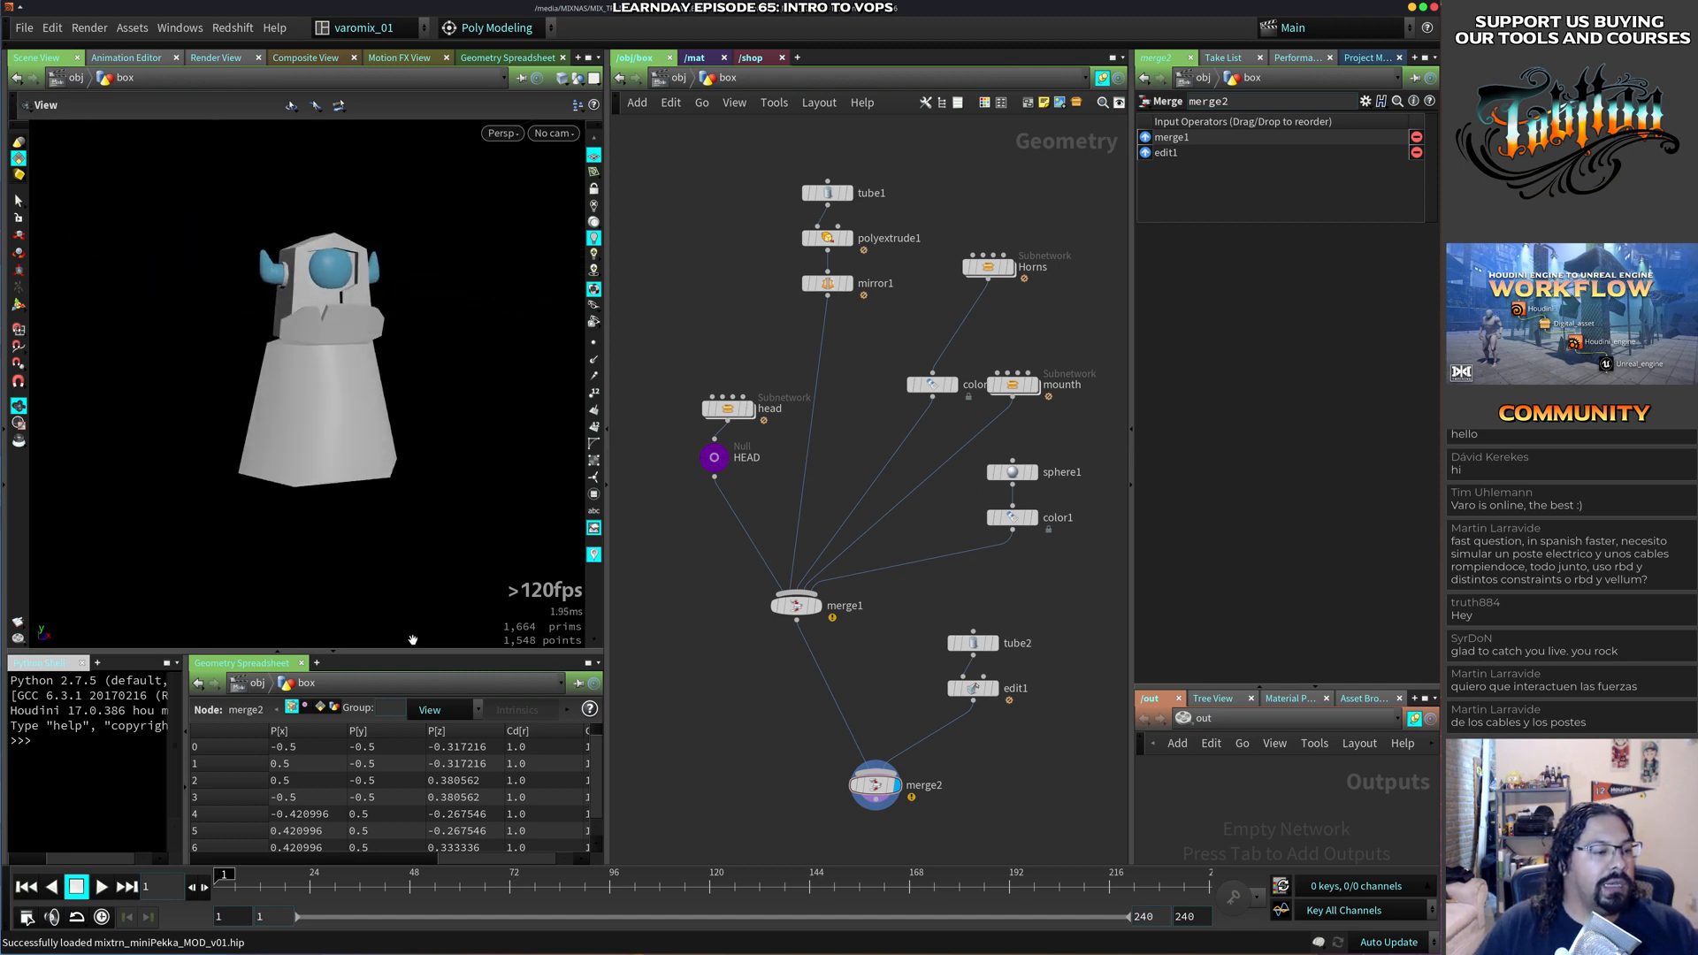
left_click(334, 652)
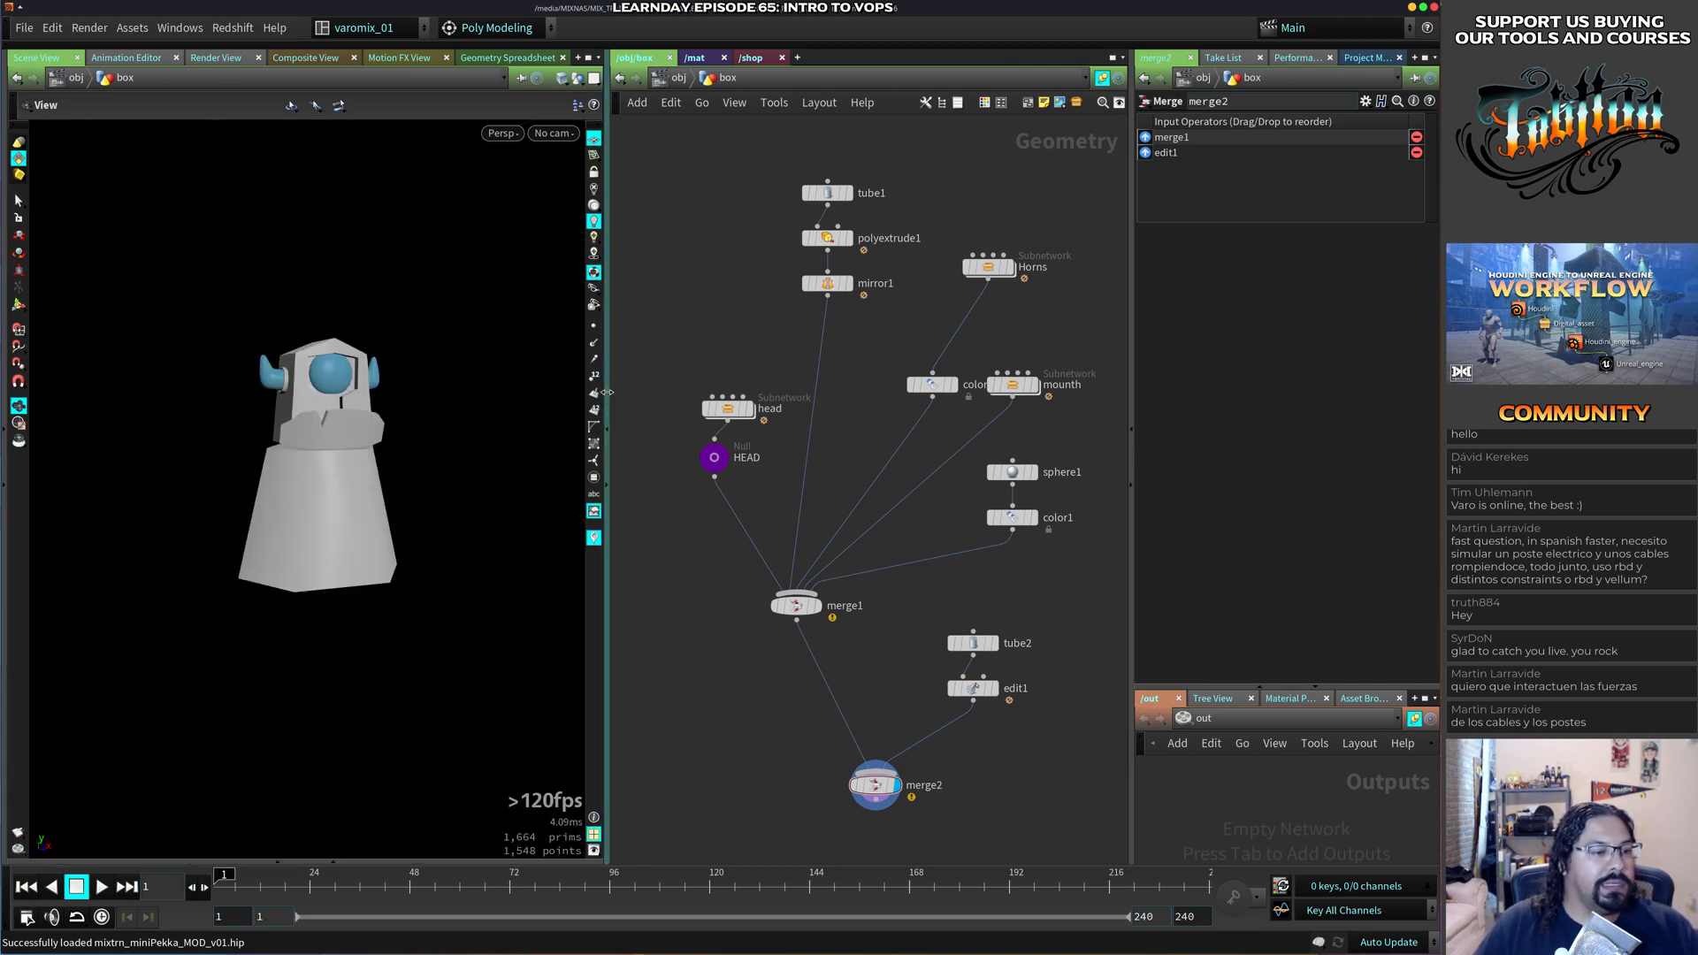
left_click_drag(607, 394, 697, 393)
middle_click_drag(443, 498, 437, 449)
left_click_drag(437, 450, 501, 421)
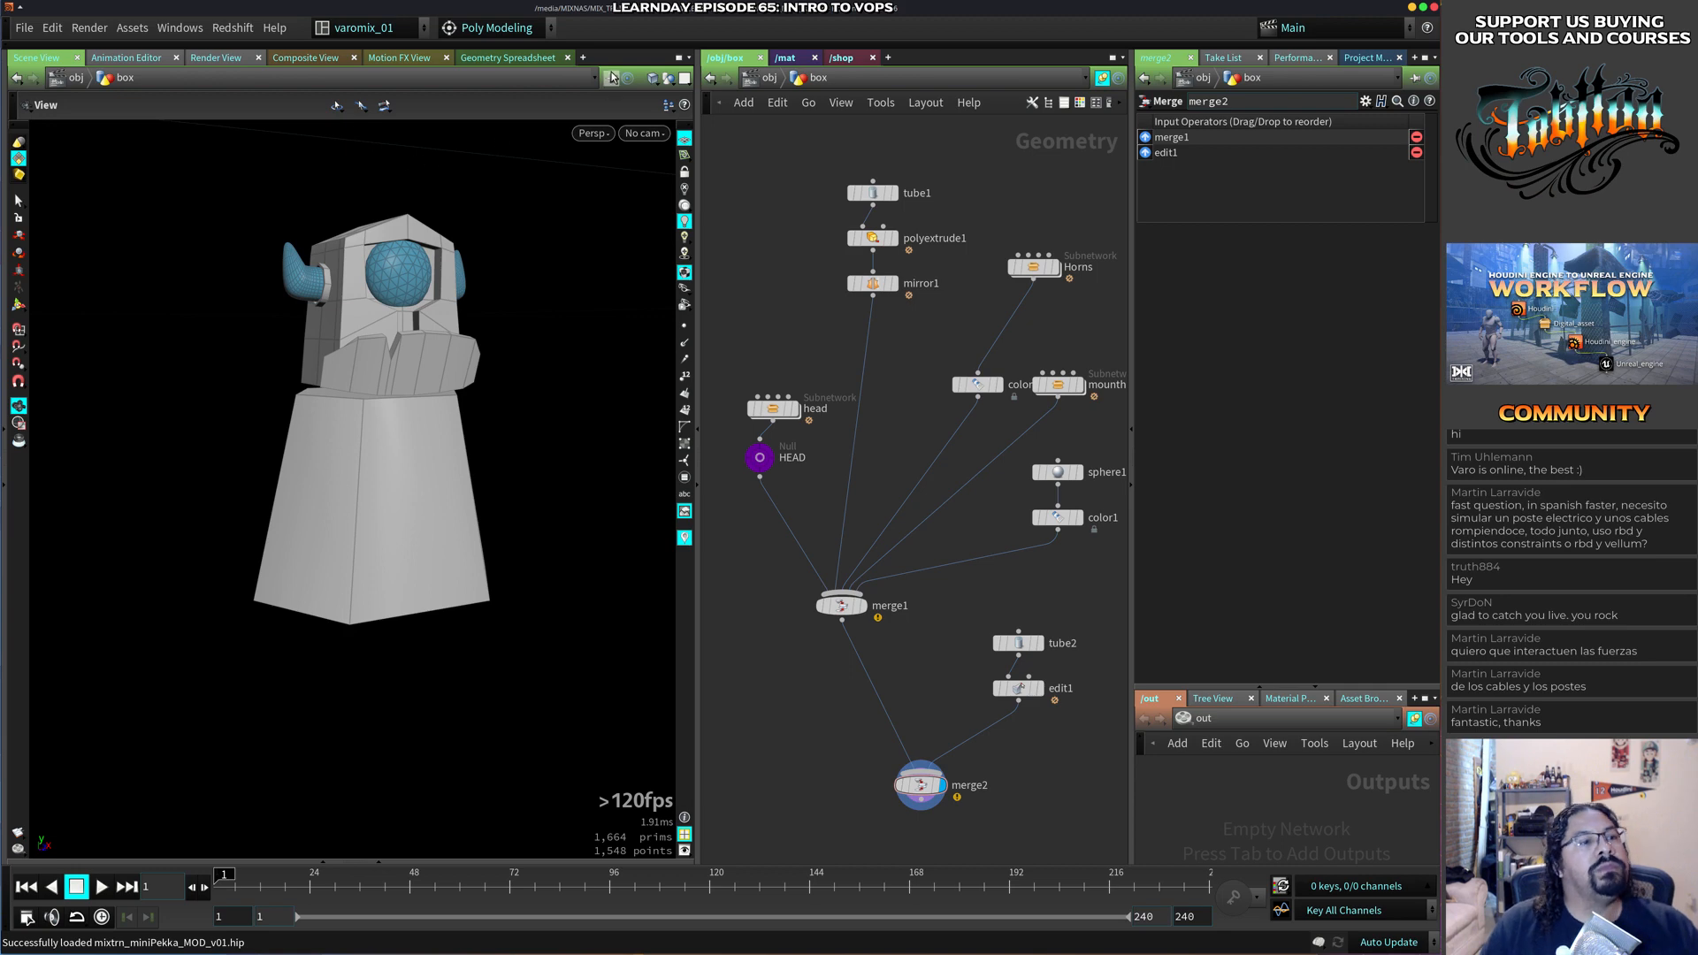
Reveal the tool shelves above the viewport and add the Wires shelf to the first shelf set.
left_click(630, 45)
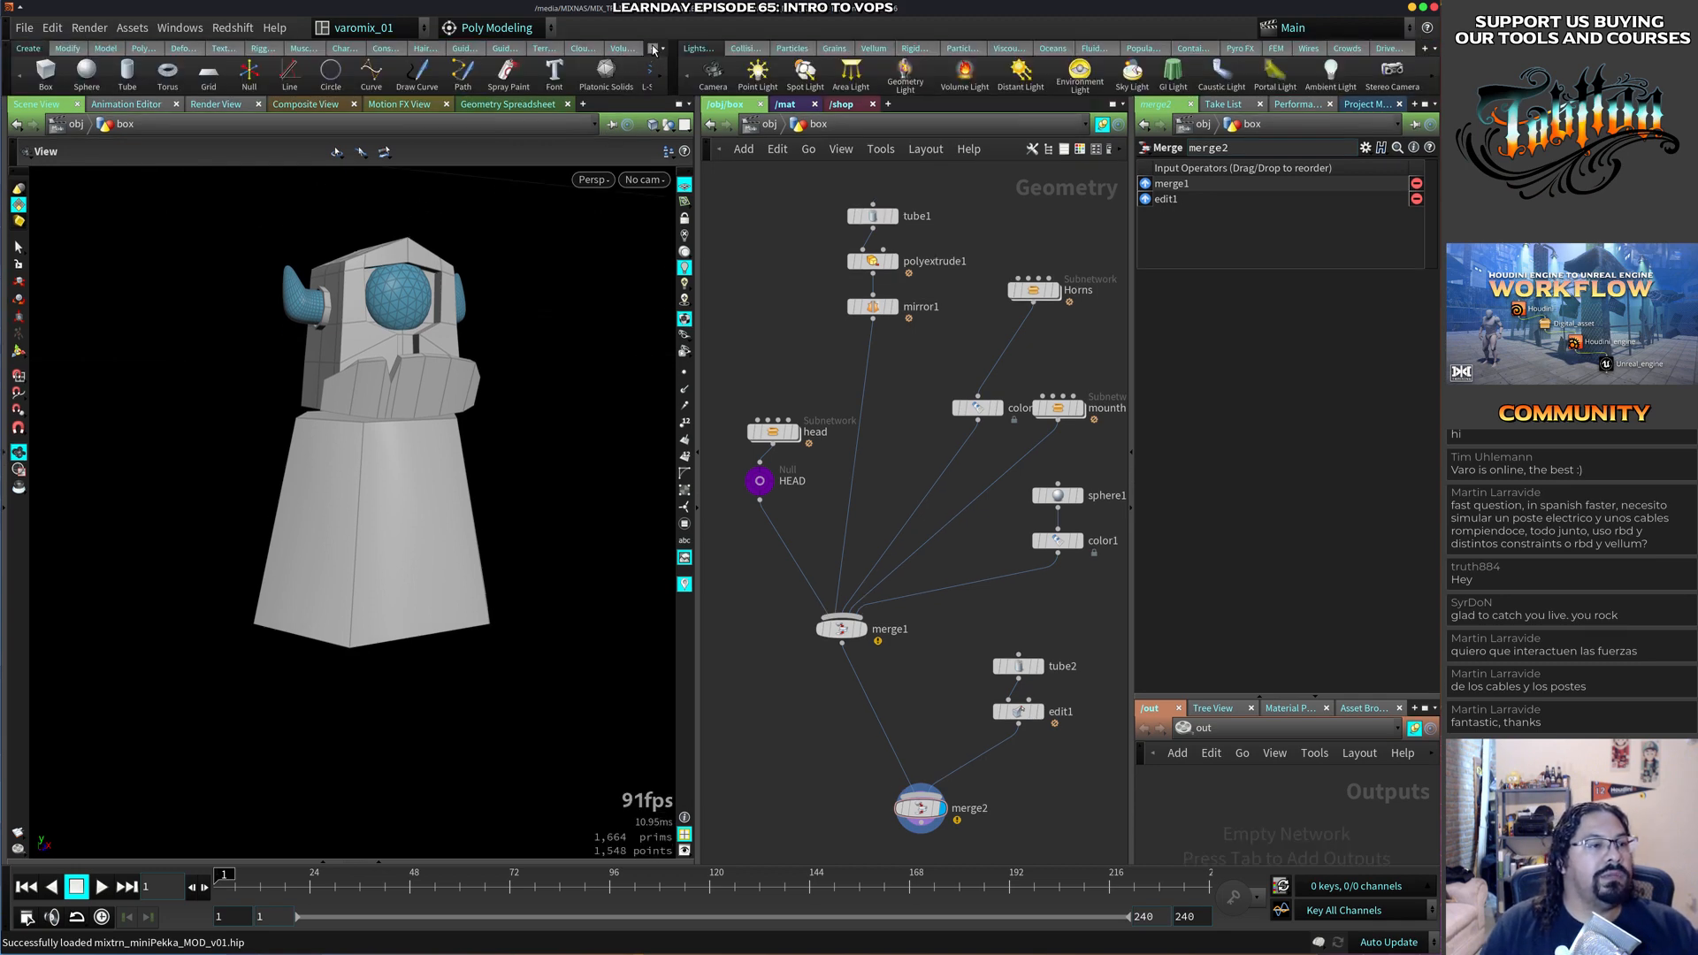
left_click(631, 49)
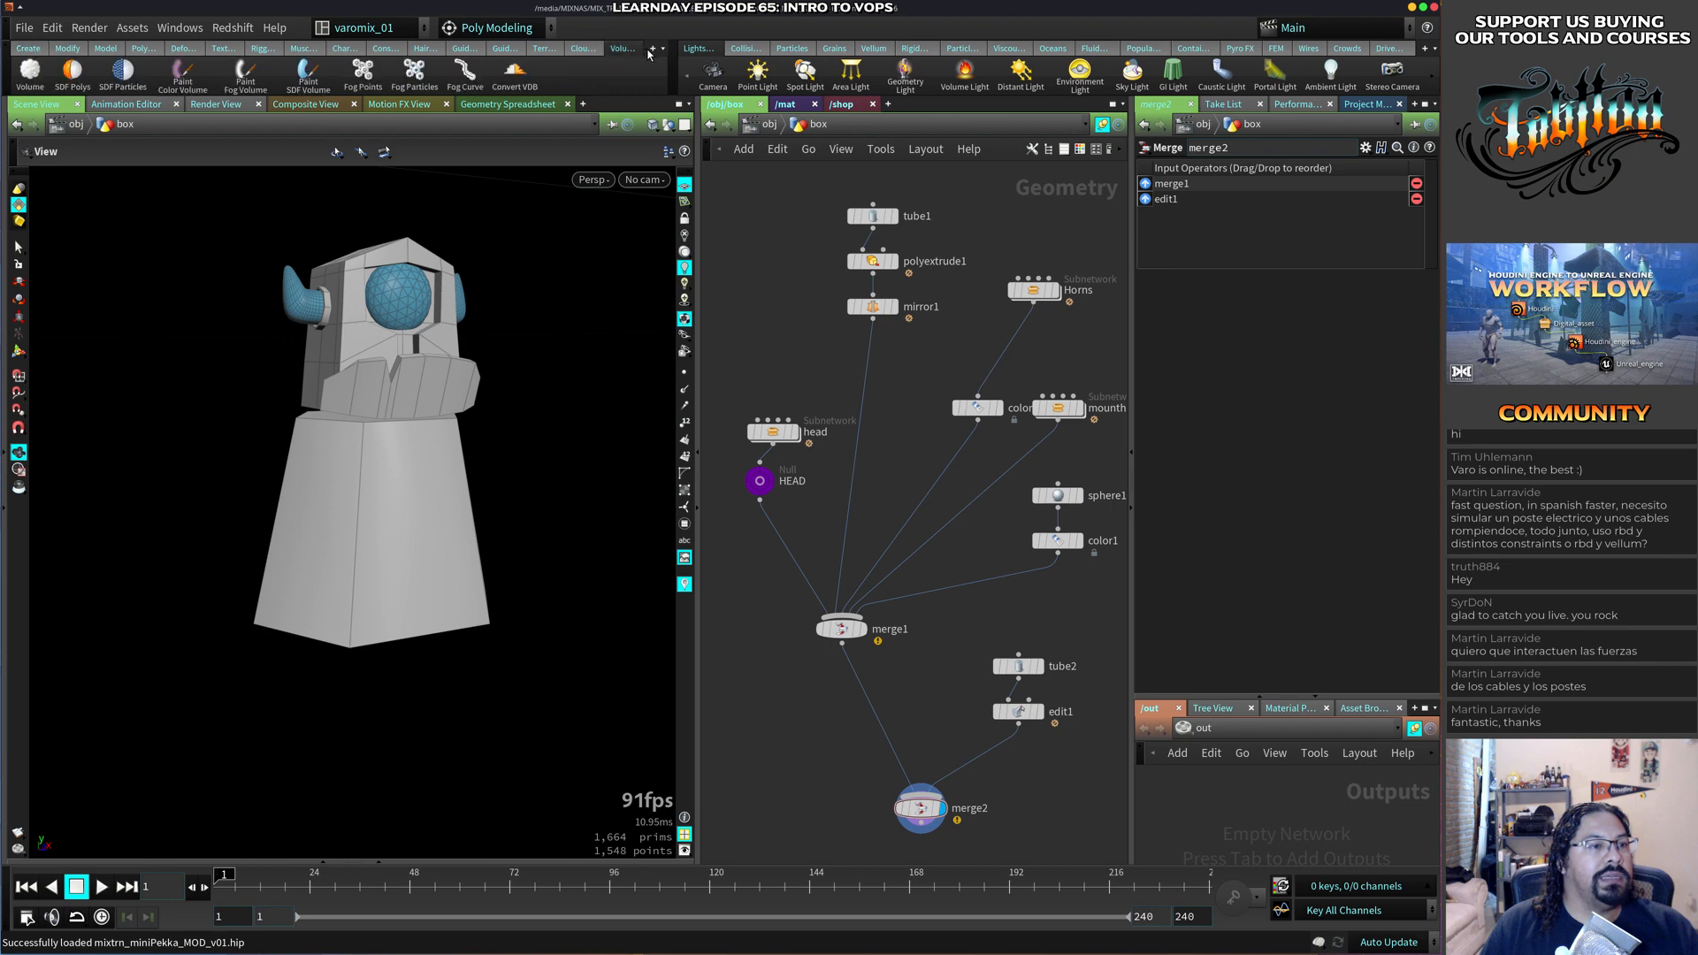
left_click(652, 50)
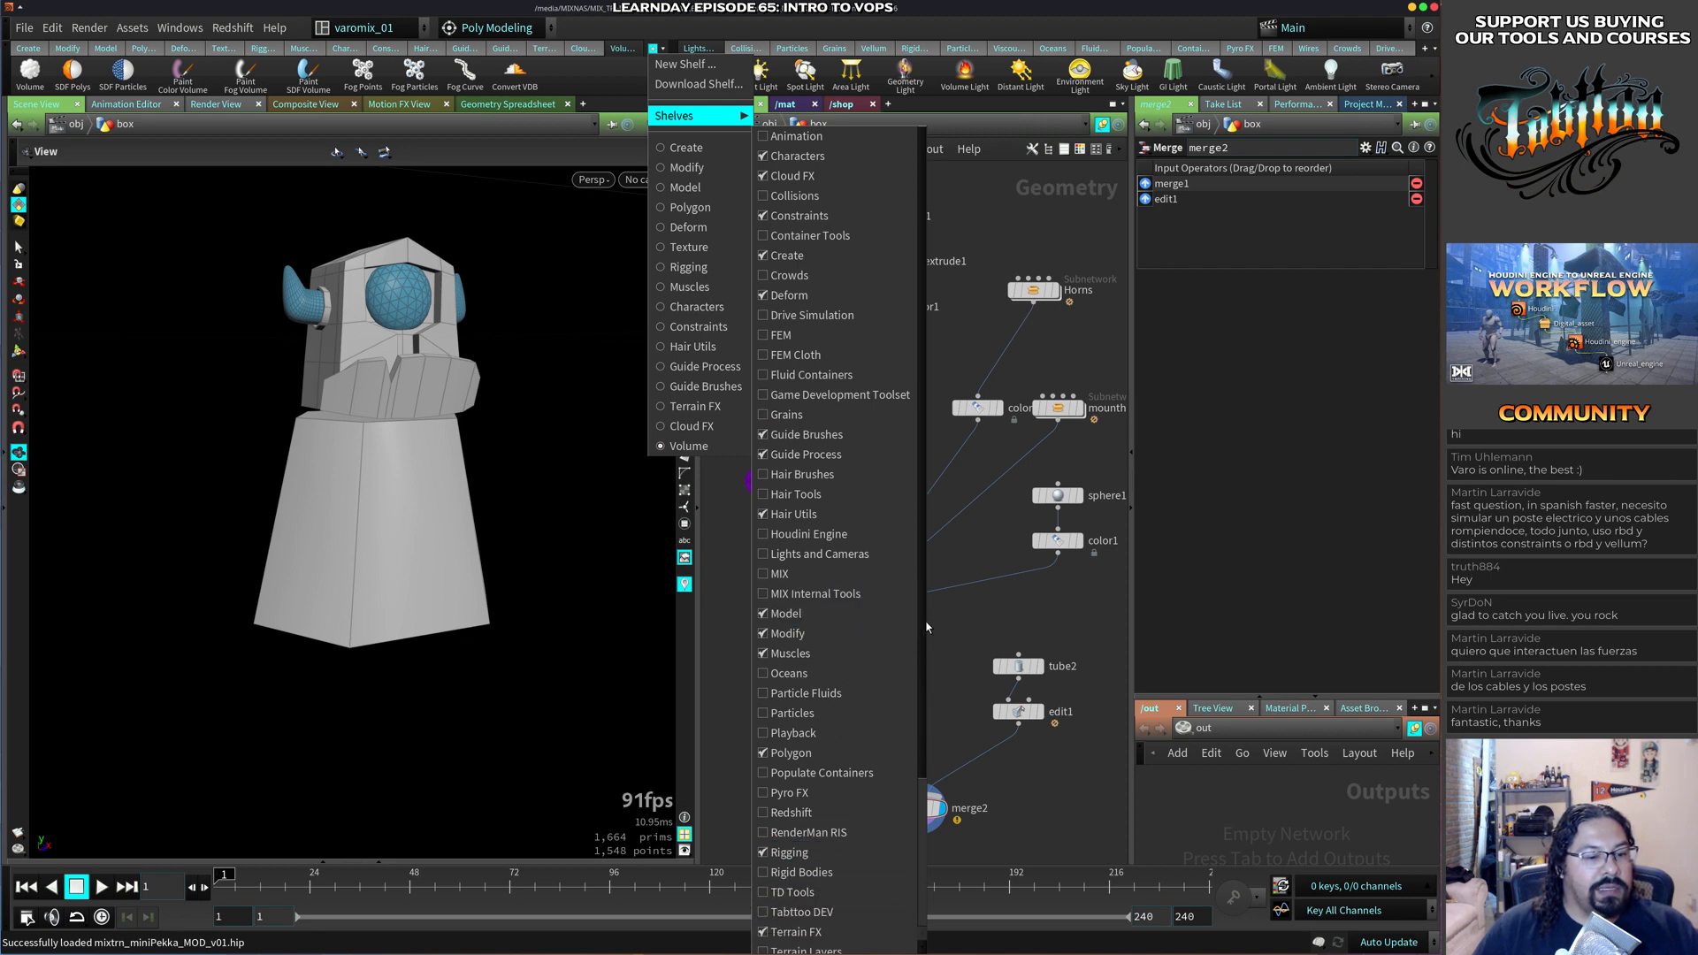
scroll(927, 627, "down", 3)
left_click(787, 928)
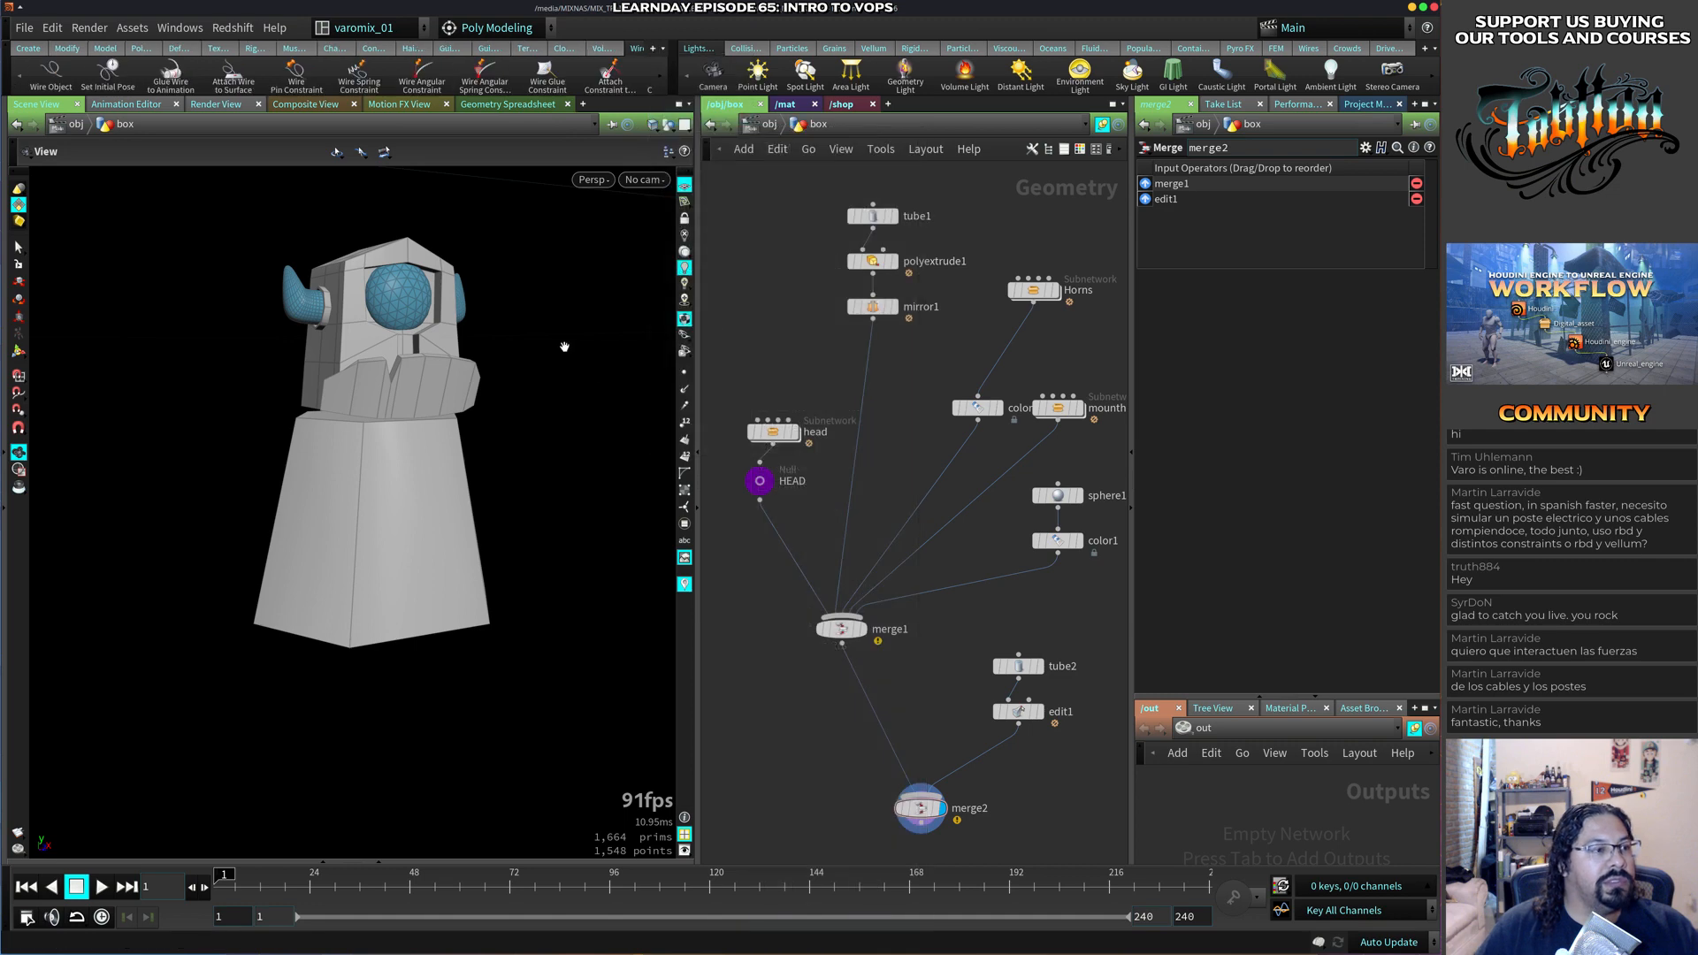
Add the custom shelf listed after Wires, widen its shelf set, and run the Ref tool to open the image chooser.
left_click(652, 48)
mouse_move(698, 116)
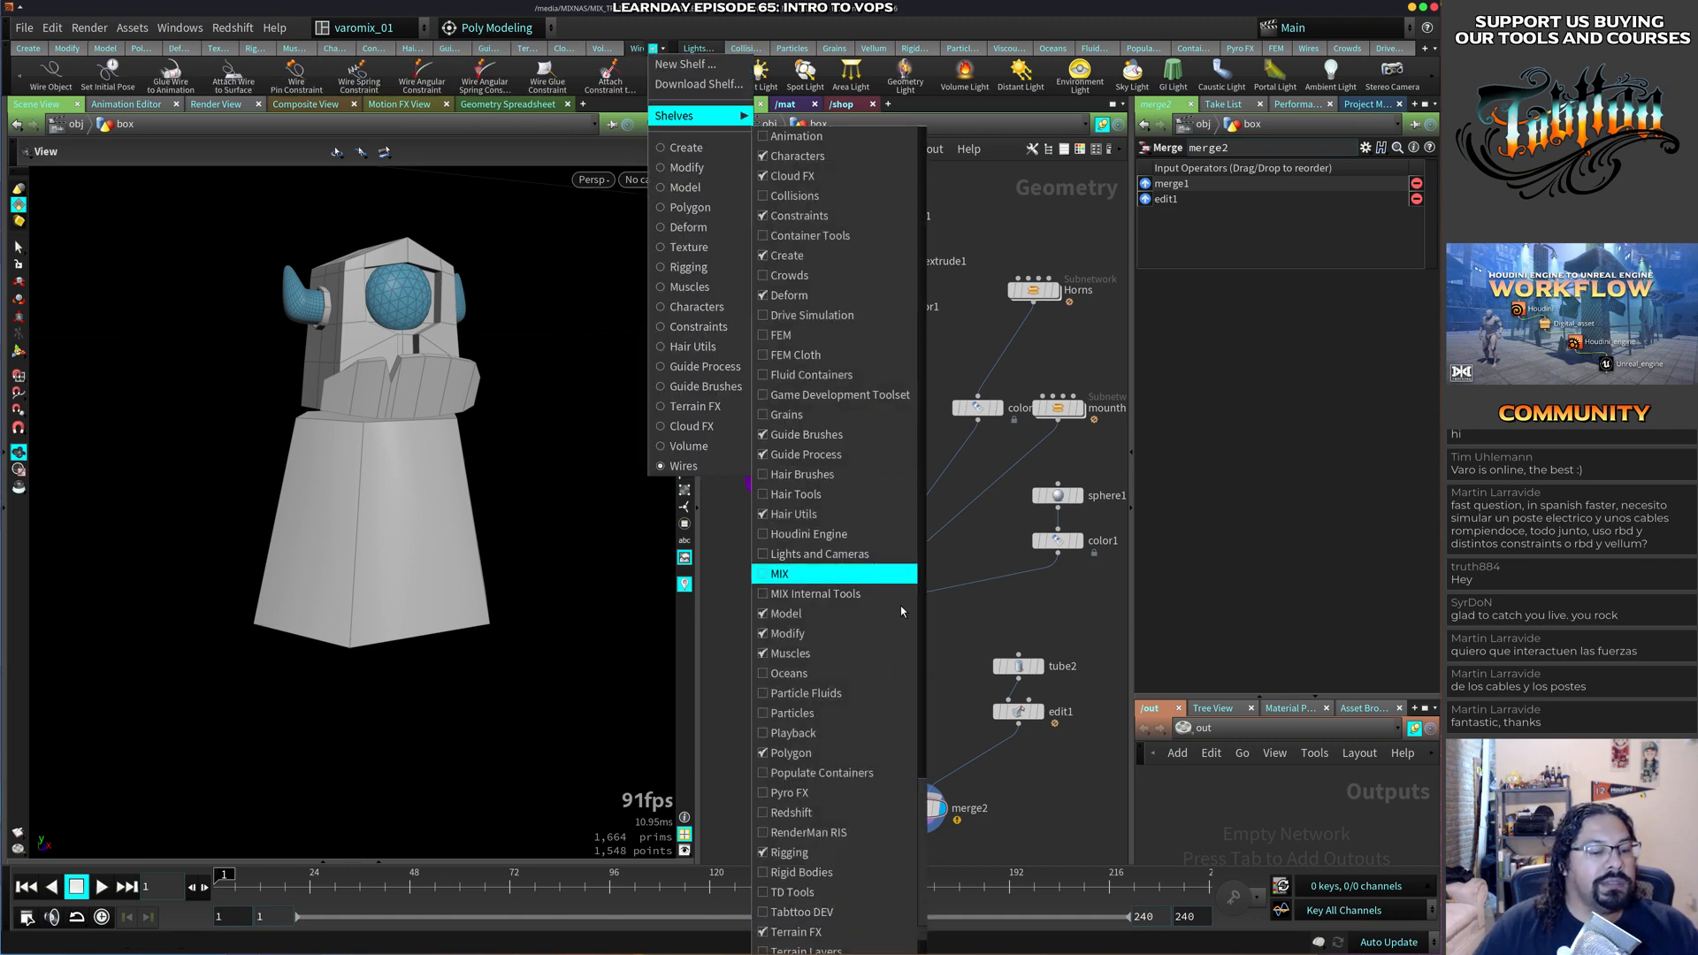
scroll(926, 725, "down", 3)
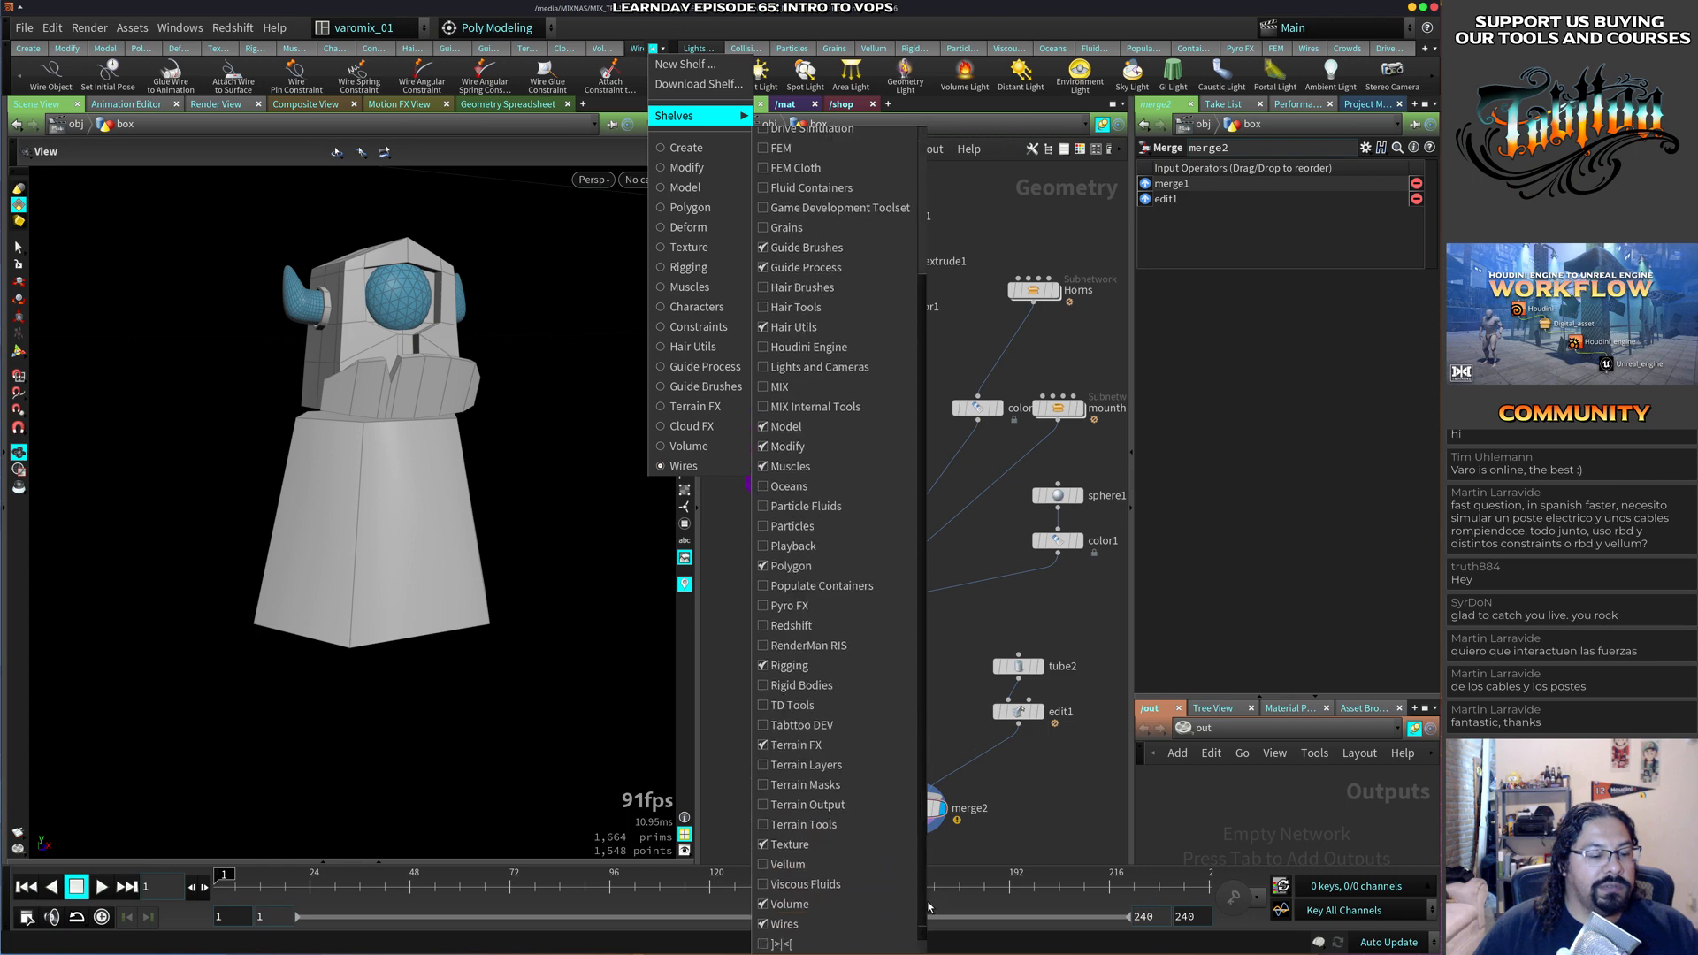
left_click(818, 944)
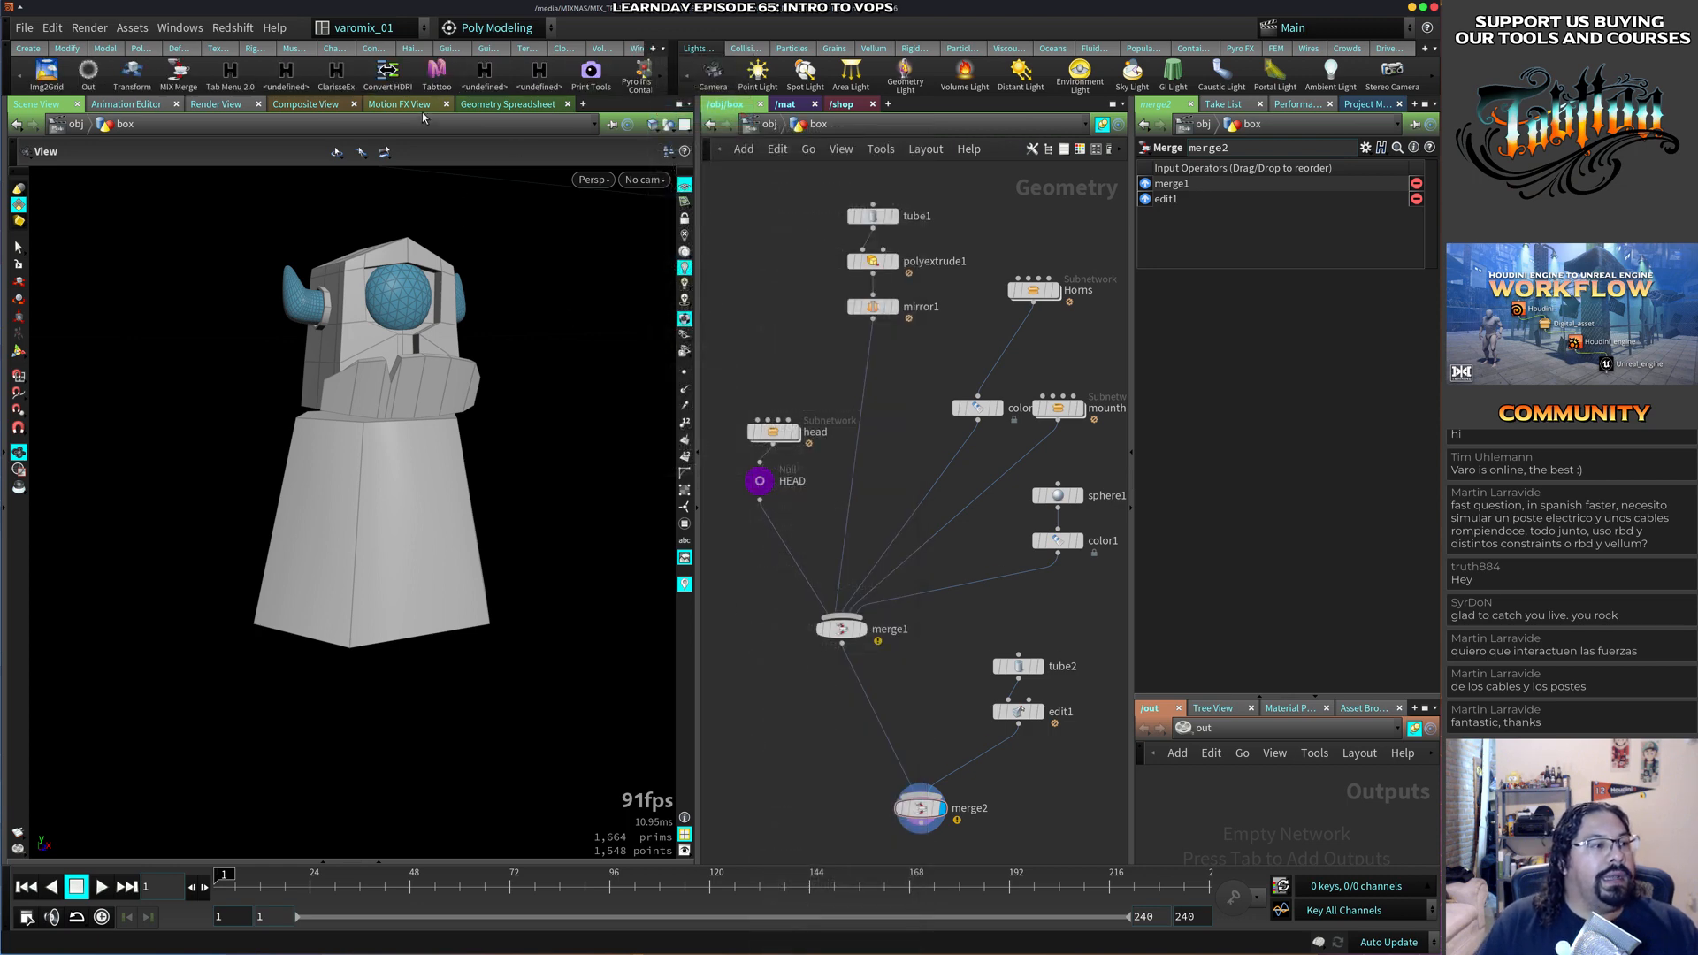
left_click_drag(672, 78, 762, 78)
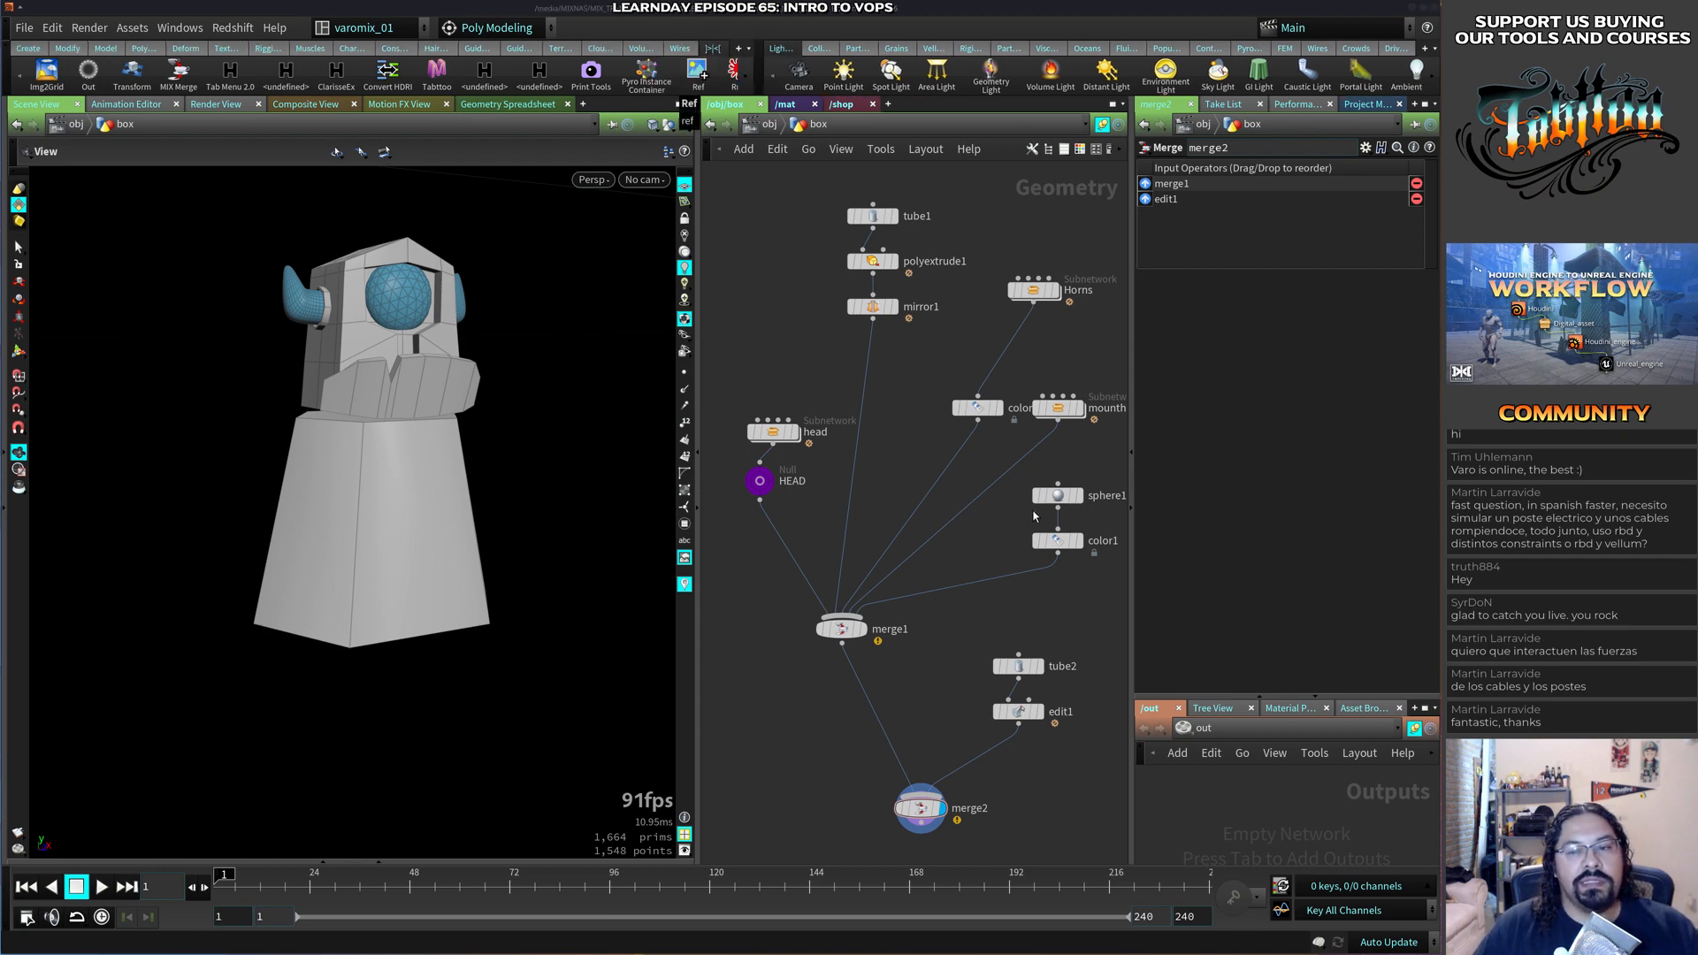
left_click(696, 78)
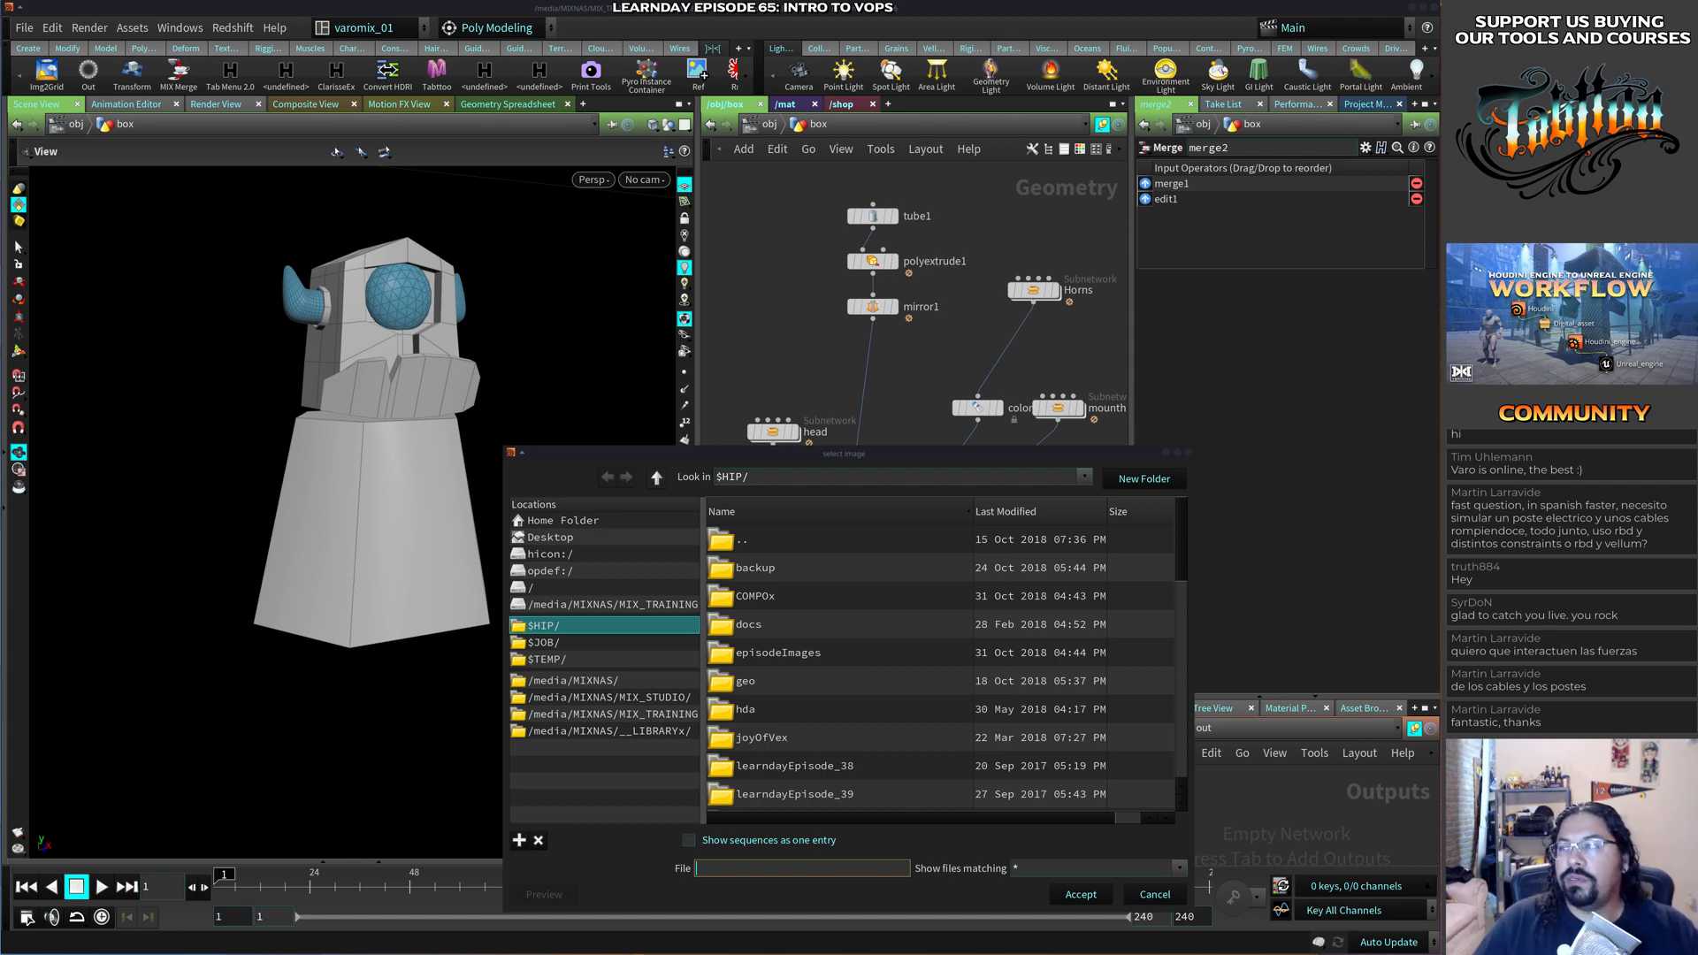
Bring the PureRef website's browser window over Houdini, enlarge it, and open the PureRef download page.
left_click_drag(1440, 354, 1016, 474, "super")
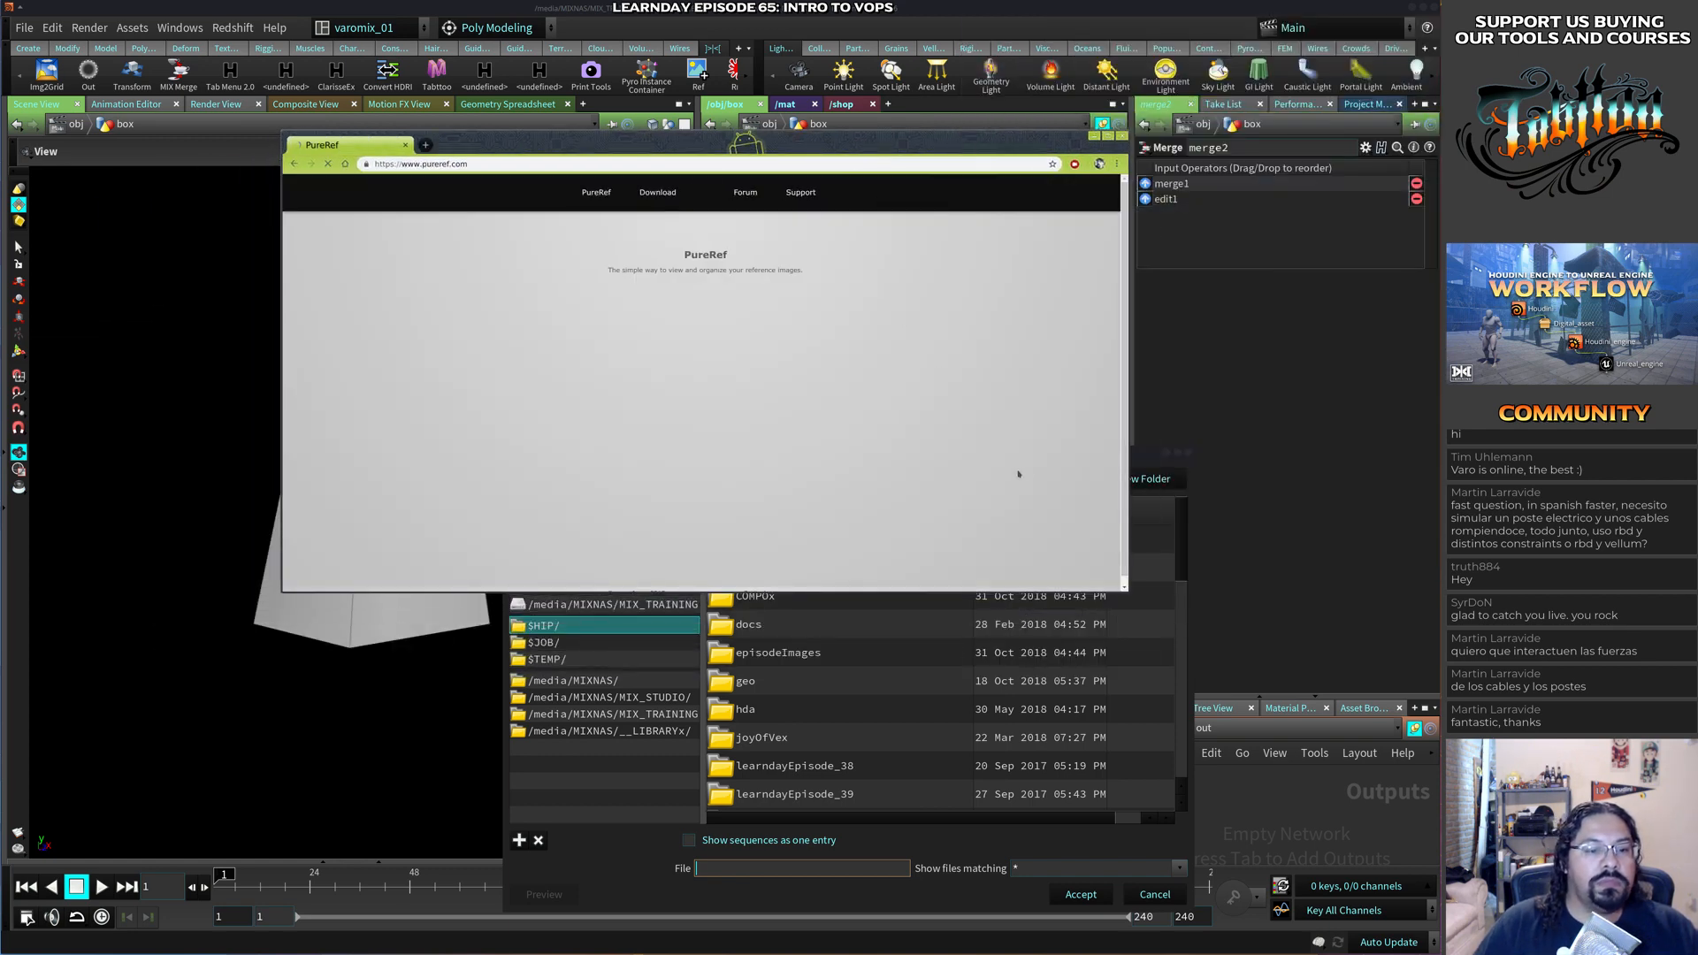
right_click_drag(1016, 474, 1114, 628, "super")
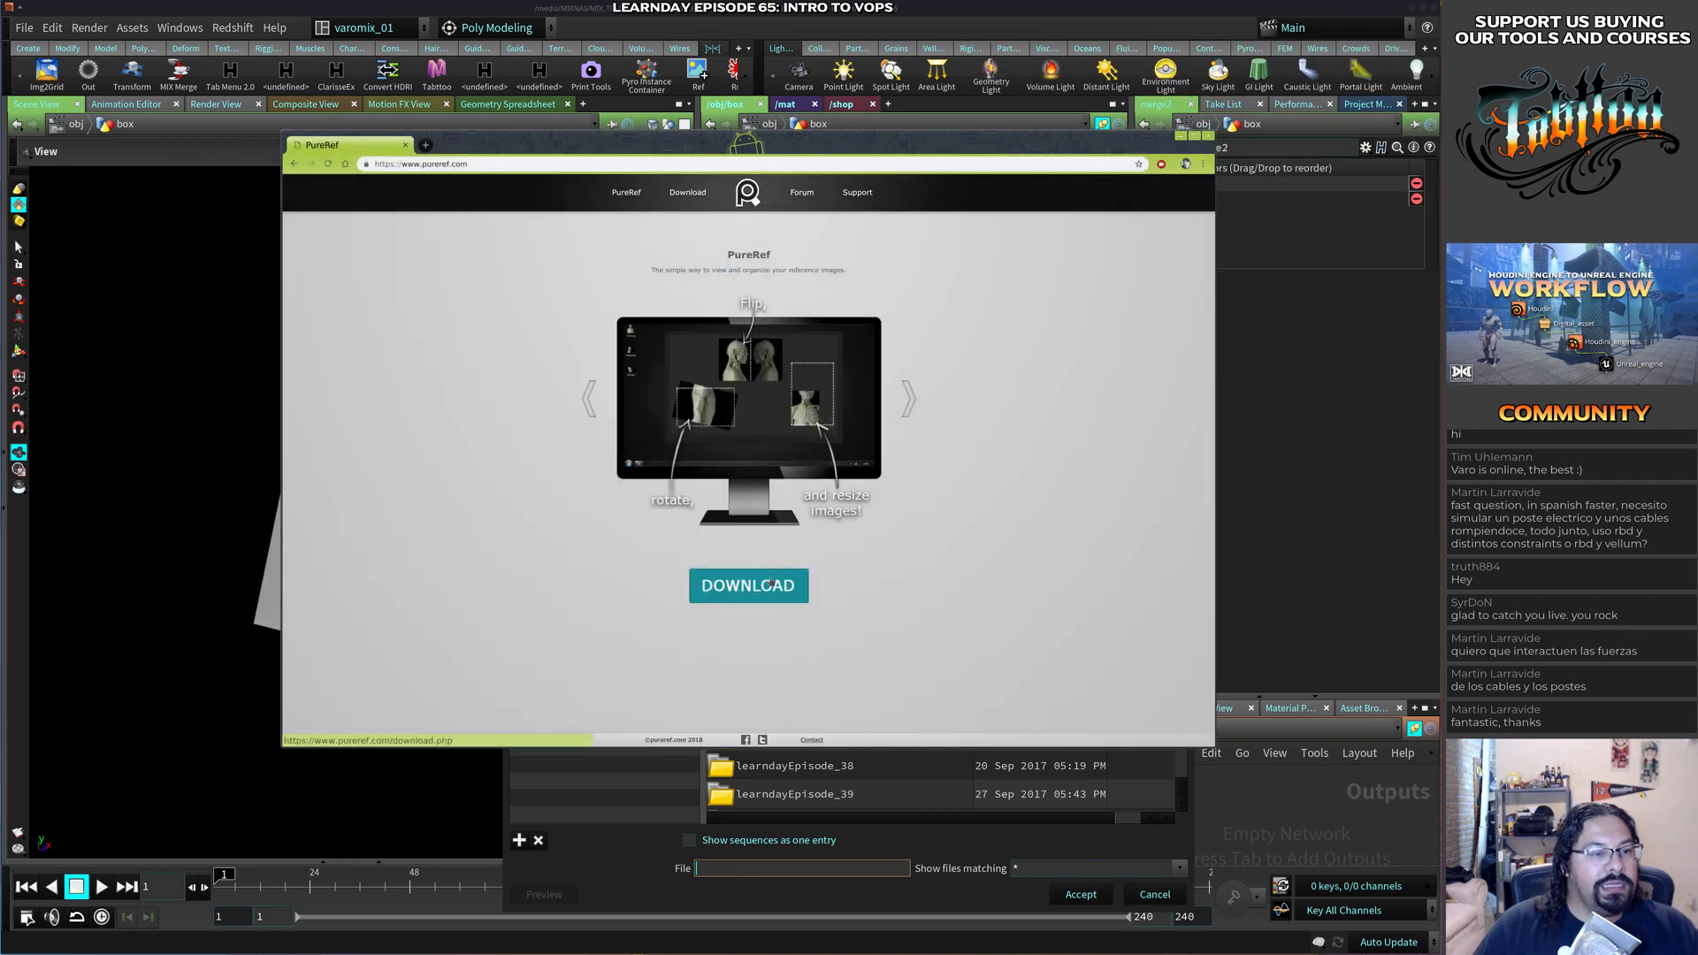
right_click_drag(1065, 429, 1133, 337, "super")
left_click_drag(1065, 478, 1087, 493, "super")
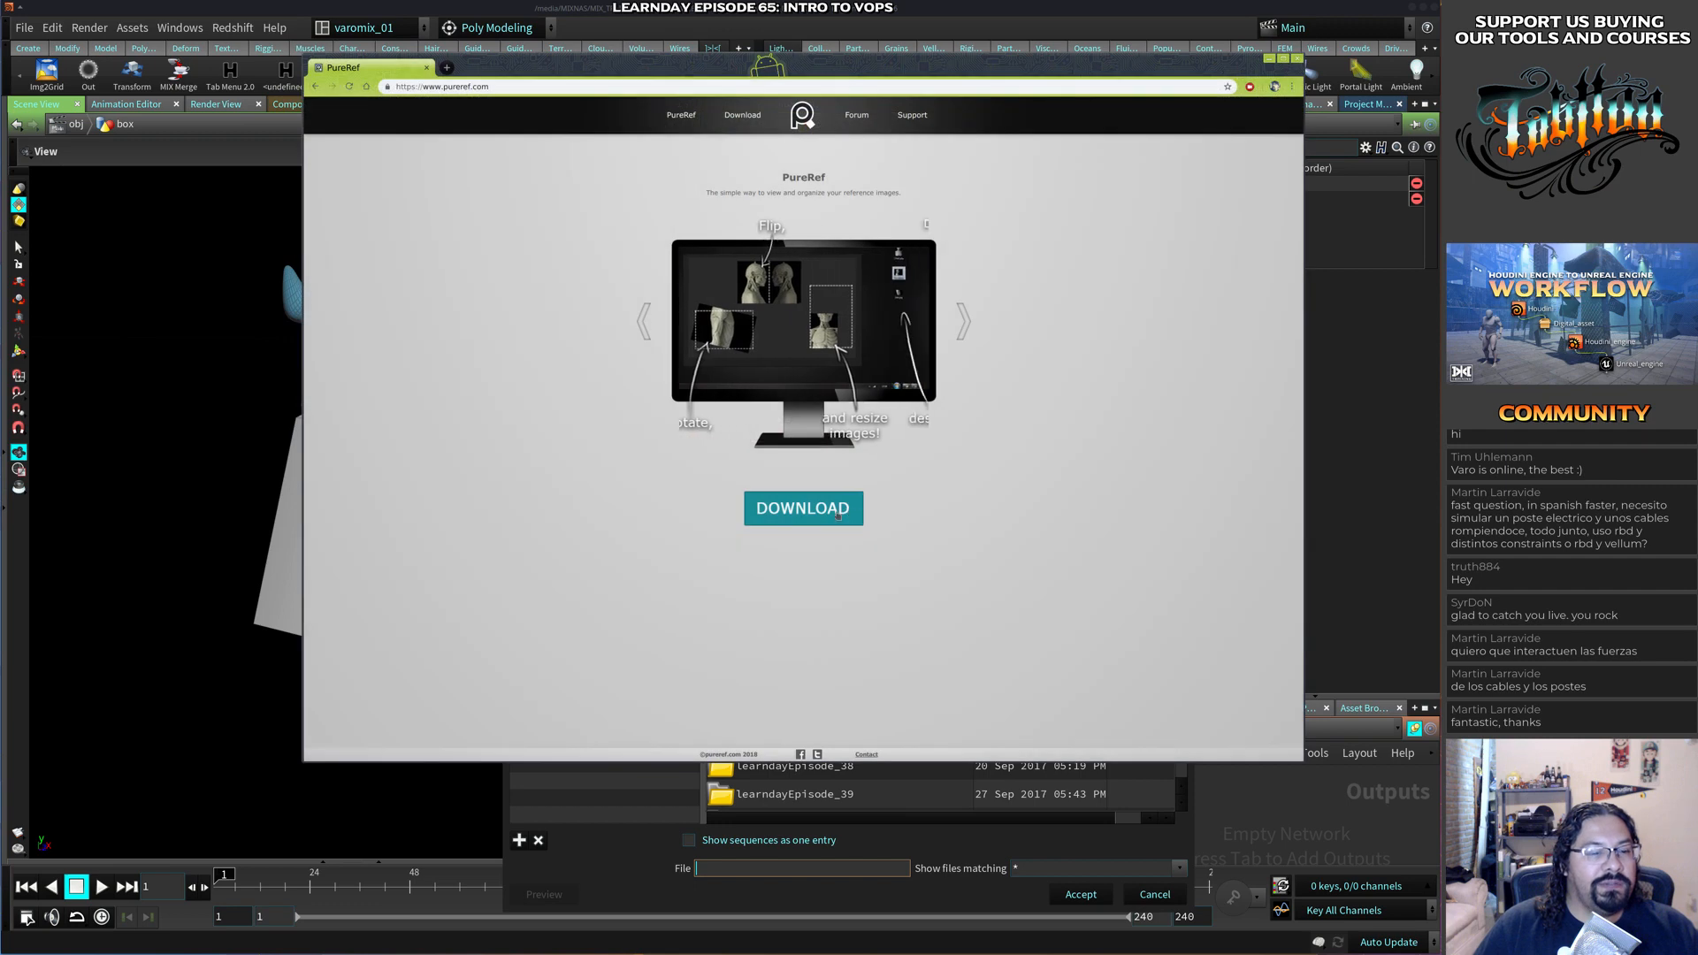
left_click(830, 514)
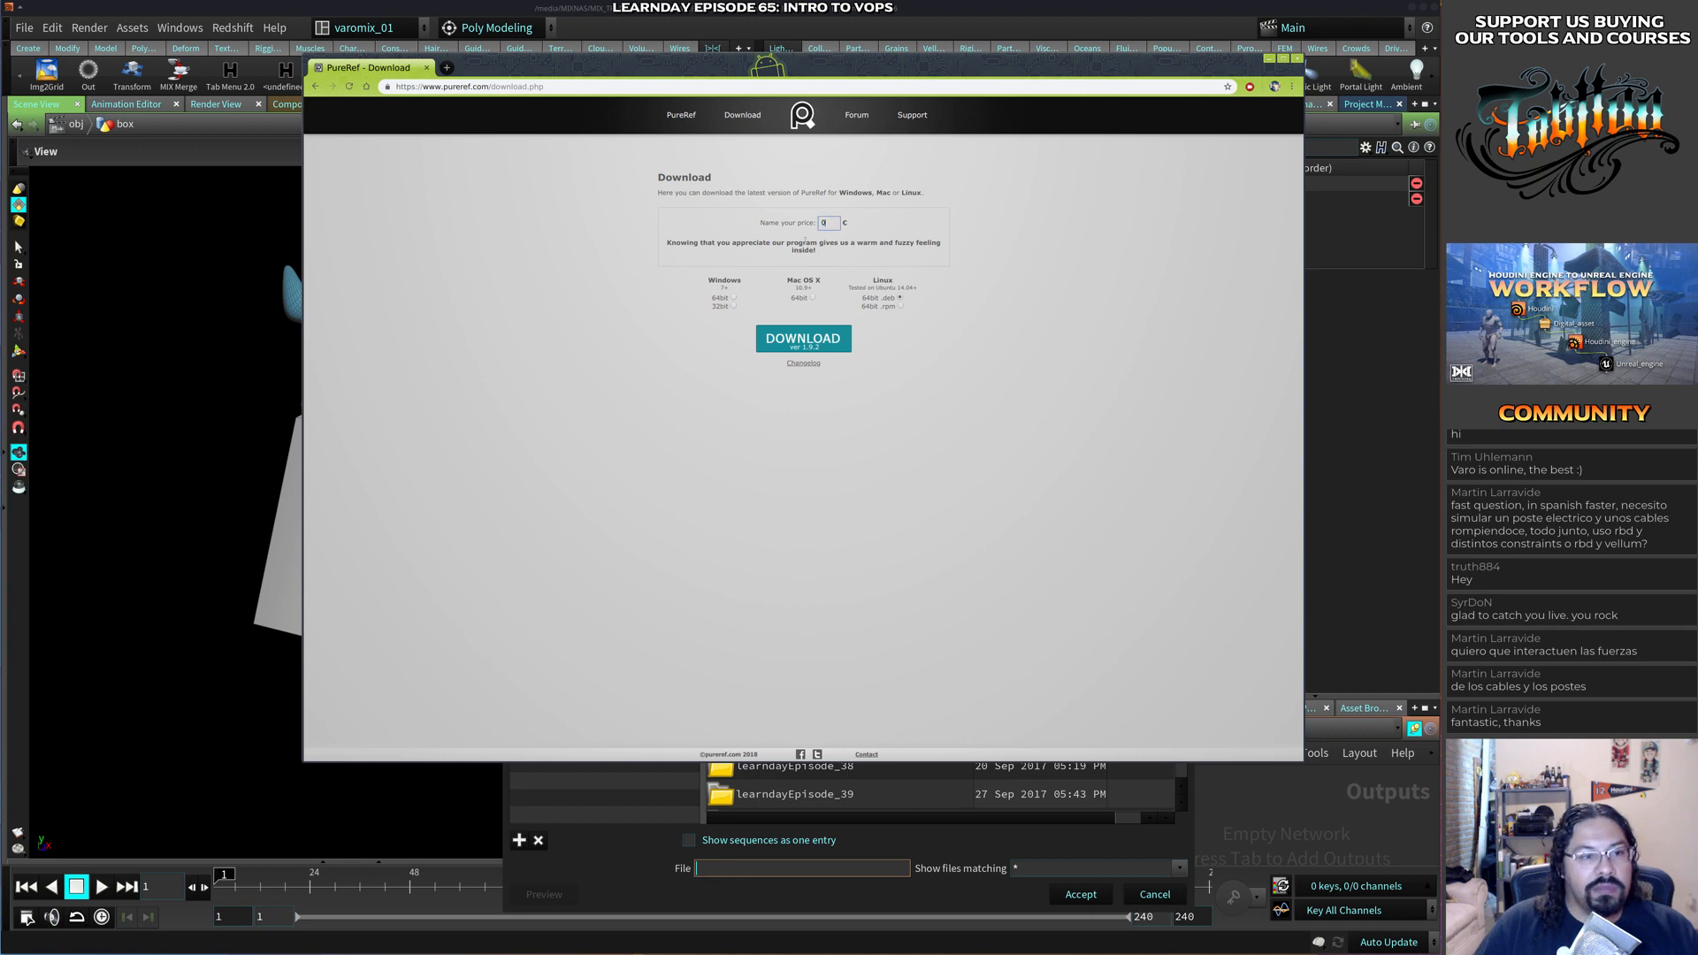
Download PureRef-1.9.2_x64.deb to the home Downloads folder, open it in the package installer, and close the browser window.
left_click(803, 338)
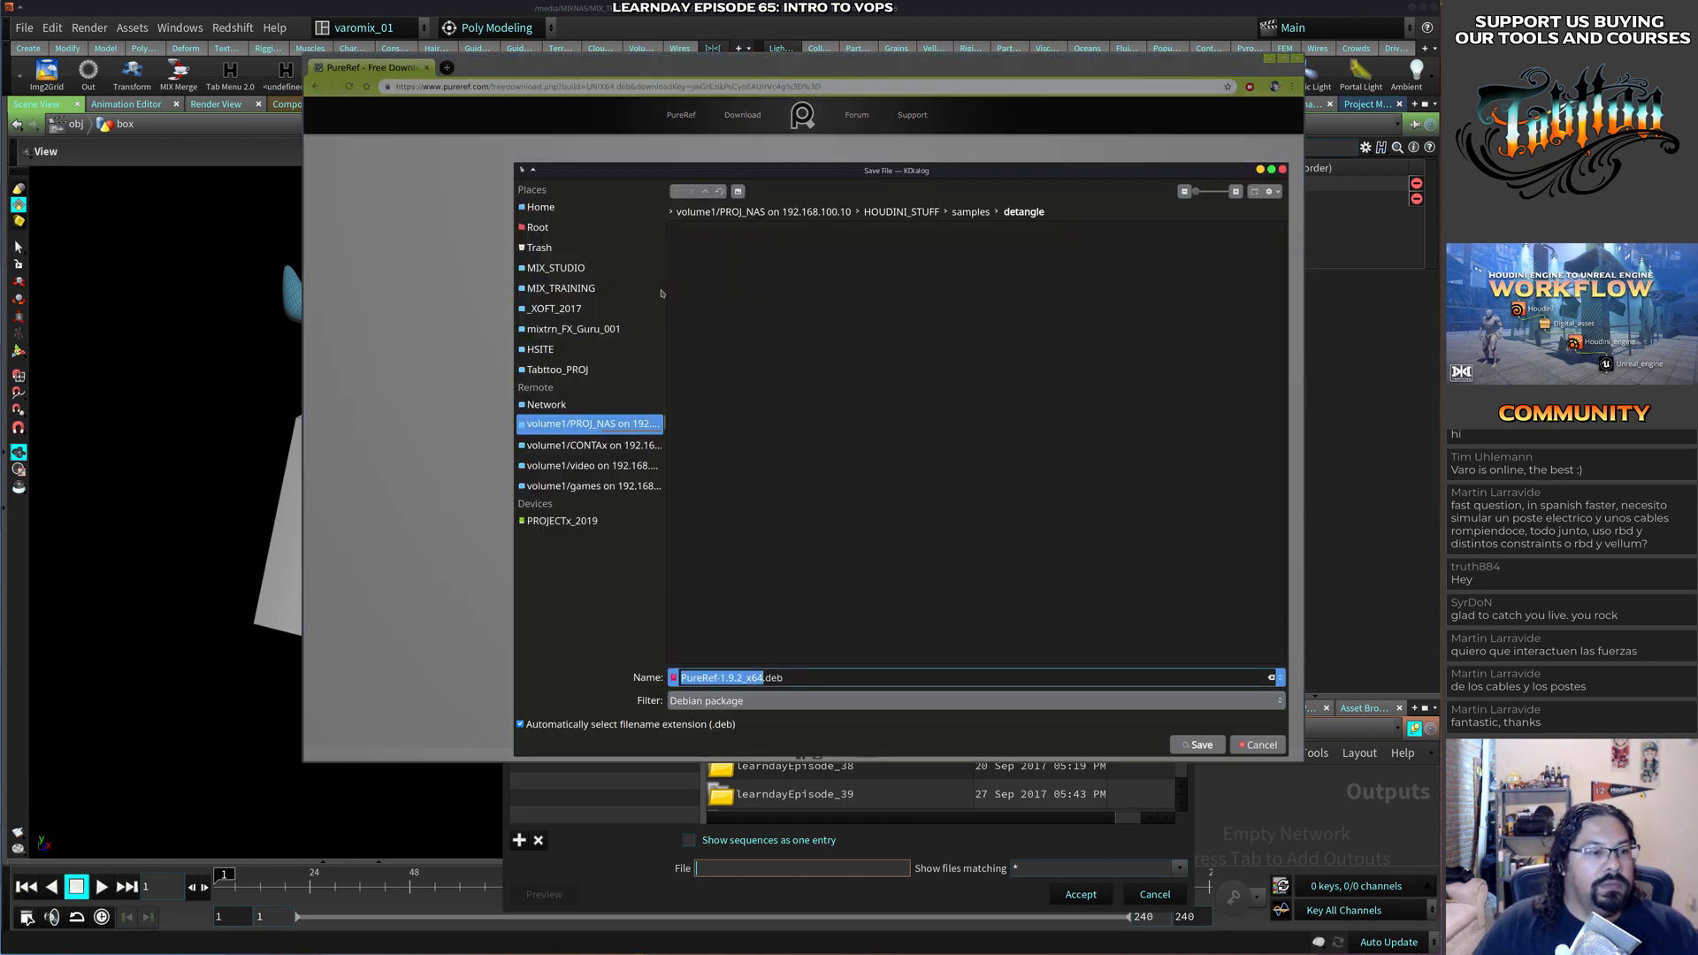
left_click(541, 209)
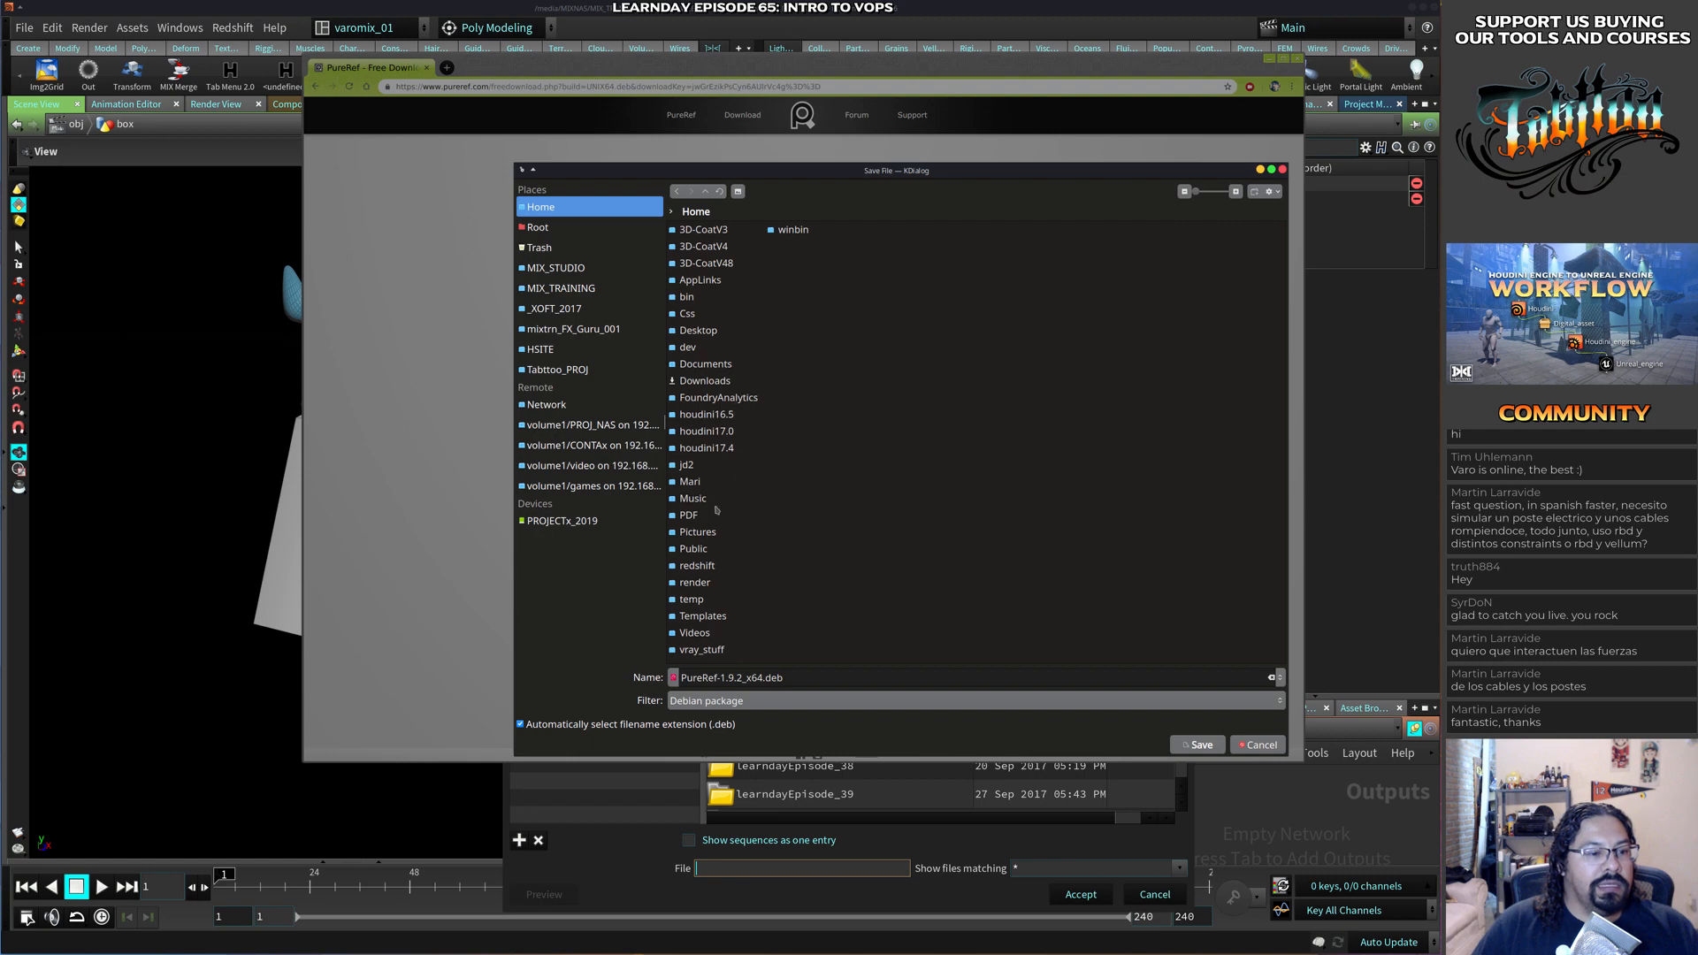
double_click(711, 381)
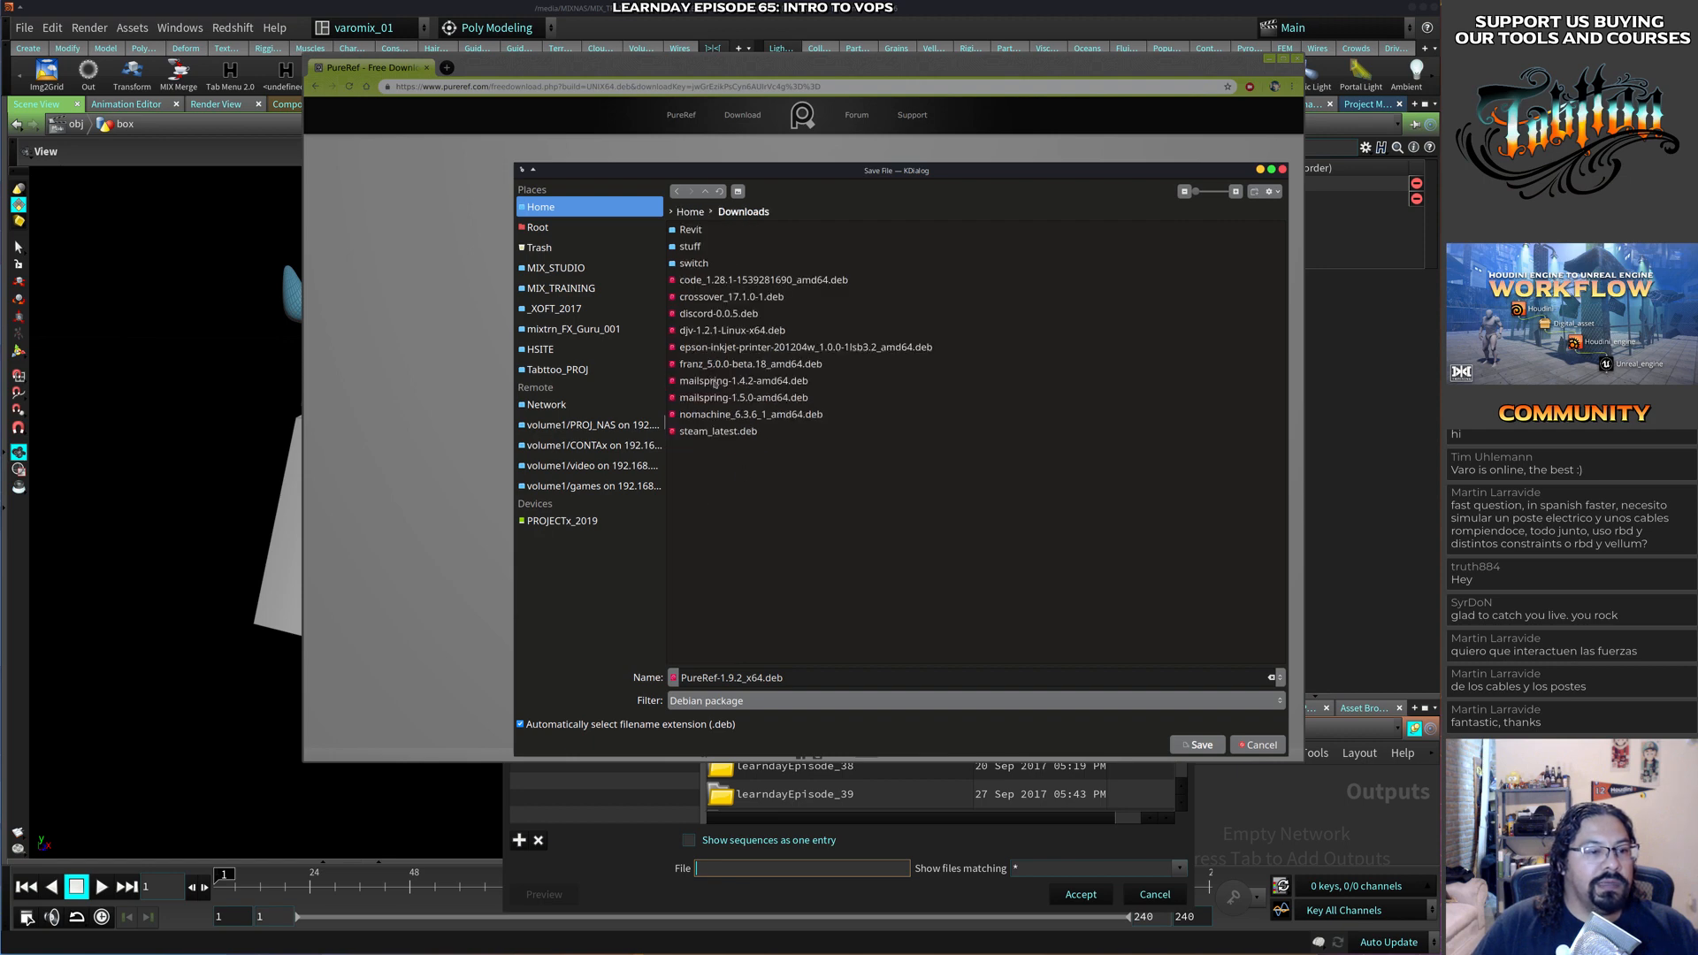
left_click(1198, 745)
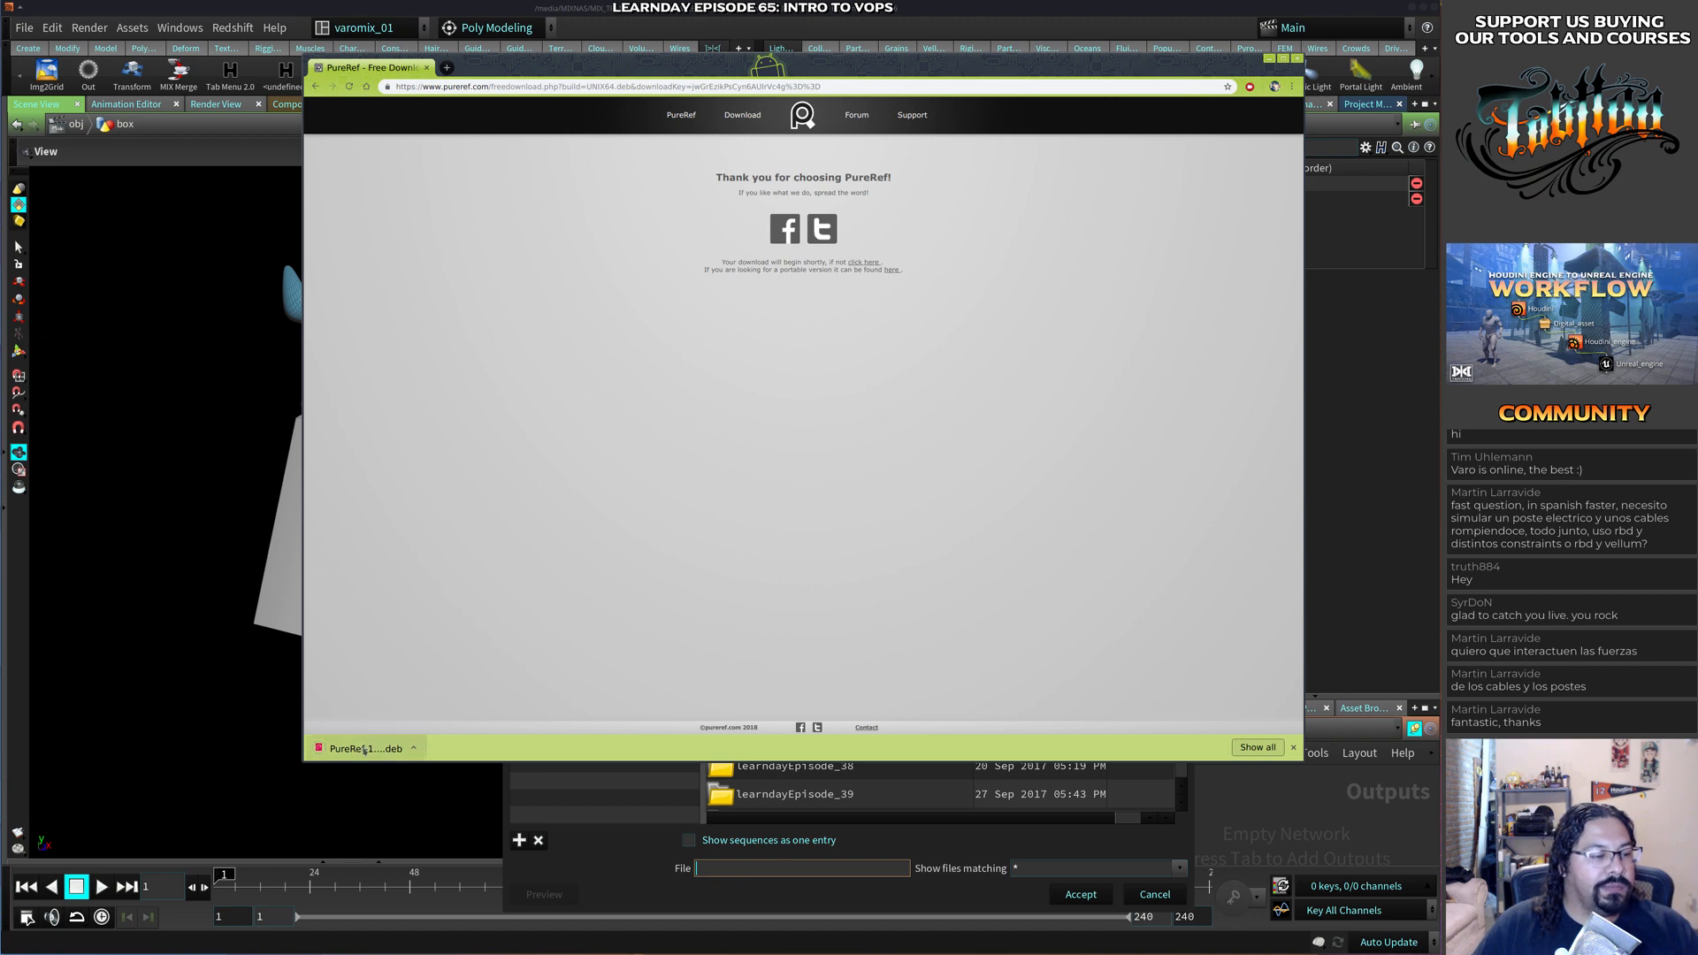
left_click(366, 750)
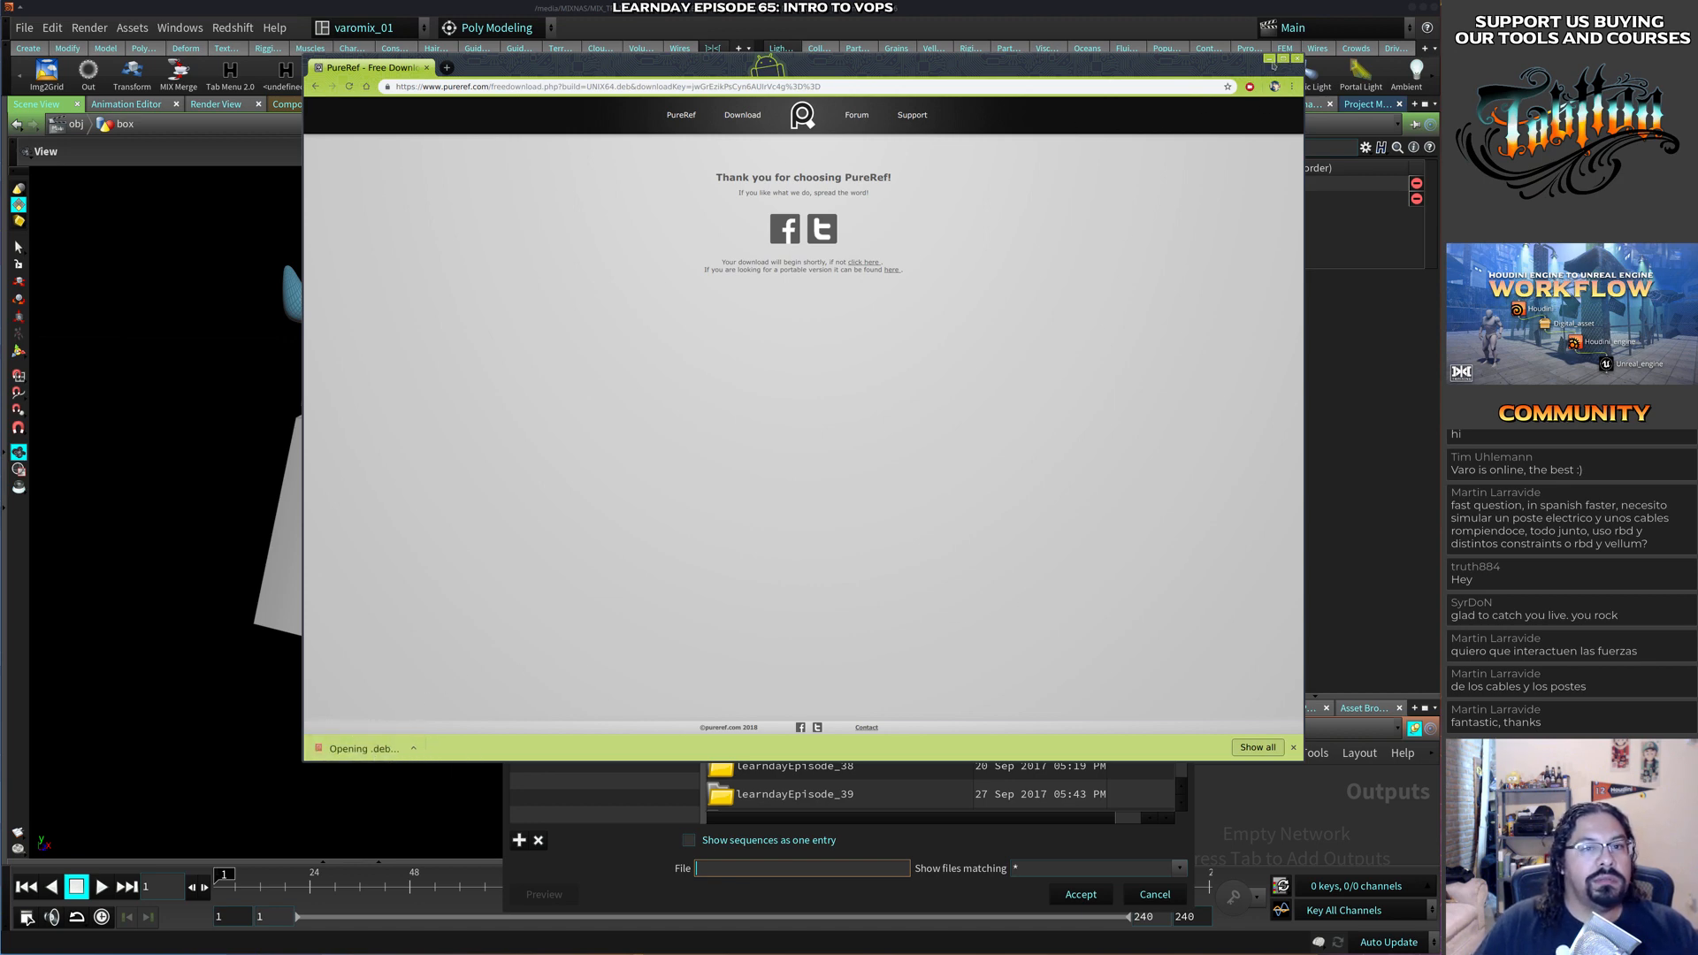
left_click(1296, 59)
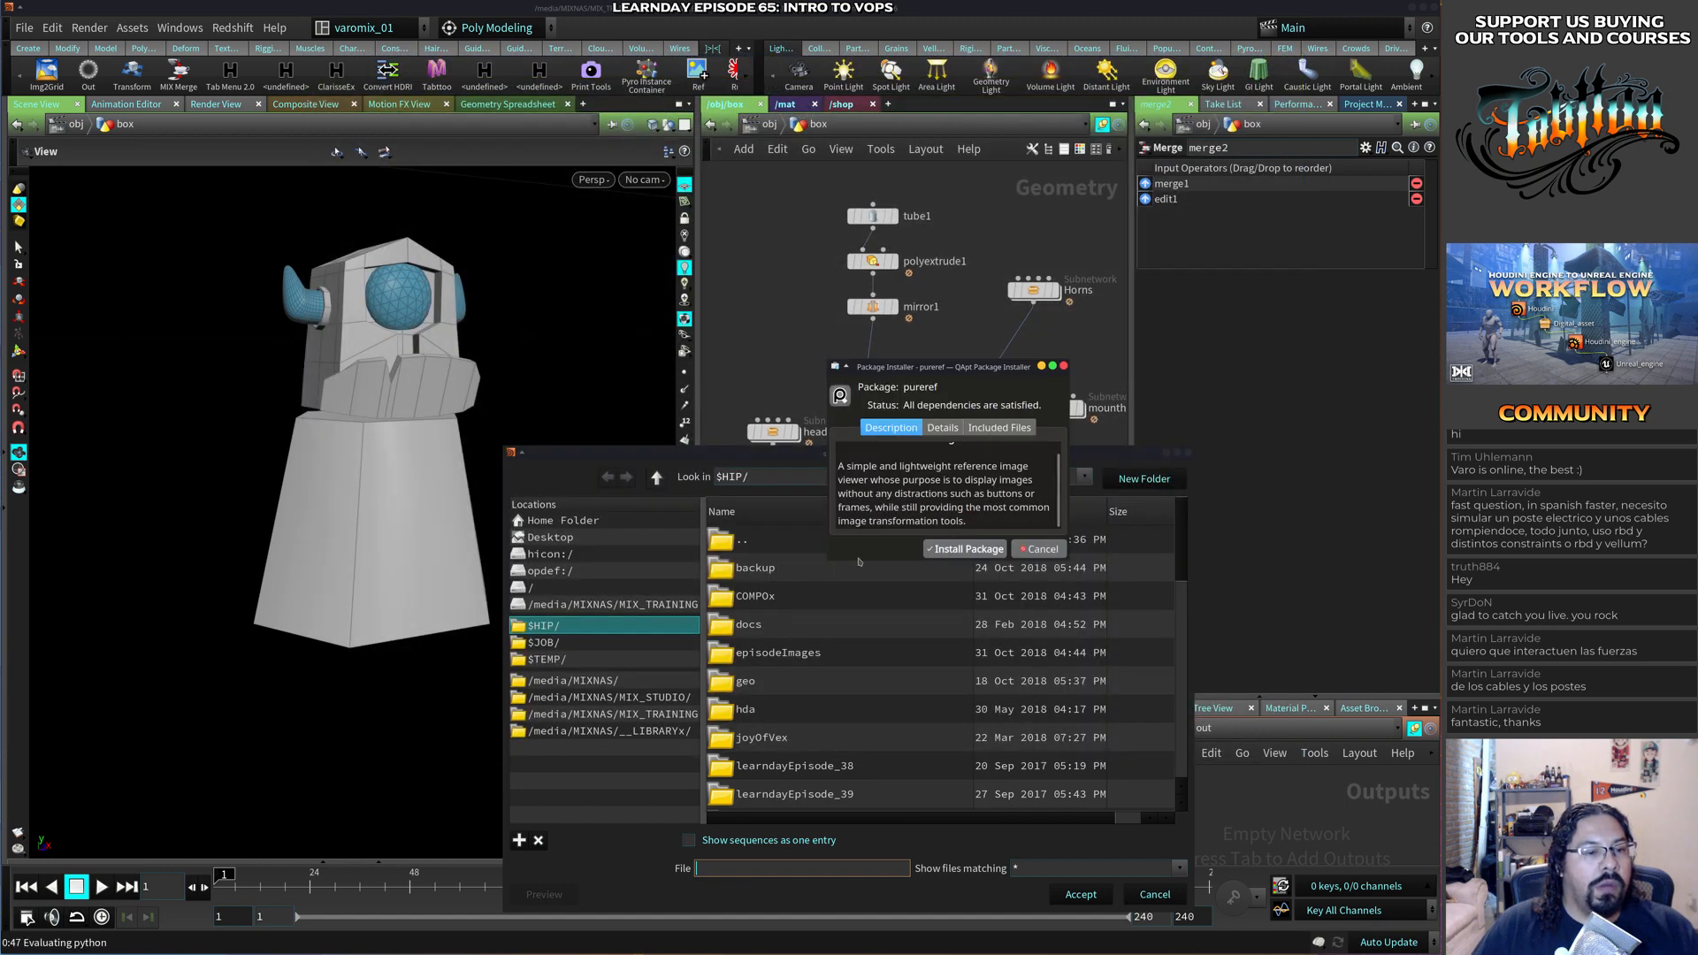
Install the PureRef package, authenticating with the account password, and close the package installer.
left_click(968, 551)
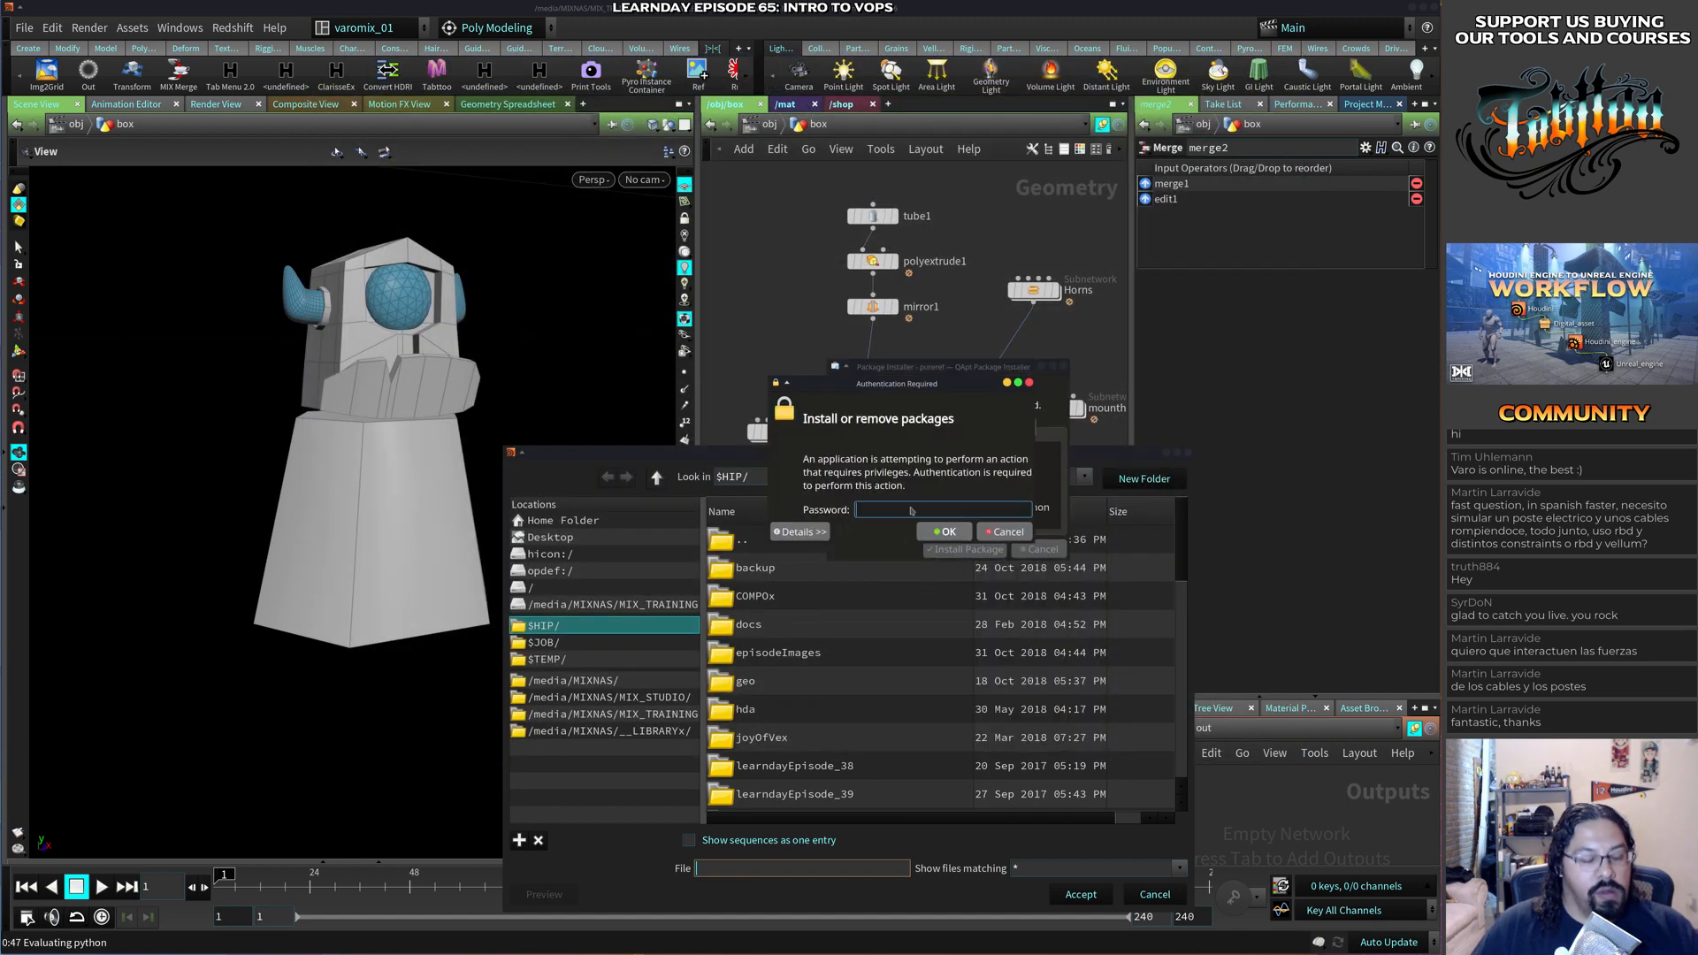
type("********")
key("Return")
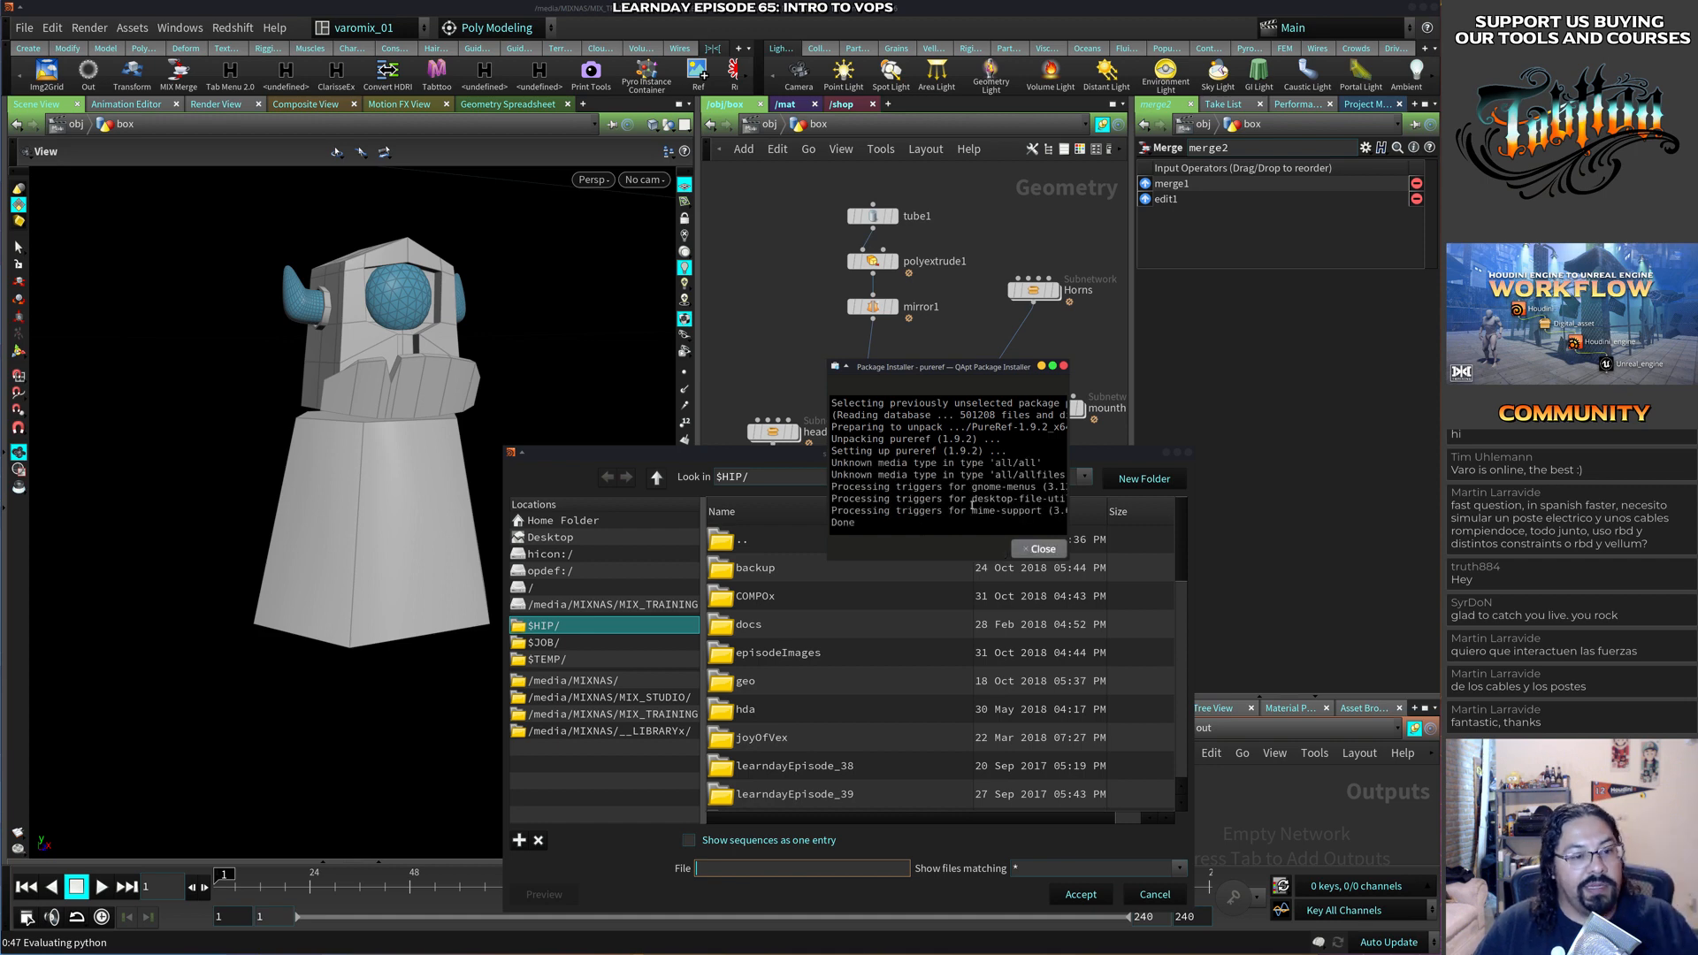
left_click(1034, 549)
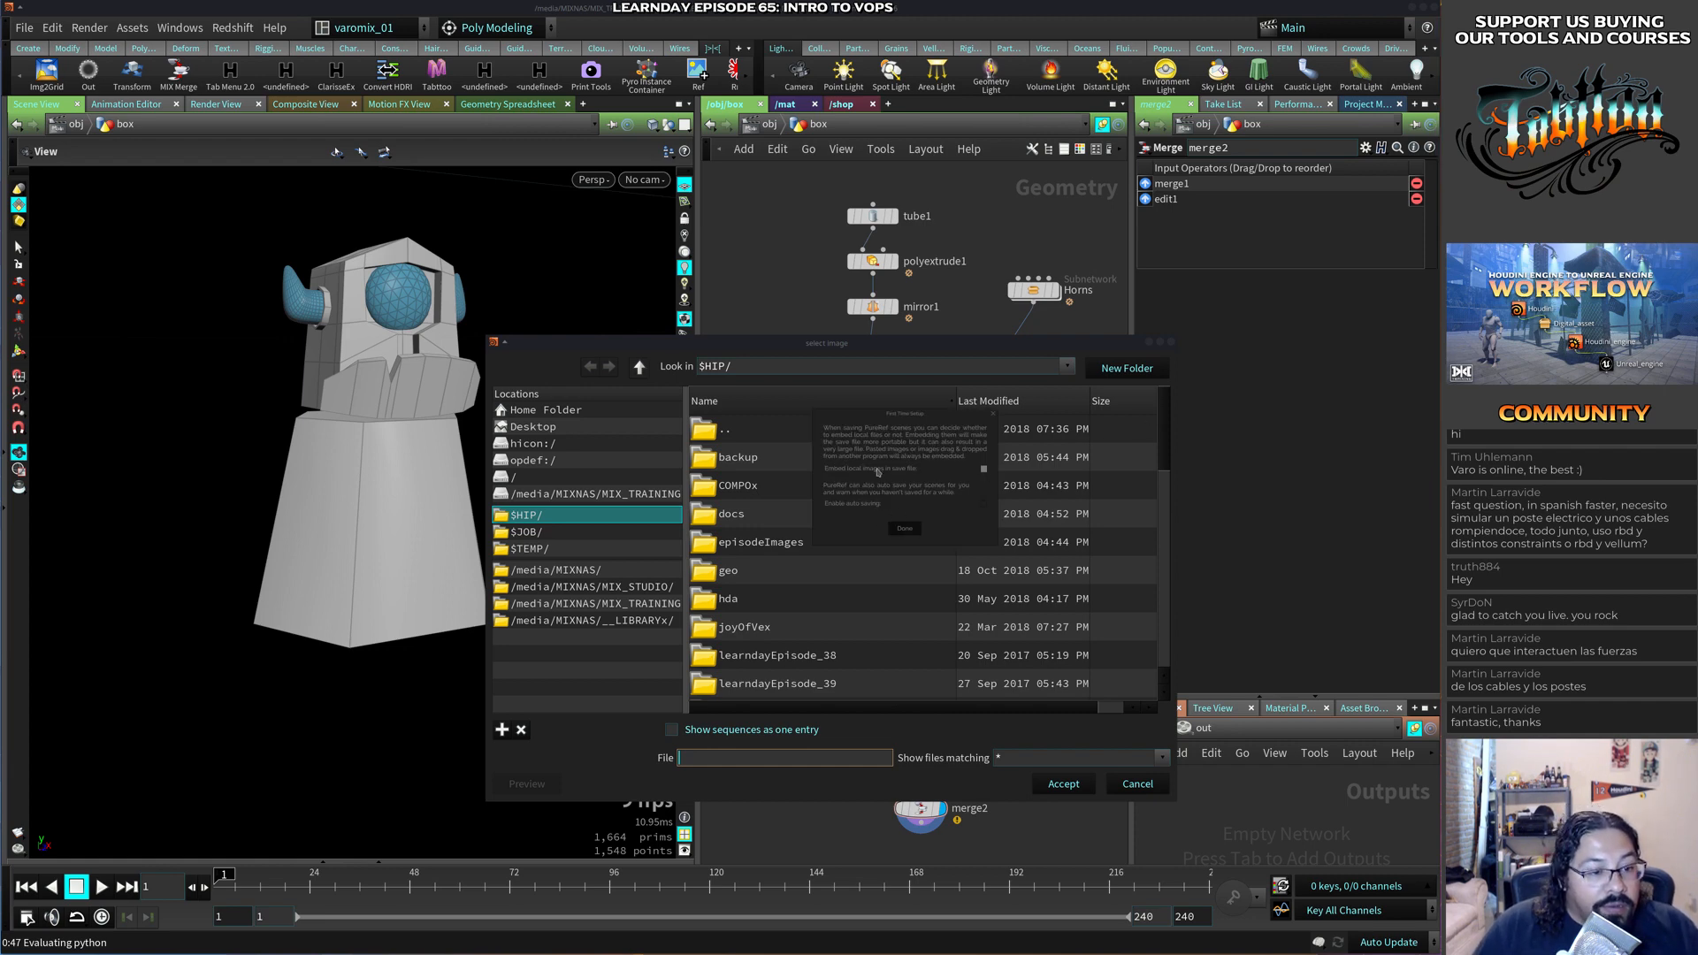
Finish PureRef's first-run setup and dismiss Houdini's image chooser along with the blank window it leaves.
left_click(904, 528)
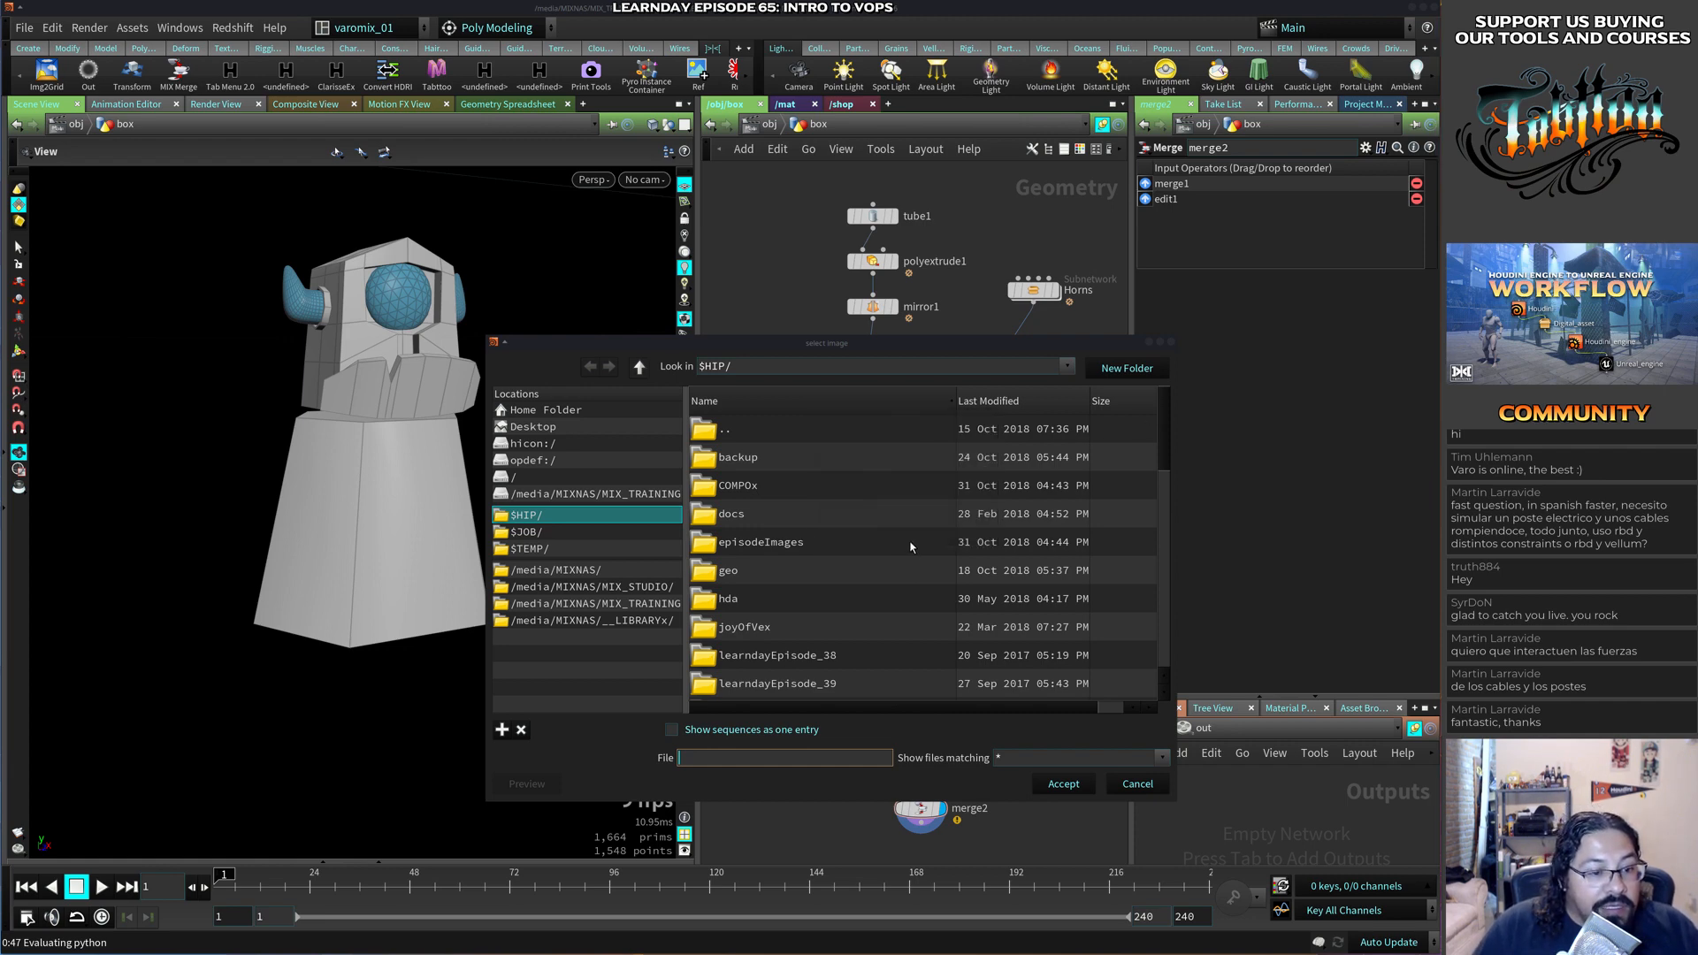
left_click(1138, 785)
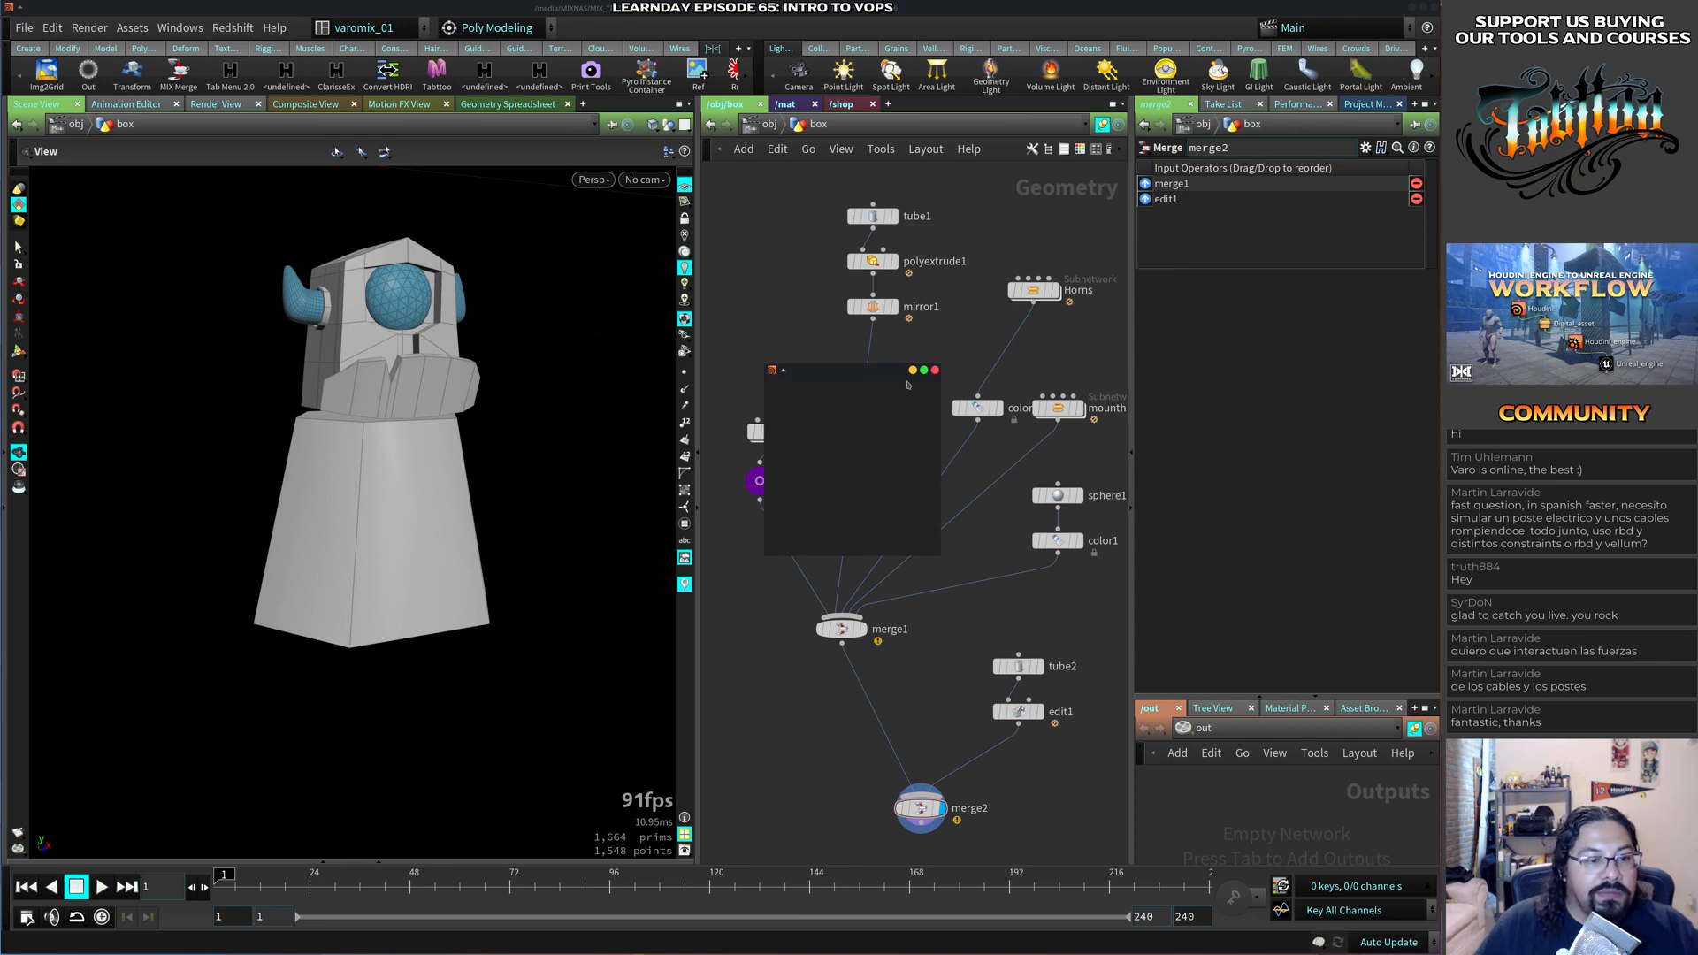
left_click(935, 370)
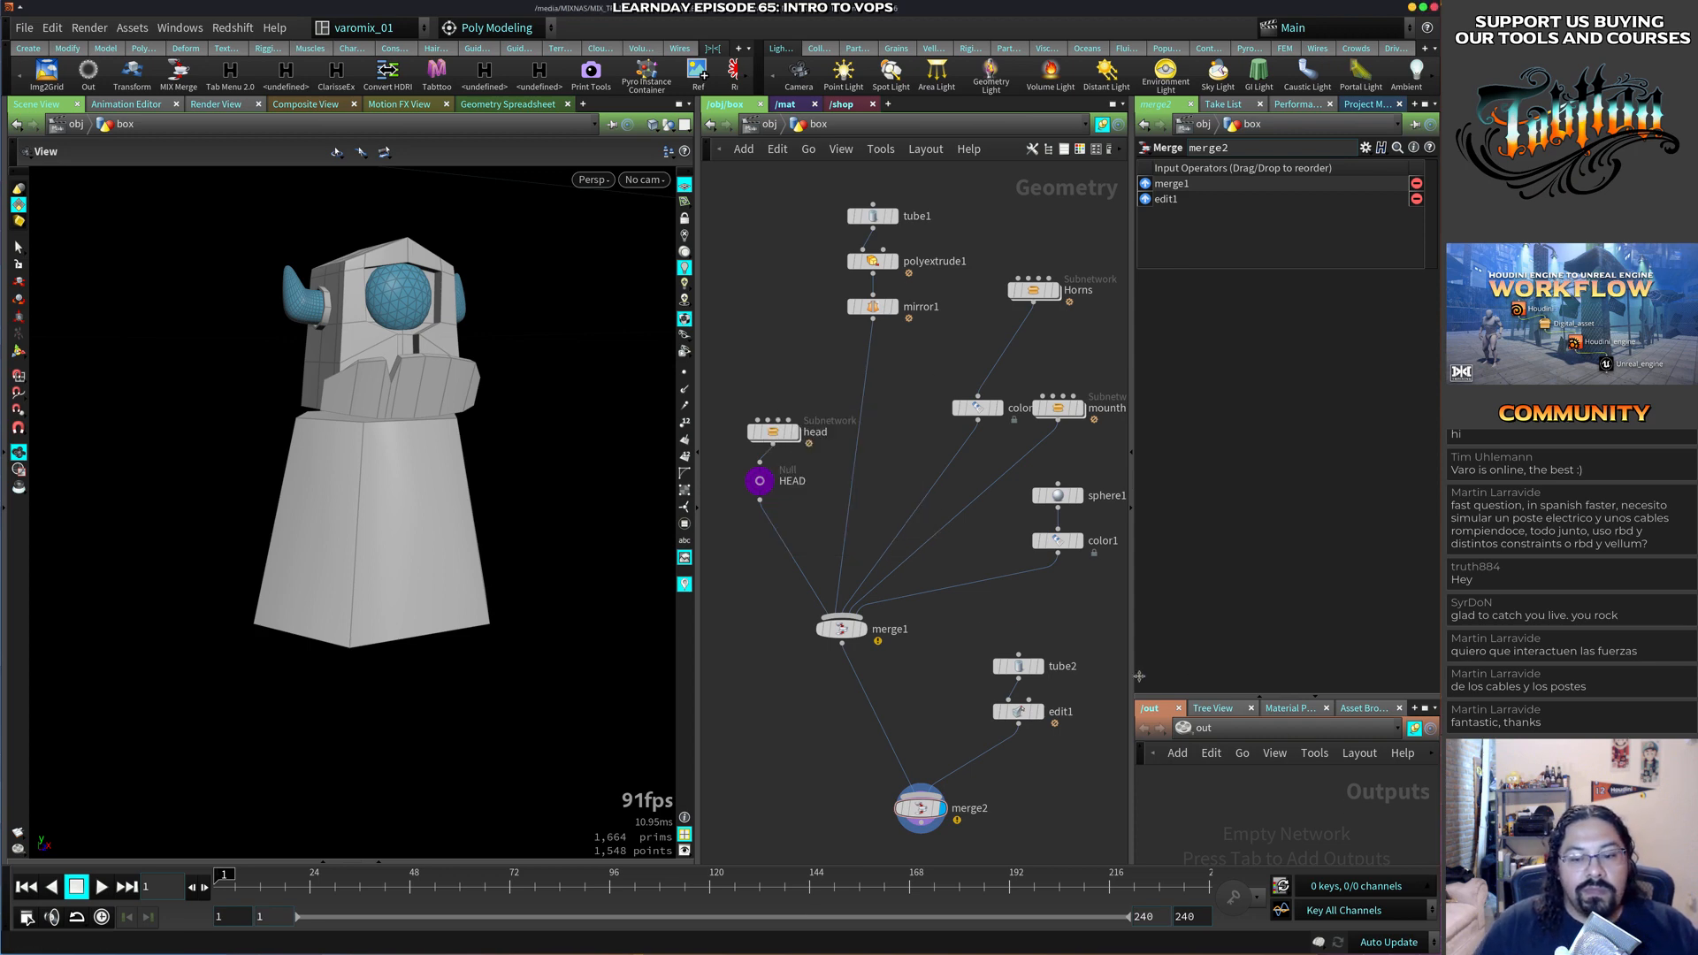
Place the empty PureRef window over the boundary between Houdini's viewport and network editor.
right_click_drag(1440, 772, 1340, 748)
left_click_drag(1341, 748, 800, 521)
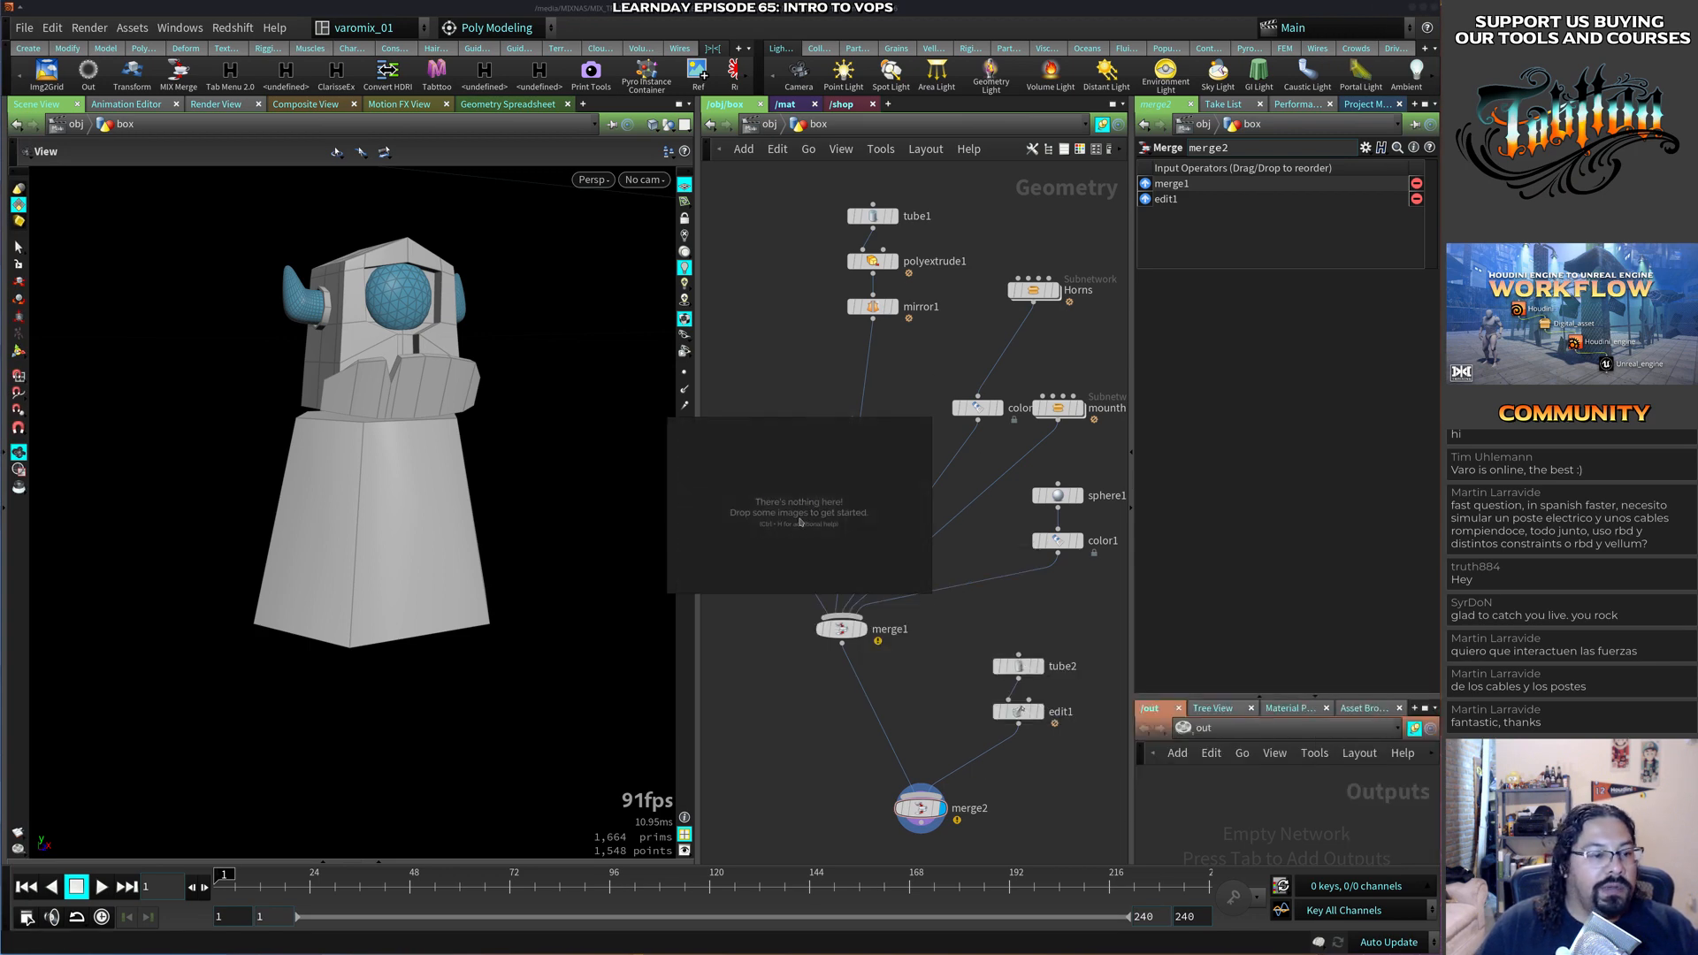
right_click(825, 502)
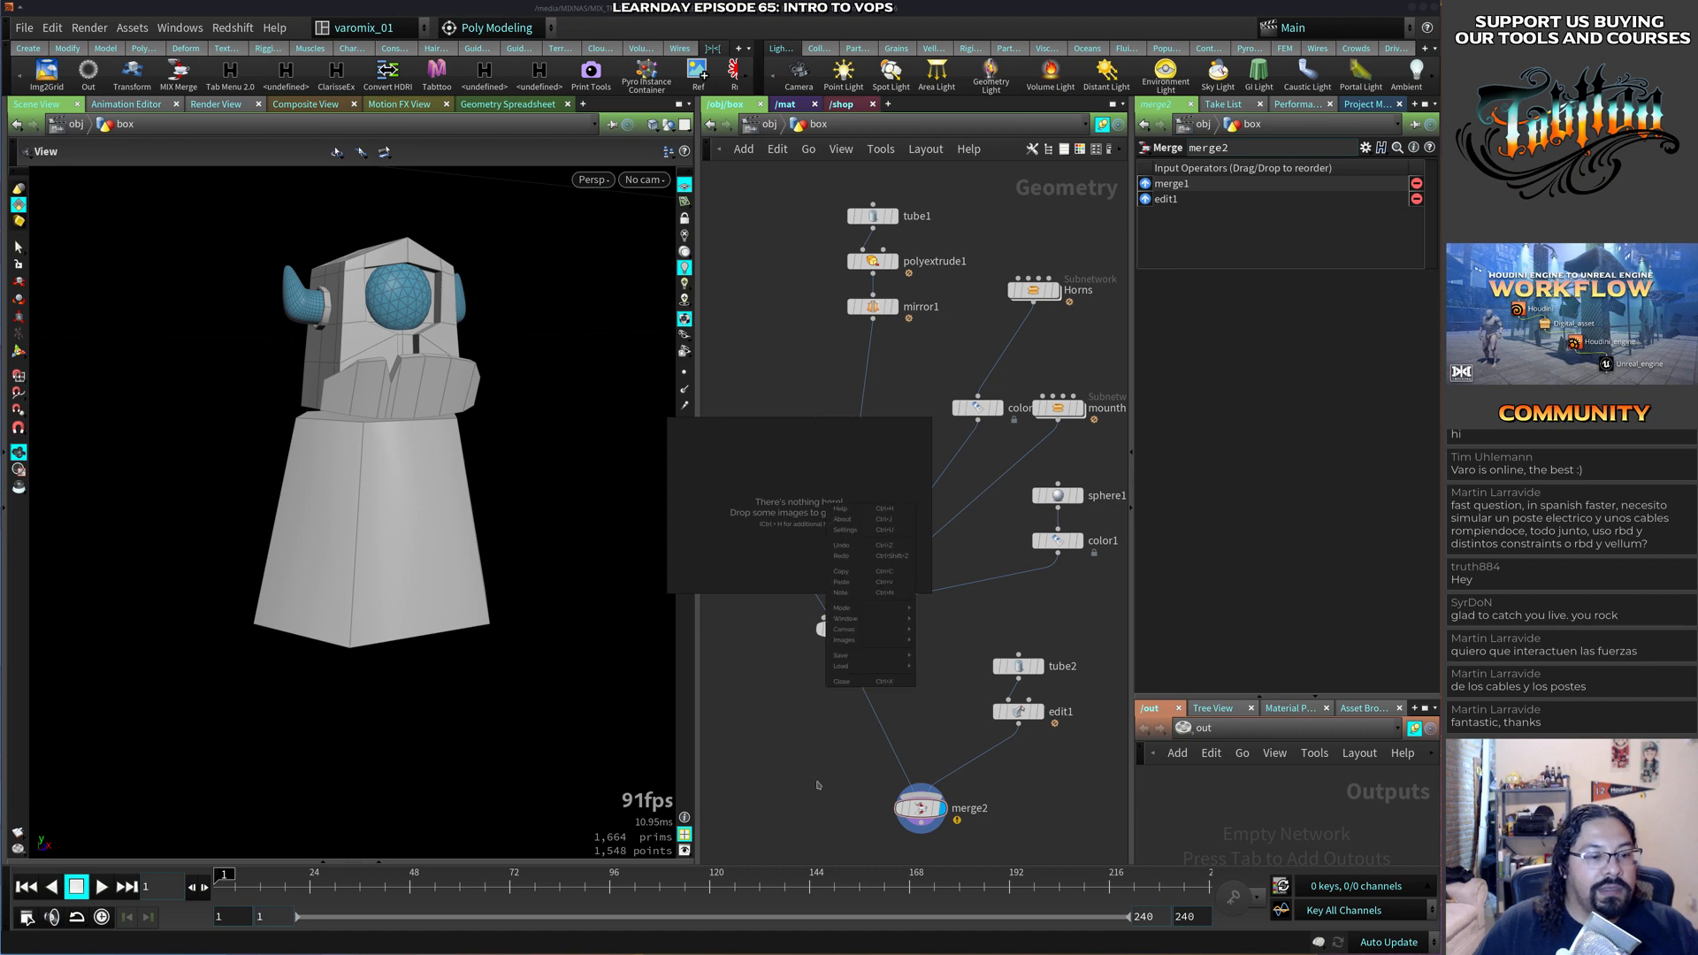
left_click(809, 753)
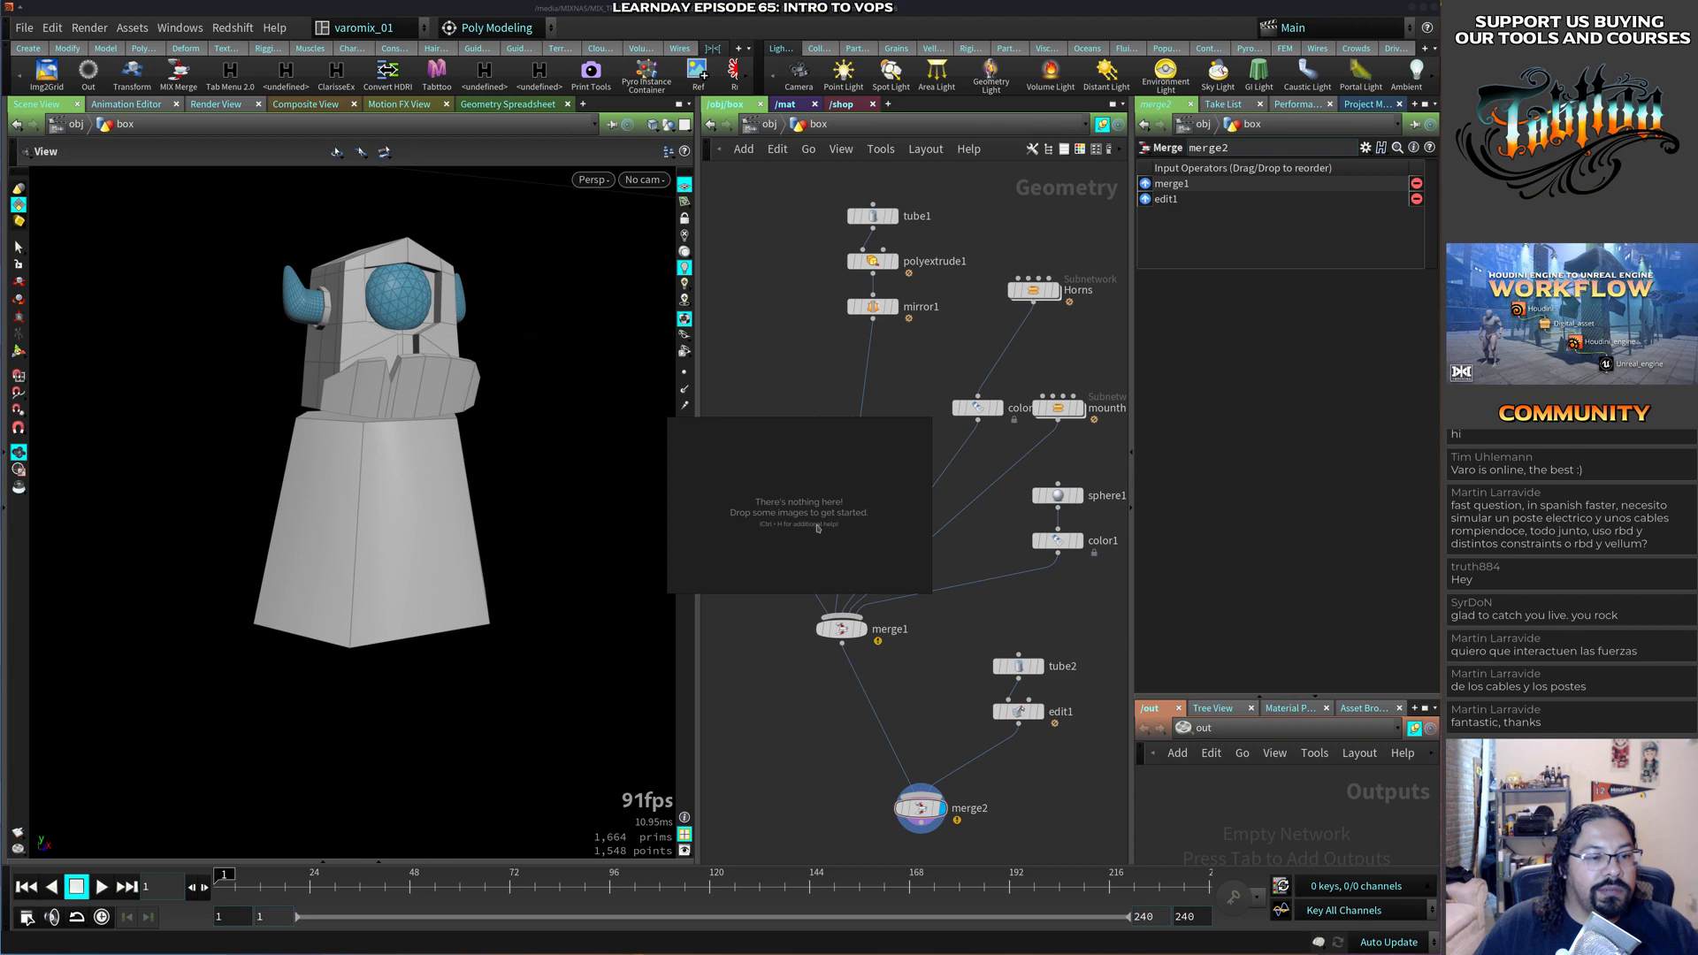
left_click_drag(824, 526, 922, 488)
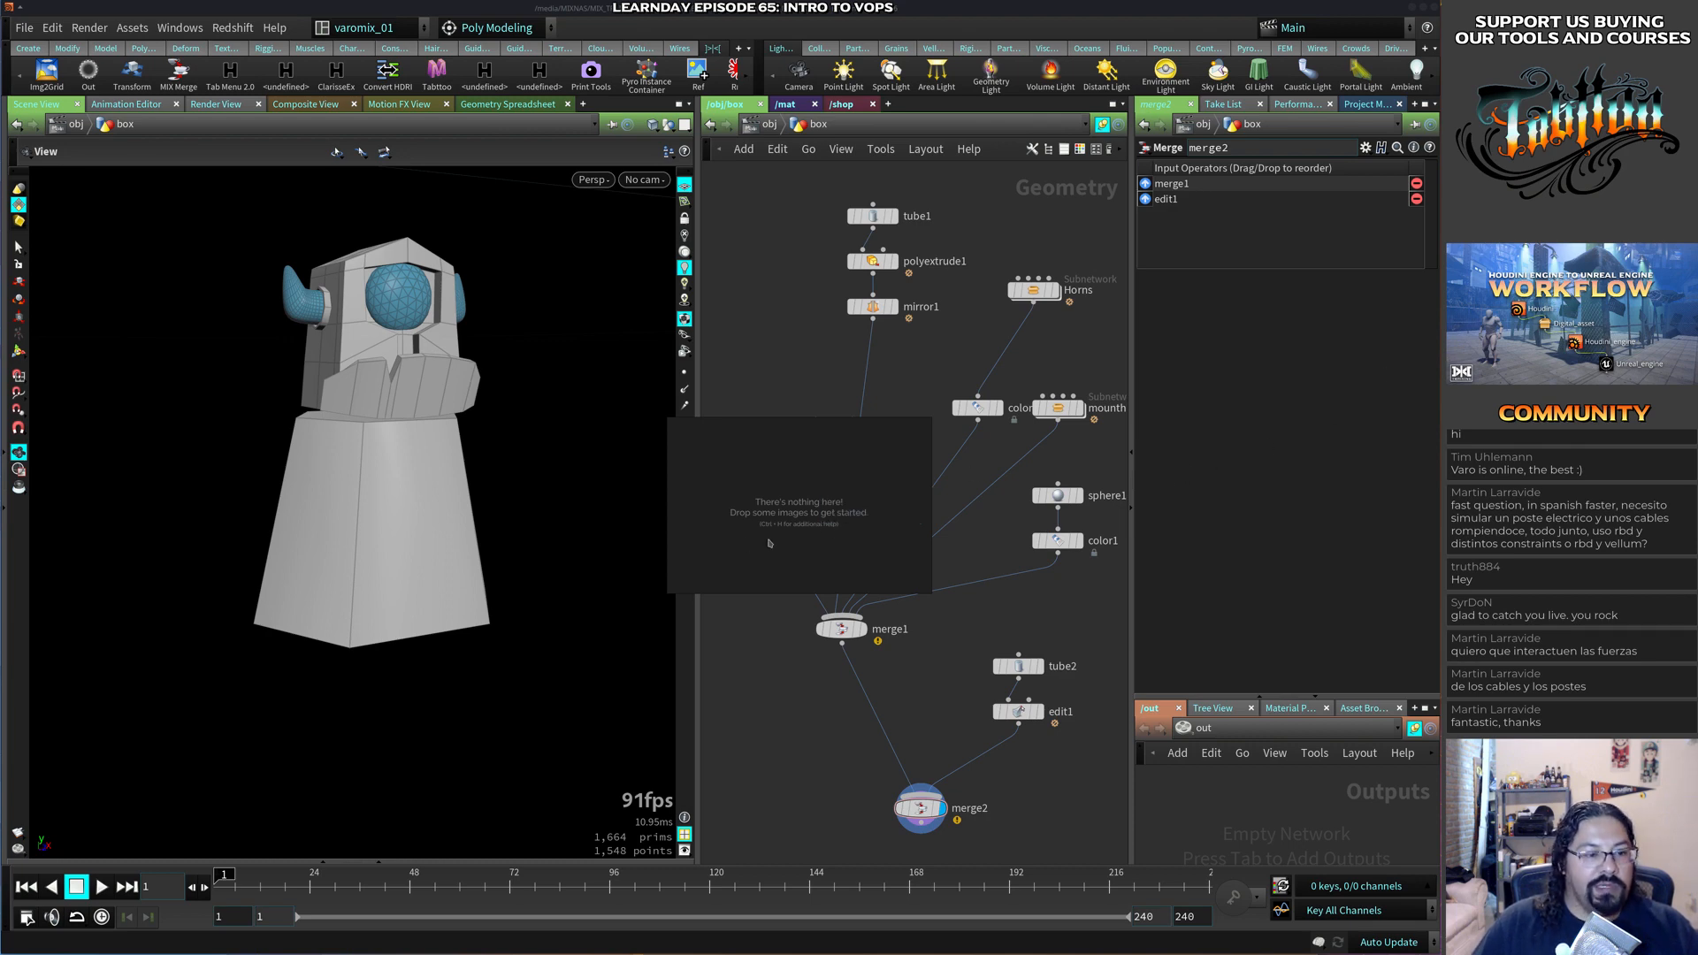
Open the Dolphin file manager, close the duplicate window, and shrink and place the remaining one over Houdini's parameter area.
key("super+e")
key("super+e")
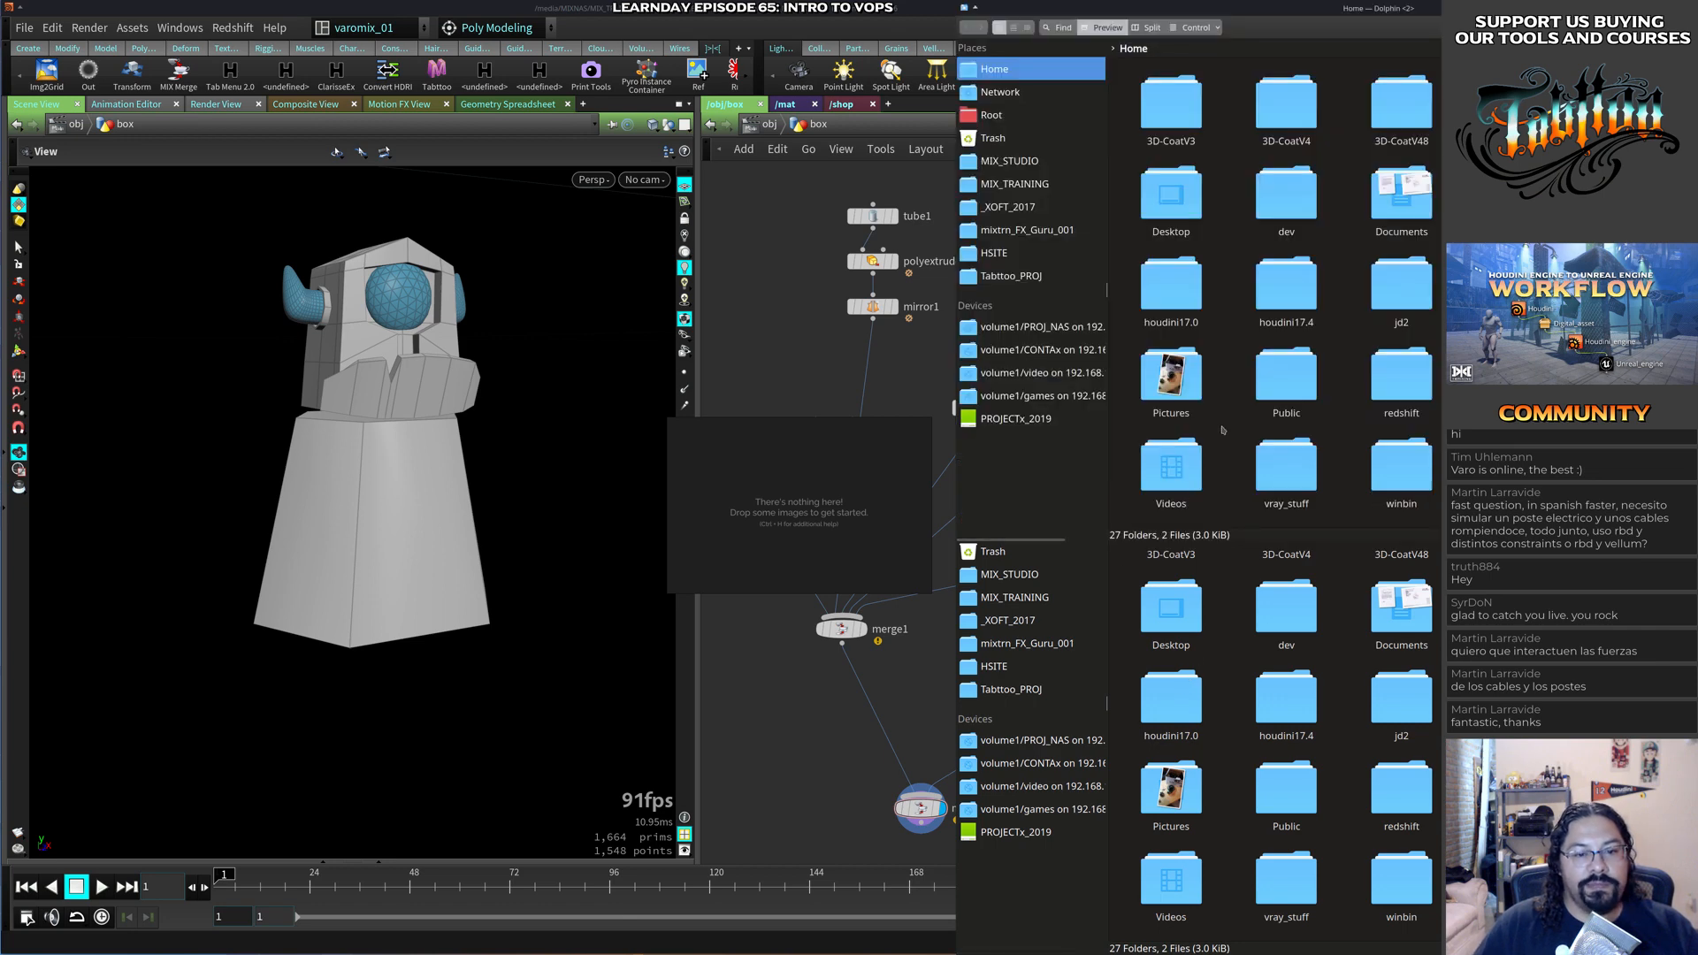
key("alt+F4")
right_click_drag(1050, 663, 1187, 659, "super")
left_click_drag(1187, 660, 1249, 552, "super")
Open the ref folder inside MIX_TRAINING/LEARNDAY_WEBINARS in the file manager.
left_click(1256, 531)
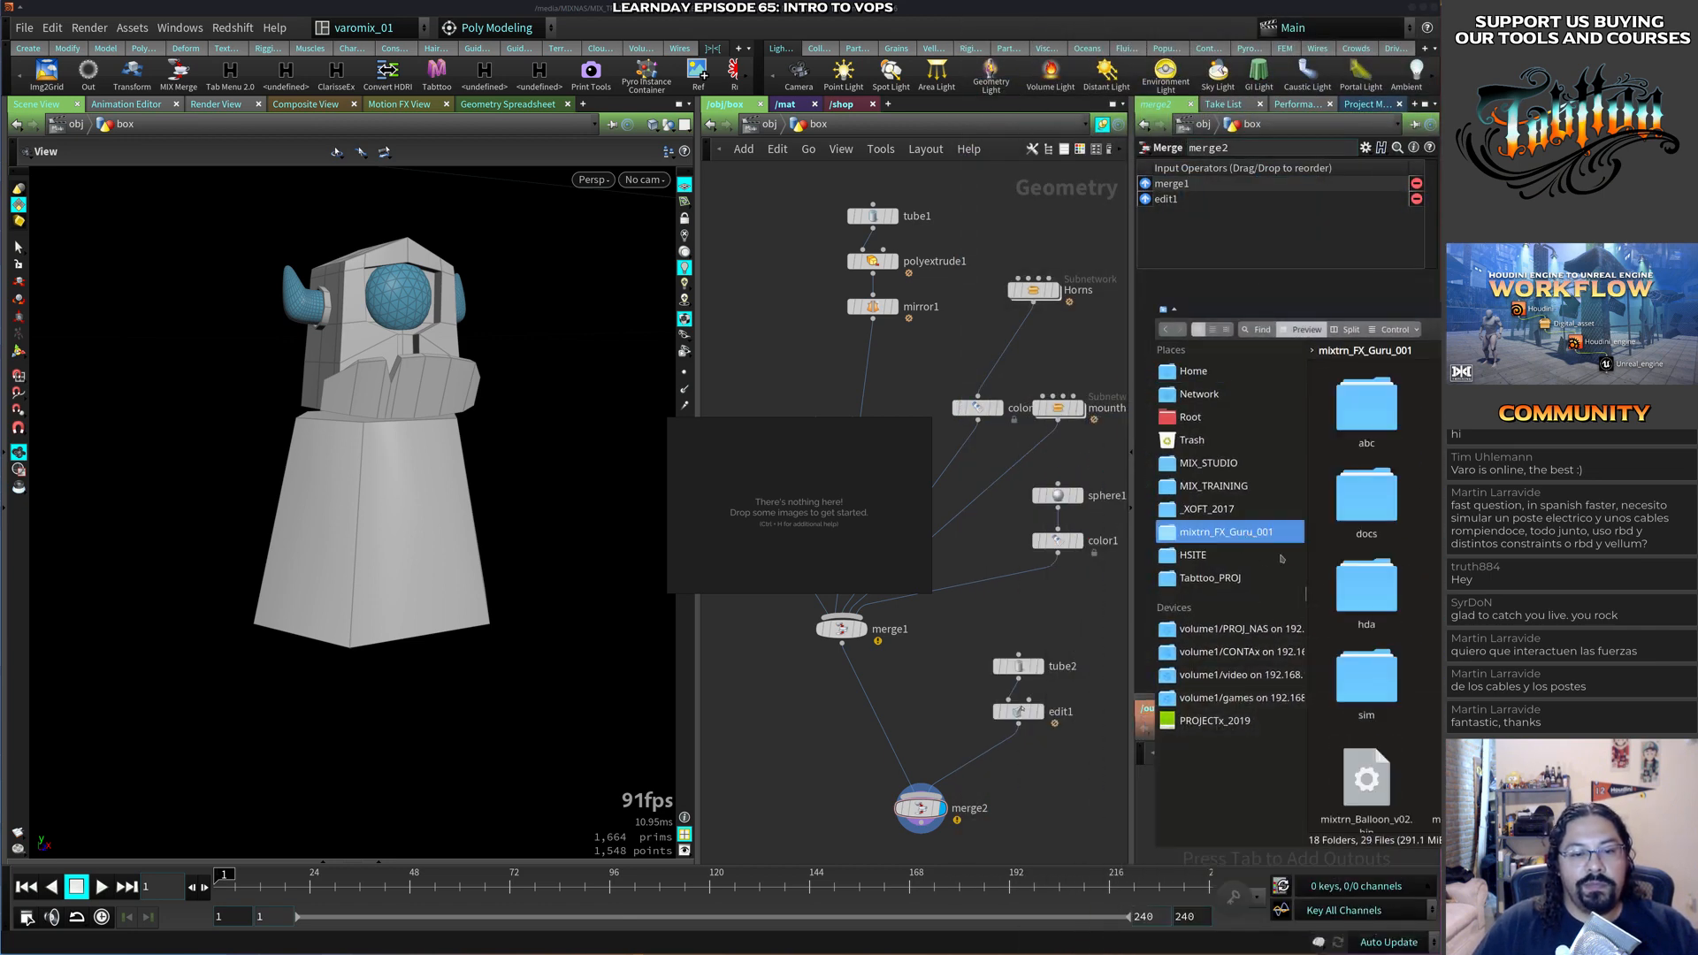
left_click(1232, 488)
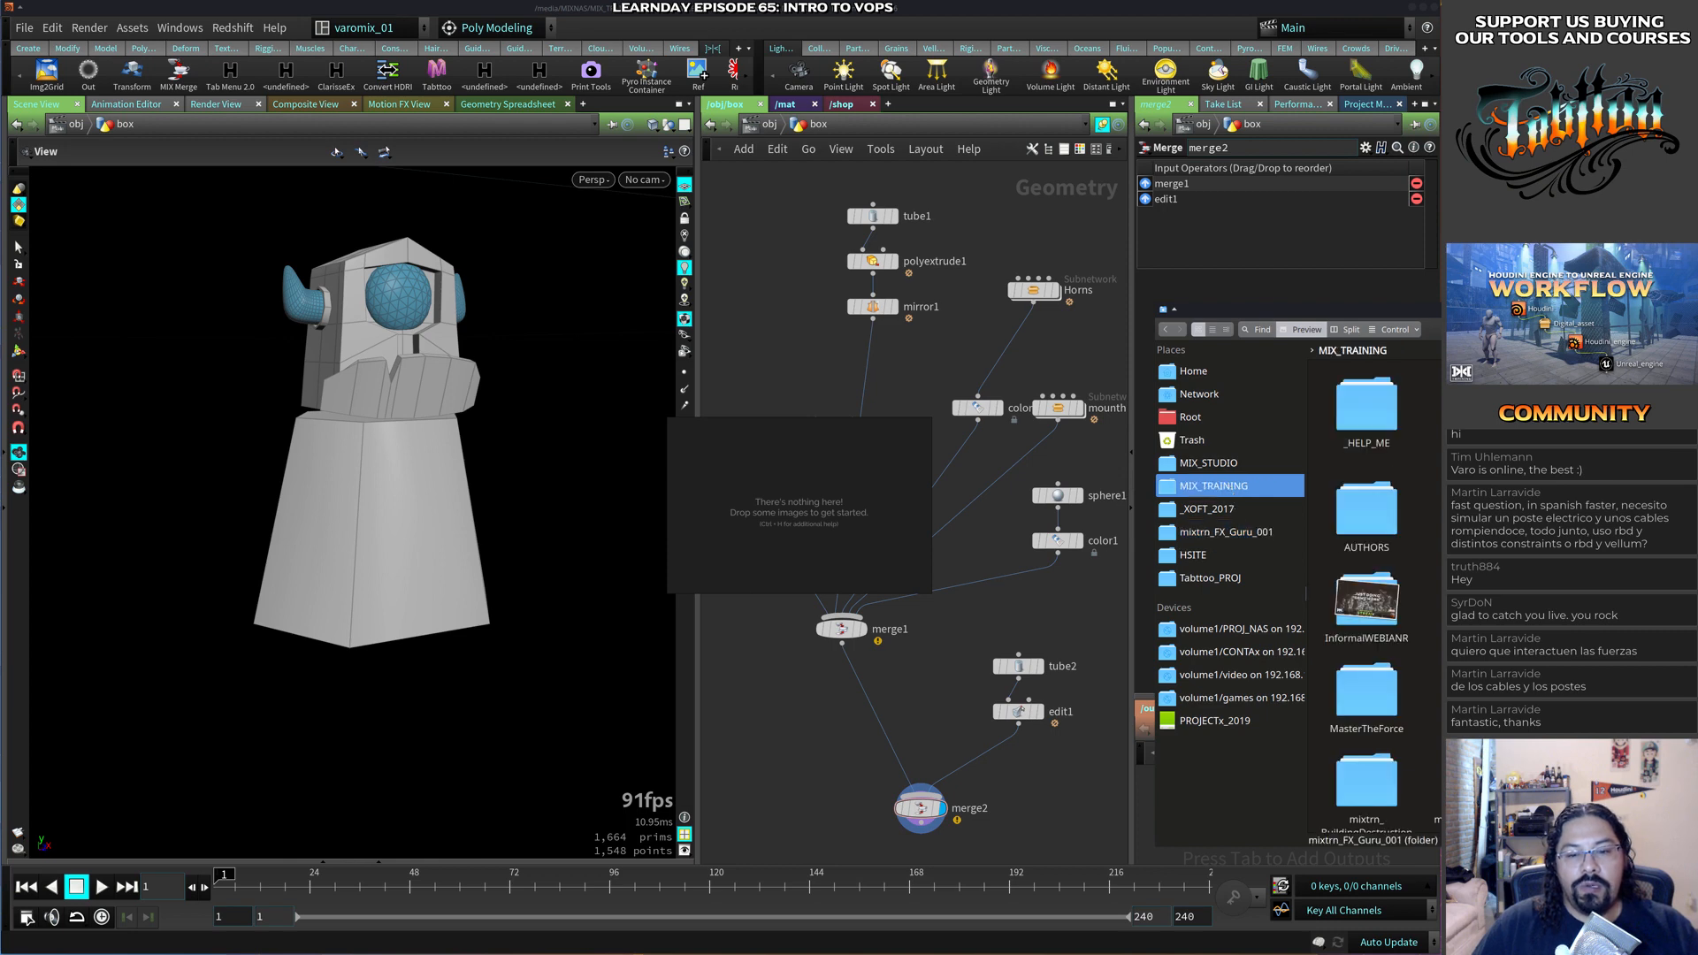
left_click_drag(1367, 603, 1252, 579, "super")
left_click(1474, 576)
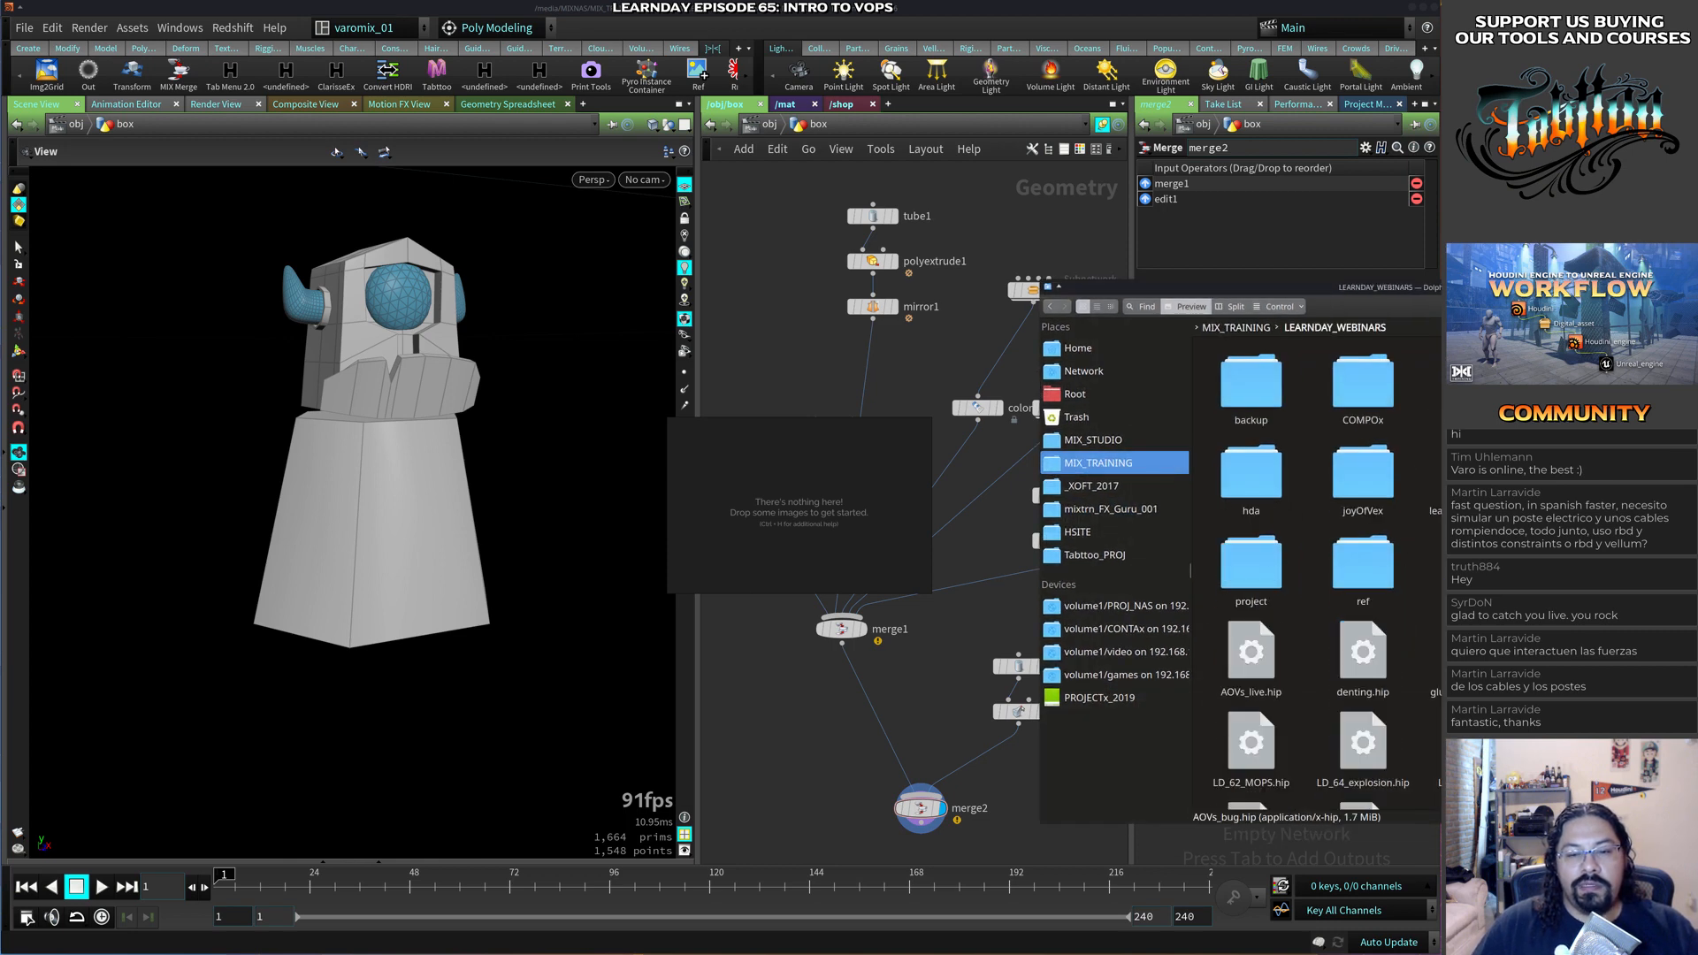
left_click(1341, 560)
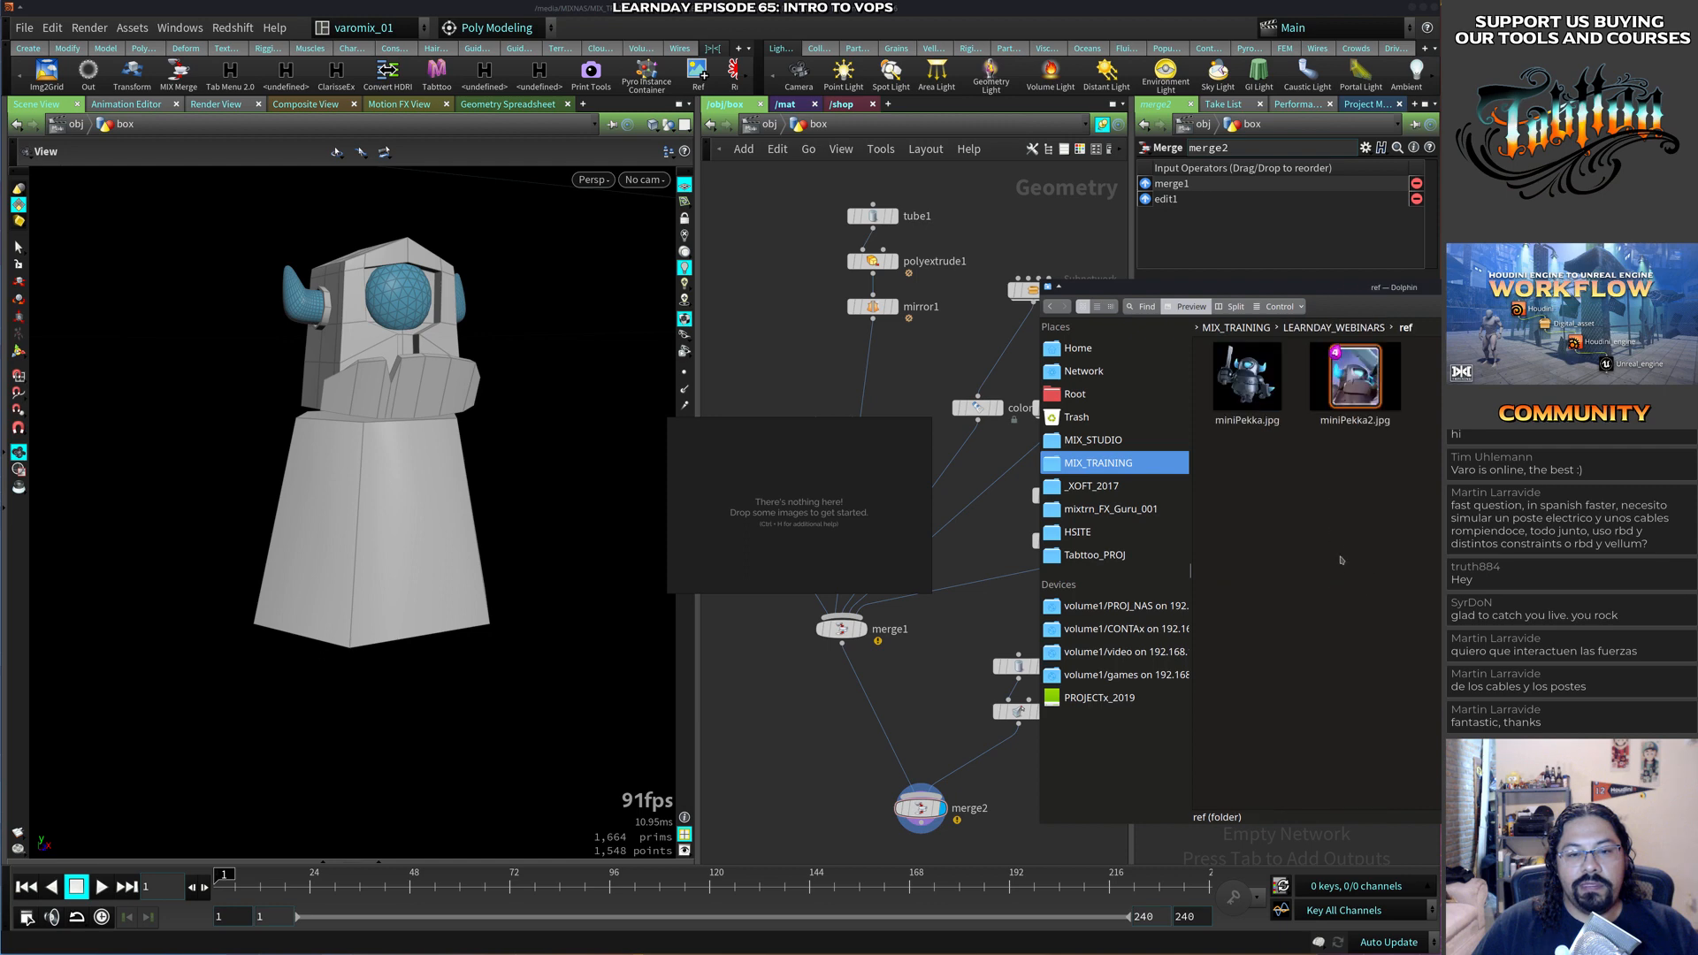
Add miniPekka.jpg and miniPekka2.jpg together to the empty PureRef board and put the file manager away.
left_click_drag(1412, 515, 1212, 368)
left_click_drag(1243, 382, 790, 509)
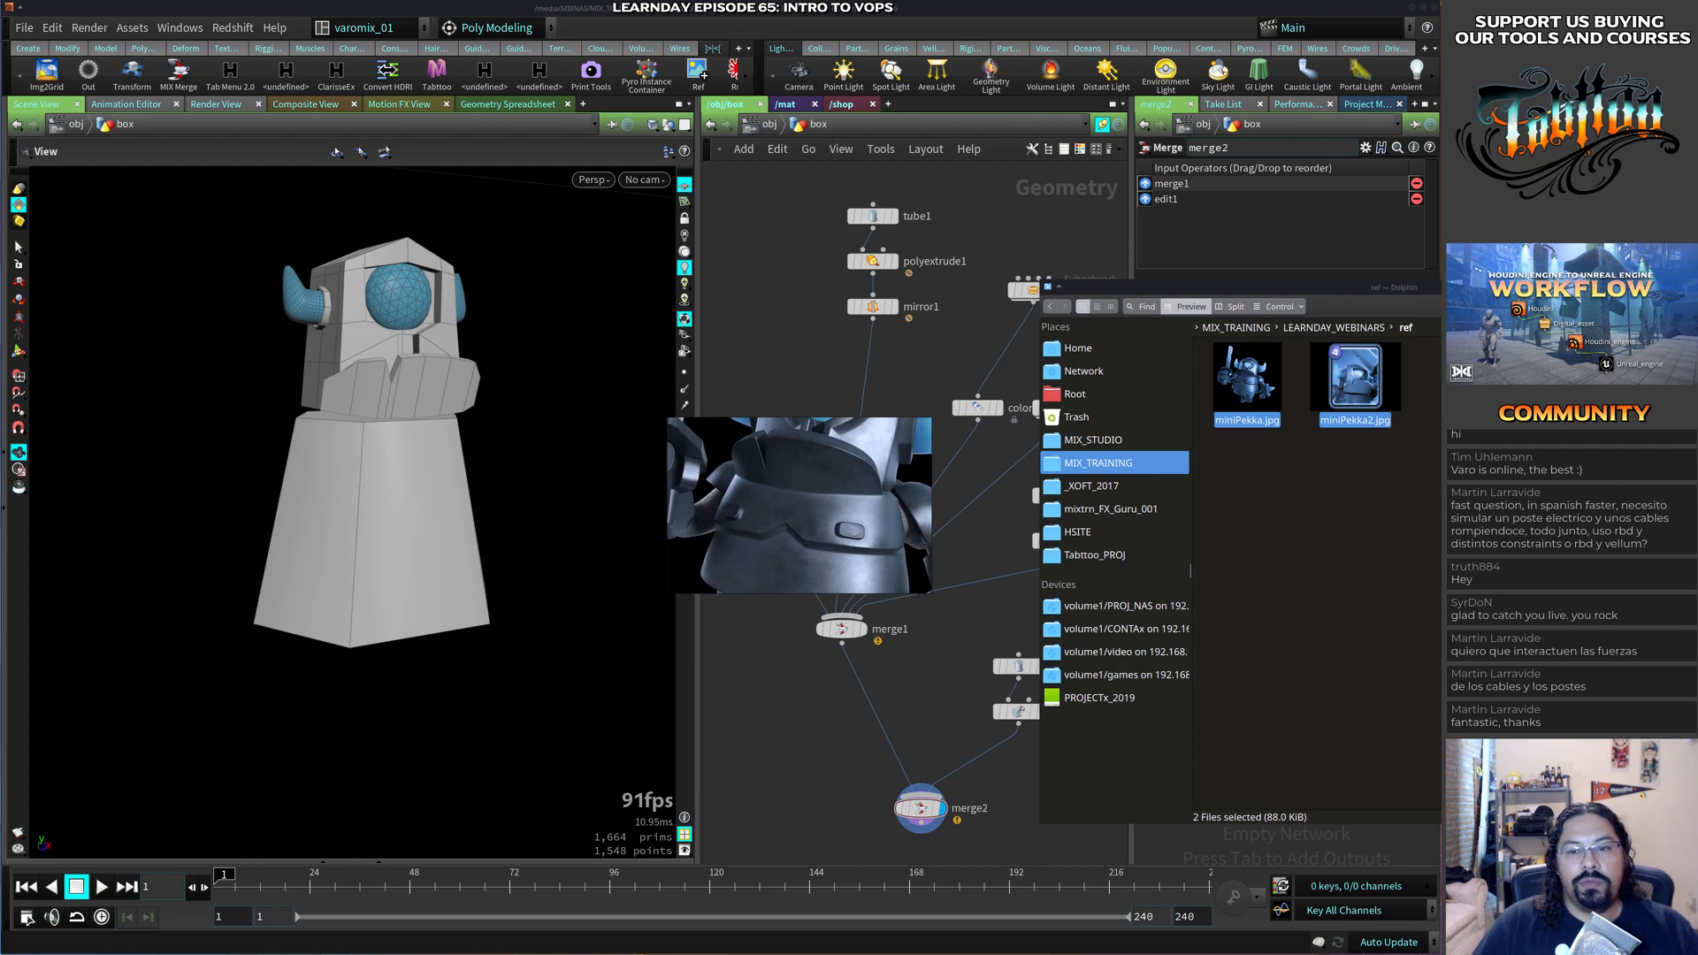
left_click(1694, 287)
Enlarge the PureRef window and position it over the viewport and network editor to show both reference images.
left_click_drag(932, 592, 1230, 800)
right_click_drag(943, 609, 741, 445)
left_click_drag(885, 638, 885, 798)
middle_click_drag(491, 686, 720, 623)
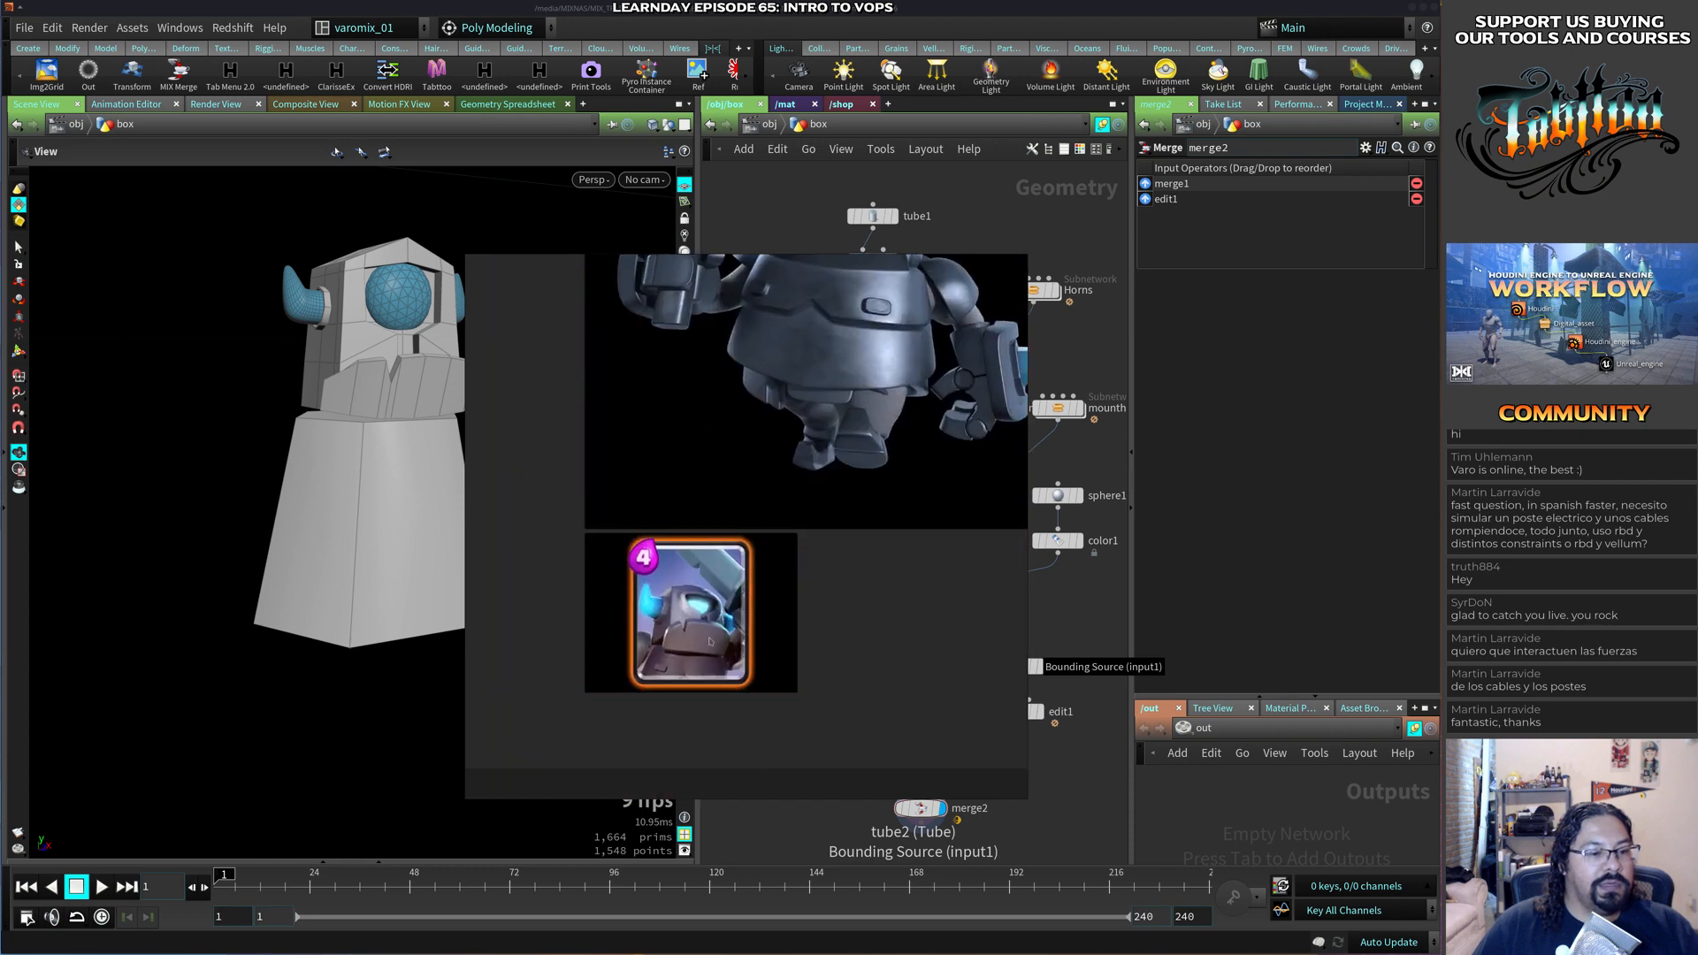
Move the card image from below the character picture to its right edge and shift the PureRef window lower over the viewport.
left_click(714, 615)
right_click_drag(715, 612, 723, 617)
left_click_drag(725, 600, 919, 528)
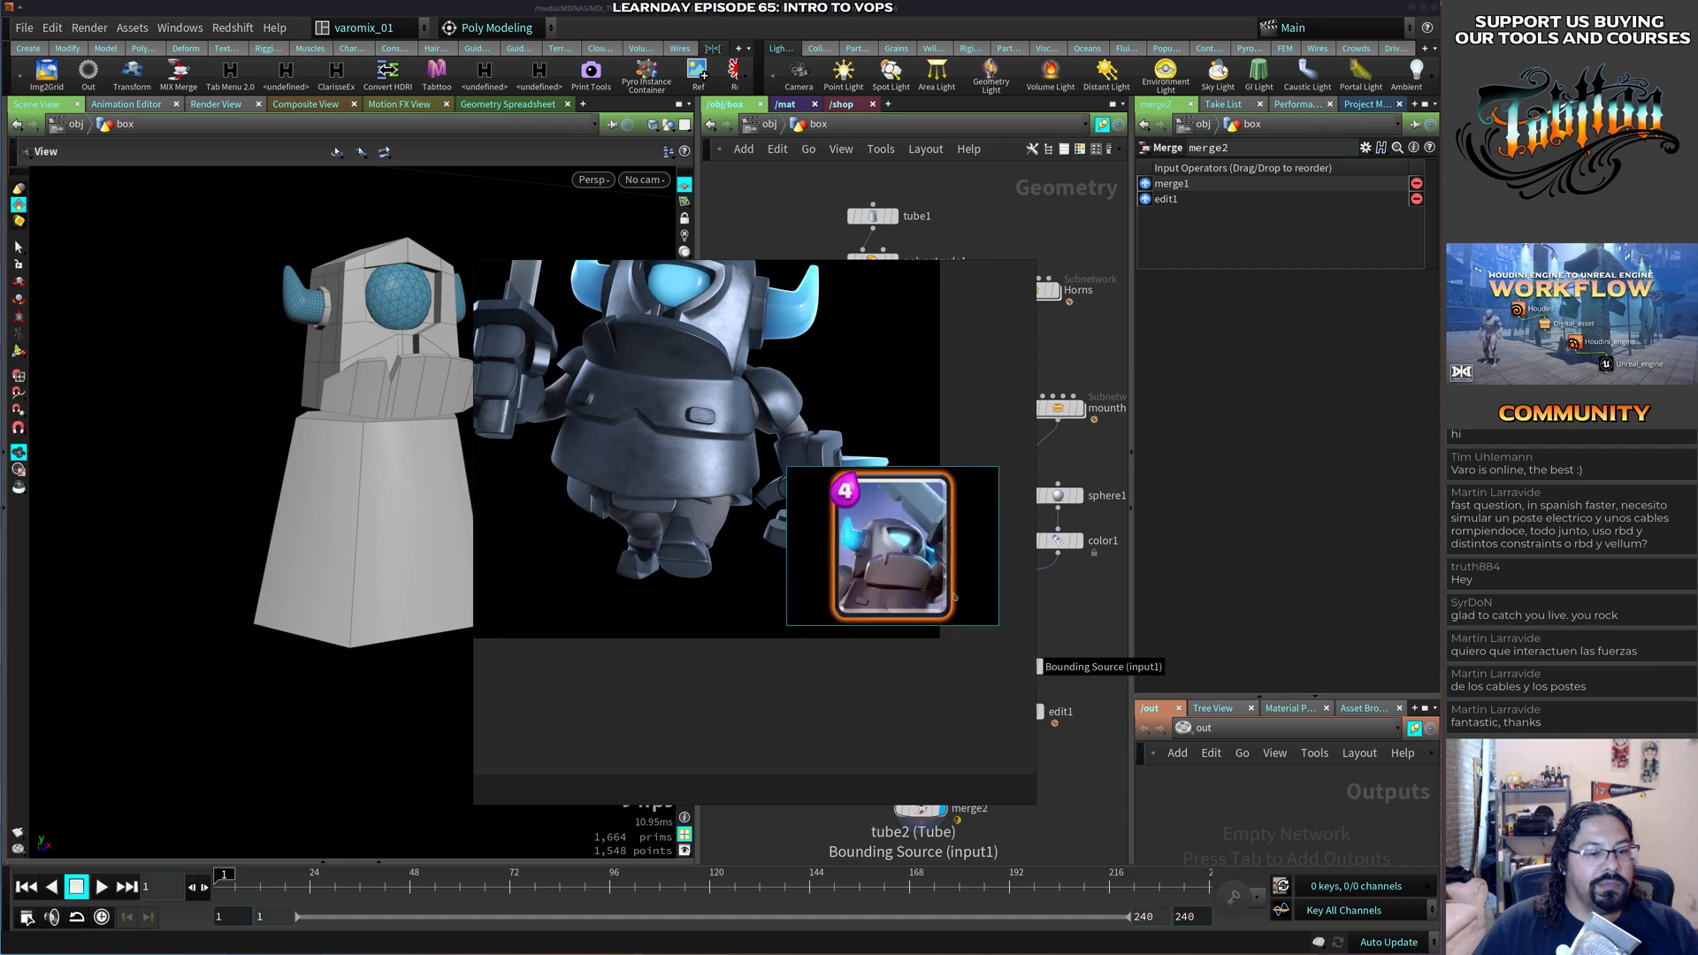
left_click_drag(954, 597, 995, 420)
right_click_drag(967, 395, 900, 482)
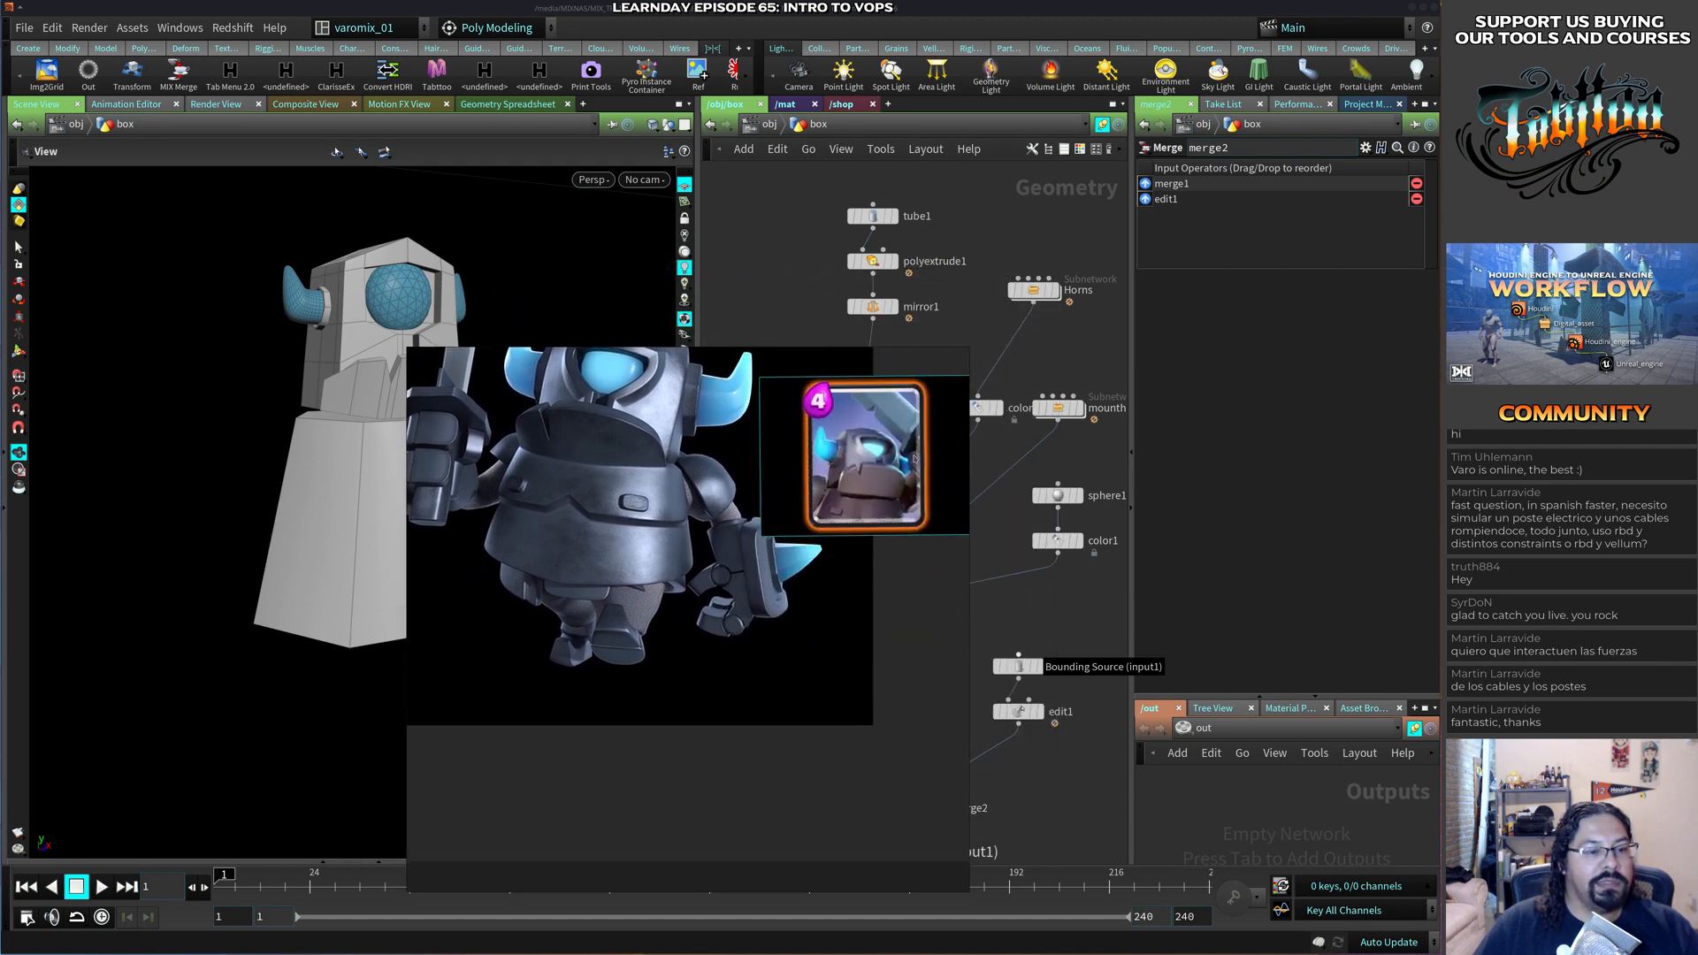
Raise the card image so that it sits to the right of the character's head on the board.
middle_click_drag(890, 471, 791, 480)
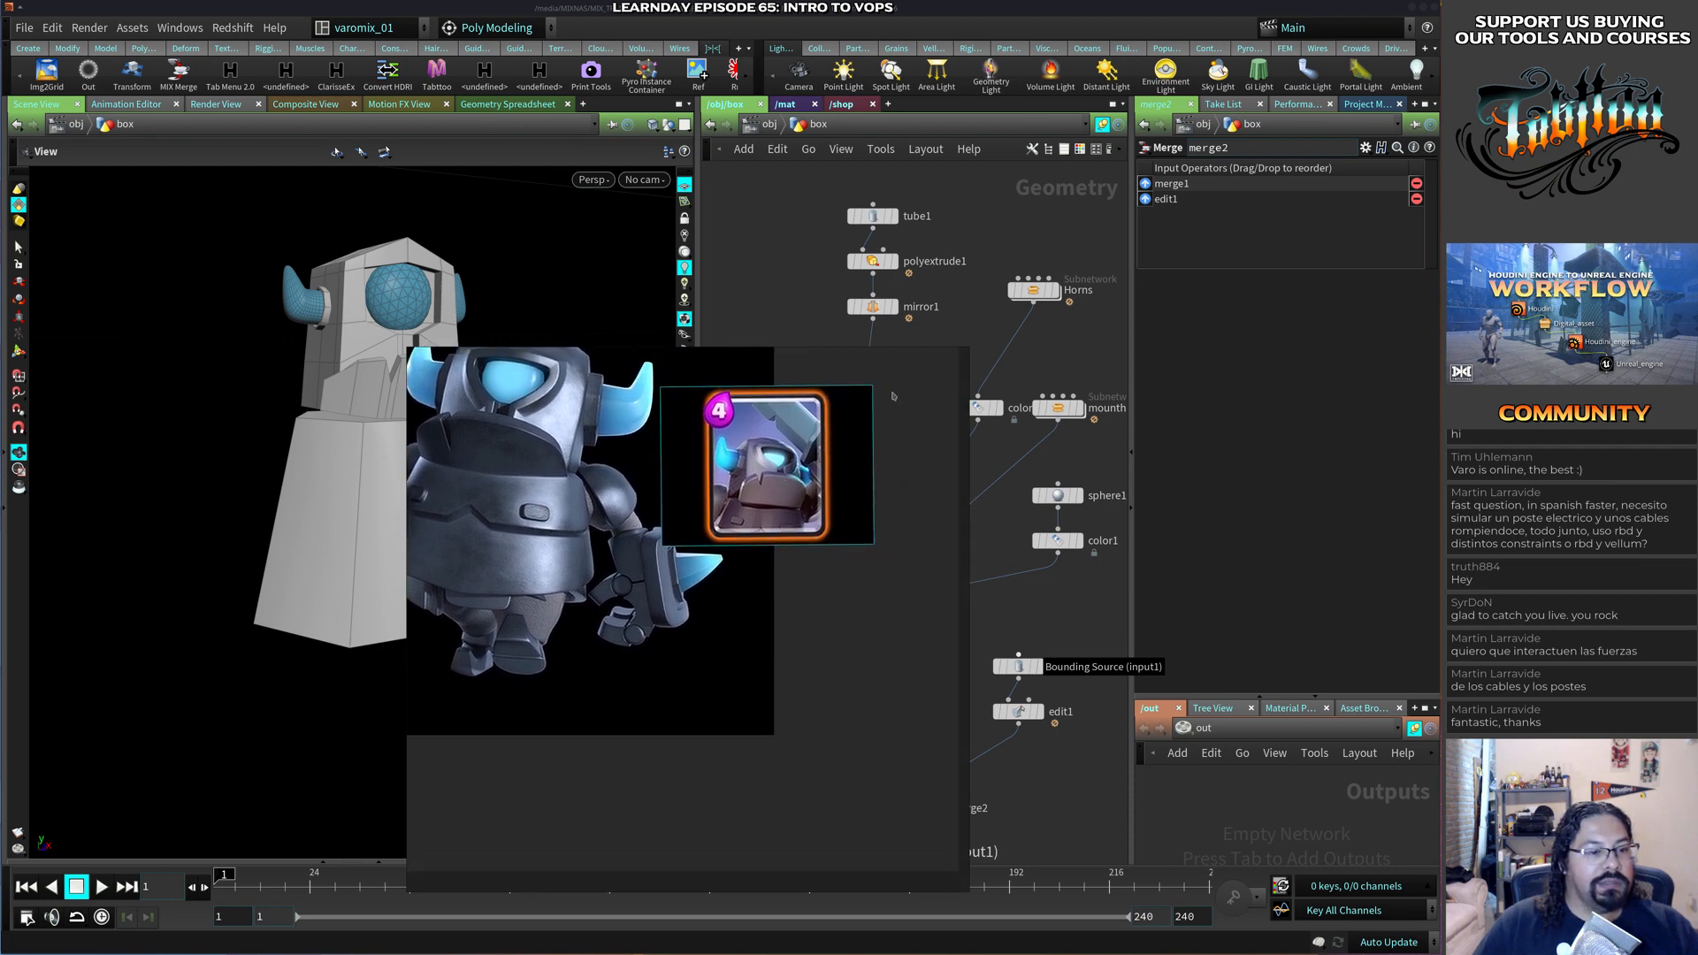
right_click_drag(823, 431, 823, 433)
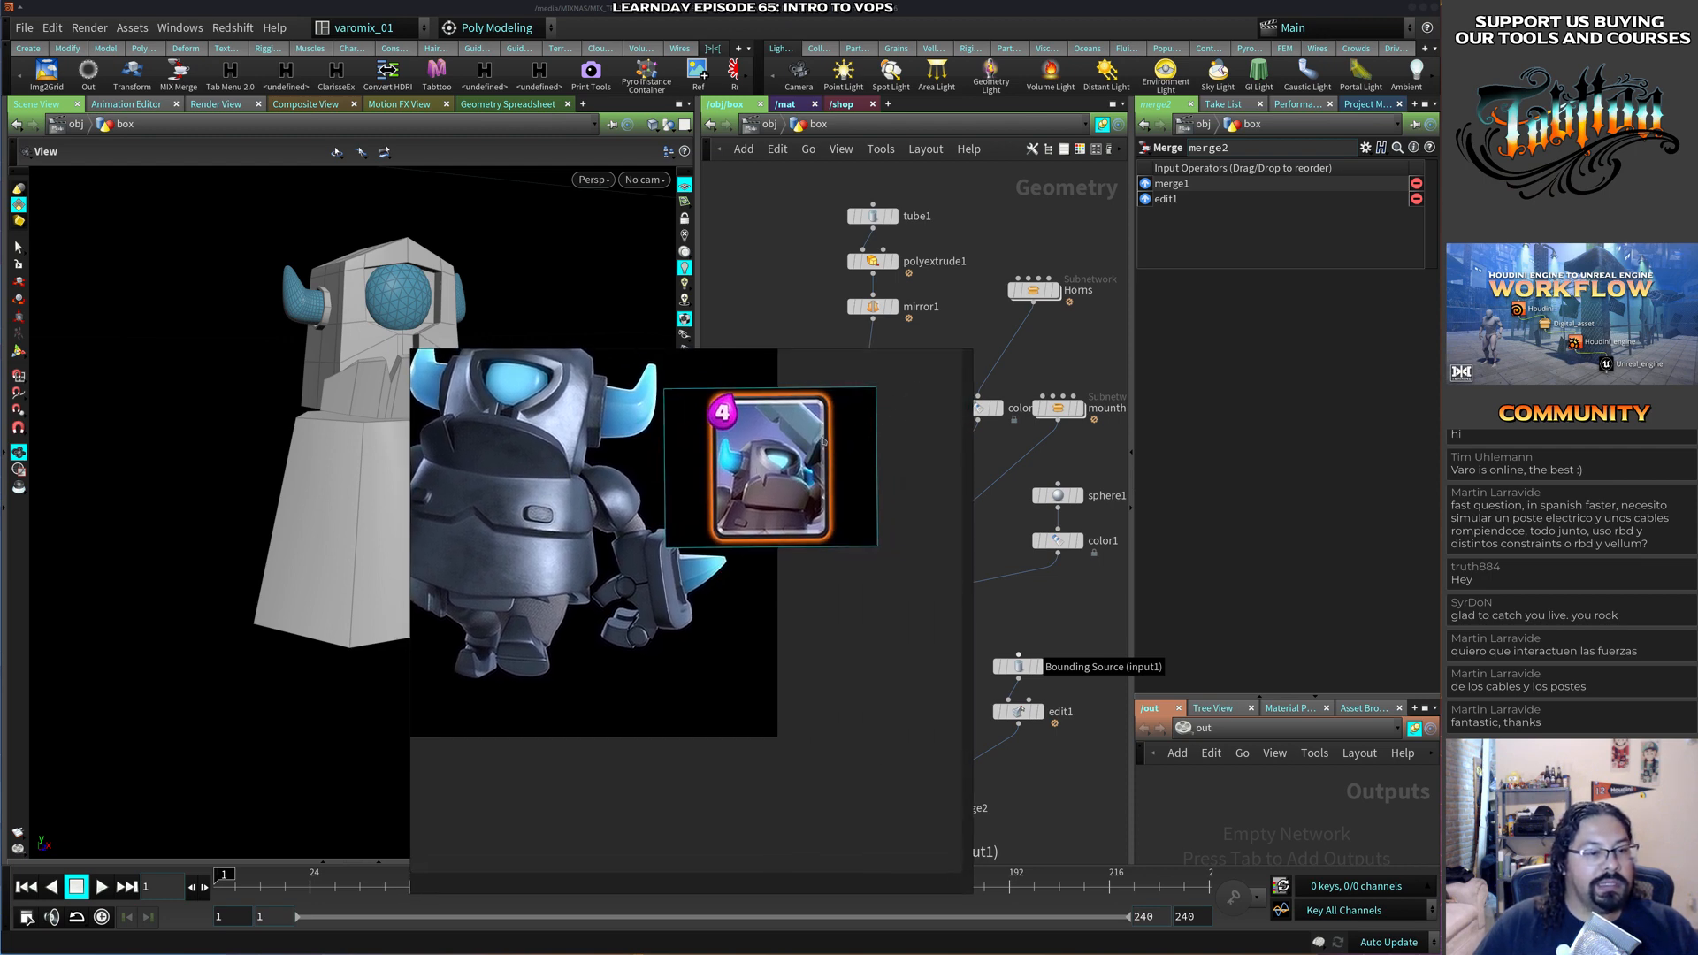
left_click_drag(824, 441, 839, 401)
left_click_drag(761, 567, 778, 620)
mouse_move(784, 444)
left_mouse_down()
mouse_move(882, 503)
mouse_move(814, 445)
left_mouse_up()
right_click_drag(814, 445, 808, 449)
left_click_drag(787, 473, 787, 474)
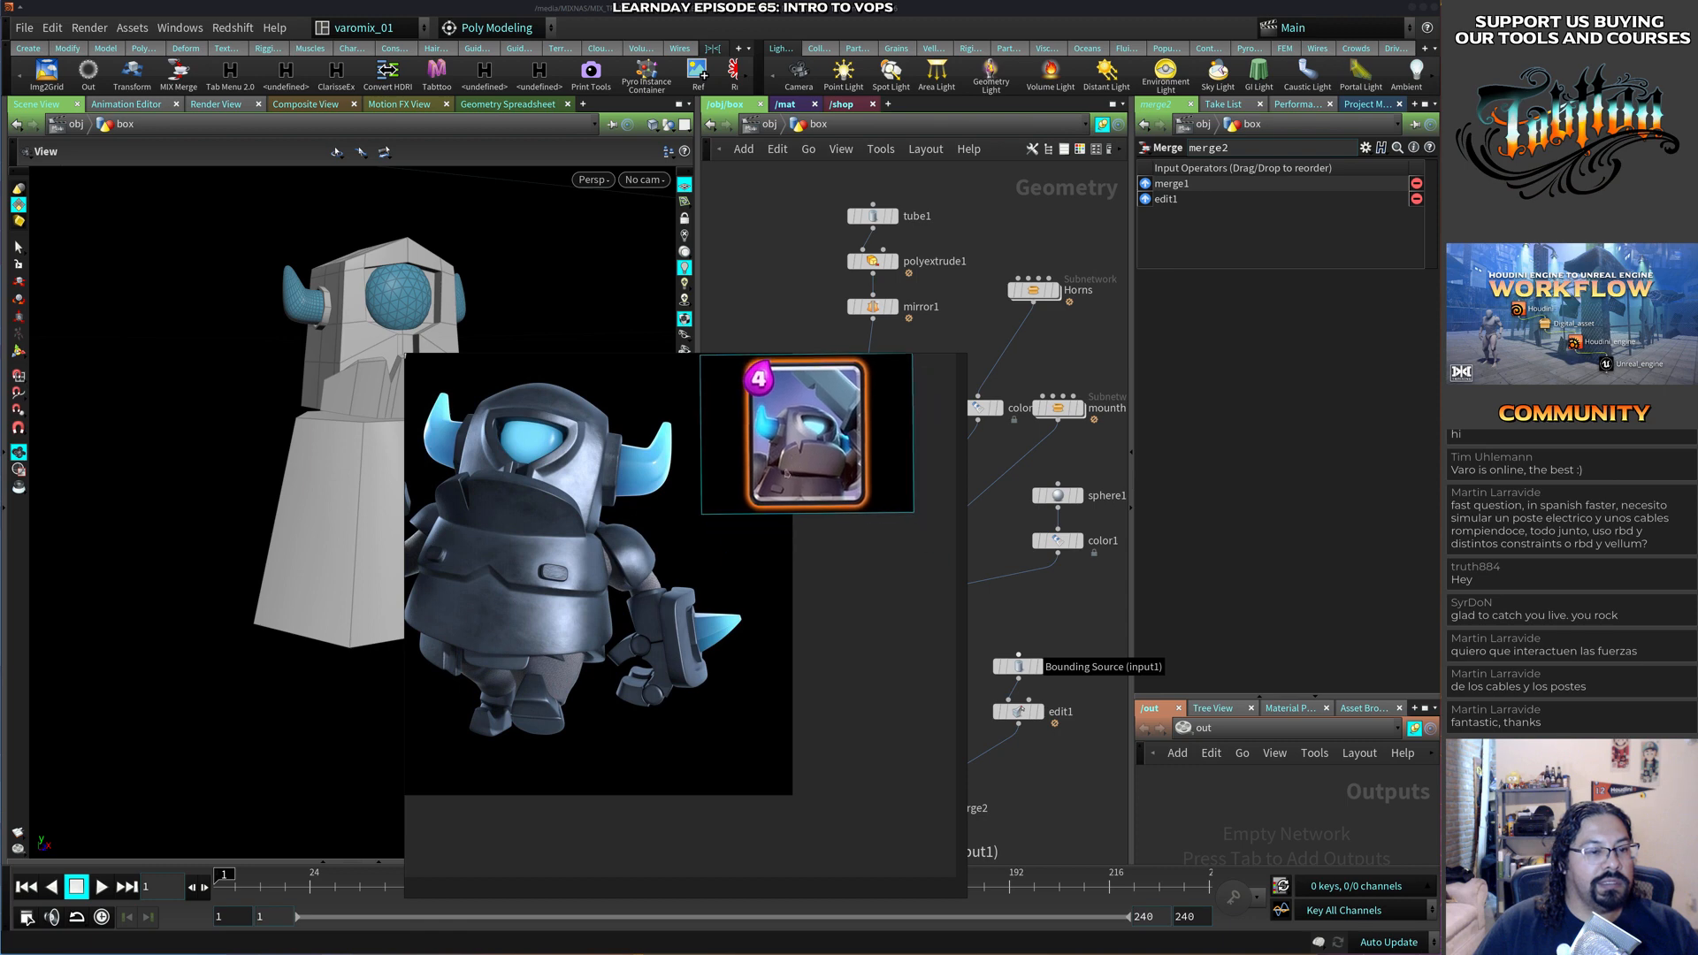
Focus the card image and the full character image in turn, returning to the board overview after each.
right_click(812, 586)
double_click(804, 480)
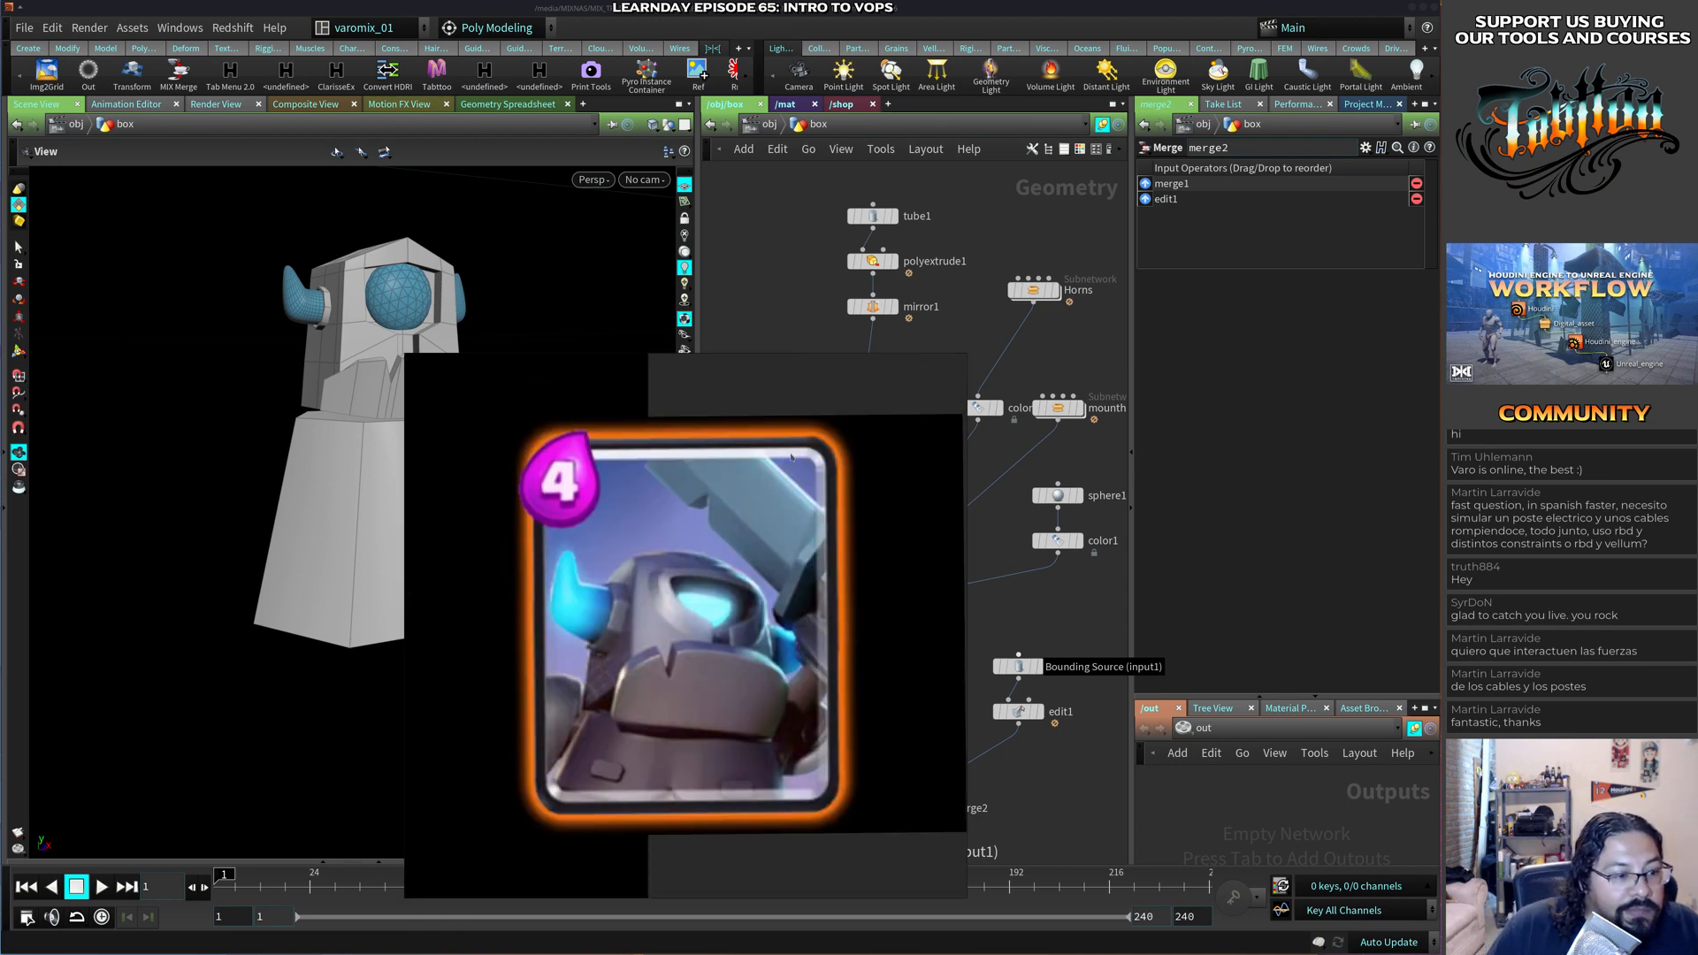
double_click(792, 457)
double_click(728, 519)
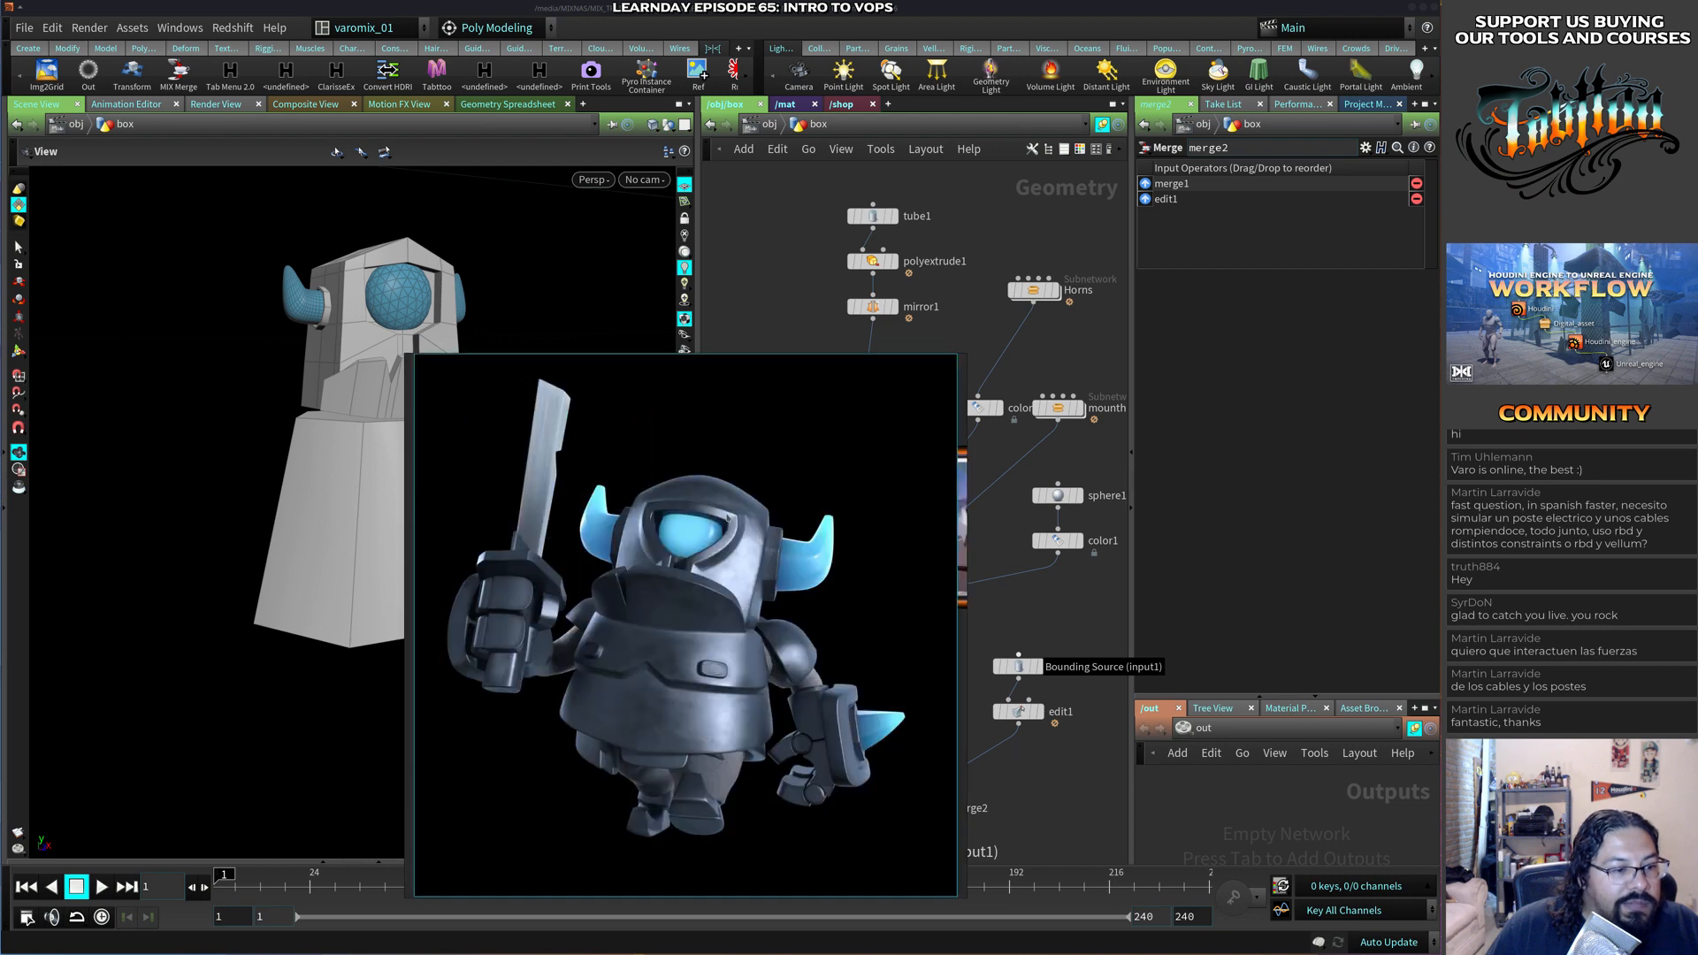
double_click(729, 519)
double_click(851, 453)
double_click(648, 584)
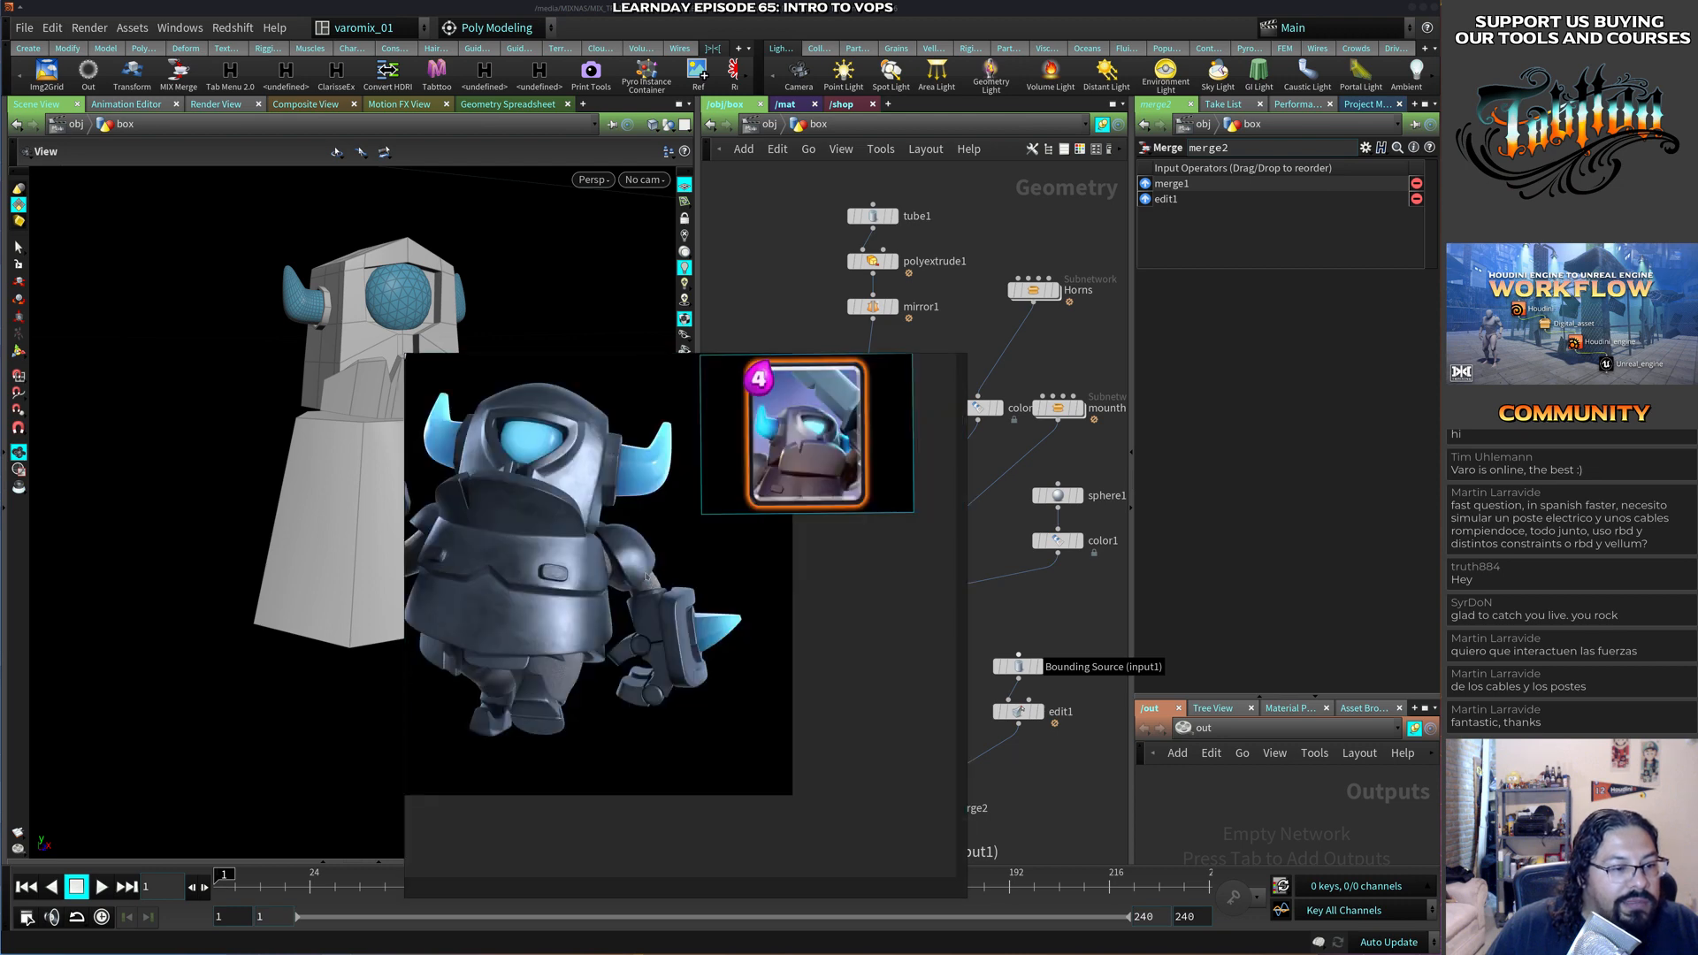
Shrink the PureRef window and place it just below the modelled head at the viewport's lower edge.
left_click_drag(406, 354, 611, 497)
right_click_drag(783, 694, 556, 711)
right_click_drag(599, 824, 830, 763, "ctrl")
mouse_move(750, 807)
right_mouse_down("ctrl")
mouse_move(740, 824)
mouse_move(781, 795)
right_mouse_up("ctrl")
left_click_drag(868, 576, 818, 633)
right_click_drag(882, 568, 785, 653, "super")
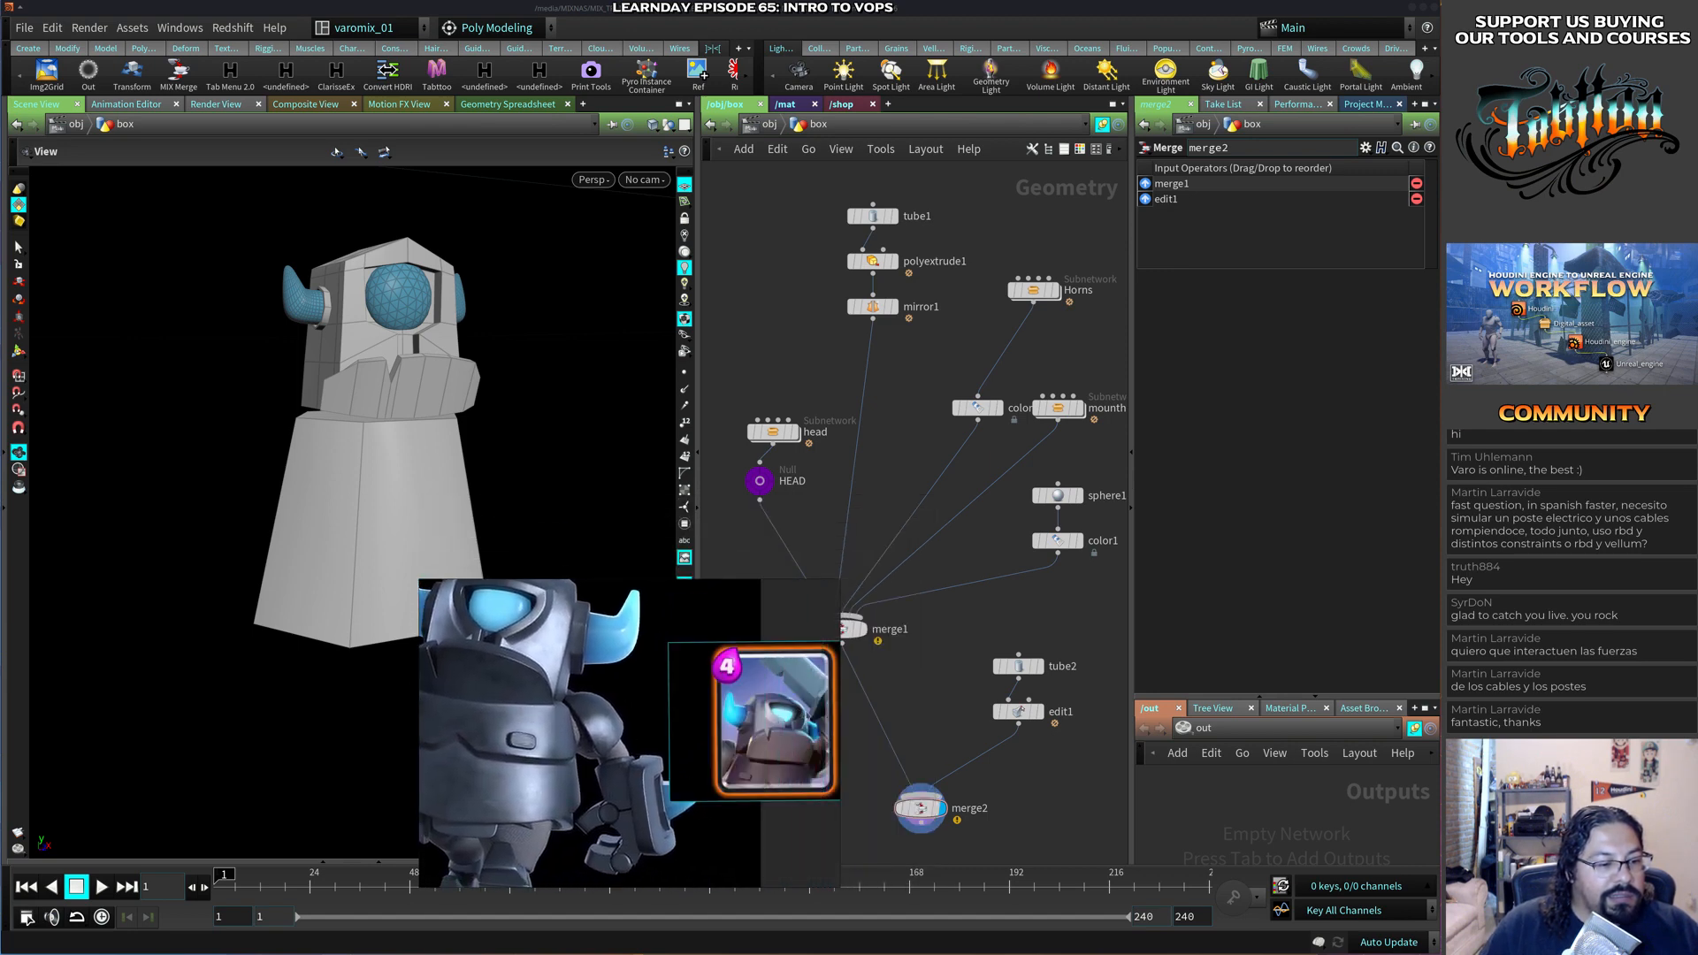
Move the card image slightly higher beside the character's horn, and shift the PureRef window further down and left.
left_click_drag(769, 745, 752, 728)
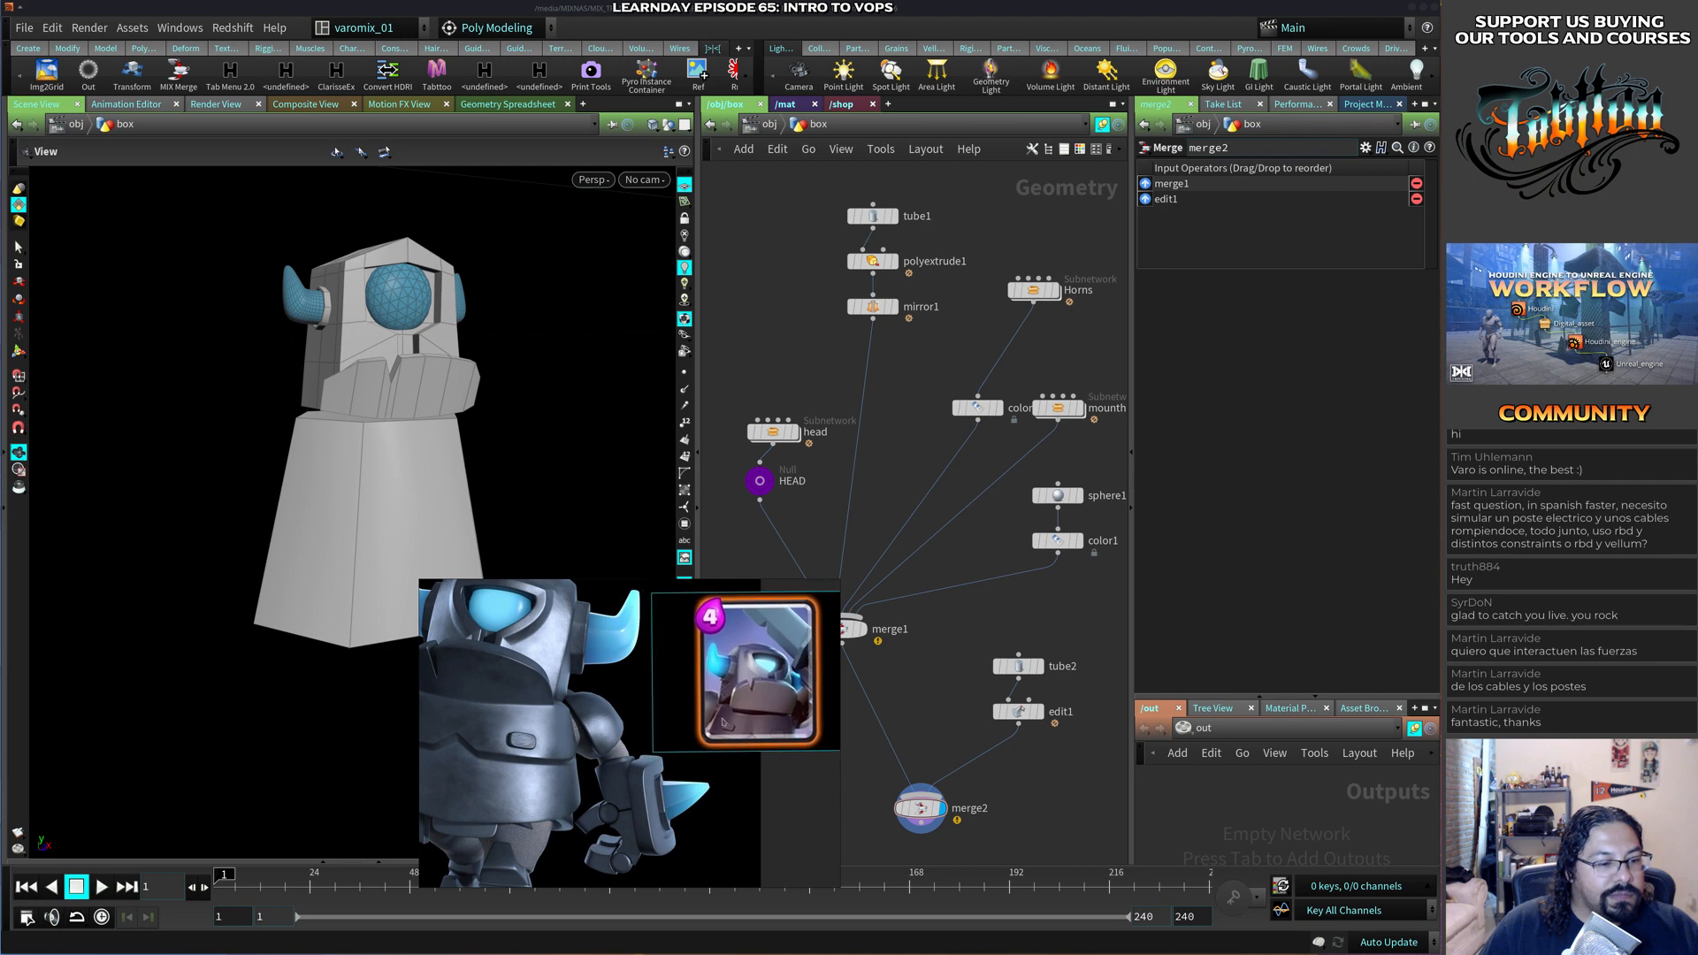
left_click_drag(545, 764, 548, 764)
left_click(808, 705)
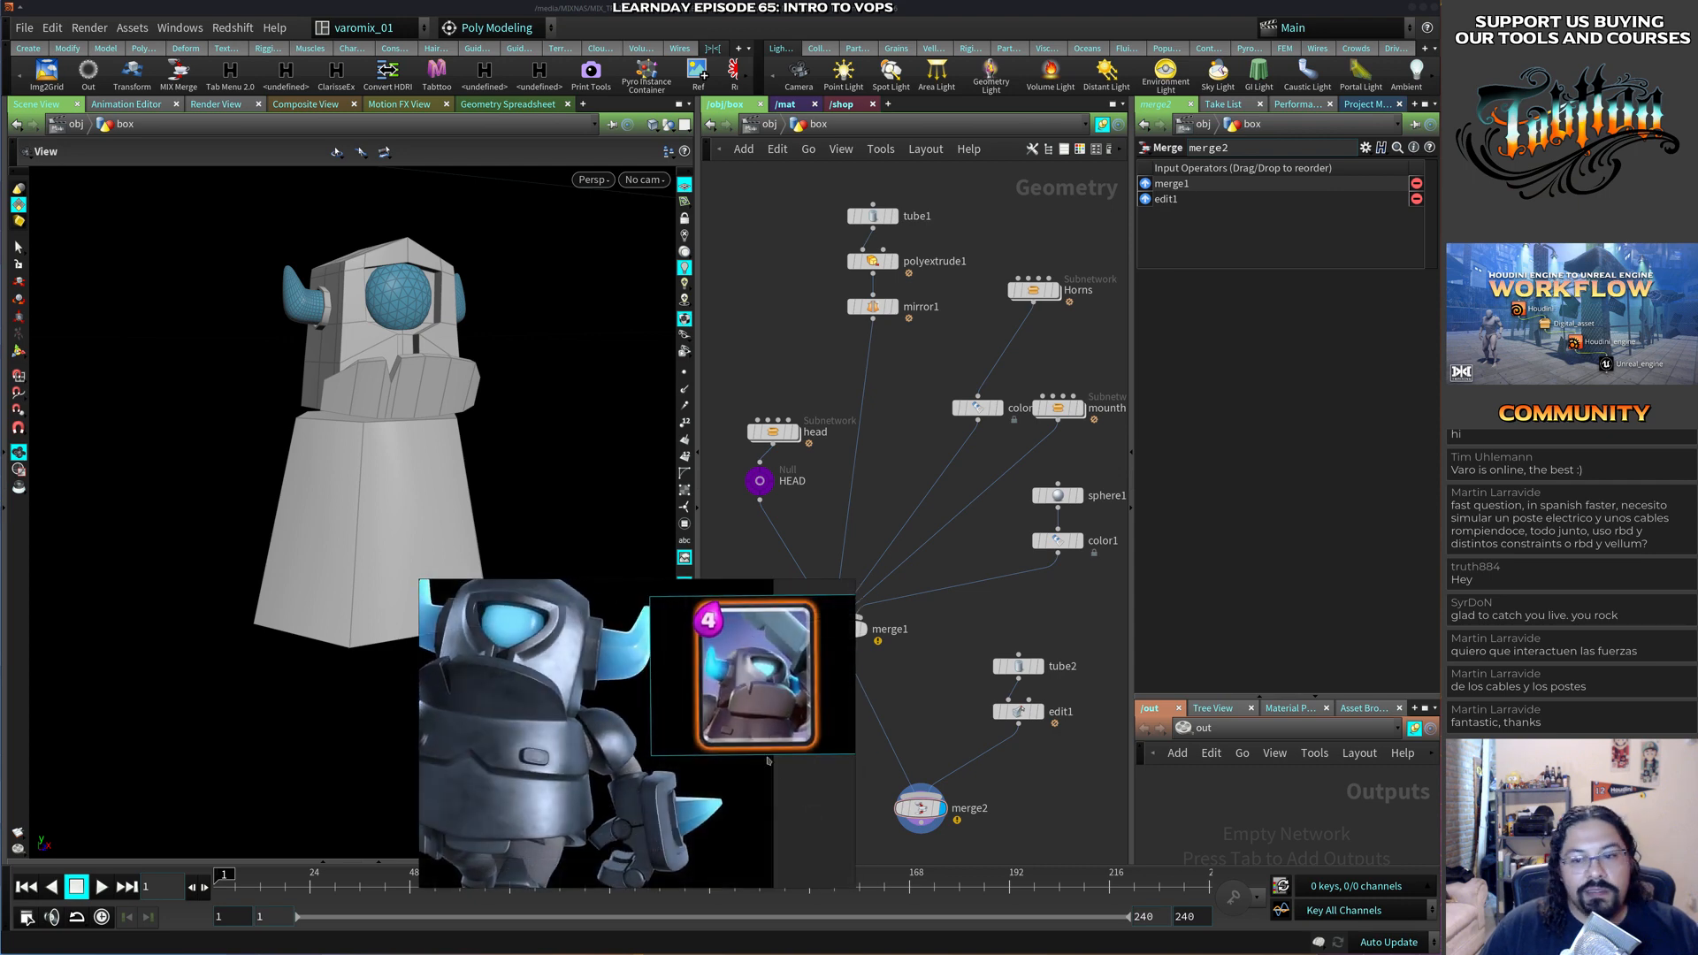
right_click_drag(615, 710, 579, 777)
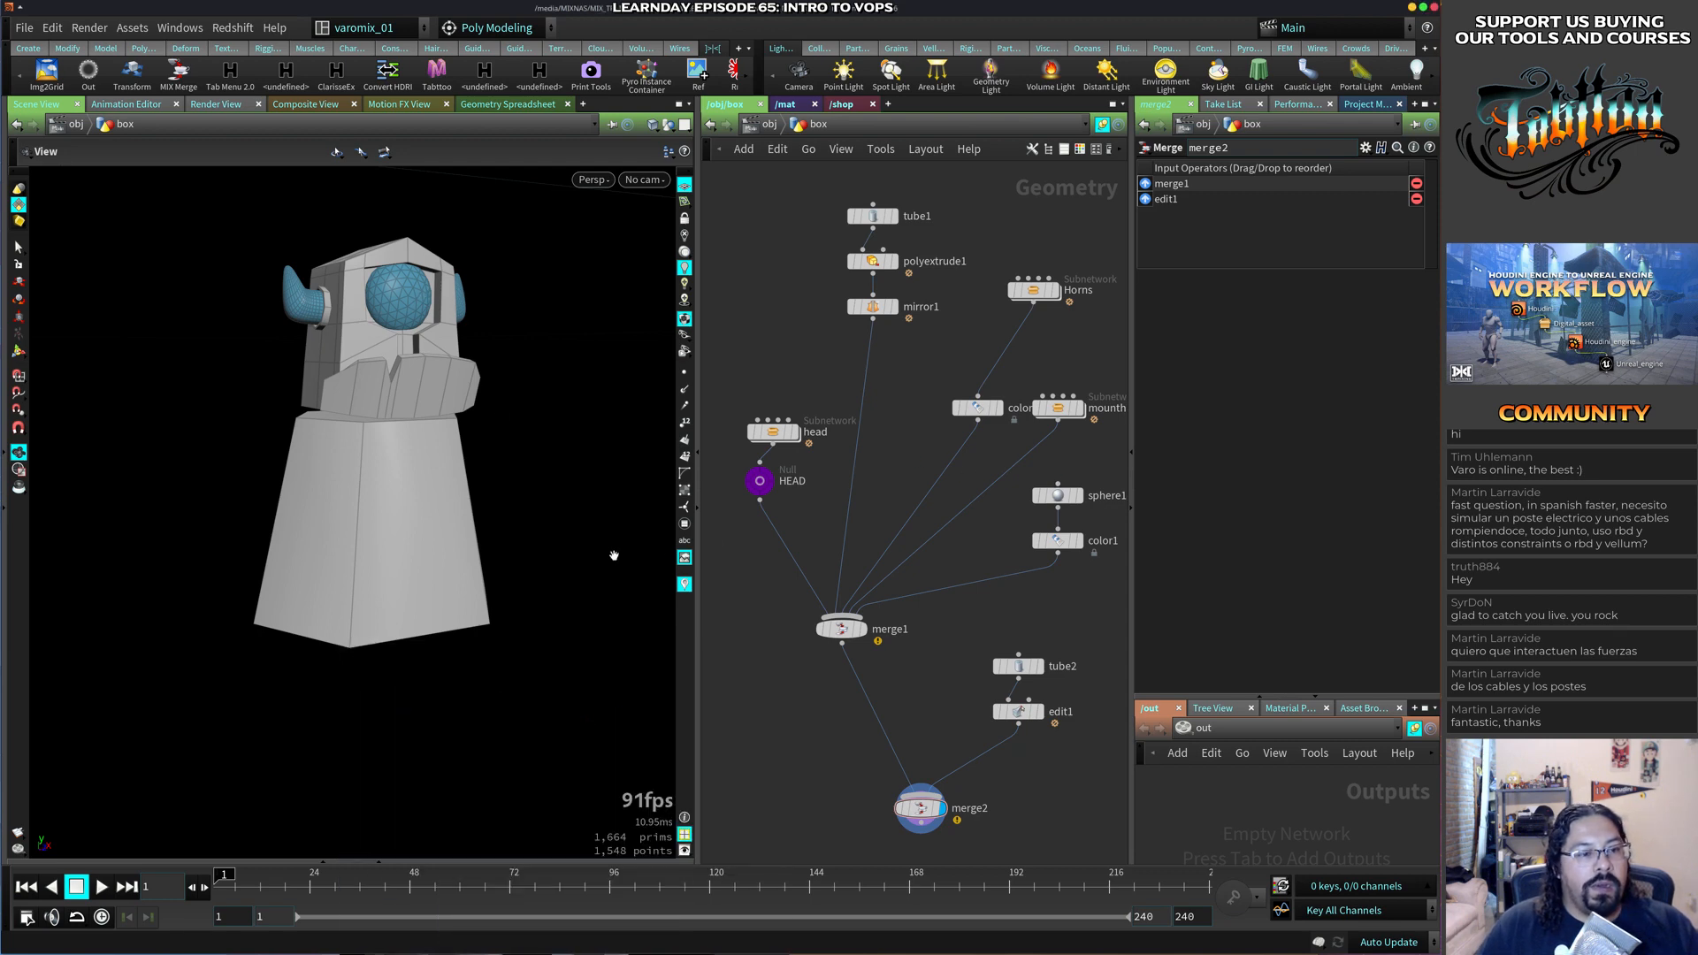
Frame the full character and the card image together in the PureRef window.
scroll(599, 674, "up", 3)
right_click(597, 664)
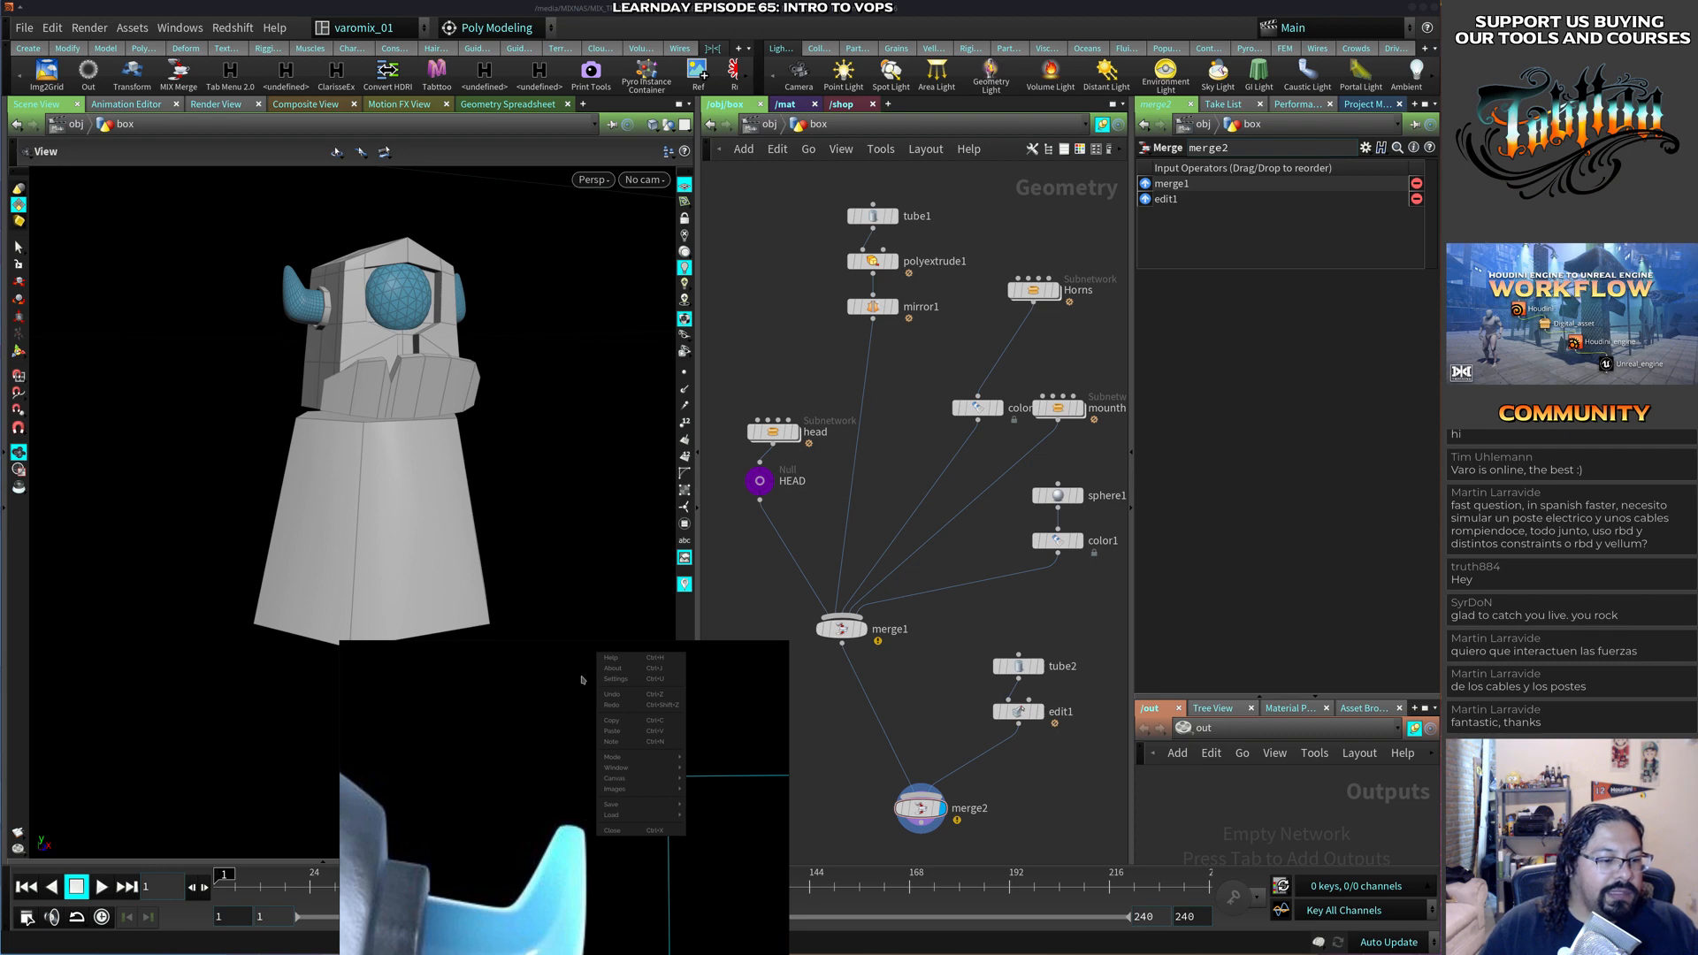
left_click(582, 679)
scroll(581, 679, "down", 5)
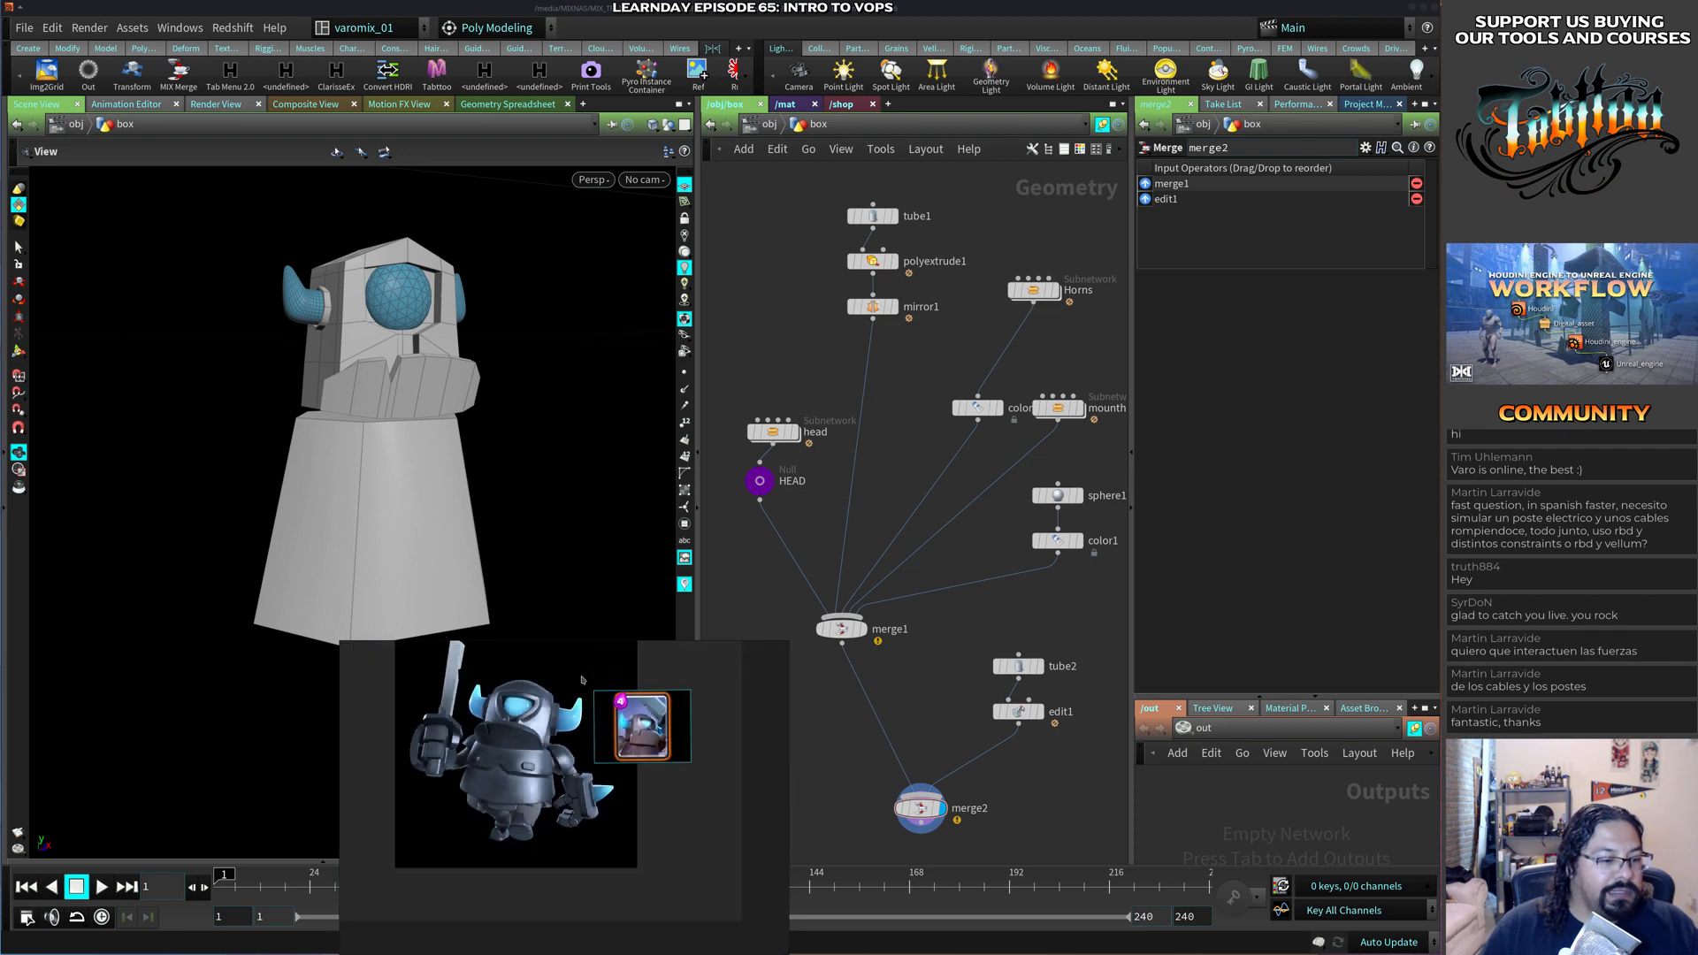
scroll(582, 679, "down", 2)
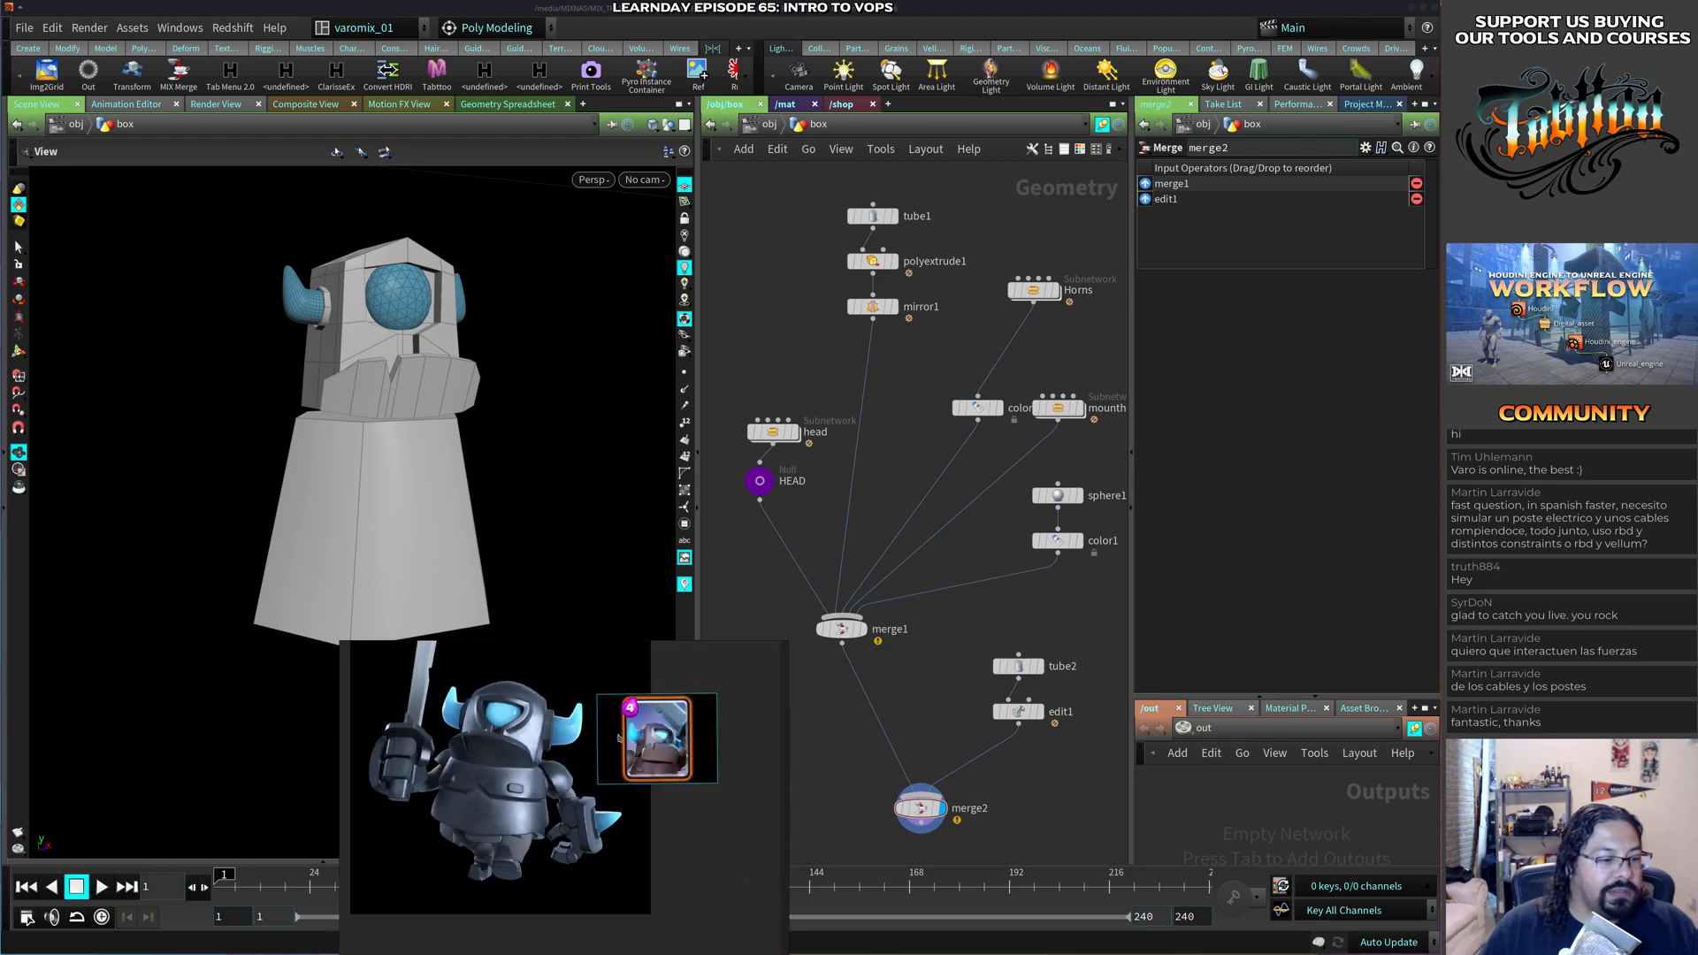
scroll(618, 736, "up", 2)
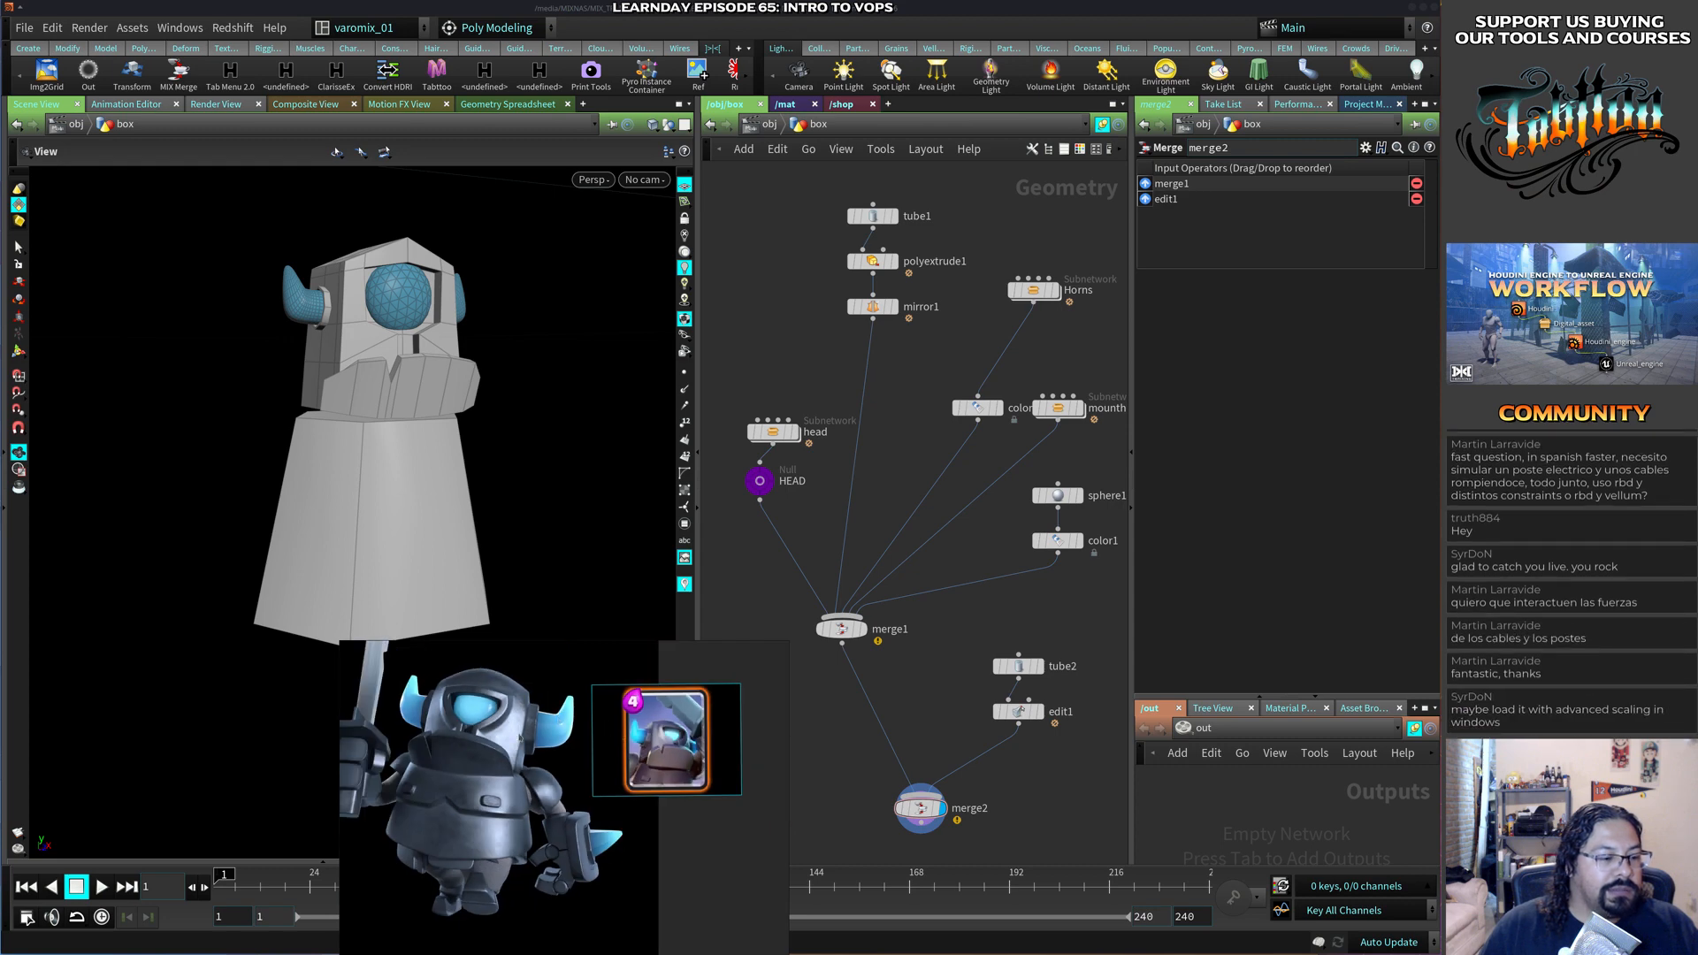
Switch the PureRef window mode to Always On Bottom, and trim the window closely around both reference images below the model.
right_click(524, 734)
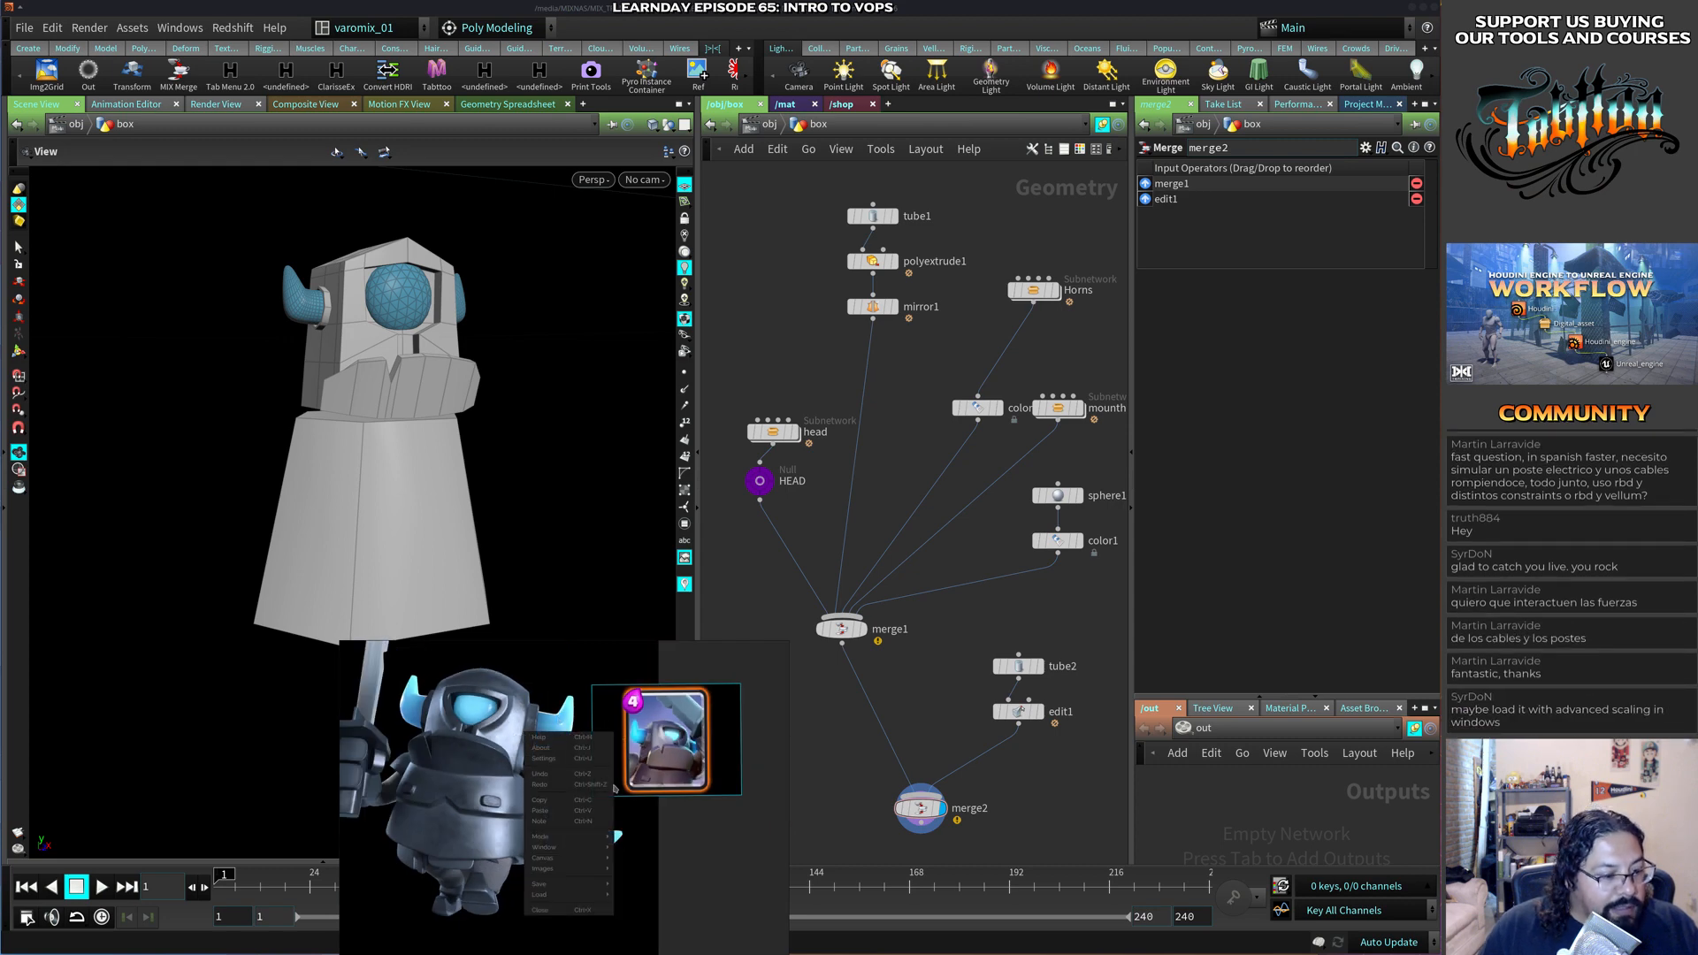
mouse_move(605, 850)
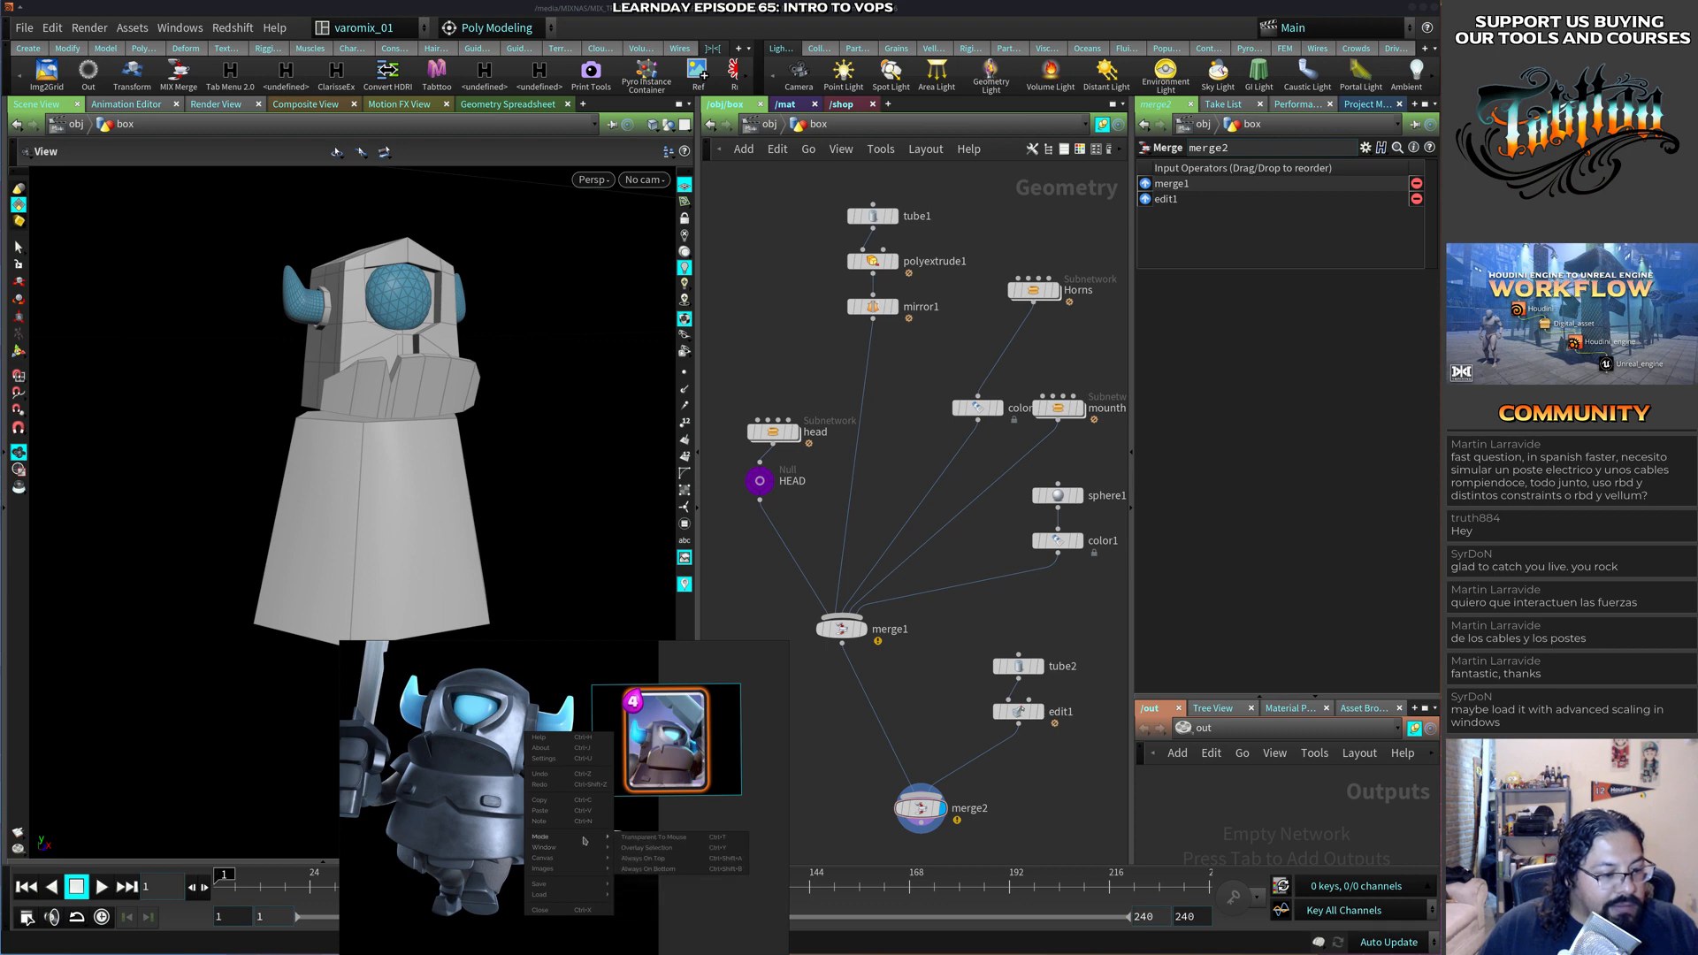
left_click(703, 867)
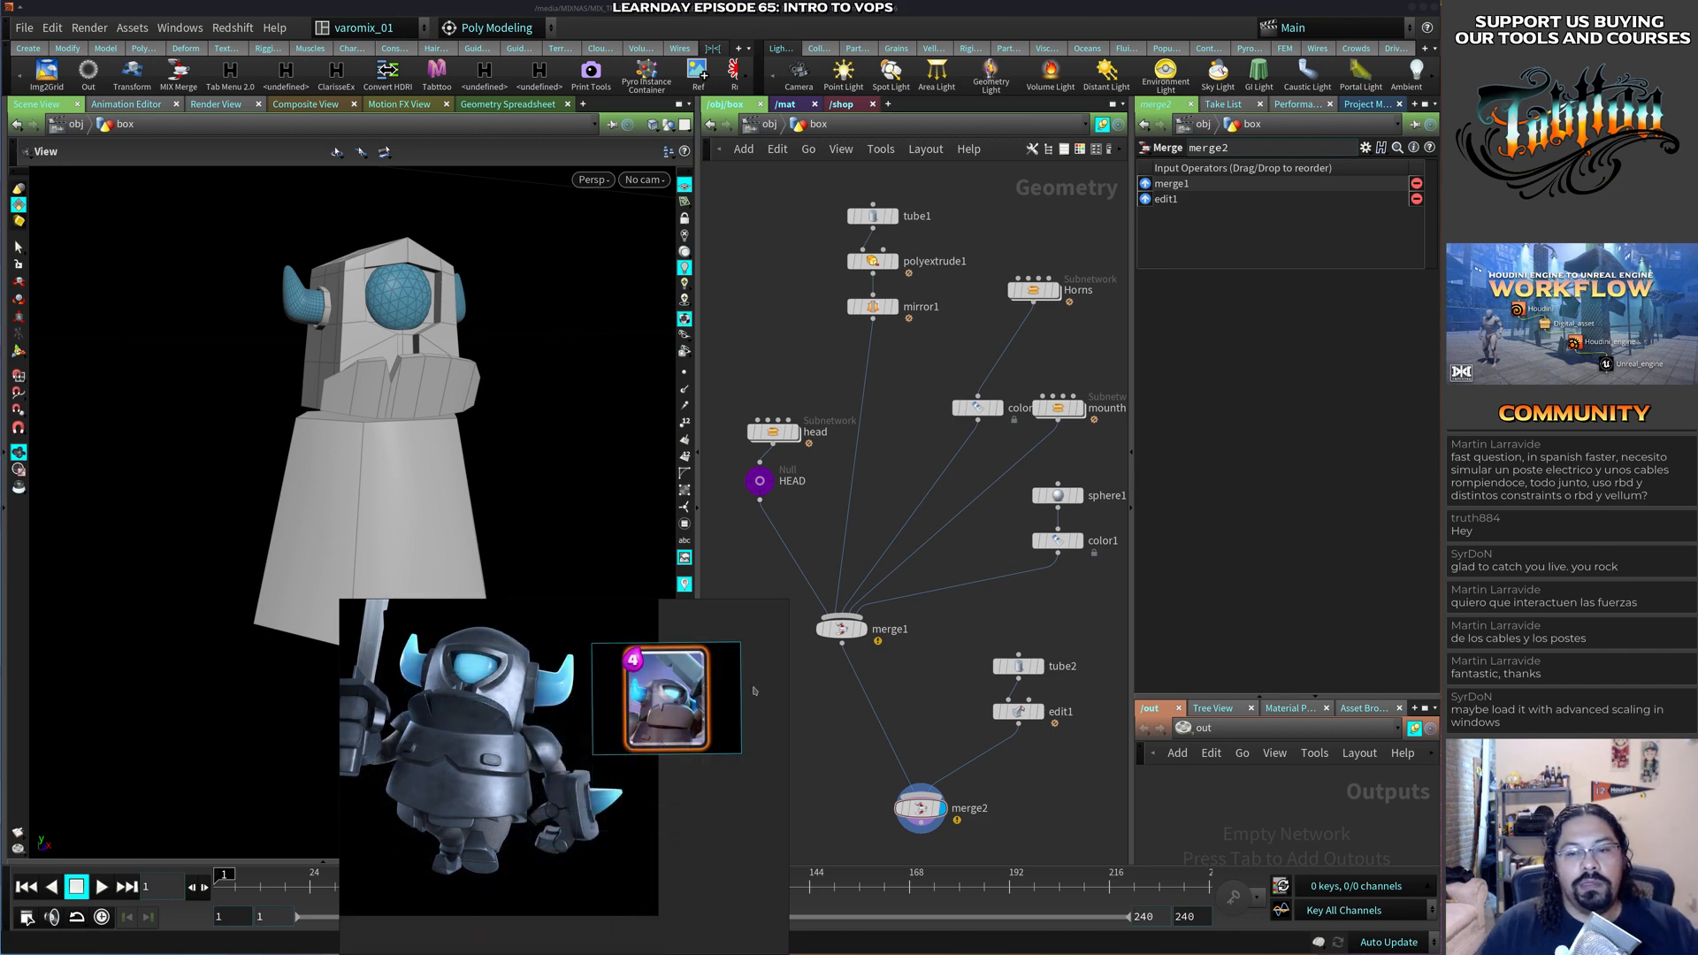
left_click_drag(785, 603, 735, 686)
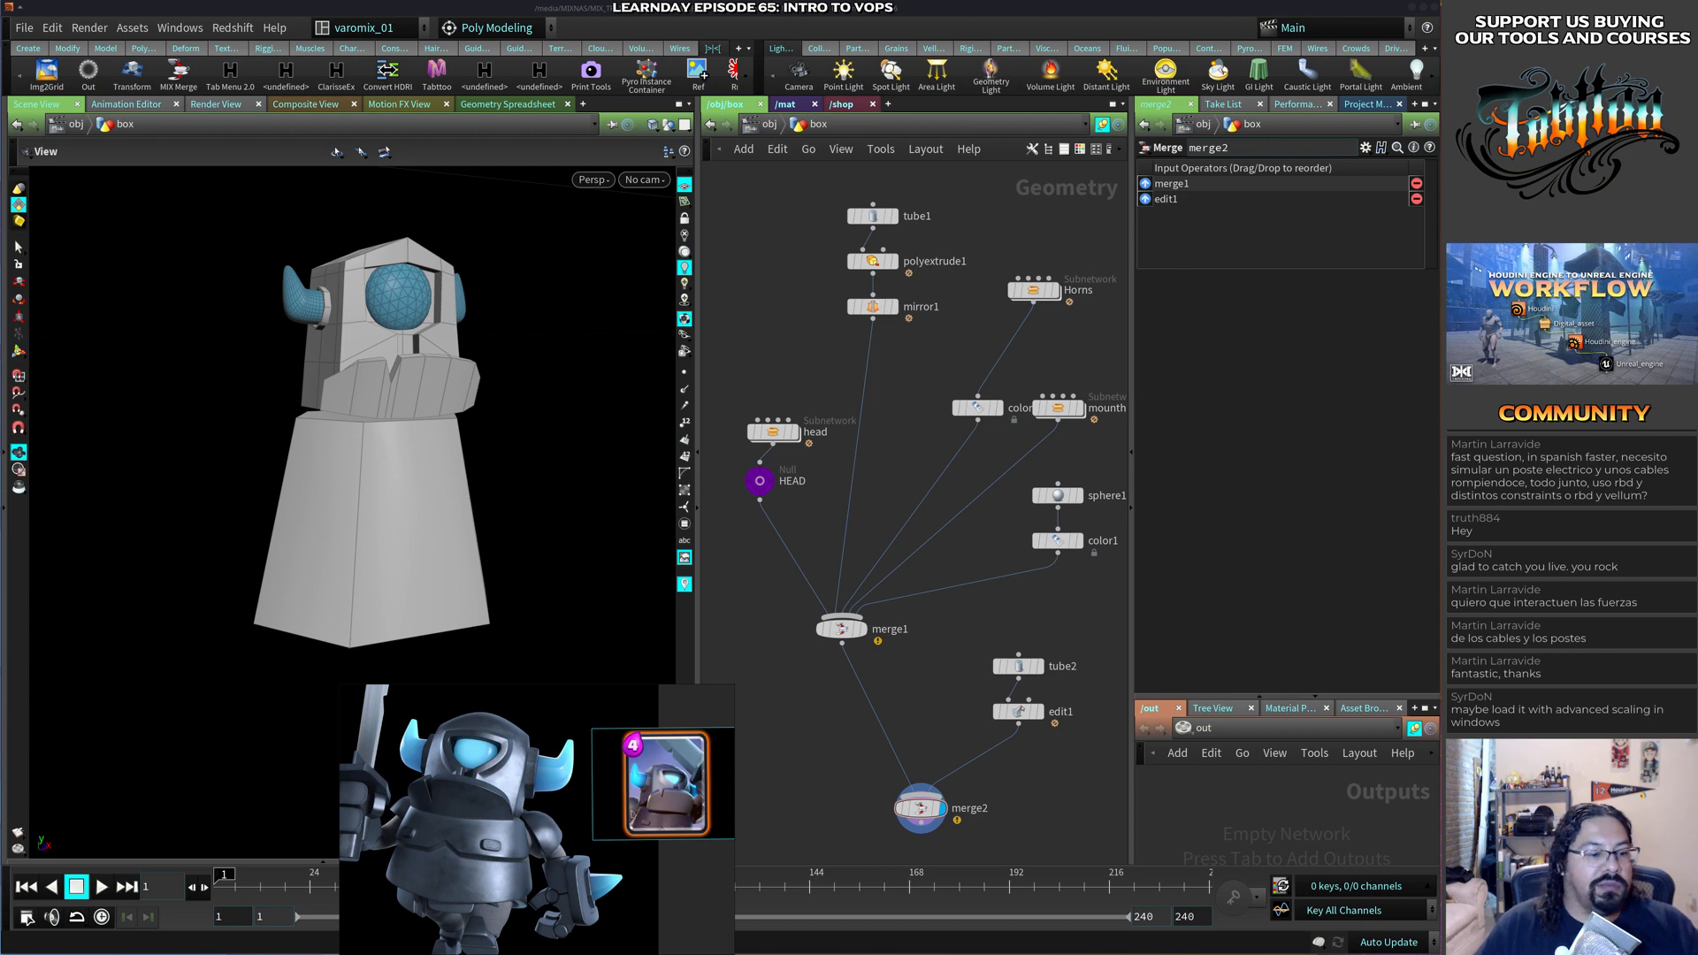
mouse_move(725, 775)
right_mouse_down()
mouse_move(833, 769)
mouse_move(734, 773)
right_mouse_up()
Check whether the PureRef window stays over Houdini, and look through its mode, window and canvas options.
left_click(749, 665)
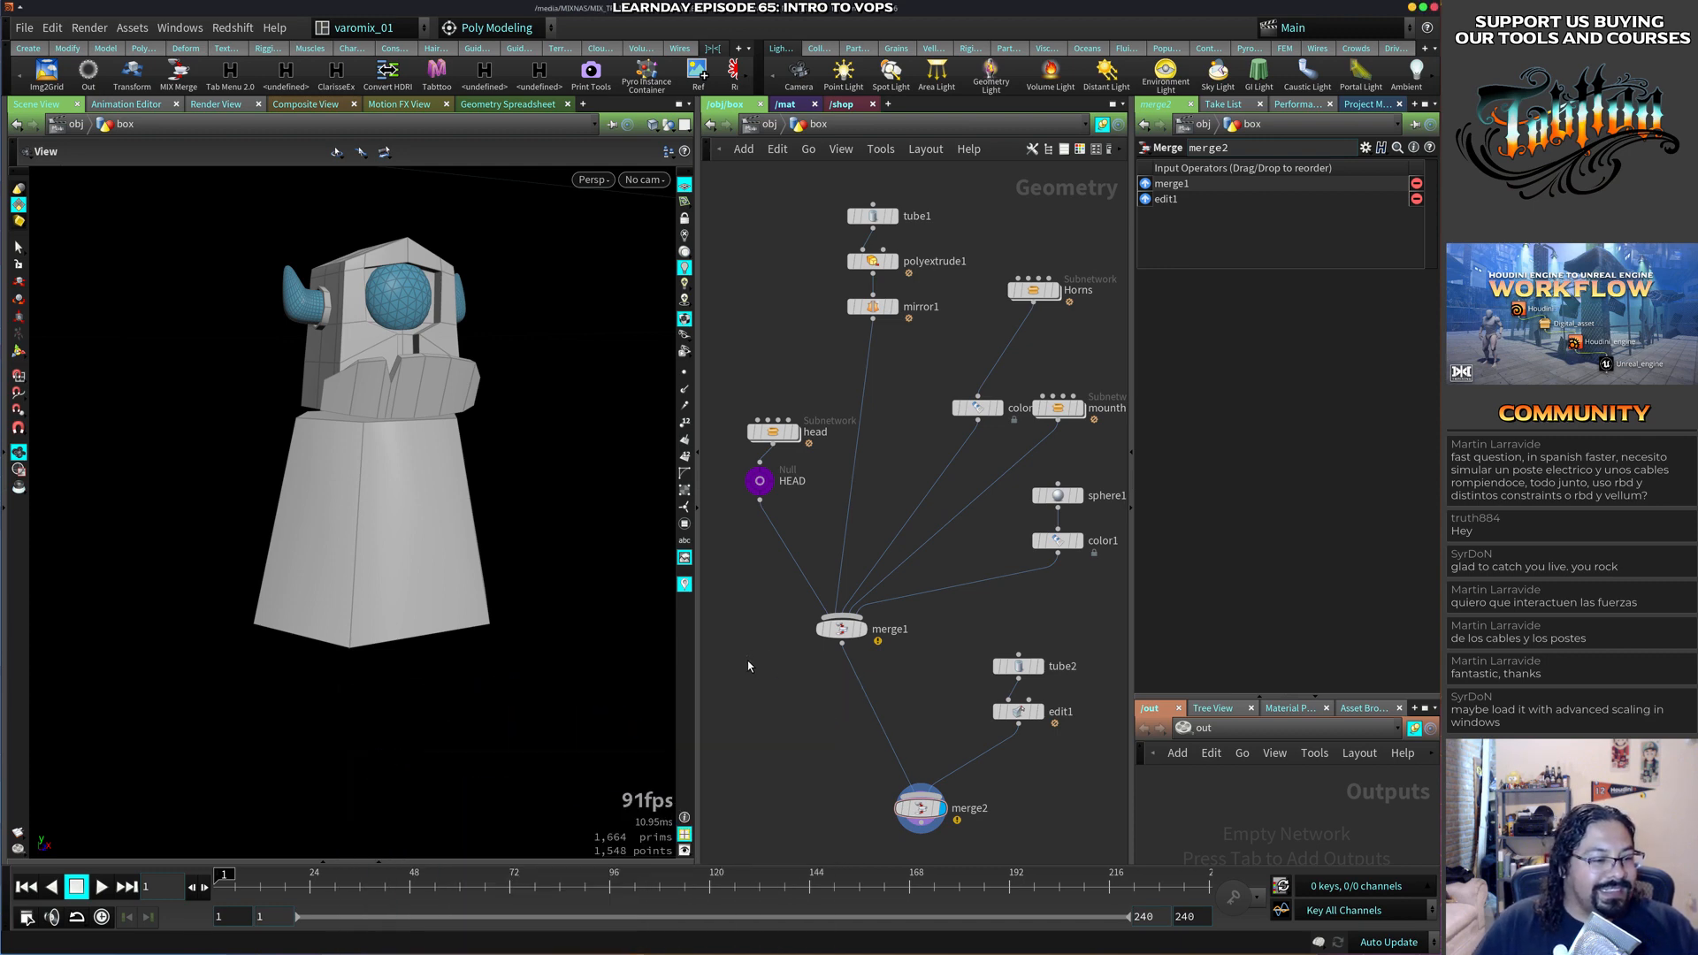
key("ctrl+alt+Down")
key("ctrl+alt+Up")
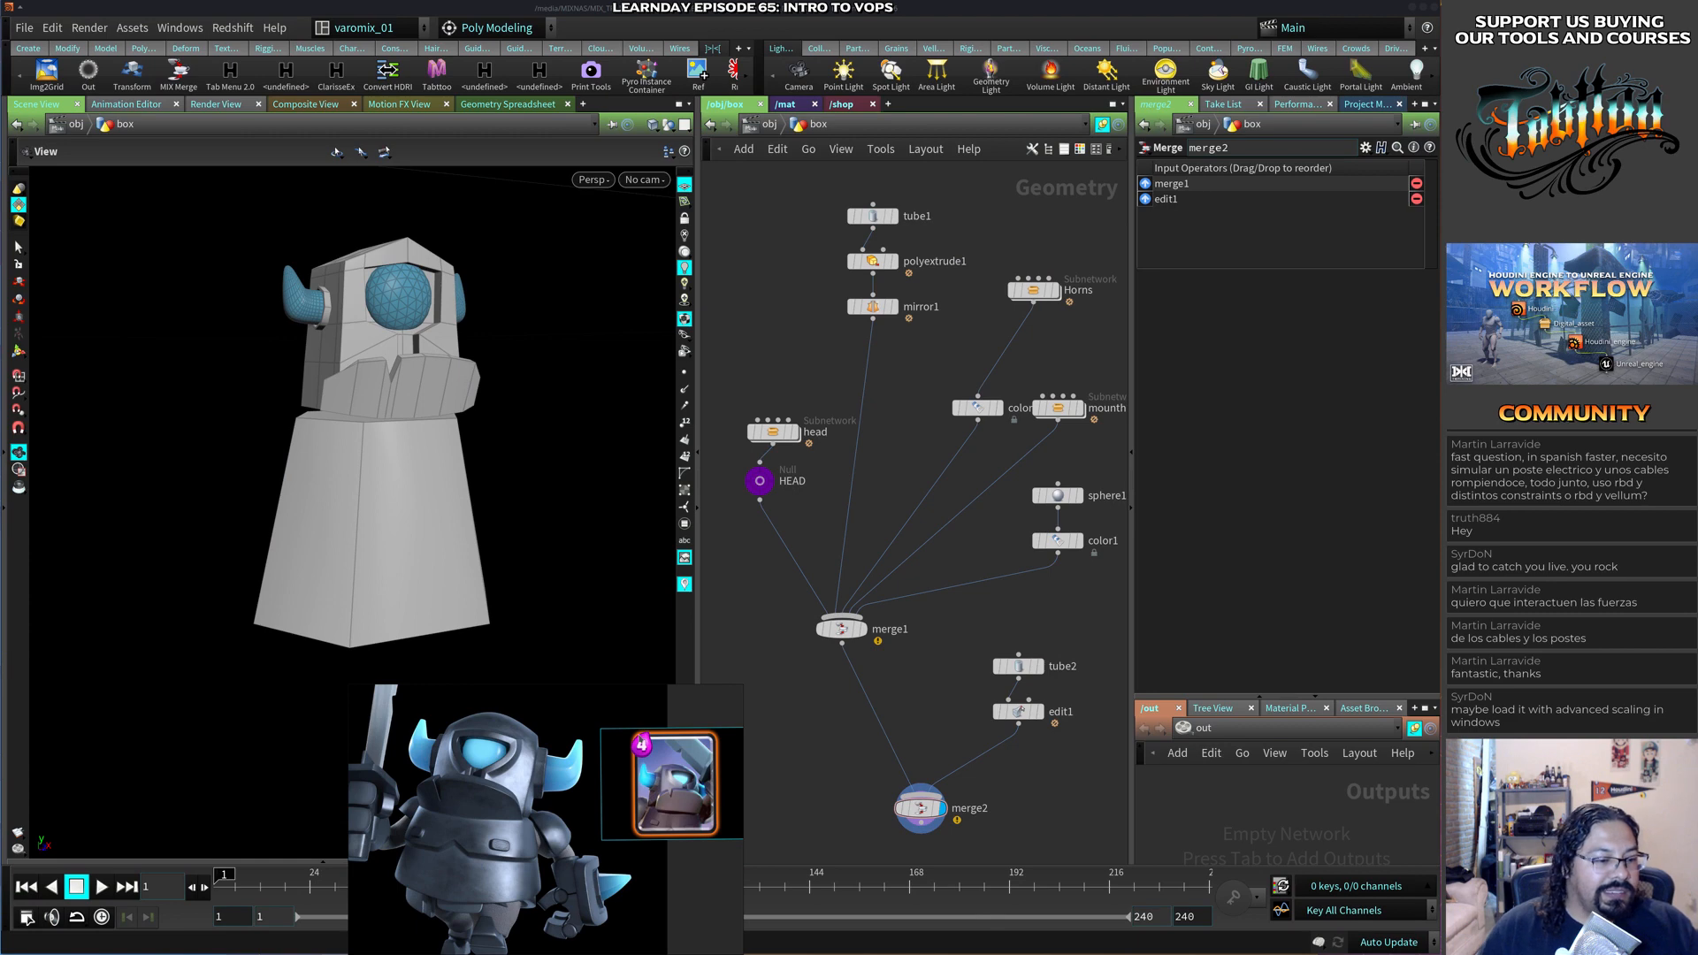
right_click(647, 705)
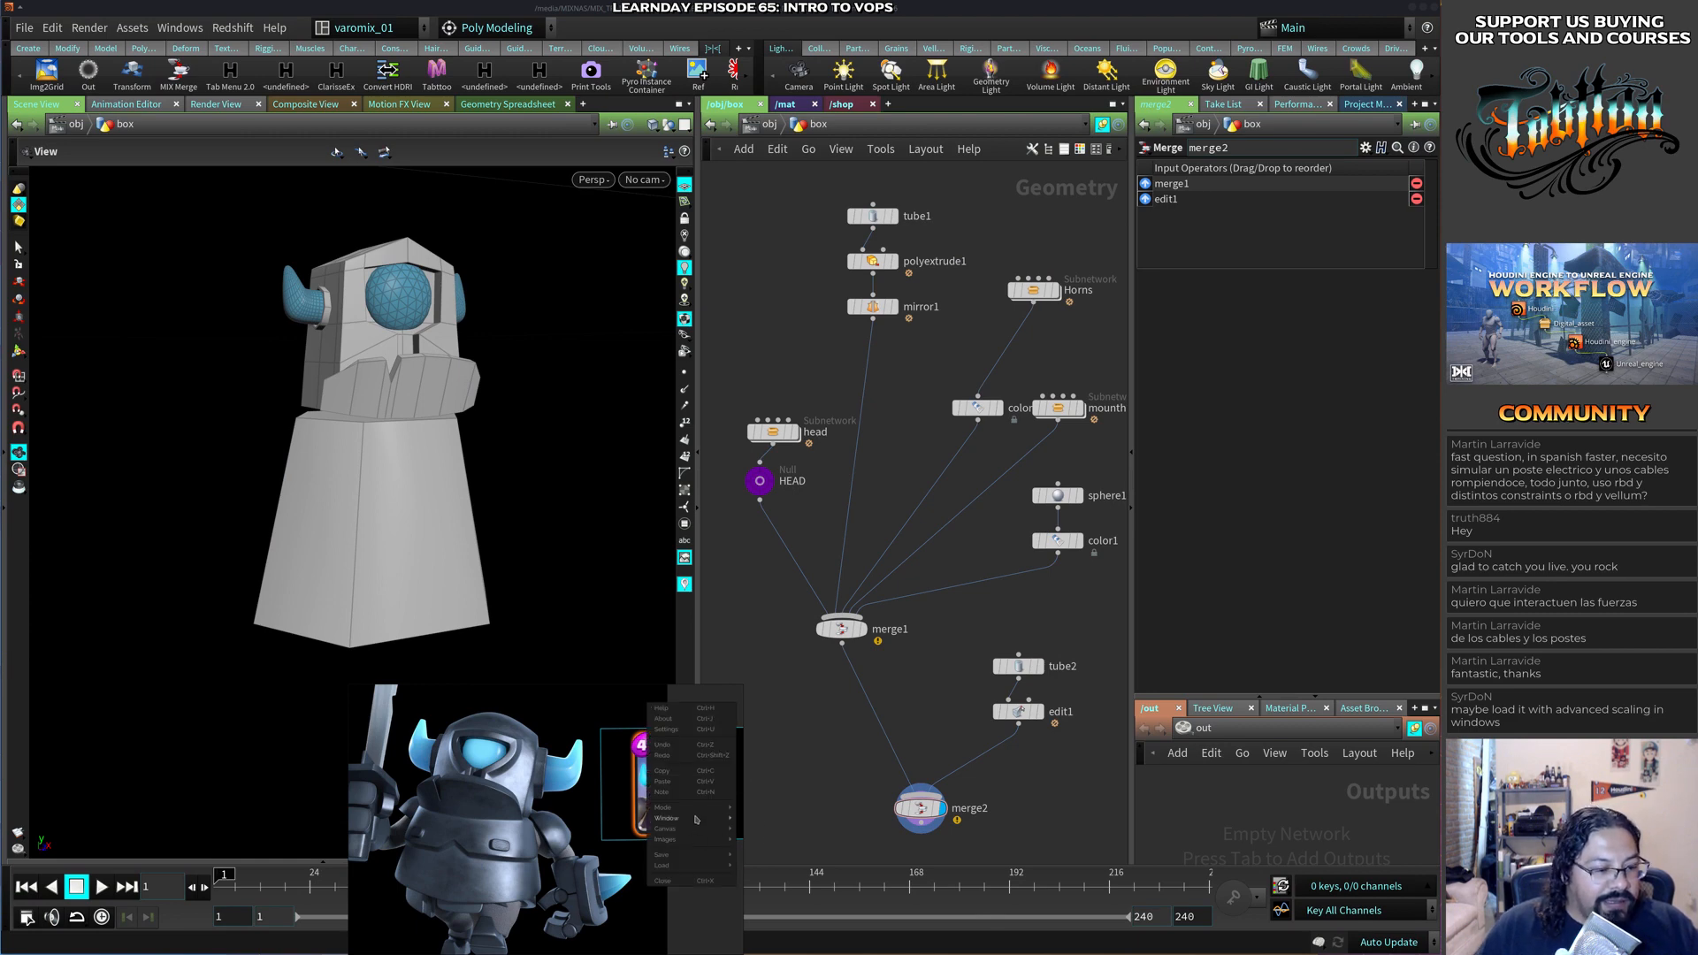
mouse_move(681, 807)
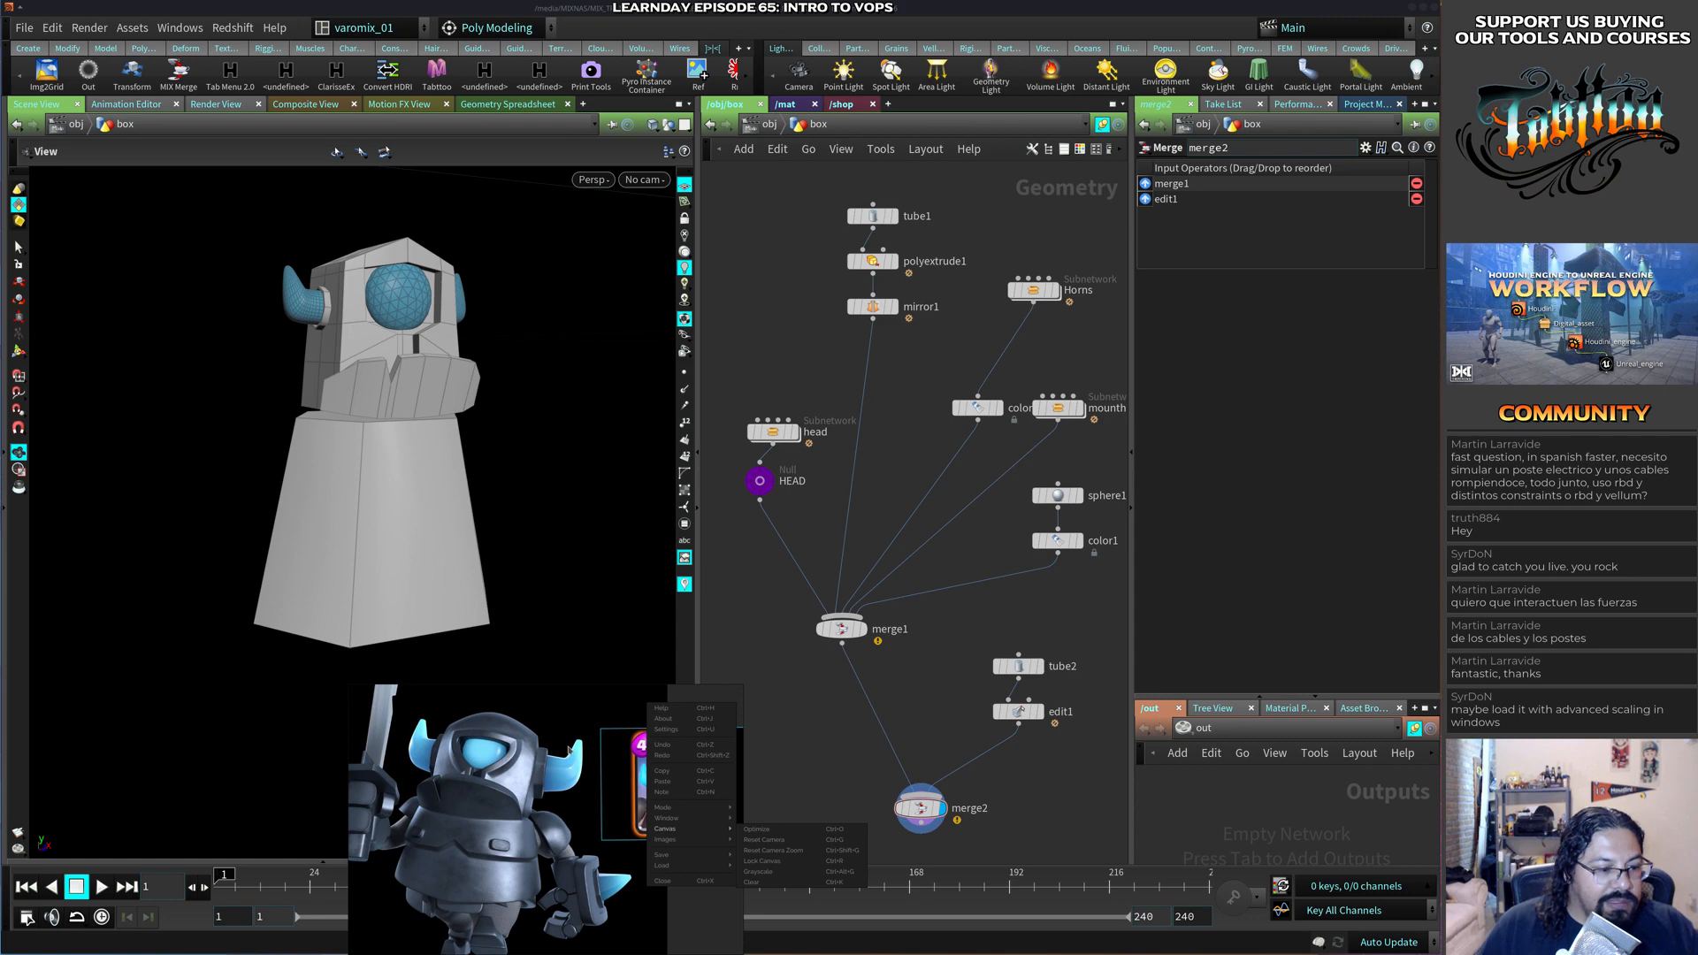
key("Escape")
key("Escape")
Bring the PureRef board back over the Houdini scene and nudge it slightly sideways below the model.
left_click(615, 611)
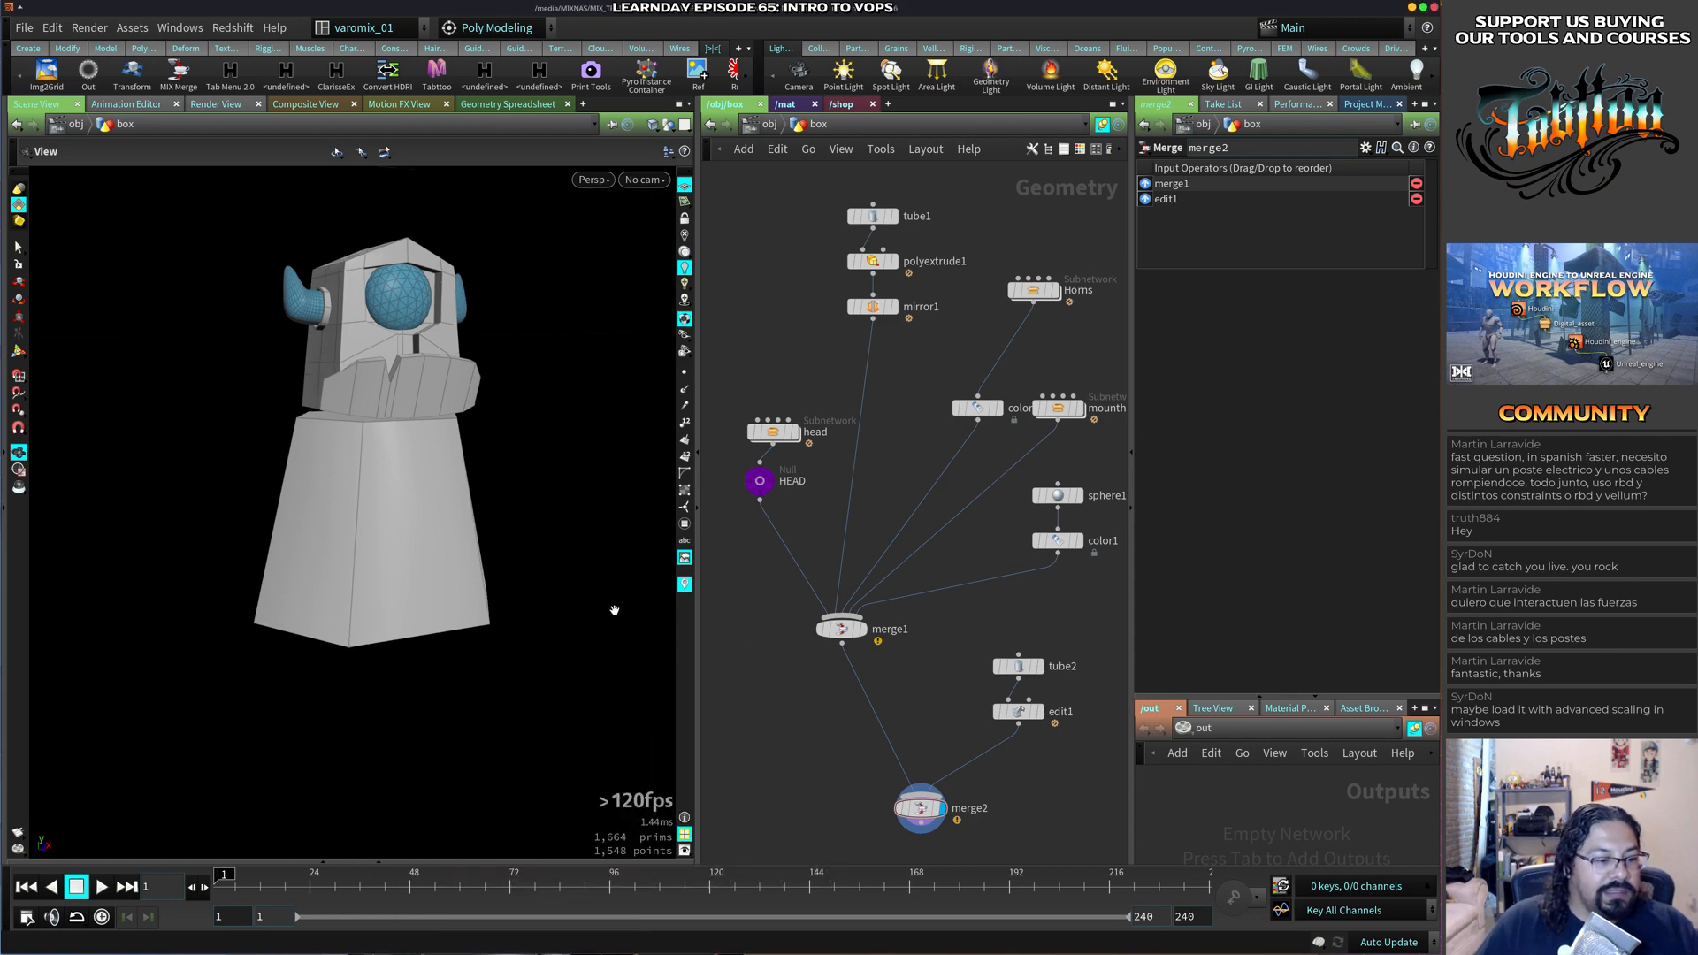
key("alt+Tab")
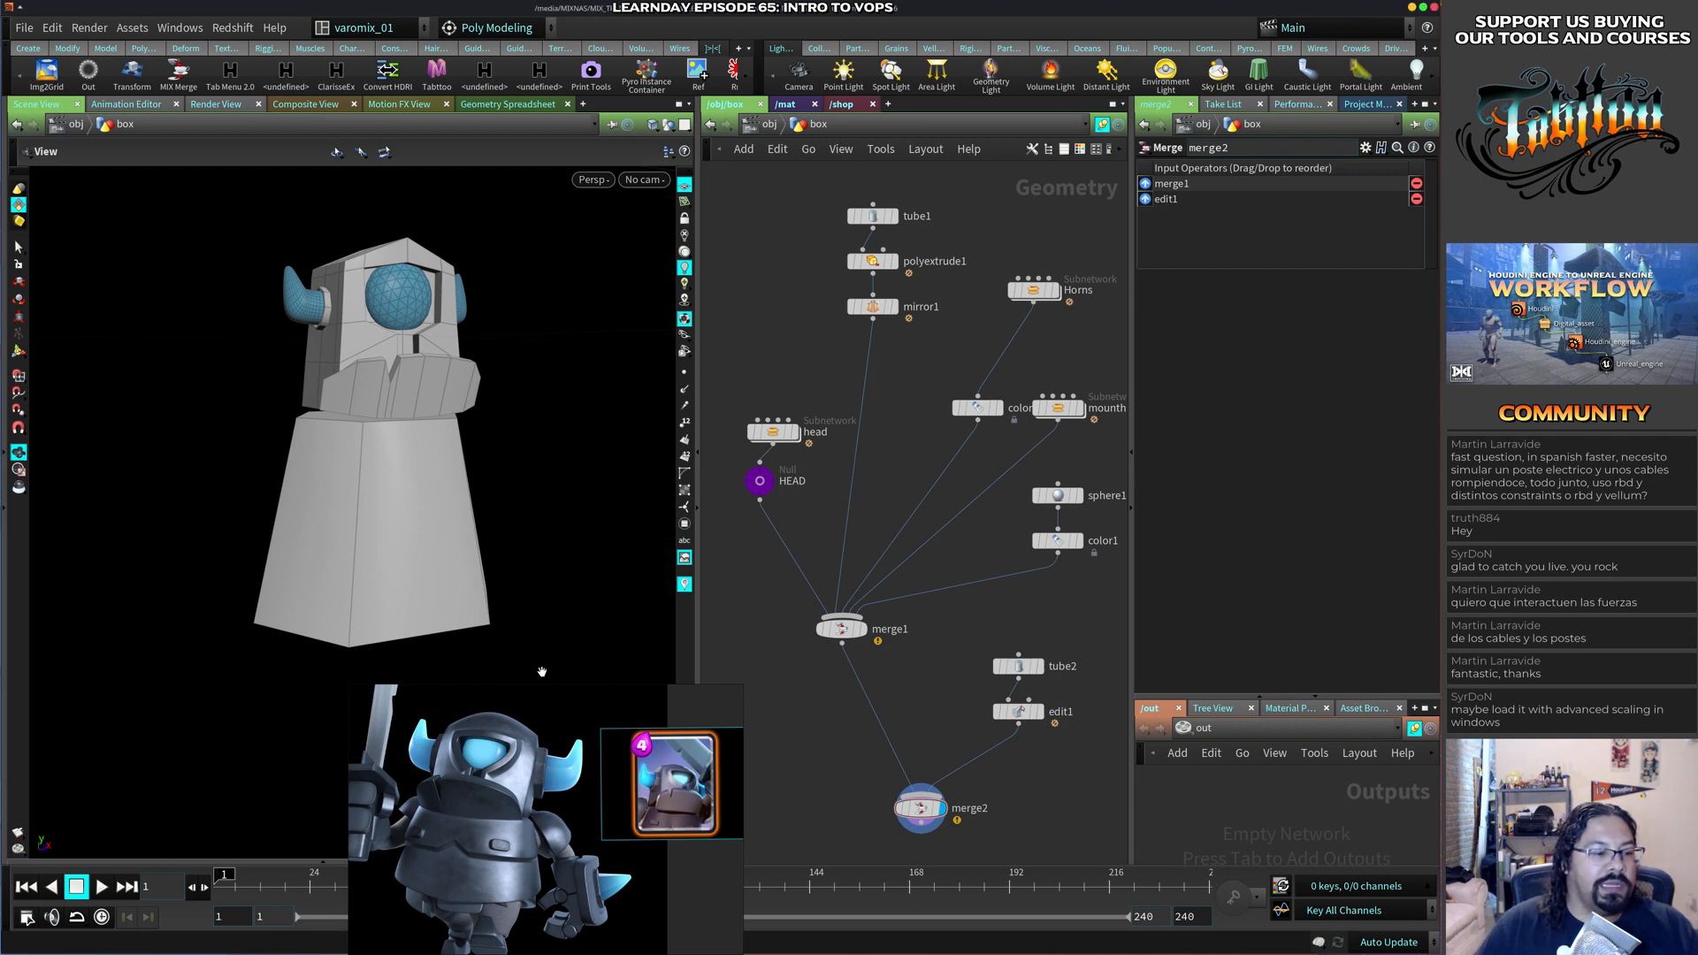
right_click_drag(550, 828, 544, 828)
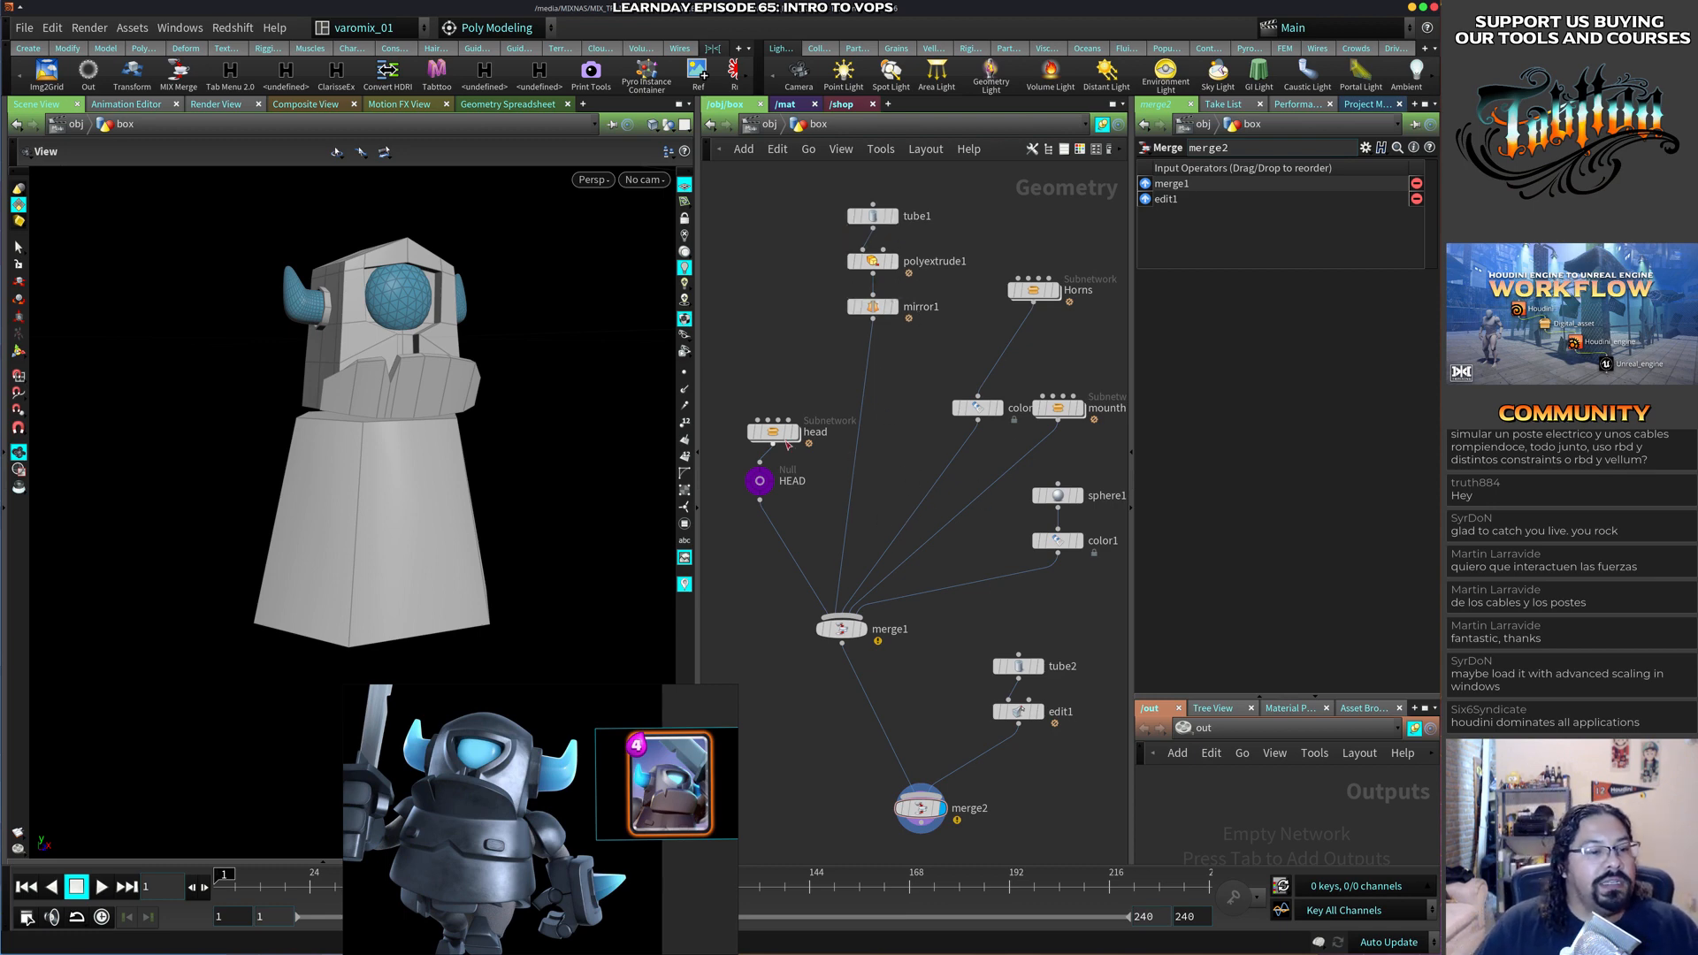
Move the head subnetwork higher above the HEAD null, and display merge1 to view the assembled head from the front and side.
left_click_drag(773, 433, 760, 292)
left_click(779, 290)
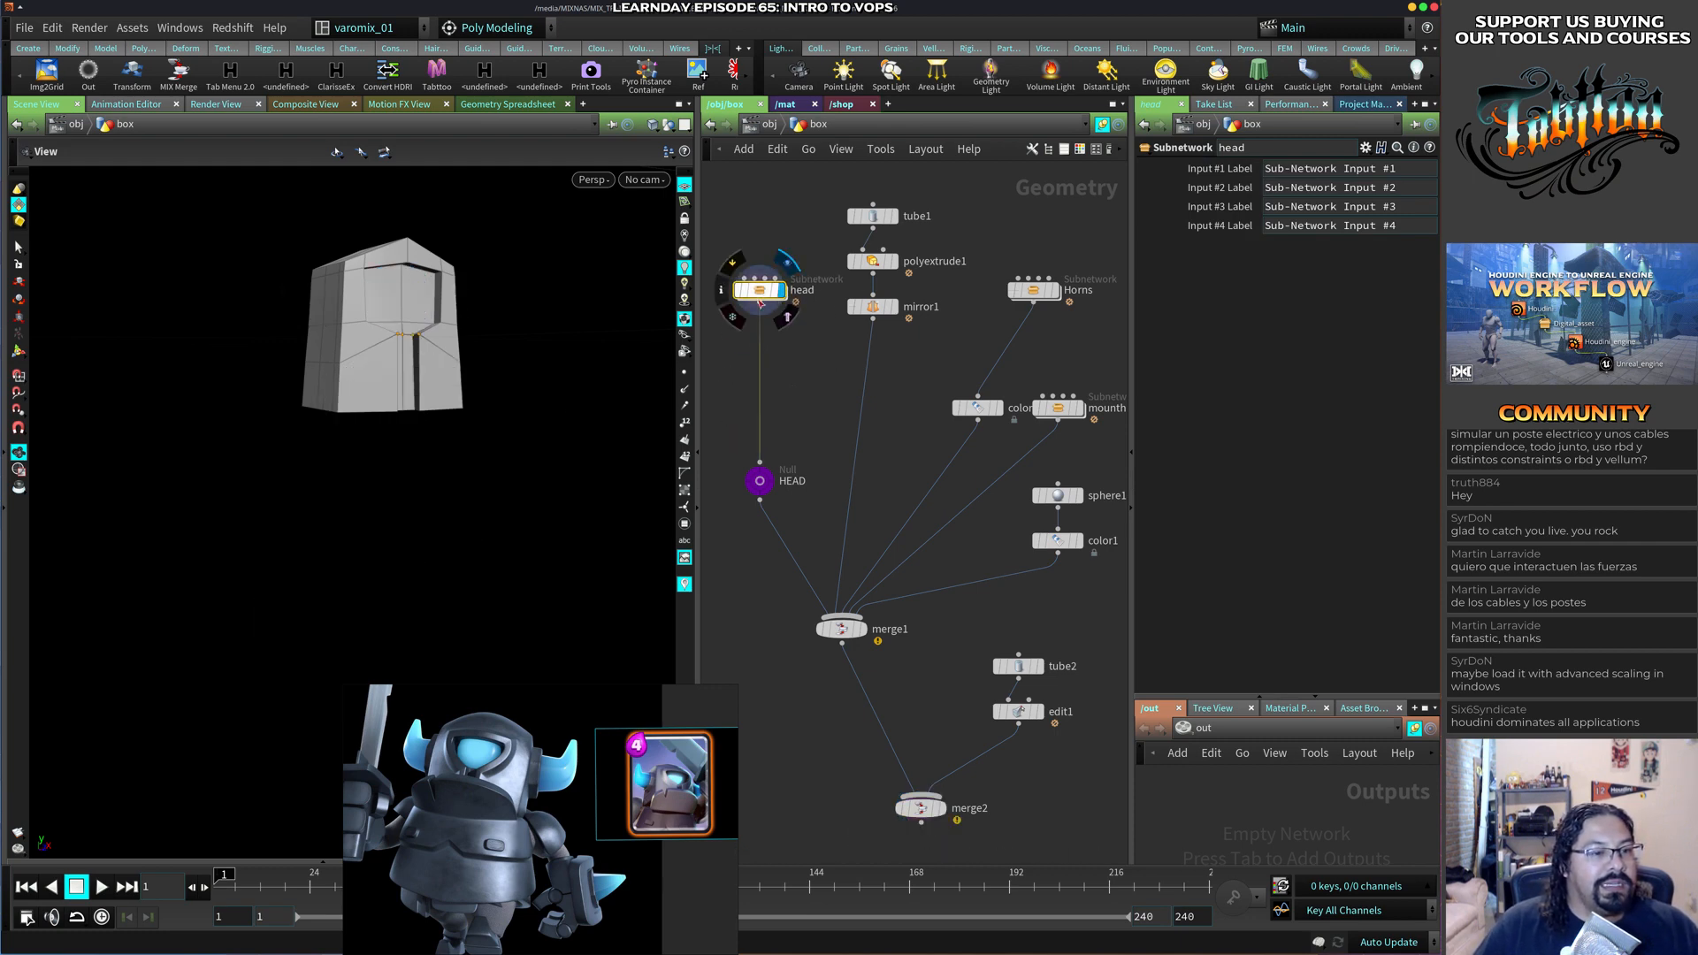
left_click(863, 628)
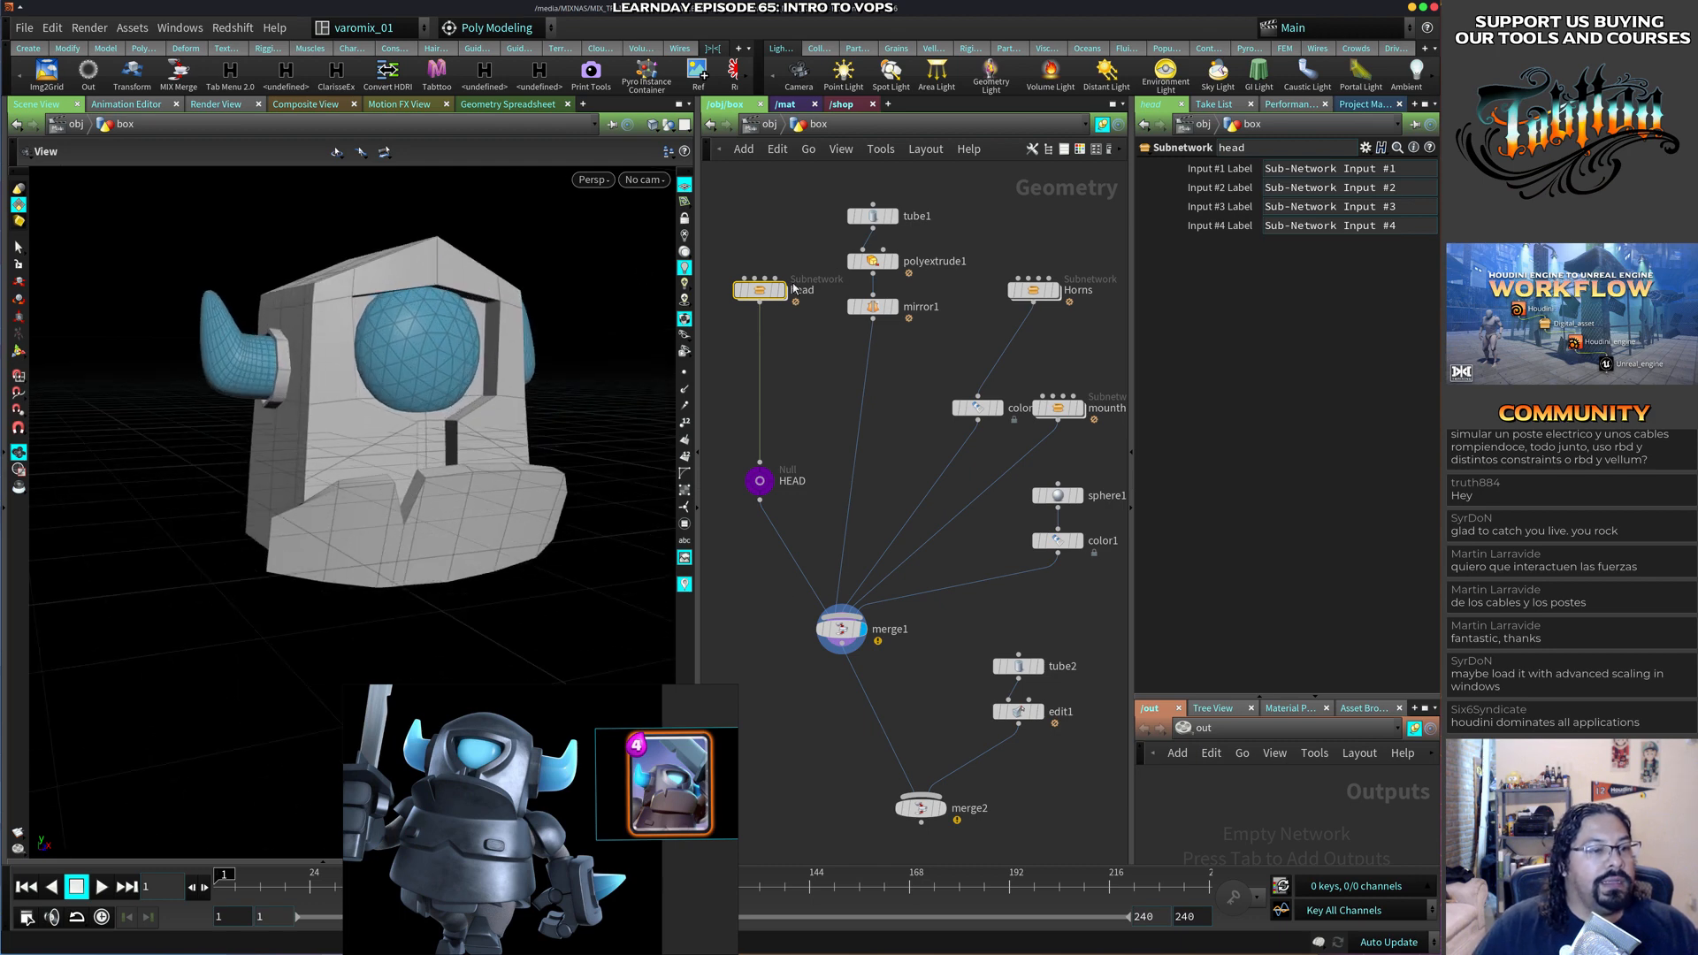
left_click_drag(580, 421, 391, 467)
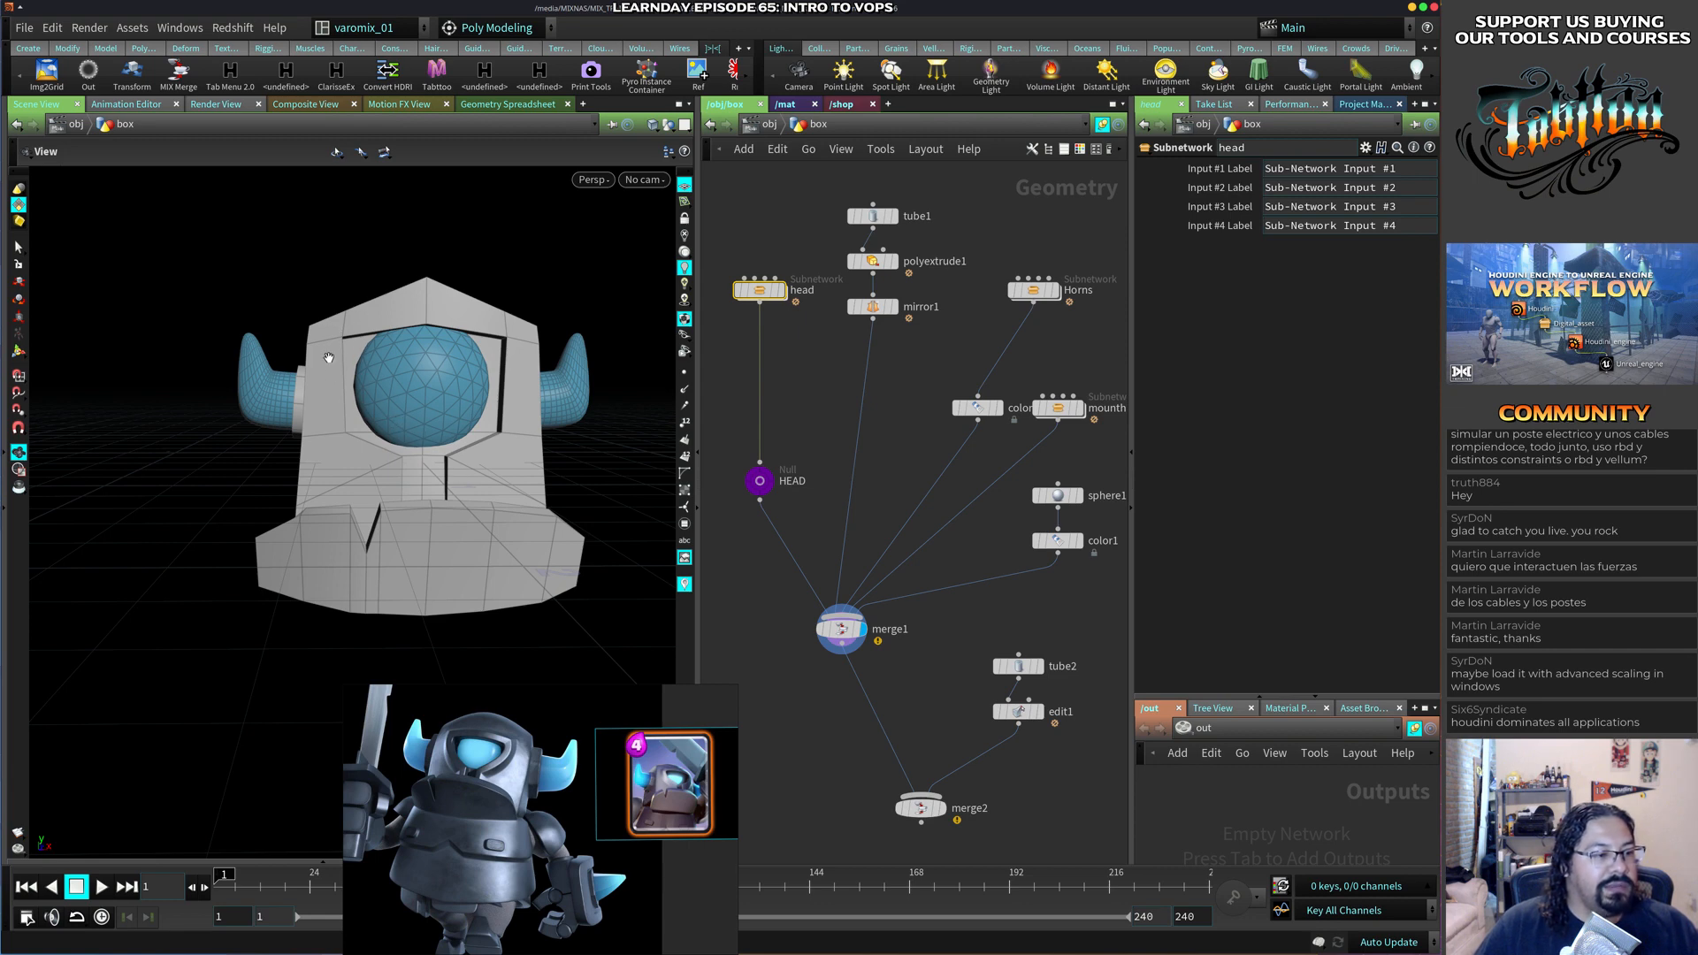
left_click_drag(328, 357, 517, 386)
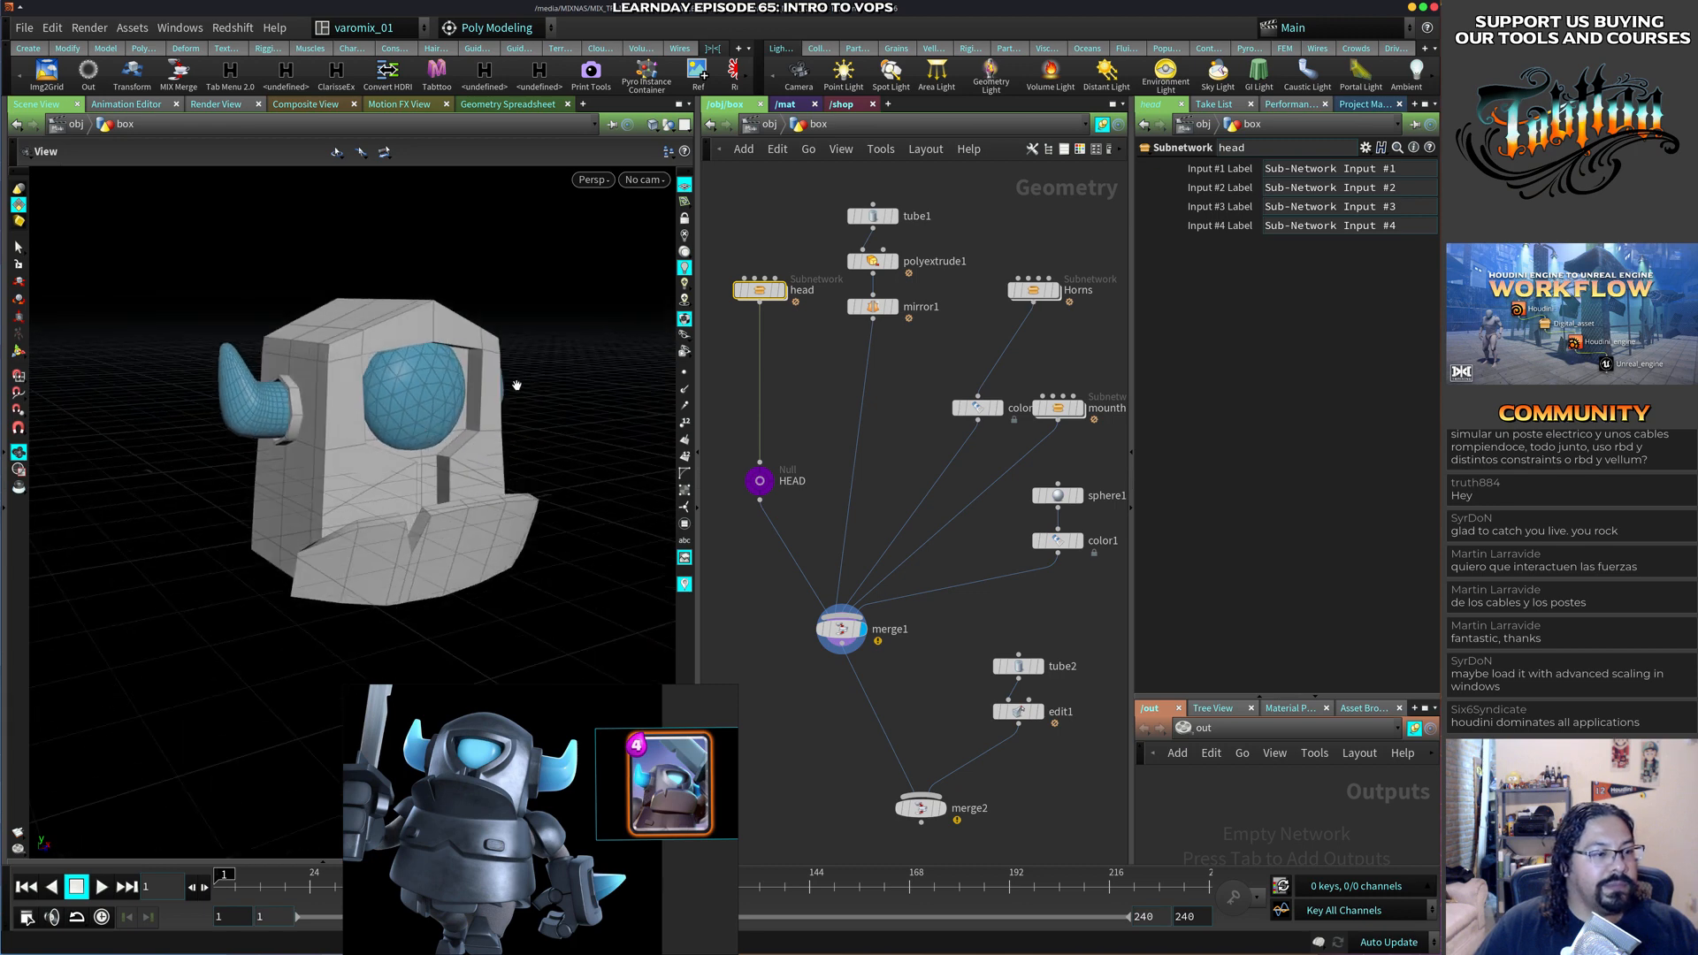
Insert a horizontal edge loop around the head at about mid-eye height with the Edge Loop tool.
left_click(514, 31)
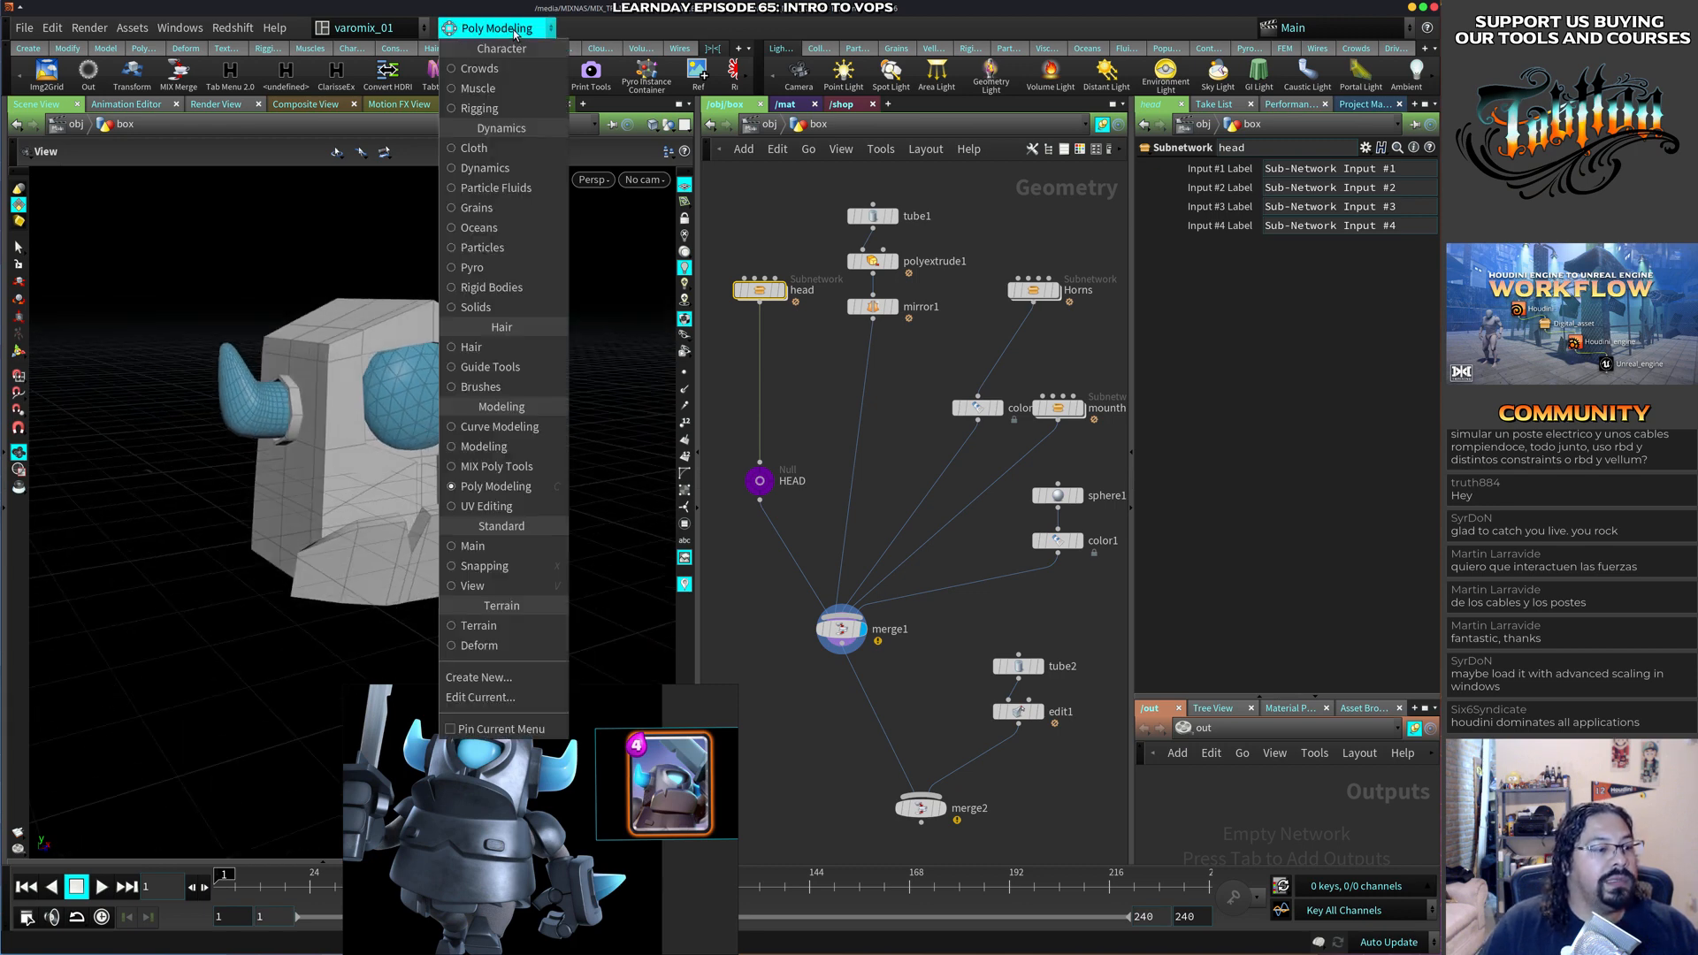
left_click(514, 31)
key("c")
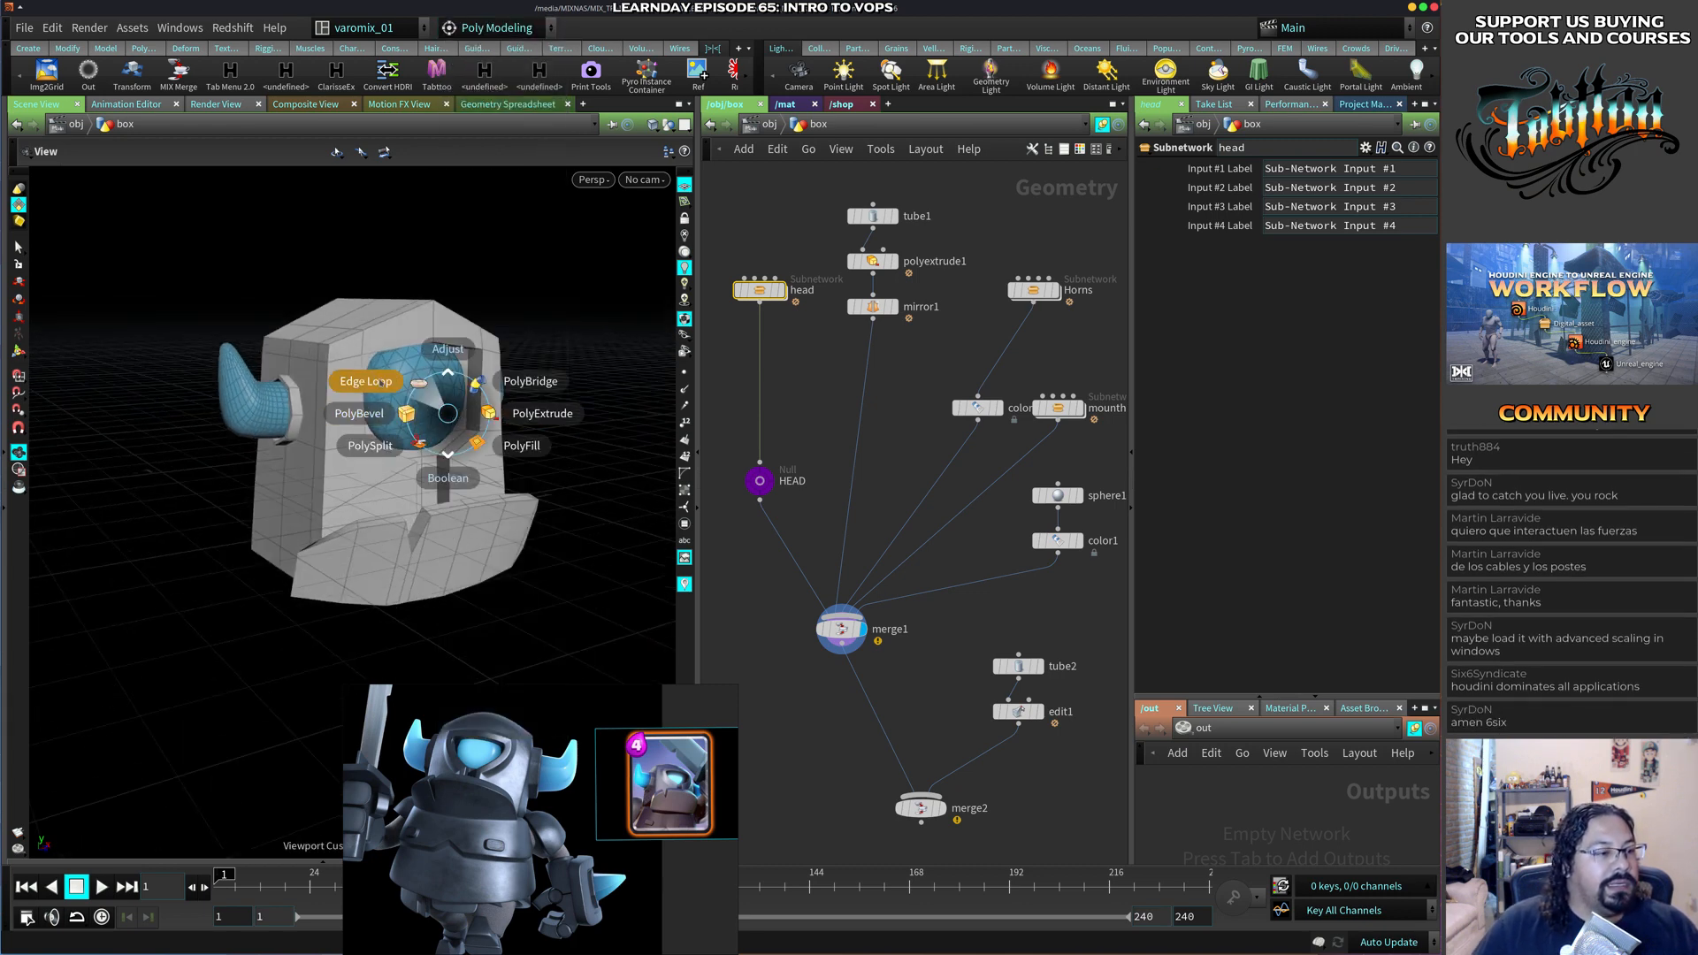
left_click(366, 381)
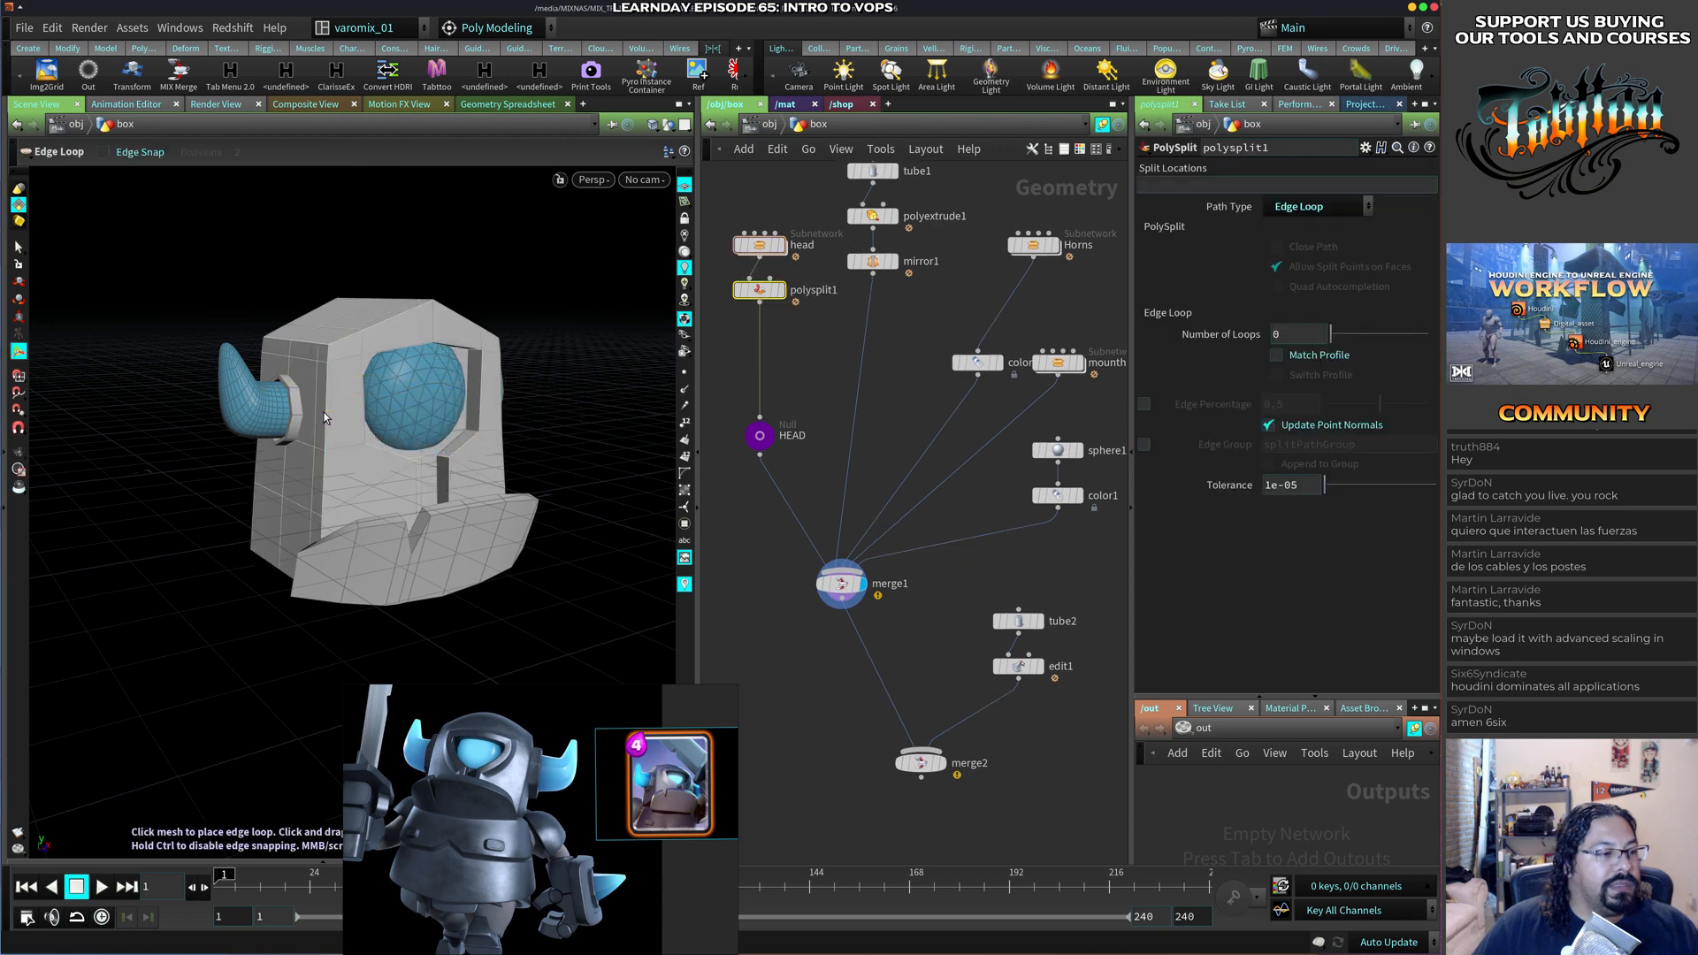
left_click(331, 412)
key("Escape")
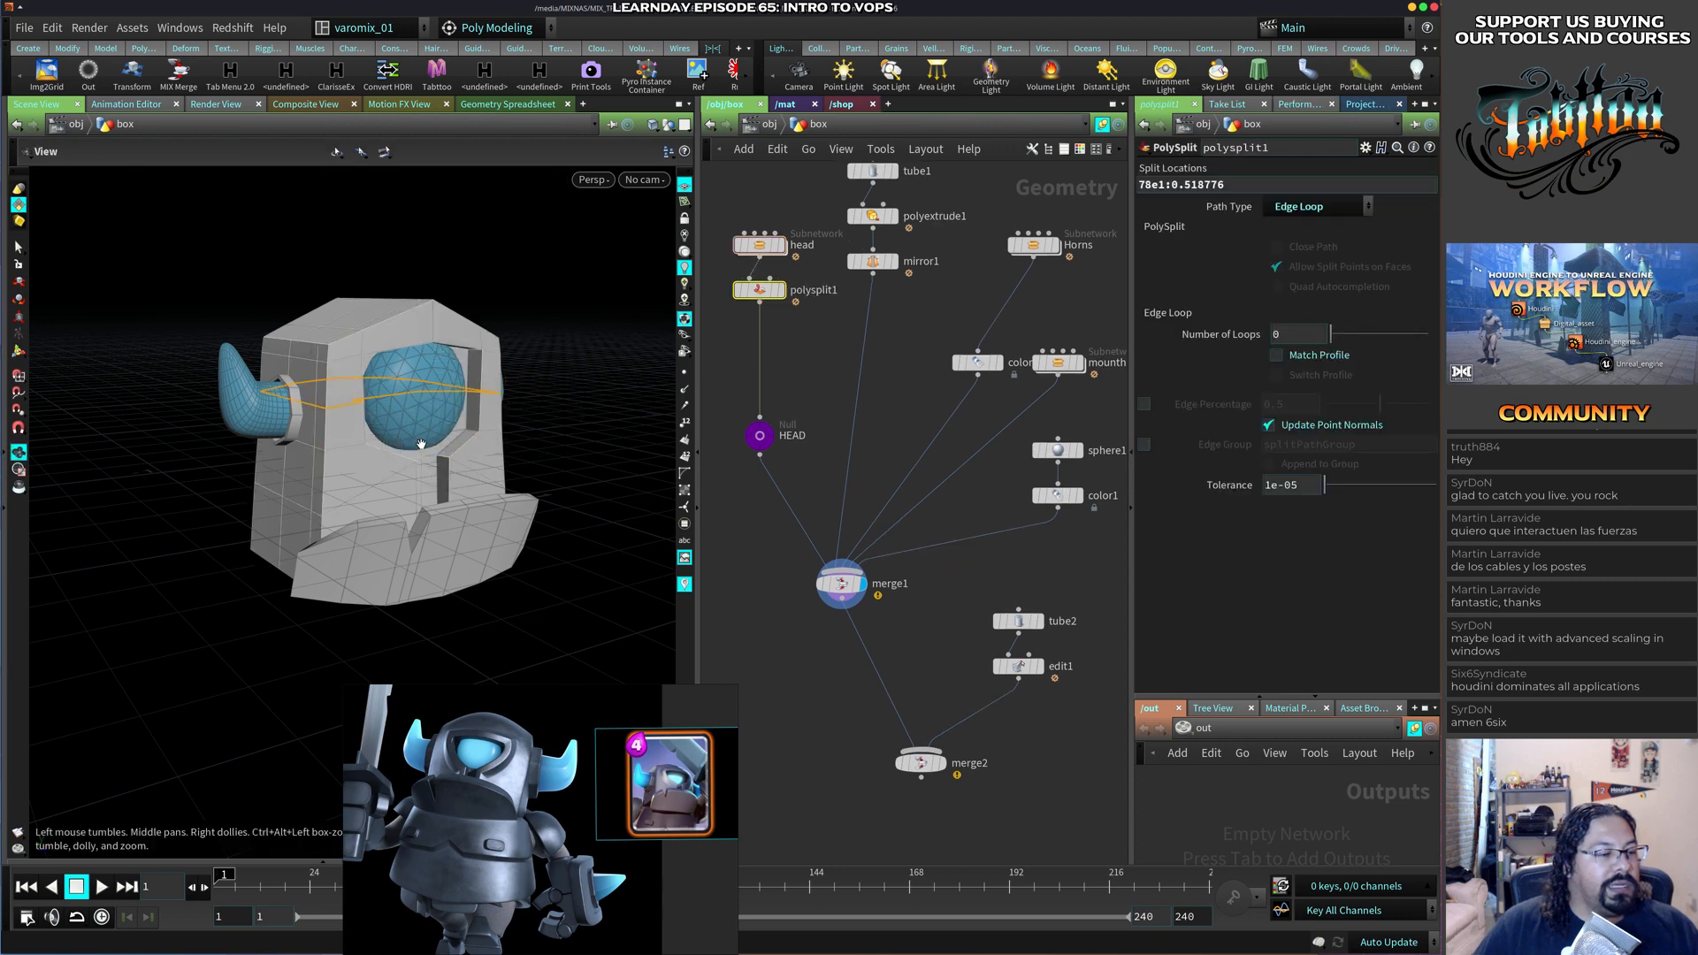
Select the four points at the eye opening's lower side corners and scale them inward with an Edit node.
mouse_move(403, 446)
left_mouse_down()
mouse_move(443, 415)
mouse_move(468, 481)
mouse_move(416, 449)
mouse_move(458, 442)
mouse_move(466, 466)
mouse_move(421, 463)
left_mouse_up()
key("s")
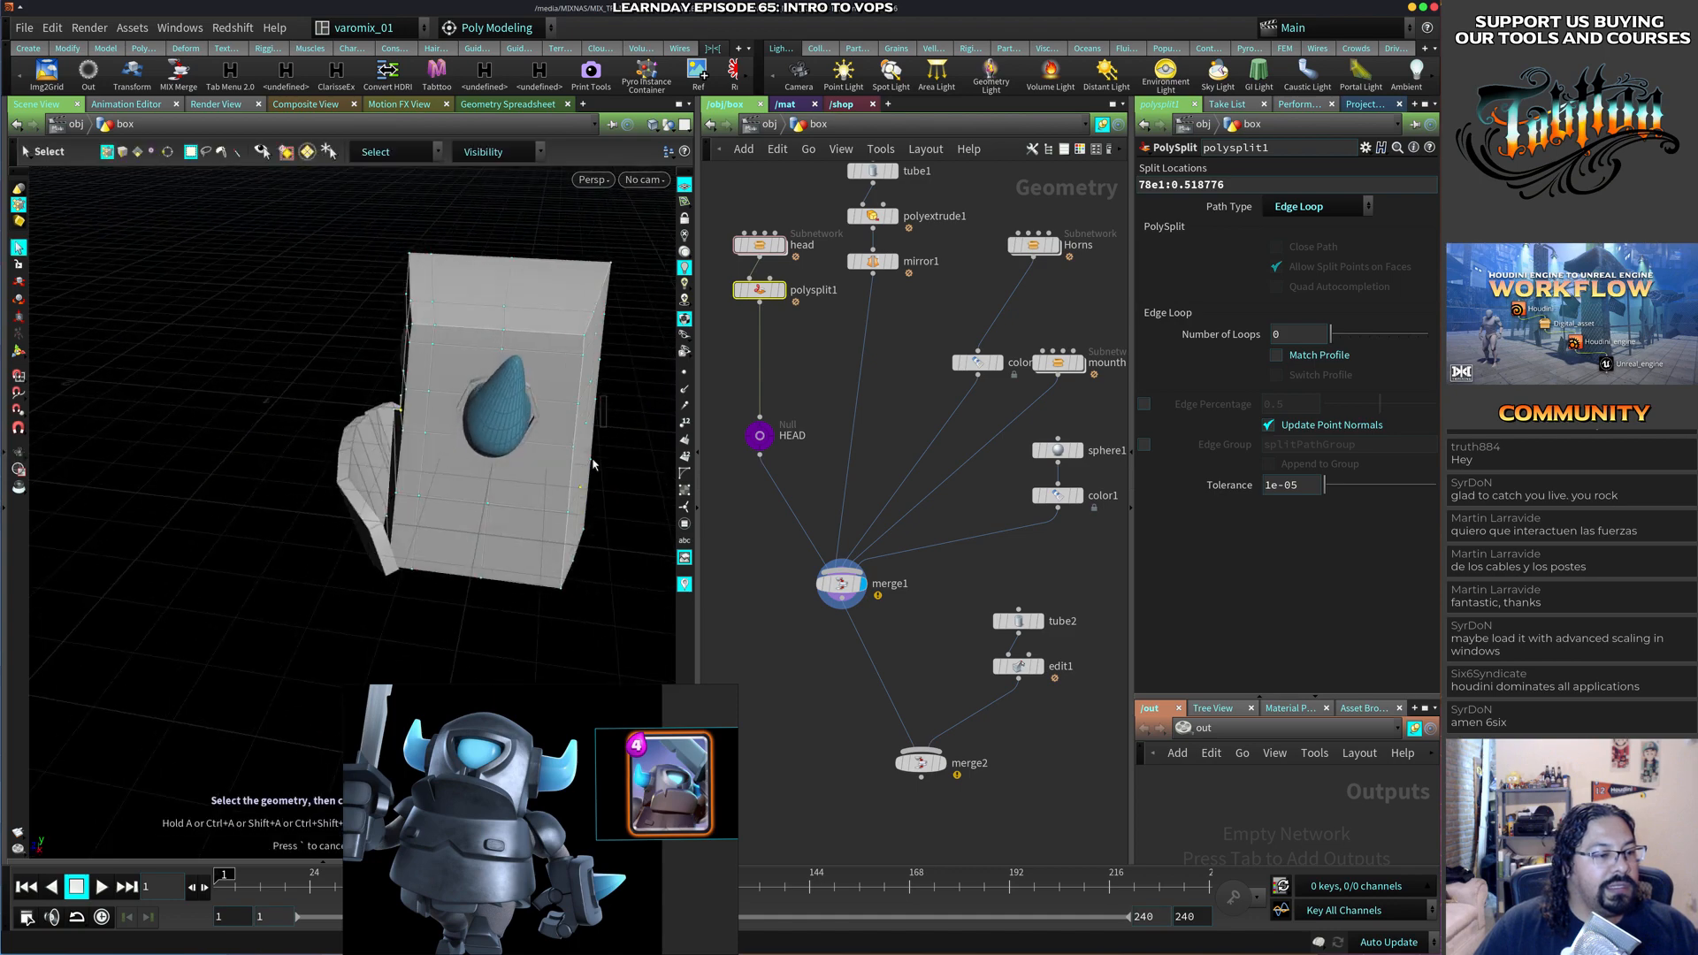
left_click_drag(592, 463, 530, 495, "alt")
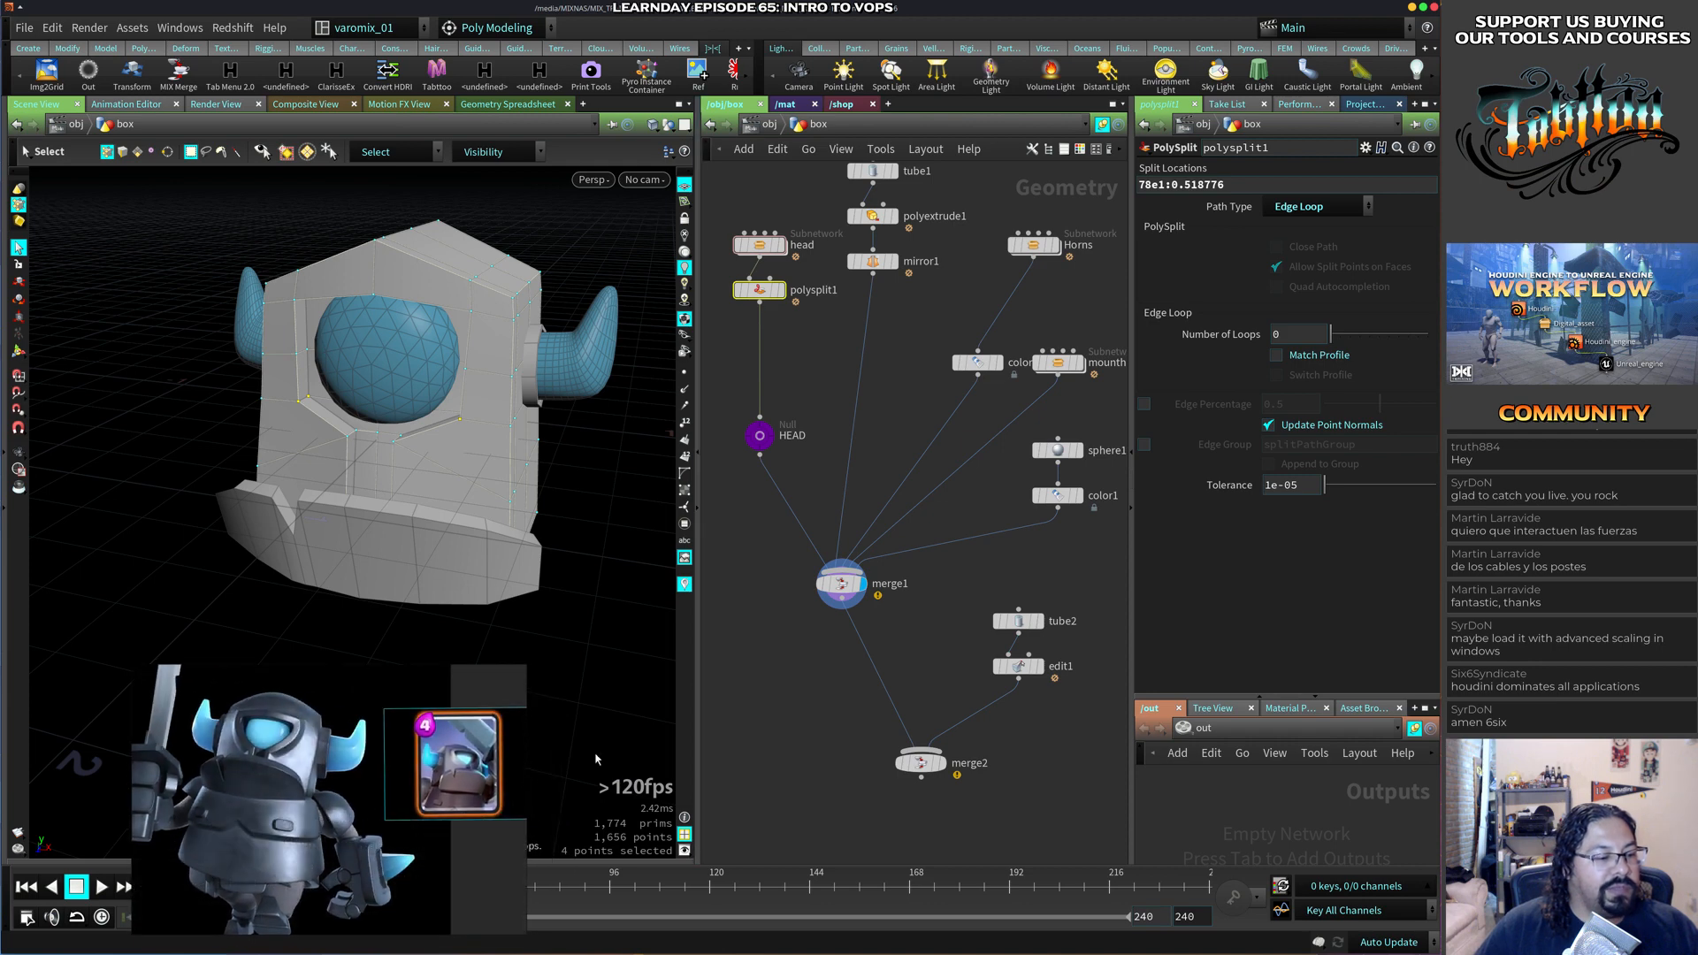
left_click_drag(460, 460, 390, 457, "alt")
middle_click_drag(390, 457, 420, 440, "alt")
right_click_drag(420, 440, 475, 410, "alt")
left_click_drag(474, 411, 433, 447, "alt")
key("r")
key("e")
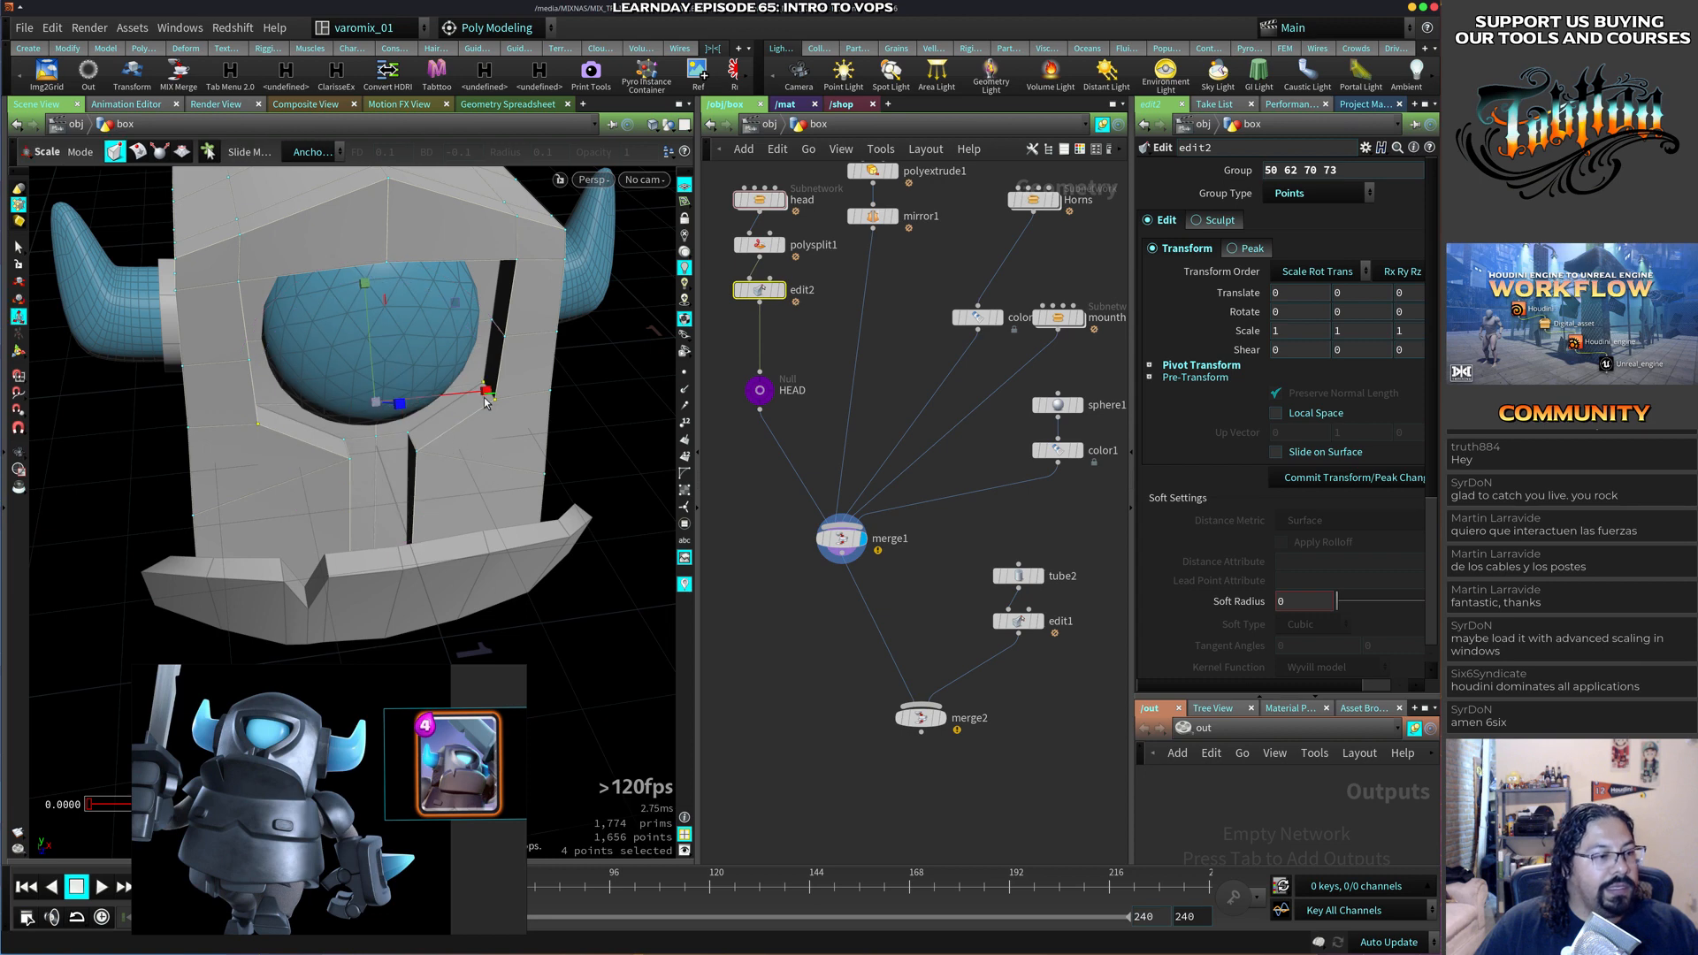
left_click_drag(498, 387, 402, 348)
Try to reshape the eye opening using the front points of the new edge loop and neighbouring points.
left_click_drag(232, 318, 520, 353)
left_click_drag(520, 353, 336, 420, "alt")
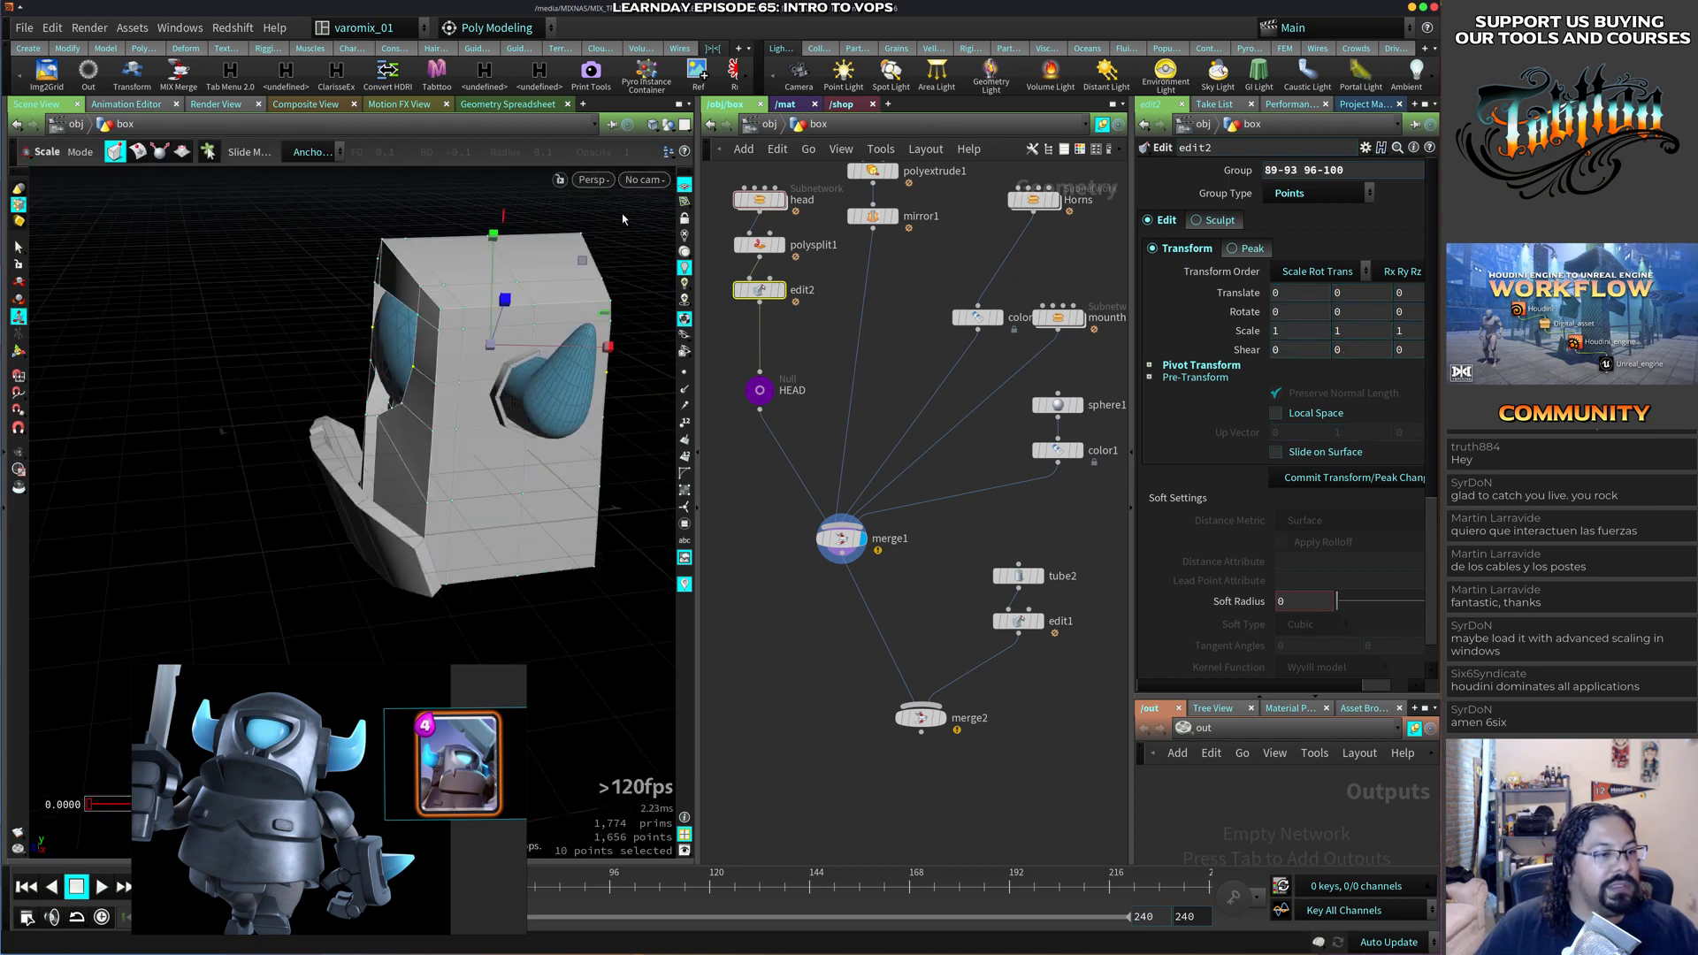
left_click_drag(645, 215, 557, 526, "ctrl")
left_click_drag(139, 286, 340, 522, "ctrl")
left_click_drag(511, 439, 467, 416)
left_click_drag(279, 372, 306, 398, "shift")
left_click_drag(569, 333, 502, 450, "alt")
left_click_drag(333, 389, 404, 375, "ctrl")
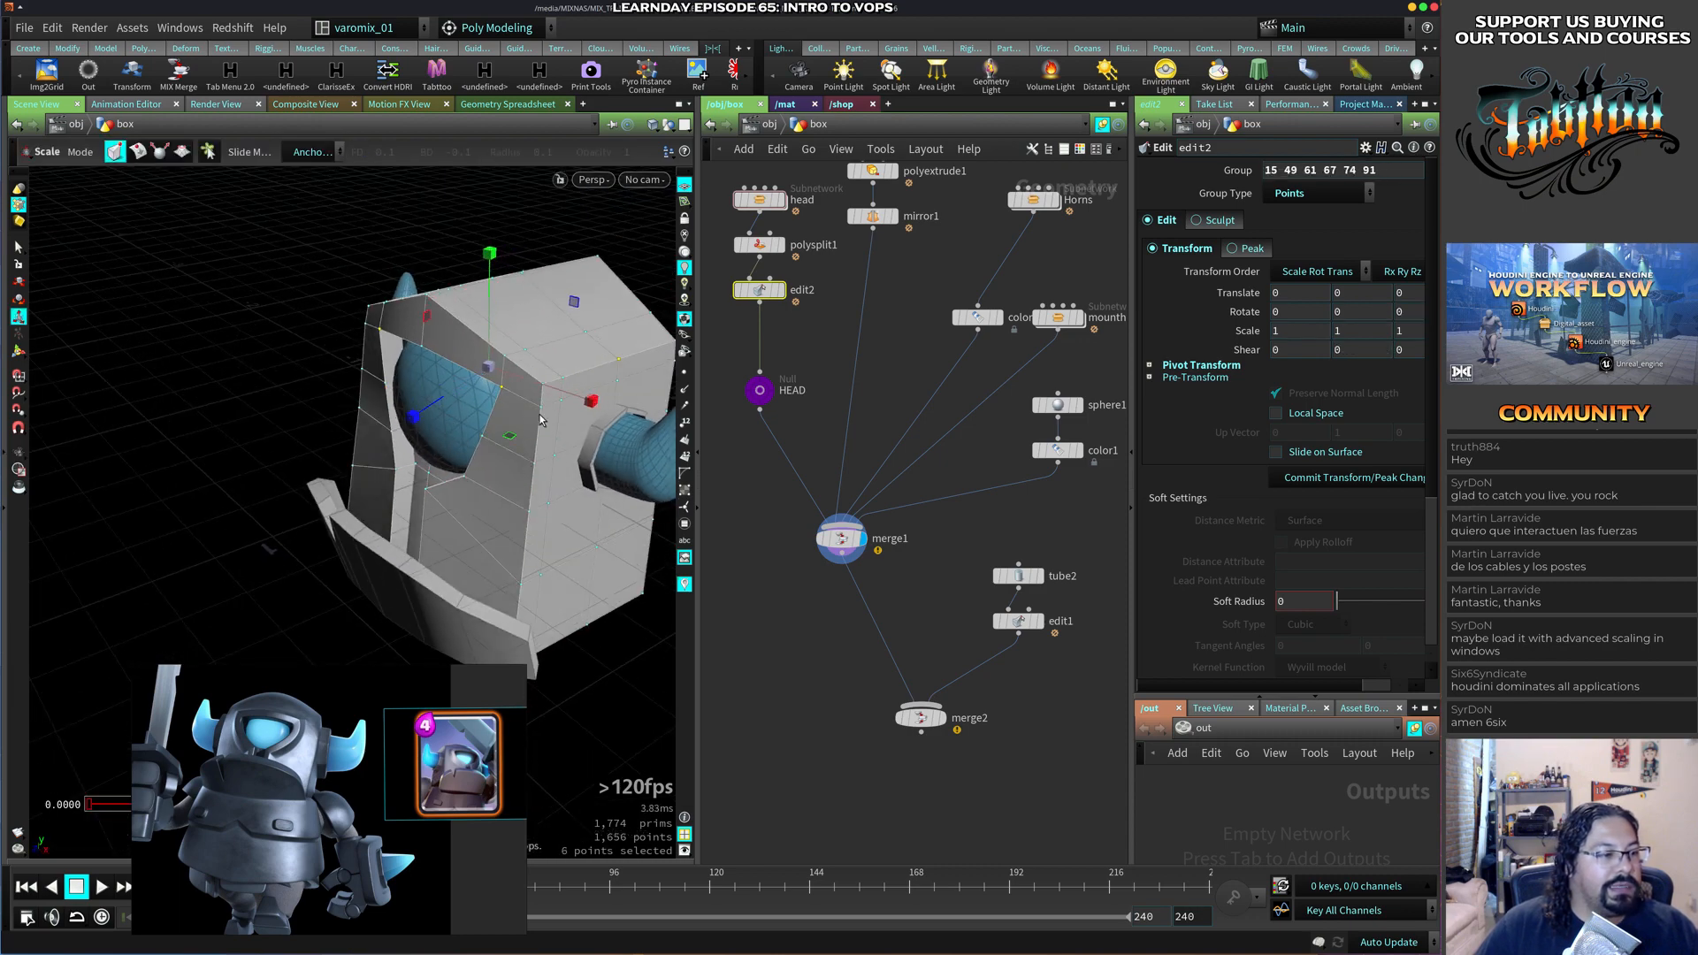
left_click_drag(569, 261, 649, 400, "ctrl")
left_click_drag(300, 394, 482, 405, "alt")
Undo the recent point selections and transforms around the eye opening.
key("ctrl+z")
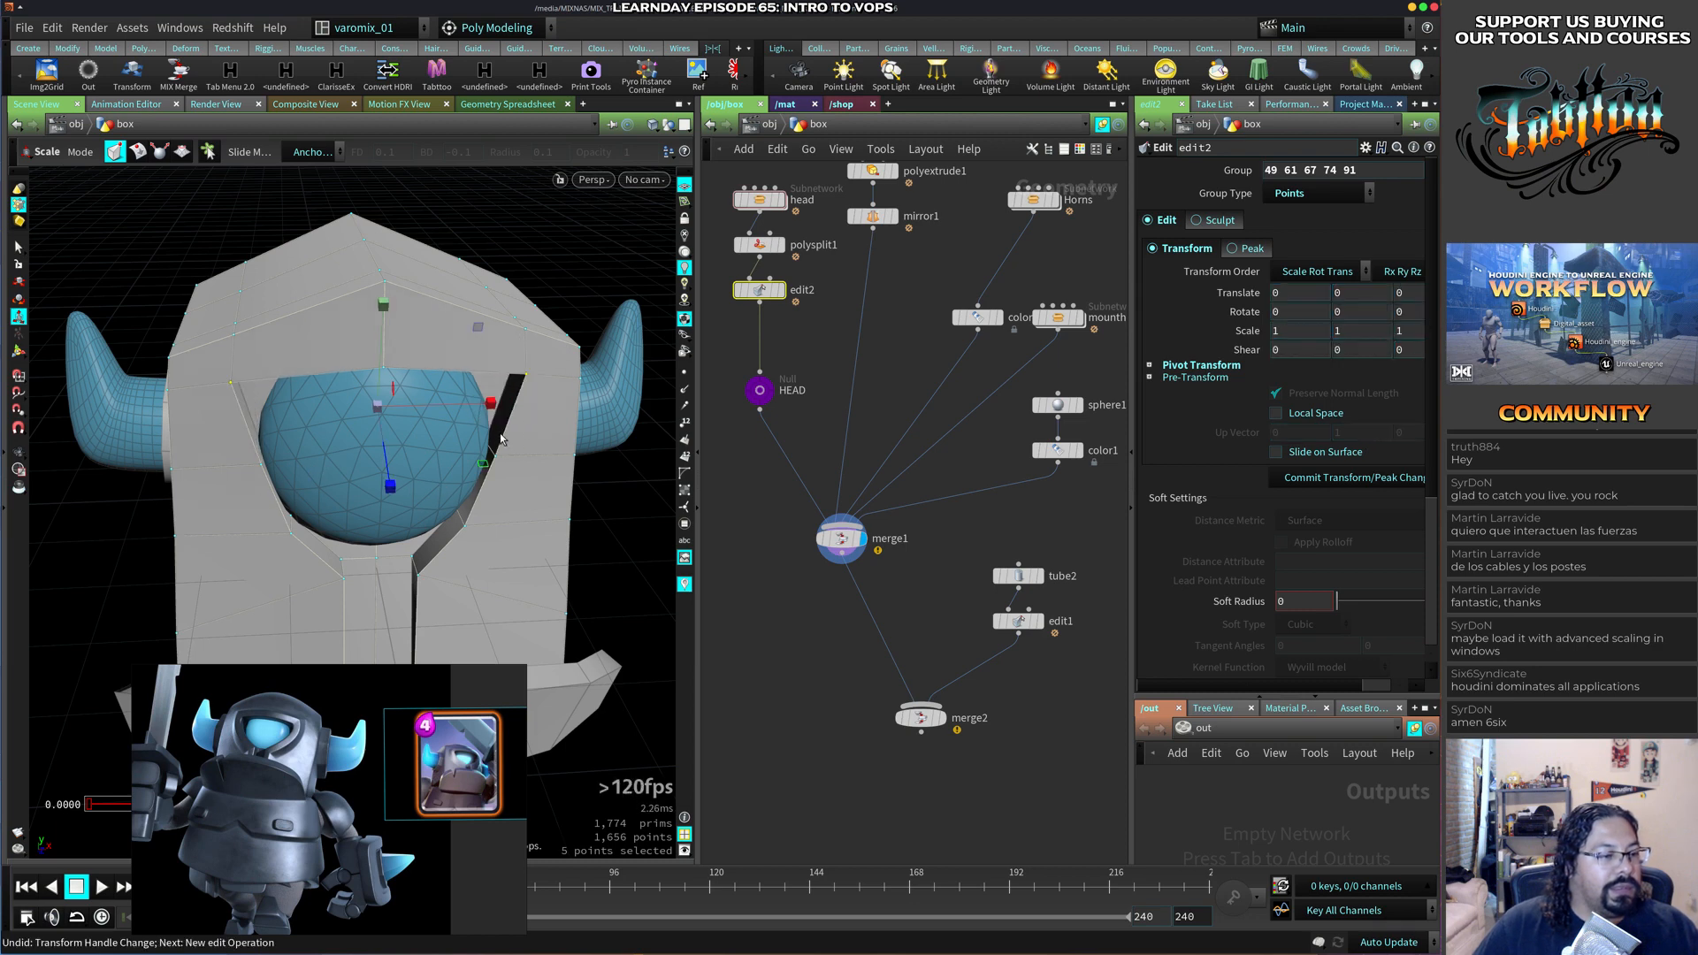
key("ctrl+z")
key("ctrl+z")
key("ctrl+z")
key("ctrl+z")
key("ctrl+z")
key("ctrl+z")
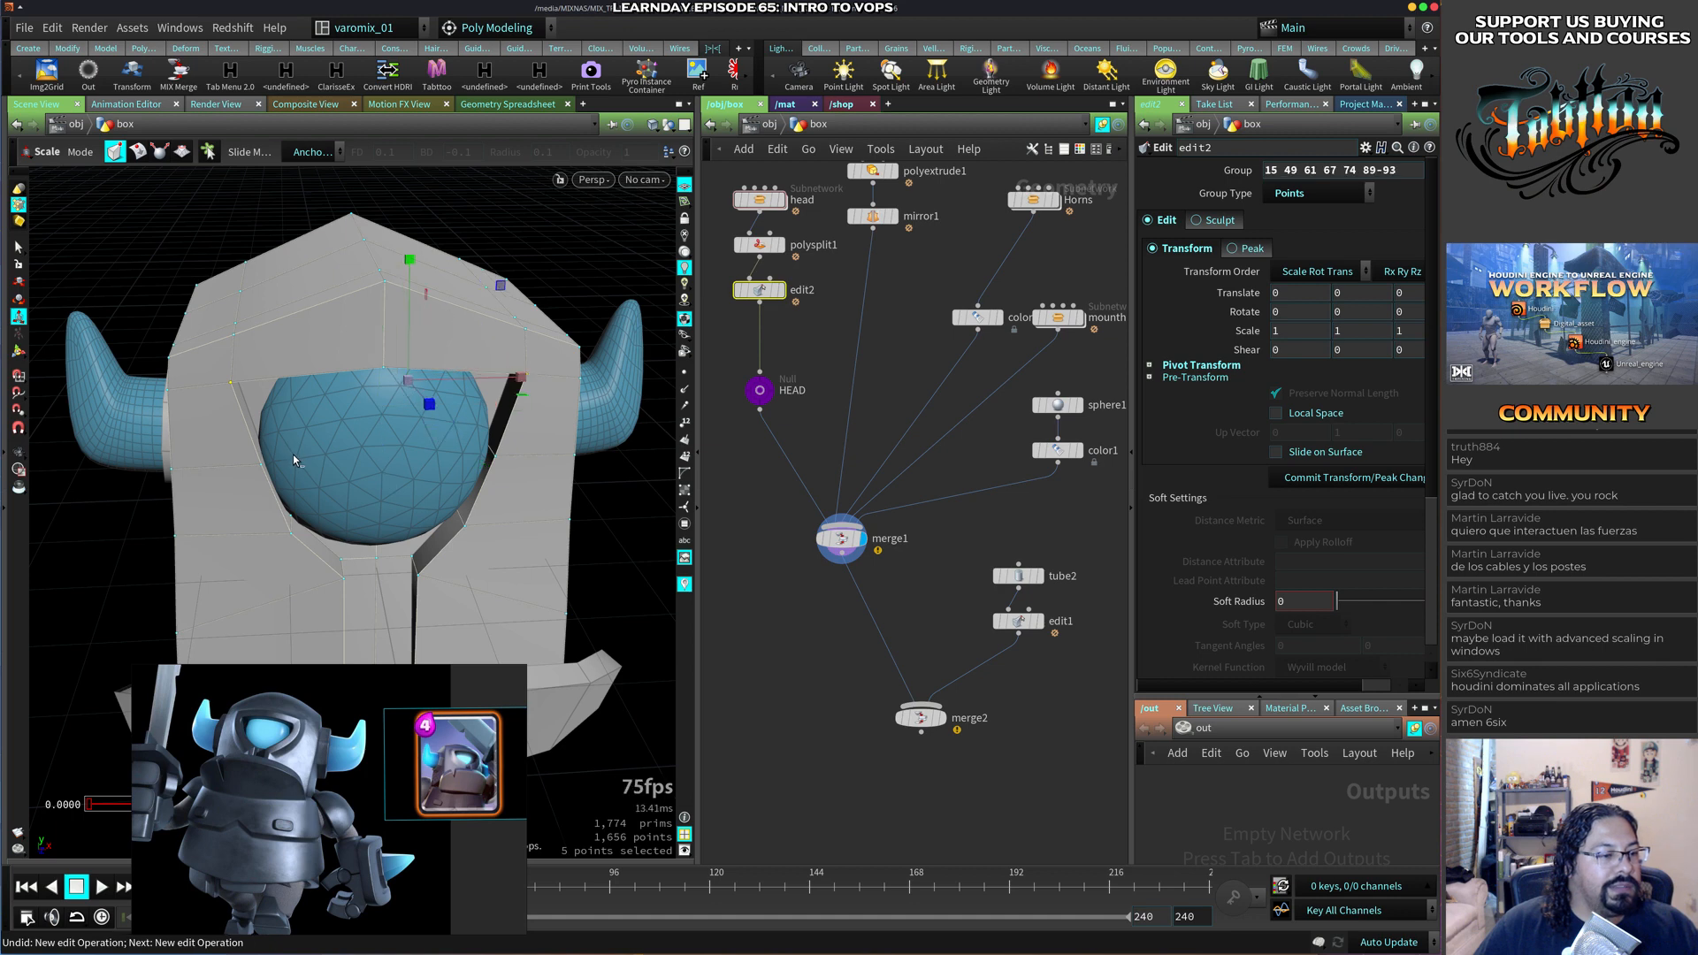
Select only the ten points along the eye opening's lower edge and move them slightly upward.
left_click_drag(422, 562, 443, 440, "alt")
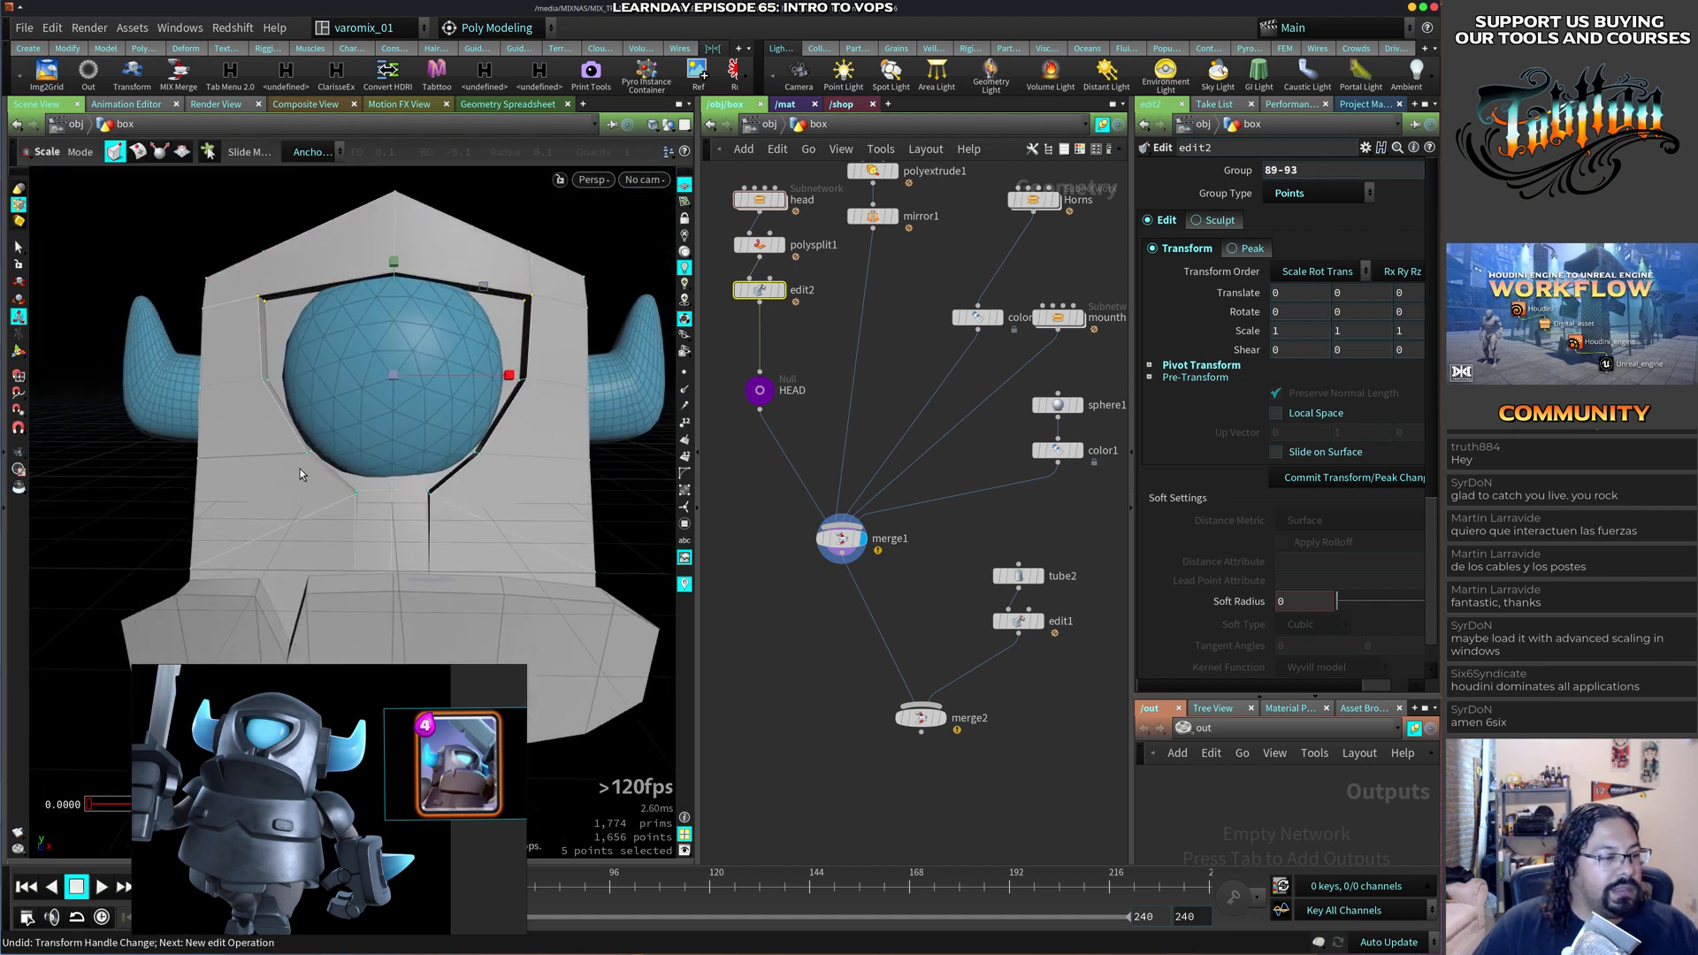
left_click_drag(249, 430, 522, 528)
left_click_drag(577, 436, 551, 493, "alt")
right_click_drag(551, 493, 198, 428, "alt")
left_click_drag(103, 250, 440, 486, "ctrl")
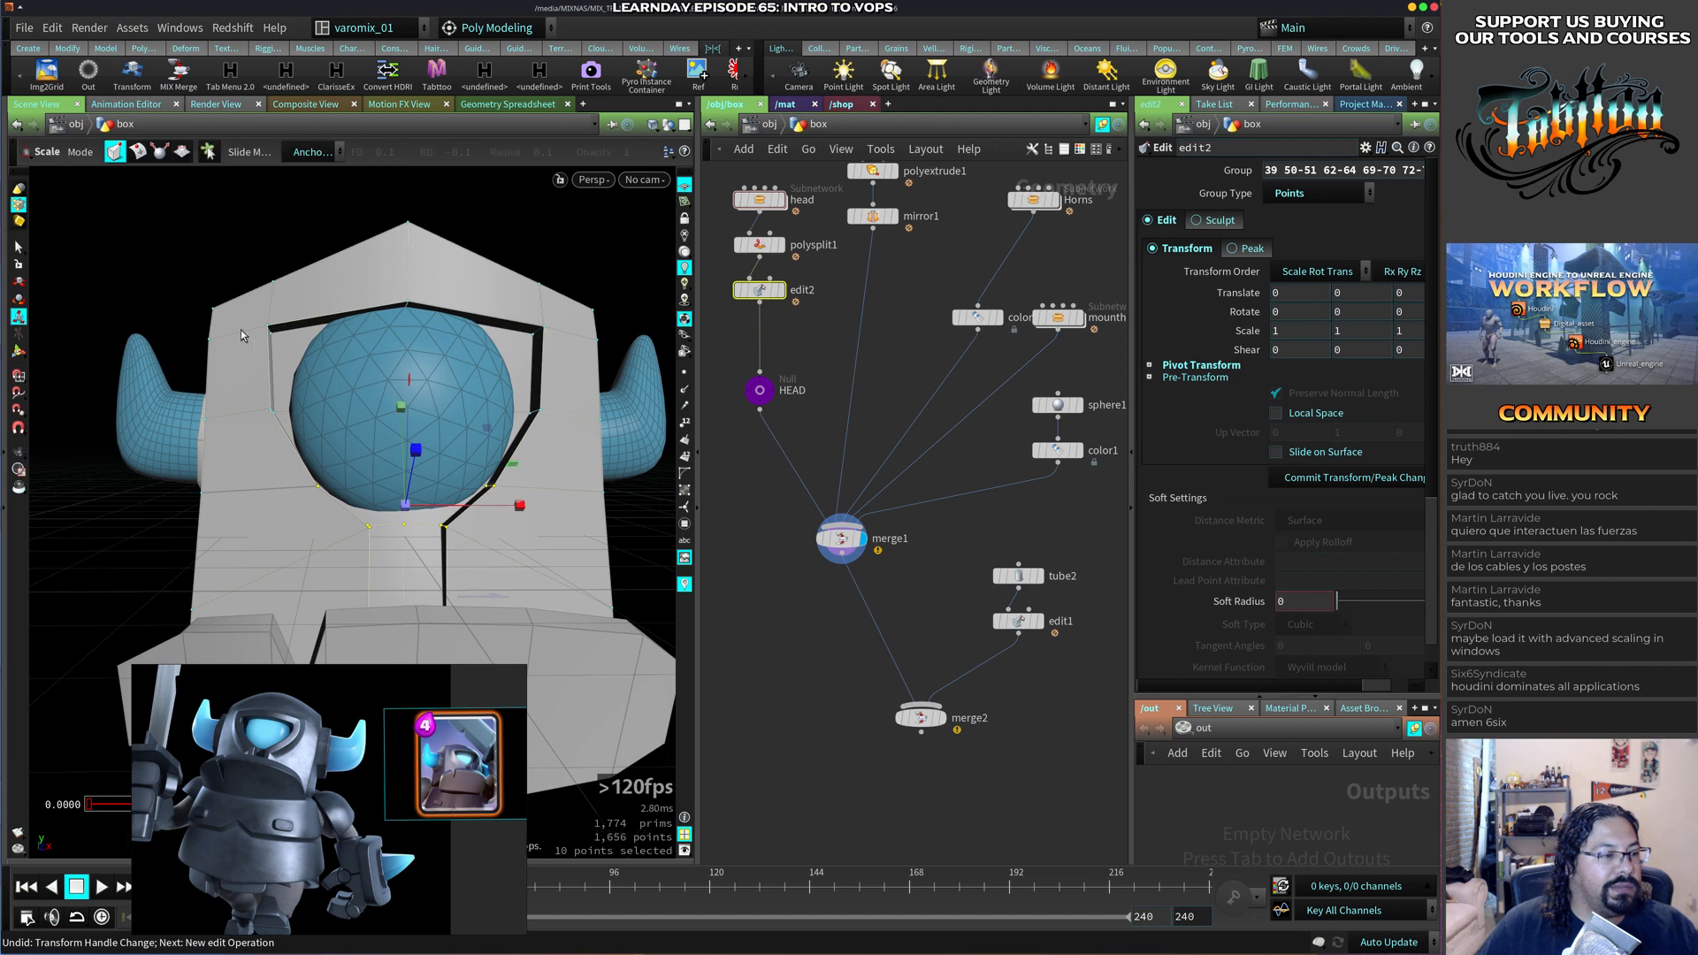
middle_click_drag(461, 345, 475, 380, "alt")
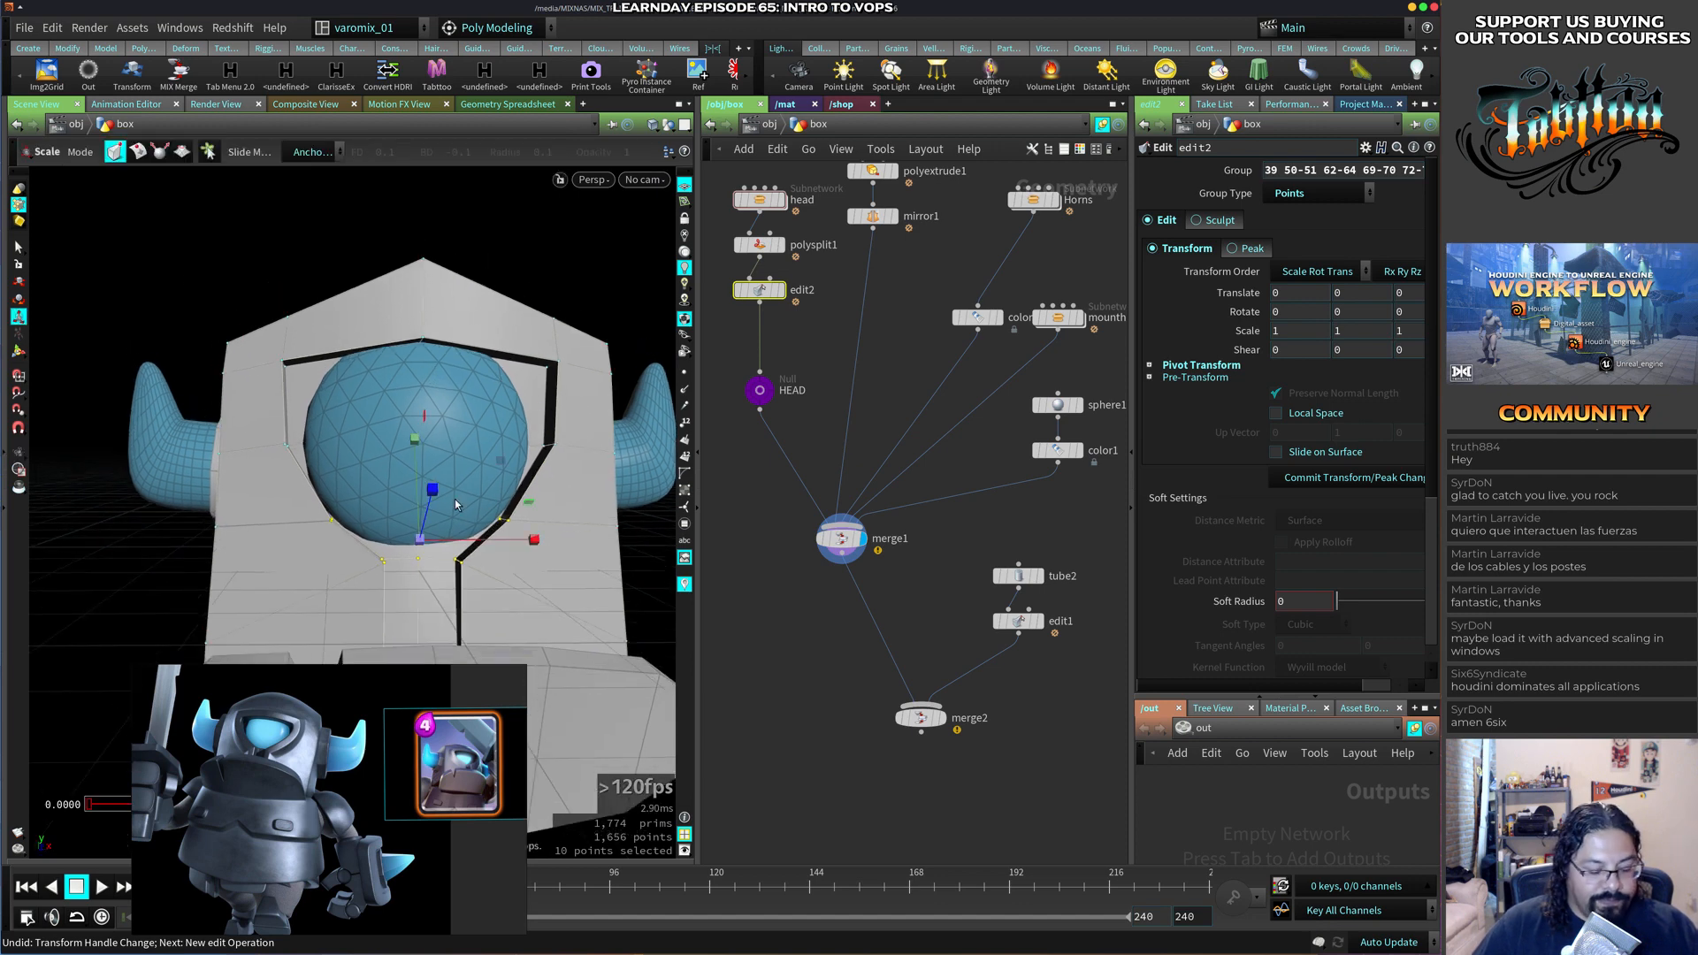
key("t")
left_click_drag(415, 468, 412, 431)
right_click_drag(411, 442, 424, 522, "alt")
left_click_drag(424, 522, 525, 501, "alt")
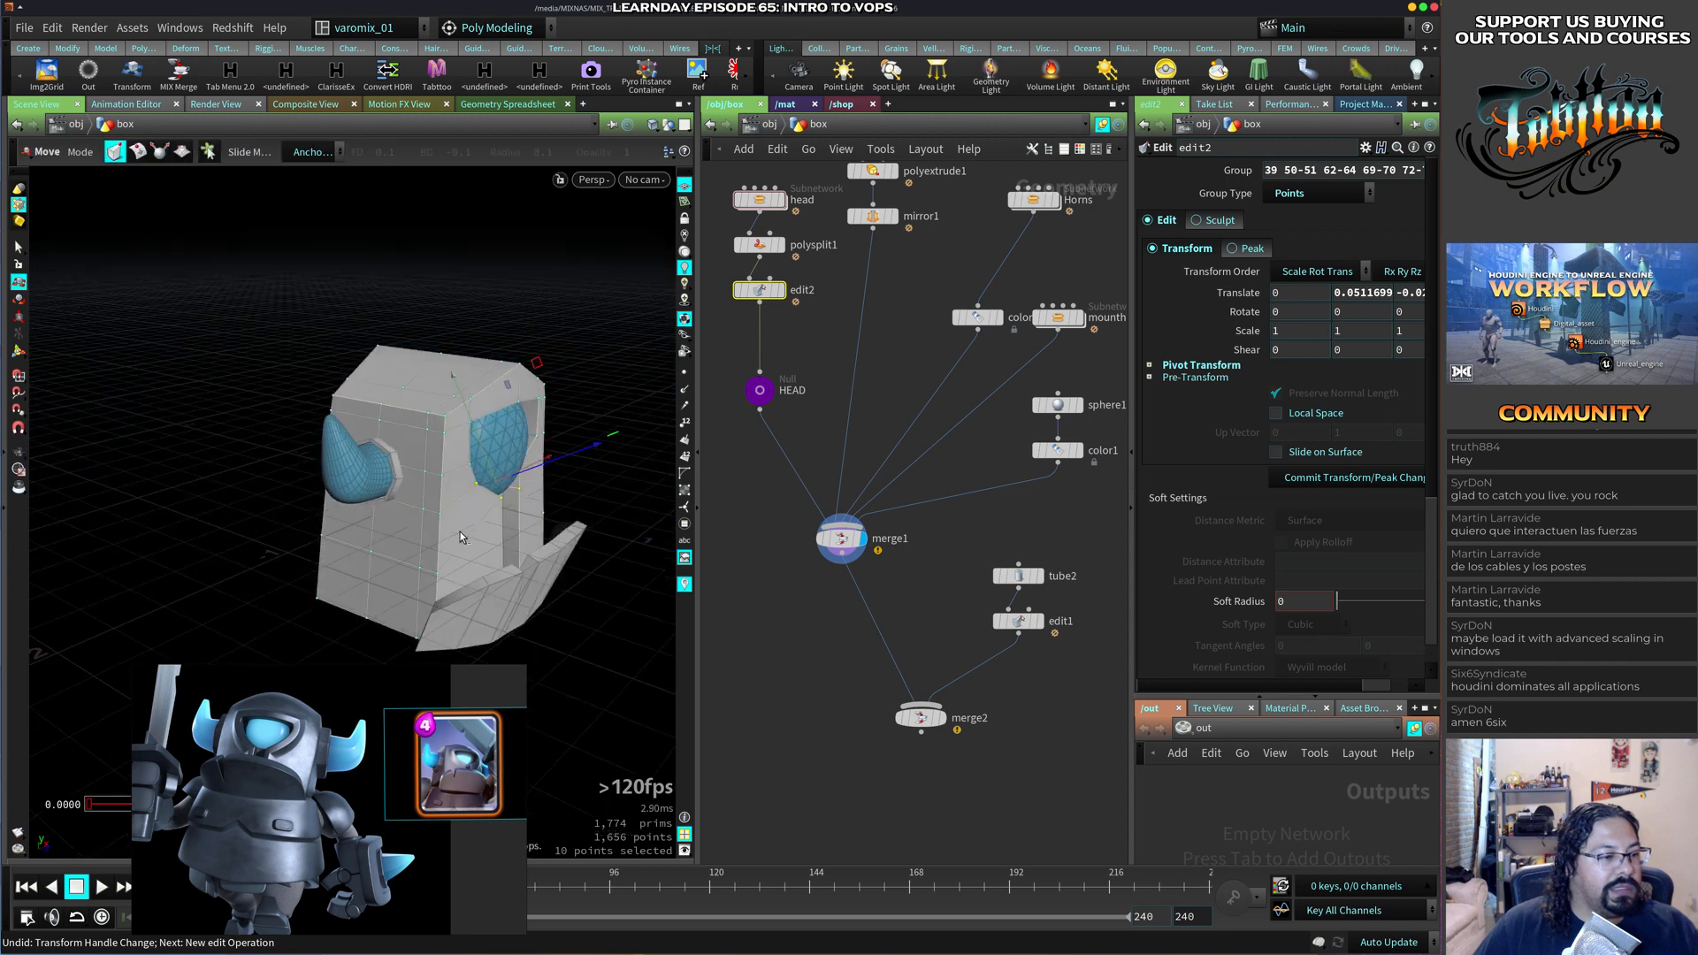
left_click_drag(509, 389, 509, 363)
Select the 30 points around the lower part of the head and move them up about 0.113.
left_click_drag(521, 455, 426, 440, "alt")
mouse_move(426, 440)
right_mouse_down("alt")
mouse_move(500, 398)
mouse_move(442, 442)
right_mouse_up("alt")
left_click_drag(443, 442, 348, 447, "alt")
left_click_drag(251, 405, 672, 485)
left_click_drag(599, 597, 349, 568, "alt")
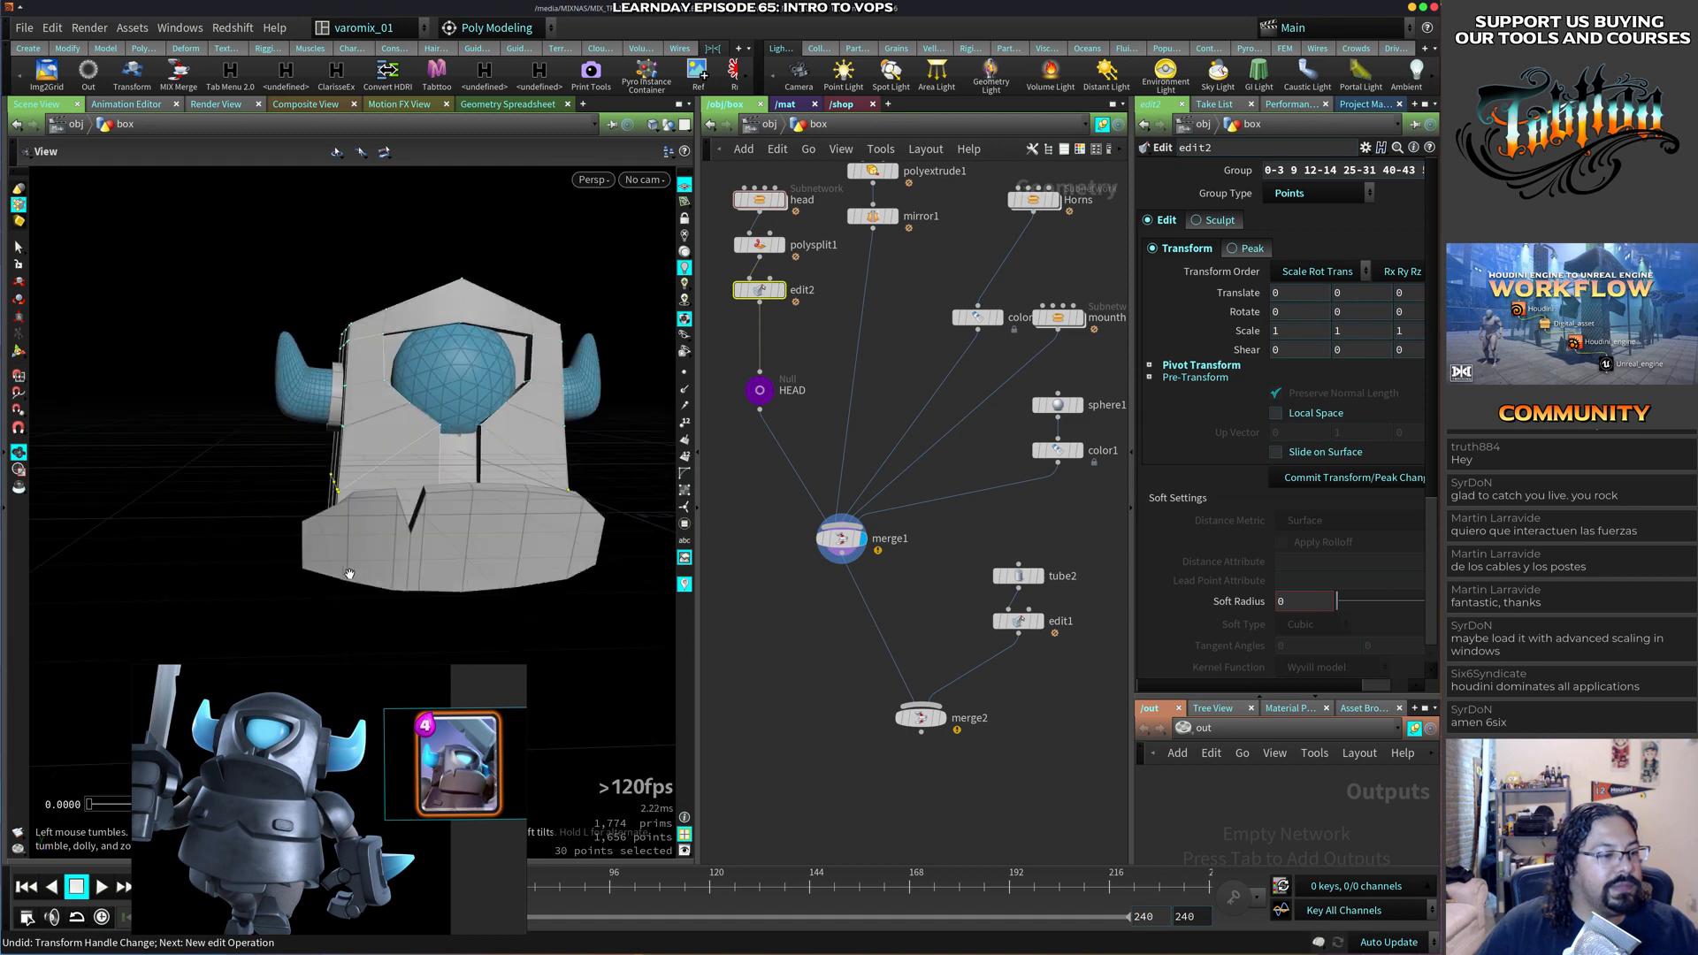
right_click_drag(349, 569, 481, 496, "alt")
mouse_move(481, 496)
left_mouse_down("alt")
mouse_move(501, 389)
mouse_move(477, 371)
mouse_move(487, 390)
left_mouse_up("alt")
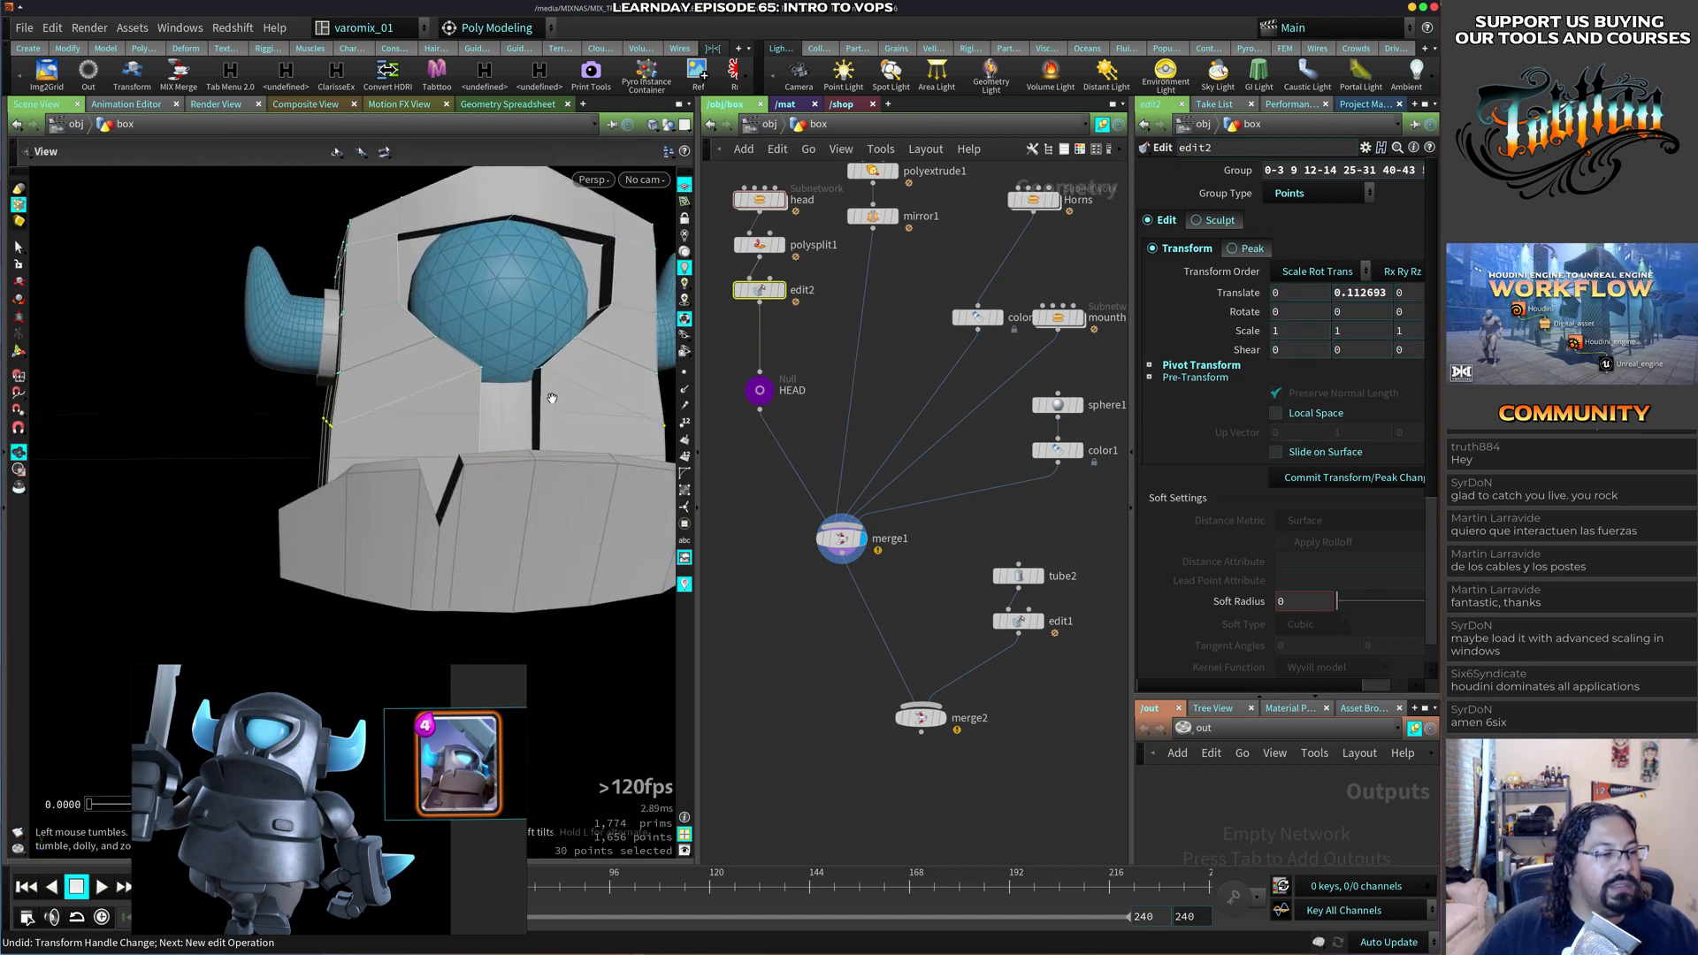
Select only the 19 points along the head's bottom edge and move them up about 0.168.
right_click_drag(549, 397, 342, 459, "alt")
mouse_move(214, 438)
left_mouse_down()
mouse_move(473, 482)
mouse_move(573, 554)
left_mouse_up()
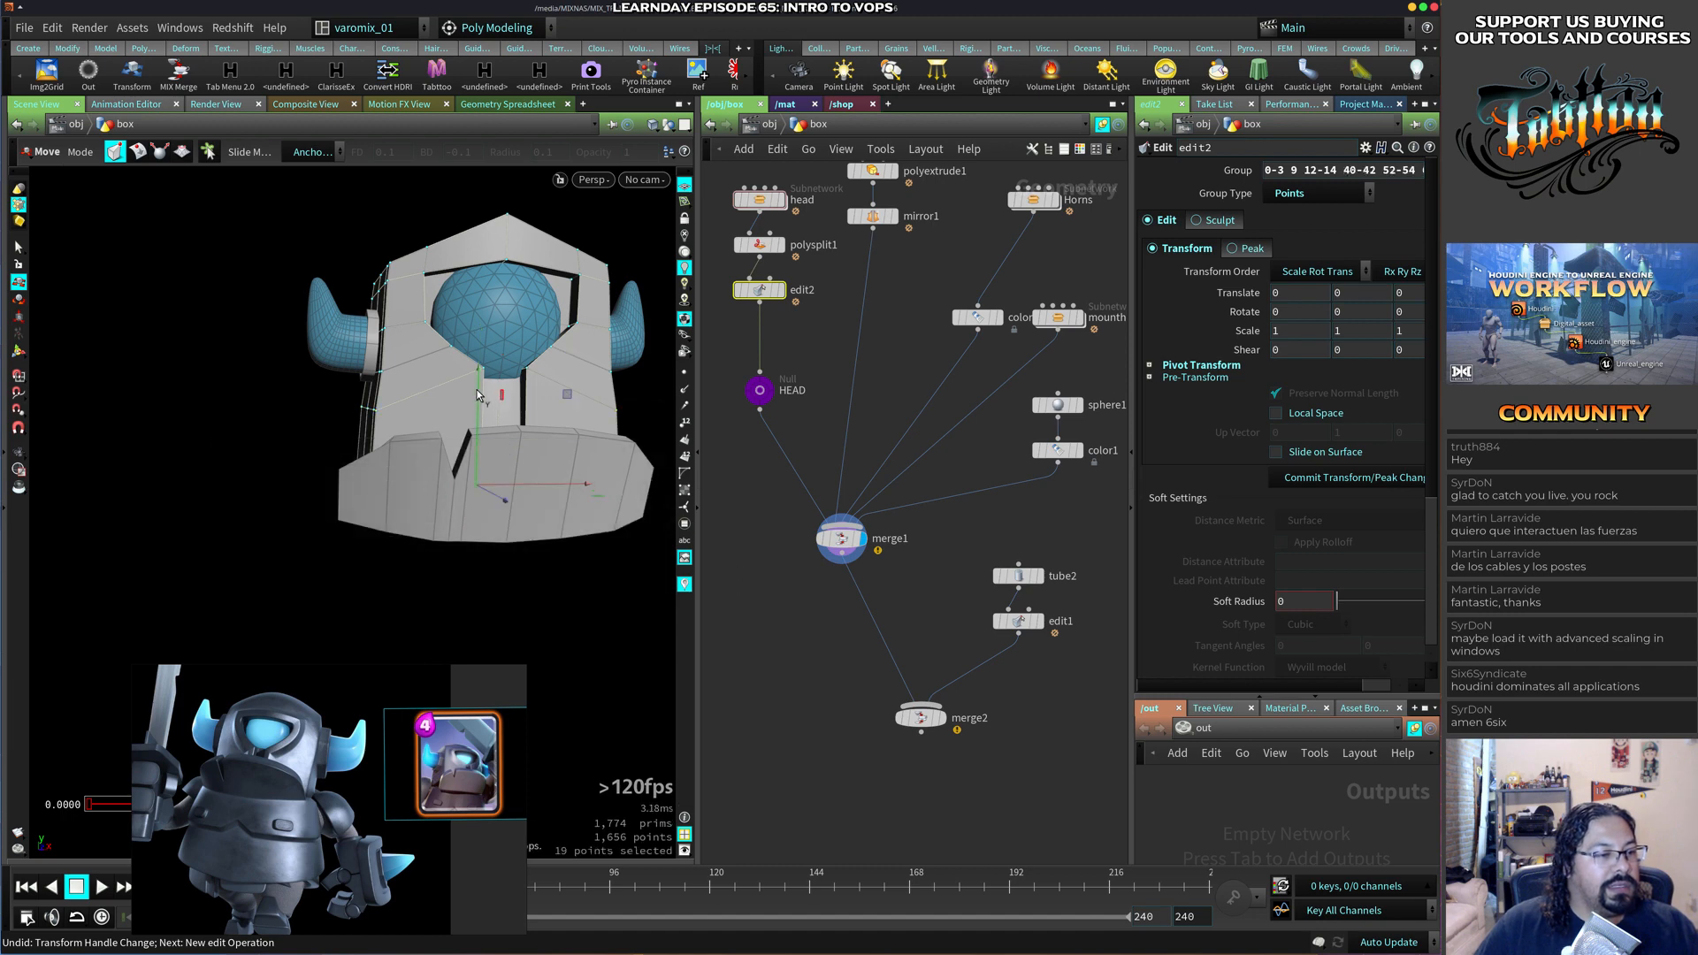
left_click_drag(478, 395, 484, 352)
left_click_drag(579, 457, 318, 539)
right_click_drag(319, 540, 448, 508)
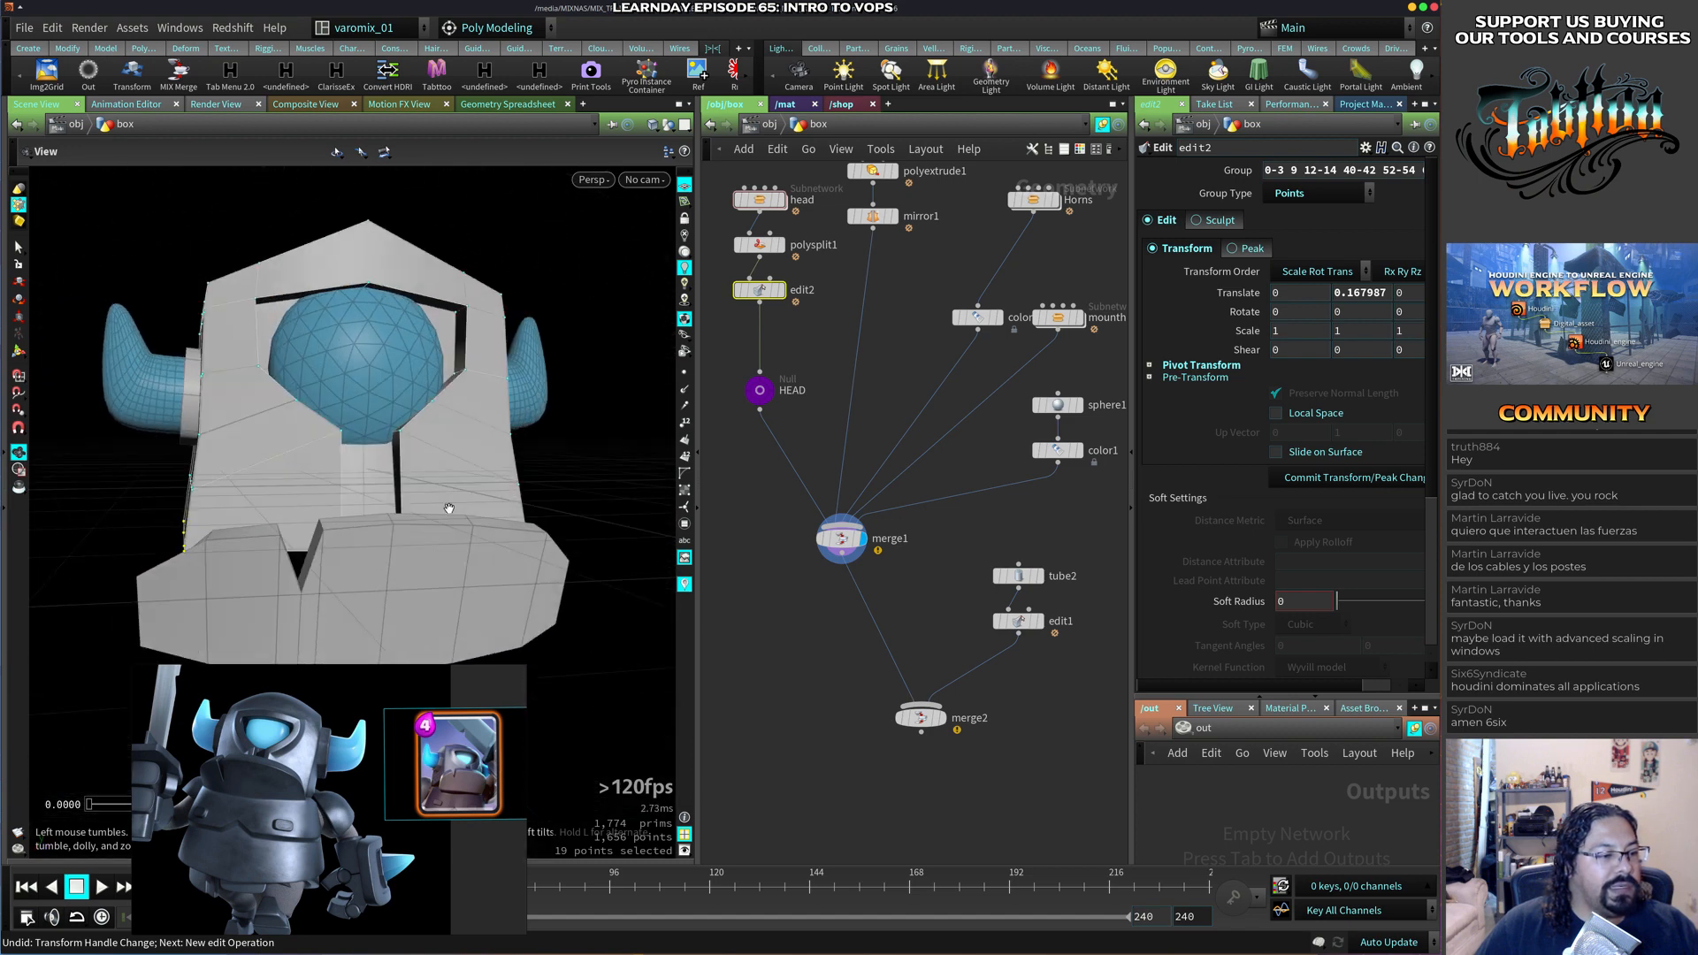
middle_click_drag(447, 507, 451, 466)
Add an Edit node after the mounth subnetwork and move all 36 mouth guard points up about 0.115.
middle_click_drag(968, 347, 909, 430)
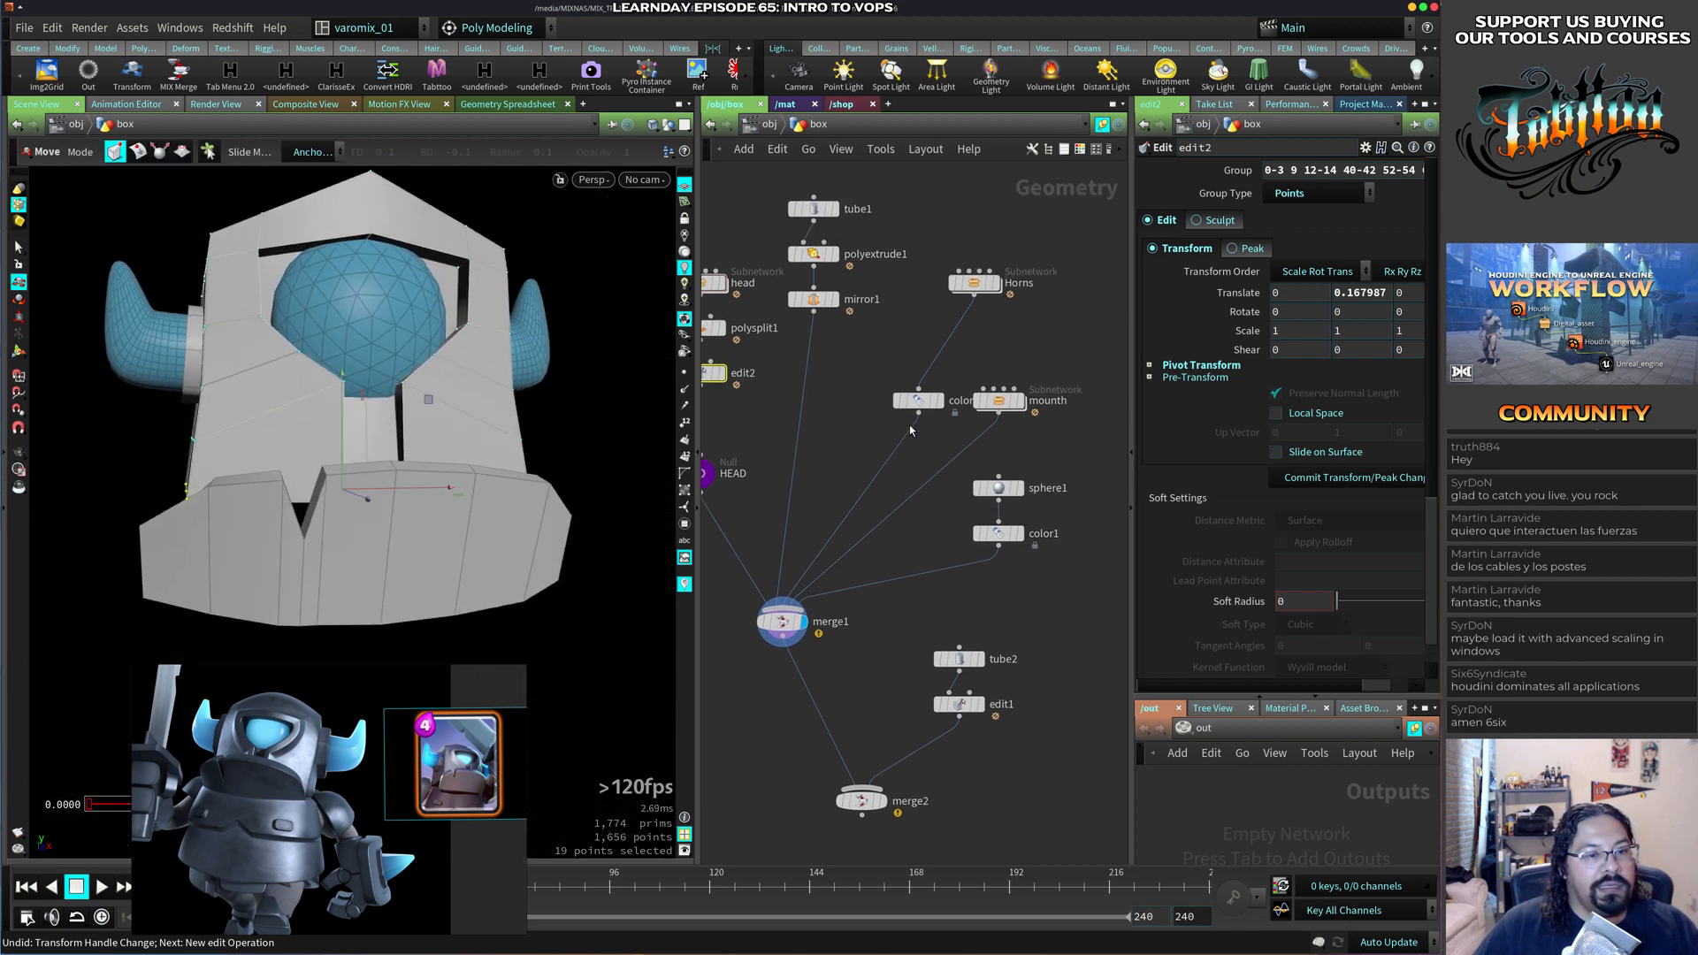
left_click(1007, 402)
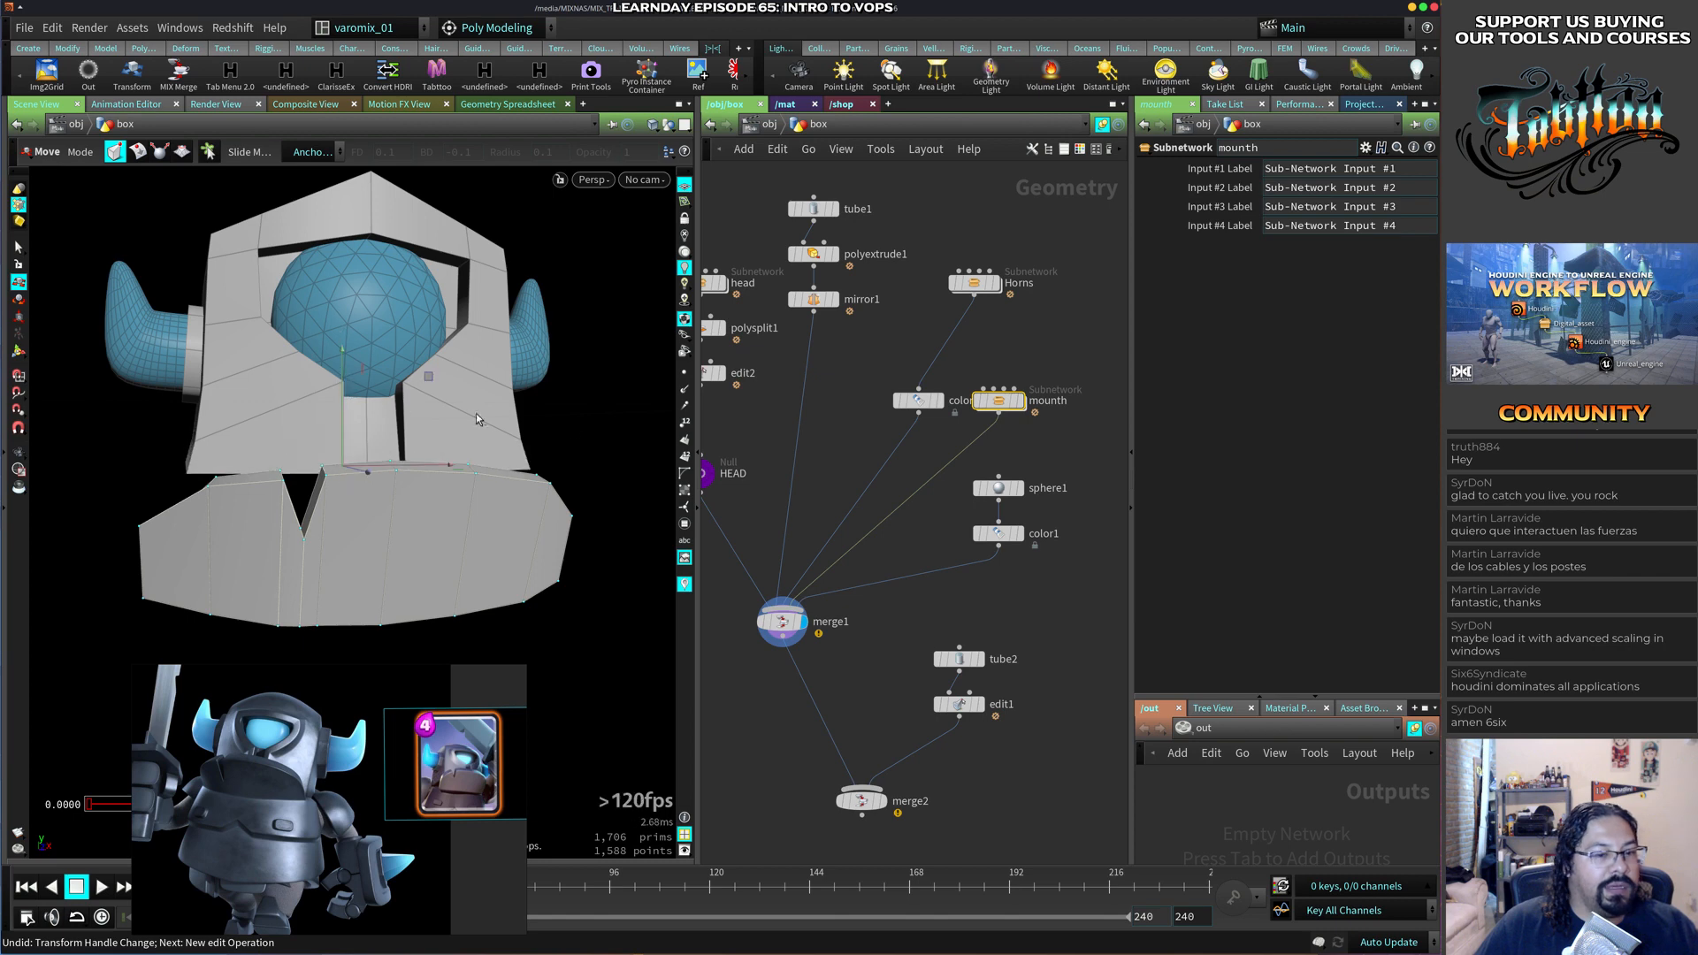
mouse_move(1017, 402)
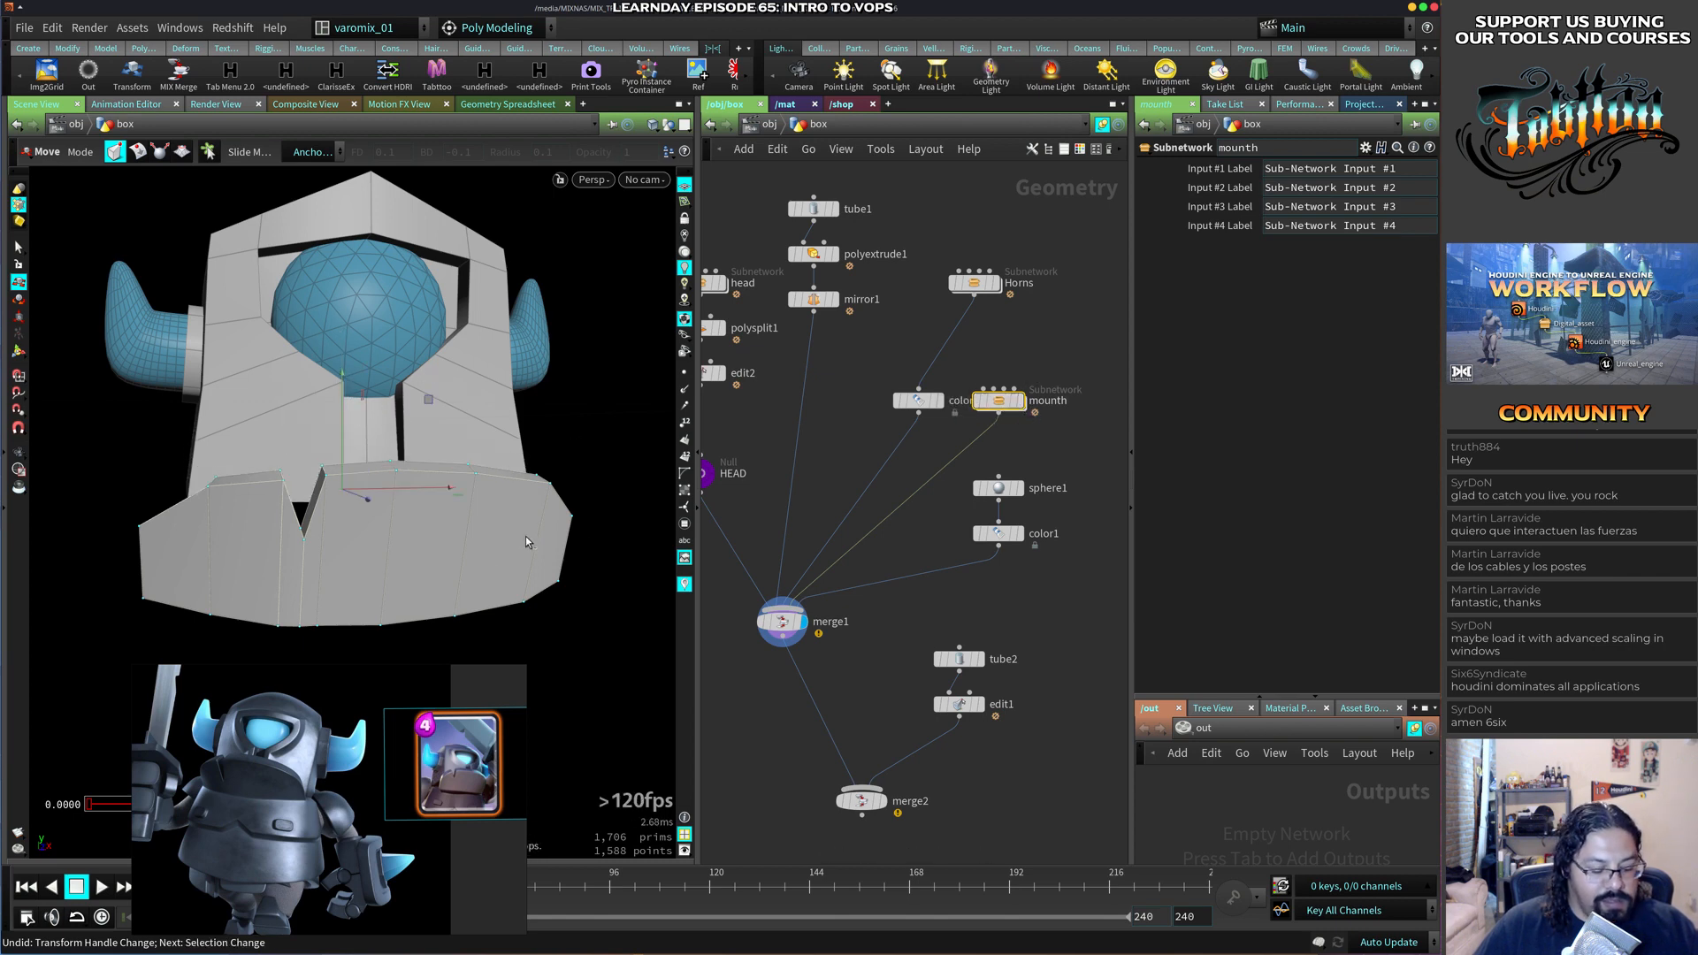
key("s")
key("2")
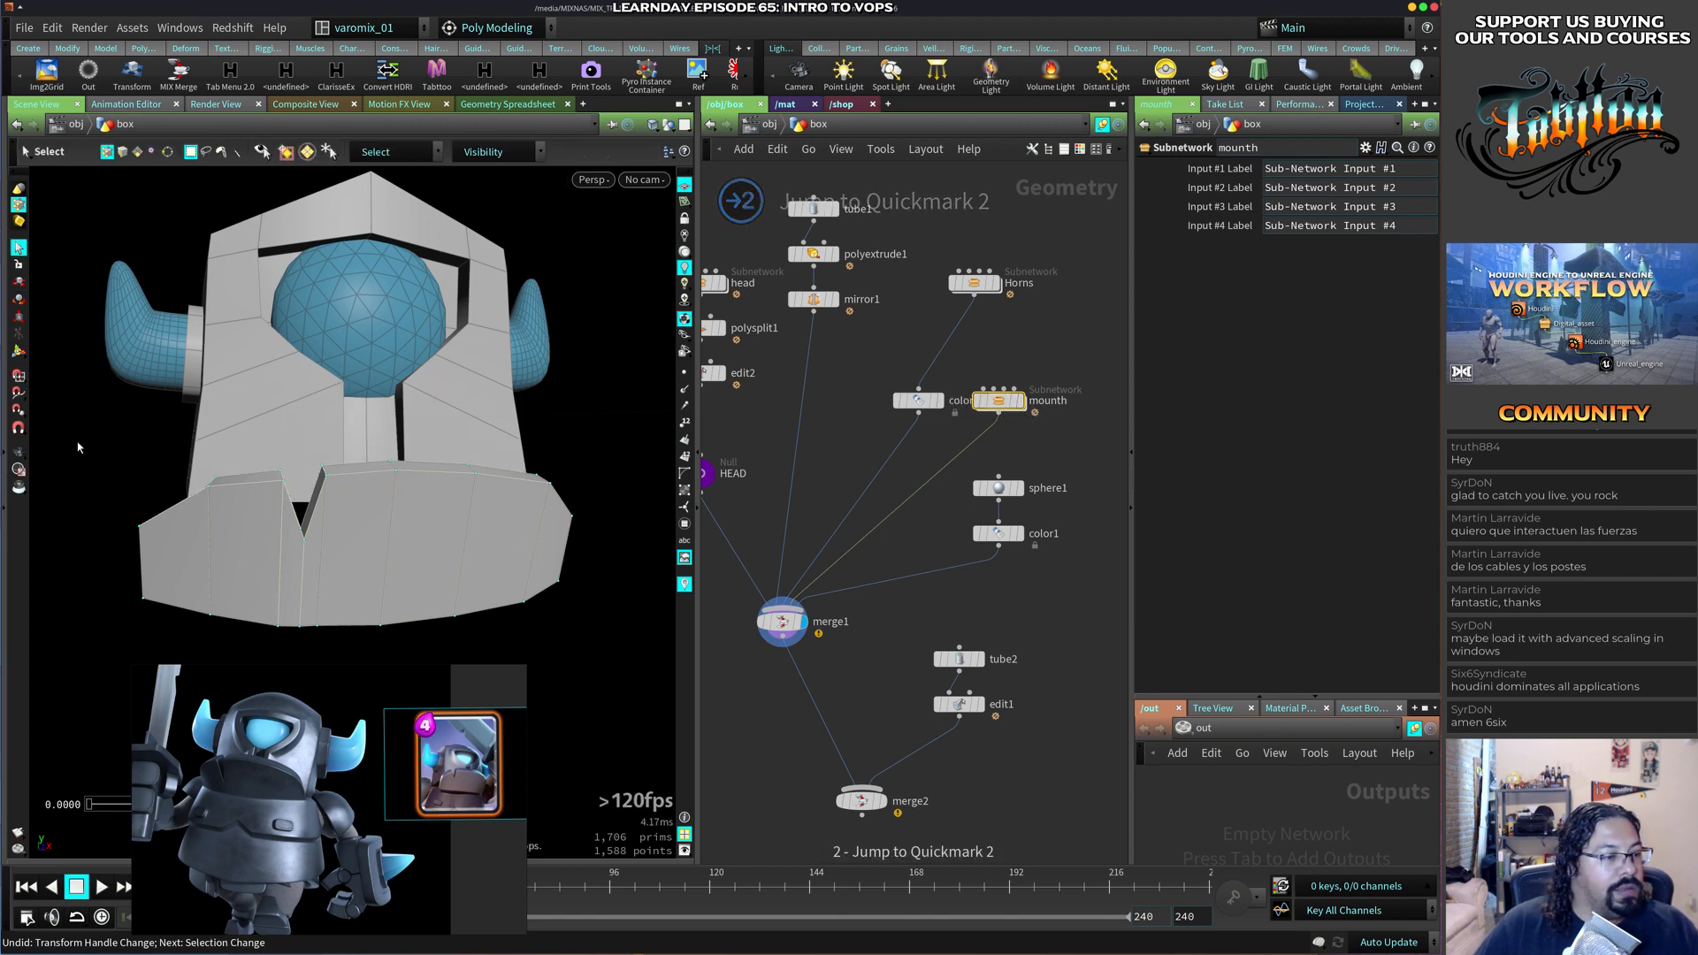
left_click_drag(77, 440, 629, 648)
key("t")
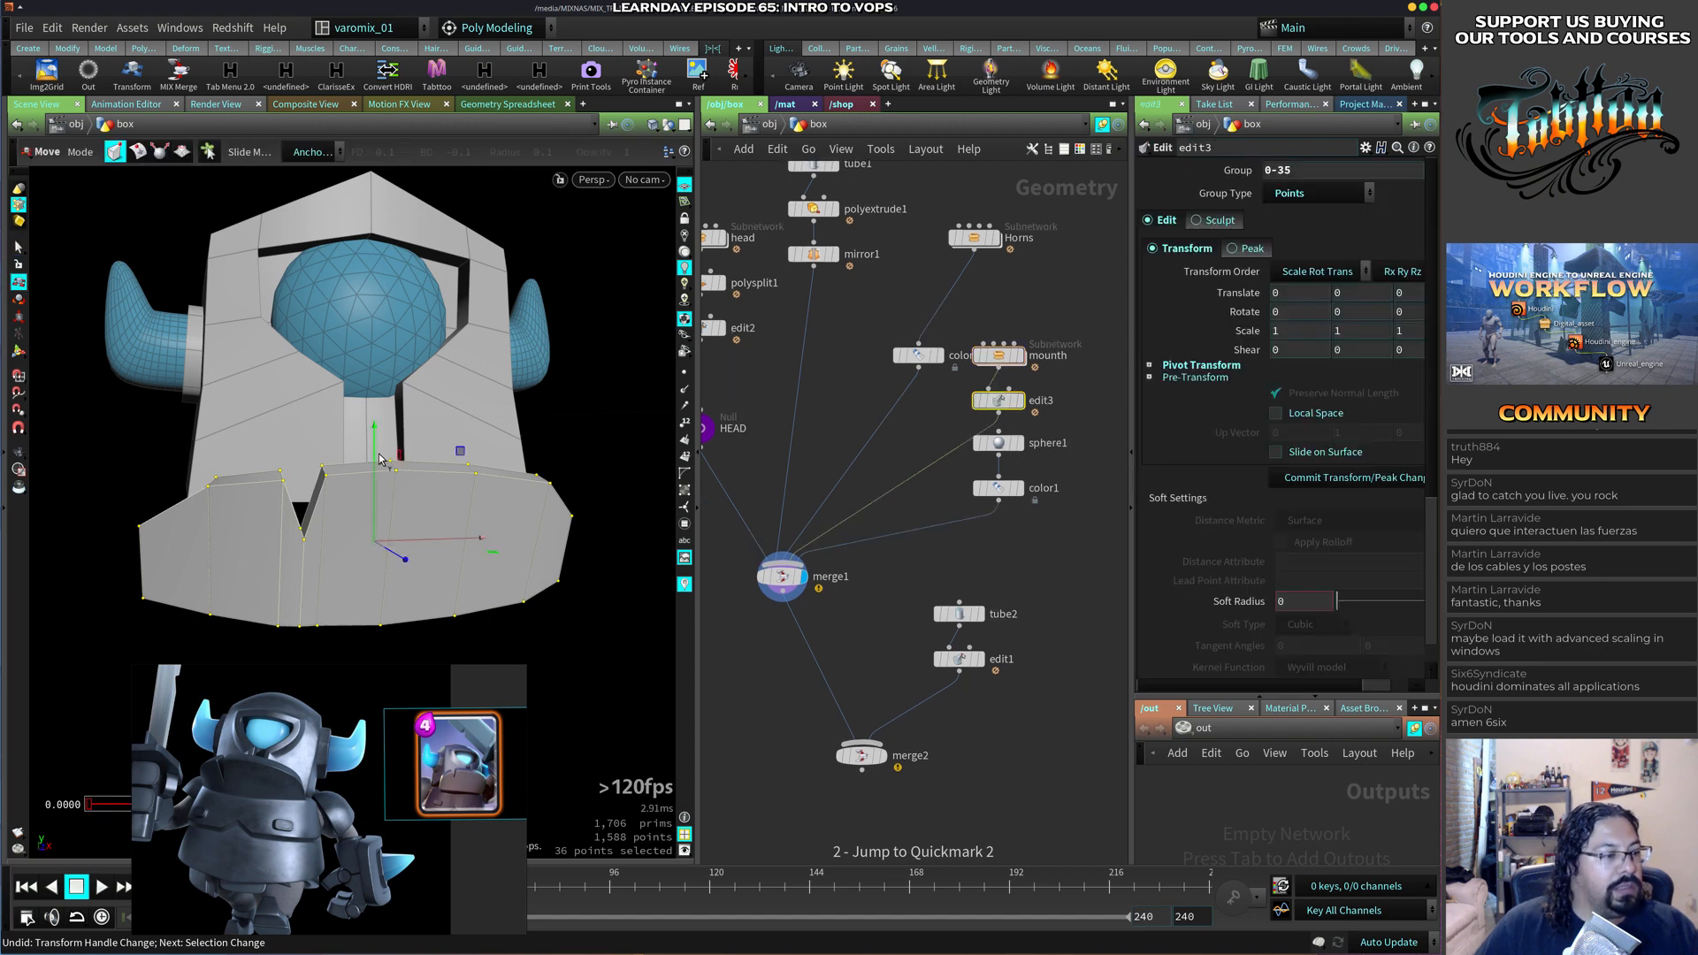
left_click_drag(375, 451, 464, 402)
right_click_drag(464, 402, 496, 375)
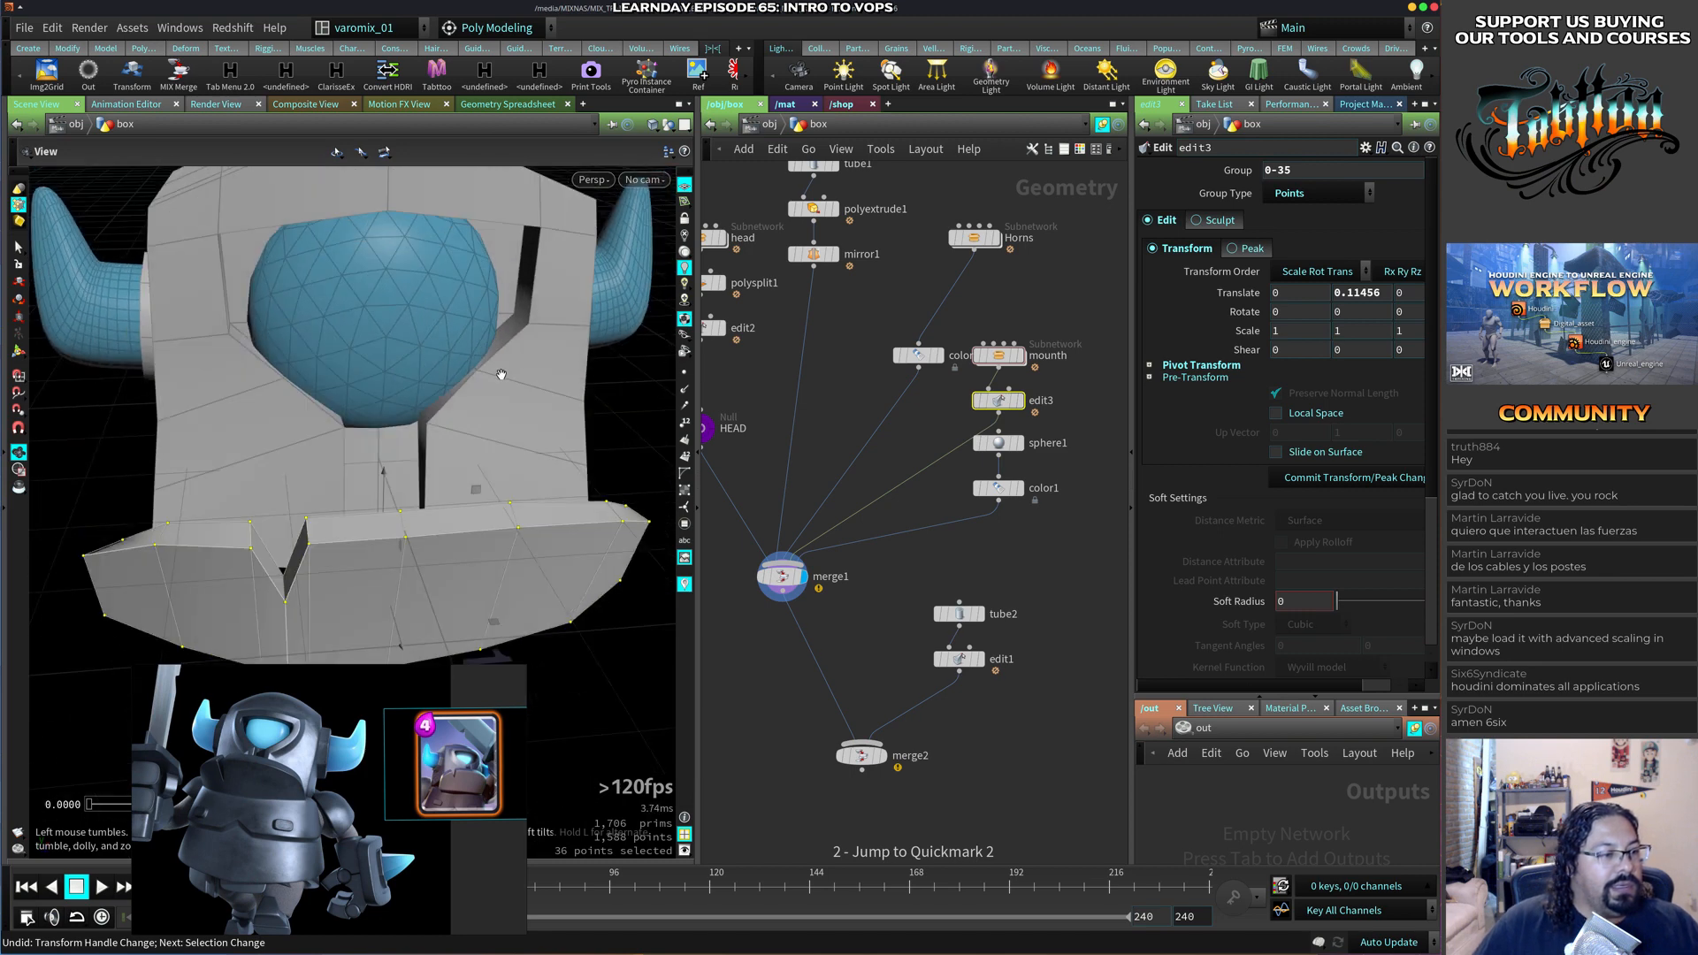
In the head's edit2 node, select the four points at the eye opening's lower corners and widen them to an X scale of about 1.18.
middle_click_drag(831, 393, 974, 457)
left_click(845, 395)
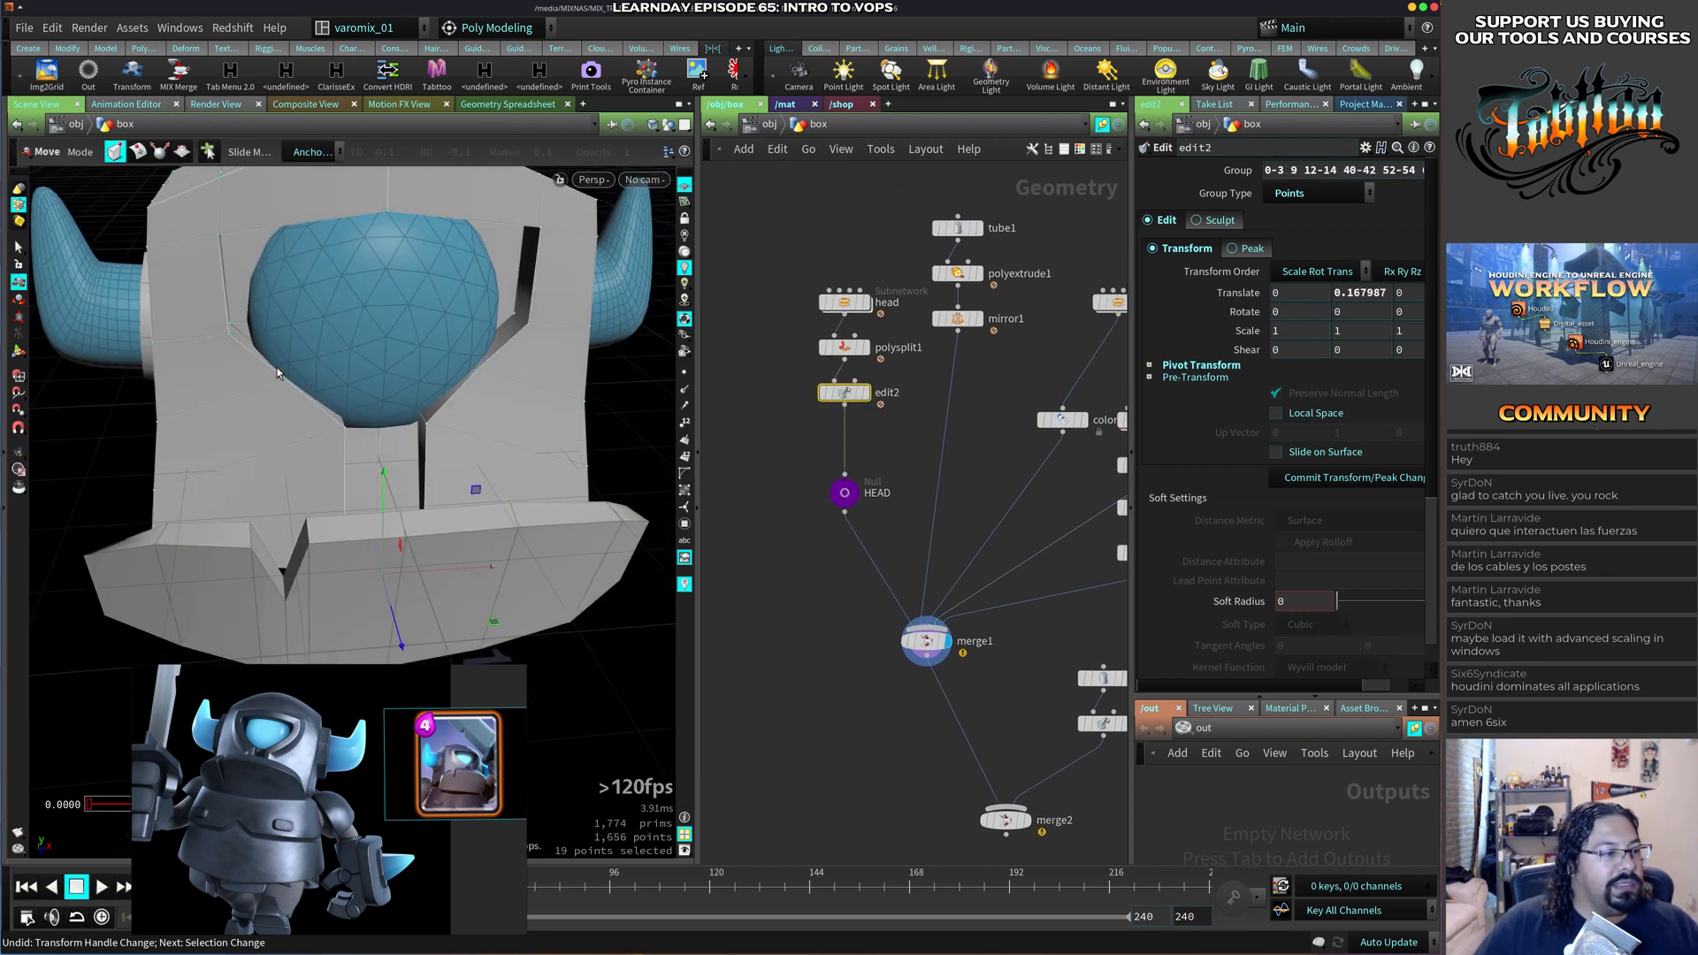
left_click_drag(495, 385, 464, 433, "shift")
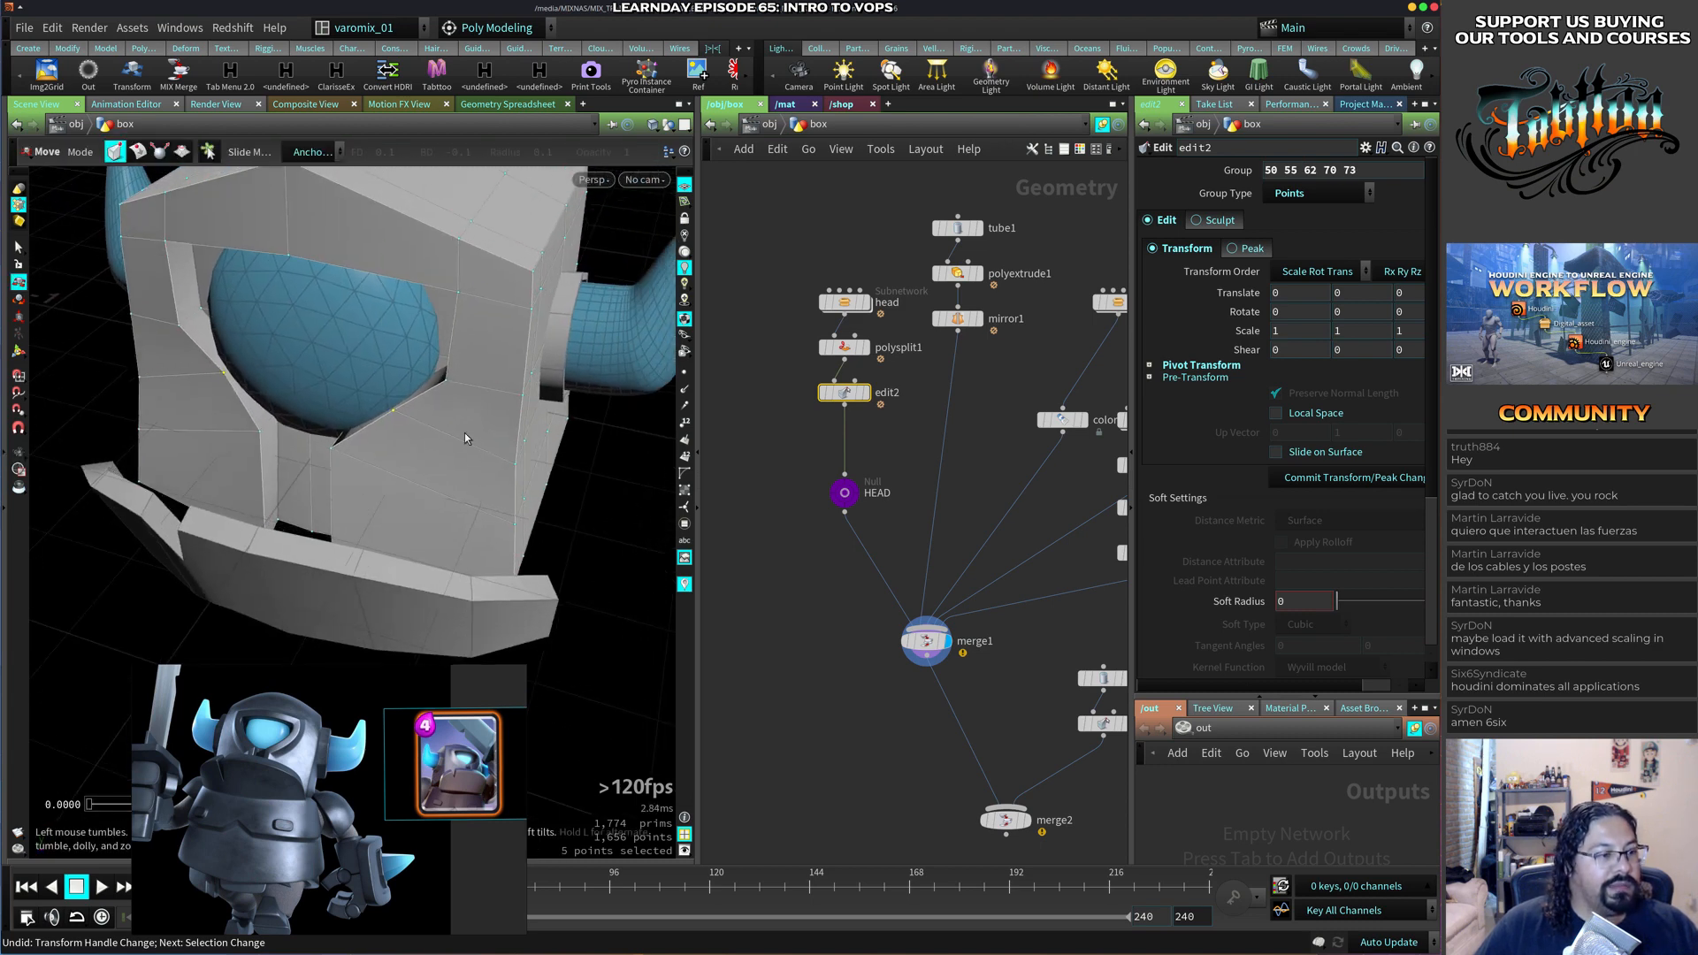
left_click_drag(606, 228, 429, 409)
left_click_drag(382, 409, 360, 439, "alt")
key("r")
Display the merge2 node to show the head together with the body tube.
middle_click_drag(1105, 426, 874, 399)
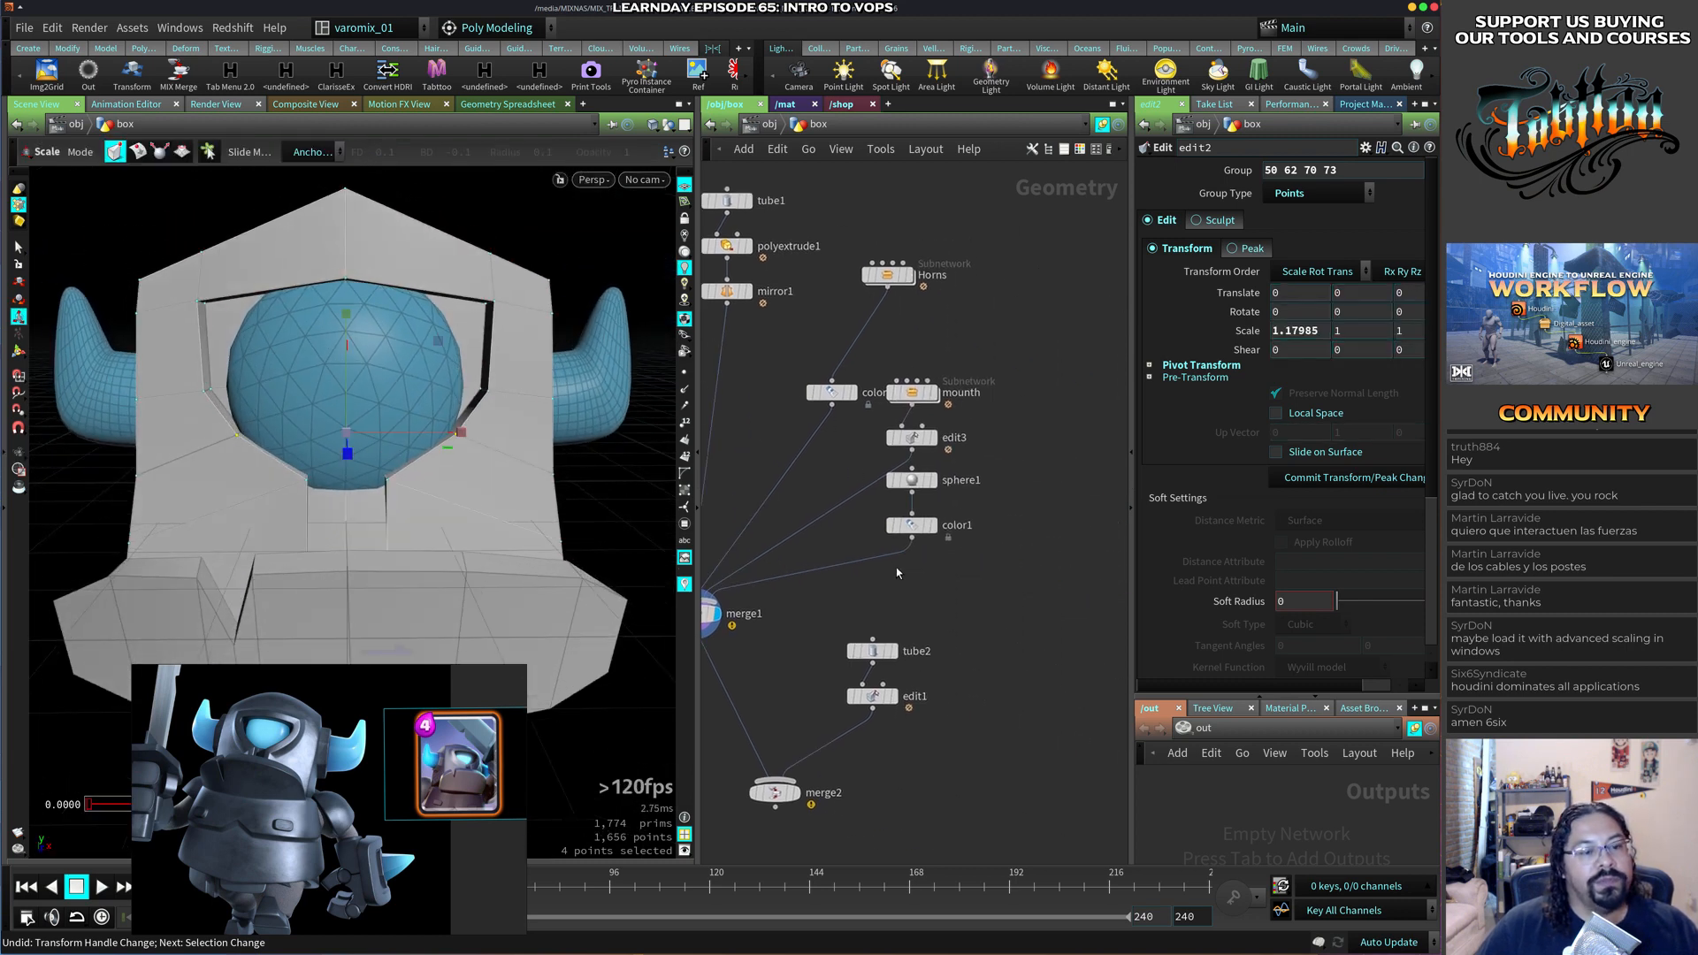
middle_click_drag(944, 631, 1112, 517)
right_click_drag(411, 469, 345, 481, "alt")
middle_click_drag(345, 481, 428, 432, "alt")
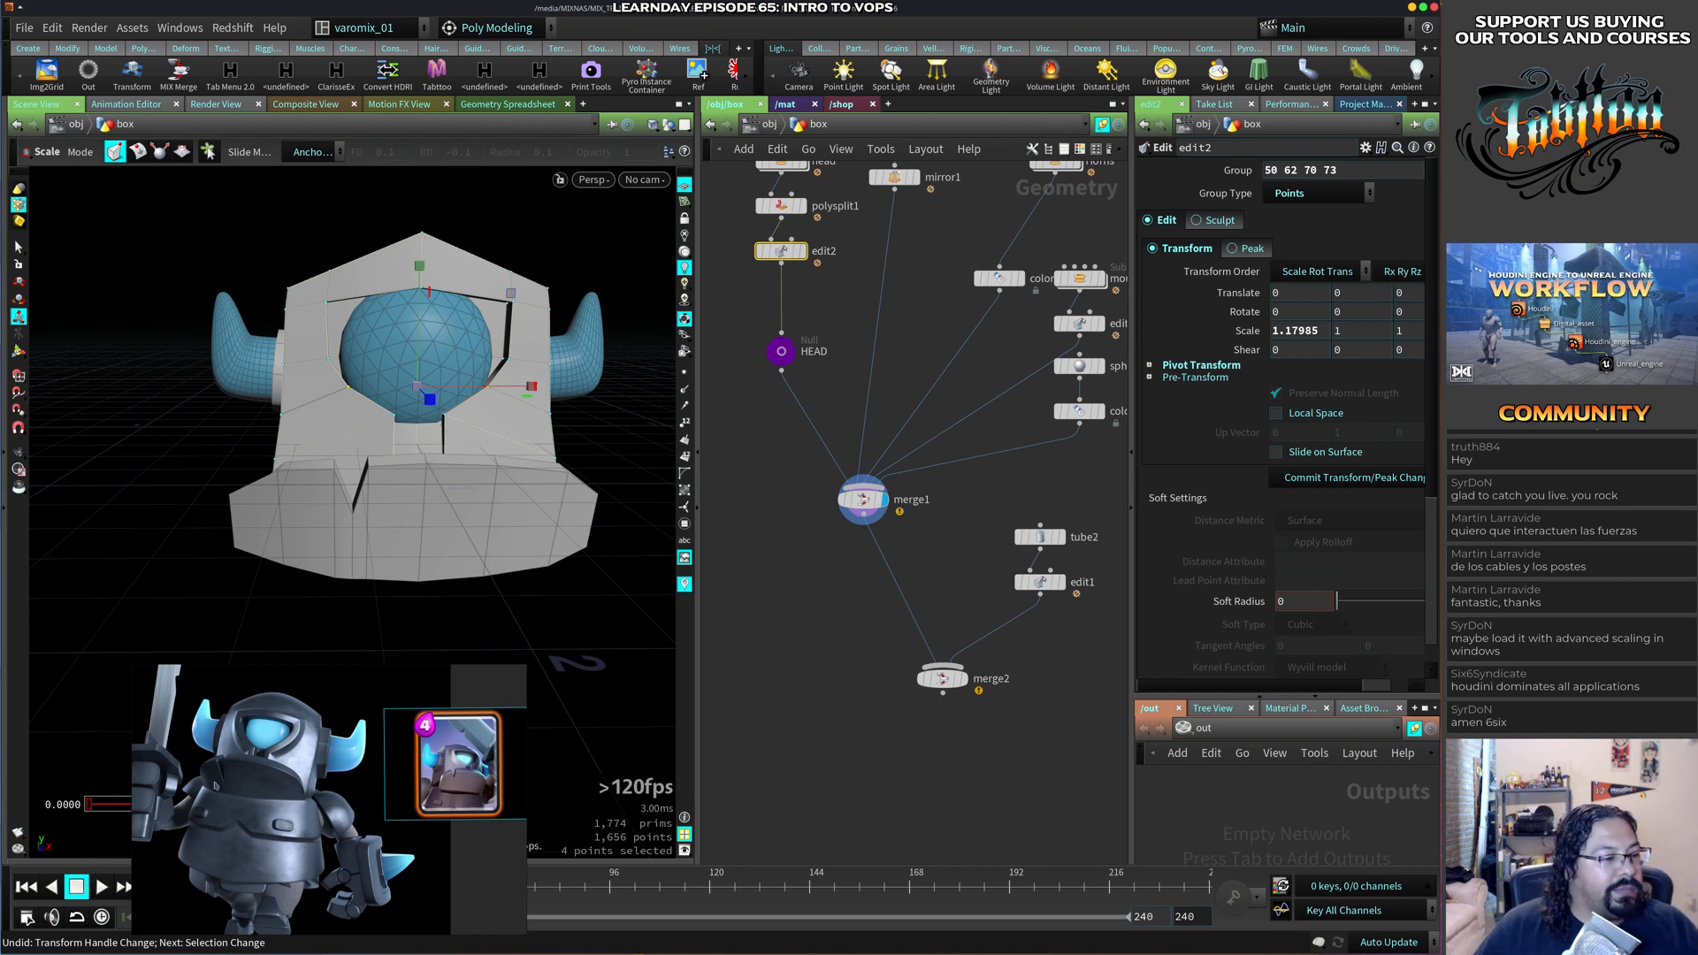
middle_click_drag(430, 545, 447, 485, "alt")
middle_click_drag(917, 664, 880, 586)
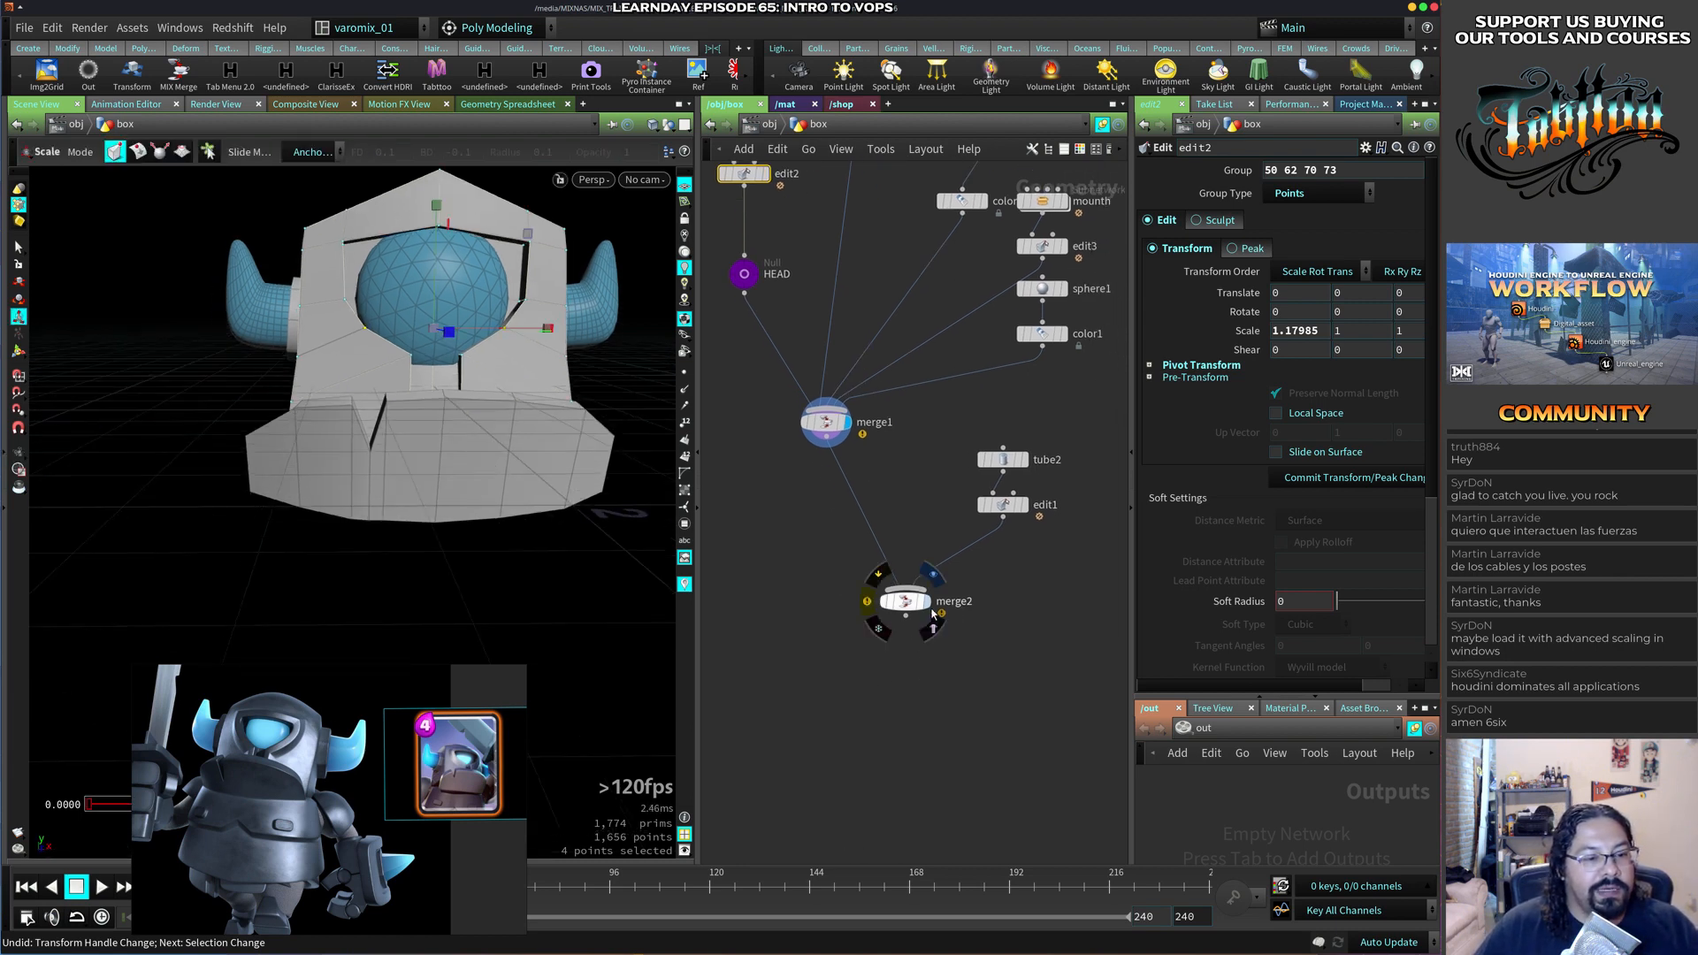
left_click(926, 605)
right_click_drag(415, 555, 411, 594, "alt")
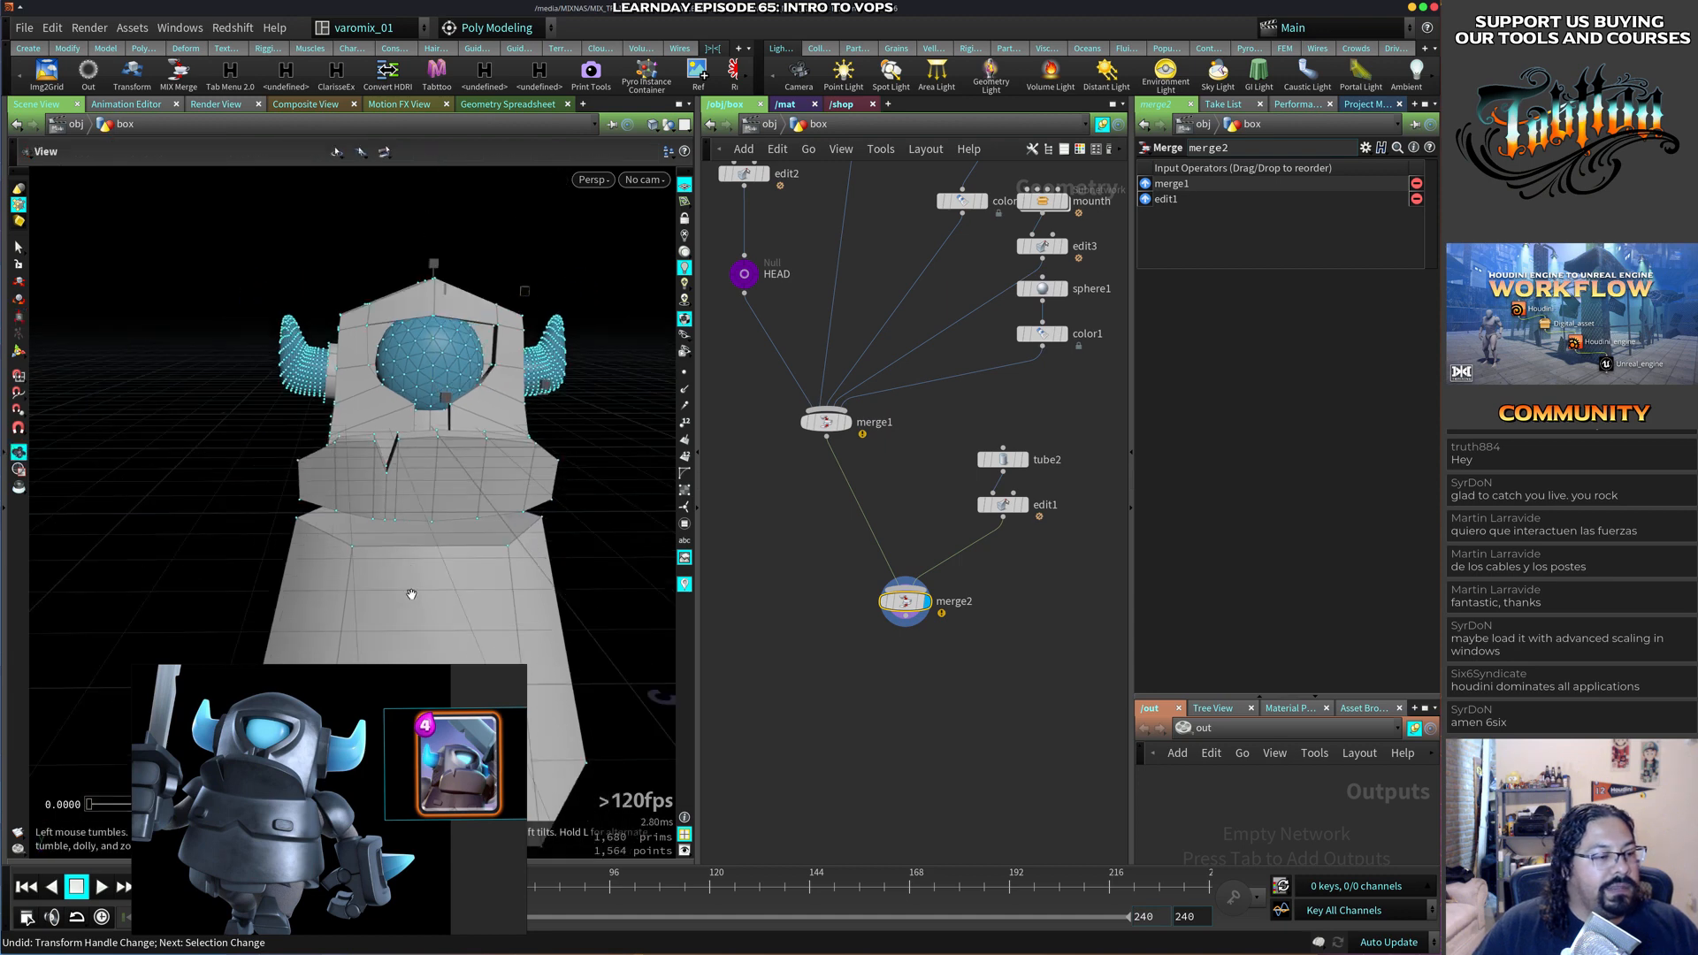
middle_click_drag(411, 595, 389, 502, "alt")
left_click_drag(388, 503, 441, 474, "alt")
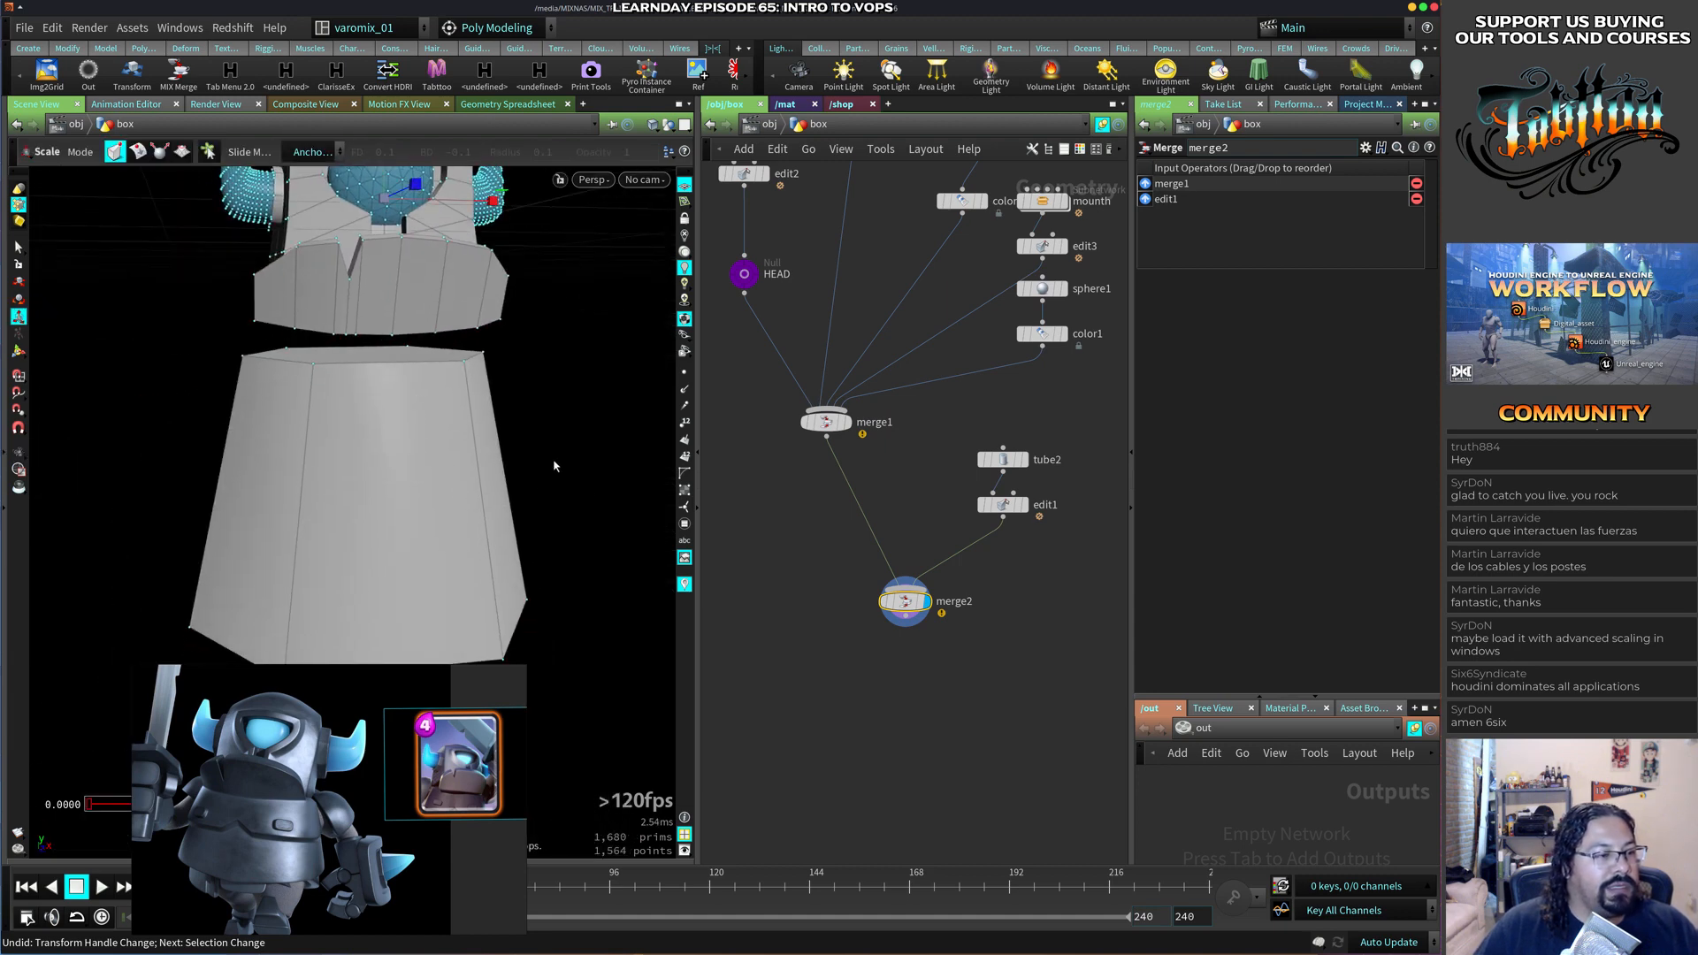
In edit1, select all 12 body tube points and move them up about 0.36 and slightly along Z, beneath the mouth guard.
left_click(999, 502)
left_click_drag(147, 319, 695, 734)
key("w")
key("w")
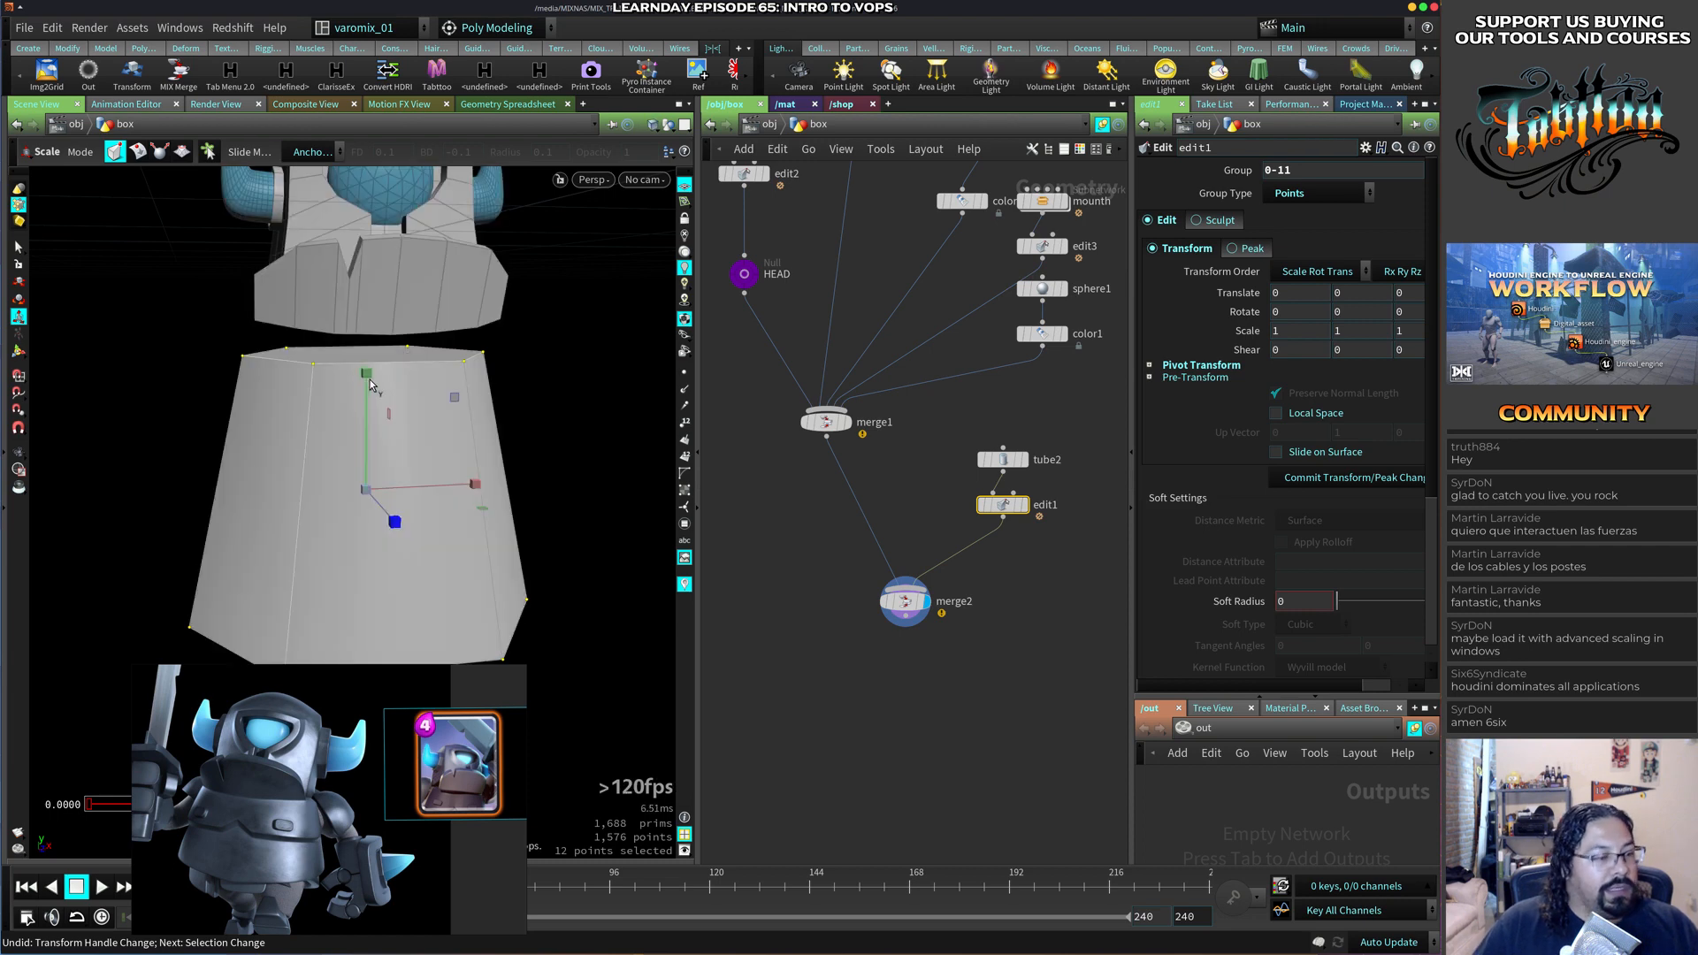
key("t")
left_click_drag(367, 394, 486, 439)
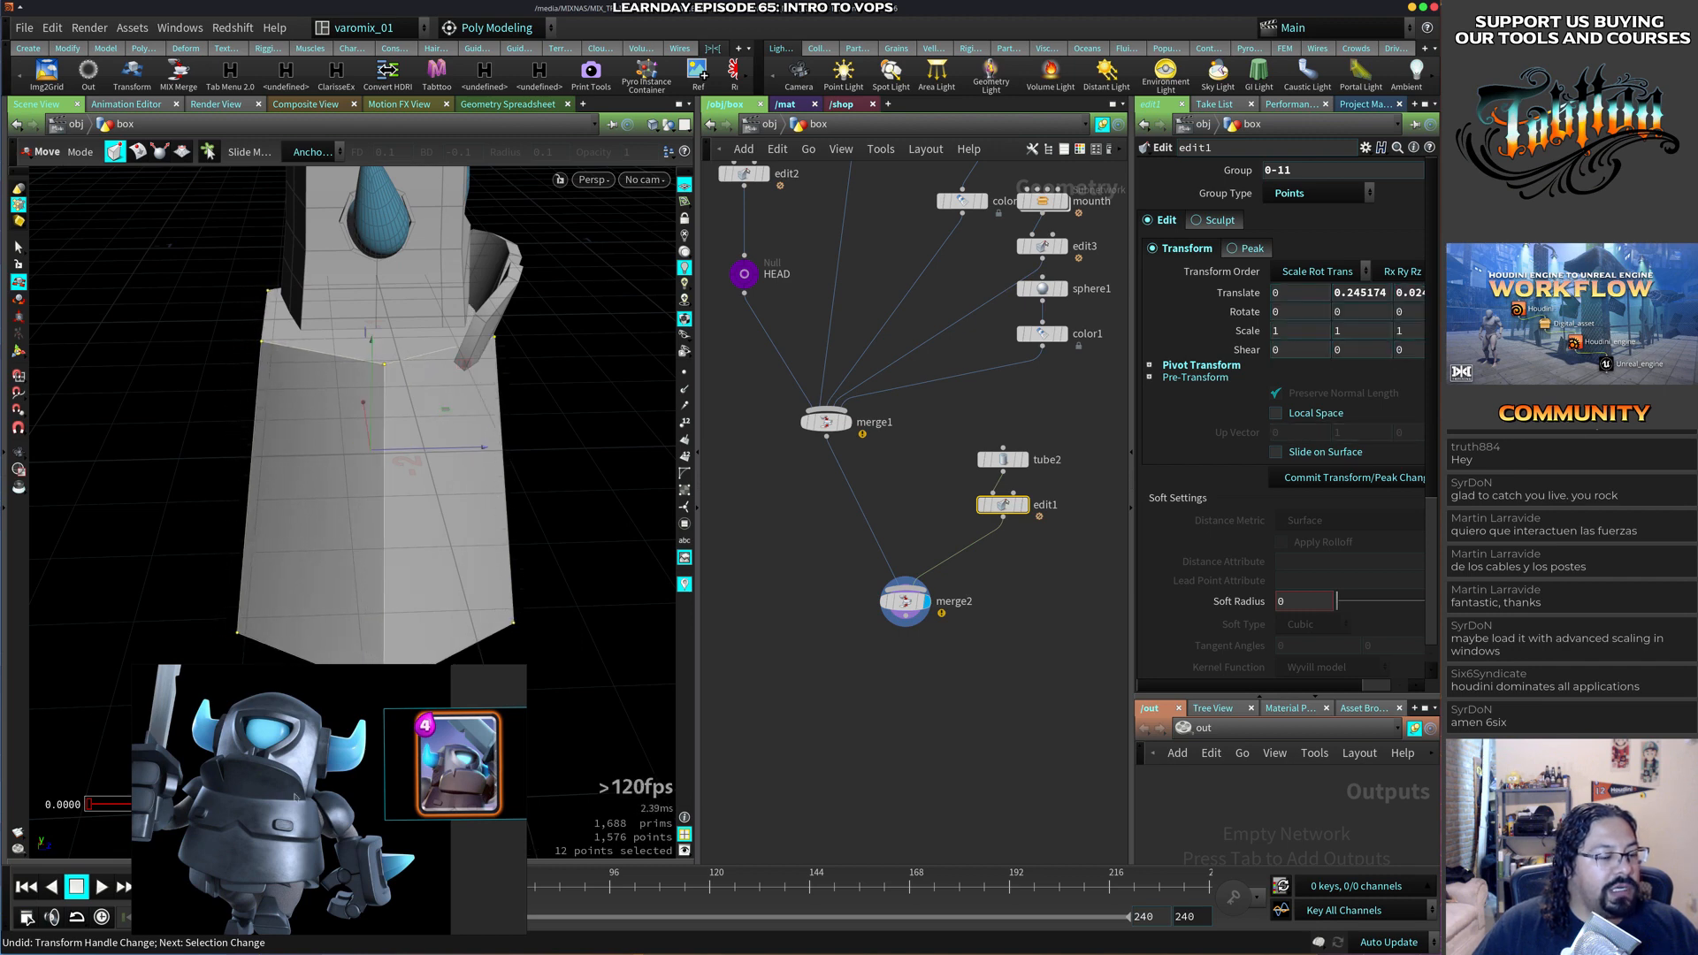
left_click_drag(380, 442, 442, 474)
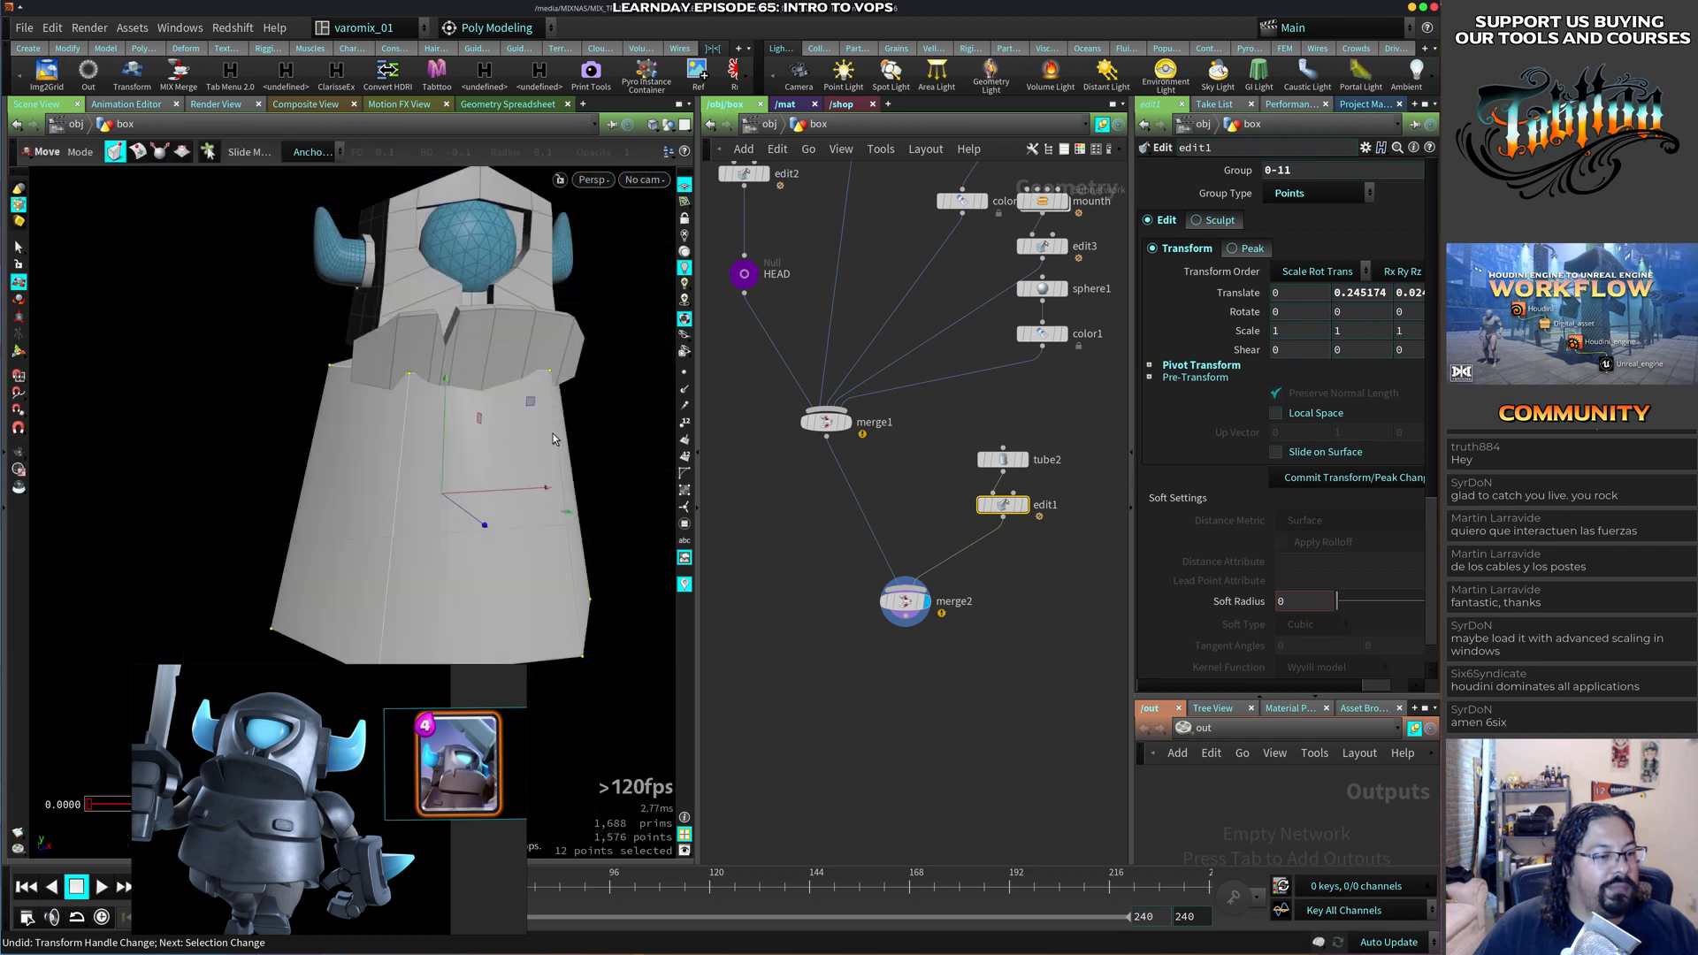
middle_click_drag(389, 517, 489, 505)
left_click_drag(489, 504, 416, 485)
left_click_drag(535, 427, 501, 494)
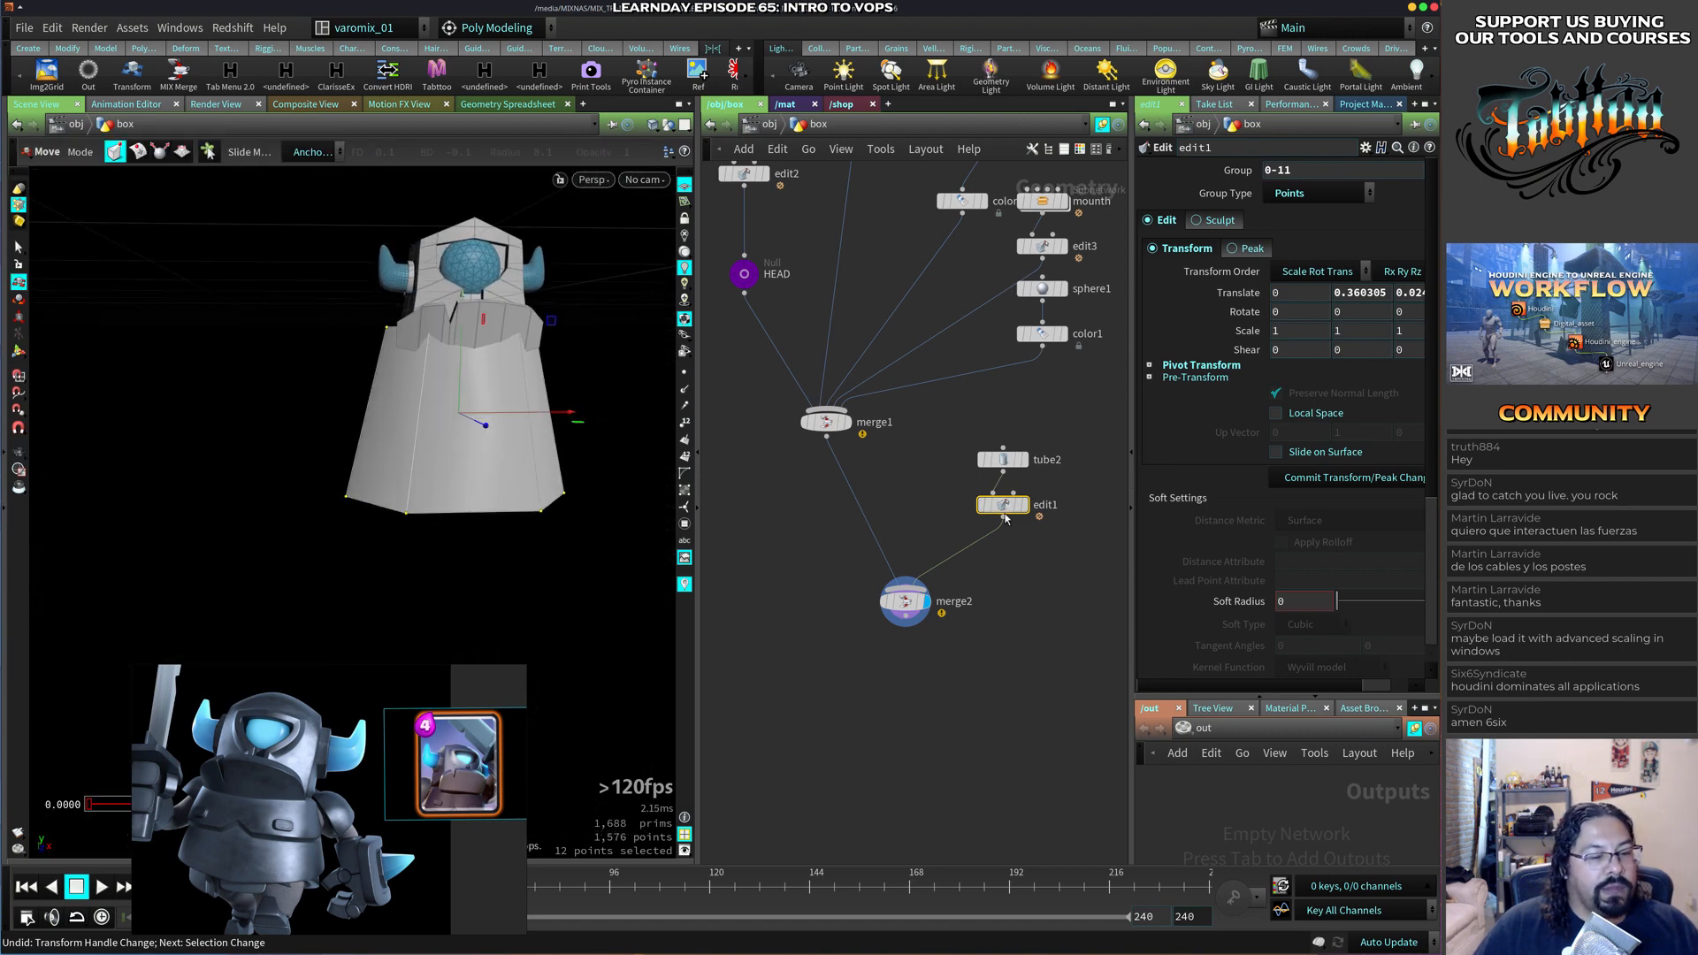
Insert a Subdivide node between edit1 and merge2, then display the merged character again.
key("Tab")
type("subd")
key("Return")
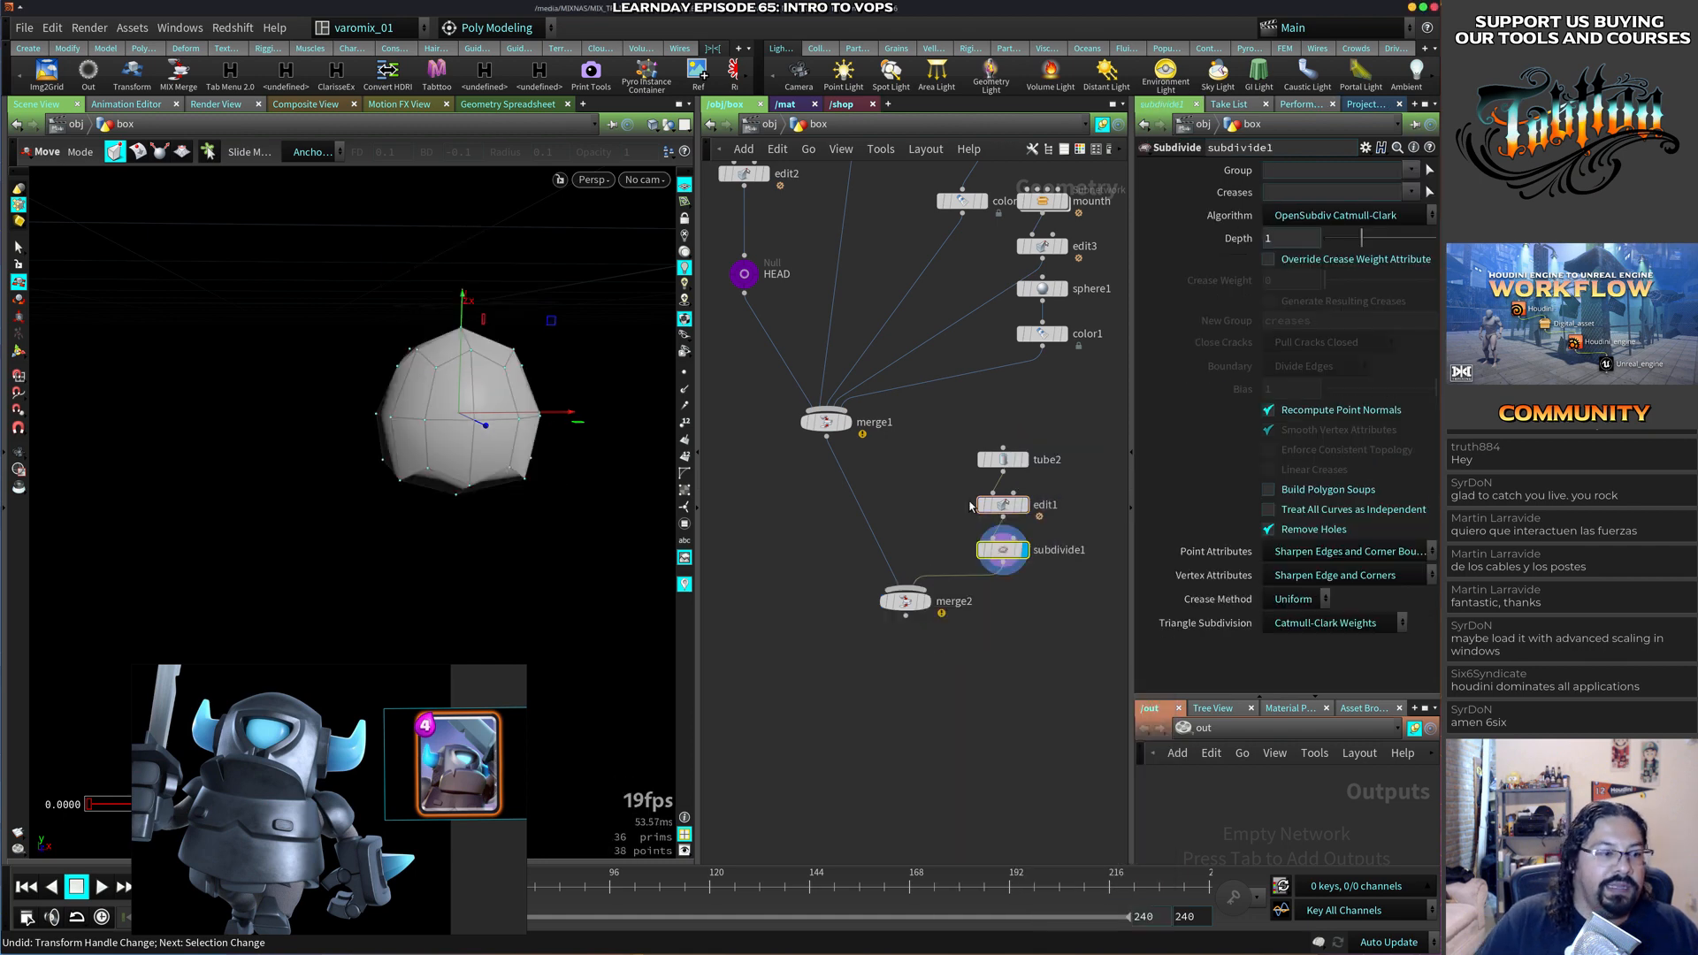
left_click(924, 600)
left_click(912, 605)
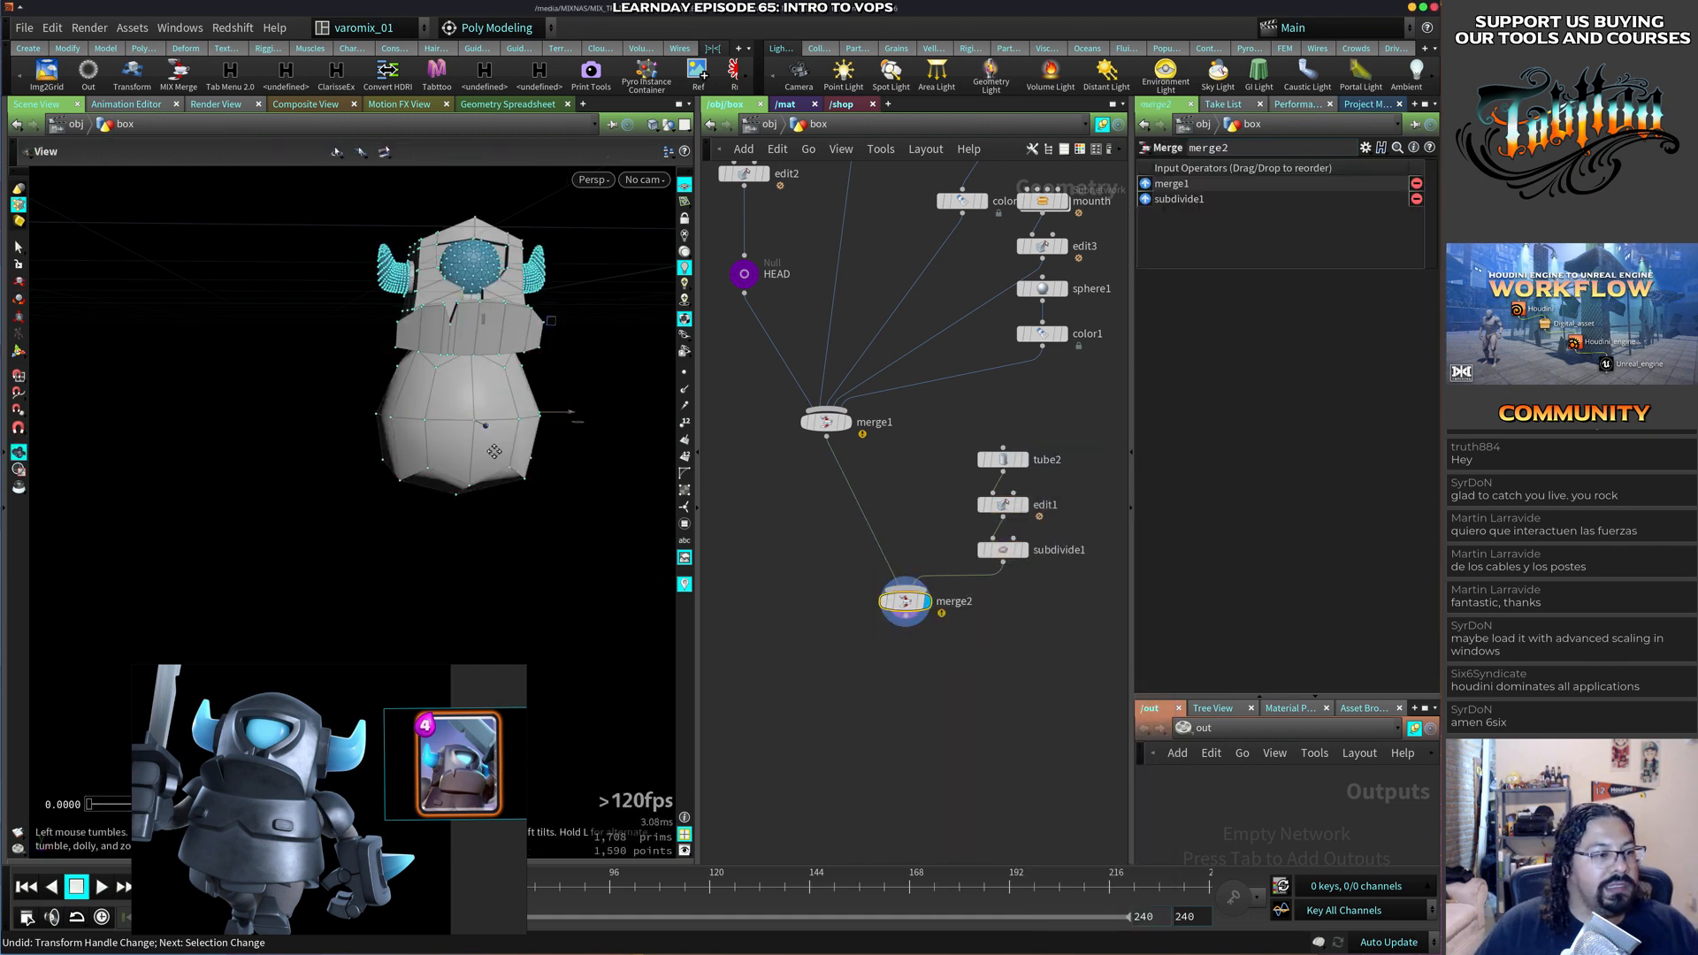
left_click_drag(464, 491, 522, 506, "alt")
right_click_drag(523, 506, 583, 471, "alt")
key("t")
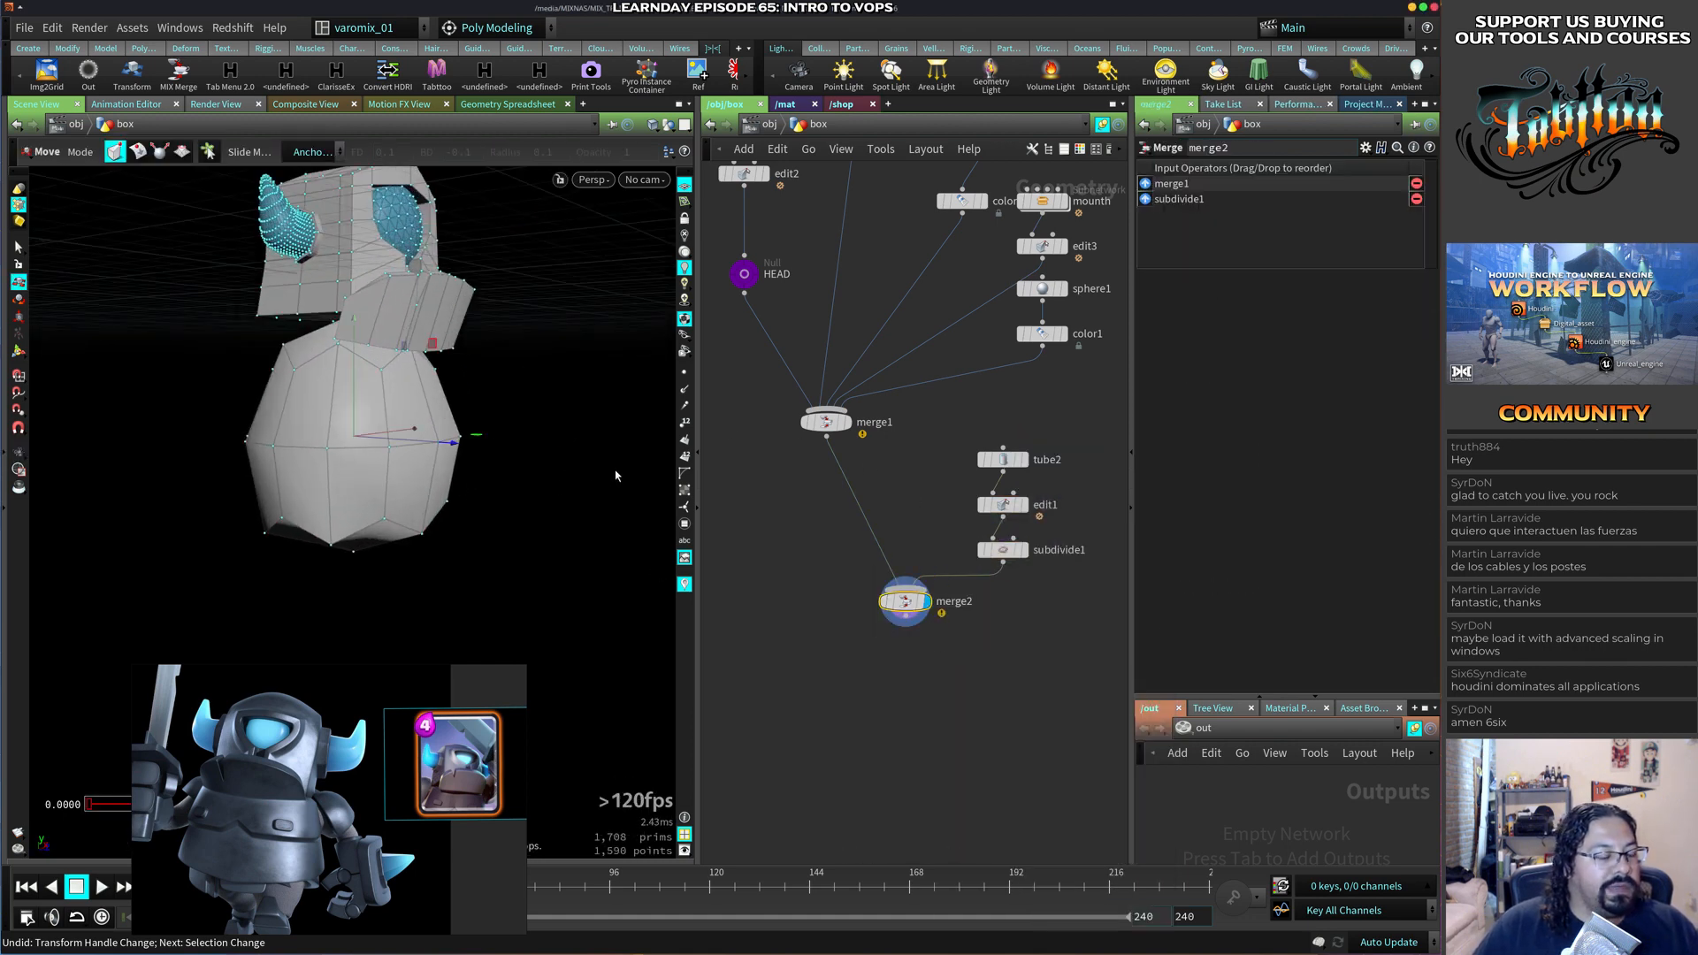
key("Escape")
left_click_drag(617, 476, 549, 485)
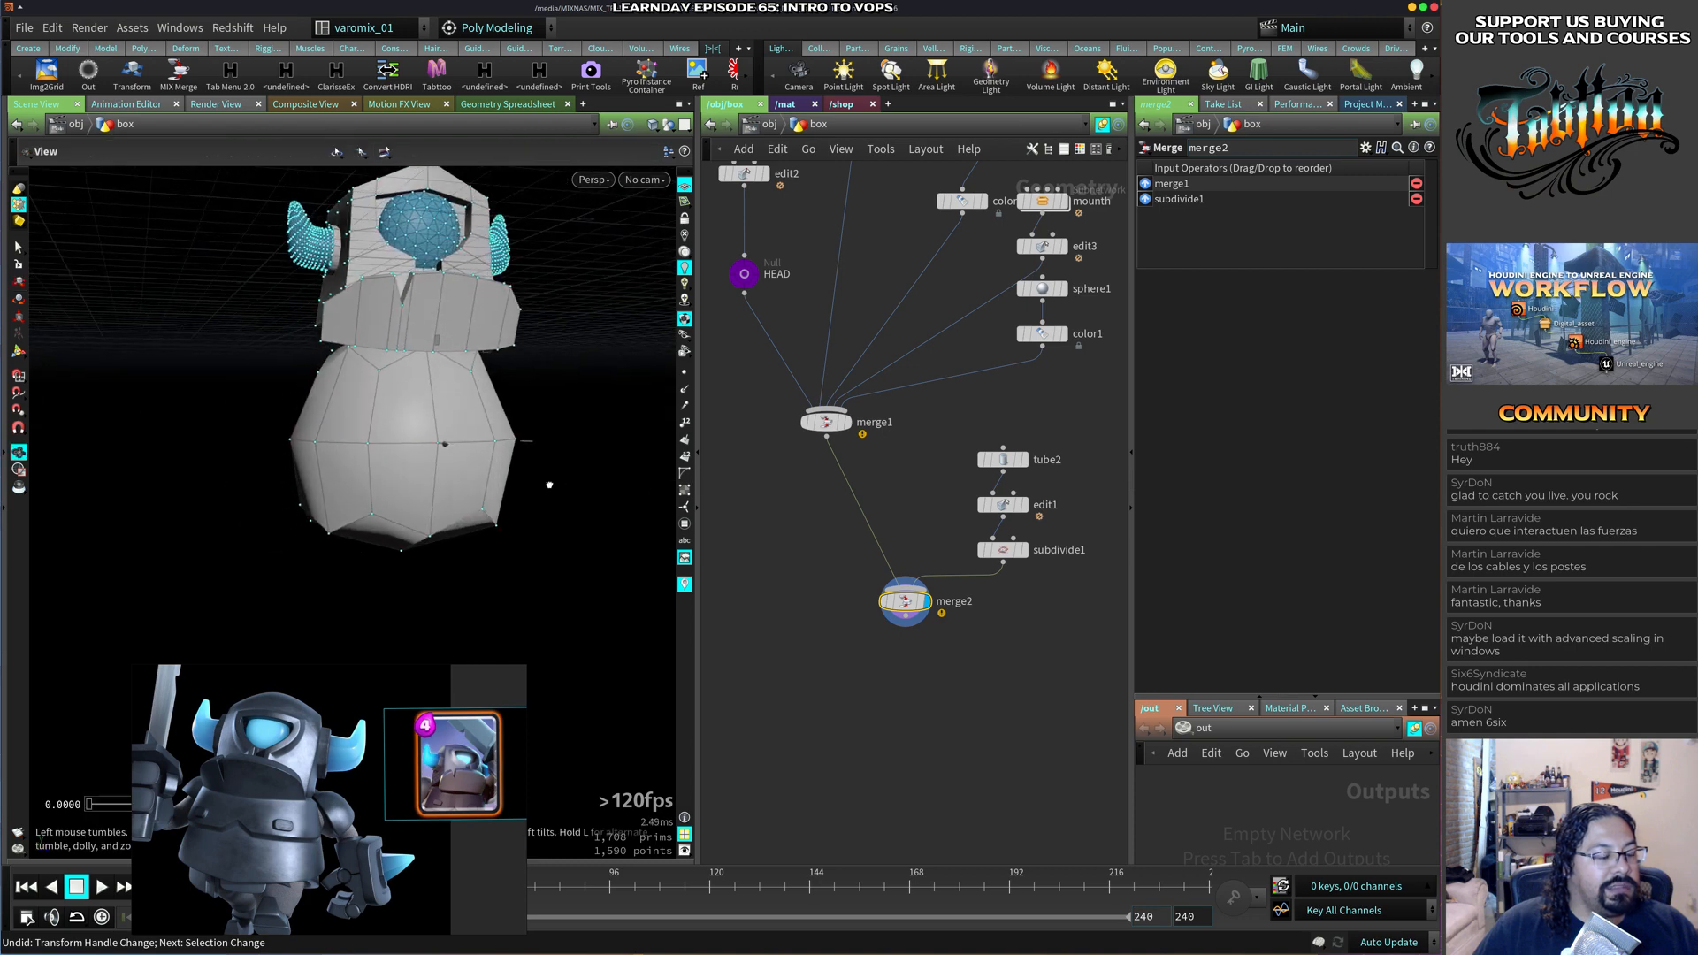
key("t")
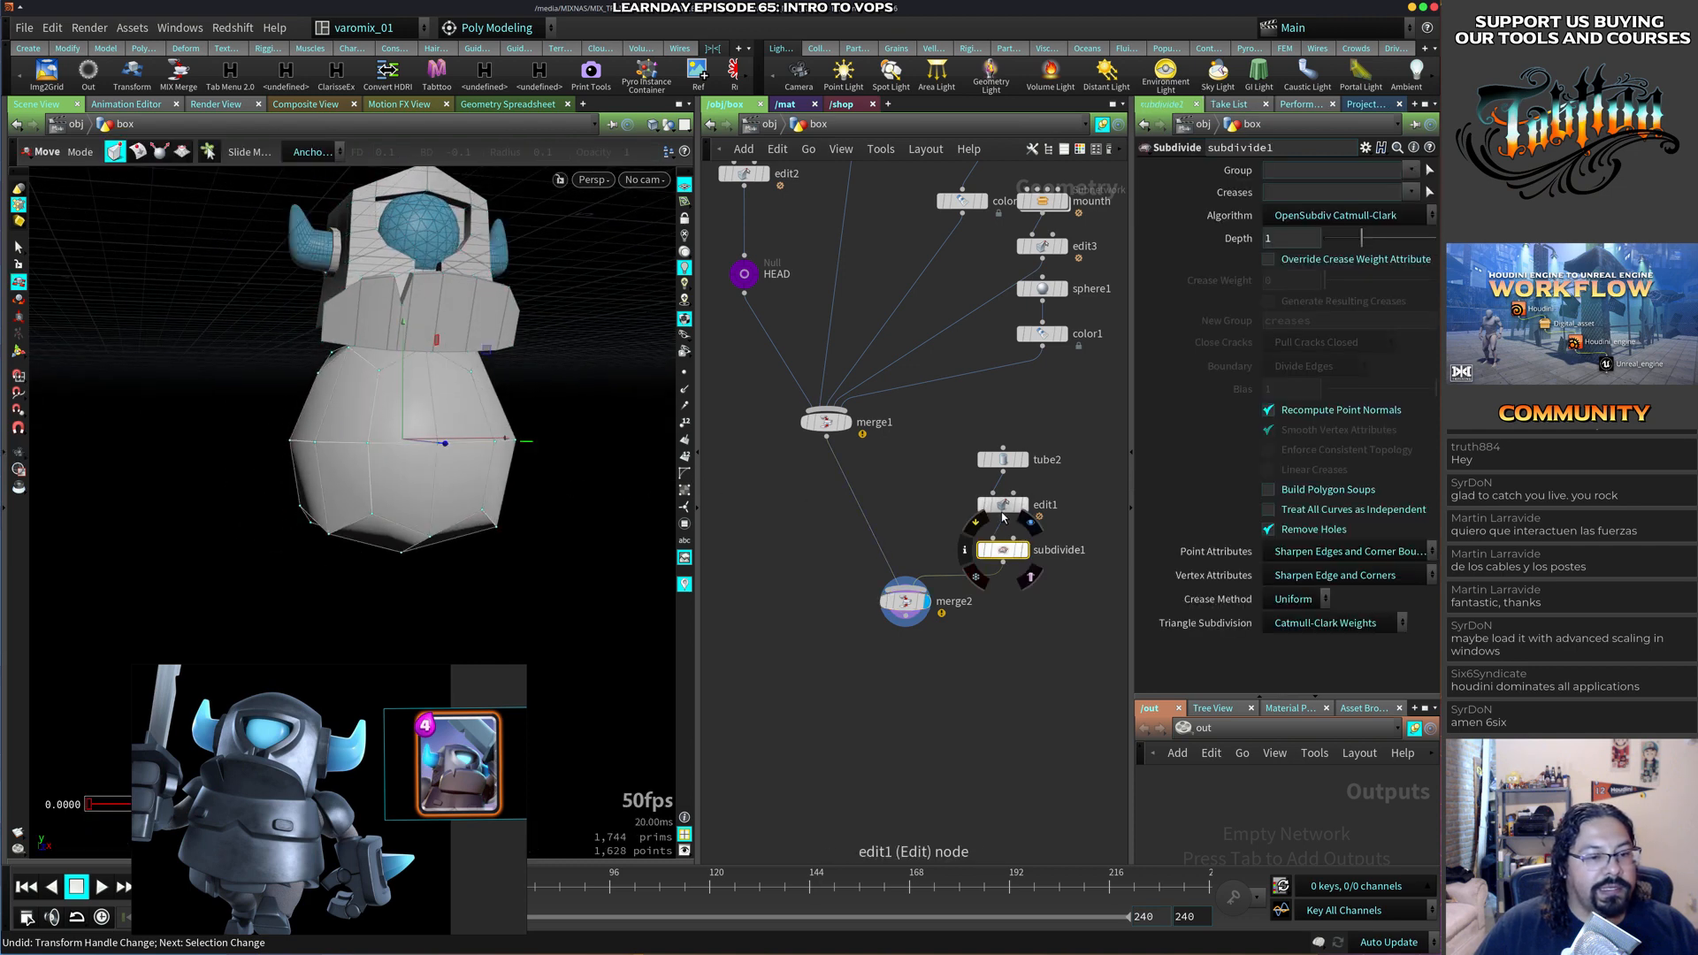
left_click(1003, 504)
key("c")
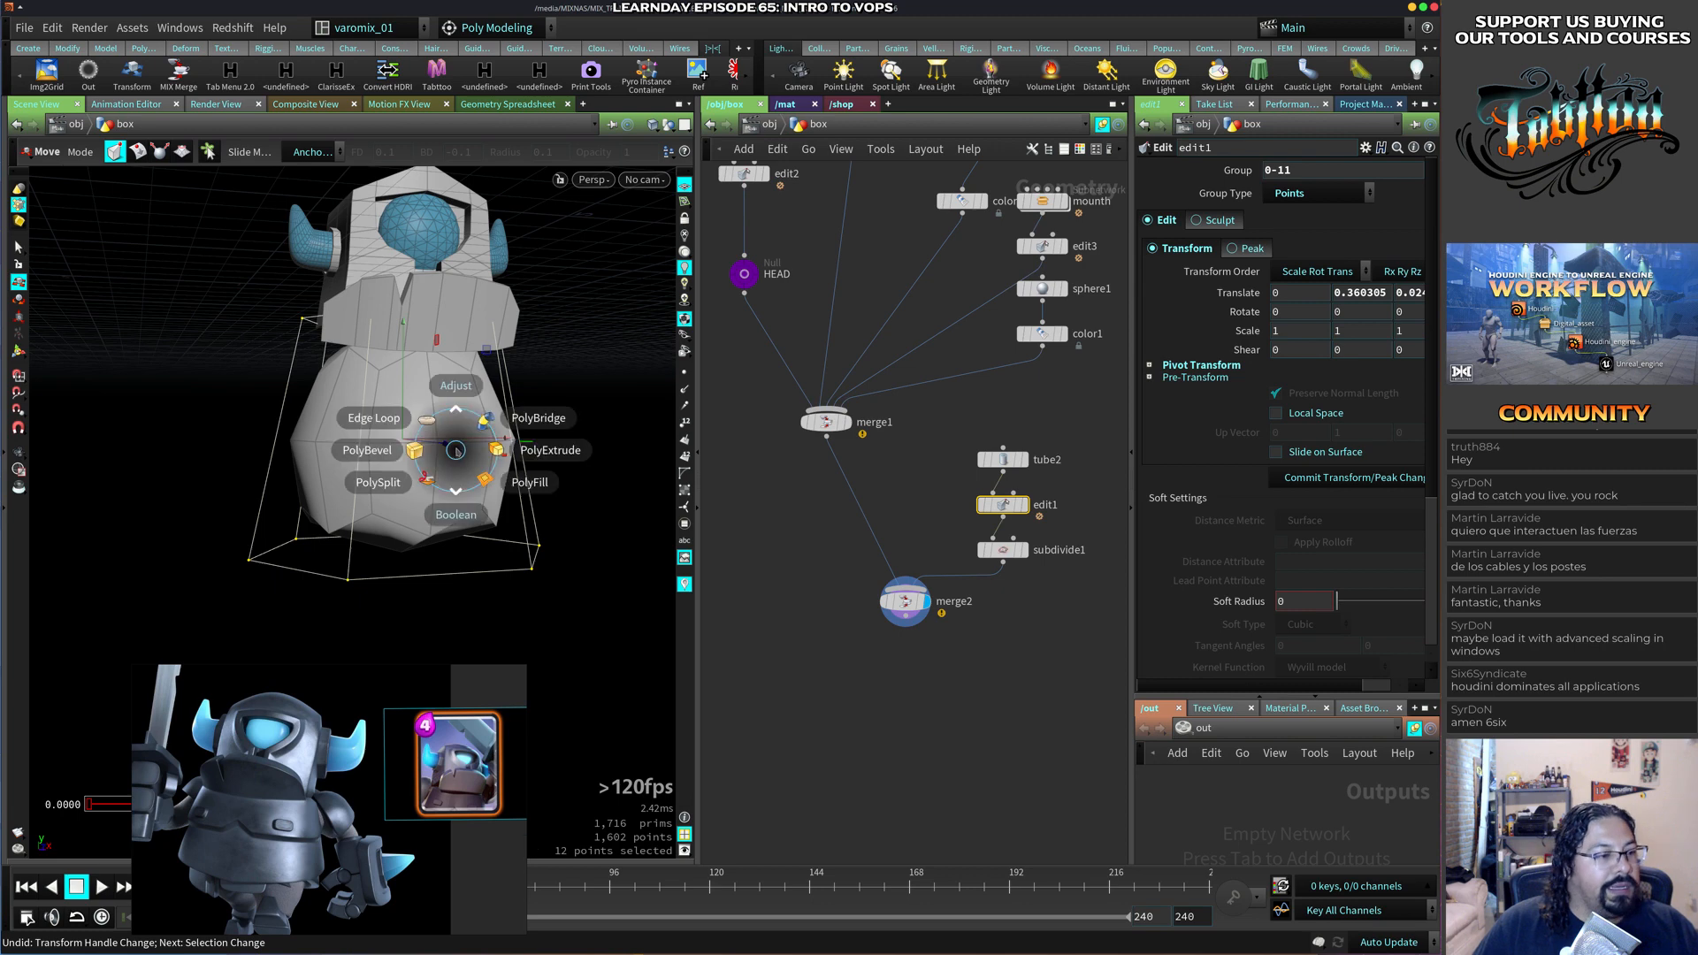
left_click(367, 451)
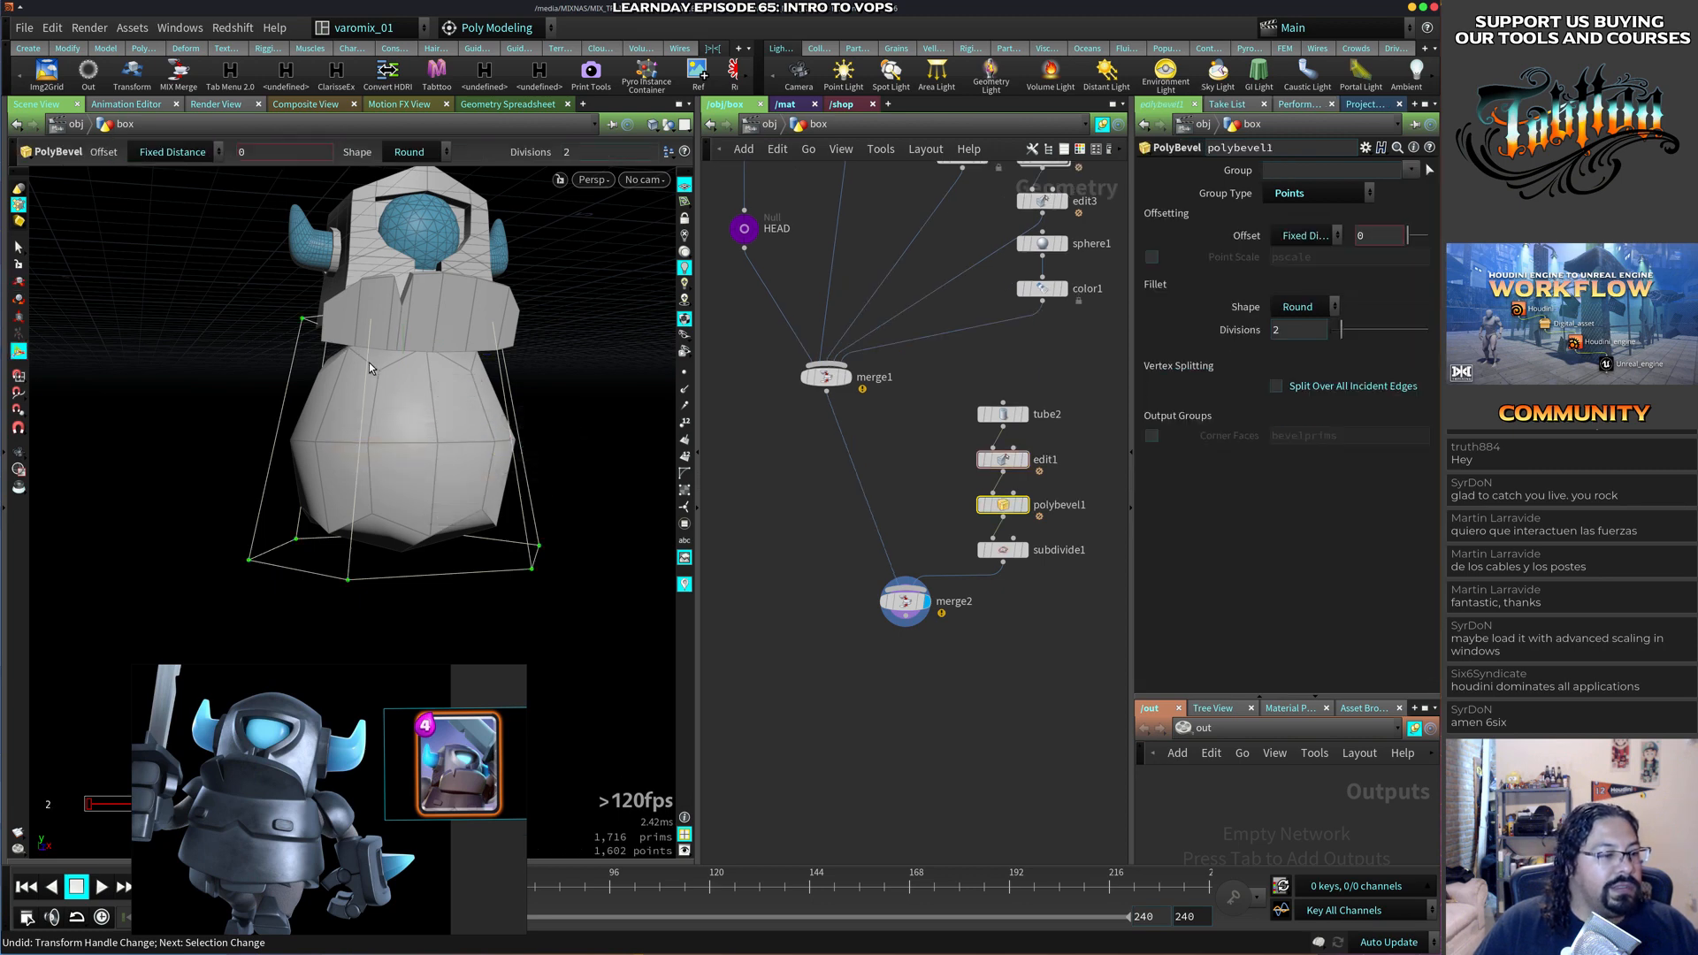
key("ctrl+z")
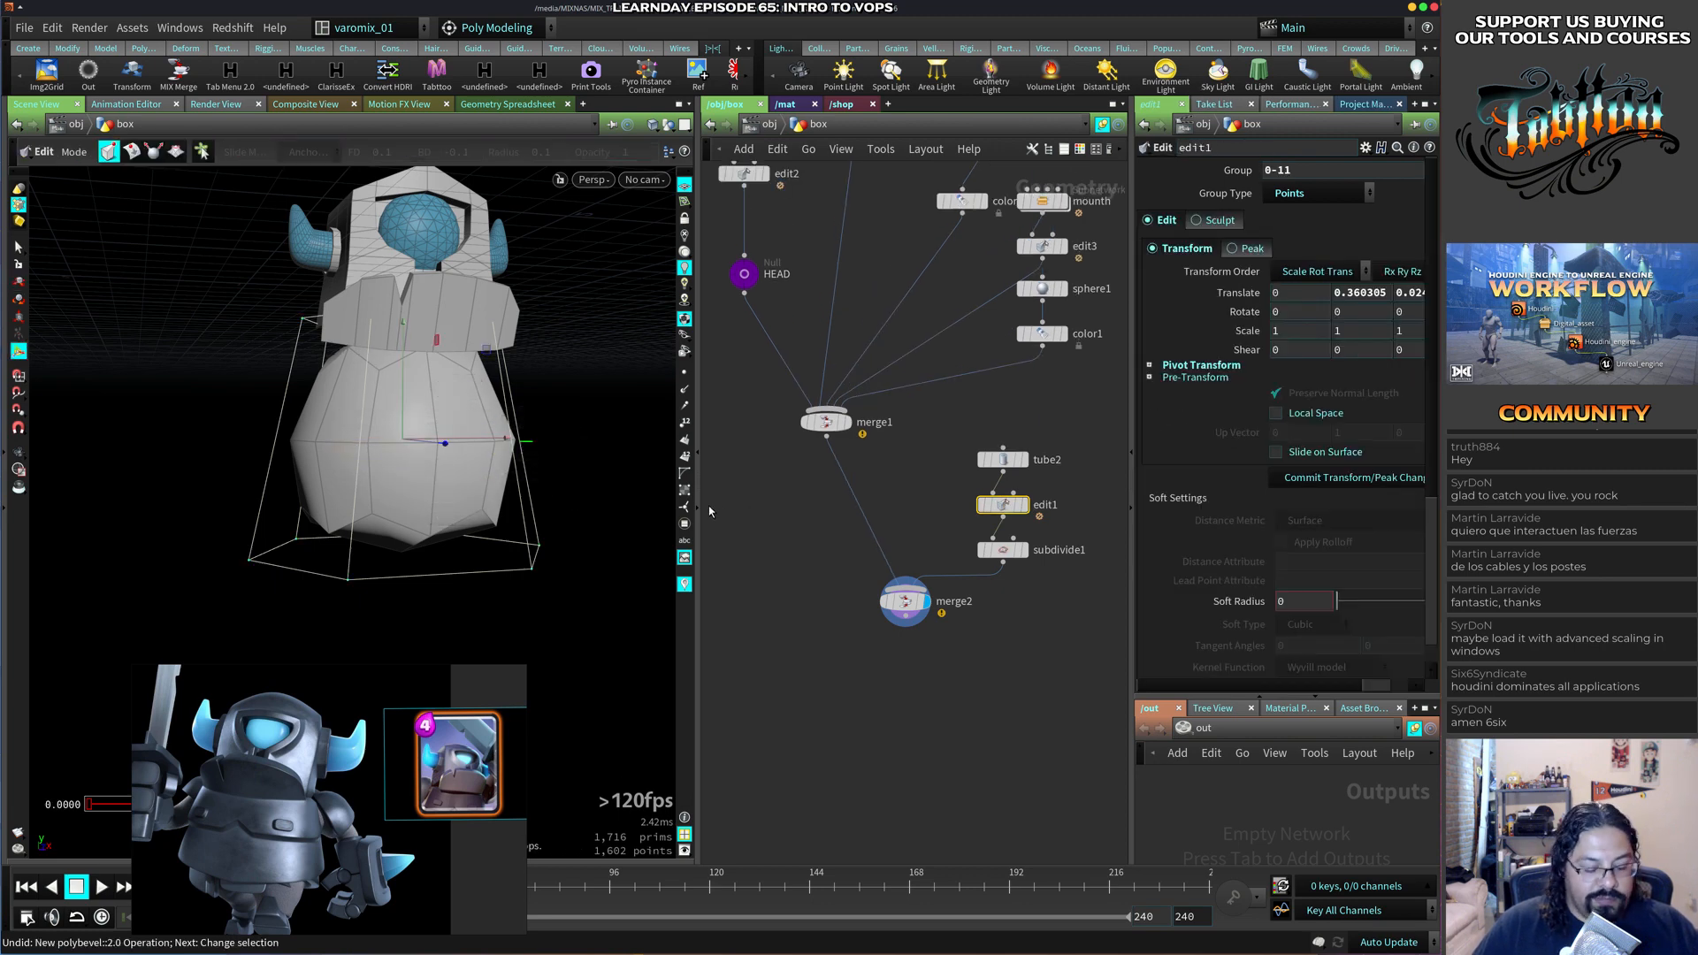
Insert edge loops near the upper and lower ends of the body tube, between edit1 and subdivide1.
key("c")
left_click(600, 476)
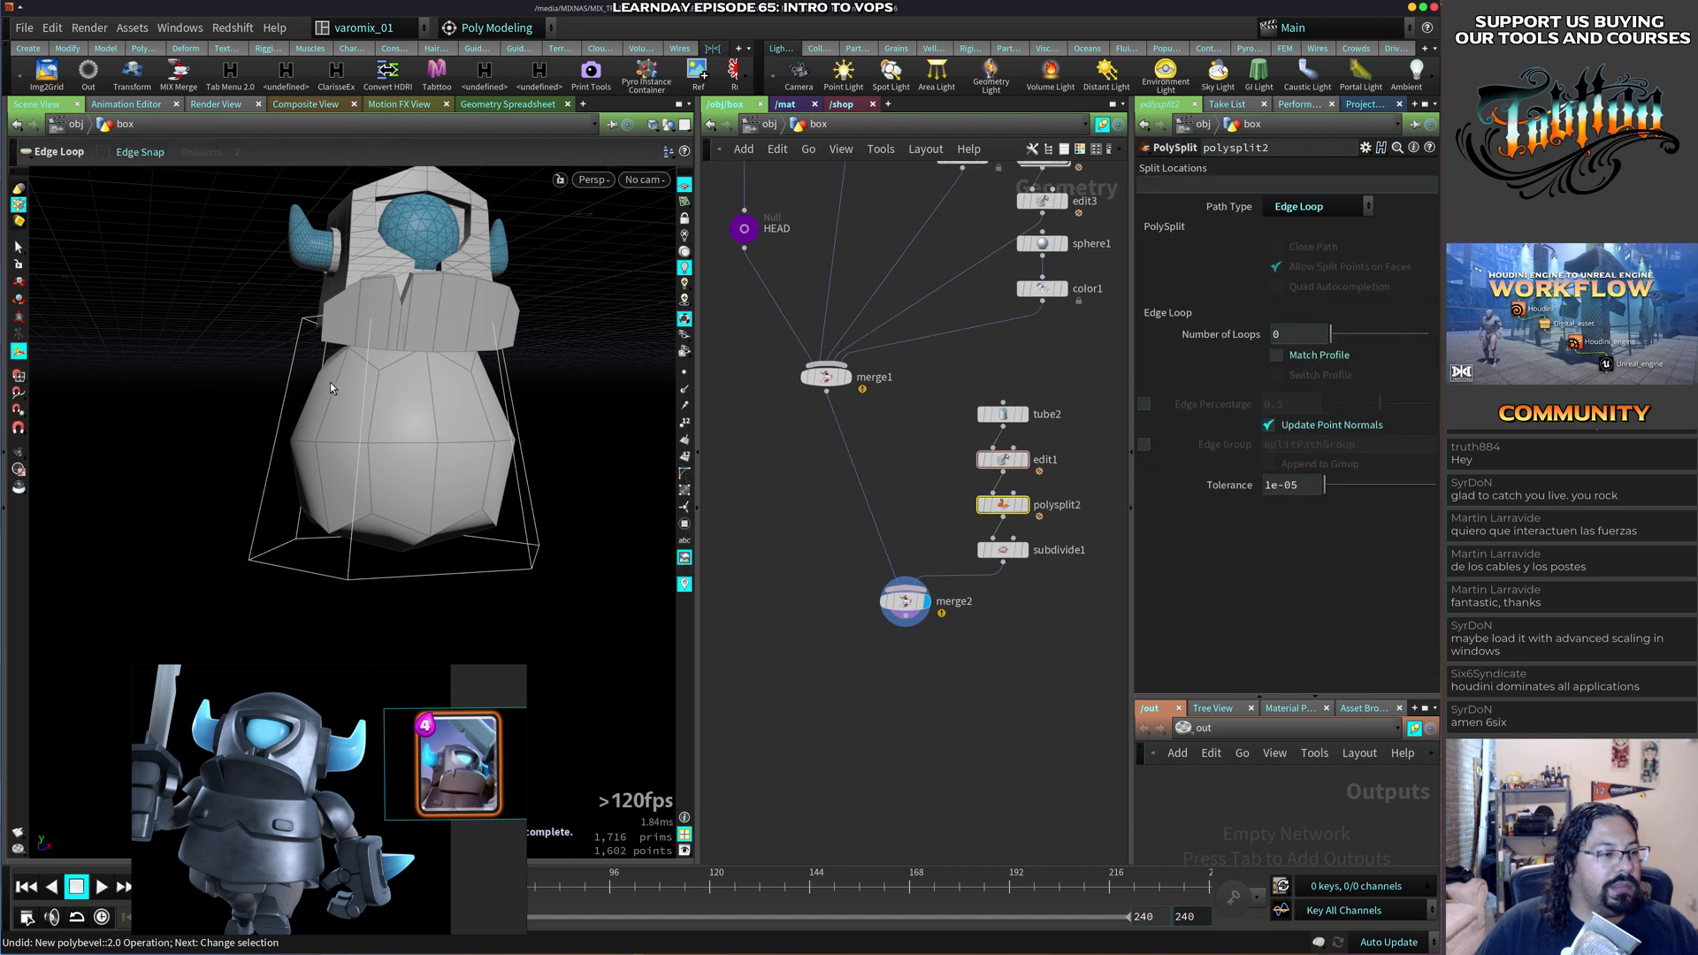
left_click(367, 353)
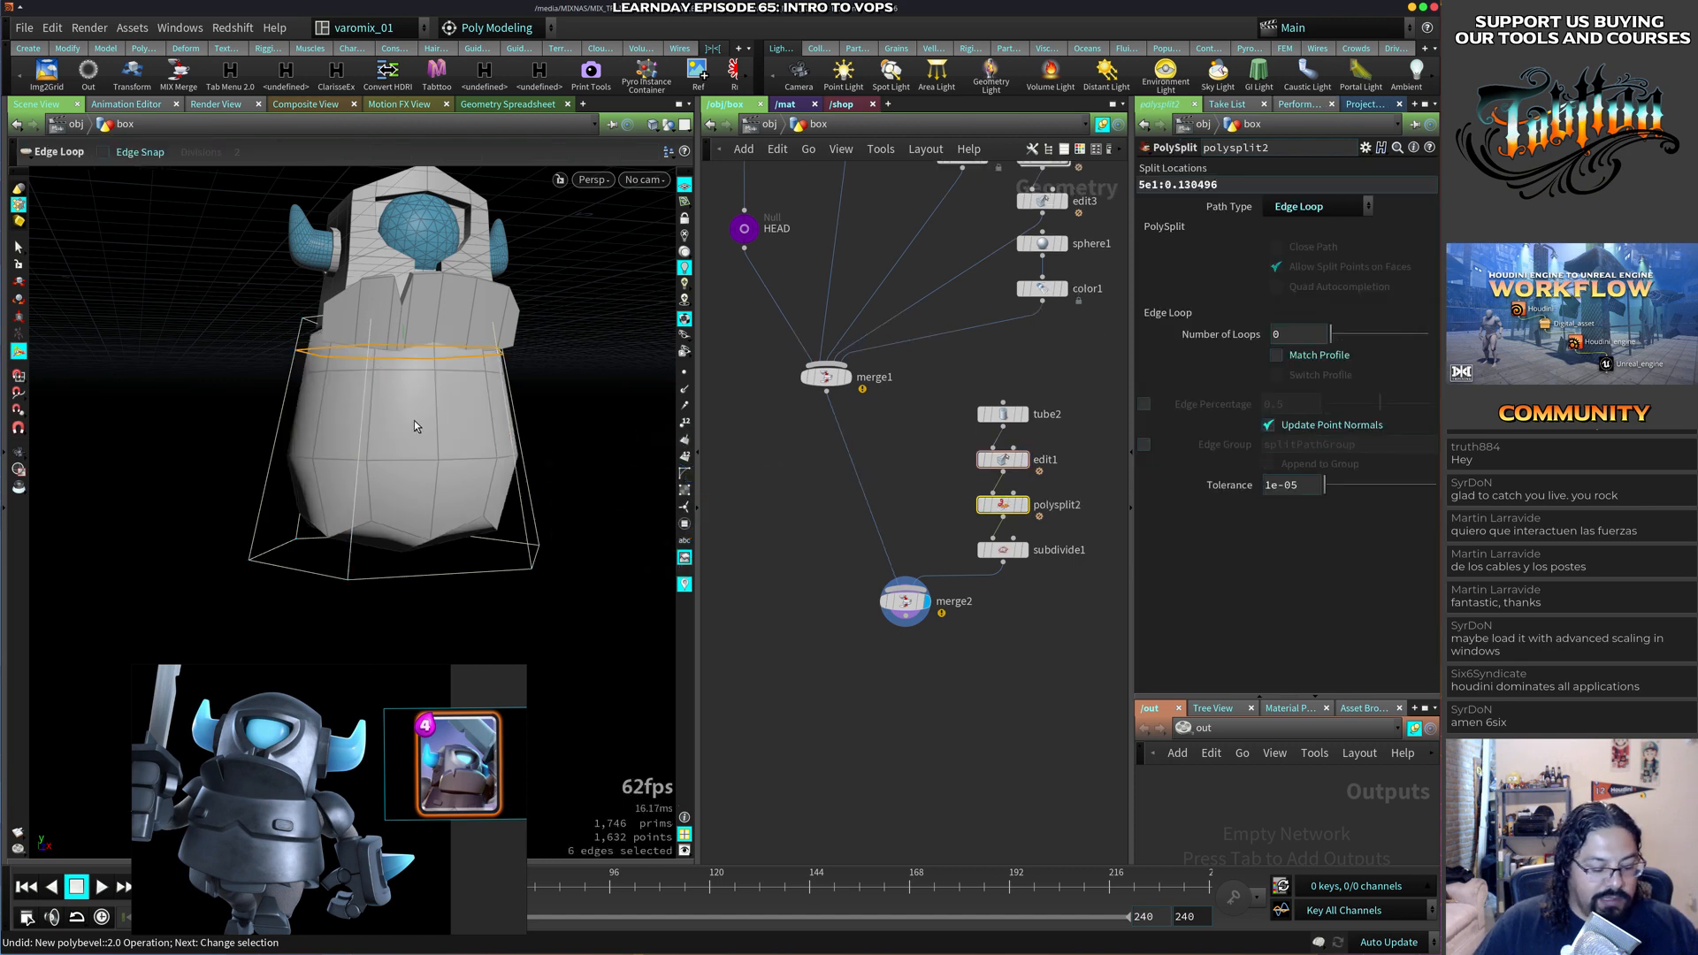
left_click(395, 543)
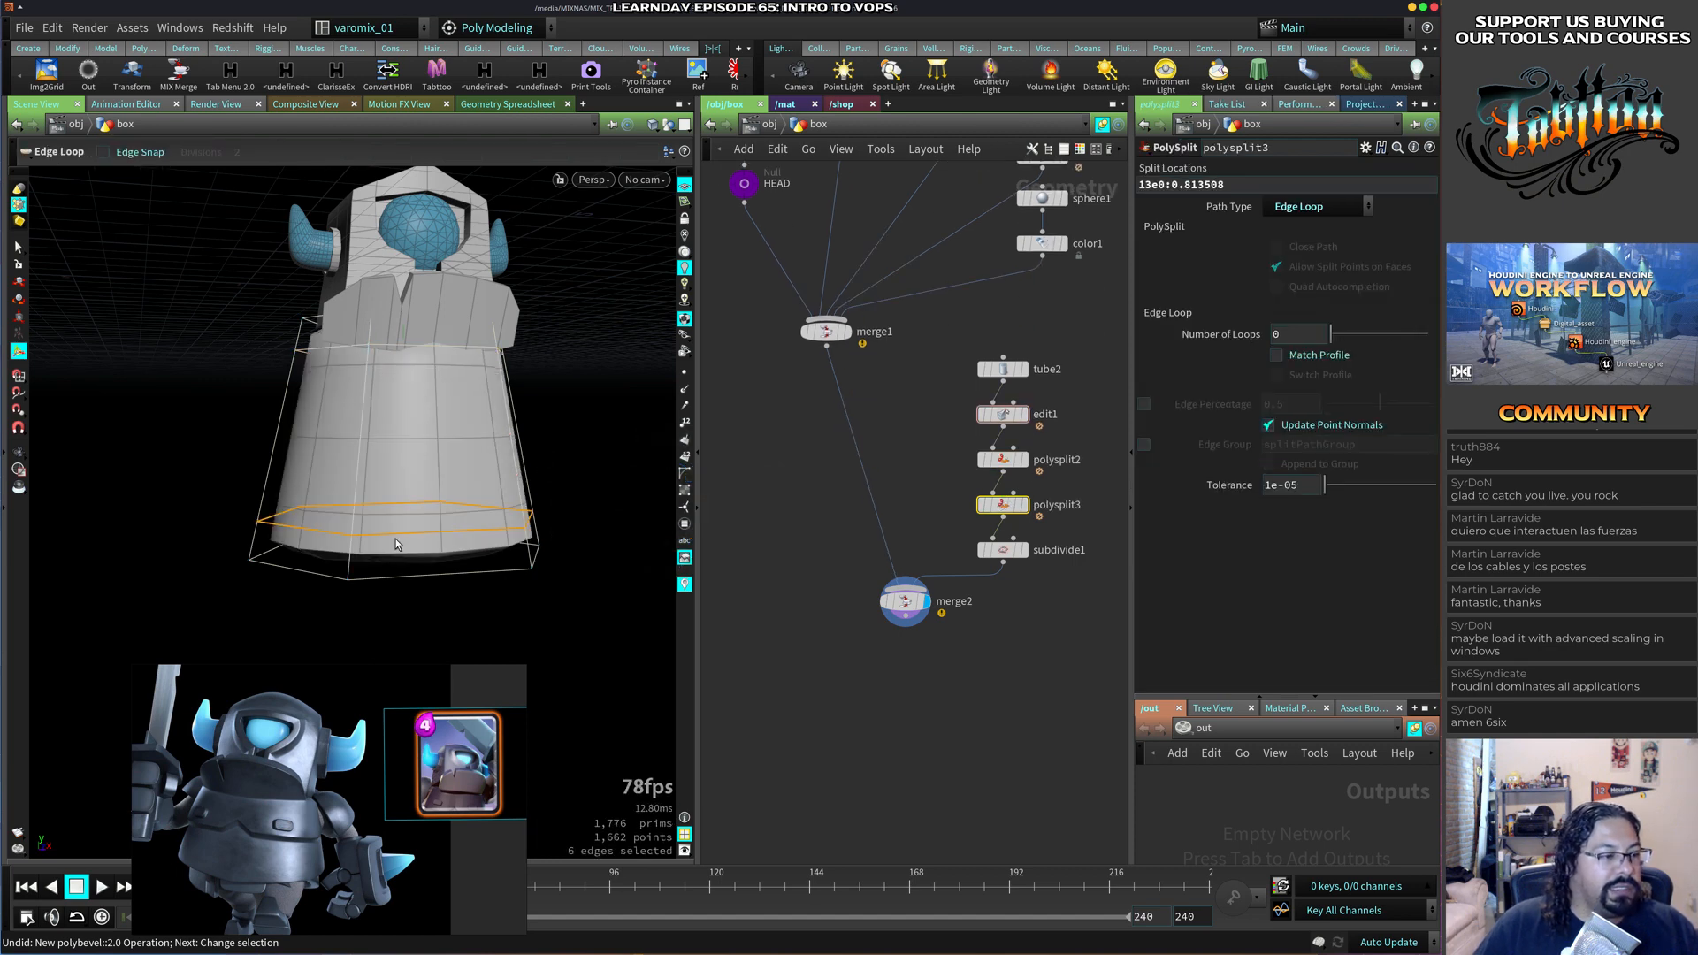
left_click_drag(396, 539, 564, 527, "alt")
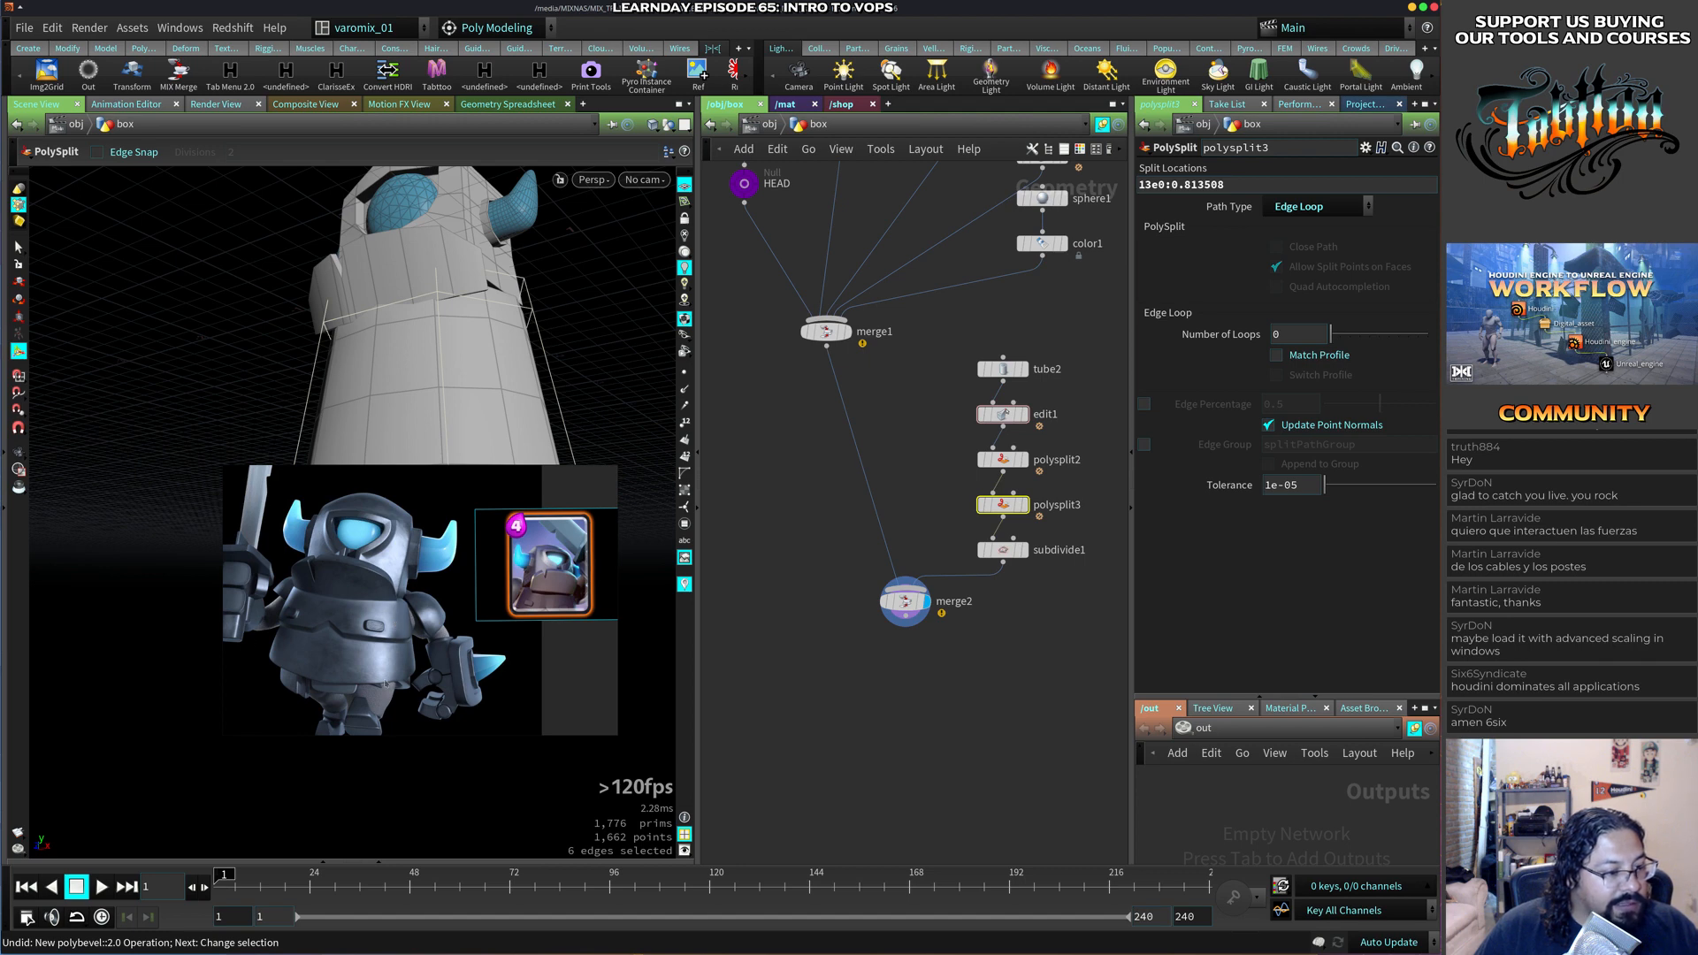
Move the reference board down below the body model so it does not cover the geometry.
mouse_move(308, 717)
right_mouse_down()
mouse_move(390, 706)
mouse_move(332, 711)
right_mouse_up()
mouse_move(432, 675)
right_mouse_down()
mouse_move(358, 672)
mouse_move(429, 693)
right_mouse_up()
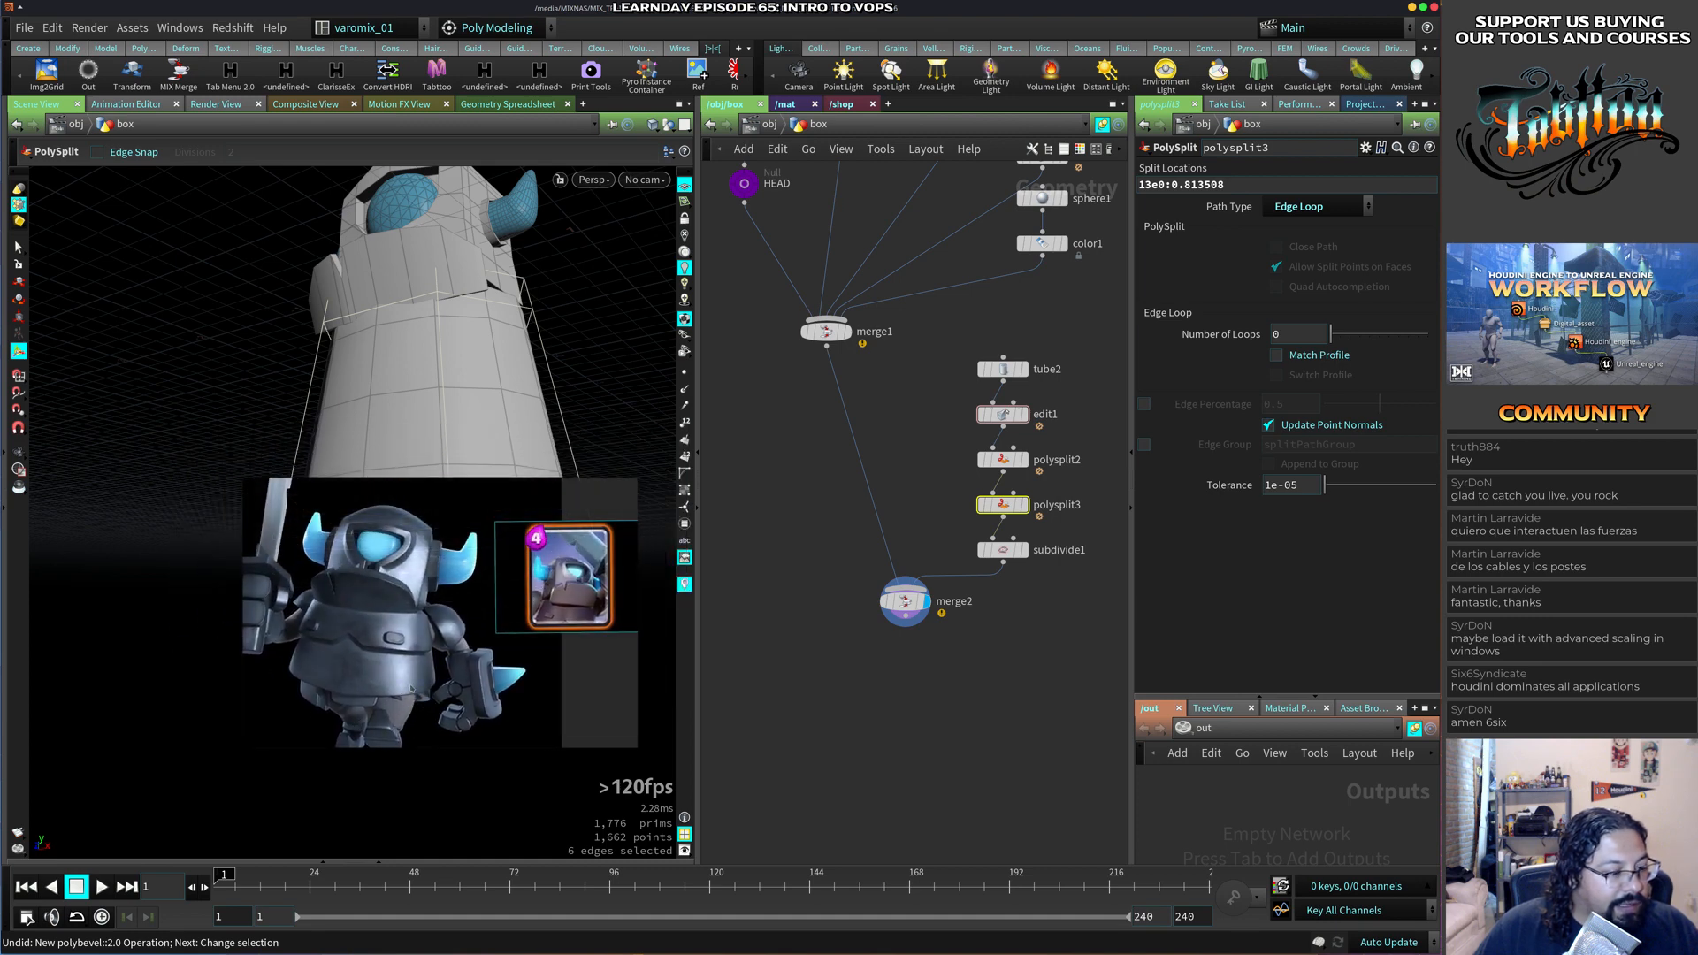
right_click_drag(360, 736, 279, 888)
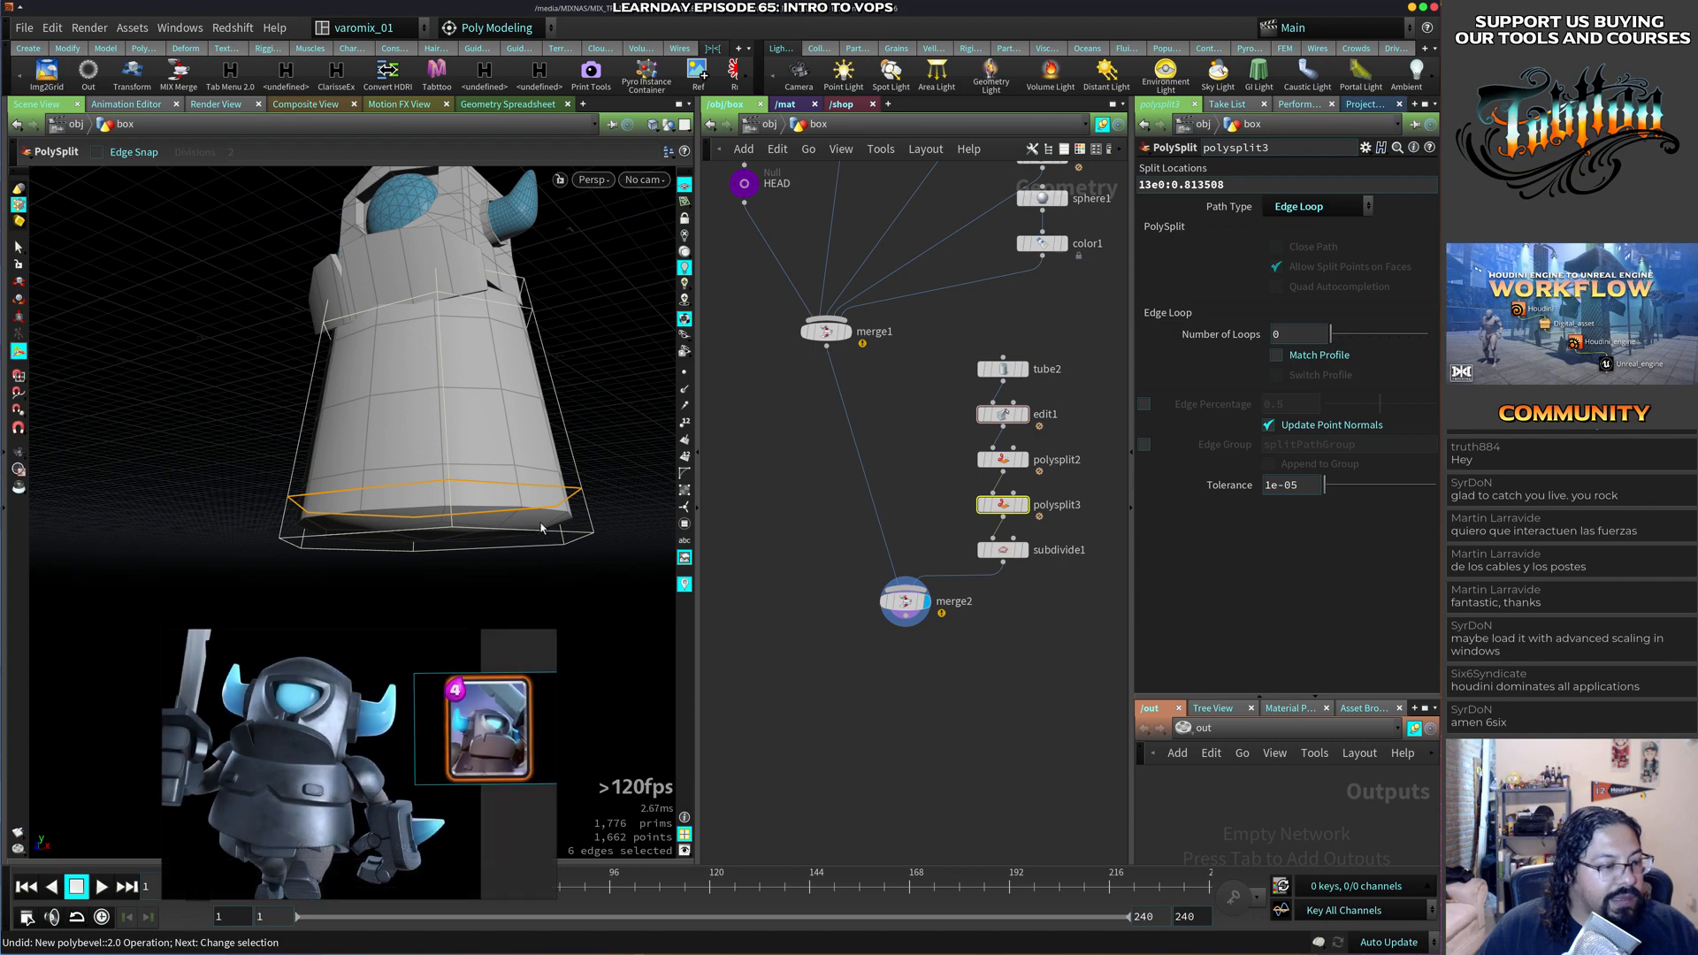
Display the merged character and duplicate the five-node body chain from tube2 to subdivide1.
left_click(802, 586)
left_click_drag(440, 489, 565, 567)
middle_click_drag(860, 627, 826, 500)
left_click_drag(881, 476, 848, 520)
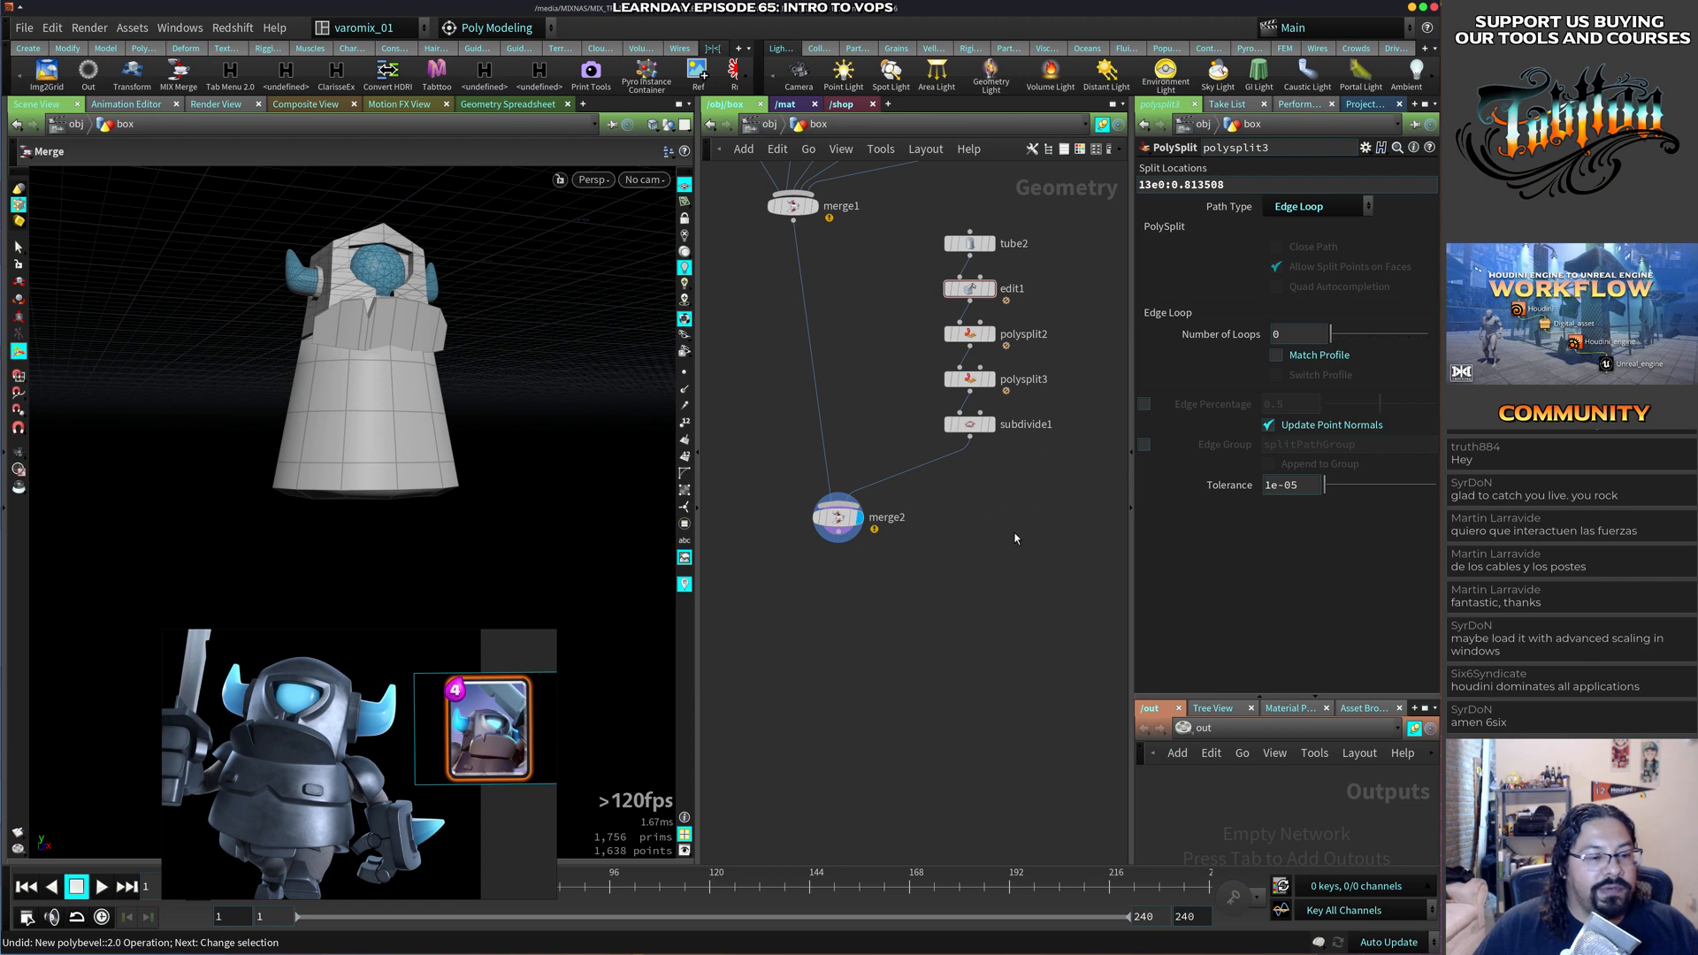
left_click_drag(1058, 487, 945, 205)
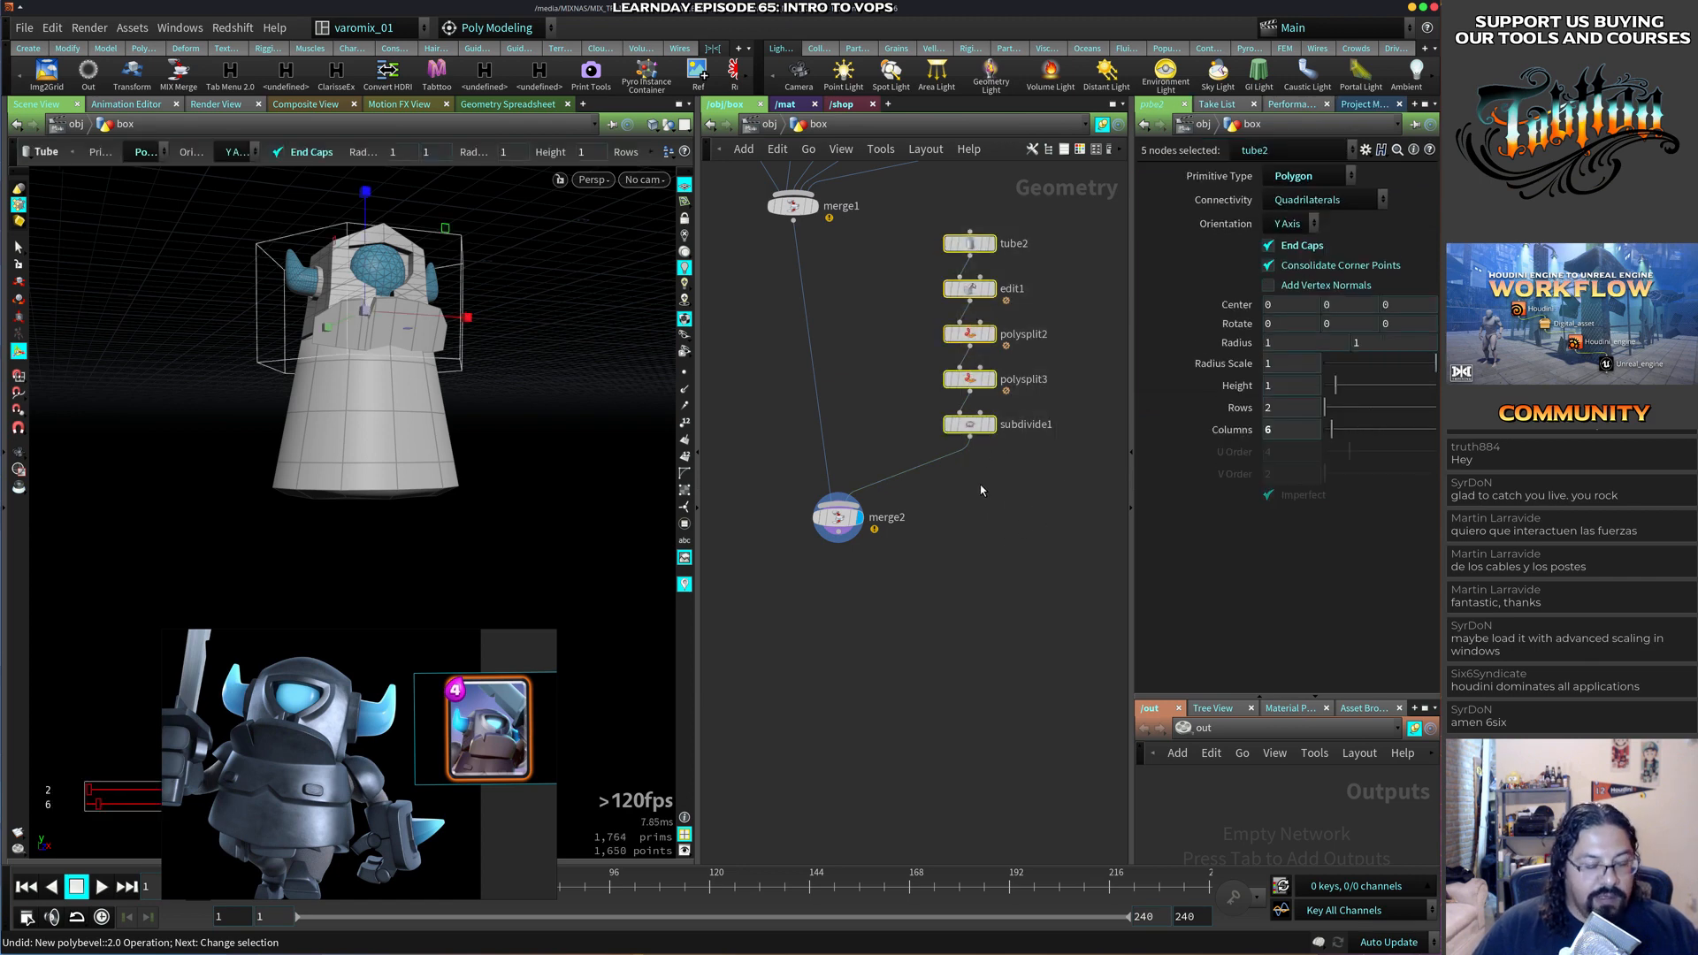
key("ctrl+c")
key("ctrl+v")
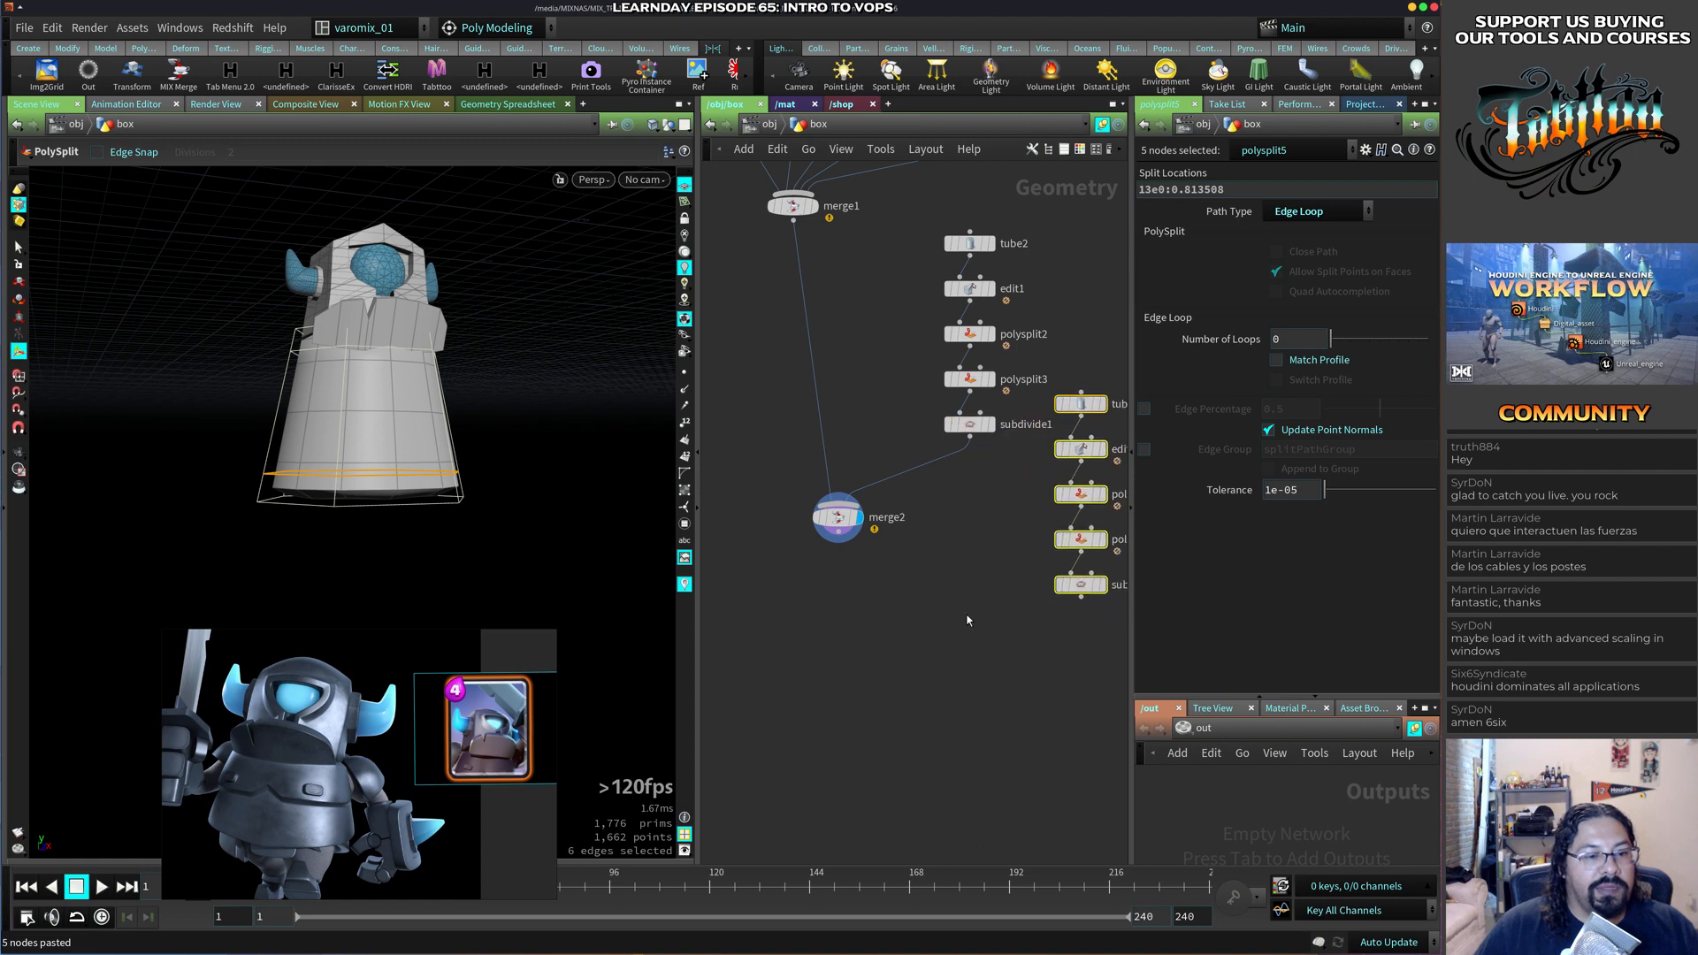
Wire the copied chain's subdivide2 into merge2 and display subdivide2 on its own.
middle_click_drag(1091, 626, 1002, 506)
left_click(1002, 506)
left_click(757, 384)
left_click_drag(751, 396, 755, 454)
left_click(1014, 475)
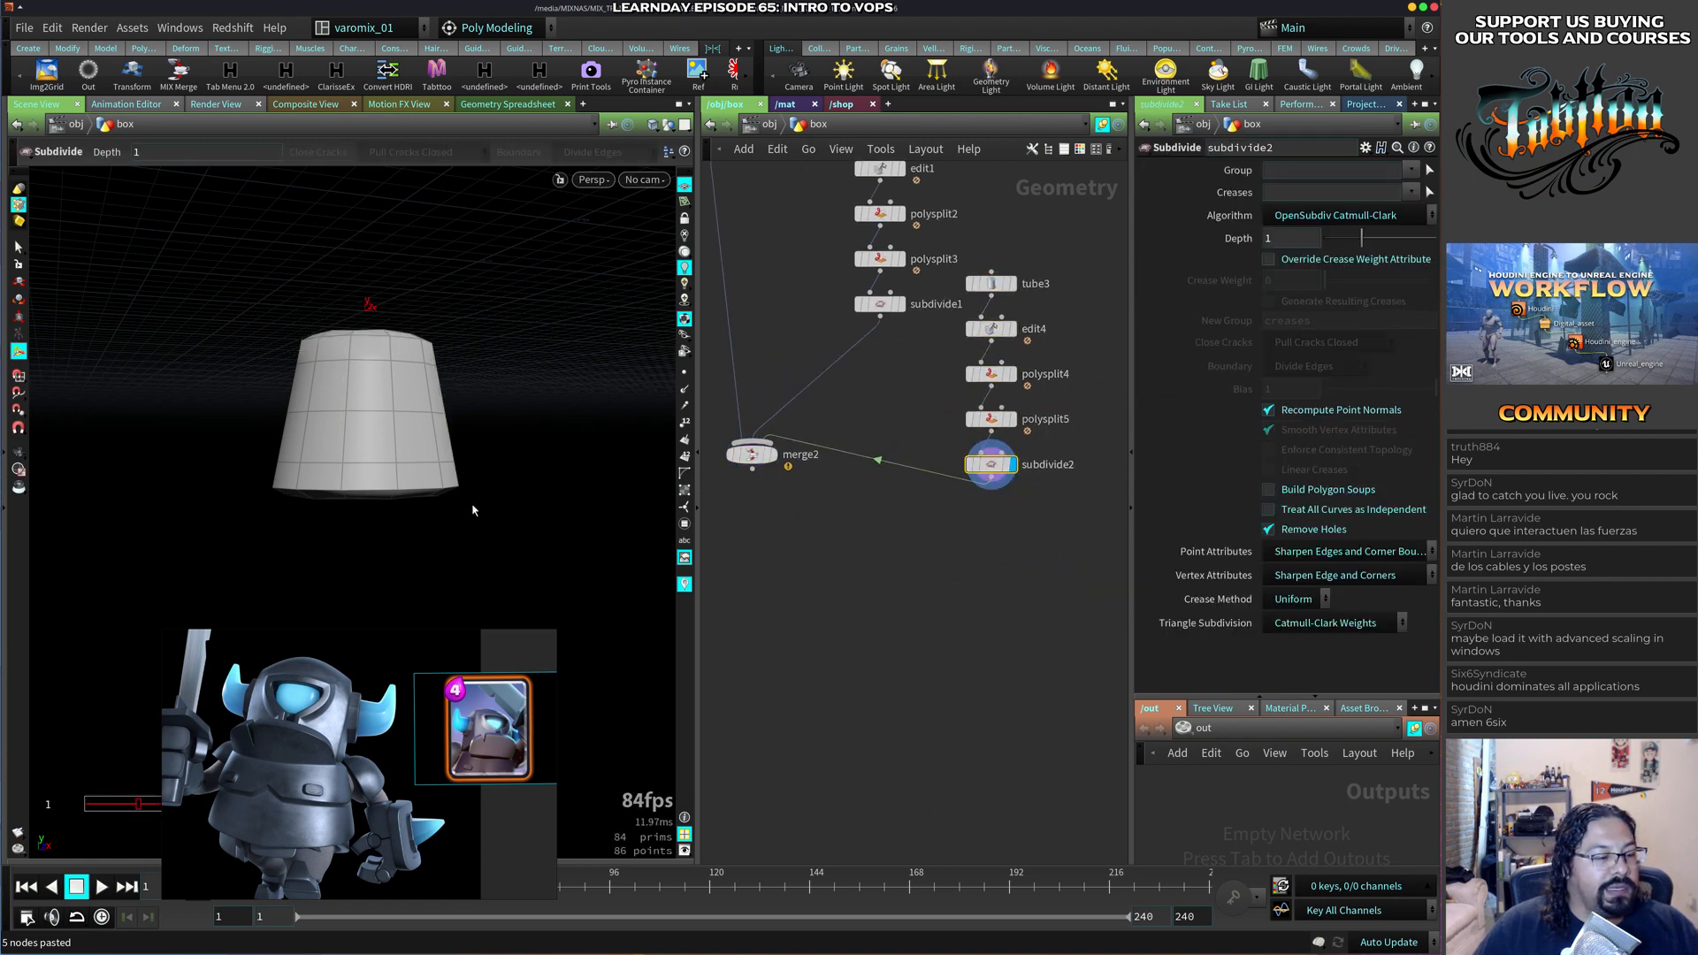
Template merge2 as a wireframe reference and place it lower in the network.
left_click(769, 464)
left_click_drag(478, 416, 428, 516, "alt")
middle_click_drag(862, 416, 948, 638)
scroll(948, 639, "down", 1)
left_click_drag(841, 665, 781, 706)
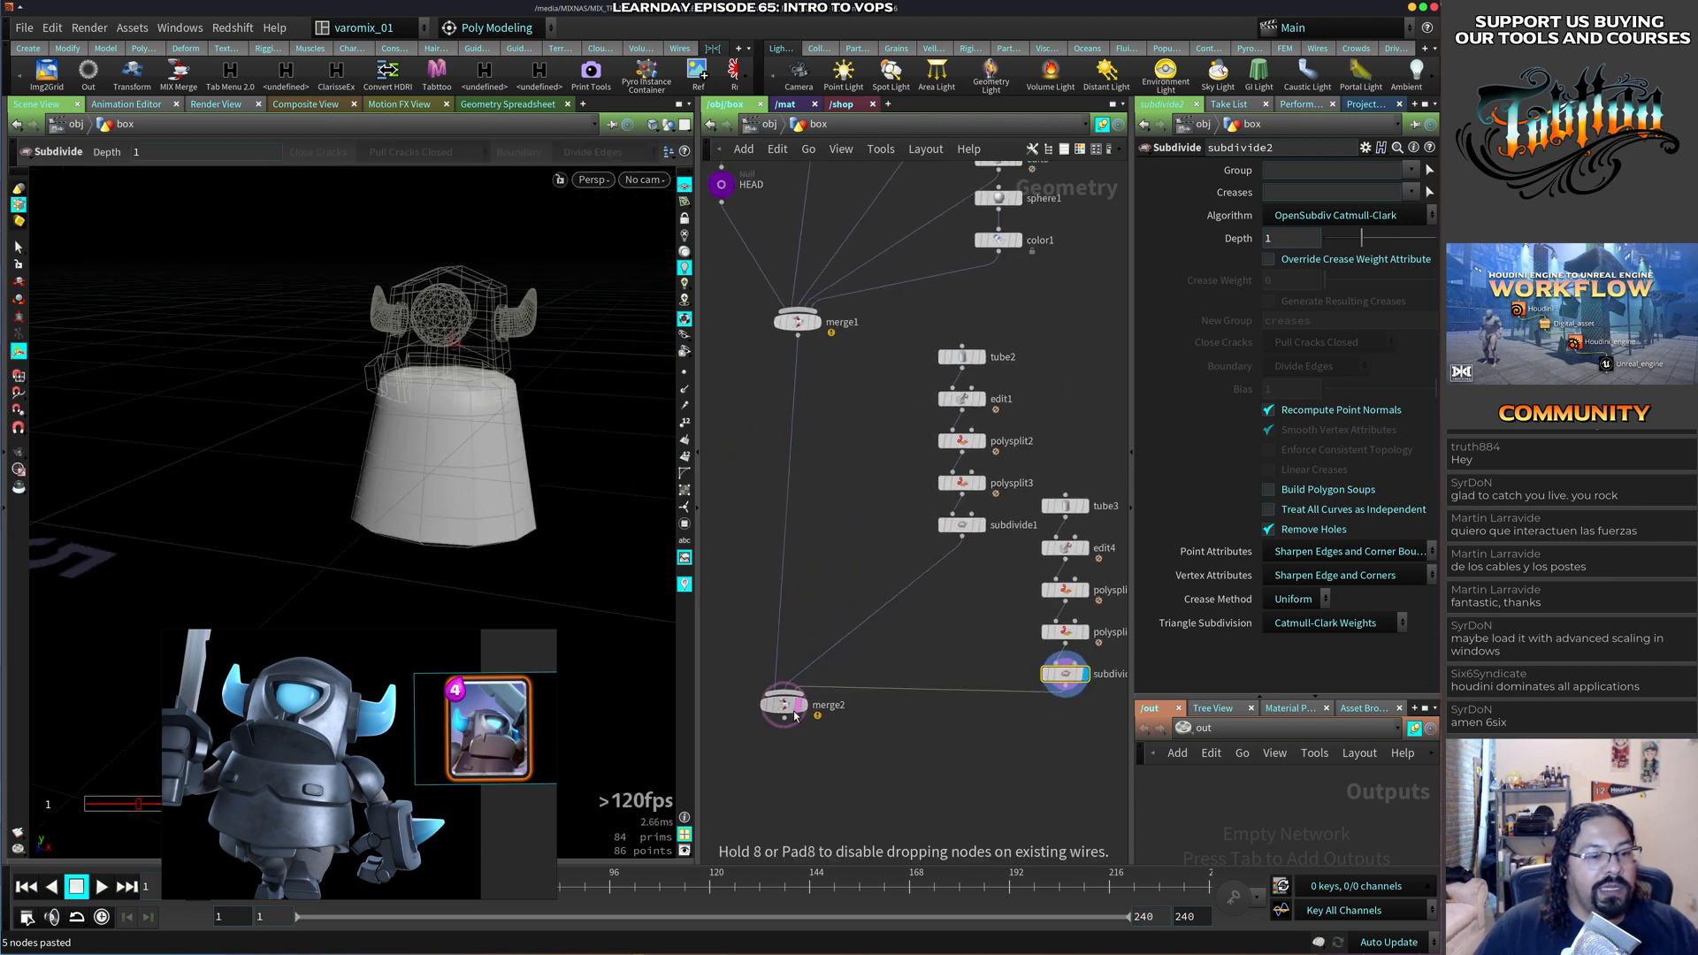
Reroute the outputs of subdivide1 and subdivide2 from merge2 into merge1.
middle_click_drag(907, 528, 909, 590)
left_click(964, 602)
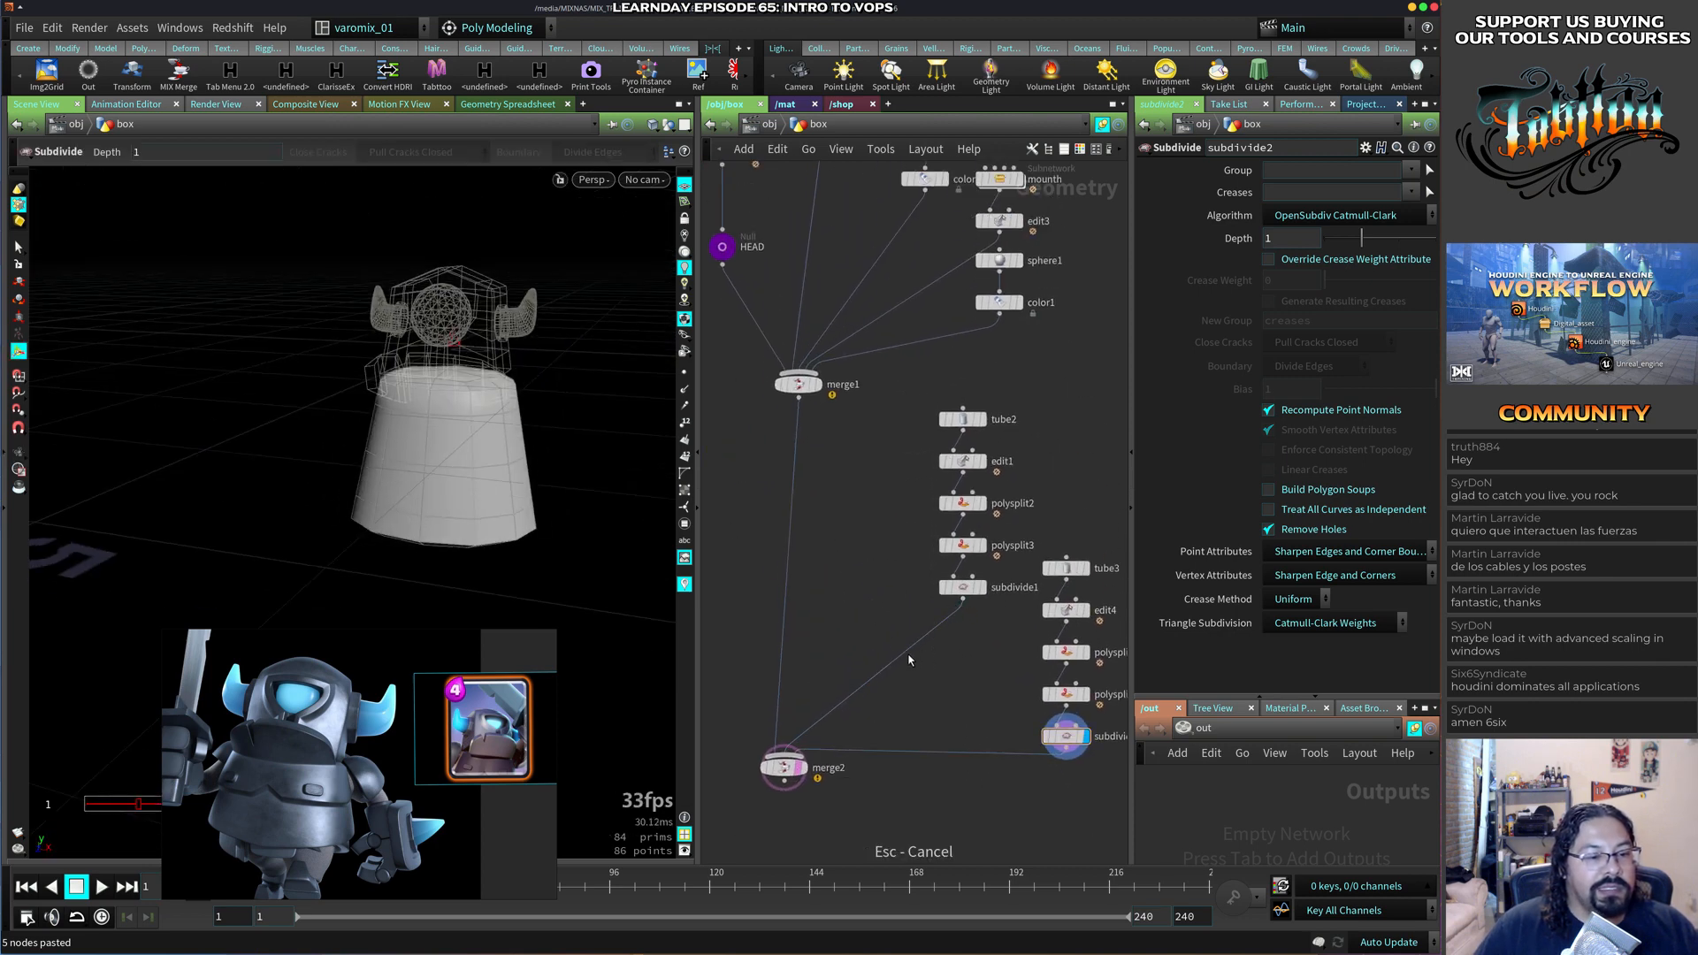
left_click_drag(869, 682, 816, 366)
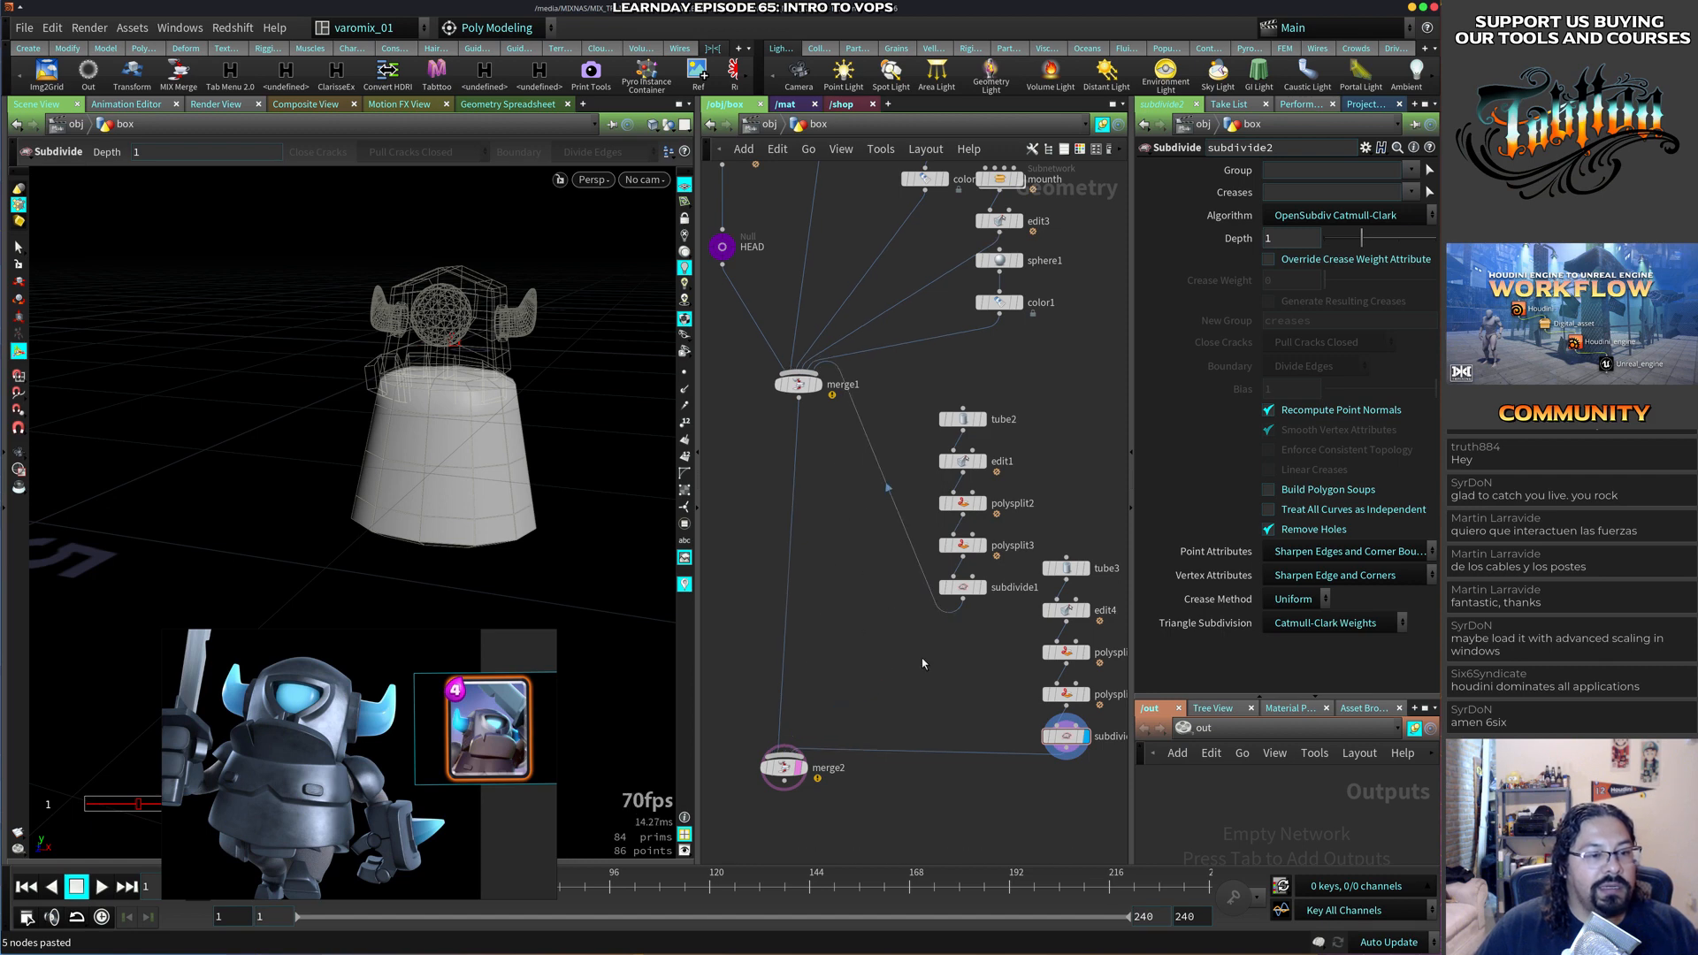
left_click_drag(920, 751, 805, 381)
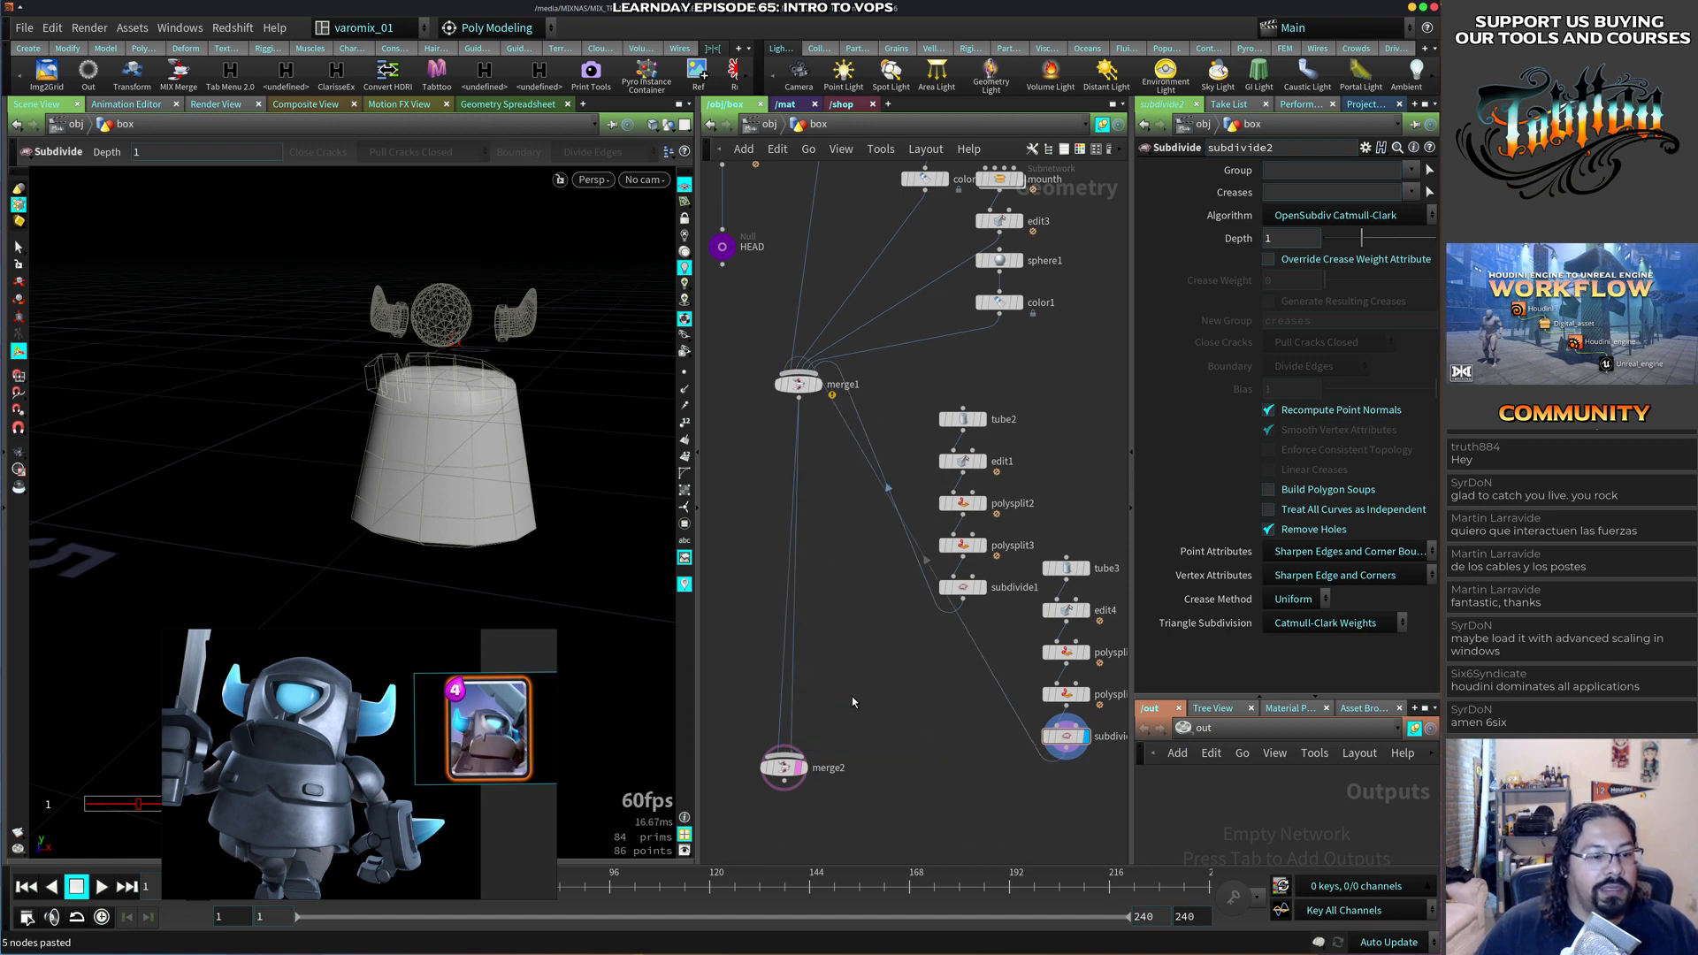
key("ctrl+z")
left_click_drag(888, 651, 794, 392)
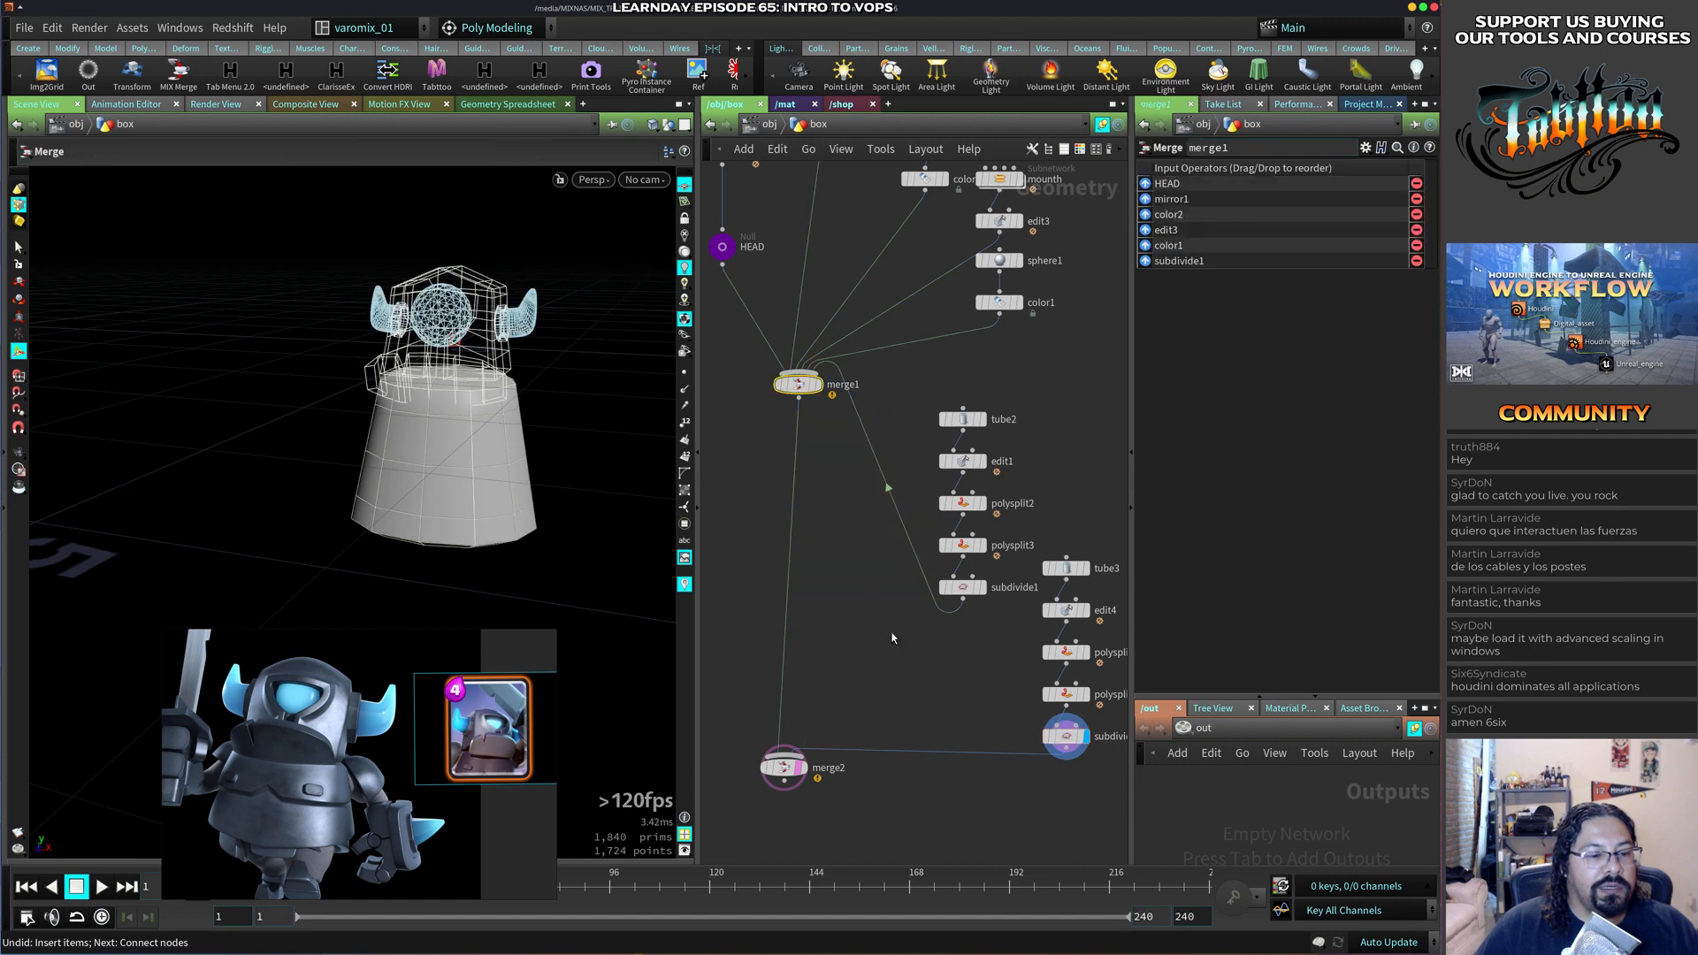
left_click(921, 765)
left_click_drag(912, 751, 810, 368)
left_click(785, 767)
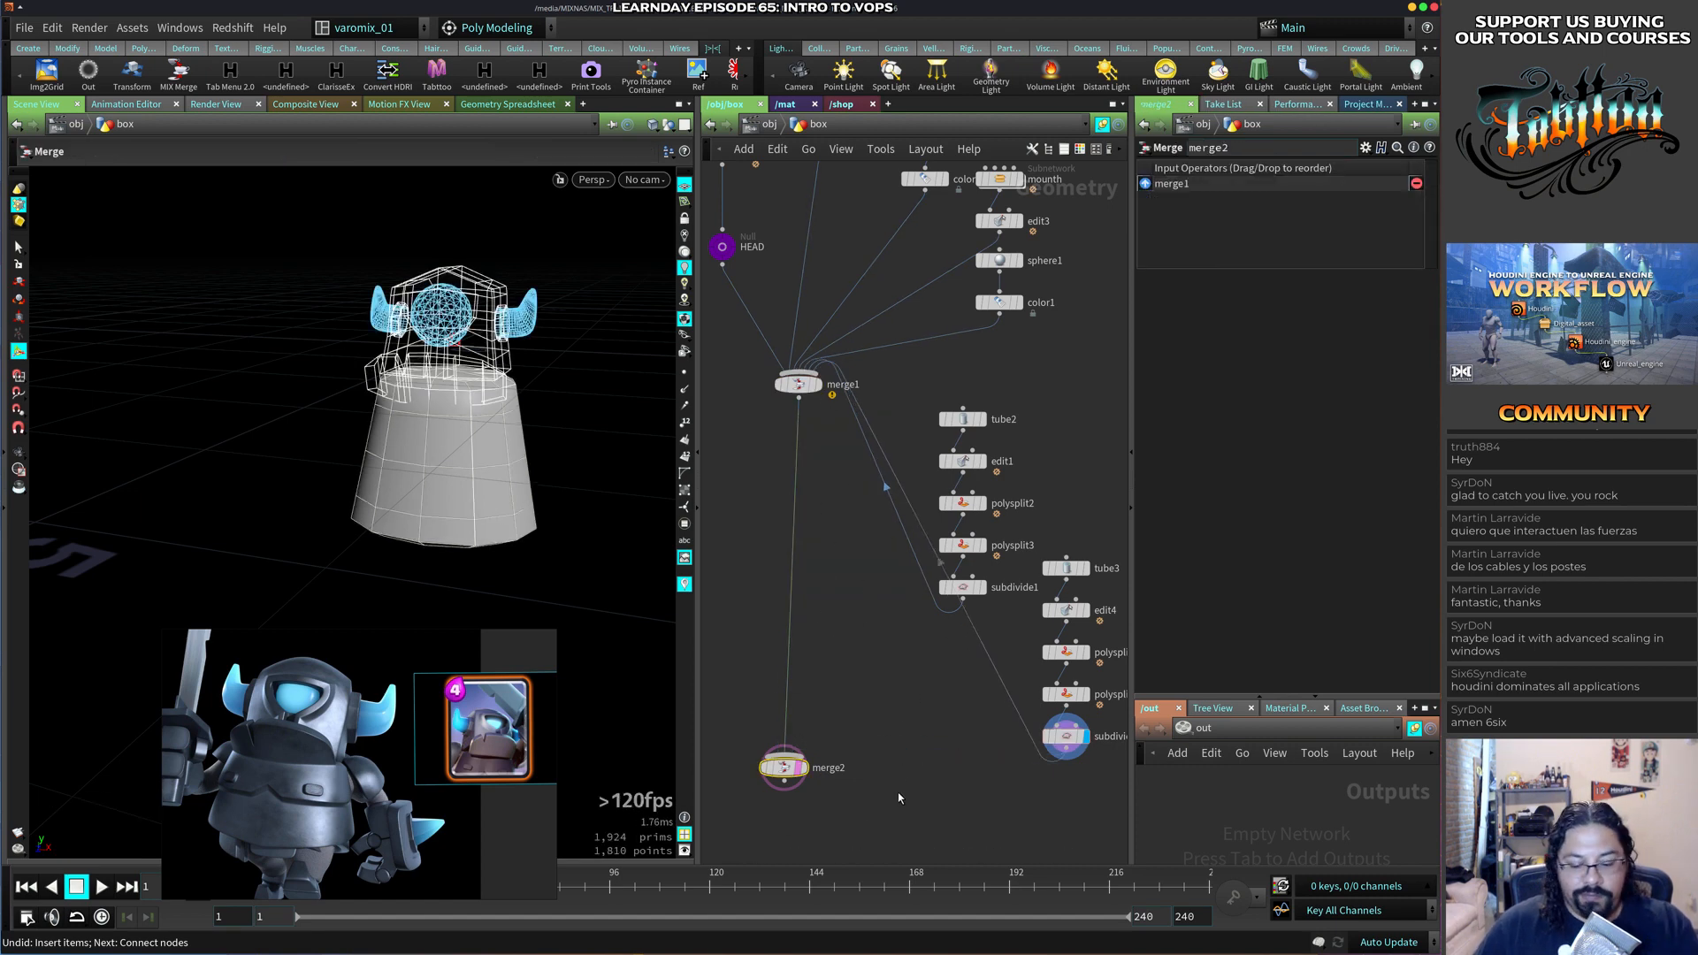
Delete merge2 and move merge1 down beneath the two body chains.
key("Delete")
middle_click_drag(848, 665, 788, 648)
middle_click_drag(788, 464, 836, 537)
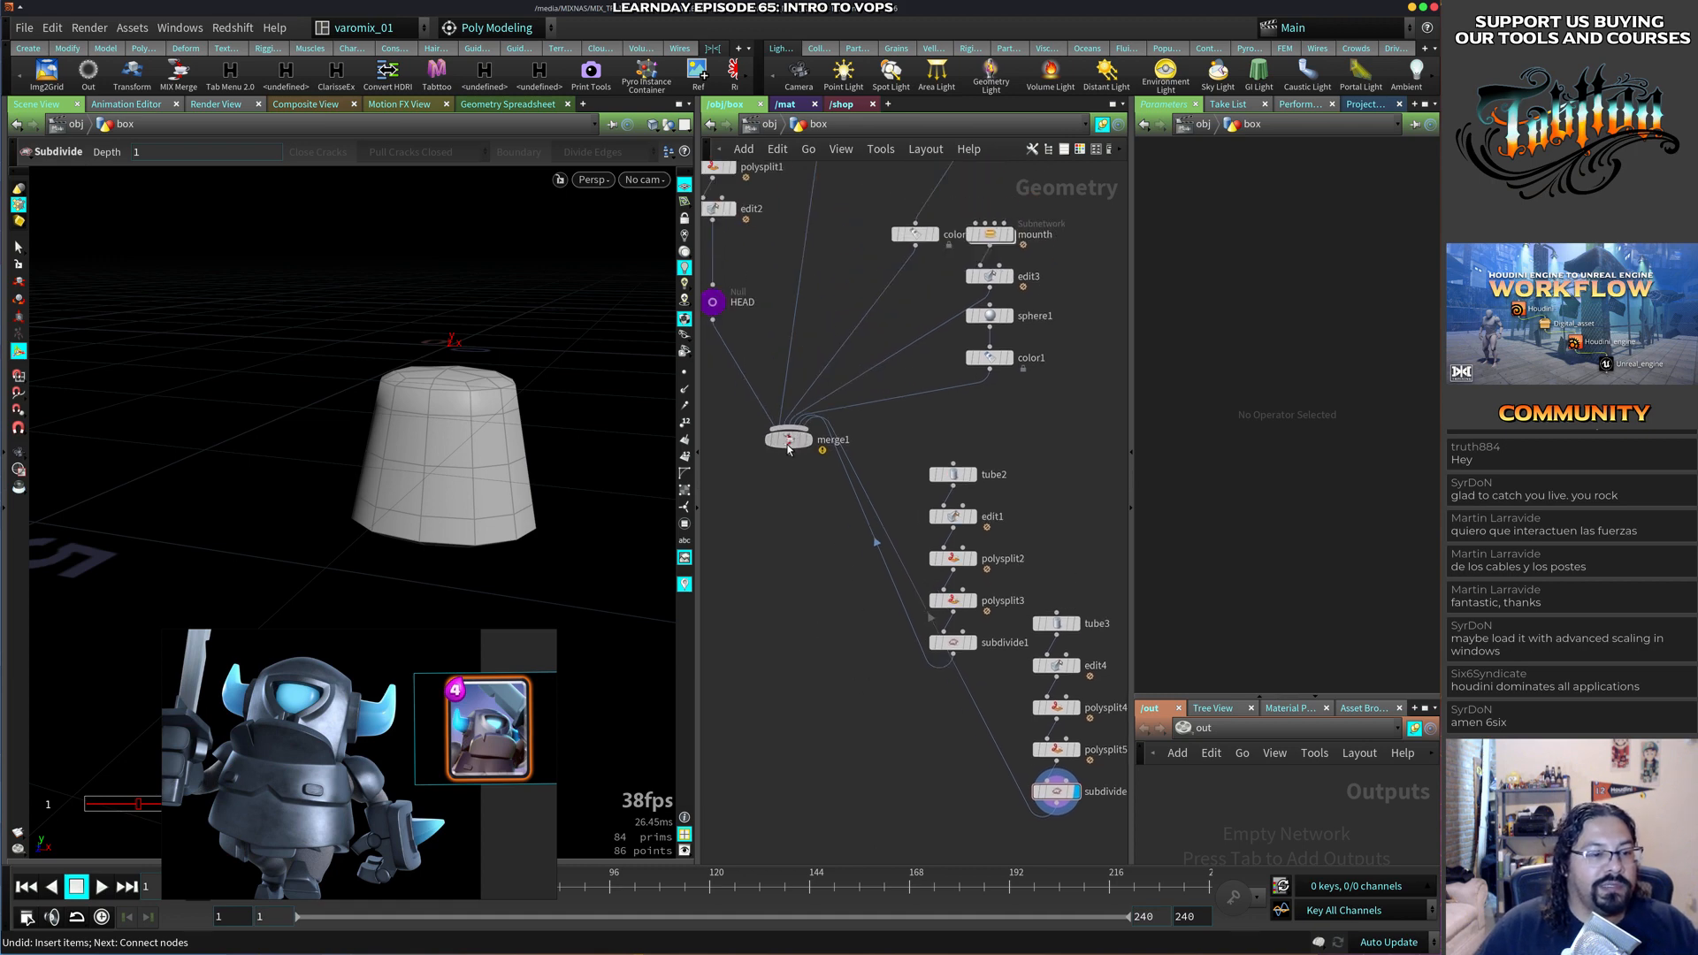
left_click_drag(788, 449, 744, 652)
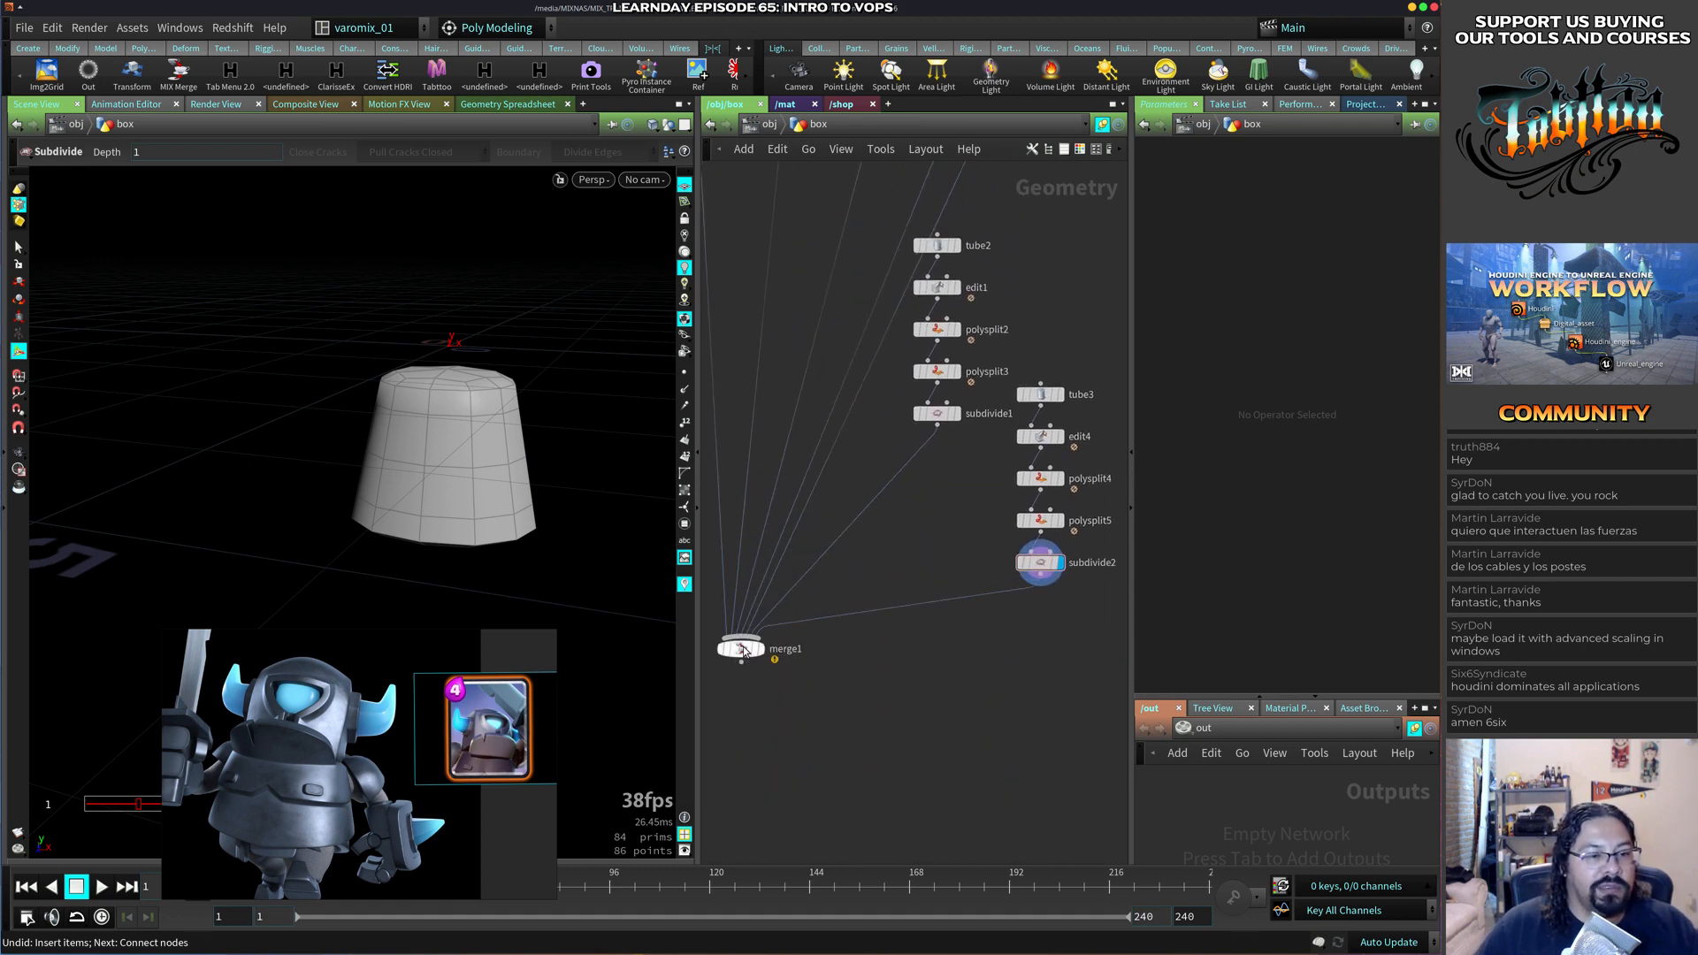
middle_click_drag(926, 588, 905, 589)
Space the tube3 chain away from the original body chain and template merge1 as a wireframe reference.
left_click_drag(1092, 345, 994, 589)
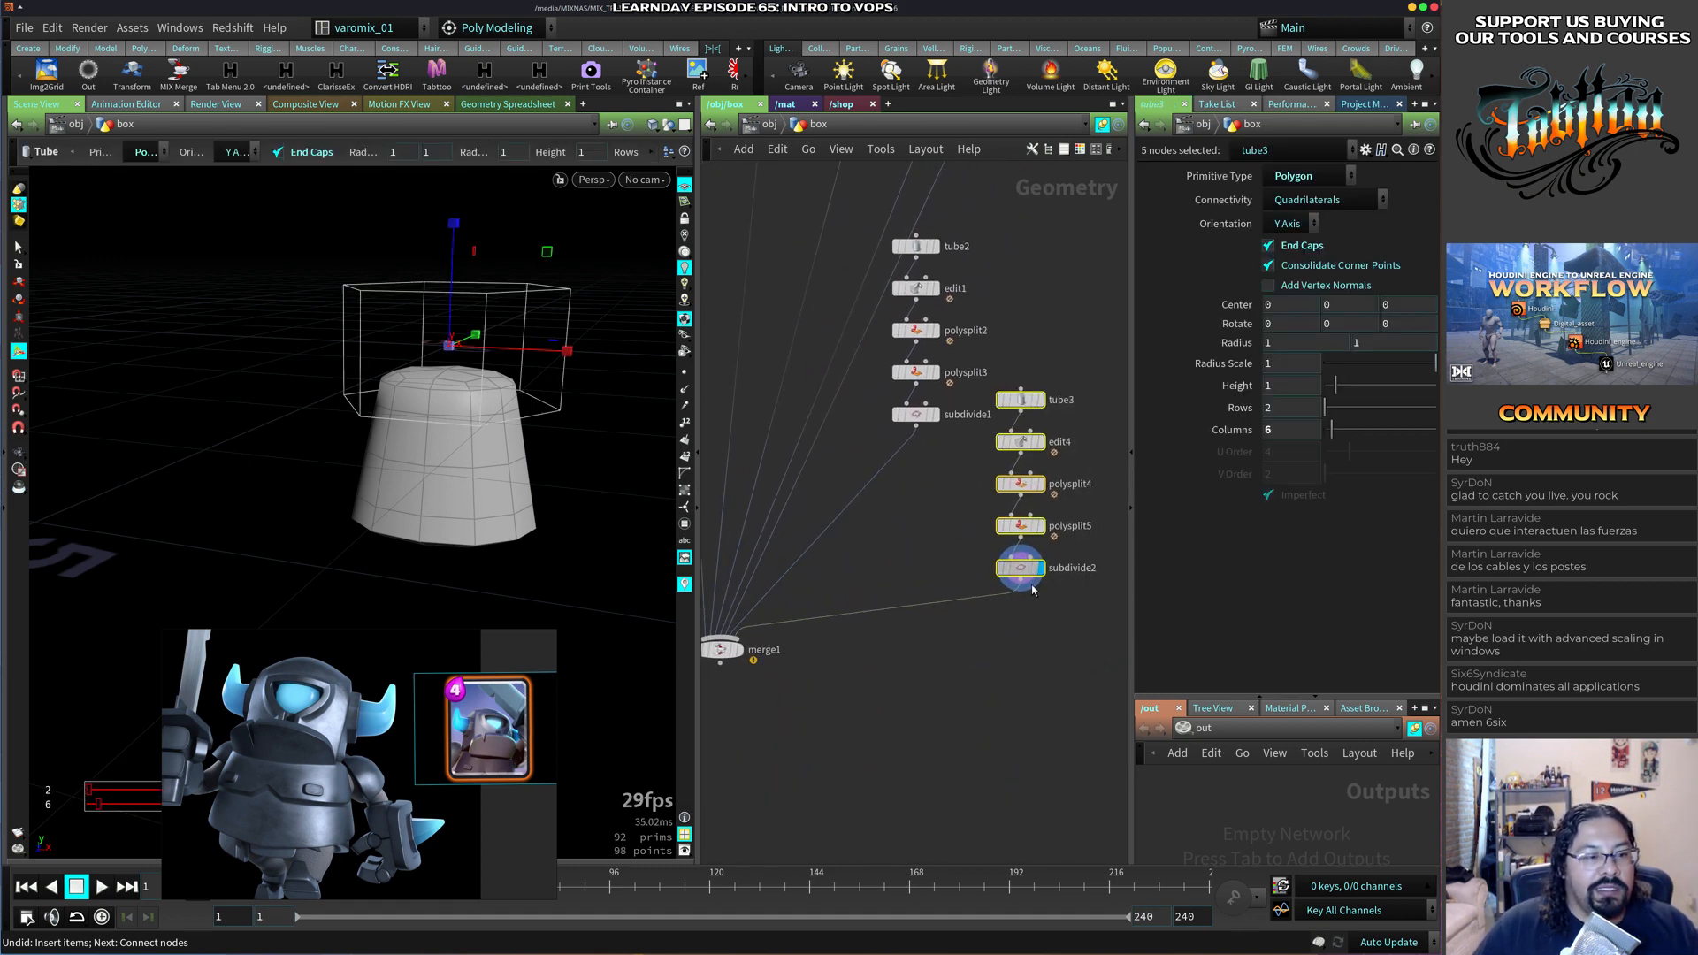
left_click_drag(1018, 479, 1043, 574)
left_click(734, 649)
left_click_drag(961, 726, 1065, 469)
middle_click_drag(895, 709, 876, 571)
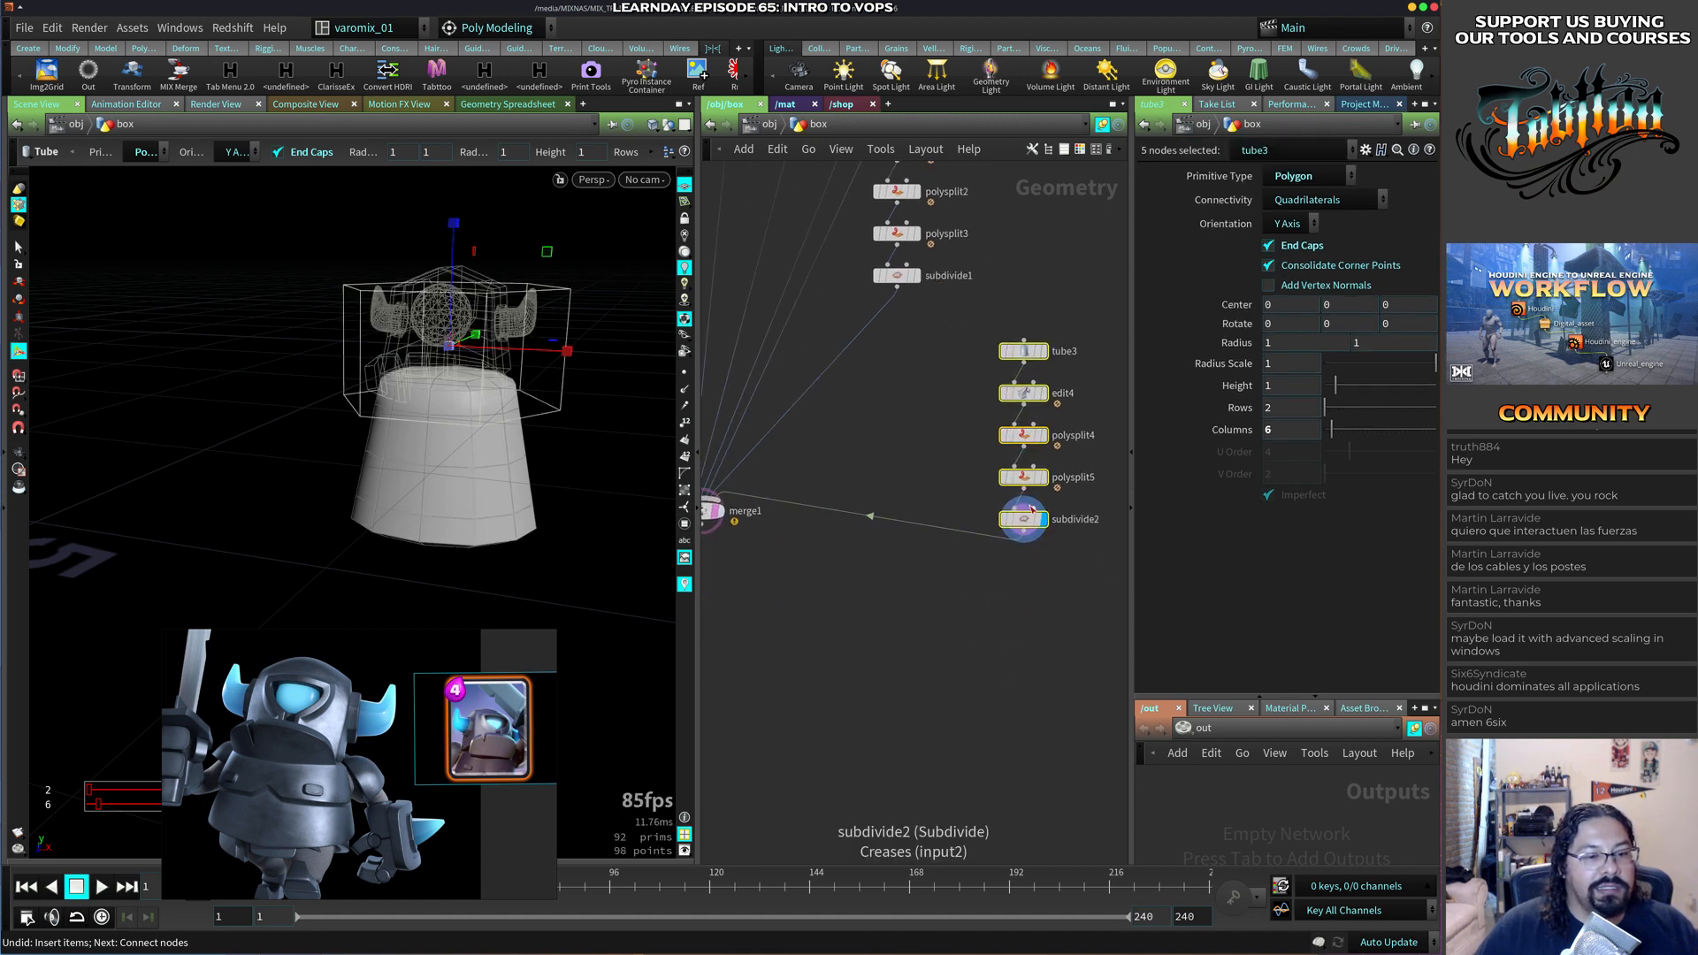
Select all points of the copied tube after subdivide2 and move them down about 1.36, below the body.
left_click(1024, 519)
left_click_drag(456, 427, 418, 448, "alt")
key("s")
left_click_drag(284, 305, 606, 600)
key("t")
left_click_drag(427, 342, 428, 461)
right_click_drag(569, 493, 506, 557, "alt")
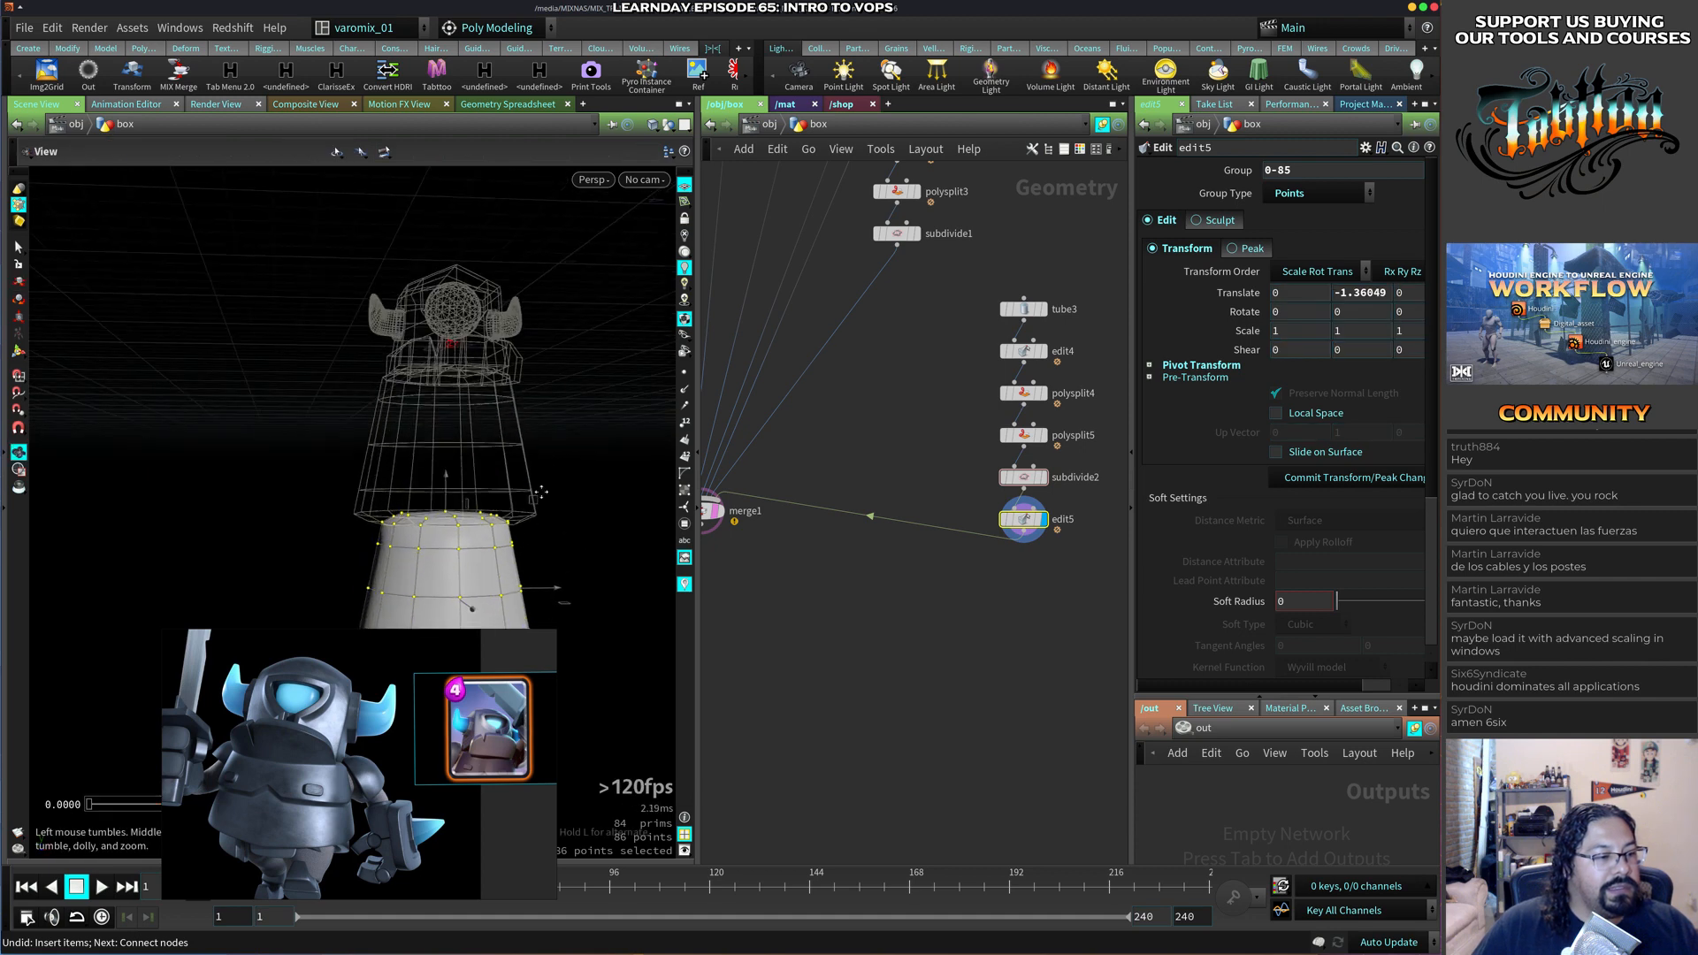
middle_click_drag(506, 557, 523, 439, "alt")
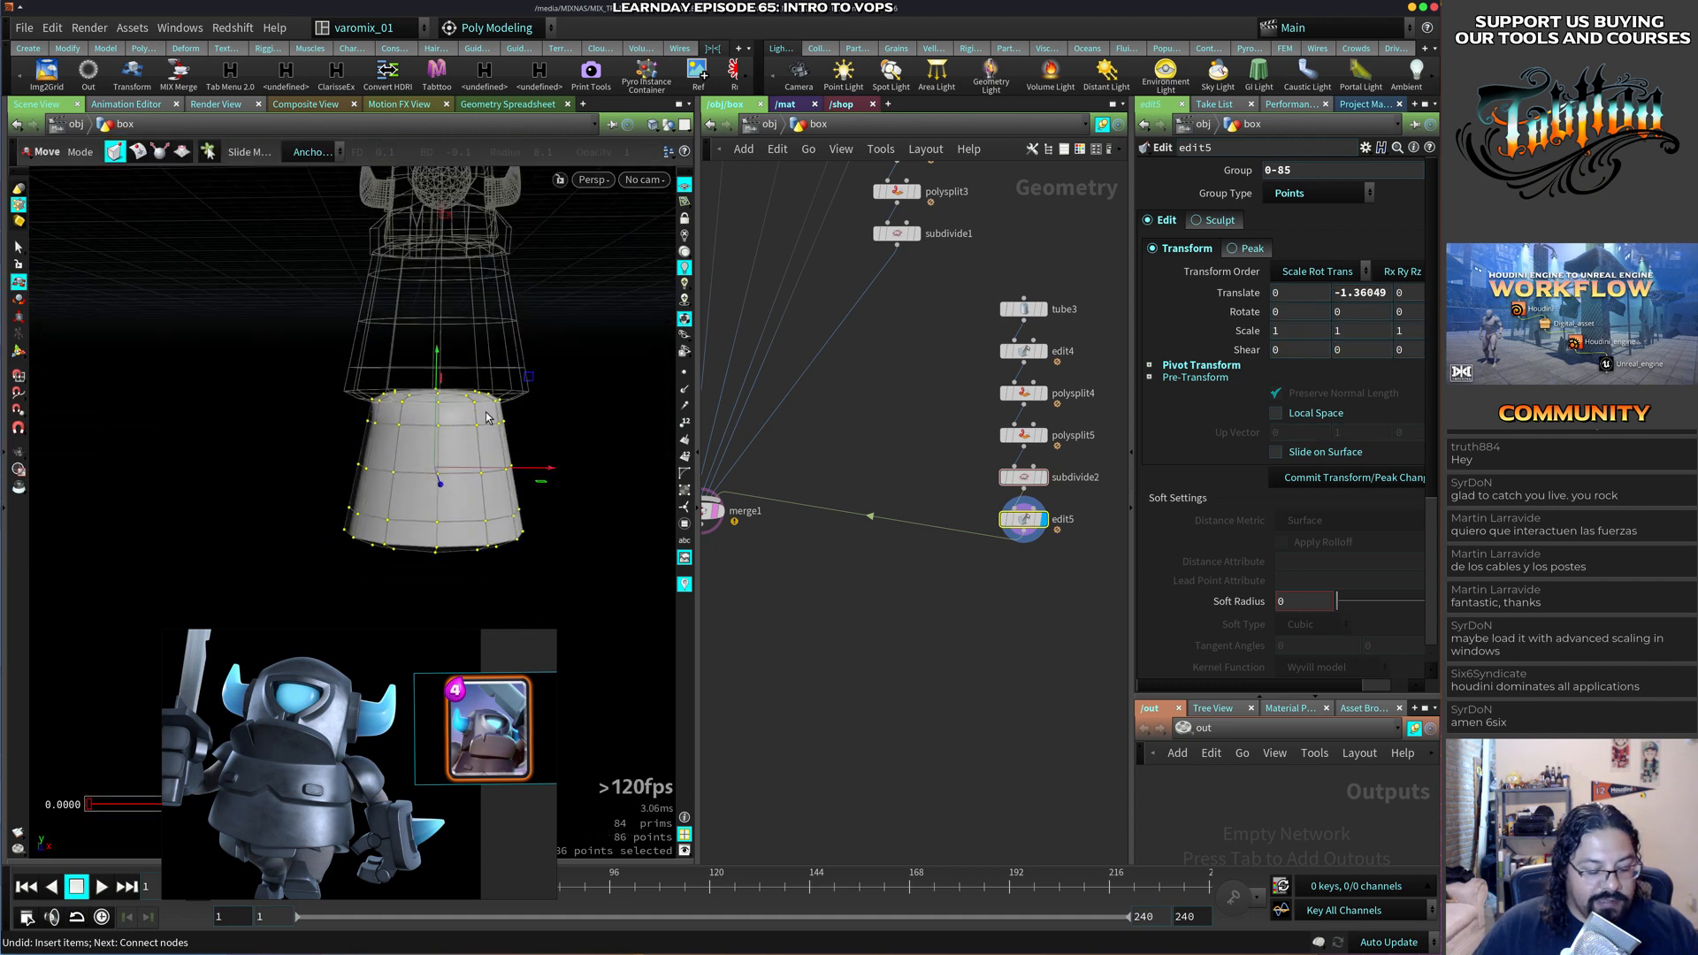
Rotate the copied tube 180° about Z and scale it down to leg size.
key("r")
left_click_drag(534, 390, 480, 515)
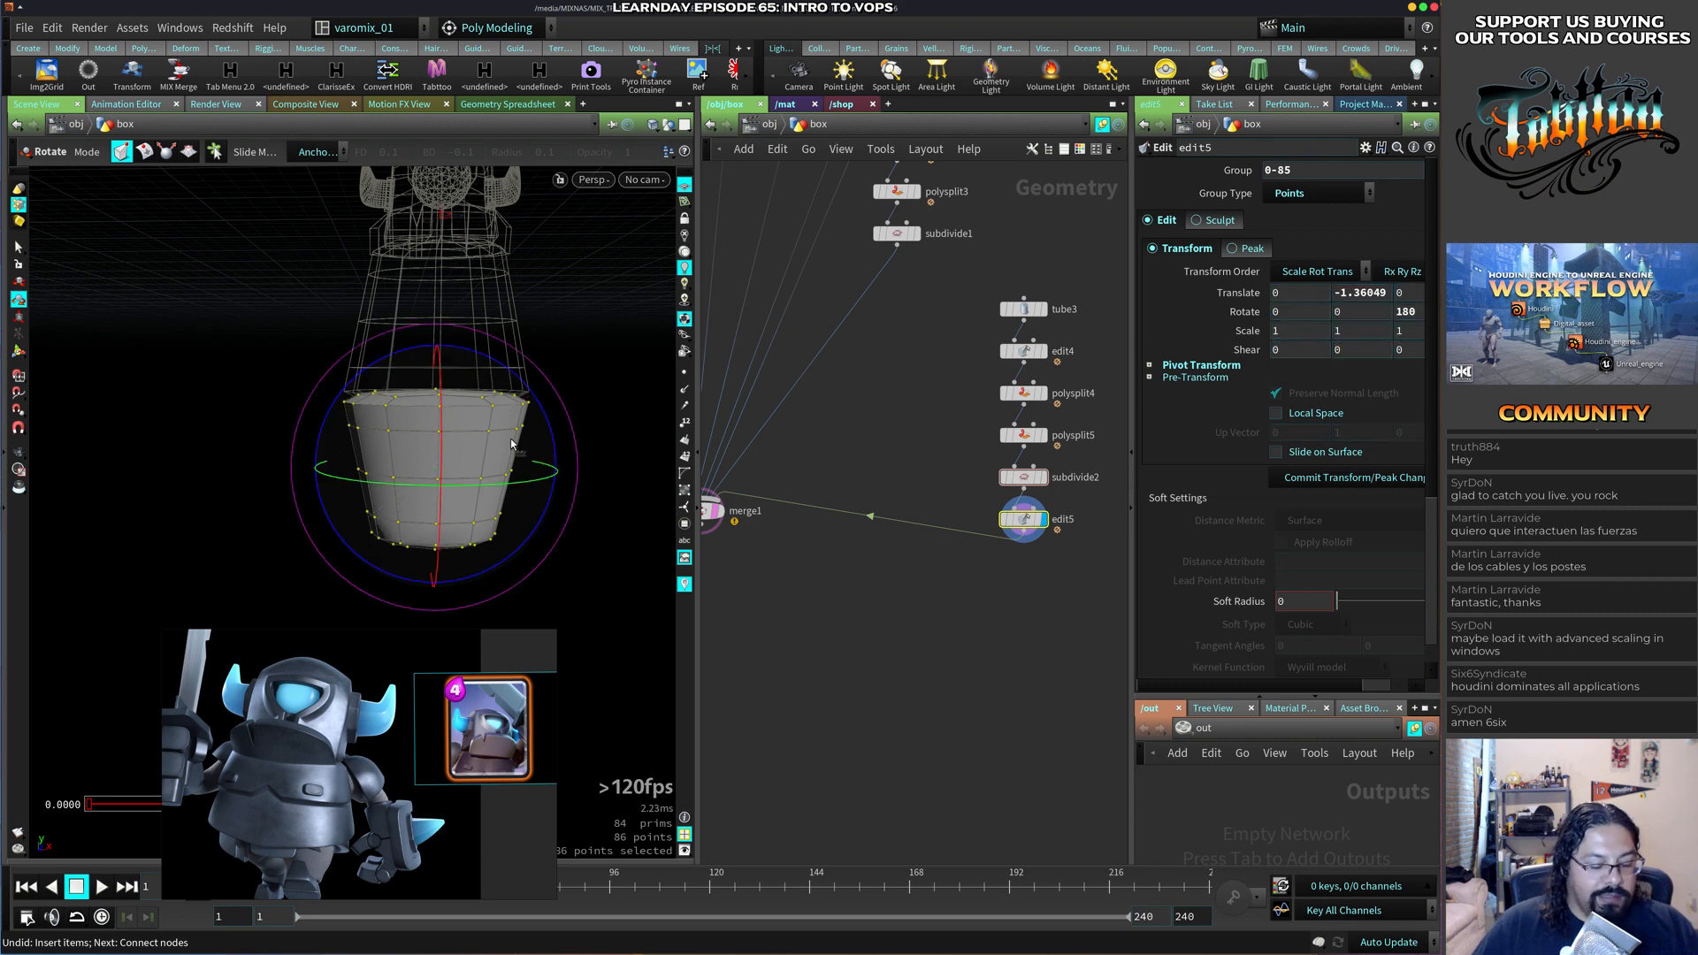
key("e")
left_click_drag(433, 467, 433, 651)
In a new edit, offset the leg about 0.23 in X and 0.29 in Y and scale it about 0.79 in X and 0.89 in Y.
key("t")
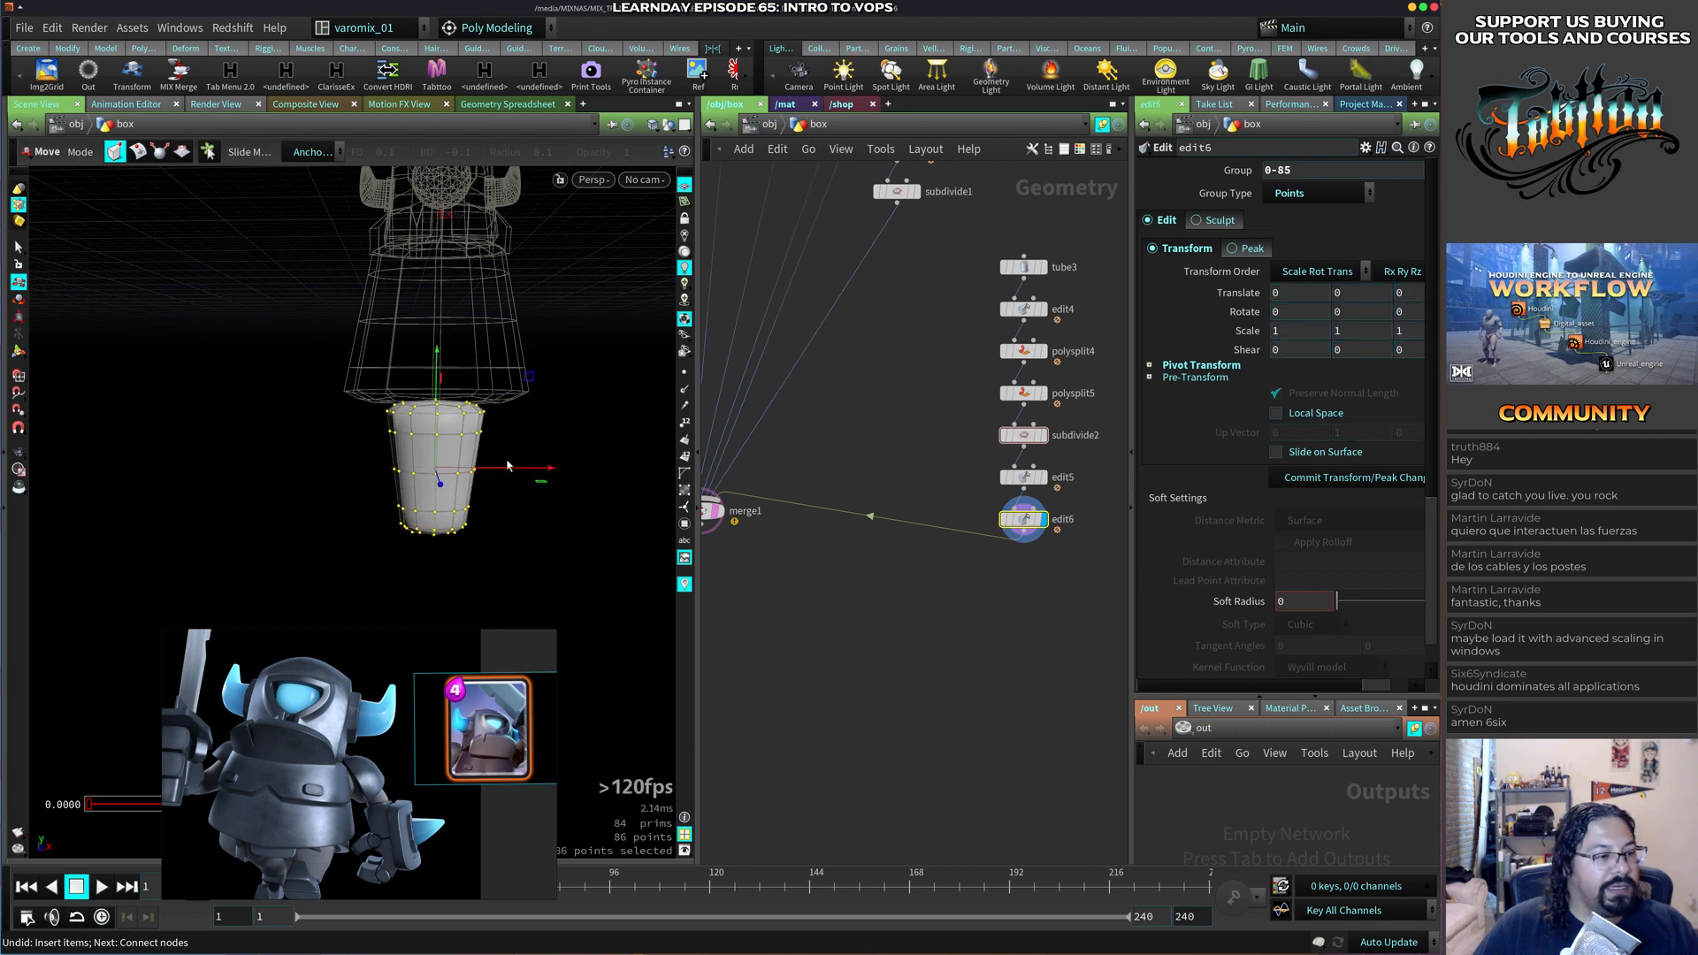
left_click_drag(530, 466, 583, 466)
left_click_drag(483, 409, 520, 466)
key("r")
key("e")
left_click_drag(428, 352, 431, 371)
mouse_move(431, 370)
left_mouse_down("alt")
mouse_move(477, 409)
mouse_move(419, 393)
left_mouse_up("alt")
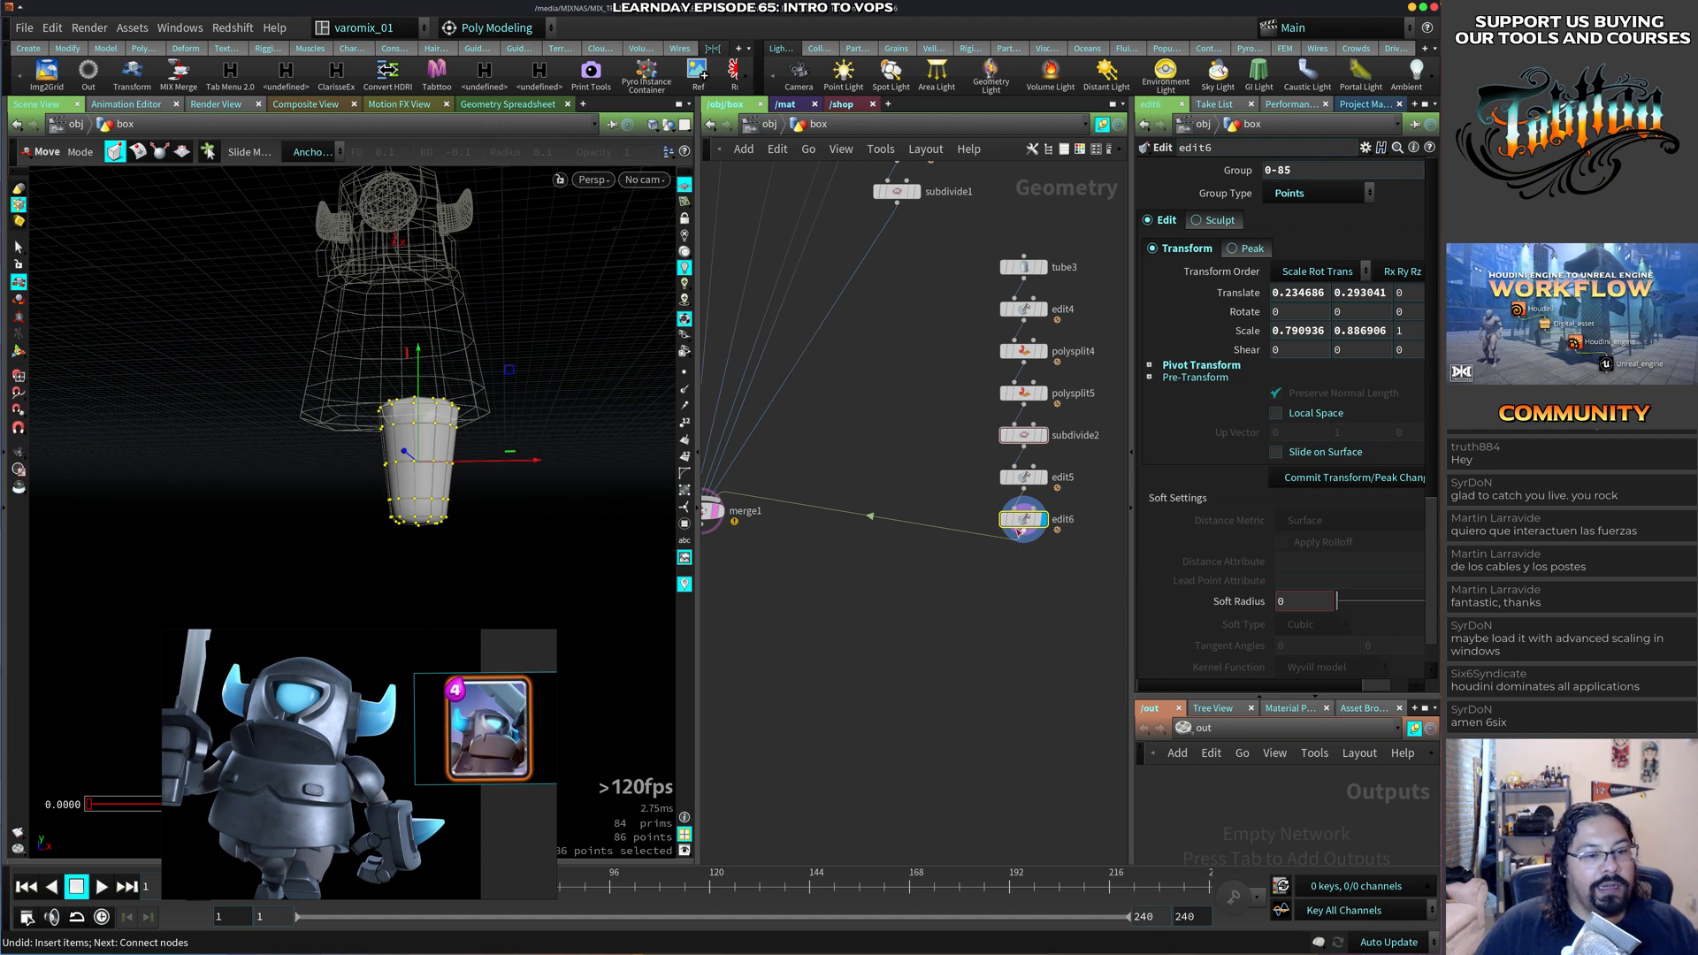
Add a Mirror node after edit6 to create the opposite leg across X, undoing the extra edit made on the mirrored result.
key("Tab")
type("mir")
key("Return")
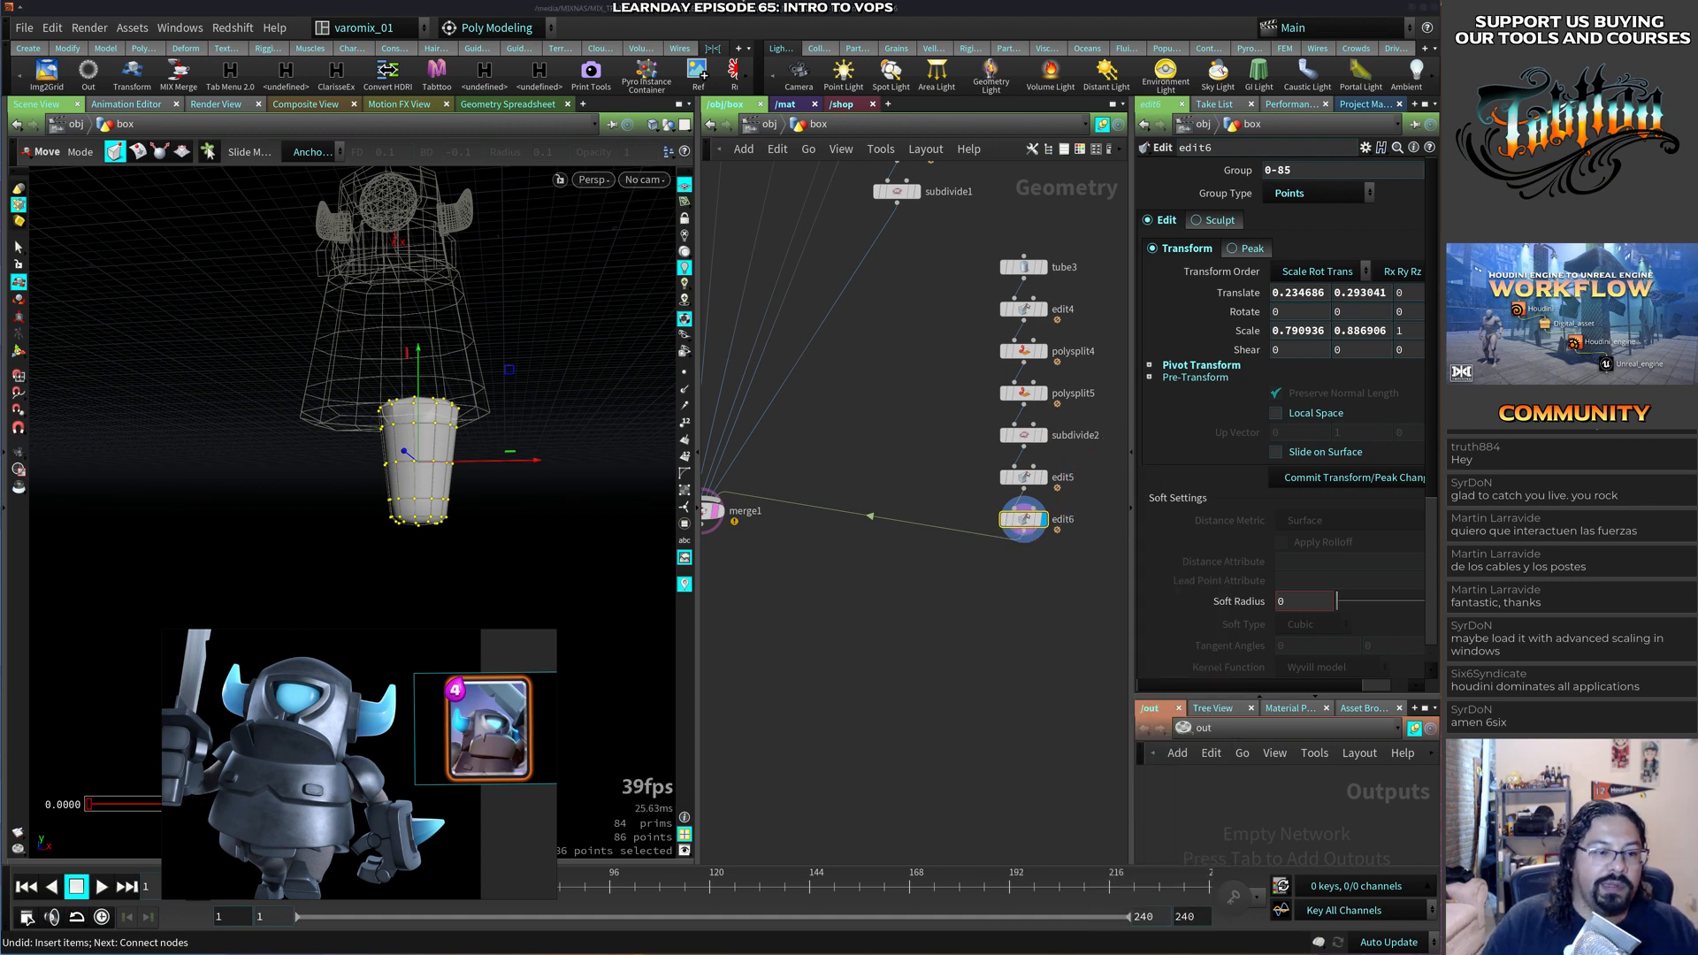
middle_click_drag(459, 541, 496, 534)
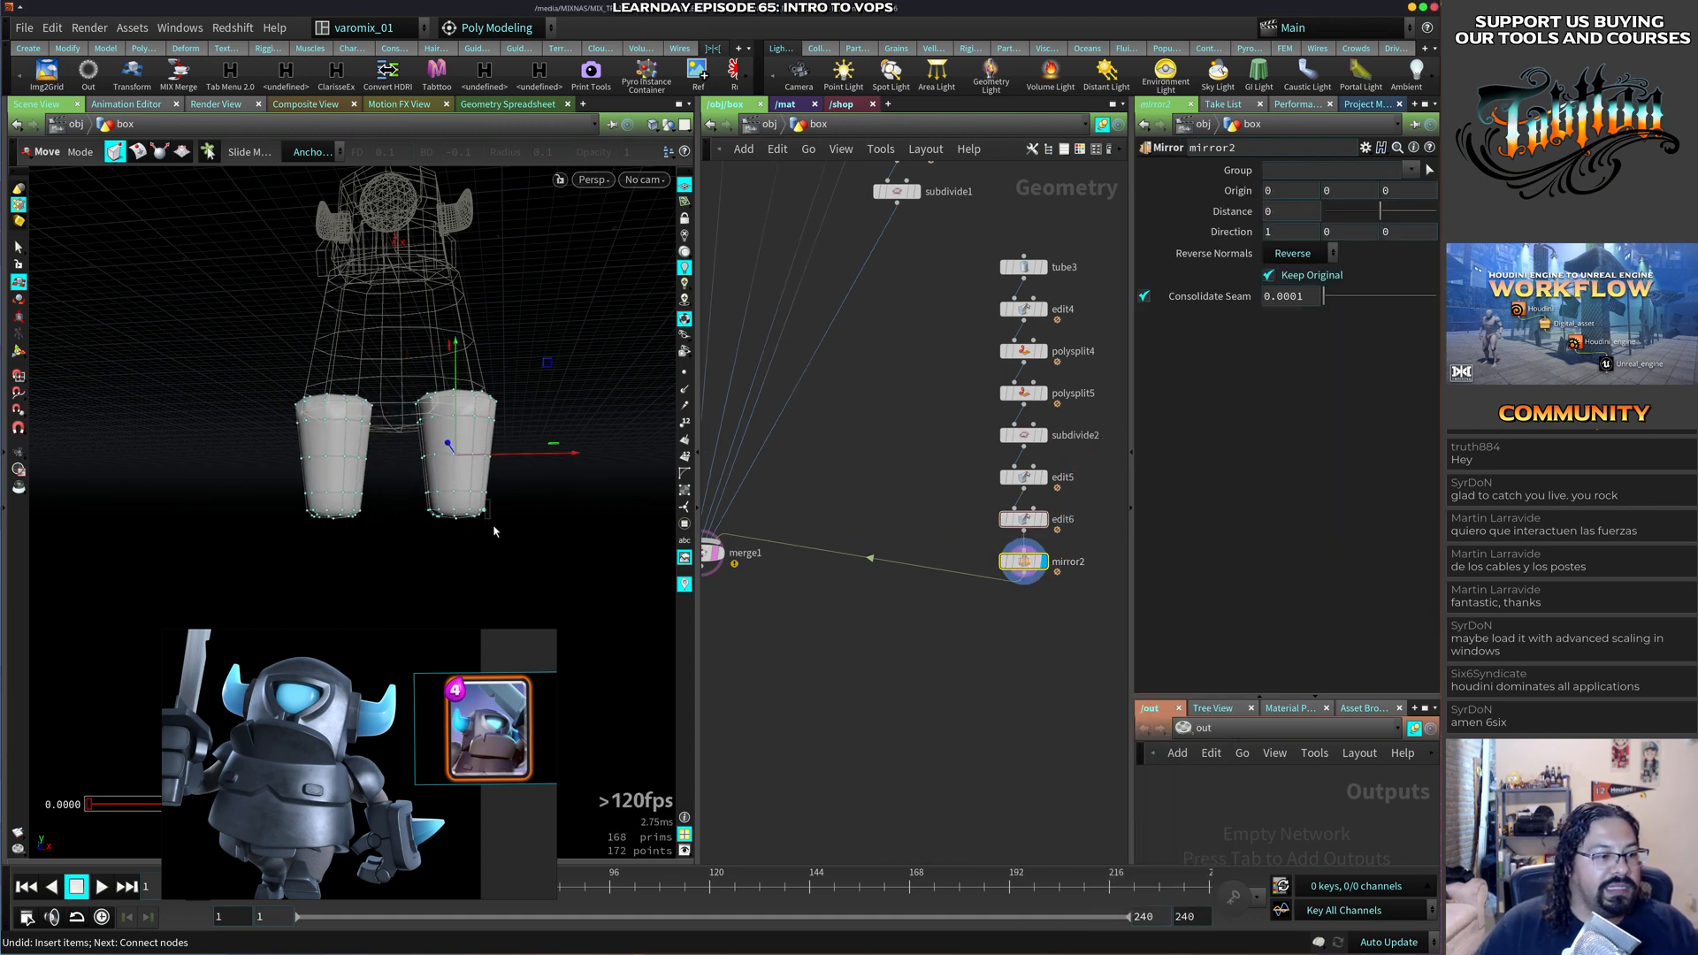
left_click(486, 513)
key("ctrl+z")
In edit6, reposition the leg to a translation of about 0.38 in X and 0.36 in Y, nearer the body's centre.
left_click(1019, 525)
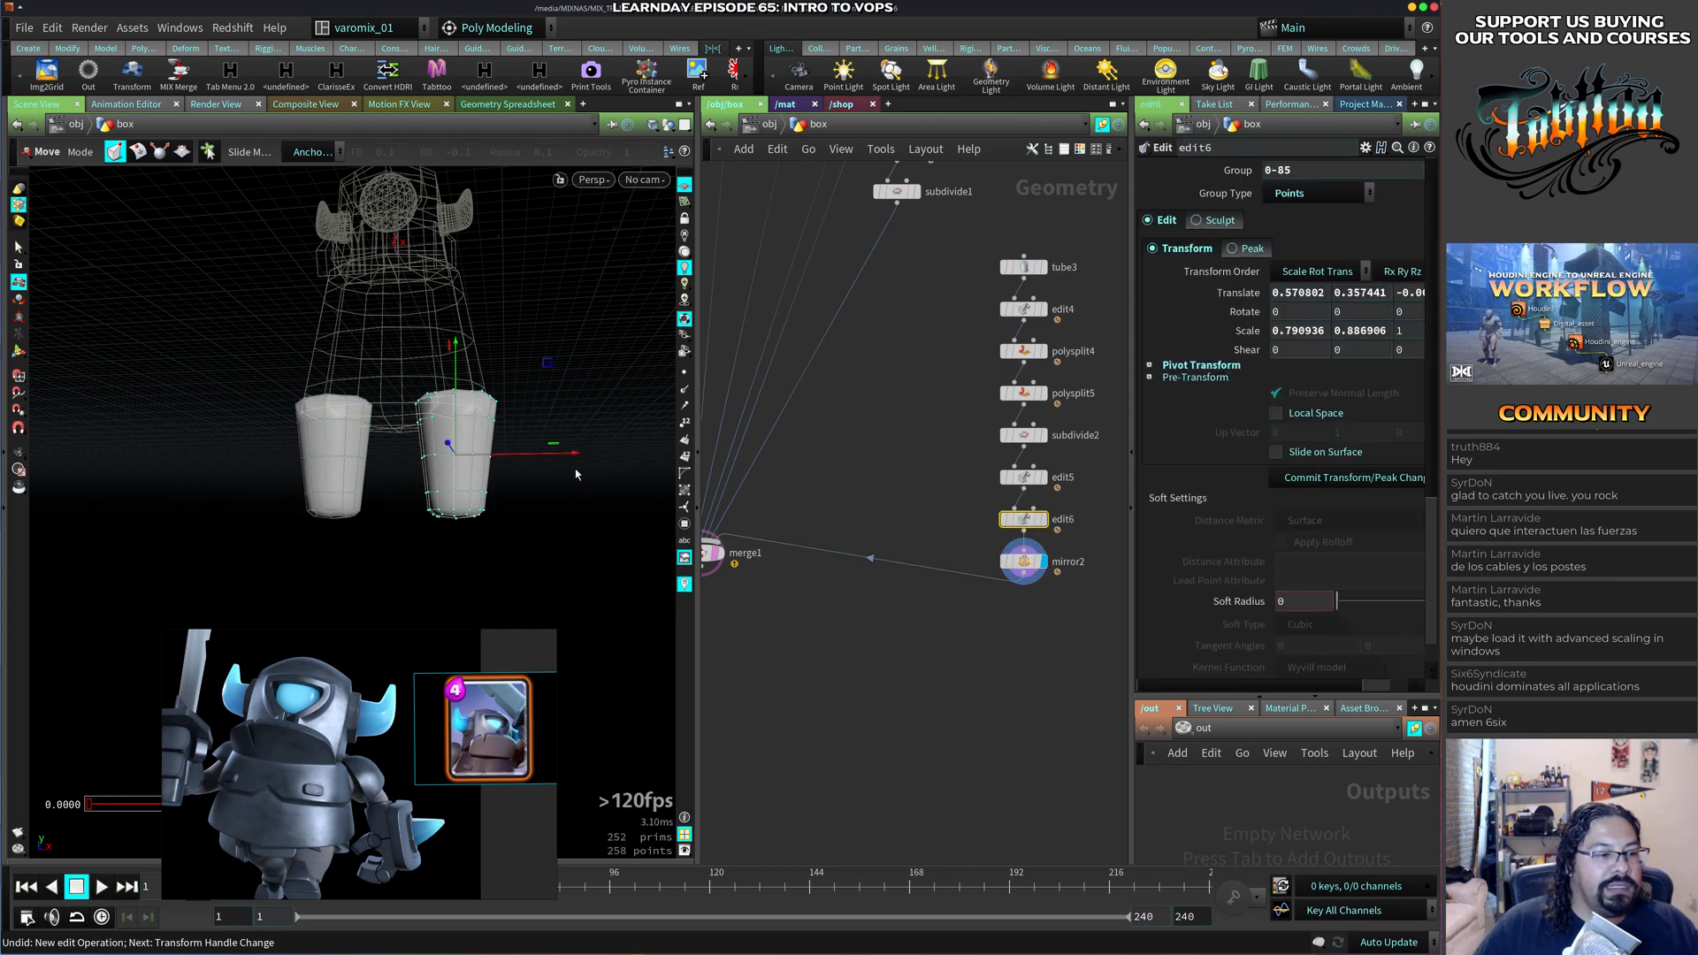
left_click_drag(573, 456, 540, 598)
key("Return")
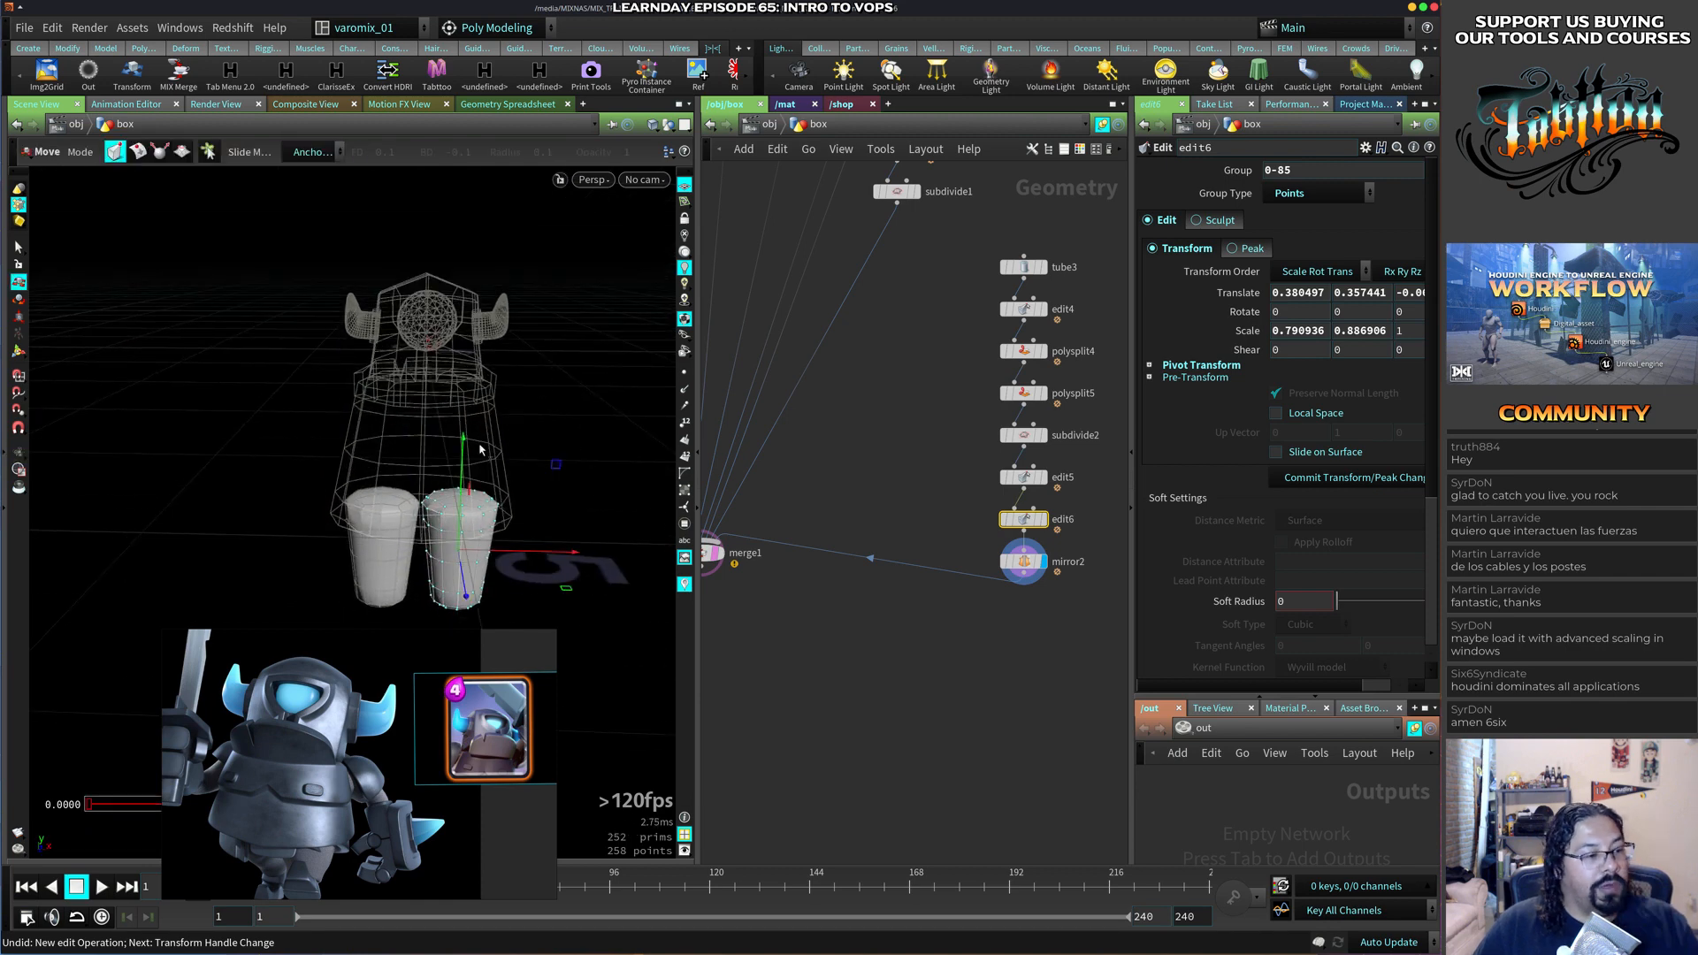
left_click_drag(565, 494, 559, 454, "alt")
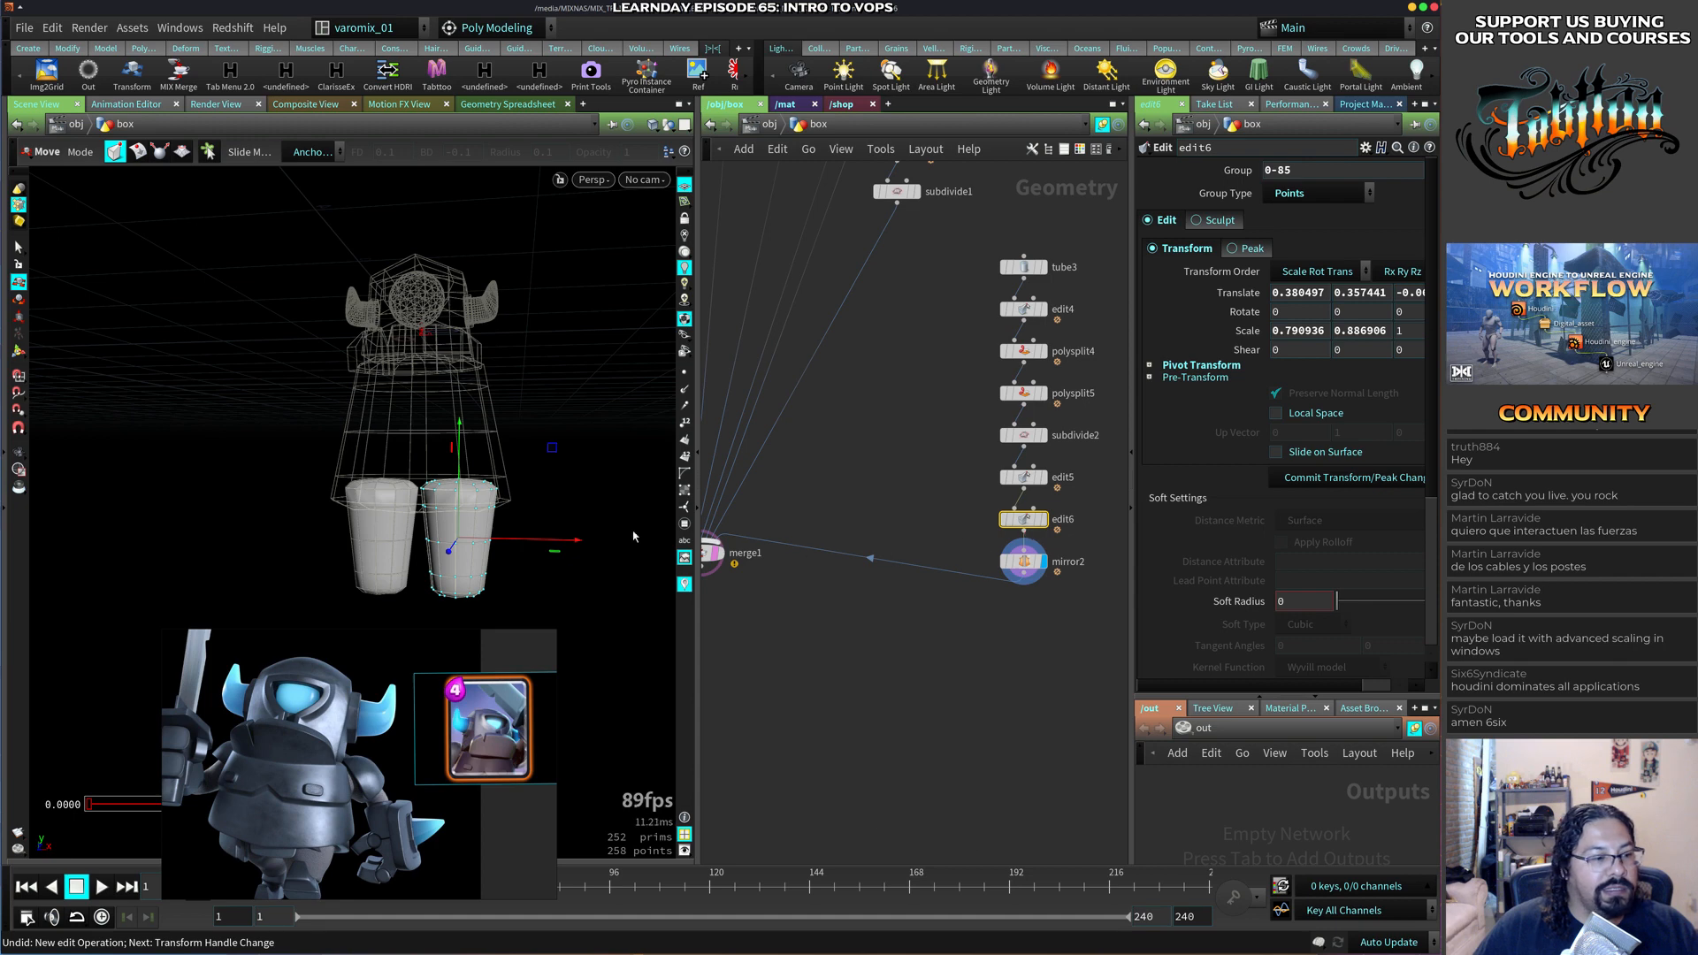
Scale all points of the leg in edit6 down to about 0.56 in X, 0.62 in Y and 0.70 in Z.
left_click_drag(569, 421, 407, 645)
key("r")
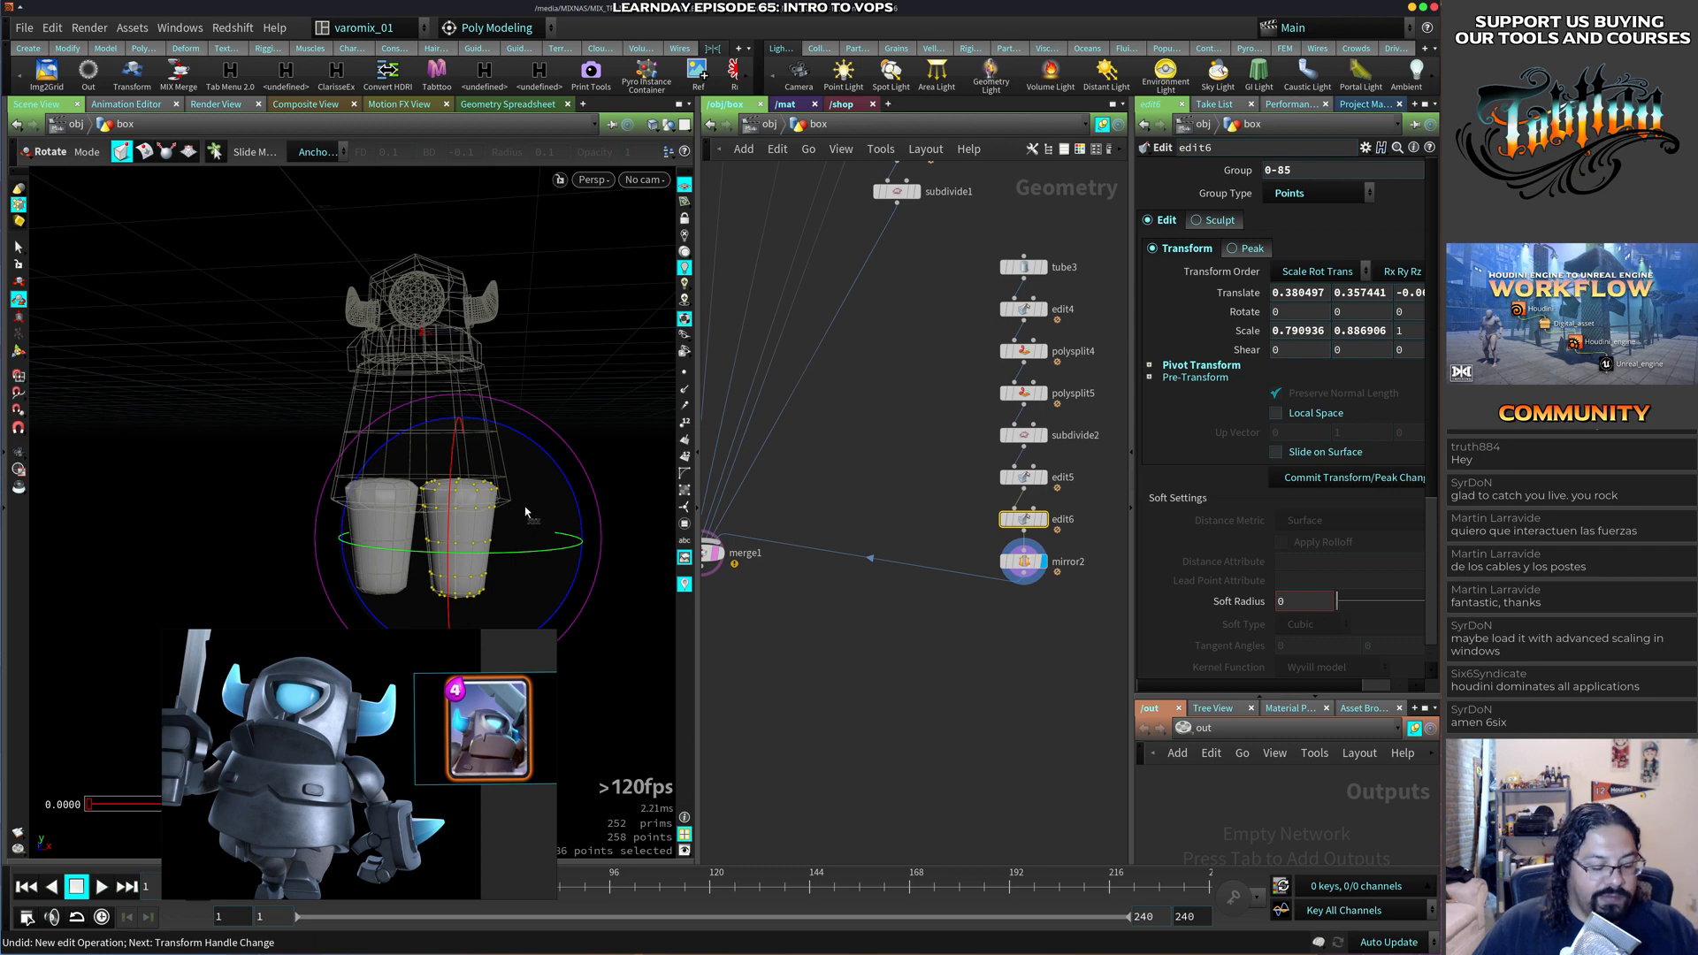
key("e")
left_click_drag(458, 538, 487, 584)
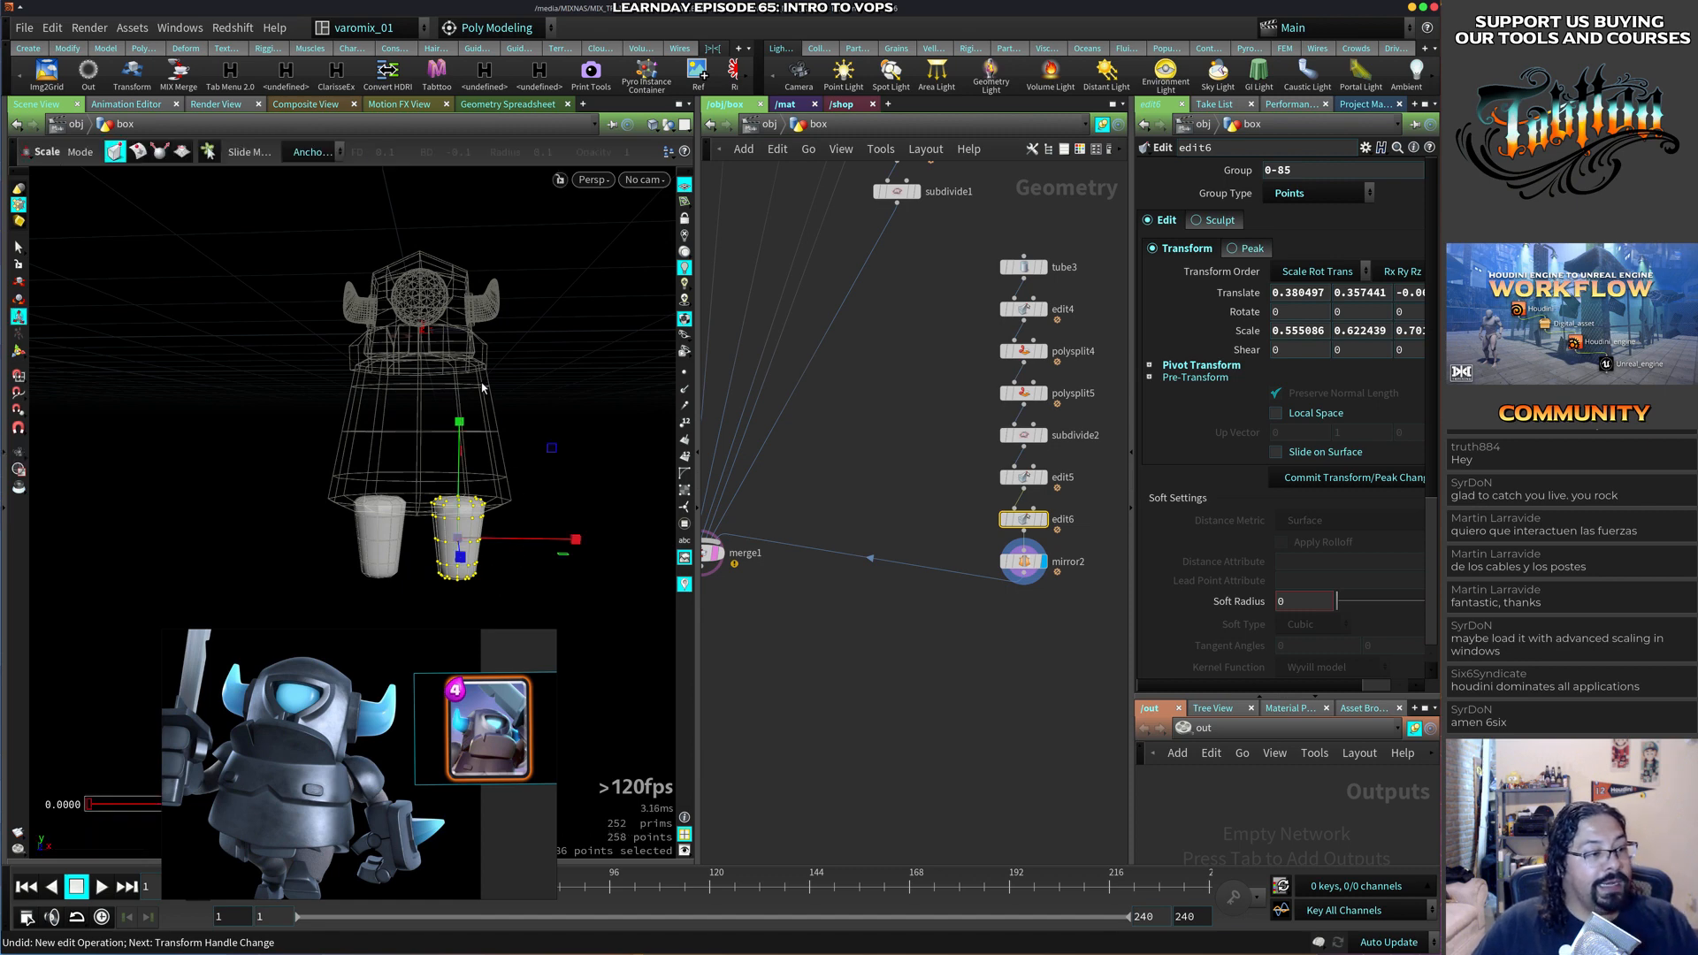
left_click_drag(449, 505, 497, 470, "alt")
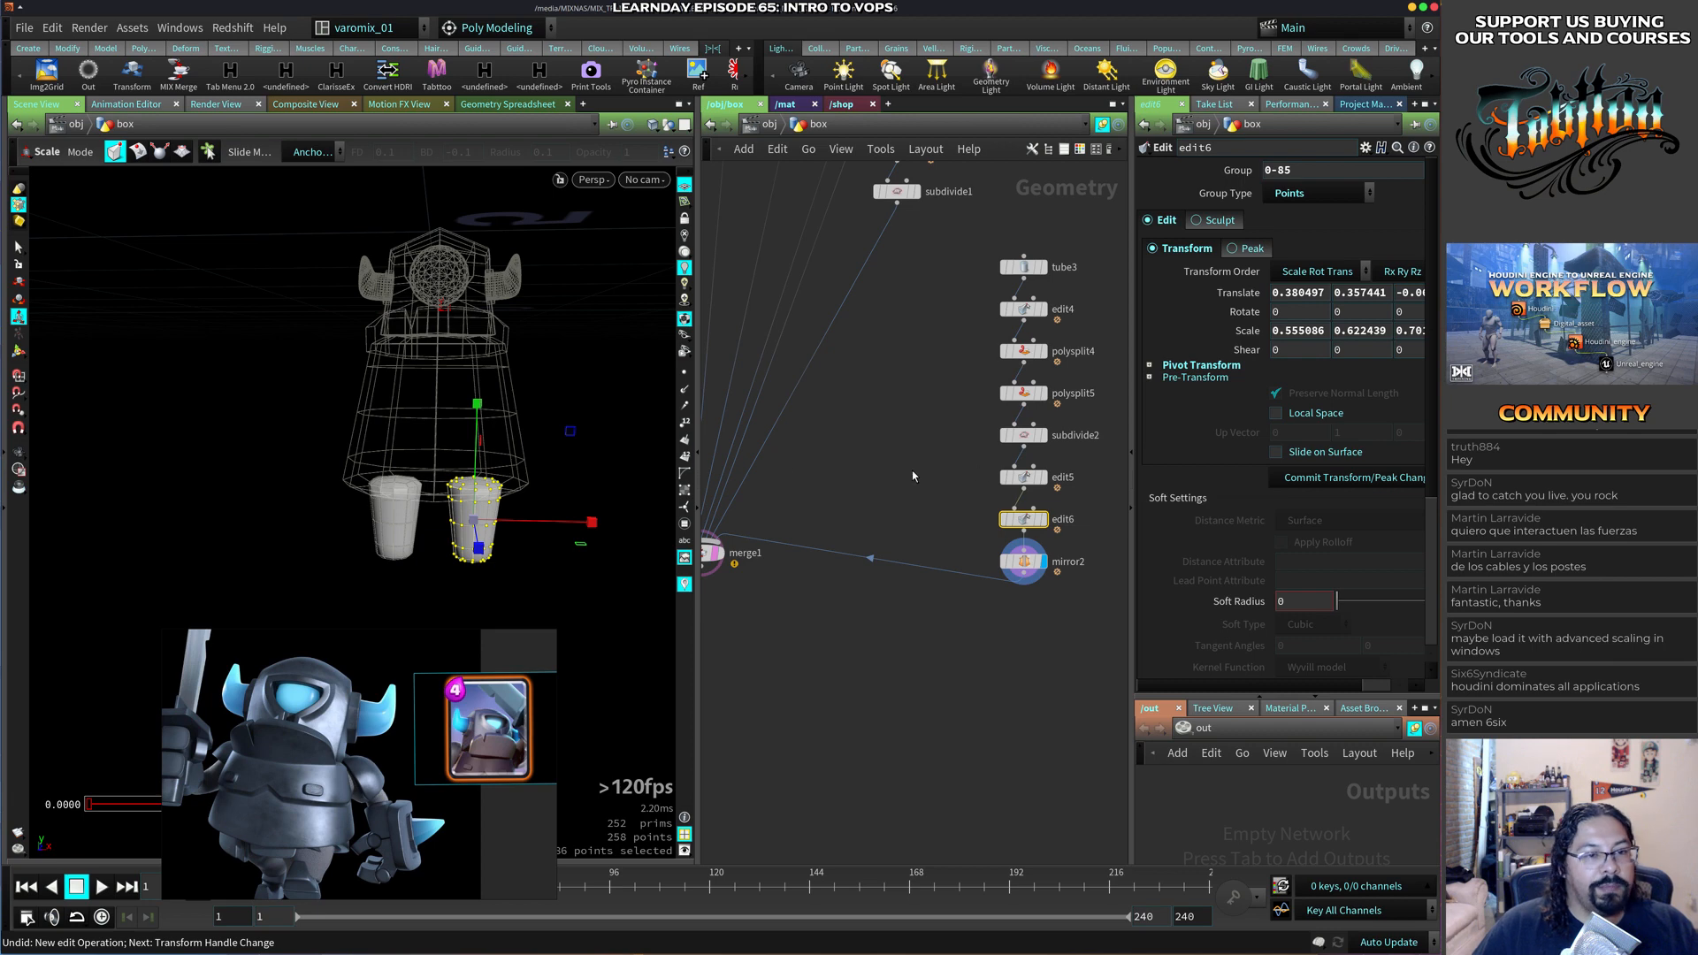
Select the 12 lower body points after polysplit3 and raise them about 0.25 in Y to shorten the body.
middle_click_drag(913, 476, 956, 684)
left_click(940, 400)
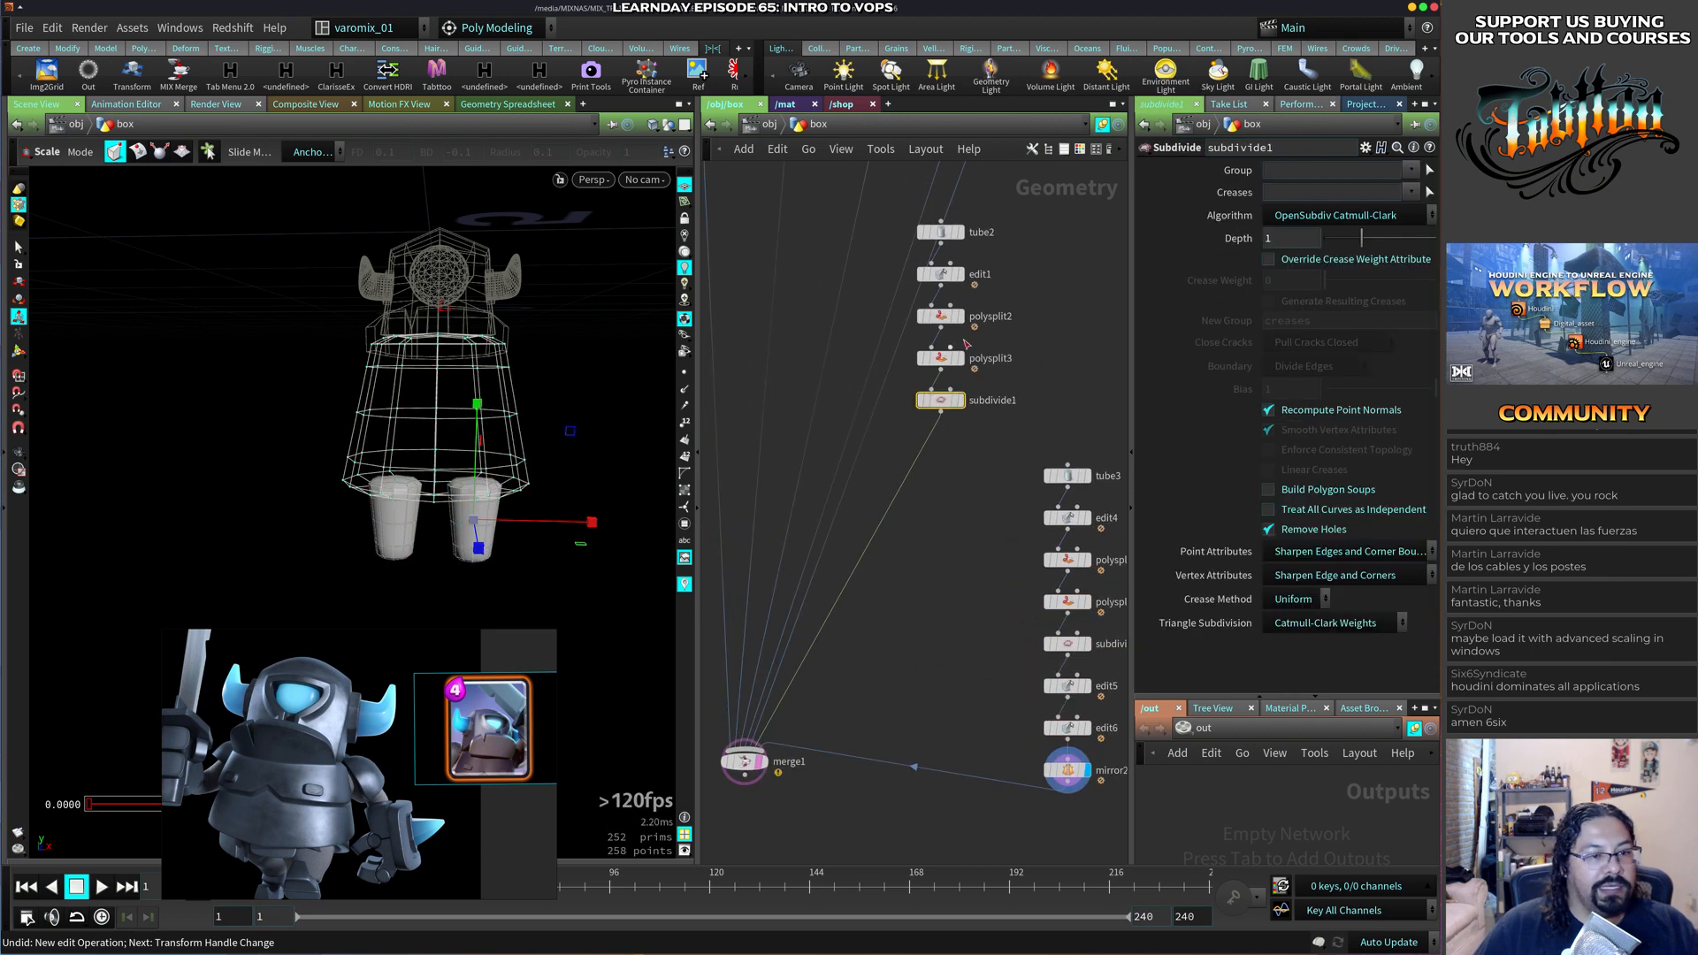
left_click(941, 358)
key("s")
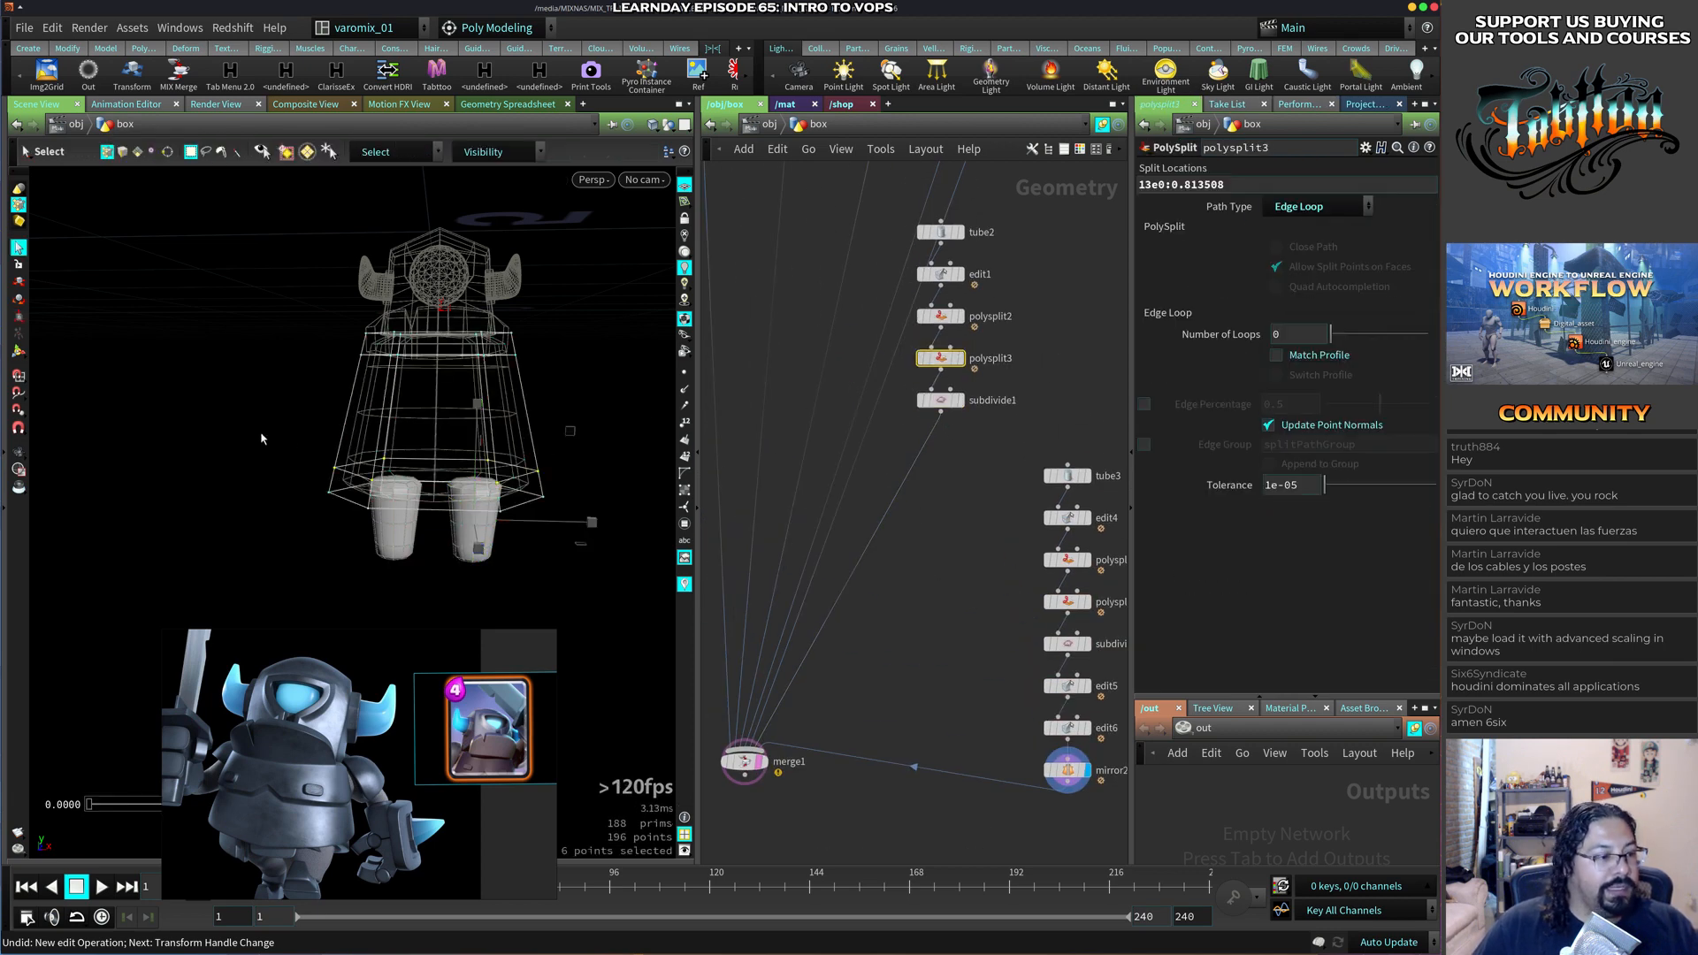
left_click_drag(225, 405, 587, 545)
key("t")
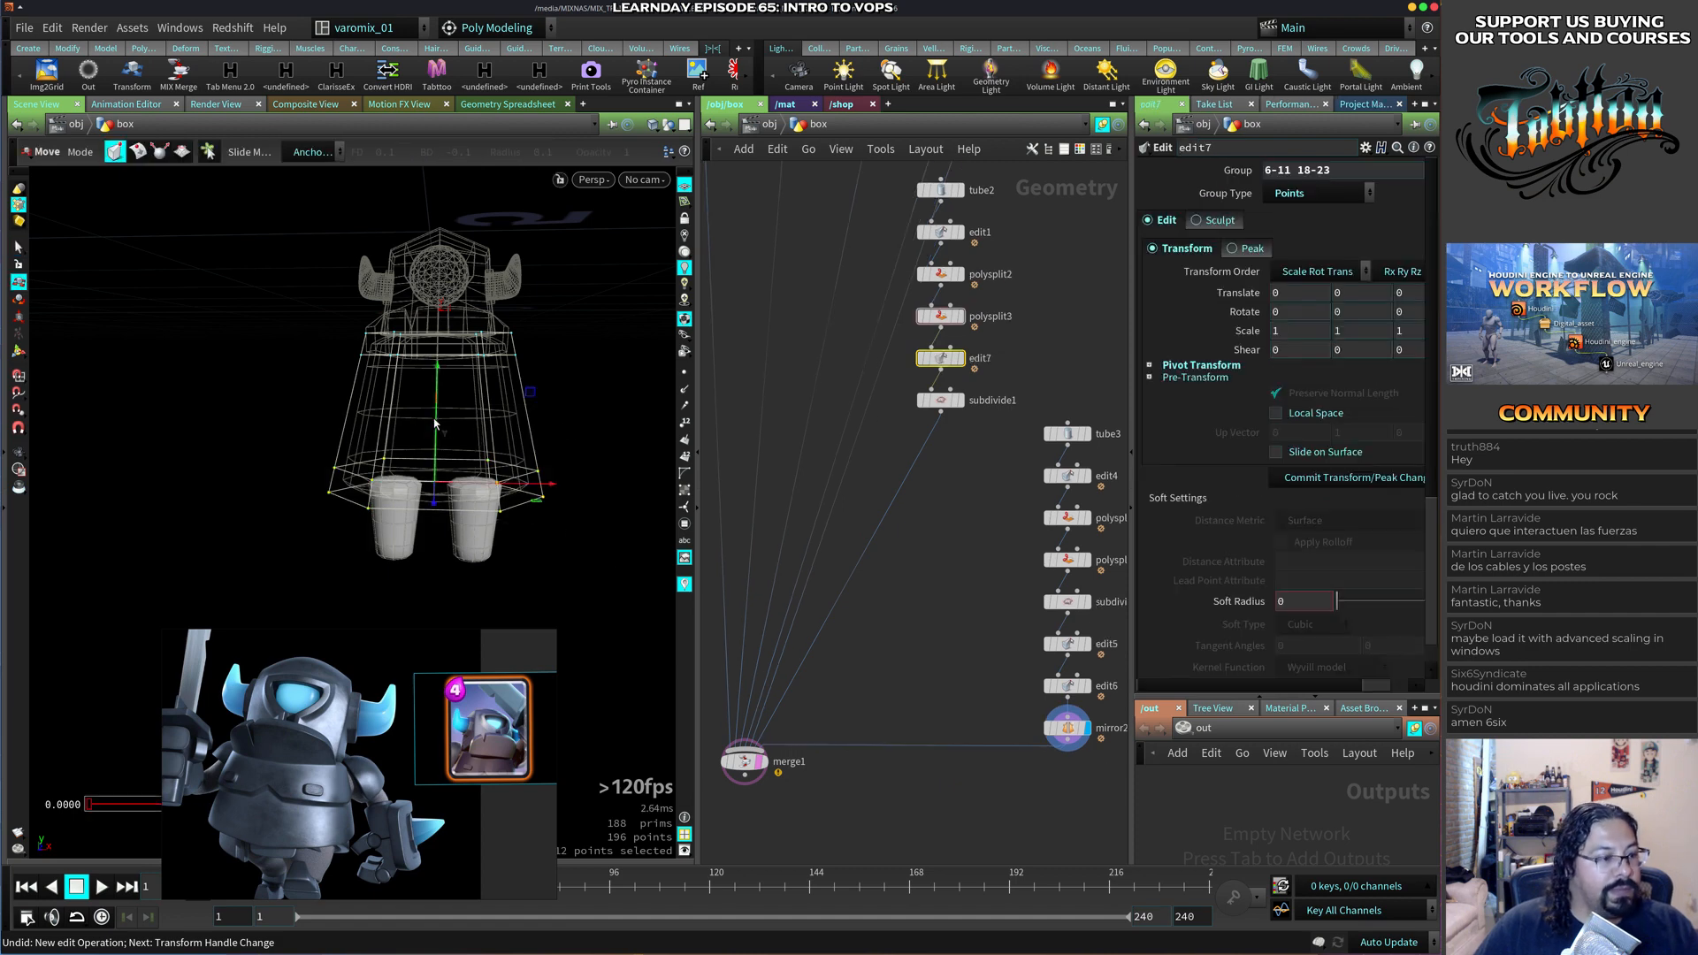
left_click_drag(440, 427, 425, 395)
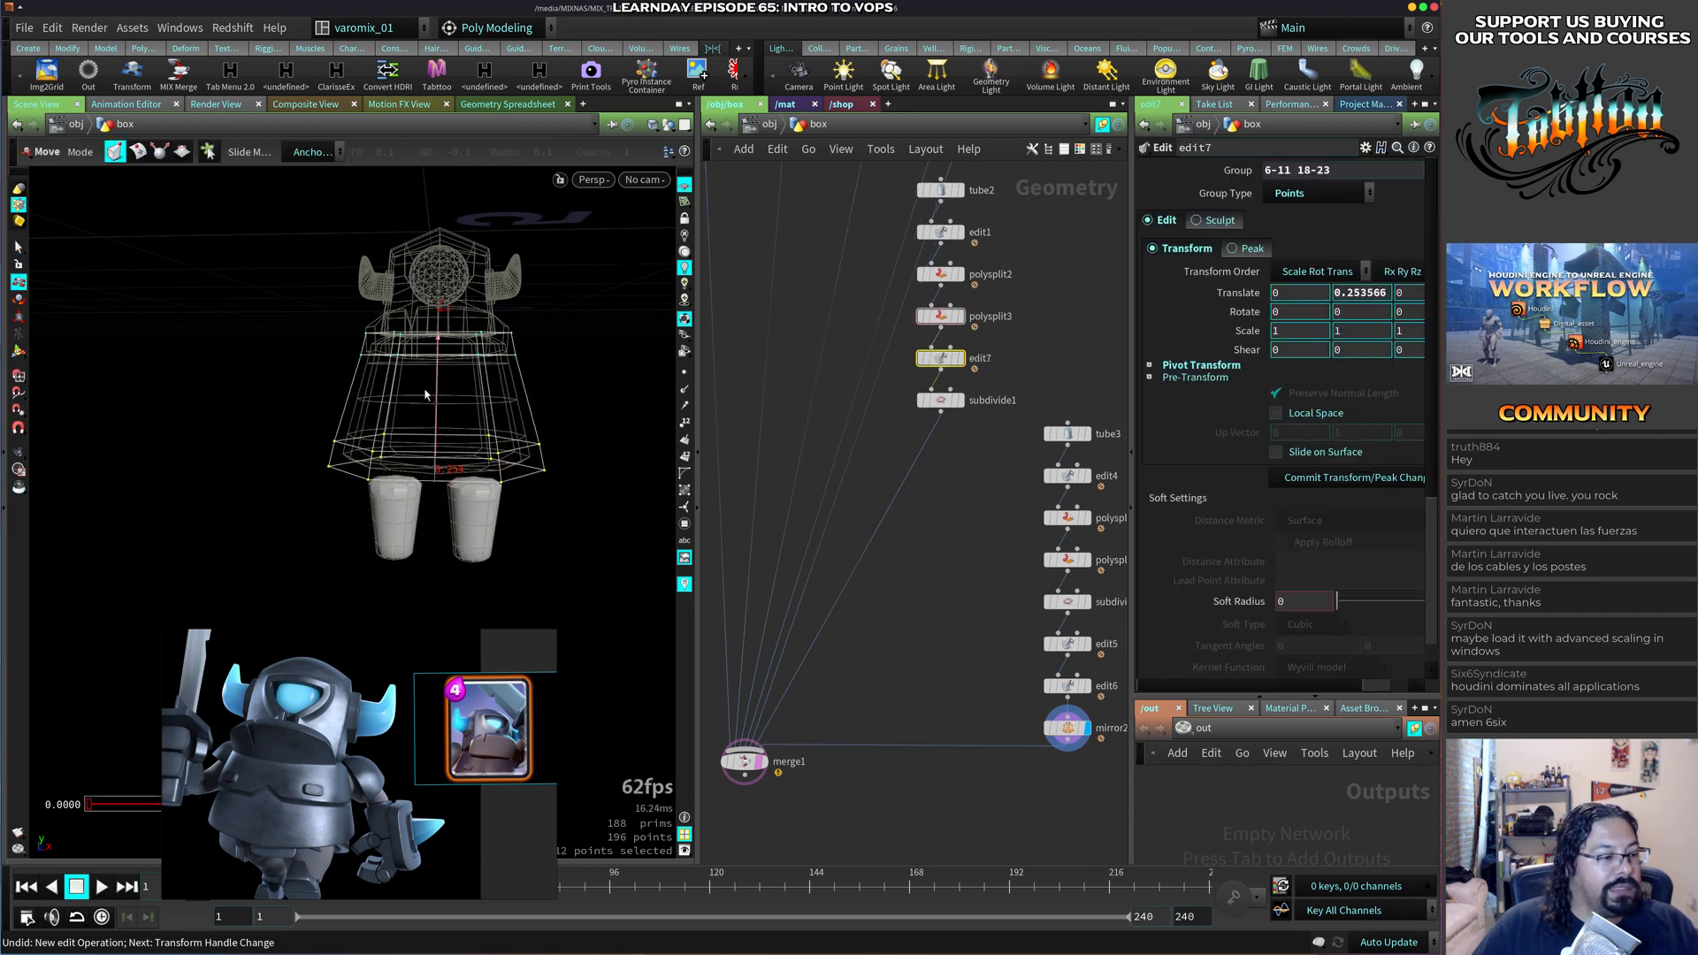
Display merge1 so the full character shows shaded with its body and legs.
middle_click_drag(871, 702, 834, 569)
middle_click_drag(734, 633, 875, 610)
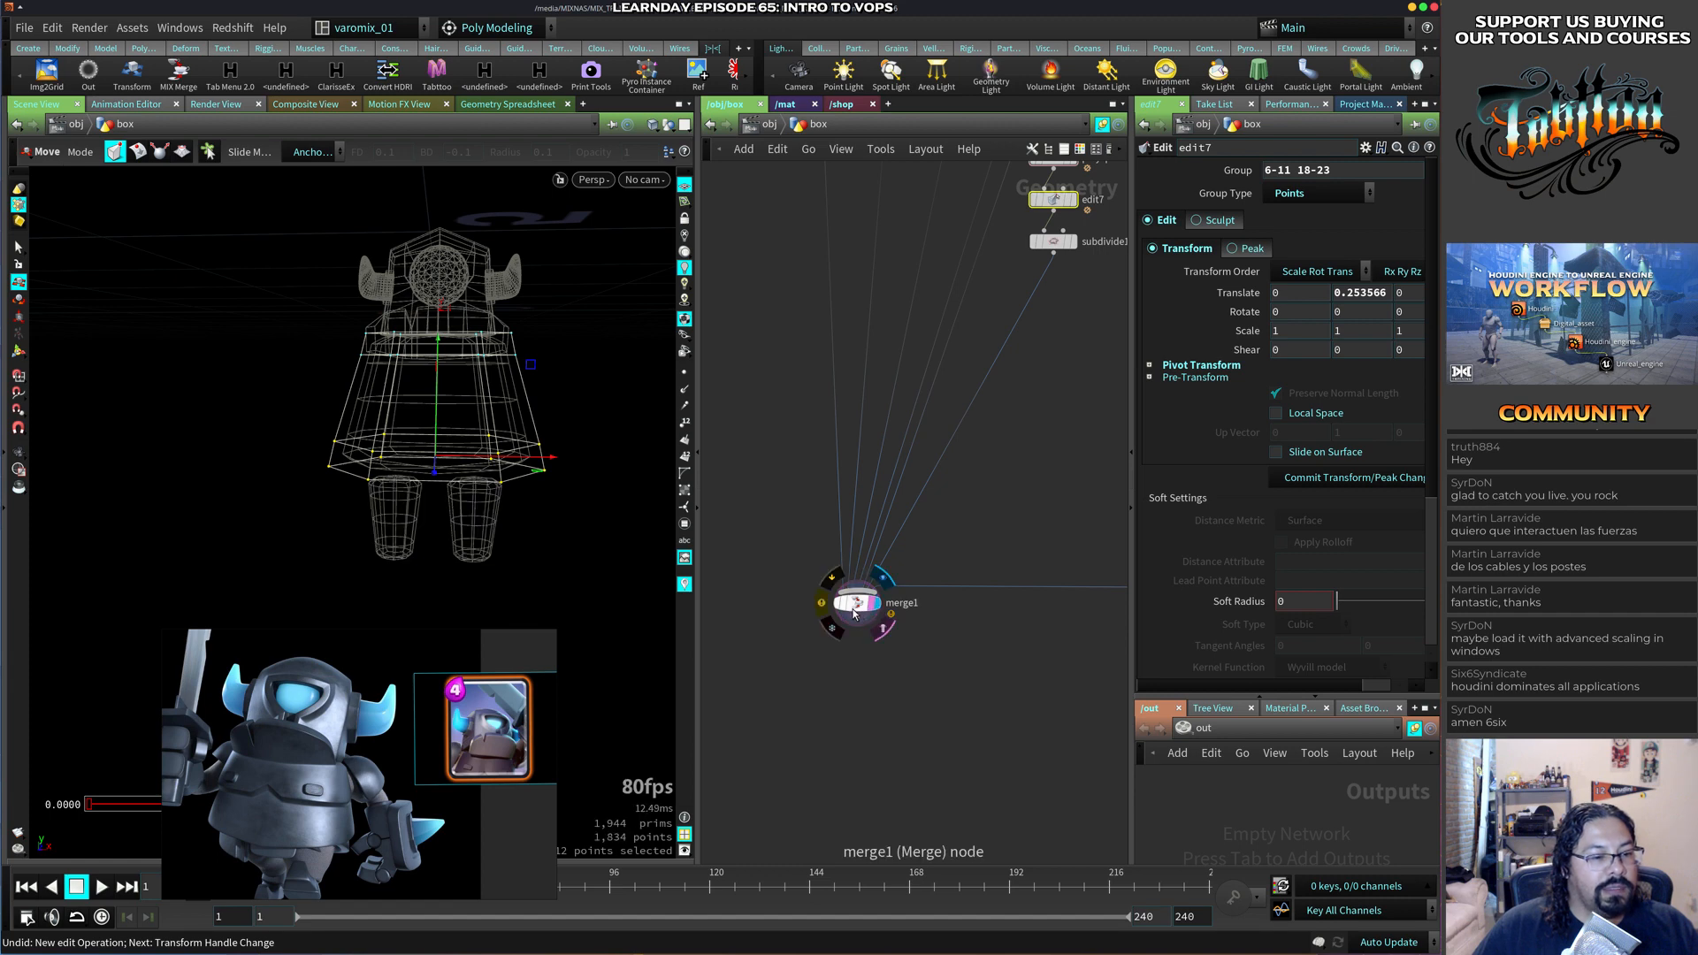
left_click(870, 609)
left_click_drag(499, 525, 482, 521, "alt")
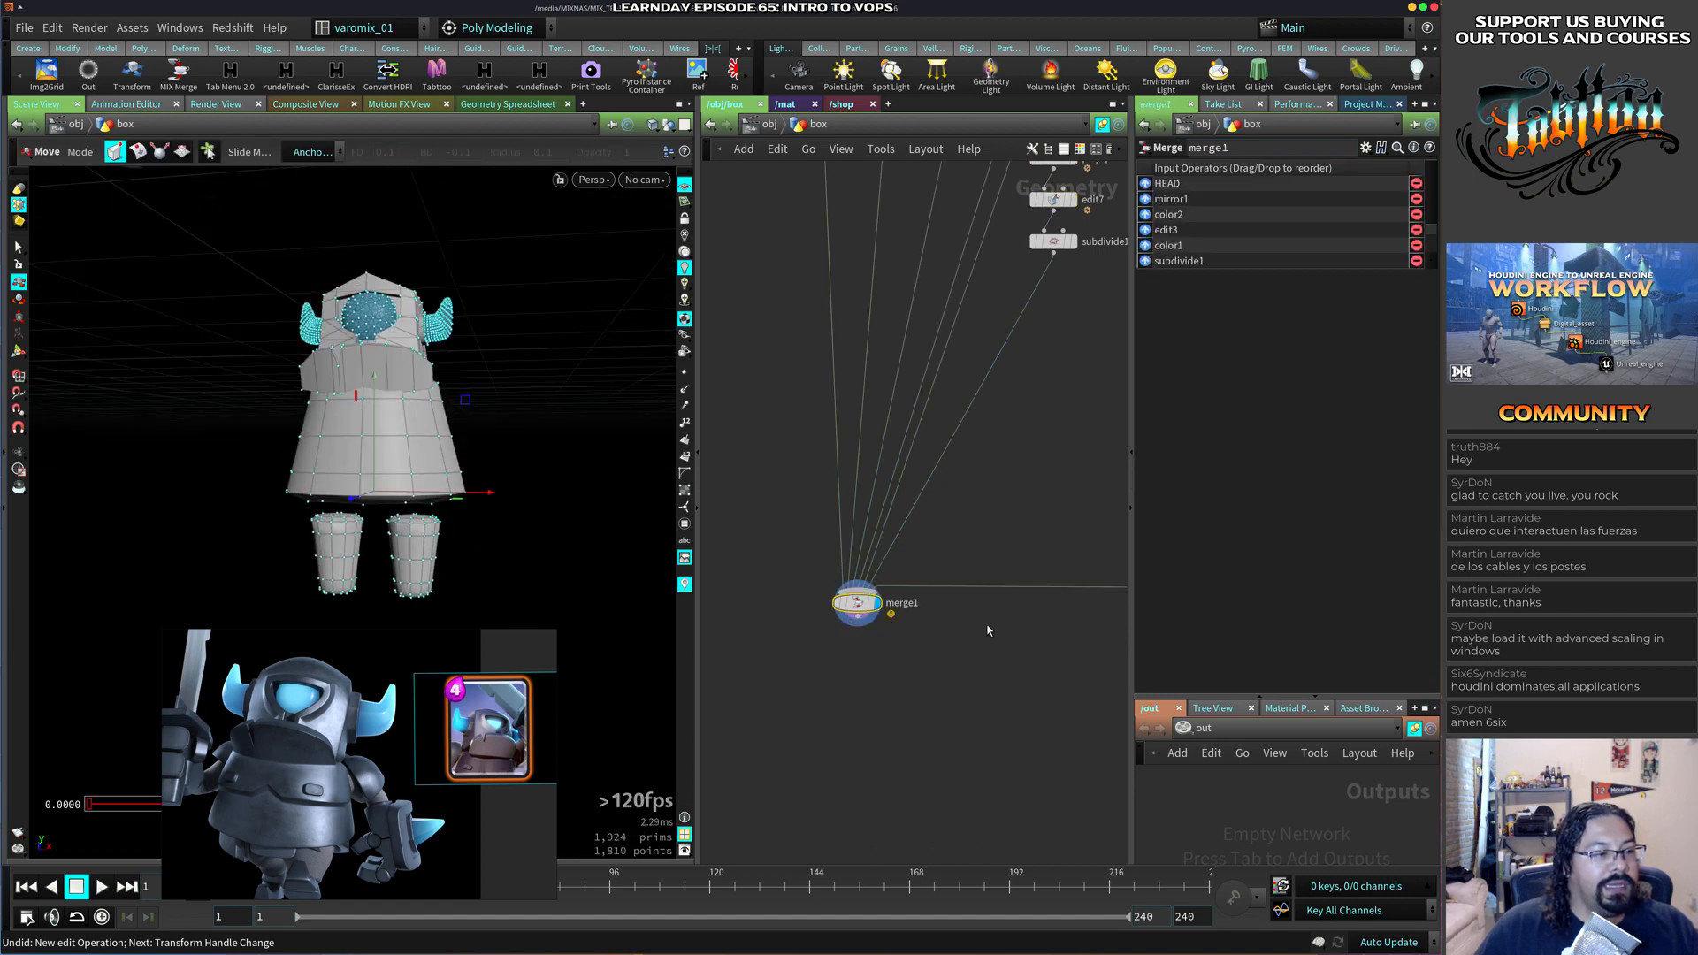
In edit6, raise the legs to a Y translation of about 0.60 against the body's underside, undoing the extra handle change.
middle_click_drag(1050, 632, 891, 640)
left_click(1024, 538)
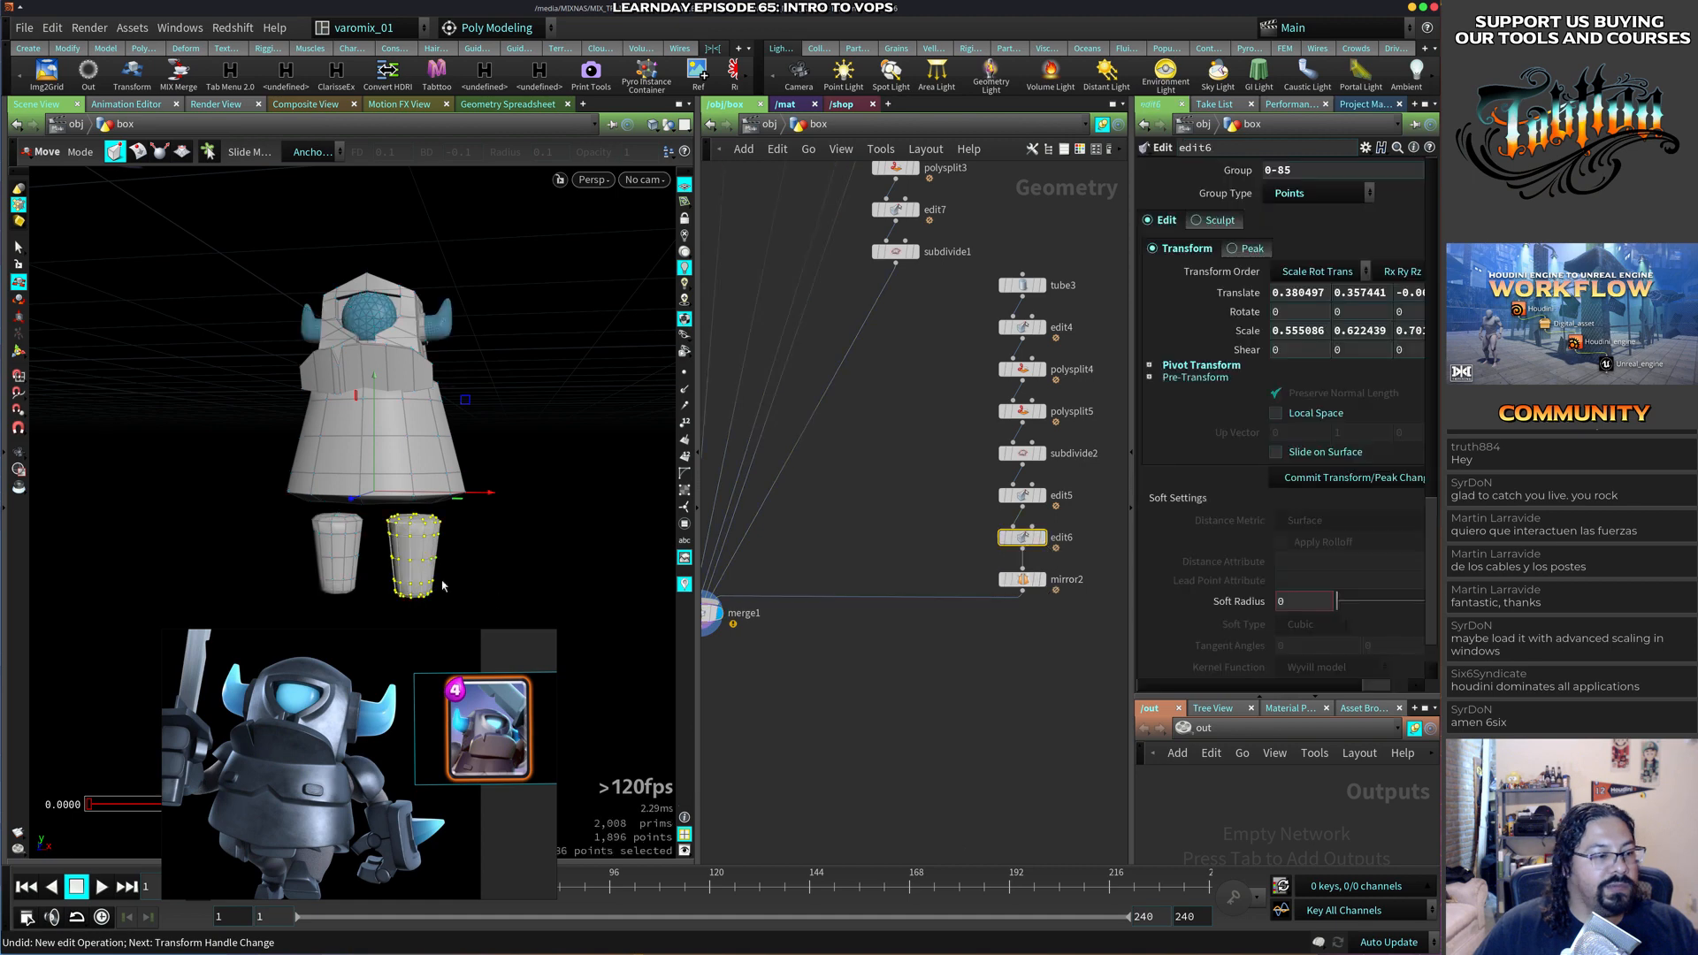
left_click_drag(416, 471, 416, 443)
left_click_drag(486, 515, 440, 595, "alt")
key("ctrl+z")
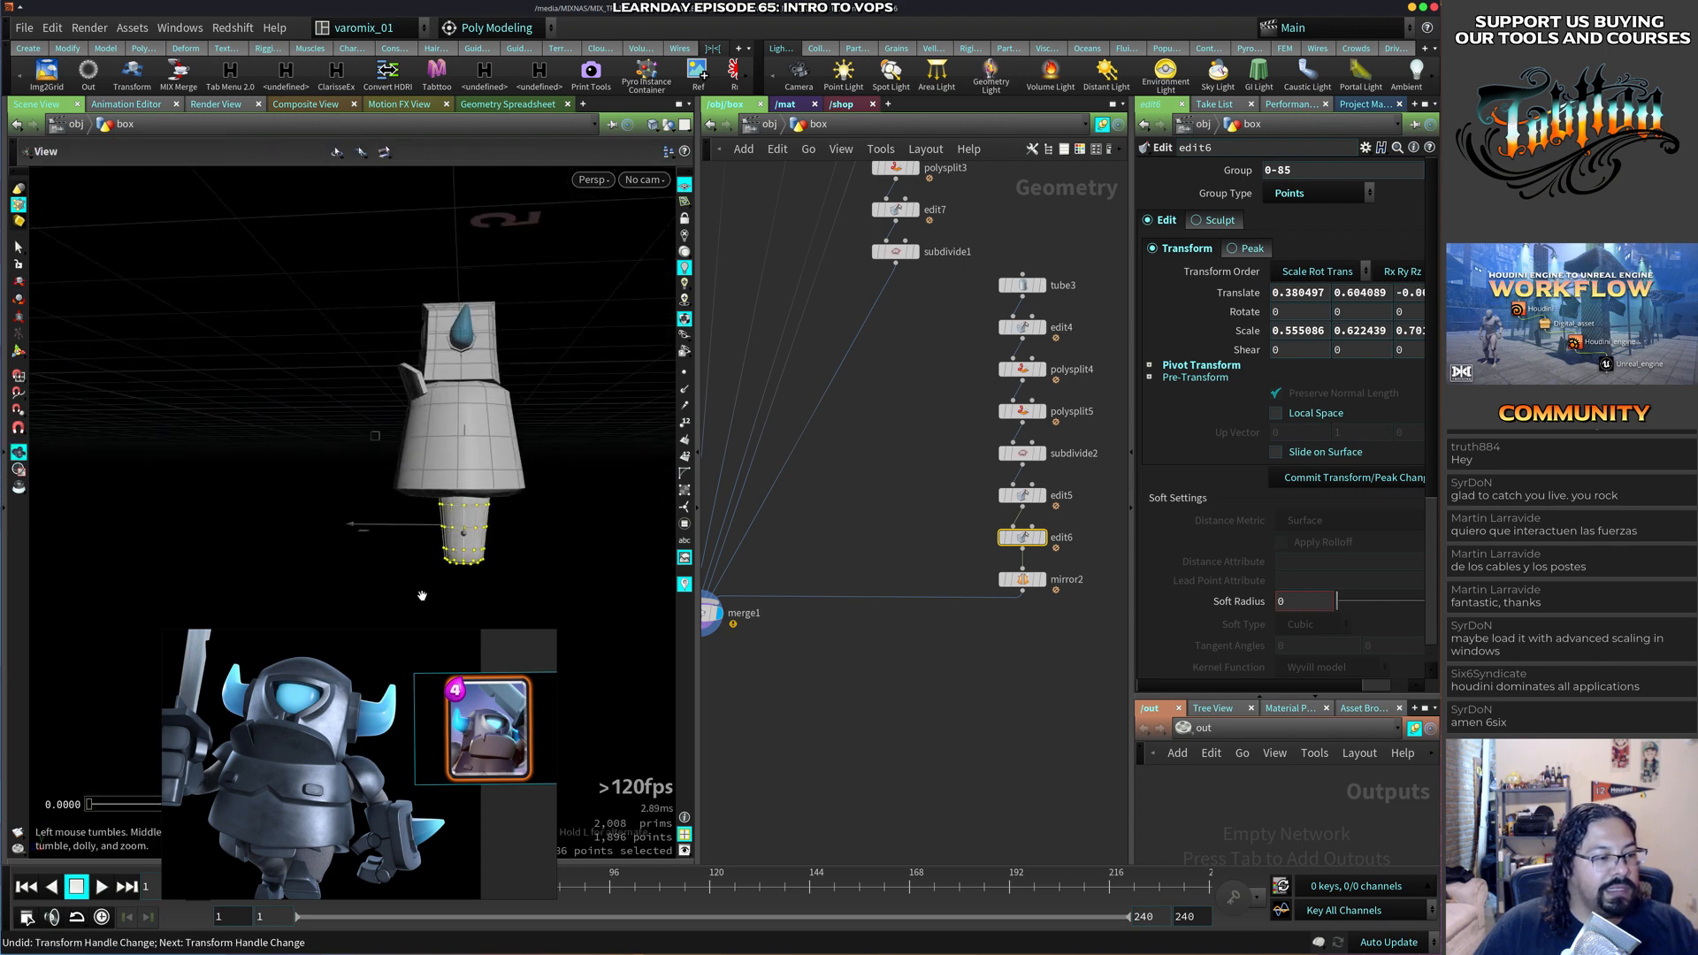
Add a Box node below mirror2 and connect it to merge1.
key("t")
left_click_drag(426, 523, 539, 591)
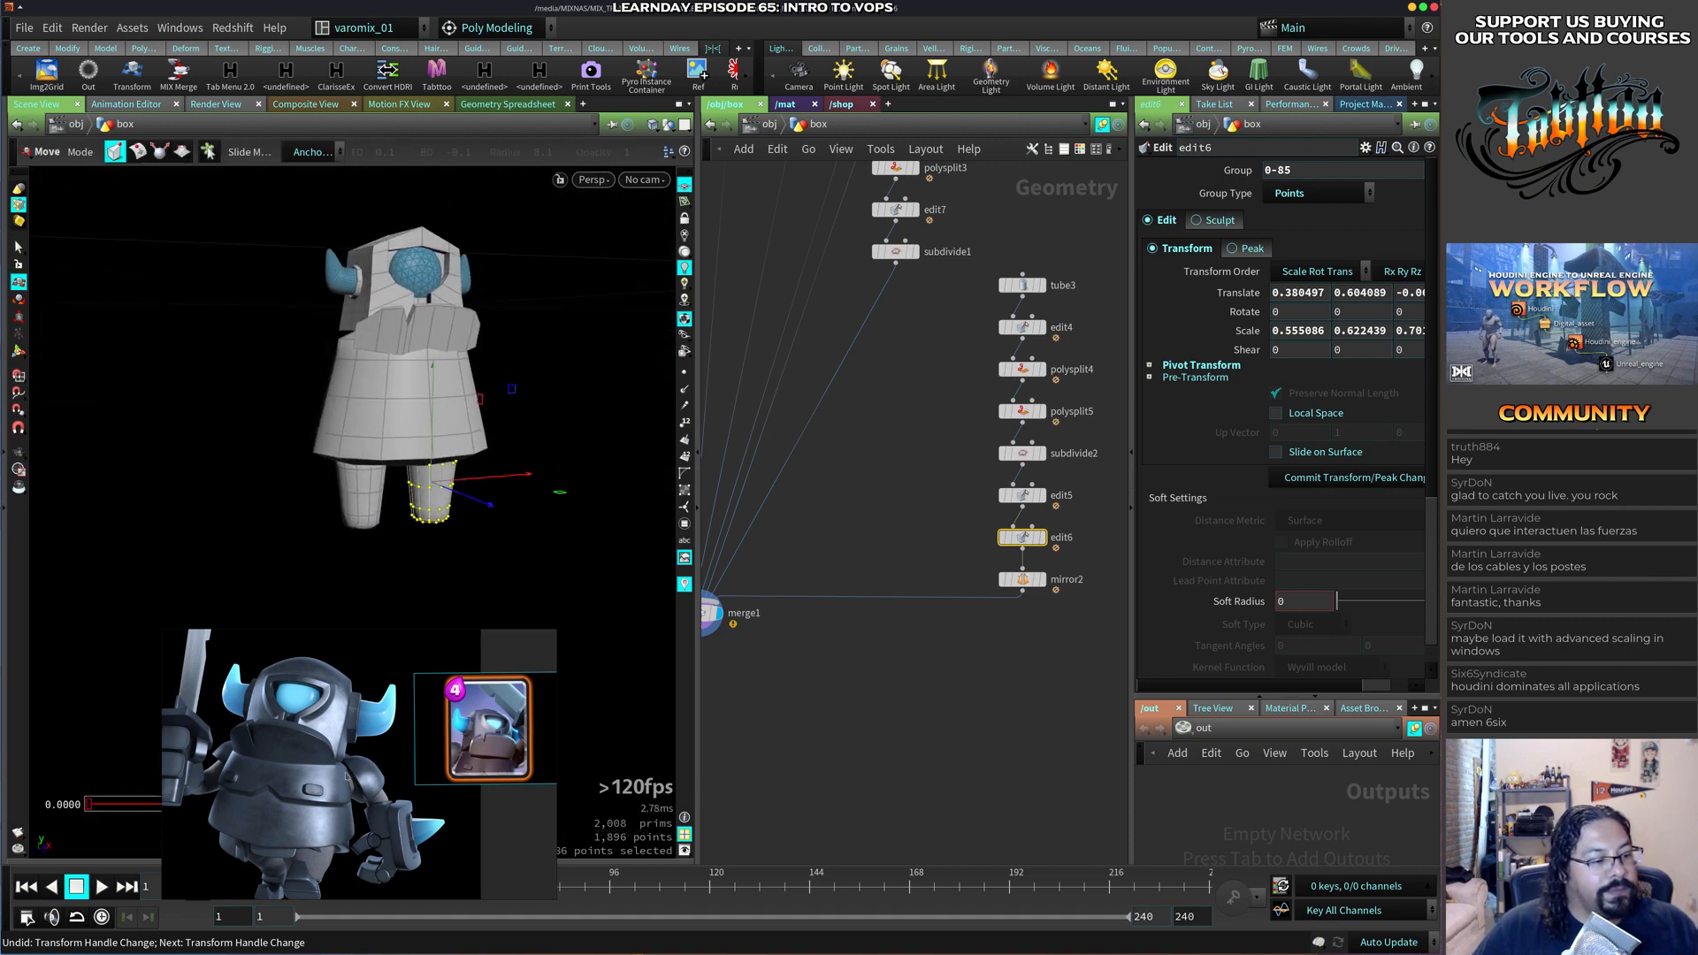
left_click_drag(346, 776, 418, 761)
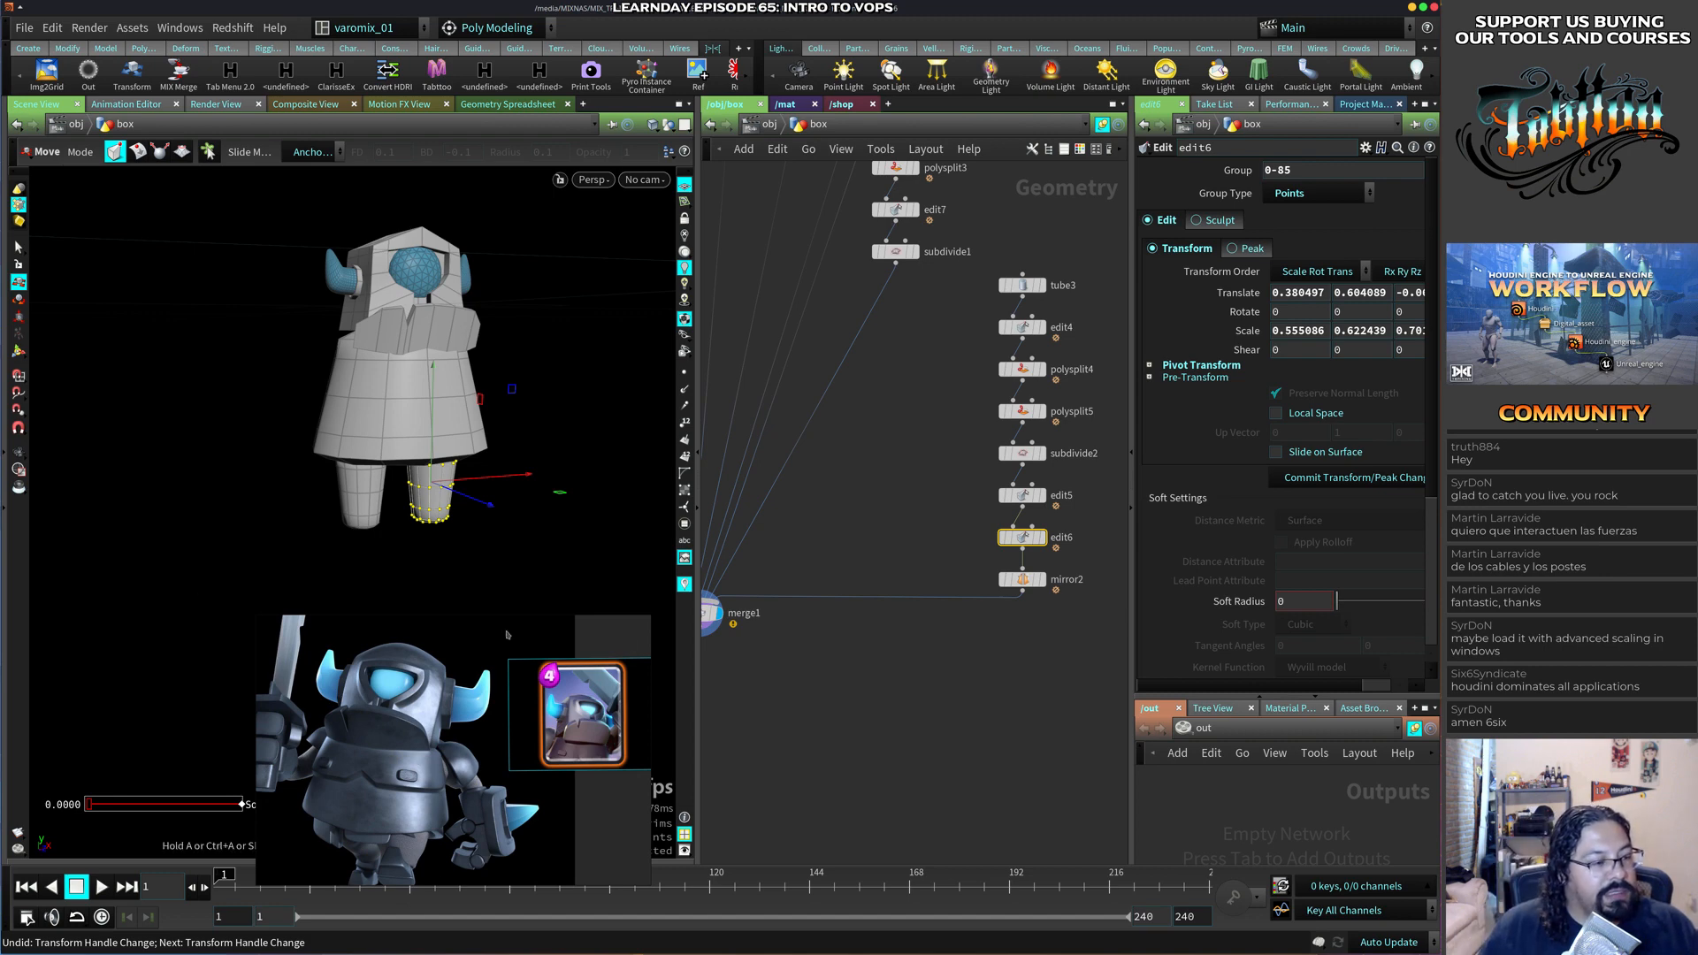
middle_click_drag(945, 653, 973, 578)
key("Tab")
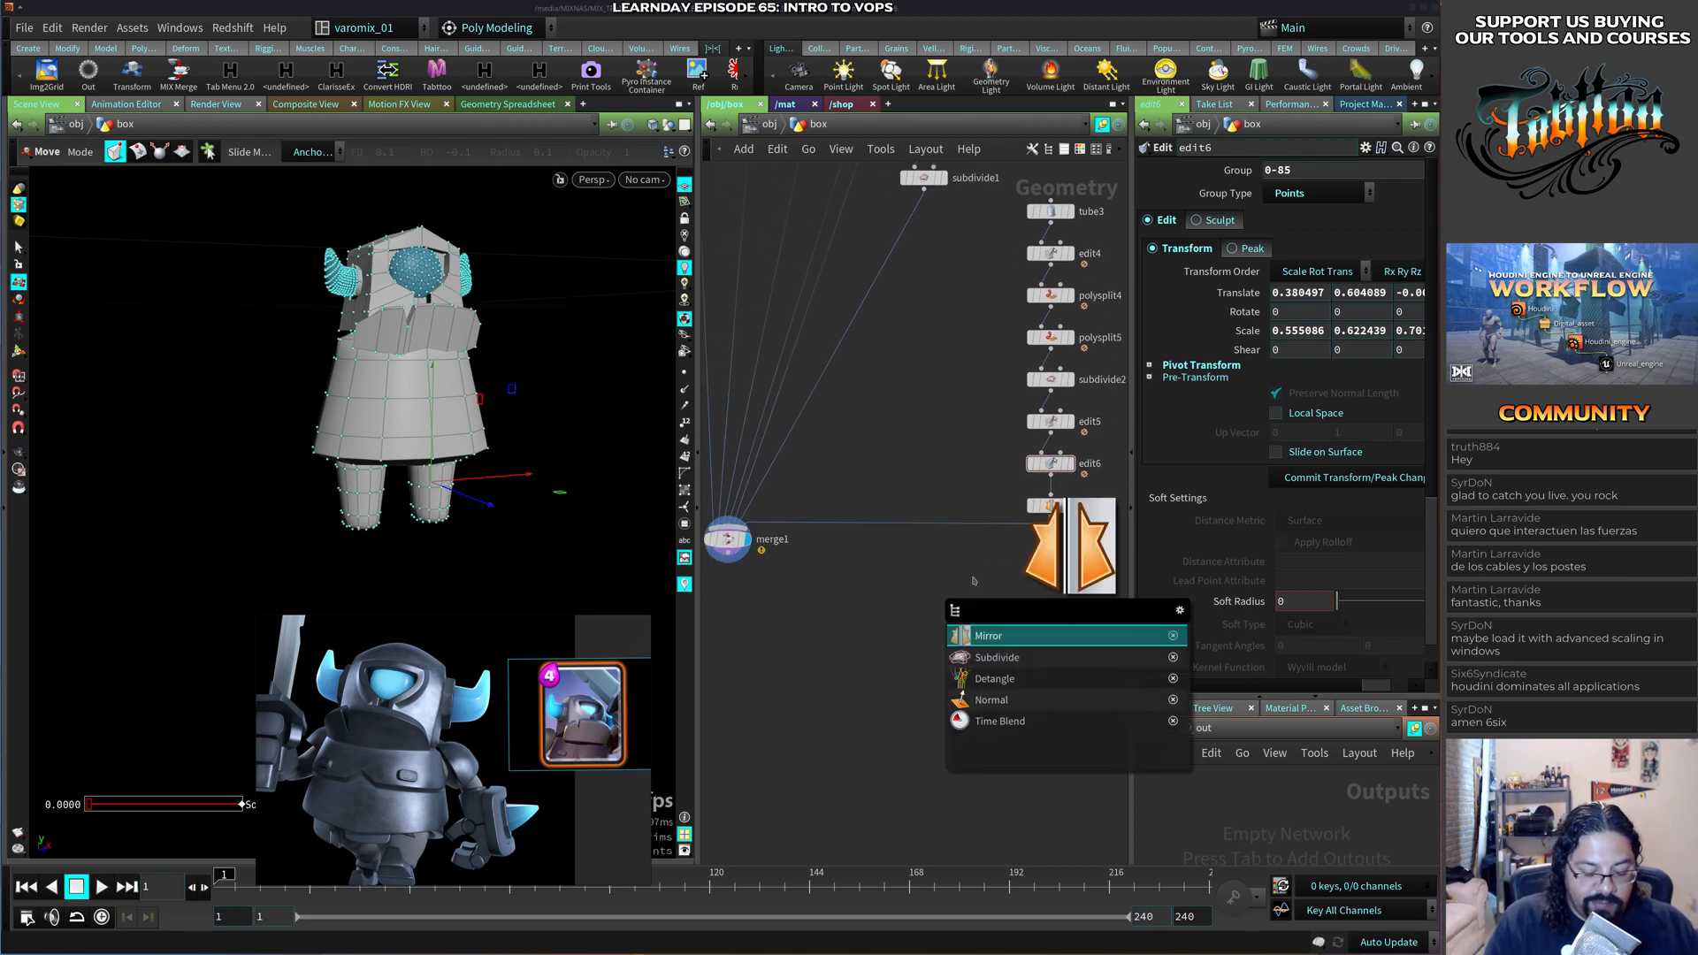
type("box")
key("Return")
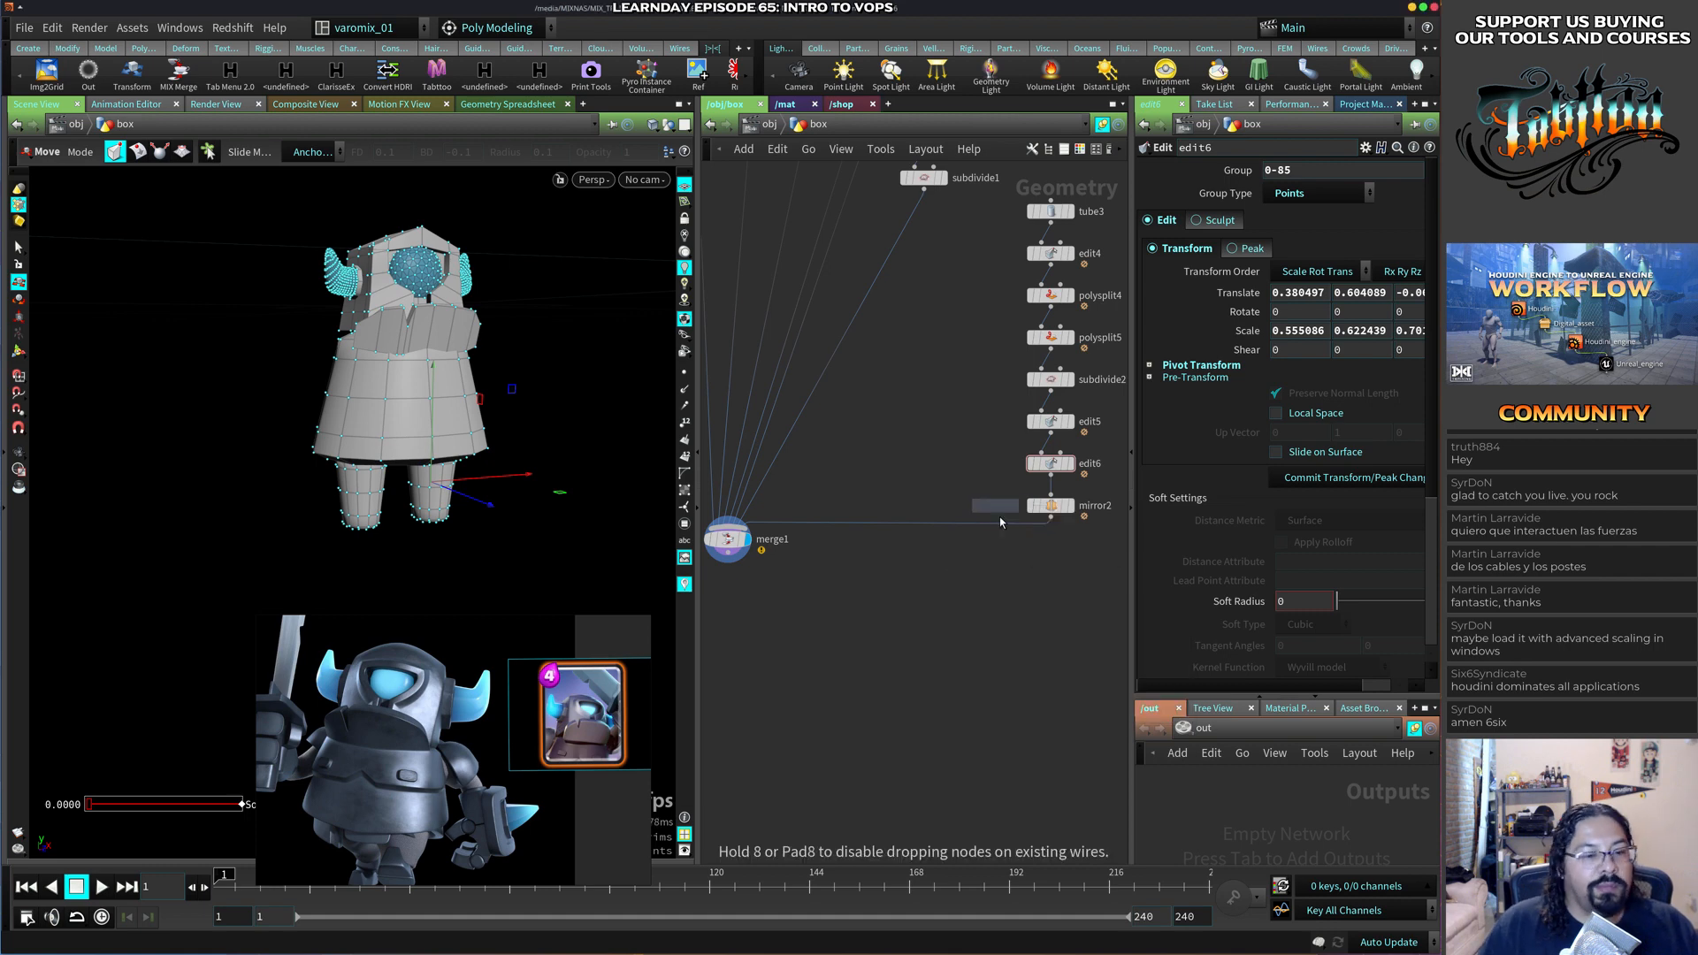
left_click(1030, 566)
left_click(1033, 566)
left_click(728, 529)
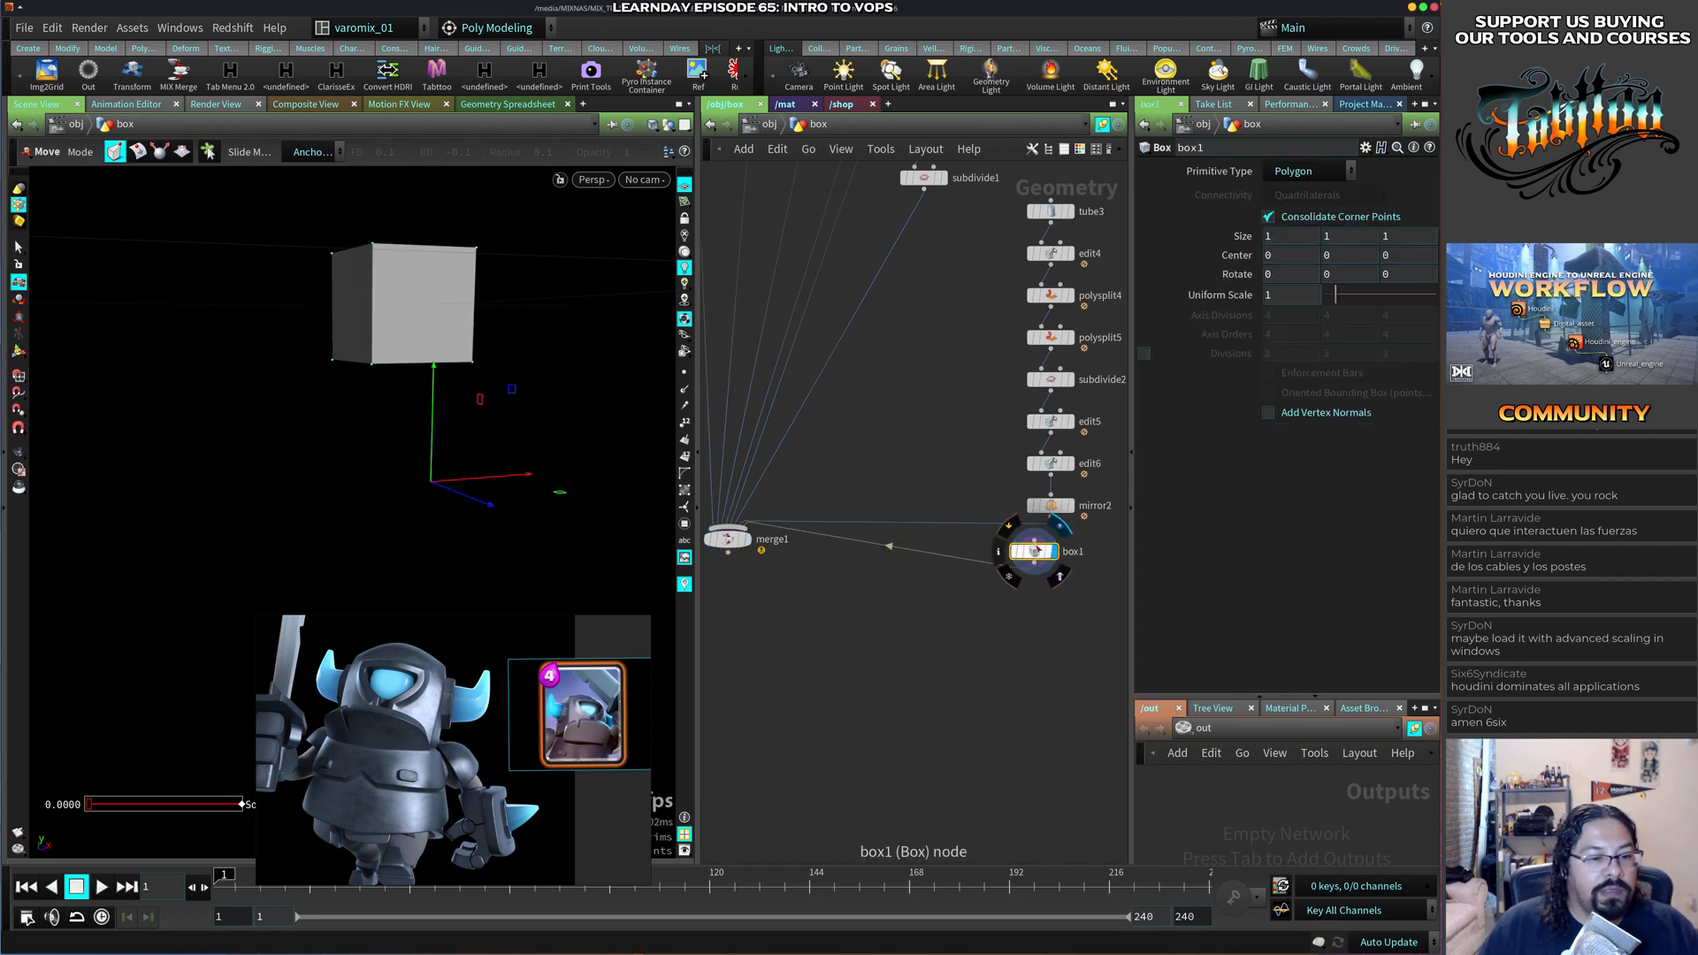
Template merge1 as a wireframe reference and lower box1 to a Y center of about -1.70 at the legs.
key("e")
left_click(724, 545)
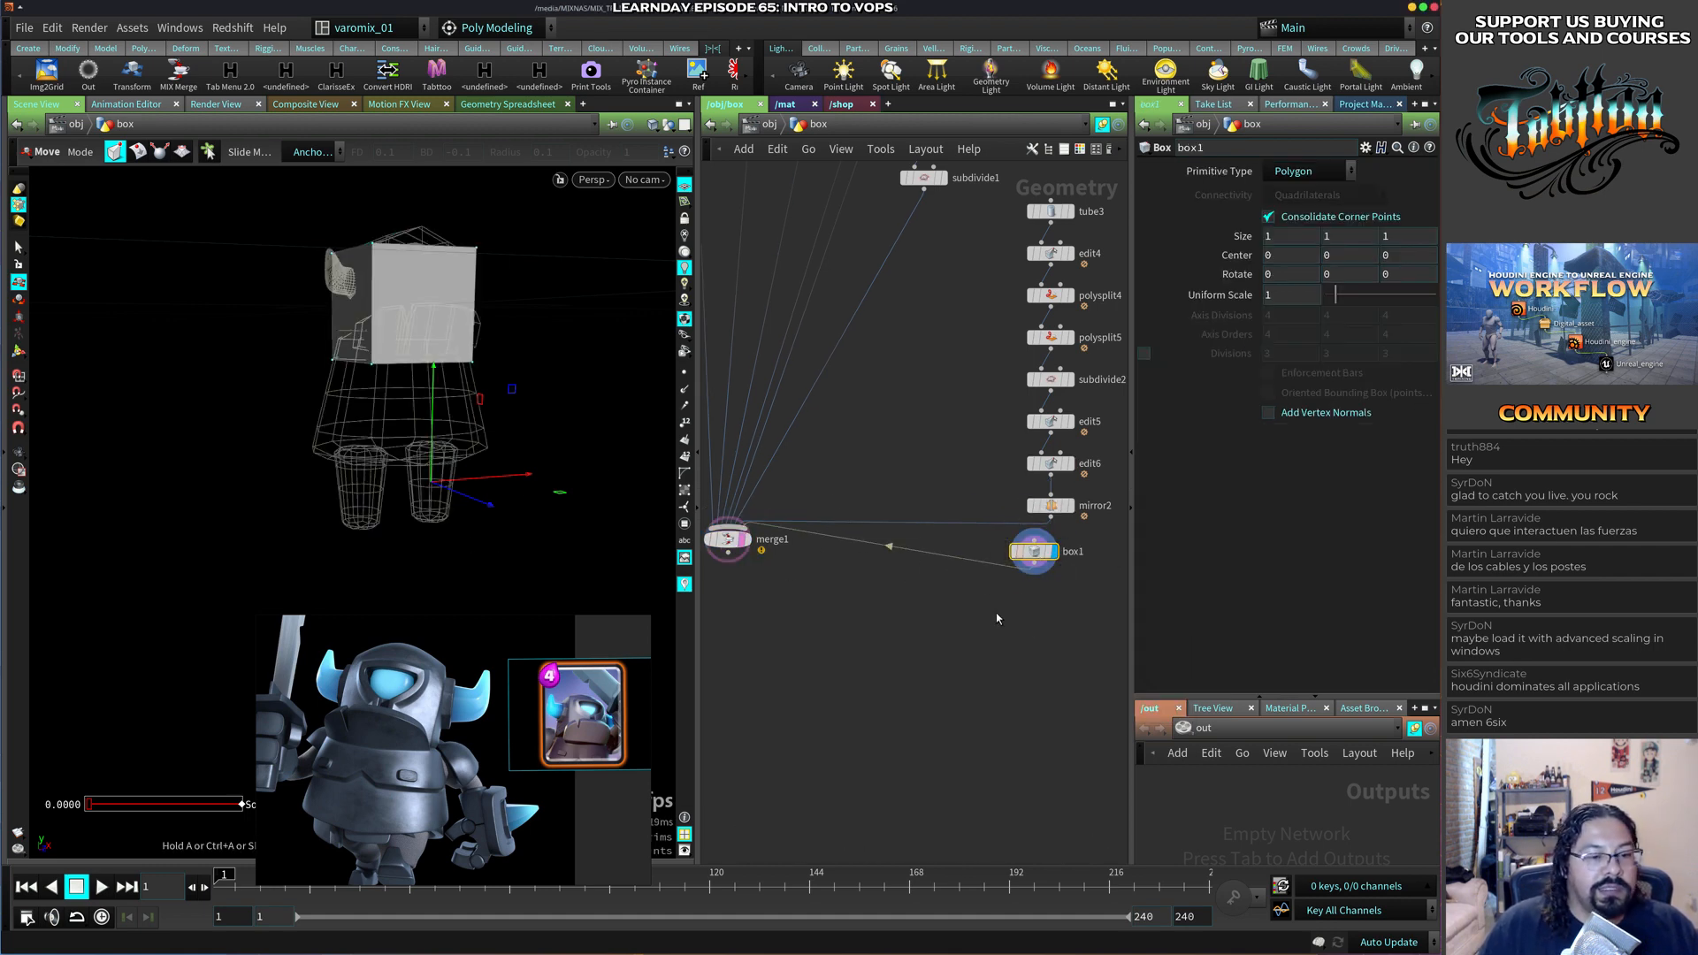
left_click(19, 316)
left_click(19, 352)
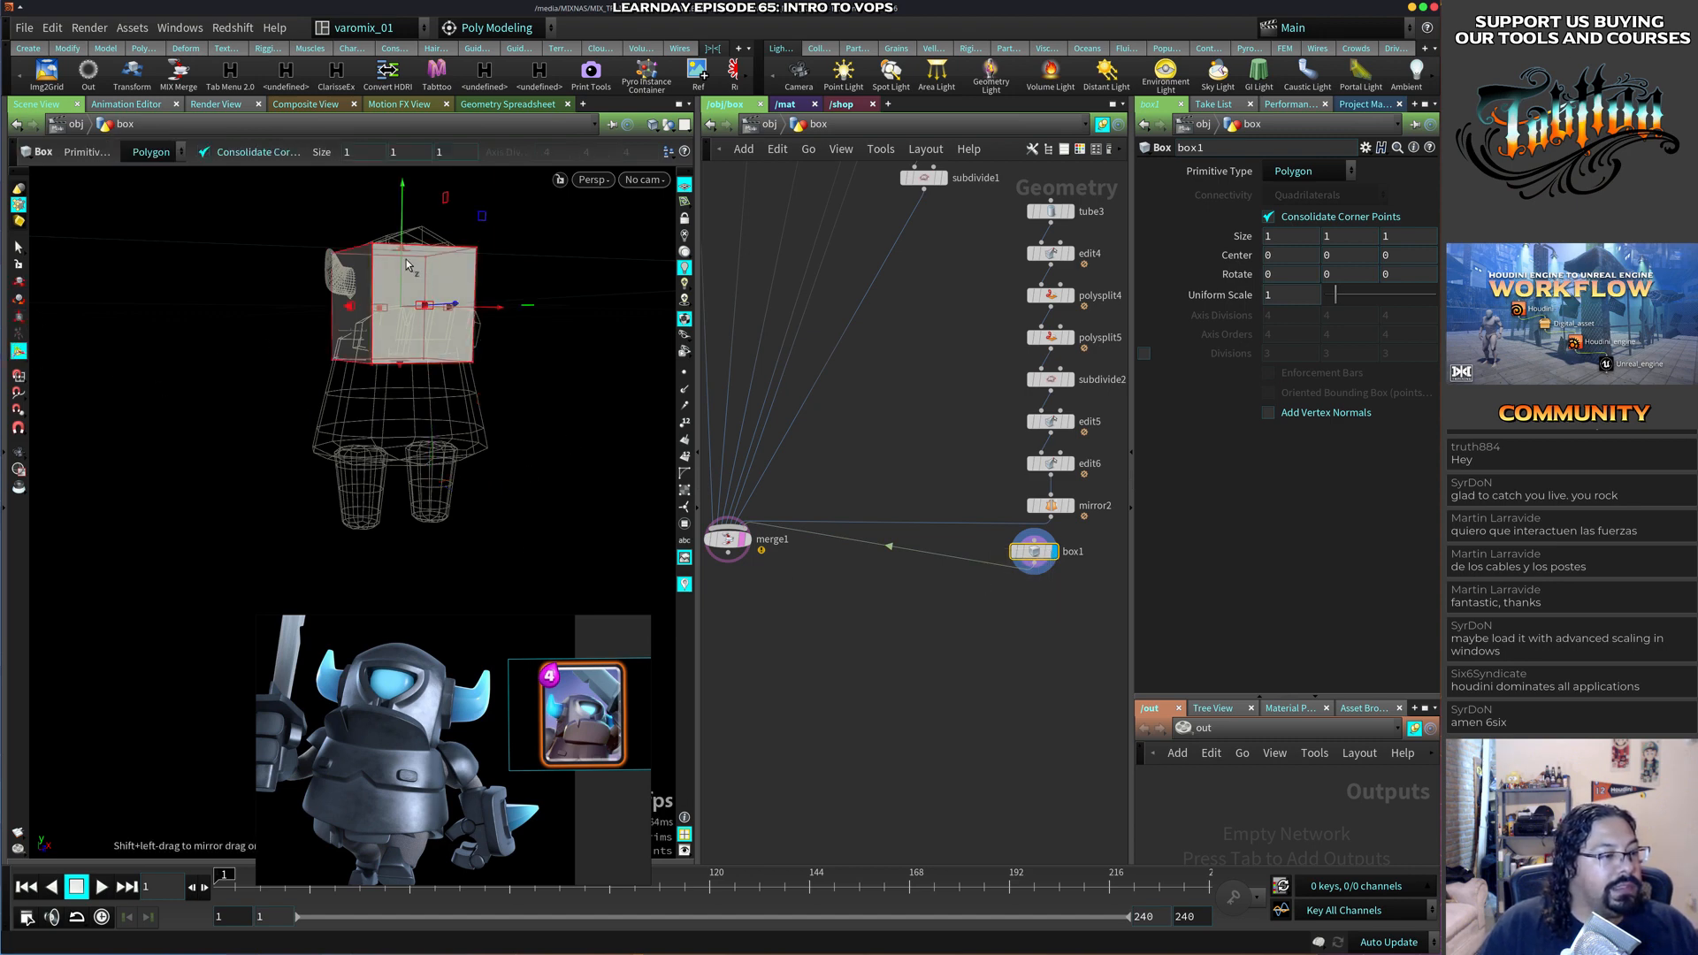
left_click_drag(401, 217, 428, 414)
left_click_drag(478, 393, 437, 477, "alt")
Make room in the network and insert a new Merge node after mirror2, before merge1.
left_click_drag(730, 541, 742, 621)
middle_click_drag(936, 669, 828, 654)
left_click_drag(928, 537, 1067, 571)
left_click(944, 603)
key("Tab")
type("m")
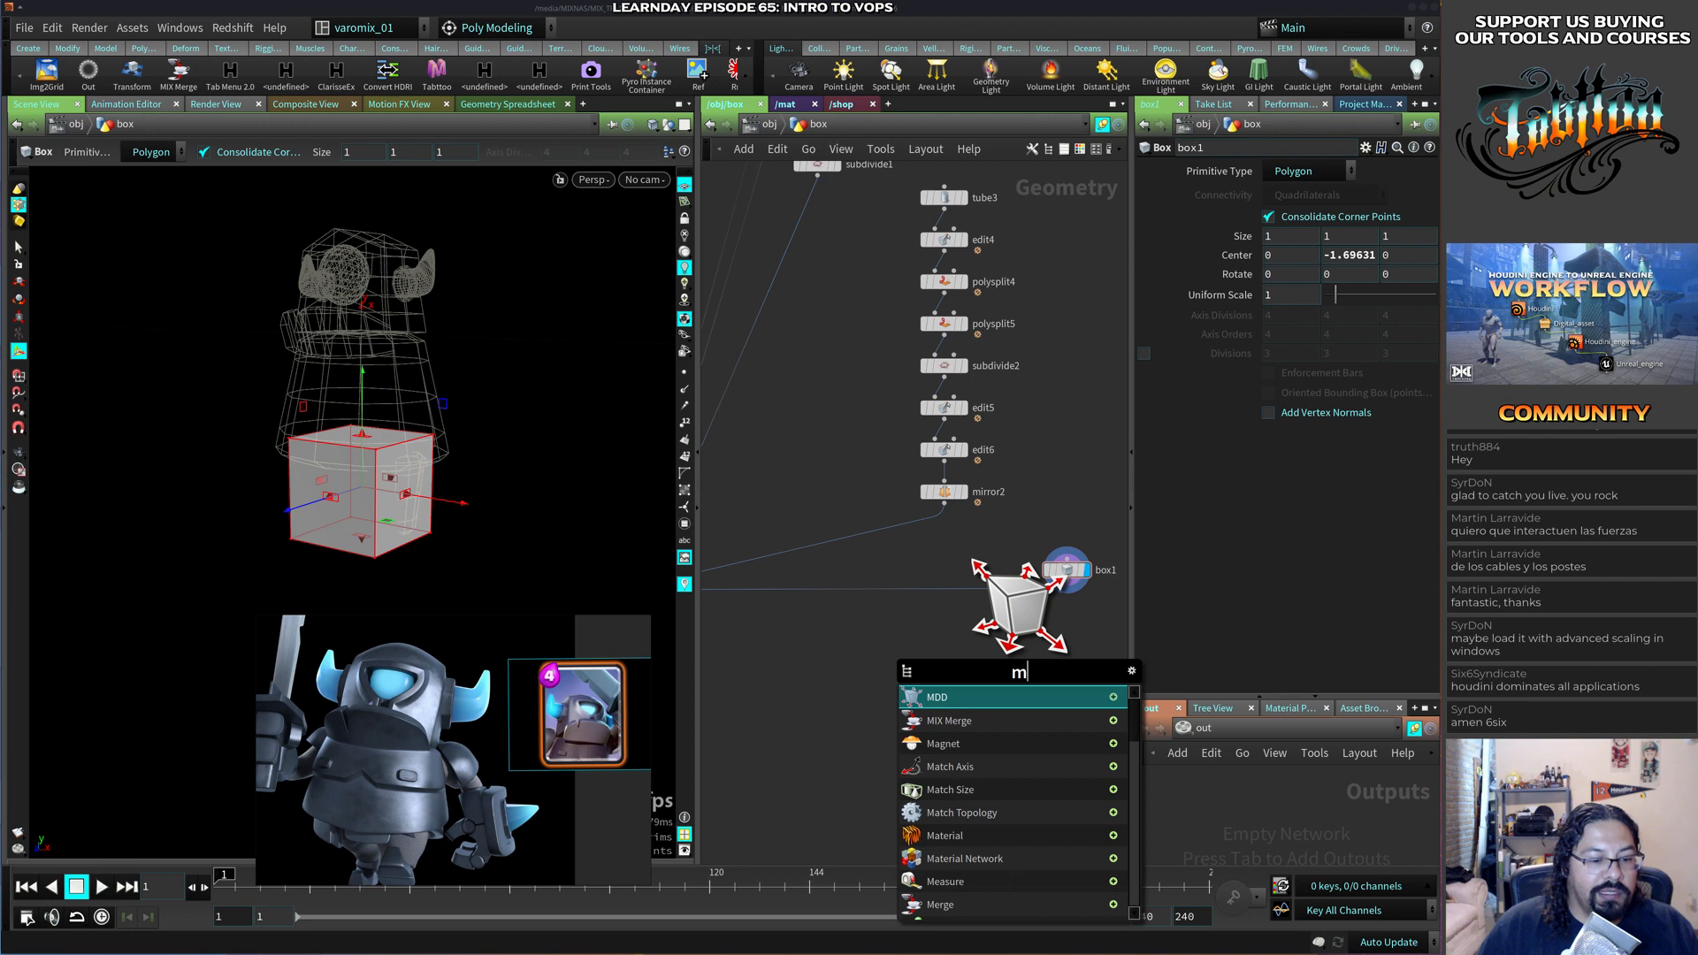
left_click(939, 905)
left_click(872, 534)
left_click_drag(872, 534, 882, 553)
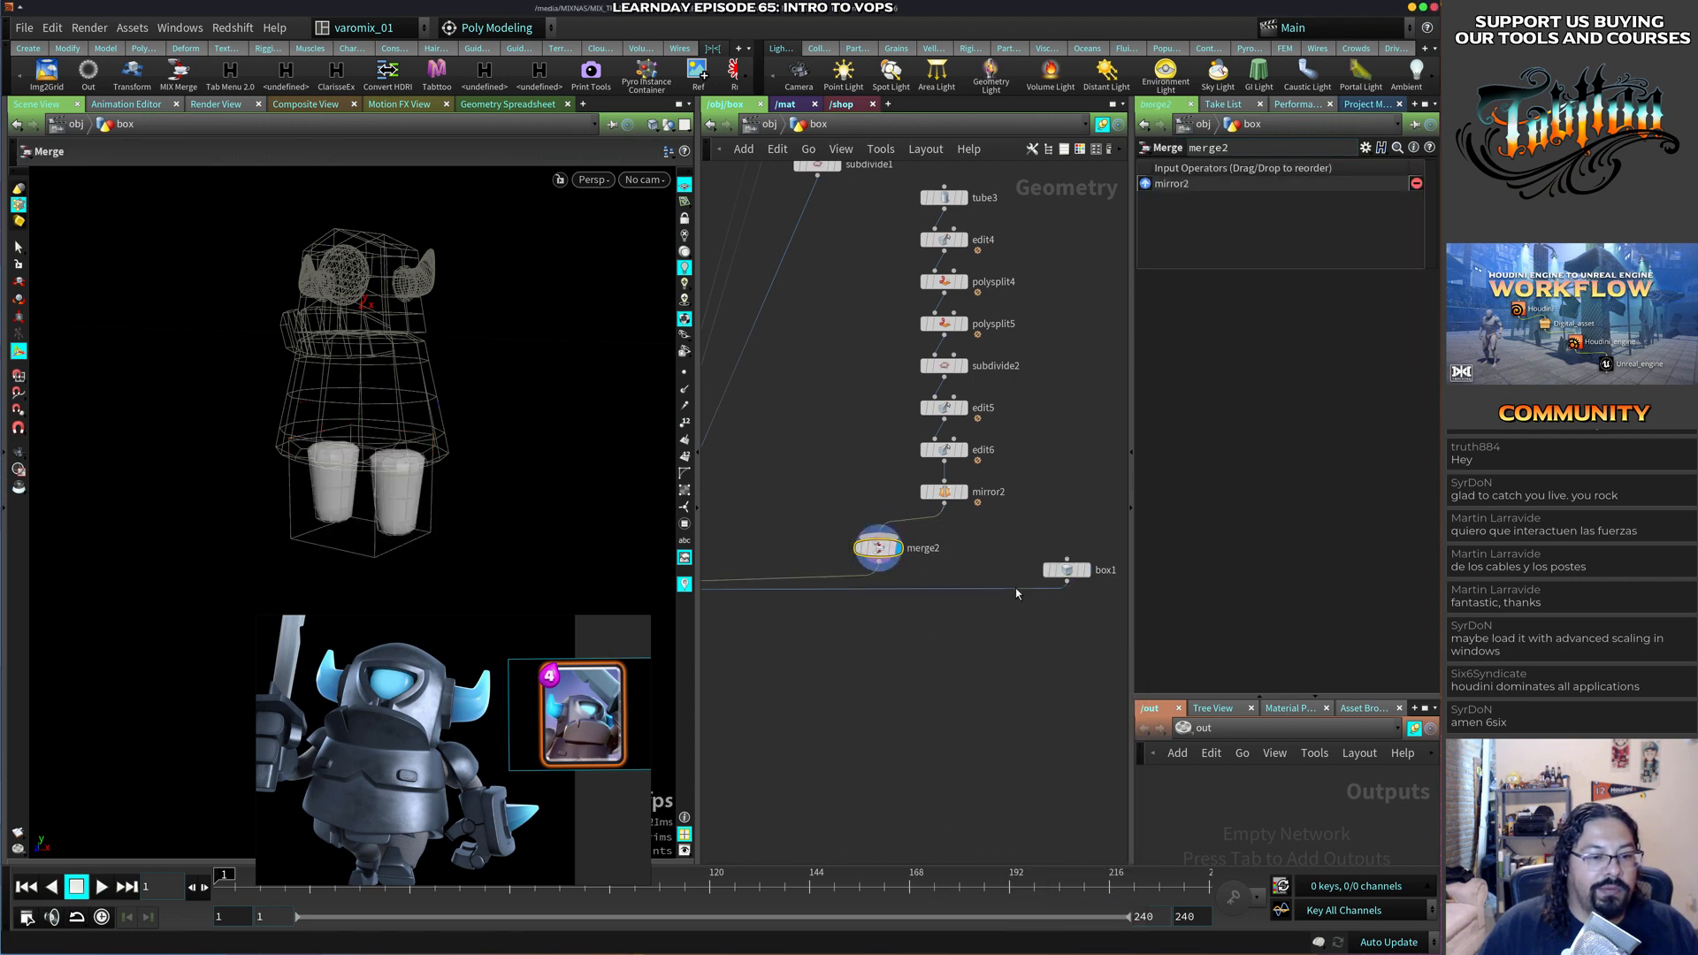
Rewire merge2 to combine edit6 and box1, with mirror2 placed after it, and tidy the node layout.
left_click_drag(949, 497, 884, 539)
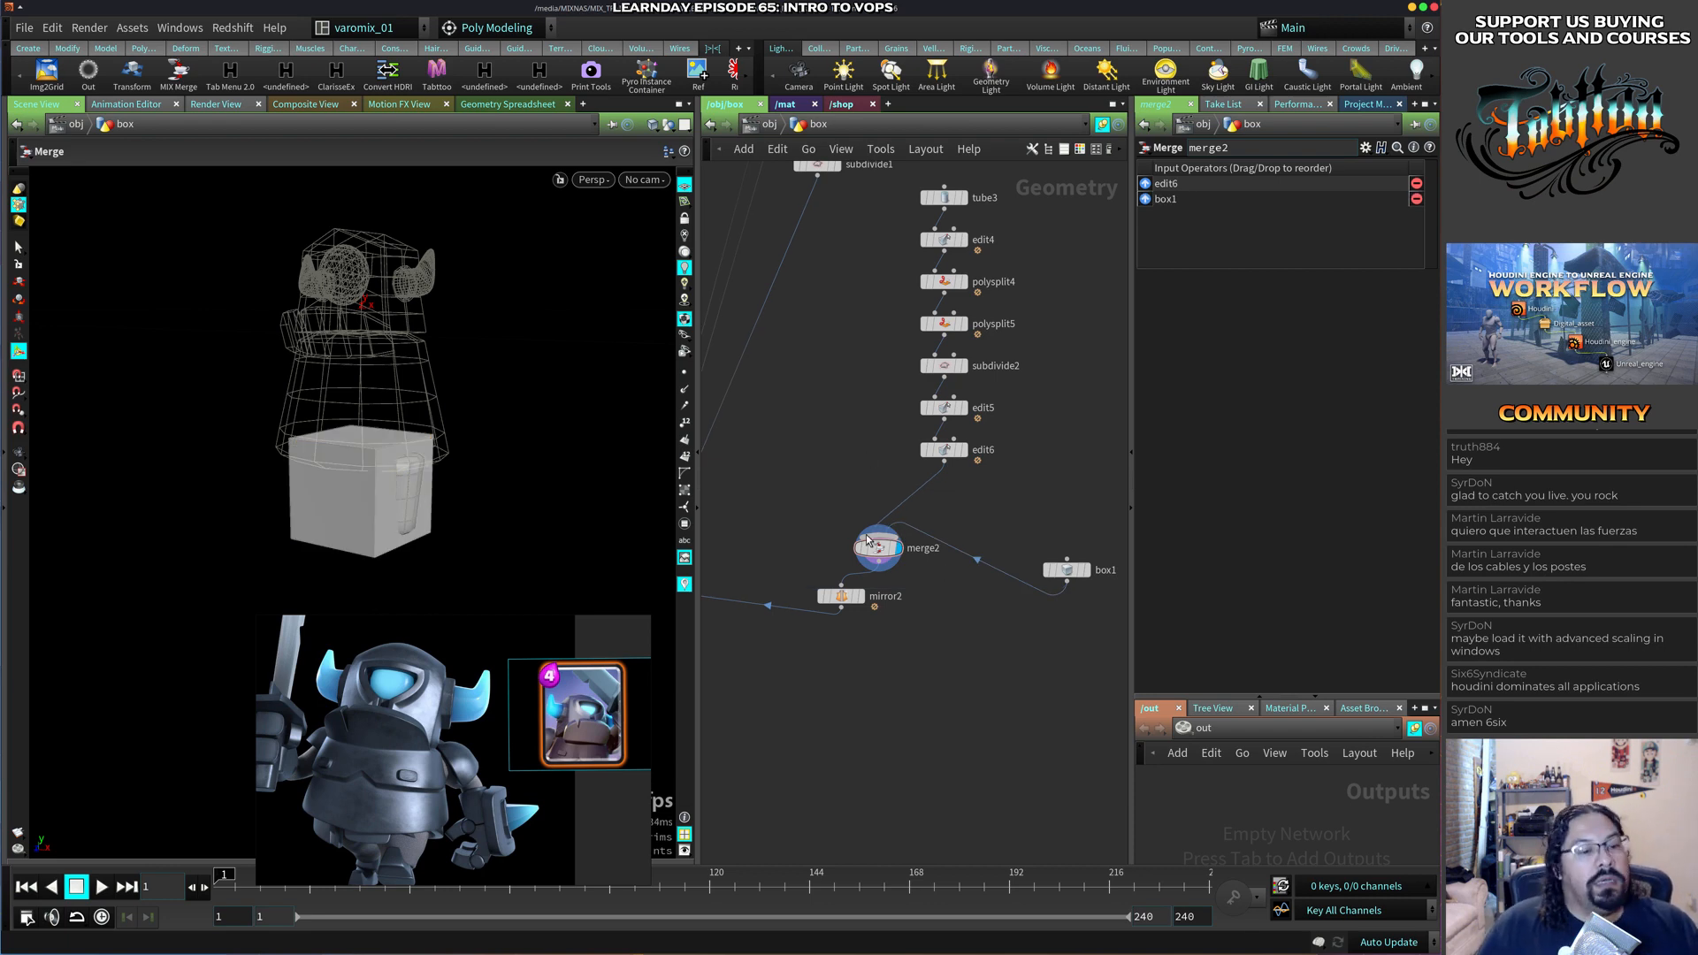
left_click_drag(866, 542, 893, 536)
left_click_drag(1075, 575, 1060, 535)
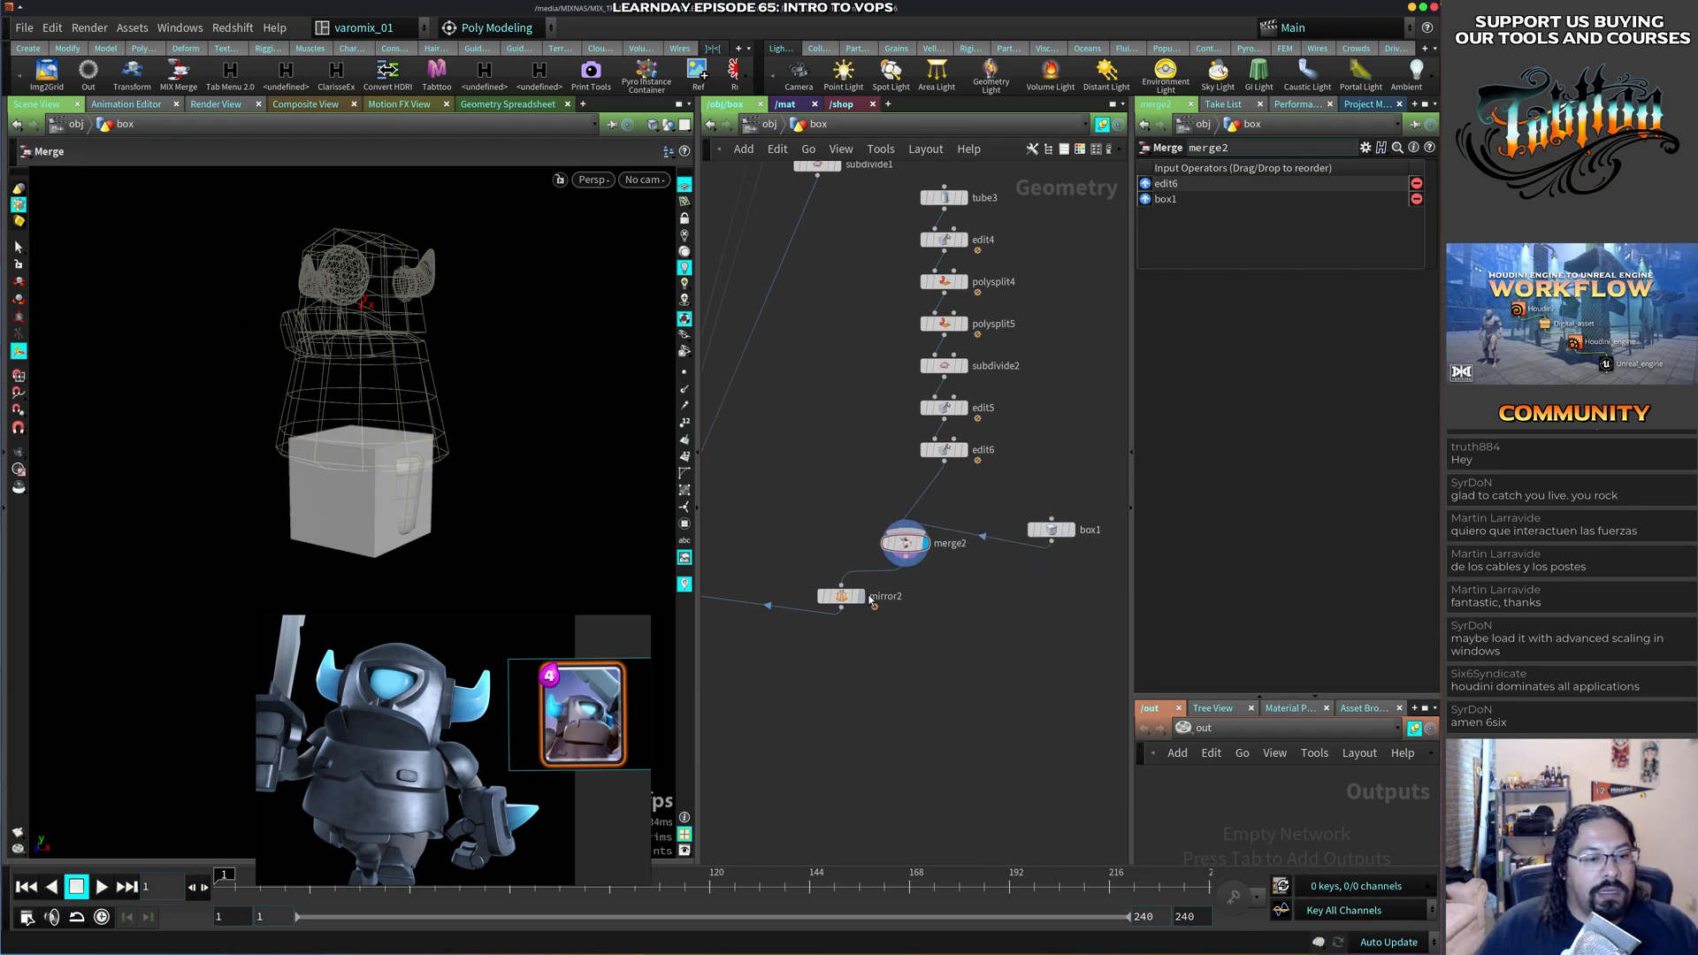
left_click_drag(850, 598, 946, 595)
left_click(1059, 536)
left_click_drag(1060, 535, 1095, 489)
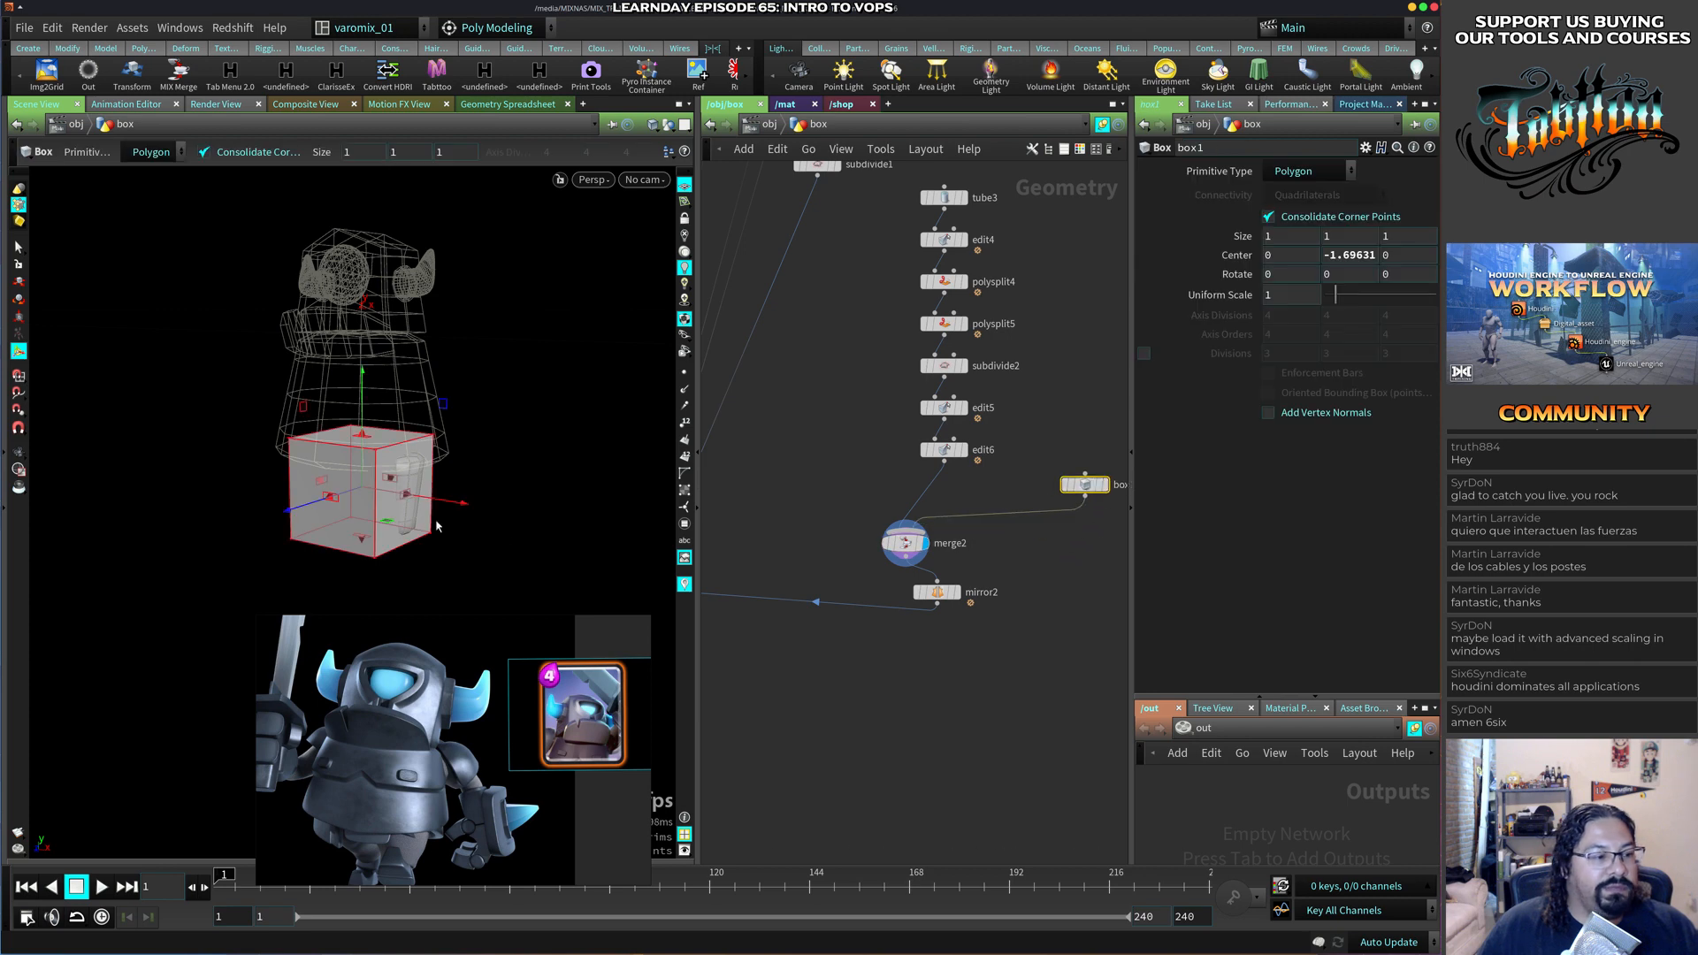
Resize box1 into a flat foot about 0.29 × 0.09 × 0.72, centered under the leg at about 0.38, -2.07, 0.14.
mouse_move(411, 495)
left_mouse_down()
mouse_move(372, 485)
mouse_move(396, 478)
mouse_move(397, 525)
left_mouse_up()
key("ctrl+z")
scroll(409, 544, "up", 6)
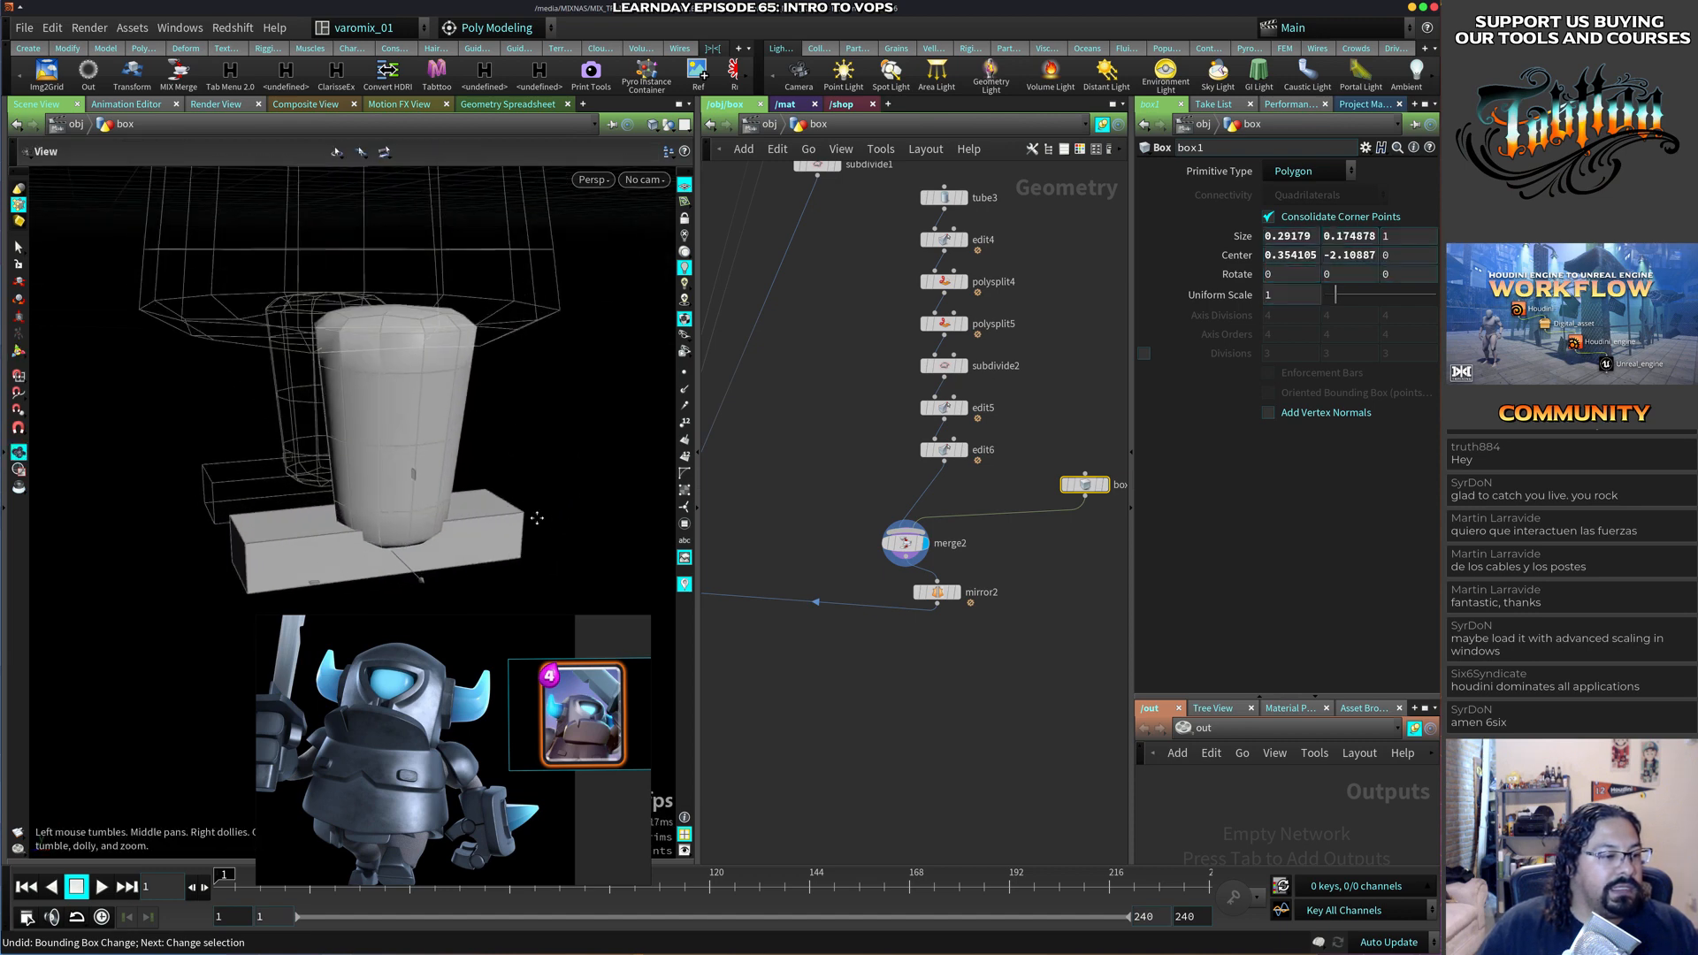
left_click_drag(516, 544, 352, 564)
left_click_drag(352, 563, 378, 534, "alt")
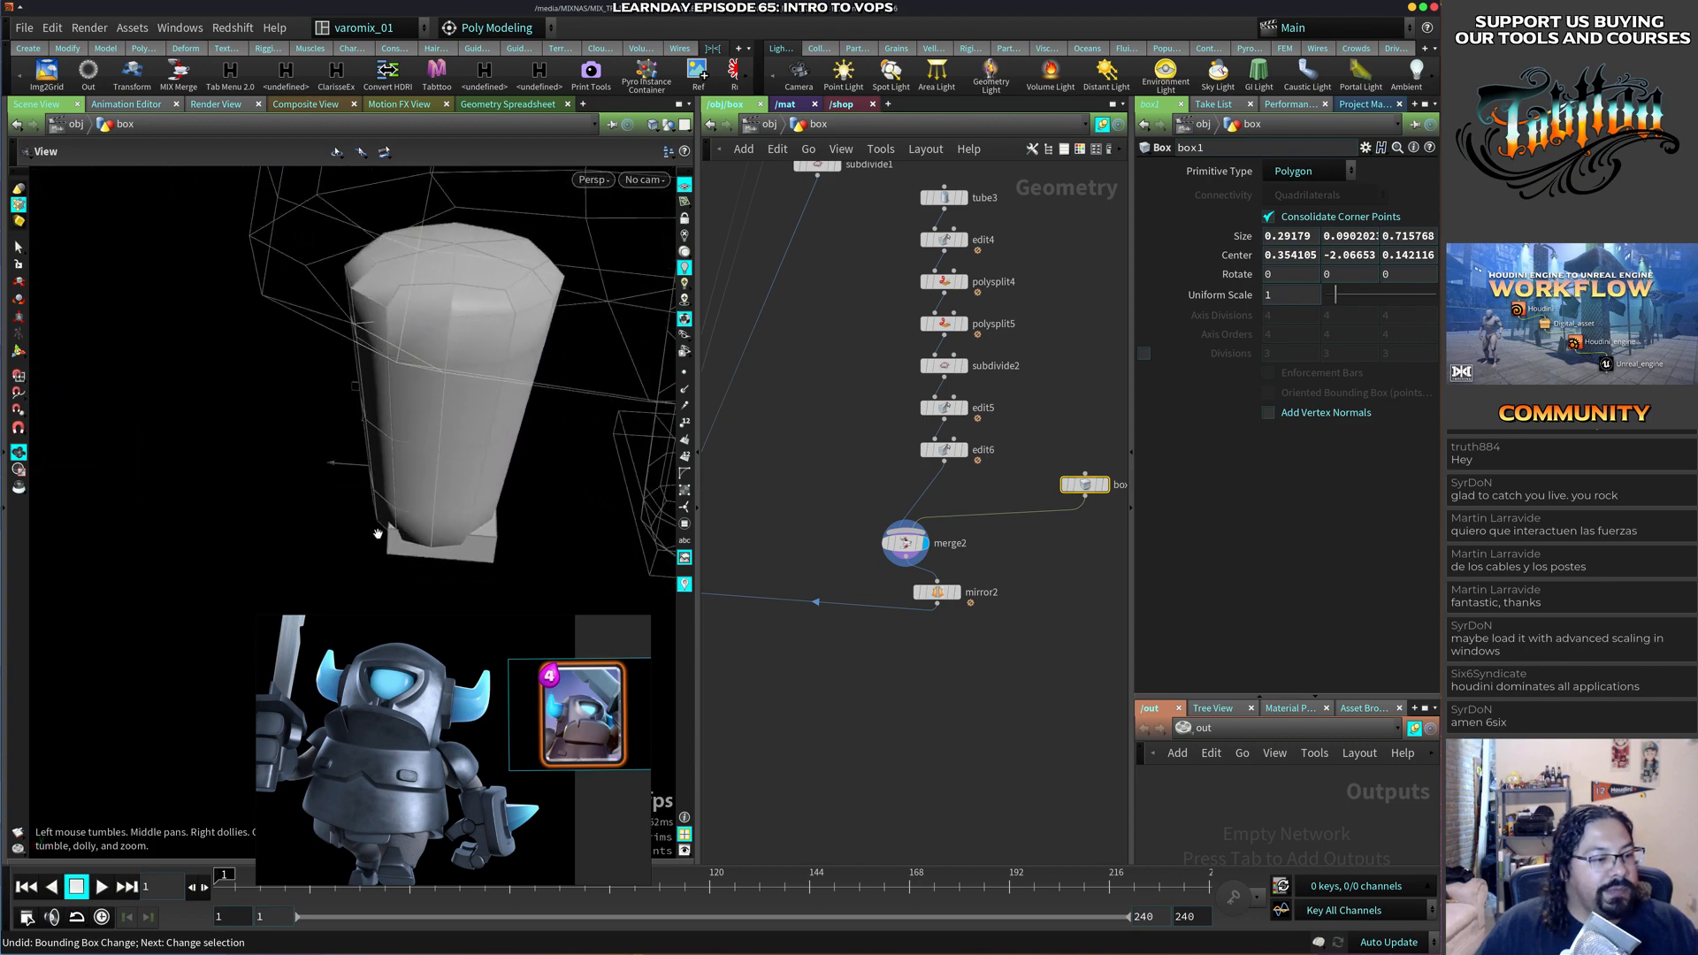
left_click_drag(366, 470, 355, 472)
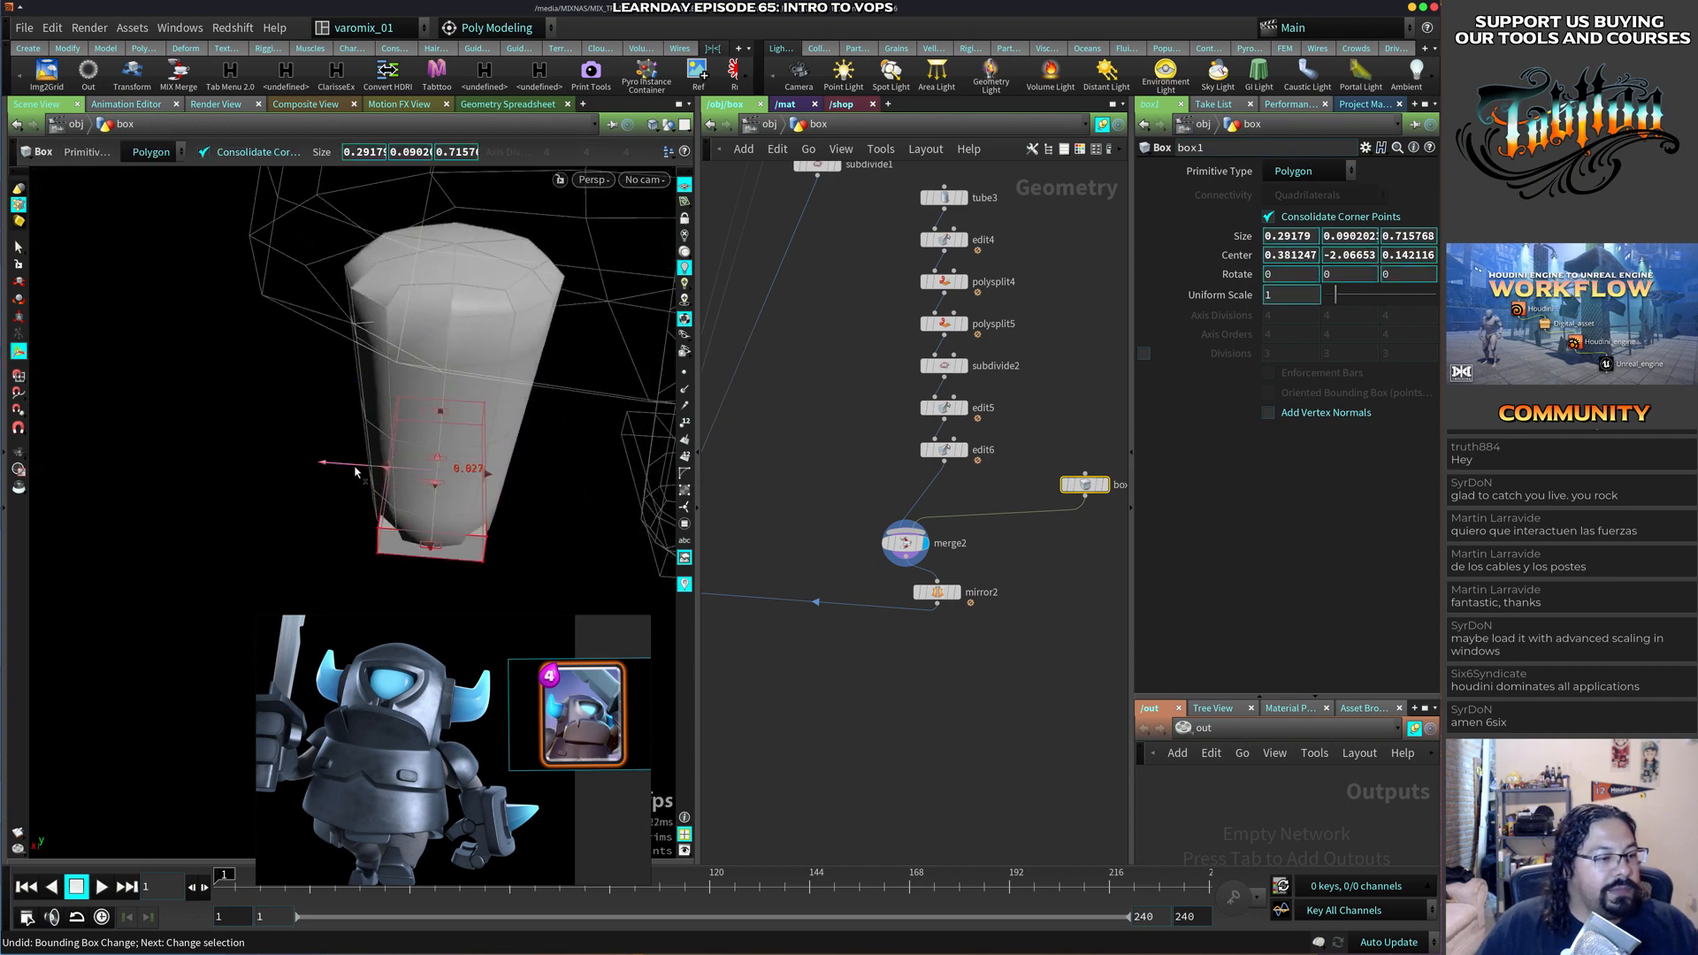
left_click_drag(311, 530, 557, 475, "alt")
middle_click_drag(557, 475, 549, 428, "alt")
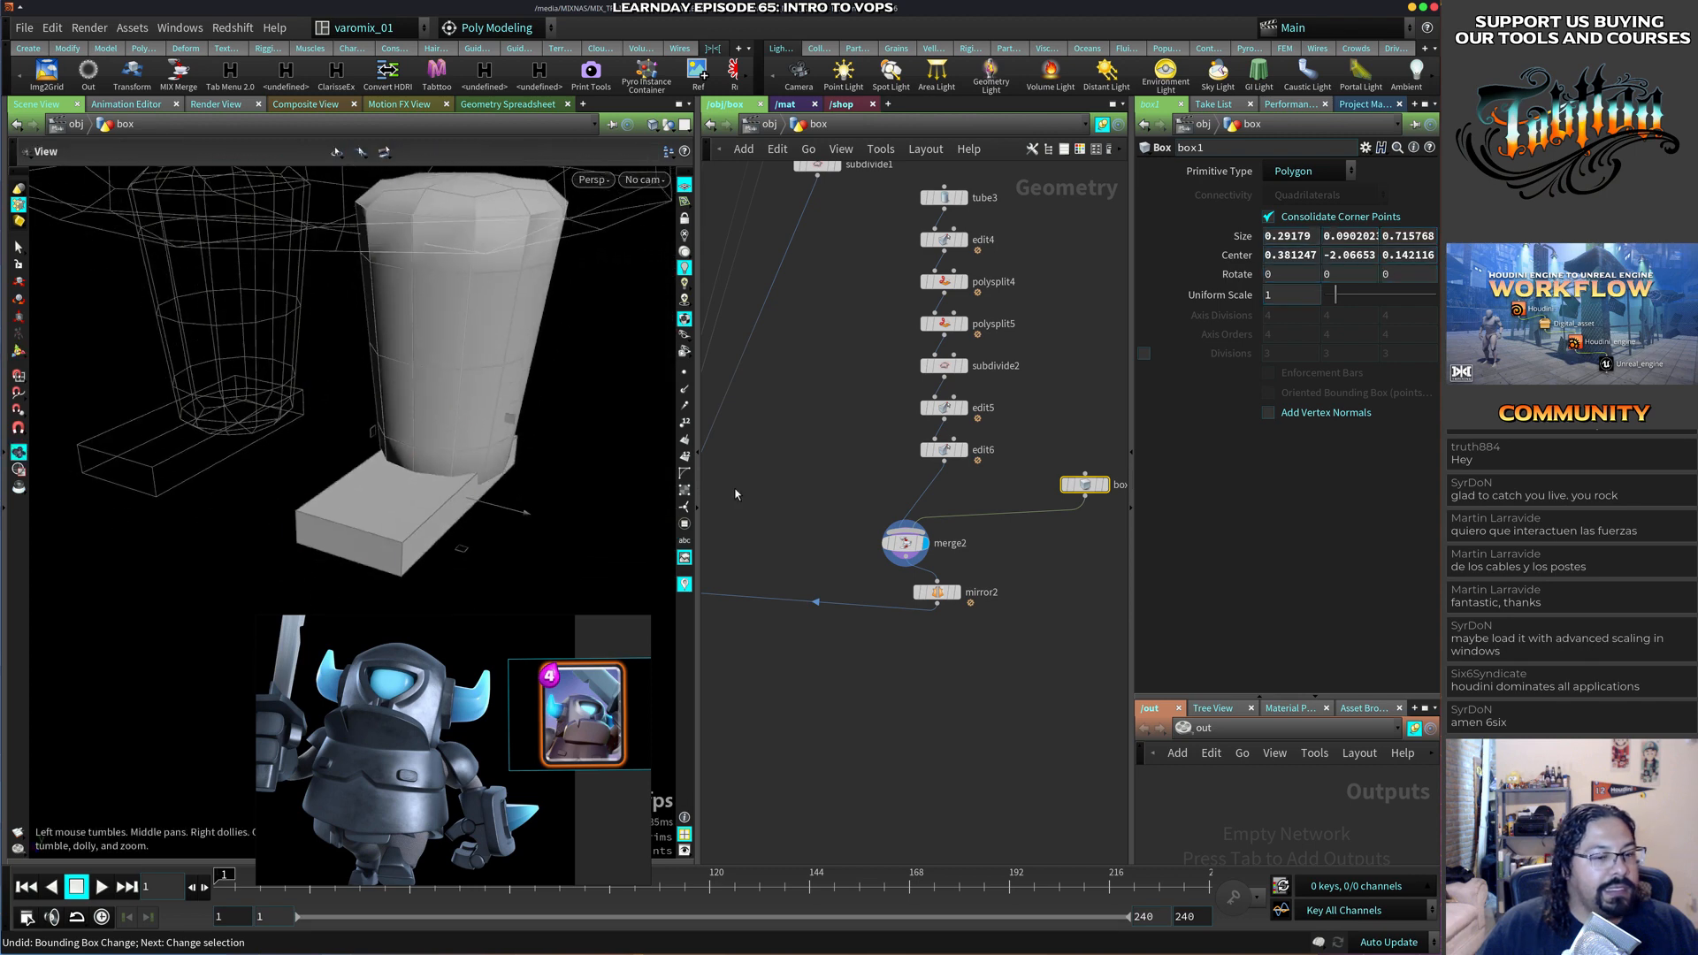
Cut two edge loops across the foot box, the first at about 0.52 and the second at about 0.61 along the split edge.
key("c")
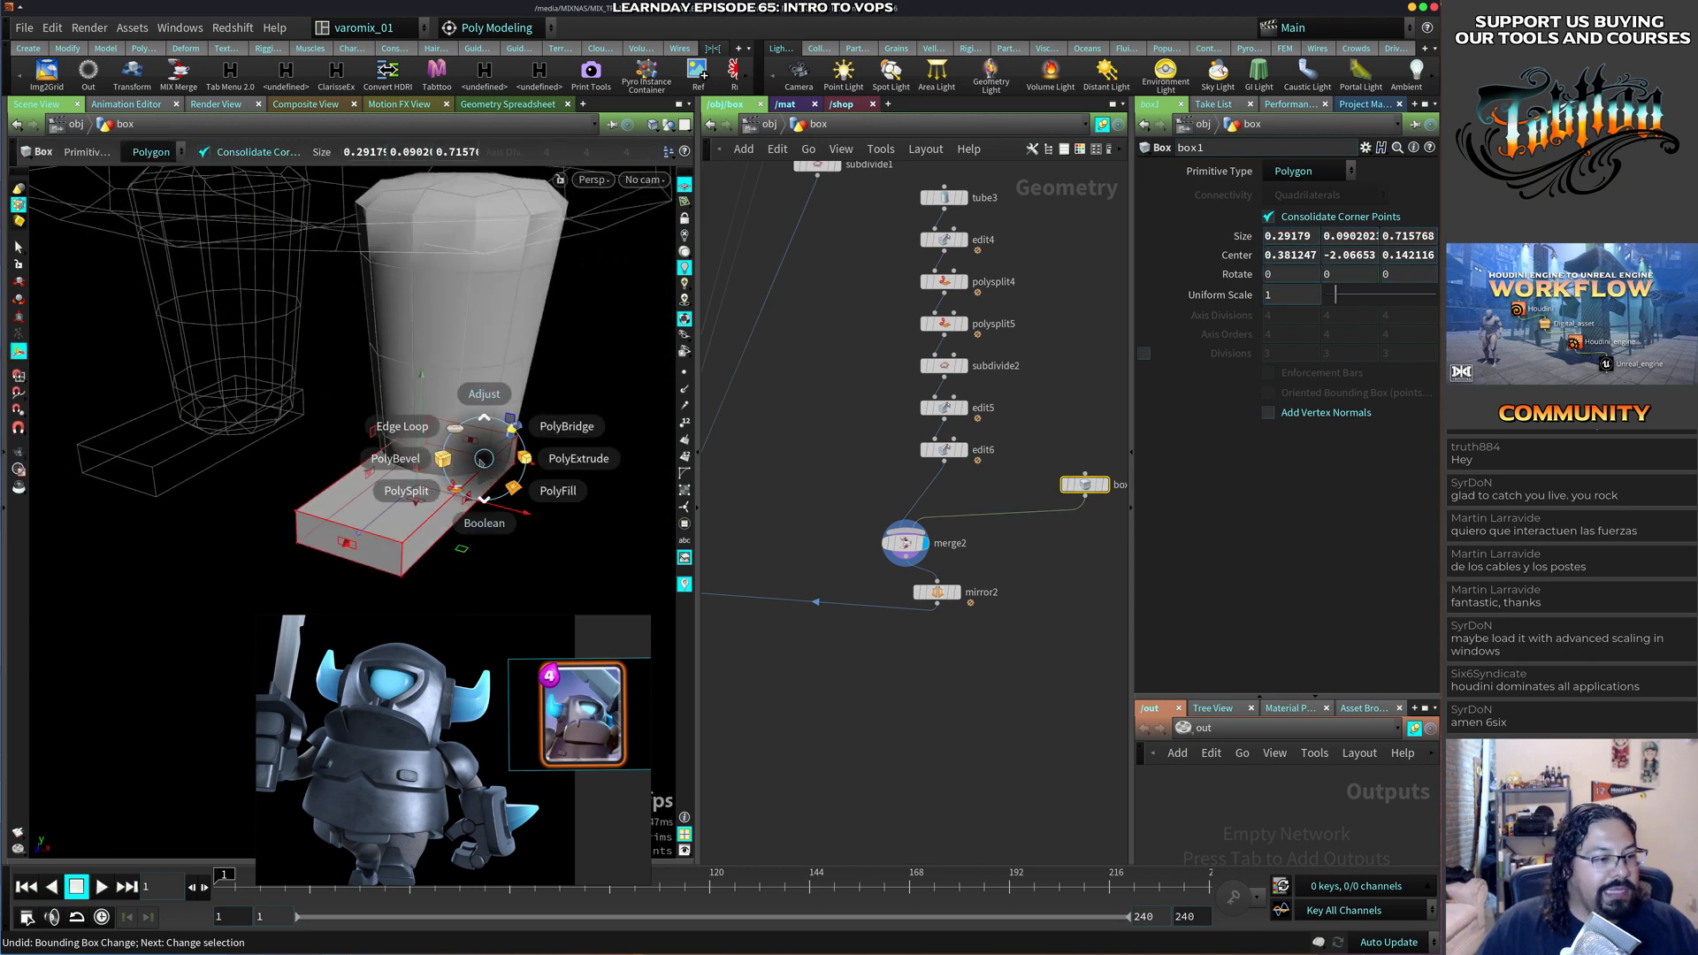
left_click(402, 427)
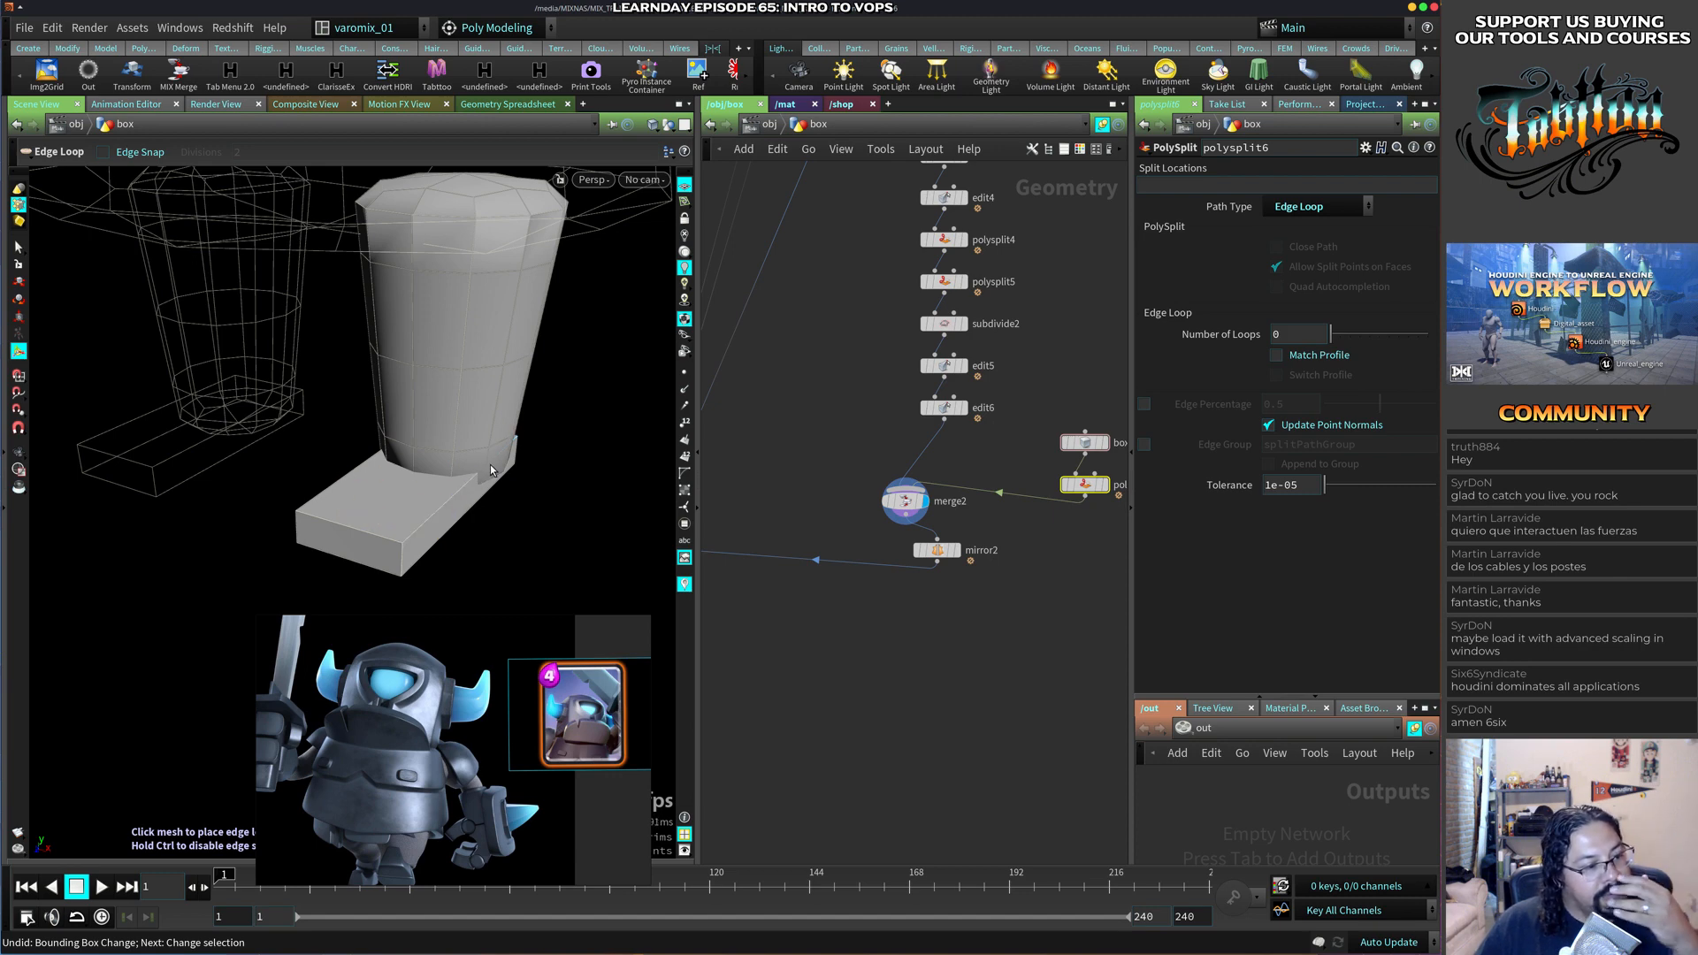
left_click(472, 489)
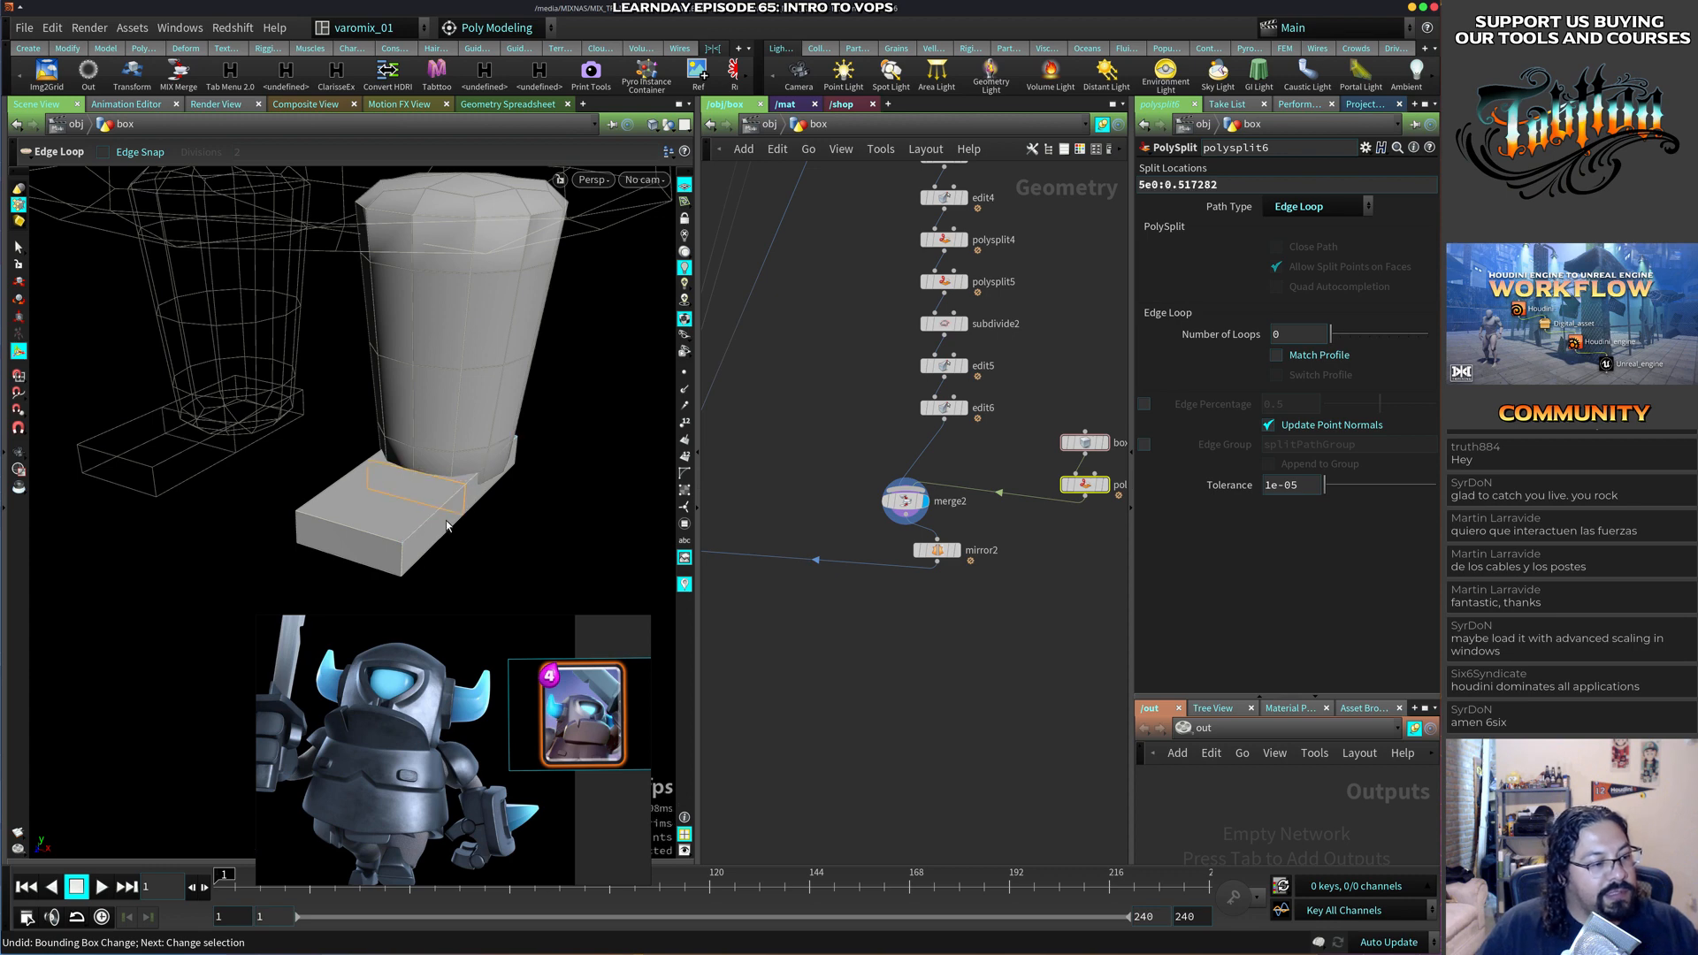
key("Return")
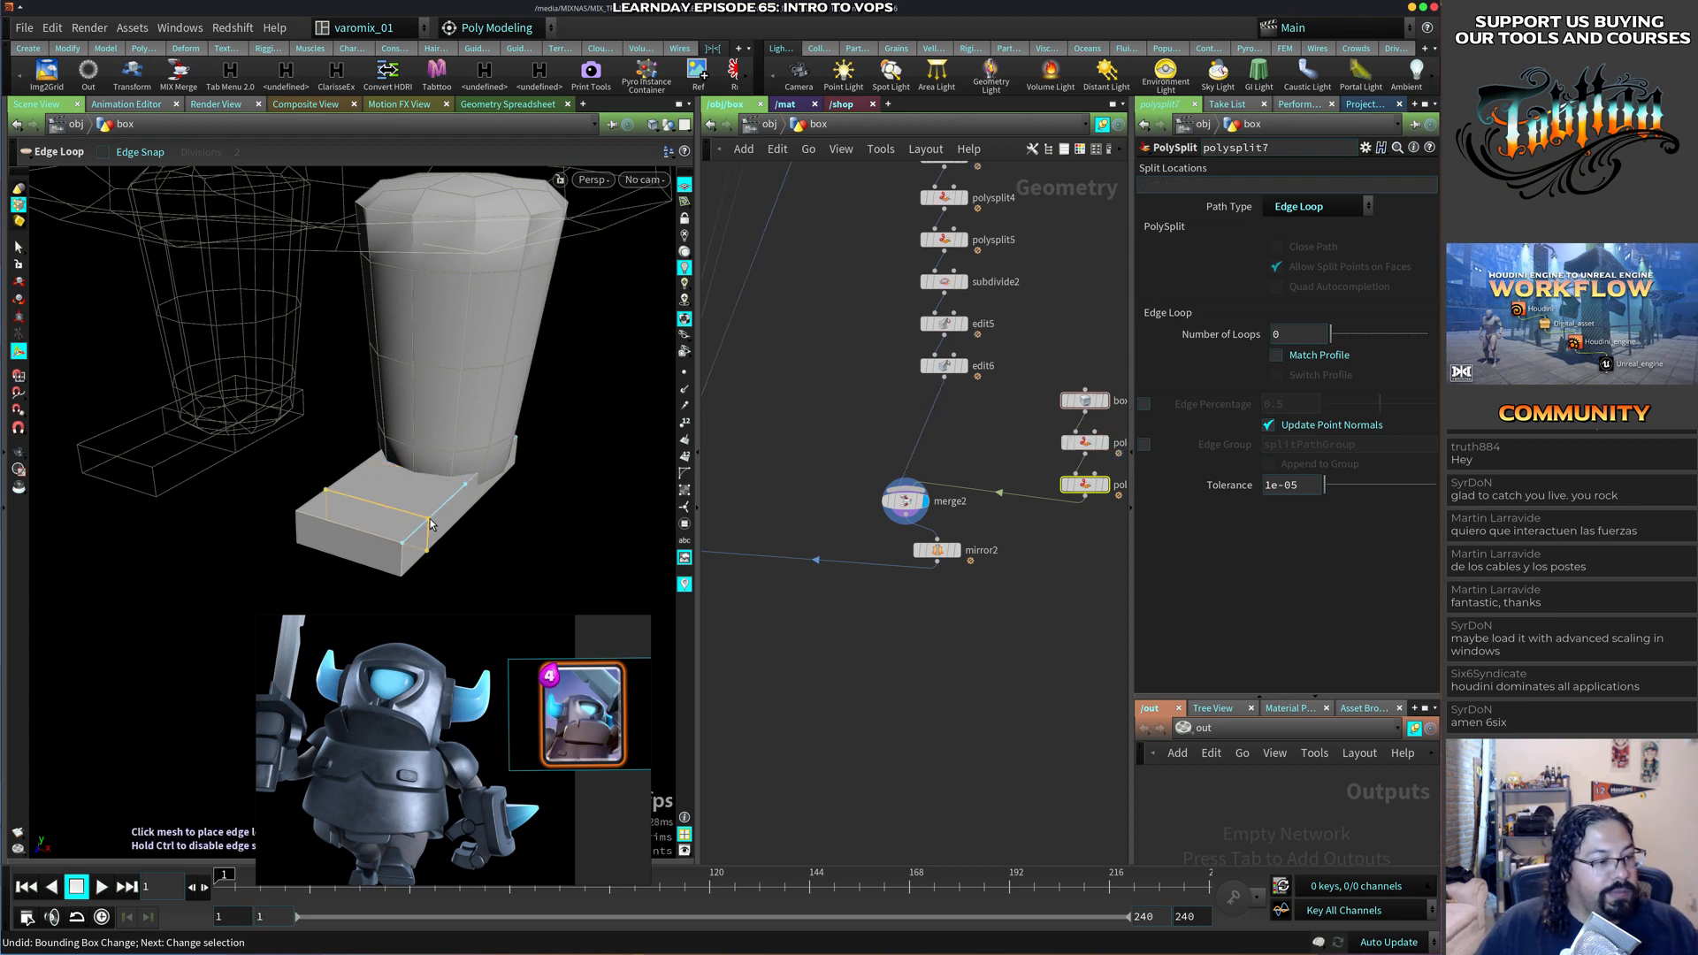
left_click(432, 524)
key("Escape")
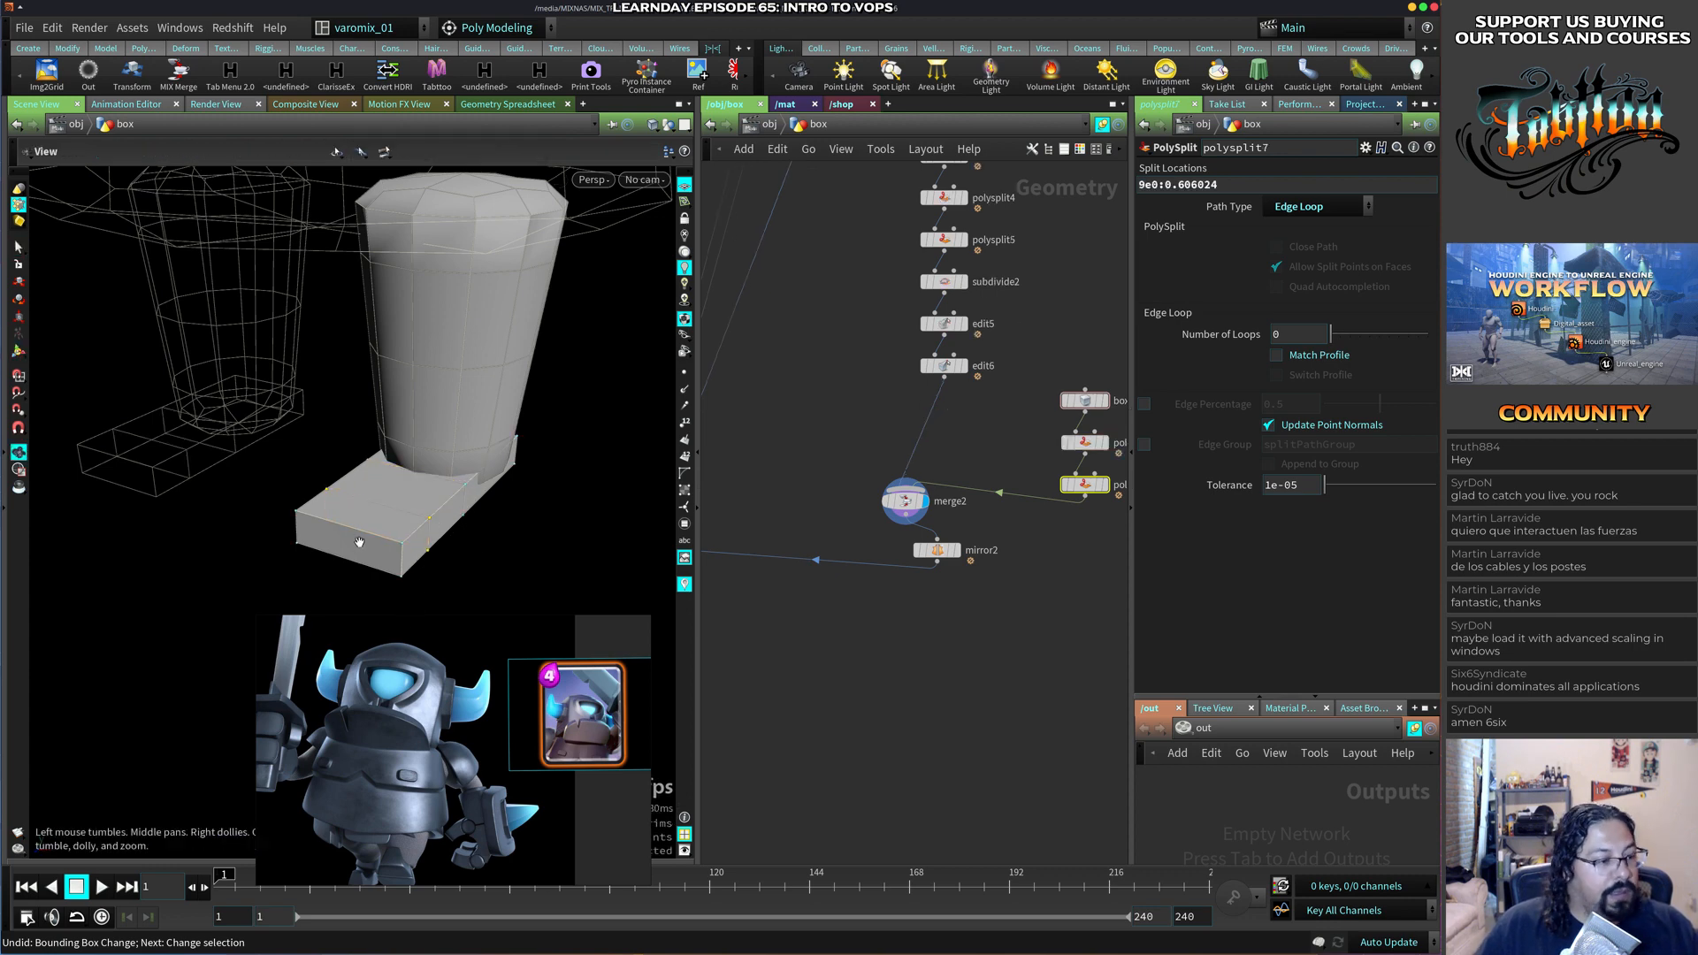
Select the four toe-end points of the foot and scale them to about 0.44 in X to taper the tip.
left_click_drag(360, 549, 256, 482)
key("s")
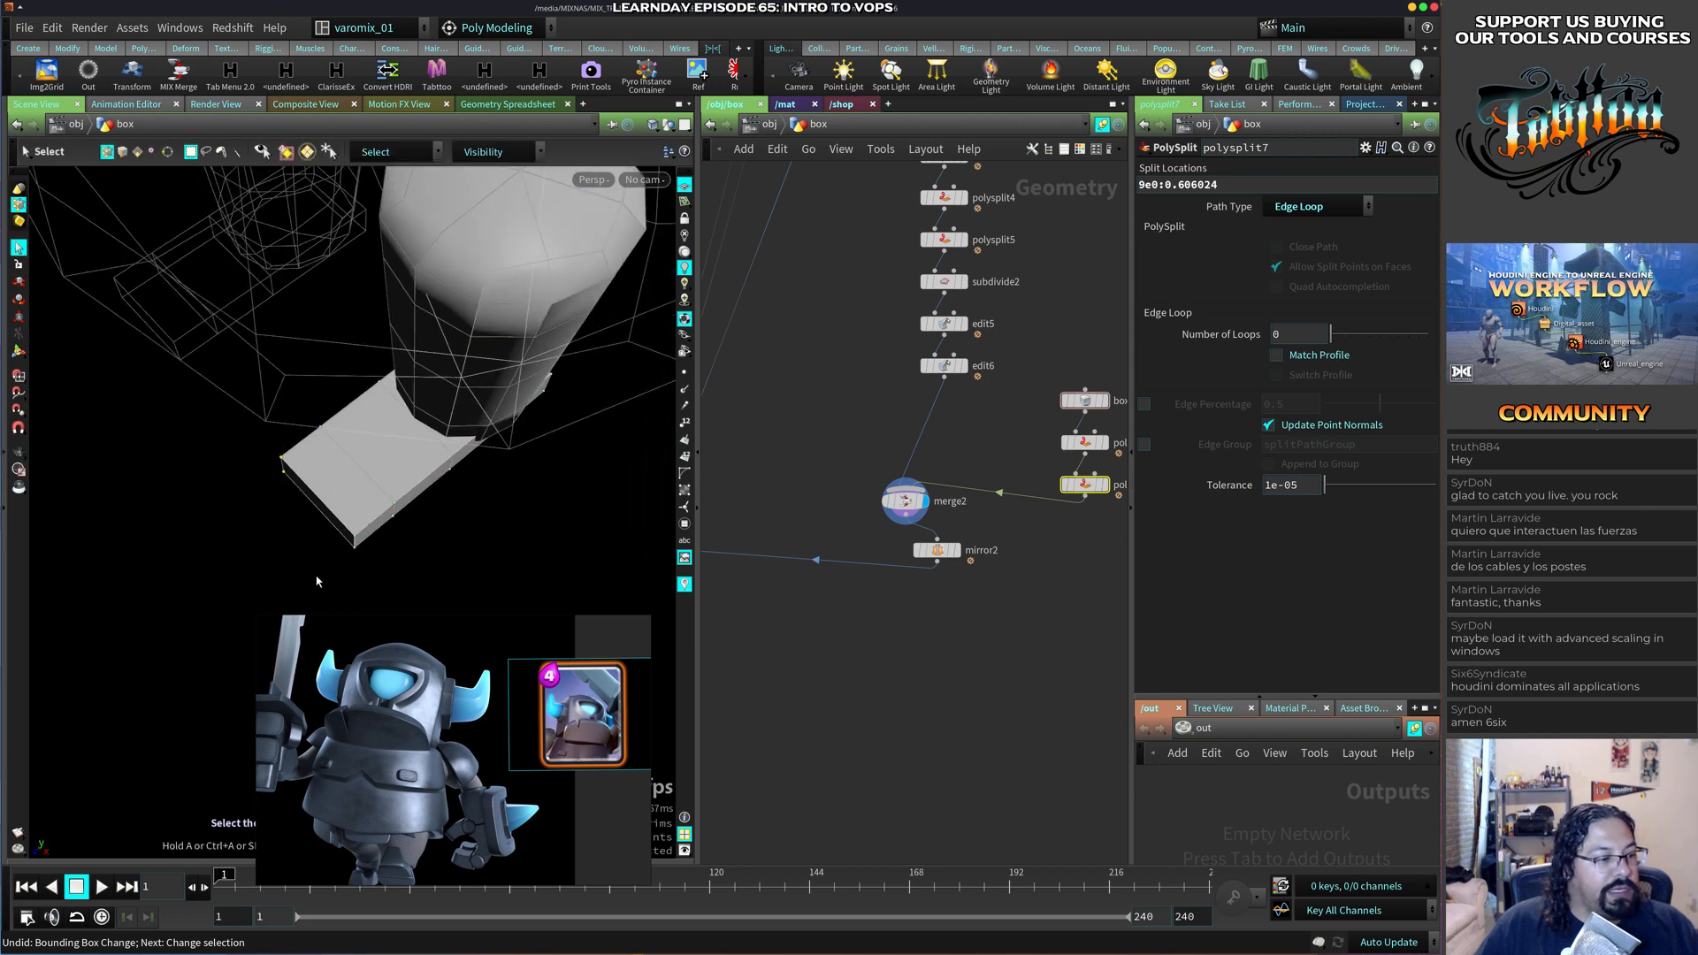
key("r")
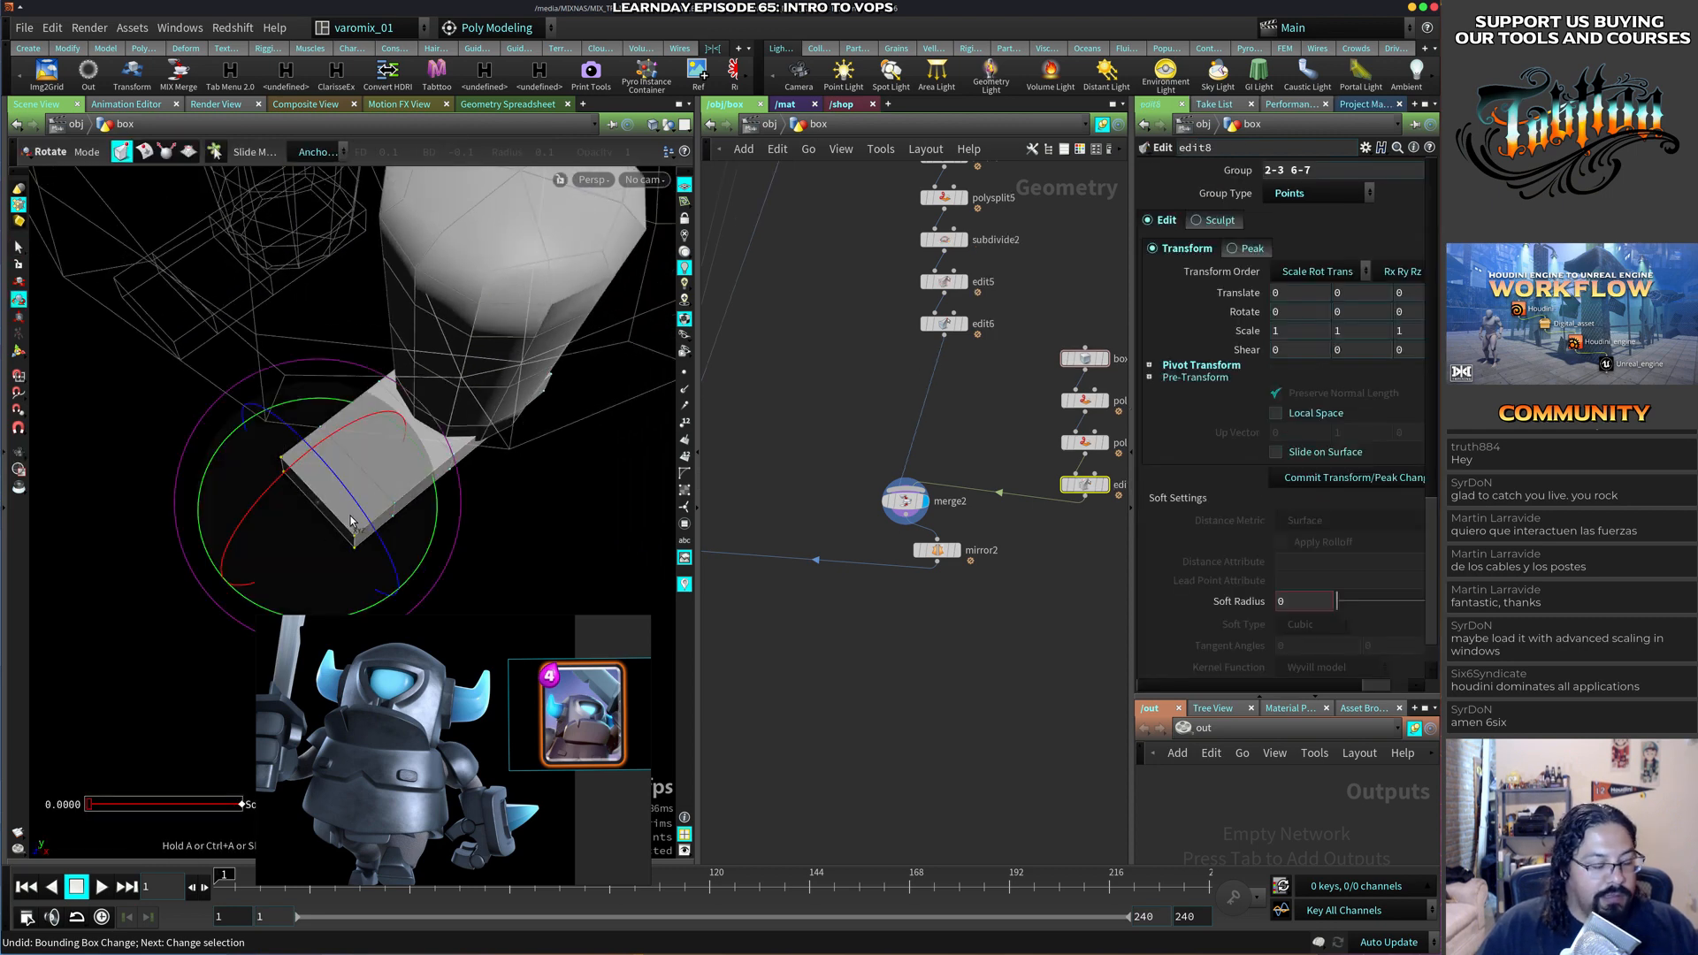
key("e")
left_click_drag(389, 577, 341, 544)
left_click_drag(453, 514, 396, 505, "alt")
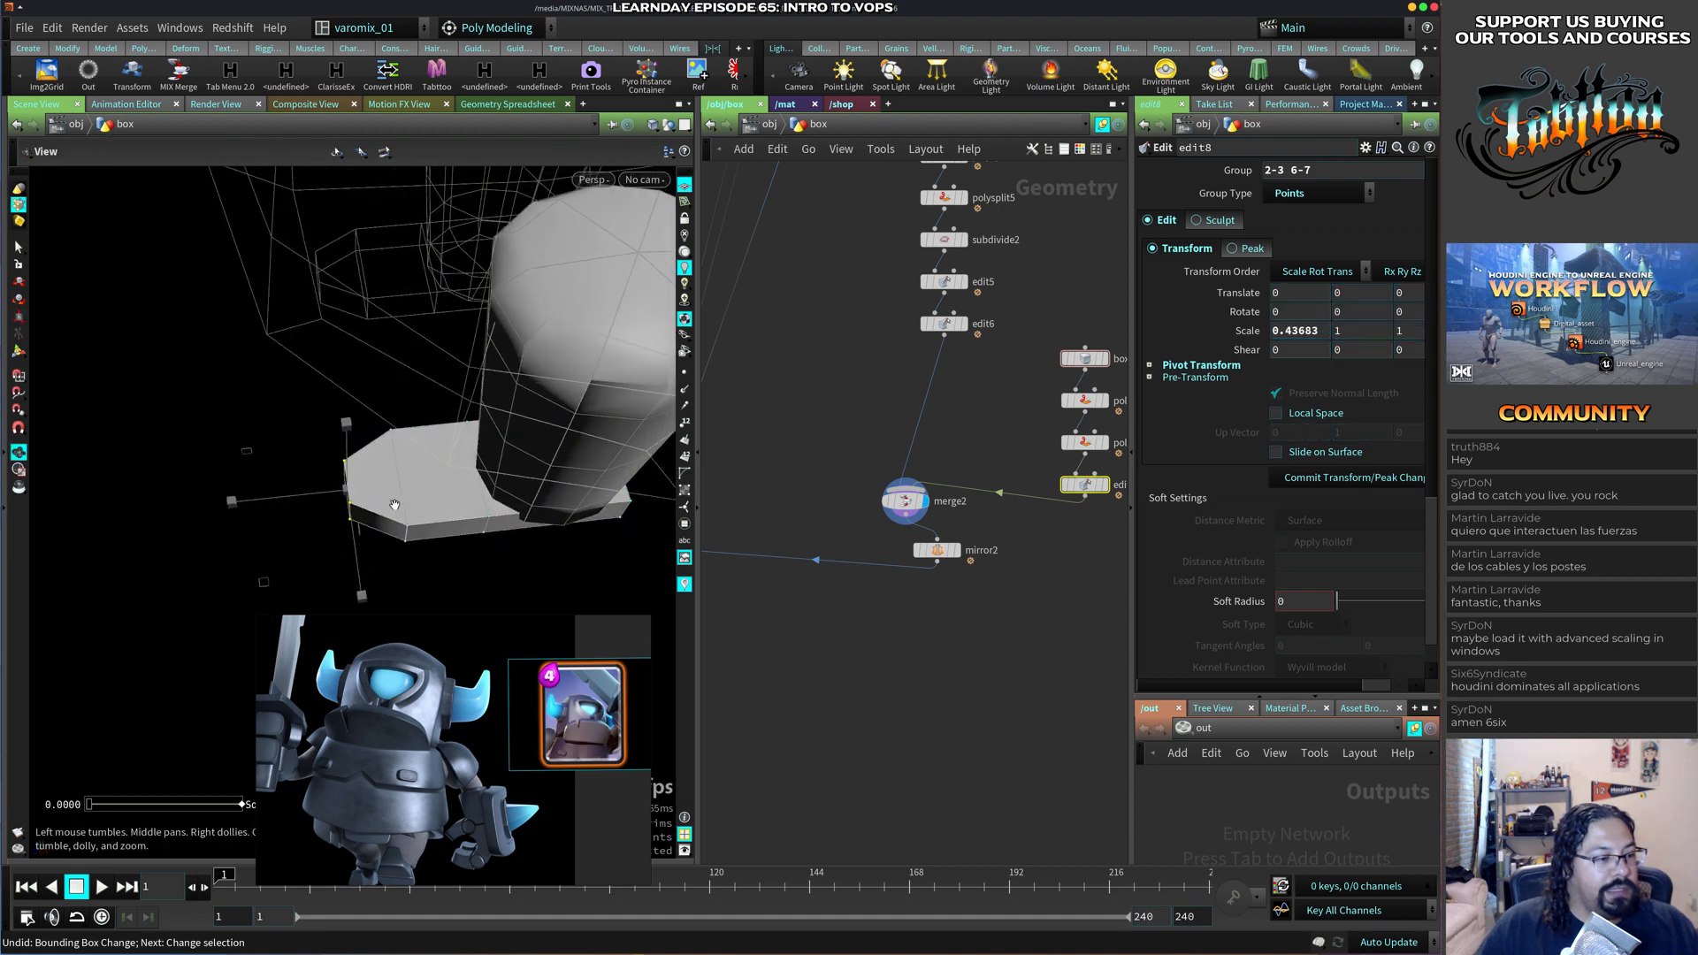
middle_click_drag(396, 505, 362, 538, "alt")
left_click_drag(363, 538, 283, 421, "alt")
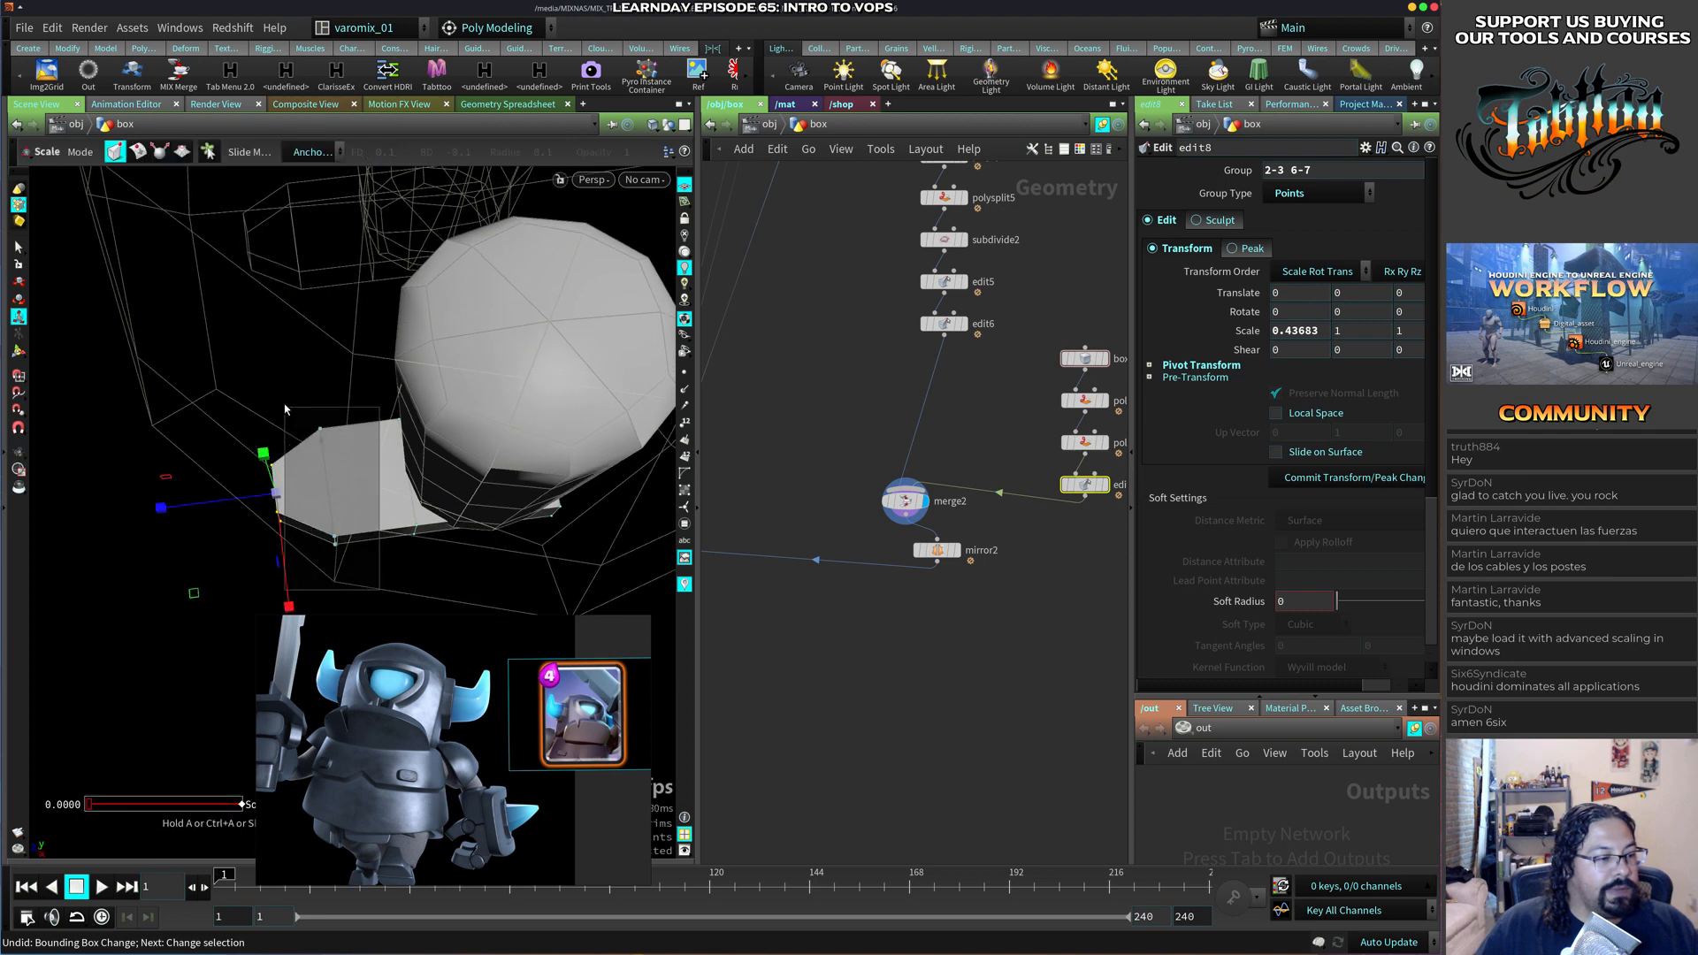
Select only the front edge loop points of the foot (12-15) and scale them in X.
left_click_drag(318, 600, 318, 589)
key("ctrl+z")
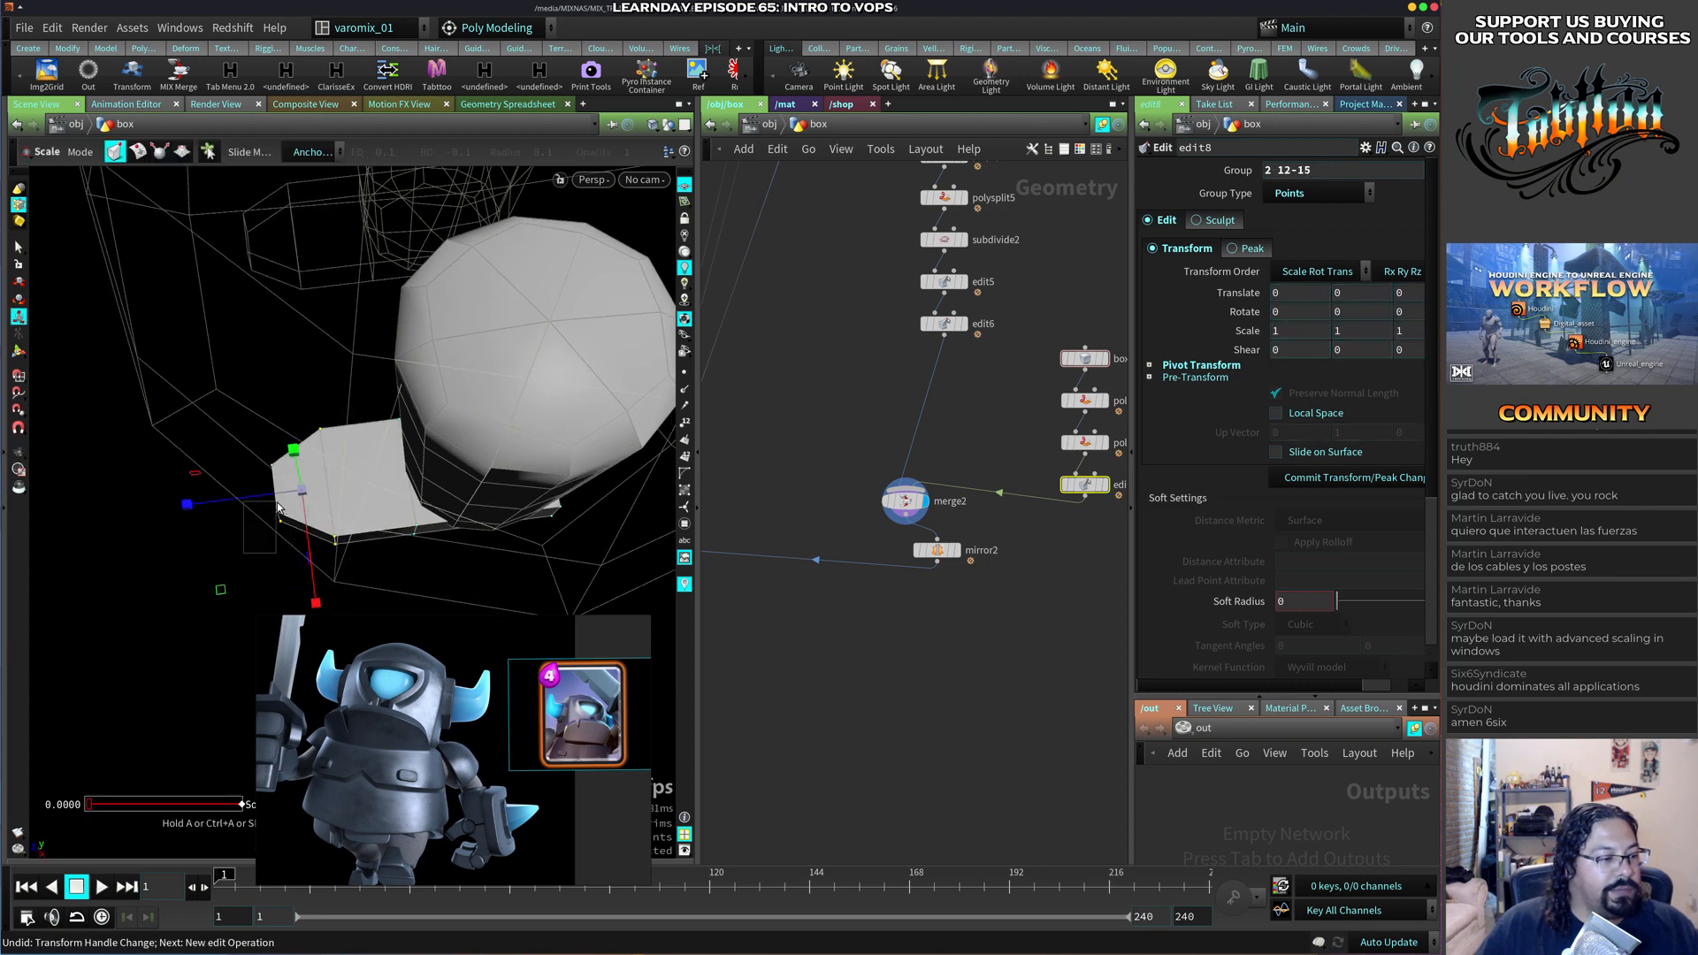
left_click(279, 519, "ctrl")
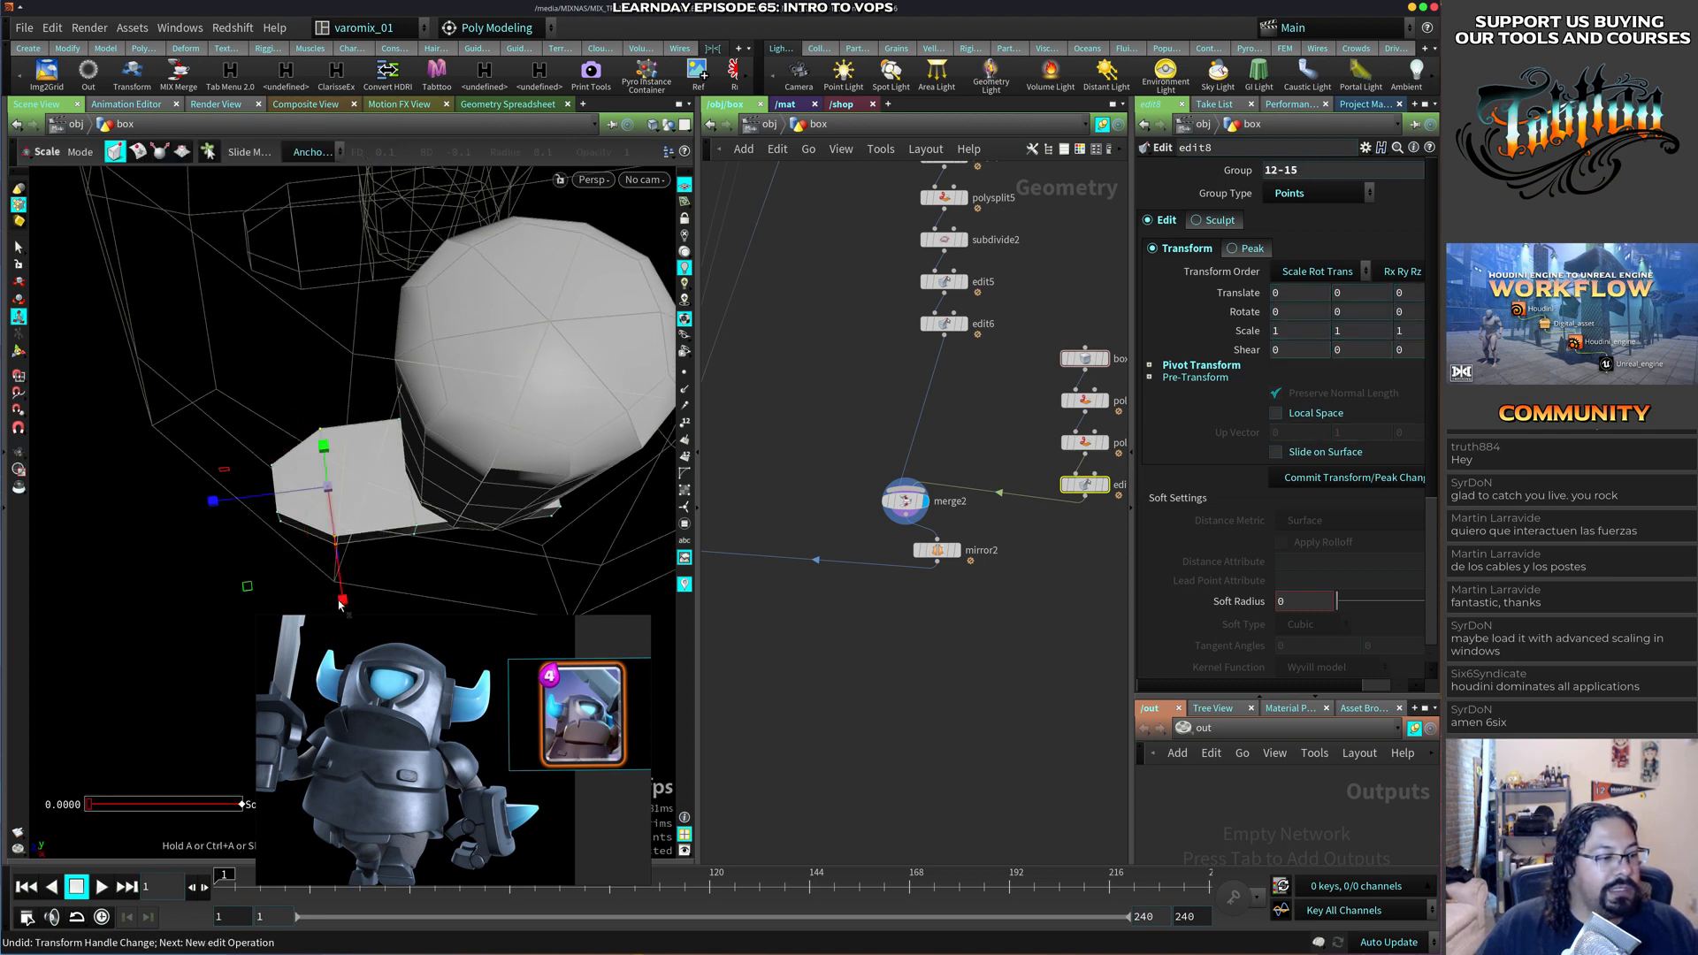
left_click_drag(345, 609, 426, 385)
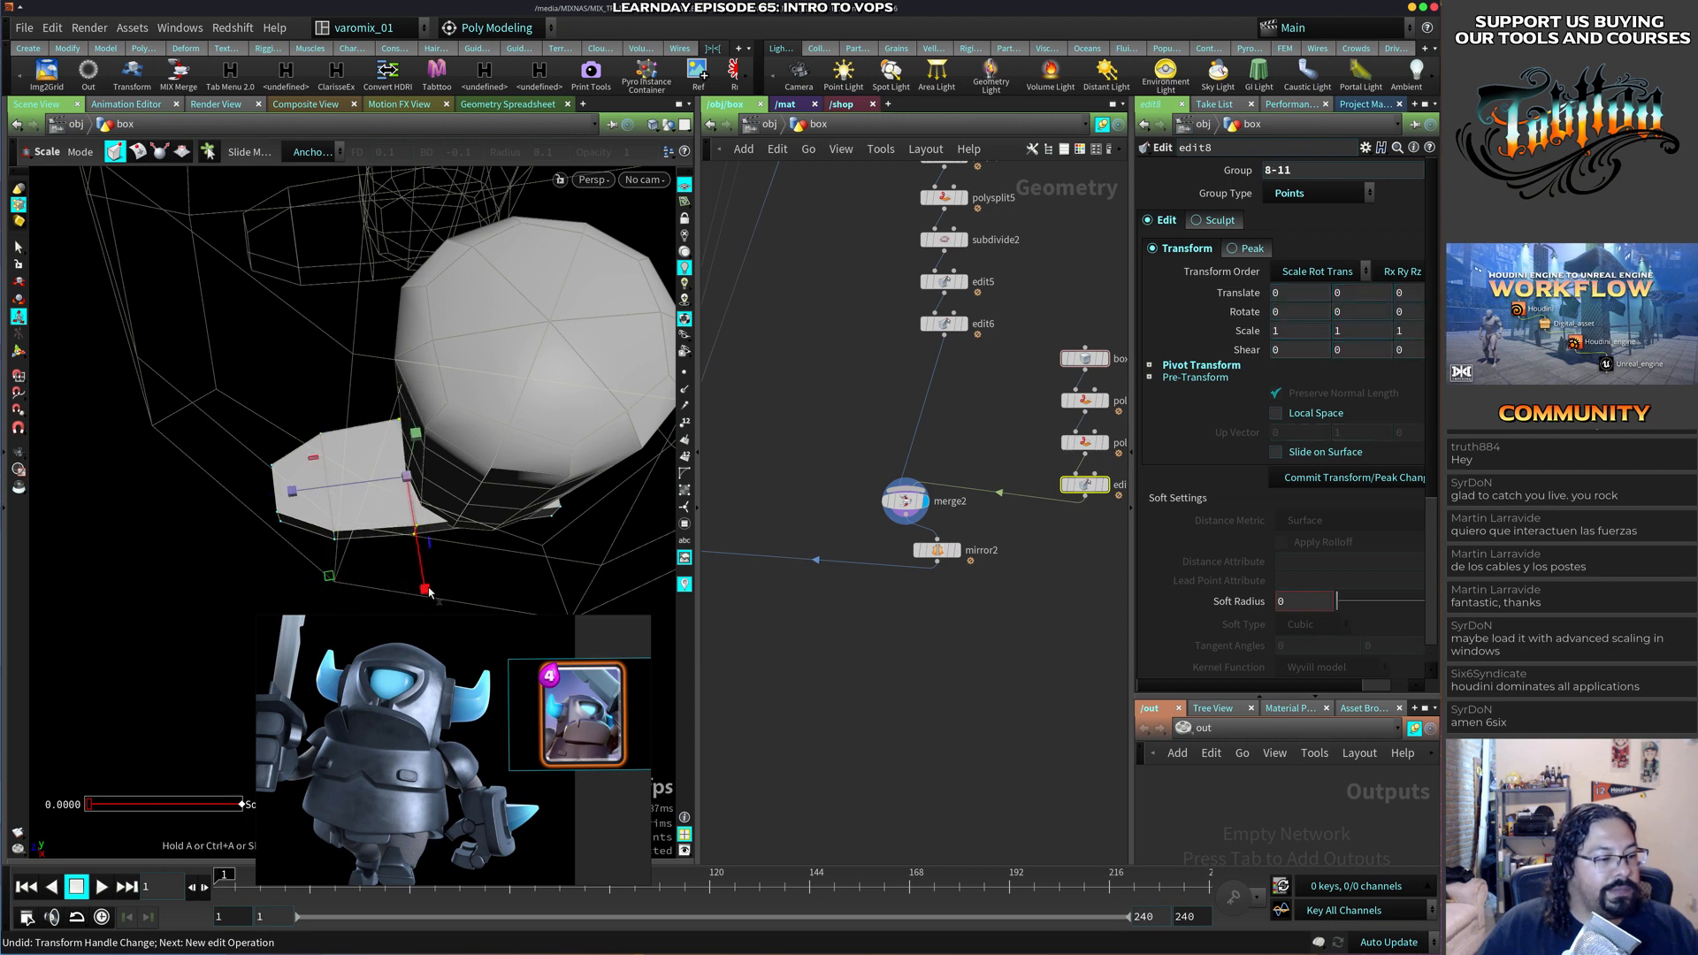
Scale the middle edge loop points (8-11) to about 1.11 in X and move them about 0.08 forward in Z.
left_click_drag(429, 592, 431, 610)
key("t")
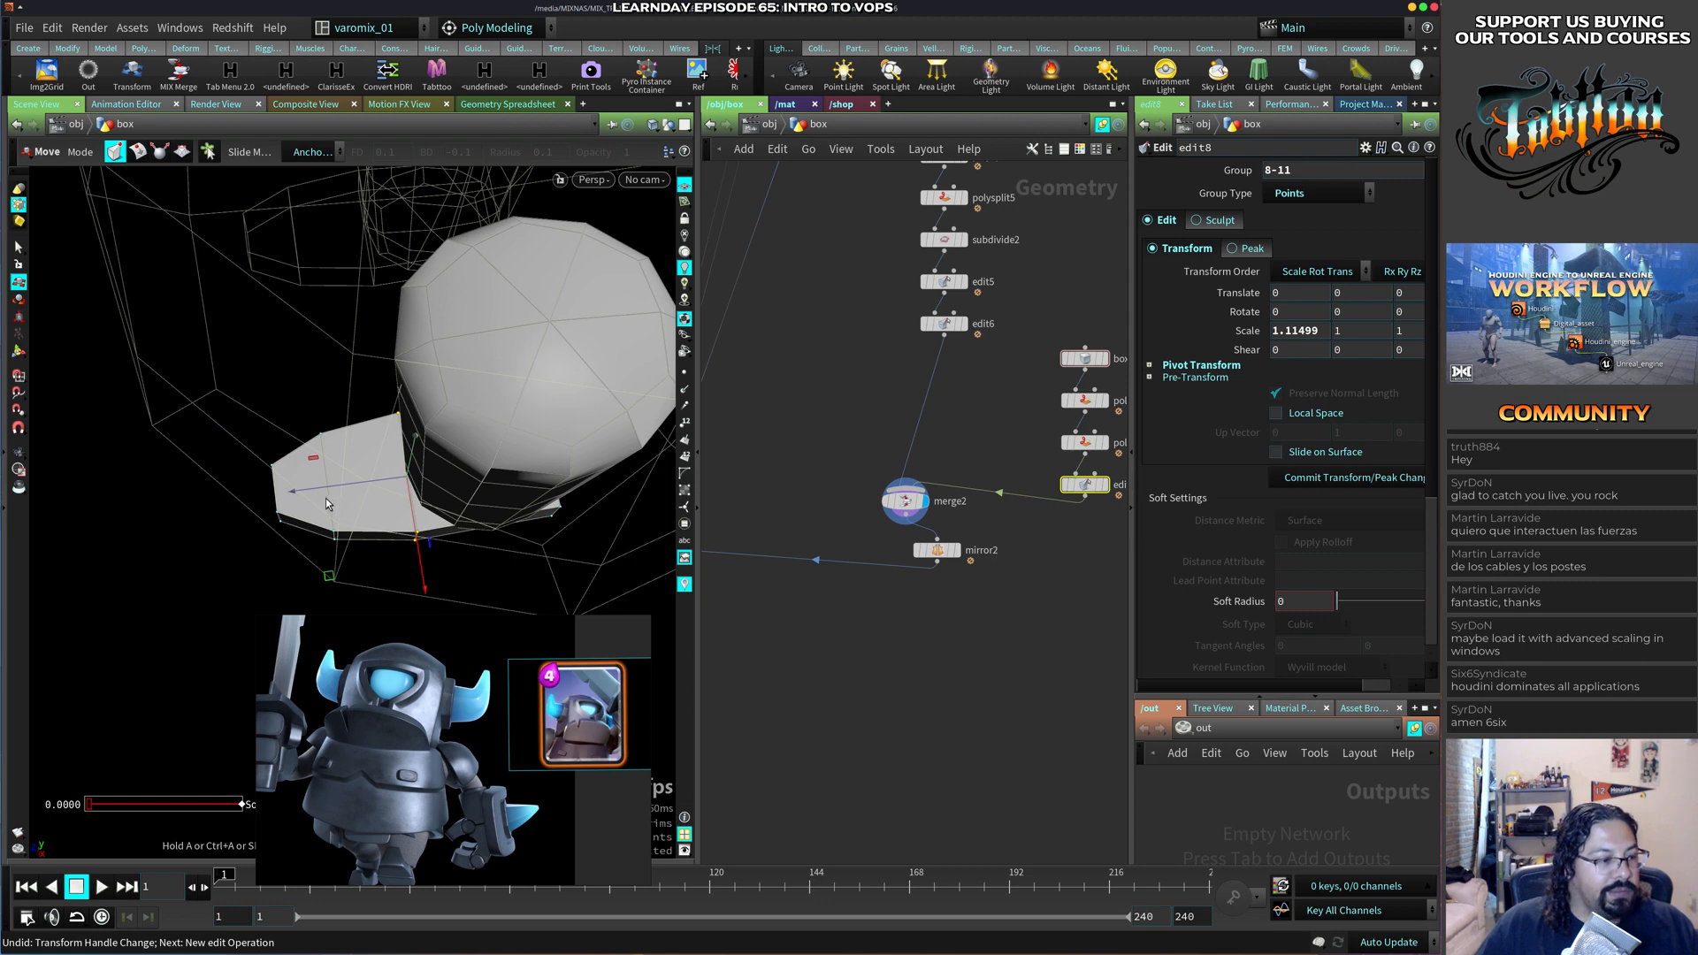
left_click_drag(332, 487, 300, 491)
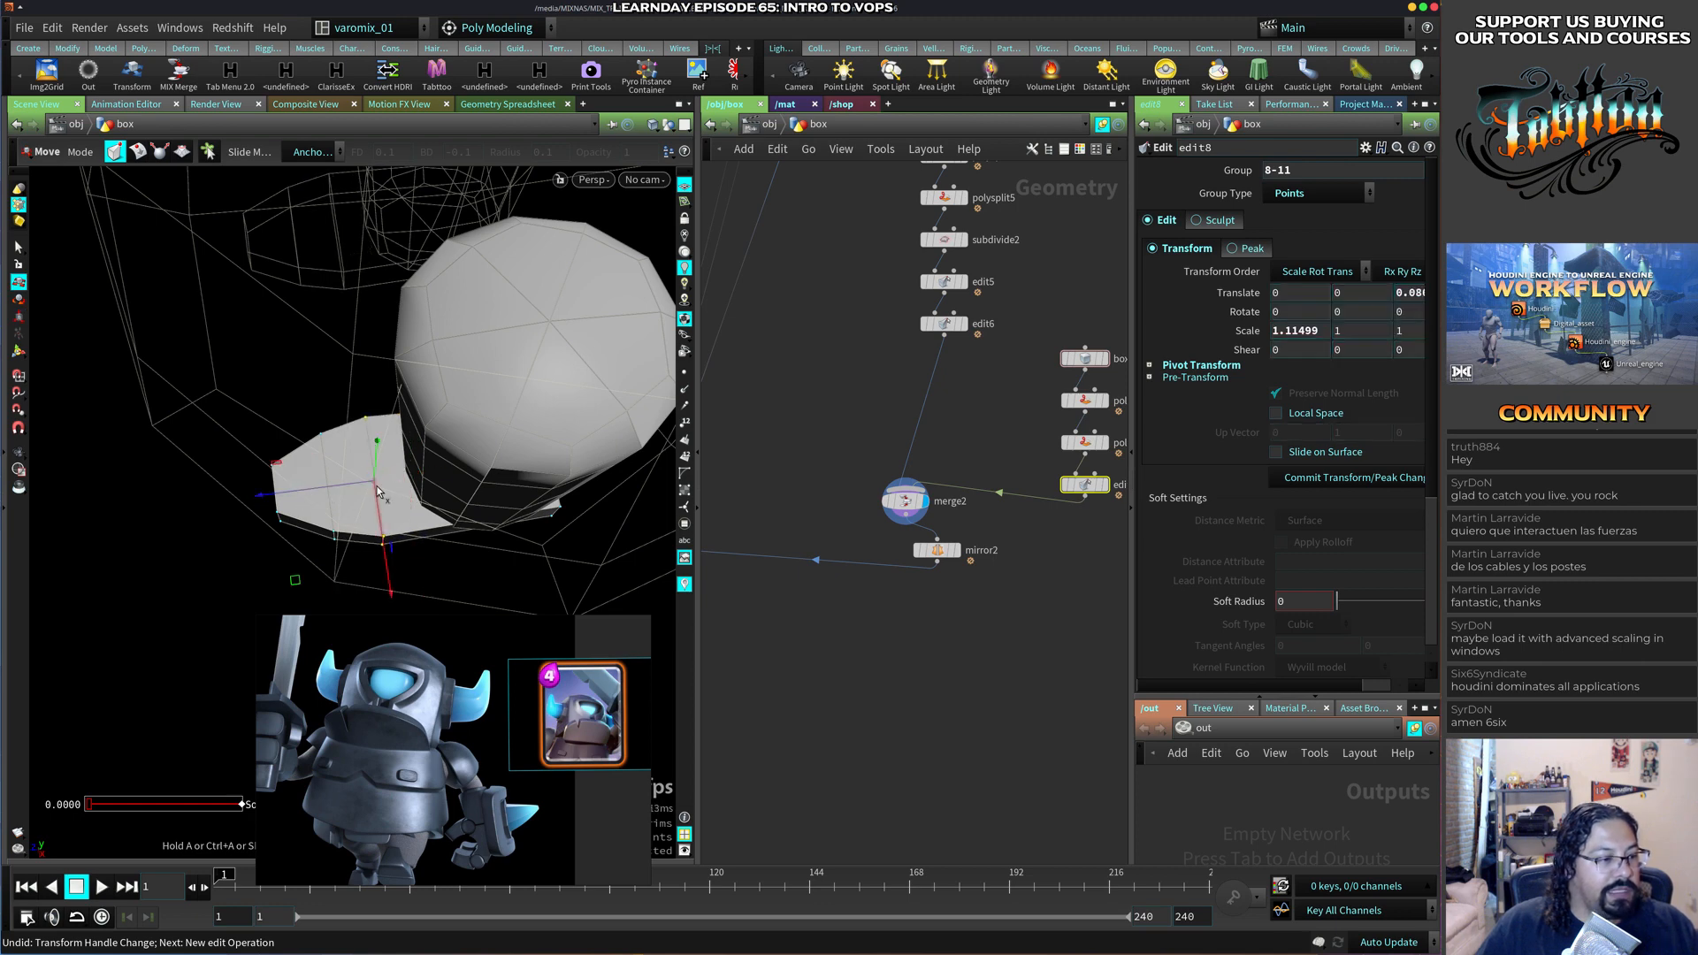
Select the four heel points of the foot (0-1, 4-5) and scale them to about 0.81 in X.
left_click_drag(478, 584, 460, 550, "alt")
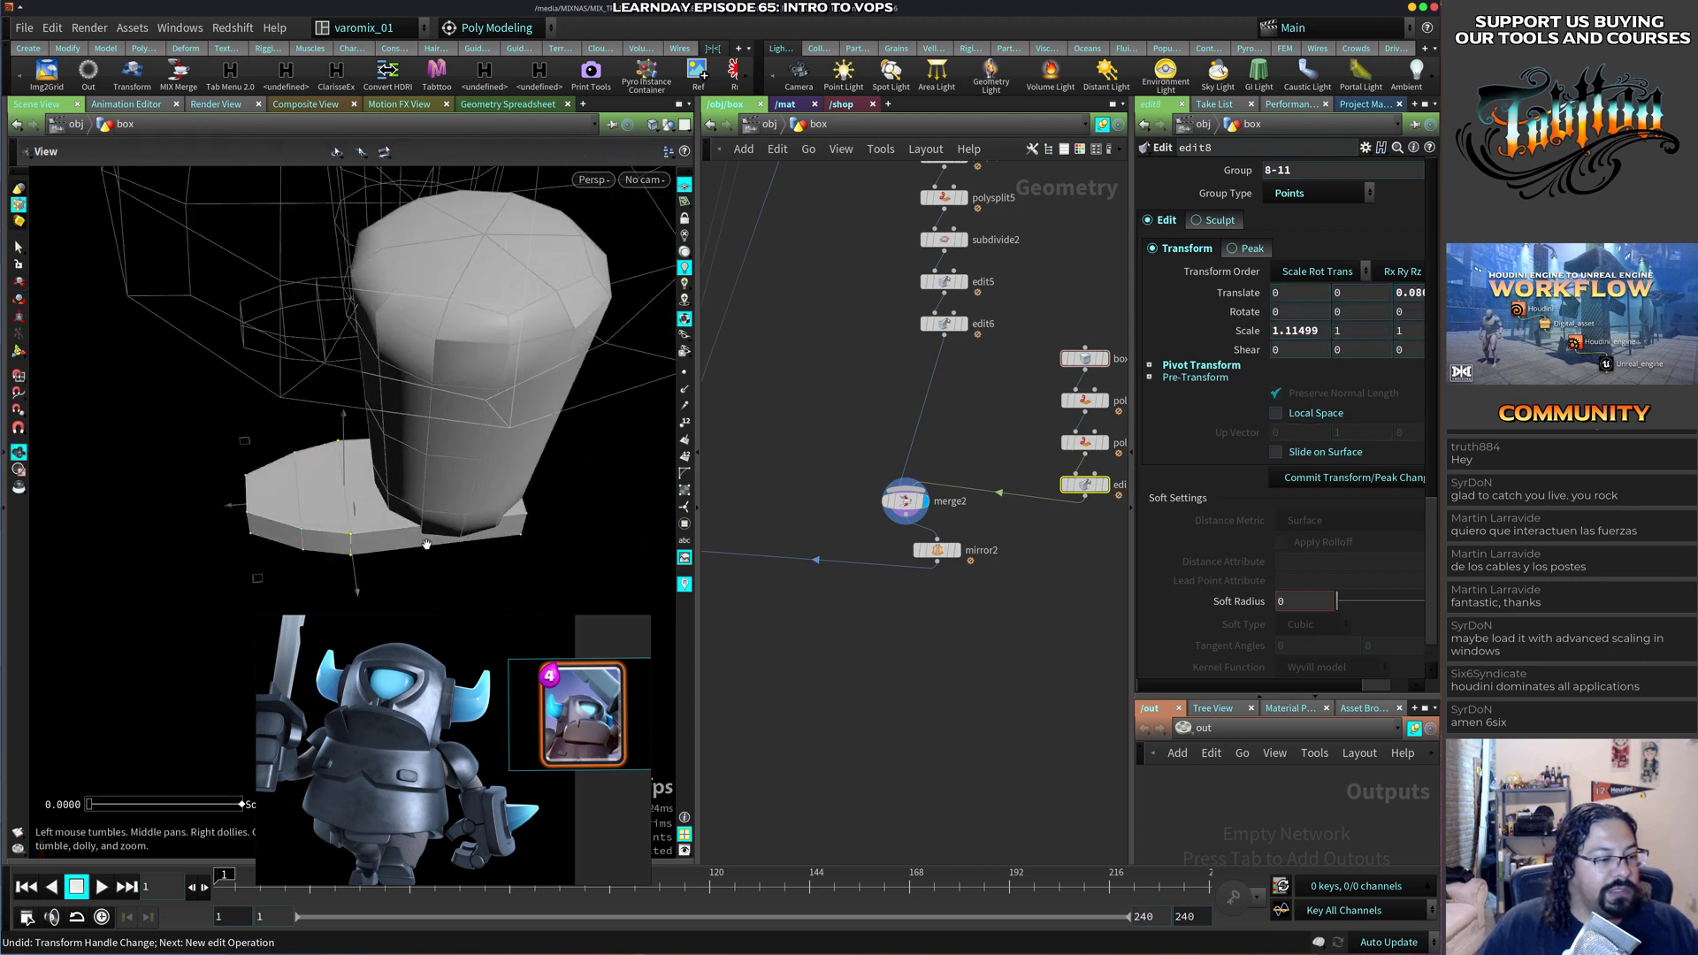
left_click_drag(581, 521, 568, 554, "alt")
left_click_drag(553, 518, 526, 461, "alt")
left_click_drag(430, 541, 484, 604, "shift")
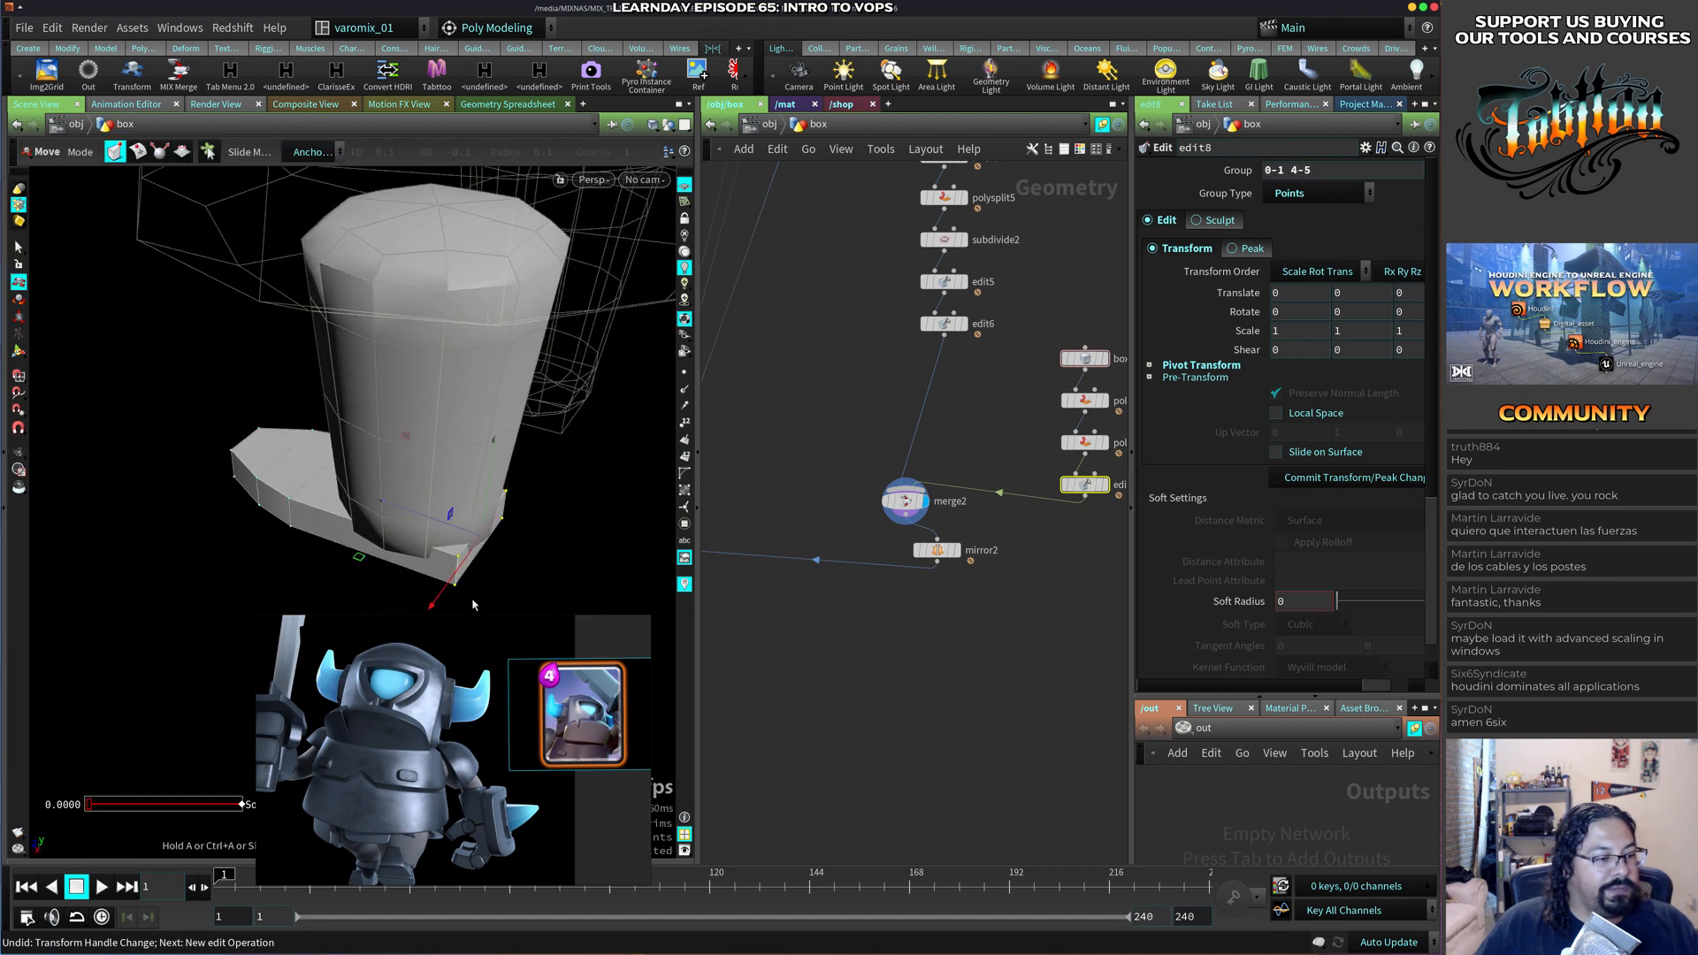
key("r")
left_click_drag(448, 528, 466, 599, "alt")
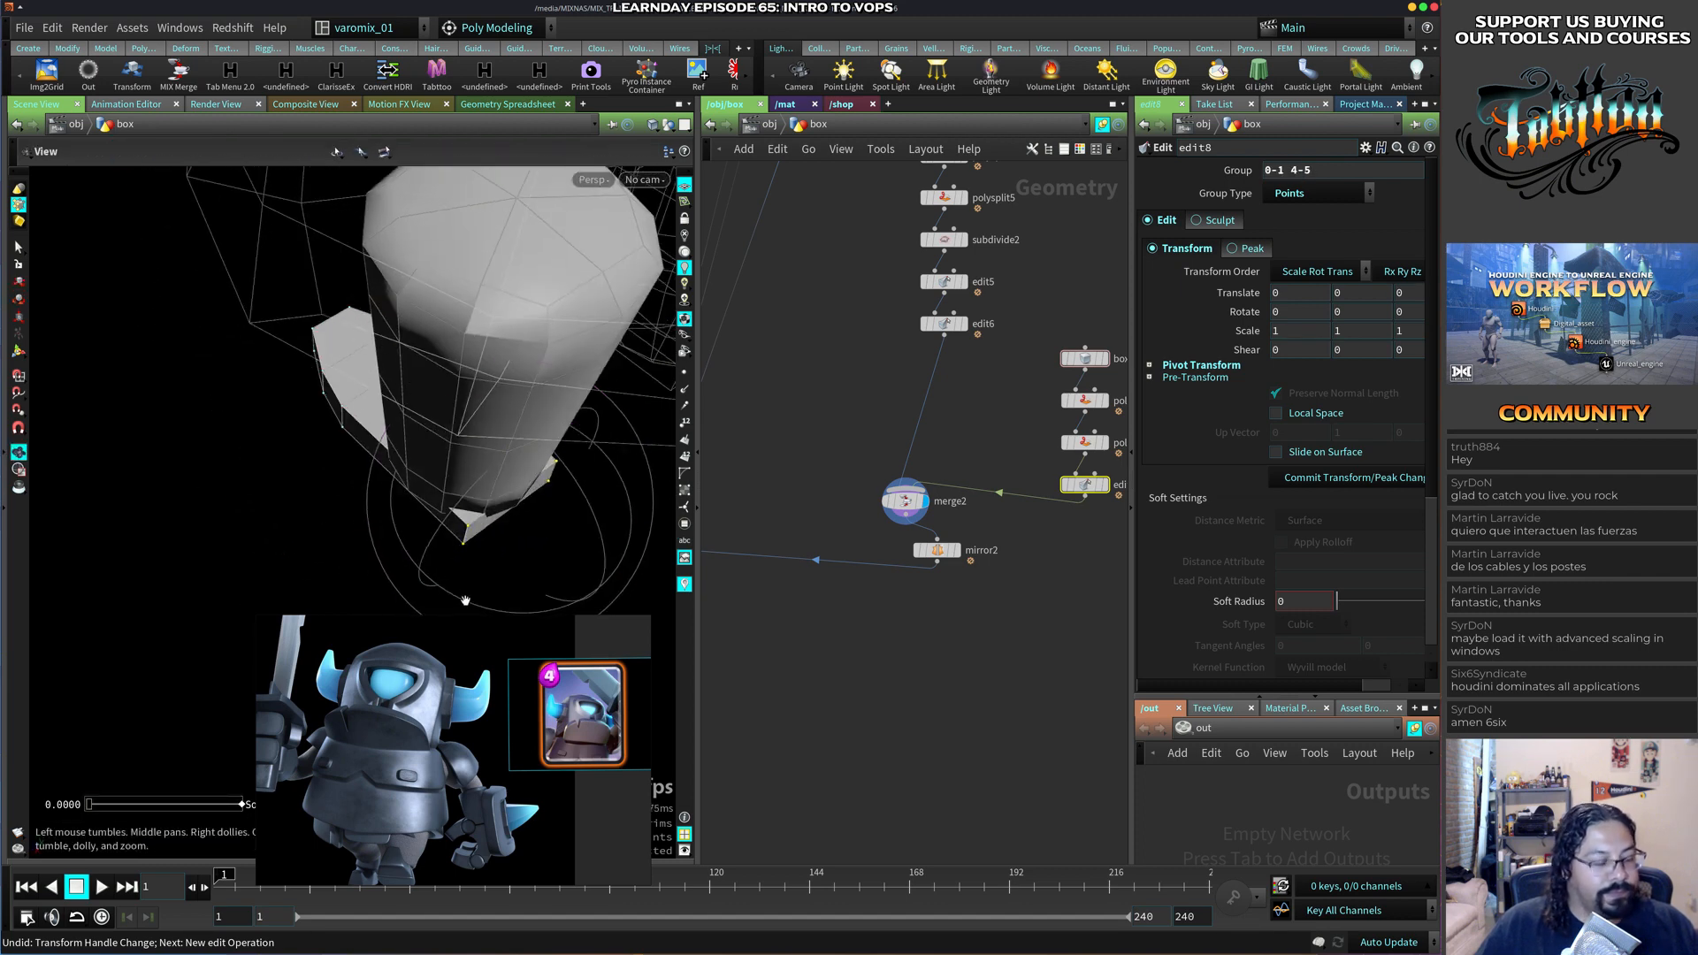
key("t")
key("r")
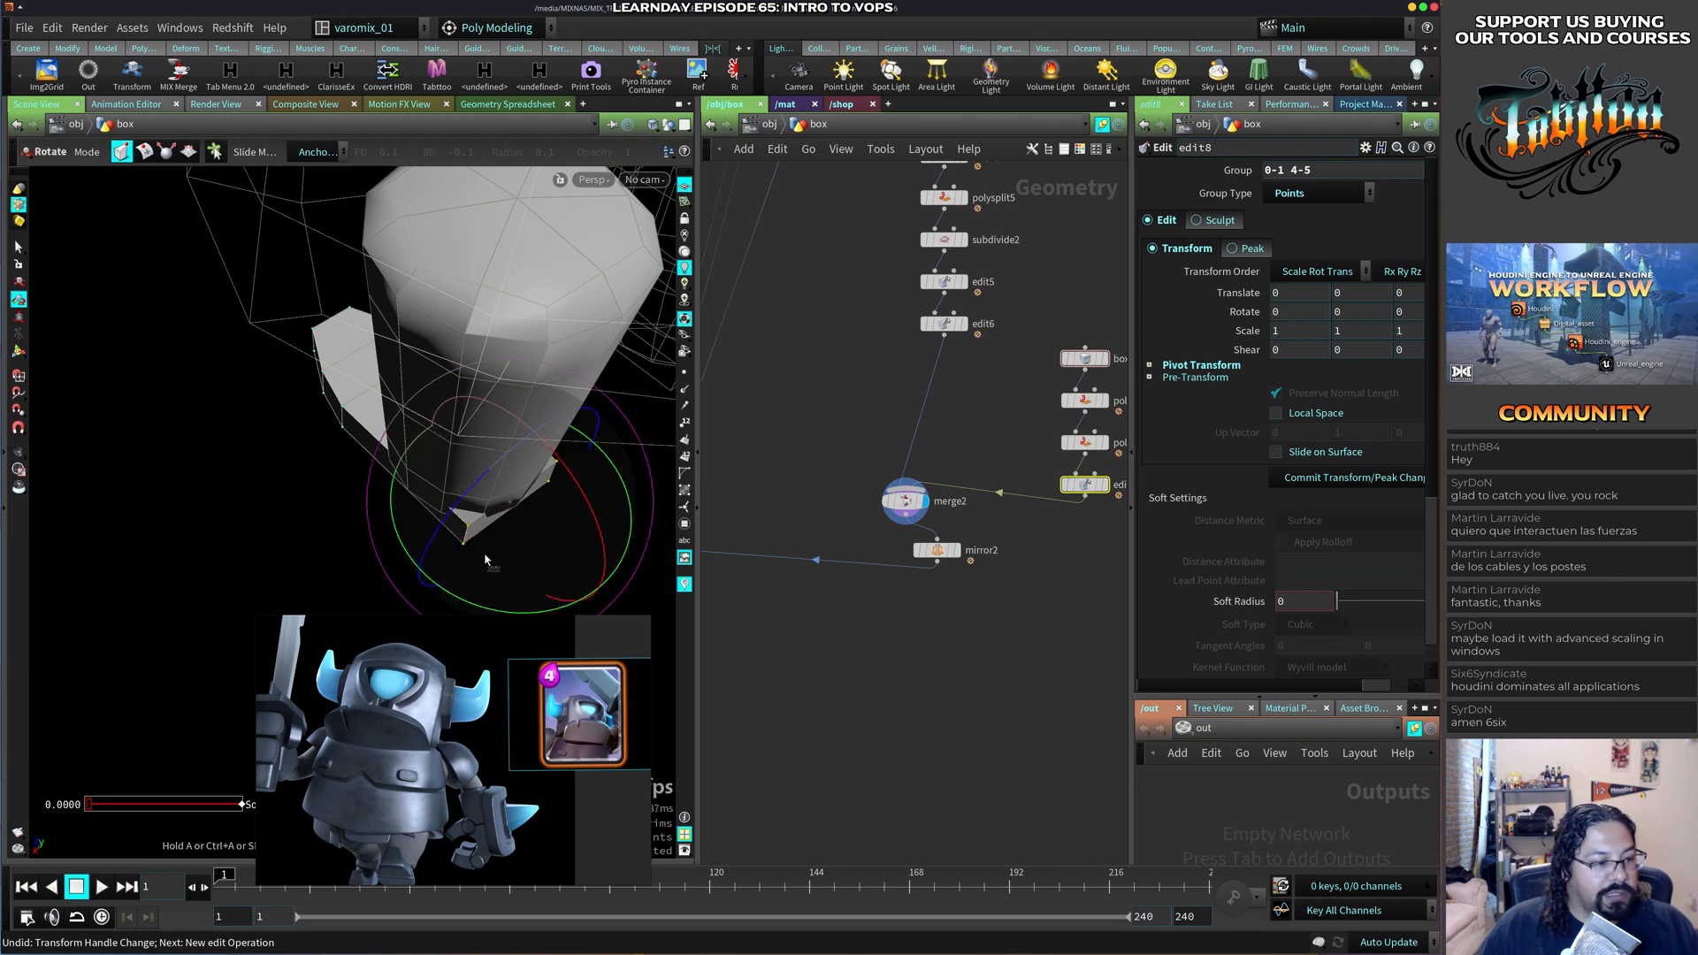
key("e")
left_click_drag(430, 563, 440, 553)
Insert an edge loop across the rear part of the foot between the heel and the middle loop.
key("w")
left_click_drag(469, 463, 468, 469)
key("ctrl+z")
key("c")
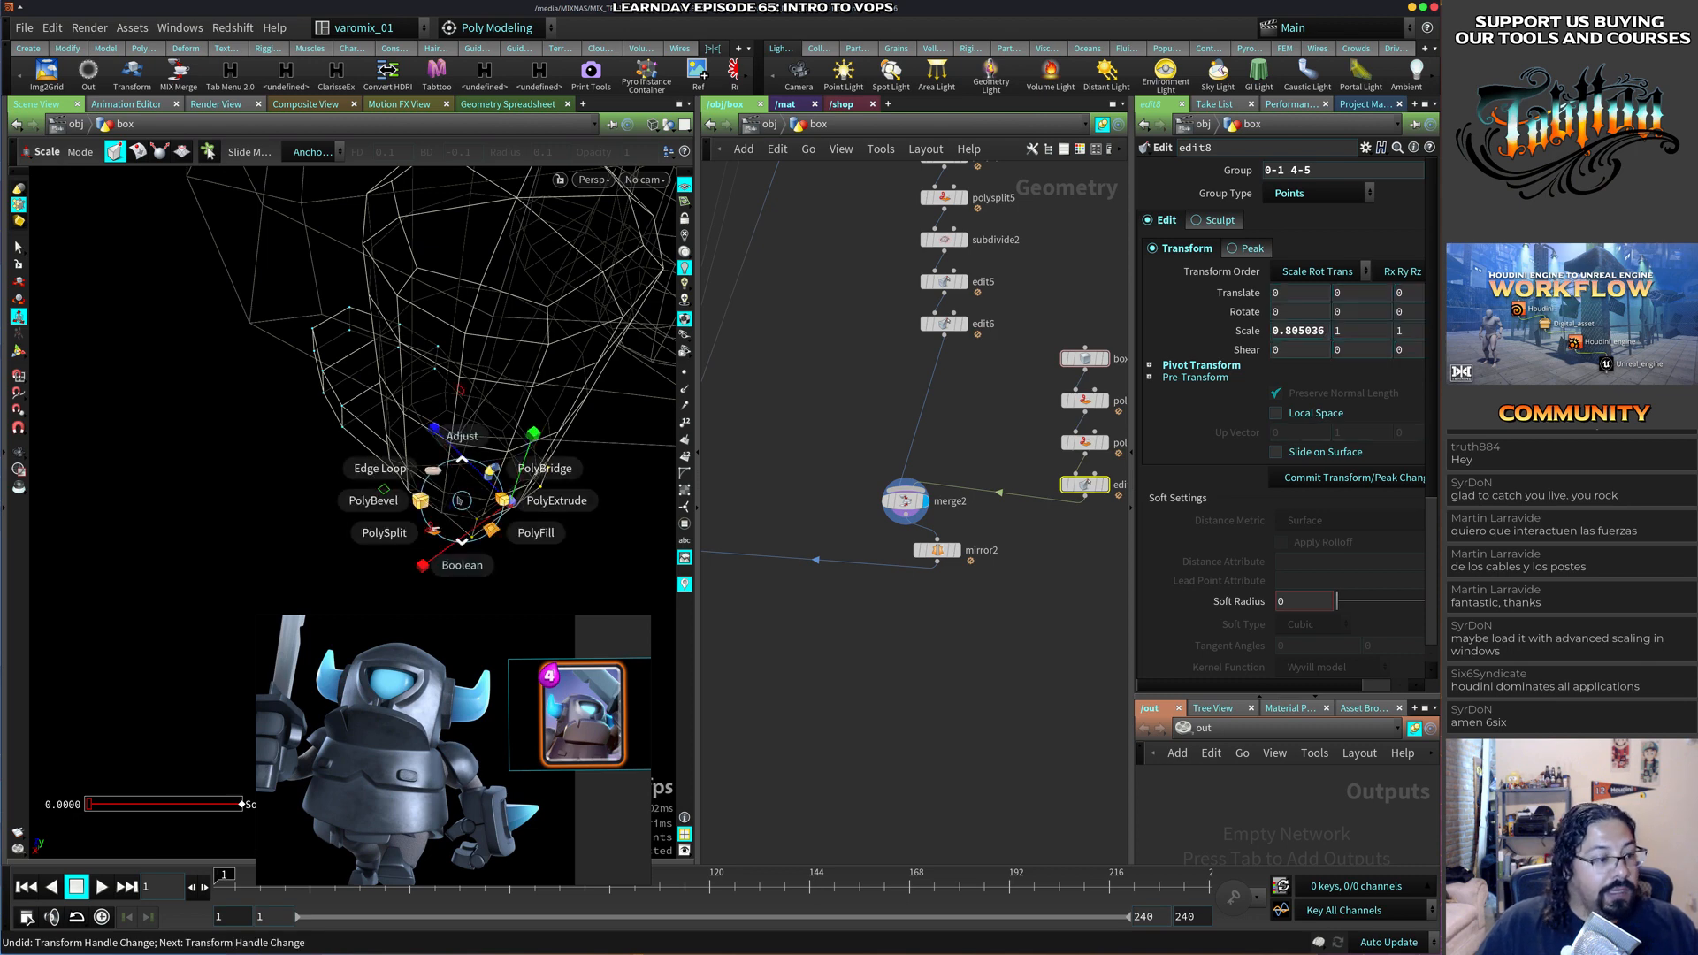
left_click(397, 485)
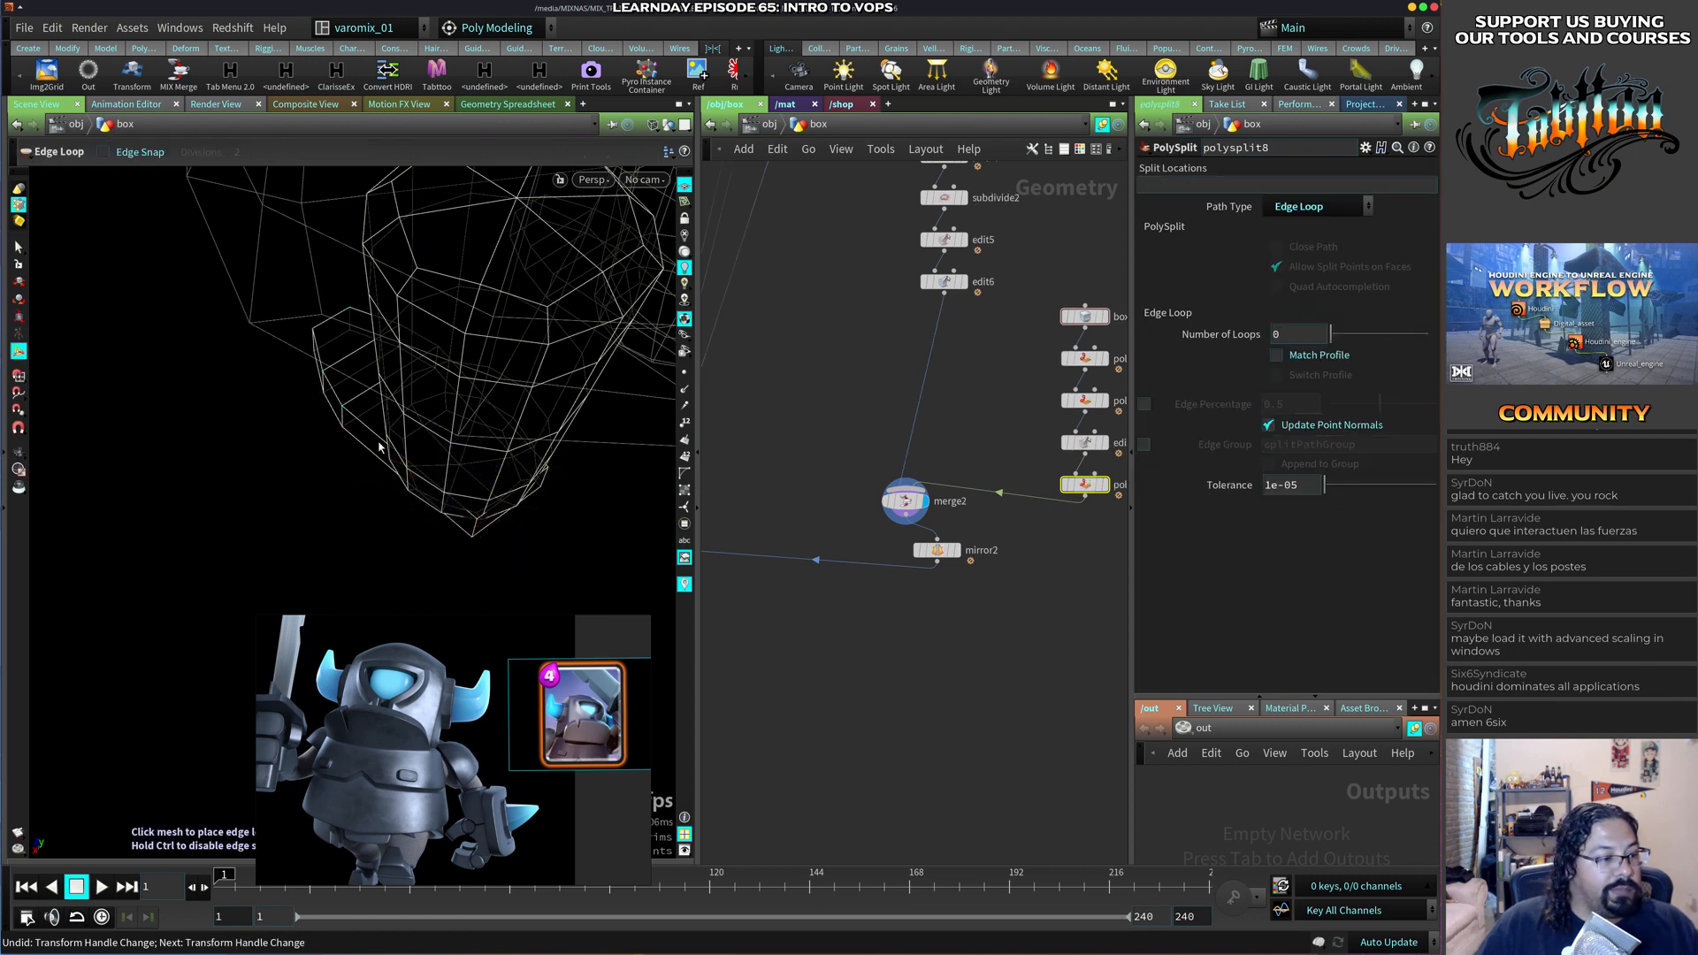
left_click(420, 475)
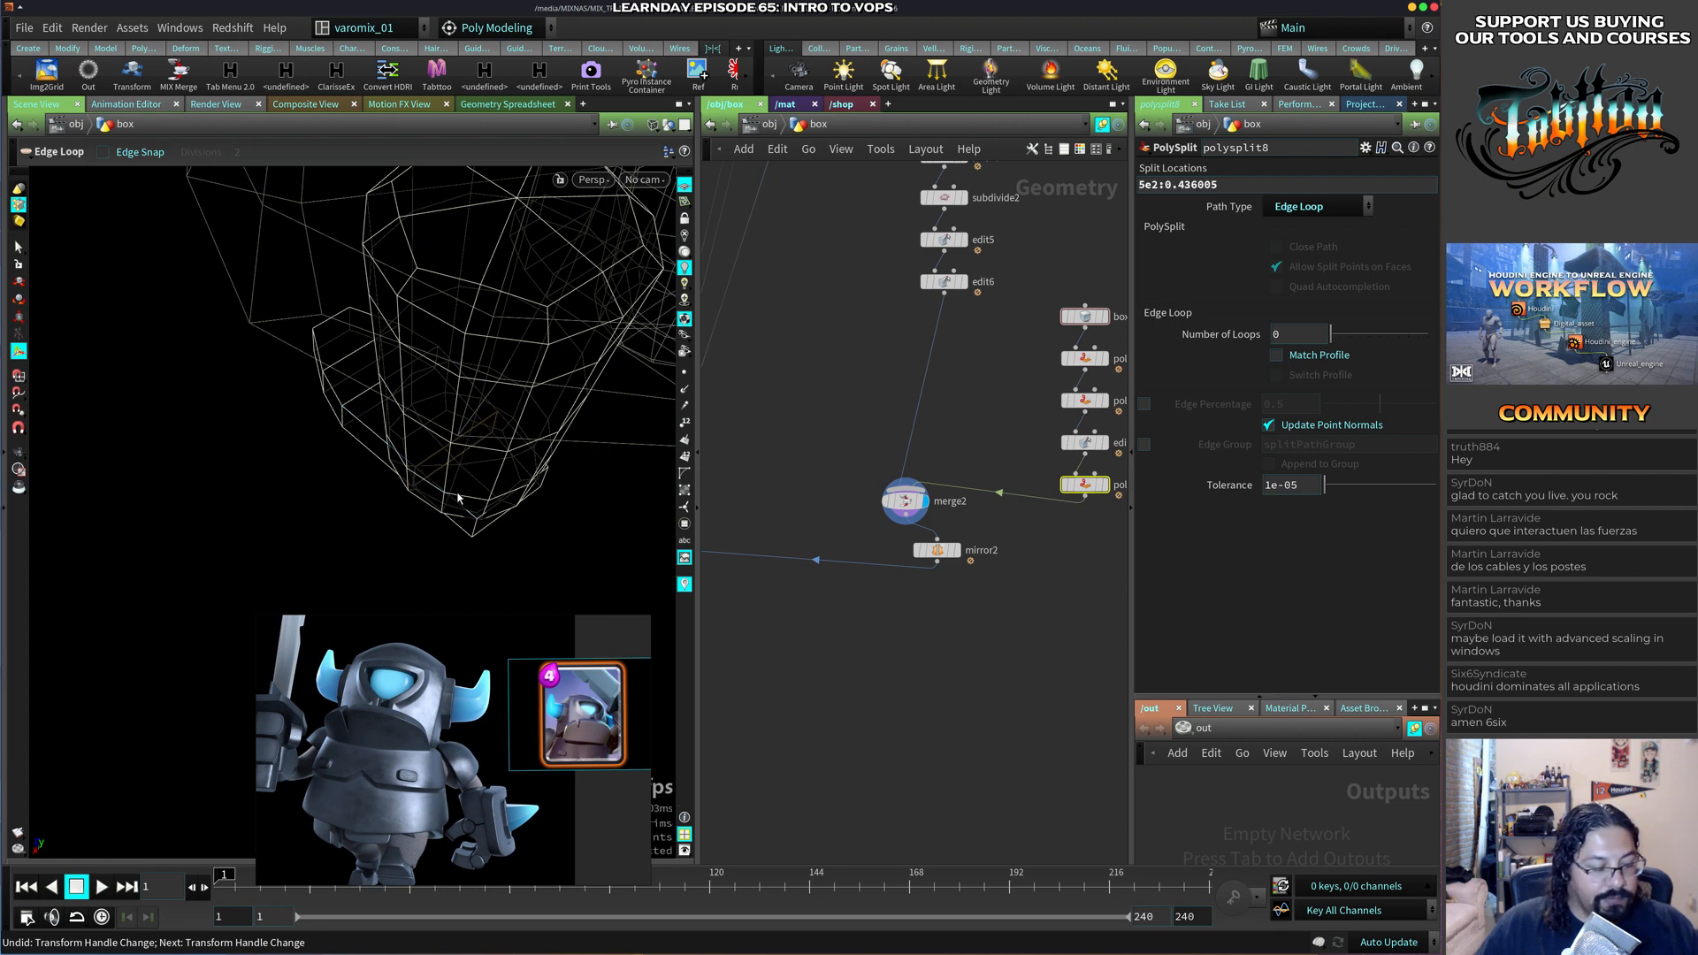
Scale the new edge loop points of the foot (16-19) to about 1.51 in X.
key("r")
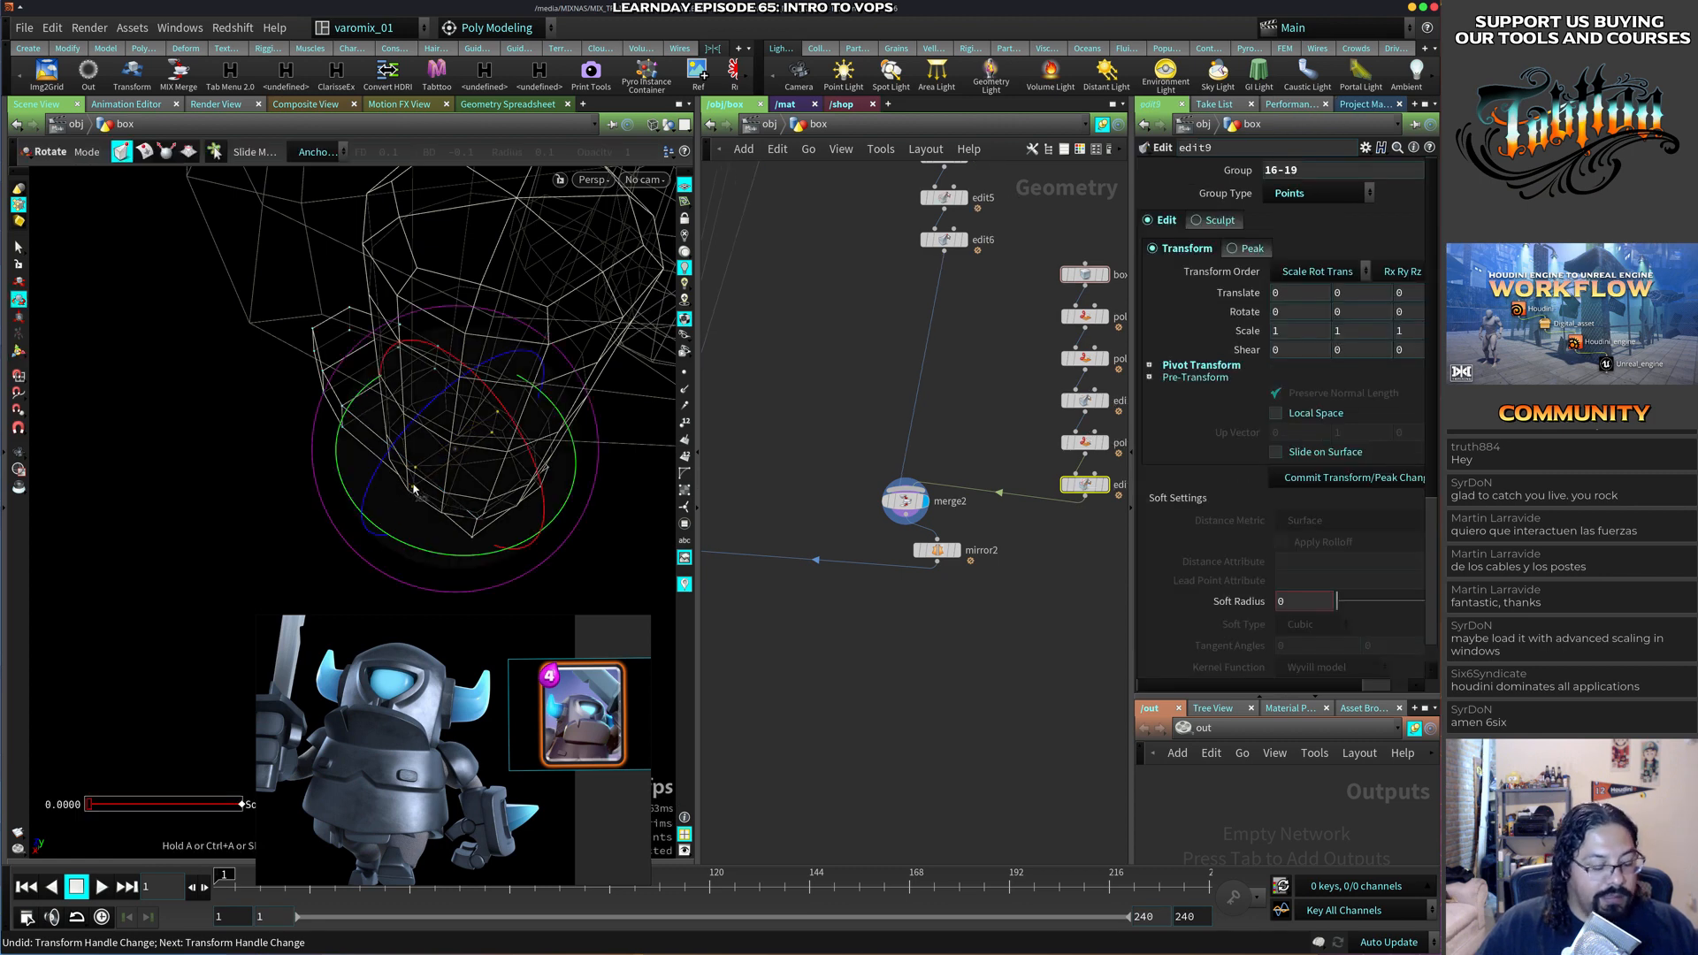
key("e")
left_click_drag(371, 510, 290, 548)
left_click_drag(409, 542, 482, 551, "alt")
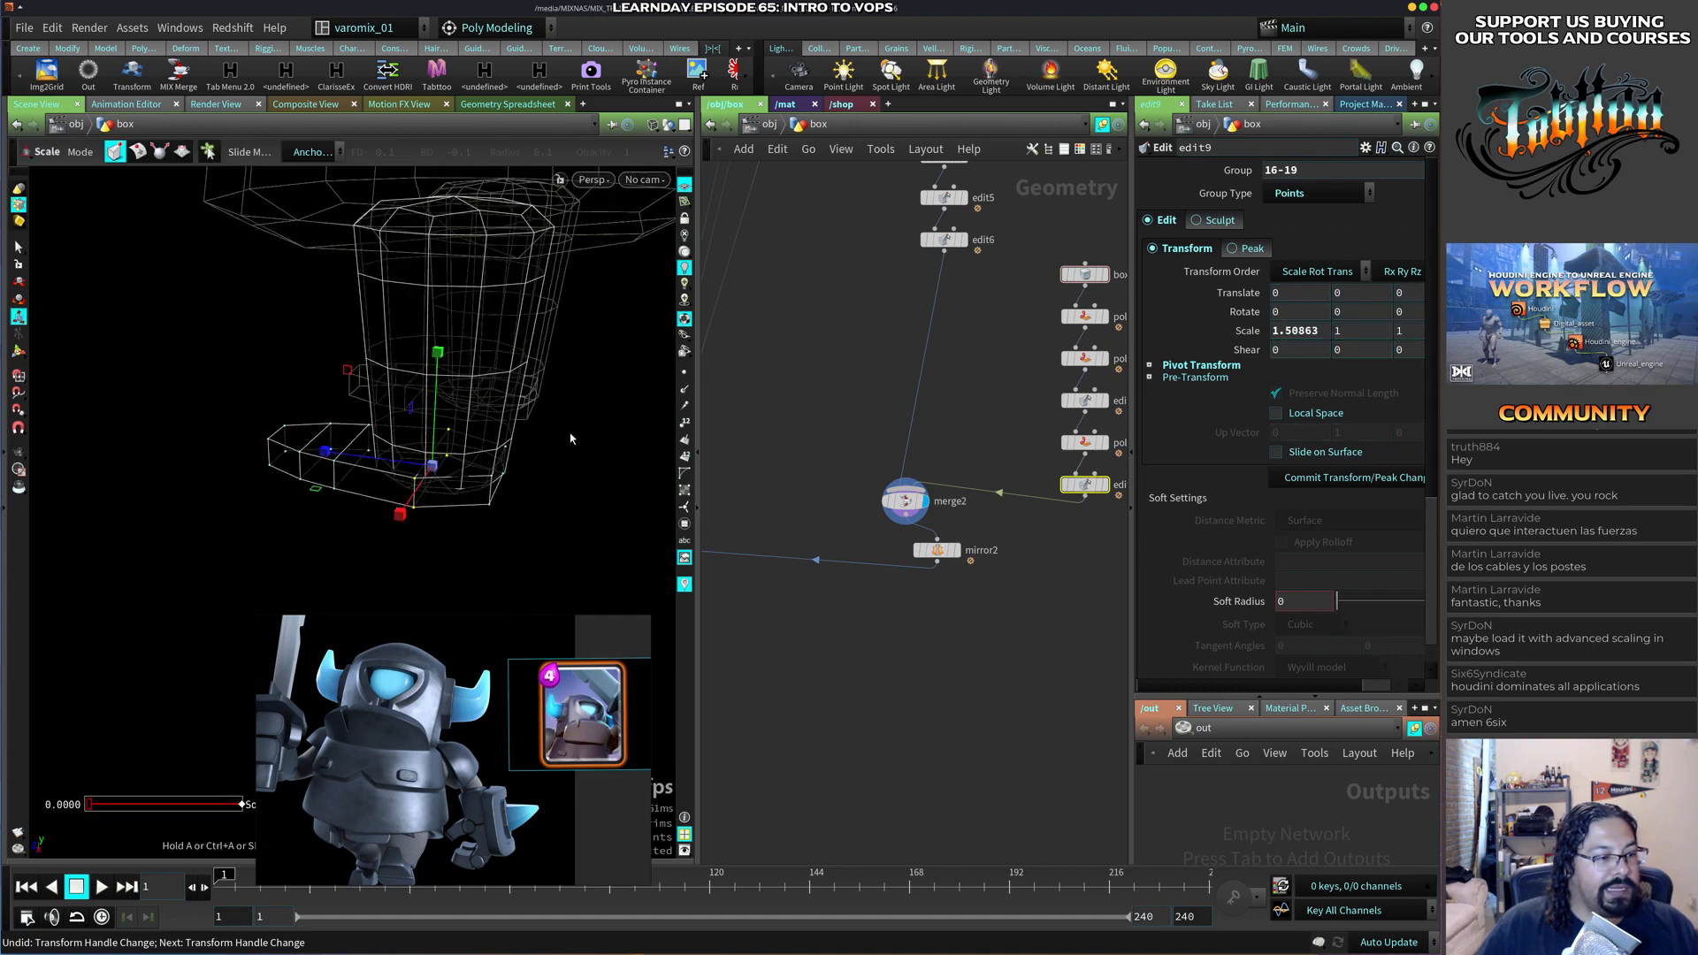
Scale the four heel points (0-1, 4-5) to about 1.2 in X and nudge them slightly backward.
left_click_drag(589, 415, 466, 539)
left_click_drag(528, 493, 436, 529, "alt")
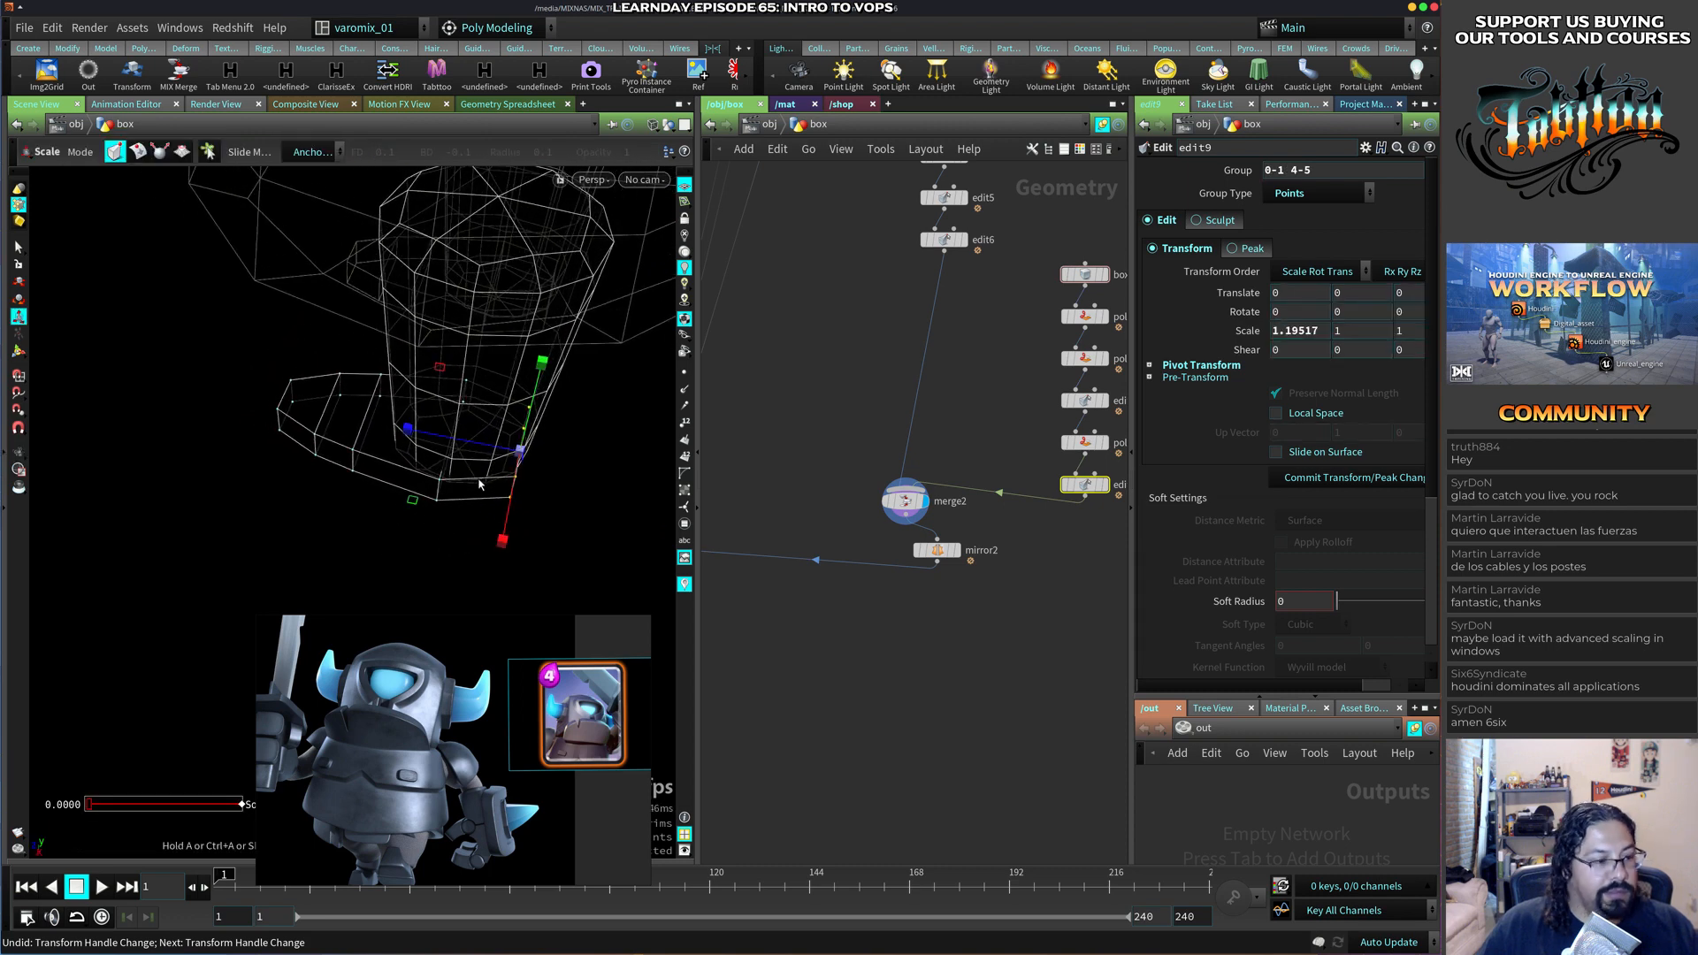
key("w")
key("r")
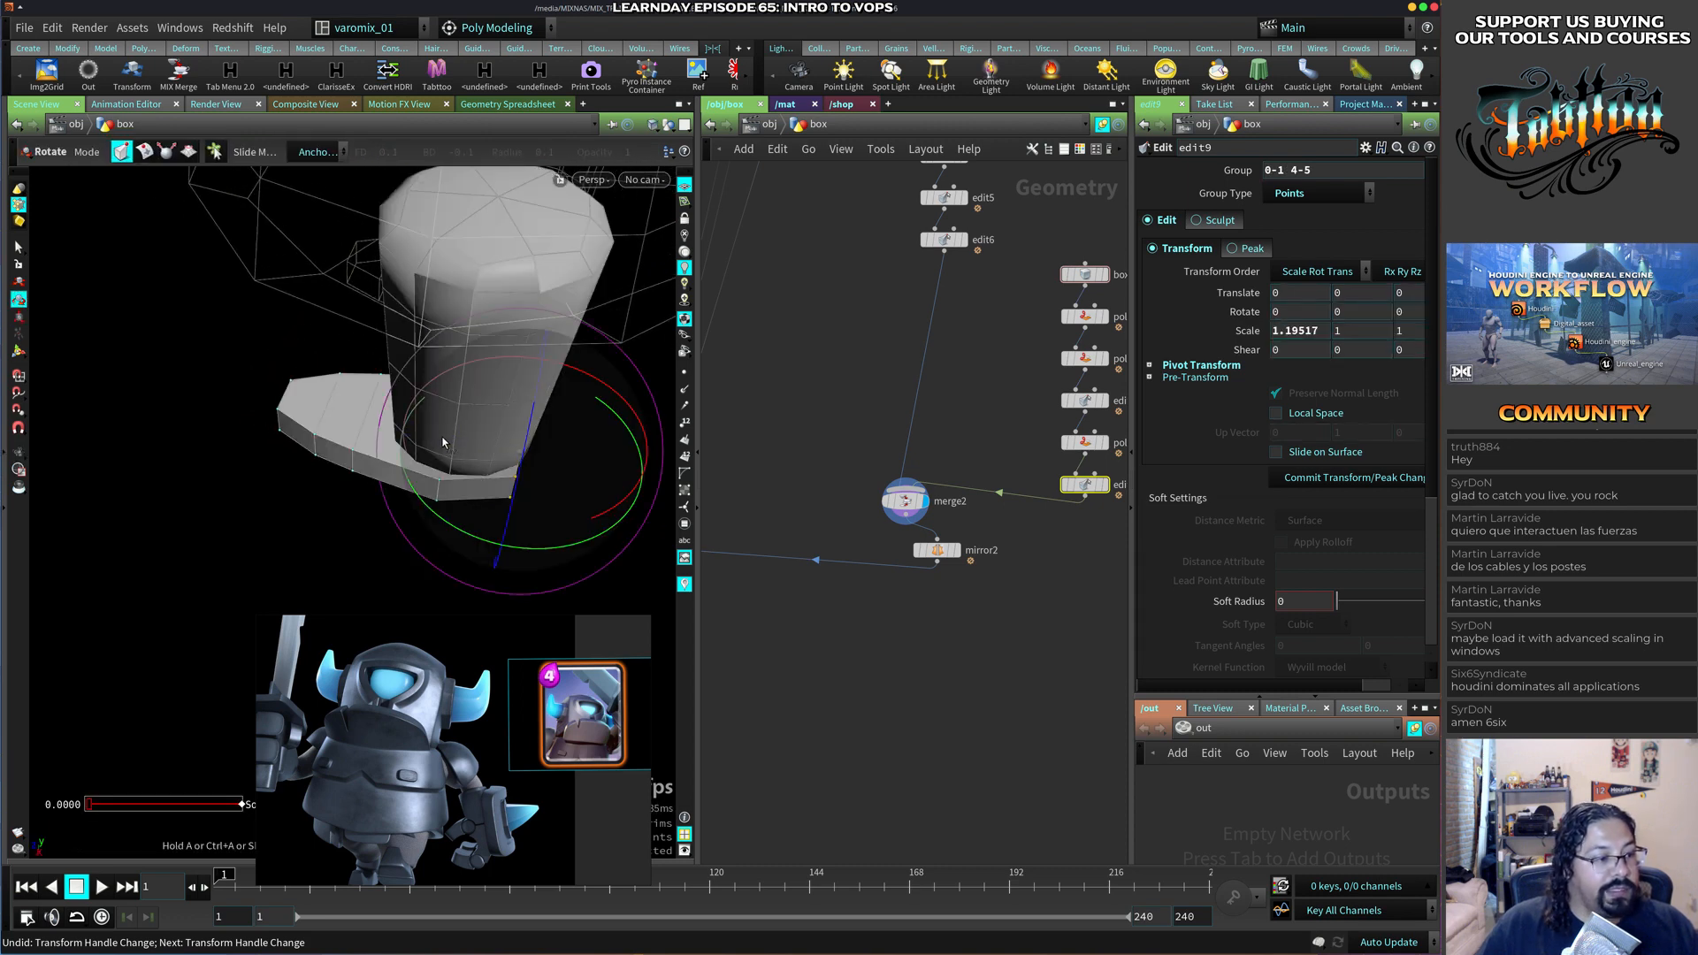
key("t")
left_click_drag(465, 445, 475, 445)
Select the foot's top face at the heel (primitive 16) and raise it about 0.093 in Y.
left_click_drag(398, 513, 469, 557)
left_click_drag(642, 384, 524, 479)
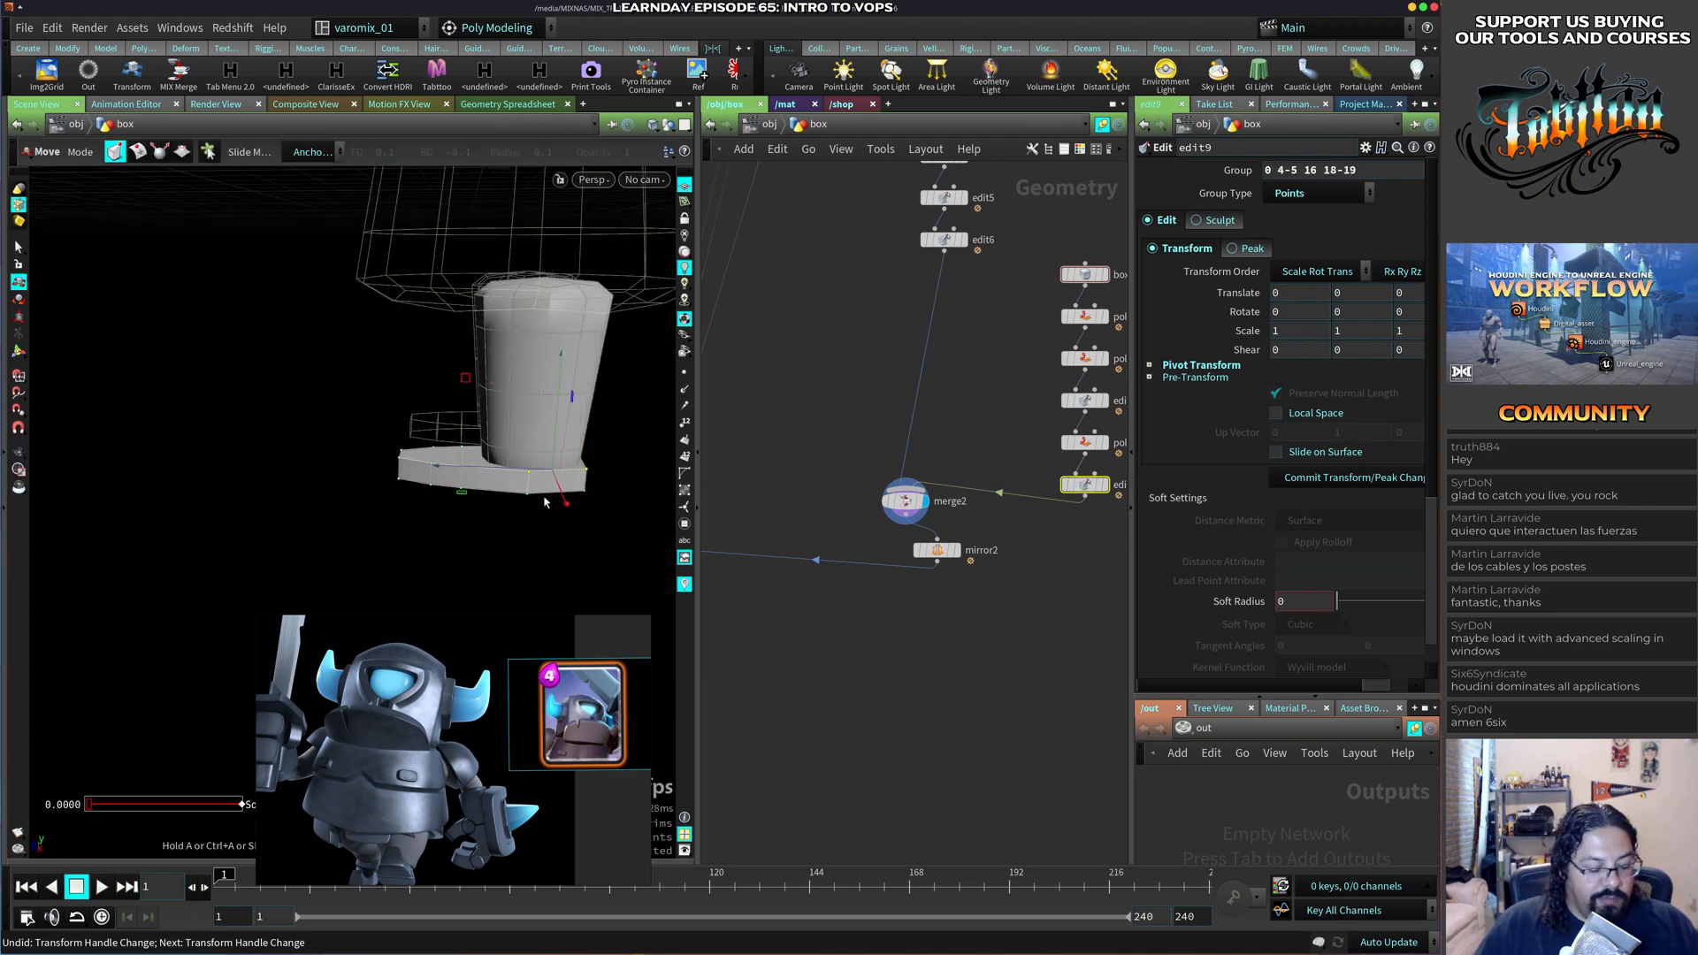
key("s")
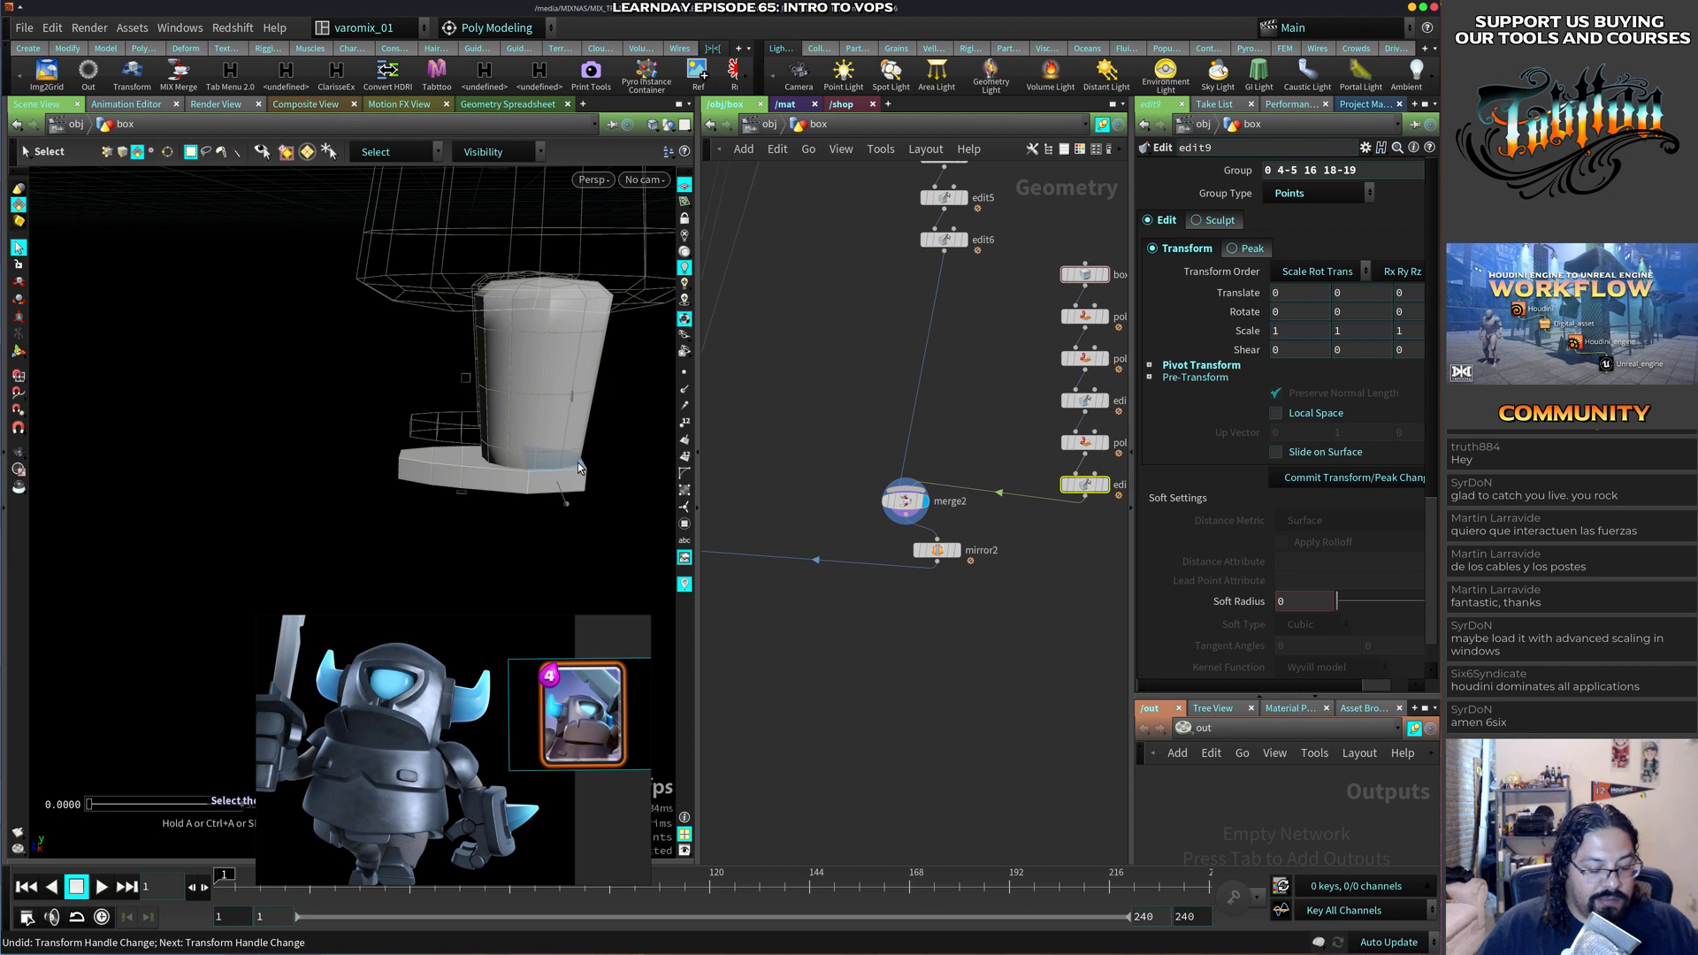
left_click(577, 464)
key("t")
left_click_drag(550, 431, 501, 532)
key("Escape")
key("t")
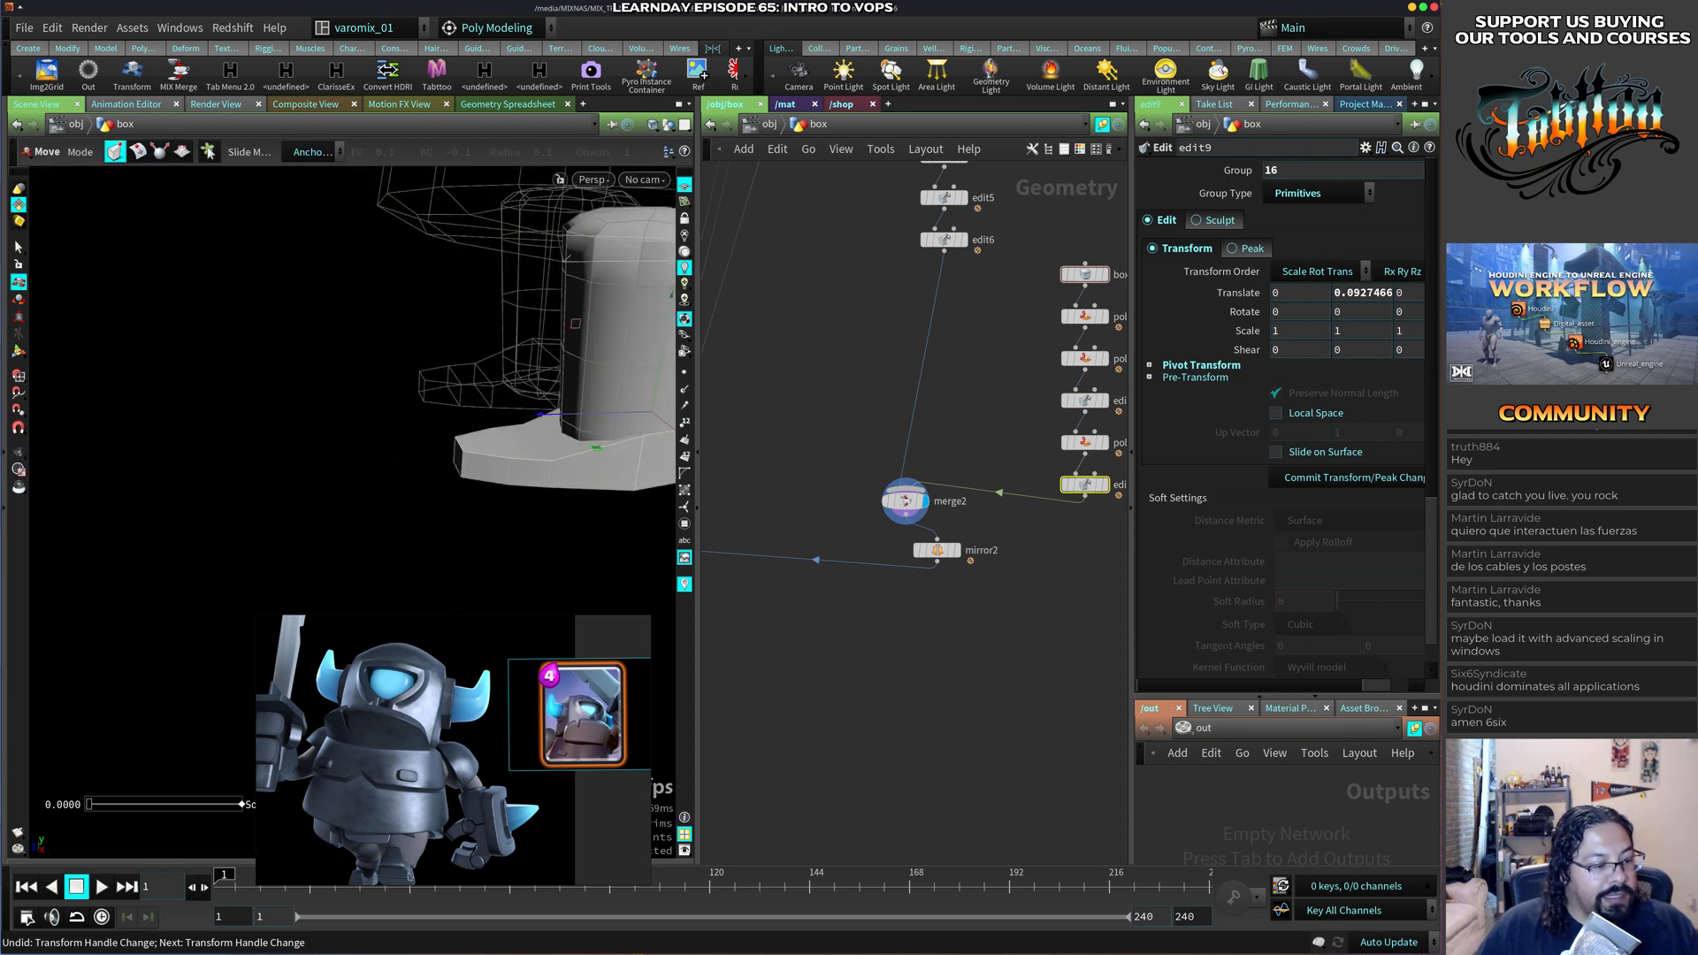
Select the front face of the toe (primitive 1) and extrude it about 0.038 with PolyExtrude.
left_click_drag(466, 542, 531, 534, "alt")
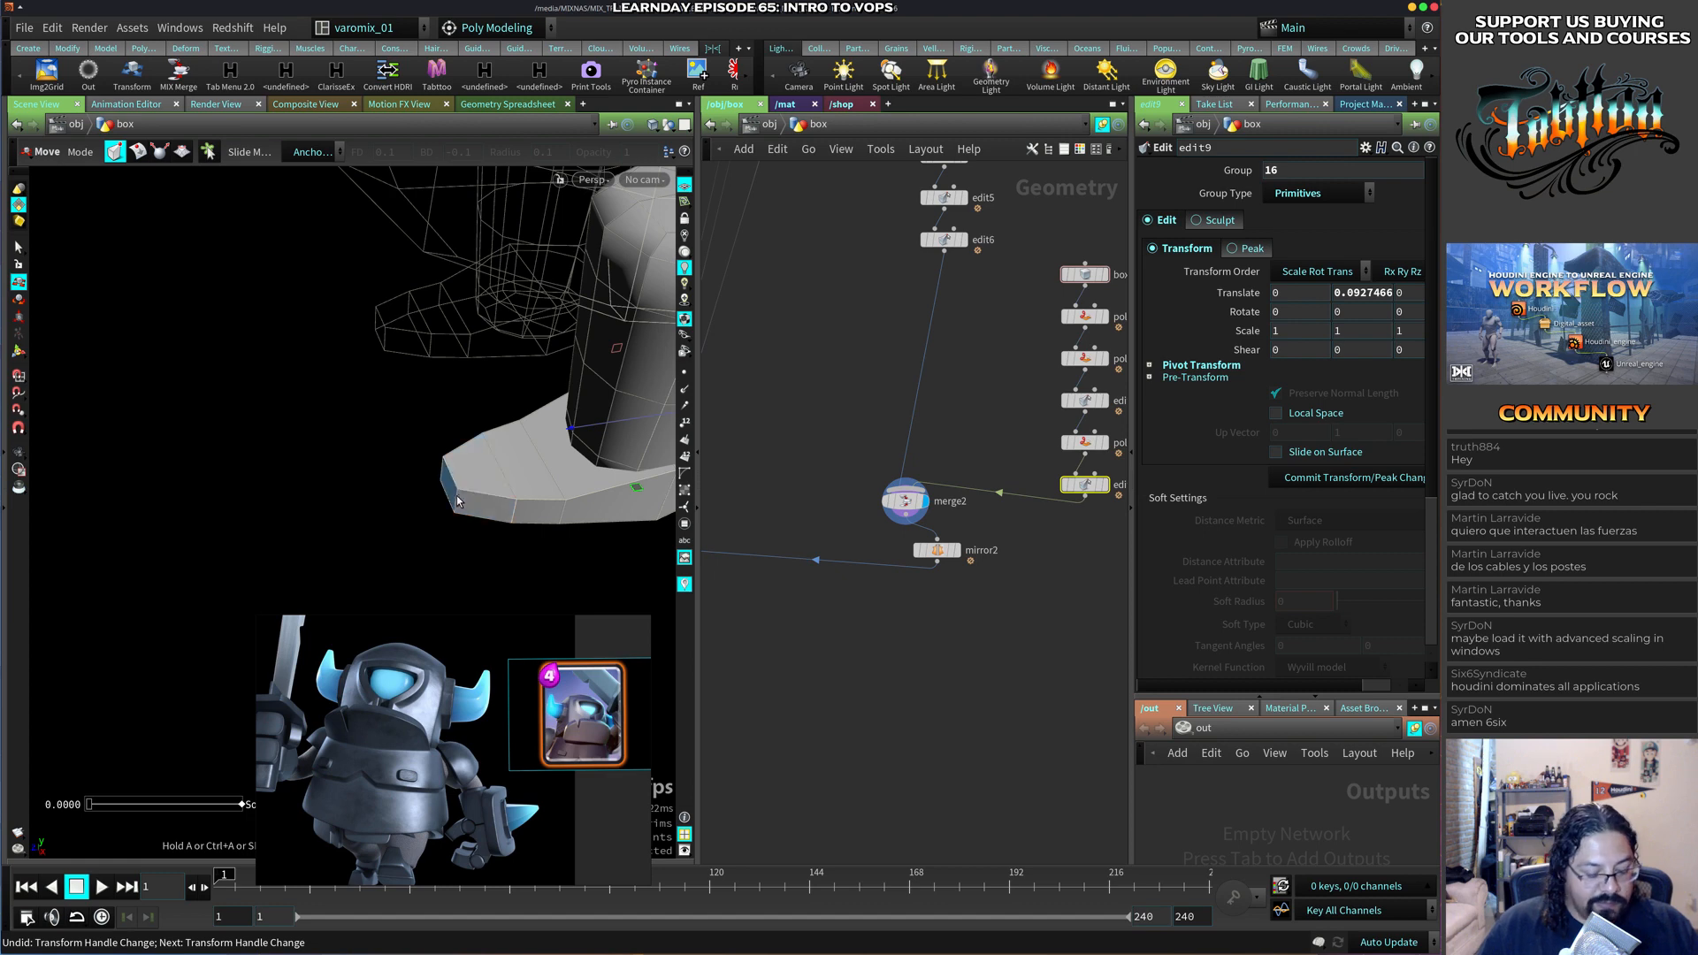
key("s")
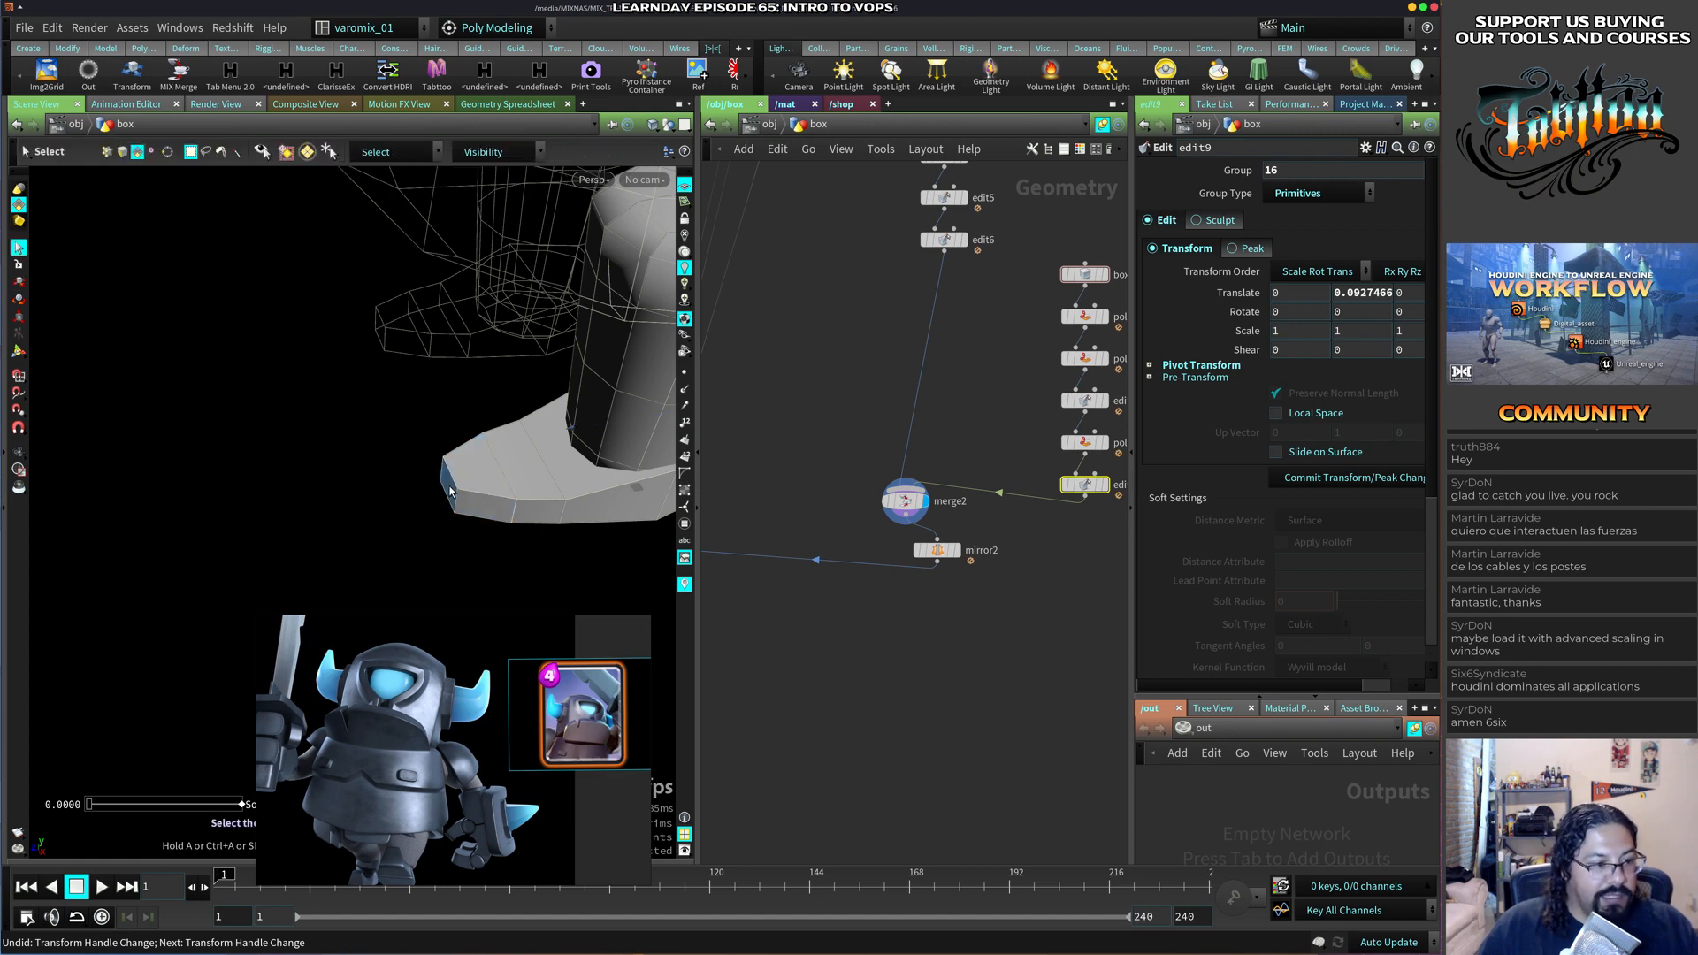
left_click_drag(424, 558, 448, 531)
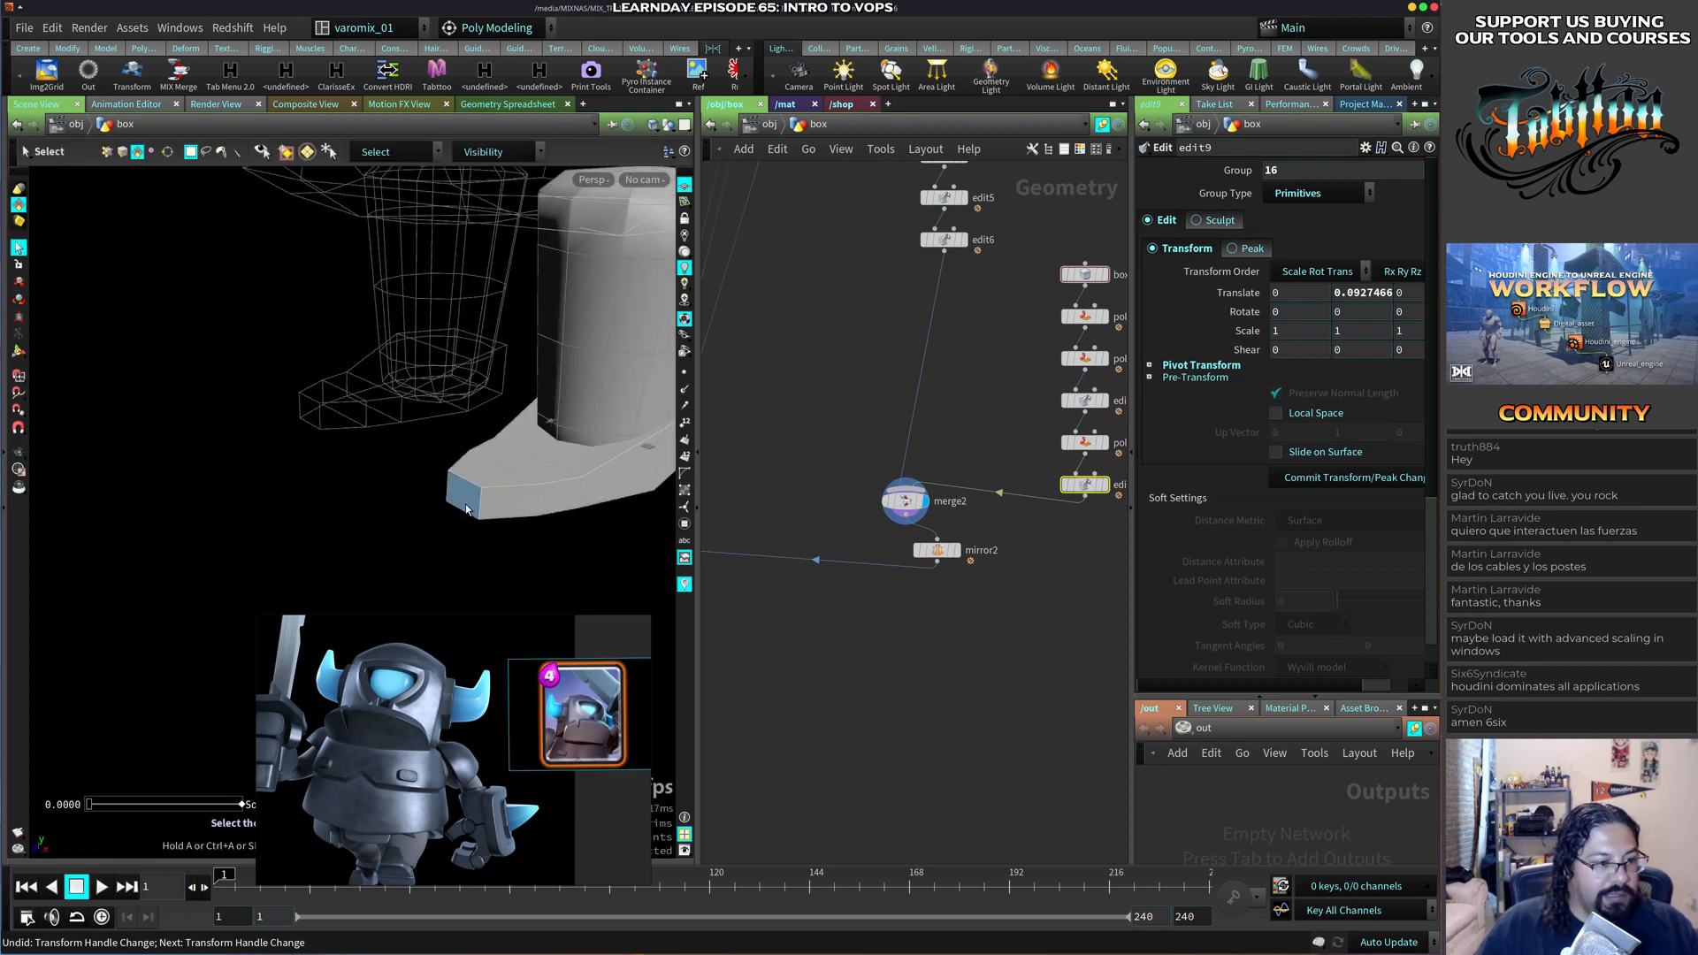
left_click(433, 592)
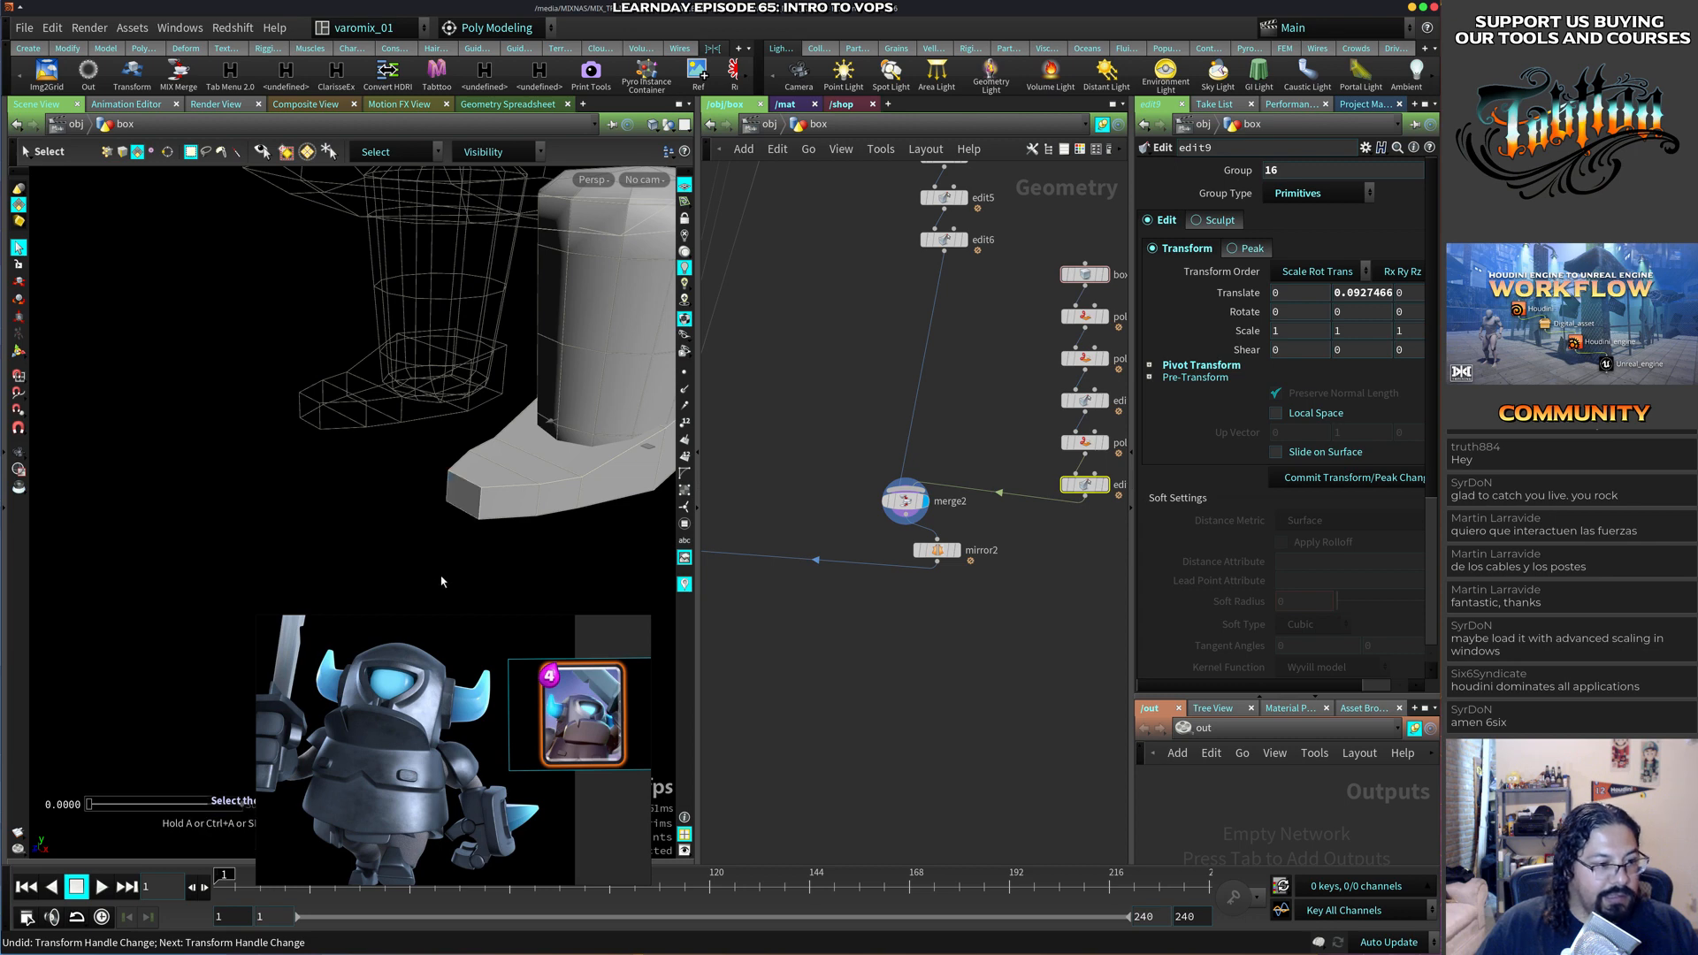
key("Return")
key("ctrl+z")
key("ctrl+z")
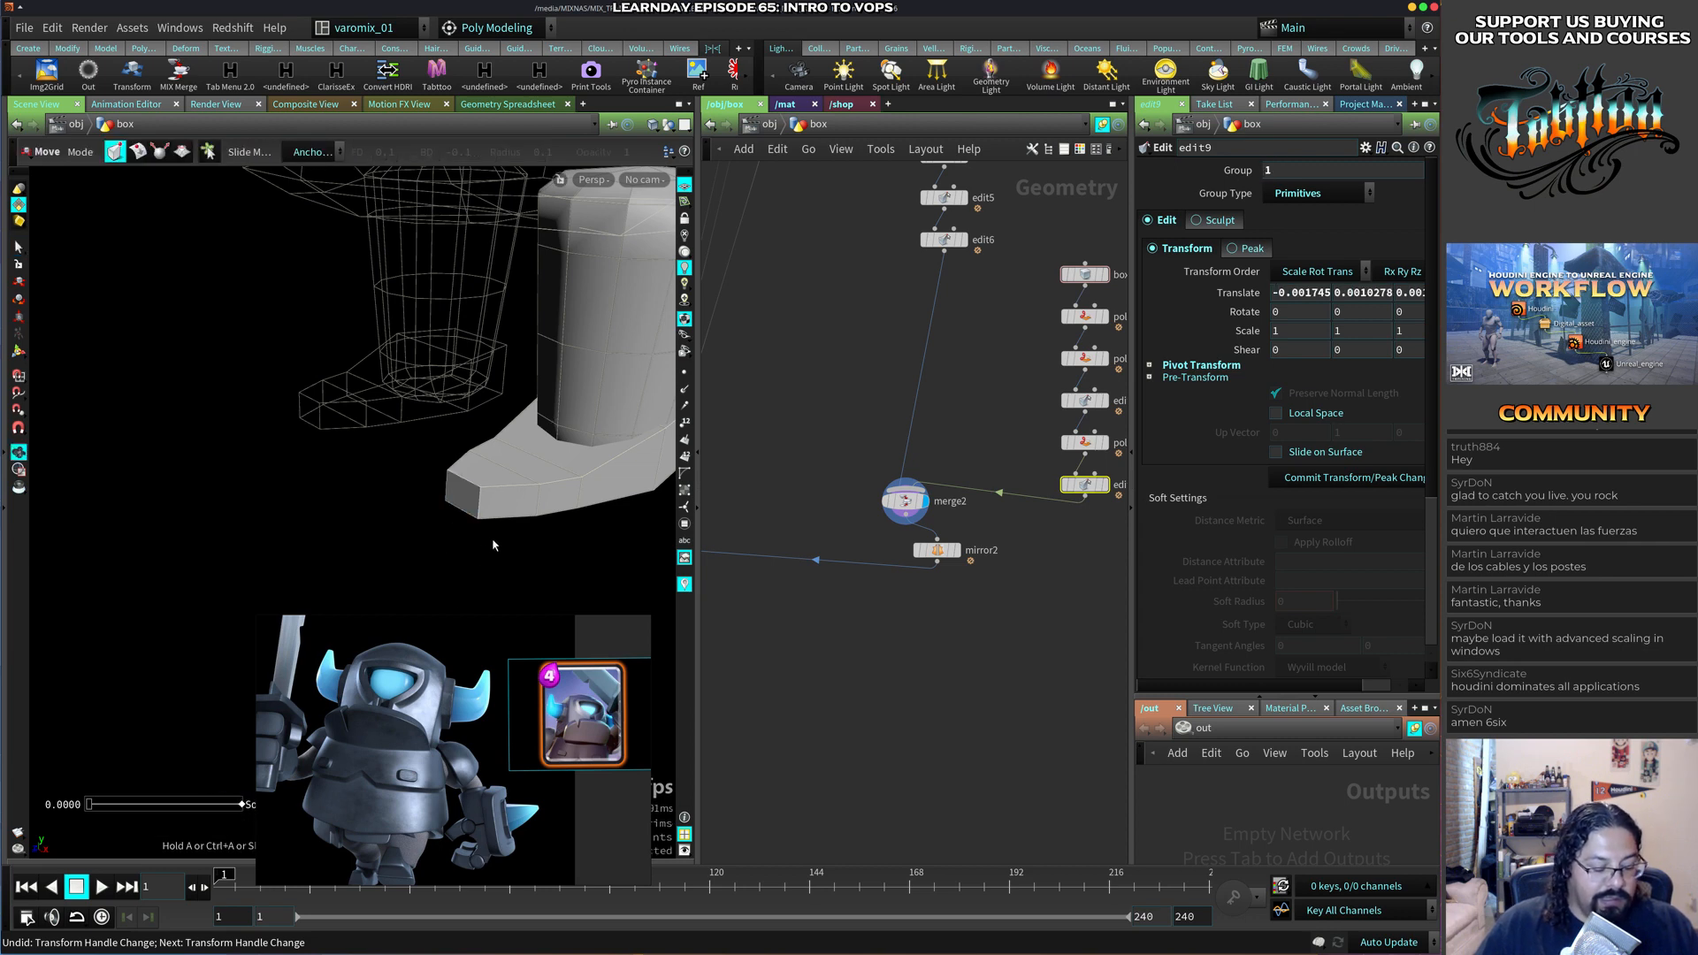
key("ctrl+z")
key("c")
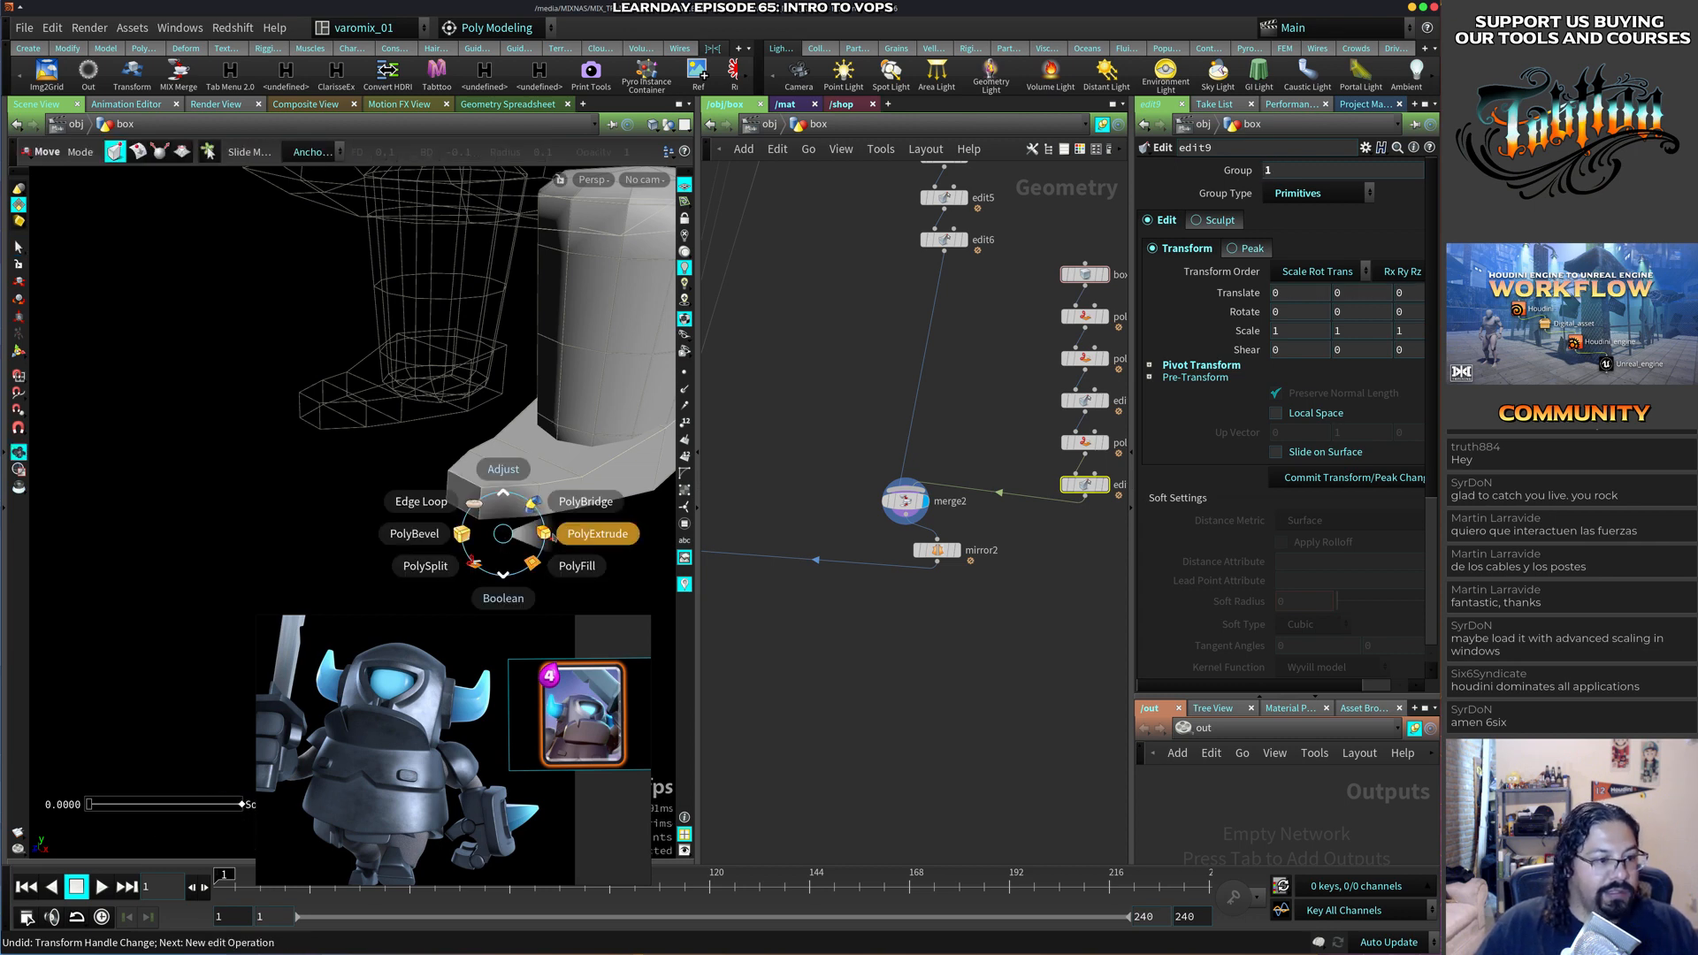
left_click(587, 534)
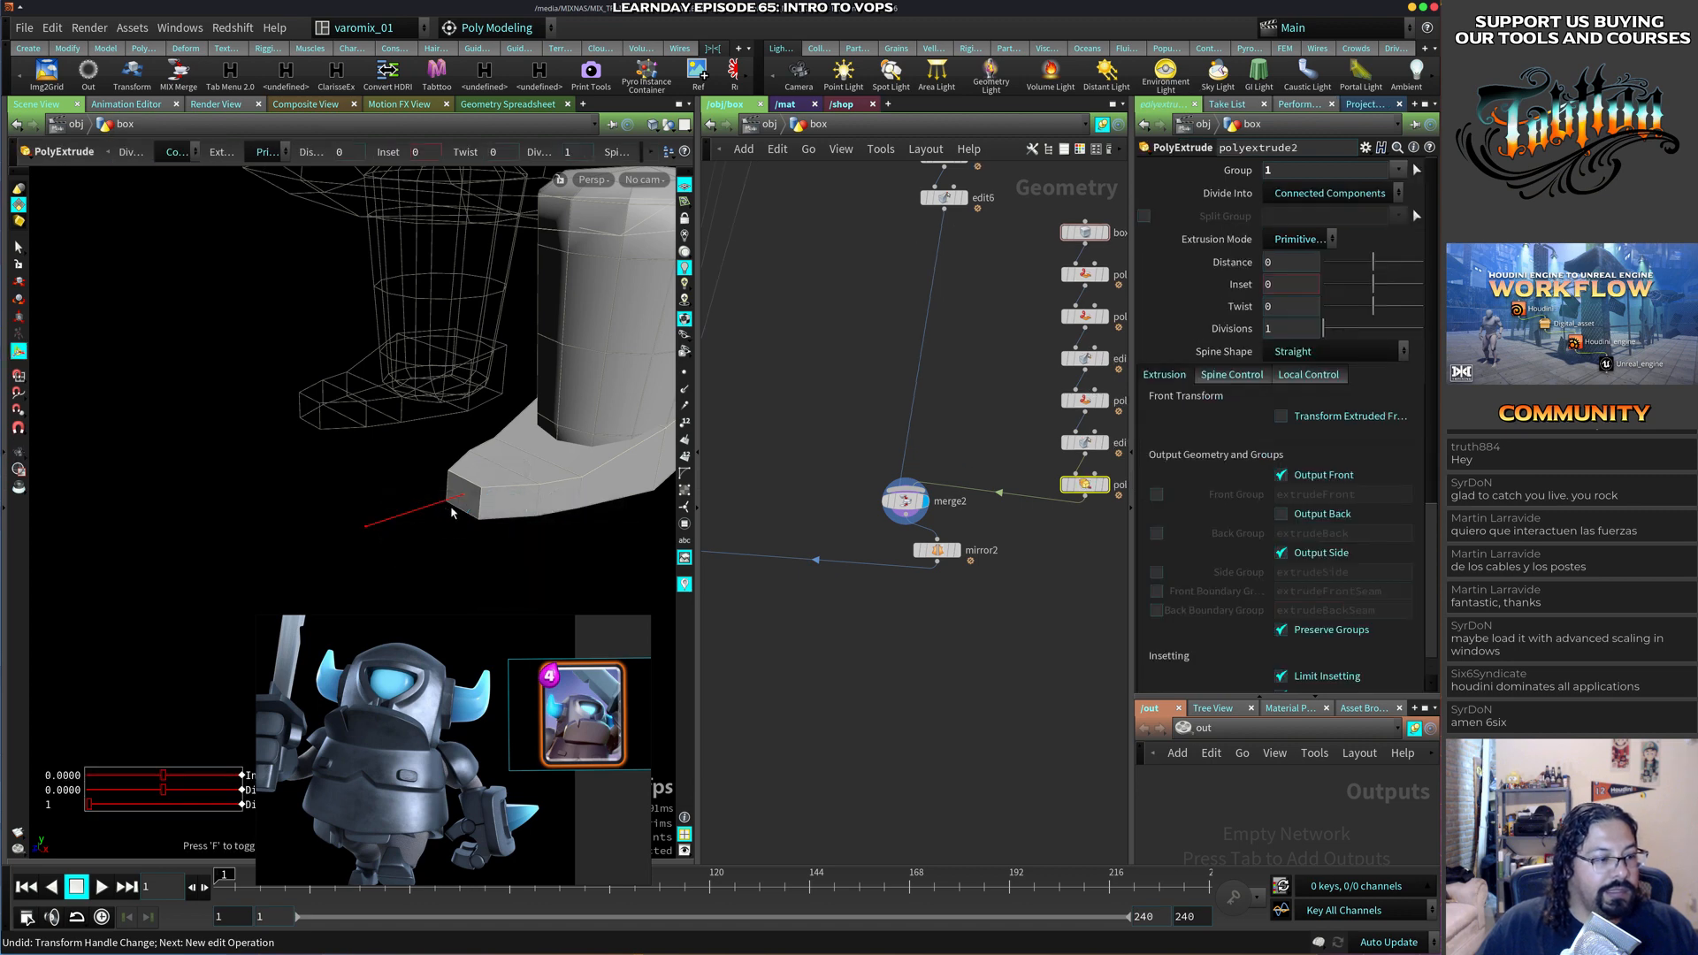
left_click_drag(451, 512, 428, 538)
middle_click_drag(439, 479, 427, 497, "alt")
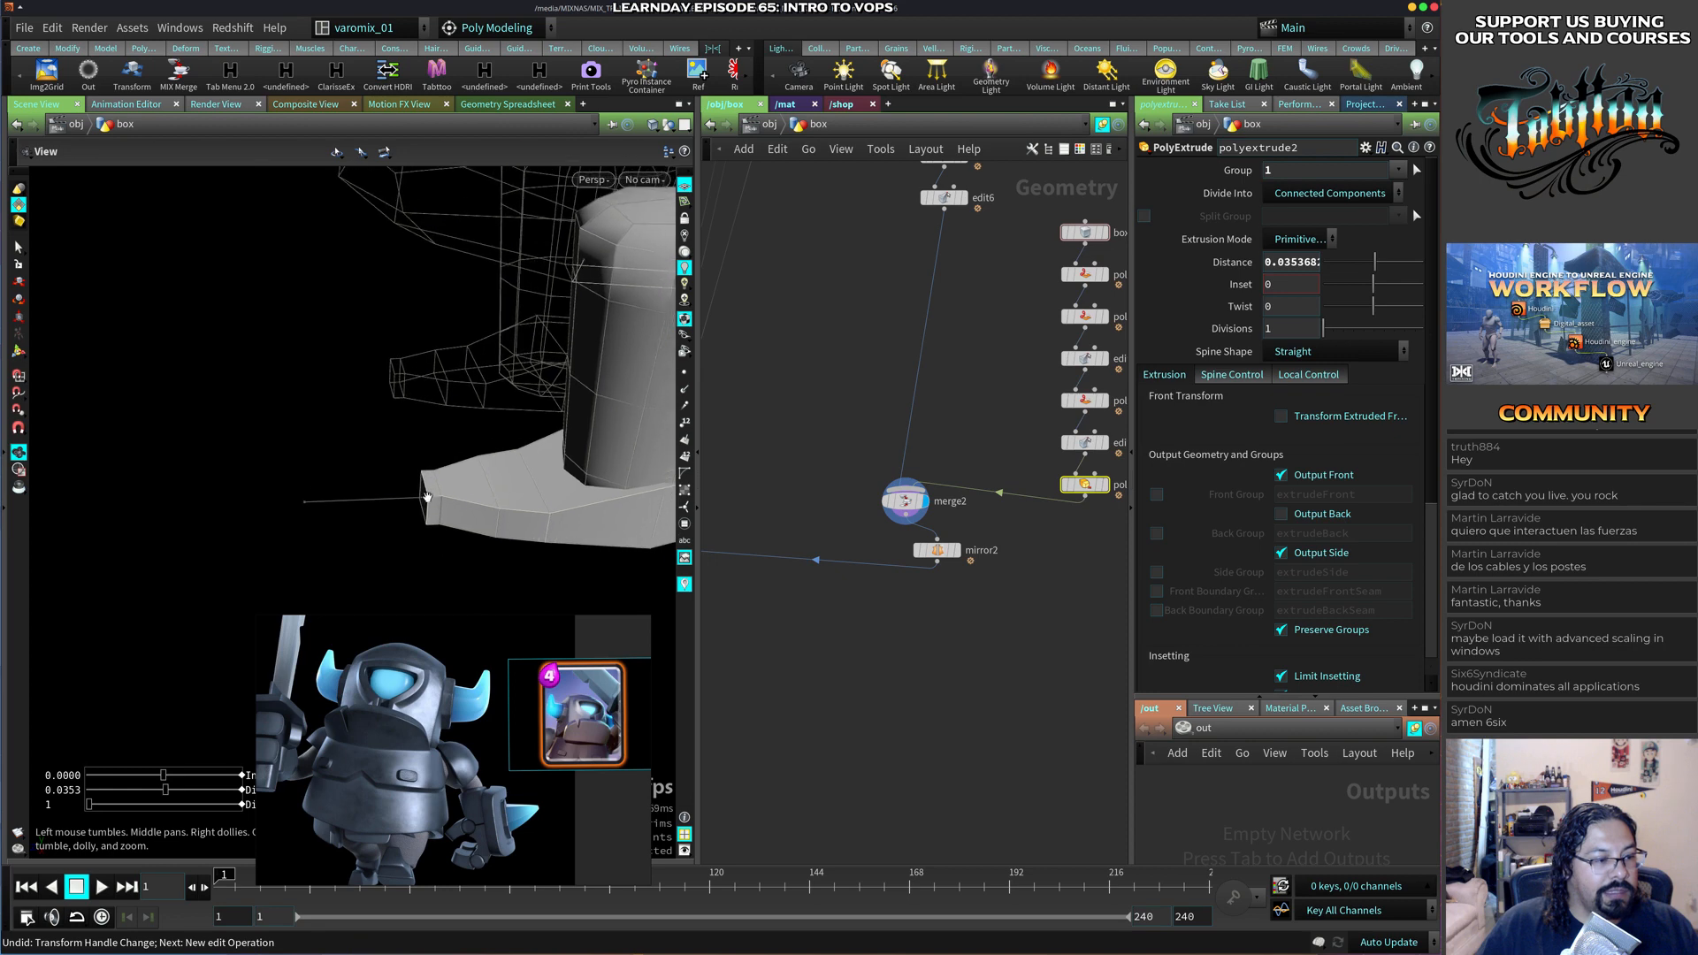
left_click_drag(436, 489, 432, 488)
Extrude the small top face of the toe extension upward with another PolyExtrude.
key("q")
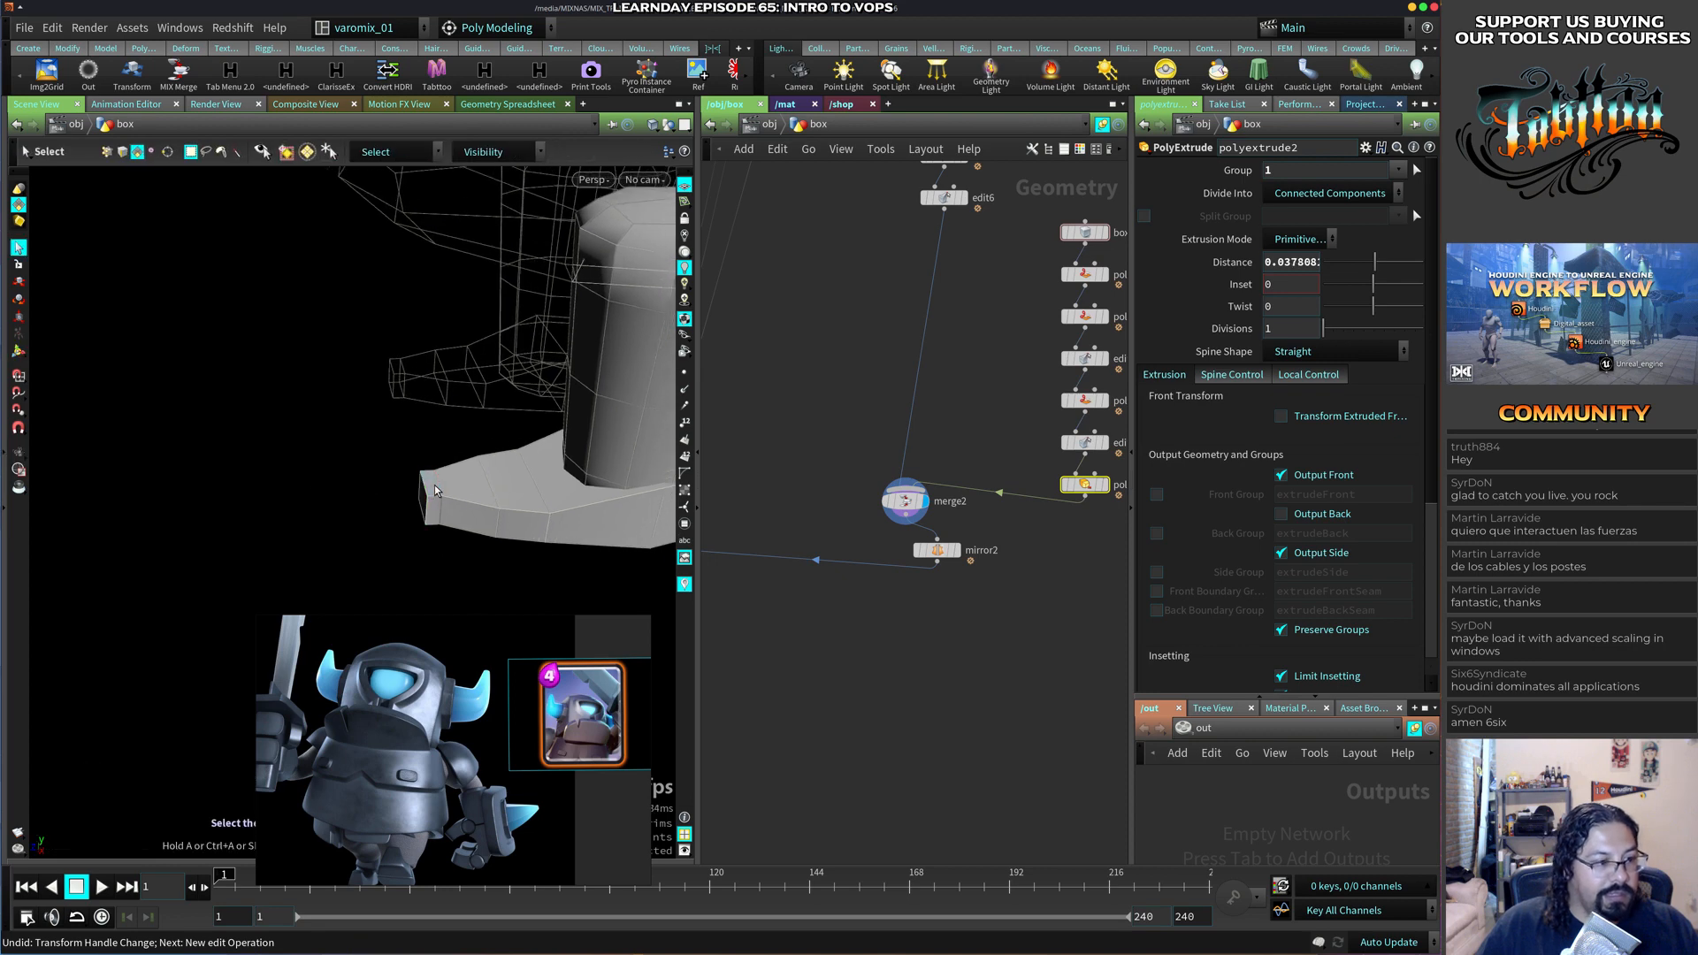
left_click(427, 483)
key("Return")
left_click_drag(426, 485, 525, 480)
Try to move the top face of the raised toe block (primitive 21) forward in Z.
key("t")
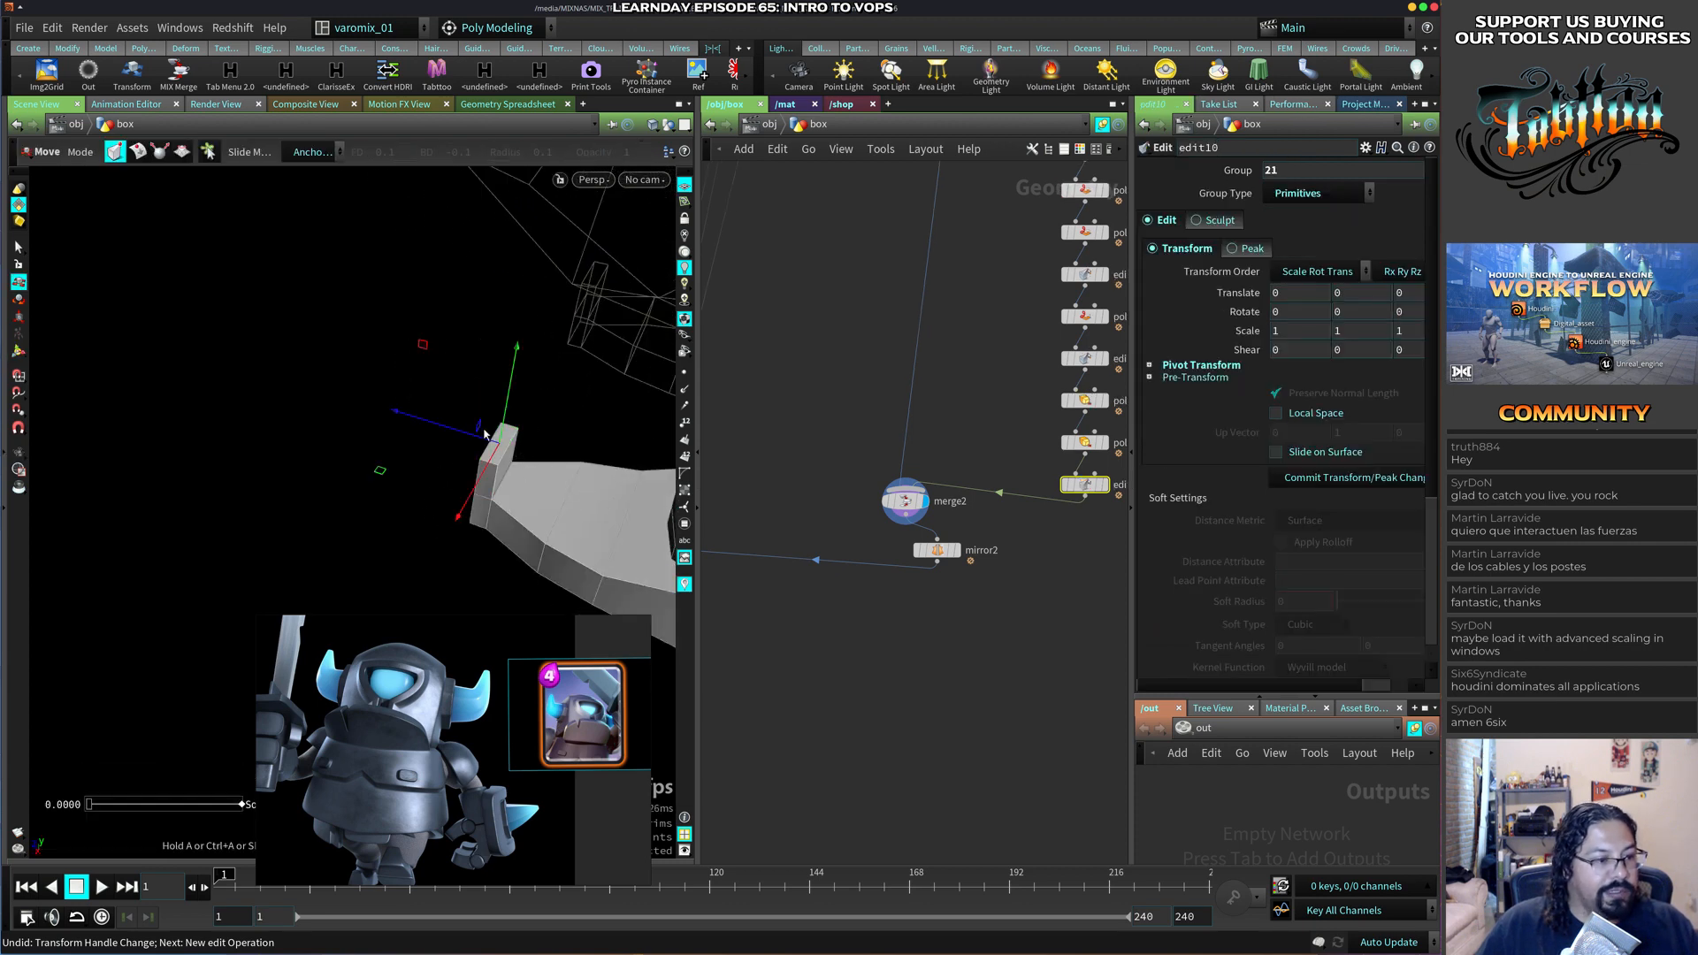
left_click_drag(463, 434, 423, 441)
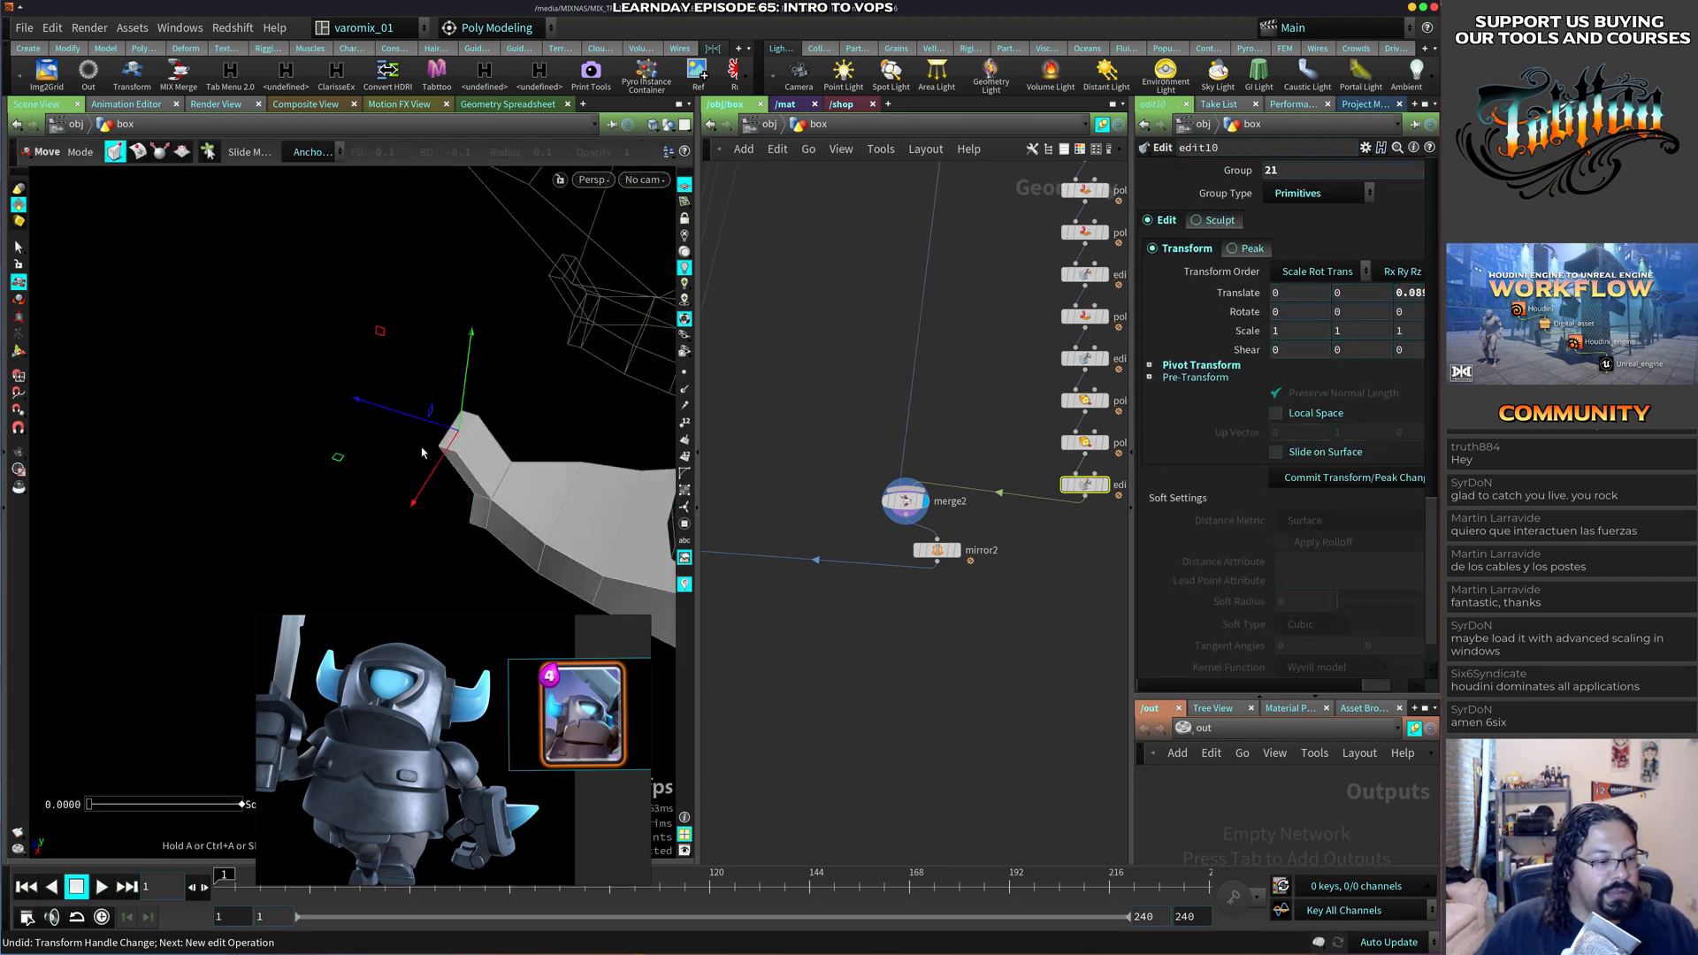
left_click_drag(440, 542, 421, 656, "alt")
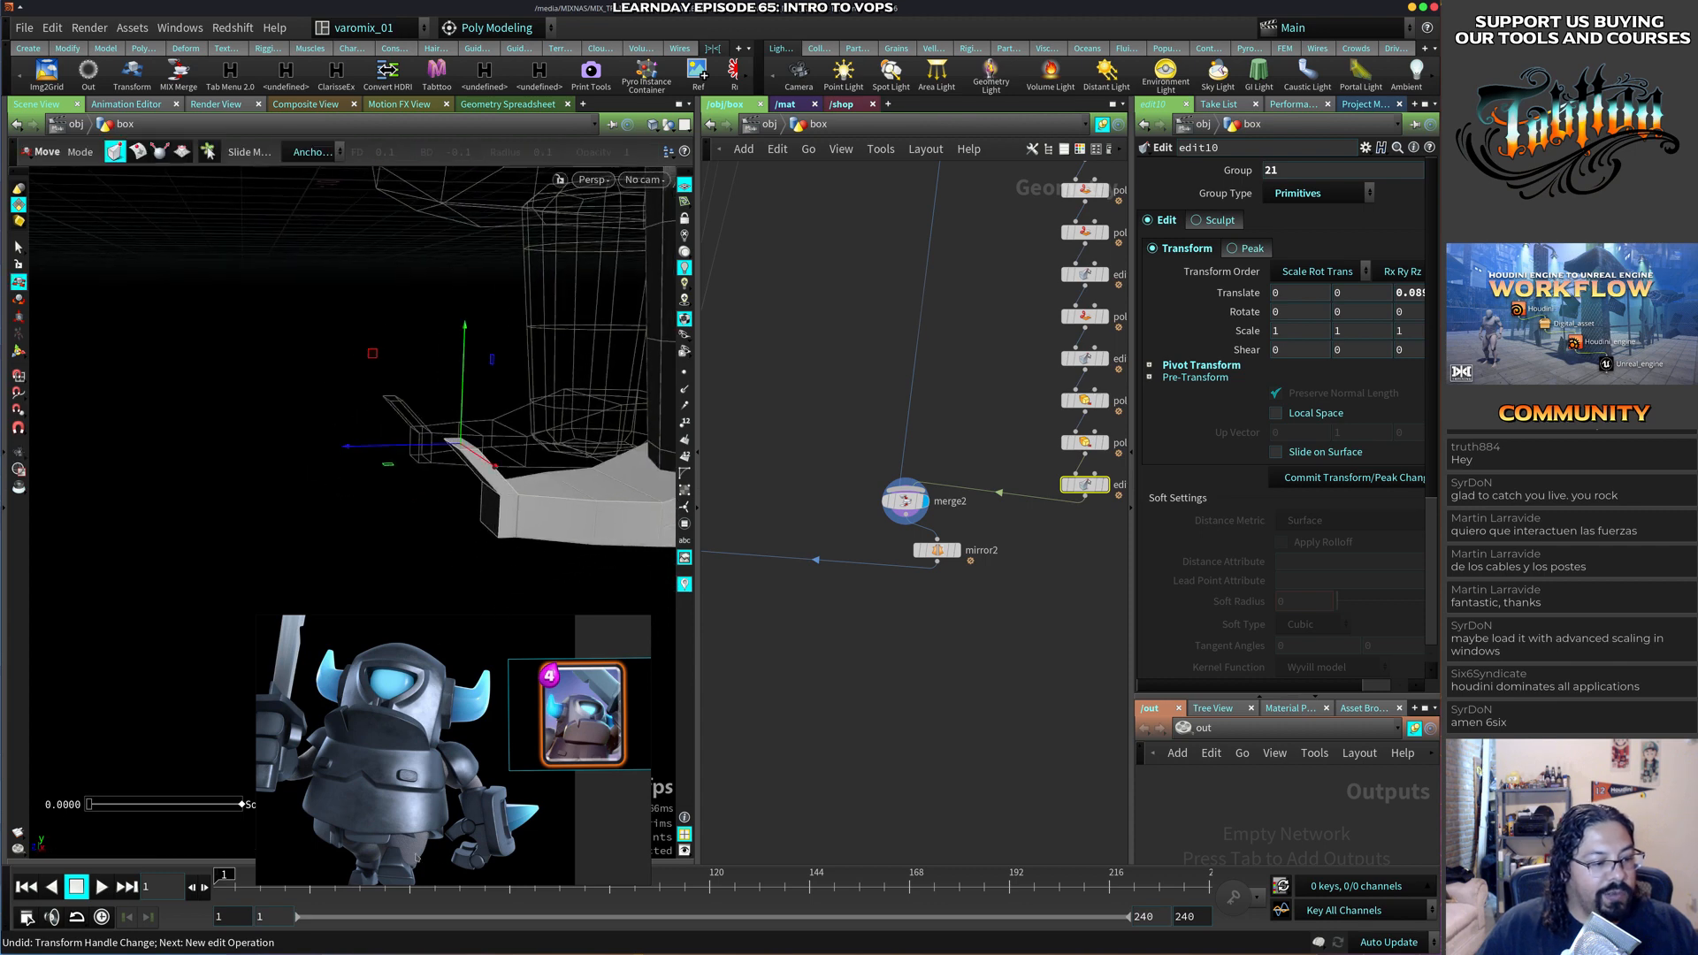
key("ctrl+z")
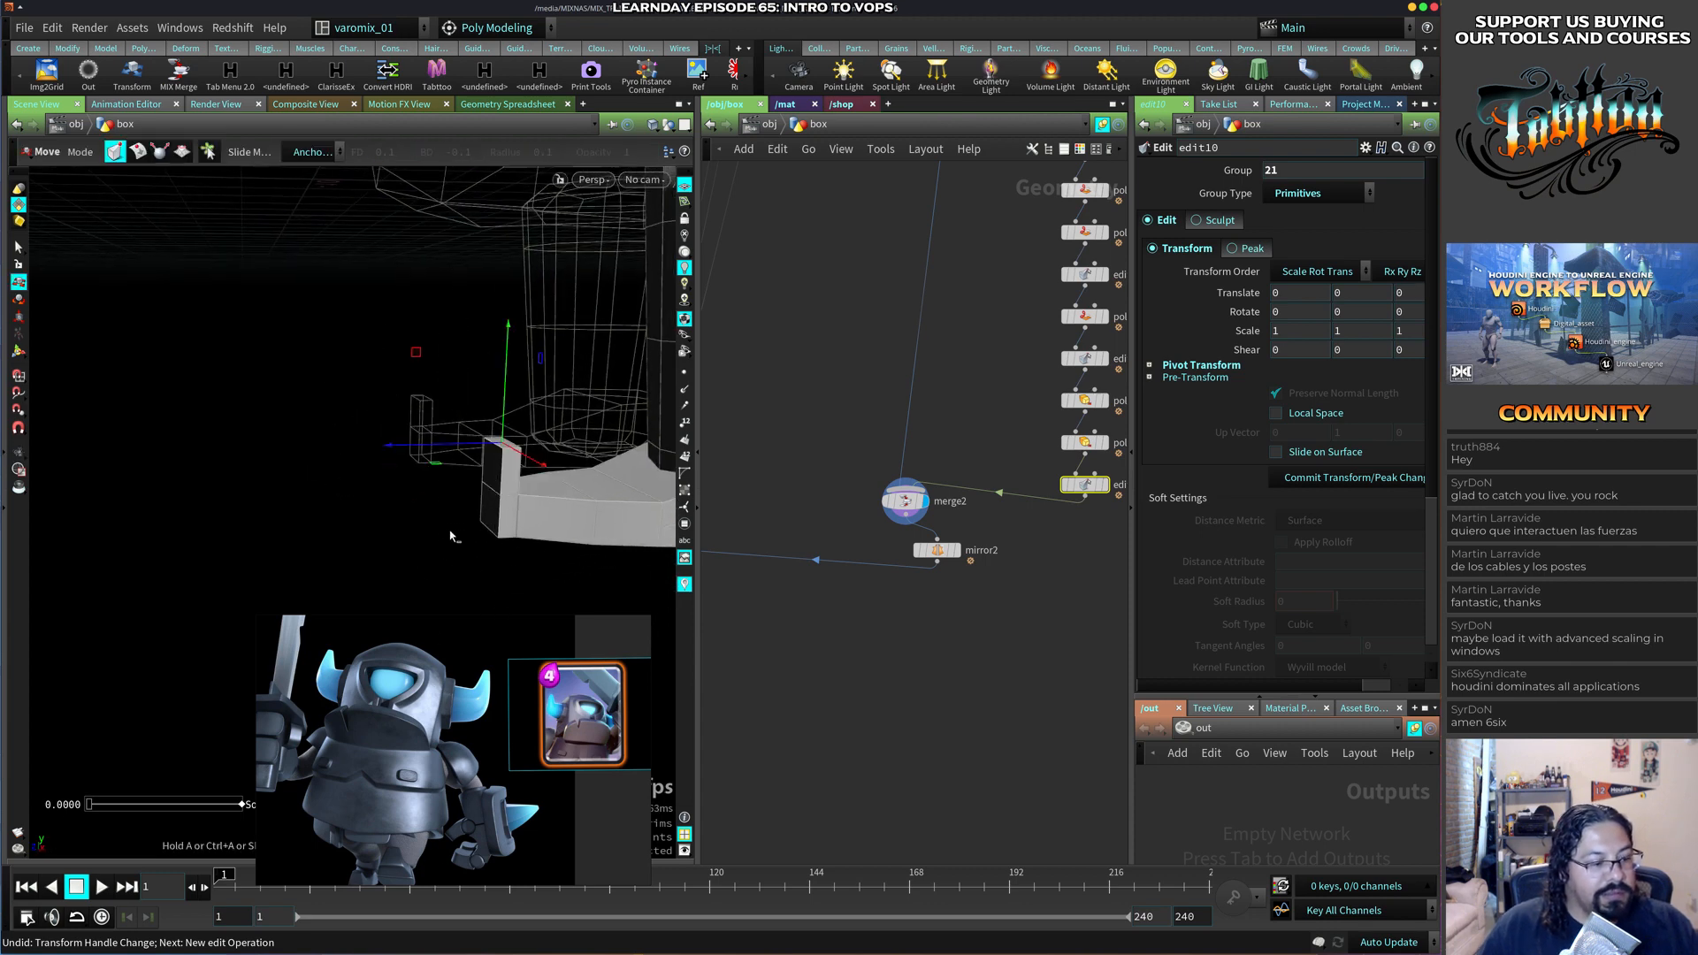
Scale the top face of the raised toe block (primitive 21) to about 0.51 in X.
left_click_drag(455, 544, 537, 507, "alt")
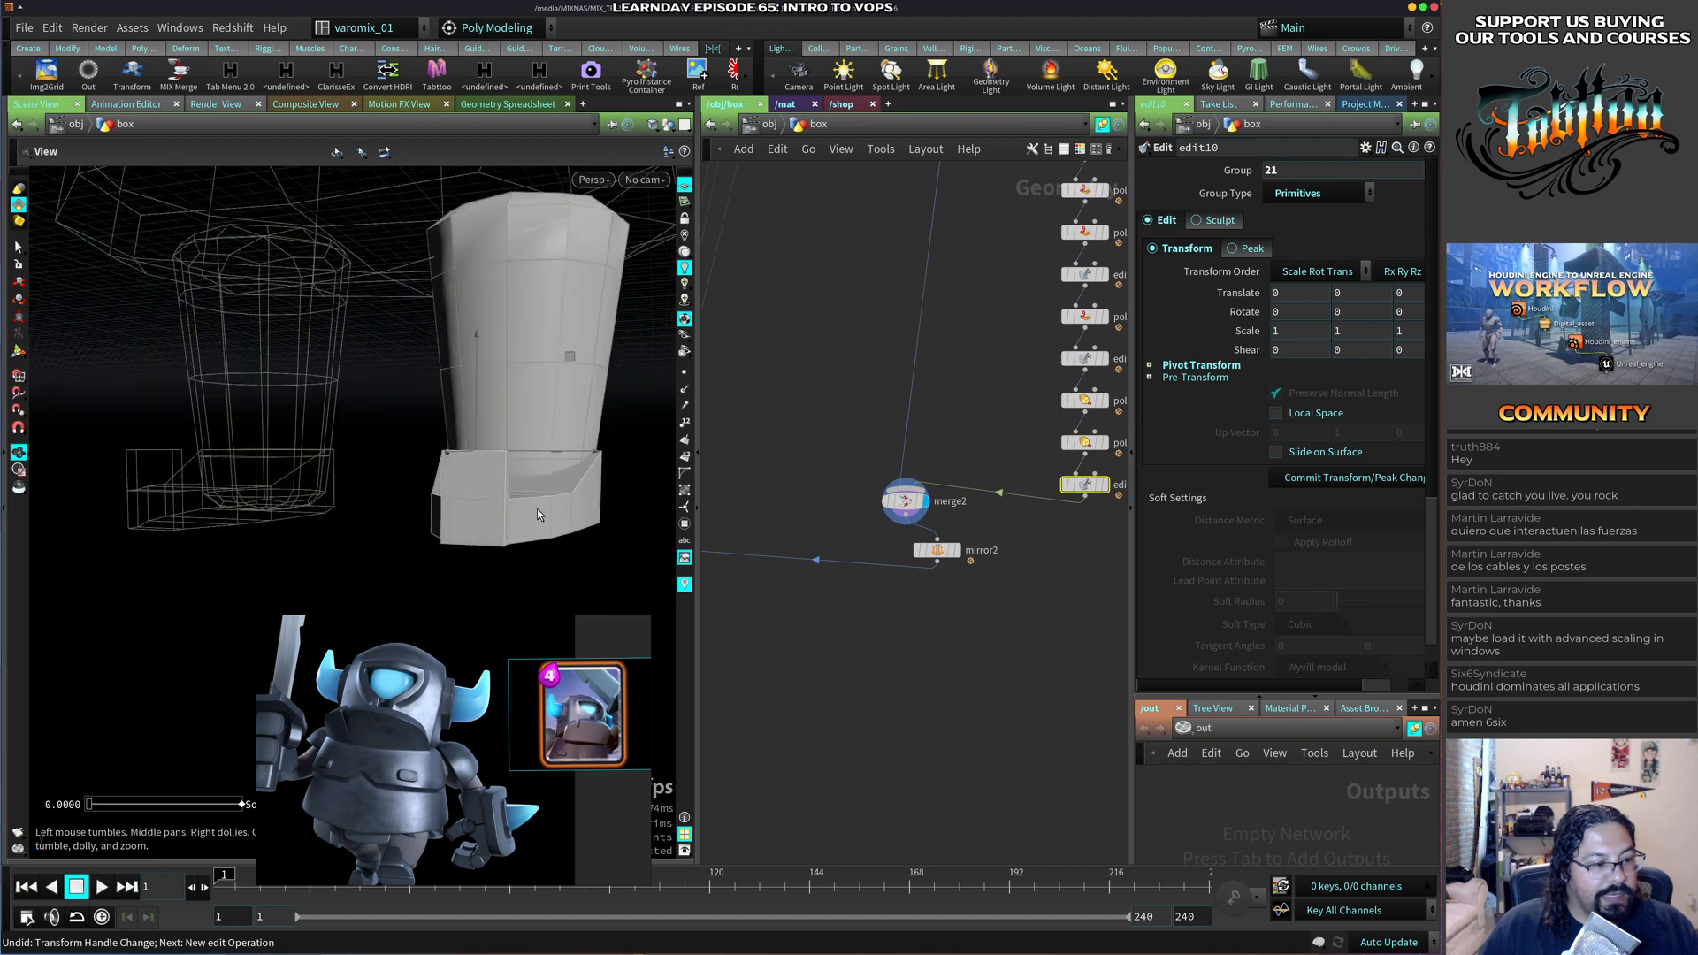
key("e")
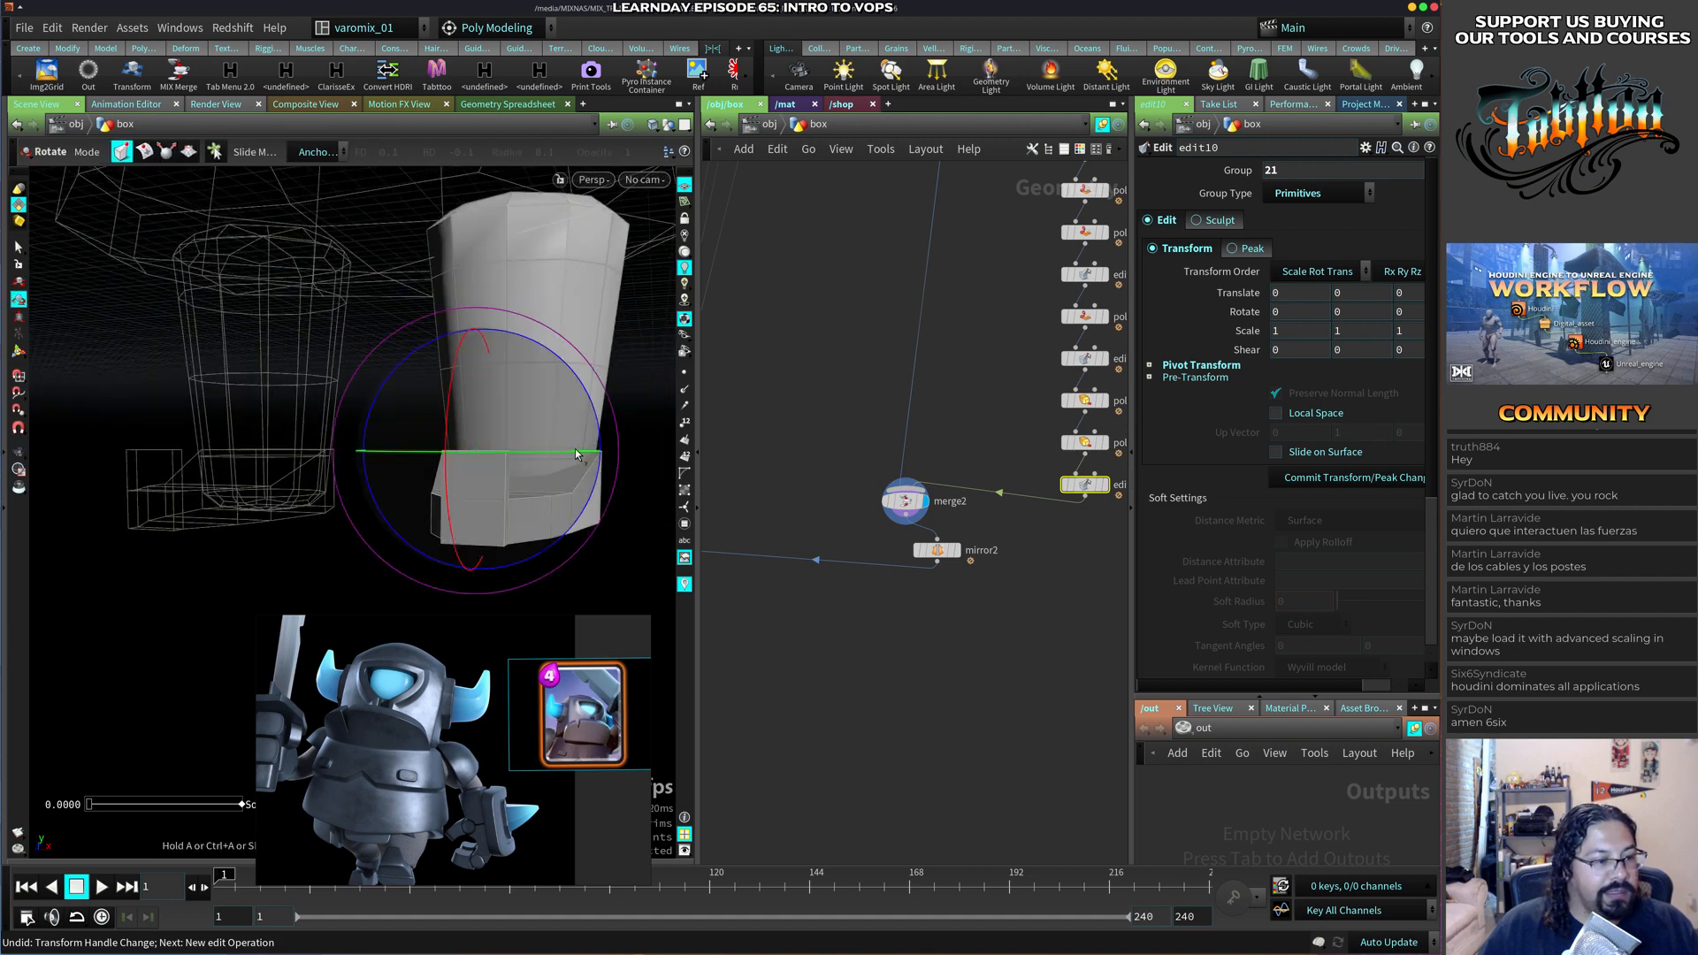
left_click_drag(596, 451, 537, 457)
left_click_drag(537, 458, 610, 495, "alt")
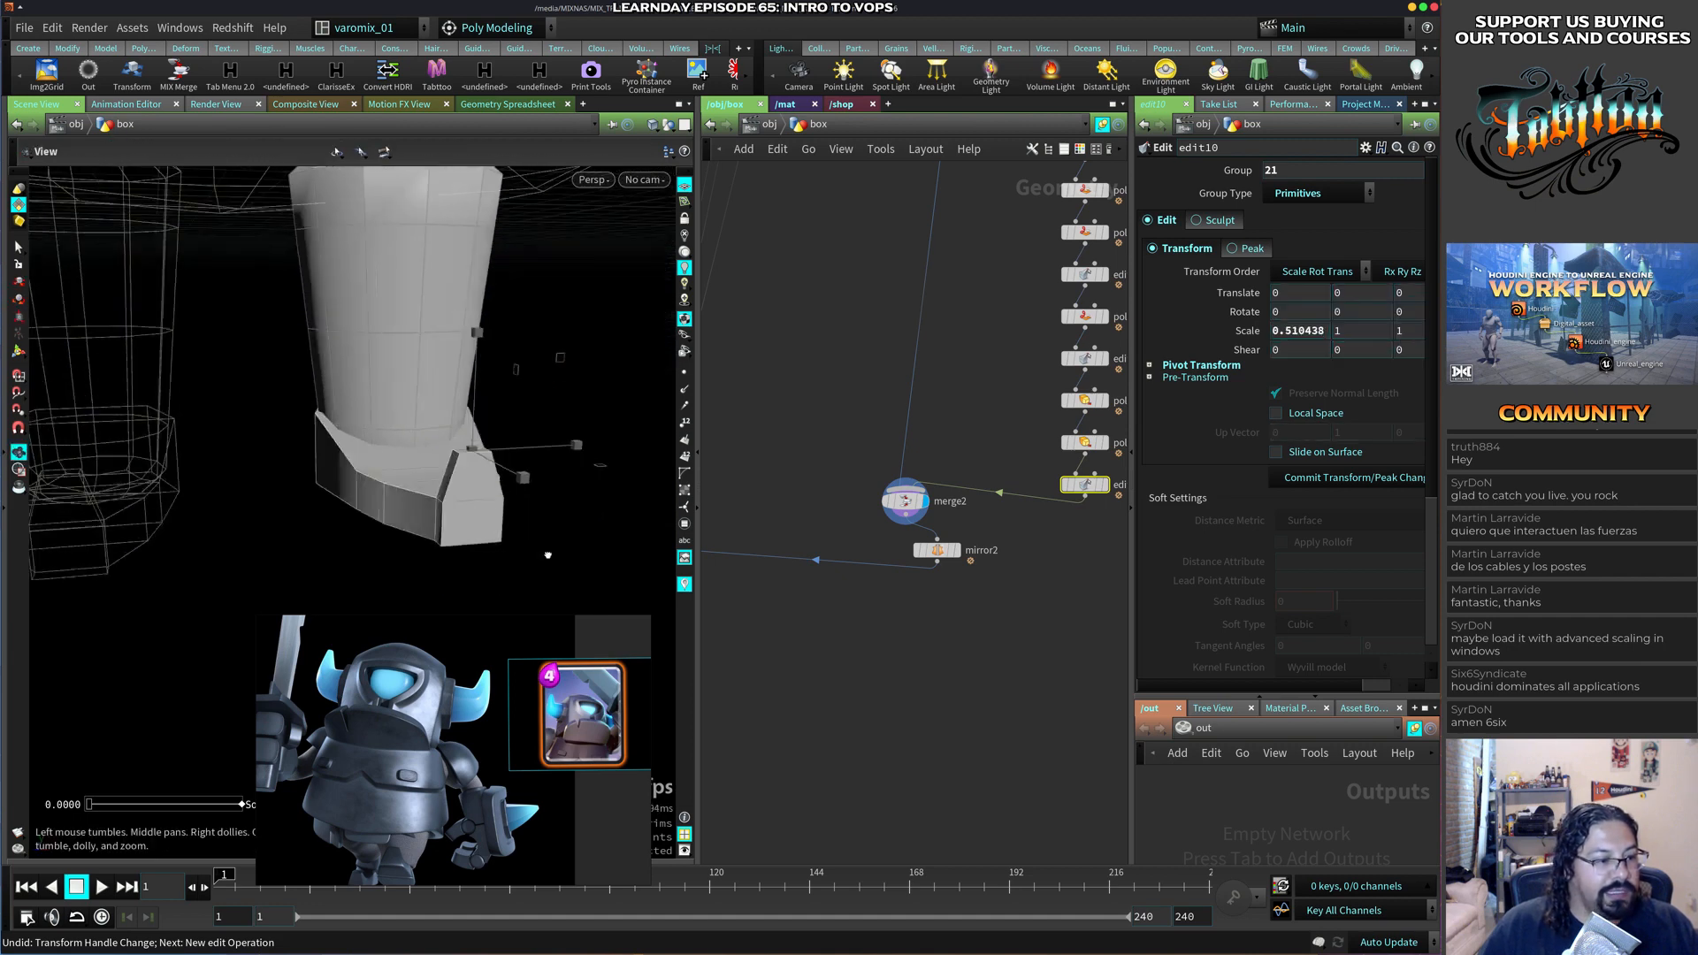
right_click_drag(610, 495, 659, 539, "alt")
left_click_drag(659, 539, 354, 553, "alt")
Select points 6-7 and 21-22 of the toe block and rotate them about 22.5 degrees in X.
key("space")
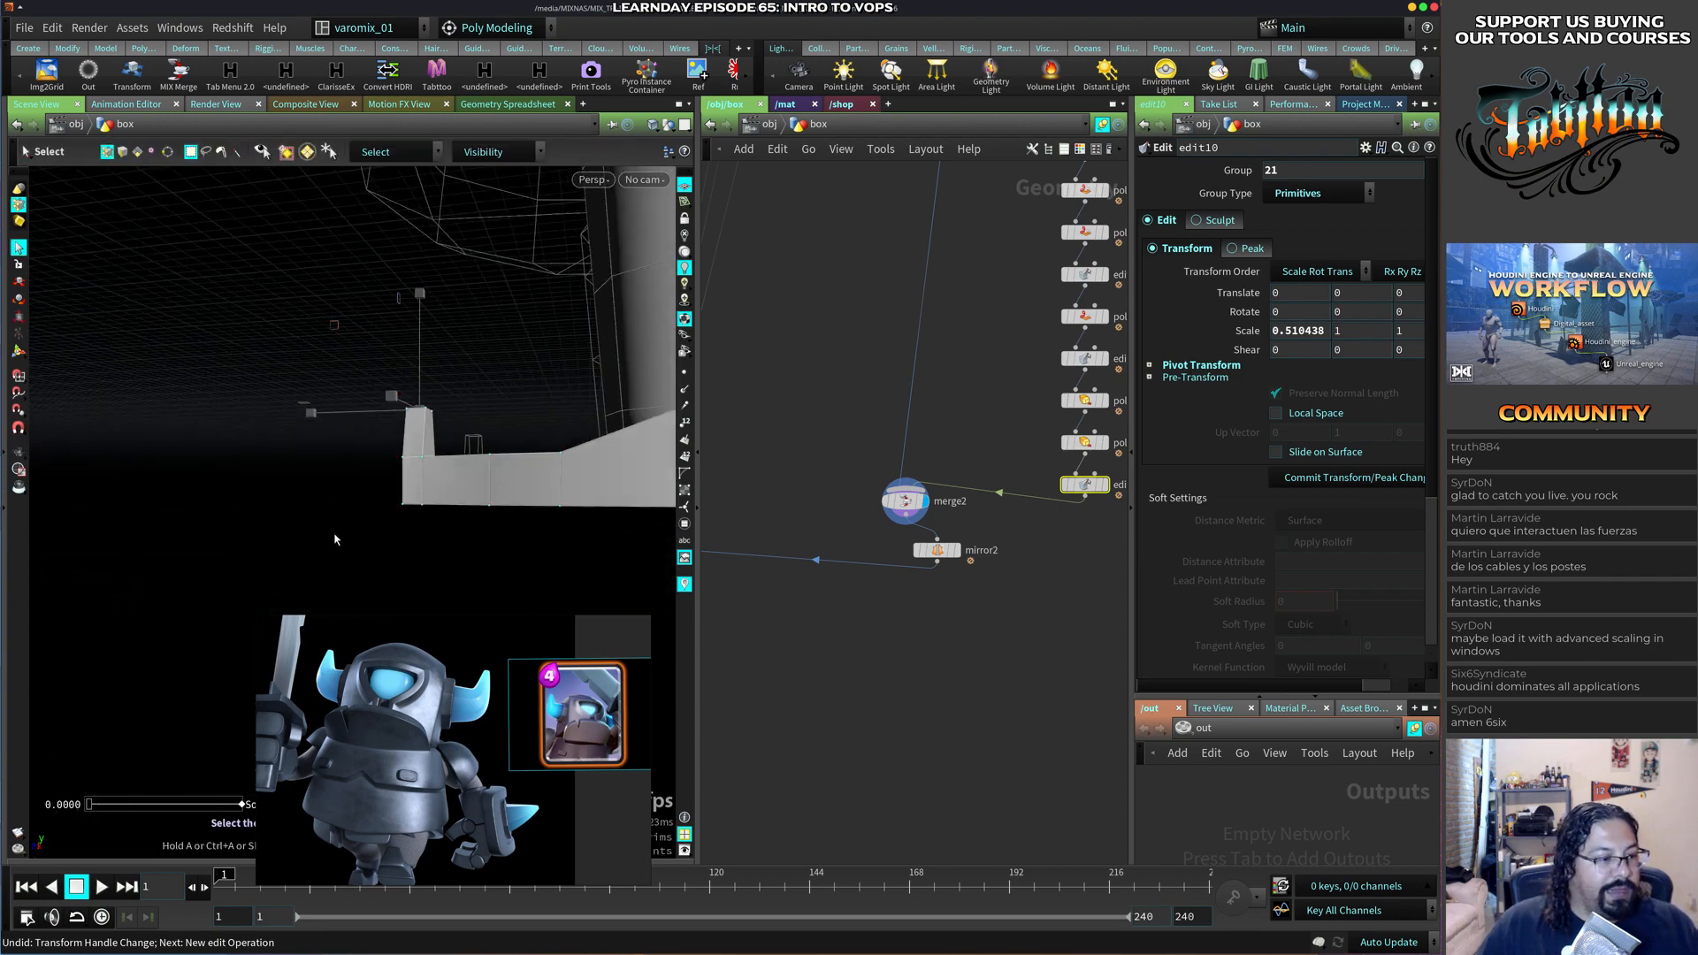
left_click_drag(428, 504, 277, 596)
key("t")
key("space")
left_click_drag(468, 450, 521, 514)
key("r")
key("r")
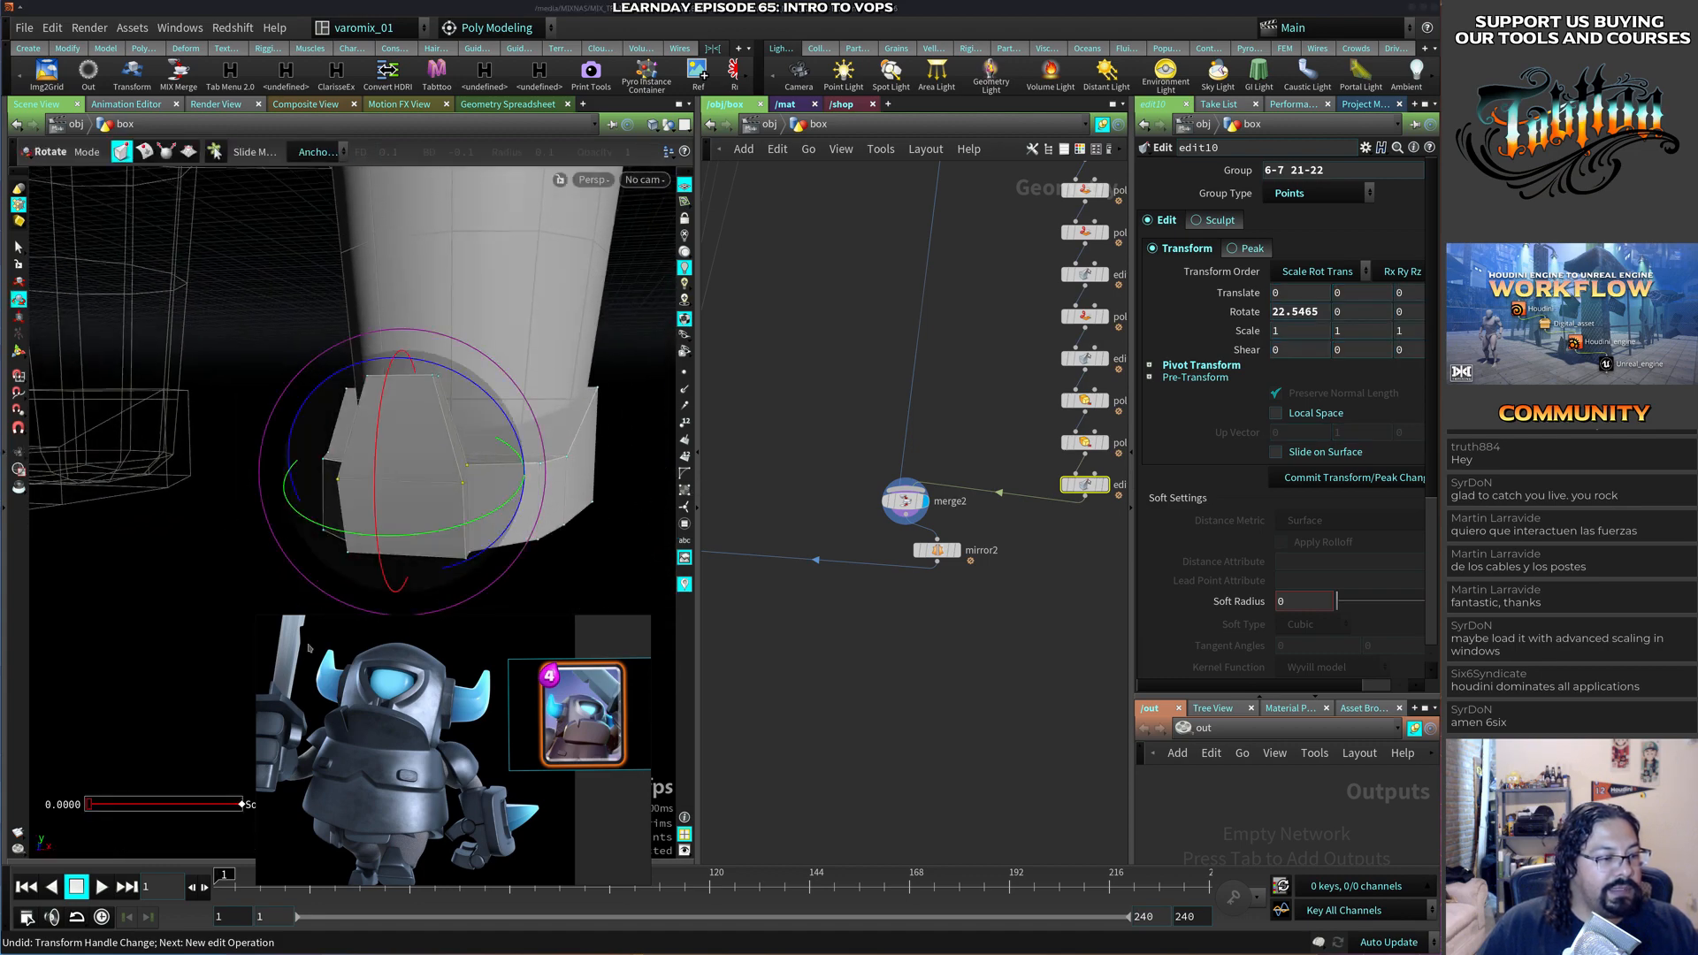
Select the bottom points of the toe block (2-3, 20, 23) and scale them to about 1.16 in X.
left_click_drag(215, 522, 520, 552)
key("e")
left_click_drag(265, 562, 290, 537, "alt")
key("ctrl+z")
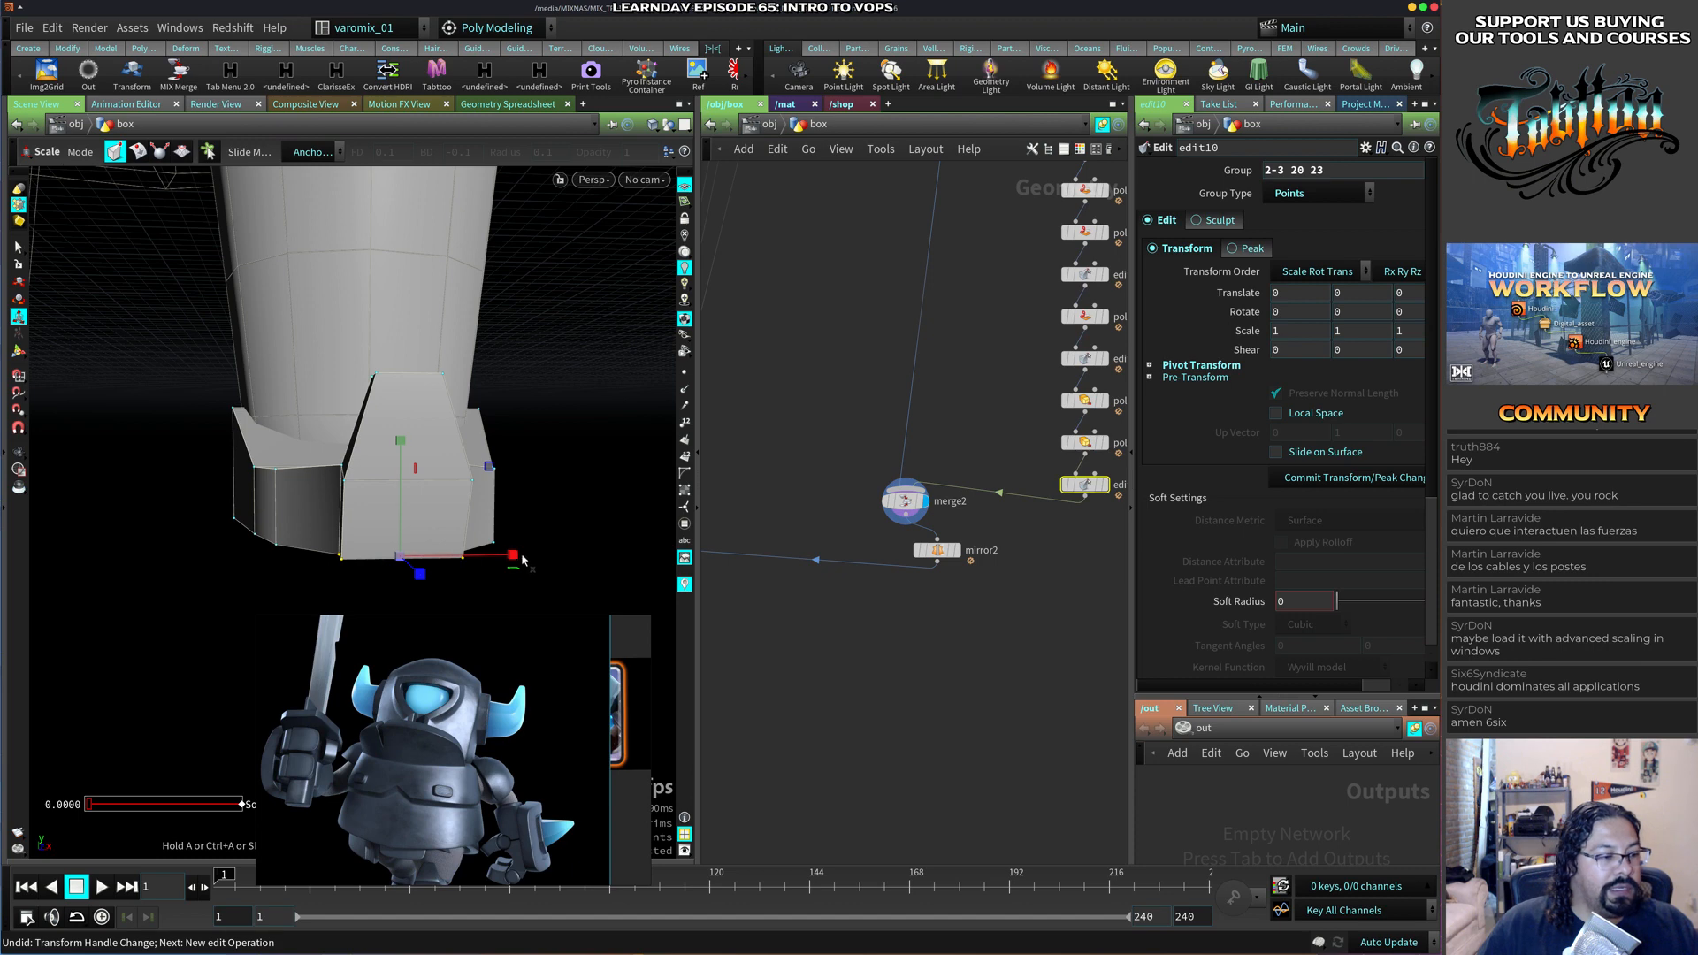
left_click_drag(513, 555, 530, 557)
left_click_drag(428, 416, 422, 548, "alt")
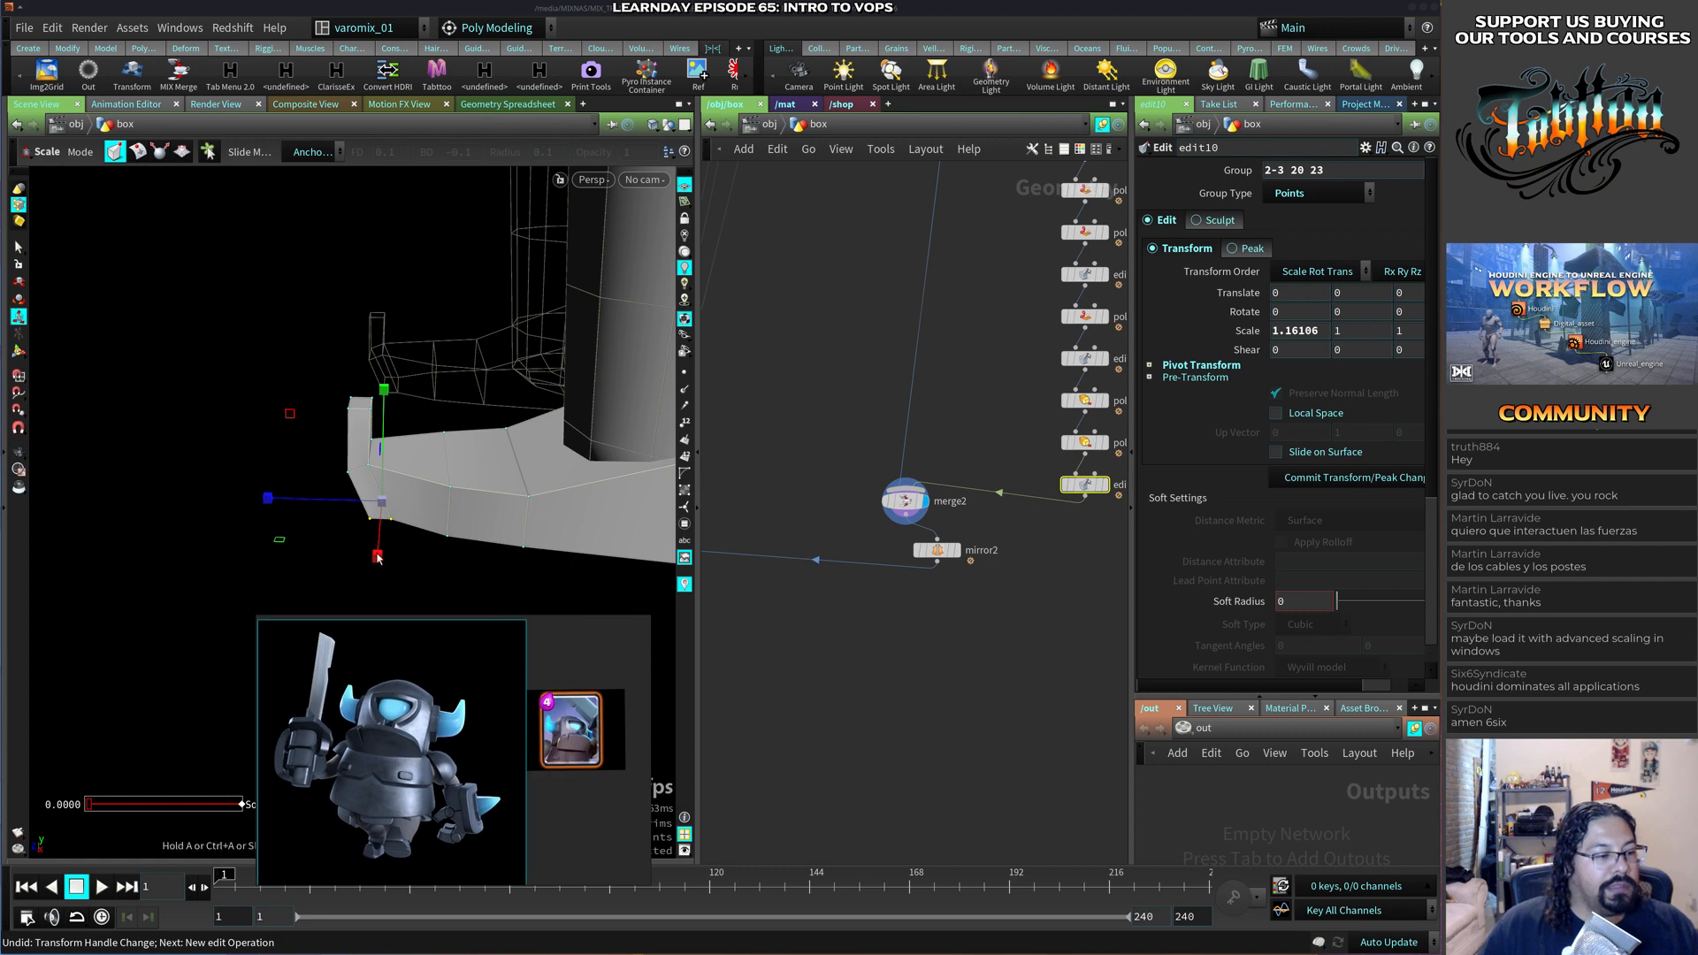
Examine the shape of the foot and its fit on the leg from several sides.
left_click_drag(377, 557, 488, 553, "alt")
right_click_drag(571, 527, 525, 487, "alt")
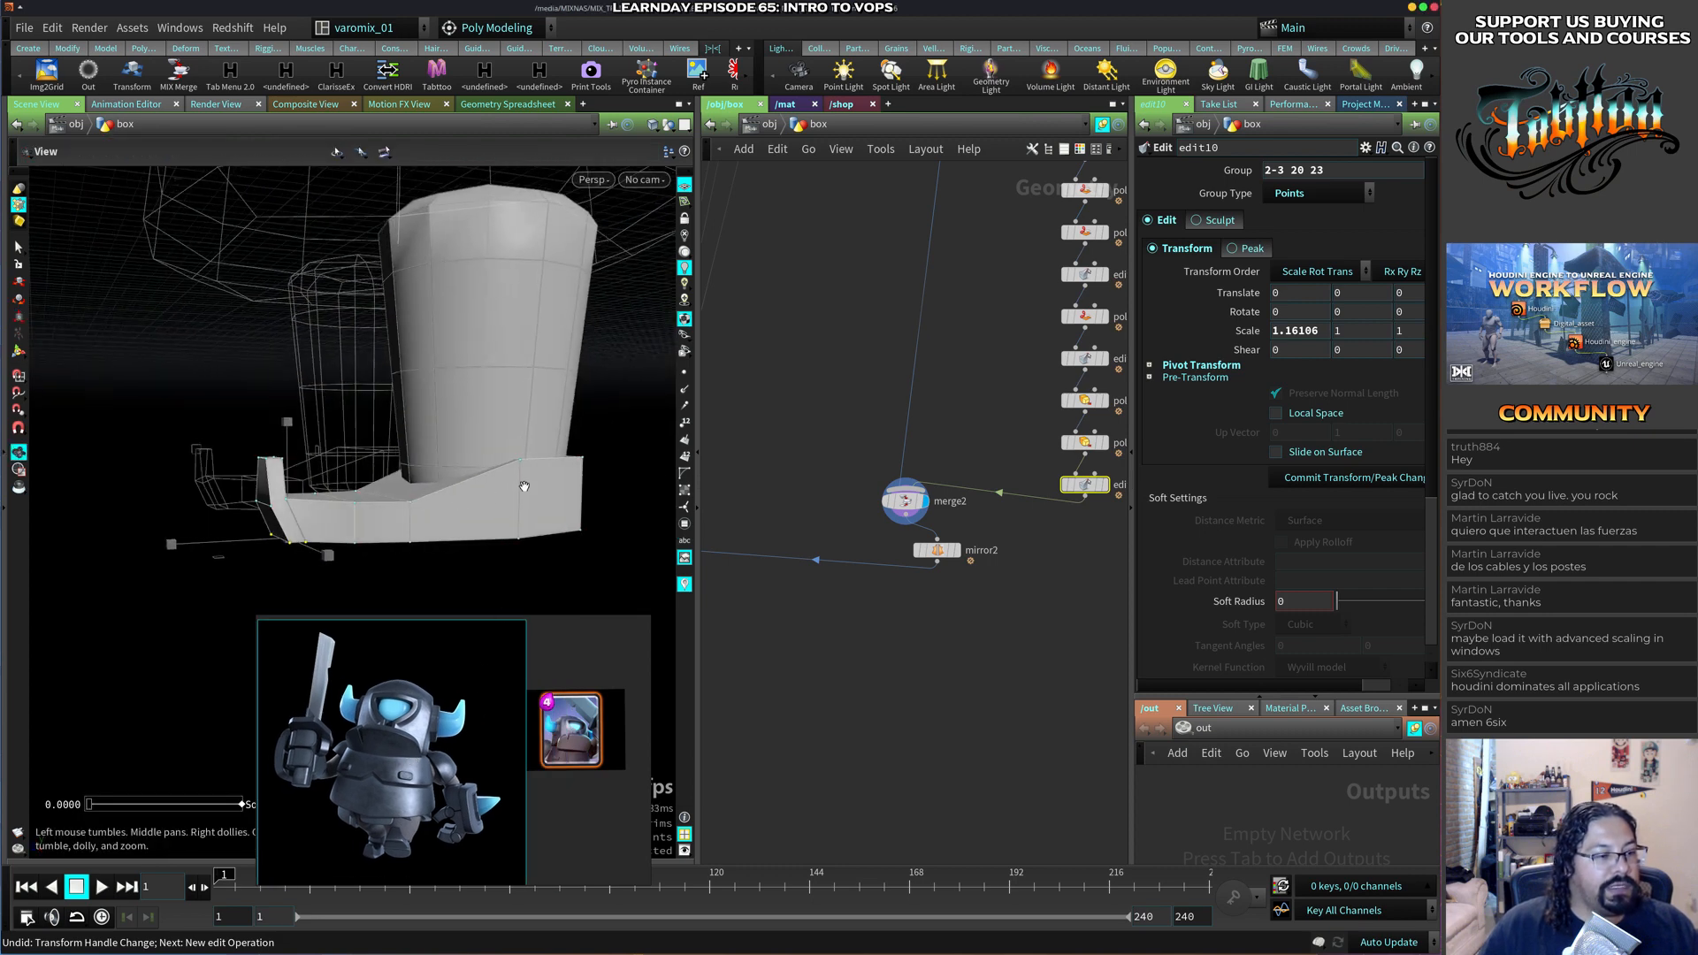
left_click_drag(525, 487, 511, 548, "alt")
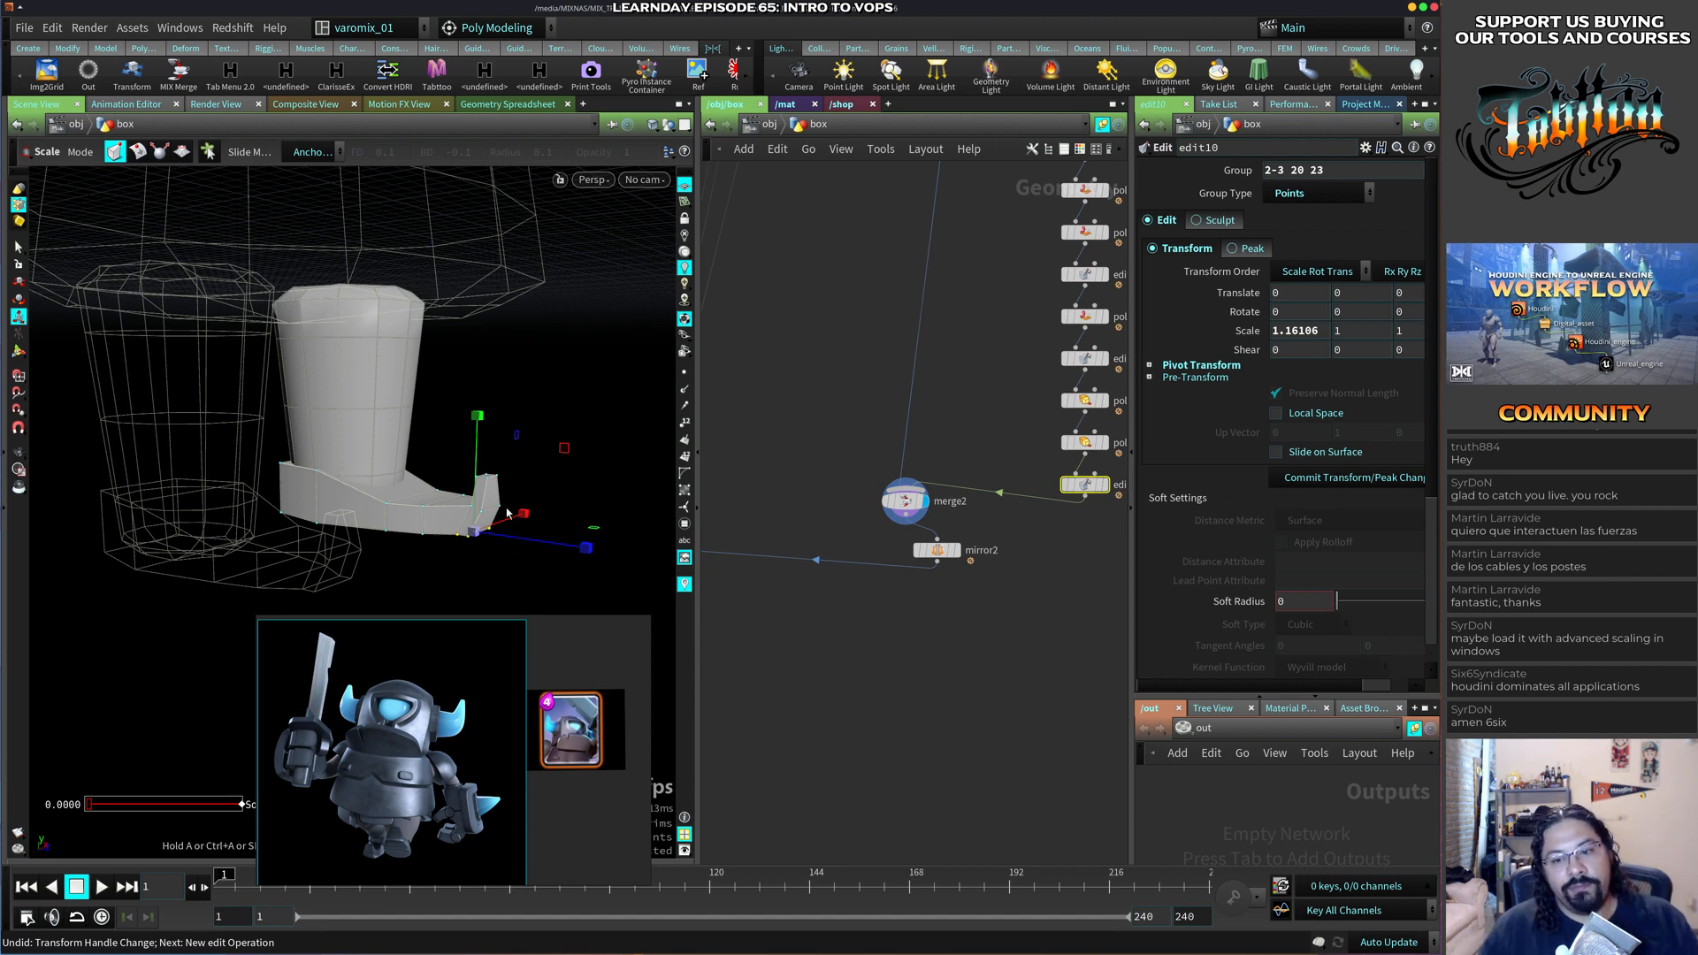
left_click(784, 439)
left_click_drag(542, 451, 429, 449, "alt")
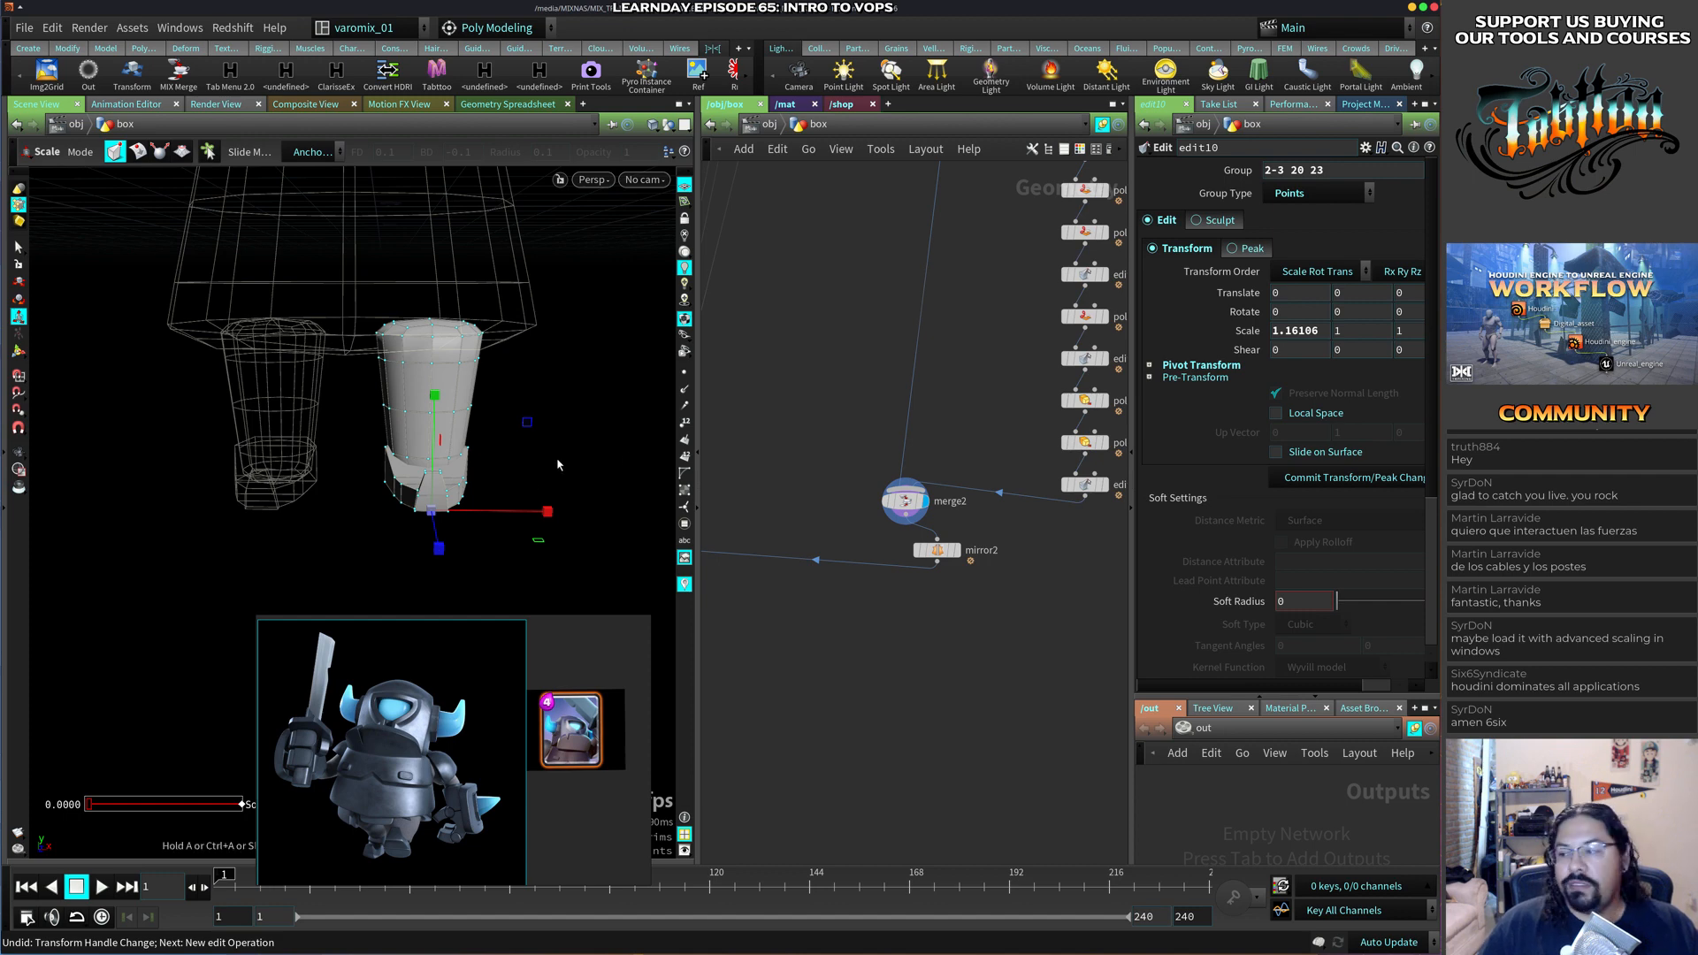
left_click_drag(571, 441, 409, 478, "alt")
Move the leg's node chain down beside the foot's node chain in the network.
middle_click_drag(946, 513, 908, 588)
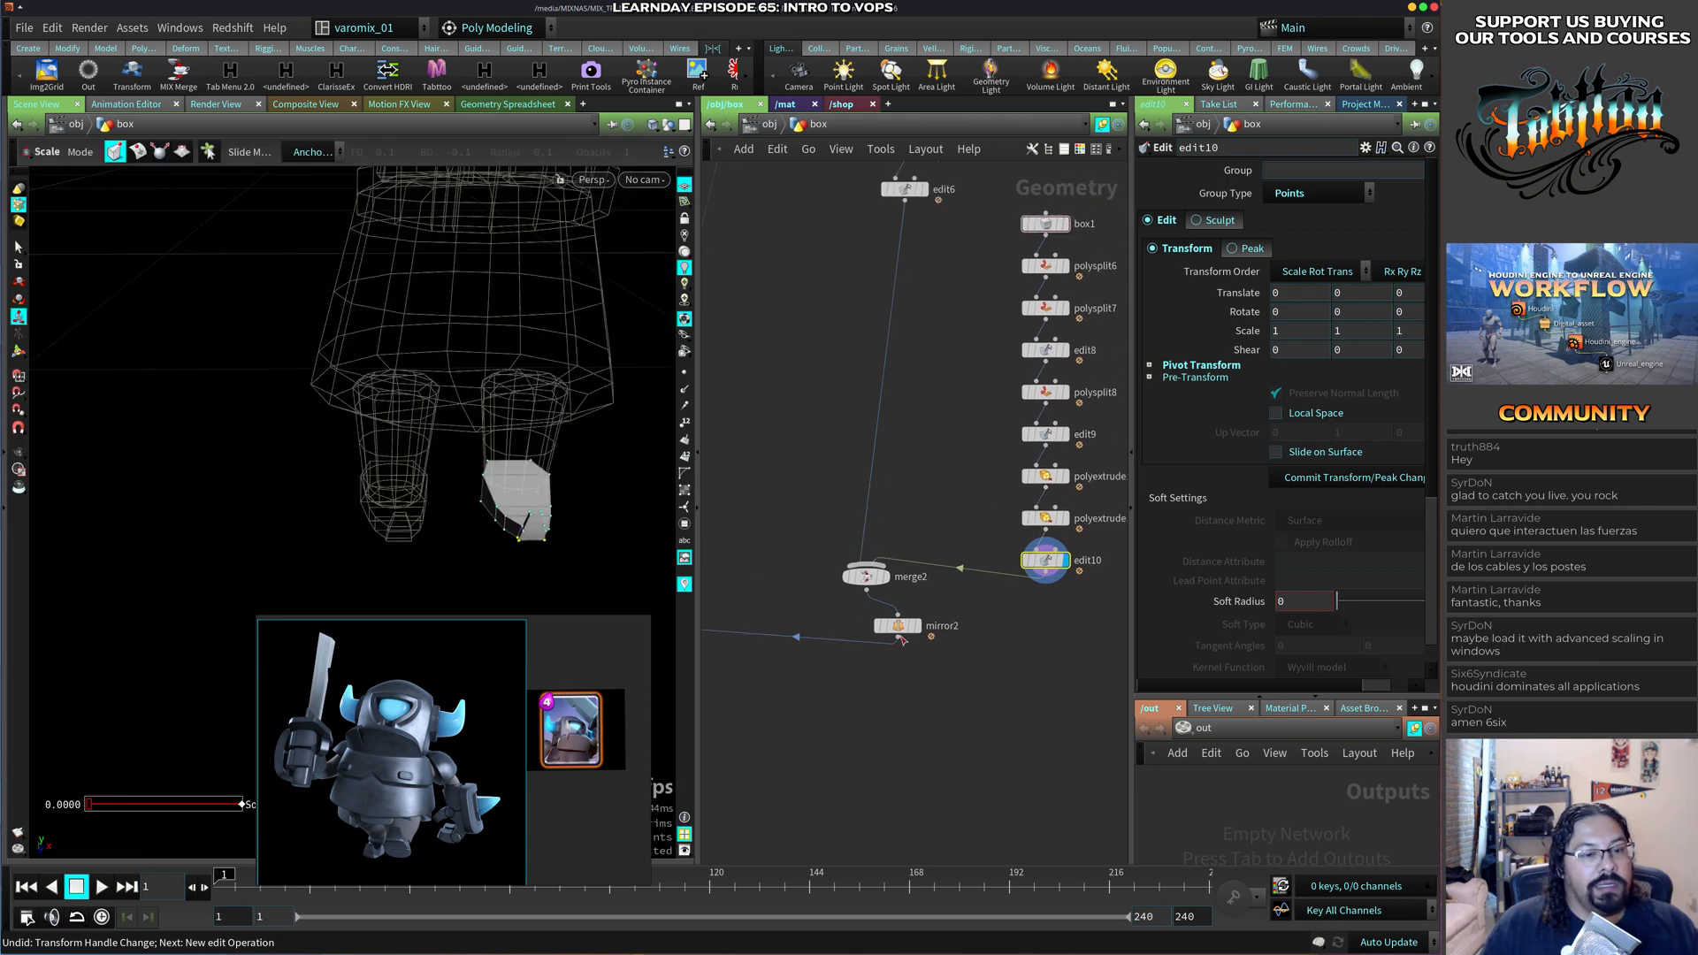
scroll(922, 578, "down", 5)
left_click_drag(973, 233, 921, 548)
left_click(840, 574)
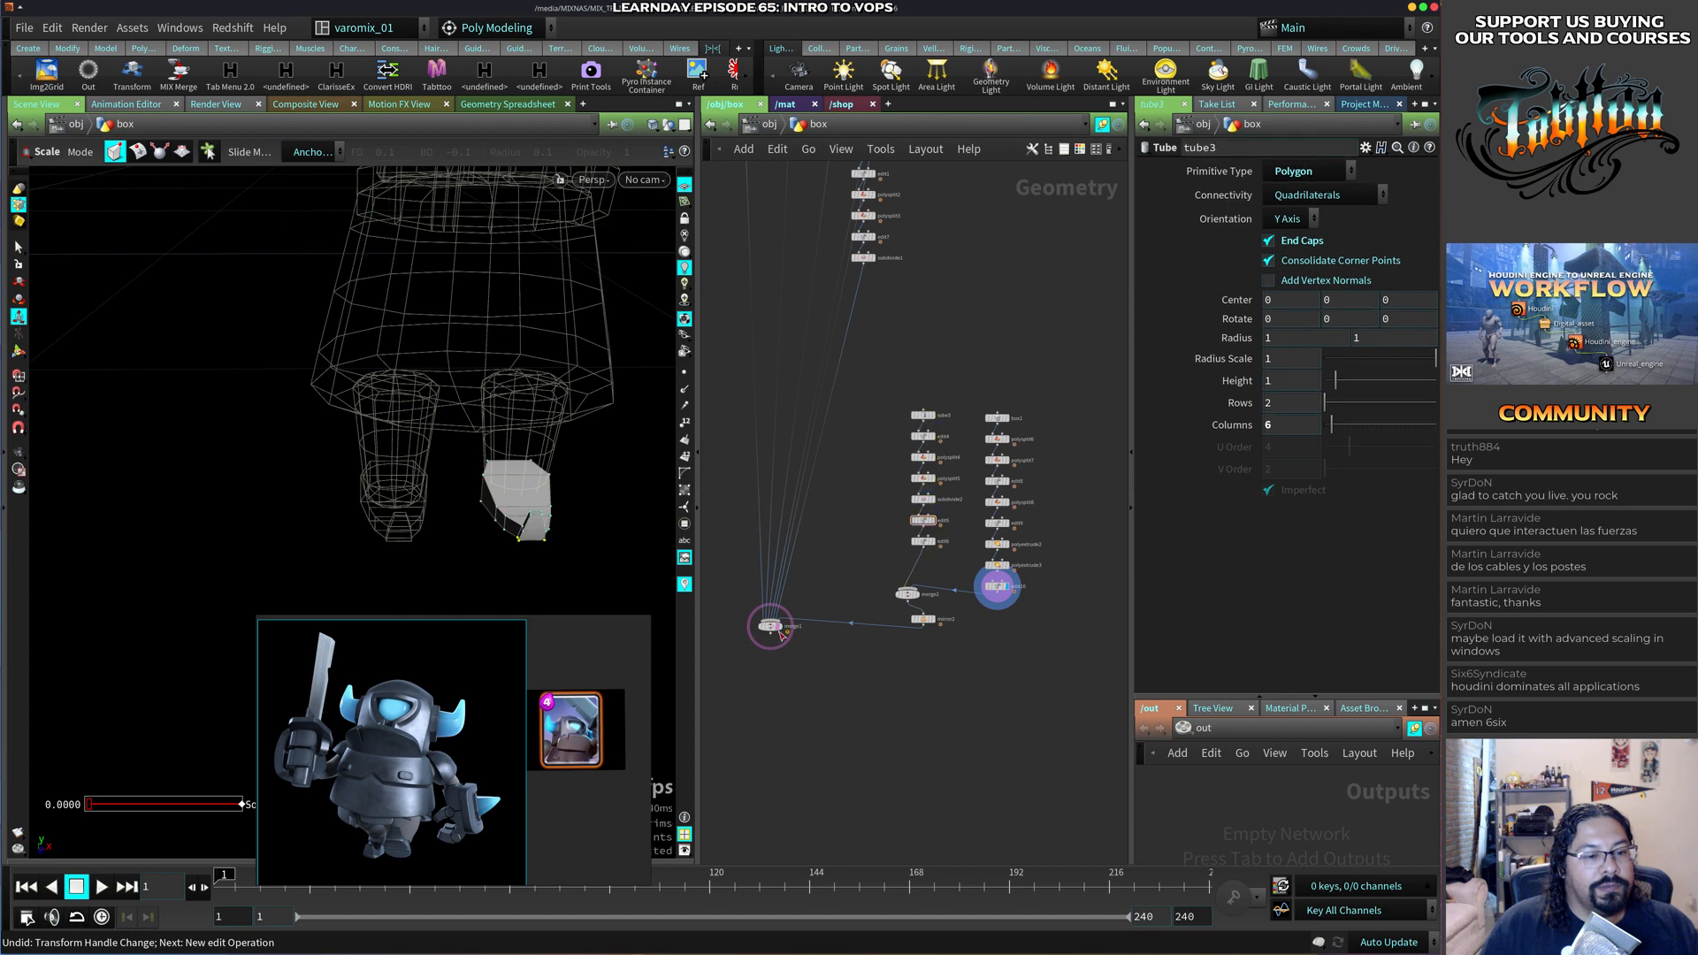
Collapse the leg and foot node chains into one subnetwork and name it LEG.
left_click_drag(770, 626, 751, 631)
middle_click_drag(885, 530, 832, 492)
left_click_drag(1011, 327, 880, 622)
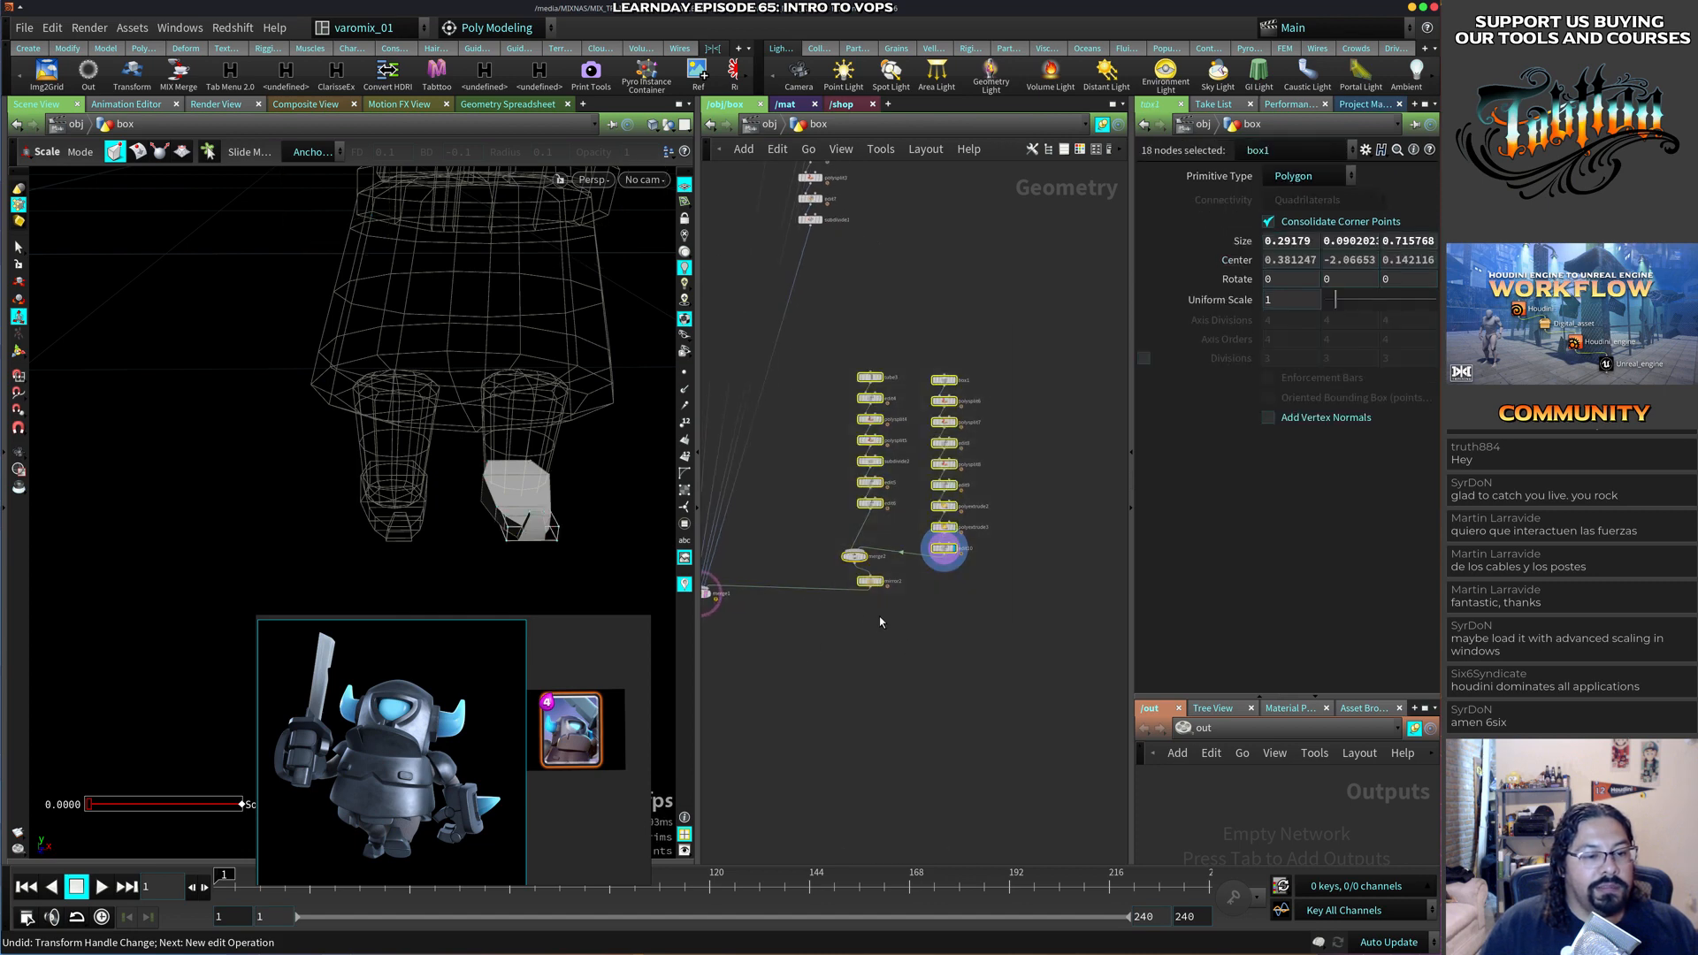
key("shift+c")
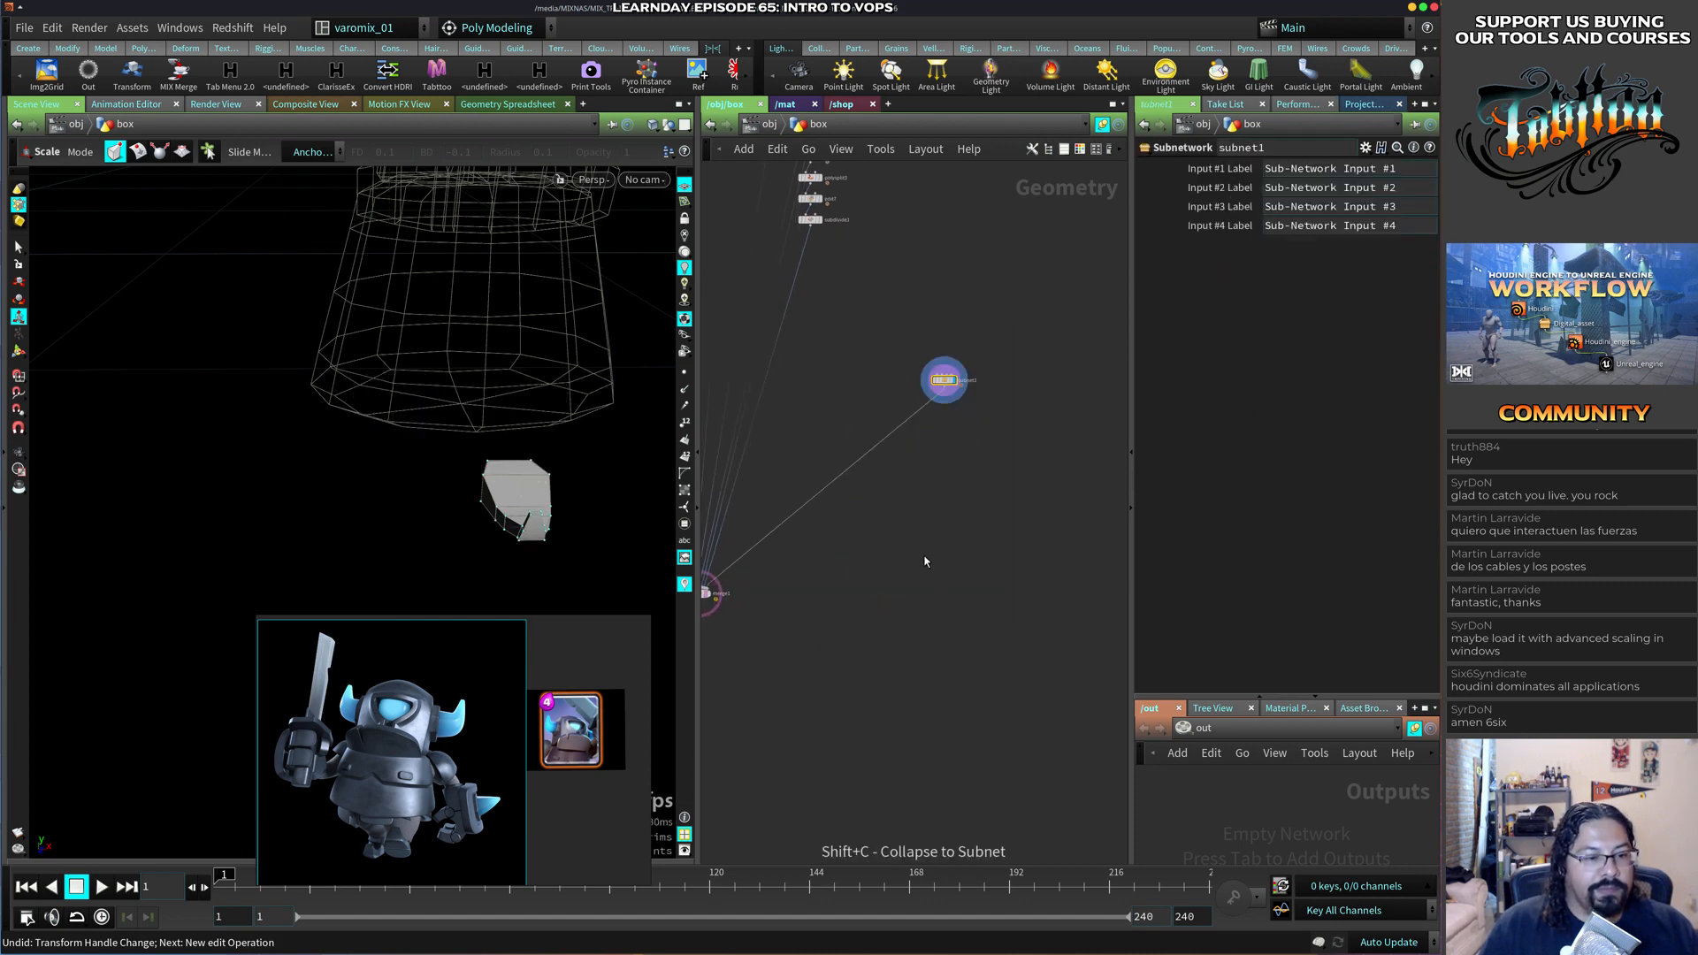
double_click(970, 382)
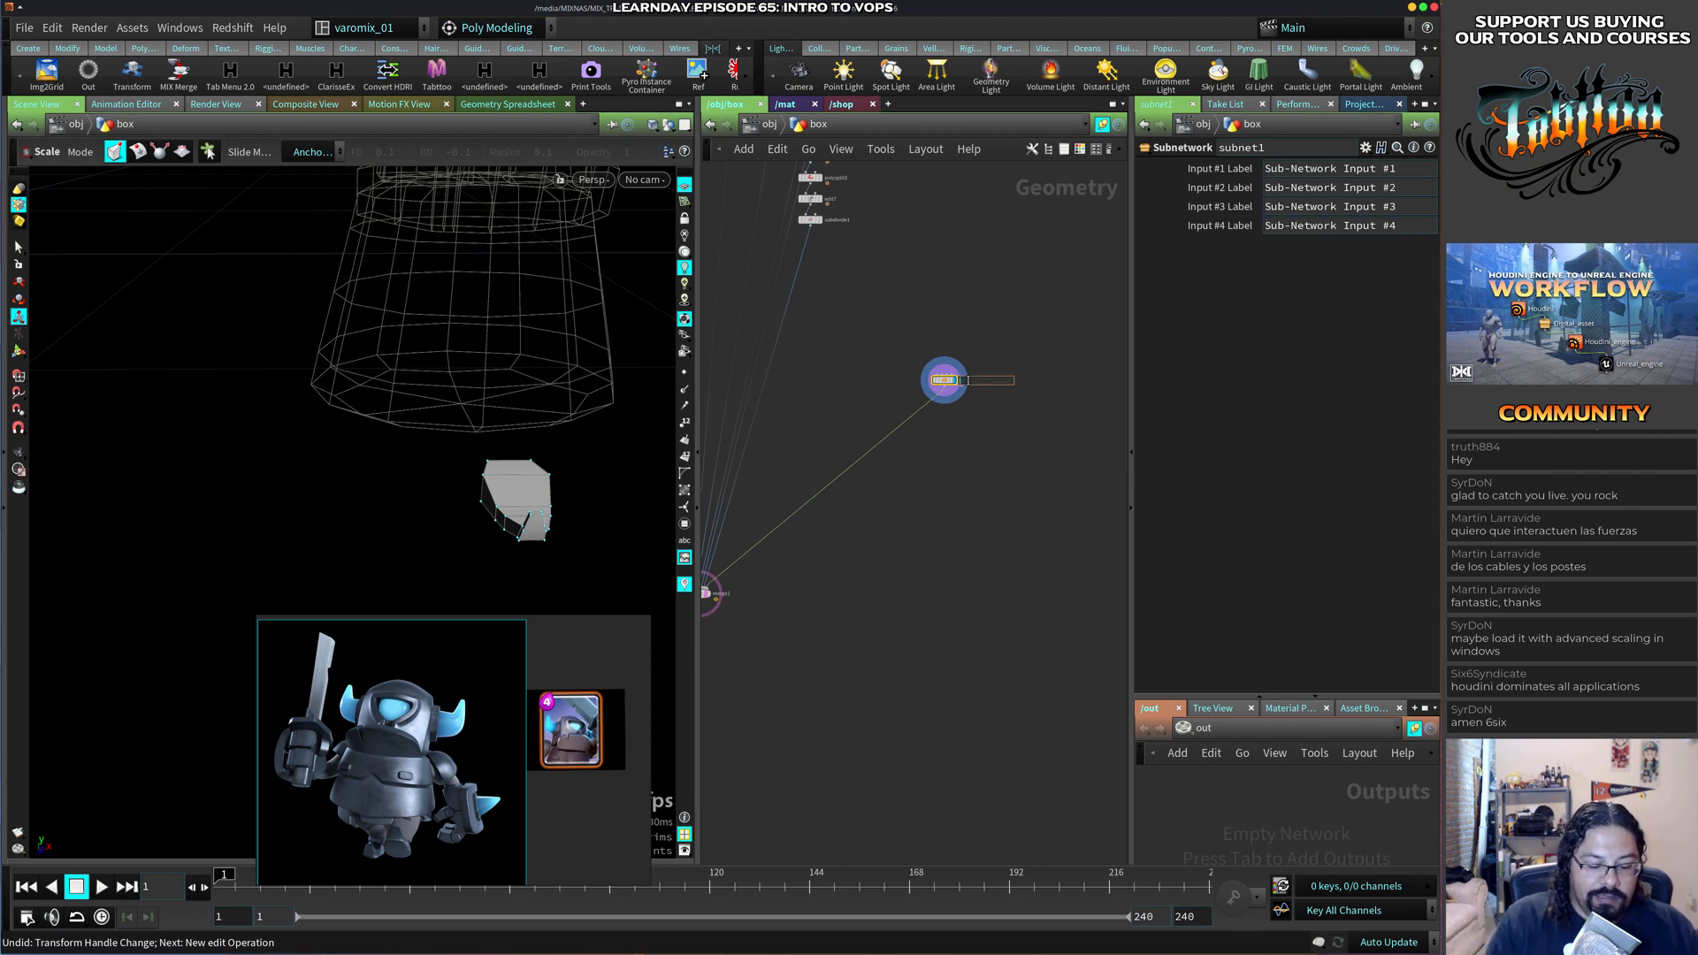
type("LEG")
key("Return")
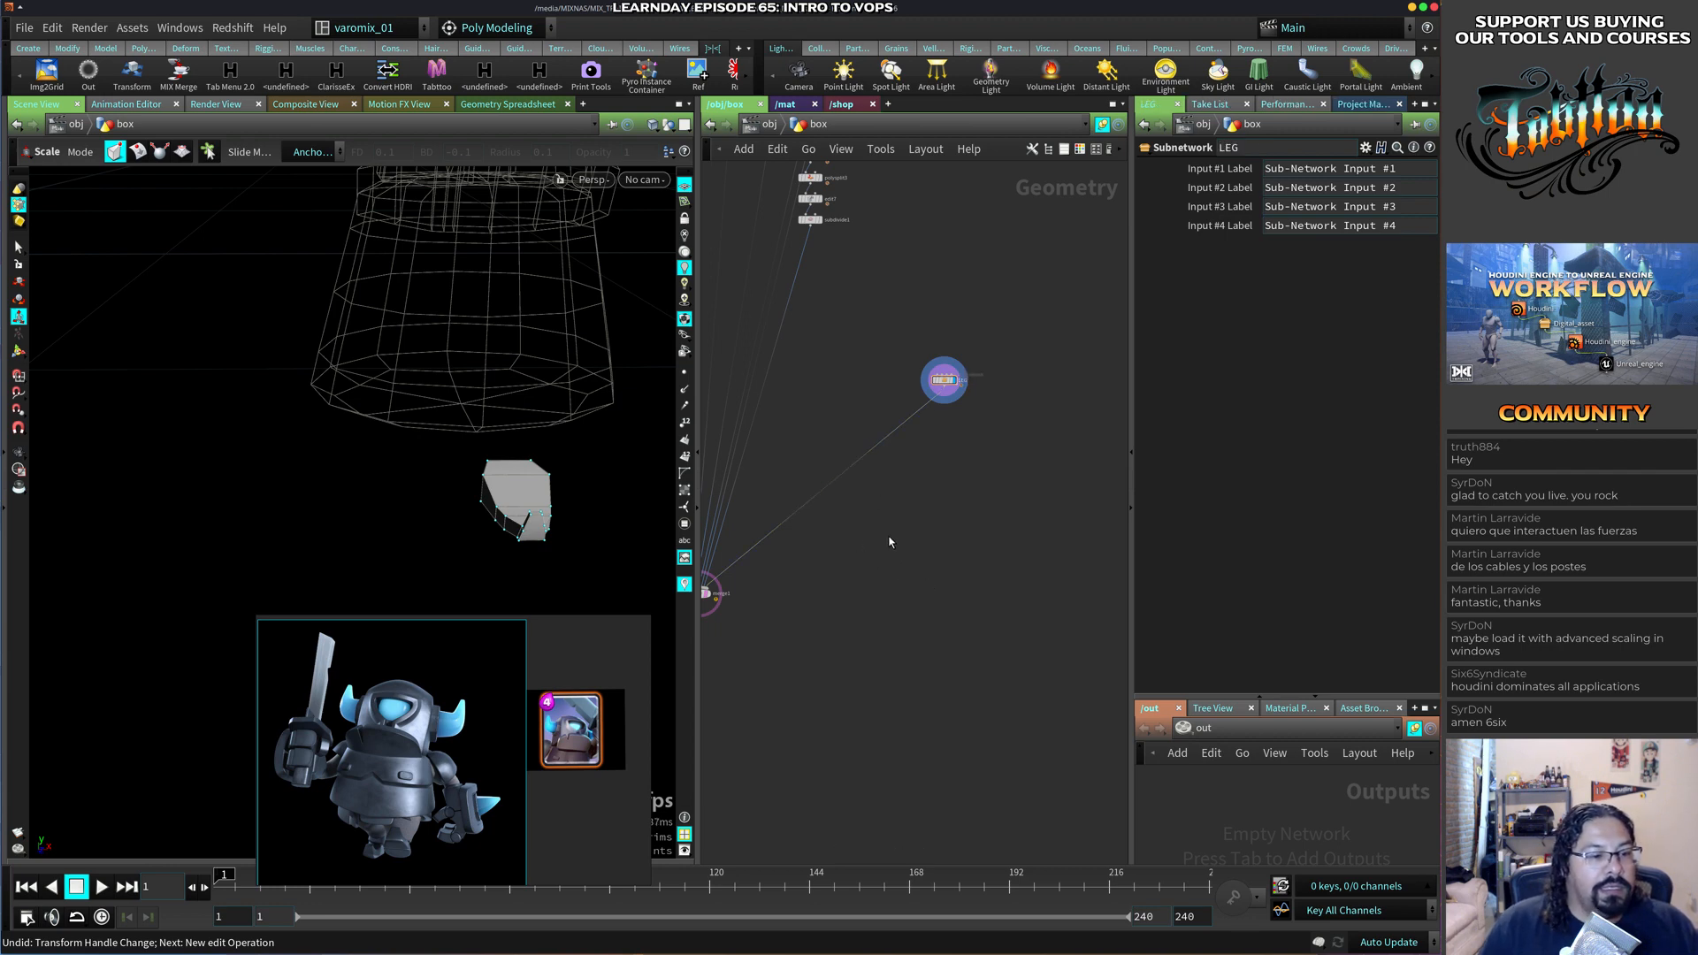
Display the final mirror node inside the LEG subnetwork and return to the box network.
middle_click_drag(889, 542, 990, 519)
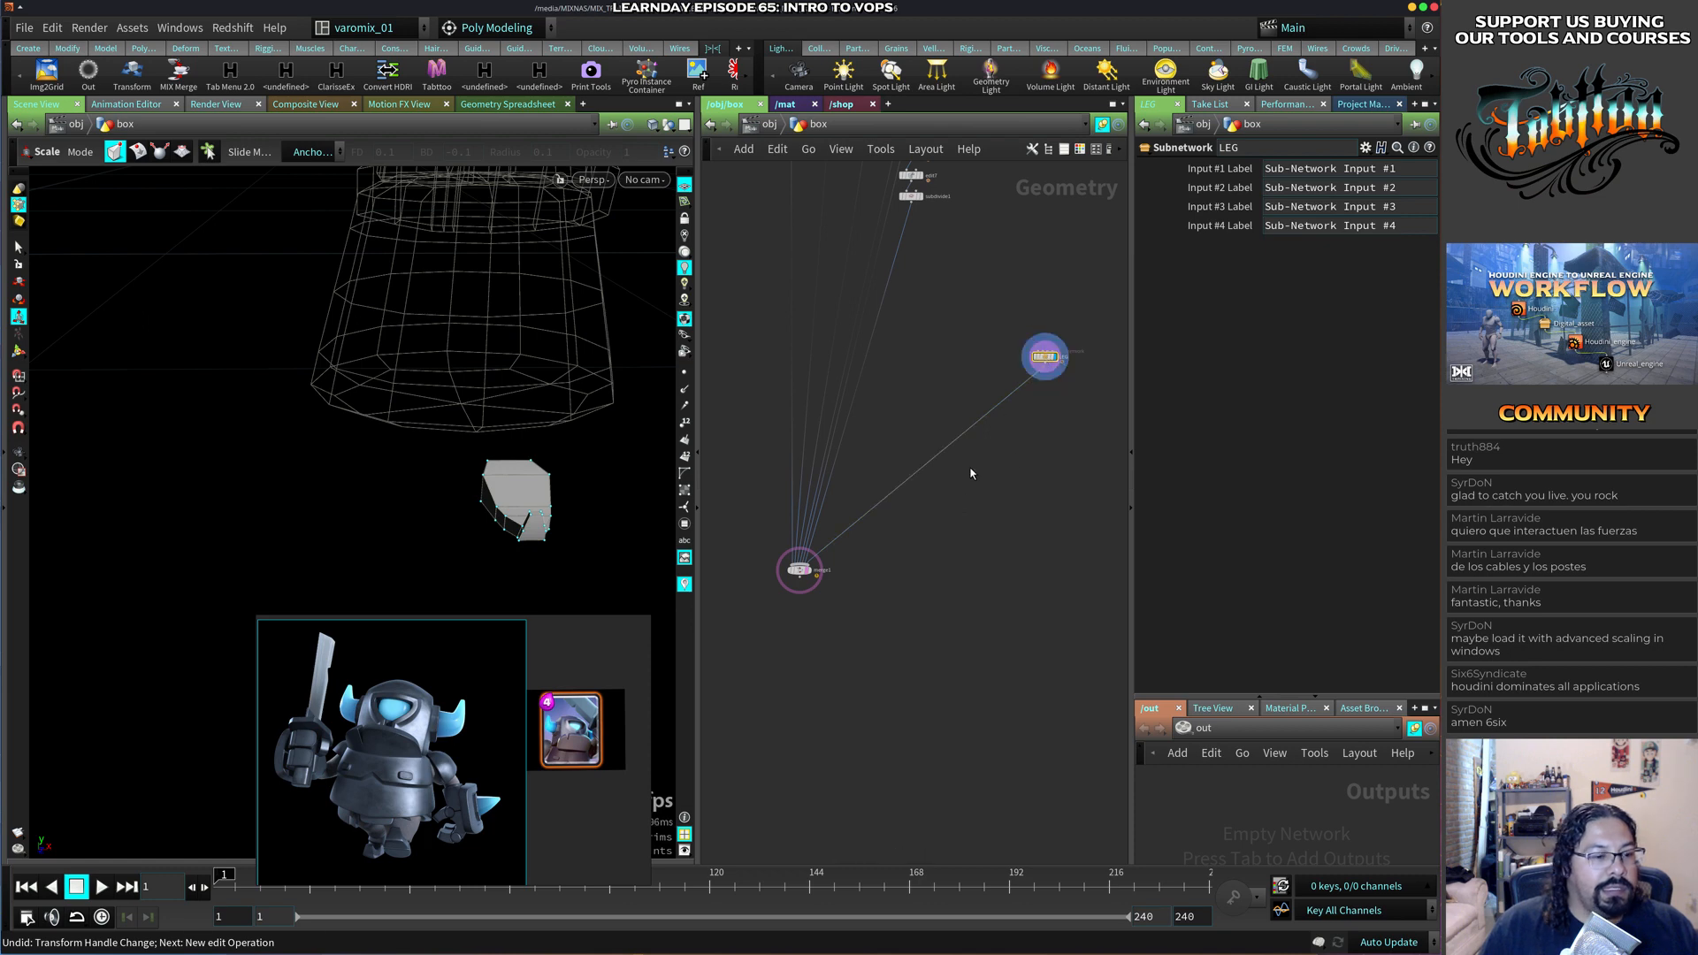
double_click(1047, 362)
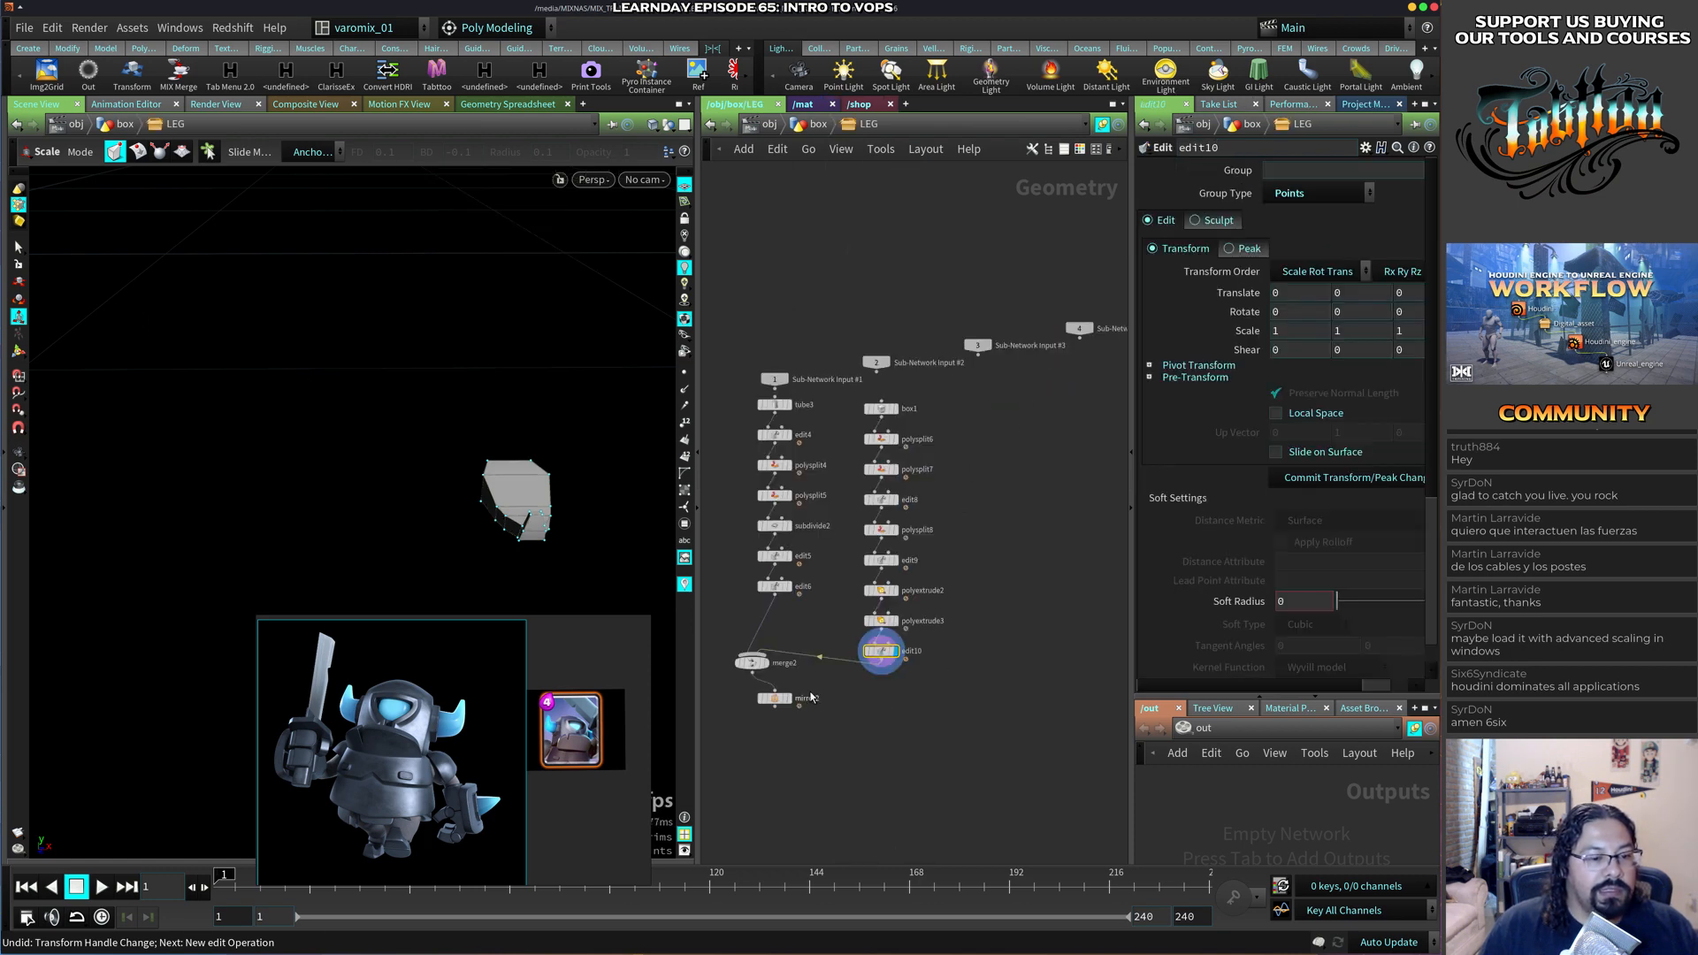
left_click(767, 716)
key("u")
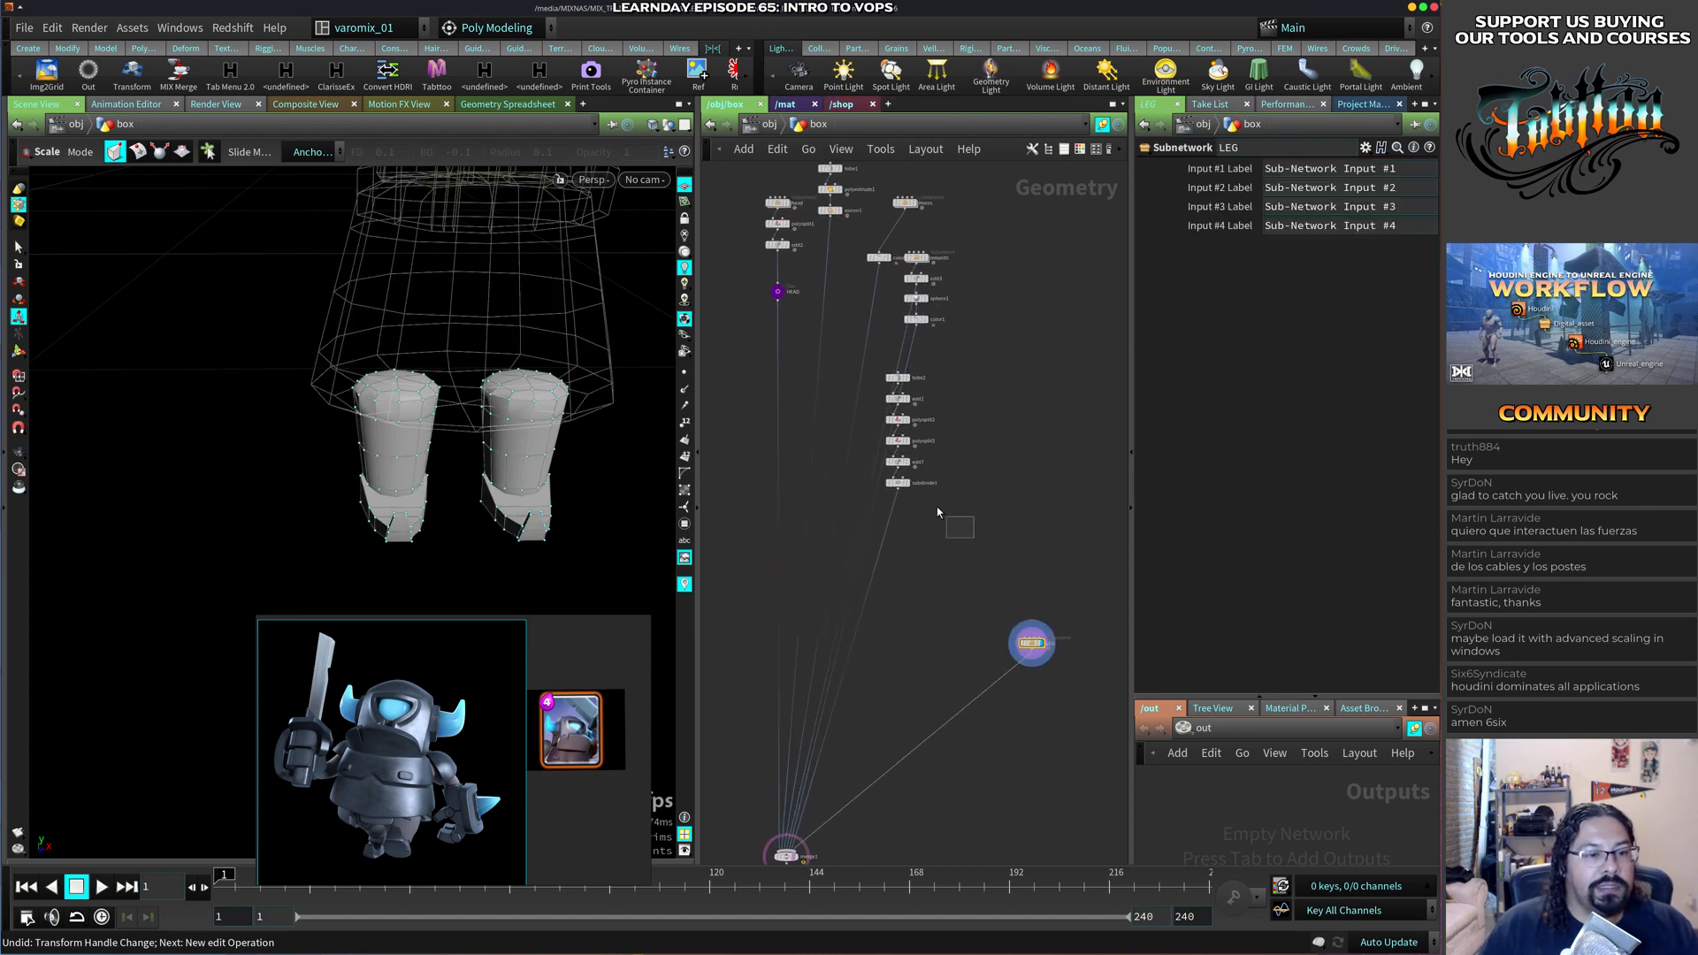
Move the skirt-shaped body's six-node chain ending in subdivide1 down beside the LEG node.
mouse_move(937, 512)
left_mouse_down()
mouse_move(856, 369)
mouse_move(974, 488)
left_mouse_up()
left_click_drag(1017, 413, 955, 607)
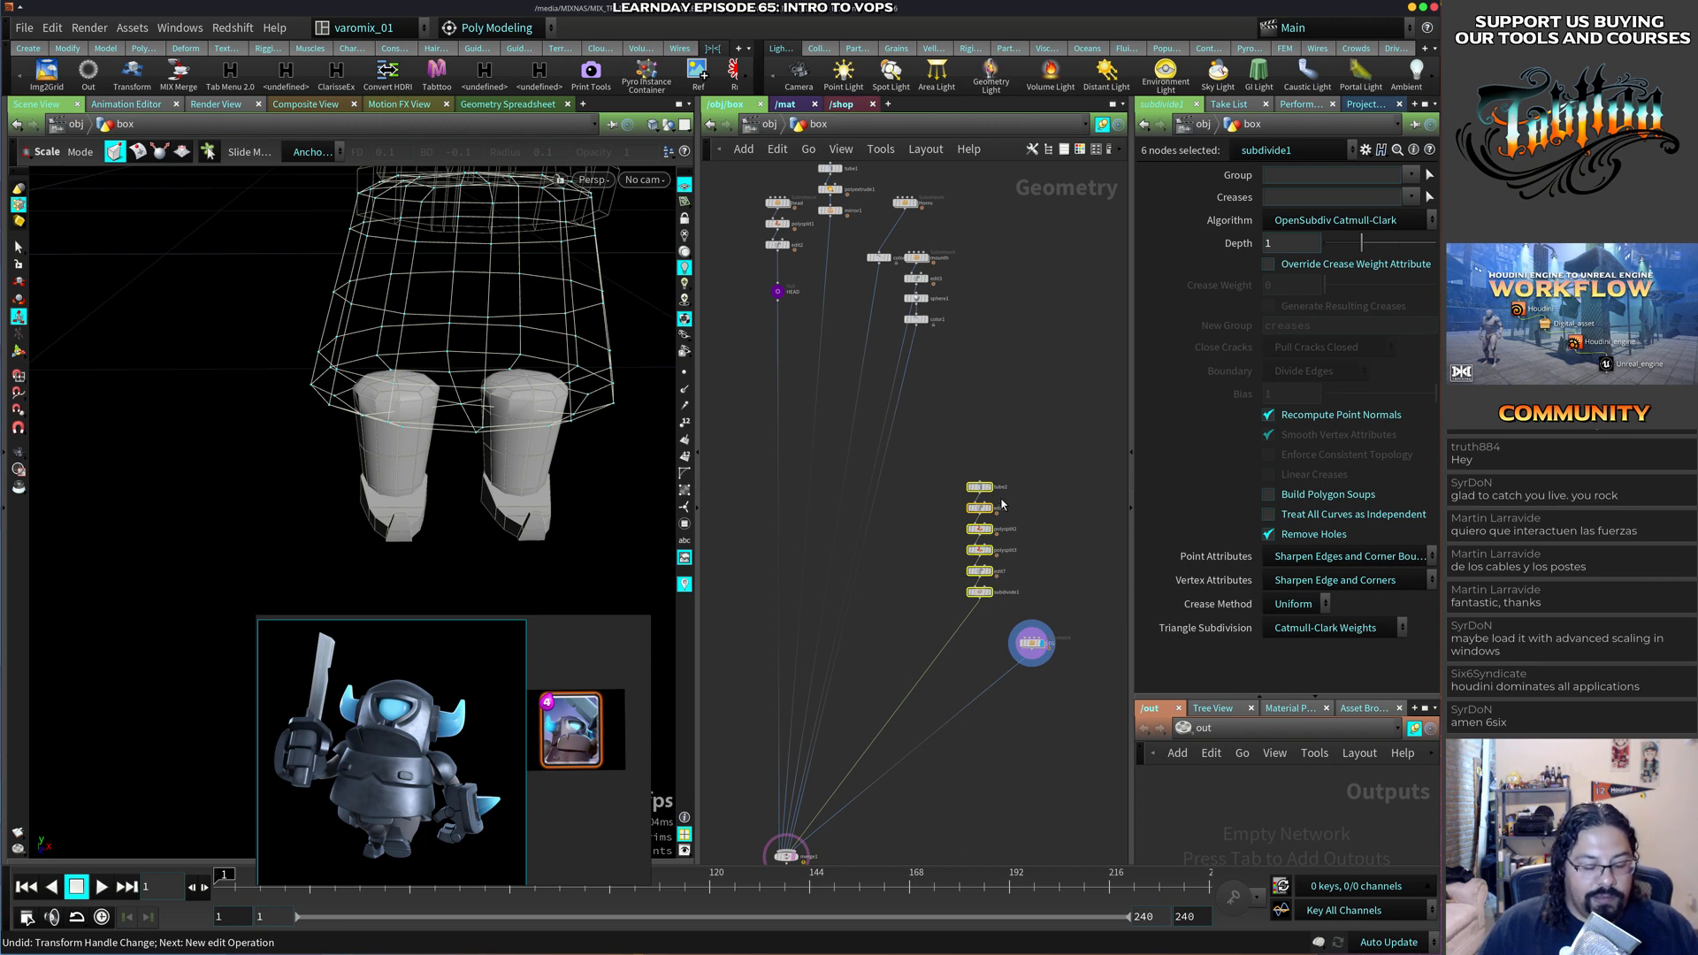
left_click_drag(569, 545, 540, 464, "alt")
middle_click_drag(539, 464, 481, 521, "alt")
right_click_drag(481, 522, 470, 489, "alt")
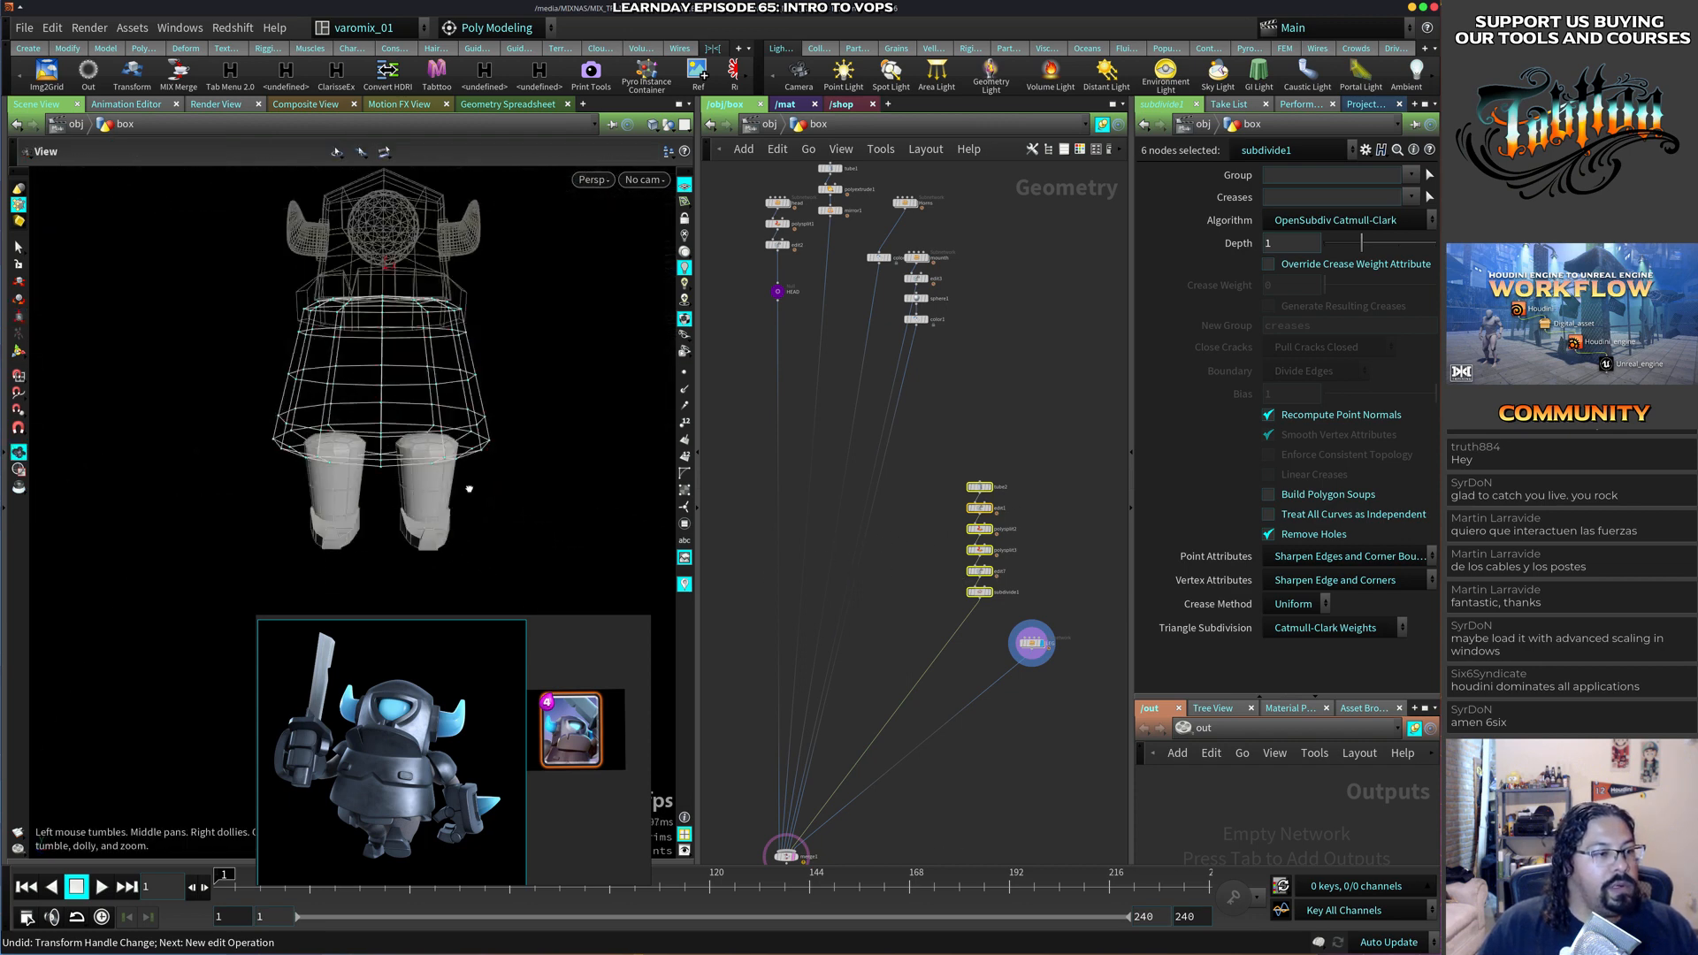
left_click_drag(470, 489, 532, 529, "alt")
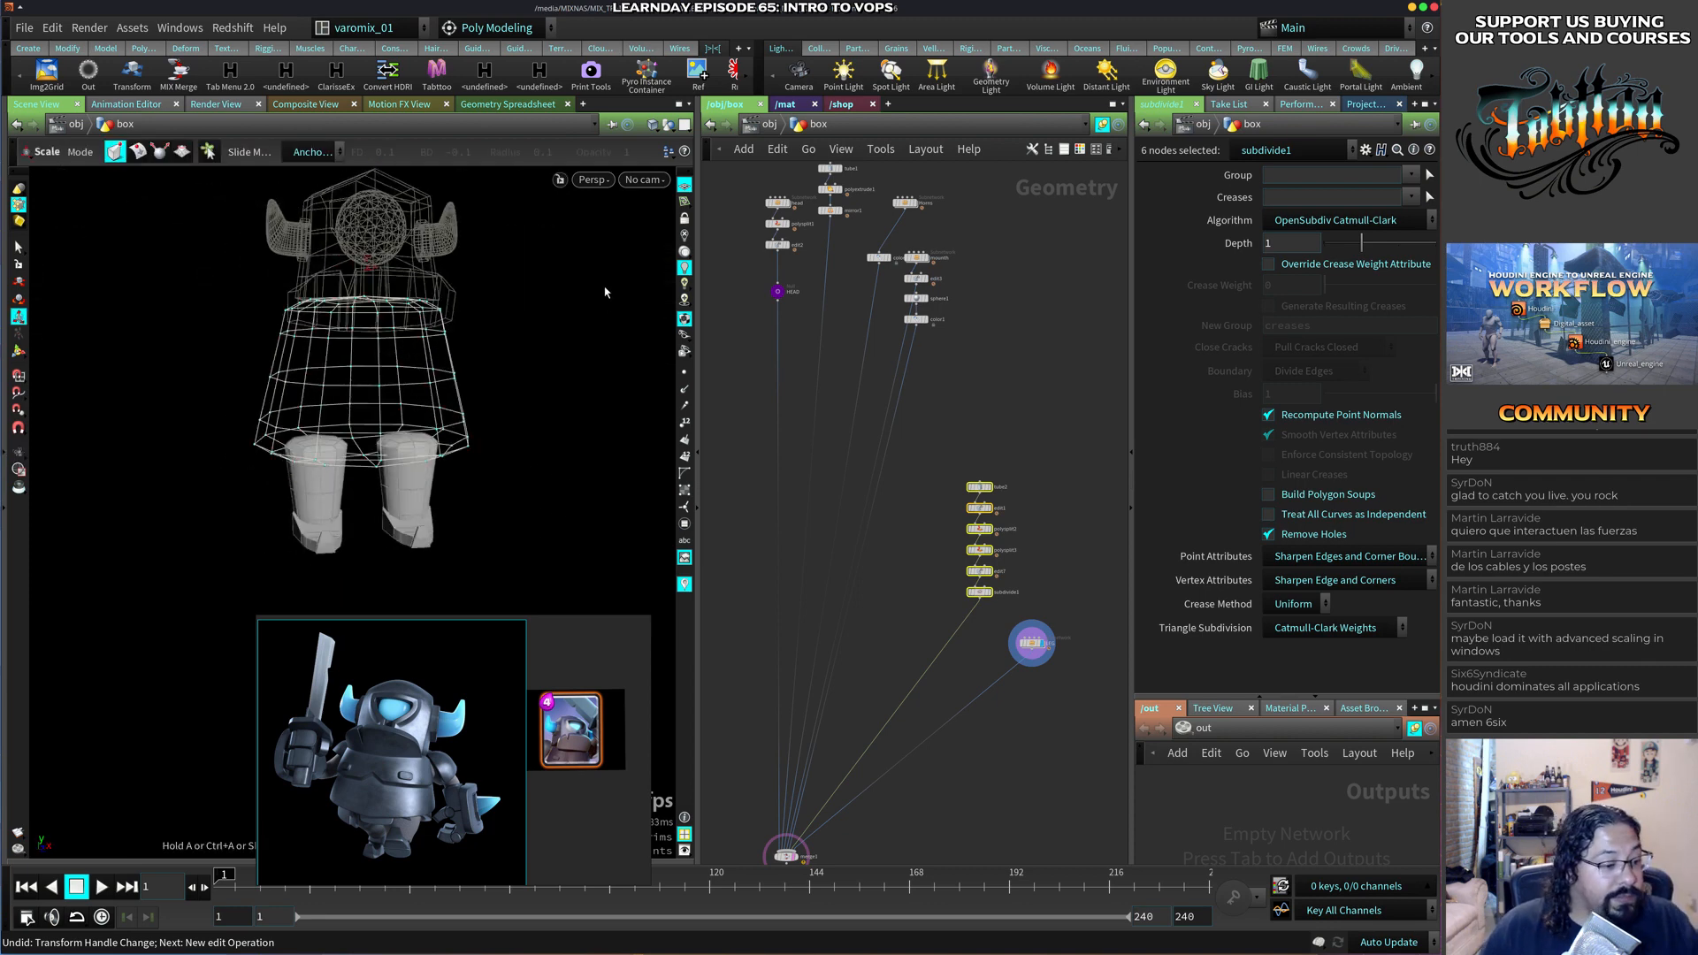
left_click(903, 529)
Add a Tube node in the open space beside the merge node.
middle_click_drag(1008, 654, 906, 435)
middle_click_drag(841, 595, 920, 503)
key("Tab")
type("t")
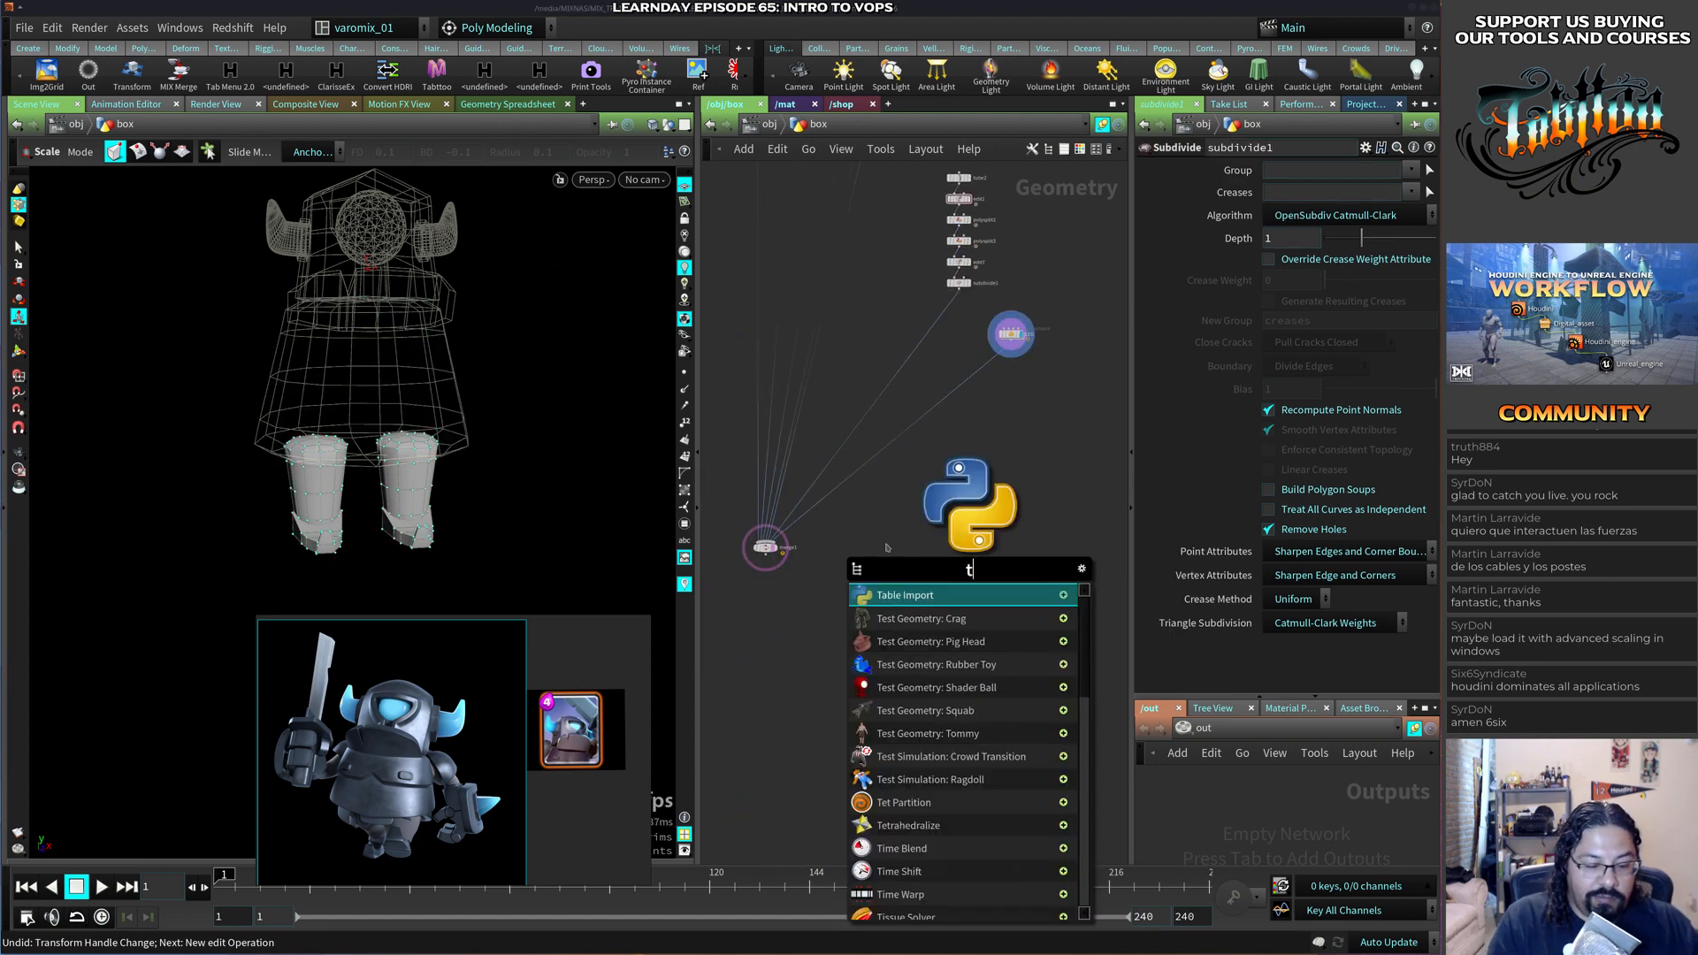
type("ube")
key("Return")
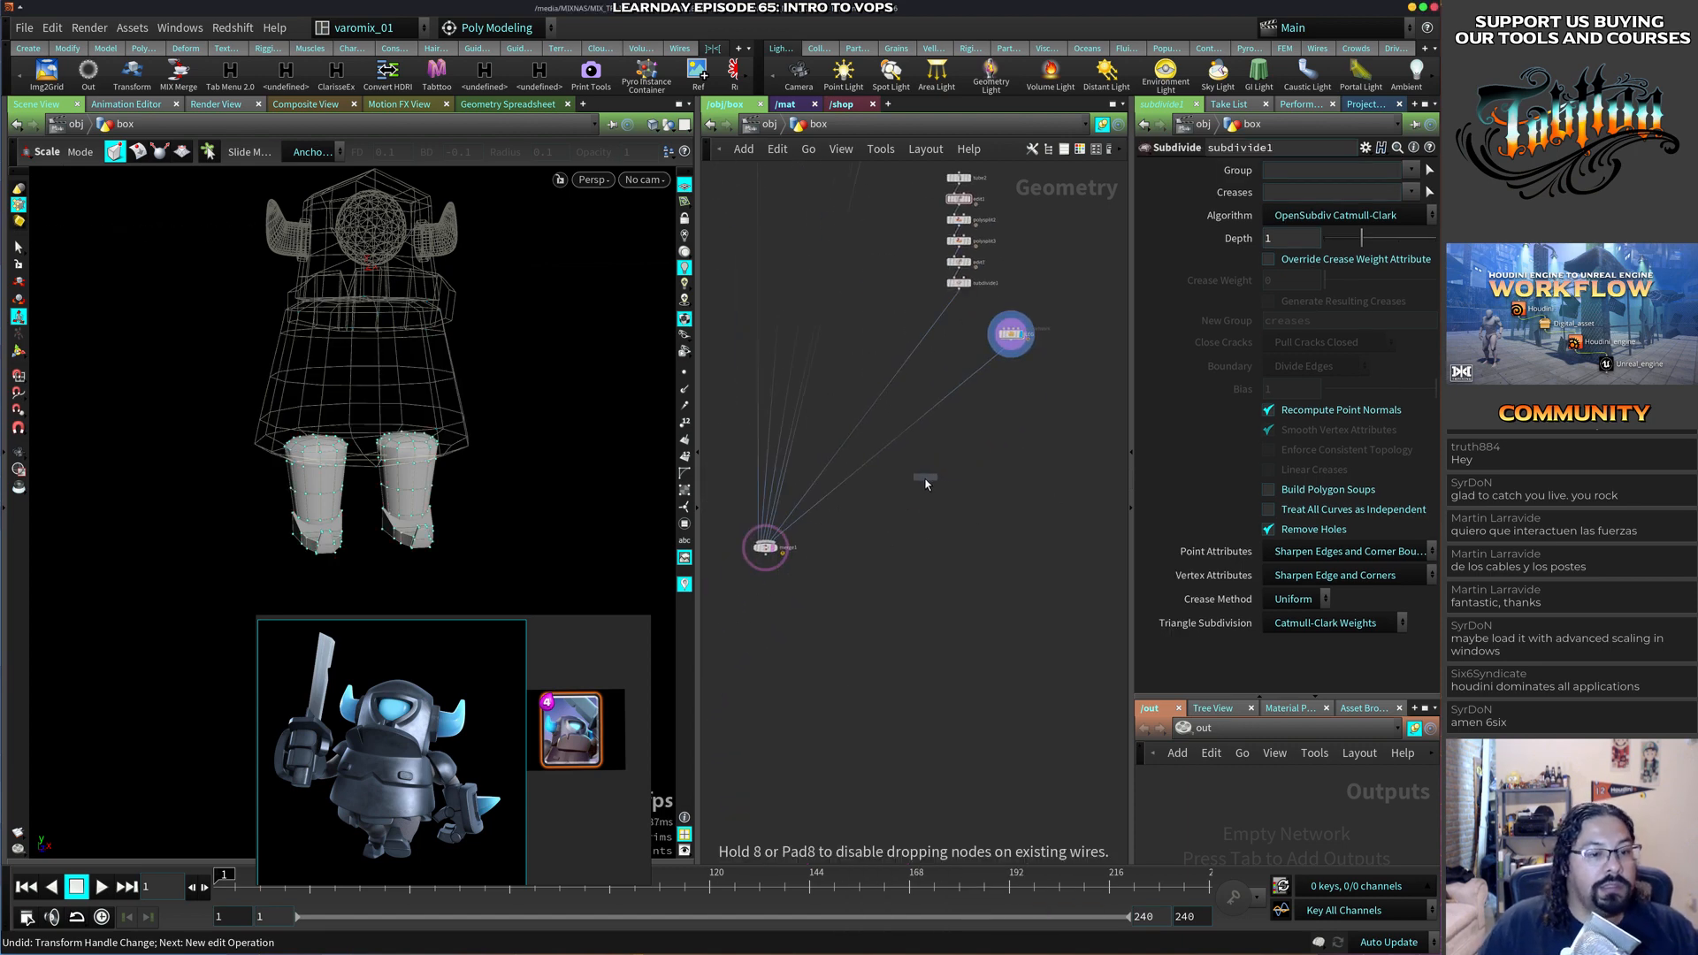
left_click(925, 482)
middle_click_drag(836, 548, 876, 595)
scroll(876, 595, "up", 3)
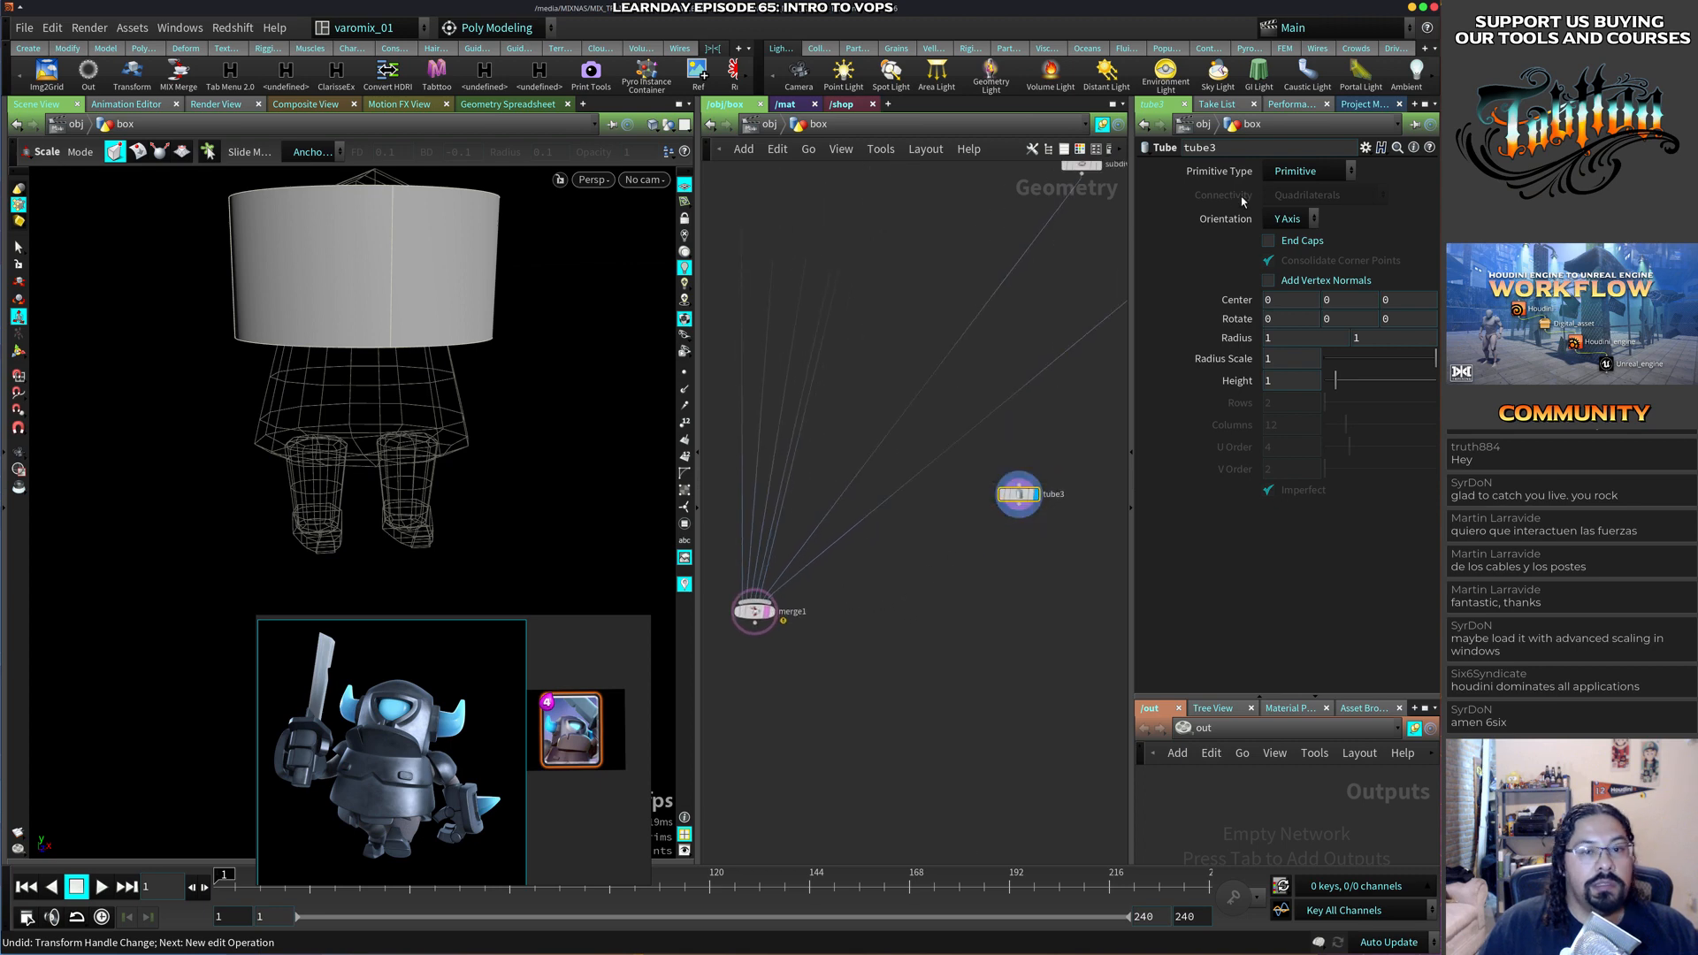
Make the new tube a polygon oriented along the X axis with end caps, and wire it into merge1.
left_click(1307, 171)
left_click(1293, 191)
left_click(1294, 220)
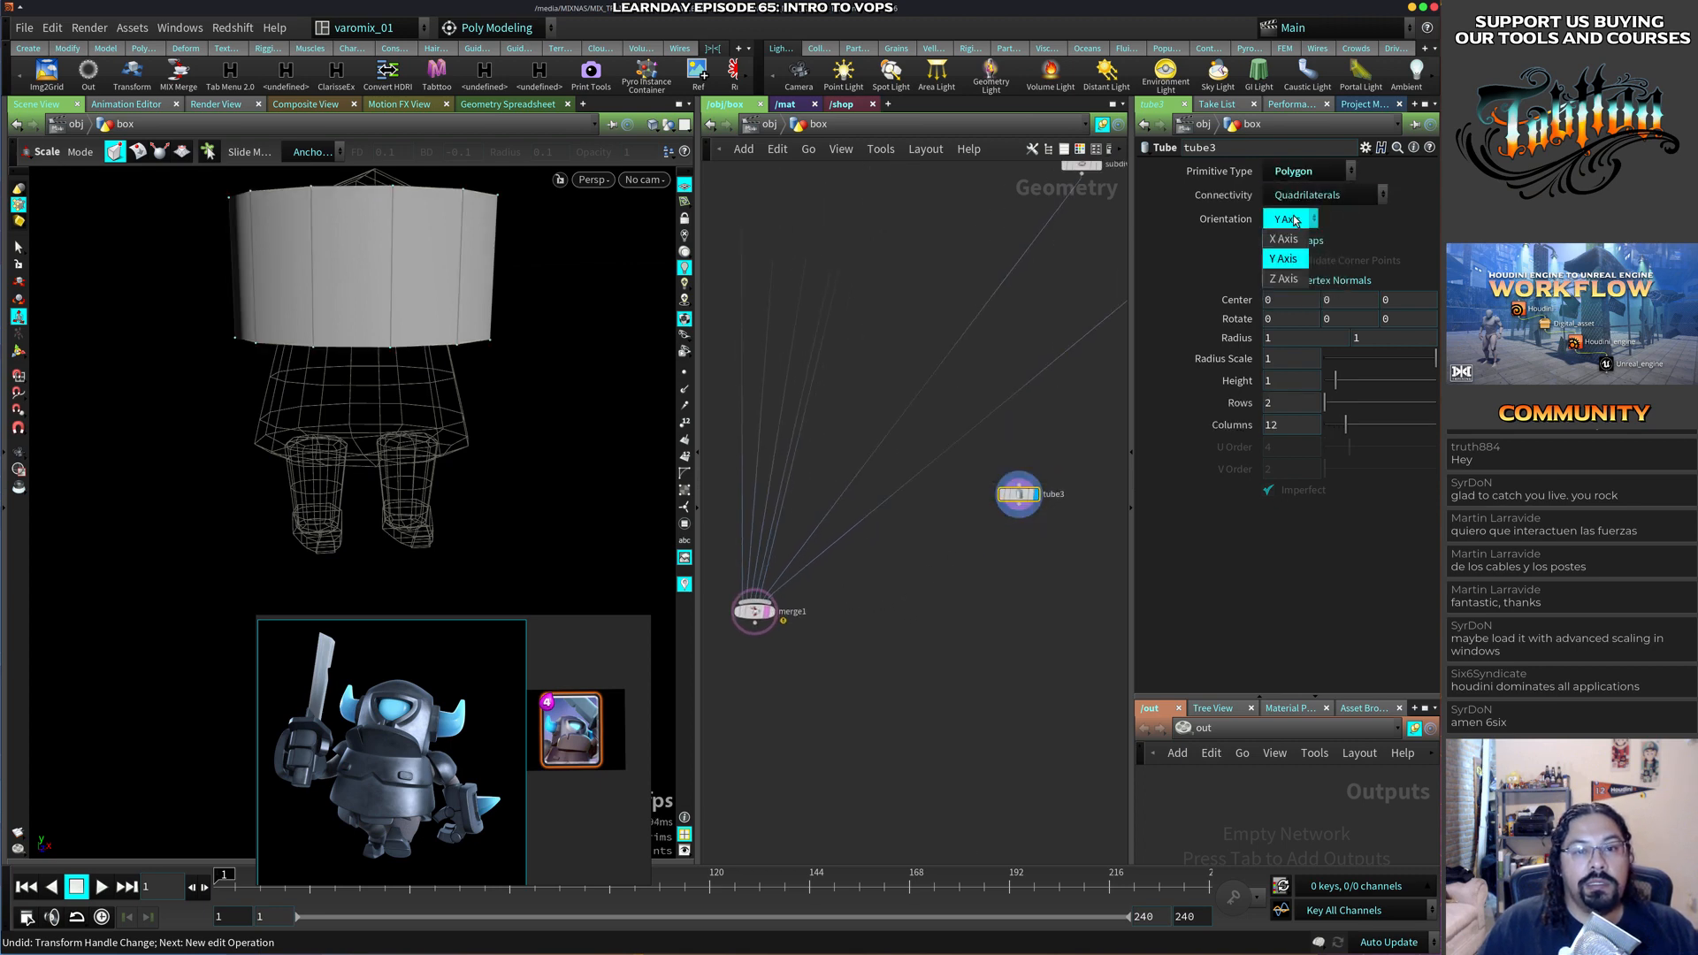
left_click(1297, 239)
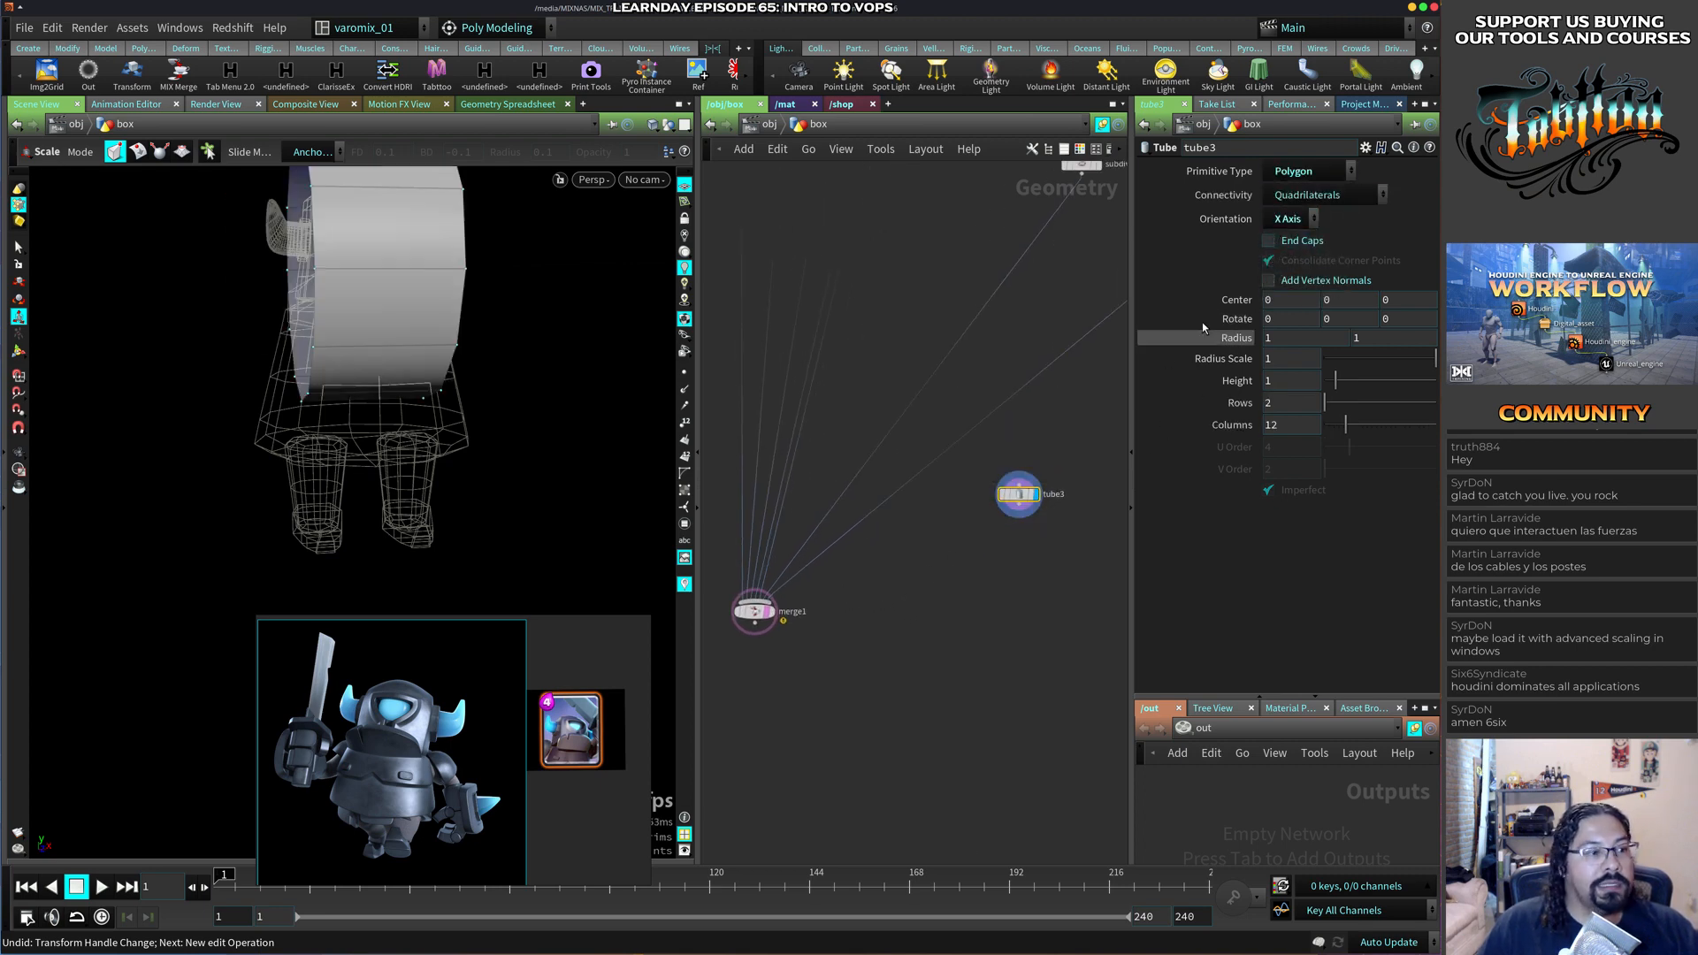
left_click(1300, 243)
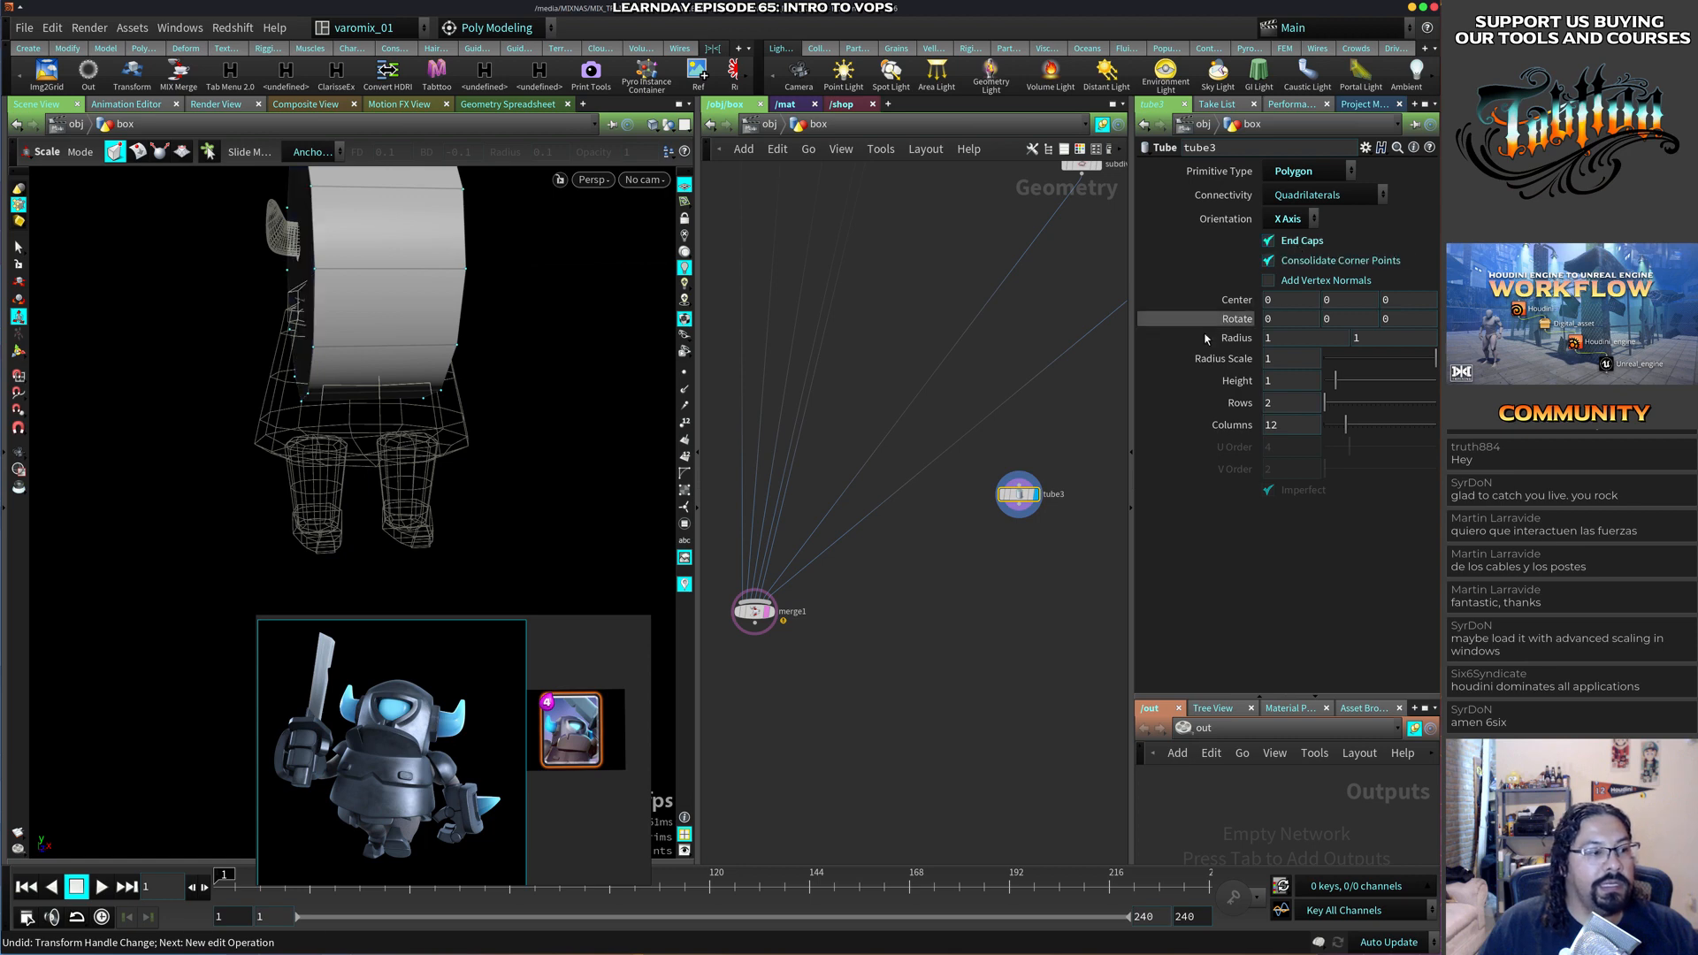
left_click(1026, 510)
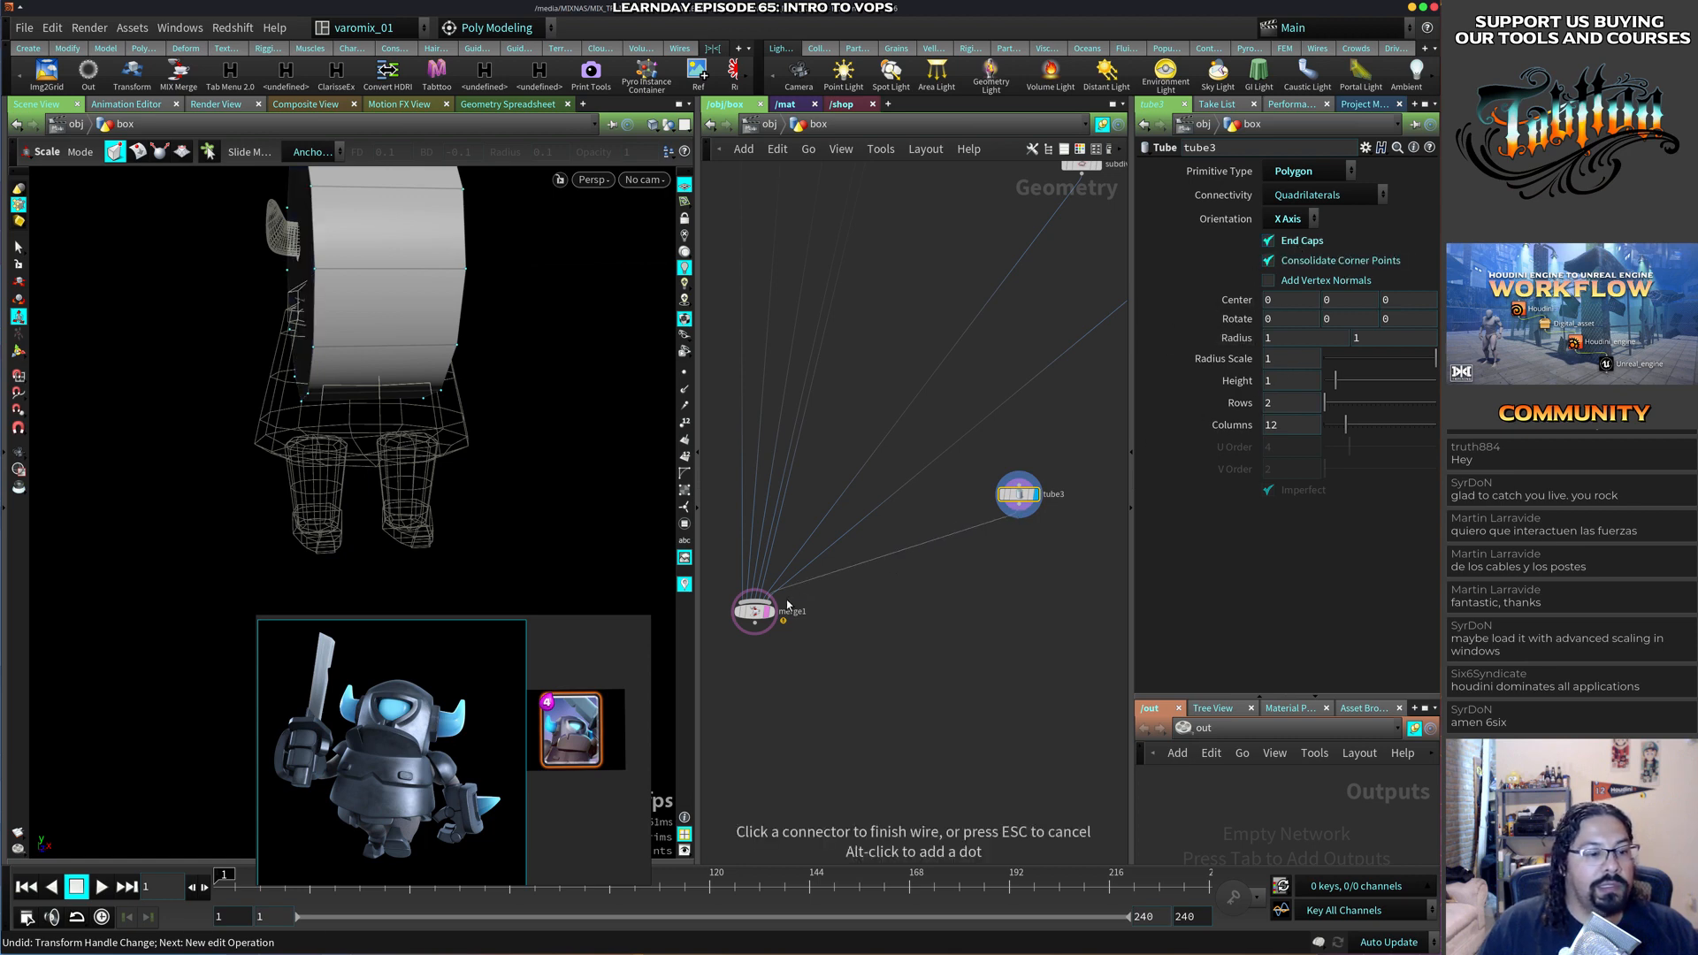
left_click(755, 601)
Scale the tube down to a radius of about 0.144 and a height of about 1.12.
left_click(18, 351)
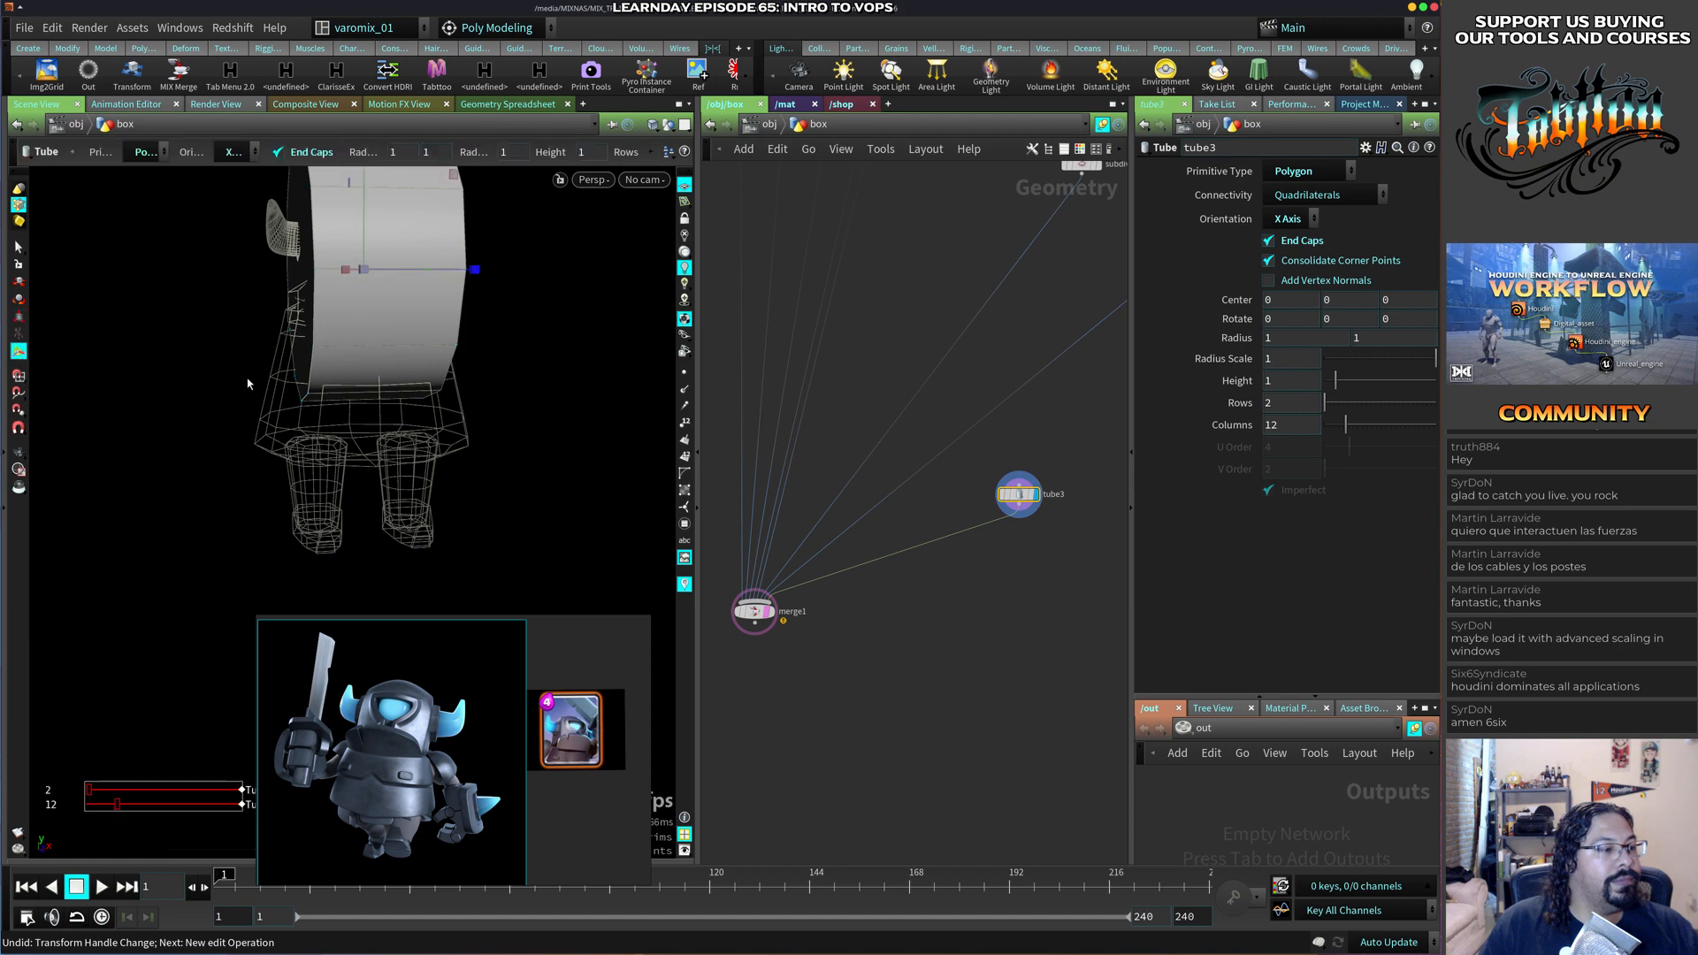
middle_click_drag(447, 306, 504, 448, "alt")
right_click_drag(504, 447, 451, 447, "alt")
left_click_drag(421, 438, 337, 447)
left_click_drag(522, 424, 1221, 349)
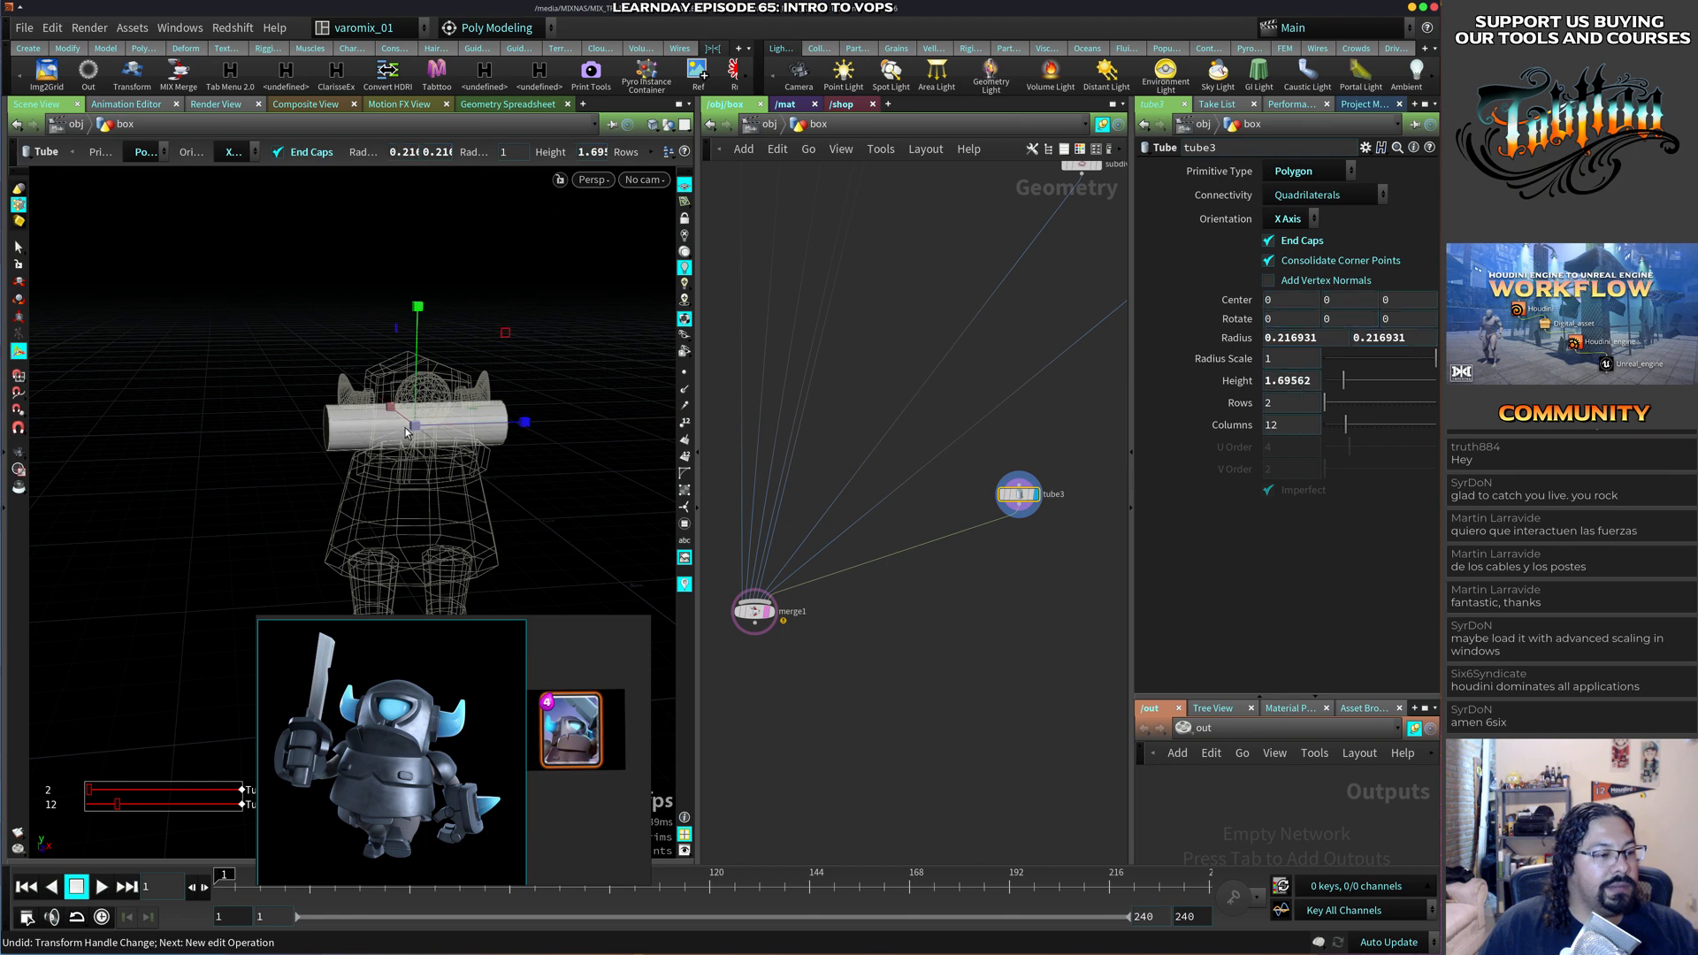
left_click_drag(407, 431, 462, 469)
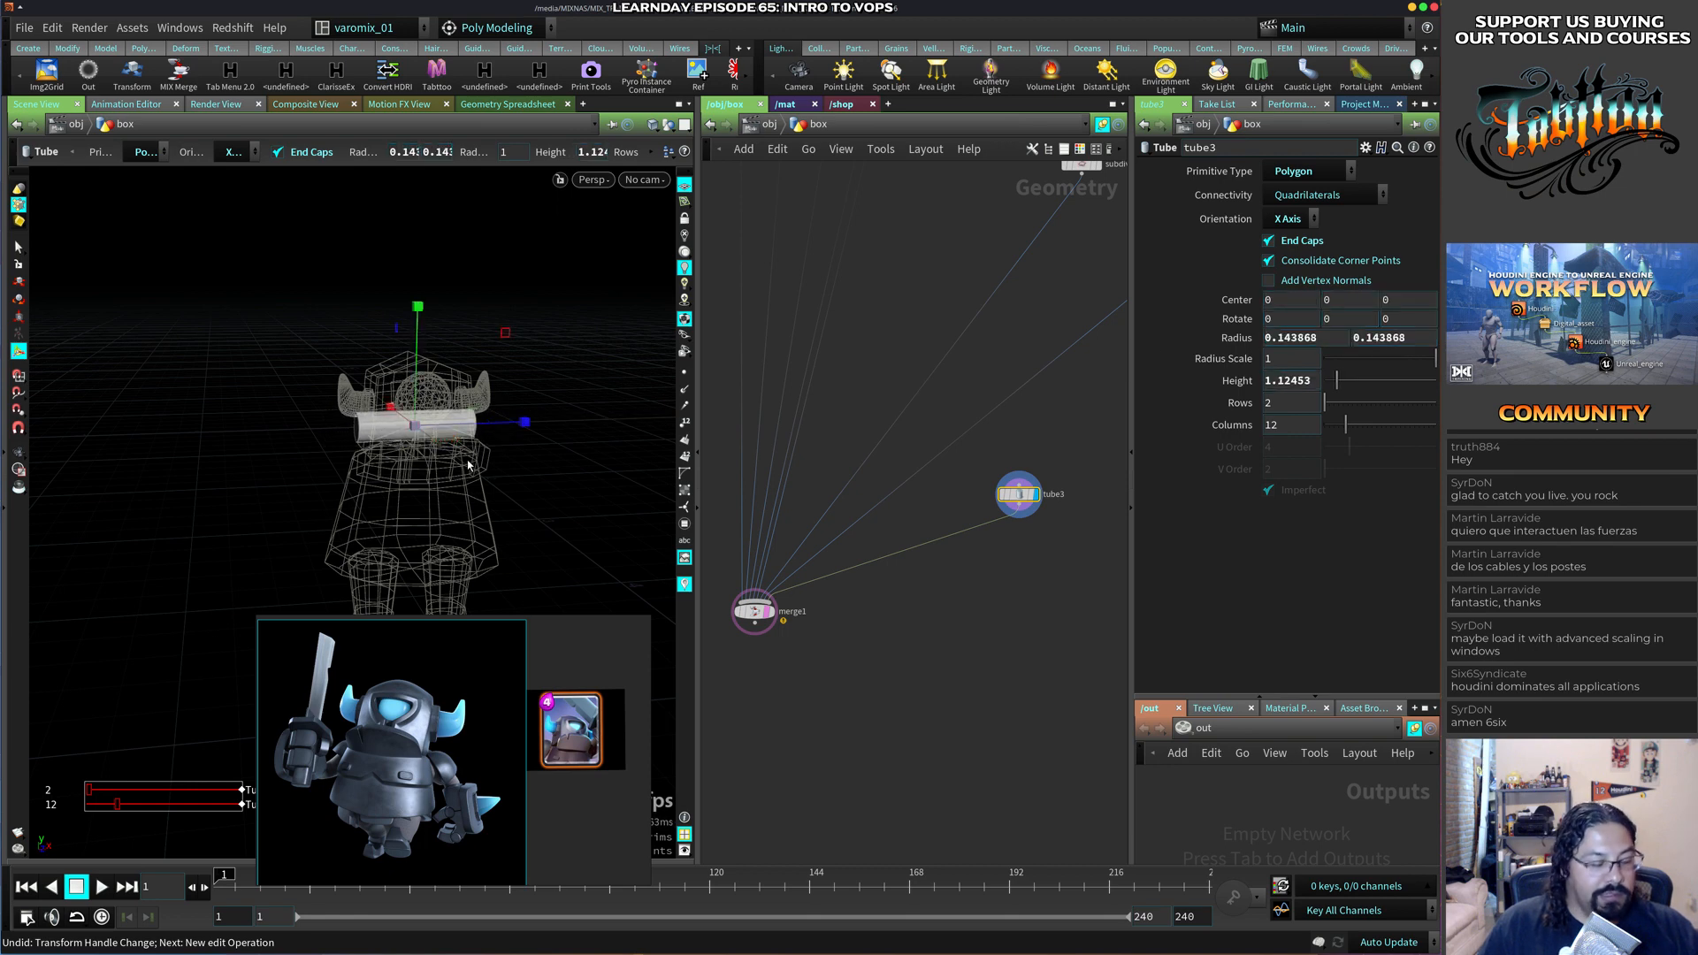
Move the tube out to the side of the body as an arm, centred at about 1.12, -0.57, 0.
key("t")
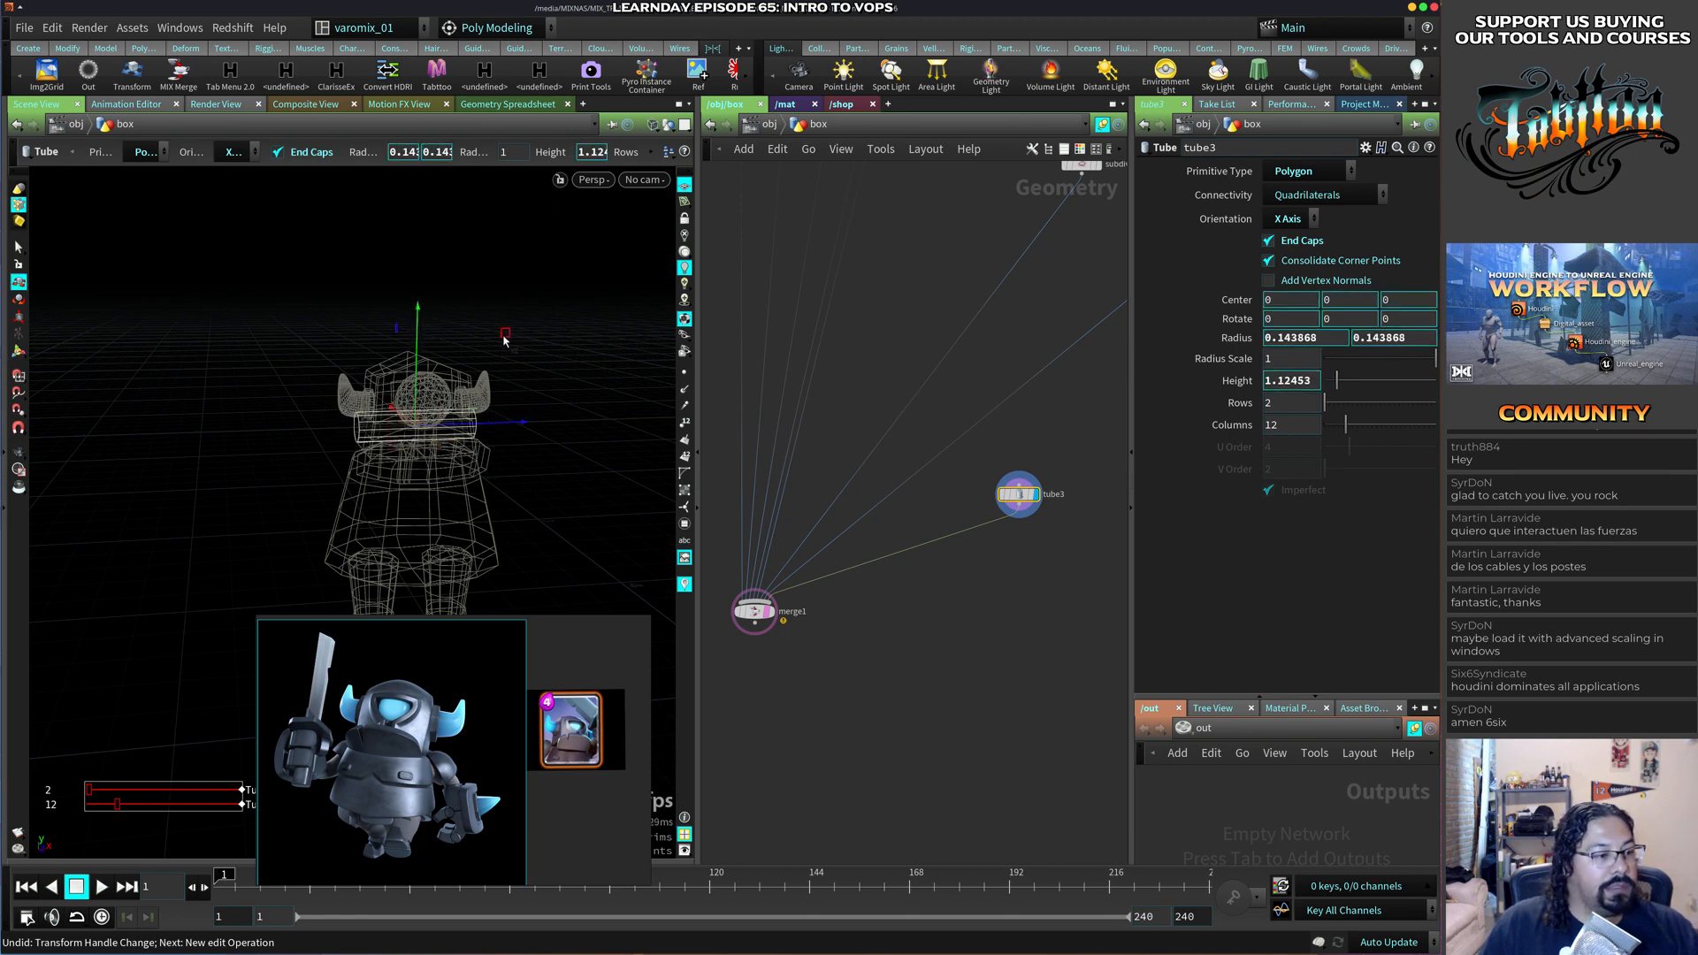
left_click_drag(505, 333, 615, 386)
key("space")
left_click_drag(481, 575, 441, 498)
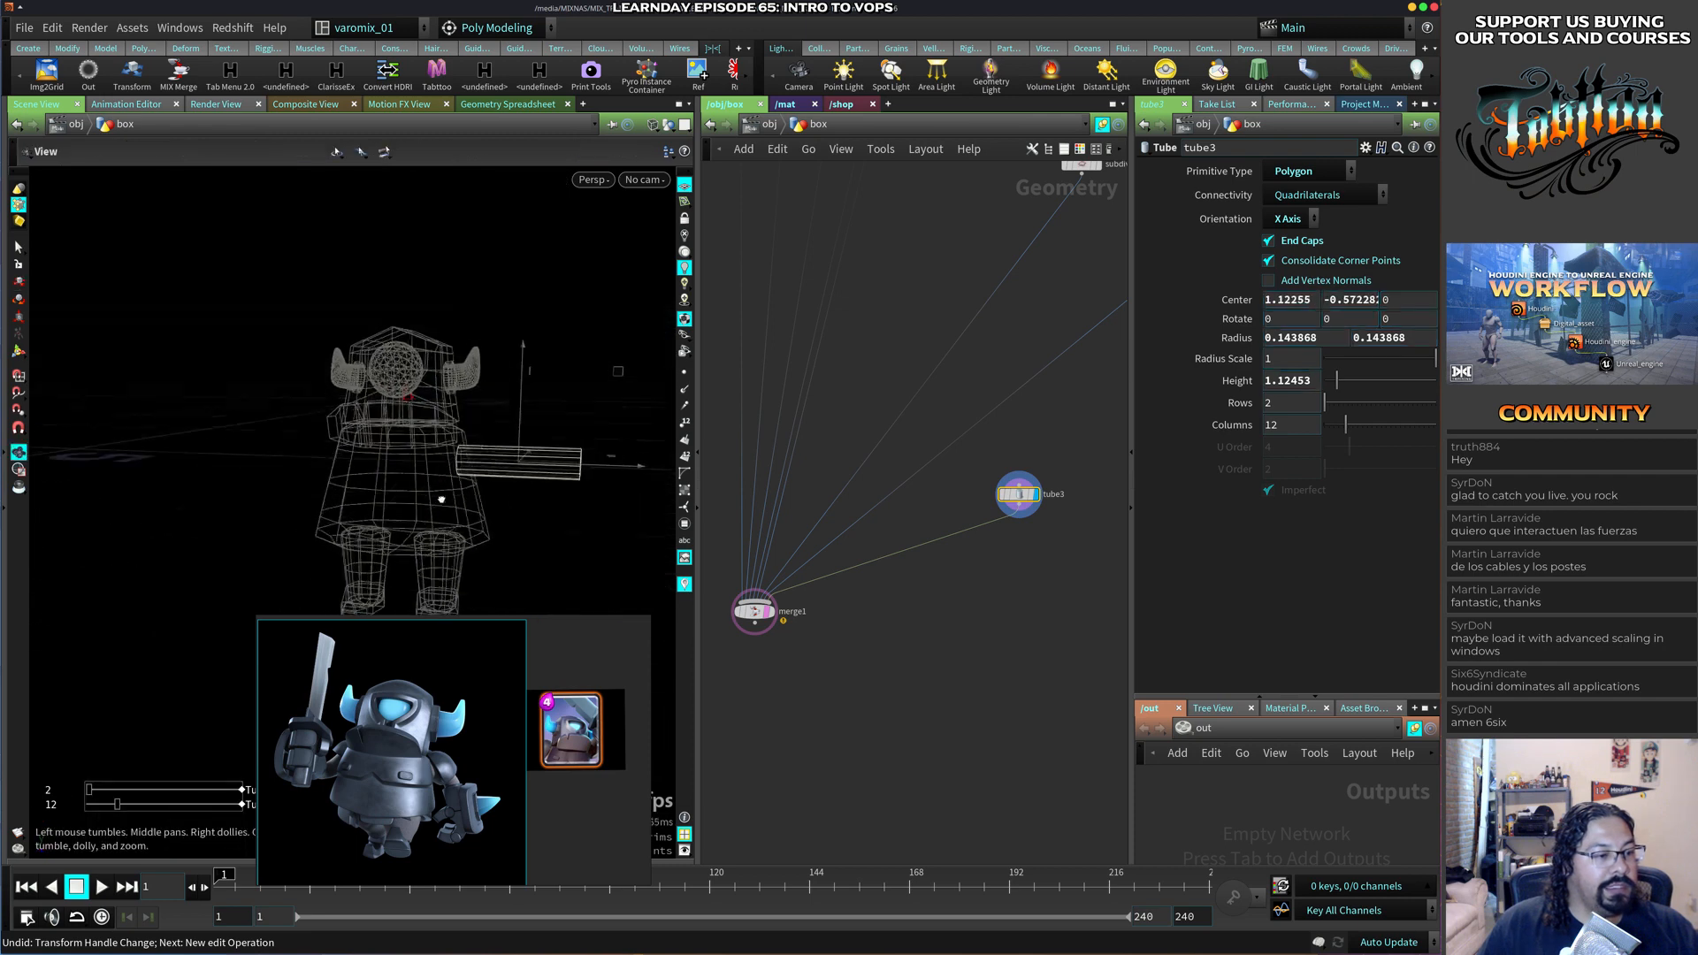
right_click_drag(442, 499, 565, 462)
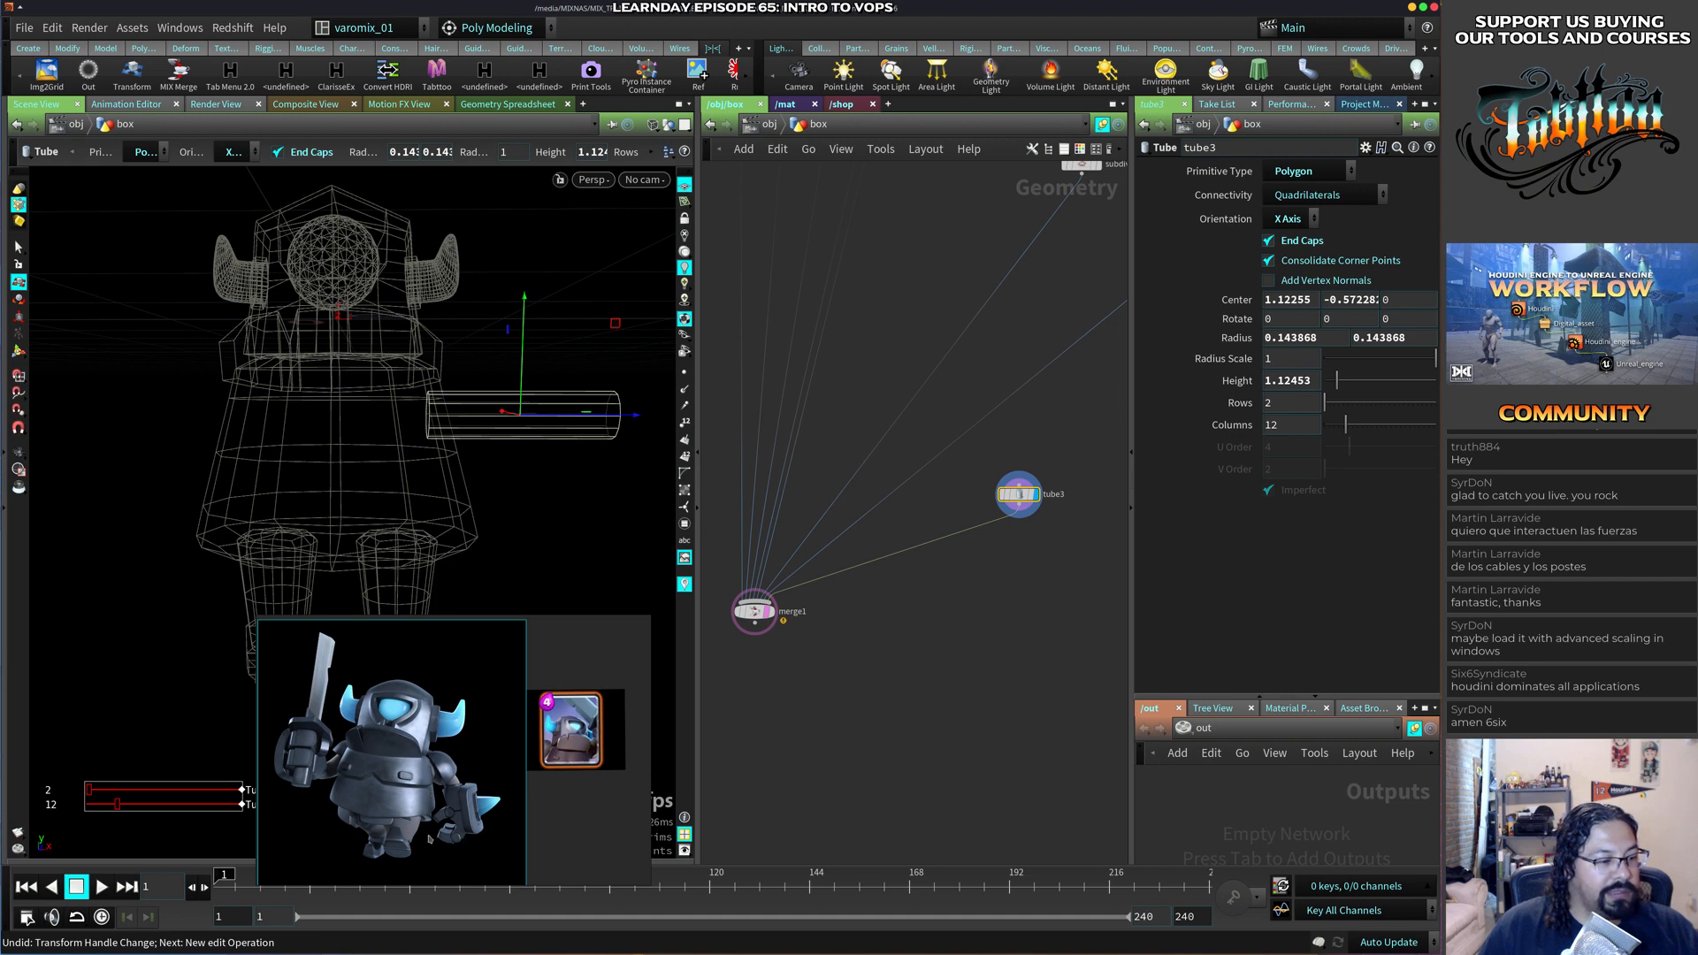
middle_click_drag(537, 461, 528, 373)
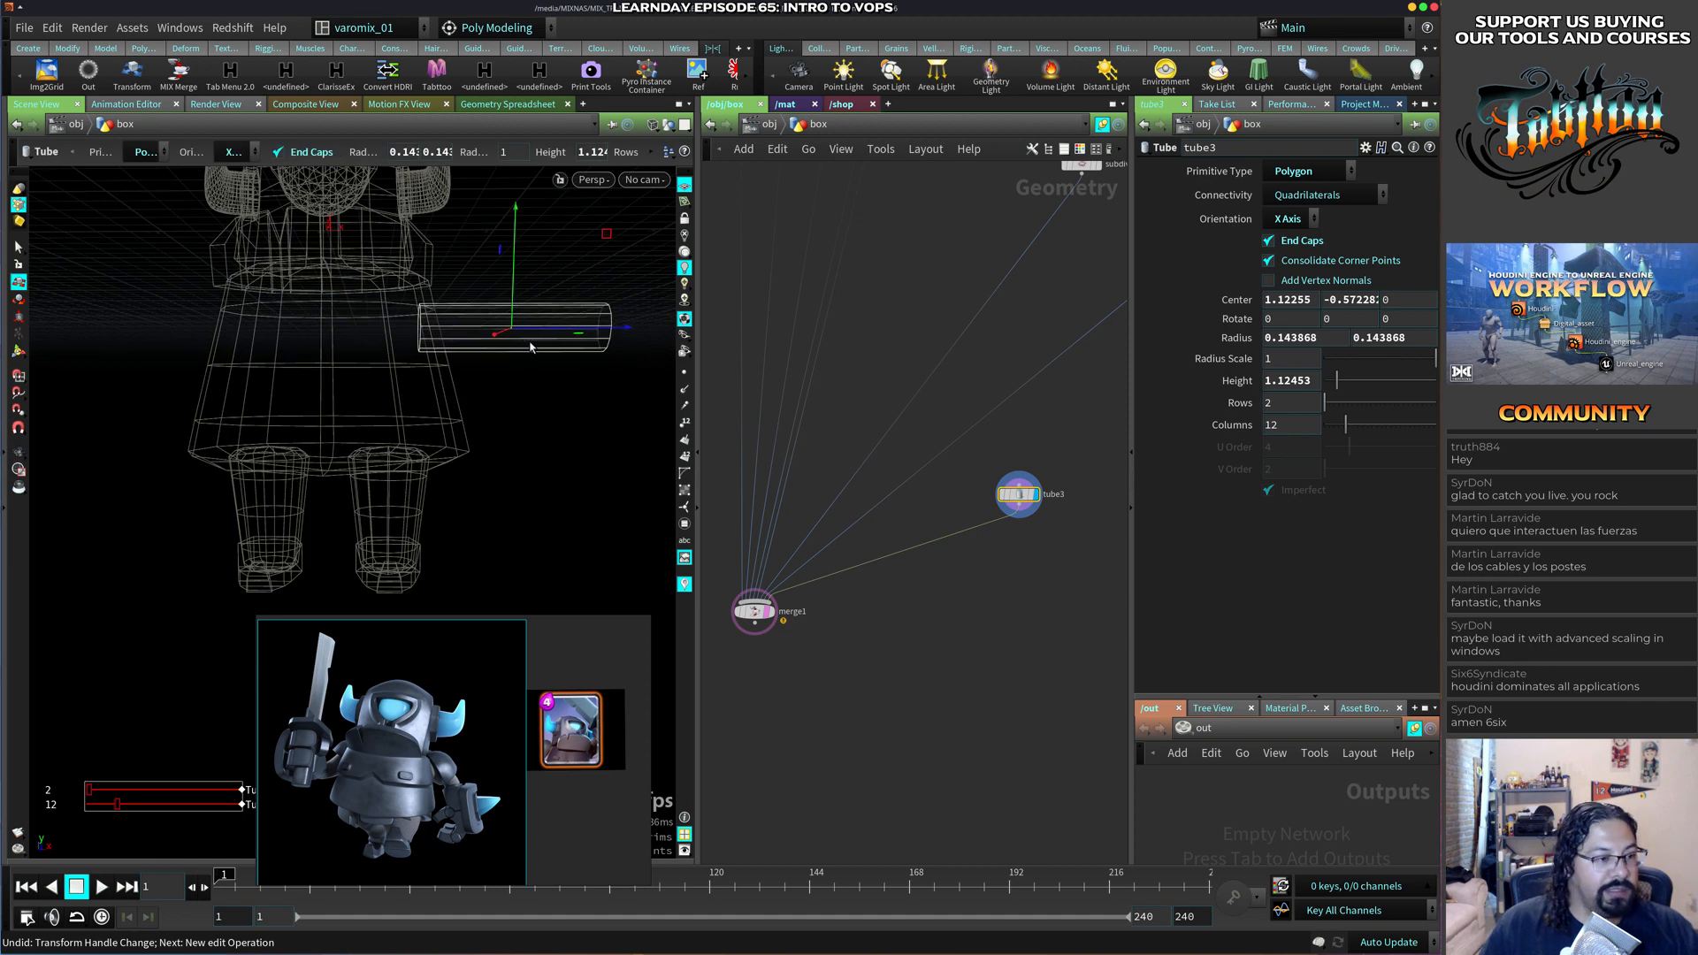
Try standing the arm tube upright against the body with a -90 degree Z rotation, and undo it.
key("r")
left_click_drag(624, 291, 514, 513)
key("t")
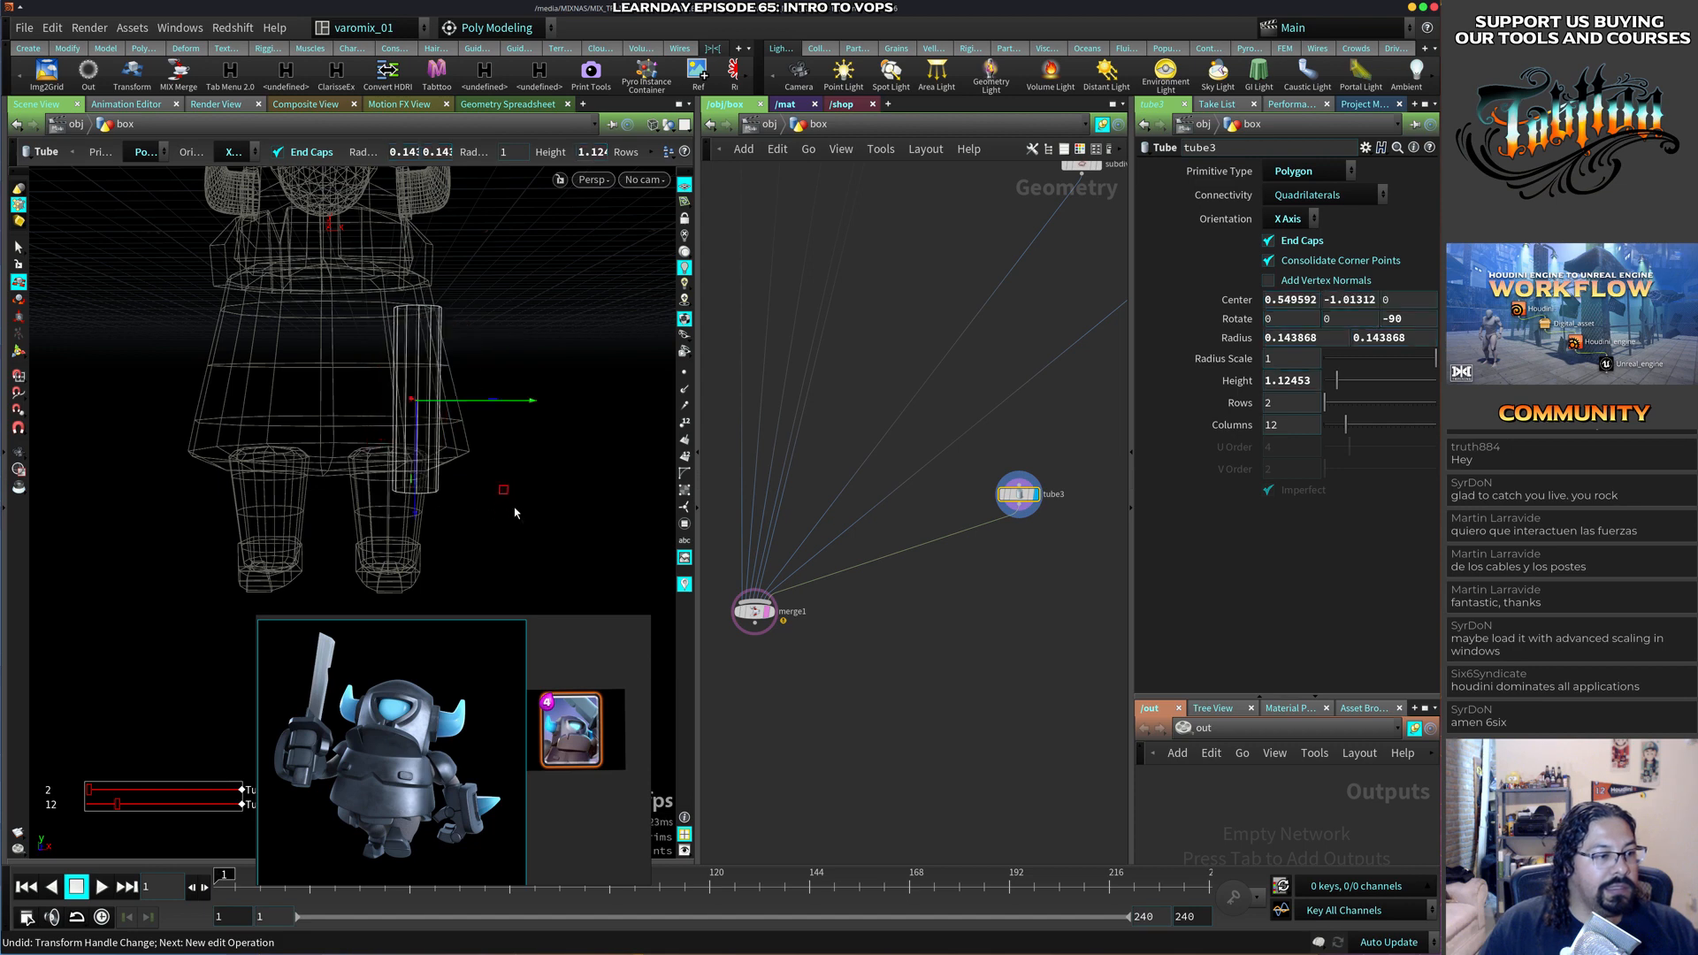
key("ctrl+z")
key("ctrl+z")
key("r")
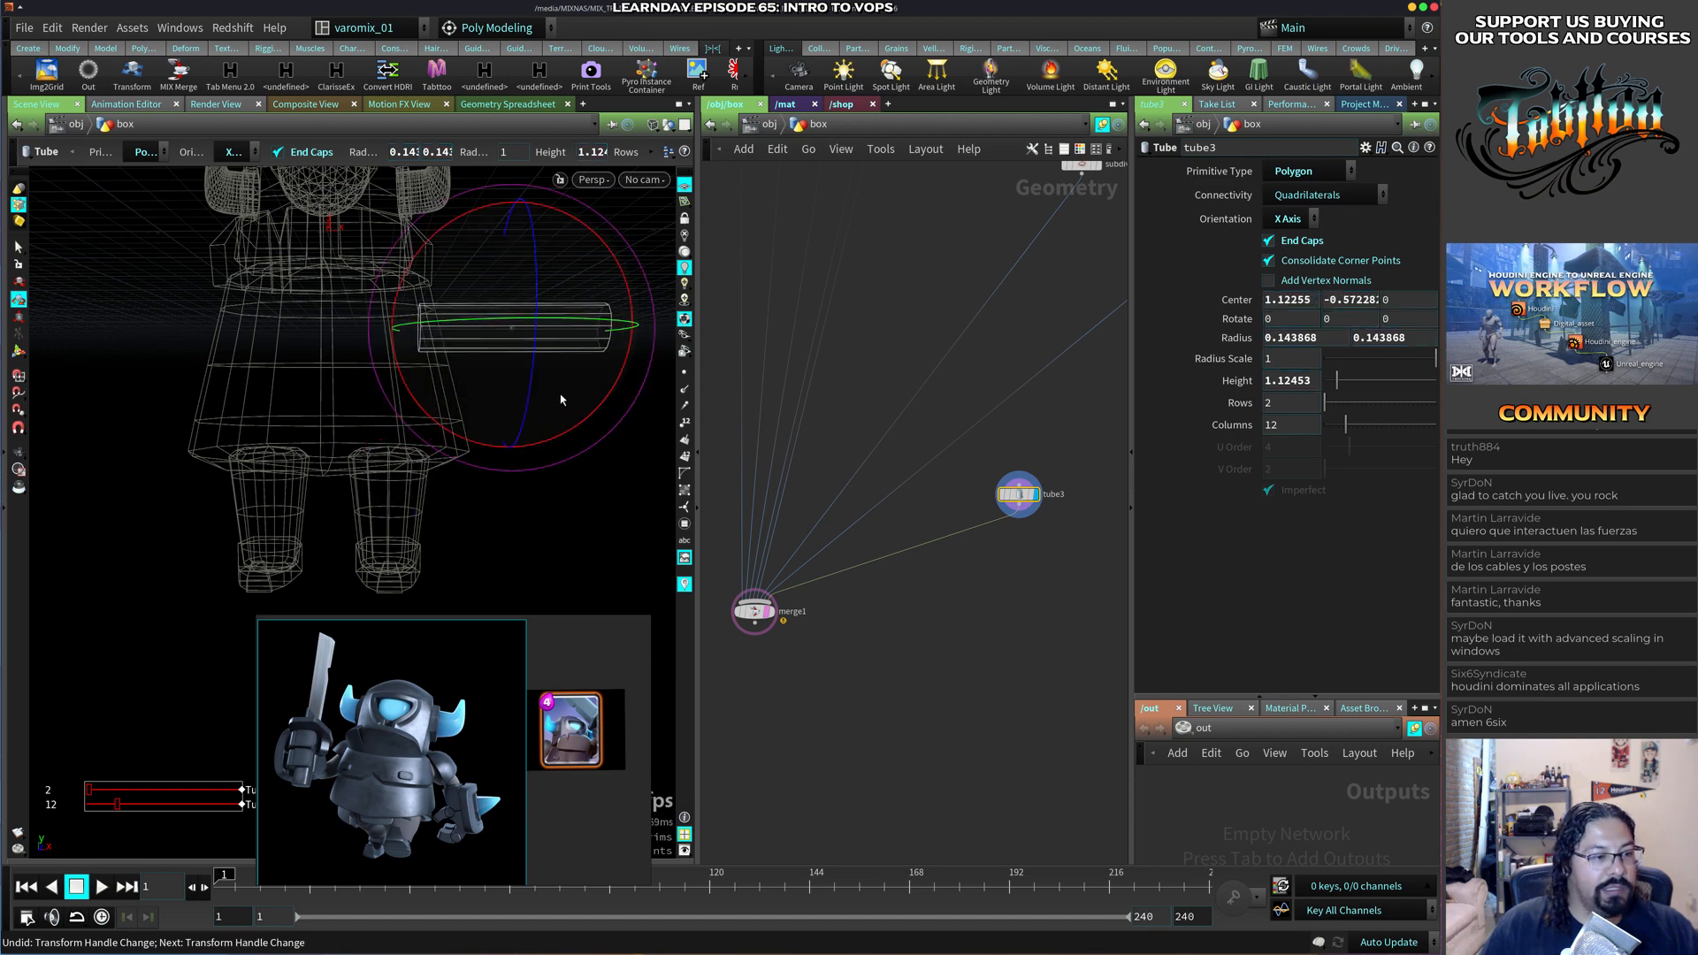
key("t")
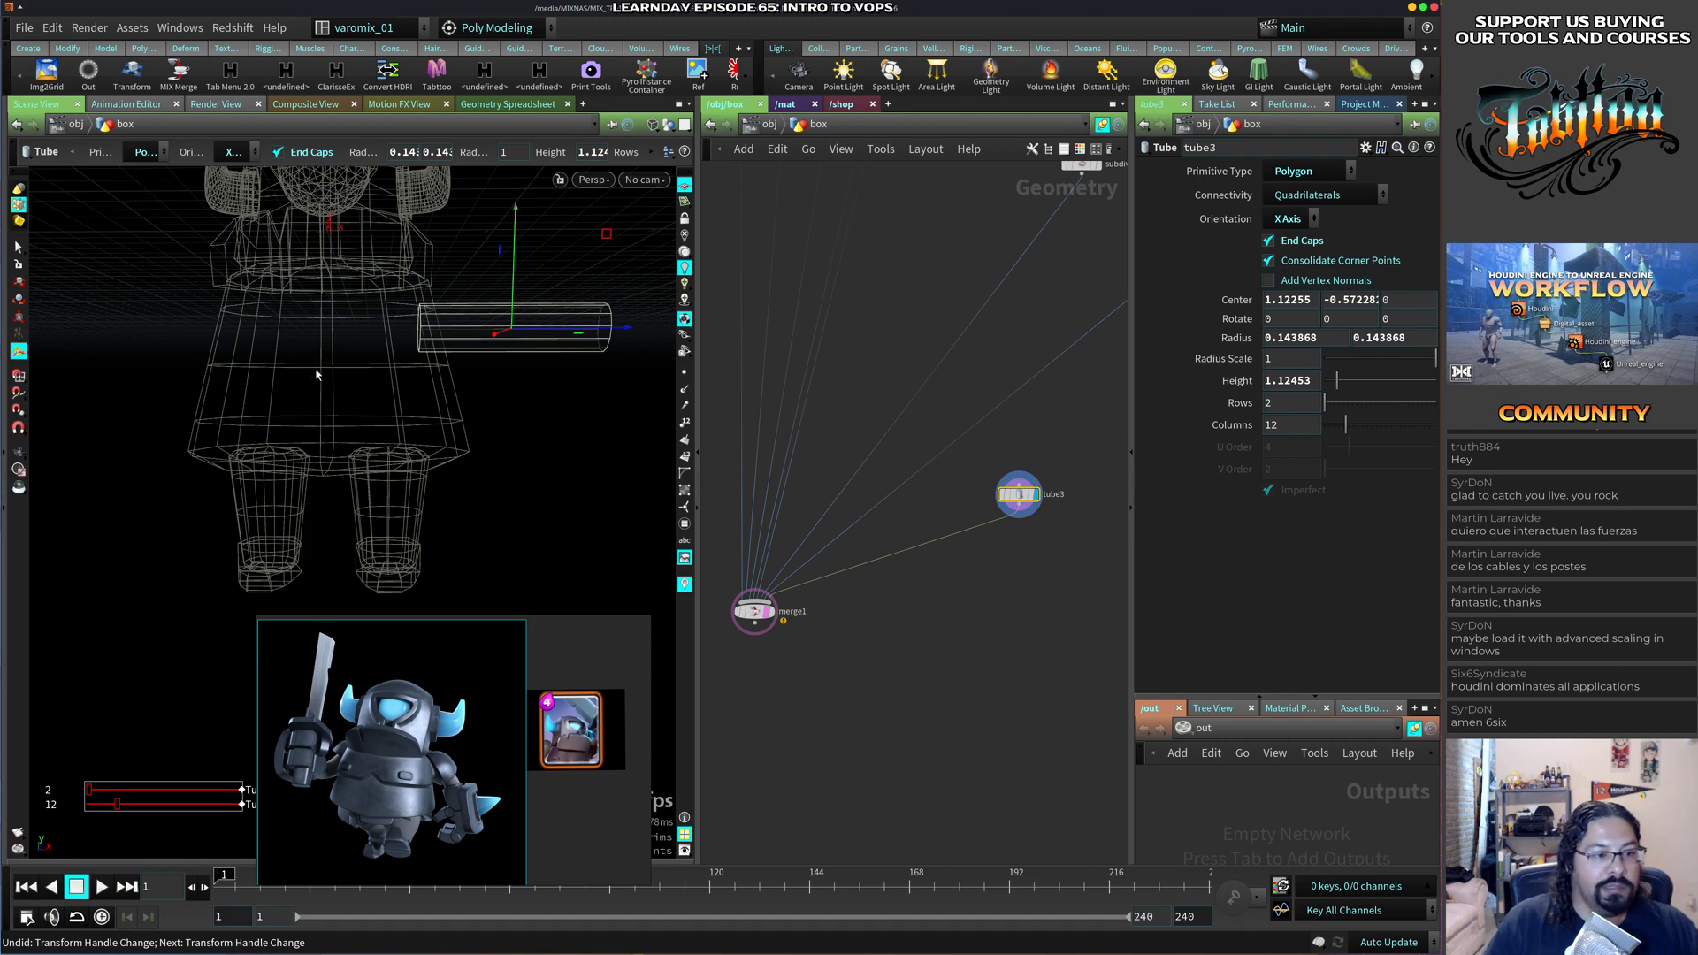
Lengthen the arm tube to a height of about 1.40, with its centre at about 1.20 in X.
left_click(19, 318)
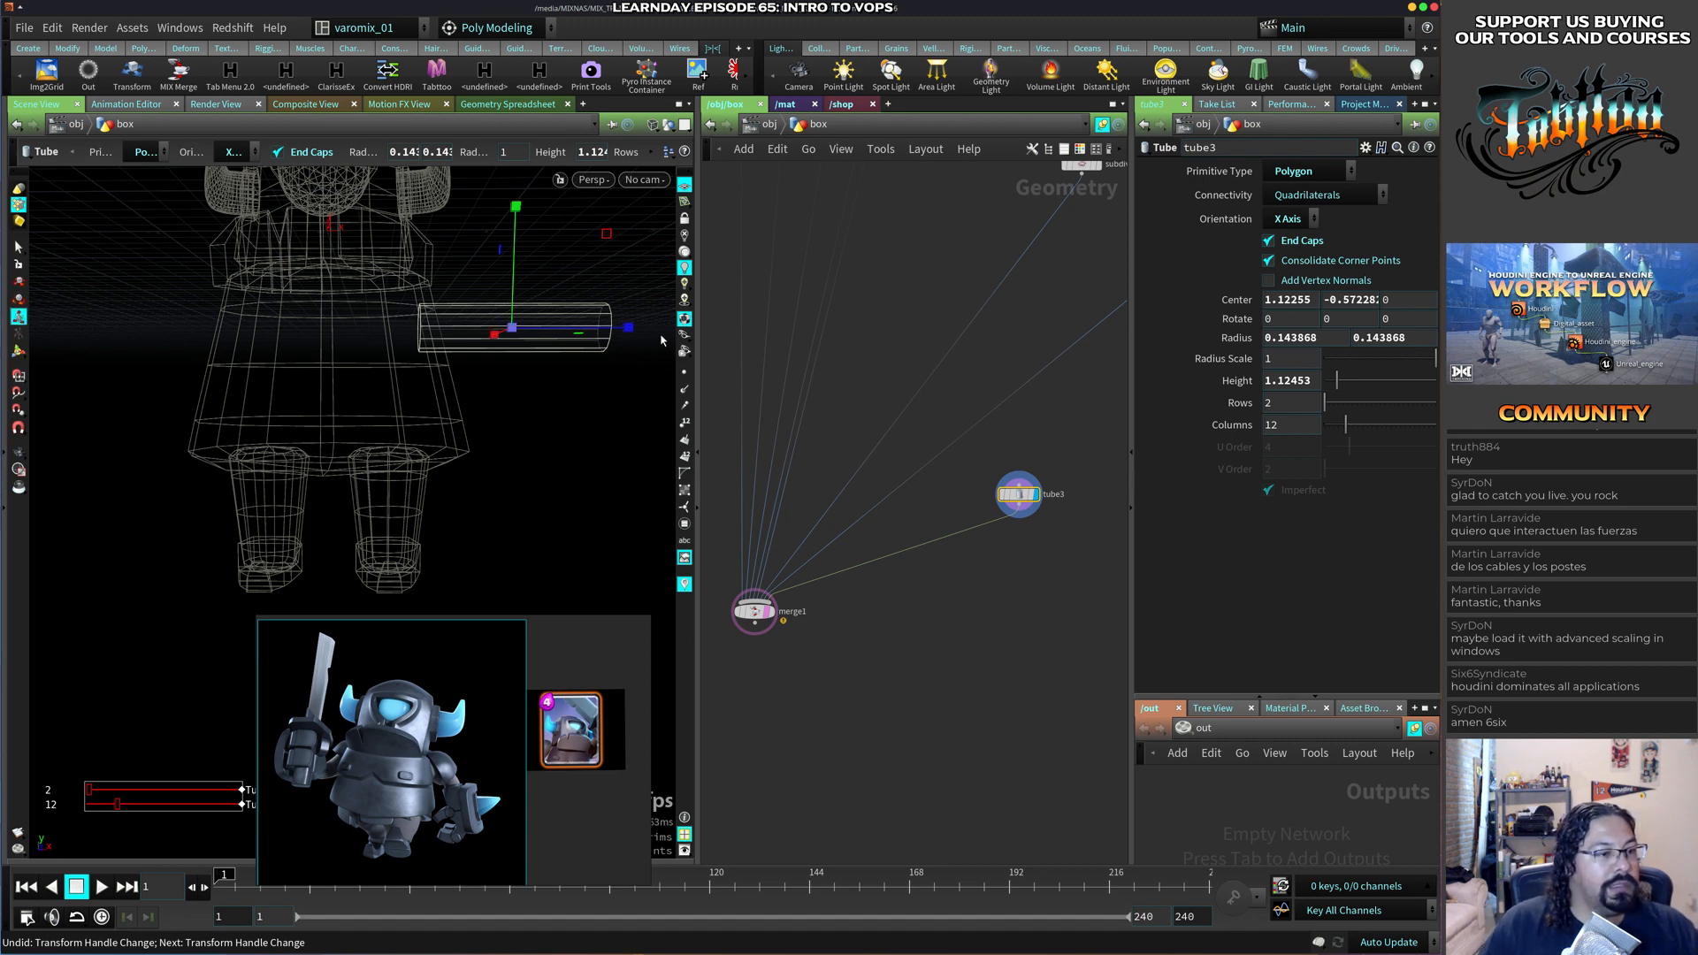
left_click_drag(631, 331, 591, 327)
key("t")
right_click_drag(591, 379, 502, 387, "alt")
left_click_drag(501, 387, 521, 433, "alt")
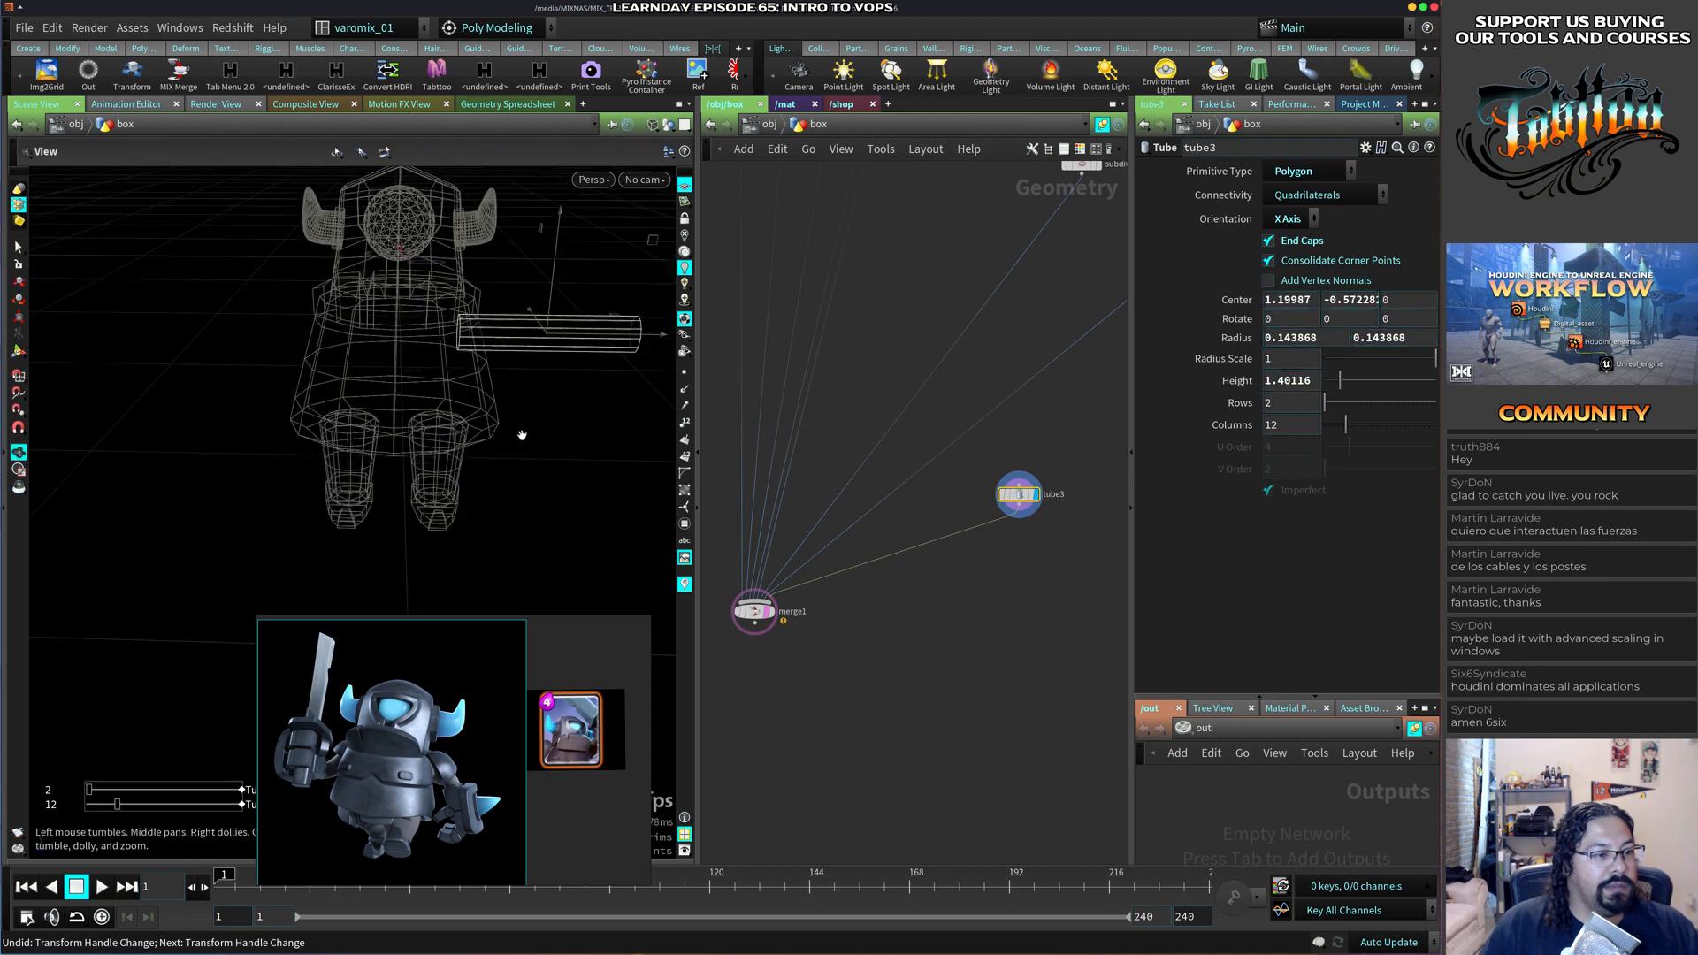
middle_click_drag(568, 433, 522, 425, "alt")
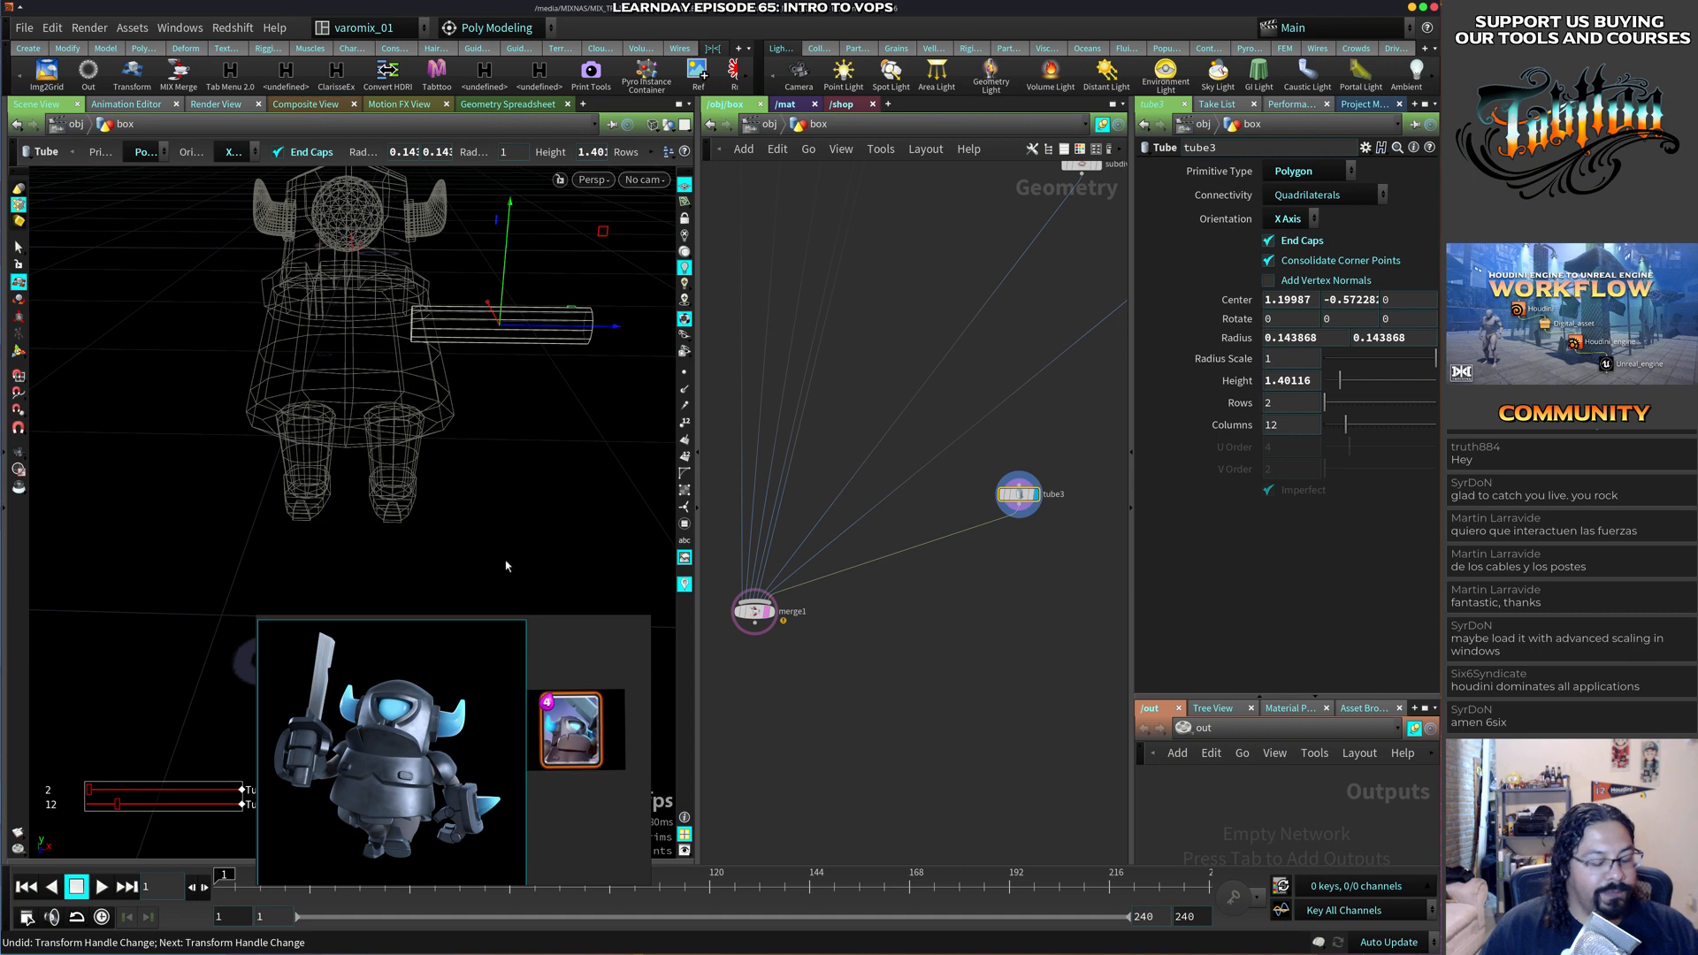
Select the outer end points (0-11) of the arm tube and move them about -0.245 in X.
key("s")
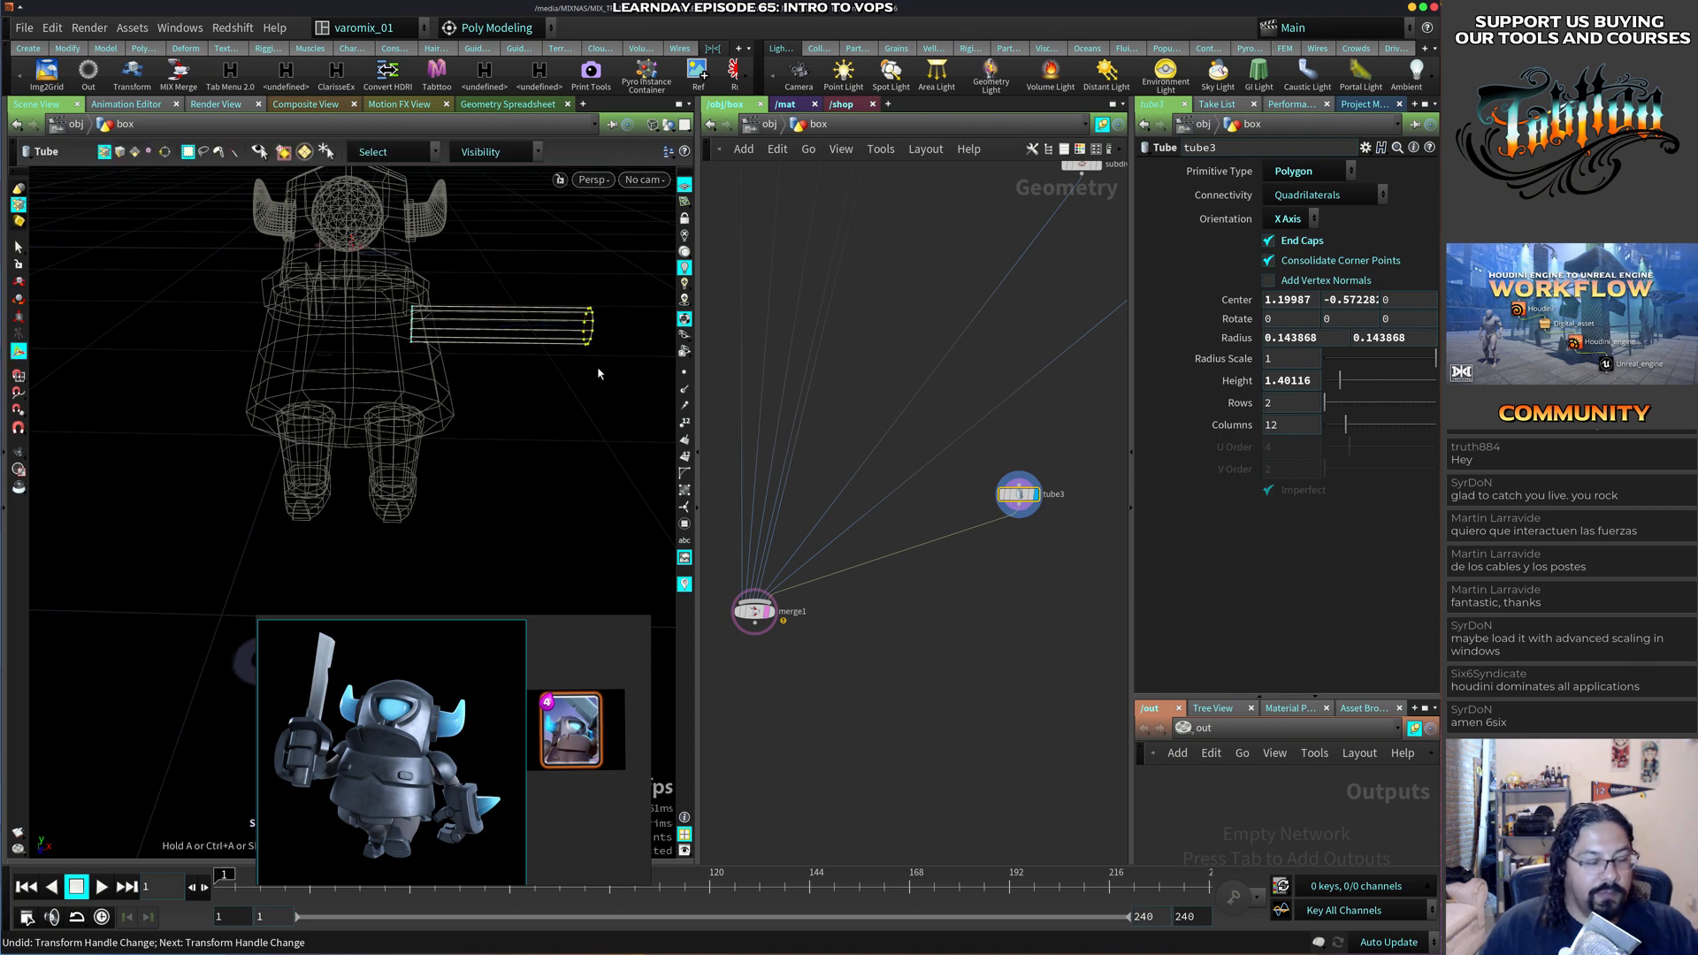
key("t")
left_click_drag(650, 327, 620, 323)
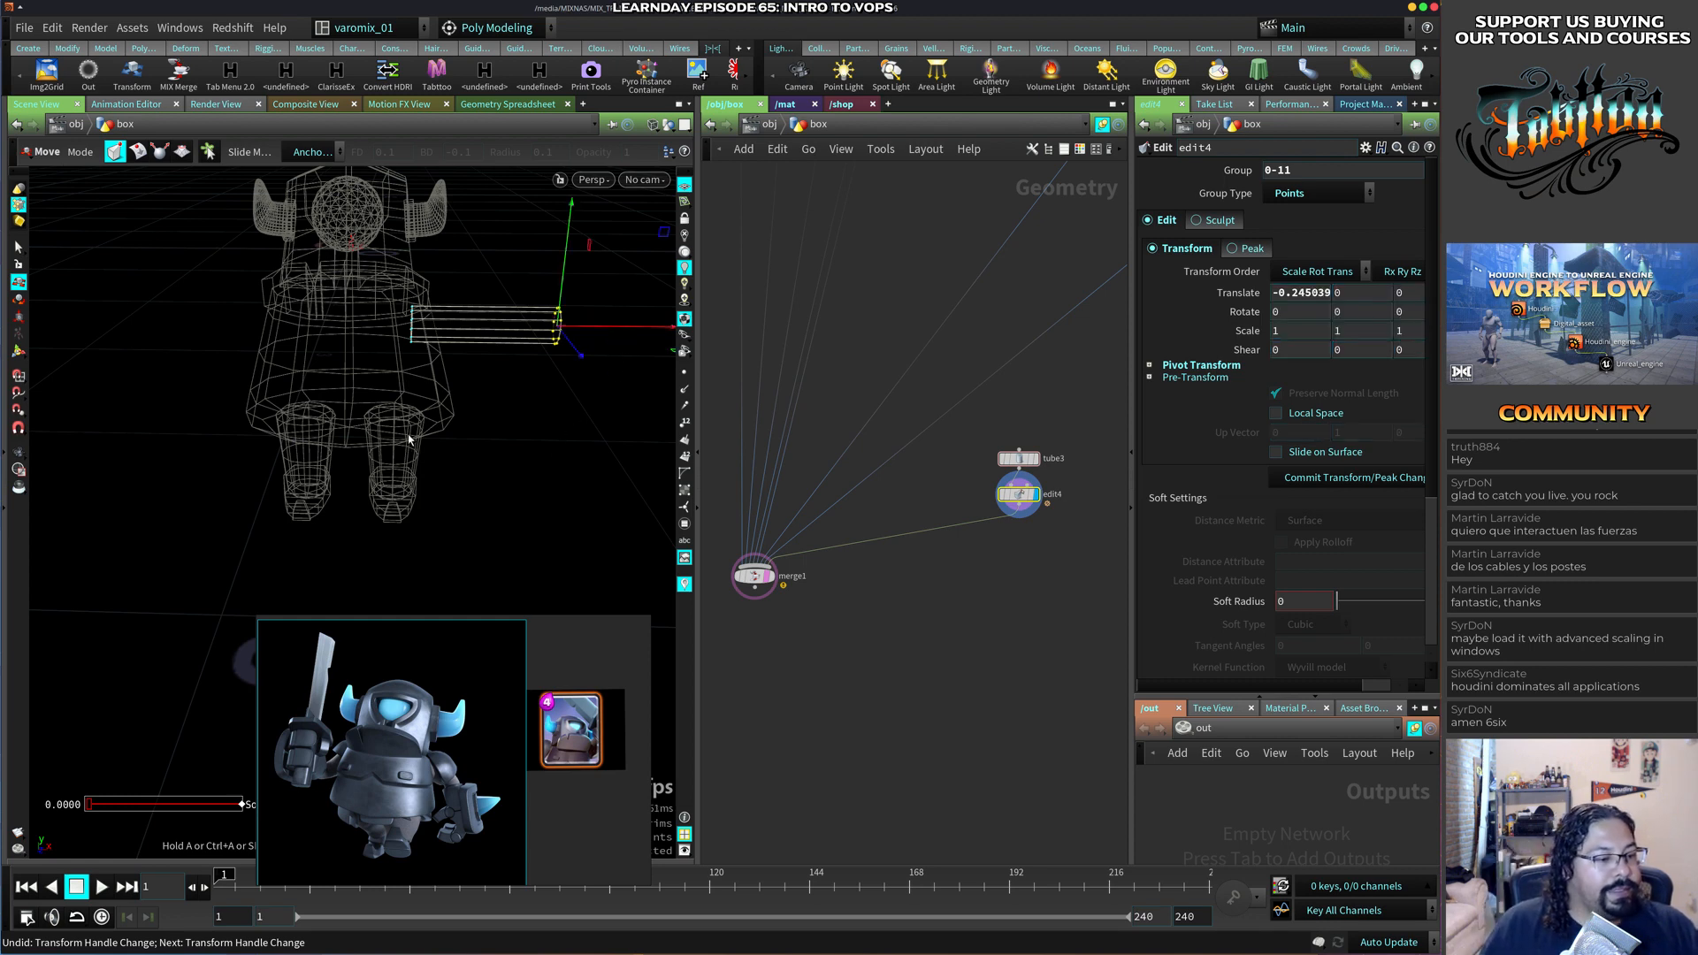
left_click_drag(474, 428, 530, 412, "alt")
Try slimming the arm tube by scaling all its points (0-23) to about 0.65 in Y and Z.
left_click(1018, 459)
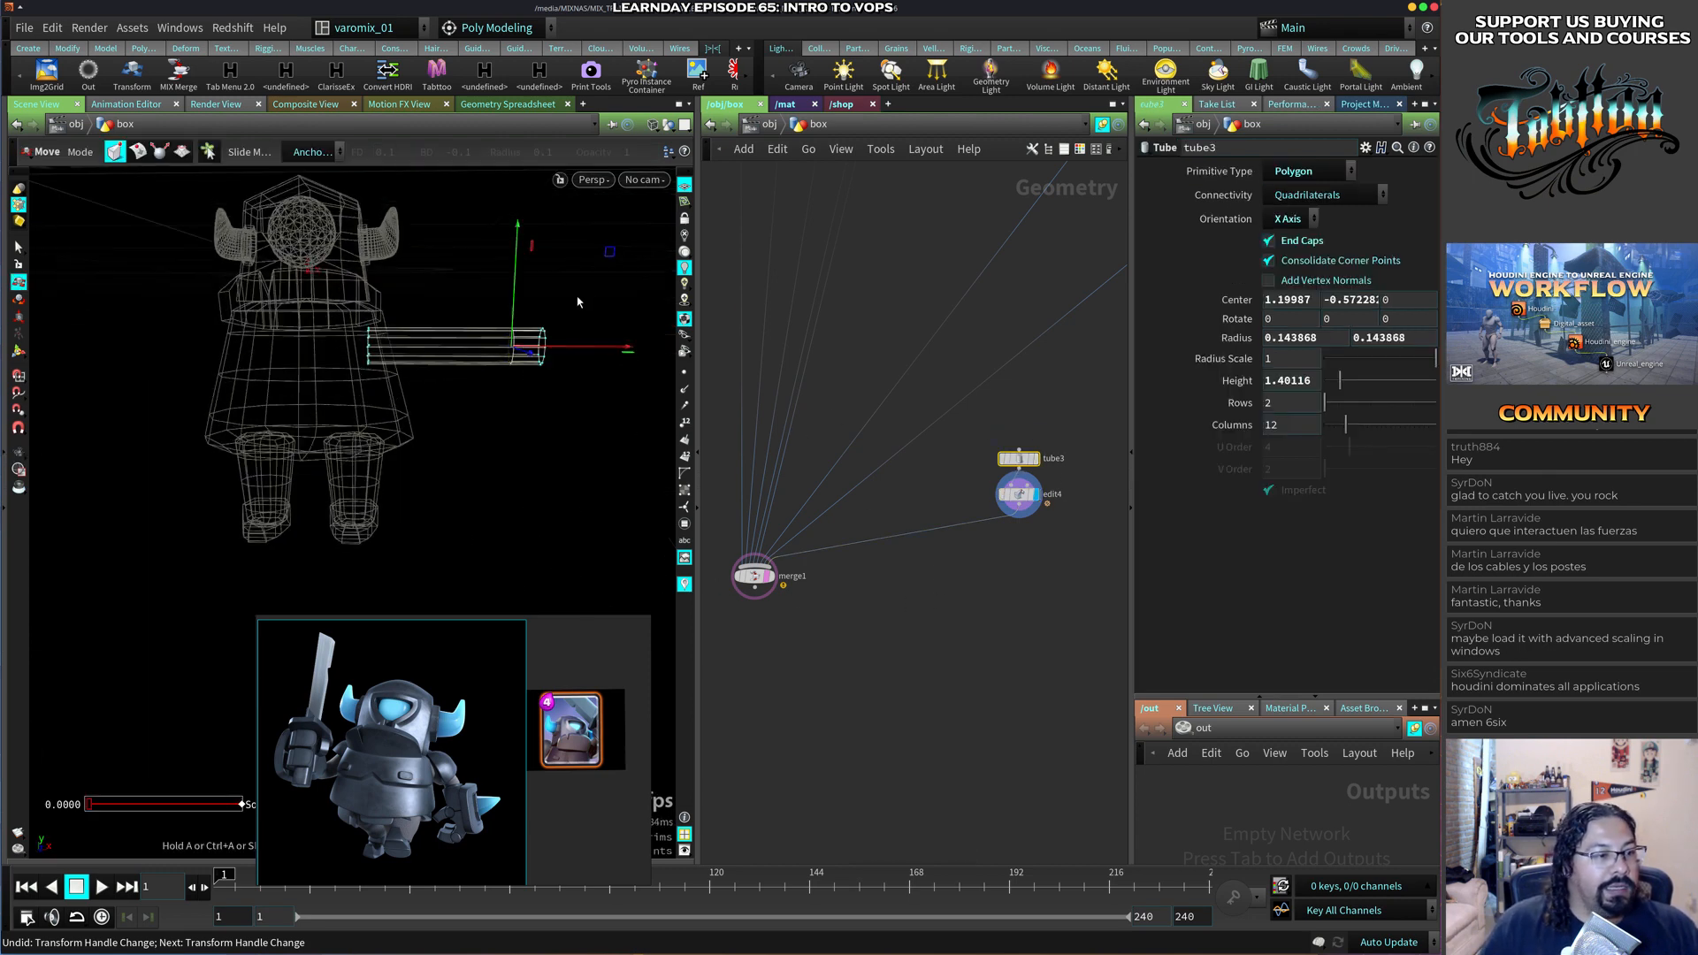
left_click_drag(604, 288, 358, 423)
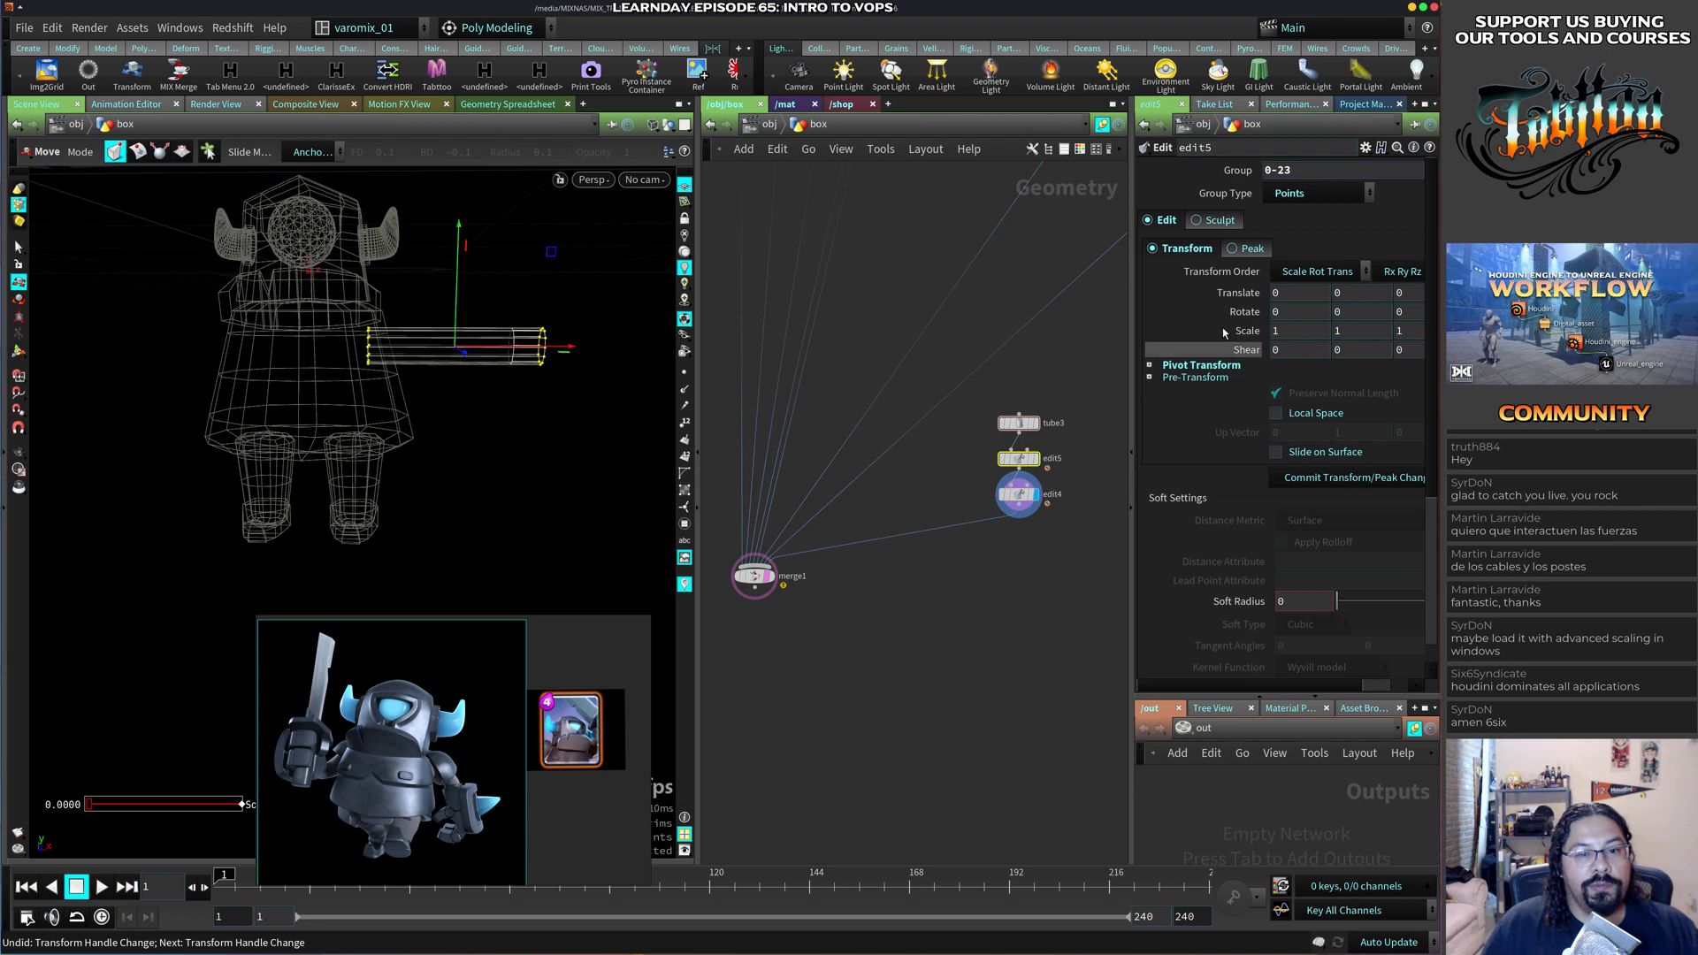
key("e")
key("r")
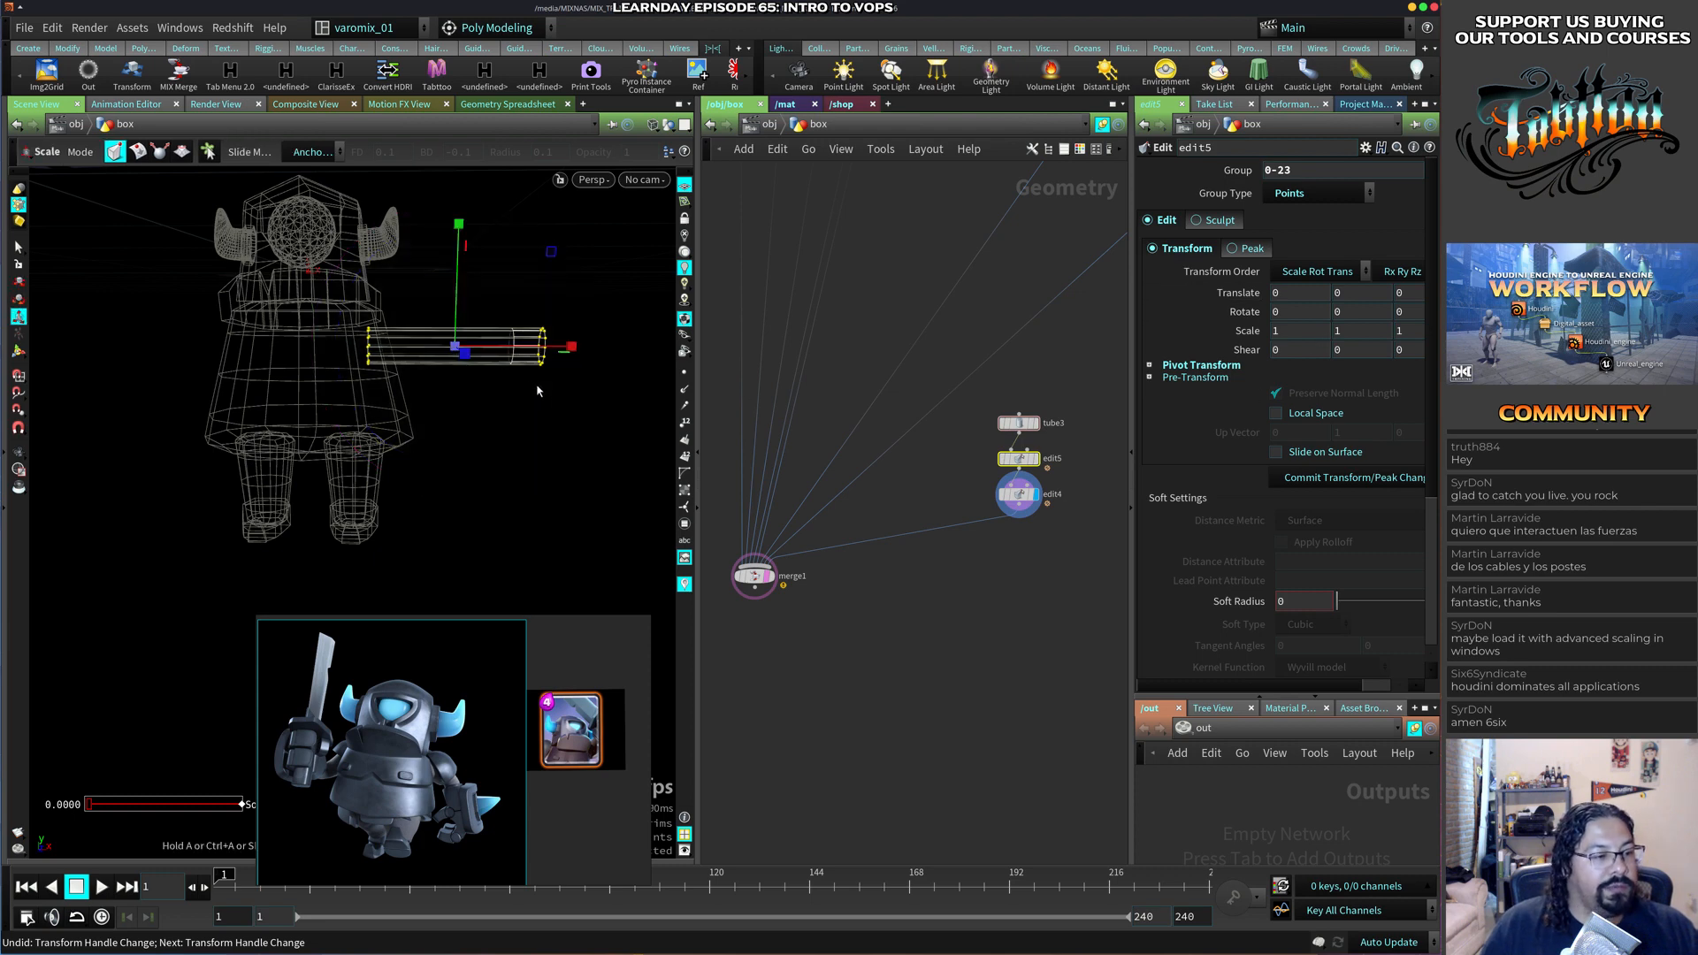
left_click_drag(560, 379, 535, 429, "alt")
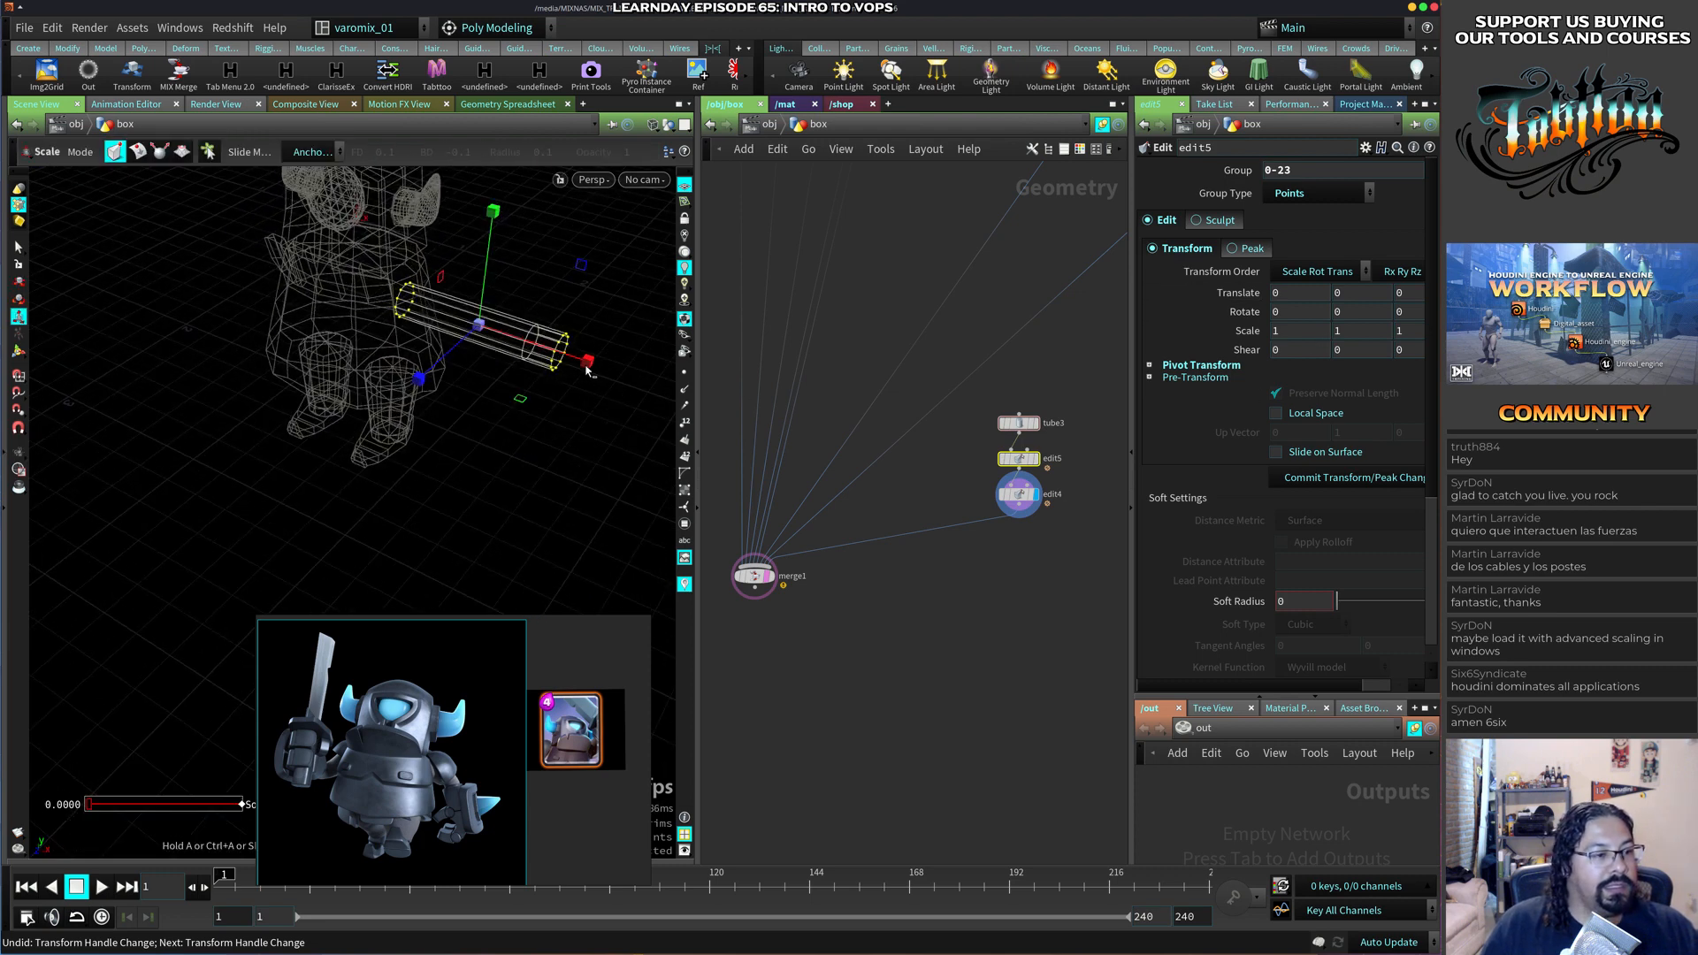
key("ctrl+z")
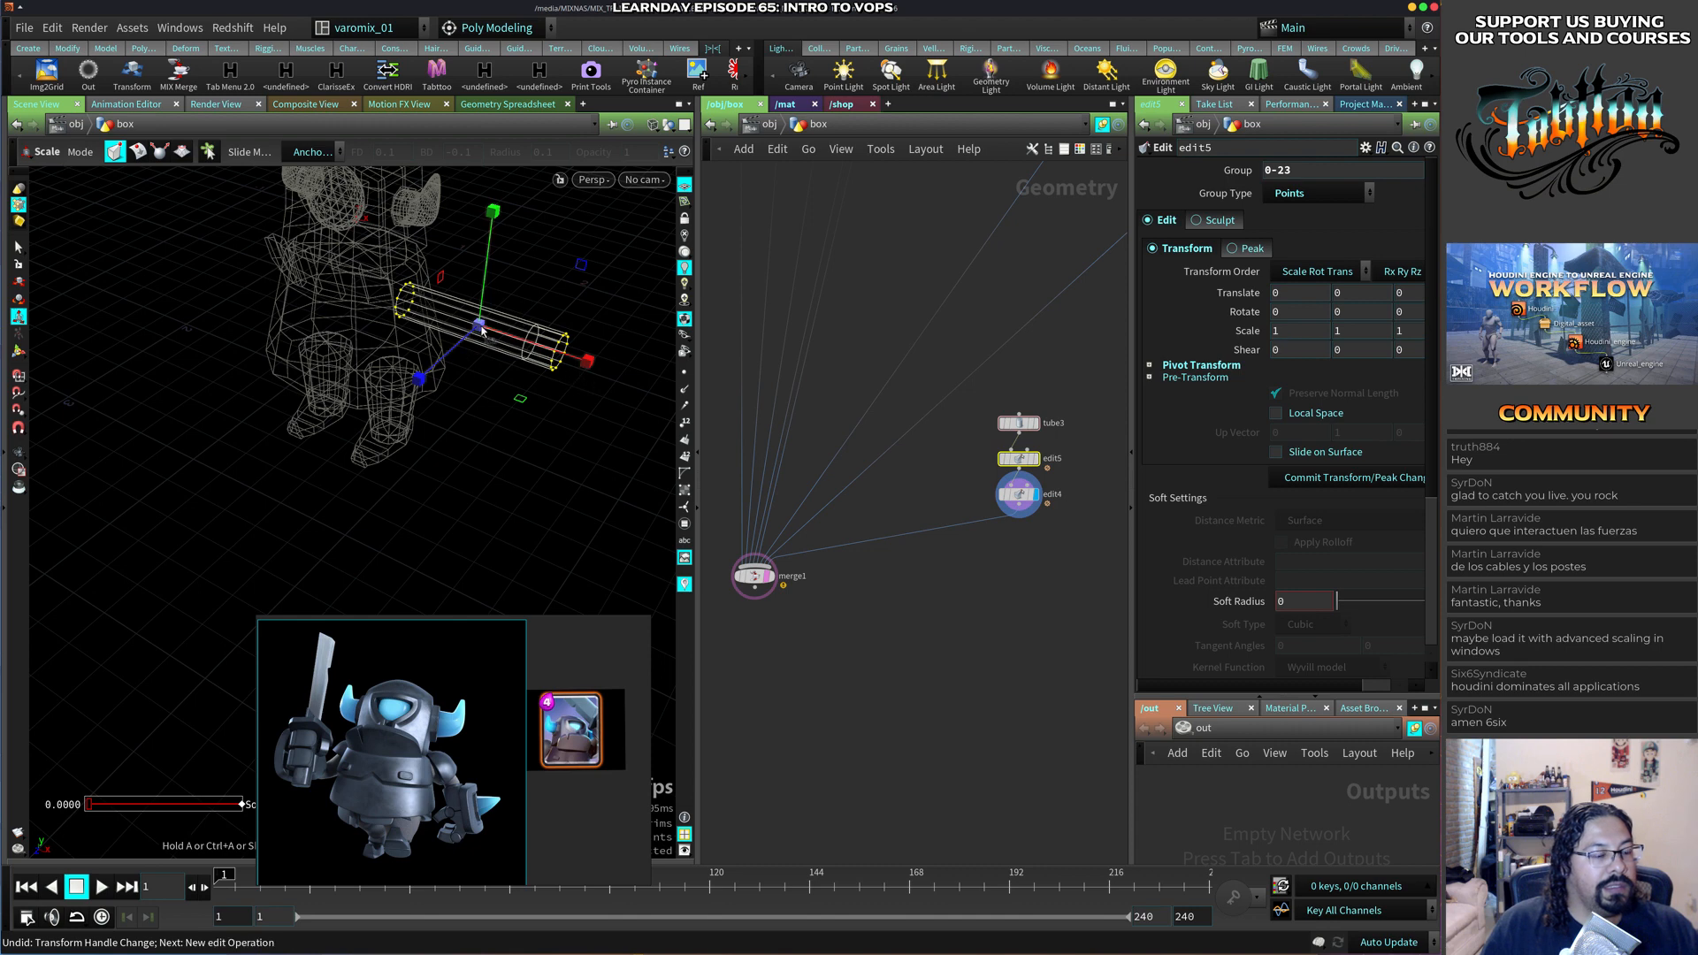
mouse_move(442, 280)
left_mouse_down()
mouse_move(522, 244)
mouse_move(469, 289)
left_mouse_up()
left_click_drag(544, 376, 504, 288, "alt")
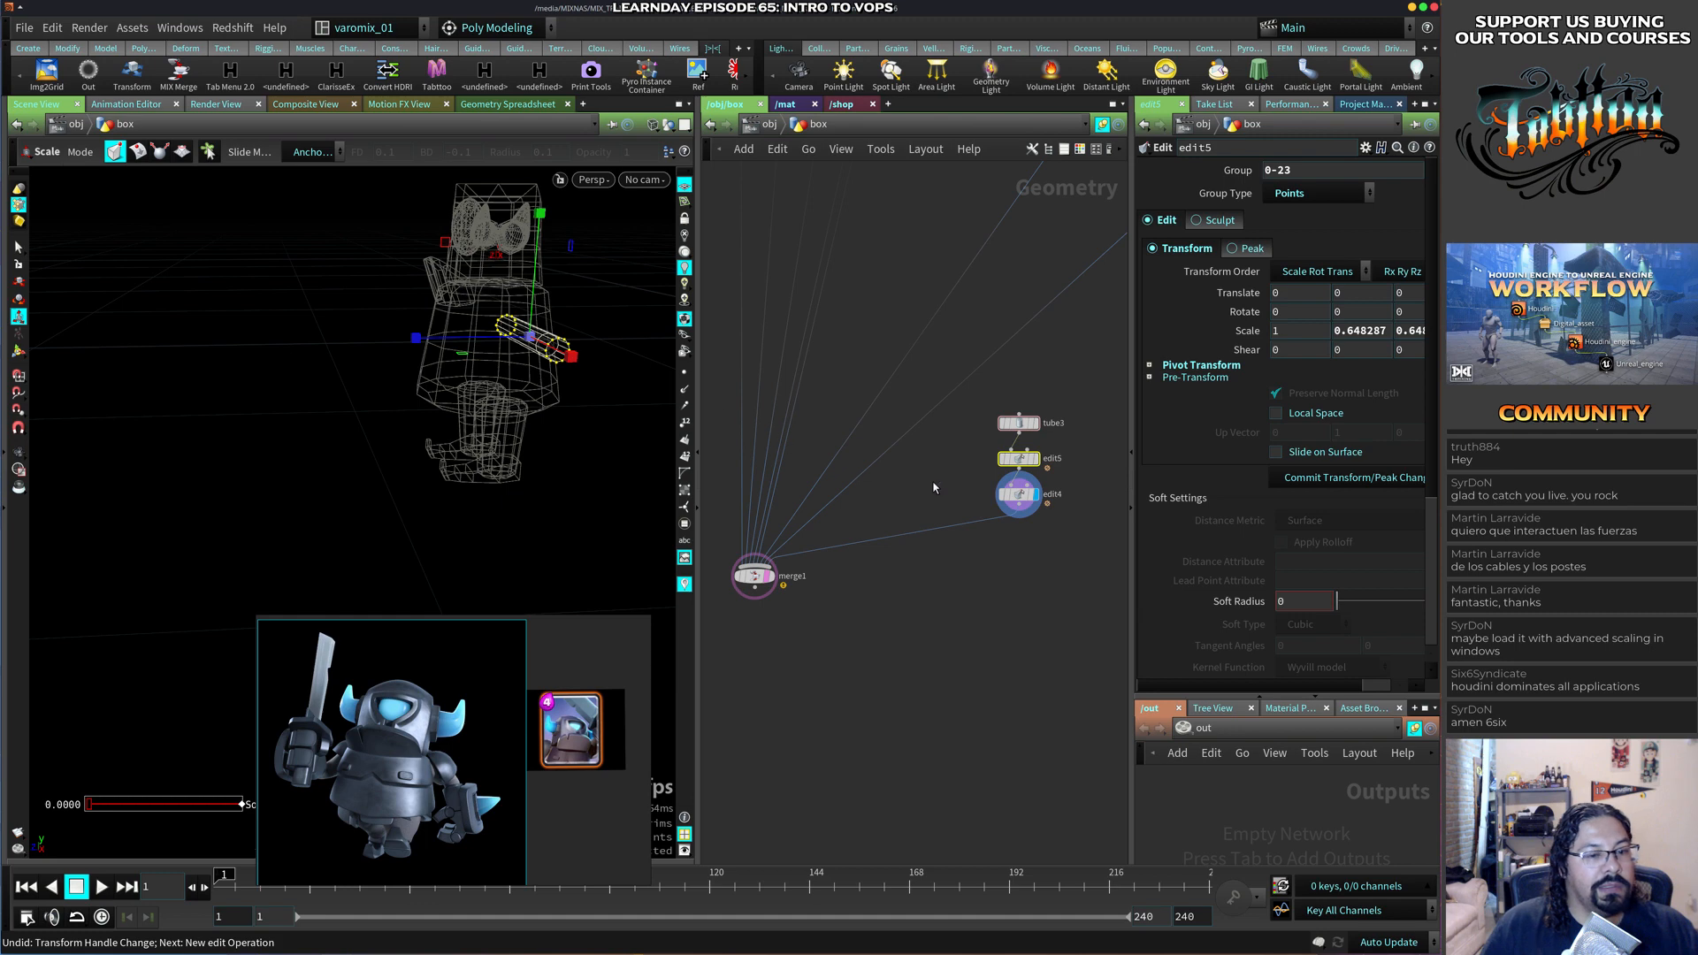
Delete both Edit nodes from the arm and resize the tube itself to a radius of about 0.095 and a height of about 1.04.
left_click_drag(1047, 505, 1047, 506)
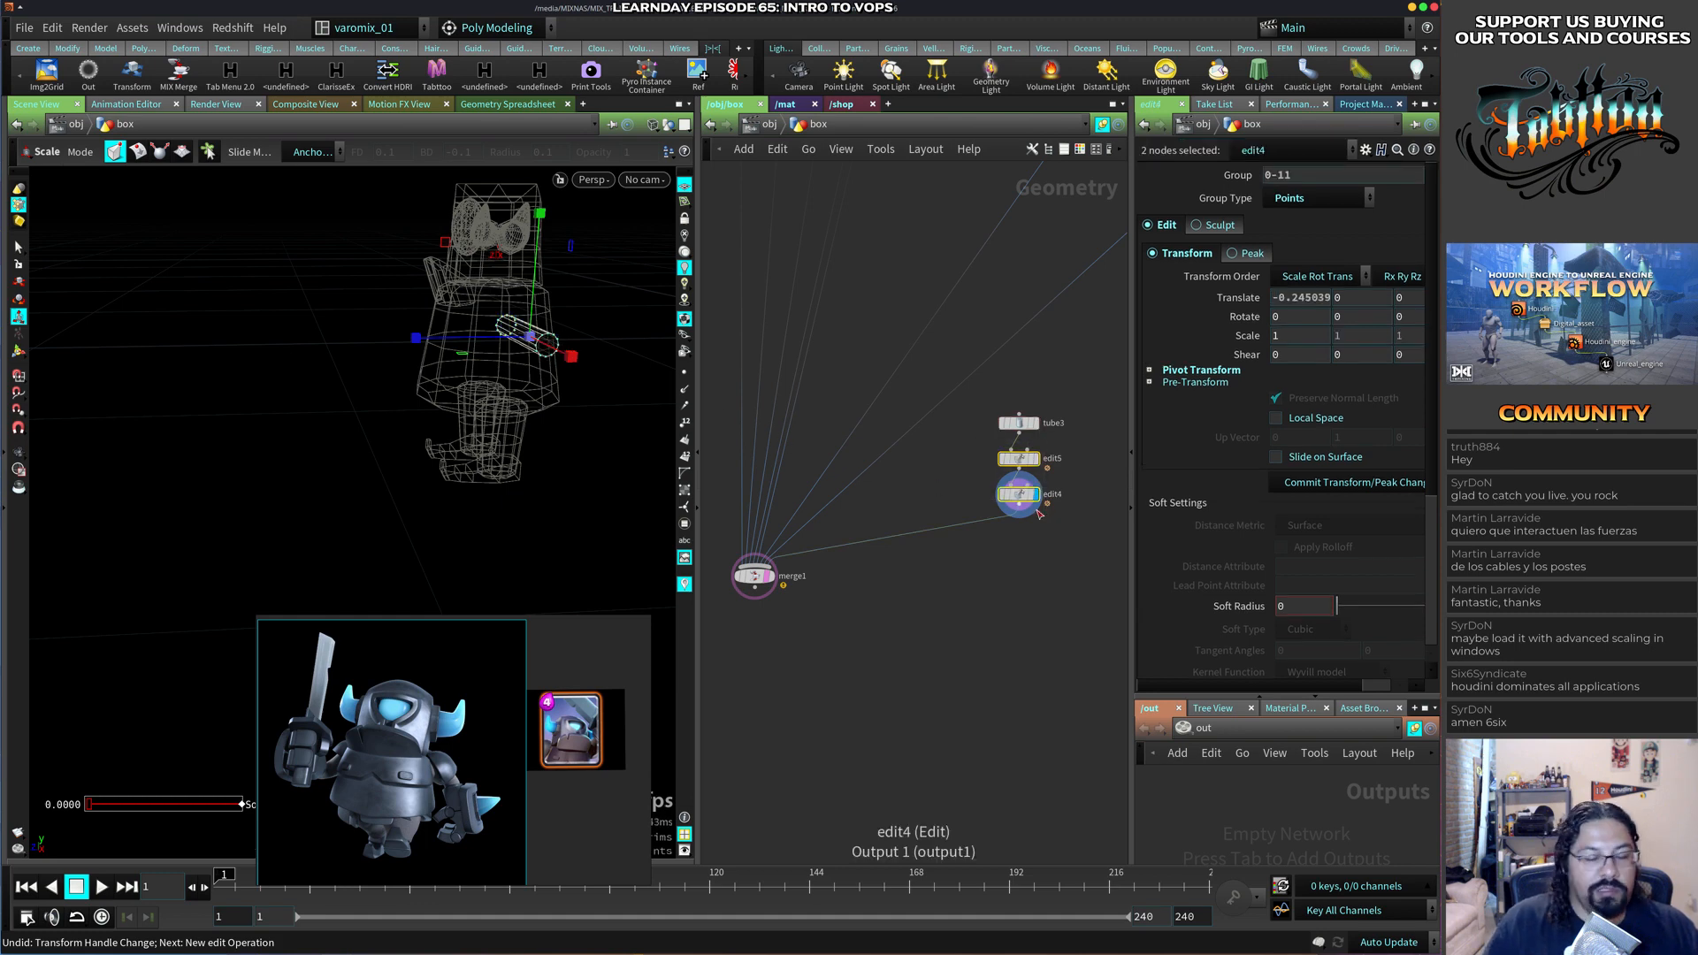
key("Delete")
left_click(1016, 432)
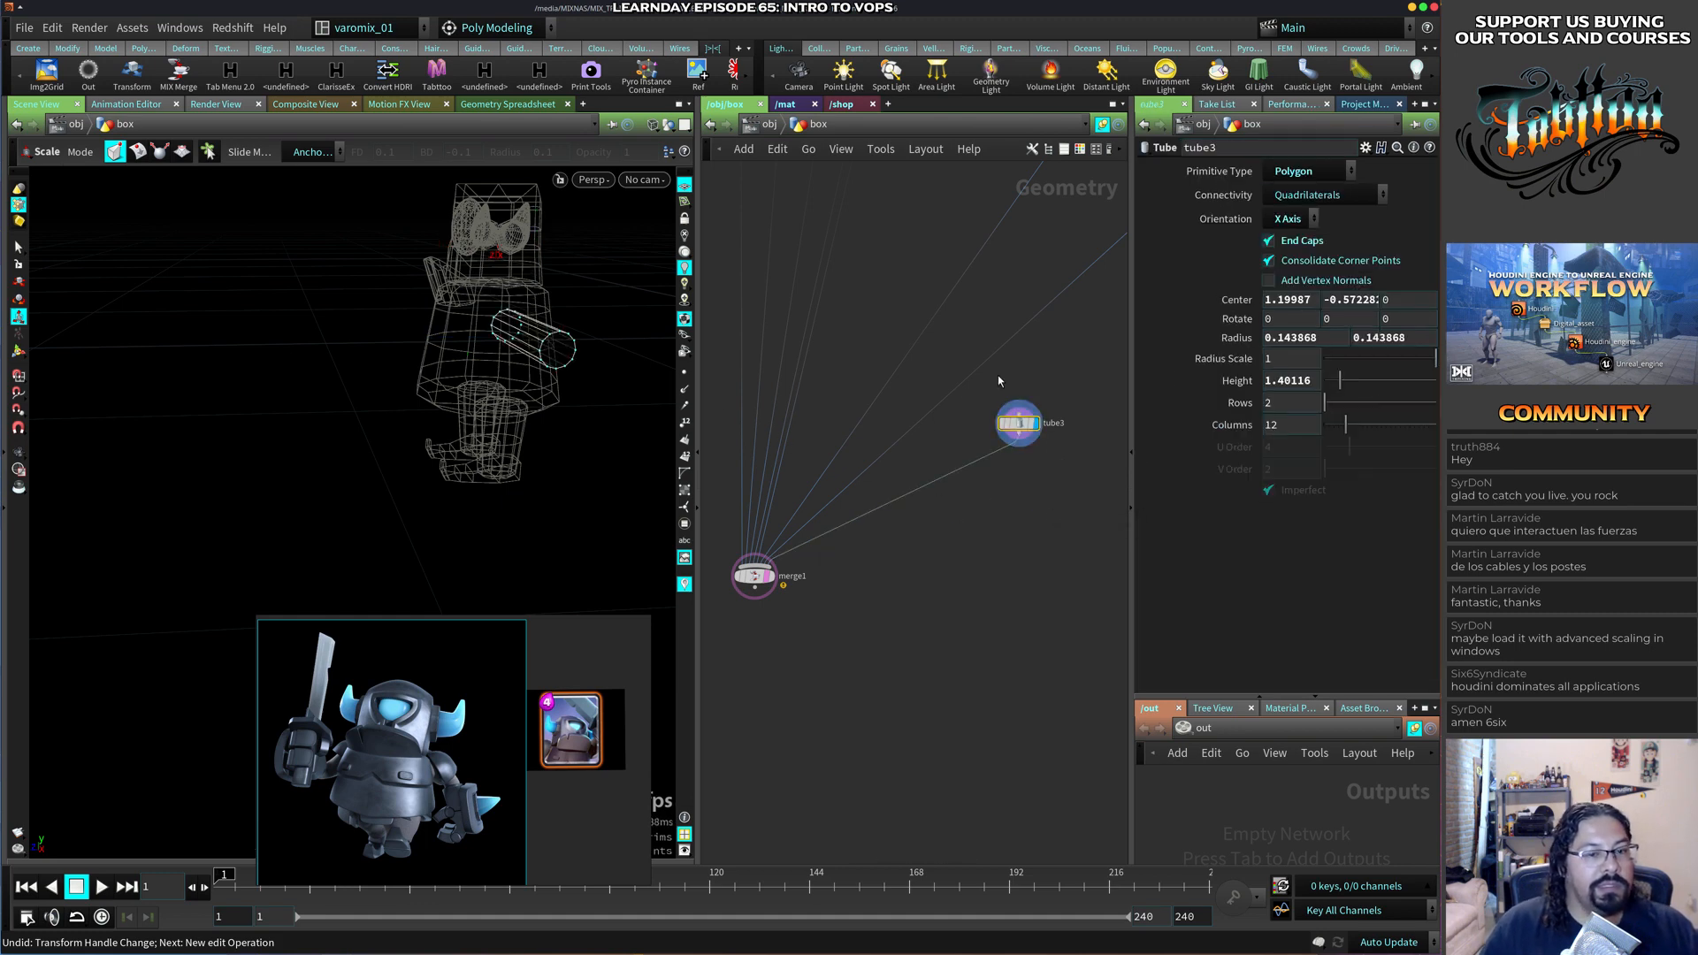
middle_click_drag(1236, 337, 835, 404)
left_click_drag(443, 412, 568, 410, "alt")
key("e")
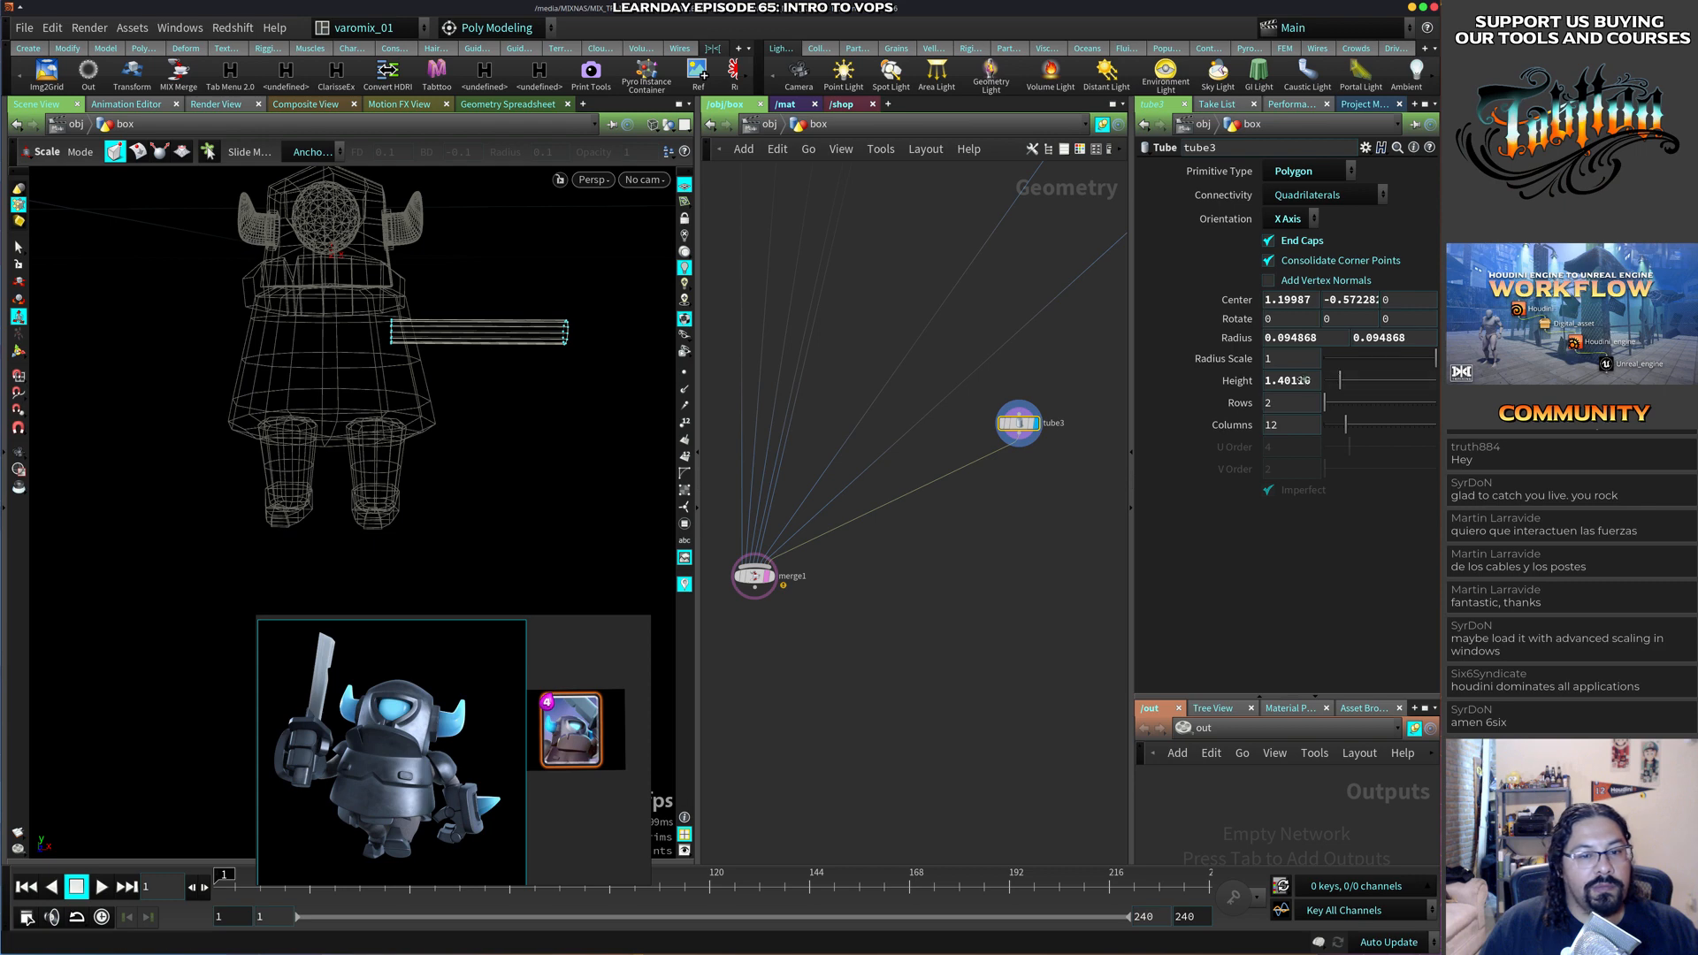
middle_click_drag(1295, 380, 992, 347)
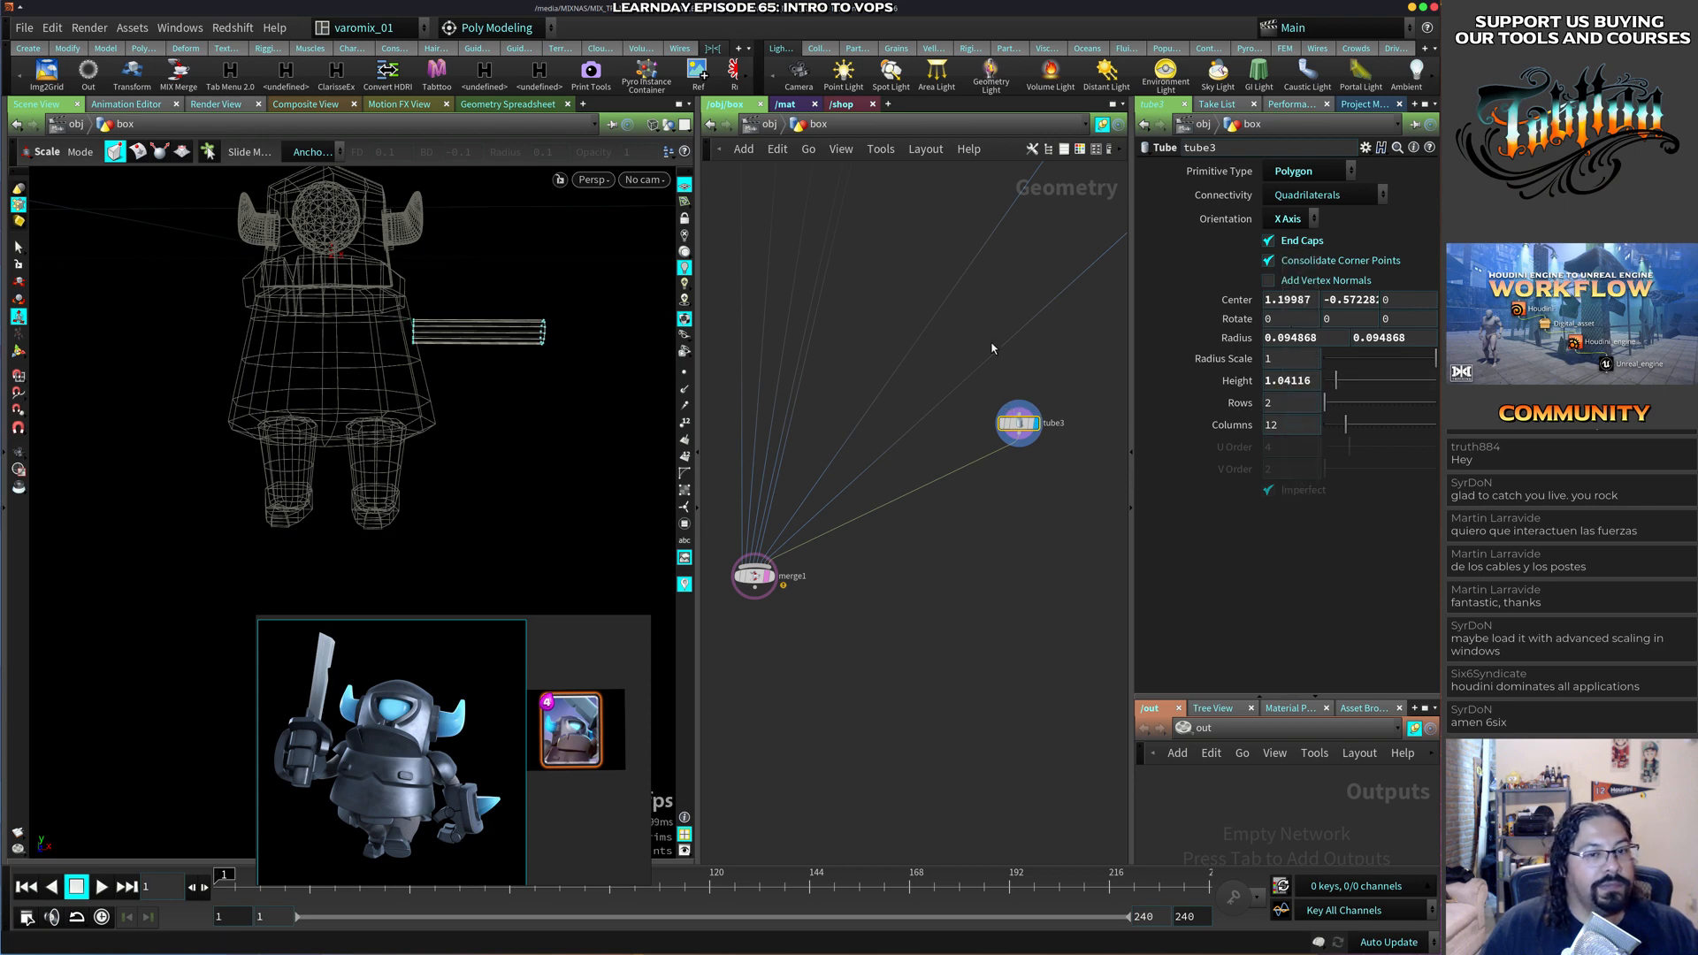
Move the arm tube in toward the body so its centre sits at about 1.06 in X.
left_click(17, 354)
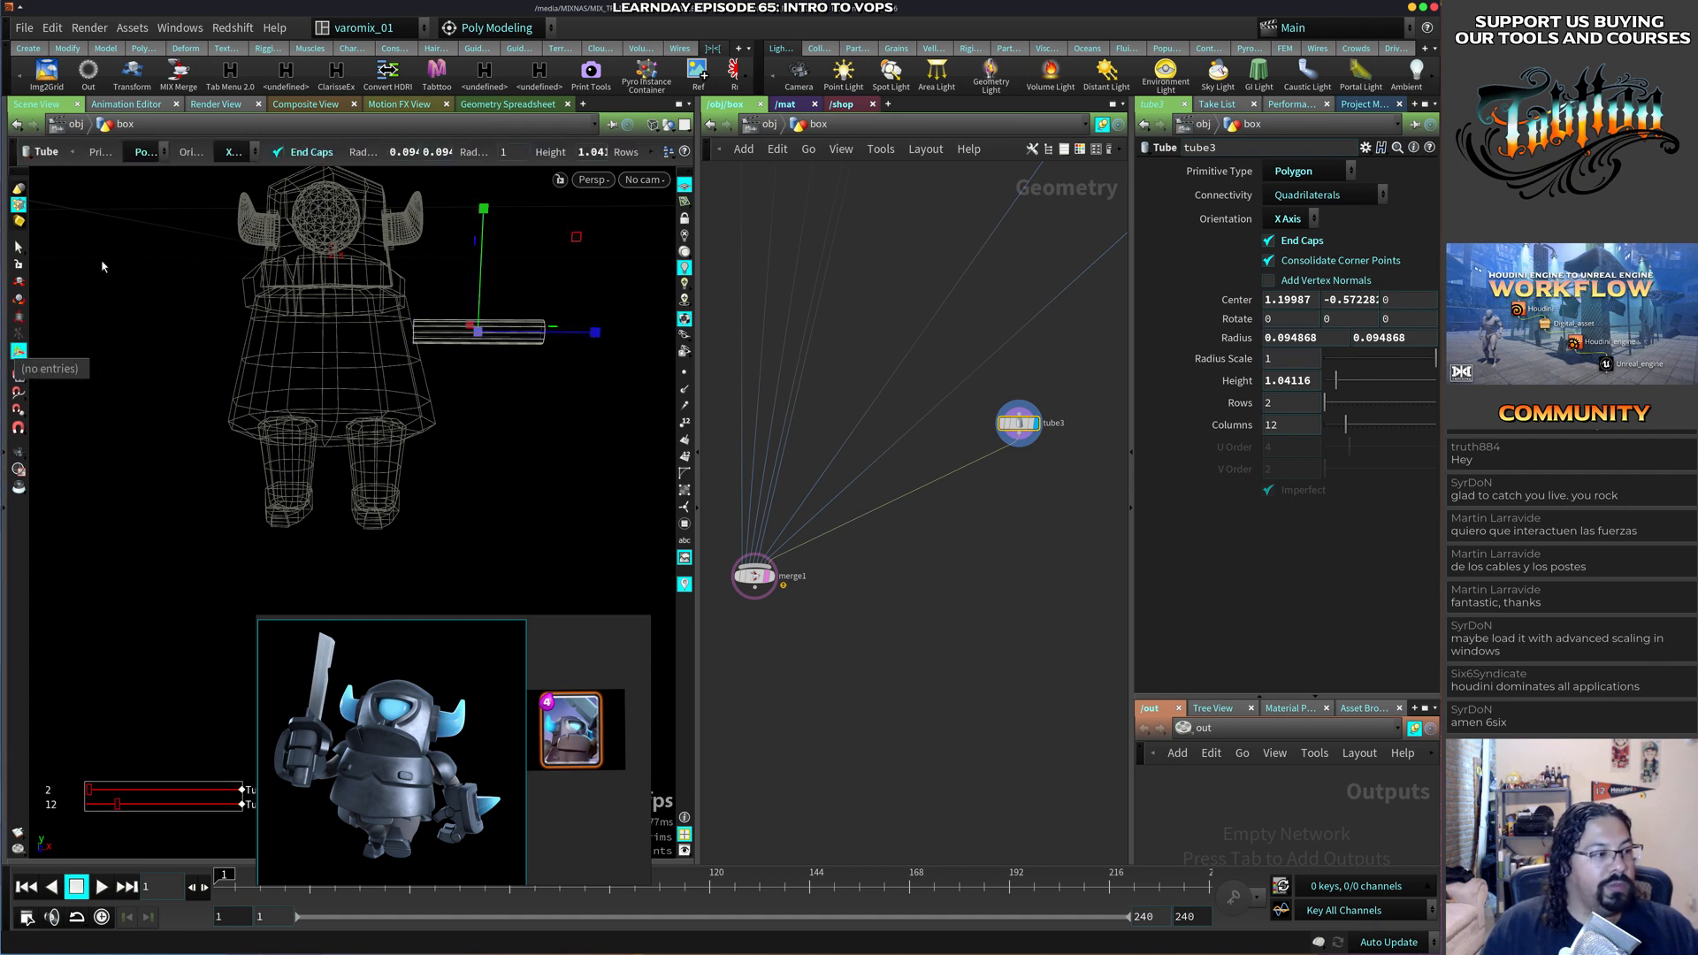
left_click(20, 283)
left_click_drag(601, 344, 508, 399)
key("Escape")
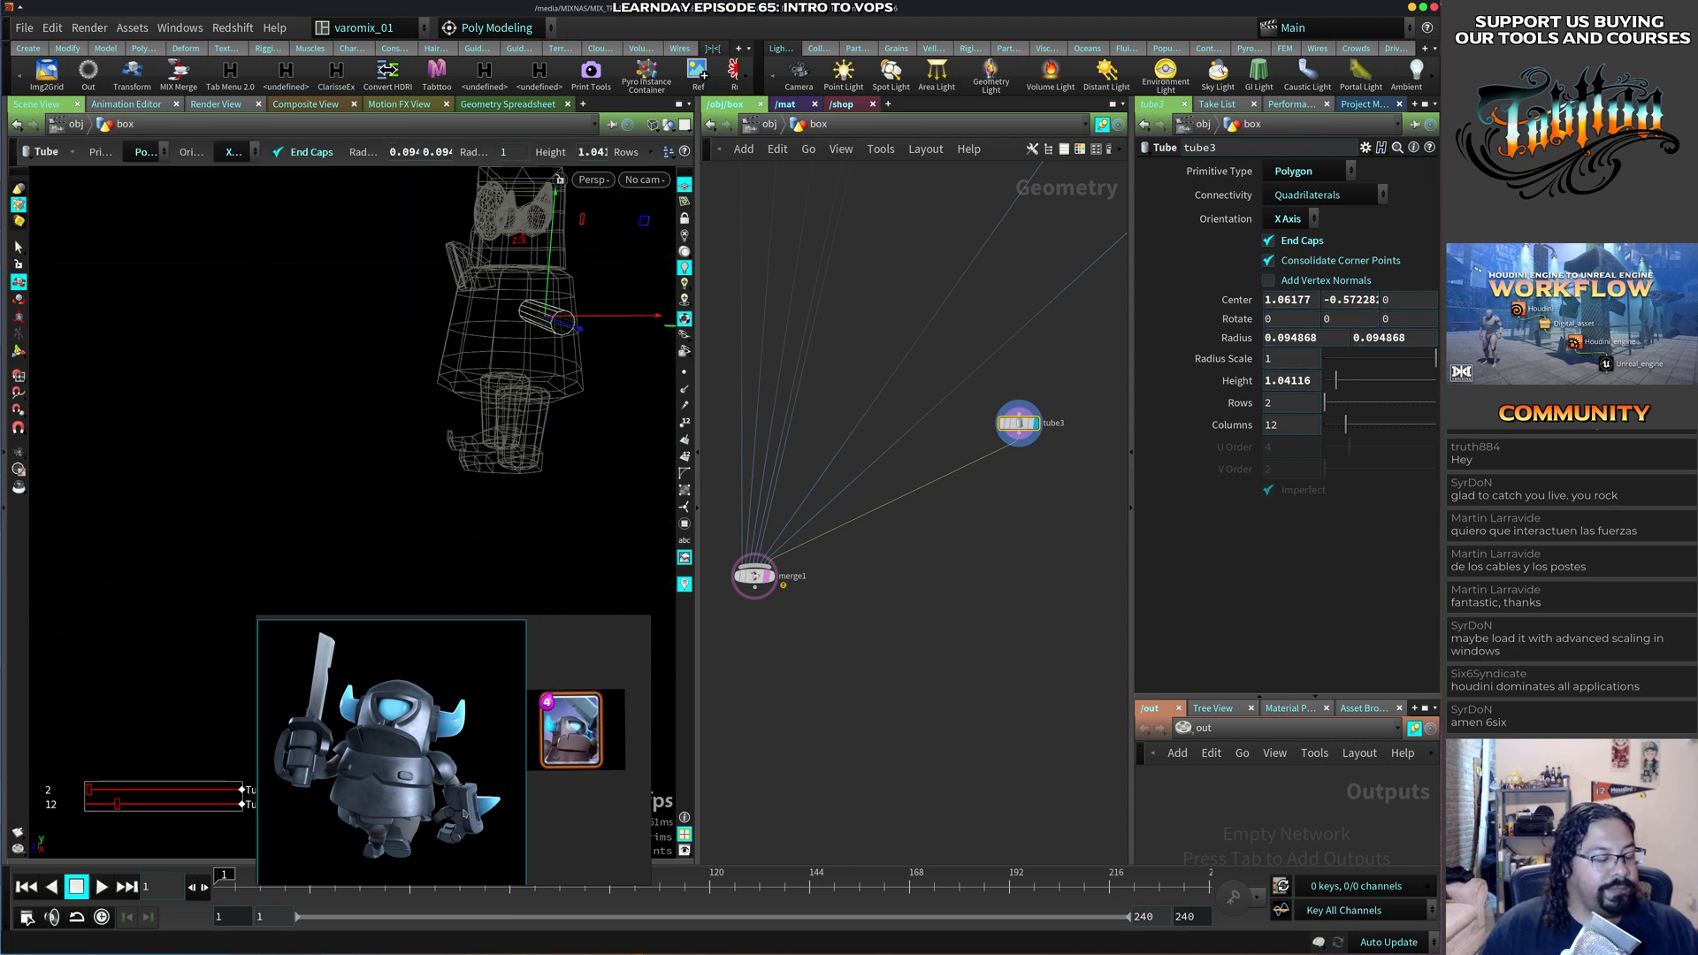
left_click_drag(439, 451, 500, 436, "alt")
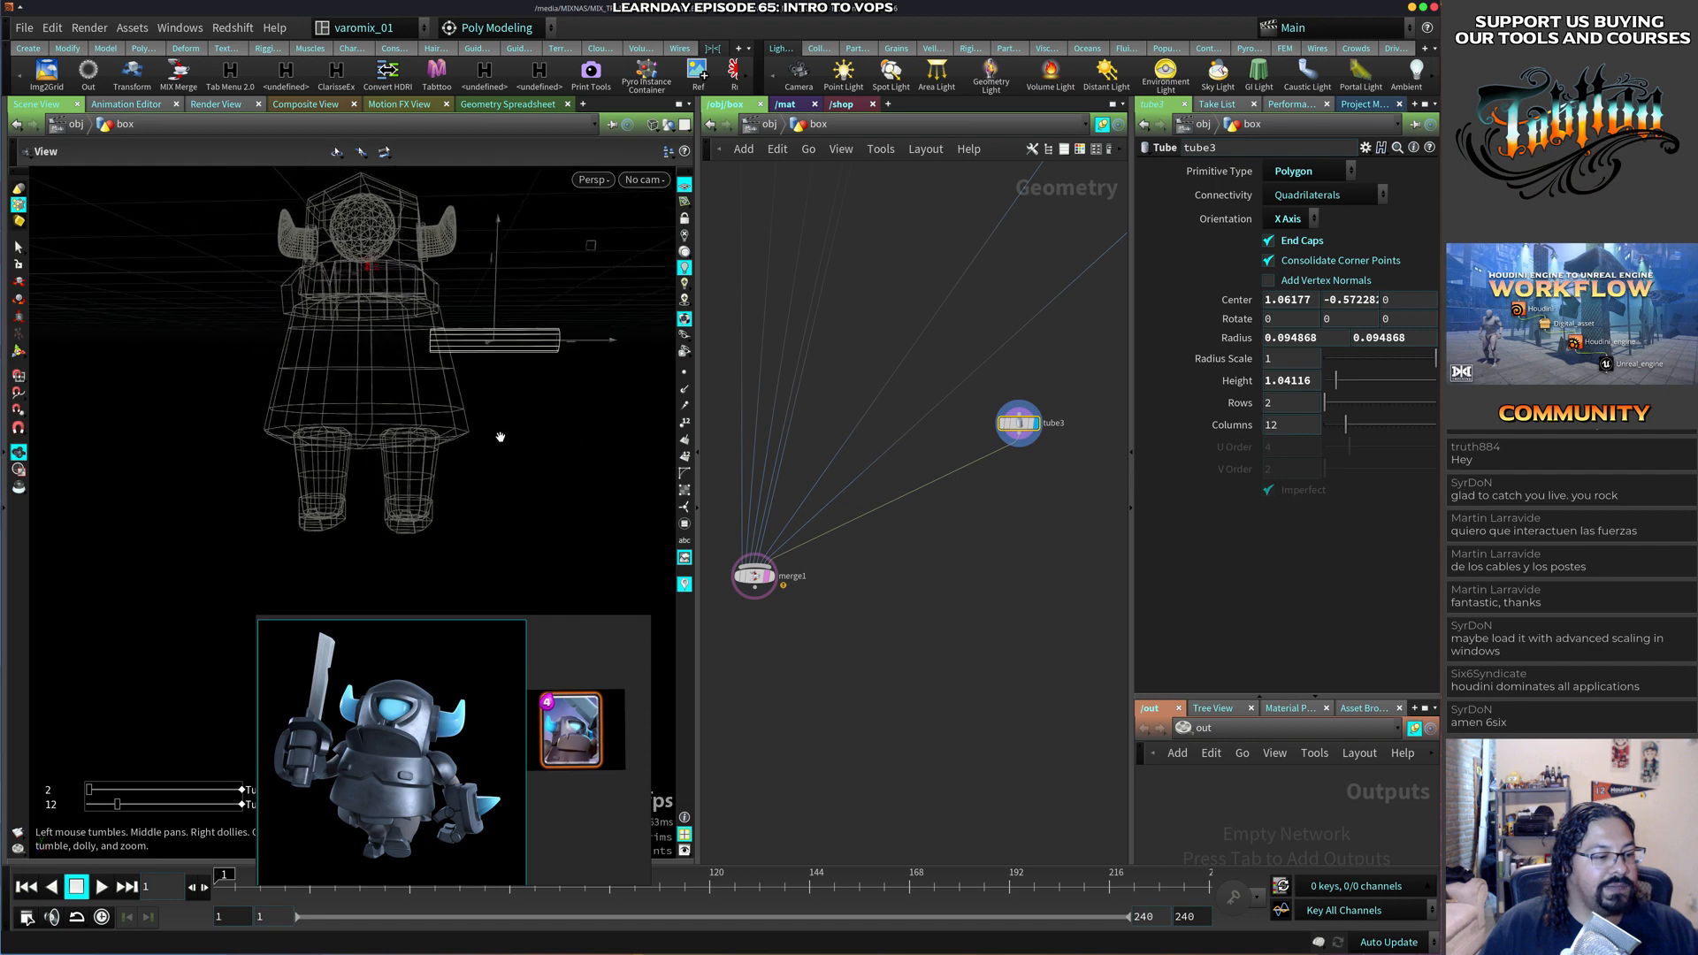
right_click_drag(501, 436, 538, 443, "alt")
key("Return")
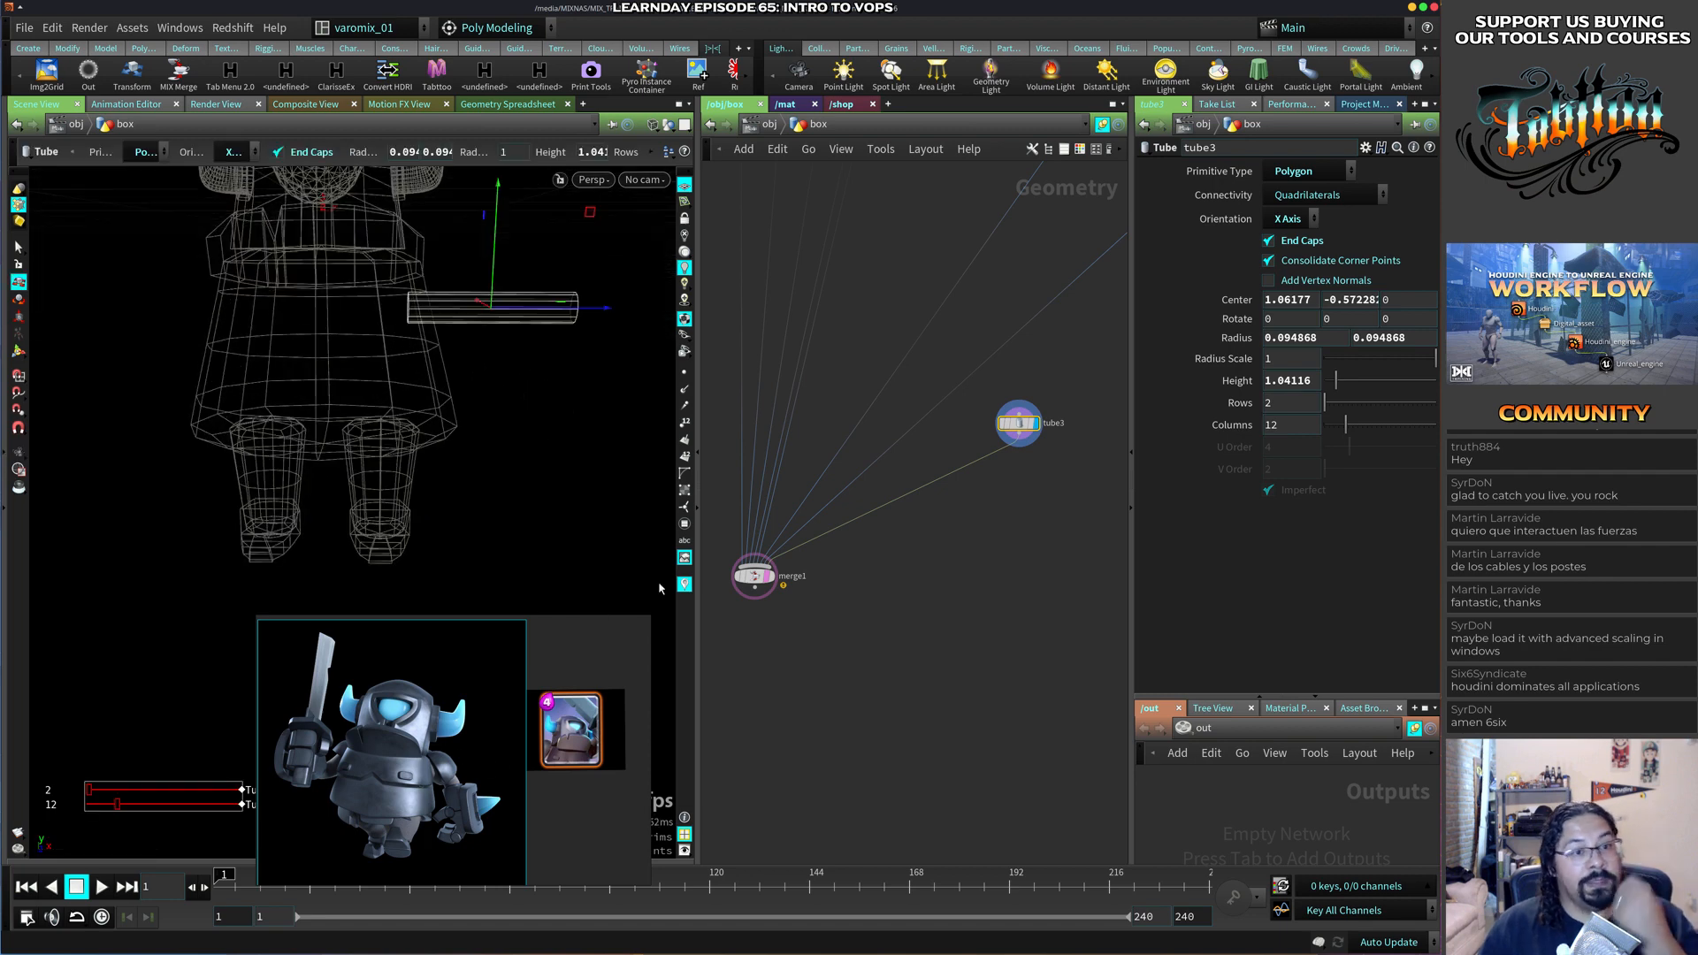
Add a Box node beside the arm tube node as the base for the hand.
left_click_drag(1019, 424, 990, 445)
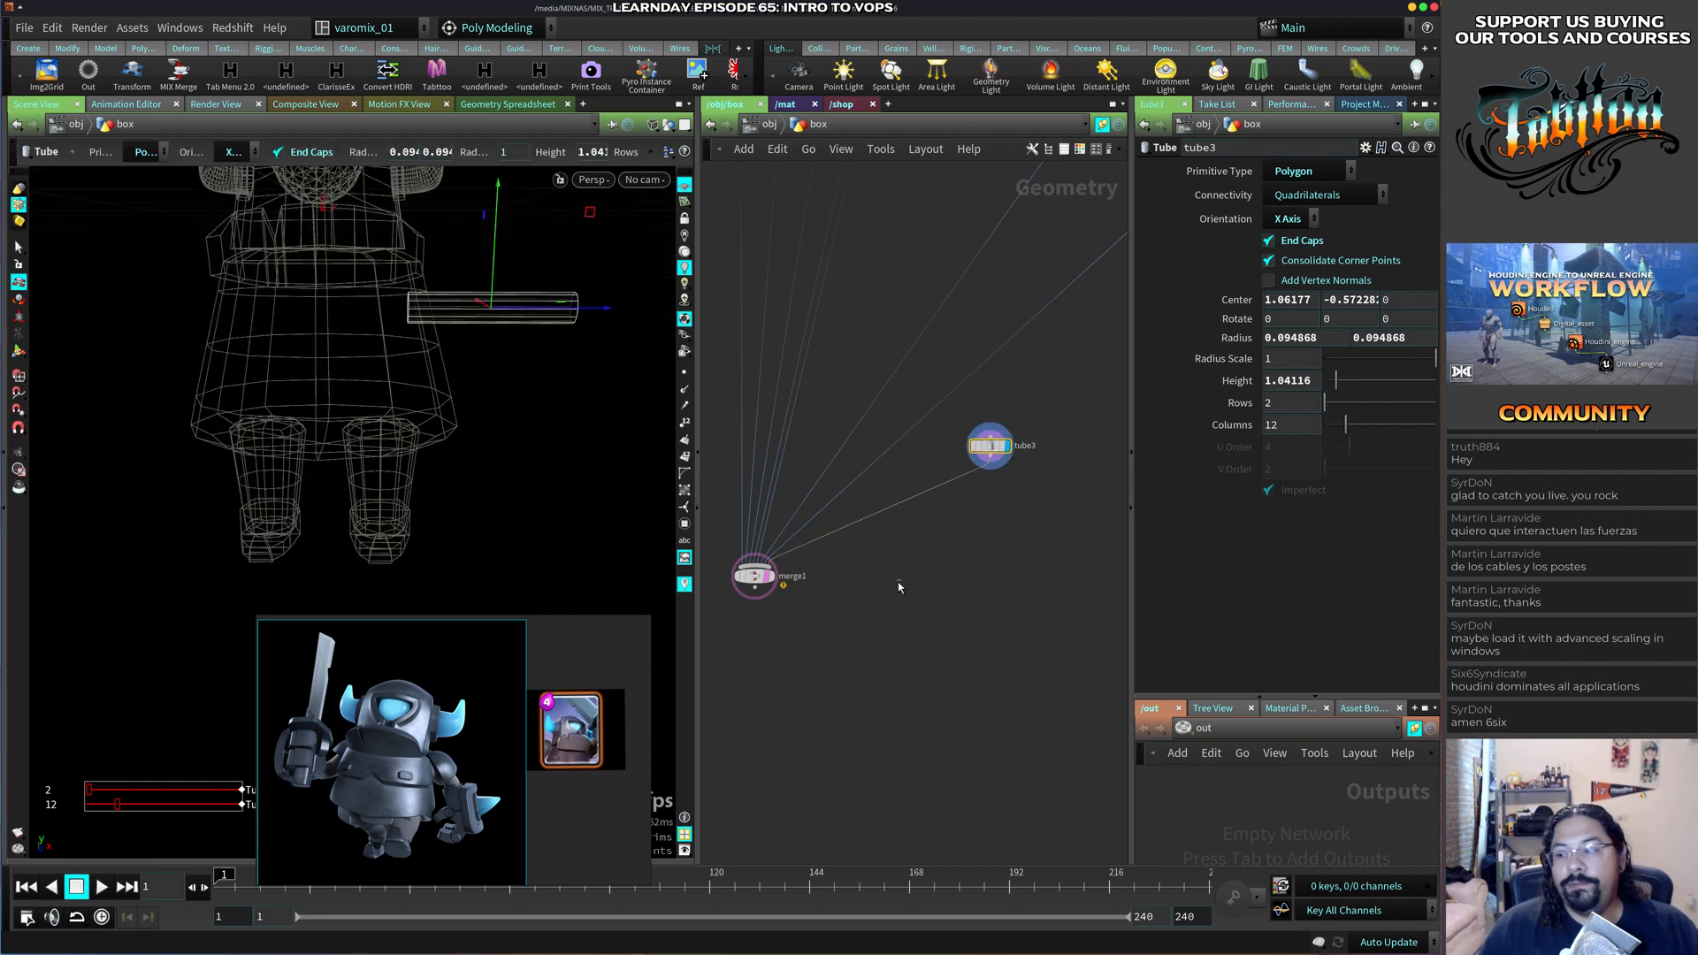
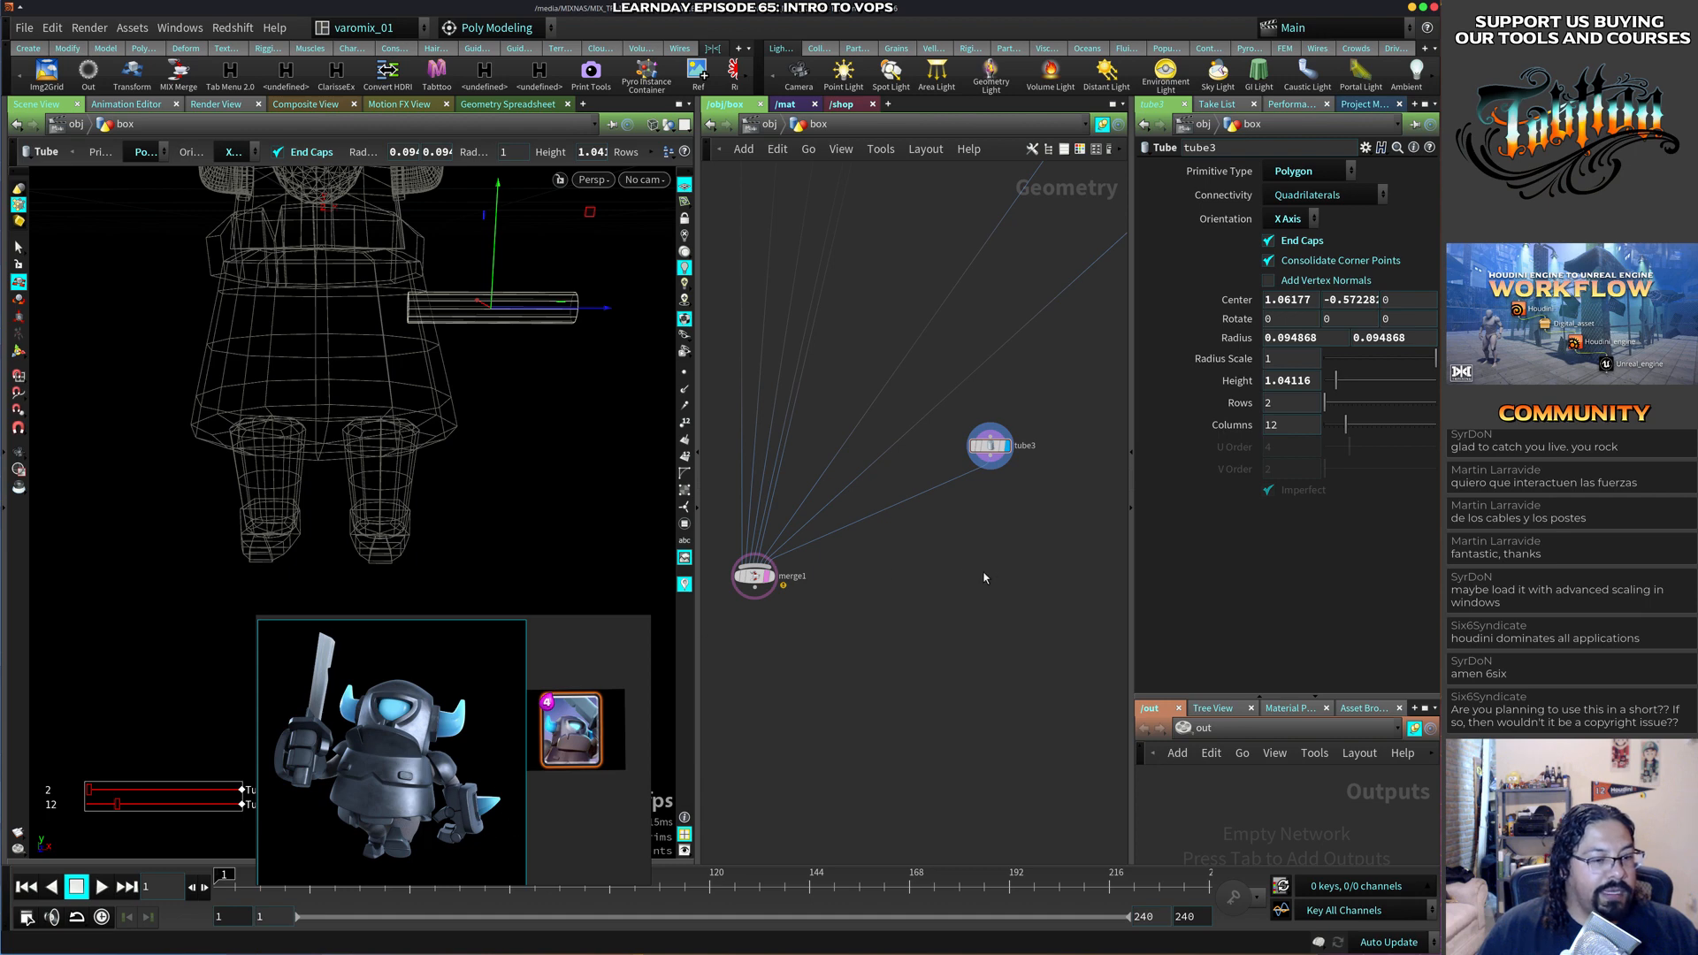
middle_click_drag(961, 575, 870, 614)
key("Tab")
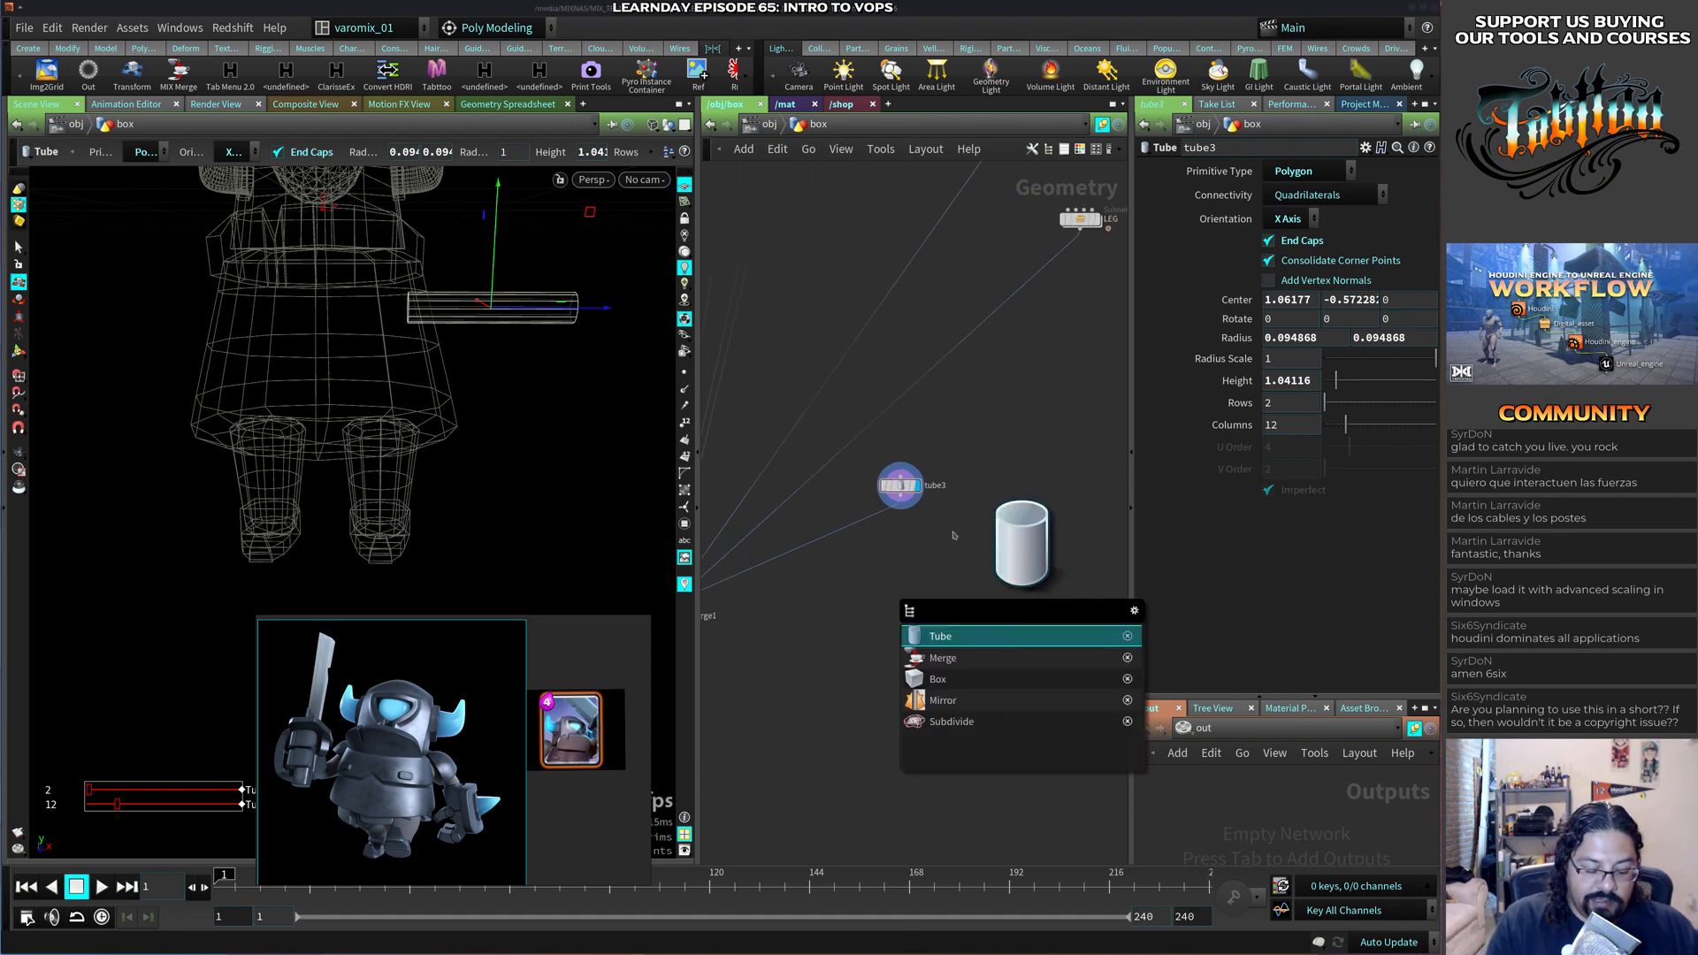
type("box")
key("Return")
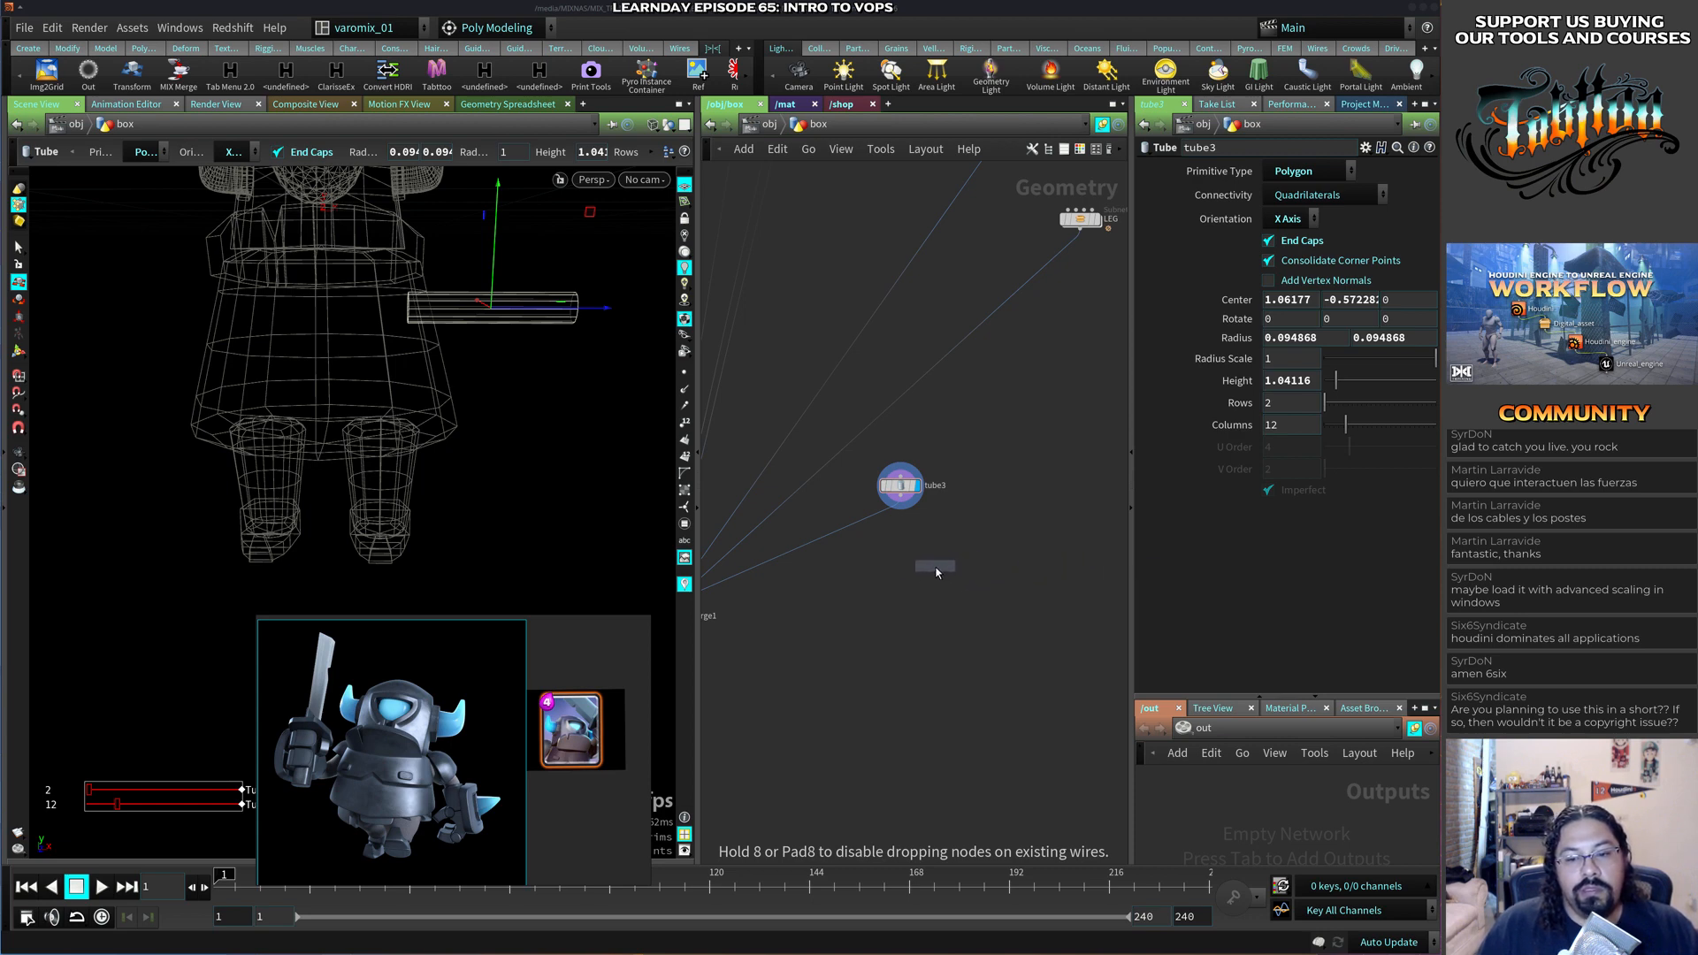
left_click(906, 554)
left_click_drag(914, 554, 955, 522)
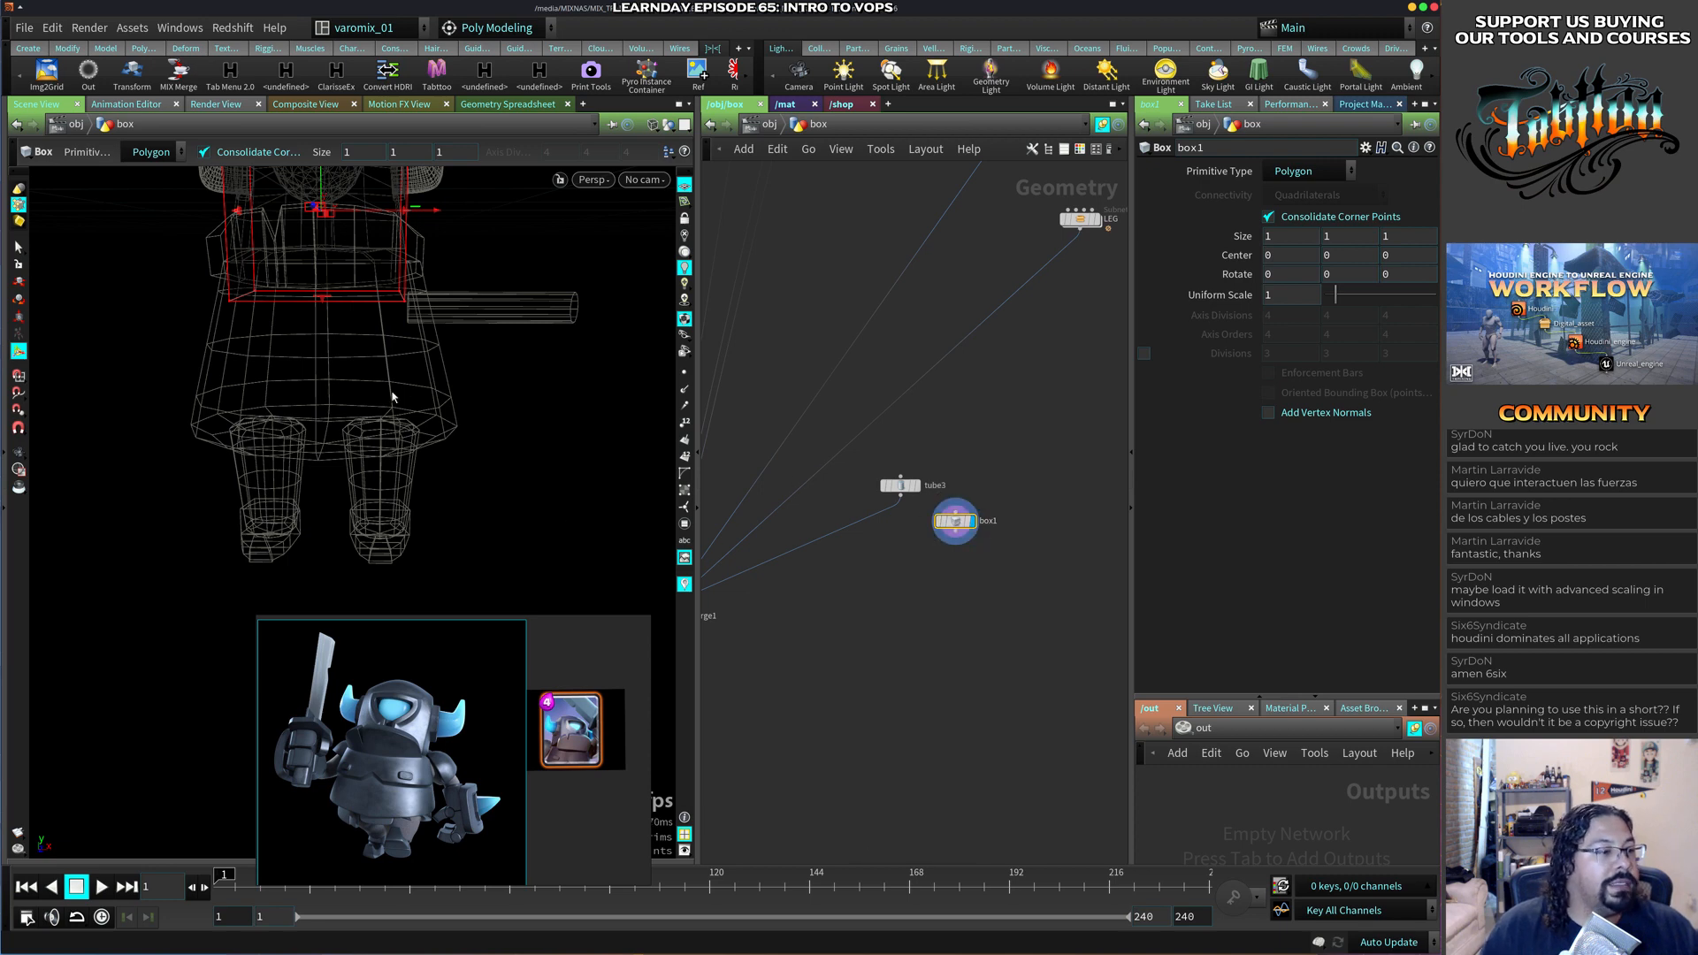
Add a Merge node combining the arm tube and the box, feeding into the character's main merge.
left_click_drag(393, 397, 367, 469, "alt")
right_click_drag(367, 469, 295, 474, "alt")
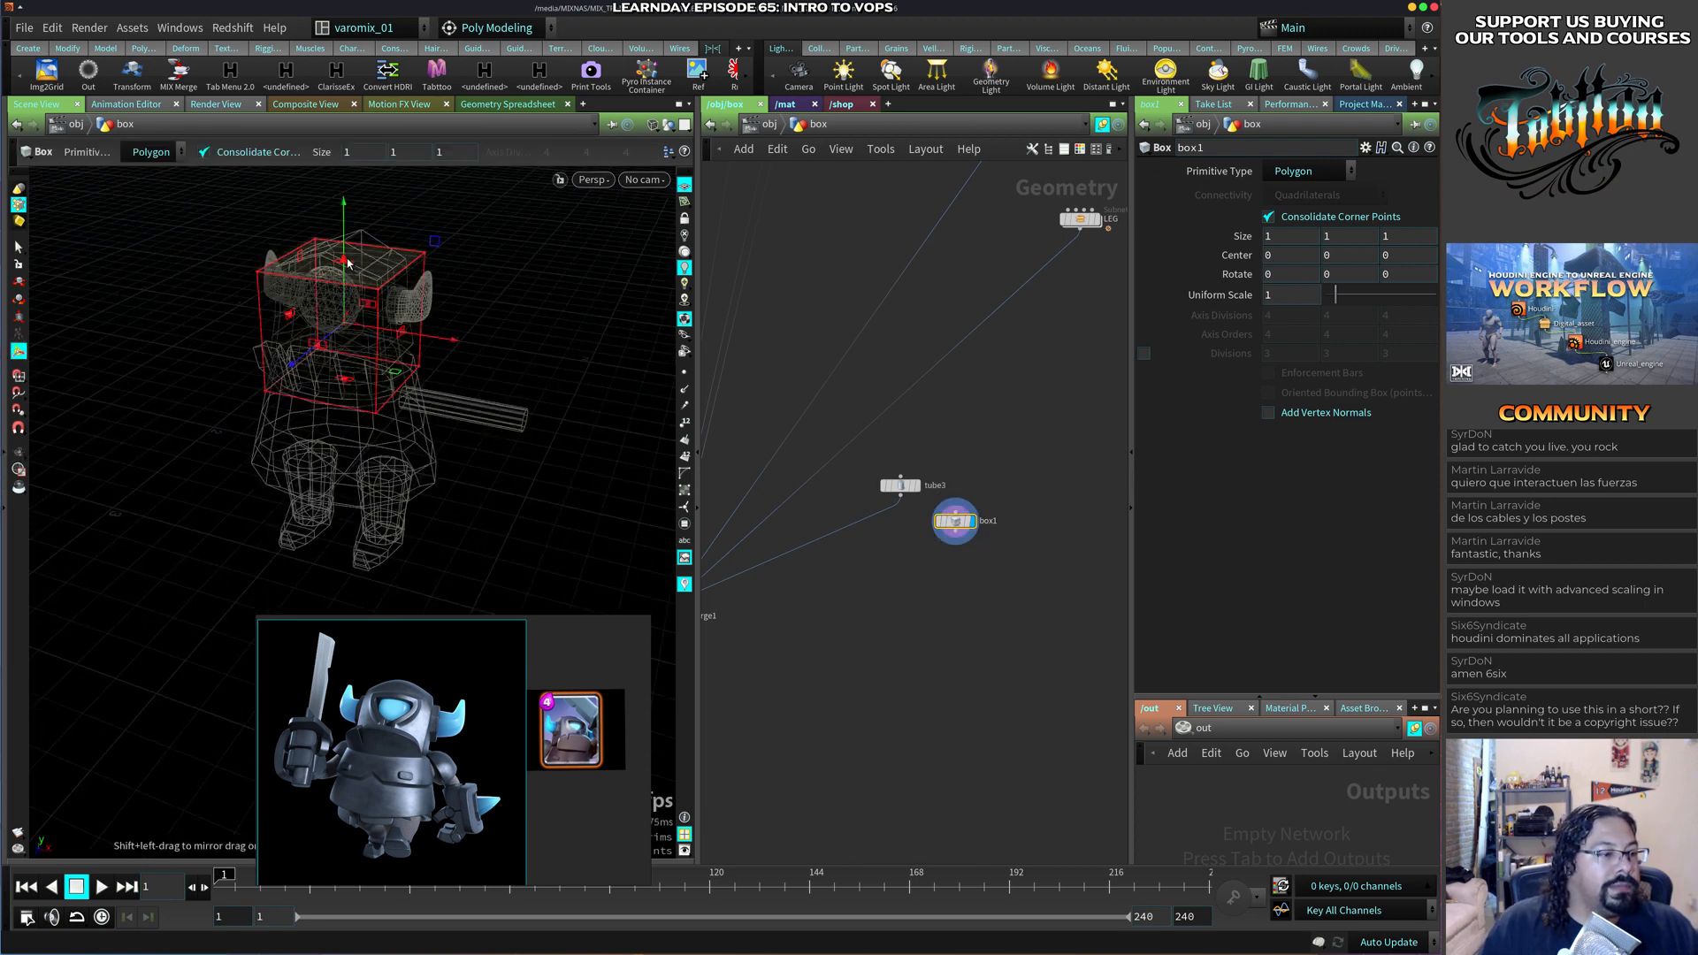
key("Tab")
type("mer")
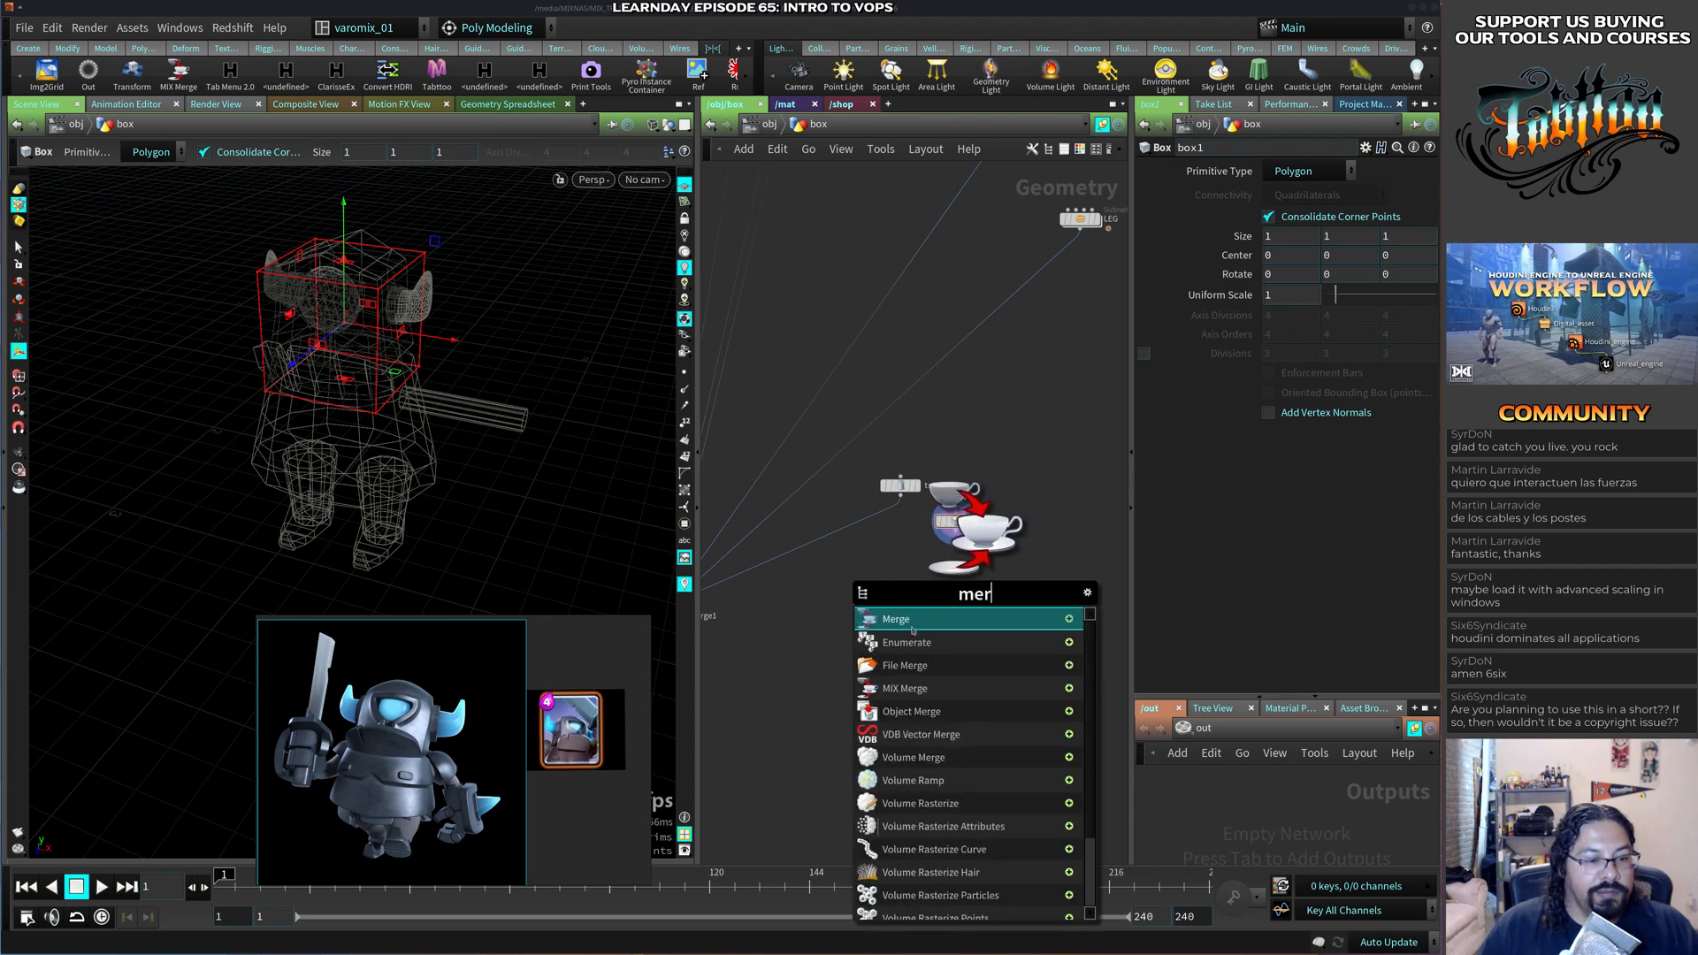
left_click(911, 623)
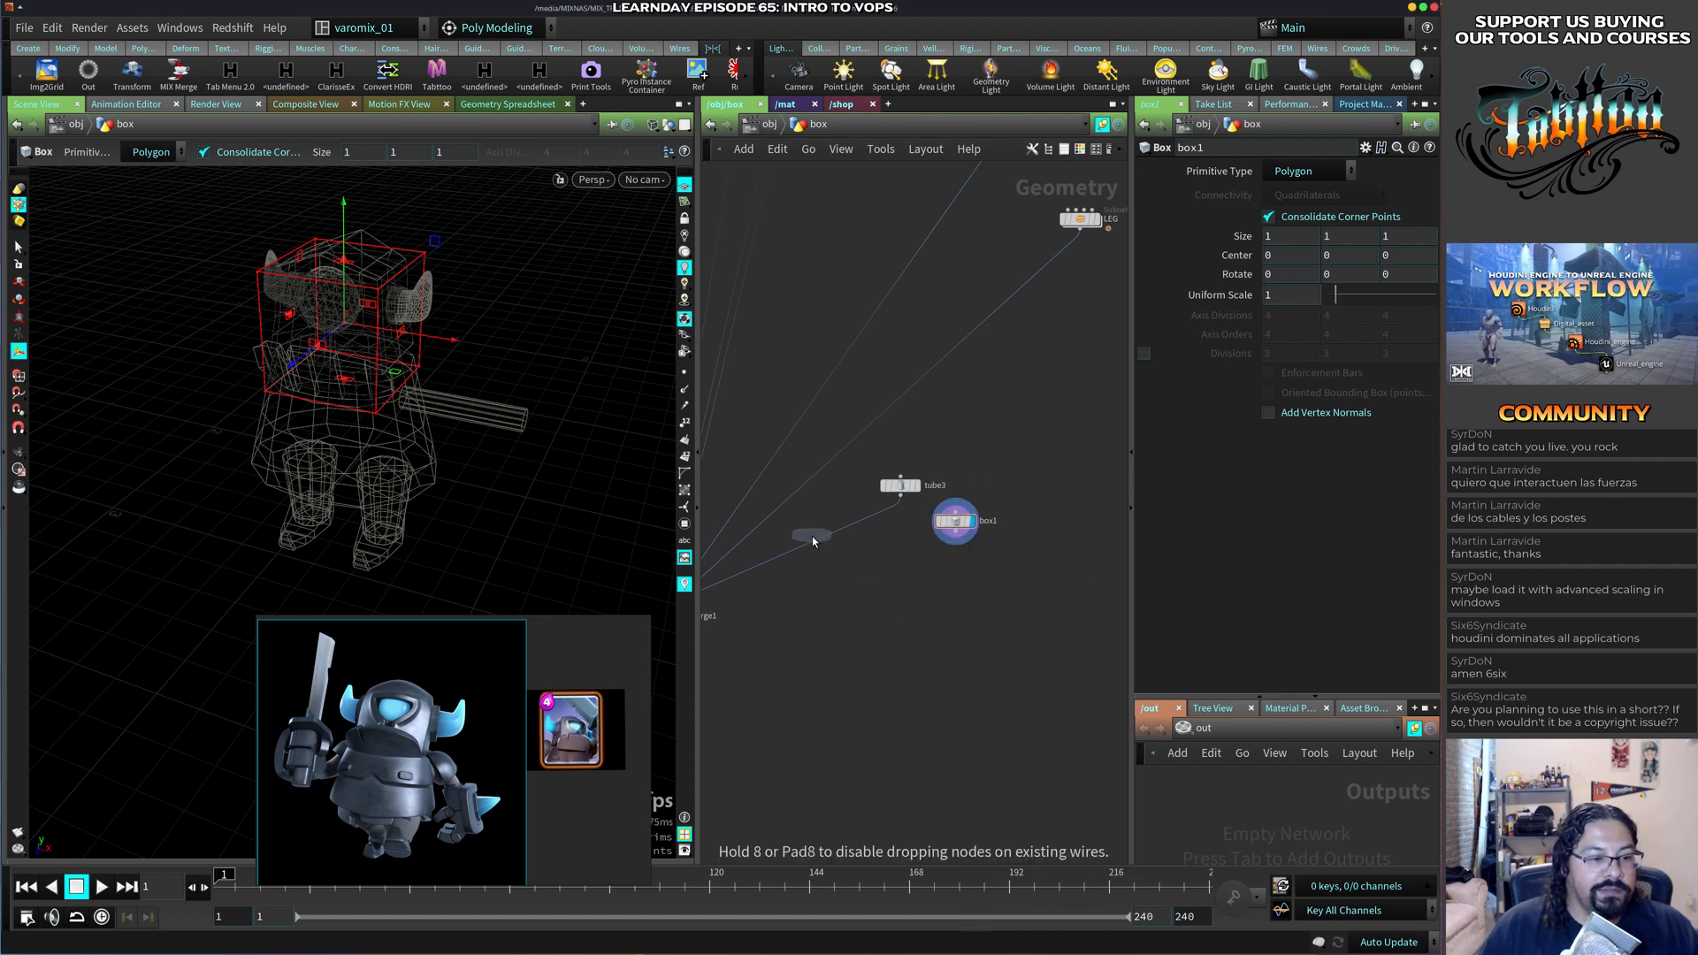
left_click(872, 575)
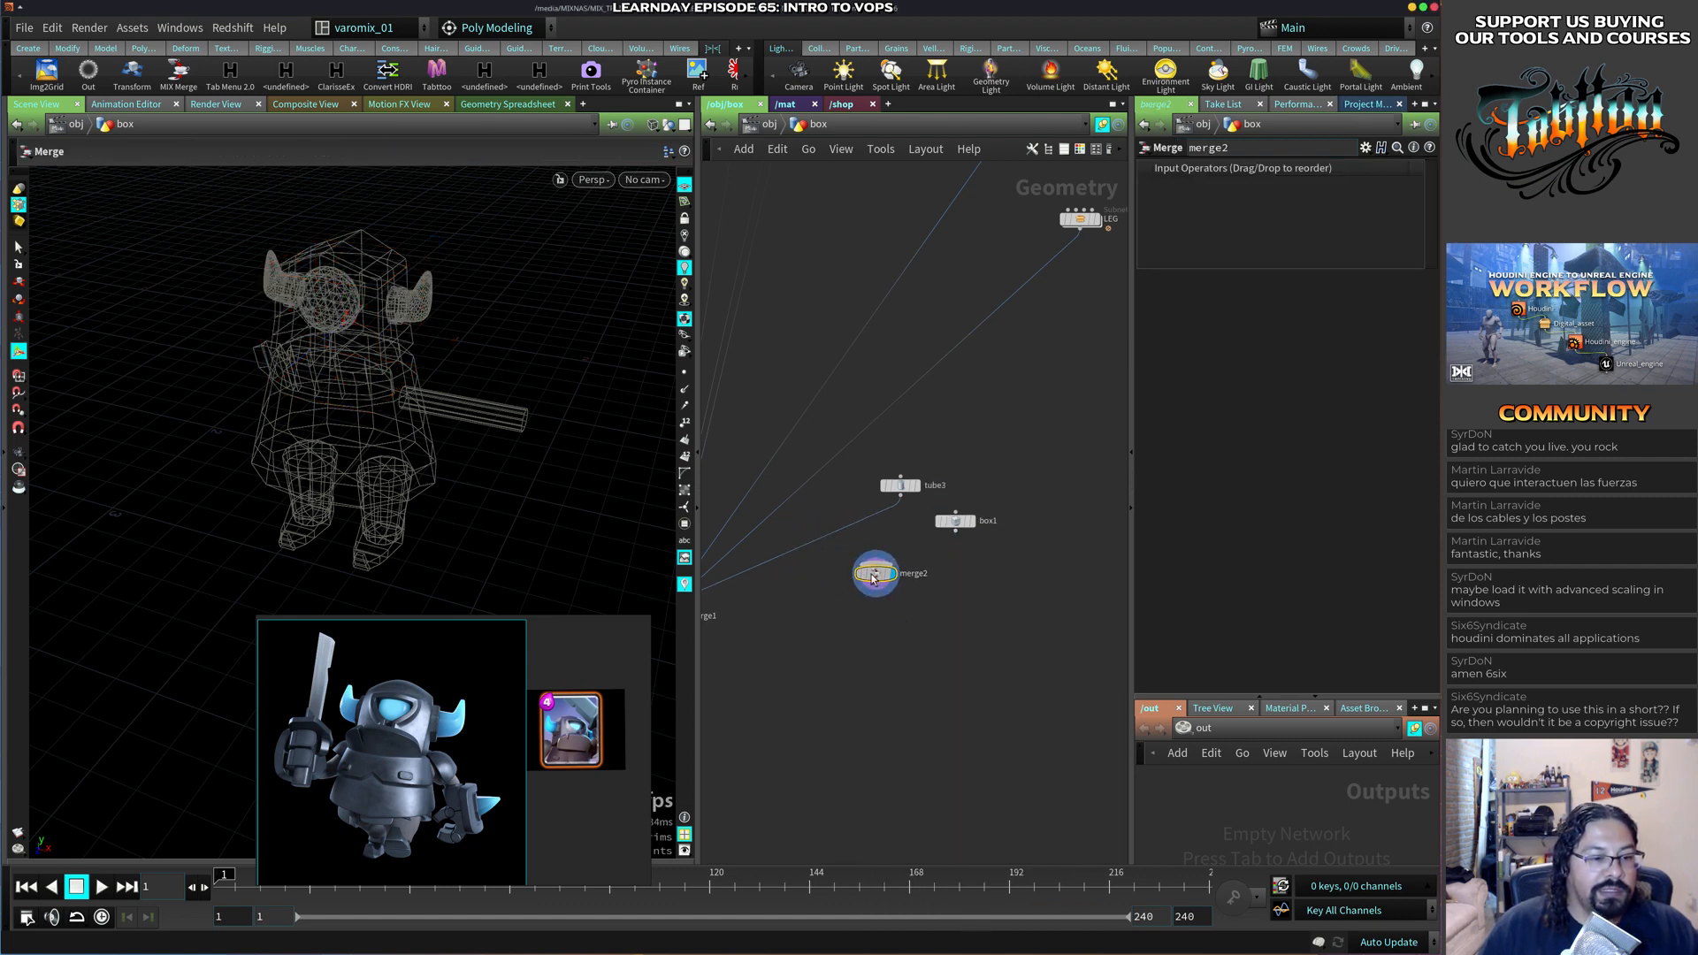
mouse_move(872, 577)
left_mouse_down()
mouse_move(823, 543)
mouse_move(892, 573)
left_mouse_up()
left_click(902, 571)
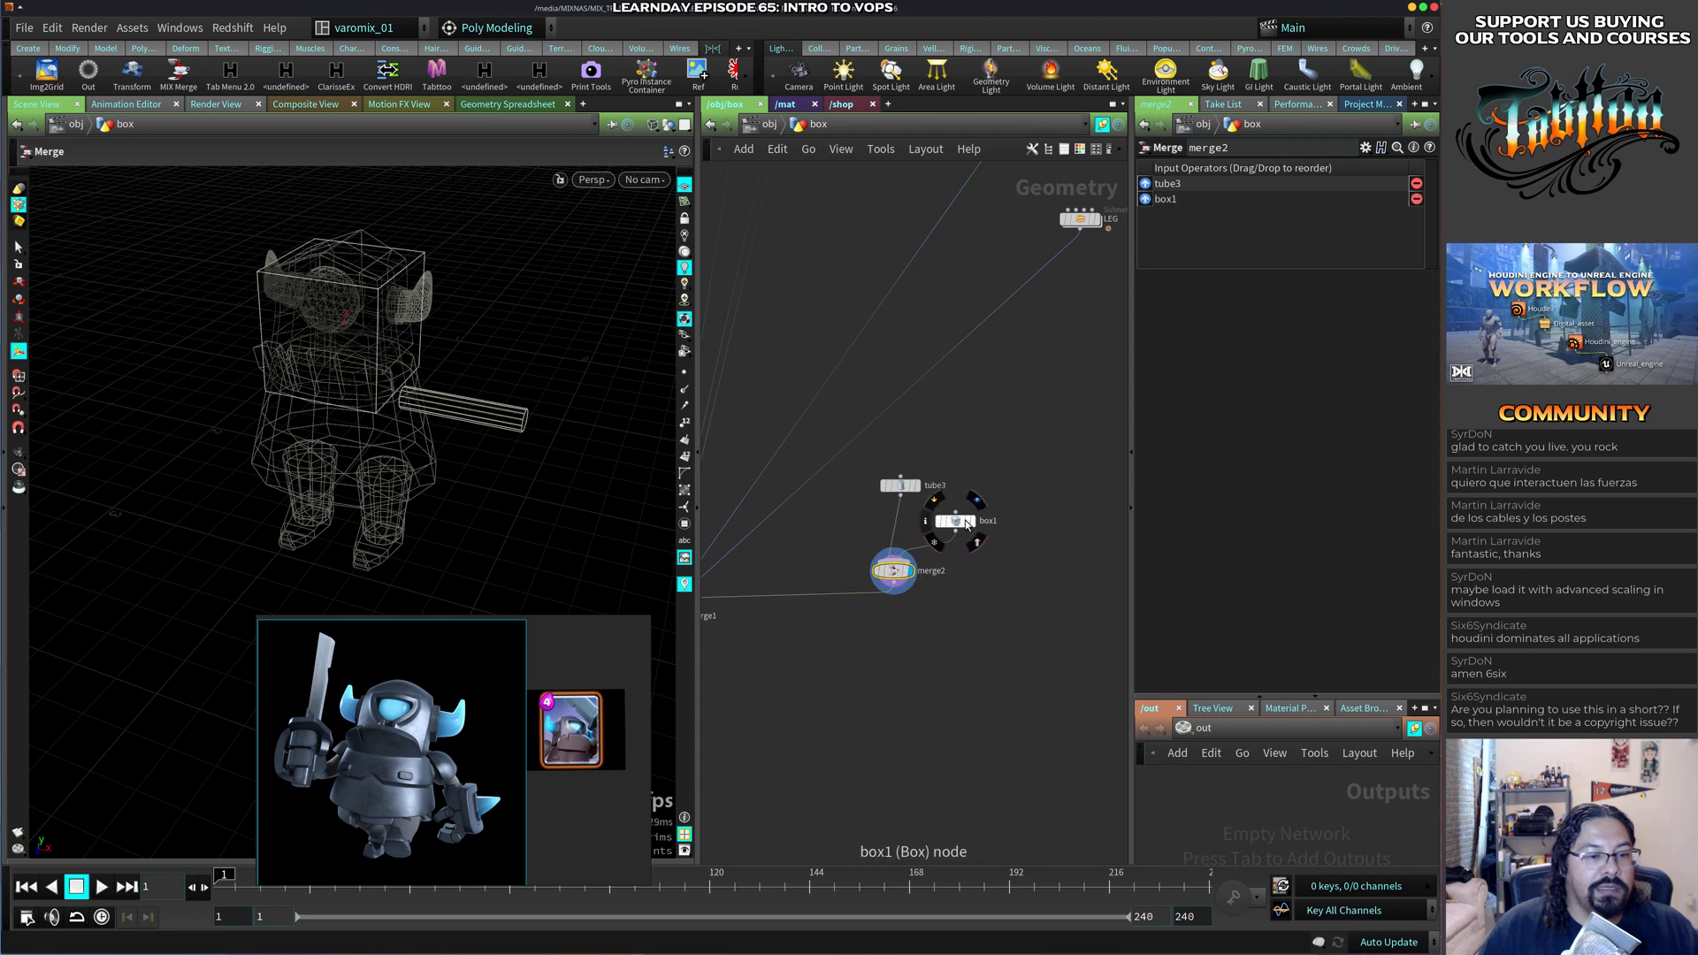
Shrink the box to about 0.58 x 0.17 x 0.70 and move it to the arm's outer end, centred at about 1.57, -0.42, 0.
left_click_drag(955, 521, 975, 523)
left_click(974, 524)
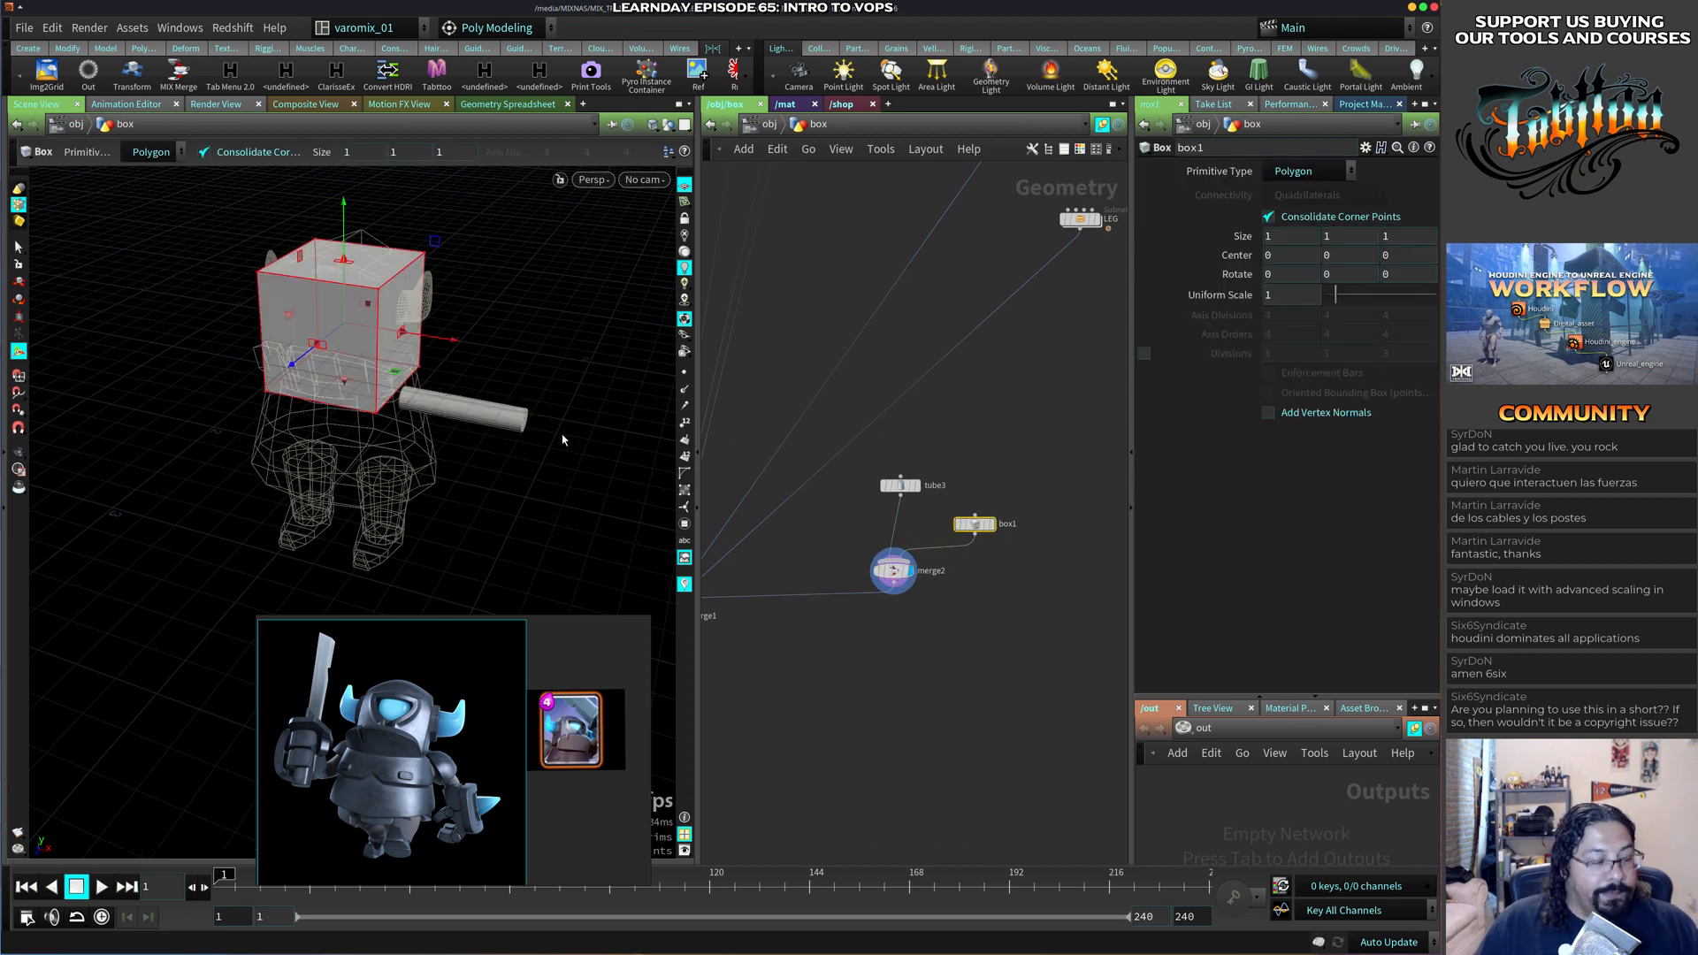
left_click_drag(349, 275, 328, 385)
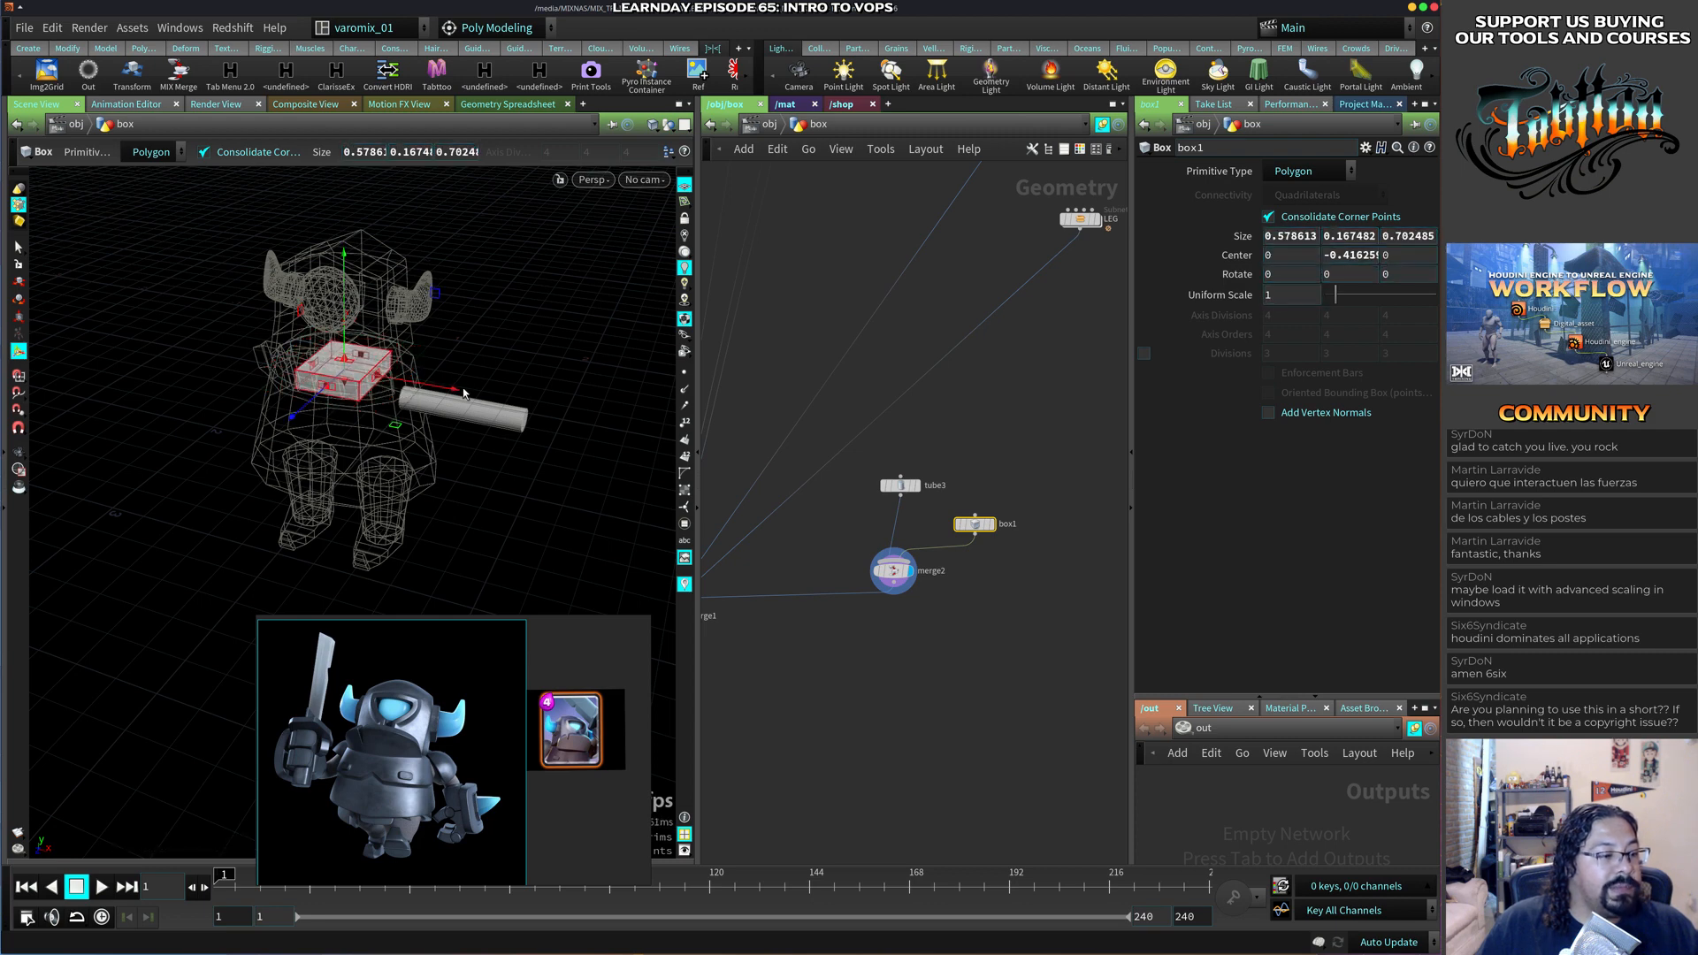
left_click_drag(462, 386, 666, 421)
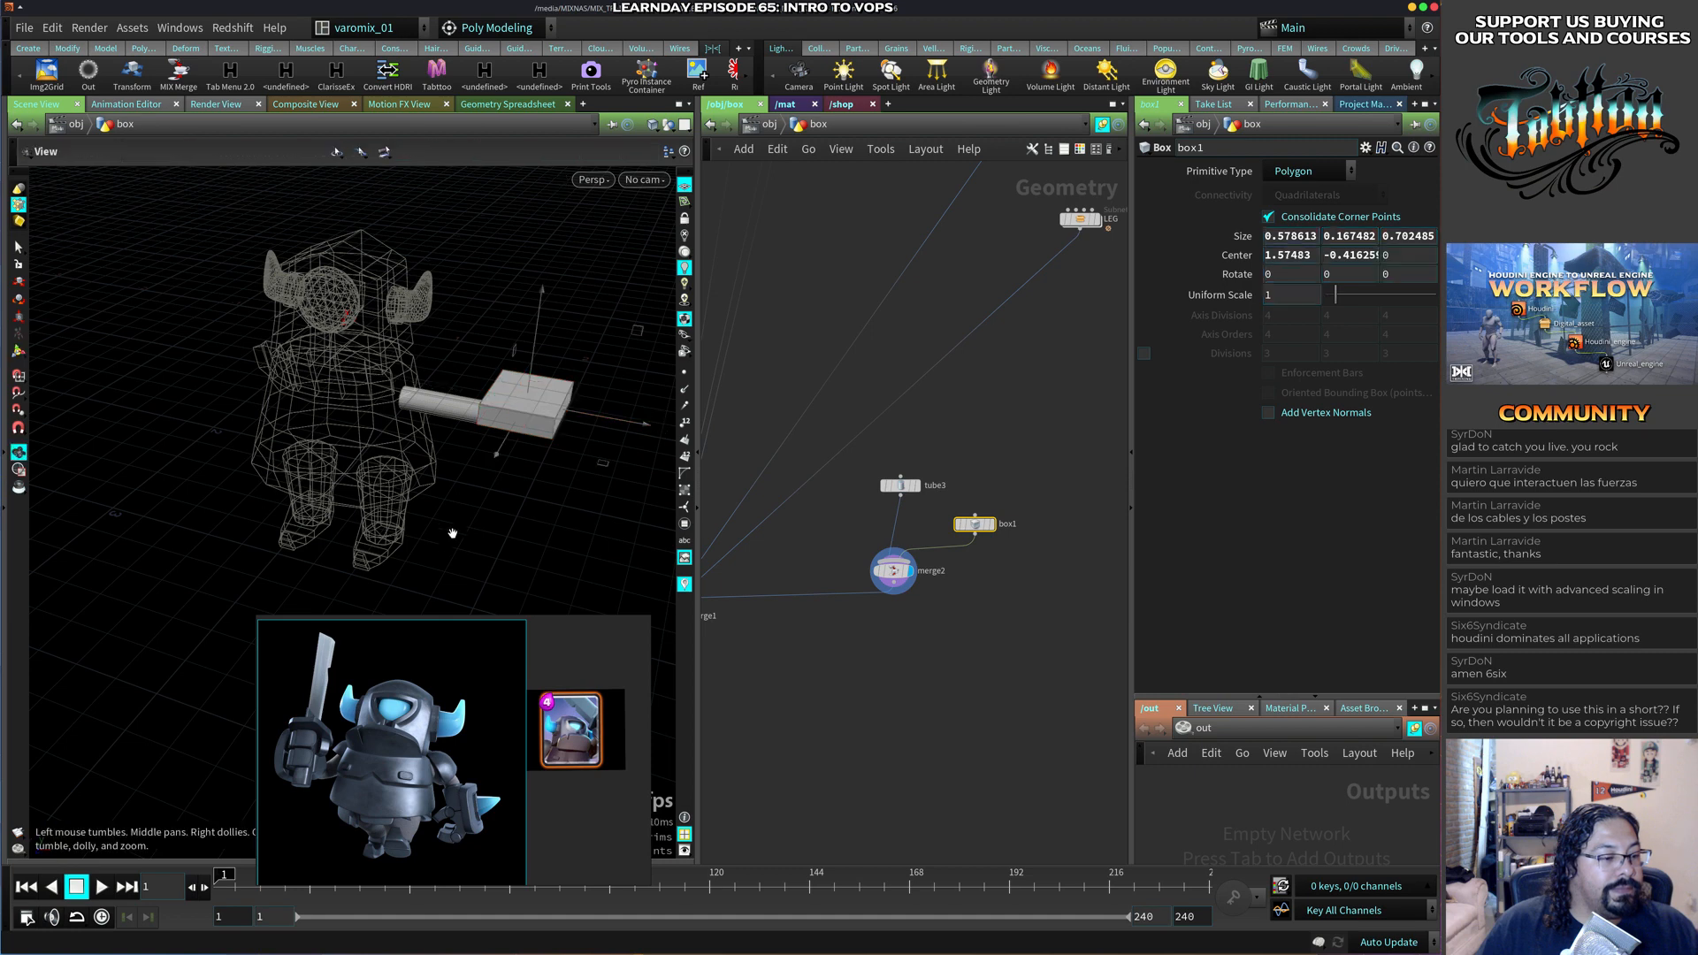
Add a Mirror node after the arm and hand merge to copy them across the X axis, keeping the original.
left_click_drag(451, 534, 508, 455, "alt")
middle_click_drag(841, 647, 915, 536)
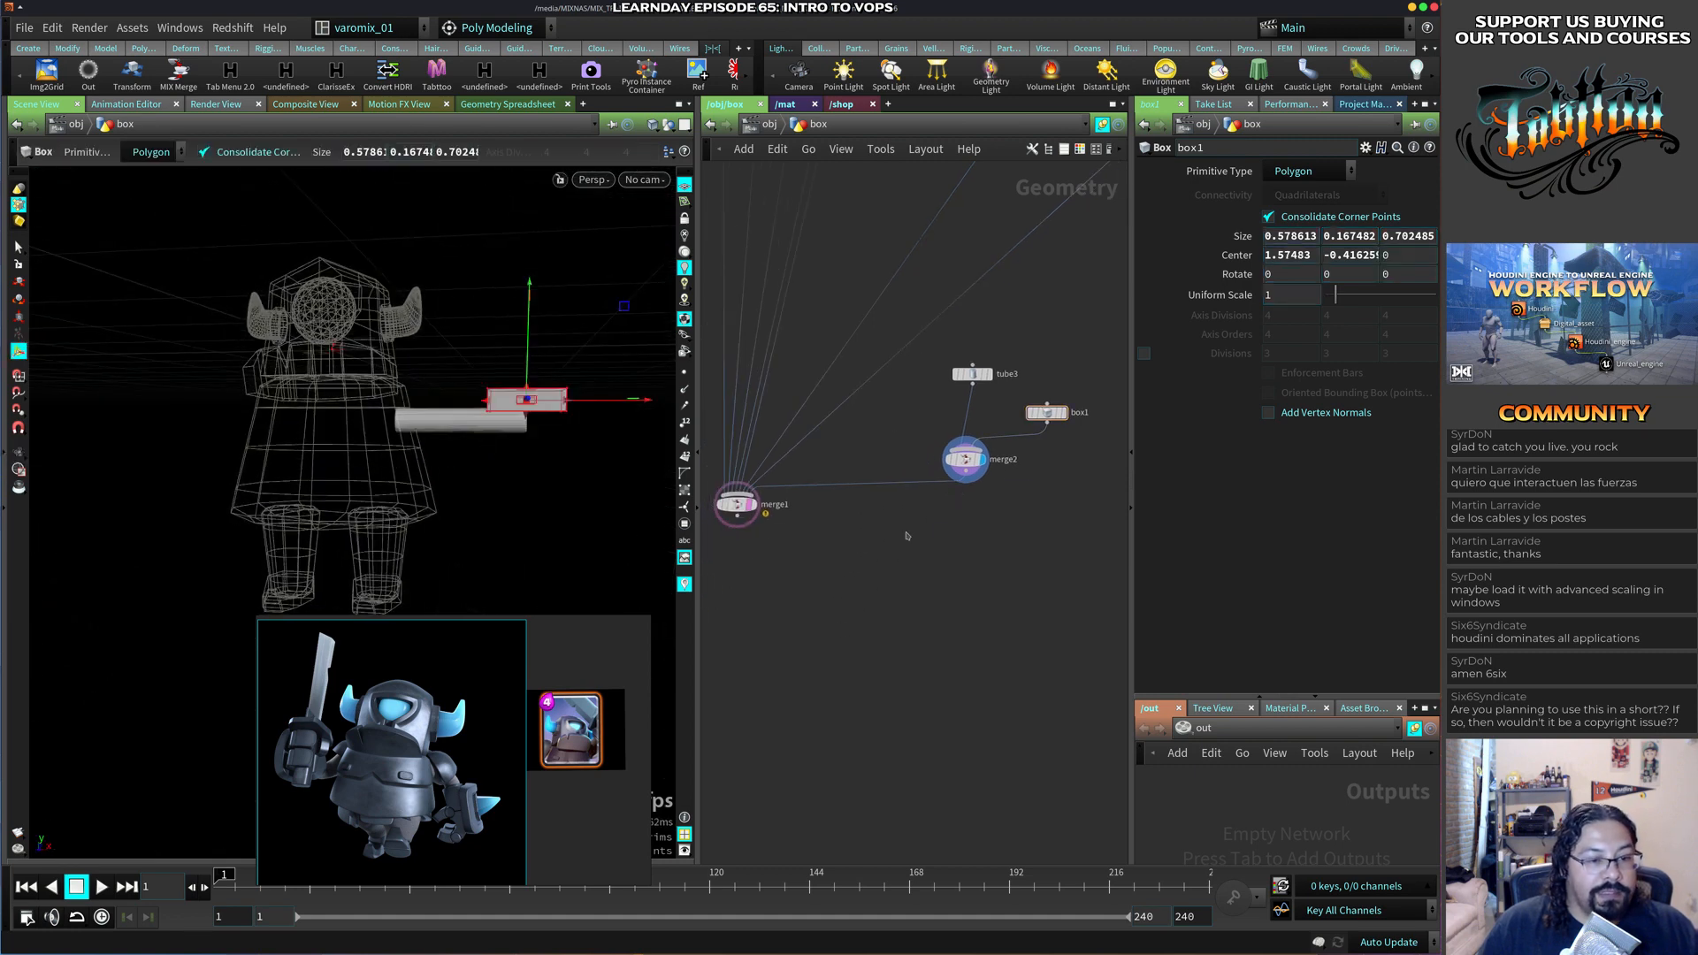
key("Tab")
key("Escape")
left_click(973, 461)
key("Tab")
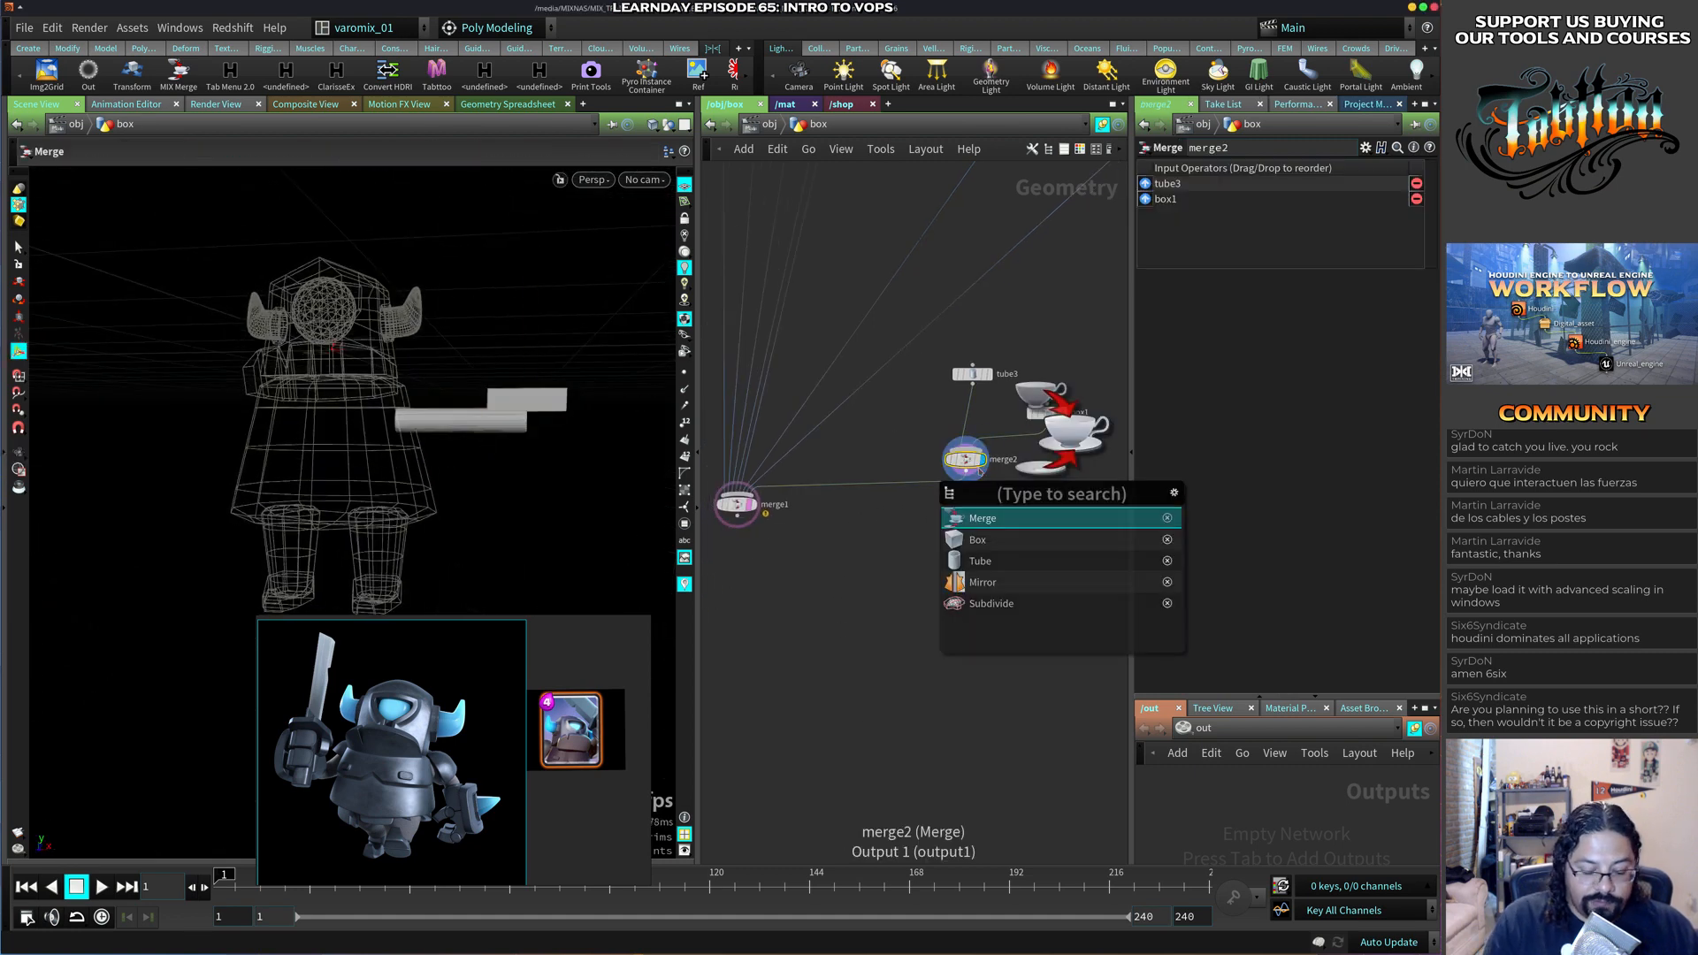
type("mir")
key("Return")
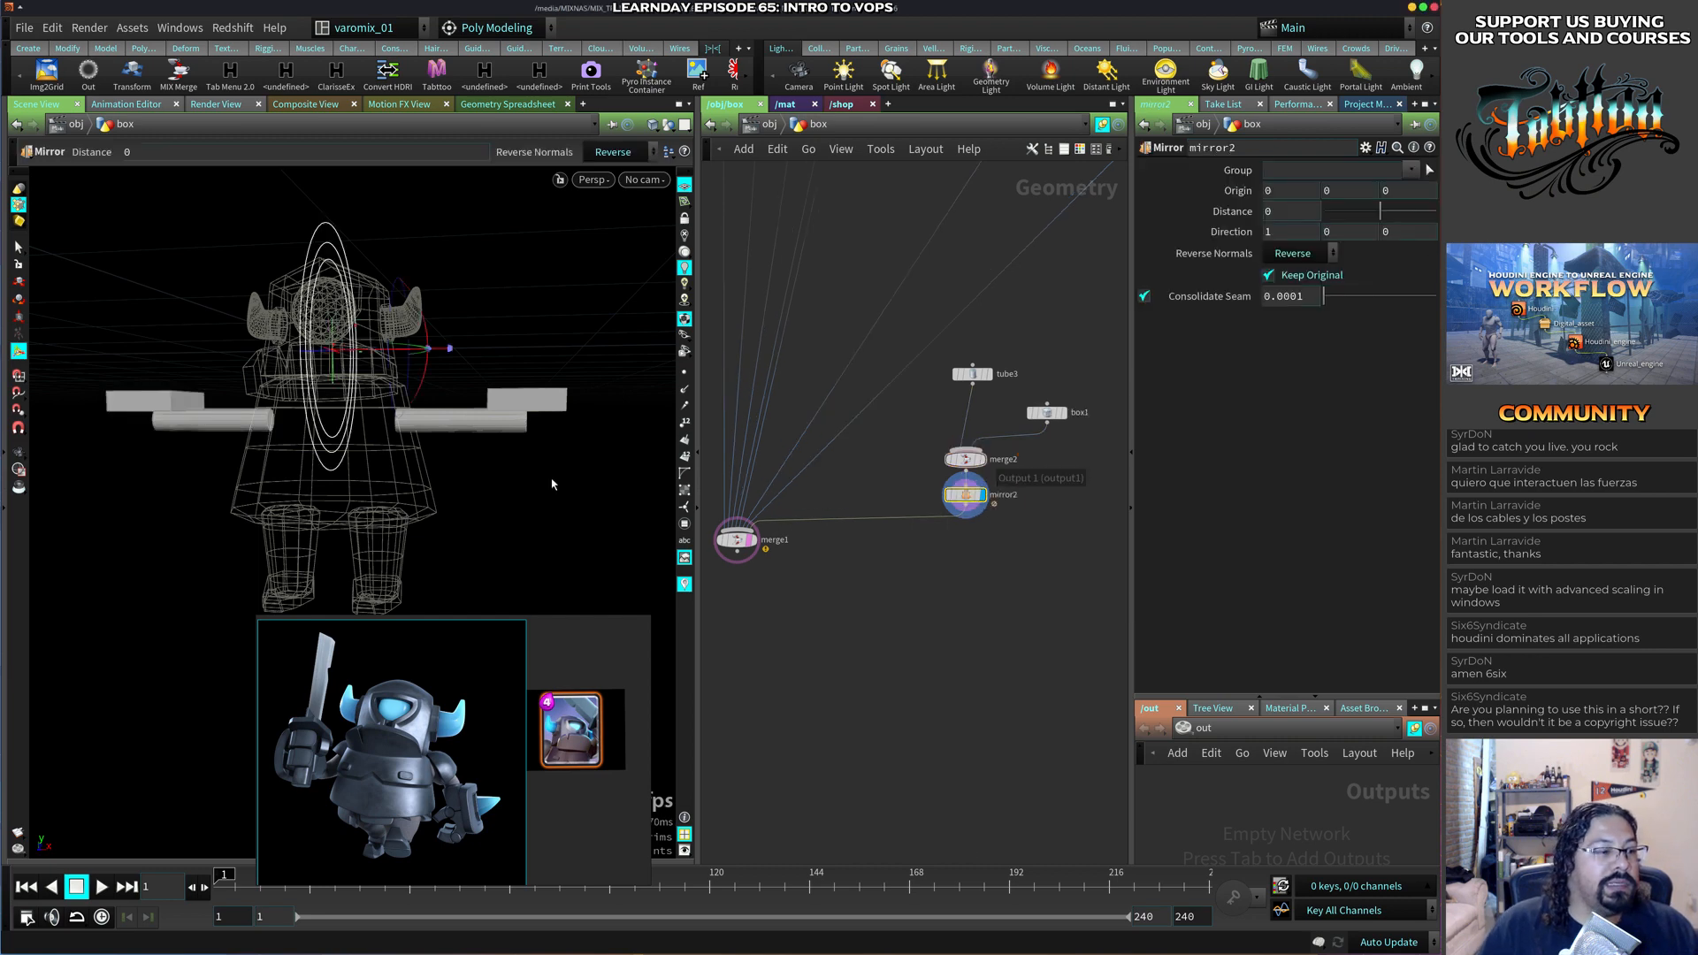
left_click_drag(485, 451, 218, 591, "alt")
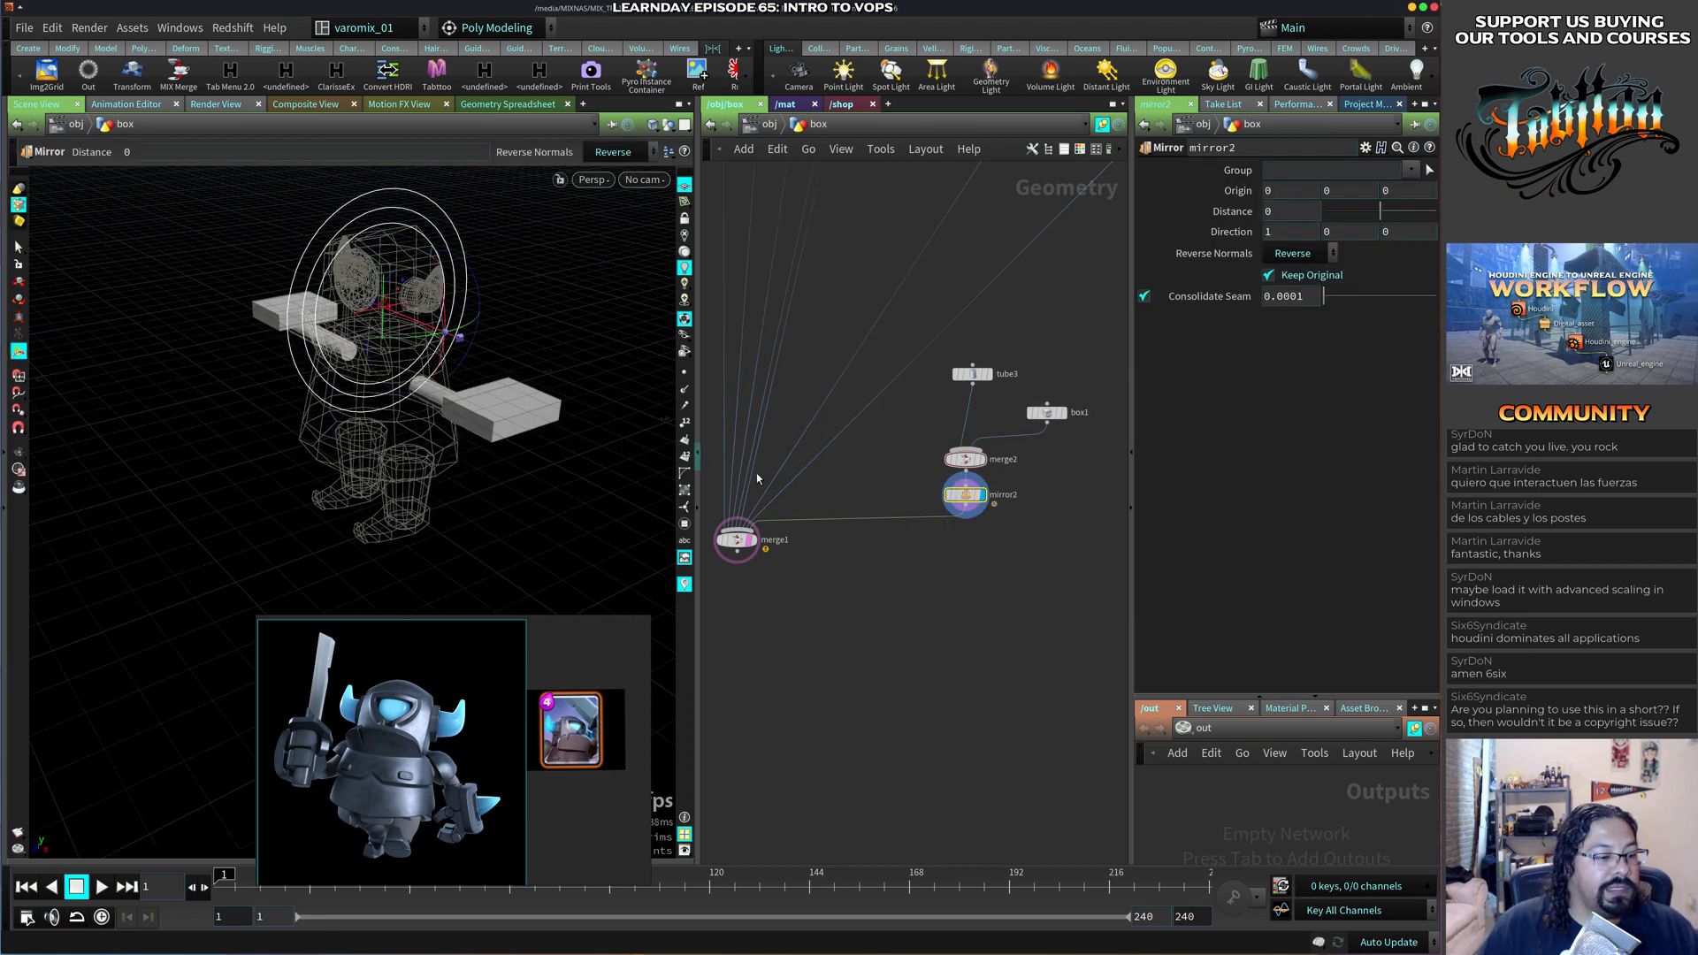
Resize the hand box to about 0.52 x 0.10 x 0.51, with its centre at about -0.45 in Y.
left_click(1046, 412)
left_click_drag(540, 468, 515, 505, "alt")
key("Return")
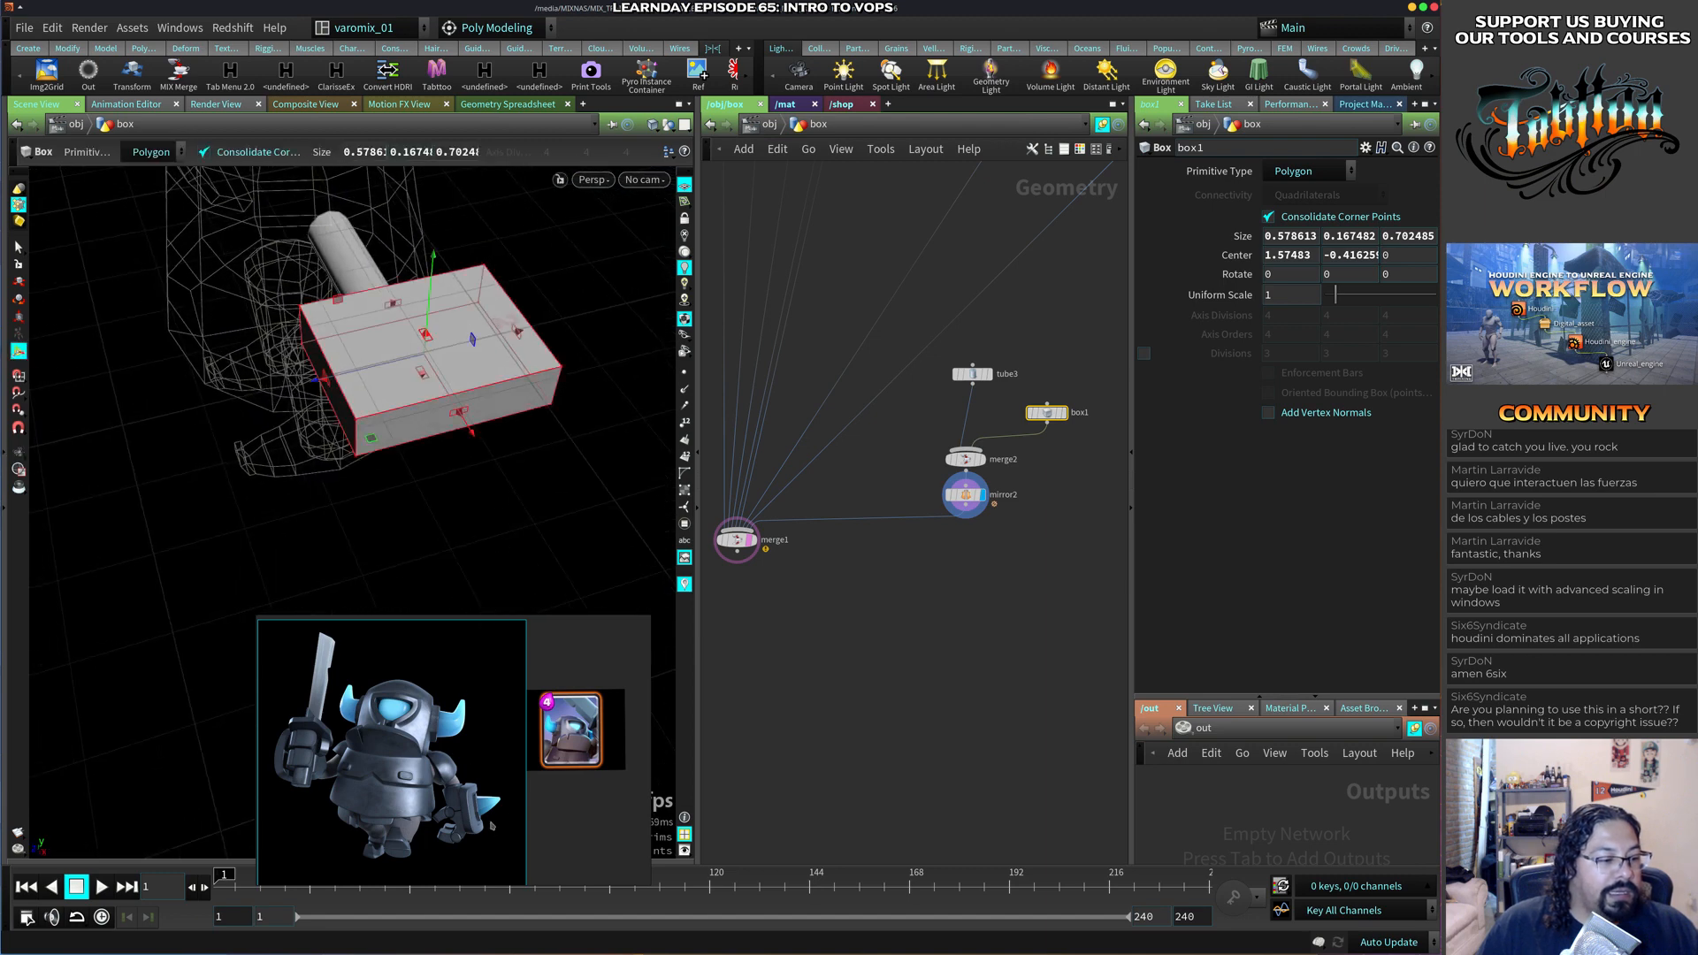
left_click_drag(503, 790, 430, 506, "alt")
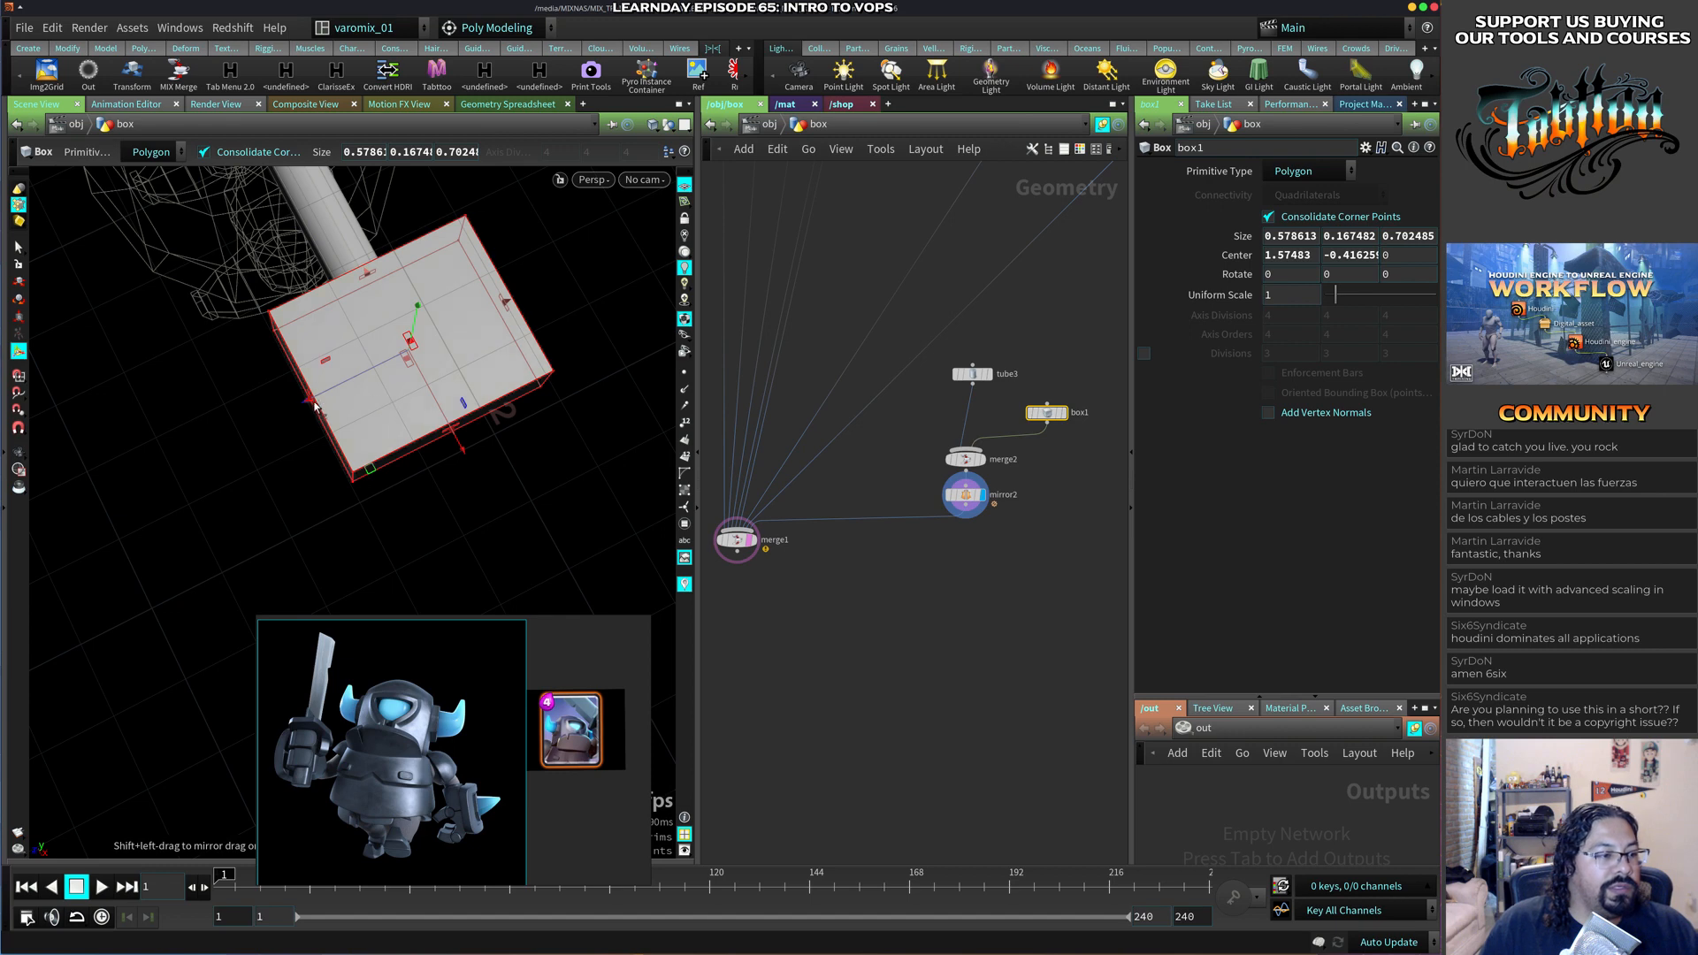
left_click_drag(315, 407, 445, 419)
left_click_drag(334, 391, 475, 350)
left_click_drag(310, 432, 312, 453)
left_click_drag(478, 451, 456, 518, "alt")
key("Return")
Add three evenly spaced edge loops across the hand box in each of its two horizontal directions with Edge Loop.
left_click_drag(967, 485, 967, 523)
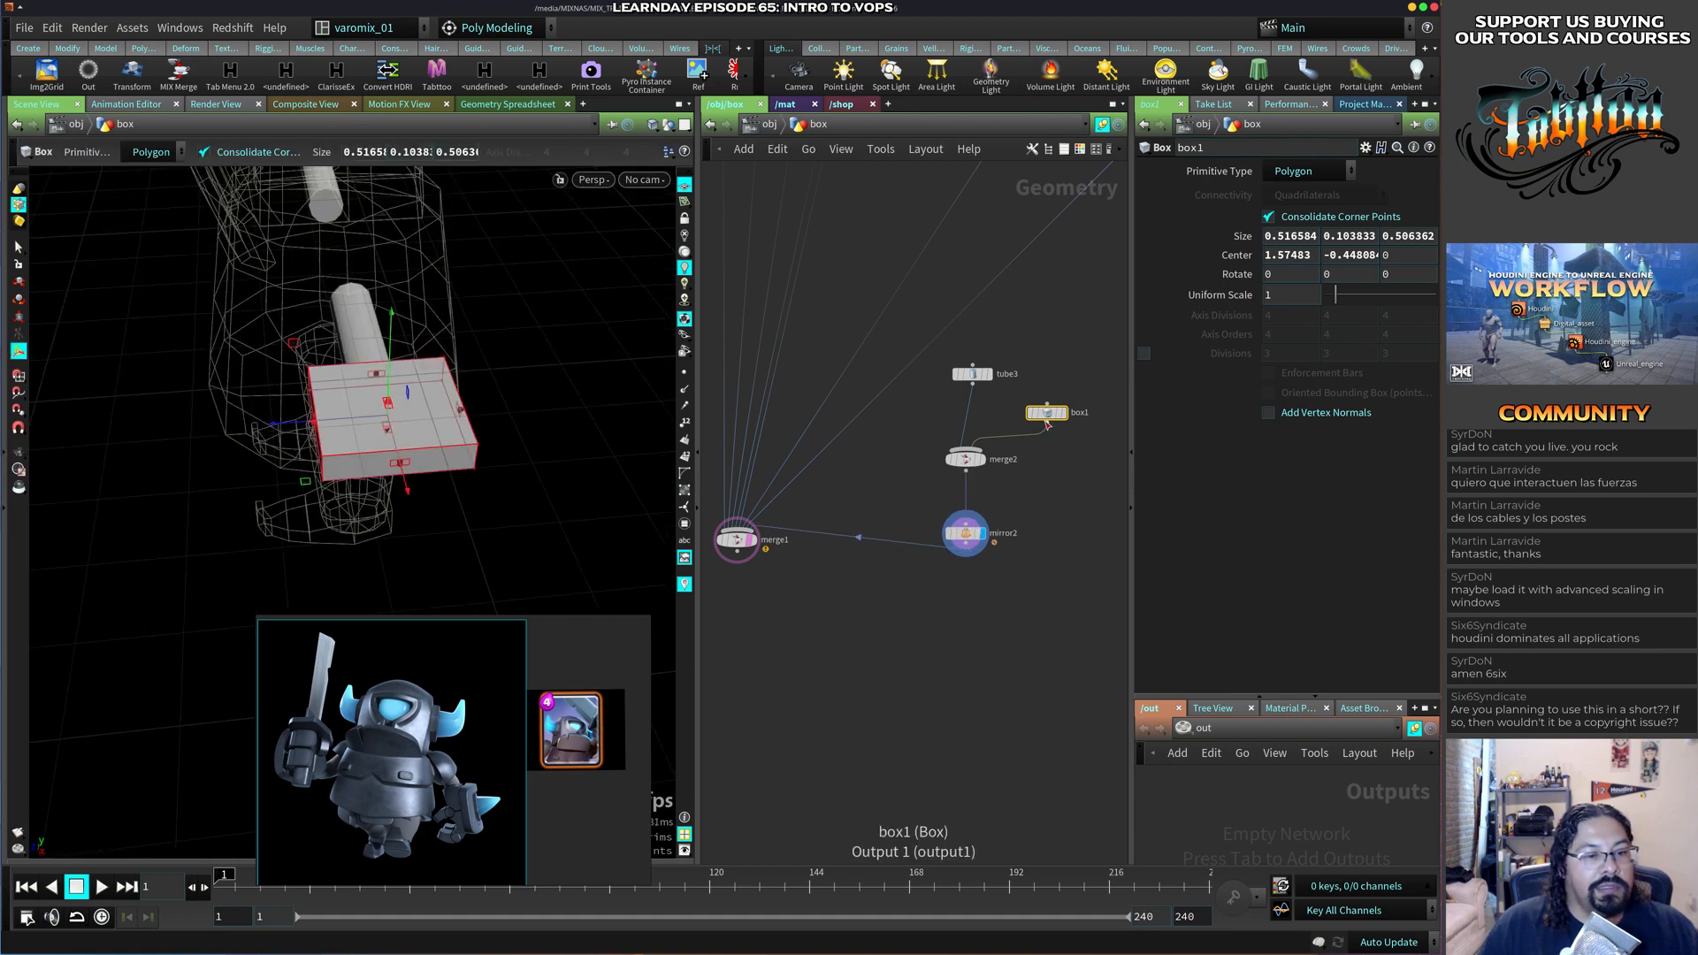
key("c")
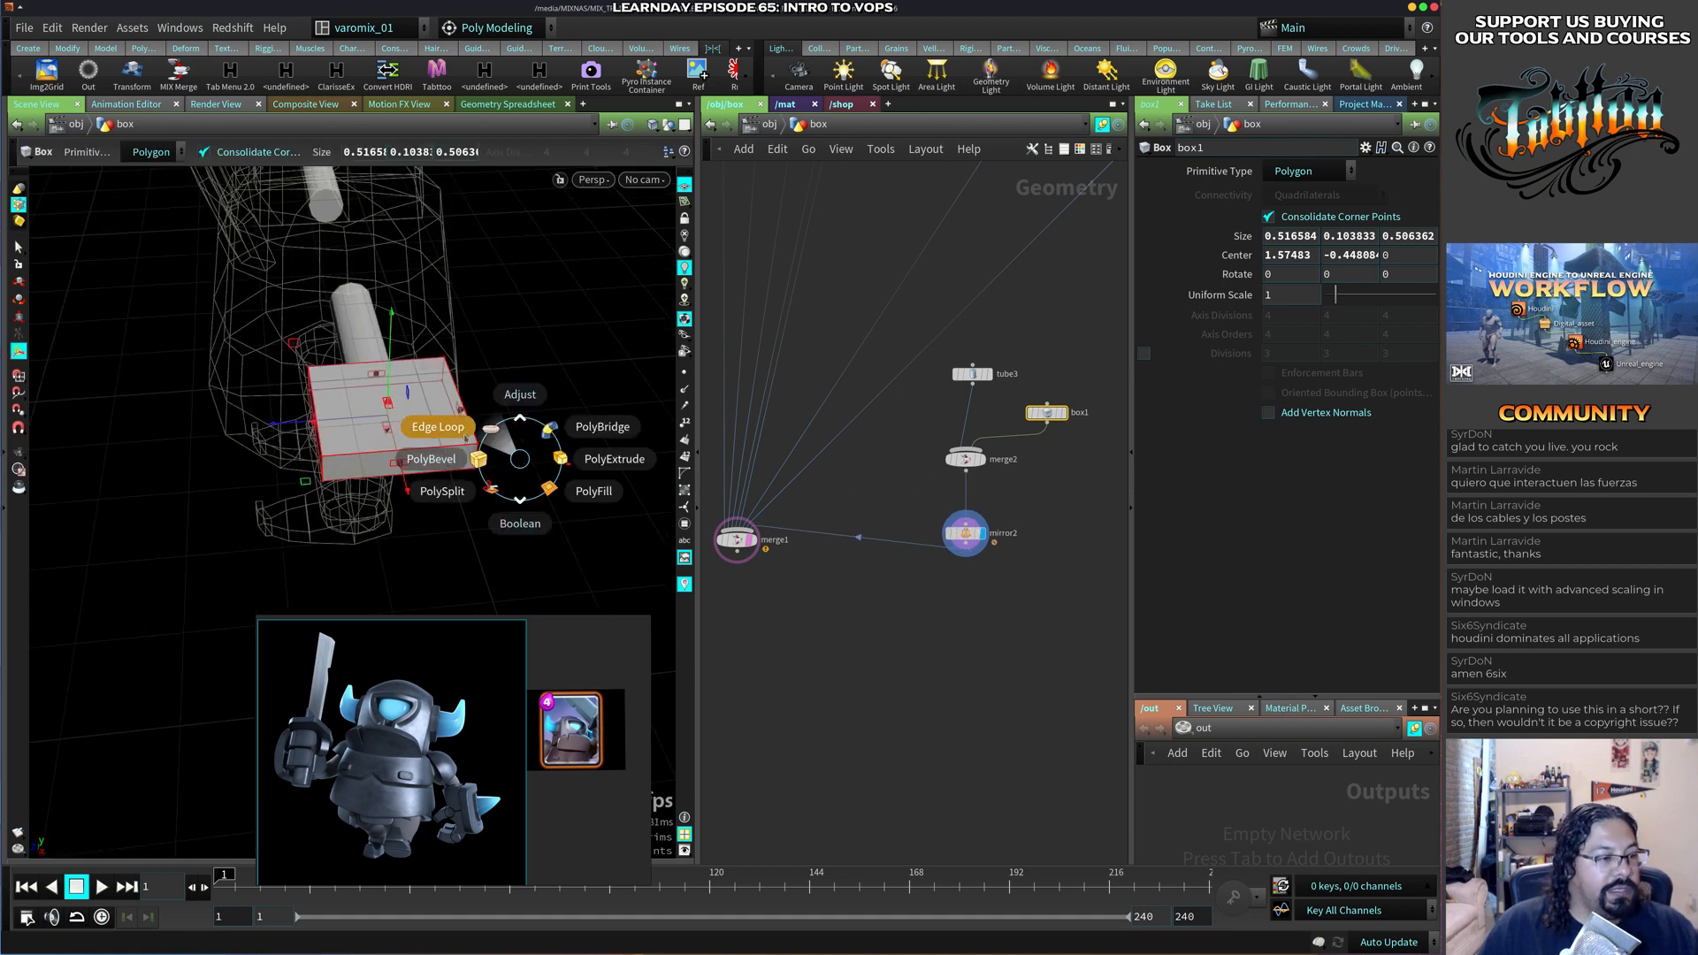
left_click(460, 422)
left_click(406, 450)
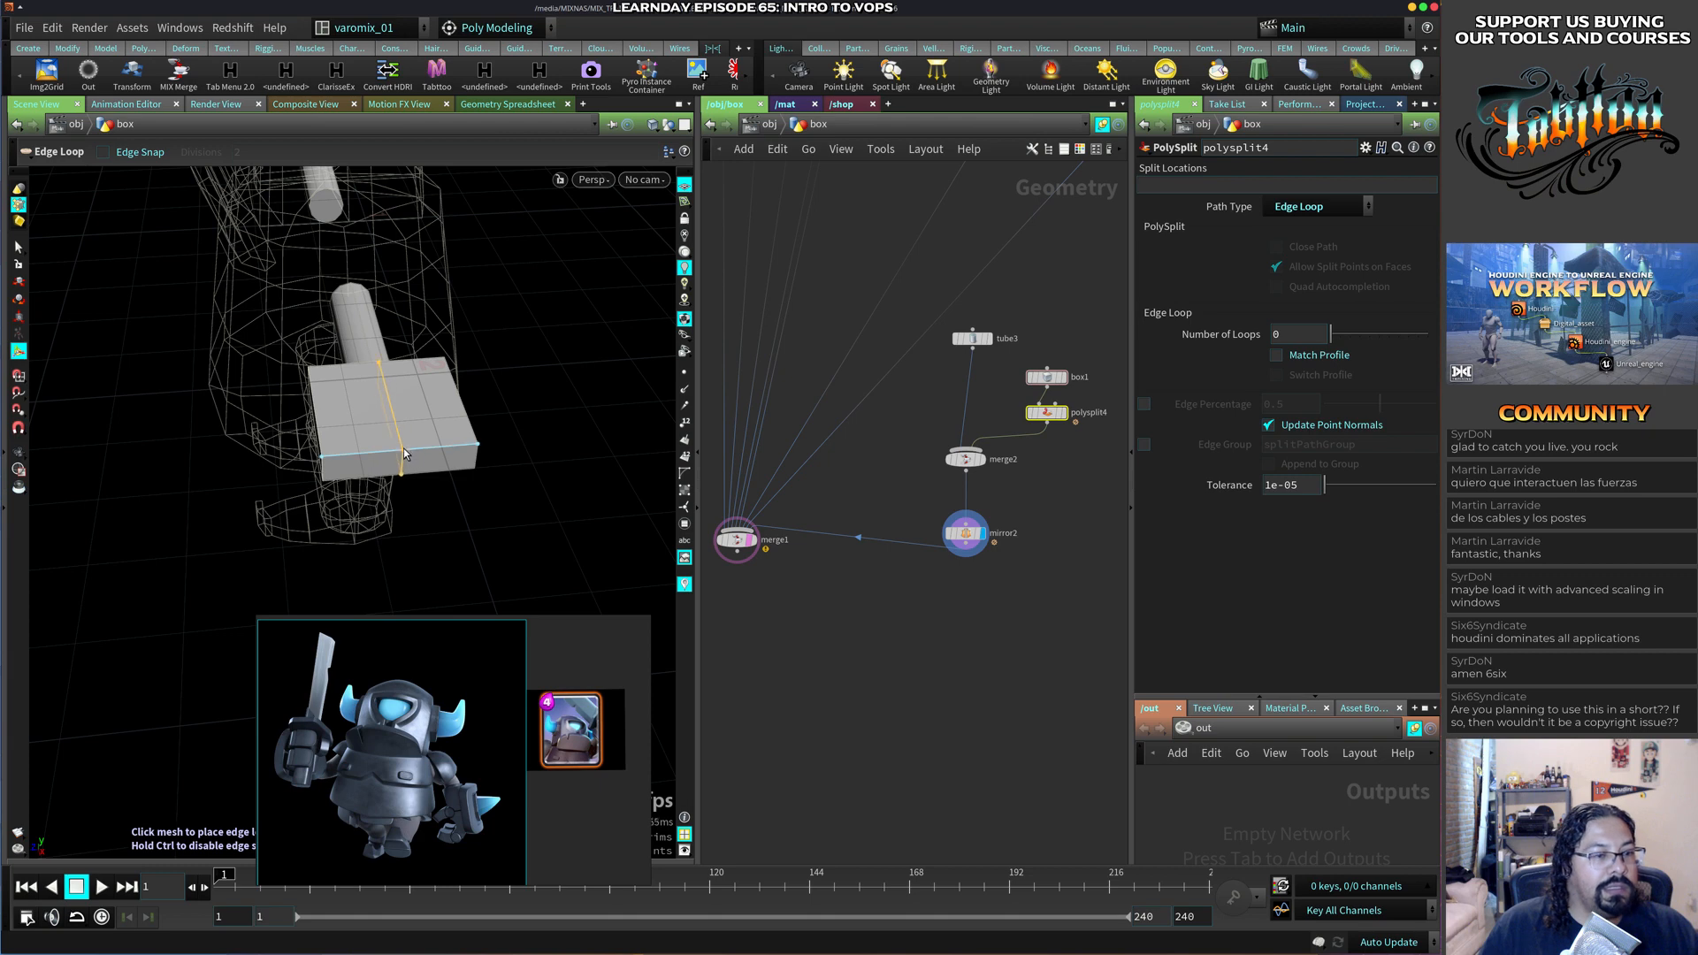
left_click_drag(1340, 345, 1349, 338)
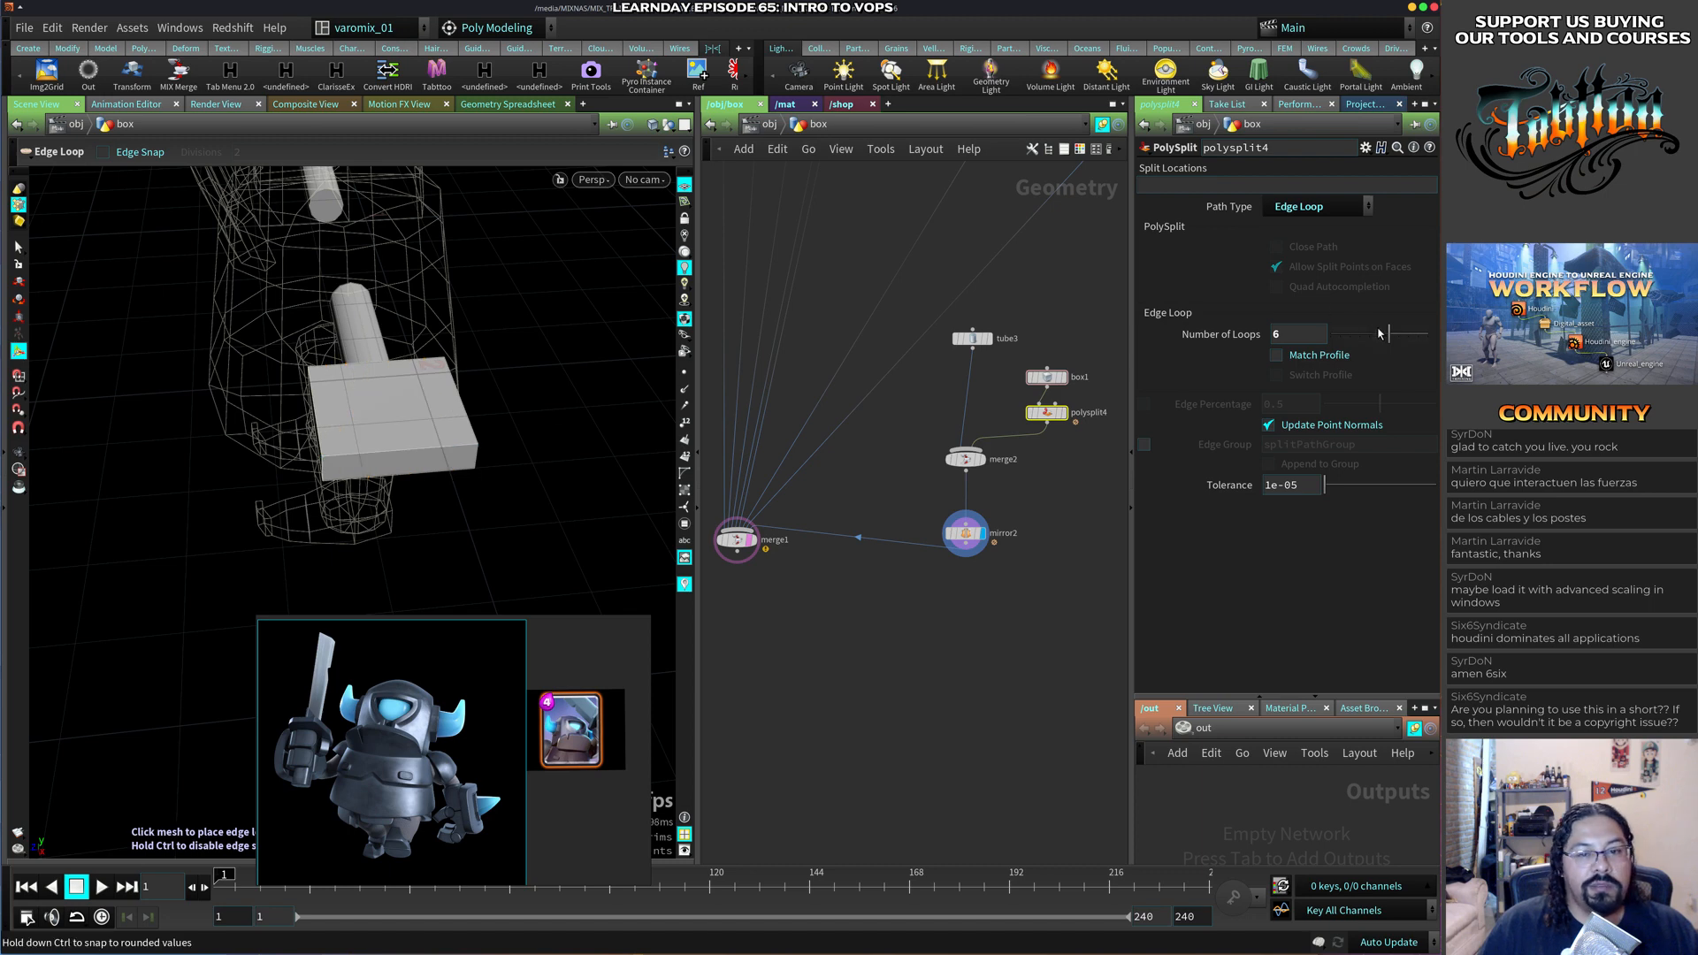
left_click_drag(1383, 335, 1370, 335)
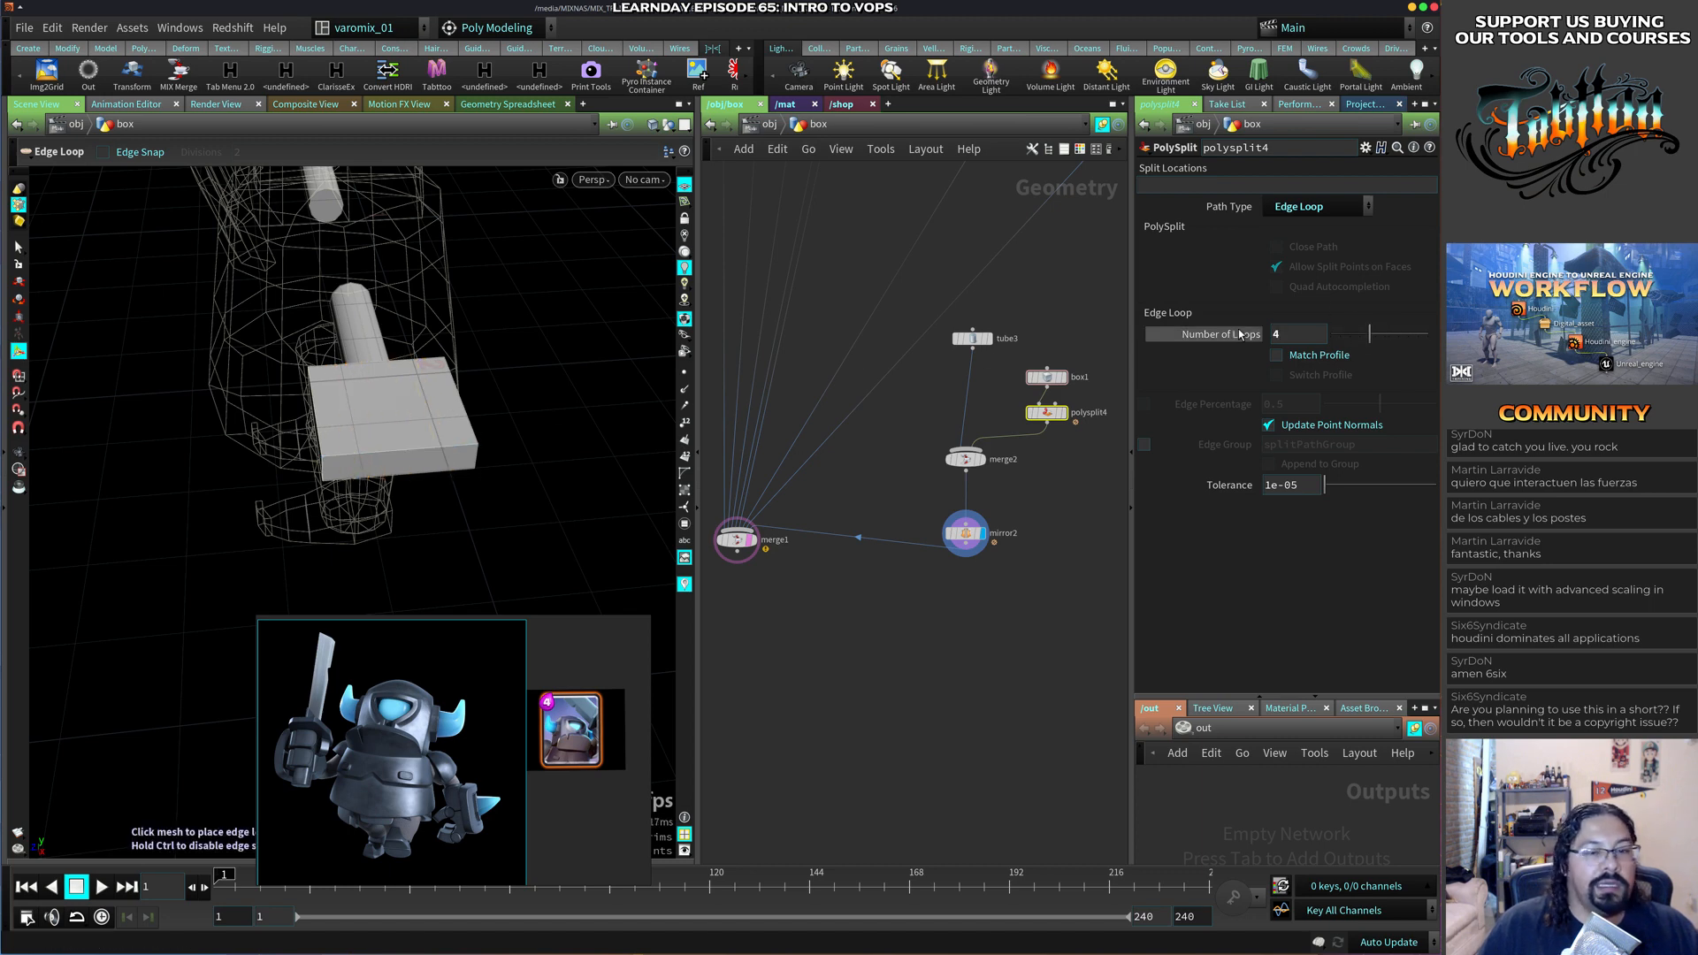
scroll(398, 457, "down", 1)
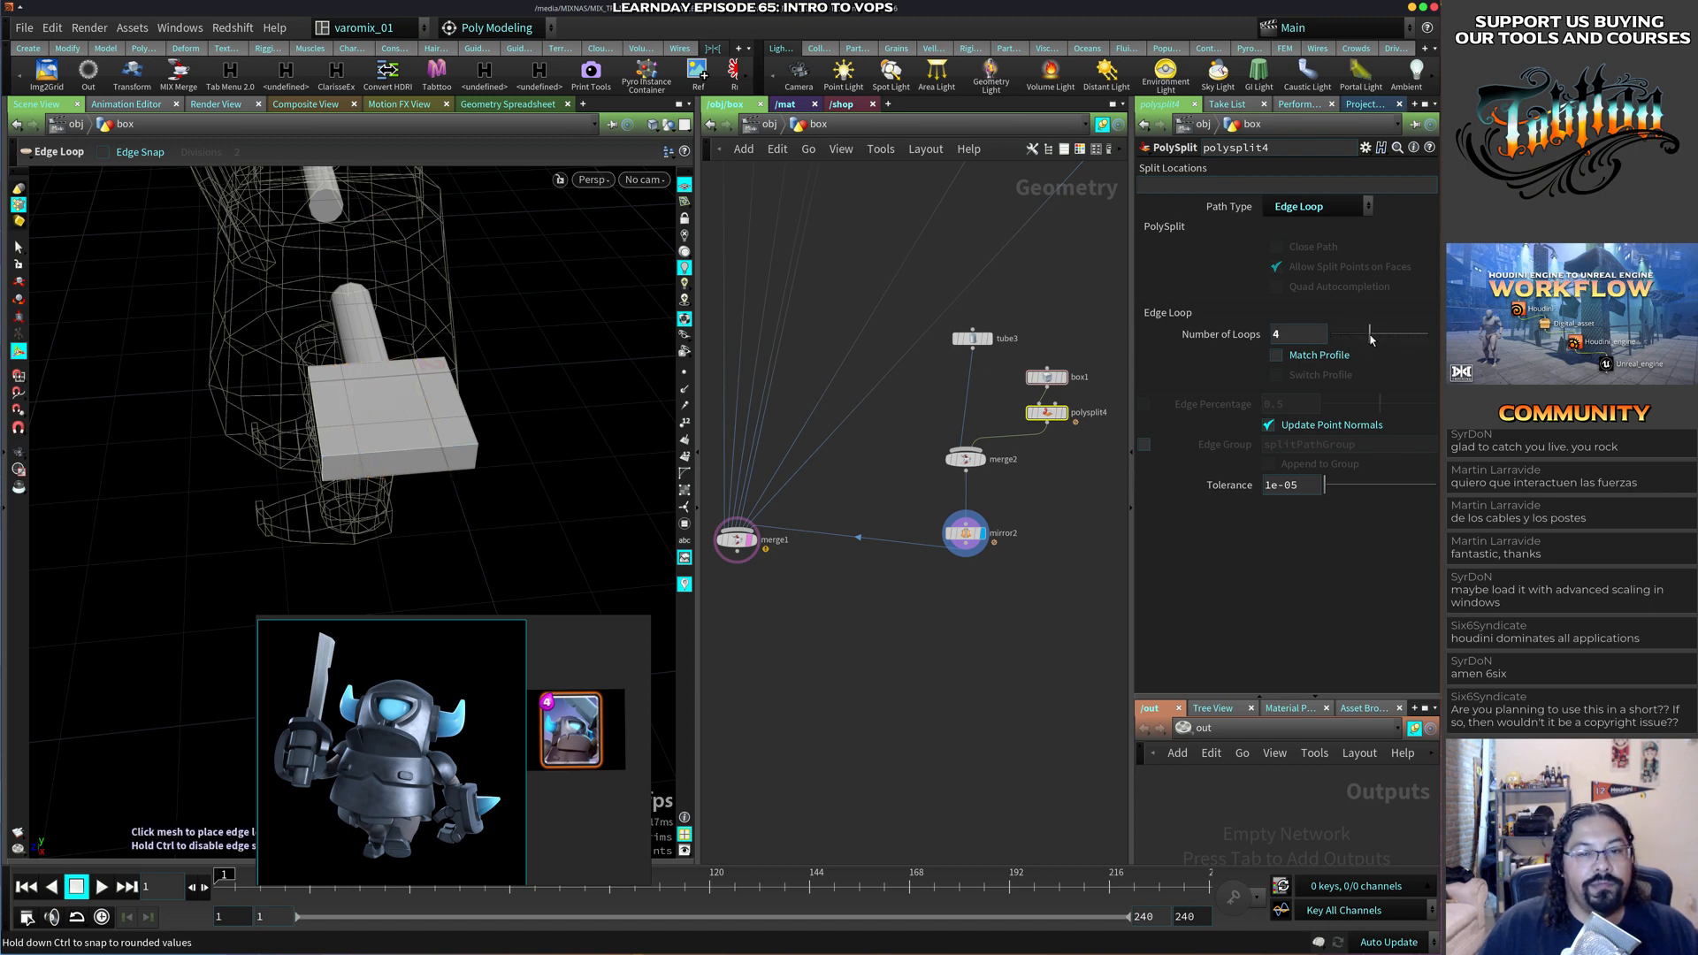
left_click(395, 447)
key("Escape")
left_click_drag(417, 595, 441, 497)
key("Return")
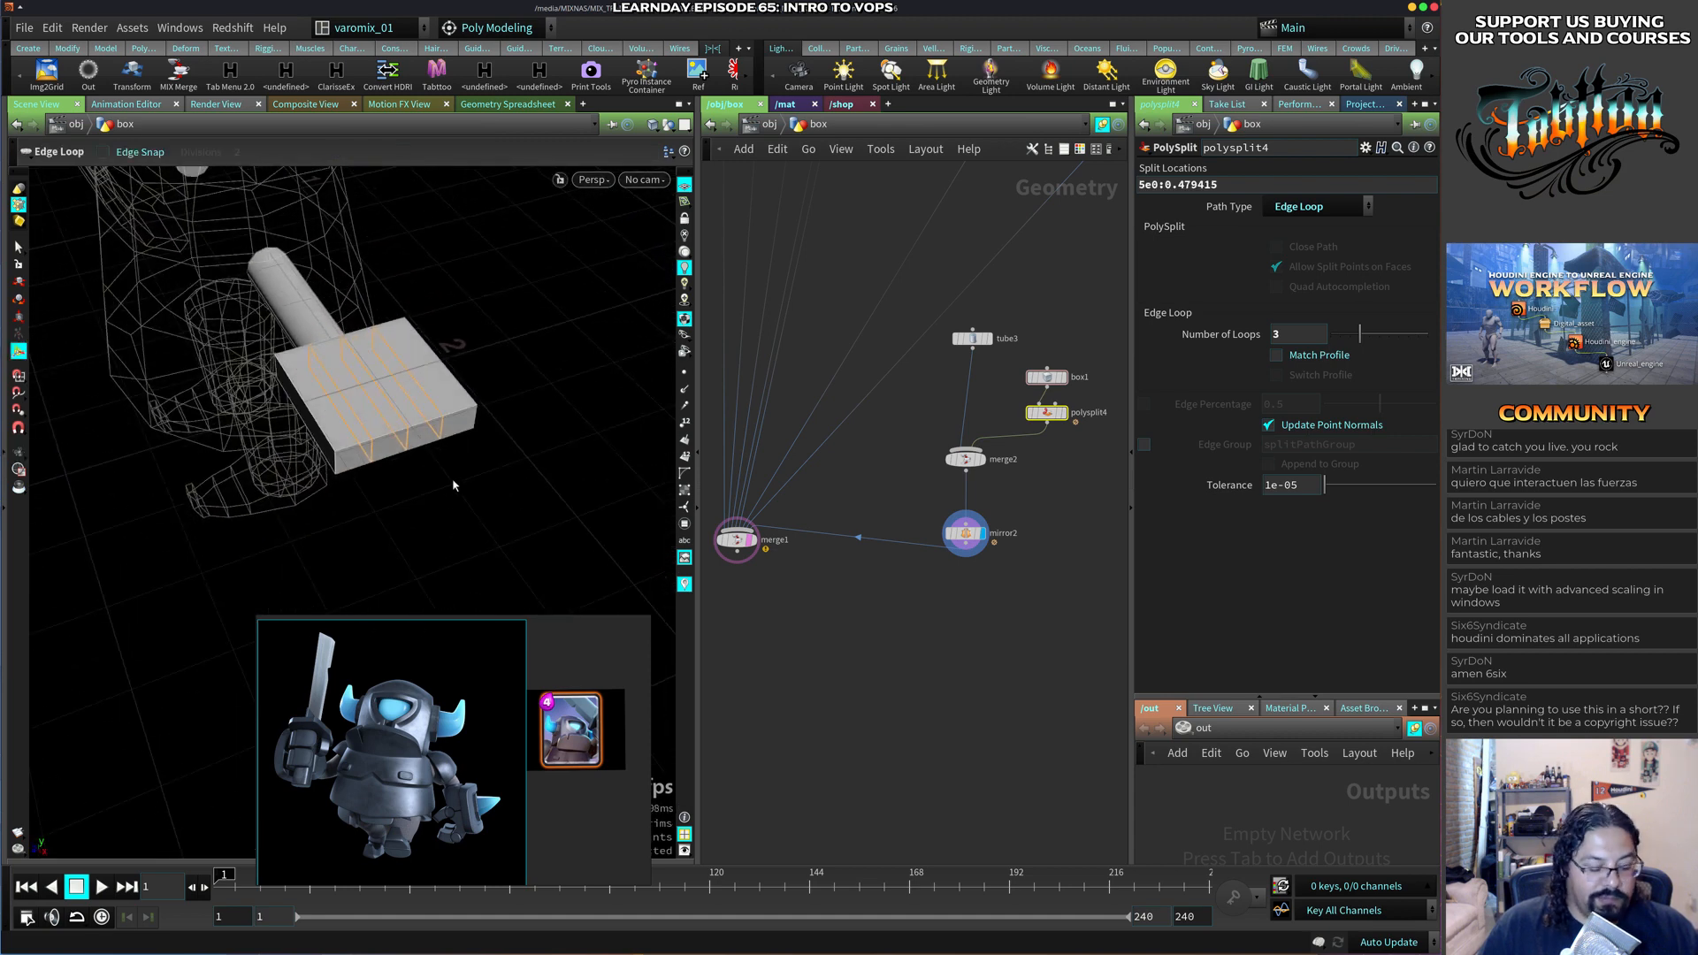
key("Return")
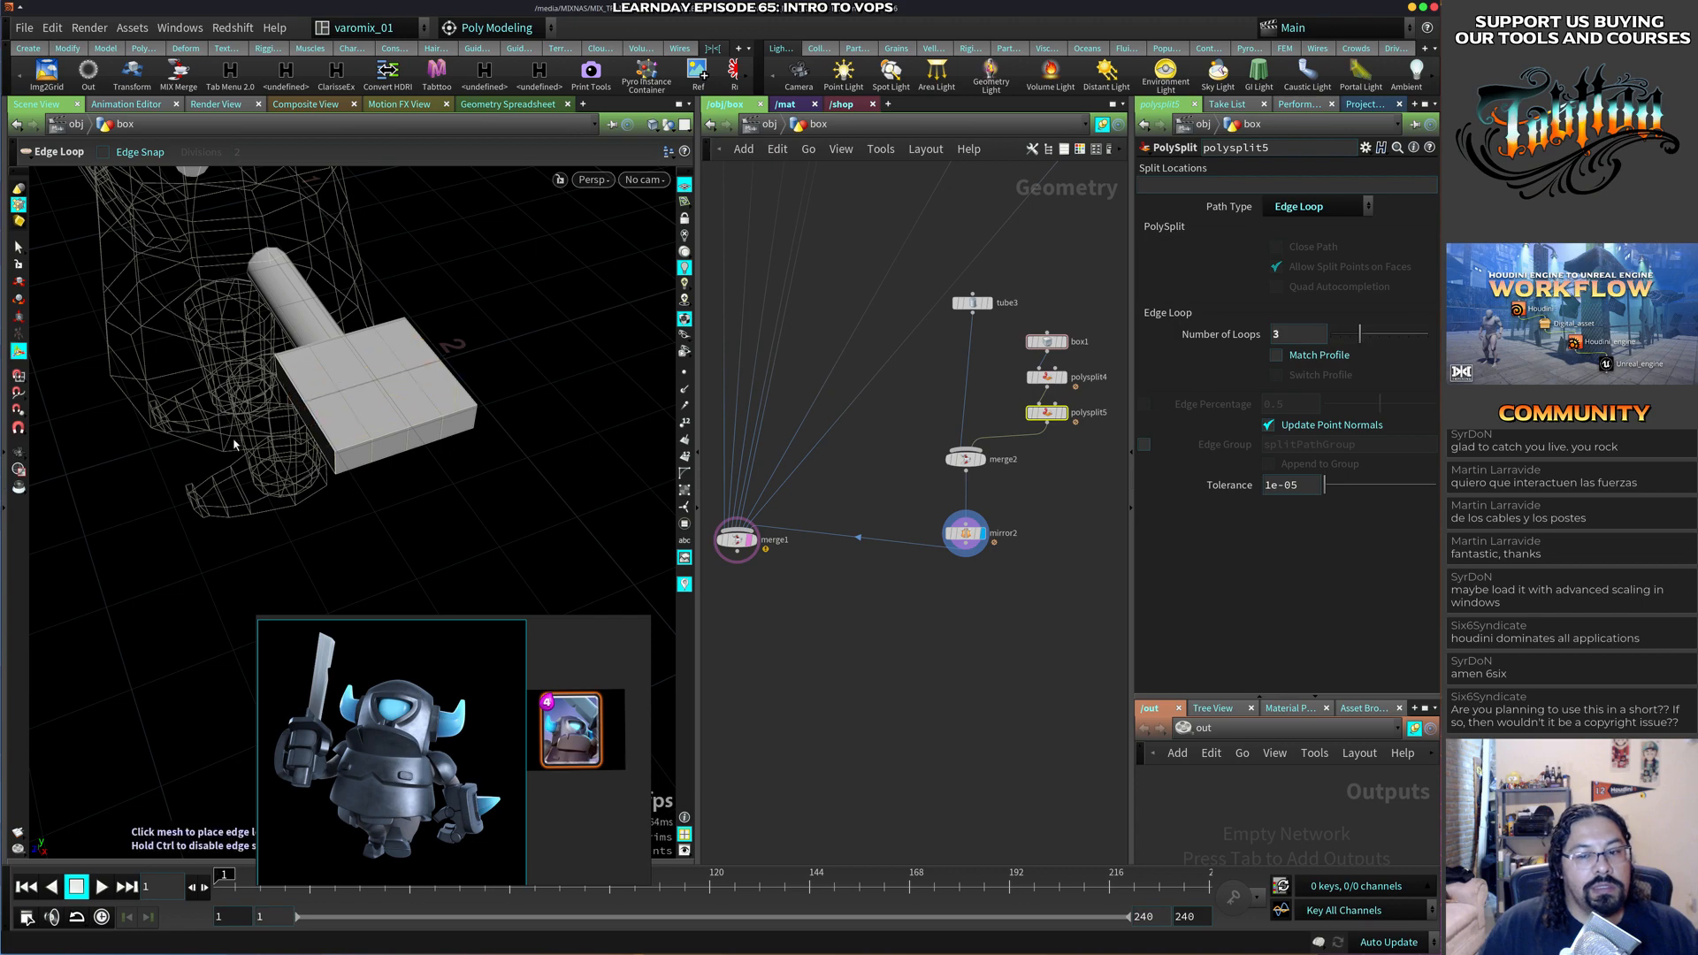
left_click(319, 423)
mouse_move(446, 467)
left_mouse_down("alt")
mouse_move(443, 549)
mouse_move(498, 384)
mouse_move(452, 459)
mouse_move(479, 470)
mouse_move(440, 470)
left_mouse_up("alt")
Lower the point rows on both sides of the hand box's centre row by about 0.017 in Y.
key("s")
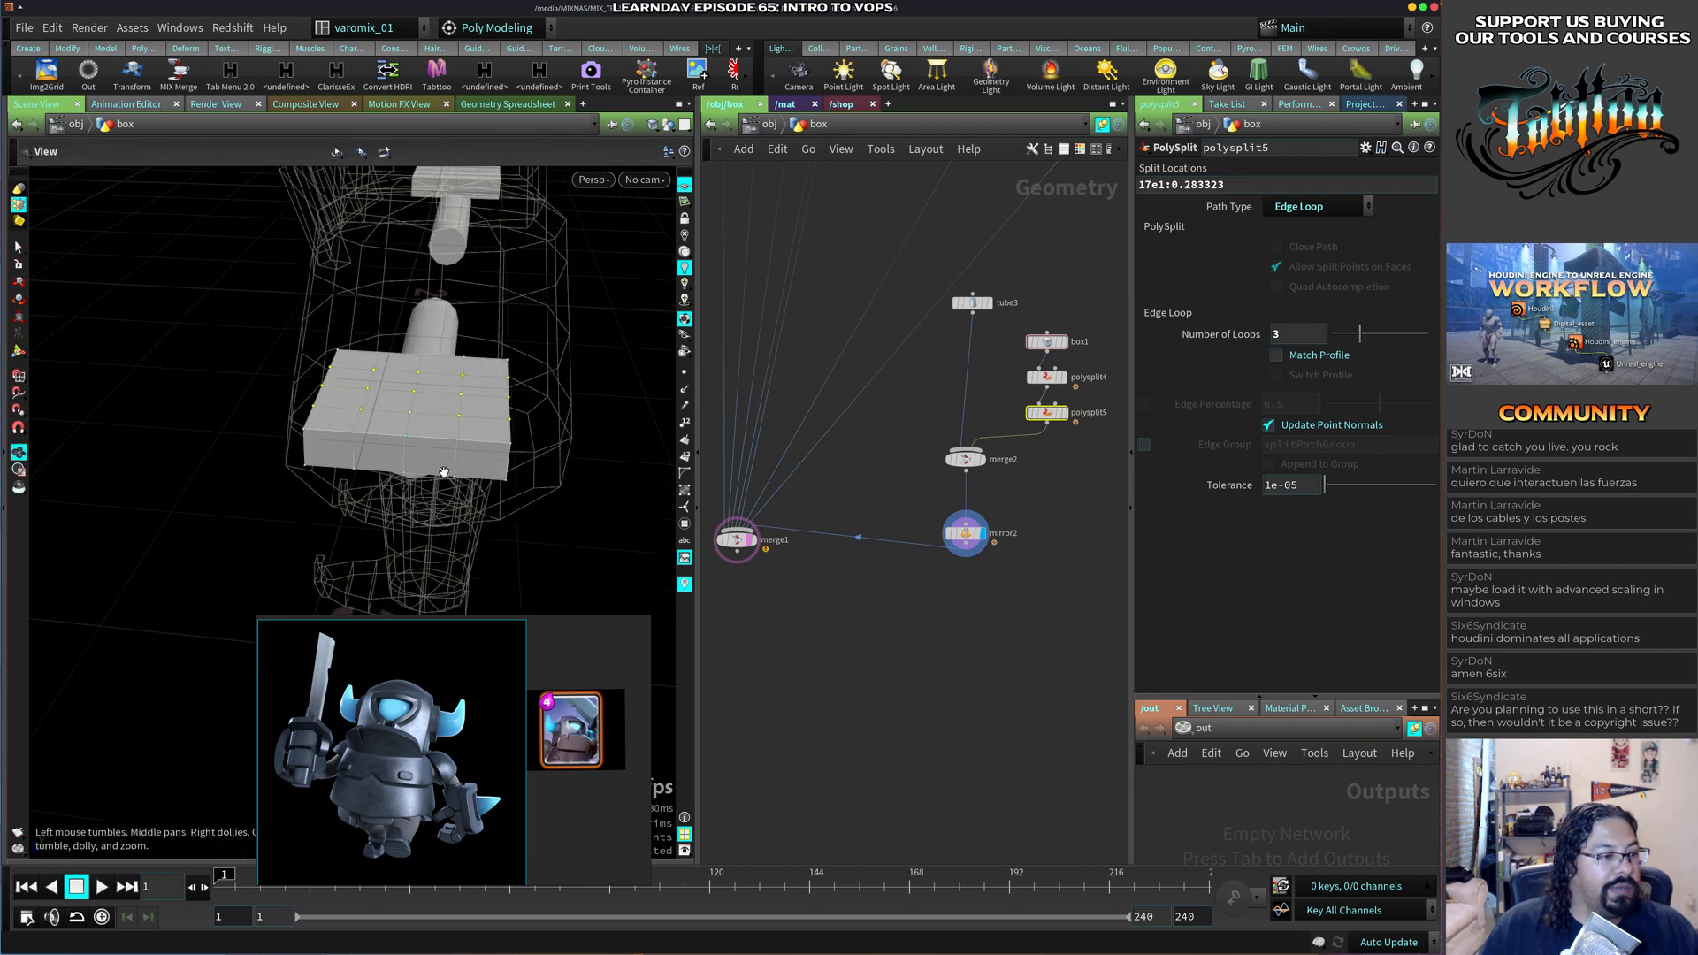
left_click_drag(282, 411, 381, 508, "alt")
left_click_drag(590, 326, 432, 539, "shift")
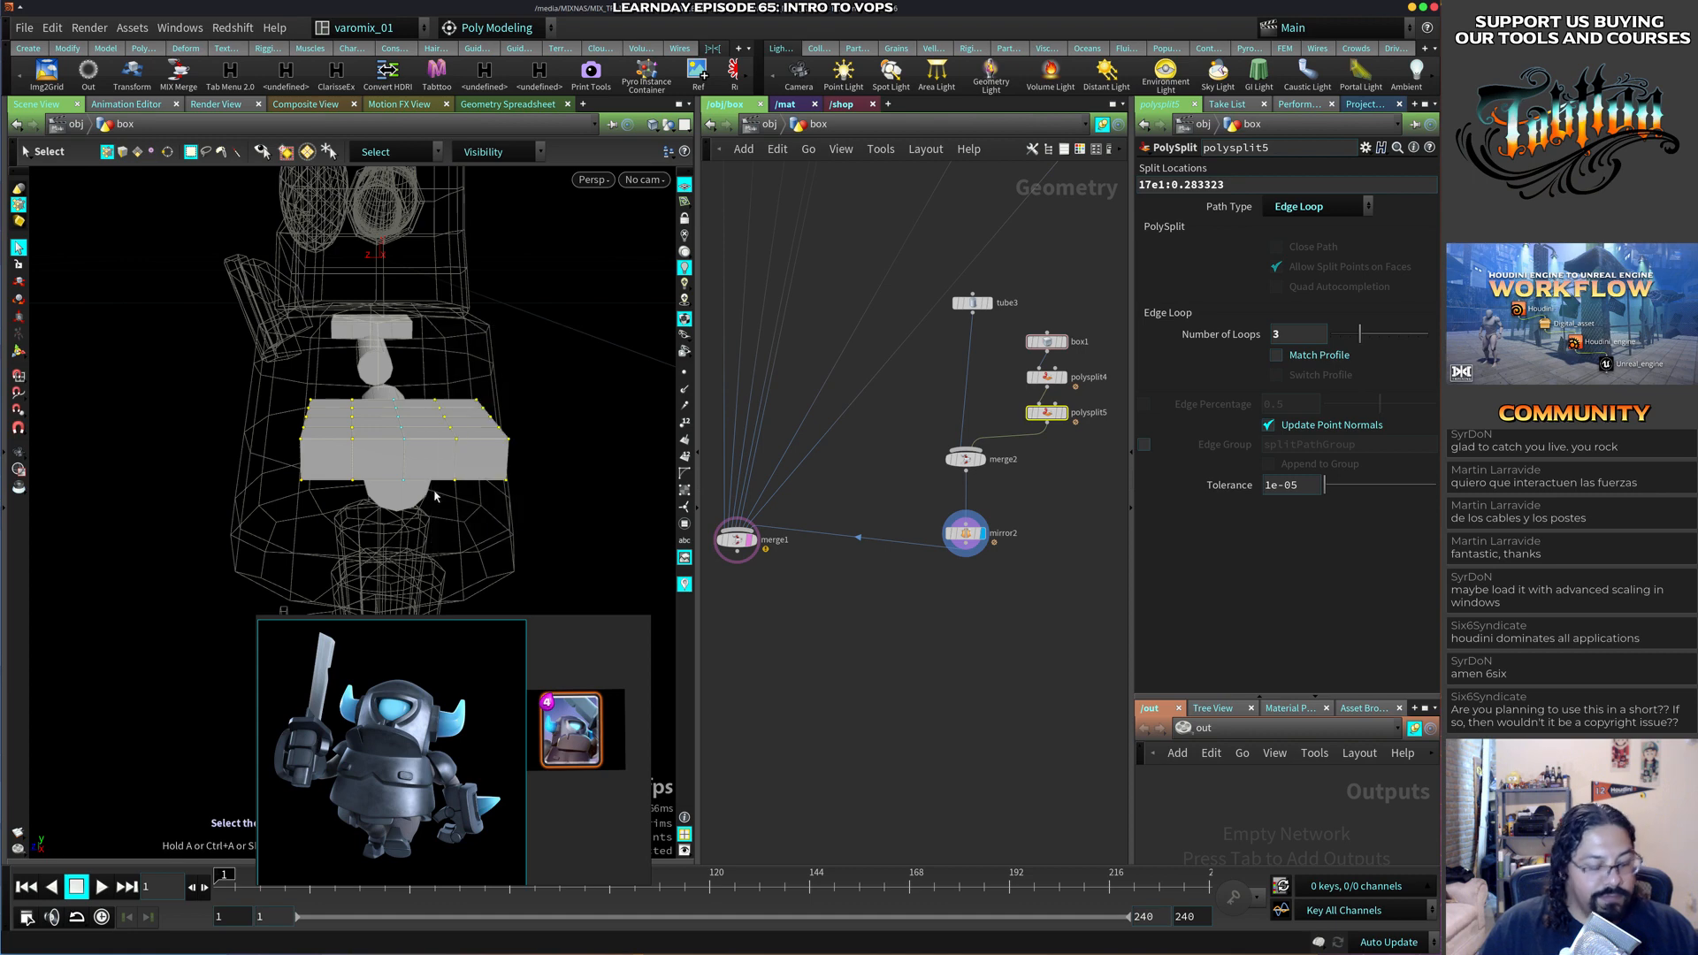
key("t")
left_click_drag(403, 373, 389, 440)
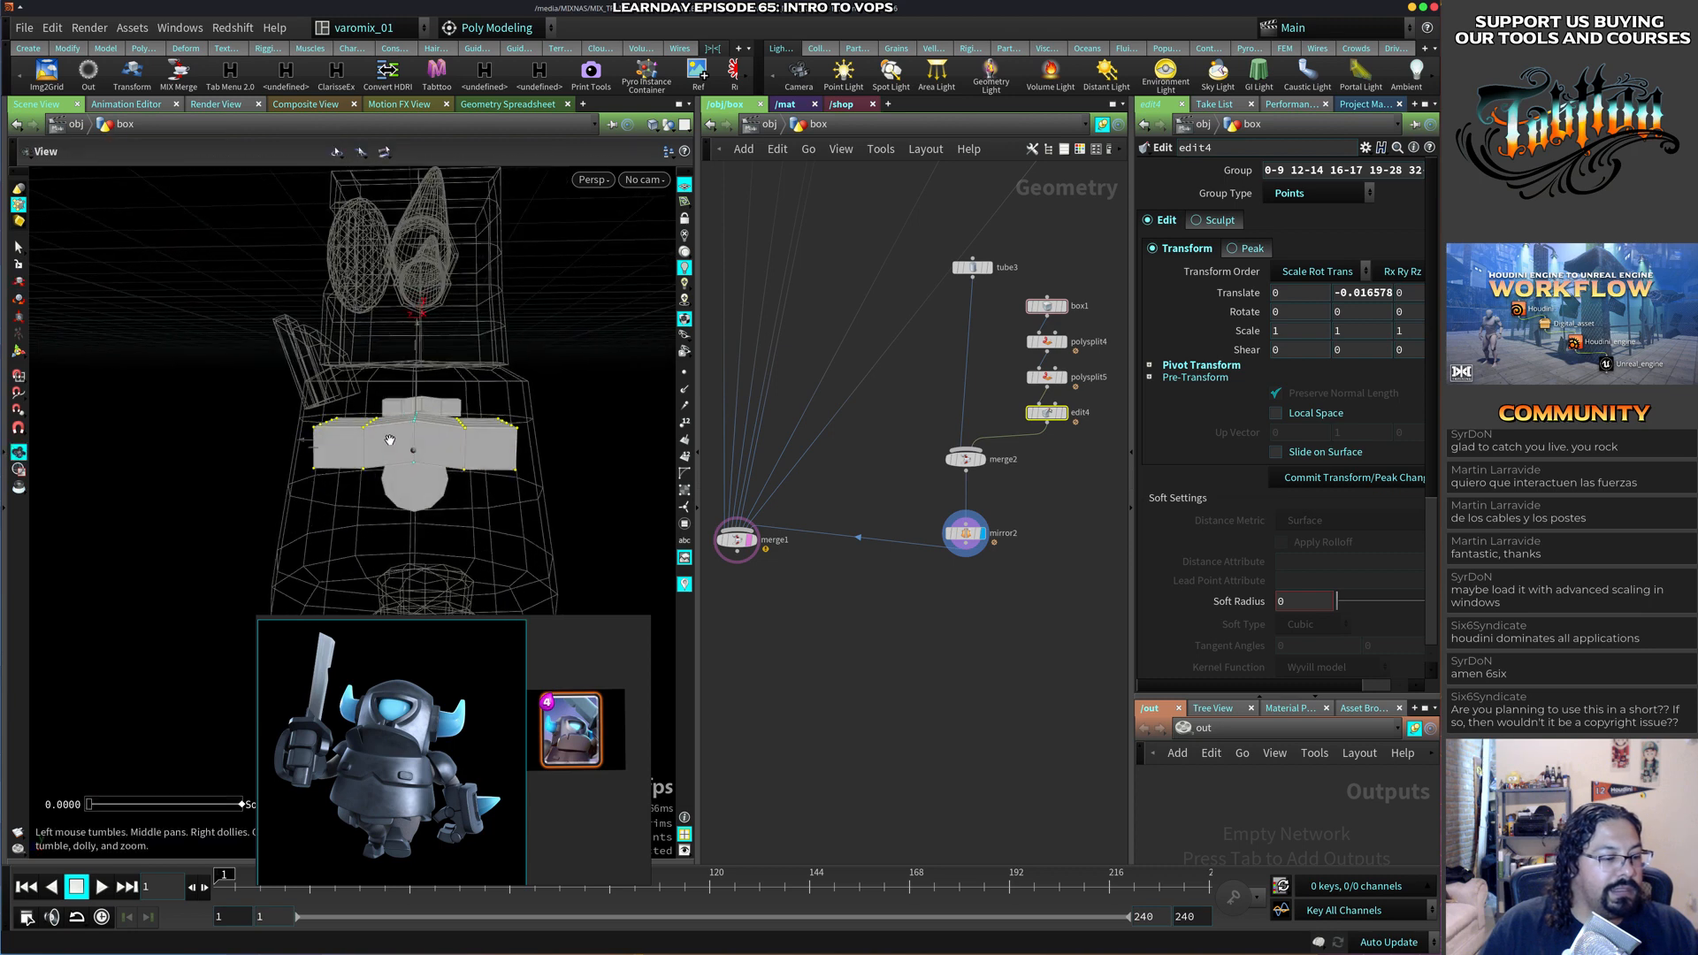
Lower the outermost point rows on both sides of the hand to bend it into a smooth arc.
left_click_drag(365, 378, 486, 500, "alt")
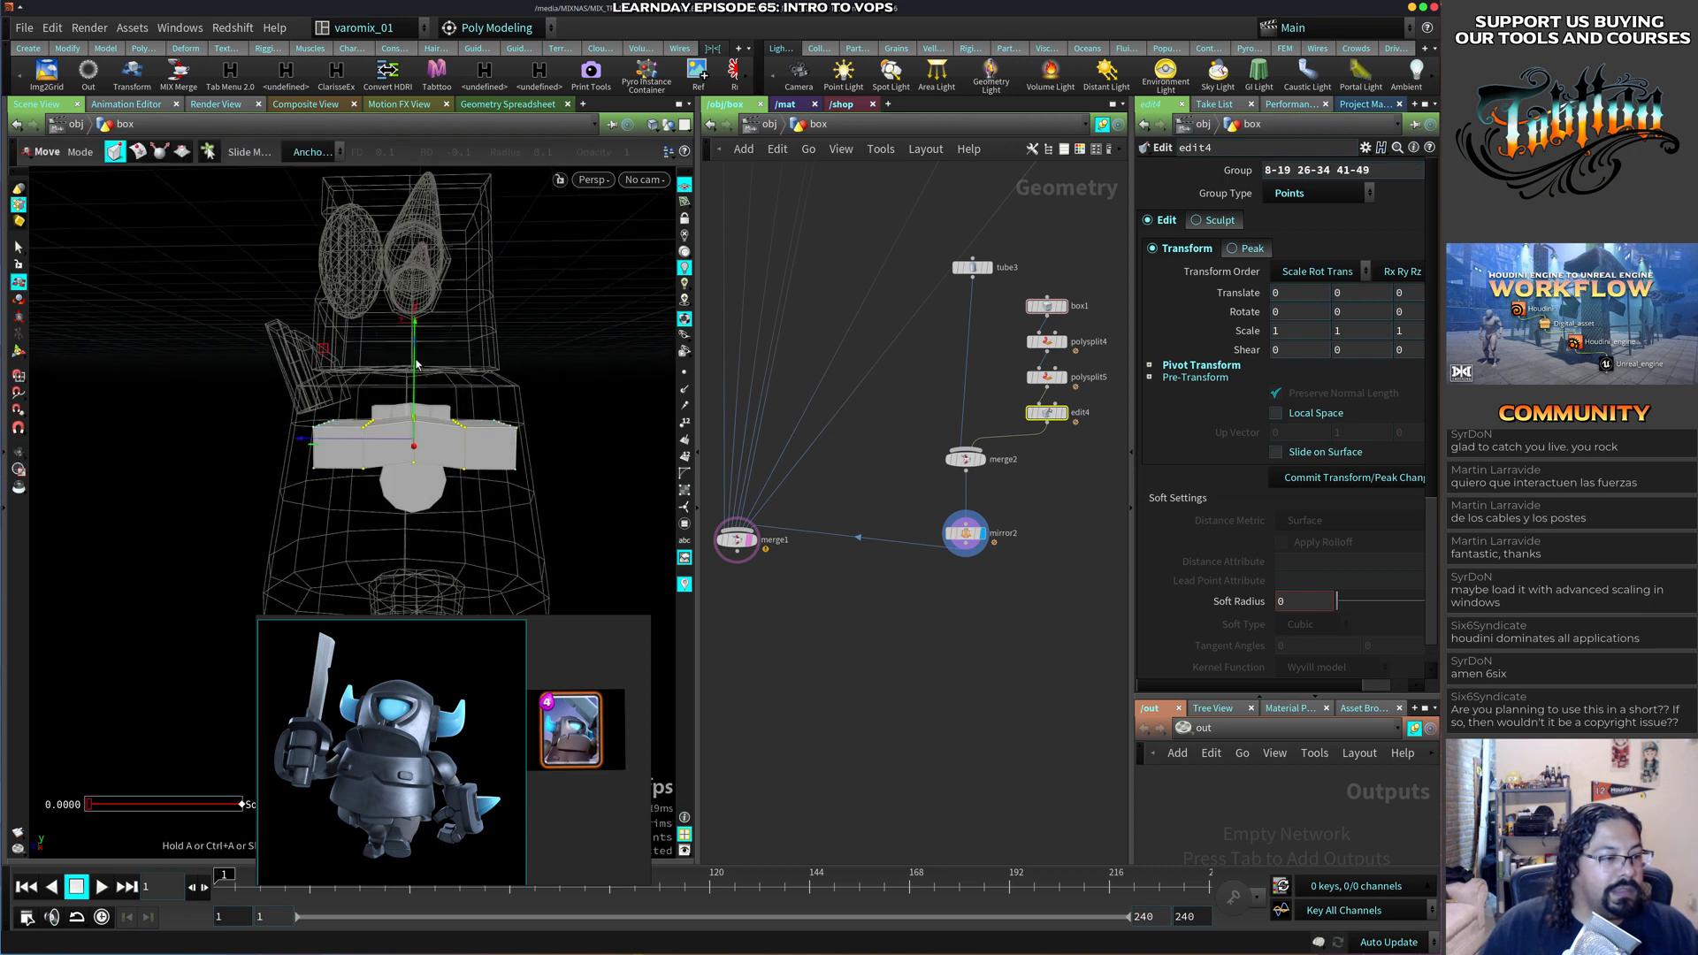
left_click_drag(268, 373, 353, 502)
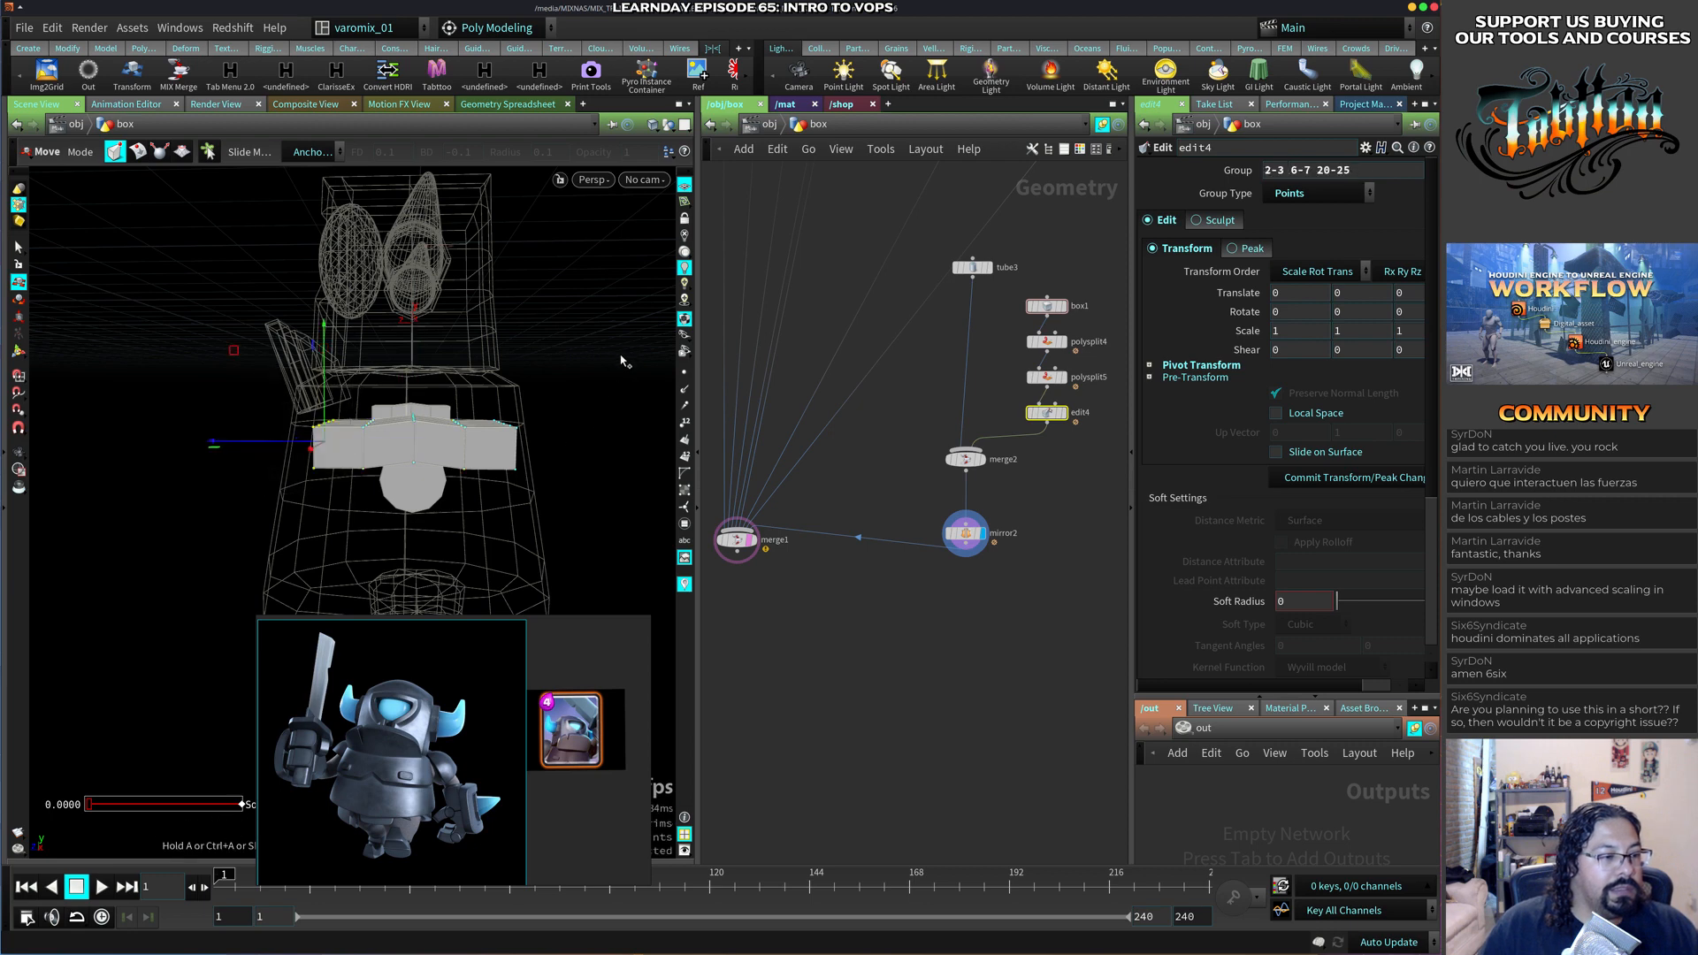
left_click_drag(621, 348, 483, 526, "shift")
left_click_drag(414, 346, 414, 359)
key("ctrl+z")
key("space")
Rotate the hand's outer edge points to follow the arc, with Use Mirror on and the mirror axis set to 0, 0, 1.
left_click_drag(515, 439, 507, 514)
key("t")
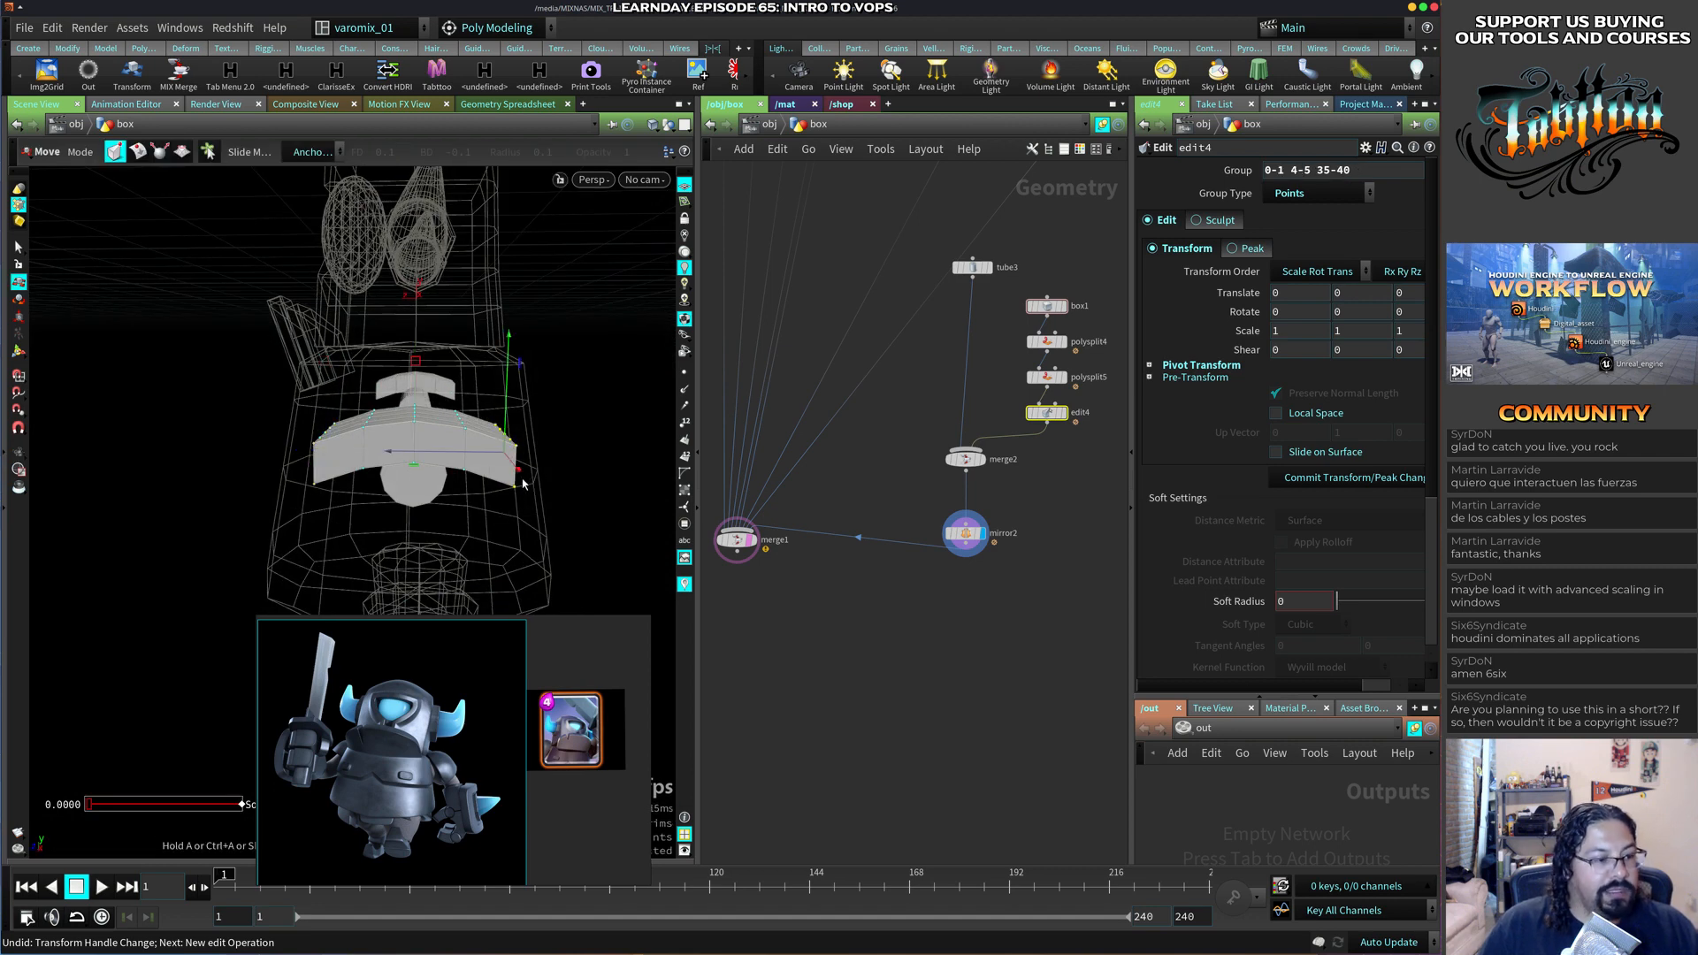
key("r")
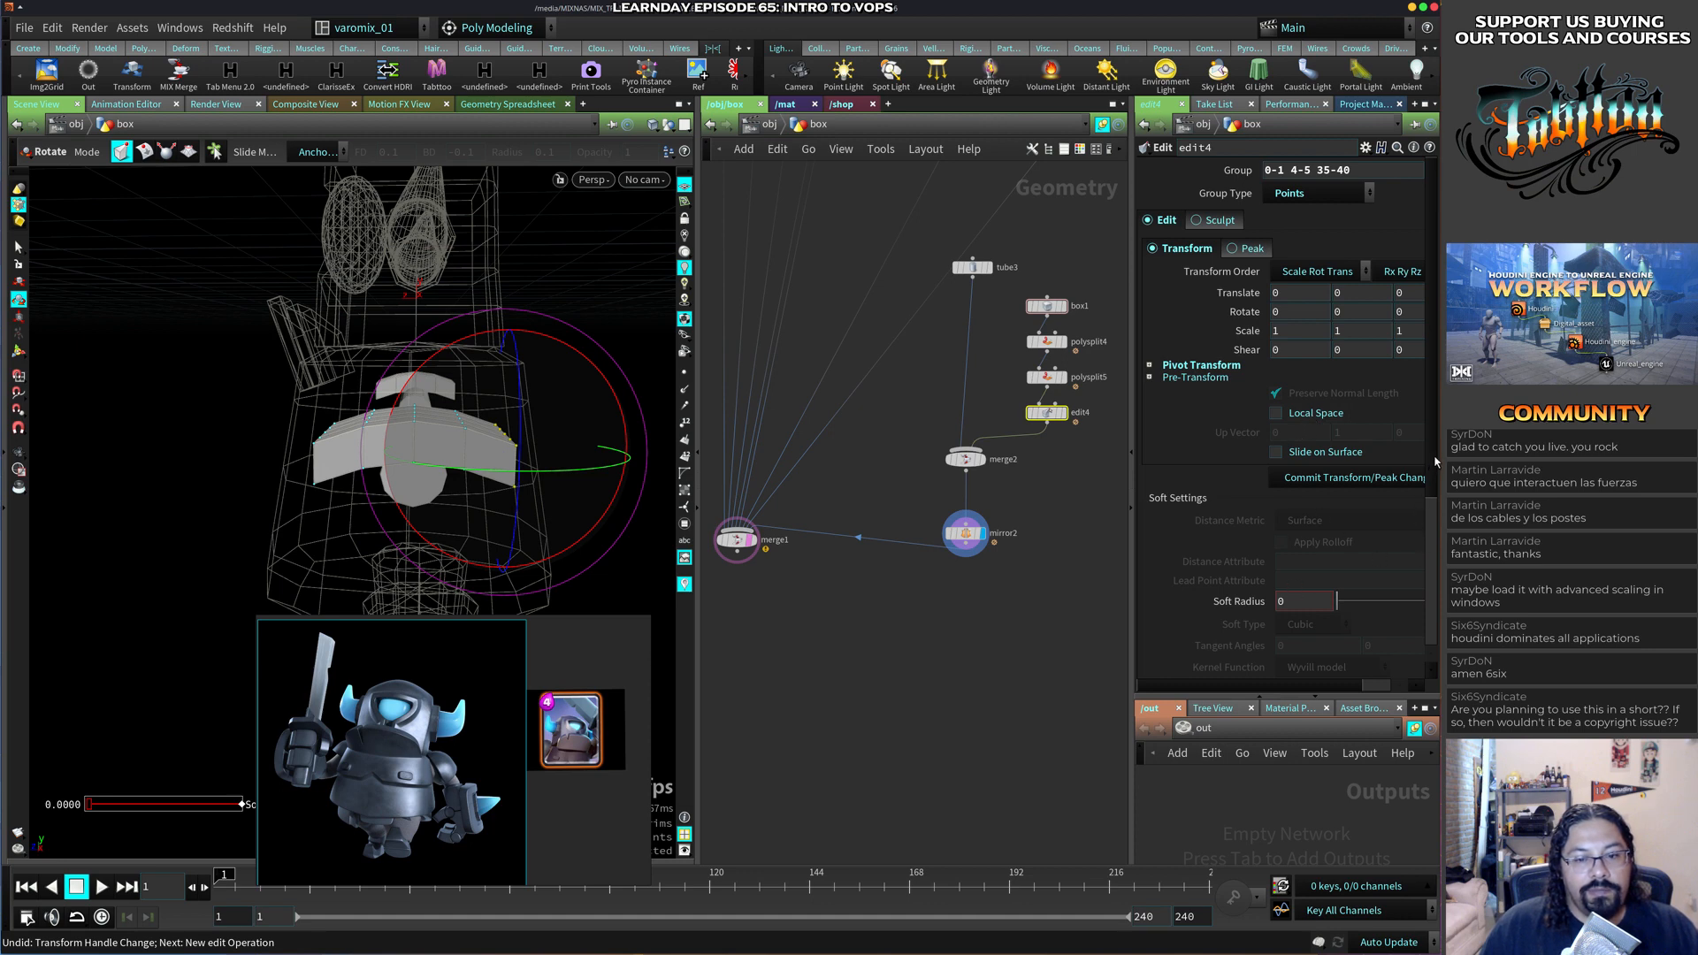
scroll(1415, 461, "down", 4)
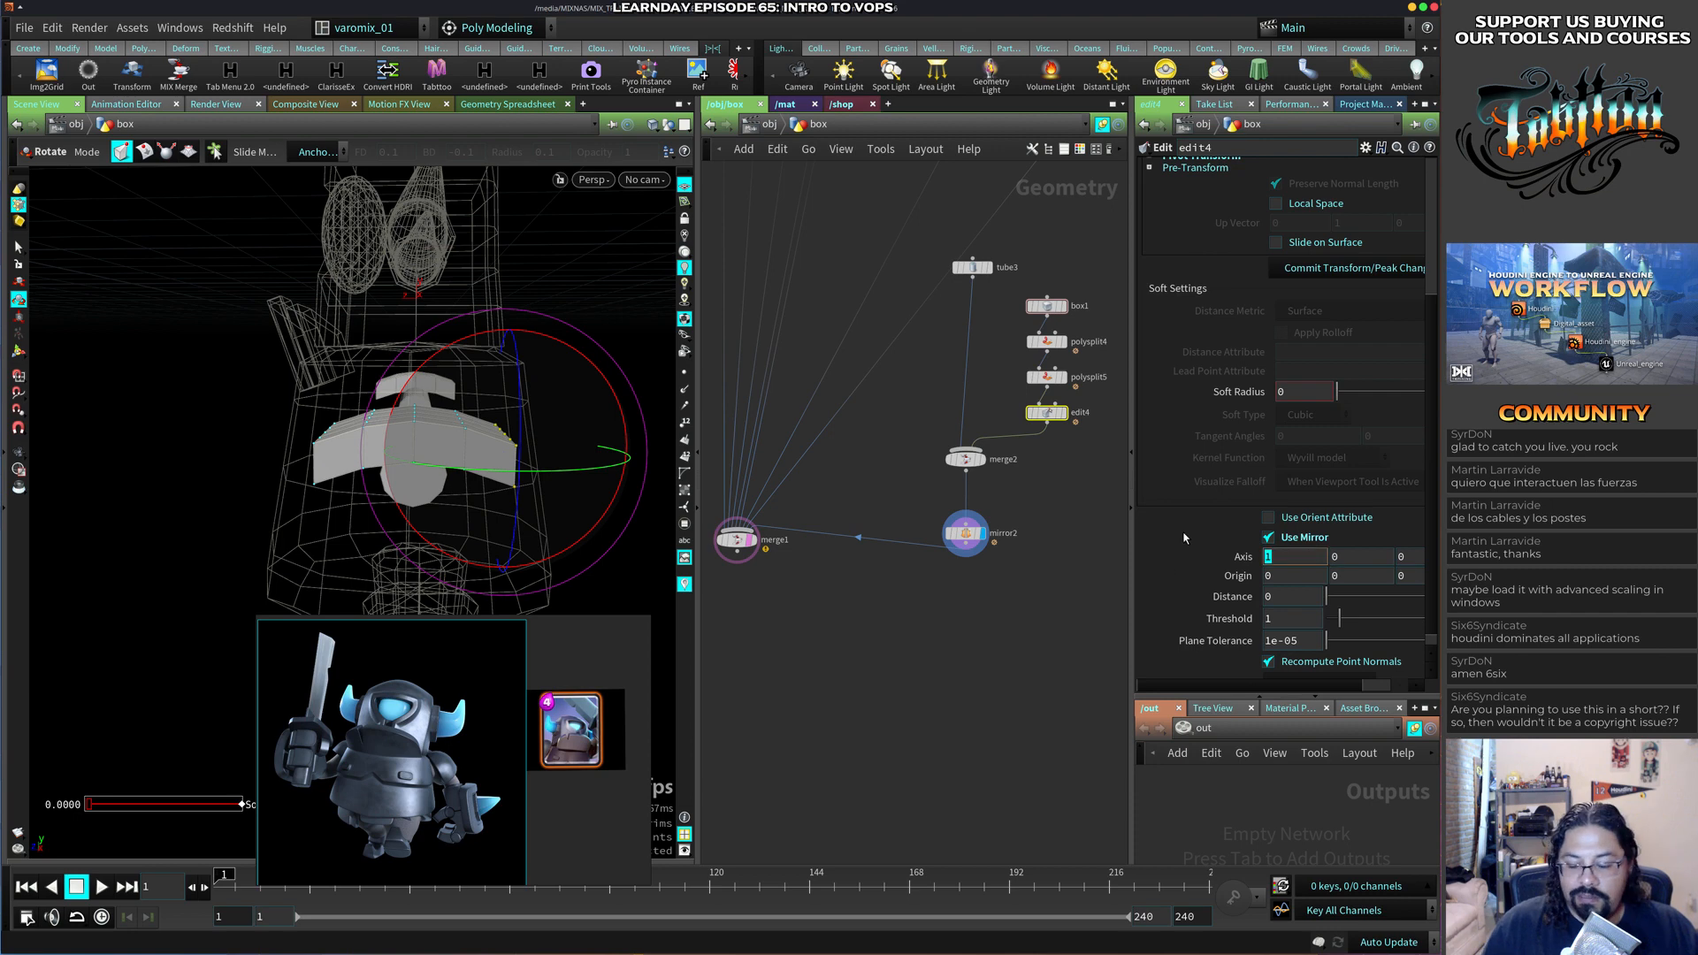
type("0")
key("Tab")
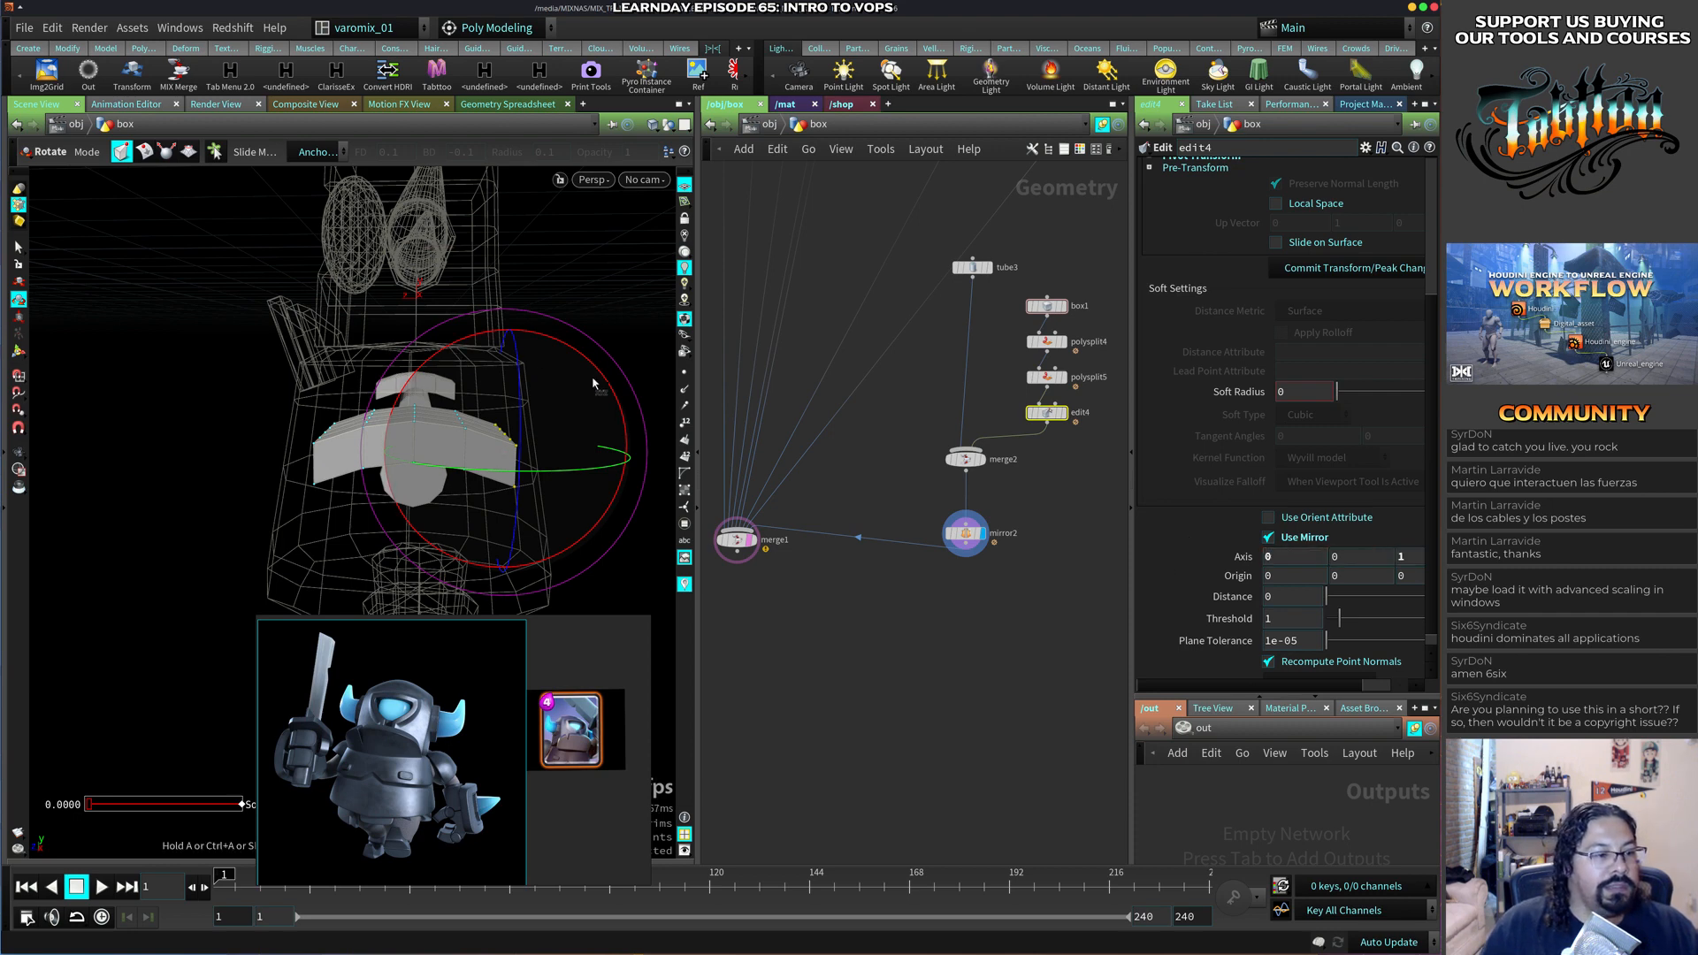
left_click_drag(616, 393, 497, 444)
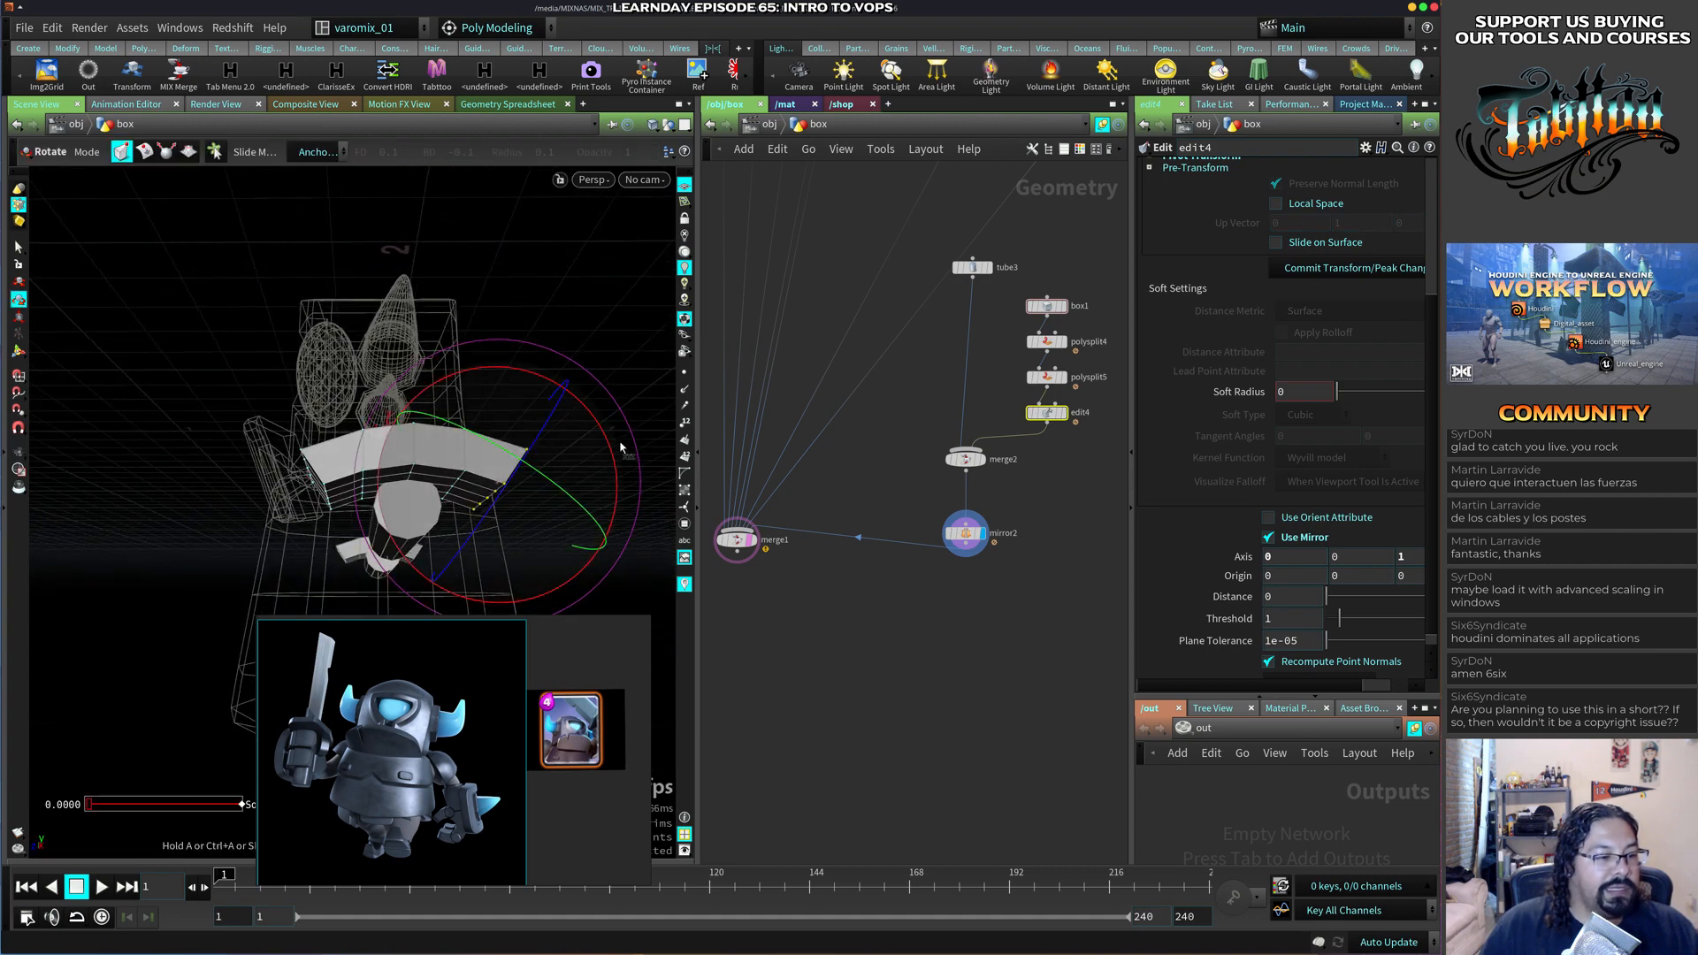
left_click_drag(617, 473, 533, 550)
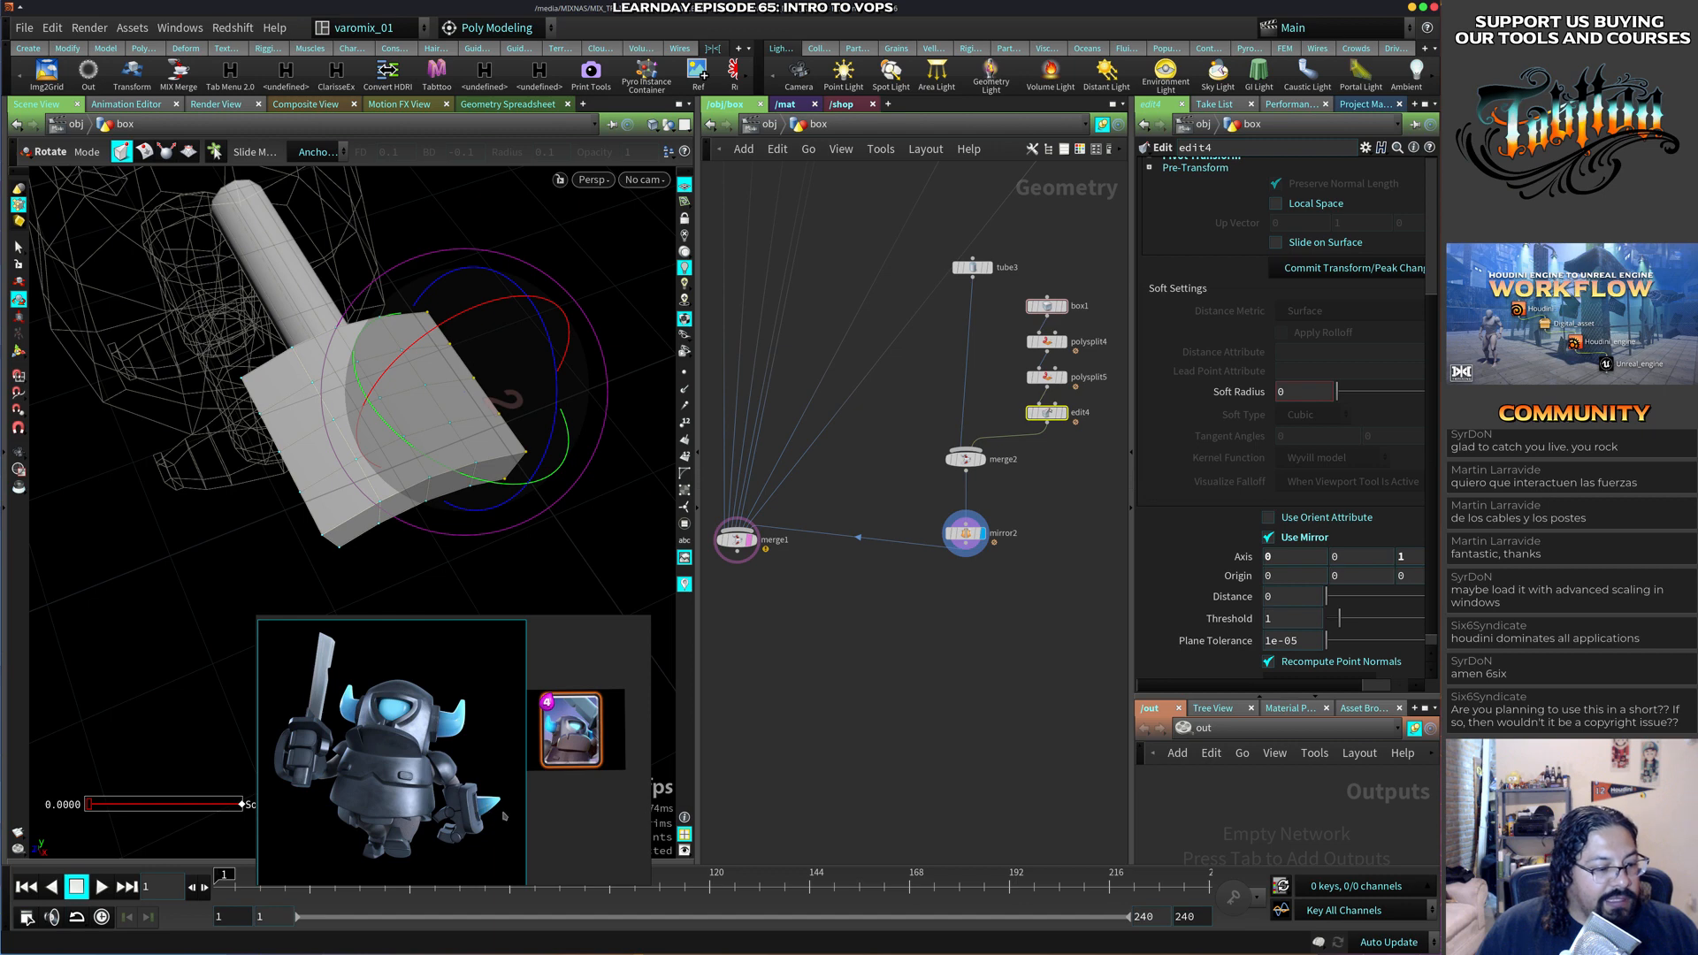
Select the four central faces on top of the hand for scaling, with the hand's Edit node displayed.
key("s")
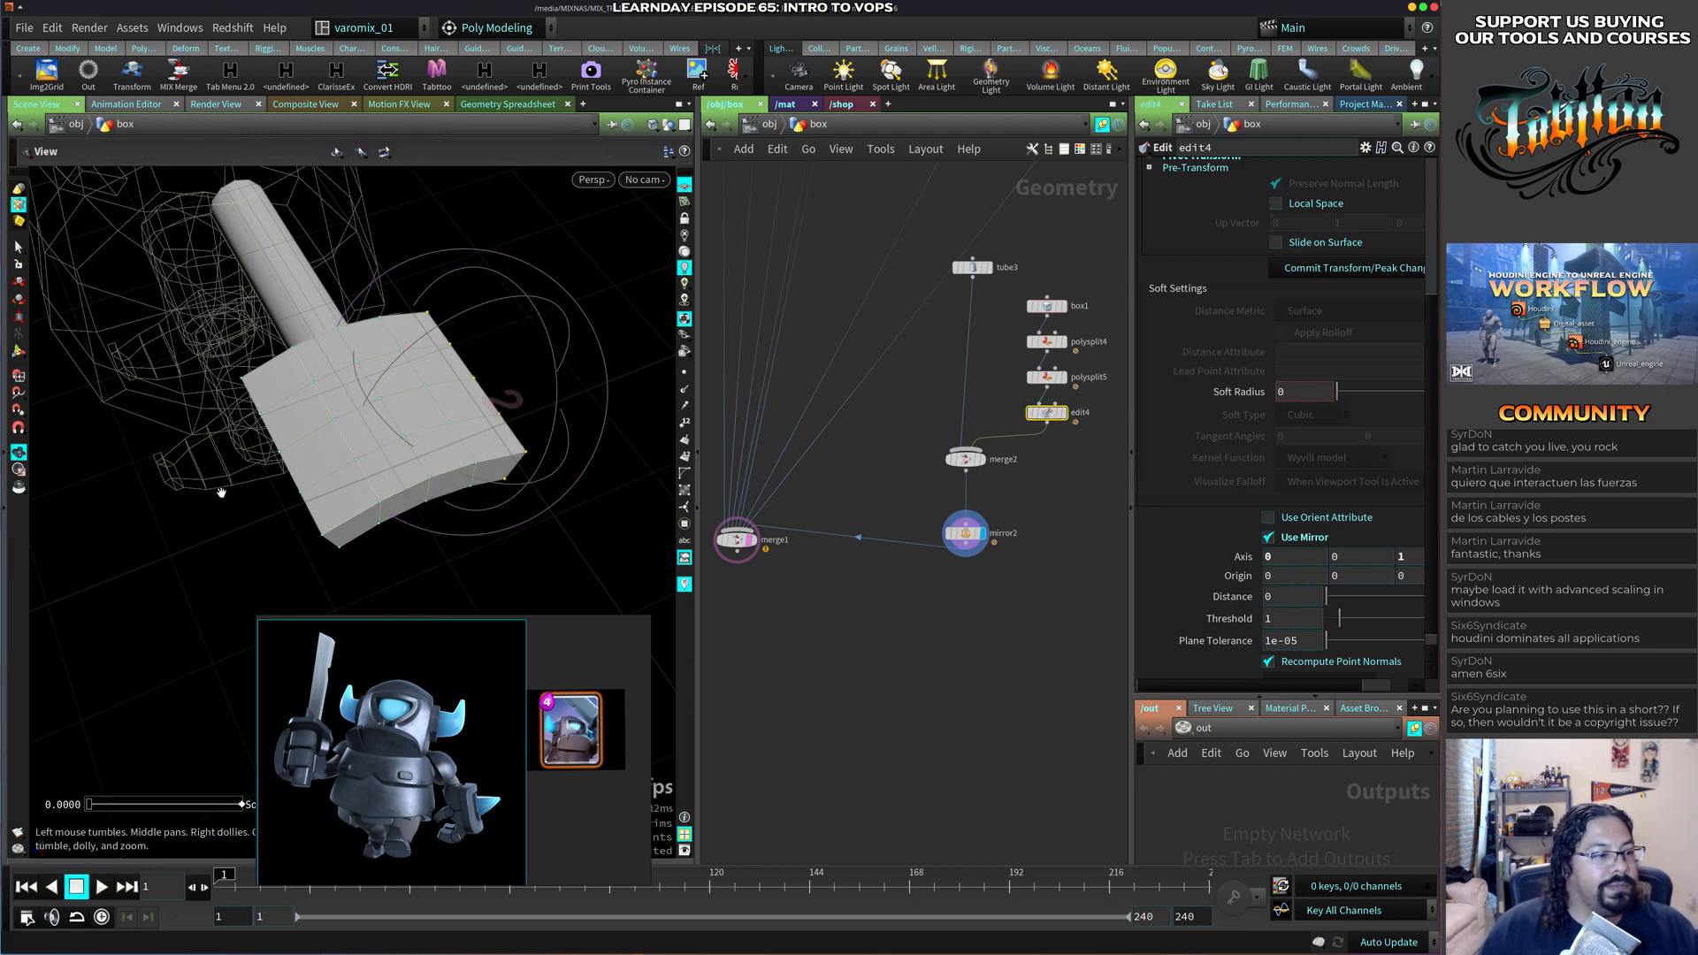
scroll(315, 466, "up", 5)
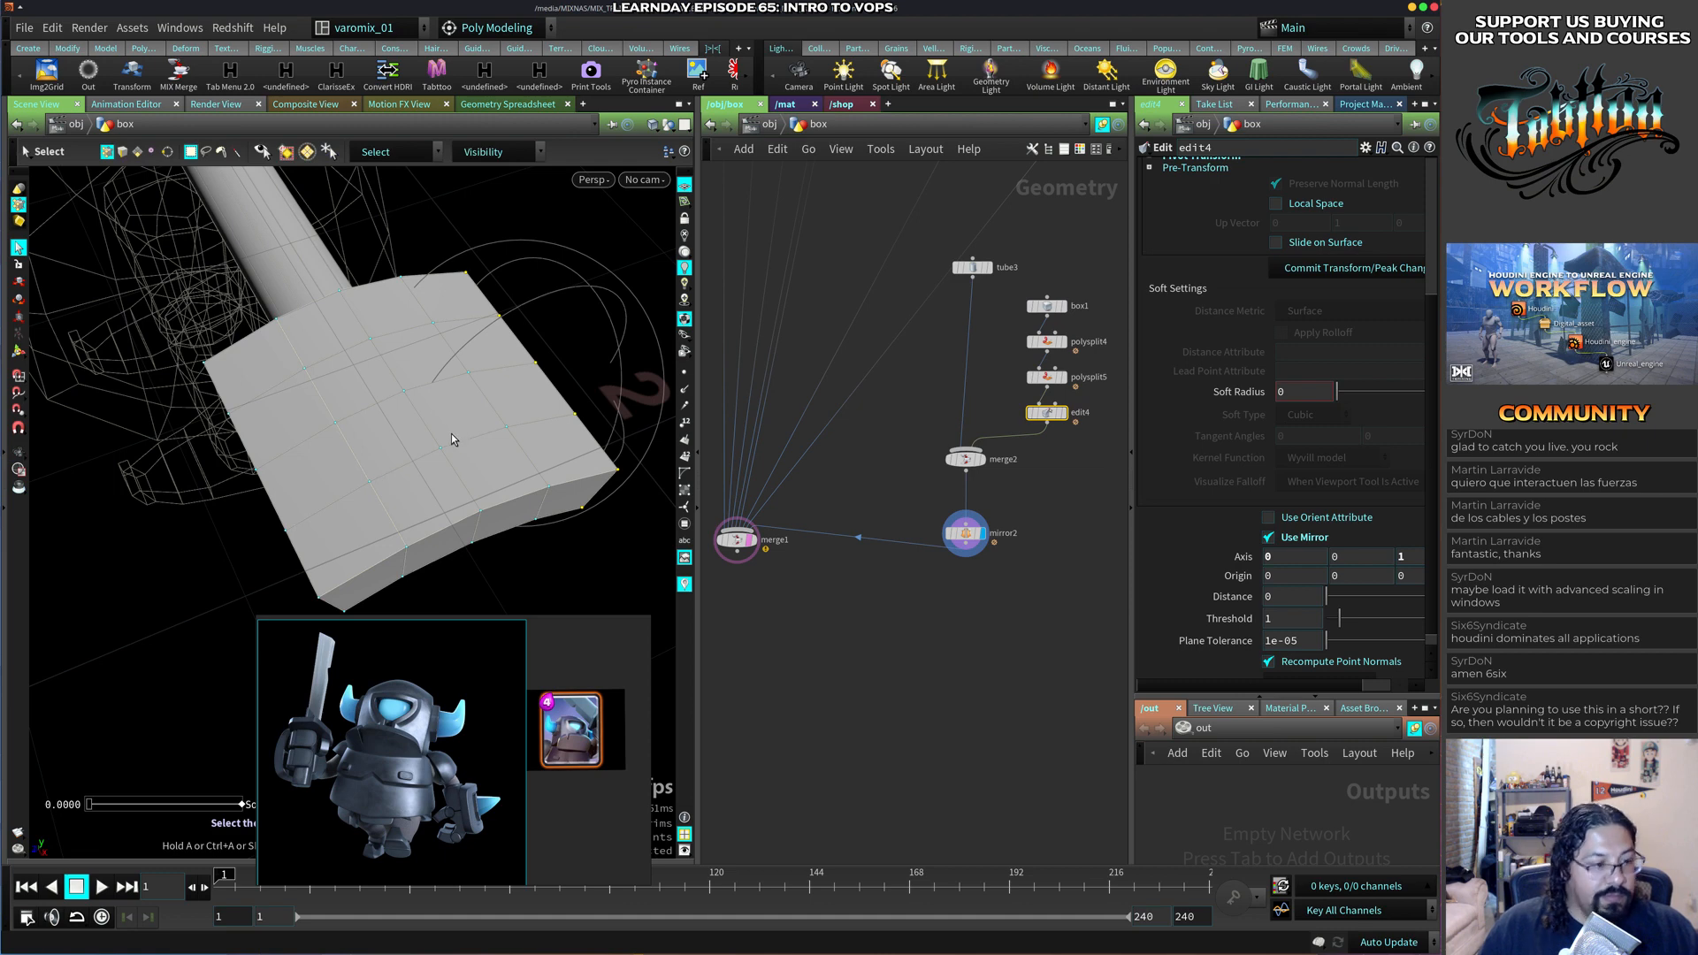
key("r")
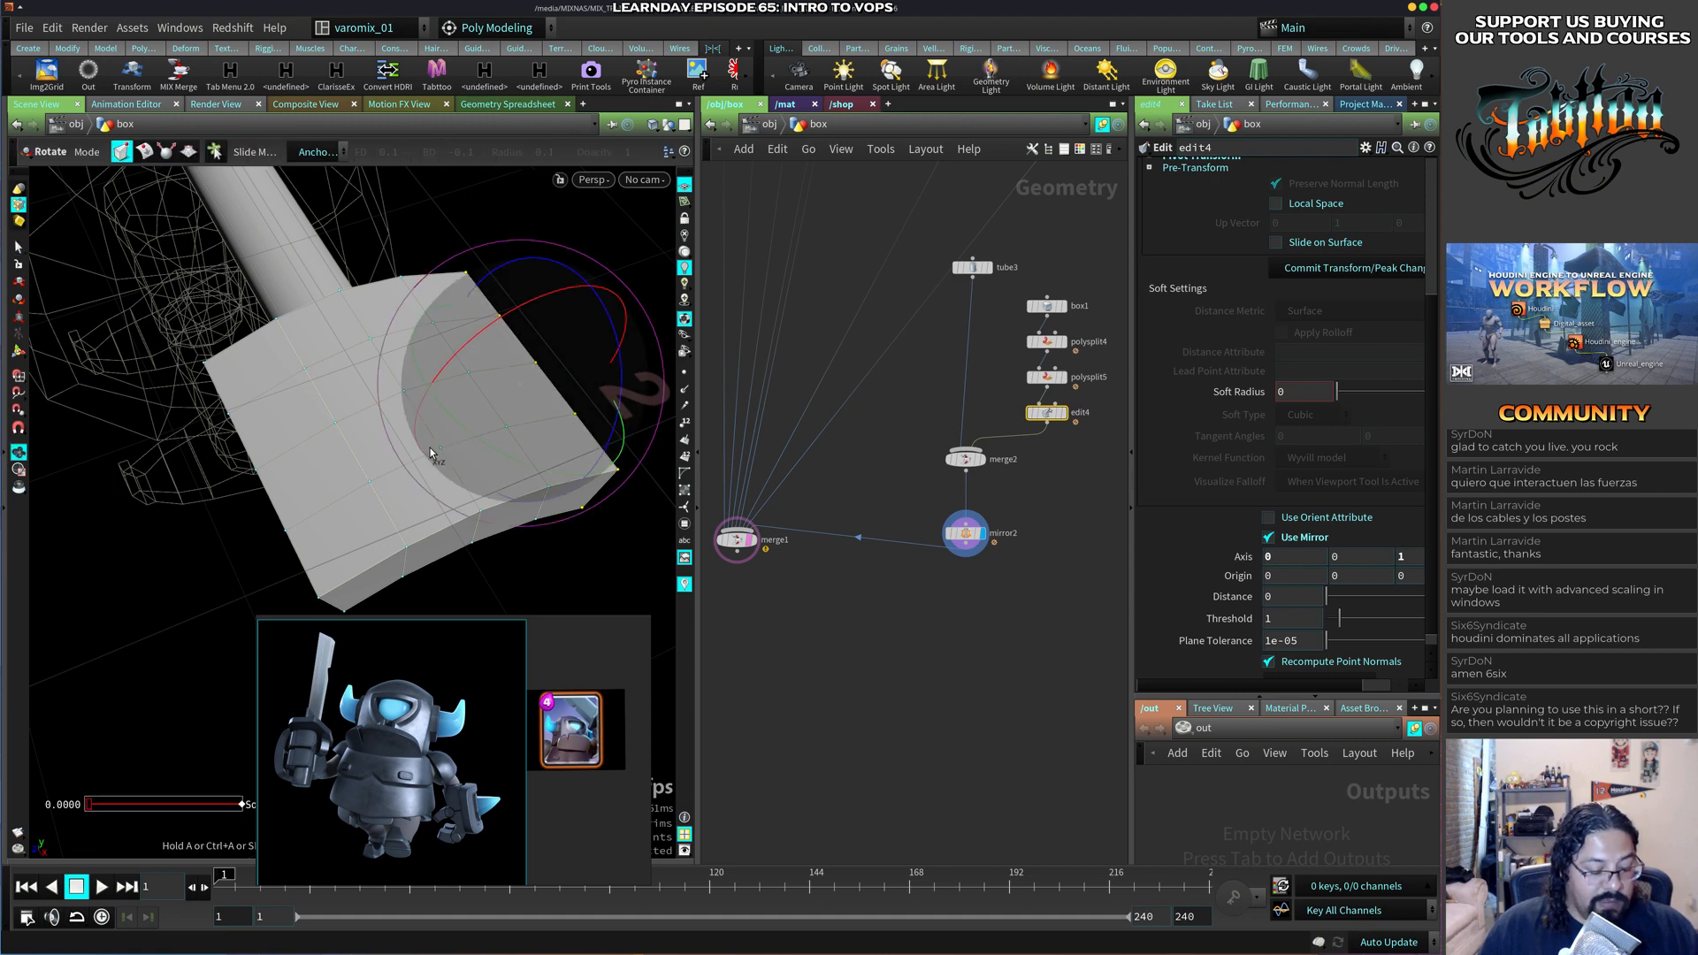
left_click(346, 400)
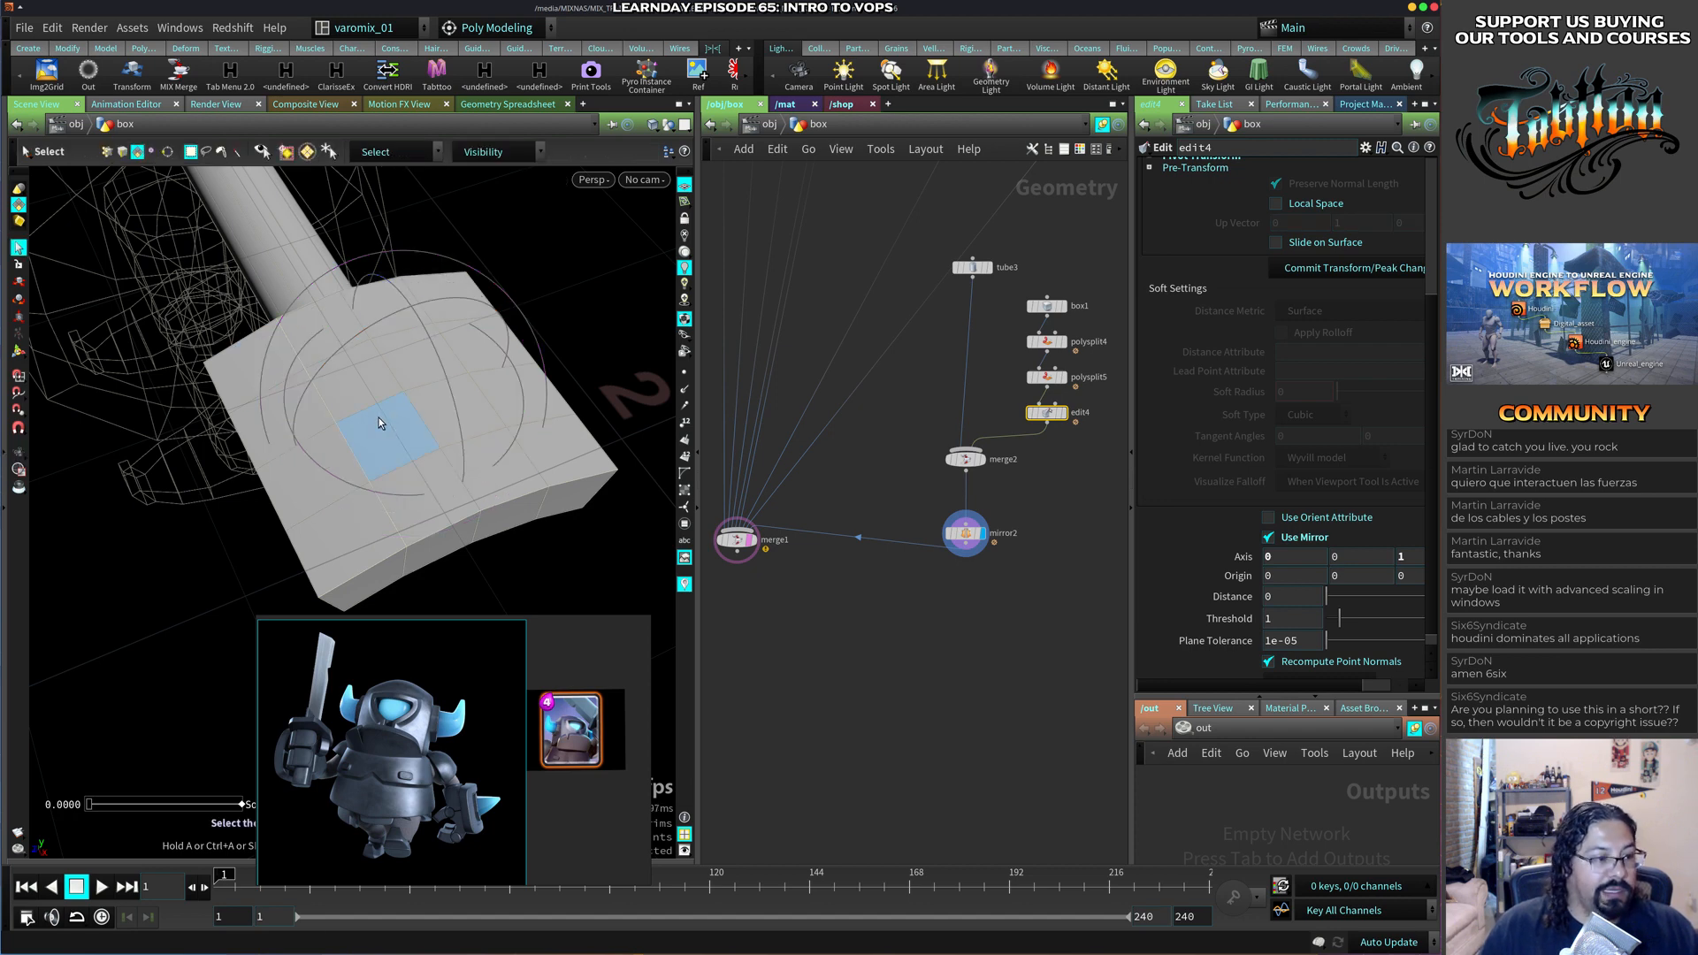
left_click(1058, 416)
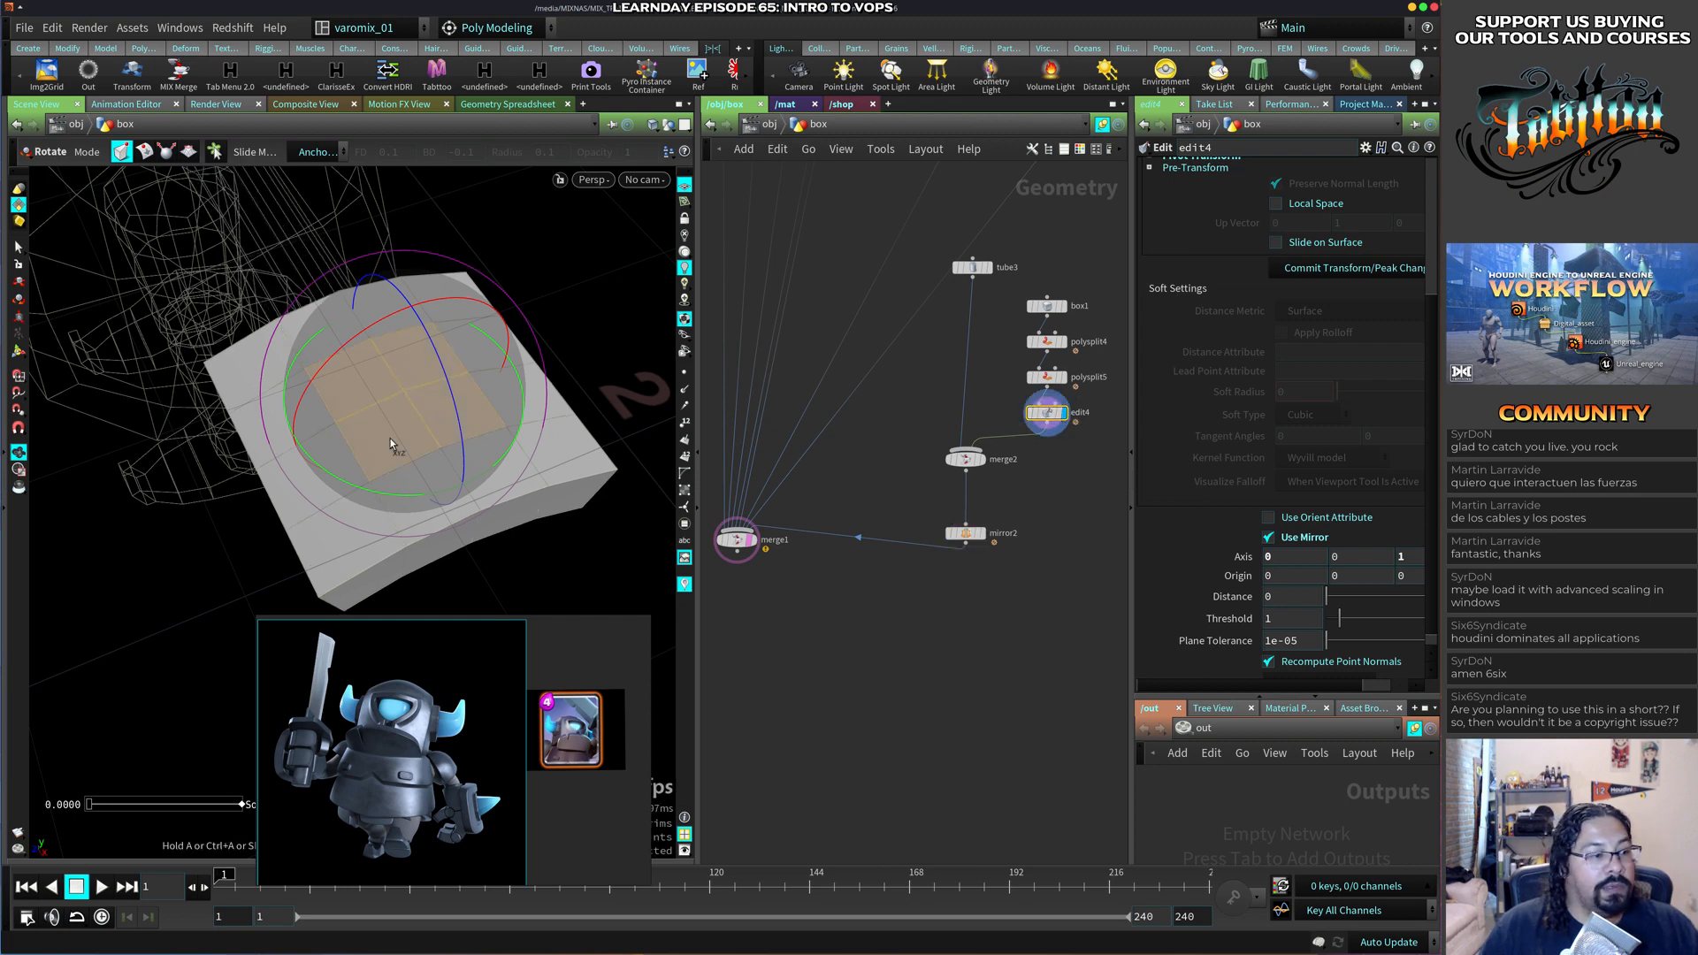
left_click_drag(390, 438, 439, 463, "alt")
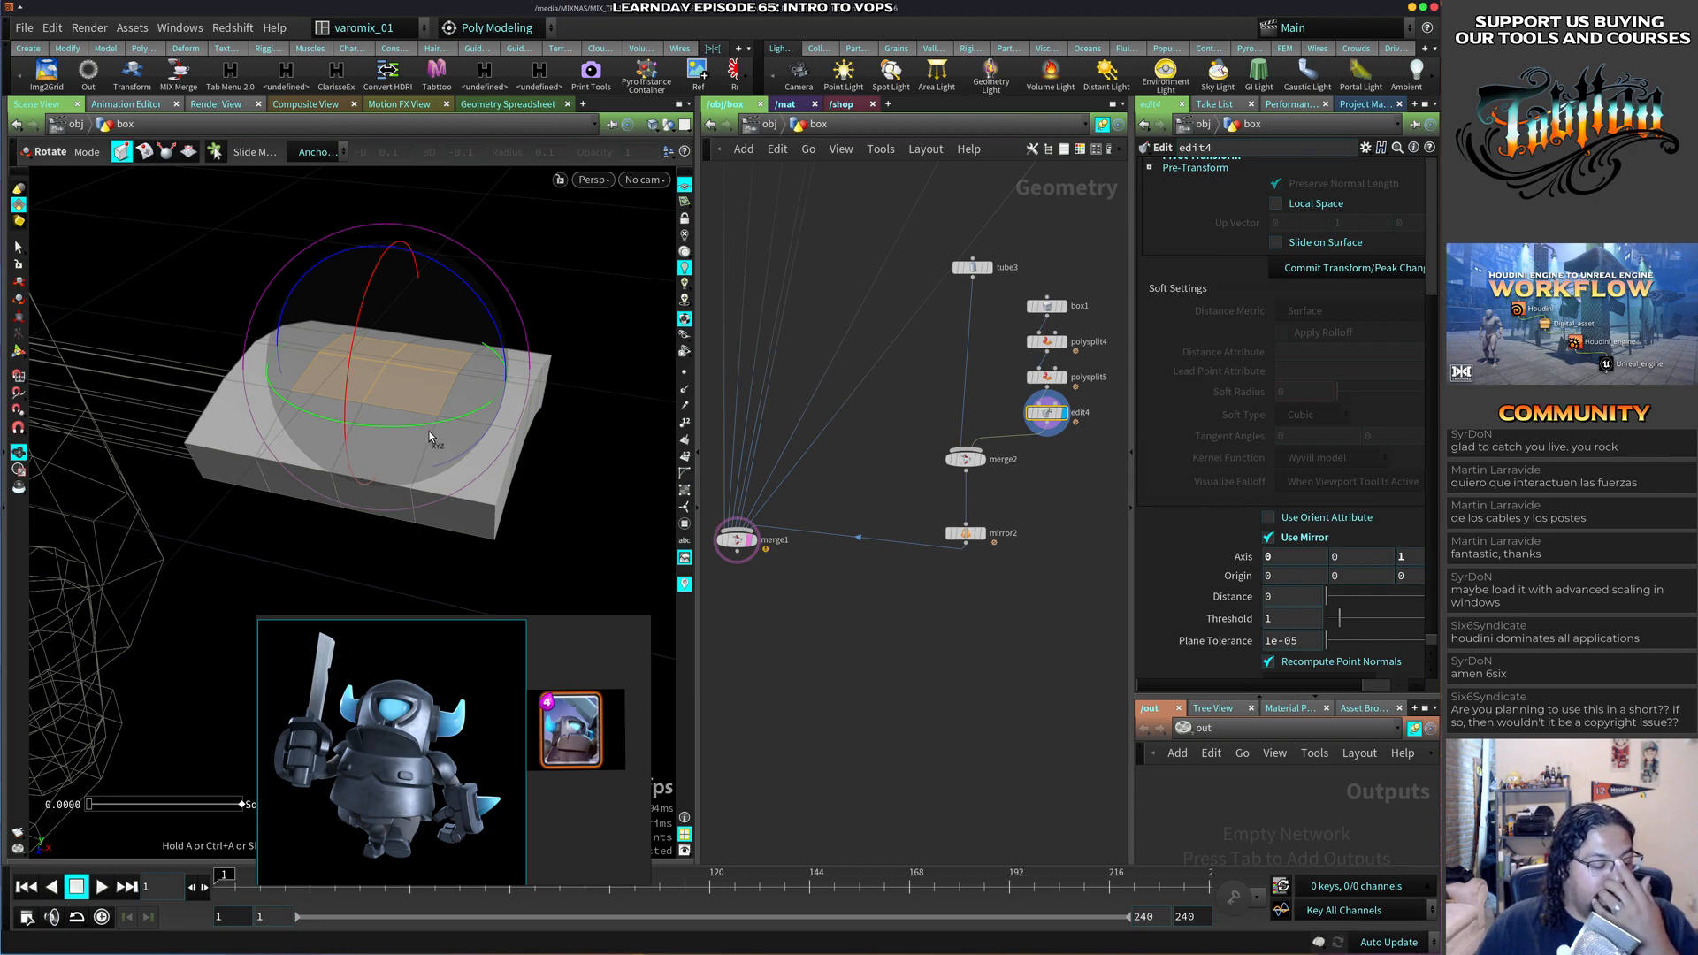
mouse_move(431, 450)
left_mouse_down("alt")
mouse_move(421, 377)
mouse_move(387, 448)
mouse_move(422, 449)
left_mouse_up("alt")
key("e")
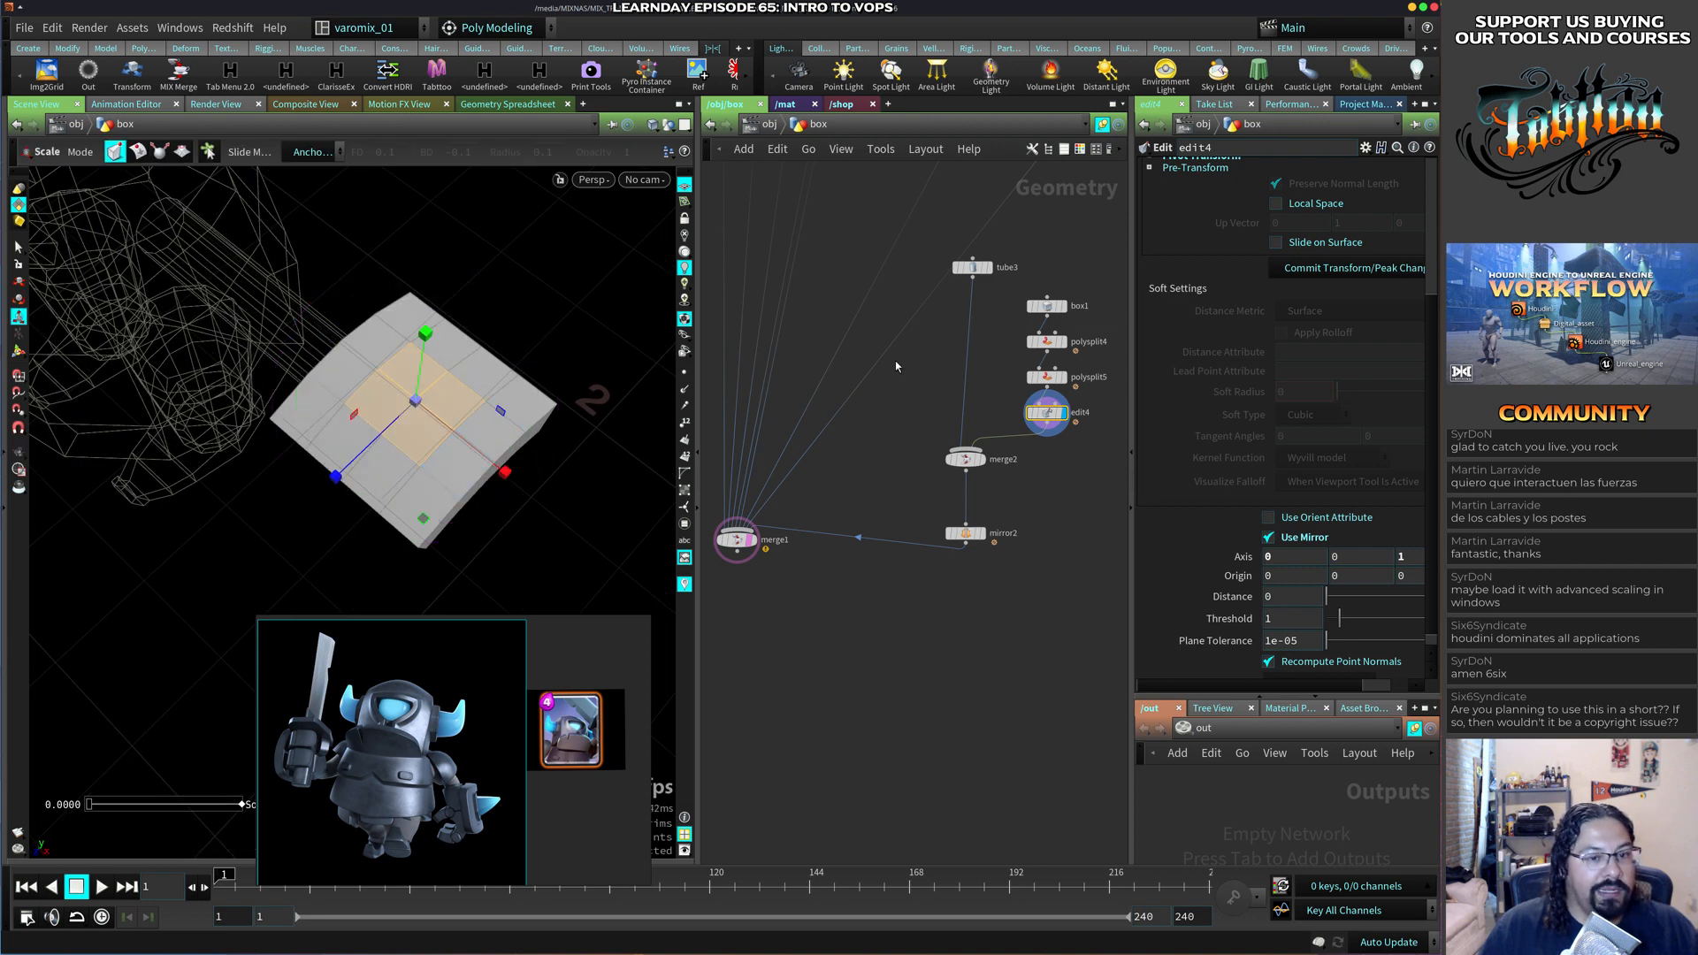
Turn off Use Mirror and turn on Slide on Surface for the hand's edit.
left_click(1297, 540)
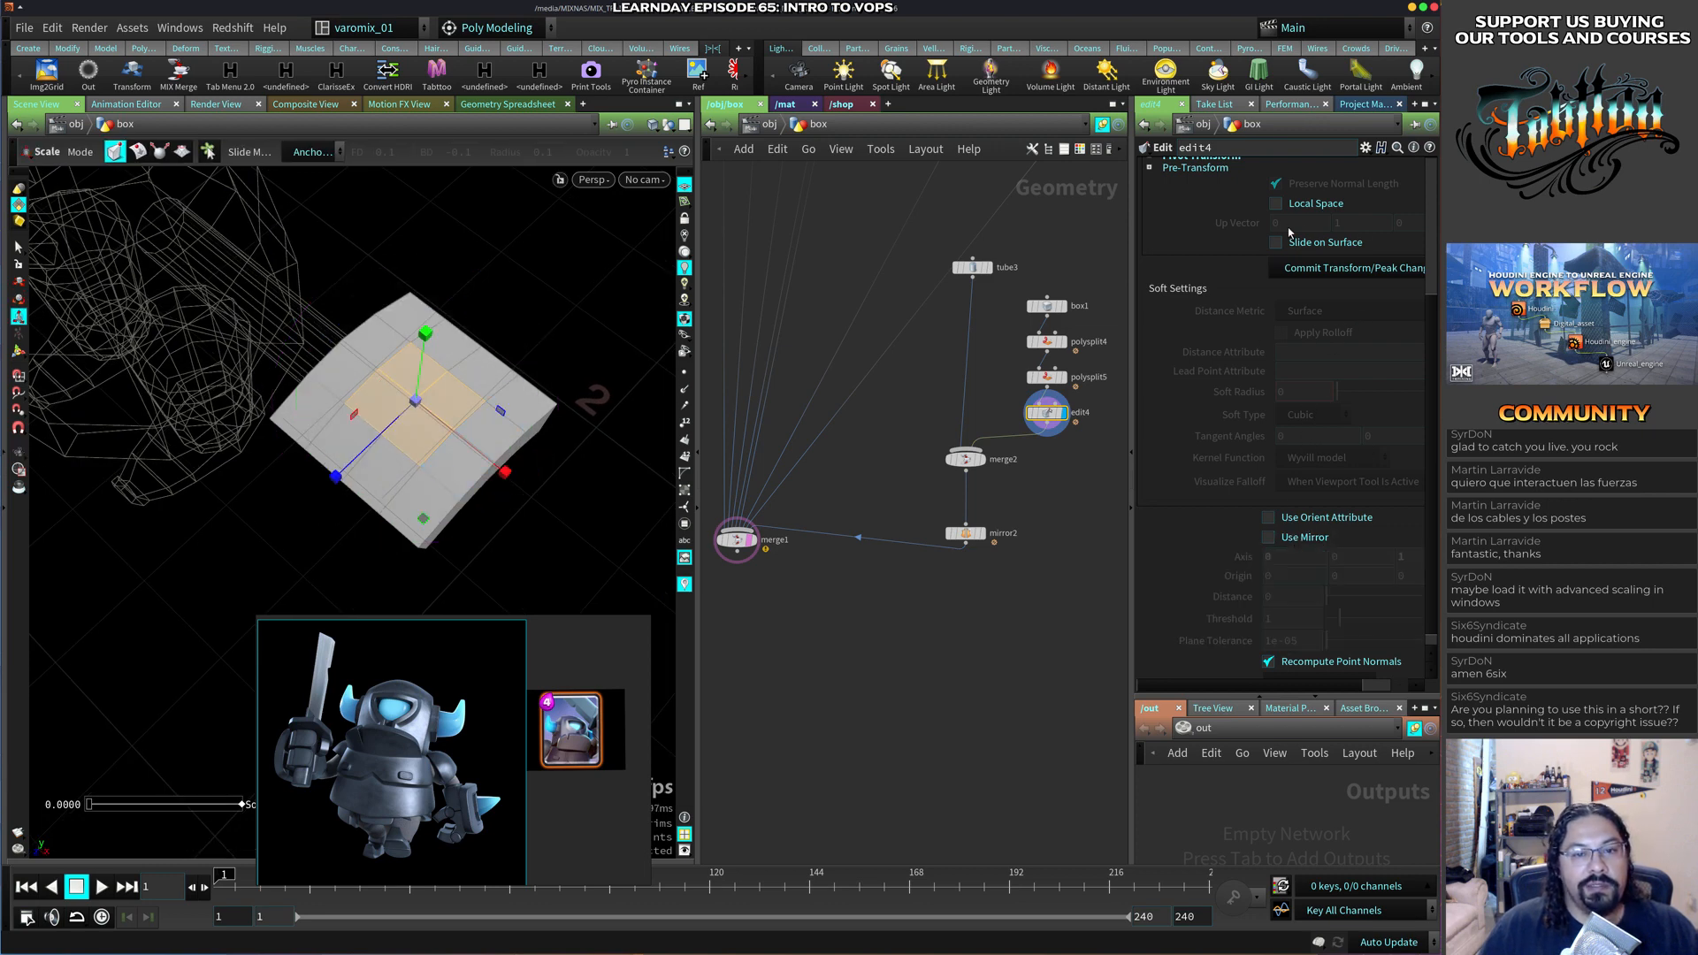
left_click(1306, 250)
left_click_drag(463, 464, 409, 455, "alt")
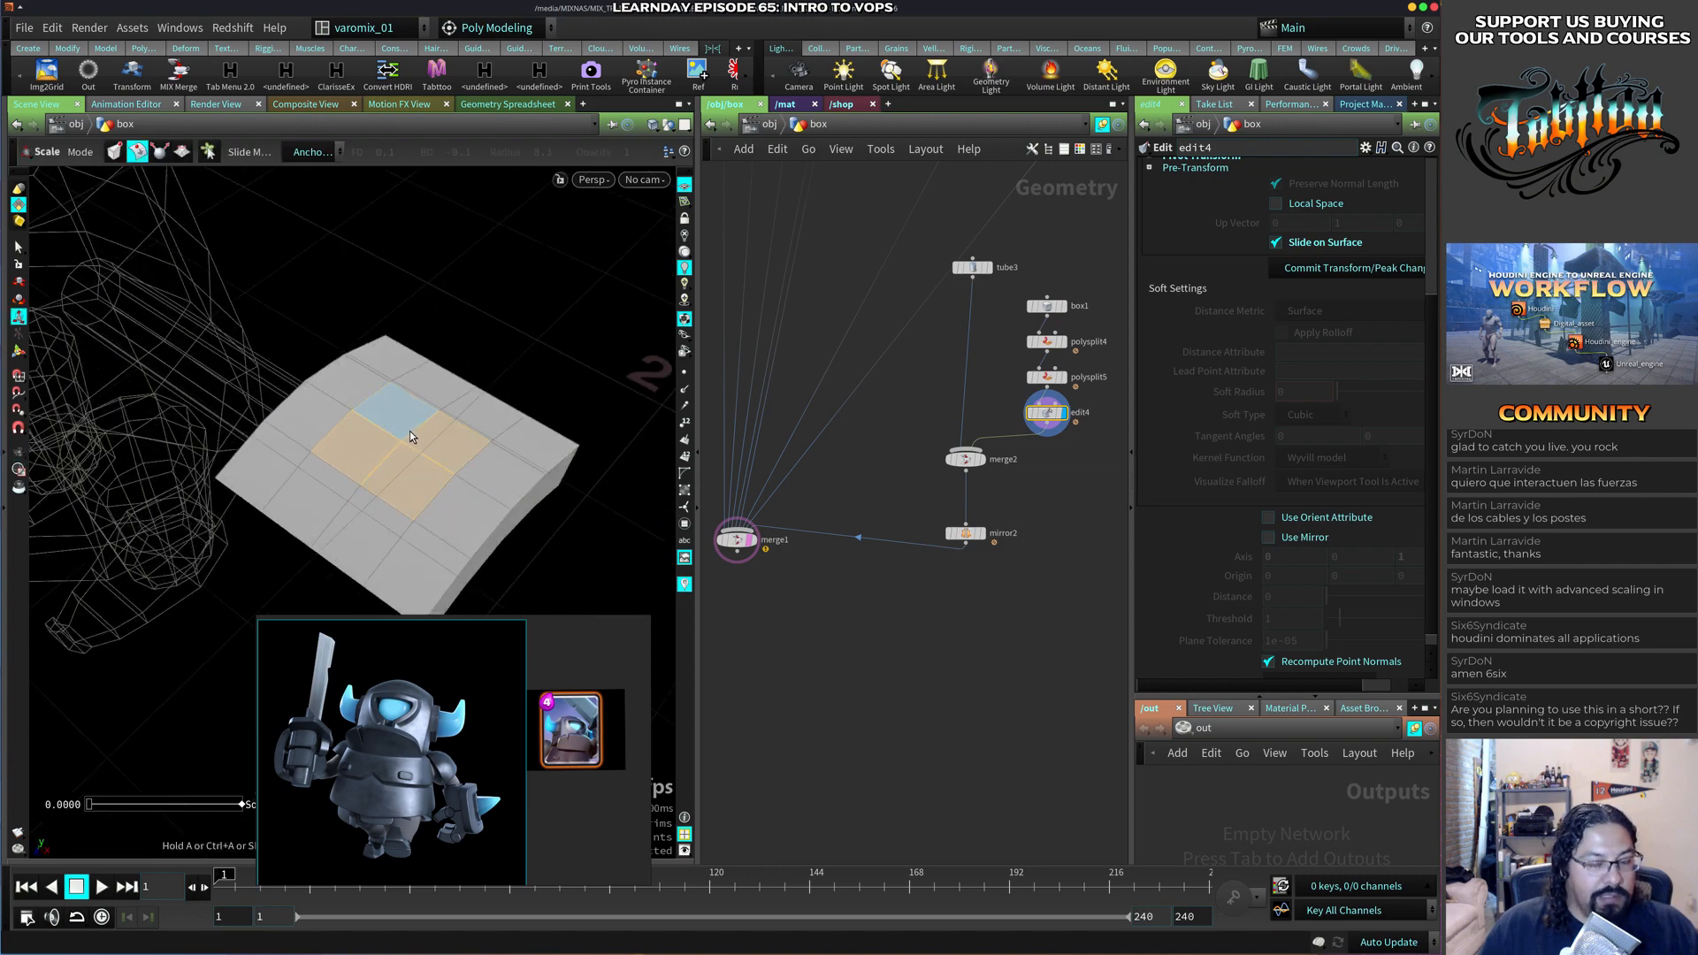
Try turning off surface sliding and uniformly enlarging the four central top faces of the curved box.
right_click_drag(533, 450, 176, 513, "alt")
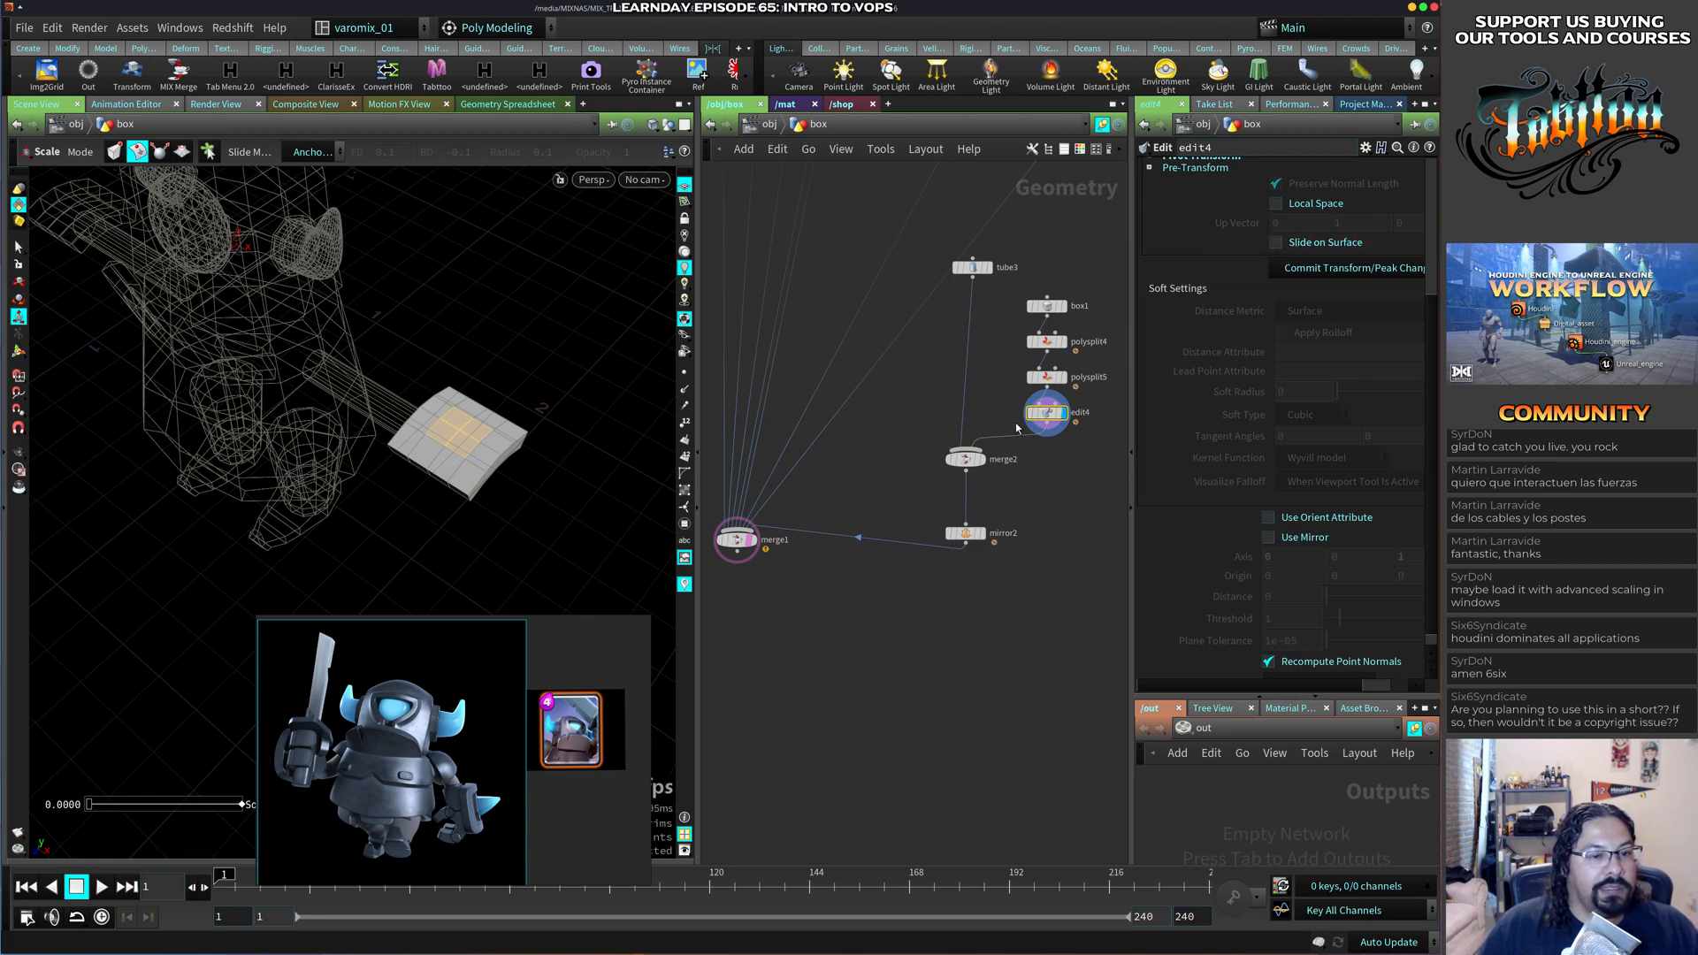
left_click(440, 431)
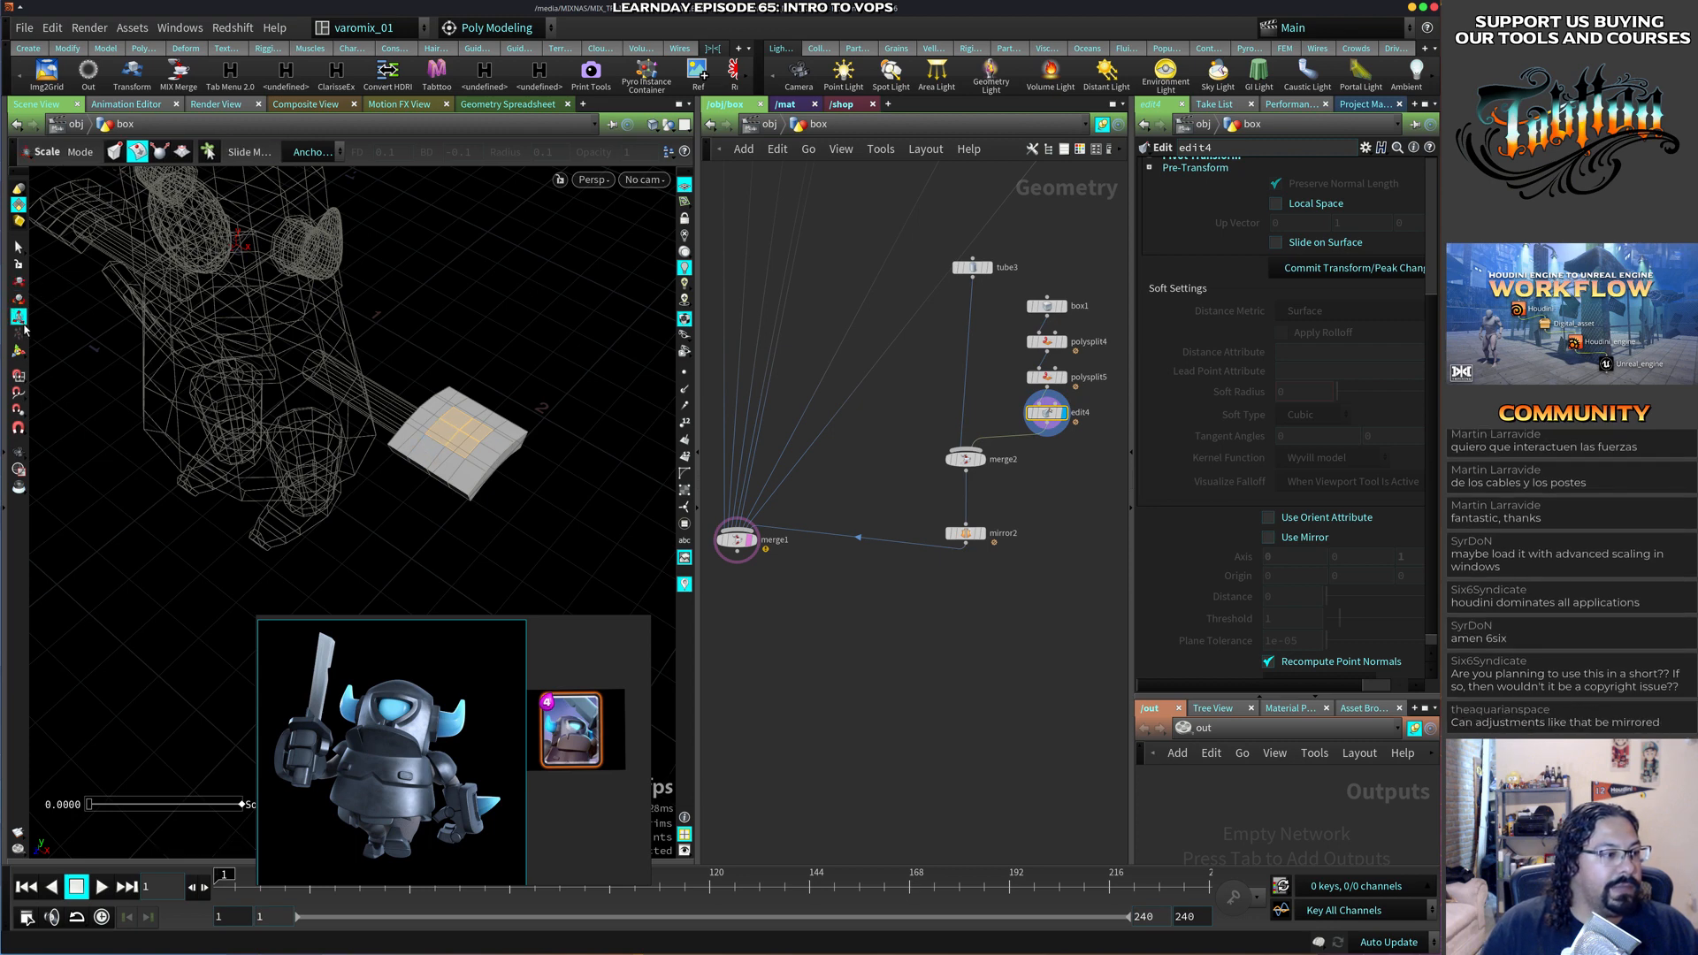
left_click(116, 154)
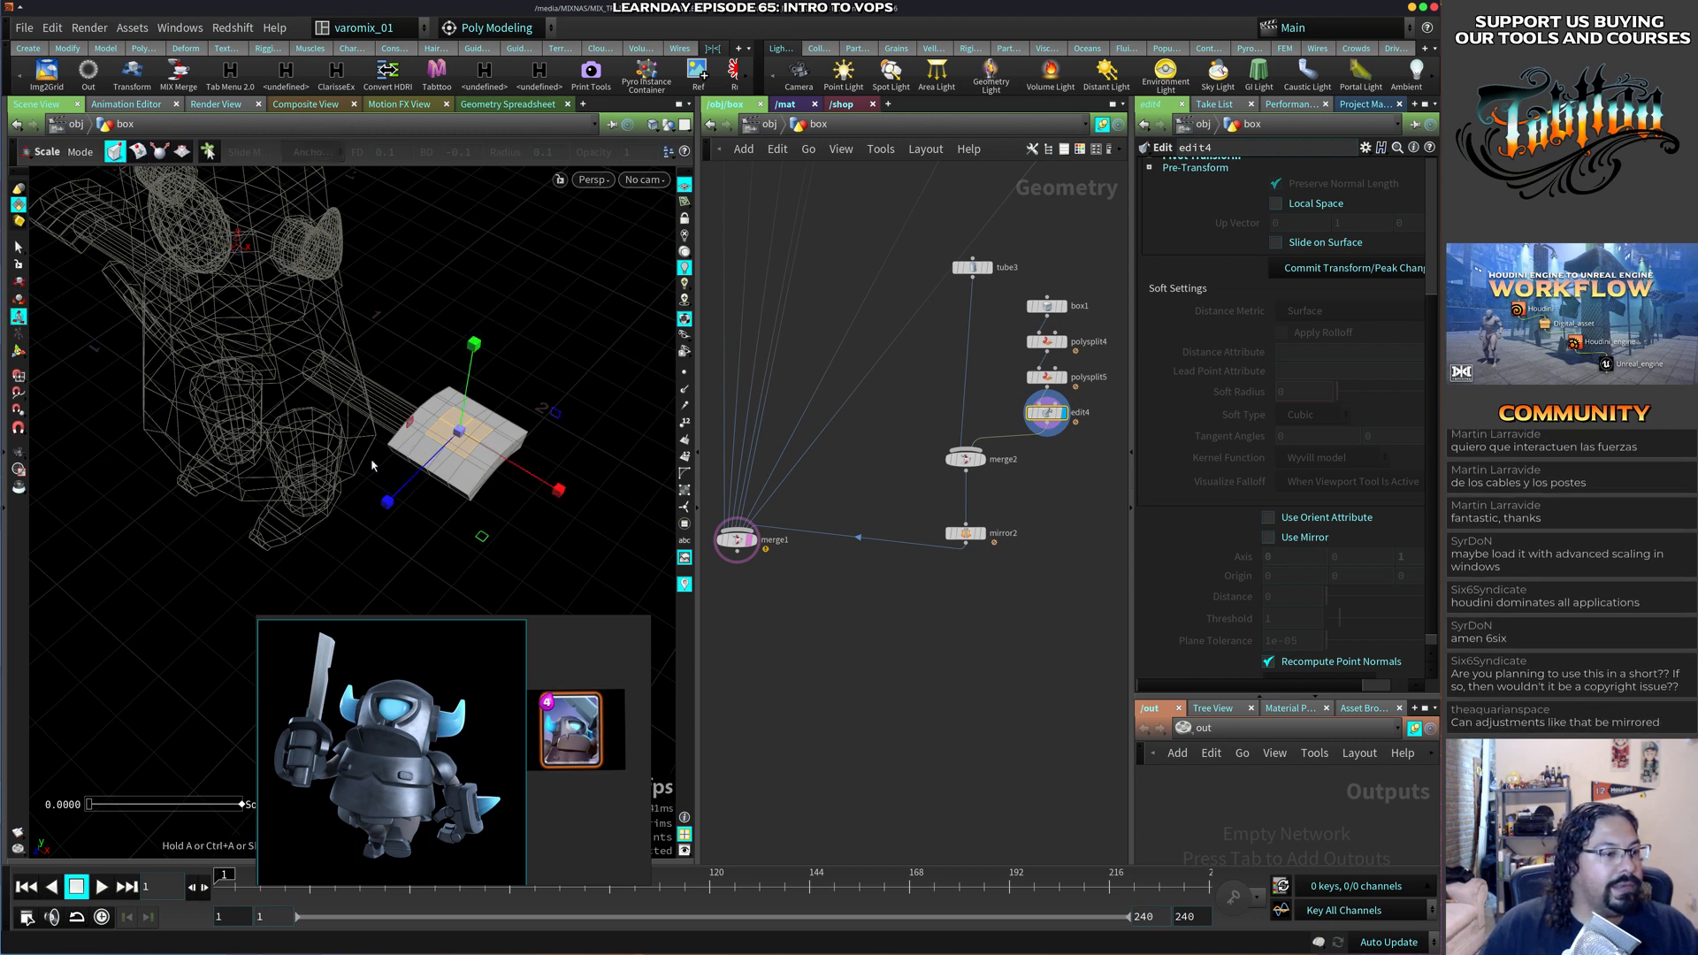
left_click_drag(371, 465, 459, 436, "alt")
middle_click_drag(459, 436, 424, 451, "alt")
right_click_drag(425, 451, 437, 451, "alt")
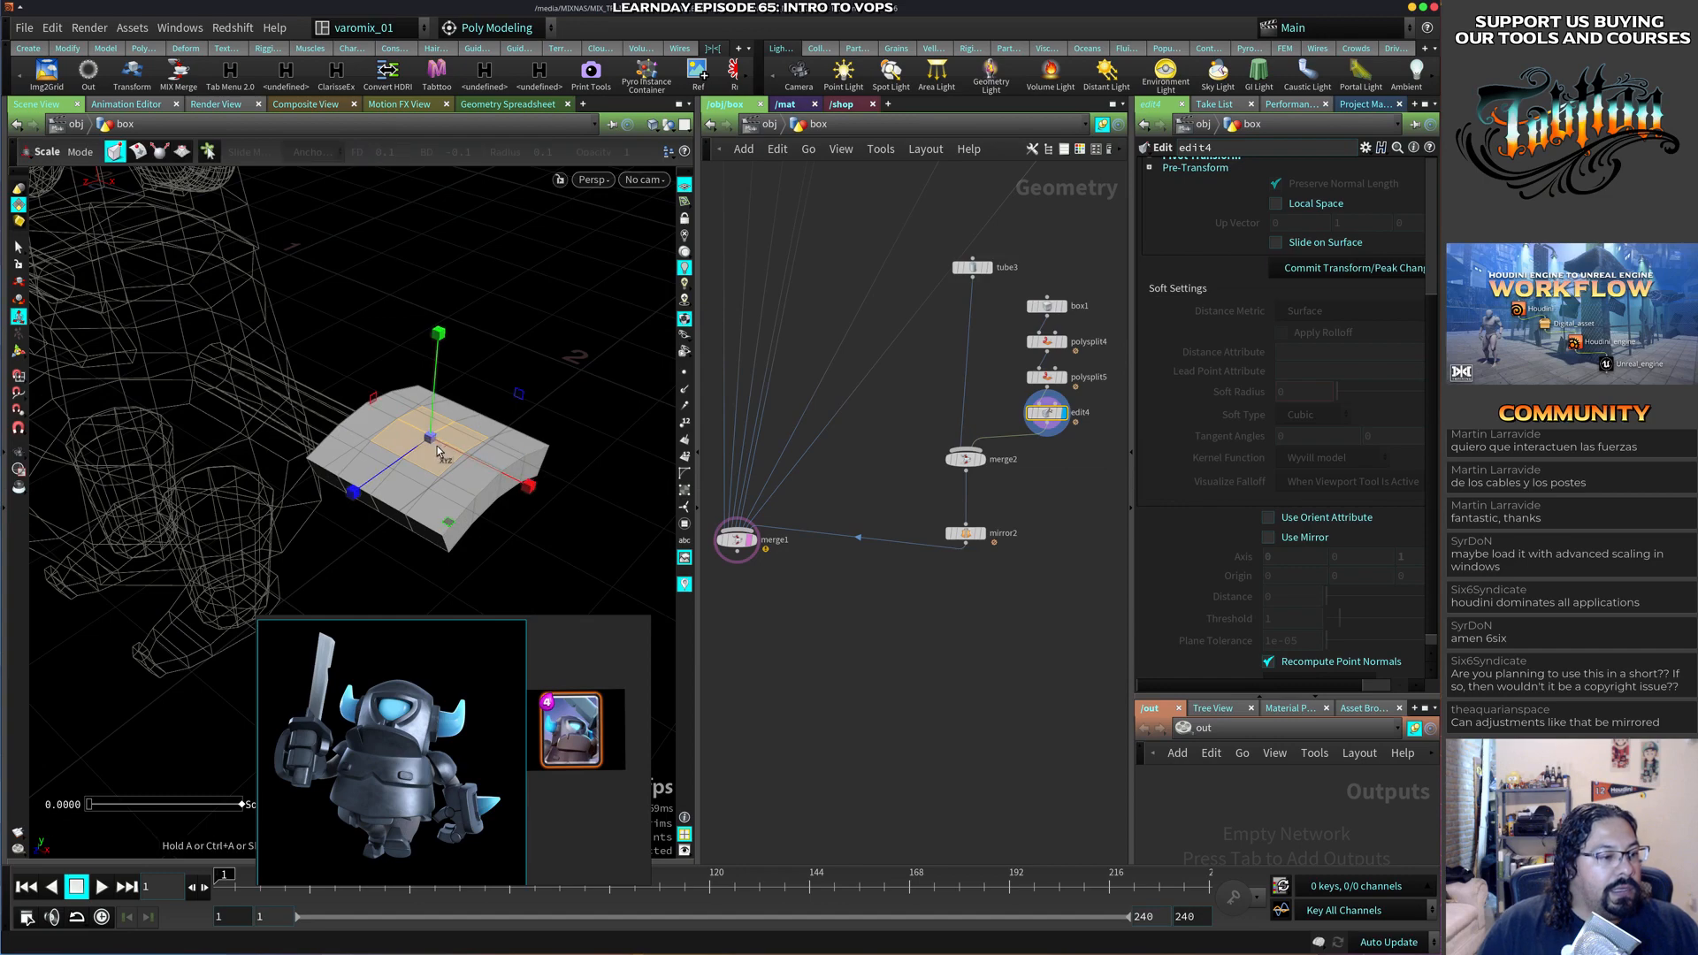
left_click_drag(437, 451, 543, 330)
Try spreading the two inner vertical edges on one side wall of the box apart by scaling them.
key("t")
key("space")
key("s")
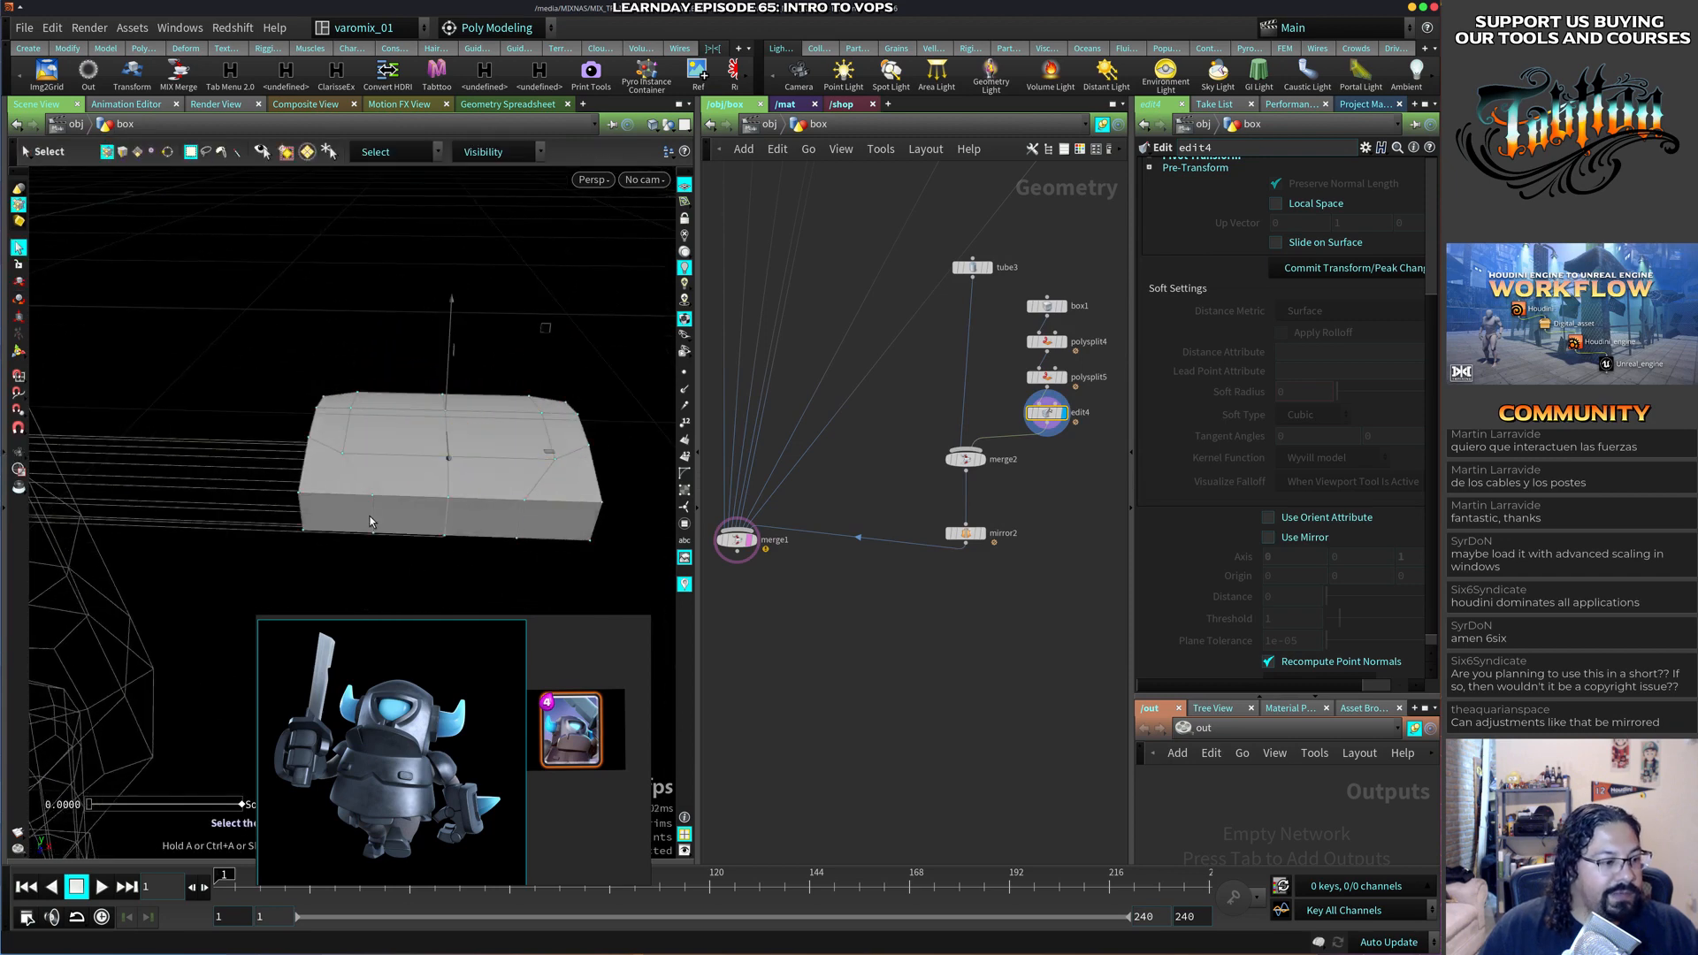
key("t")
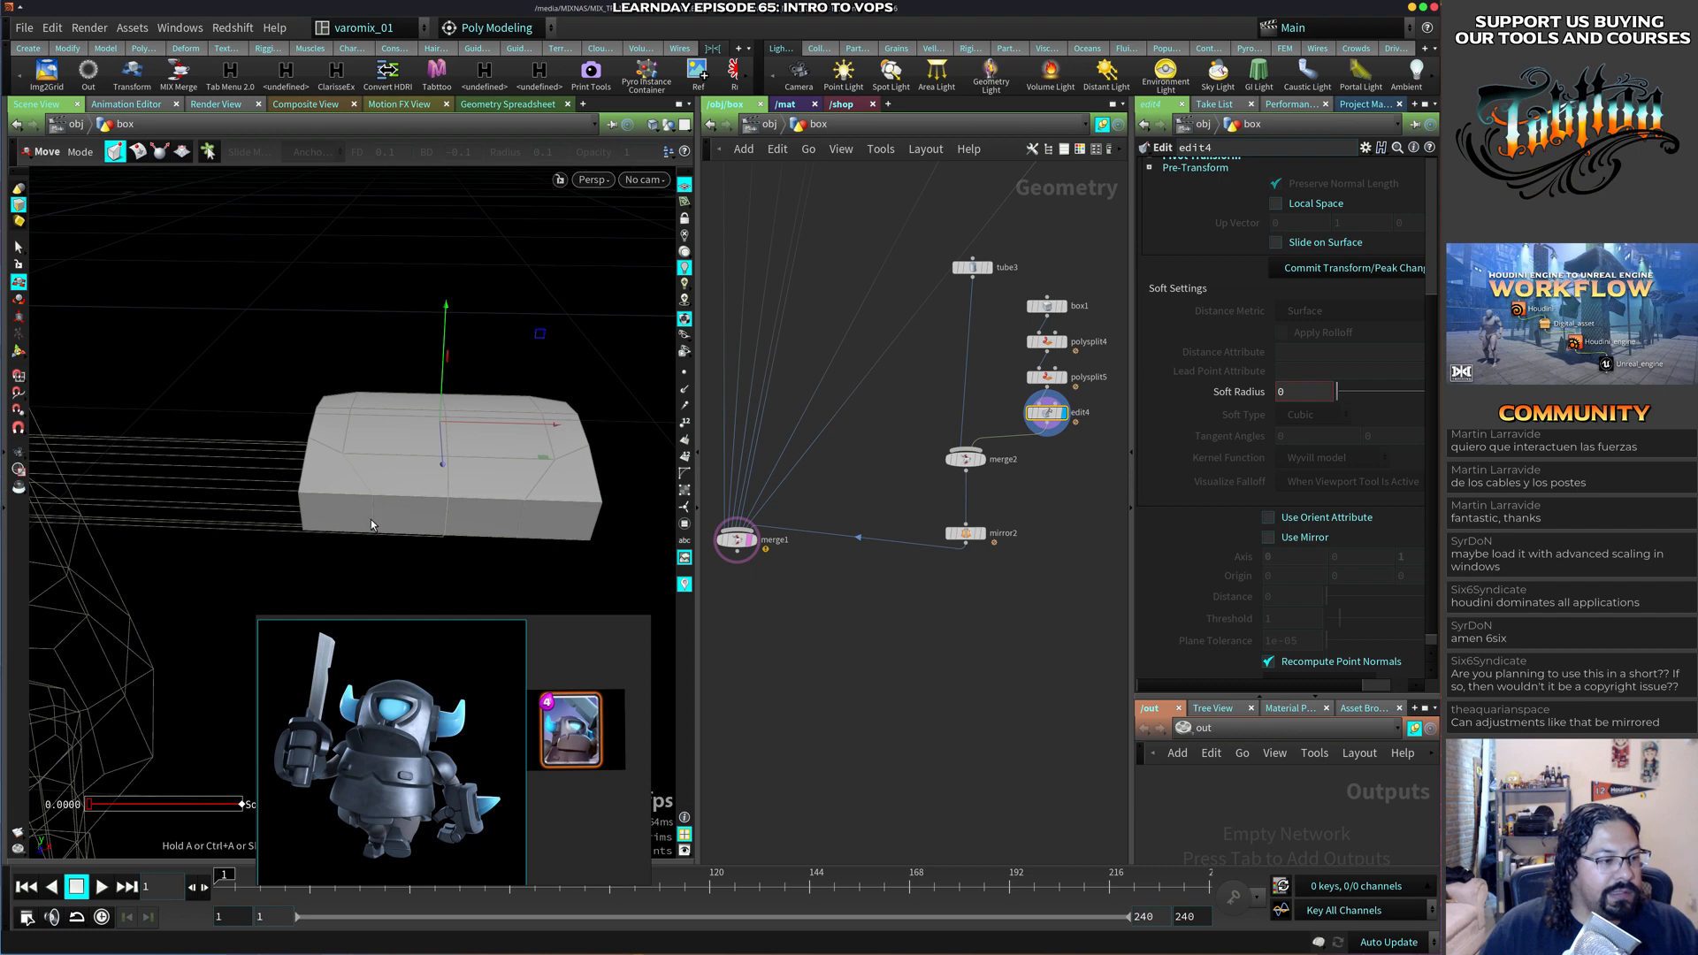
left_click(370, 520)
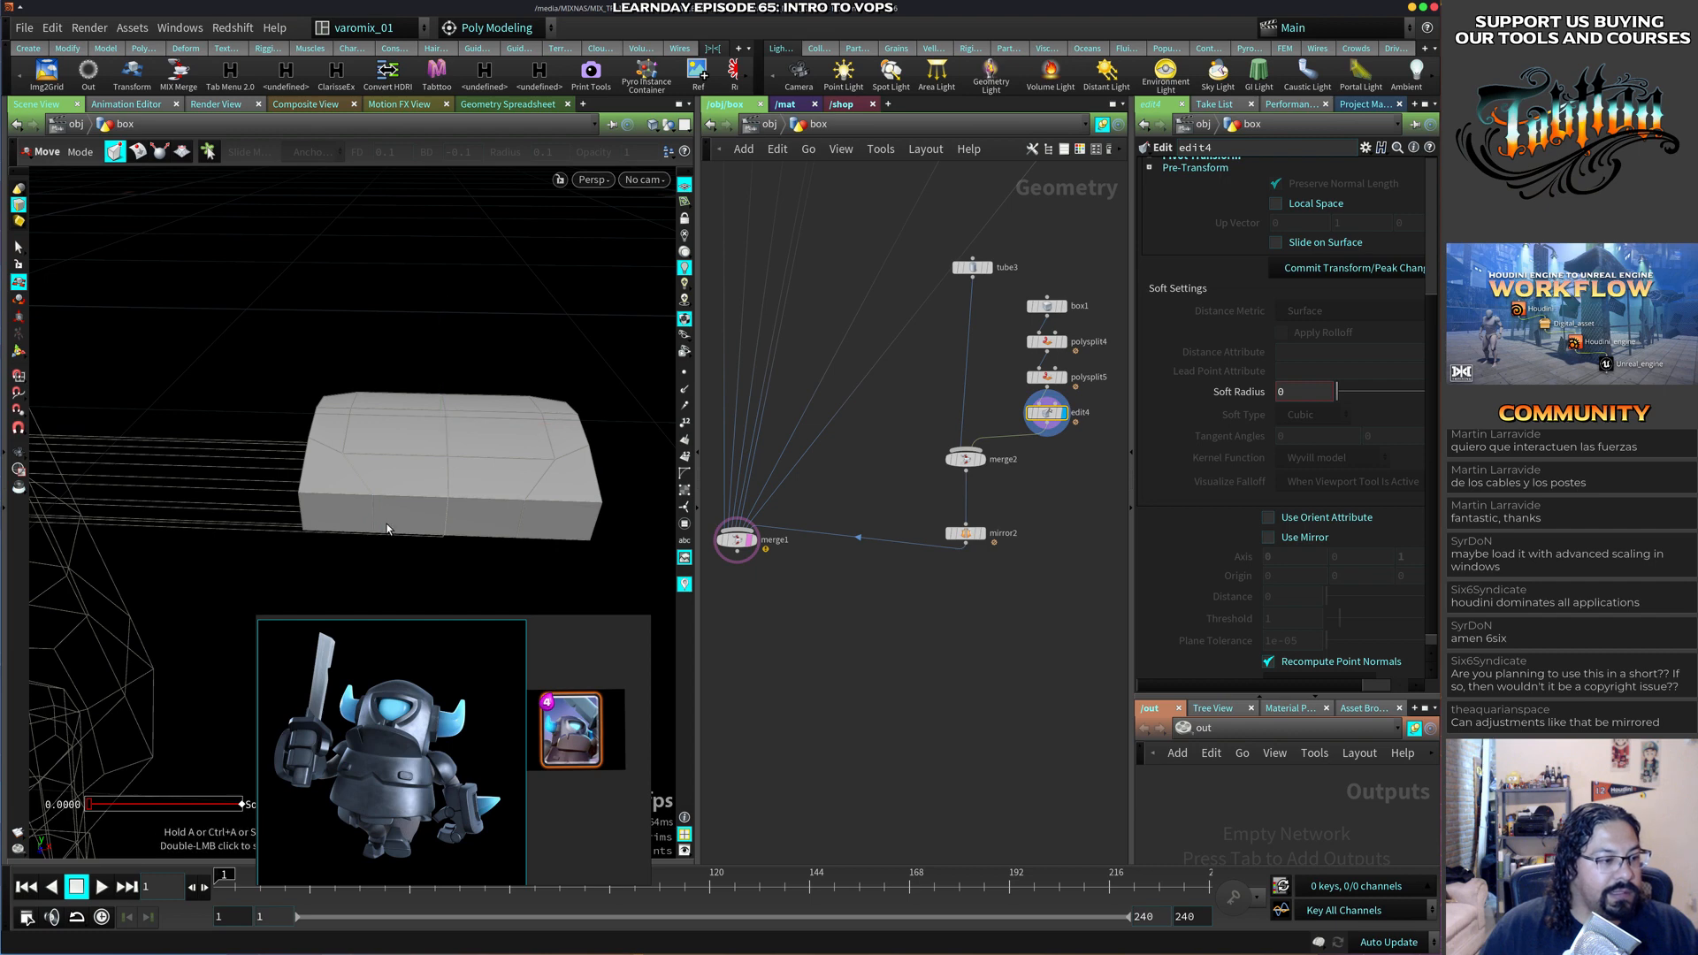
left_click(522, 531, "shift")
left_click_drag(522, 531, 427, 566, "alt")
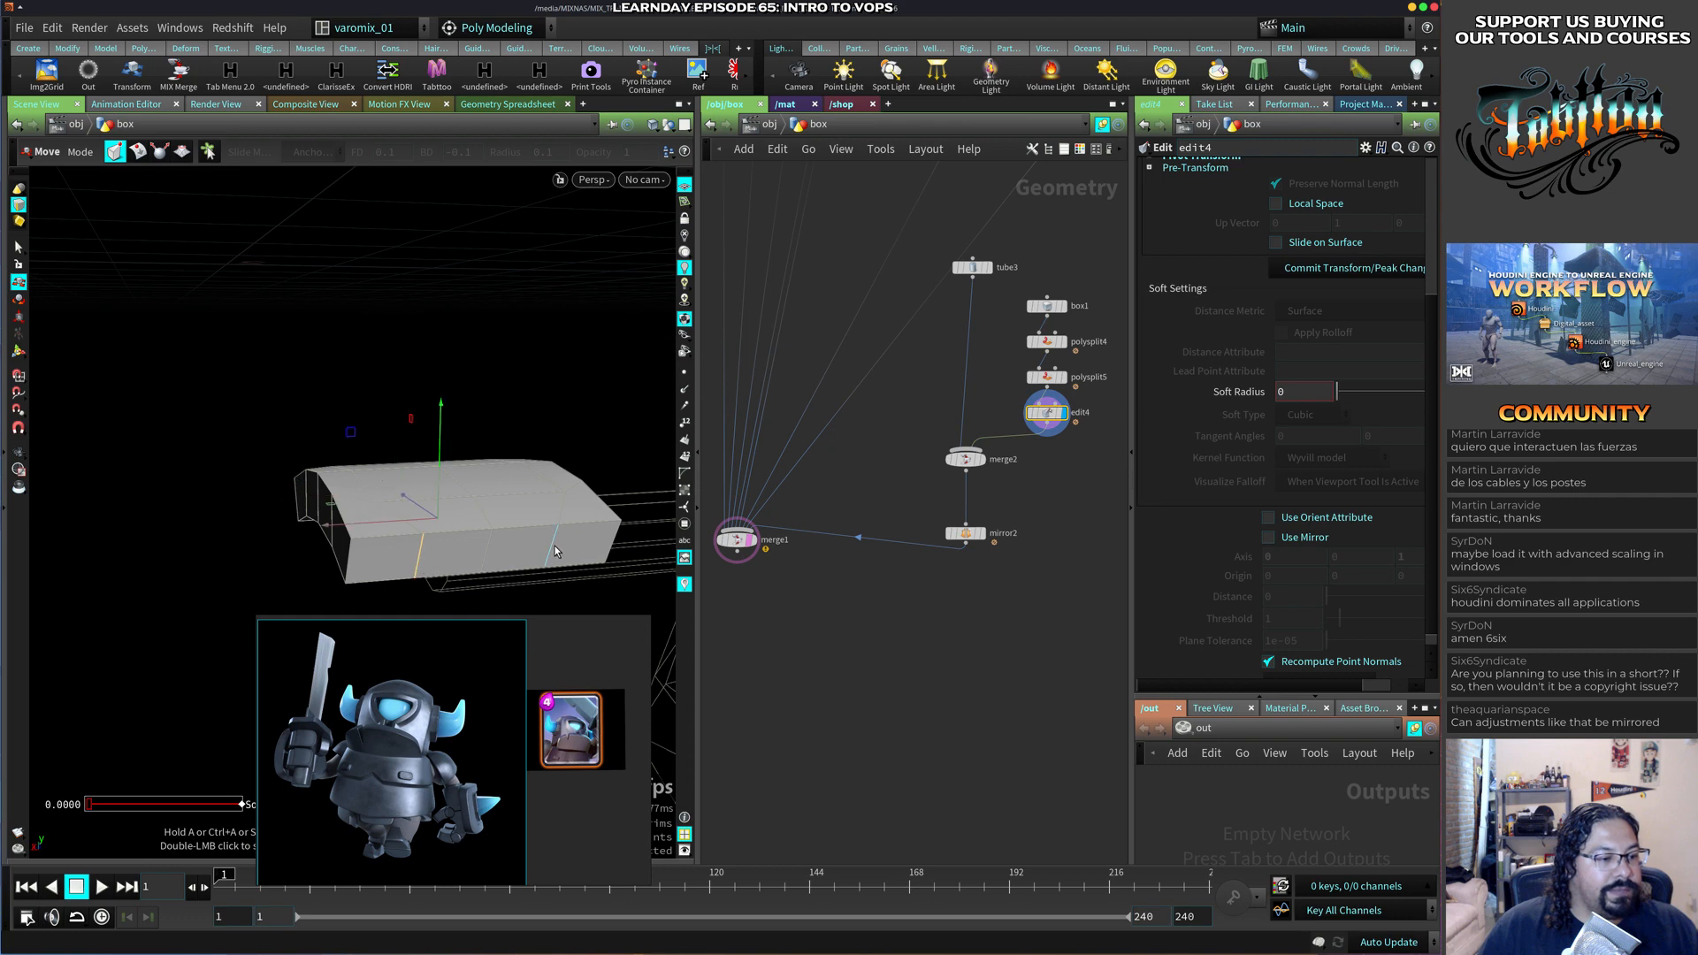
key("r")
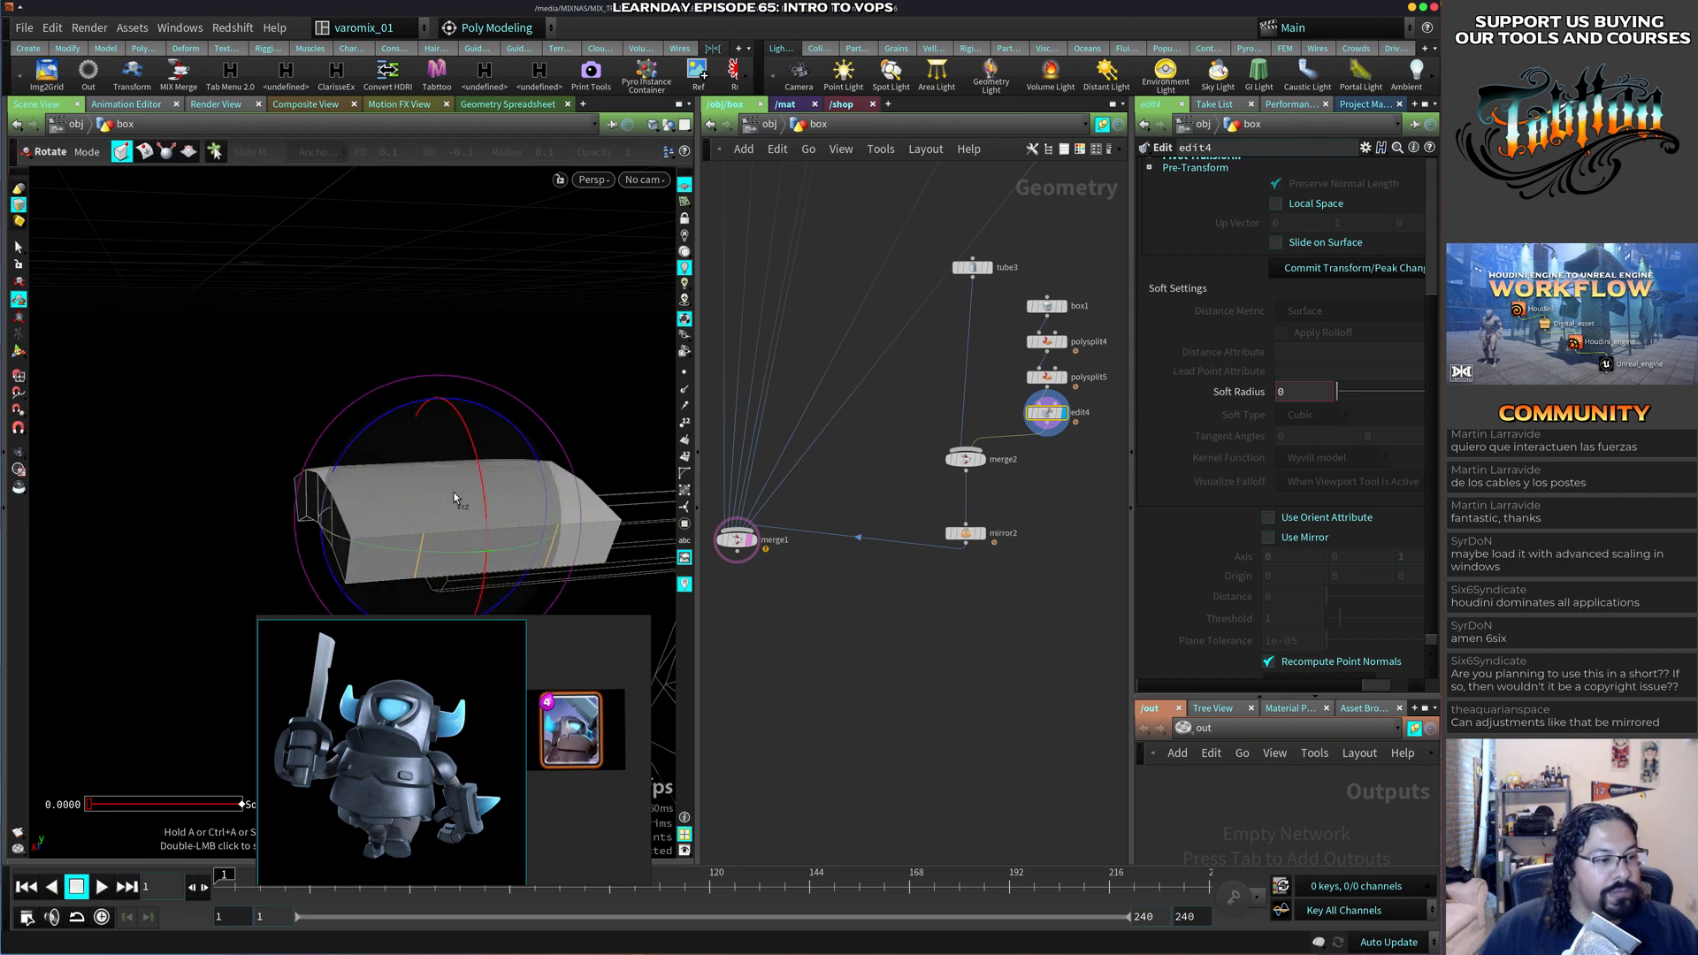
key("e")
left_click_drag(321, 527, 300, 534)
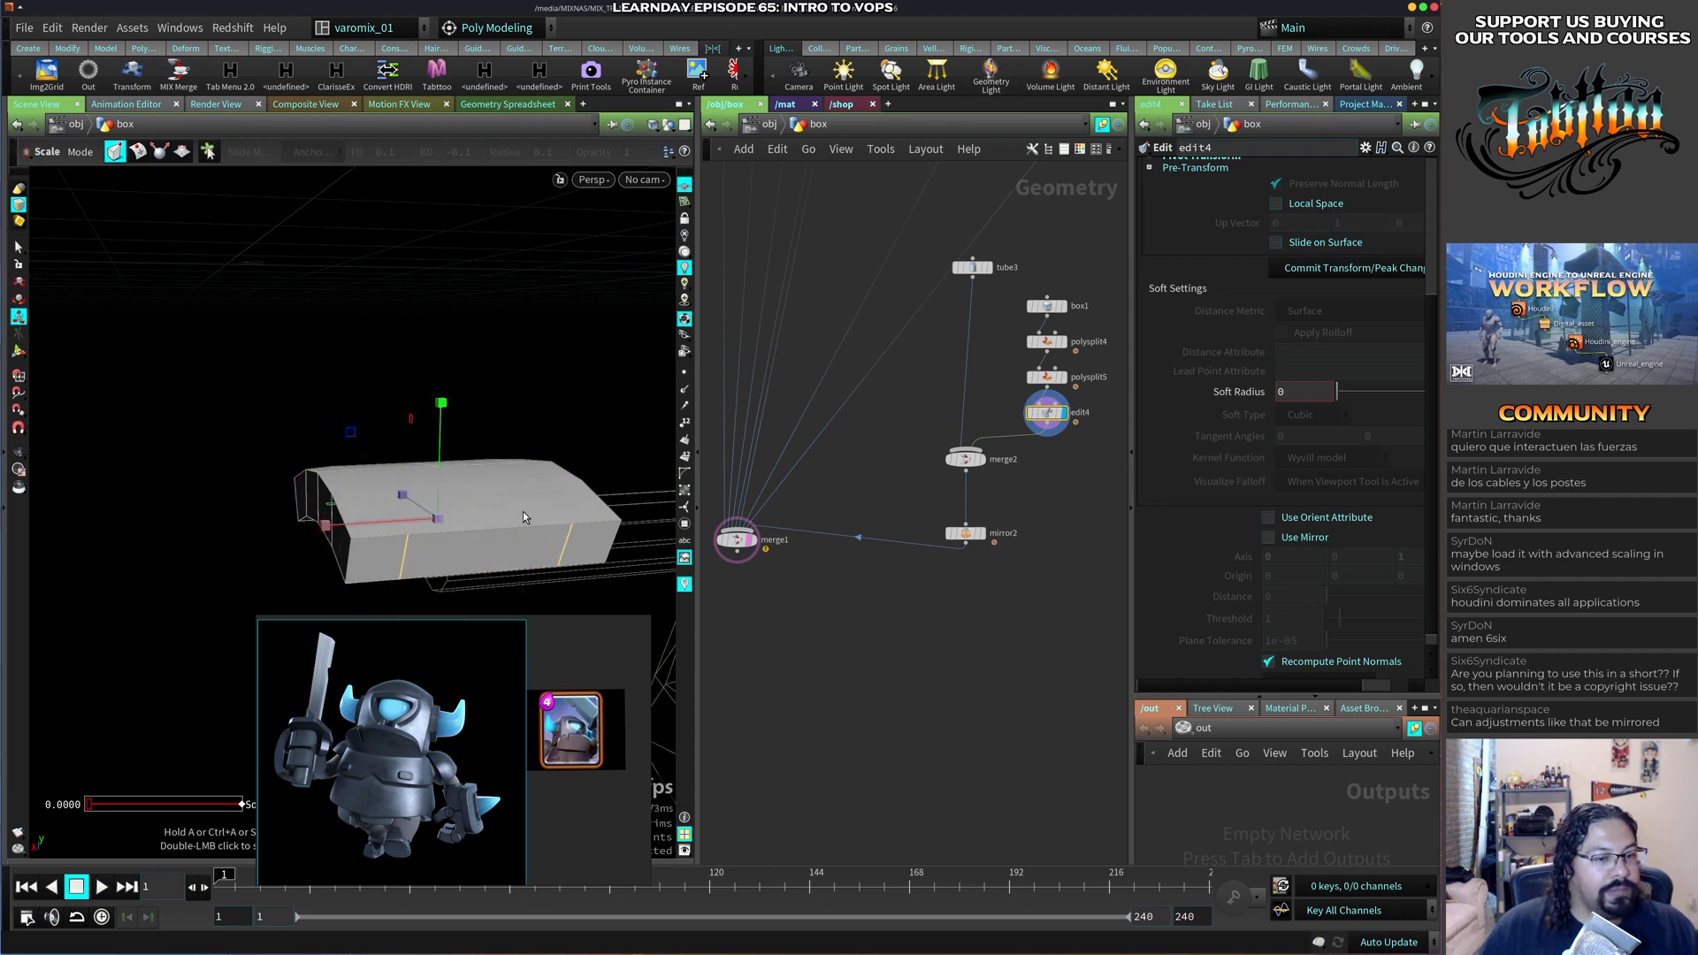
left_click(1064, 418)
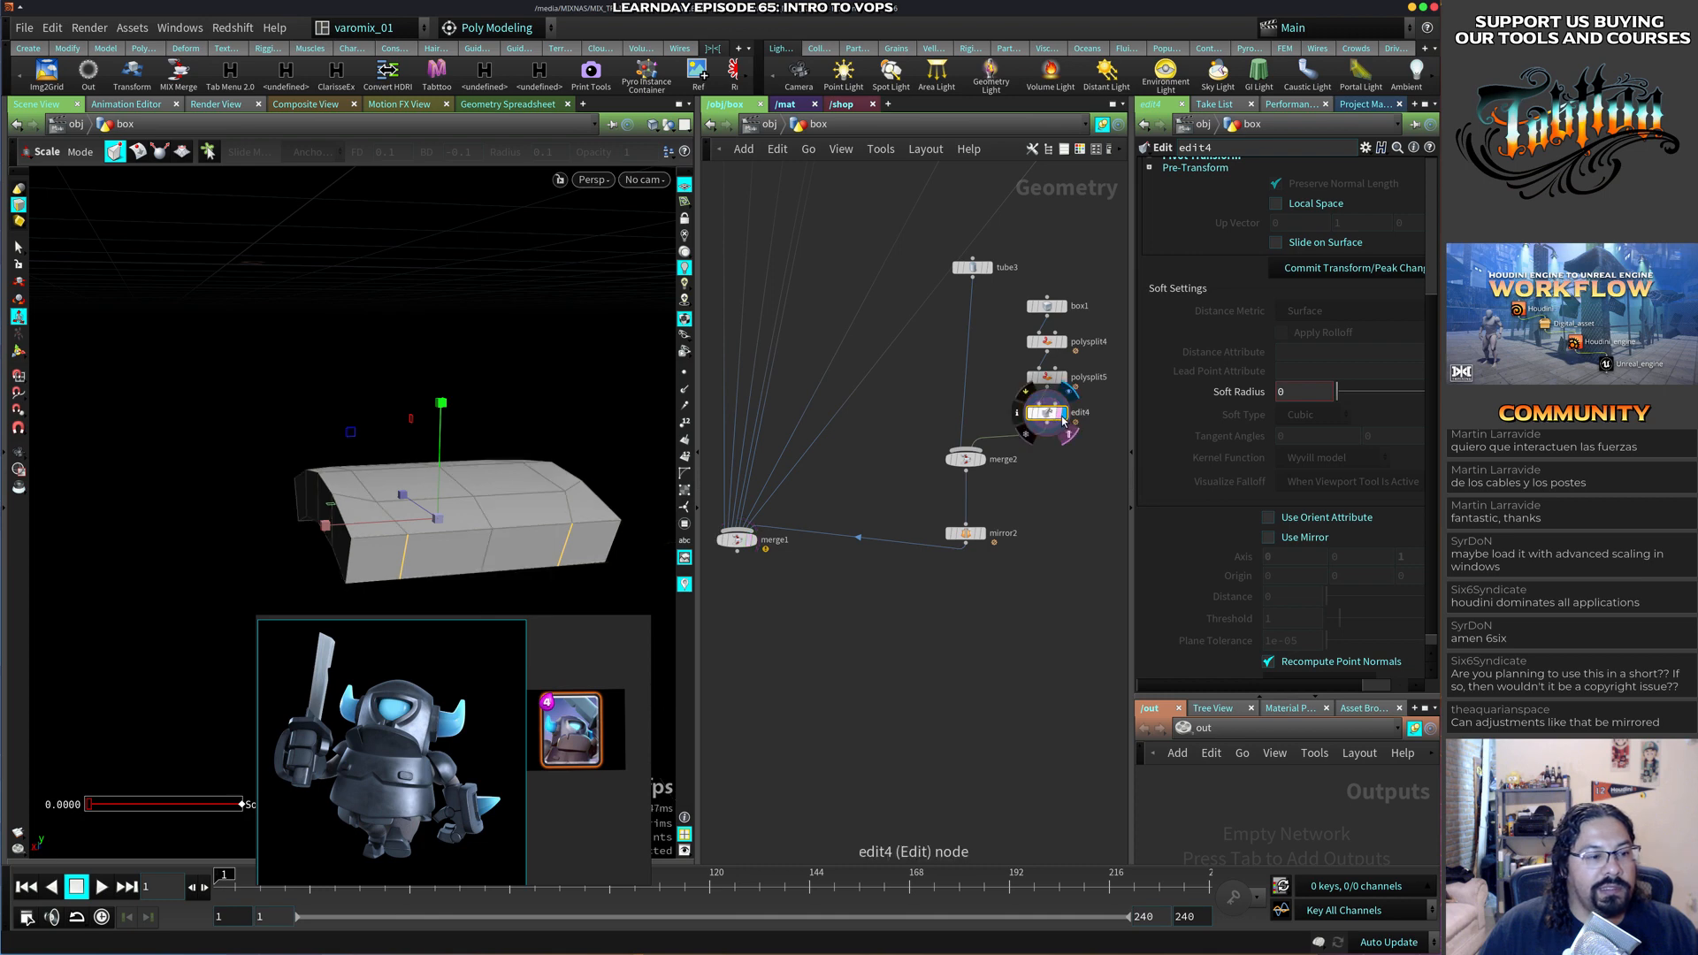
Try scaling the two inner vertical edges apart on the adjacent curved side wall of the box.
left_click_drag(424, 500, 435, 540, "alt")
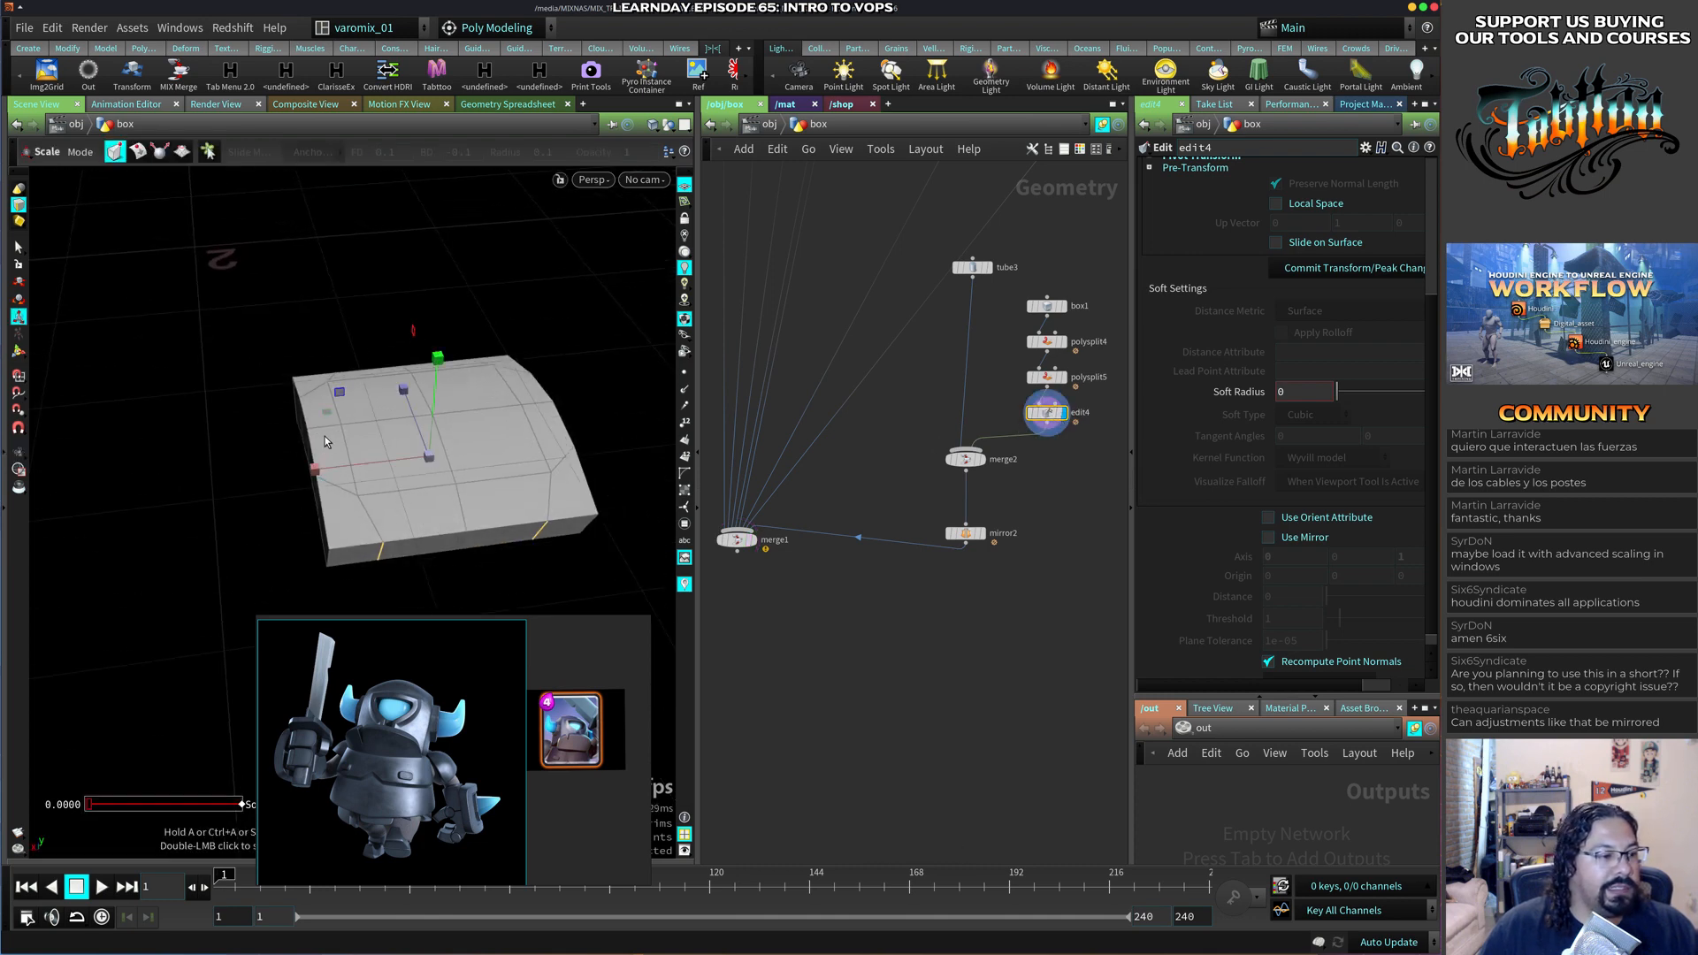
mouse_move(315, 473)
left_mouse_down()
mouse_move(290, 481)
mouse_move(345, 485)
left_mouse_up()
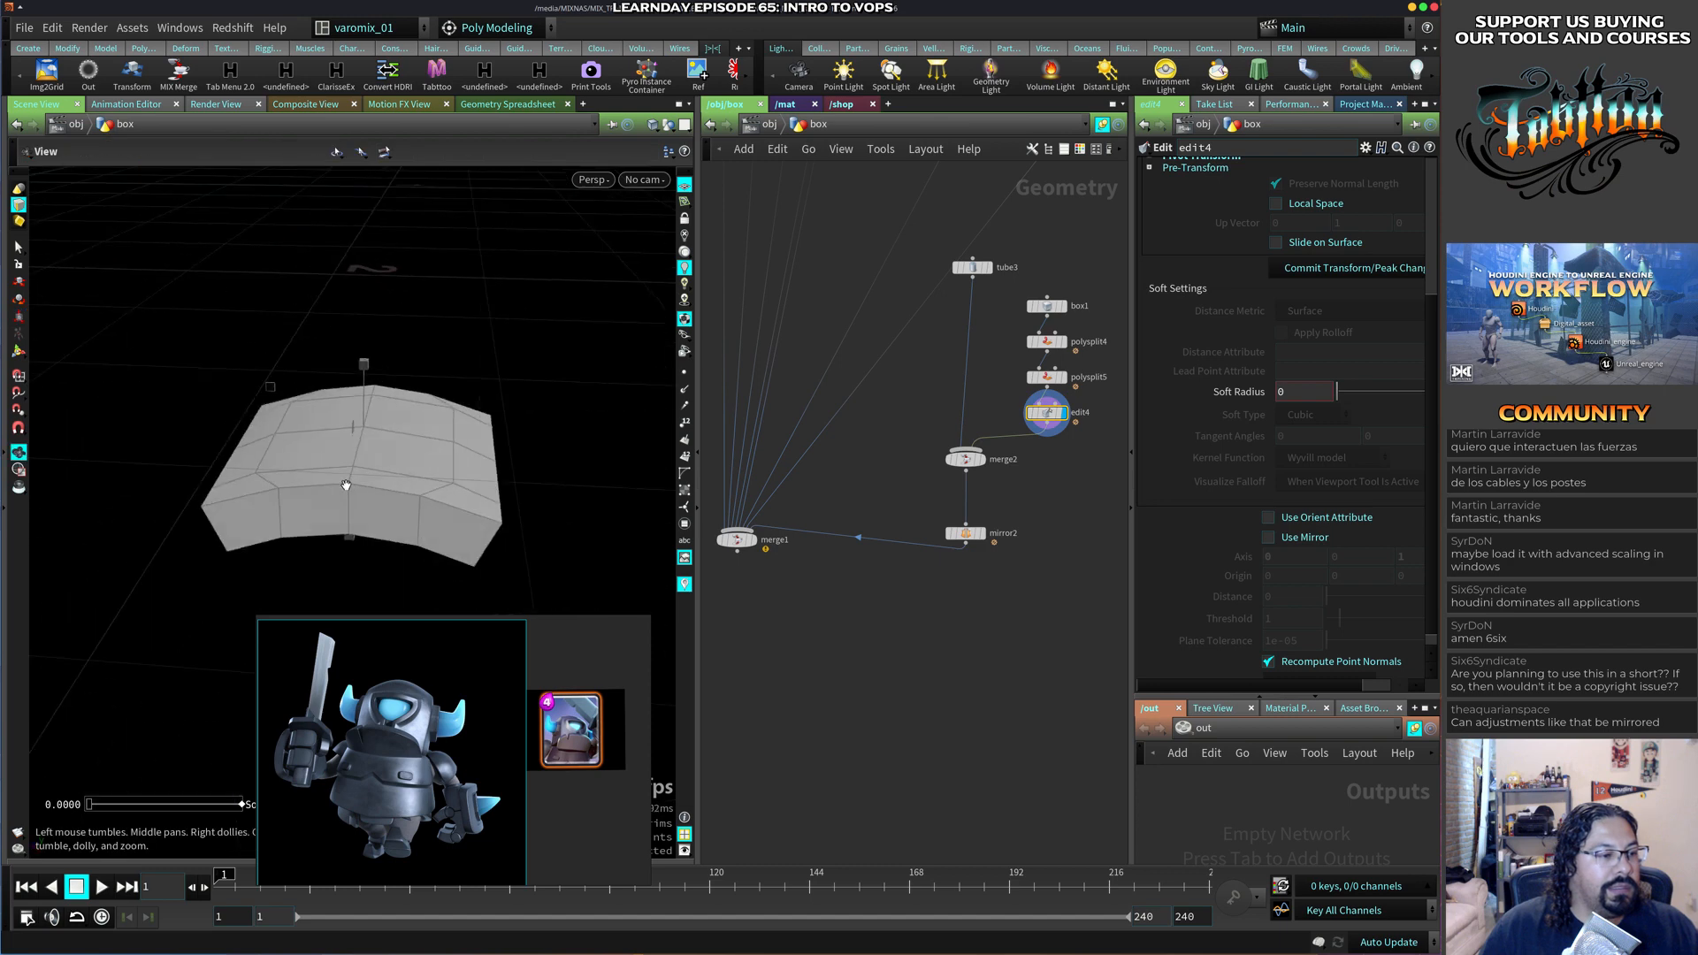
left_click(280, 523)
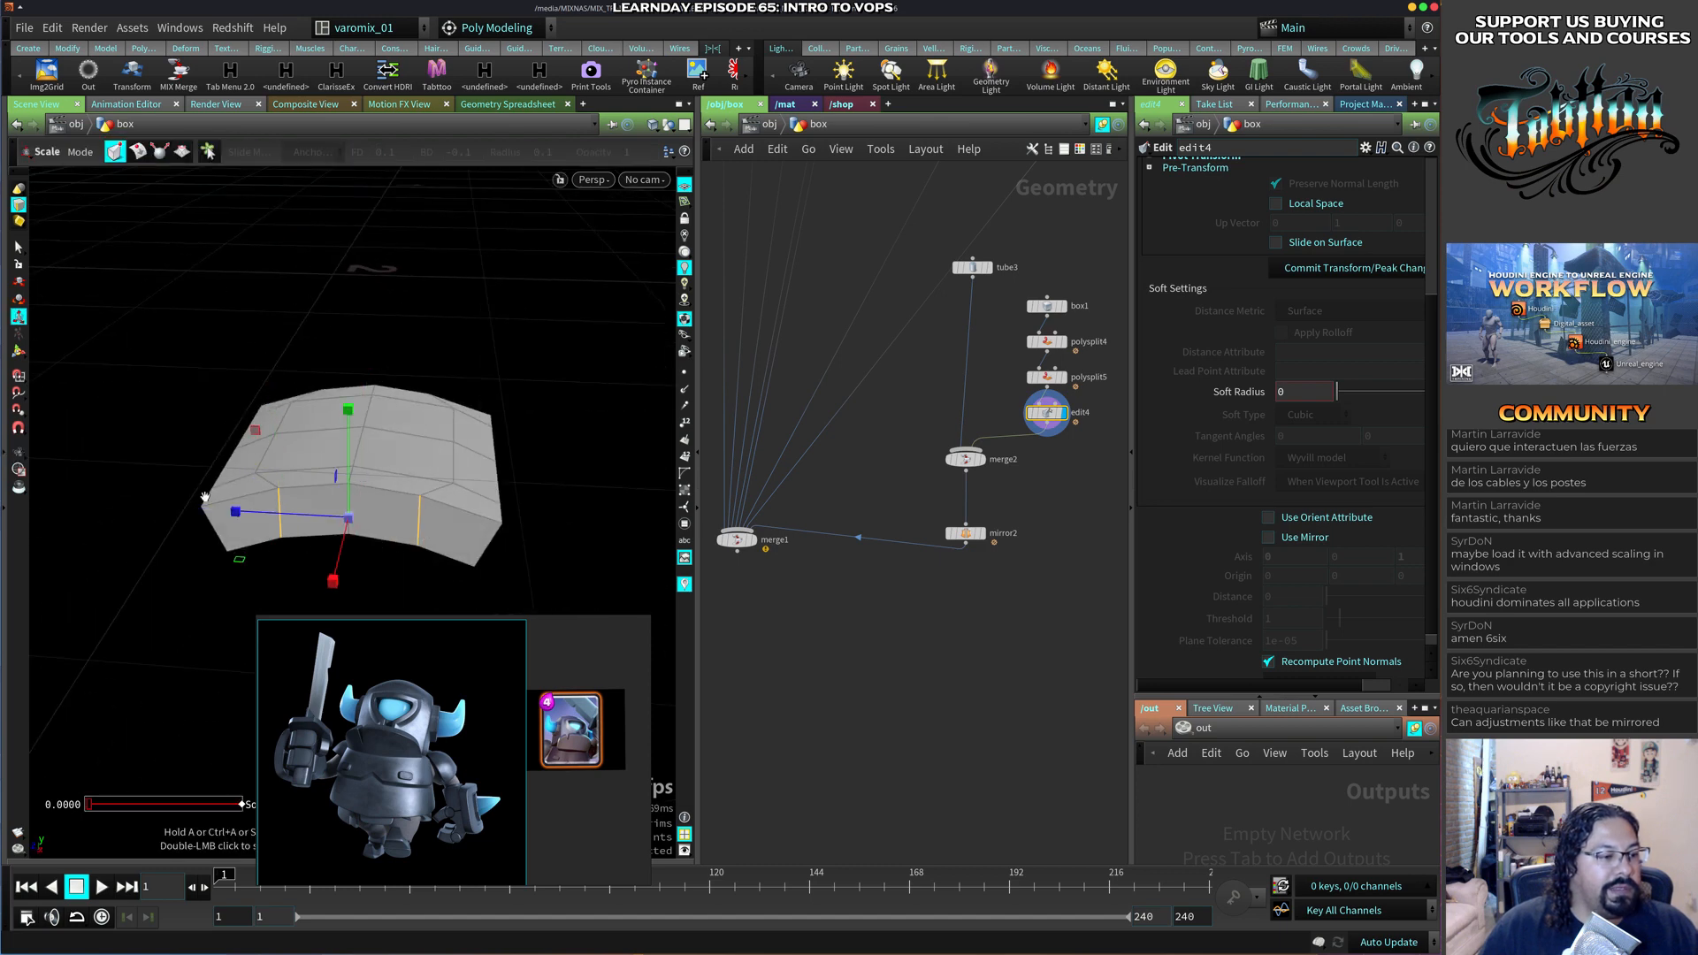
left_click_drag(421, 527, 395, 469, "alt")
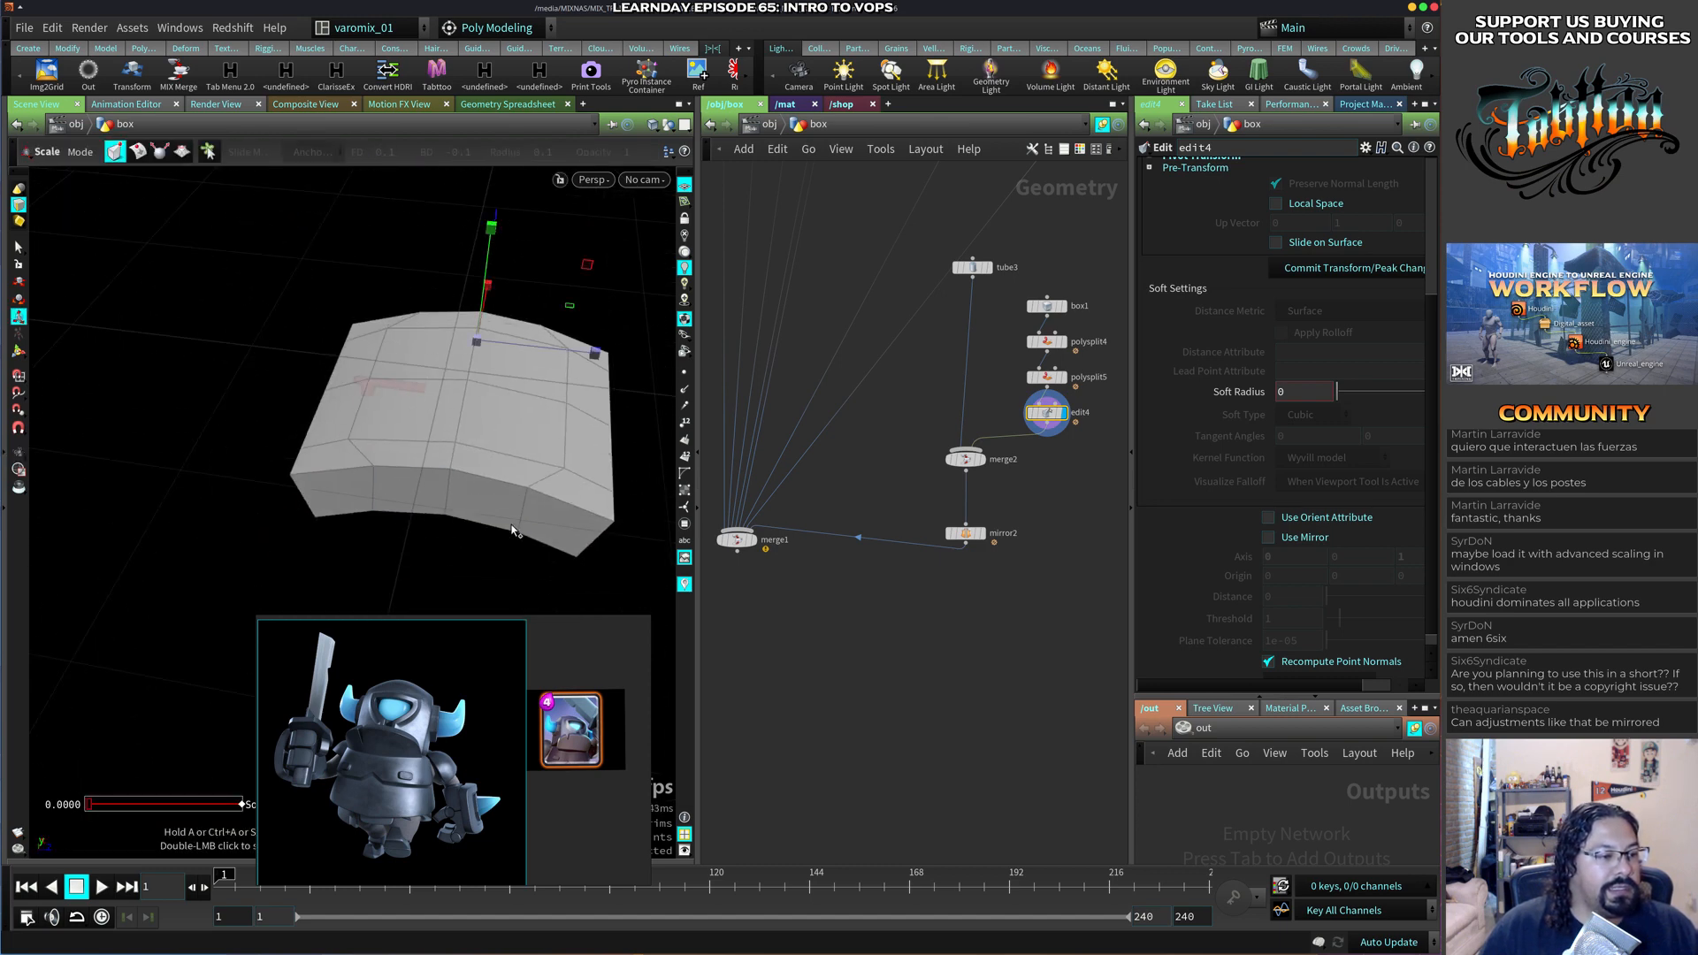
left_click(373, 499)
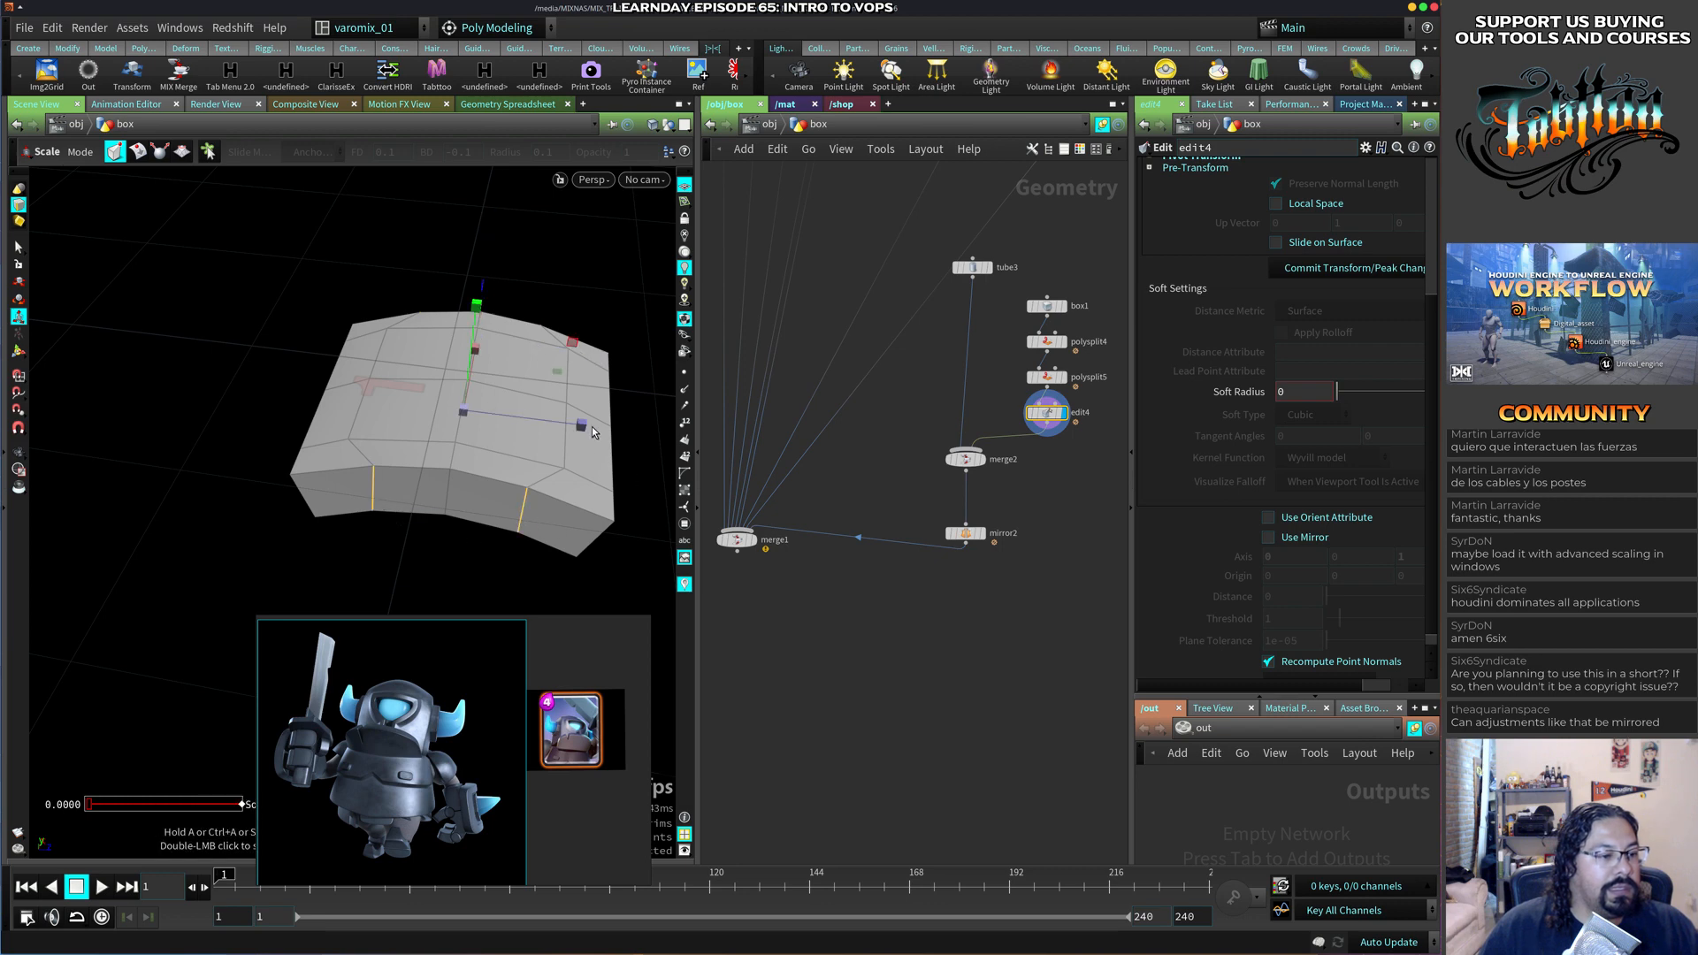
left_click_drag(583, 426, 469, 456)
Try recessing the four enlarged central top faces with an inward PolyExtrude.
key("s")
key("4")
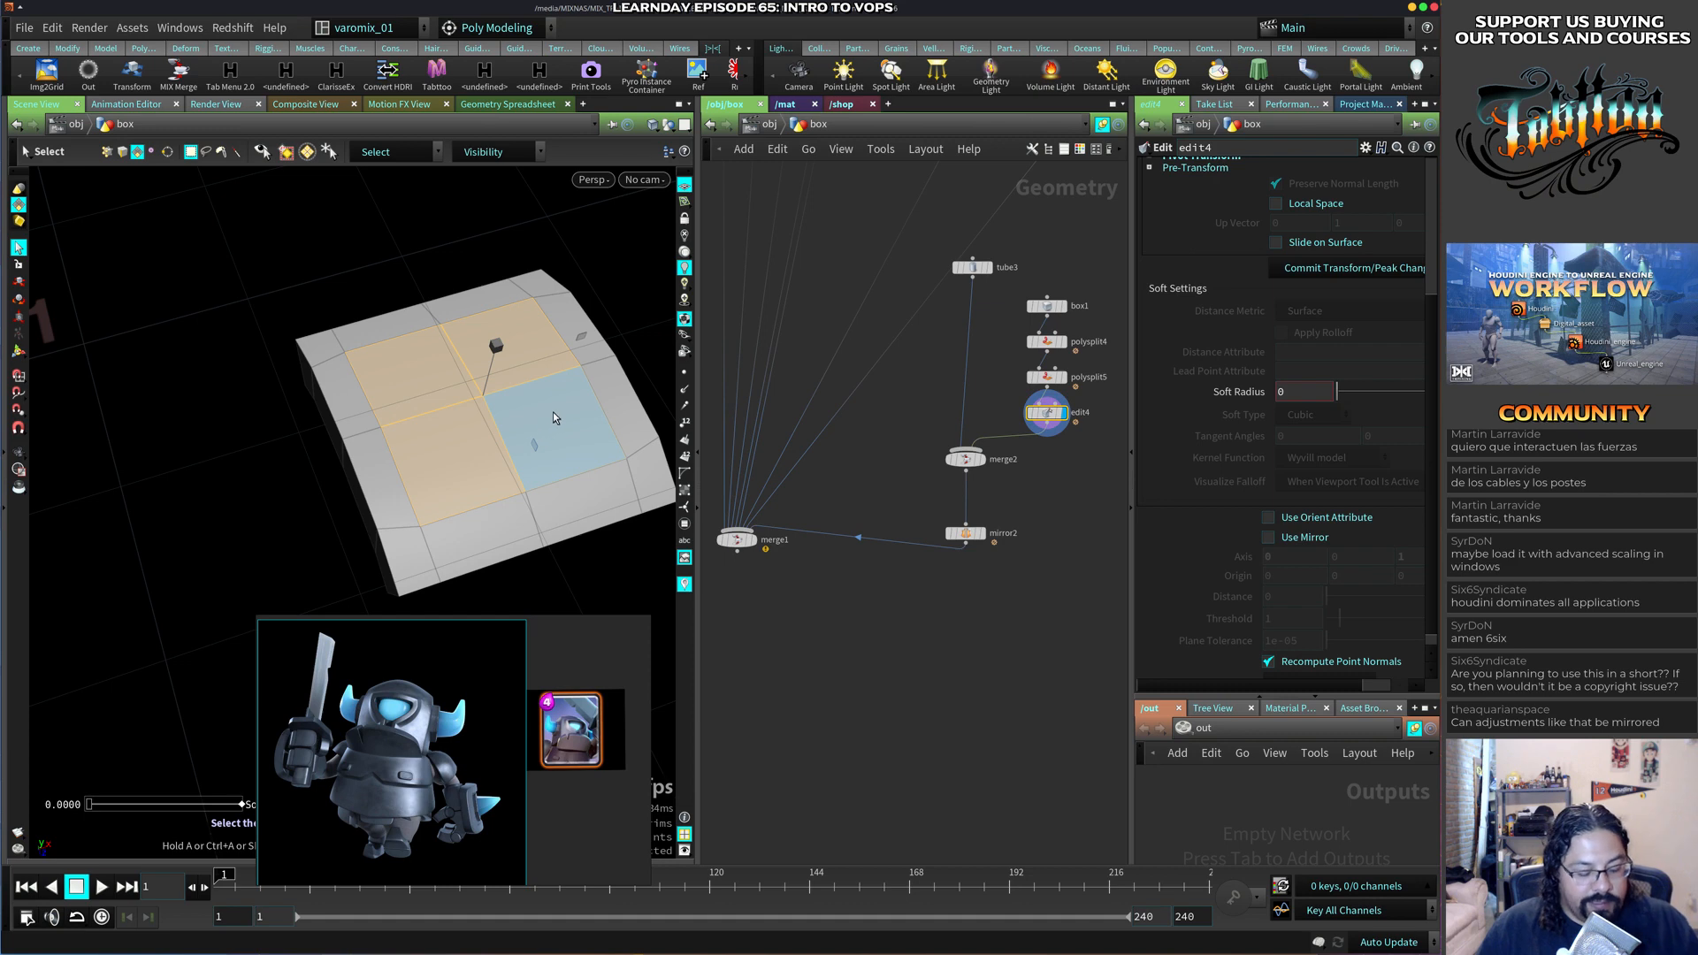
key("c")
left_click(653, 413)
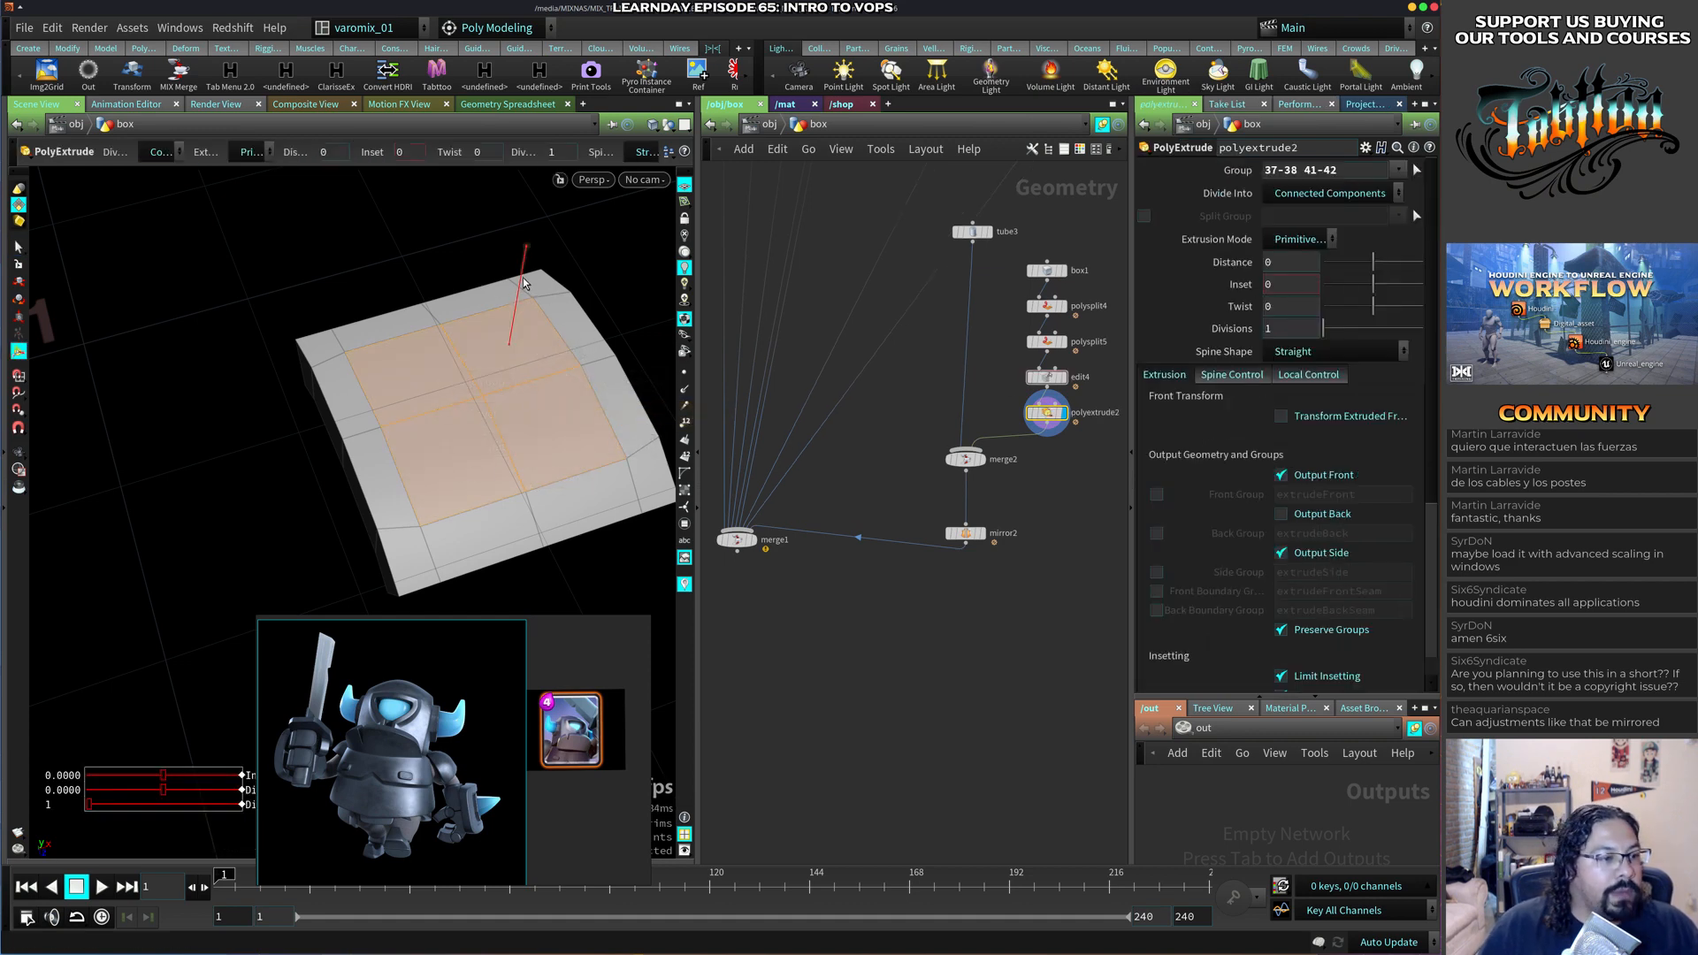
left_click_drag(515, 305, 528, 300)
Try a second PolyExtrude on the recessed faces with an inset of 0.007.
key("q")
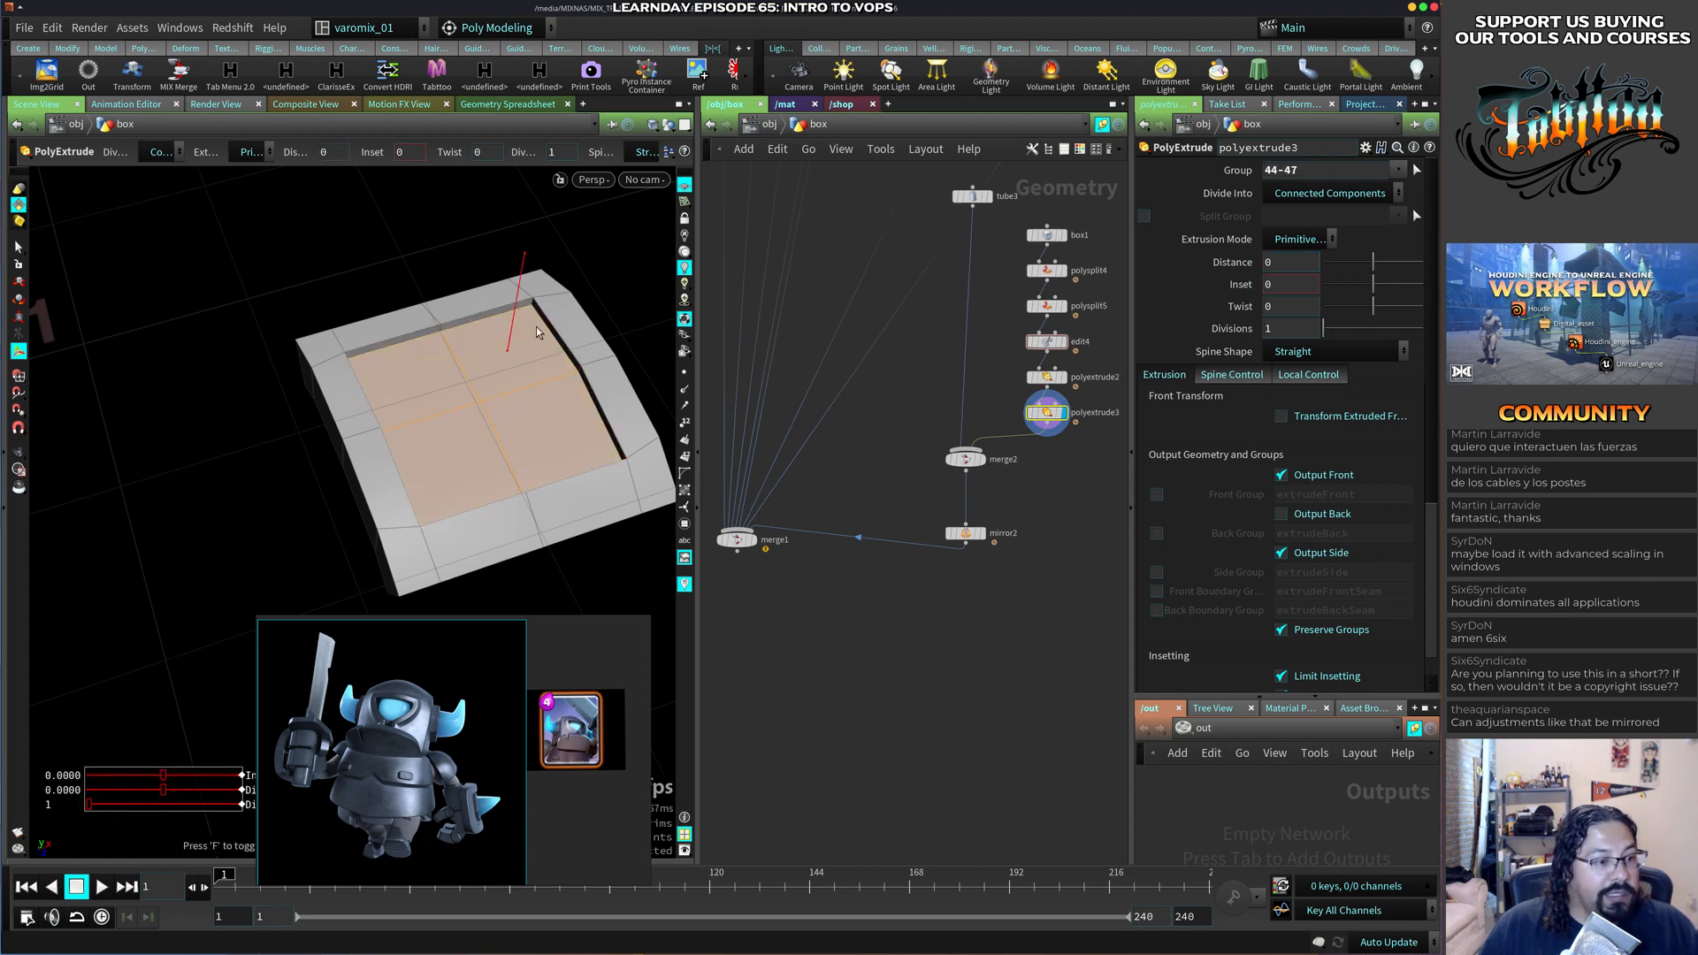
left_click_drag(1373, 284, 1377, 285)
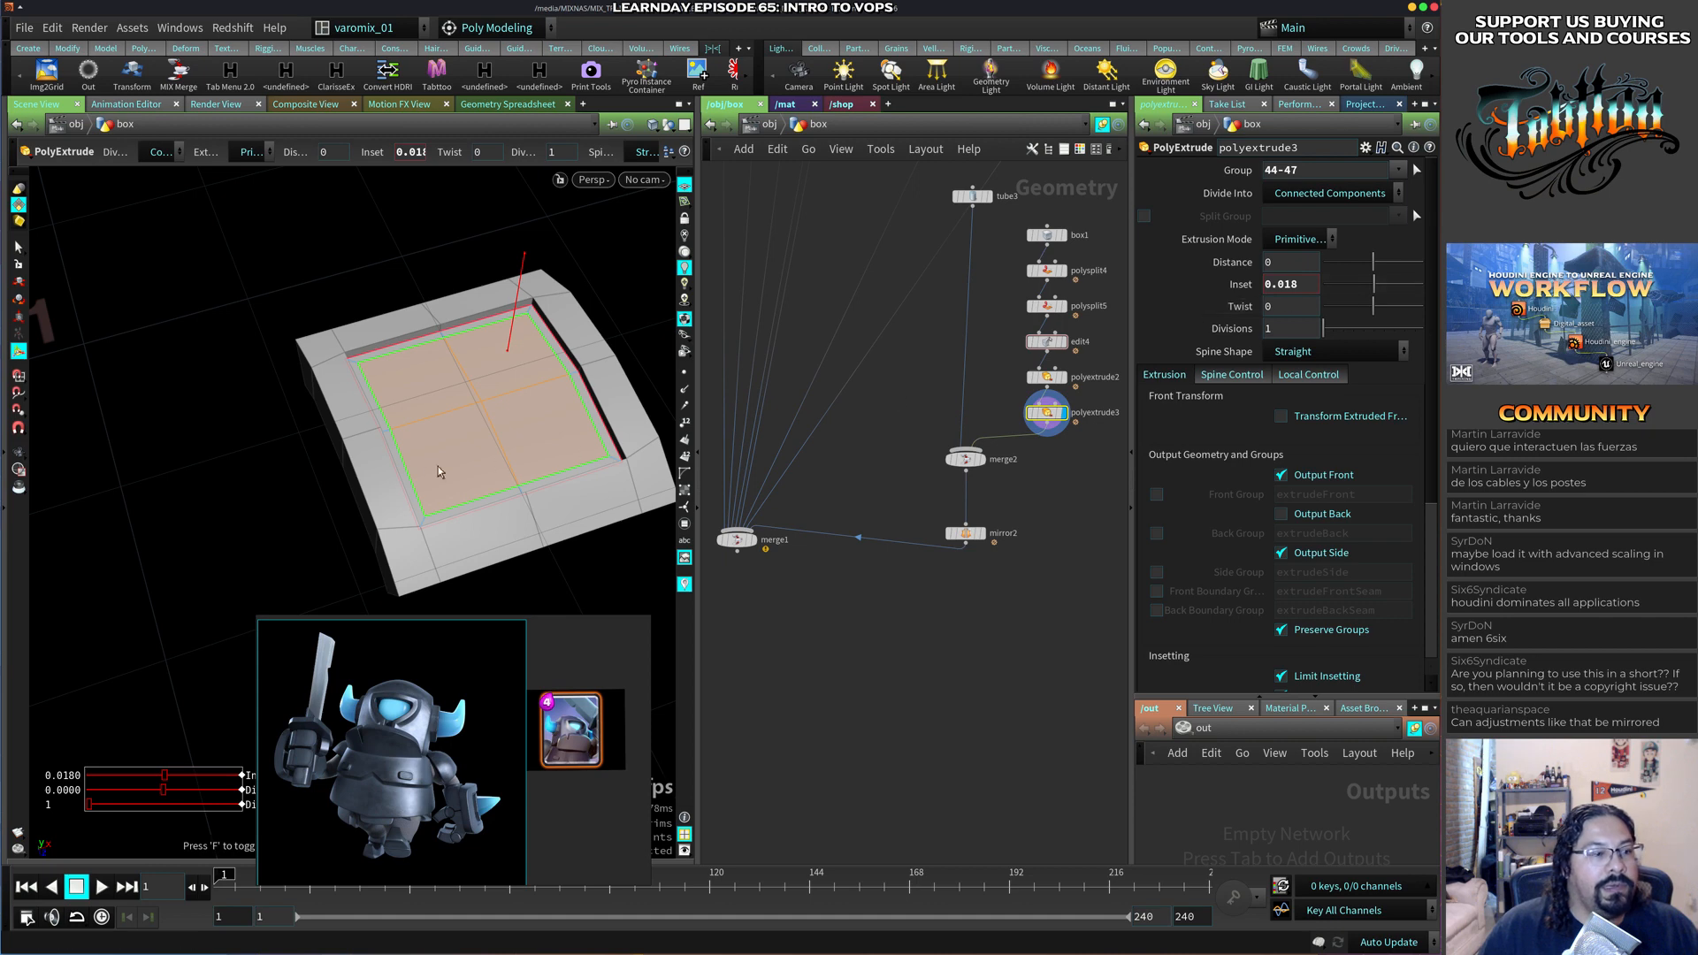
left_click_drag(440, 469, 411, 416, "alt")
key("Return")
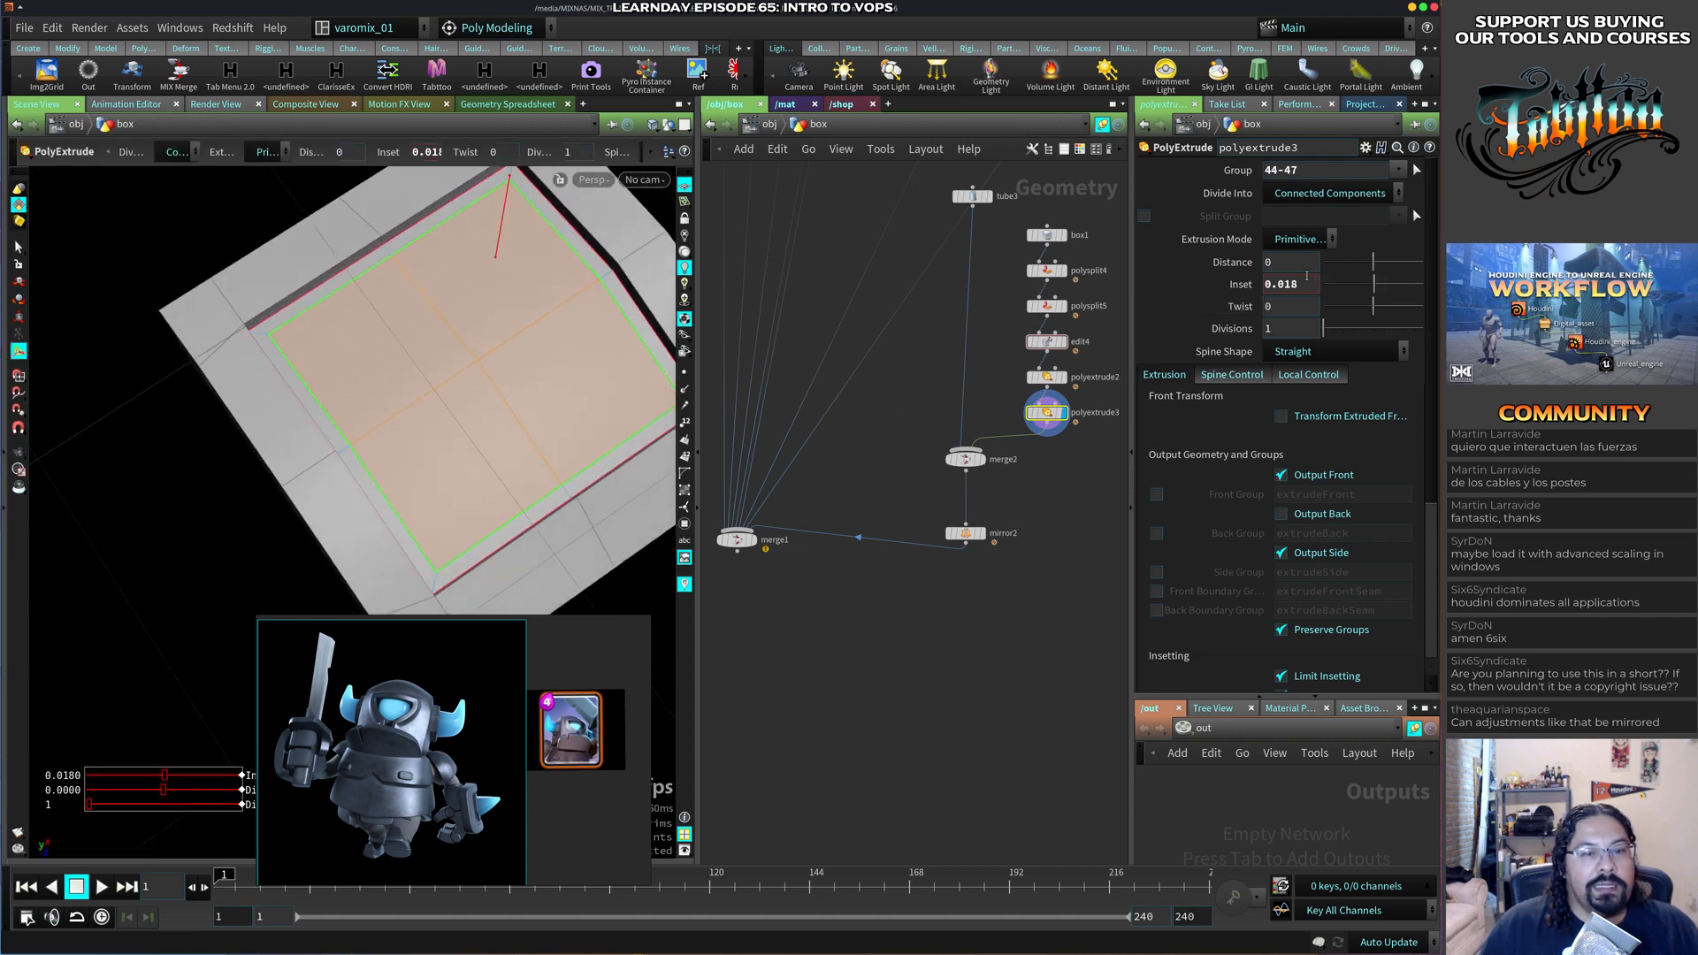
middle_click_drag(1309, 283, 1205, 358)
right_click_drag(523, 470, 438, 478, "alt")
left_click_drag(437, 479, 548, 517)
key("Return")
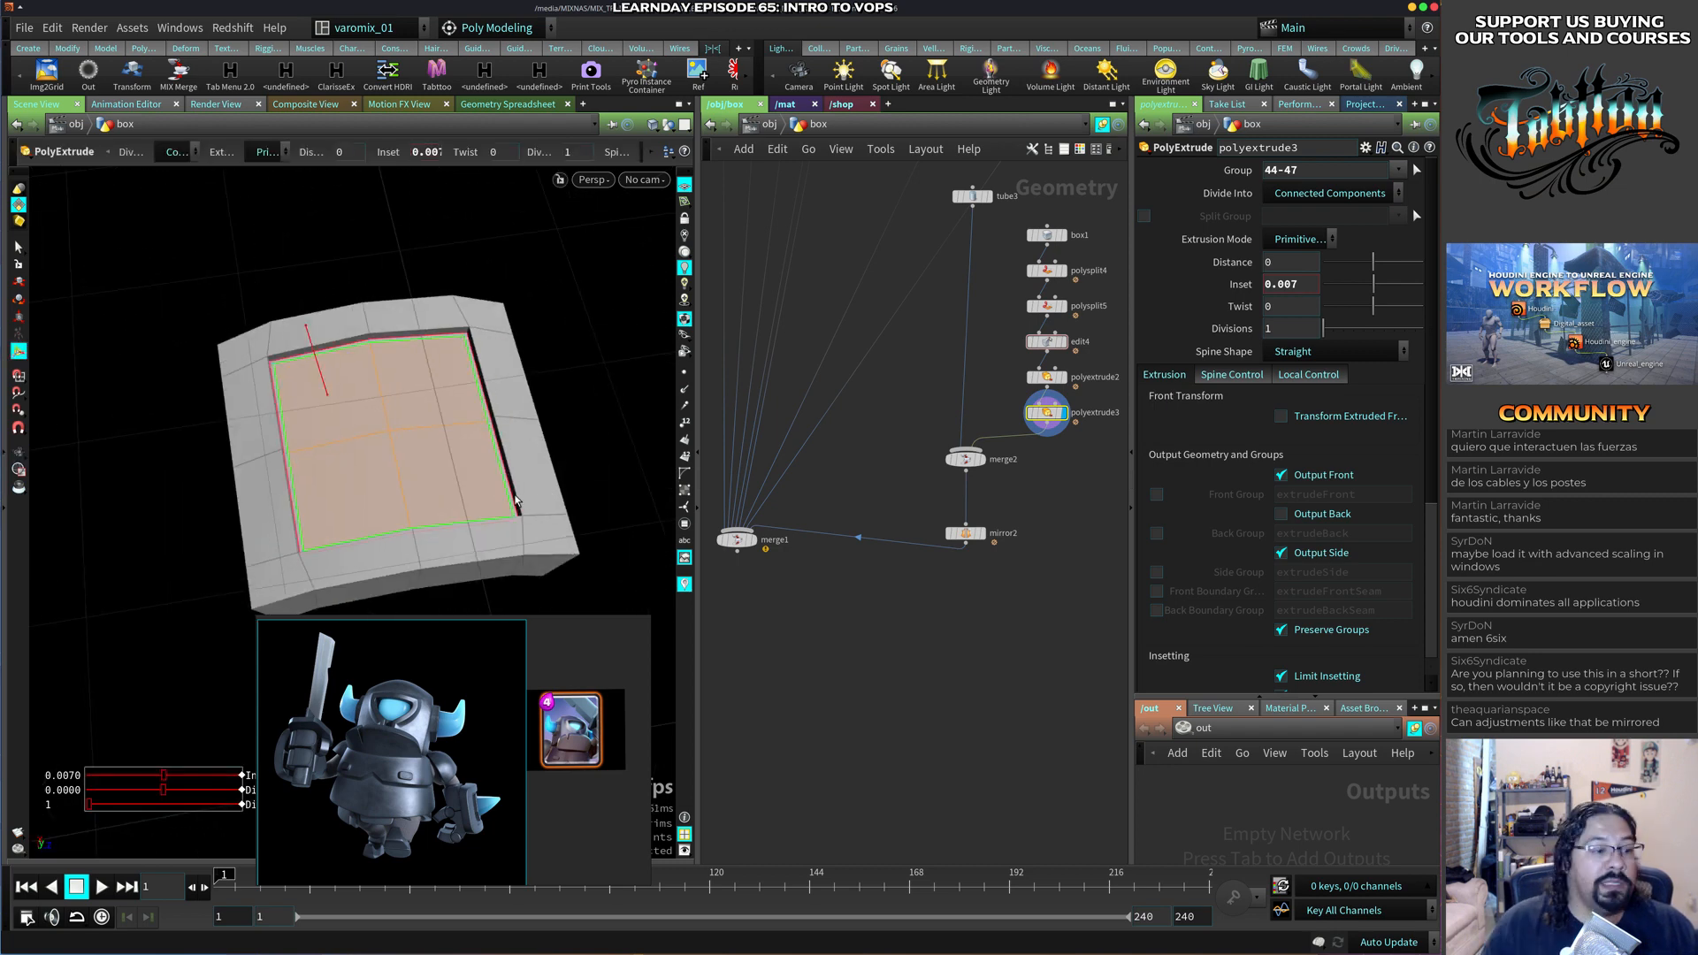
Undo both extrusions and the preceding face and edge scaling on the curved box.
key("ctrl+z")
key("ctrl+z")
key("ctrl+z")
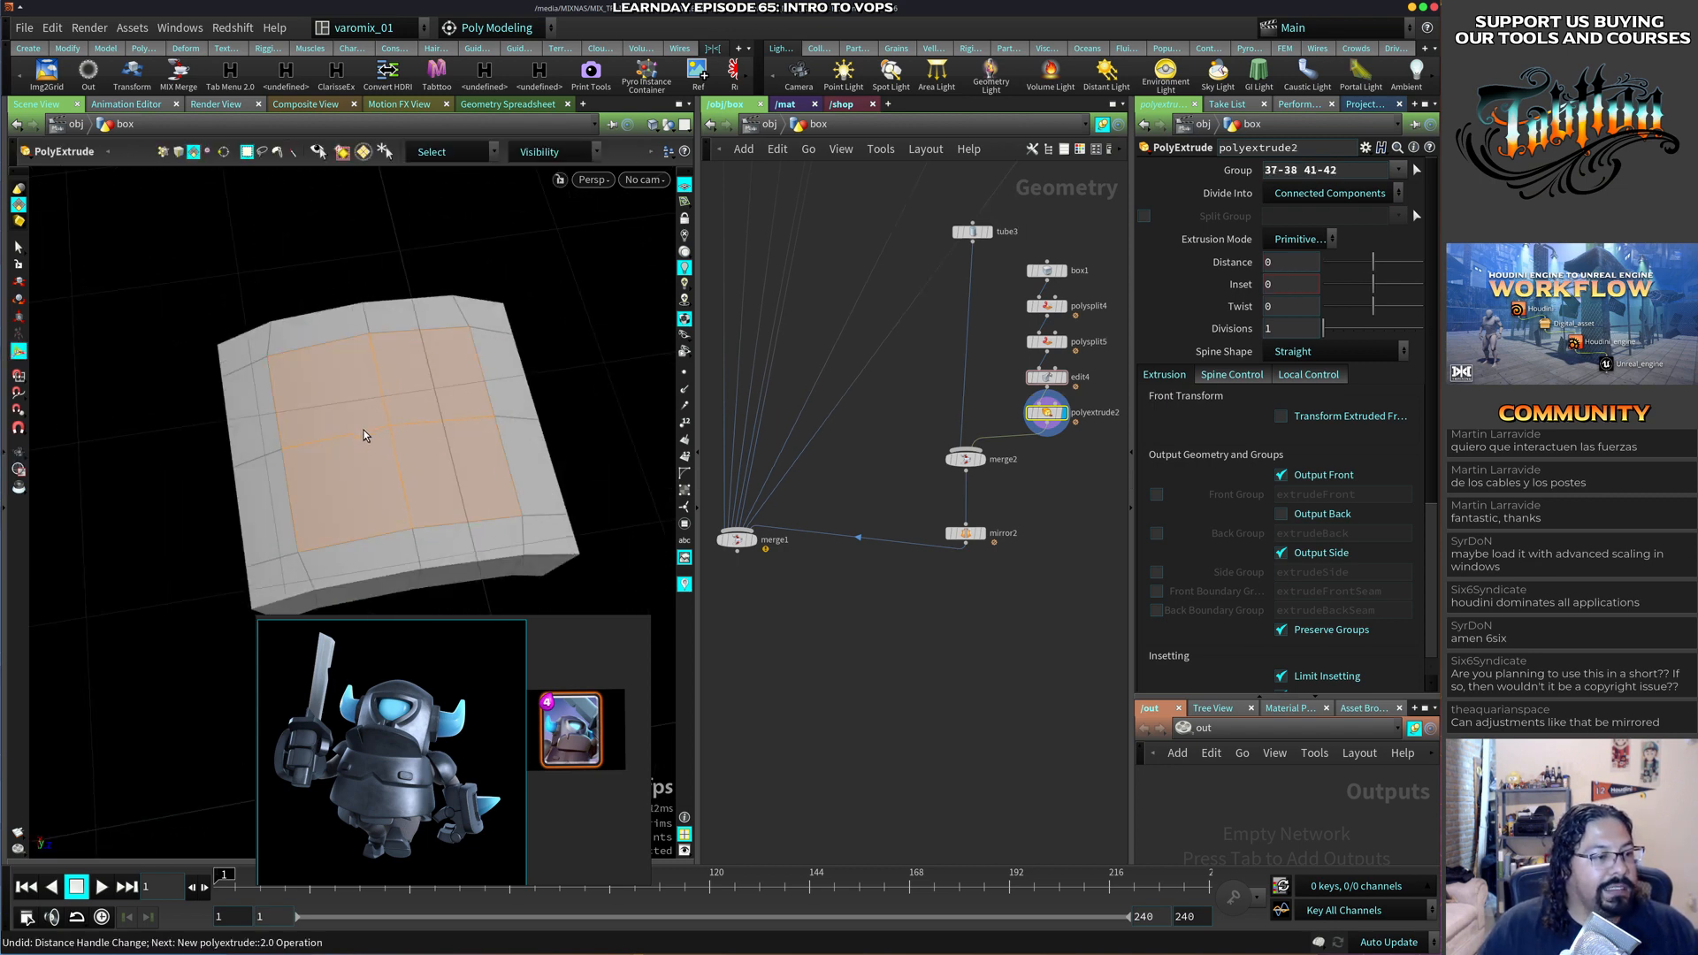
key("ctrl+z")
key("ctrl+z")
key("ctrl+z")
key("ctrl+z")
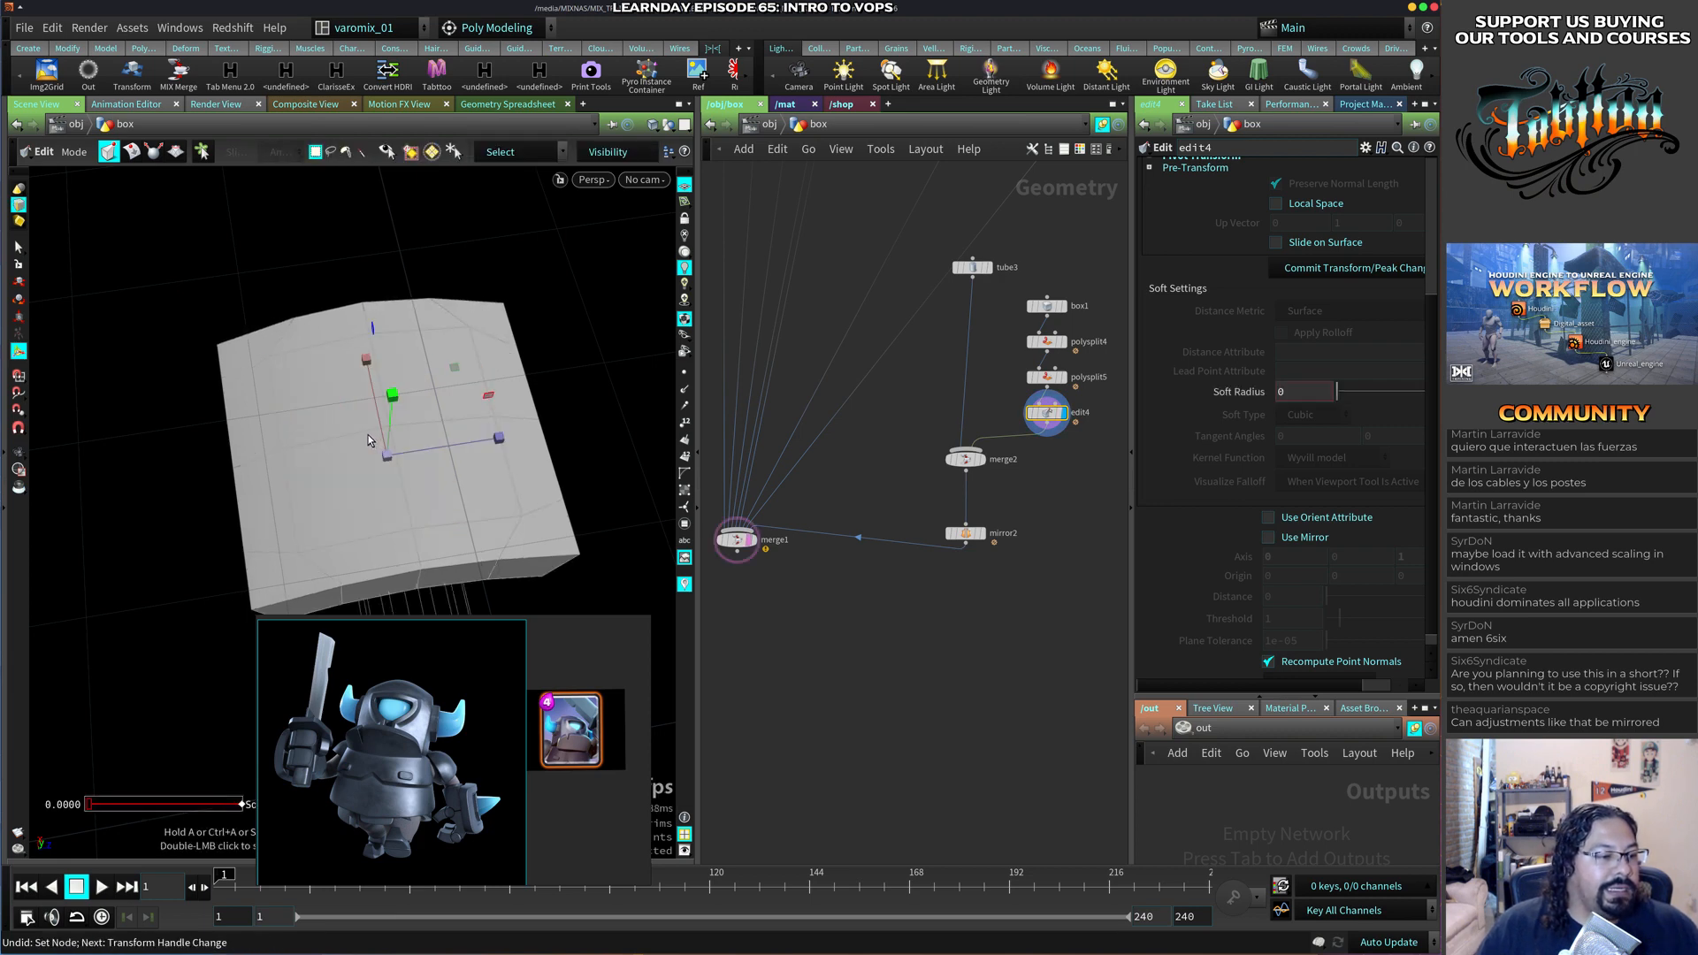
key("ctrl+z")
key("ctrl+z")
key("ctrl+z")
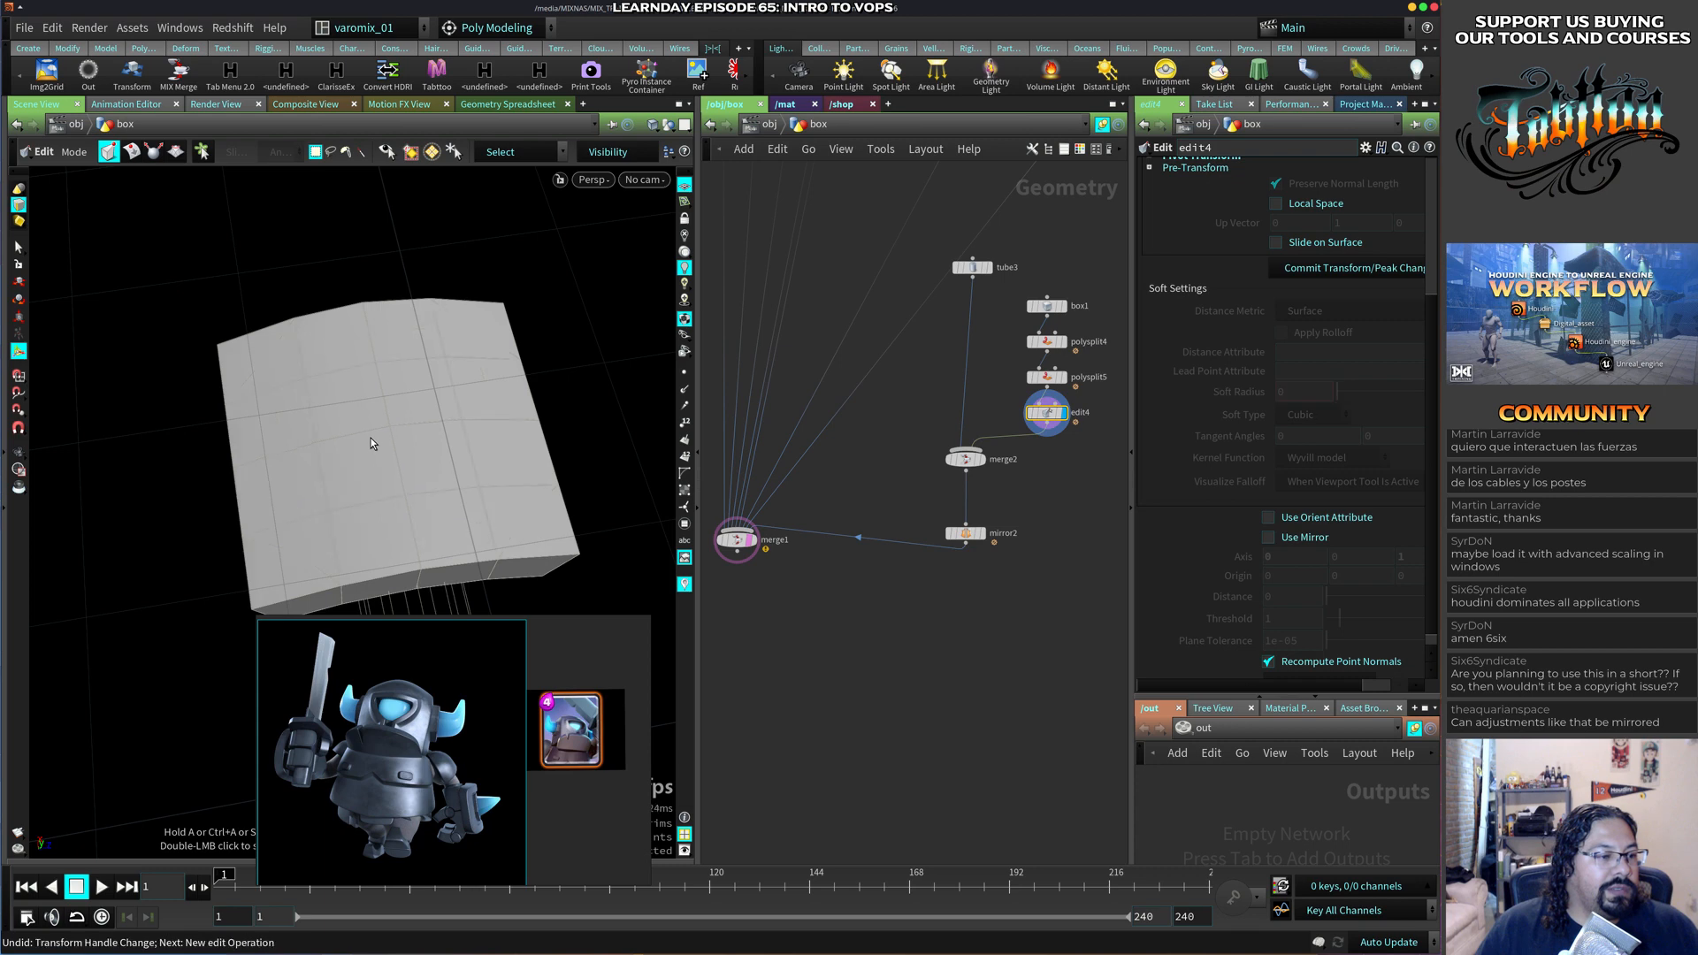
Try enlarging the reselected four central top faces uniformly once more, and undo the scaling.
key("Escape")
mouse_move(424, 449)
left_mouse_down()
mouse_move(353, 360)
mouse_move(345, 386)
mouse_move(413, 470)
left_mouse_up()
key("Return")
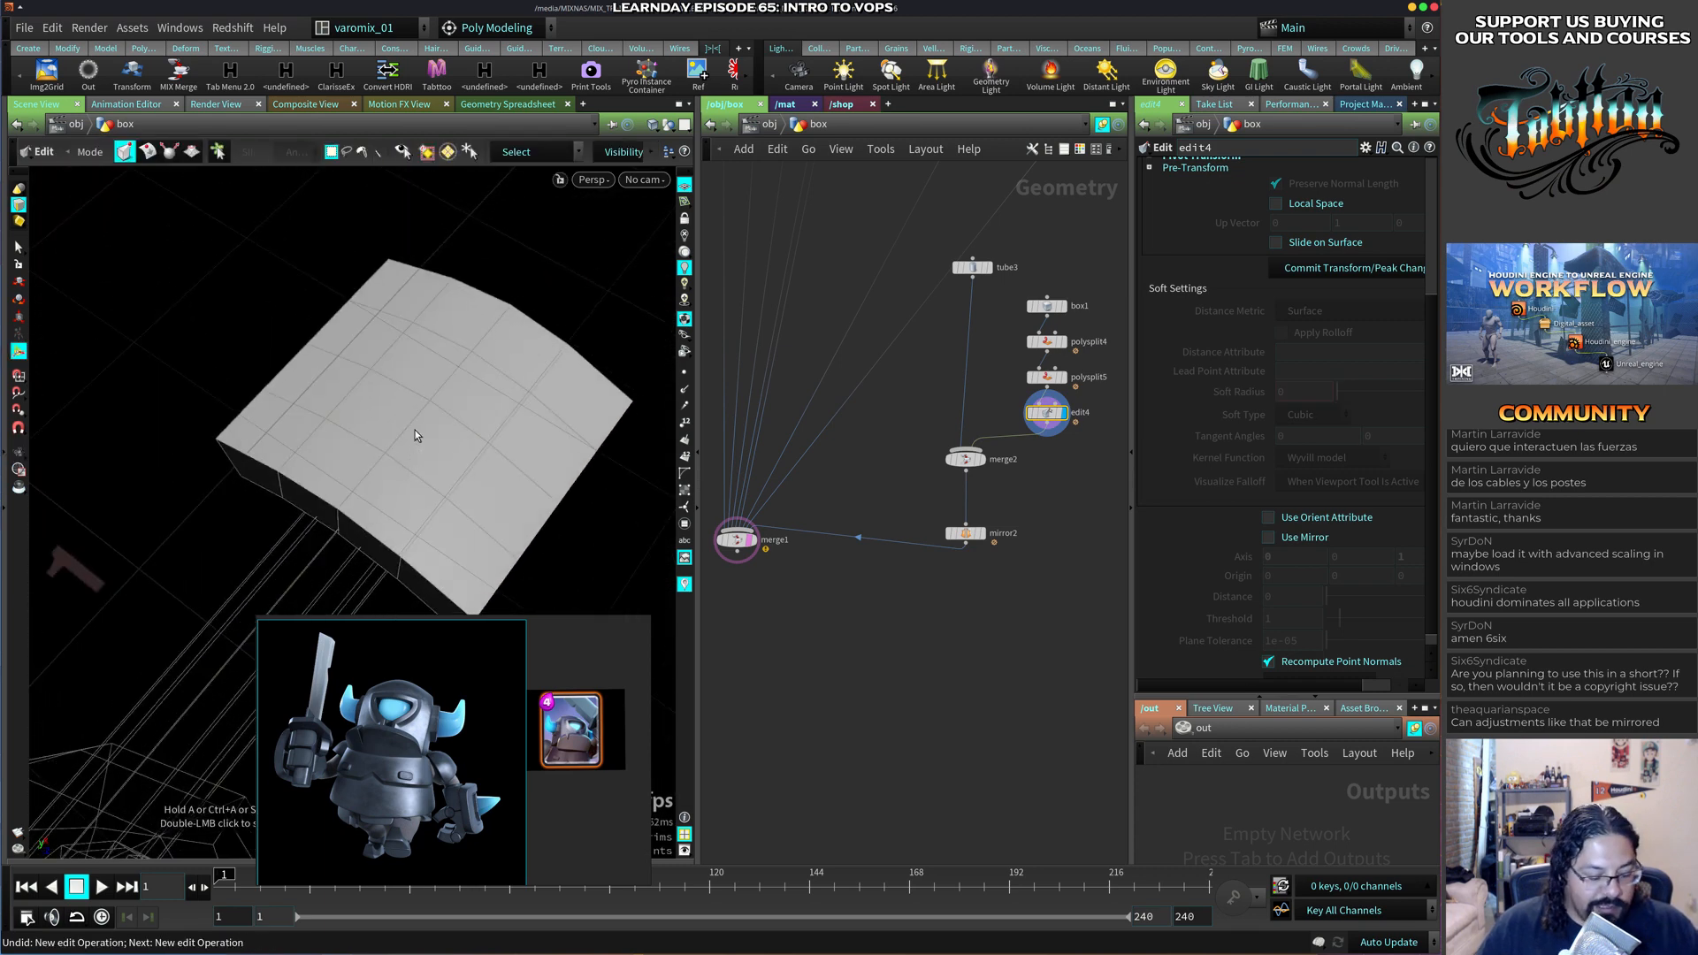
key("s")
key("Return")
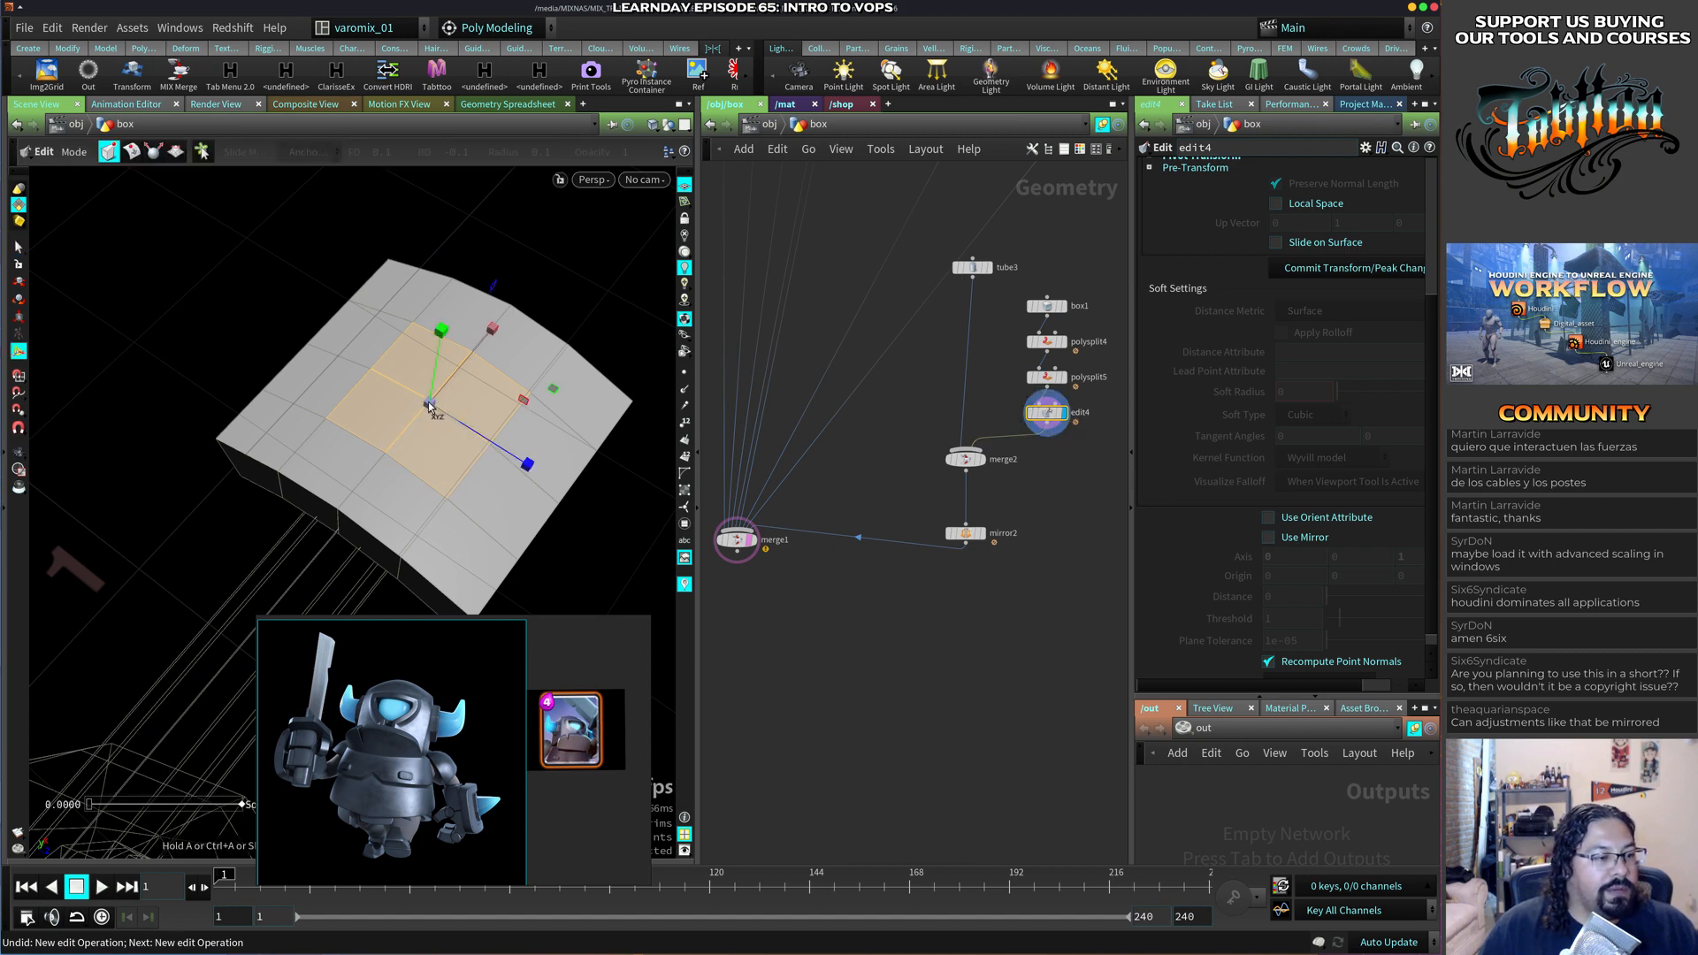
left_click_drag(428, 407, 440, 447, "alt")
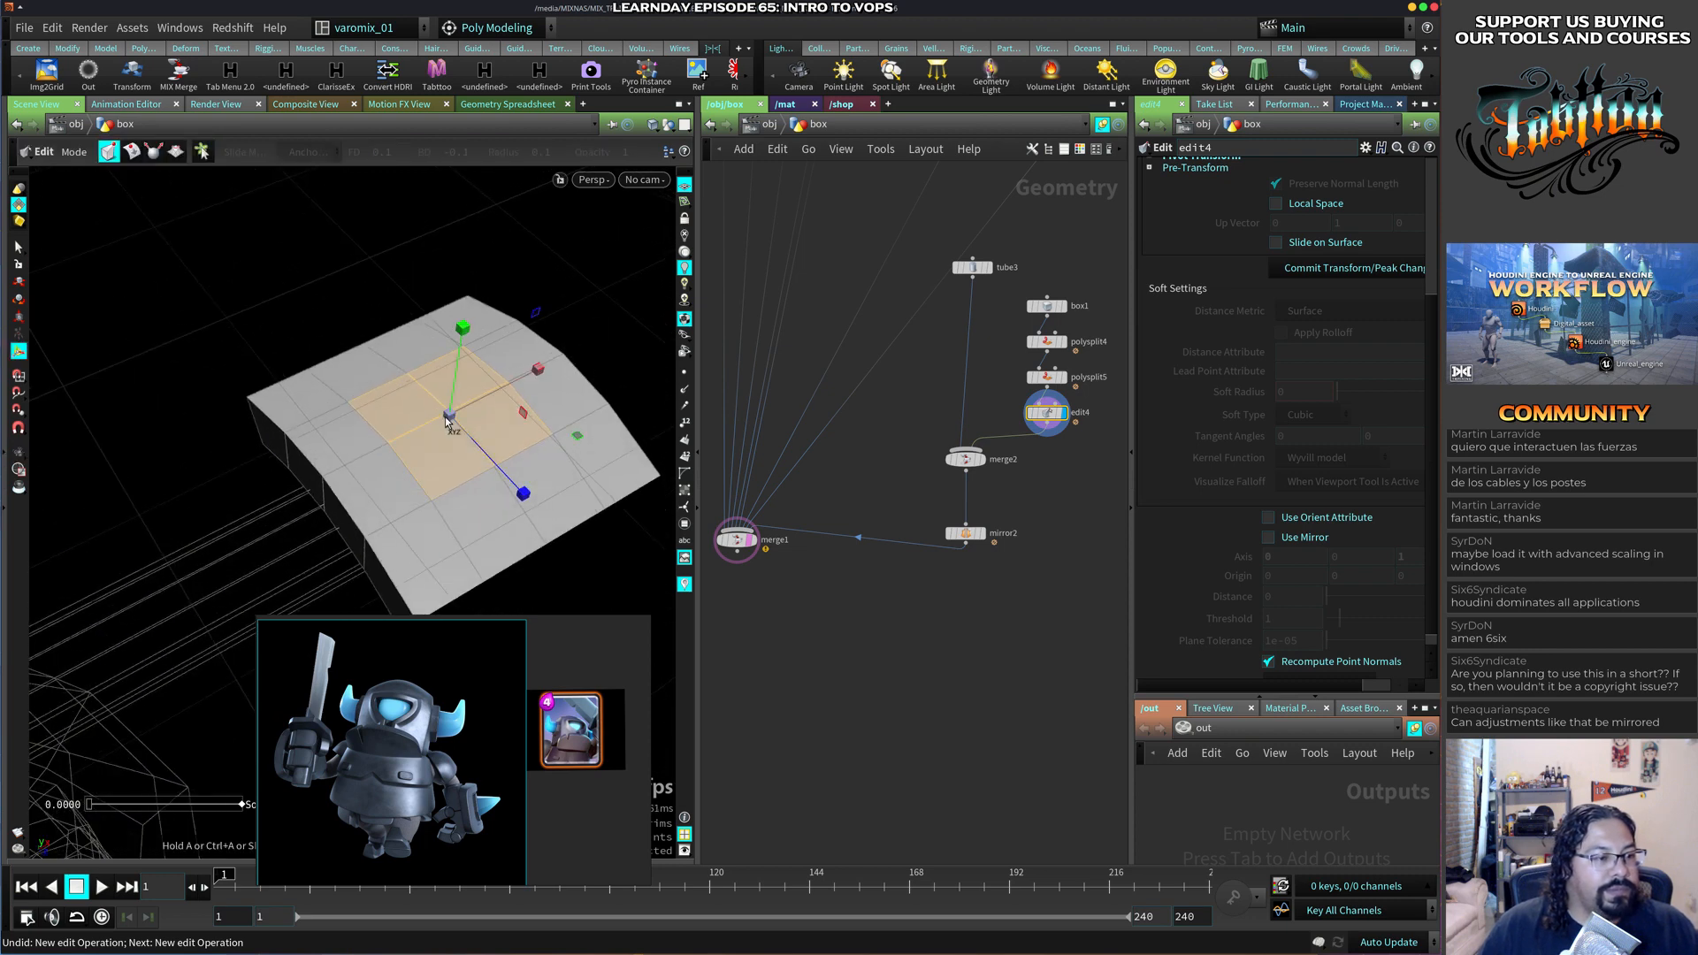
left_click_drag(448, 420, 846, 326)
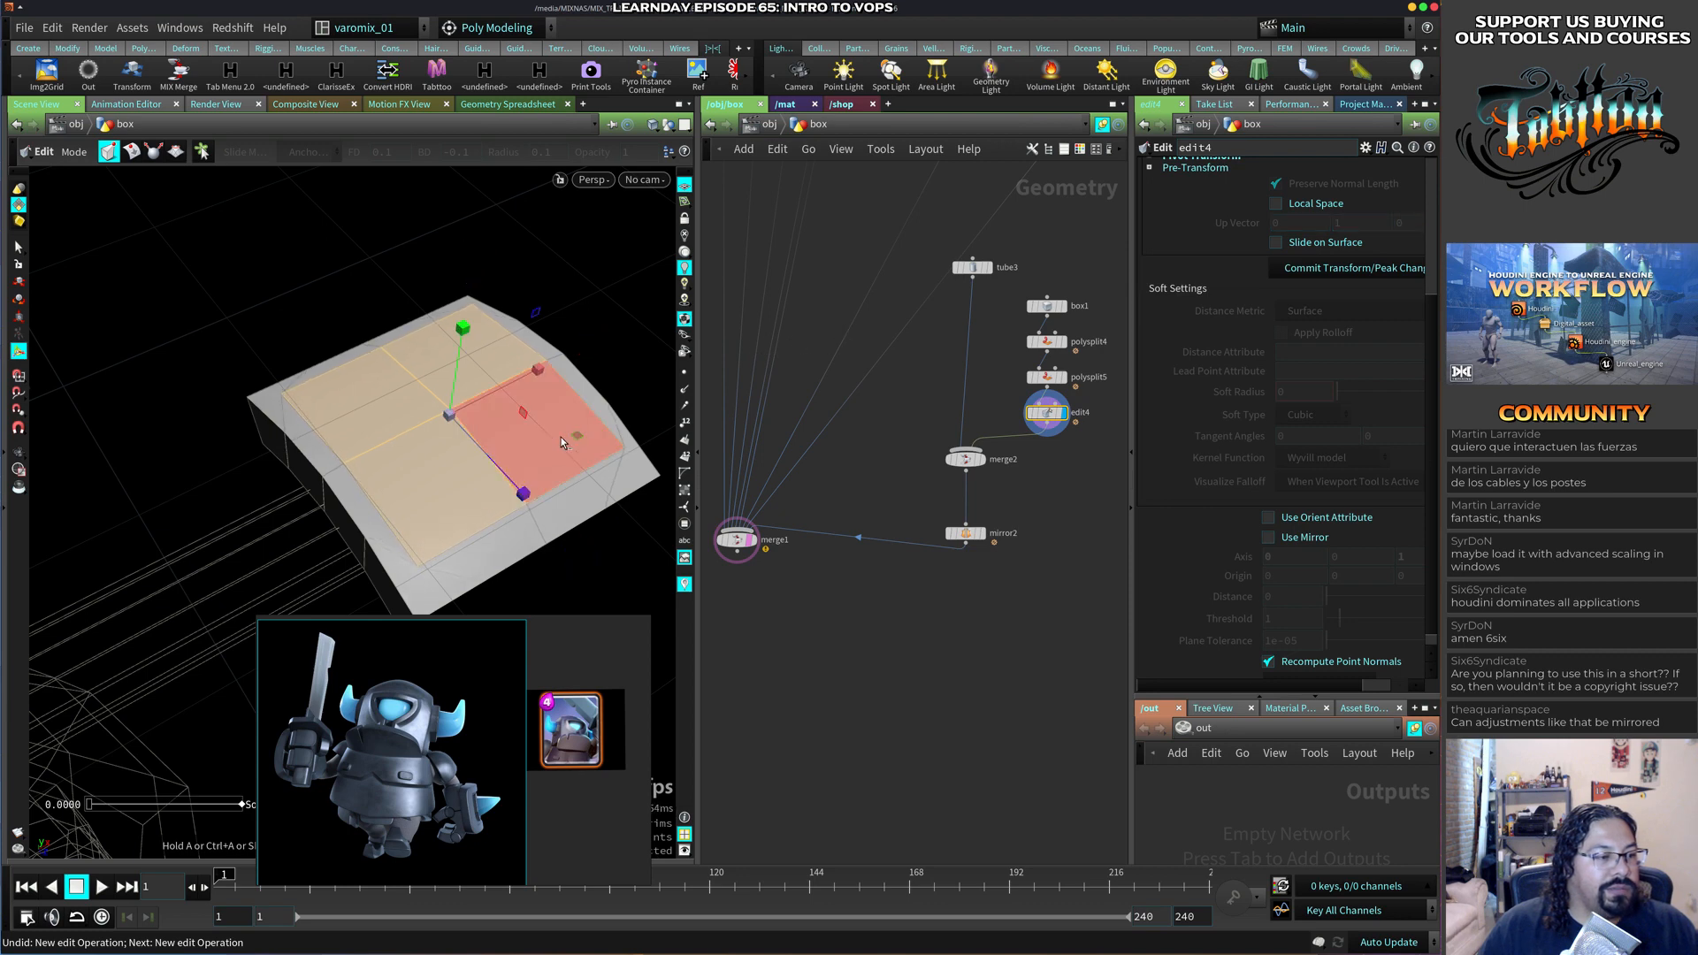
key("ctrl+z")
Select all sixteen top faces of the curved box, starting with the outer ring and including the four central ones.
left_click_drag(400, 511, 350, 407, "alt")
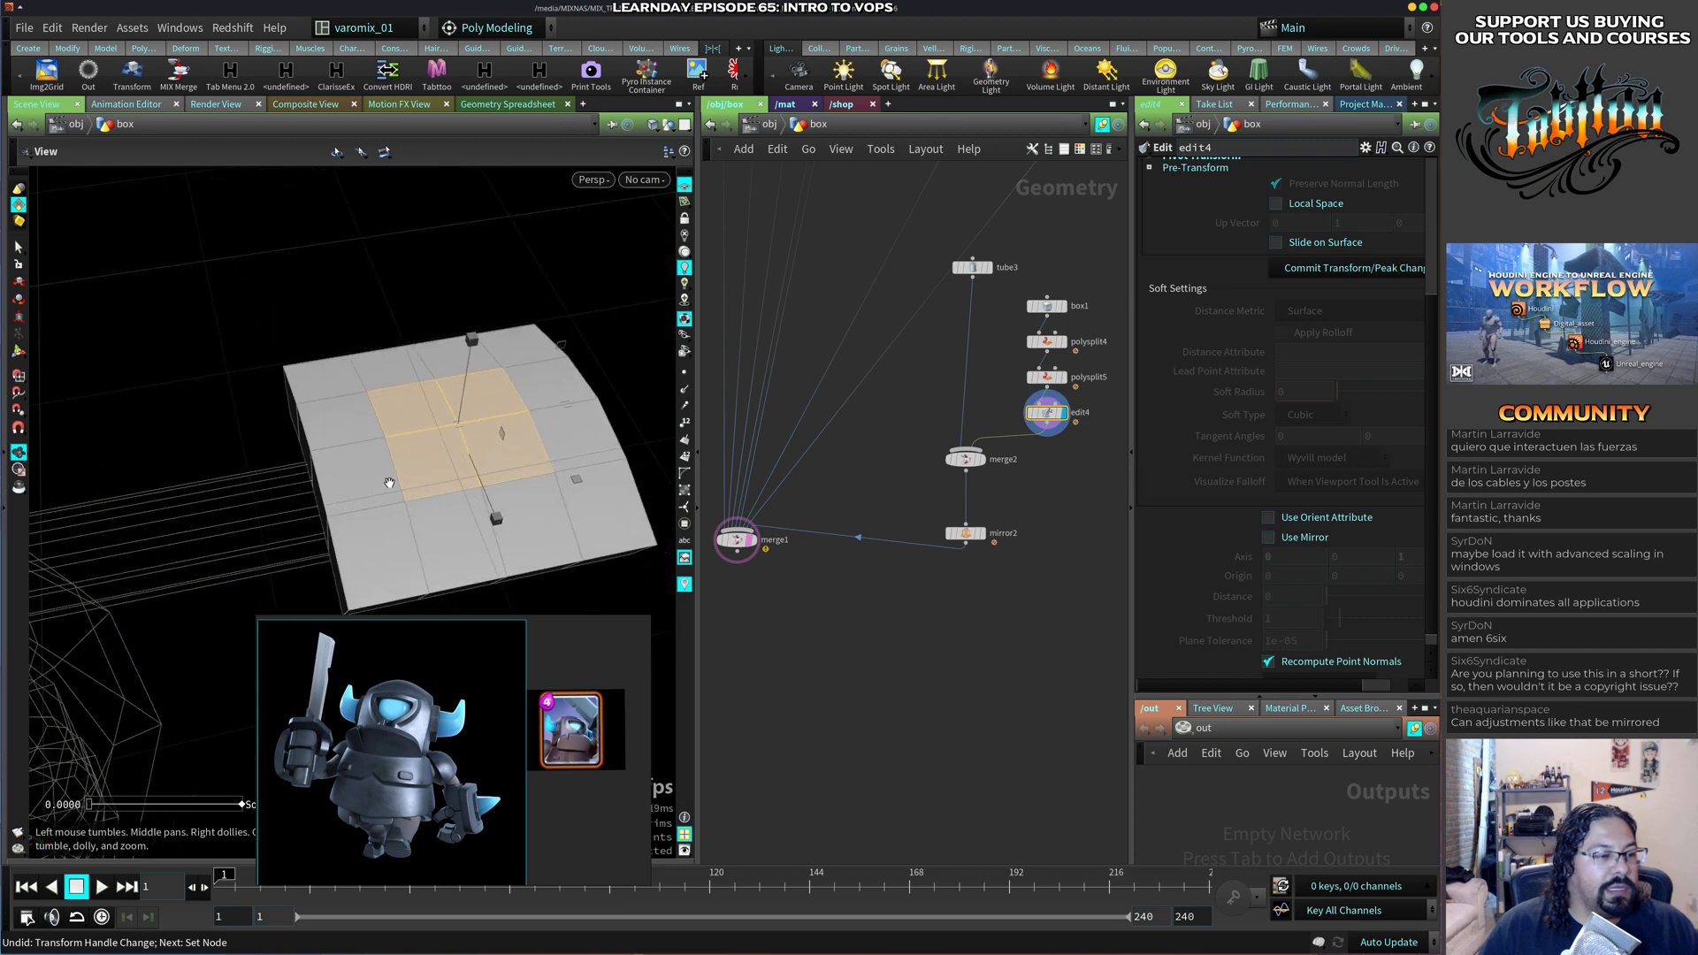
left_click(337, 384)
left_click(423, 373, "shift")
left_click(471, 358, "shift")
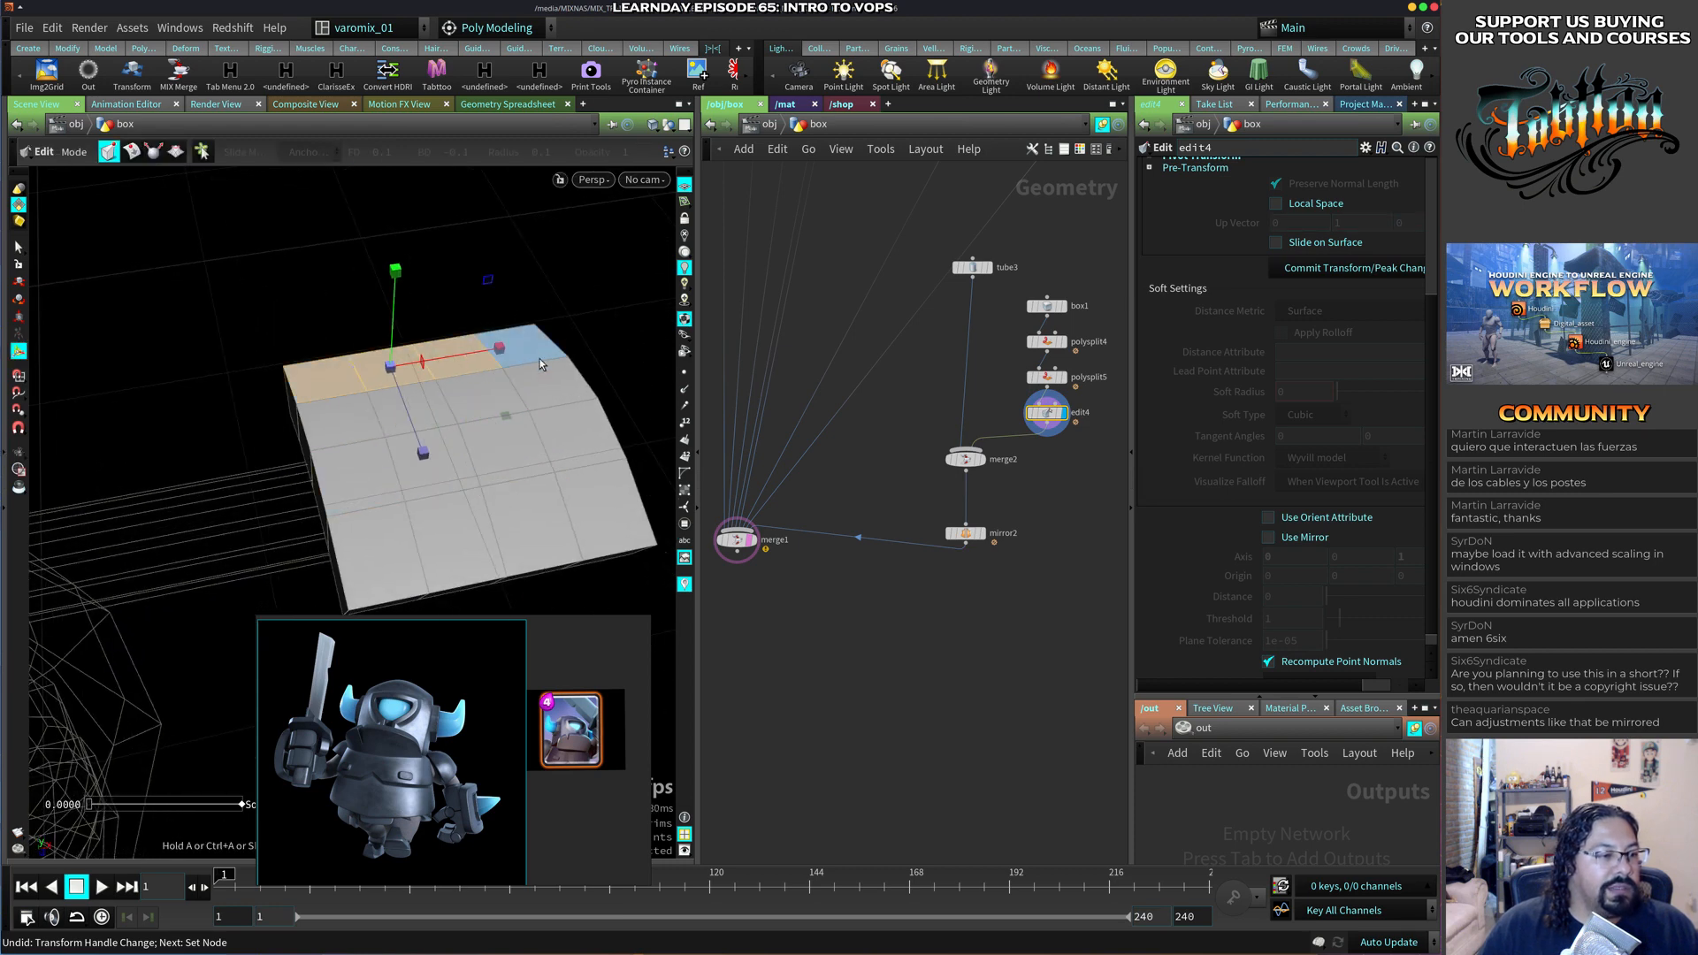
left_click(540, 357, "shift")
left_click(570, 387, "shift")
left_click(598, 447, "shift")
left_click(614, 513, "shift")
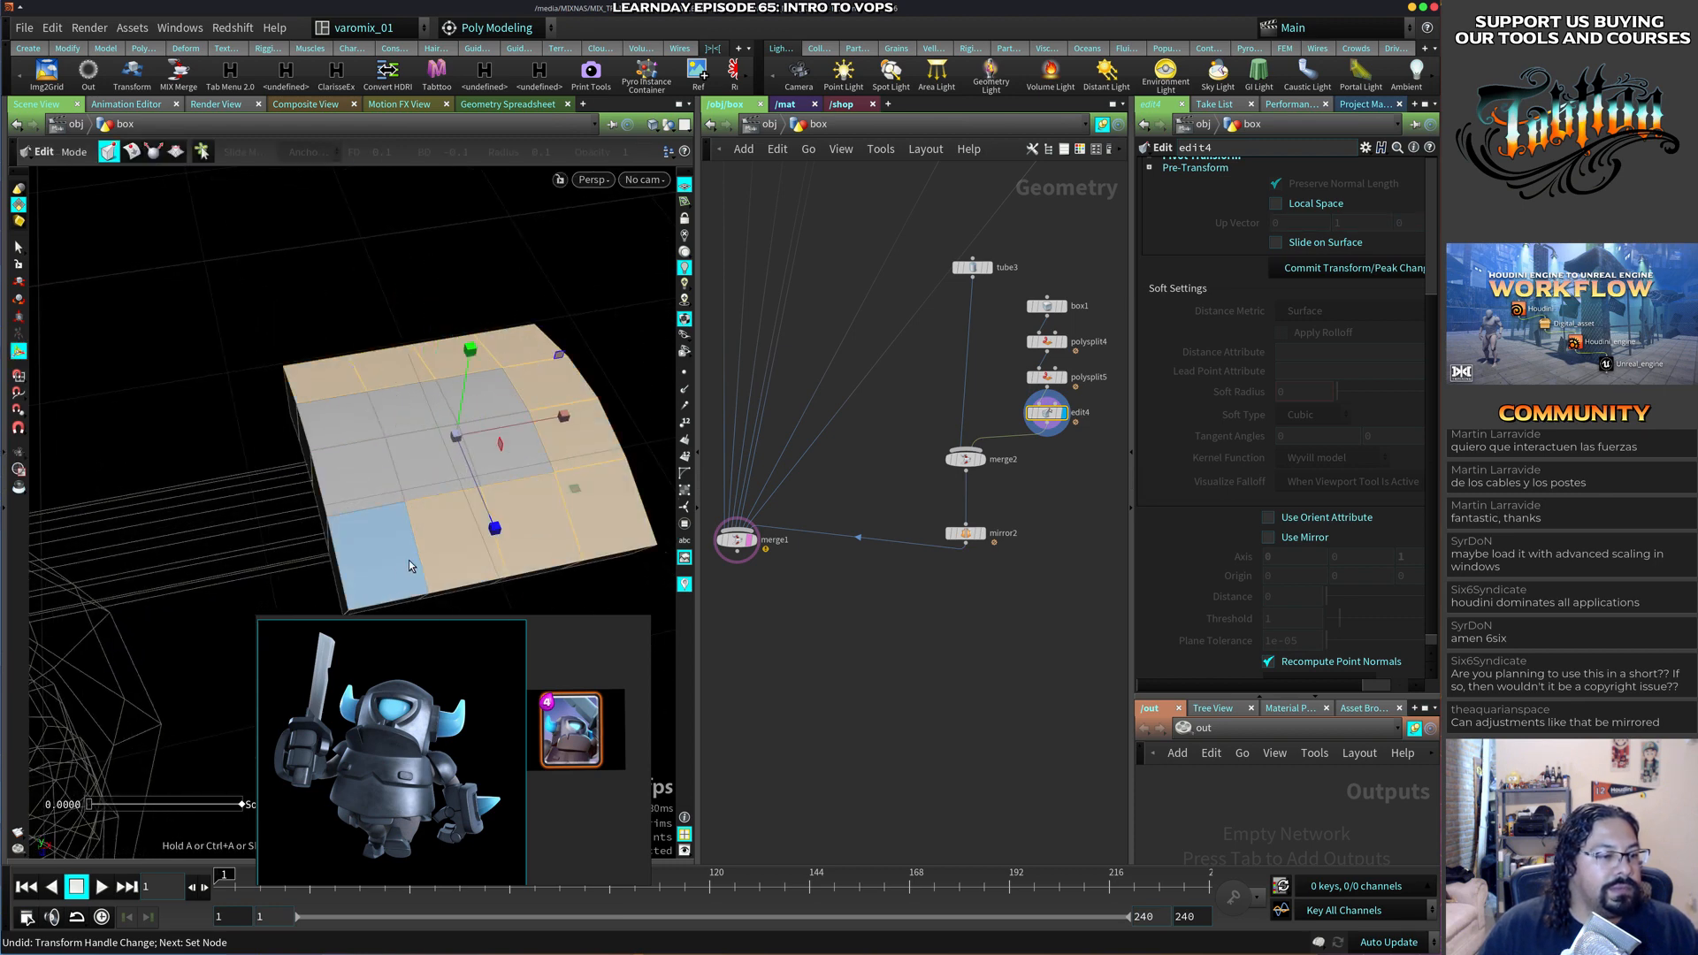
left_click(409, 409, "shift")
left_click(426, 458, "shift")
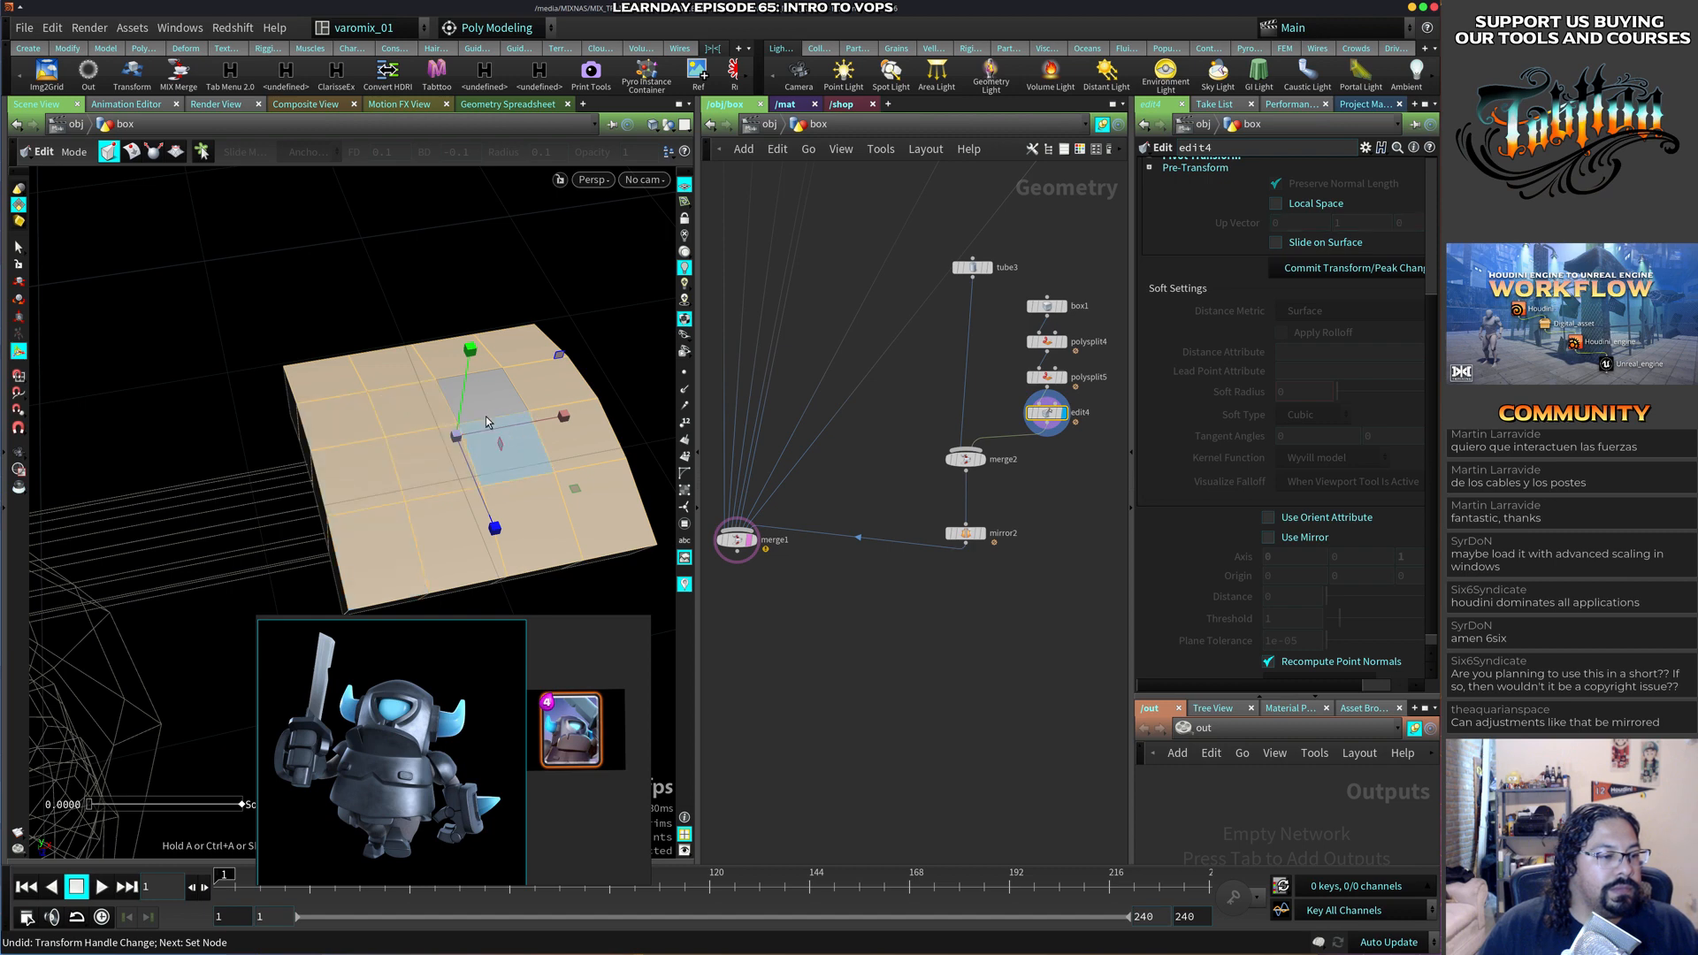
Apply a PolyExtrude to the selected top faces with an inset of 0.048.
right_click_drag(477, 672, 337, 700)
left_click_drag(509, 522, 447, 445, "alt")
left_click_drag(483, 332, 398, 455, "alt")
key("c")
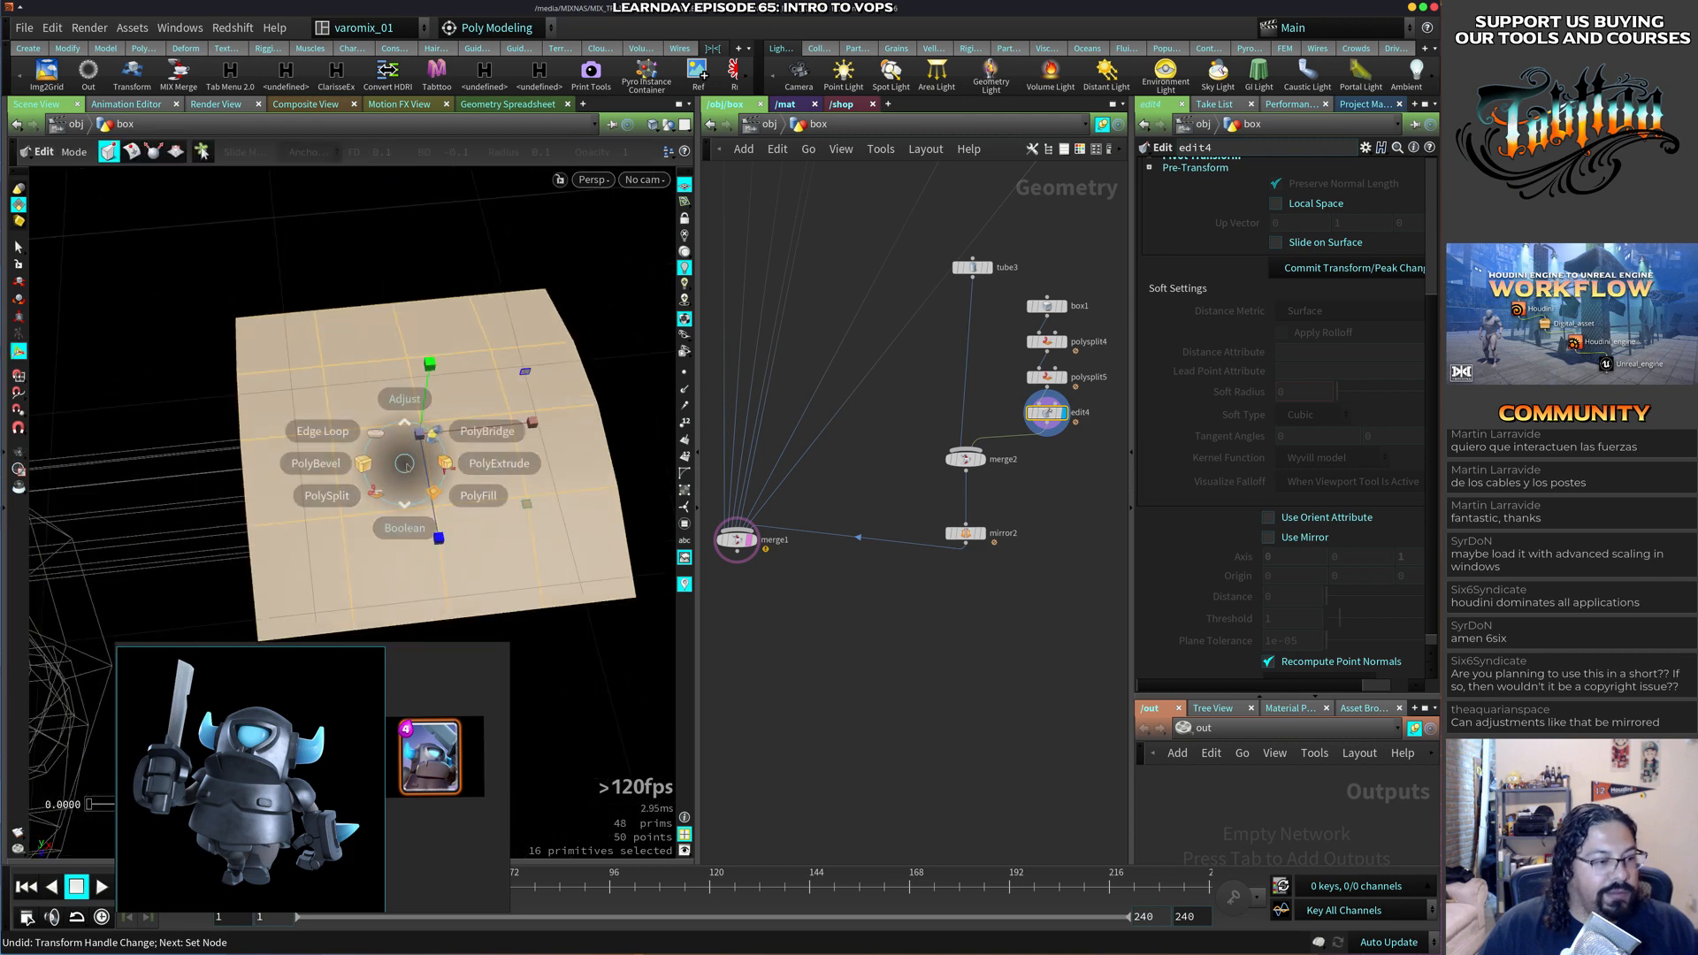
left_click(498, 463)
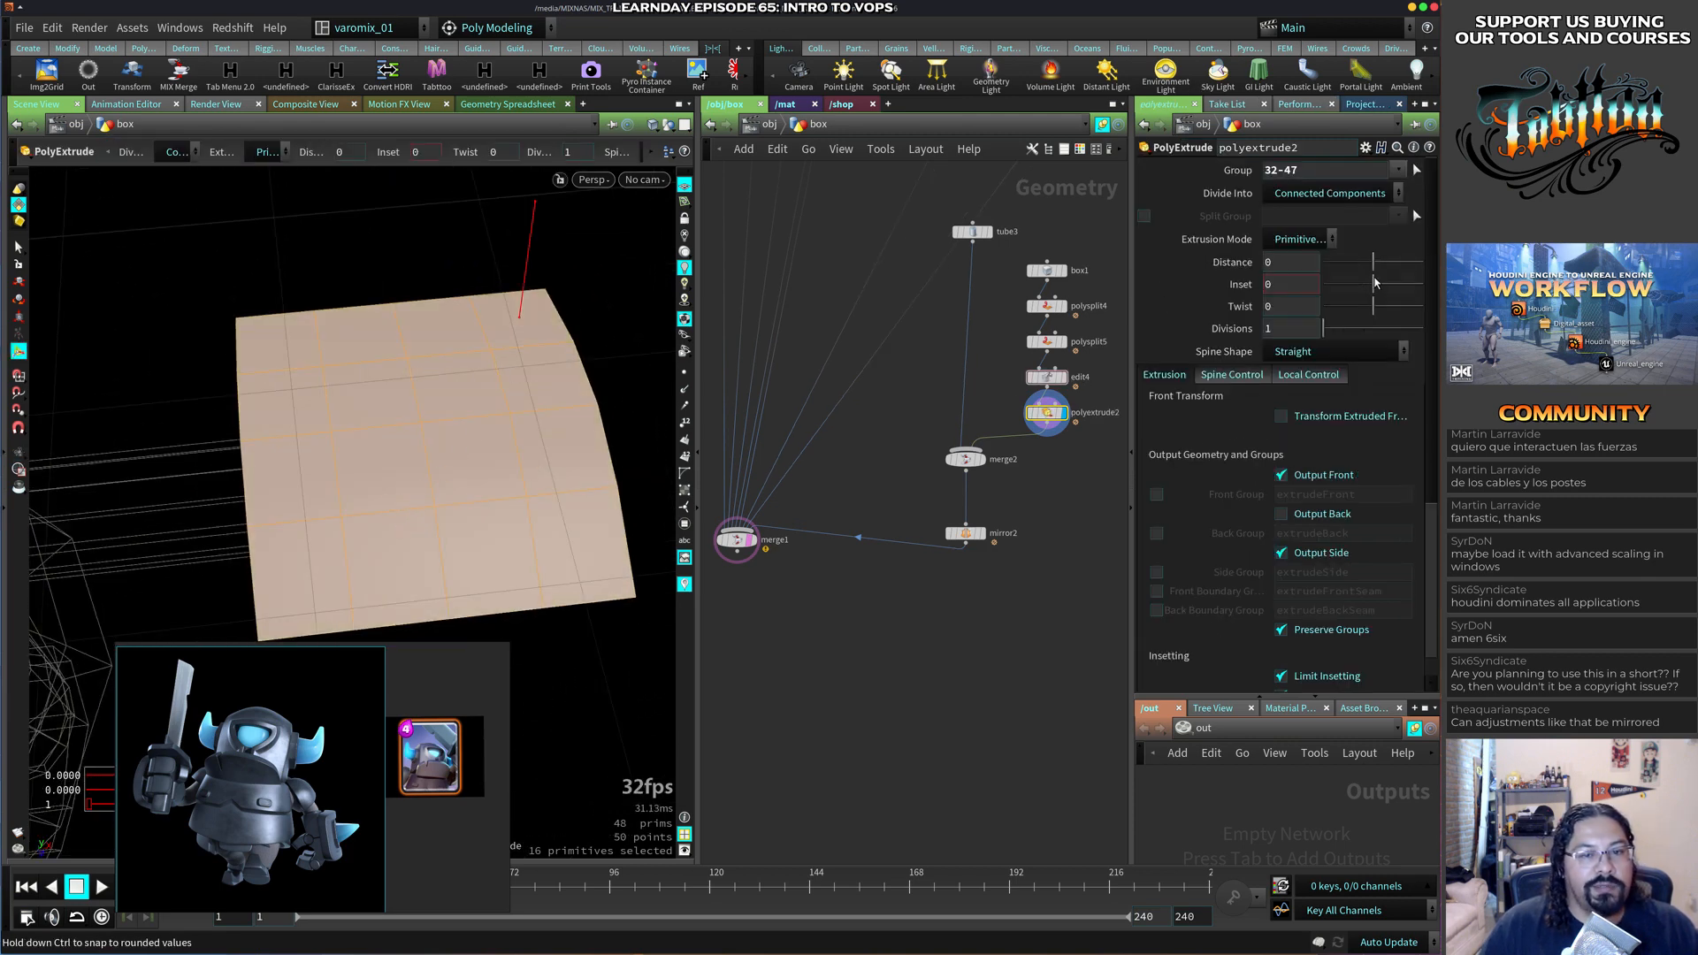
left_click_drag(1375, 282, 1370, 290)
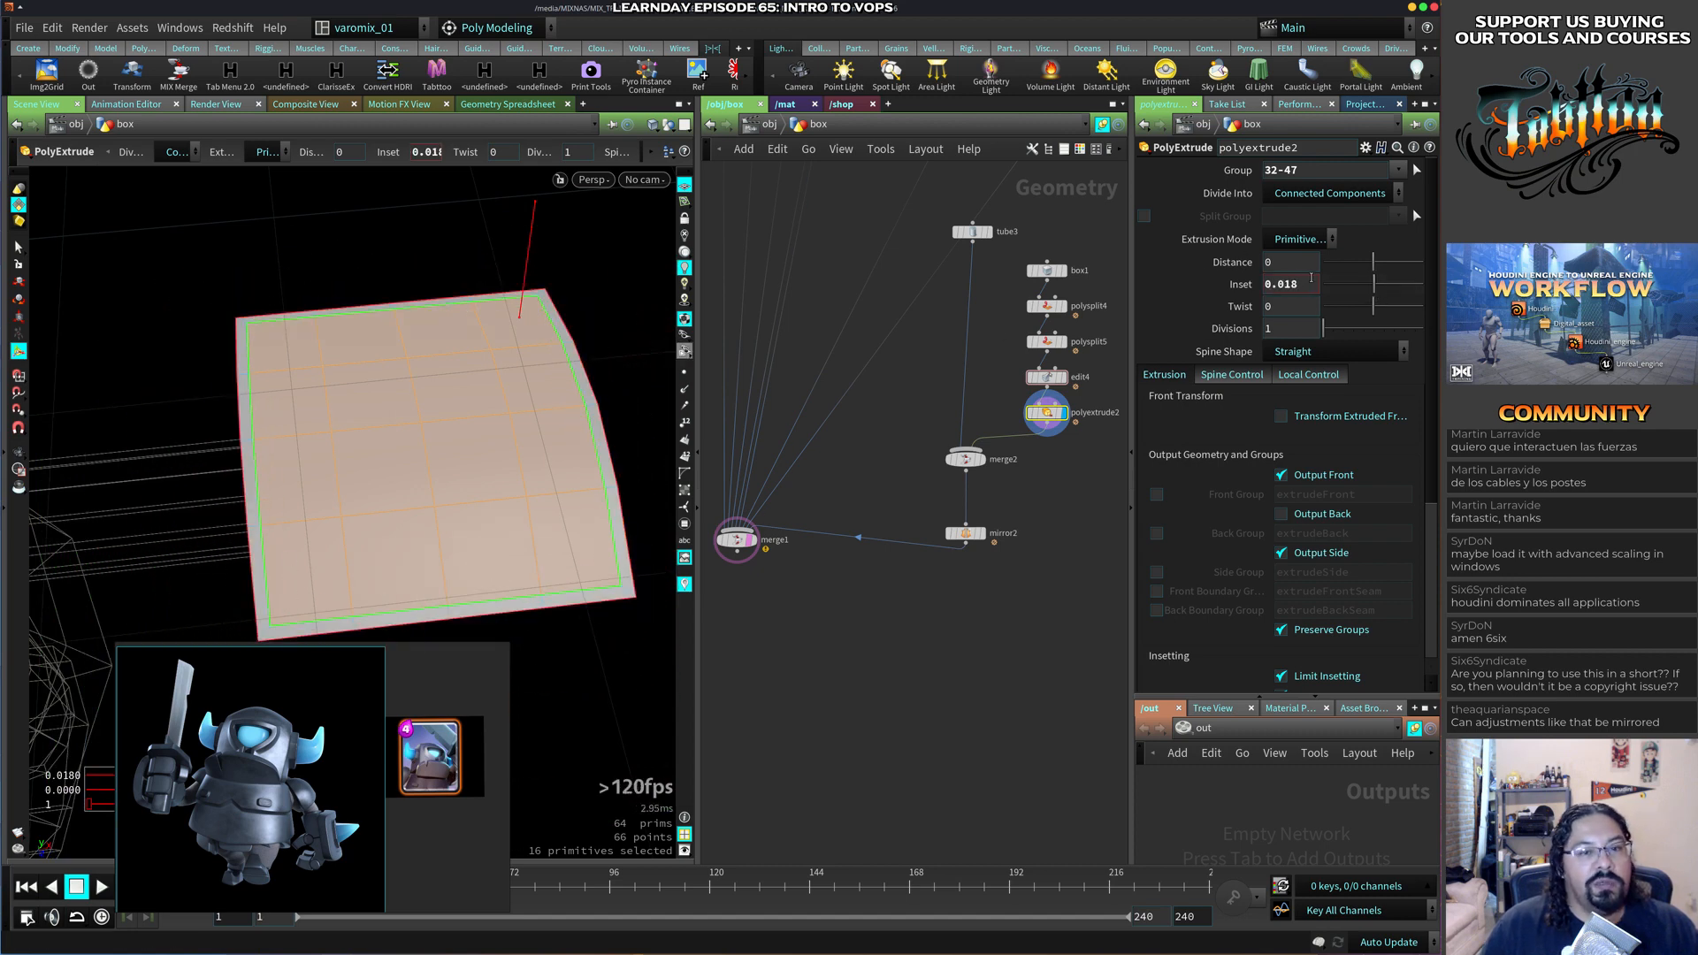
middle_click_drag(1311, 278, 1348, 307)
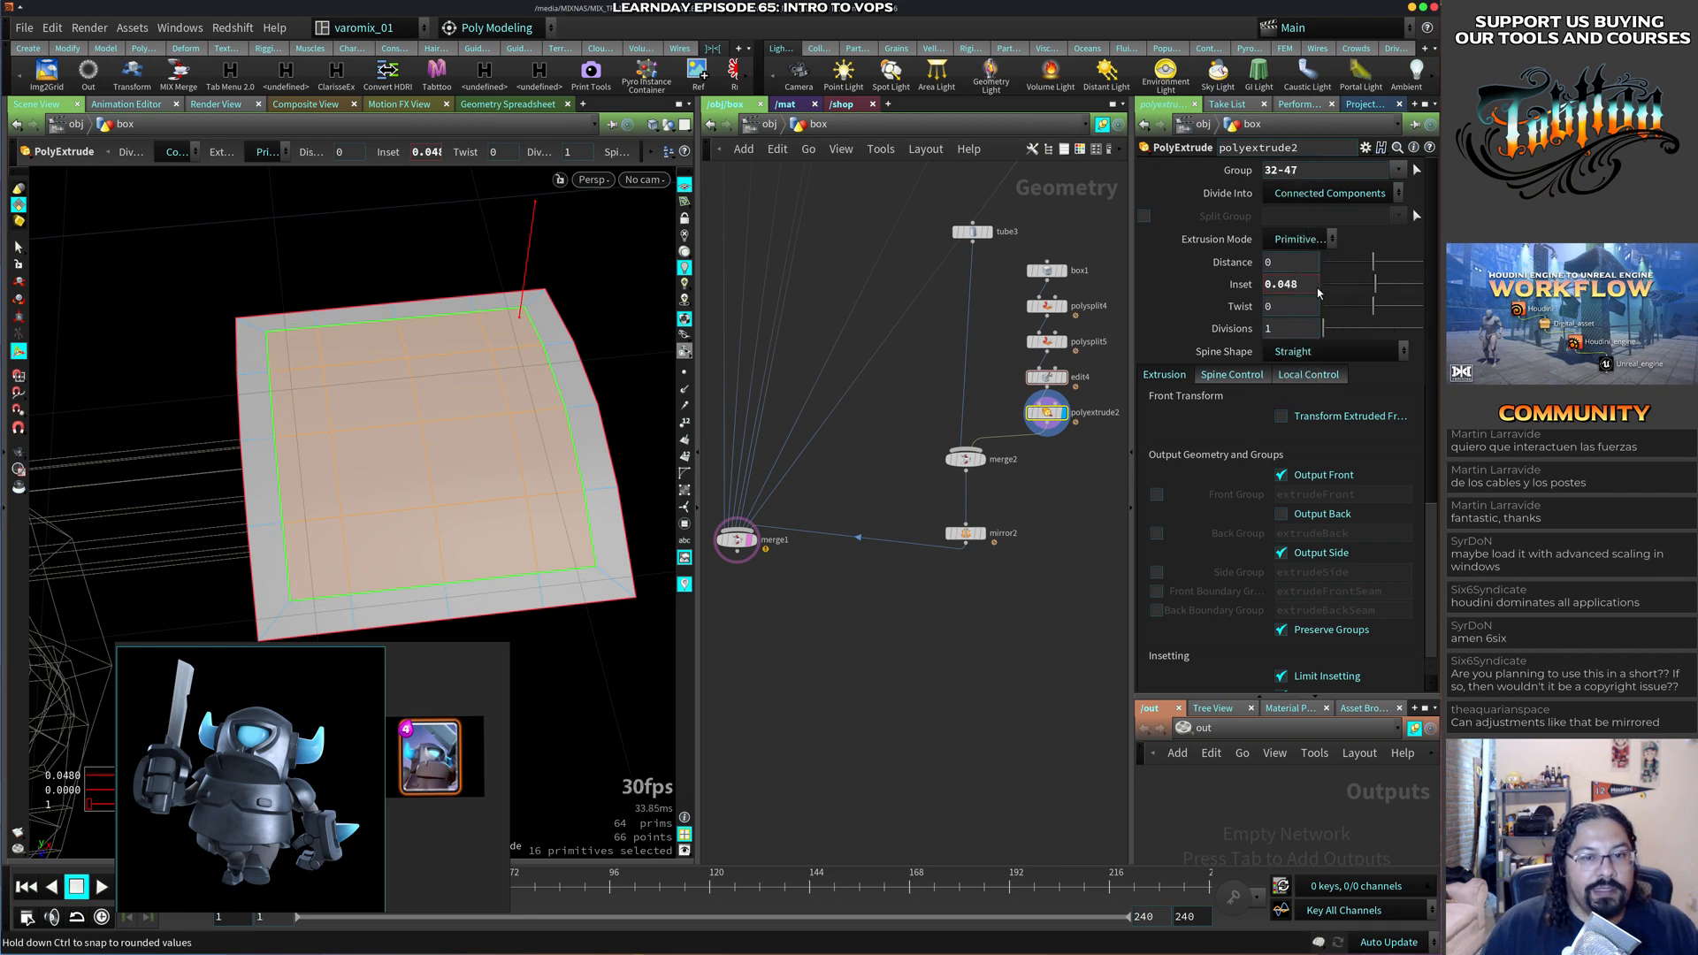
Repeat the PolyExtrude on the inset faces with a further inset of 0.03.
key("q")
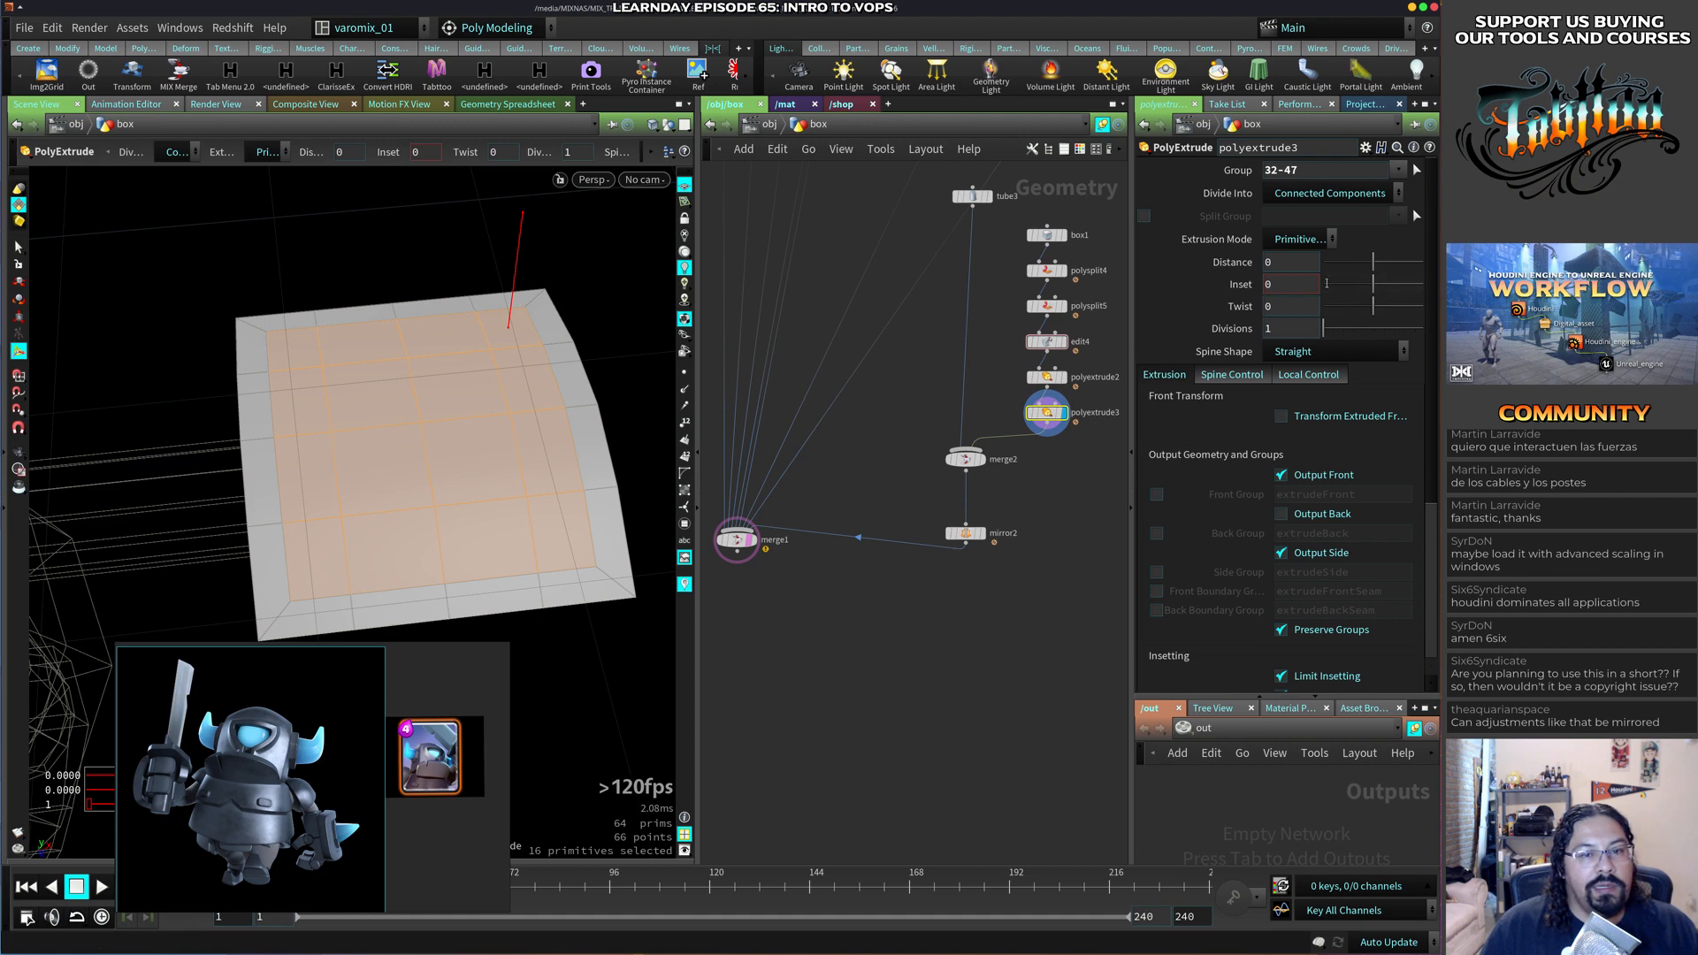
middle_click_drag(1305, 294, 1340, 322)
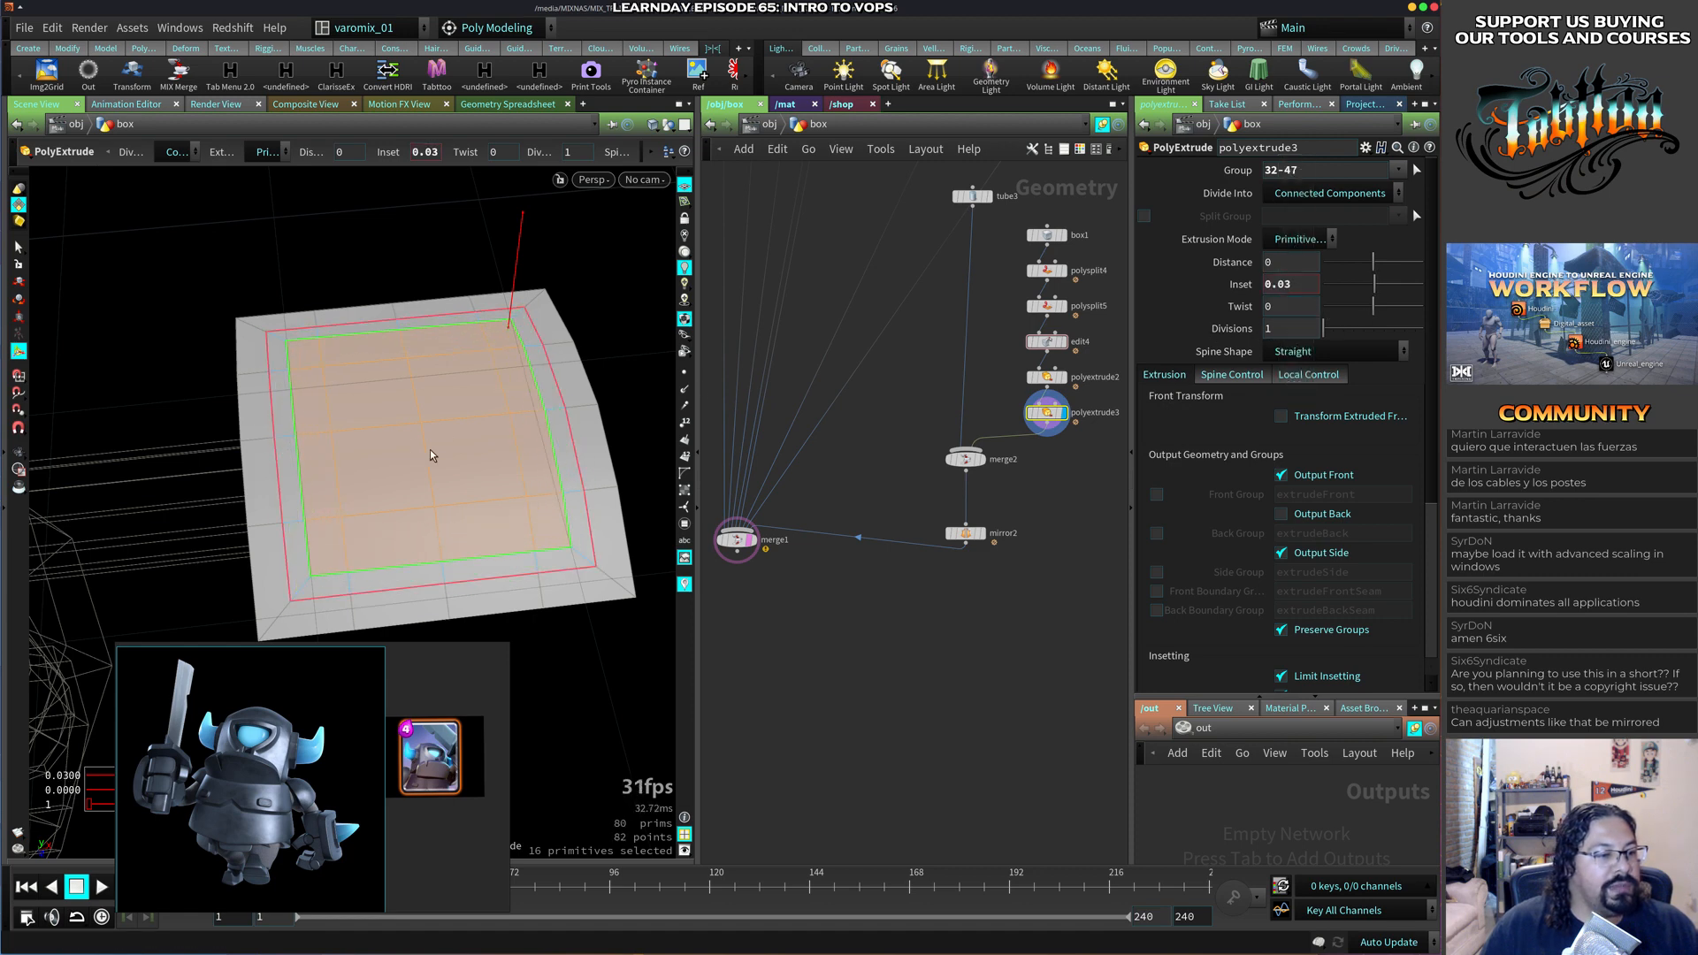
left_click_drag(342, 448, 541, 336, "alt")
left_click_drag(464, 433, 502, 438, "alt")
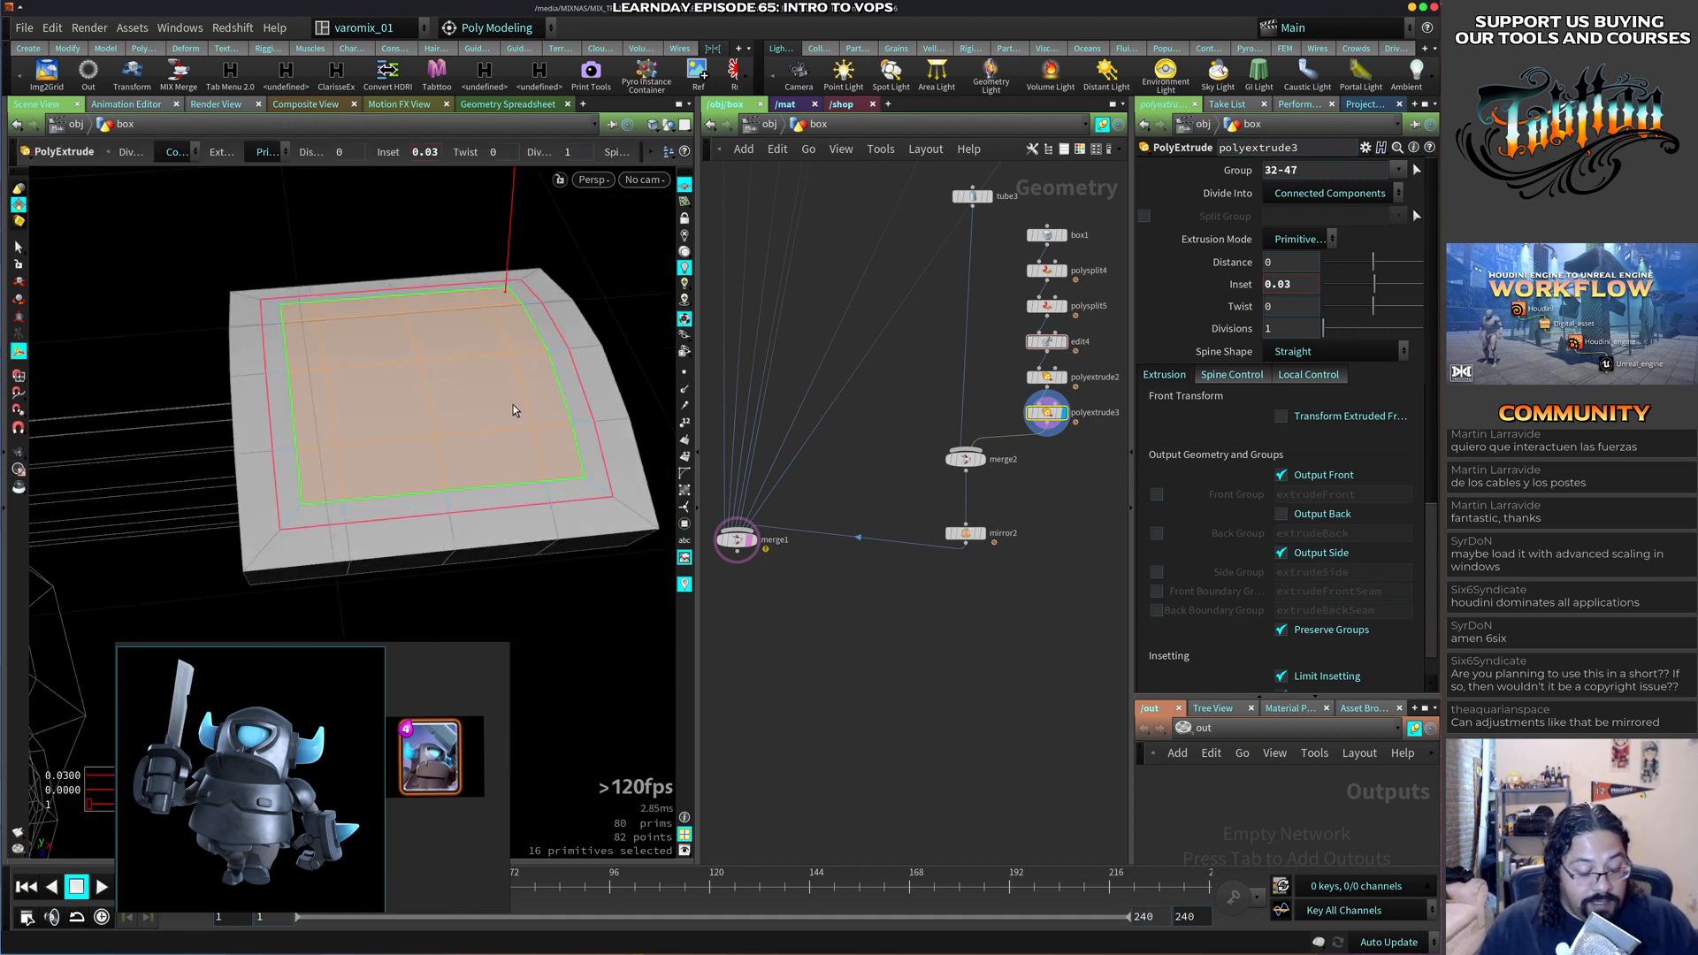
Recess the inner faces with a PolyExtrude distance of about -0.025, and extrude the recess floor again with an inset of 0.01.
key("q")
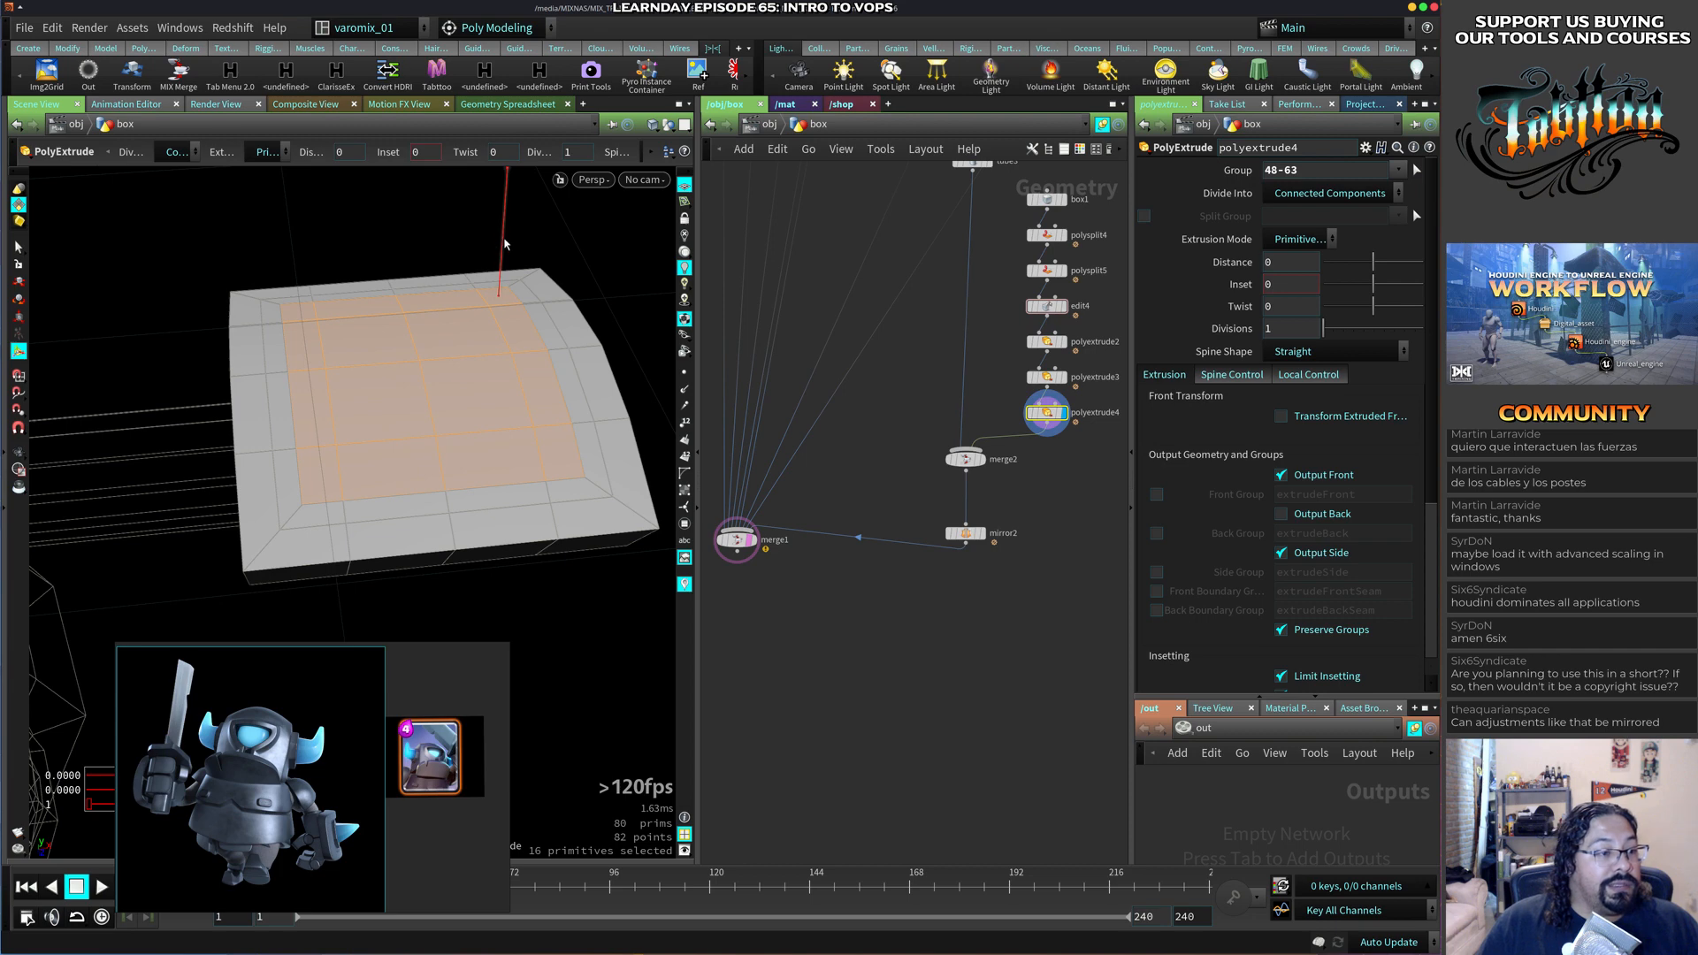
left_click_drag(509, 251, 507, 261)
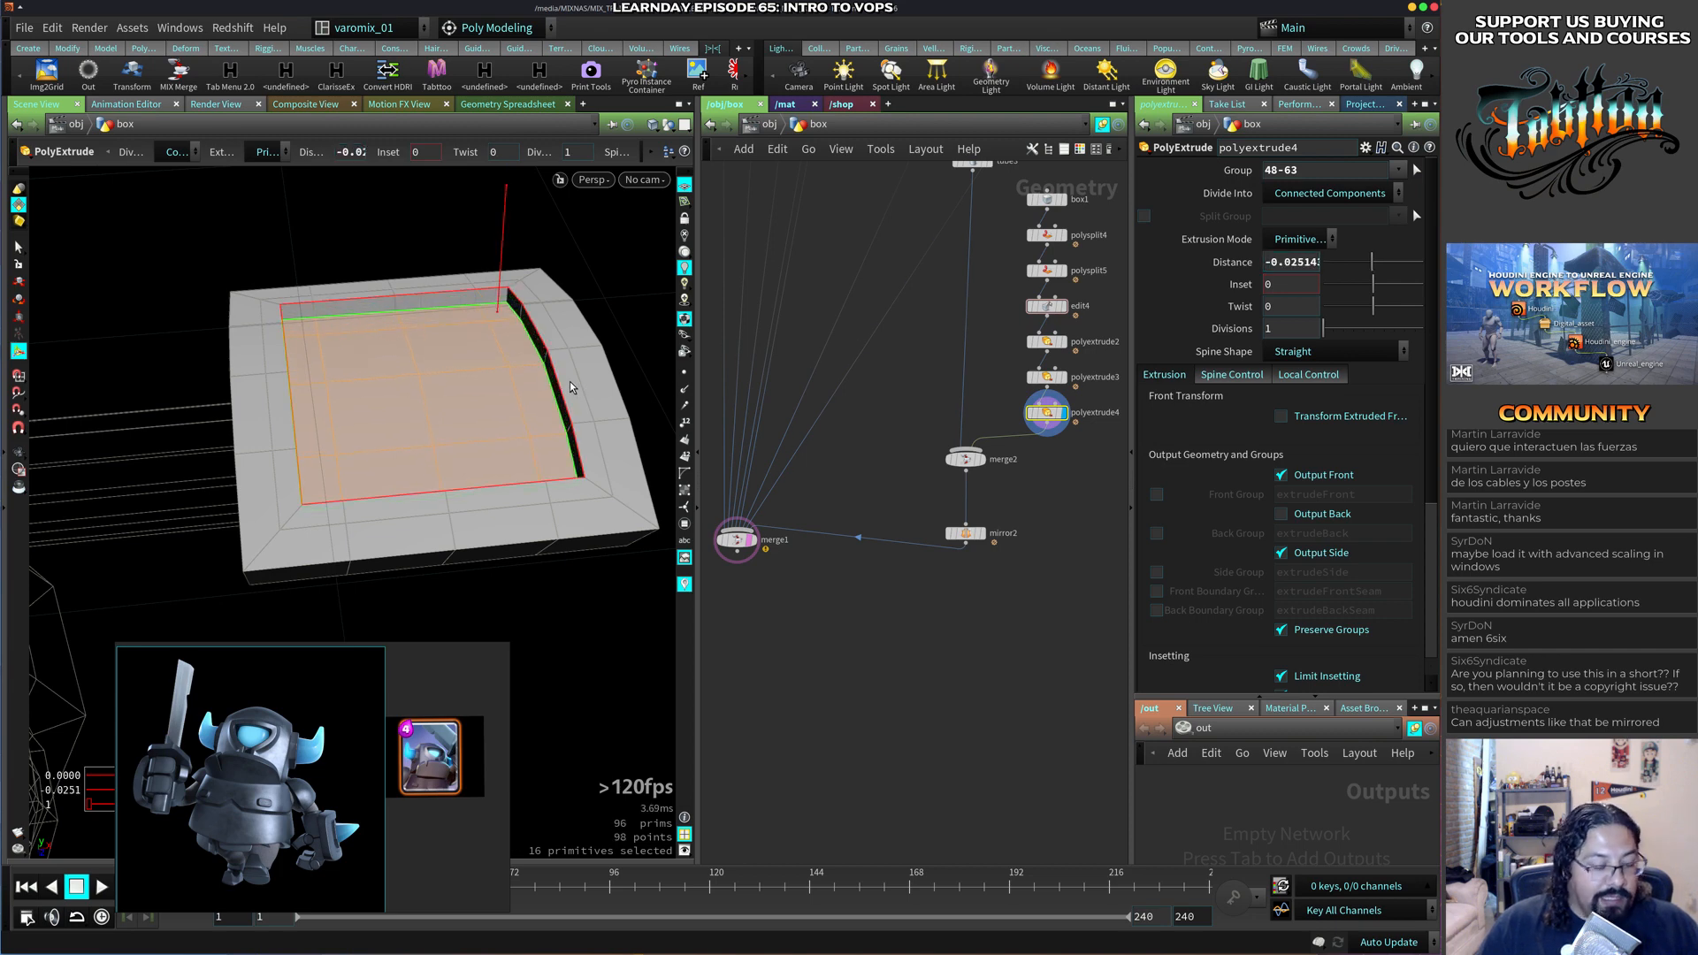
key("q")
mouse_move(1298, 293)
middle_mouse_down()
mouse_move(1266, 324)
mouse_move(1333, 311)
mouse_move(1318, 311)
middle_mouse_up()
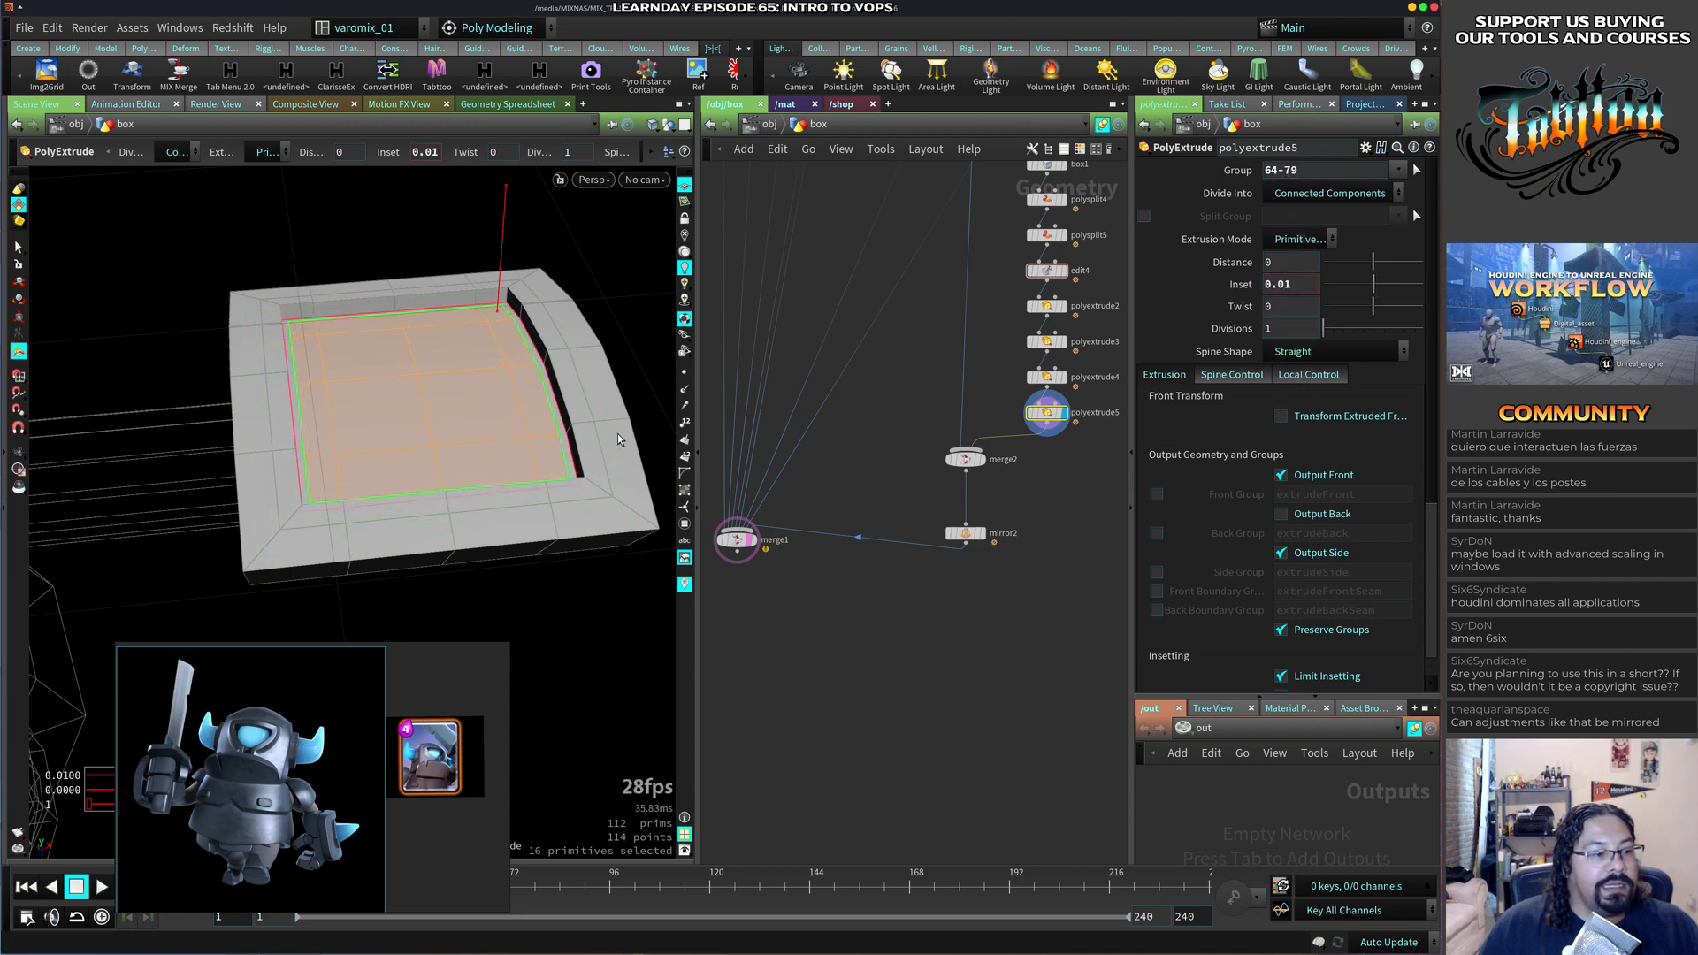
left_click_drag(602, 430, 540, 381, "alt")
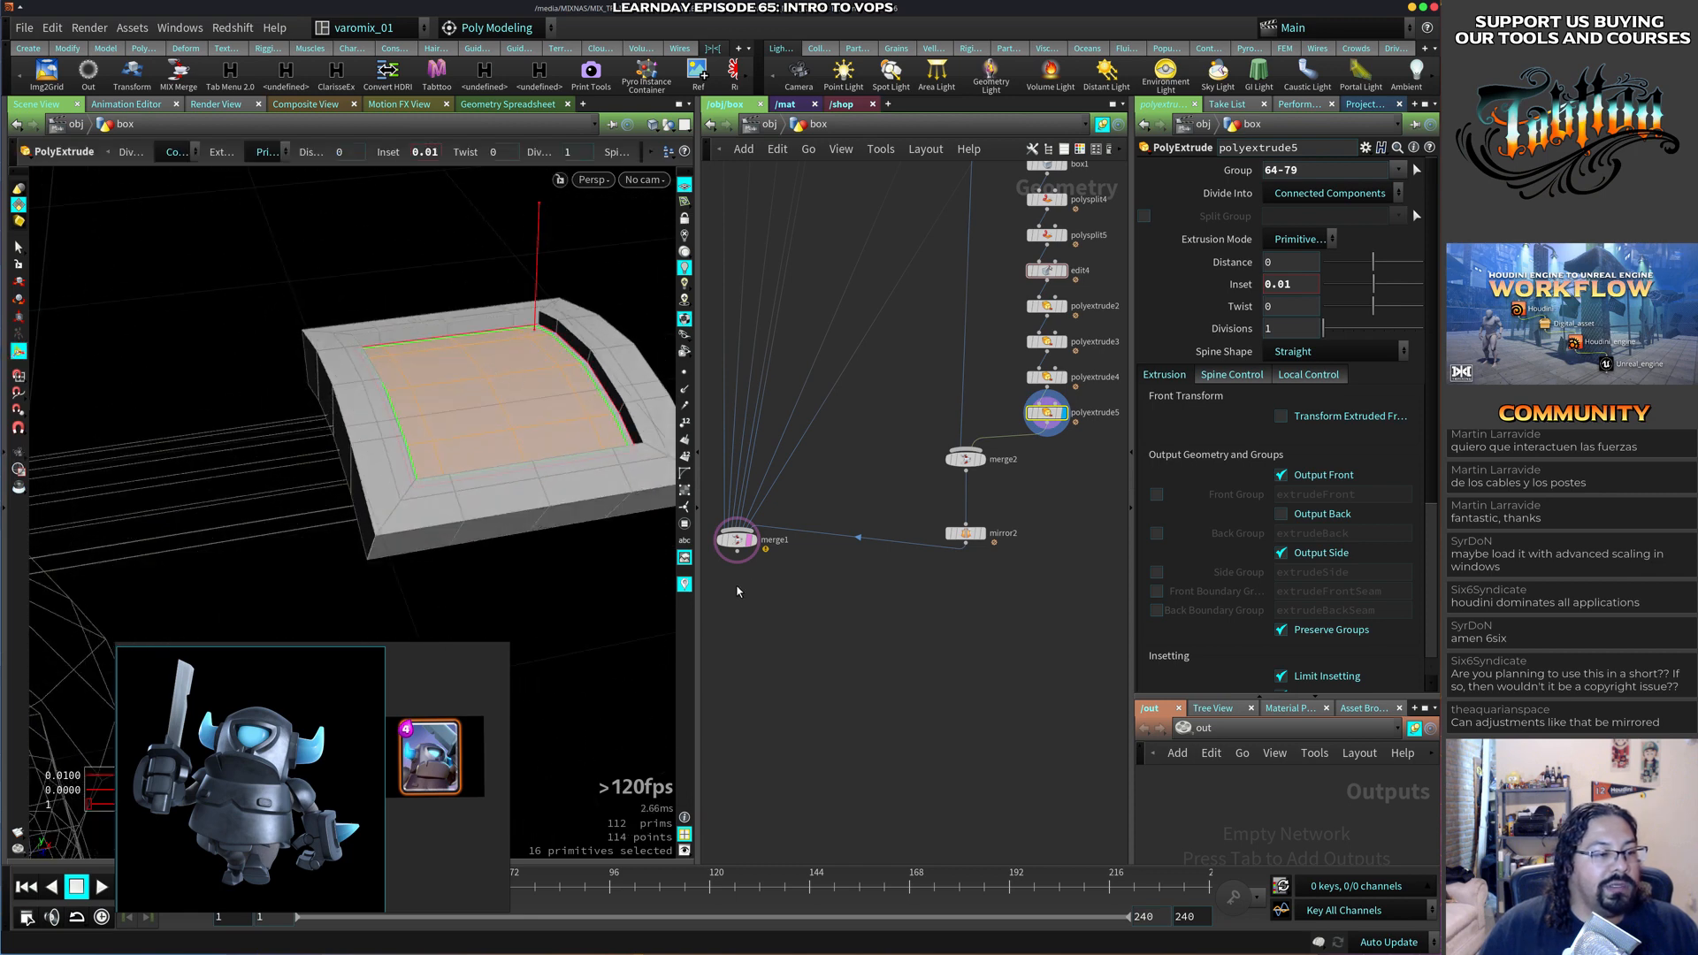
Add a Subdivide node after polyextrude5 and set its depth to 2.
middle_click_drag(1029, 467, 955, 512)
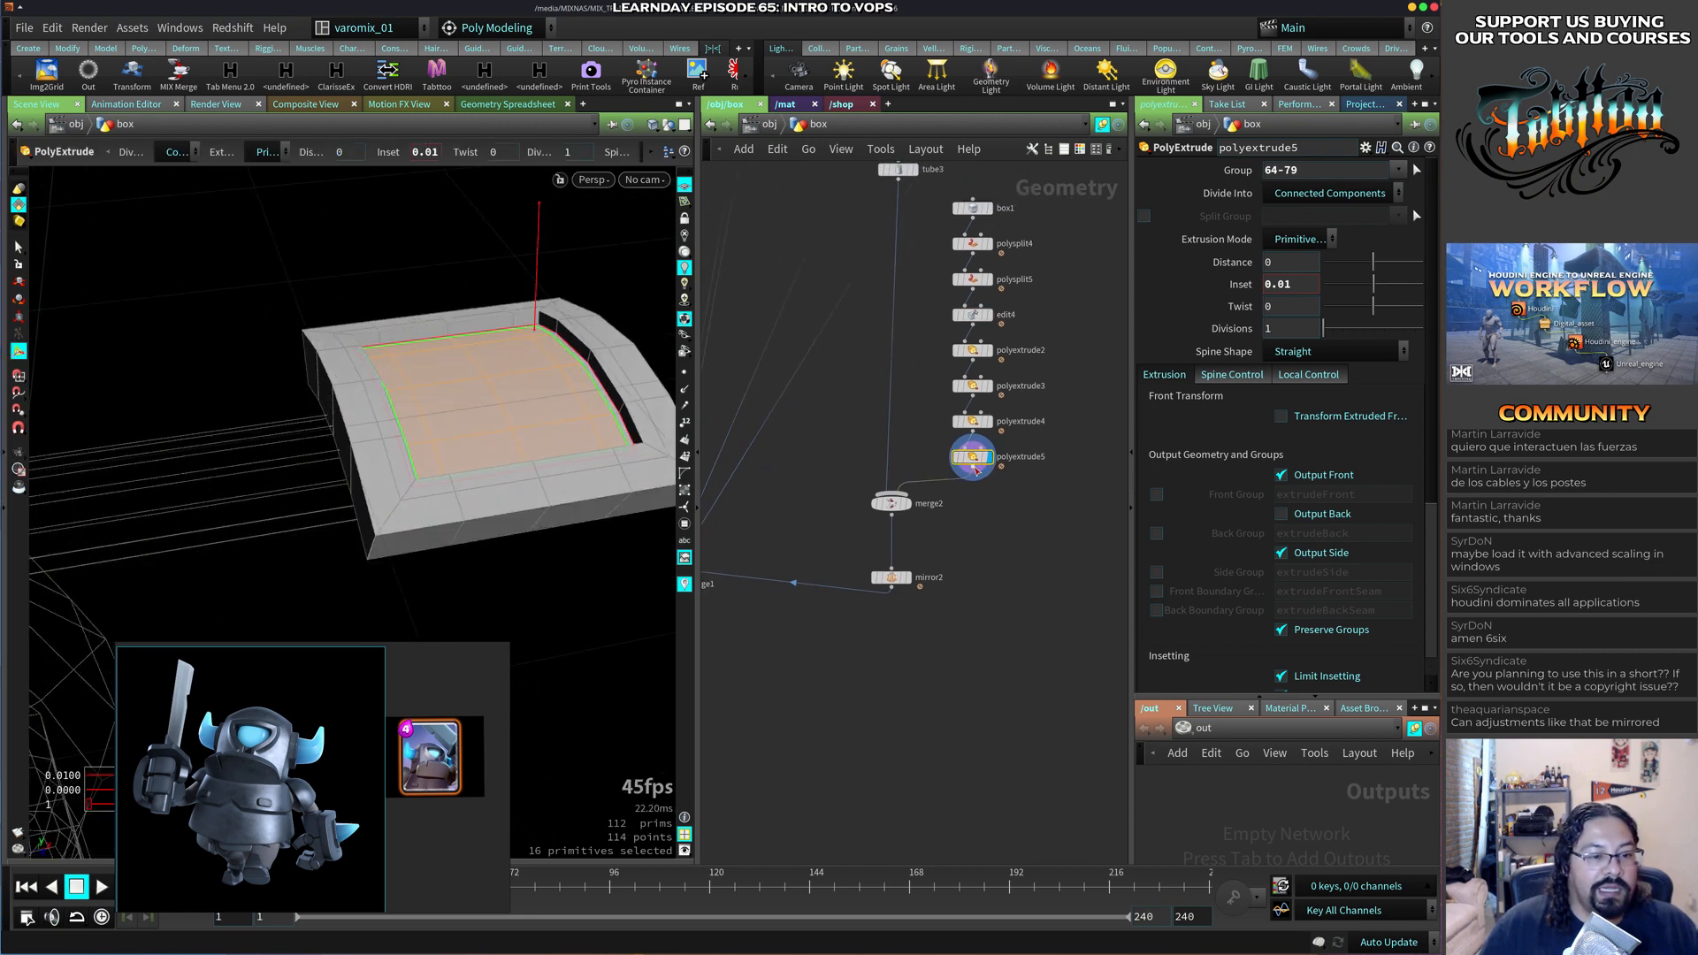
key("Tab")
type("sub")
key("Return")
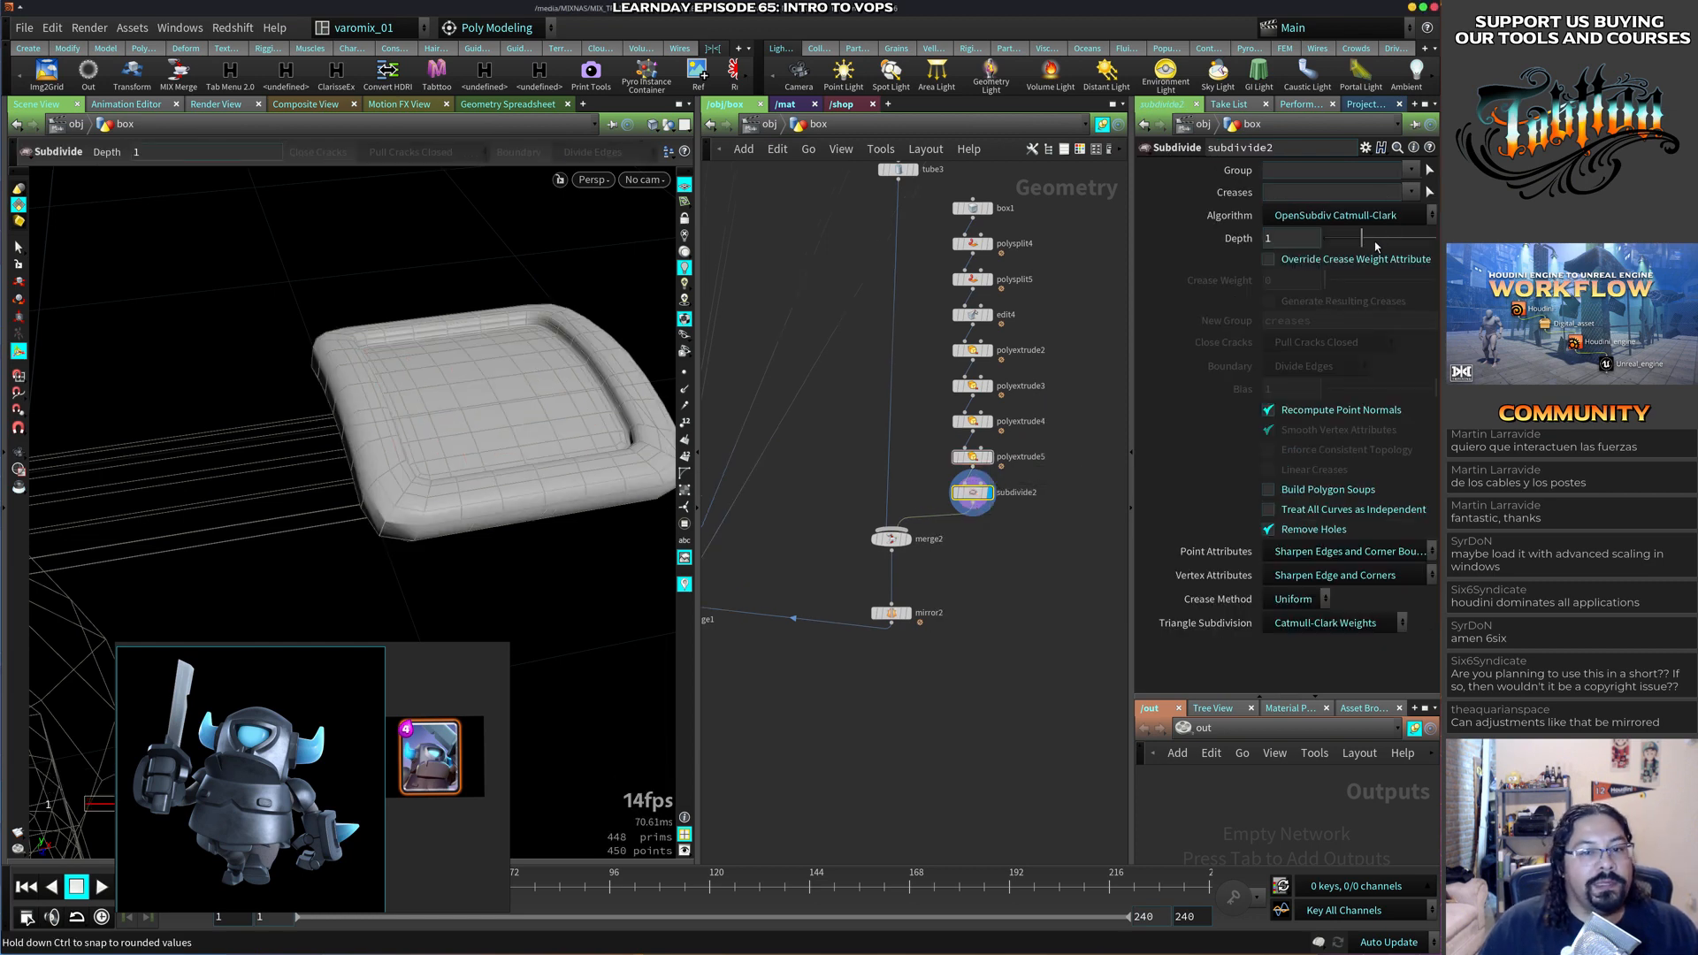
left_click_drag(1375, 246, 1391, 240)
key("Escape")
left_click_drag(501, 554, 551, 553)
key("Return")
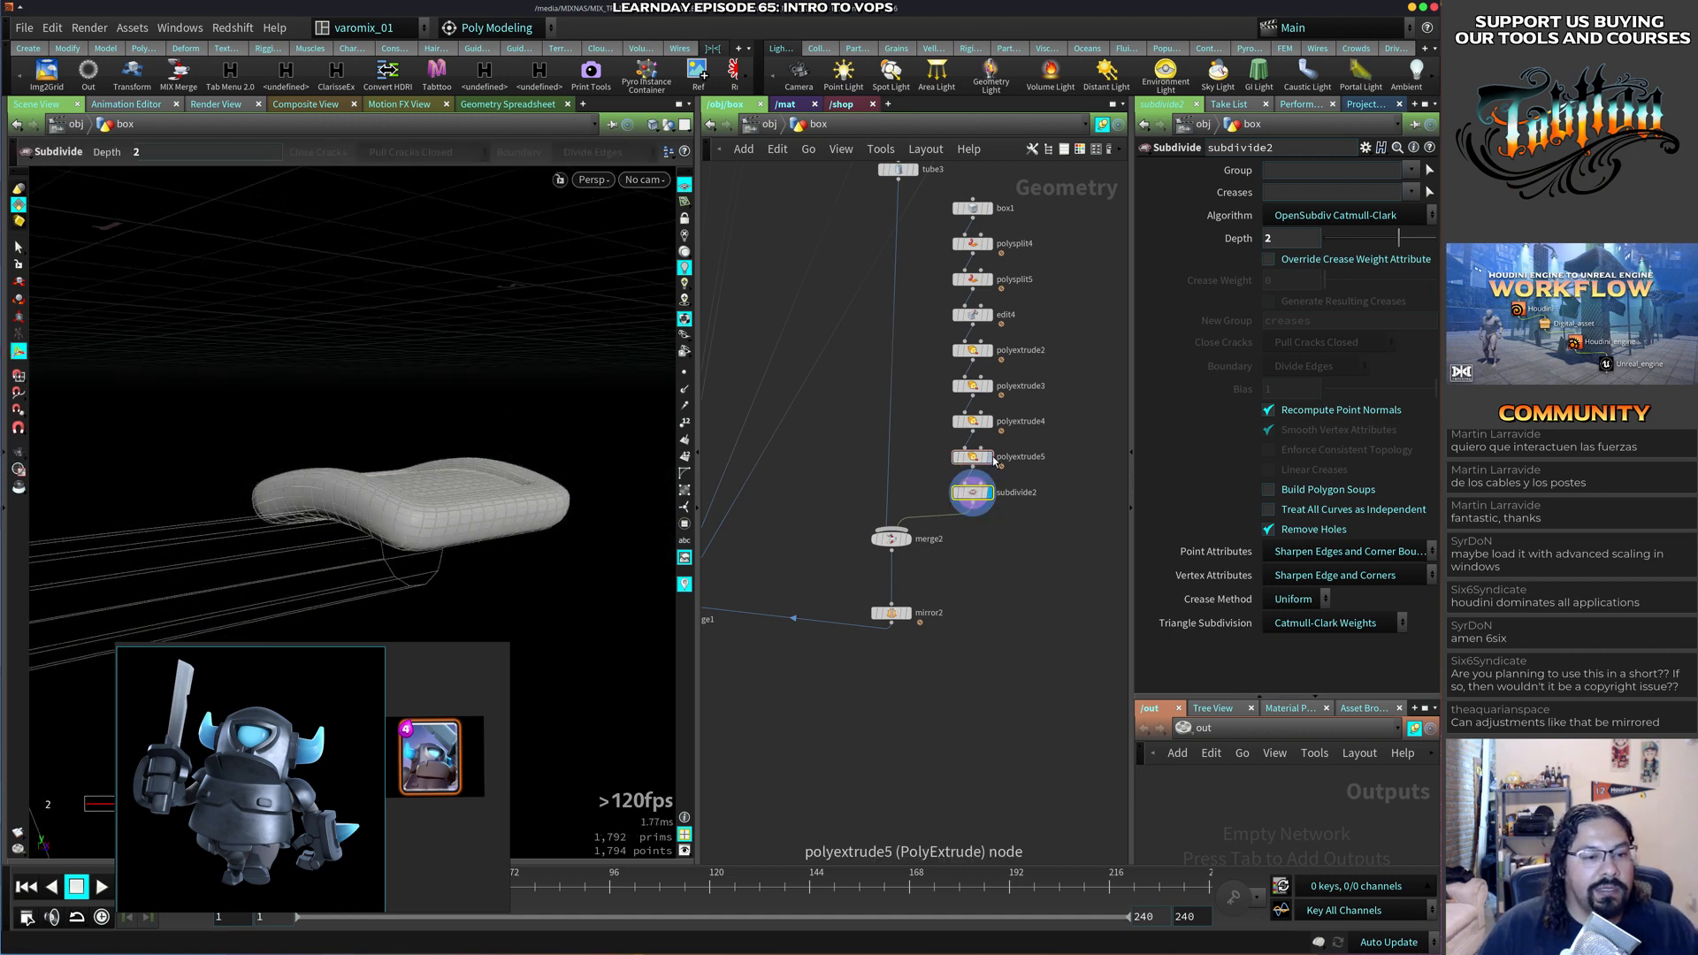
Compare the unsubdivided and subdivided panel, examining the rounded rim and recess from several angles.
key("Up")
left_click(984, 493)
left_click_drag(404, 549, 442, 606, "alt")
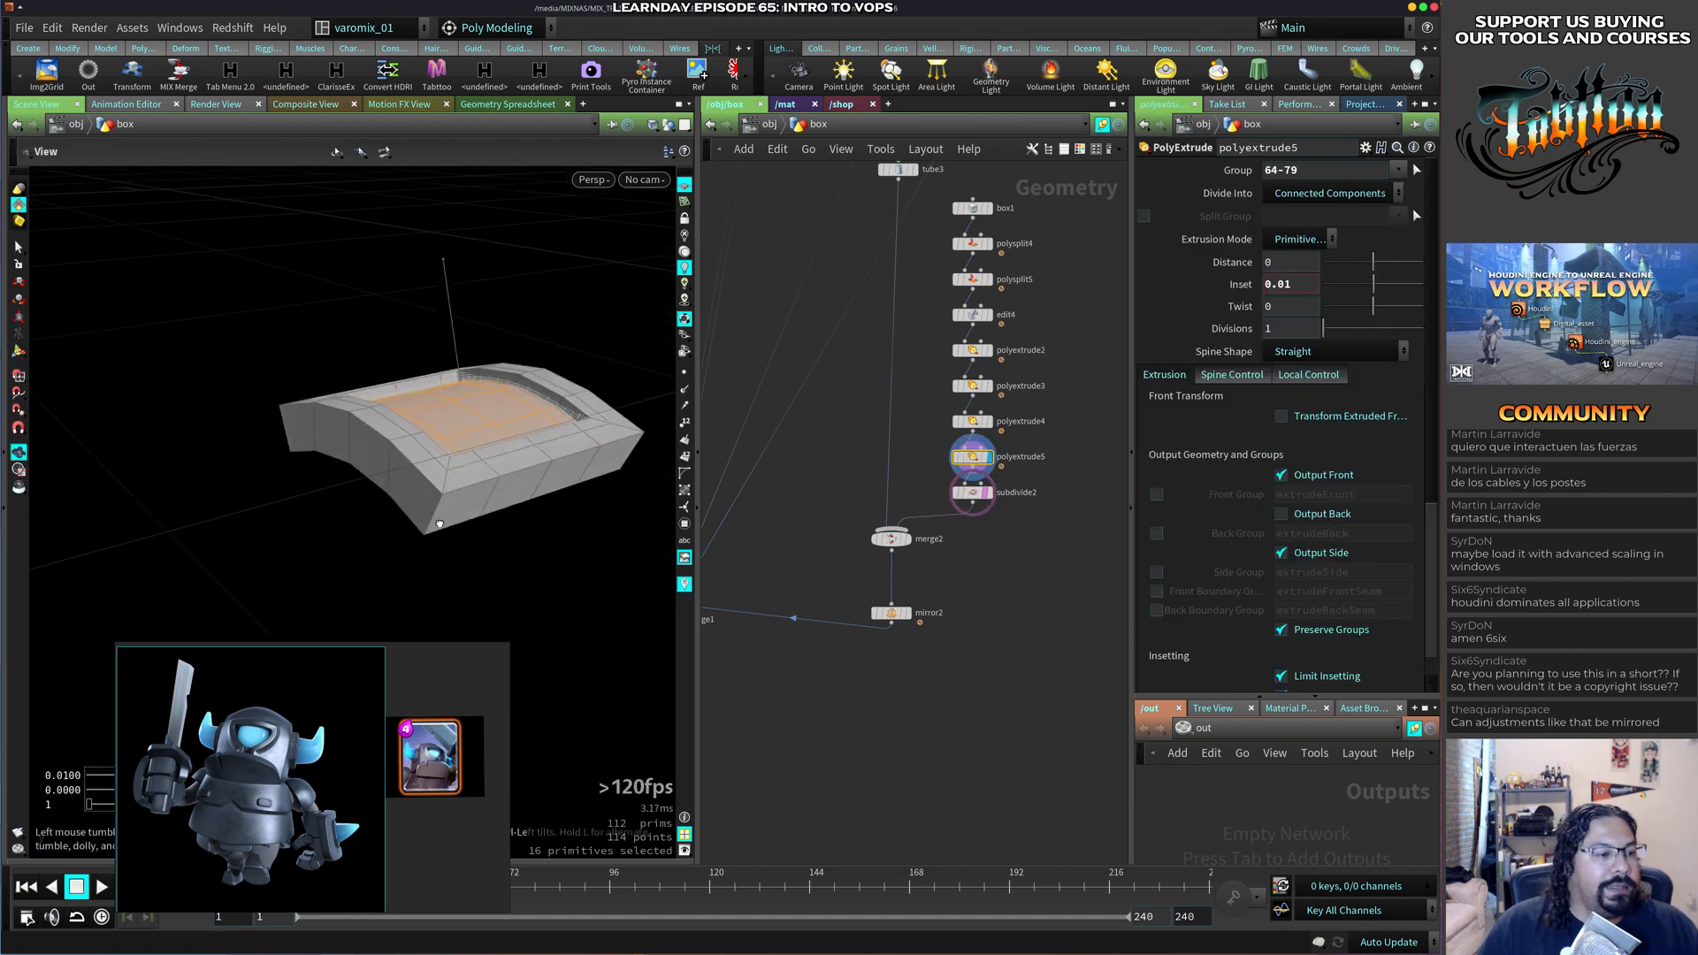
left_click(990, 495)
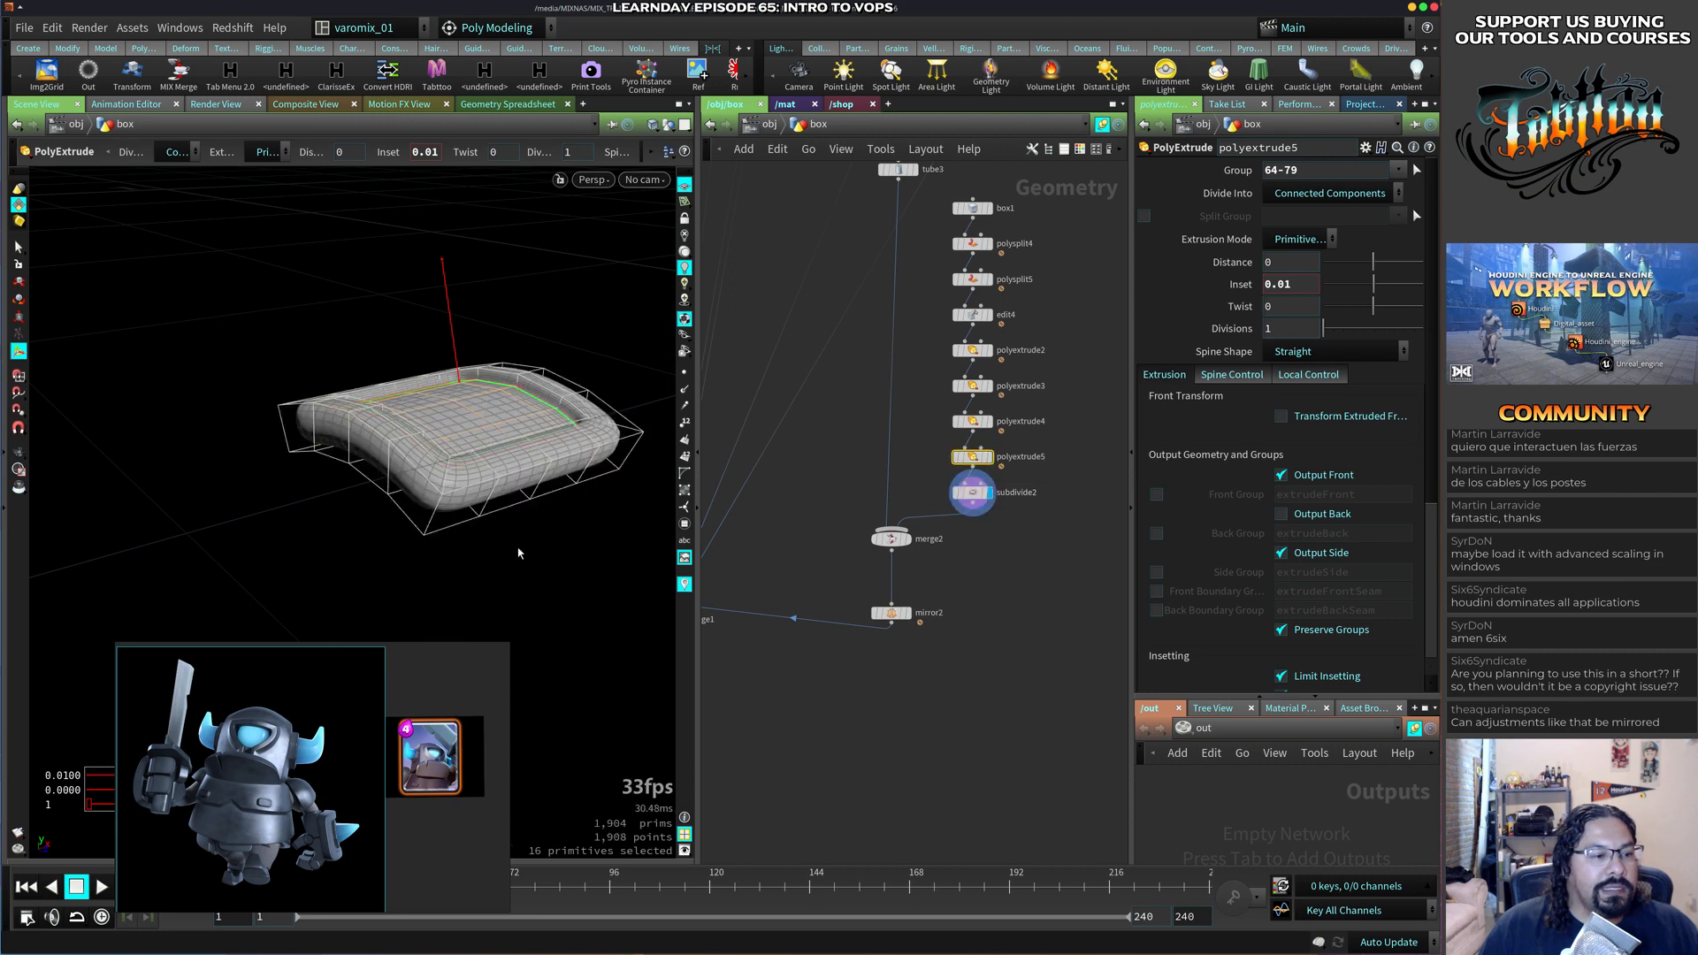
left_click_drag(519, 554, 403, 551, "alt")
right_click_drag(403, 551, 537, 472, "alt")
left_click_drag(537, 472, 400, 479, "alt")
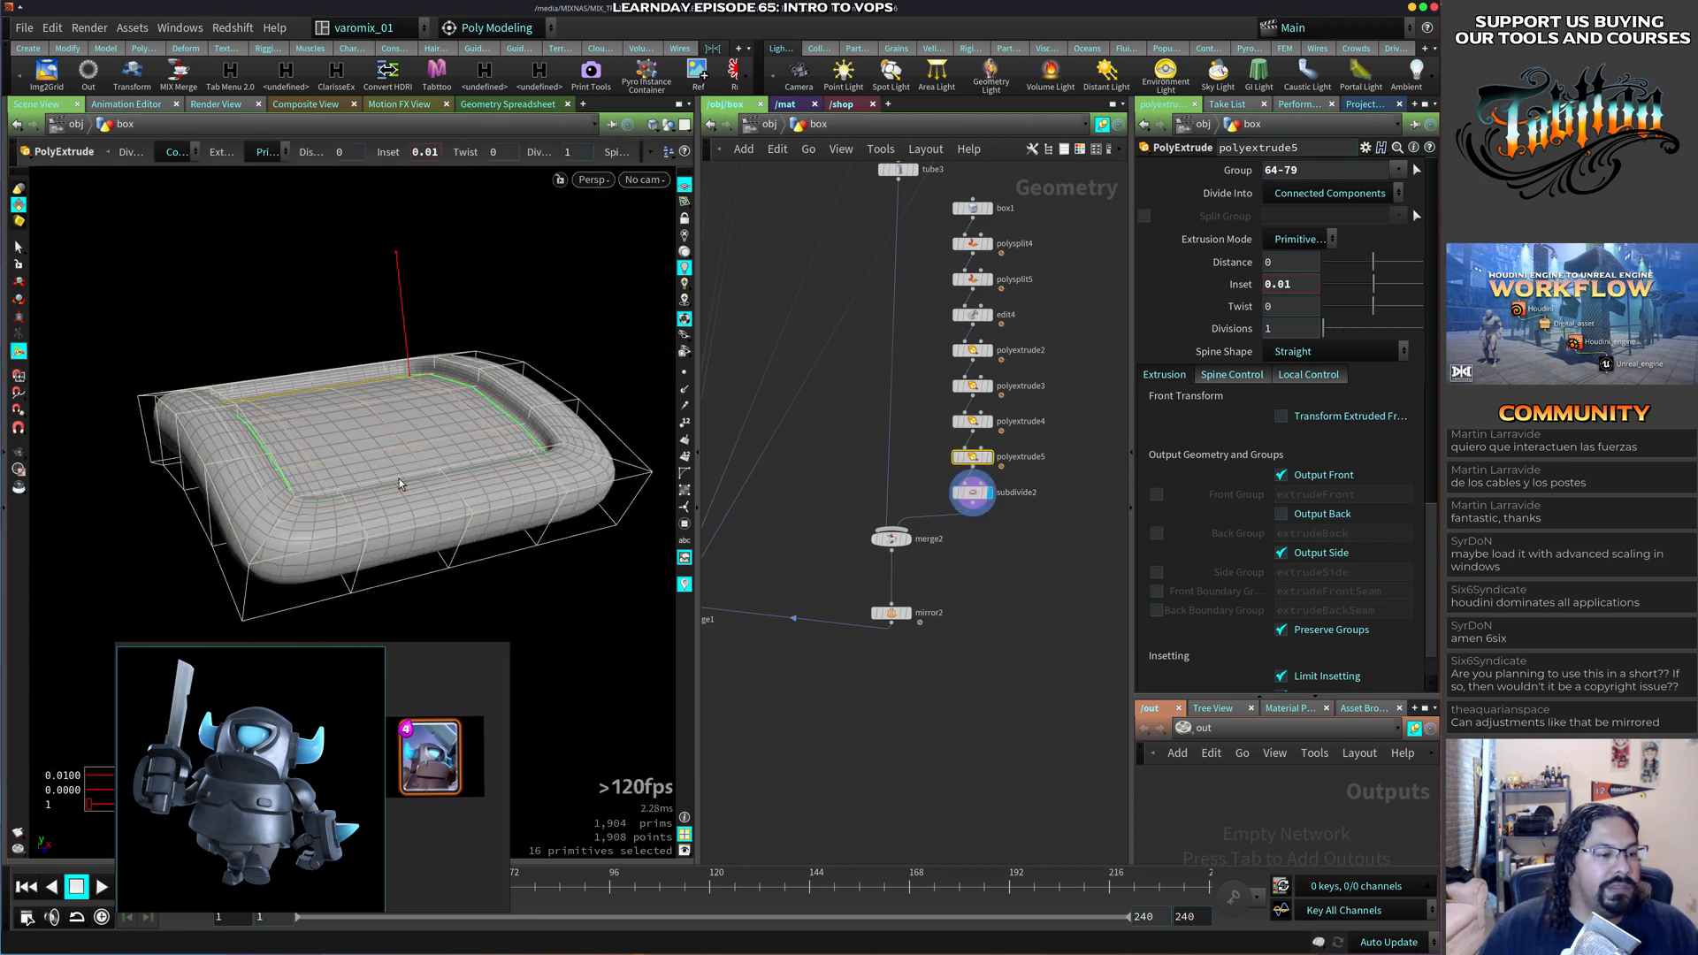
left_click_drag(518, 501, 486, 476, "alt")
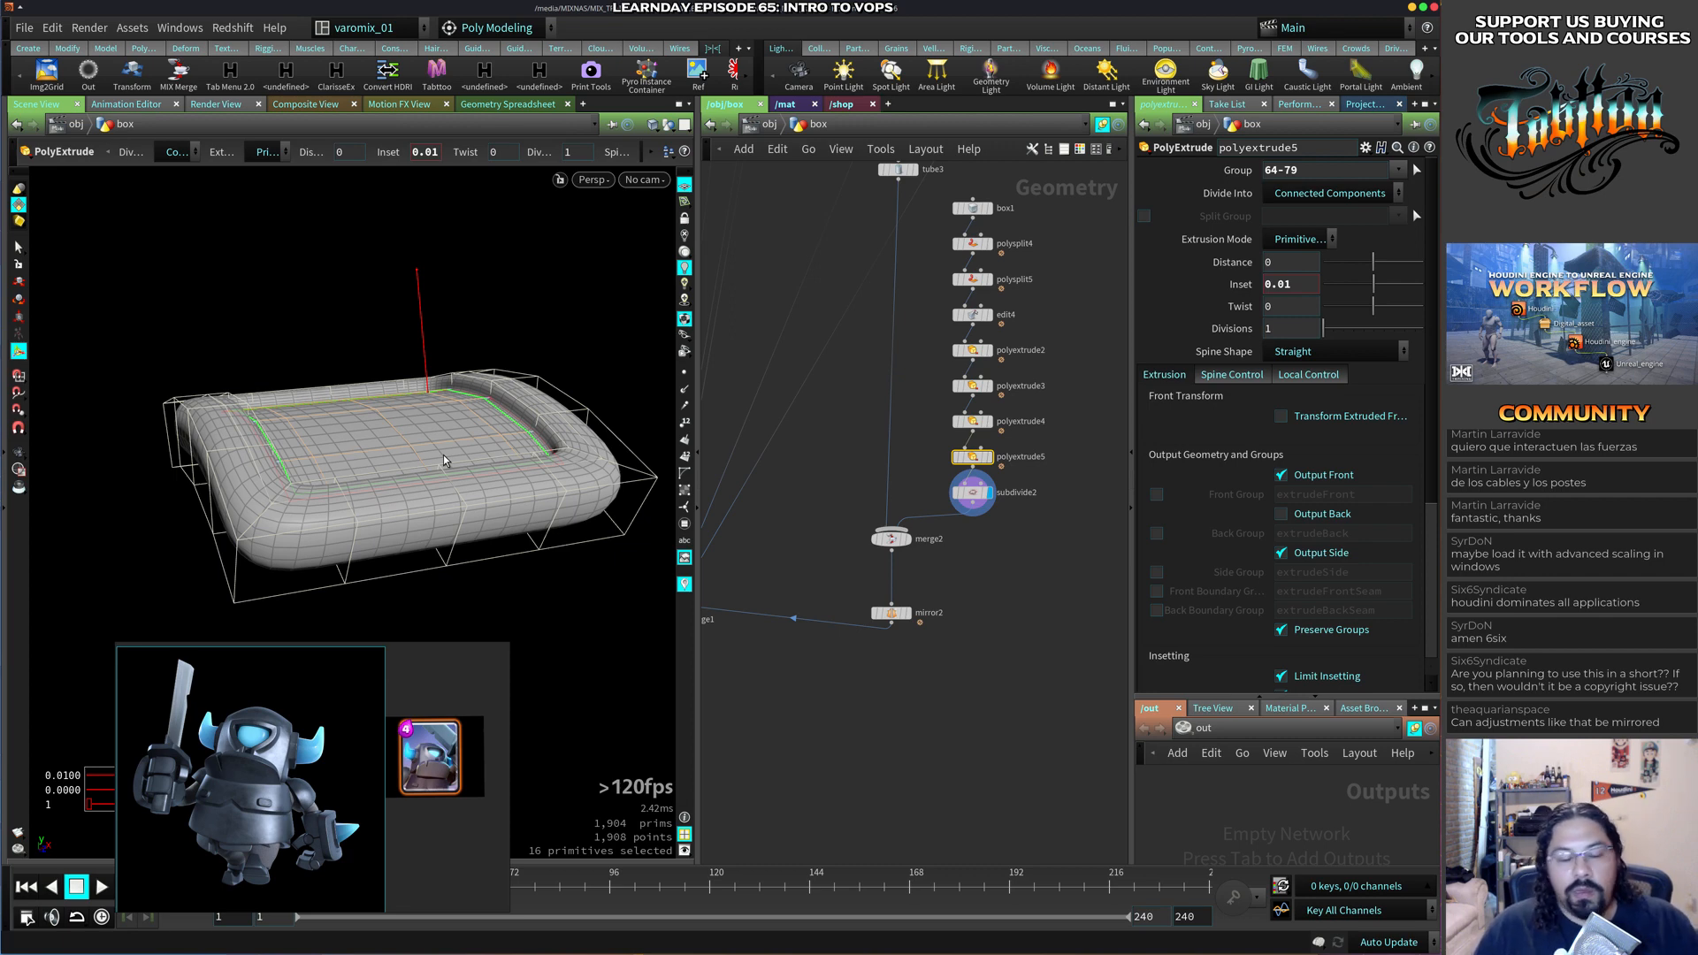
key("Escape")
left_click_drag(601, 451, 470, 501)
key("Return")
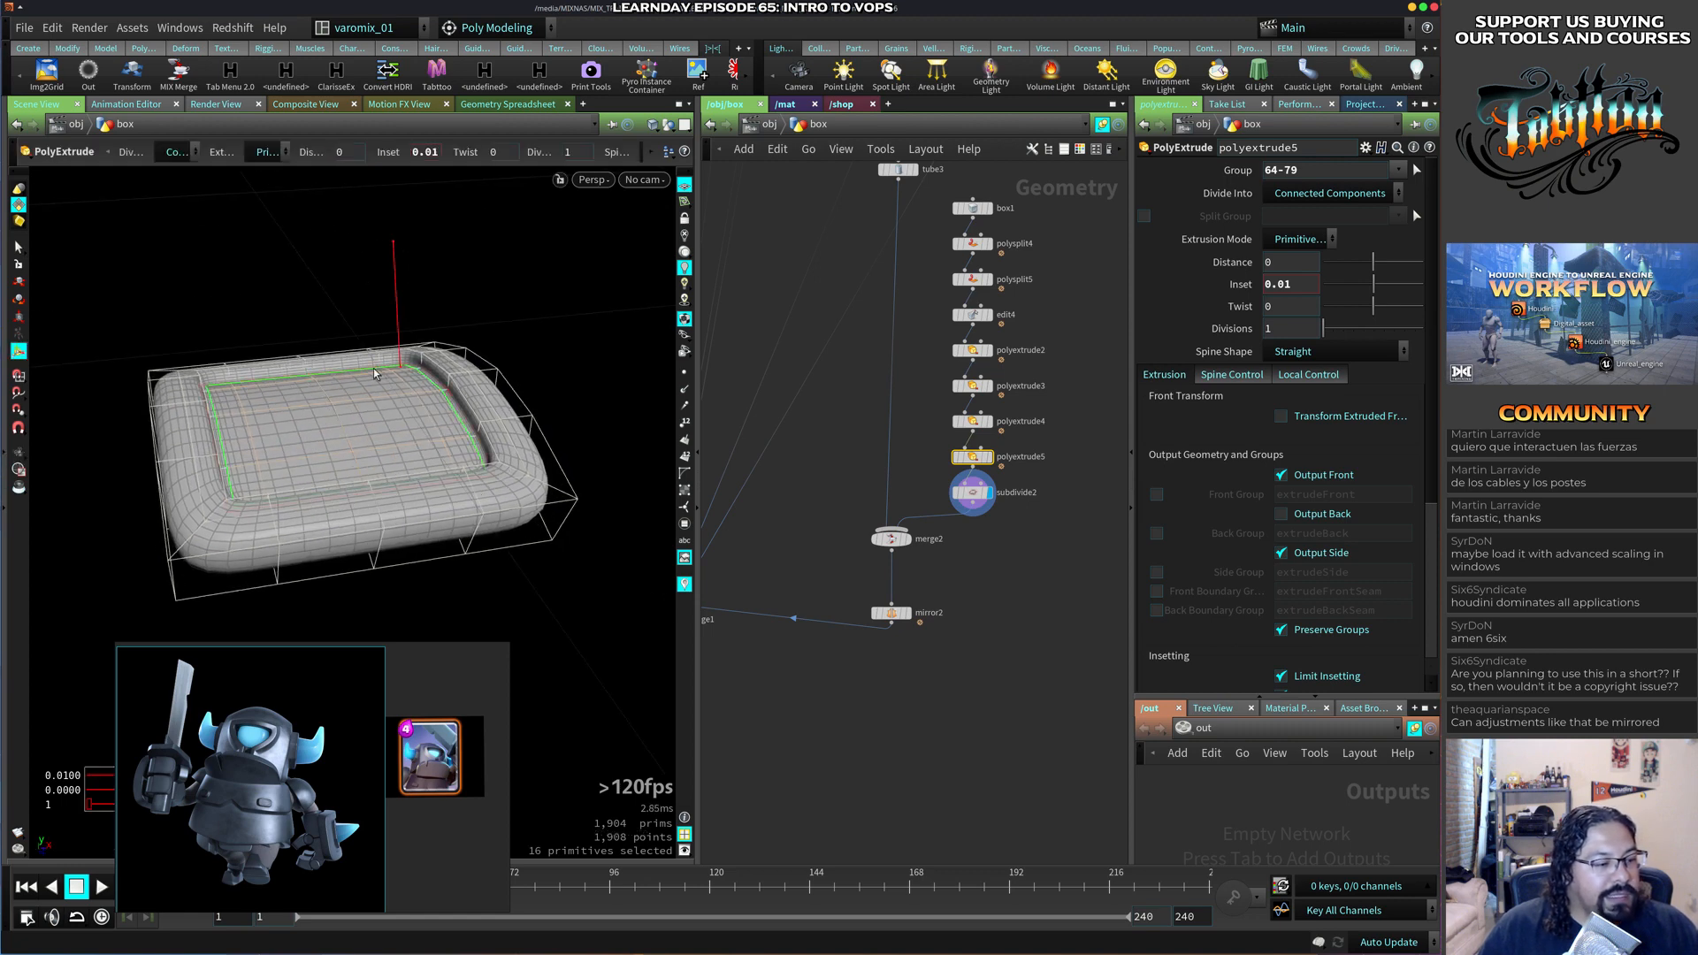
Set the inset of polyextrude3 to 0.046 and review the settings of the neighbouring extrusions.
left_click(973, 387)
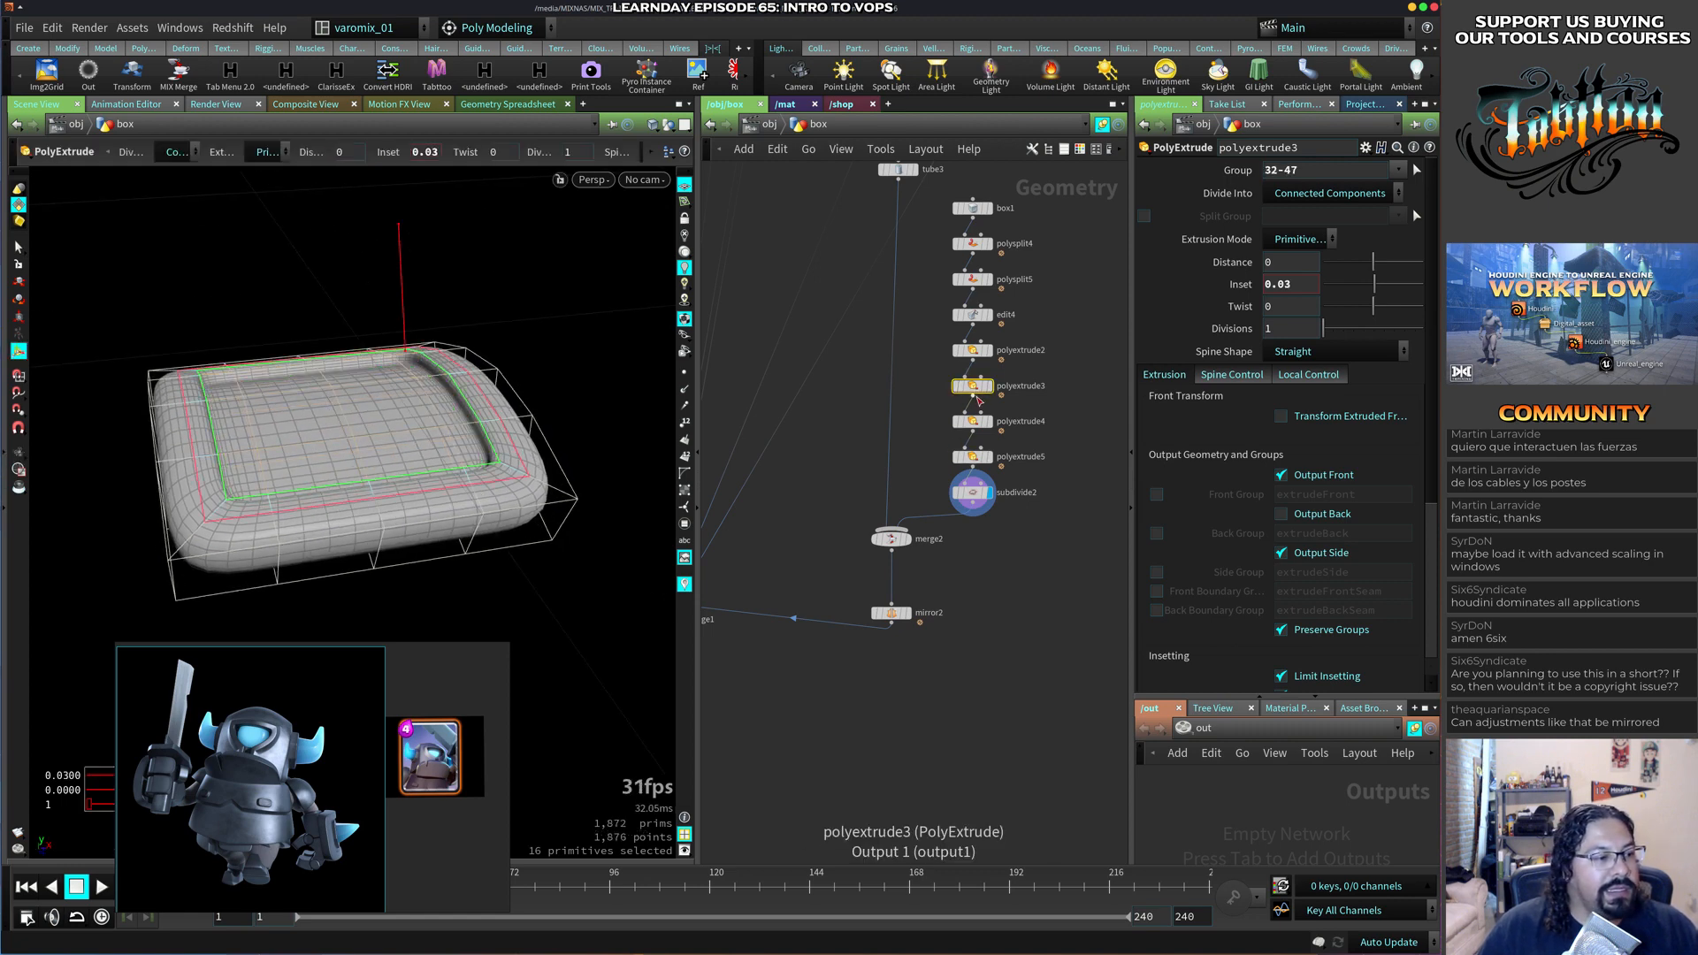
middle_click_drag(1291, 284, 1336, 346)
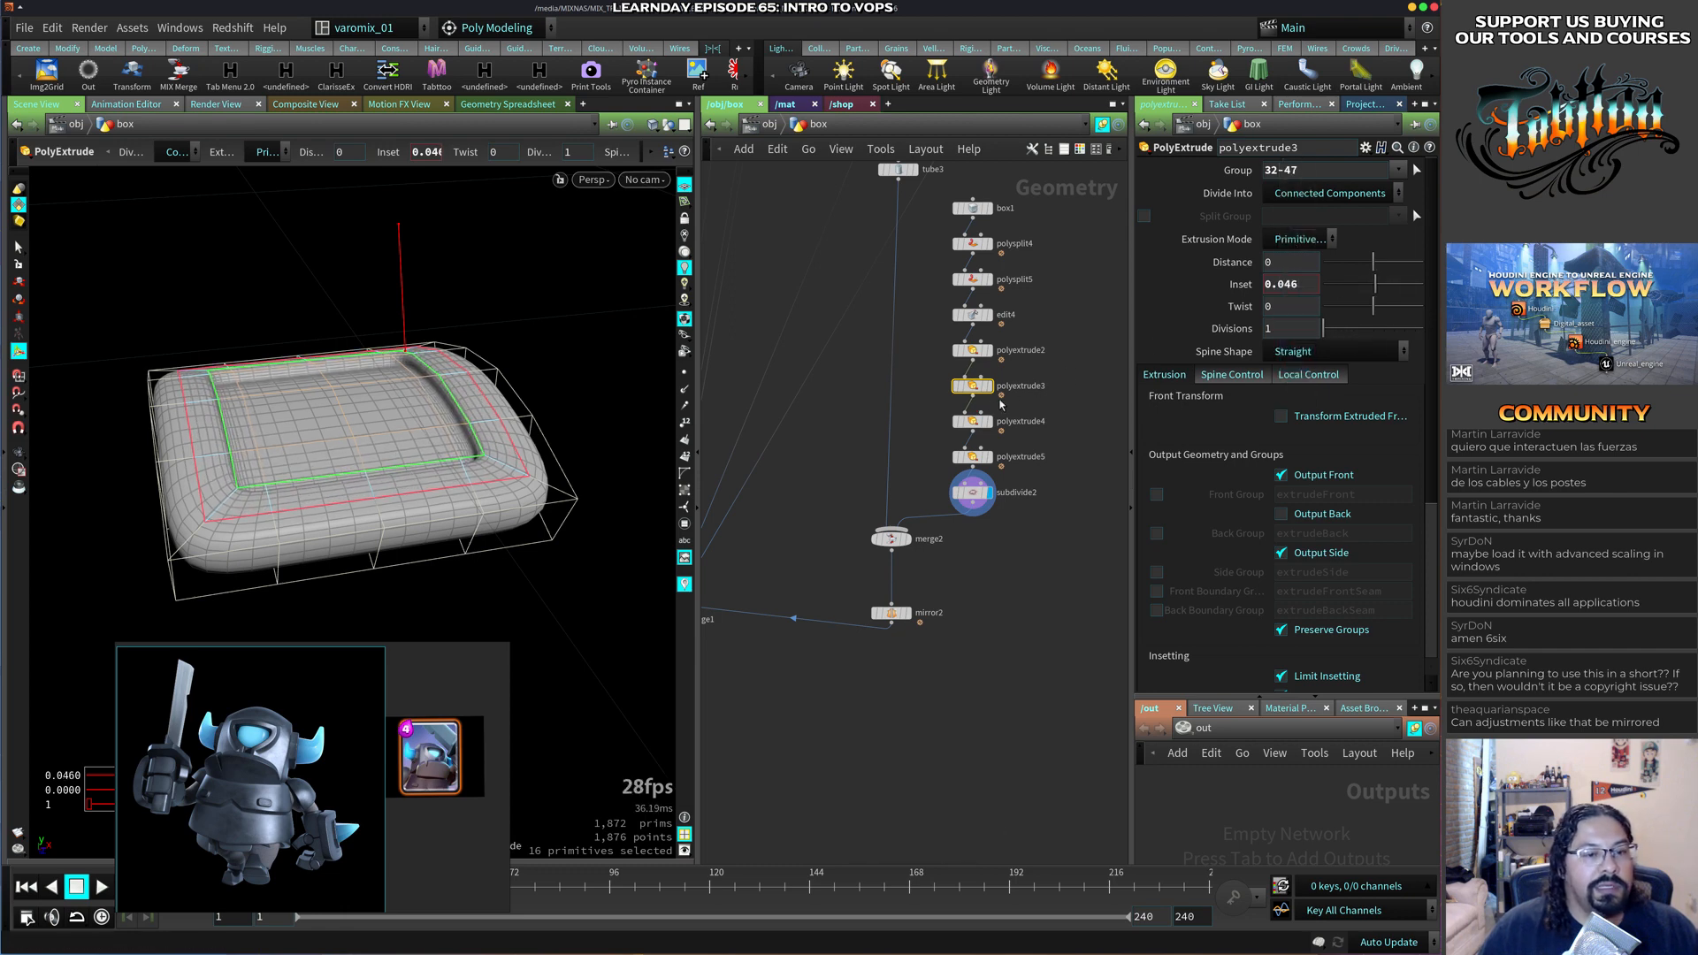
left_click(974, 423)
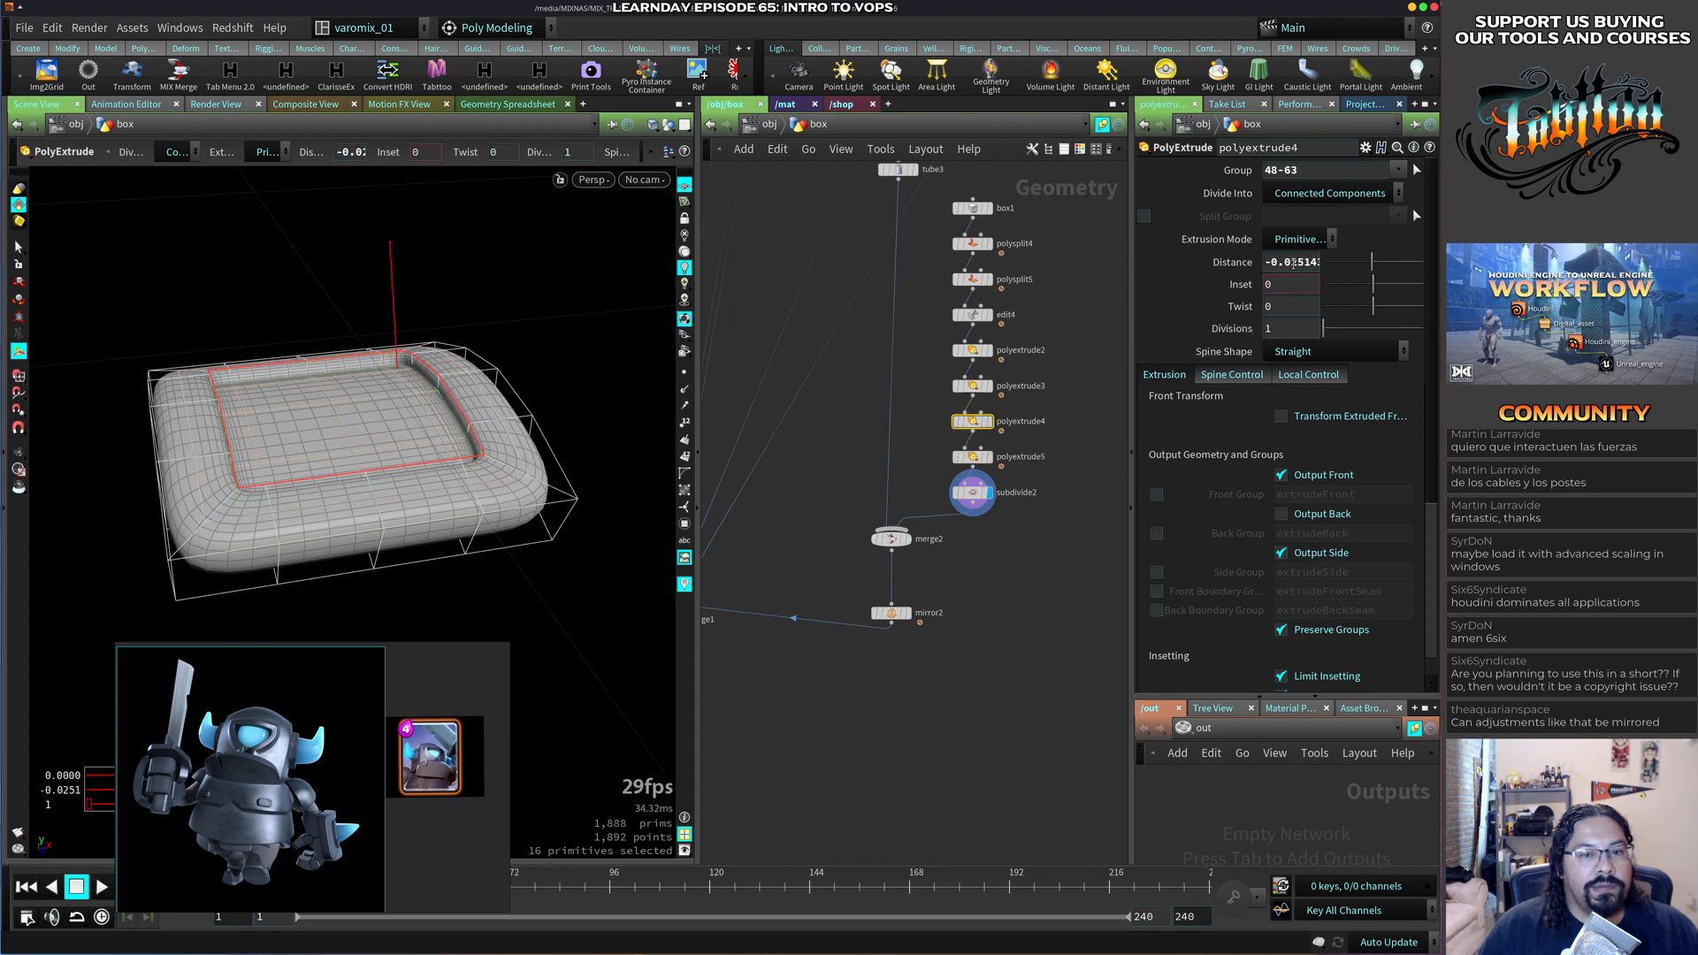
middle_click_drag(1290, 290, 1293, 266)
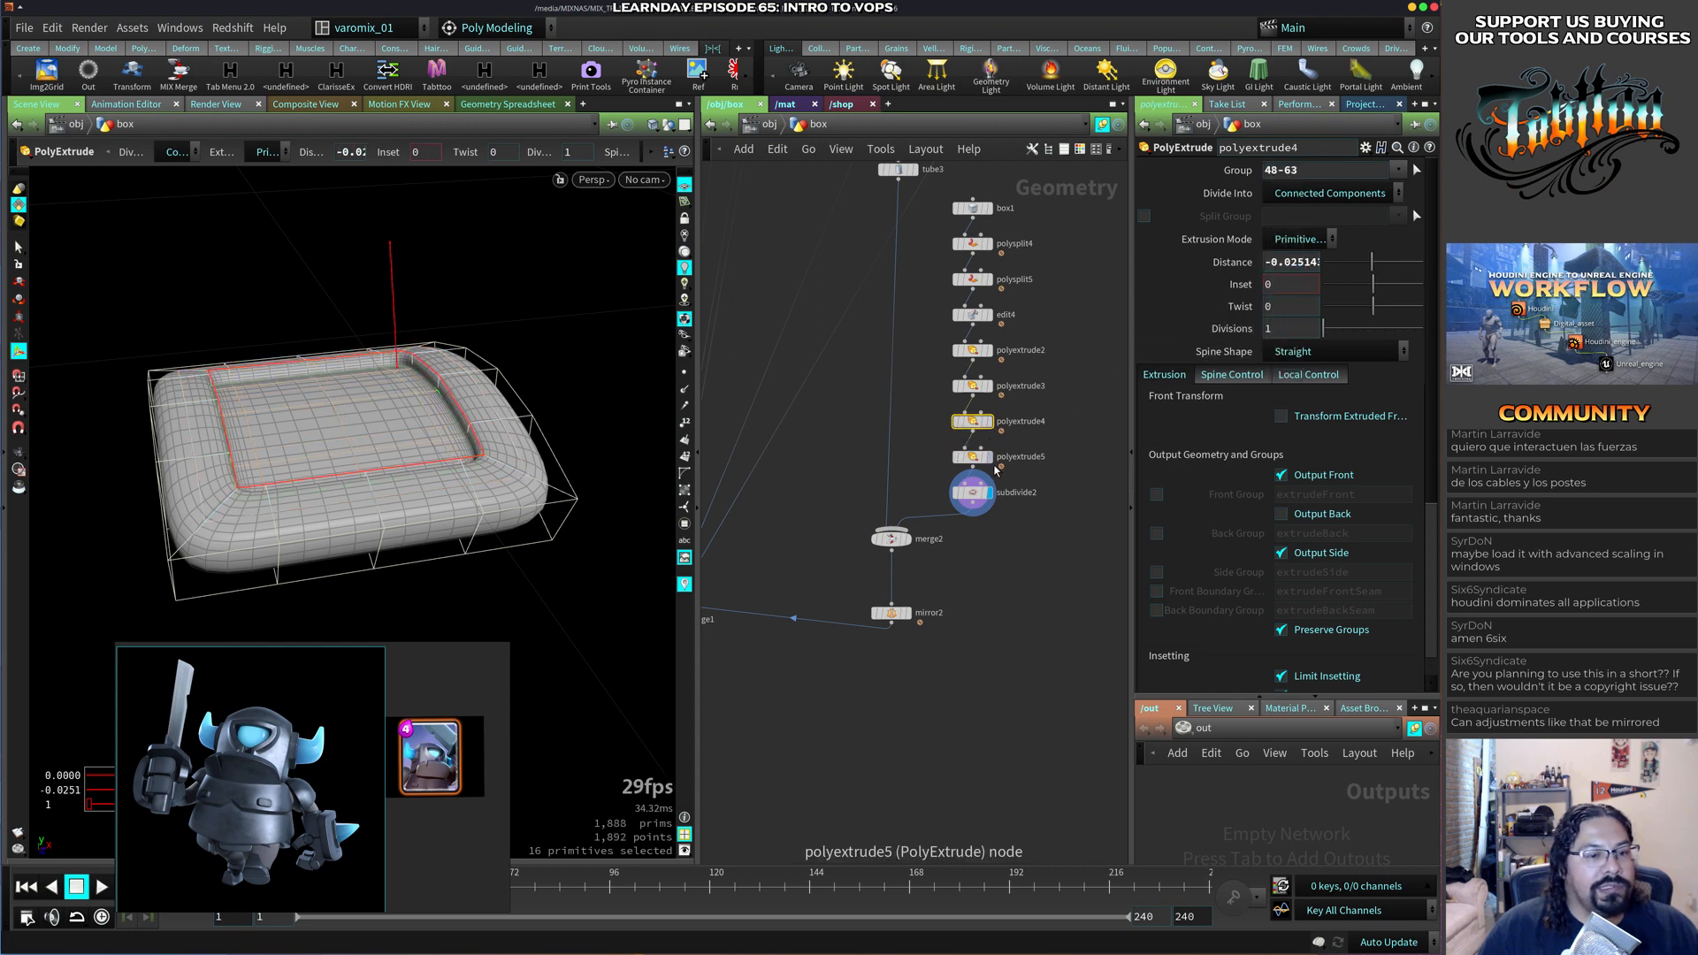
left_click(973, 385)
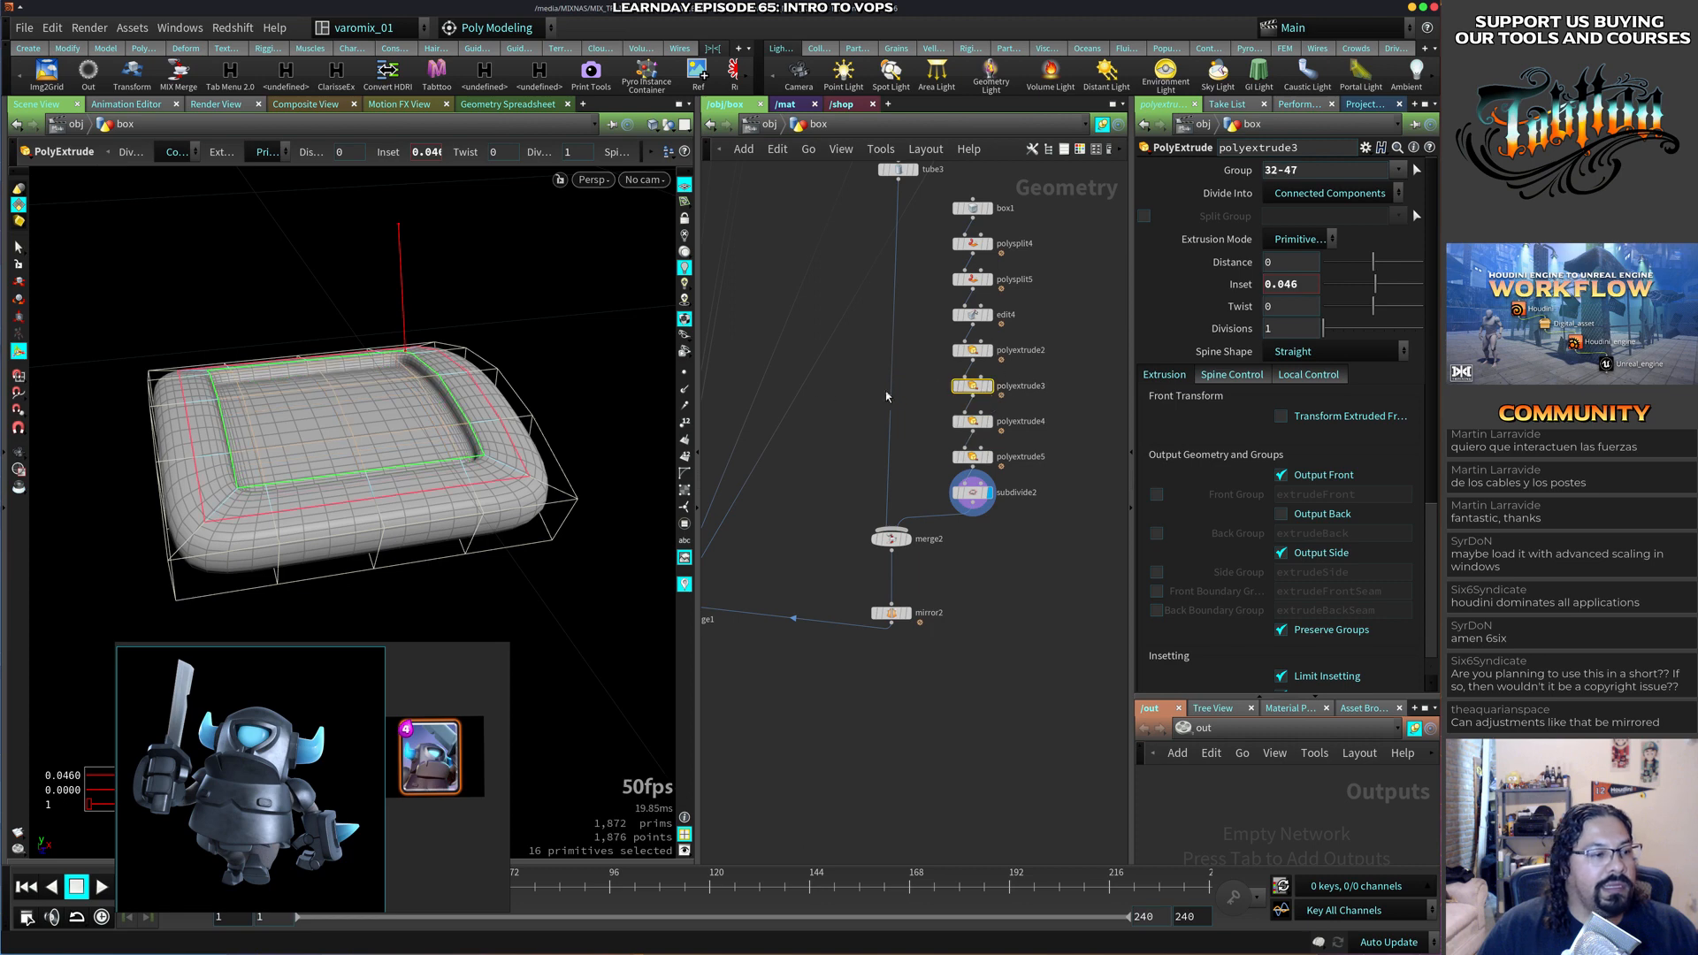
left_click(976, 354)
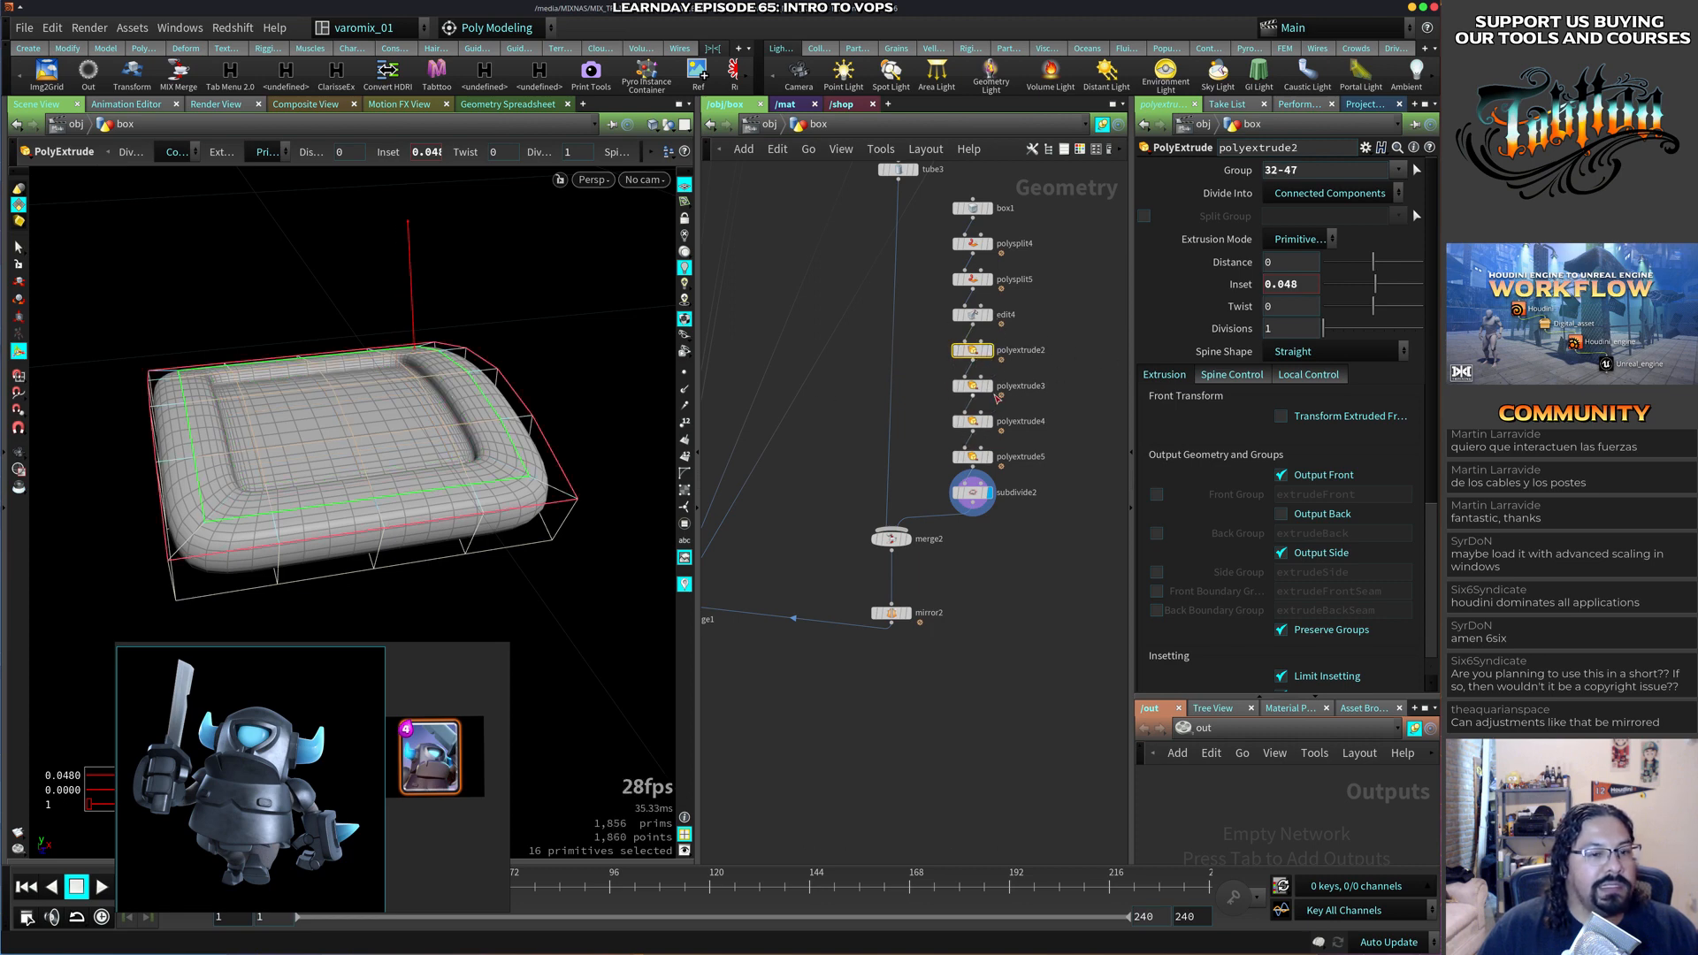
left_click(976, 385)
Widen the inset of polyextrude3 further to 0.08 while checking the smoothed recess.
middle_click_drag(1290, 284, 1426, 315)
left_click_drag(492, 468, 466, 550, "alt")
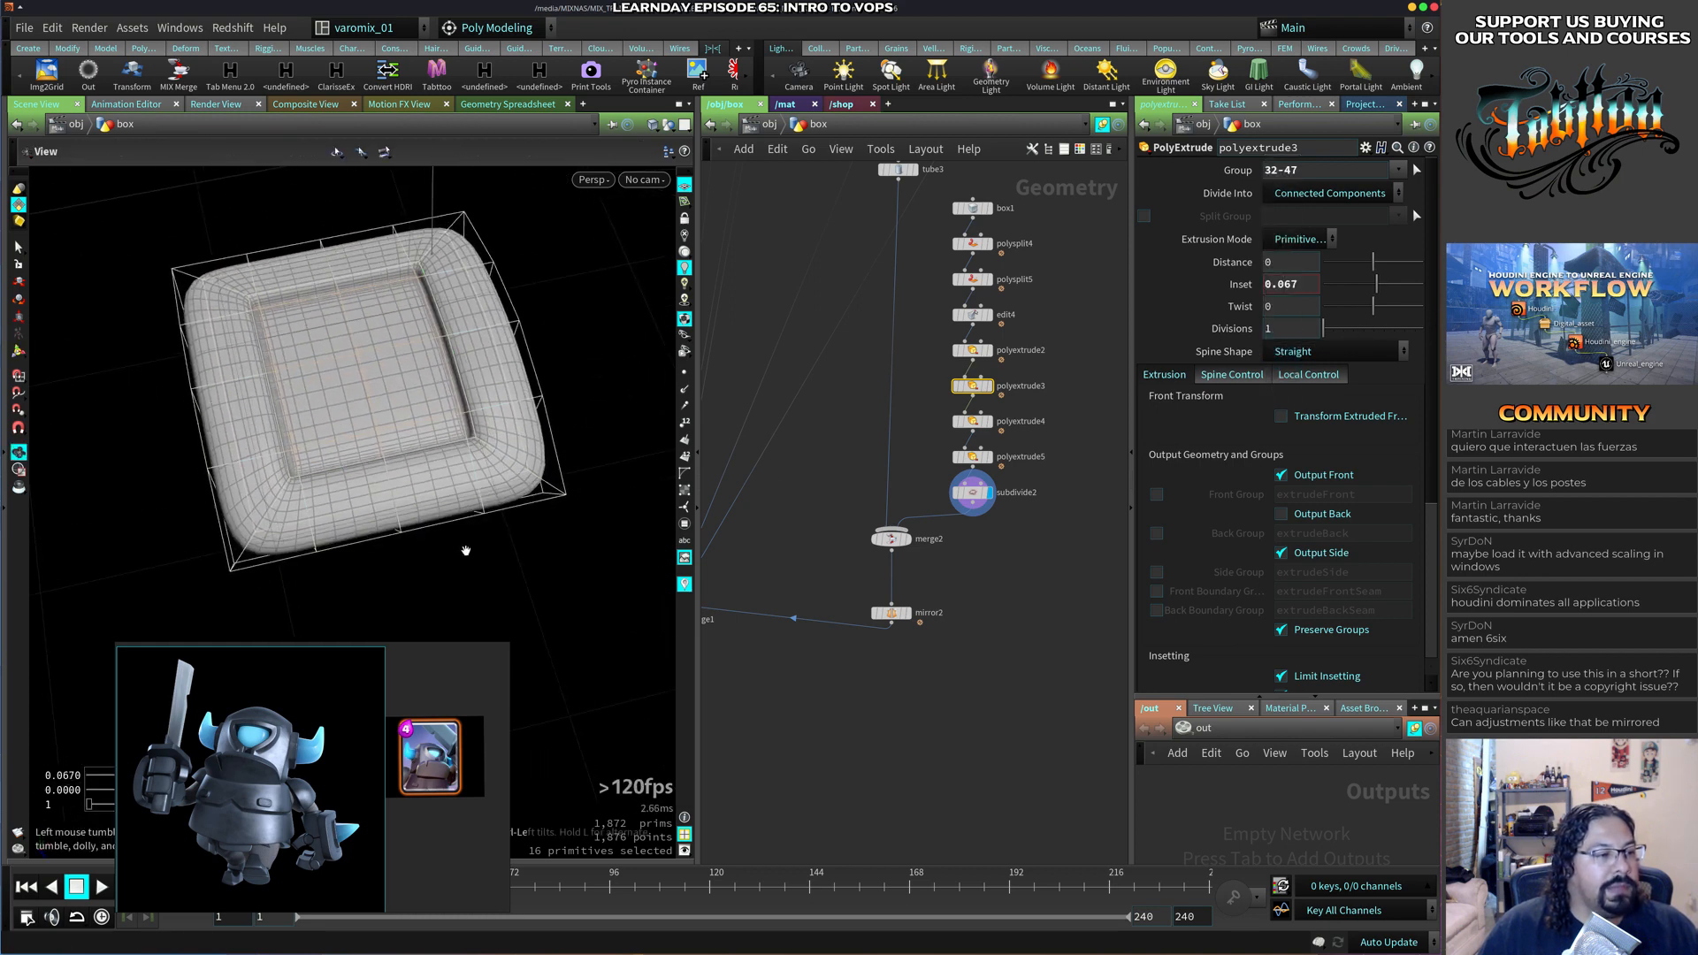
key("Return")
middle_click_drag(1291, 284, 1404, 312)
key("ctrl+z")
left_click_drag(442, 462, 324, 364, "alt")
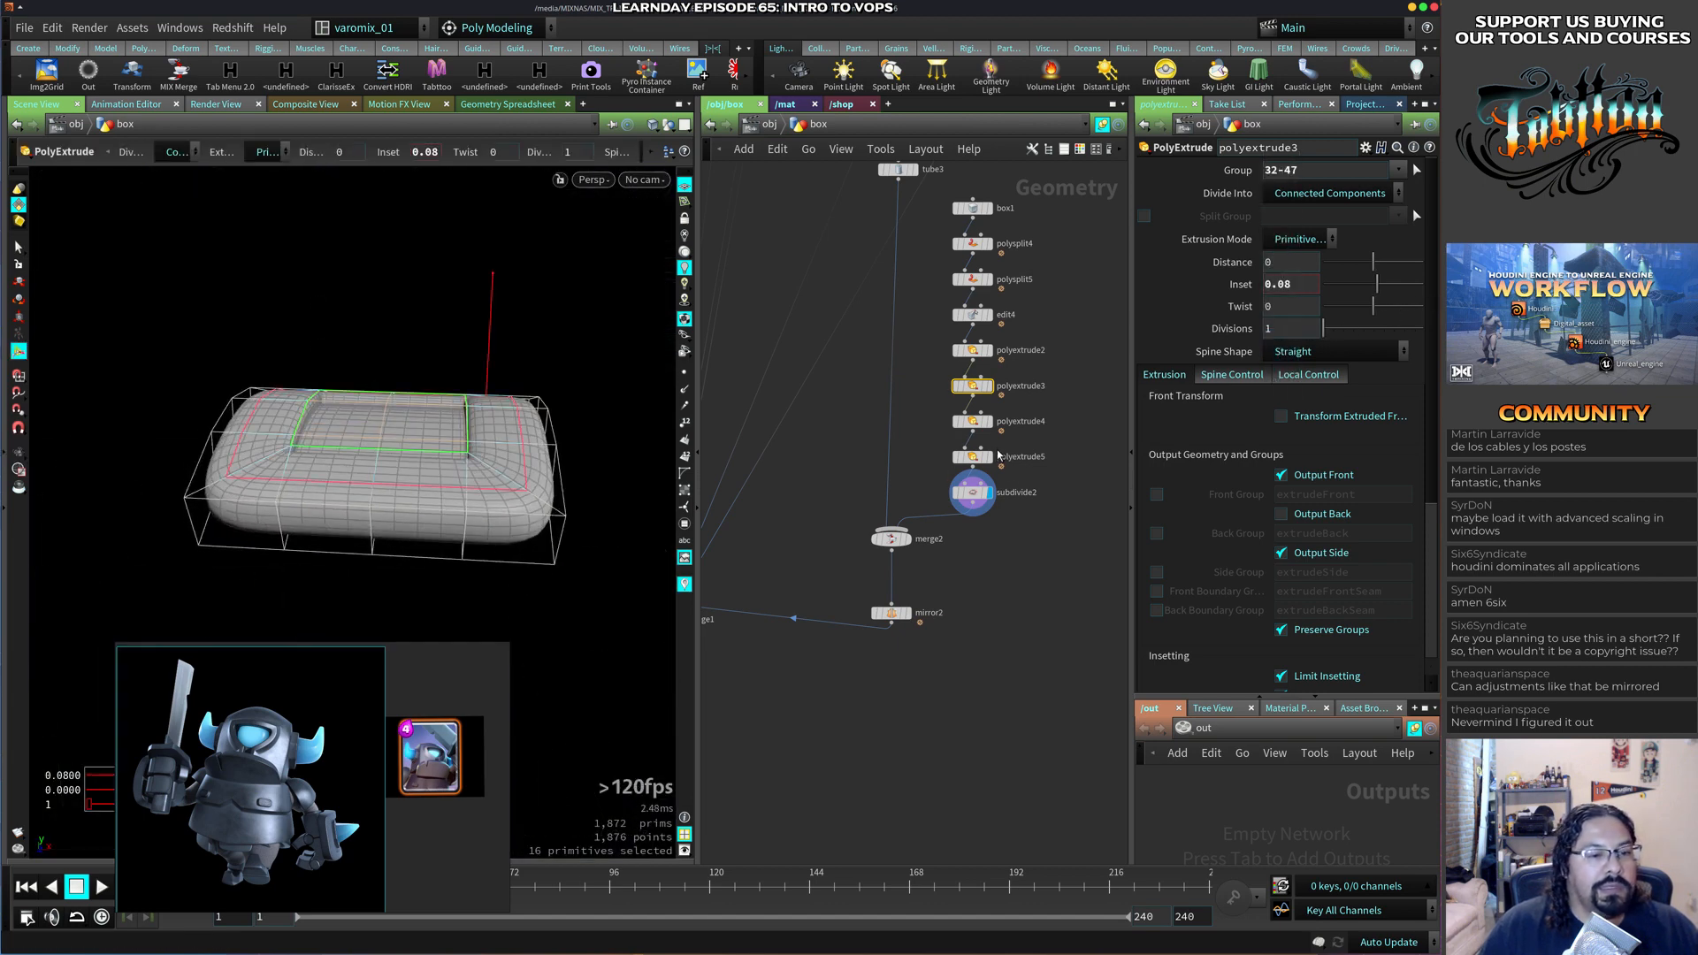
Display the unsubdivided output of polyextrude3, and set the insets to 0.071 for polyextrude2 and 0.04 for polyextrude3.
left_click(987, 385)
left_click_drag(380, 460, 385, 531, "alt")
key("Return")
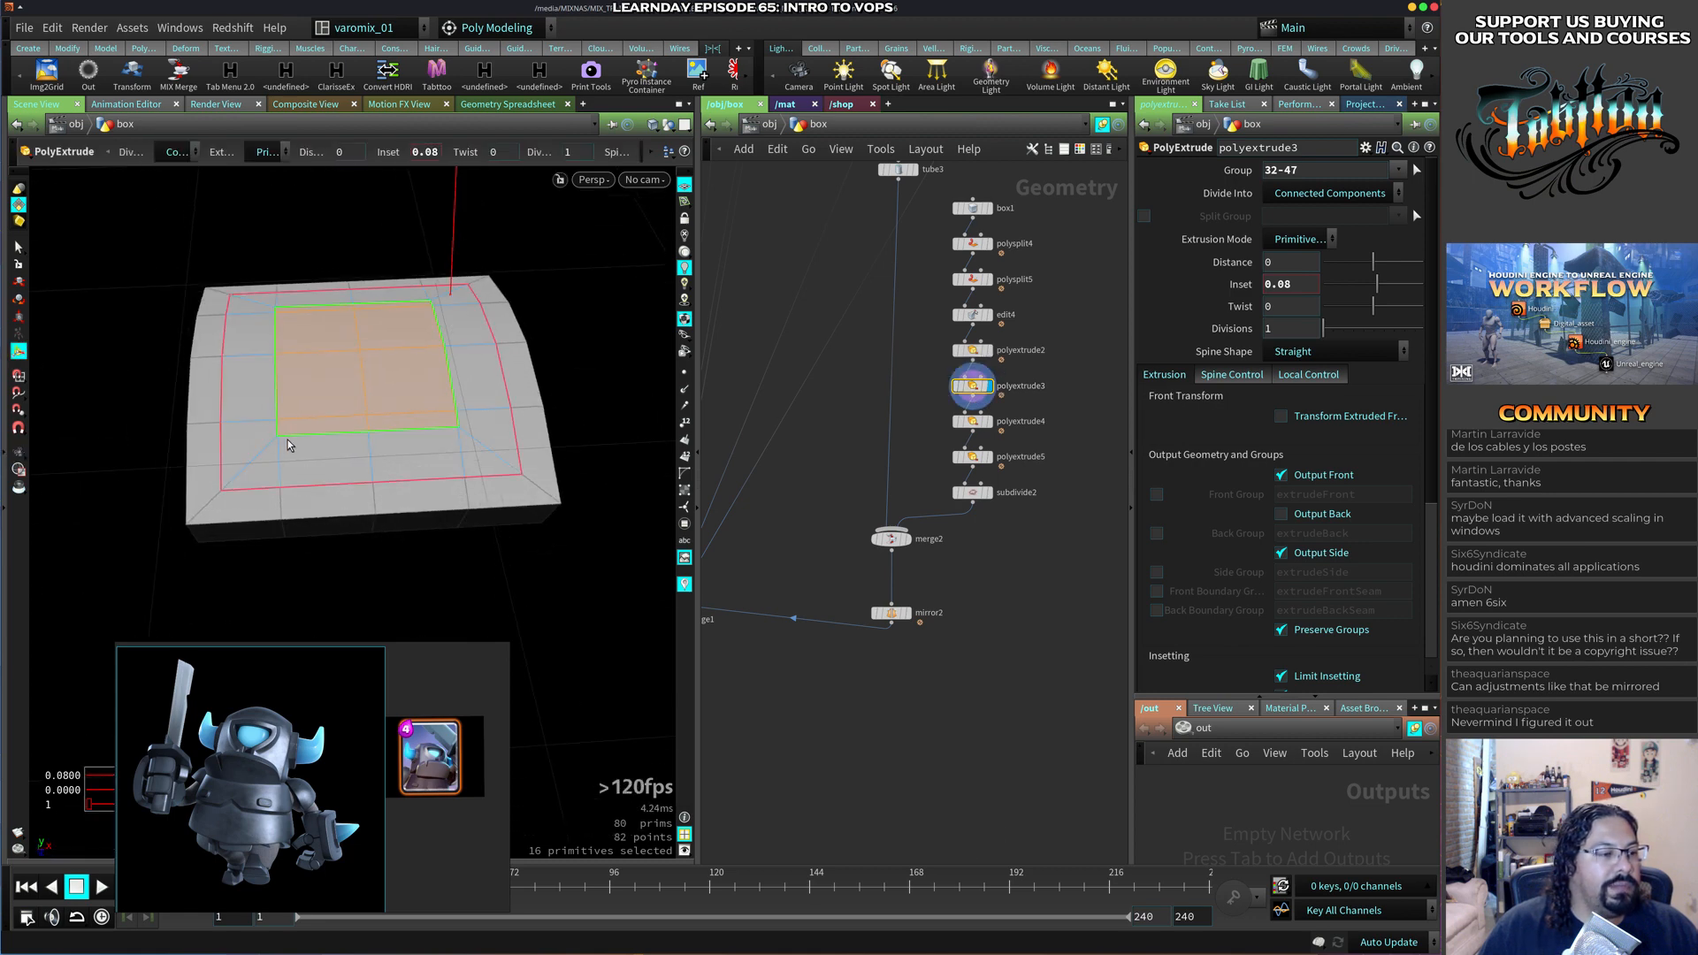
left_click(972, 352)
middle_click_drag(1297, 284, 1406, 330)
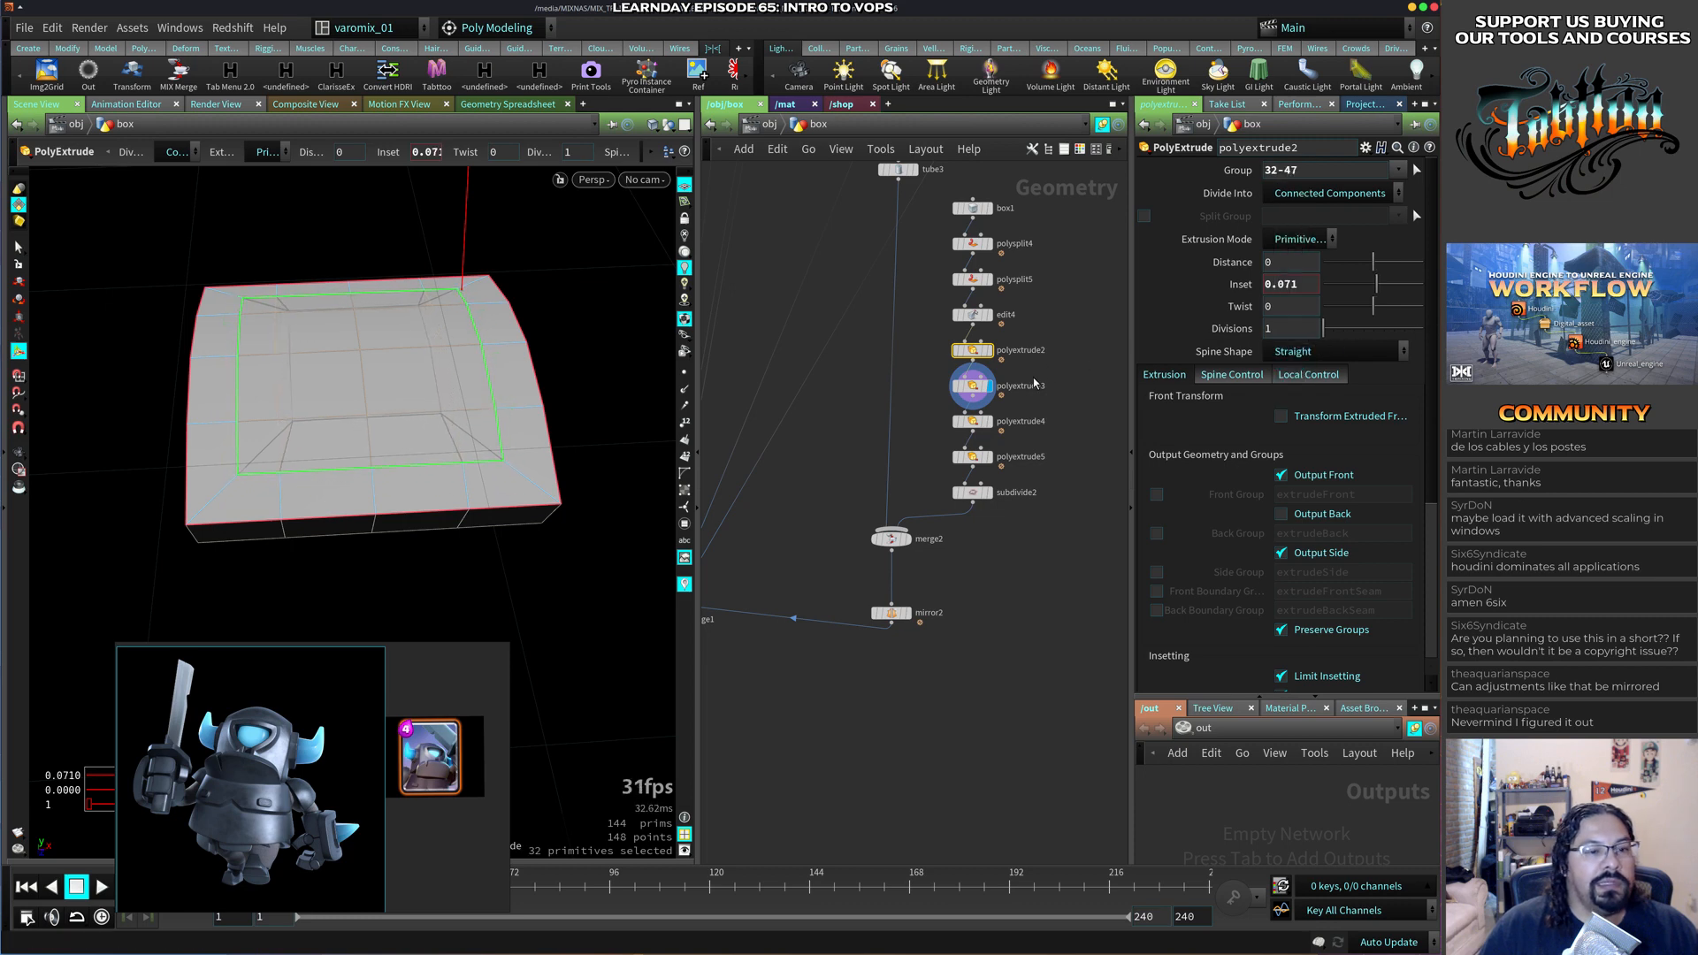
left_click(977, 393)
middle_click_drag(1289, 284, 1236, 332)
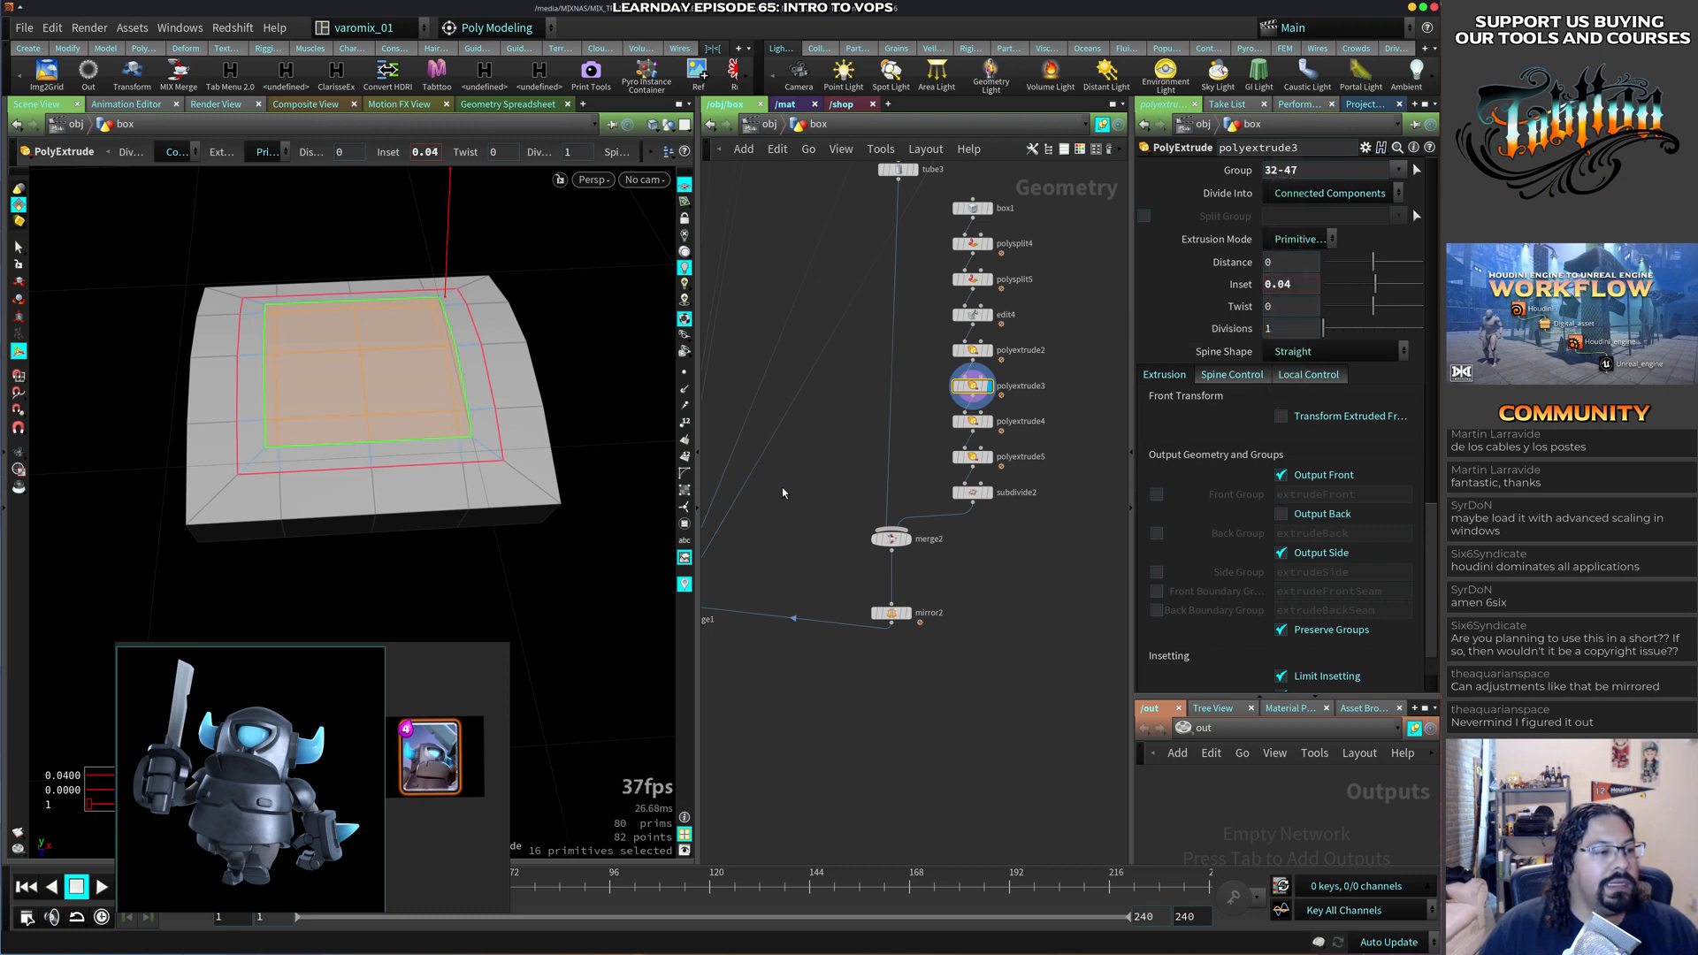
Set the inset of polyextrude2 to 0.089, checking it on the subdivided output of subdivide2.
left_click_drag(415, 484, 379, 486, "alt")
left_click(972, 351)
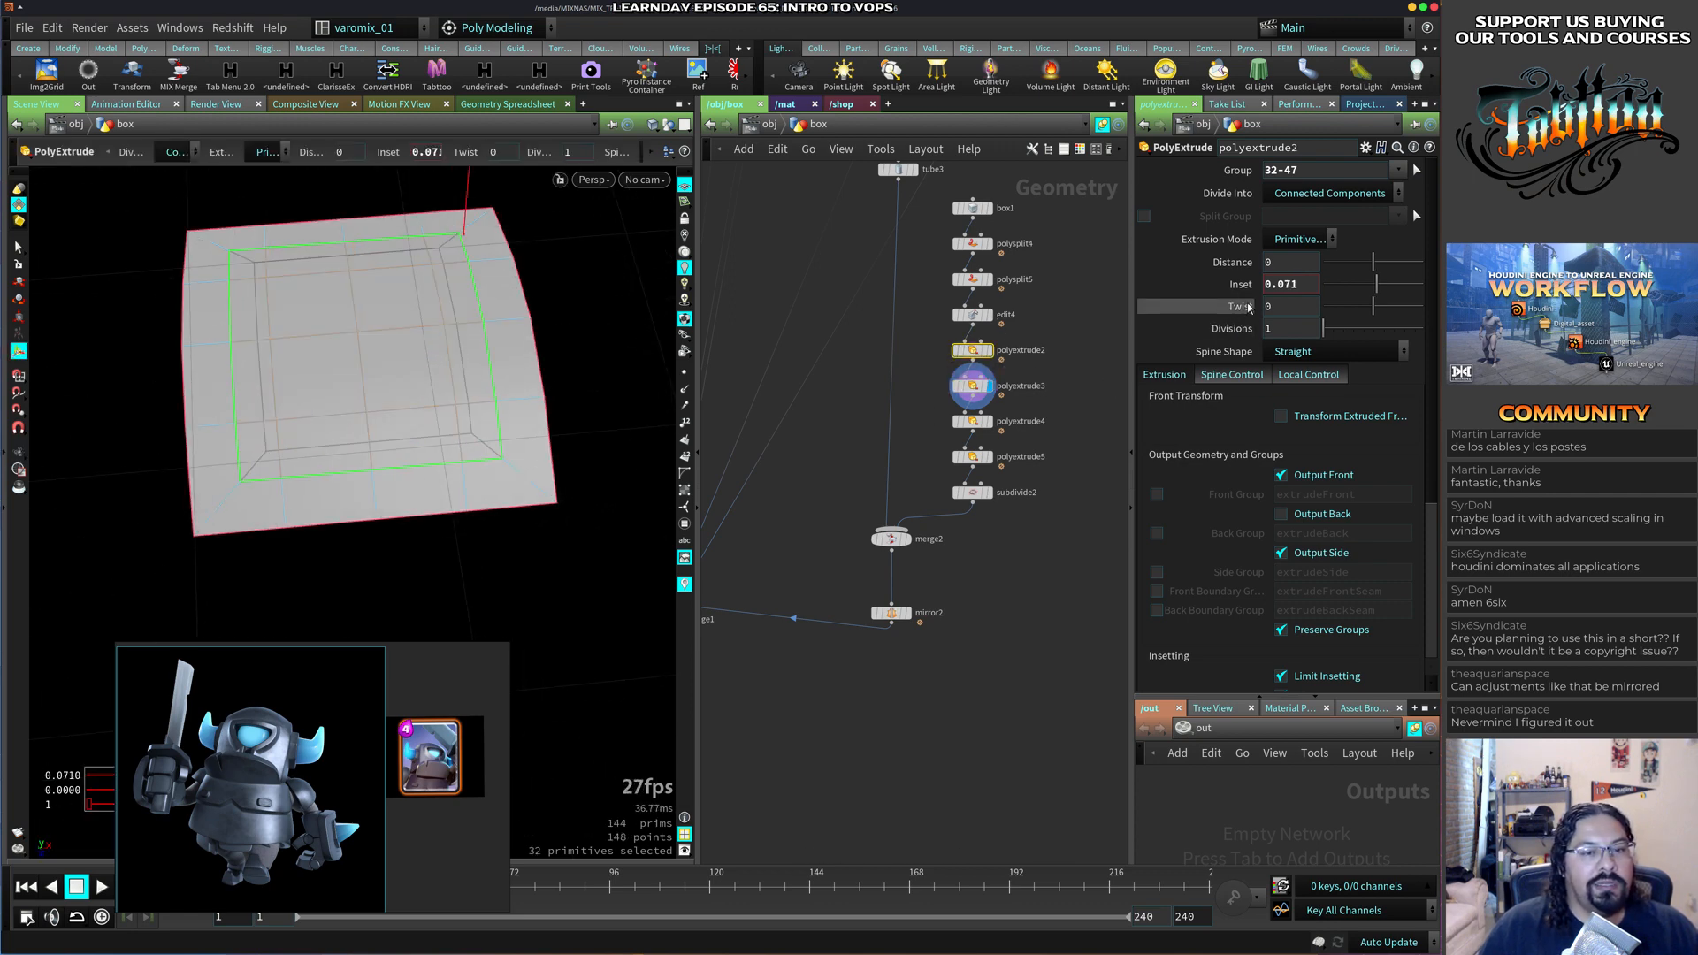
middle_click_drag(1291, 284, 1468, 307)
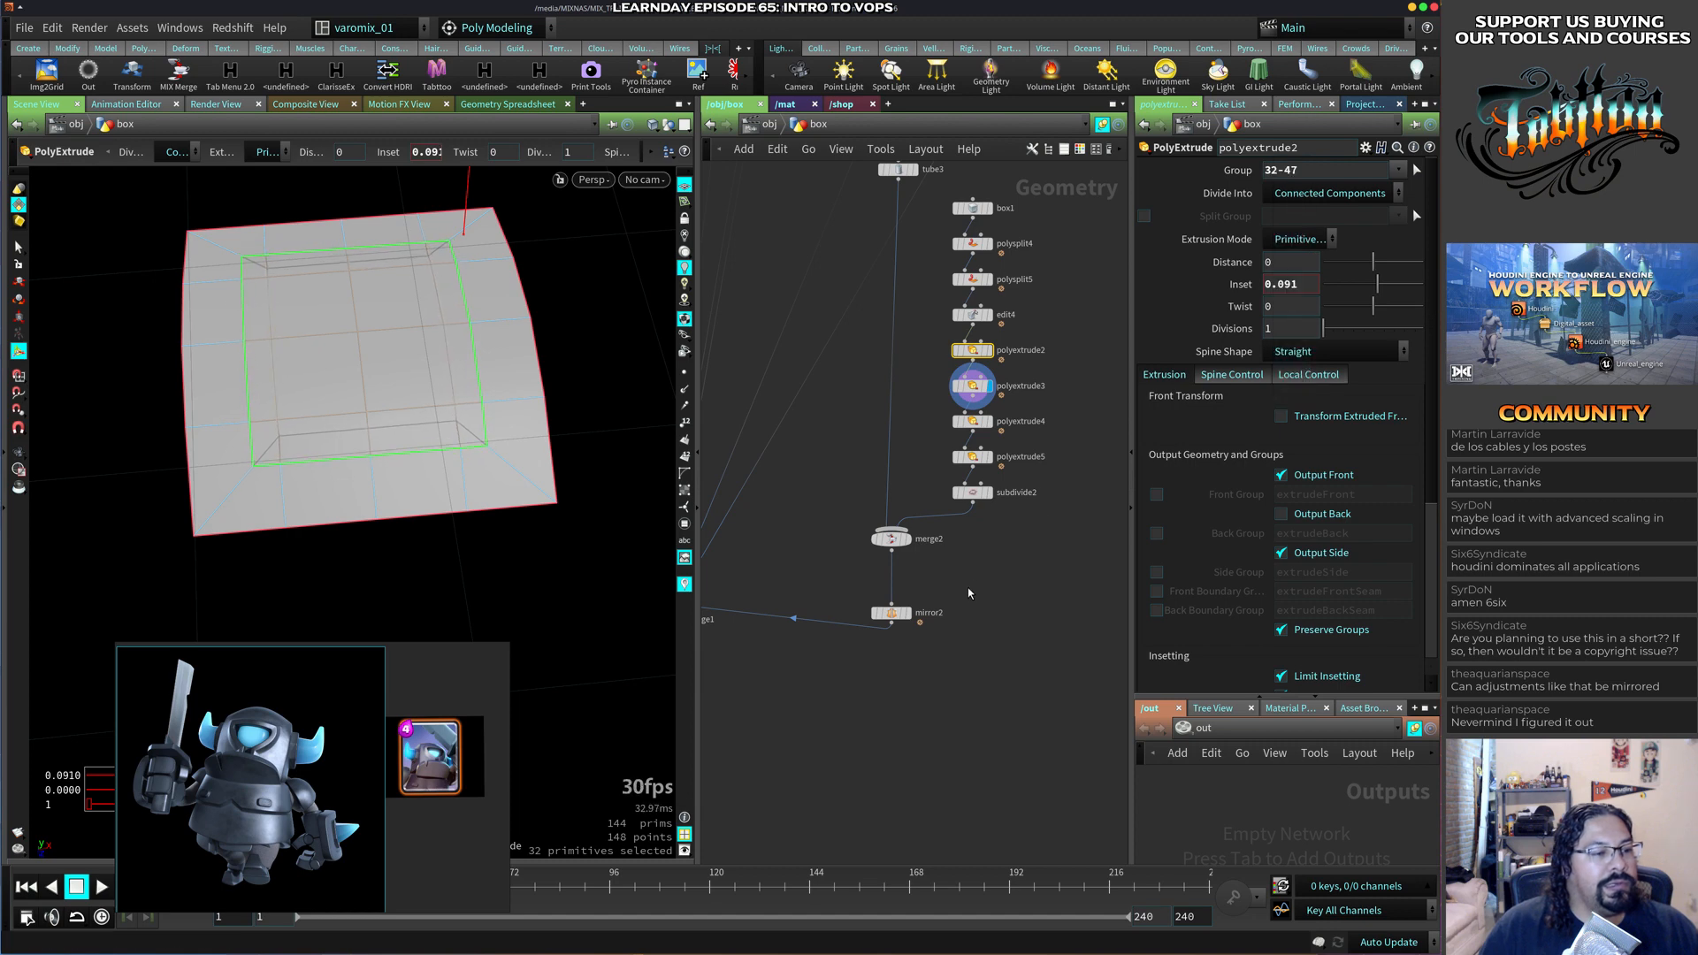
left_click(990, 492)
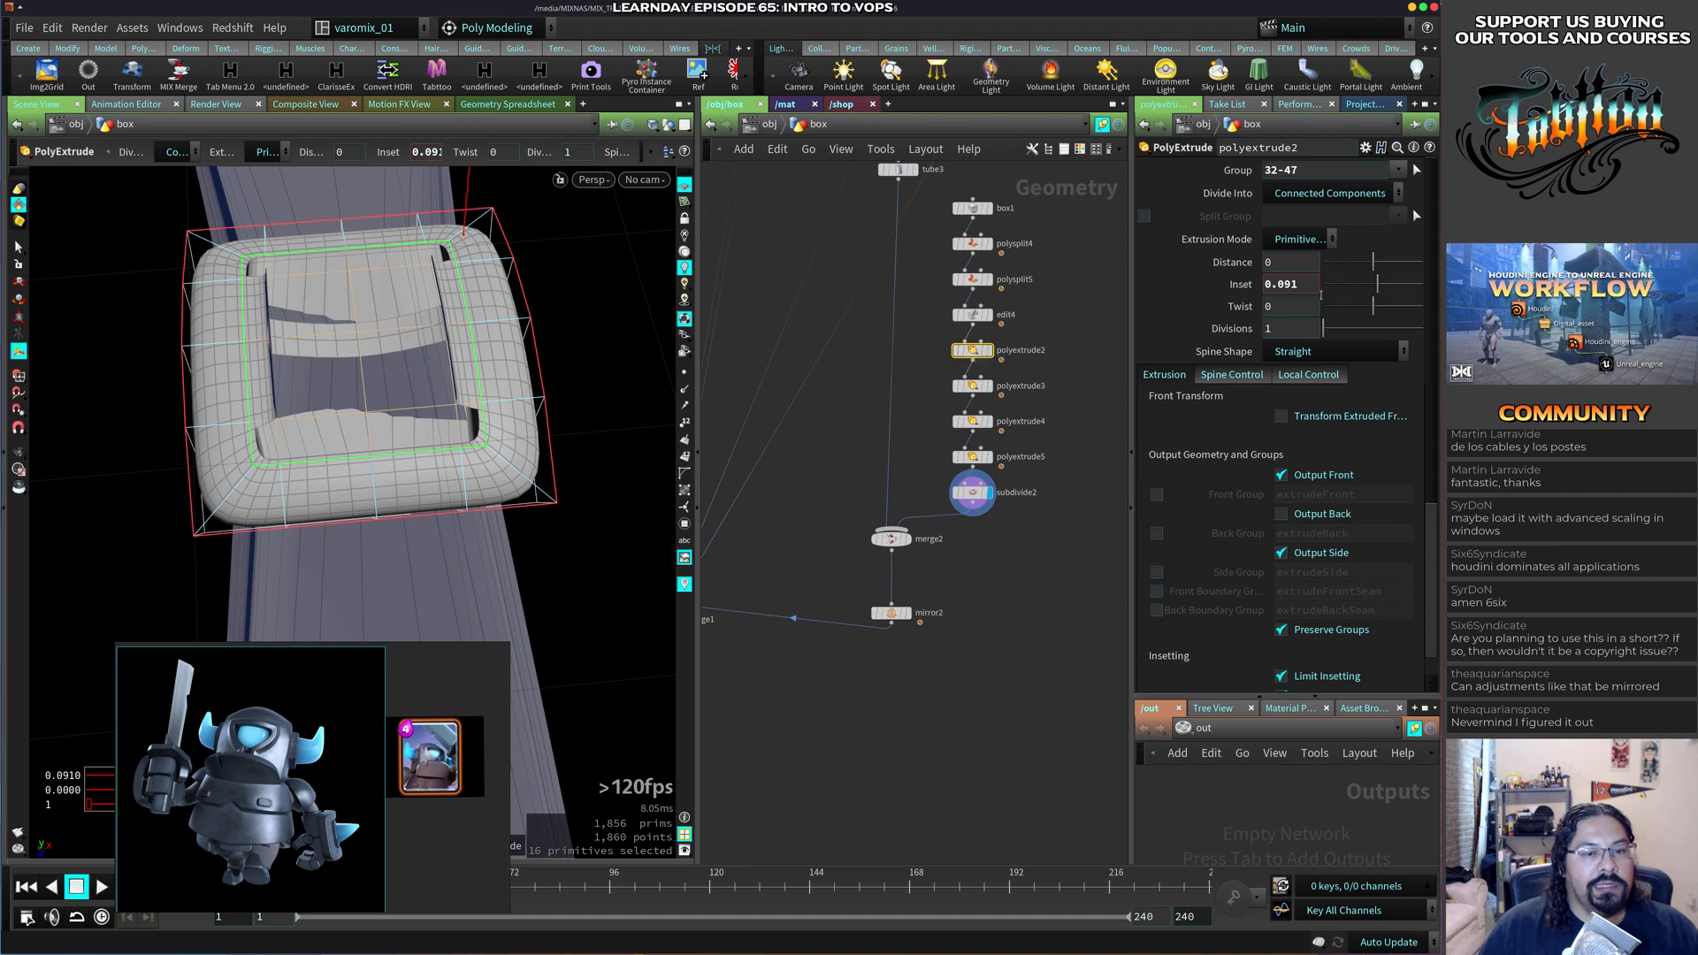
middle_click_drag(1320, 295, 1262, 354)
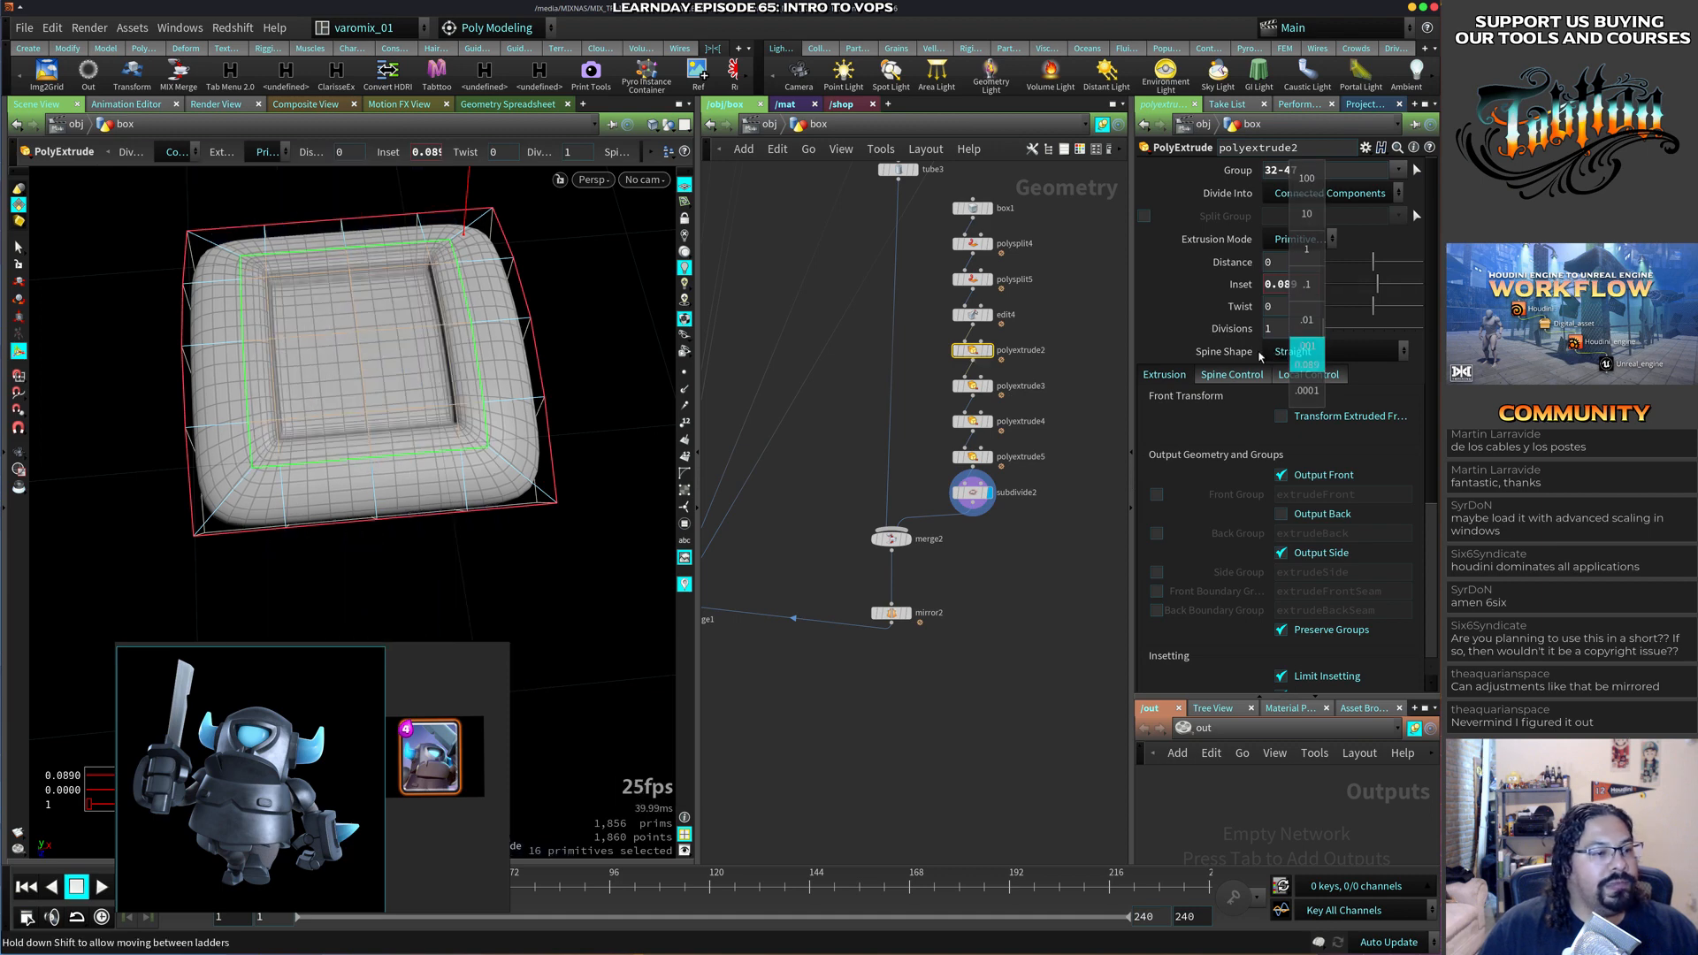
Examine the subdivided panel's rounded rim and recess from the side and from above, with the extrusion handles hidden.
left_click_drag(389, 513, 316, 448, "alt")
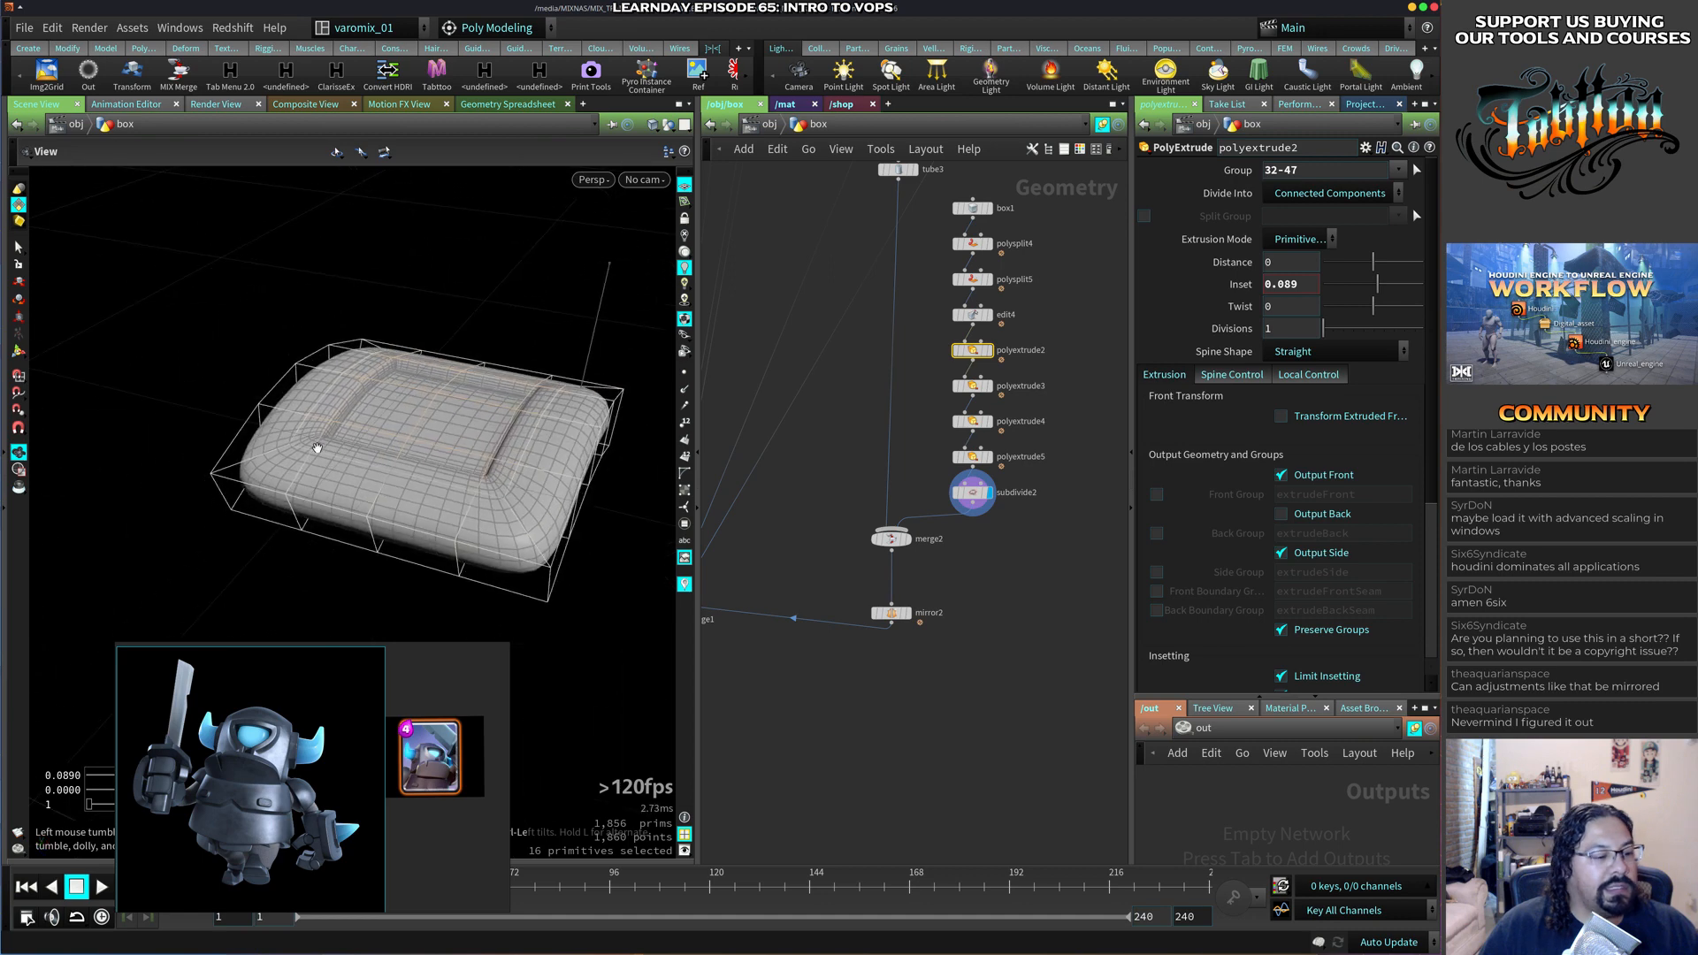
right_click_drag(455, 479, 352, 478, "alt")
left_click_drag(353, 478, 390, 451, "alt")
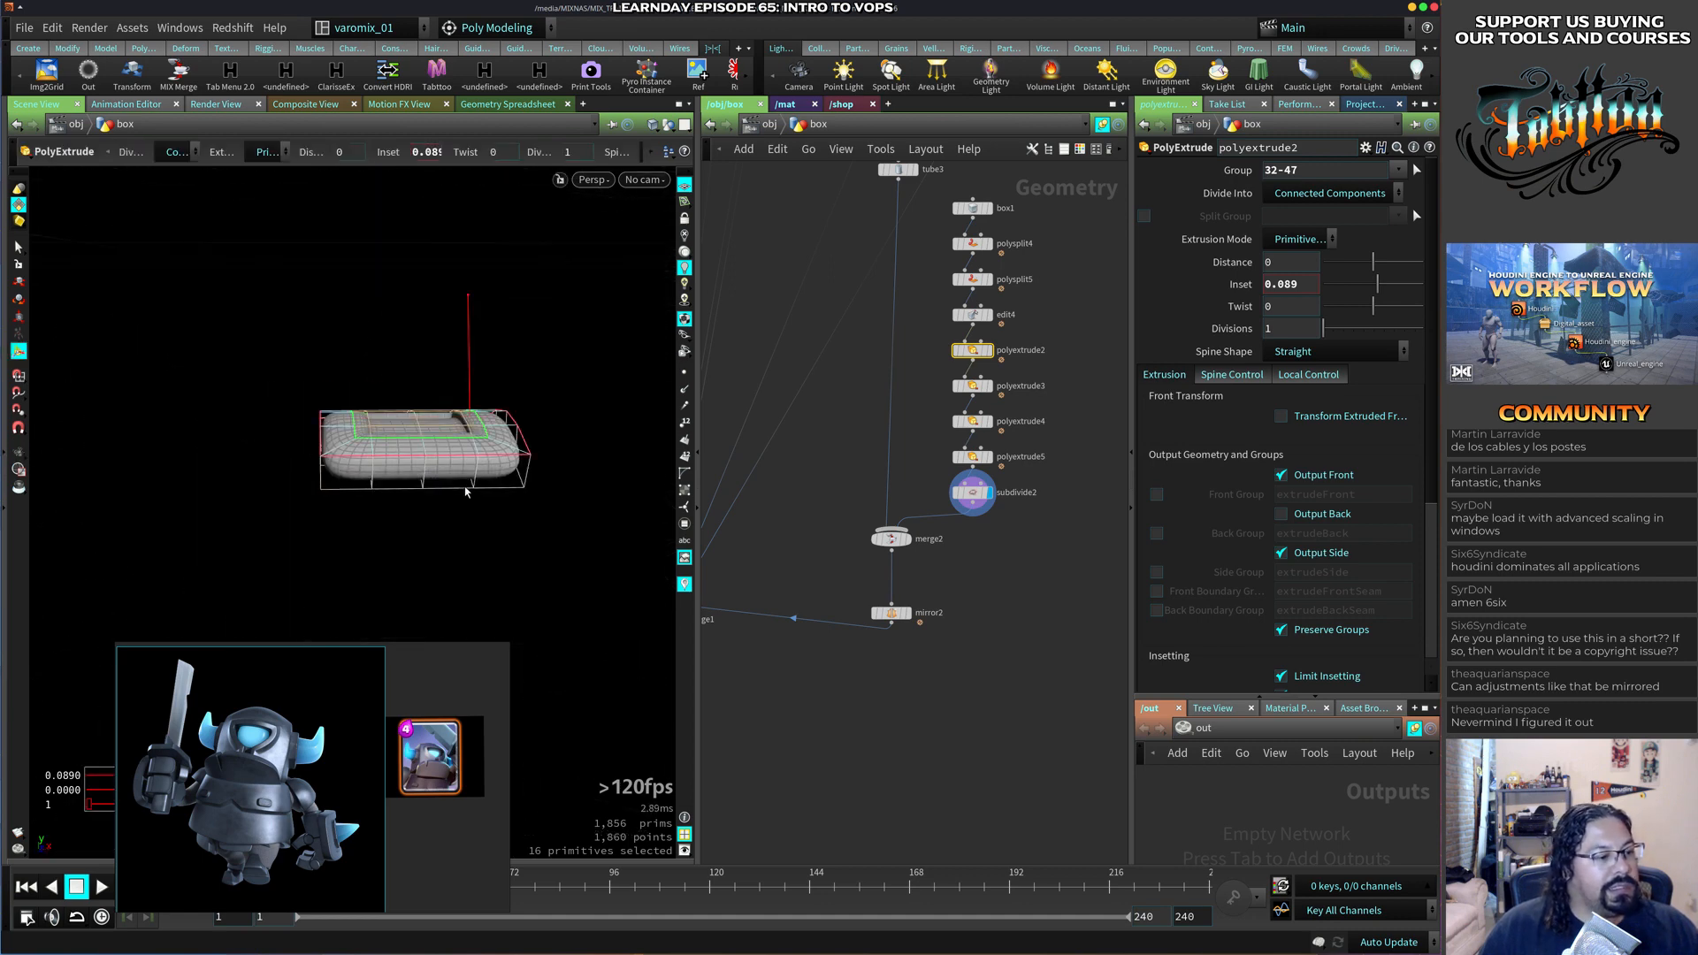
key("Escape")
left_click_drag(466, 492, 446, 531)
key("Return")
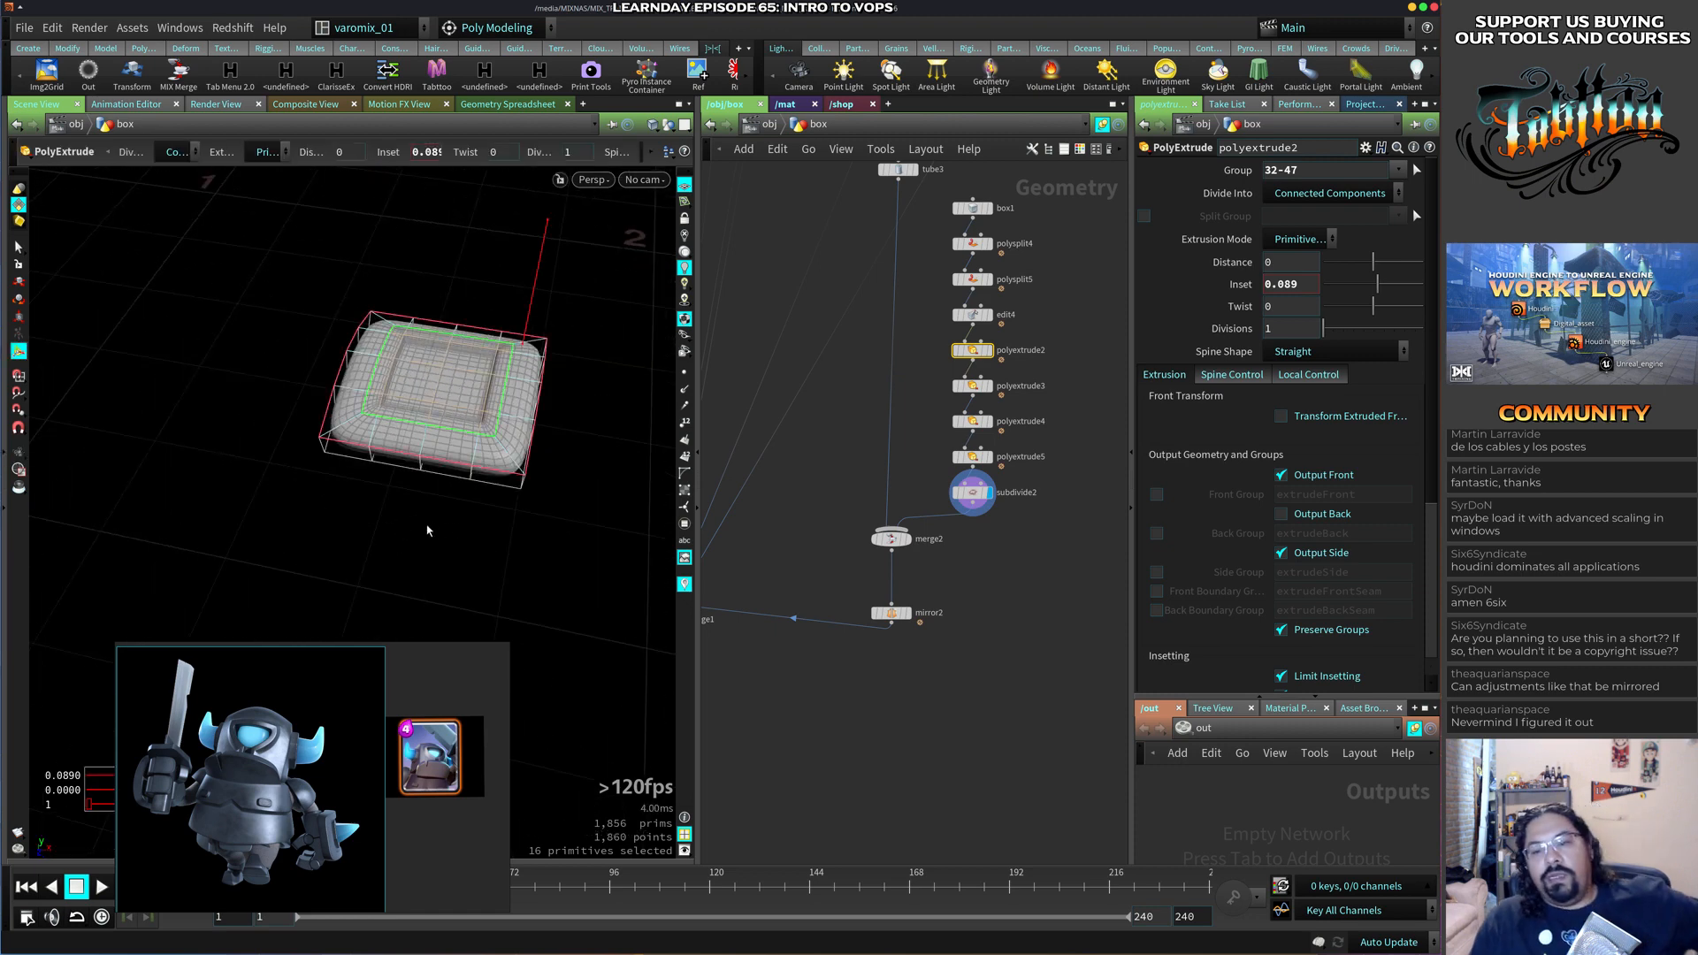
left_click(813, 513)
left_click_drag(415, 509, 476, 491, "alt")
Display the mirrored arm parts and the merged character to examine how the panel fits the whole body.
middle_click_drag(976, 566, 1071, 470)
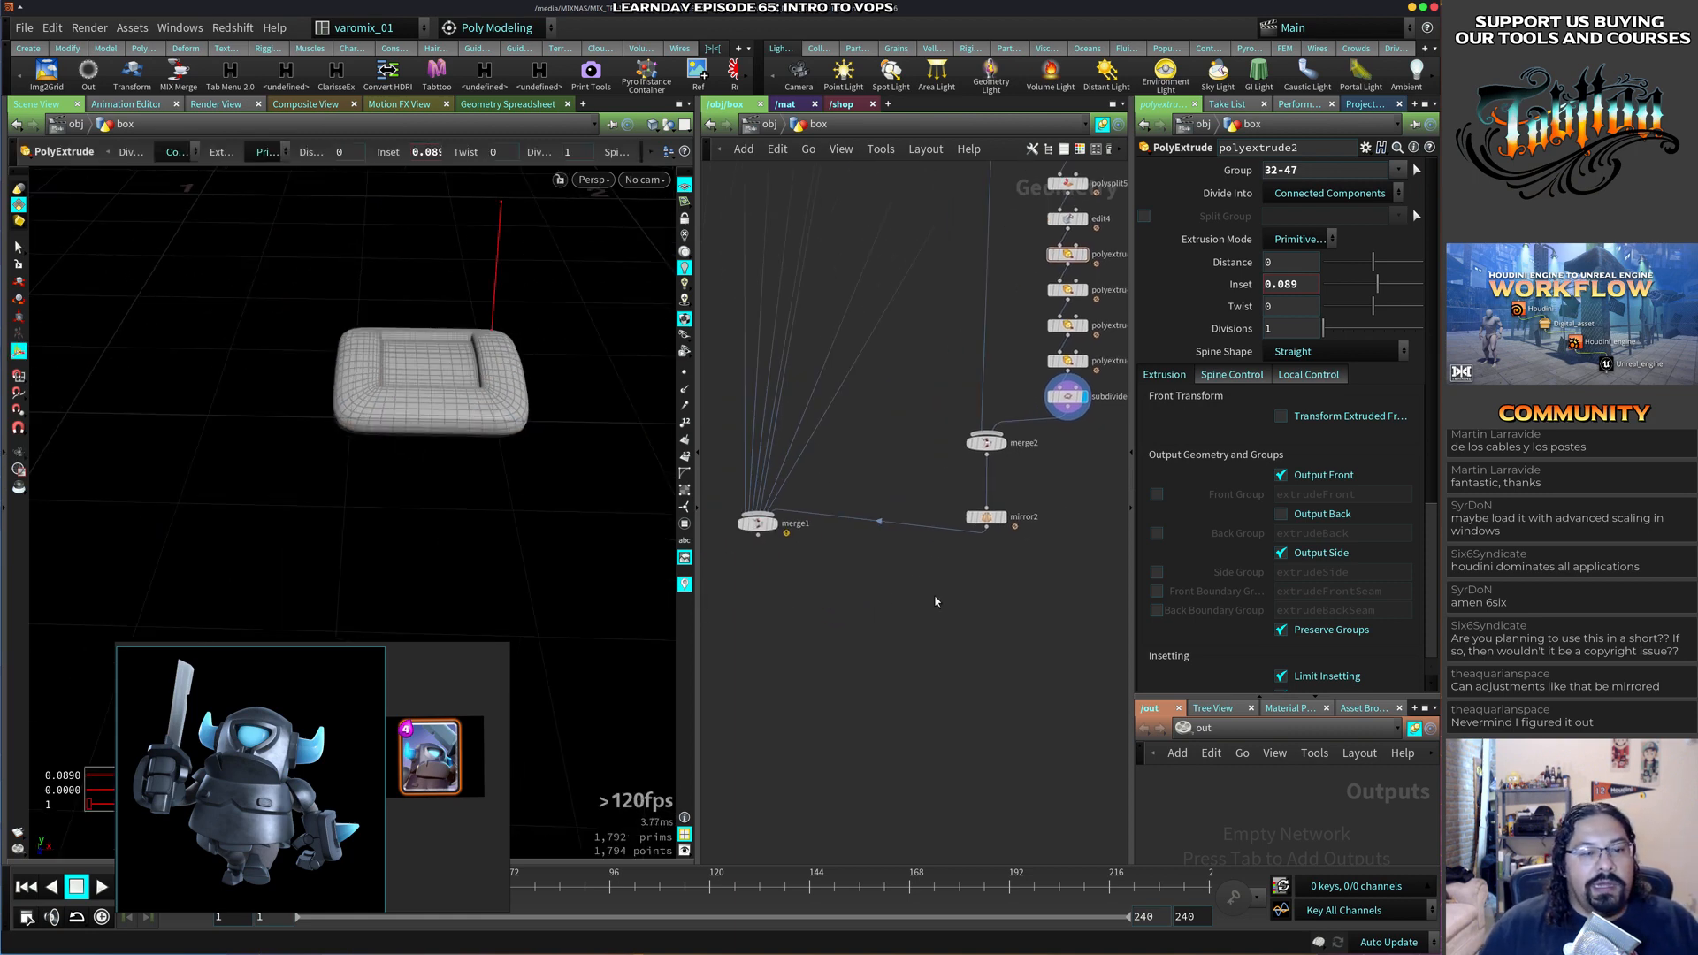
left_click(1004, 517)
key("Escape")
left_click_drag(436, 462, 418, 368)
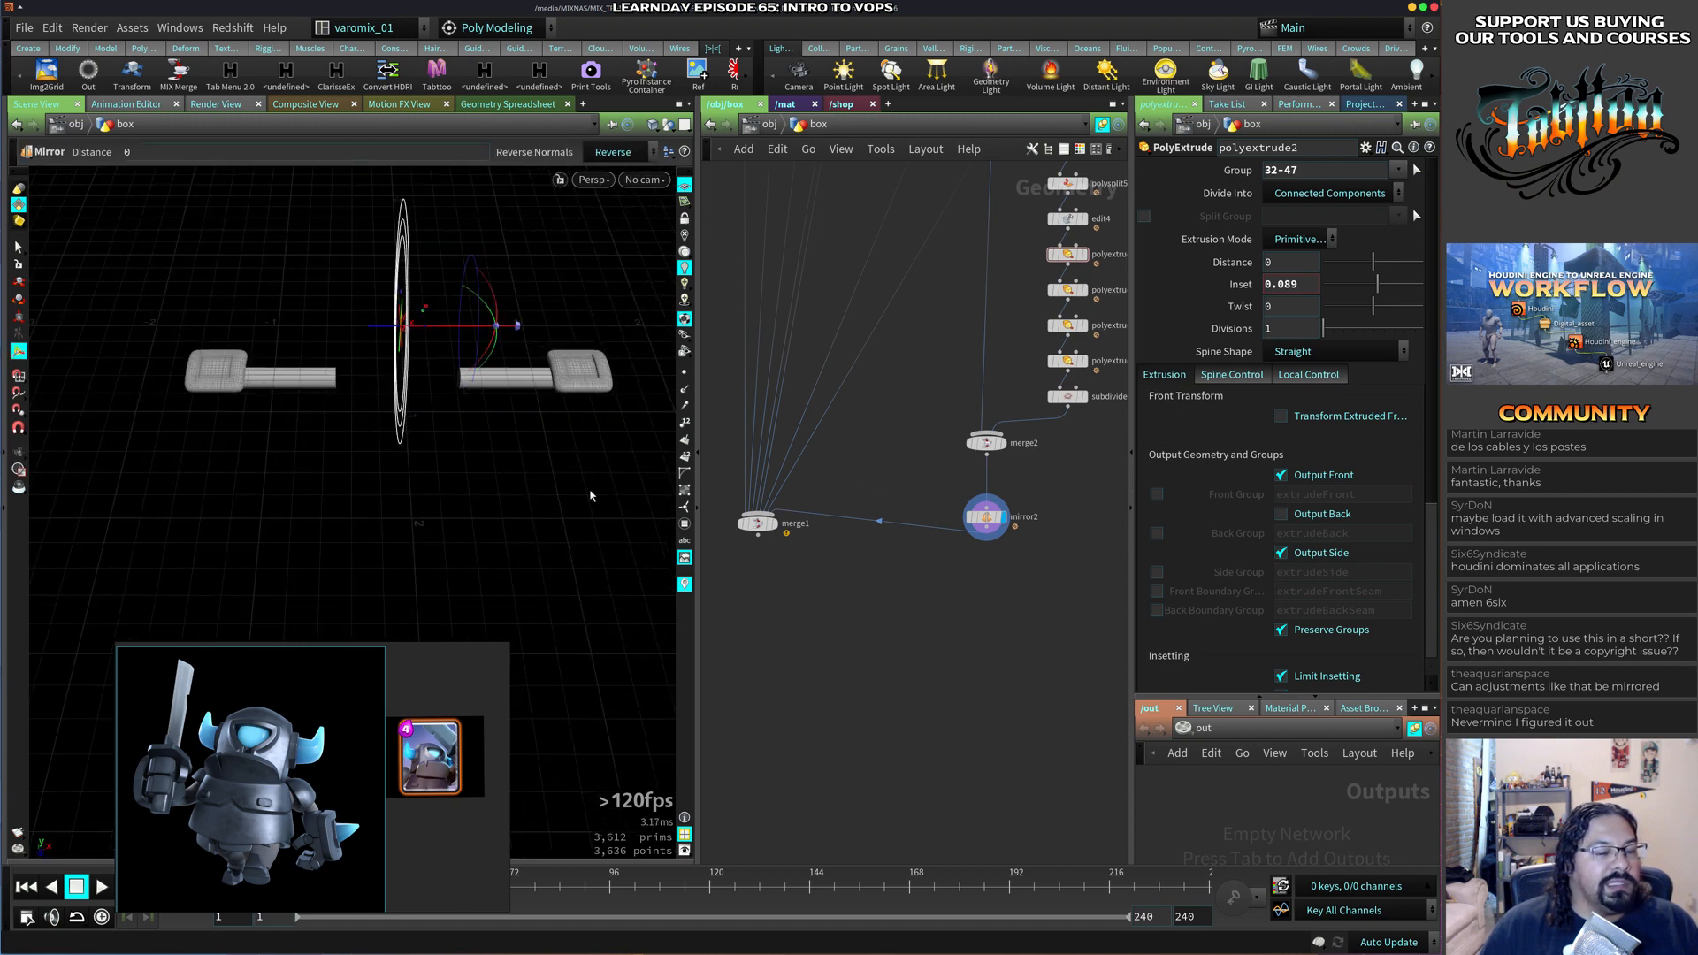
left_click(771, 524)
key("Escape")
mouse_move(415, 446)
left_mouse_down()
mouse_move(493, 447)
mouse_move(394, 449)
left_mouse_up()
middle_click_drag(1101, 466, 948, 512)
right_click_drag(430, 437, 557, 387)
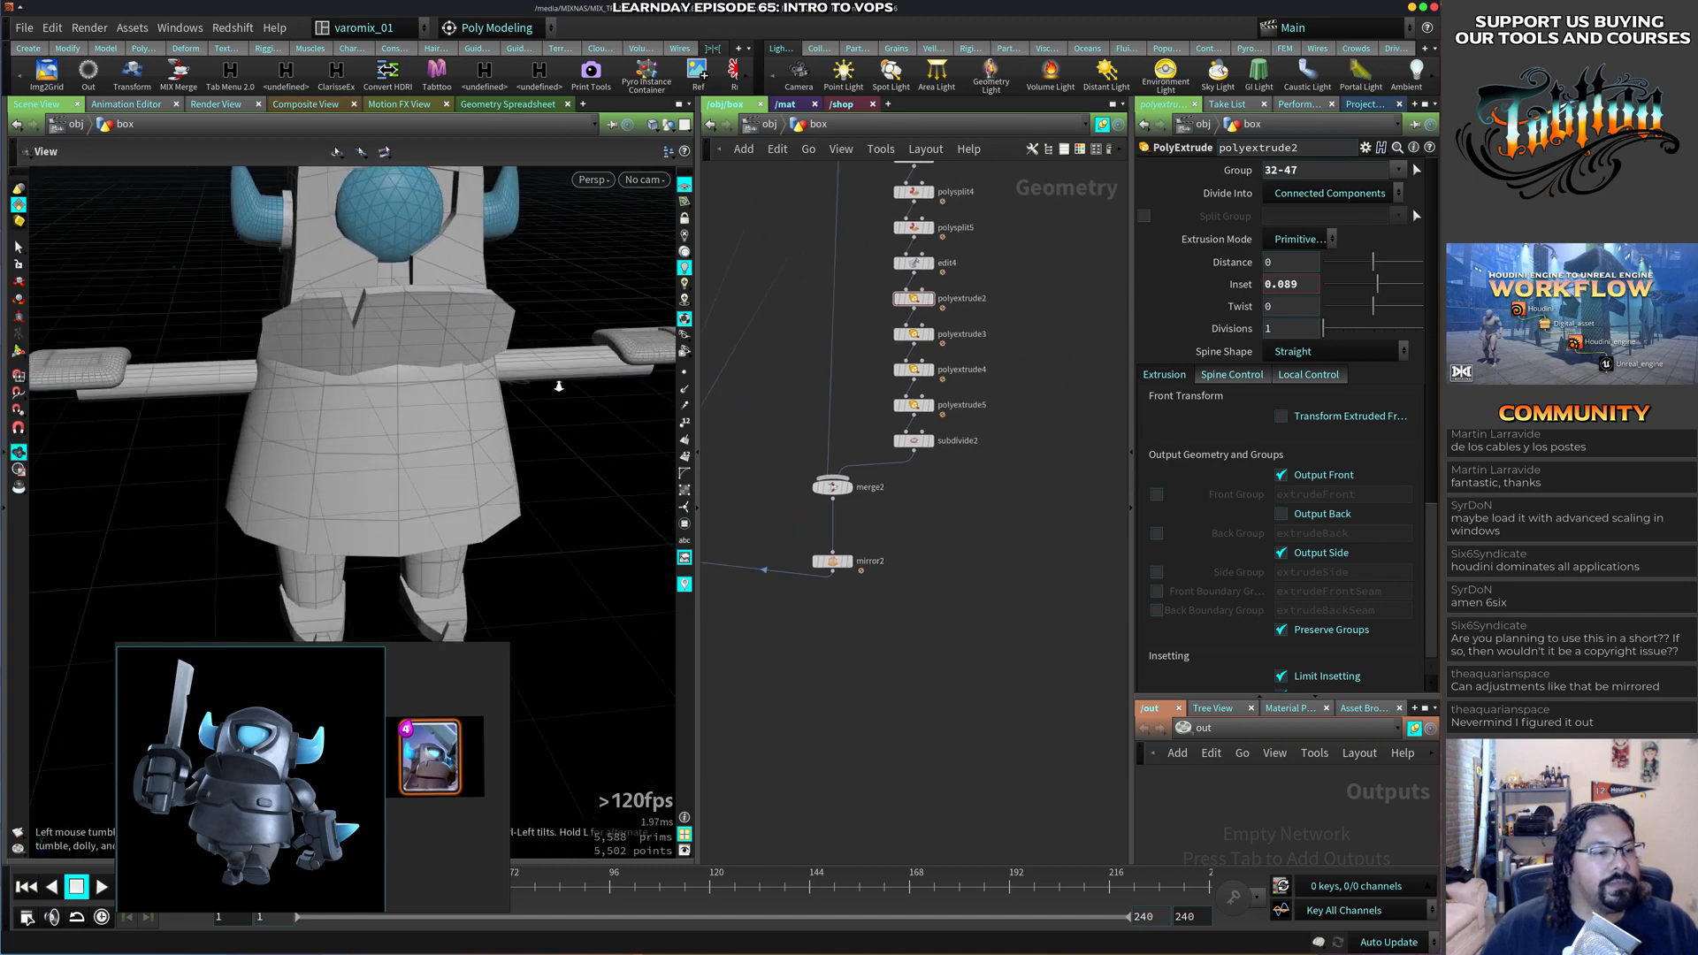
middle_click_drag(557, 386, 500, 486)
Compare the unsubdivided polyextrude5 output with the subdivide2 result, examining the panel's outer edges.
left_click(929, 441)
left_click(915, 441)
key("Escape")
left_click_drag(518, 442, 454, 492)
scroll(579, 453, "up", 4)
key("Return")
left_click(926, 405)
key("Escape")
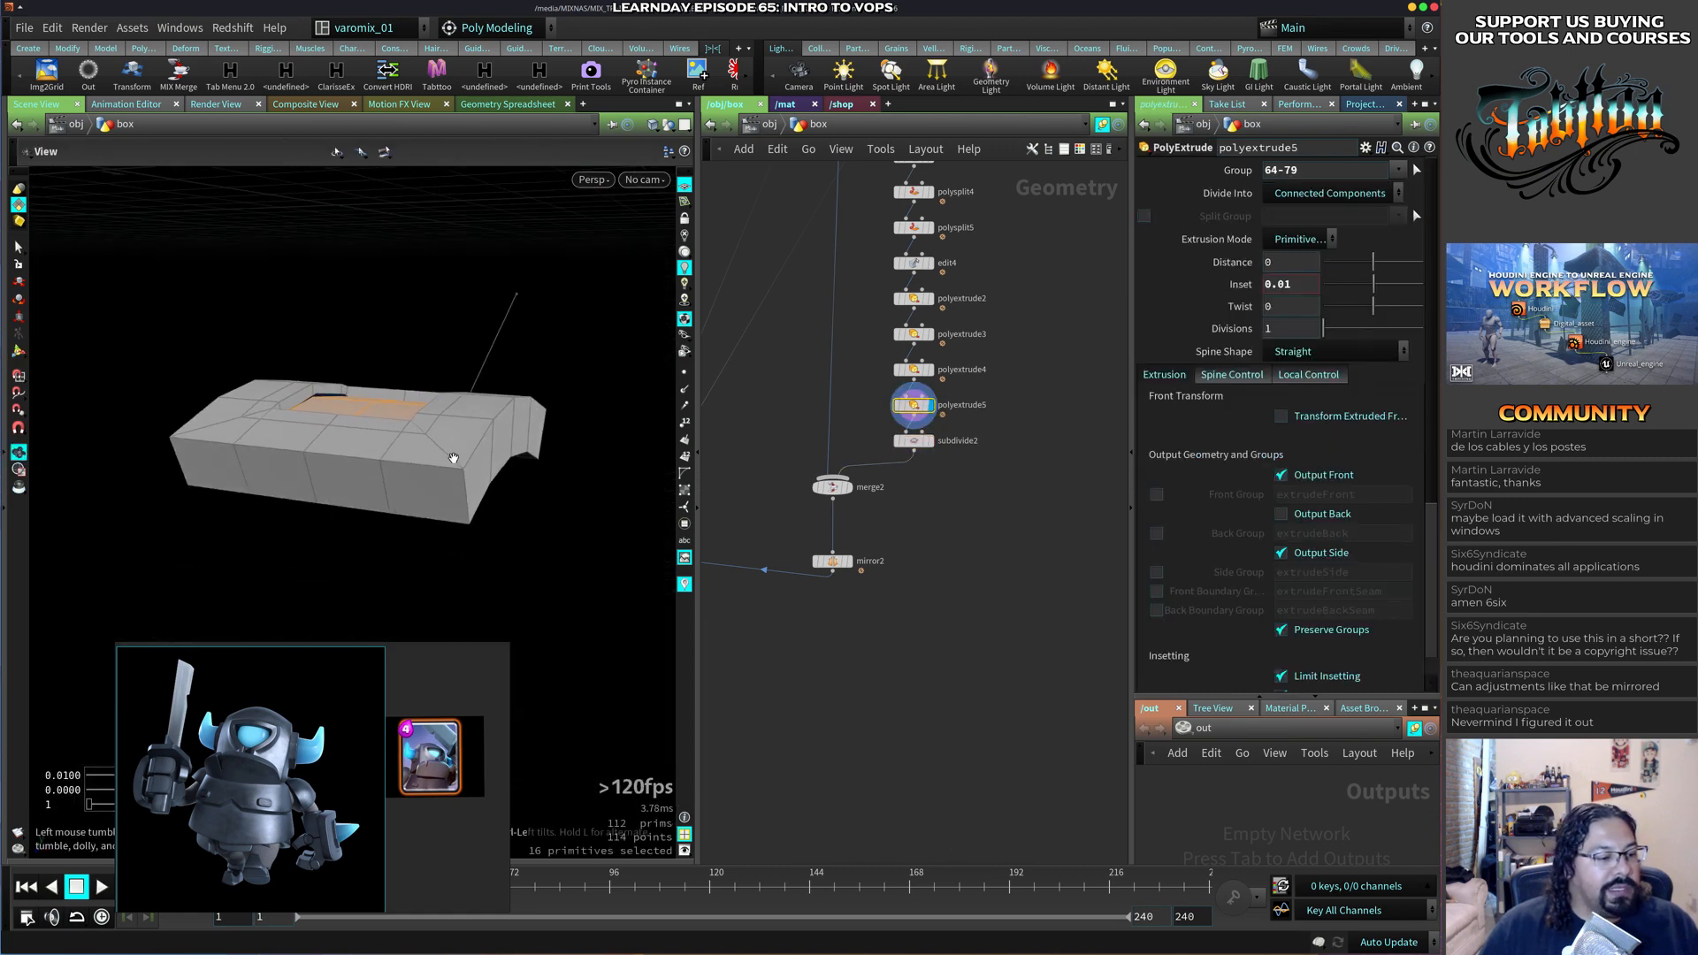
key("Return")
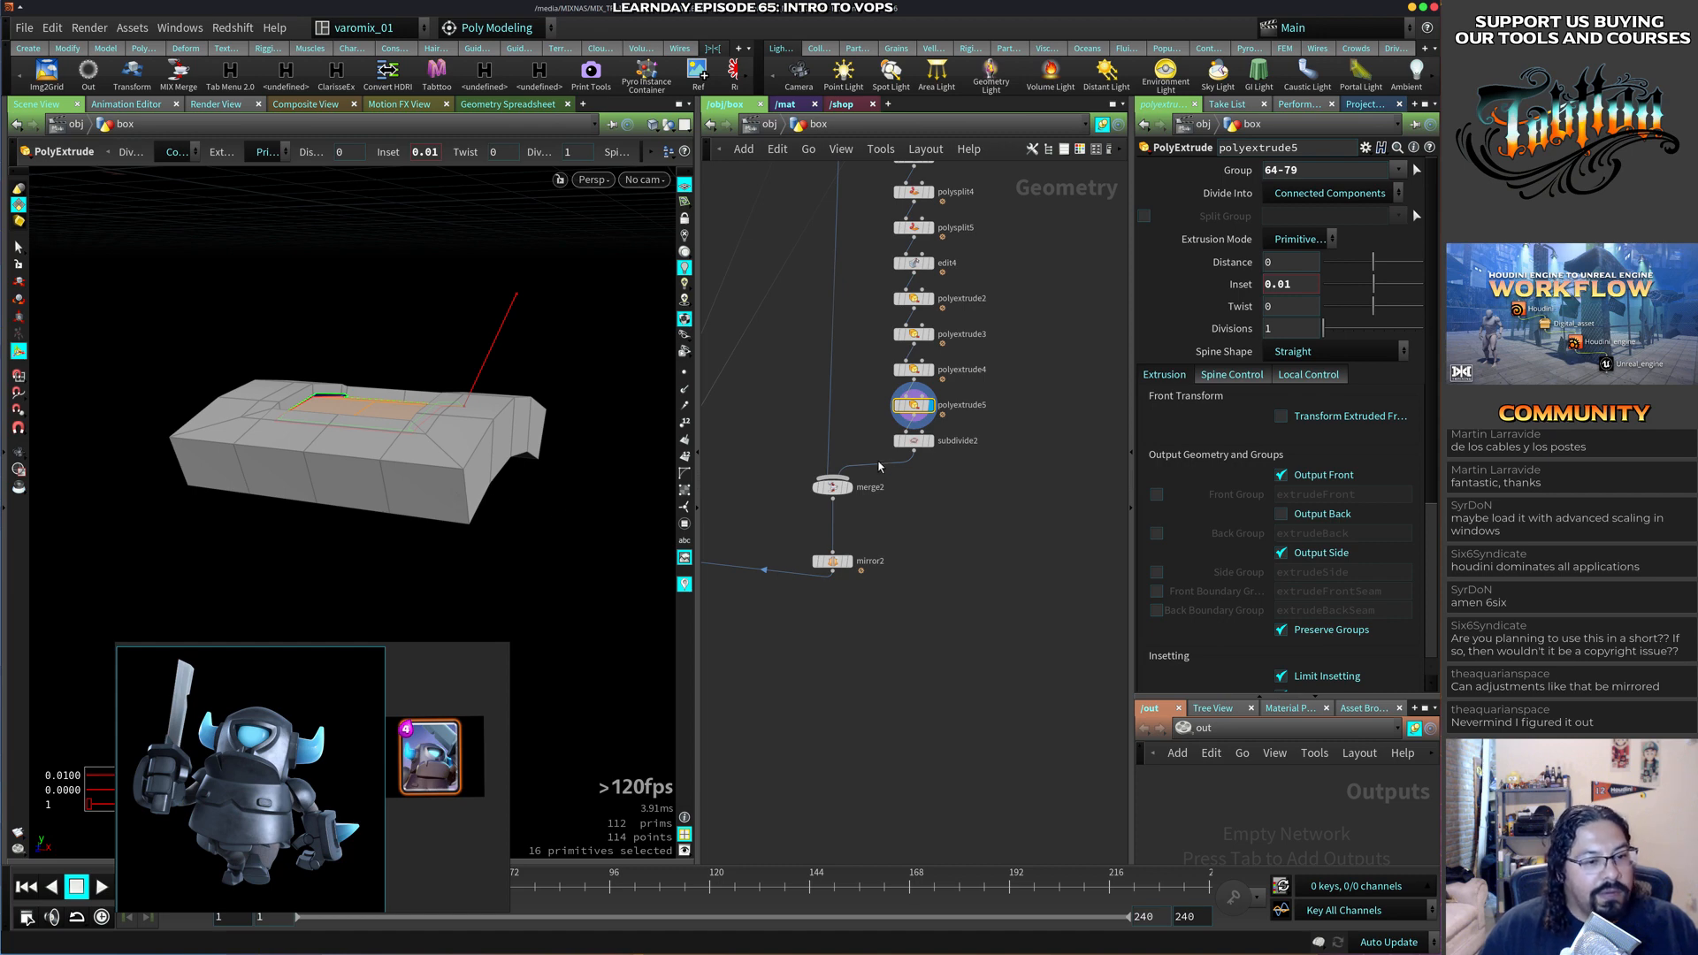
left_click(926, 441)
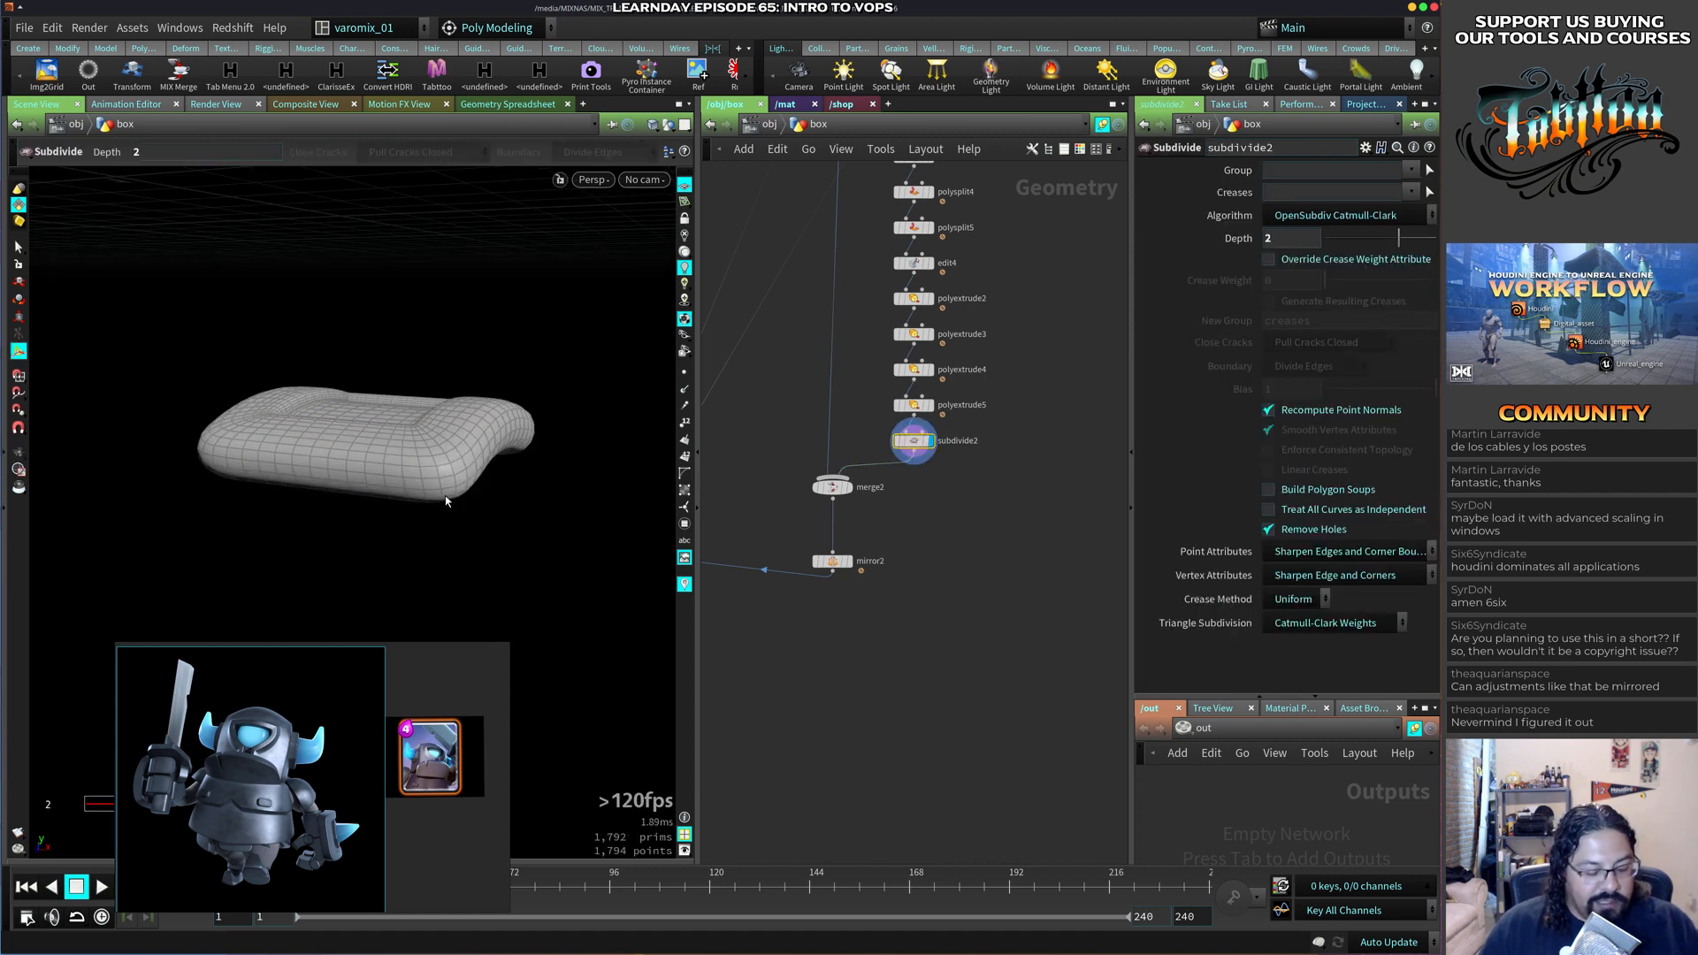
Insert an edge loop after polyextrude5, around the panel's side walls just below the upper edge.
left_click(922, 408)
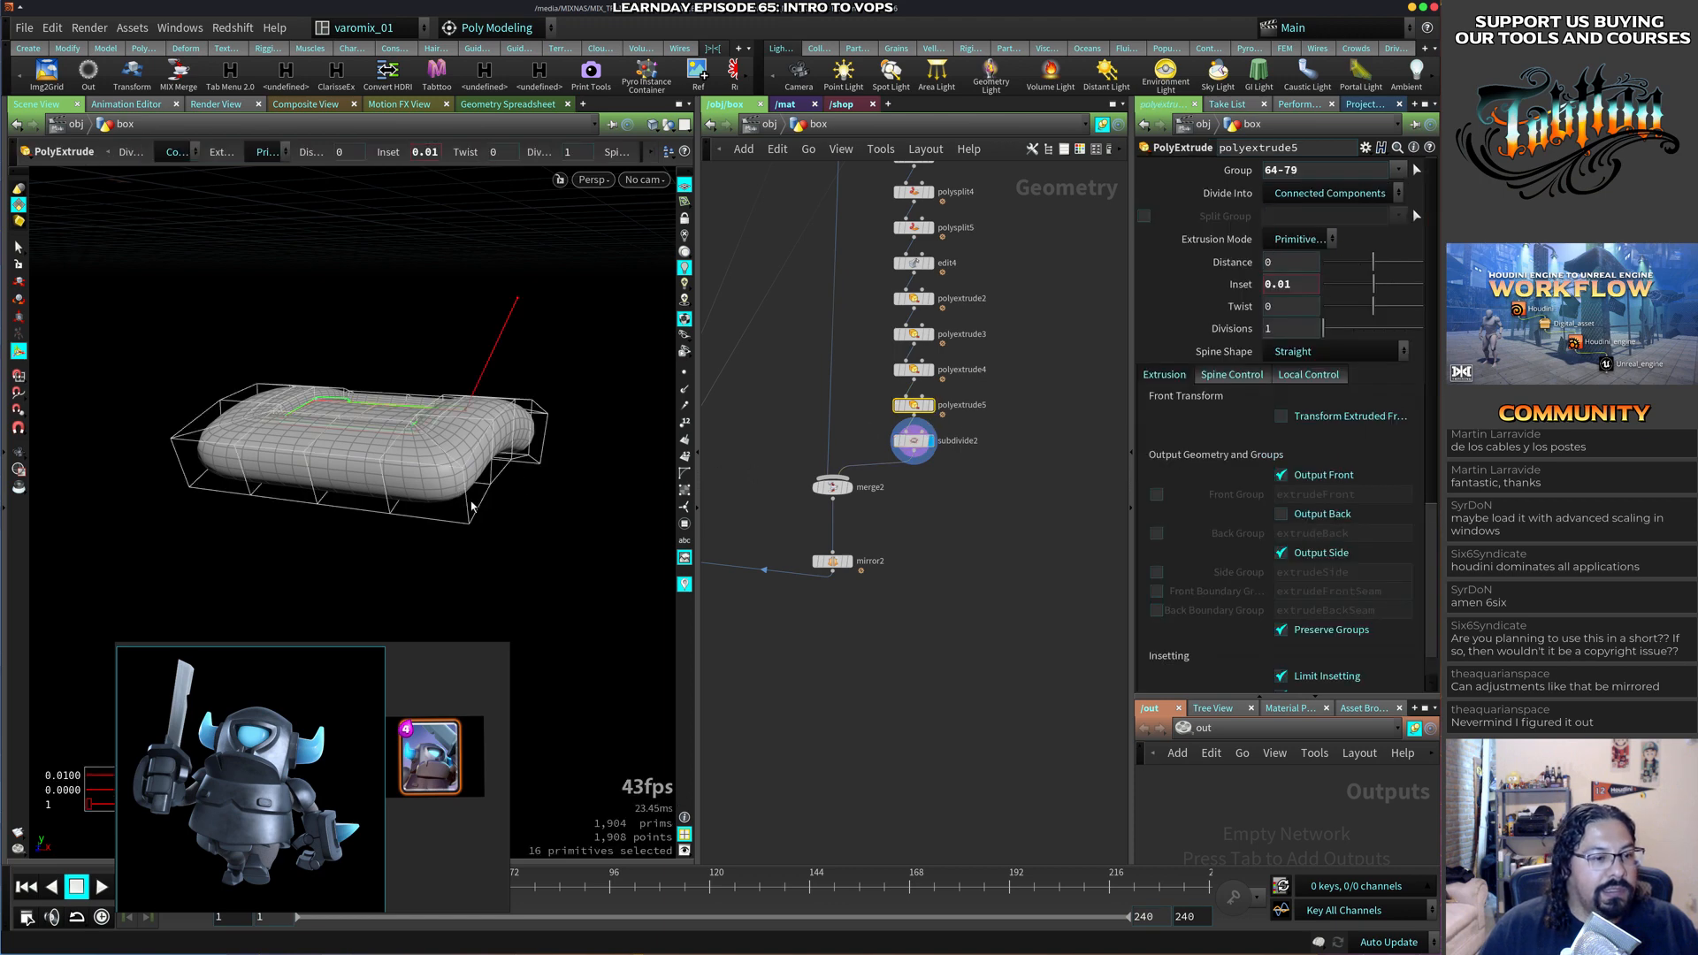
key("c")
left_click(456, 485)
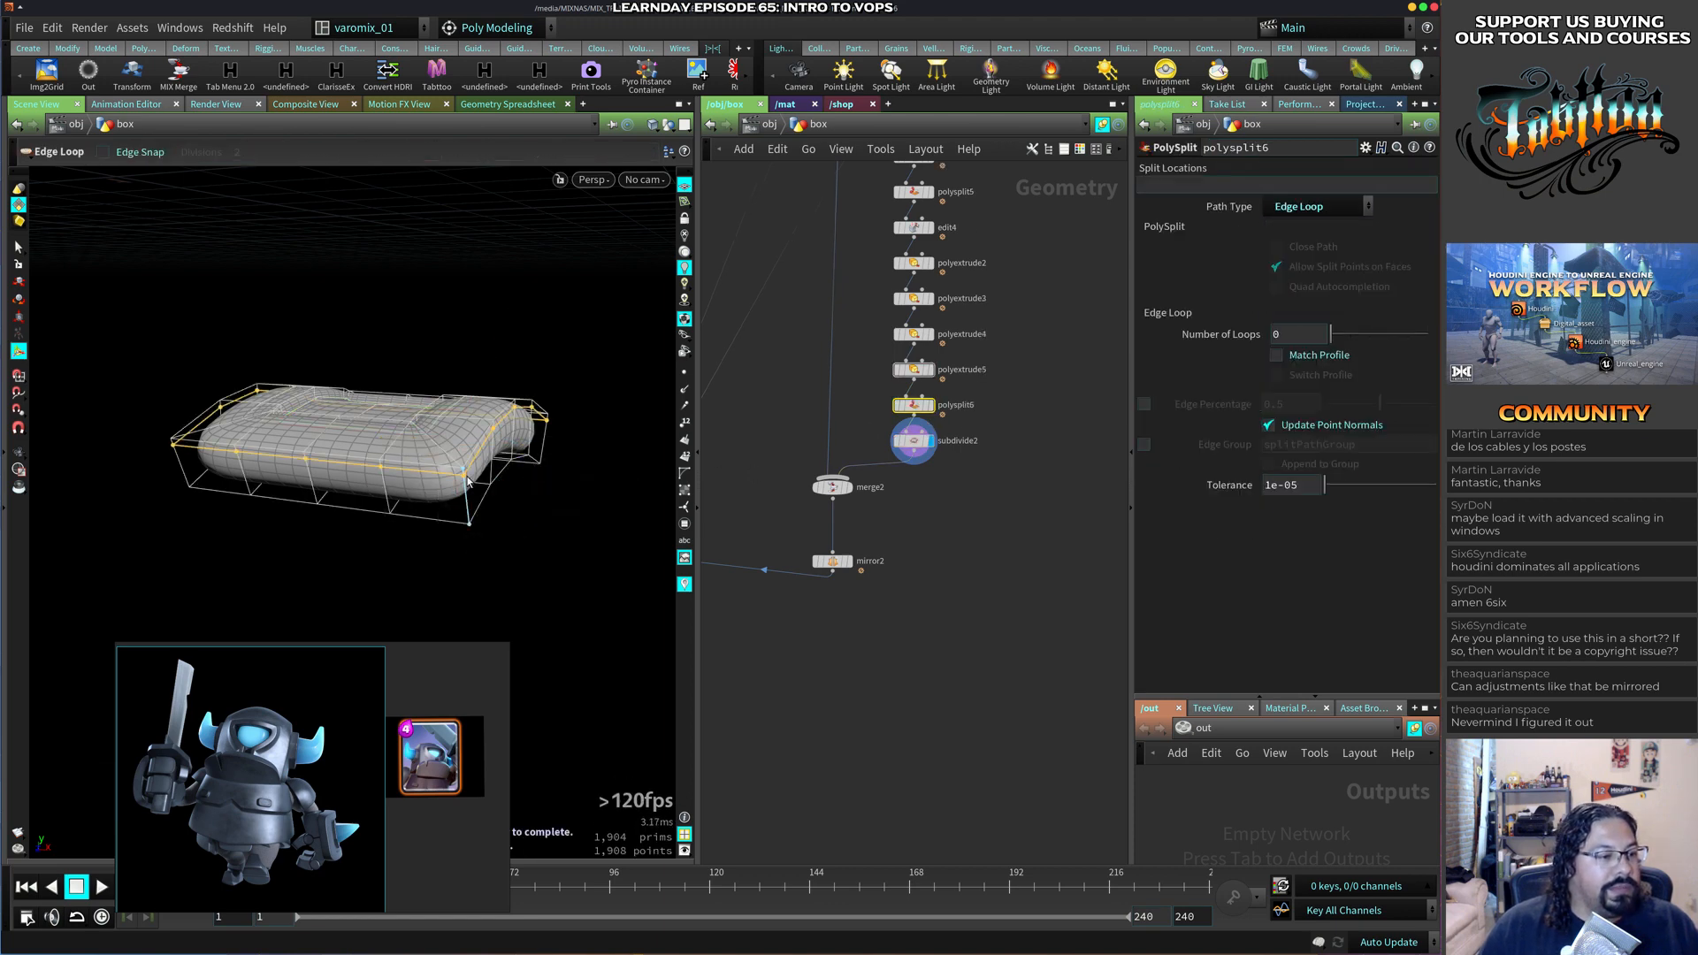
left_click(467, 481)
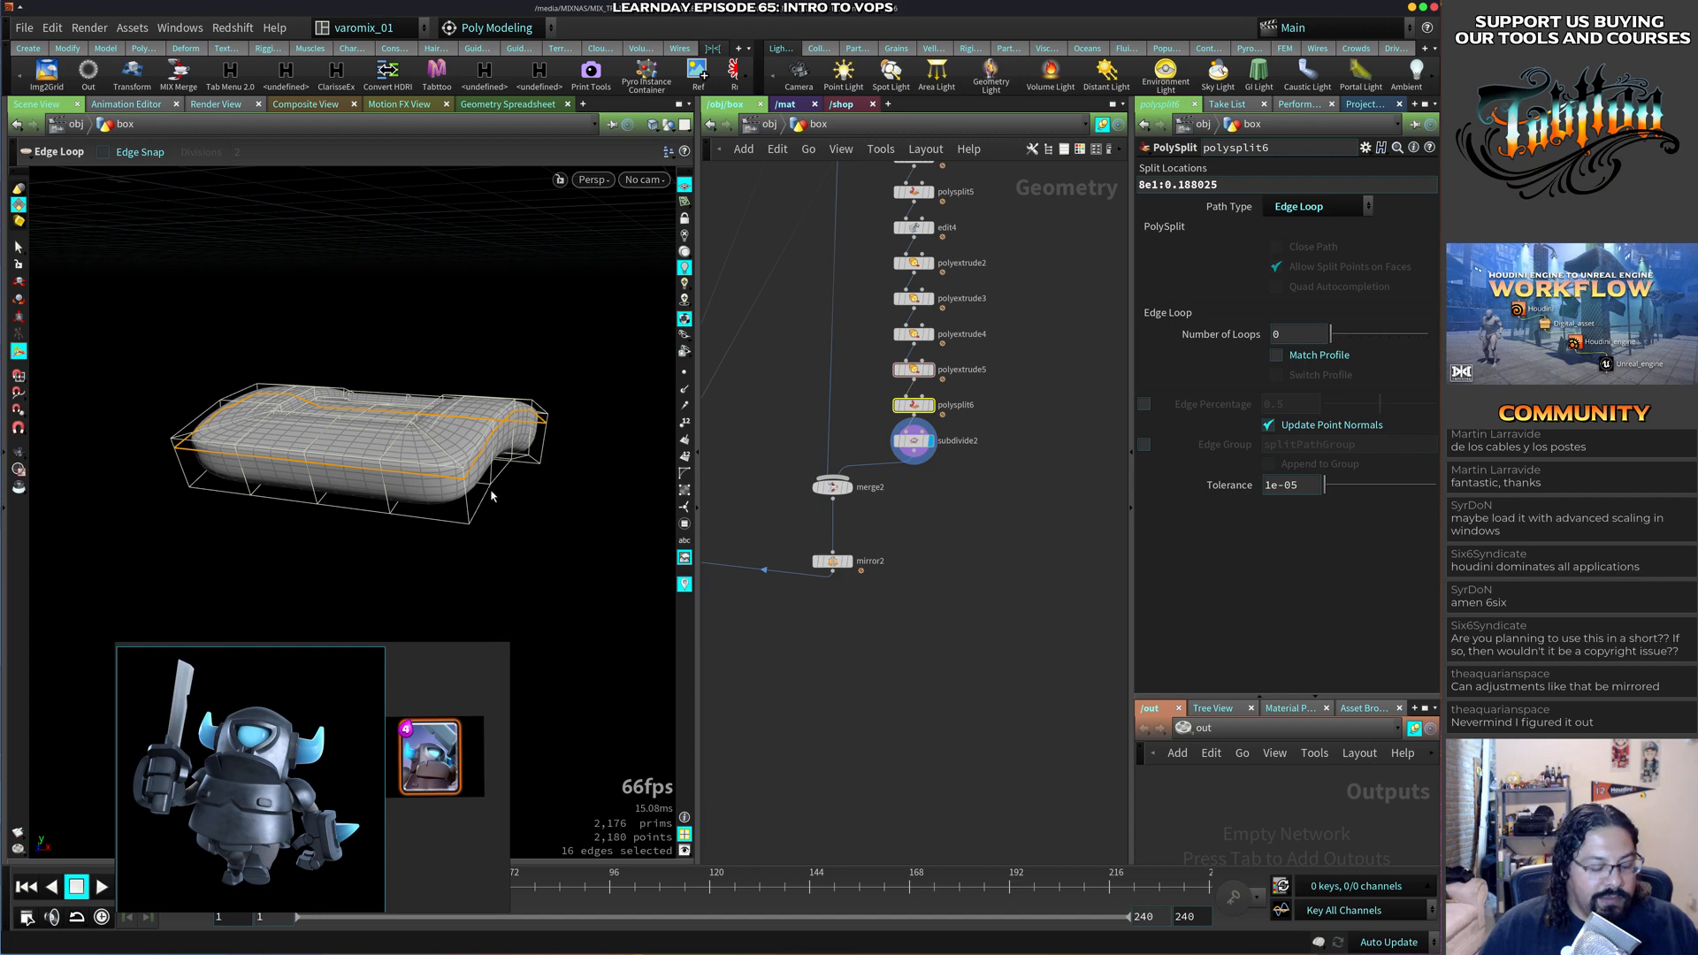
key("c")
left_click(473, 509)
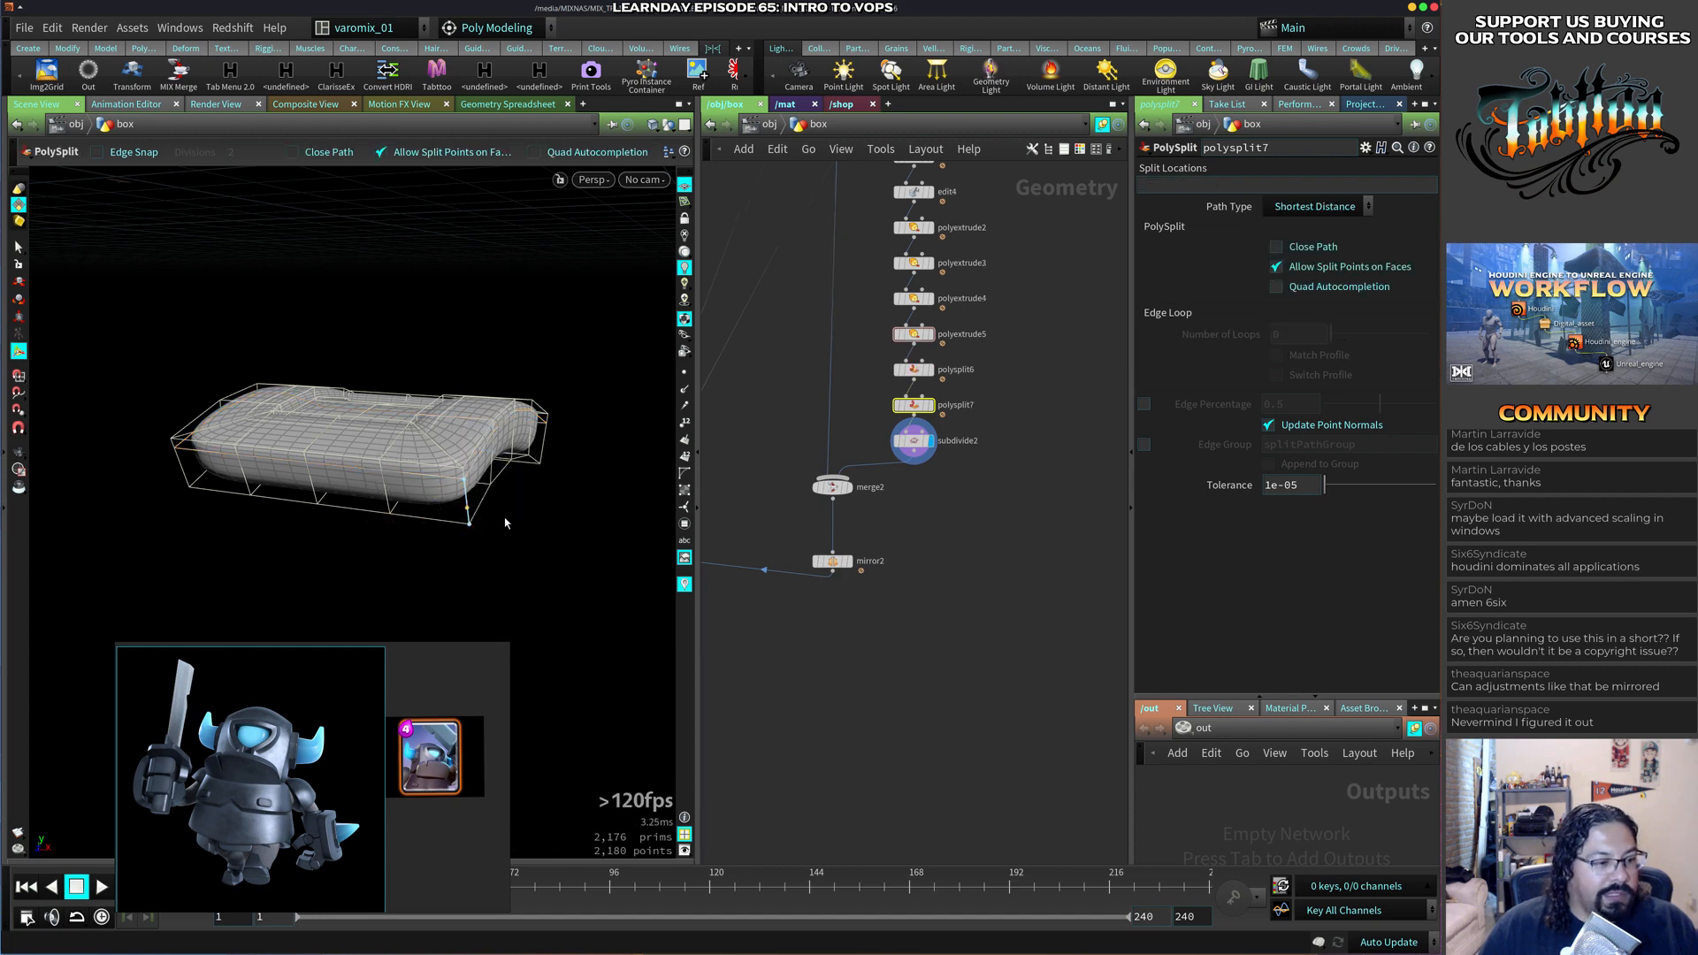
key("ctrl+z")
left_click(469, 517)
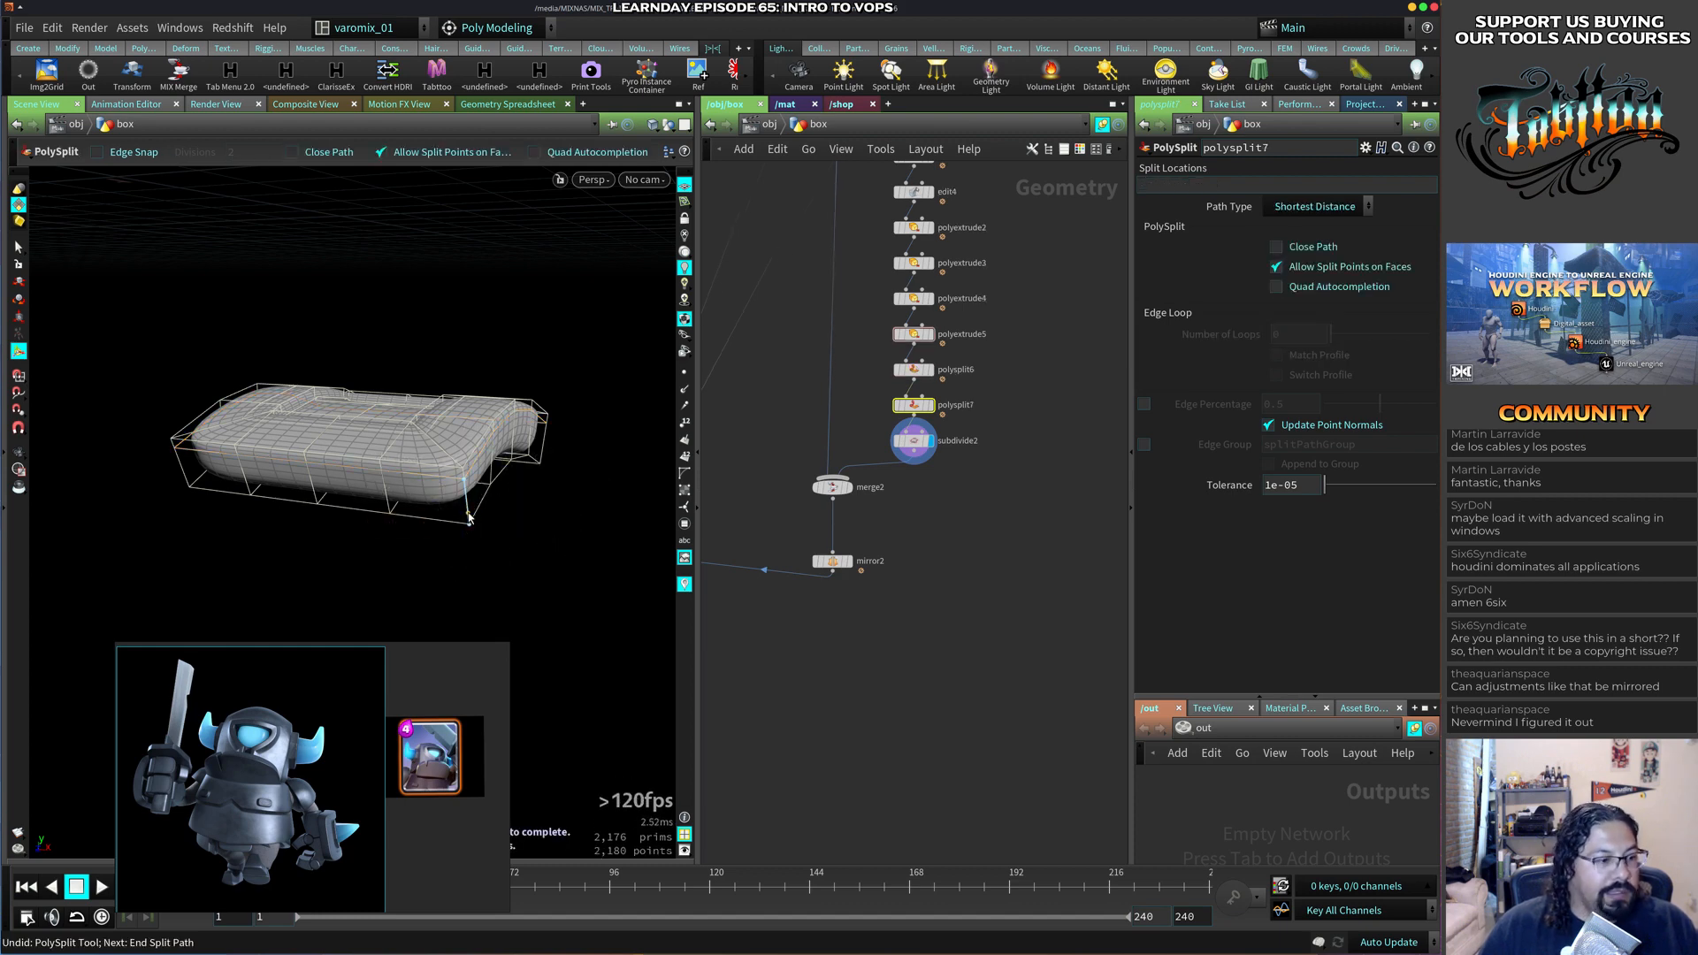
Insert a second edge loop around the panel's side walls near the lower edge, and check the tightened subdivided shape.
key("c")
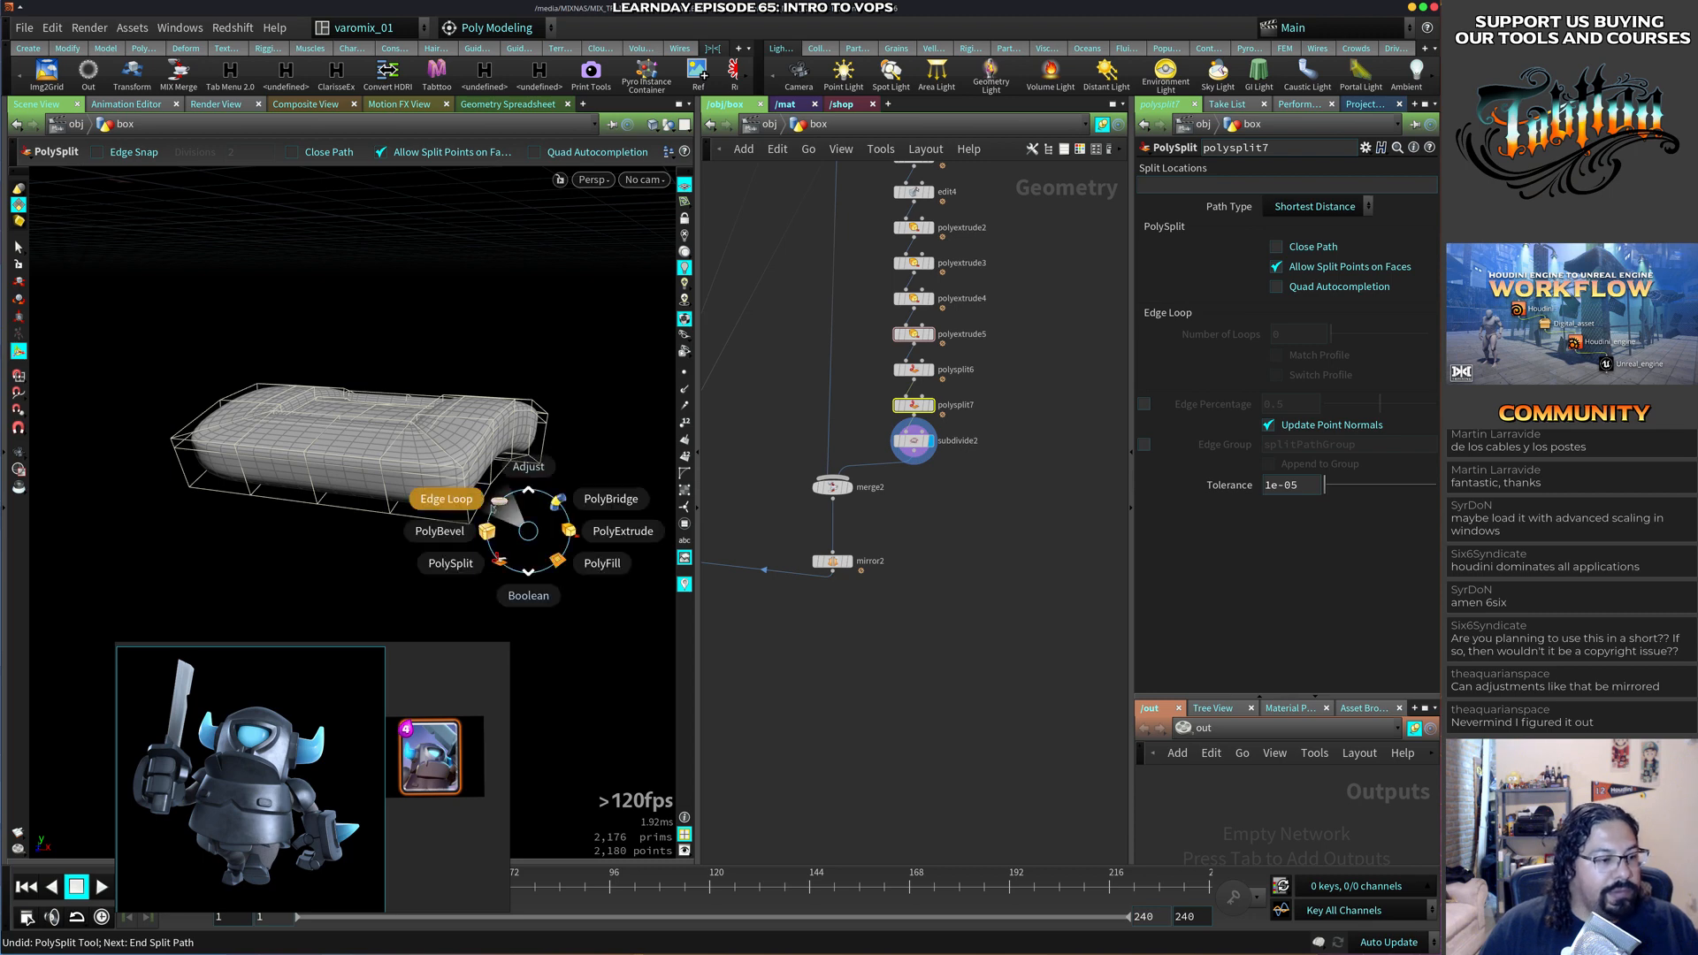
left_click(446, 495)
left_click(469, 519)
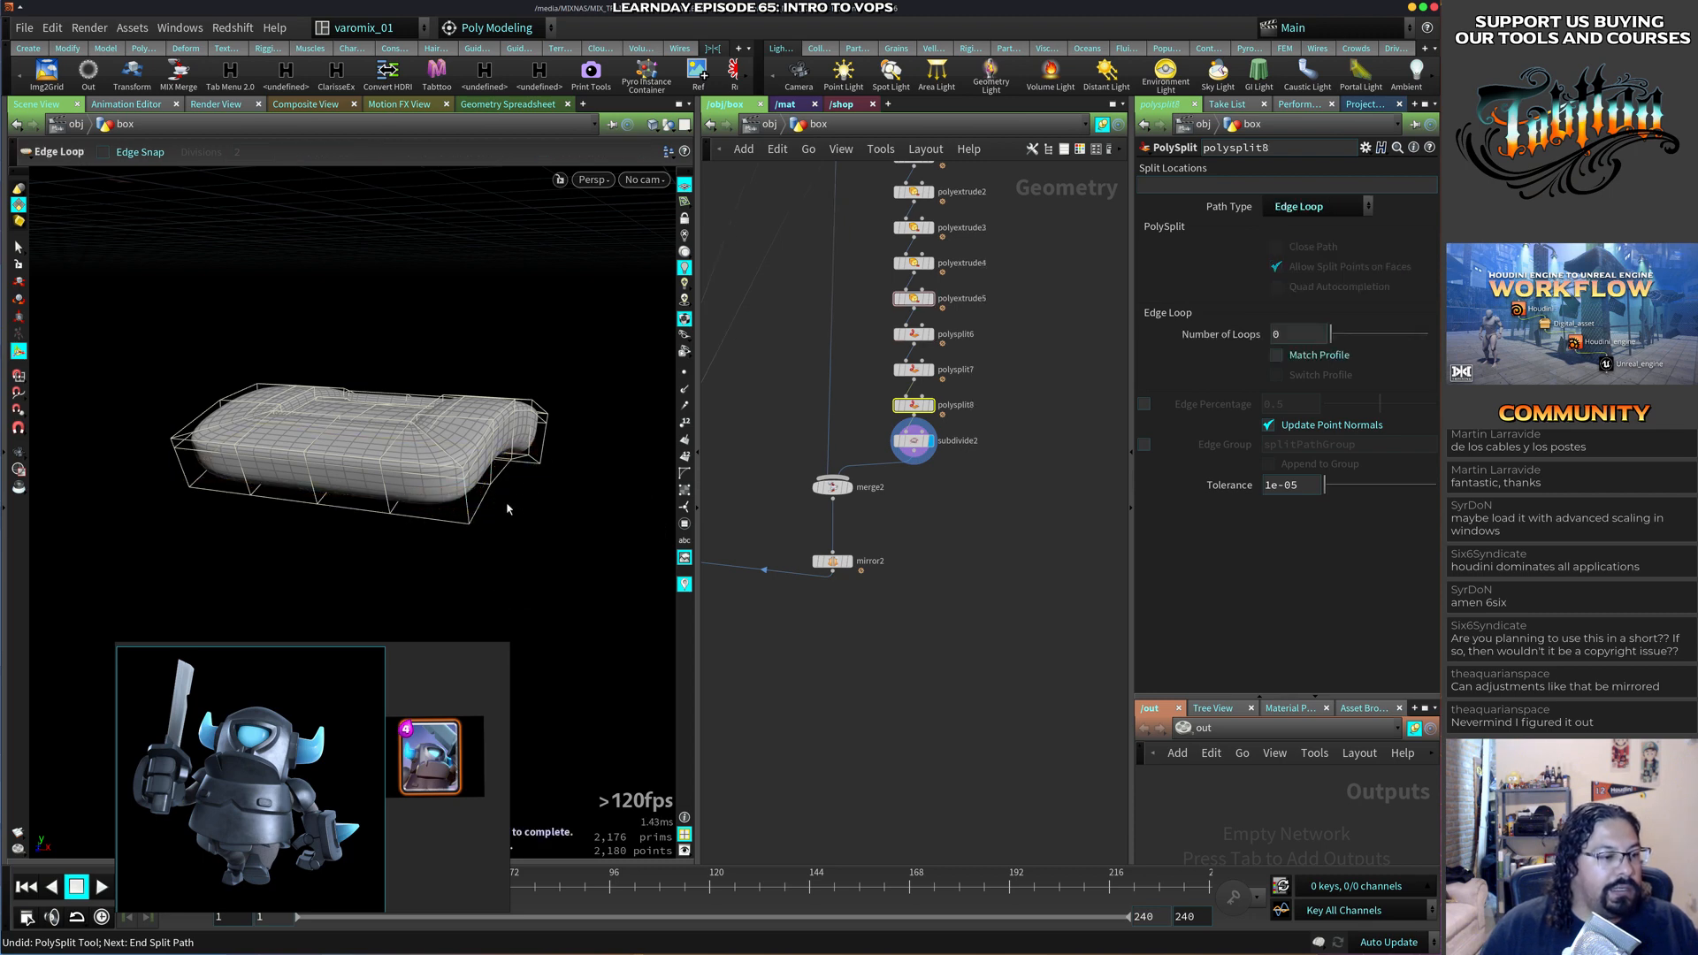
left_click(468, 513)
left_click_drag(447, 580, 489, 796, "alt")
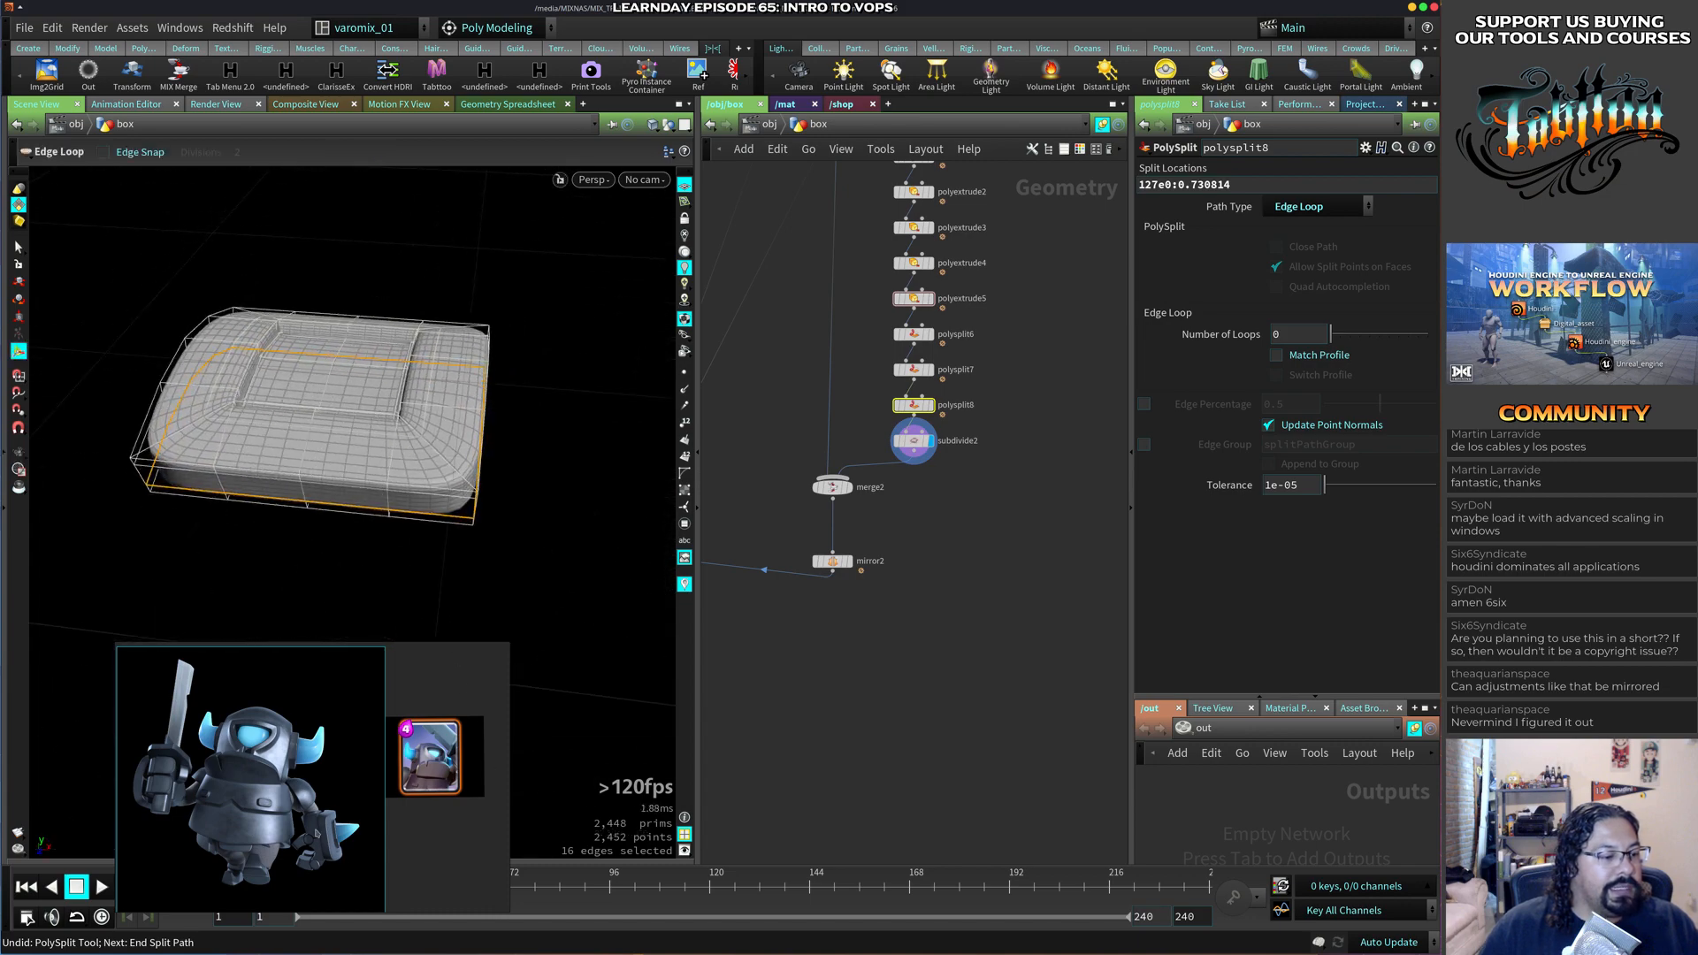
left_click_drag(539, 534, 490, 601)
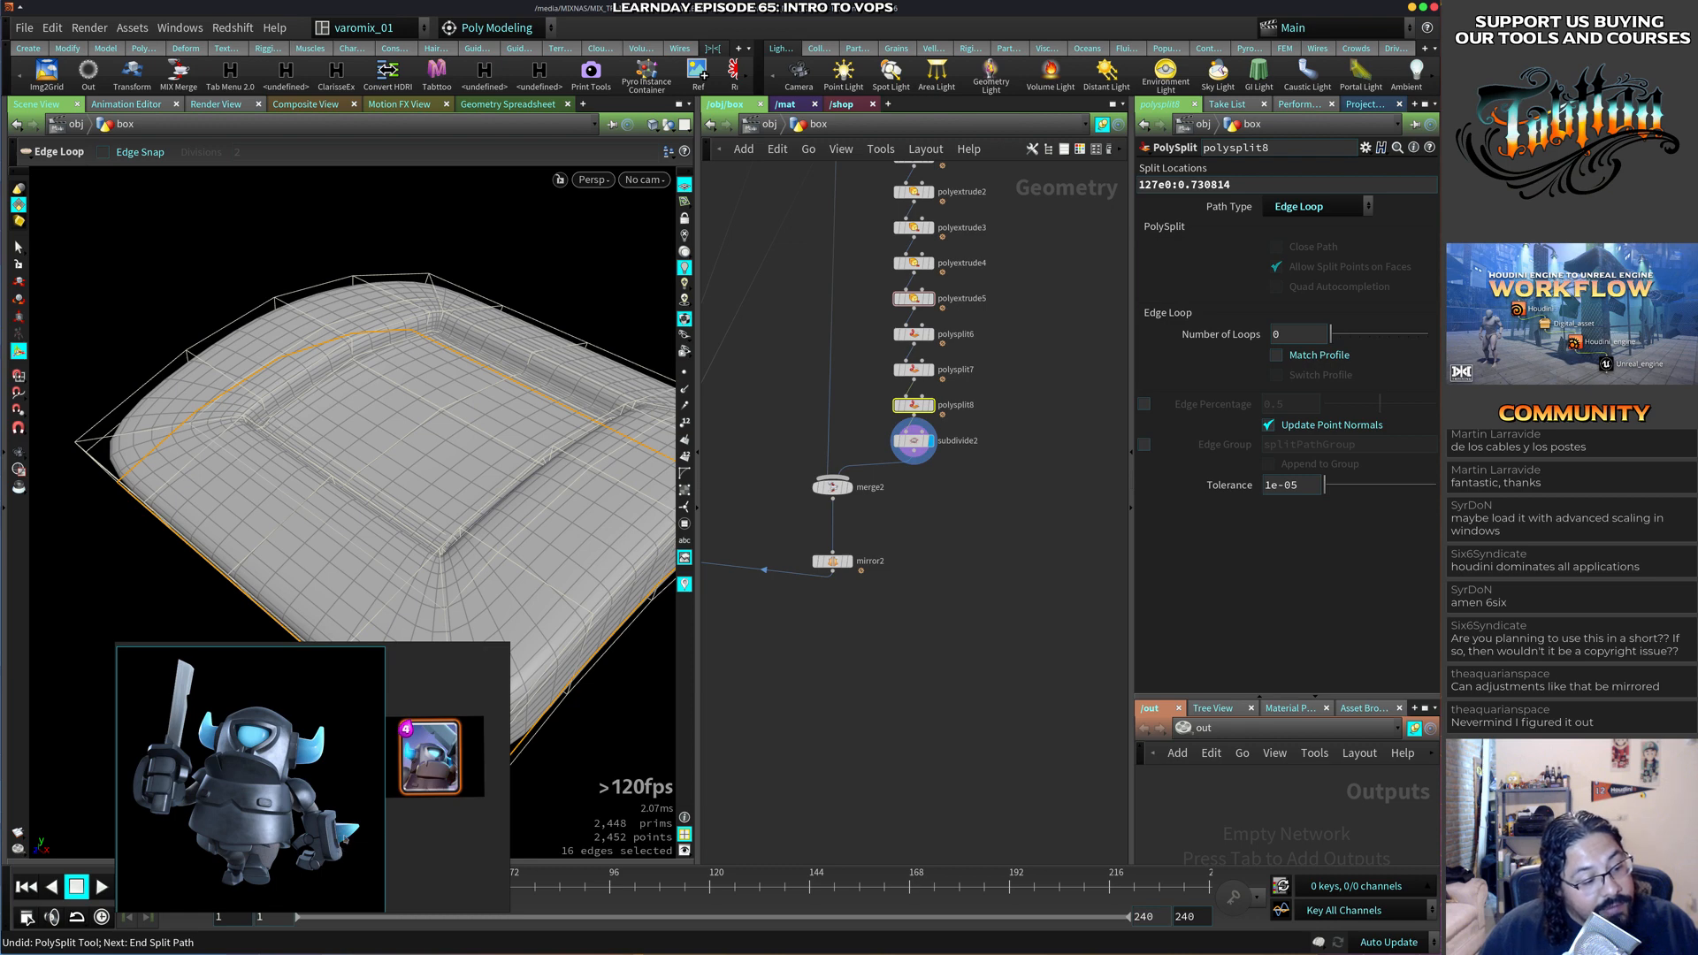
left_click_drag(503, 508, 478, 487, "alt")
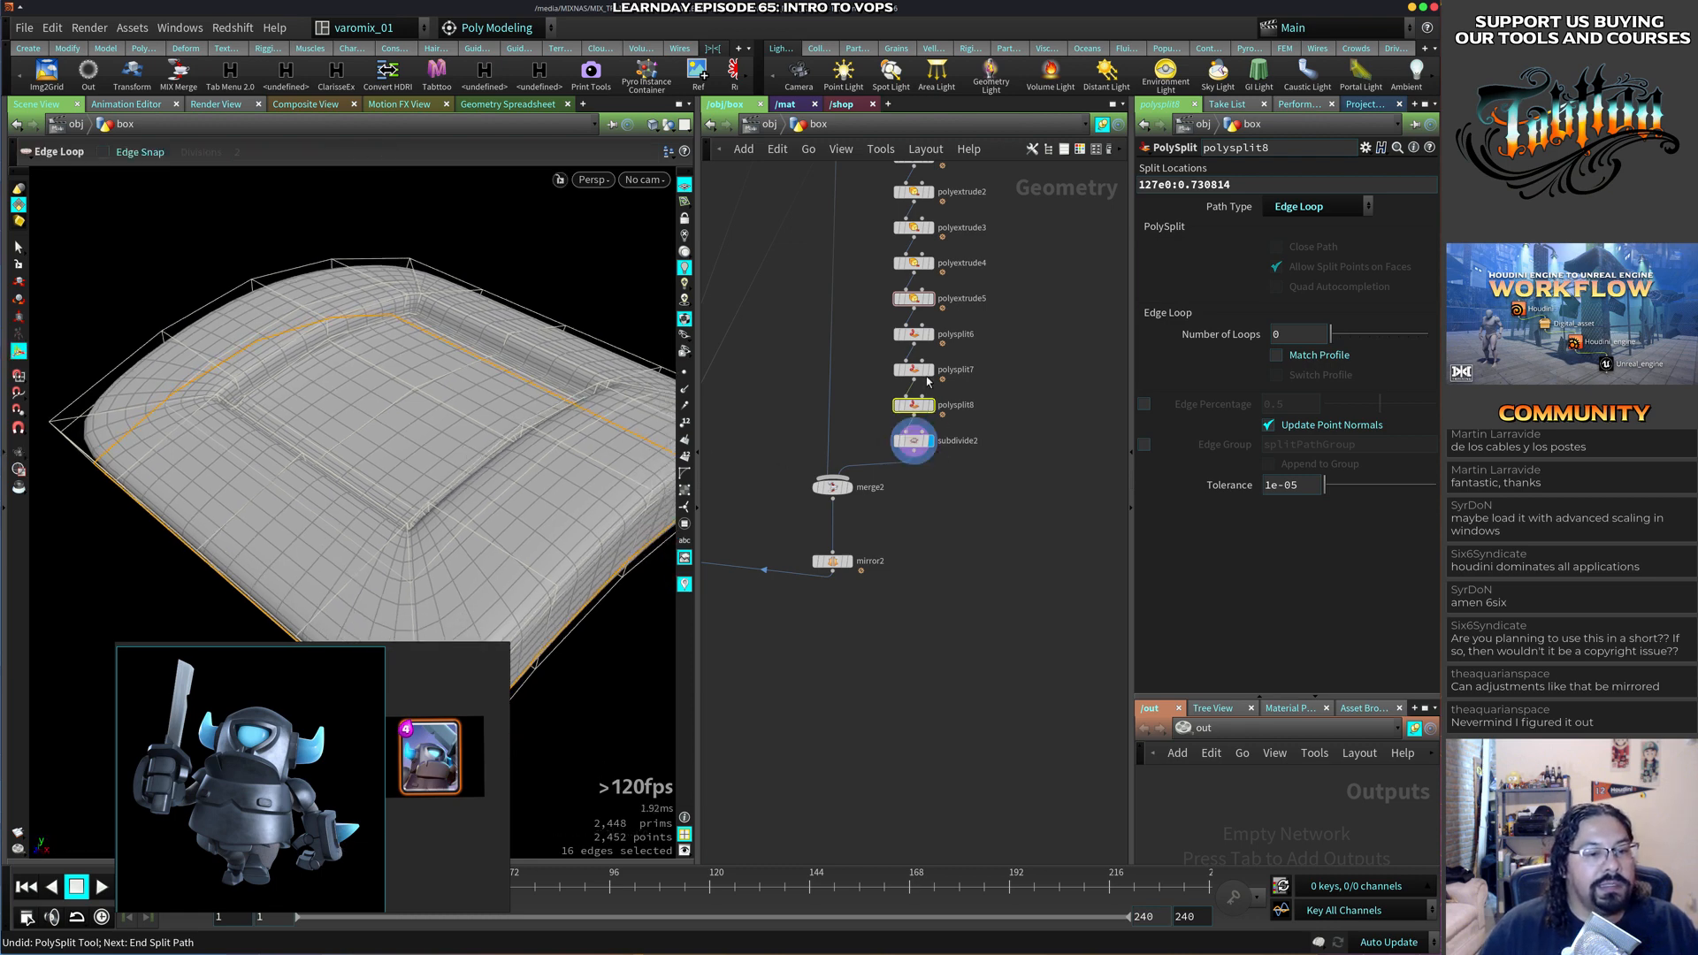
Display the unsubdivided output of polysplit8 and select the ring of faces around the recess opening.
left_click(928, 406)
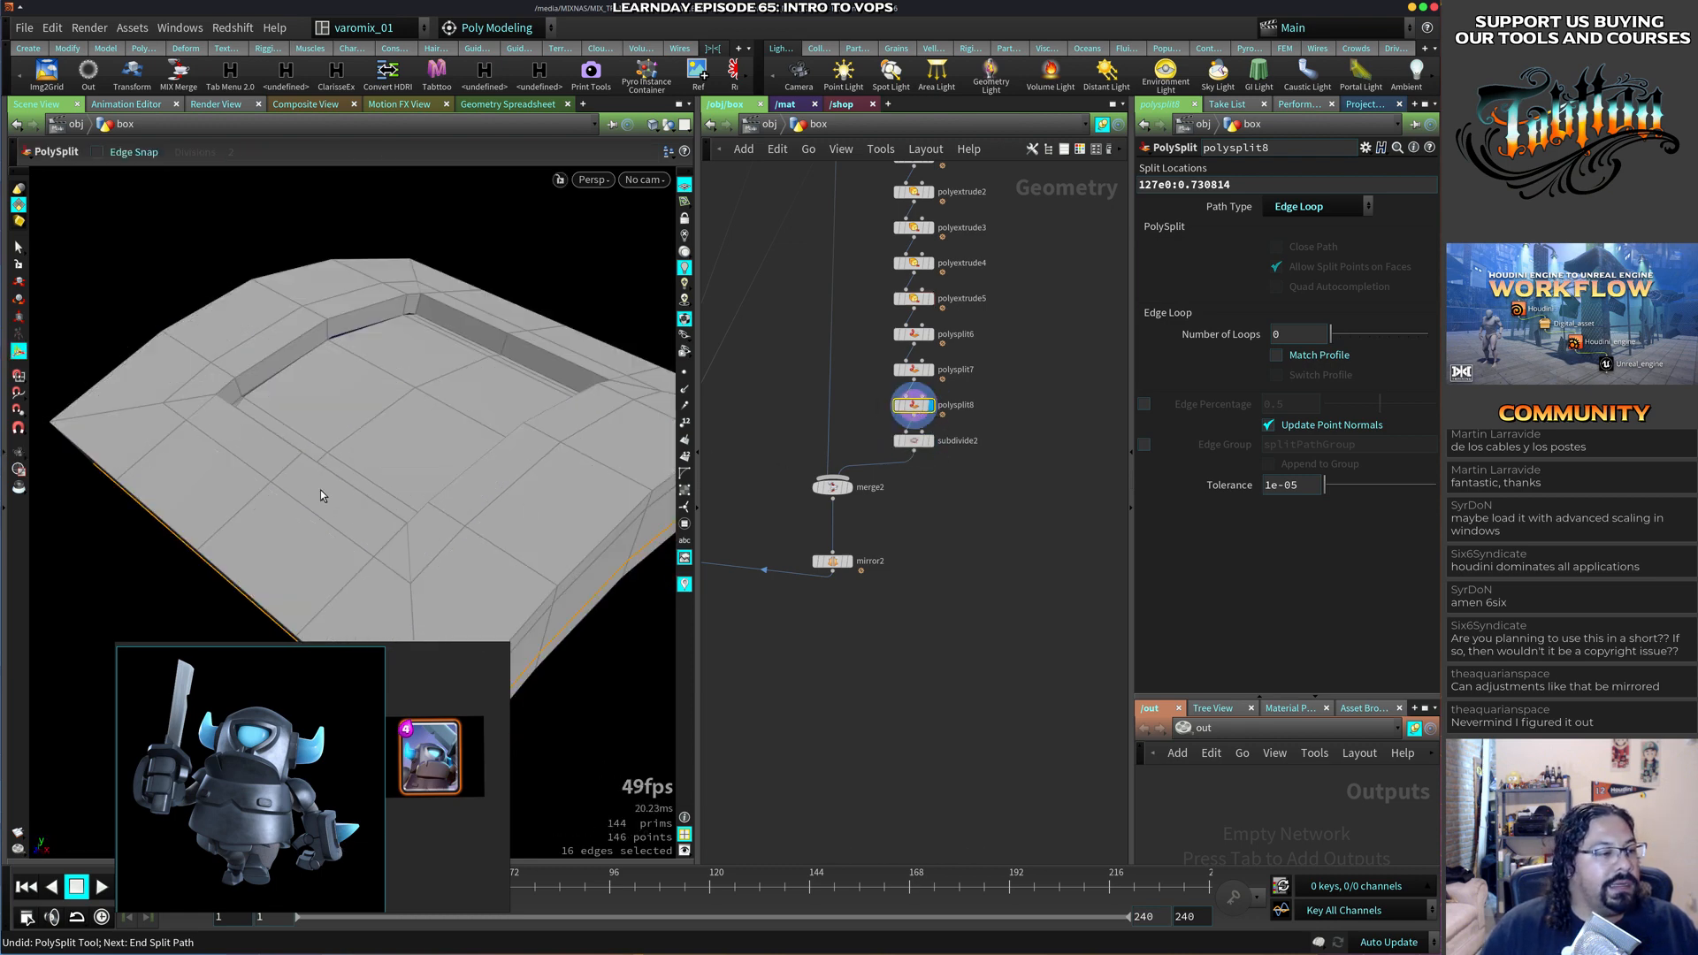
key("s")
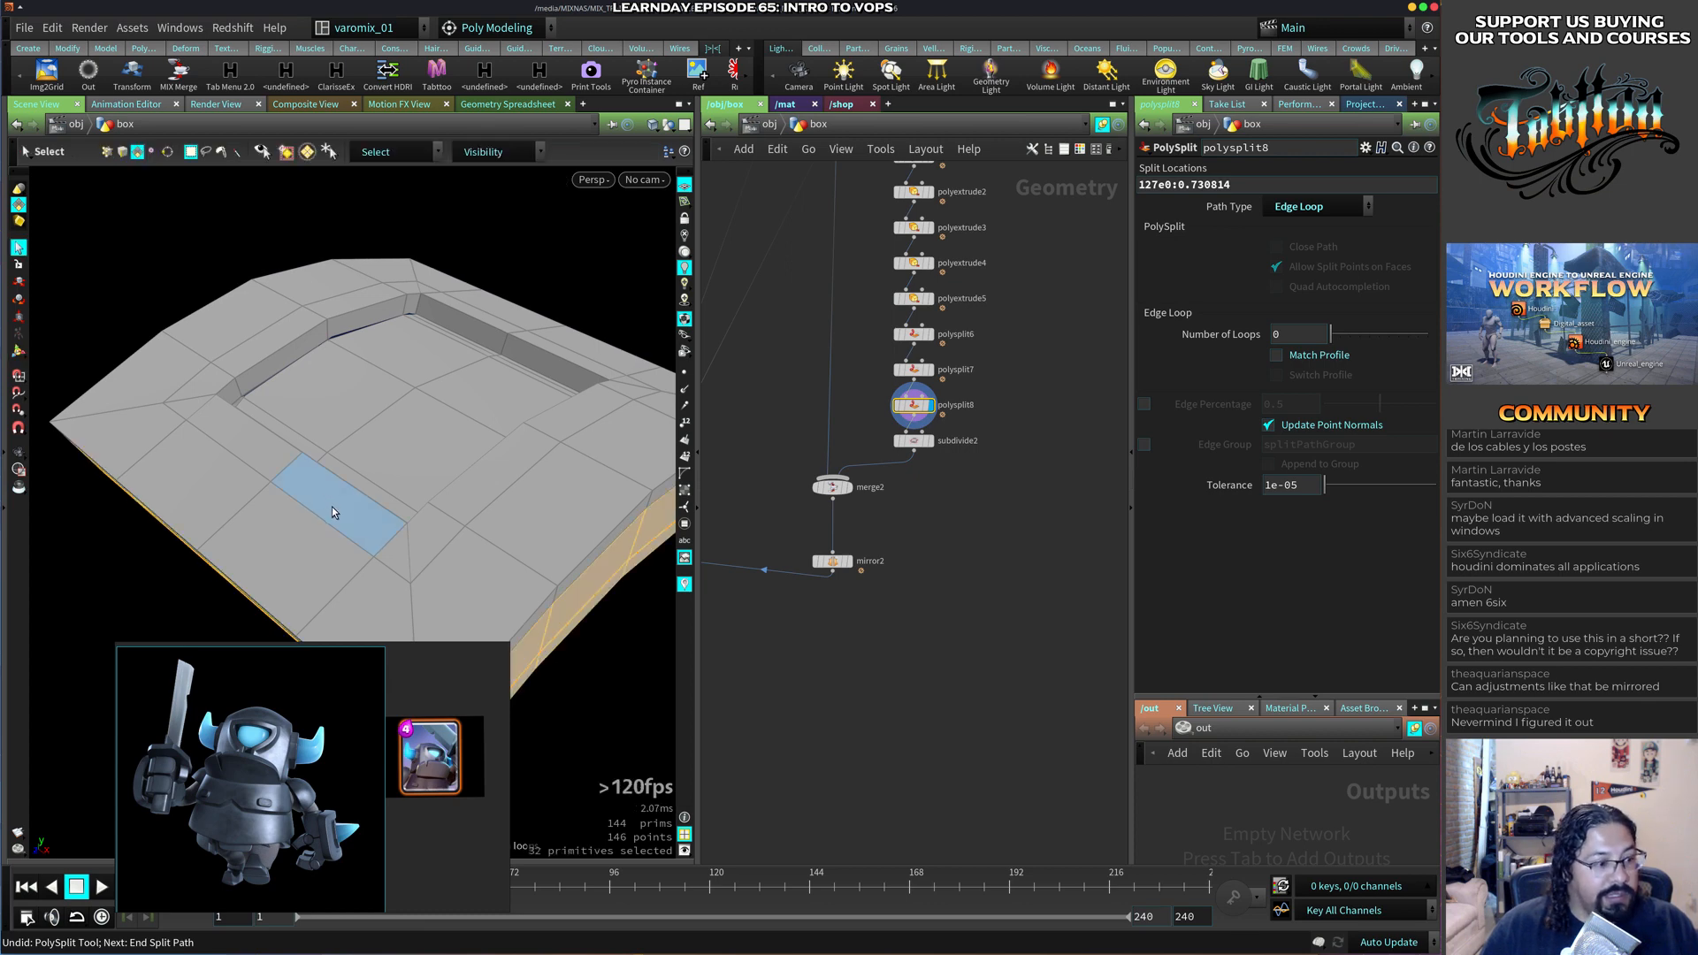
left_click(332, 507)
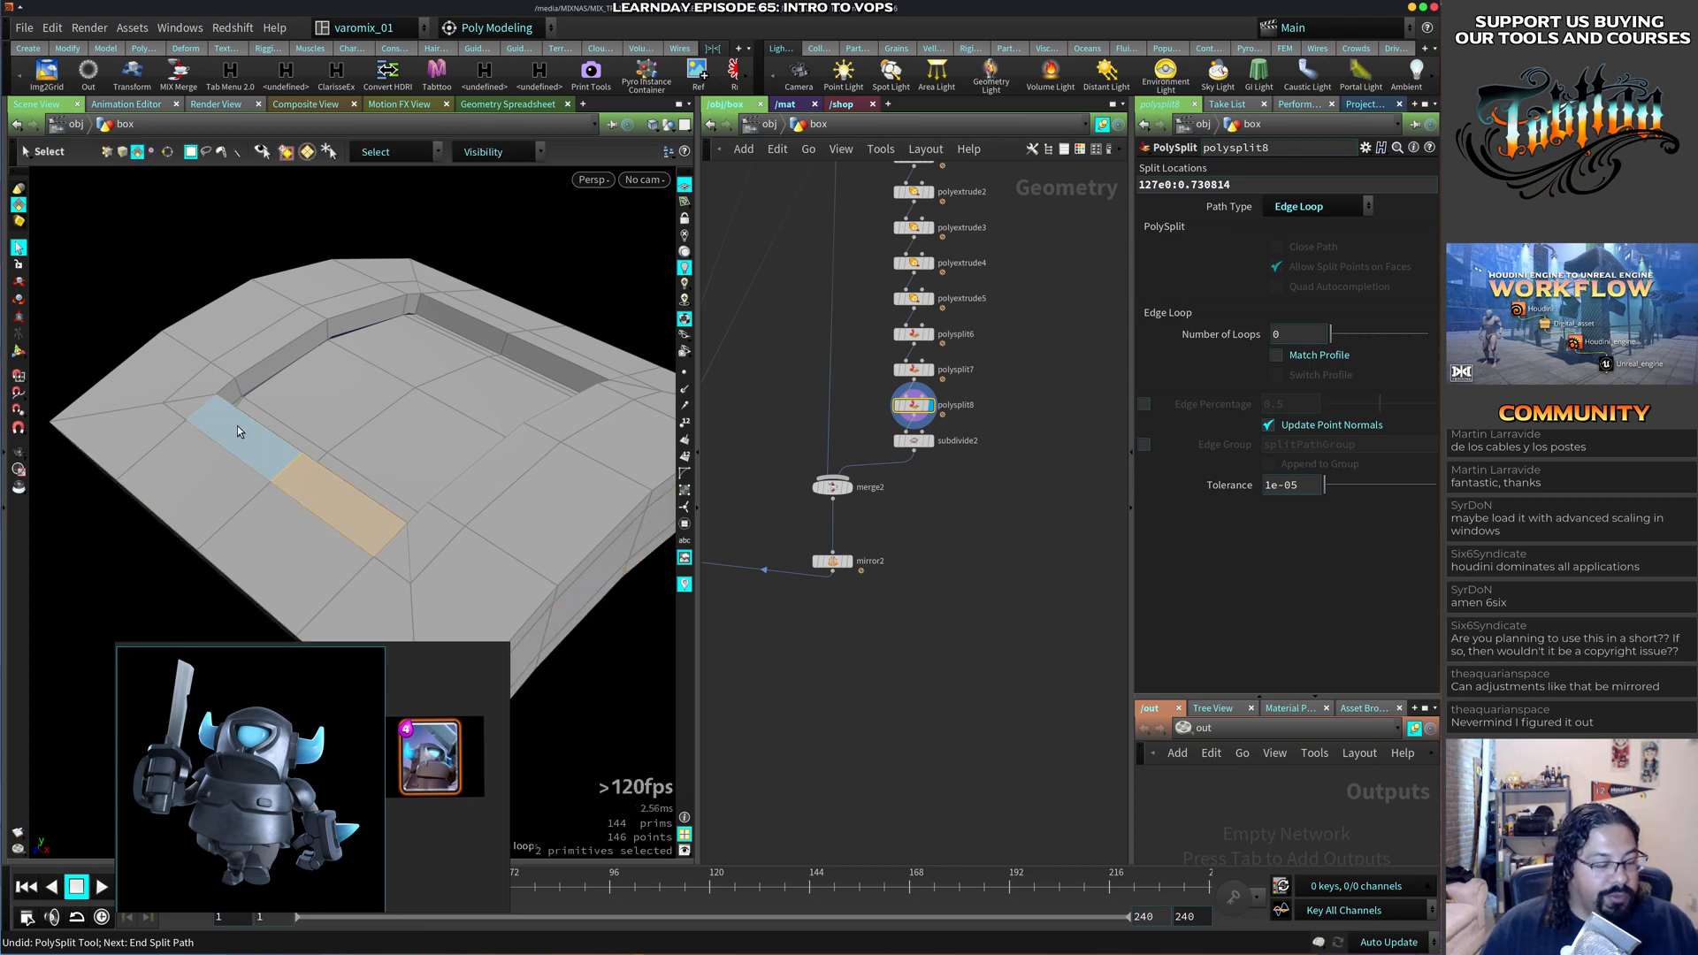
left_click(196, 395)
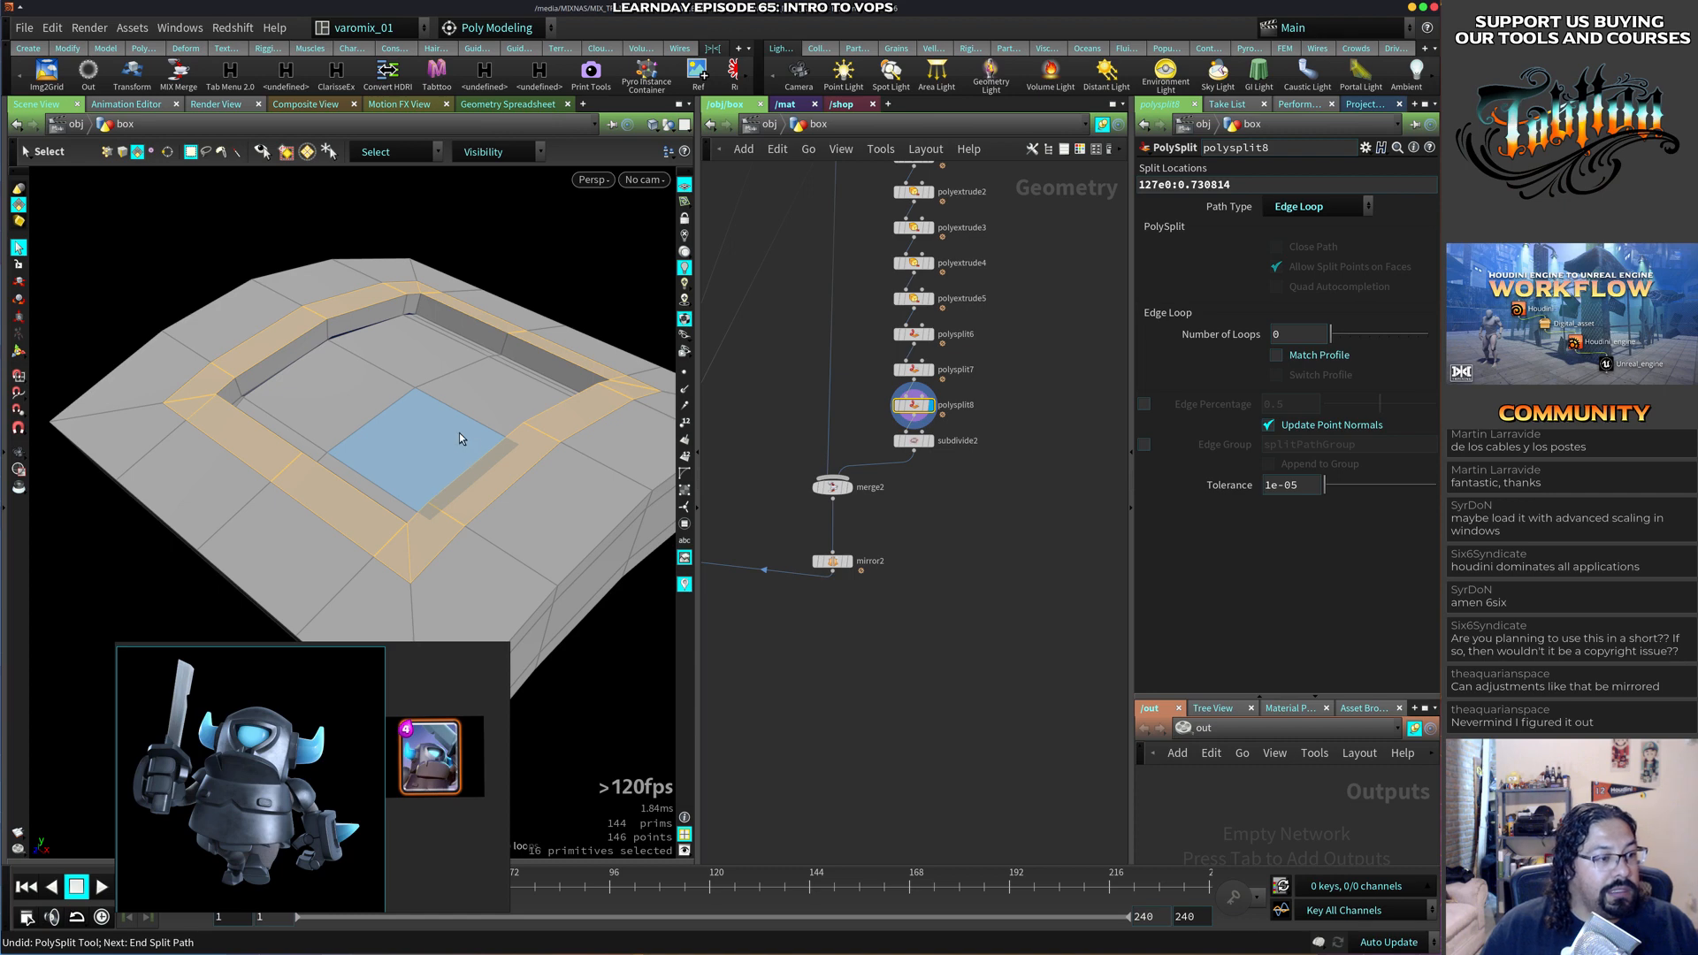
left_click_drag(461, 433, 398, 455, "alt")
right_click_drag(398, 454, 474, 469, "alt")
left_click_drag(474, 470, 500, 460, "alt")
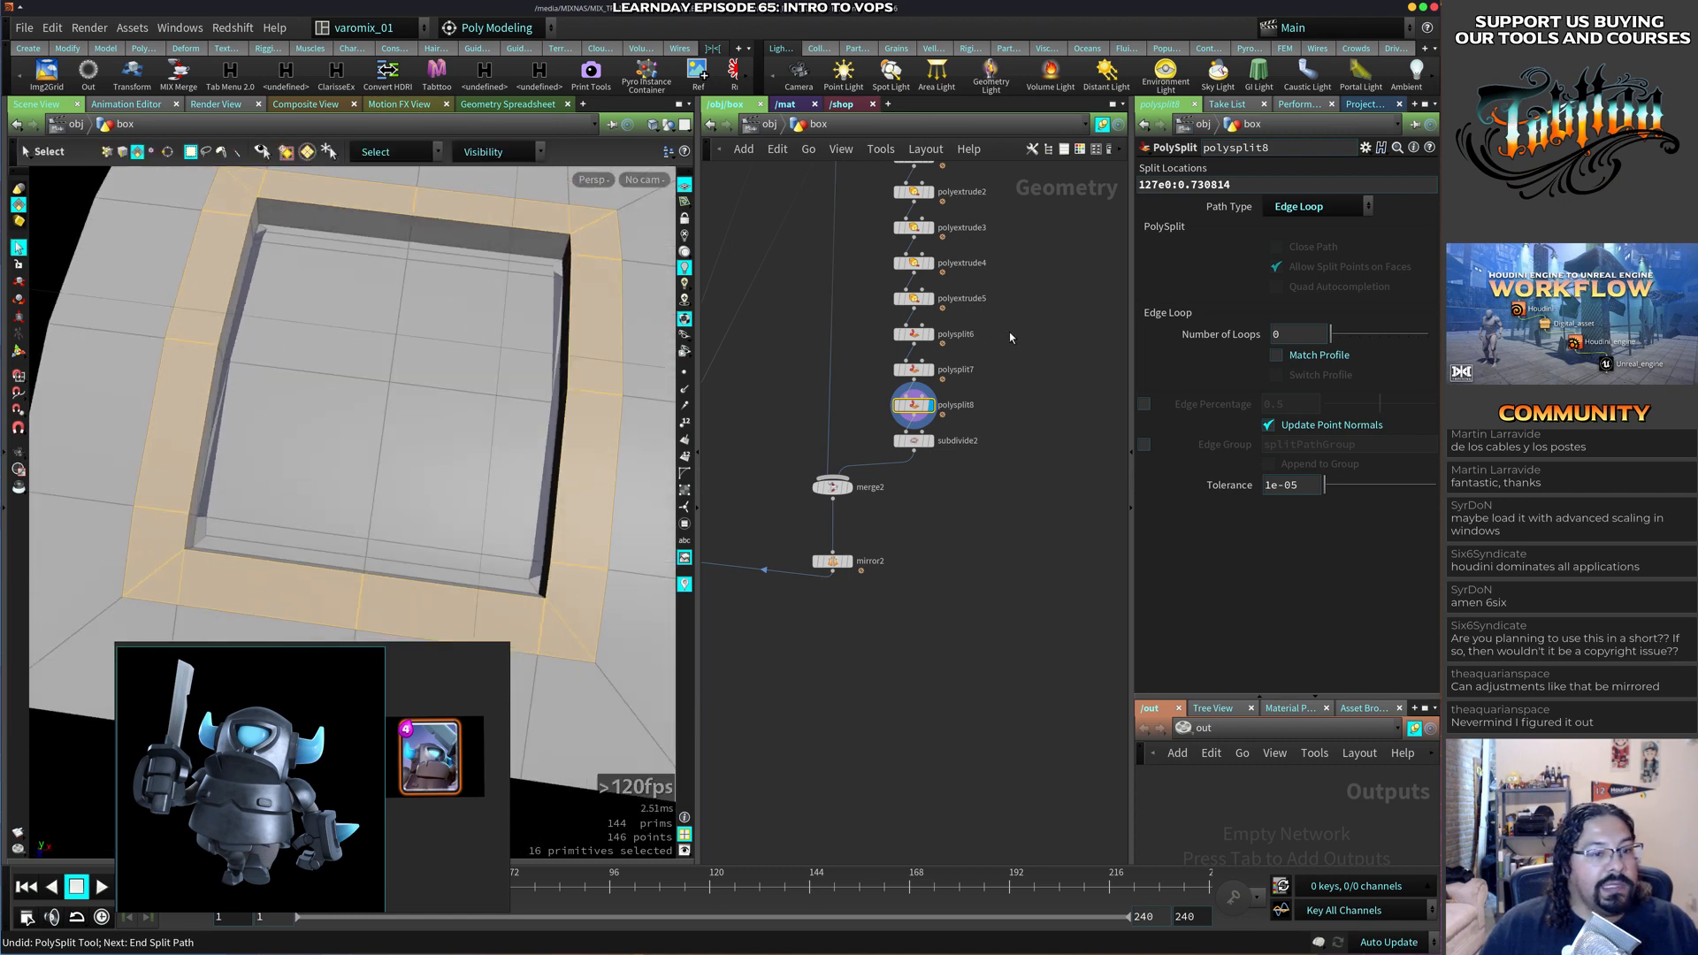
Set the inset of polyextrude5 to 0.015 and inspect the corners of the recess floor.
left_click(908, 302)
middle_click_drag(1291, 284, 1357, 334)
left_click_drag(300, 454, 411, 403, "alt")
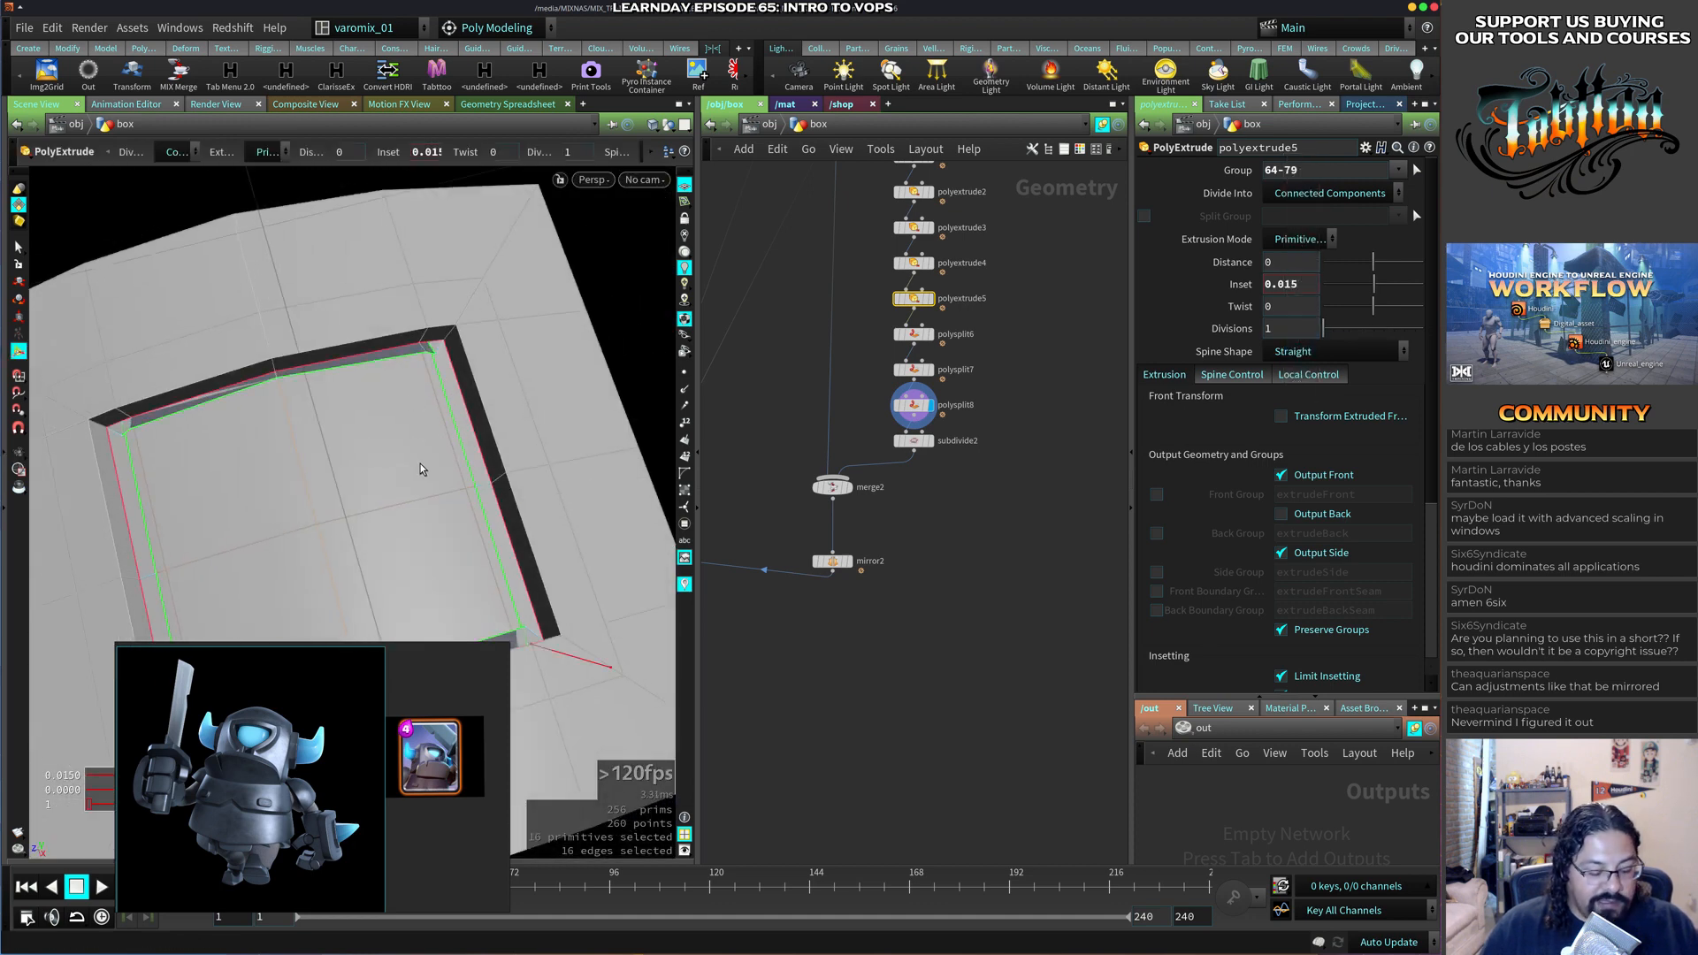
Select faces 85-86 and 90 on the recess floor and scale them uniformly to about 0.79 with an Edit node after polyextrude5.
key("s")
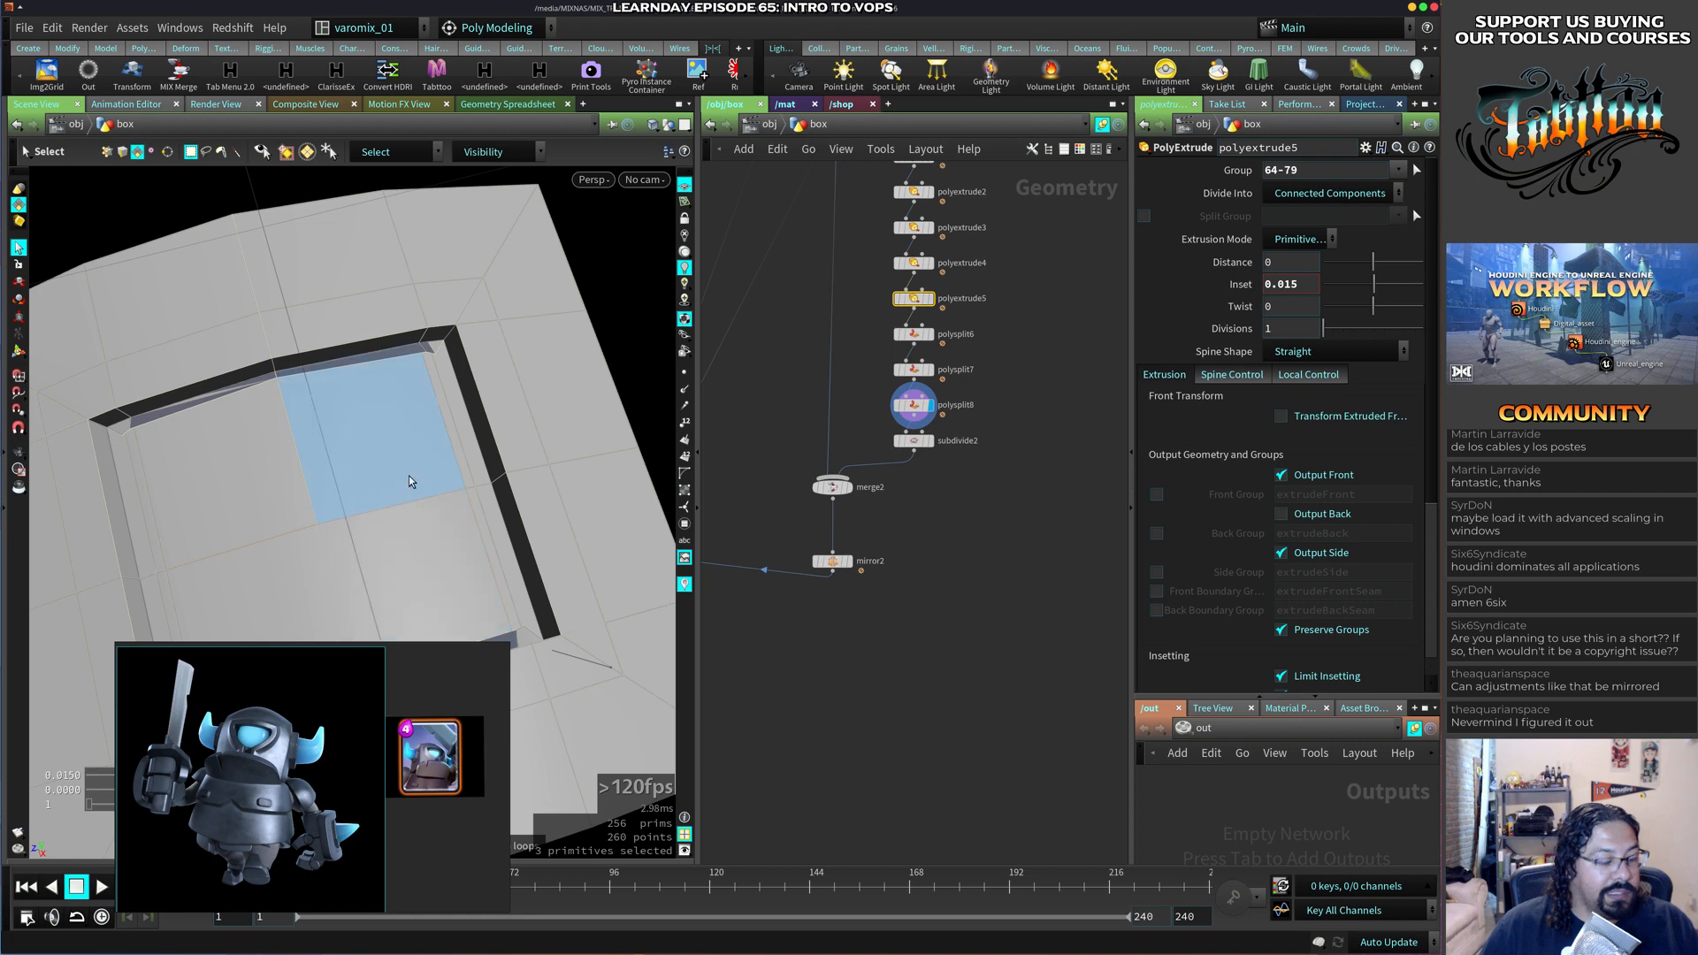
key("r")
left_click_drag(400, 500, 375, 500, "alt")
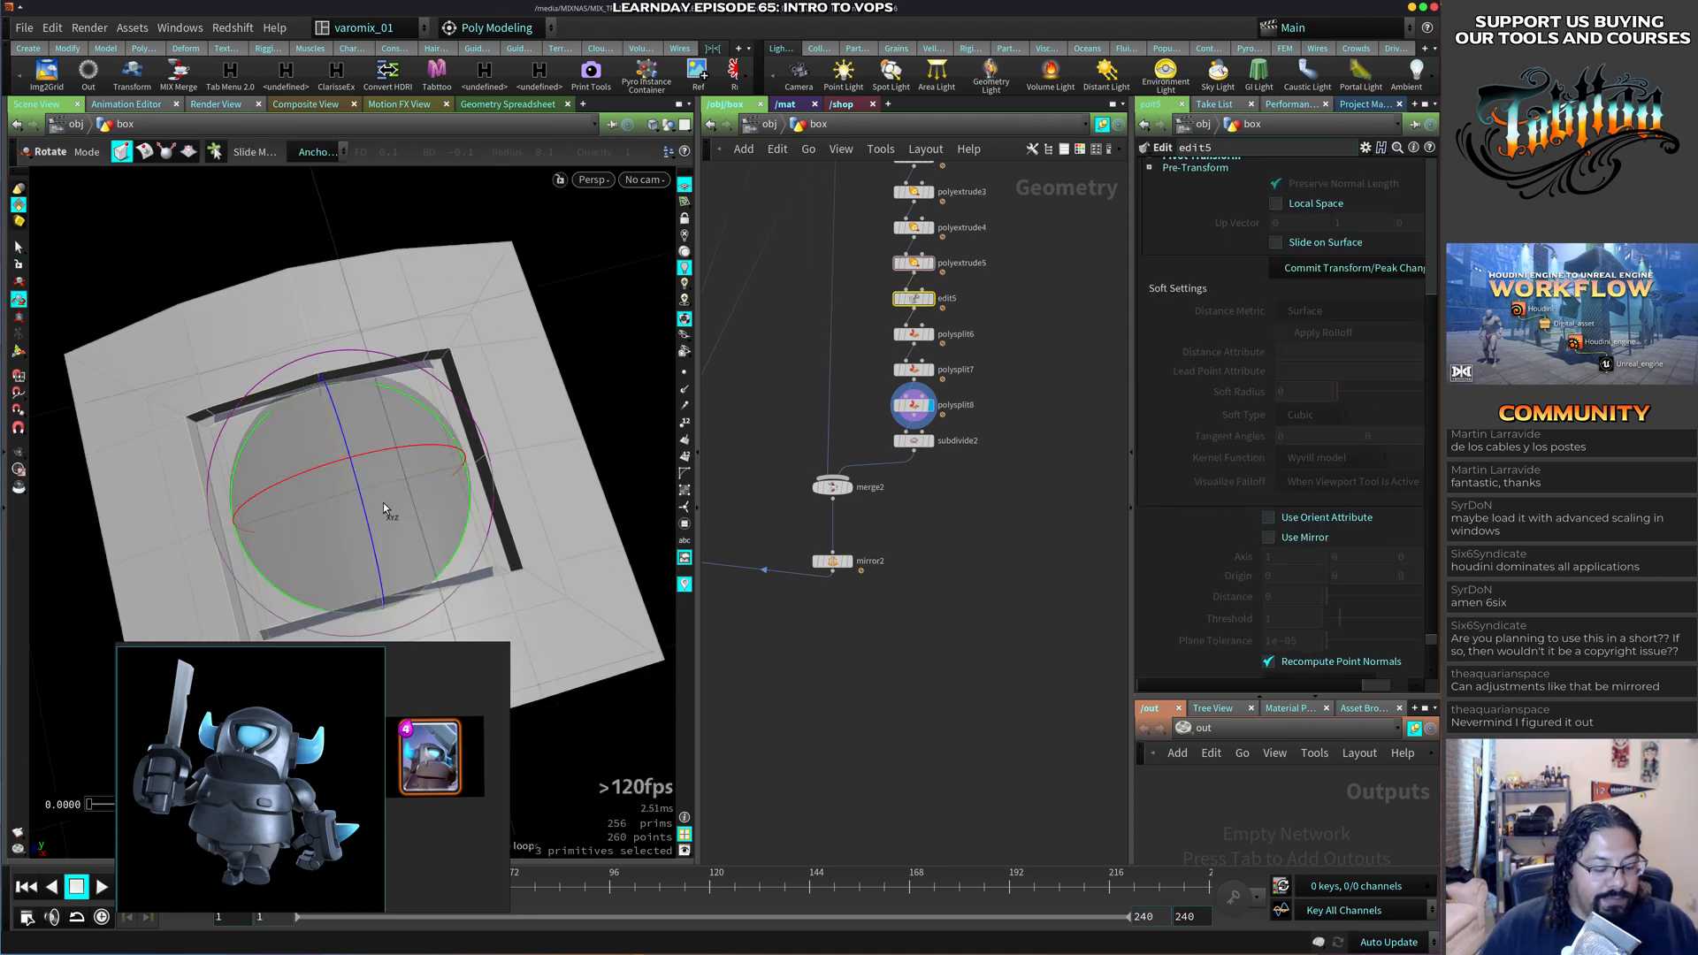
key("e")
left_click_drag(350, 494, 333, 495)
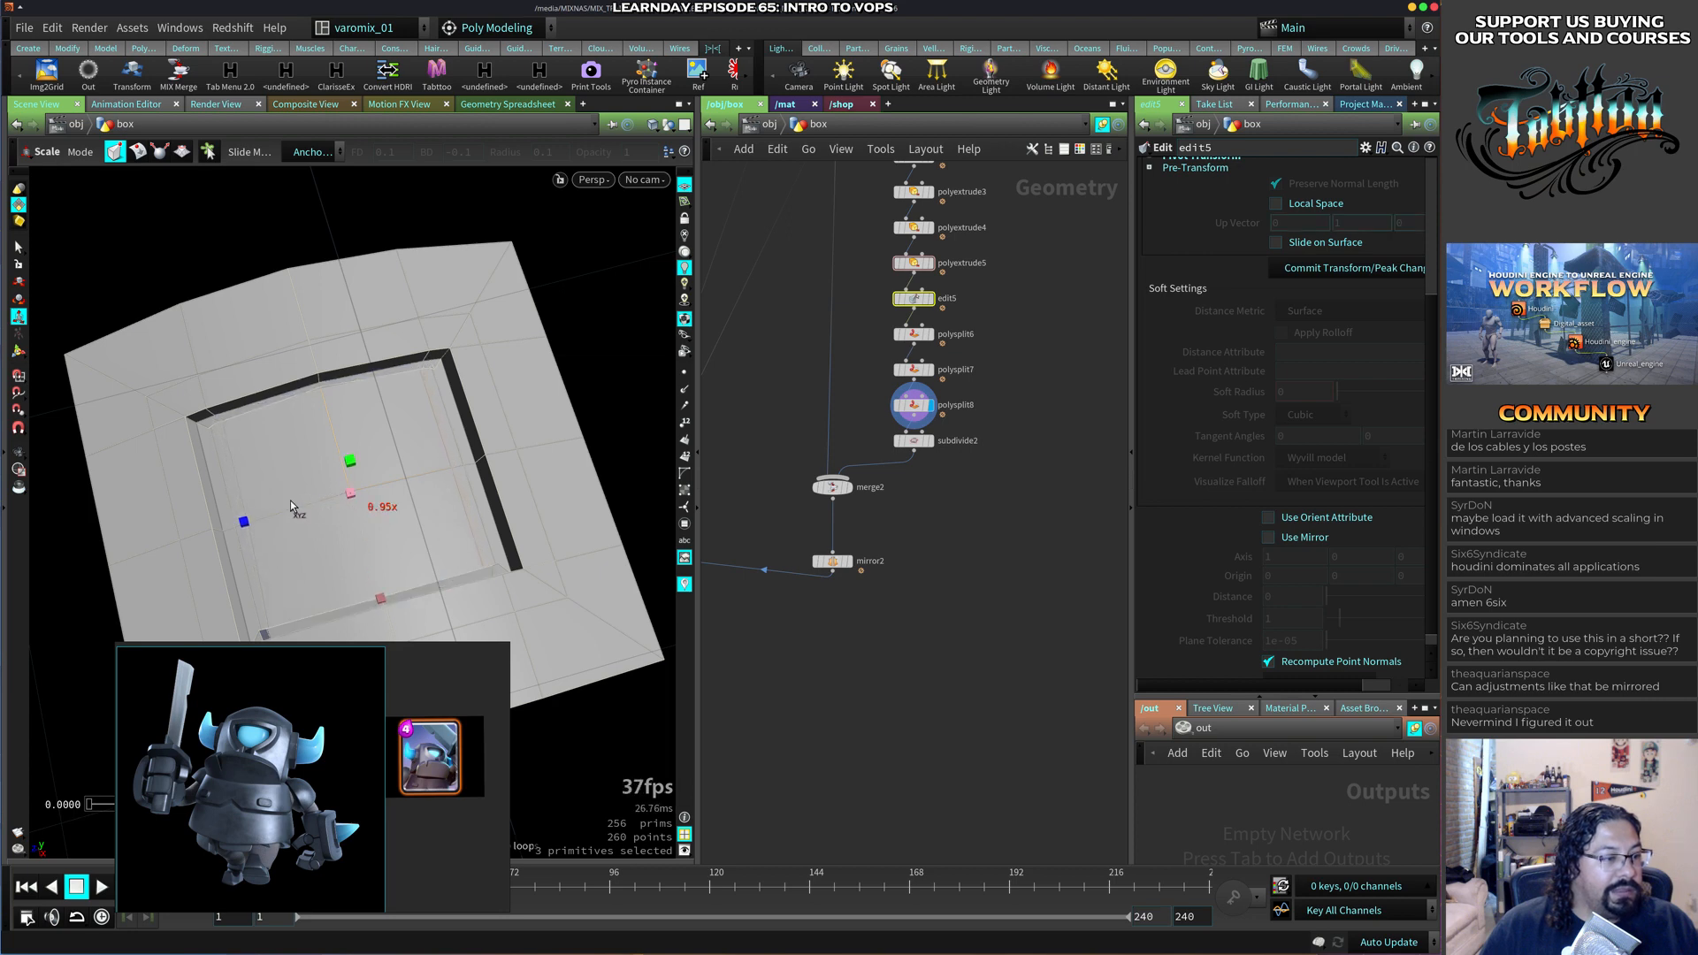
left_click_drag(219, 511, 416, 521)
key("e")
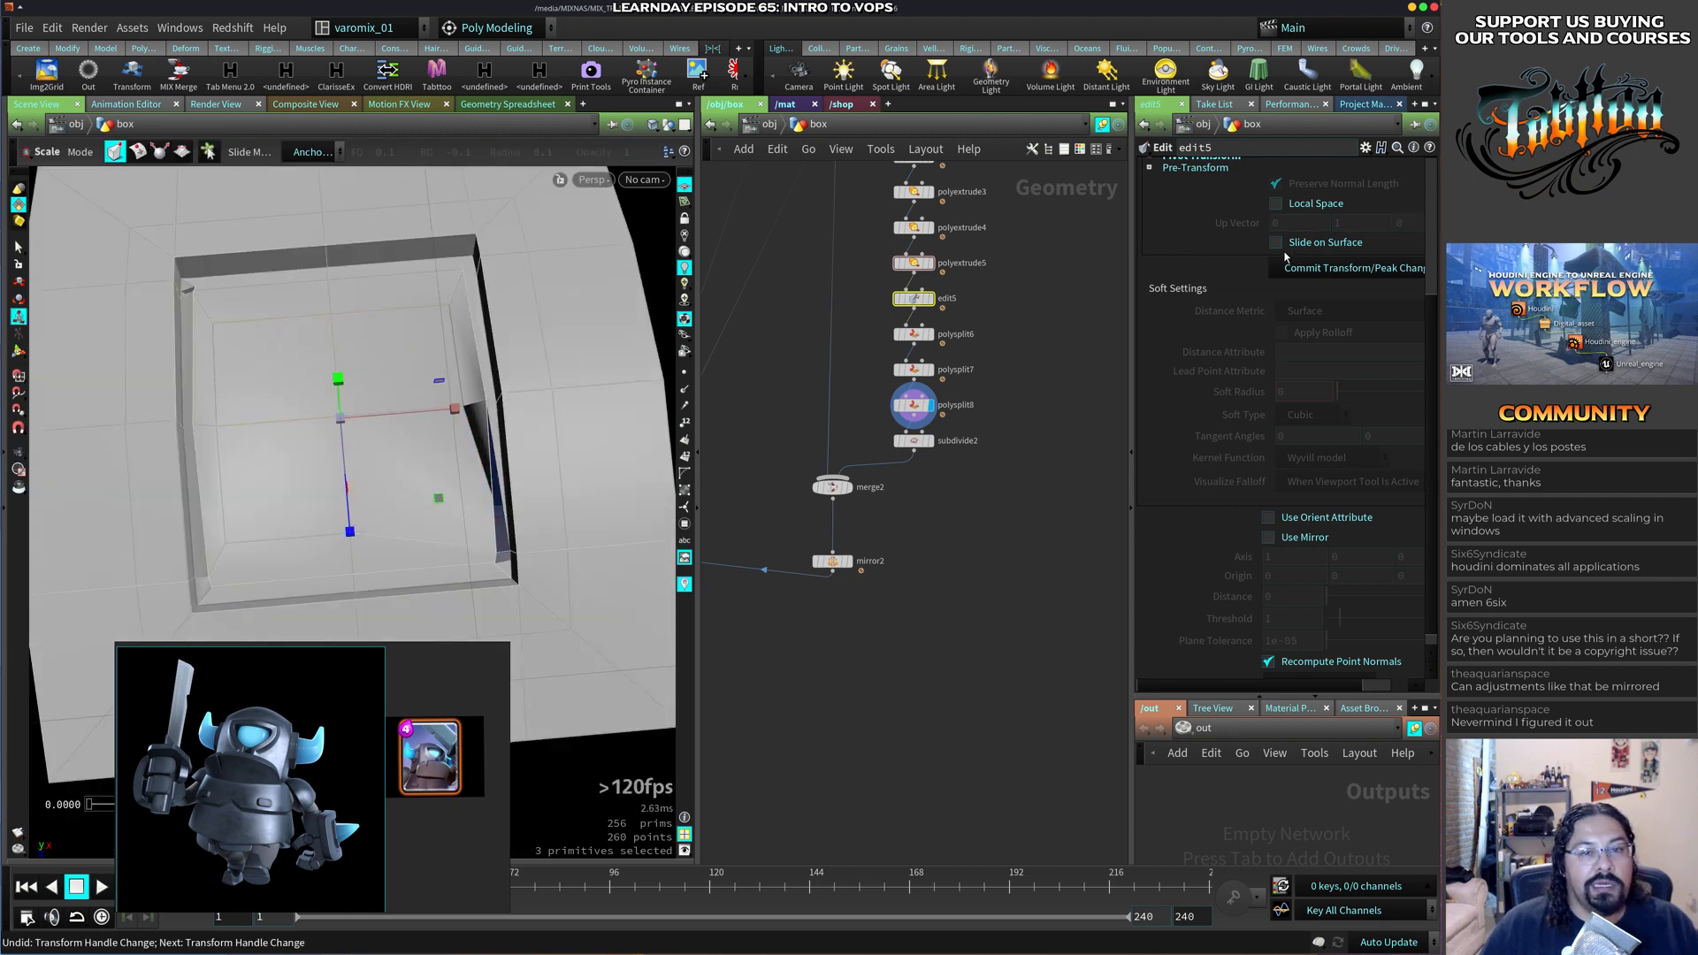
left_click_drag(1433, 337, 1412, 156)
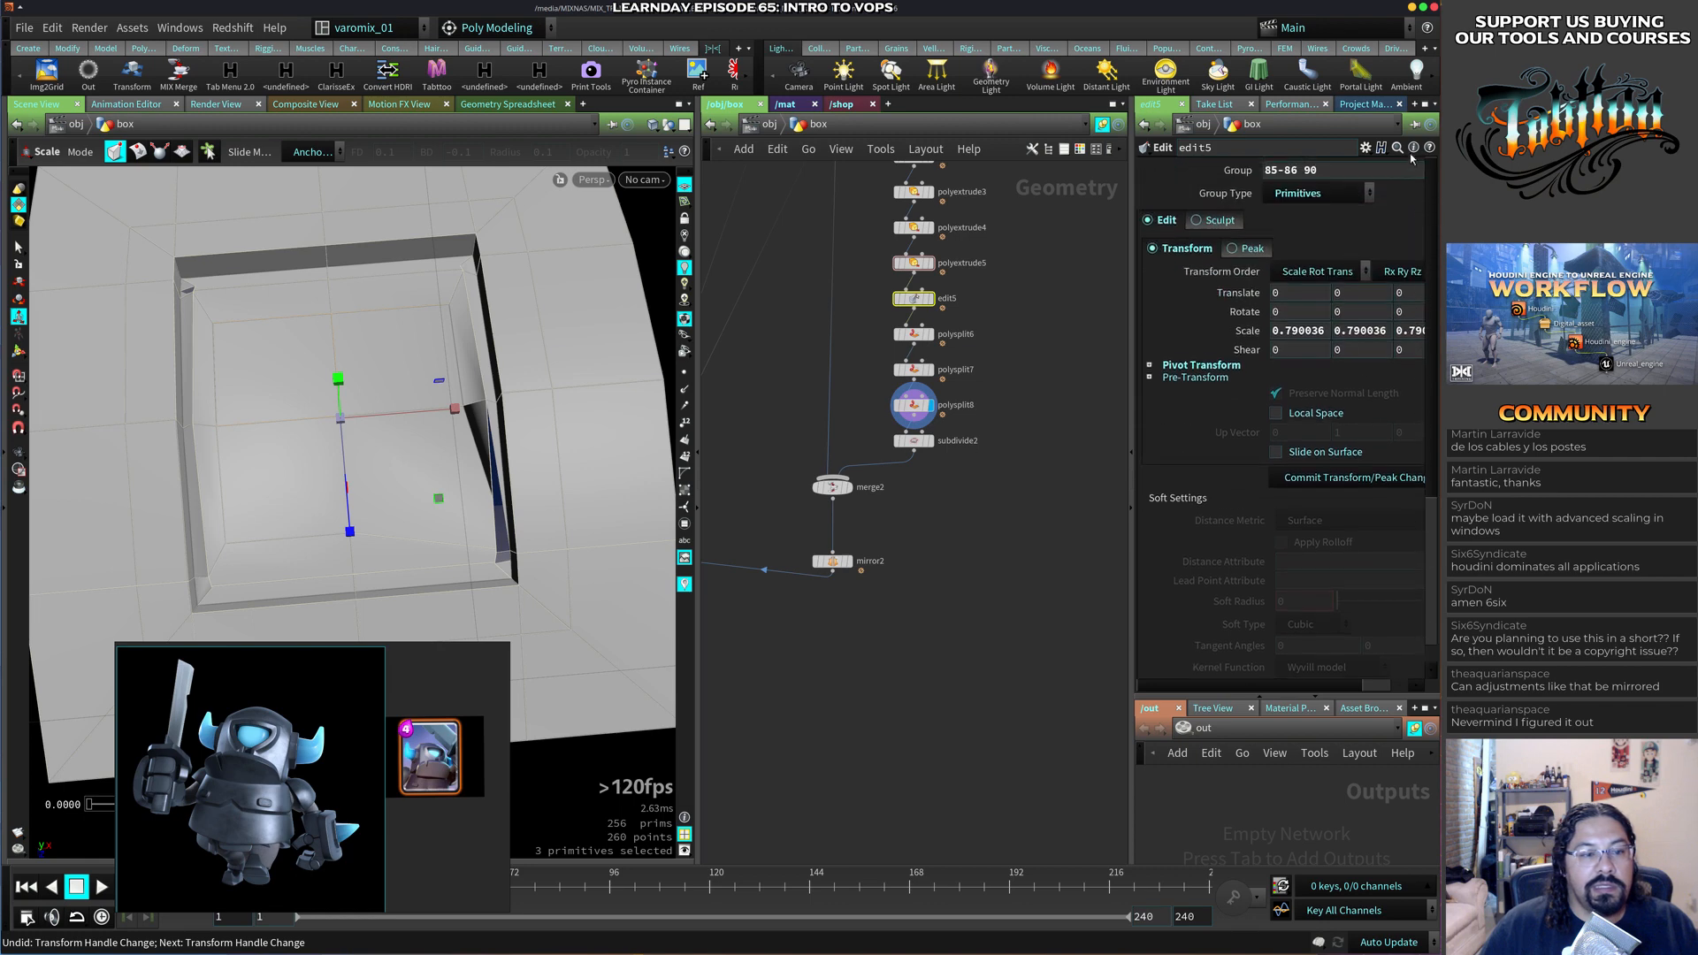
mouse_move(919, 303)
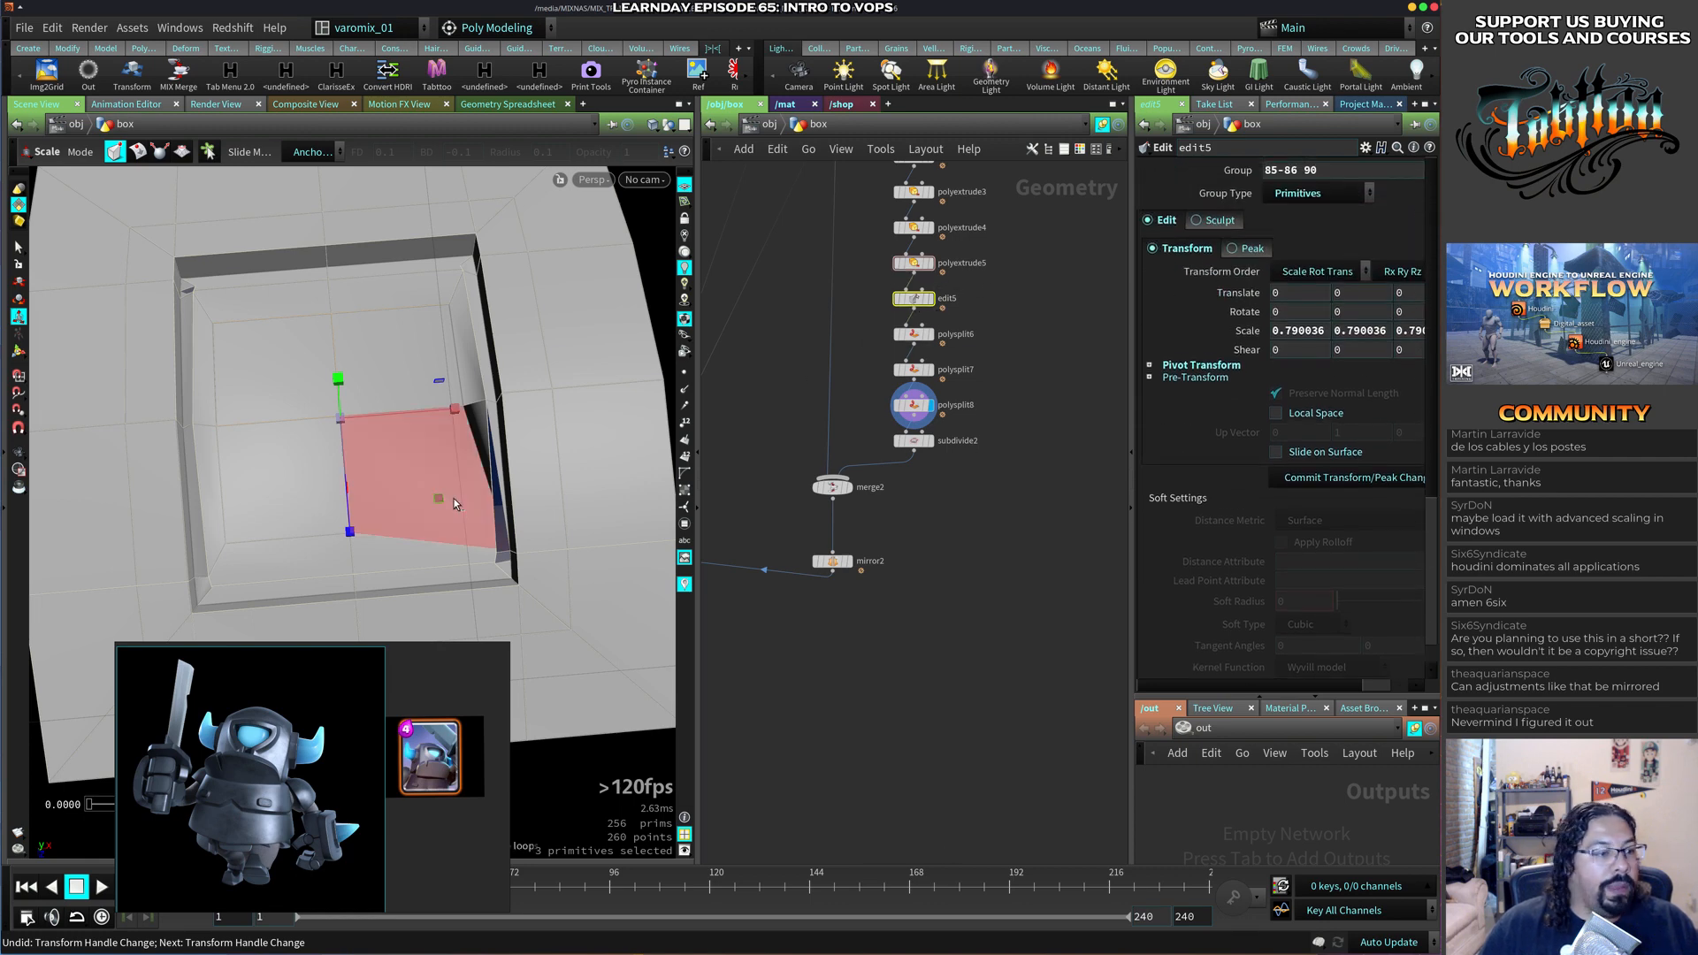
Add face 89 to the recess-floor selection and scale the four faces 85-86 and 89-90 uniformly inward in edit5.
left_click(431, 492)
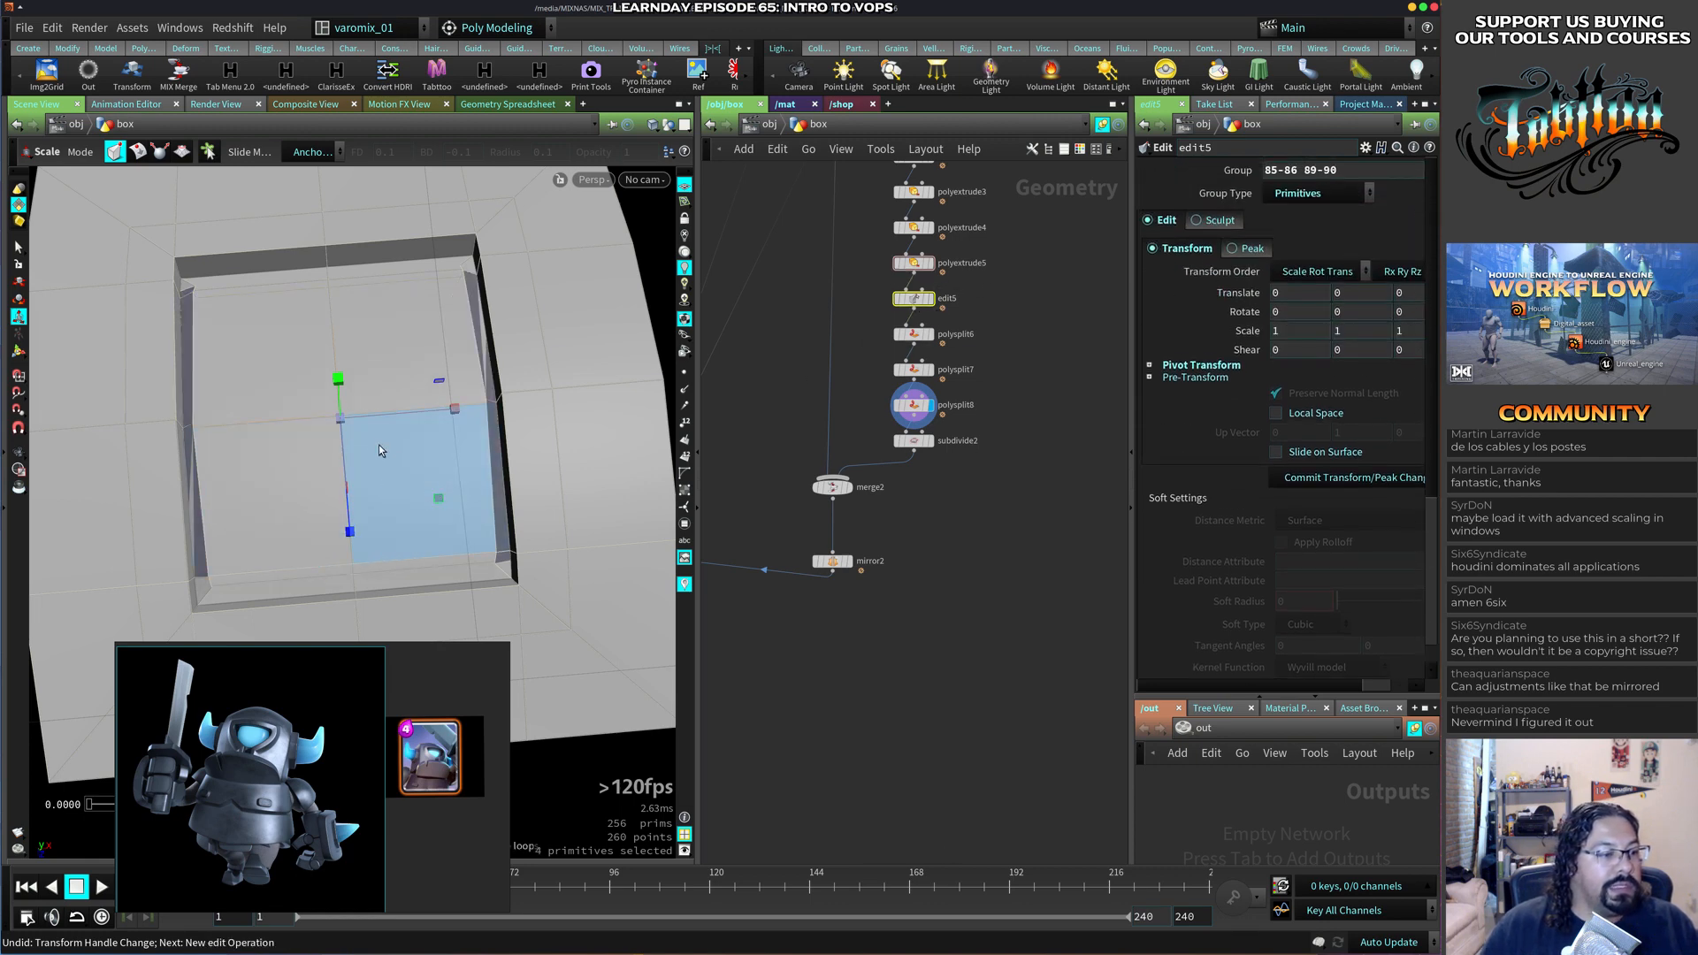
left_click_drag(341, 418, 31, 456)
left_click_drag(283, 477, 292, 431, "alt")
left_click_drag(281, 456, 432, 460, "alt")
Select faces 81-82 and 93-94 inside the recess and scale them narrower along X in edit5.
left_click(431, 464)
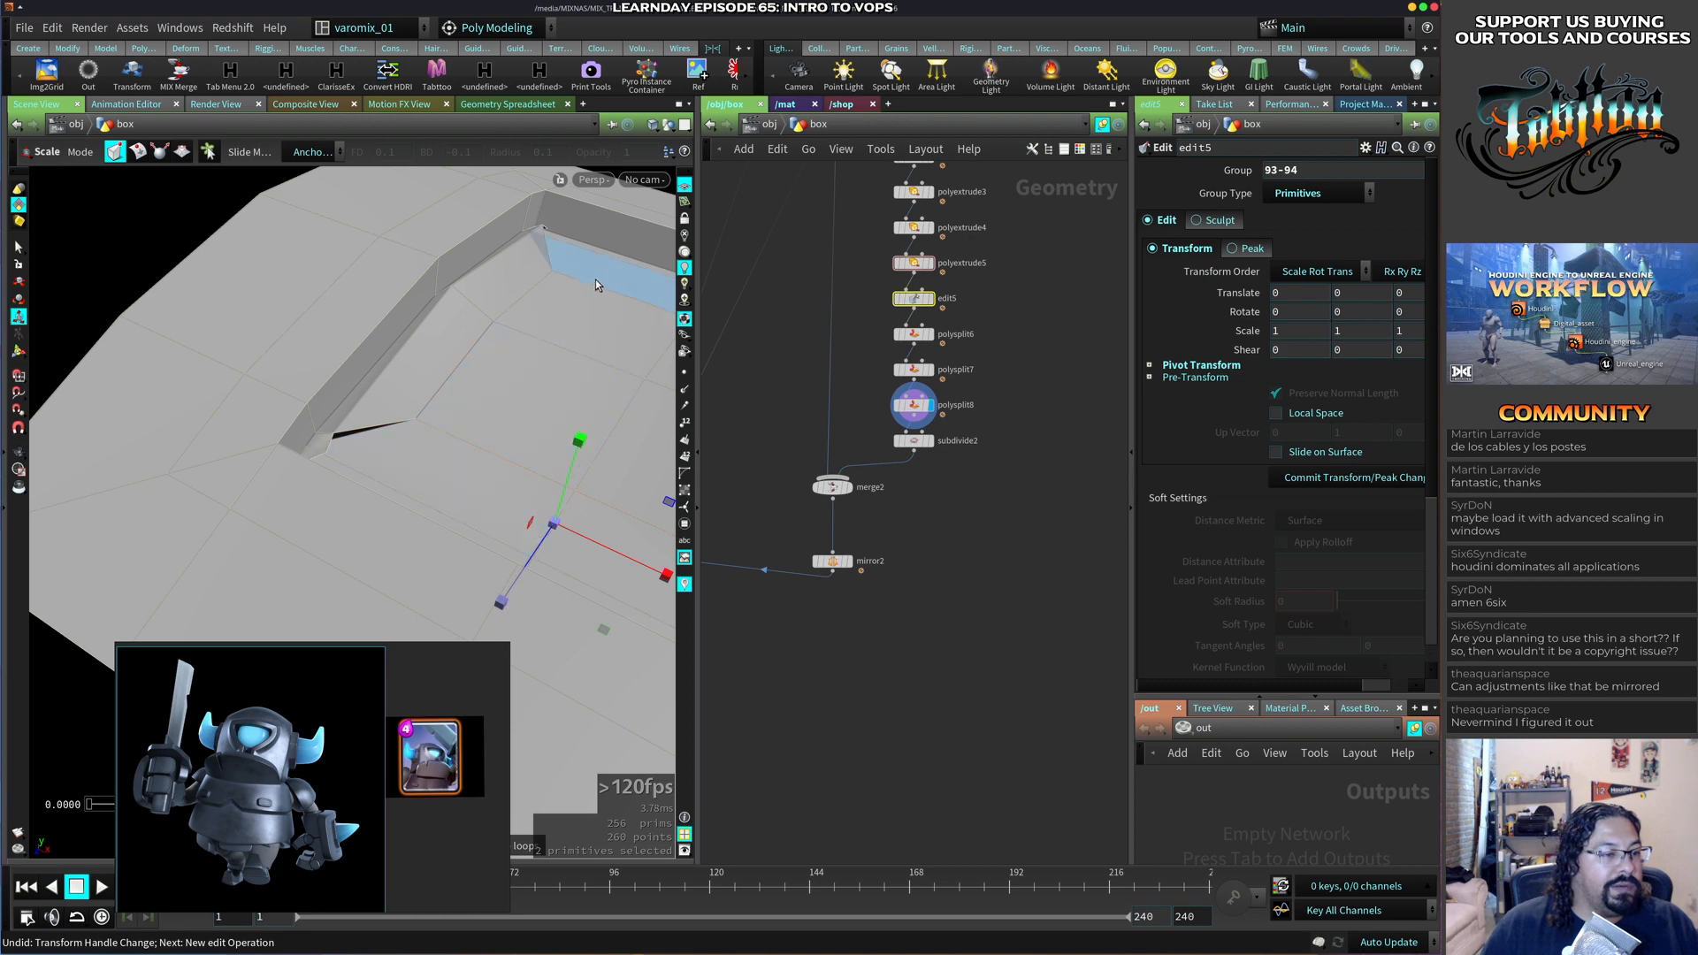
middle_click_drag(507, 463, 387, 457, "alt")
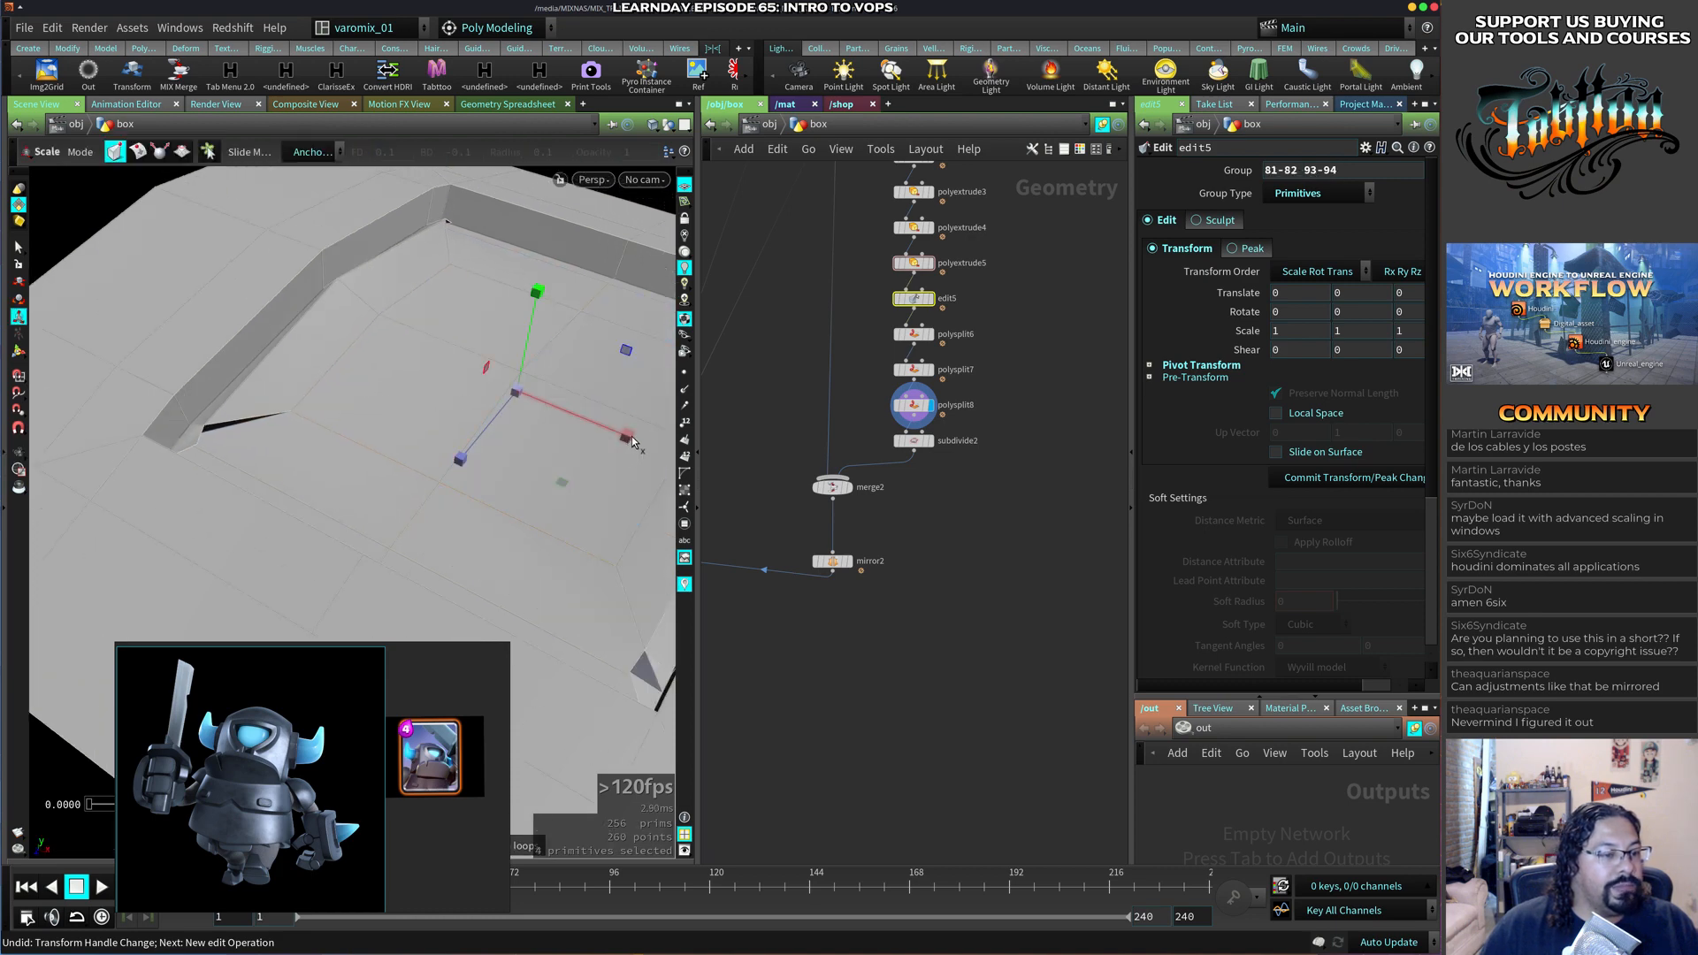
left_click_drag(633, 442, 448, 440)
Select faces 85-87 and 89-91 inside the recess, scale them narrower along X, and check the sloped recess.
left_click(348, 336)
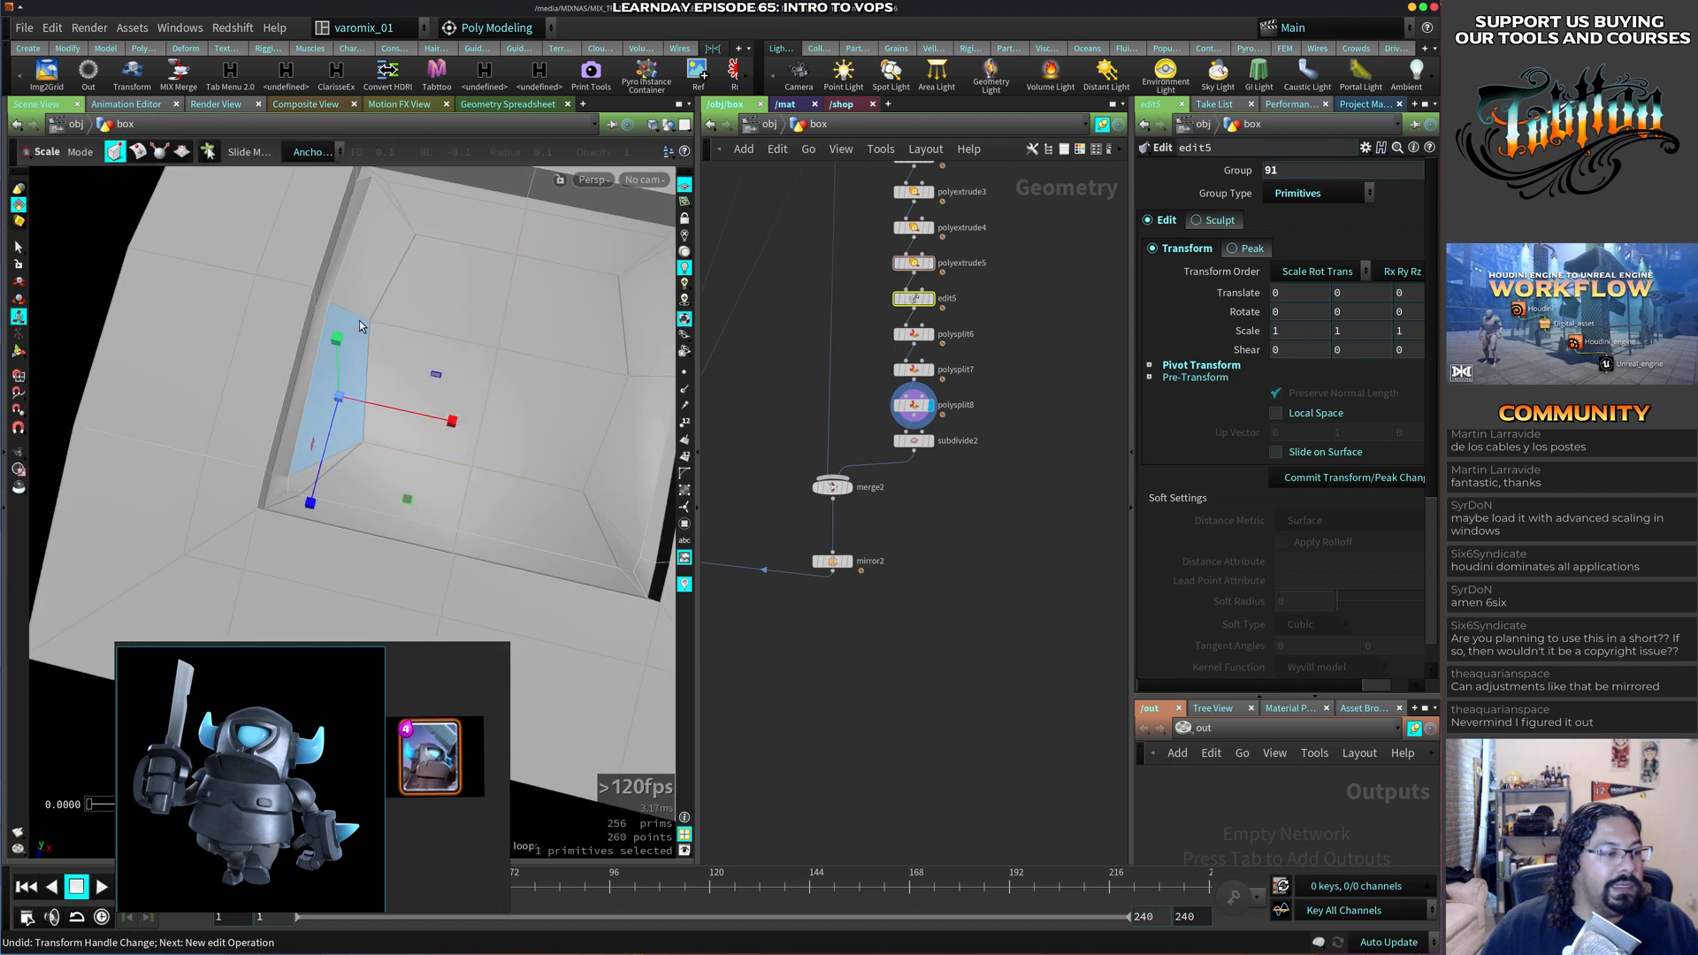
left_click(360, 299, "shift")
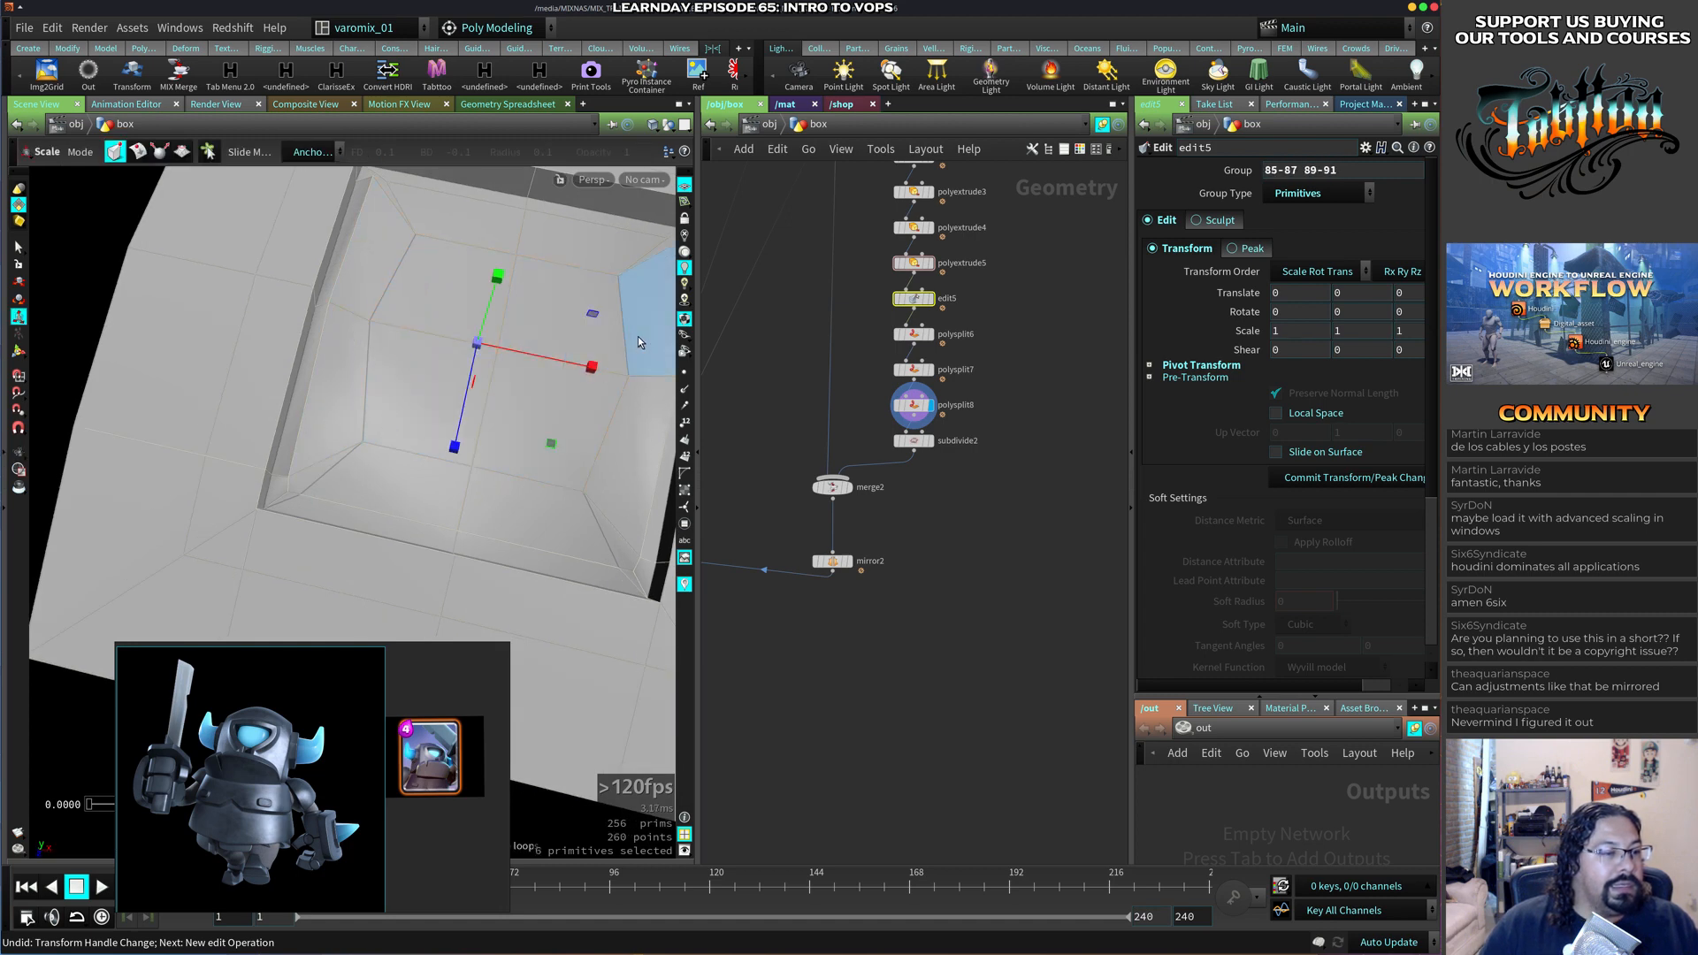
left_click_drag(608, 361, 428, 378)
left_click(428, 379)
key("e")
left_click_drag(518, 421, 296, 380, "alt")
right_click_drag(380, 381, 327, 416, "alt")
left_click_drag(327, 416, 597, 522, "alt")
key("e")
key("s")
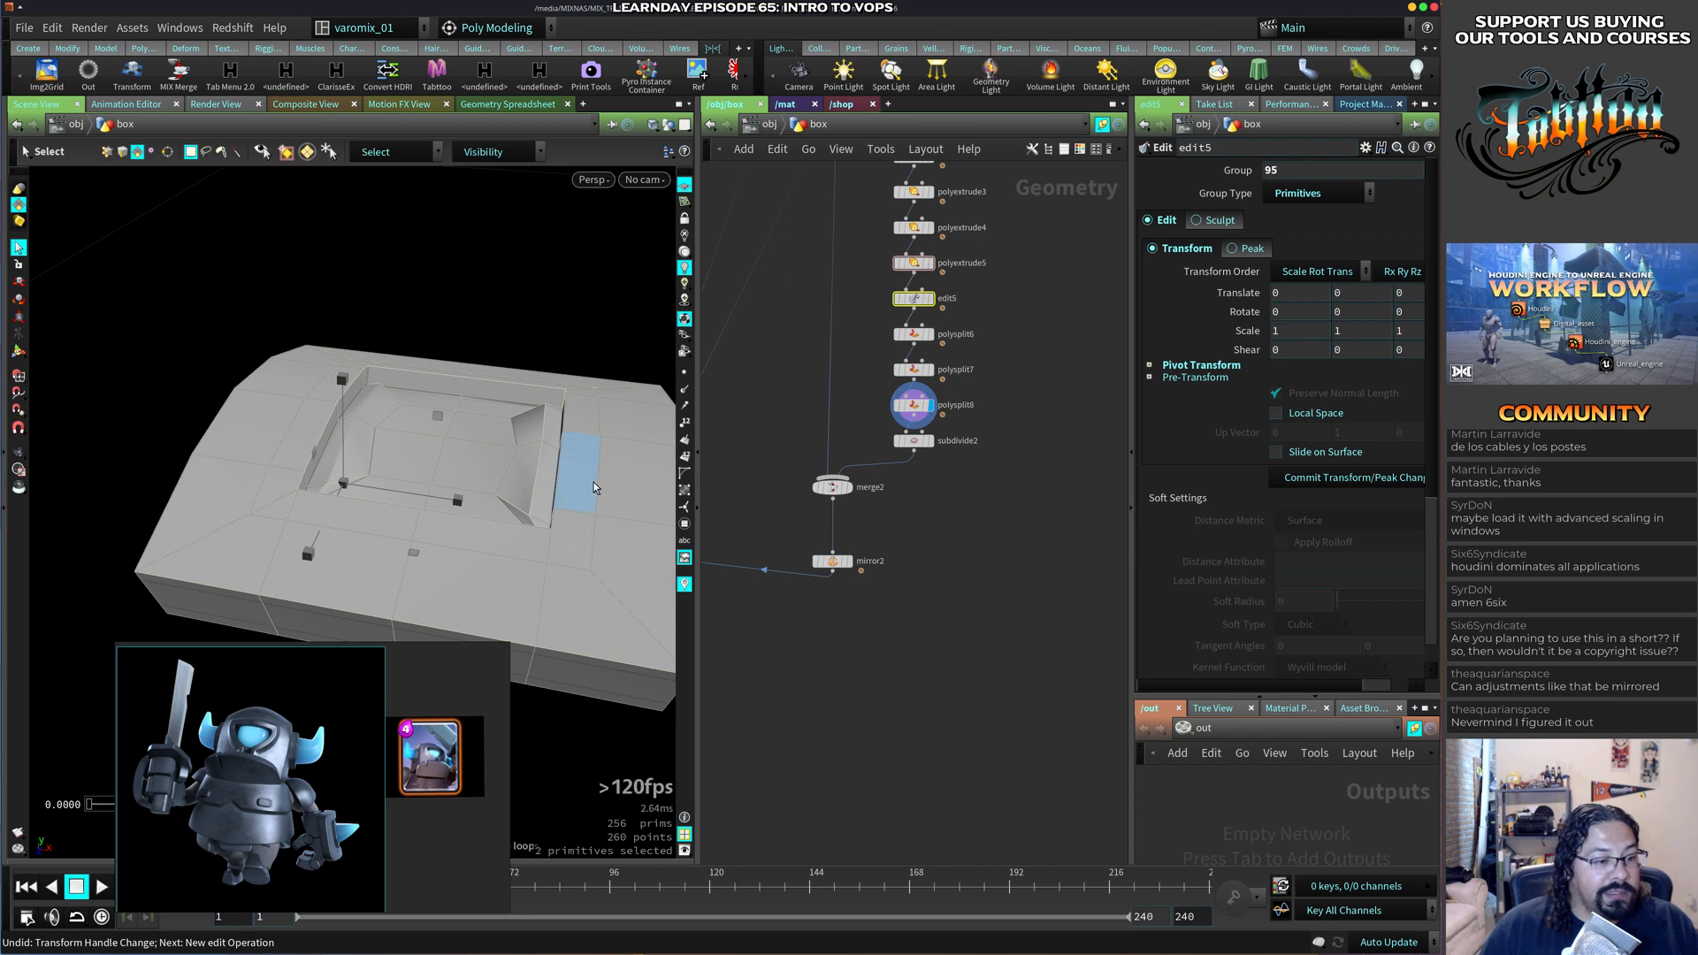
left_click(909, 405)
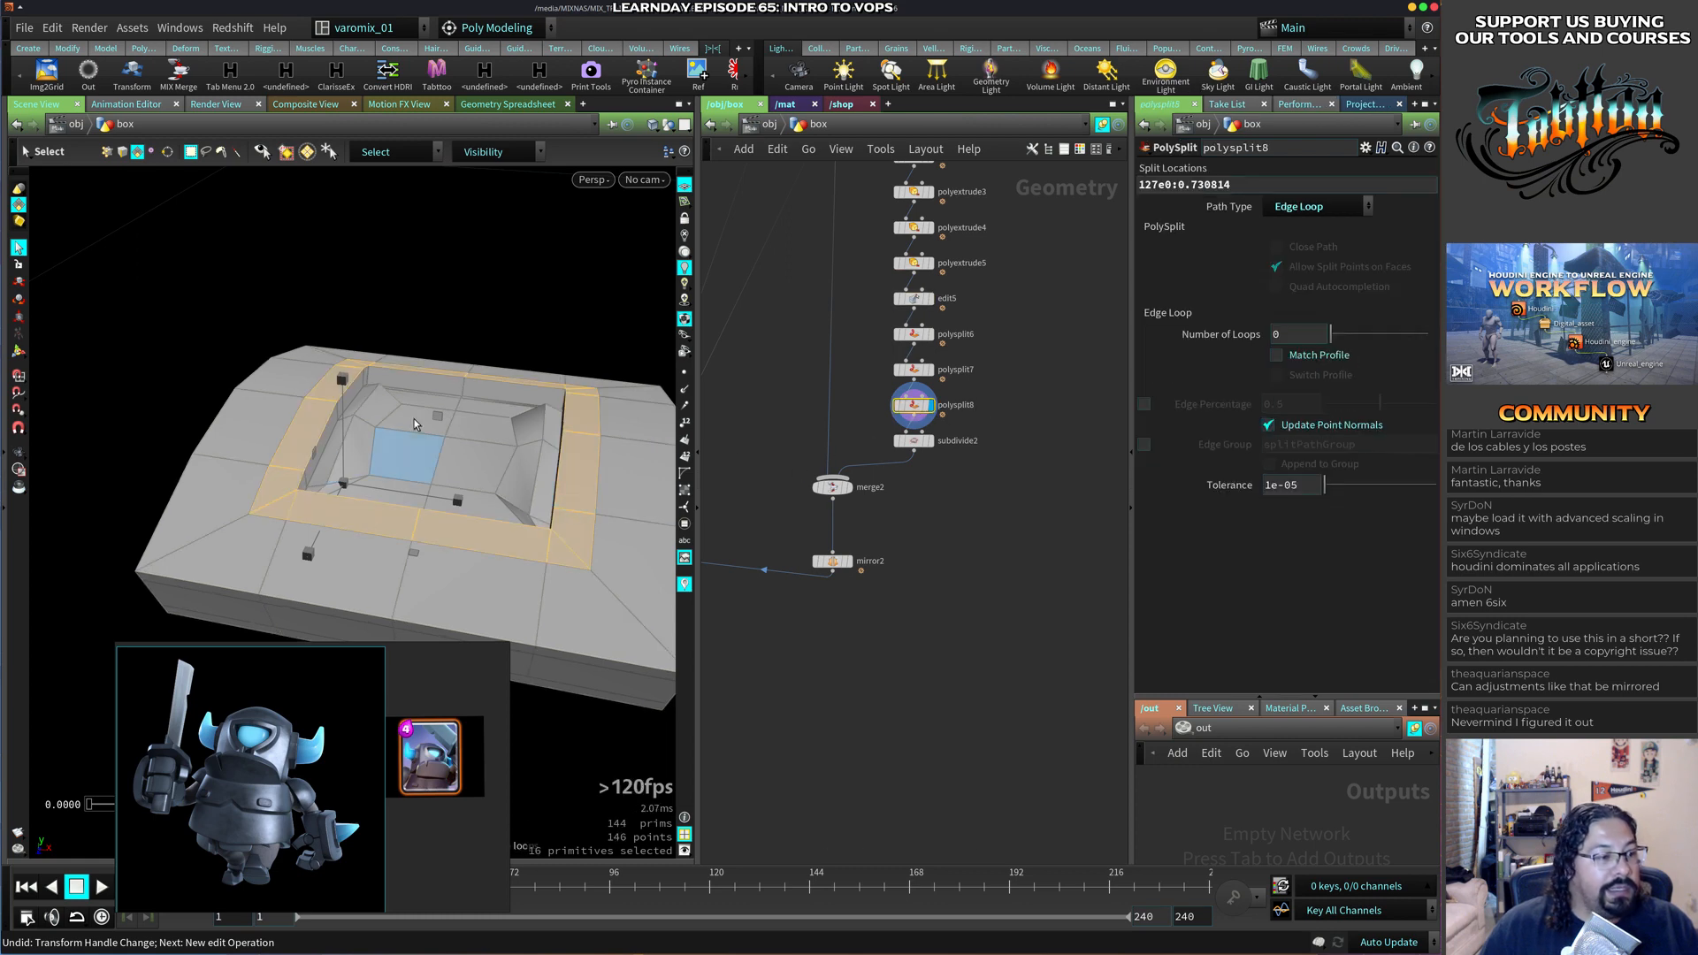
left_click_drag(416, 425, 465, 453)
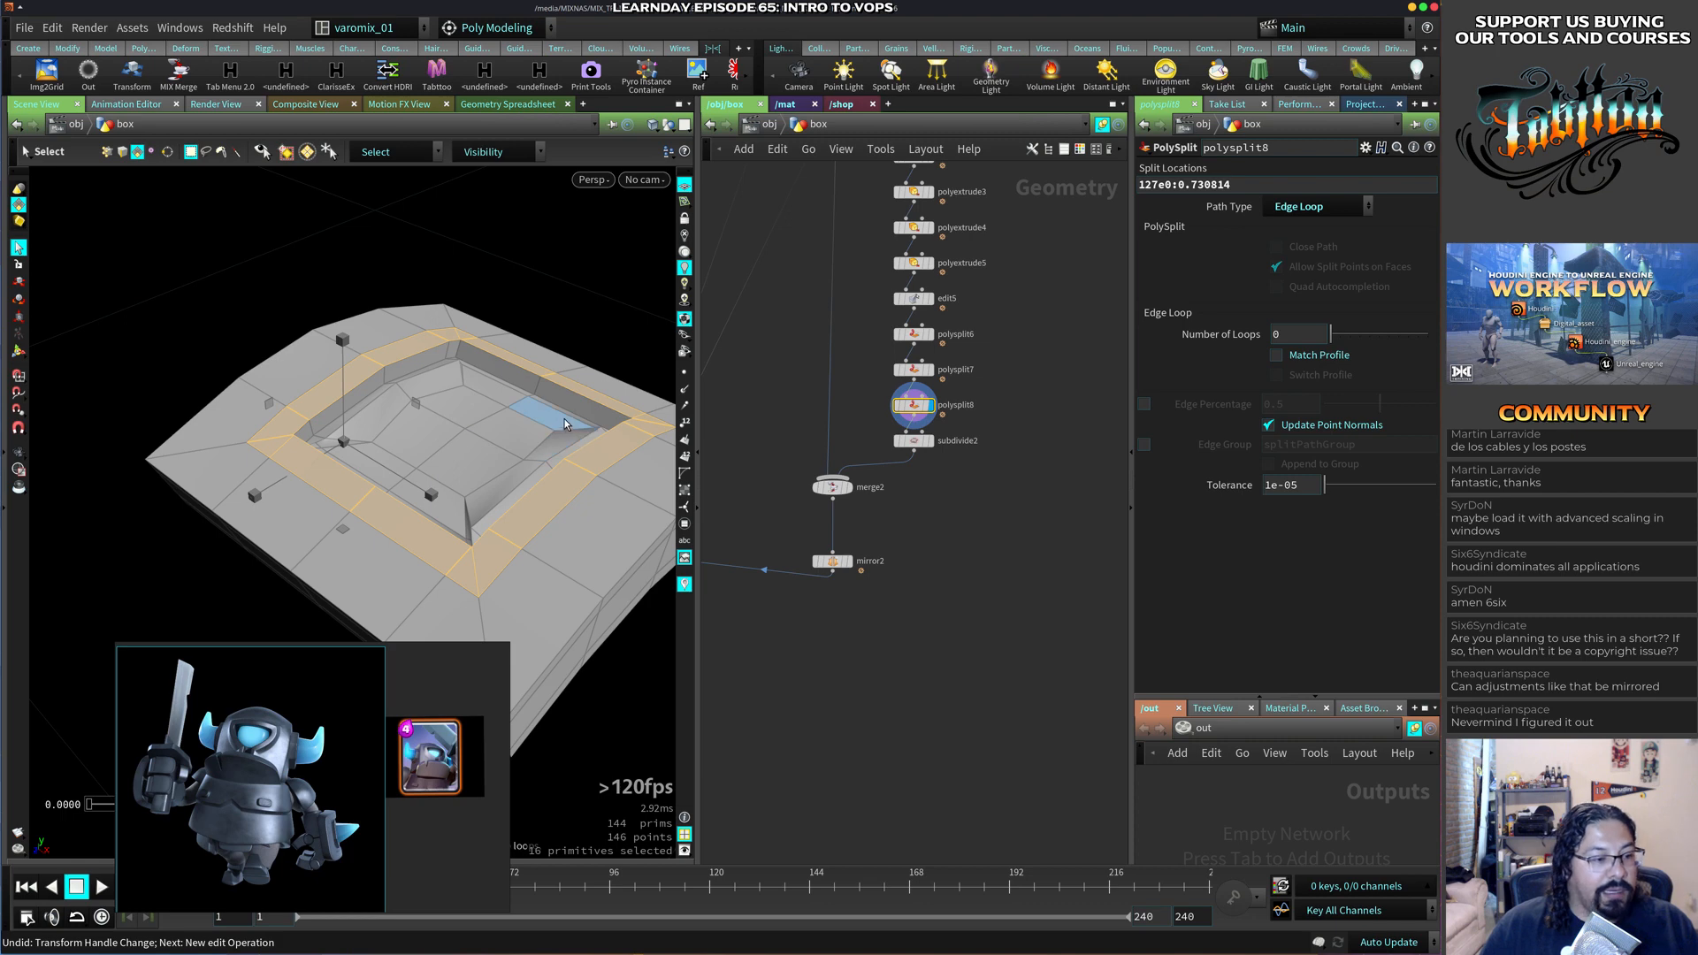
key("c")
left_click(597, 417)
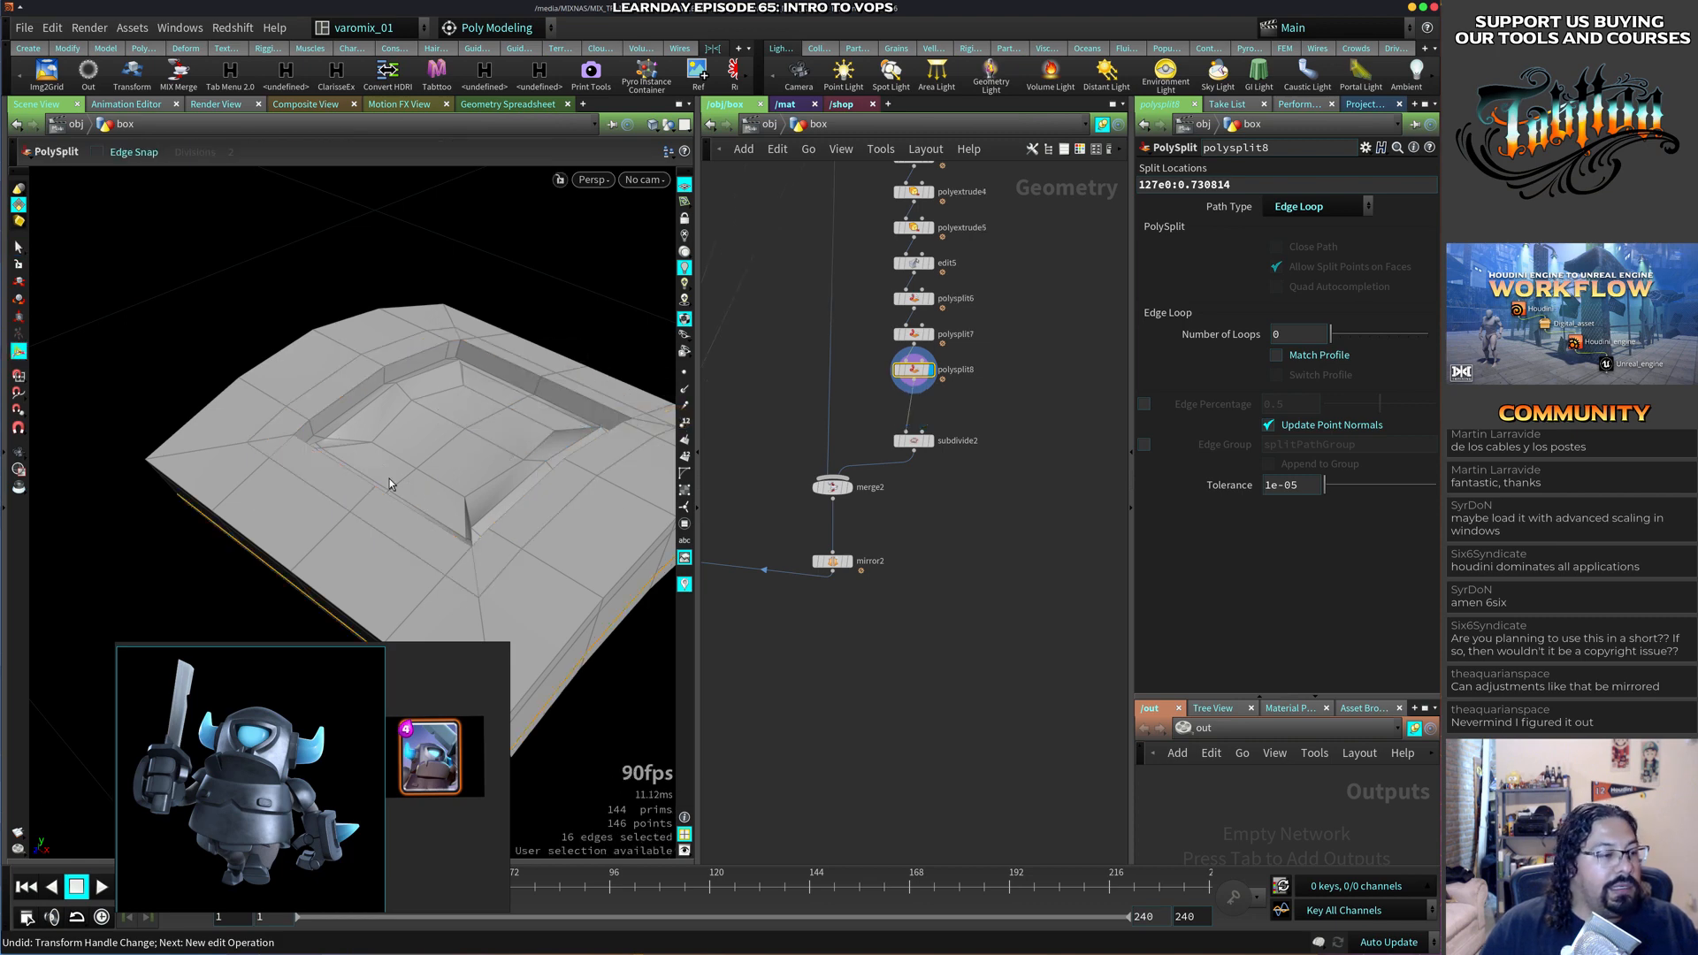
left_click_drag(564, 453, 429, 458)
key("s")
right_click_drag(429, 458, 522, 442, "alt")
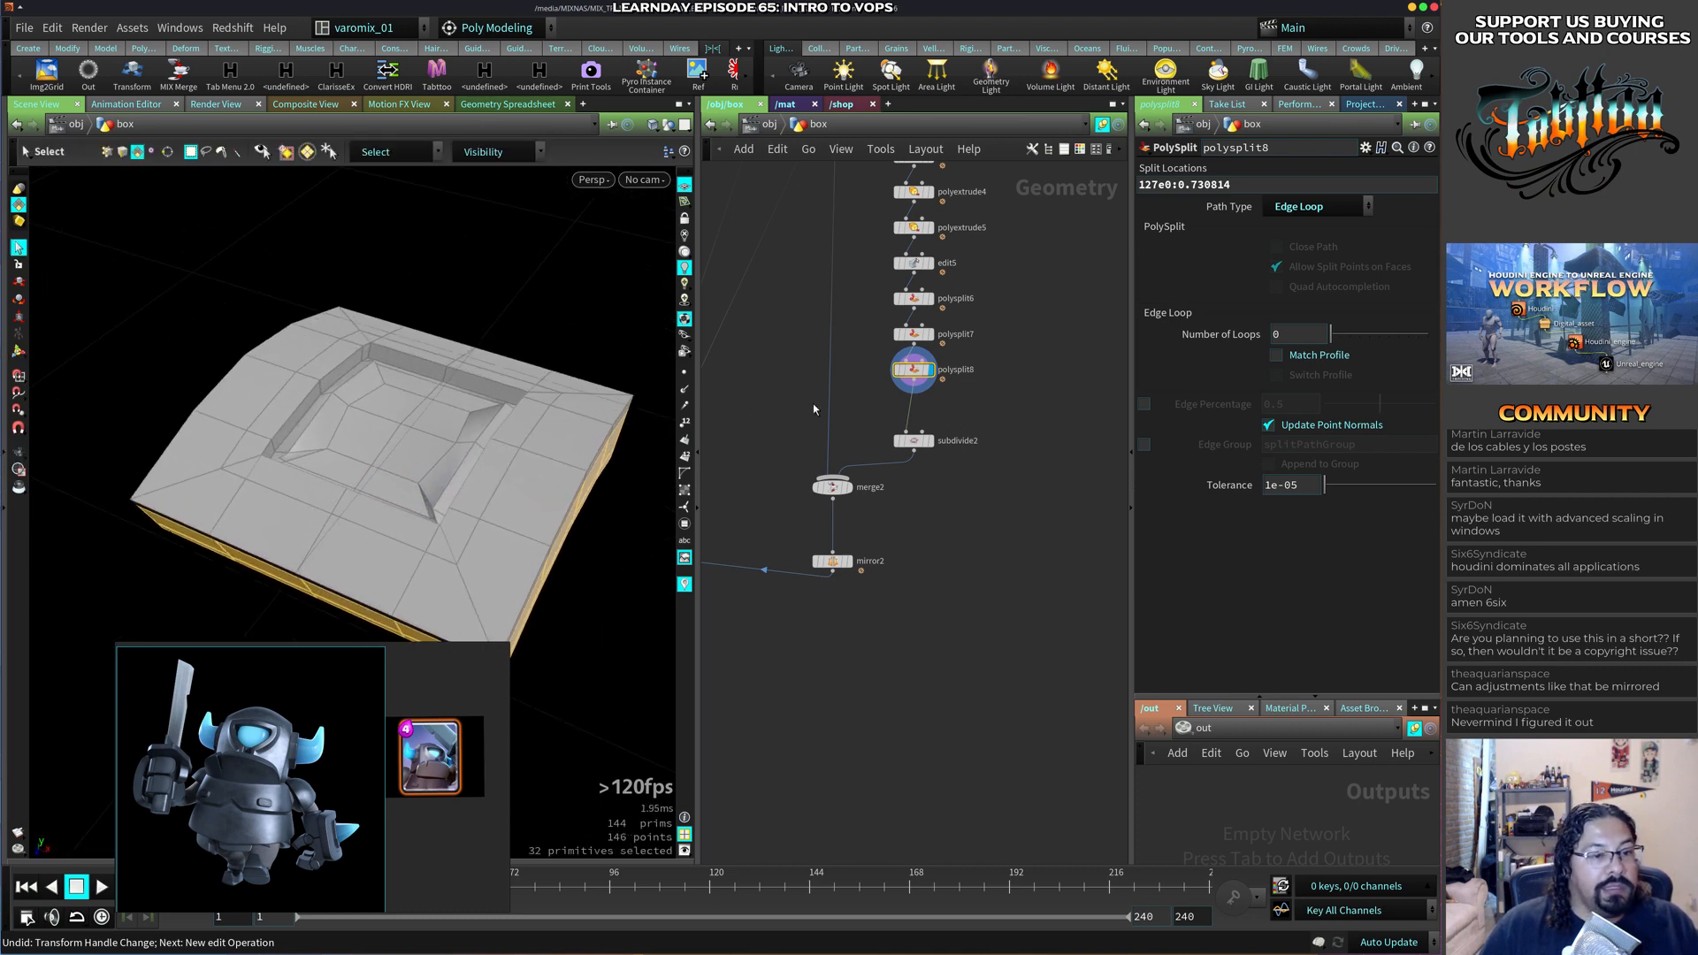
left_click(929, 372)
key("Delete")
left_click_drag(519, 486, 635, 466, "alt")
key("ctrl+z")
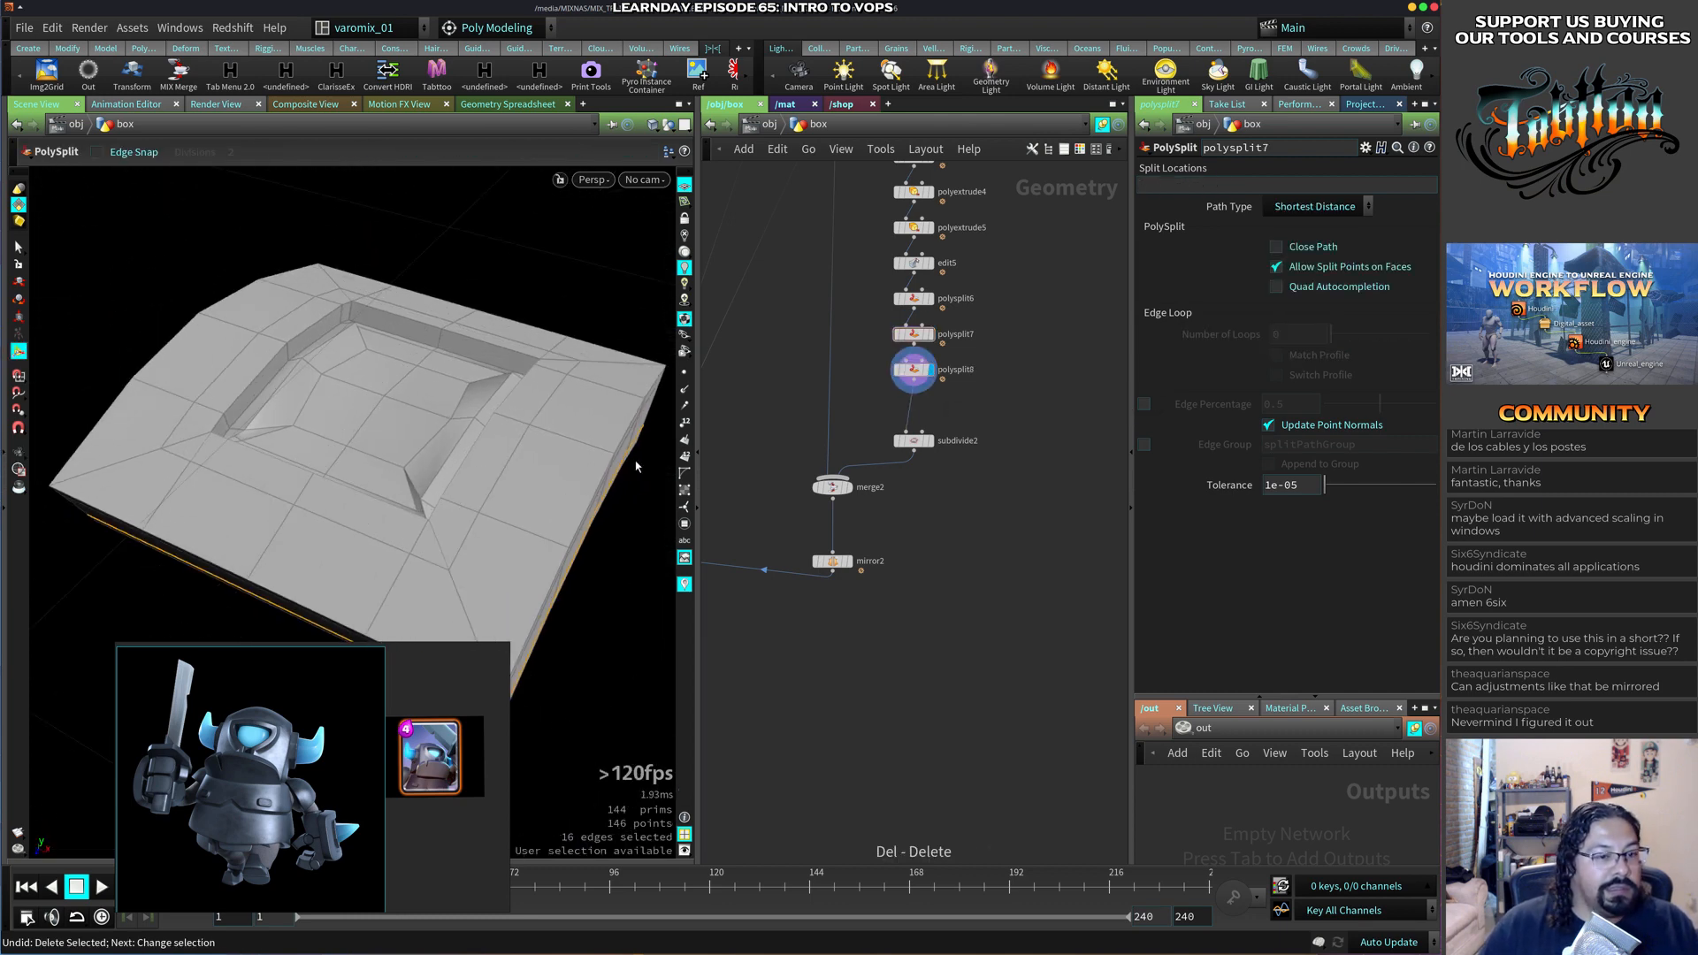
Extrude the ring of faces 32-47 around the recess opening with a distance of about 0.0141 and an inset of 0.024, and display the subdivided result.
left_click(911, 373)
key("s")
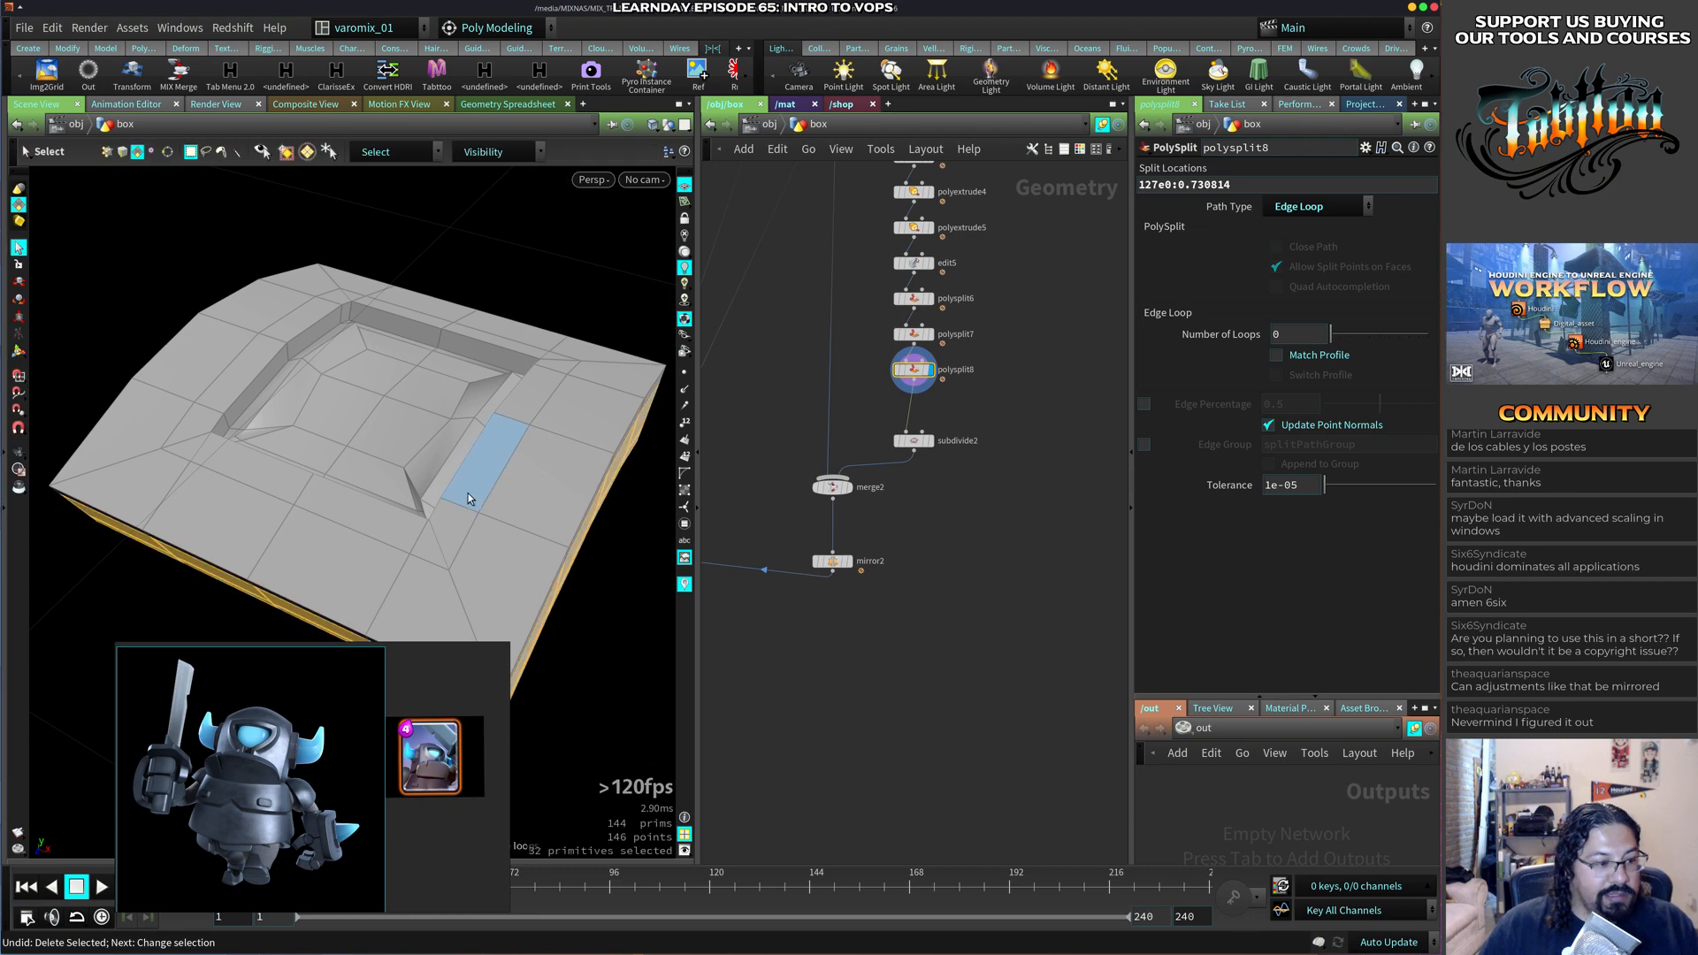
left_click(479, 482)
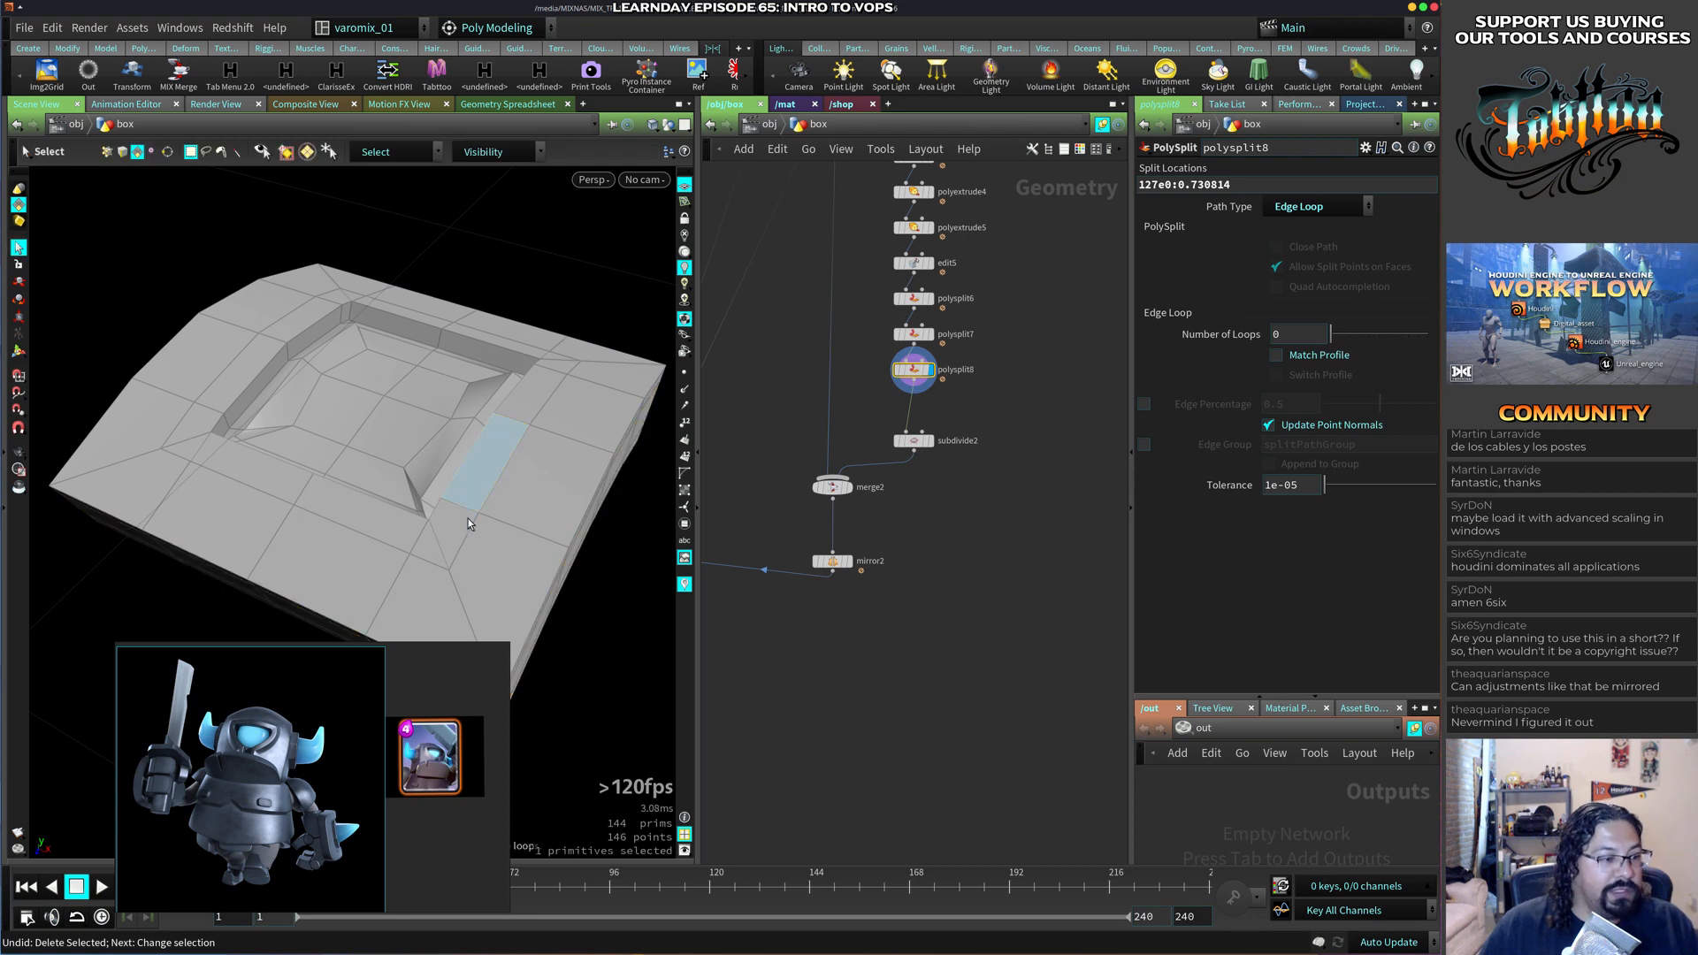
left_click(430, 543)
key("Return")
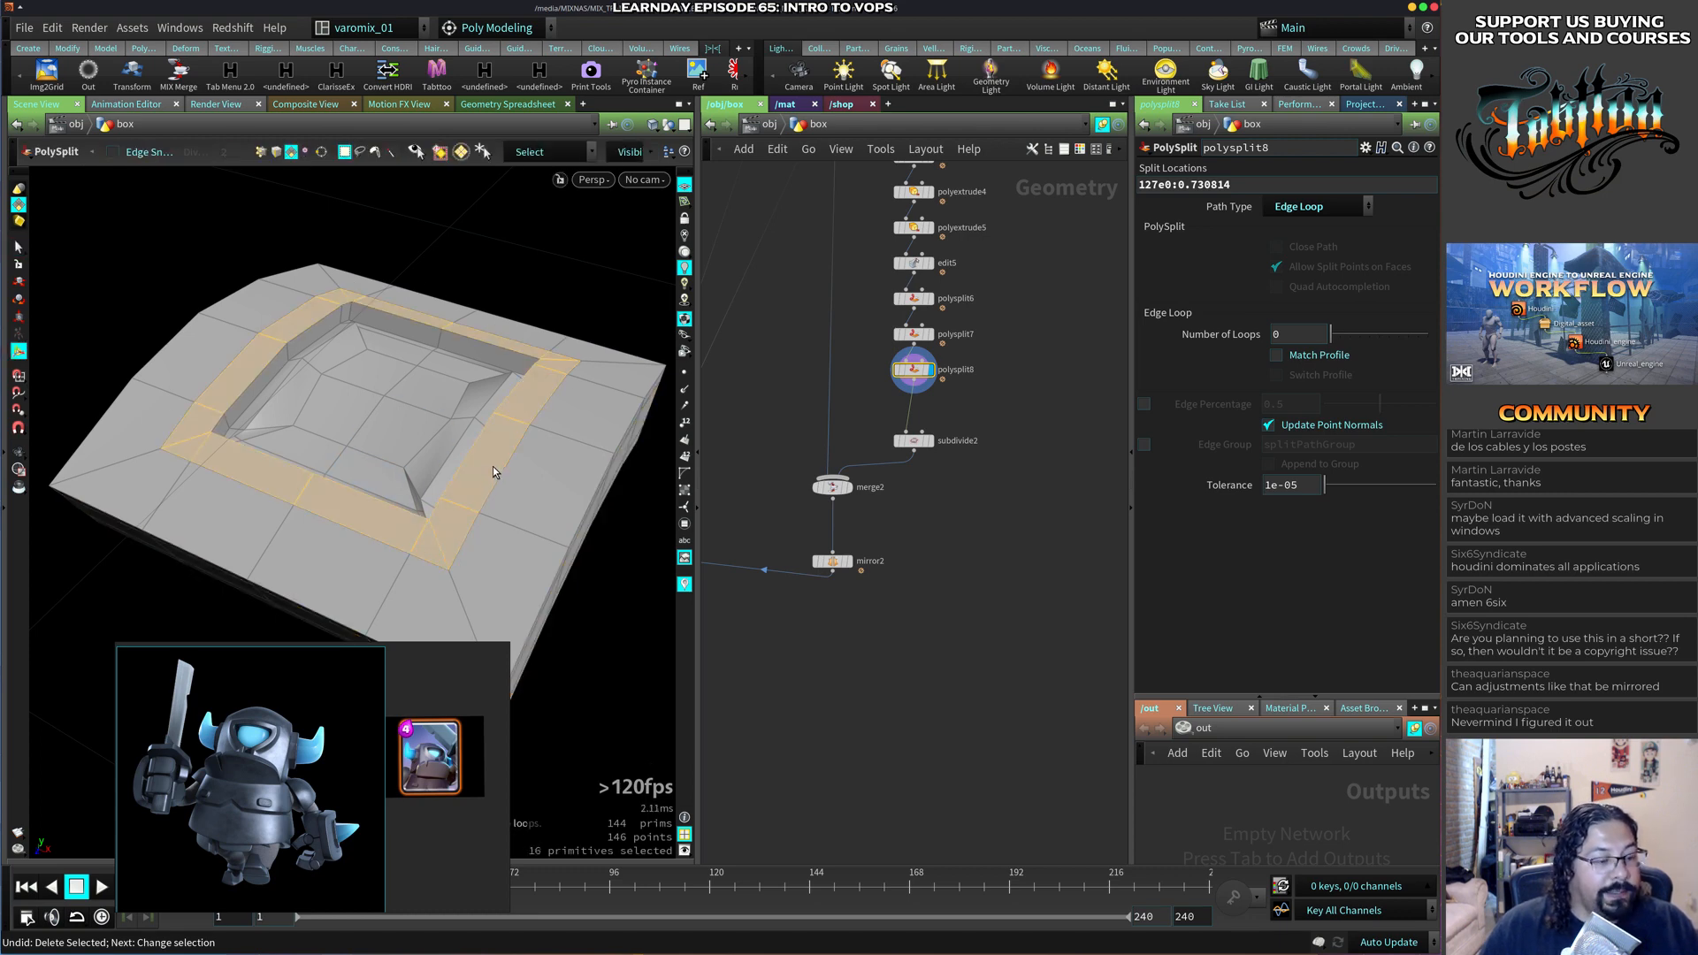
key("c")
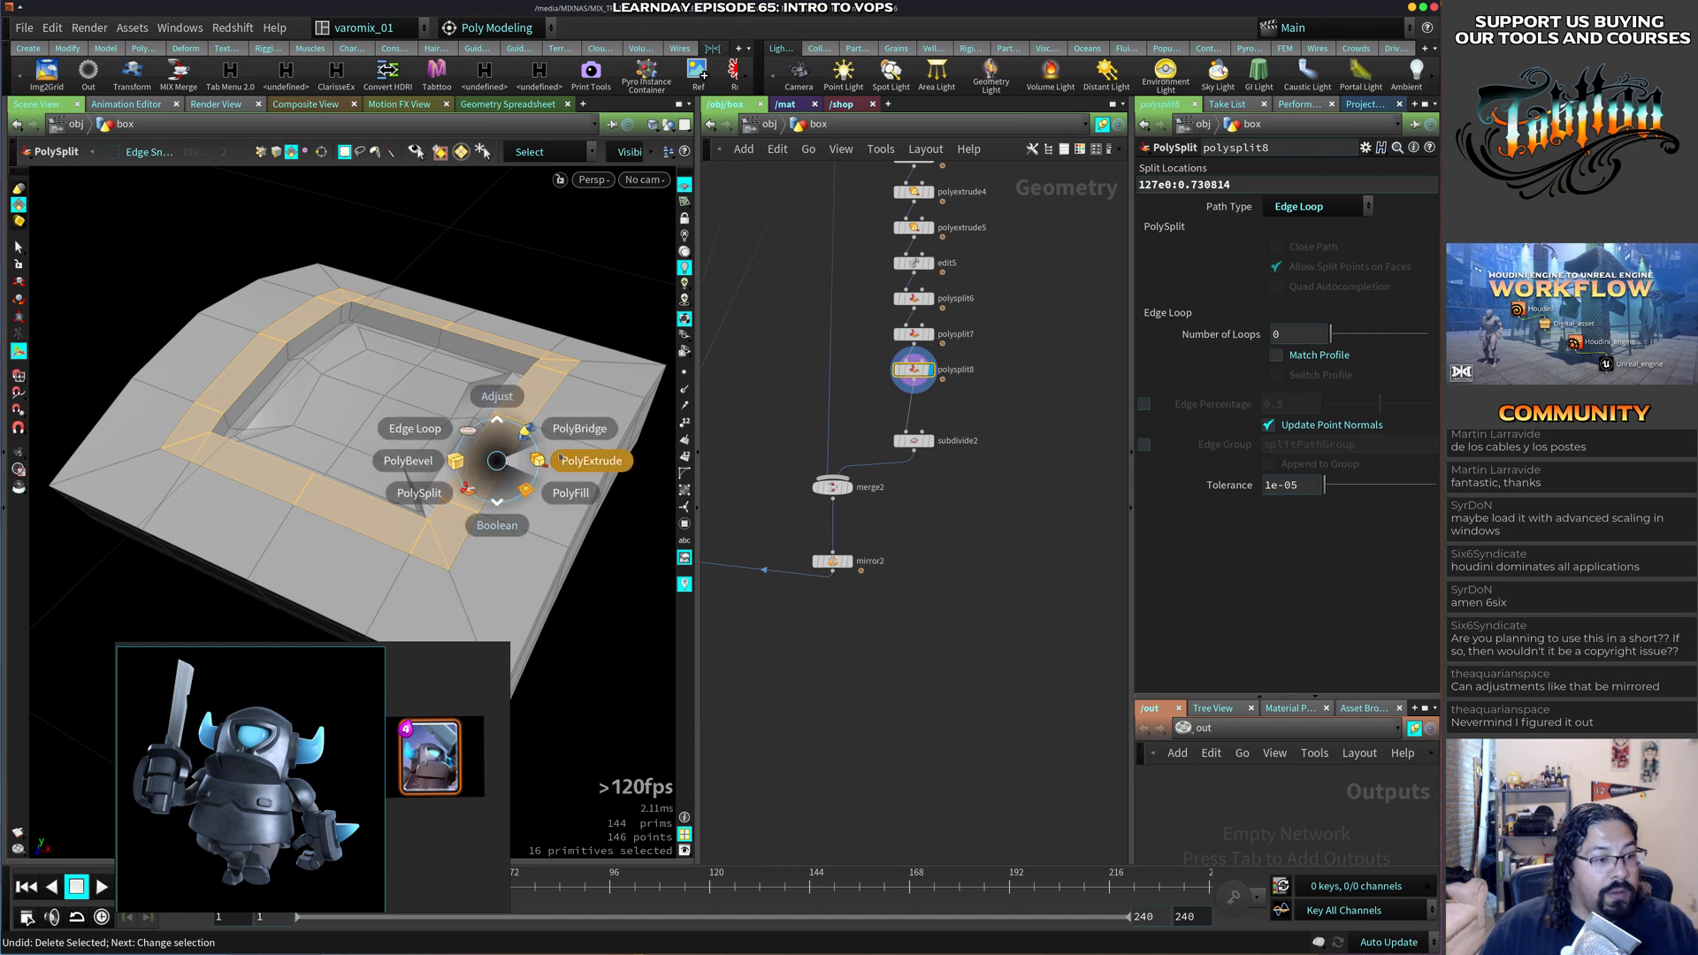
left_click(481, 512)
left_click_drag(582, 301, 578, 278)
left_click_drag(1374, 284, 1376, 290)
middle_click_drag(1291, 284, 1318, 340)
left_click(929, 404)
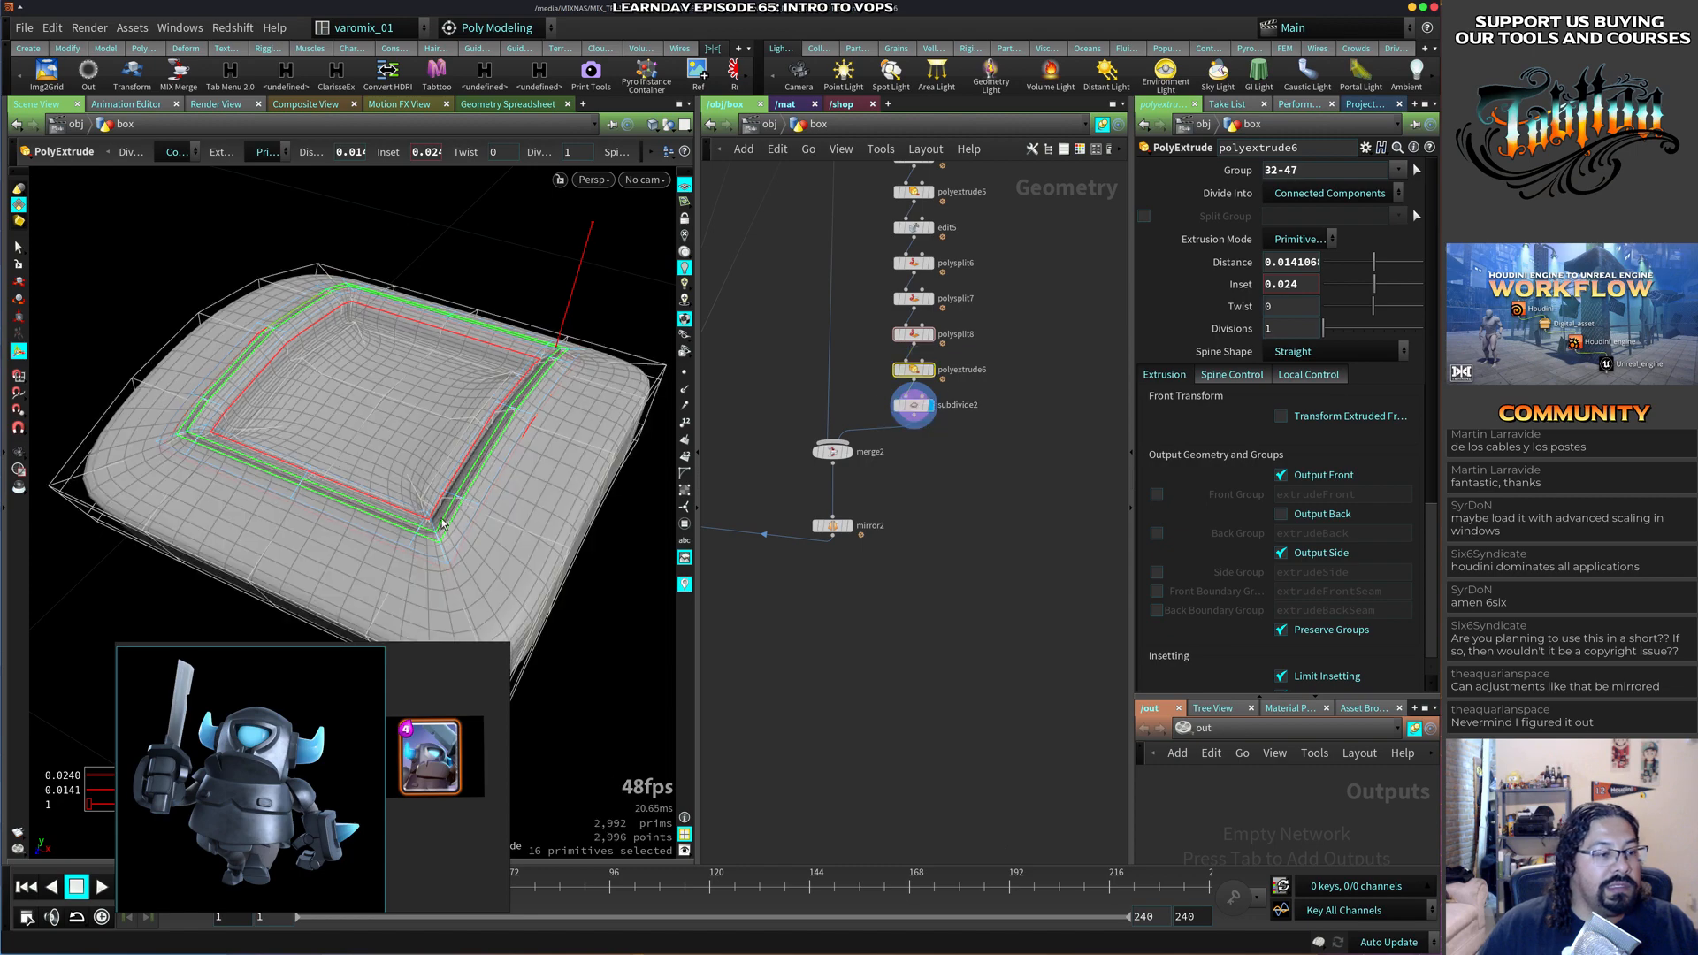
Set the divisions of polyextrude6 to 3 and examine the raised rim on the subdivided shape.
left_click_drag(389, 522, 536, 409, "alt")
left_click_drag(500, 463, 485, 515, "alt")
left_click_drag(1326, 332, 1328, 334)
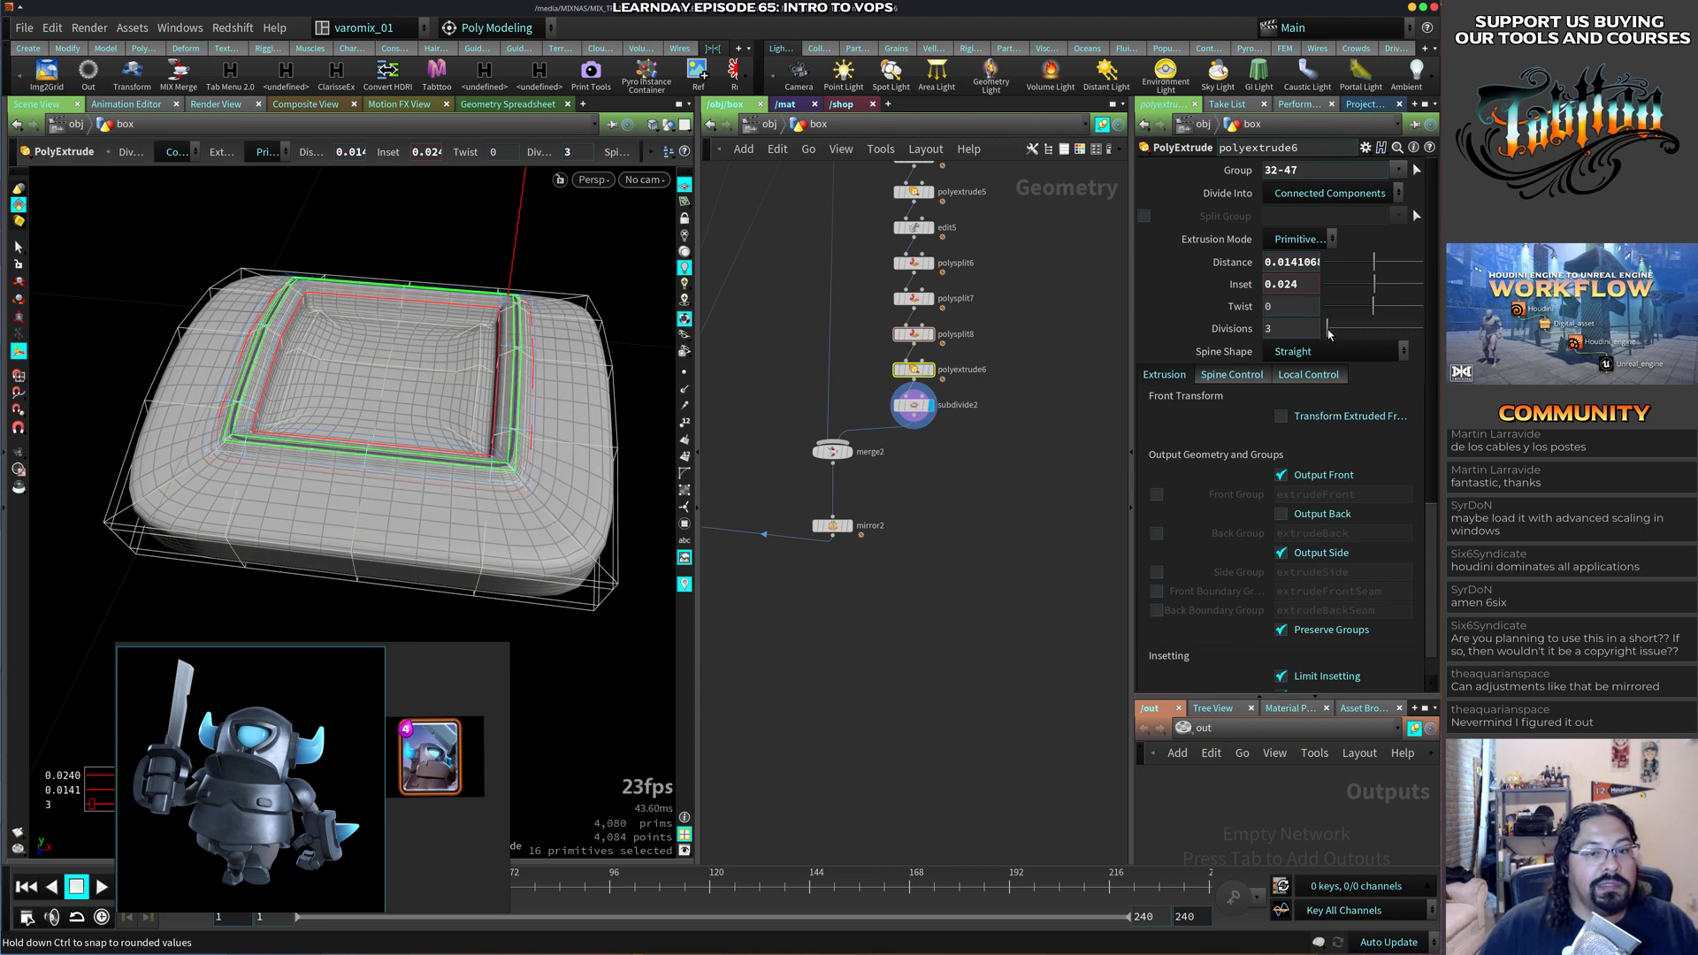
left_click_drag(453, 477, 462, 420, "alt")
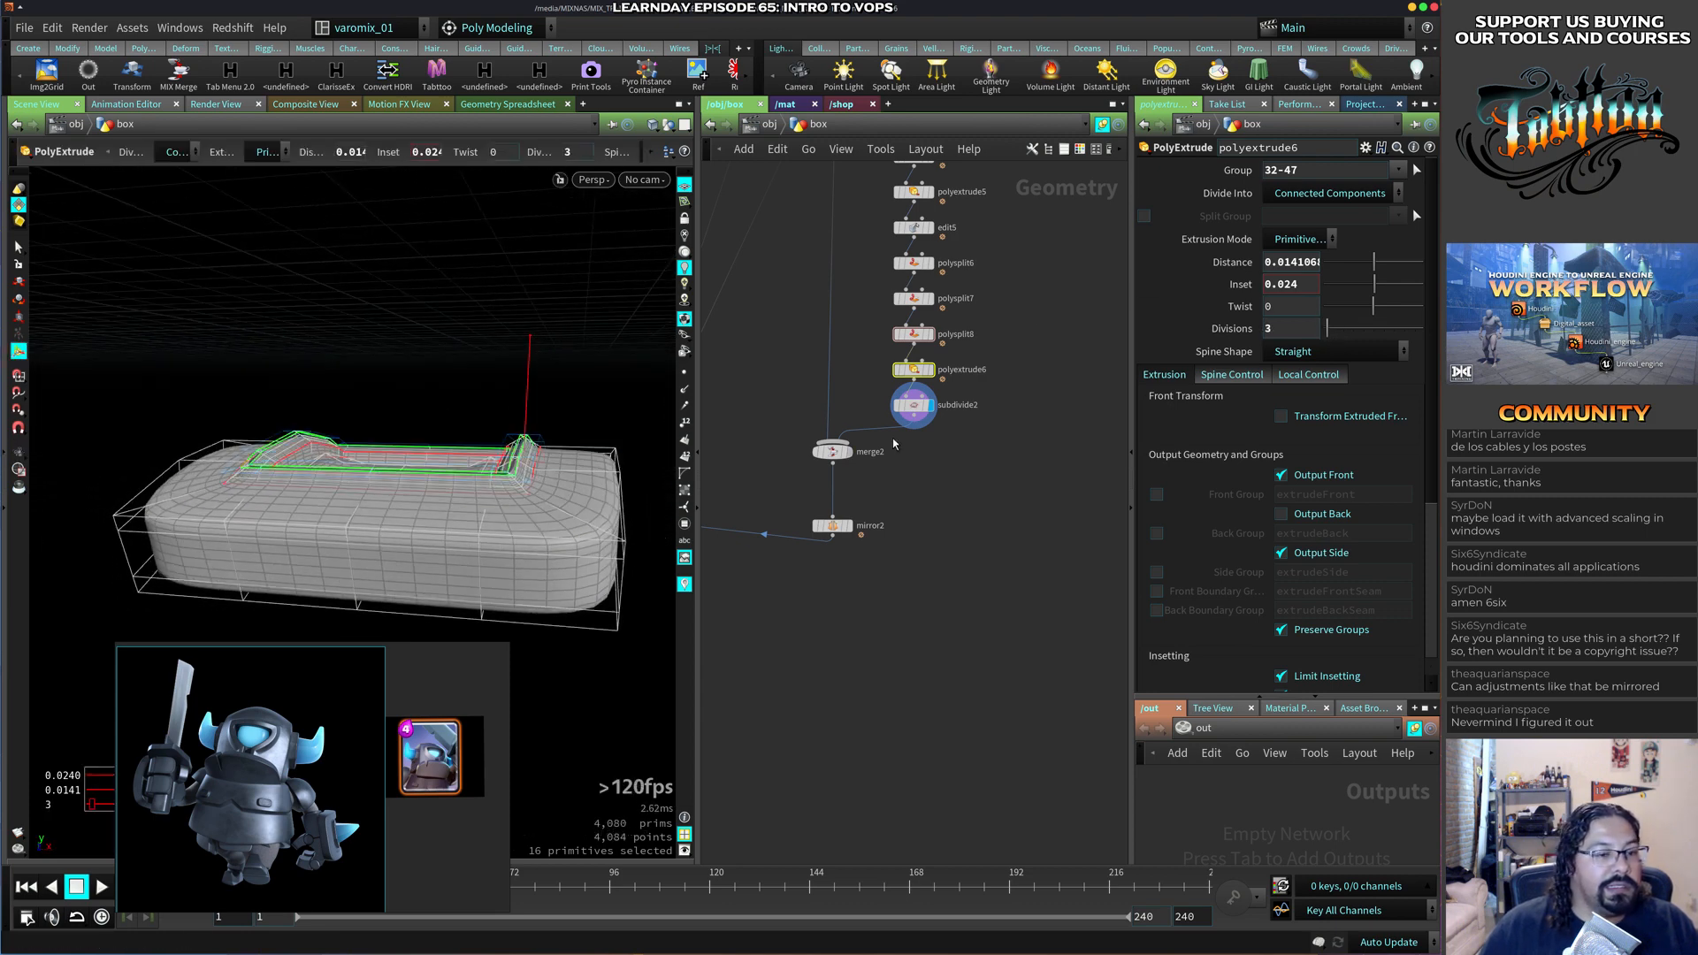
left_click(914, 405)
left_click_drag(619, 415, 643, 540)
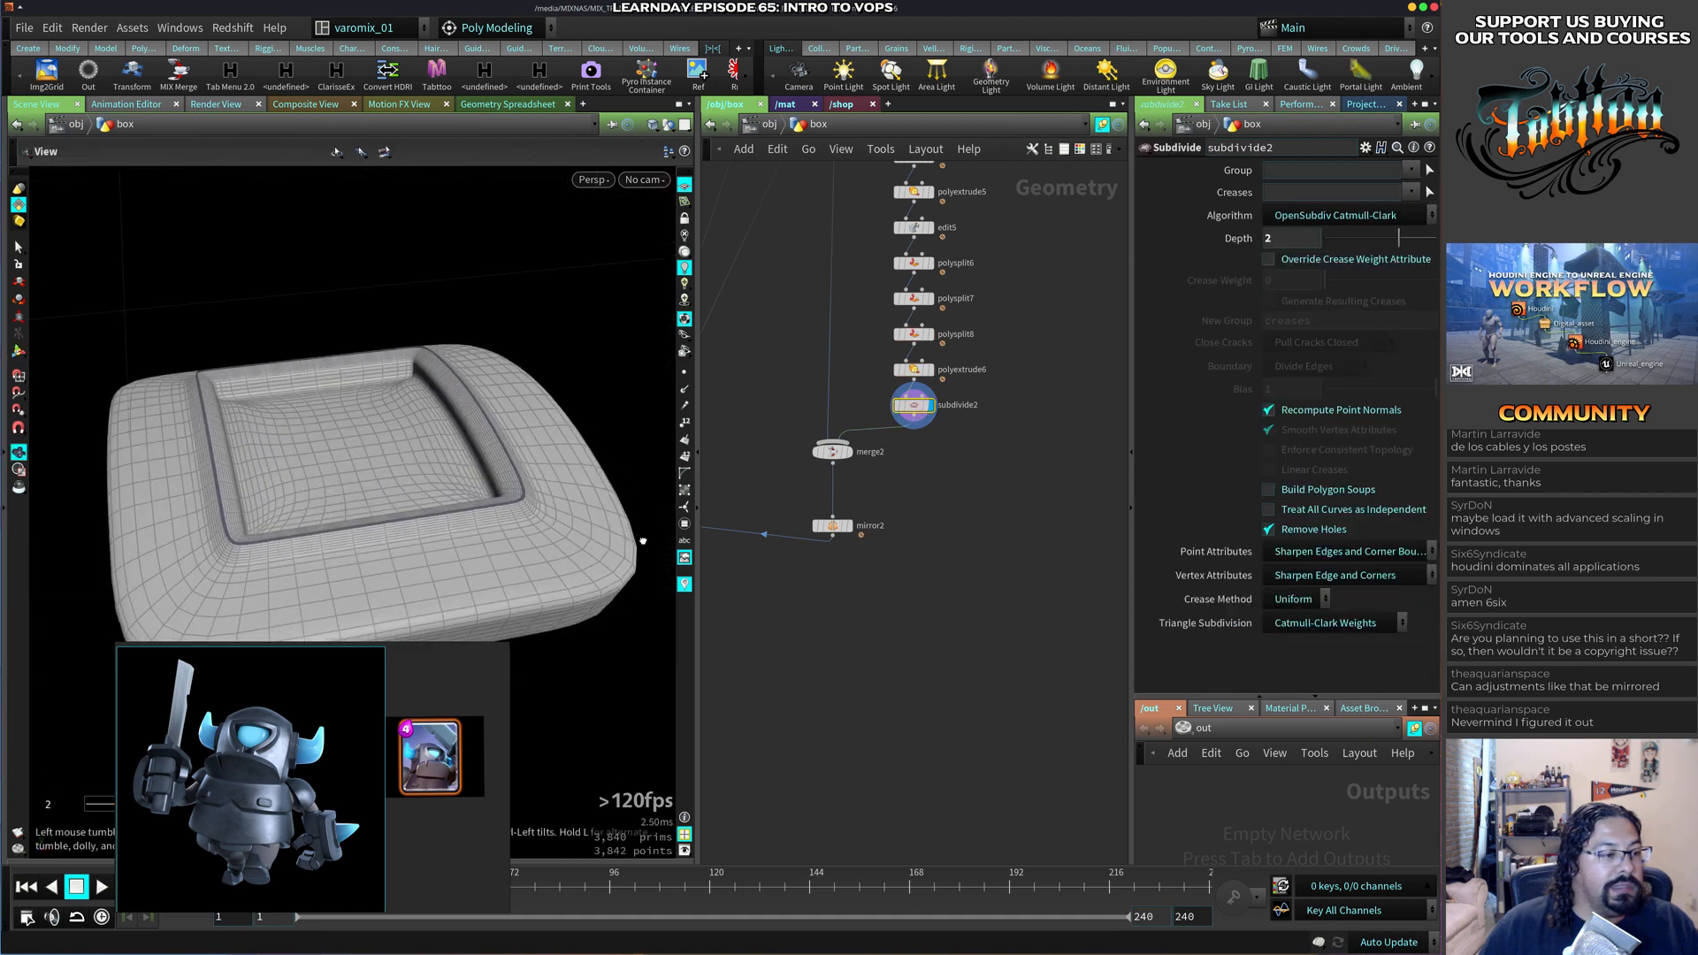
right_click_drag(398, 539, 705, 463, "alt")
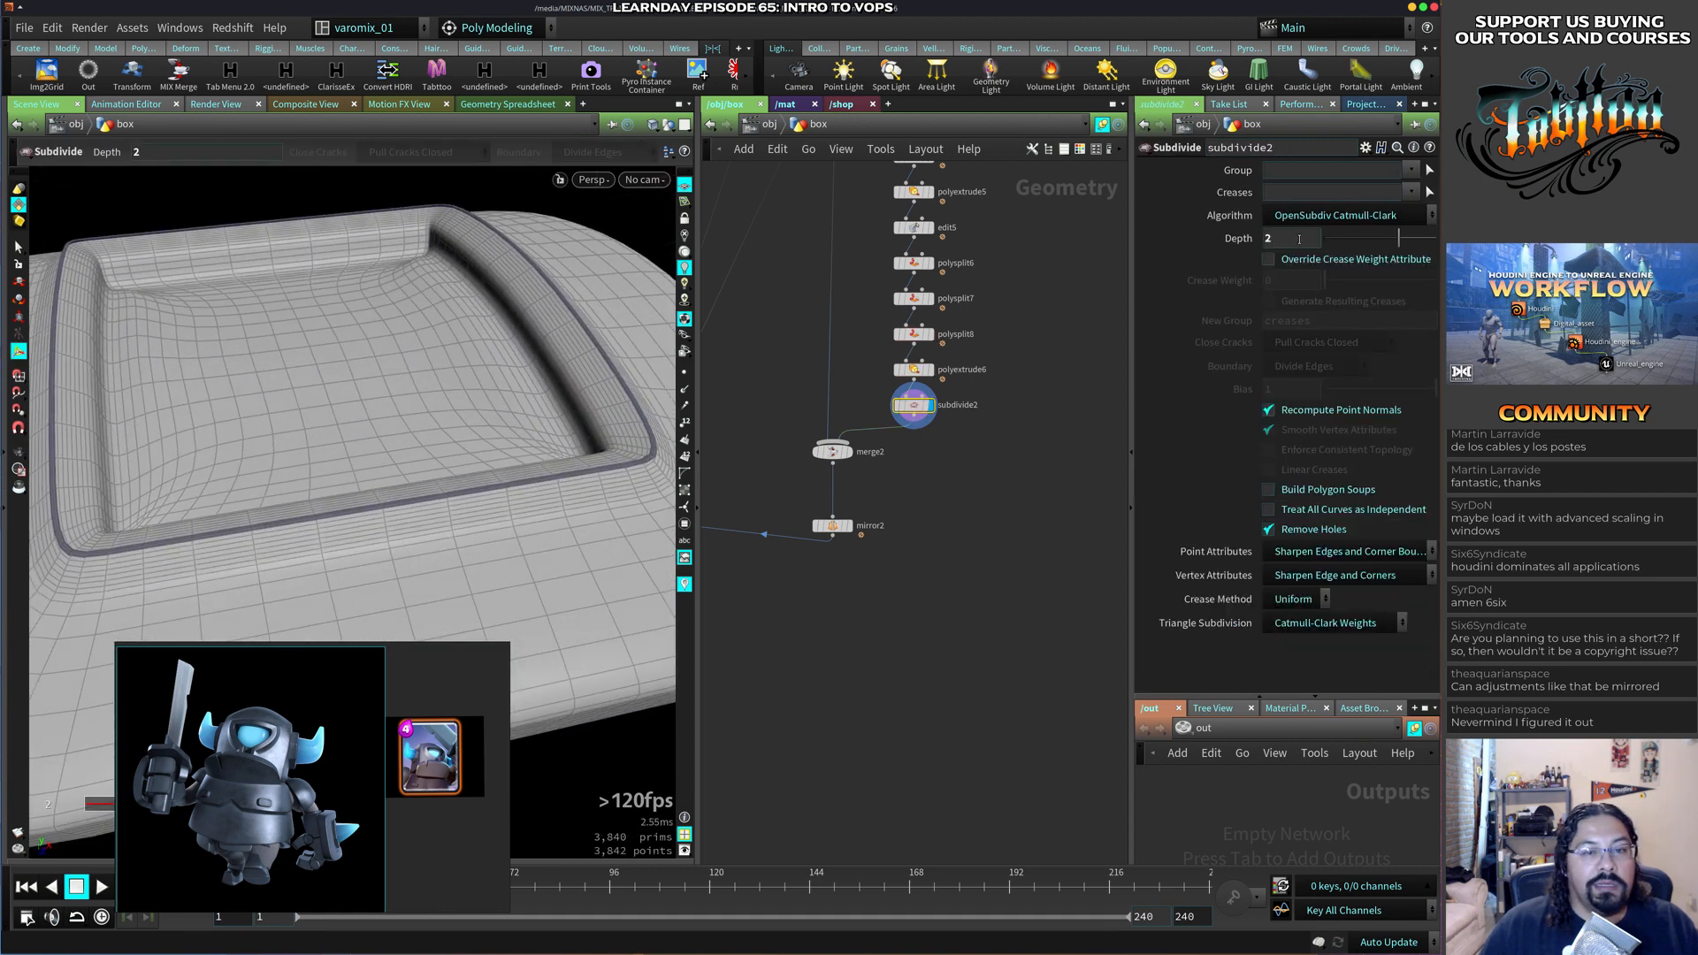
Set polyextrude6 to 2 divisions, a distance of about 0.0241 and an inset of 0.017.
left_click(917, 371)
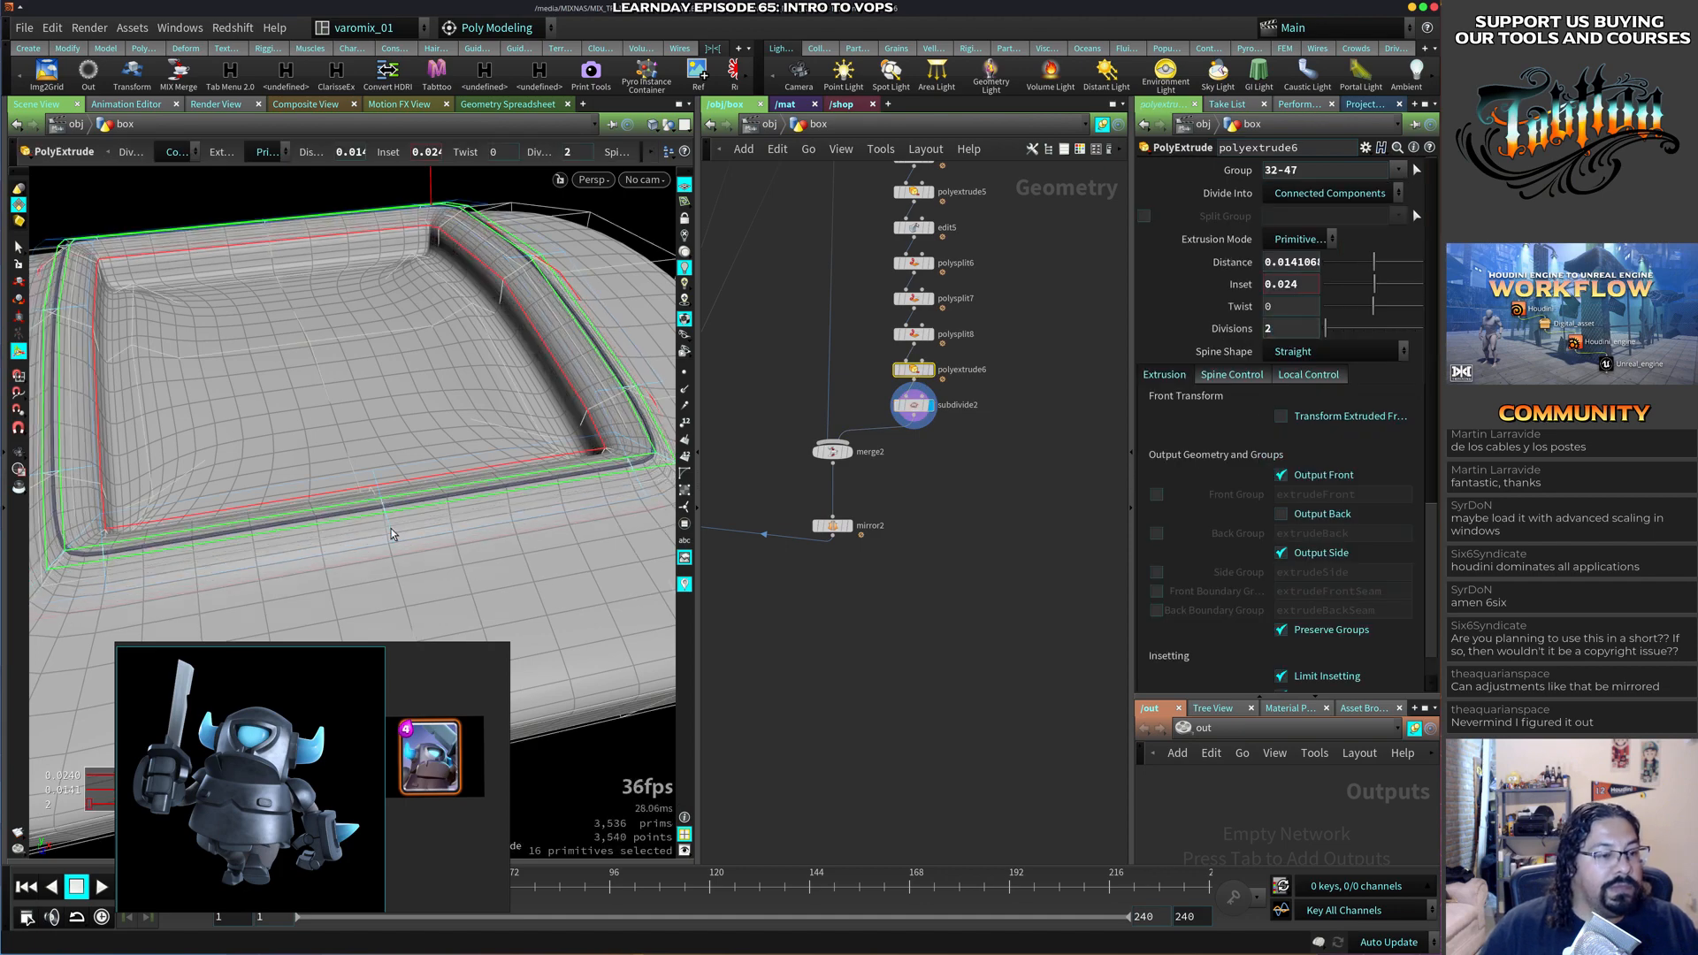
left_click_drag(391, 533, 508, 442, "alt")
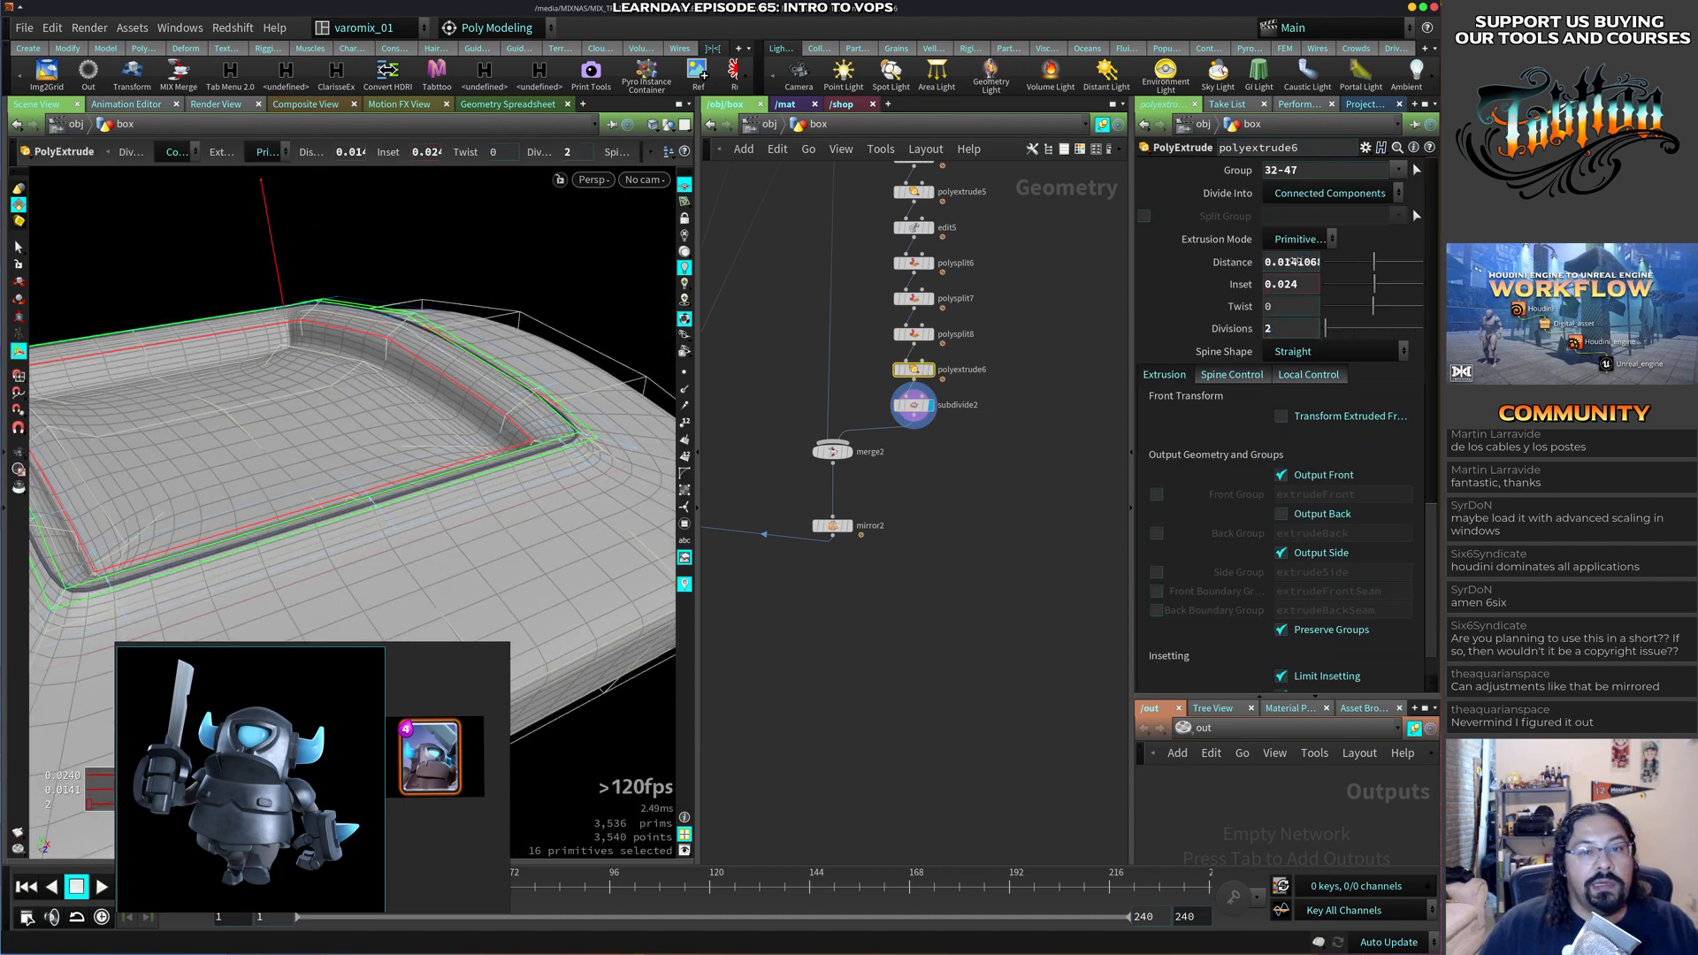
middle_click_drag(1293, 261, 1388, 303)
left_click_drag(329, 477, 578, 478, "alt")
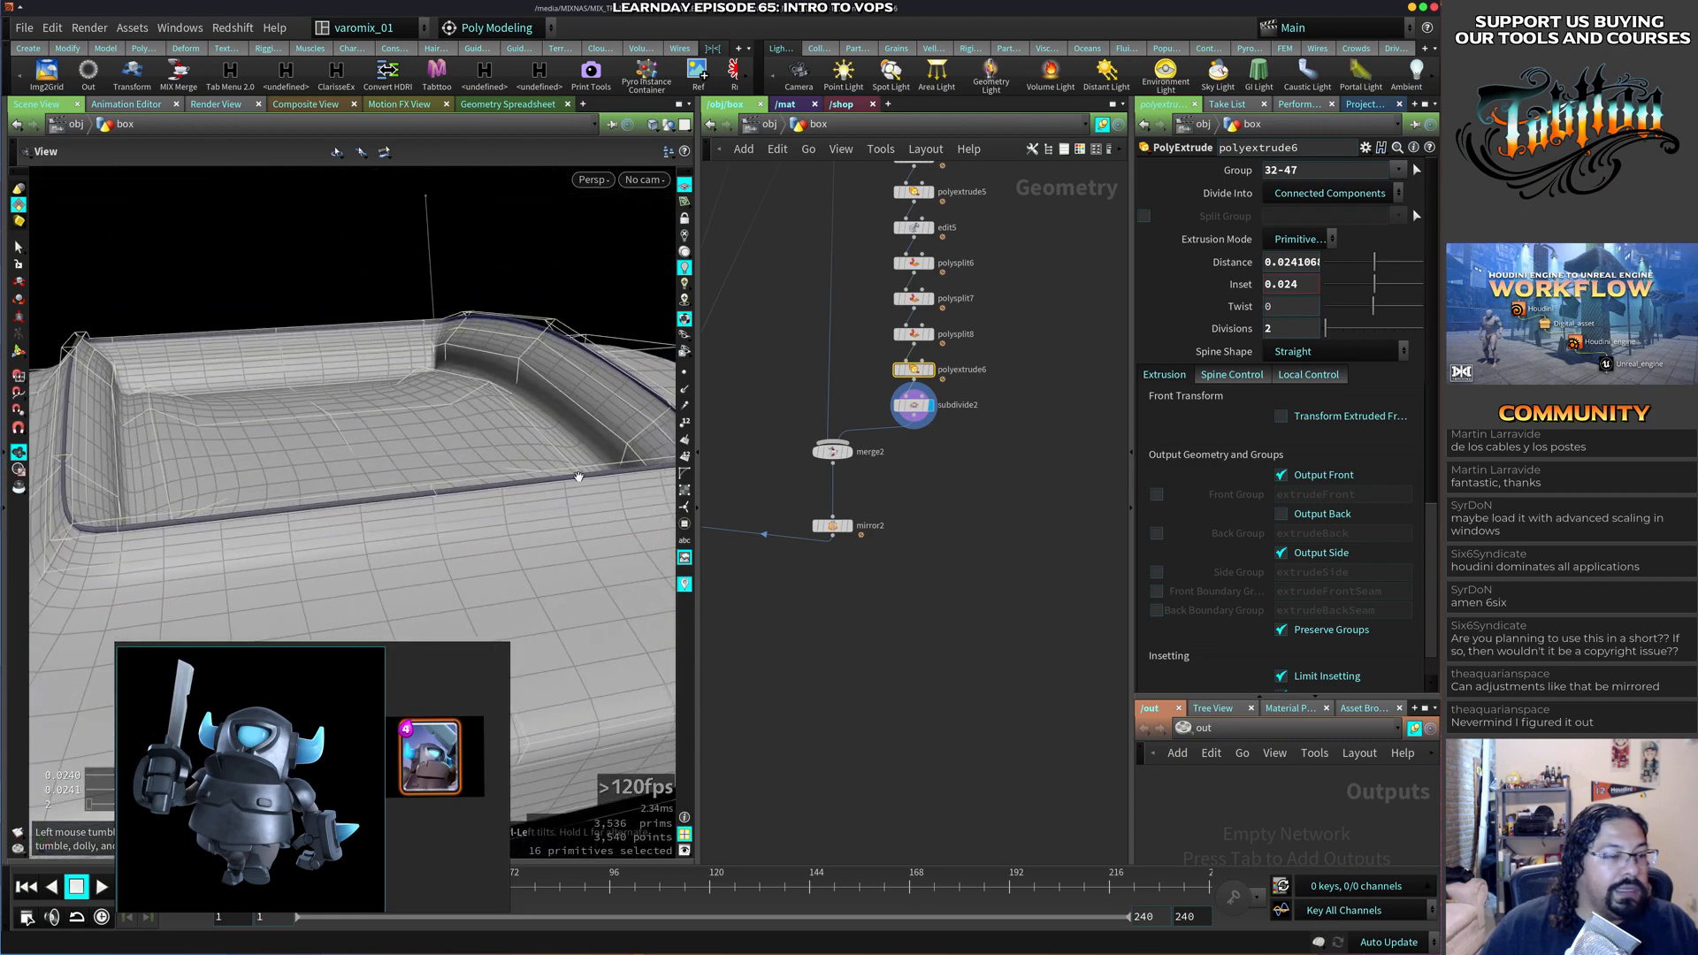
key("Return")
middle_click_drag(1313, 284, 1241, 347)
key("Escape")
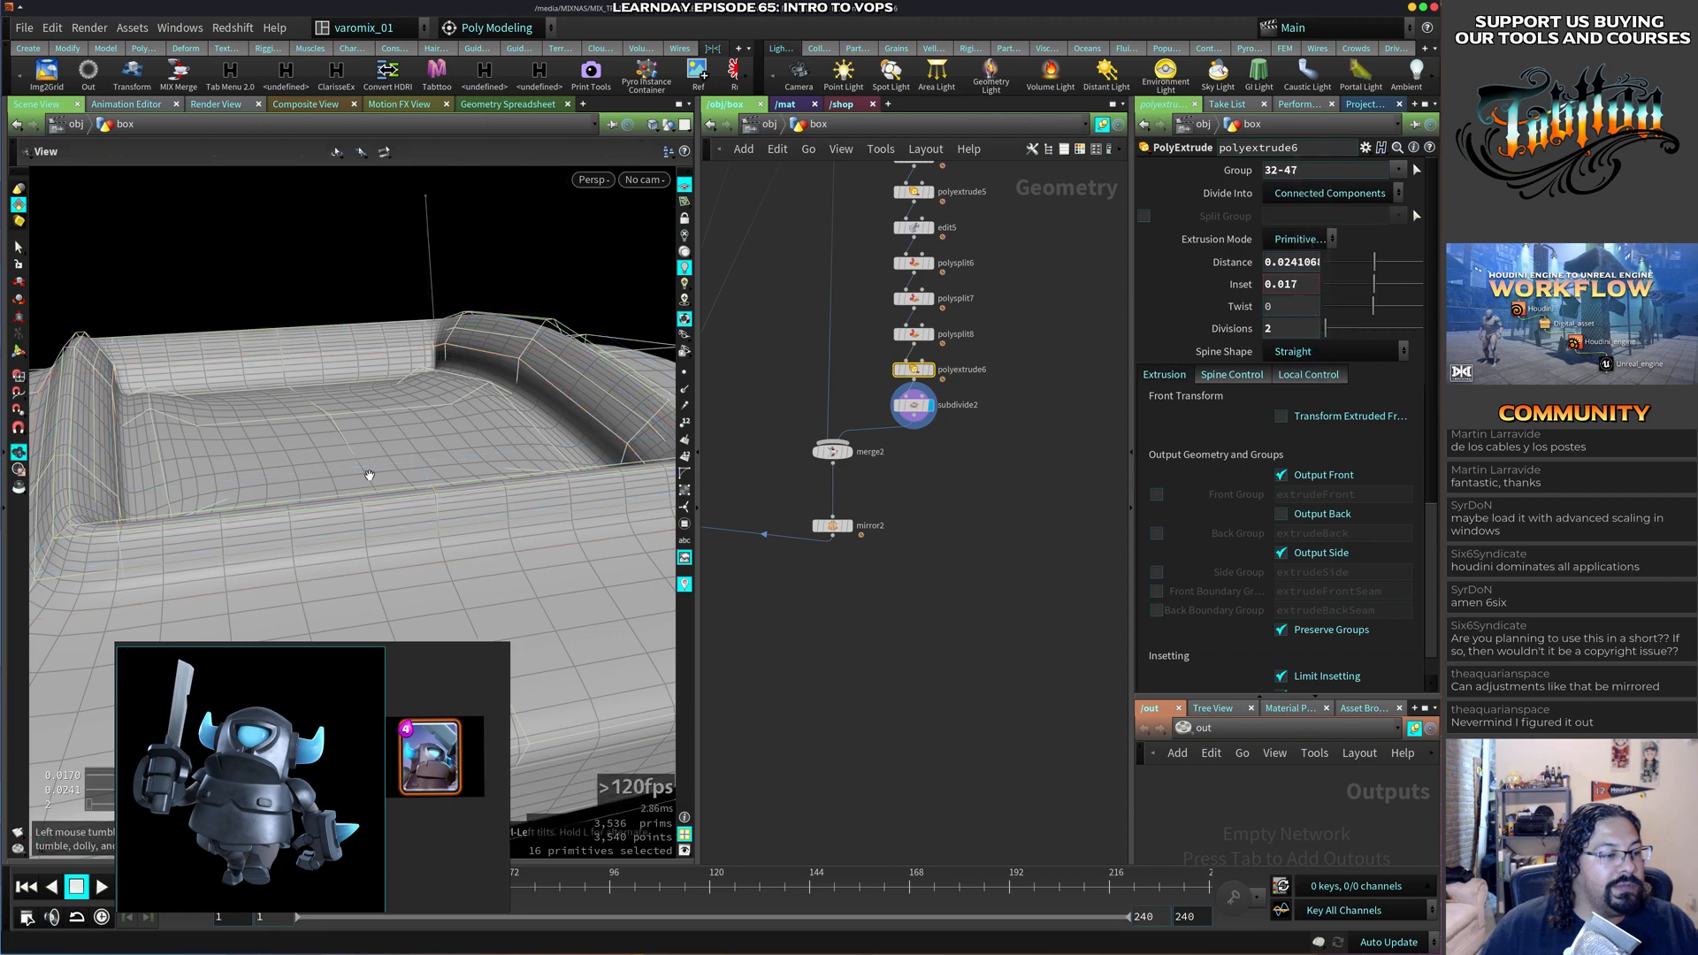
Insert an edge loop around the outer wall of the raised rim near its base, and display the subdivided result.
left_click_drag(369, 475, 611, 386)
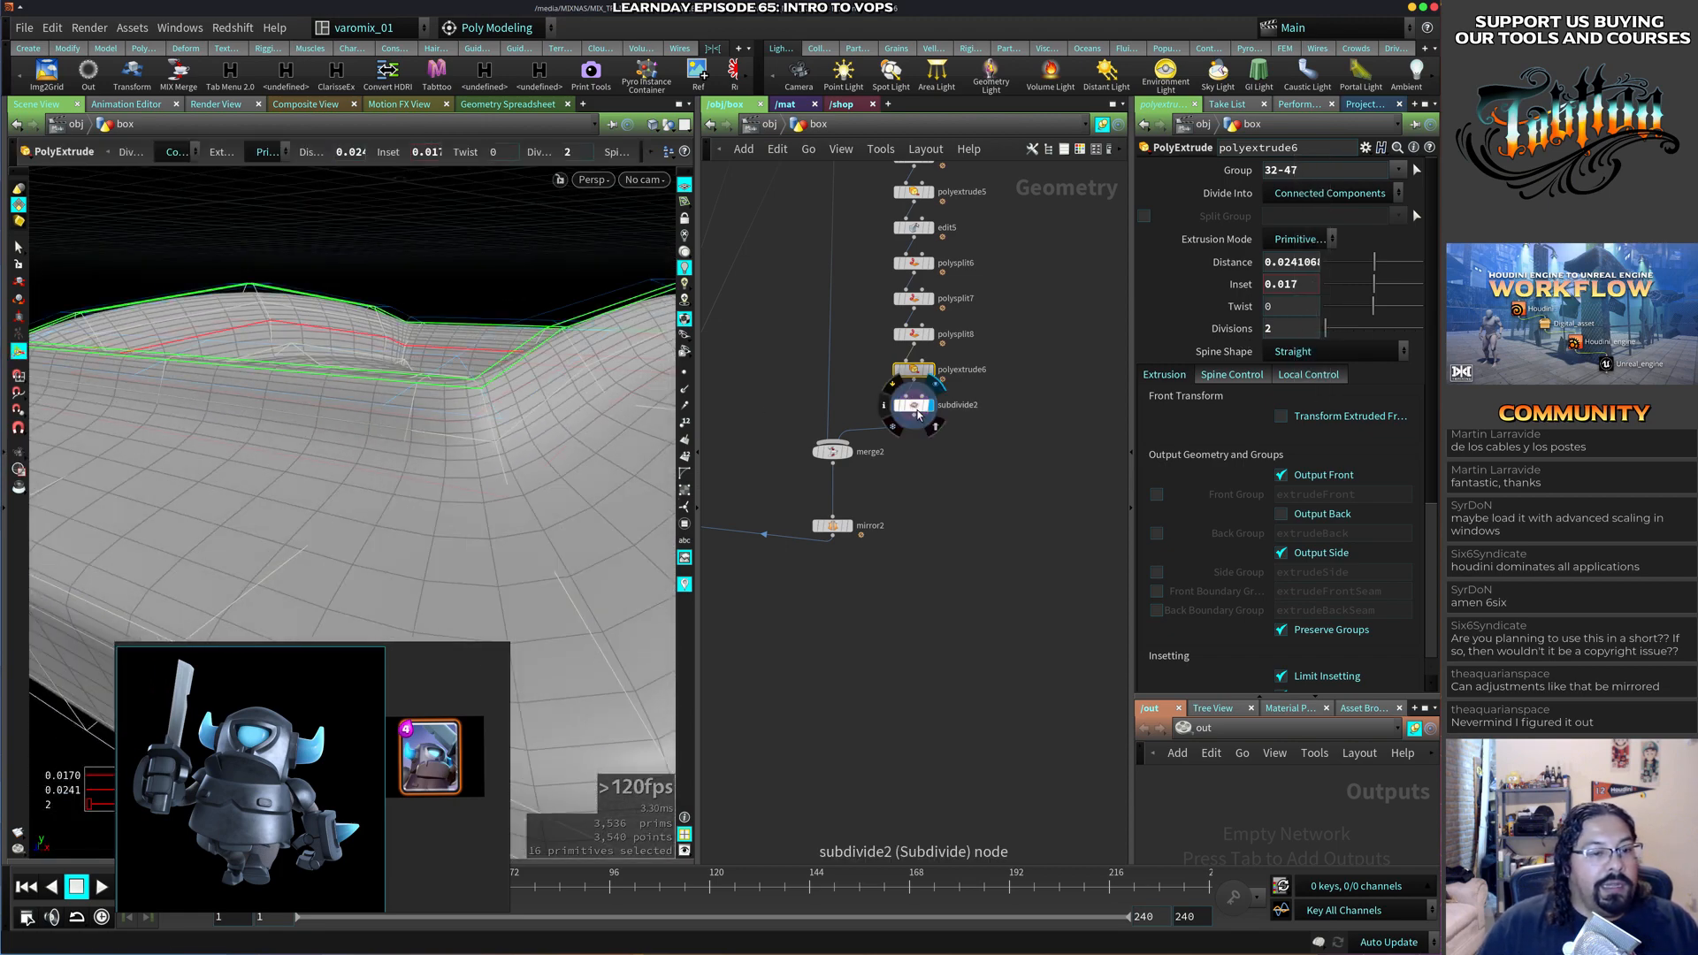
left_click(929, 370)
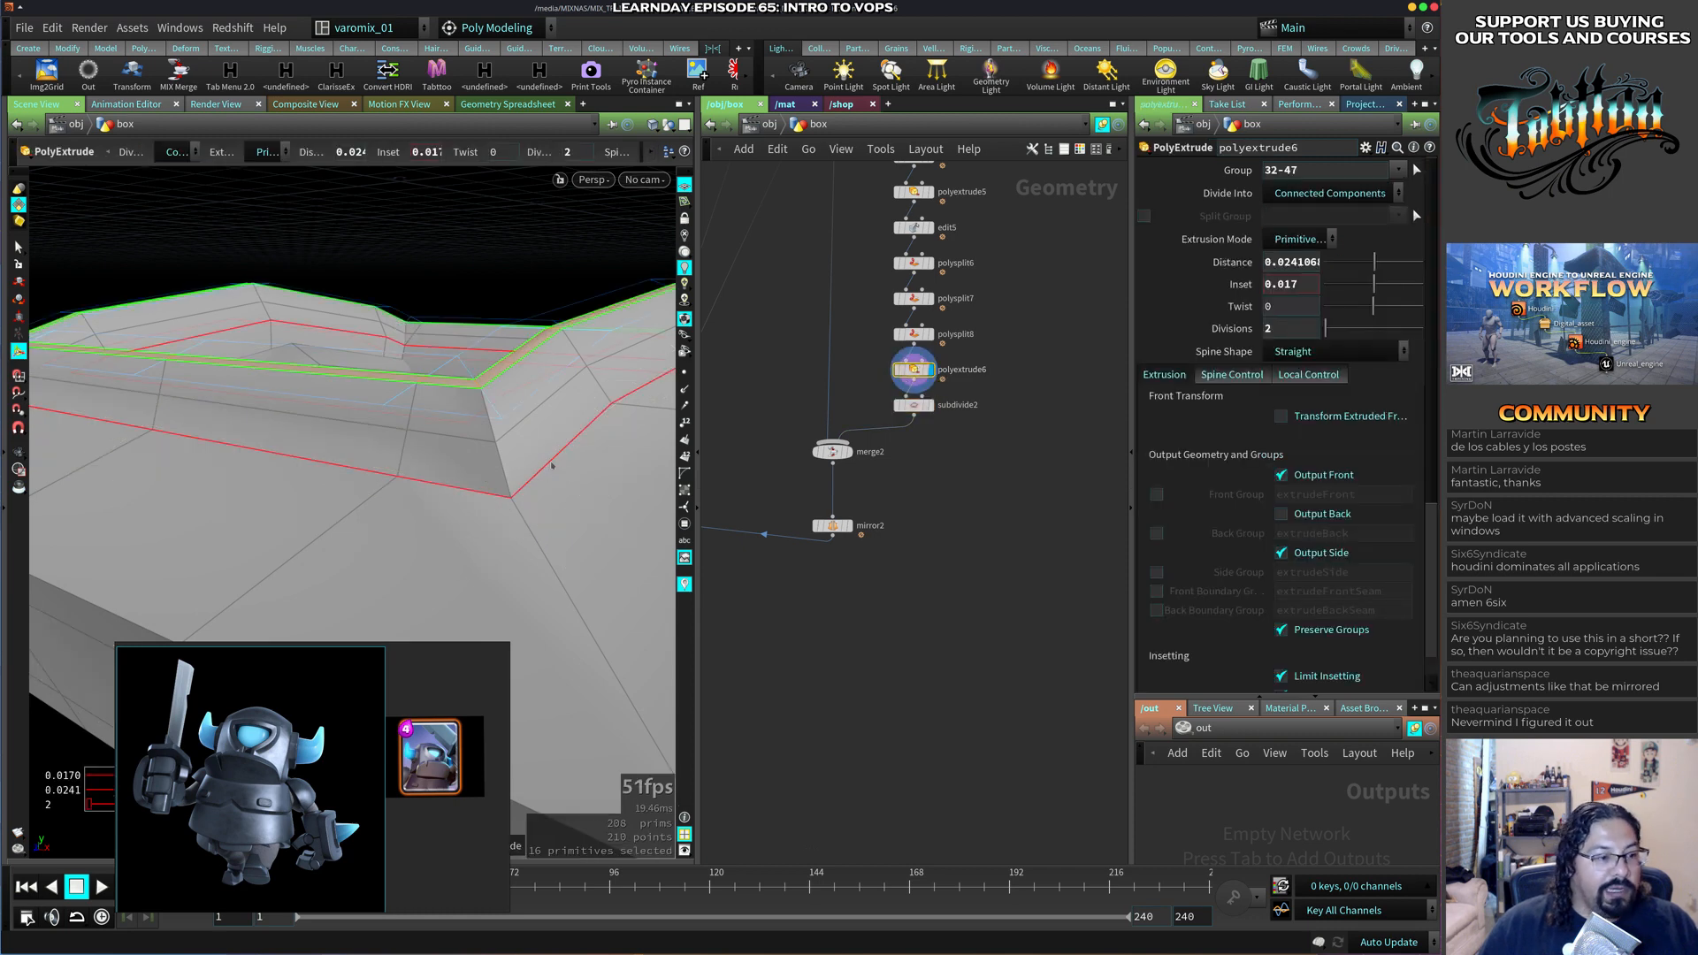
key("c")
left_click(493, 433)
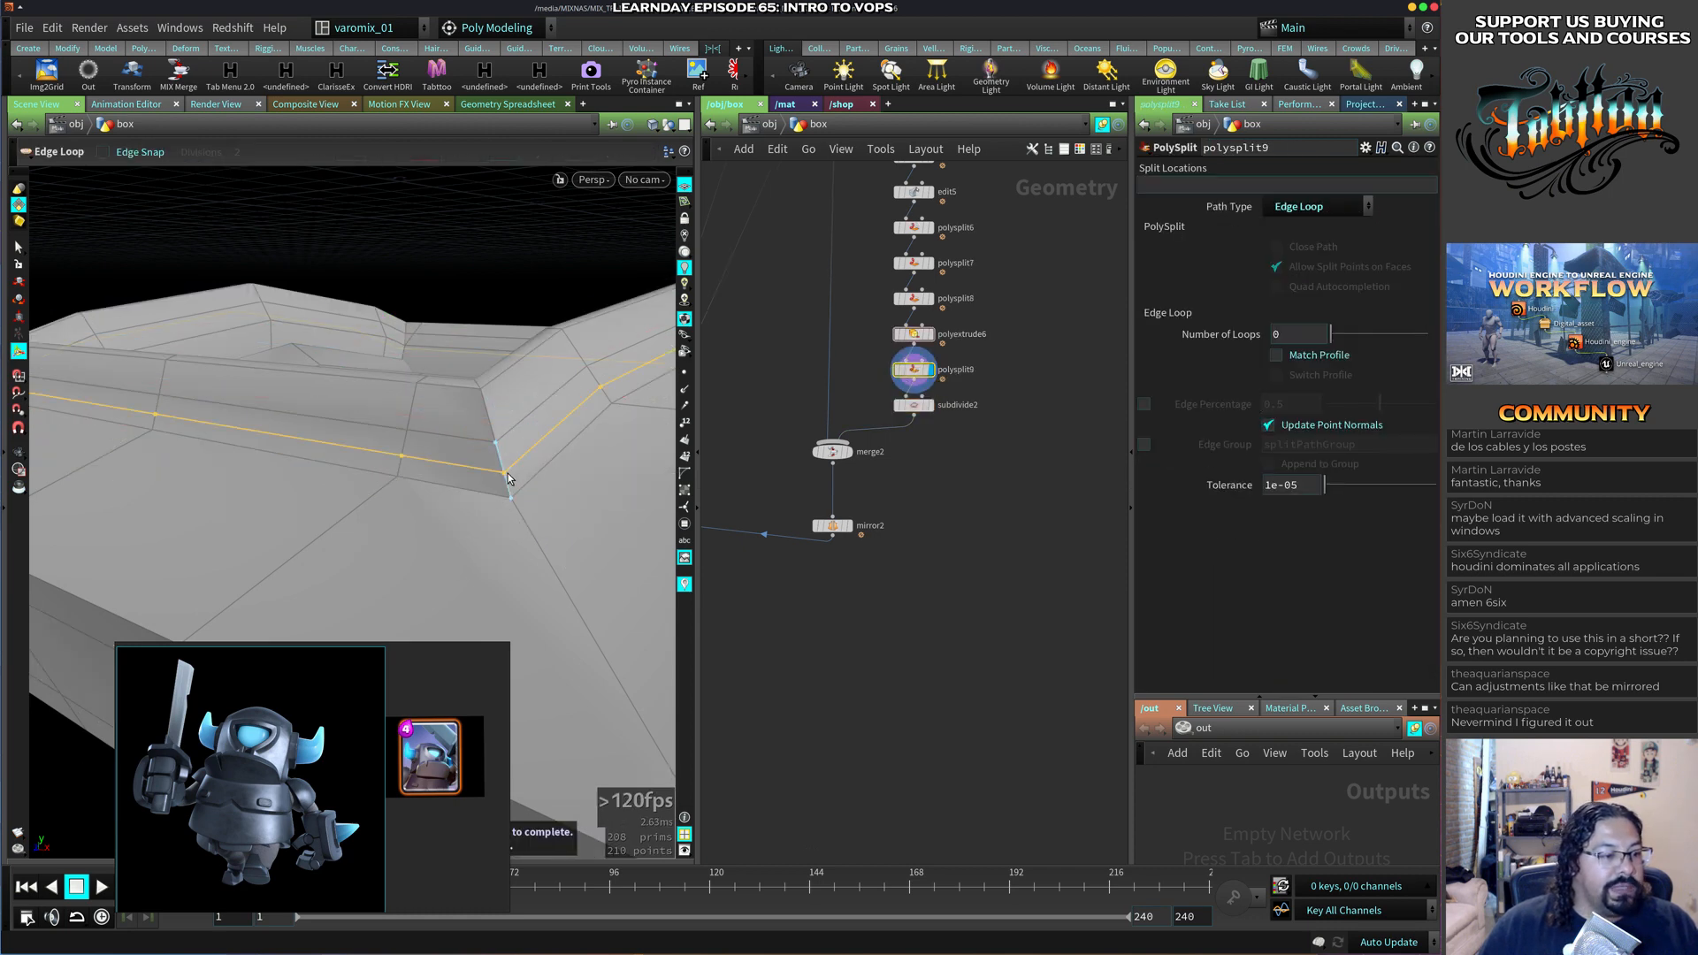
left_click(508, 479)
left_click(928, 405)
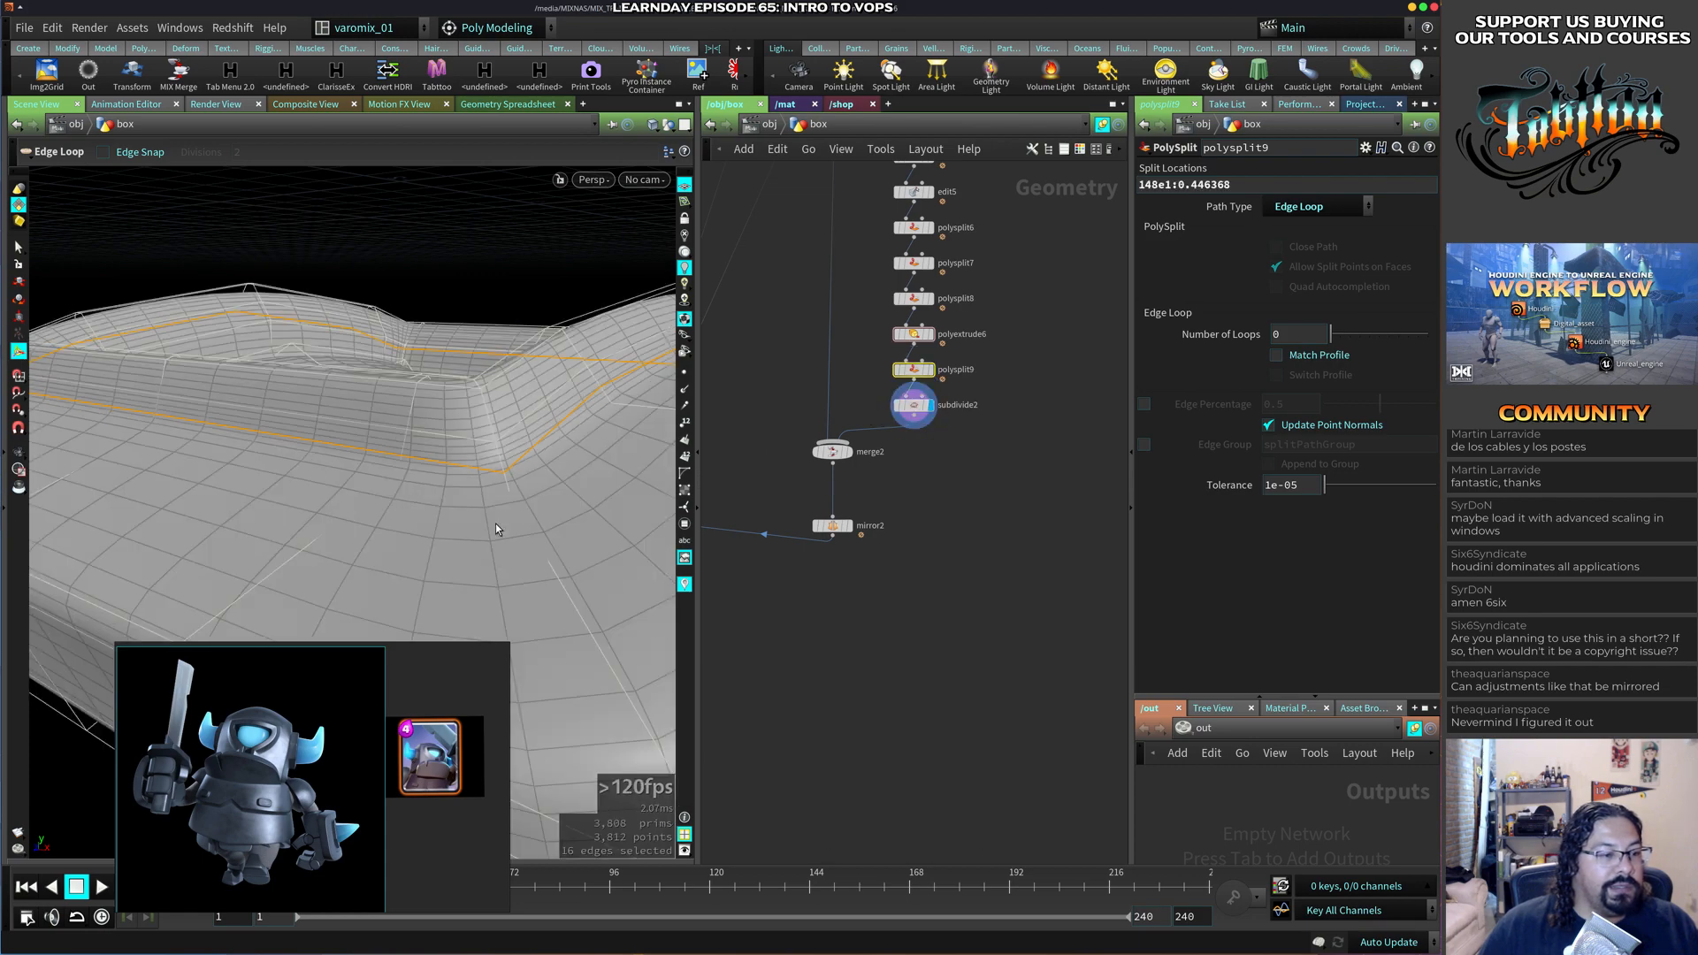
key("Escape")
Examine the subdivided piece and its raised rim from several angles, with and without the cage overlay.
left_click_drag(519, 425, 466, 440)
right_click_drag(466, 439, 394, 473)
middle_click_drag(393, 474, 511, 510)
left_click_drag(579, 385, 439, 451, "alt")
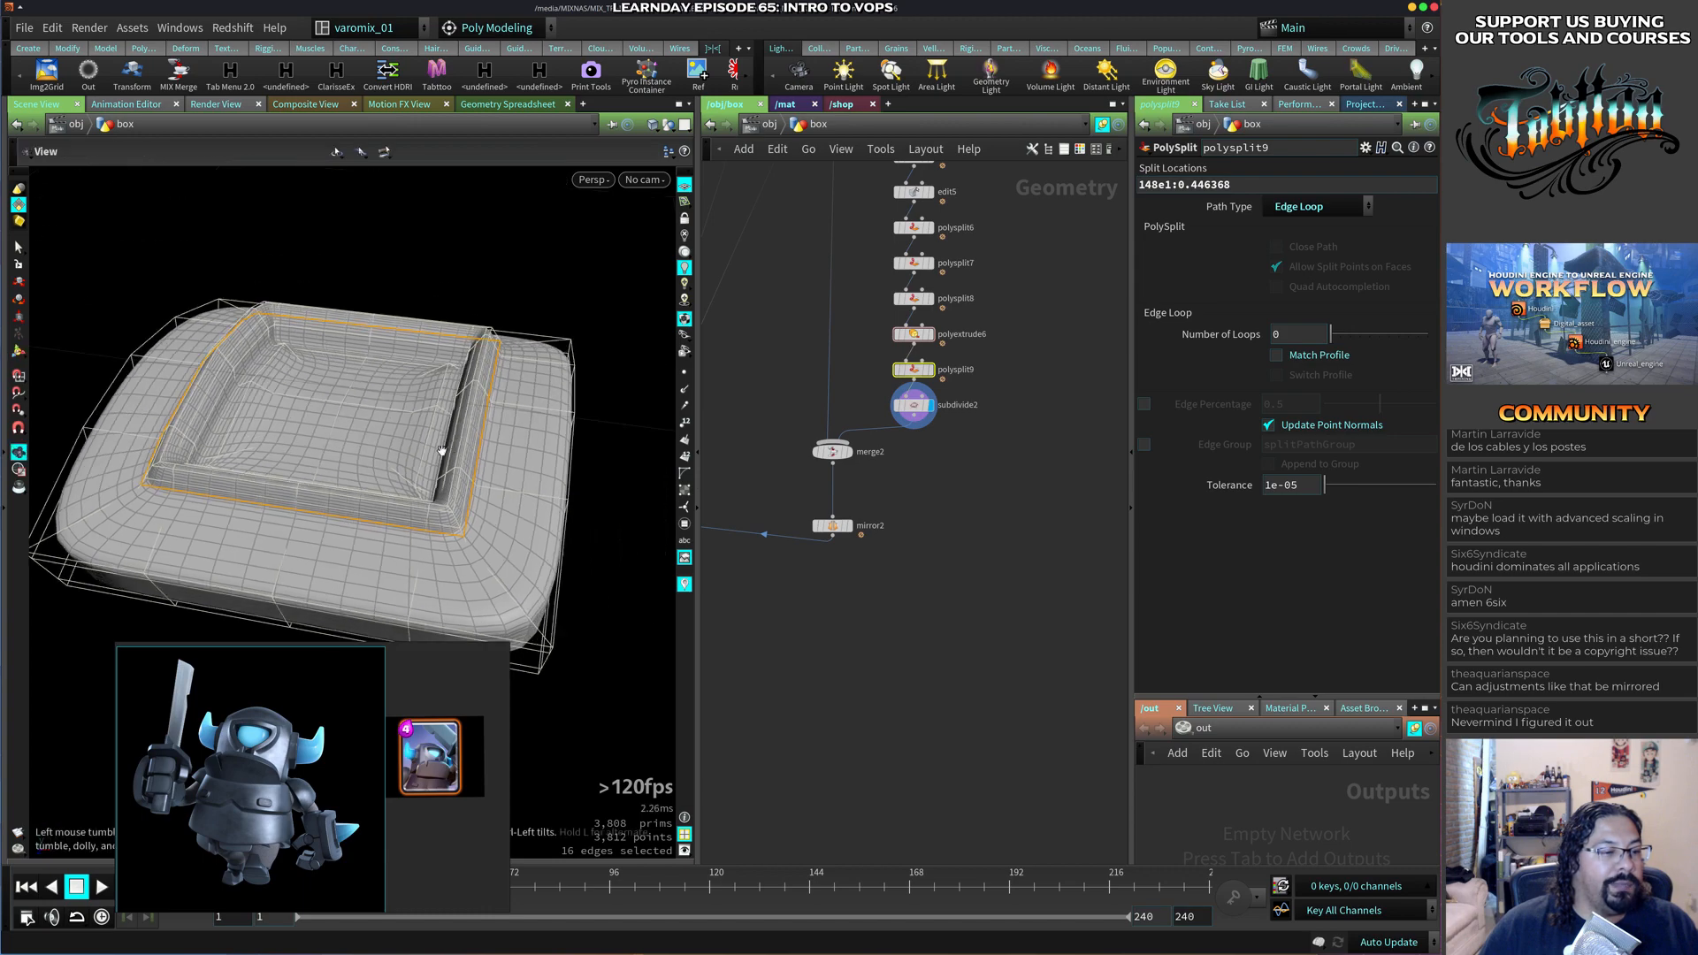
right_click_drag(440, 451, 389, 389, "alt")
left_click_drag(389, 389, 542, 459, "alt")
right_click_drag(542, 459, 388, 395, "alt")
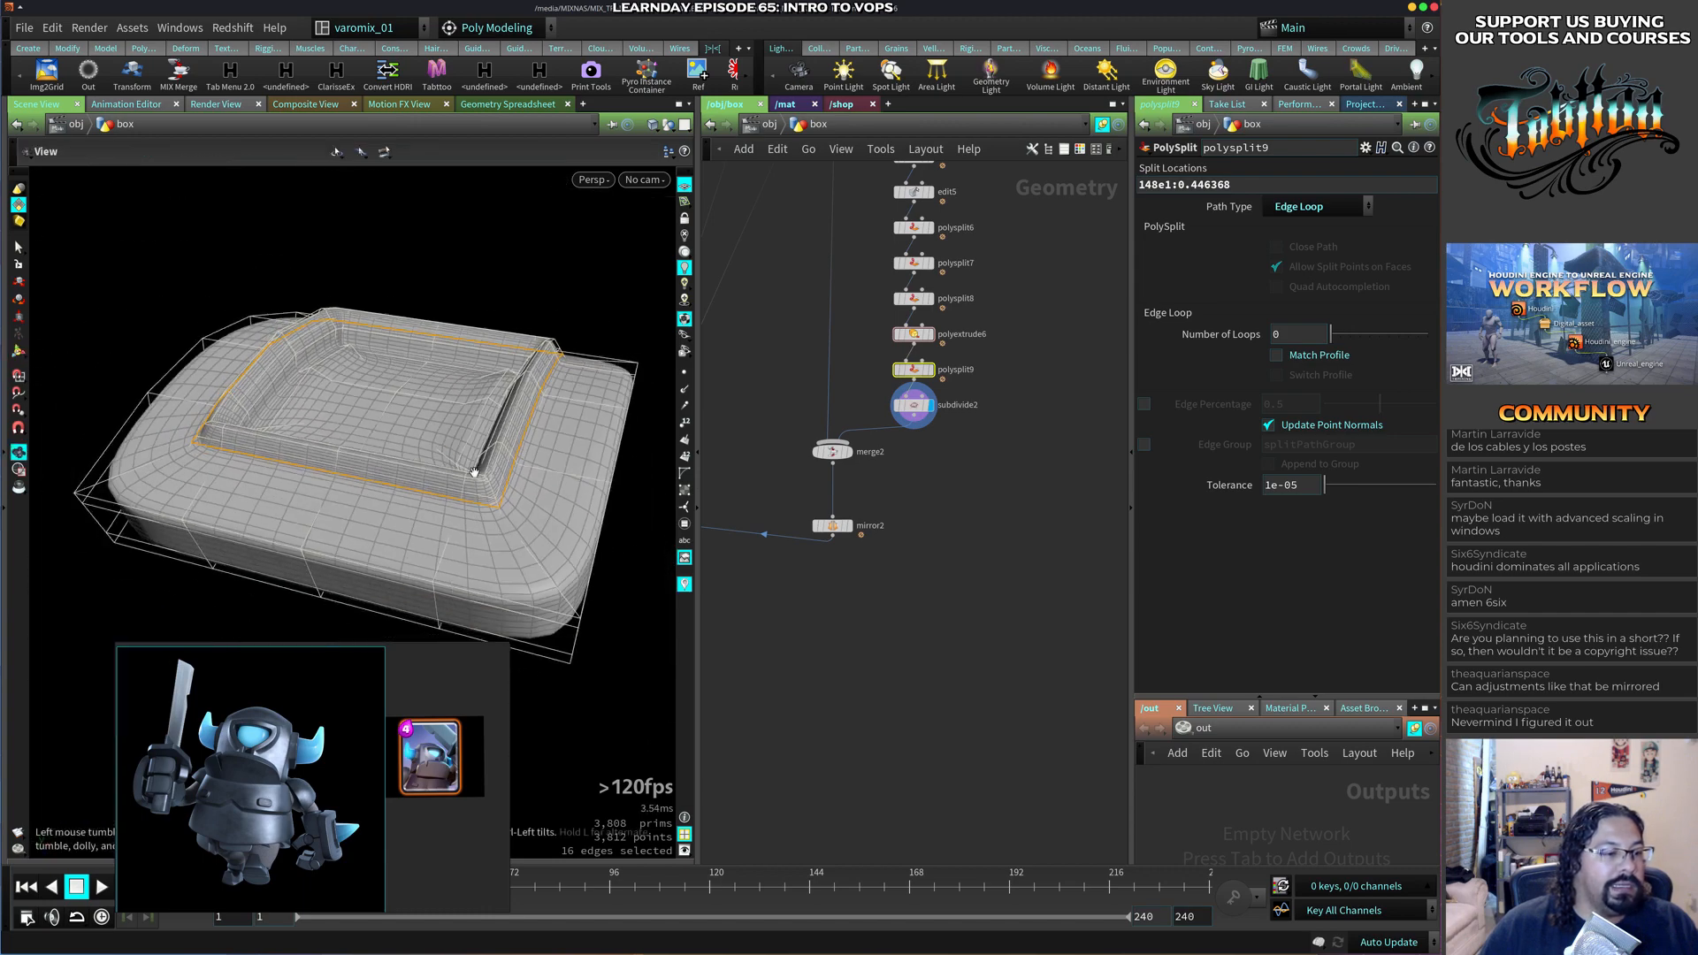
left_click_drag(387, 395, 409, 492, "alt")
middle_click_drag(410, 492, 416, 438, "alt")
left_click_drag(472, 484, 531, 402, "alt")
left_click(777, 460)
right_click_drag(530, 402, 349, 456, "alt")
left_click_drag(349, 456, 548, 433, "alt")
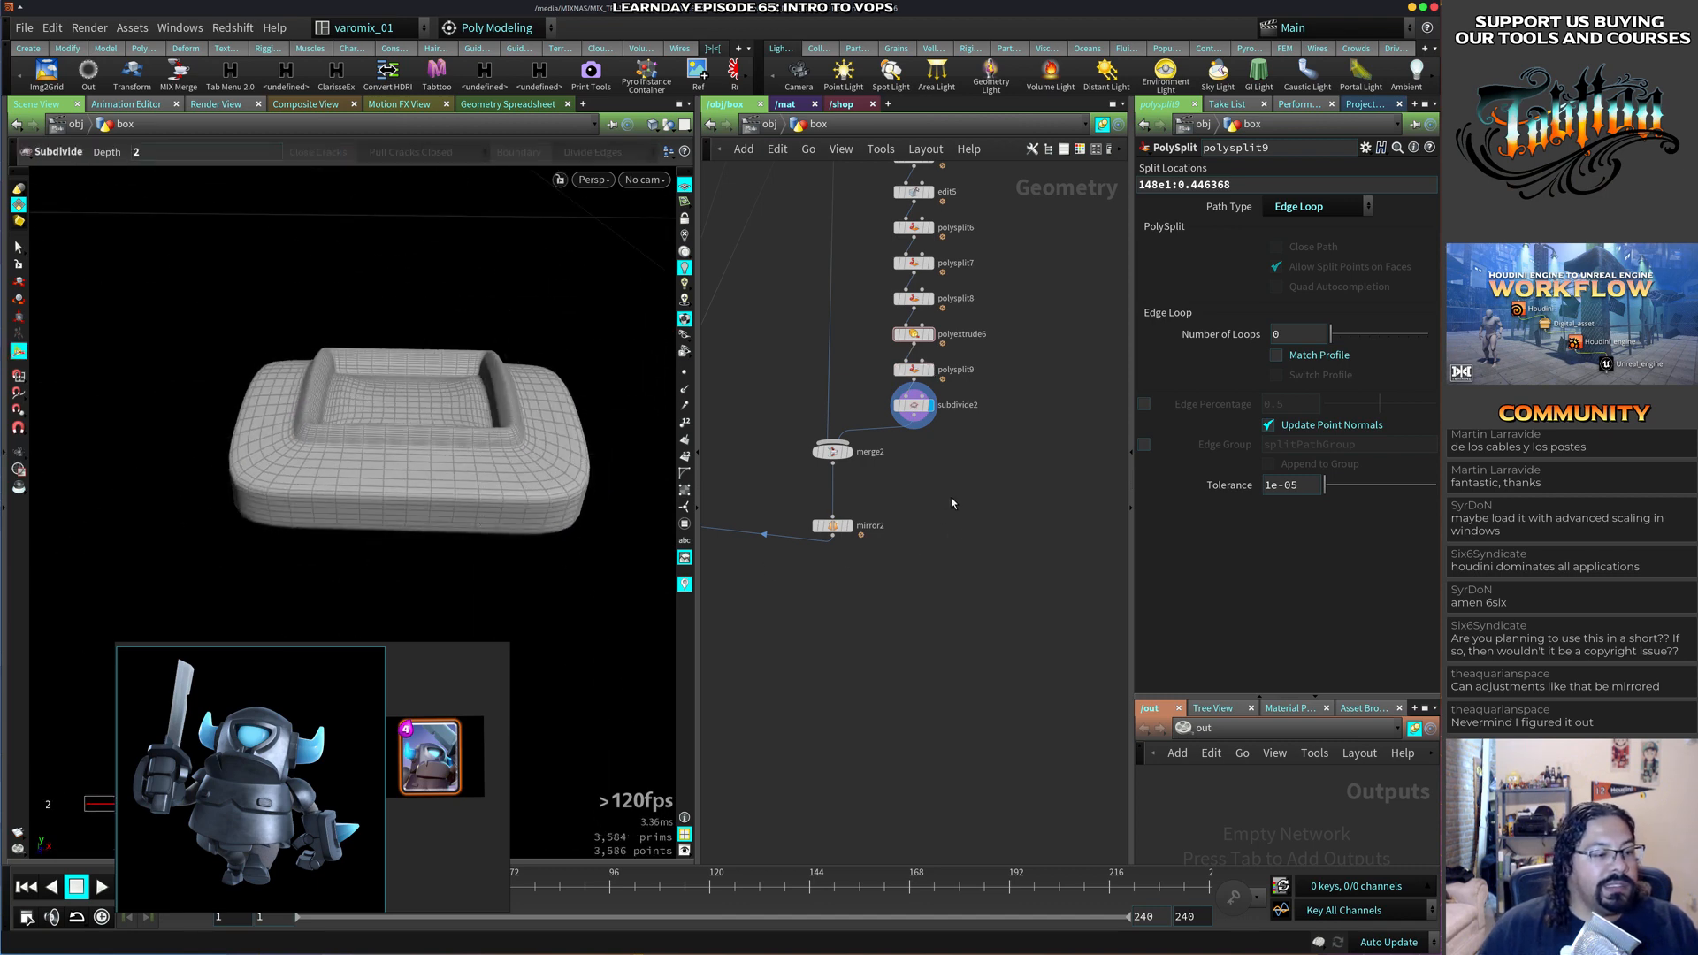
Add a Box node beside subdivide2, display it, and connect its output to merge2.
key("Tab")
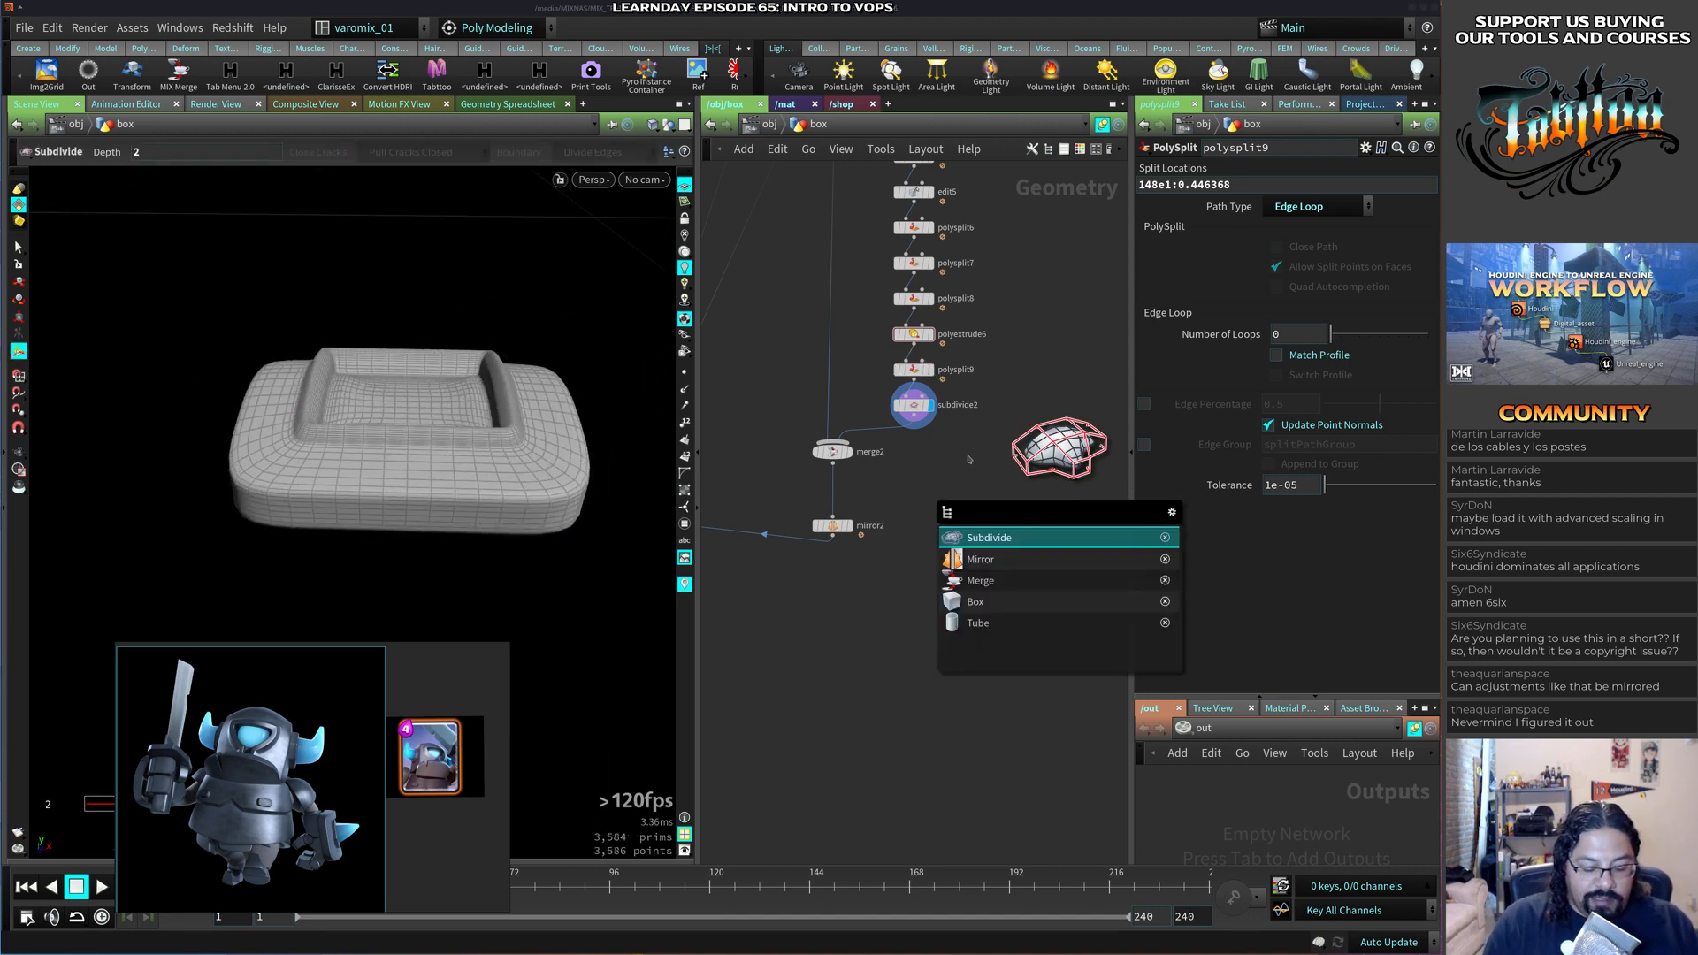
type("box")
key("Return")
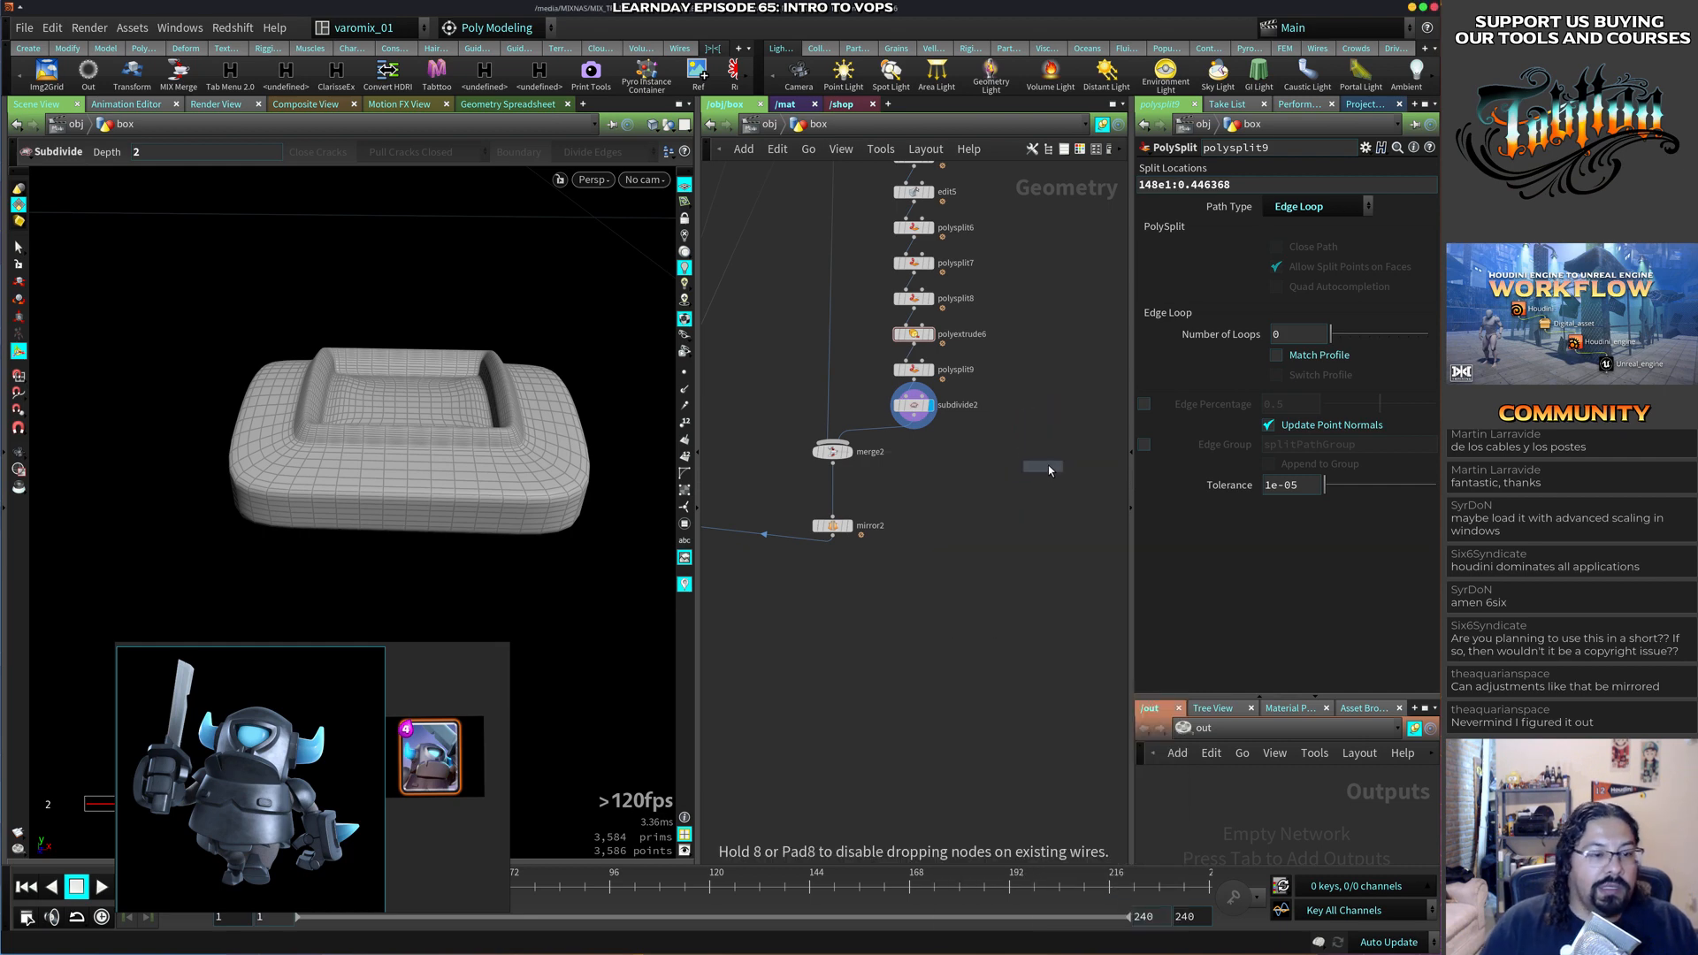
left_click(1044, 453)
left_click(1035, 450)
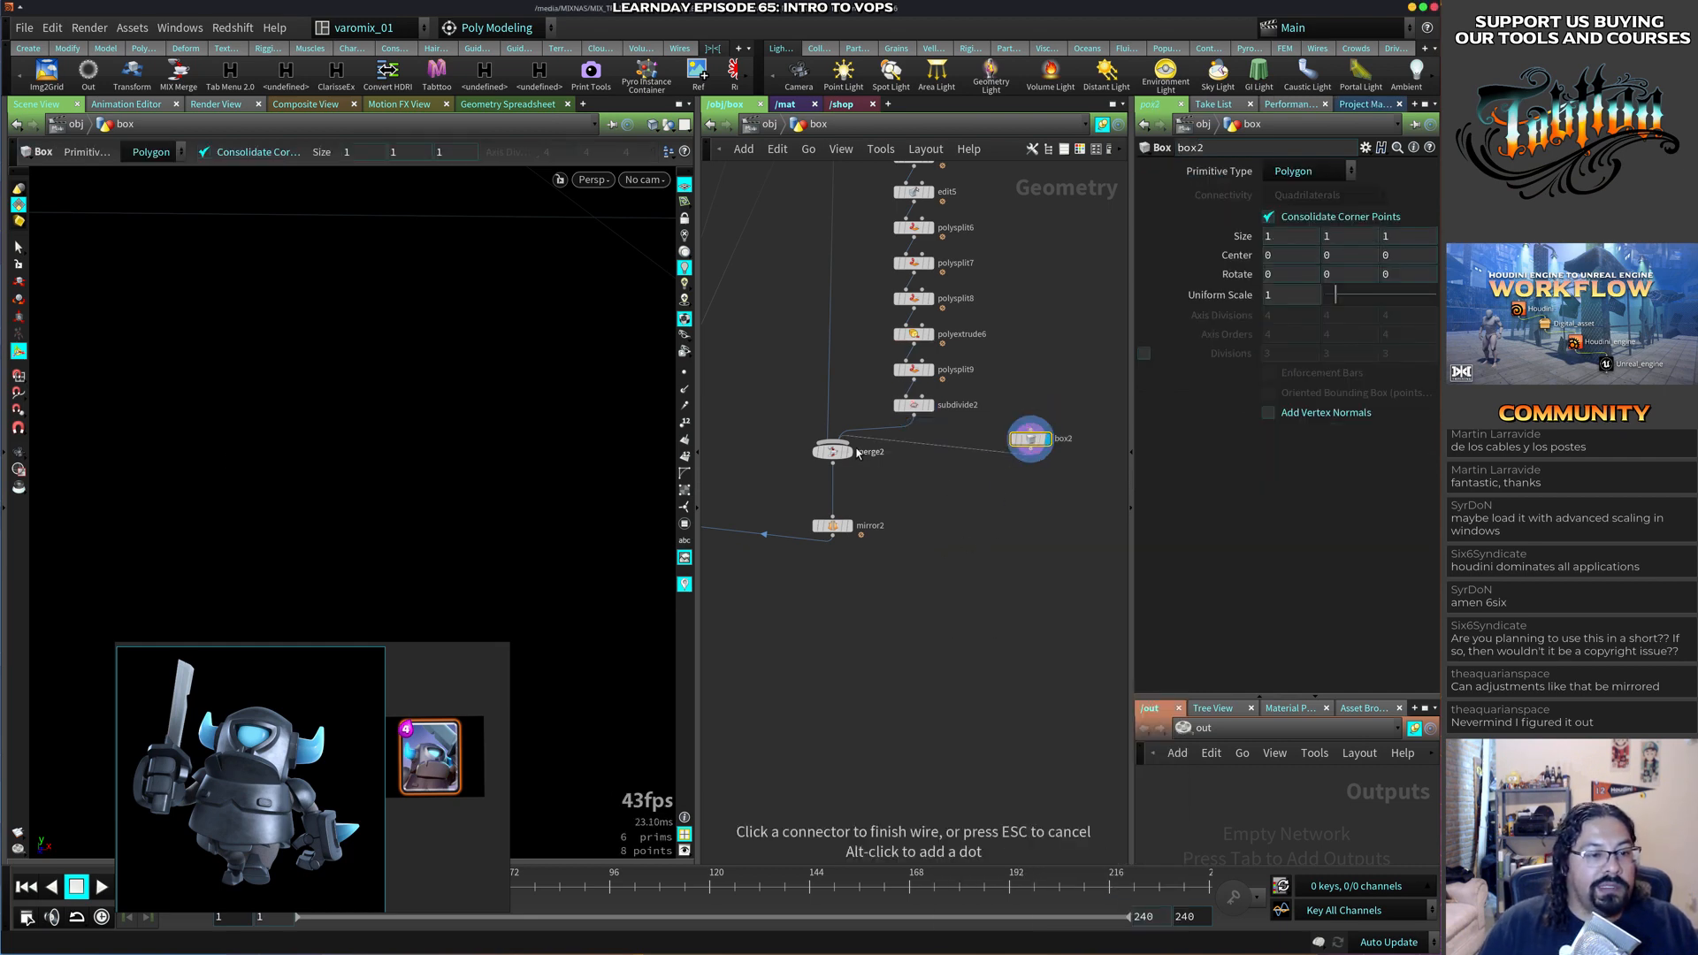
left_click(851, 446)
left_click_drag(1030, 430, 1049, 396)
left_click_drag(1033, 439, 1034, 410)
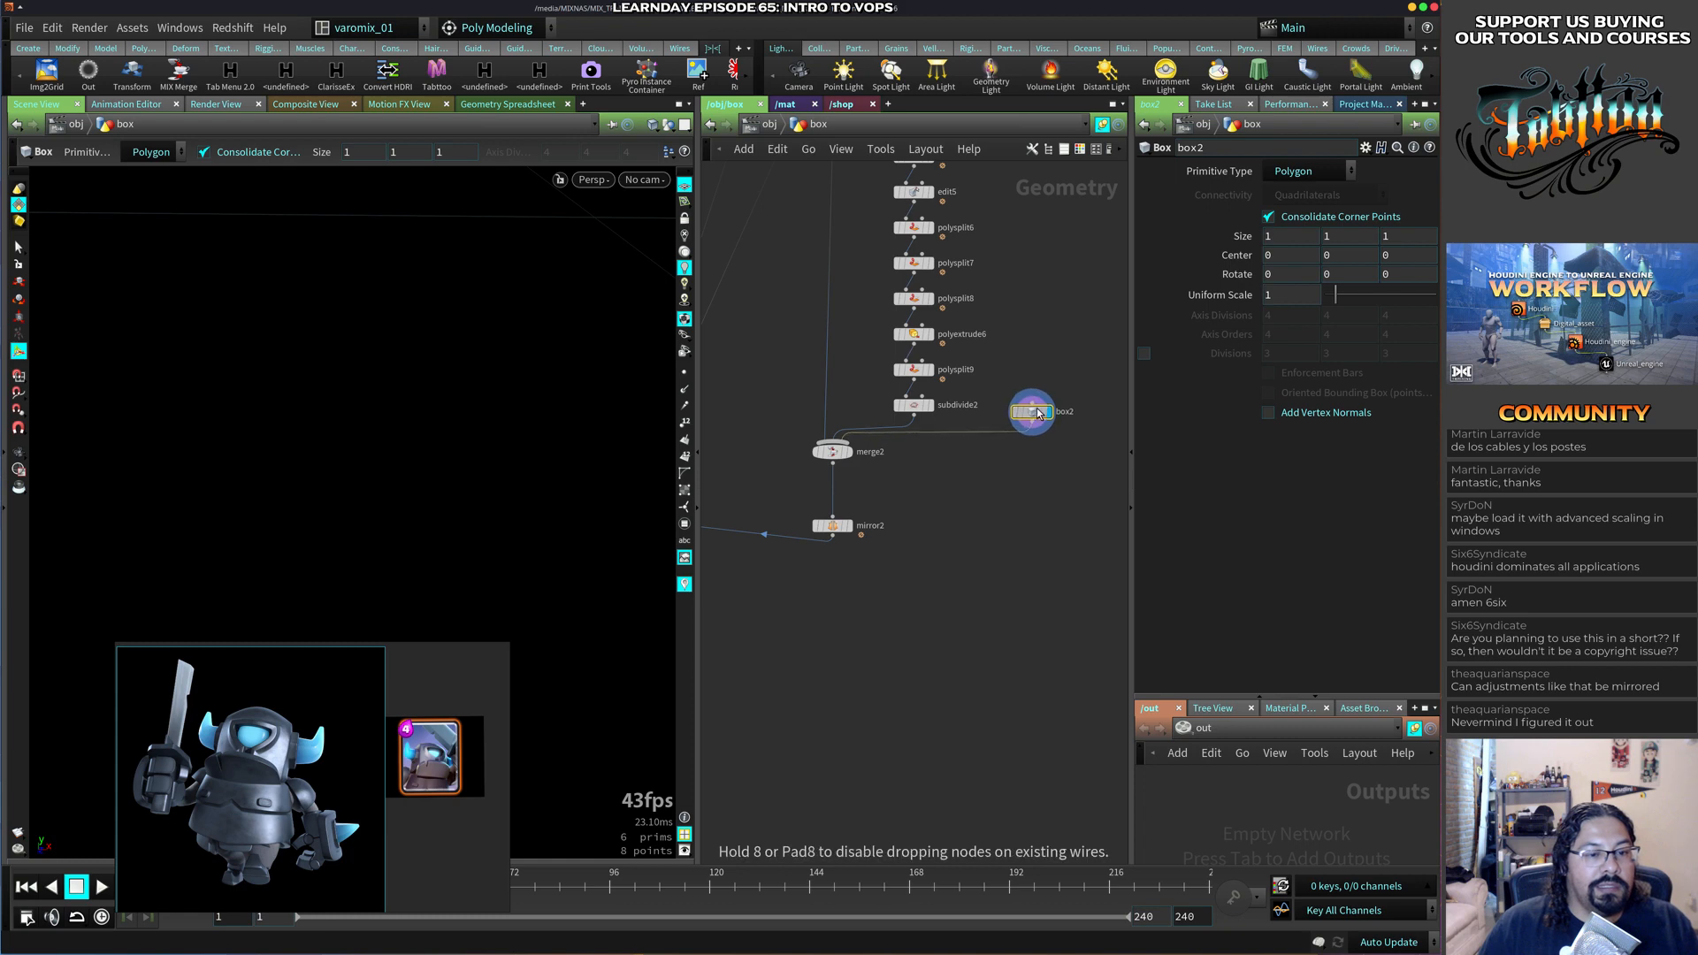
Move subdivide2 between merge2 and mirror2, and template its output as a wireframe overlay beside box2.
key("space+g")
scroll(460, 454, "down", 3)
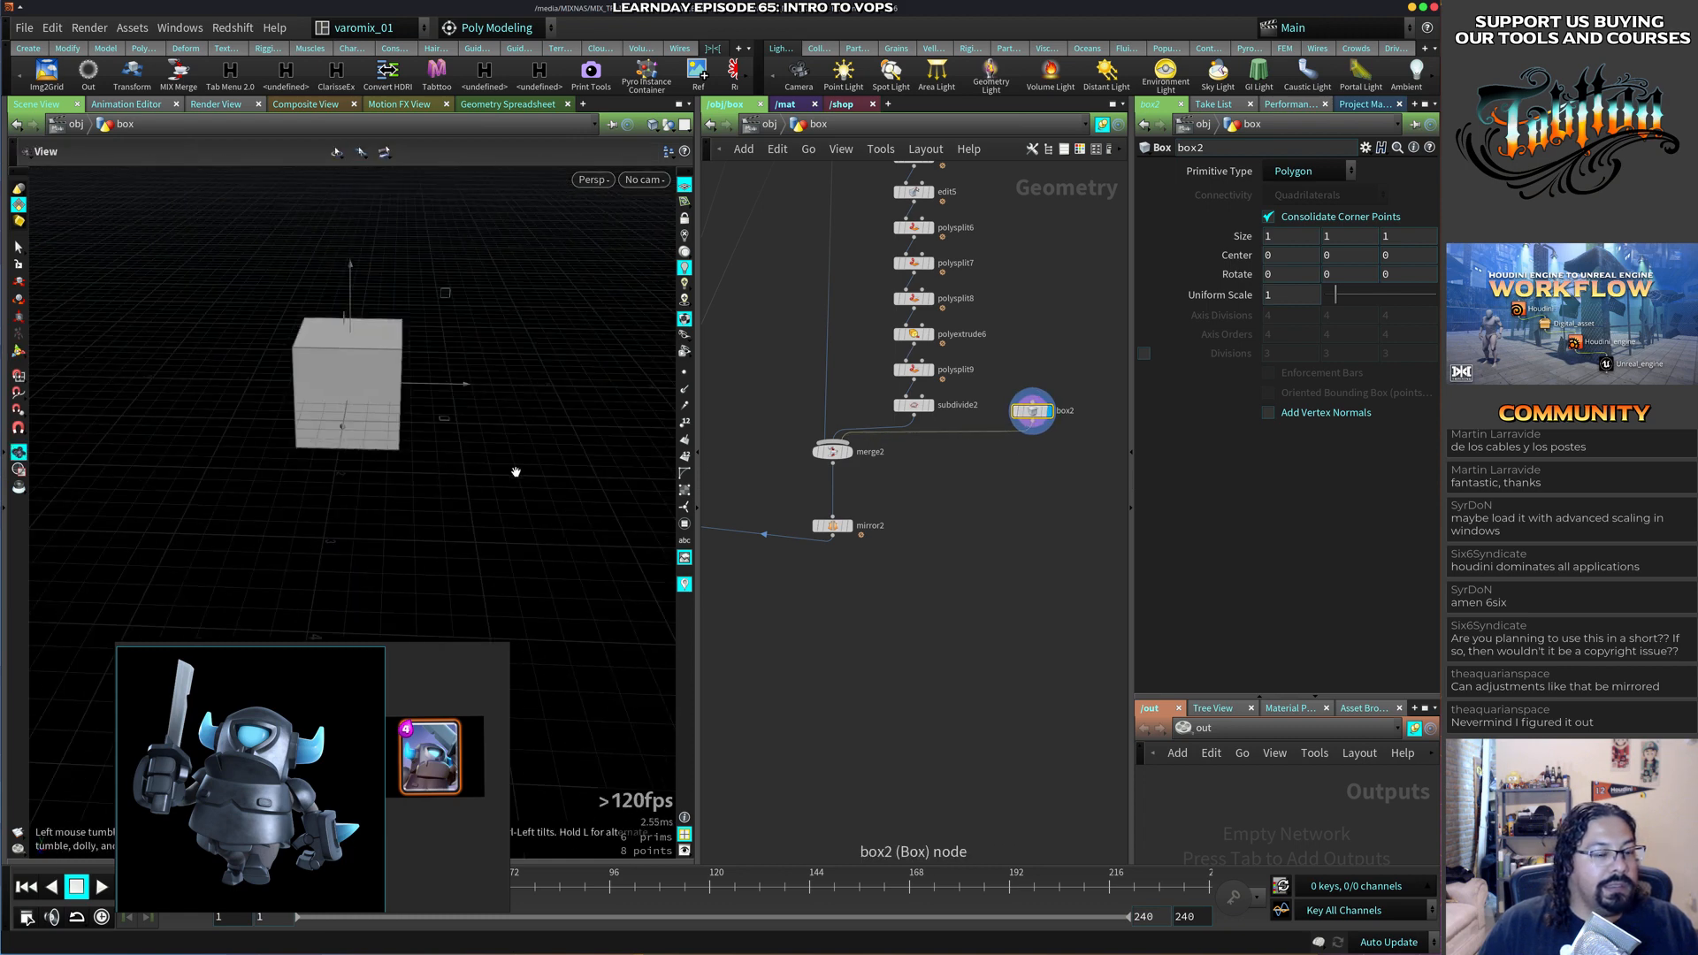
key("Return")
left_click(847, 457)
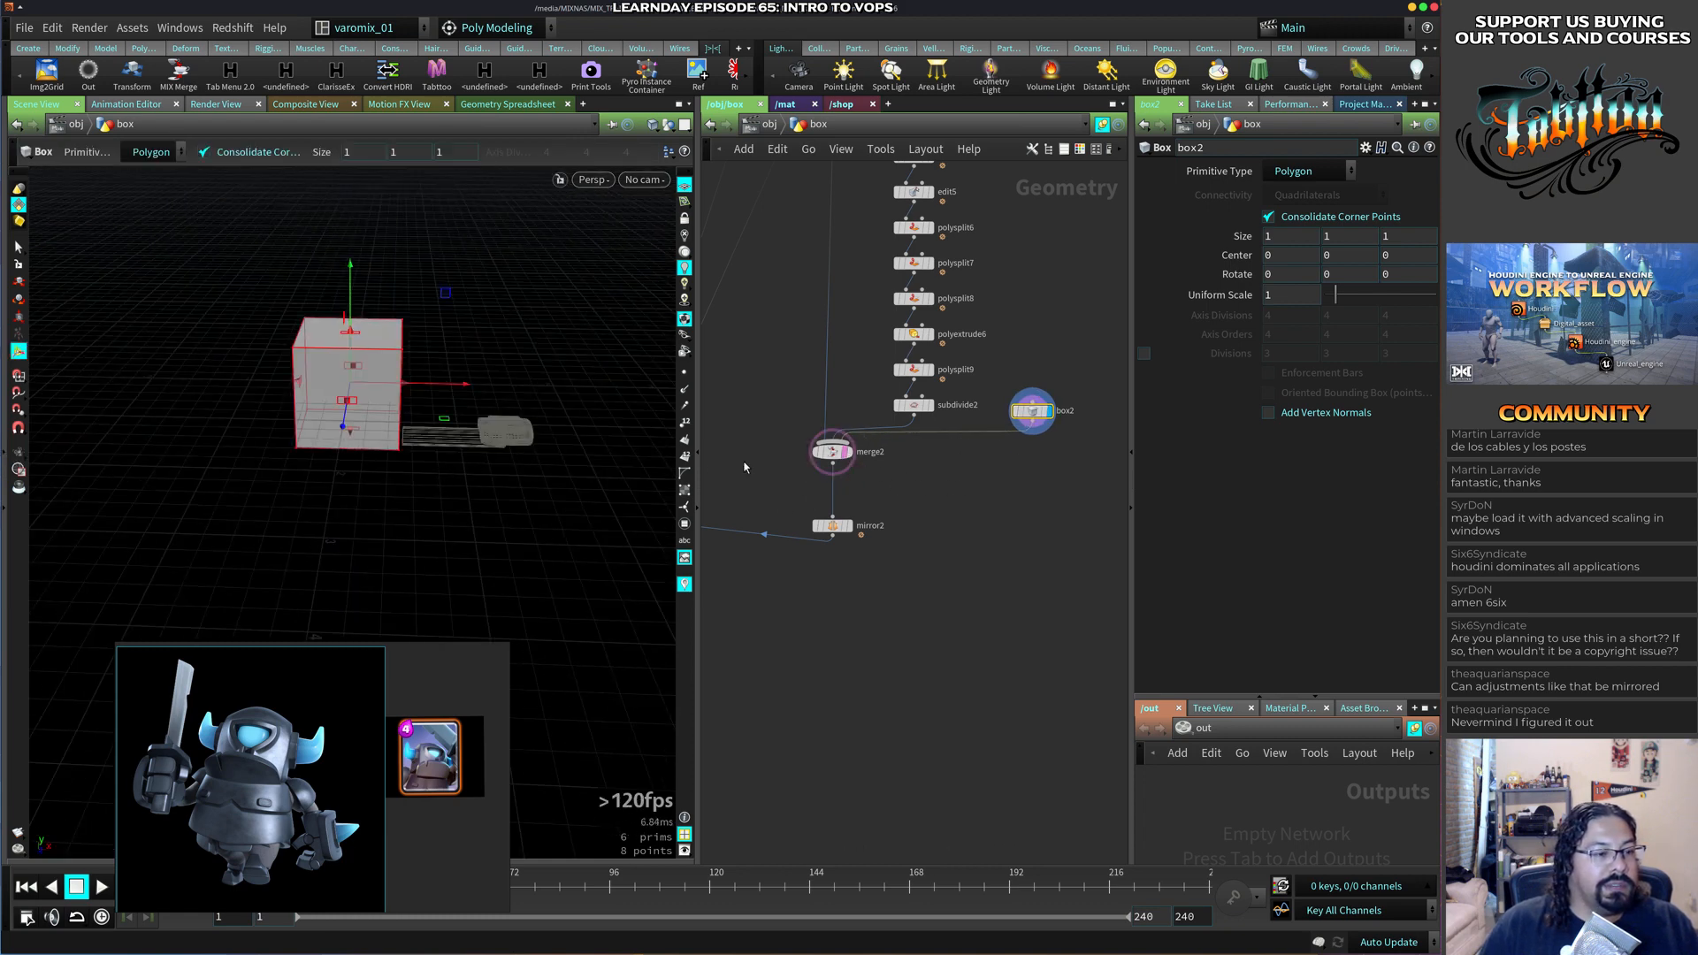
left_click_drag(557, 446, 493, 519, "alt")
middle_click_drag(918, 508, 953, 697)
middle_click_drag(923, 629, 941, 582)
left_click_drag(962, 517, 1014, 529)
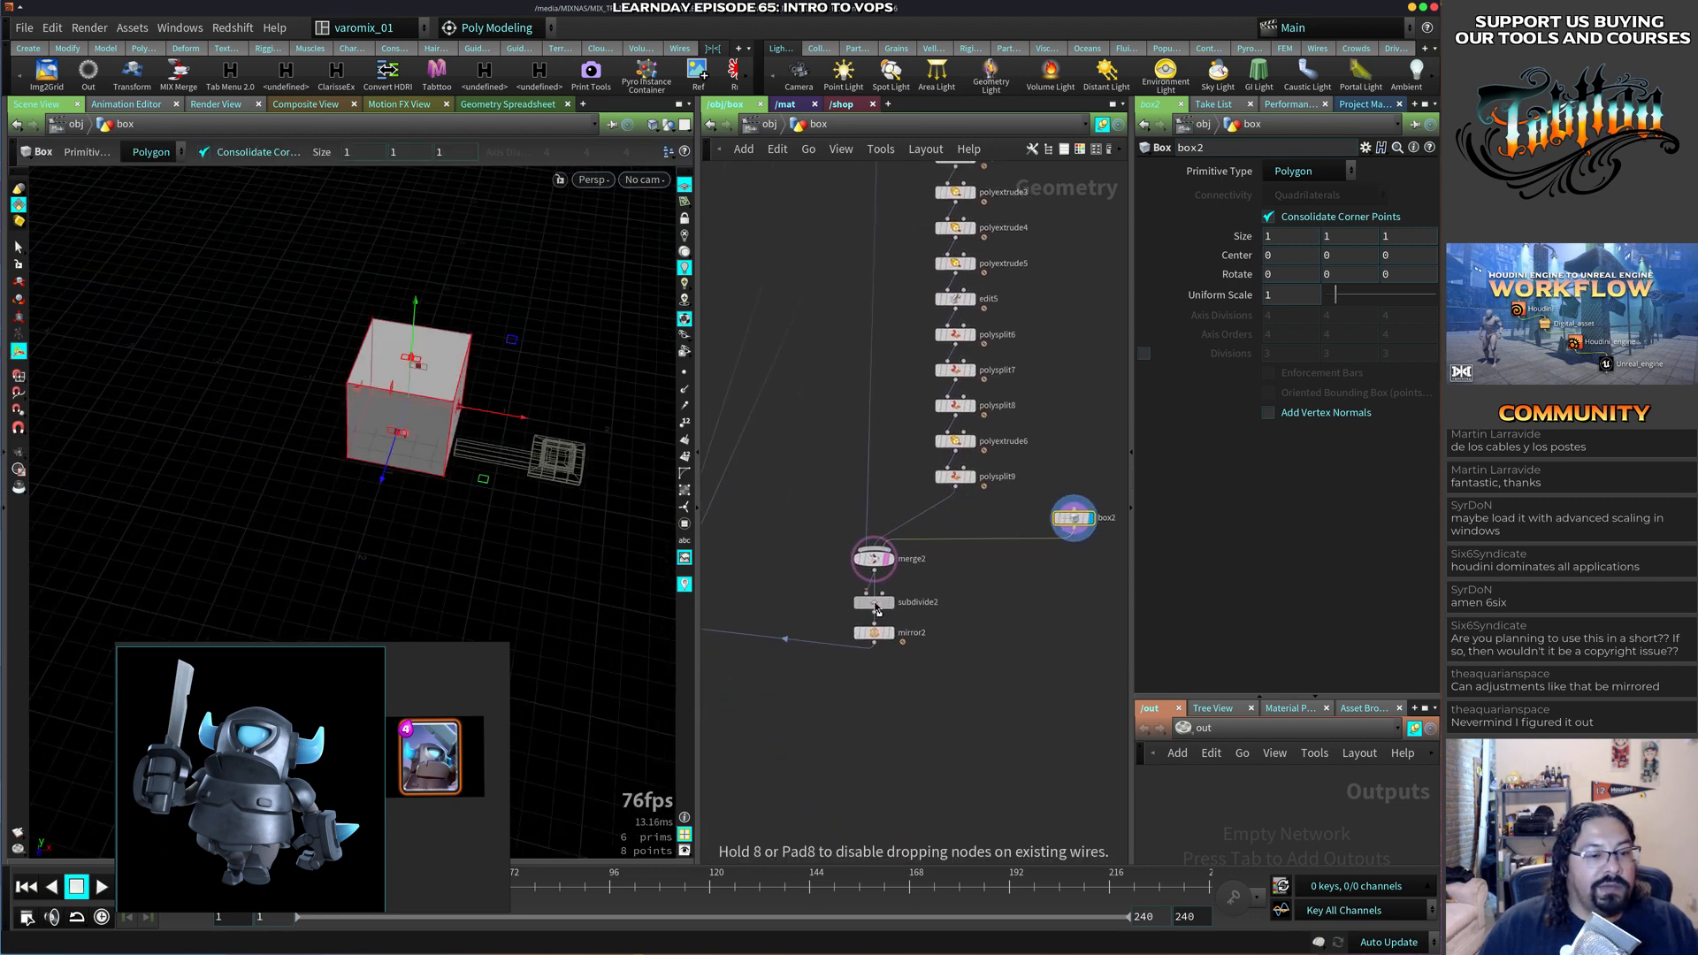
left_click_drag(877, 609, 876, 604)
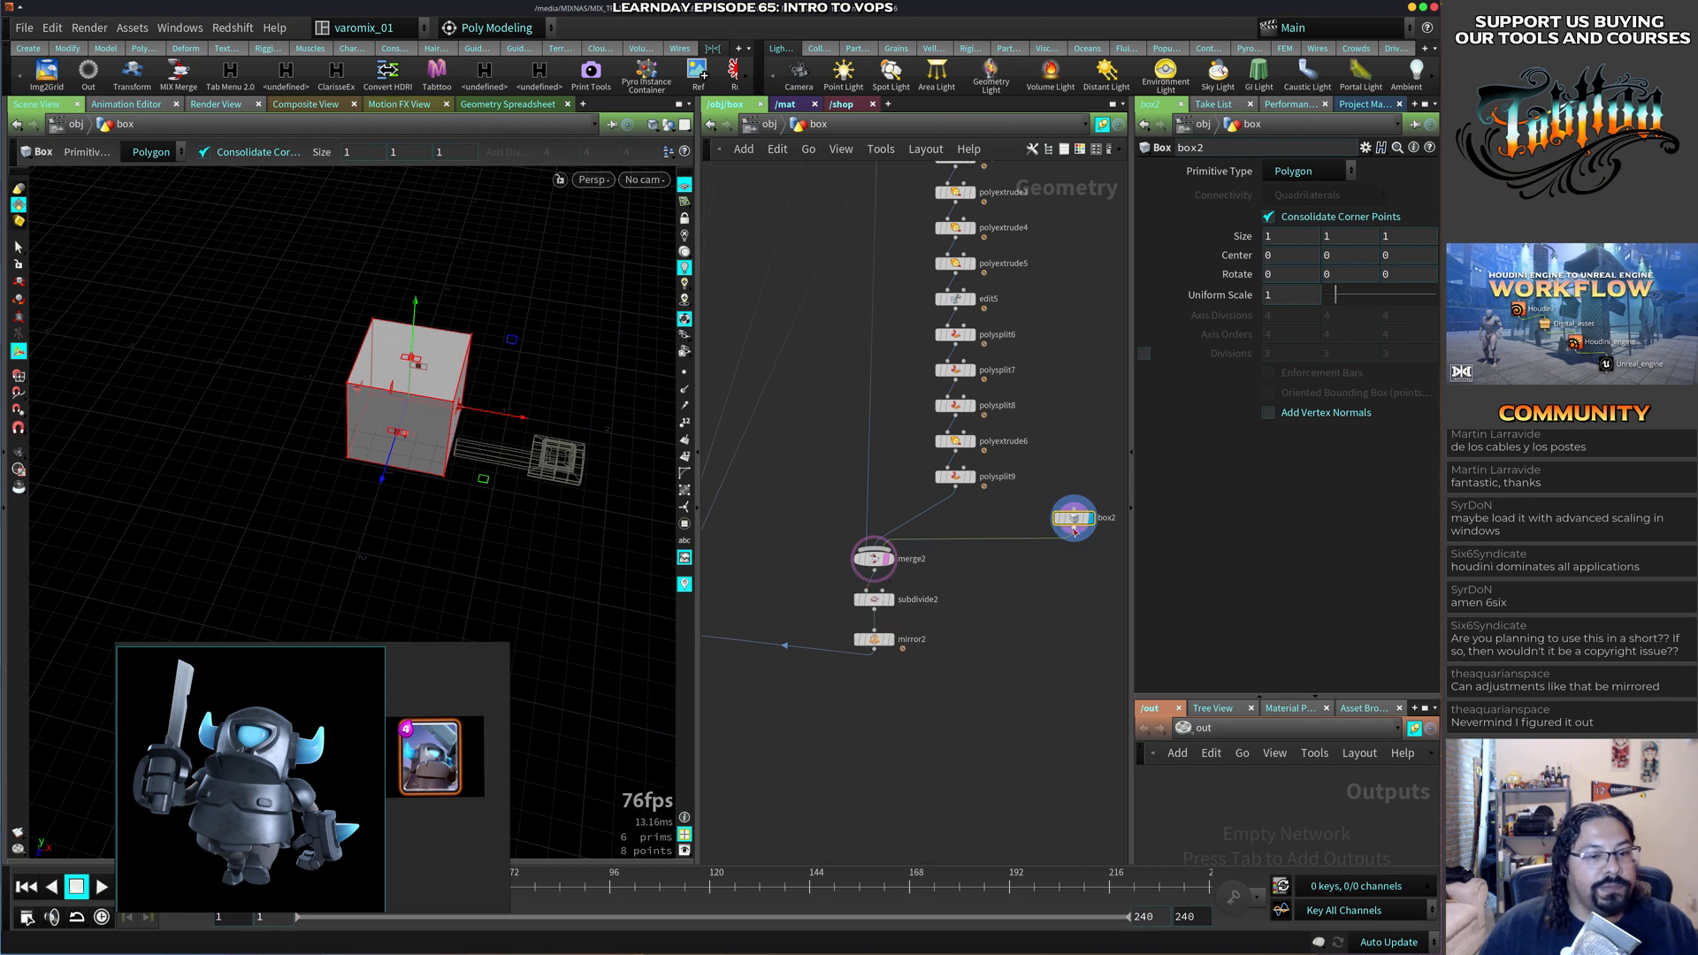
middle_click_drag(556, 509, 474, 512, "alt")
left_click(892, 624)
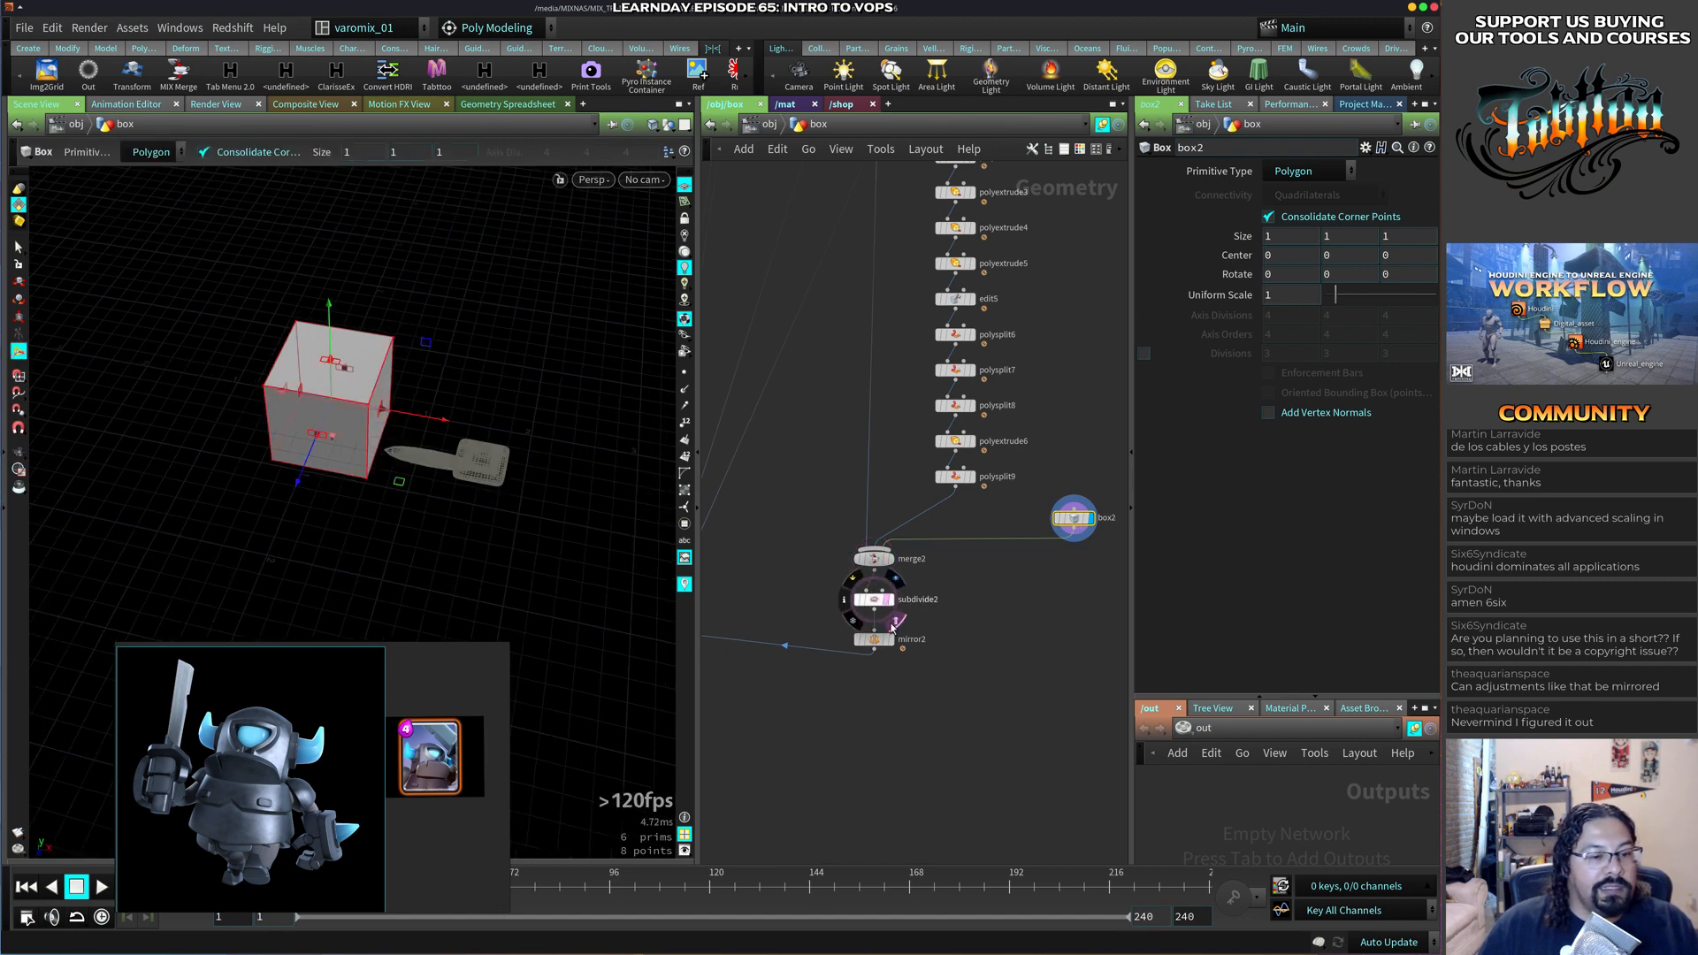
Set box2's uniform scale to 0.16 and move it over the rimmed recess, centred at about X 1.558 and Y -0.374.
scroll(557, 468, "up", 5)
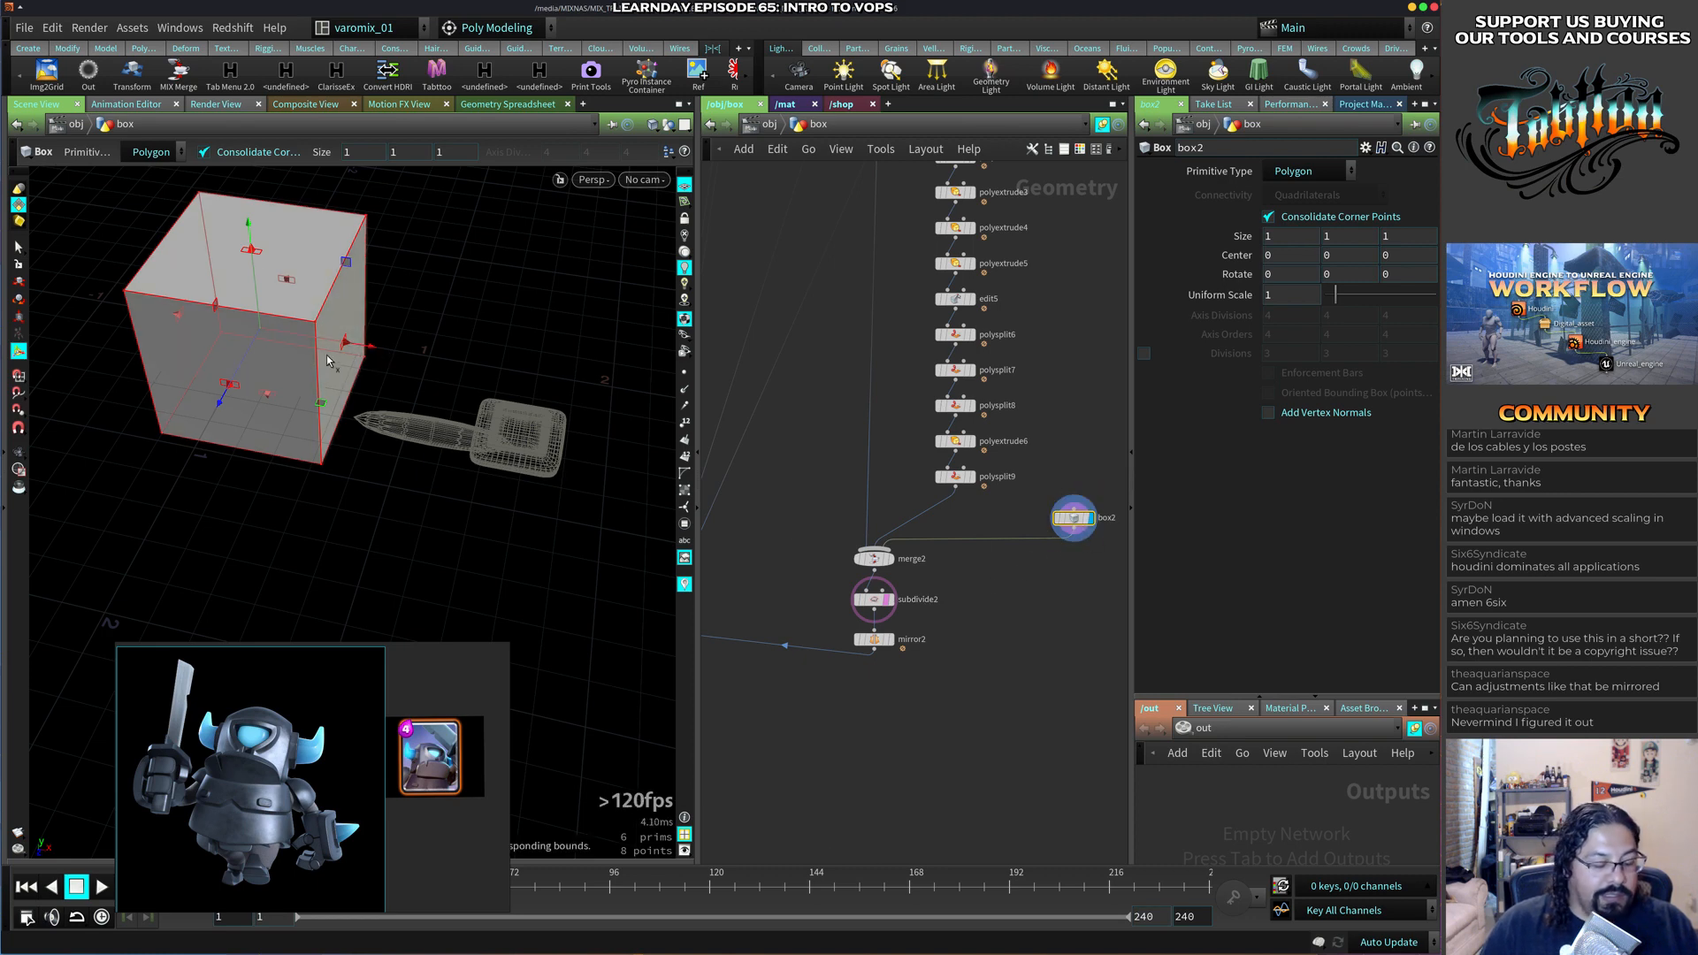
key("r")
key("e")
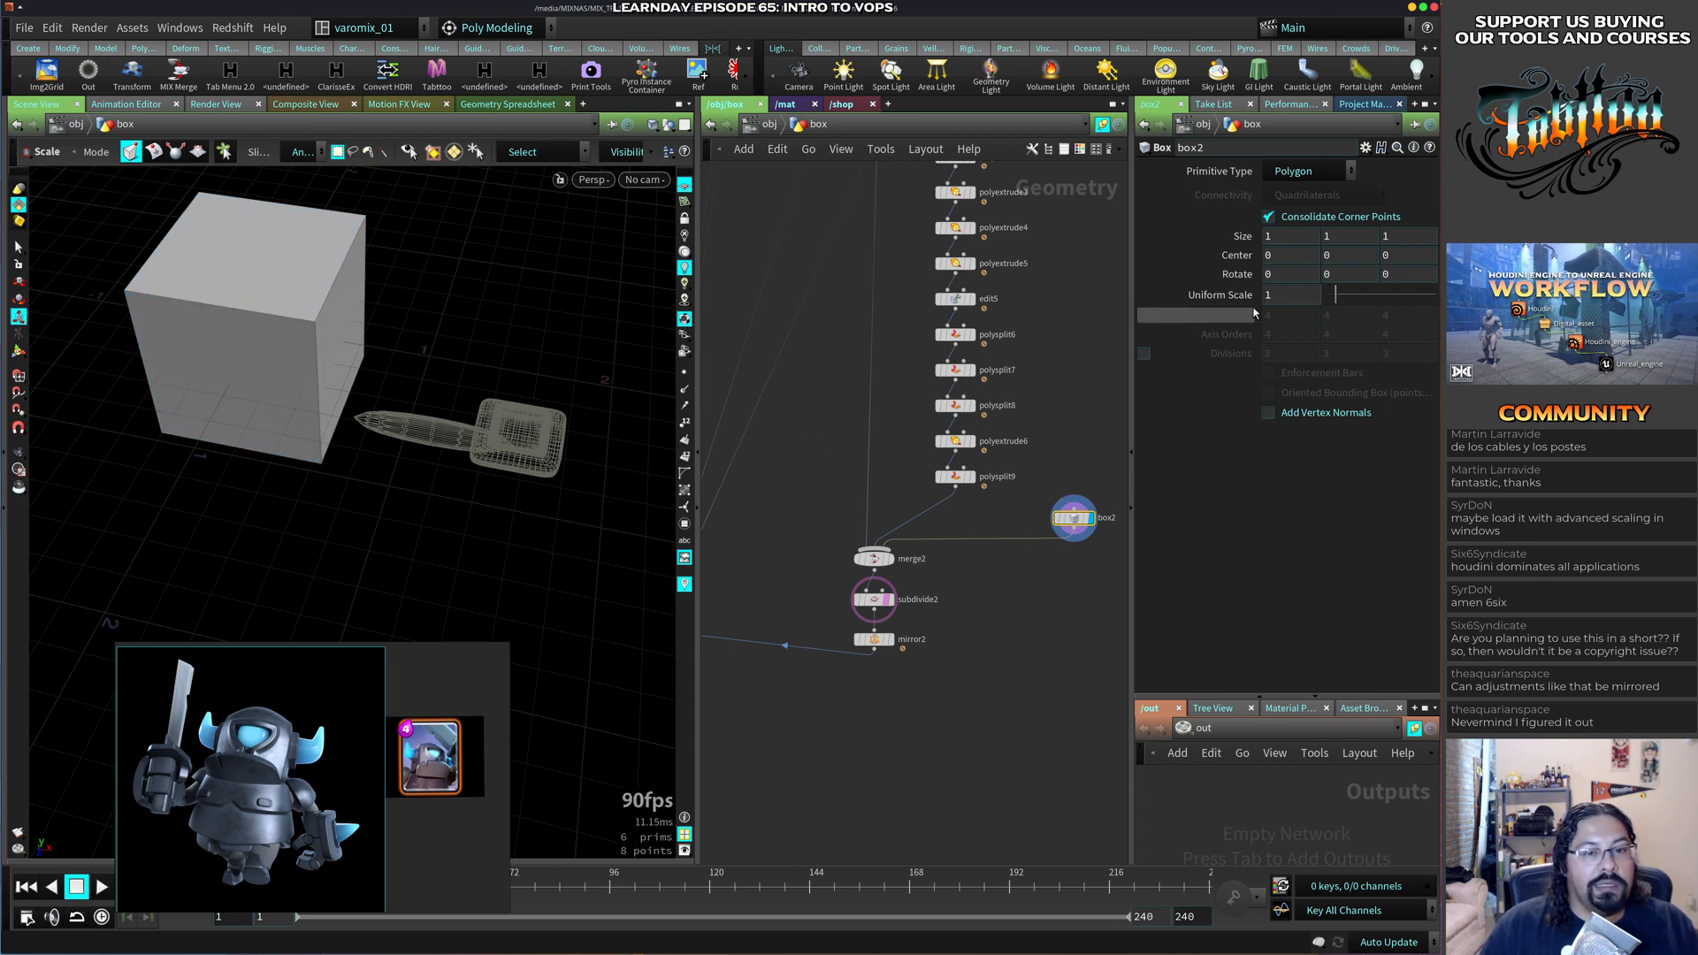
left_click_drag(1335, 295, 1326, 305)
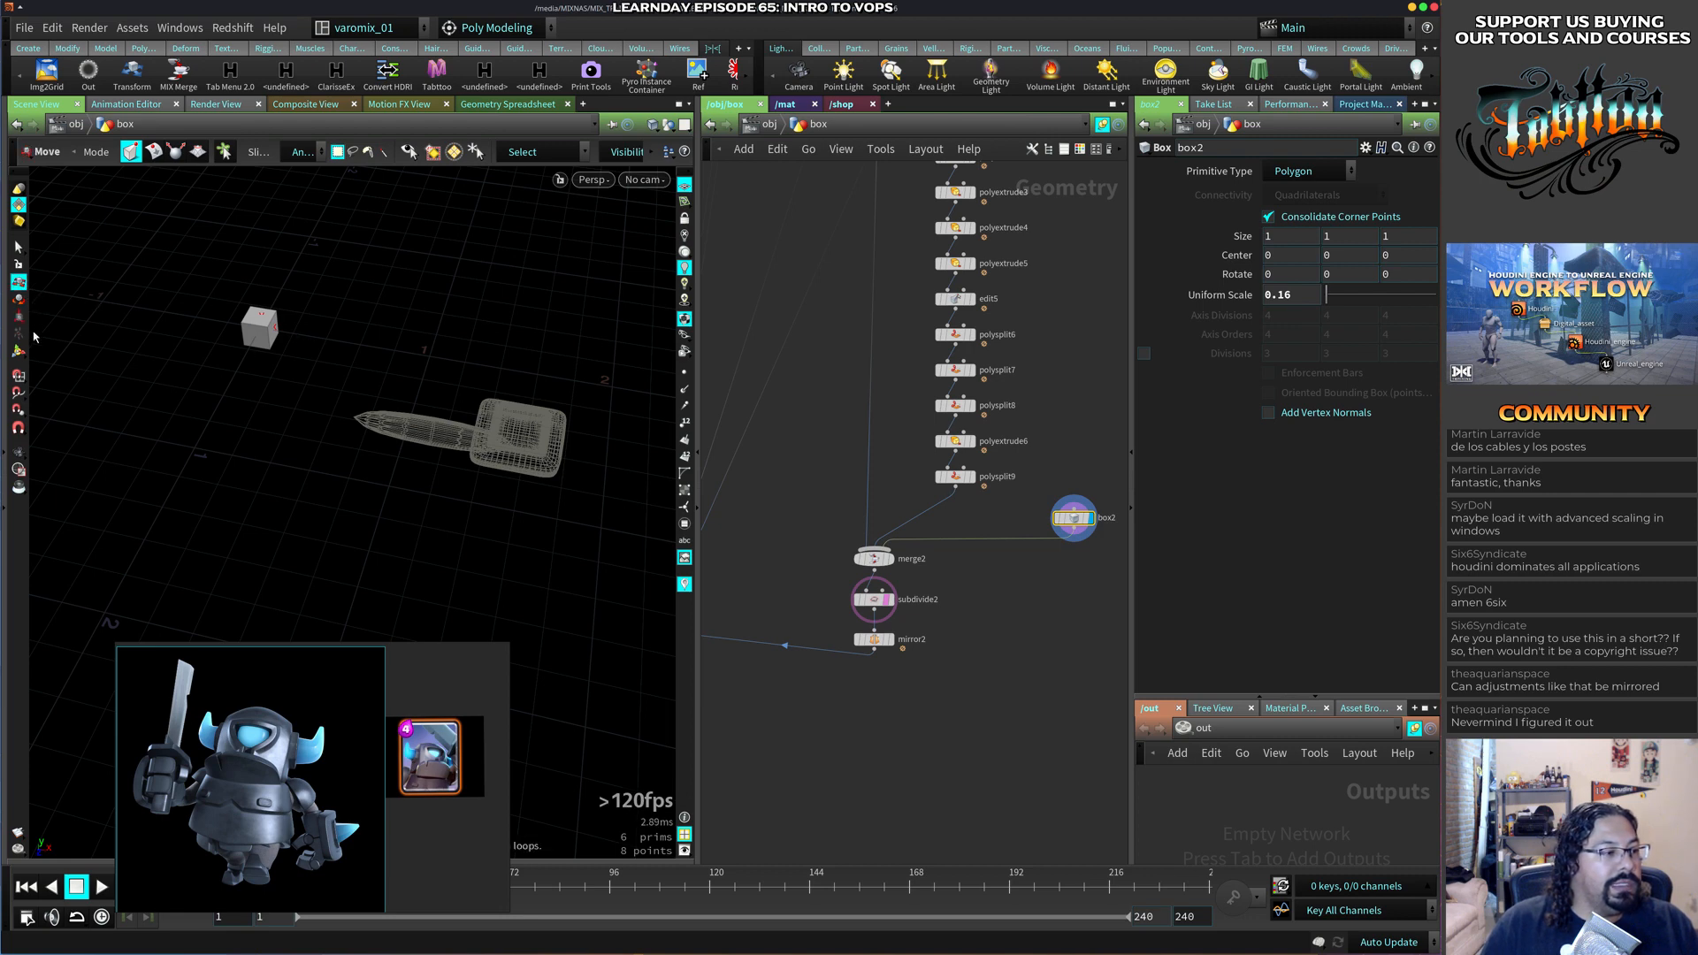
key("Return")
left_click_drag(331, 351, 540, 375)
key("space+g")
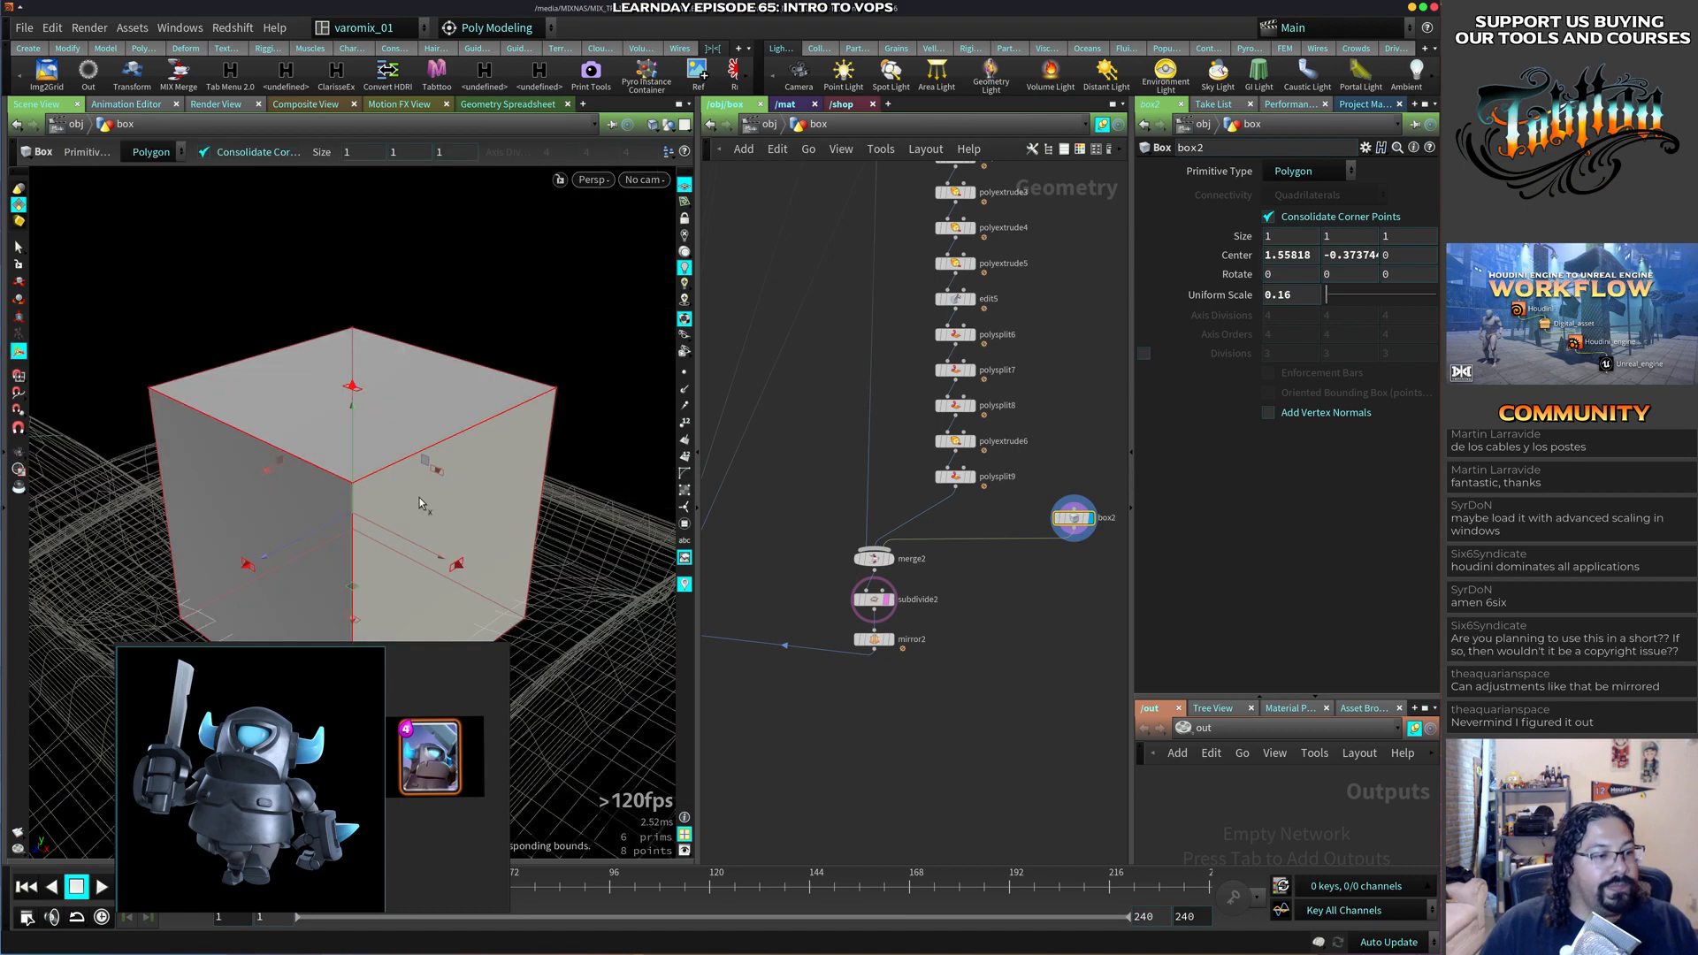
Set box2's uniform scale to 0.24 and reposition it within the rim, centred at about X 1.579 and Y -0.333.
left_click_drag(424, 459, 485, 436, "alt")
right_click_drag(485, 436, 461, 390, "alt")
key("Return")
left_click_drag(461, 391, 512, 421, "alt")
middle_click_drag(1294, 304, 887, 397)
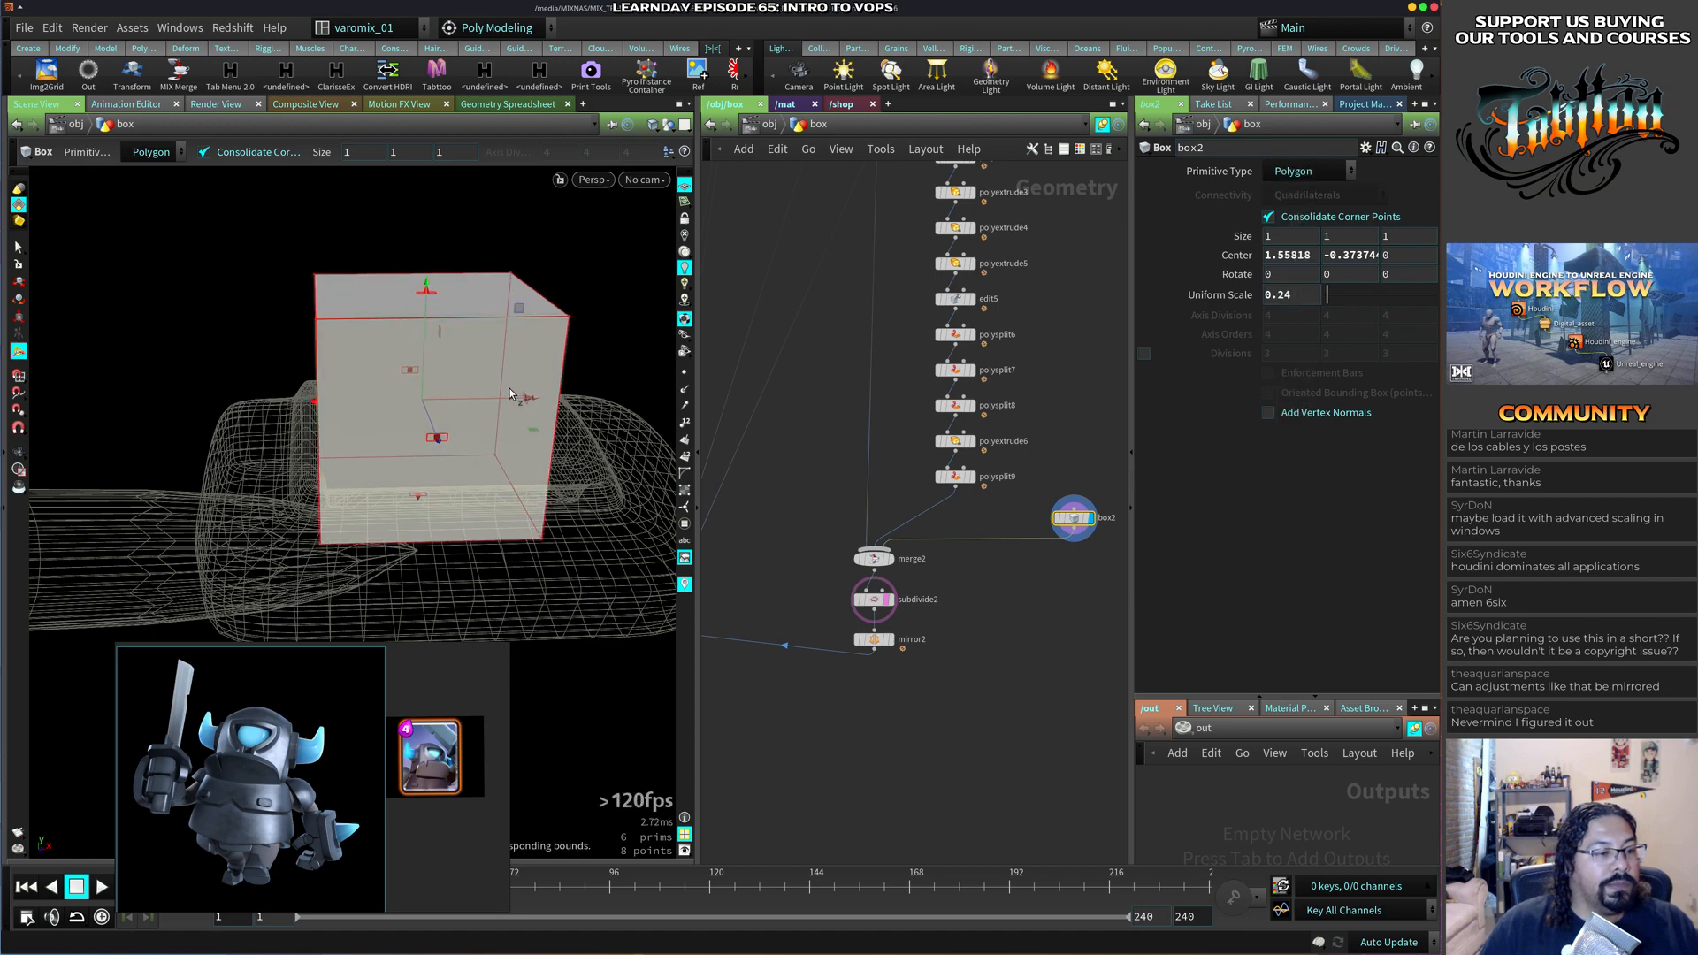
mouse_move(519, 397)
left_mouse_down()
mouse_move(553, 399)
mouse_move(539, 398)
left_mouse_up()
right_click_drag(539, 396, 472, 426, "alt")
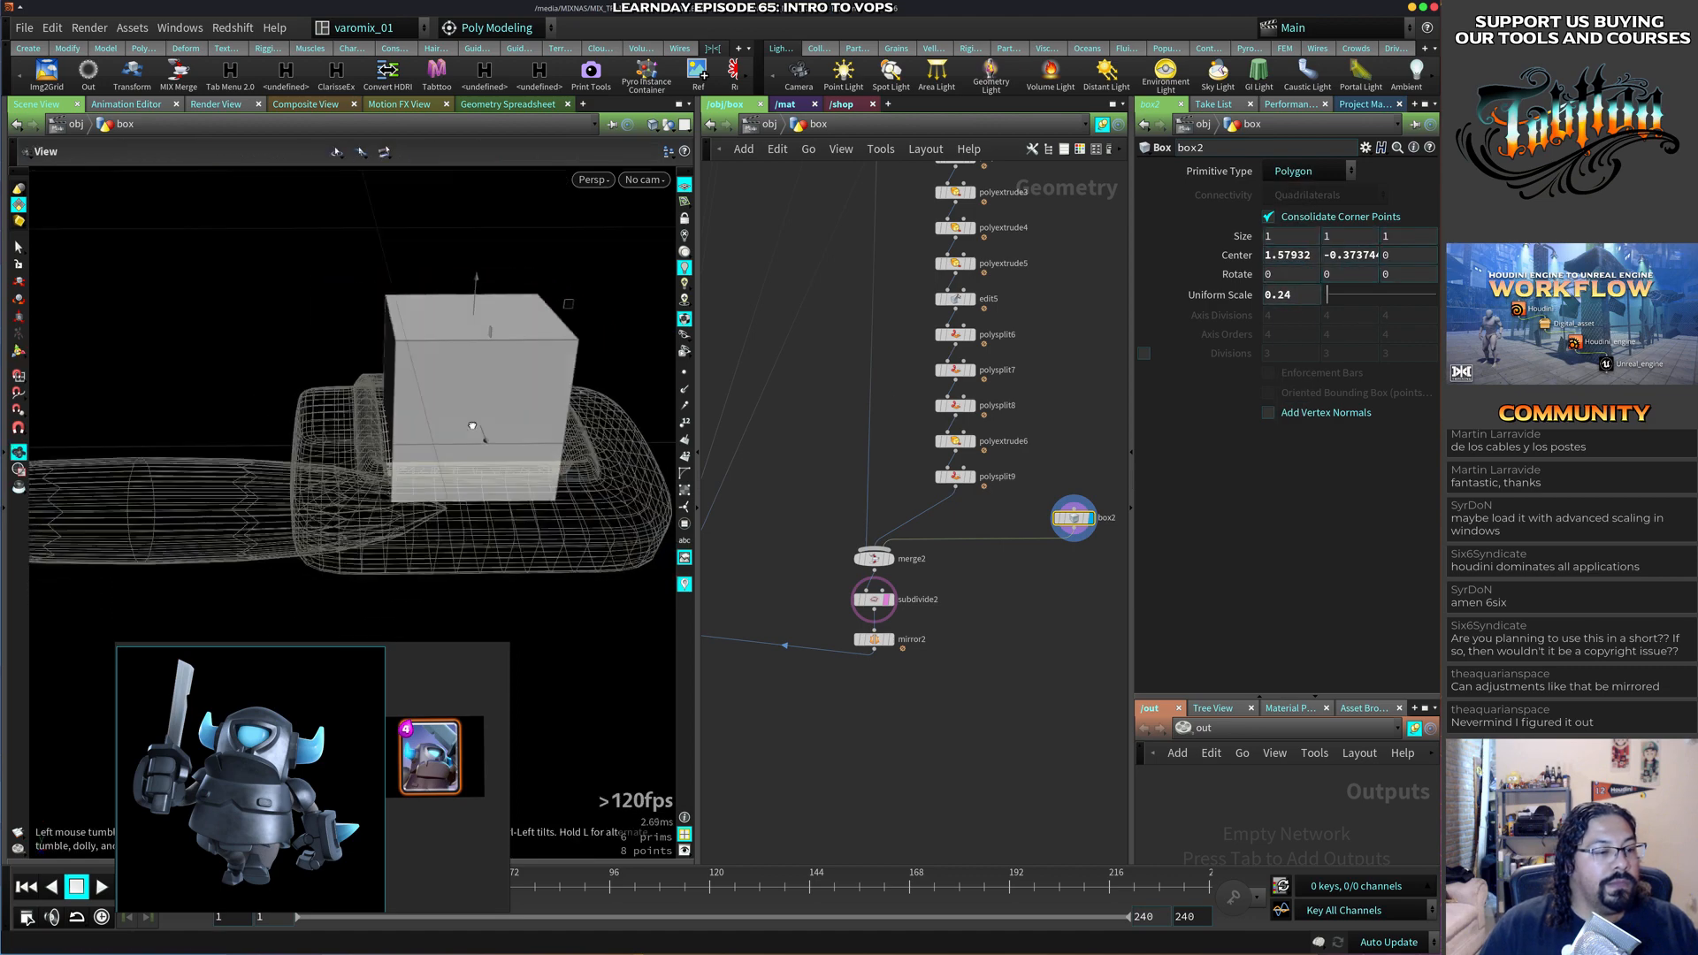
left_click_drag(473, 426, 409, 448, "alt")
key("Escape")
key("Return")
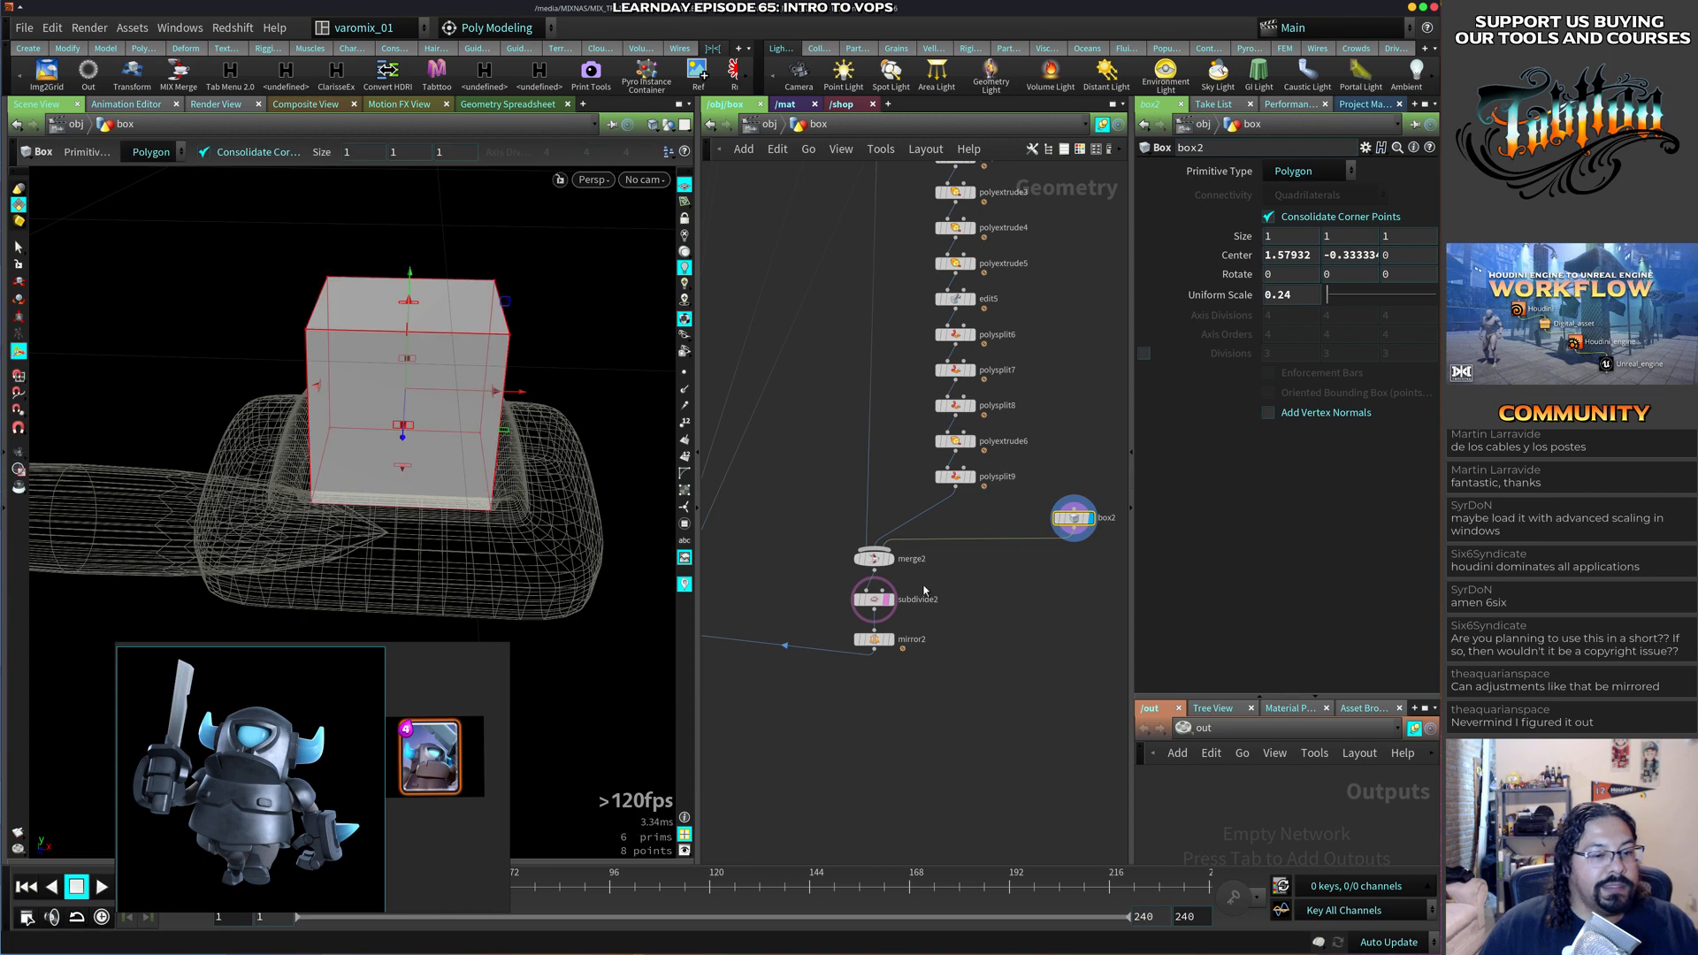
Show the templated subdivide2 geometry shaded and set box2's uniform scale to 0.27.
left_click(887, 605)
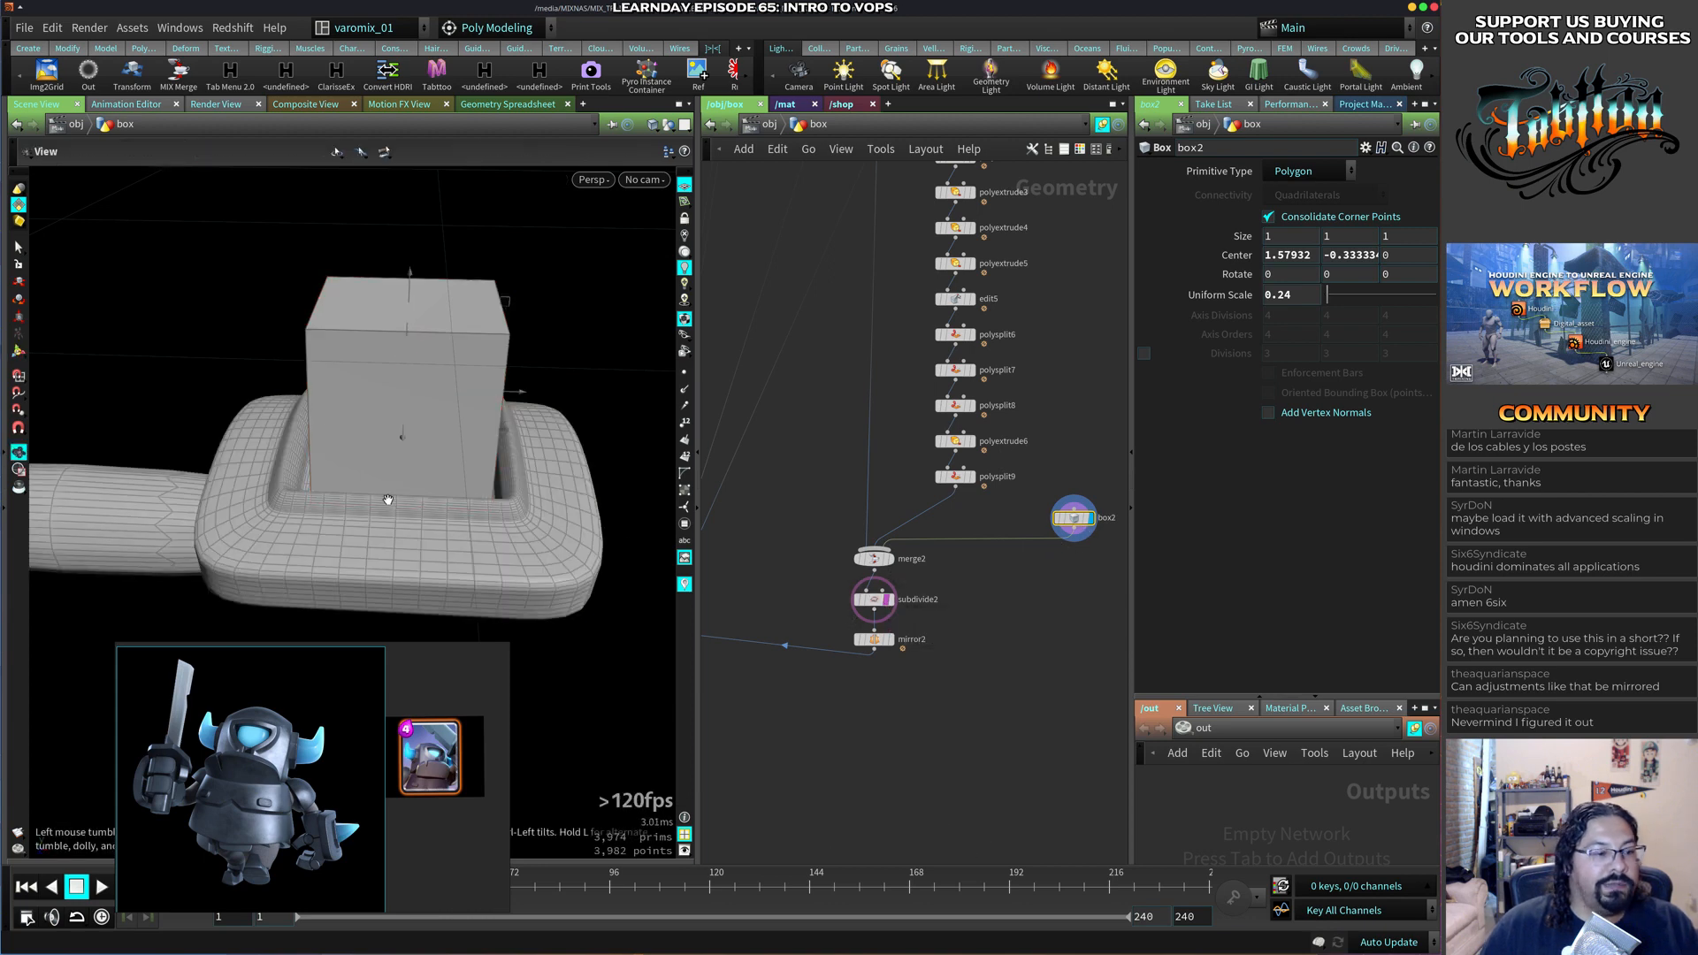
left_click_drag(383, 496, 580, 364)
middle_click_drag(1305, 301, 1326, 346)
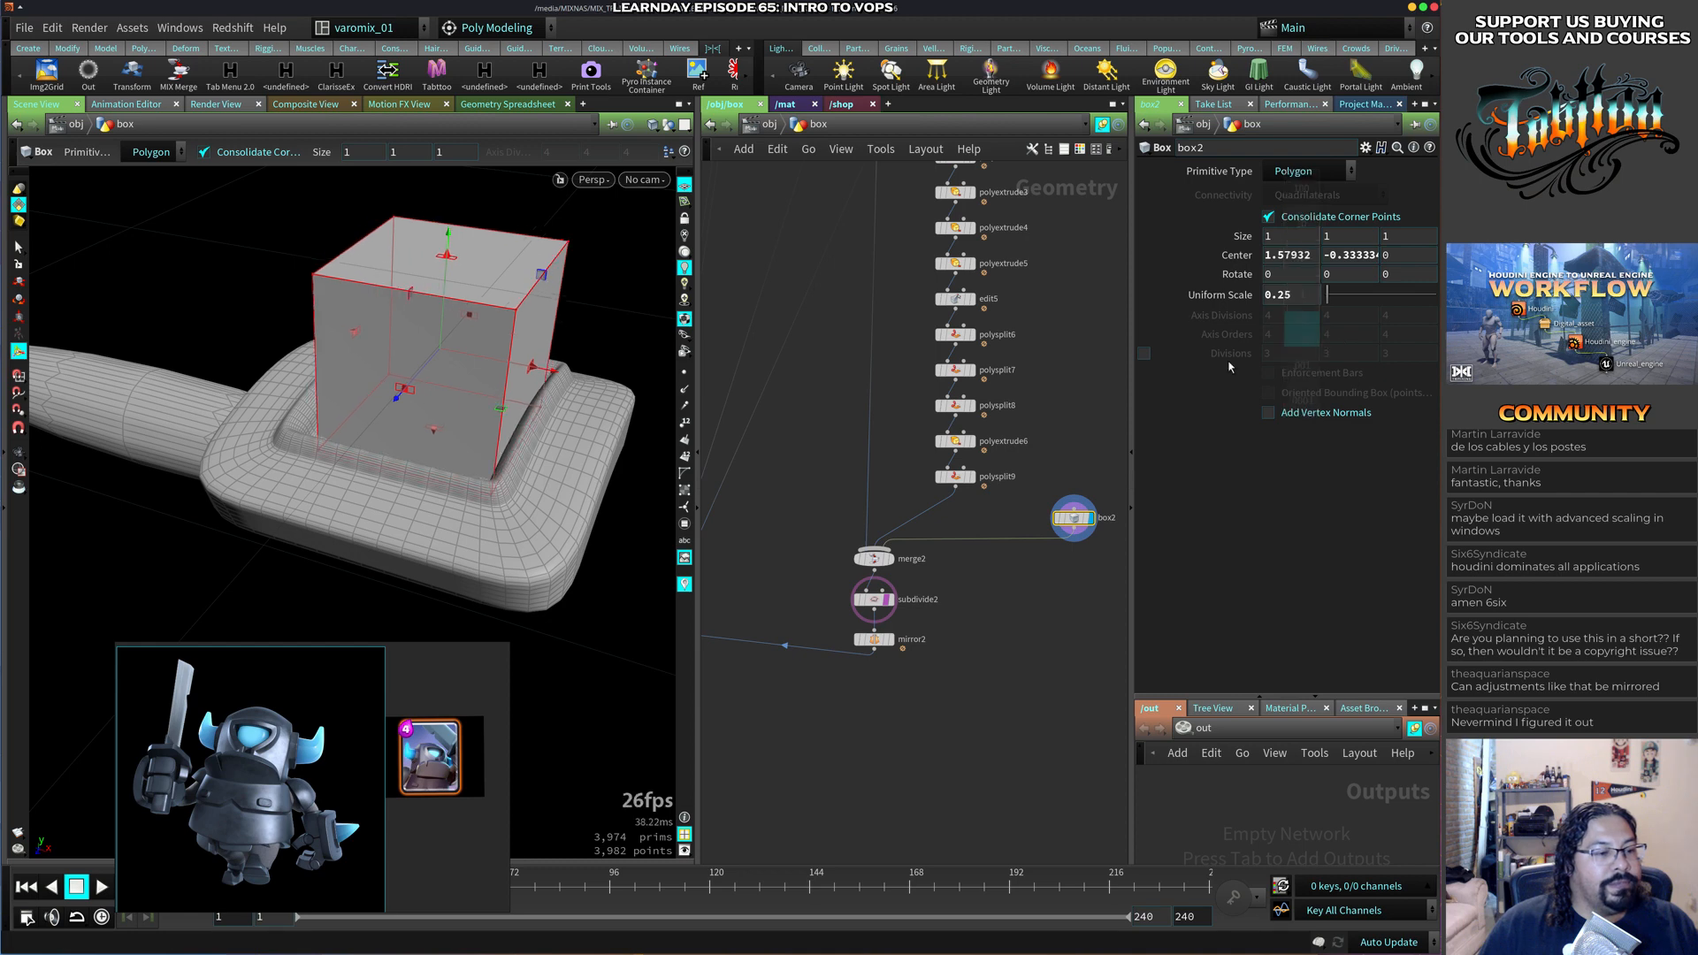
left_click_drag(353, 442, 469, 500, "alt")
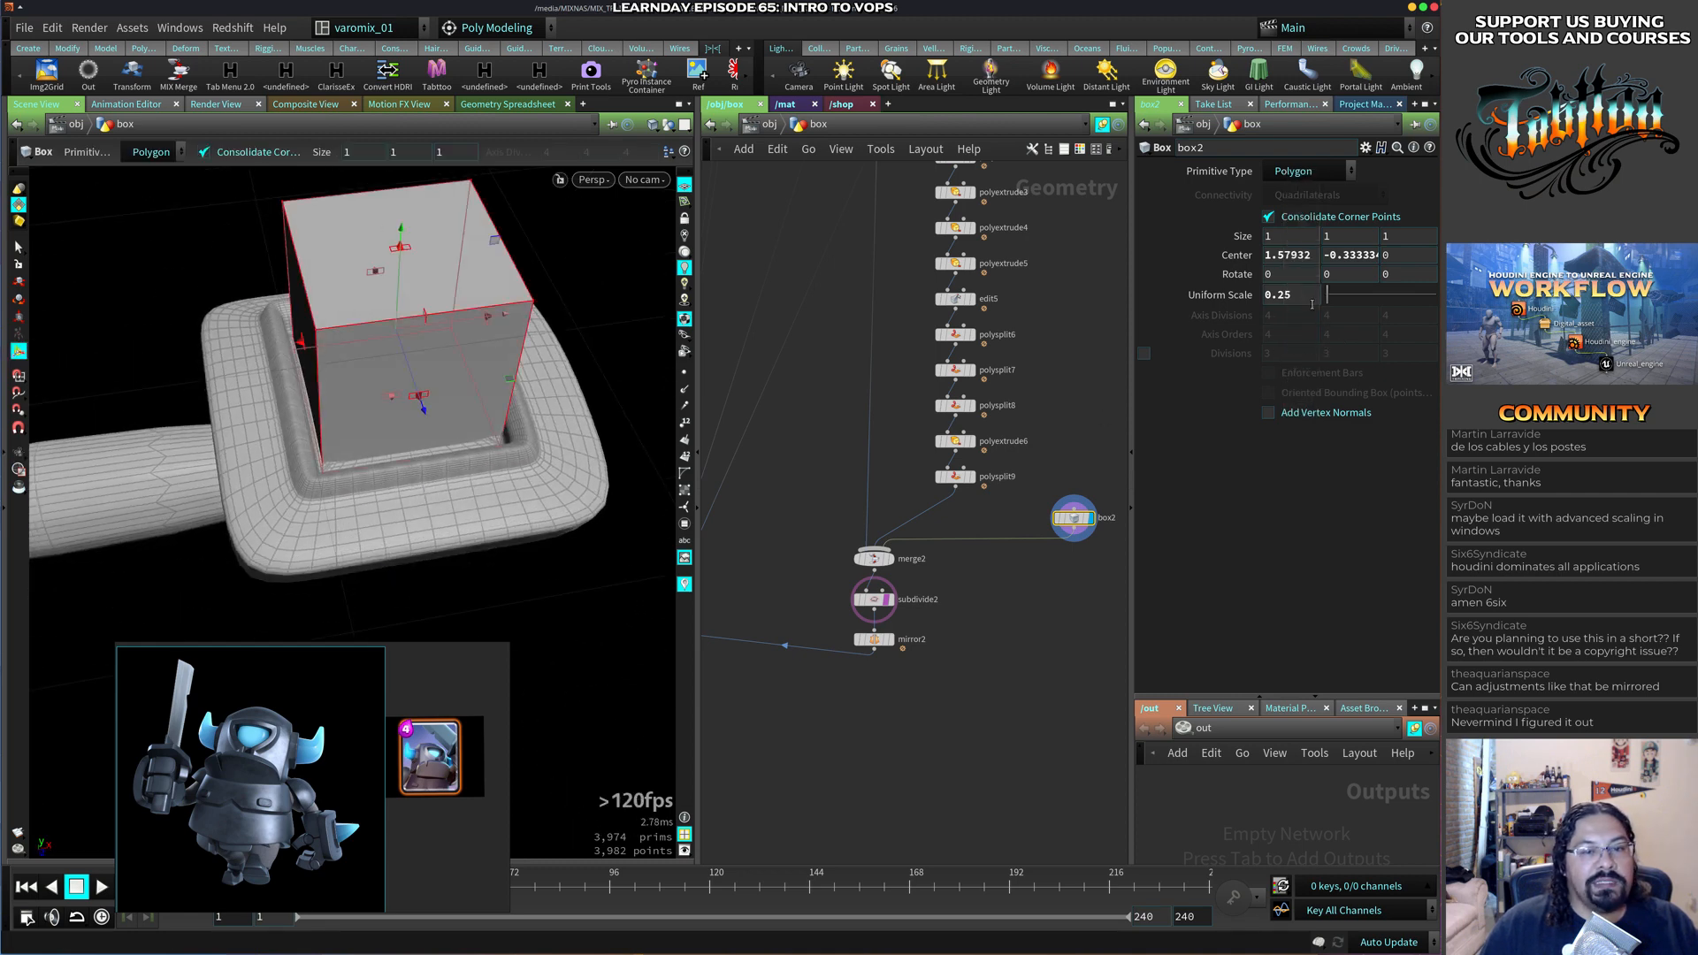
middle_click_drag(1312, 304, 1341, 331)
Resize box2 to fit the recess opening, with a size of about 0.956 in X and 1.111 in Z.
mouse_move(330, 424)
left_mouse_down("alt")
mouse_move(341, 390)
mouse_move(320, 433)
left_mouse_up("alt")
left_click_drag(459, 352, 448, 352)
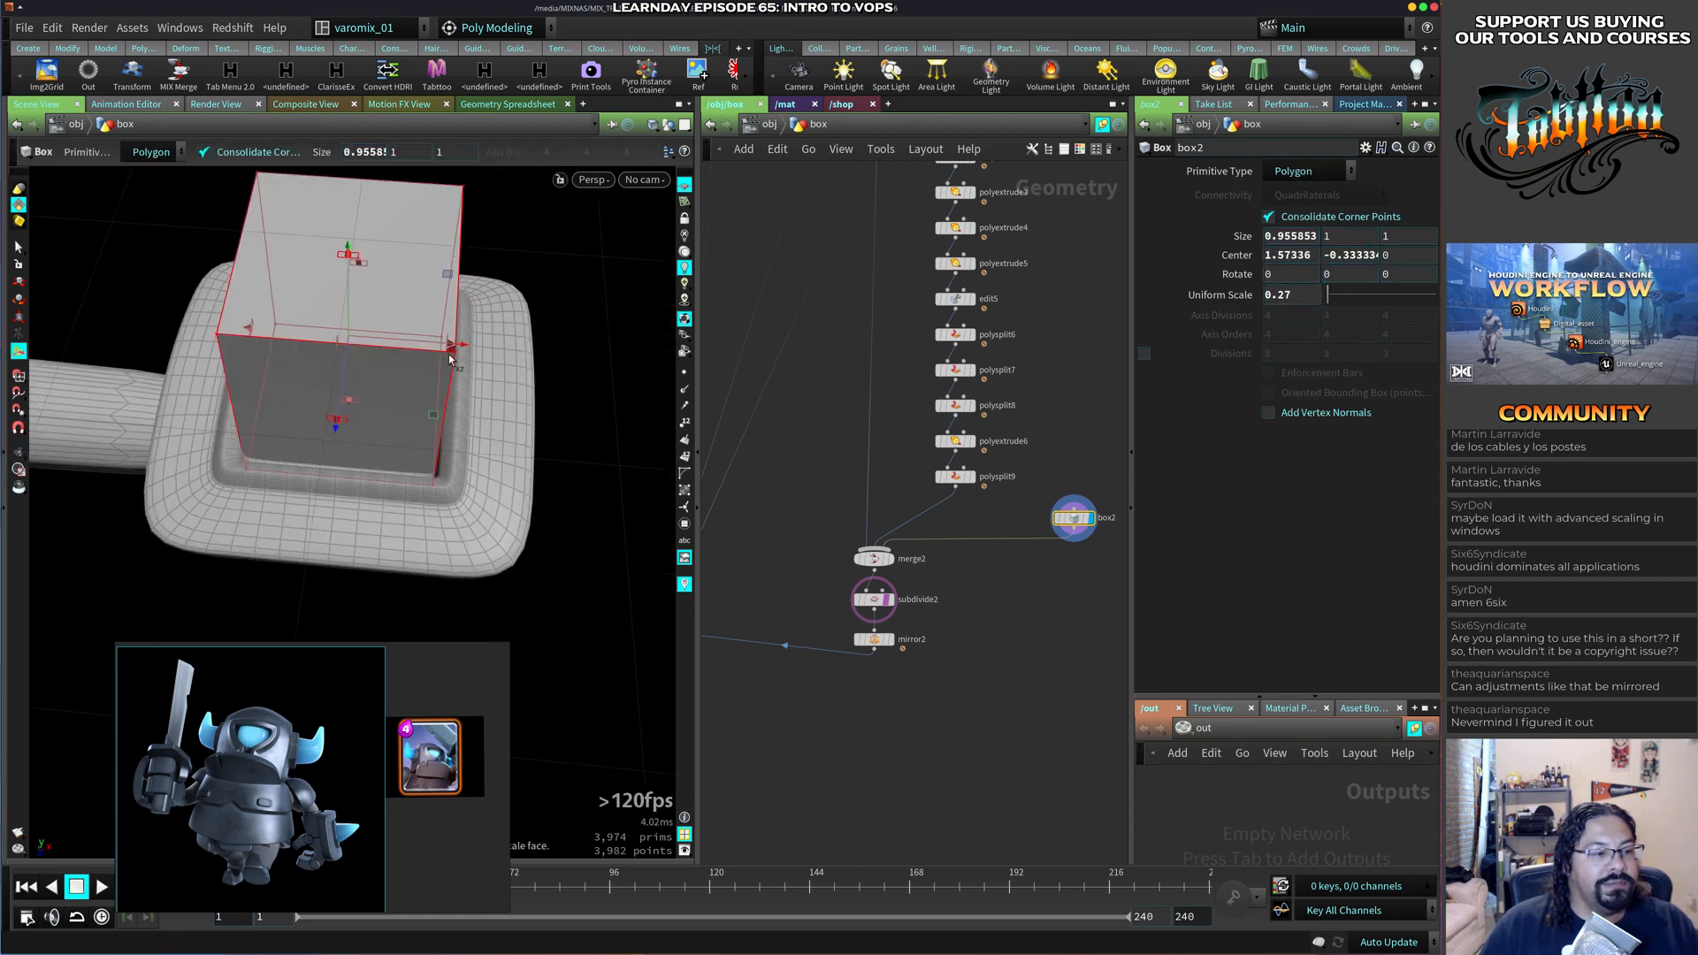
mouse_move(389, 418)
left_mouse_down("alt")
mouse_move(459, 366)
mouse_move(362, 410)
left_mouse_up("alt")
right_click_drag(362, 410, 397, 318, "alt")
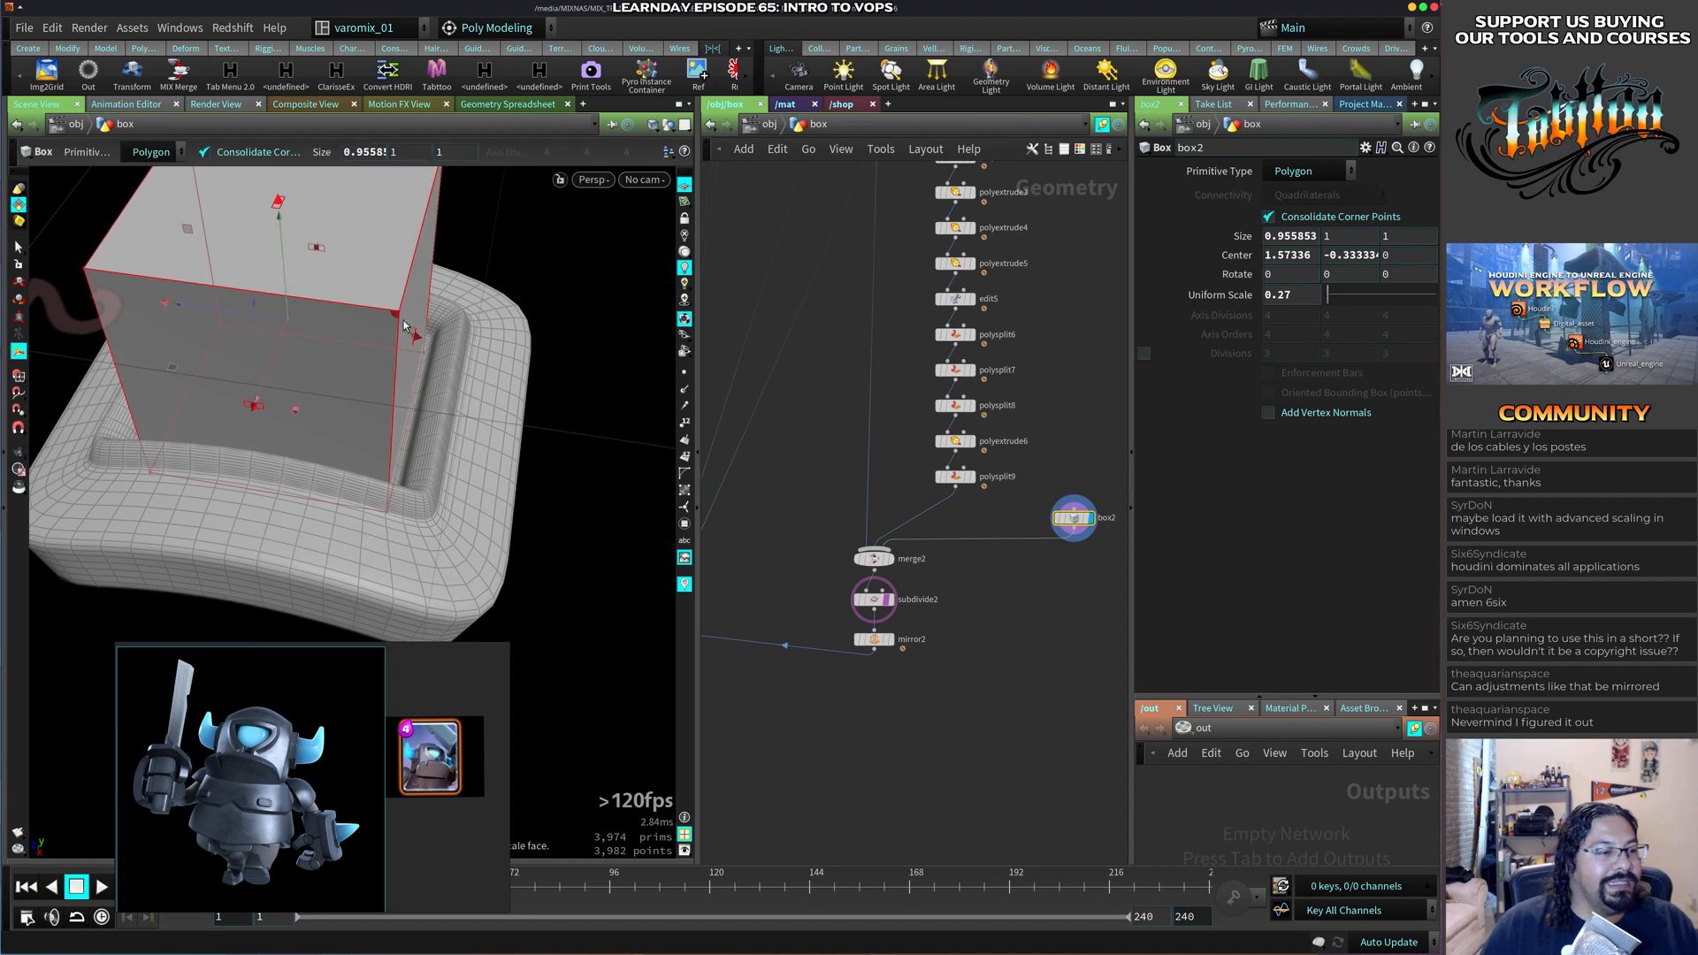
left_click_drag(412, 337, 478, 394)
key("Escape")
right_click_drag(478, 393, 364, 380, "alt")
middle_click_drag(363, 379, 395, 443, "alt")
Scale the box's top face down uniformly to about 0.21, then again by about 0.69, tapering the box to a narrow tip.
key("s")
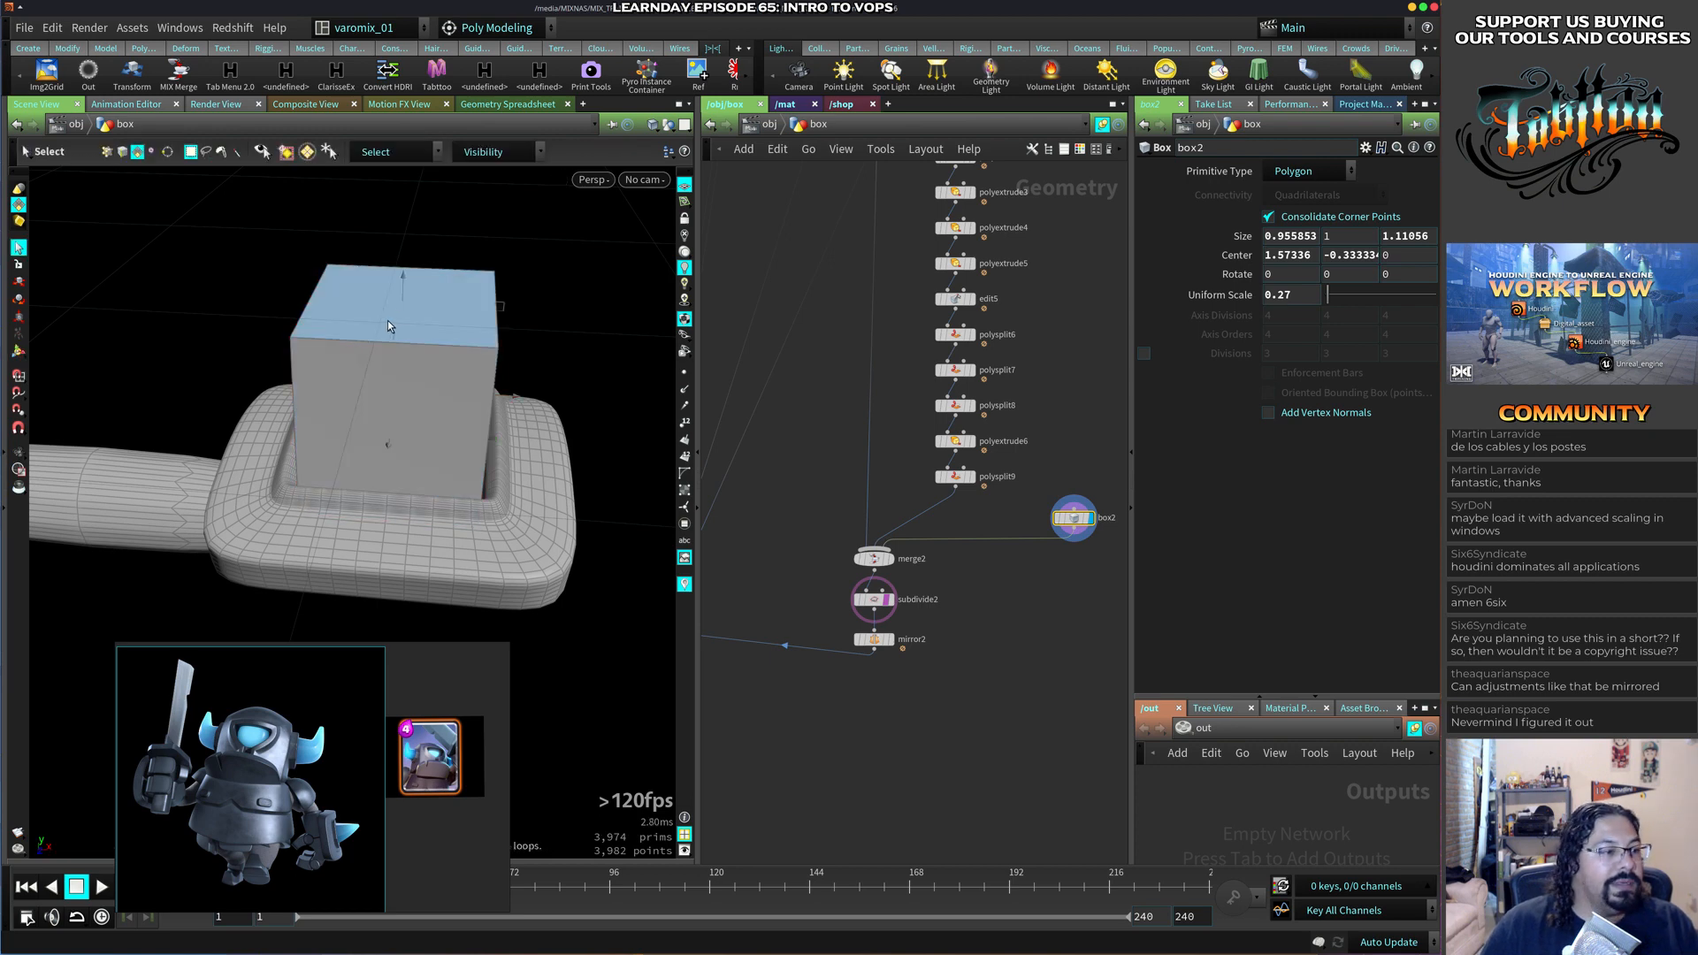
left_click(386, 322)
key("e")
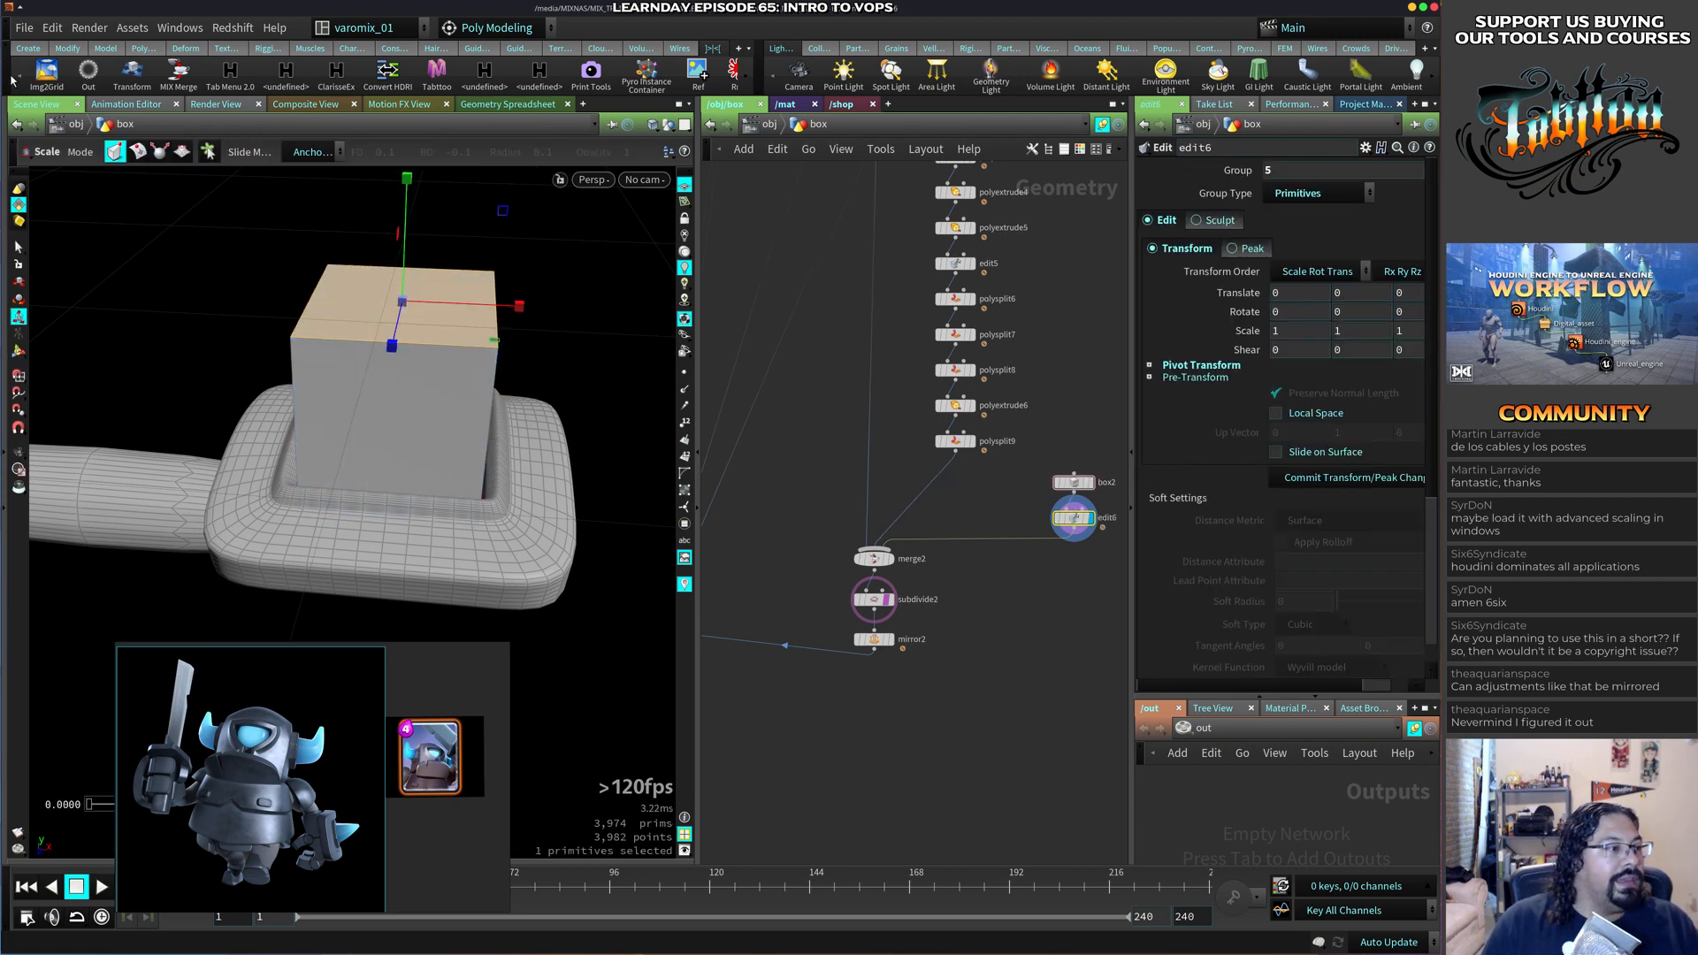
left_click(12, 80)
left_click_drag(375, 272, 9, 290)
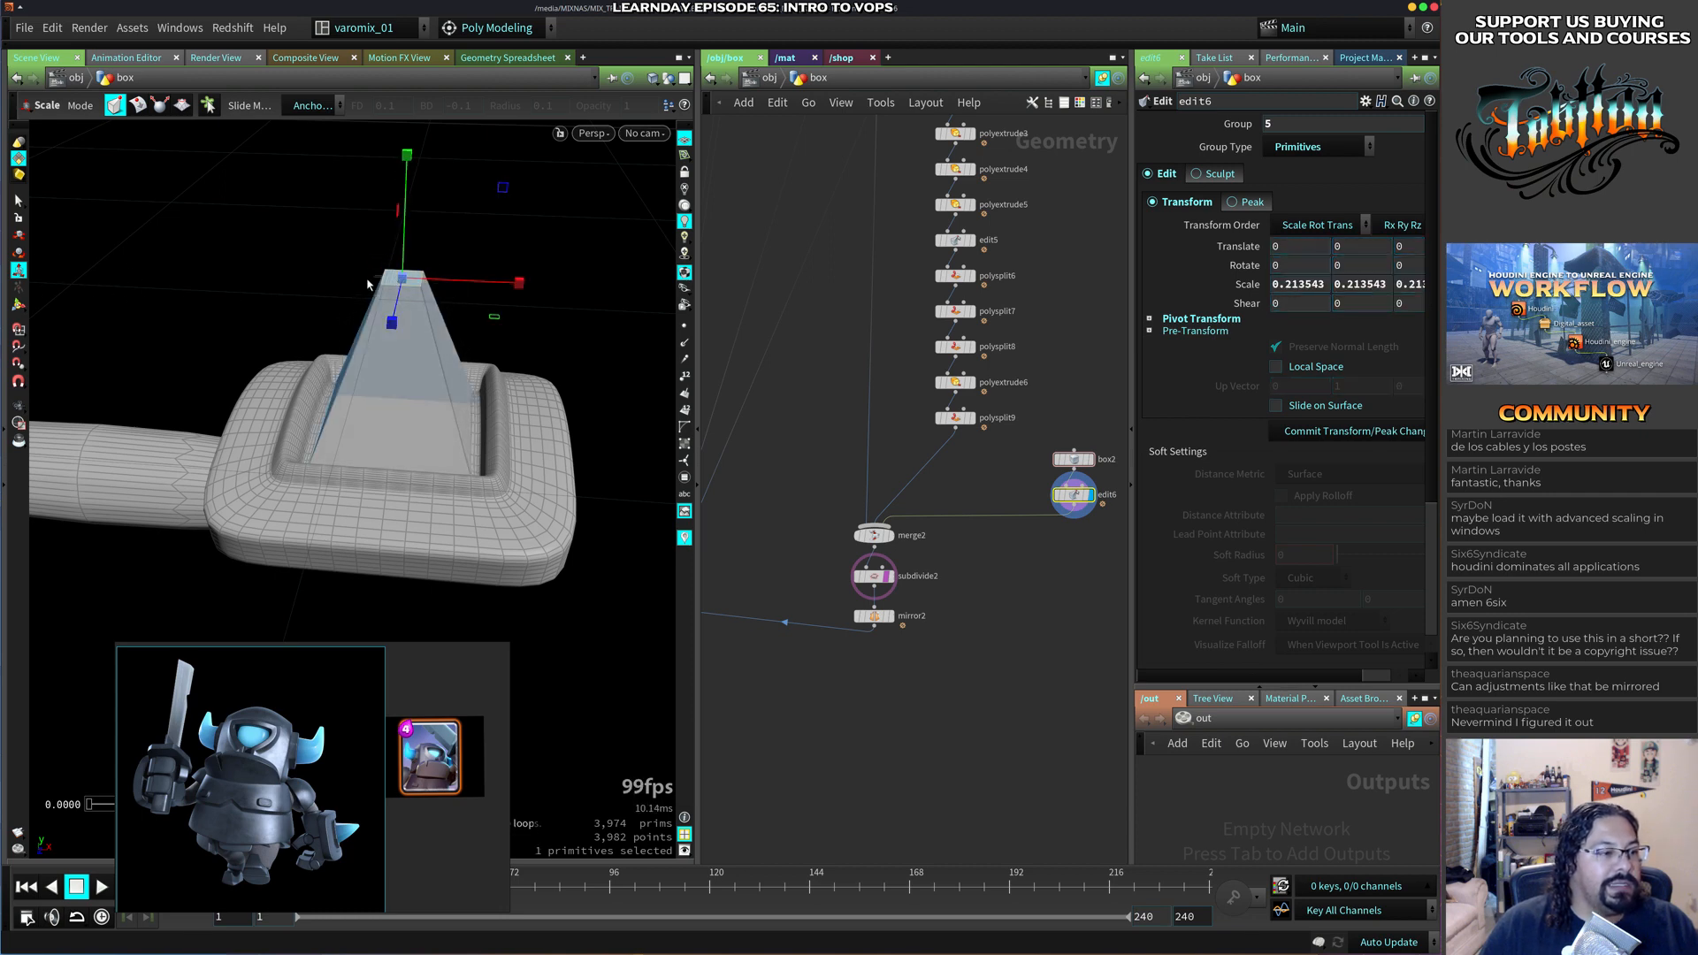
left_click_drag(367, 276, 156, 311)
left_click(405, 280)
left_click_drag(376, 281, 611, 442, "alt")
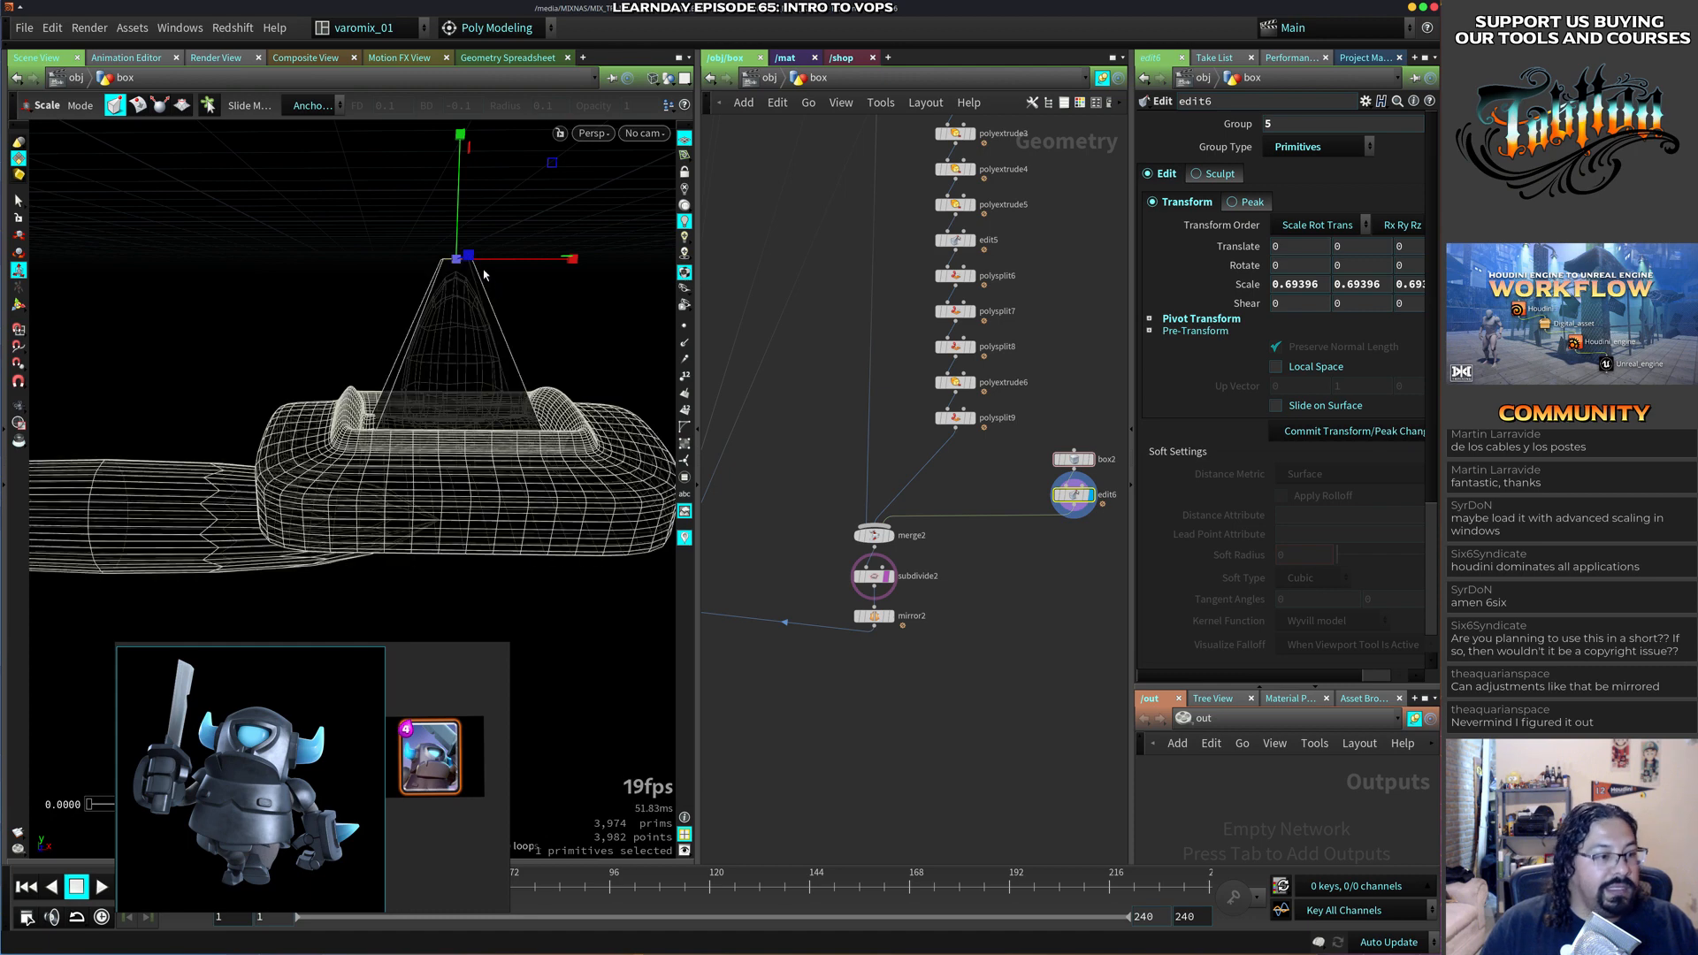
Raise the tapered box's top face by about 0.047 in Y.
left_click_drag(470, 228, 470, 189)
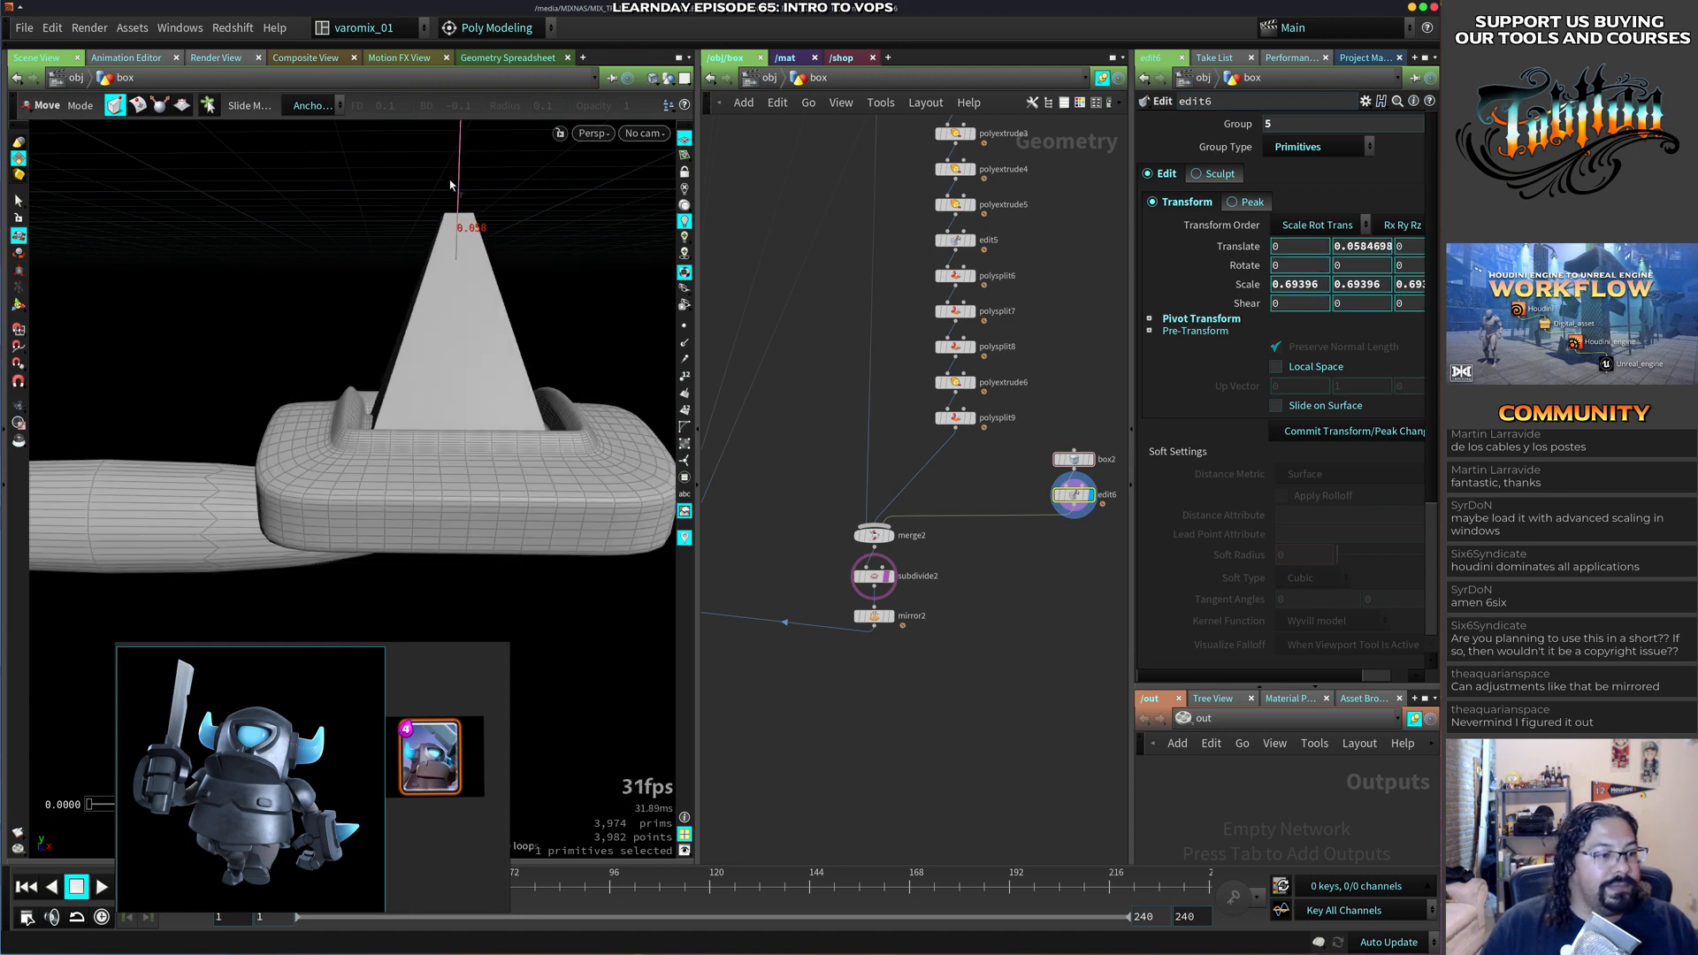
left_click_drag(493, 383, 476, 561, "alt")
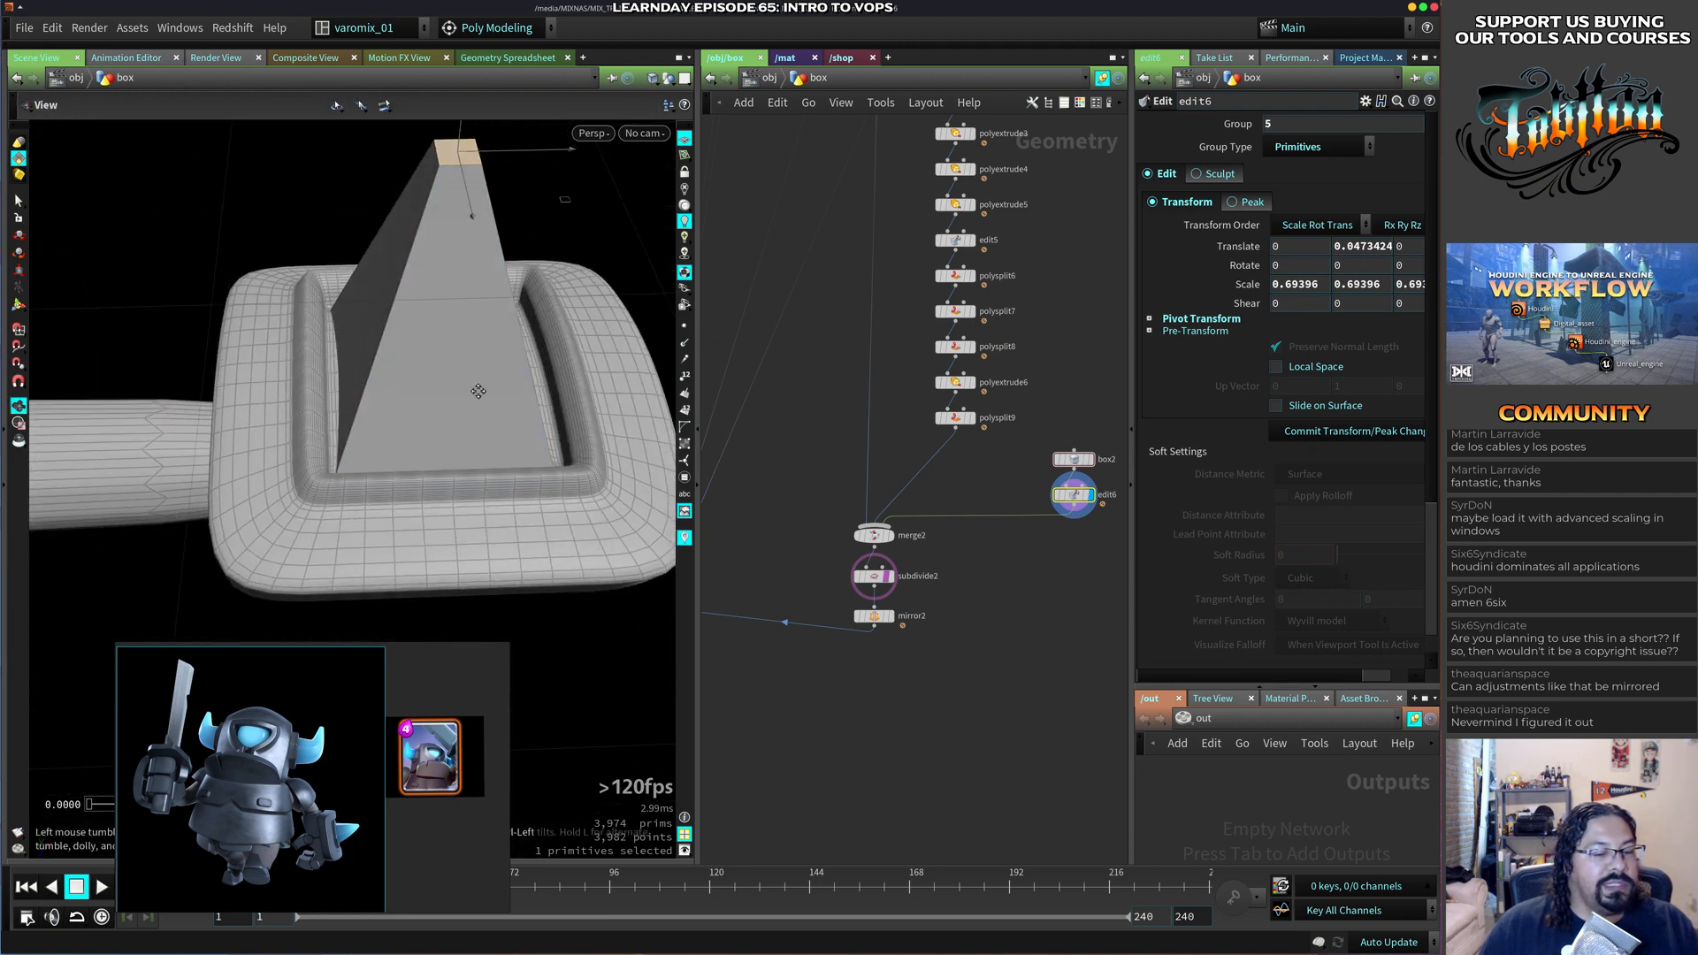
middle_click_drag(477, 390, 468, 410, "alt")
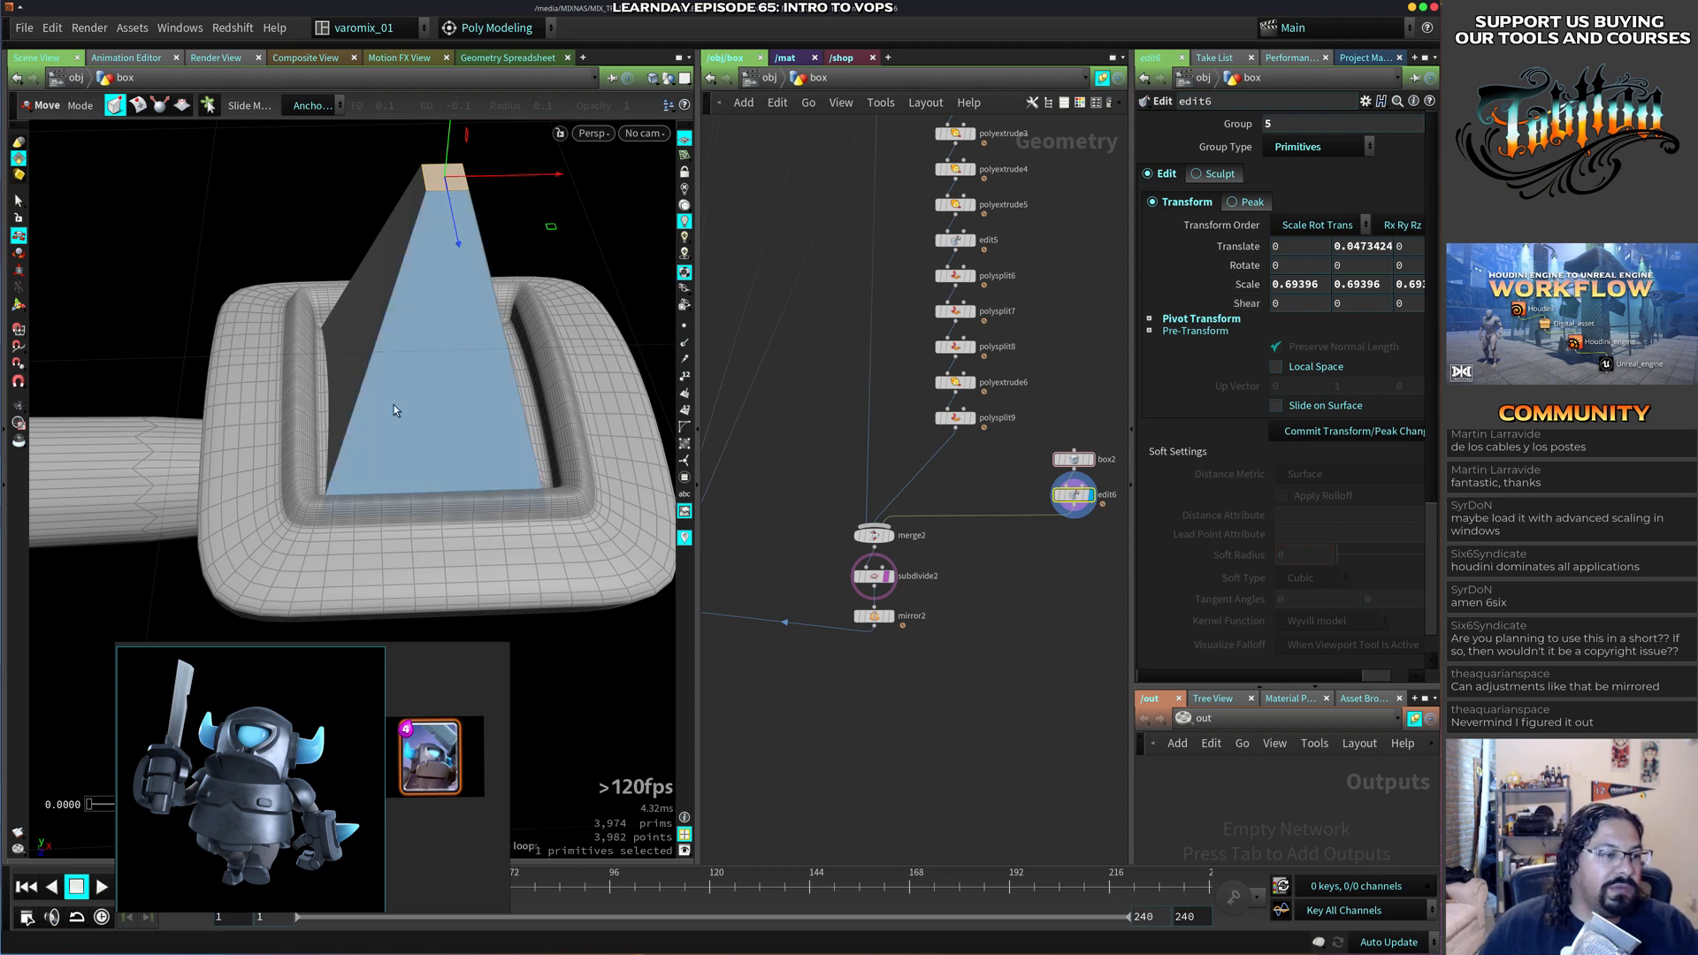
left_click_drag(394, 405, 456, 401, "alt")
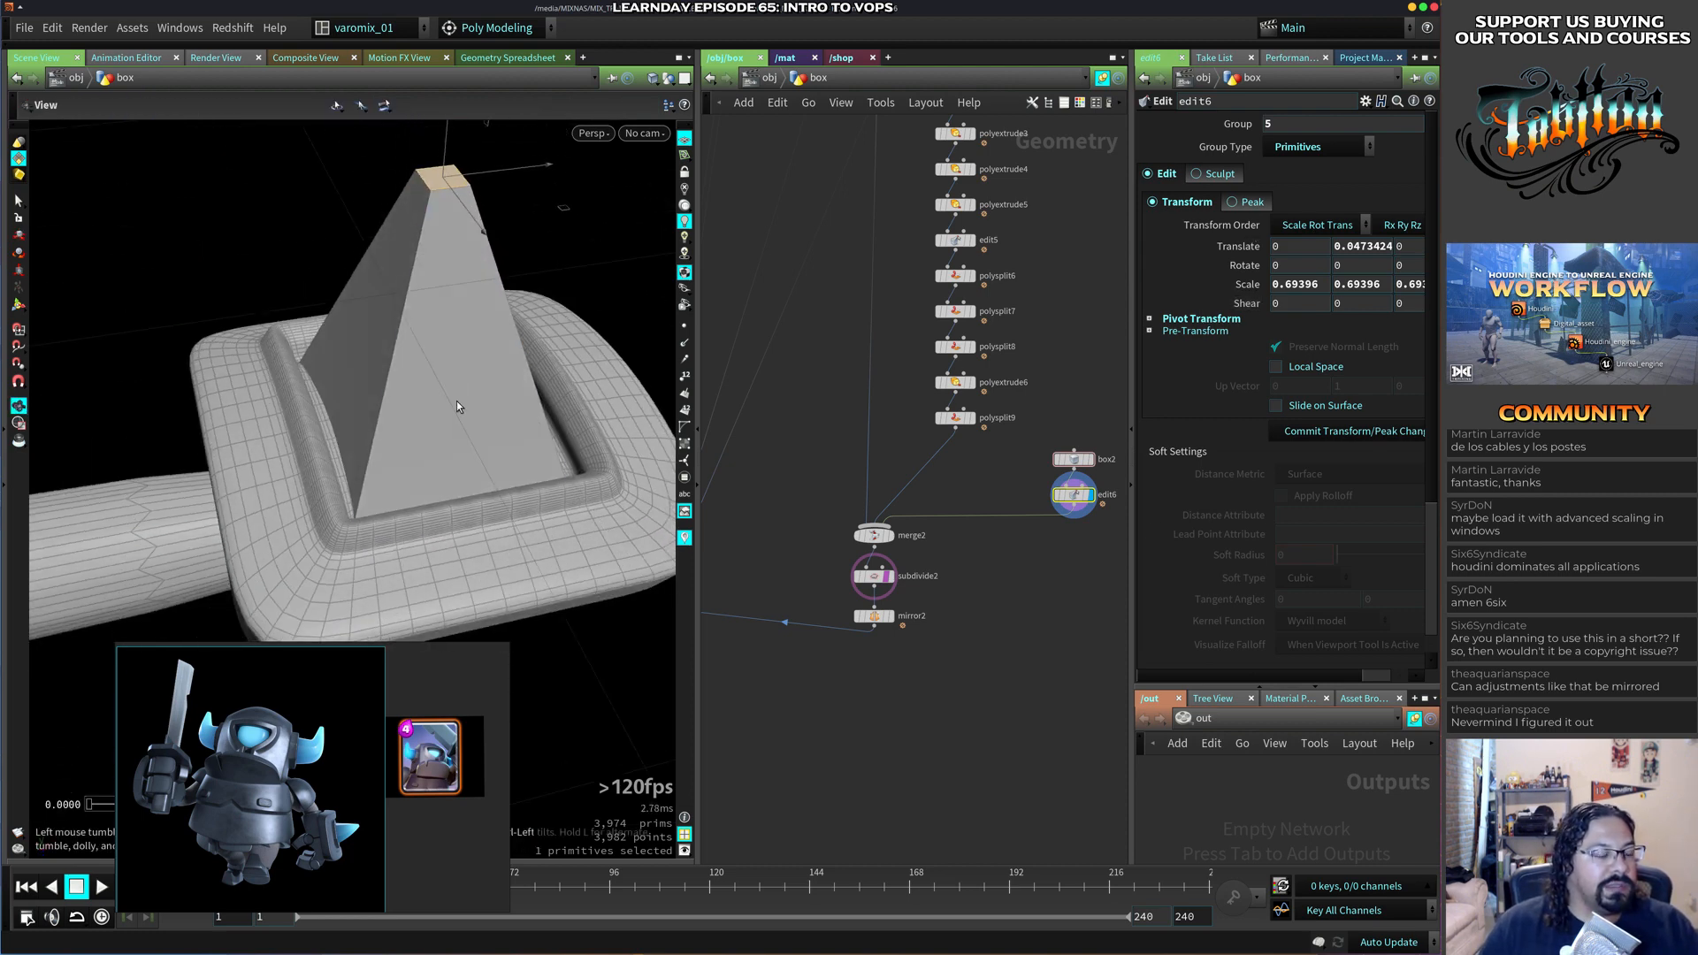
Select subdivide2 and display the subdivided spike inside the recess.
key("Return")
mouse_move(898, 584)
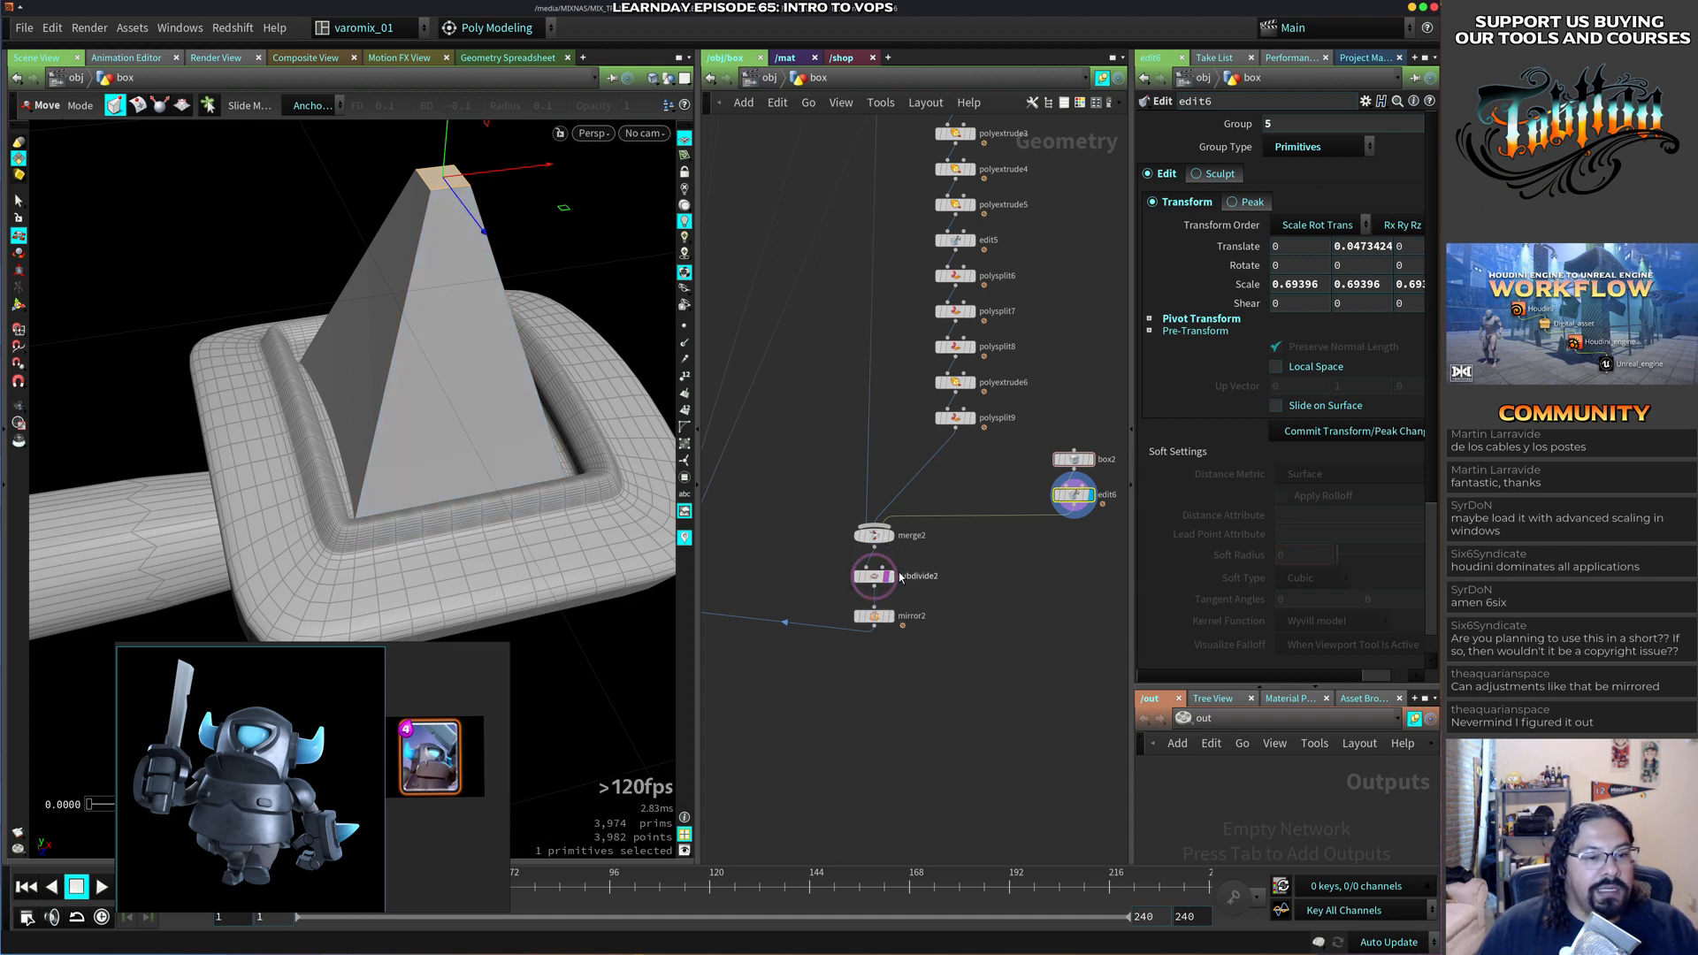
left_click(900, 577)
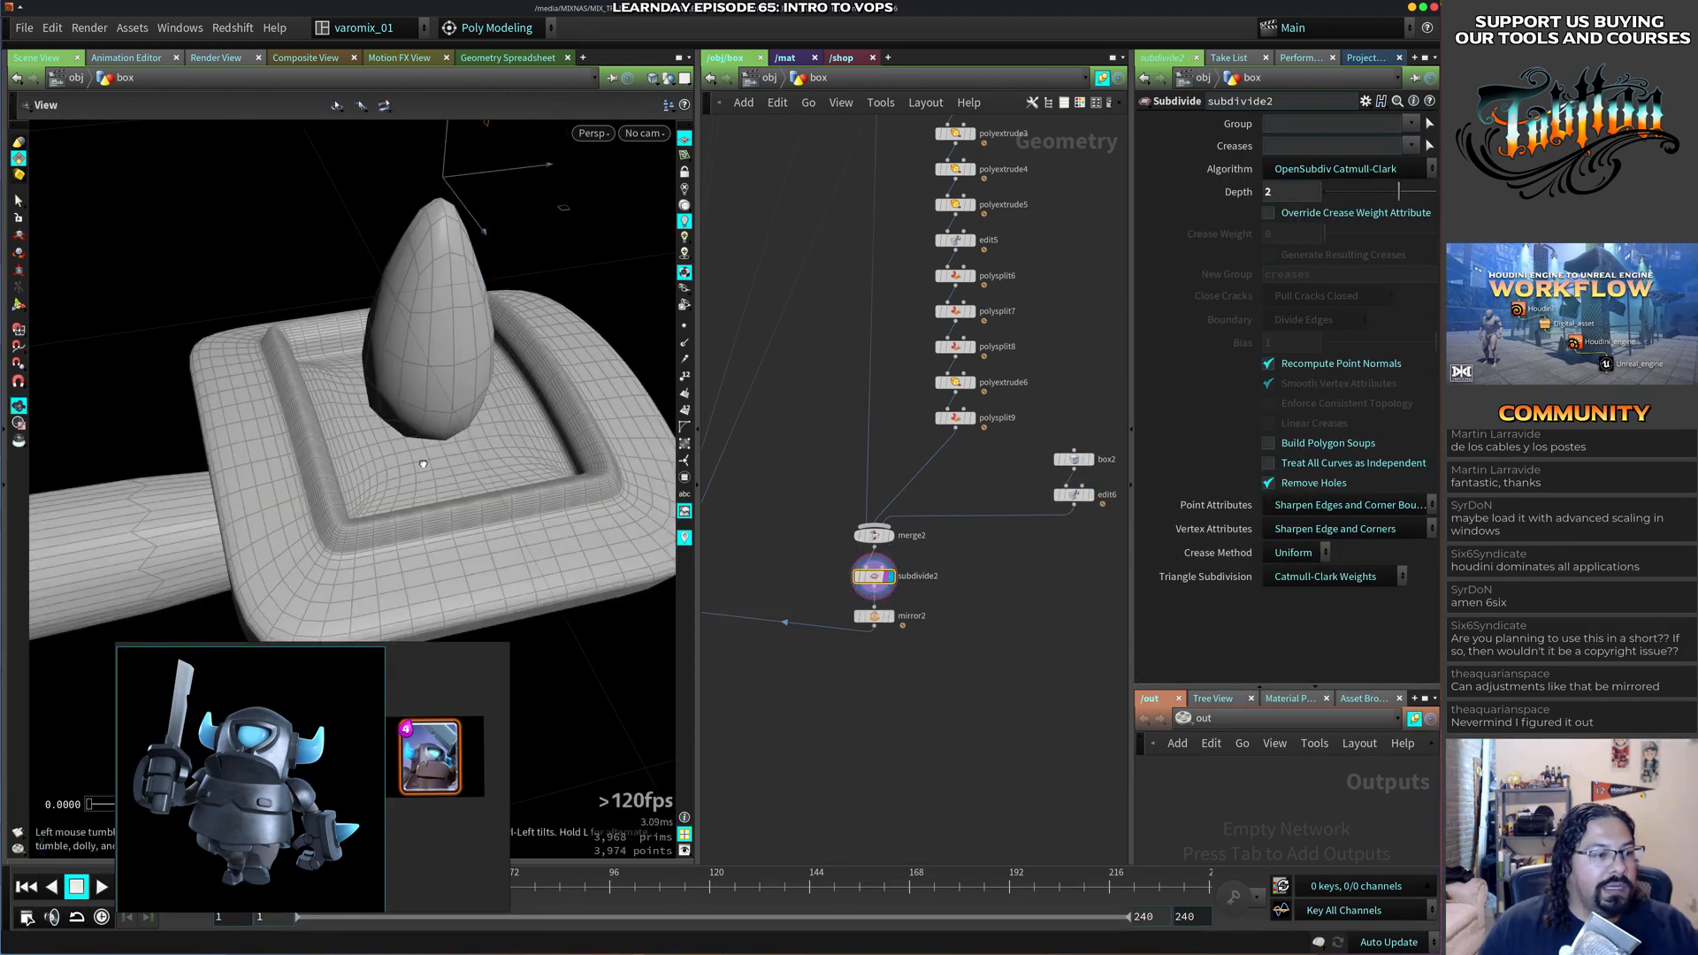
key("t")
mouse_move(423, 464)
left_mouse_down()
mouse_move(389, 354)
mouse_move(379, 418)
mouse_move(414, 434)
left_mouse_up()
Insert an edge loop after edit6 around the spike close to its tip.
left_click(1076, 497)
key("c")
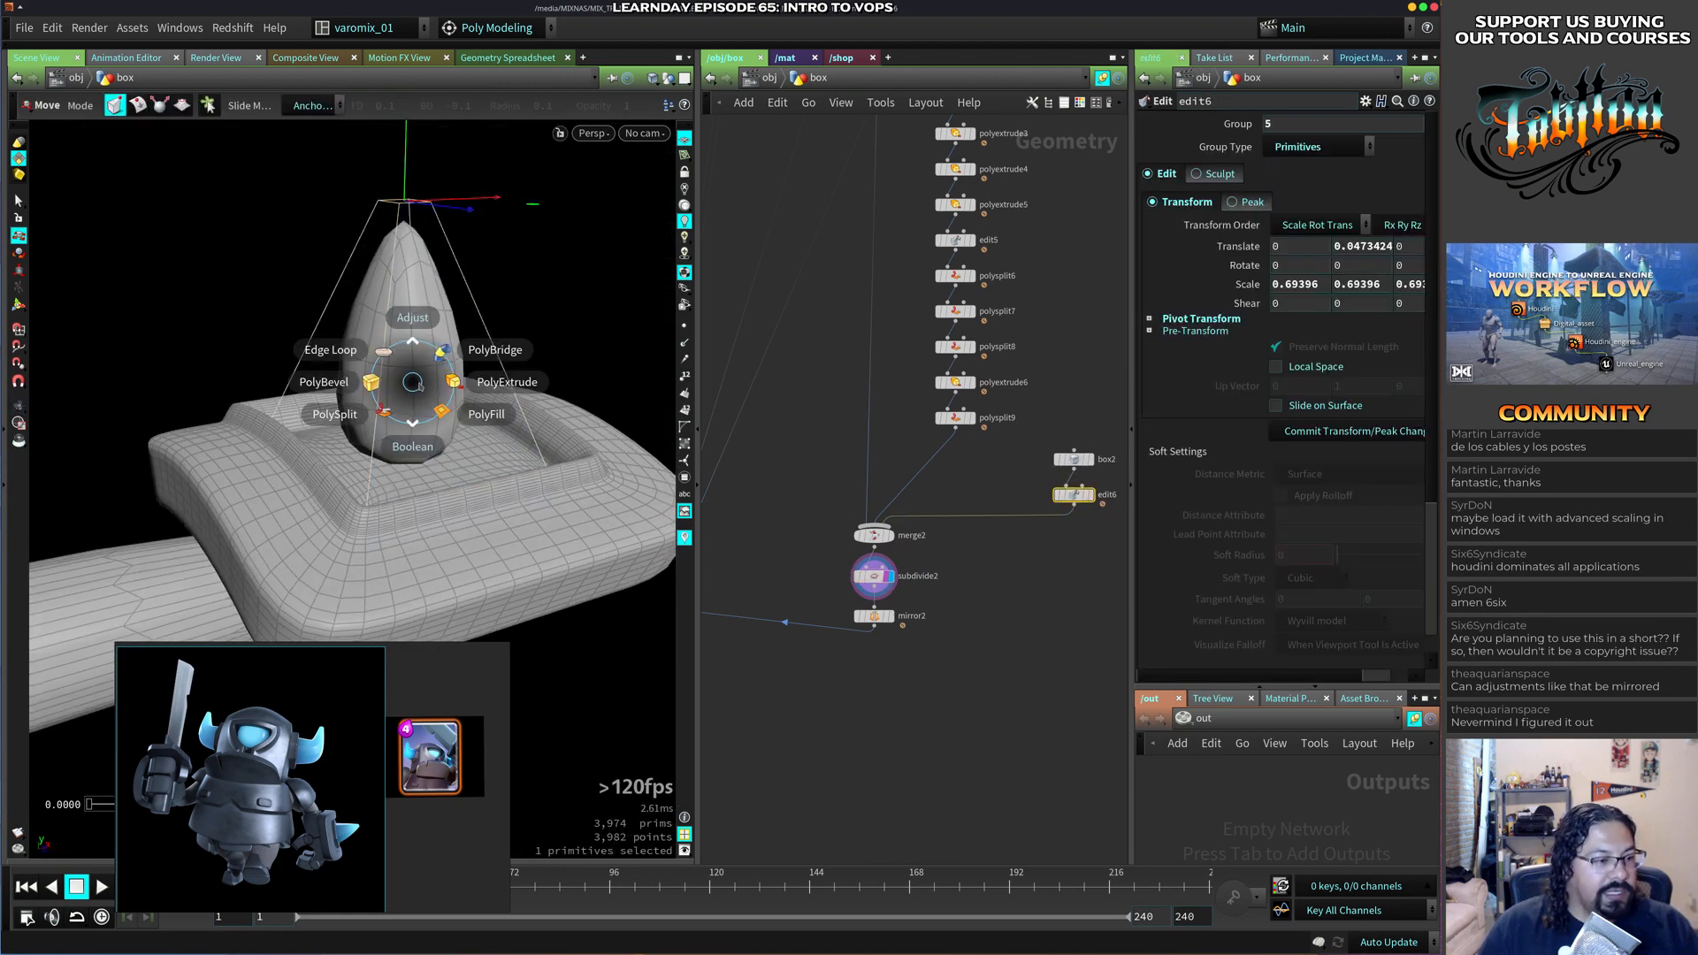
left_click(332, 350)
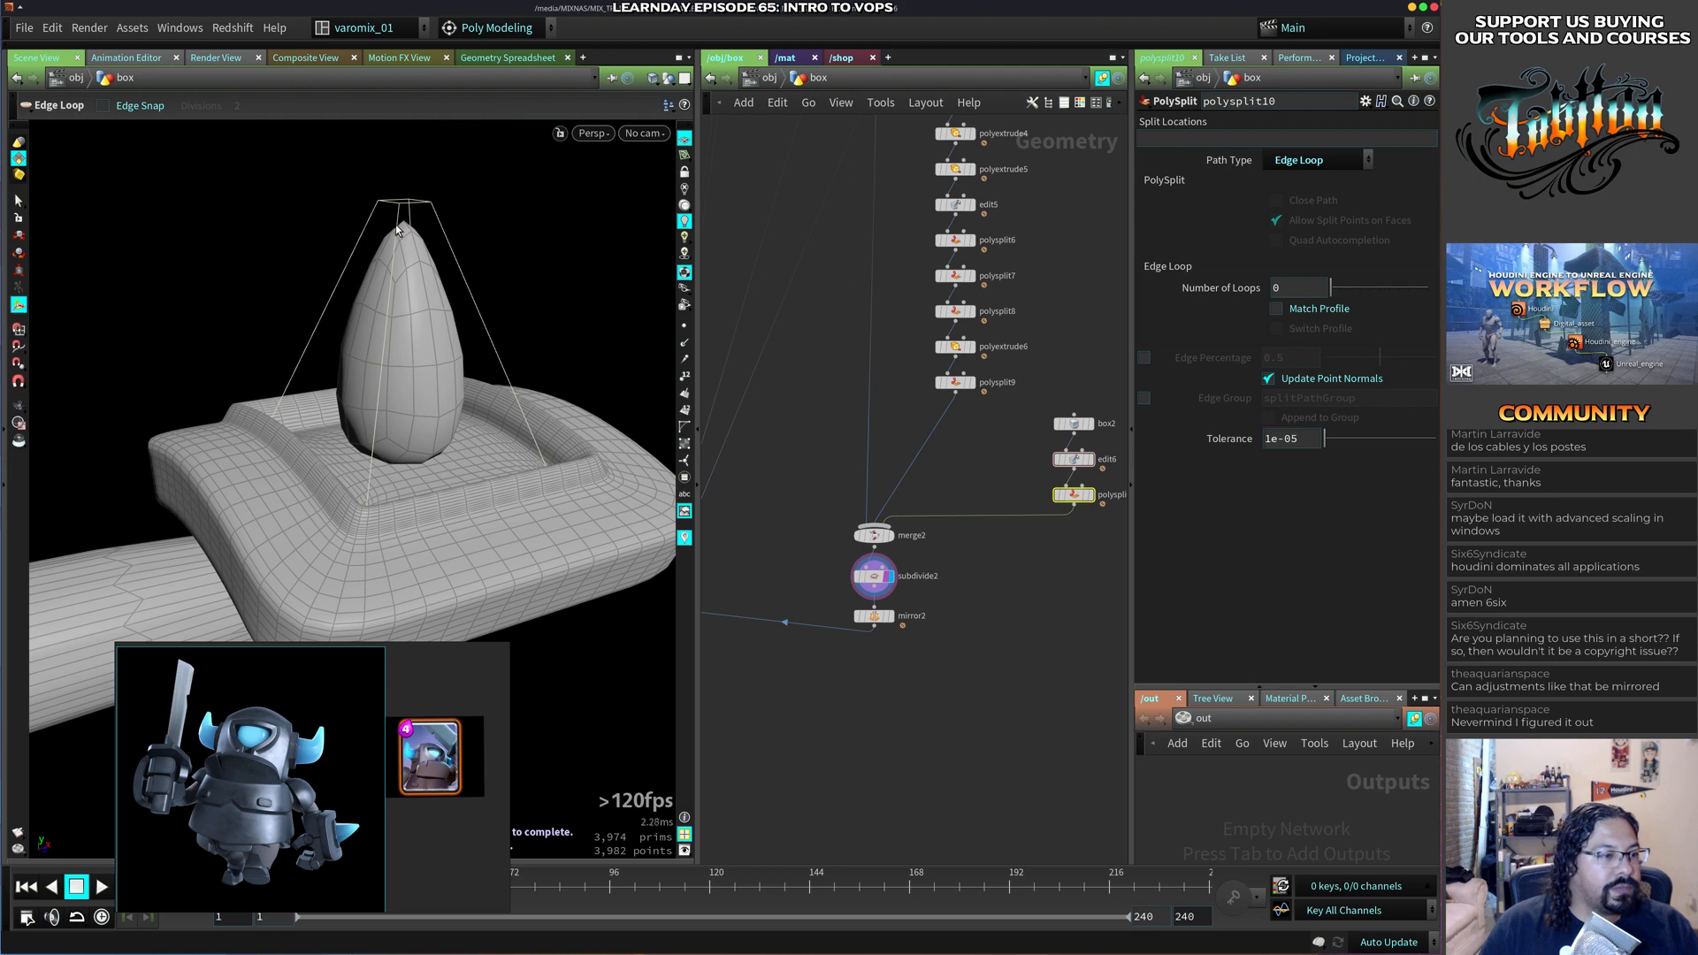
left_click(400, 228)
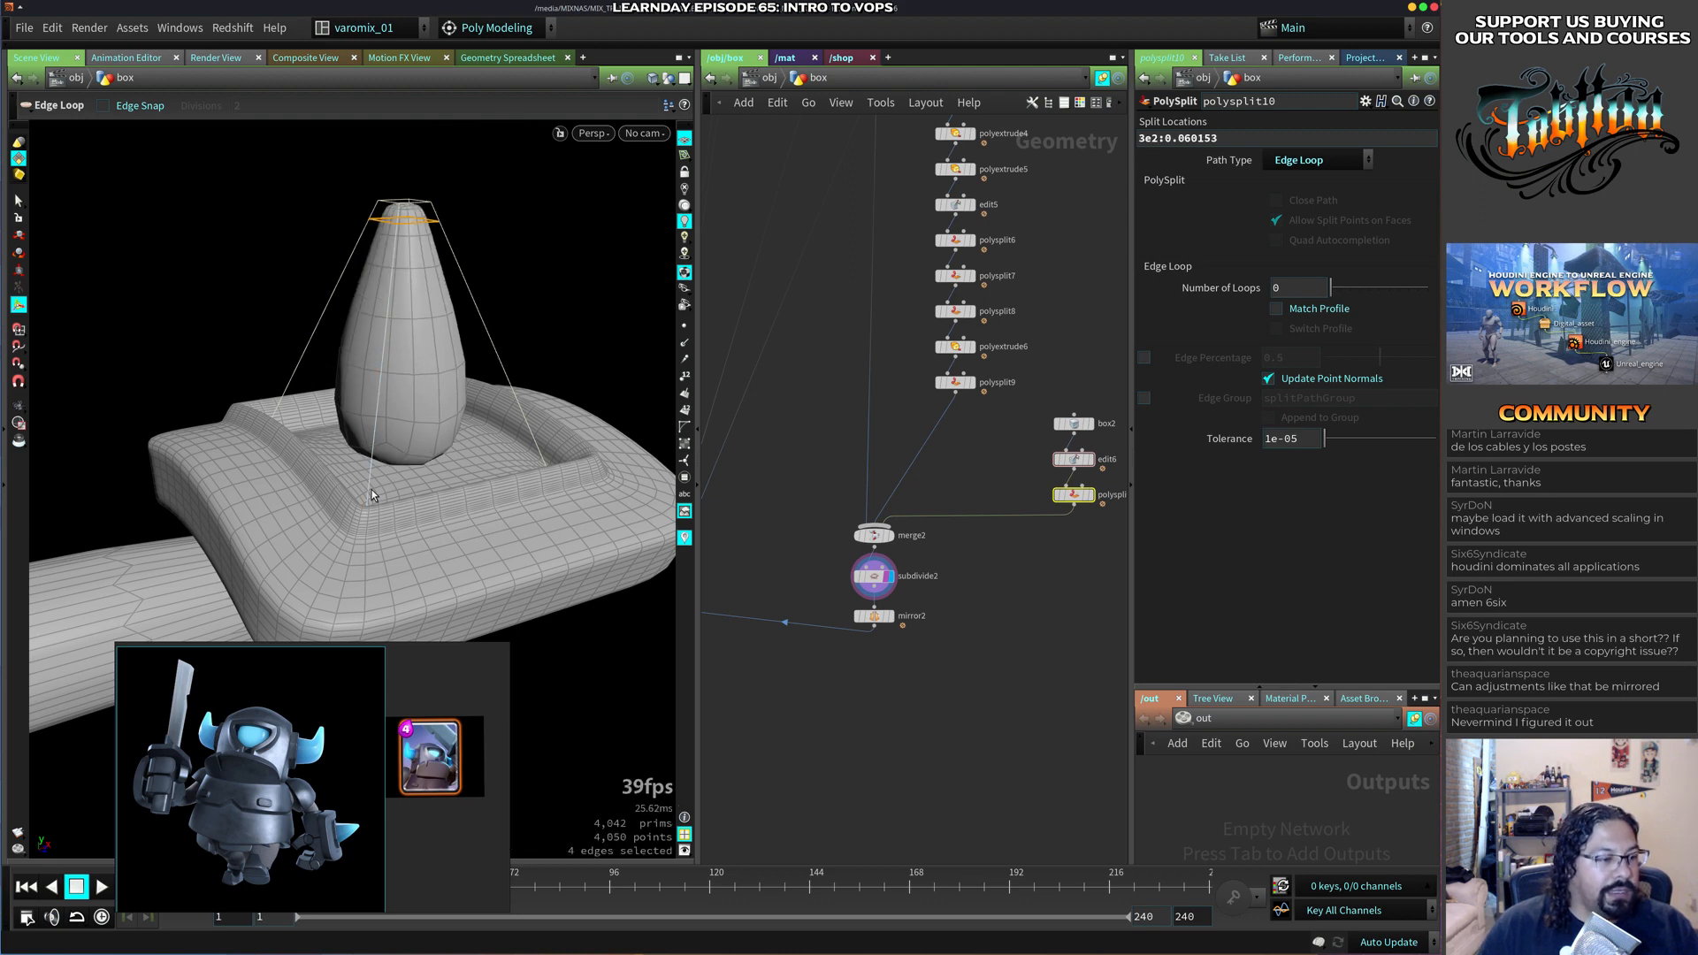
Insert an edge loop around the spike near its base and set its edge percentage to 0.87.
key("q")
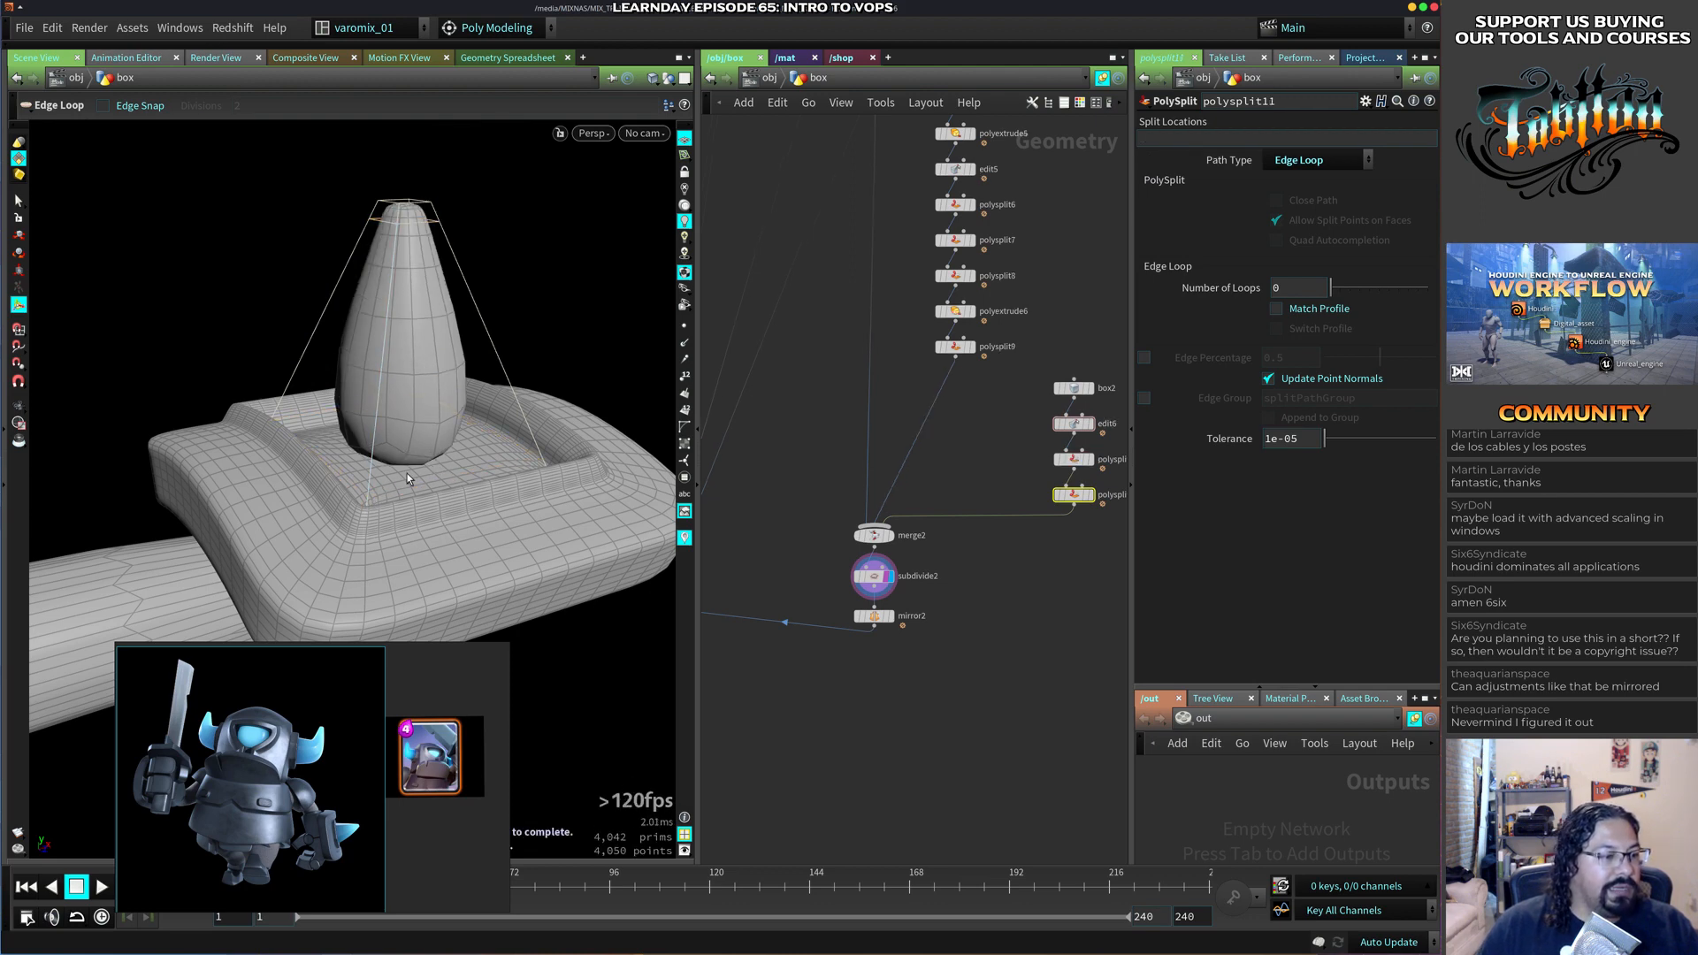
left_click(367, 502)
mouse_move(462, 460)
left_mouse_down()
mouse_move(439, 476)
mouse_move(453, 459)
left_mouse_up()
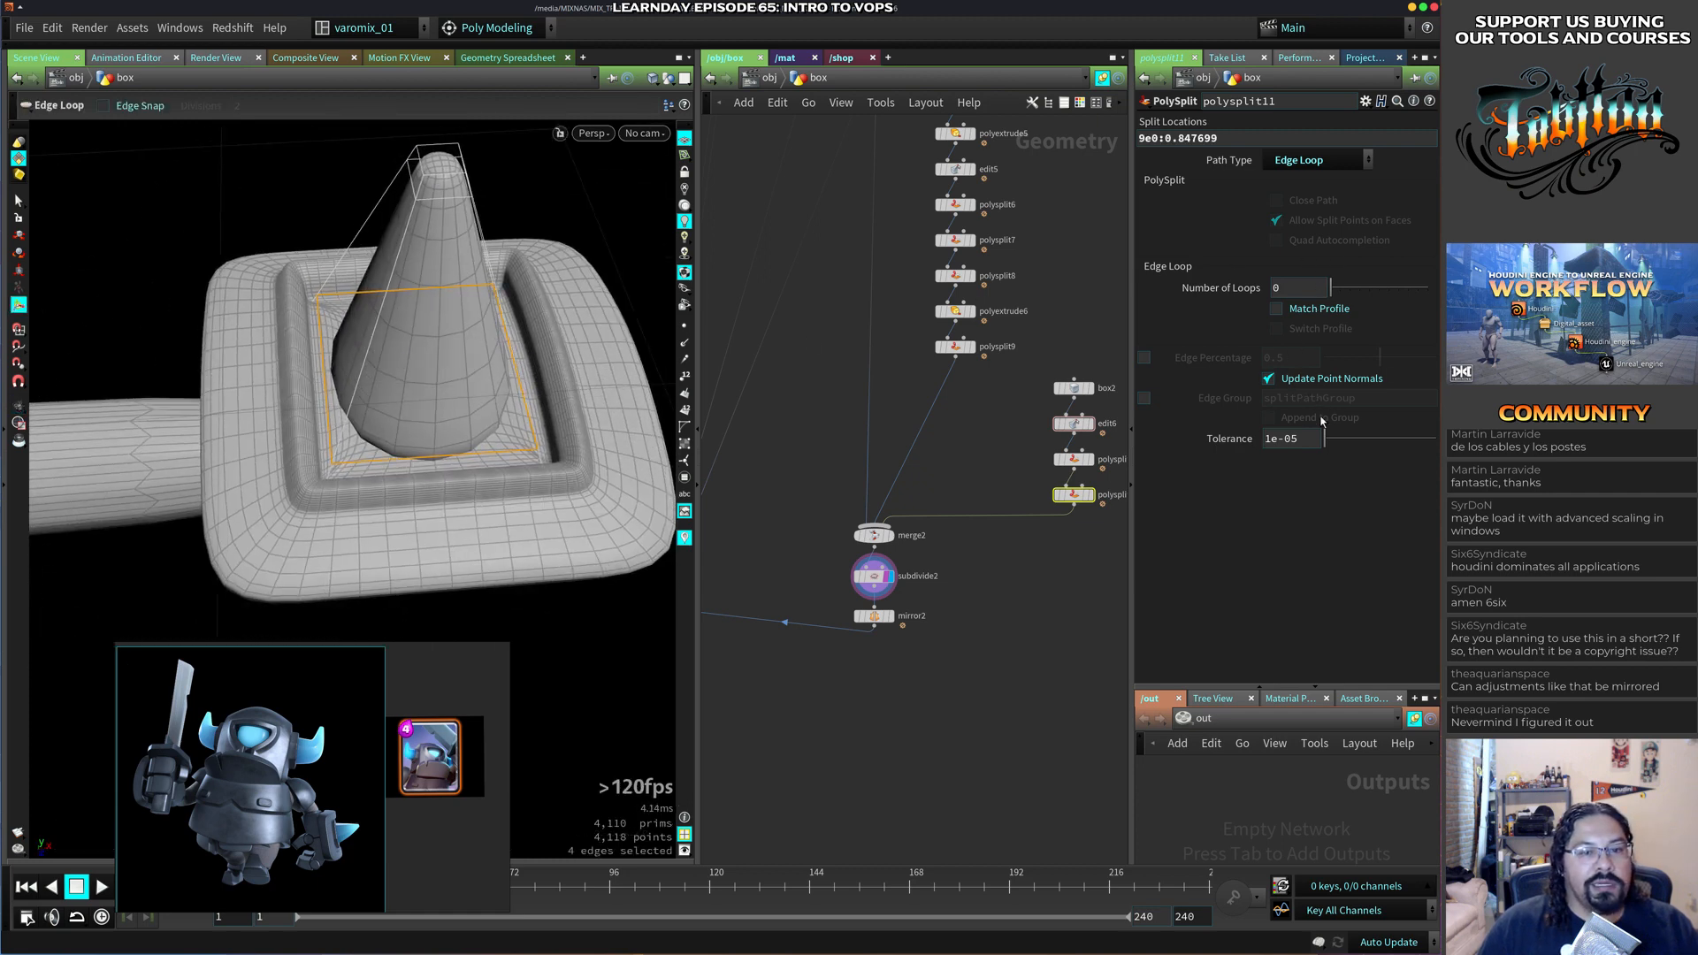
left_click(1146, 359)
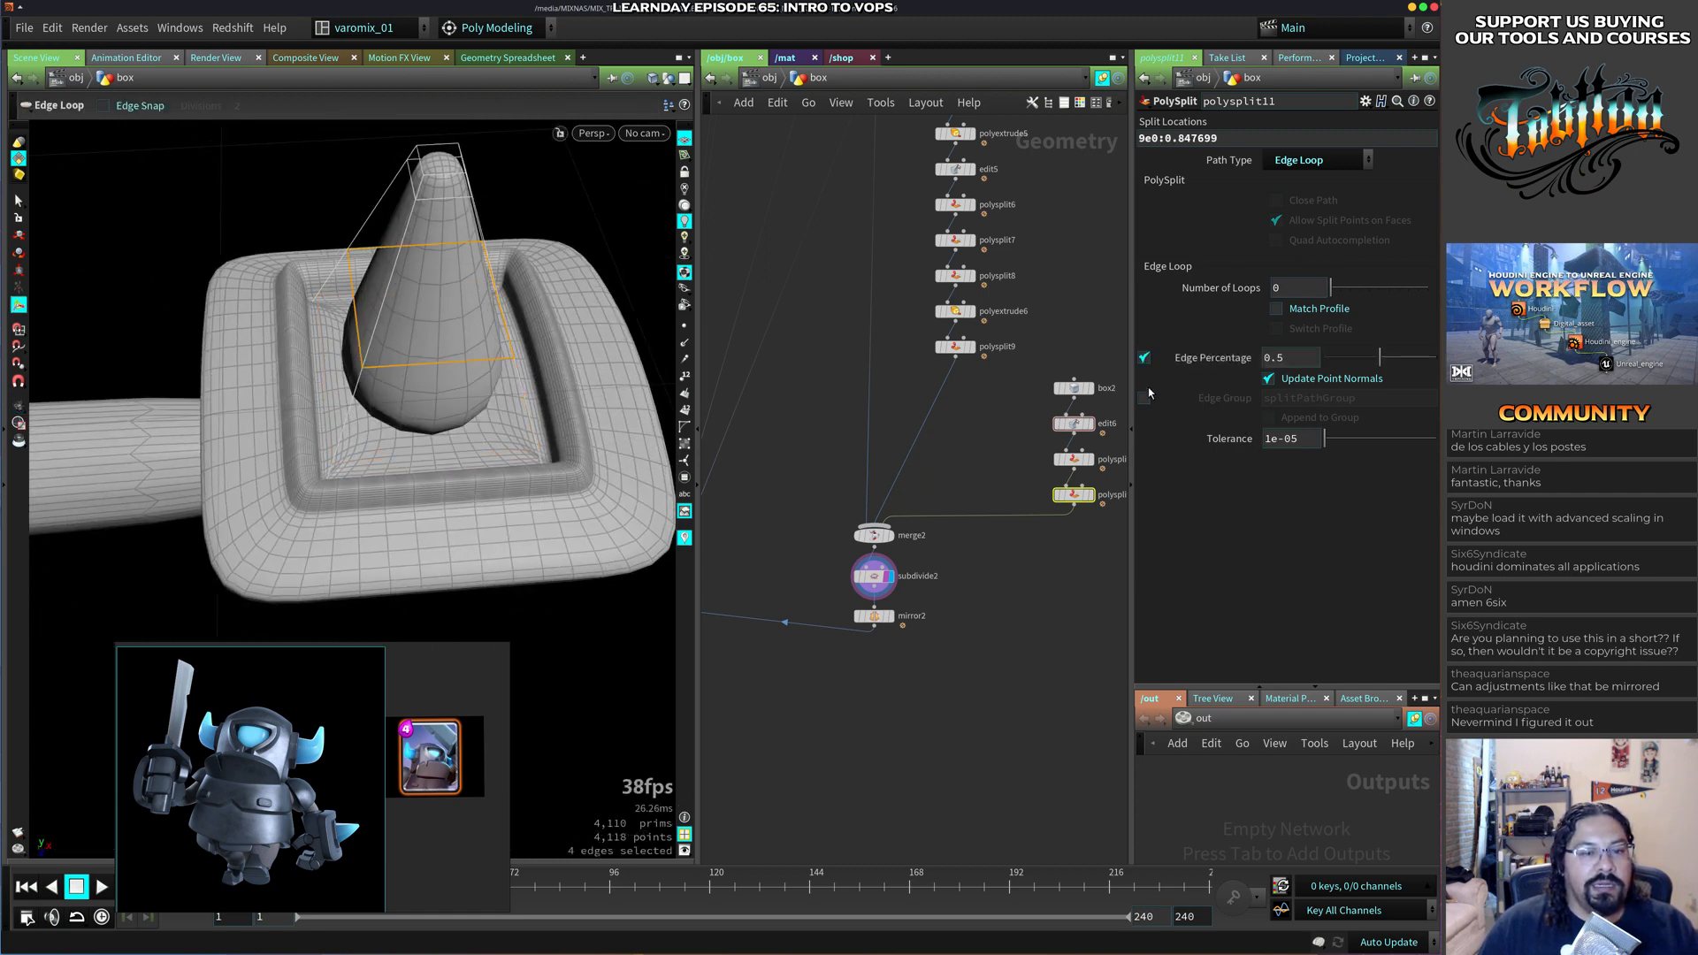
left_click_drag(1384, 366, 1434, 364)
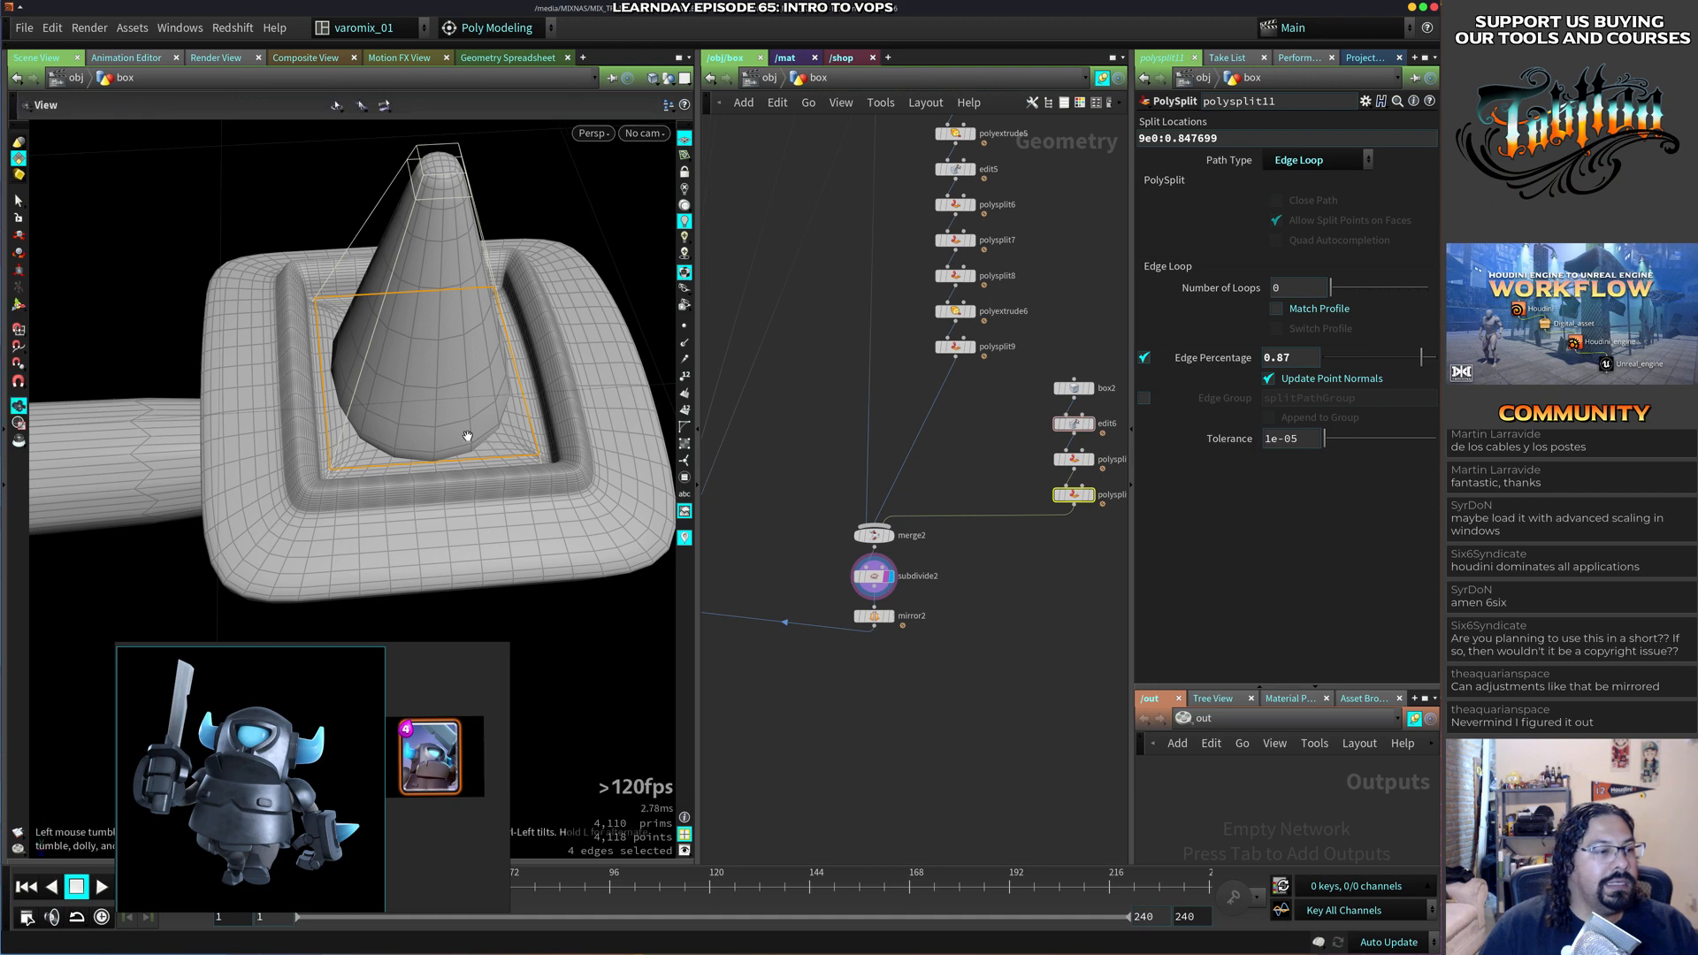
mouse_move(467, 436)
left_mouse_down("alt")
mouse_move(463, 381)
mouse_move(446, 436)
left_mouse_up("alt")
Insert edge loops running over the spike from base to tip and set the number of loops to 2.
key("q")
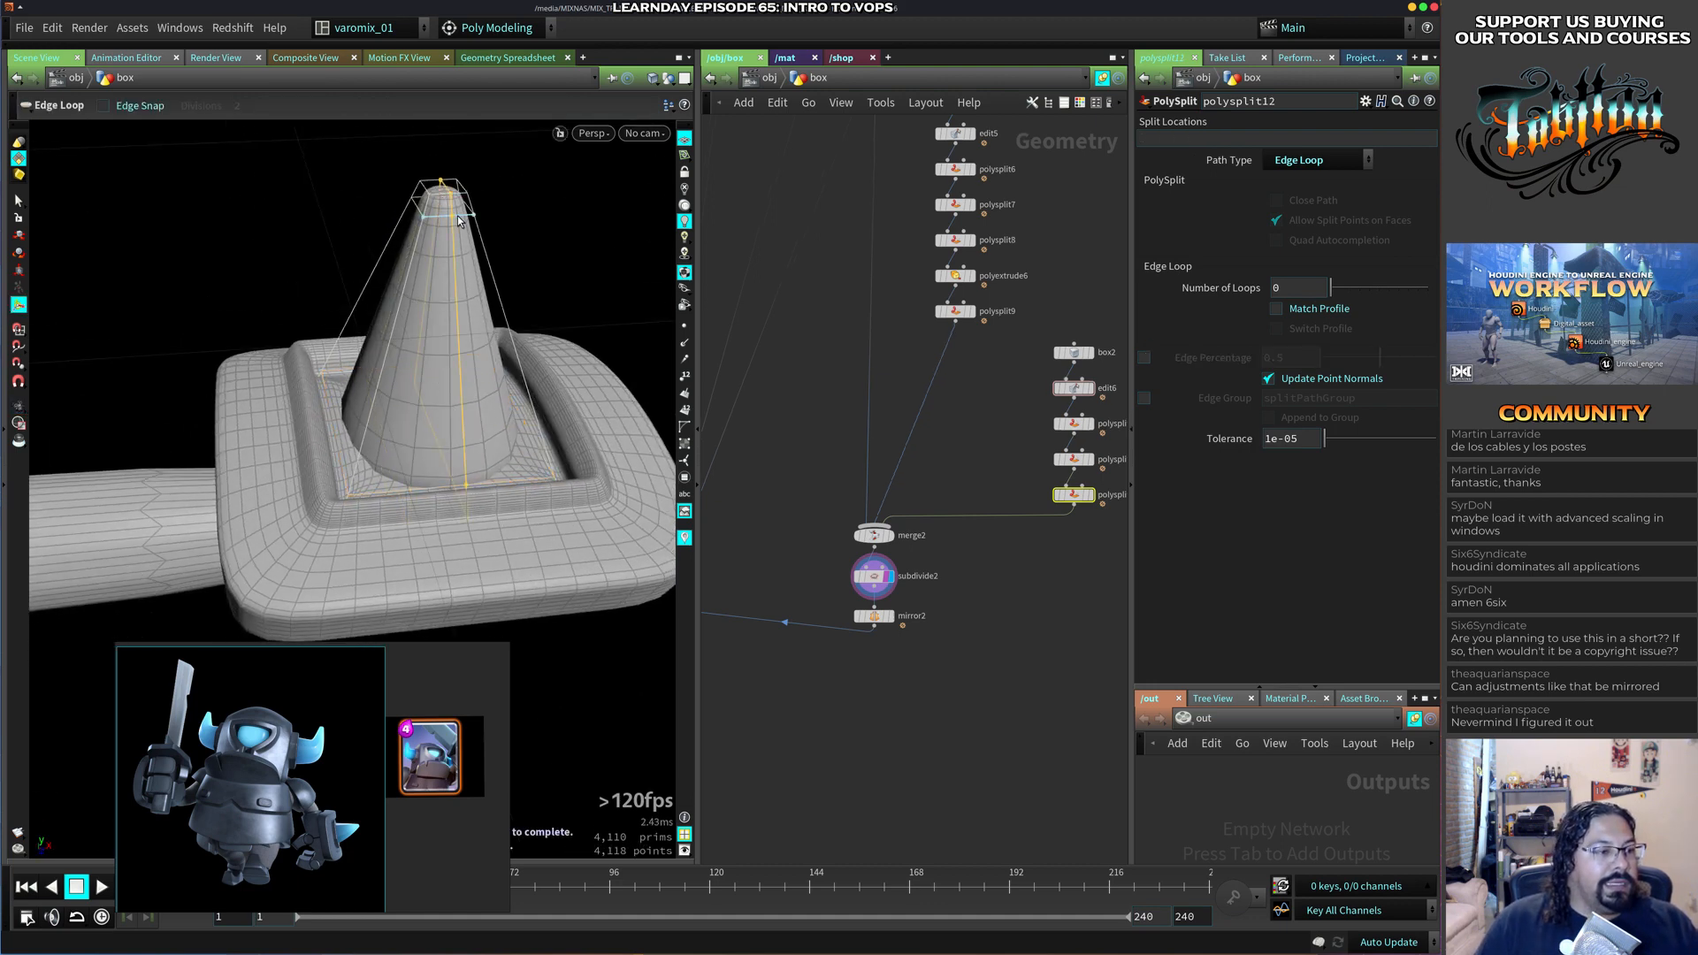
left_click(444, 202)
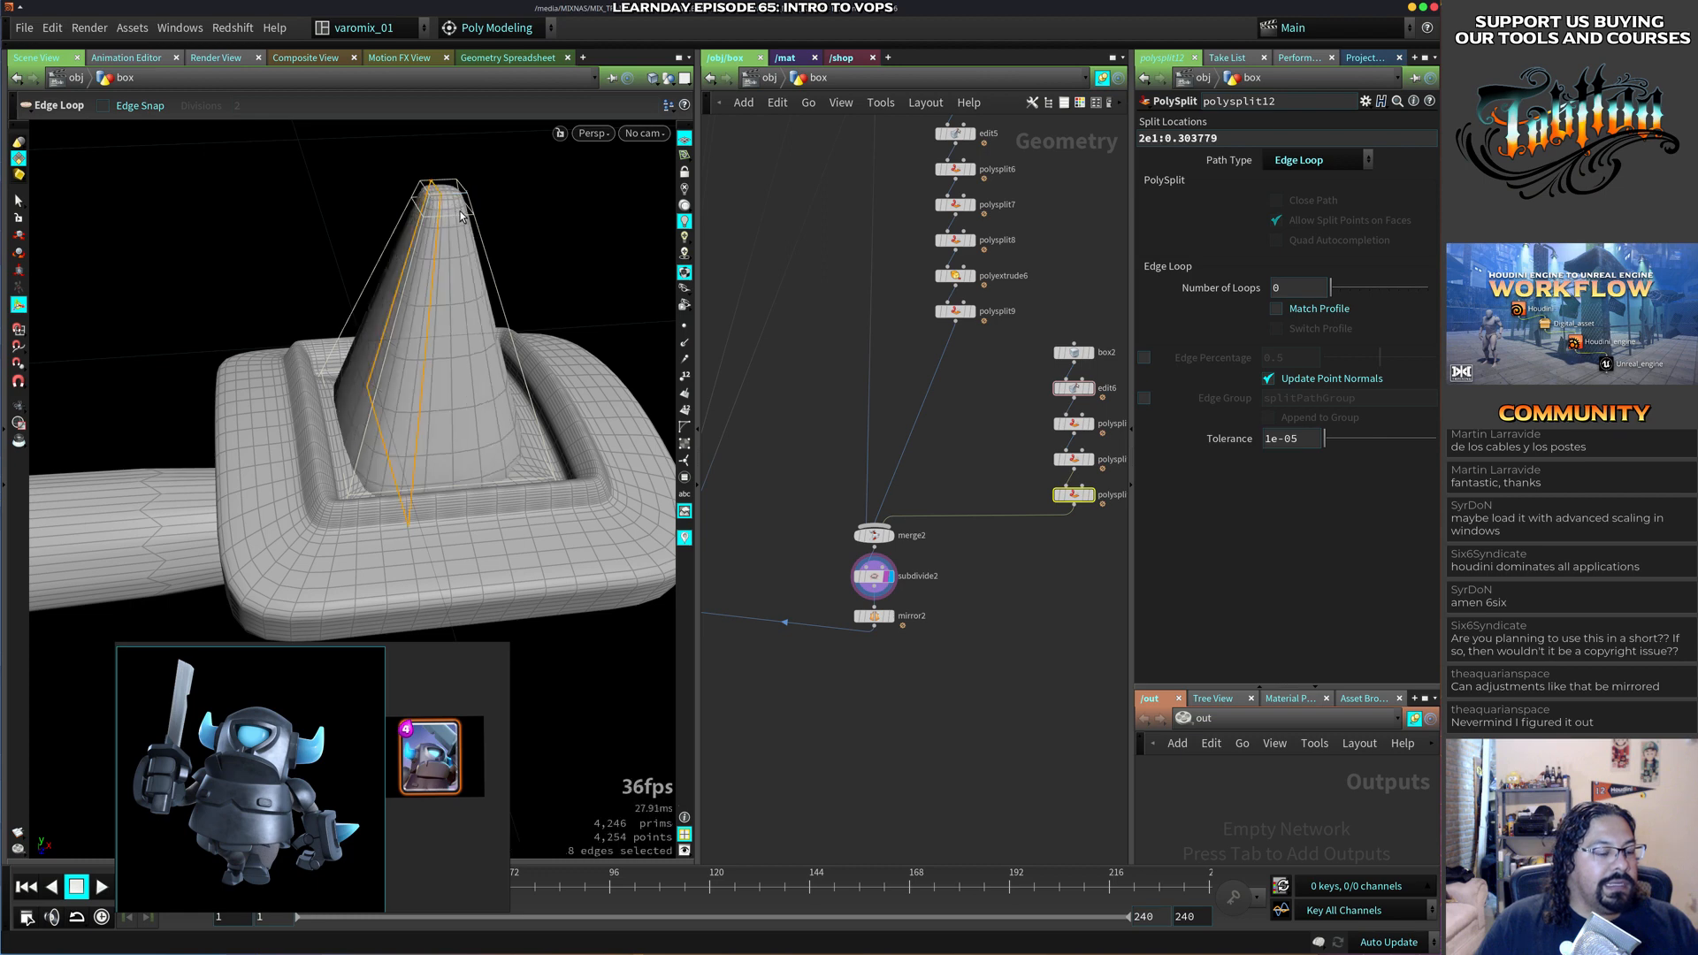
key("q")
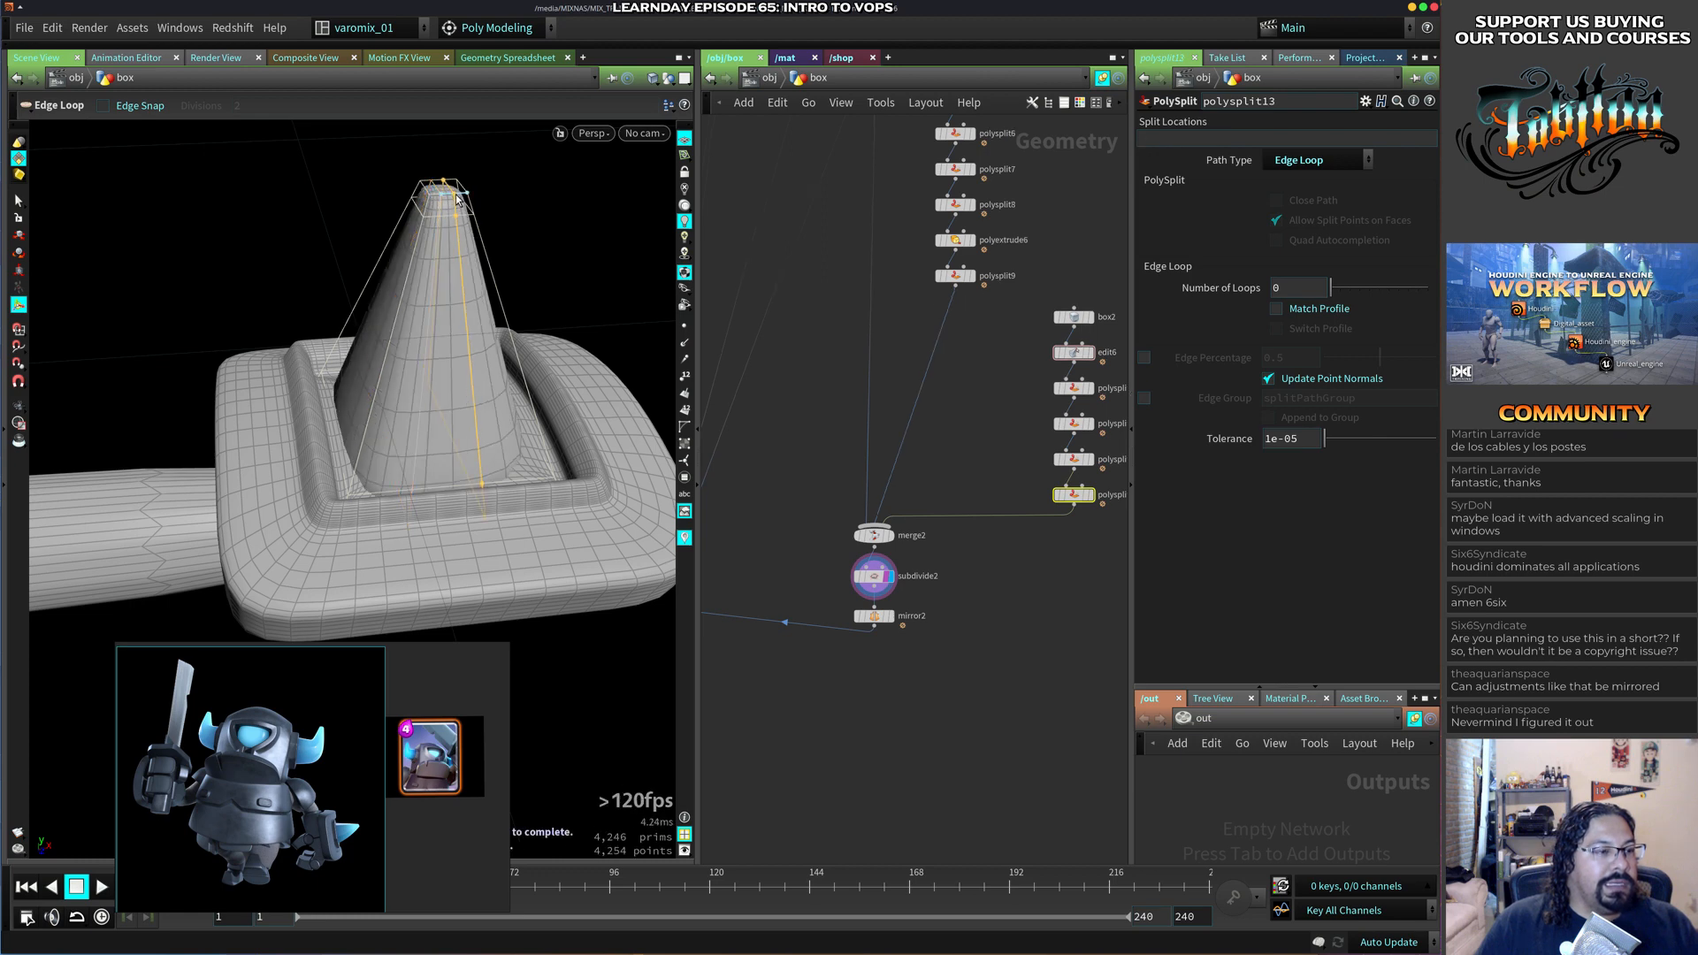
left_click(463, 204)
key("ctrl+z")
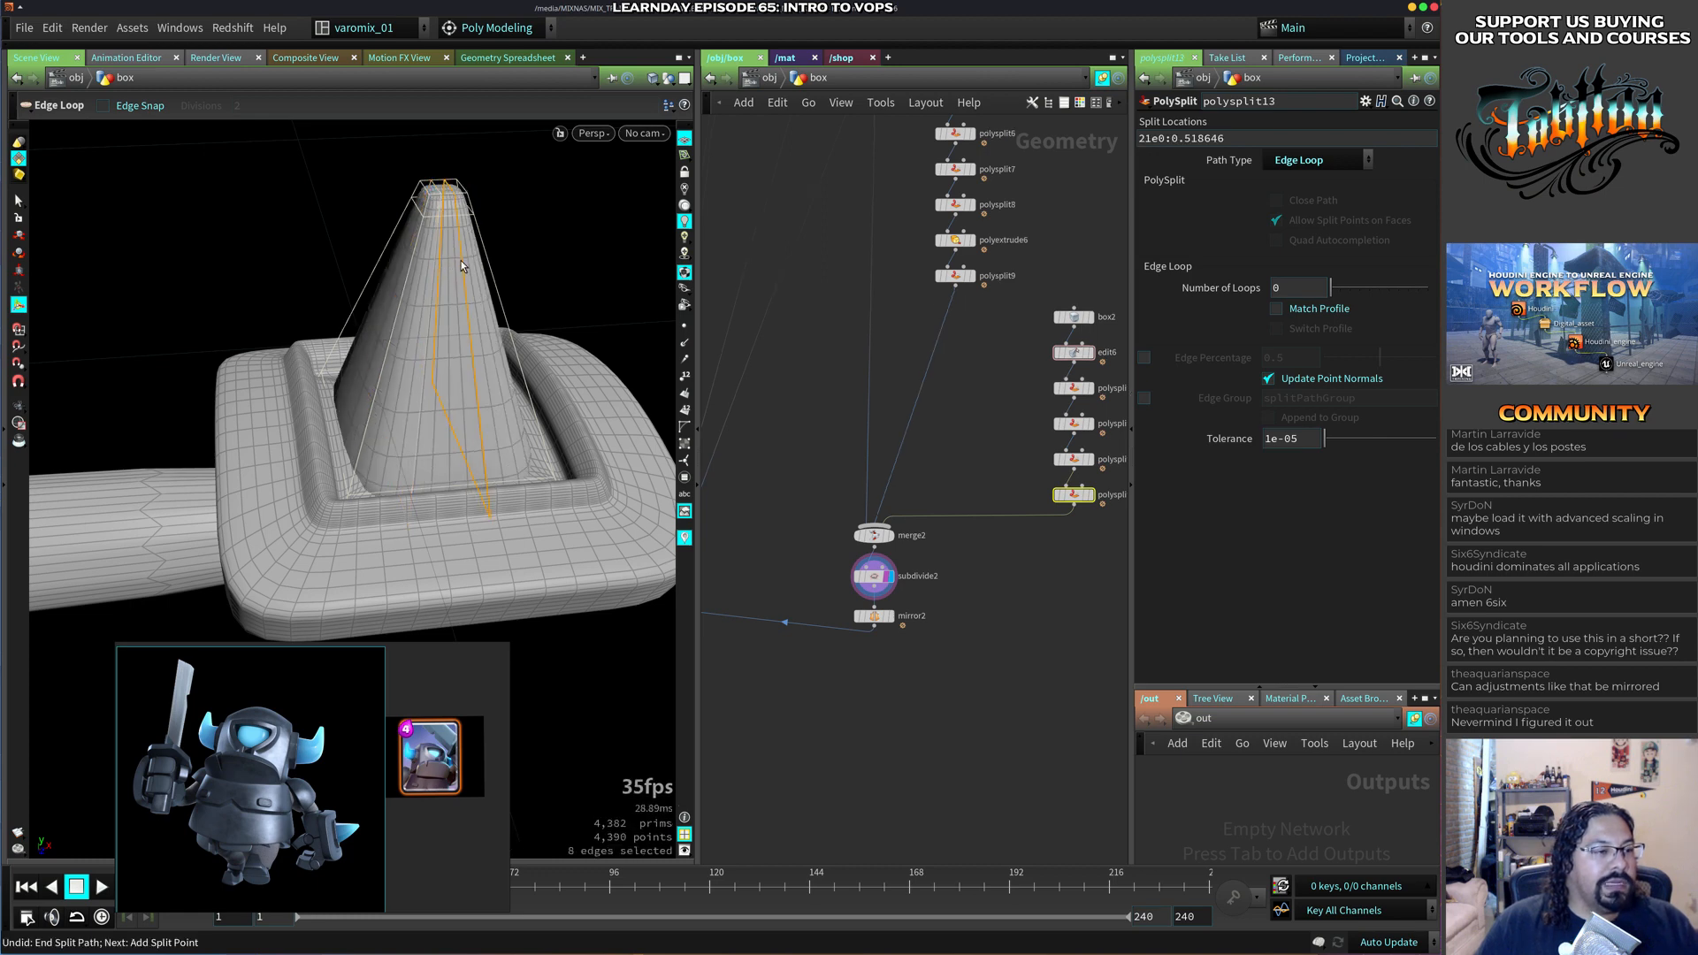
key("ctrl+z")
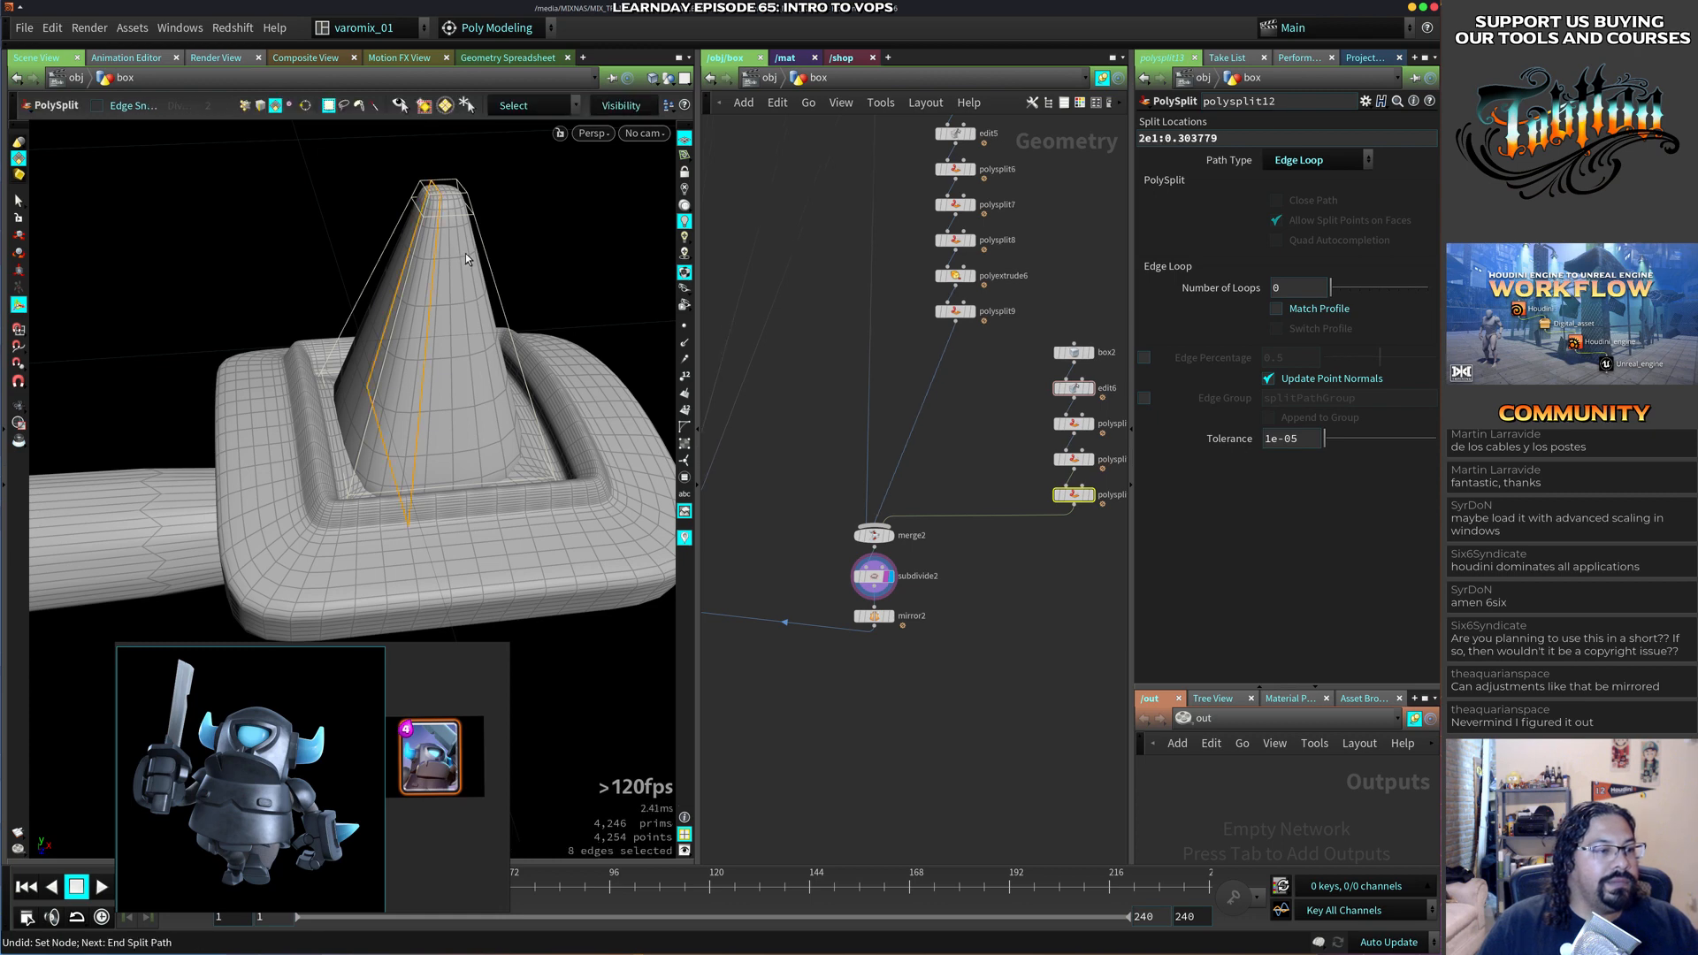
left_click_drag(1331, 287, 1352, 290)
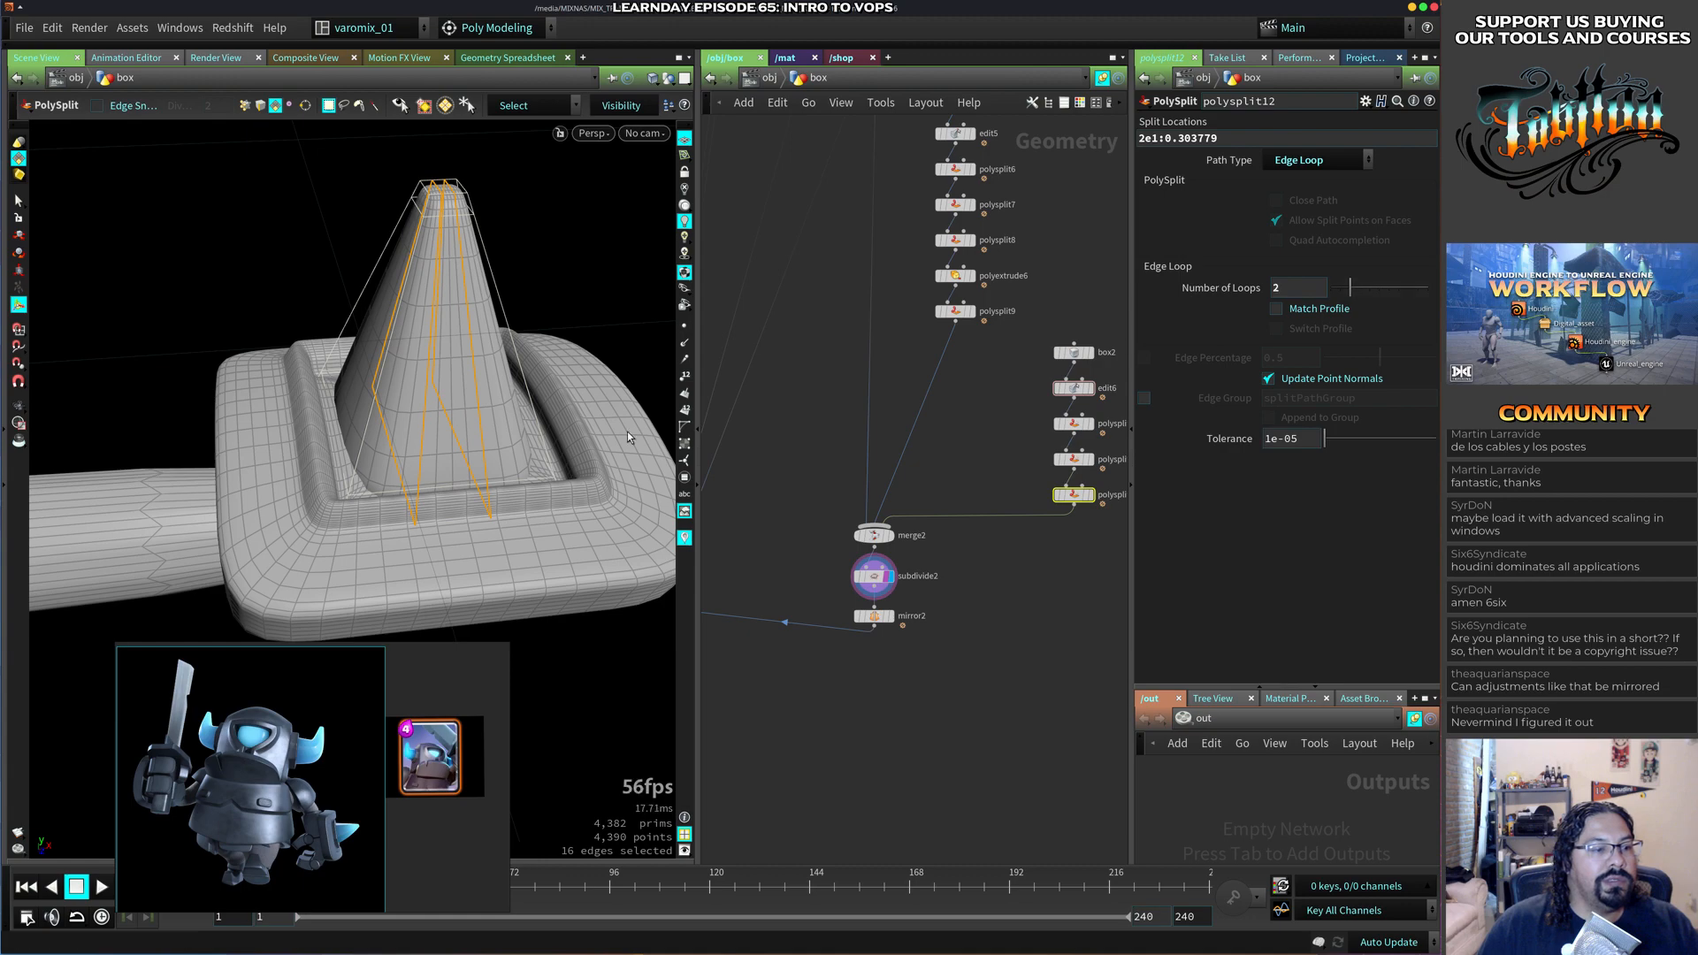
left_click_drag(628, 437, 463, 423, "alt")
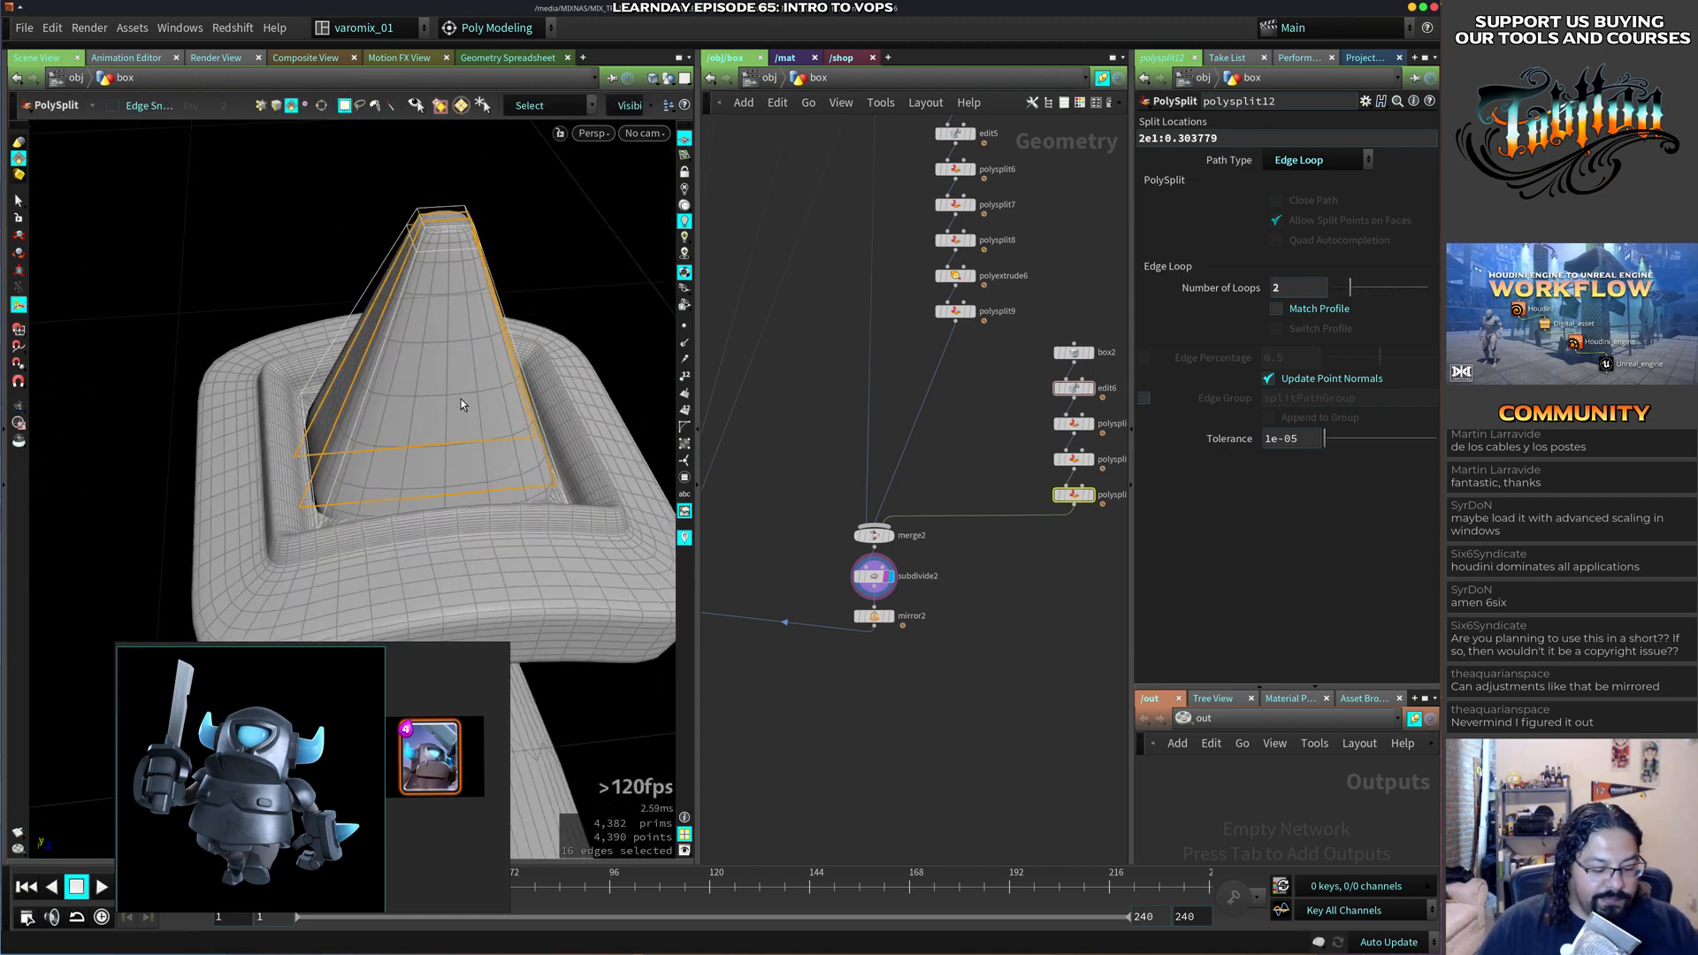
Insert a second pair of lengthwise edge loops across the spike's other direction, with the number of loops set to 2.
key("q")
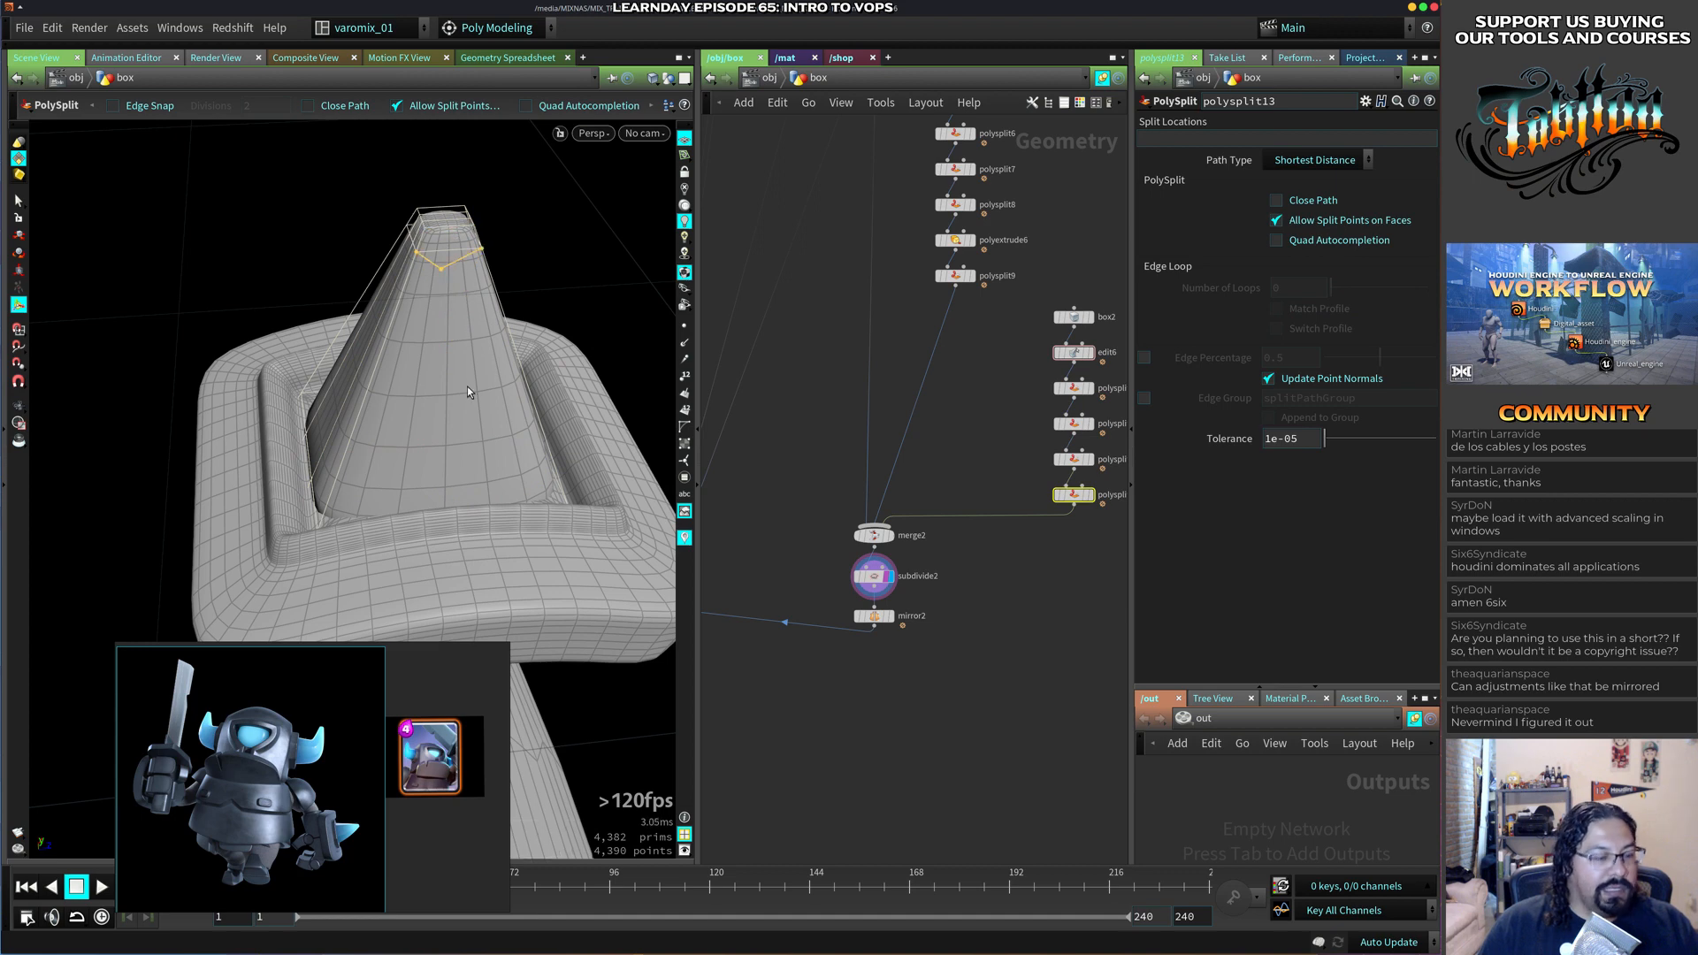
key("c")
left_click(403, 330)
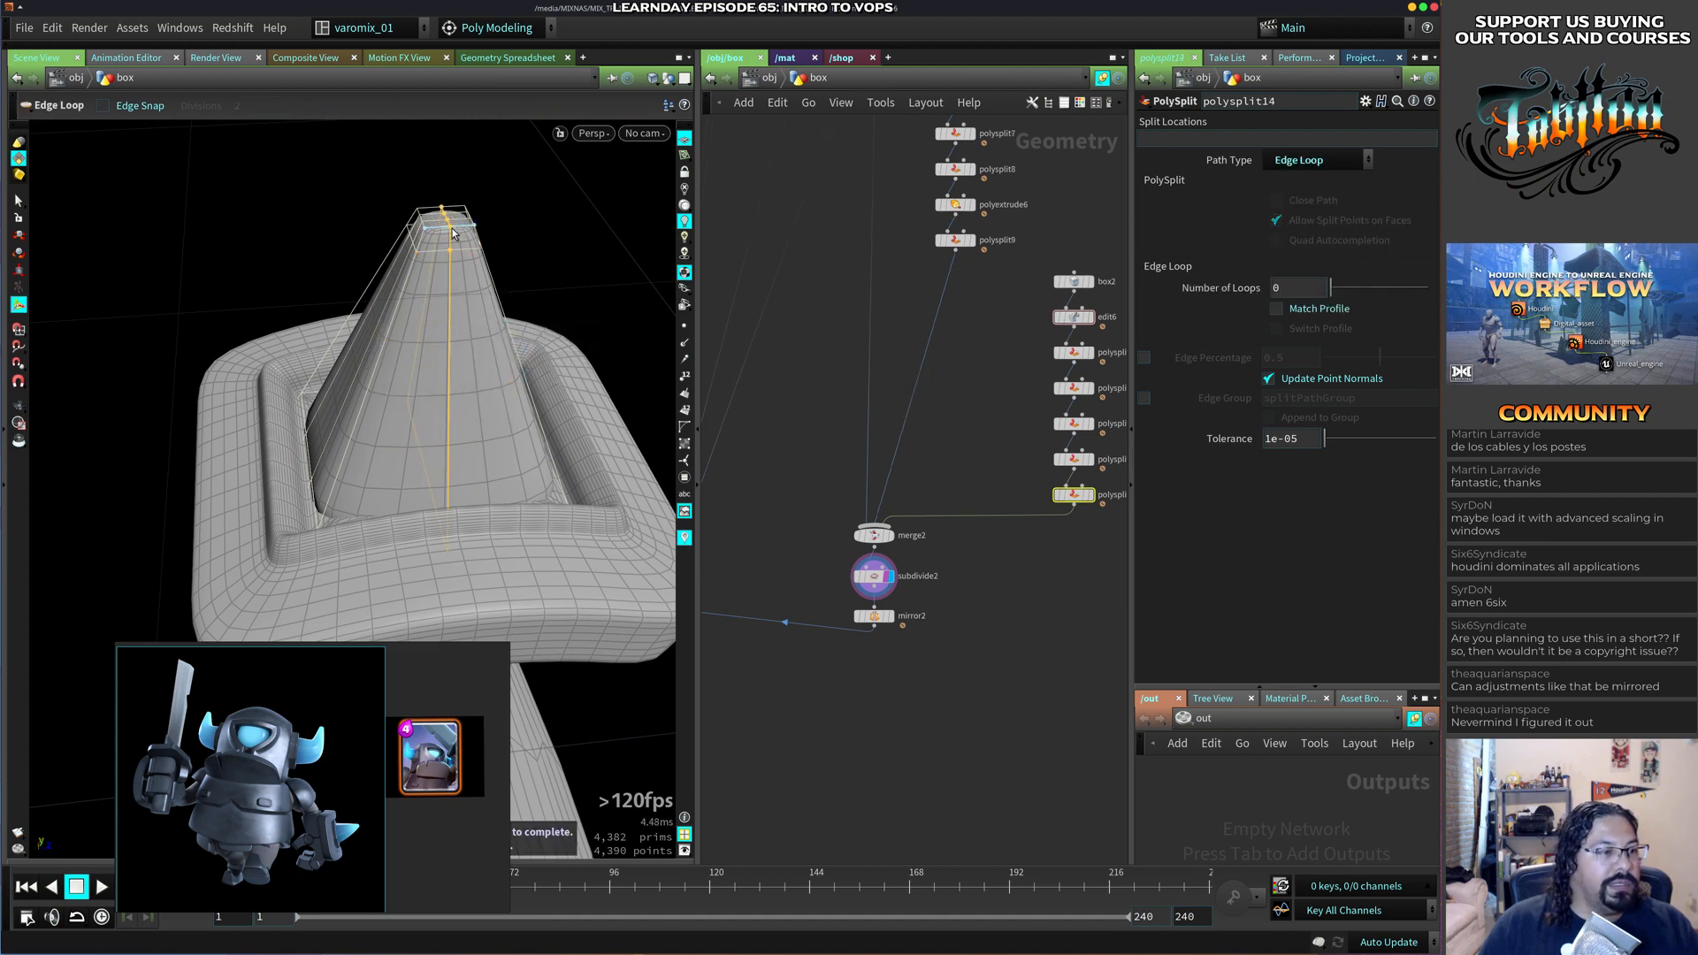
left_click_drag(1331, 287, 1341, 290)
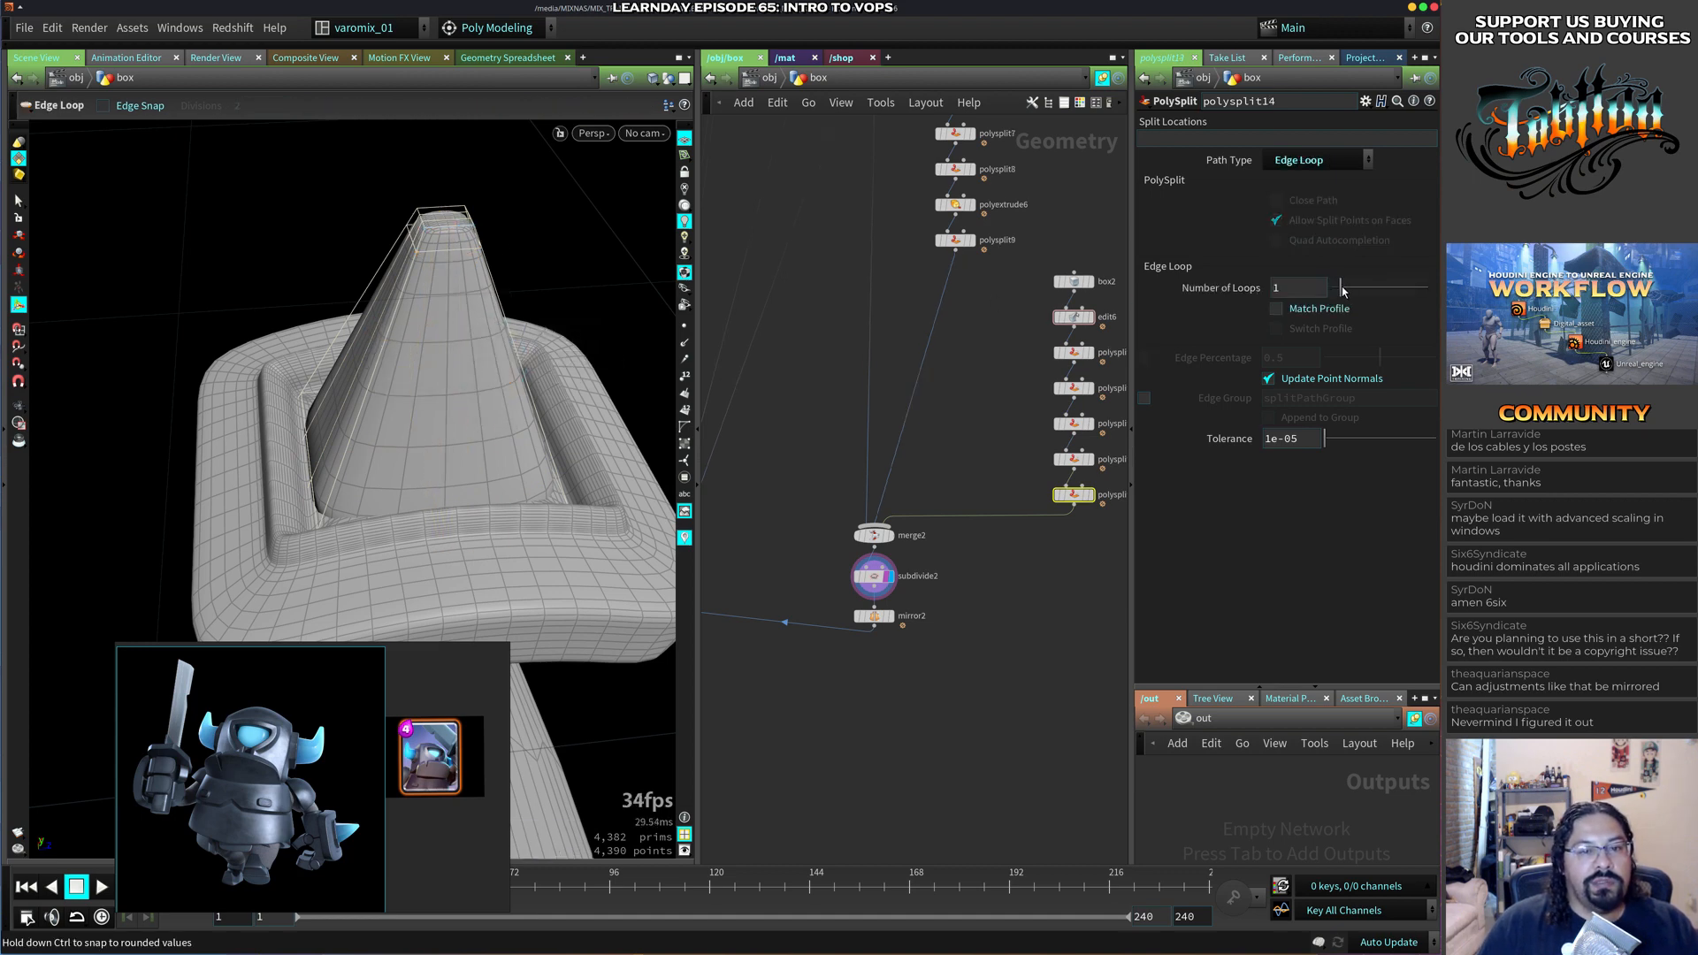
left_click(446, 233)
key("Escape")
Raise the centre face at the spike's tip by about 0.031 in Y.
left_click_drag(439, 235, 467, 375)
key("Return")
key("s")
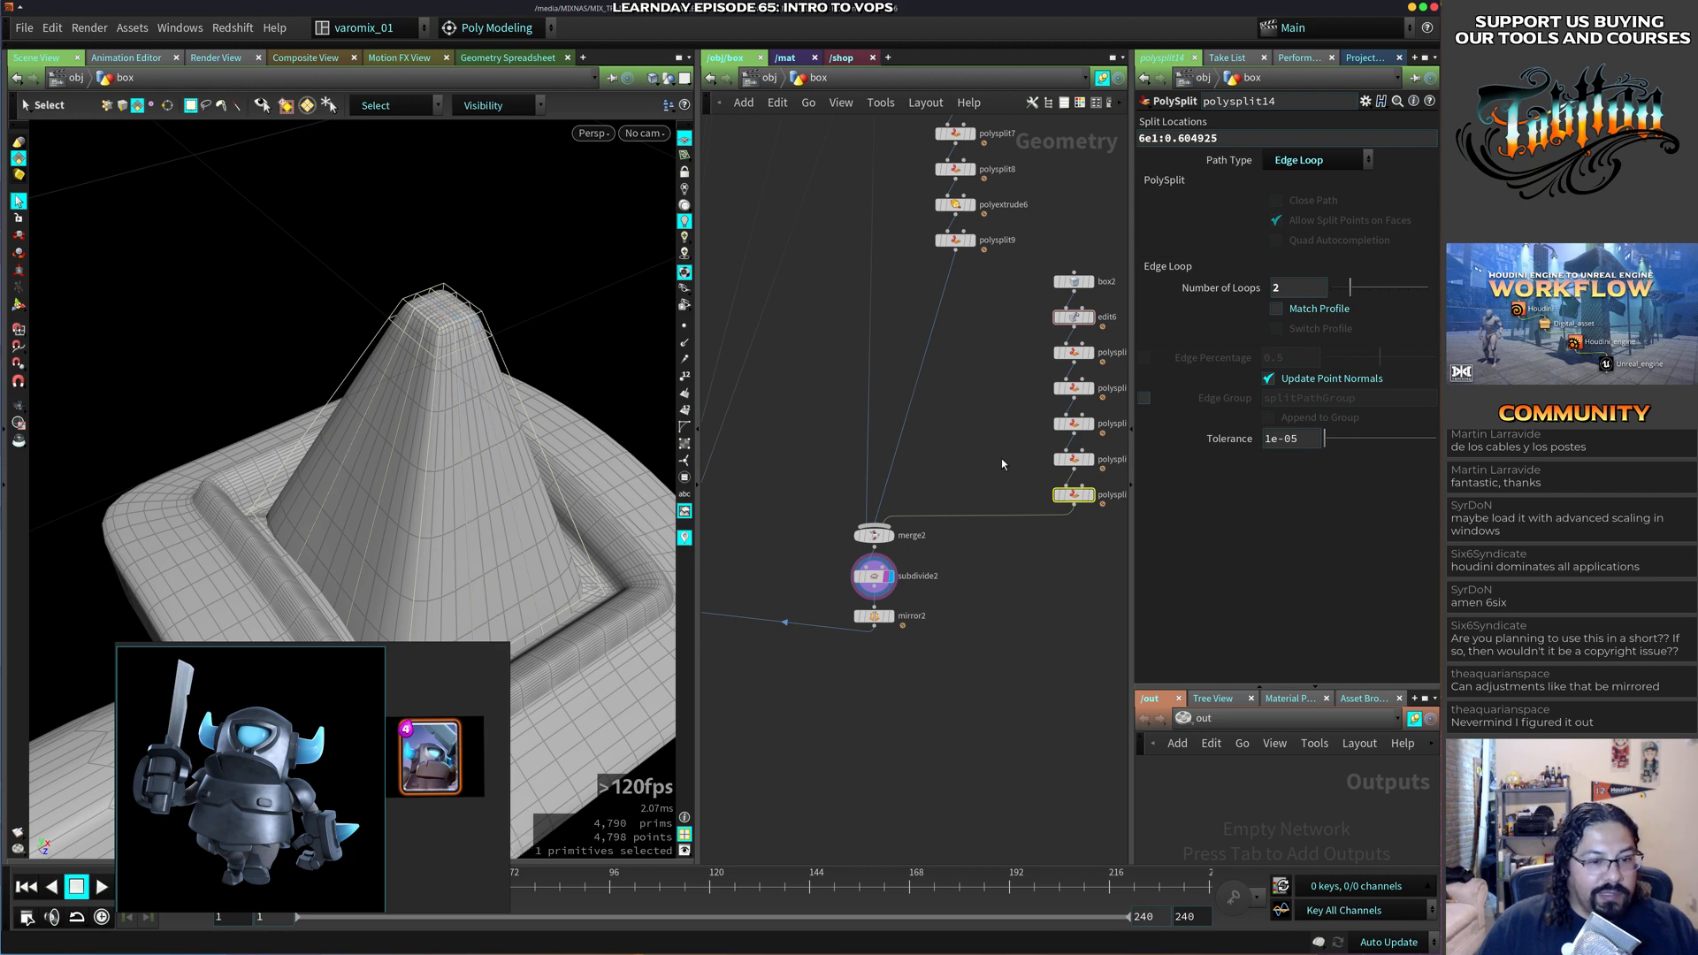
key("Return")
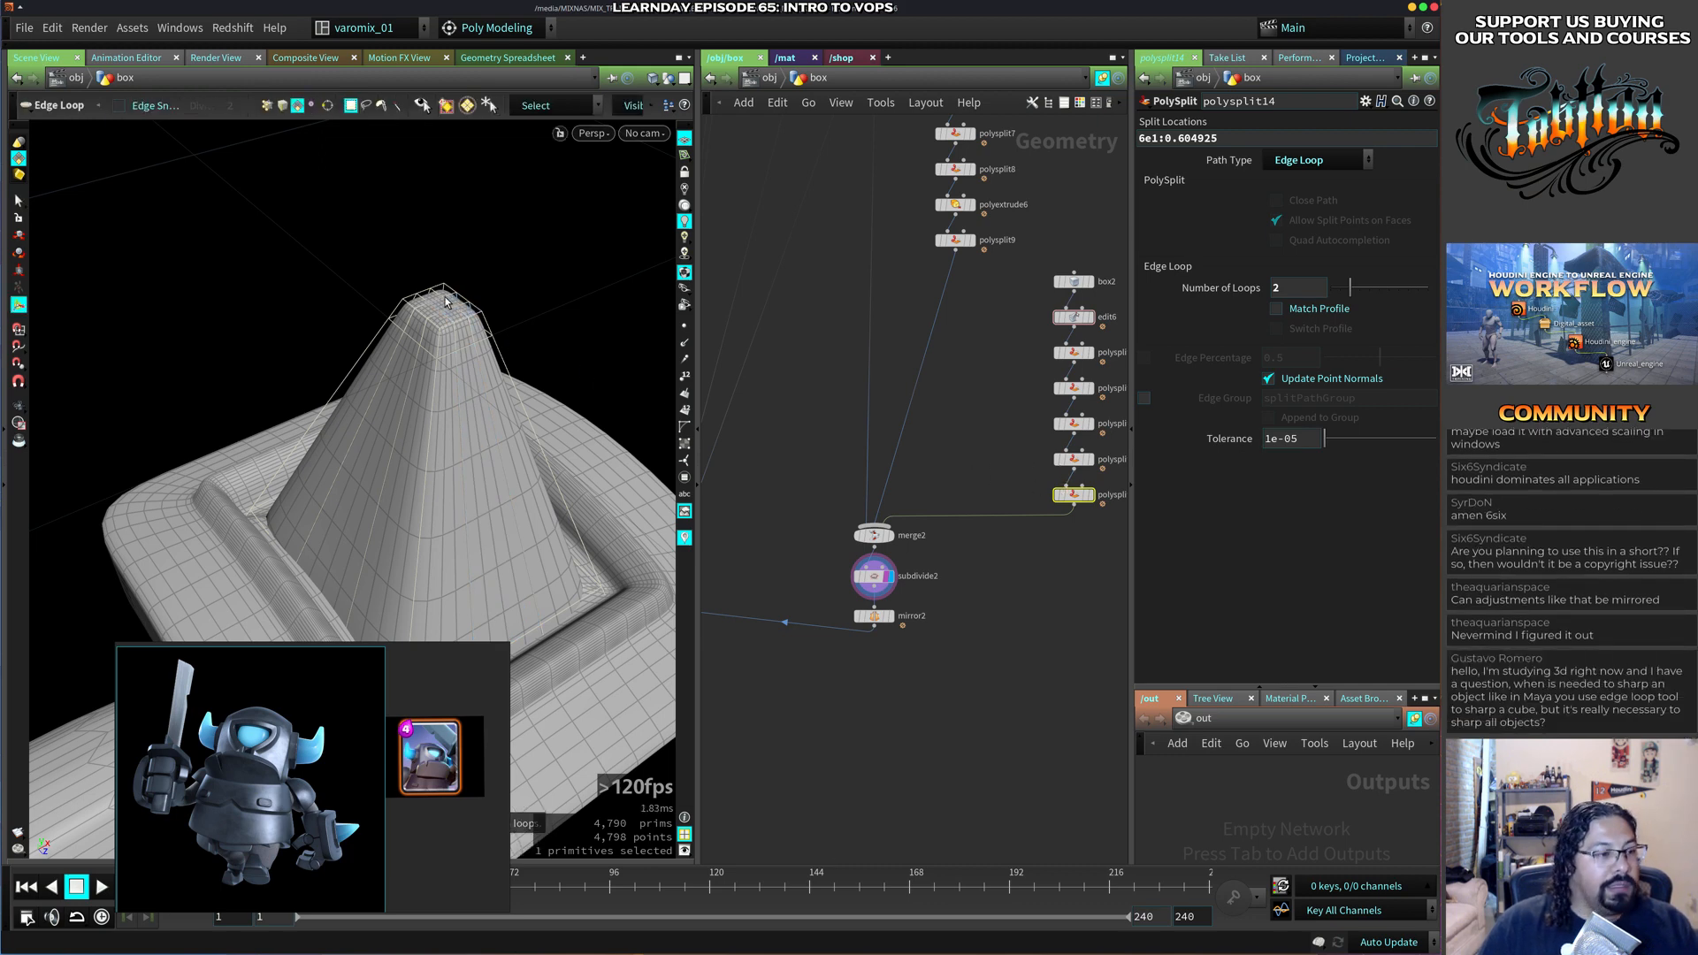
key("t")
left_click_drag(450, 250, 443, 211)
left_click_drag(443, 211, 531, 466, "alt")
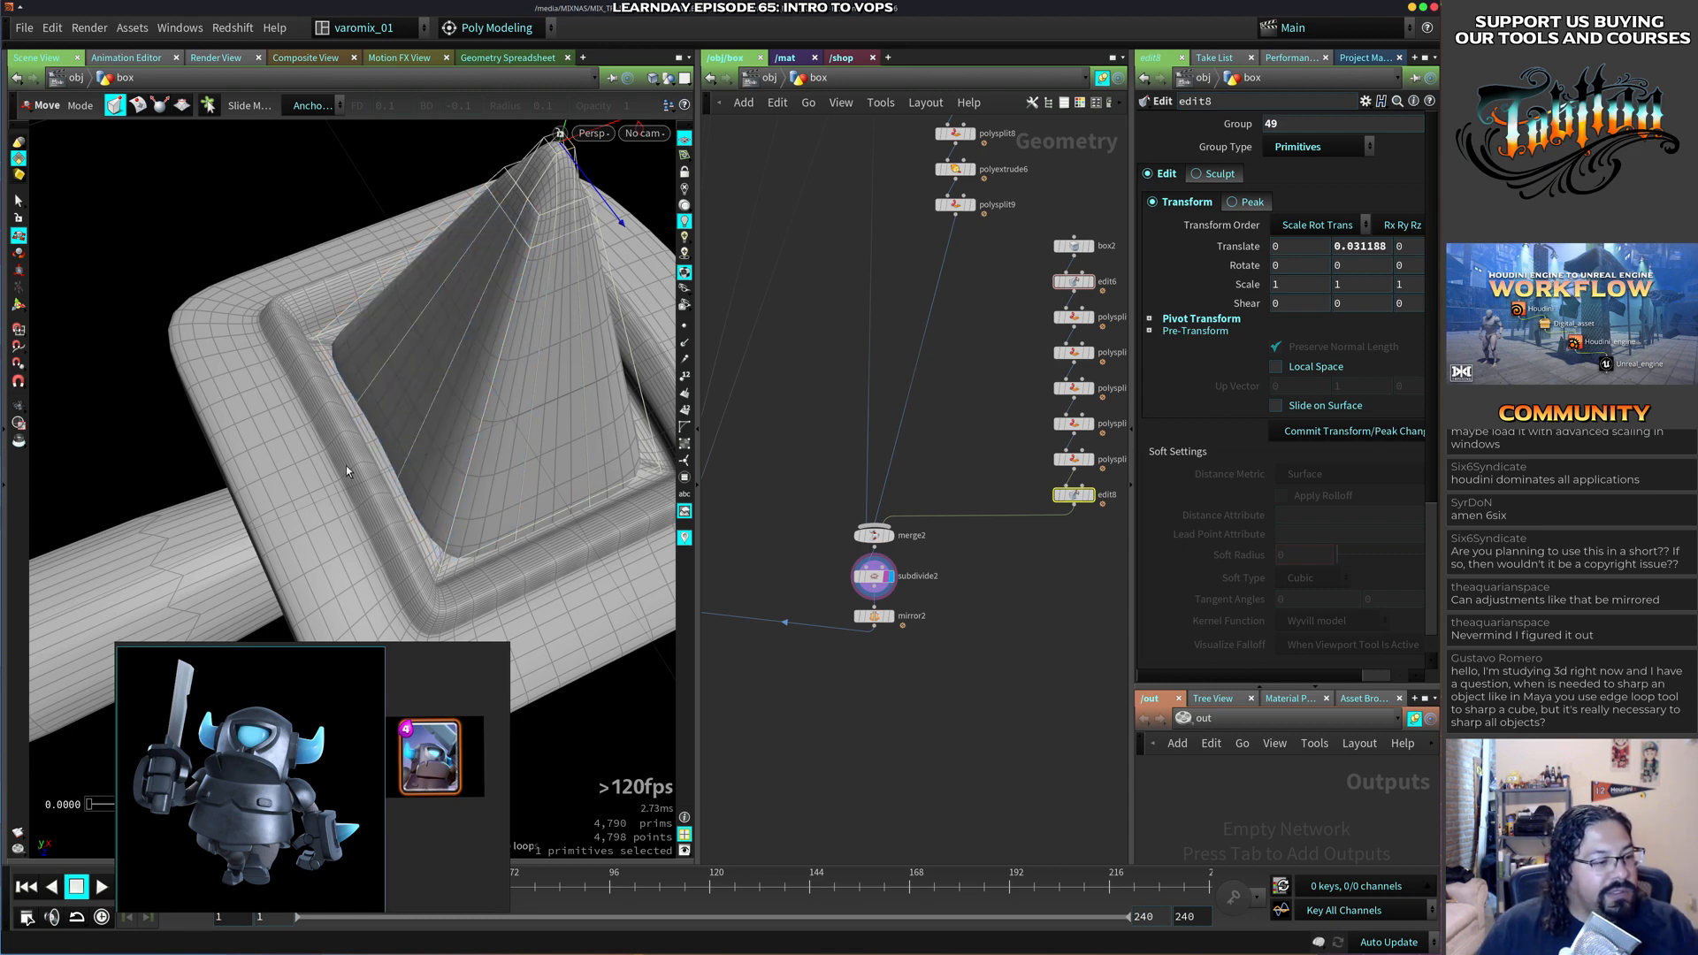
Scale the middle points on the spike's two X-facing sides near the base outward along X.
key("s")
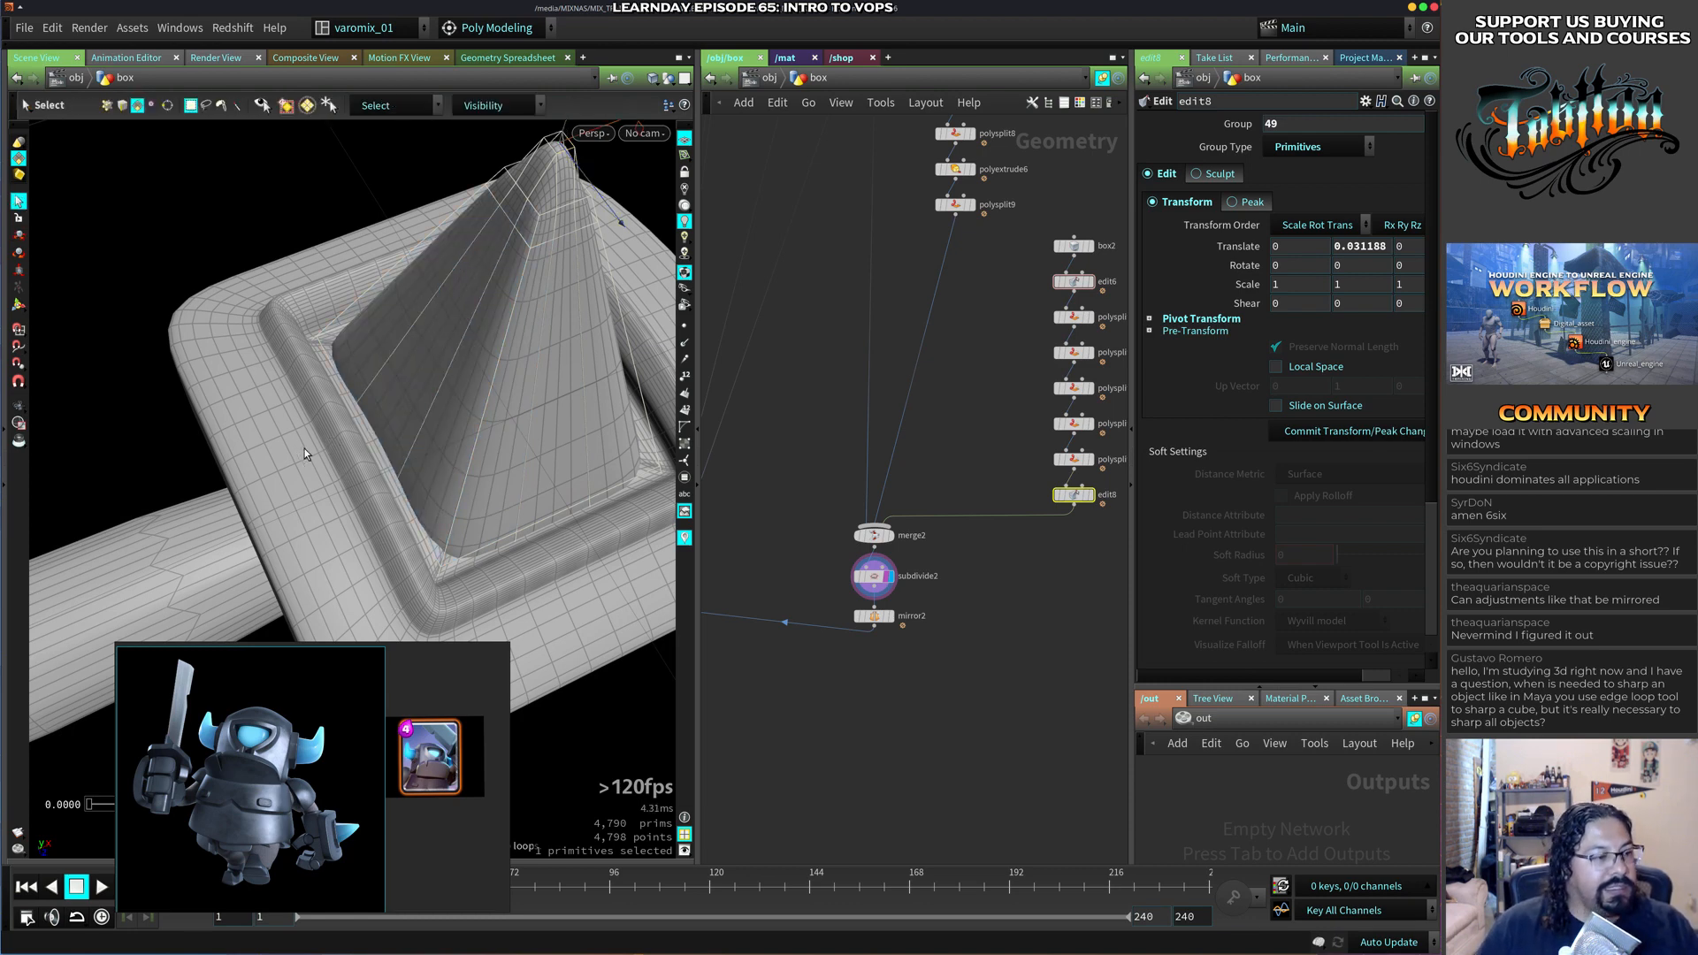
left_click_drag(304, 449, 290, 482)
left_click_drag(268, 277, 412, 450)
key("t")
left_click_drag(255, 384, 418, 496)
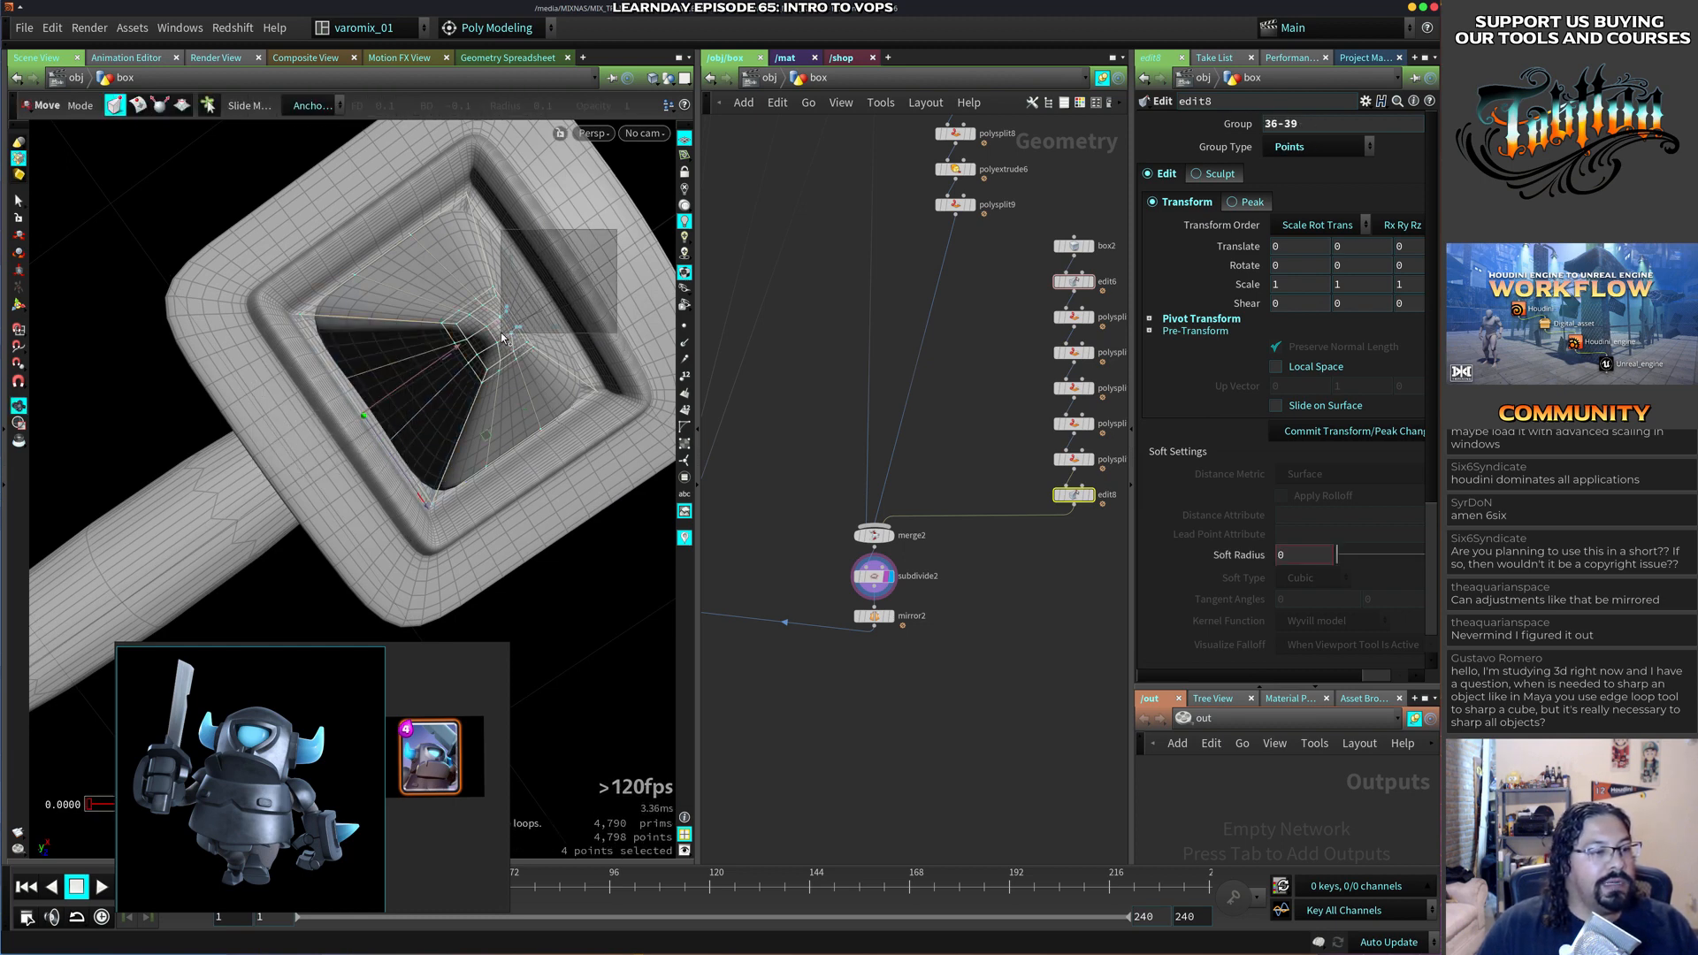
left_click_drag(496, 334, 496, 335, "shift")
left_click_drag(564, 402, 363, 308, "alt")
left_click_drag(520, 217, 655, 332, "ctrl")
left_click_drag(535, 411, 432, 369)
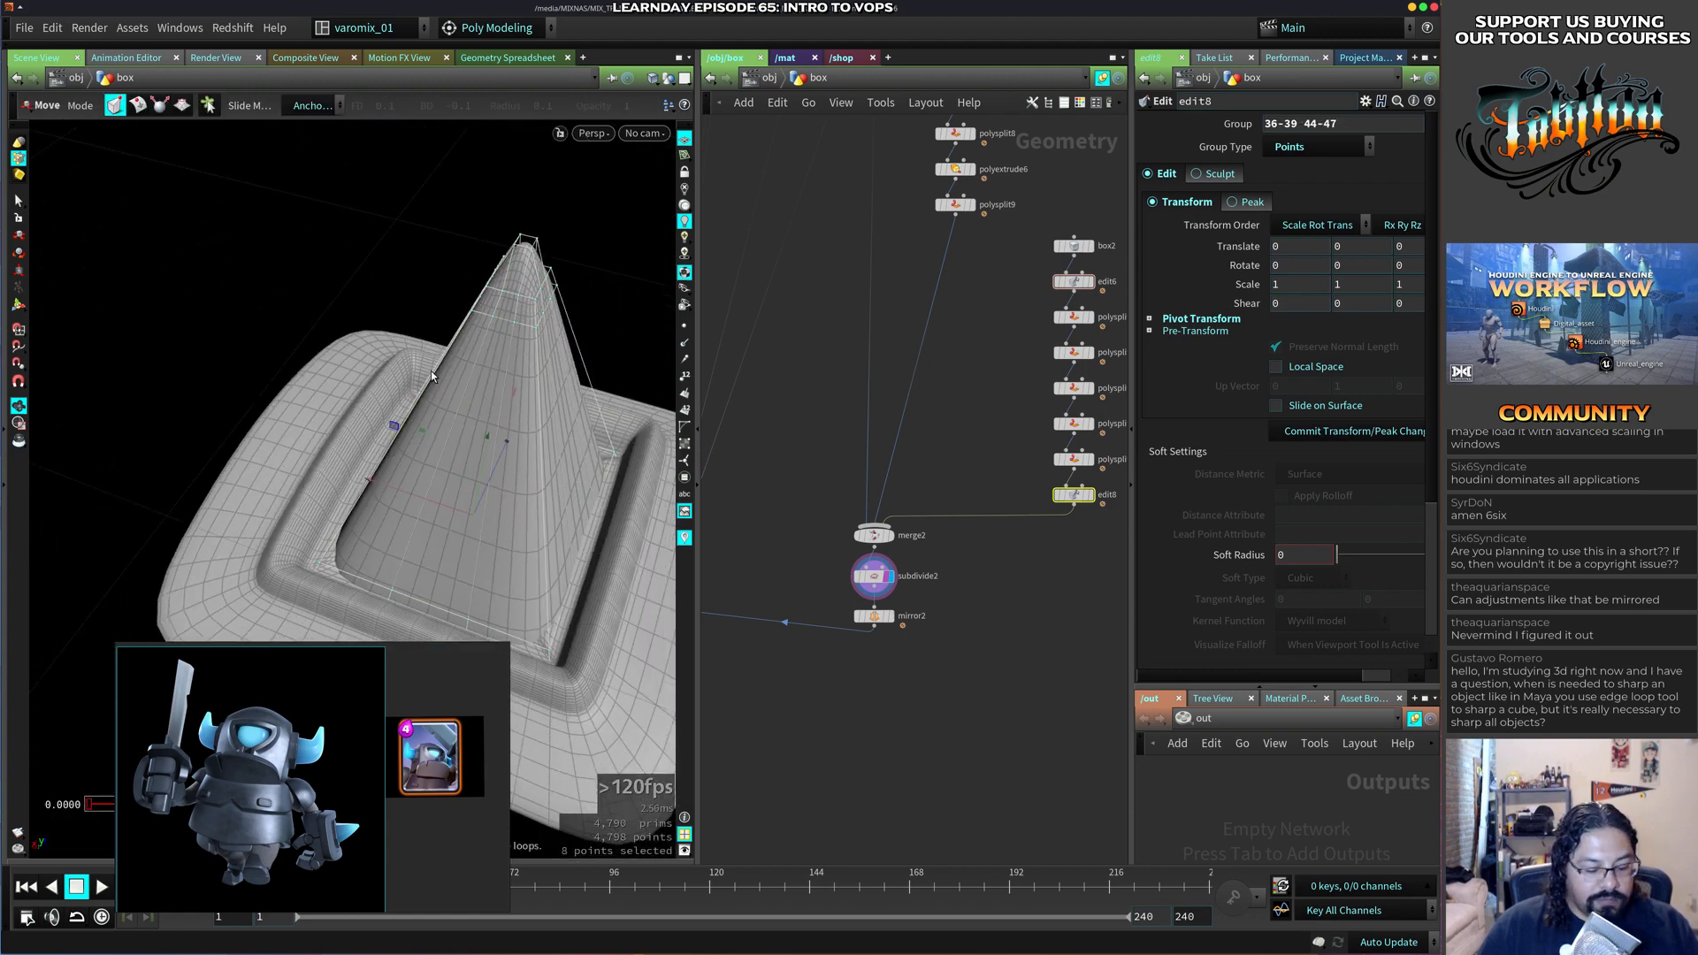
key("r")
key("e")
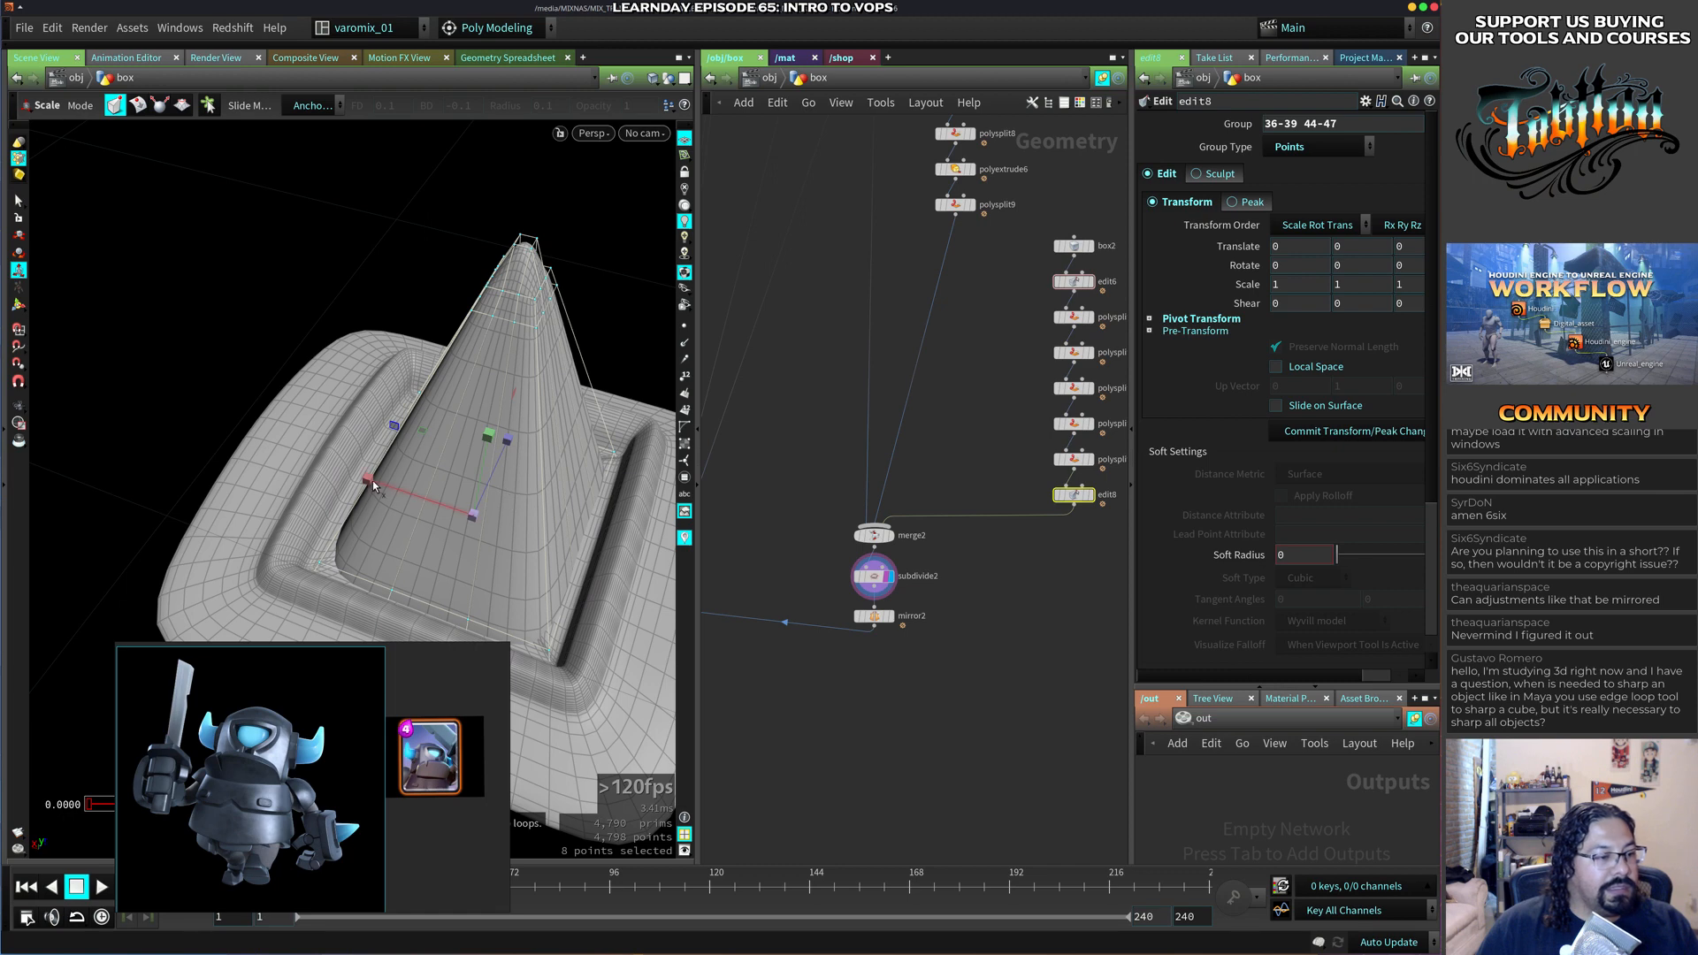
left_click_drag(374, 481, 348, 478)
left_click_drag(519, 446, 506, 520)
right_click_drag(506, 387, 496, 439)
left_click_drag(496, 439, 458, 453)
left_click_drag(279, 407, 403, 425)
key("ctrl+z")
left_click_drag(340, 459, 469, 380)
left_click_drag(468, 381, 560, 434, "alt")
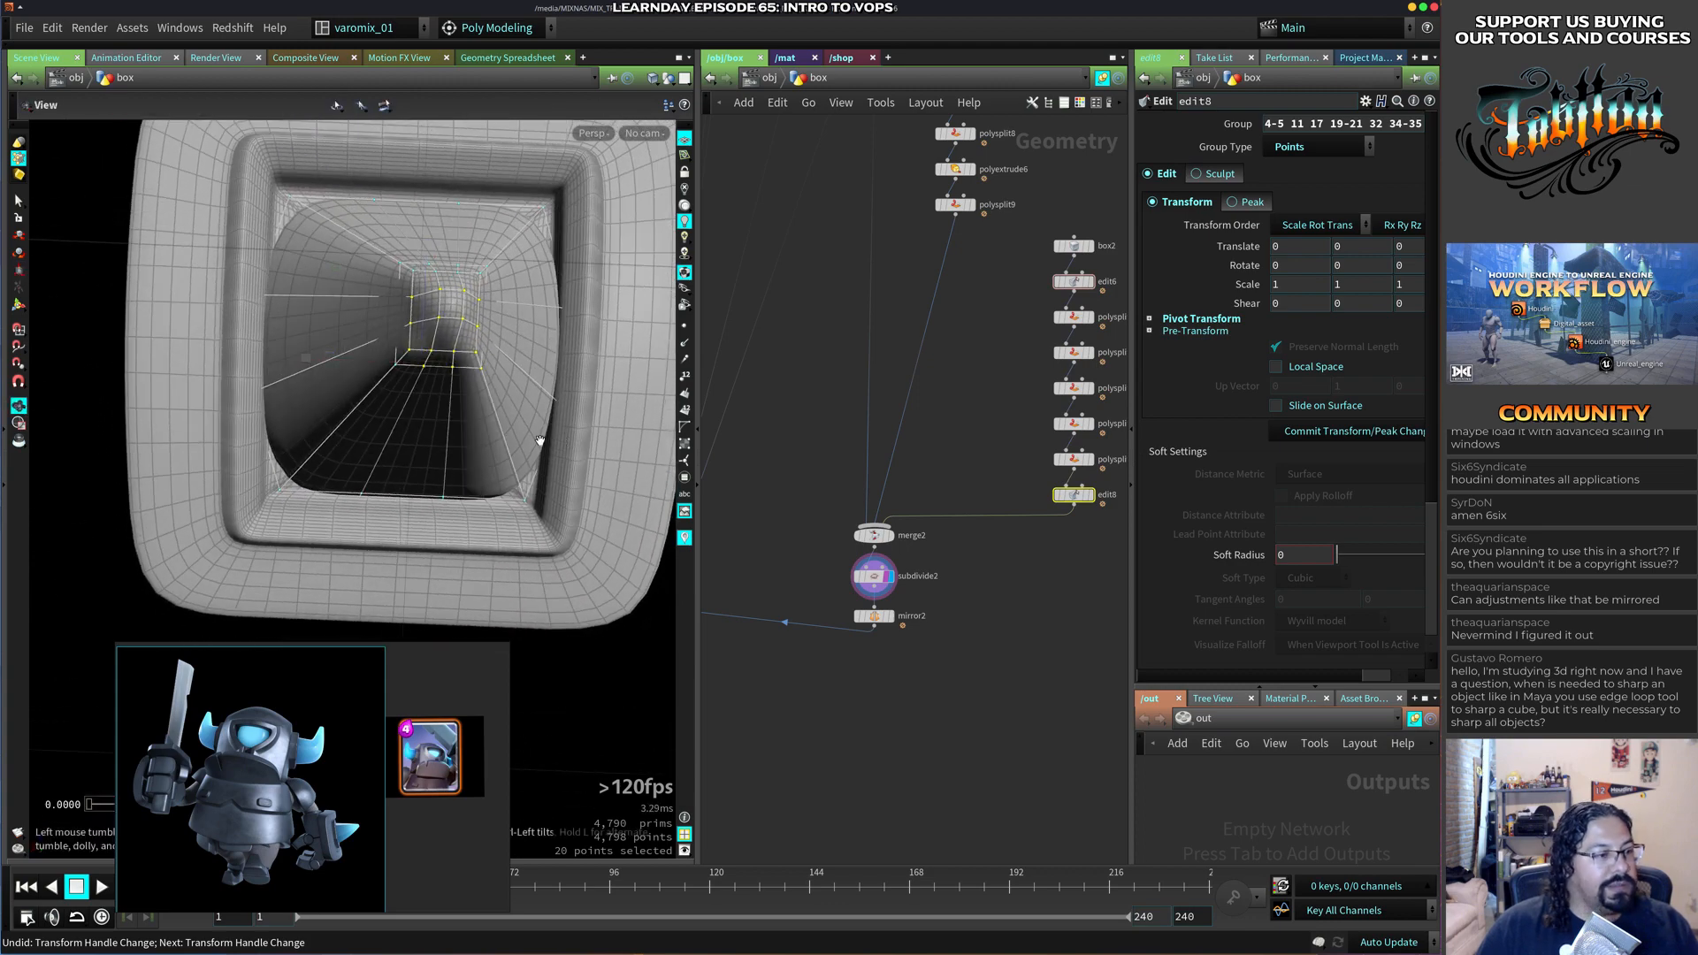
In the top view, scale the mid-side points around the spike's tip by about 1.19 in X and Z.
key("space+2")
right_click_drag(630, 619, 587, 430, "alt")
scroll(587, 430, "up", 5)
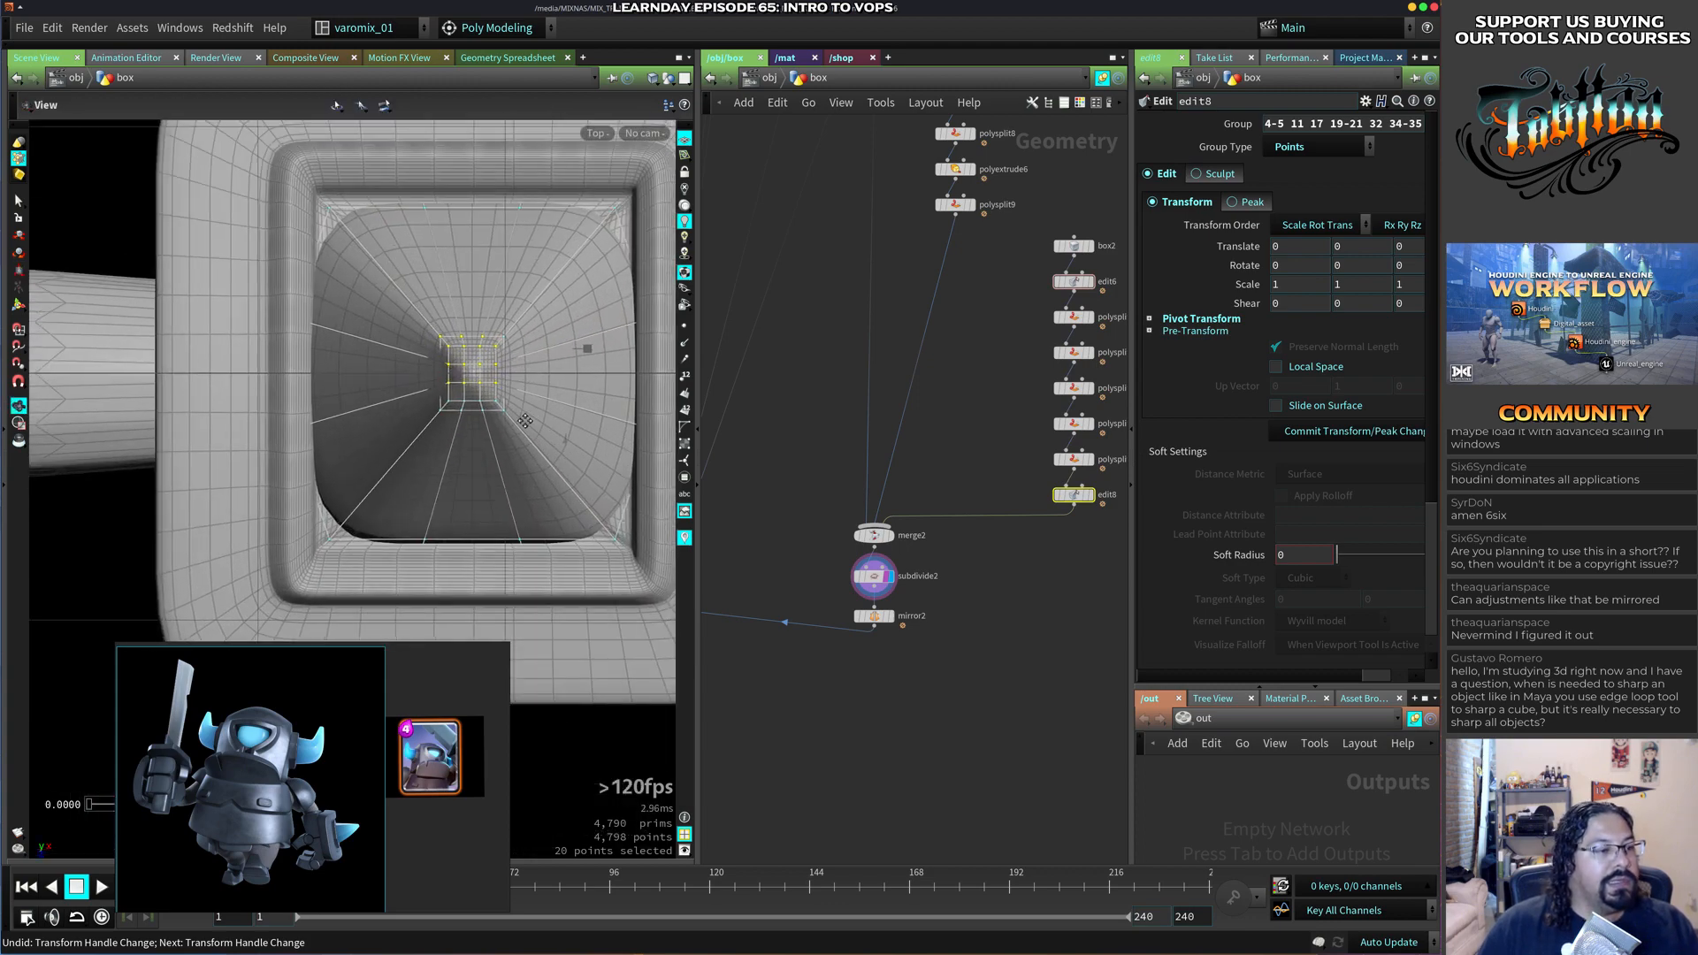
left_click_drag(545, 429, 543, 438)
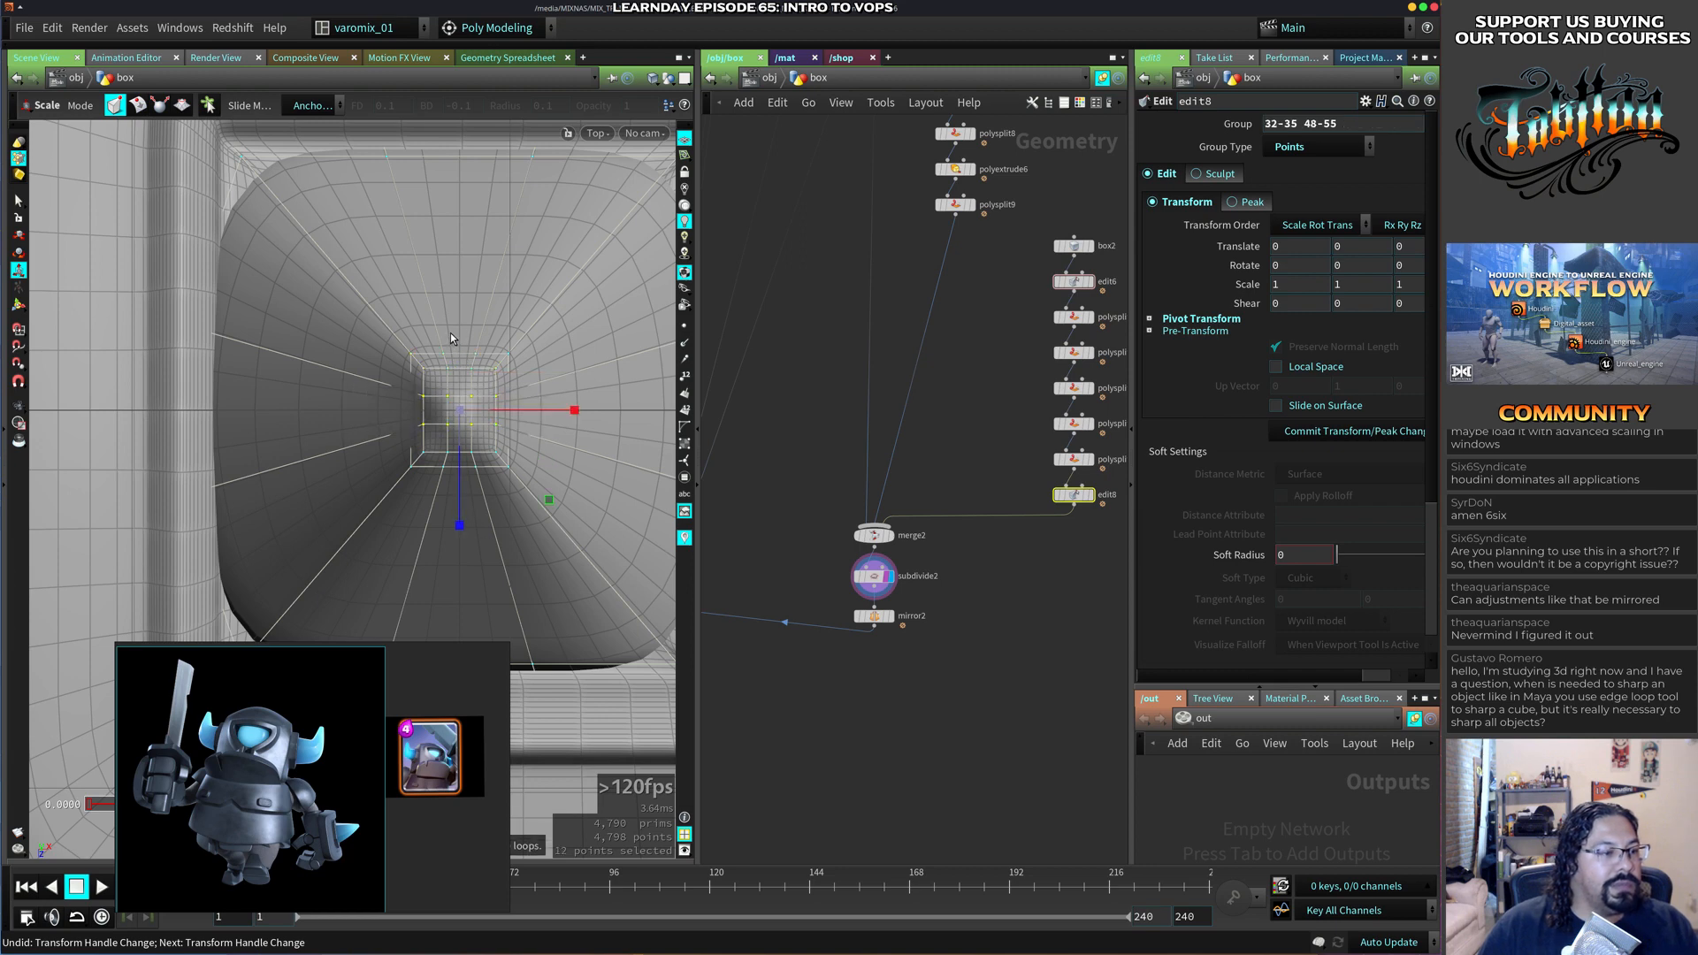
left_click_drag(437, 323, 589, 496, "shift")
scroll(589, 495, "down", 4)
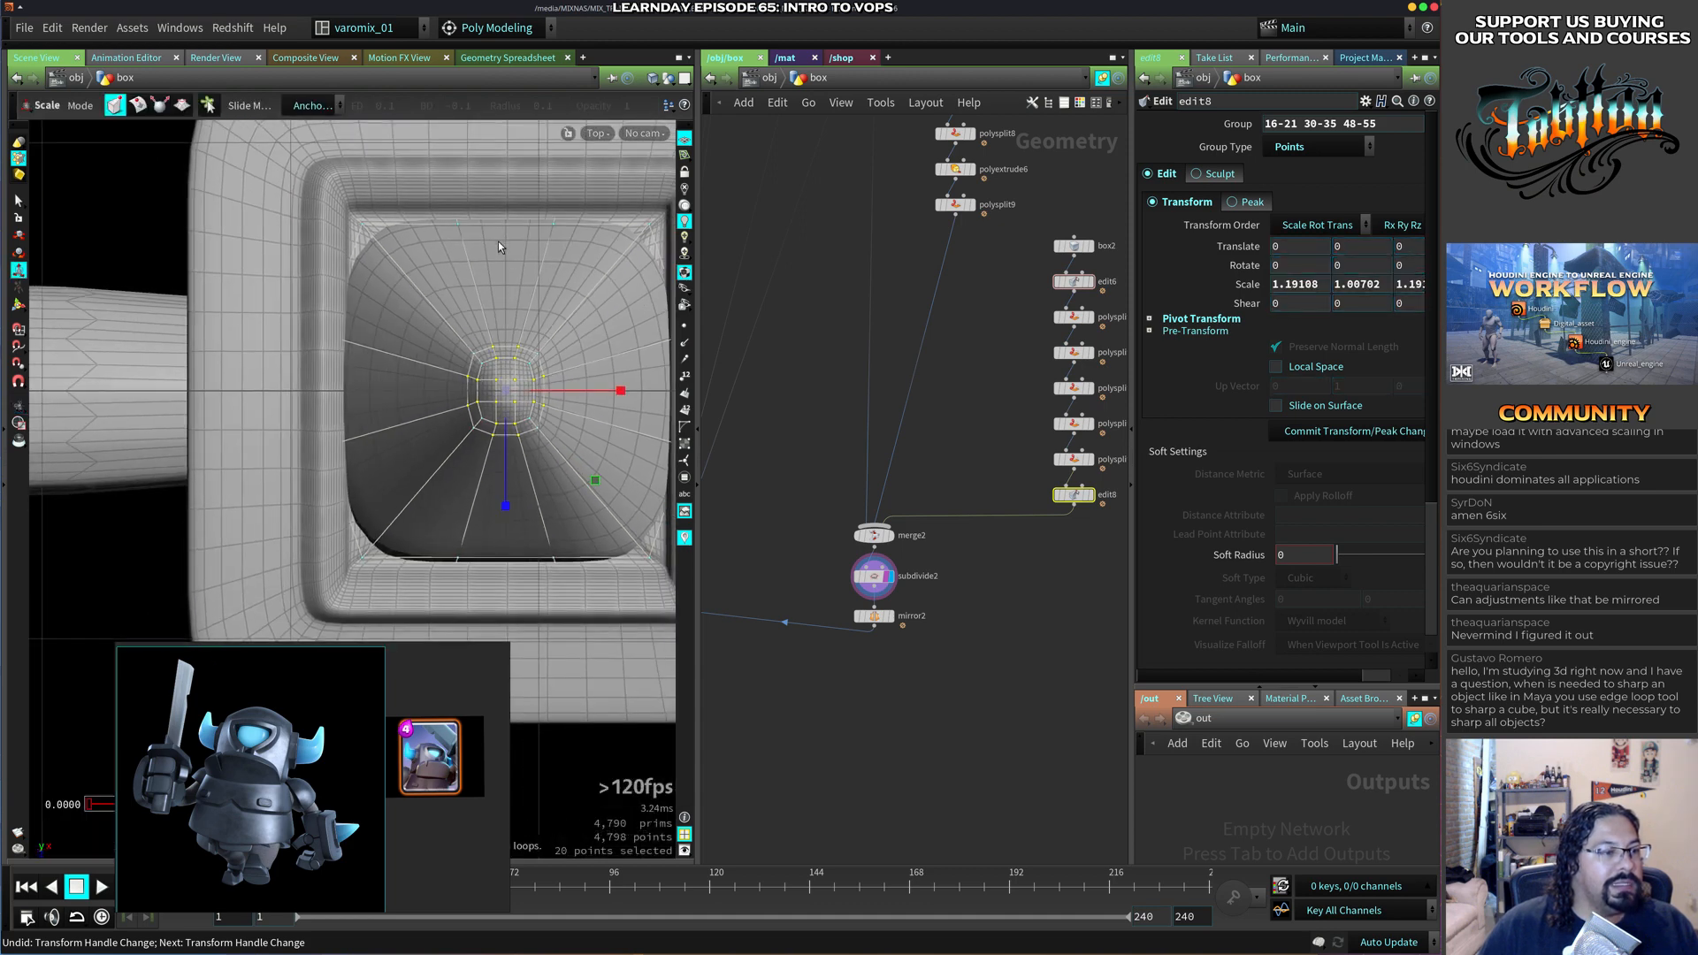
Scale the middle points on the spike base's two Z-facing sides outward along Z.
left_click_drag(428, 167, 578, 284)
left_click_drag(421, 517, 578, 599, "shift")
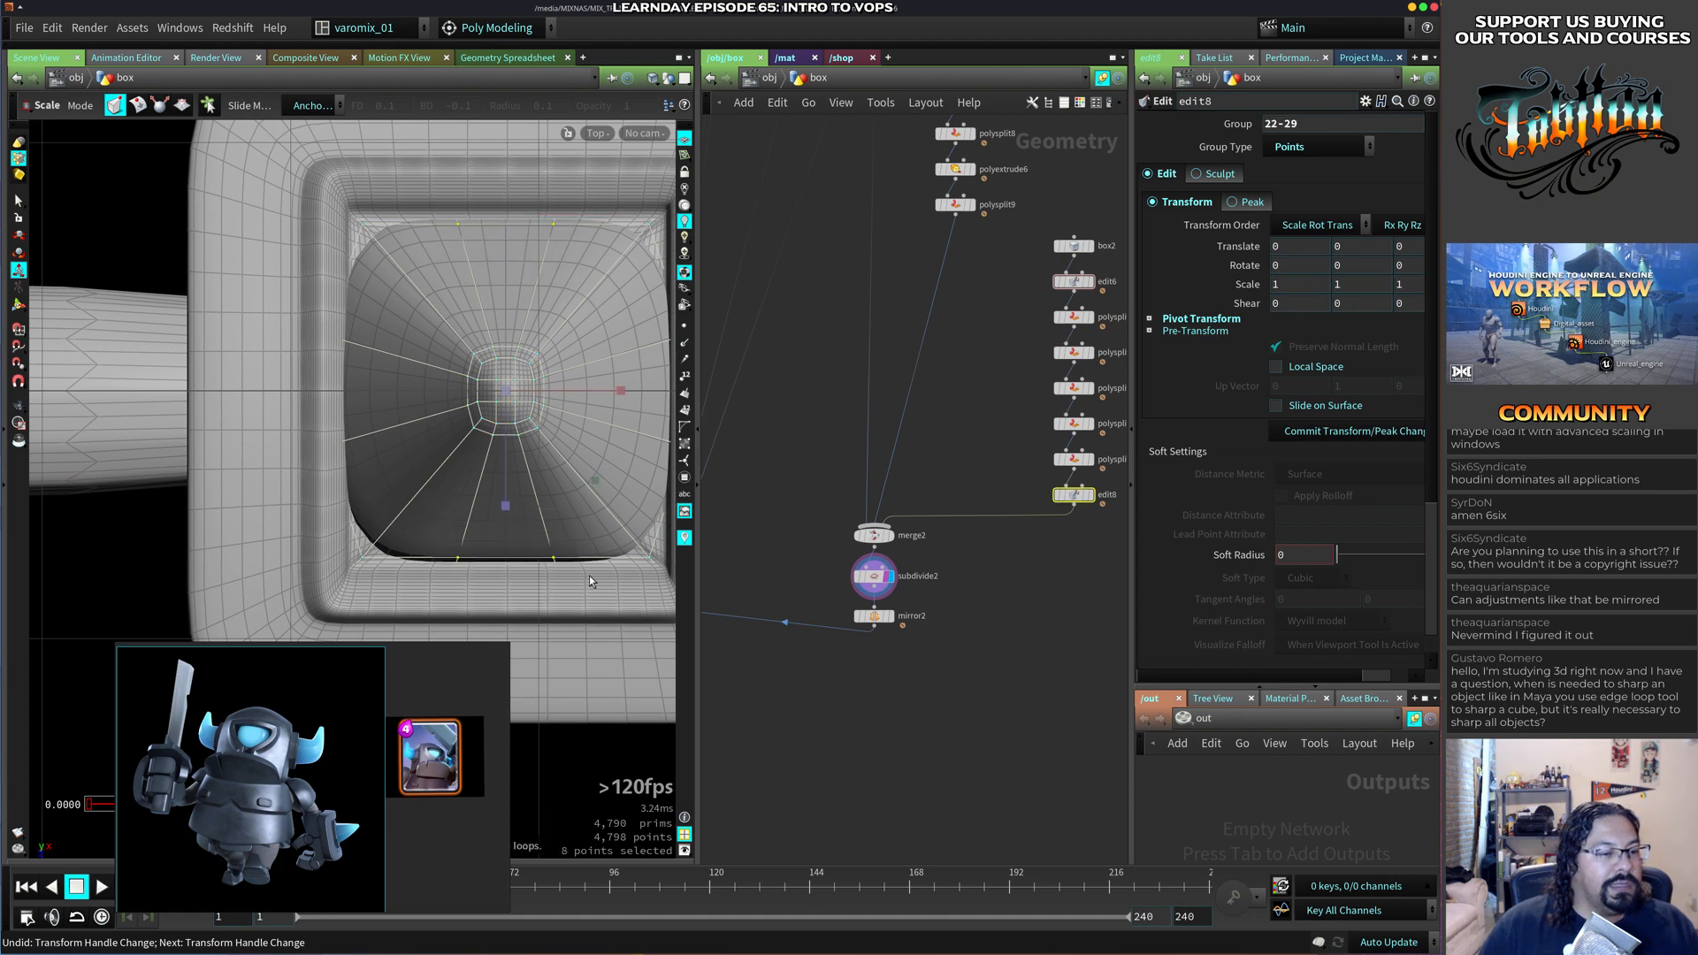
left_click_drag(505, 505, 506, 519)
Scale the points at the spike base's four corners by about 1.062 in X and Z.
left_click_drag(269, 141, 404, 271)
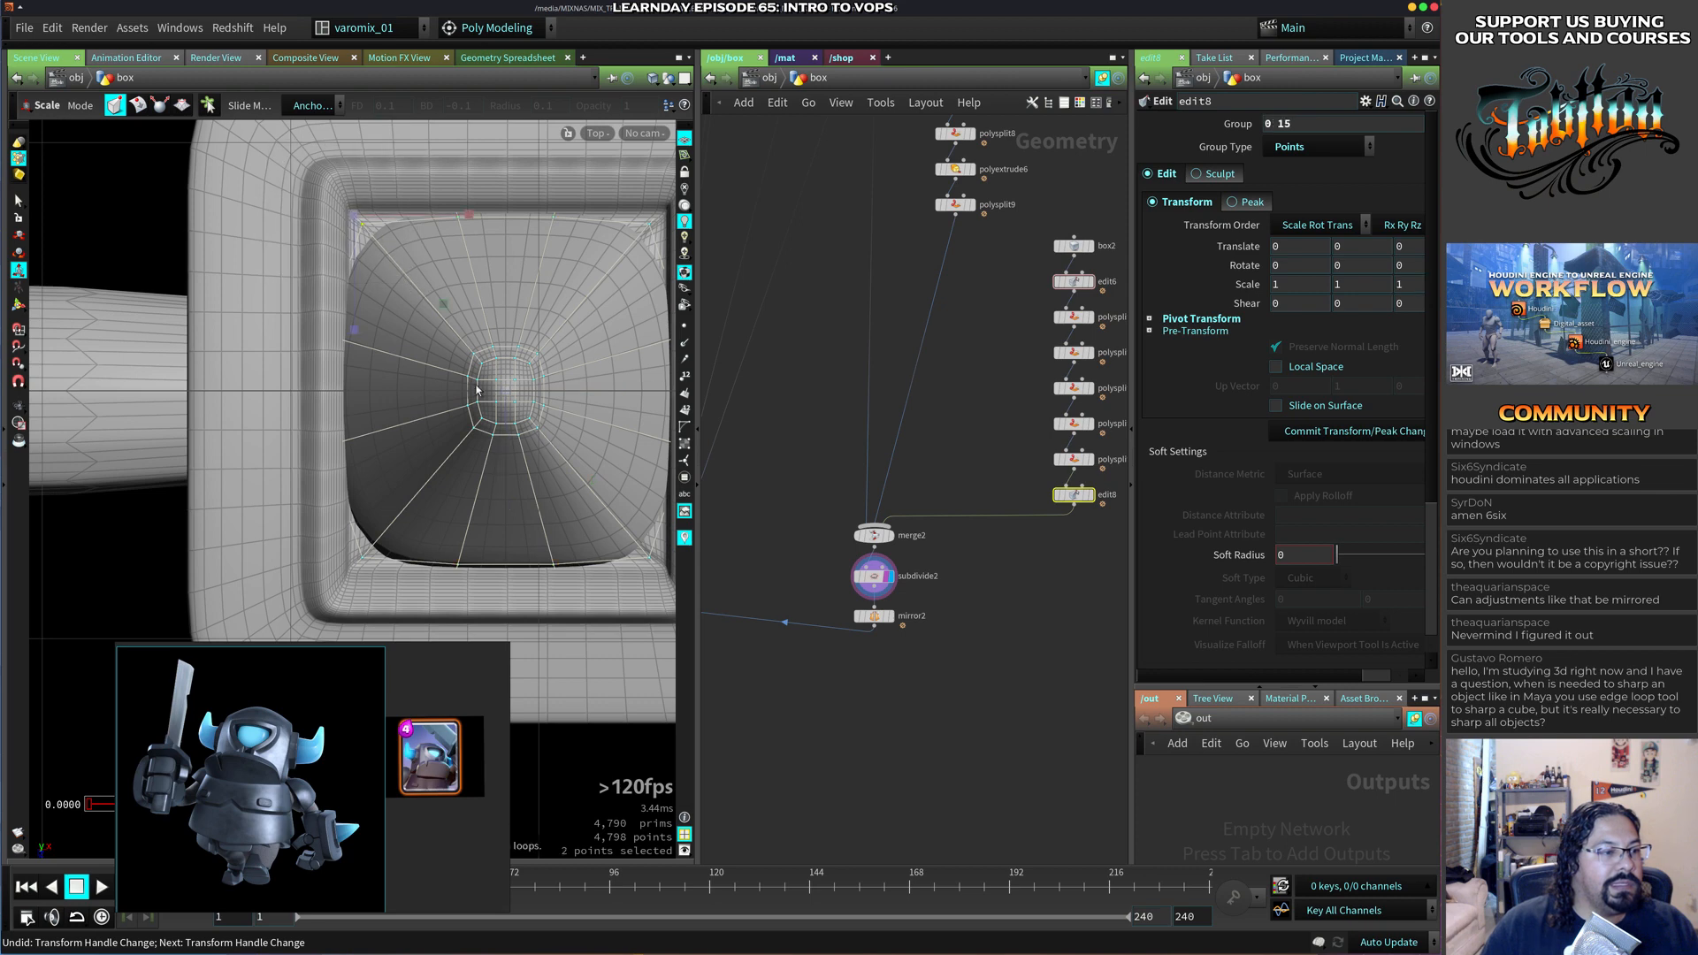
middle_click_drag(530, 239, 428, 283, "alt")
left_click_drag(650, 195, 513, 310, "shift")
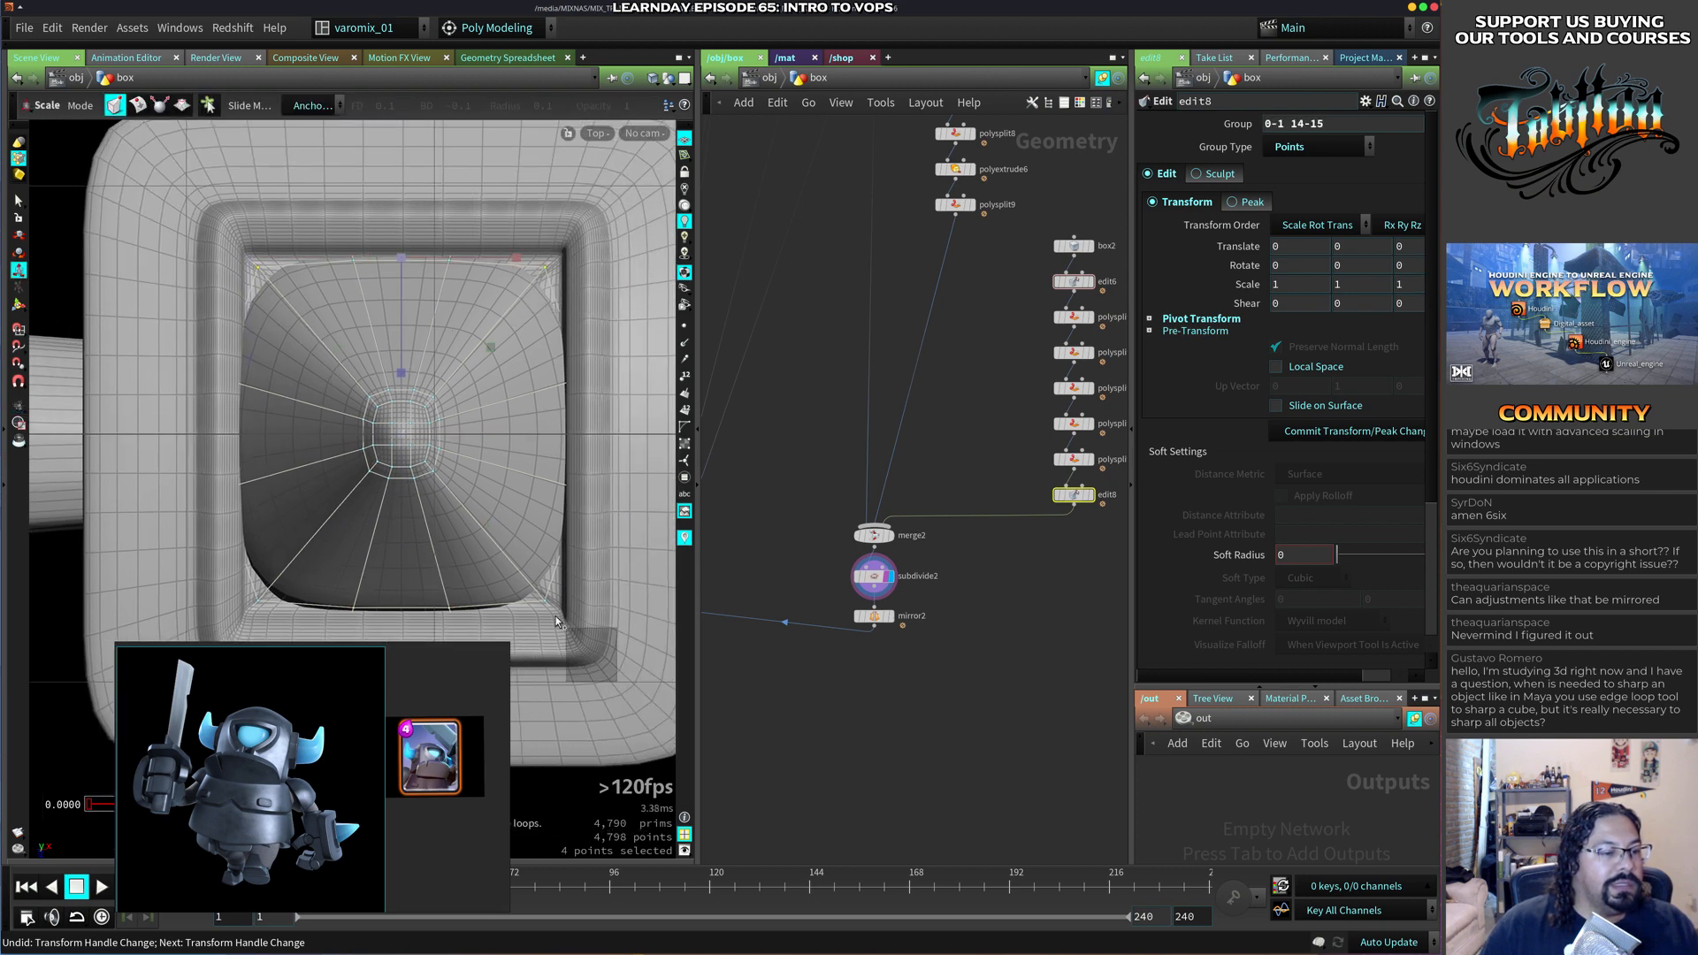
left_click_drag(521, 567, 616, 680, "shift")
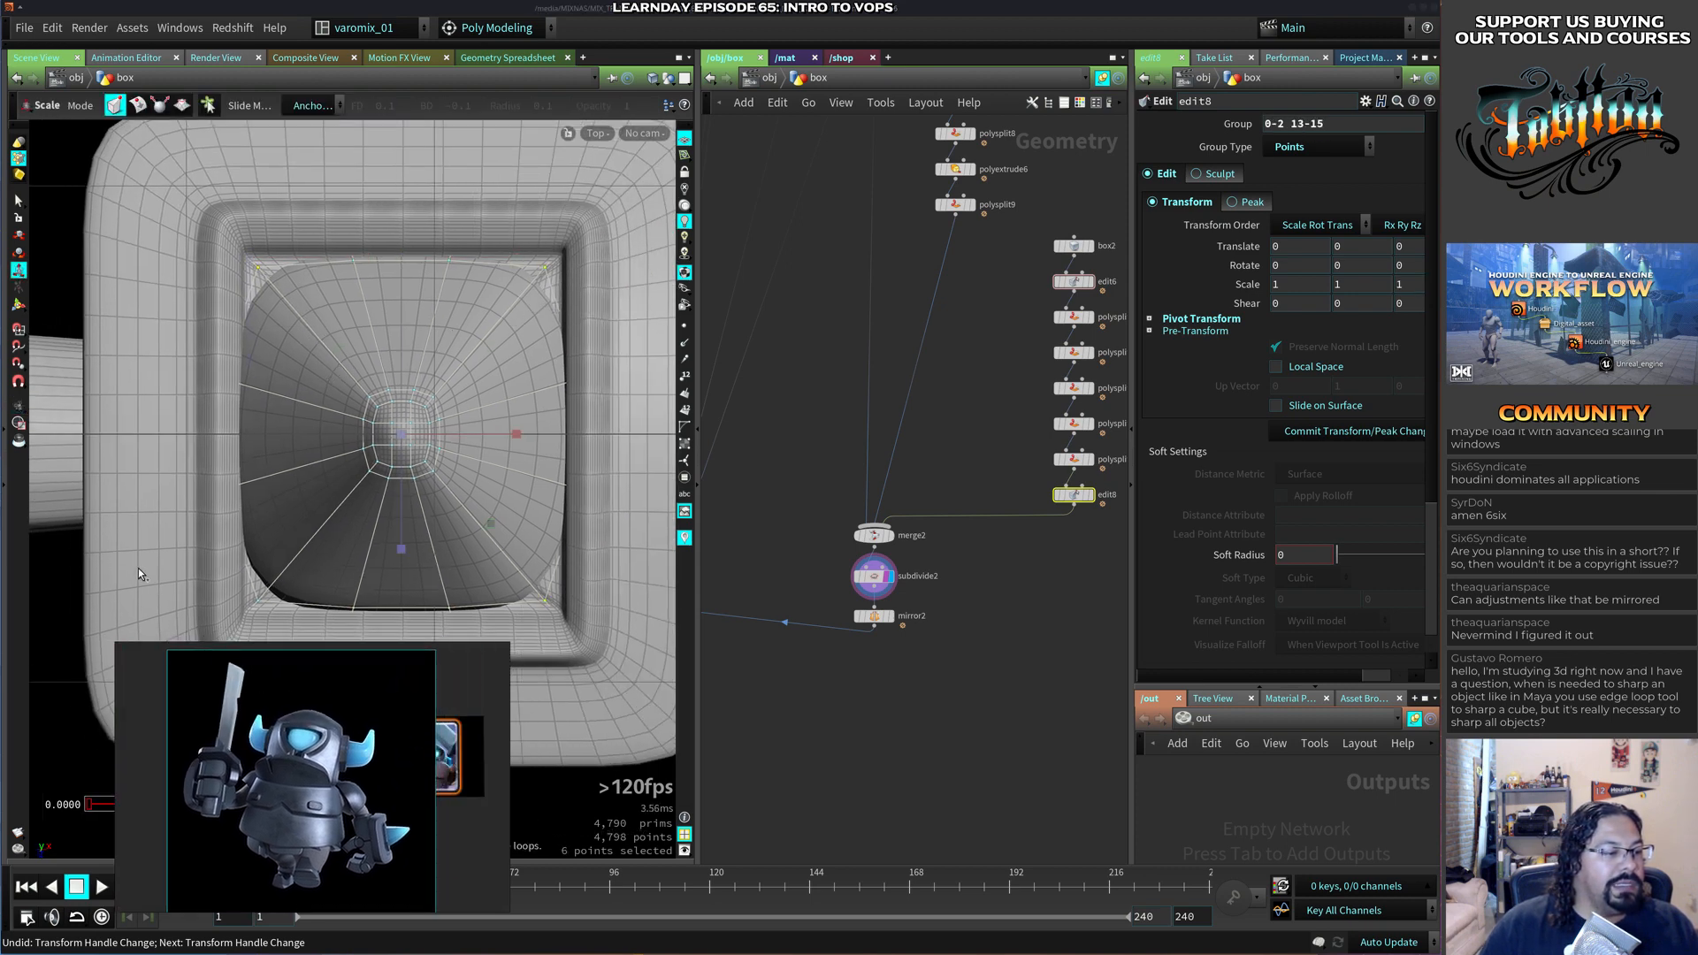
left_click_drag(128, 560, 295, 641, "shift")
key("t")
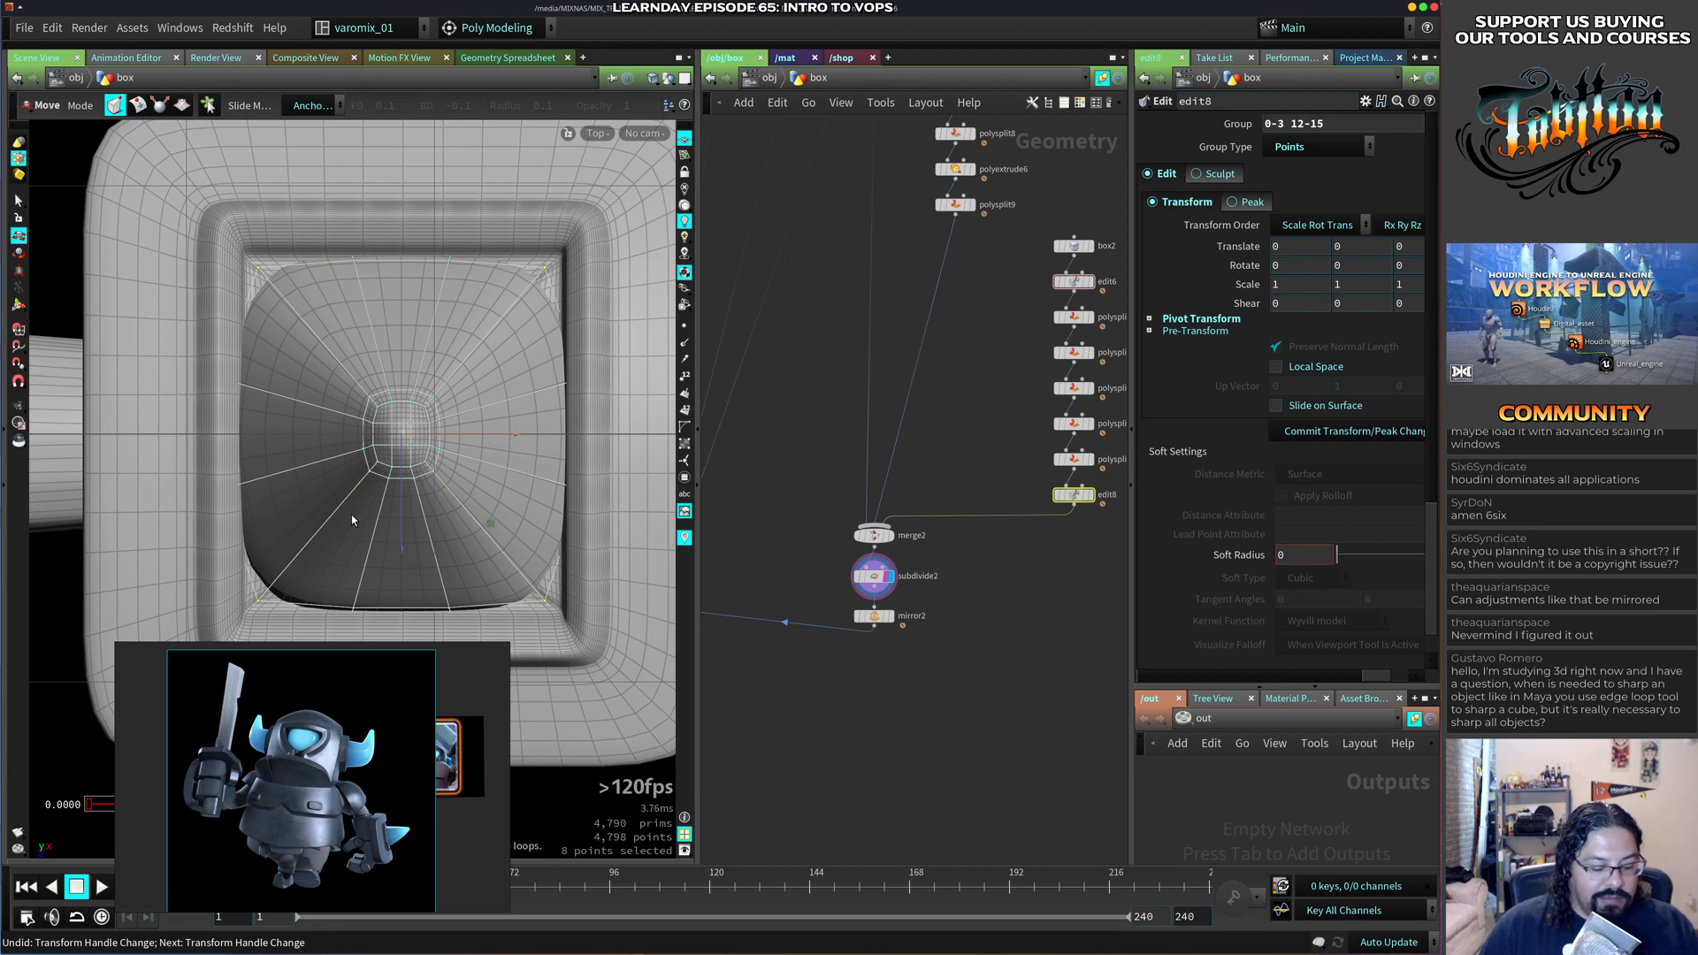
key("e")
left_click_drag(402, 432, 492, 536)
key("ctrl+z")
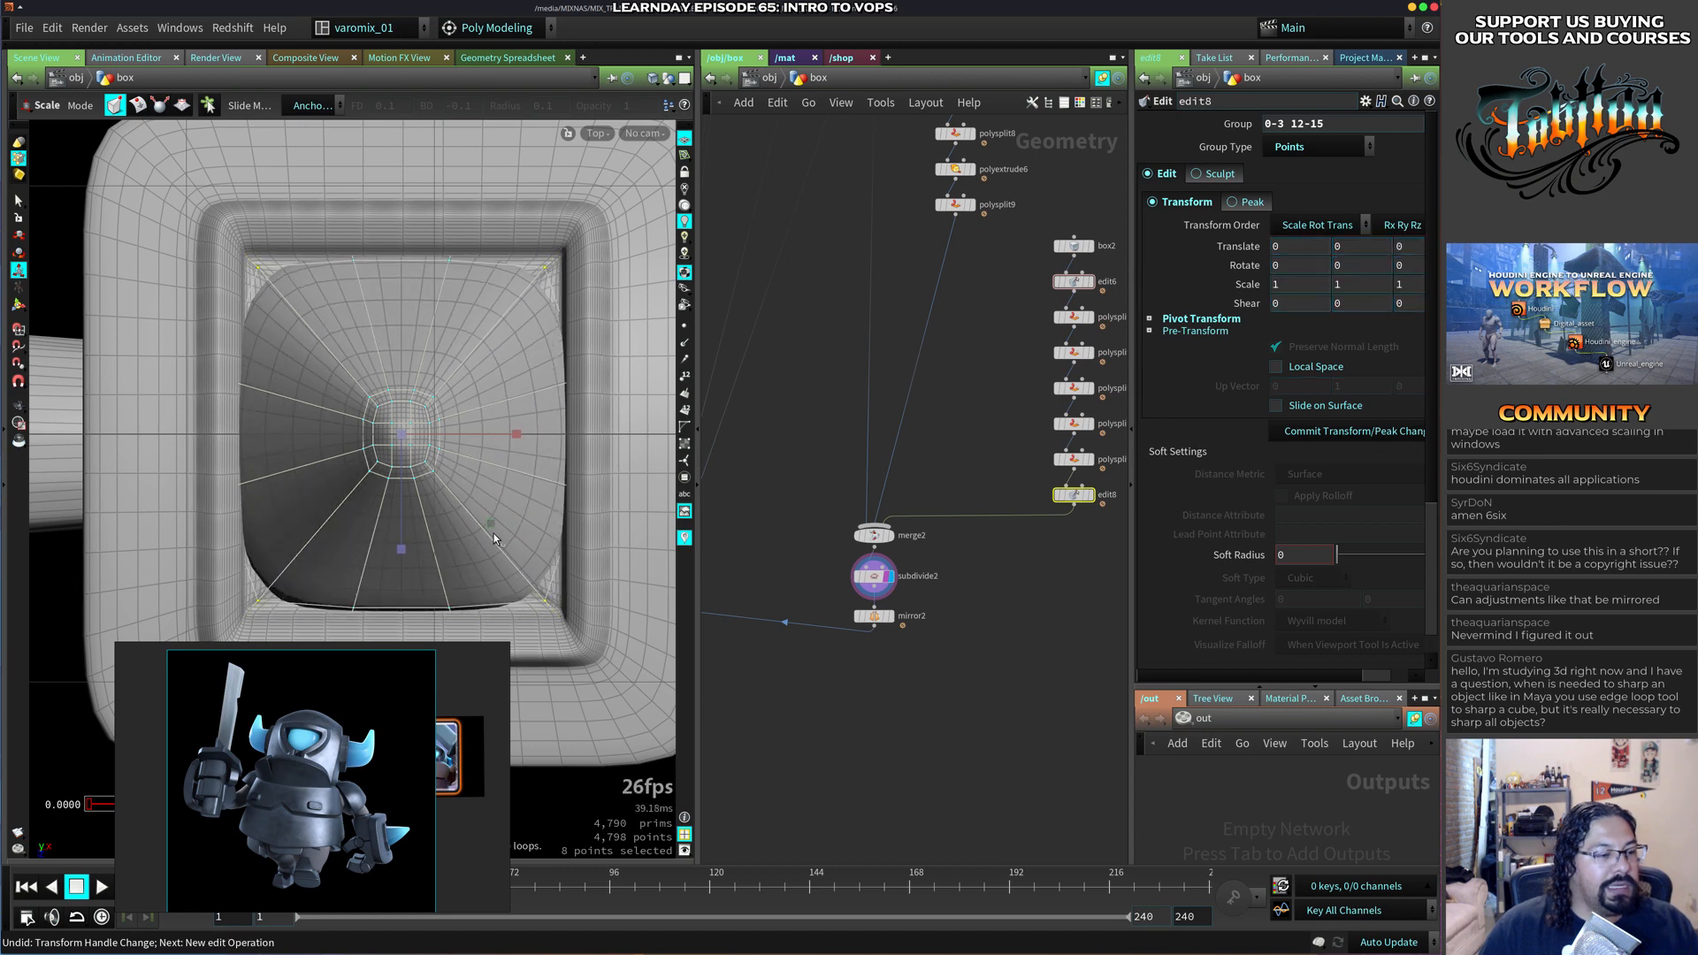
left_click_drag(493, 525, 499, 533)
Return to the perspective view, display mirror2 and template merge1 to show the mirrored arms with the whole robot.
key("space+1")
left_click_drag(557, 466, 769, 590, "alt")
left_click(773, 379)
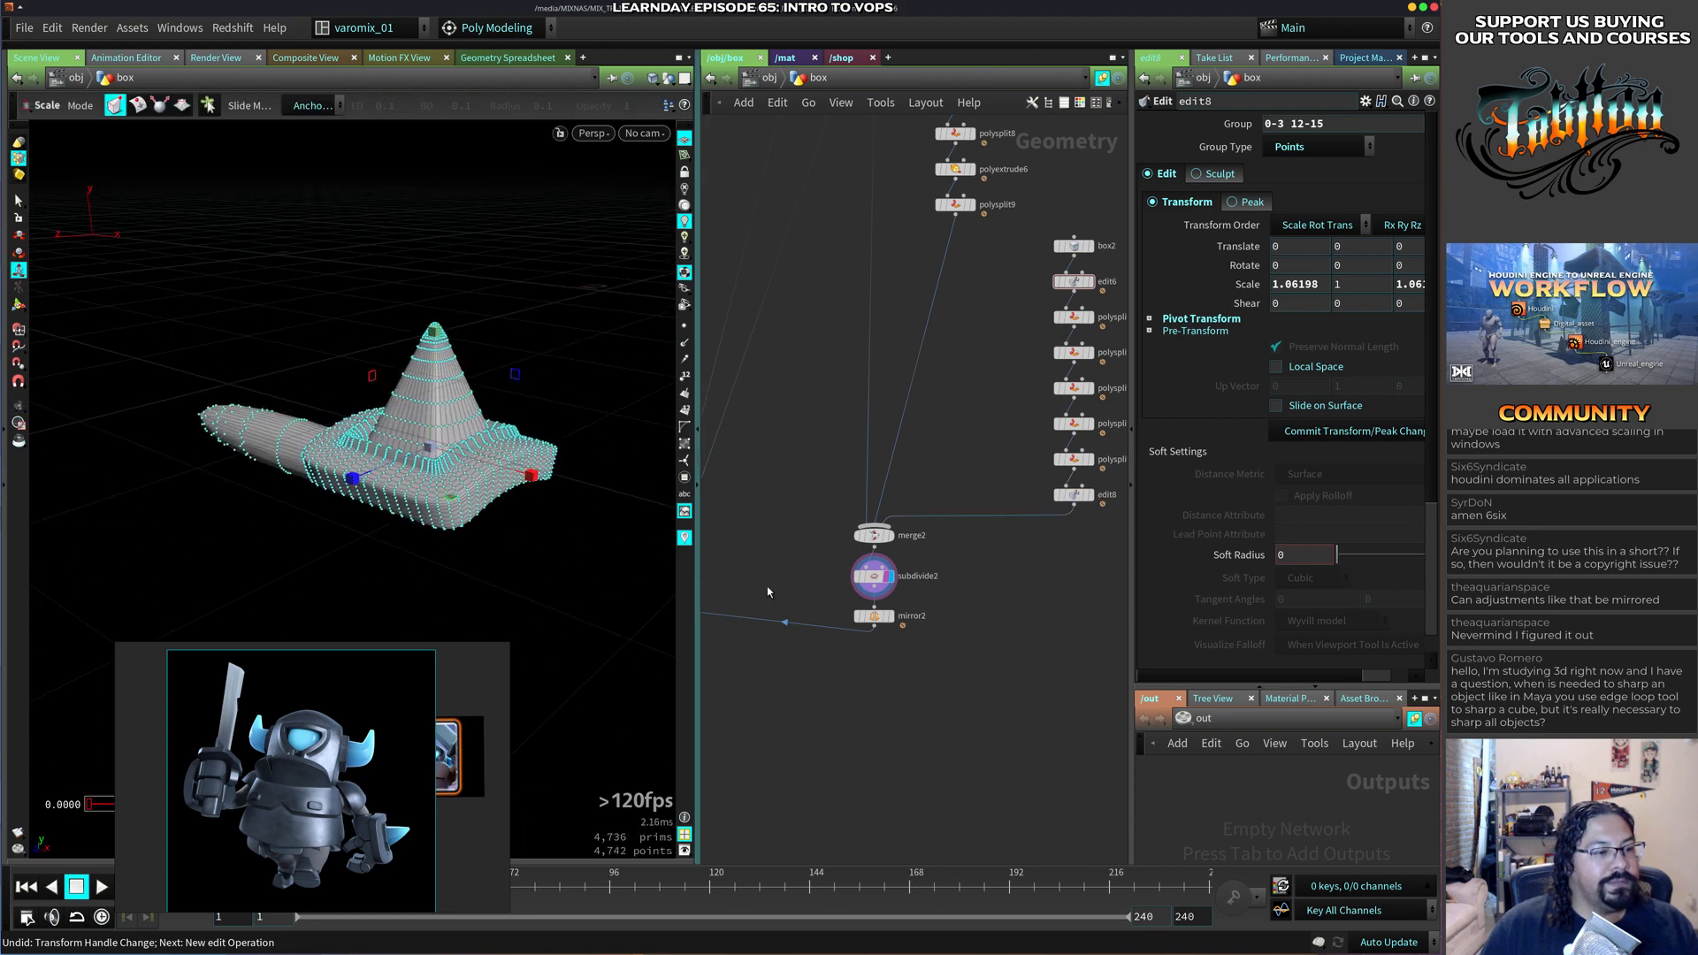
left_click_drag(309, 522, 380, 477, "alt")
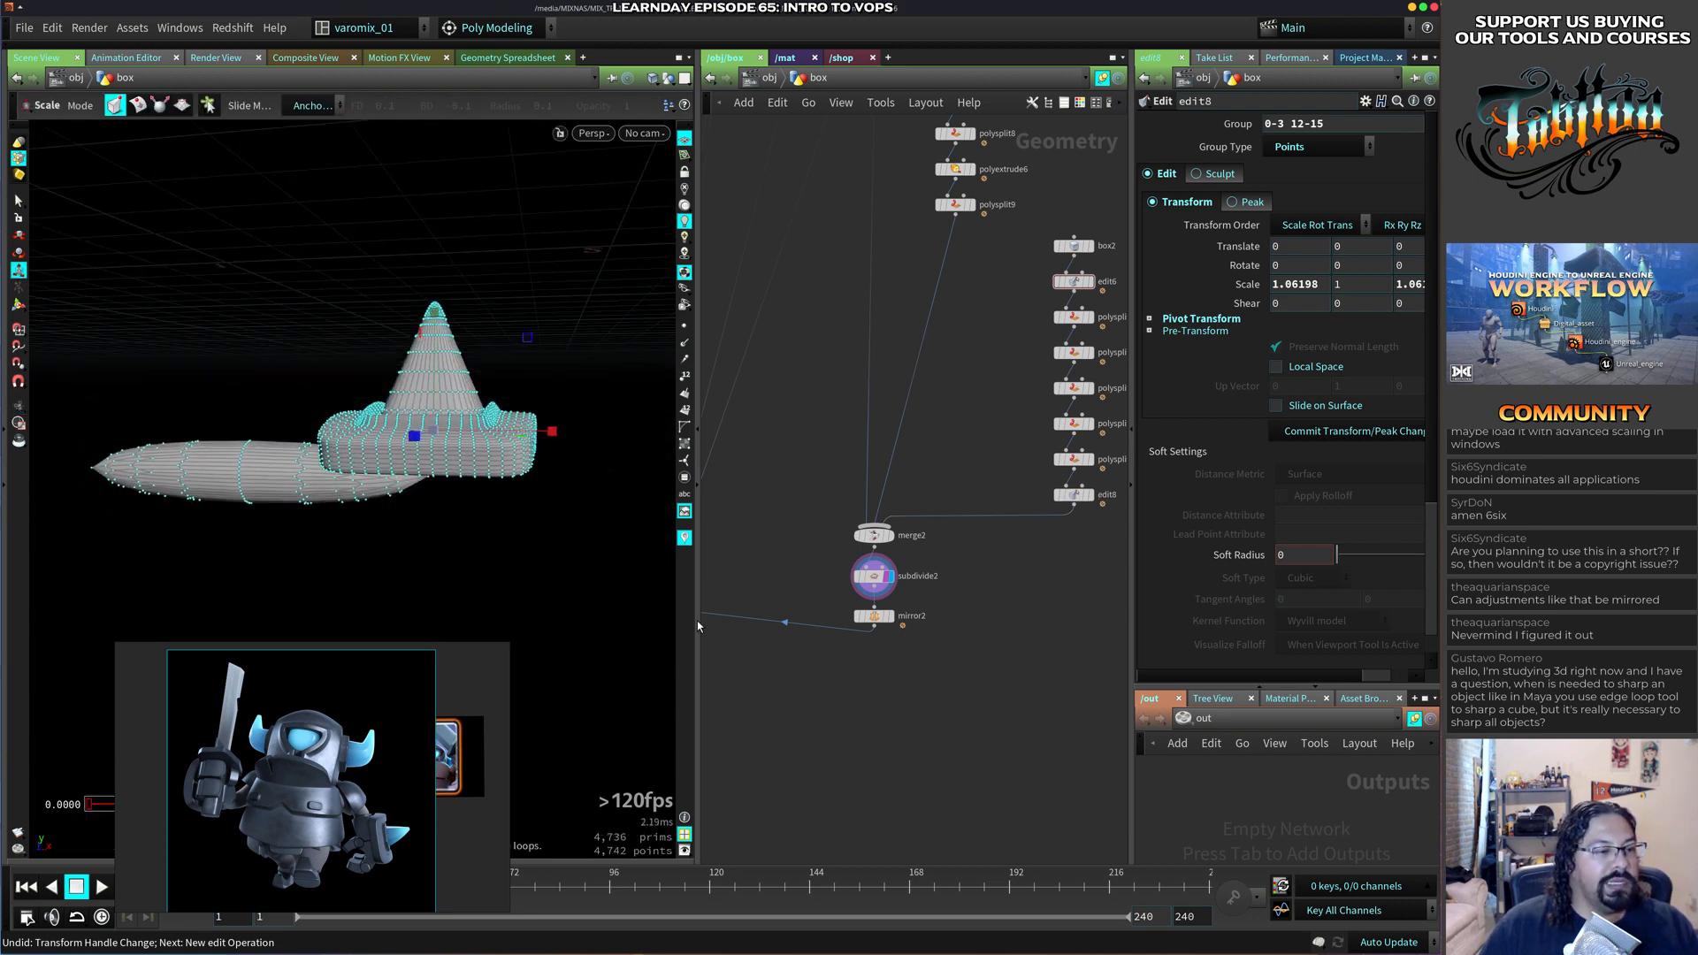
left_click(890, 616)
middle_click_drag(849, 672, 1120, 637)
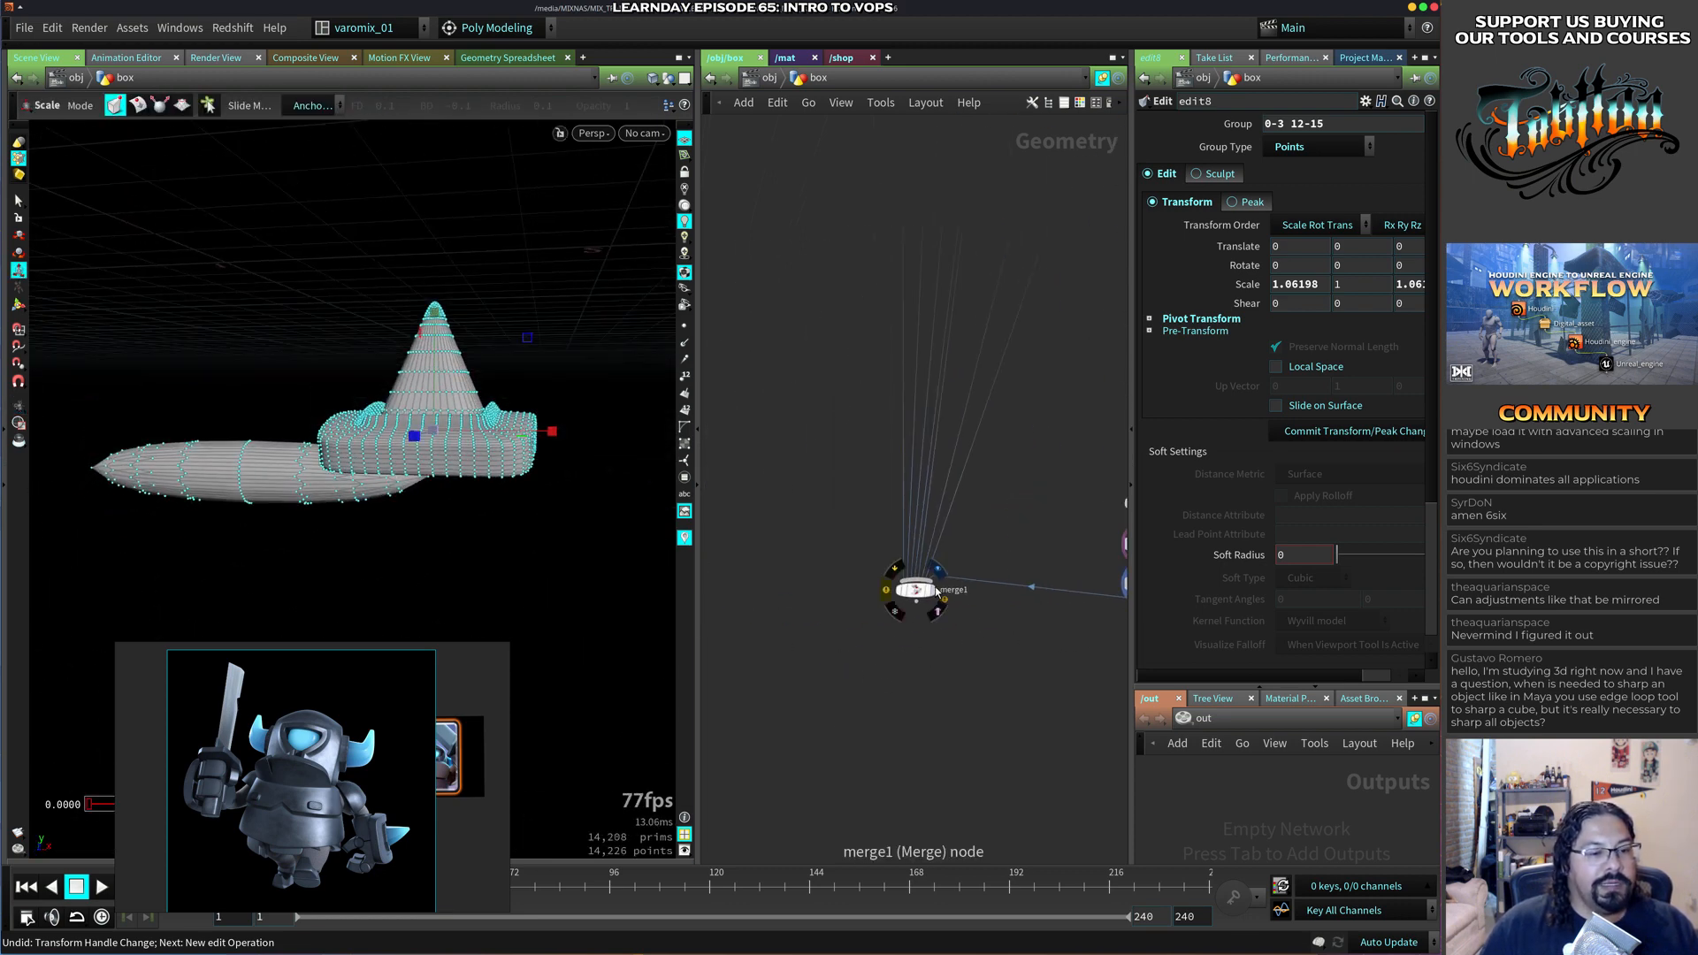
left_click(928, 590)
left_click_drag(451, 537, 416, 531, "alt")
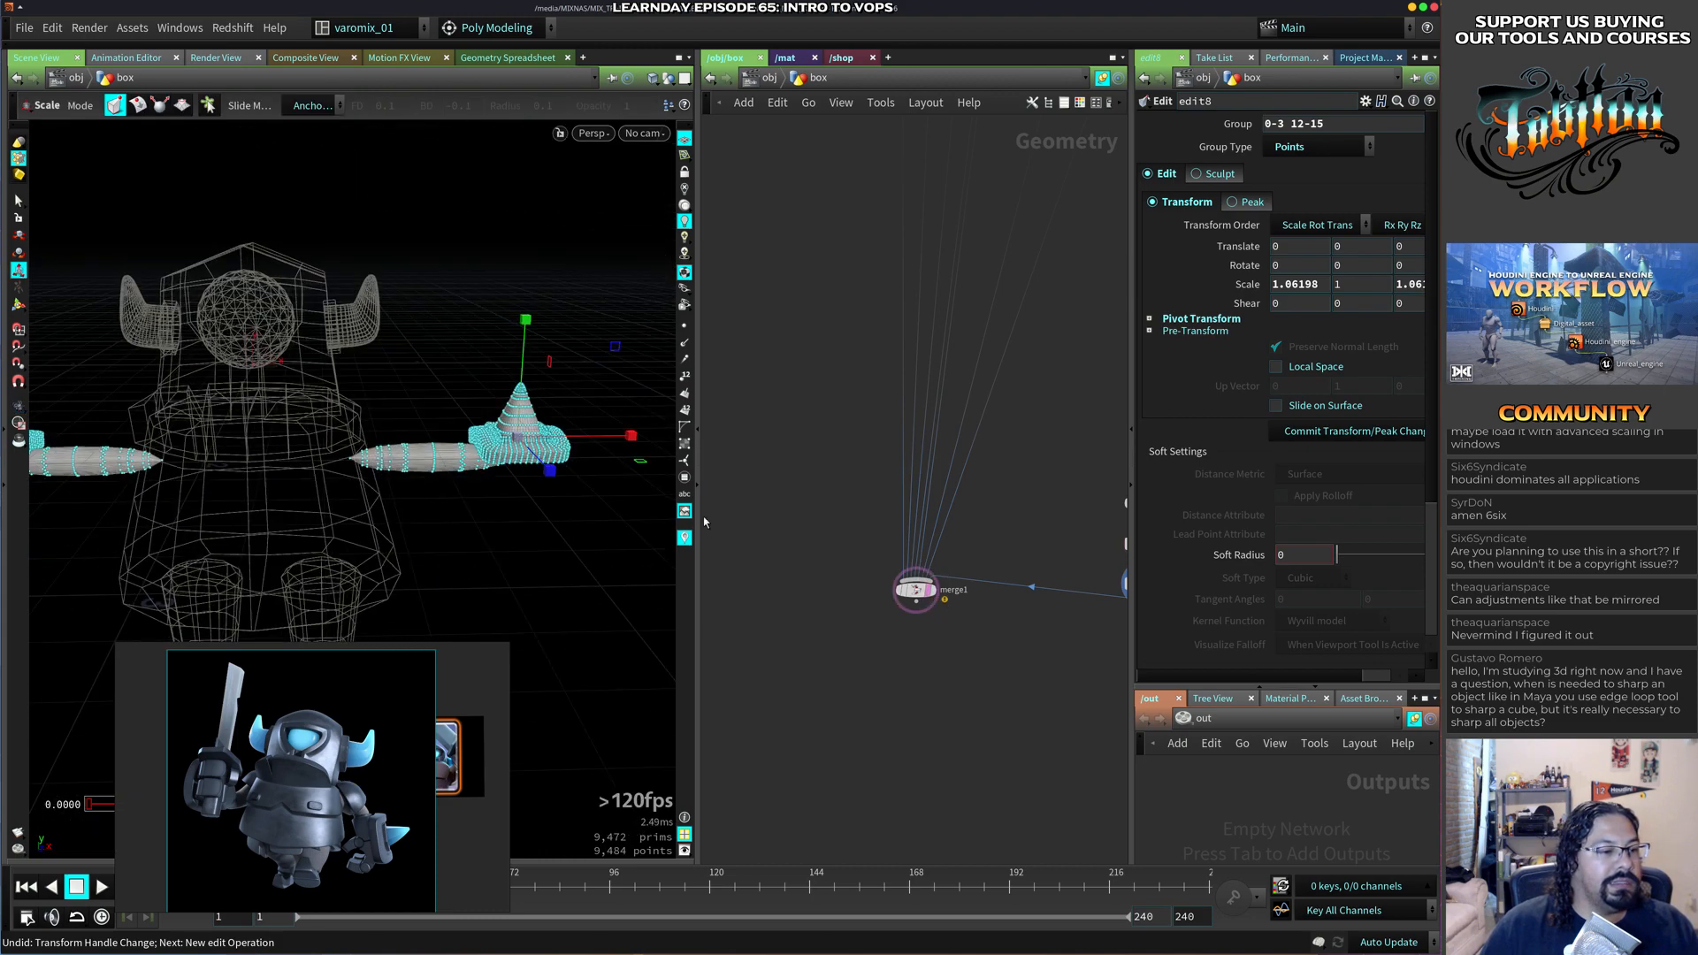
key("s")
right_click_drag(421, 539, 417, 504, "alt")
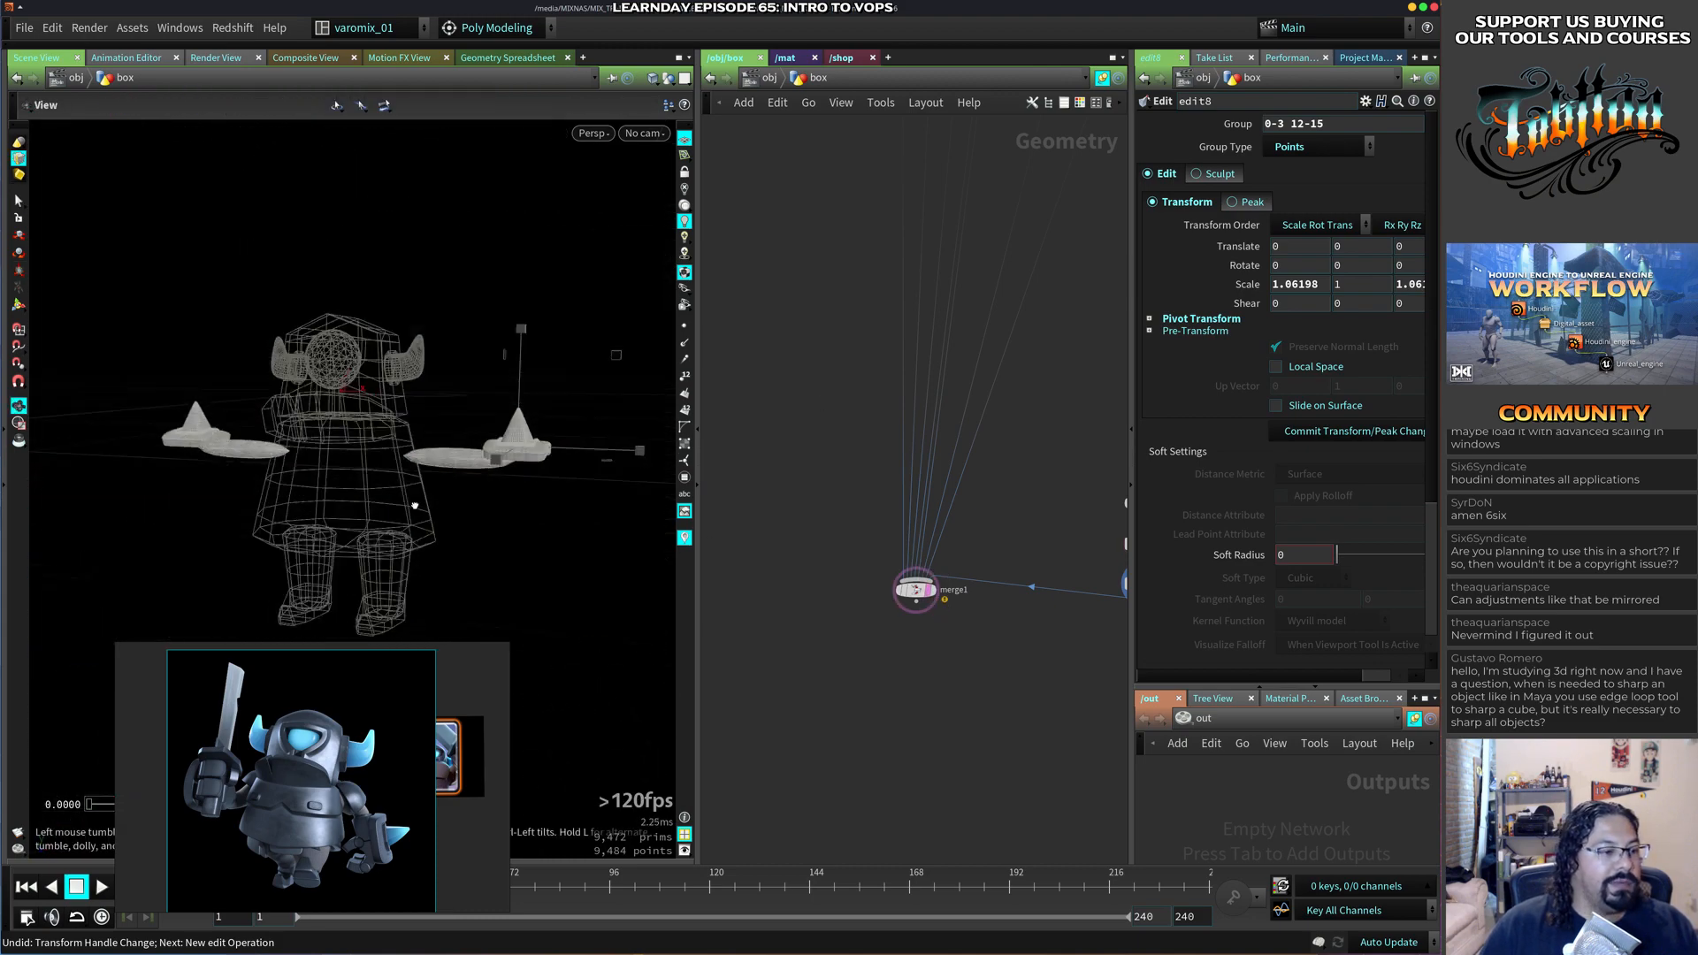
left_click_drag(417, 504, 389, 473, "alt")
Move the tube3 node down the network to just above merge2 and select it.
middle_click_drag(1026, 458, 1061, 424)
middle_click_drag(1079, 221, 919, 550)
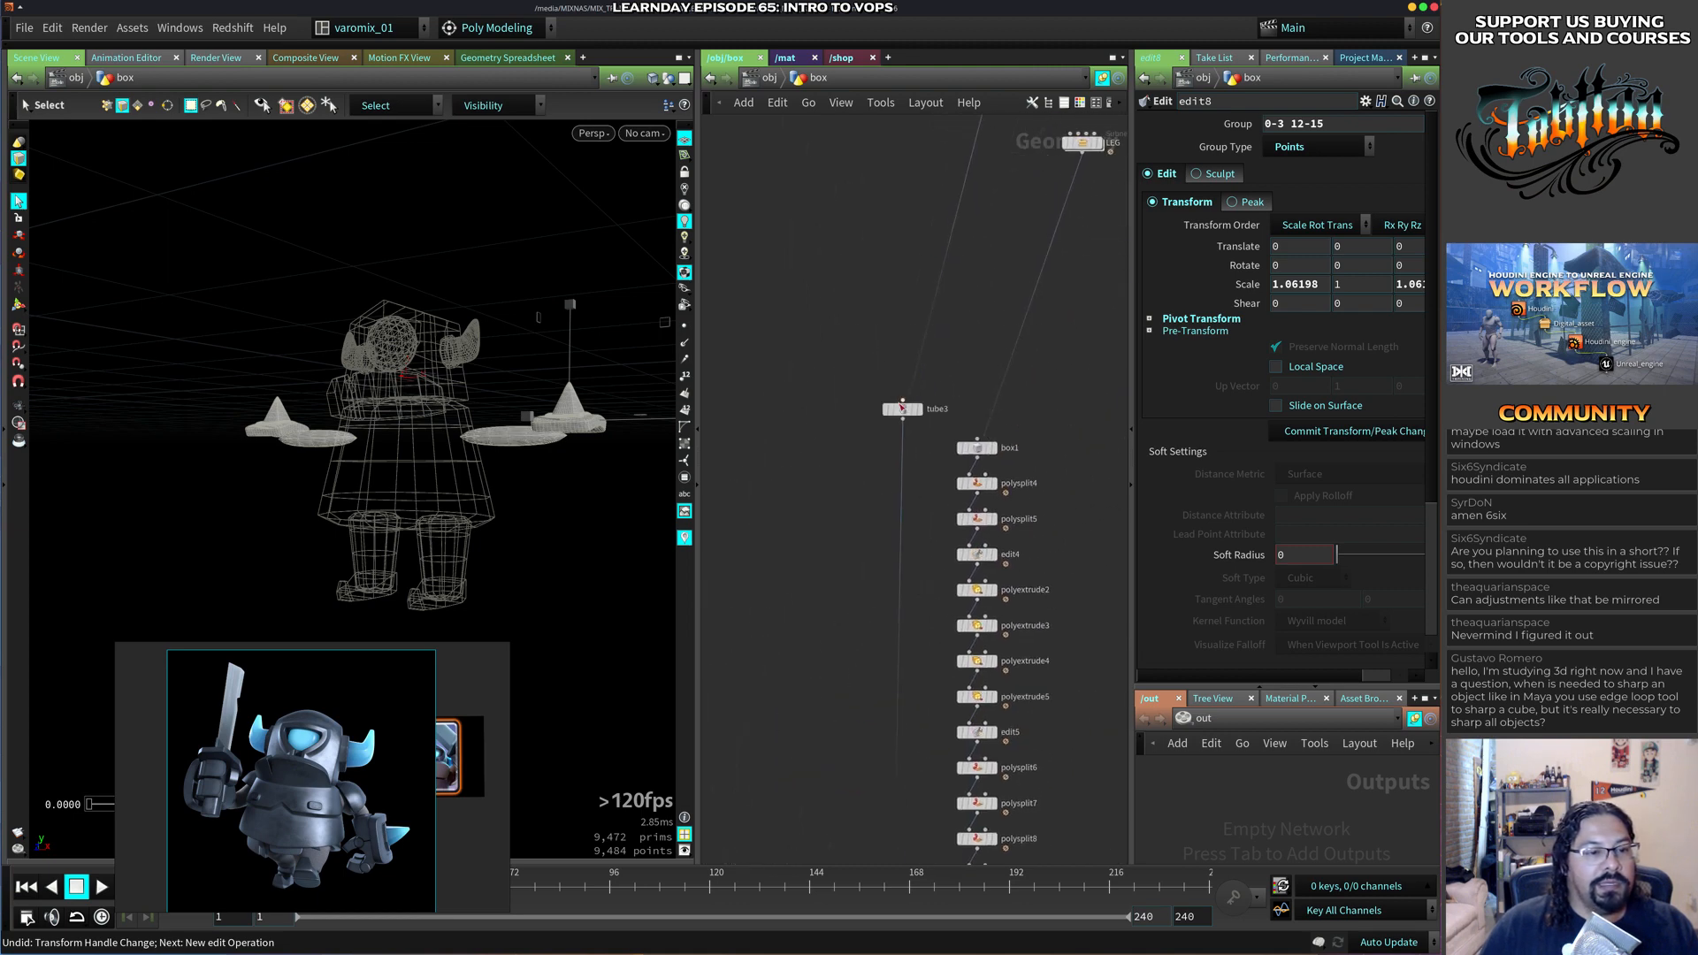
left_click_drag(902, 408, 904, 777)
middle_click_drag(904, 777, 944, 374)
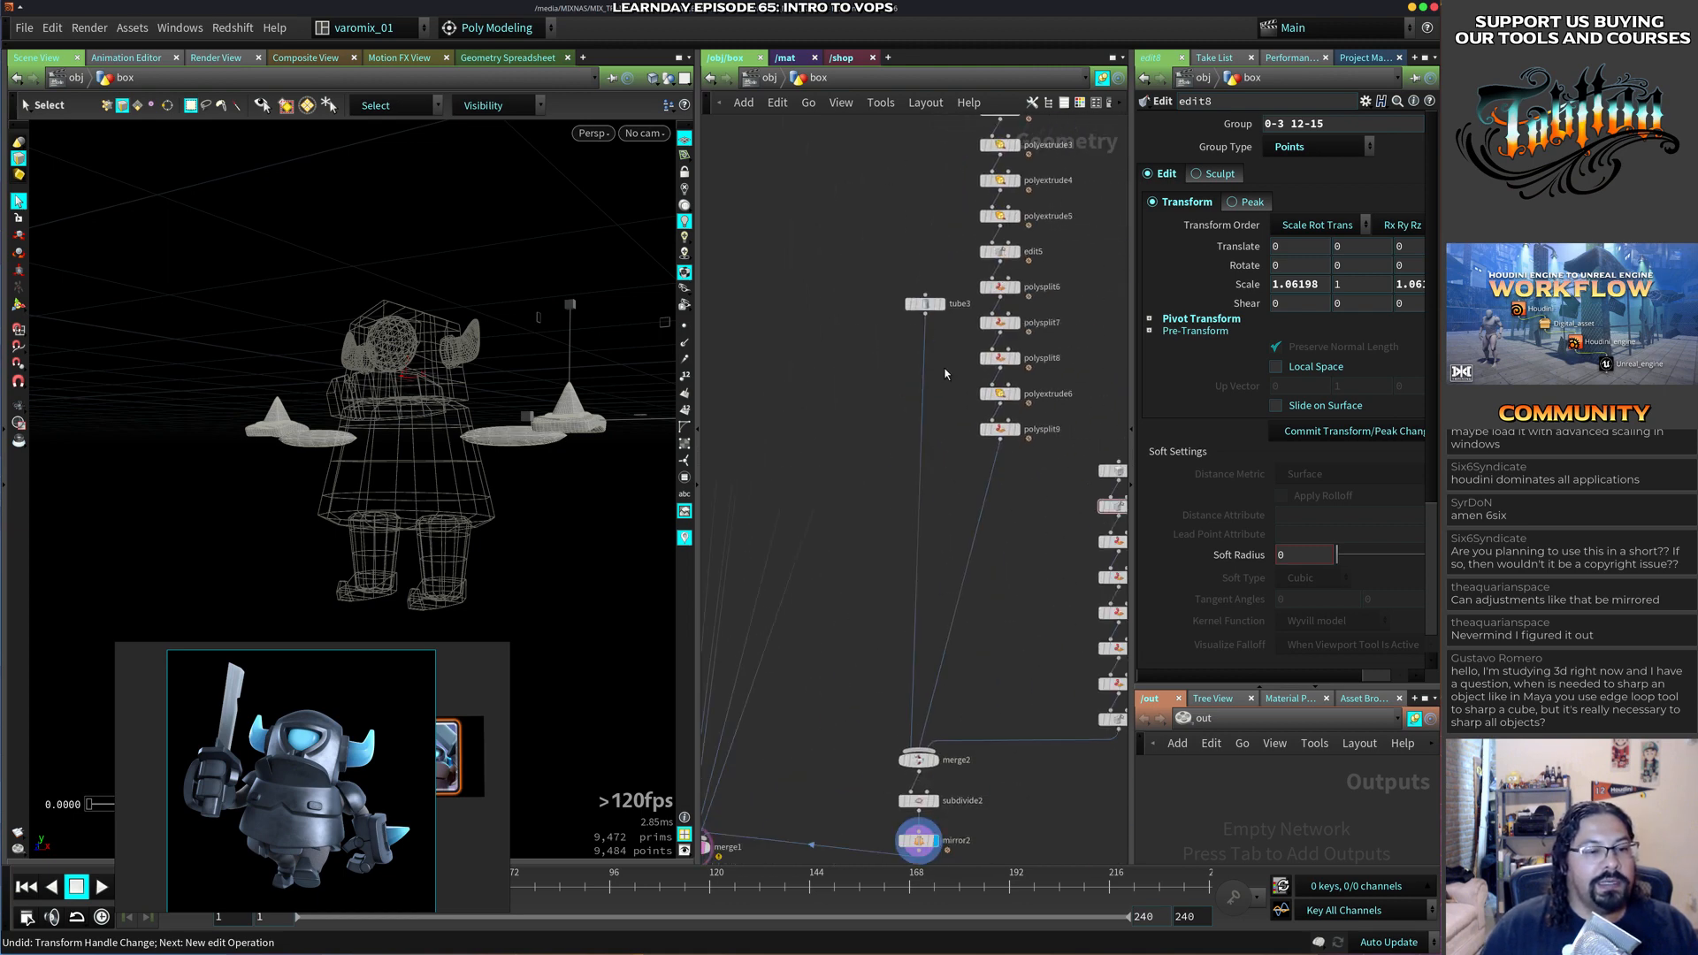
left_click_drag(925, 303, 863, 640)
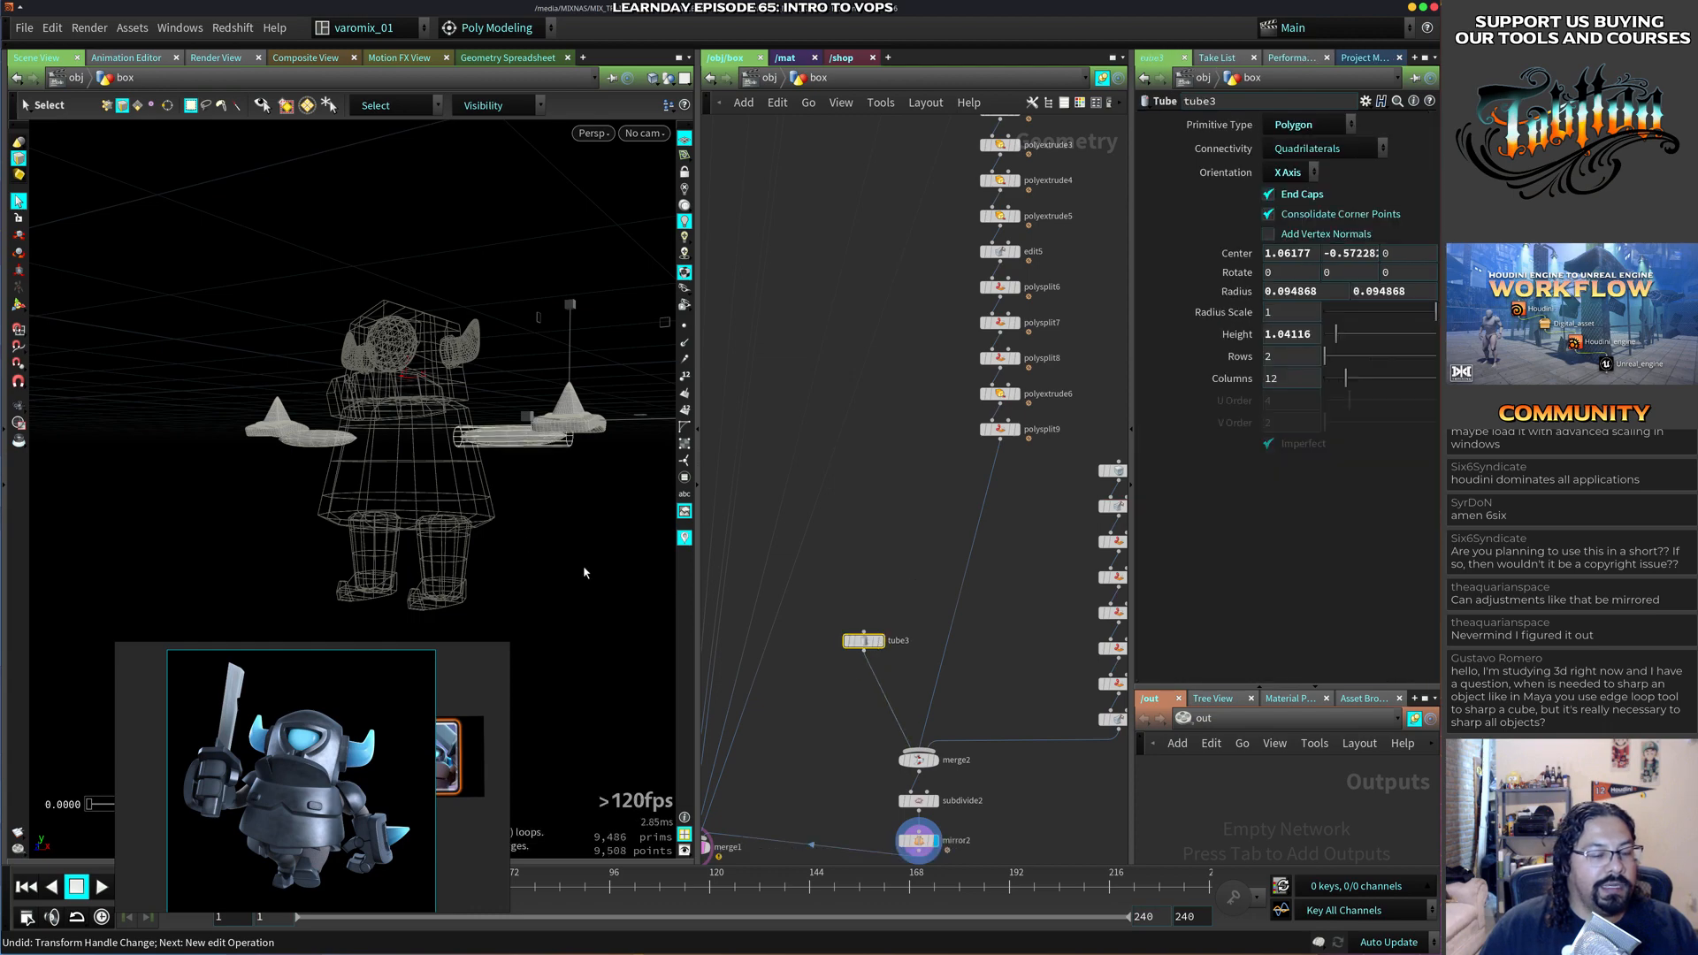
Insert an edge loop around the tube3 arm close to its outer end, about 0.029 along the edge, using PolySplit.
left_click_drag(583, 573, 519, 451, "alt")
right_click_drag(519, 452, 496, 447, "alt")
left_click_drag(496, 448, 555, 446, "alt")
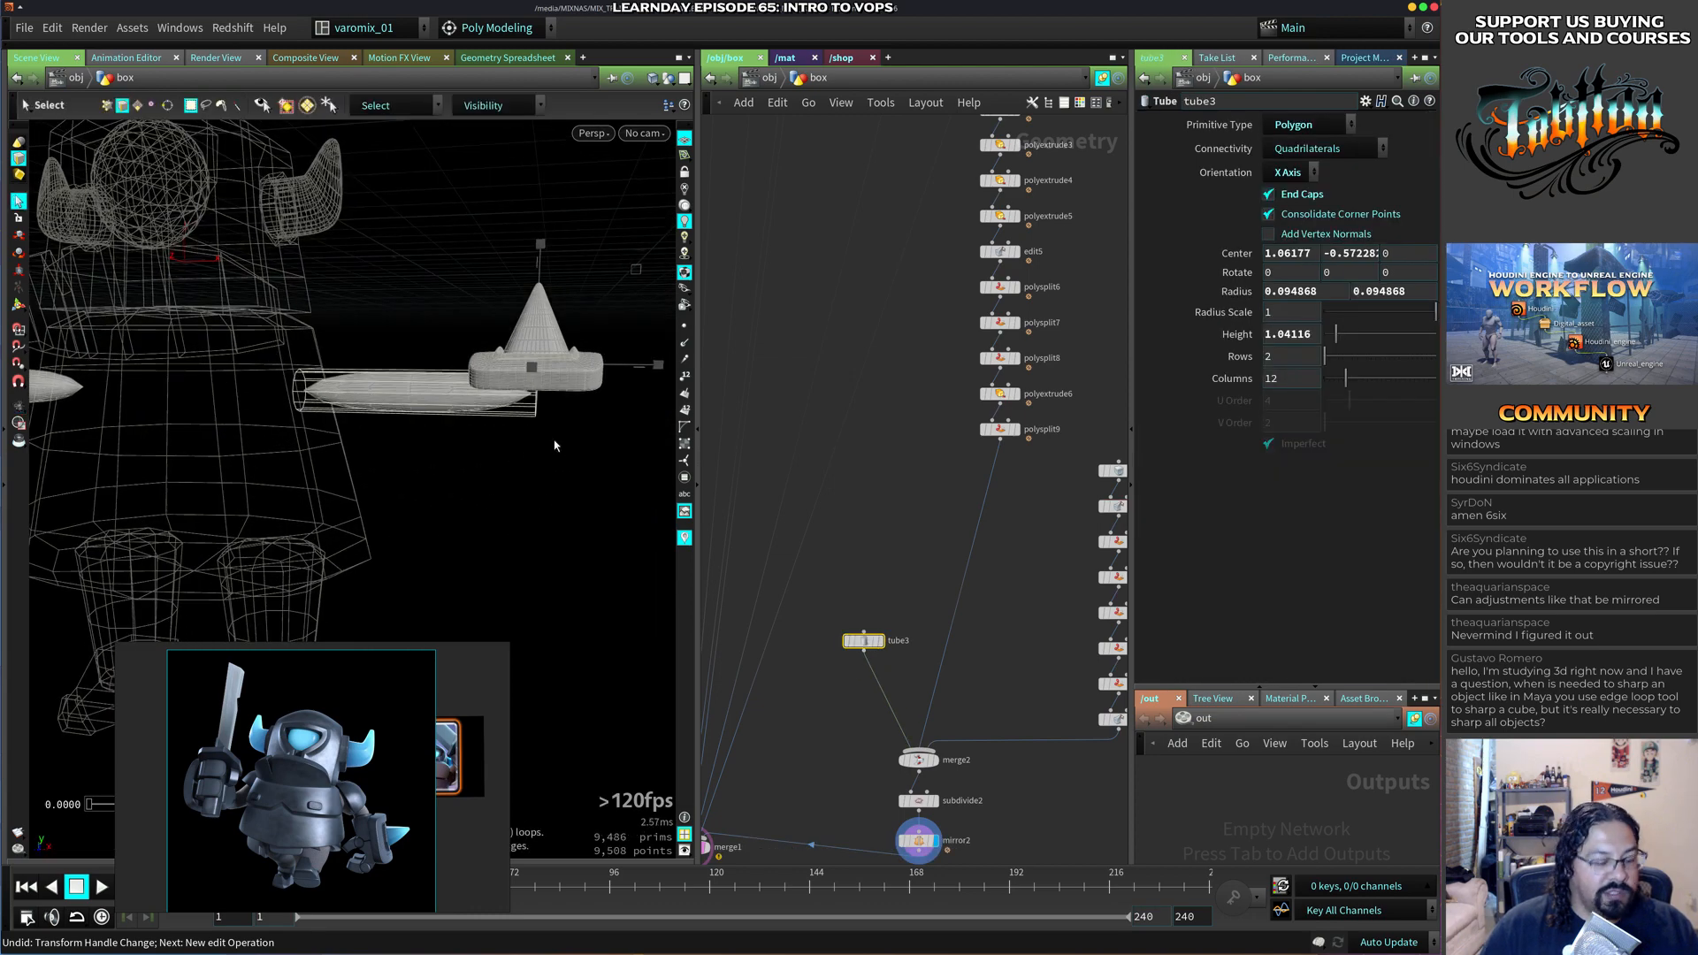
key("c")
left_click(531, 415)
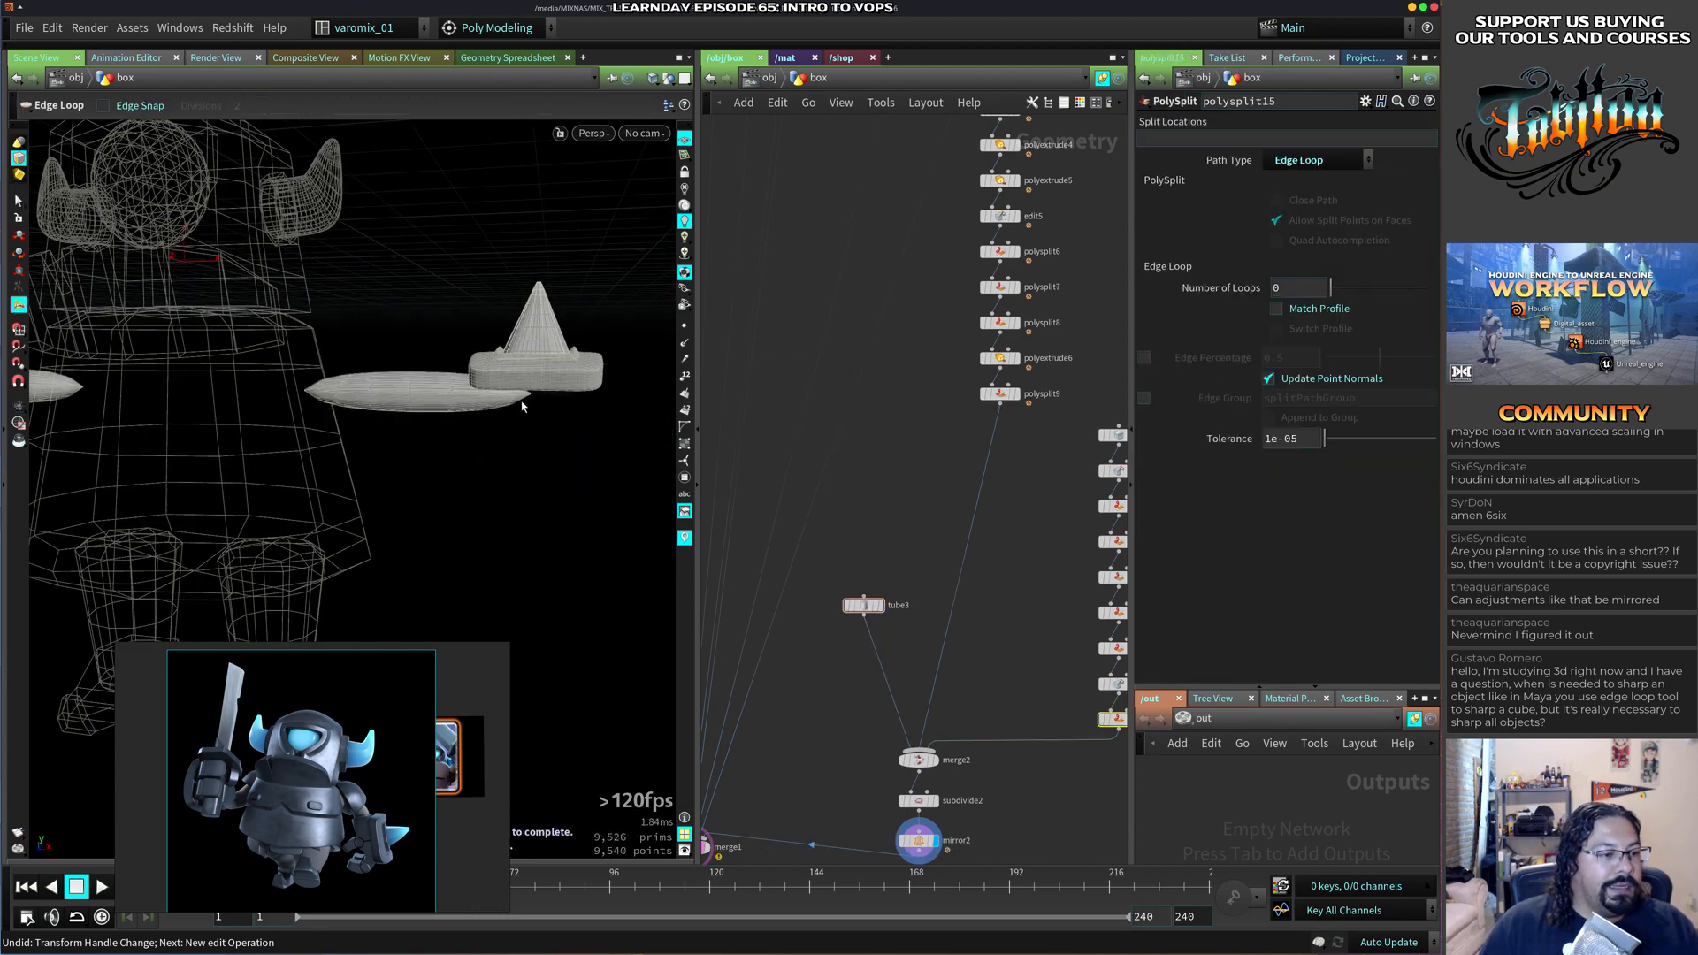
left_click(863, 606)
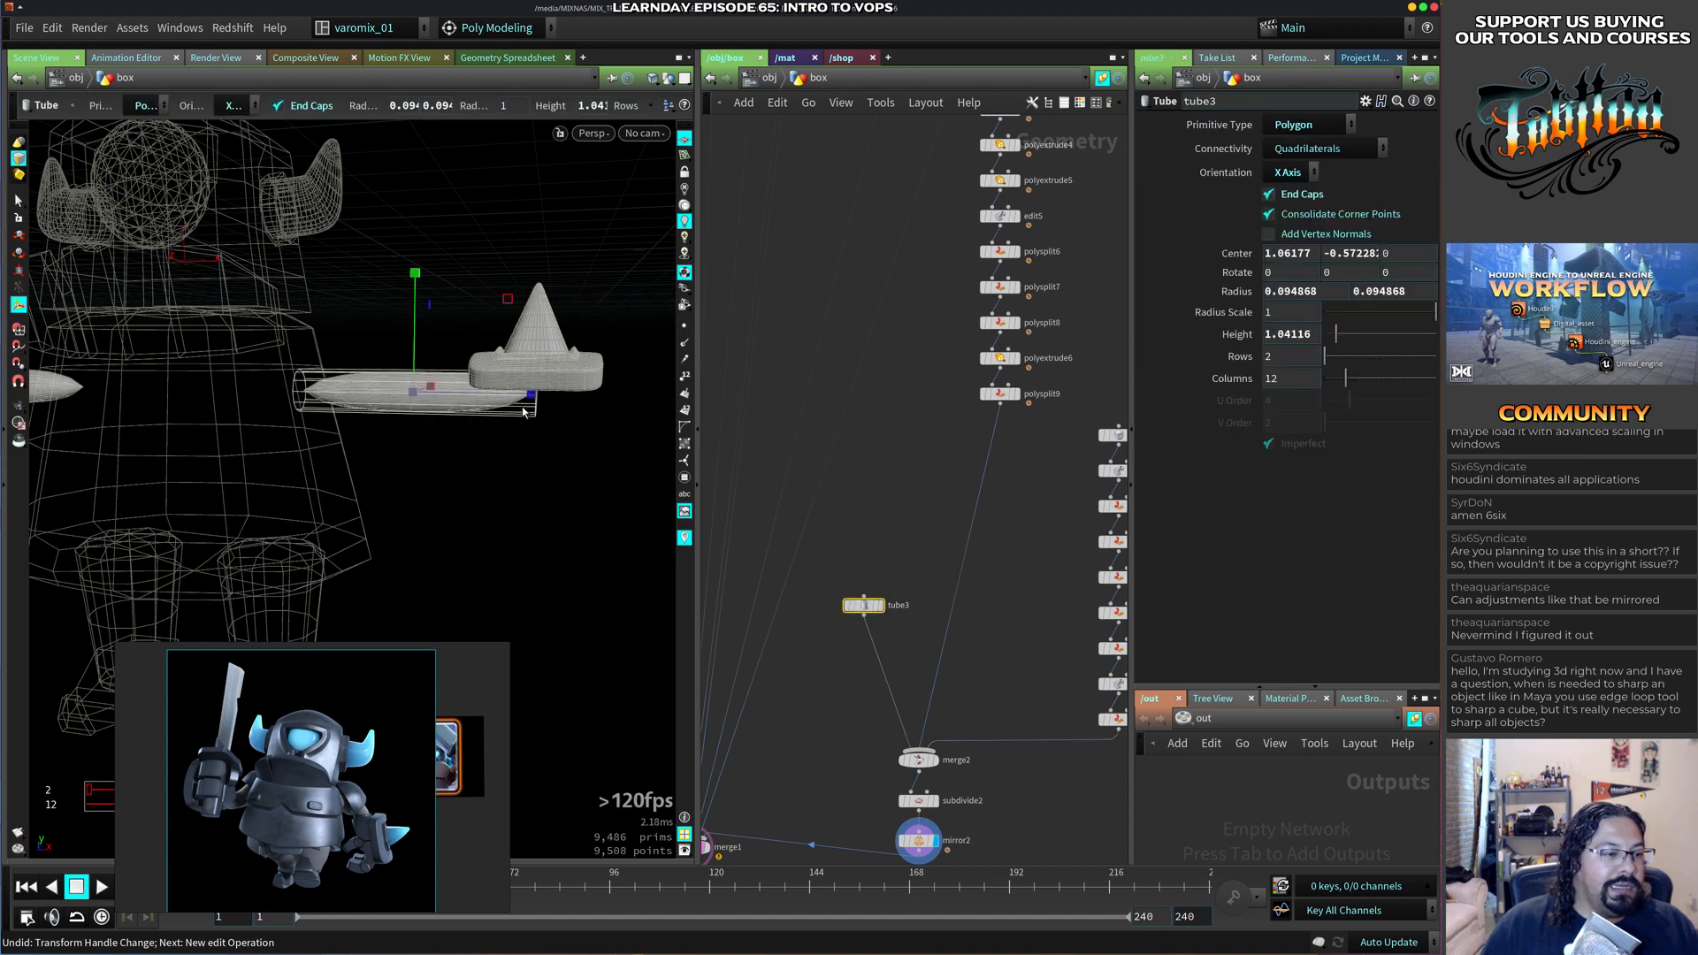
key("c")
left_click(524, 415)
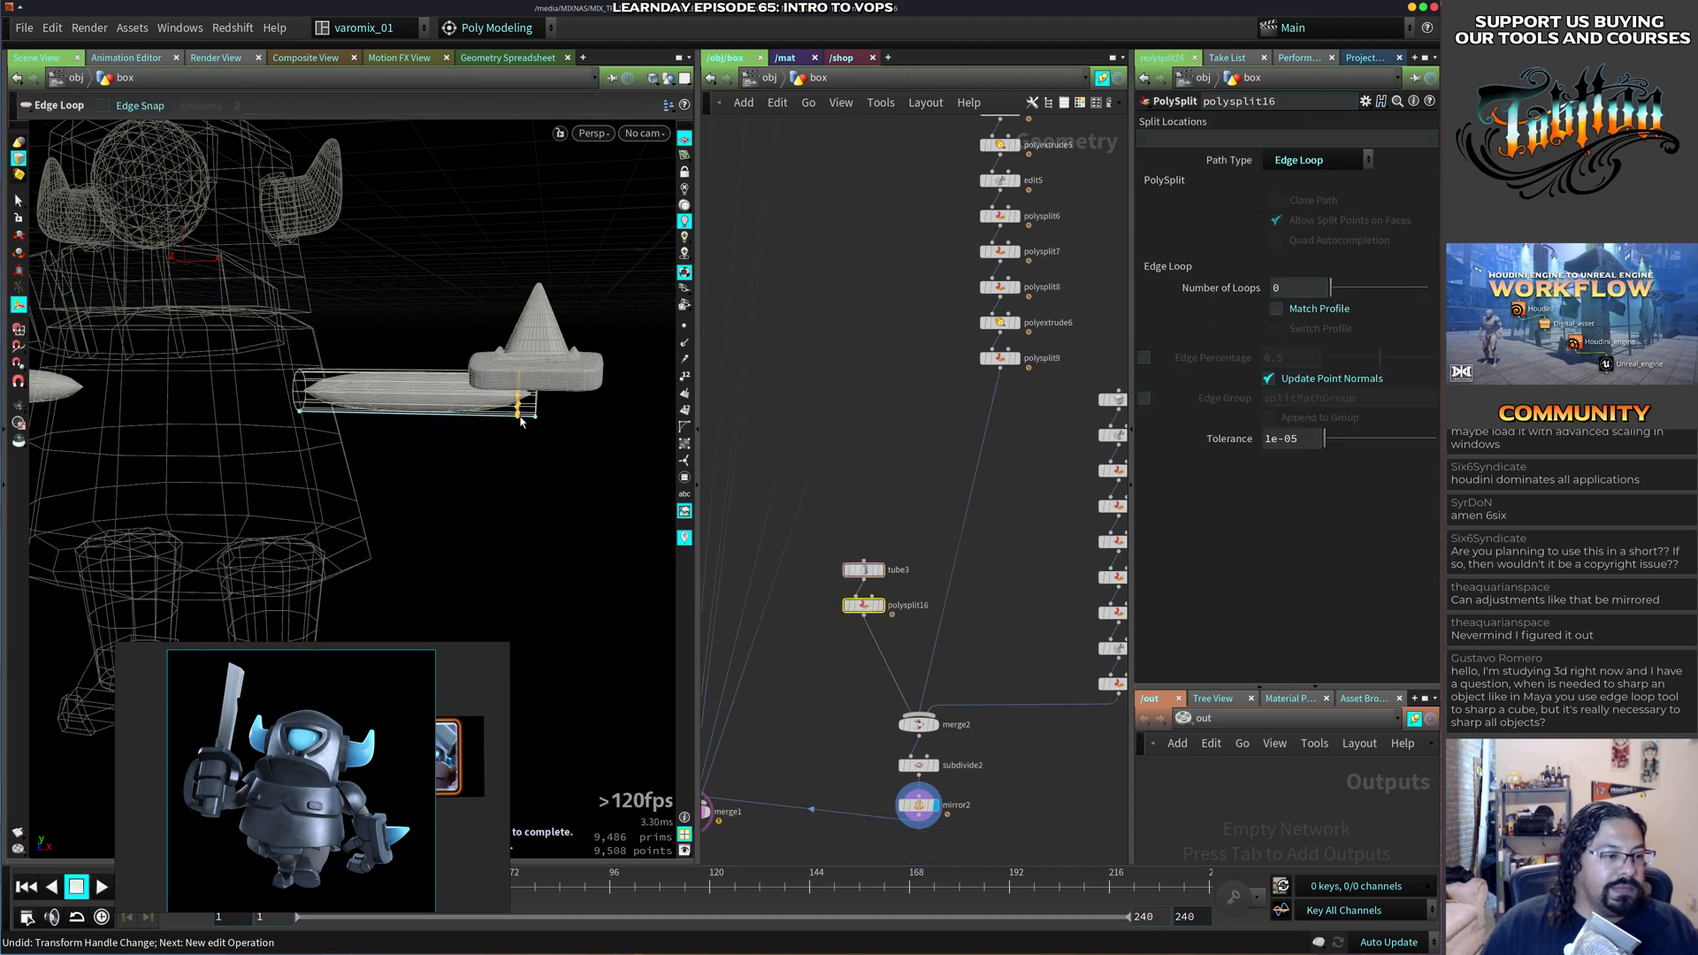
left_click(527, 414)
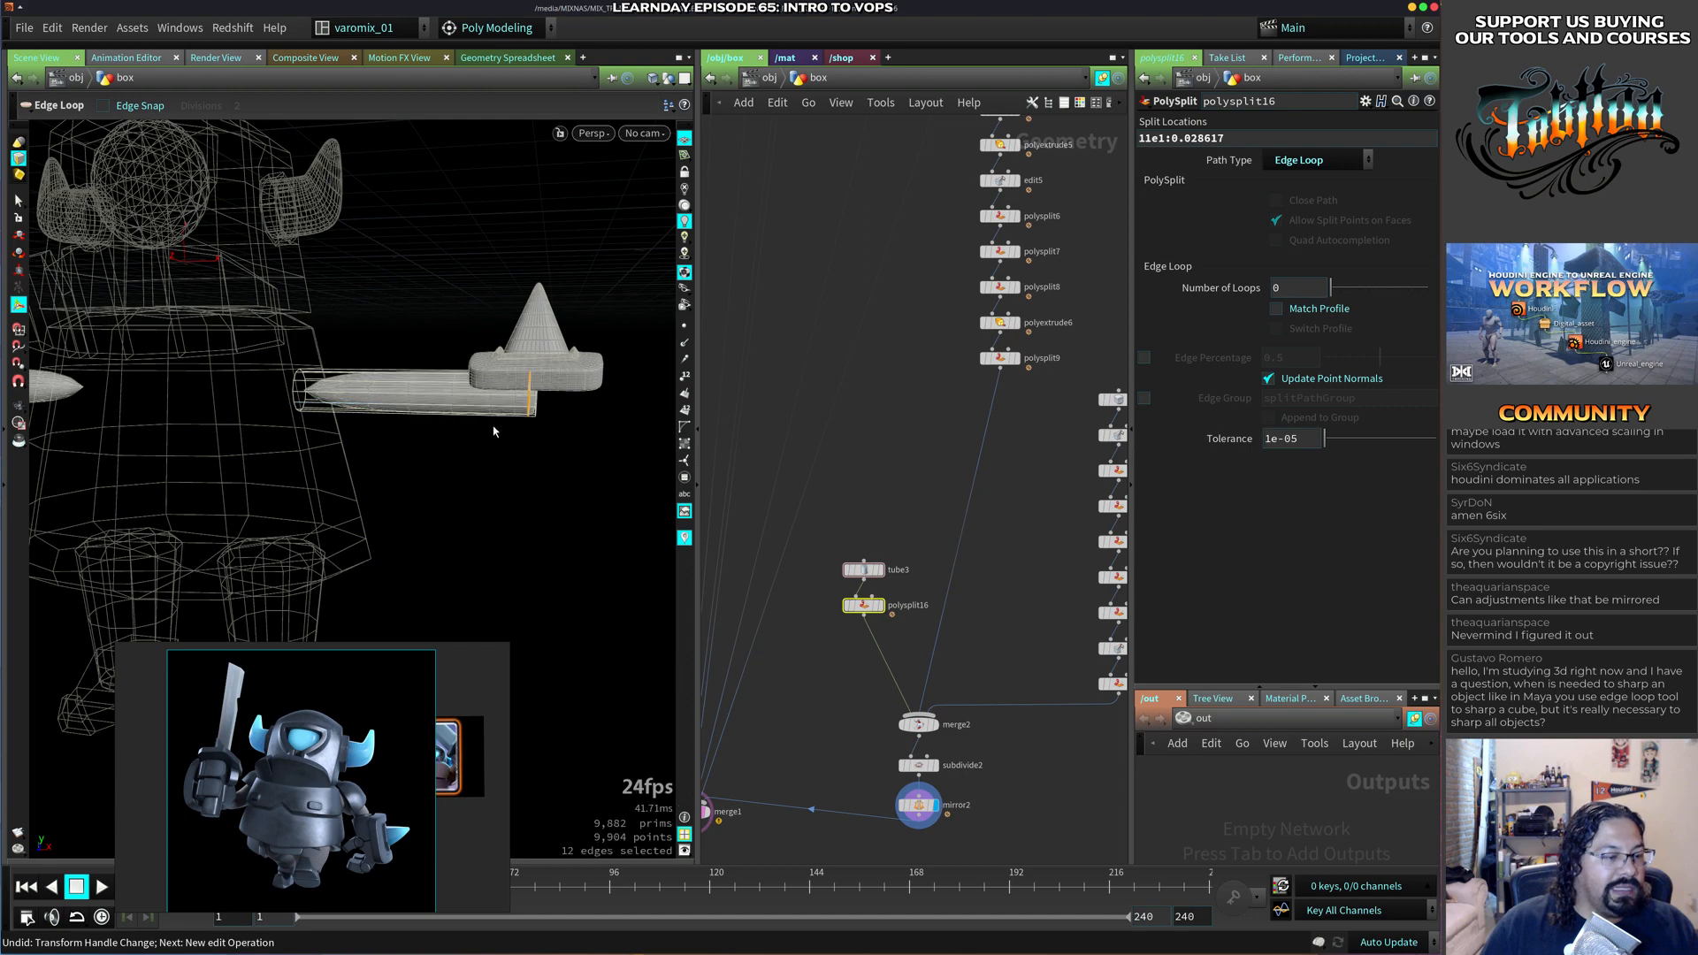
Insert a second edge loop around the arm tube close to its body-side end, about 0.036 along the edge.
key("q")
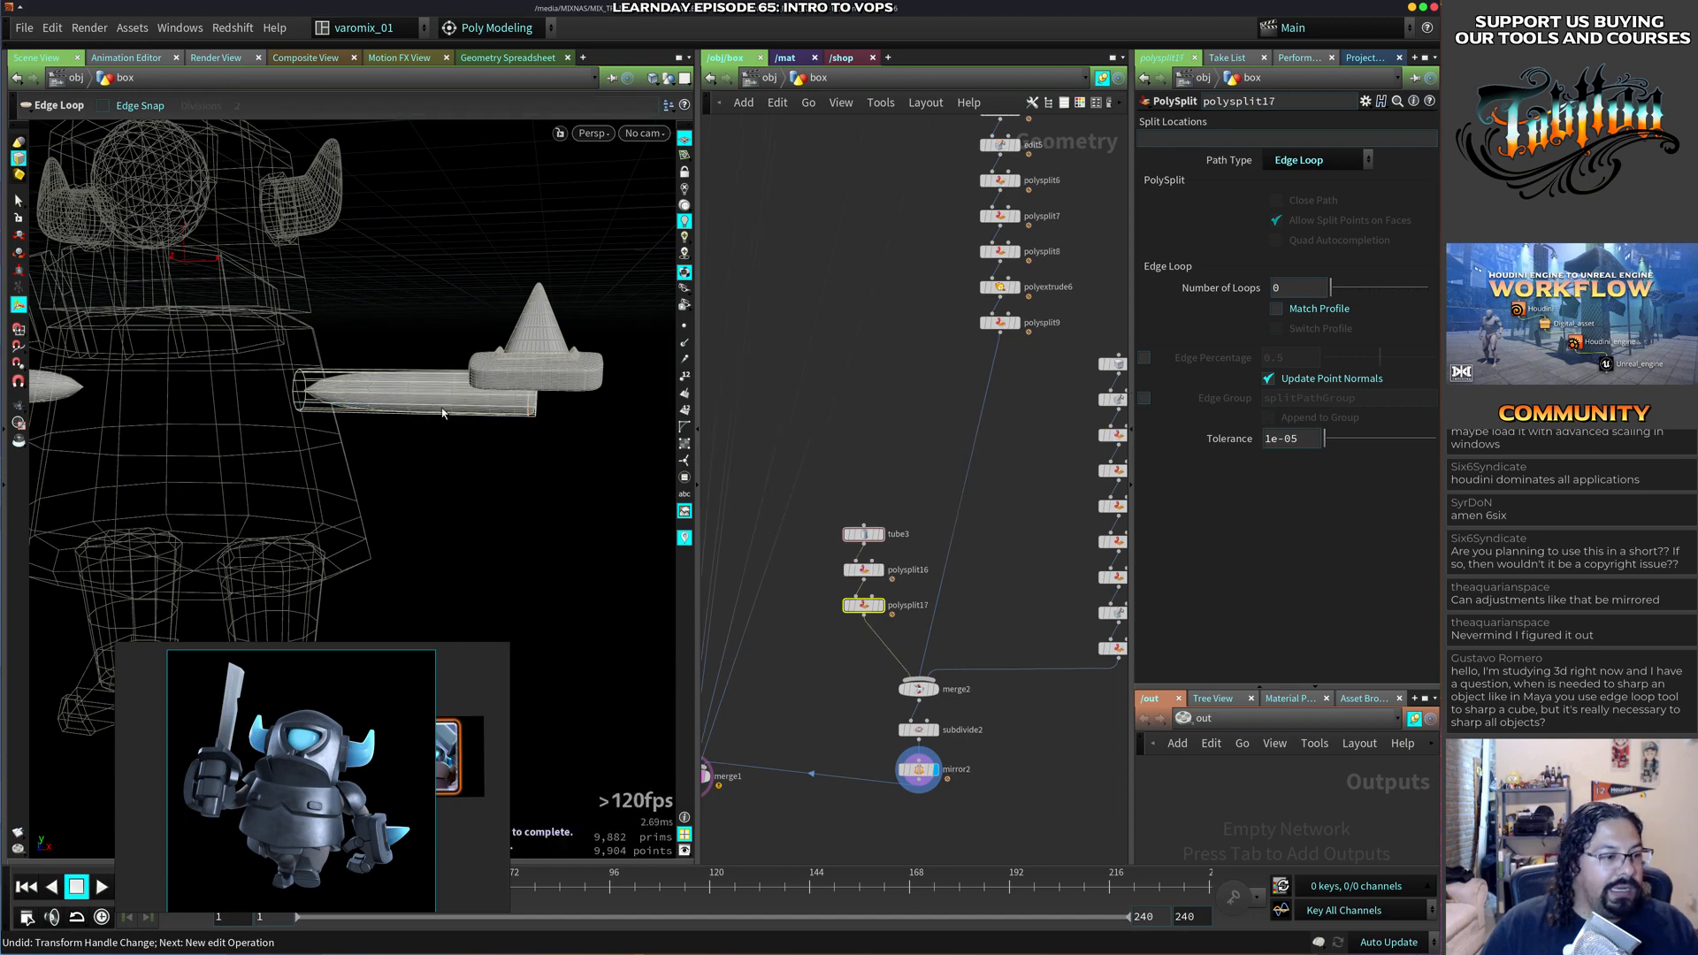
left_click(304, 398)
left_click_drag(304, 398, 619, 527, "alt")
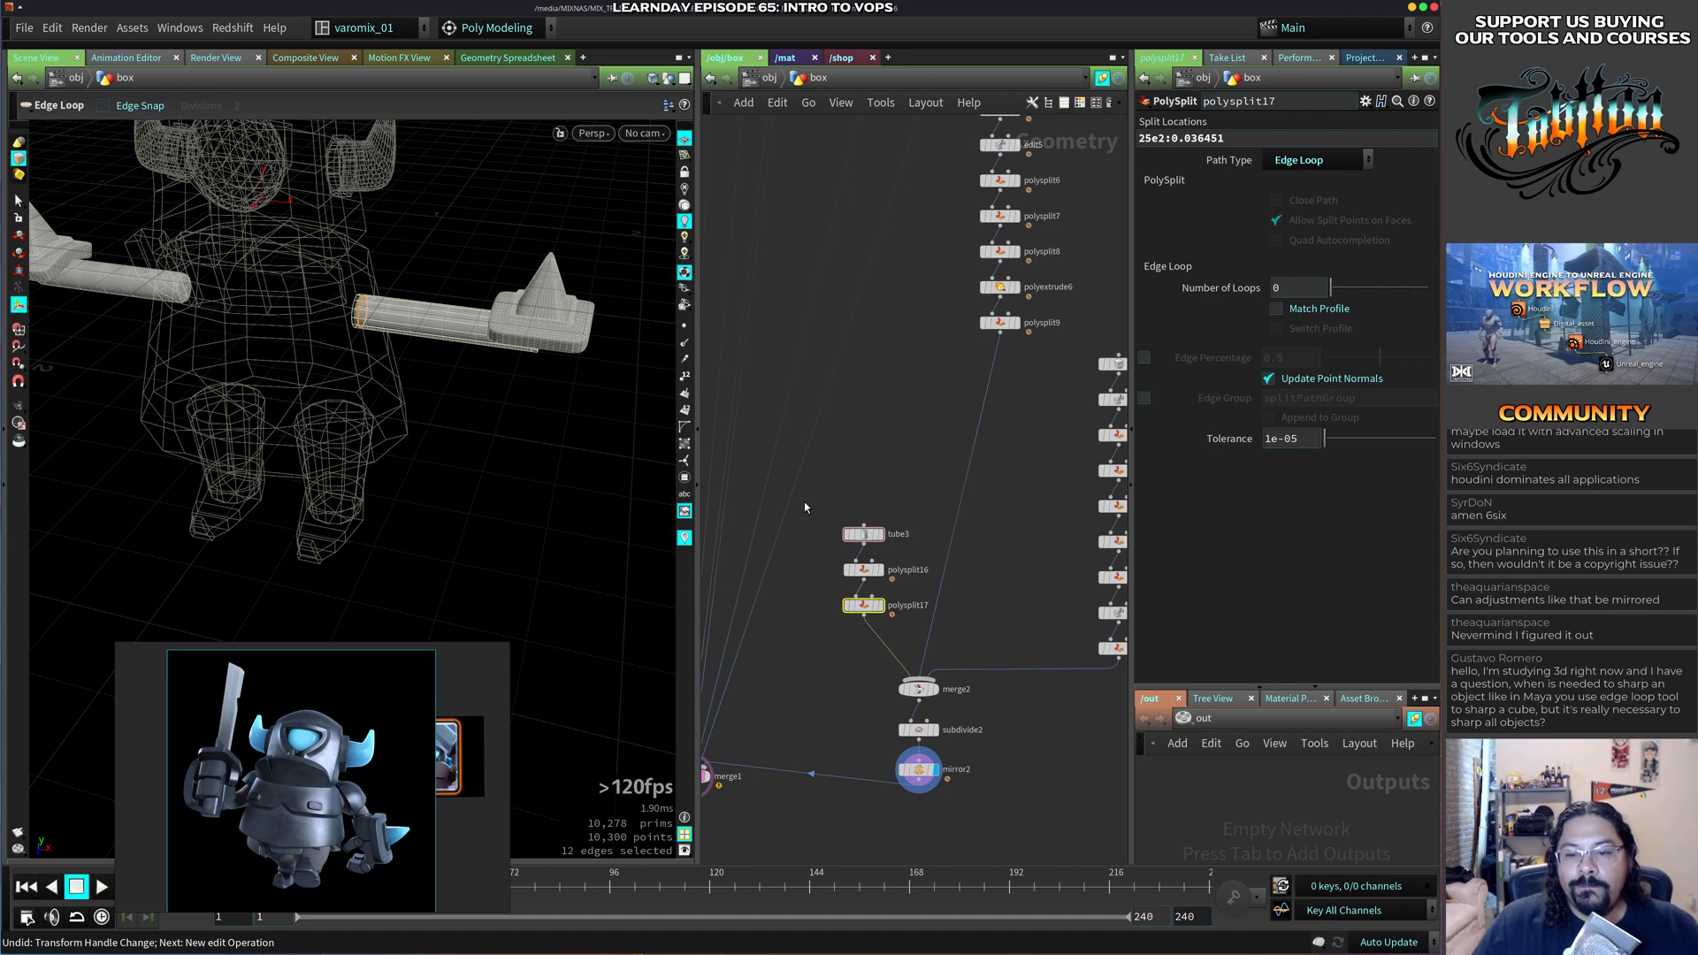
left_click(895, 433)
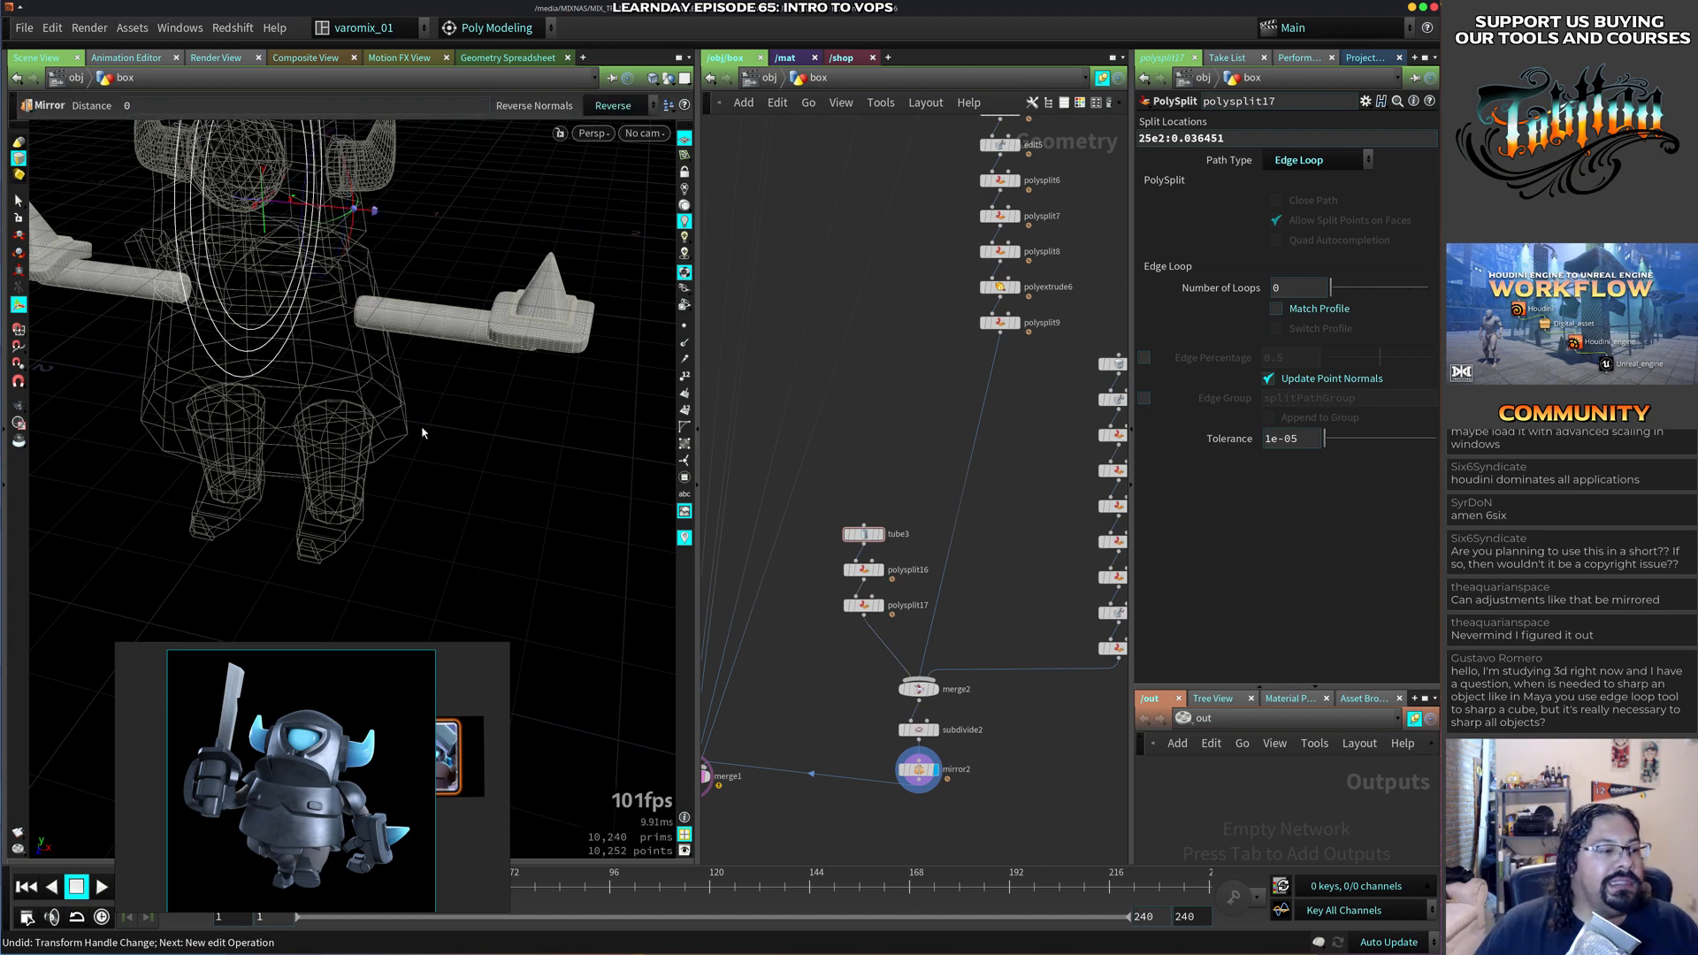
Examine the subdivided arm tube and spiked armour piece up close, and their proportions against the whole robot.
left_click_drag(423, 431, 436, 461, "alt")
right_click_drag(436, 461, 485, 466, "alt")
left_click_drag(485, 466, 441, 433, "alt")
right_click_drag(440, 432, 576, 386, "alt")
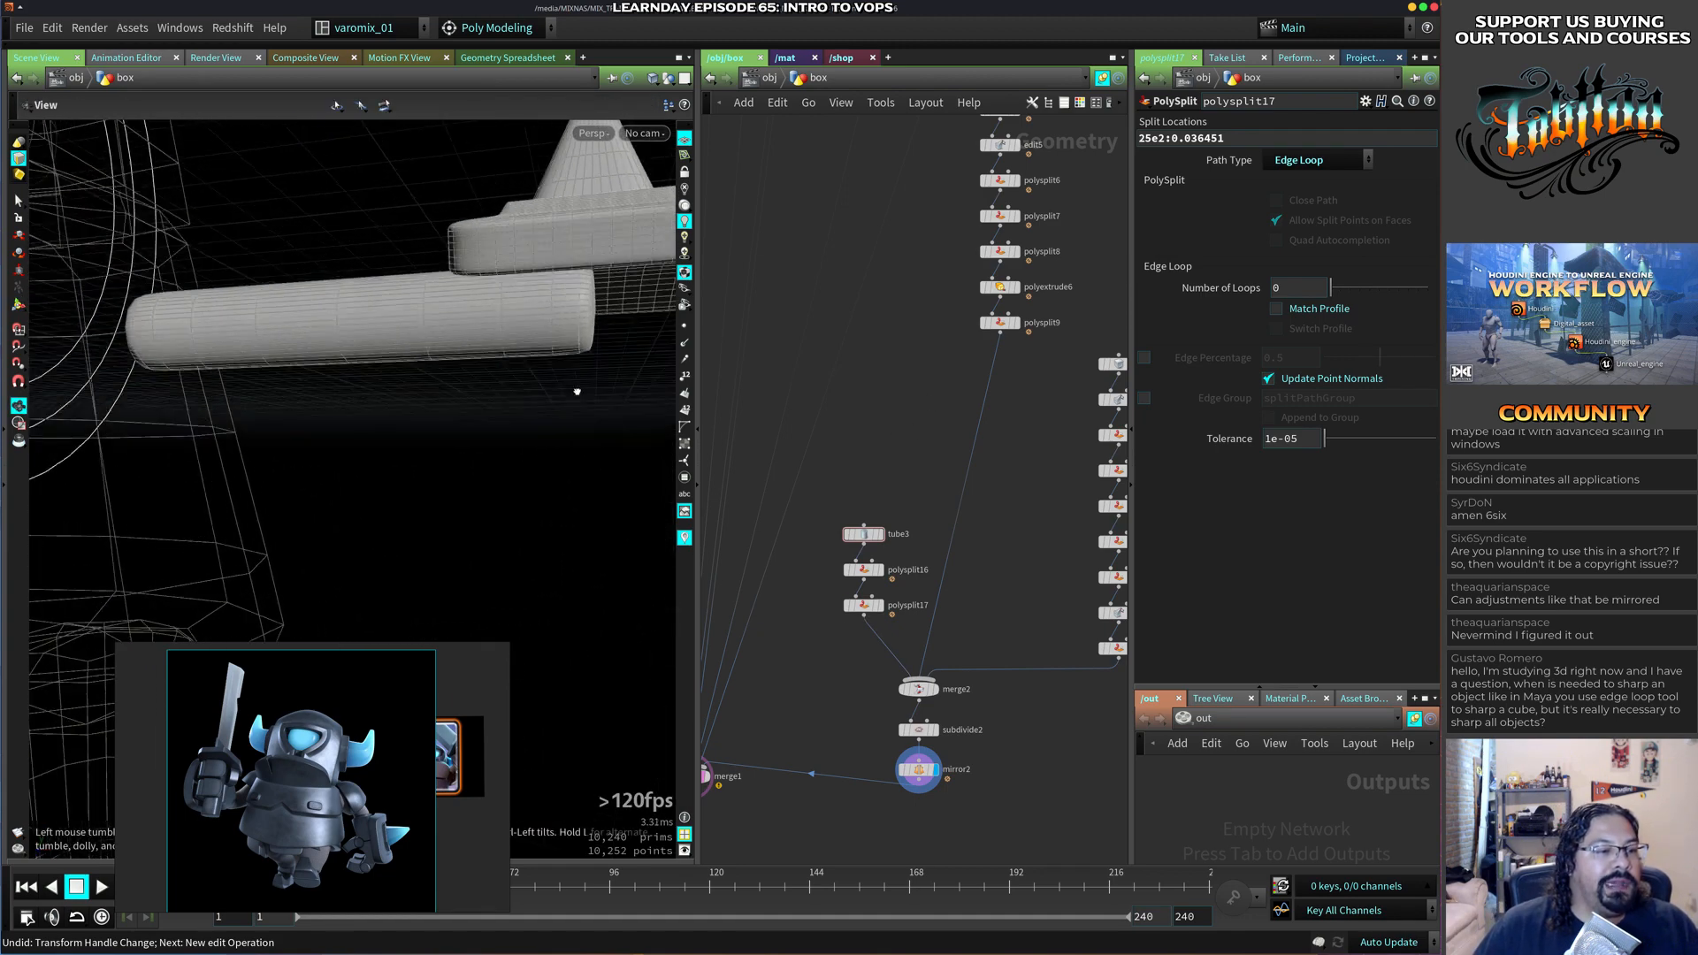
middle_click_drag(575, 386, 466, 387, "alt")
left_click_drag(467, 386, 440, 494, "alt")
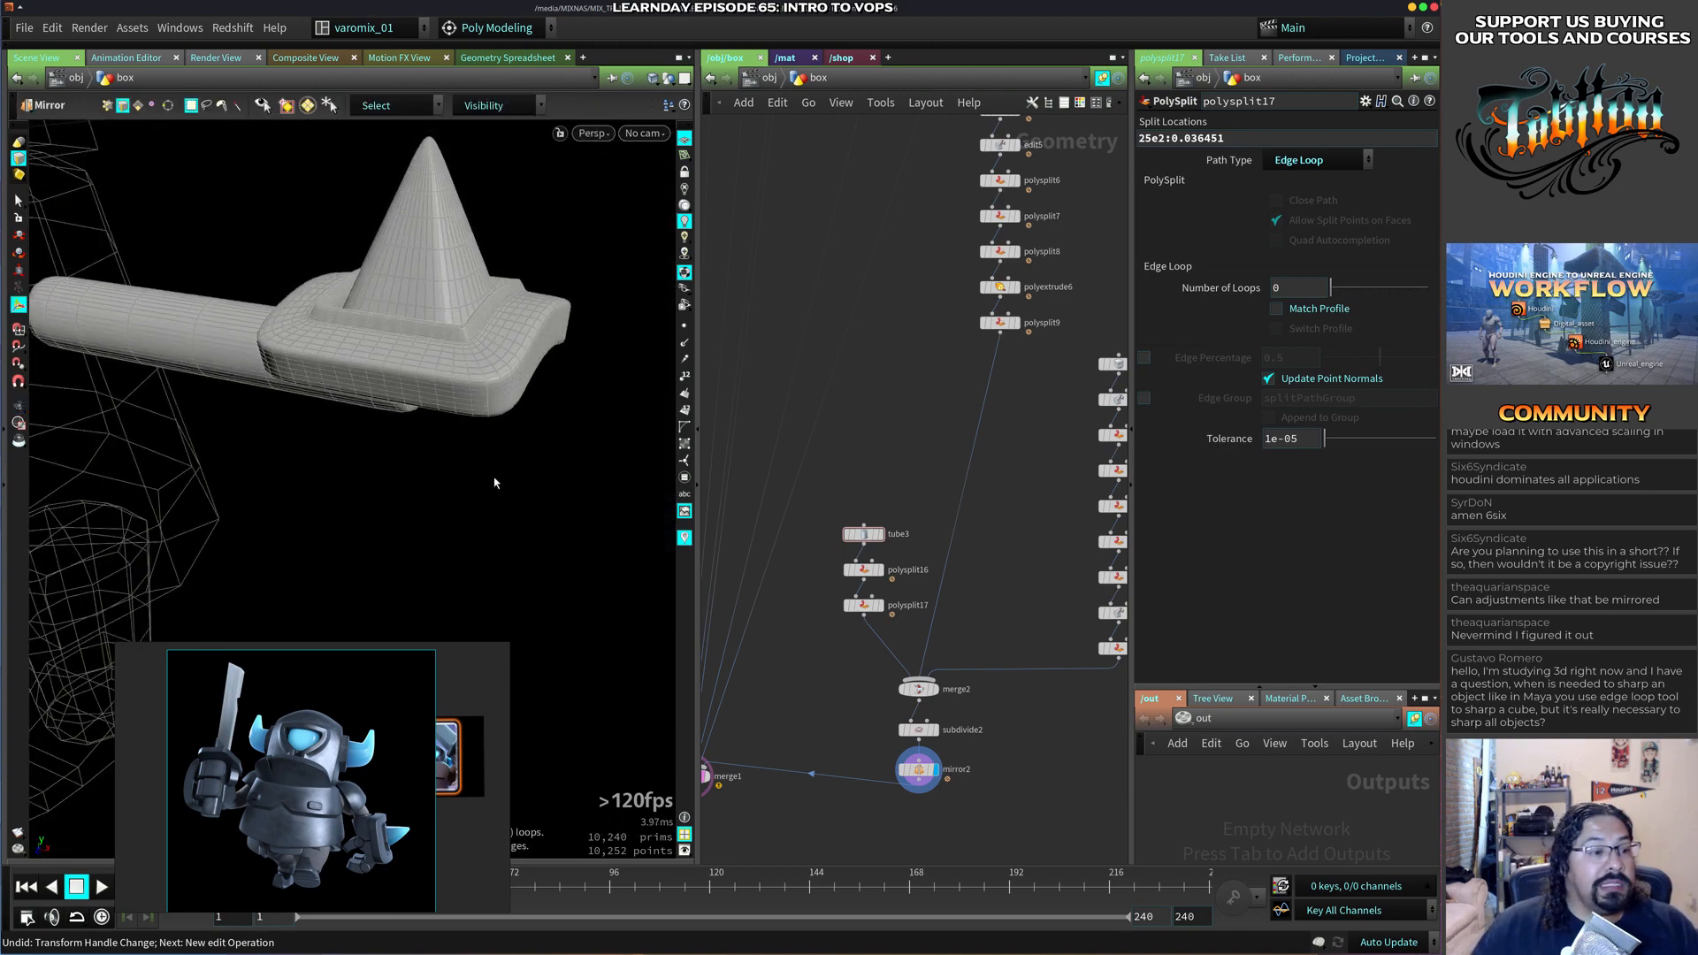
left_click_drag(496, 481, 341, 460, "alt")
left_click_drag(433, 543, 526, 294, "alt")
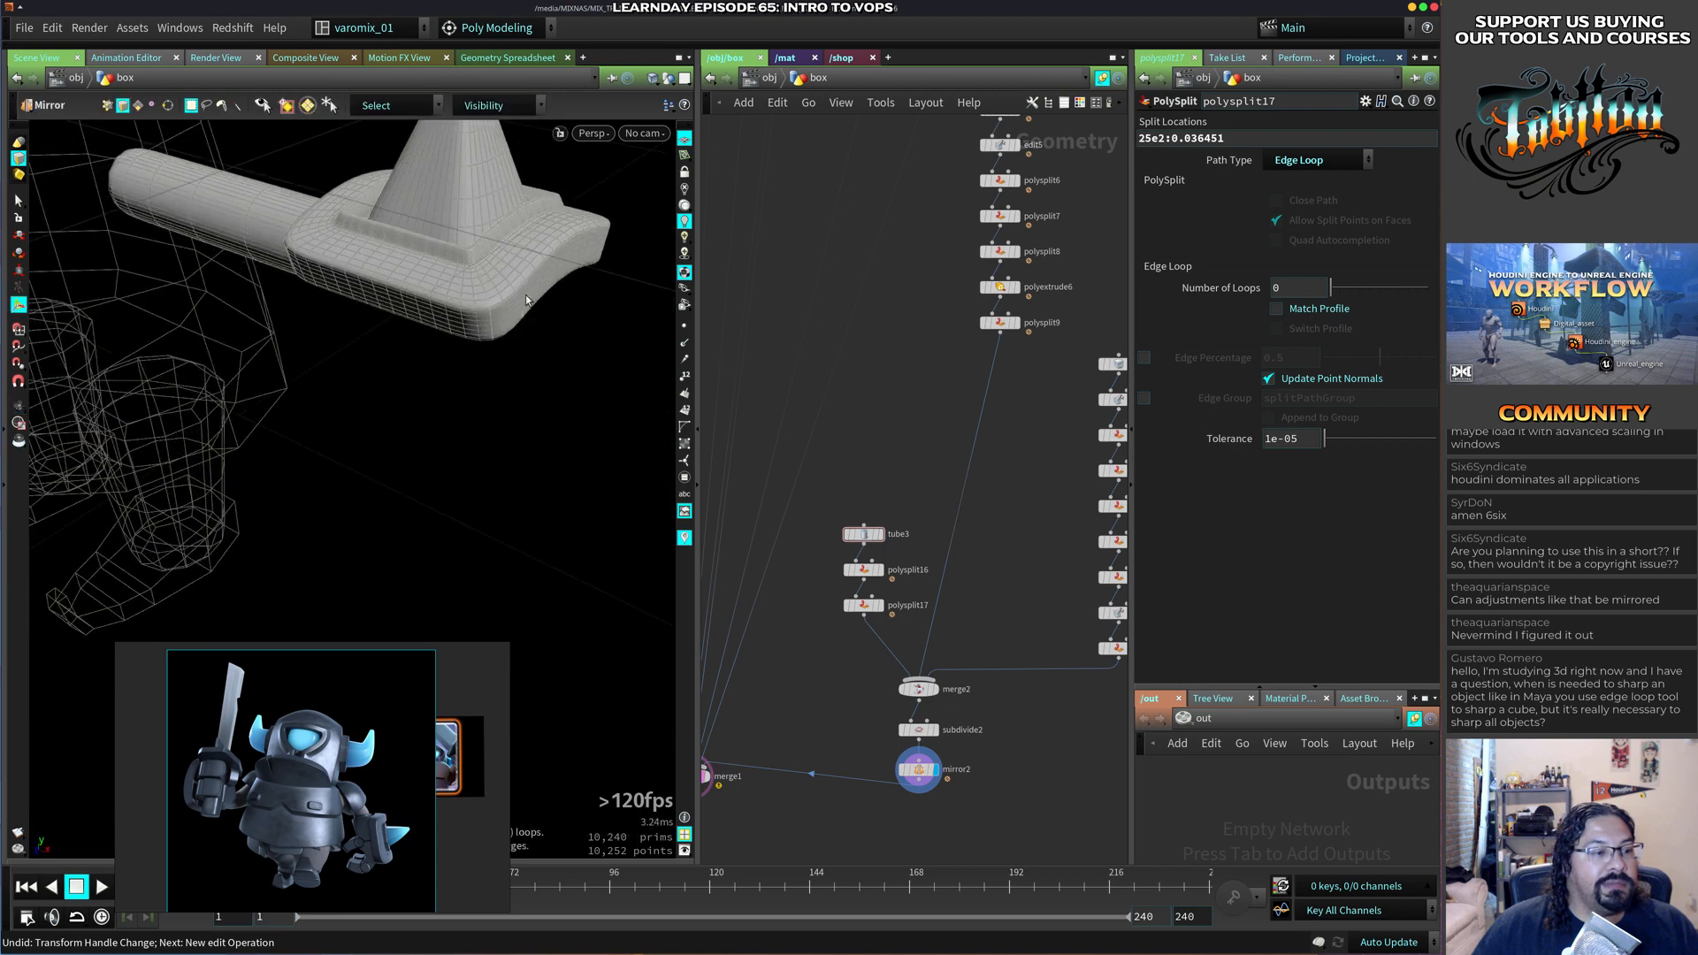
mouse_move(527, 368)
left_mouse_down("alt")
mouse_move(553, 402)
mouse_move(551, 452)
mouse_move(534, 383)
left_mouse_up("alt")
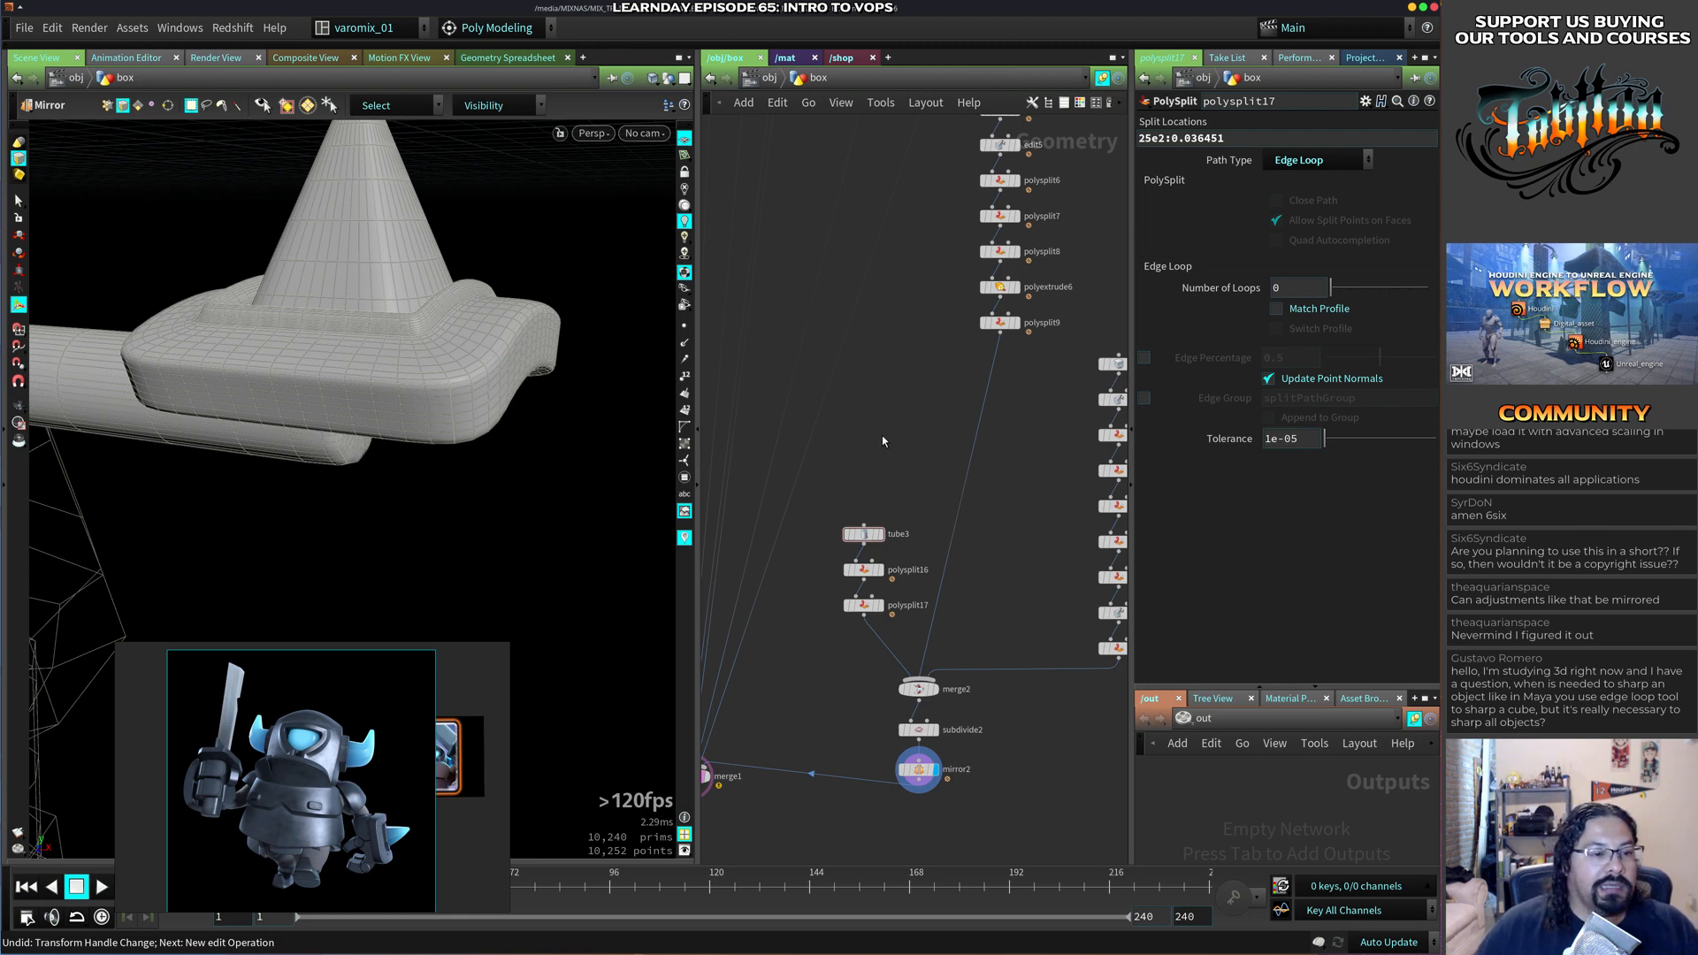
left_click_drag(459, 527, 445, 389, "alt")
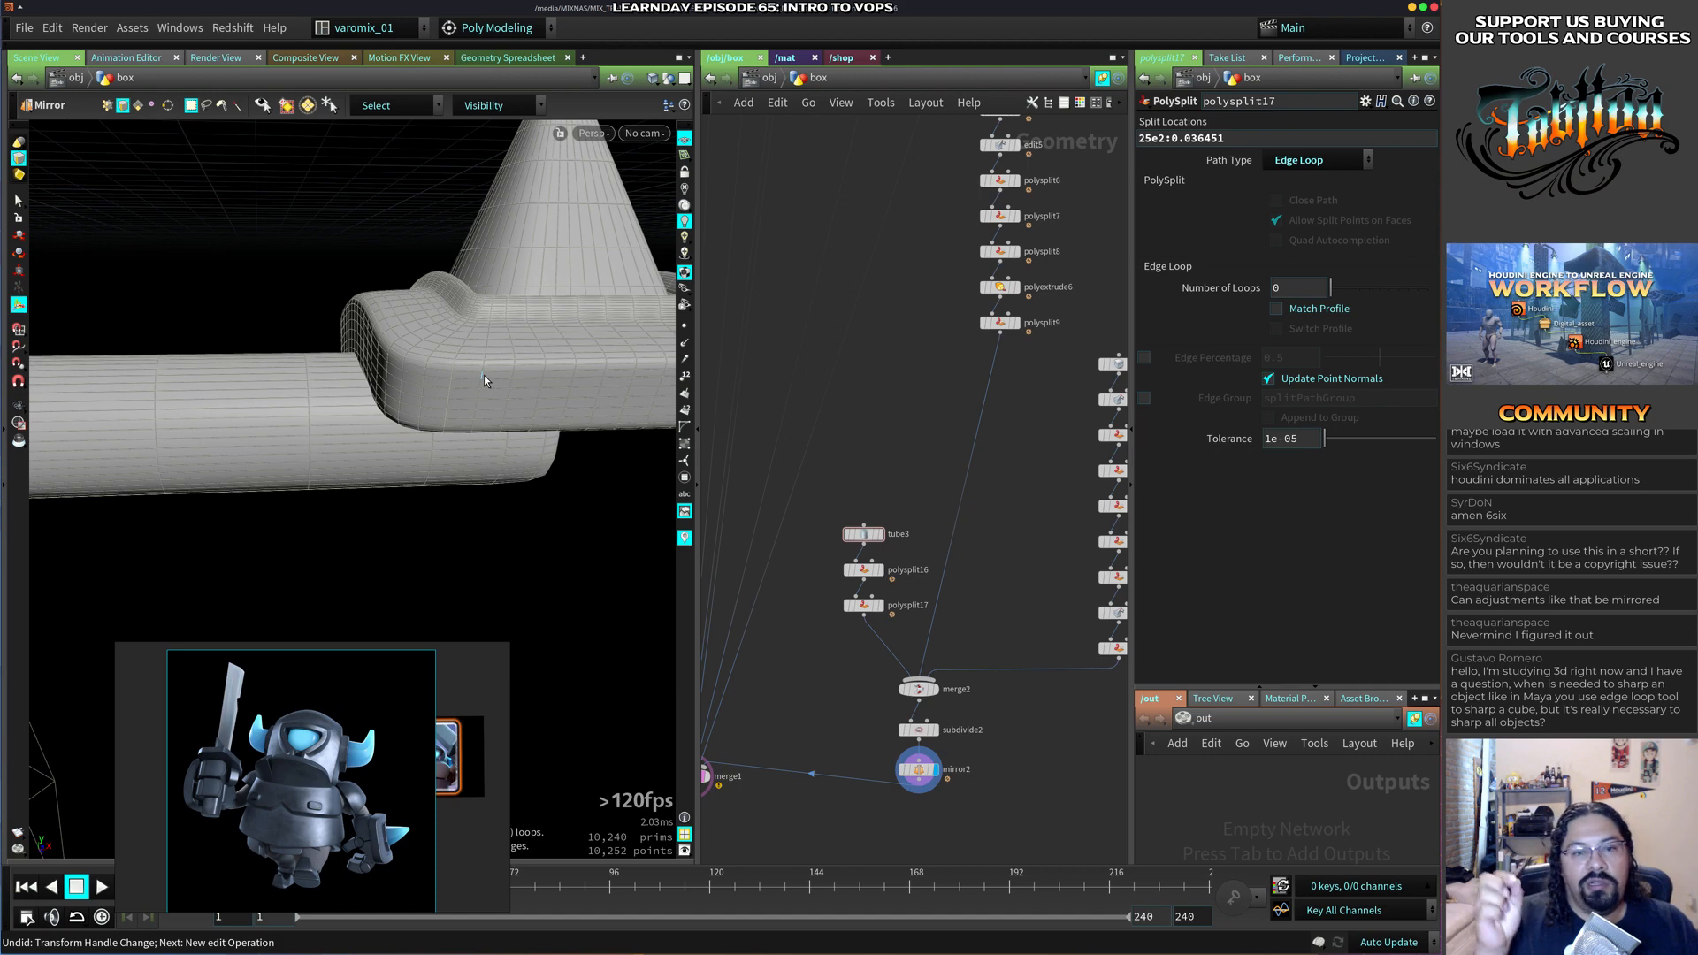
left_click_drag(553, 485, 405, 506, "alt")
middle_click_drag(976, 629, 1001, 488)
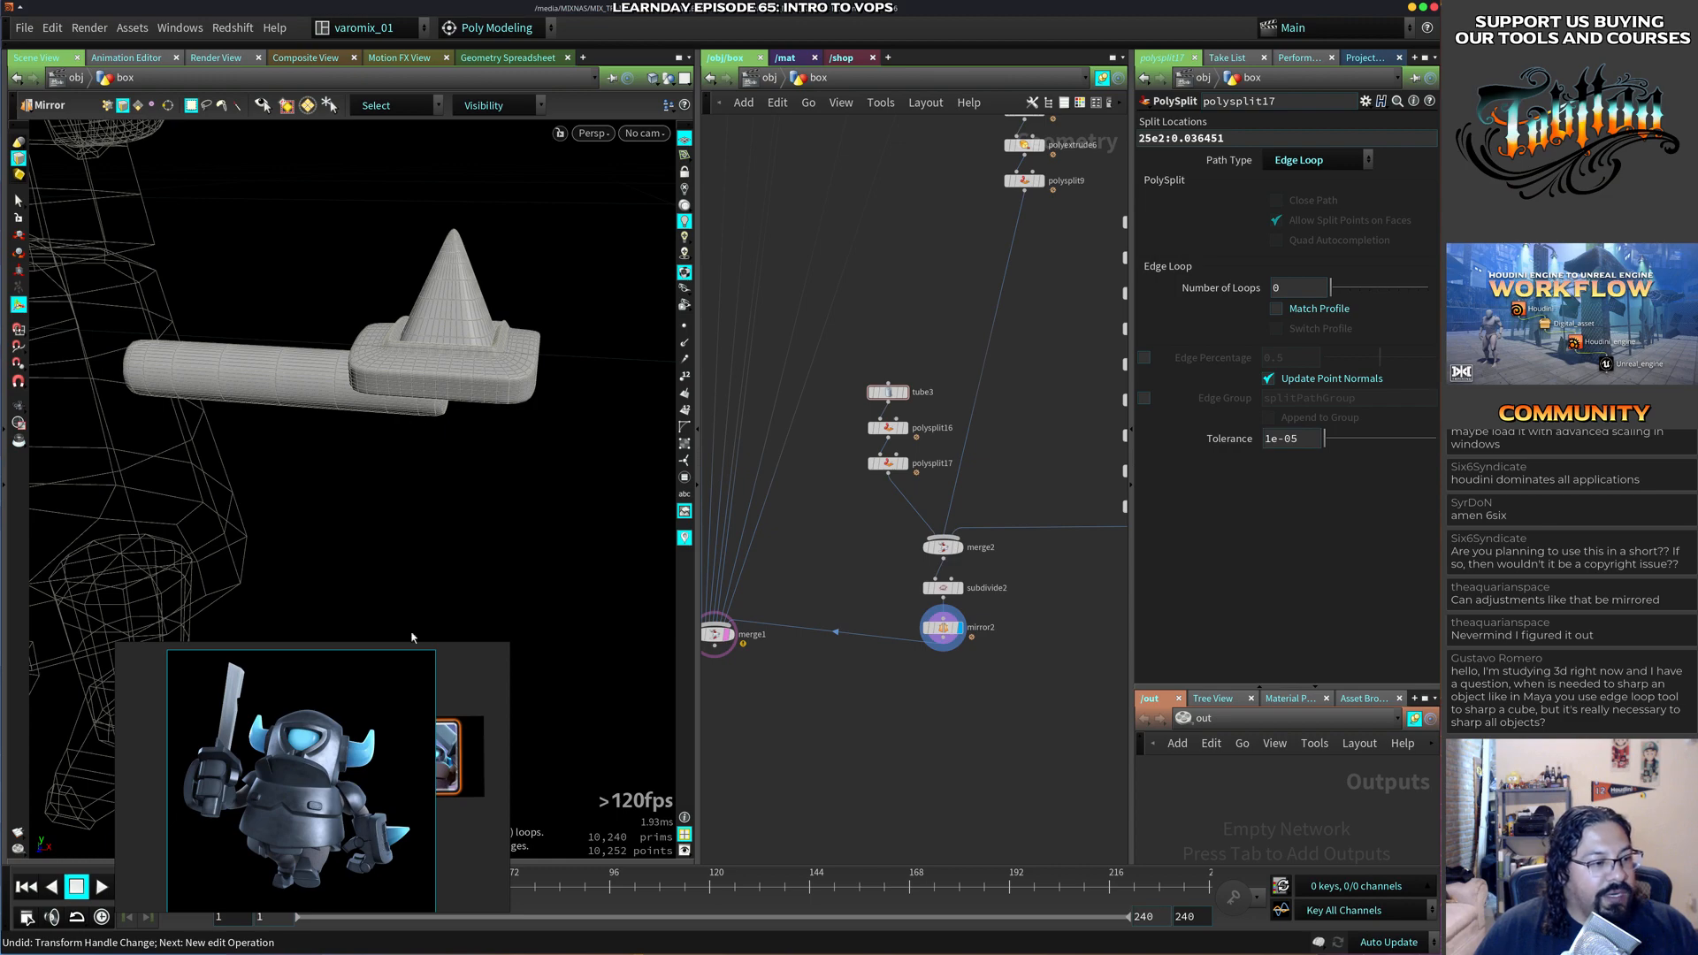
left_click_drag(648, 510, 588, 459, "alt")
right_click_drag(452, 439, 587, 413)
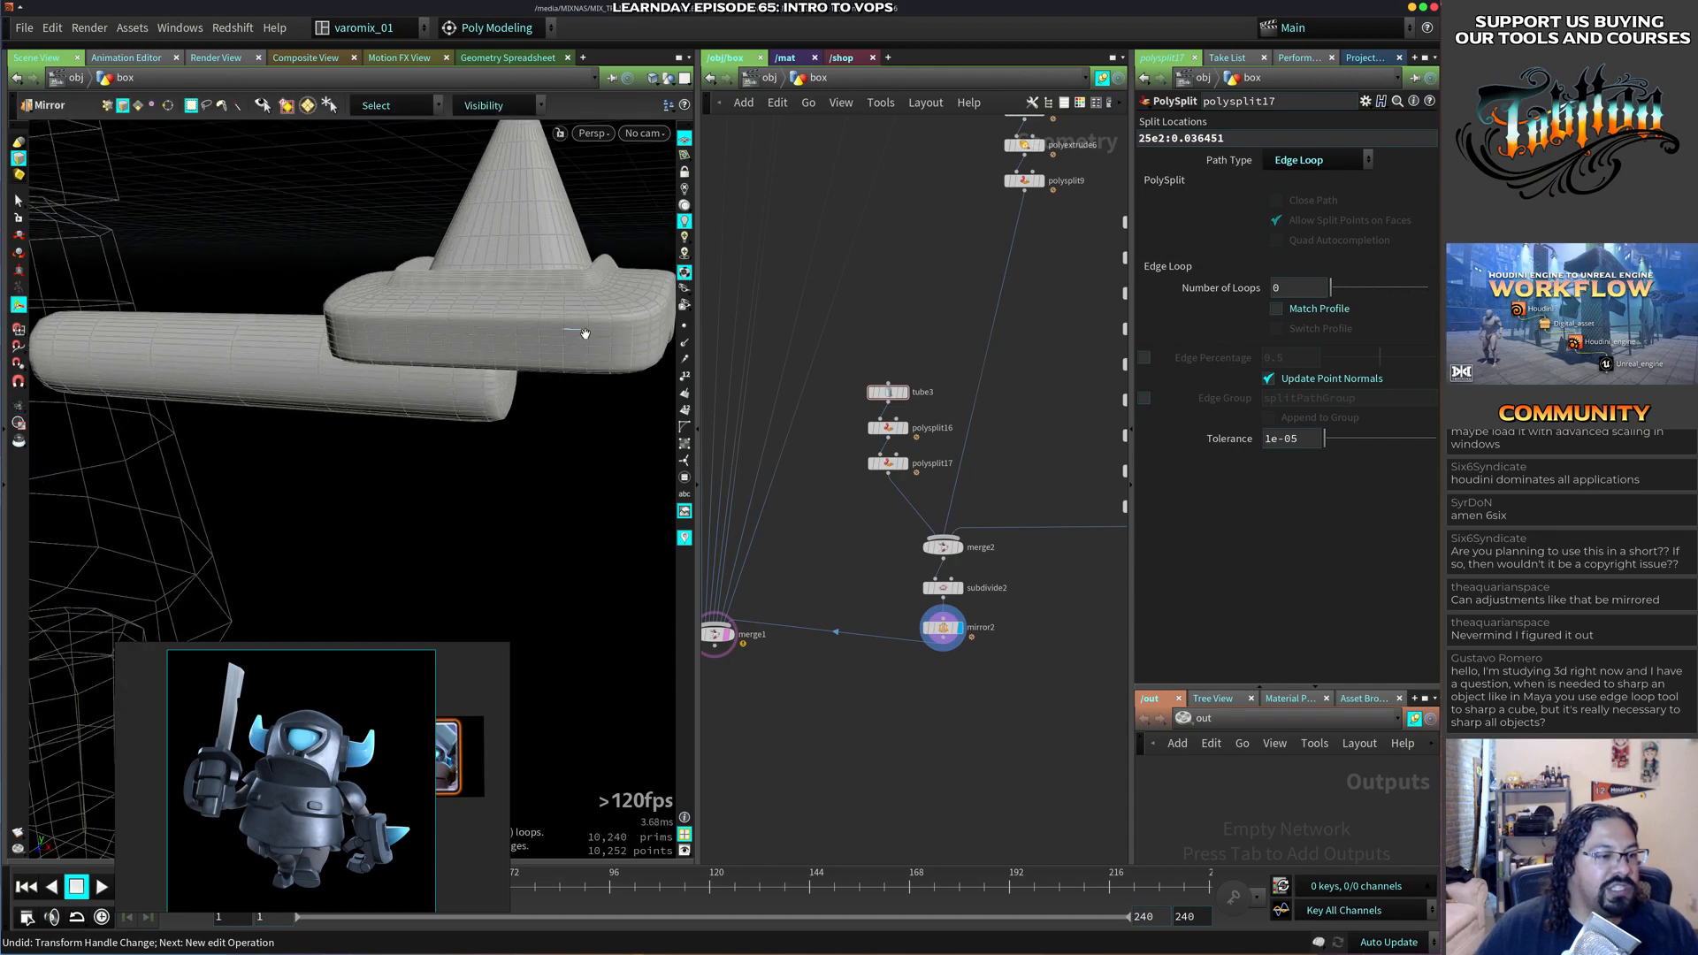
middle_click_drag(583, 334, 443, 442)
right_click_drag(442, 442, 455, 482)
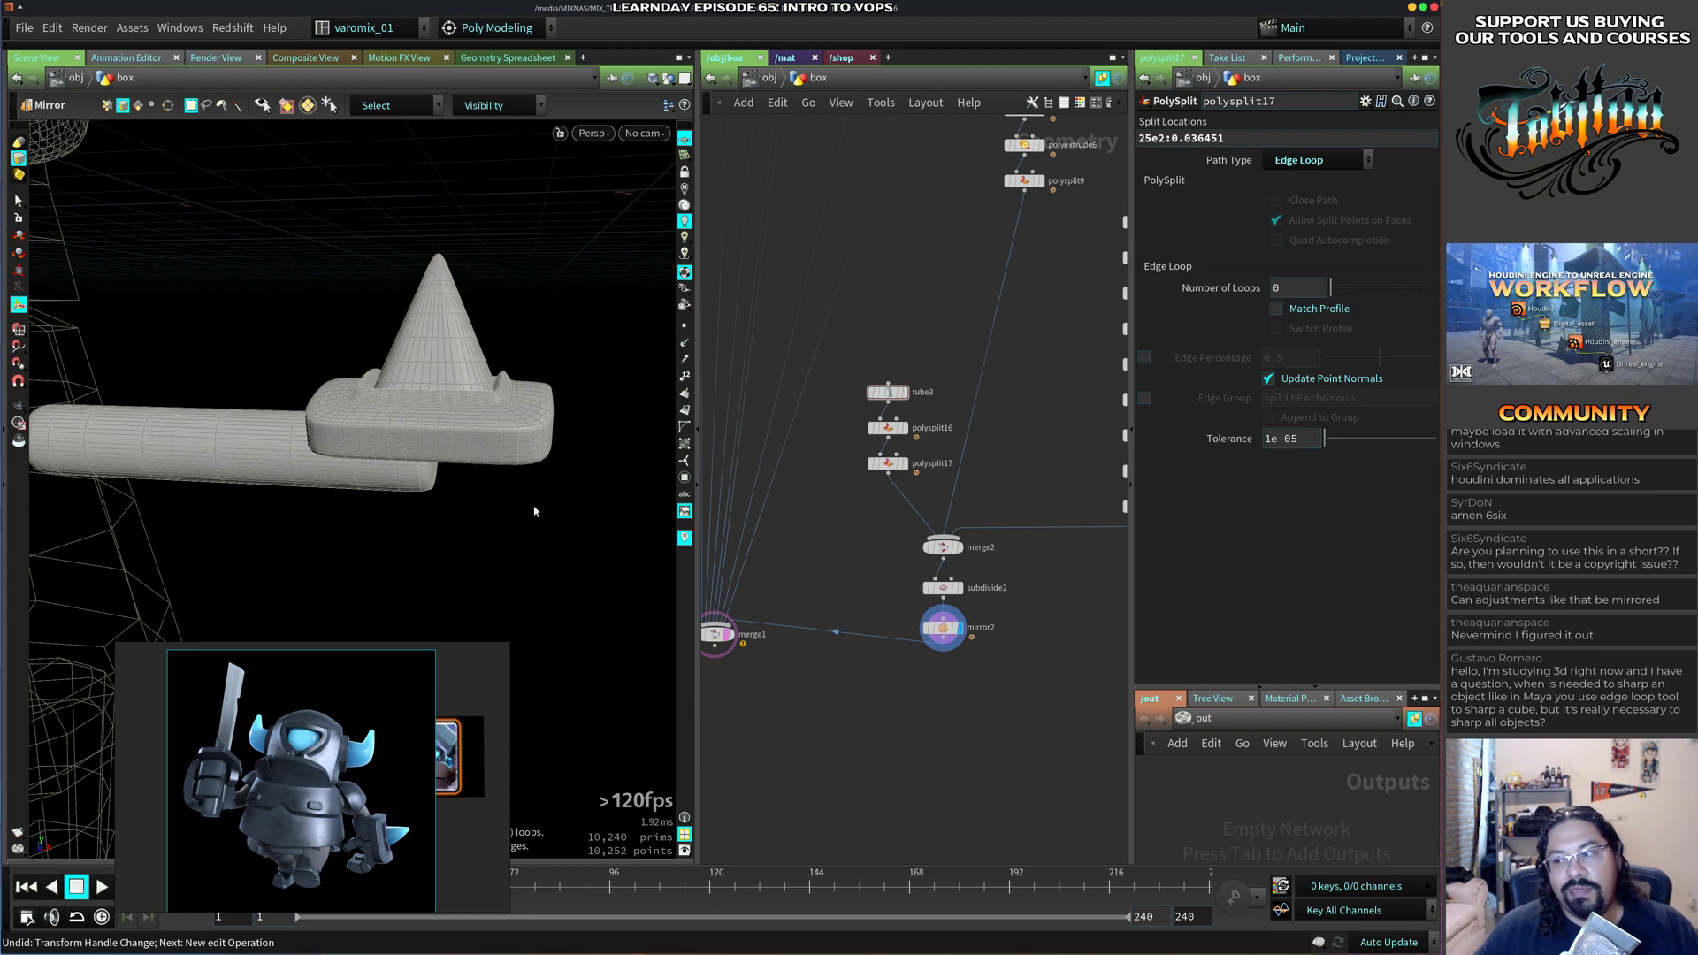
left_click_drag(444, 443, 413, 466)
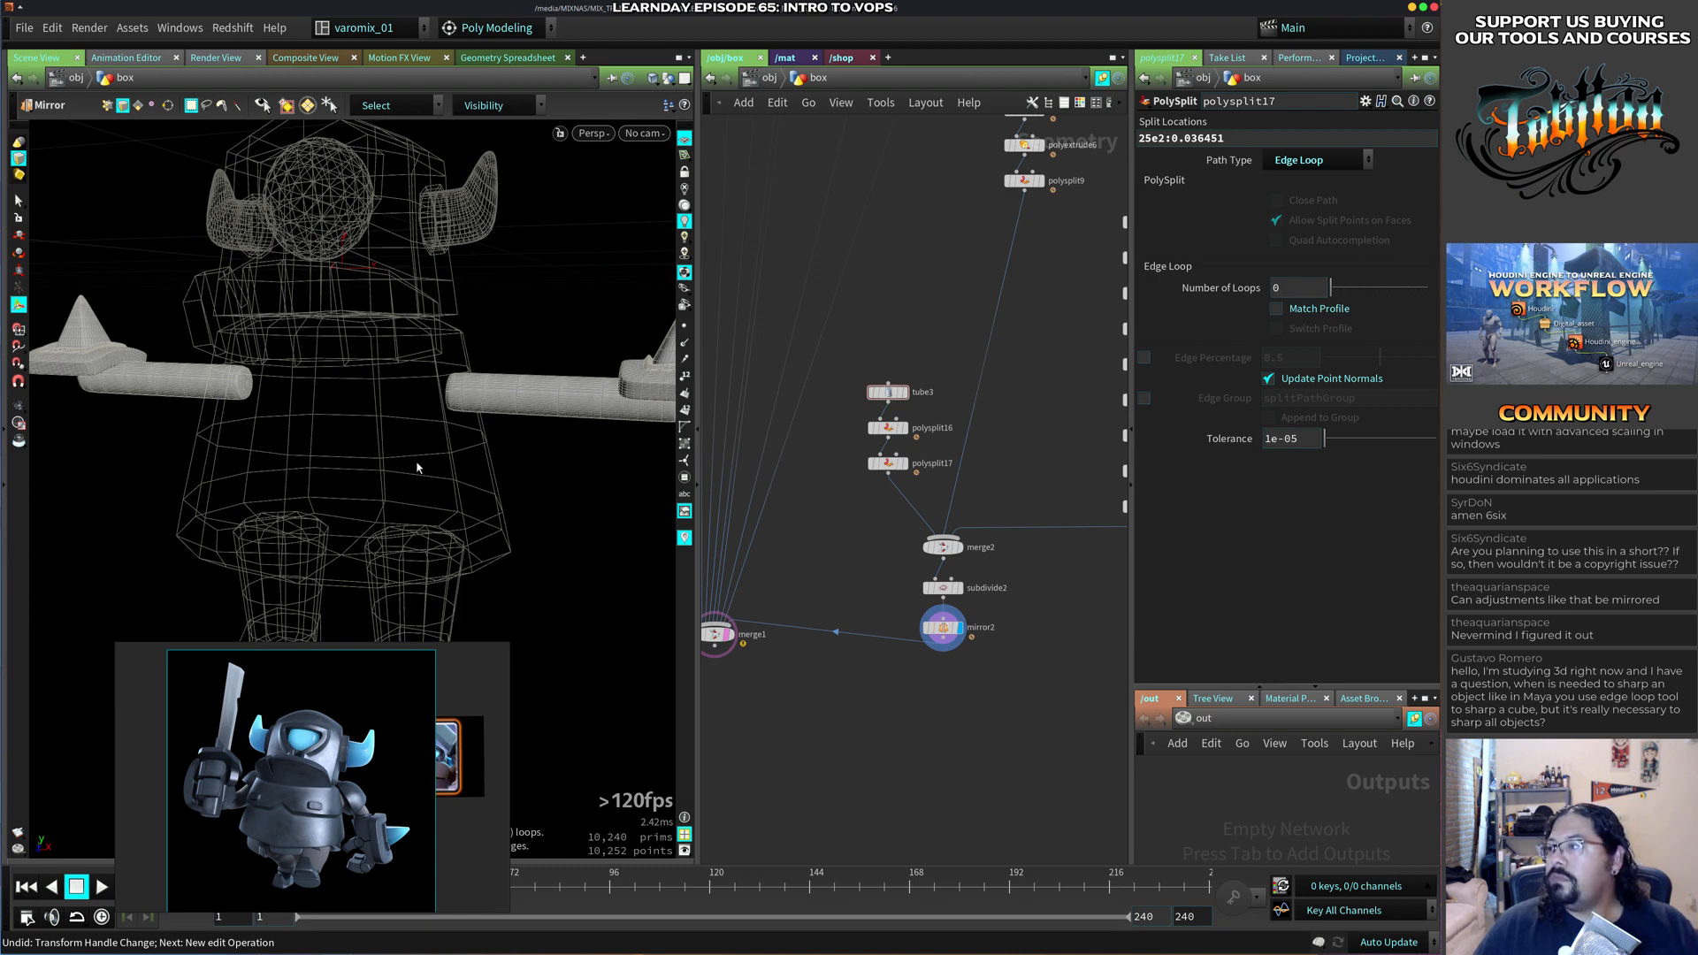
left_click_drag(367, 520, 431, 500)
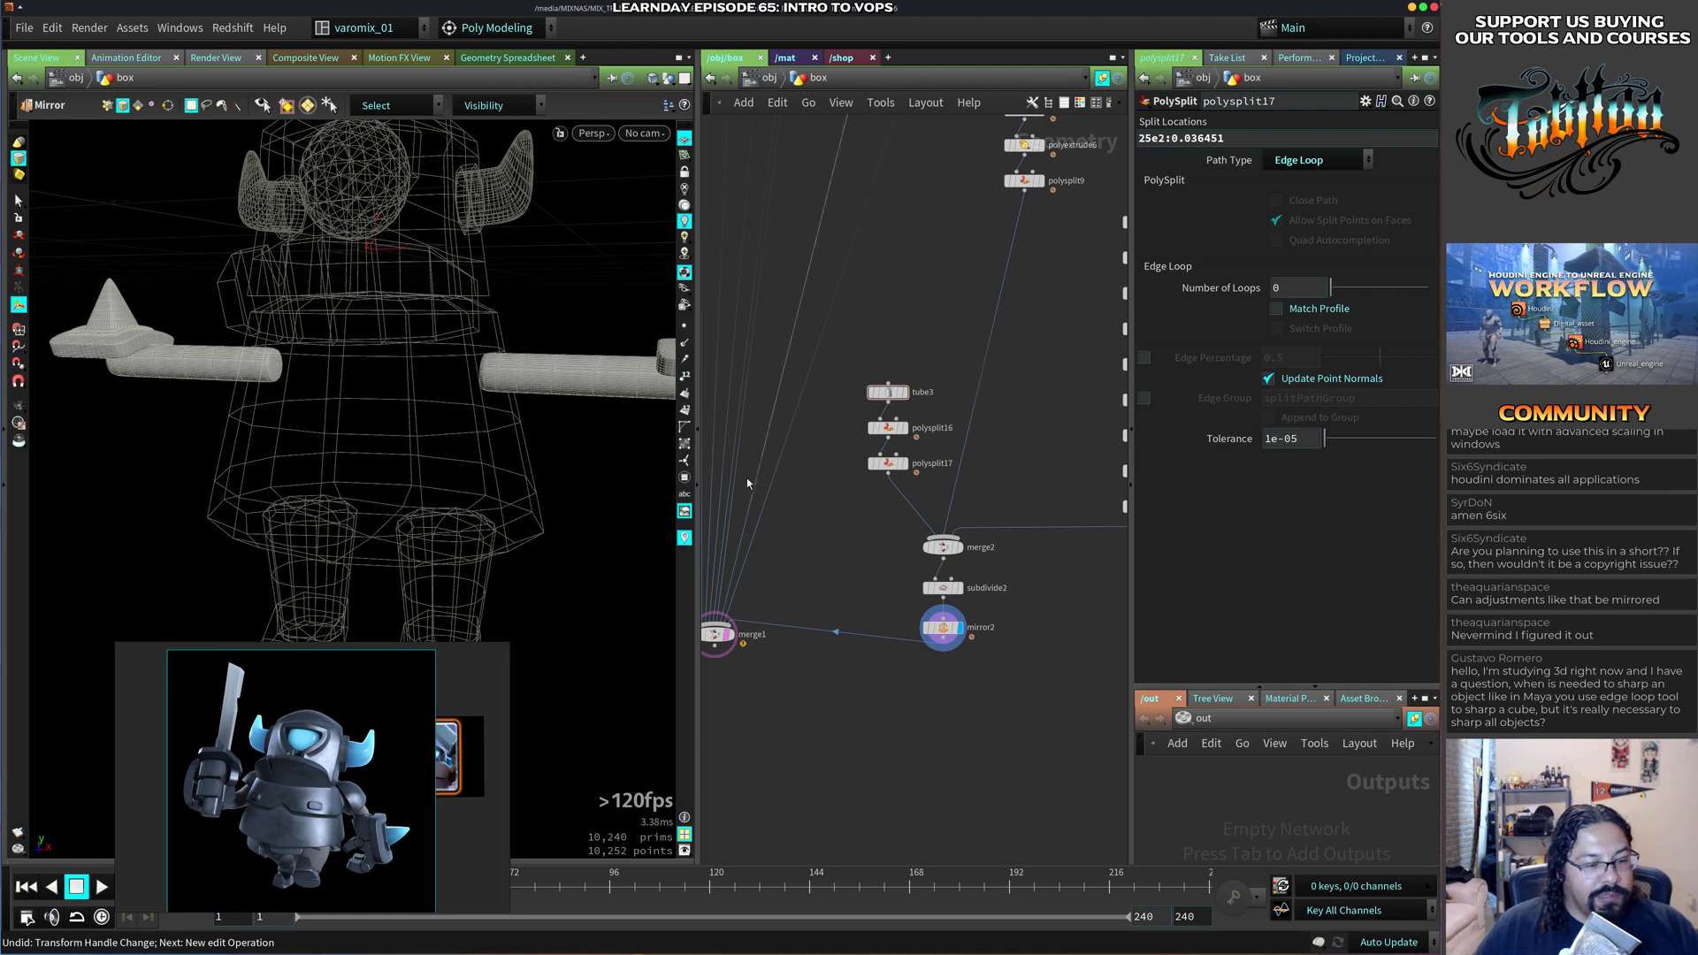
Save the scene and frame the whole robot with both arms.
key("ctrl+s")
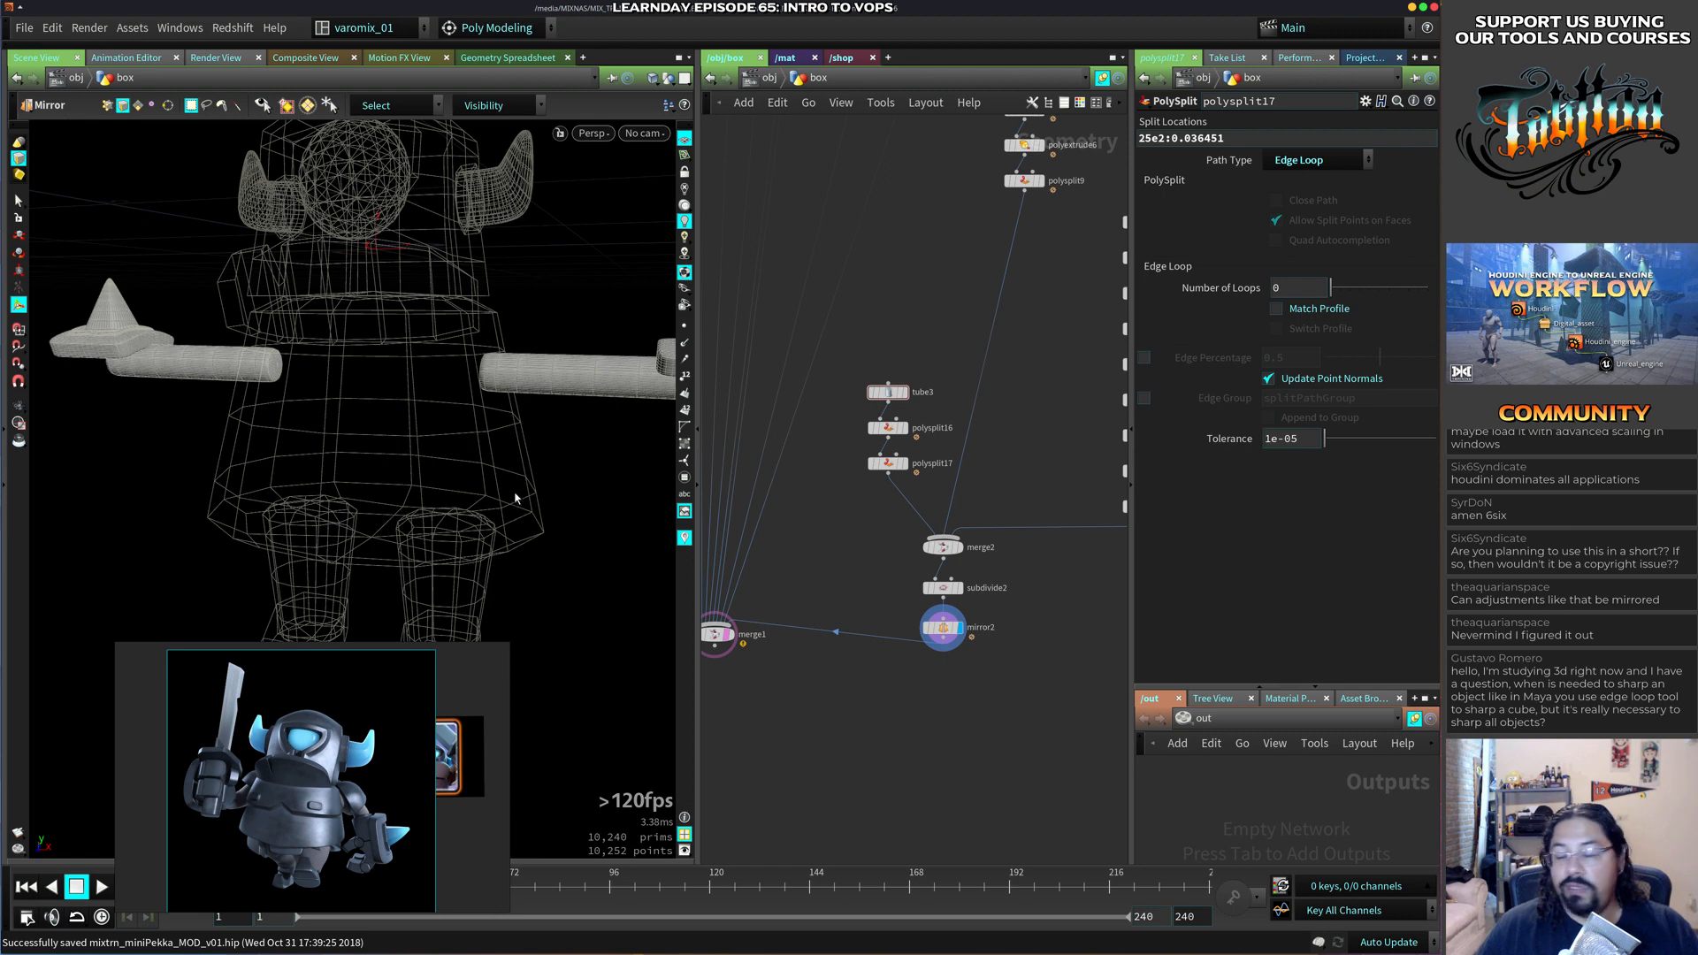
right_click_drag(410, 481, 398, 462, "alt")
left_click_drag(398, 463, 398, 564, "alt")
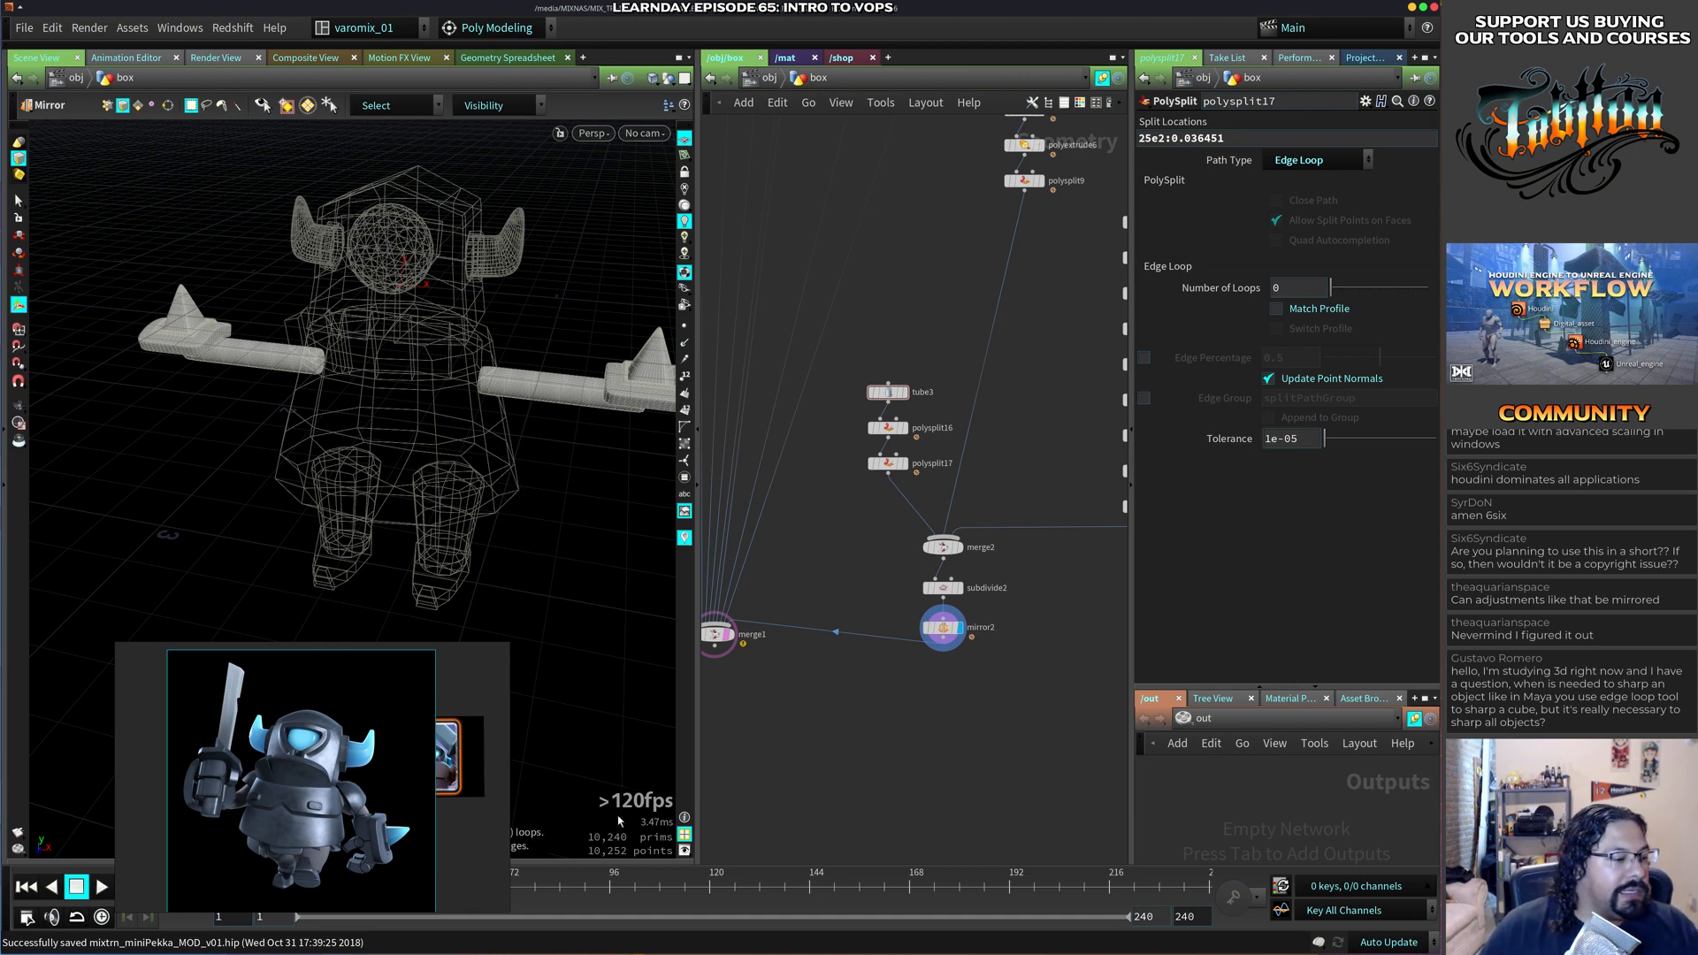
Move all the arm branch nodes together, including merge2, subdivide2 and mirror2, farther away from merge1 in the network.
scroll(938, 698, "down", 6)
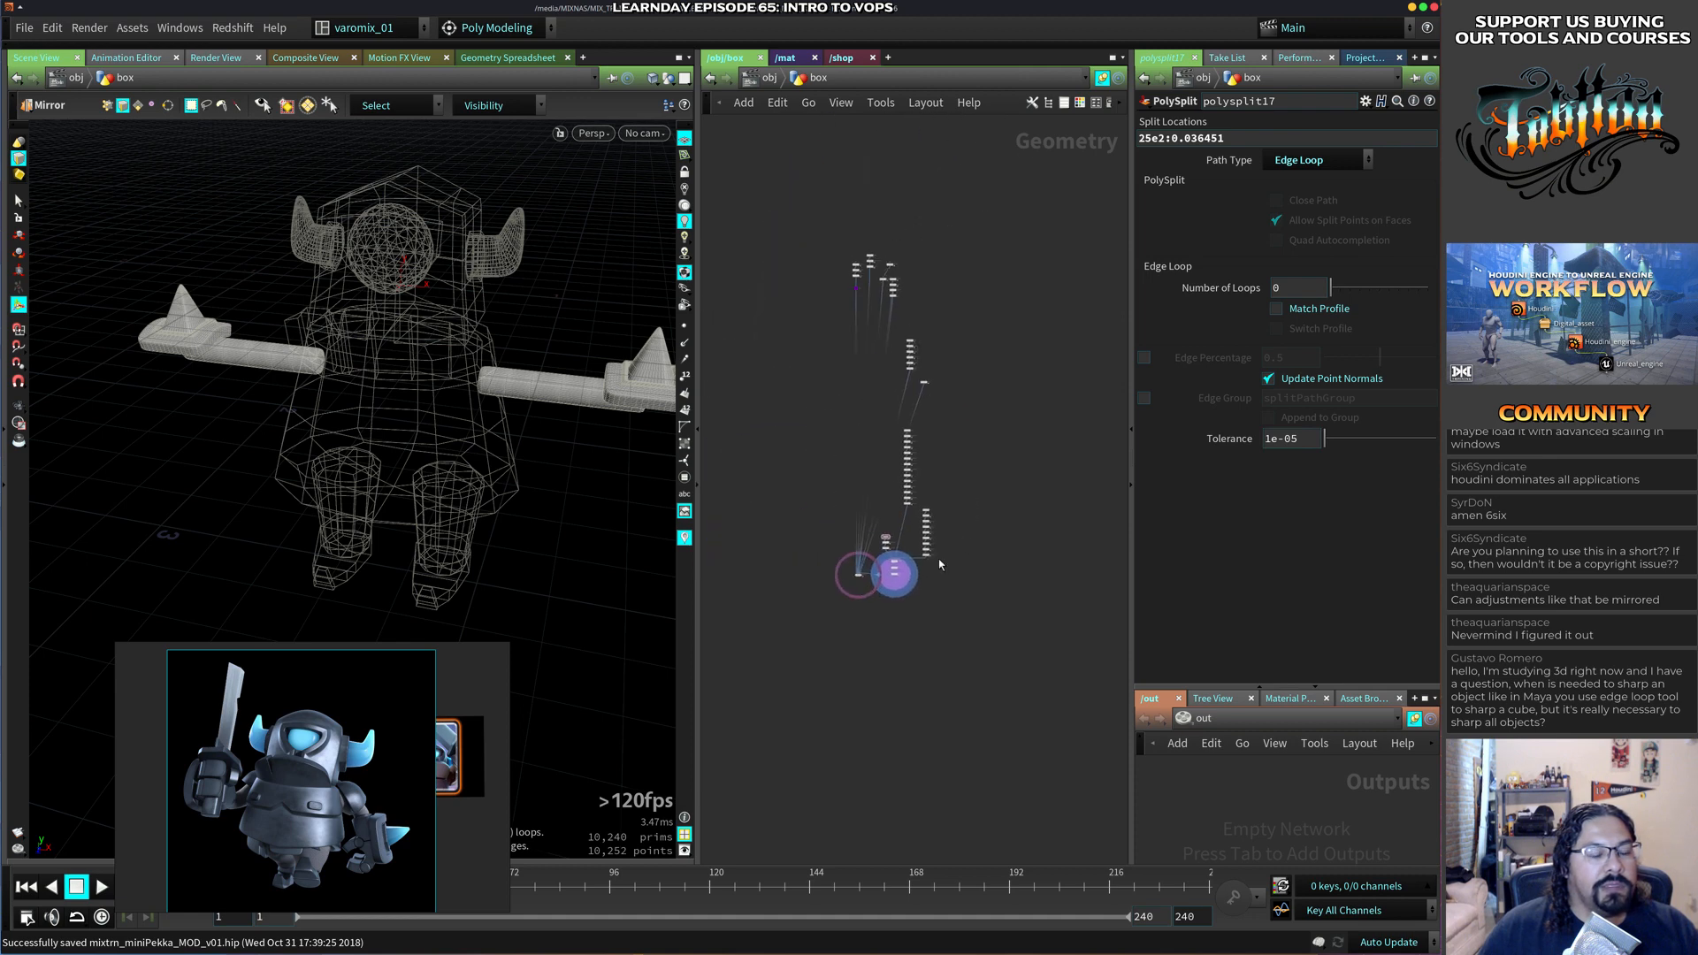
middle_click_drag(855, 446, 942, 480)
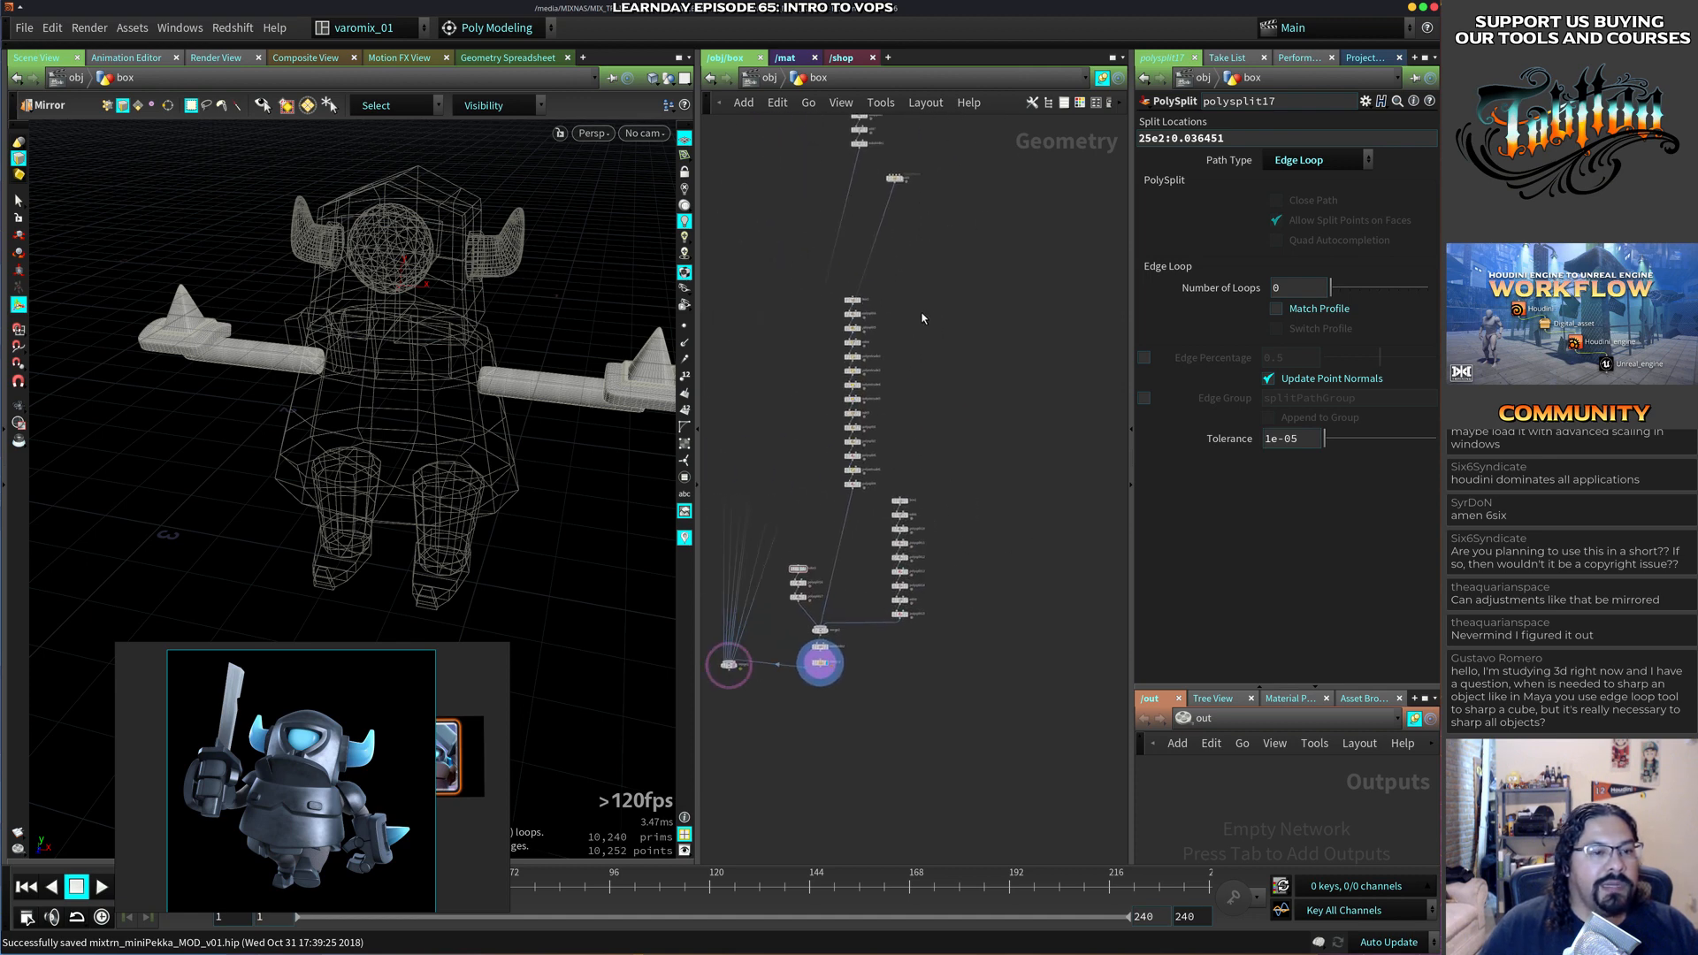
left_click_drag(1080, 268, 964, 645)
middle_click_drag(964, 644, 864, 599)
left_click_drag(865, 602, 981, 575)
left_click(1104, 534)
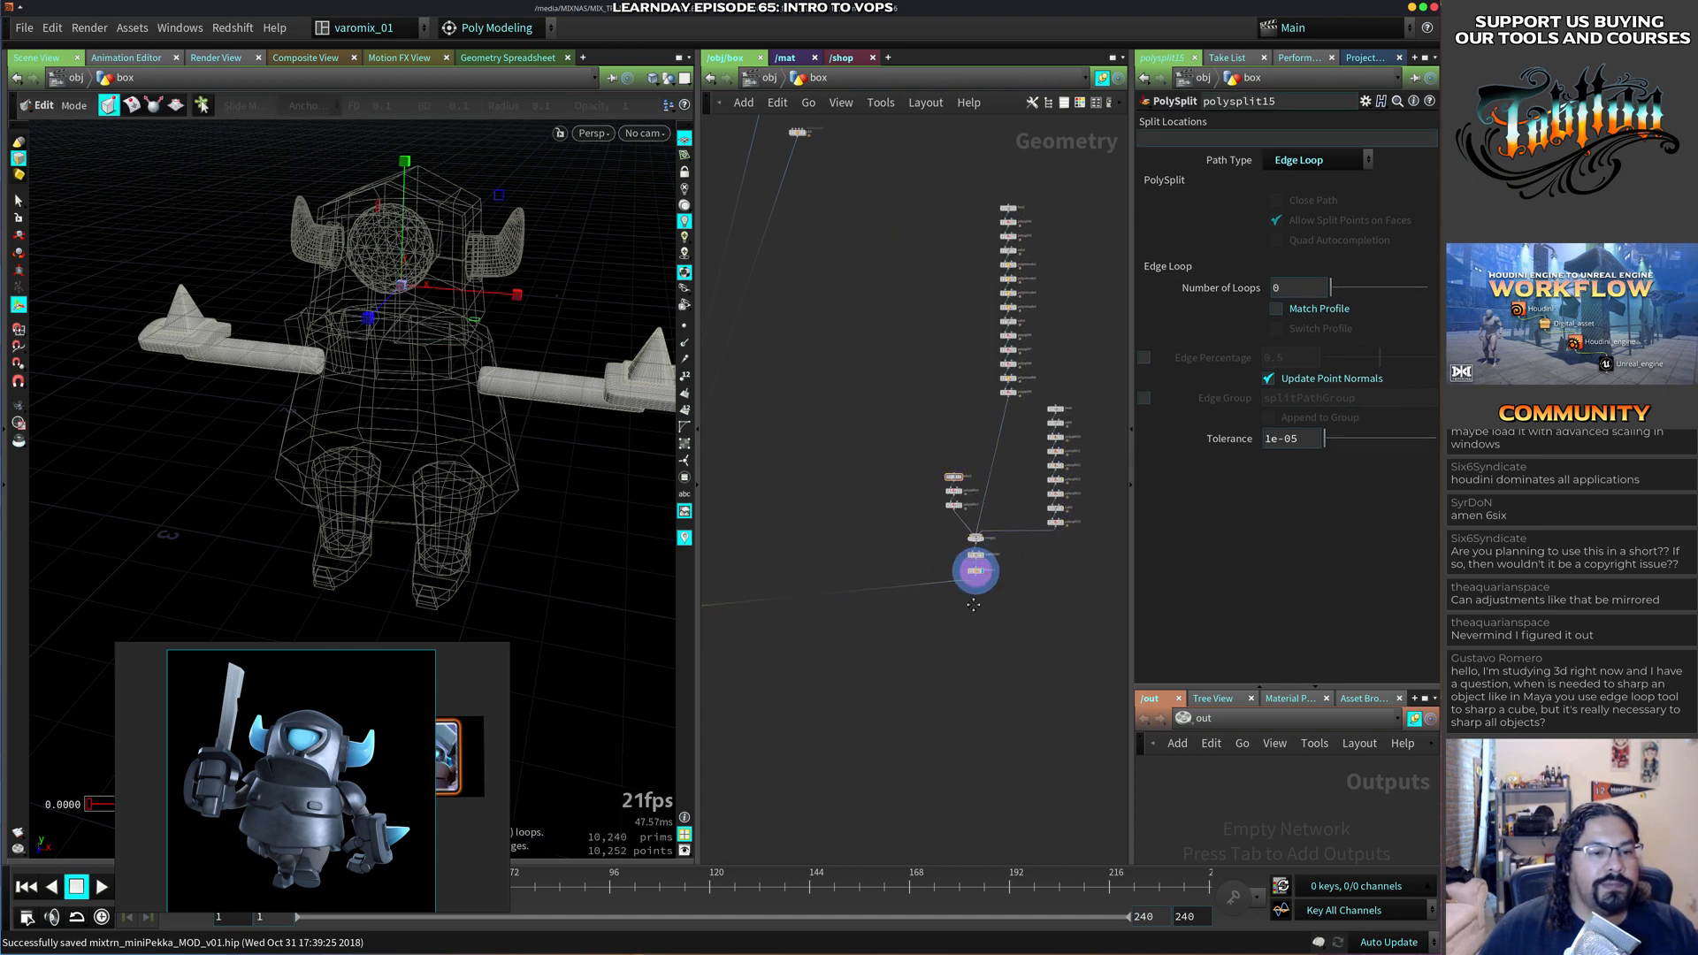
middle_click_drag(1104, 534, 980, 554)
right_click_drag(980, 554, 1012, 573)
middle_click_drag(1012, 572, 1010, 595)
middle_click_drag(1005, 486, 963, 421)
key("Tab")
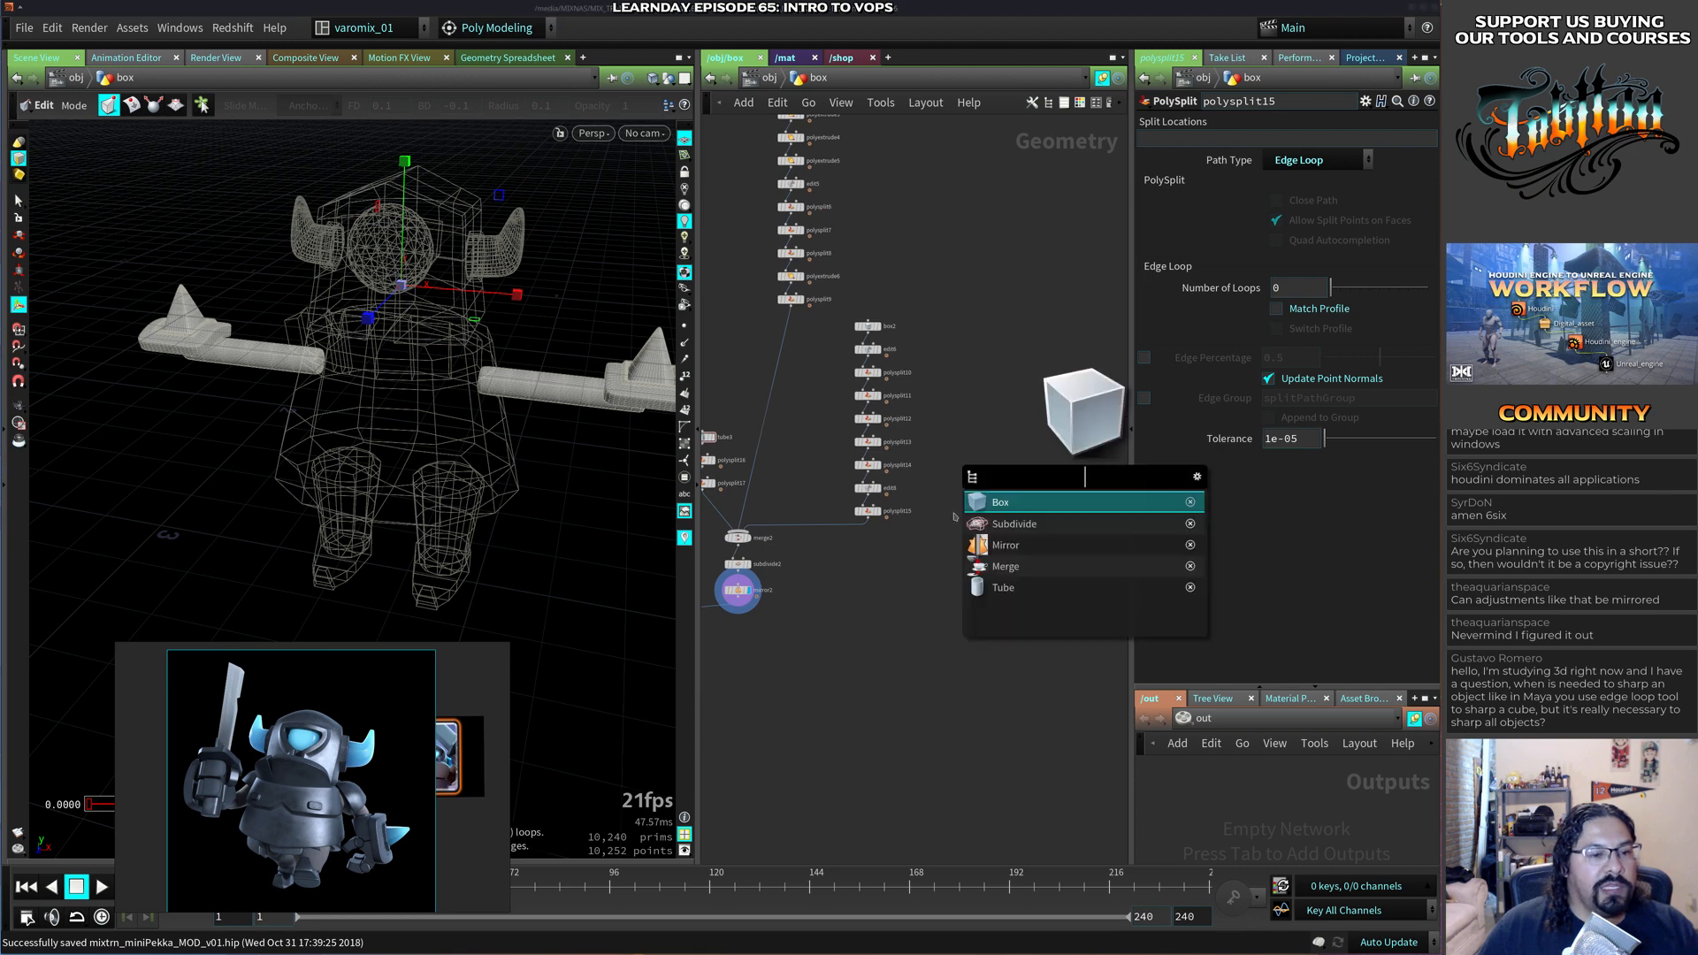
key("Escape")
Select the nodes of the box1 branch and display its last node, polysplit9, instead of mirror2.
middle_click_drag(959, 318, 987, 631)
left_click_drag(762, 247, 859, 648)
left_click(818, 611)
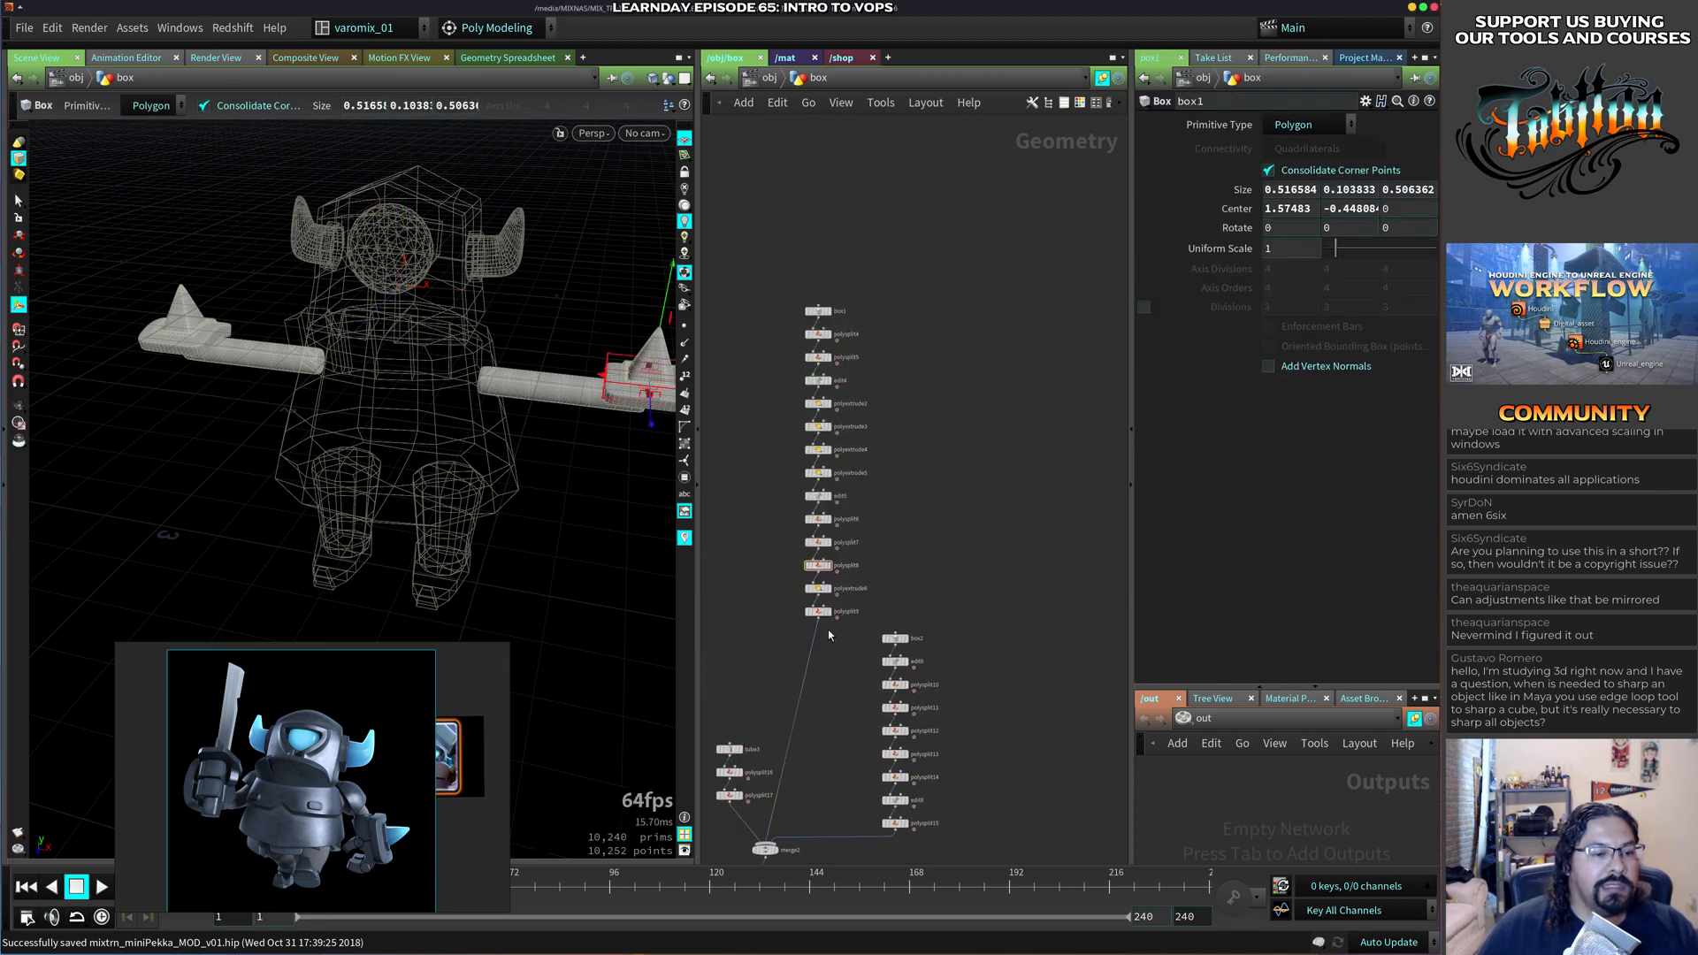
middle_click_drag(820, 679, 829, 557)
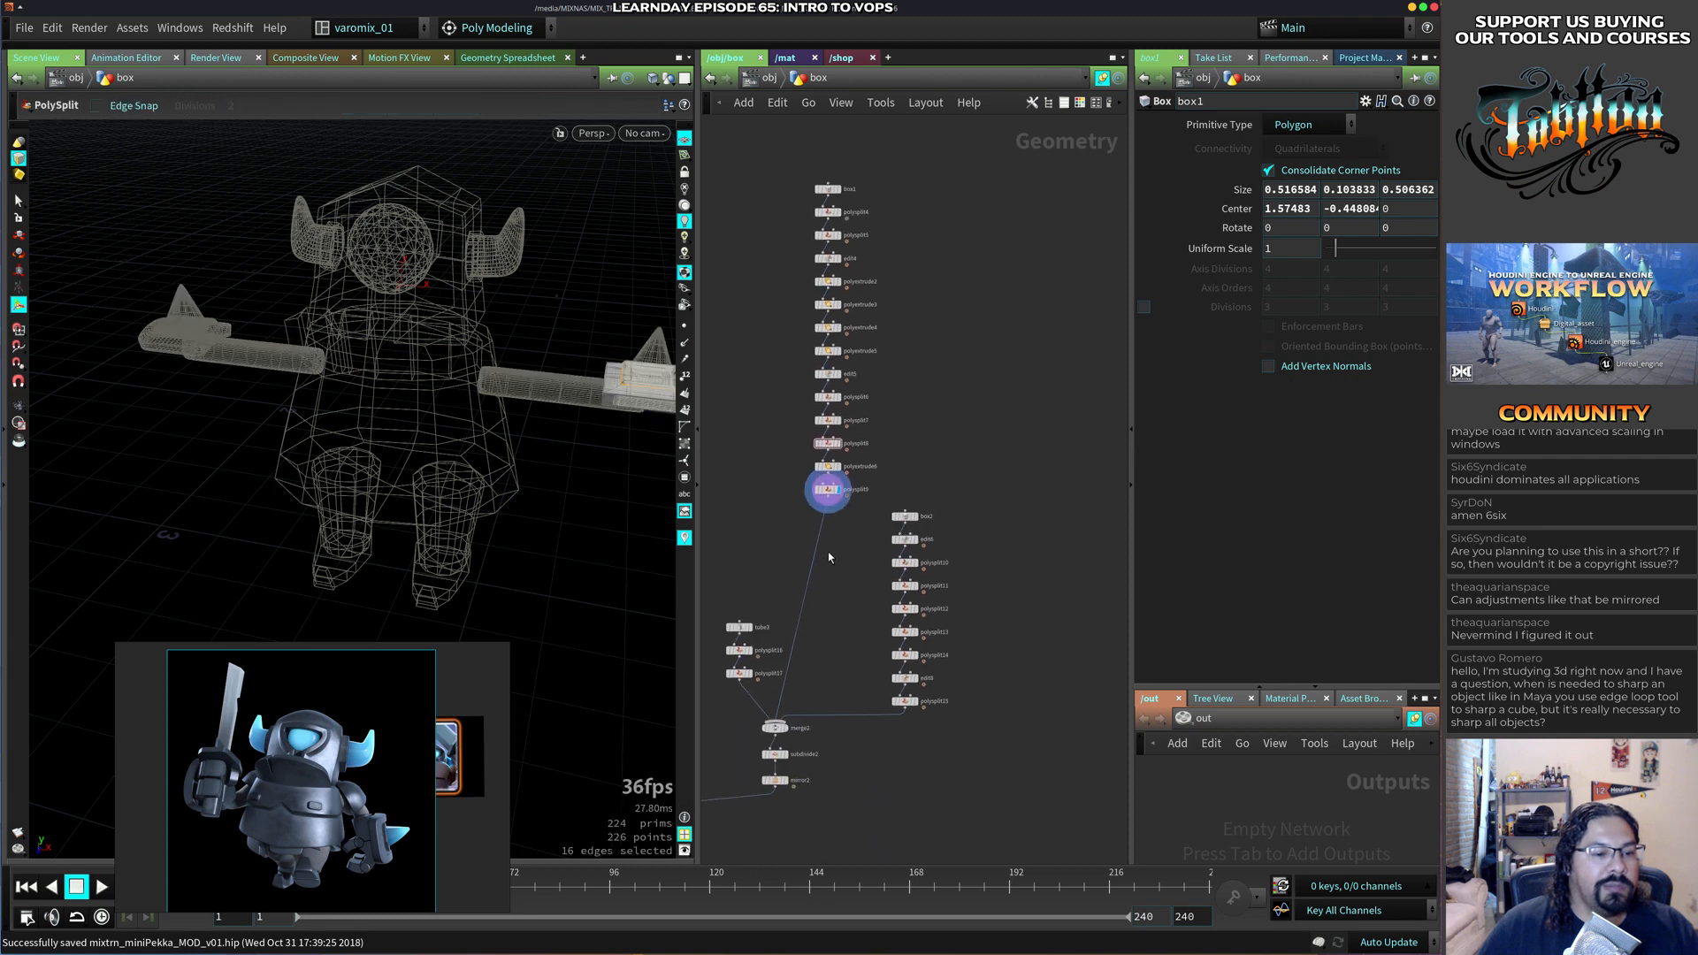
middle_click_drag(812, 646, 849, 610)
middle_click_drag(957, 594, 947, 613)
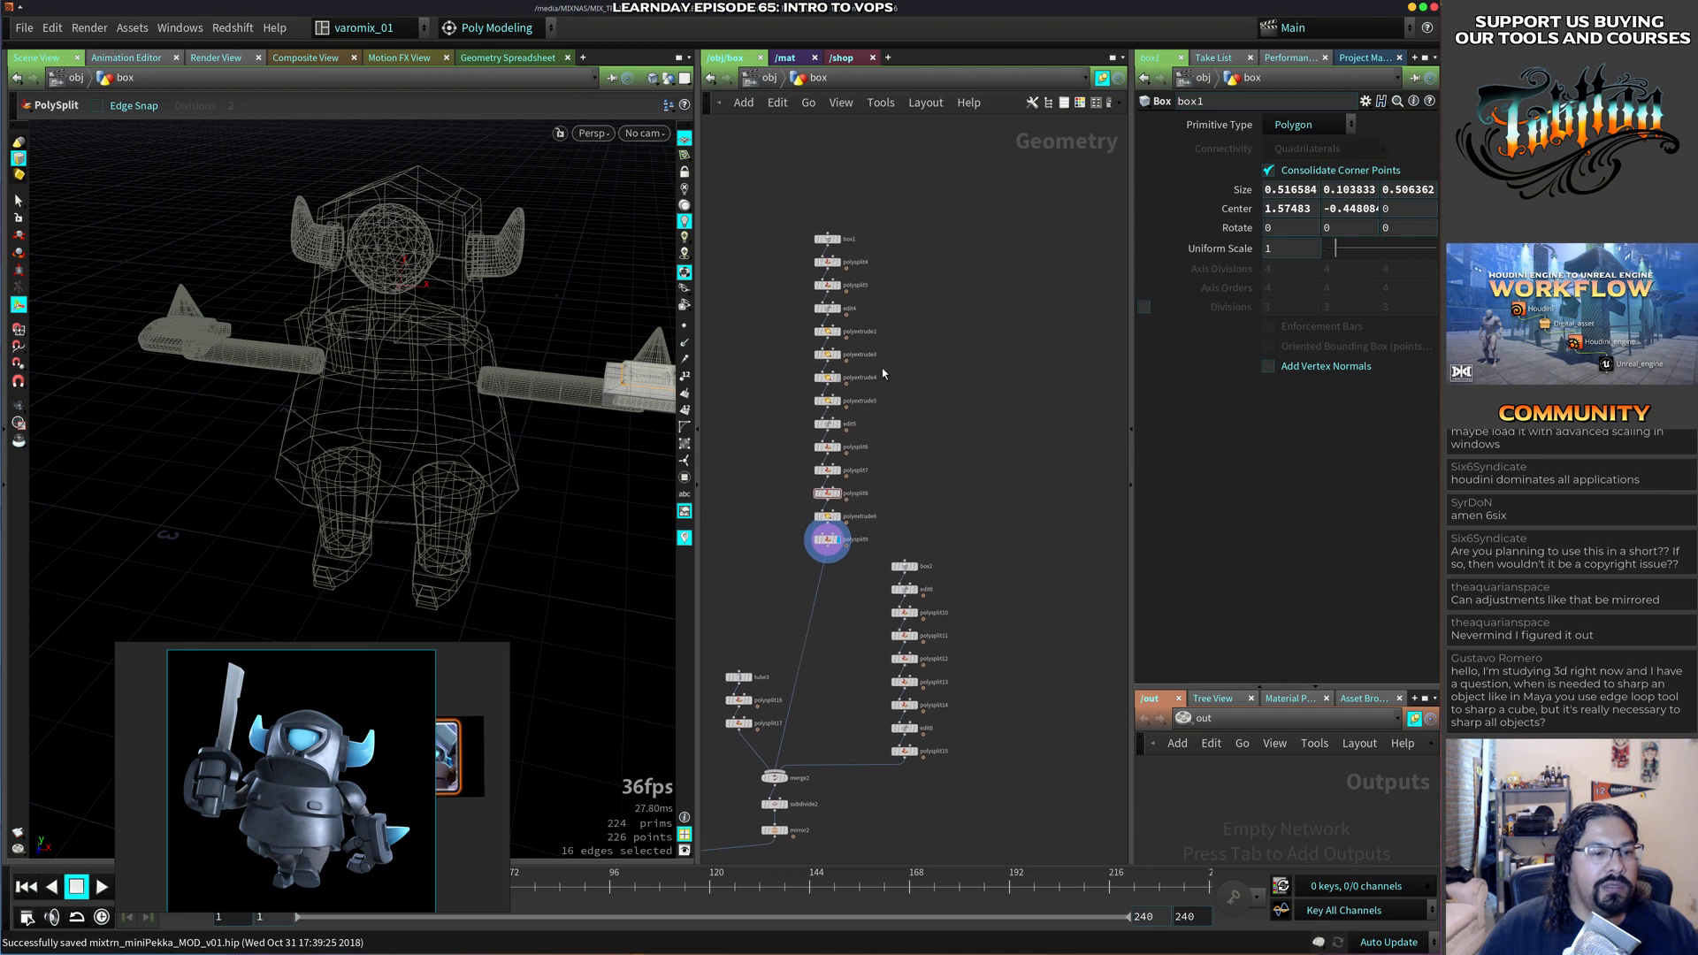
middle_click_drag(909, 736, 906, 566)
middle_click_drag(949, 619, 978, 494)
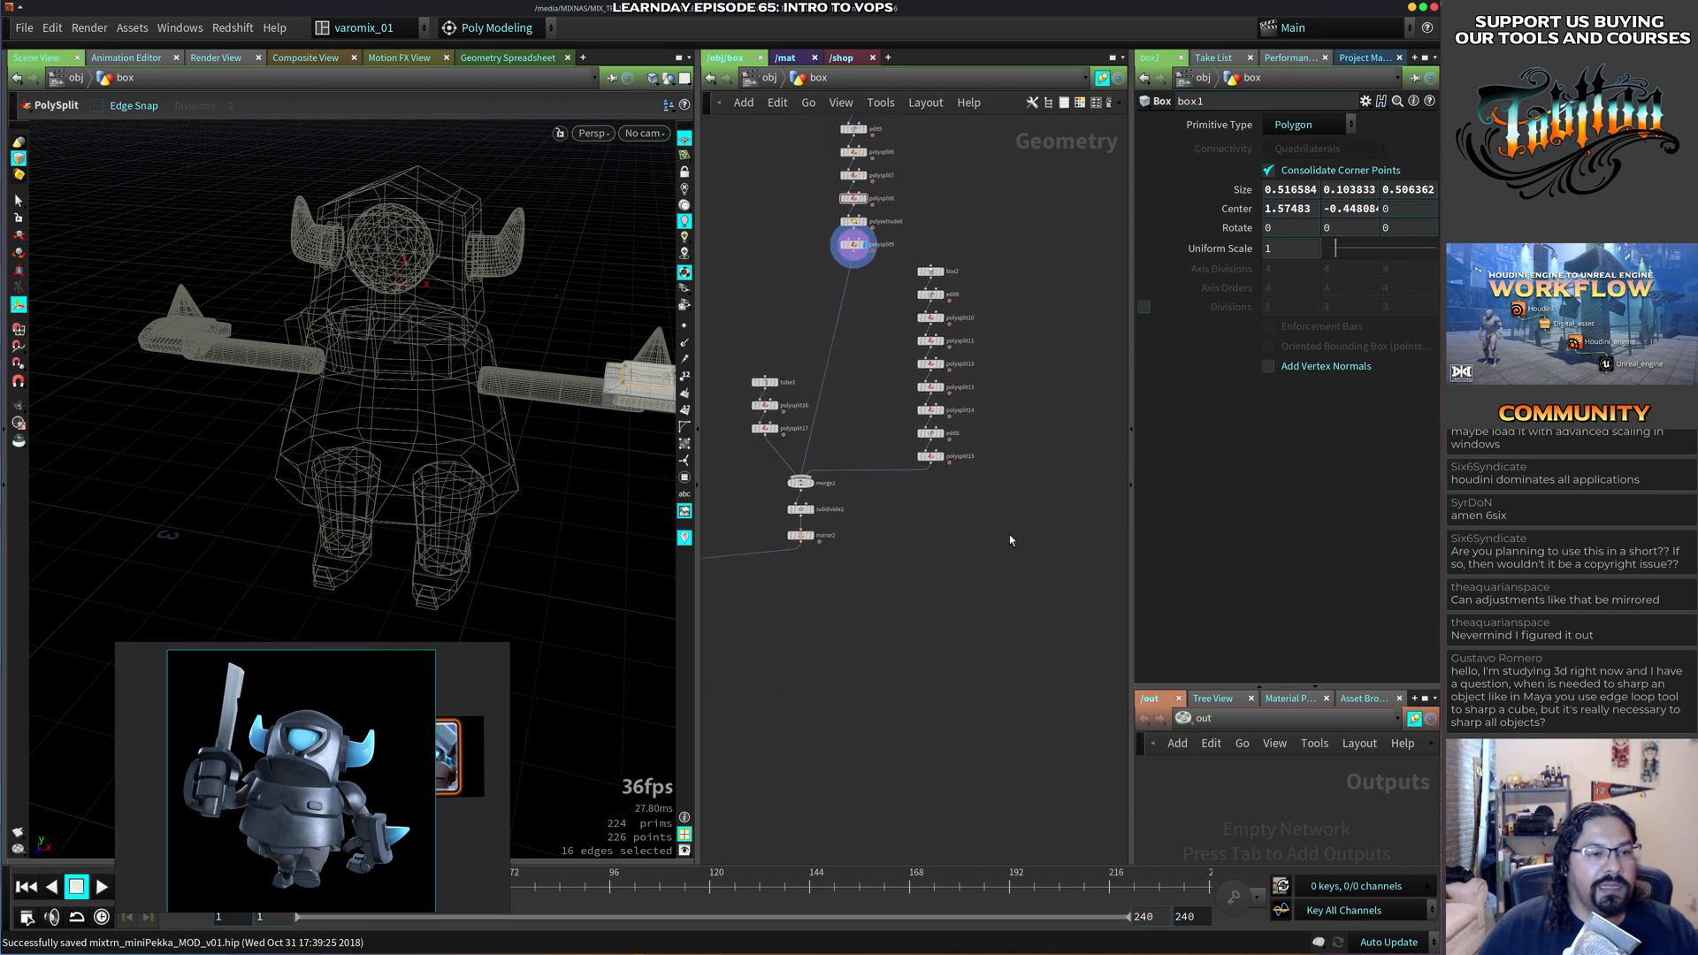
Display the mirror2 arms without the templated robot and select the merge1 node.
left_click(806, 535)
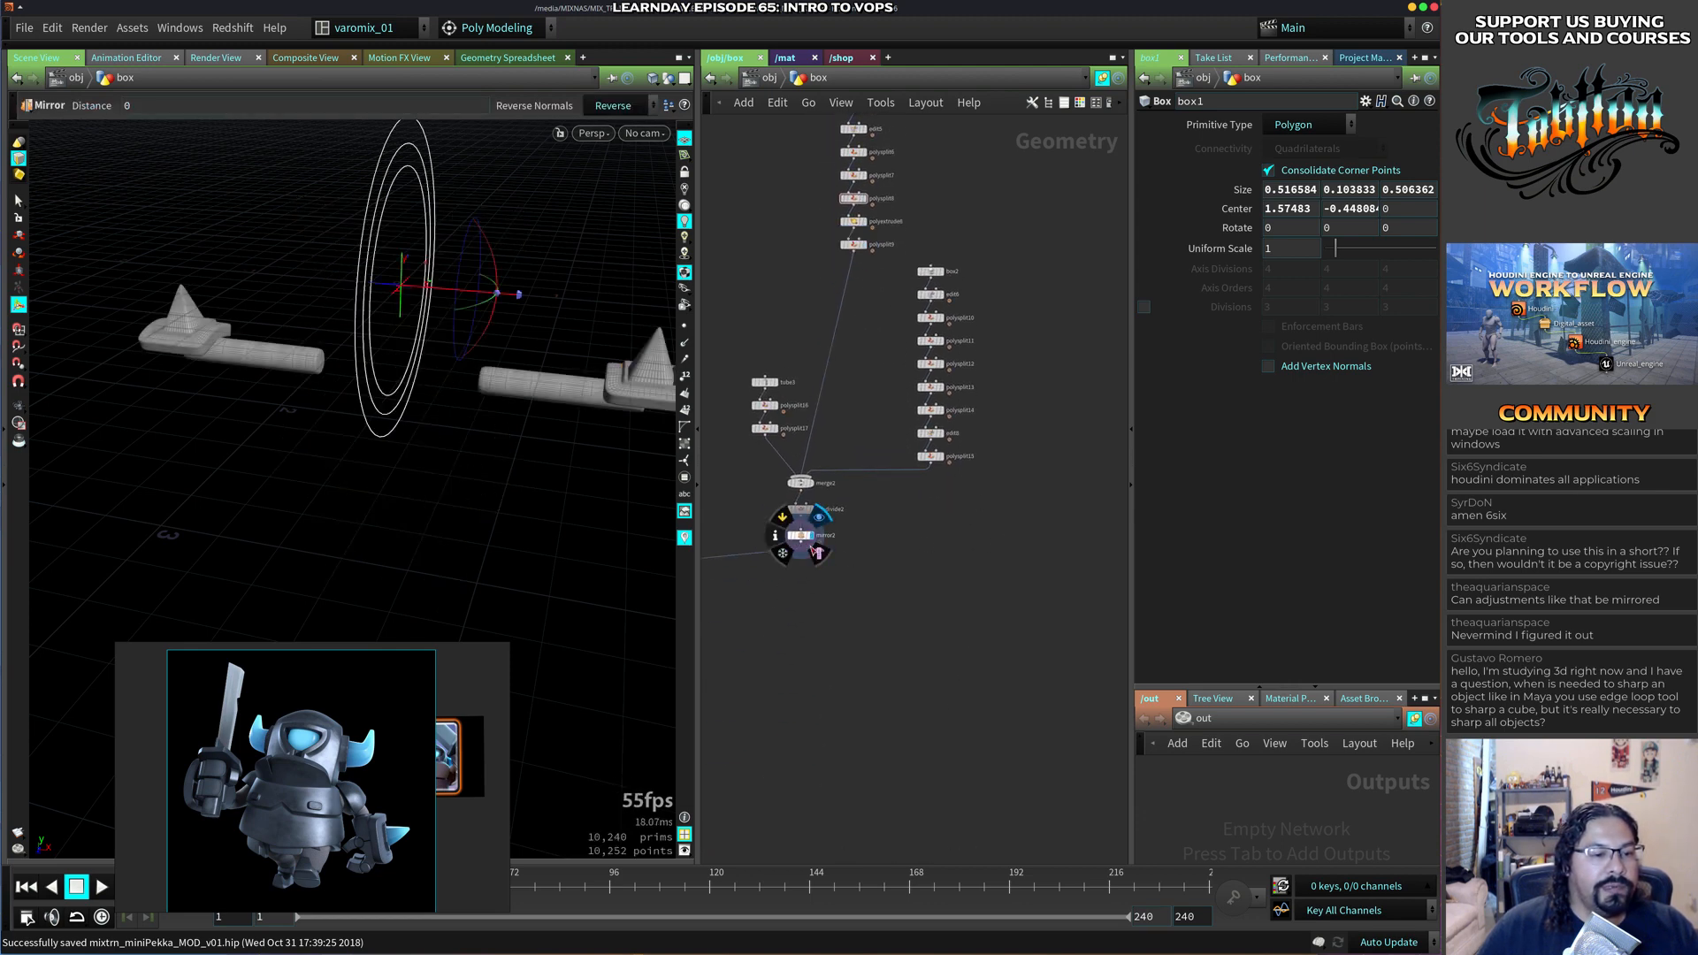
middle_click_drag(781, 652, 948, 587)
middle_click_drag(753, 605, 992, 611)
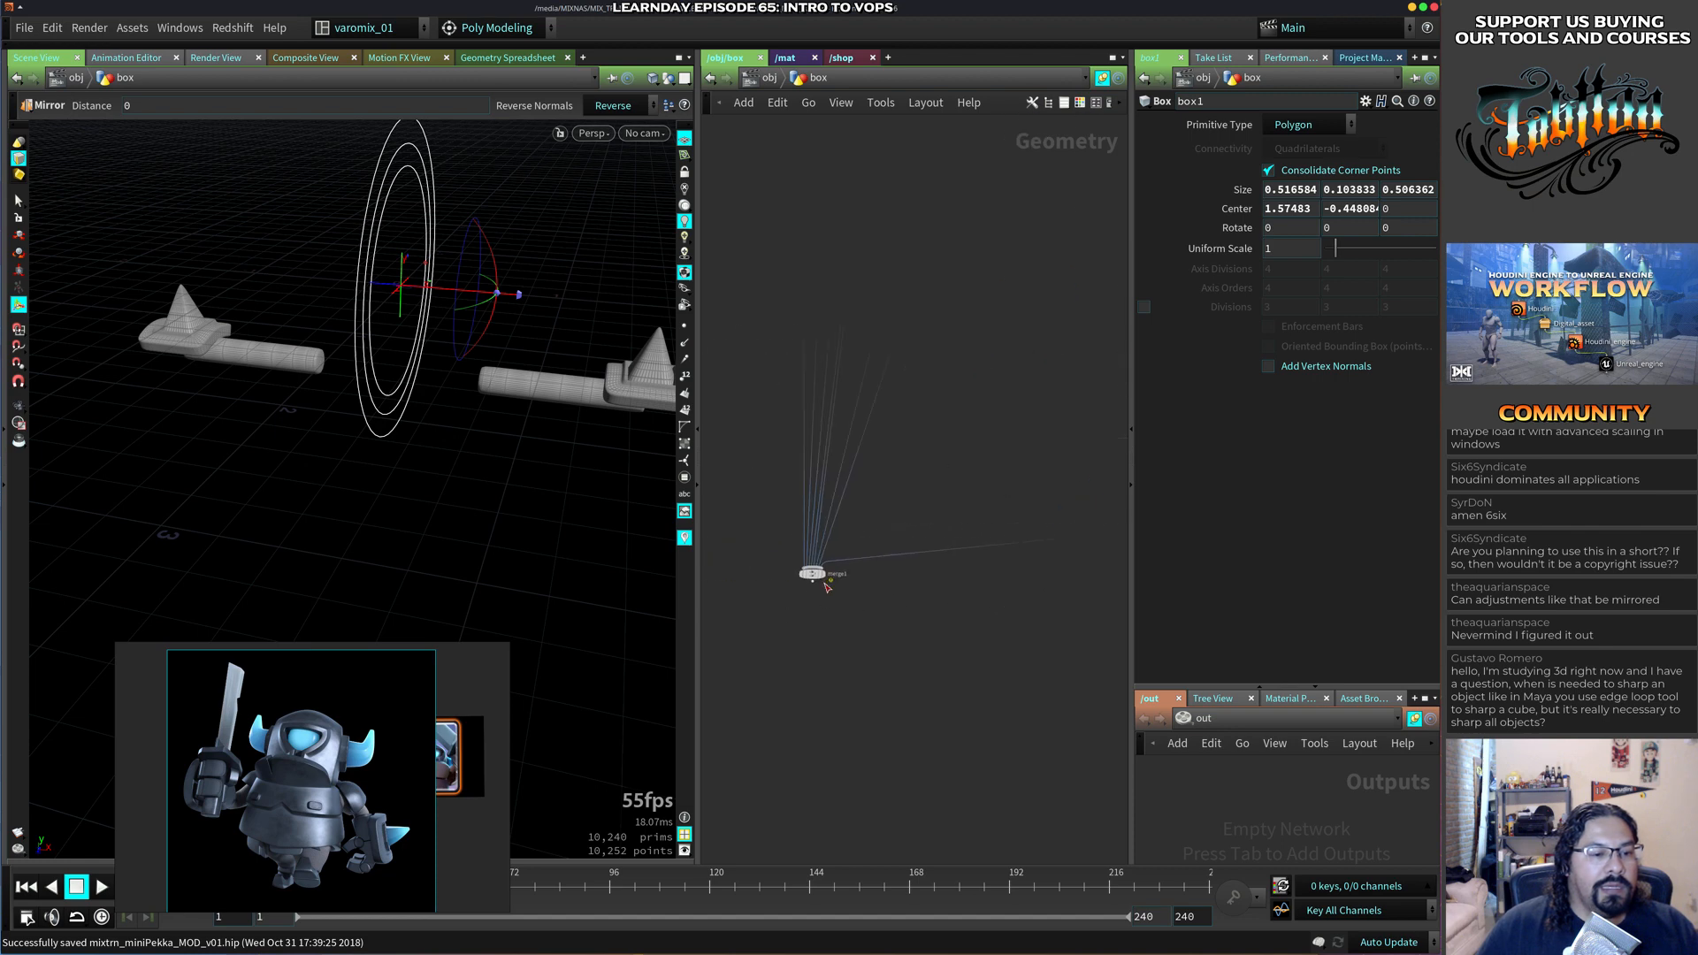
left_click(818, 584)
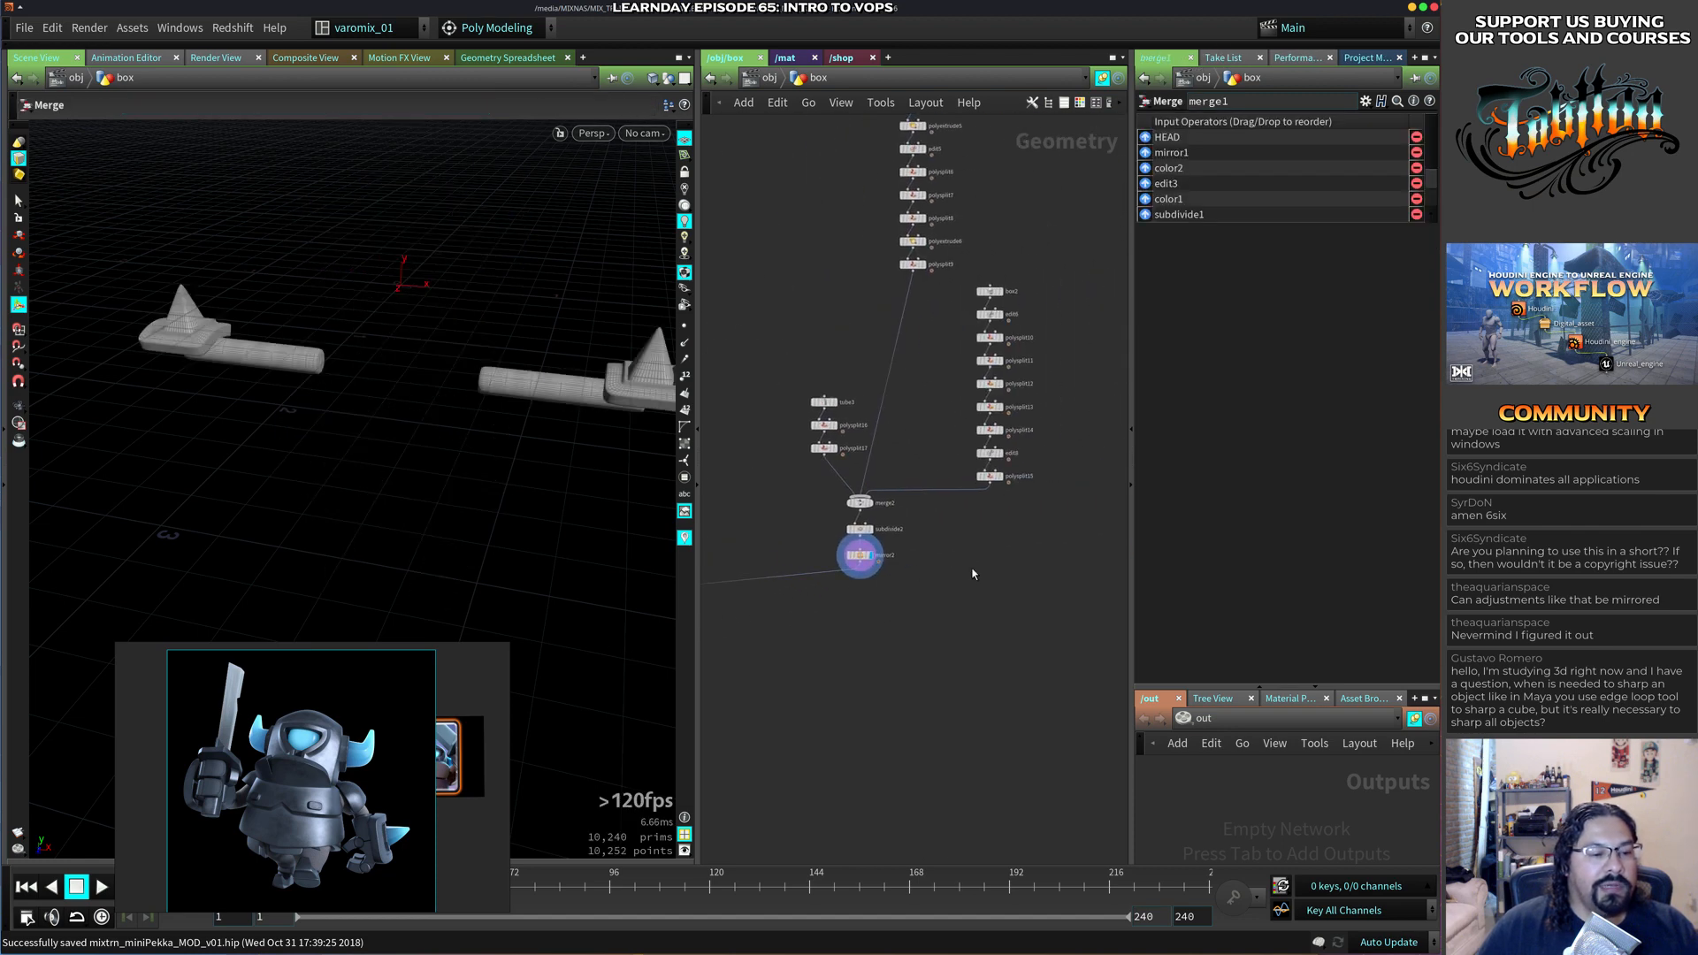
Enlarge the reference image around the robot's sword-holding fist to study its finger shapes.
right_click_drag(218, 775, 229, 780)
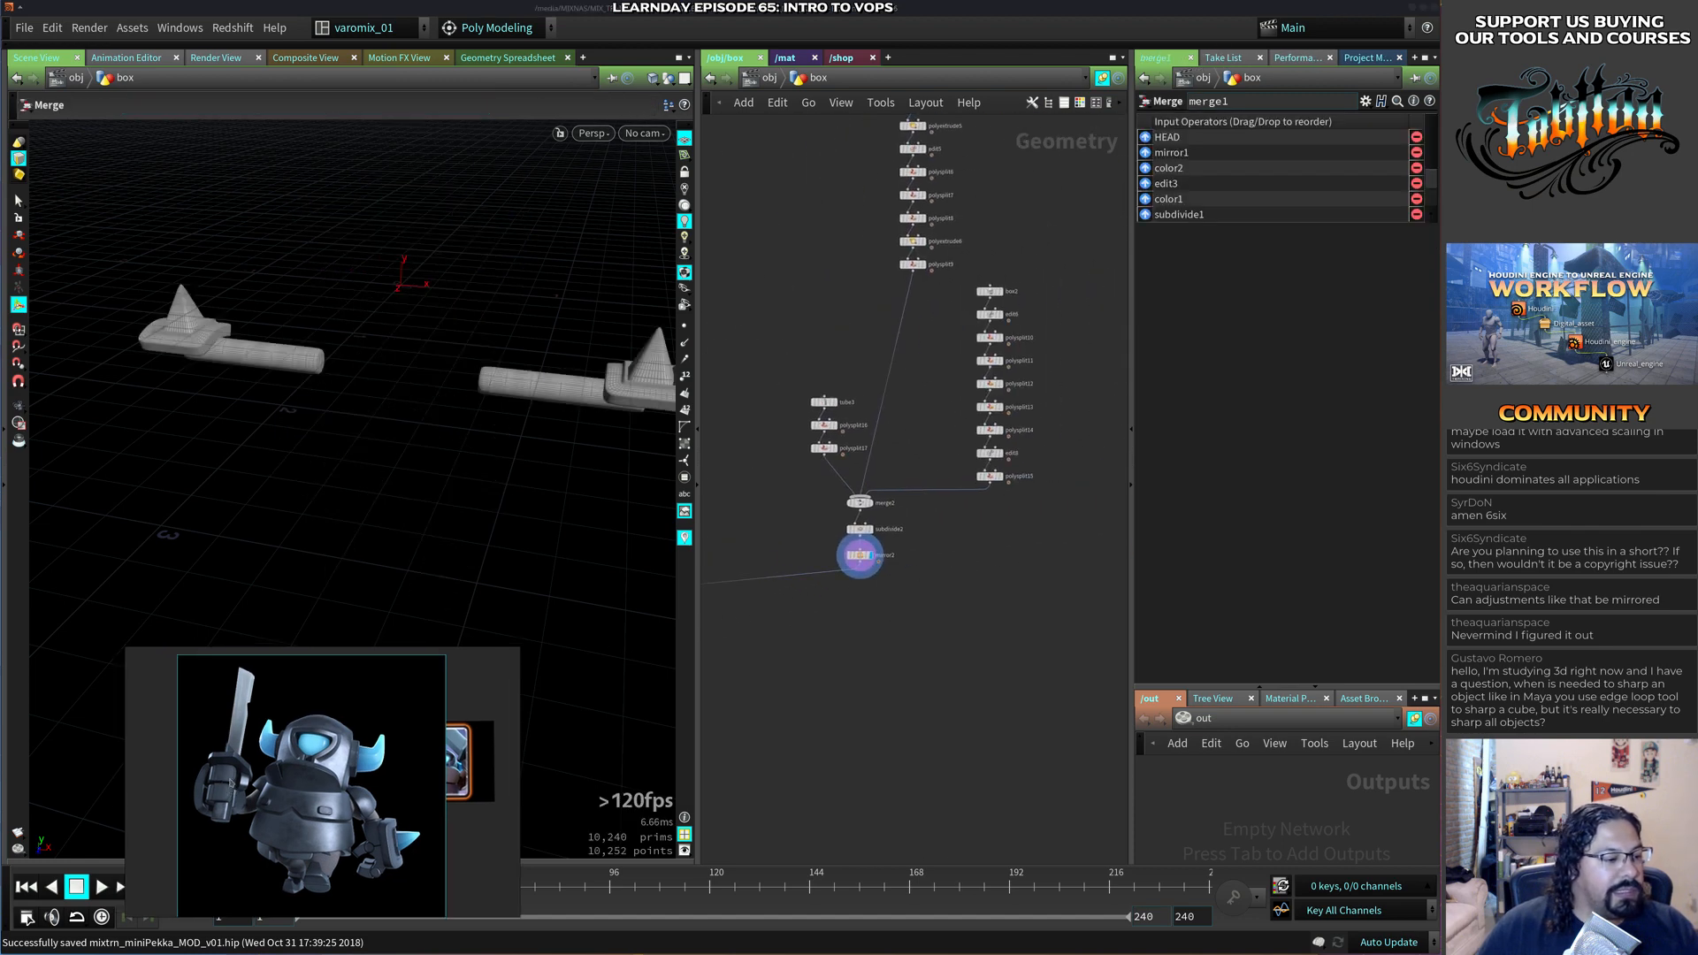
scroll(227, 783, "up", 2)
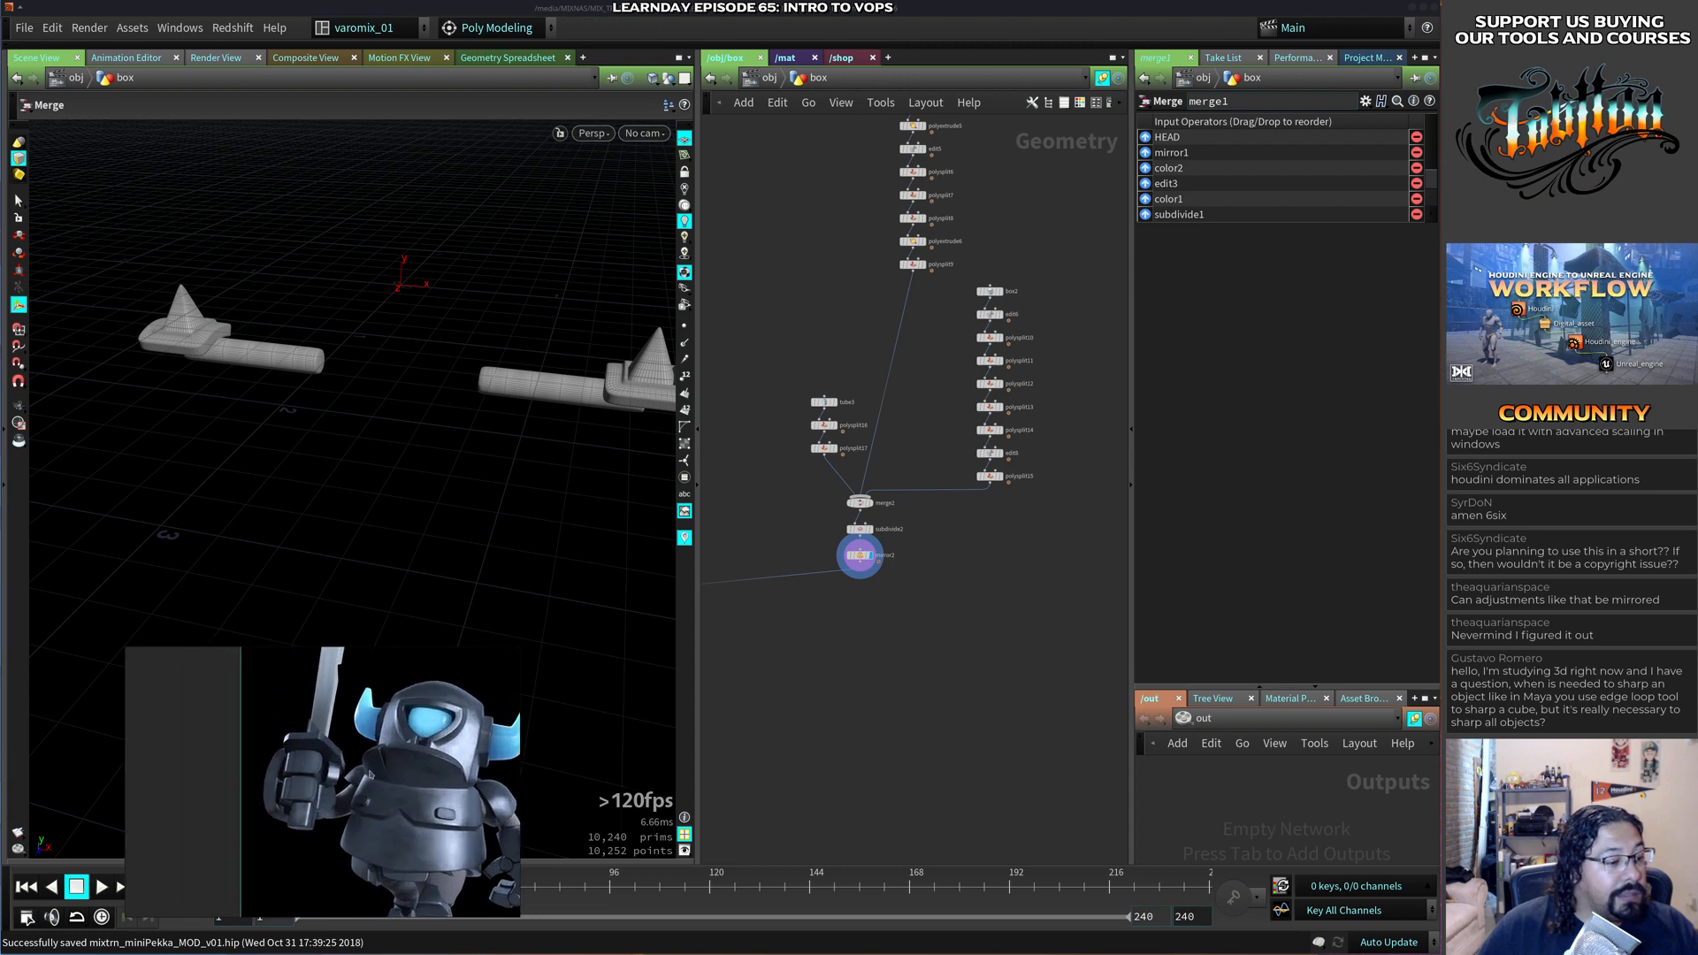
left_click_drag(223, 775, 345, 774)
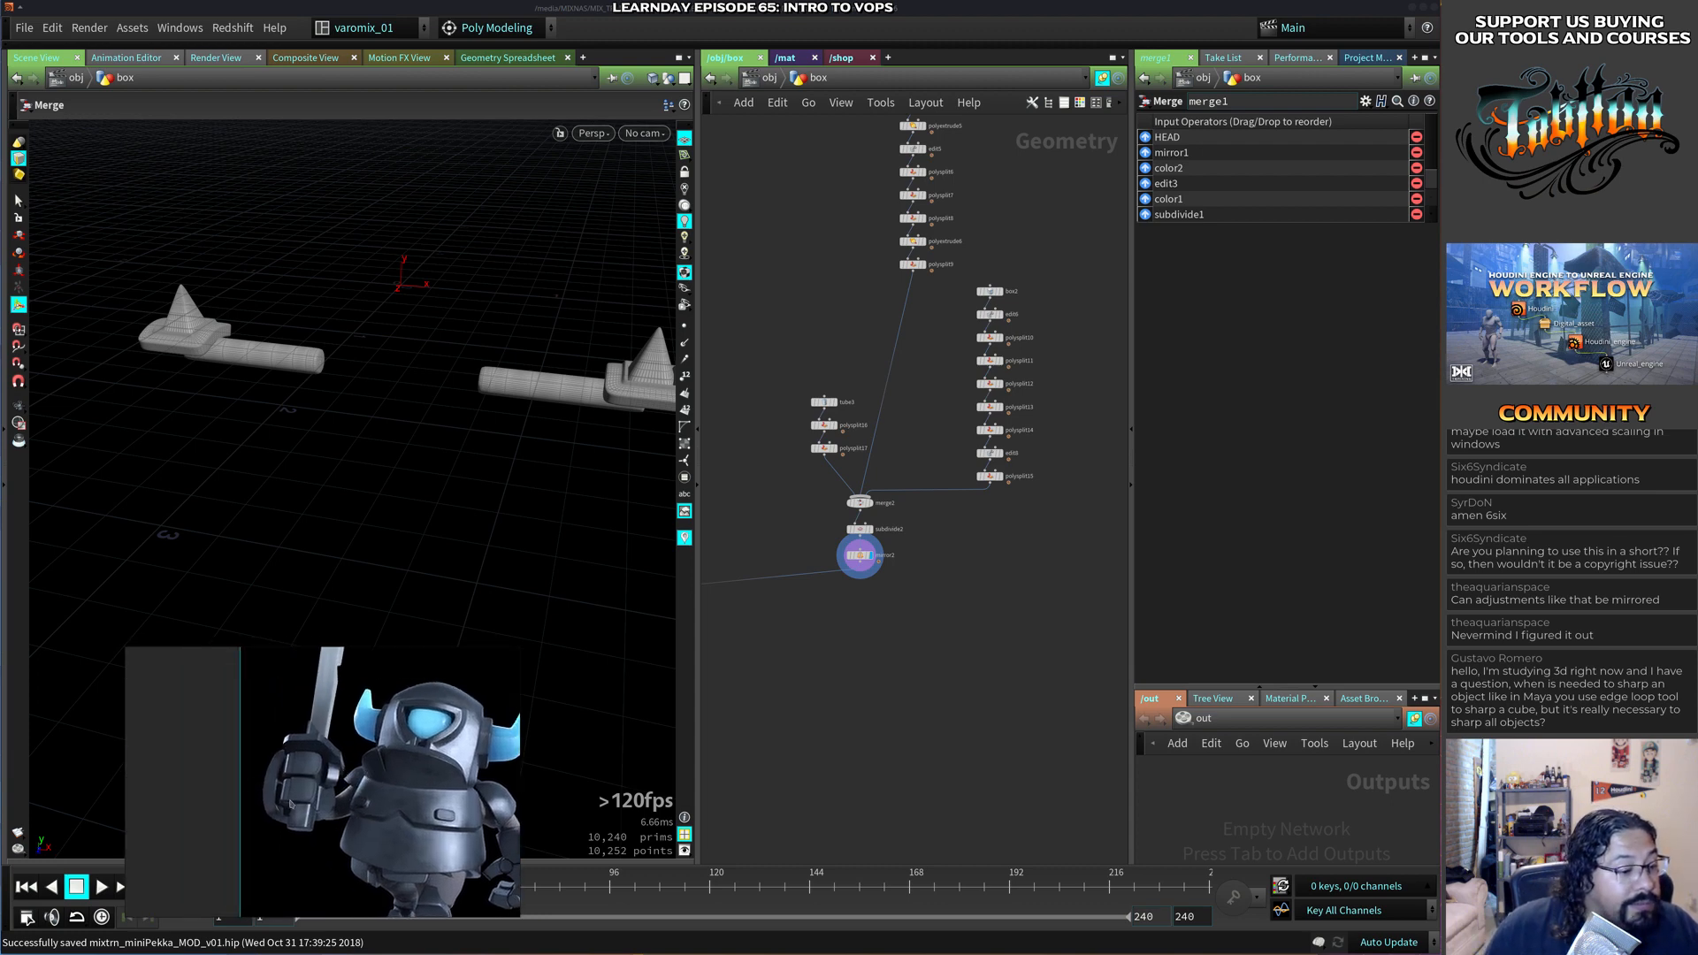
scroll(290, 804, "up", 5)
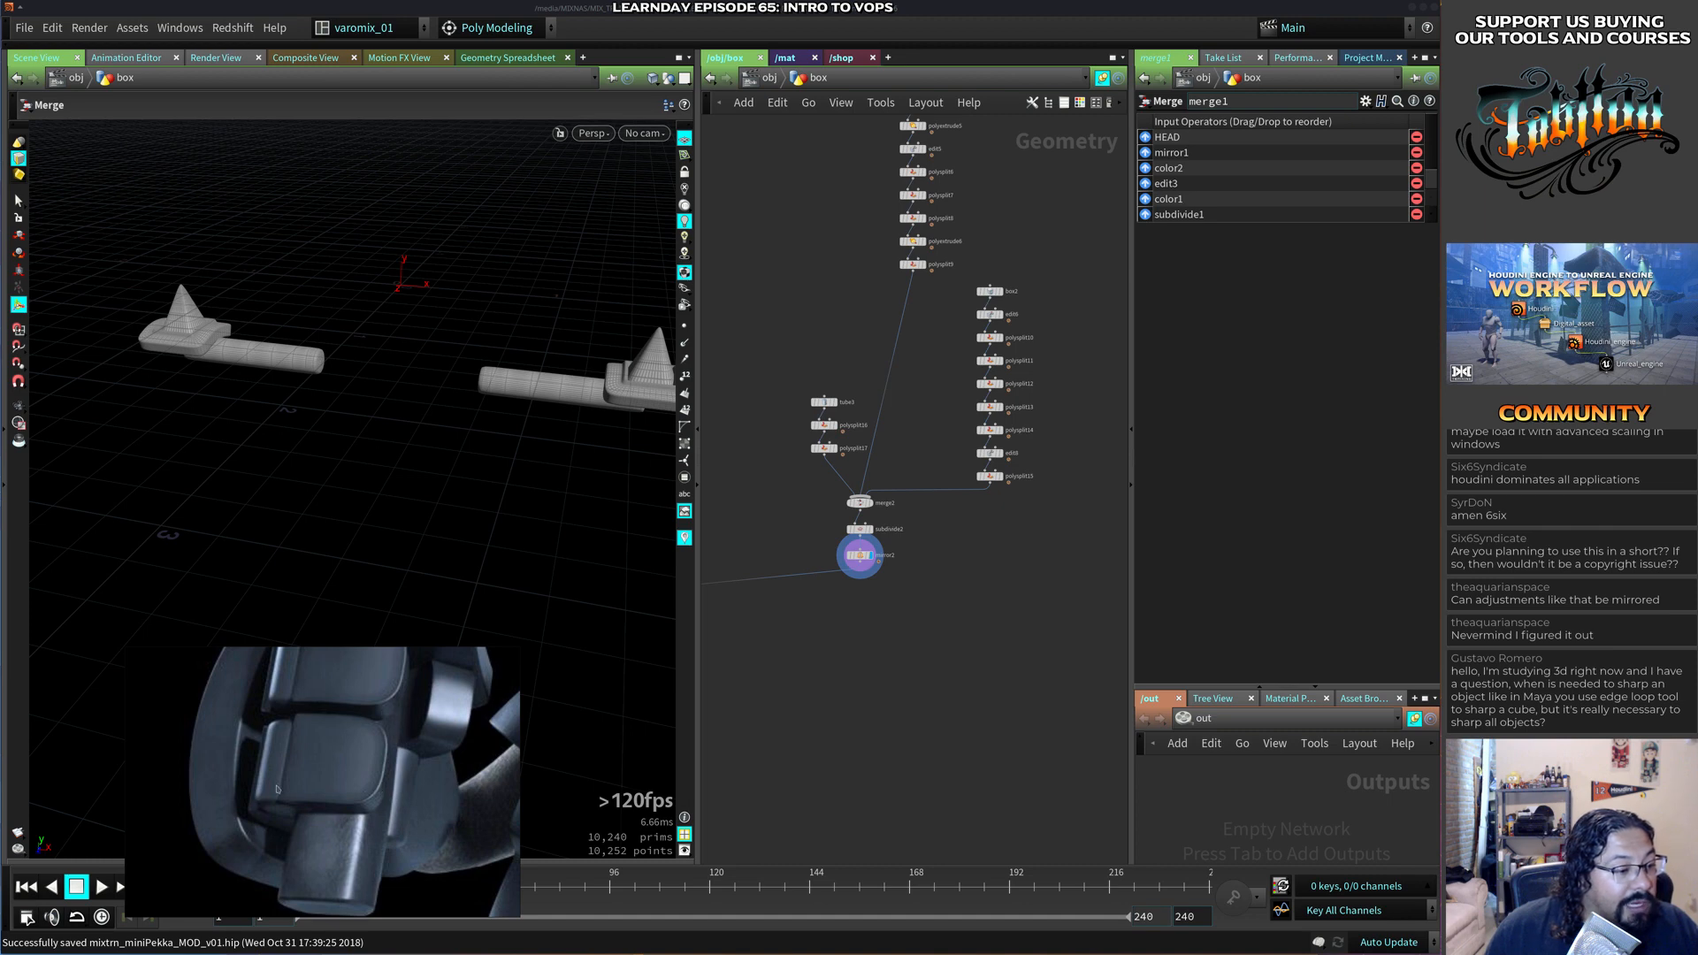
Examine the robot's other hand in the reference image, enlarging its finger segments and round joints.
scroll(347, 781, "down", 4)
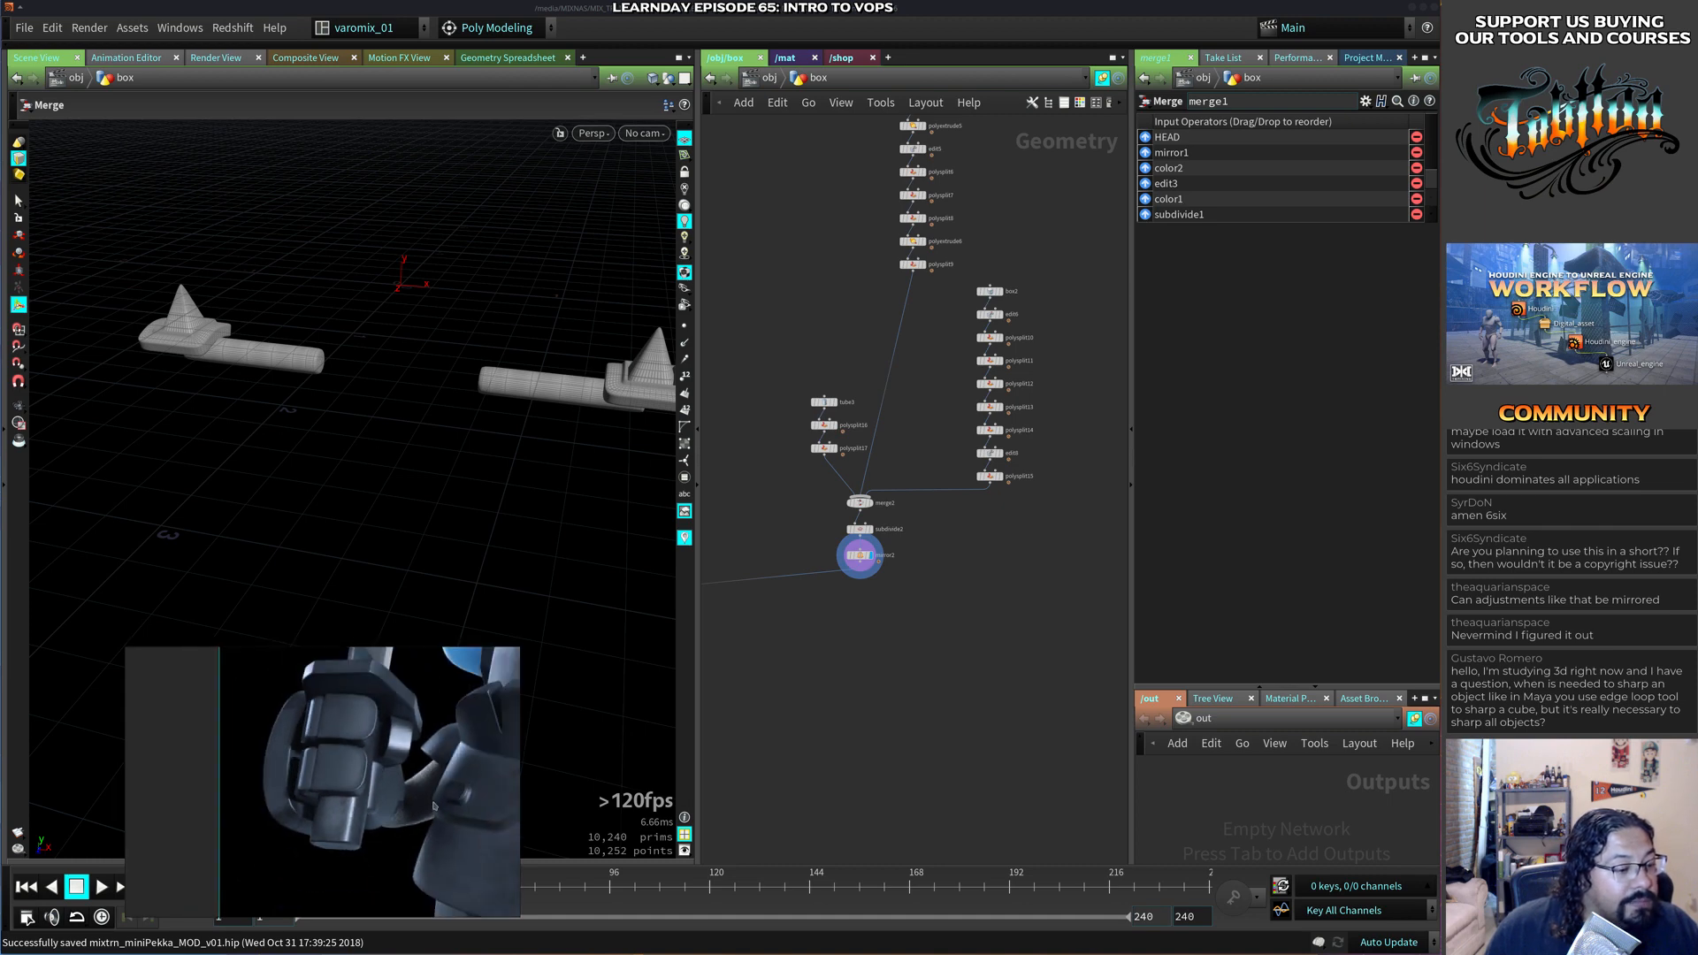
left_click_drag(346, 781, 159, 750)
left_click_drag(463, 859, 347, 759)
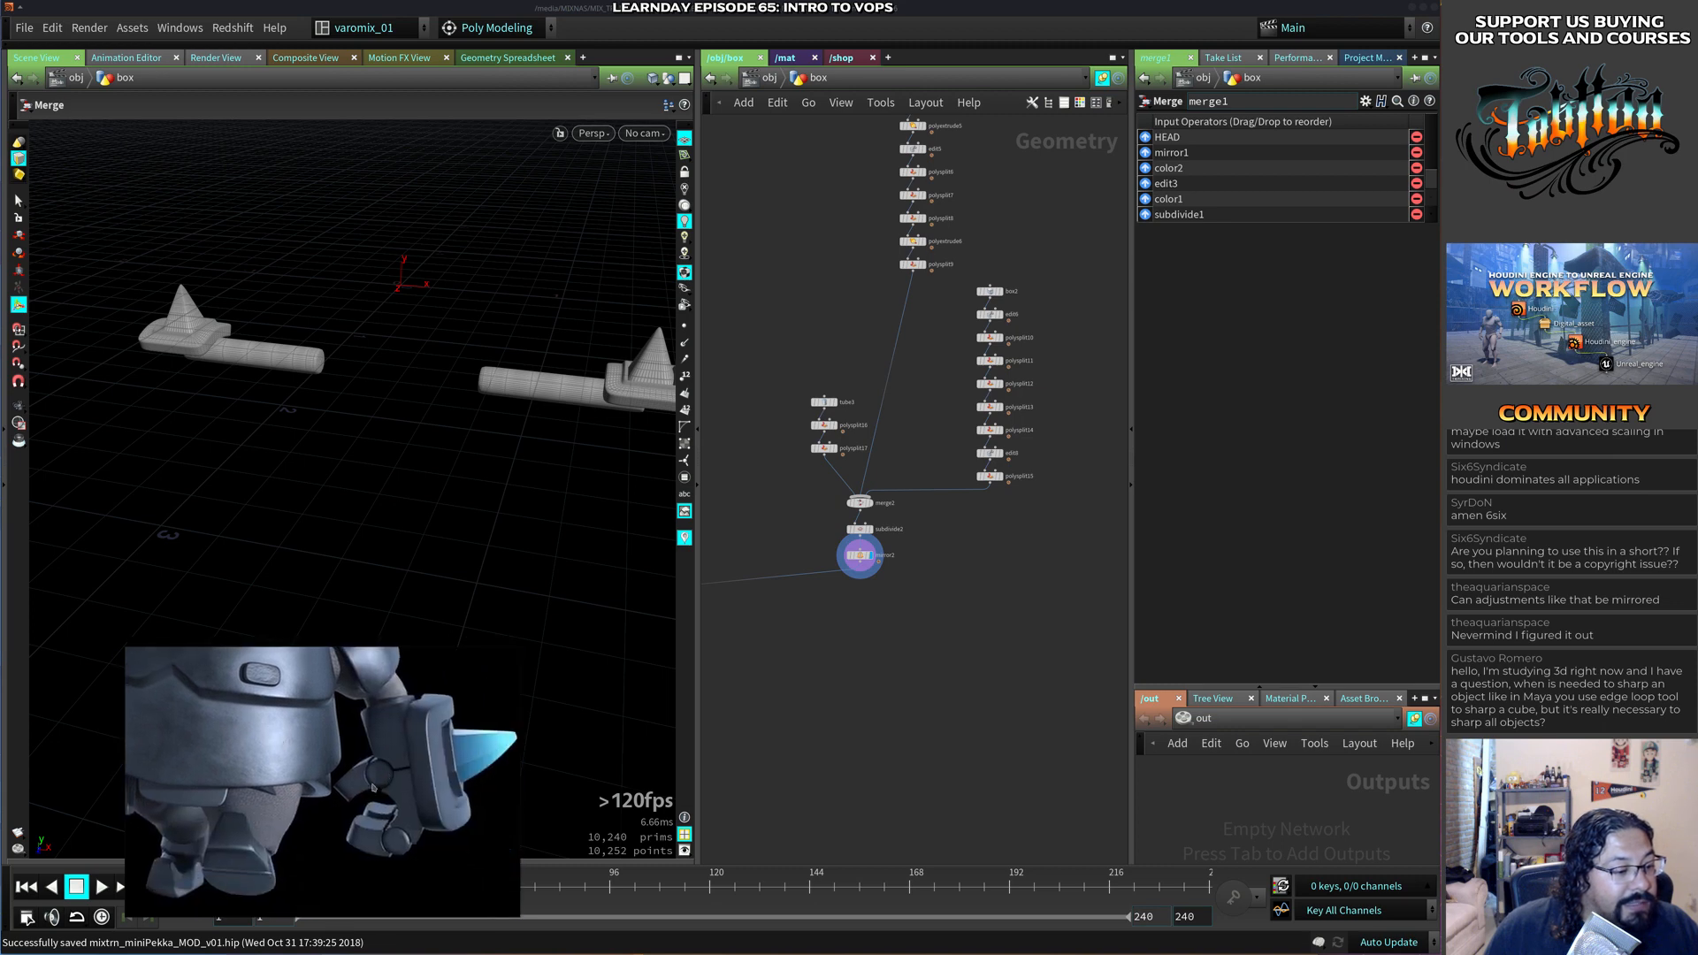
scroll(394, 849, "up", 3)
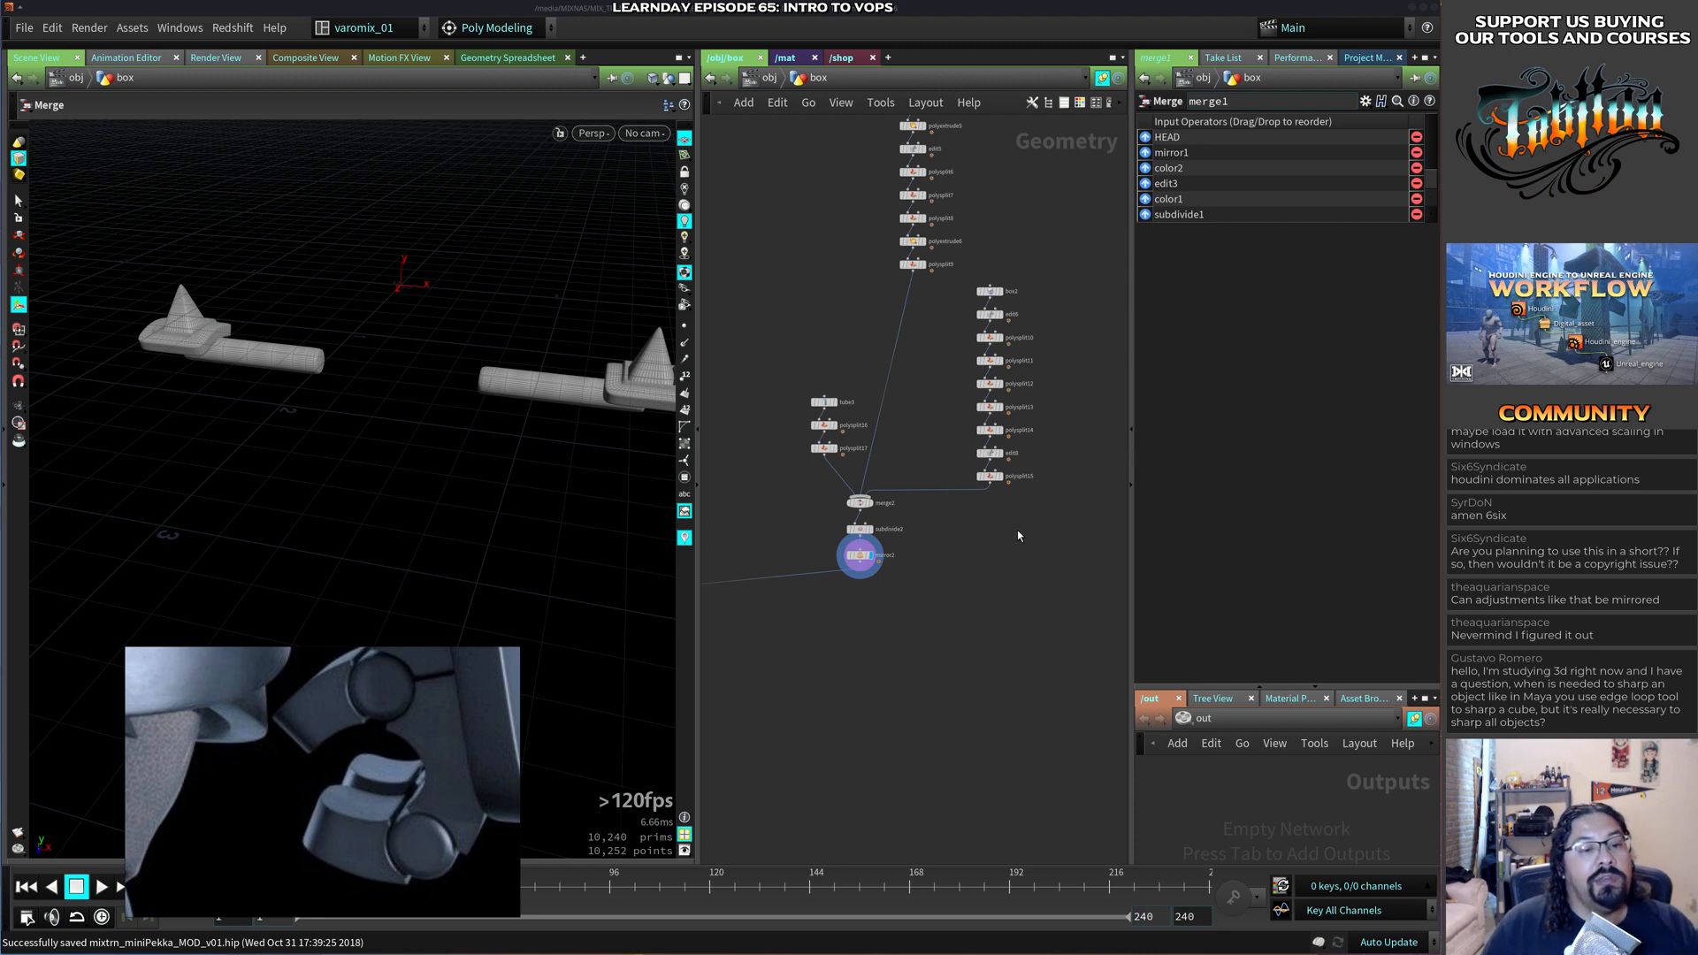
Add a Box node in the empty network area beside the polysplit15 branch.
middle_click_drag(1017, 534, 878, 513)
middle_click_drag(924, 455, 975, 420)
key("Tab")
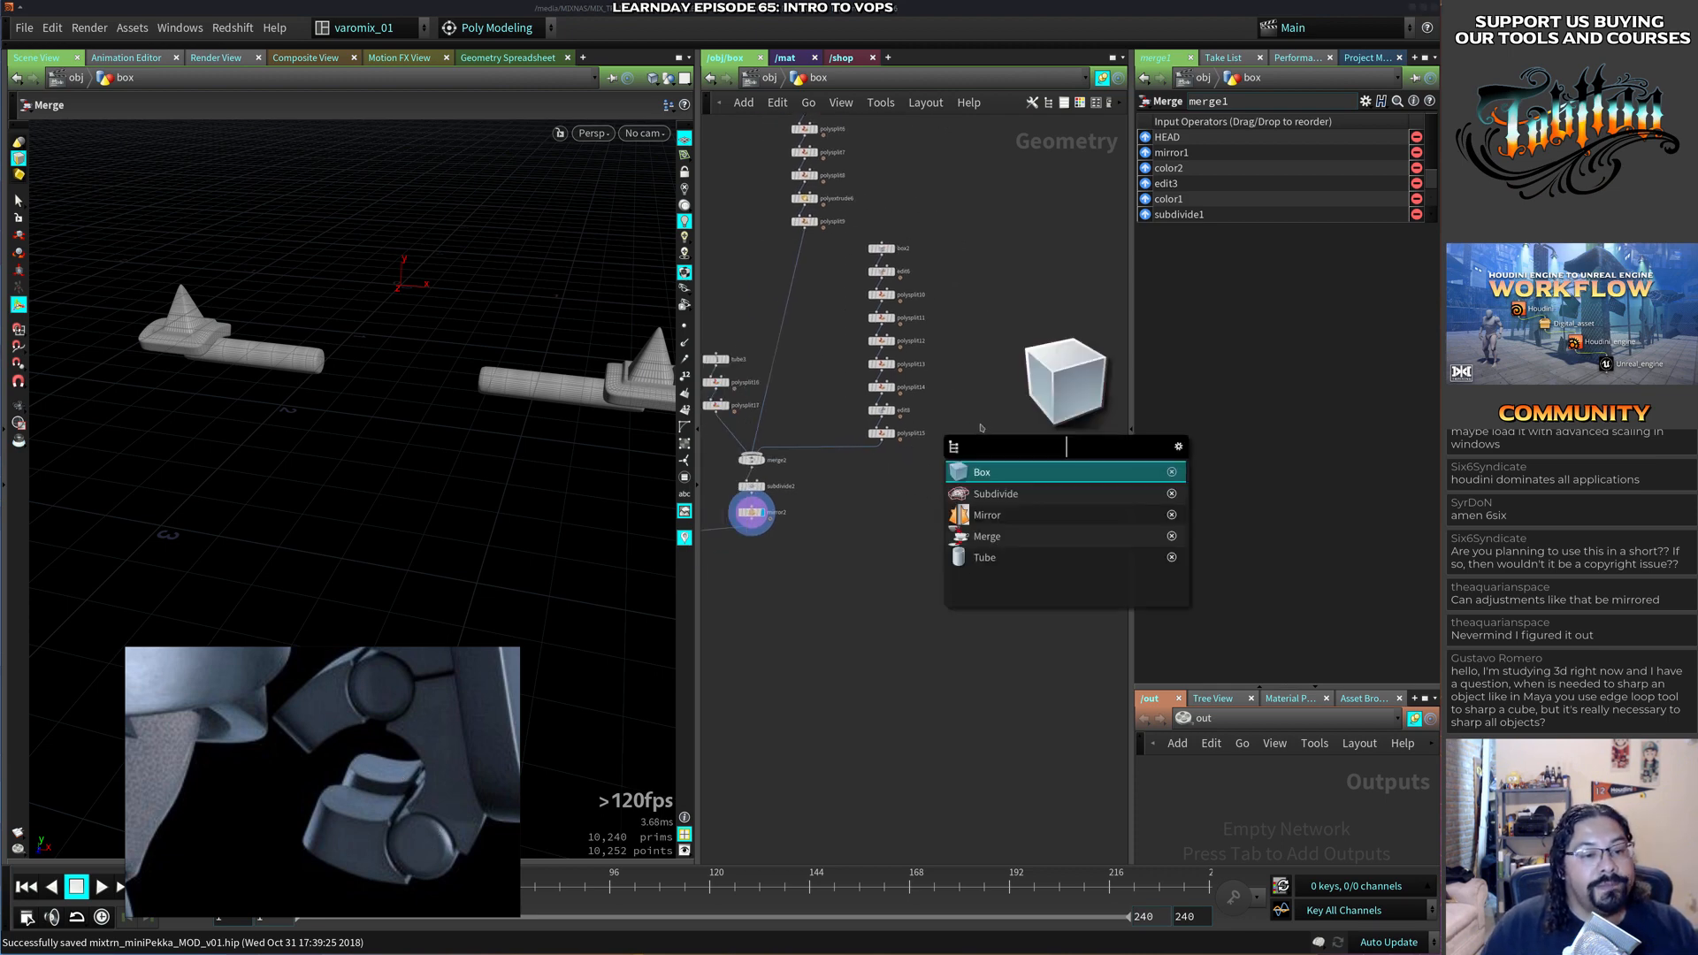
left_click(984, 471)
left_click(984, 408)
scroll(951, 412, "up", 5)
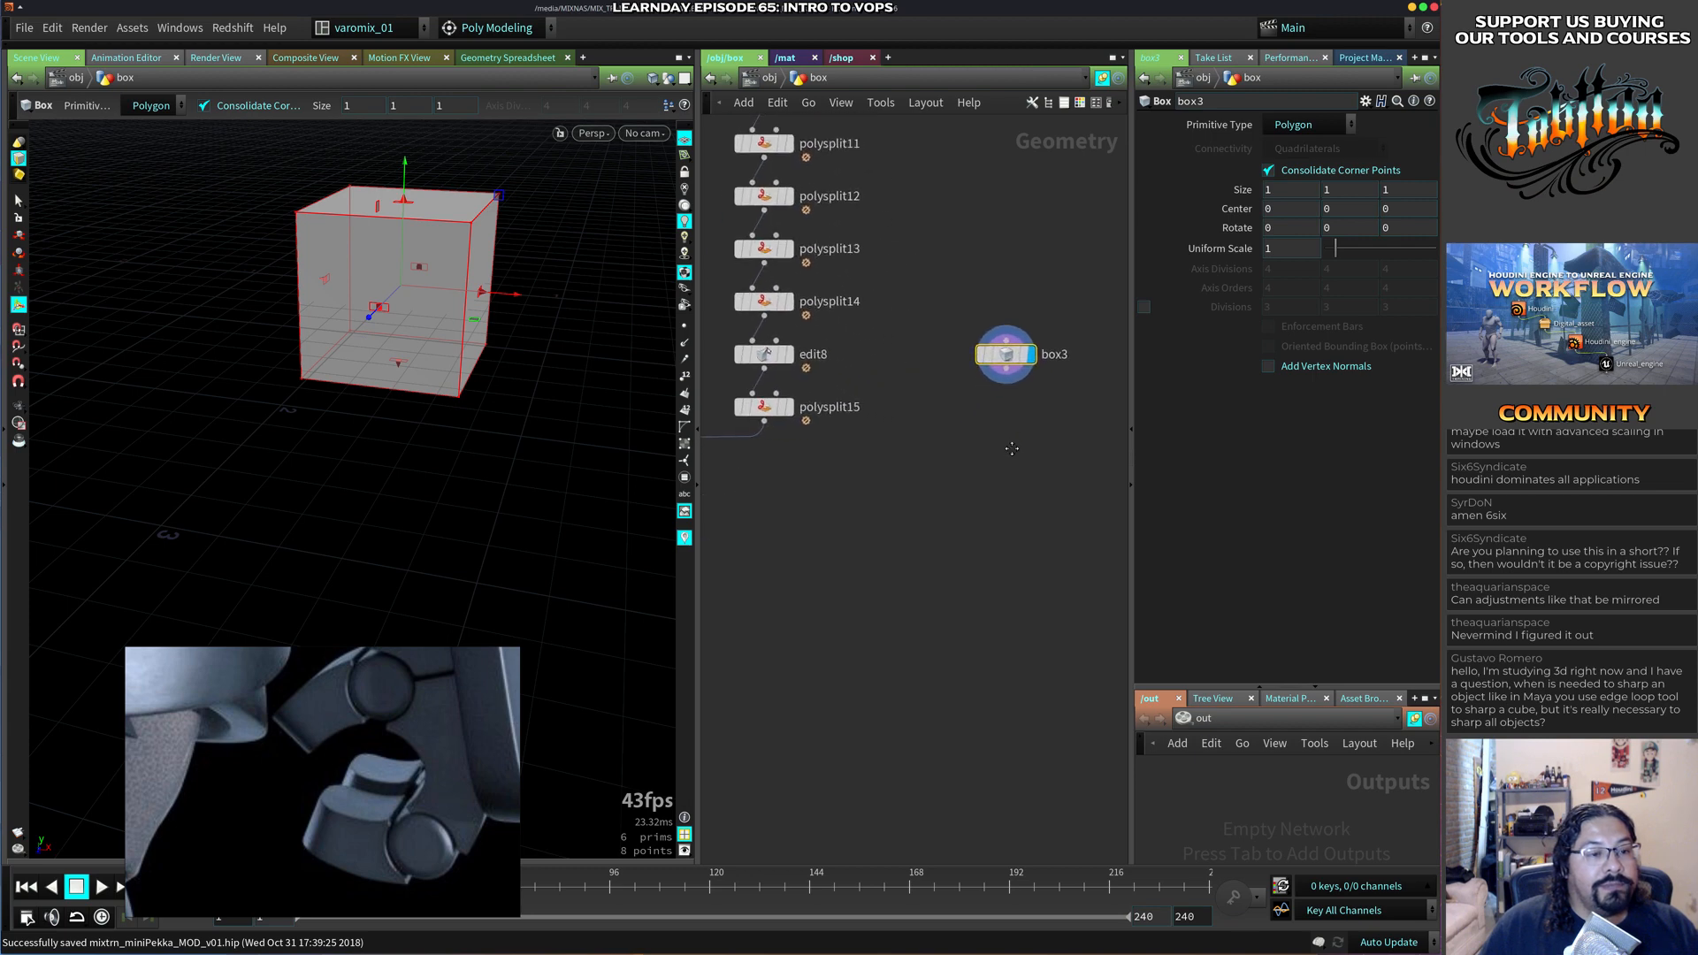
left_click_drag(940, 413, 939, 441)
Template the mirror2 arms as a guide instead of polysplit15, and reselect the box3 node.
middle_click_drag(747, 555, 954, 524)
left_click(914, 431)
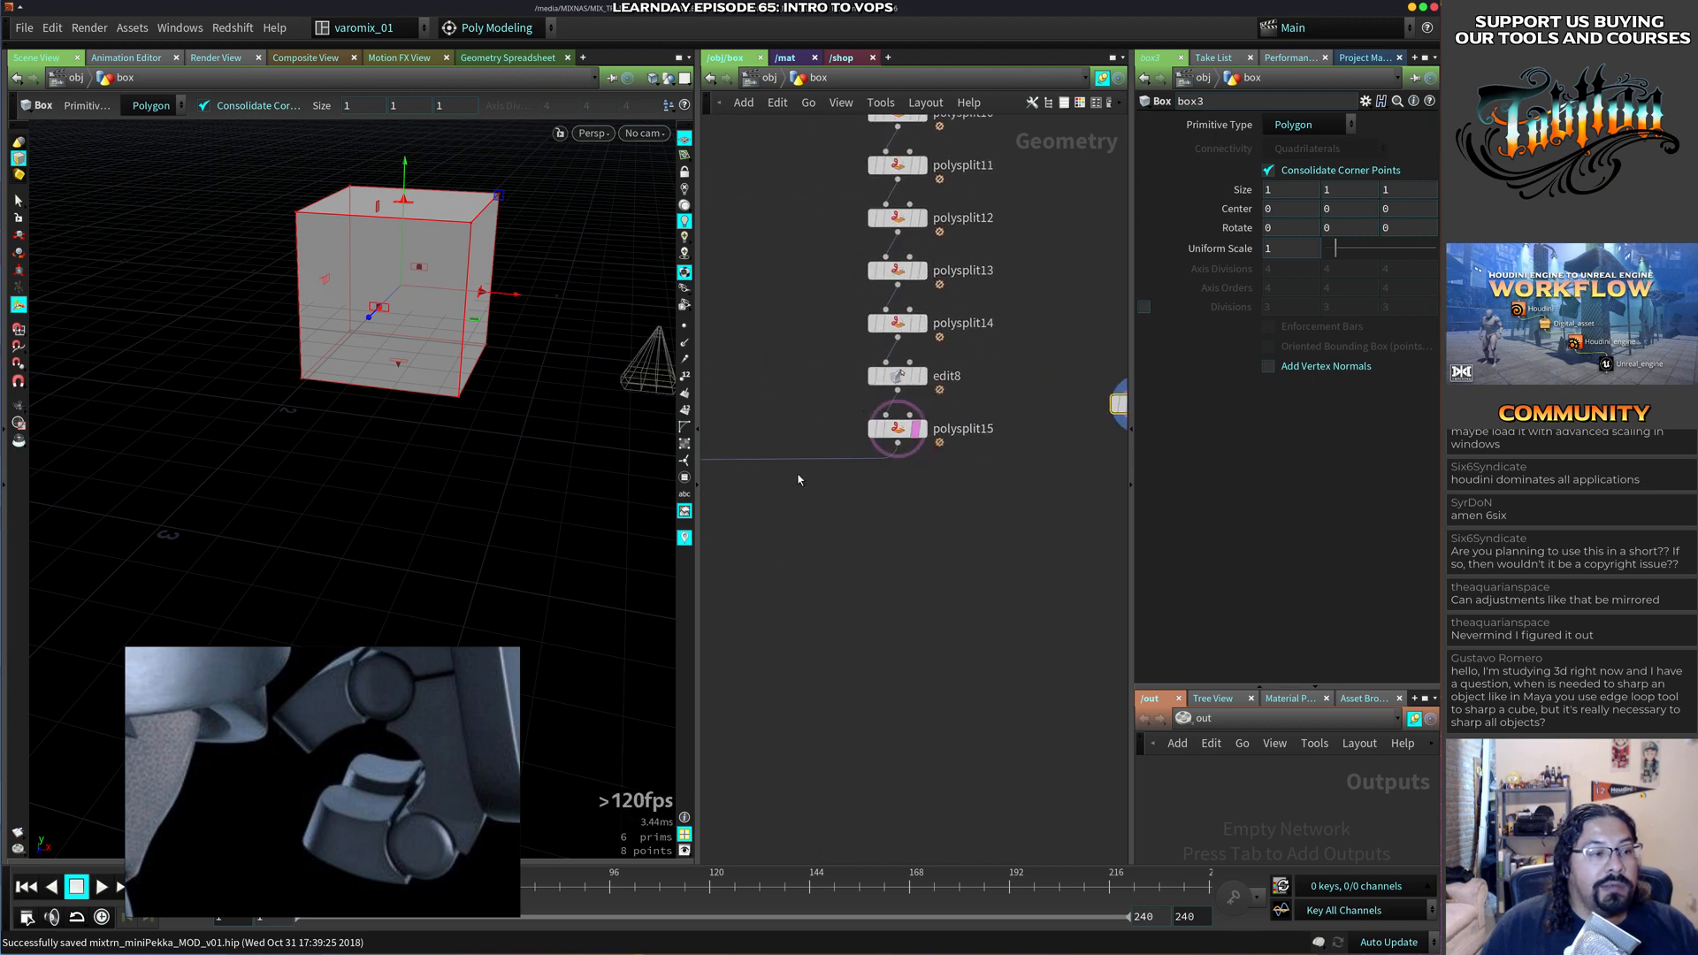
middle_click_drag(852, 528, 1056, 470)
left_click(833, 559)
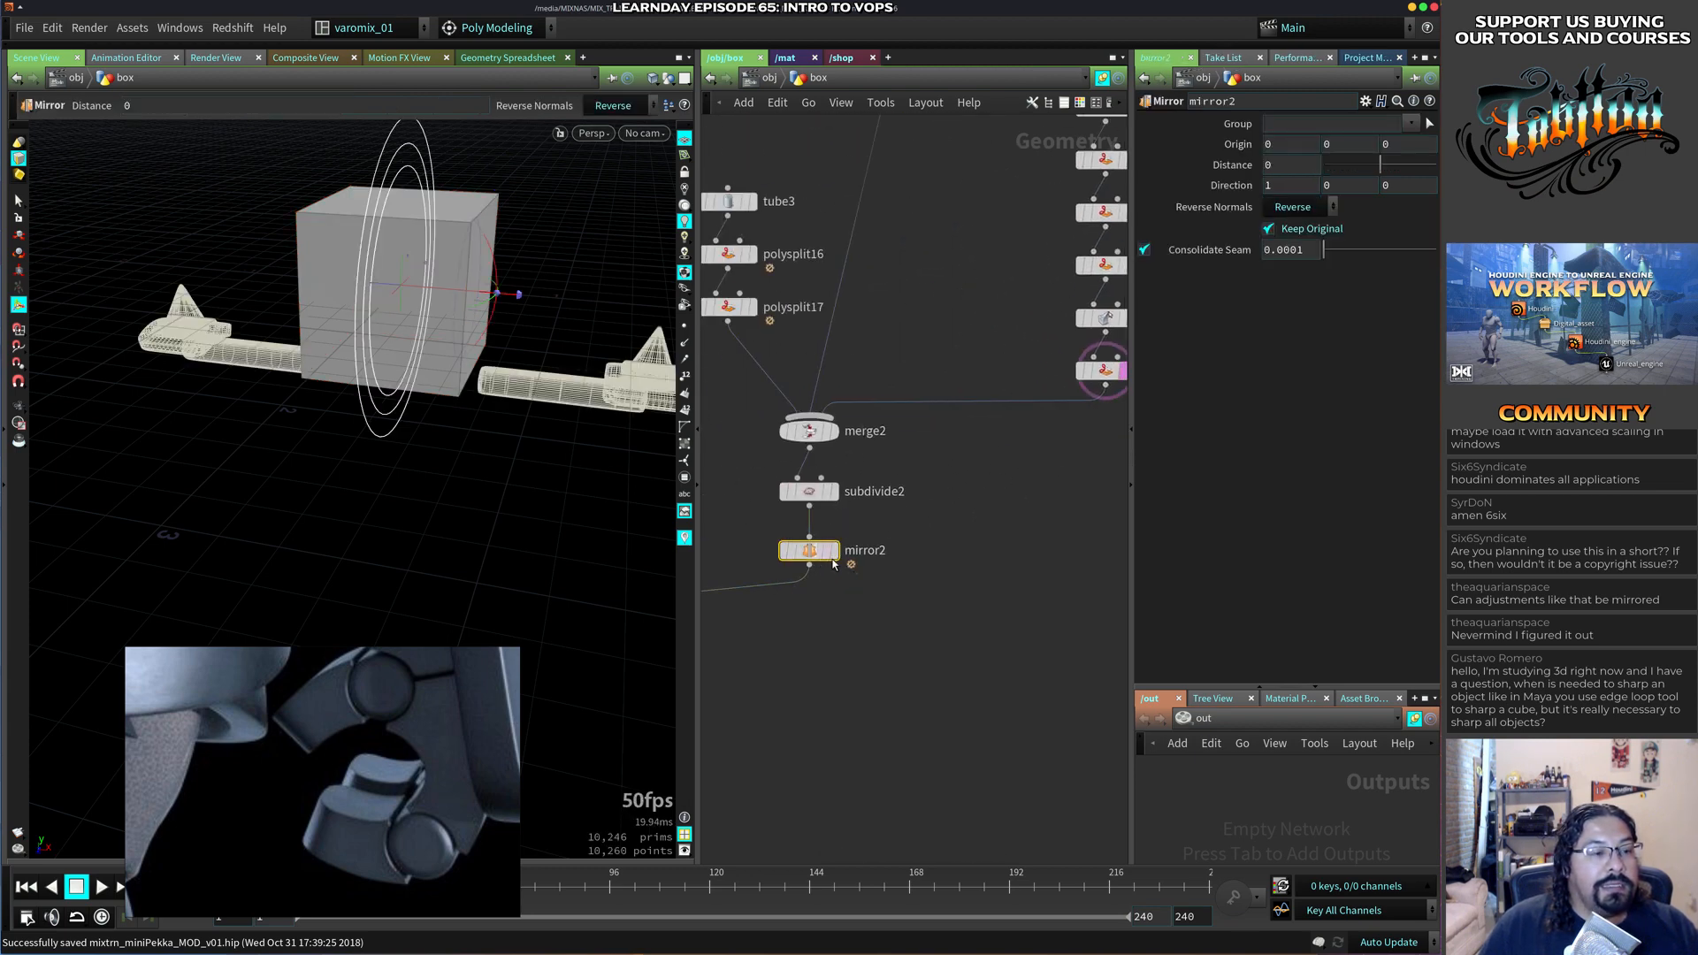
middle_click_drag(865, 511, 777, 481)
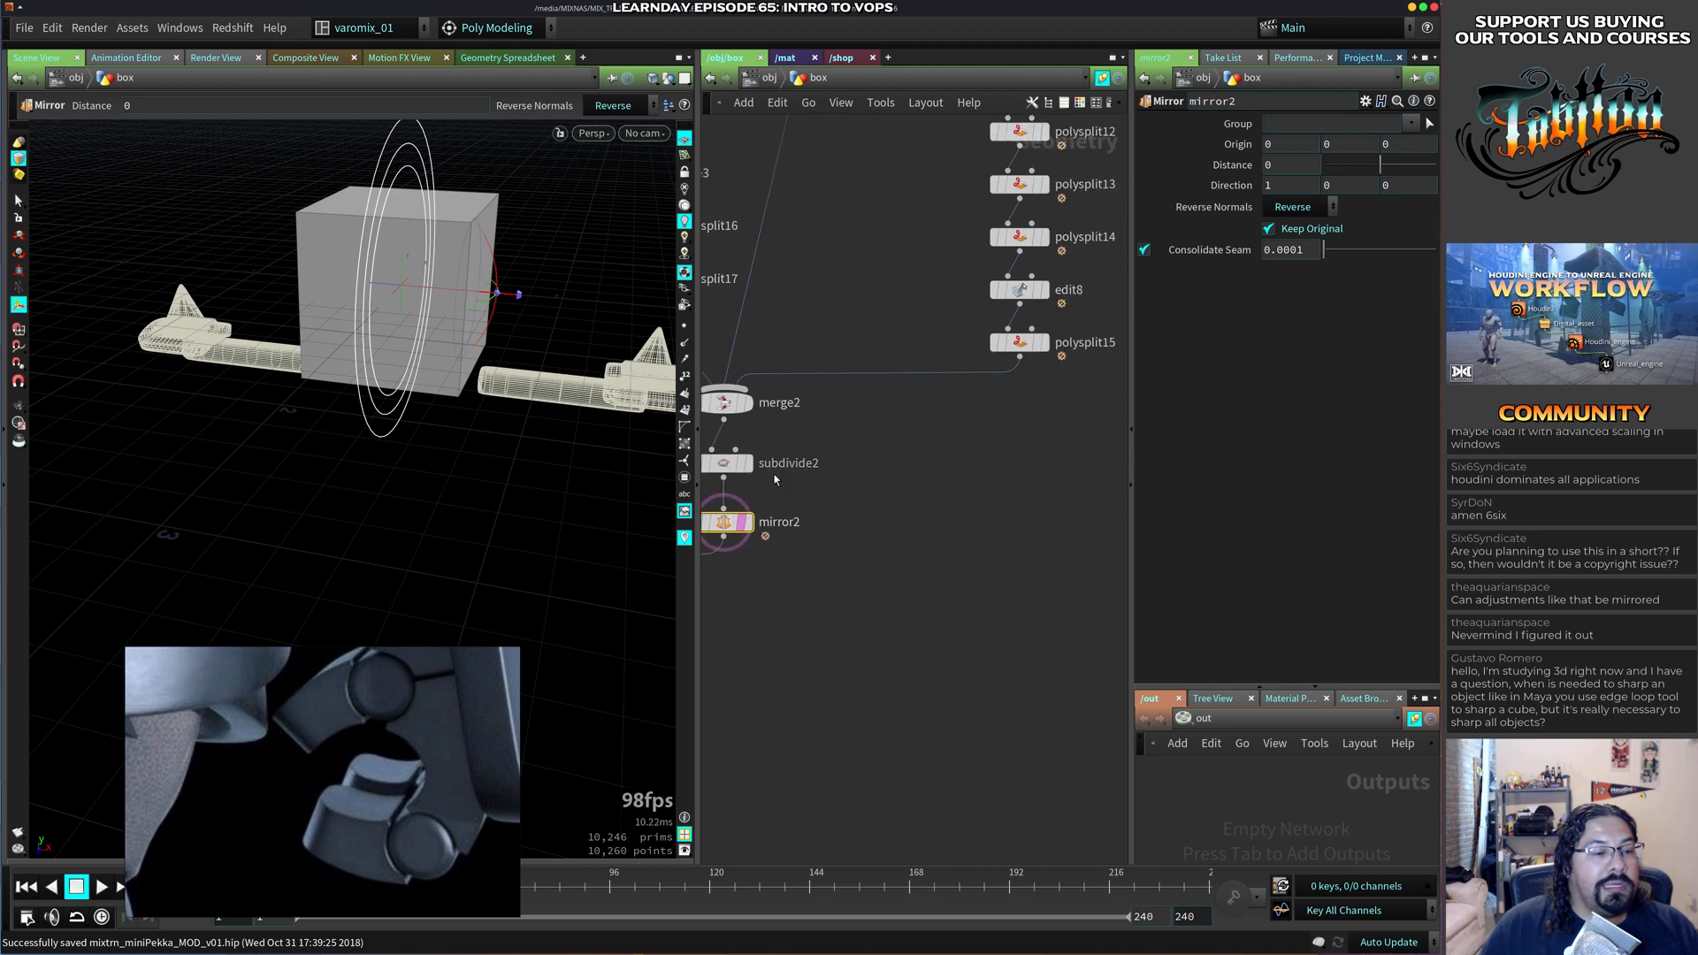
middle_click_drag(1085, 451, 830, 500)
left_click_drag(989, 383, 939, 443)
Set box3's uniform scale to 0.2 and move it beneath one arm's armour plate, centred at about X 1.719, Y -0.726.
right_click_drag(486, 400, 379, 462, "alt")
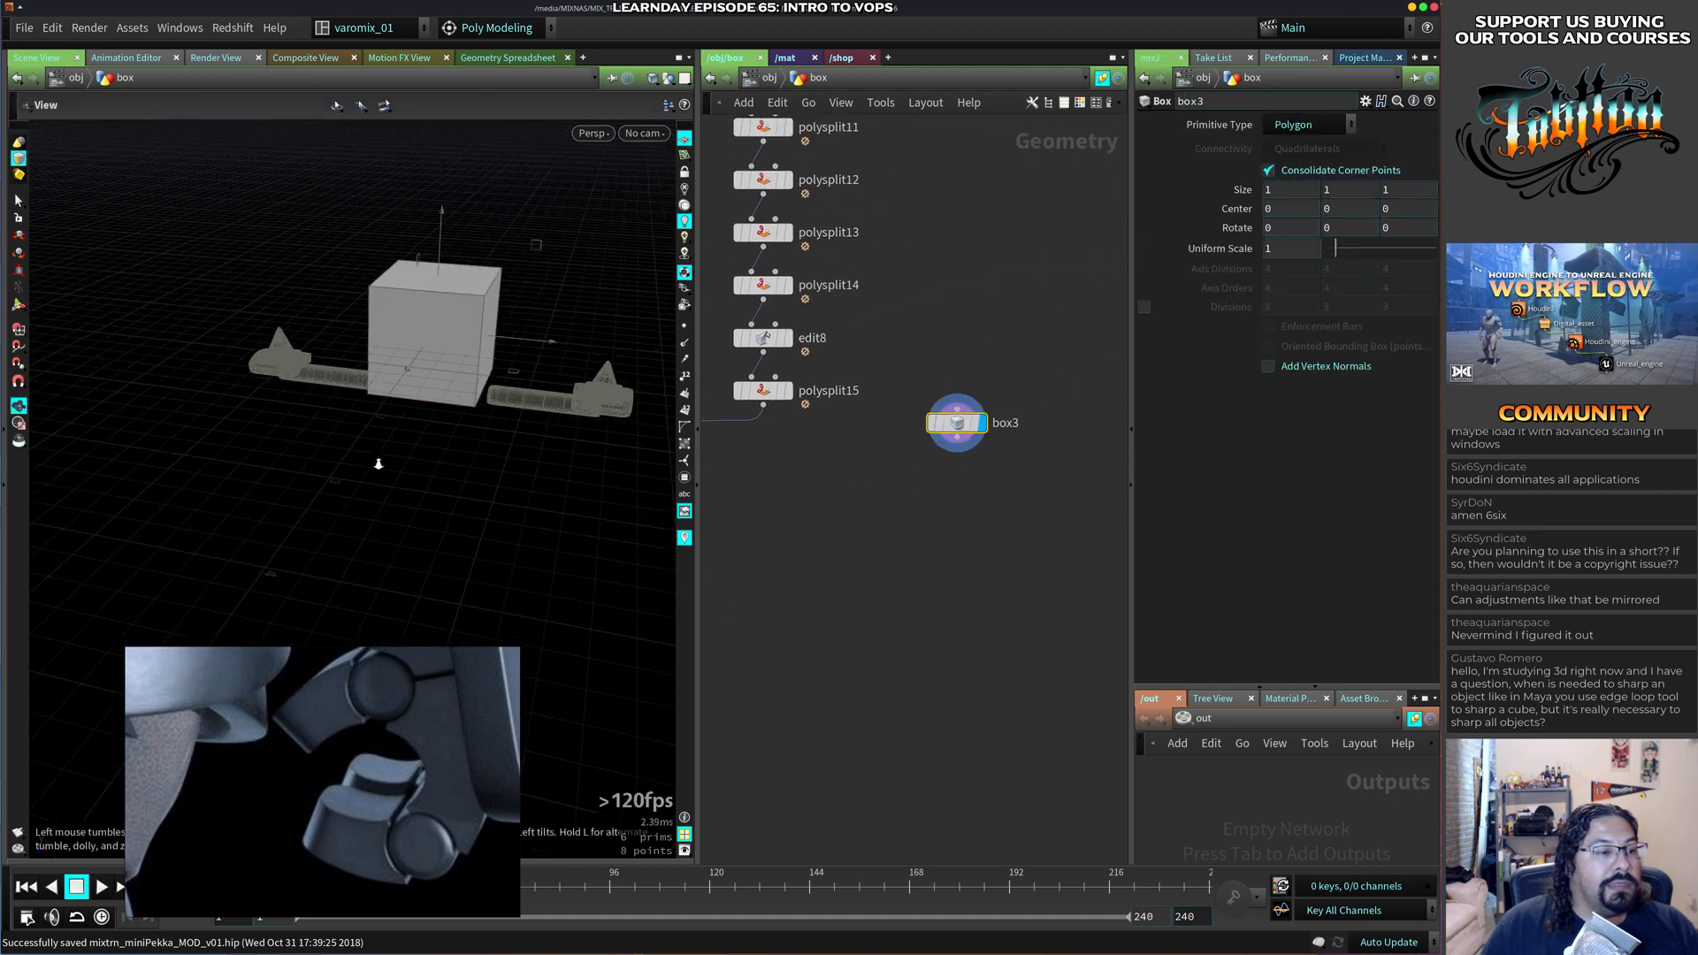
middle_click_drag(378, 462, 358, 493, "alt")
middle_click_drag(868, 562, 1065, 546)
middle_click_drag(780, 508, 932, 445)
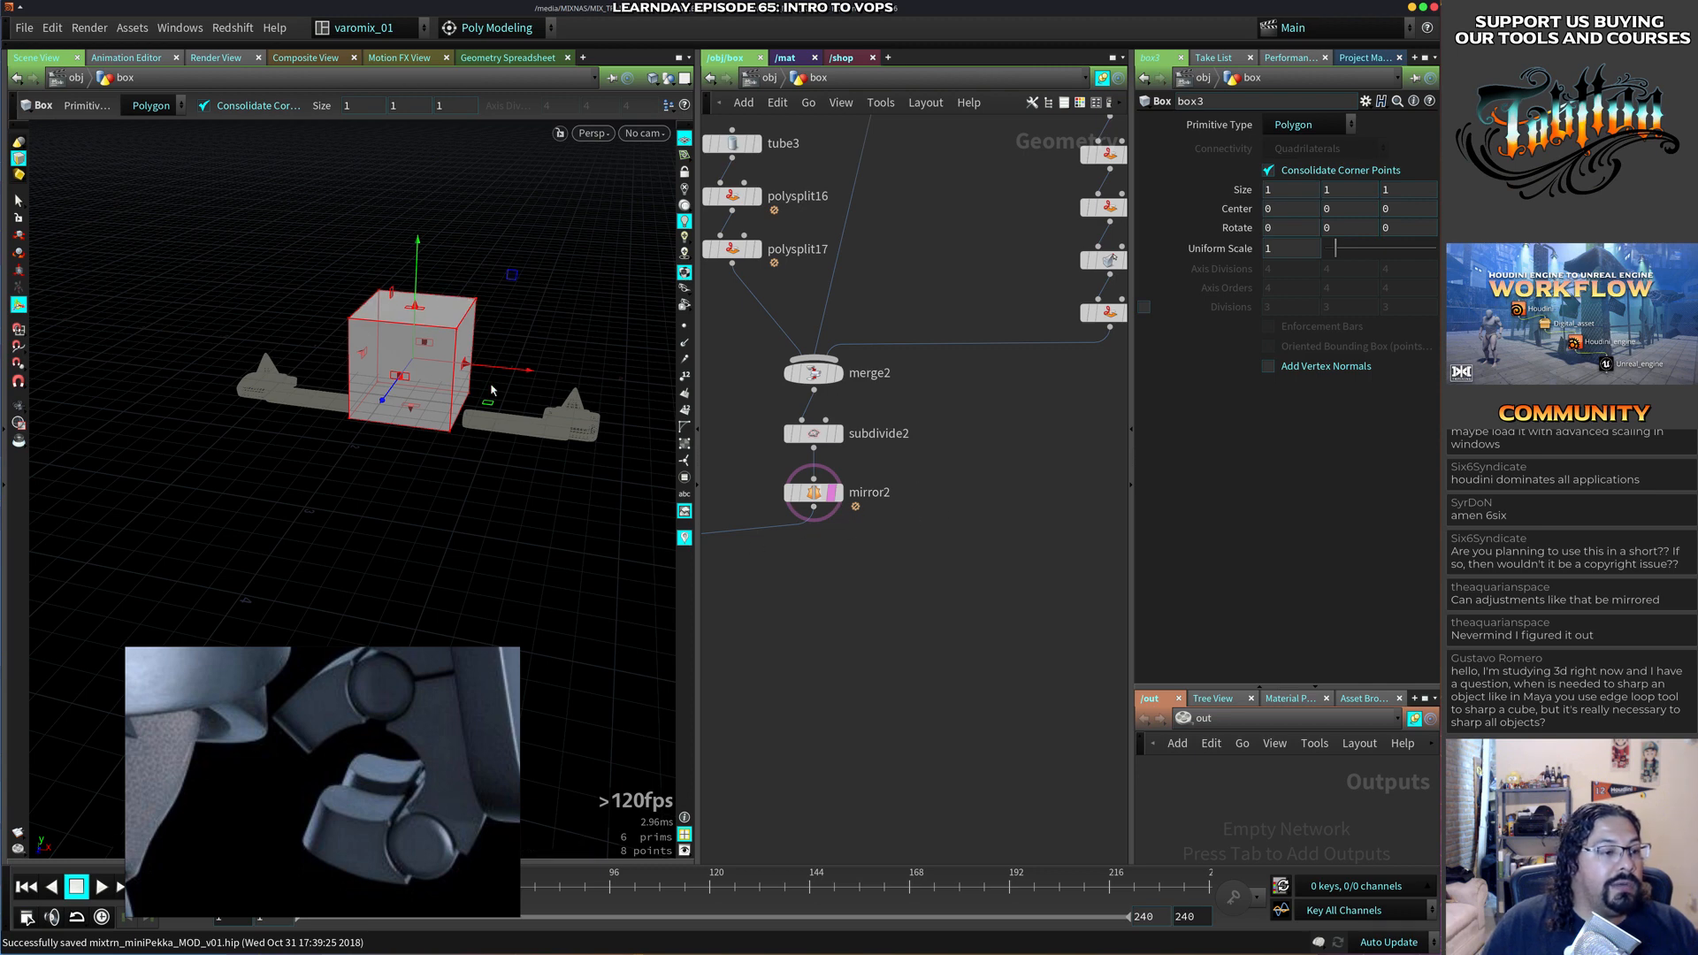
left_click_drag(1334, 251, 1327, 251)
left_click_drag(514, 279, 699, 381)
middle_click_drag(1017, 419, 836, 419)
middle_click_drag(1101, 419, 867, 456)
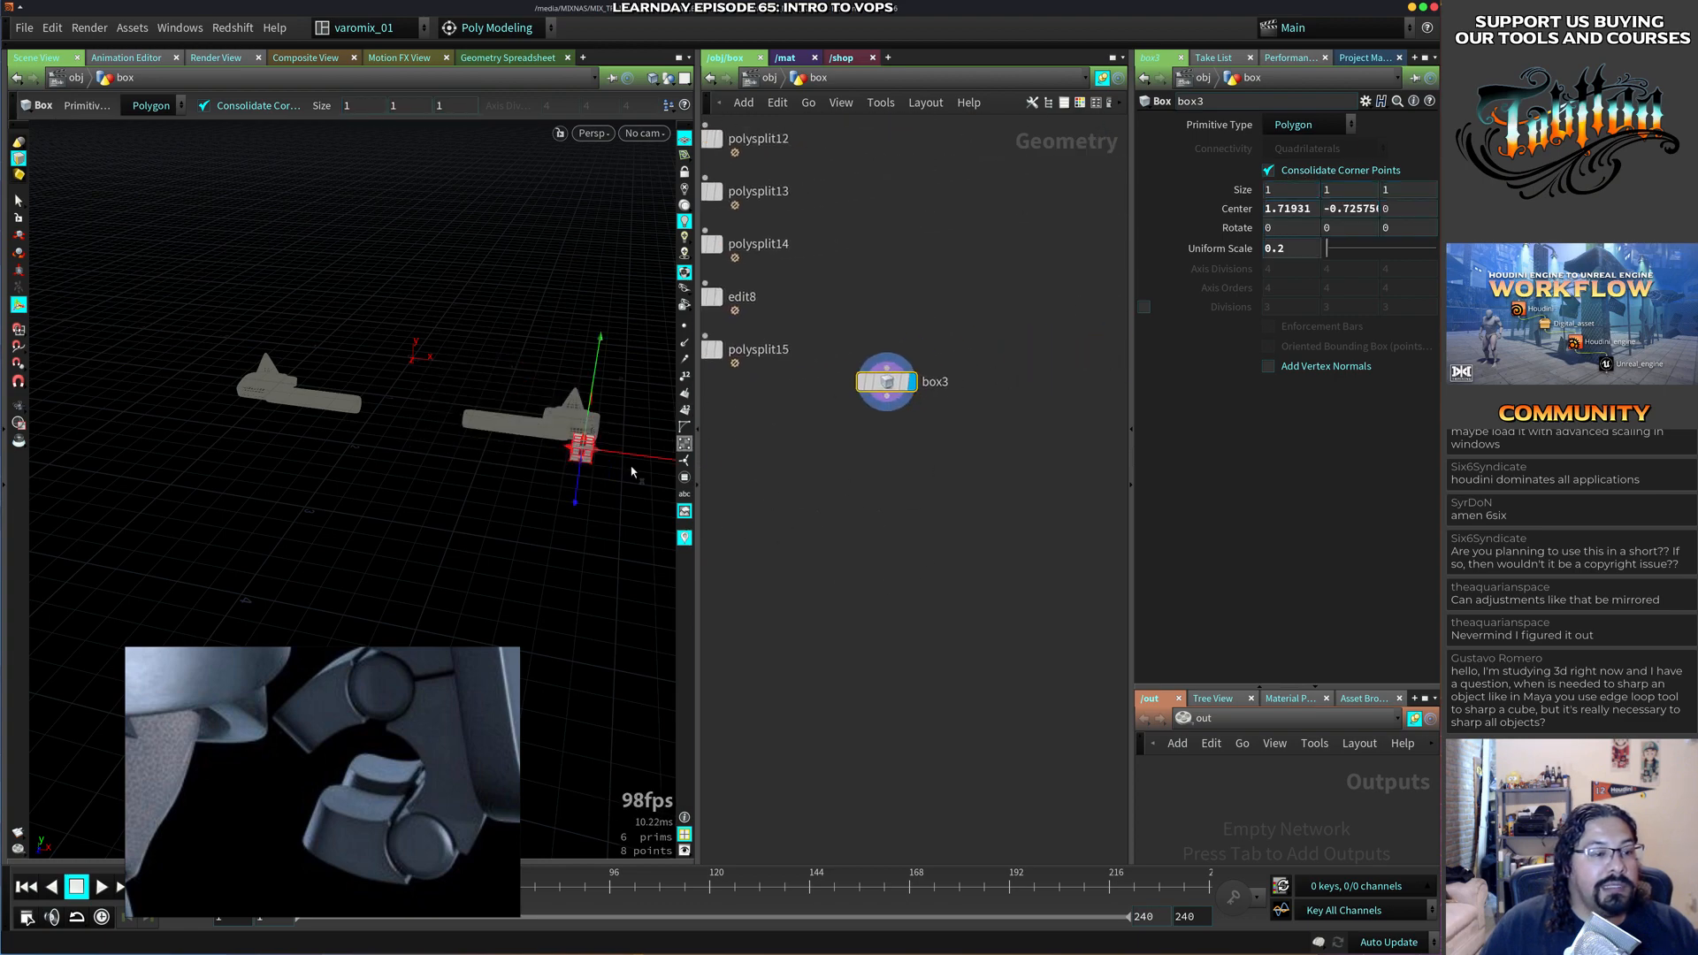
Flatten and shorten box3 from its upper and one Z-facing side to about 0.498 in Y and 0.881 in Z.
right_click_drag(631, 472, 739, 424, "alt")
middle_click_drag(740, 425, 614, 470, "alt")
left_click_drag(614, 470, 527, 470, "alt")
right_click_drag(527, 469, 644, 470, "alt")
middle_click_drag(644, 470, 580, 516, "alt")
mouse_move(580, 516)
left_mouse_down("alt")
mouse_move(511, 530)
mouse_move(550, 527)
left_mouse_up("alt")
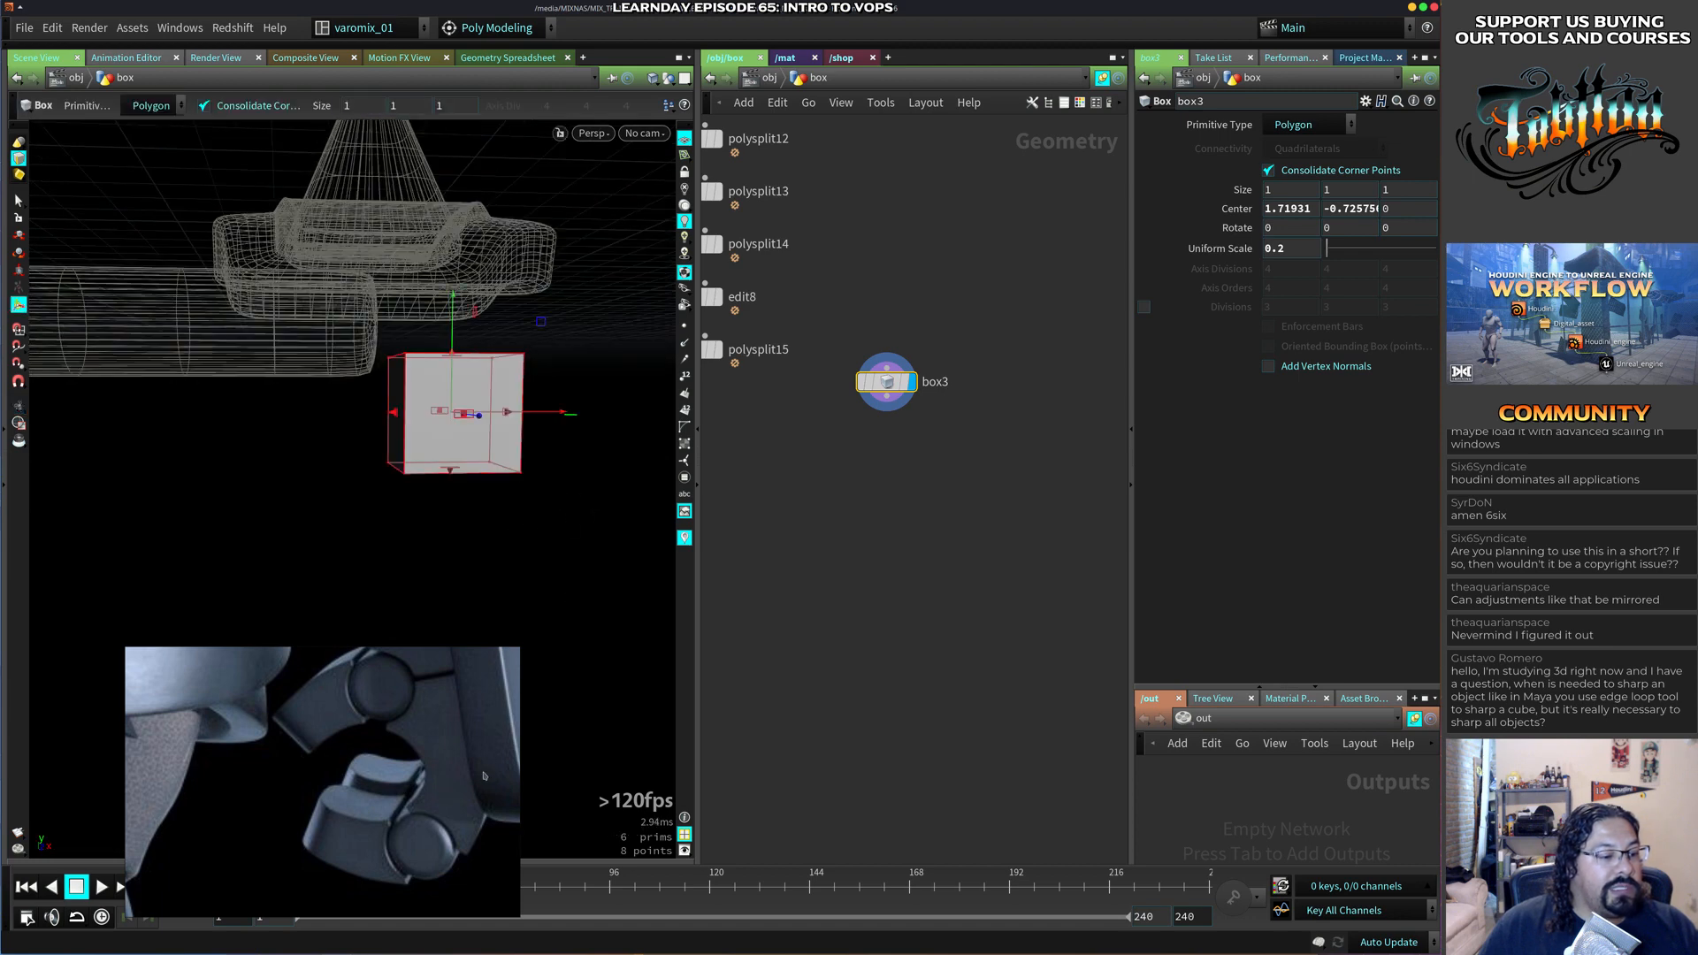
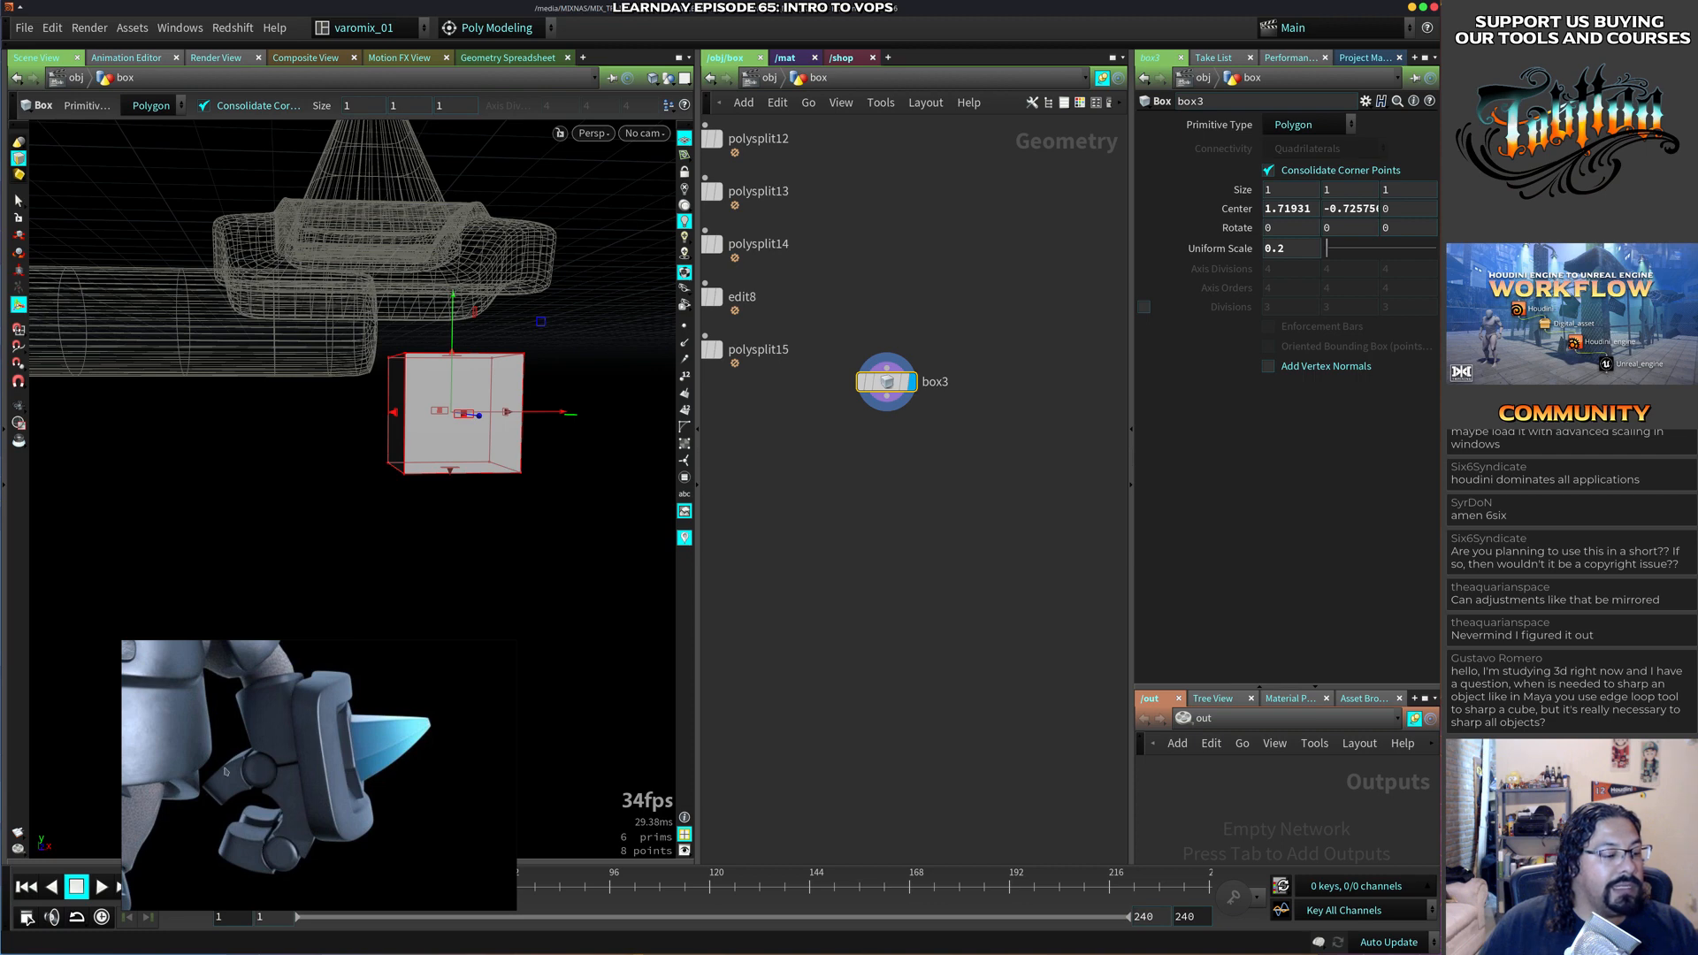
left_click(887, 368)
key("Escape")
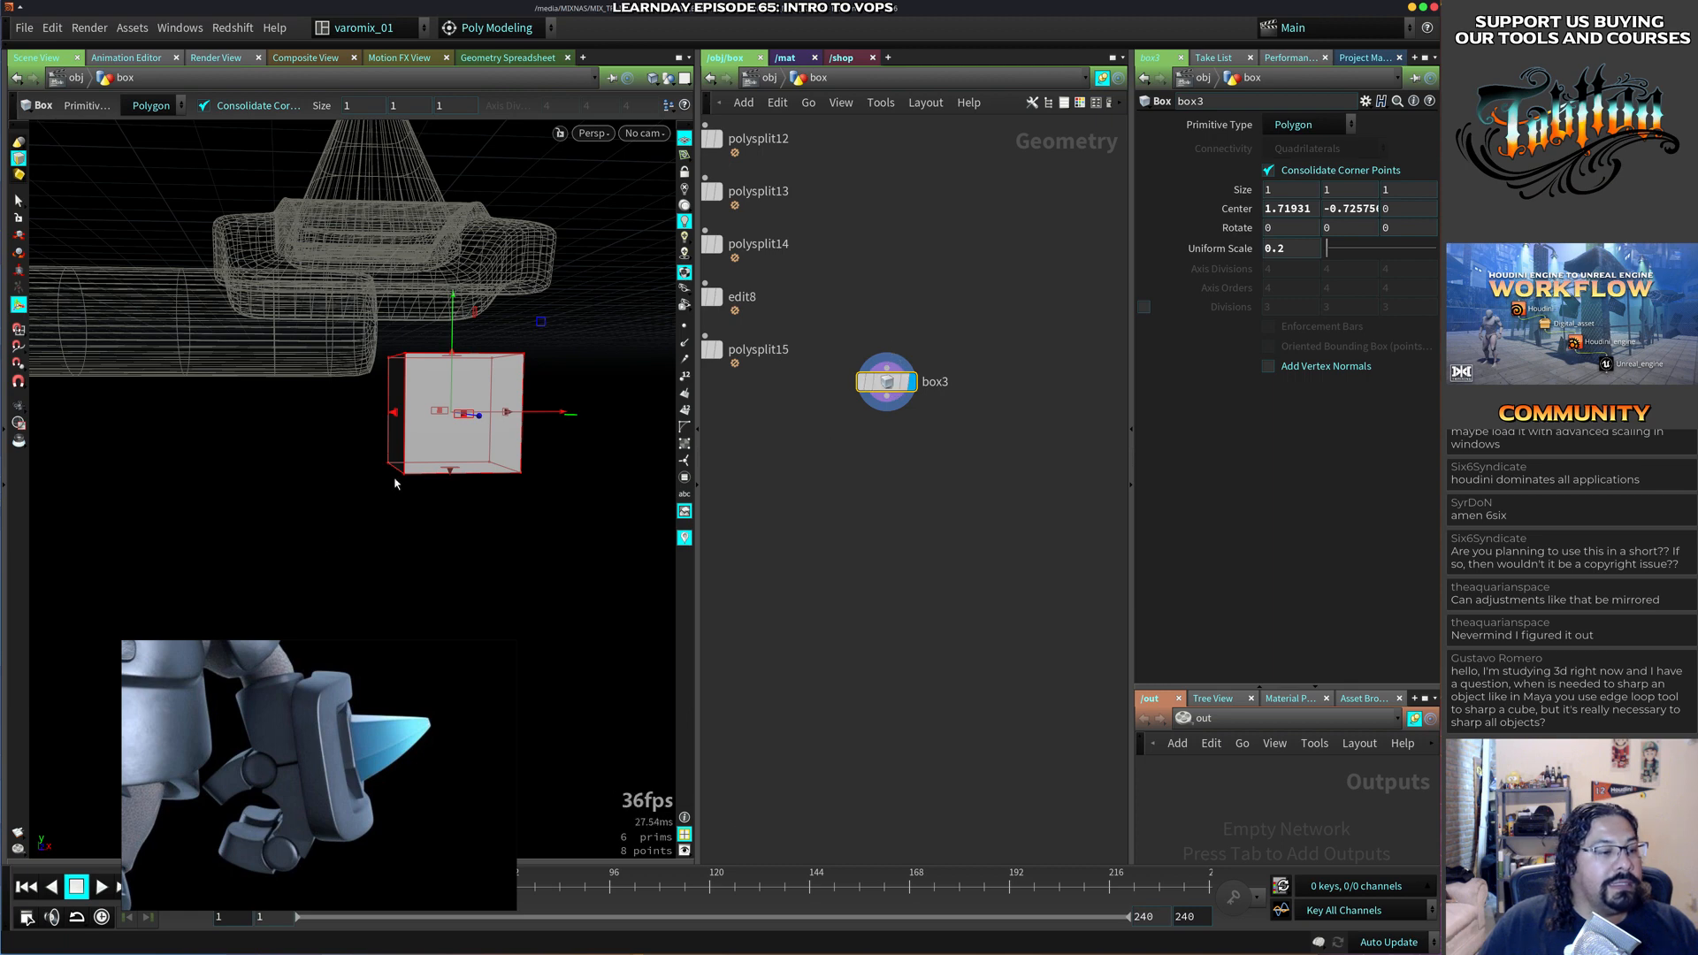
left_click_drag(449, 432, 415, 478, "alt")
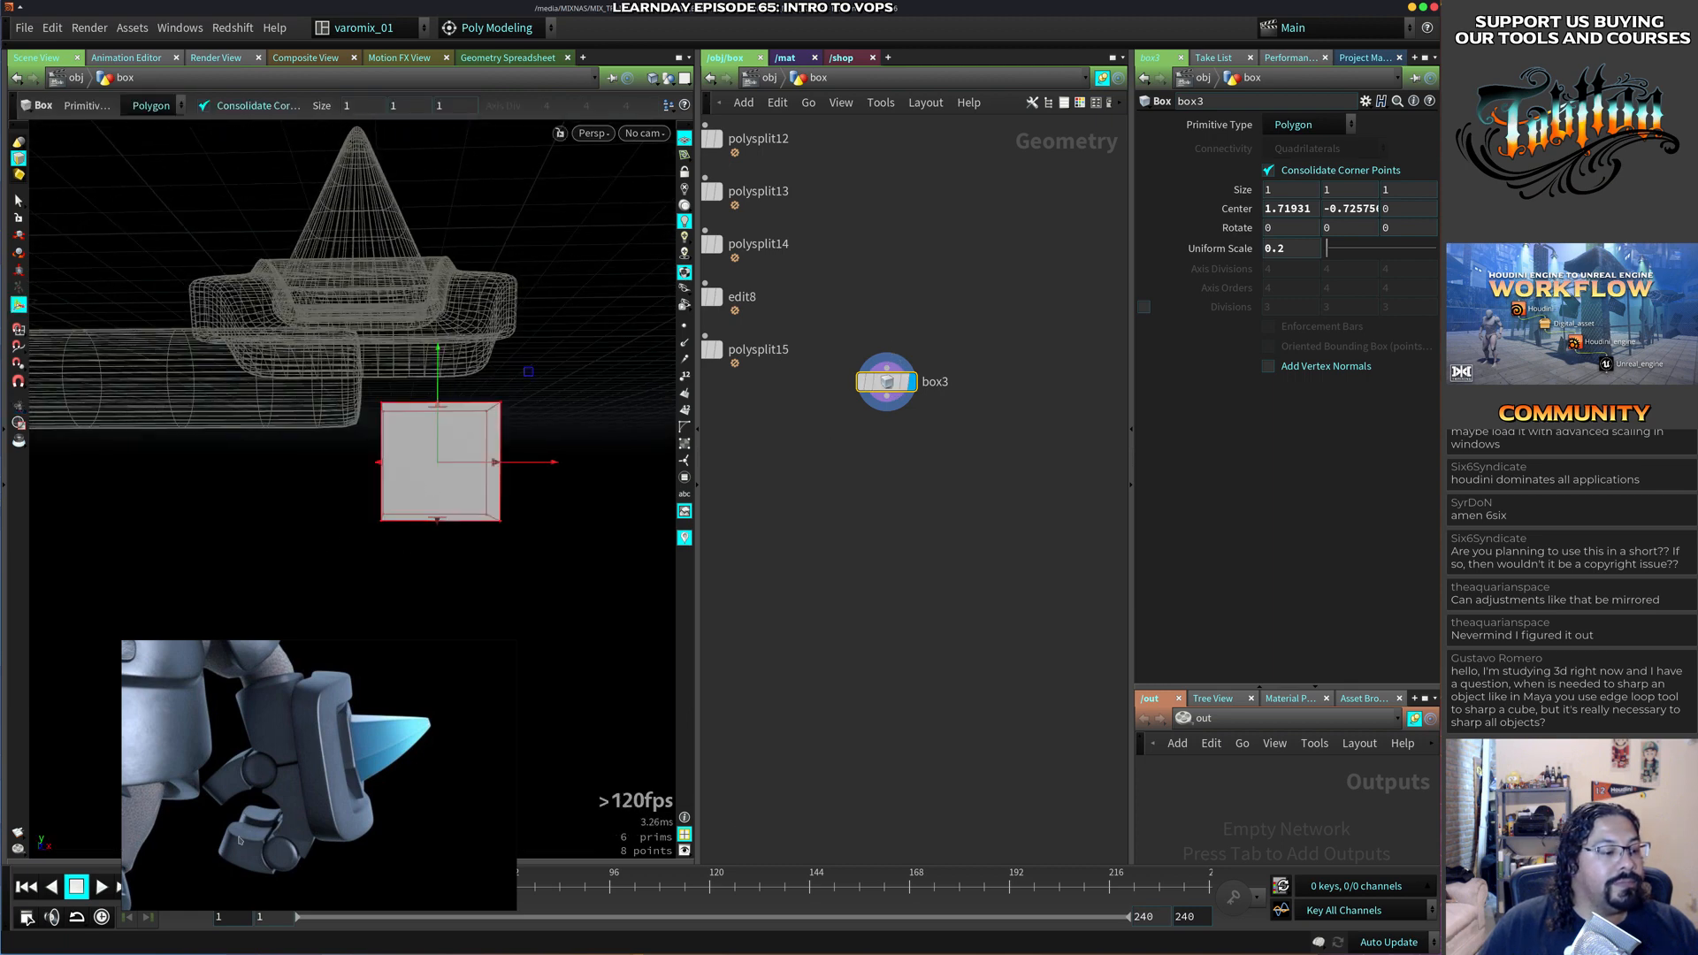
left_click_drag(446, 407, 442, 464)
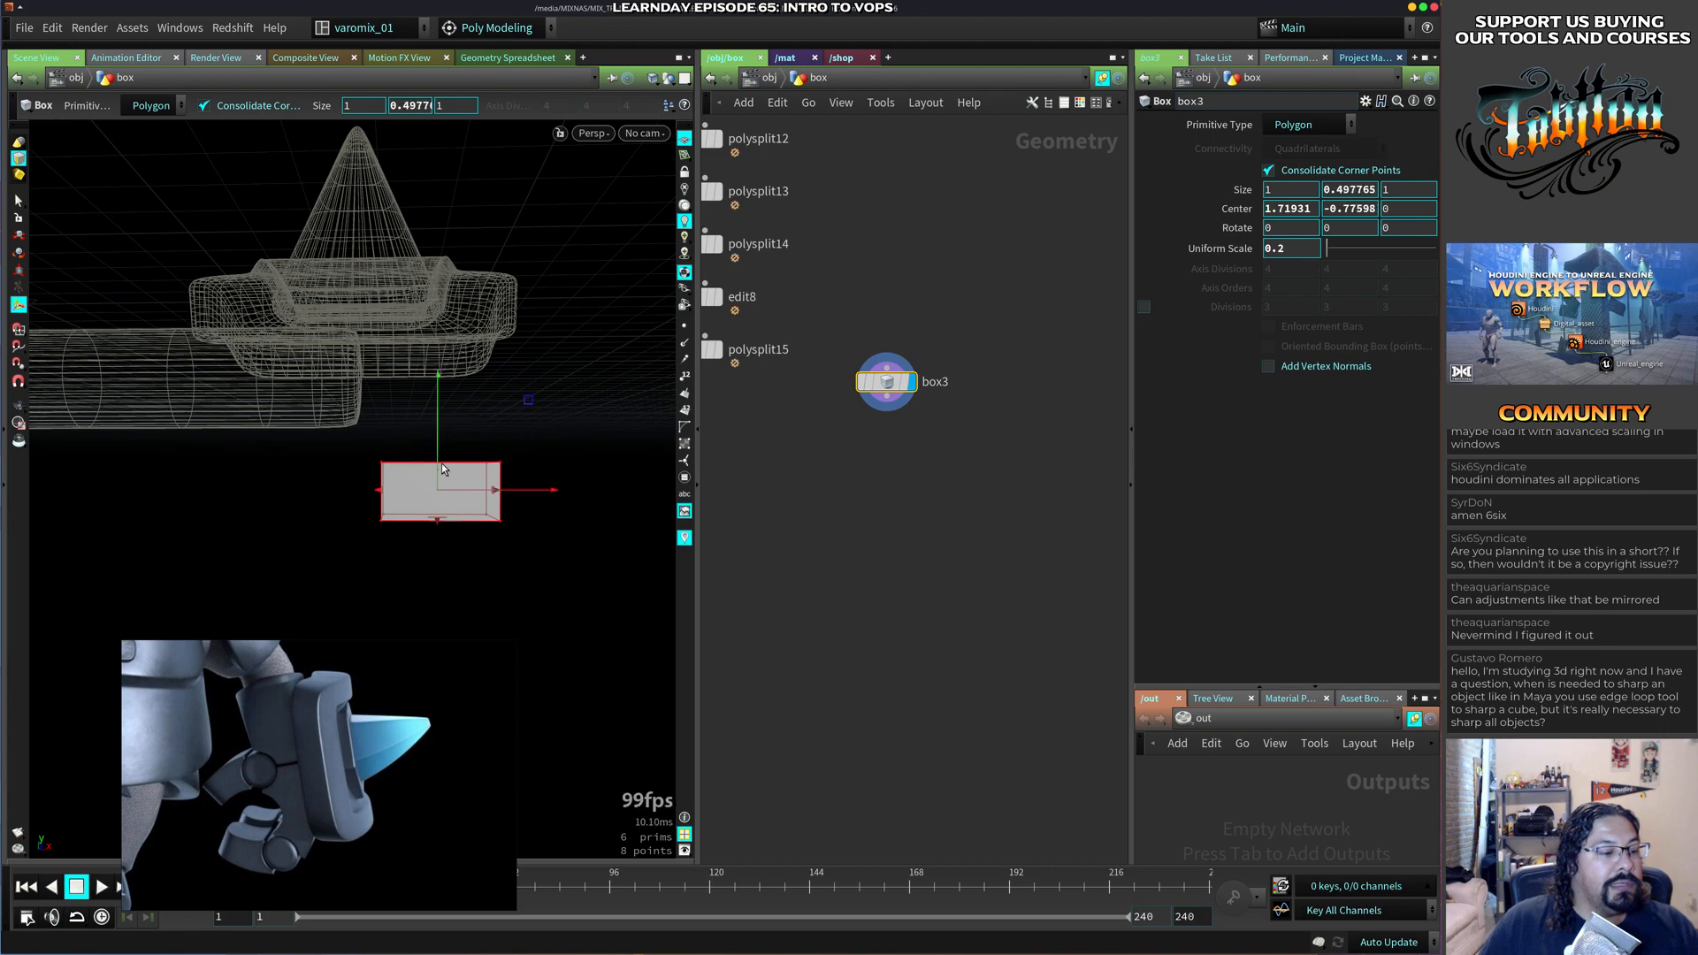
left_click_drag(413, 572, 541, 609, "alt")
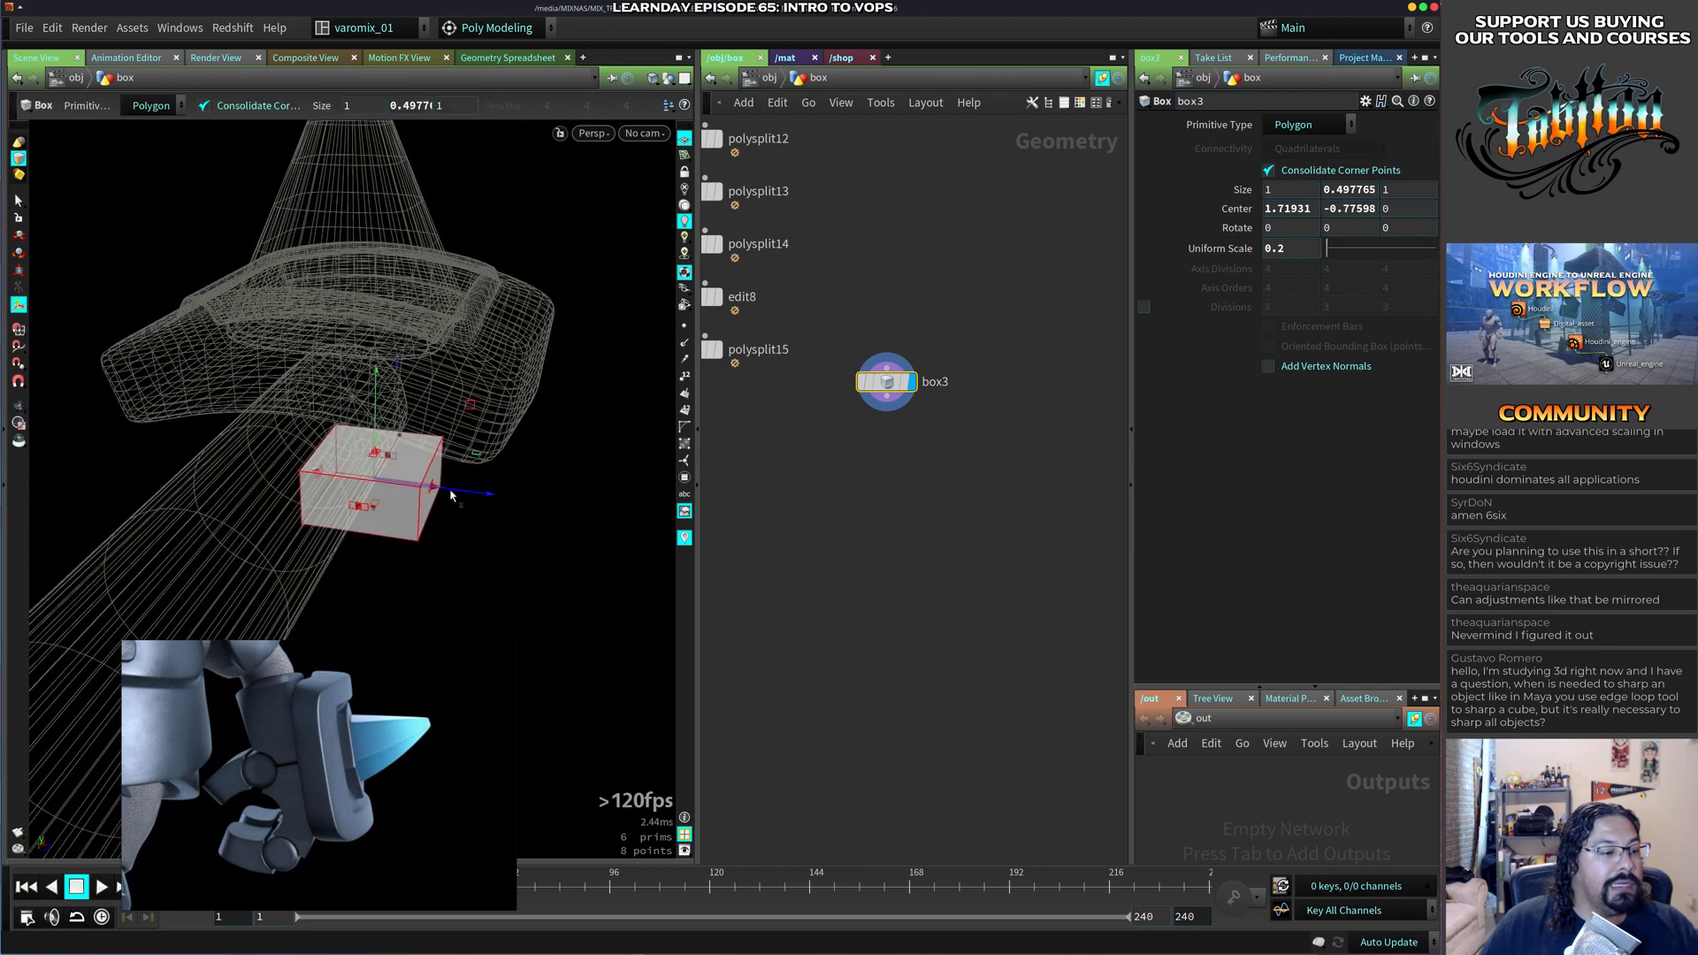
left_click_drag(446, 492, 397, 574)
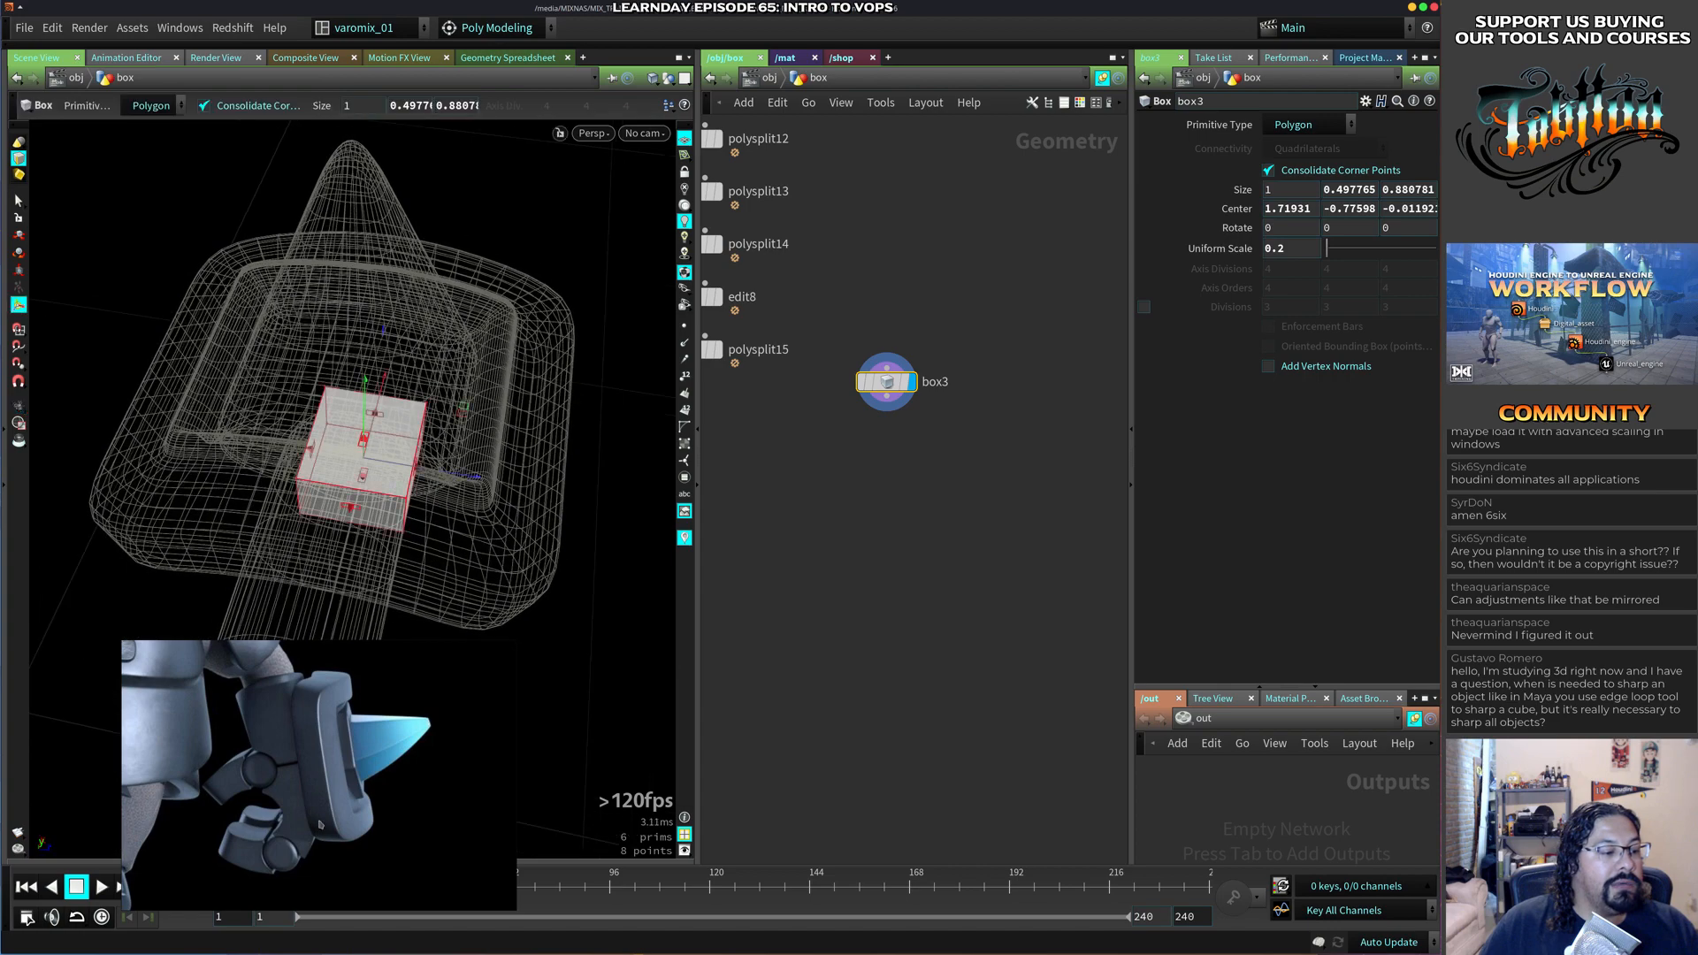
Try shifting box3 along Z beneath the arm and reset its Z centre to 0.
key("s")
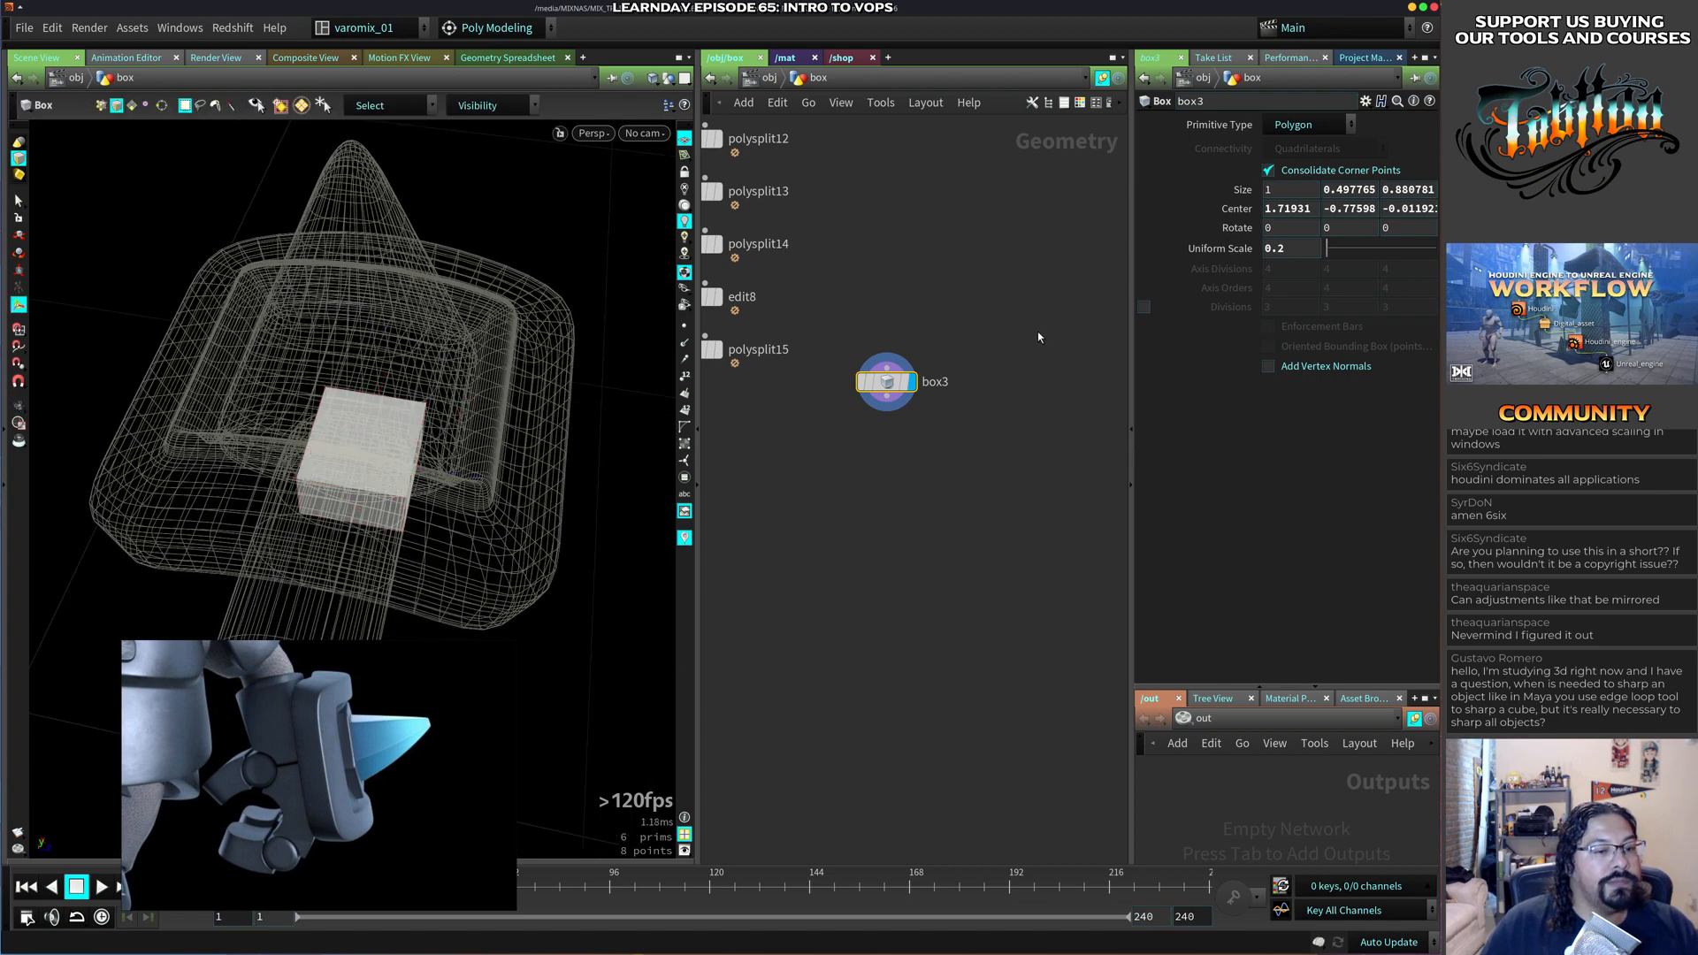
key("Return")
left_click_drag(455, 475, 564, 484)
left_click_drag(564, 485, 380, 547, "alt")
mouse_move(304, 485)
left_mouse_down()
mouse_move(318, 505)
mouse_move(300, 500)
left_mouse_up()
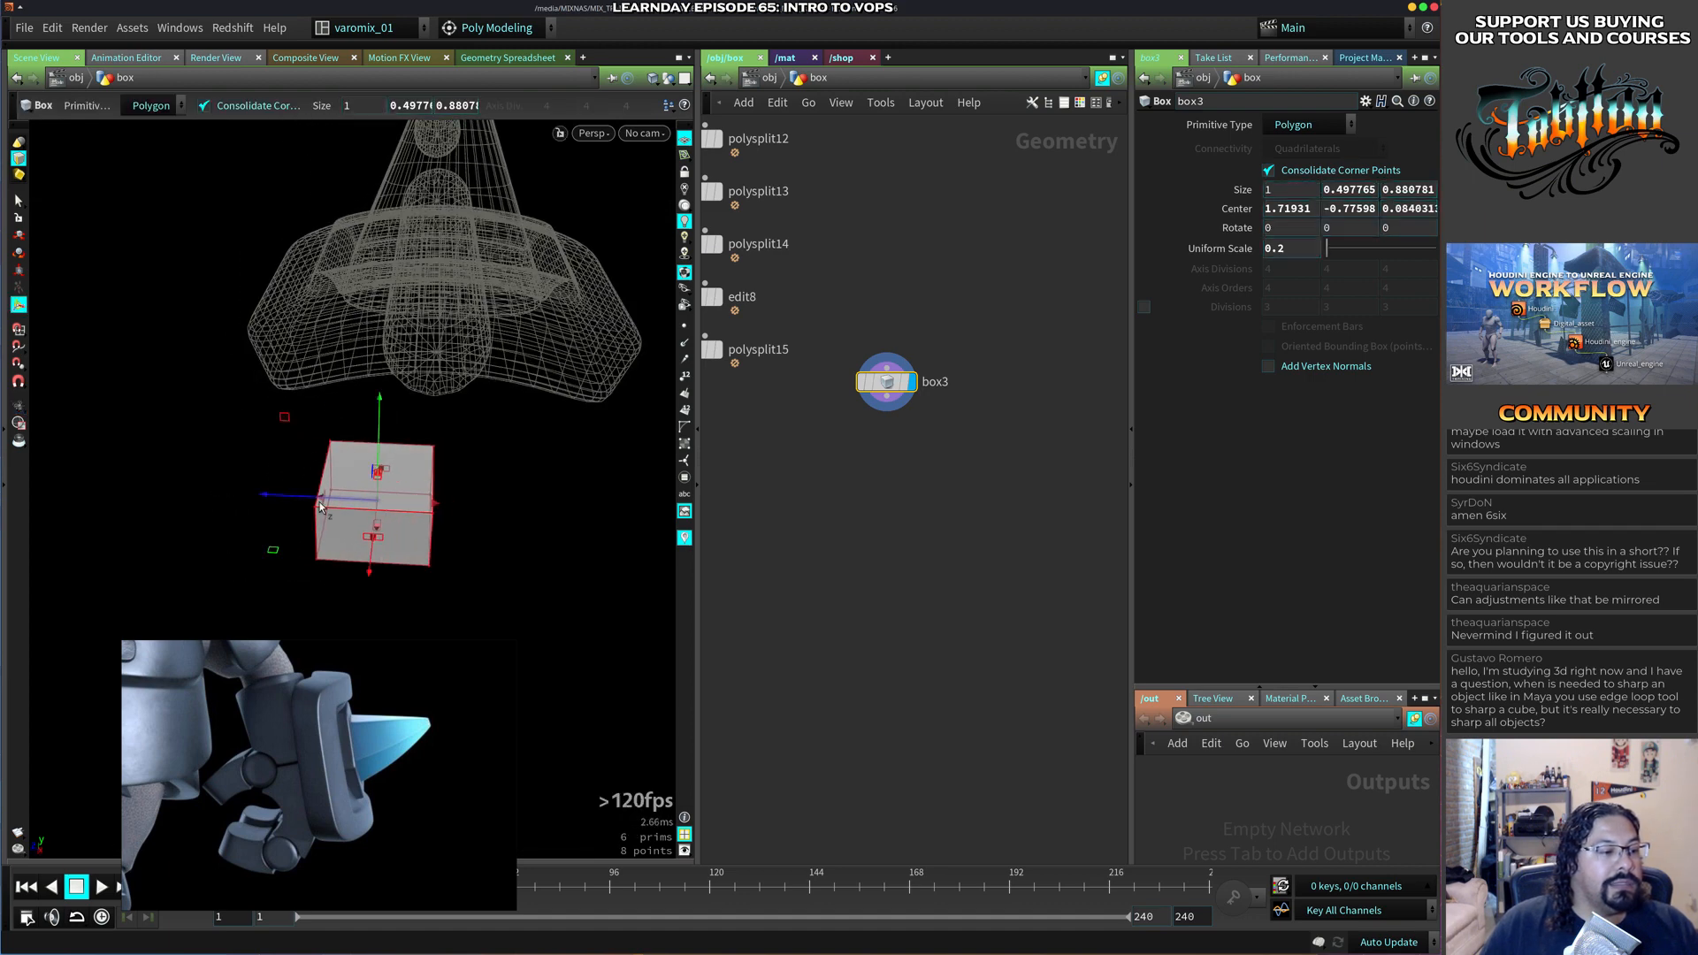
middle_click(1416, 208, "ctrl")
left_click_drag(280, 557, 478, 488, "alt")
Add a Subdivide node after box3 and set its depth to 2.
left_click_drag(883, 383, 895, 375)
right_click(895, 386)
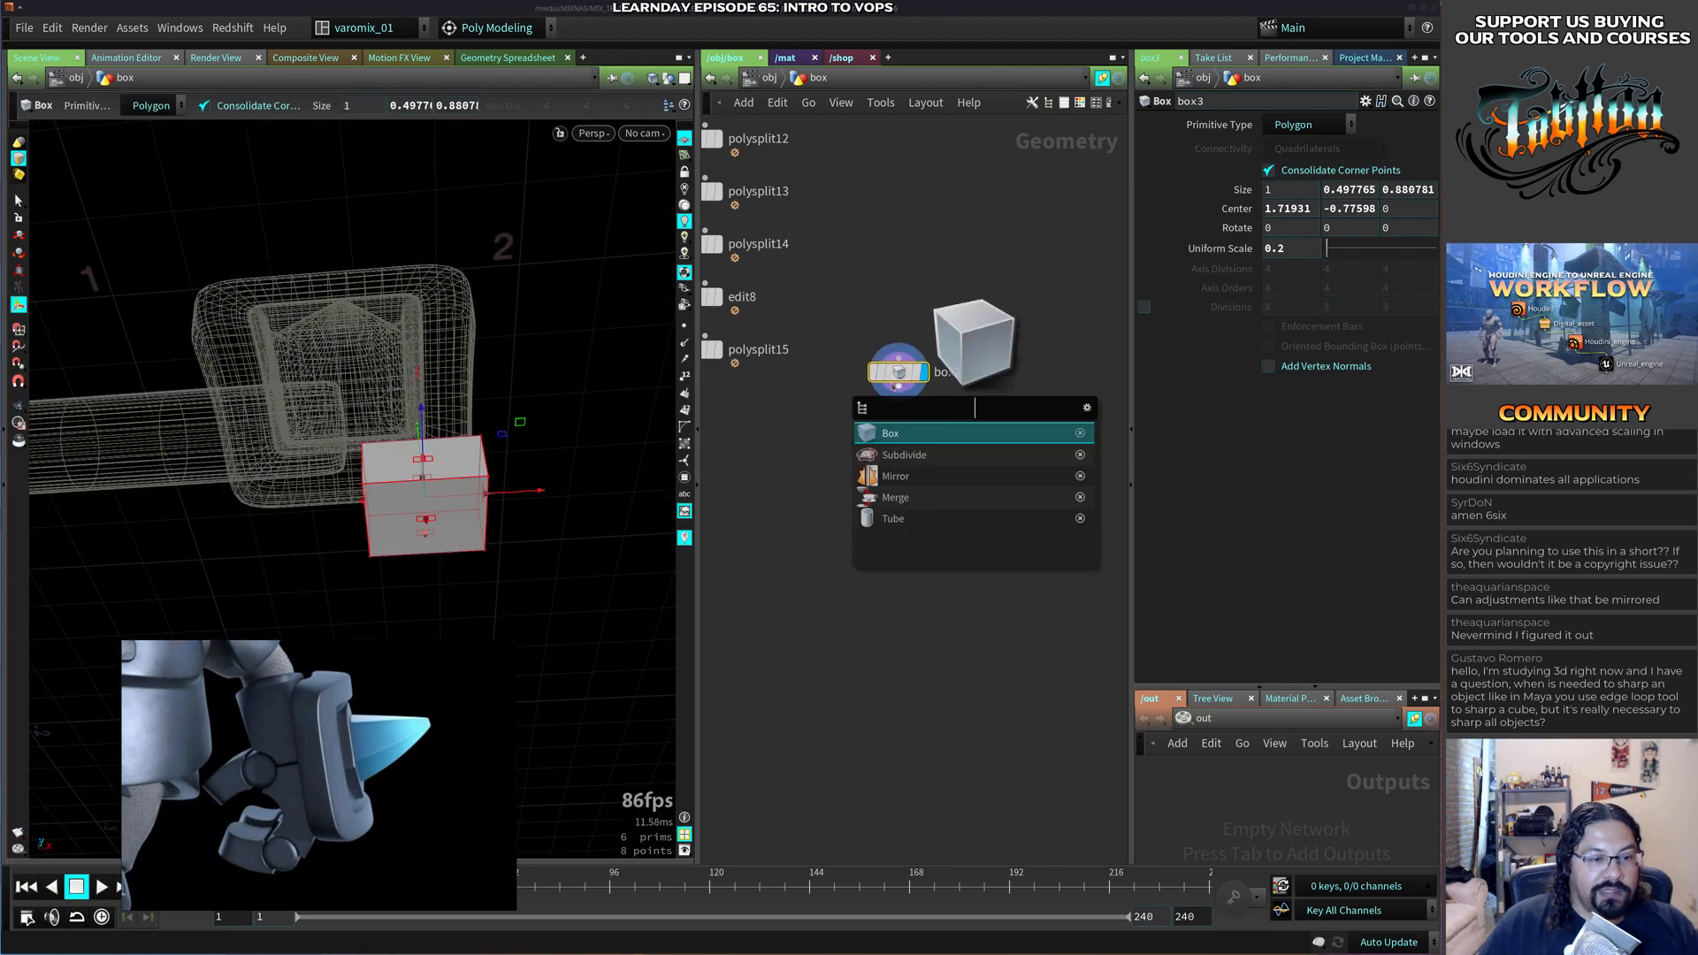
type("subd")
key("Return")
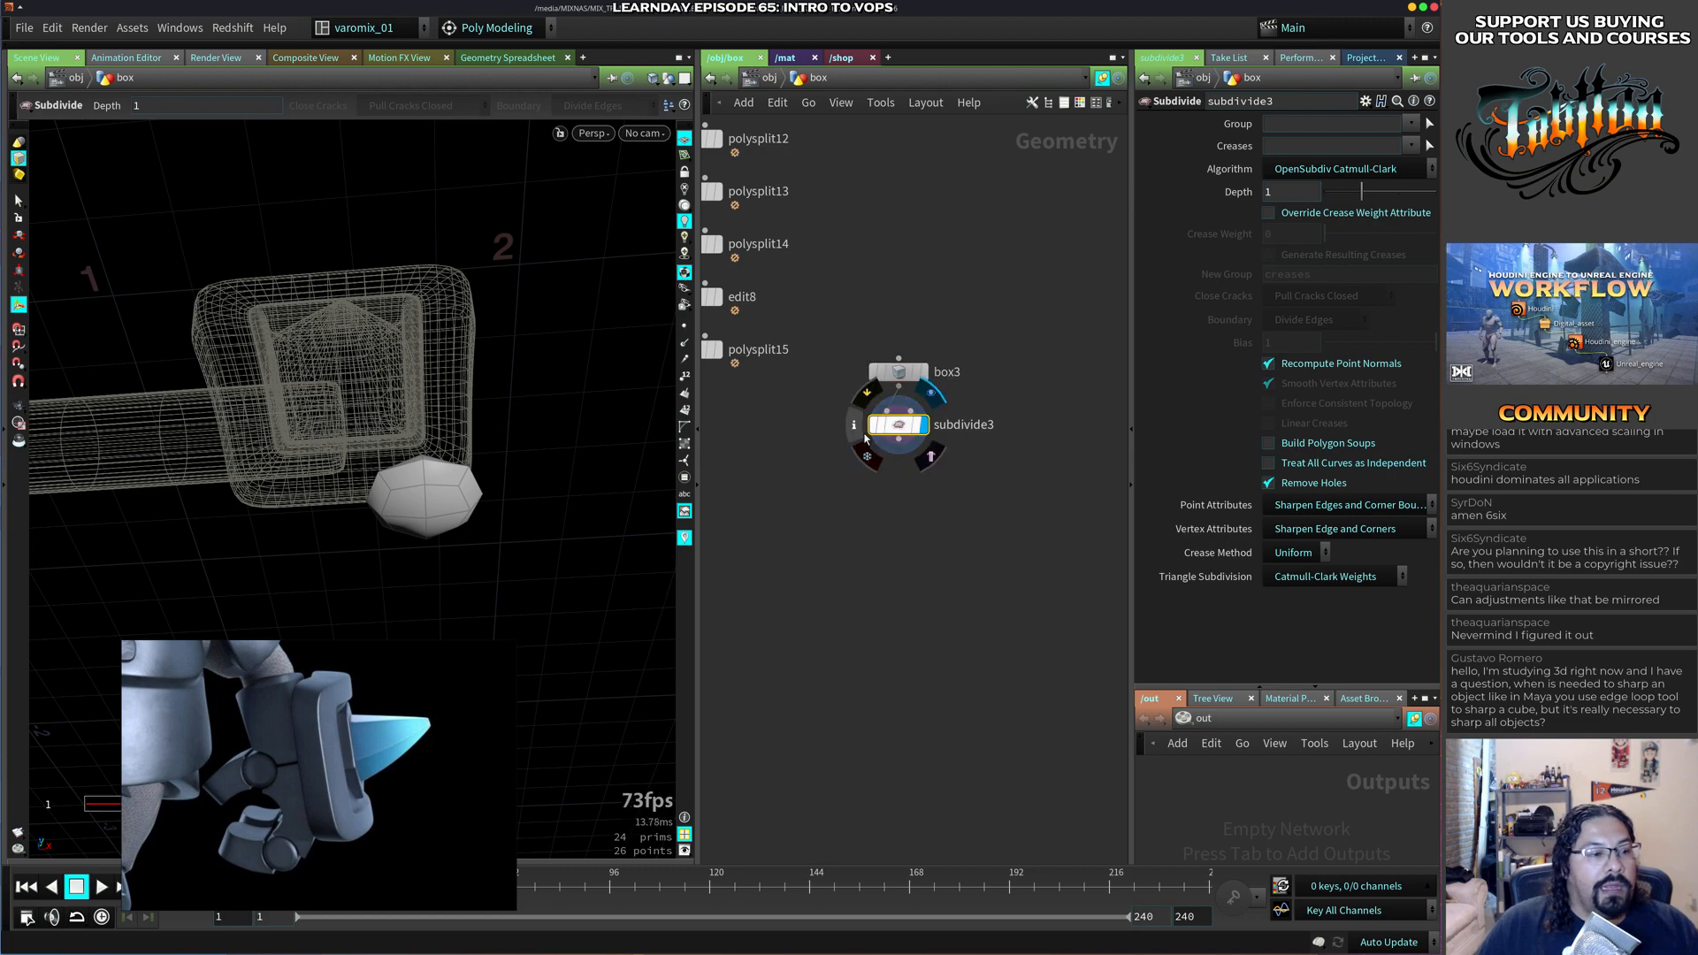
left_click_drag(1363, 193, 1387, 194)
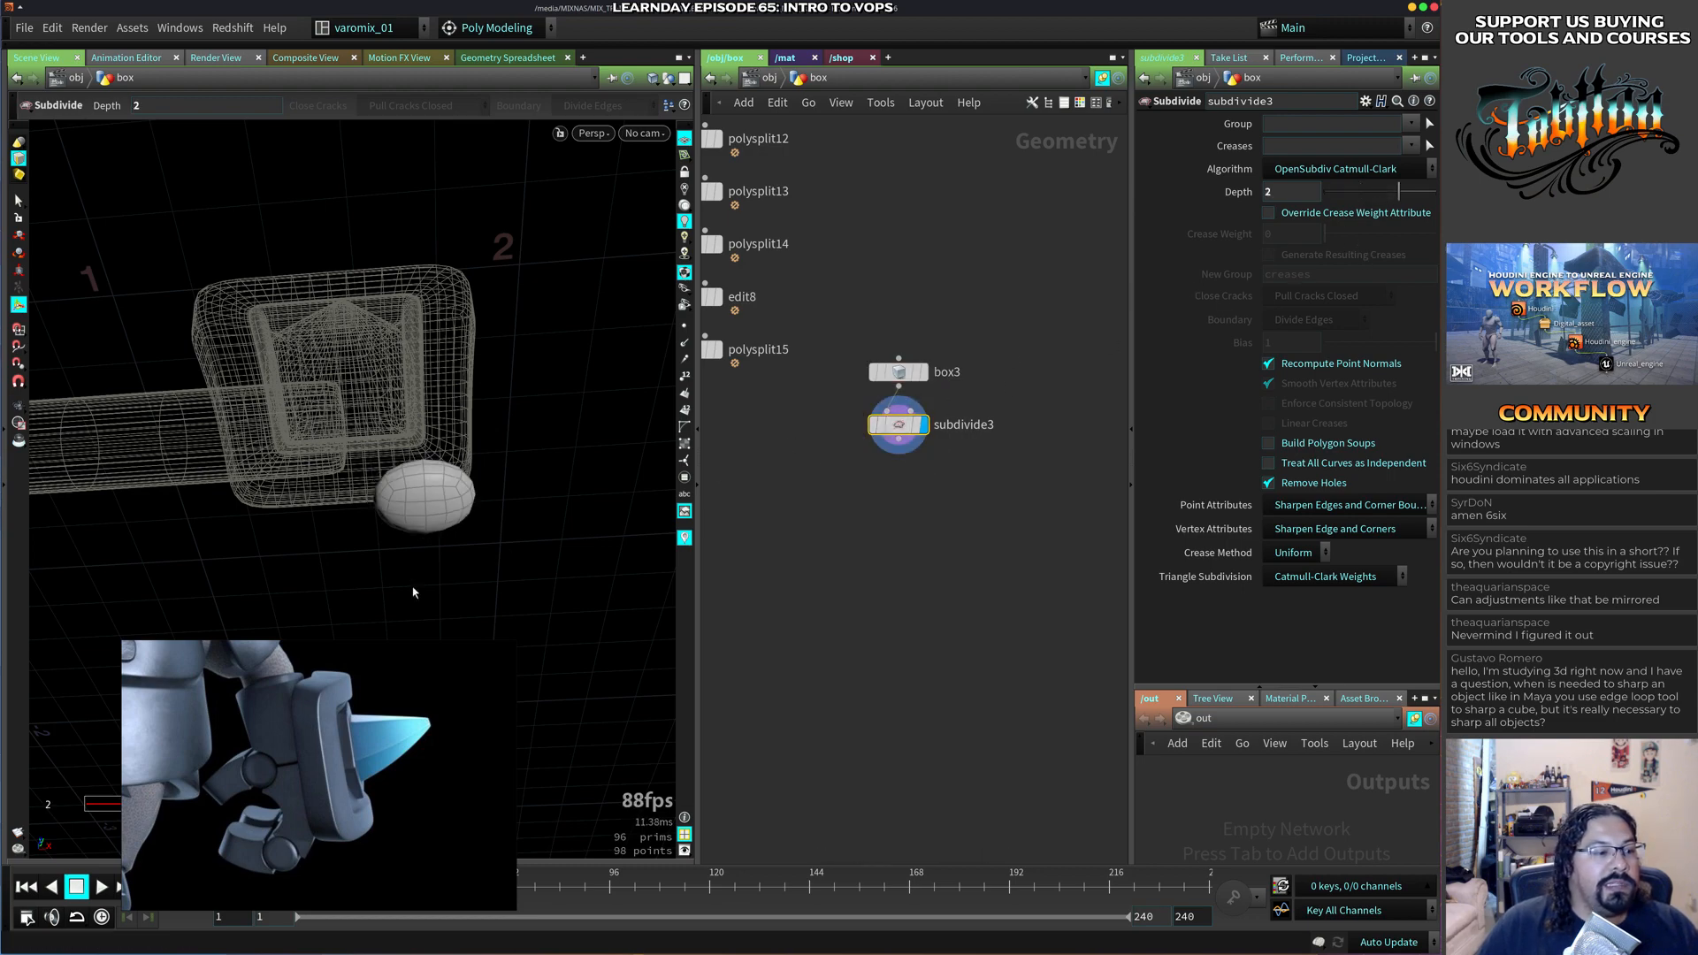
middle_click_drag(395, 548, 406, 522, "alt")
right_click_drag(406, 521, 515, 534, "alt")
left_click_drag(515, 534, 462, 472, "alt")
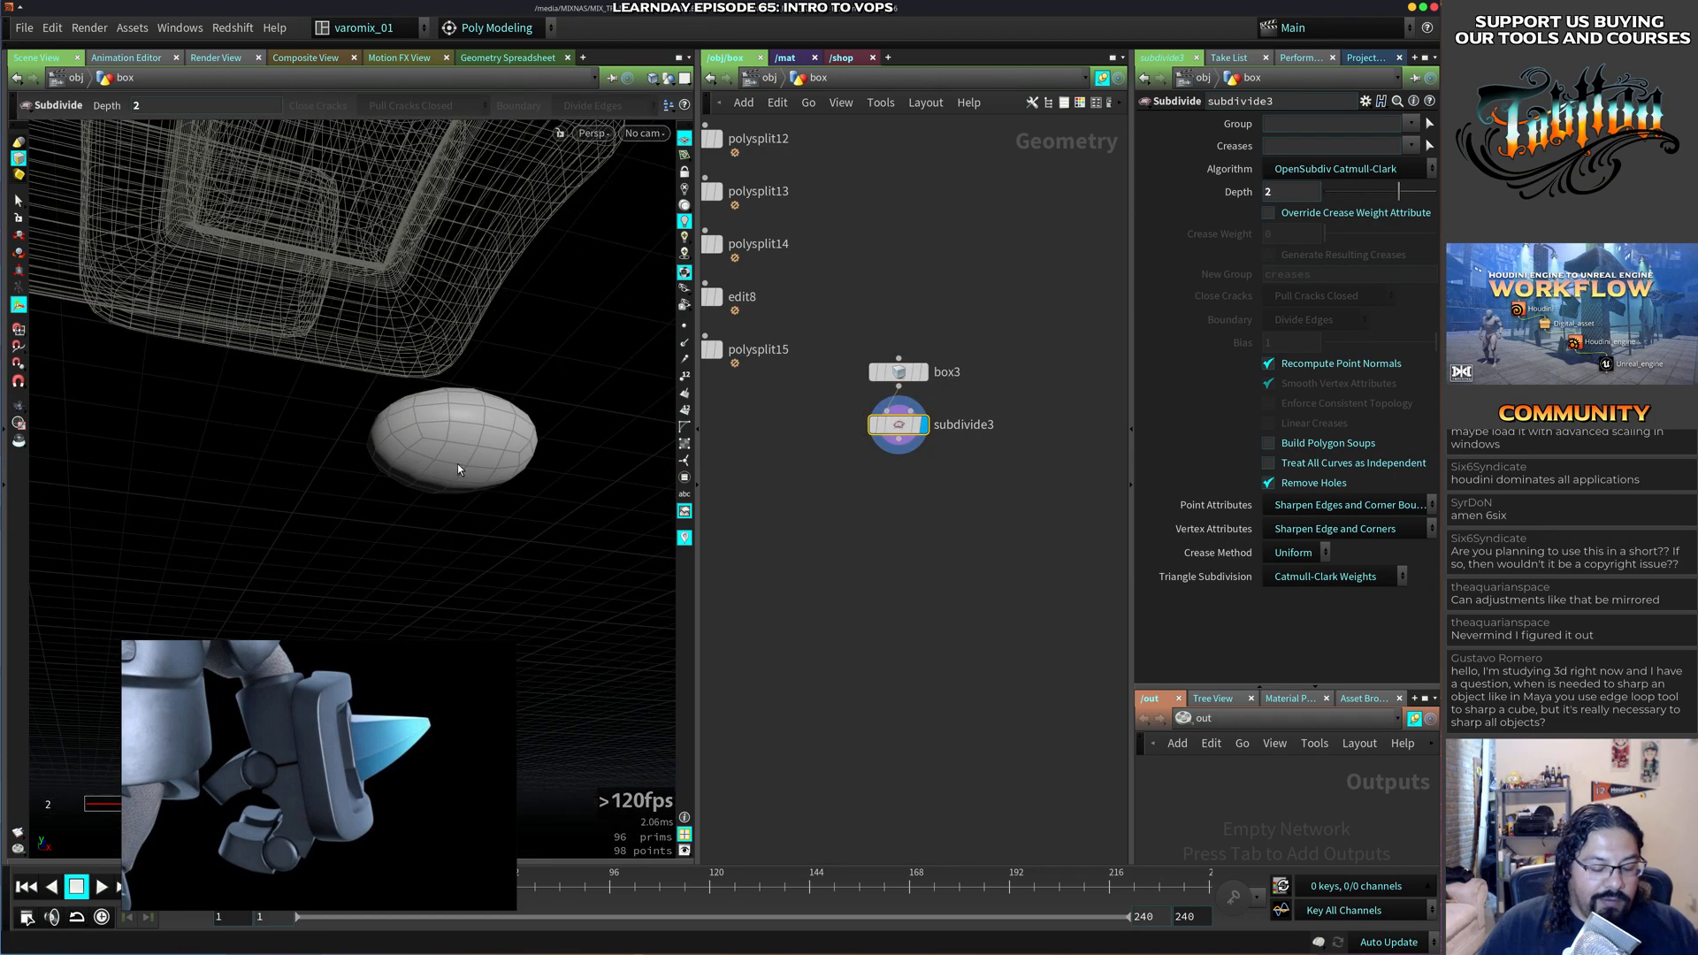
key("c")
left_click(390, 435)
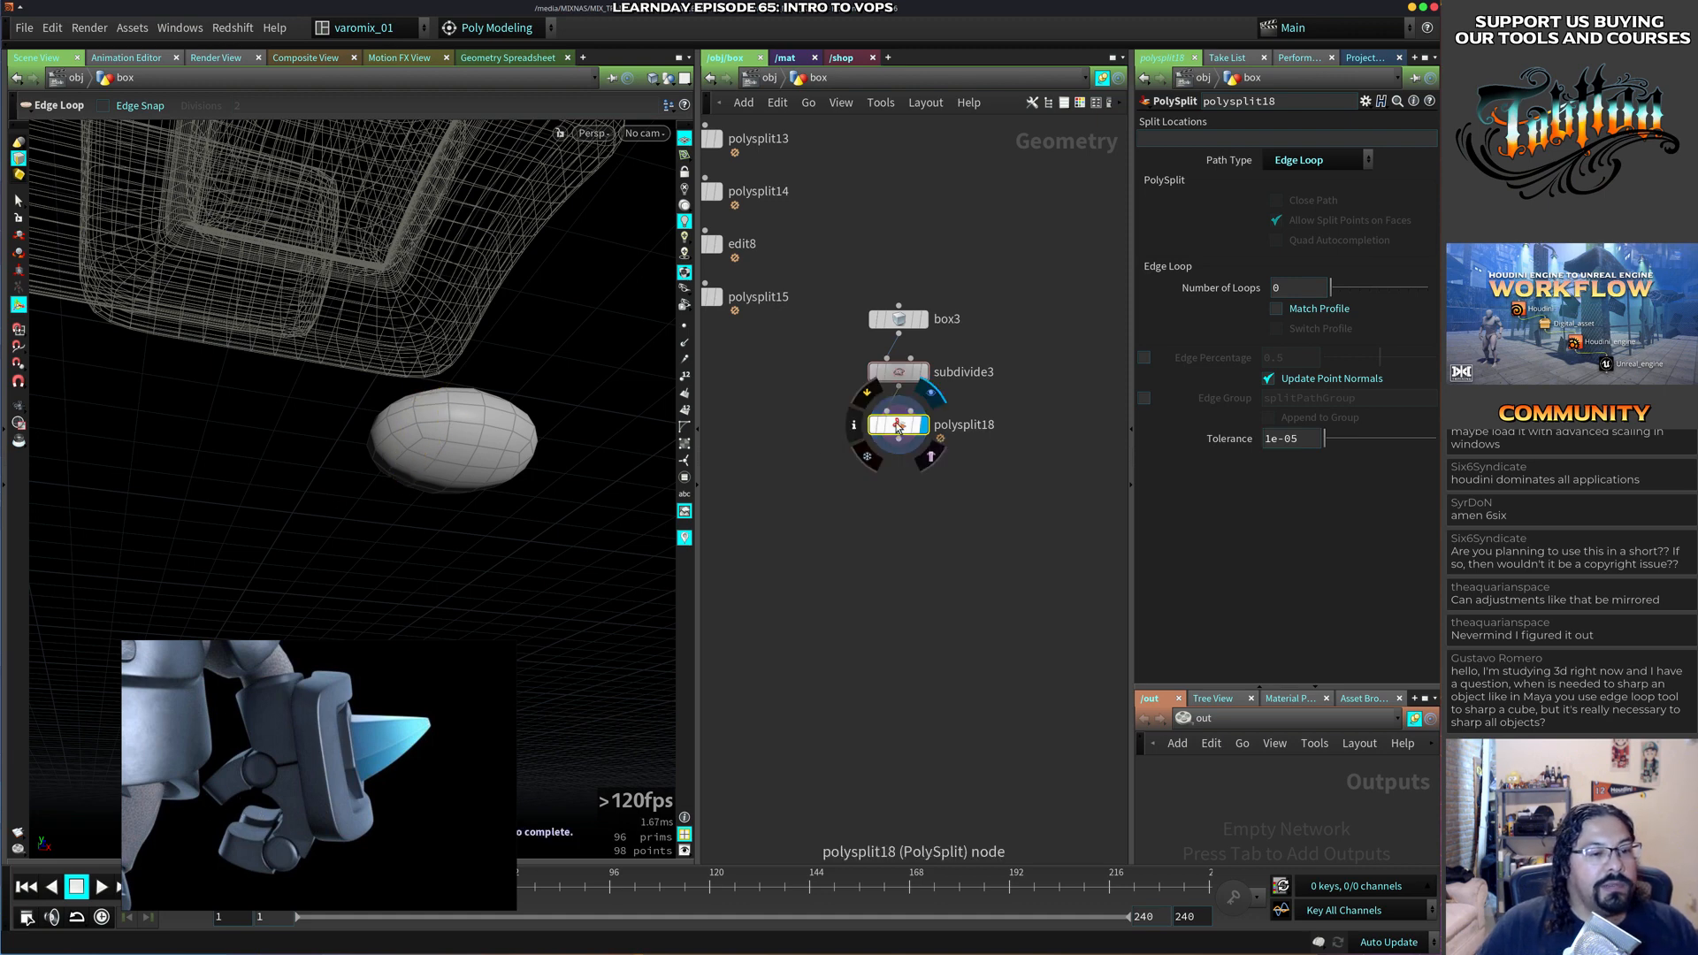
key("Delete")
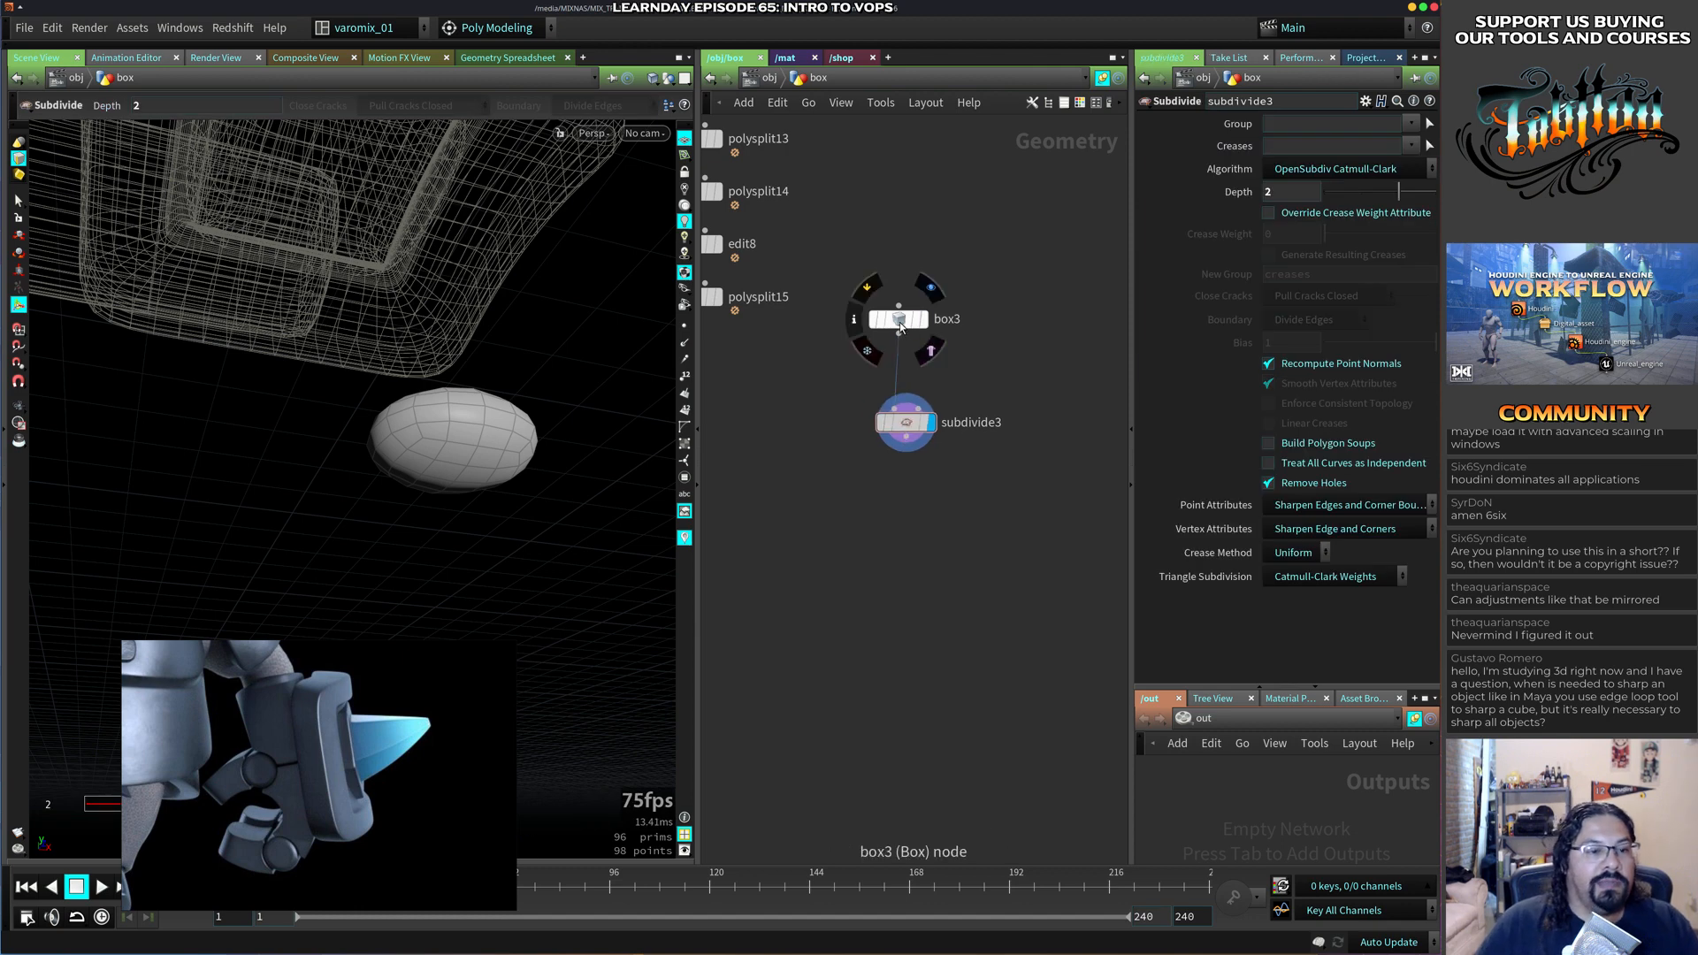
Select the box3 node above subdivide3, and undo a trial edge loop made on the subdivided surface.
left_click(899, 320)
key("Tab")
key("Return")
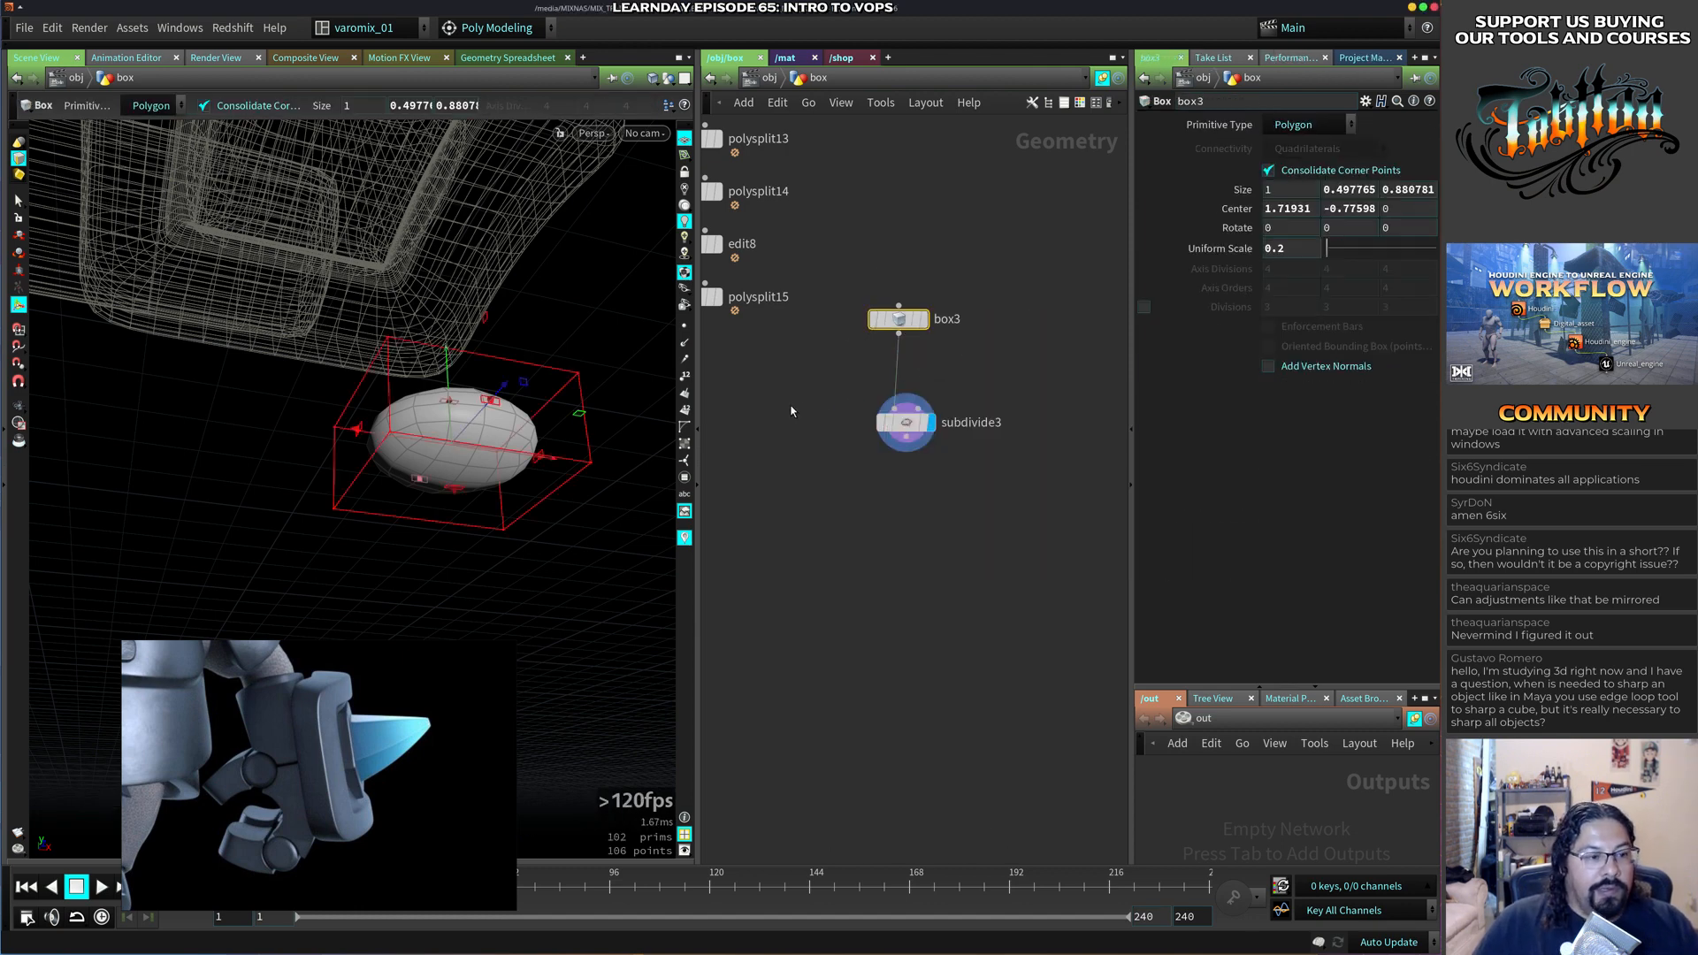
key("c")
left_click(438, 437)
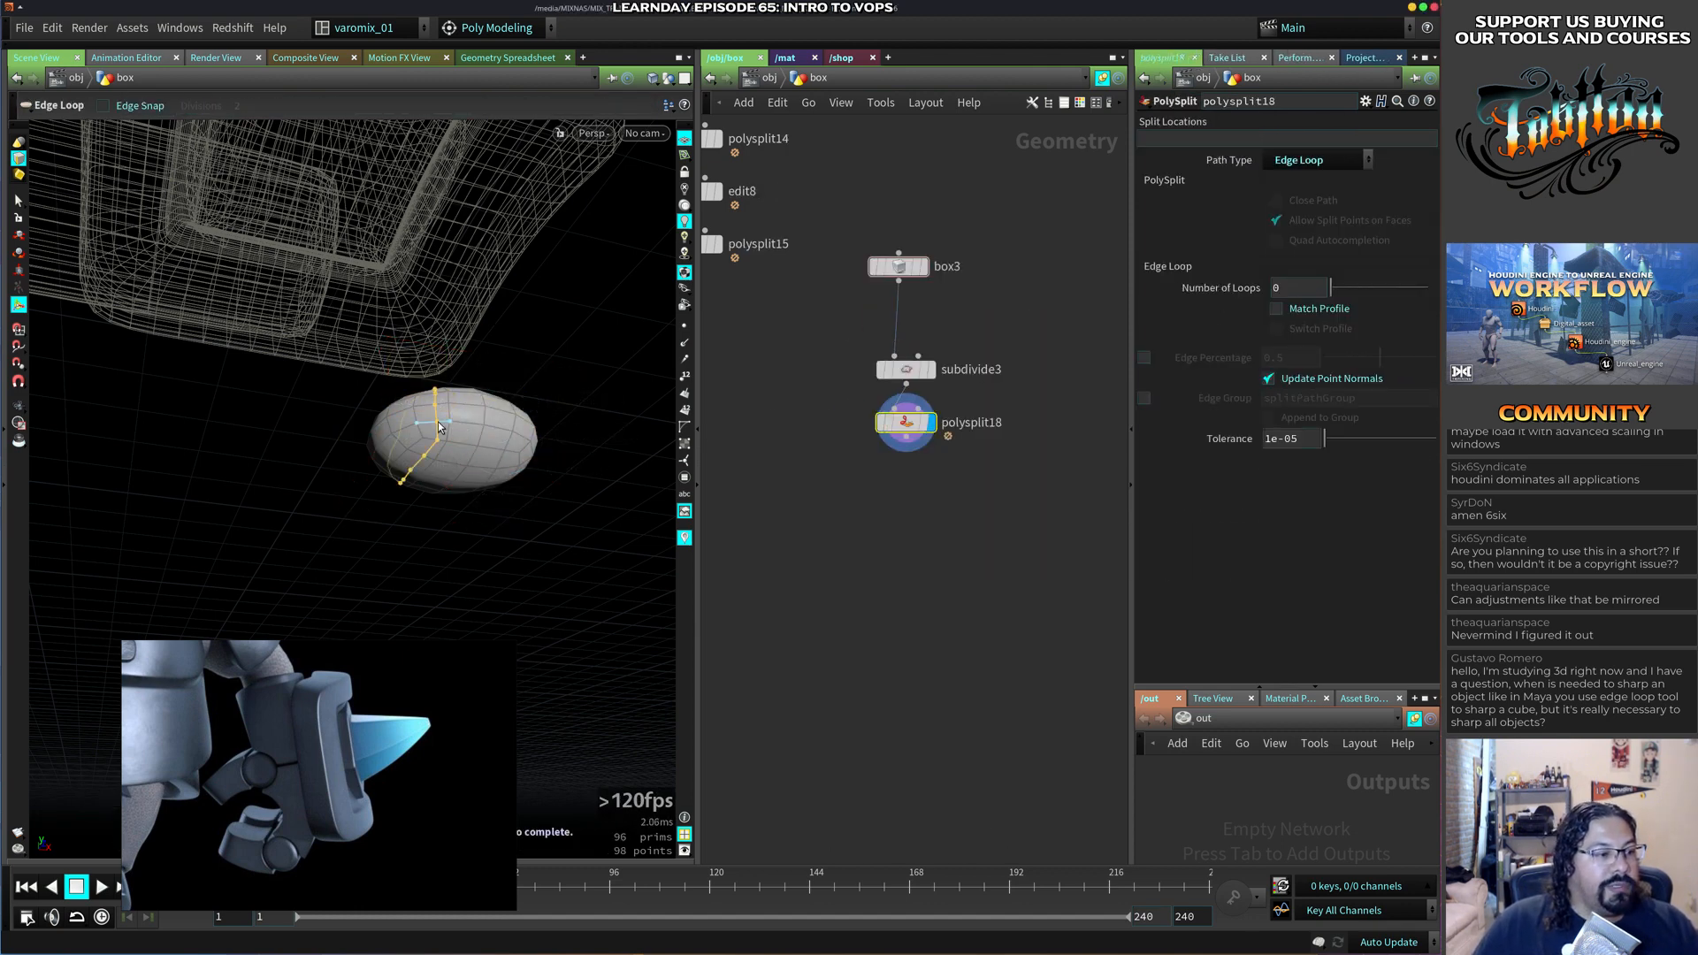
key("ctrl+z")
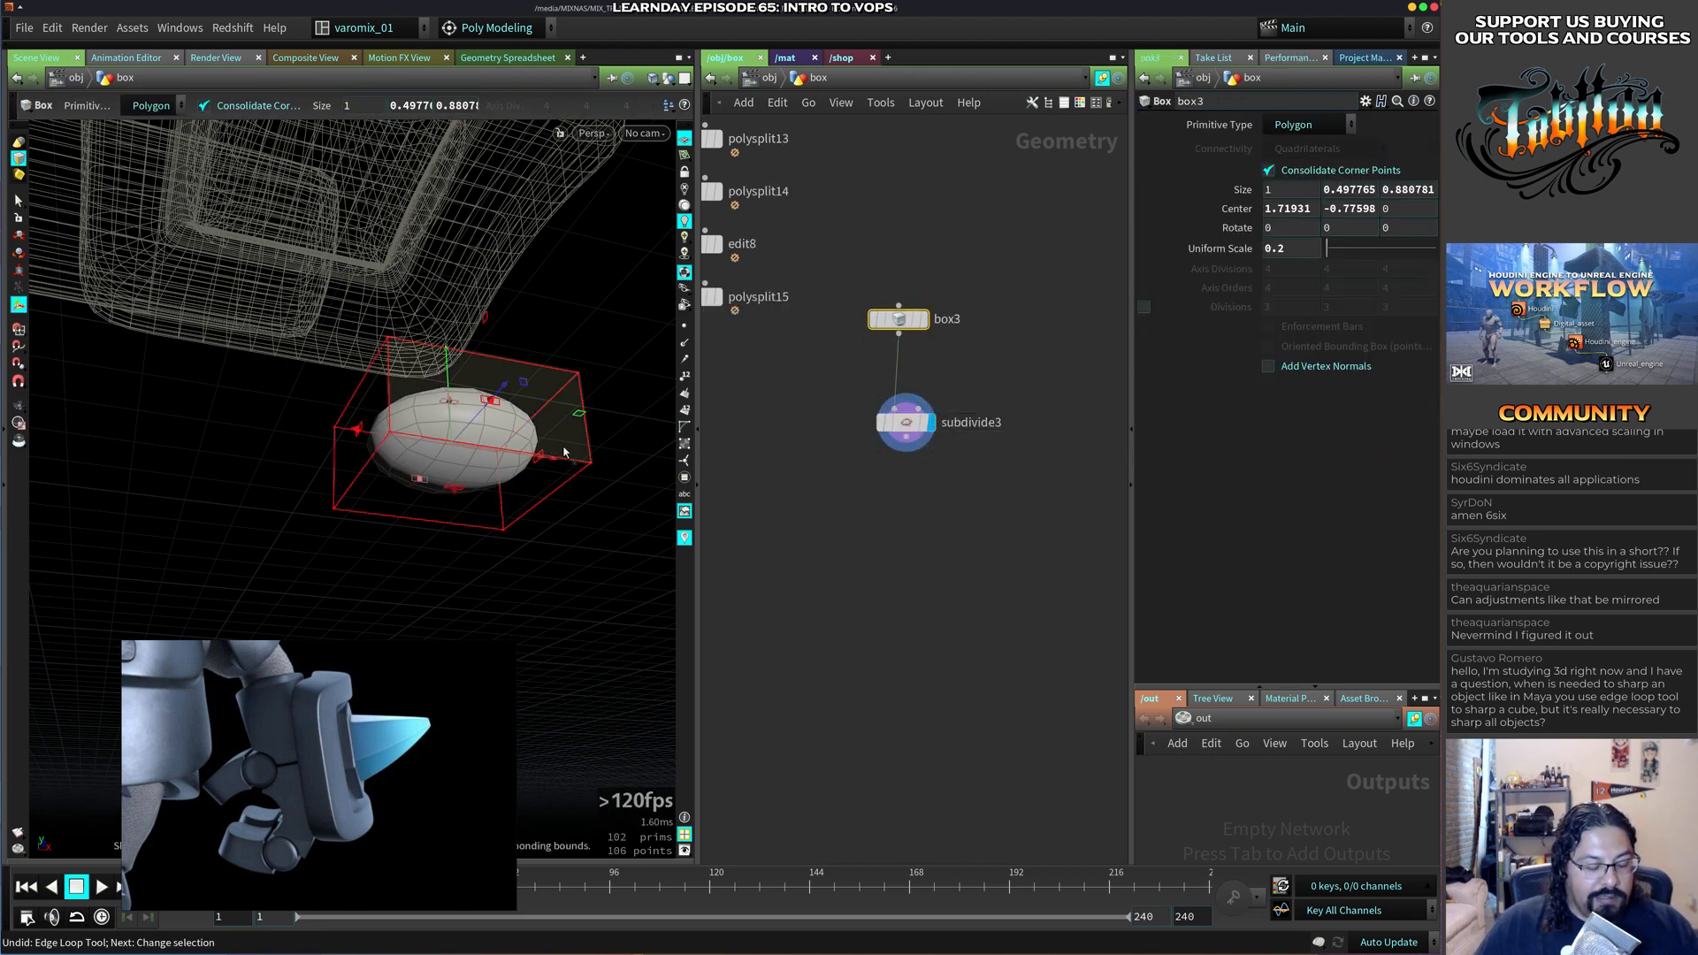
Insert an edge loop between box3 and subdivide3, near one end of the box at about 0.169 along its edge.
key("c")
left_click(453, 443)
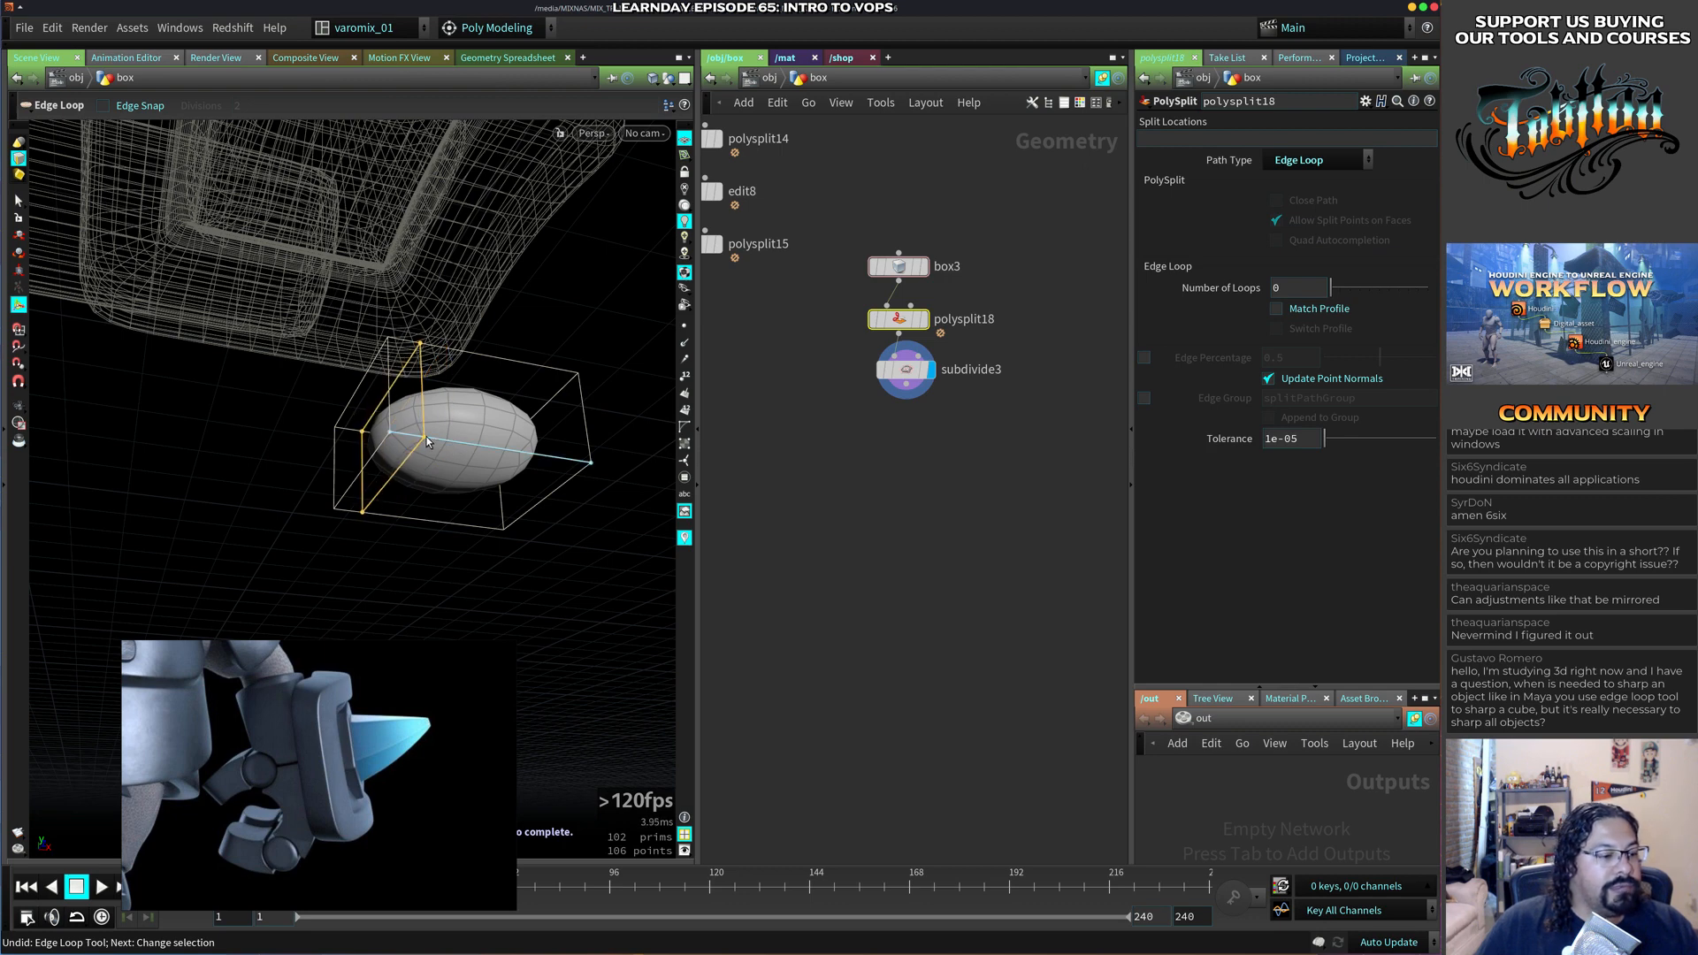
left_click(433, 437)
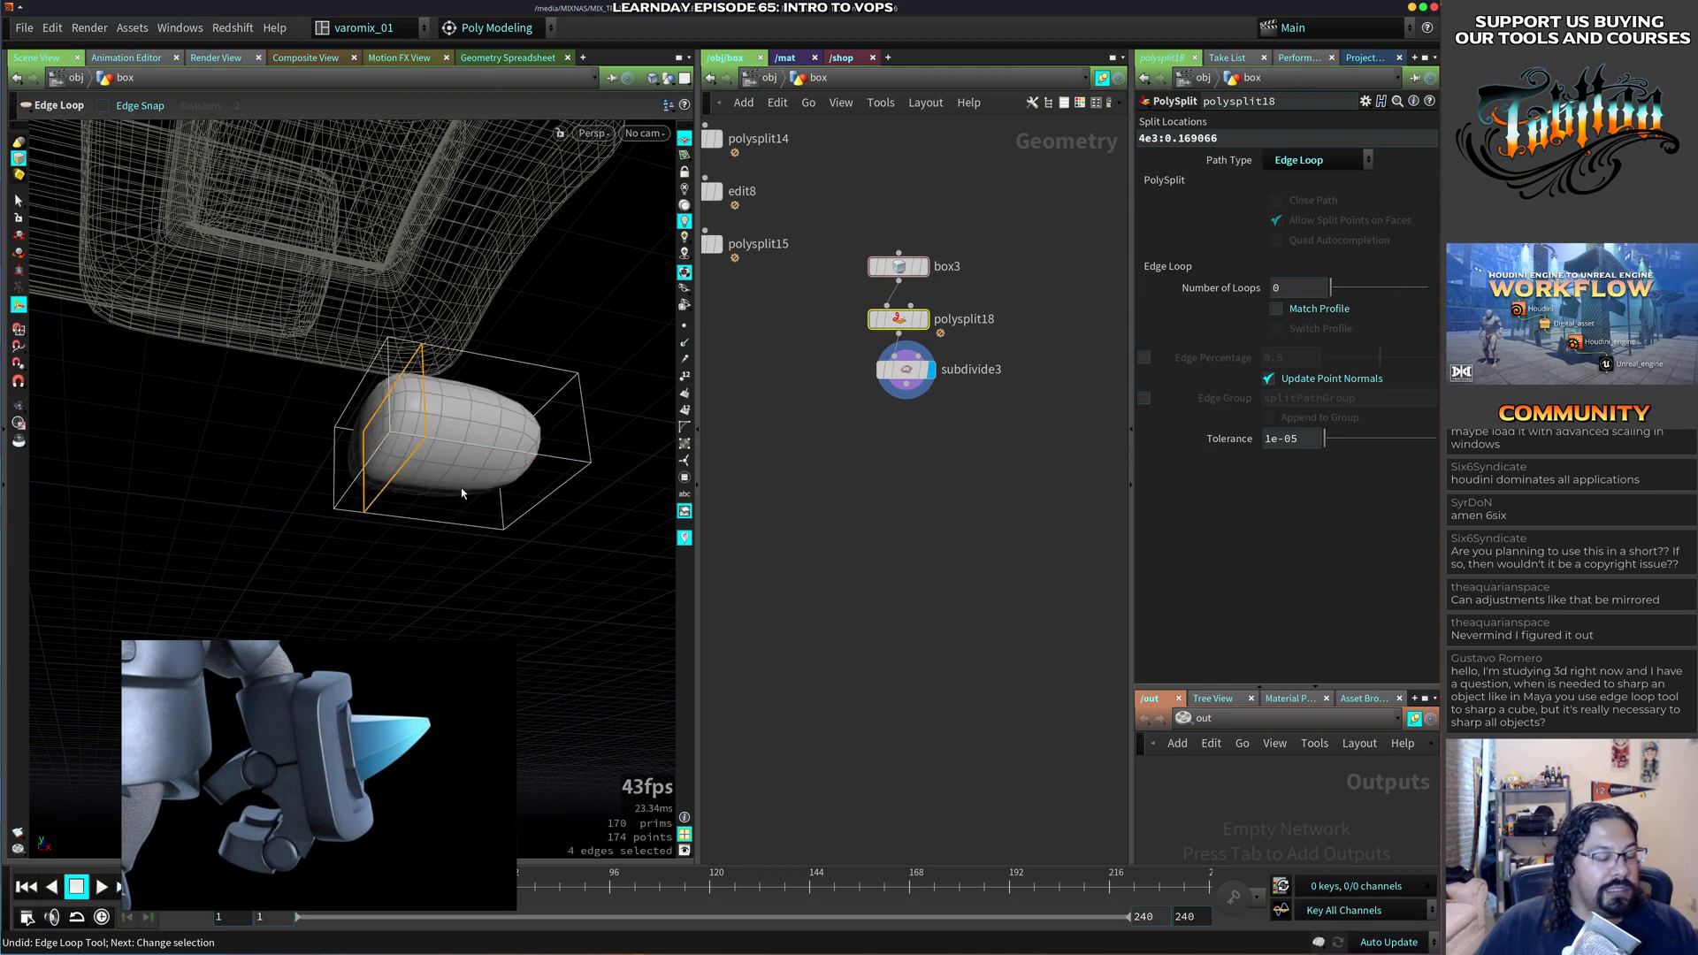
Insert a horizontal edge loop close to the box's upper face, upstream of subdivide3.
key("c")
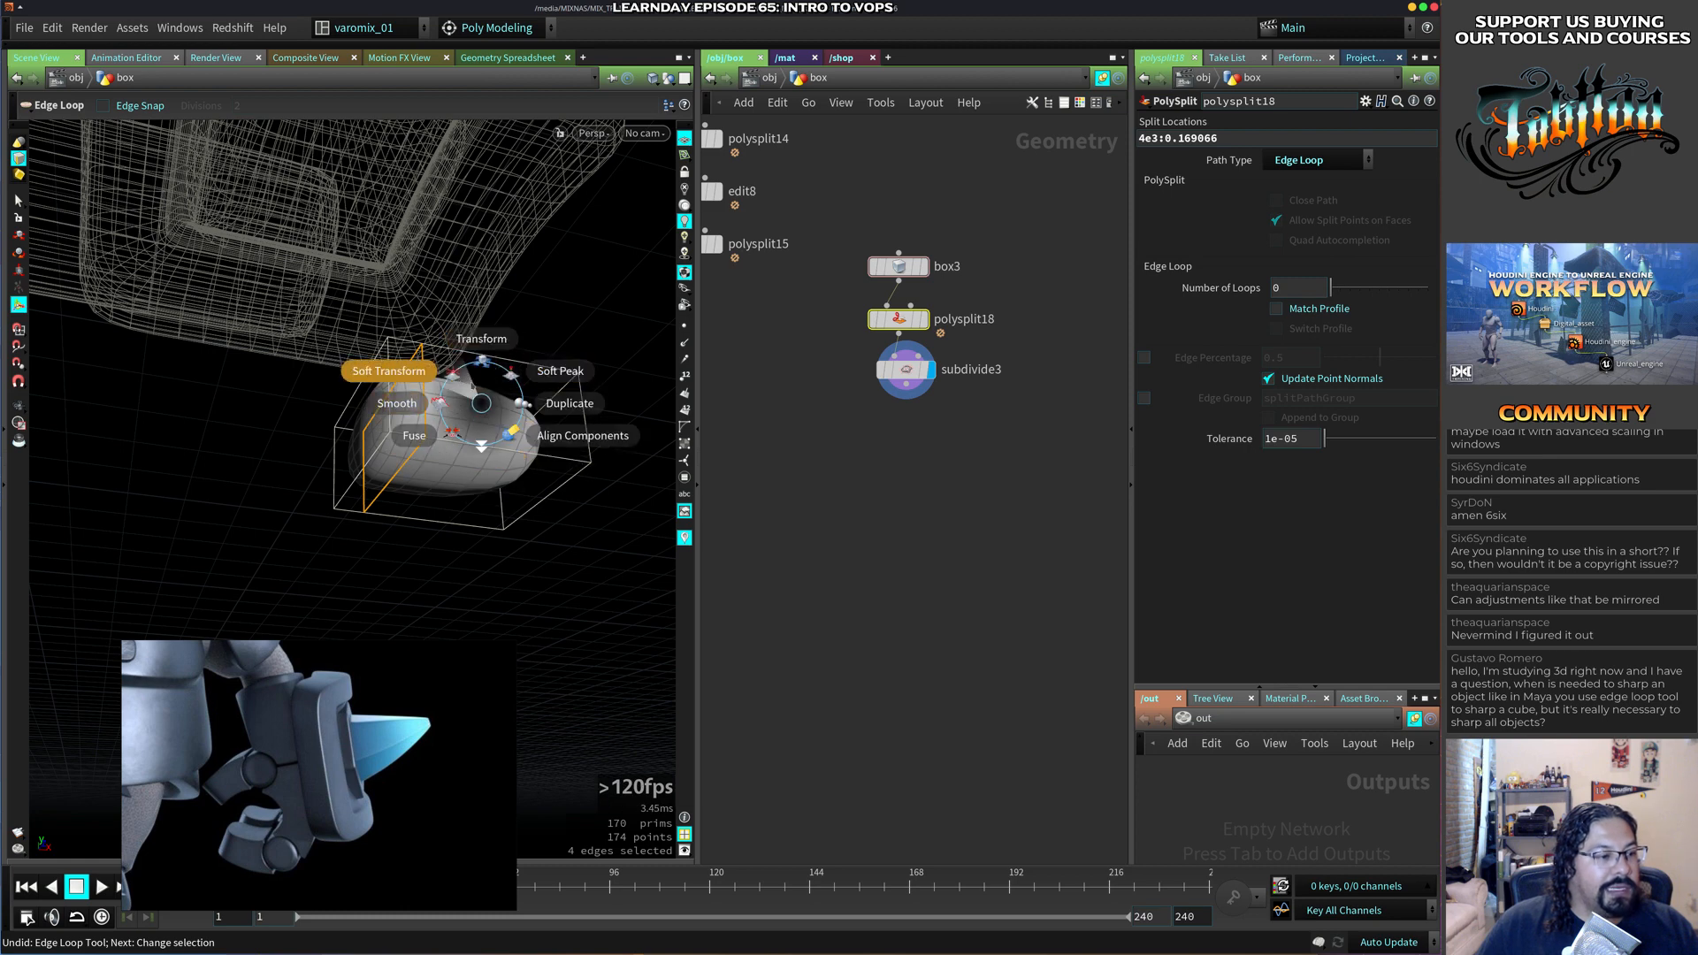
left_click(481, 405)
key("q")
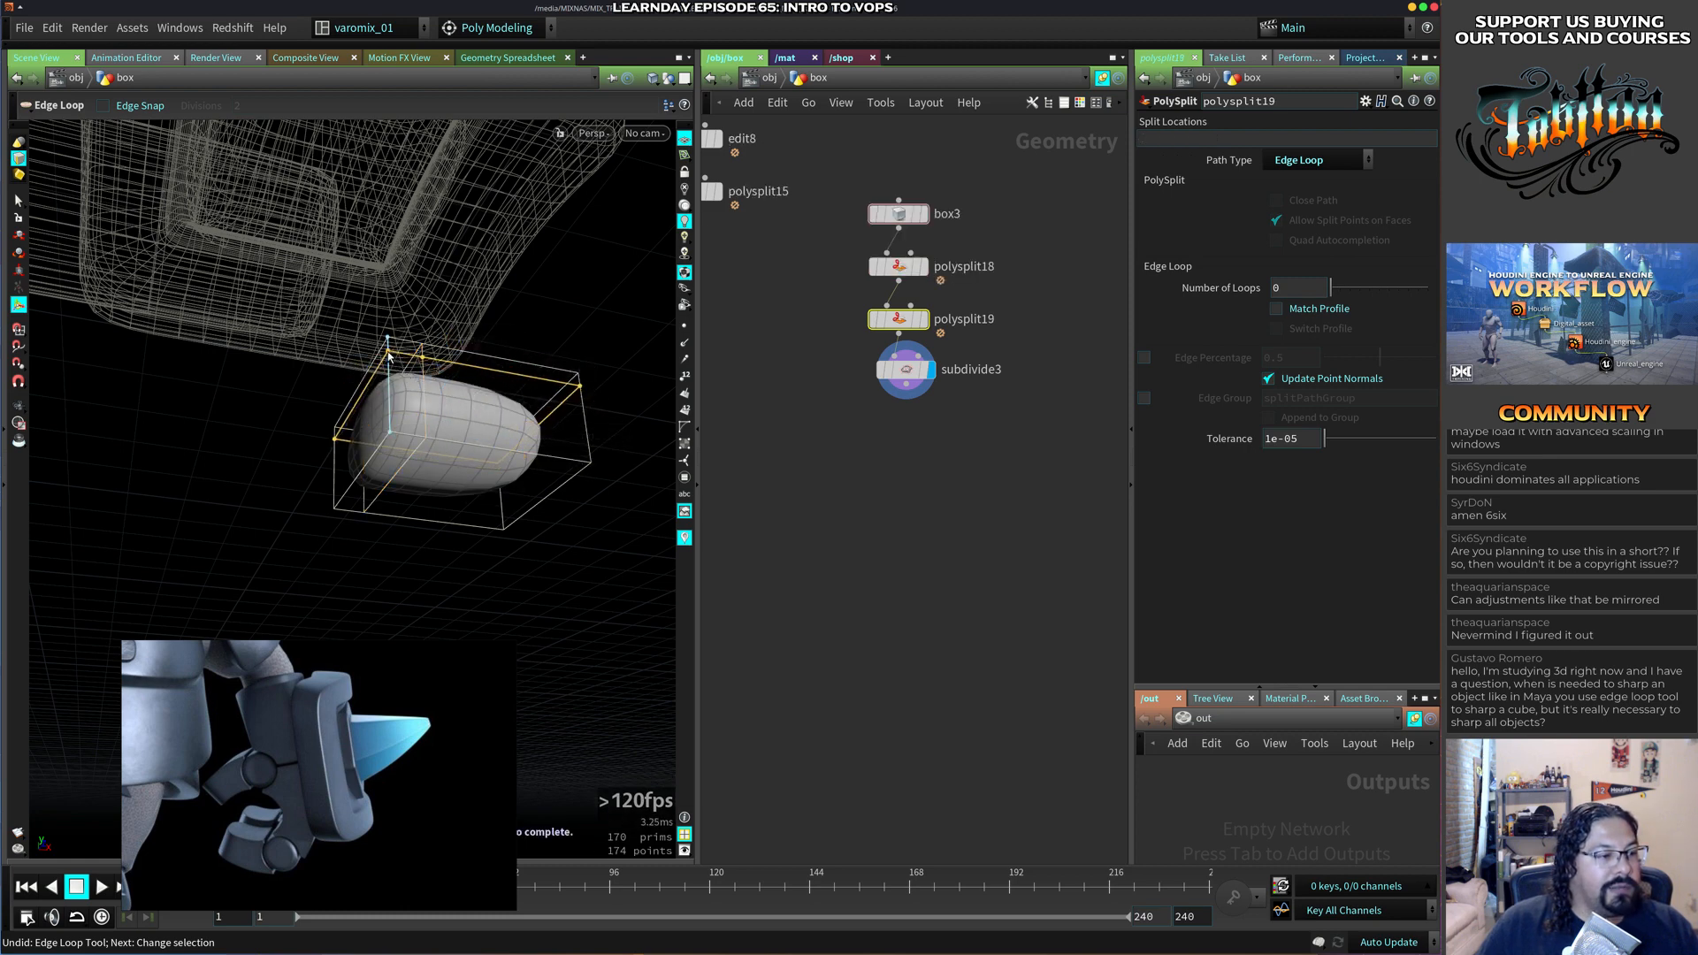
left_click(388, 350)
key("ctrl+z")
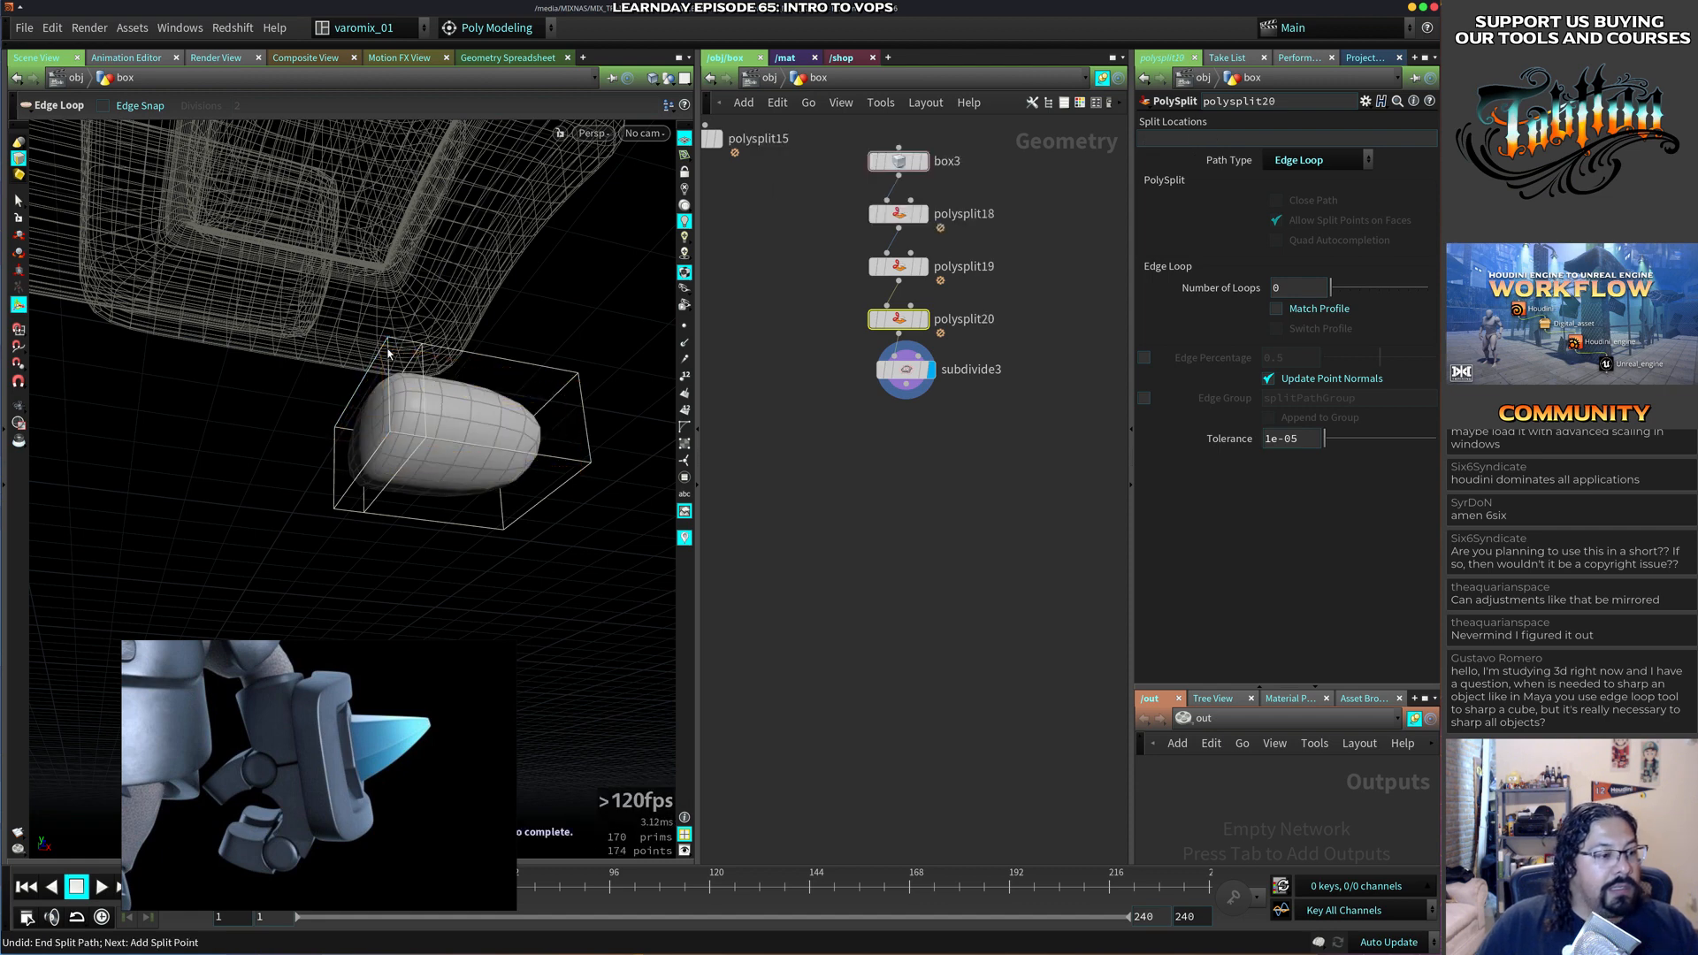
left_click(382, 446)
key("q")
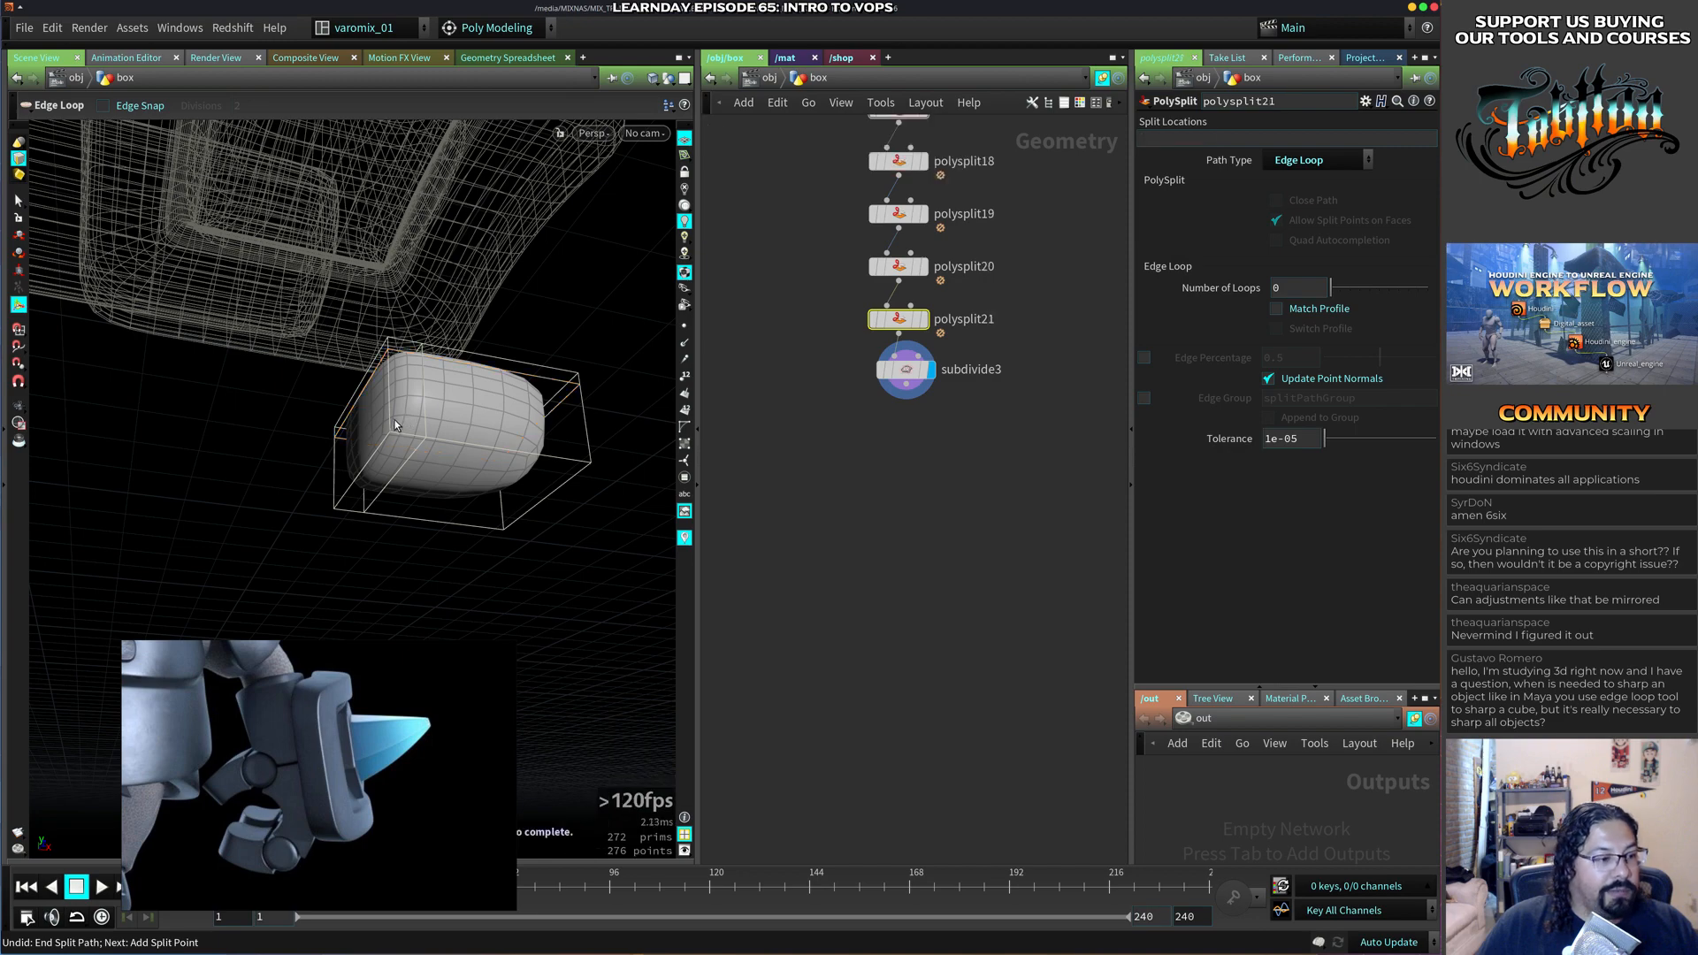
Insert a horizontal edge loop close to the box's lower face, at about 0.108 along its edge.
left_click(389, 423)
key("space")
mouse_move(464, 409)
left_mouse_down()
mouse_move(448, 462)
mouse_move(447, 418)
mouse_move(488, 412)
left_mouse_up()
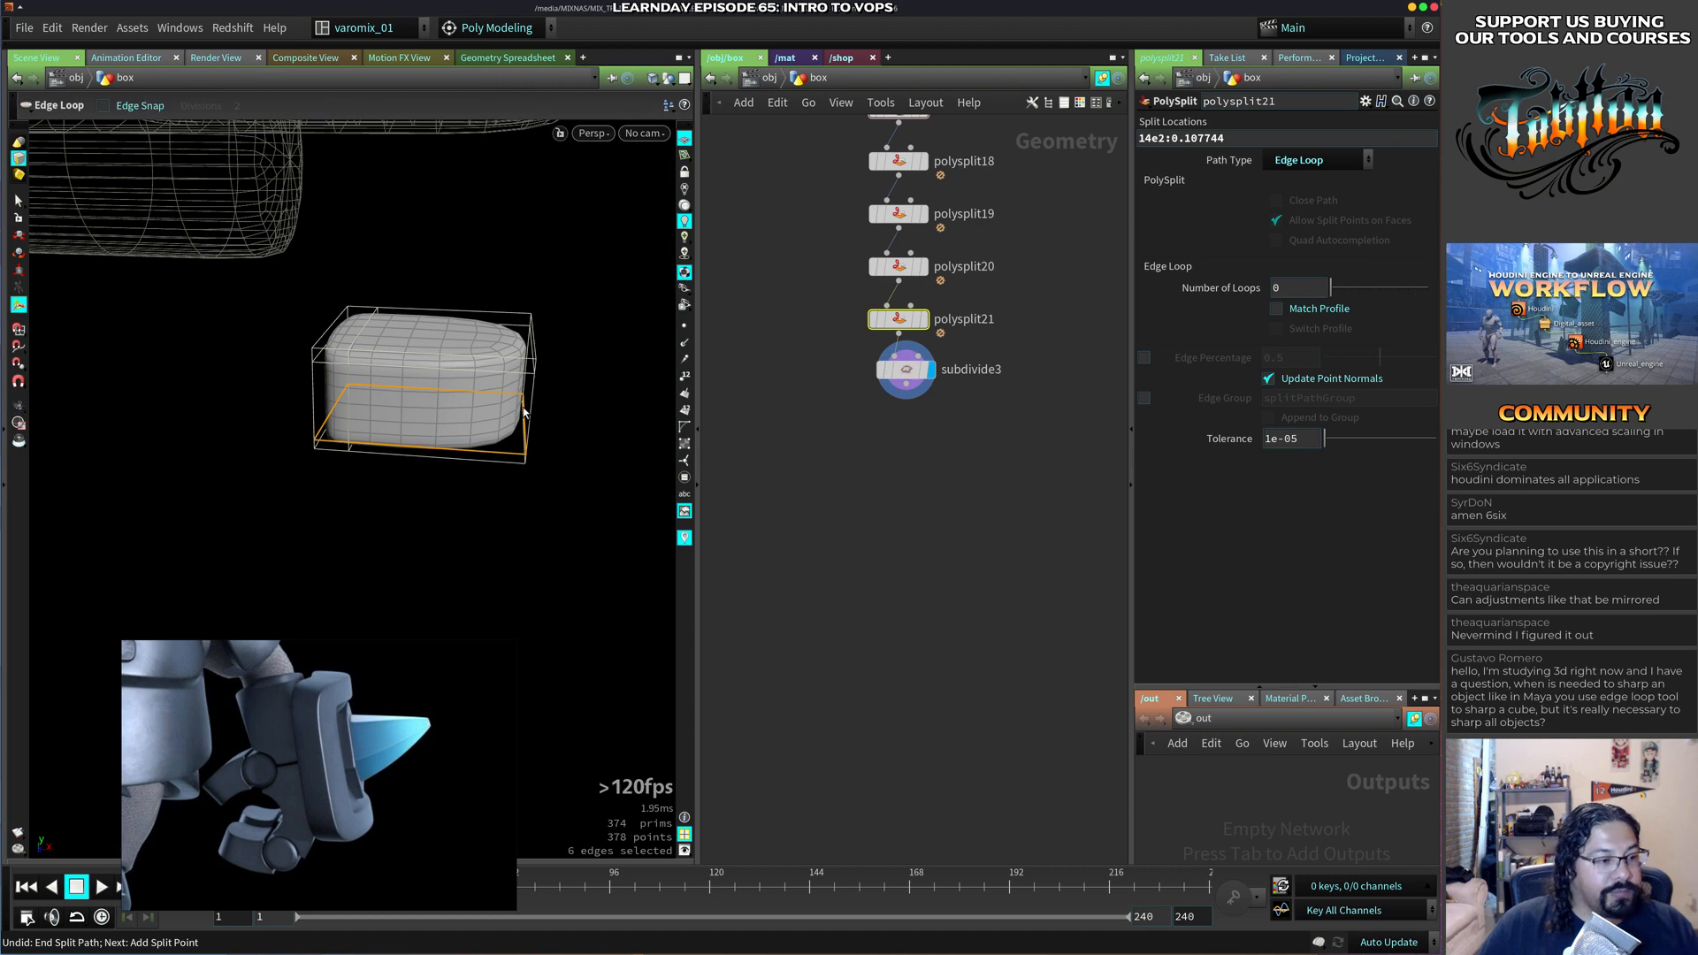
Insert another edge loop around the opposite end of the box, at about 0.959 along its edge.
key("c")
left_click(486, 394)
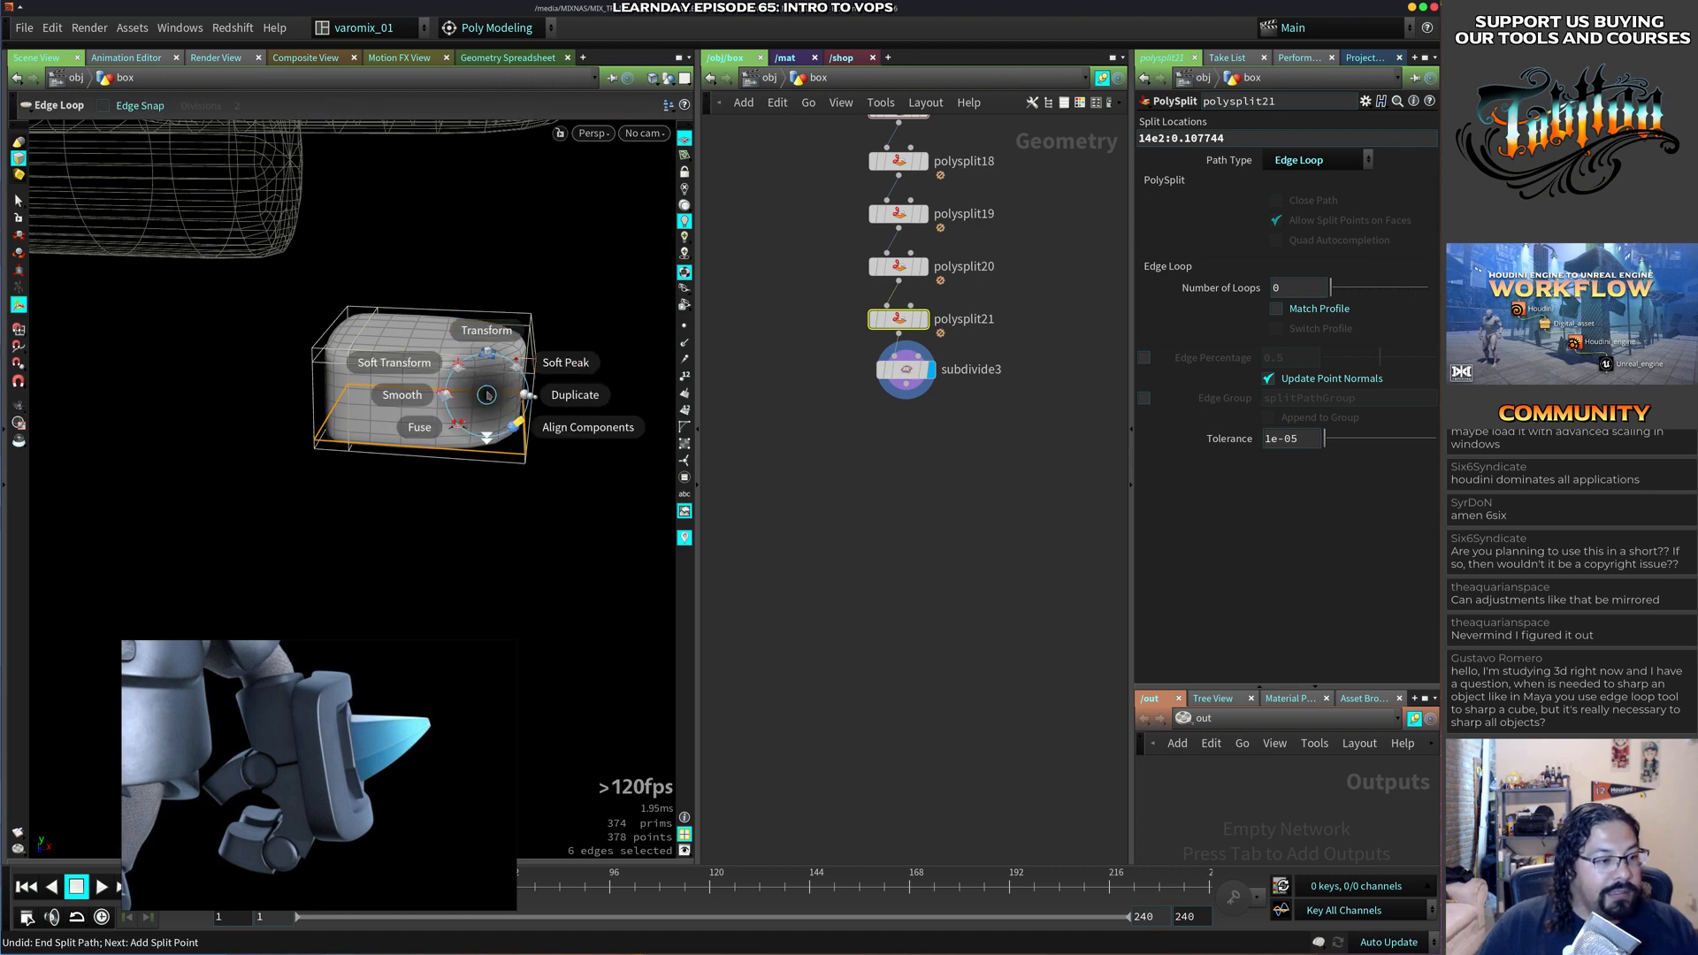
key("q")
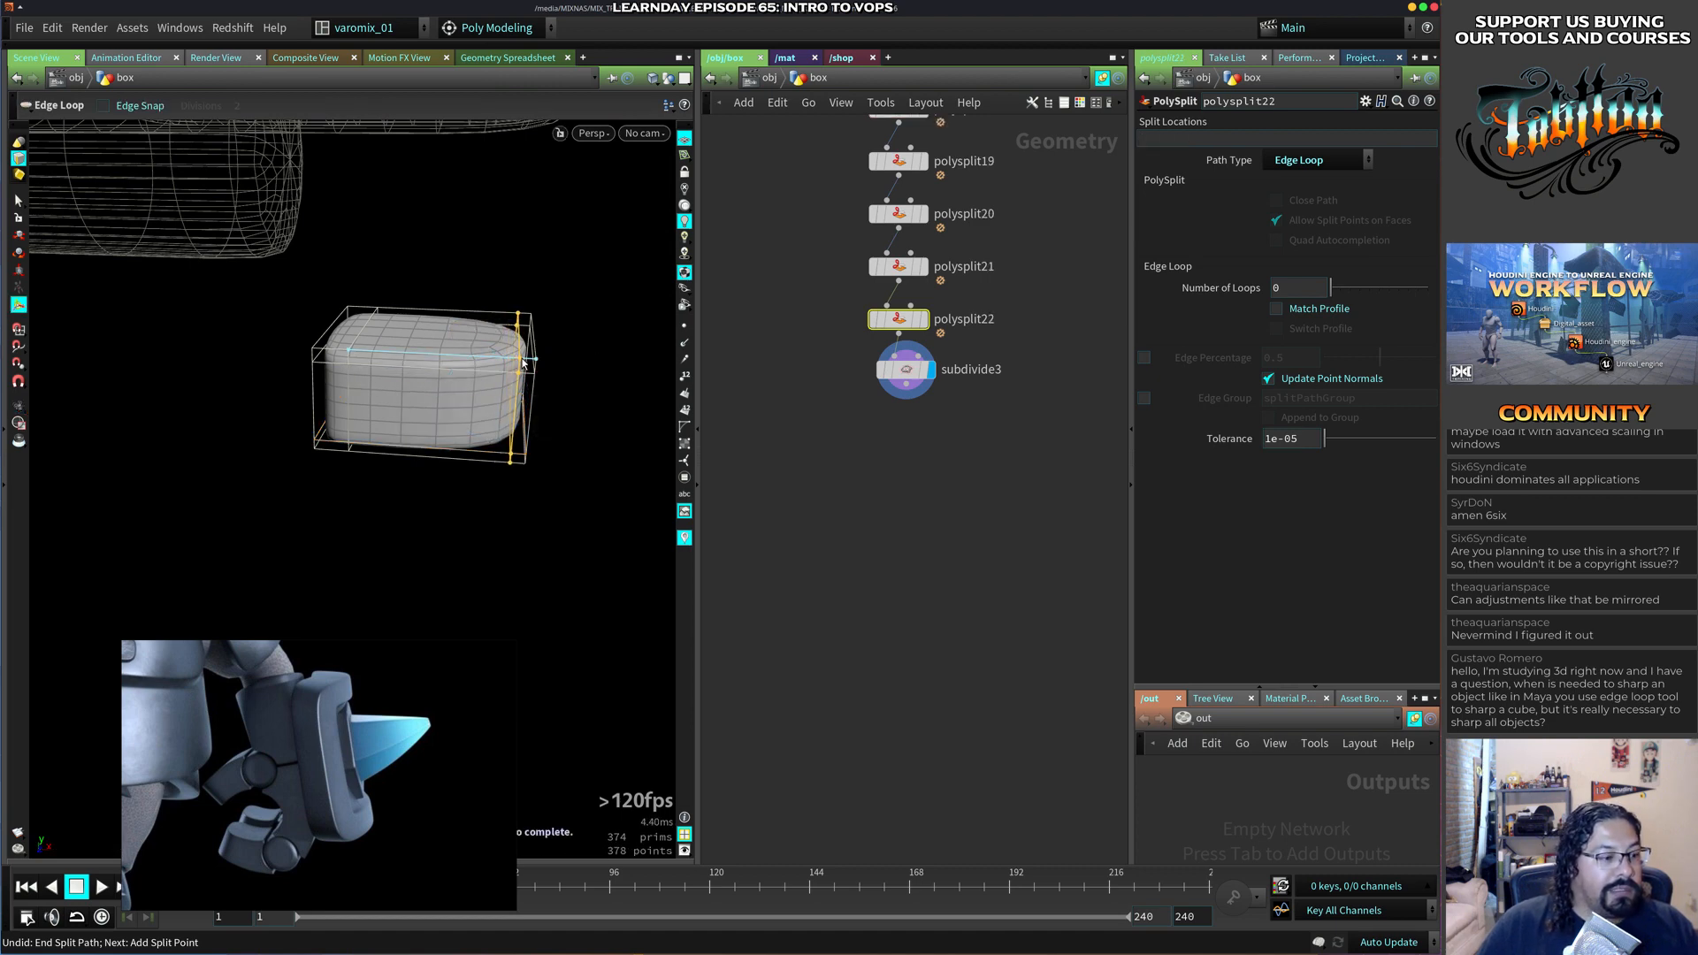
left_click(524, 362)
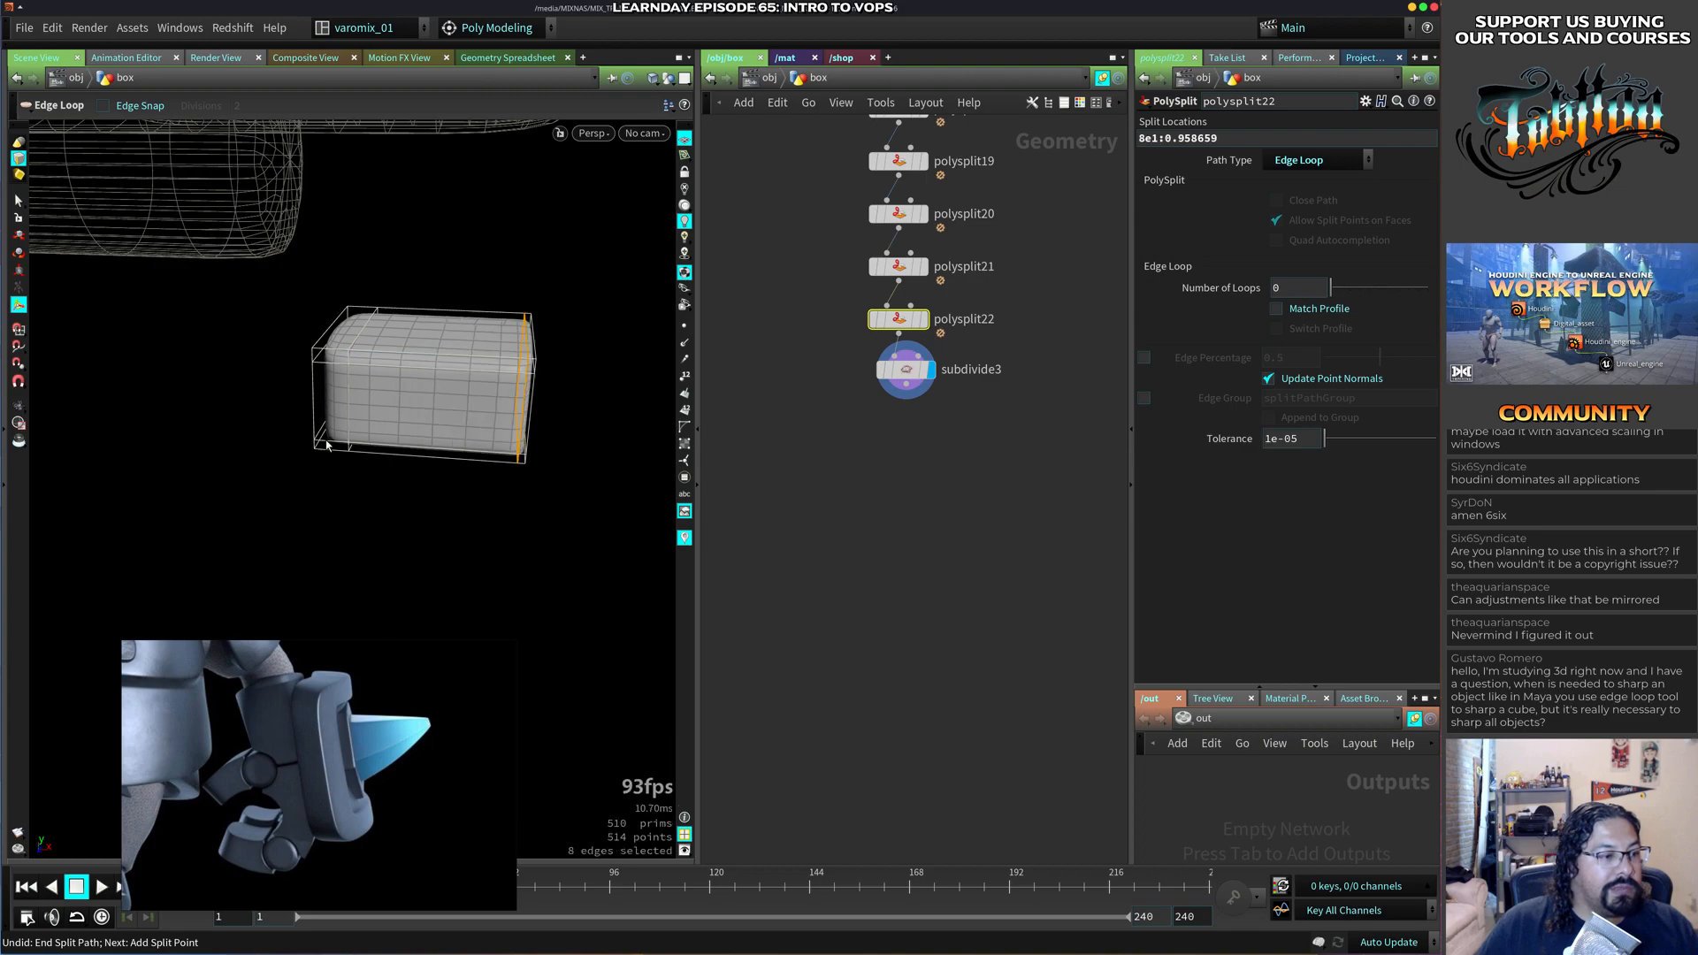
Insert a pair of edge loops across the box's middle section, with Number of Loops set to 2.
left_click_drag(327, 444, 467, 478)
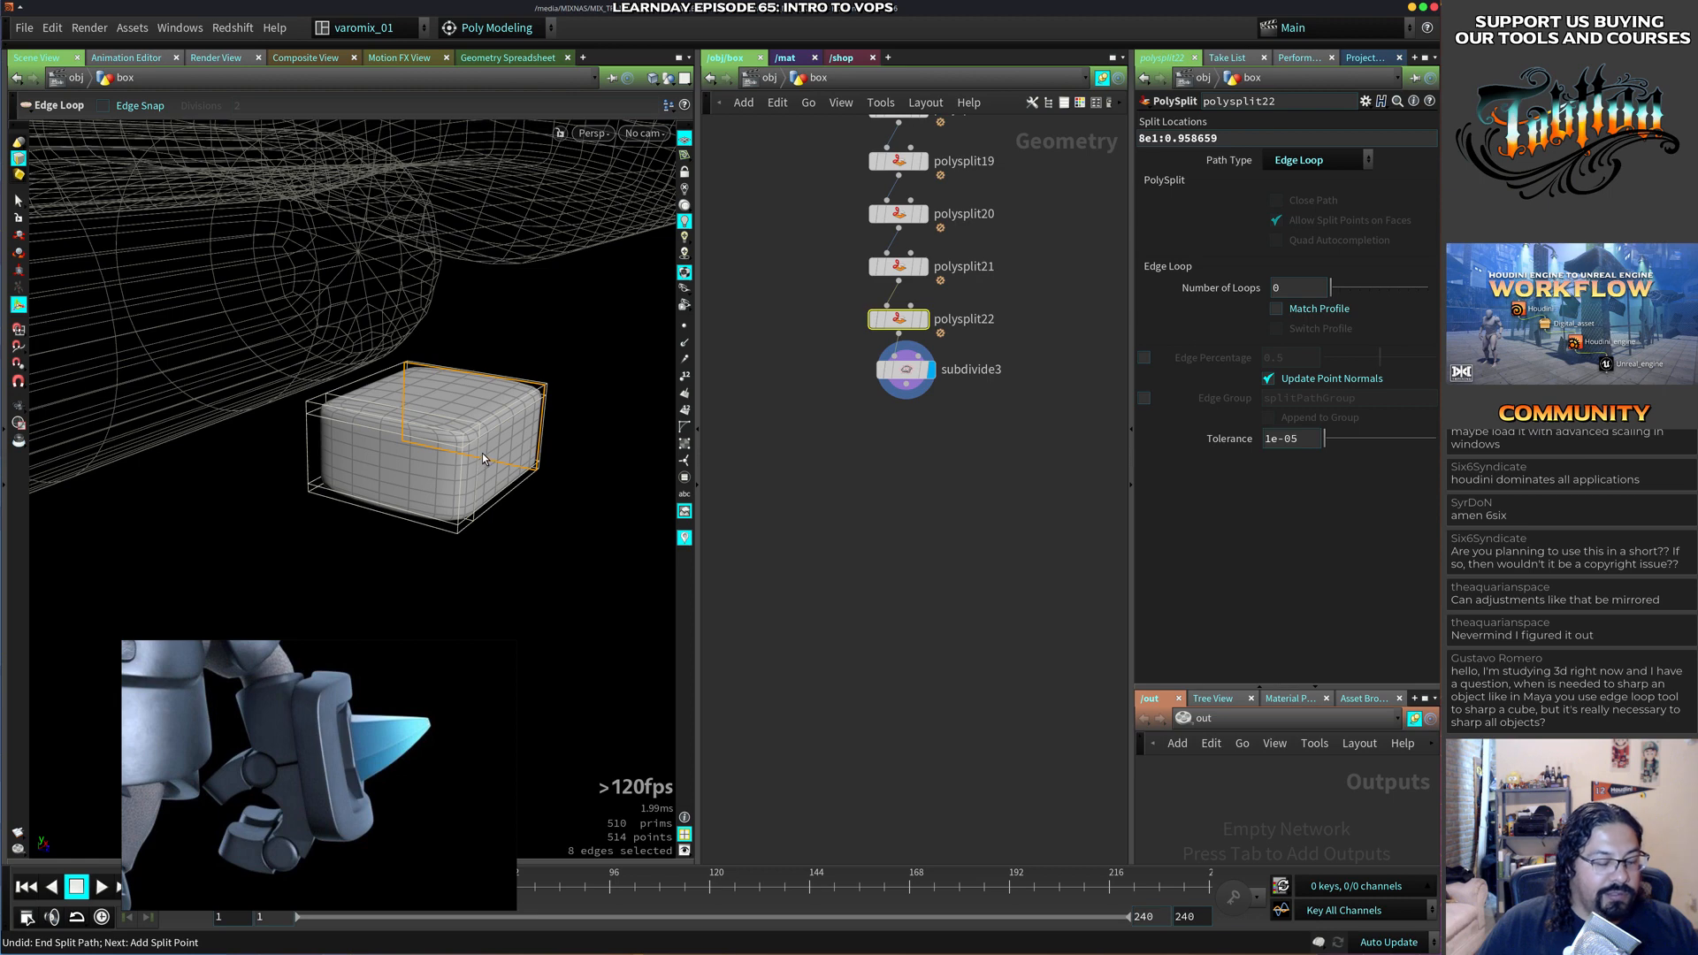
left_click(483, 459)
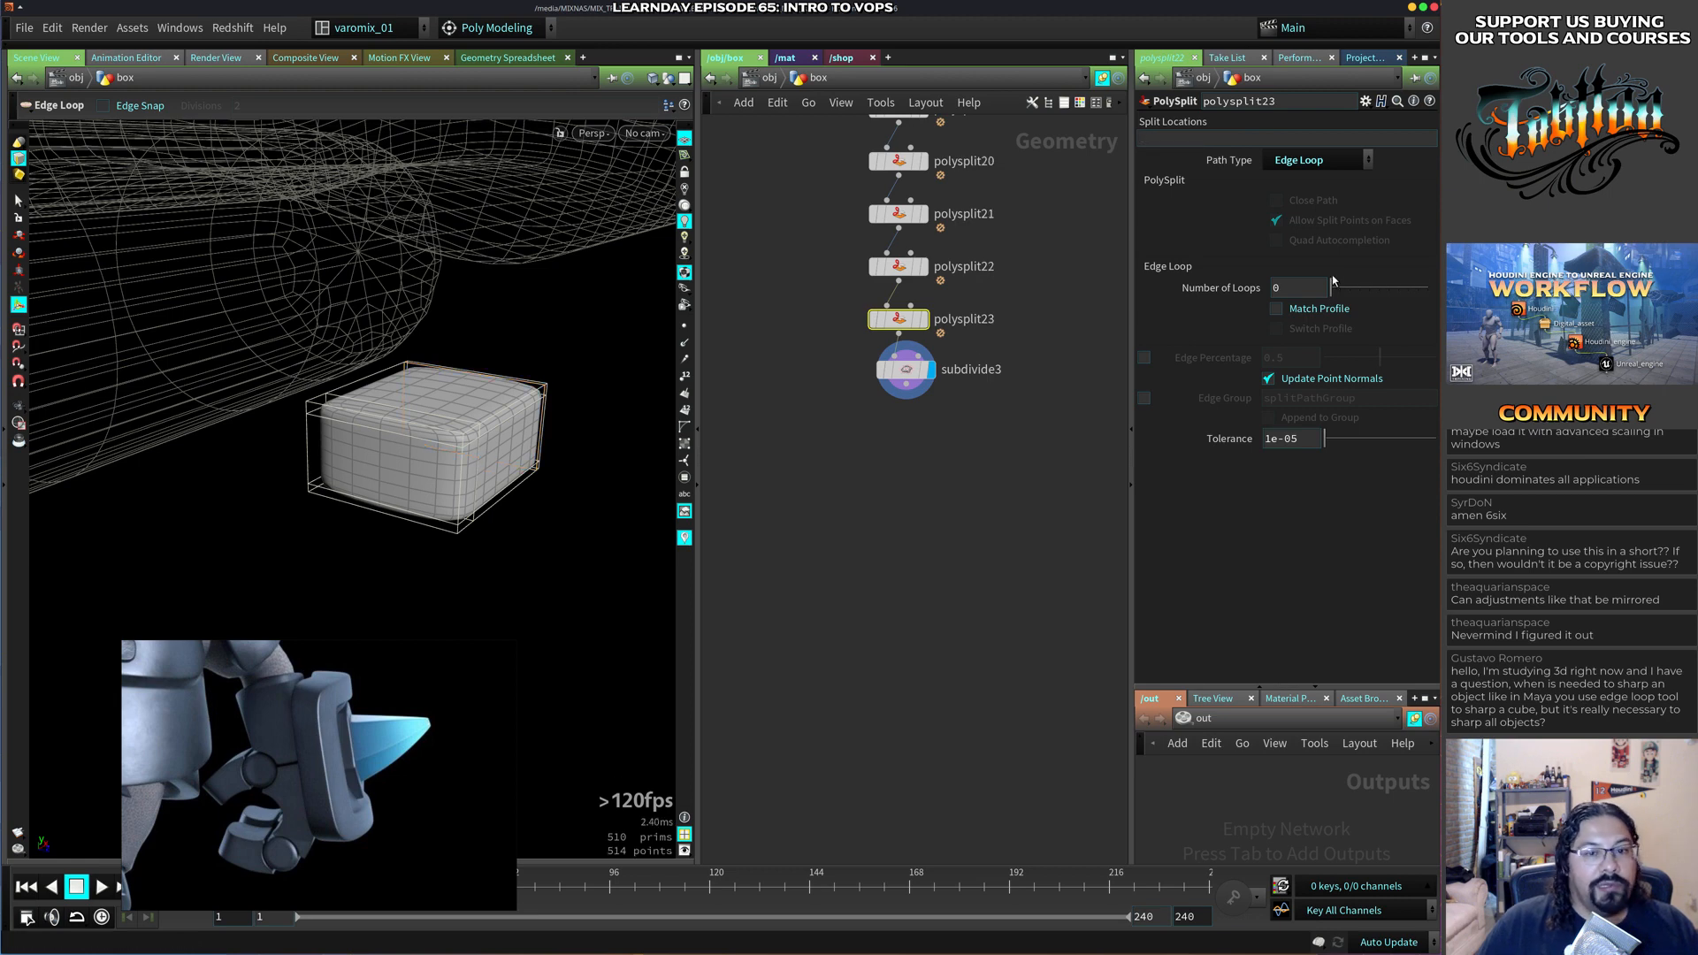
left_click_drag(1331, 290, 1340, 290)
left_click_drag(381, 507, 469, 489, "alt")
key("c")
left_click(491, 418)
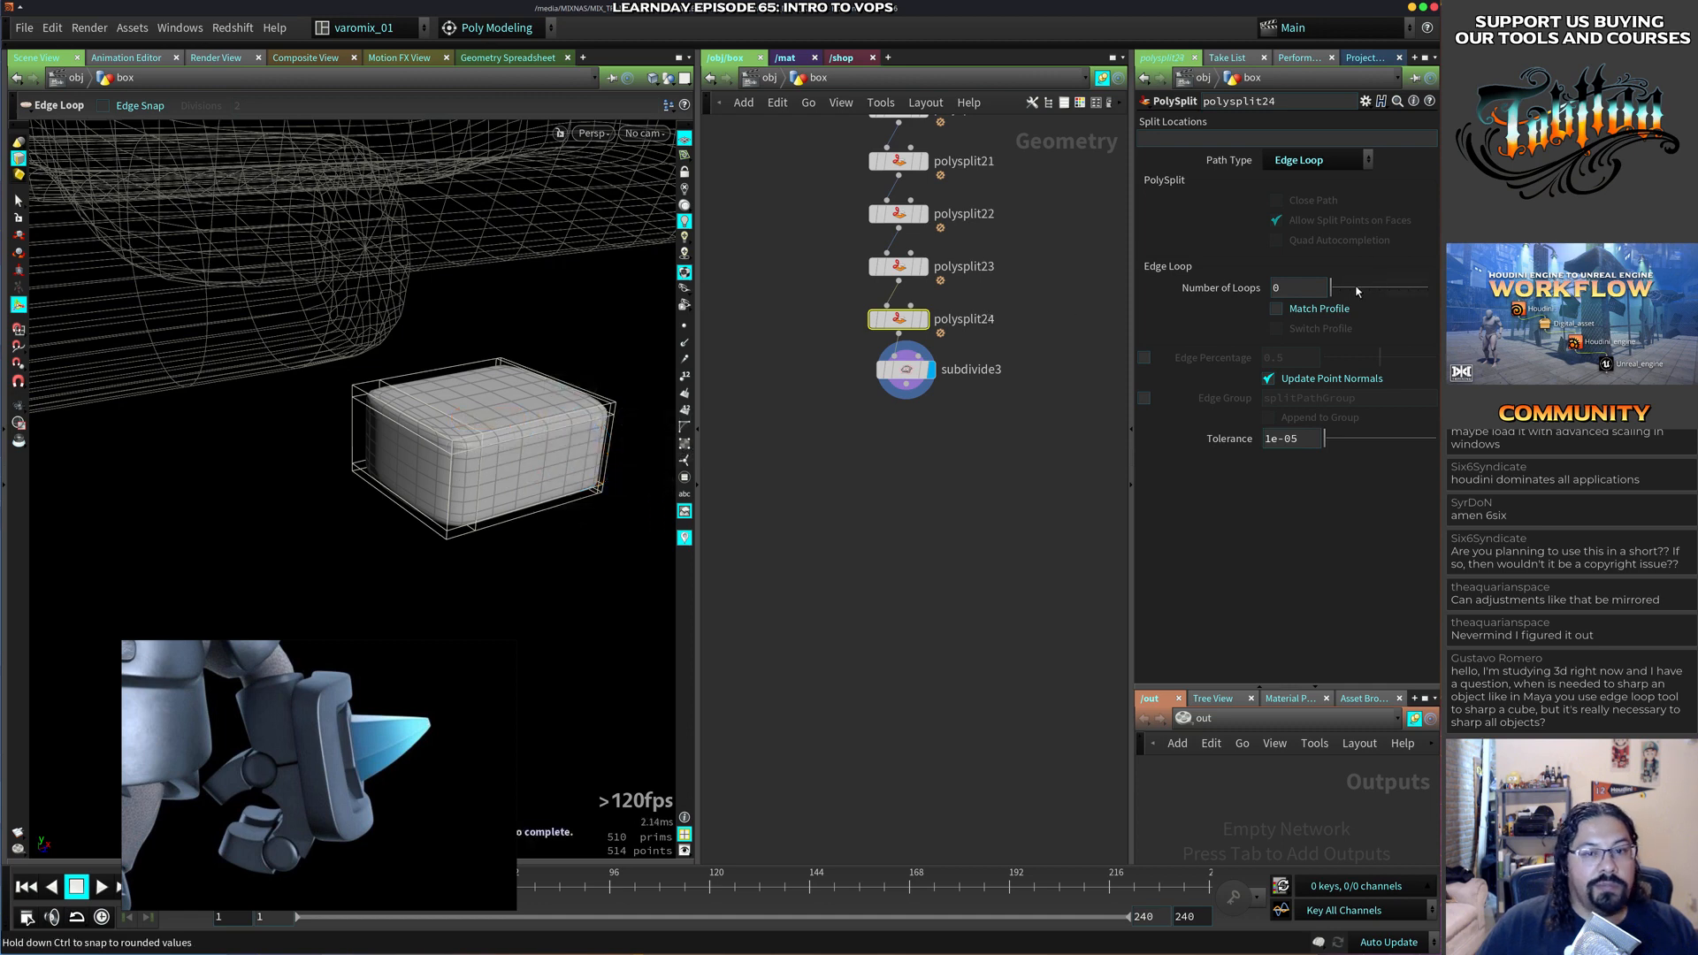
left_click_drag(1331, 290, 1342, 290)
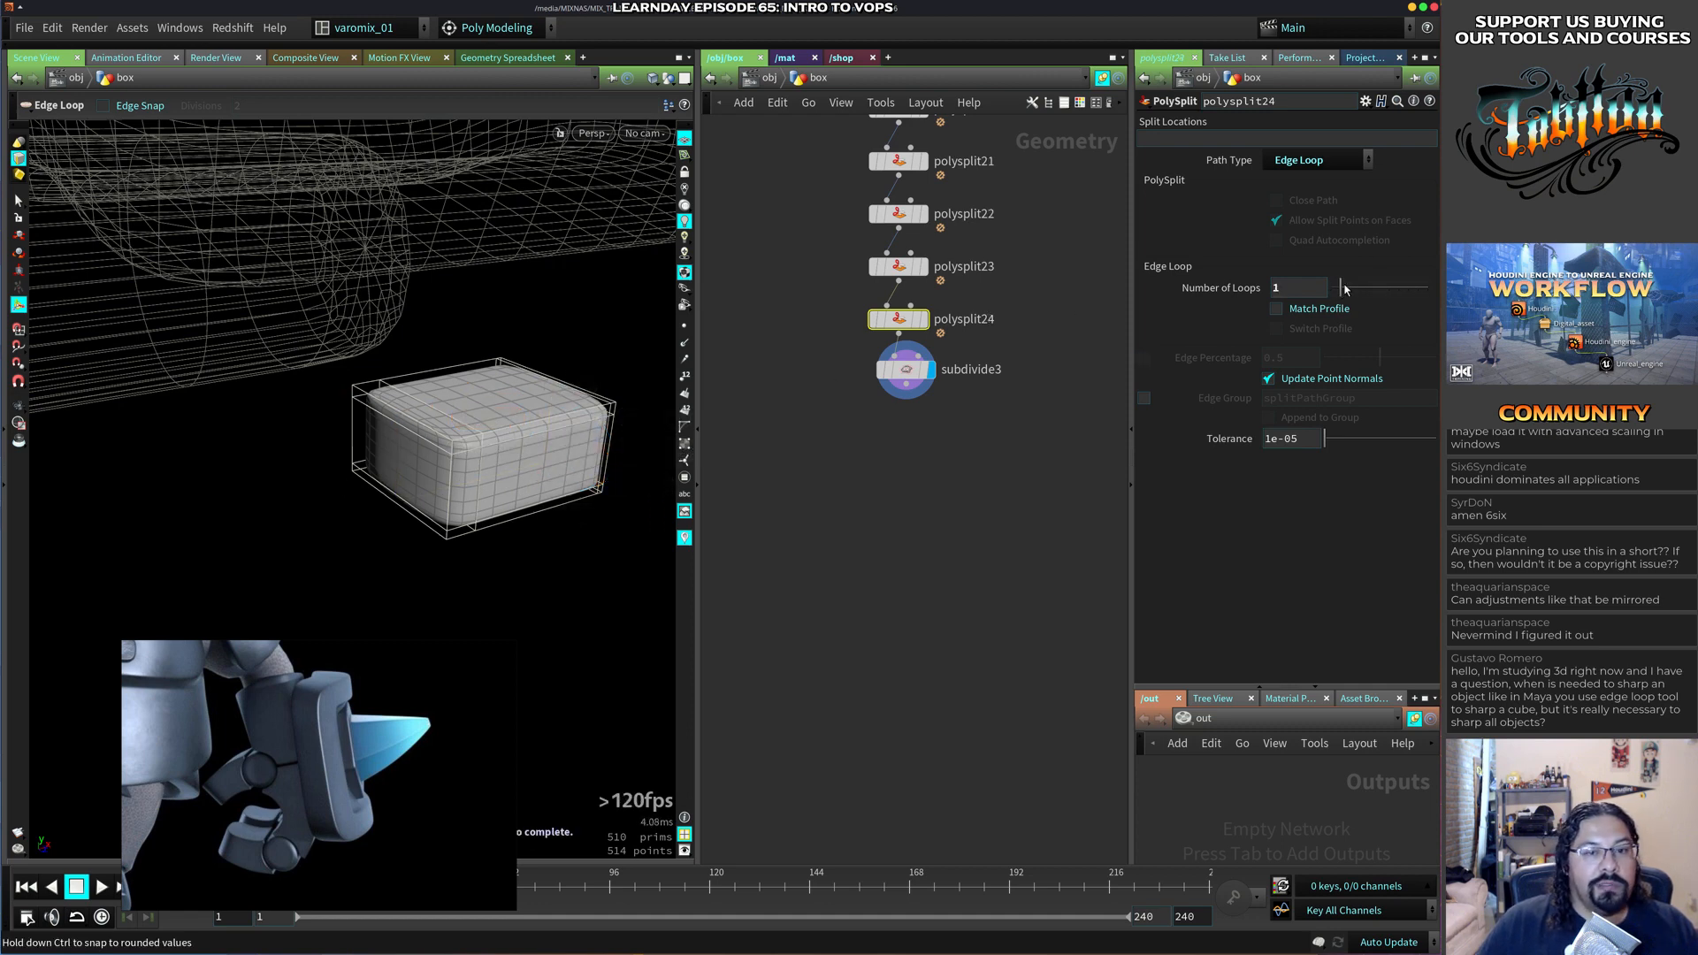
left_click_drag(1342, 288, 1350, 289)
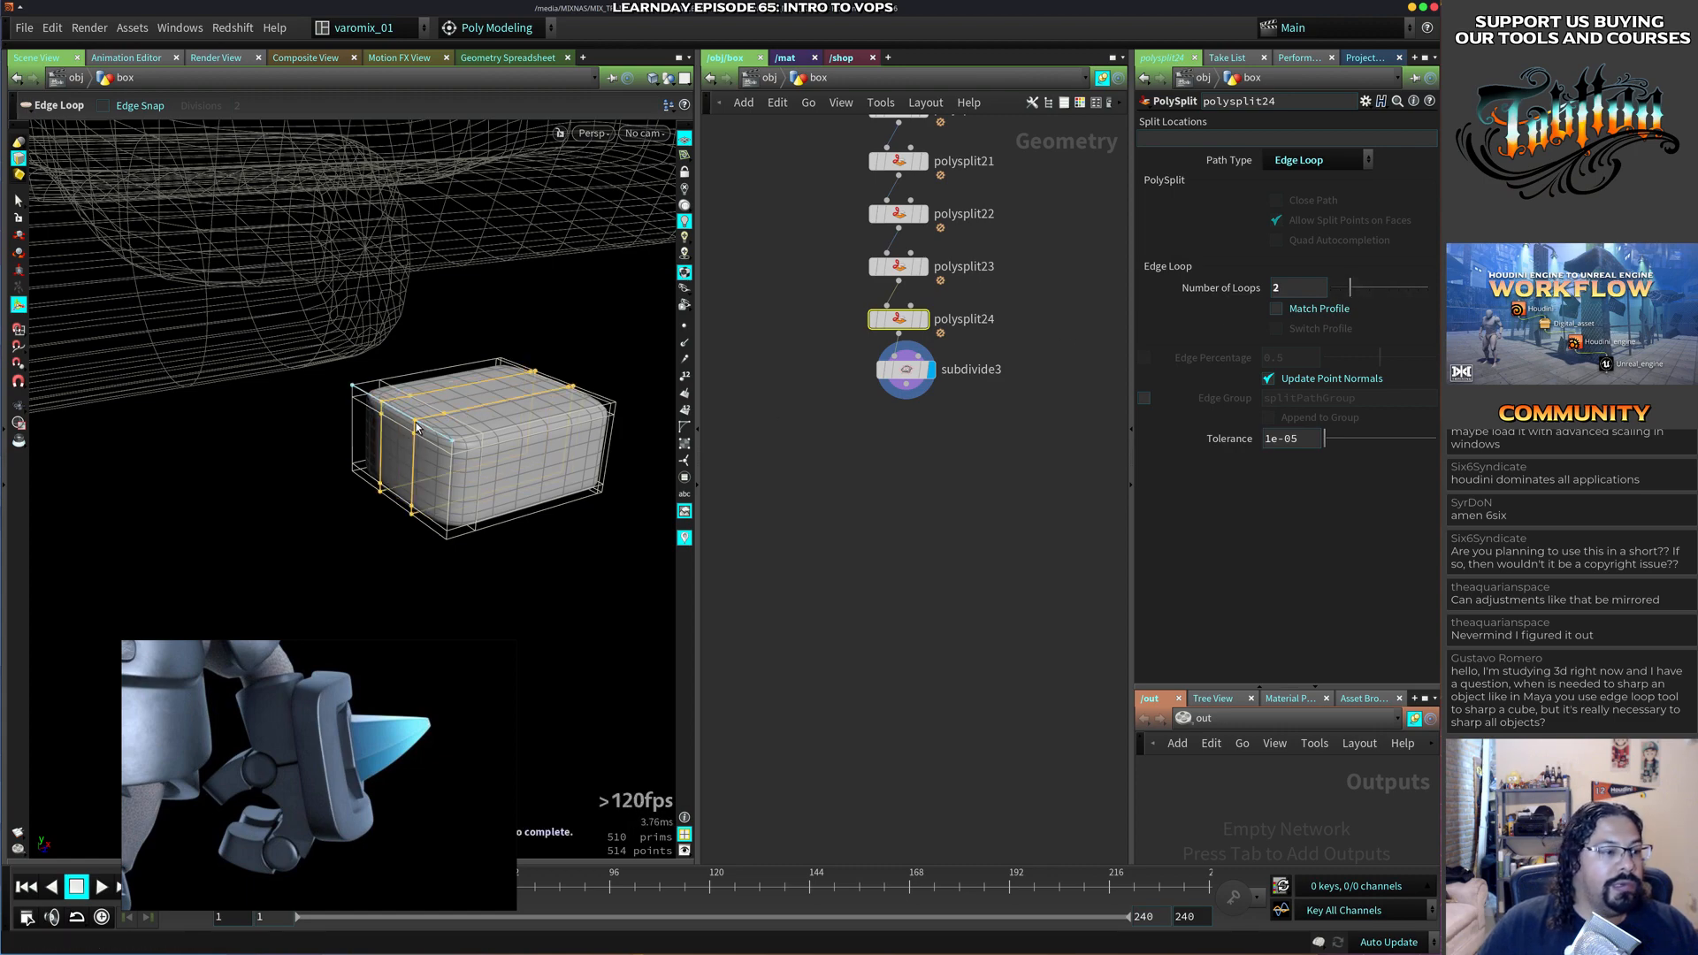
left_click(422, 429)
left_click_drag(422, 429, 514, 478)
left_click_drag(489, 449, 485, 462, "alt")
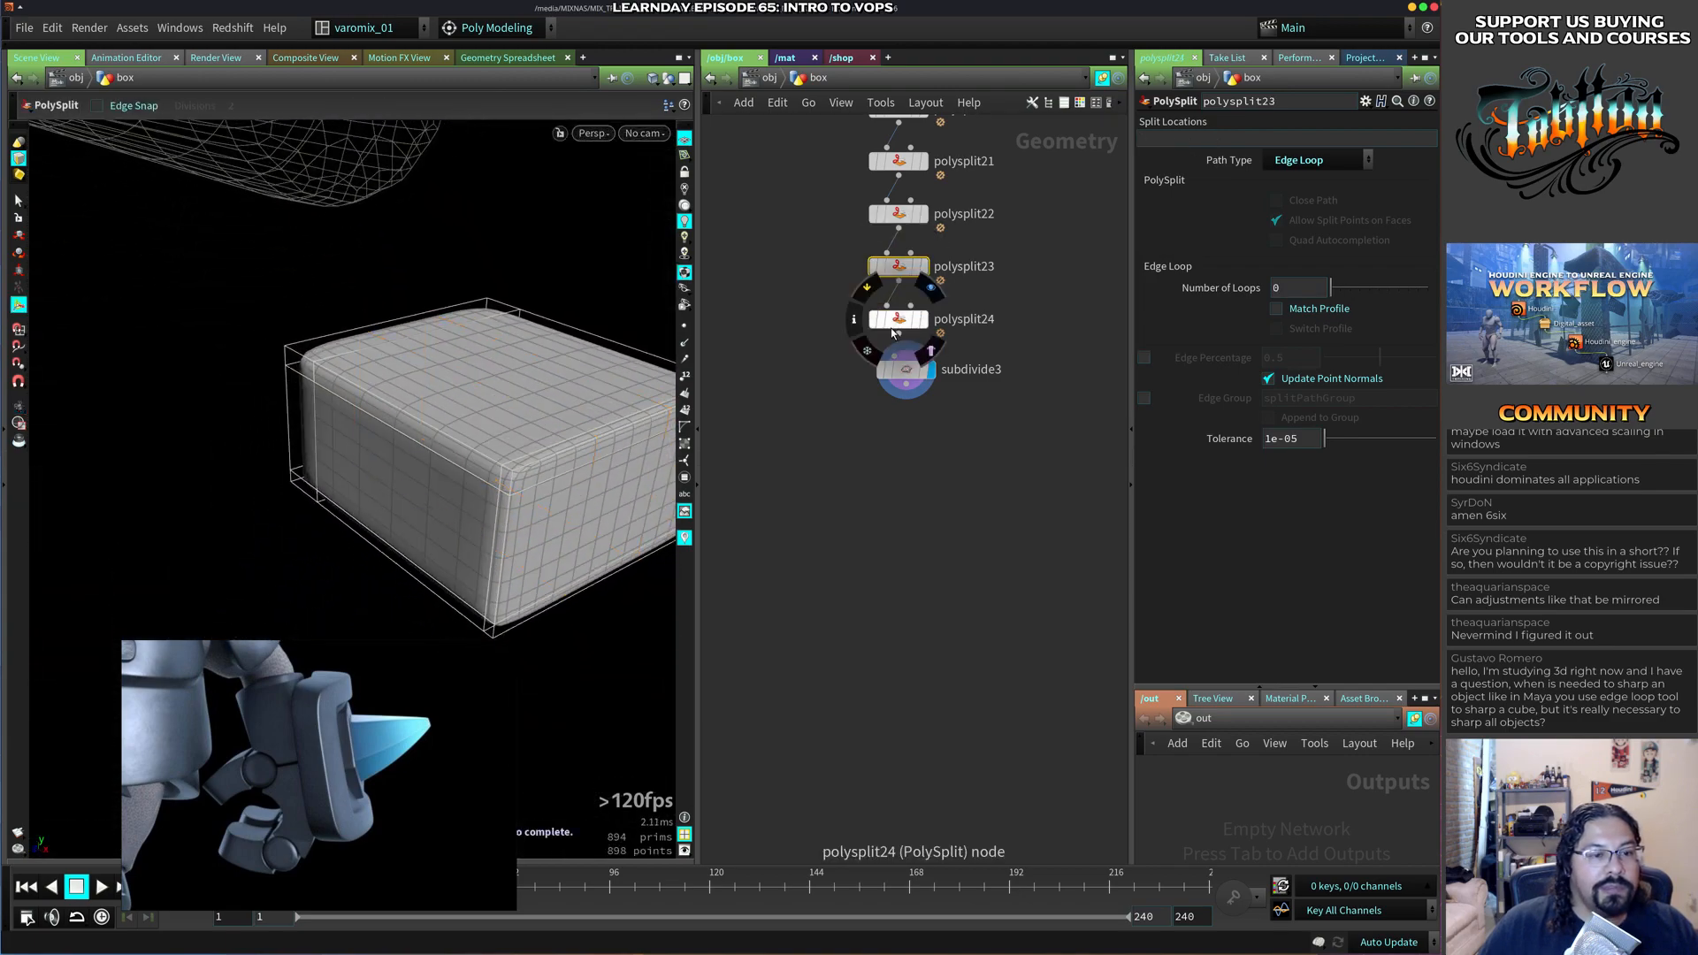
Select the vertical edges that divide the box's end face and move them about -0.035 in X to bulge that end outward.
key("Escape")
left_click_drag(624, 427, 460, 432)
key("s")
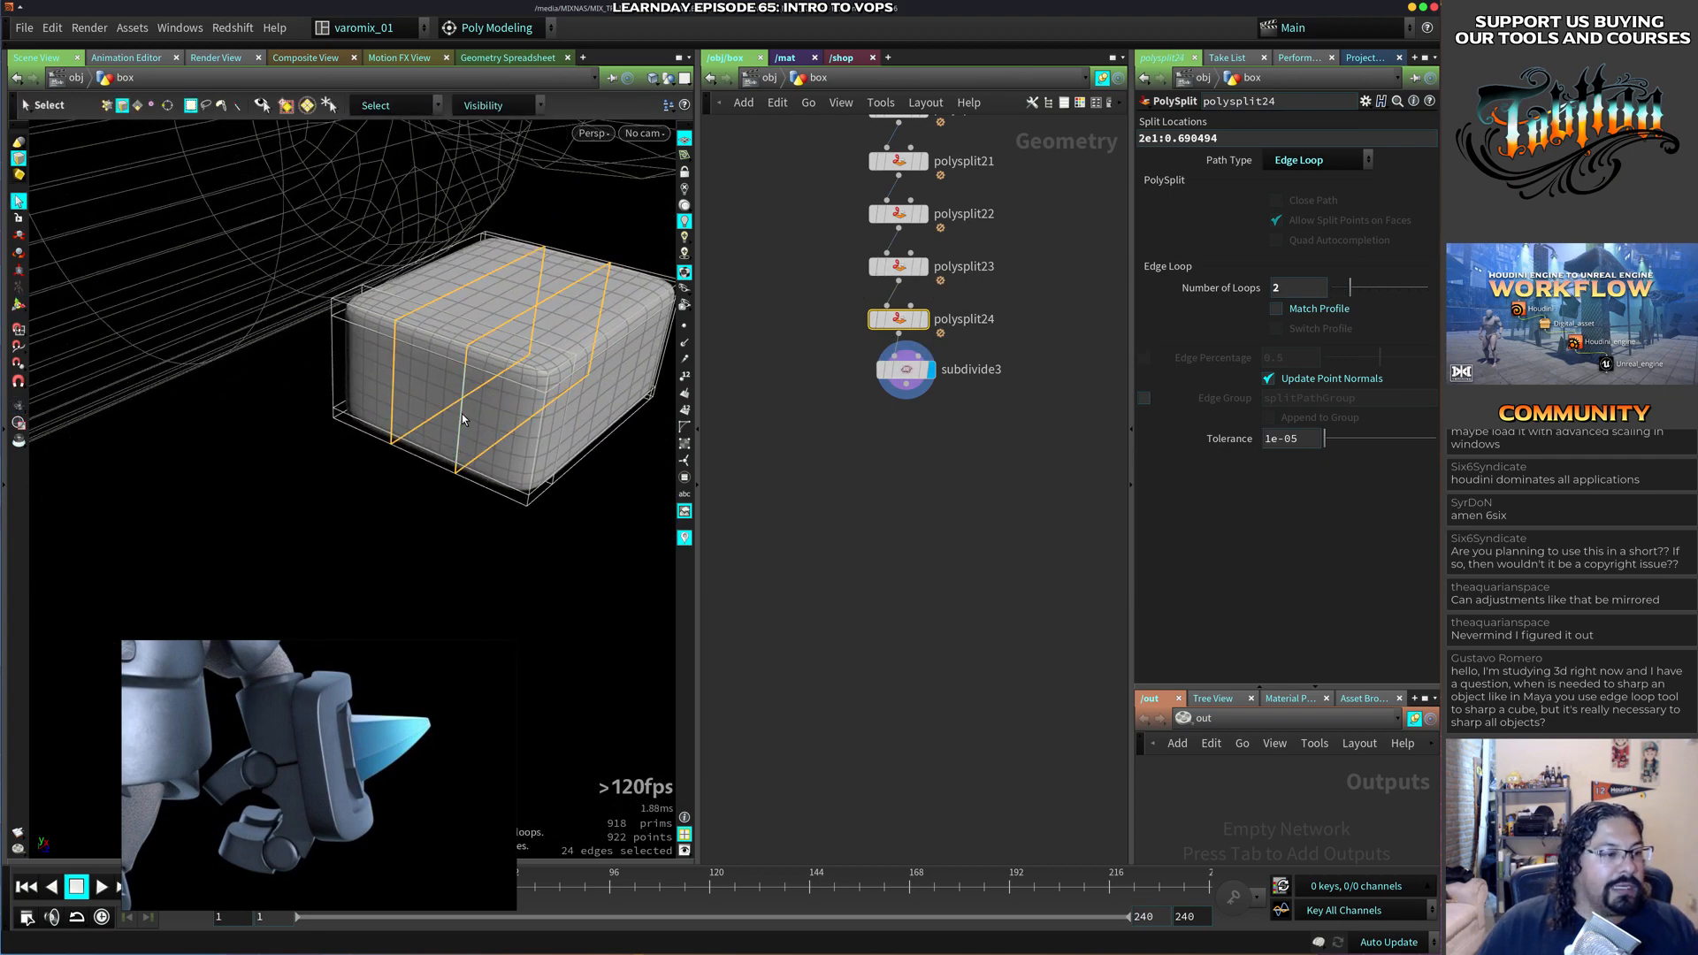
left_click(462, 412)
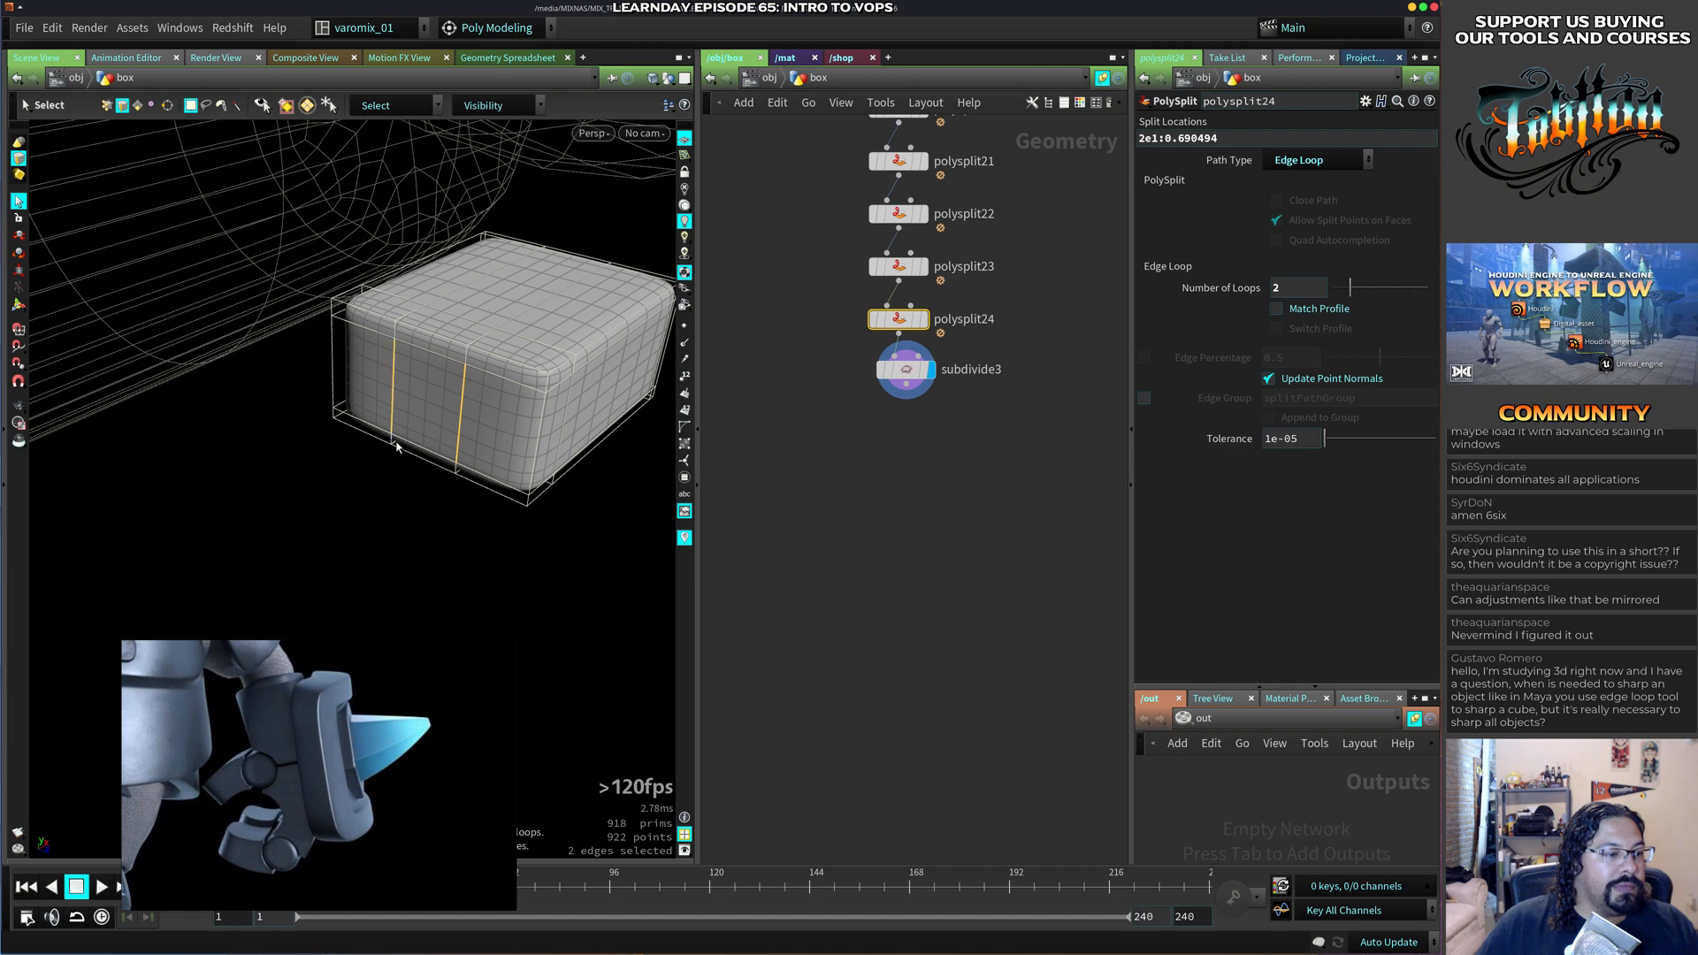
key("shift+g")
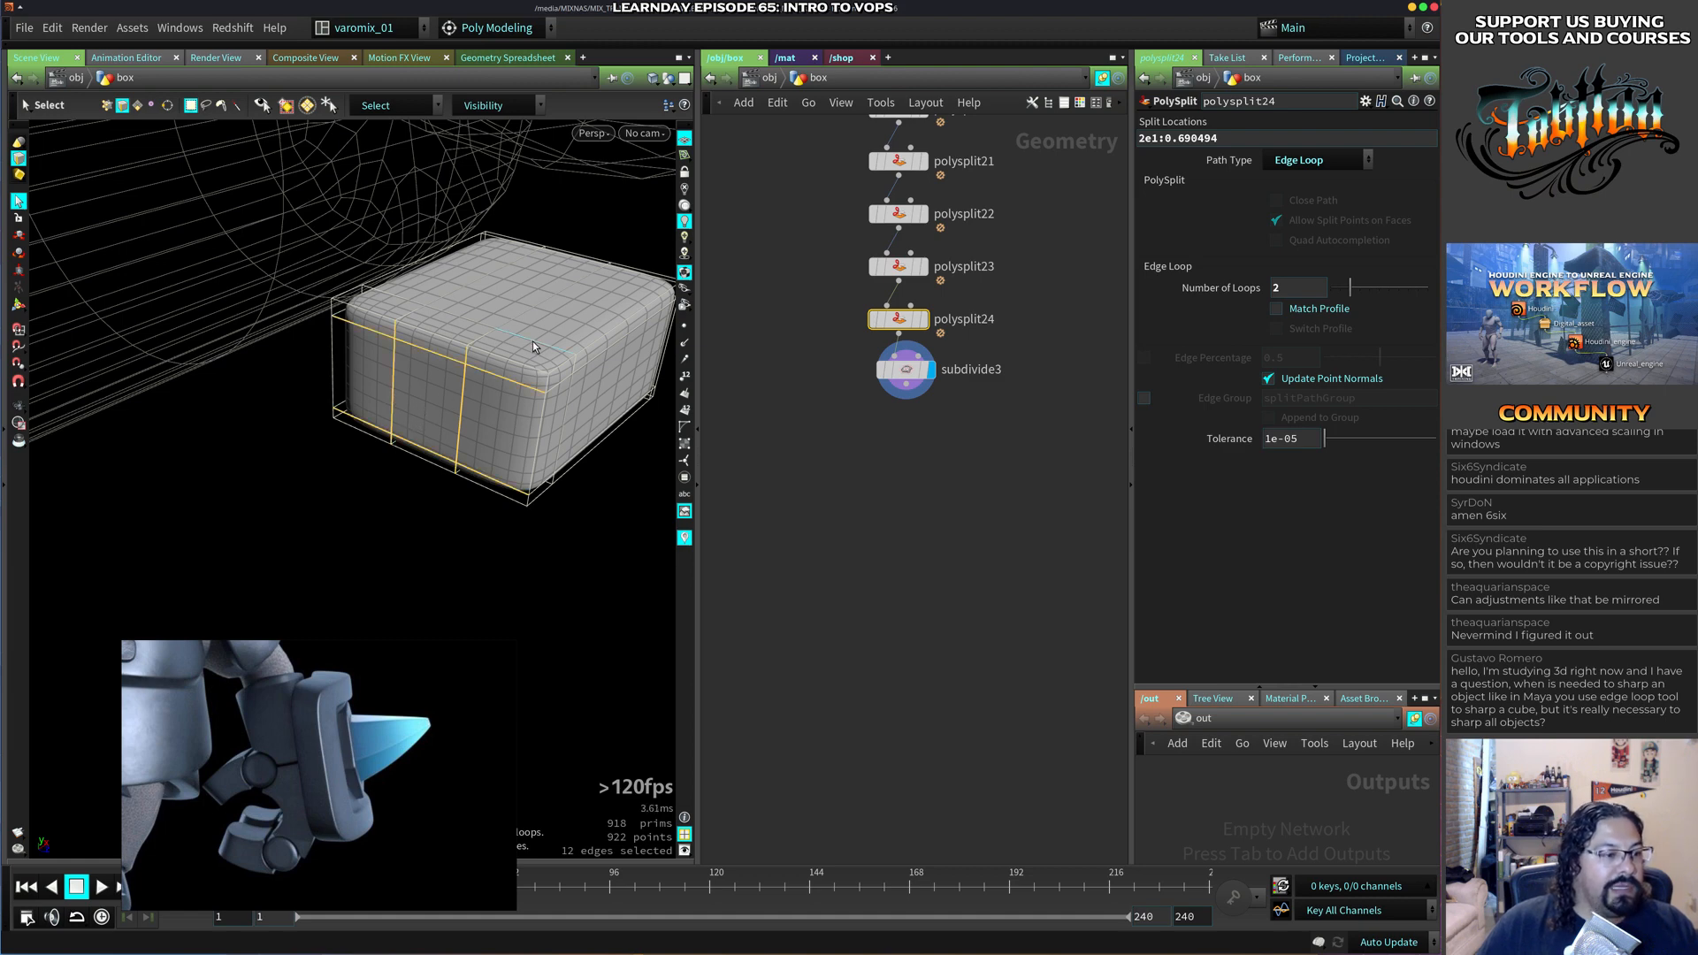
left_click_drag(533, 341, 460, 482, "ctrl")
left_click_drag(300, 459, 389, 288, "ctrl")
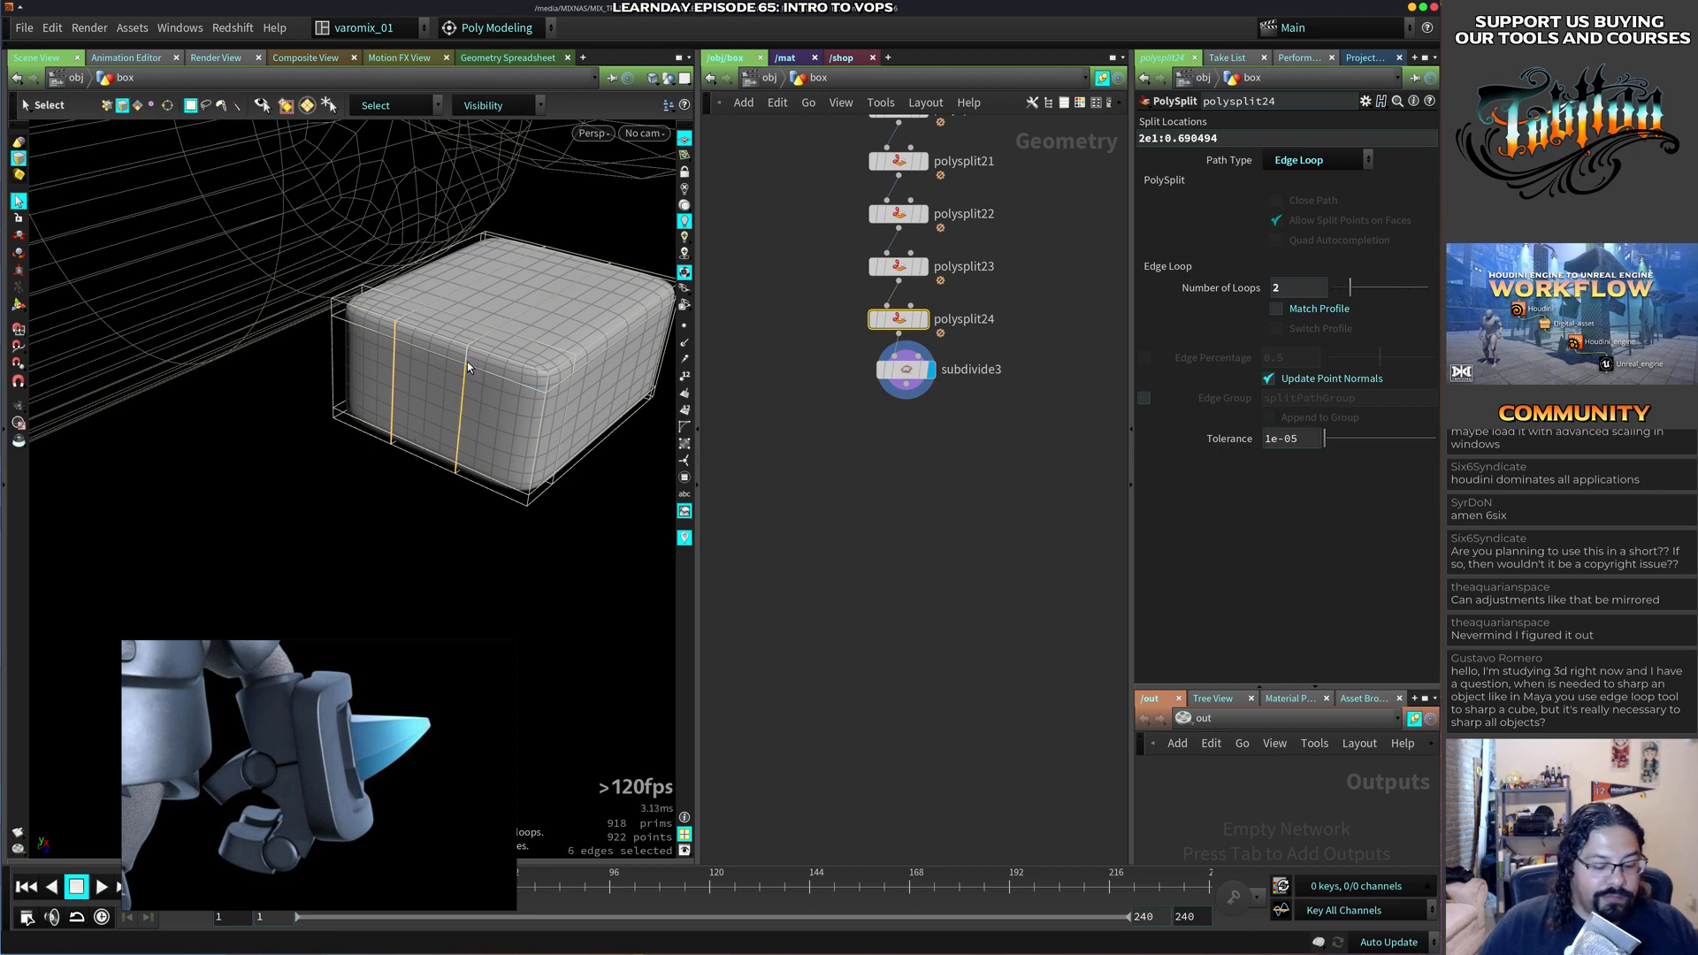
key("t")
left_click_drag(458, 383, 440, 396)
left_click_drag(491, 505, 332, 400, "alt")
left_click_drag(354, 495, 340, 394, "alt")
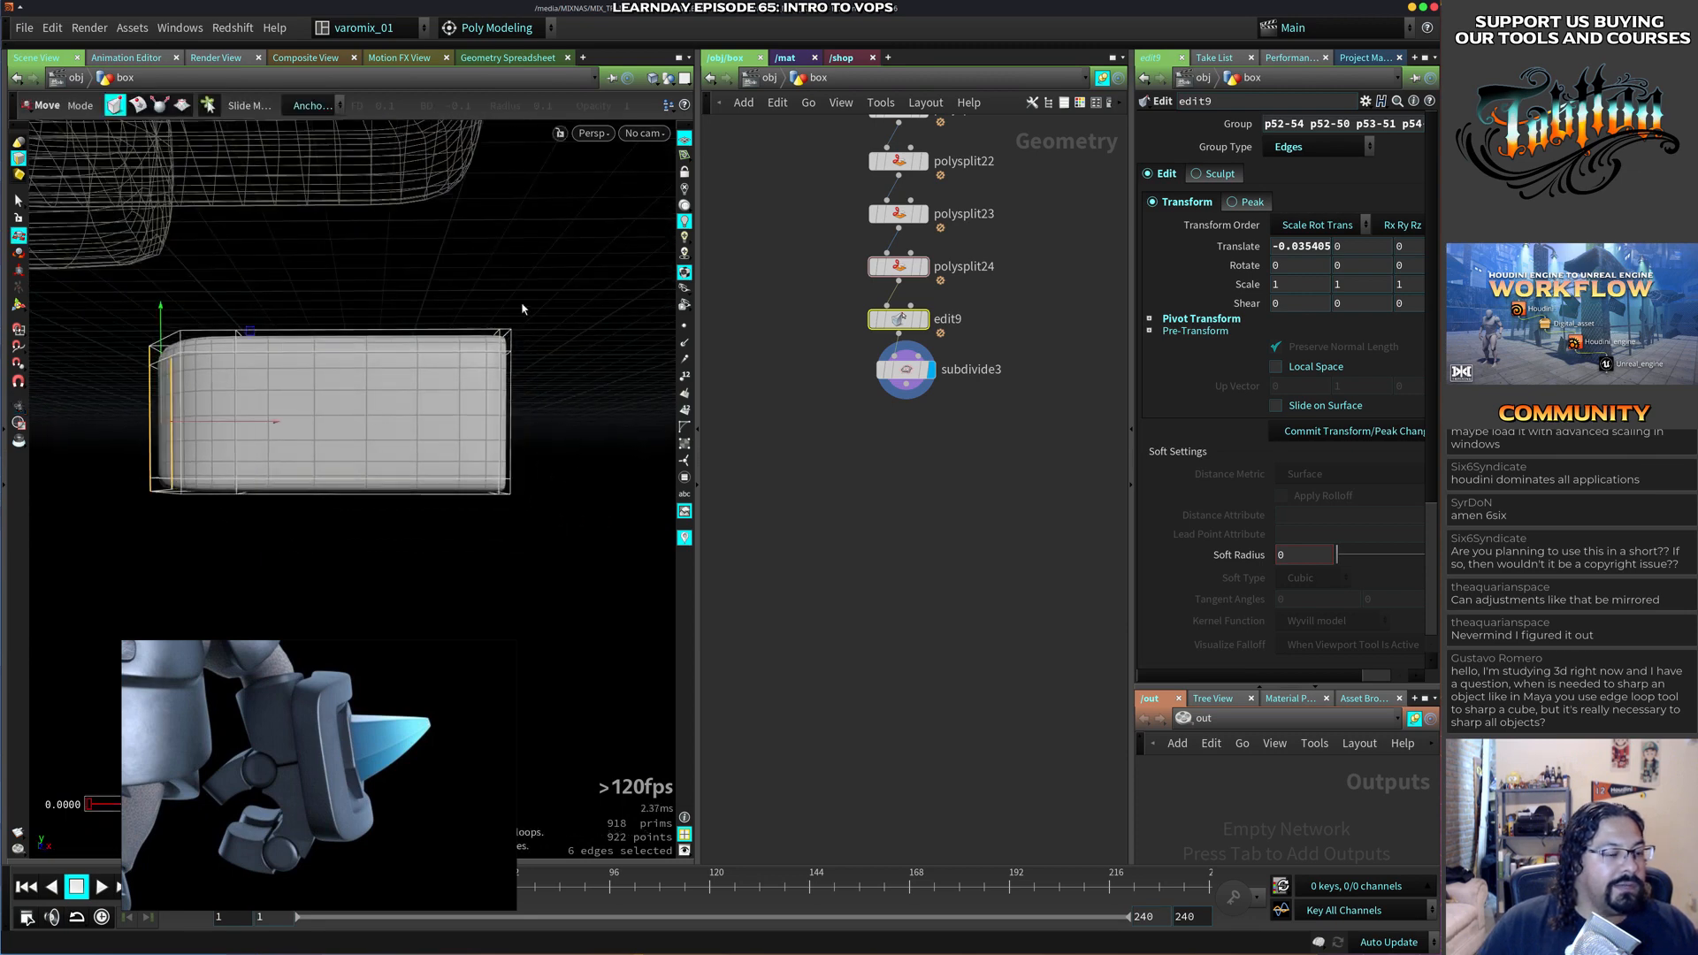
left_click_drag(452, 374, 443, 474, "alt")
key("t")
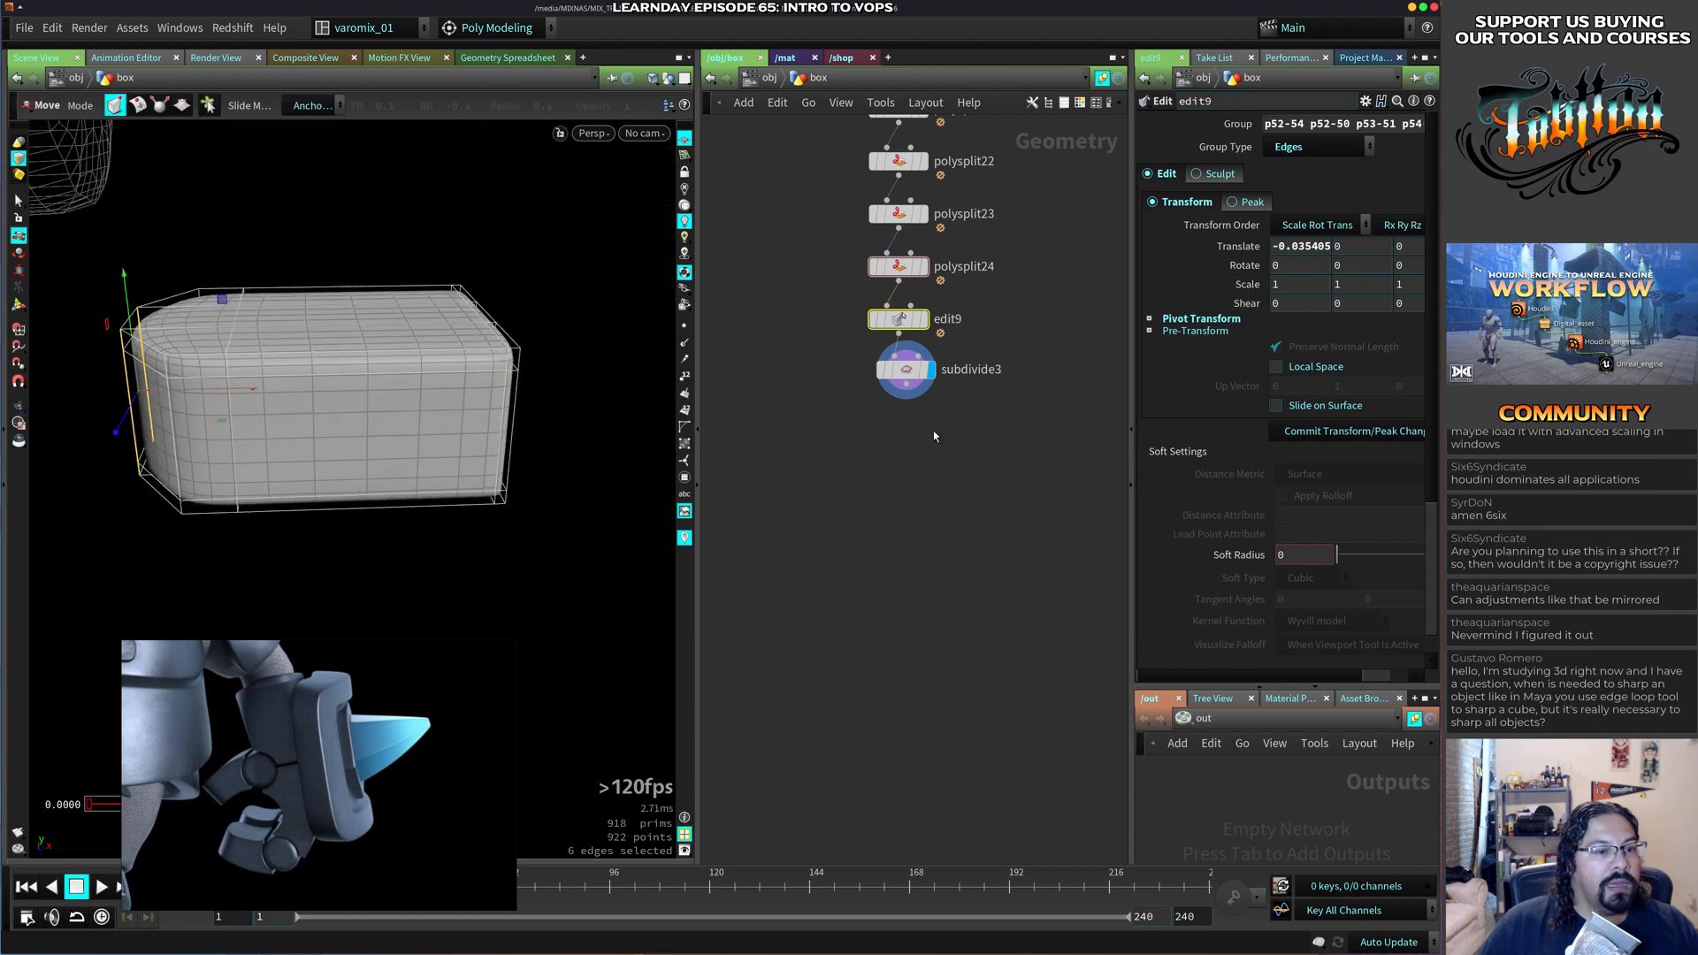
Add a Tube node beside the box's node chain and a Merge node below it.
middle_click_drag(1010, 344, 970, 356)
left_click(972, 355)
key("Tab")
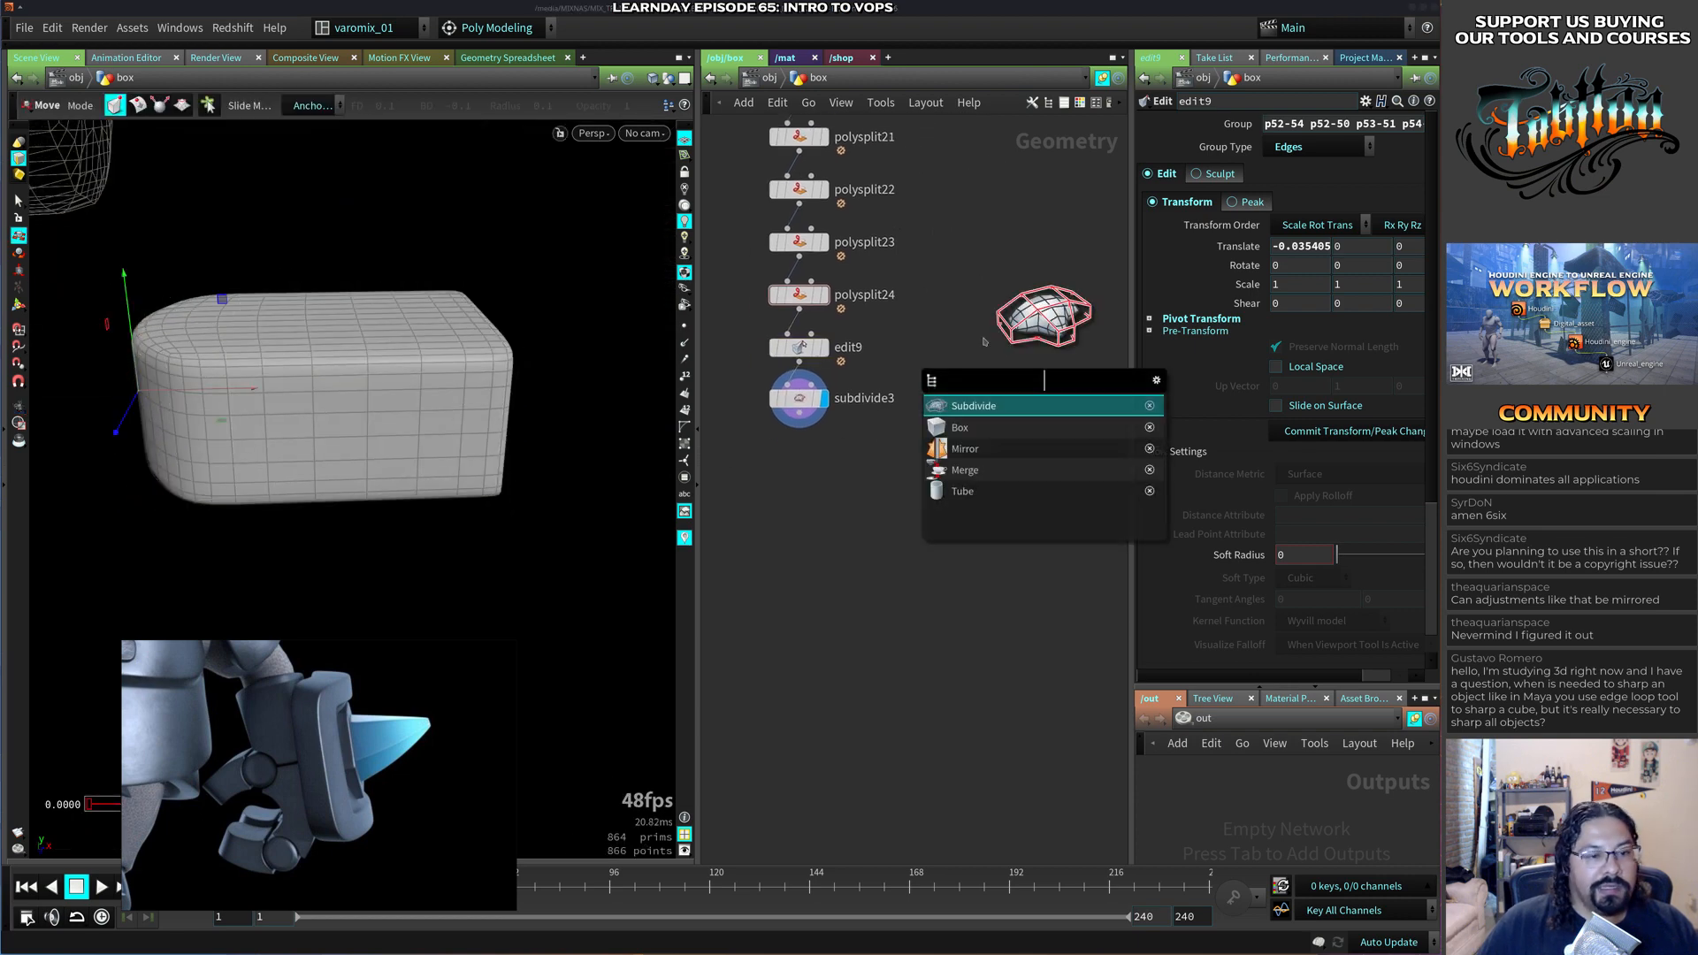
type("tube")
key("Return")
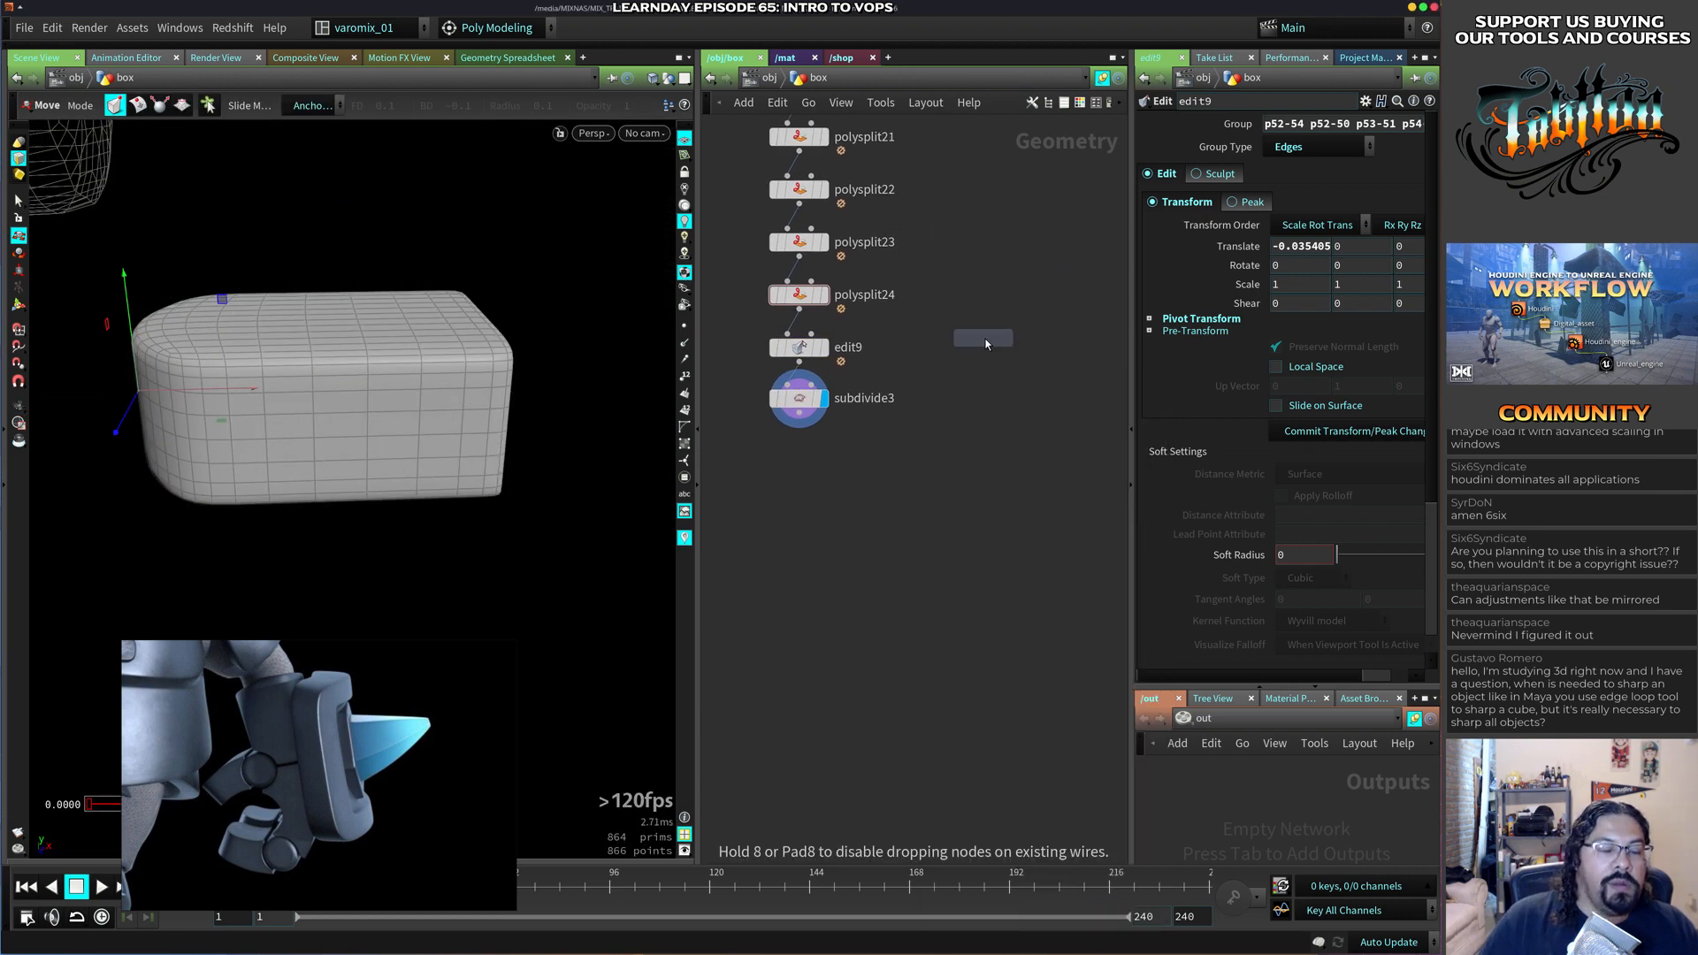
left_click(997, 345)
key("Tab")
type("mer")
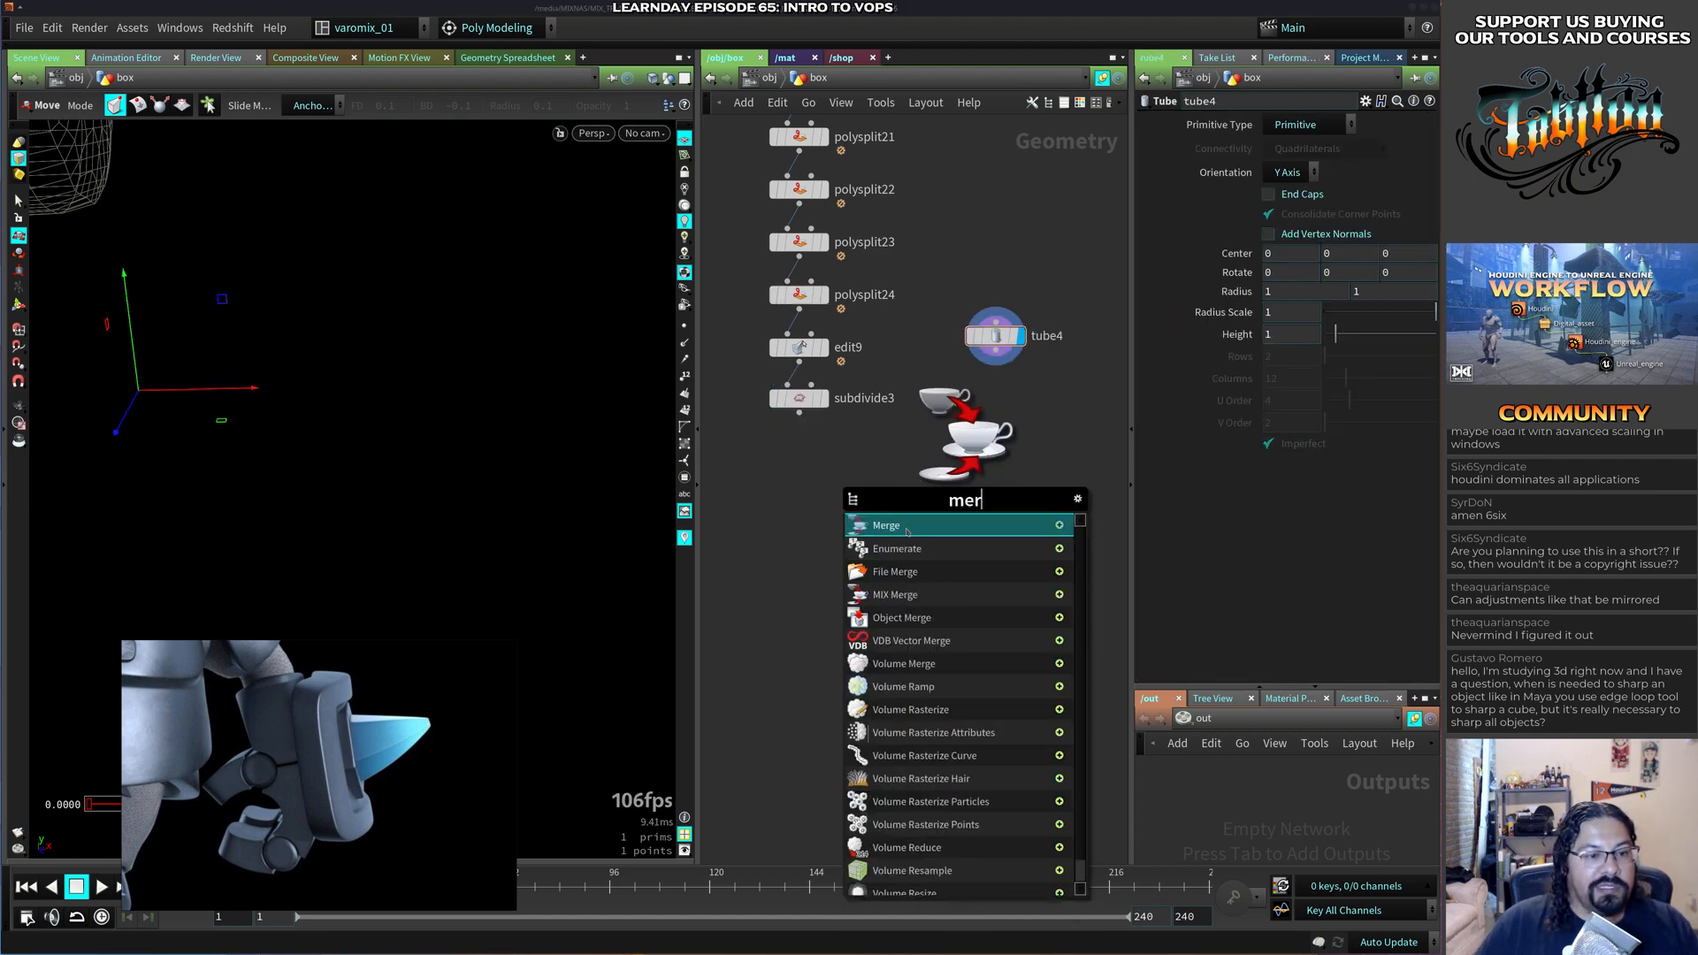
left_click(907, 526)
left_click(888, 491)
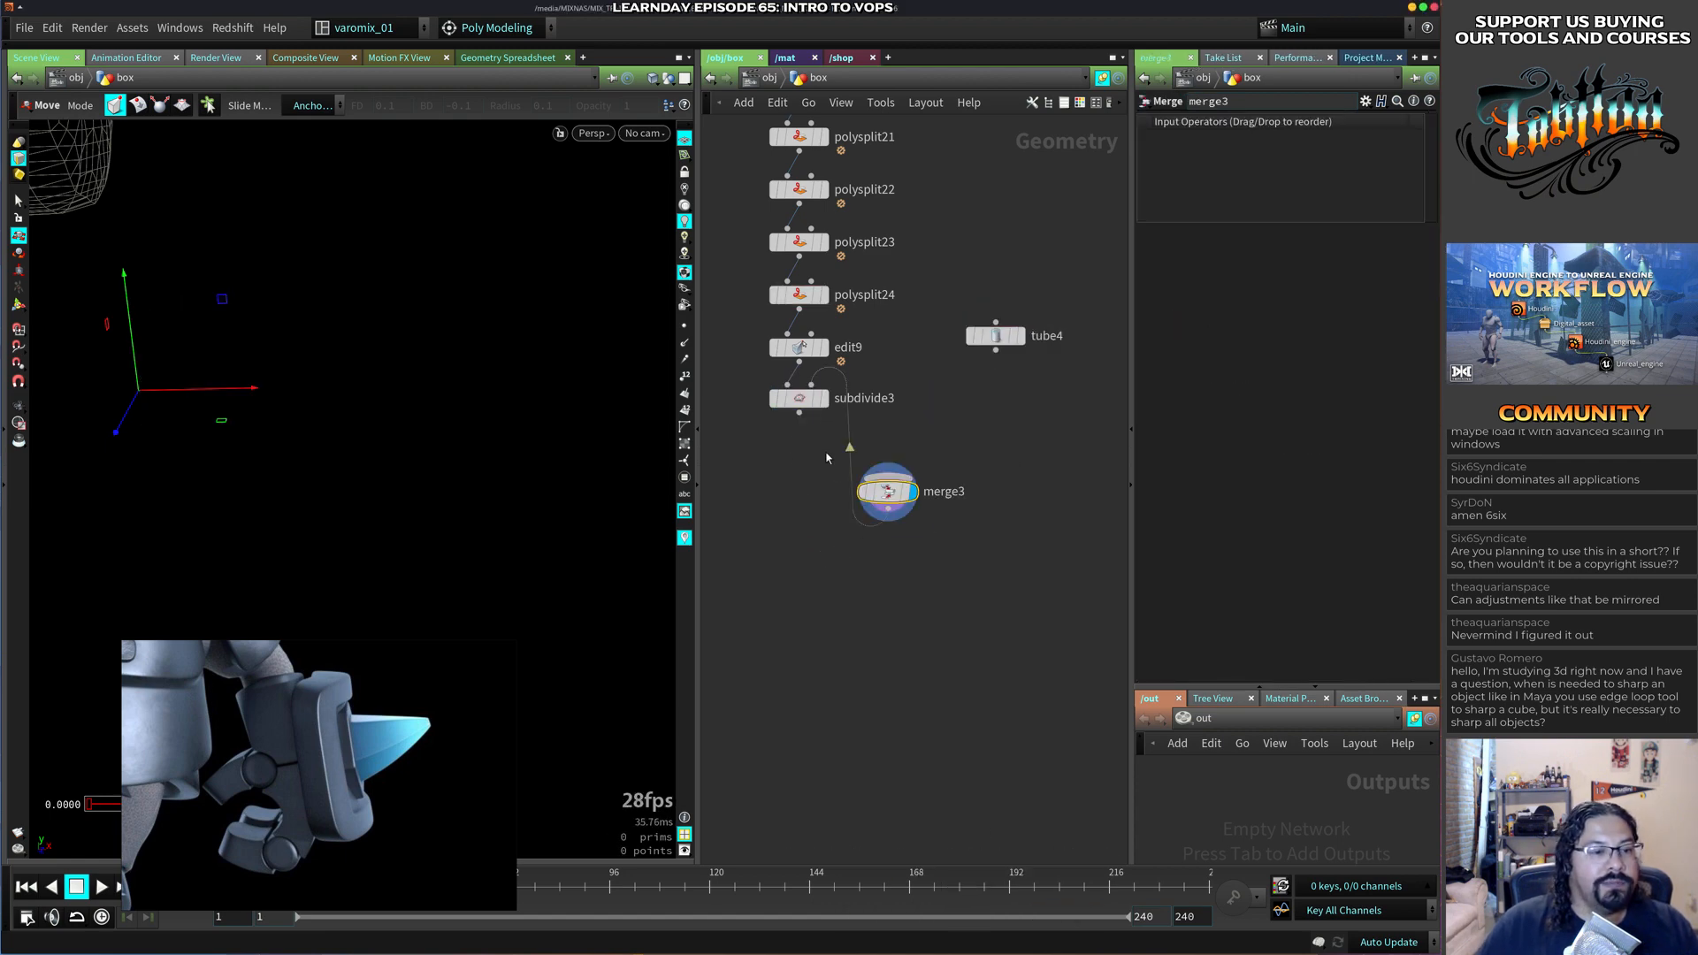
Wire edit9 and tube4 into merge3, feed the merge into subdivide3, and display subdivide3.
left_click_drag(807, 411, 807, 573)
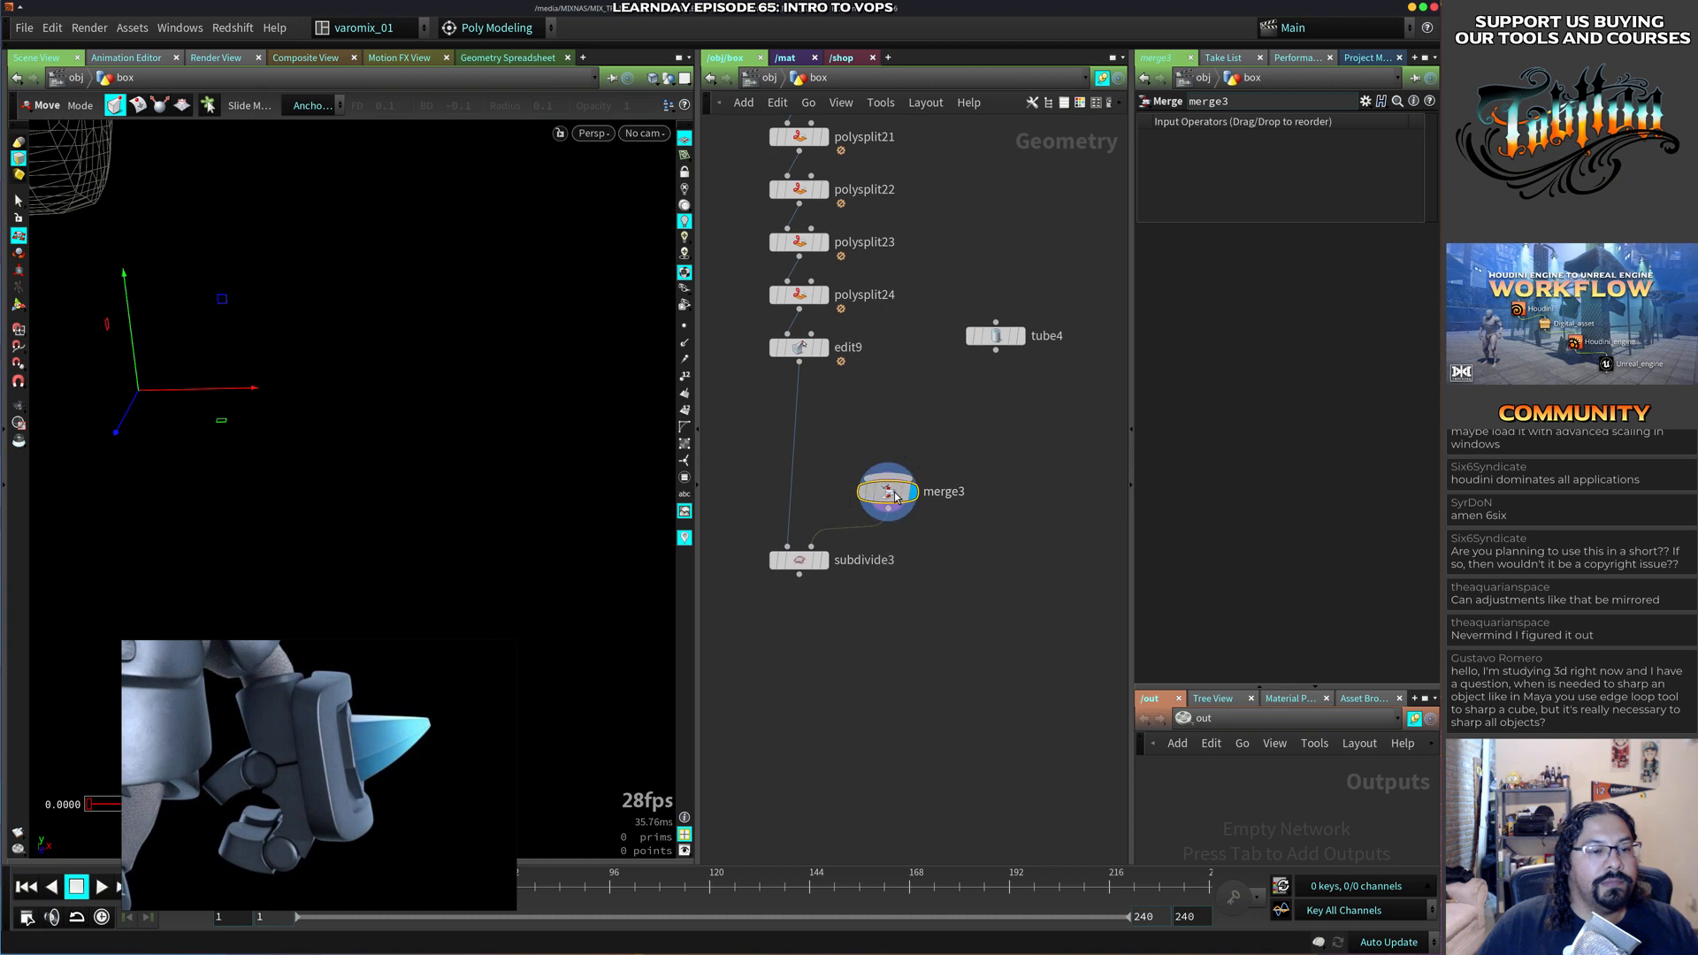
left_click_drag(888, 501, 865, 457)
left_click_drag(832, 523, 786, 546)
left_click_drag(799, 362, 866, 433)
left_click_drag(995, 350, 865, 432)
left_click_drag(866, 447, 834, 444)
left_click(1014, 345)
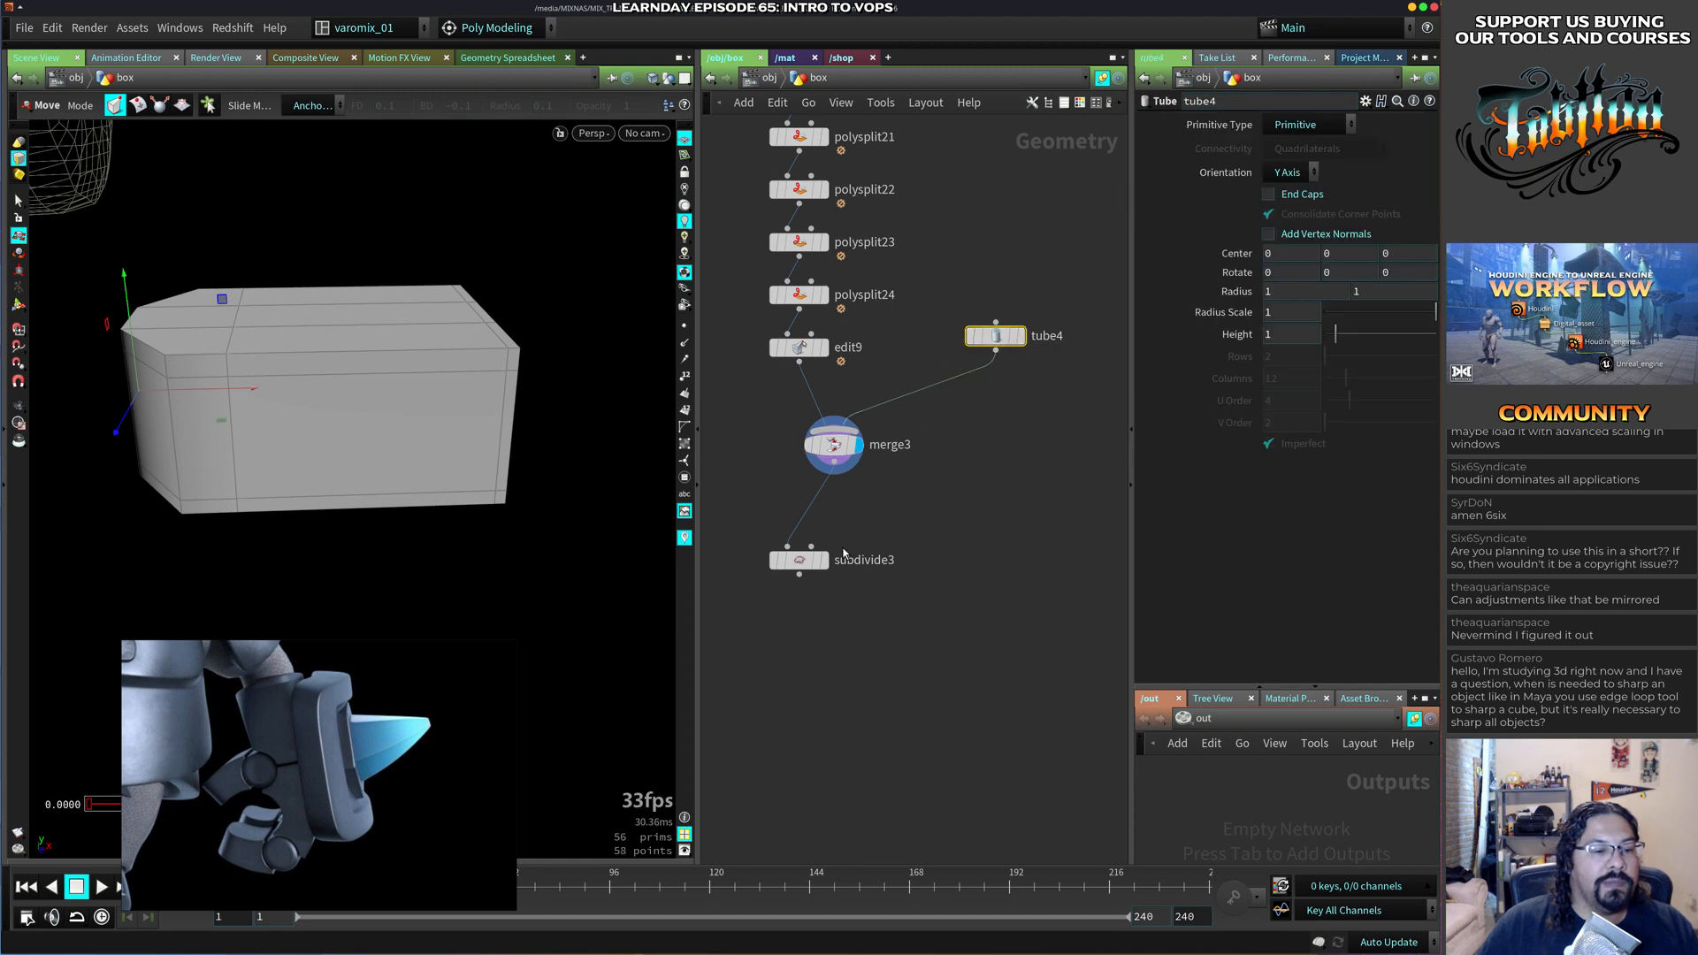
left_click(823, 560)
left_click_drag(805, 560, 841, 558)
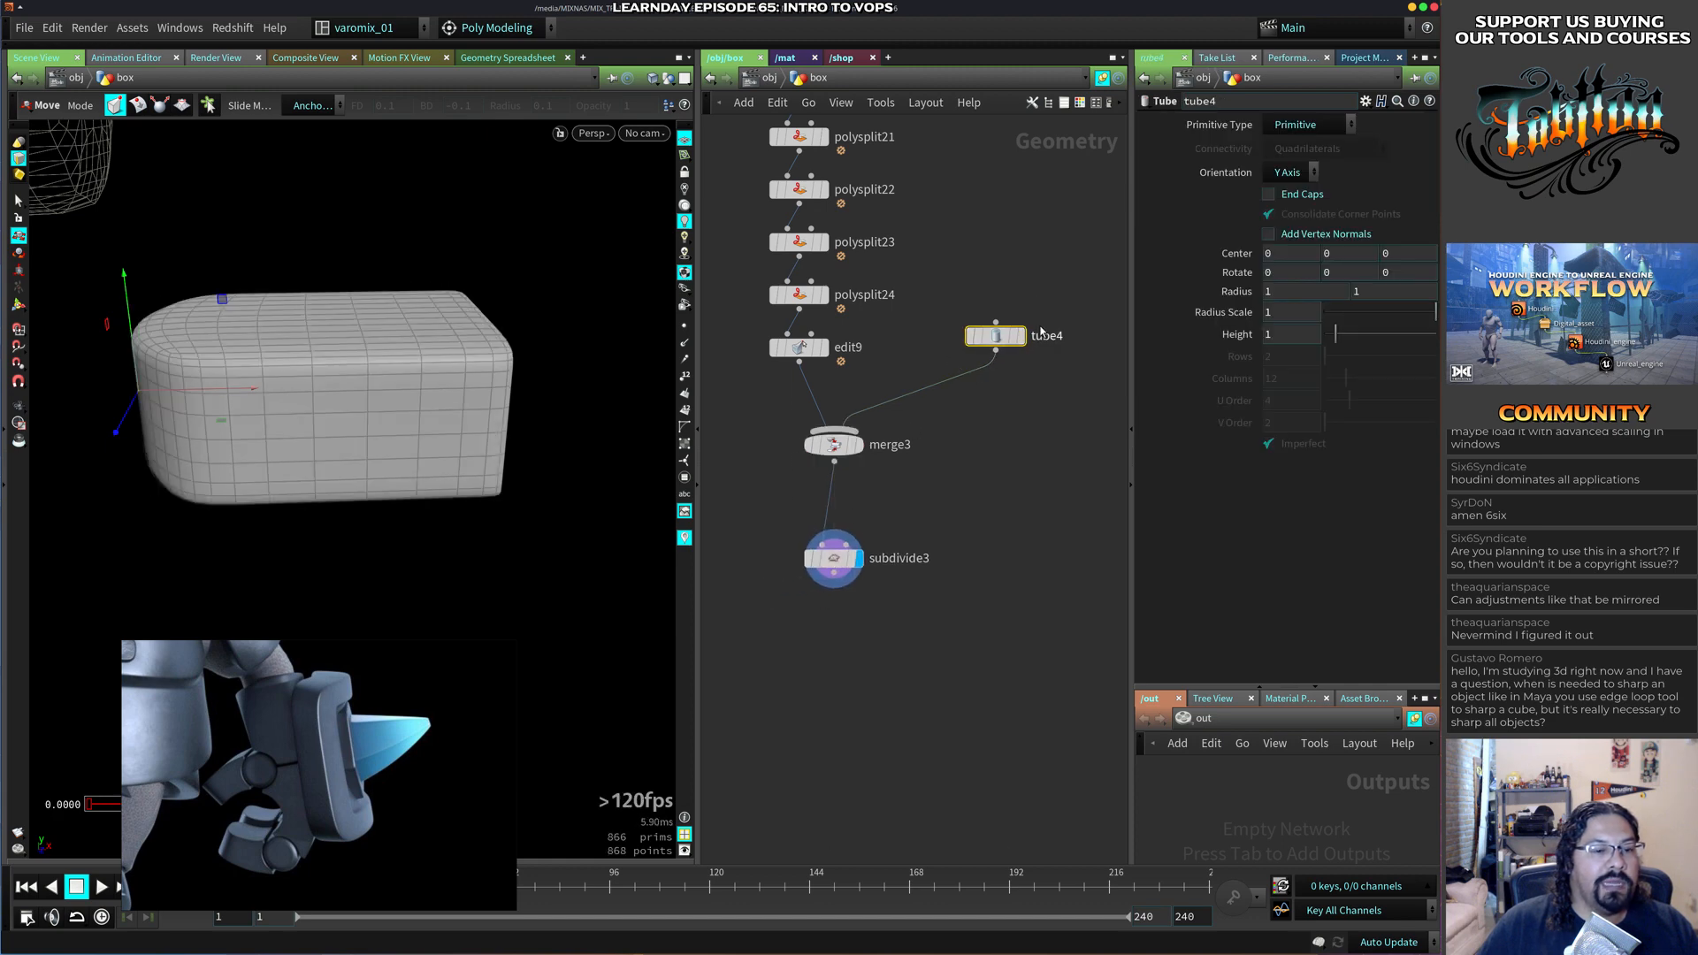
Set tube4 to a Polygon primitive with end caps, Z Axis orientation, radius scale 0.119 and height 0.32.
left_click(1291, 125)
left_click(1291, 152)
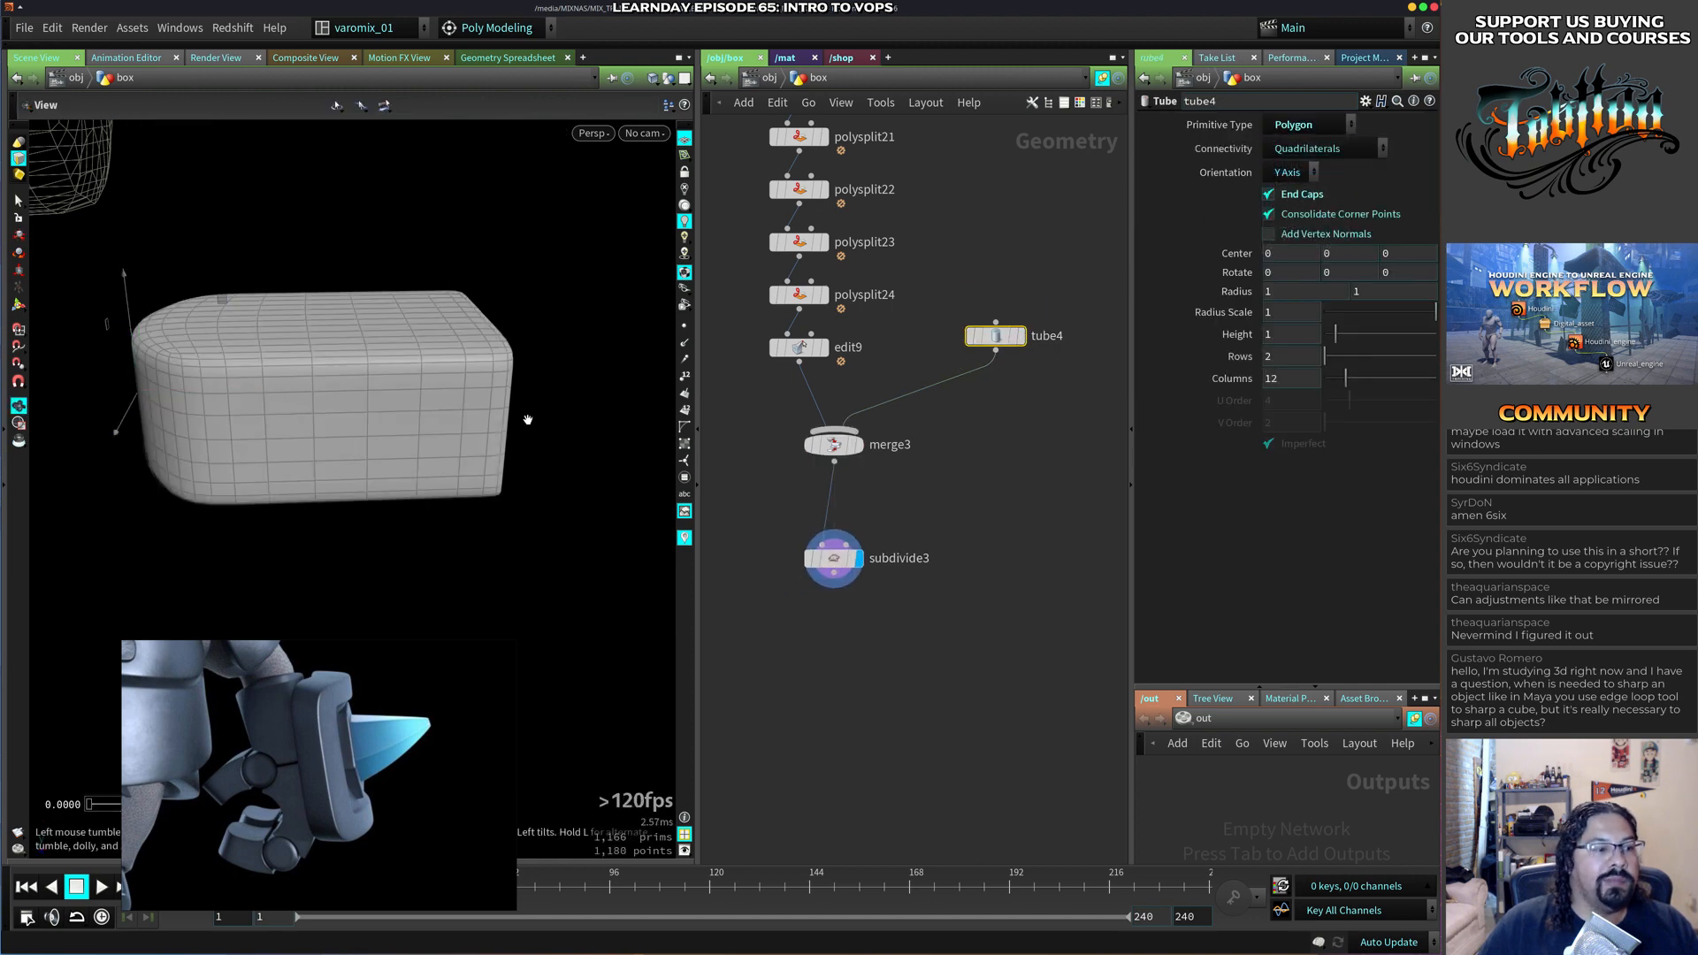
right_click_drag(527, 418, 204, 530, "alt")
middle_click_drag(205, 531, 428, 477, "alt")
left_click_drag(428, 476, 537, 510, "alt")
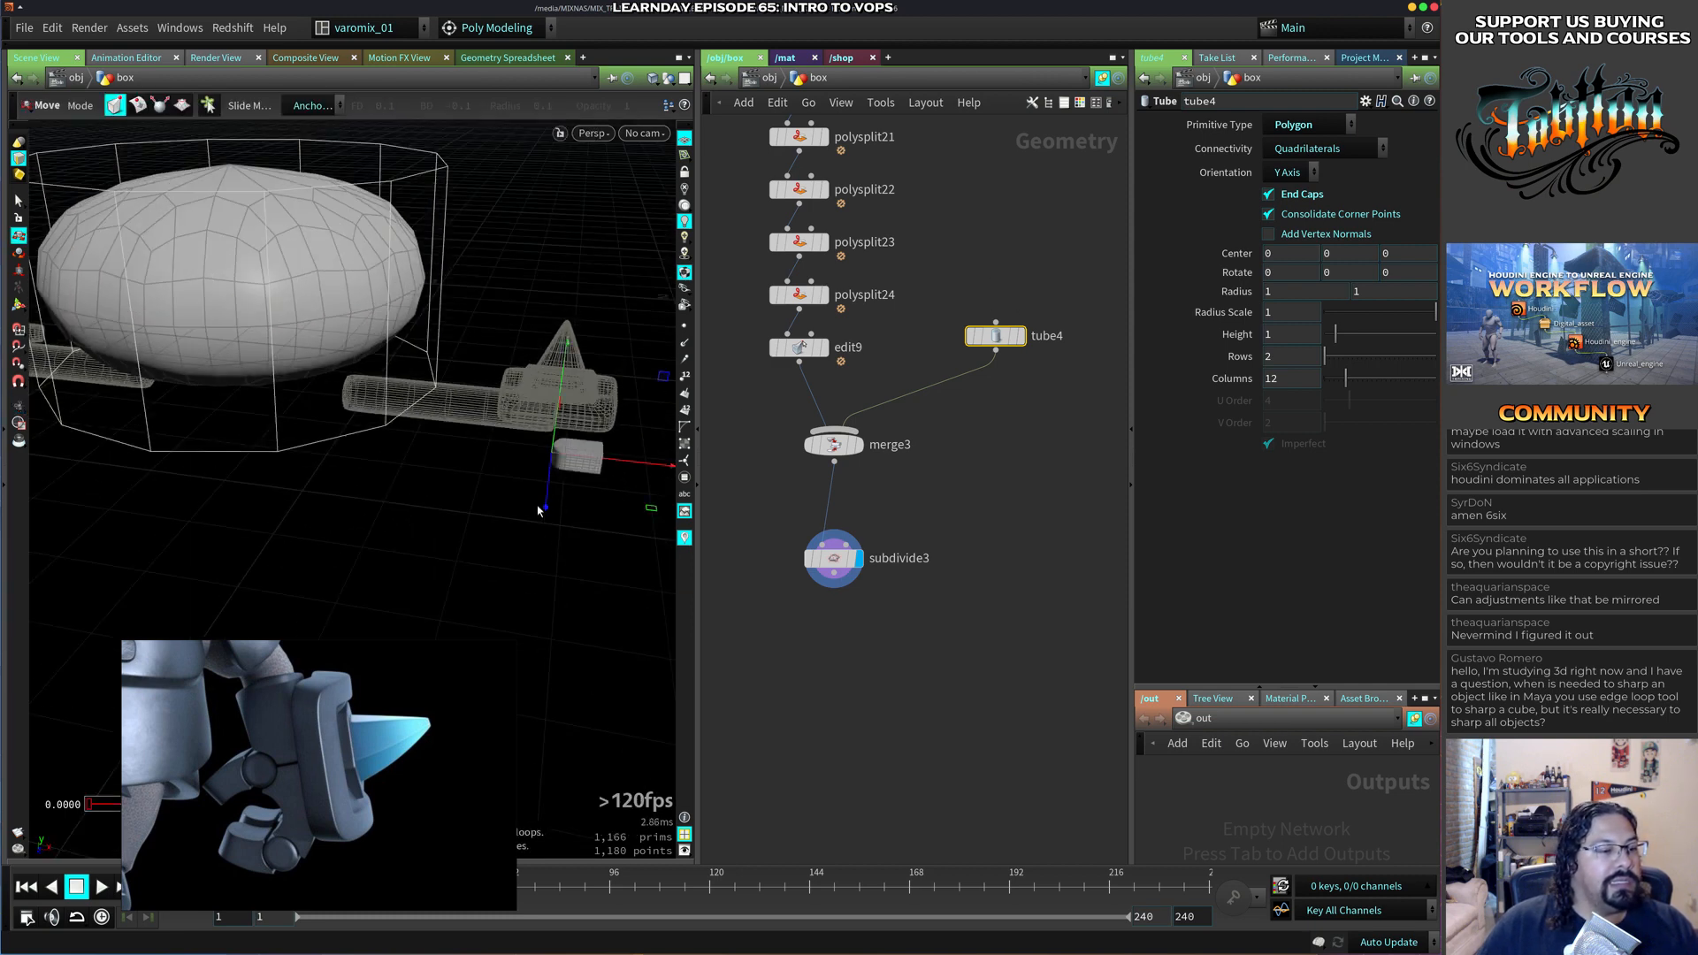
left_click(1303, 175)
left_click(1290, 227)
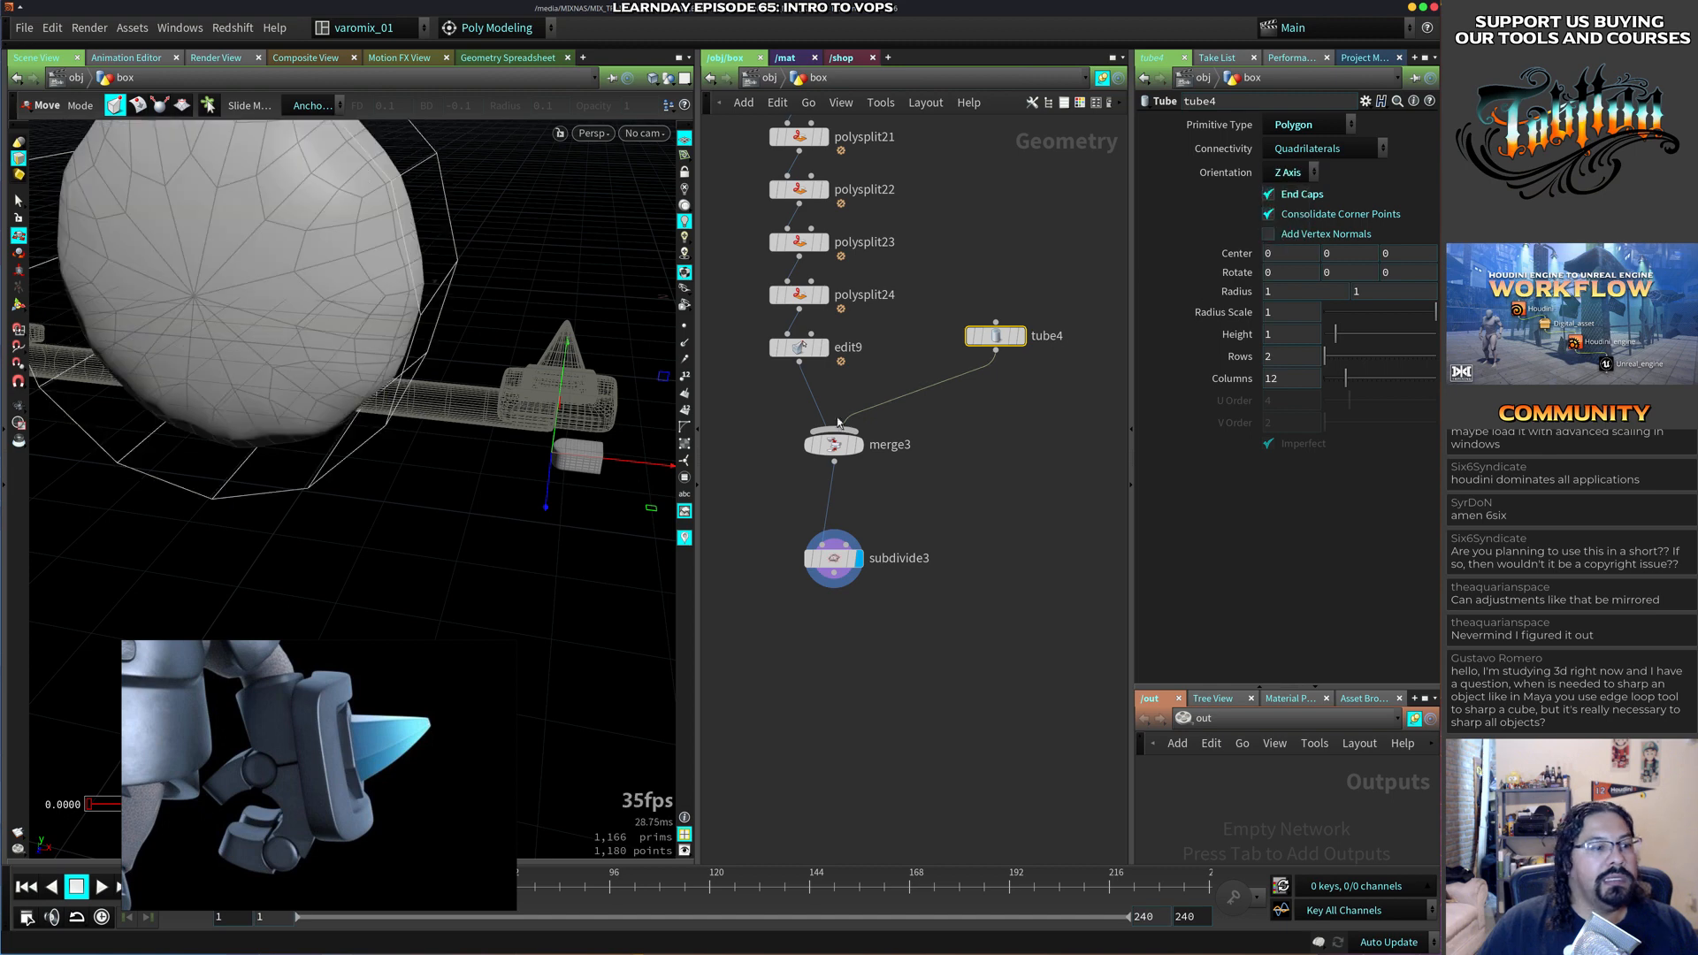
left_click_drag(408, 440, 429, 491)
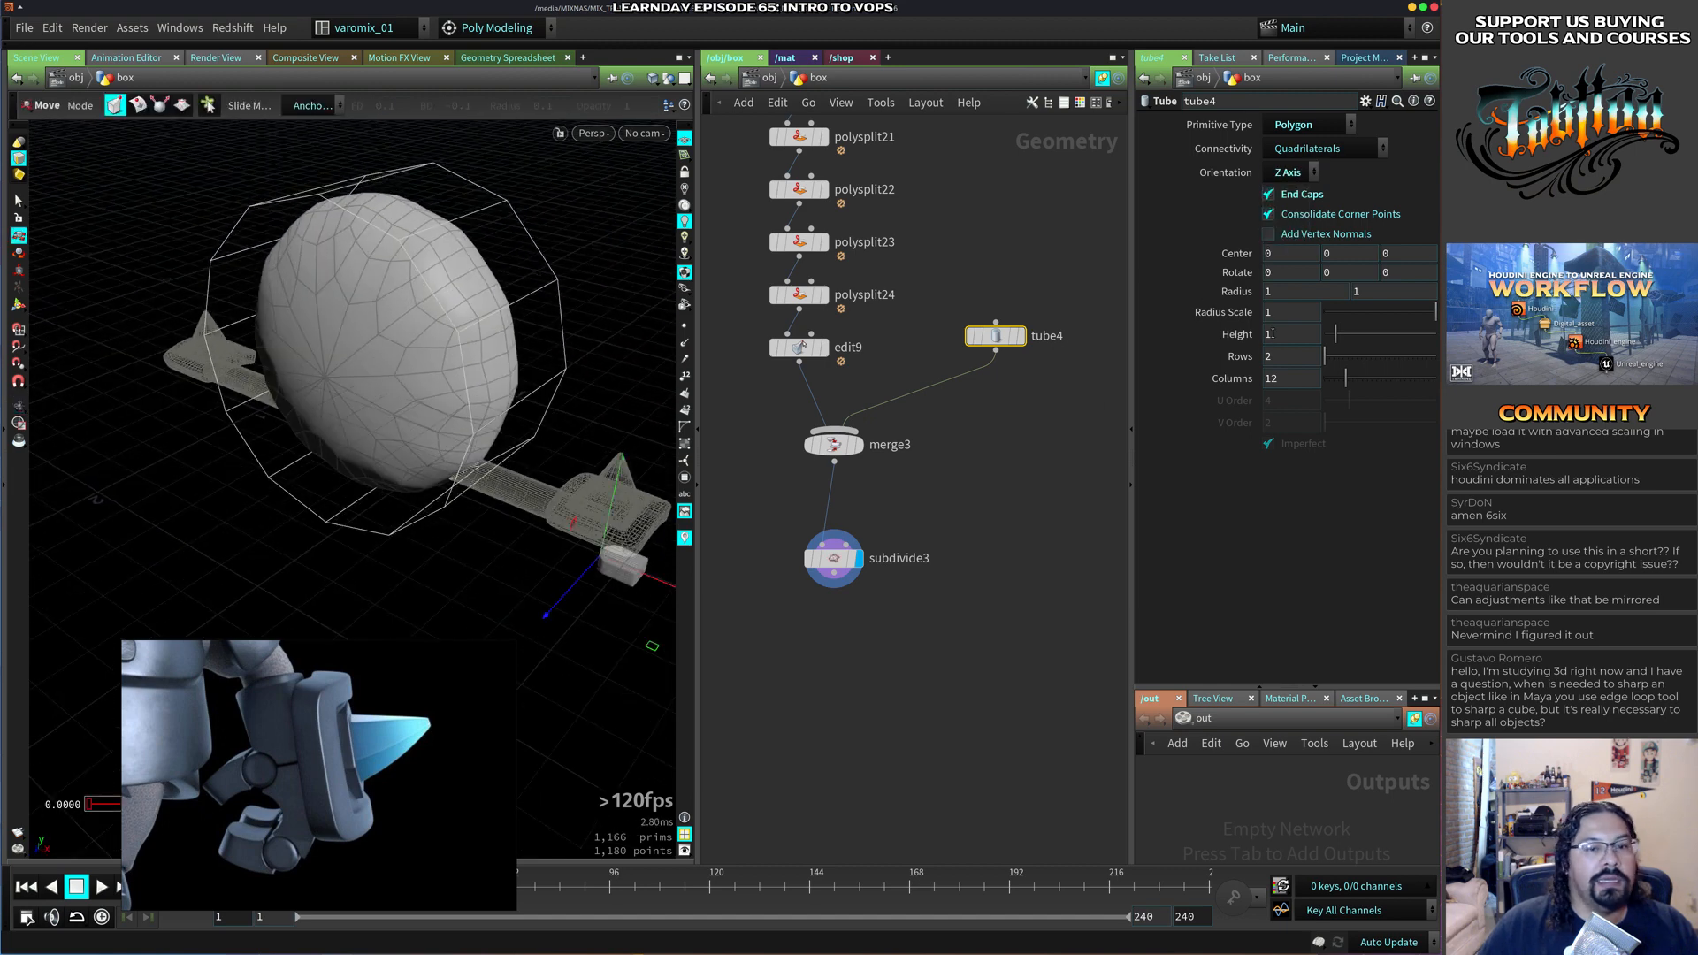
mouse_move(1335, 342)
left_mouse_down()
mouse_move(1353, 323)
mouse_move(1330, 338)
left_mouse_up()
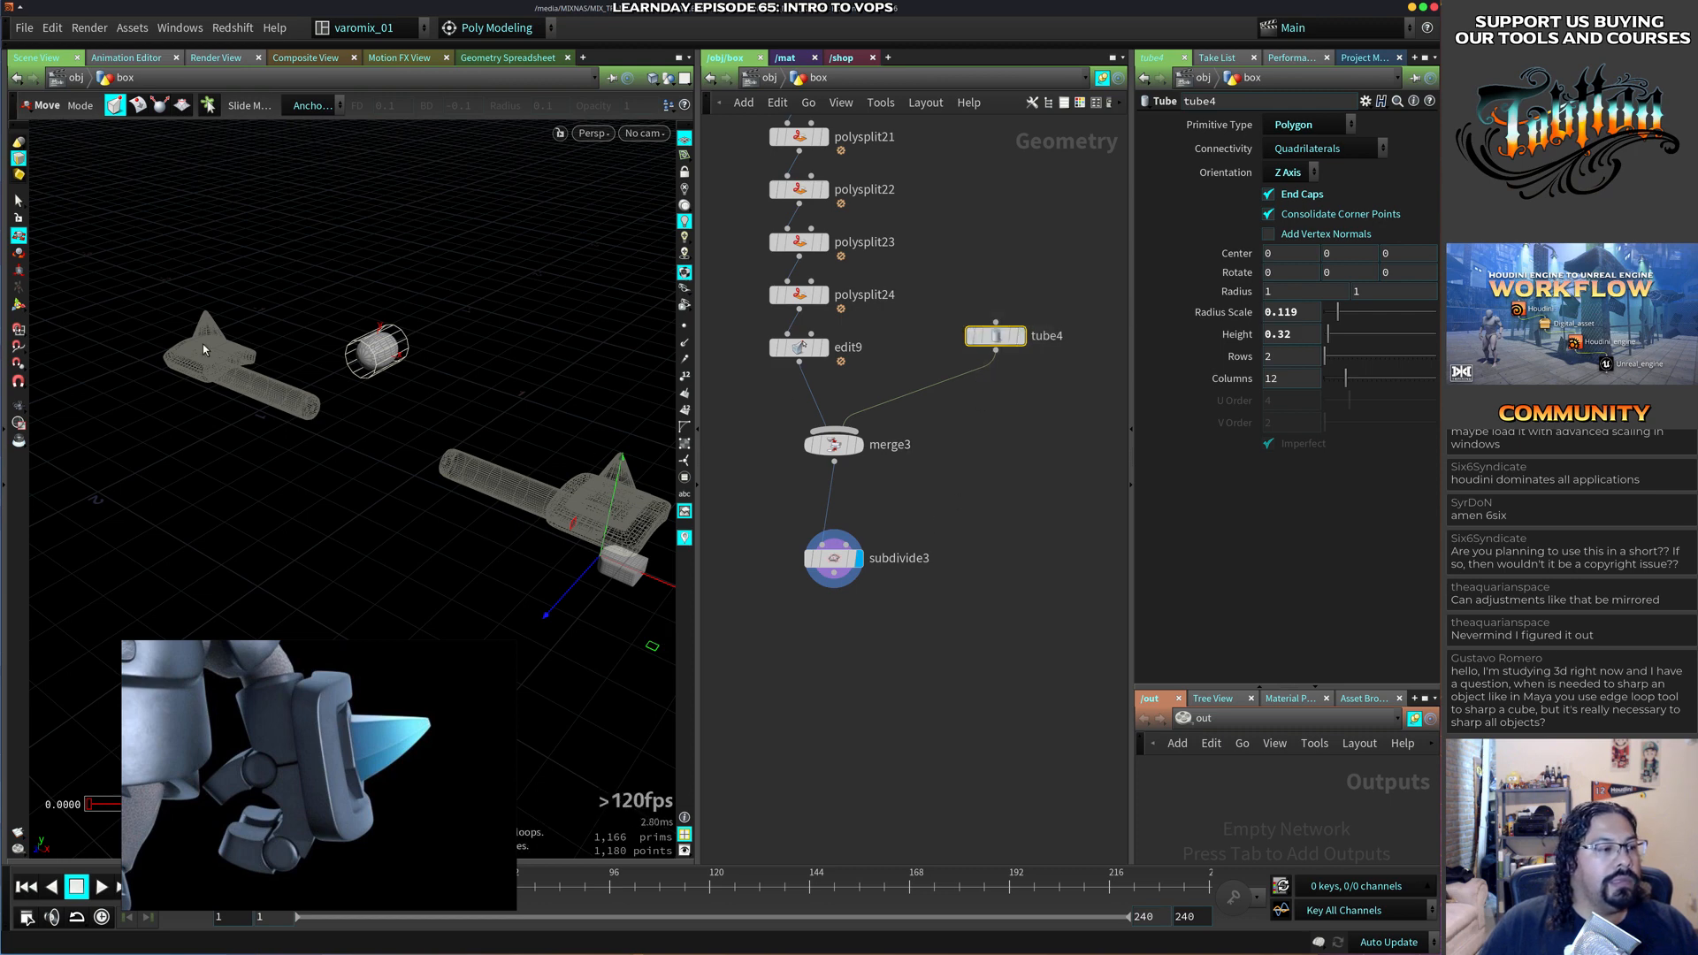
Move the tube to the end of the hand block, with its centre at about X 1.81, Y -0.786.
left_click(16, 305)
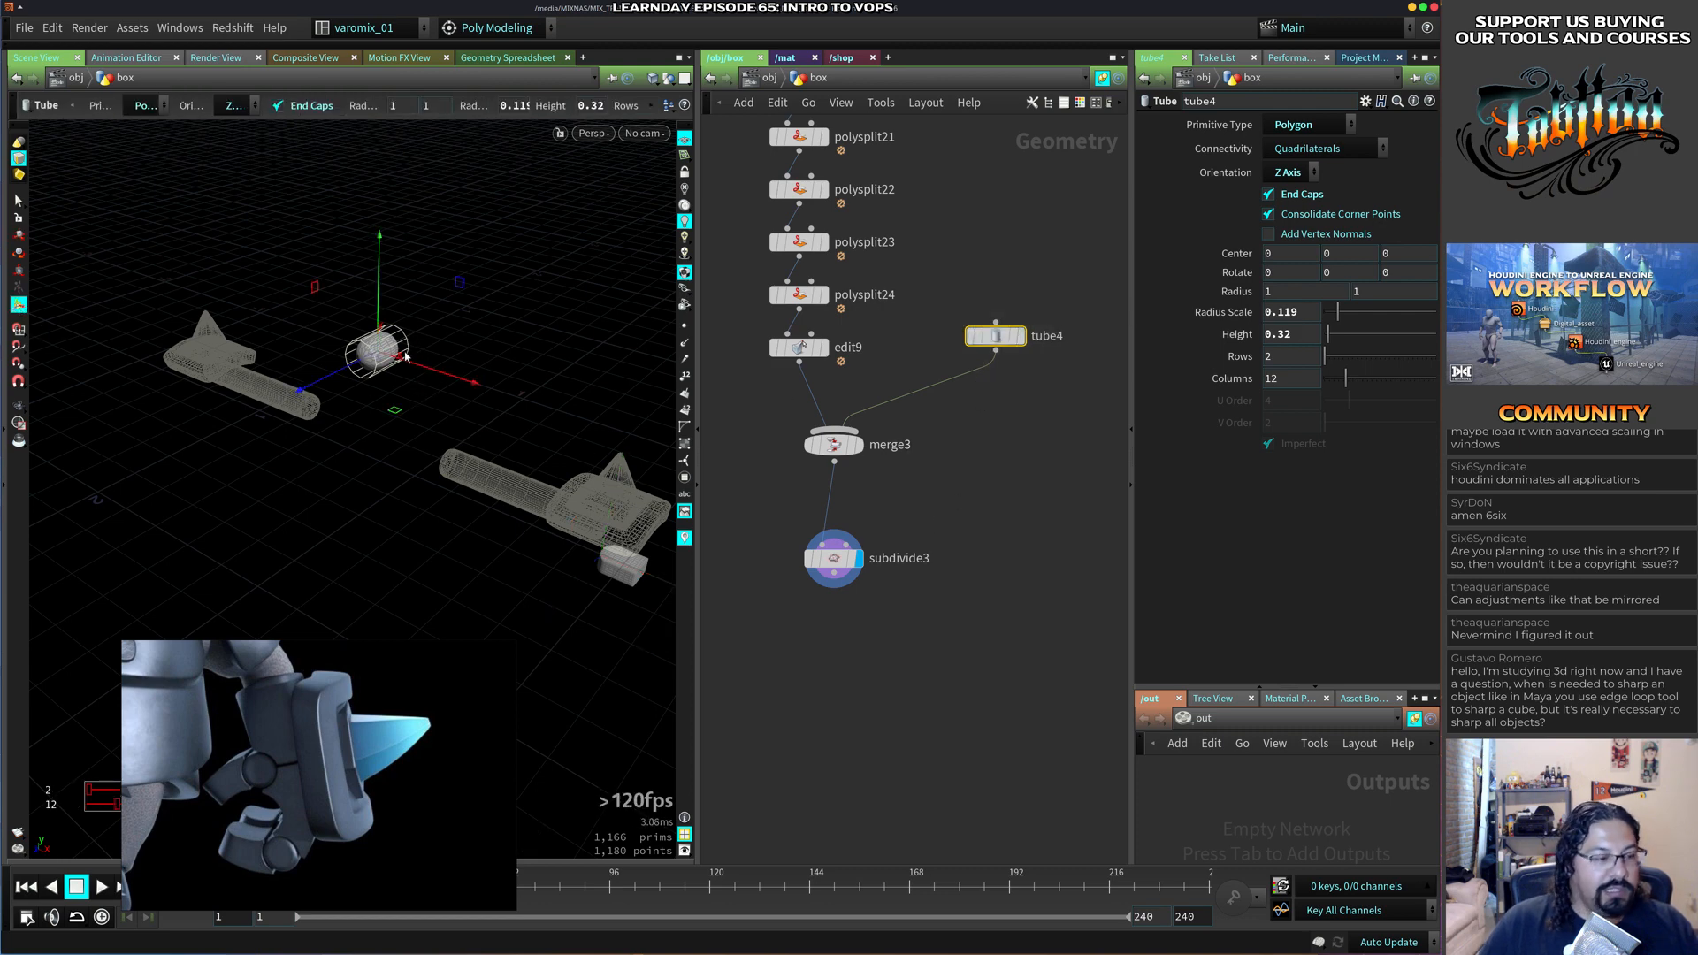
left_click_drag(354, 352, 485, 534)
key("Escape")
key("space+g")
right_click_drag(486, 535, 182, 528)
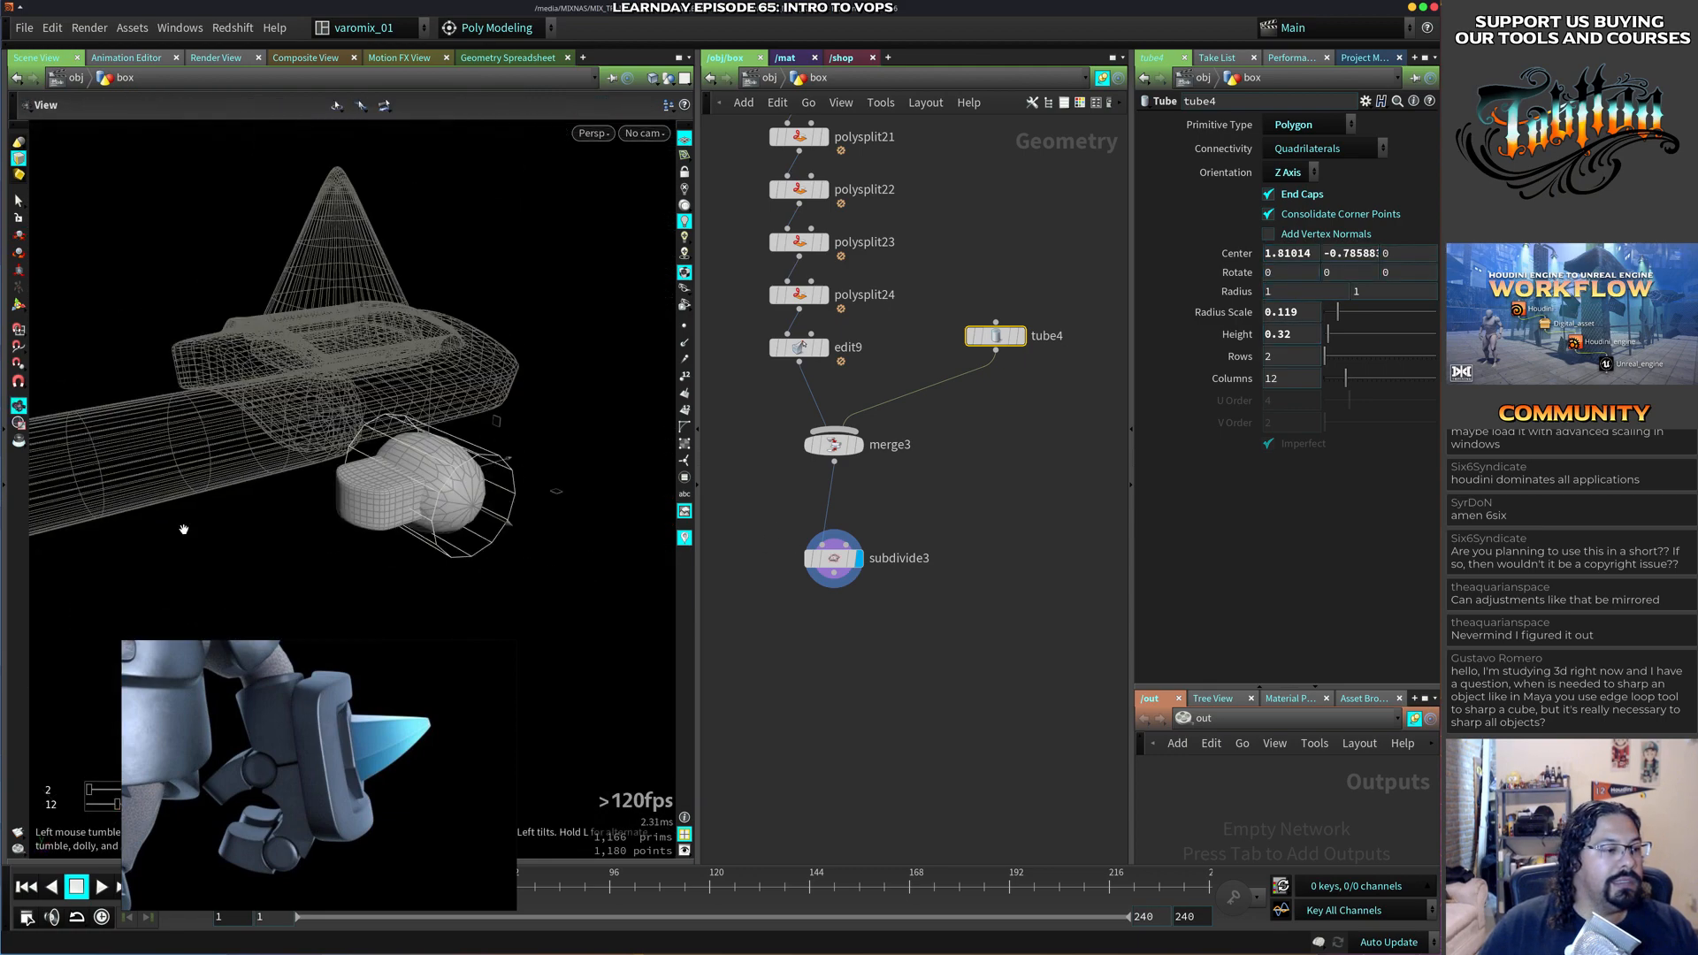
middle_click_drag(182, 528, 275, 515)
right_click_drag(274, 515, 557, 488)
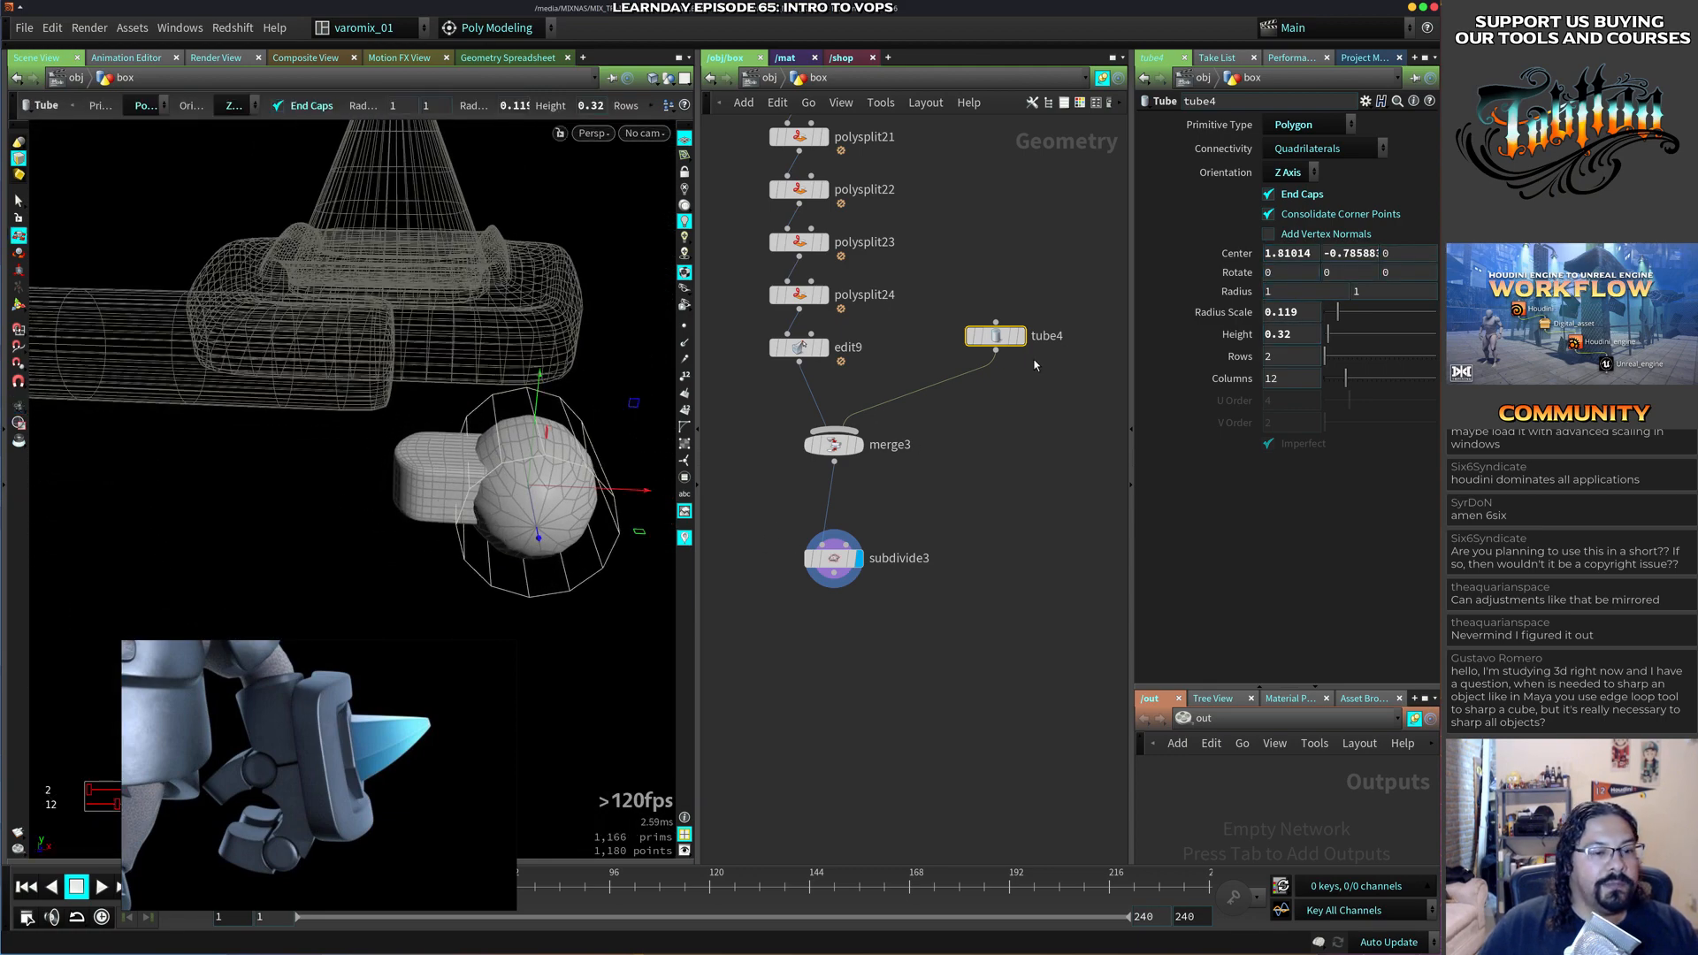
With merge3 displayed, scale the tube to about 0.448 radius and 0.178 height, and shift its centre to X 1.8455.
left_click(860, 445)
key("e")
left_click_drag(536, 485, 176, 511)
left_click(997, 336)
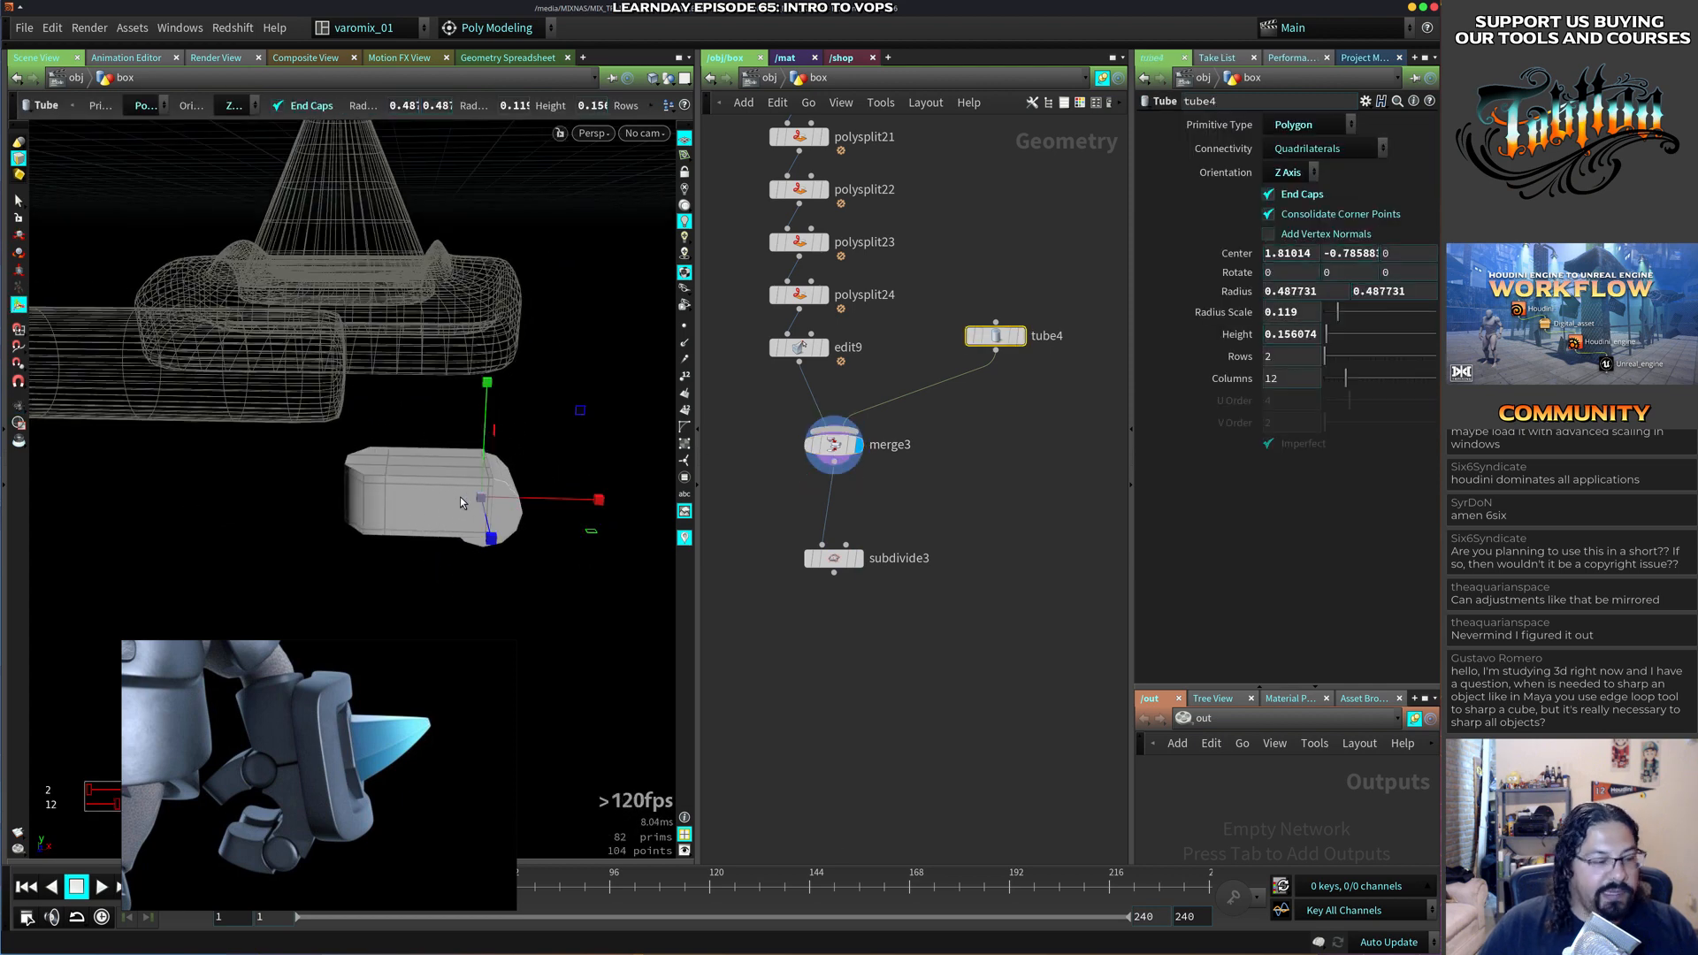
left_click_drag(480, 501, 371, 539)
middle_click_drag(546, 485, 449, 504, "alt")
left_click_drag(455, 506, 322, 551)
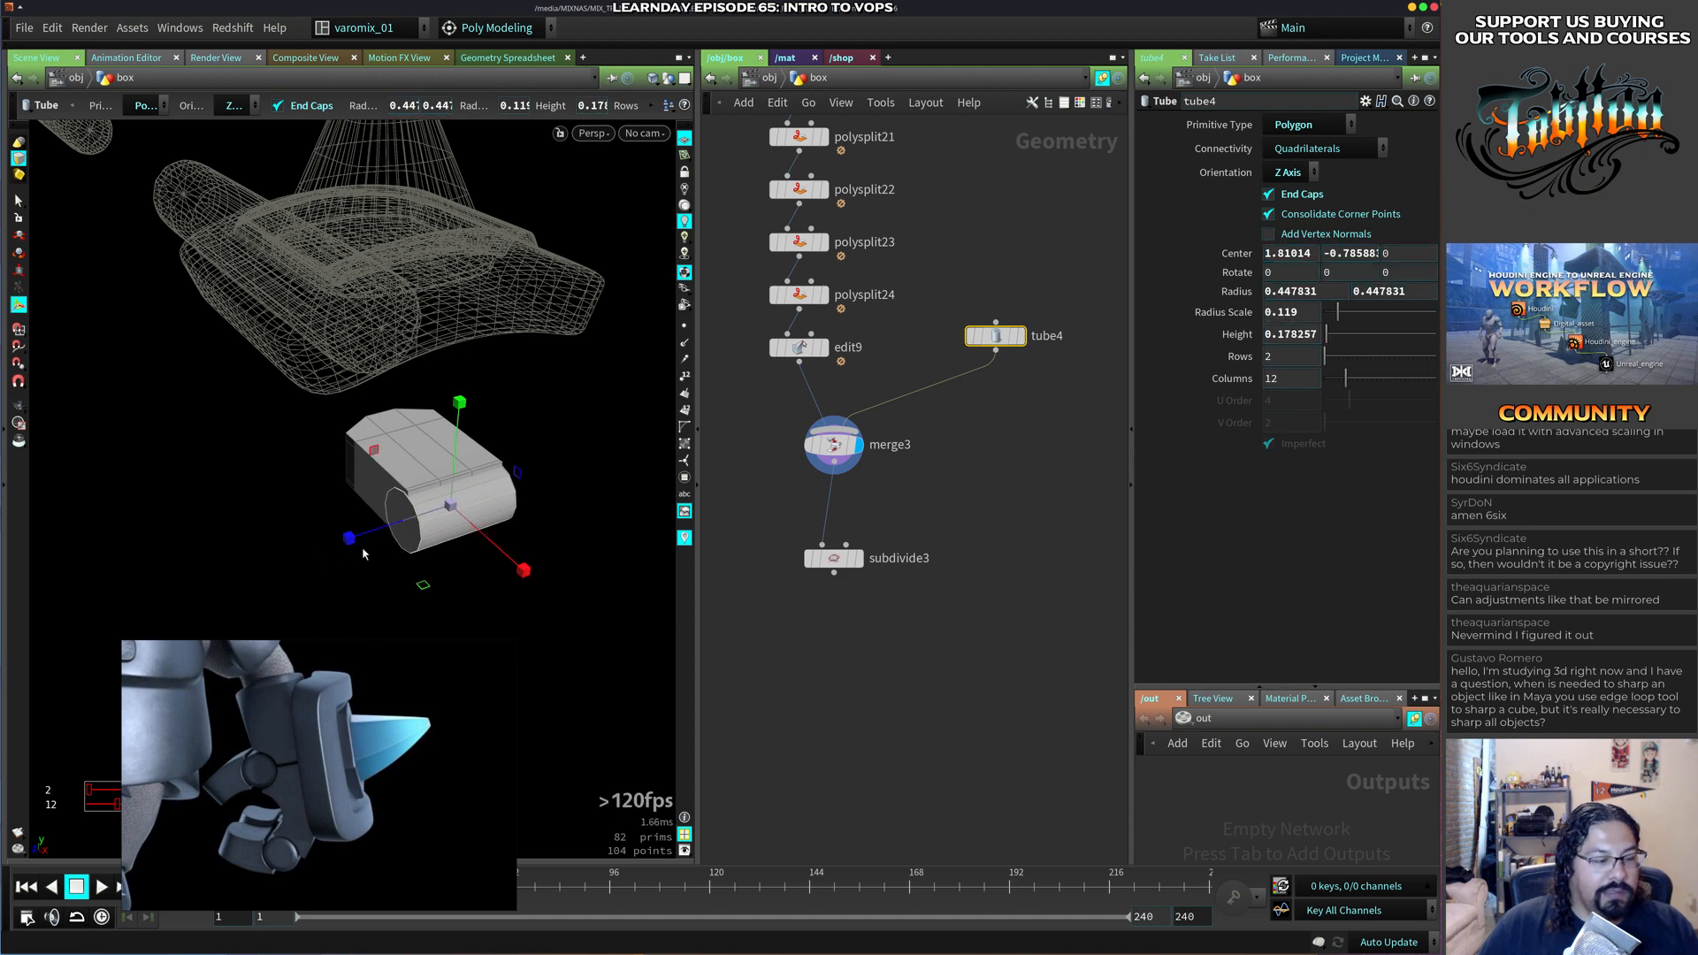
left_click_drag(490, 537, 517, 566)
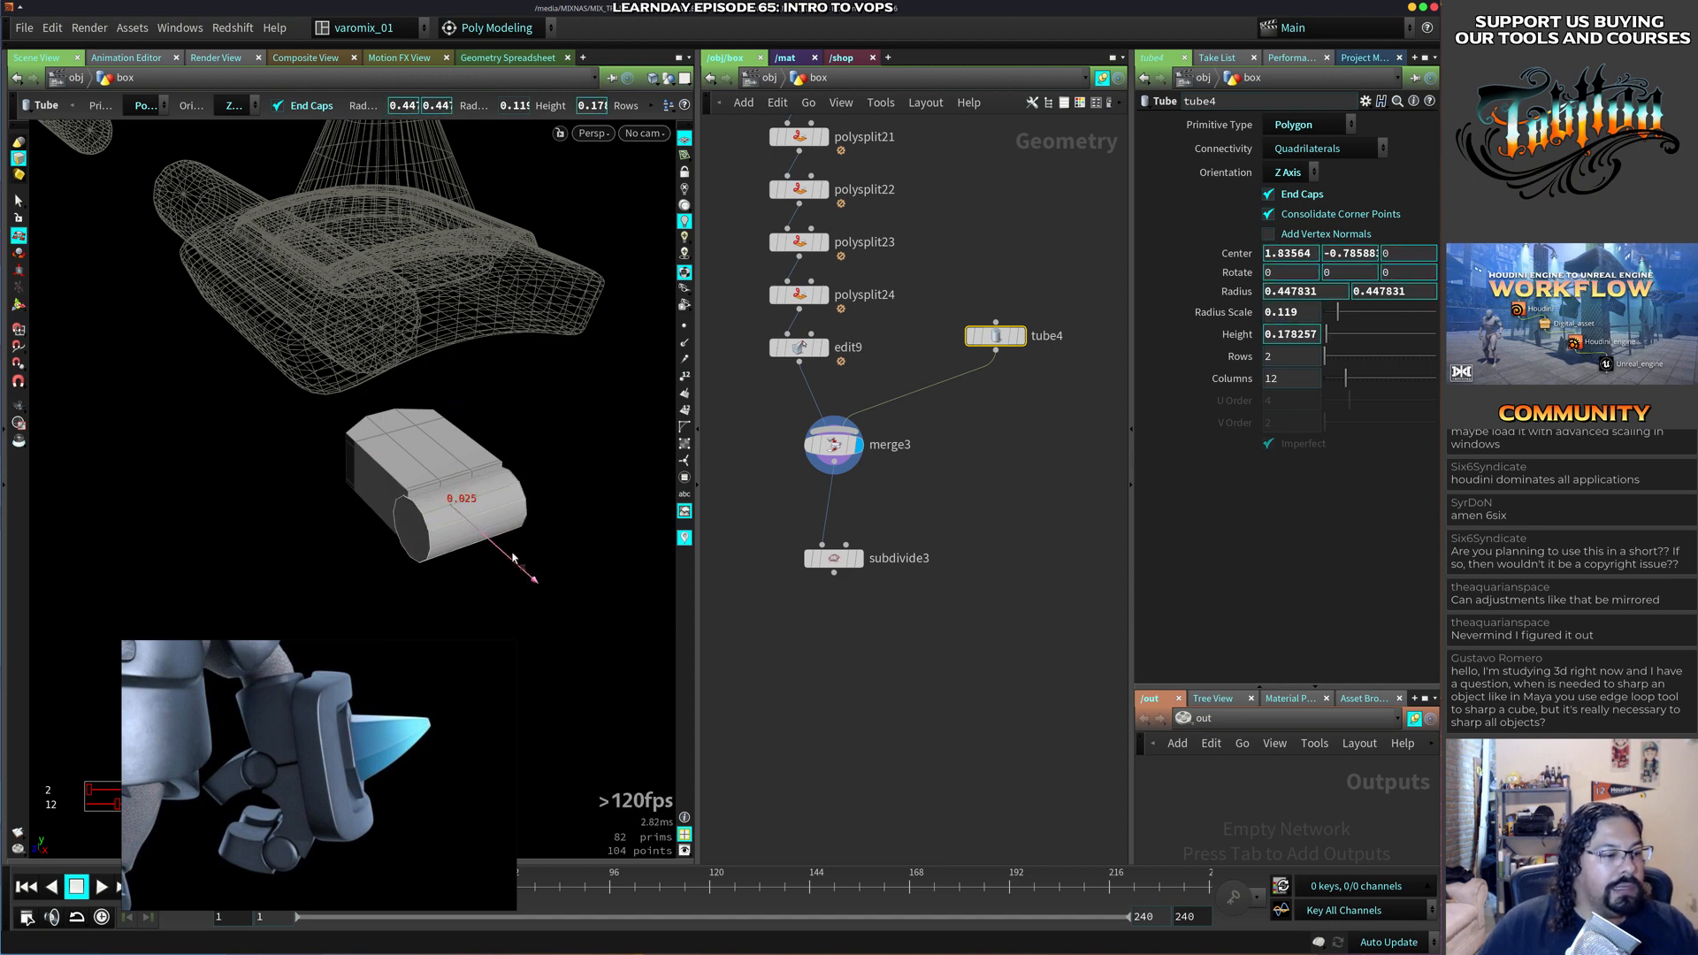
key("s")
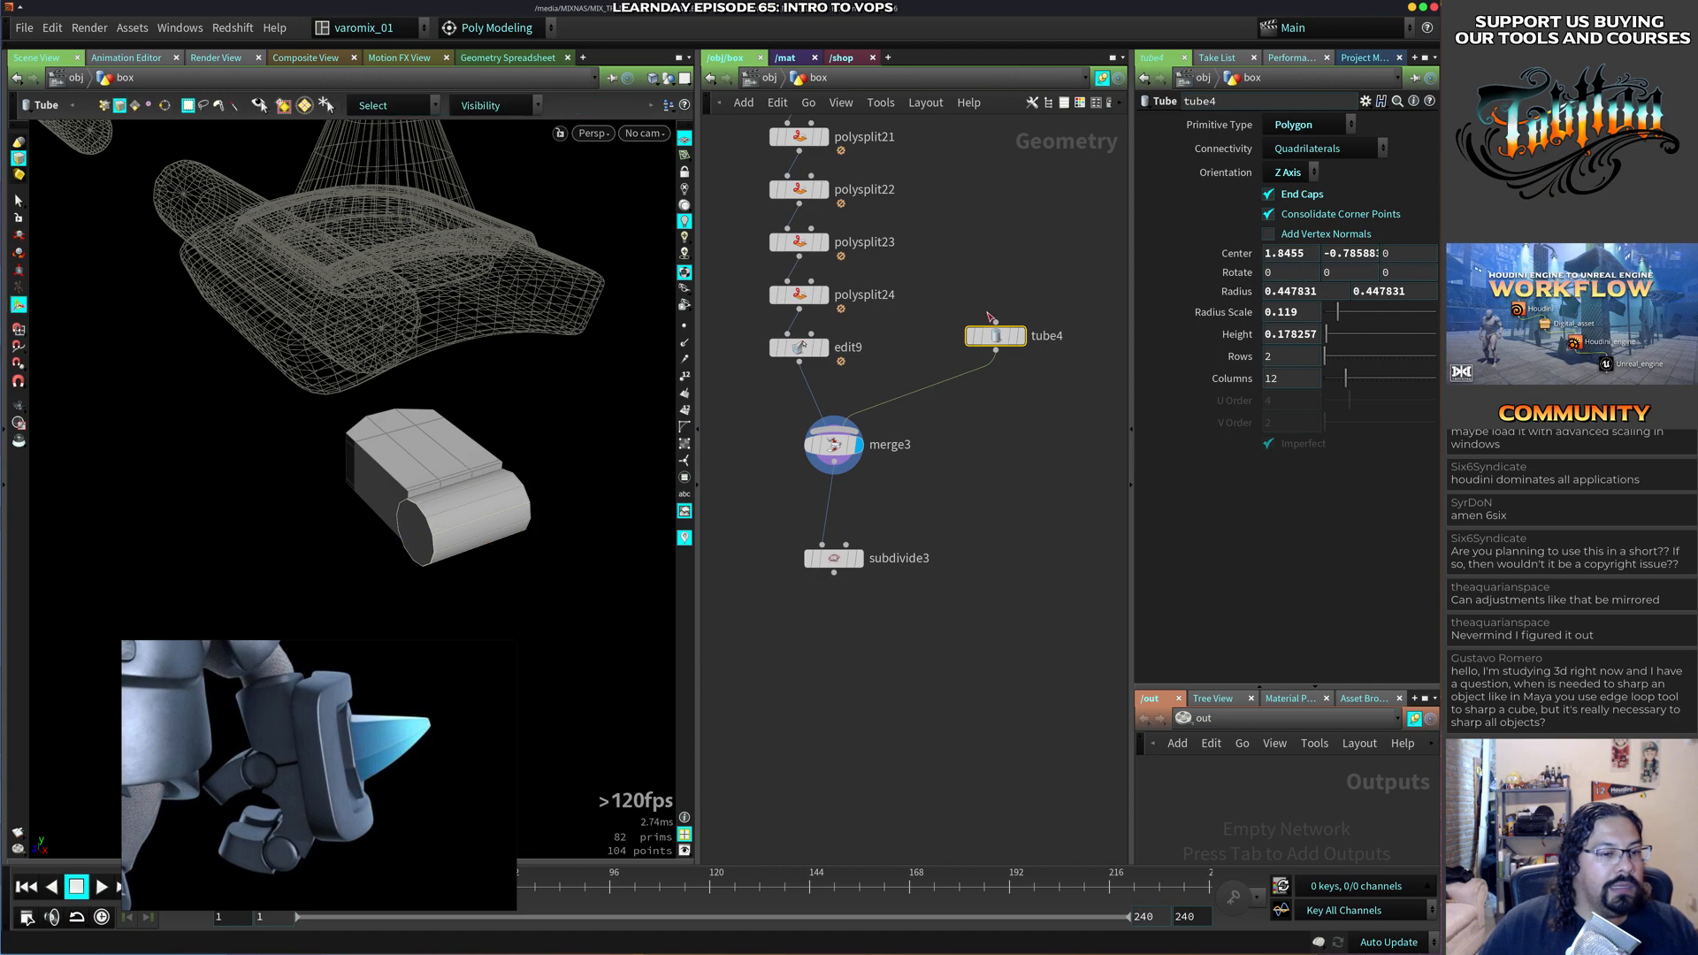
Reposition the tube at the end of the hand block, with its centre at X 1.852 and about Y -0.775.
key("Return")
left_click_drag(468, 451, 465, 438)
left_click_drag(415, 495, 504, 474, "alt")
right_click_drag(504, 474, 642, 388, "alt")
left_click_drag(641, 388, 589, 443)
key("Return")
left_click_drag(533, 363, 535, 368)
key("Escape")
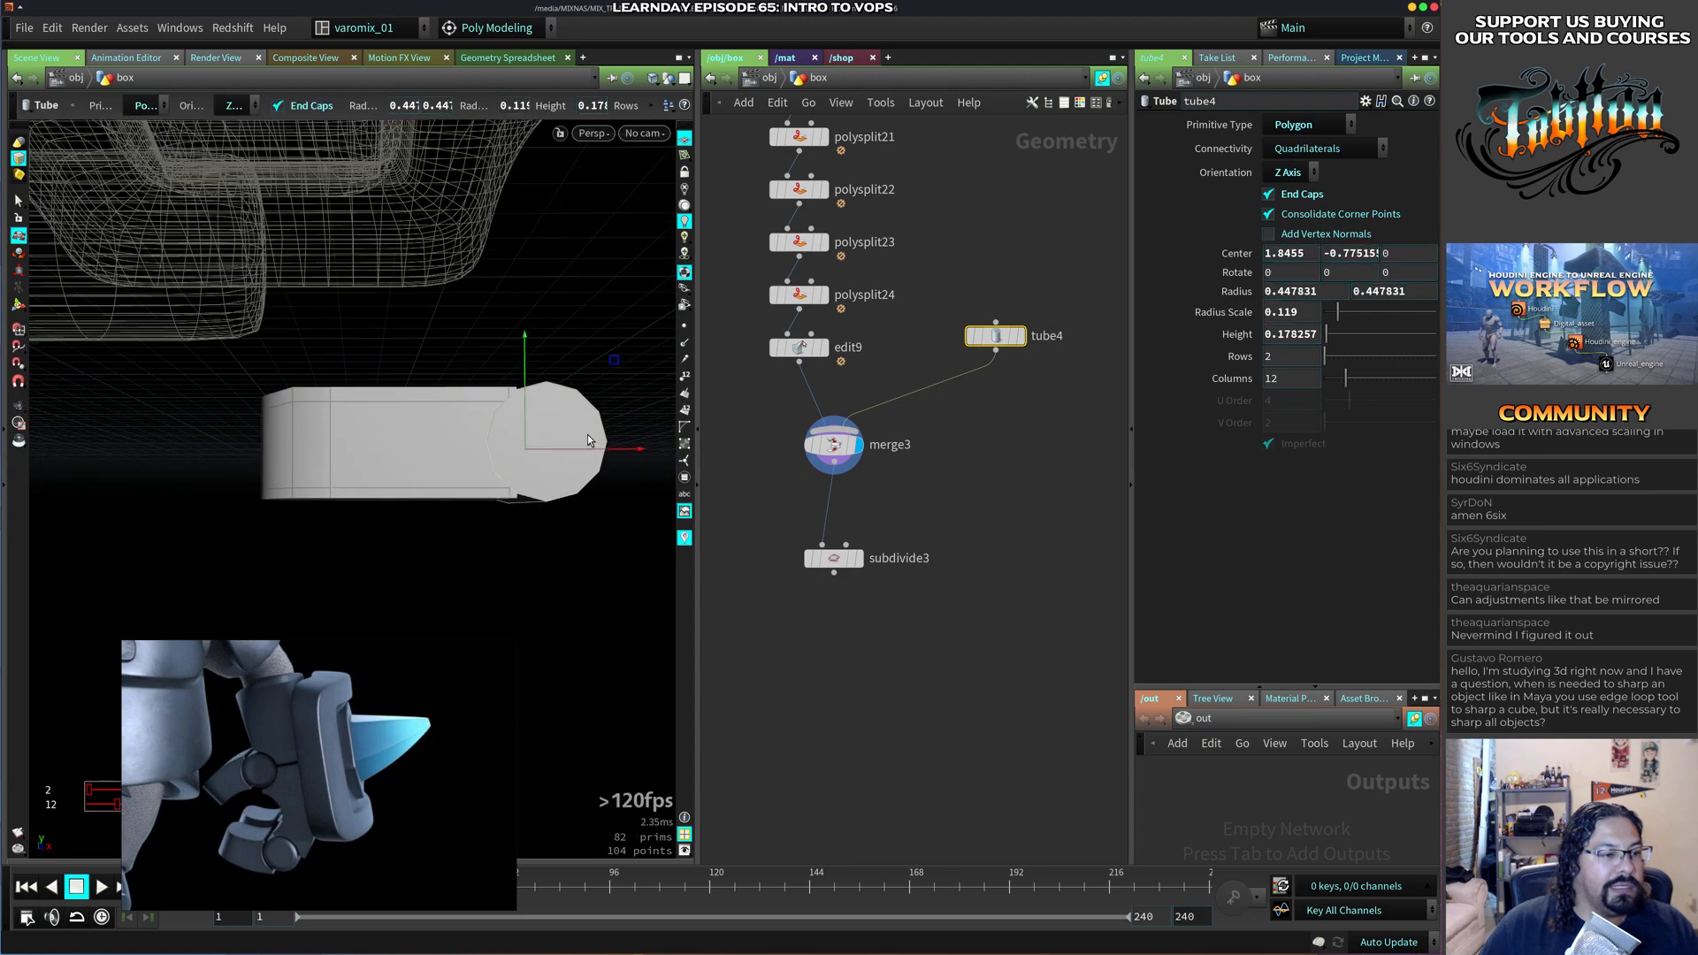
left_click_drag(587, 433, 655, 494)
key("Return")
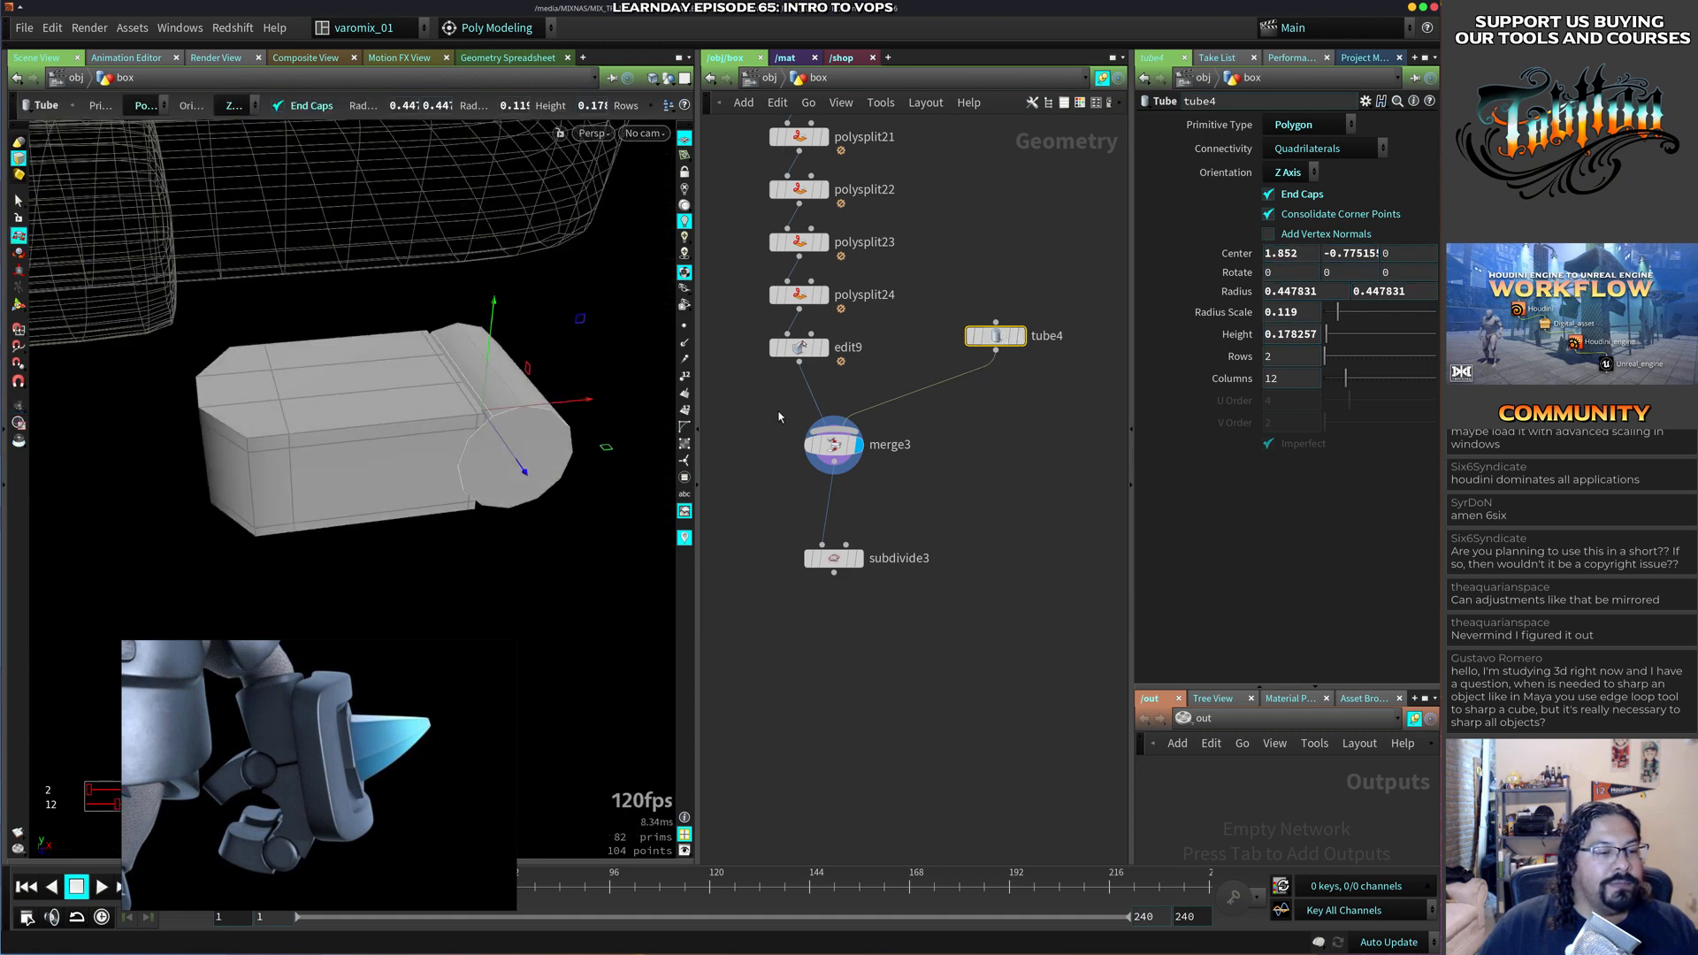
Display subdivide3 and insert an edge loop after tube4, close to one end cap of the tube.
left_click(858, 558)
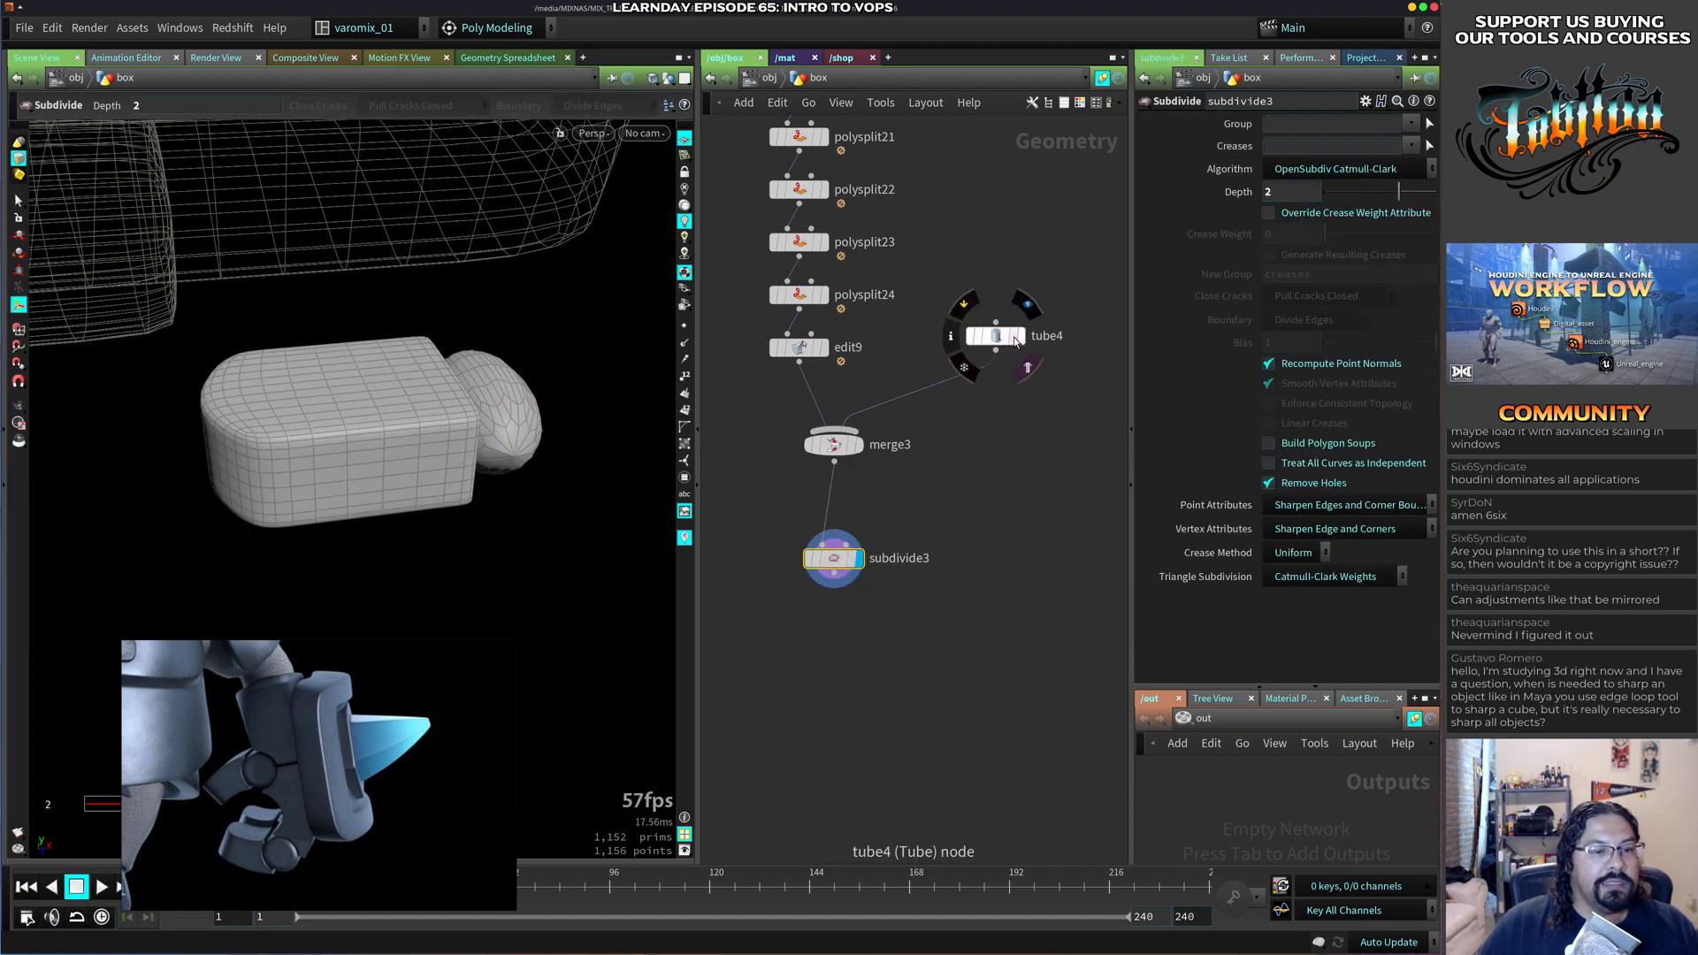
left_click(995, 336)
key("c")
left_click(333, 374)
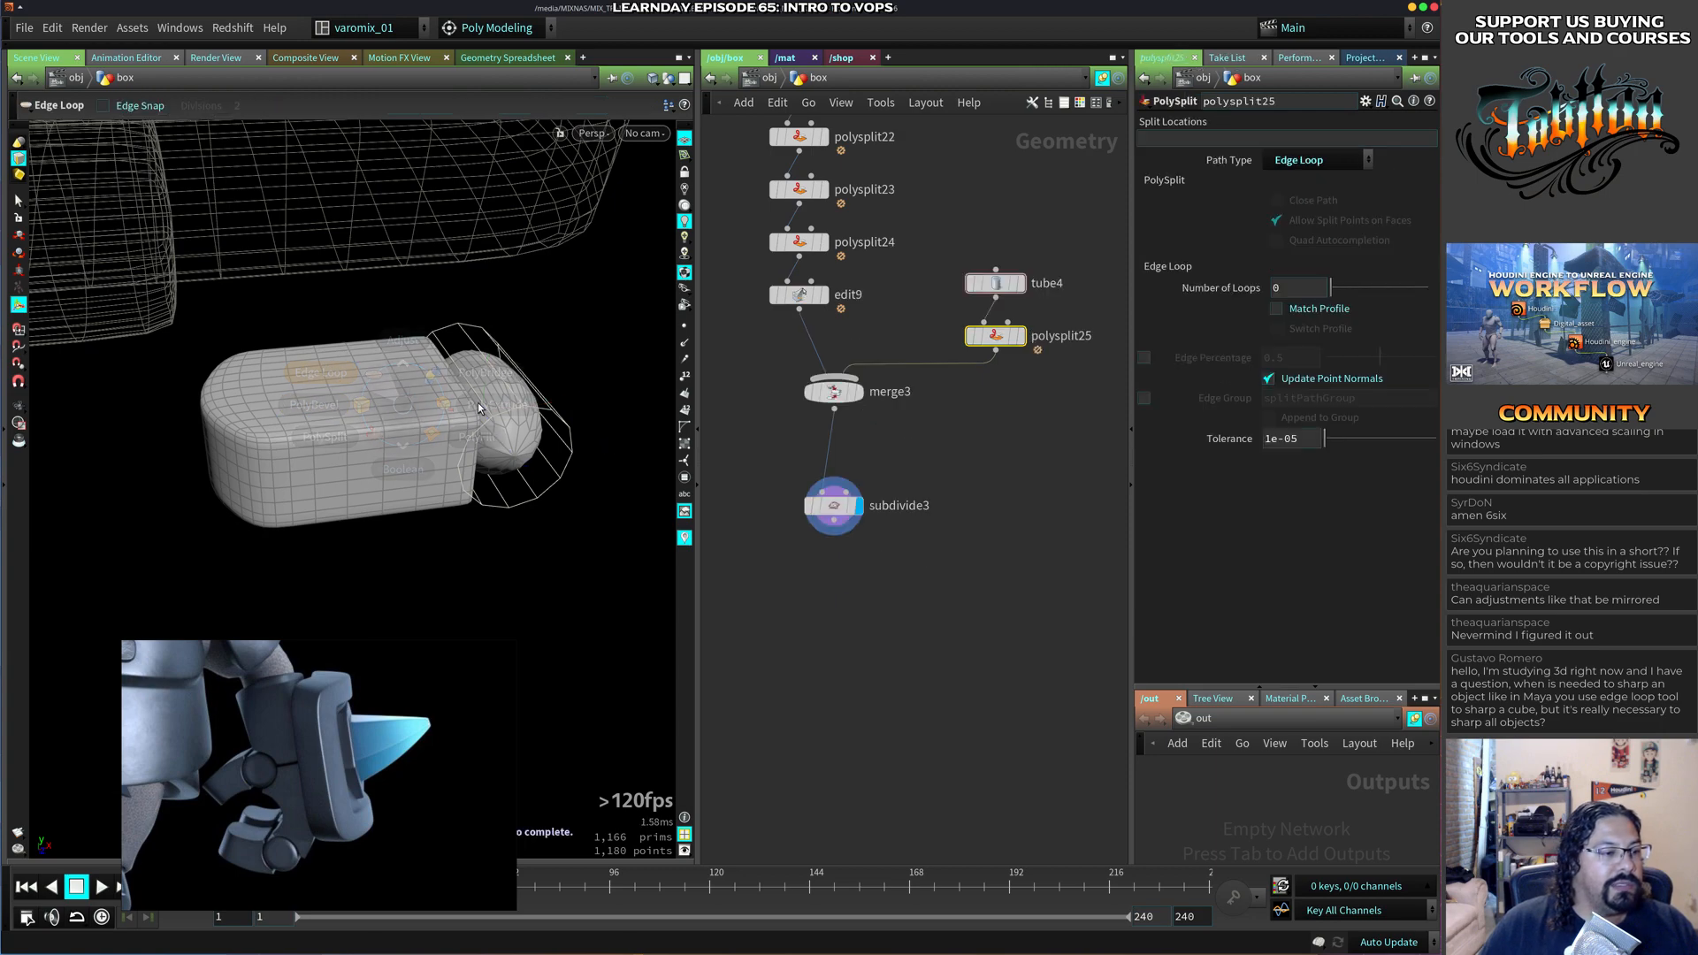
left_click(522, 401)
Insert a second edge loop close to the tube's opposite end cap and inspect the sharpened cylinder in the subdivided result.
left_click_drag(428, 428, 637, 477, "alt")
key("c")
left_click(332, 415)
left_click(416, 420)
key("Escape")
left_click(861, 575)
left_click_drag(440, 484, 543, 464)
key("Return")
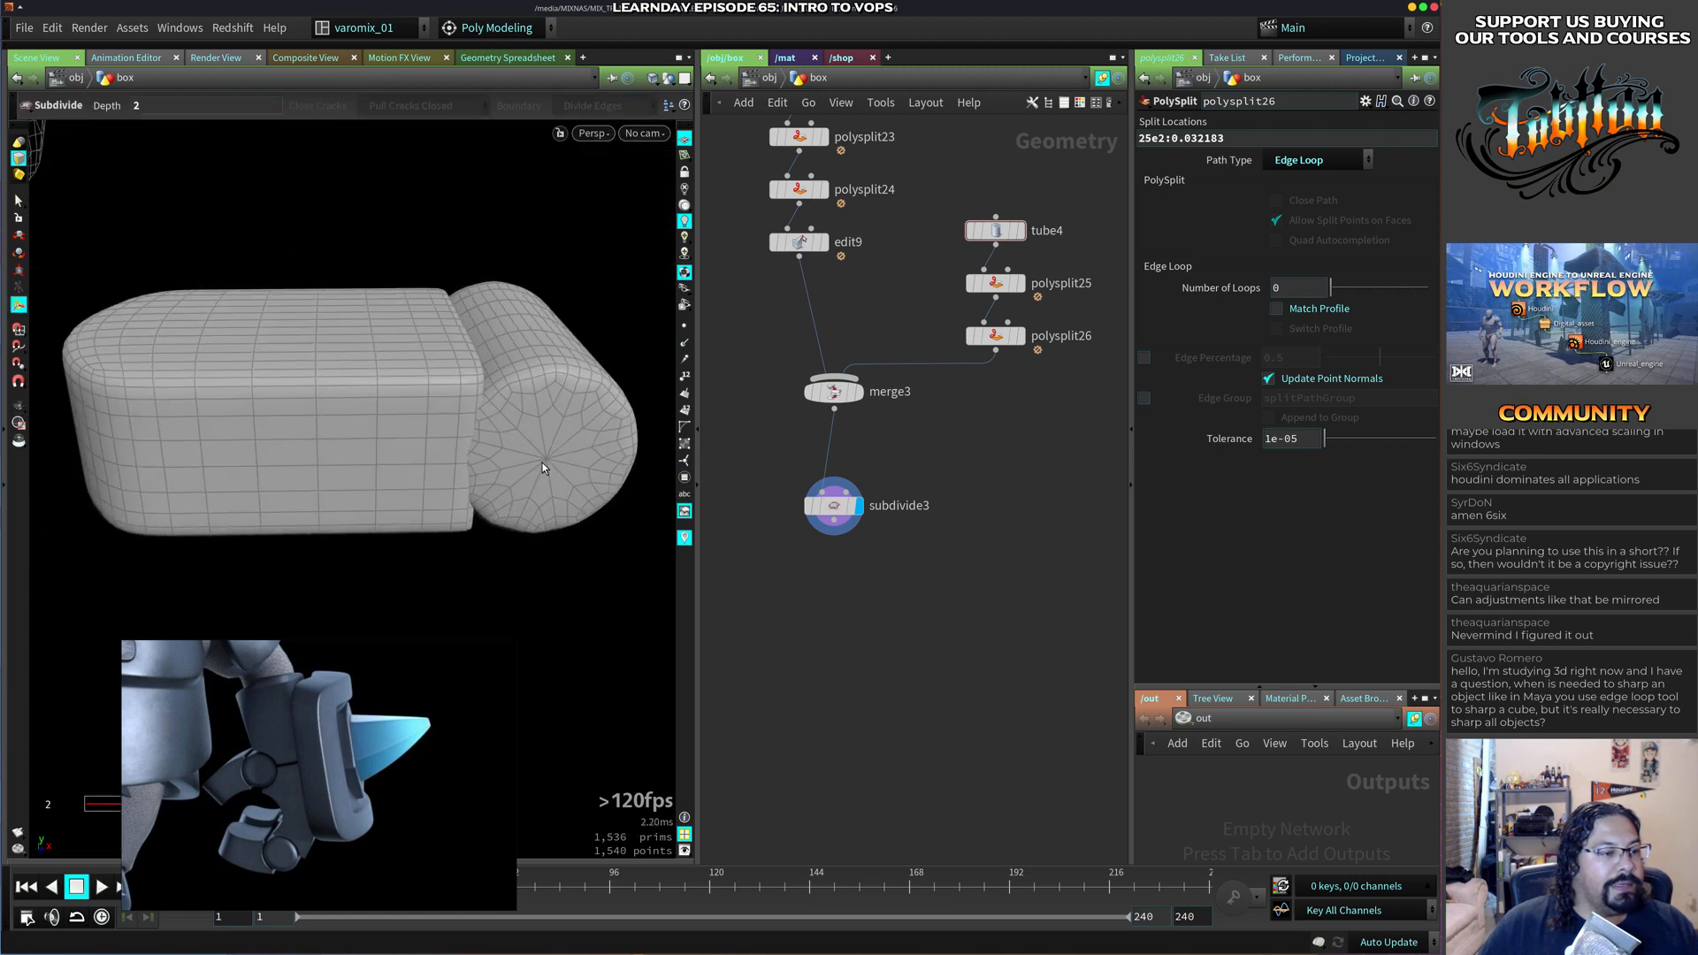
After edit9, insert two lengthwise edge loops around the hand block with Number of Loops set to 2.
left_click(796, 249)
left_click_drag(495, 521, 489, 466, "alt")
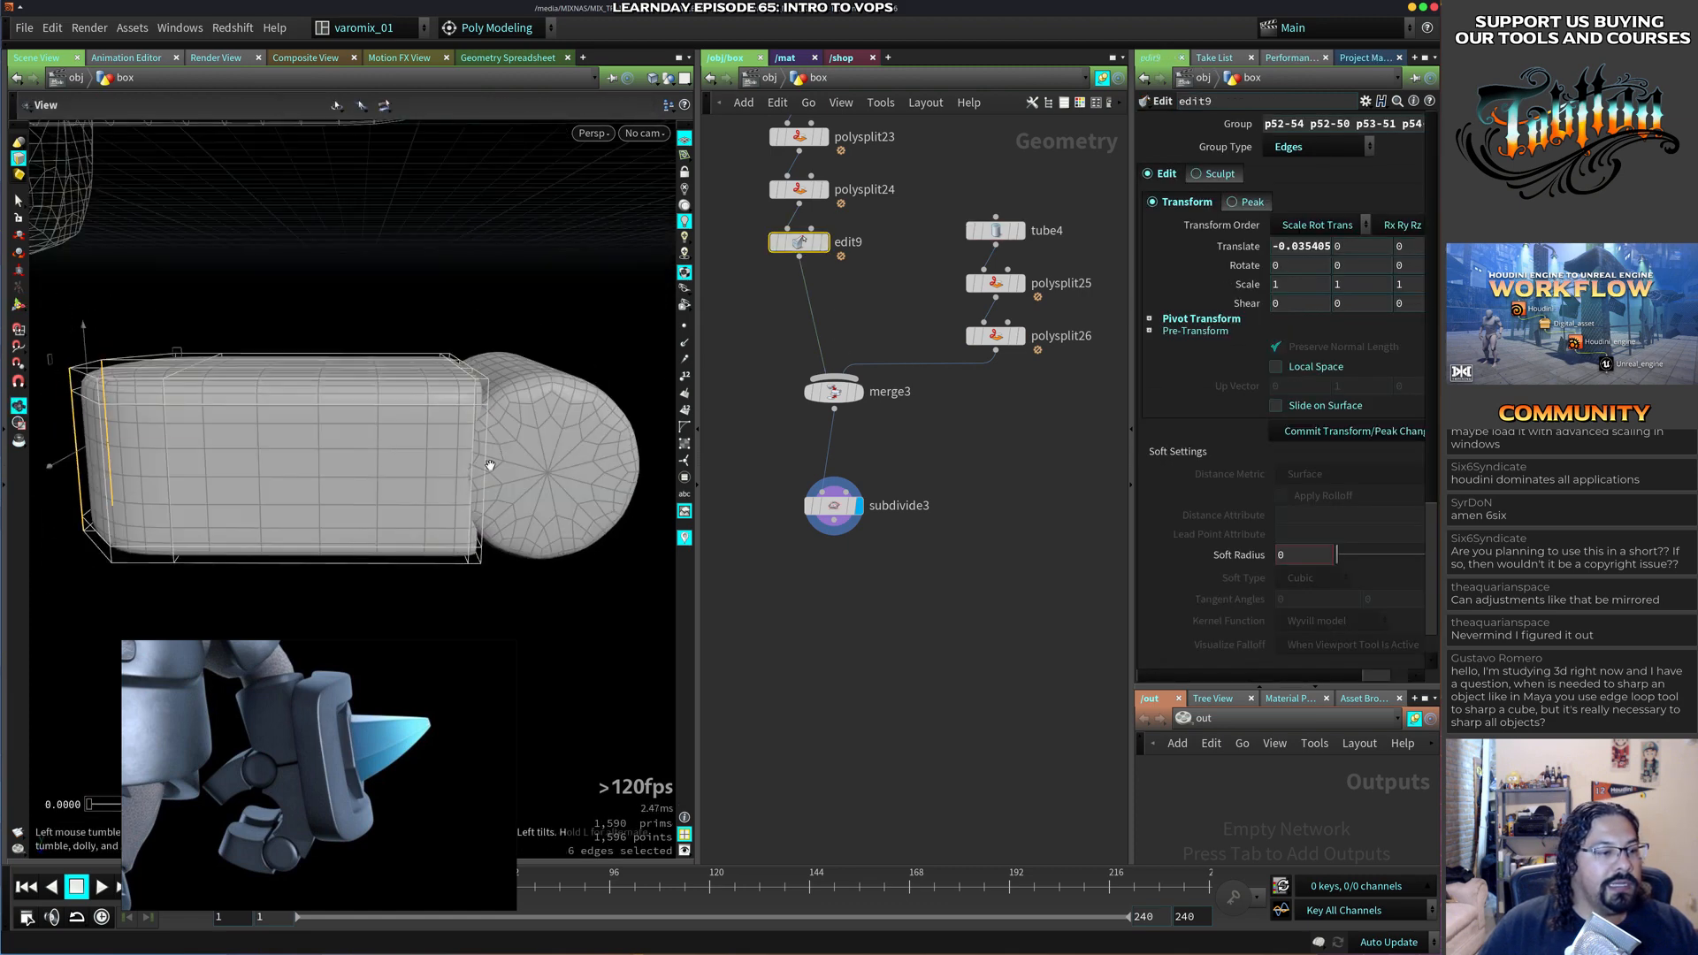
key("c")
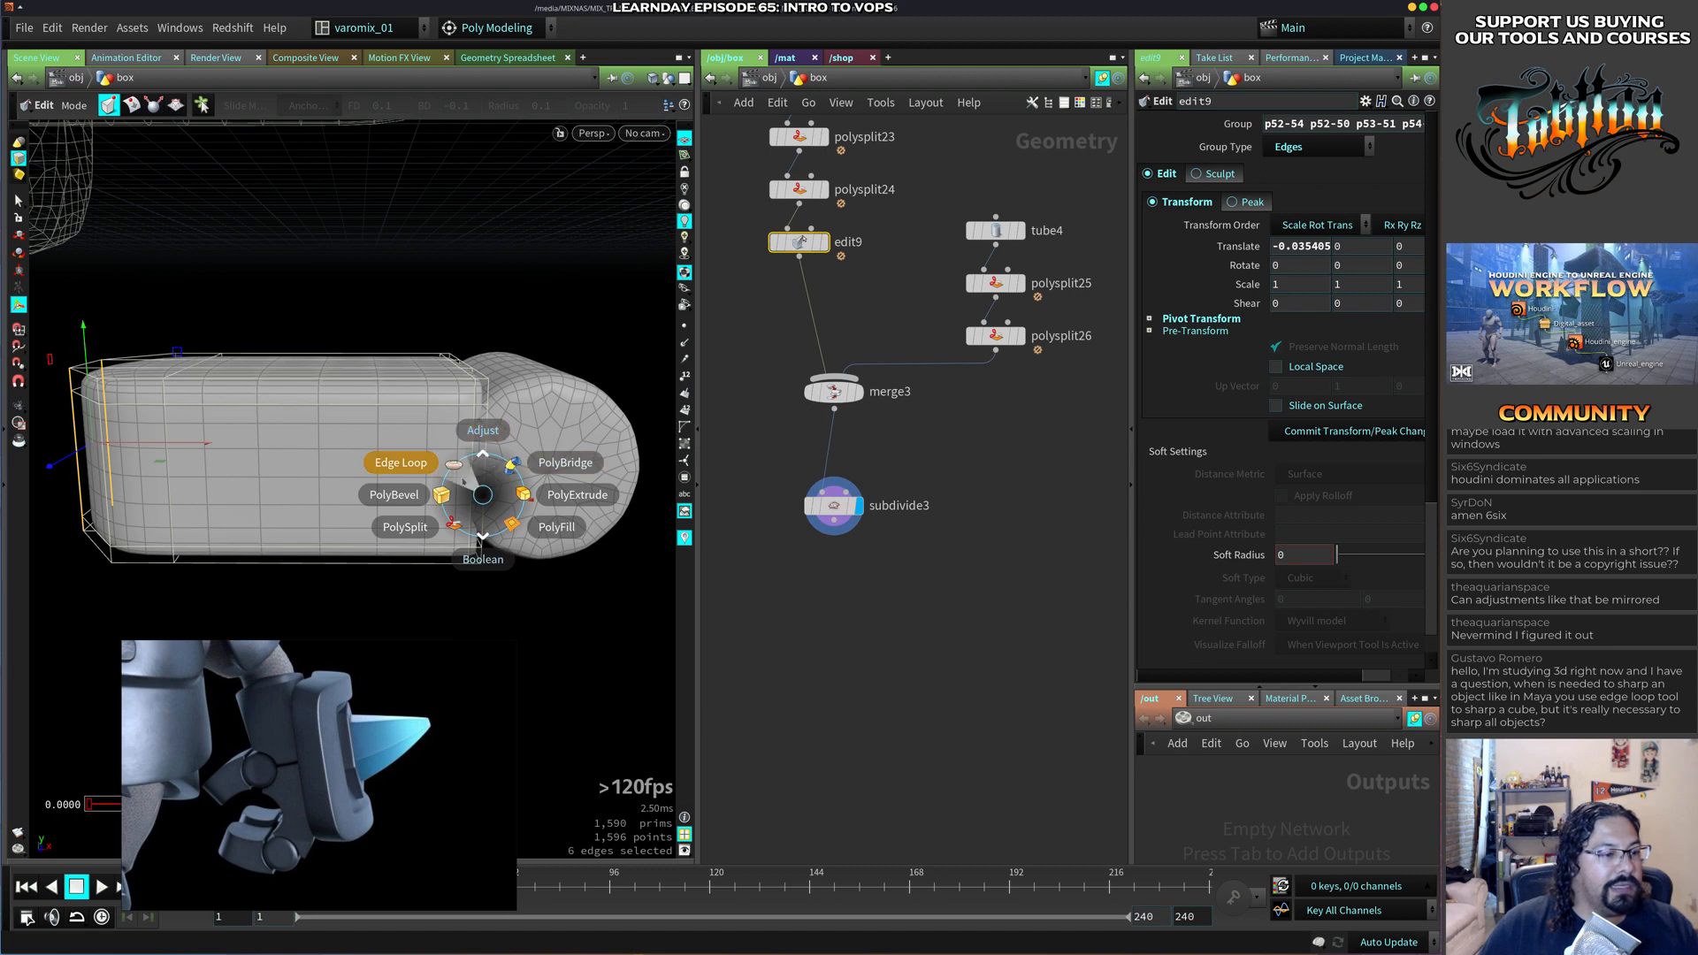
left_click(407, 462)
left_click_drag(479, 502, 503, 447)
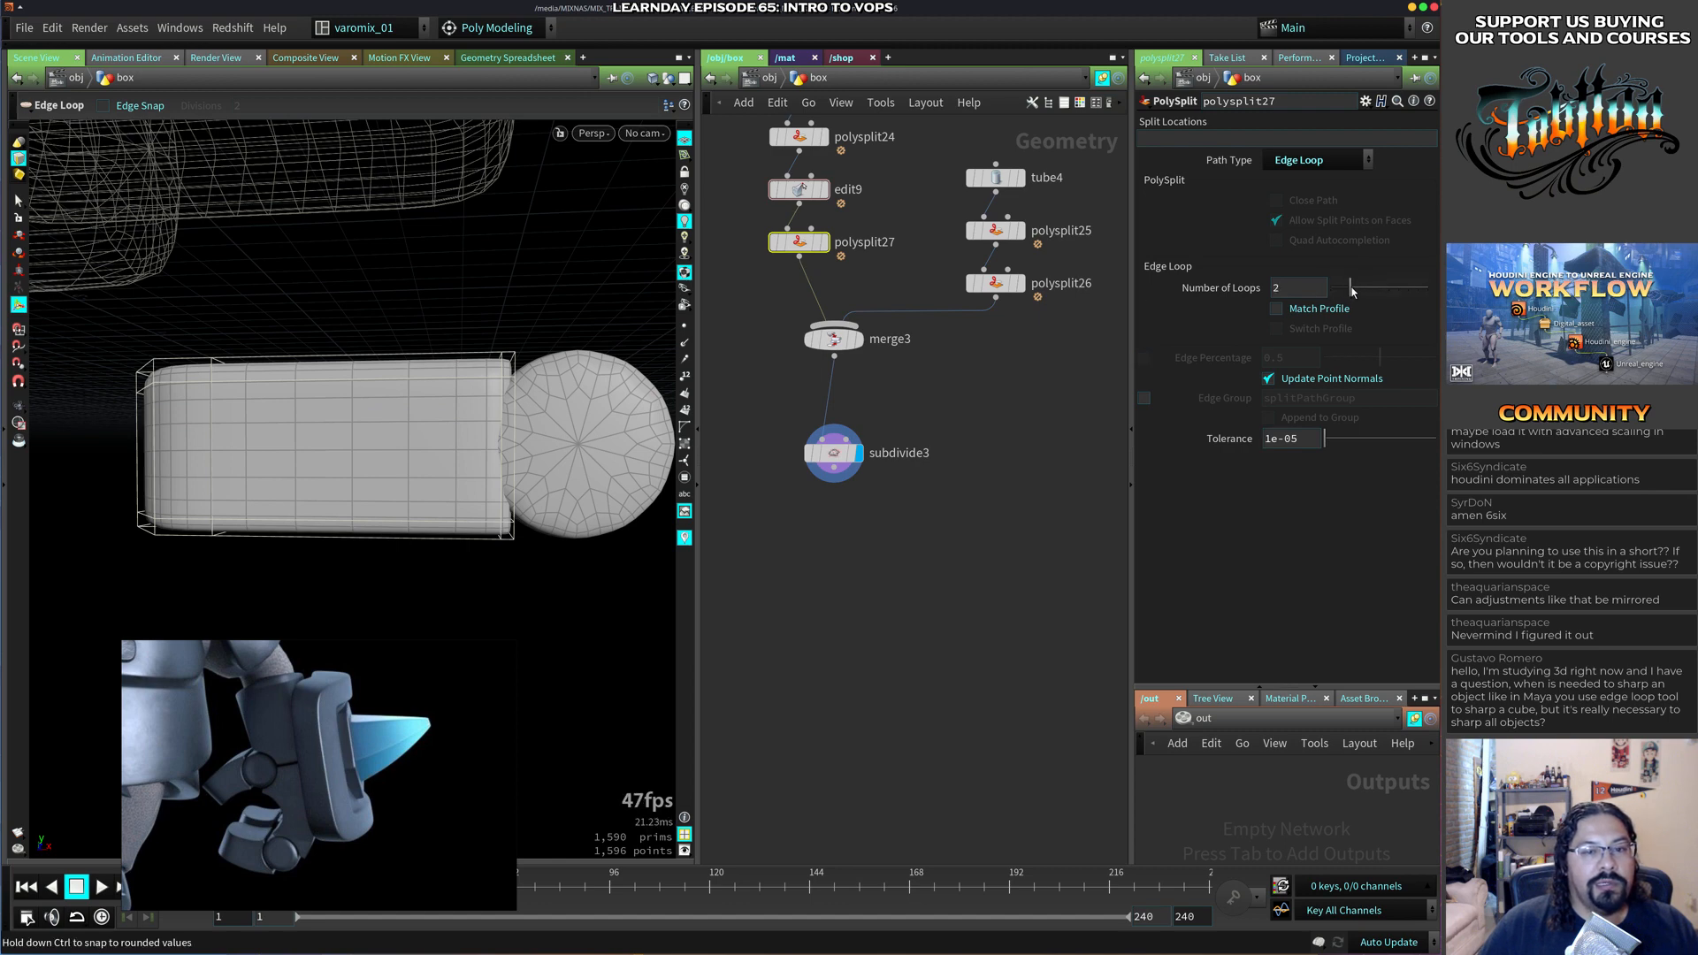
left_click(499, 435)
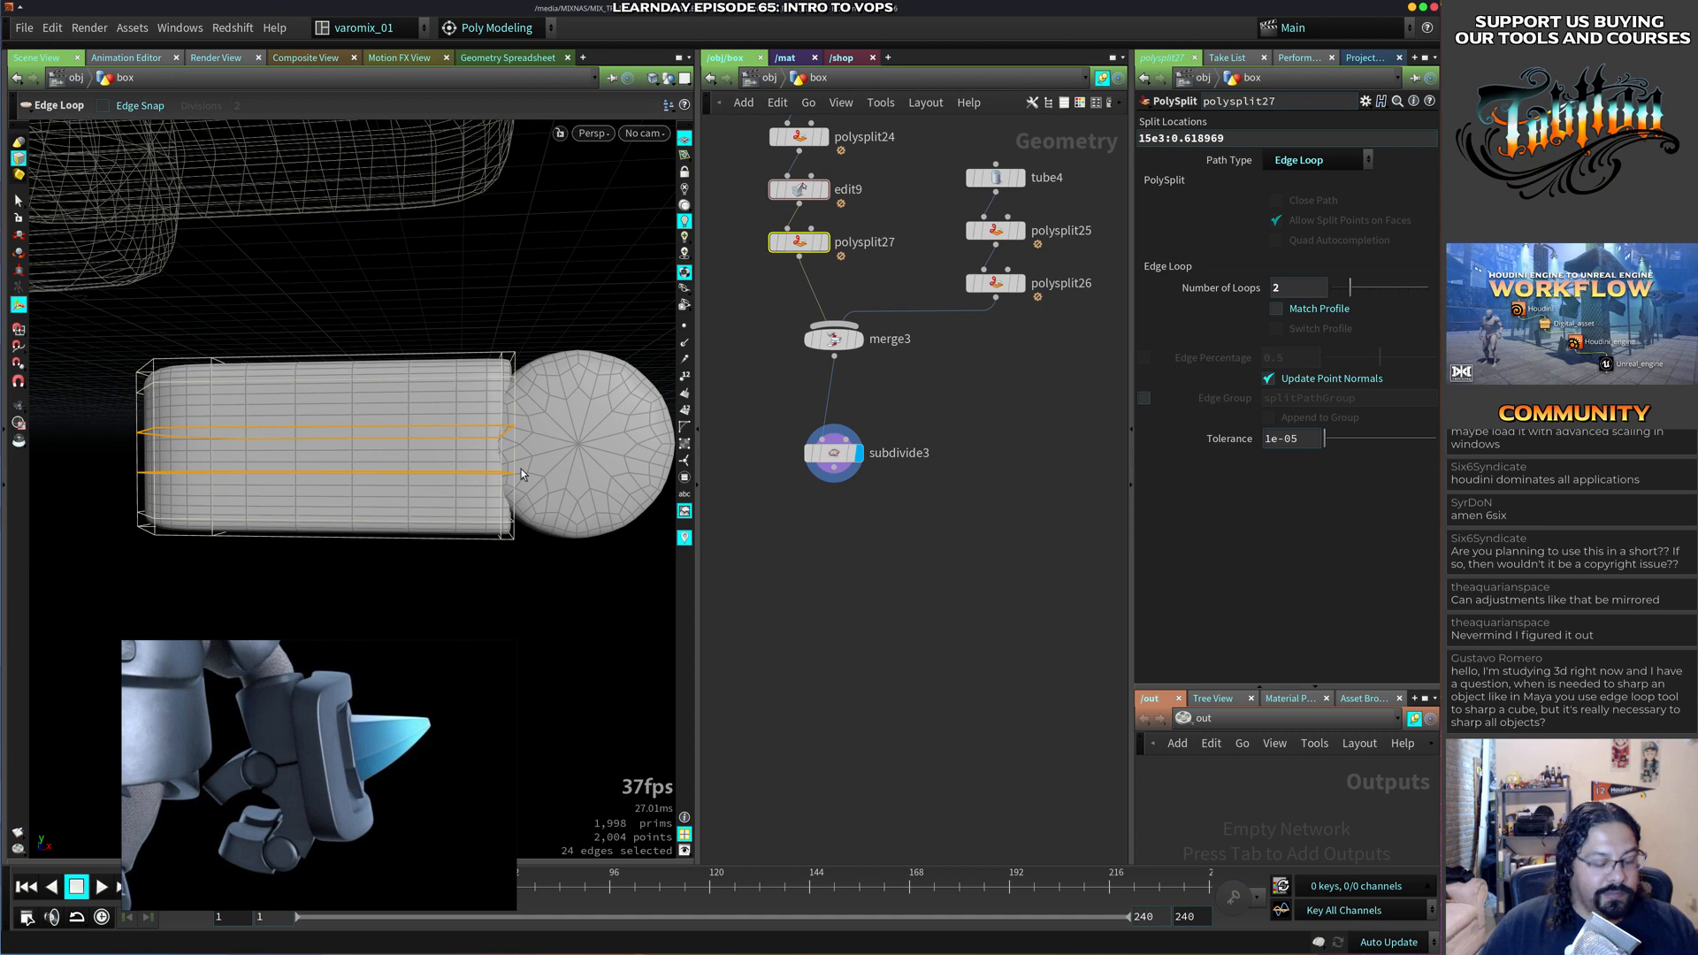
In the front view, select the middle points of the block's tube-side end and move them inward to form a concave socket.
key("s")
key("space+3")
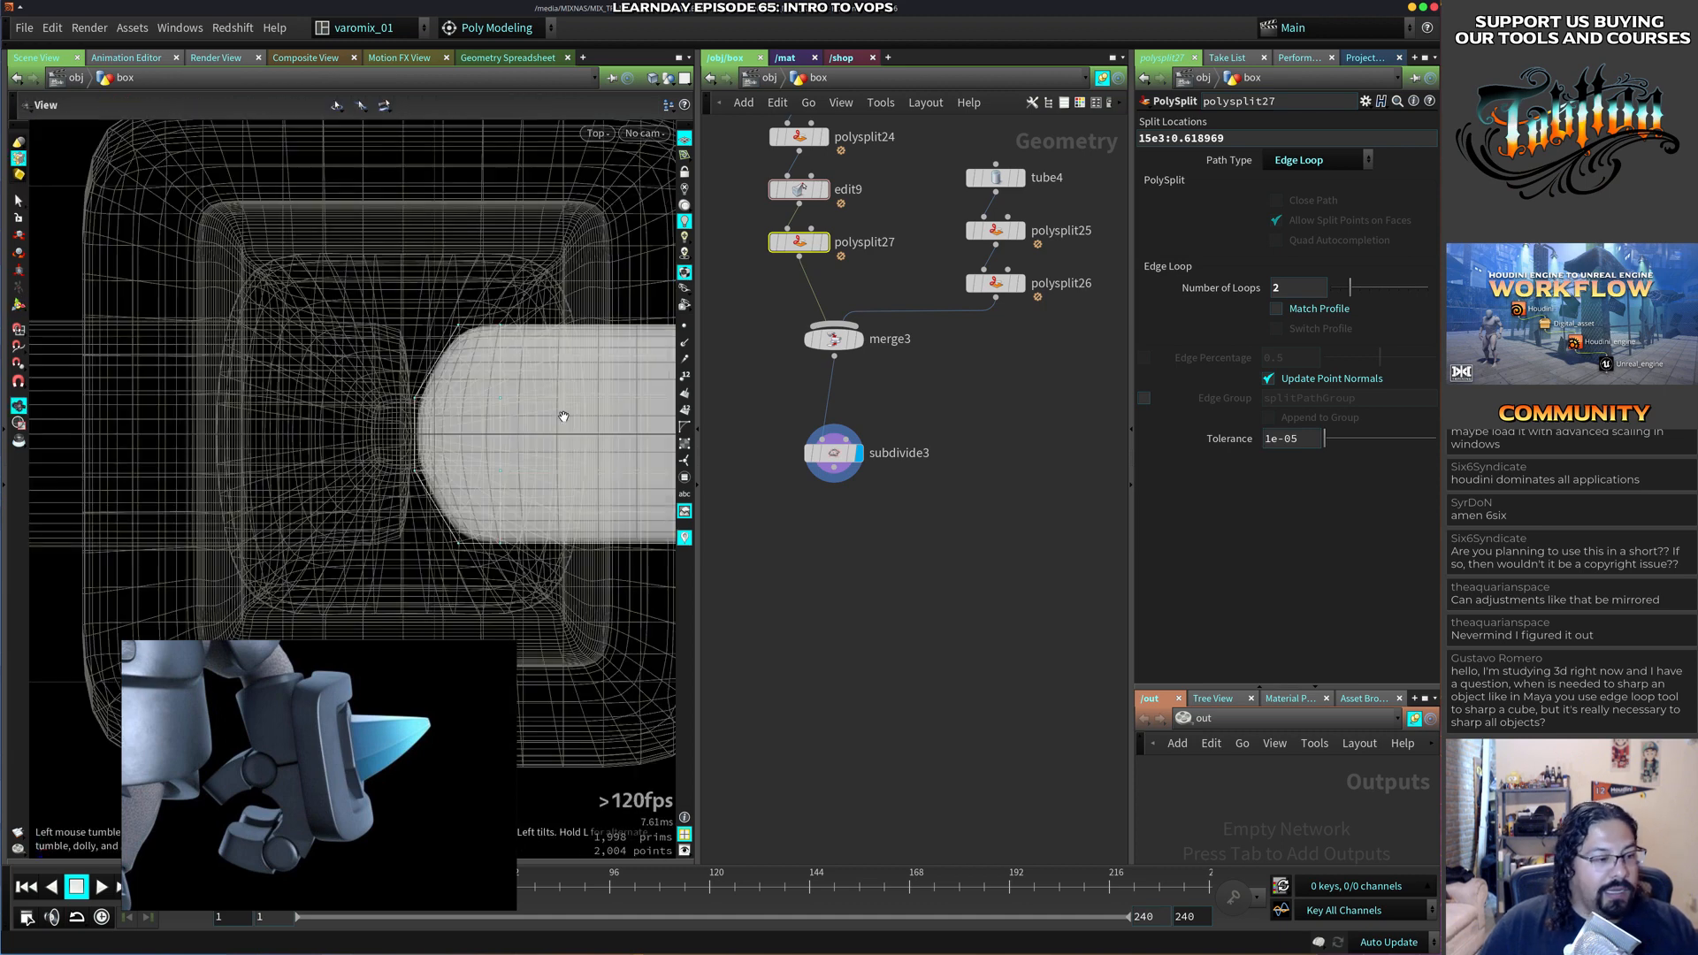
key("space+g")
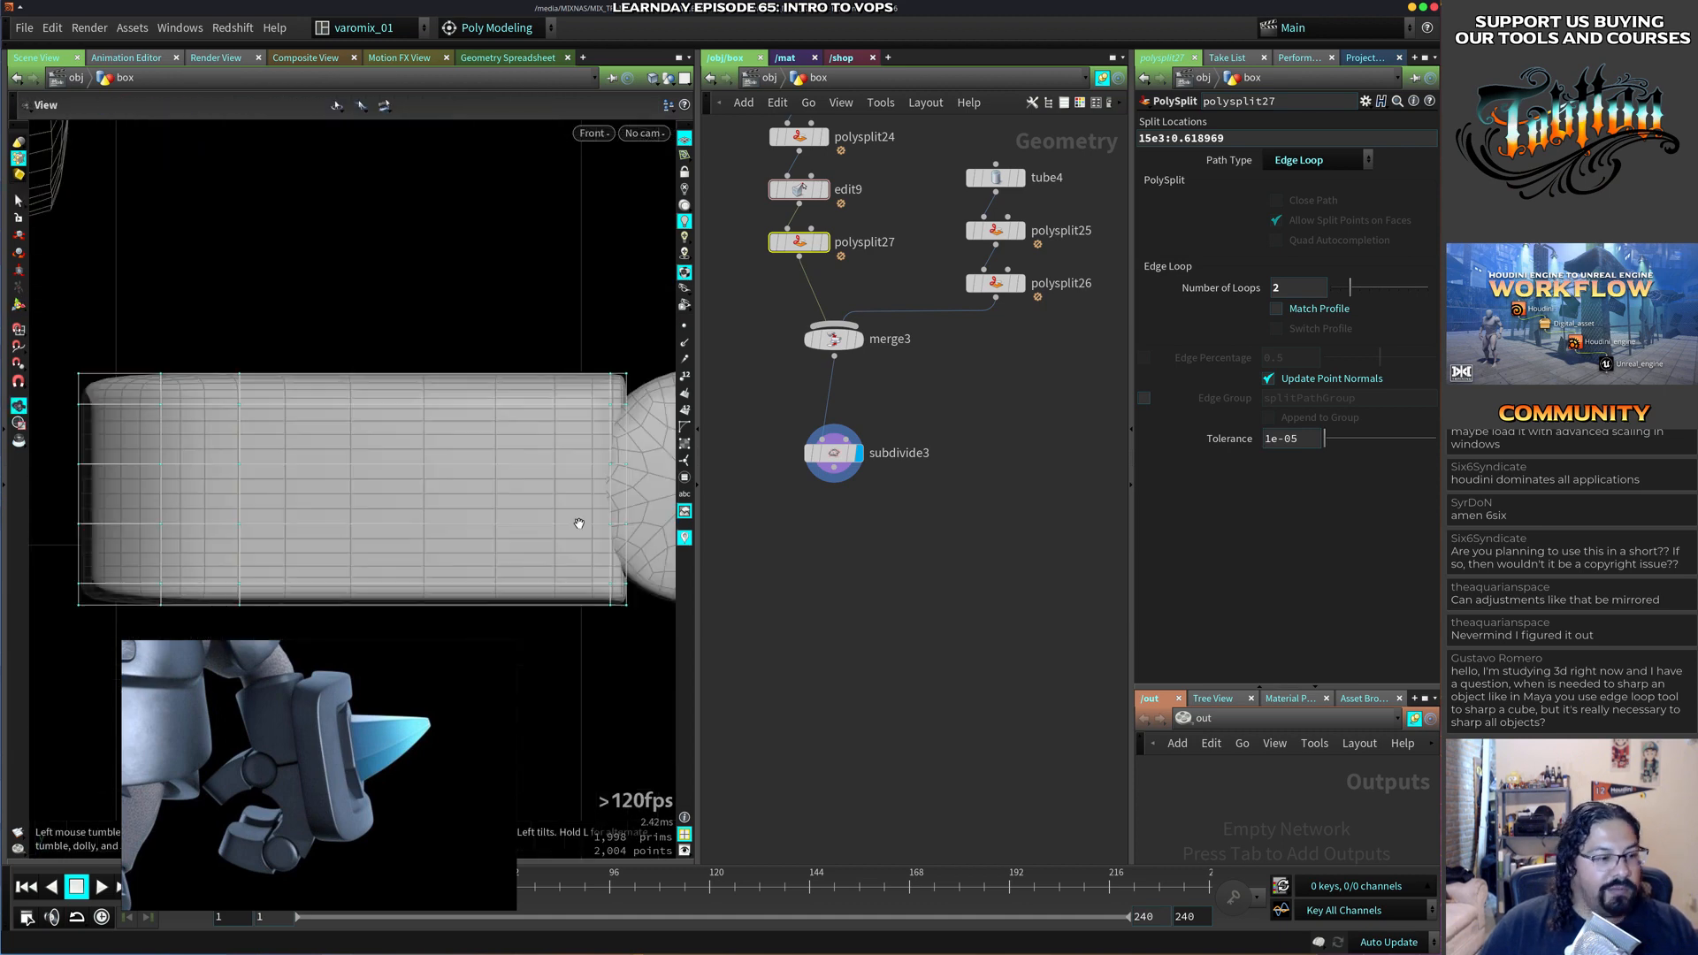
middle_click_drag(557, 531, 439, 368)
scroll(482, 438, "down", 1)
middle_click_drag(482, 438, 500, 476)
scroll(518, 395, "up", 3)
middle_click_drag(519, 395, 467, 447)
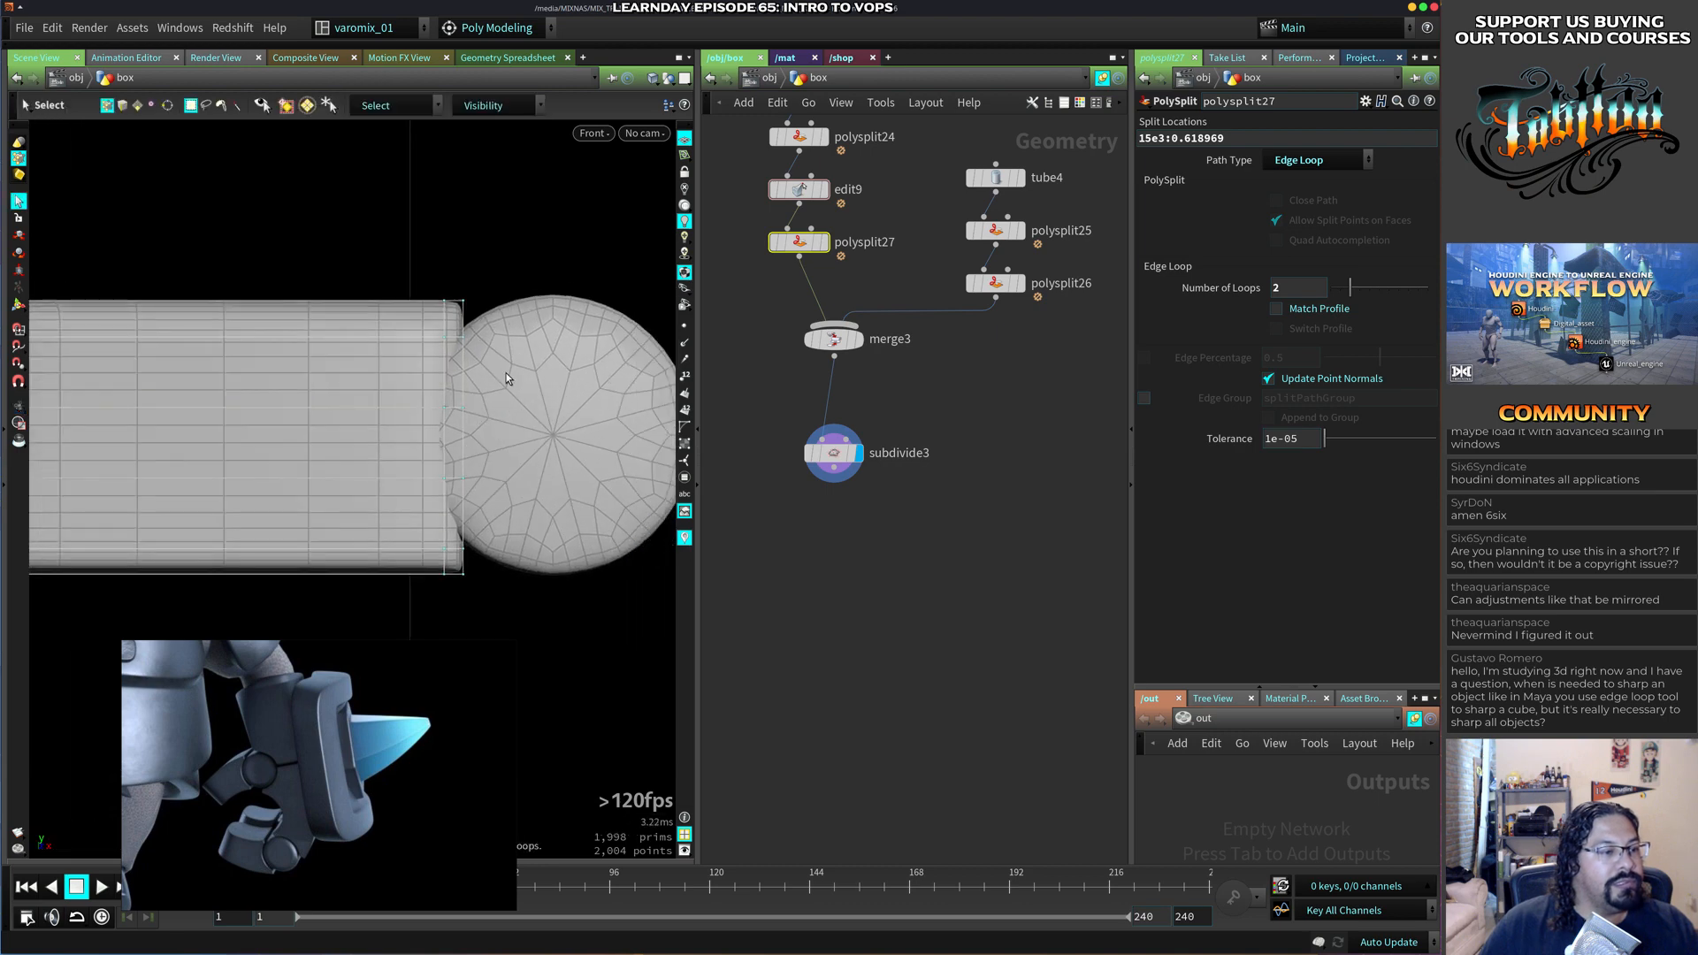
left_click_drag(533, 382, 395, 509)
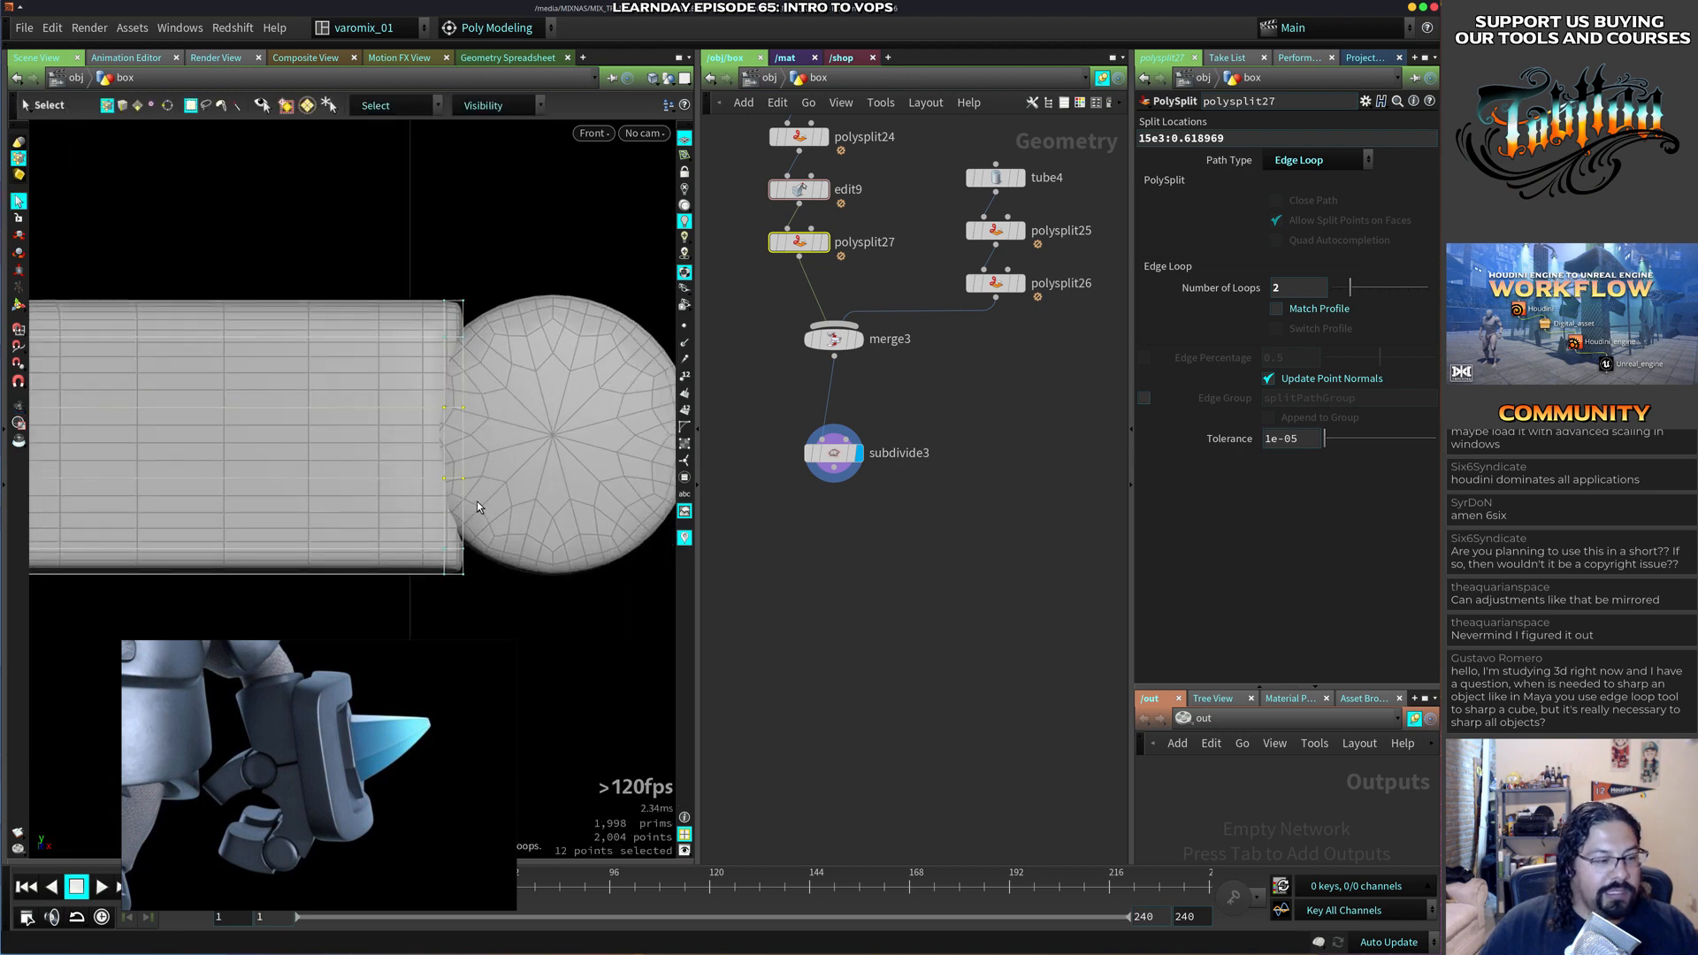
key("t")
left_click_drag(531, 432, 478, 454)
Move the upper row of socket points about -0.0079 in X and nudge the socket curve further inward around the tube.
left_click_drag(513, 360, 410, 327)
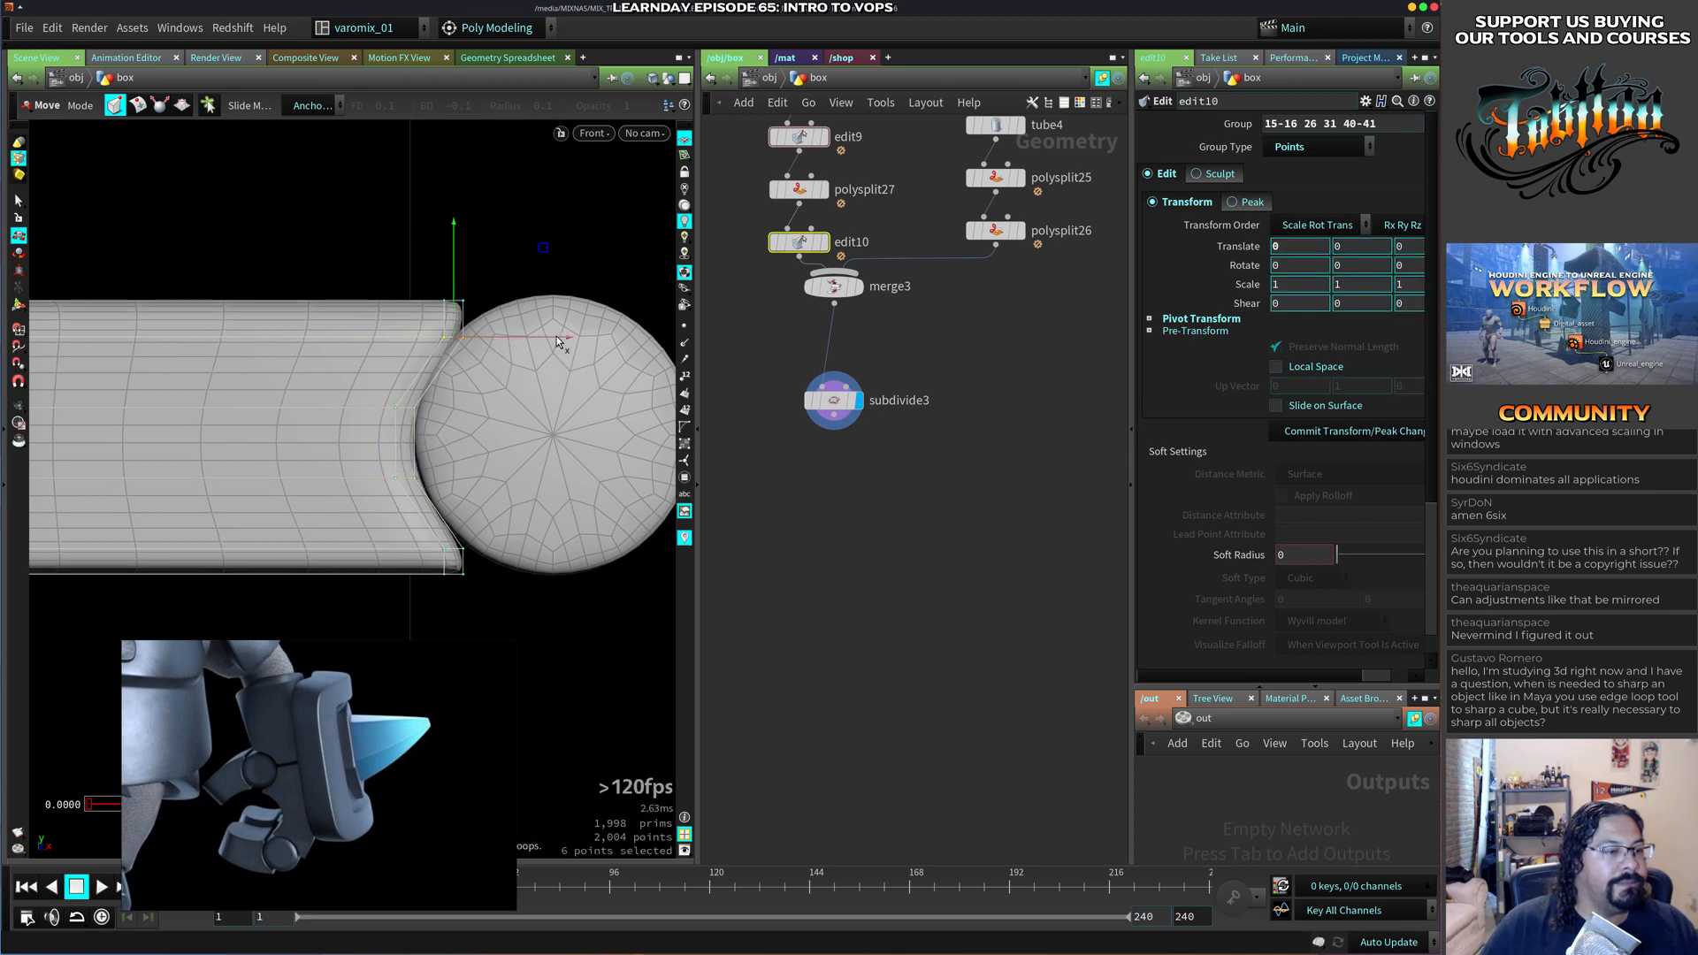
left_click_drag(557, 337, 540, 340)
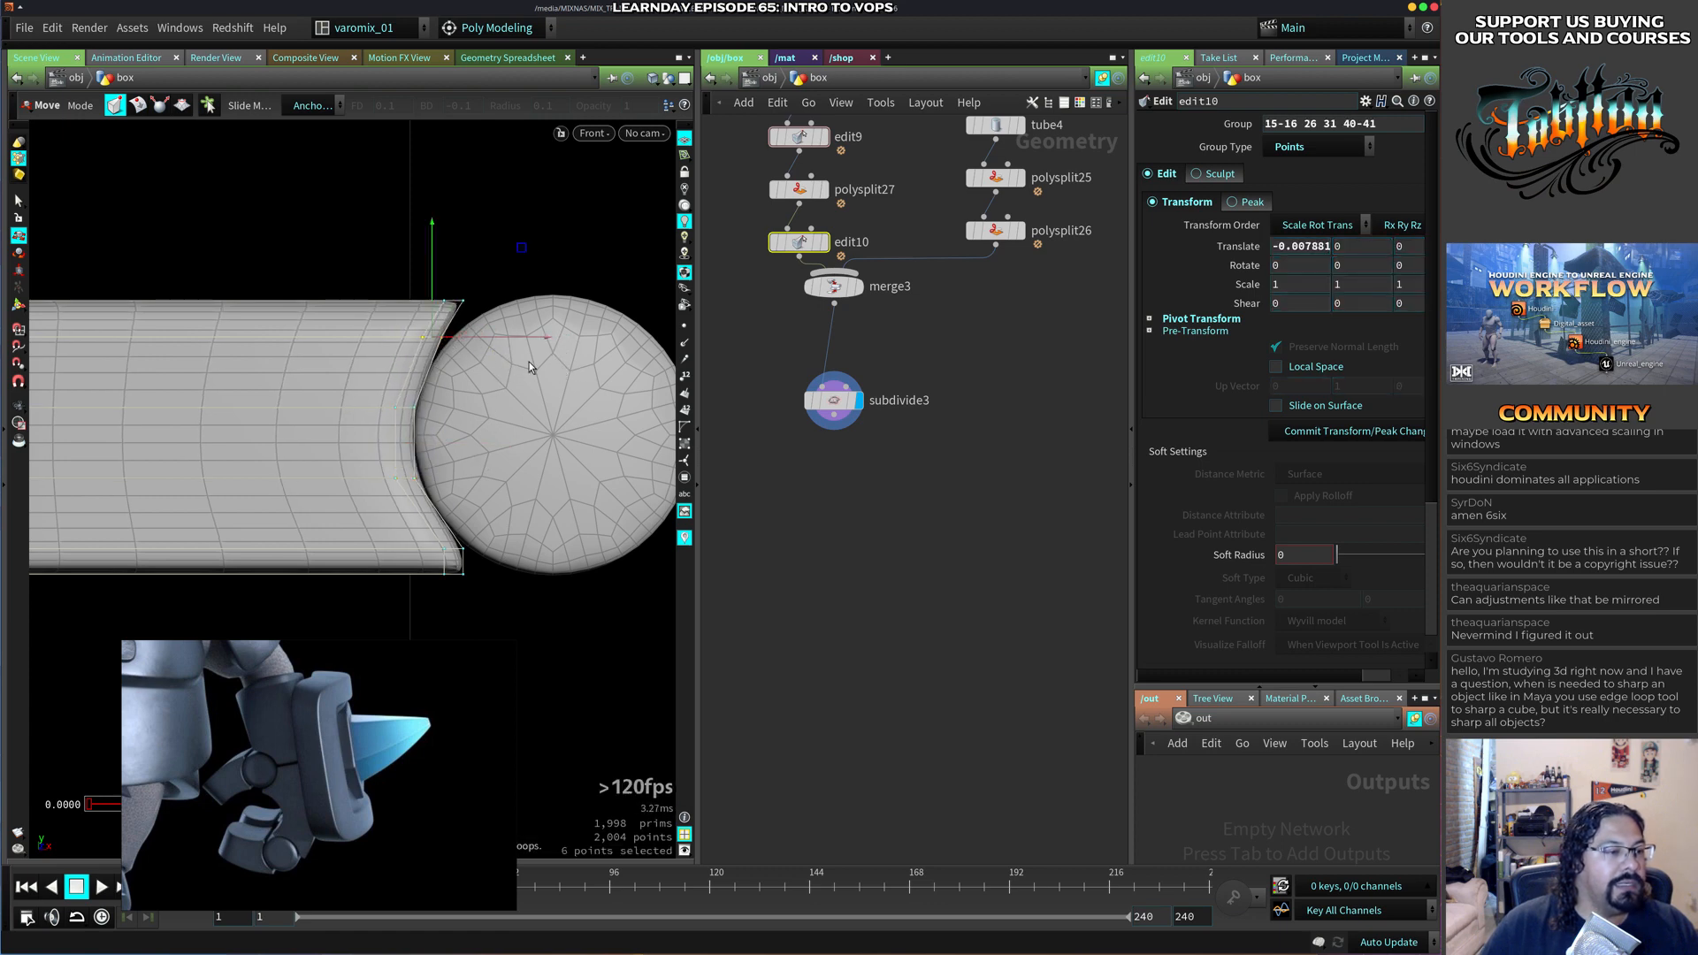
left_click_drag(506, 406, 488, 406)
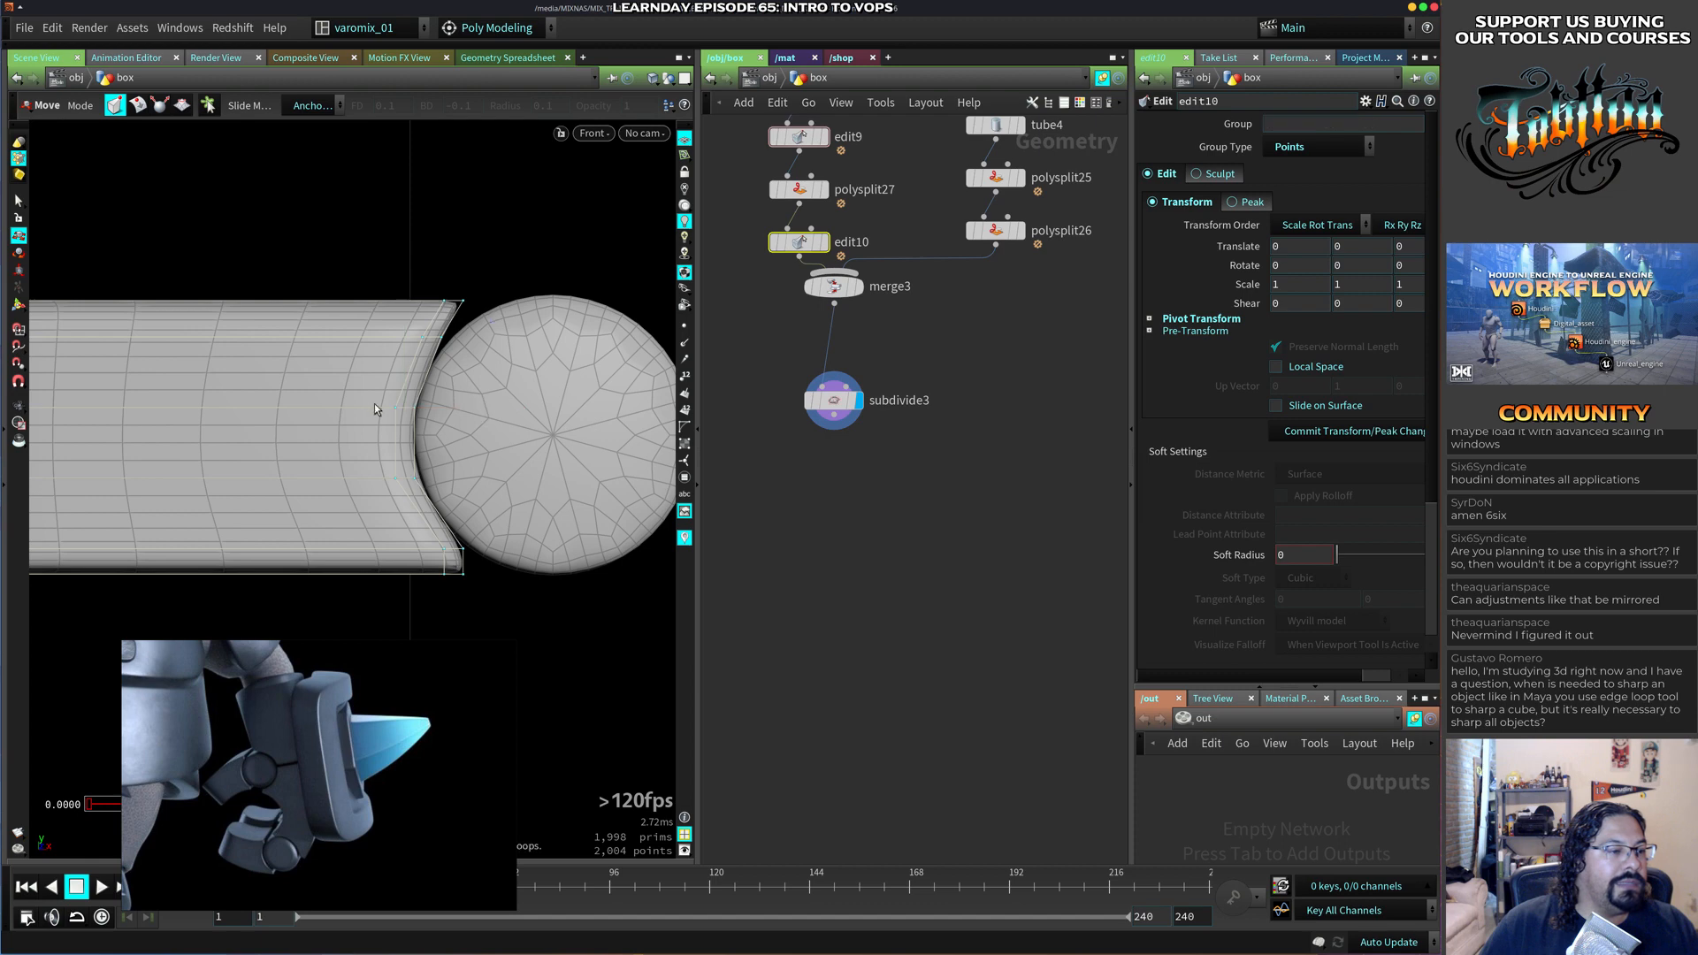
Extend the socket's lower corner points toward the tube, and move the row just above them about -0.0093 in X.
left_click_drag(374, 401, 389, 512)
left_click_drag(519, 513, 418, 561)
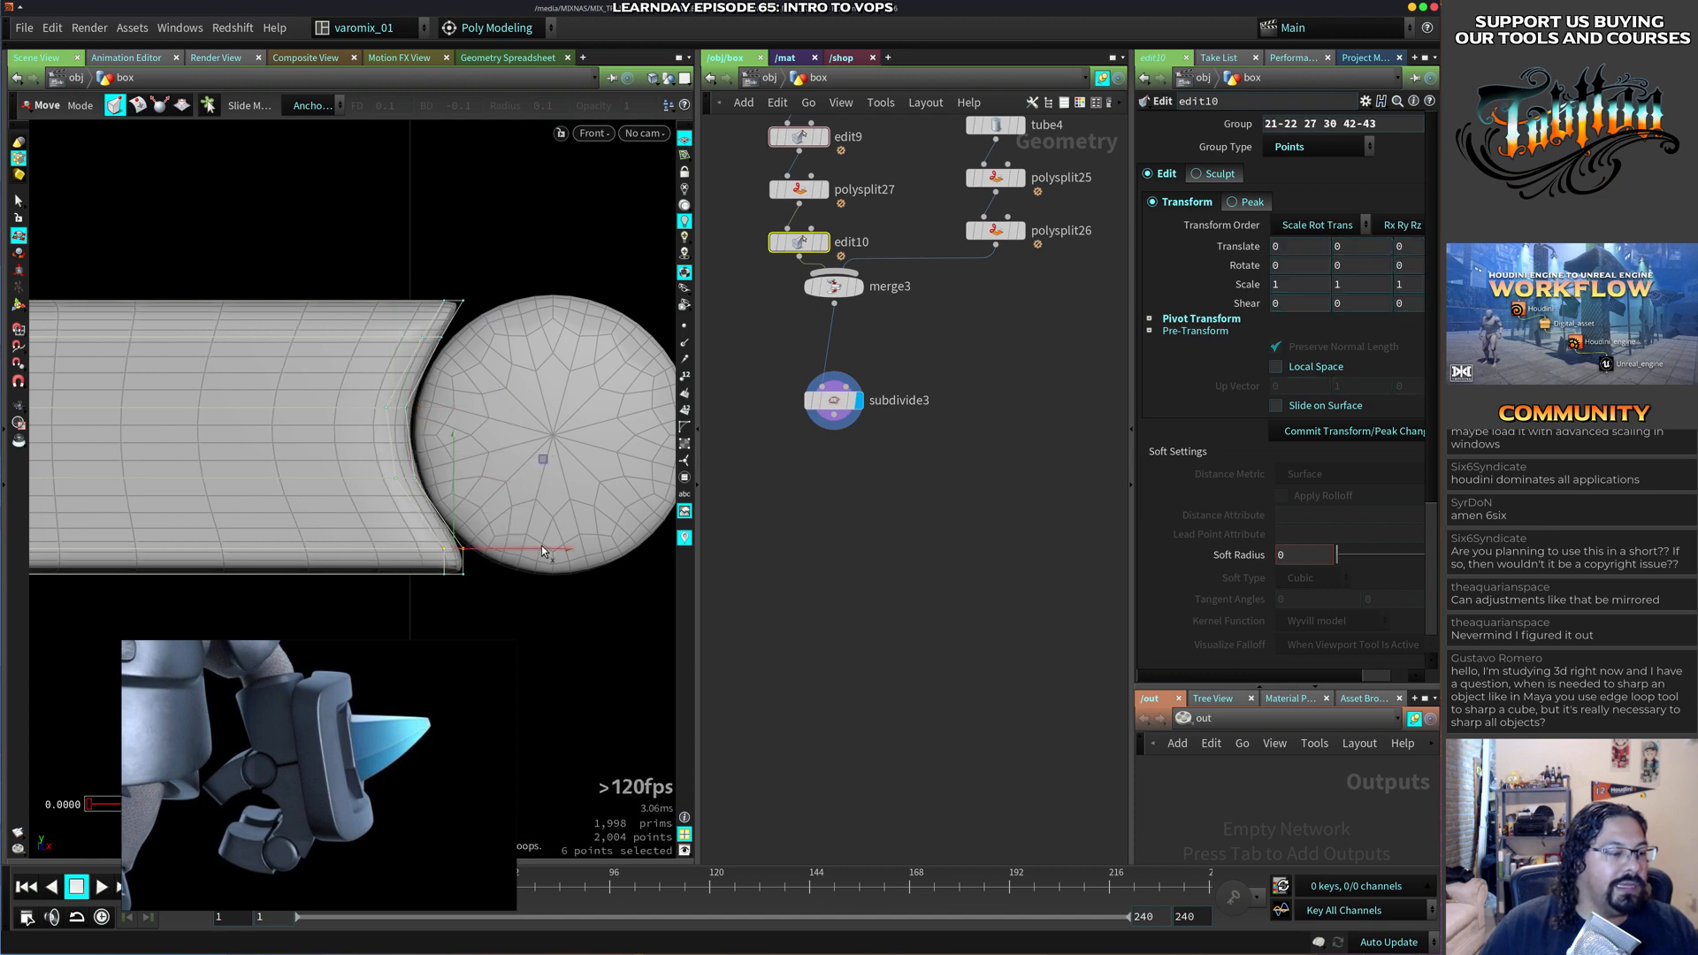
left_click_drag(564, 546, 404, 616)
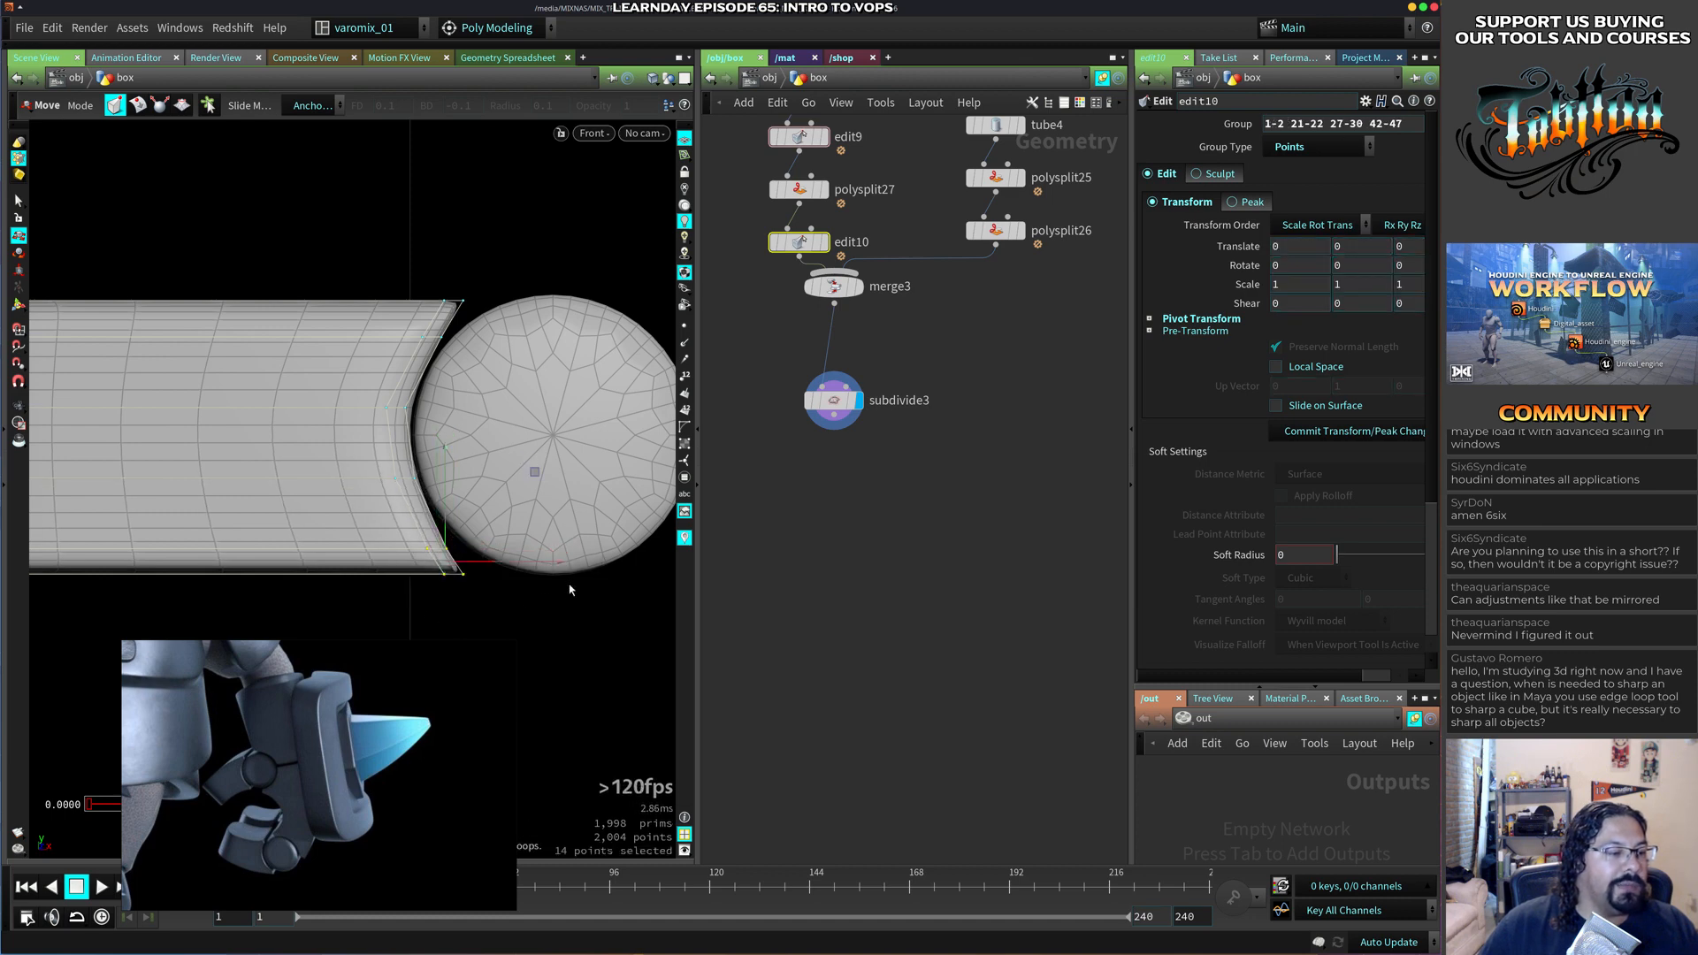
left_click_drag(554, 563, 580, 555)
left_click_drag(580, 489, 435, 578)
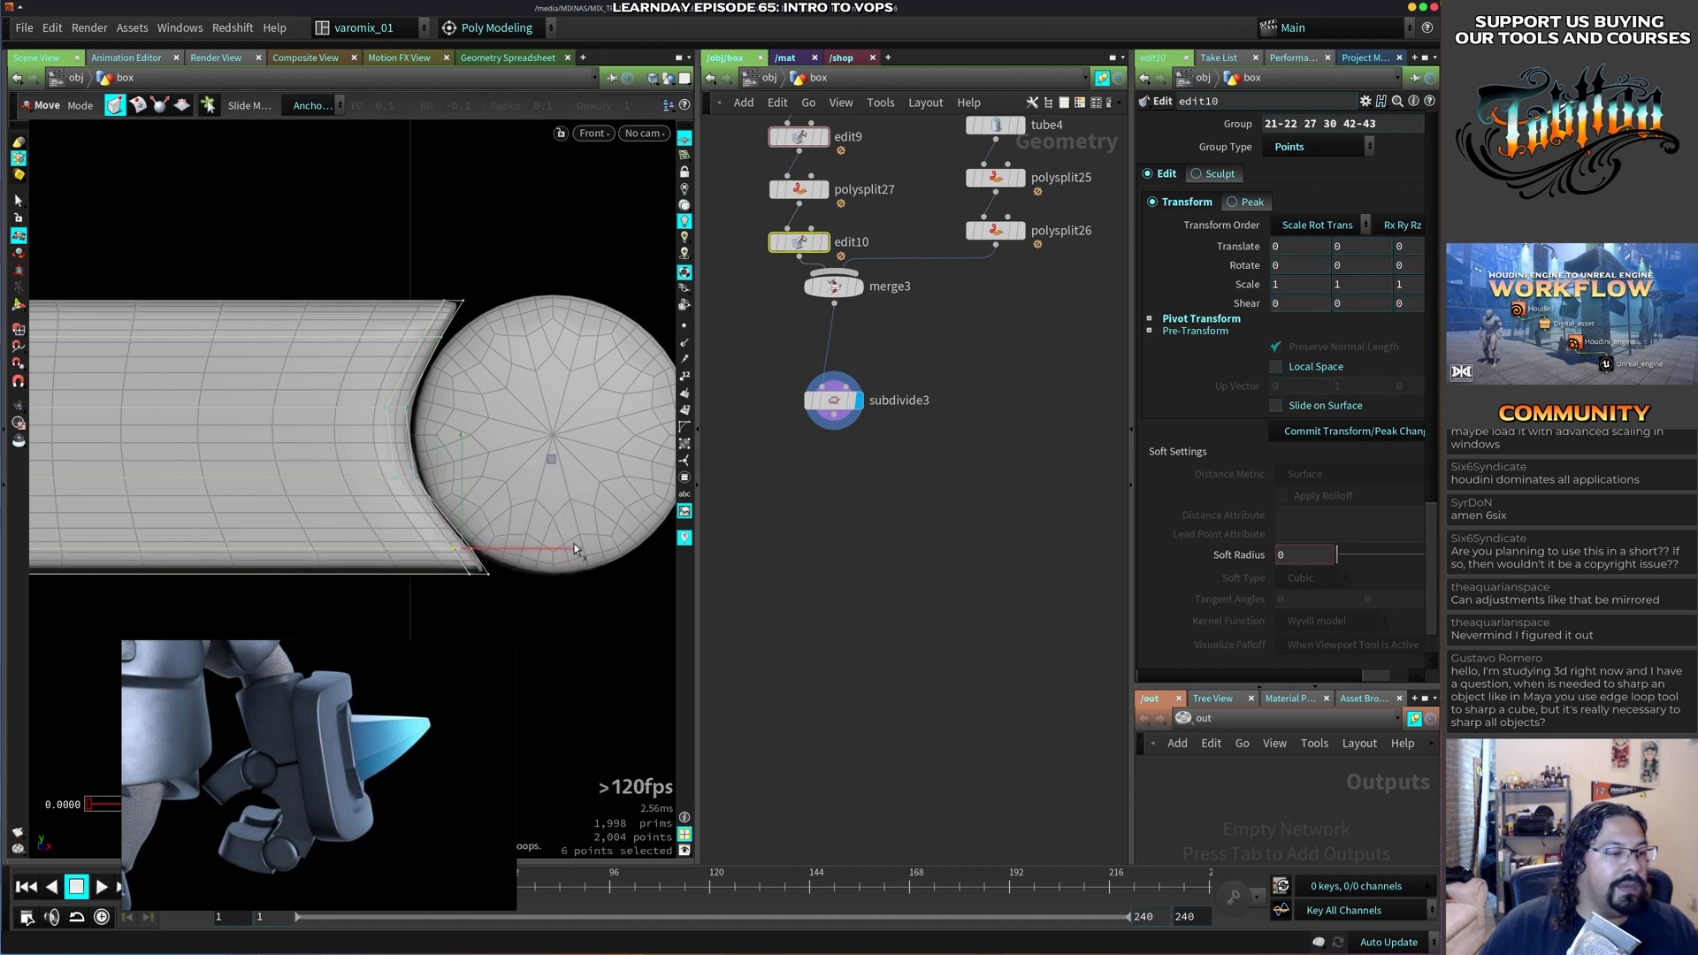
left_click_drag(575, 546, 528, 549)
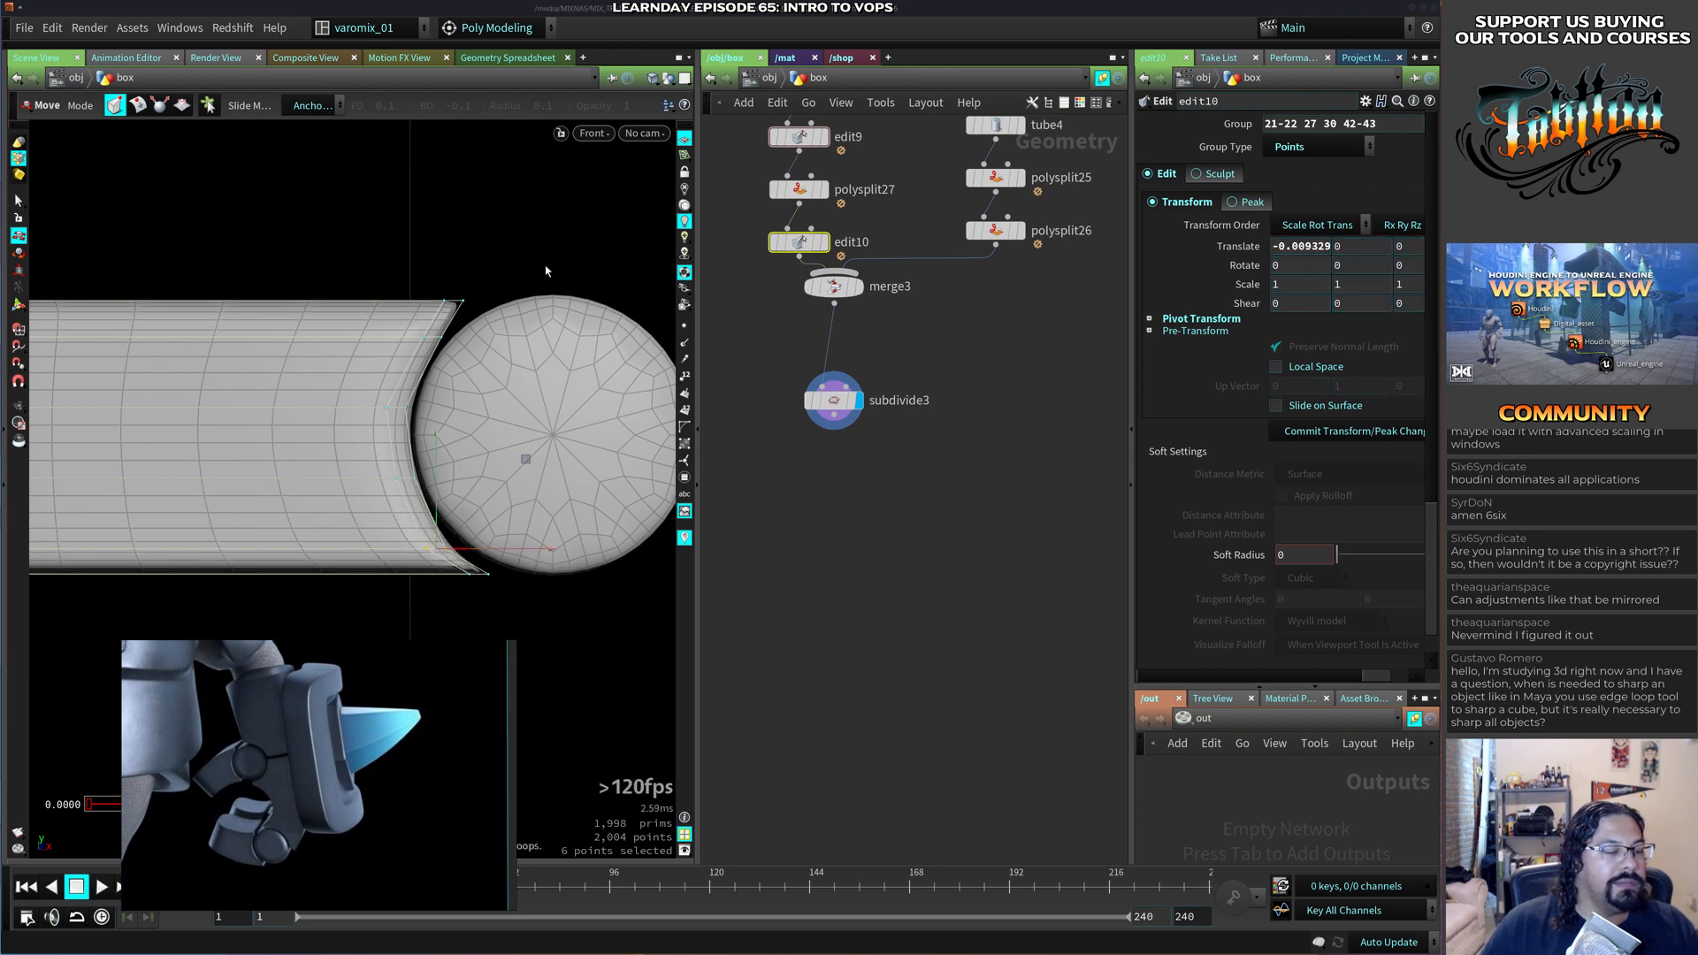
Move tube4 closer into the block's socket, with its centre at about X 1.836, Y -0.766.
middle_click_drag(988, 153, 989, 300)
left_click(988, 275)
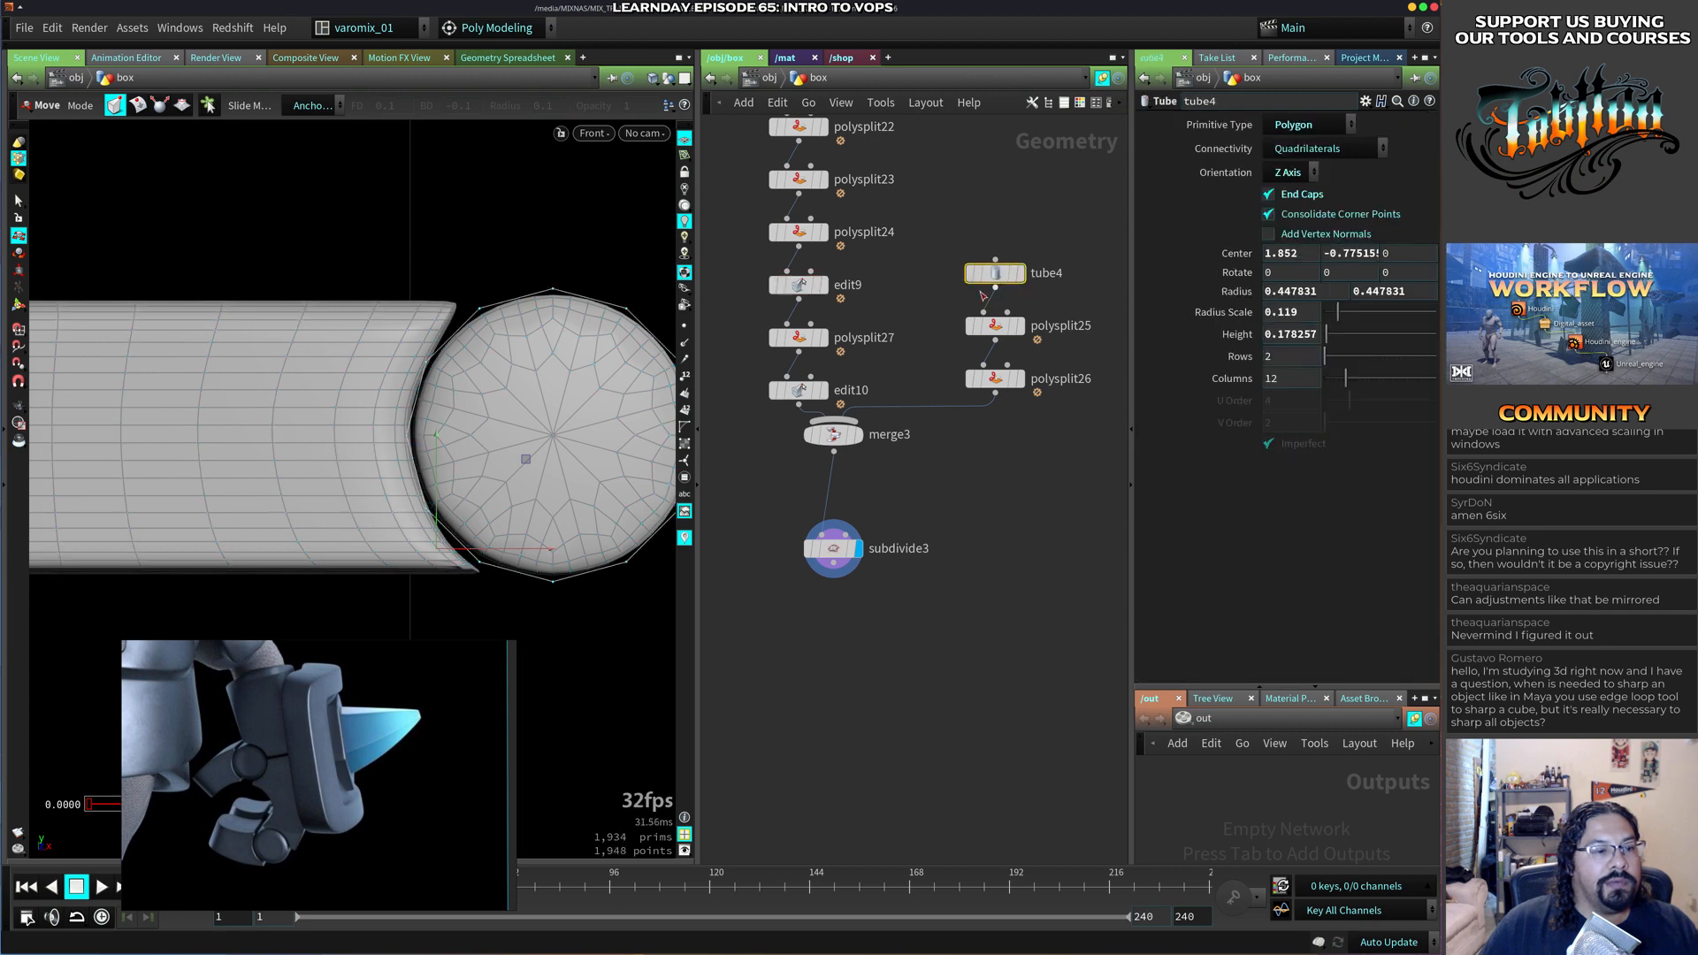
left_click(18, 306)
key("t")
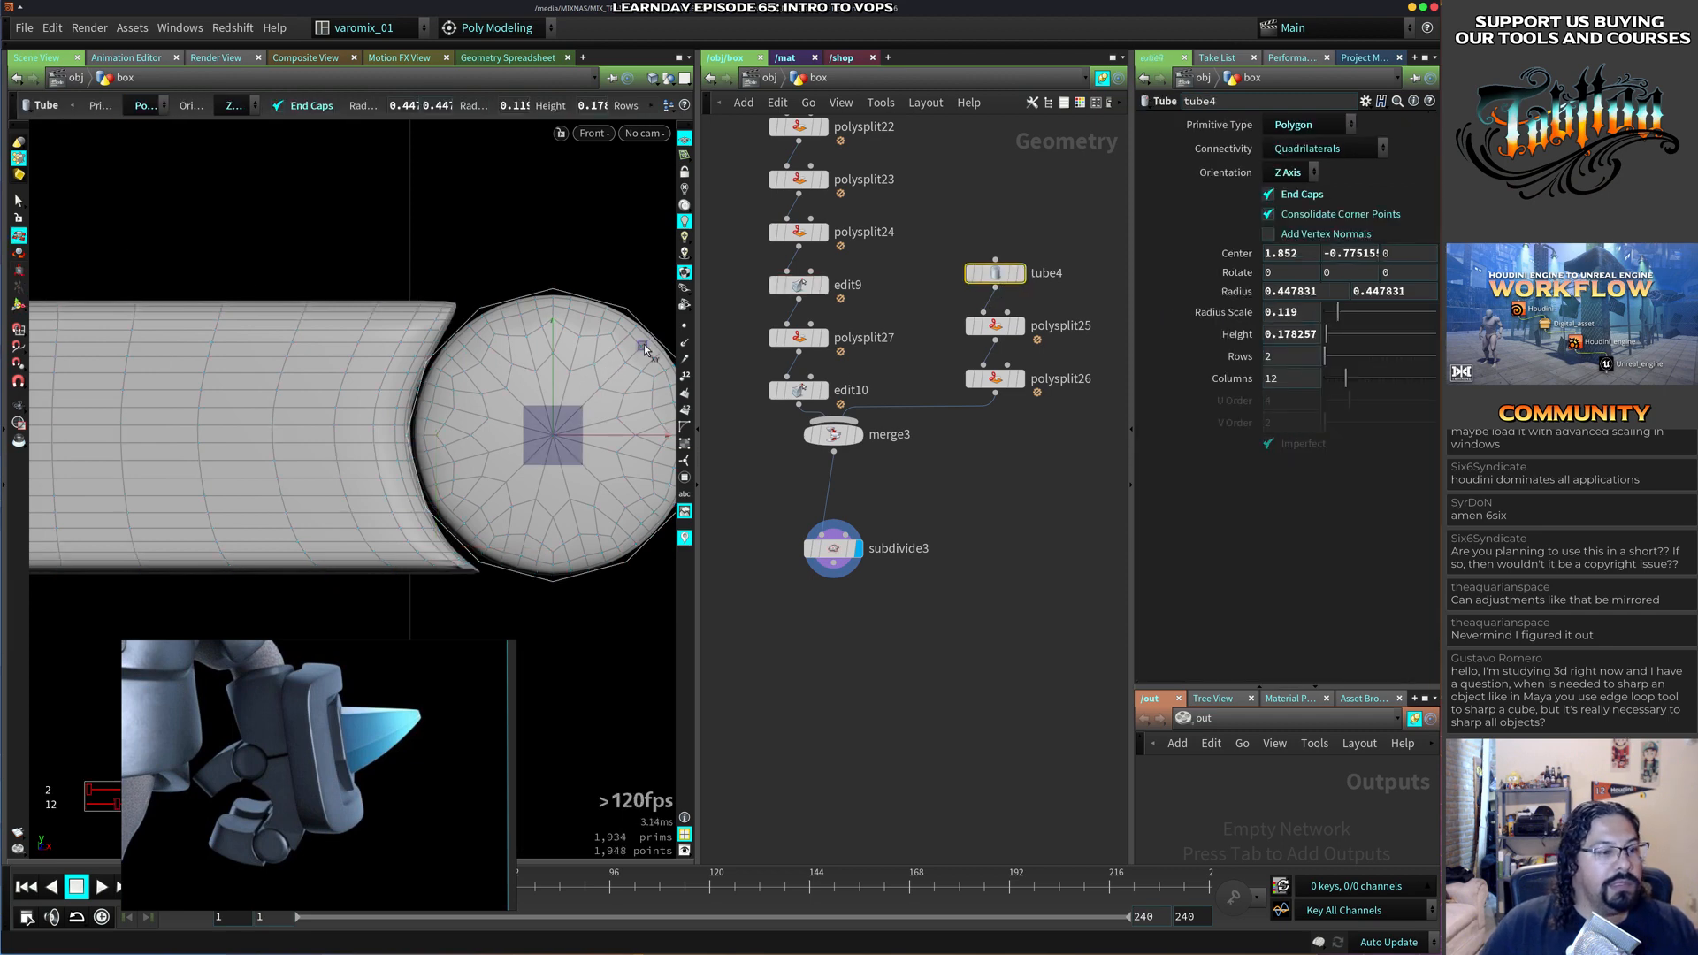
left_click_drag(646, 348, 603, 320)
middle_click_drag(878, 546, 962, 509)
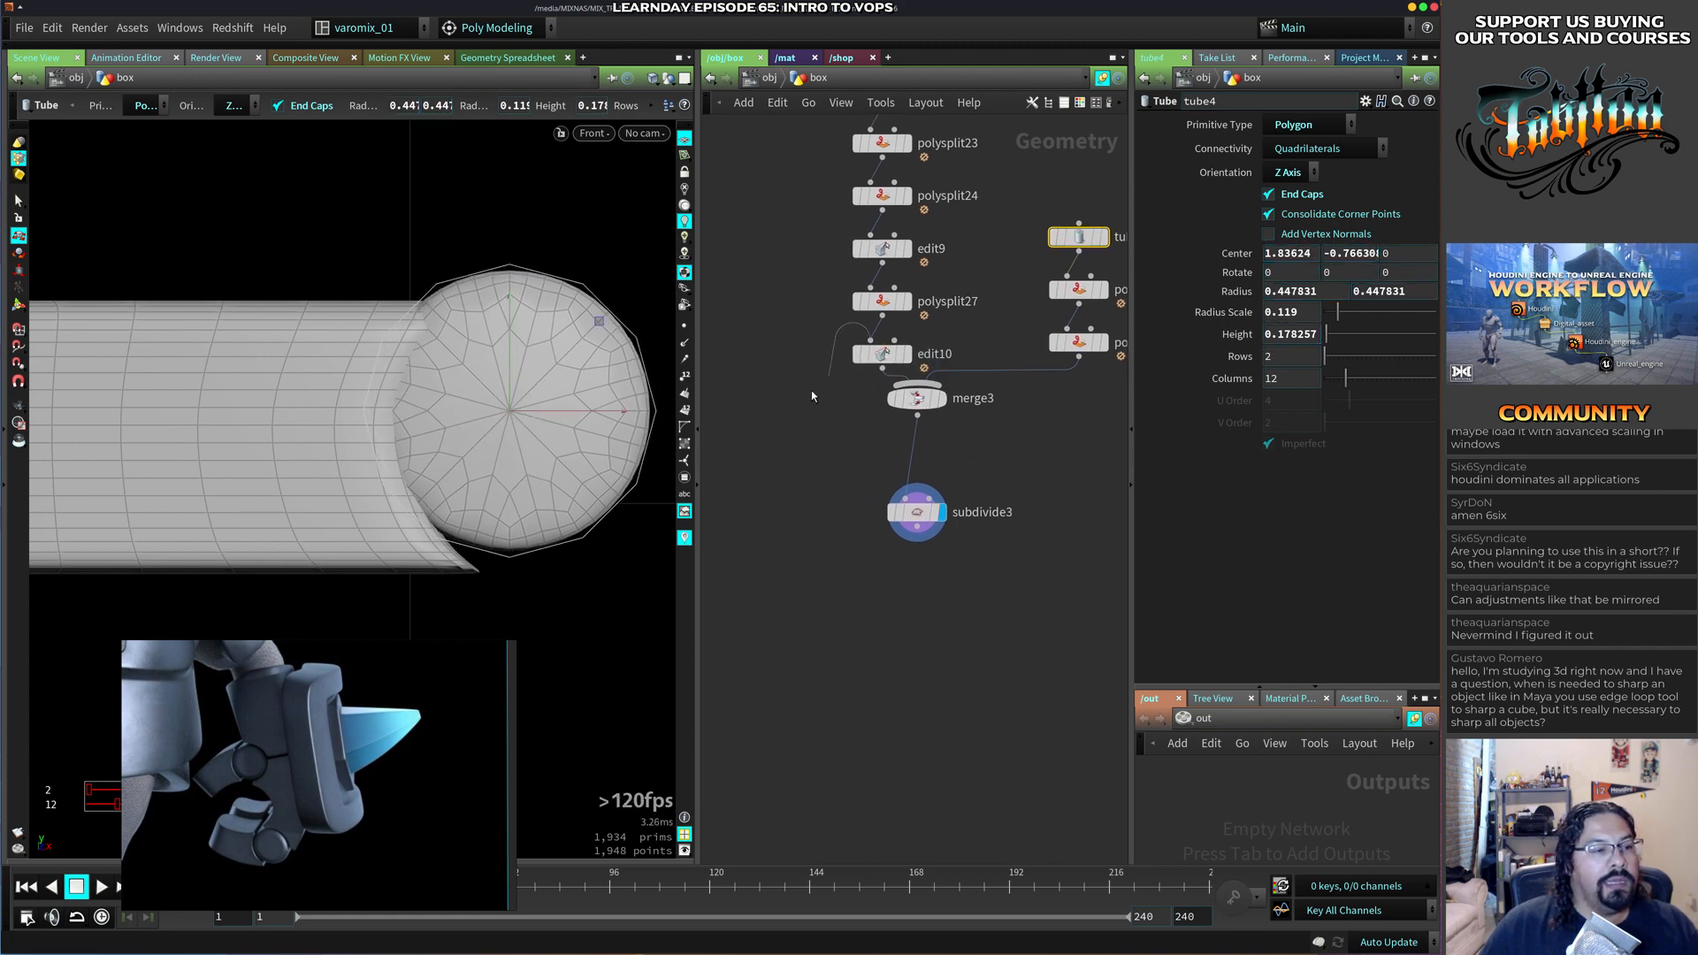
In edit10, shift the upper points of the block's notched end to follow the round outline of the adjoining cylinder.
key("Escape")
left_click(881, 357)
left_click_drag(349, 243, 493, 385)
left_click_drag(550, 320, 504, 320)
left_click_drag(528, 367, 381, 428)
left_click_drag(516, 408, 345, 416)
left_click_drag(499, 315, 367, 354)
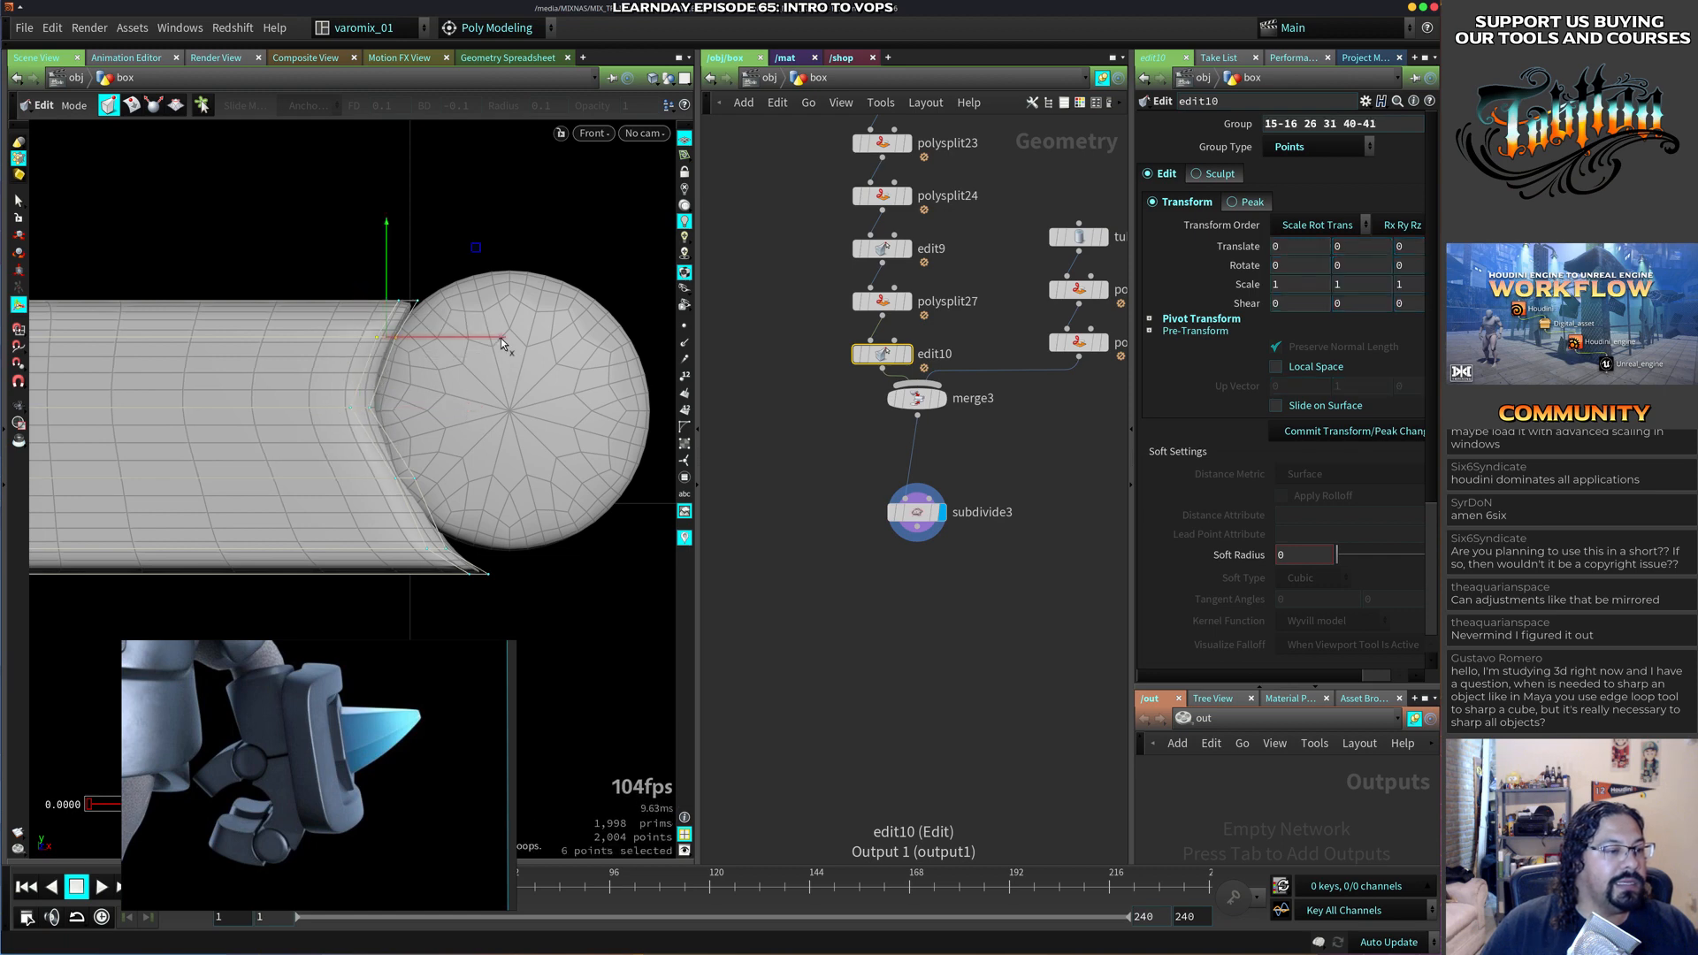
Adjust the middle and lower points of the notched end so the concave edge clears the cylinder's curve.
left_click_drag(501, 338, 329, 444)
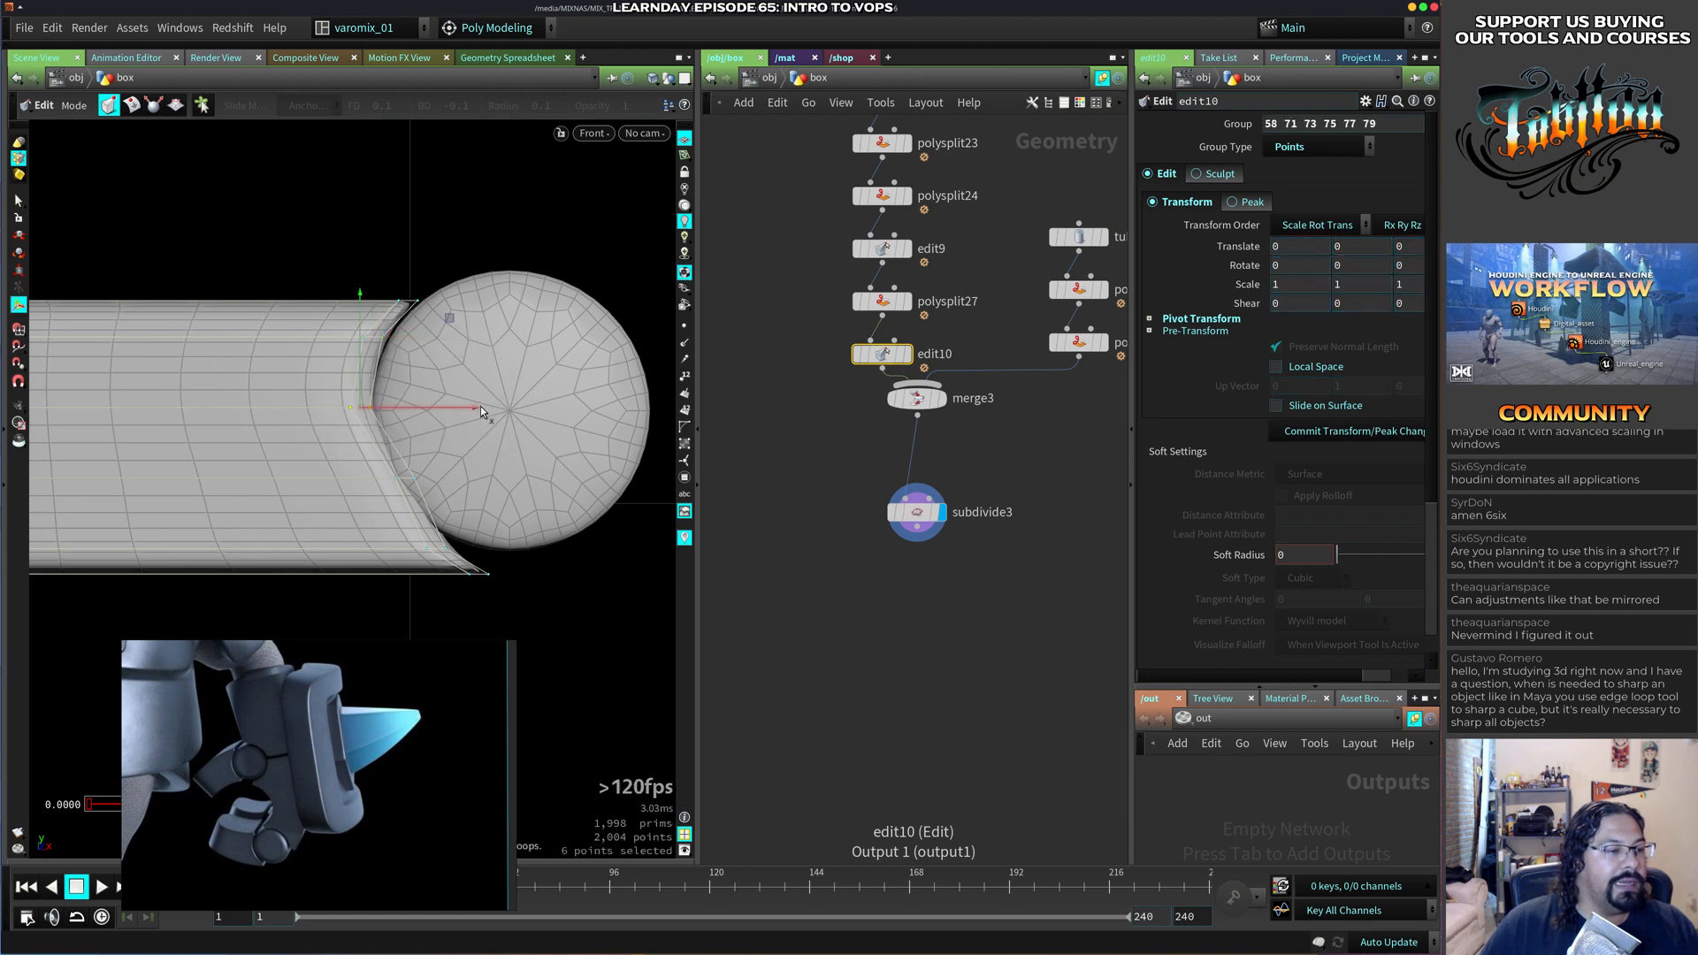
left_click_drag(480, 407, 371, 504)
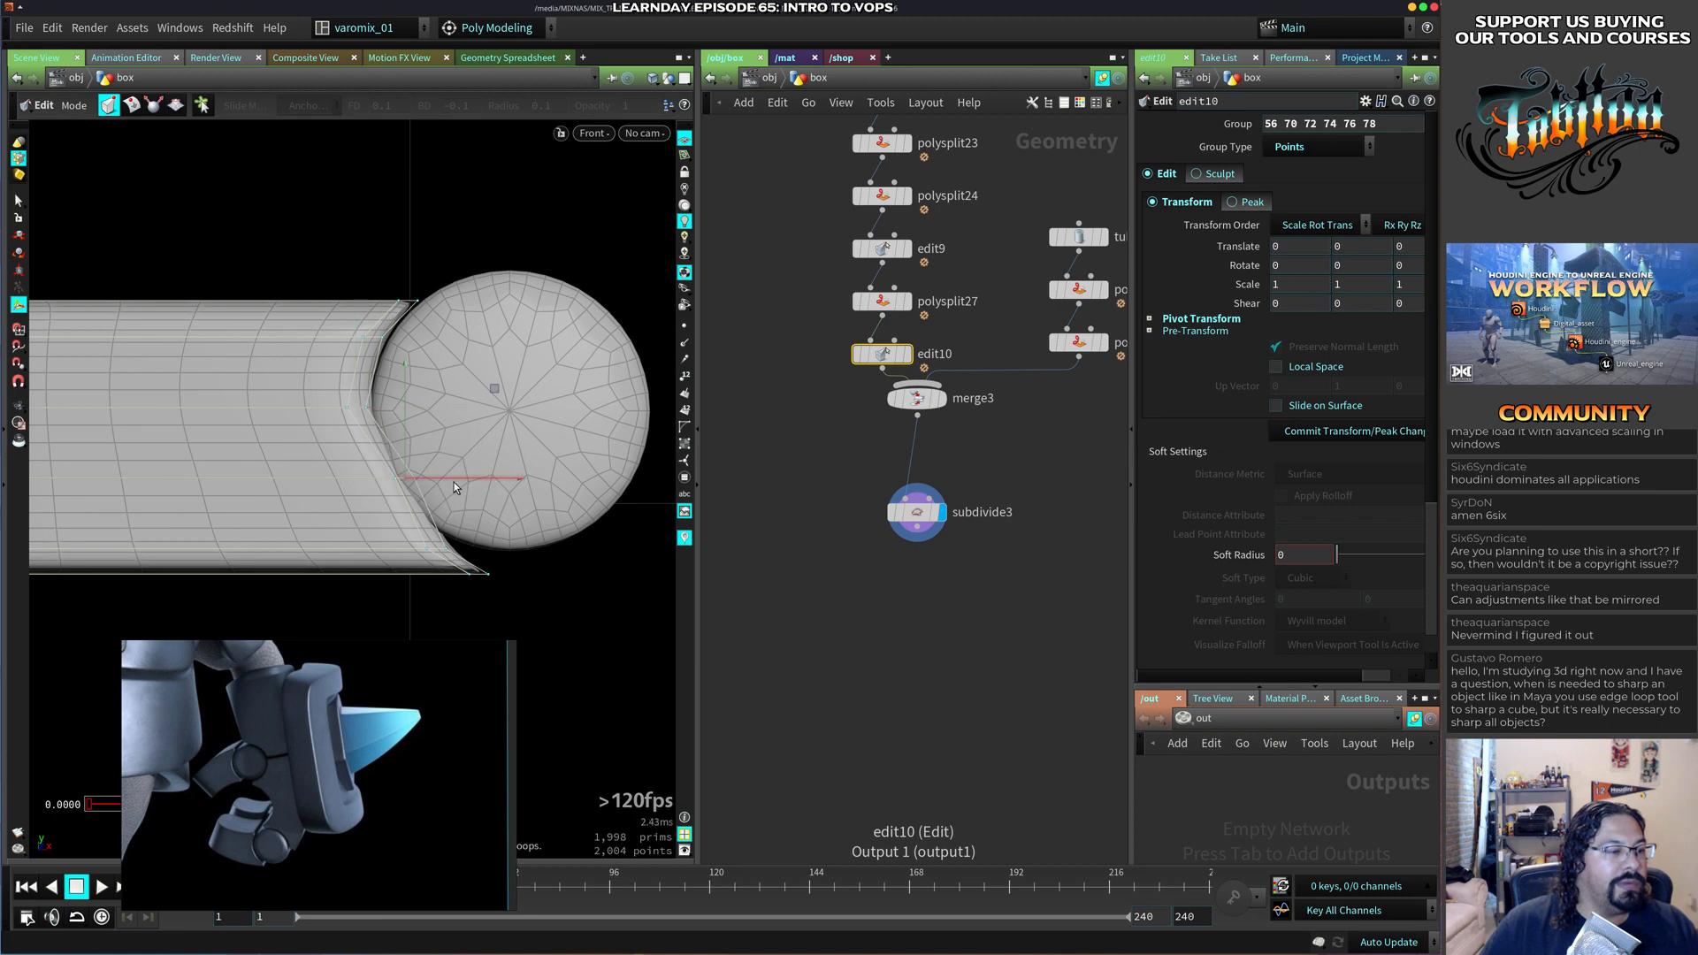
left_click_drag(497, 442, 365, 506)
left_click_drag(508, 482, 408, 557)
left_click_drag(552, 537, 449, 594)
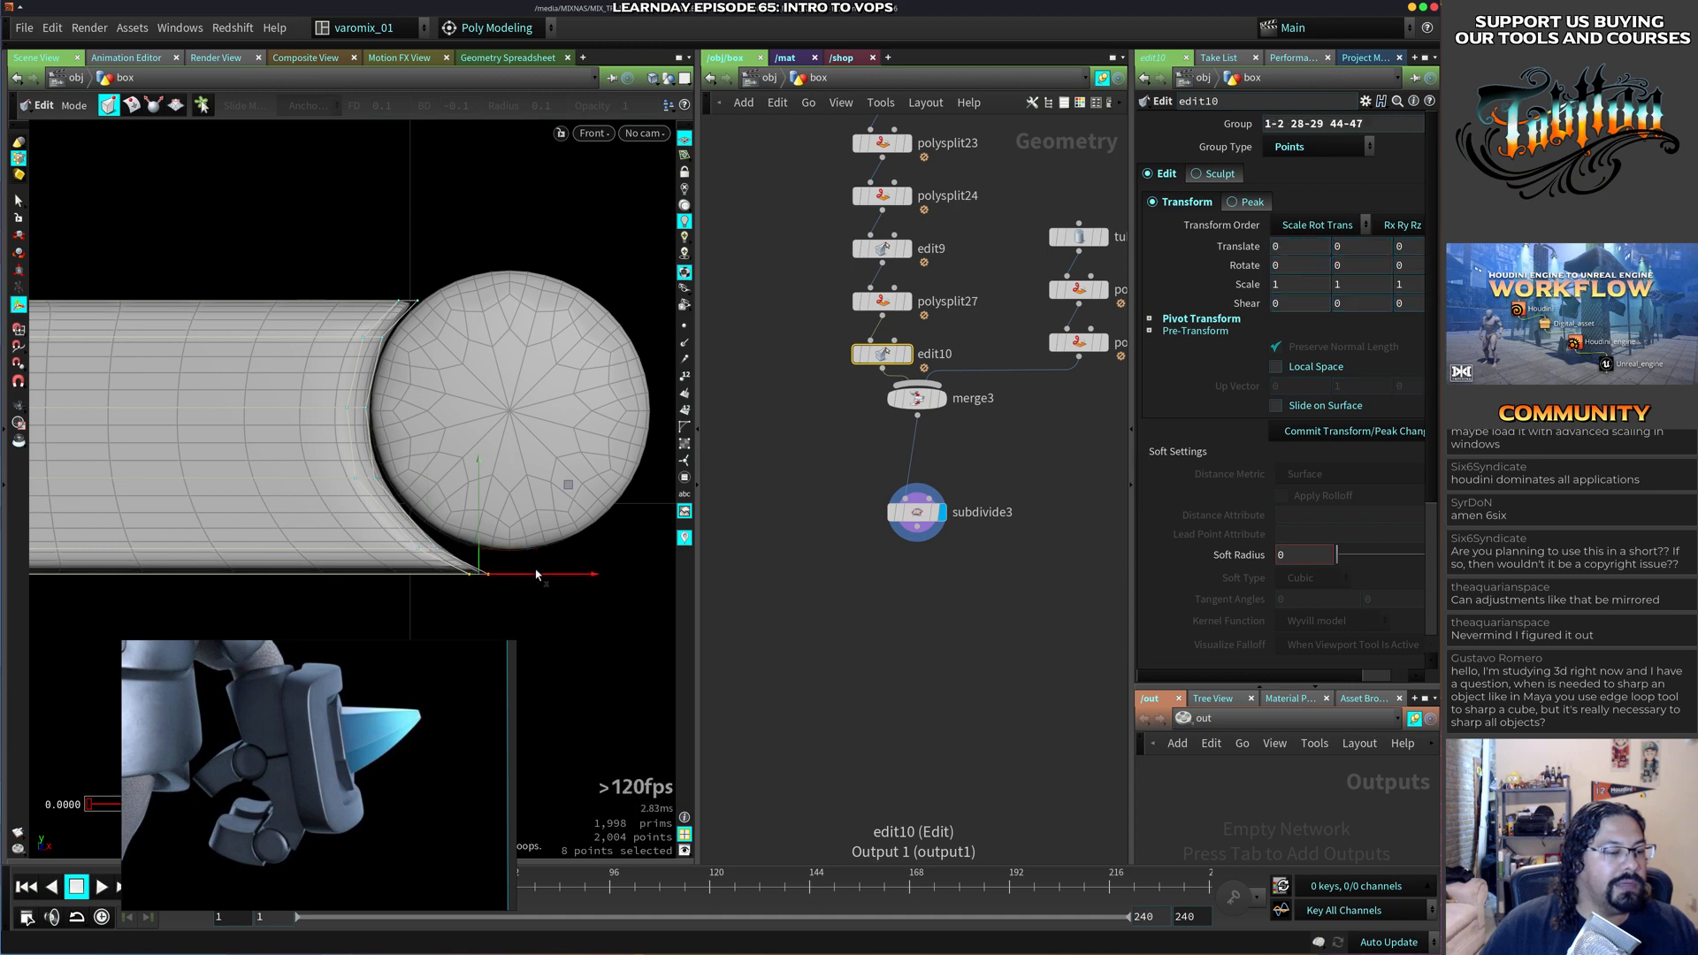
Try to raise the lower tip points of the notched end by about 0.009.
left_click_drag(560, 522, 483, 599)
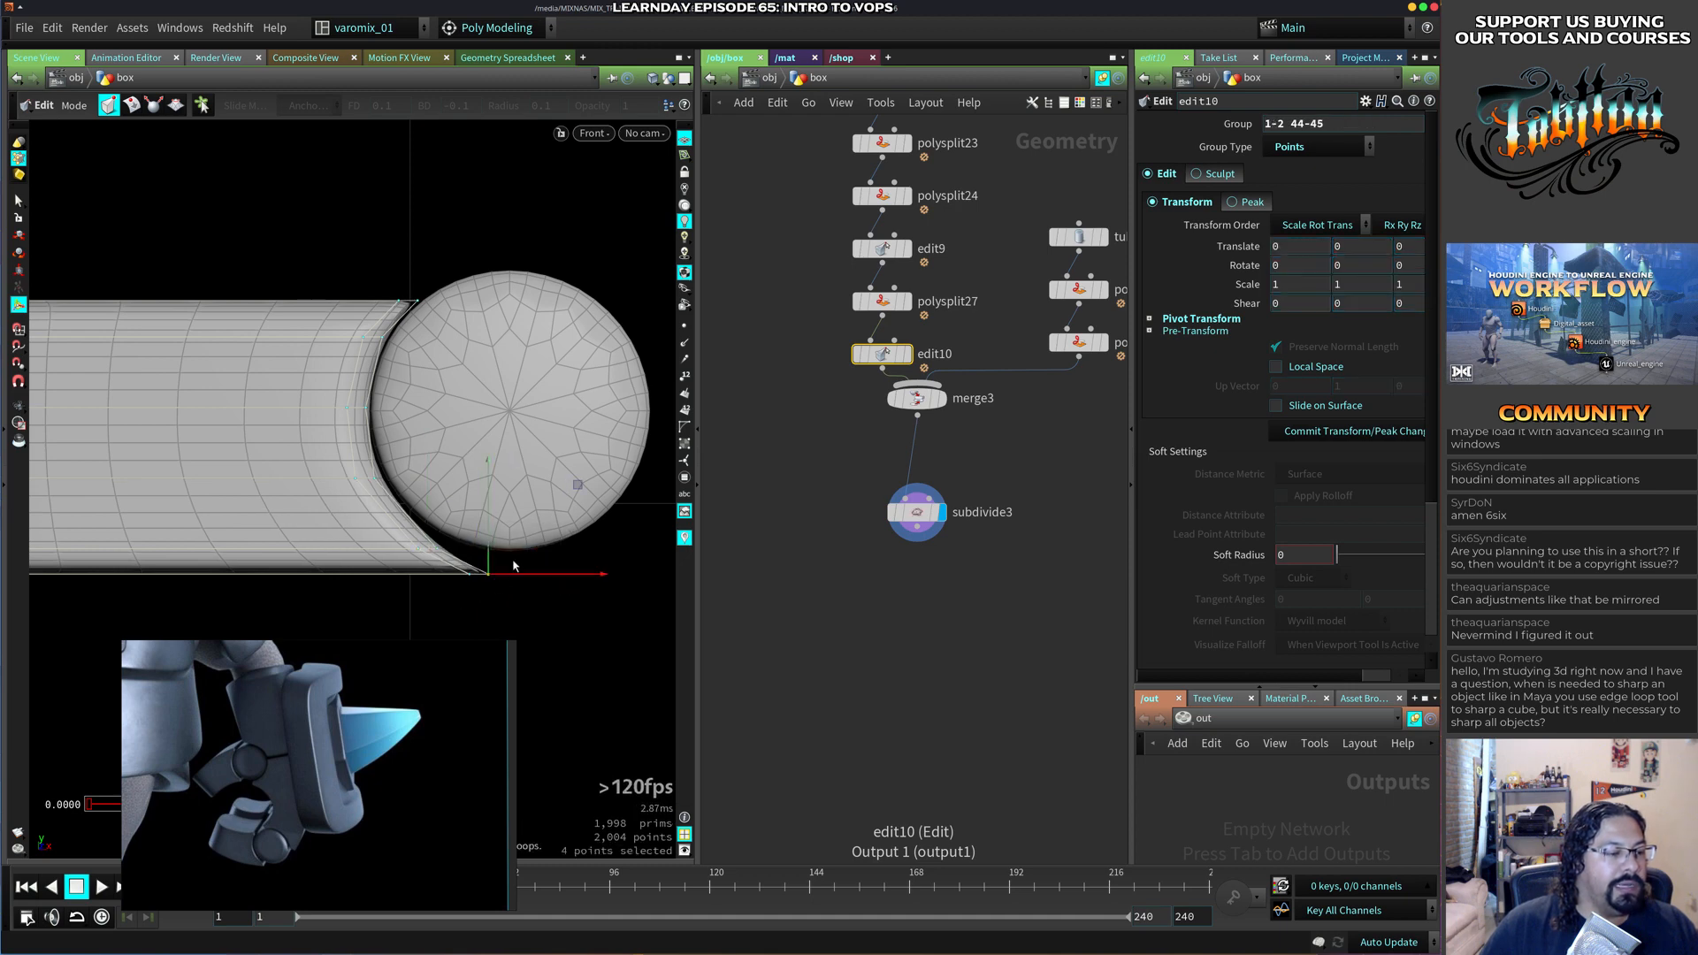
left_click_drag(485, 516, 476, 490)
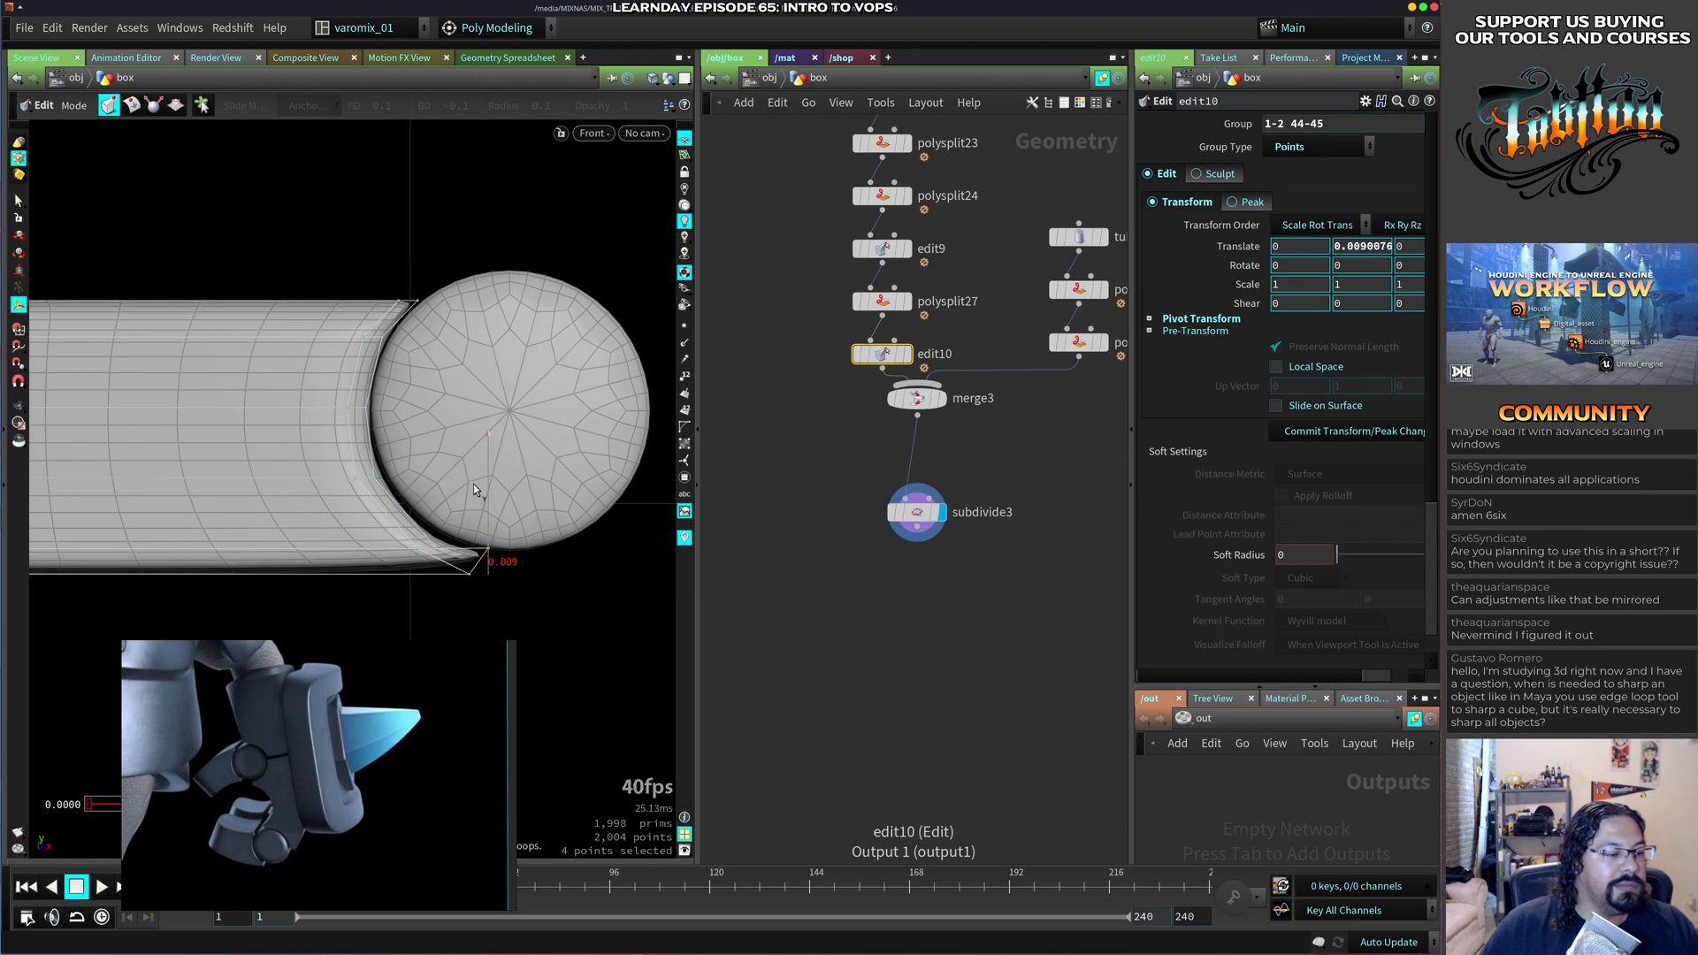
key("ctrl+z")
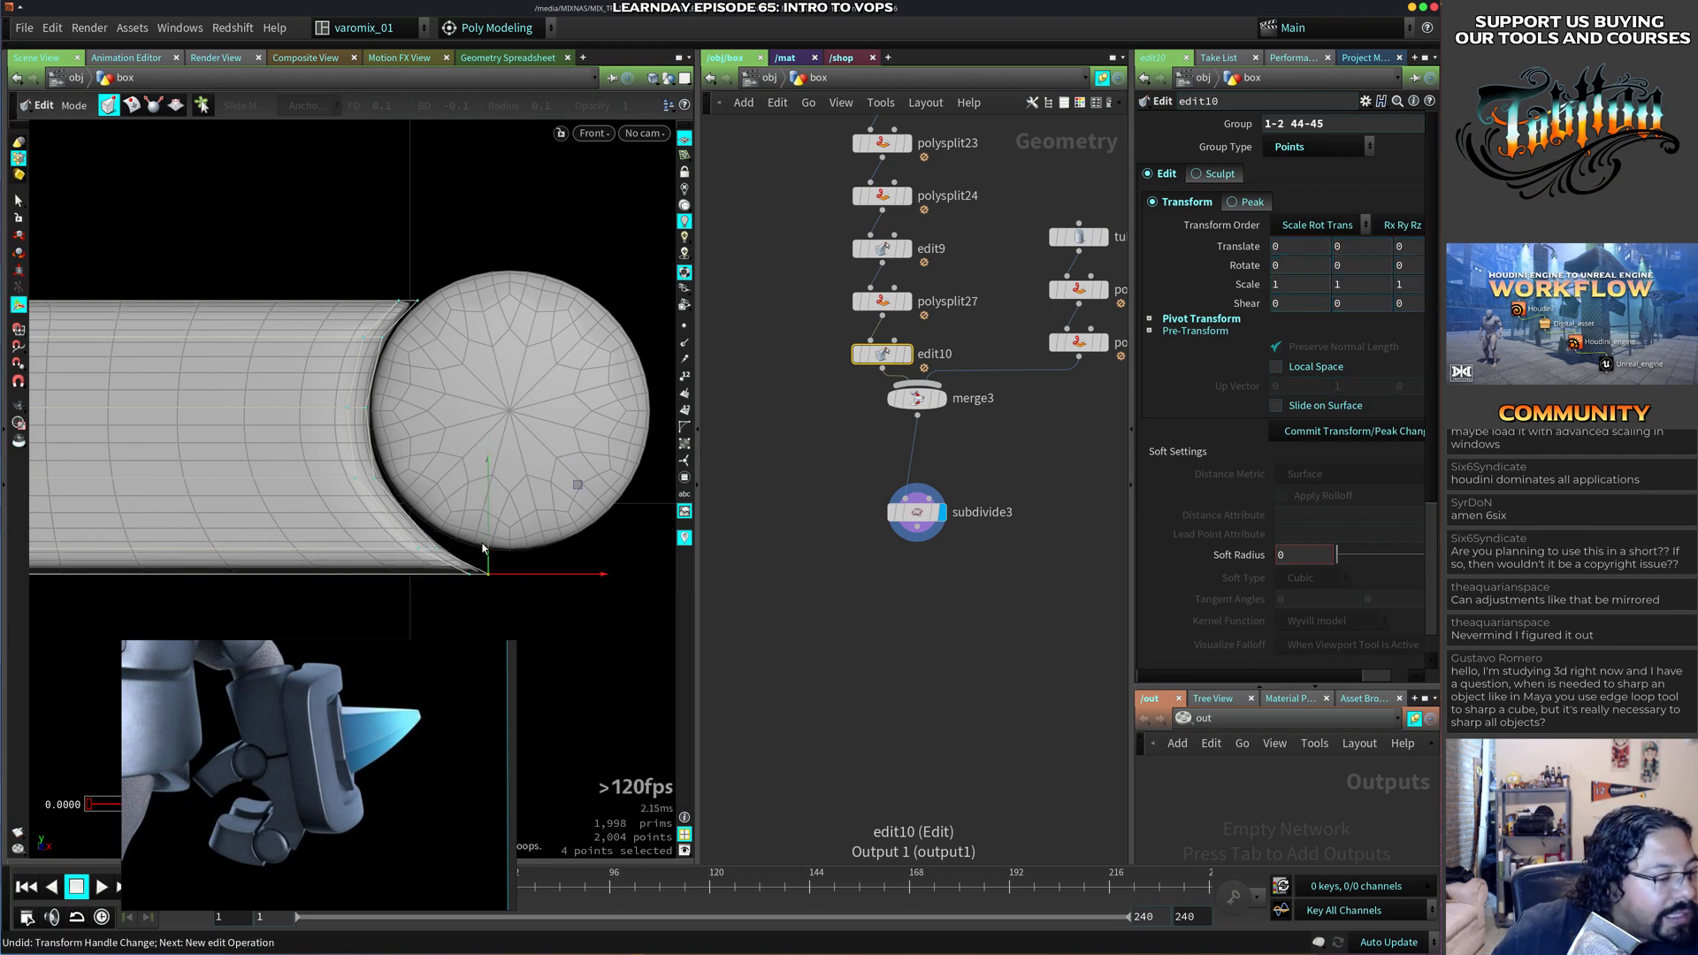
Move the inner points just above the notched end's lower tip about 0.006 along X.
left_click_drag(413, 501, 547, 548)
right_click_drag(585, 445, 529, 543, "alt")
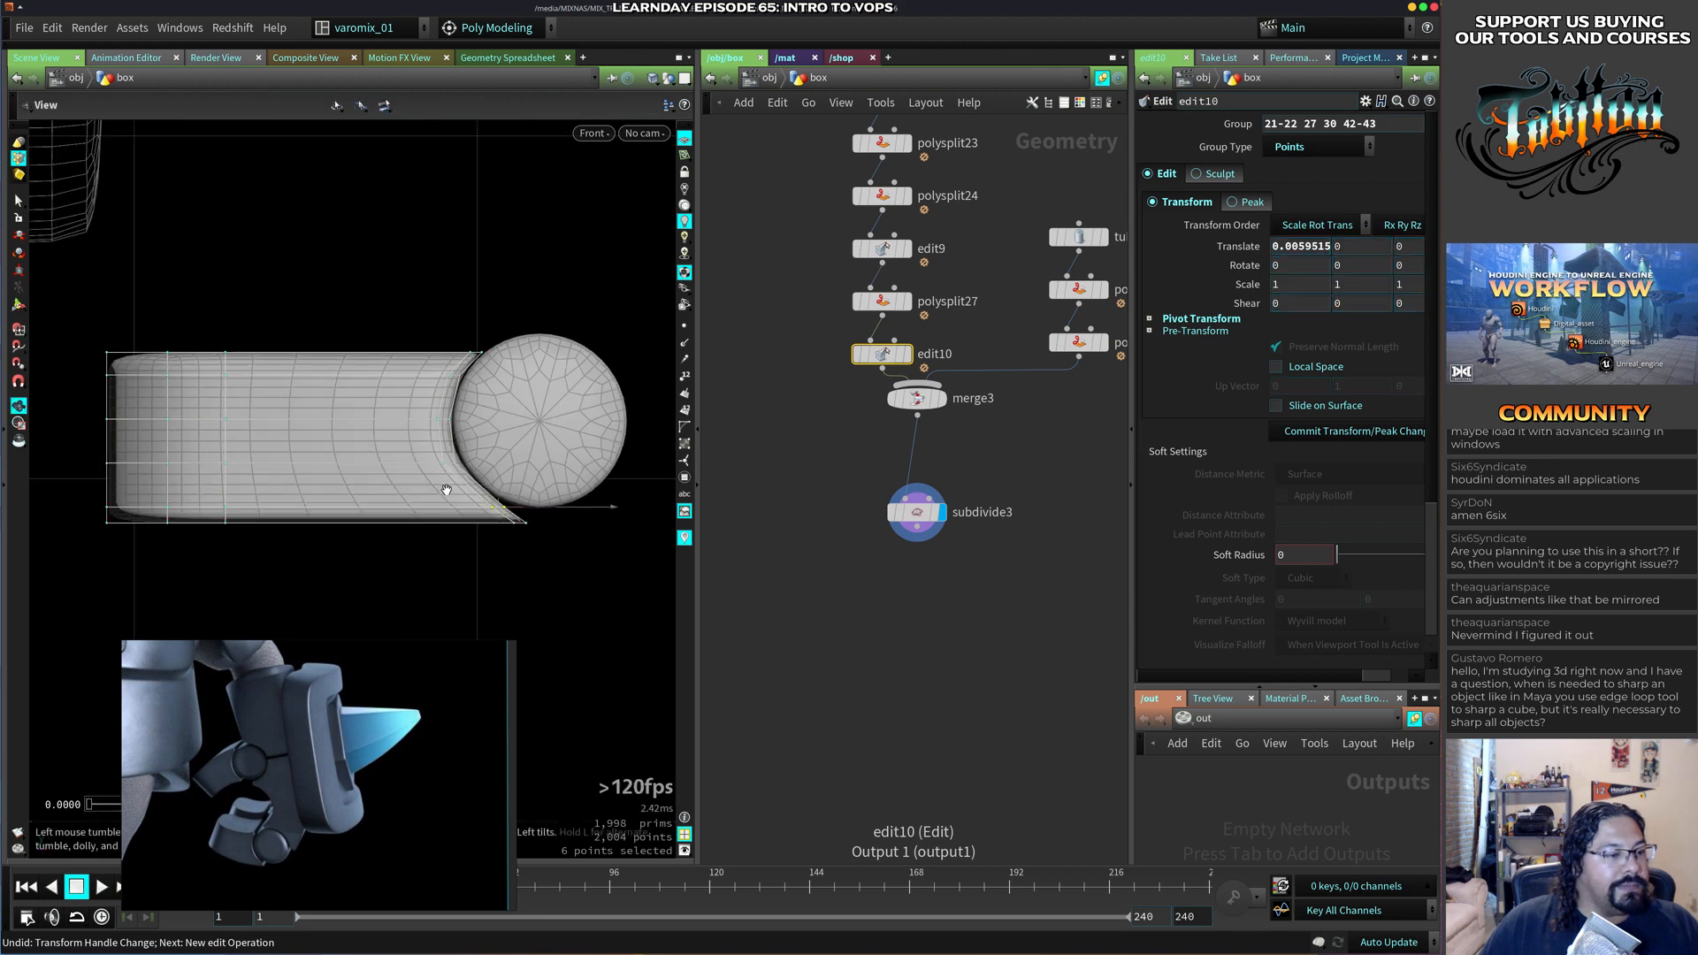
middle_click_drag(529, 543, 493, 535, "alt")
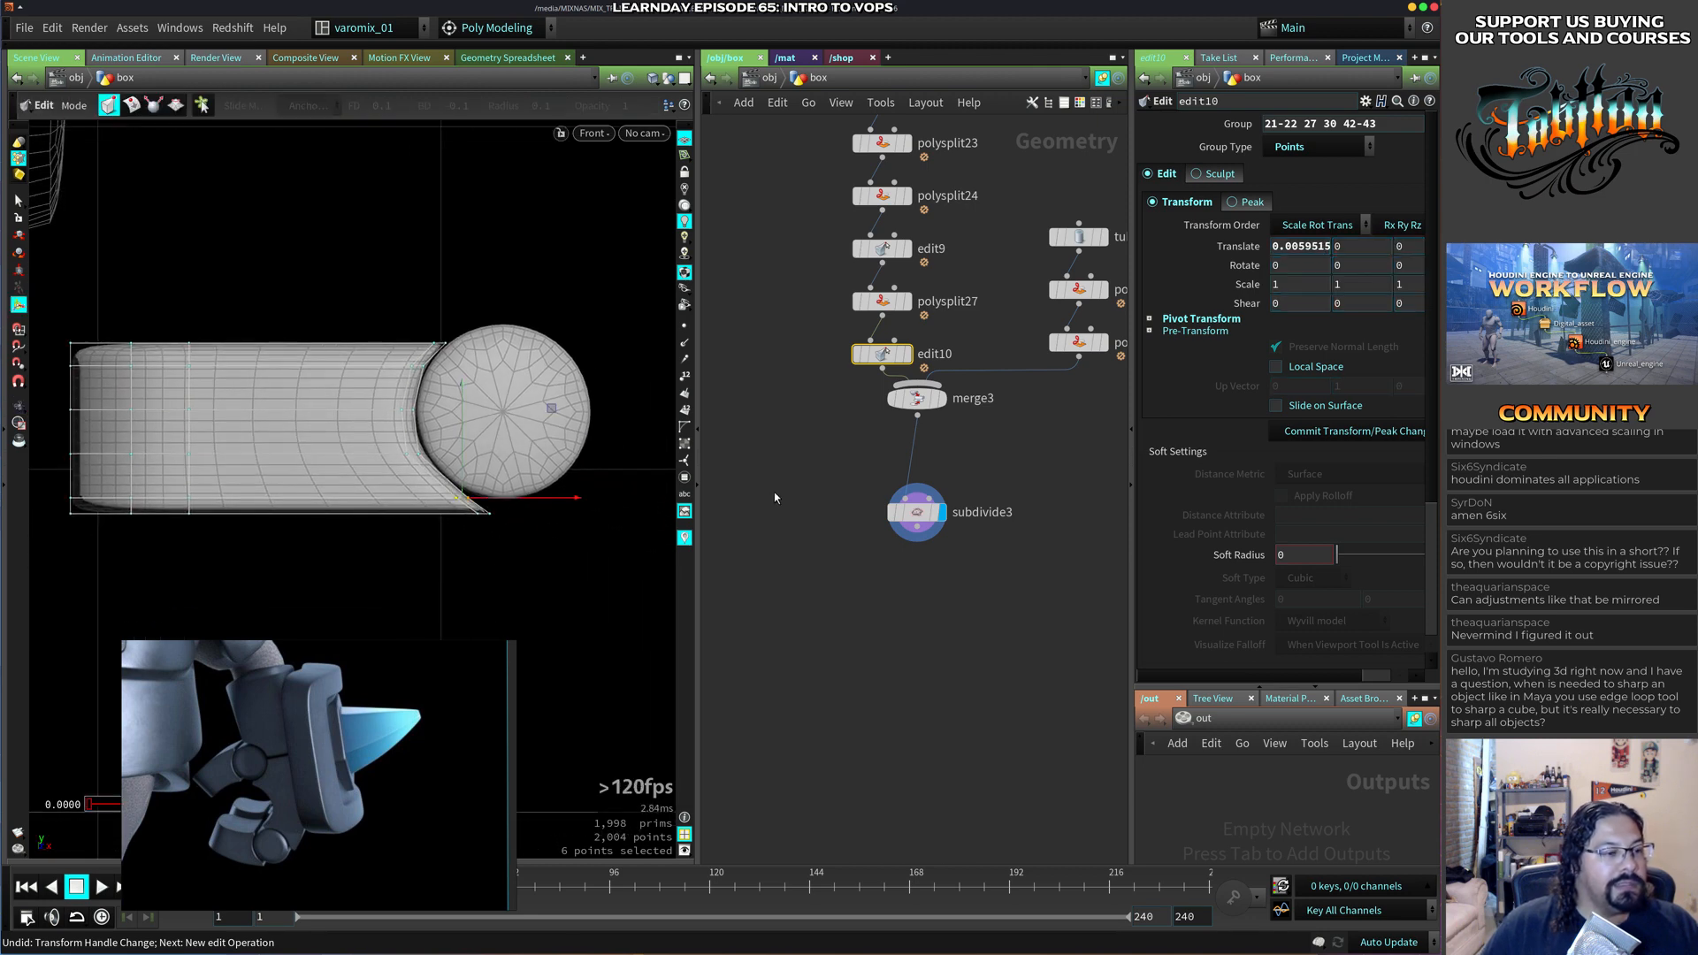
Select tube4 and examine how the cylinder fits the block's notched end in the front and perspective views.
middle_click_drag(1036, 402, 952, 431)
left_click(1001, 269)
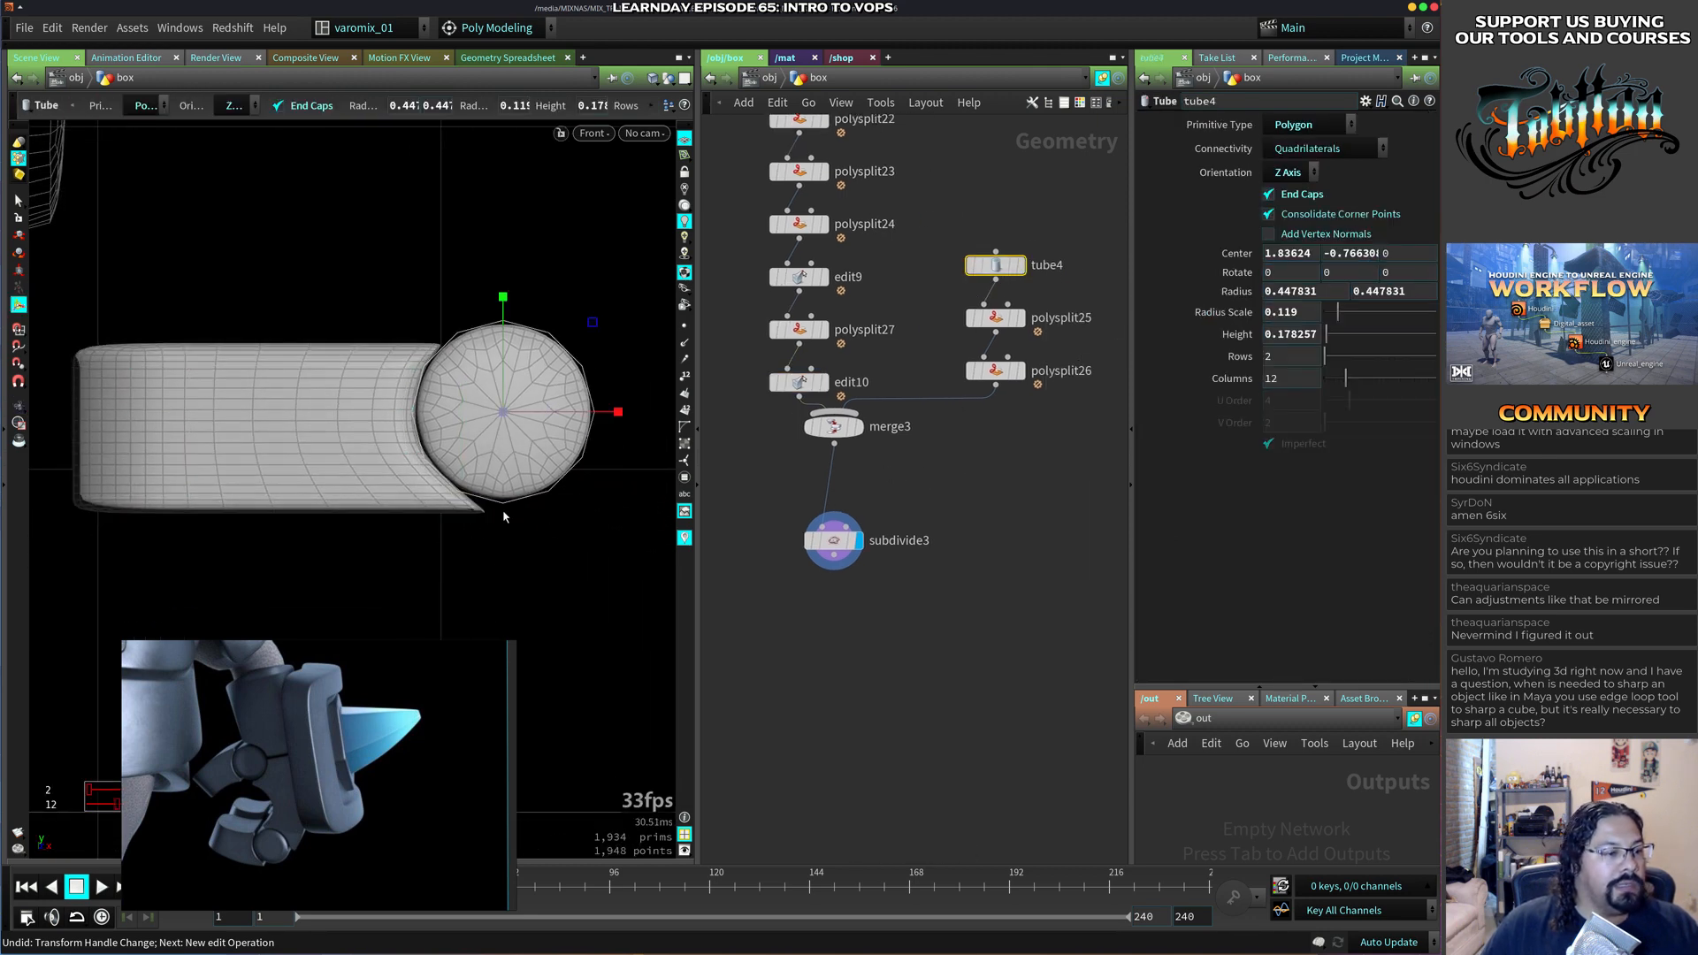
key("Escape")
scroll(486, 523, "up", 5)
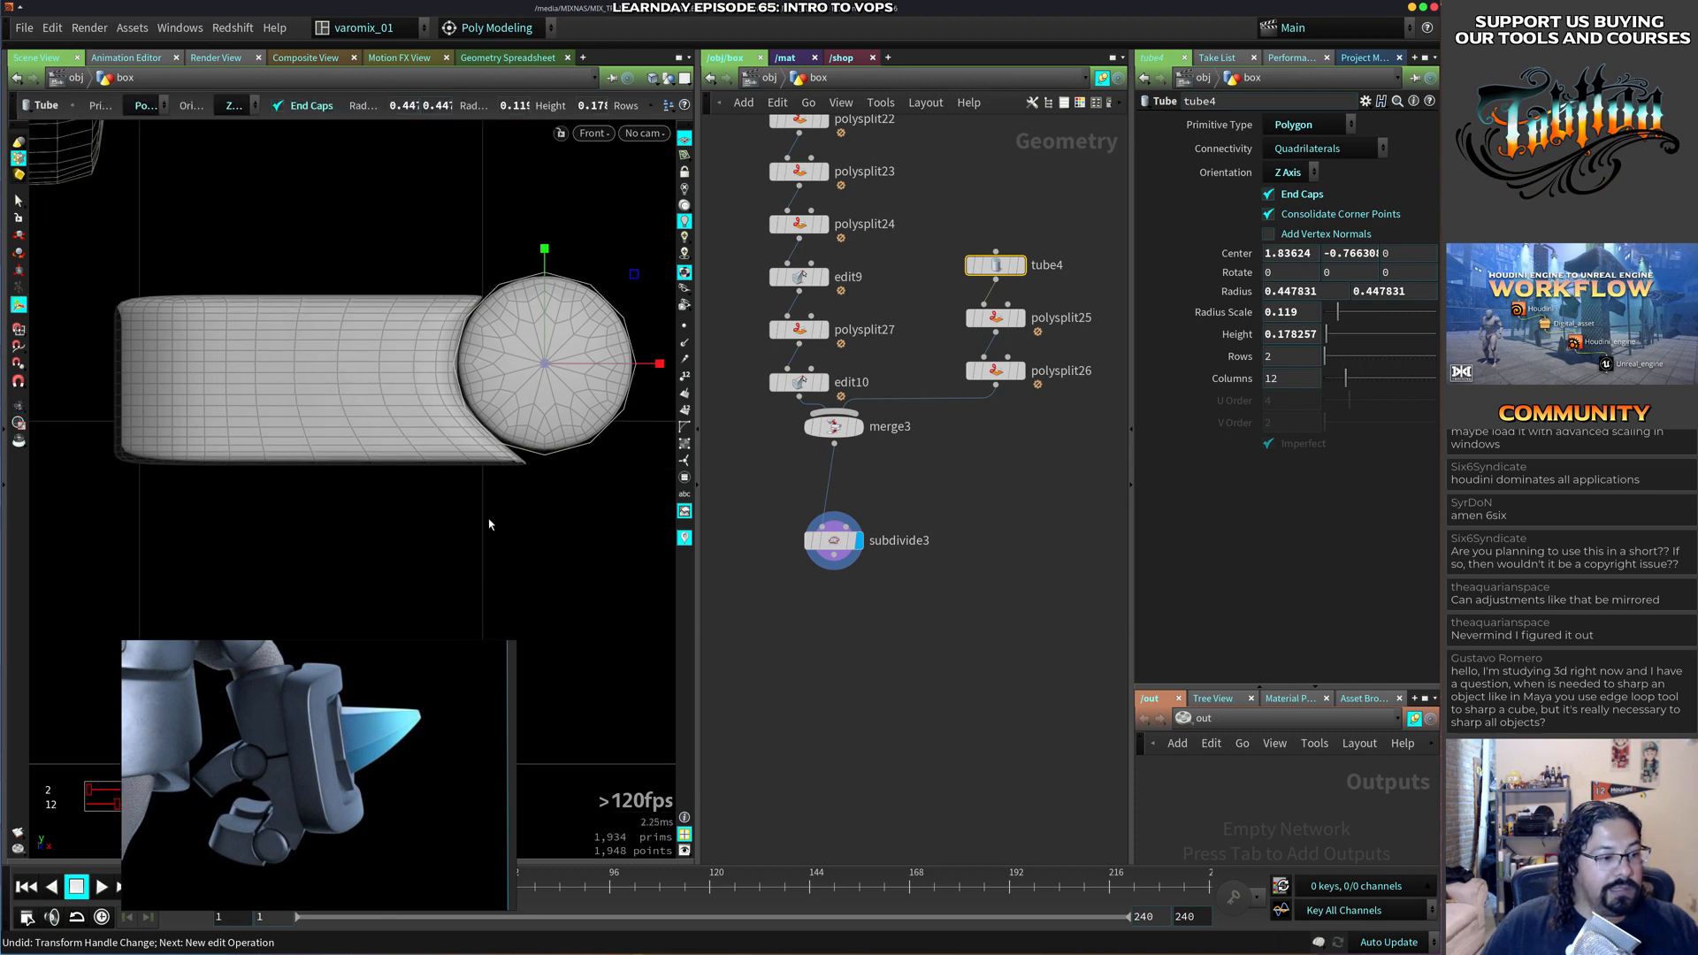
key("space+1")
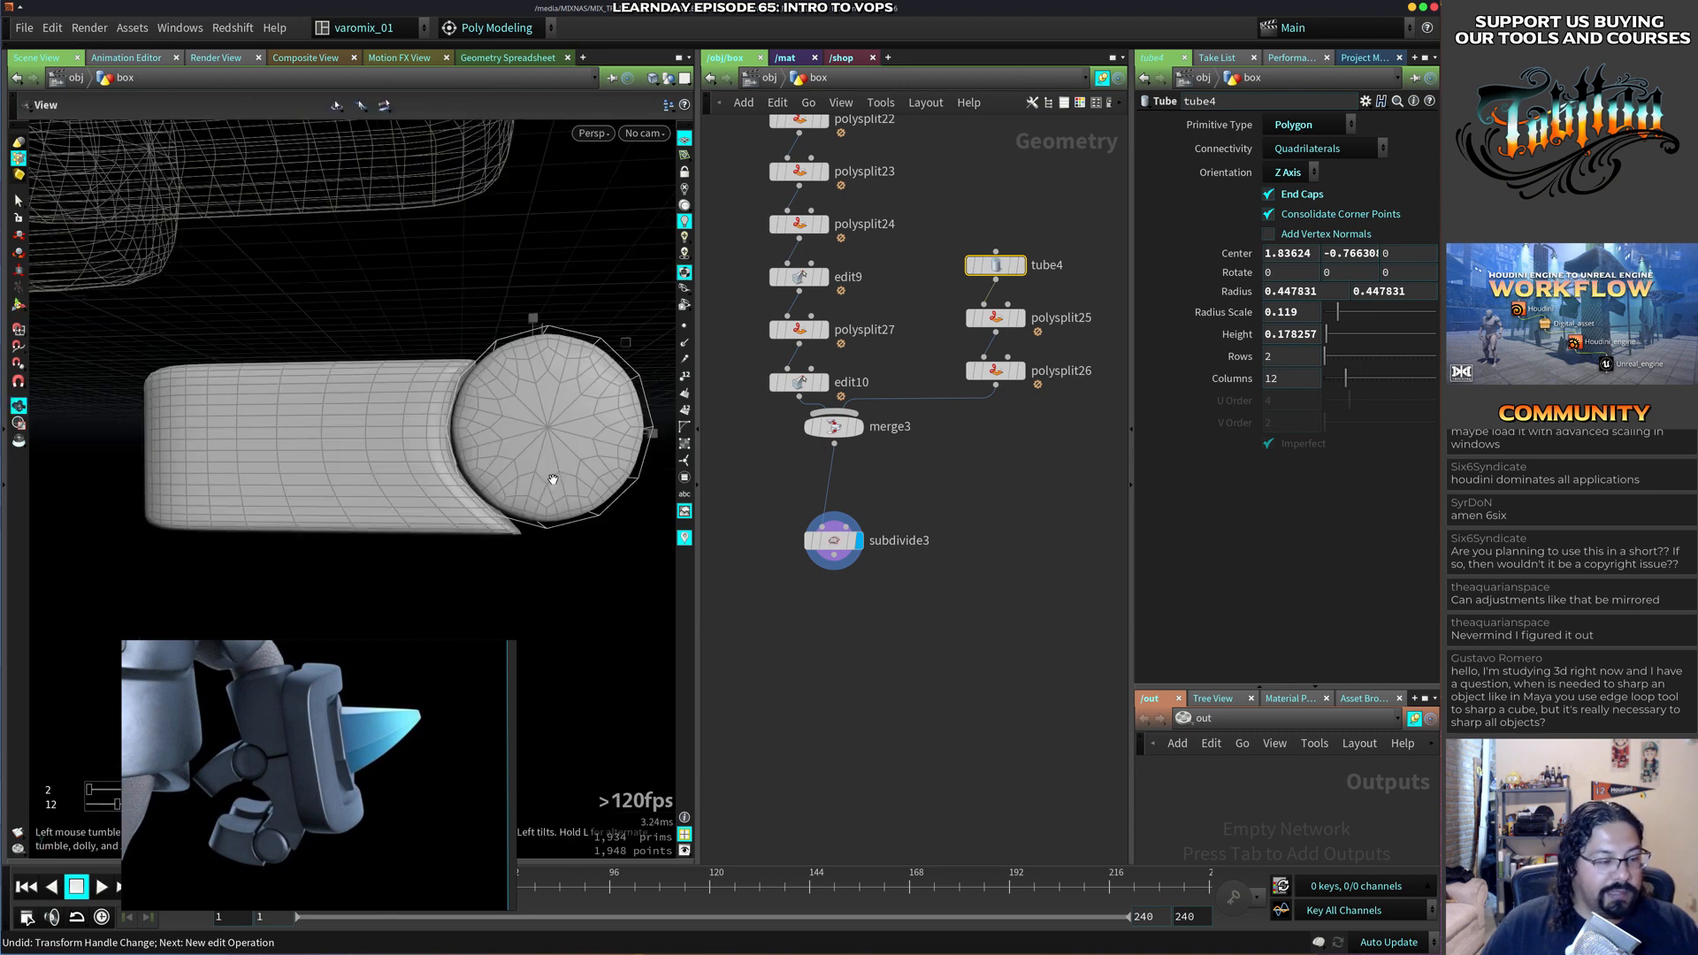
key("space+2")
key("space+3")
scroll(548, 489, "down", 3)
scroll(549, 492, "up", 3)
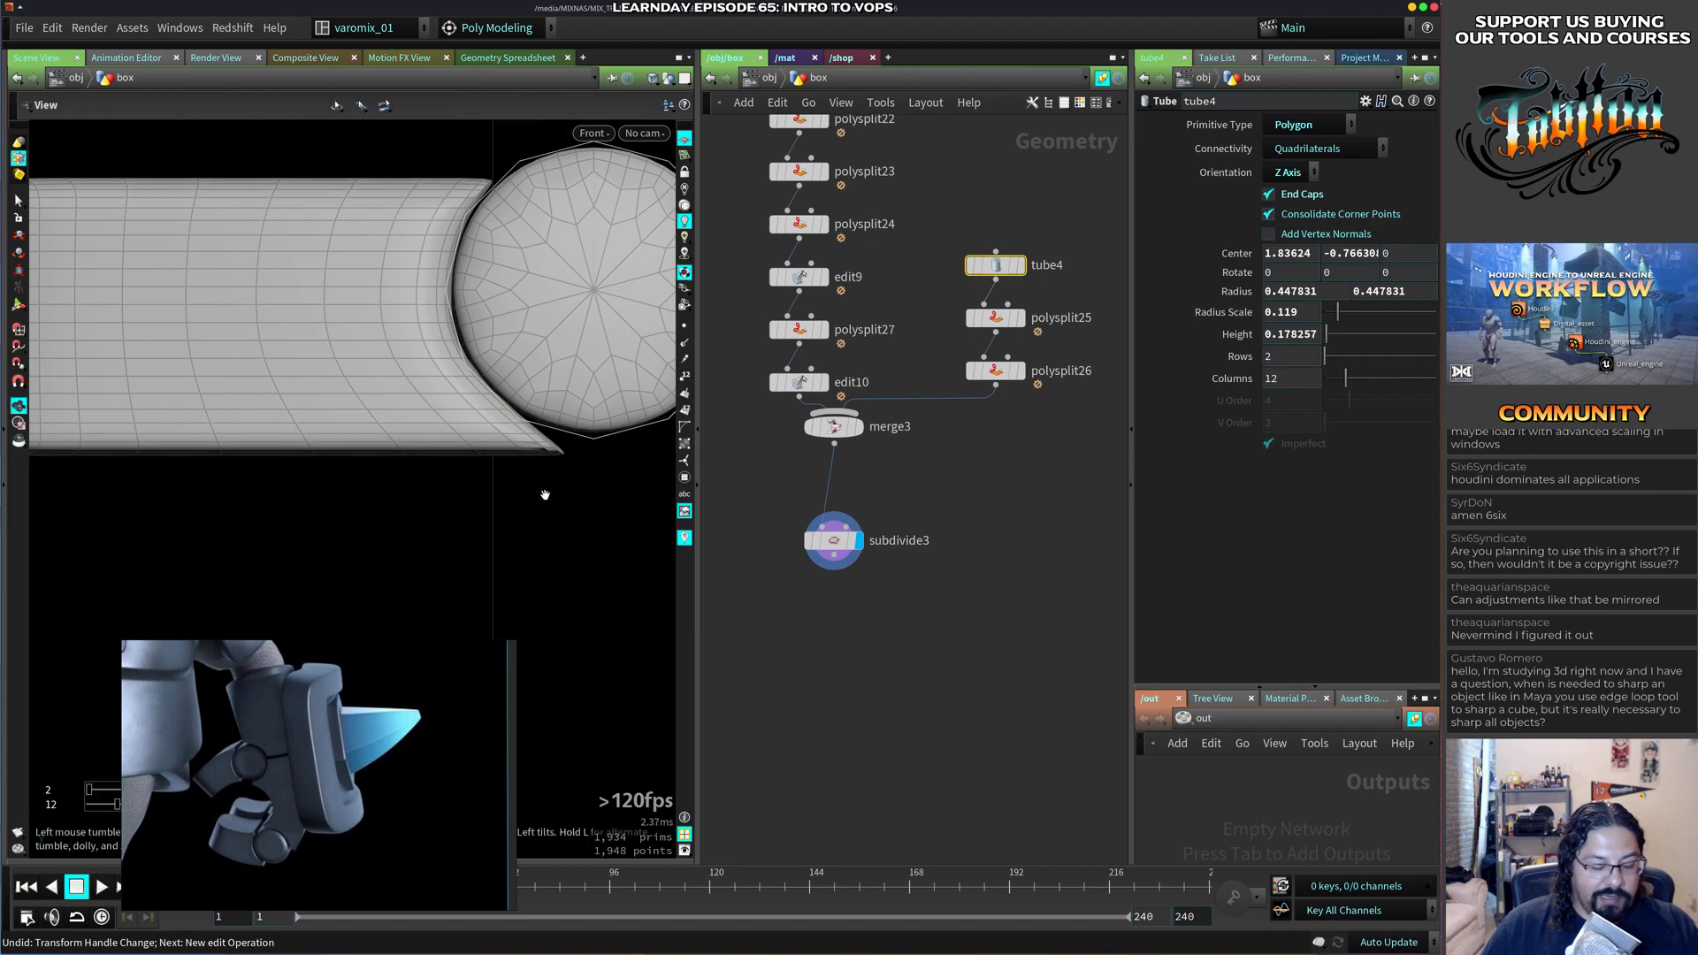
scroll(545, 497, "down", 5)
key("space+1")
left_click_drag(456, 436, 539, 602)
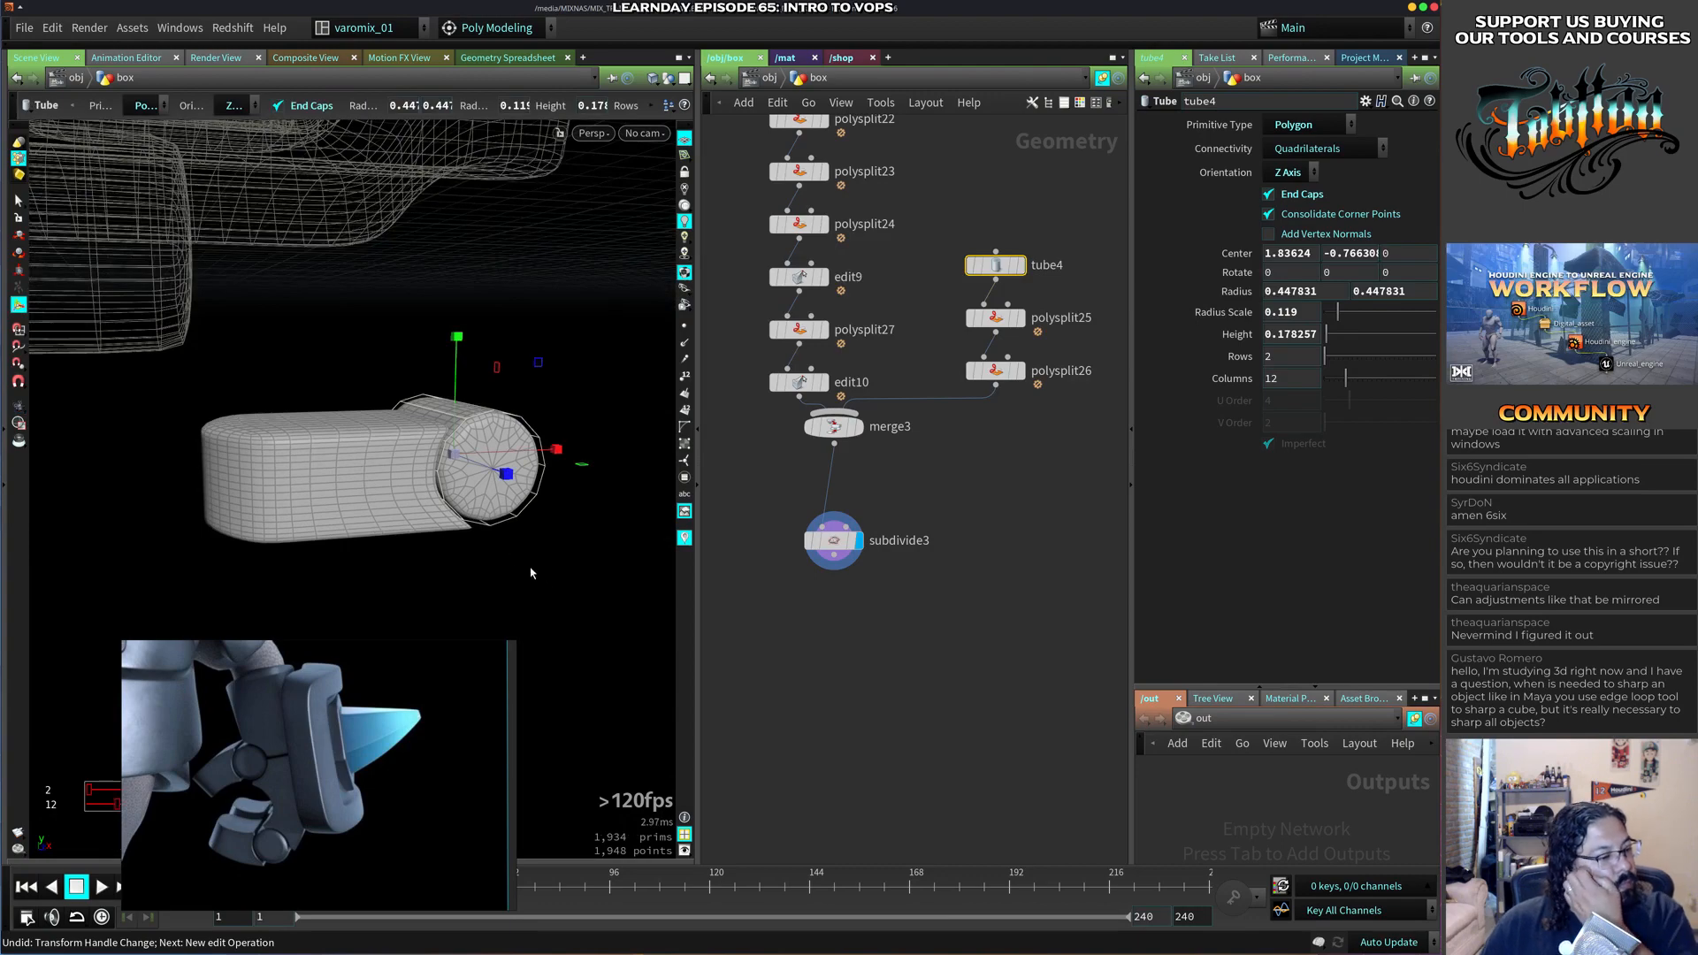
mouse_move(446, 521)
left_mouse_down("alt")
mouse_move(413, 554)
mouse_move(474, 539)
left_mouse_up("alt")
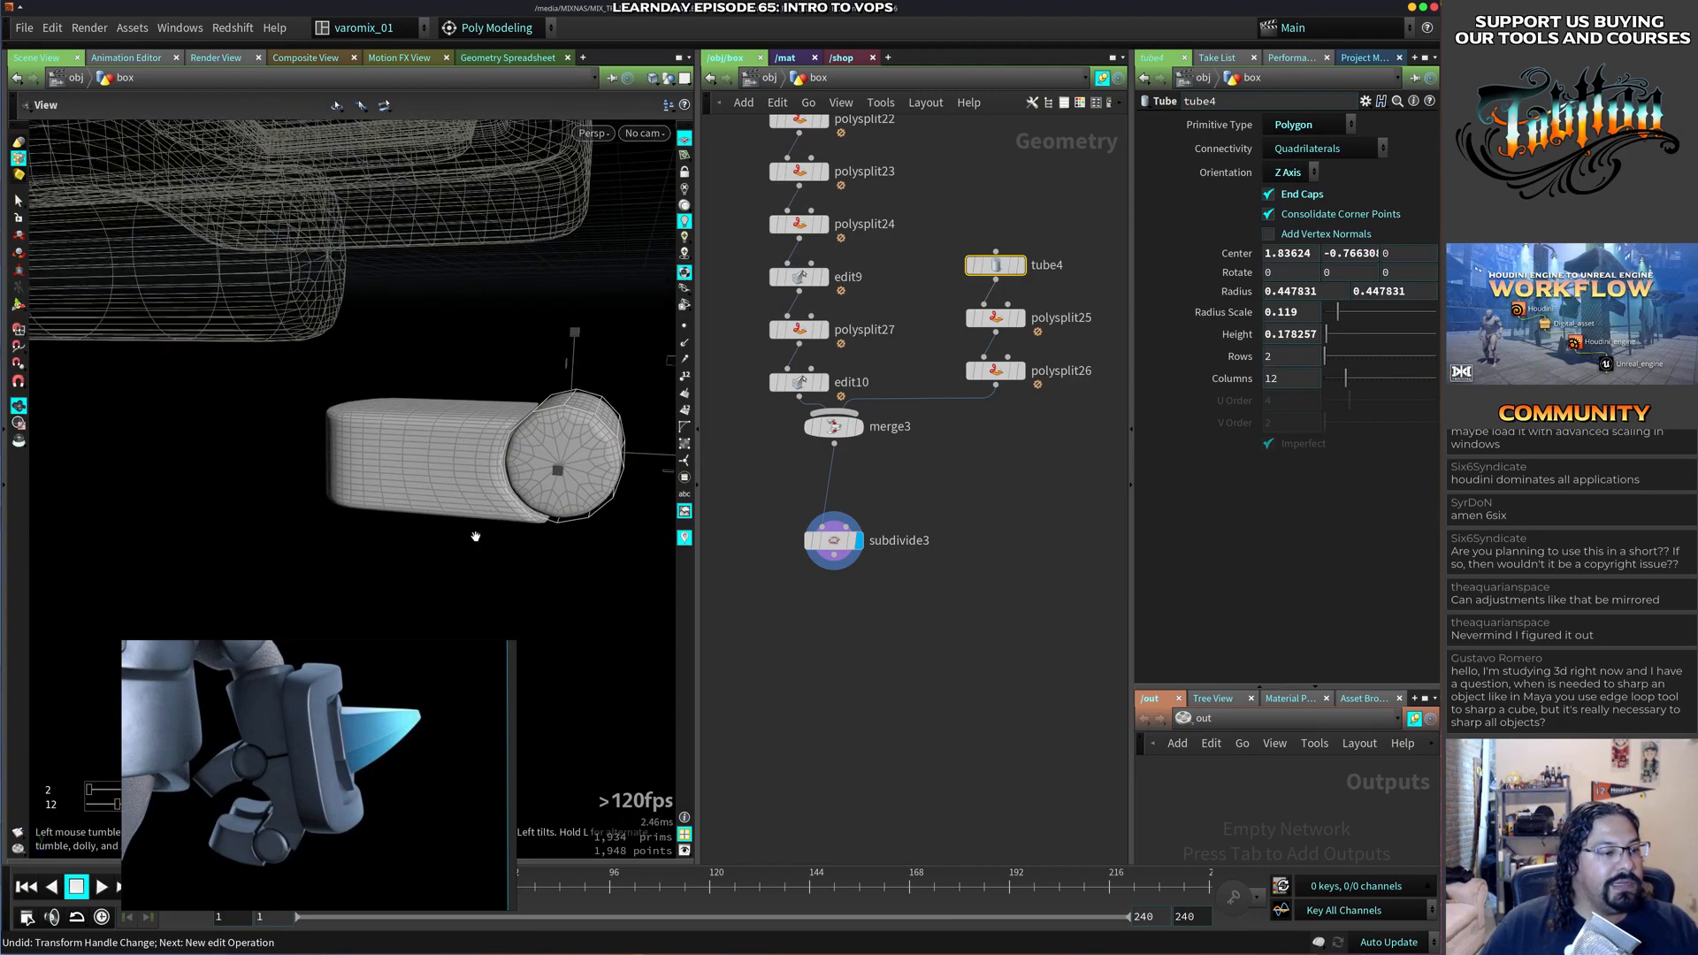
left_click_drag(389, 498, 381, 447, "alt")
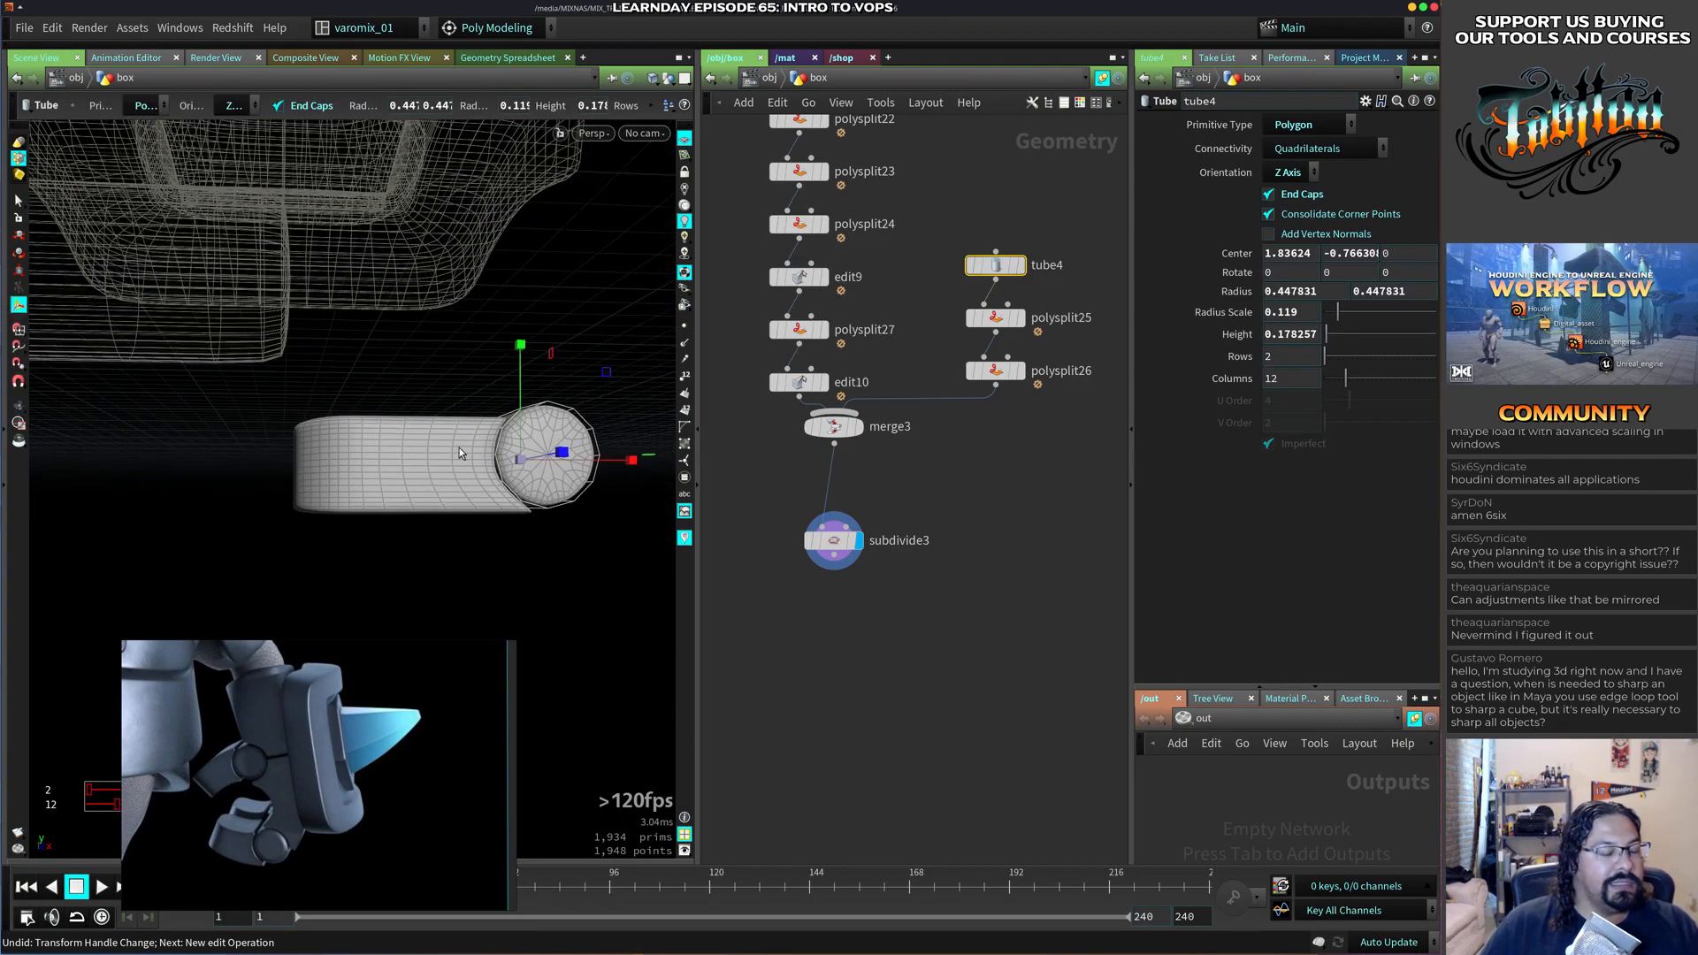
Insert an edge loop across the middle of the block after edit10 and tidy the new node's placement above merge3.
middle_click_drag(848, 334, 916, 433)
left_click(885, 487)
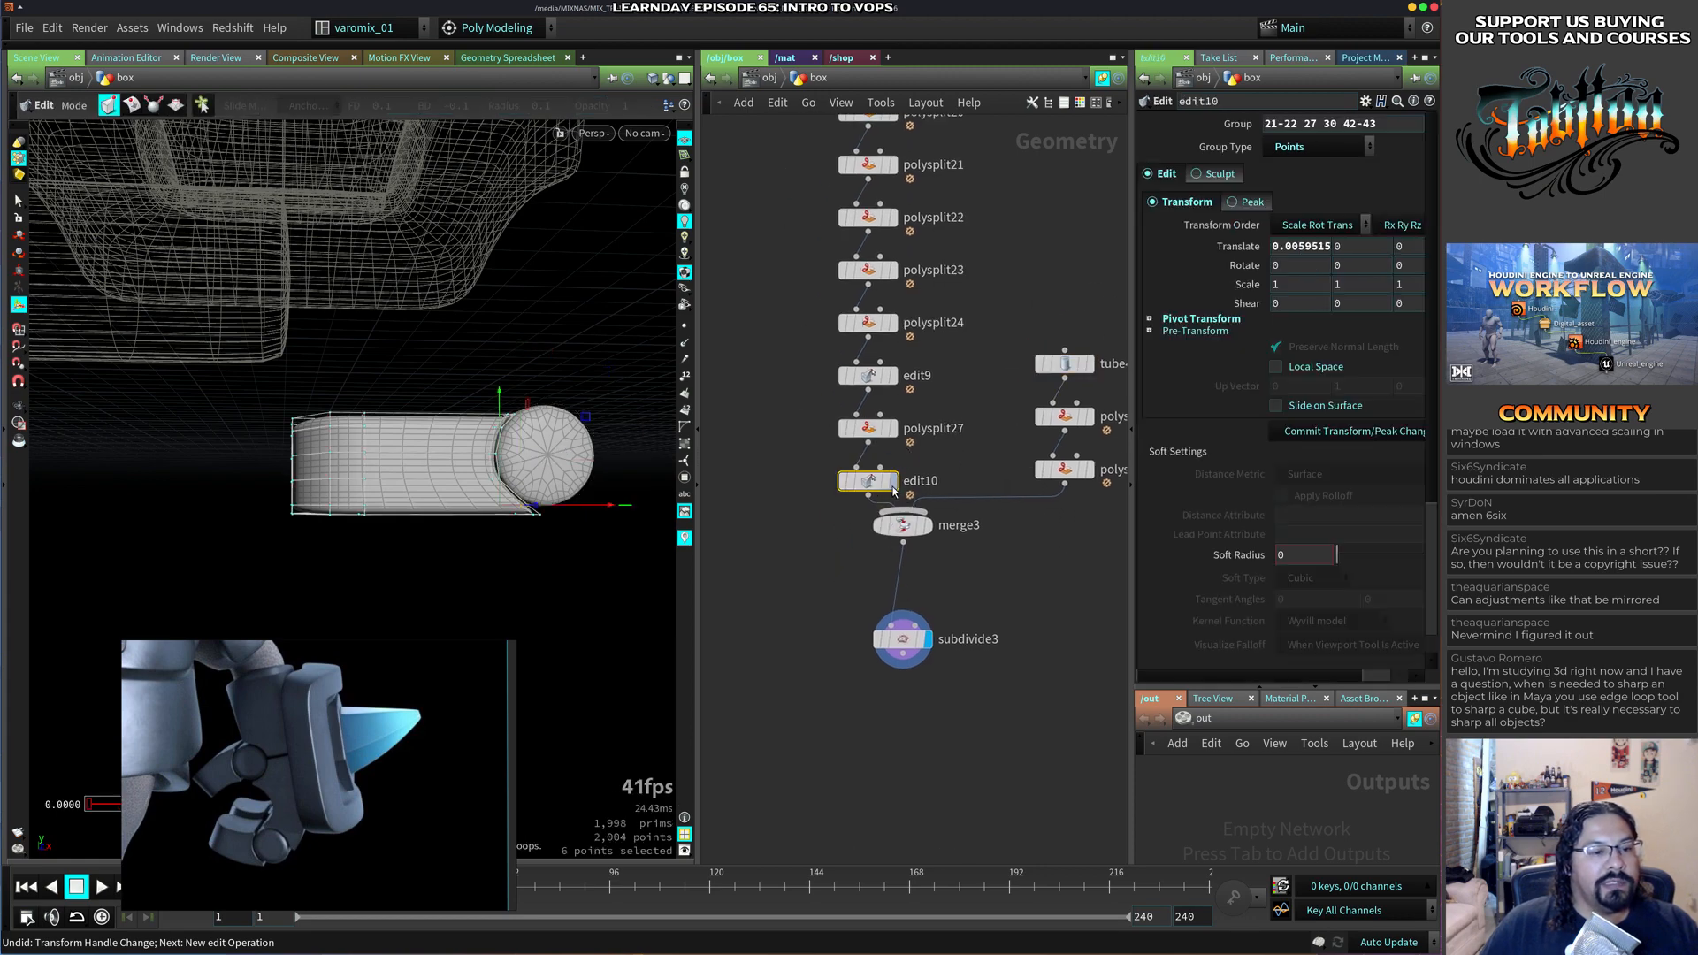
left_click_drag(436, 554, 444, 515, "alt")
key("c")
left_click(412, 462)
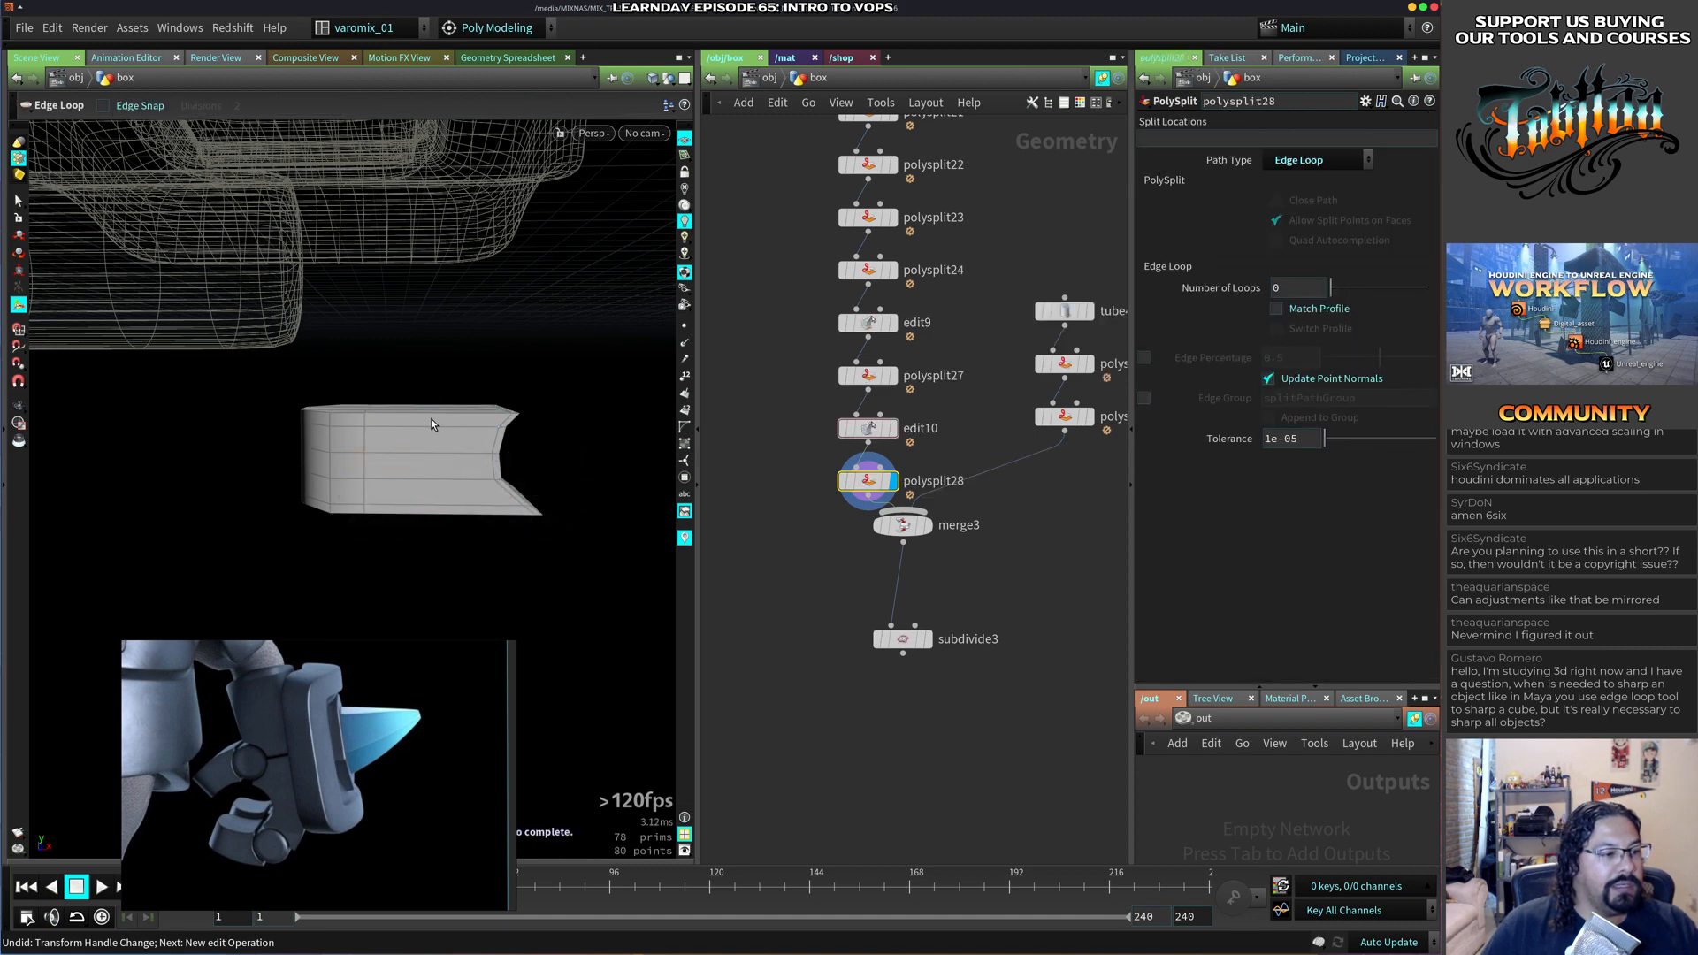
left_click(432, 428)
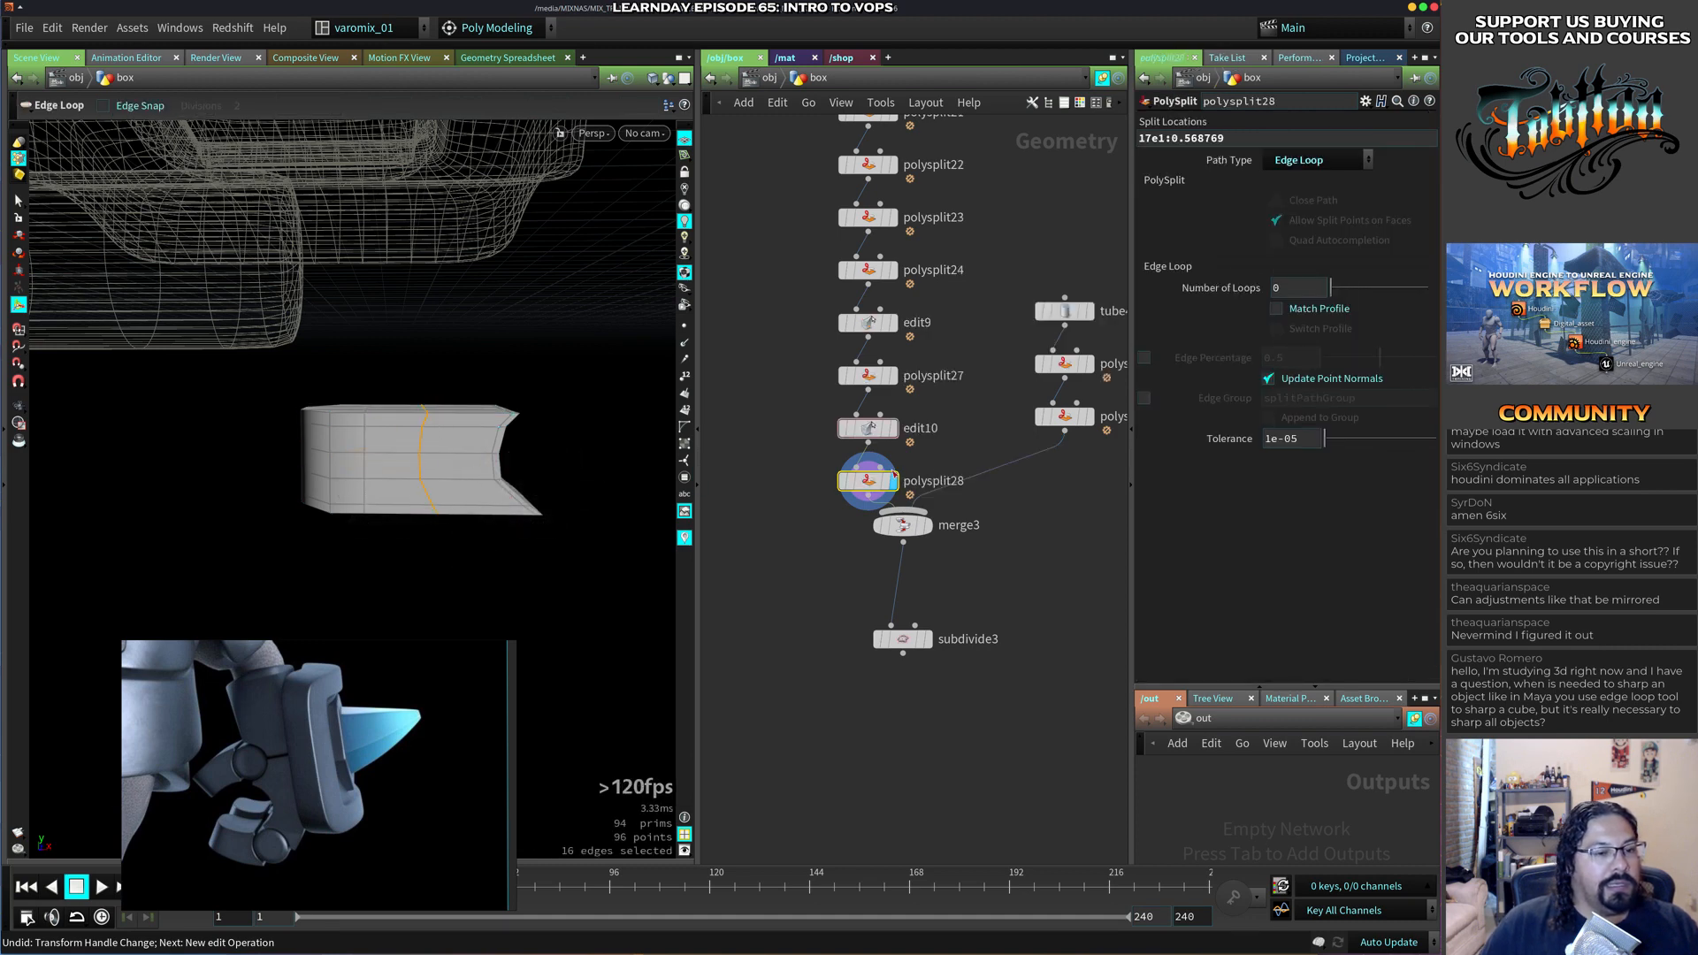
left_click_drag(868, 481, 858, 403)
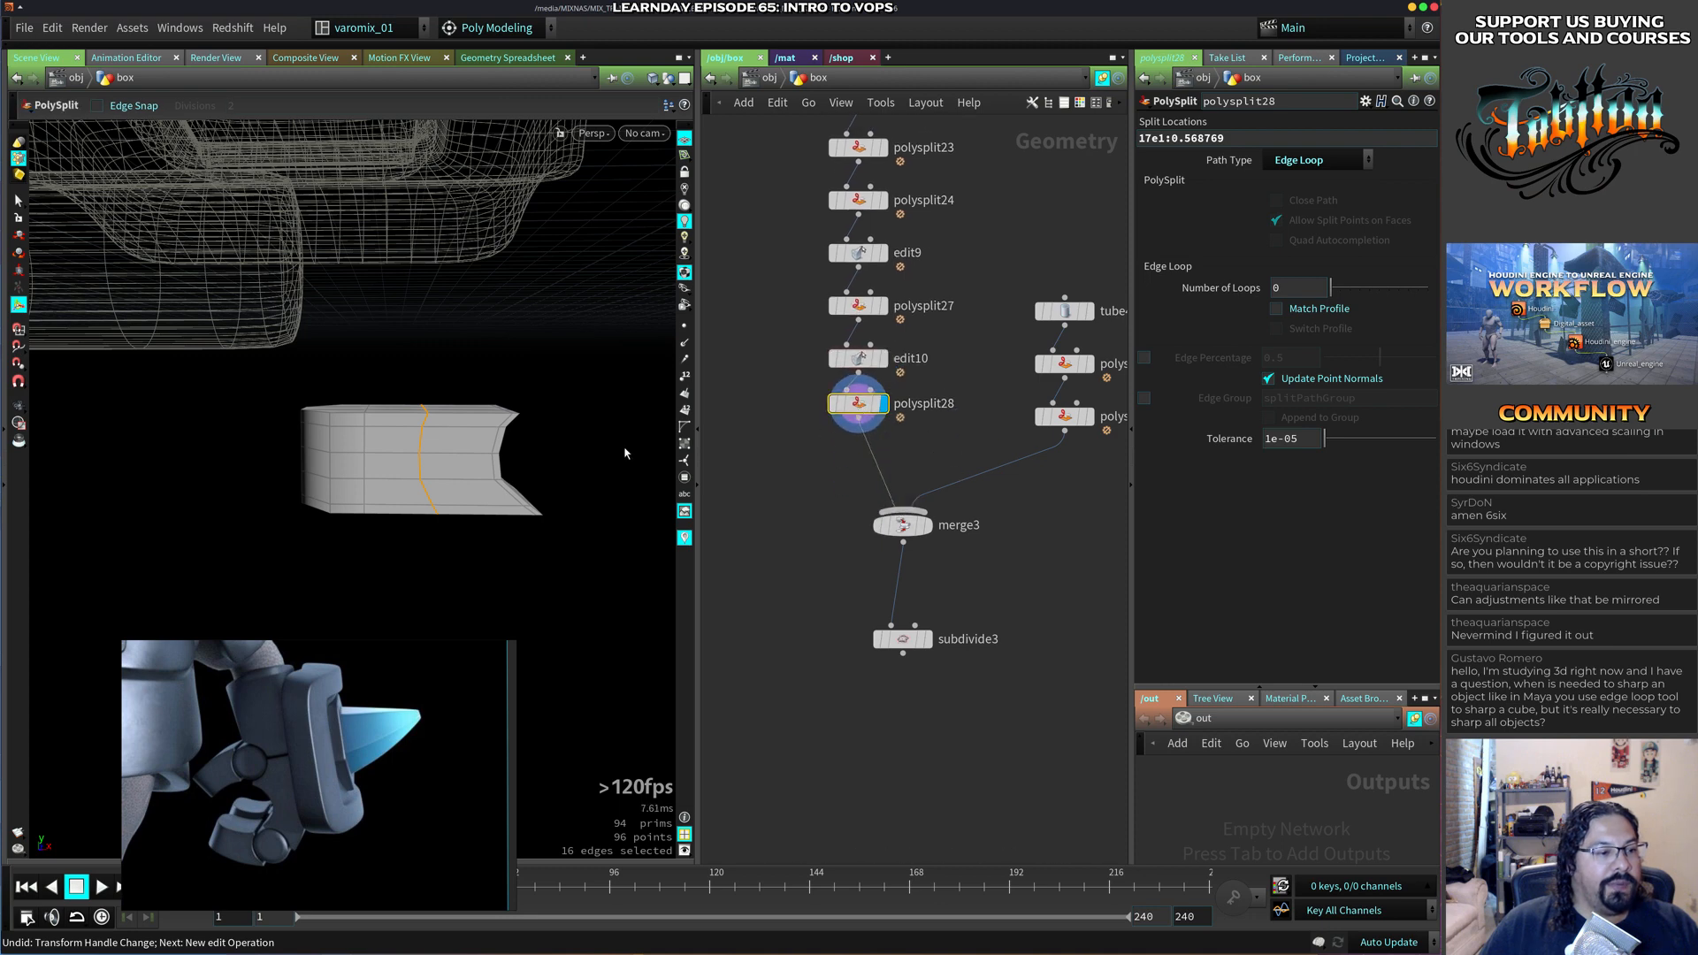
Apply a Bend deformer to all of the block's faces and pick its capture region on the notched end.
left_click_drag(498, 441, 489, 480, "alt")
key("s")
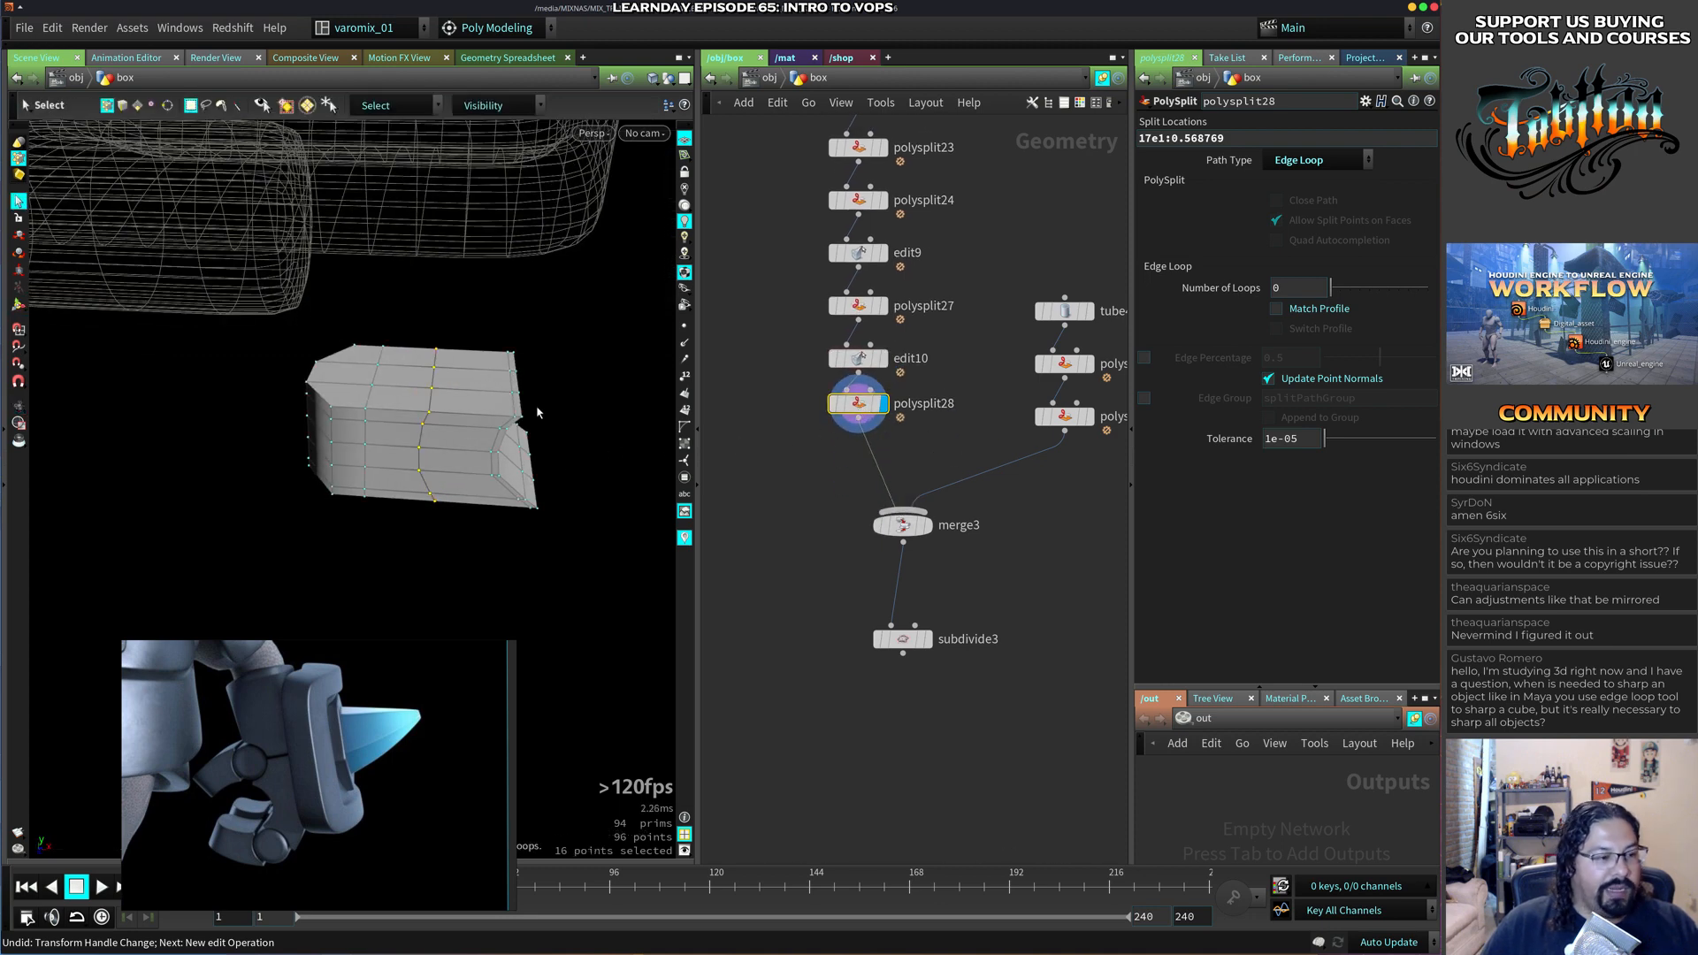
left_click_drag(588, 312, 284, 568)
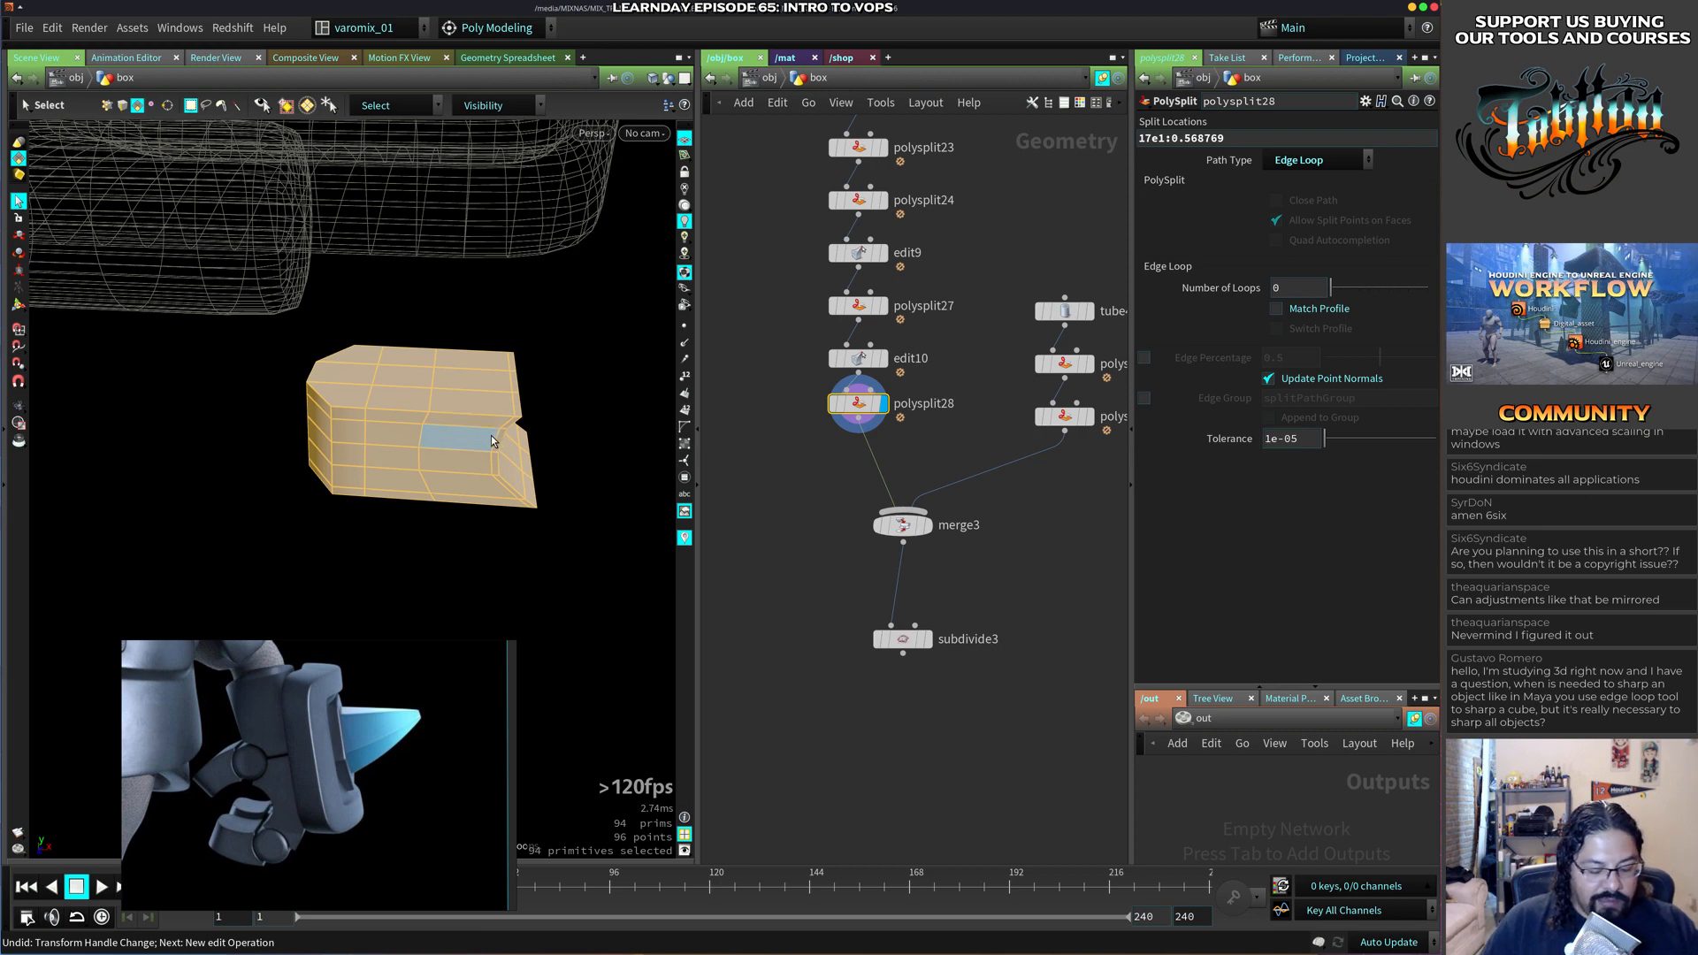
key("Tab")
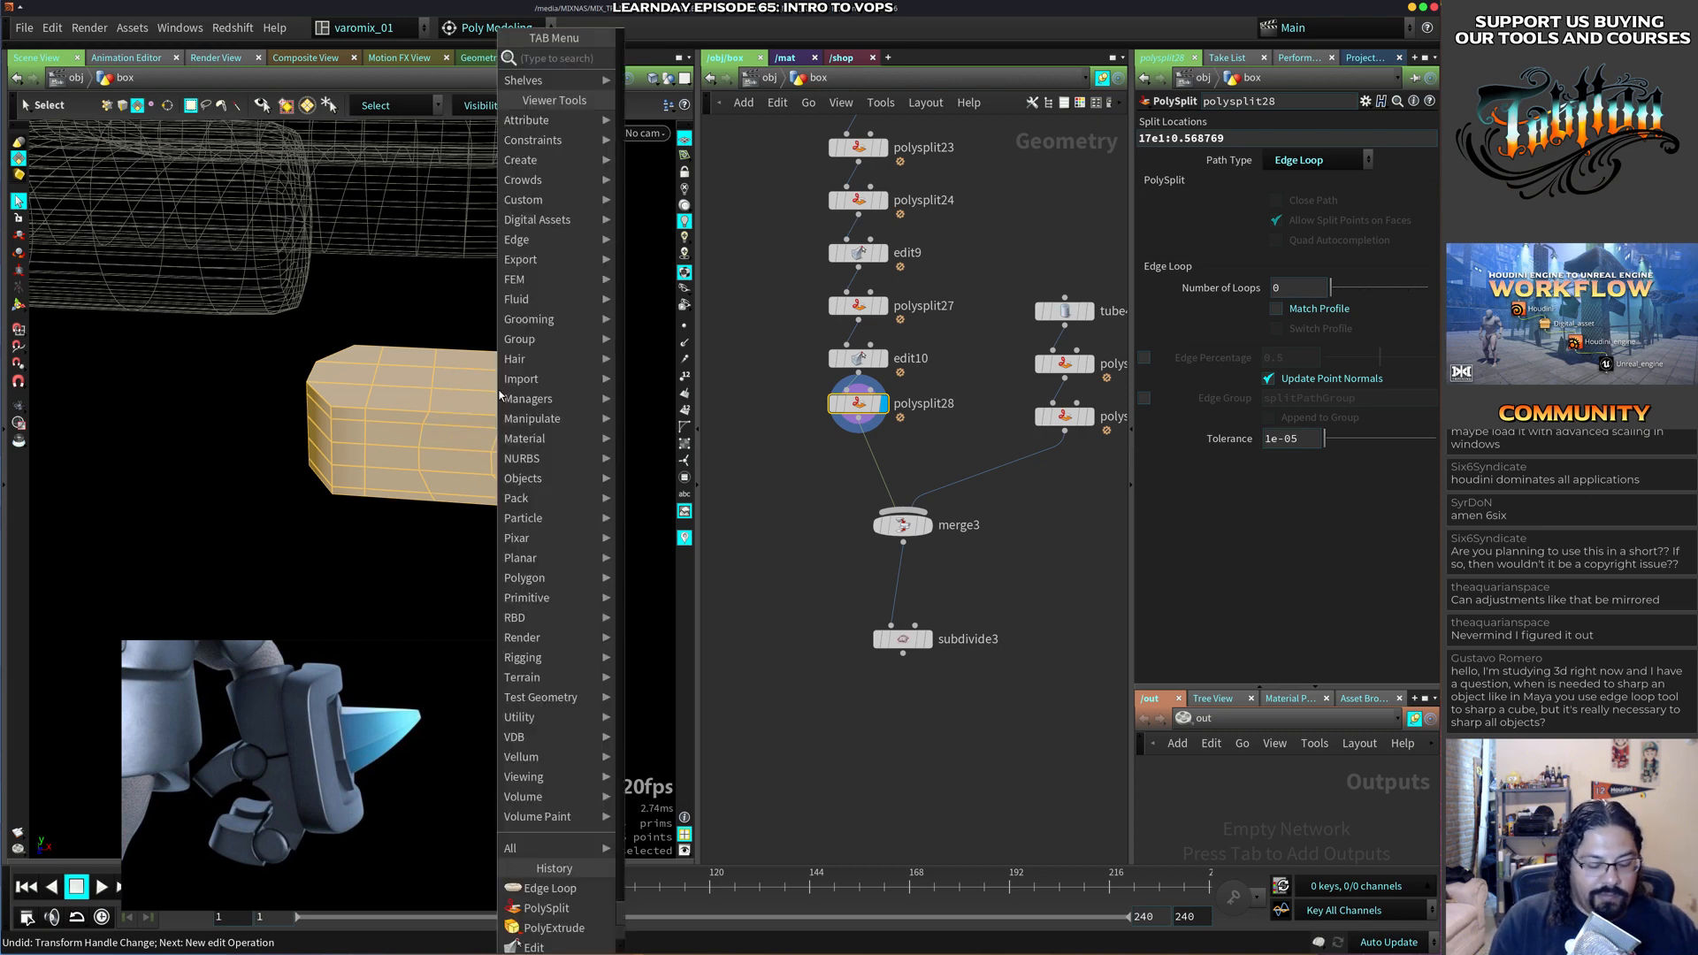
type("bend")
key("Return")
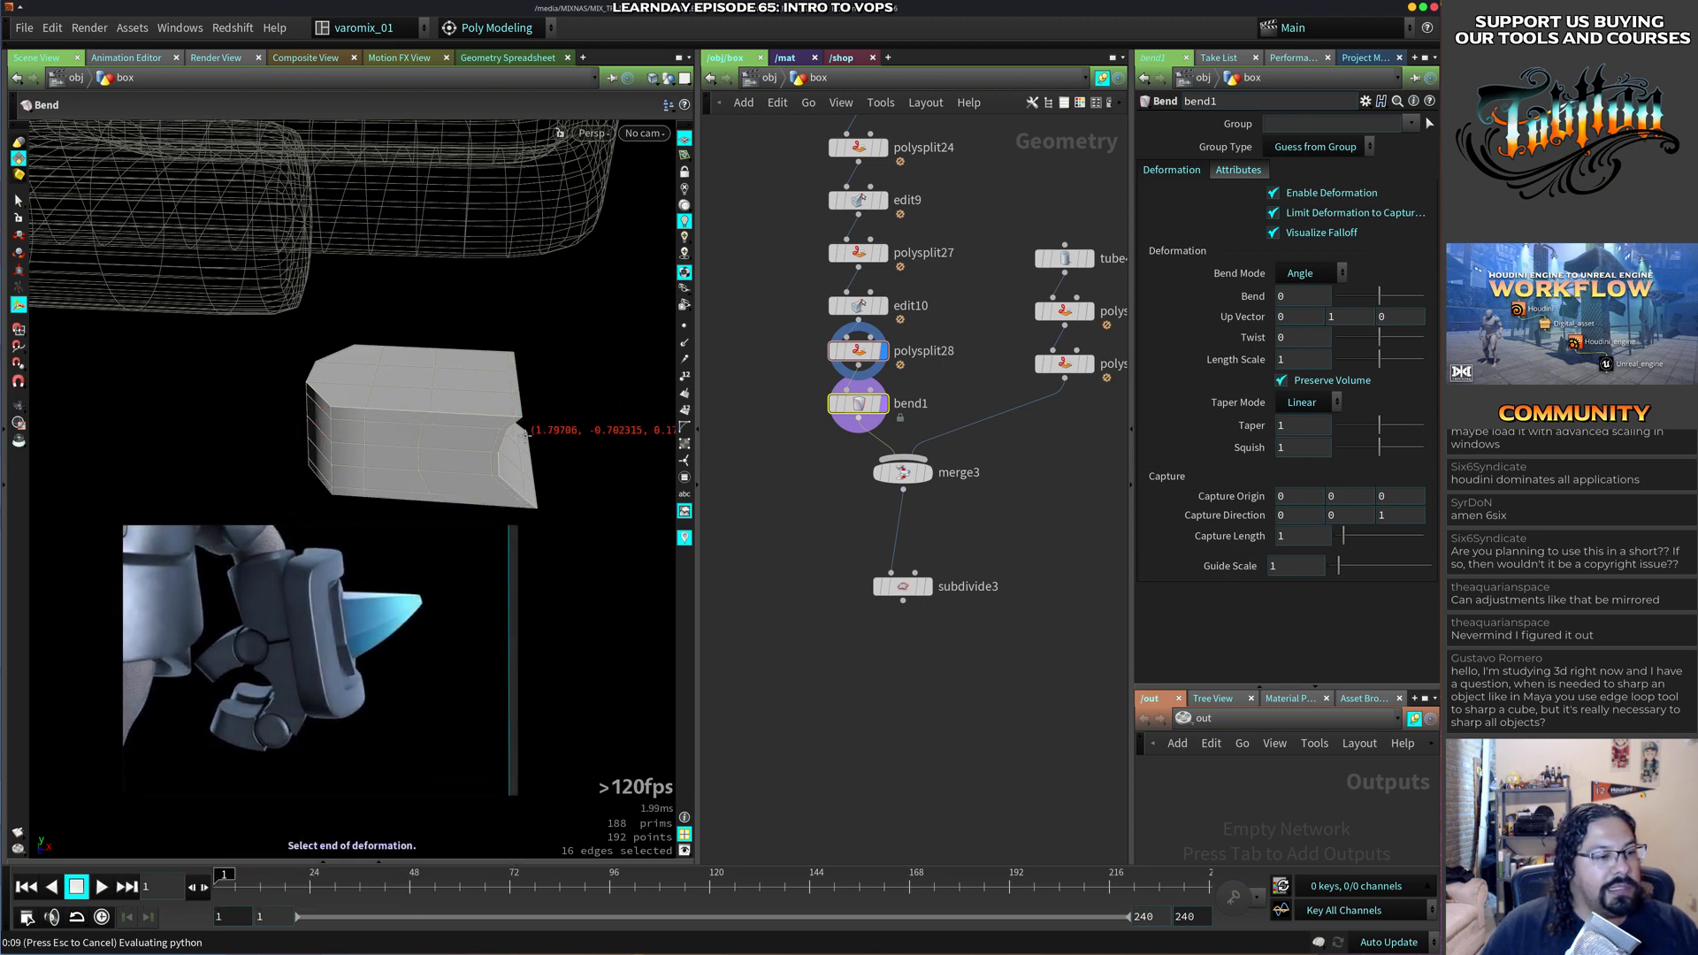
left_click(516, 448)
Reset the Bend's capture origin to 0, 0, 0, its direction to 0, 0, 1 and its length to 1.
right_click_drag(513, 449, 409, 459, "alt")
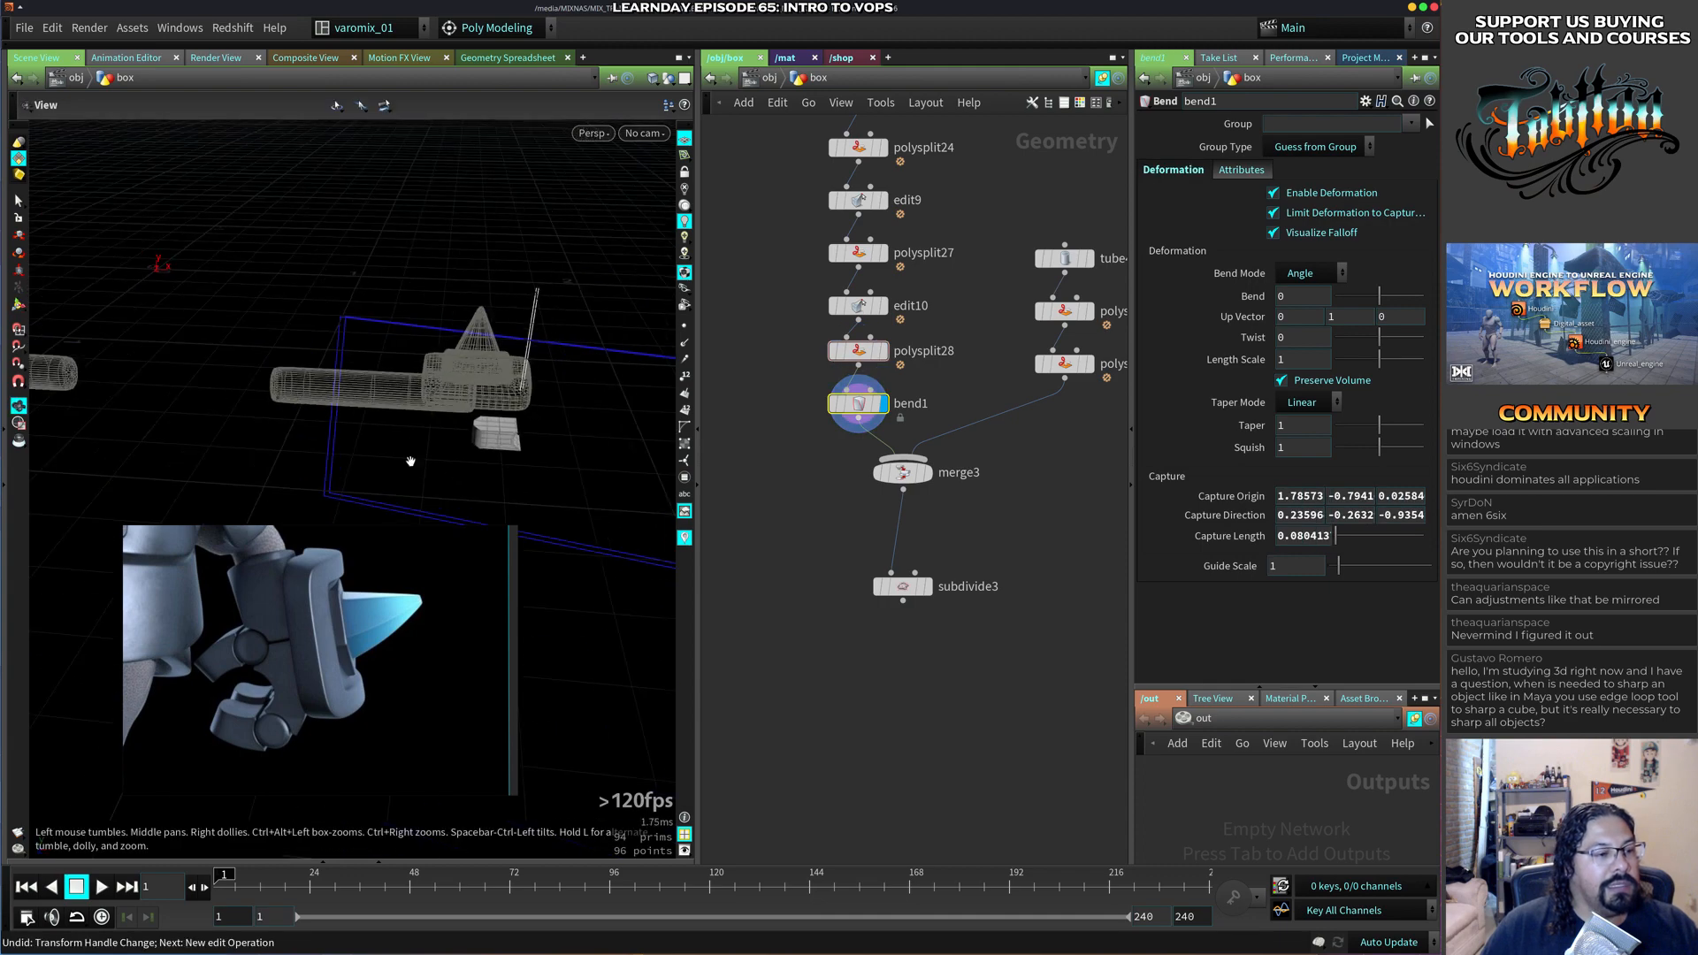
left_click_drag(409, 459, 476, 466, "alt")
right_click_drag(475, 466, 572, 424, "alt")
left_click_drag(572, 425, 534, 439, "alt")
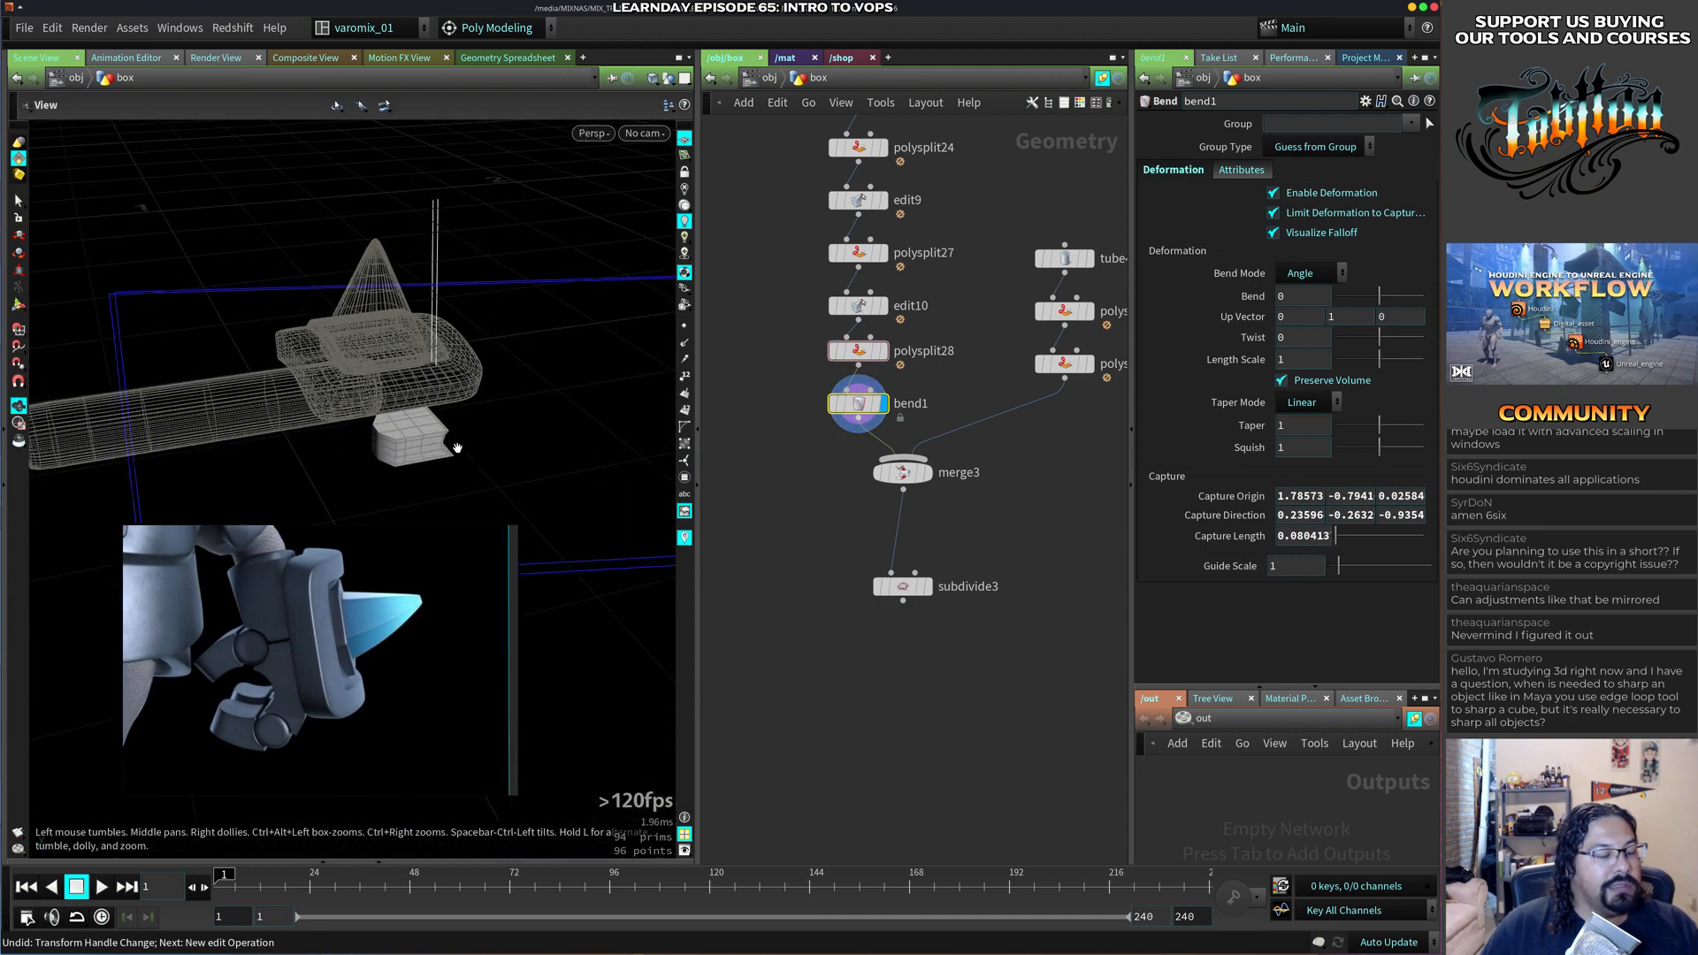
right_click_drag(457, 449, 507, 424, "alt")
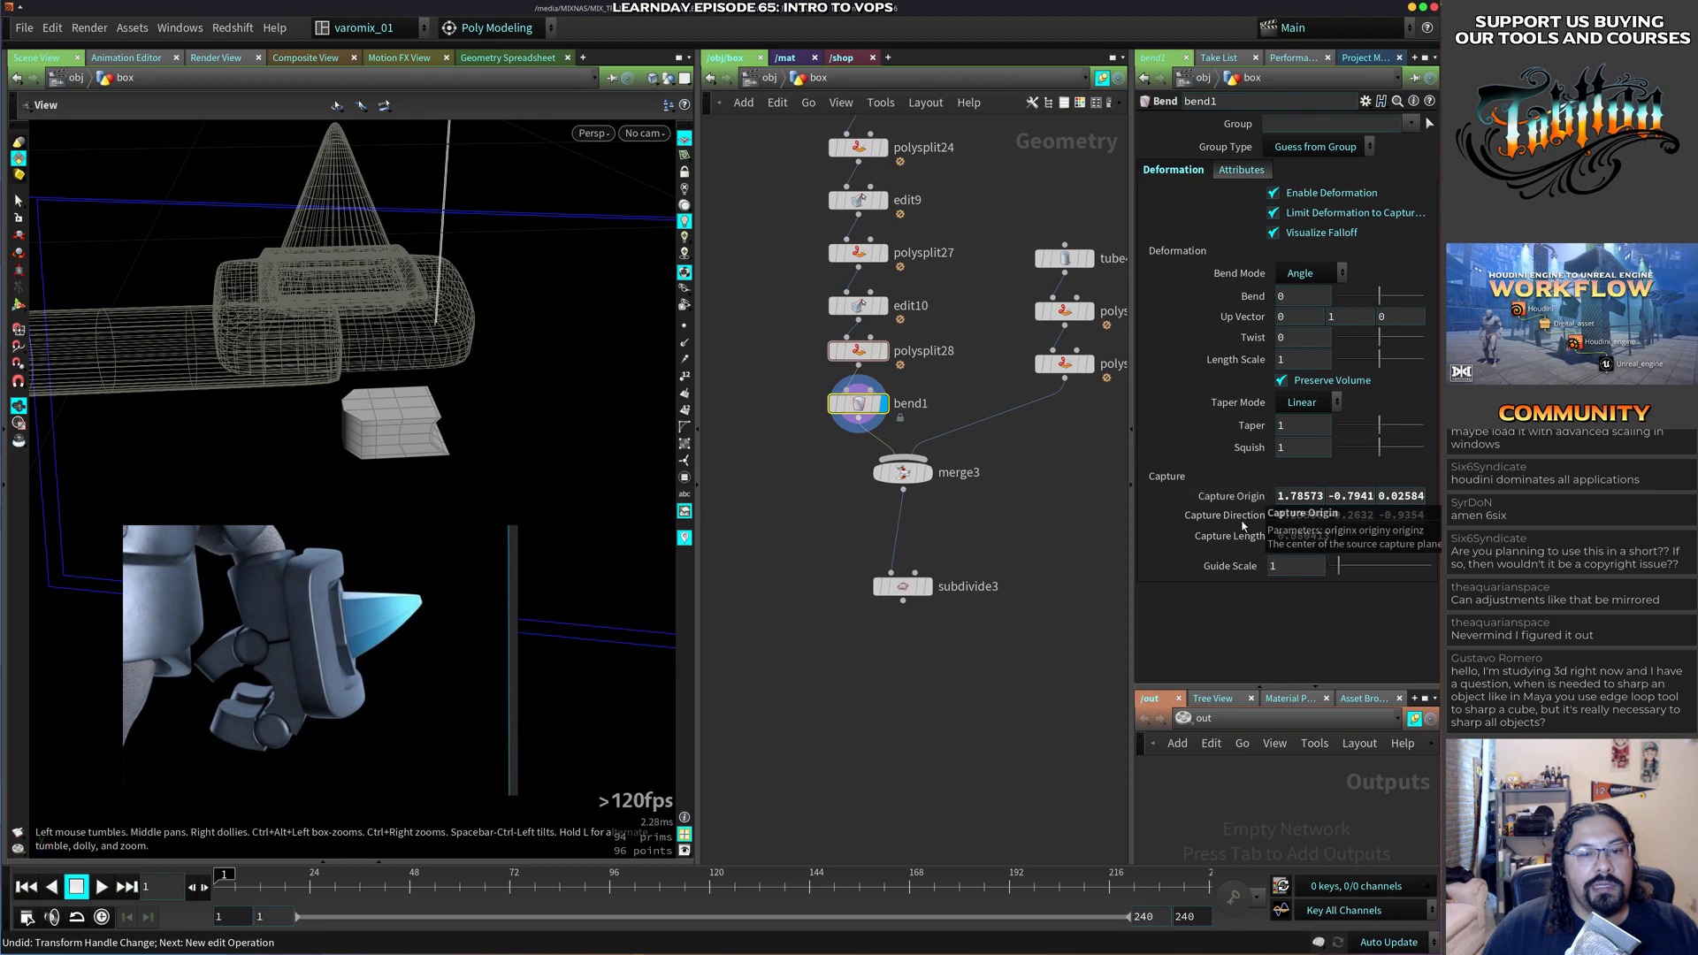
middle_click(1243, 519, "ctrl")
middle_click(1247, 497, "ctrl")
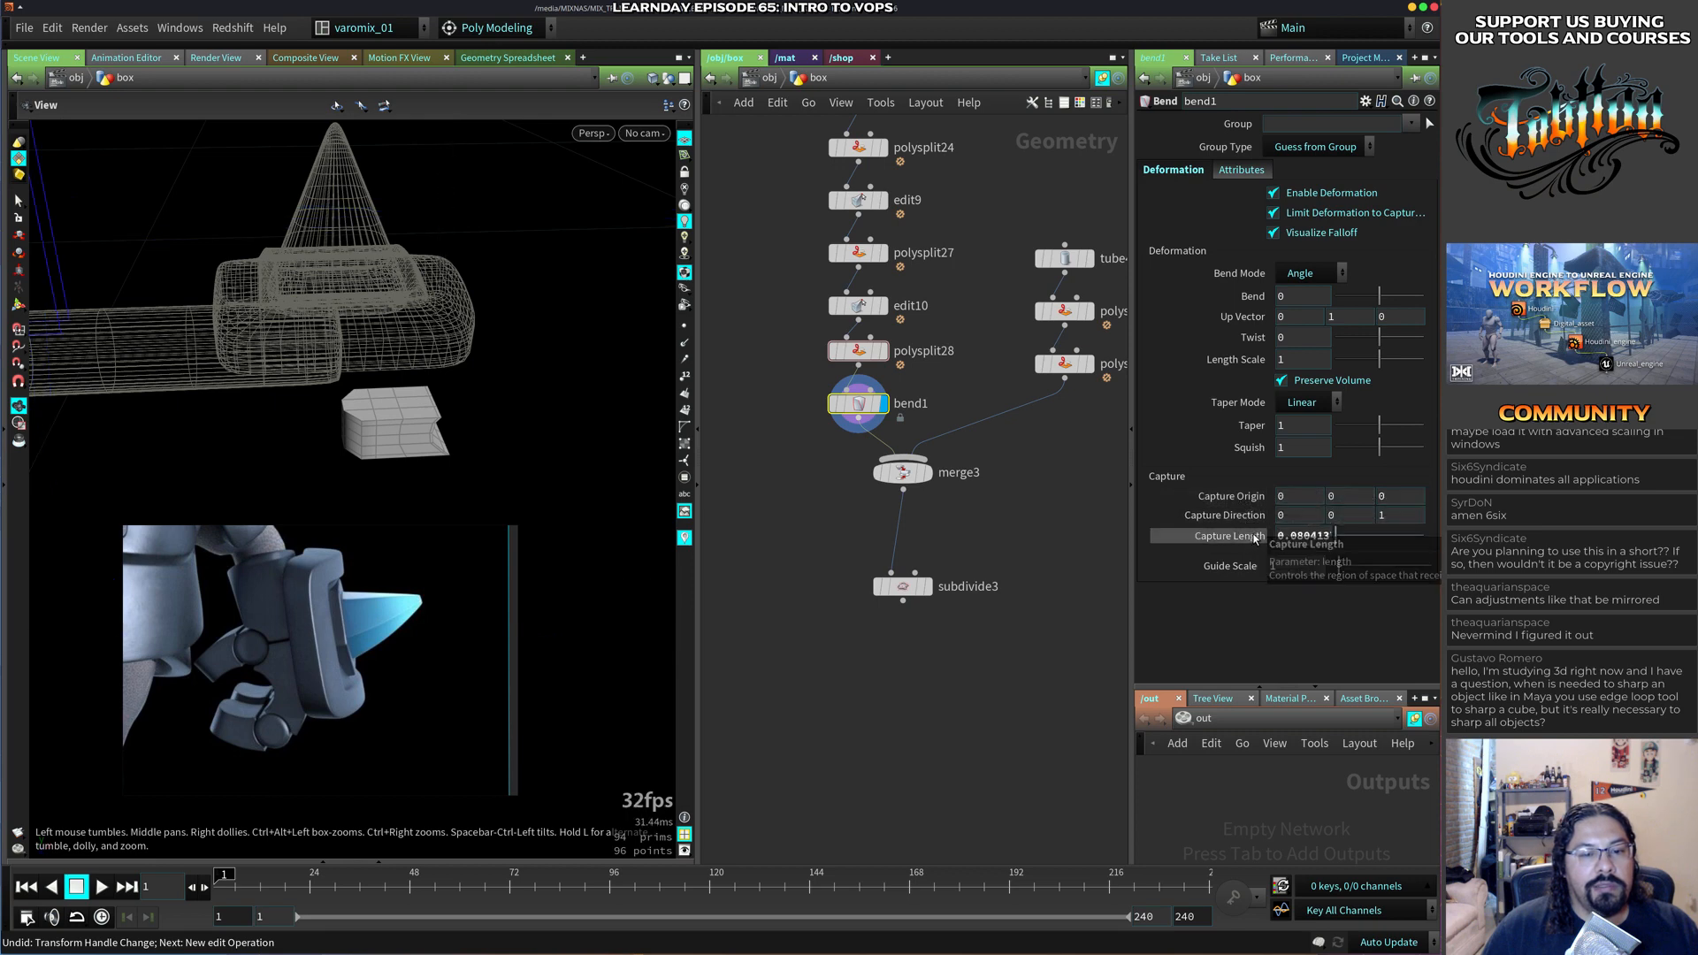
middle_click(1252, 536, "ctrl")
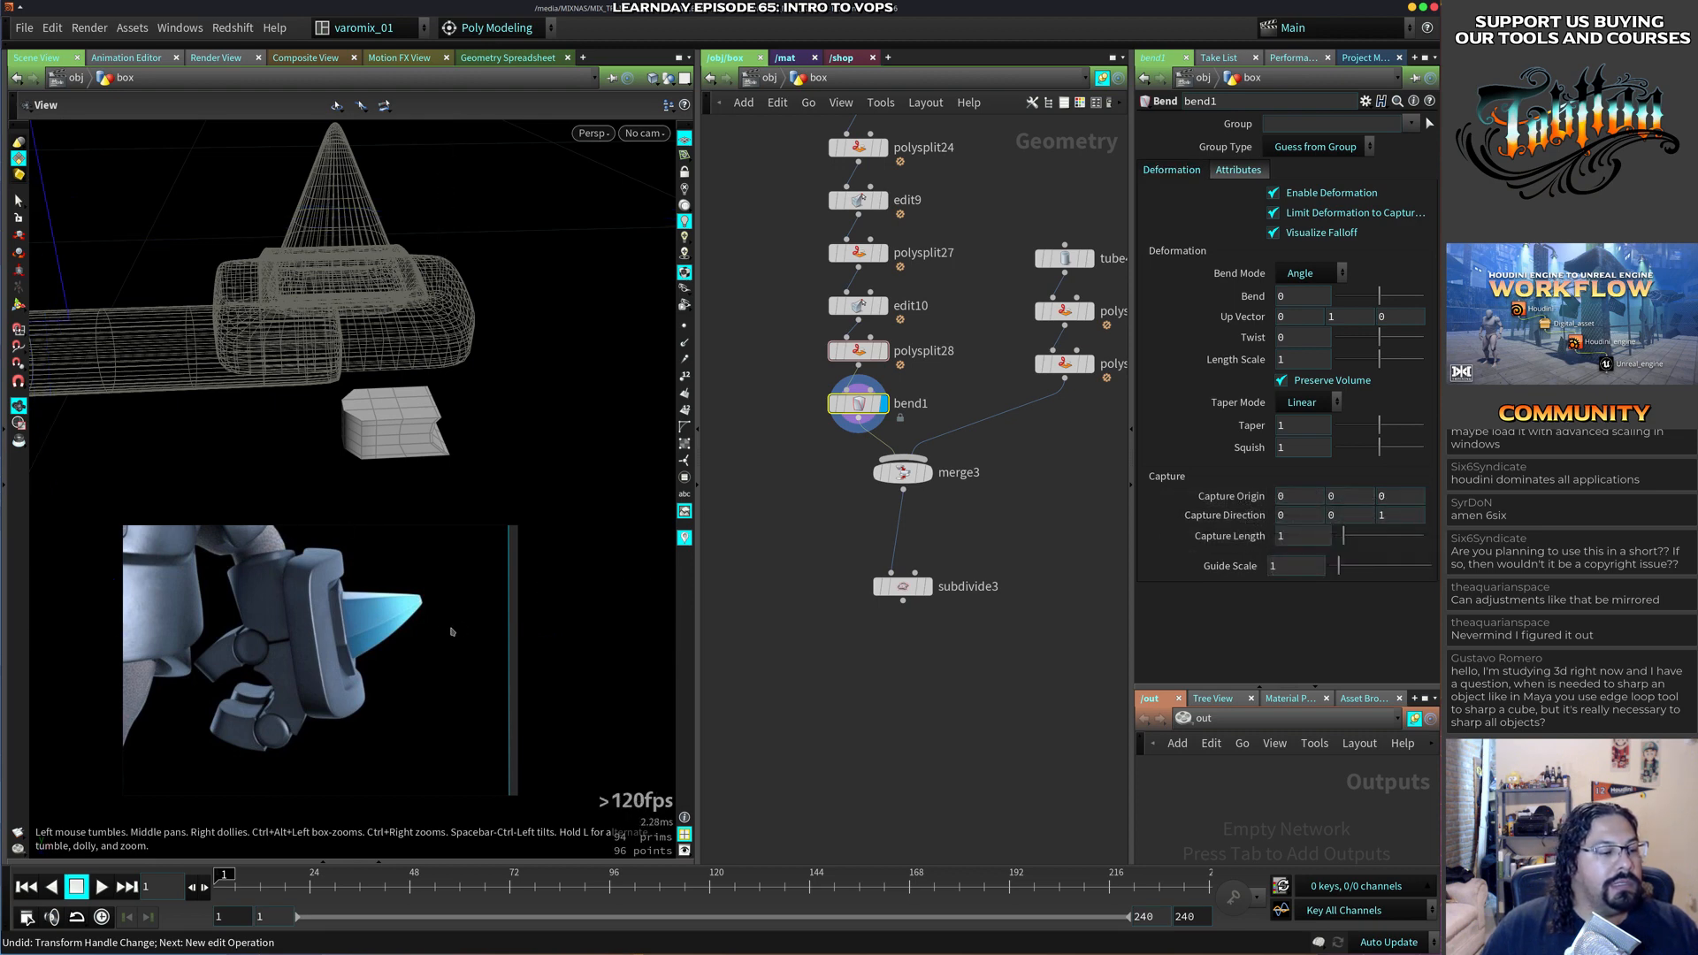
Delete the bend1 node.
right_click_drag(452, 632, 501, 713)
right_click_drag(363, 423, 182, 496)
left_click_drag(182, 496, 497, 496)
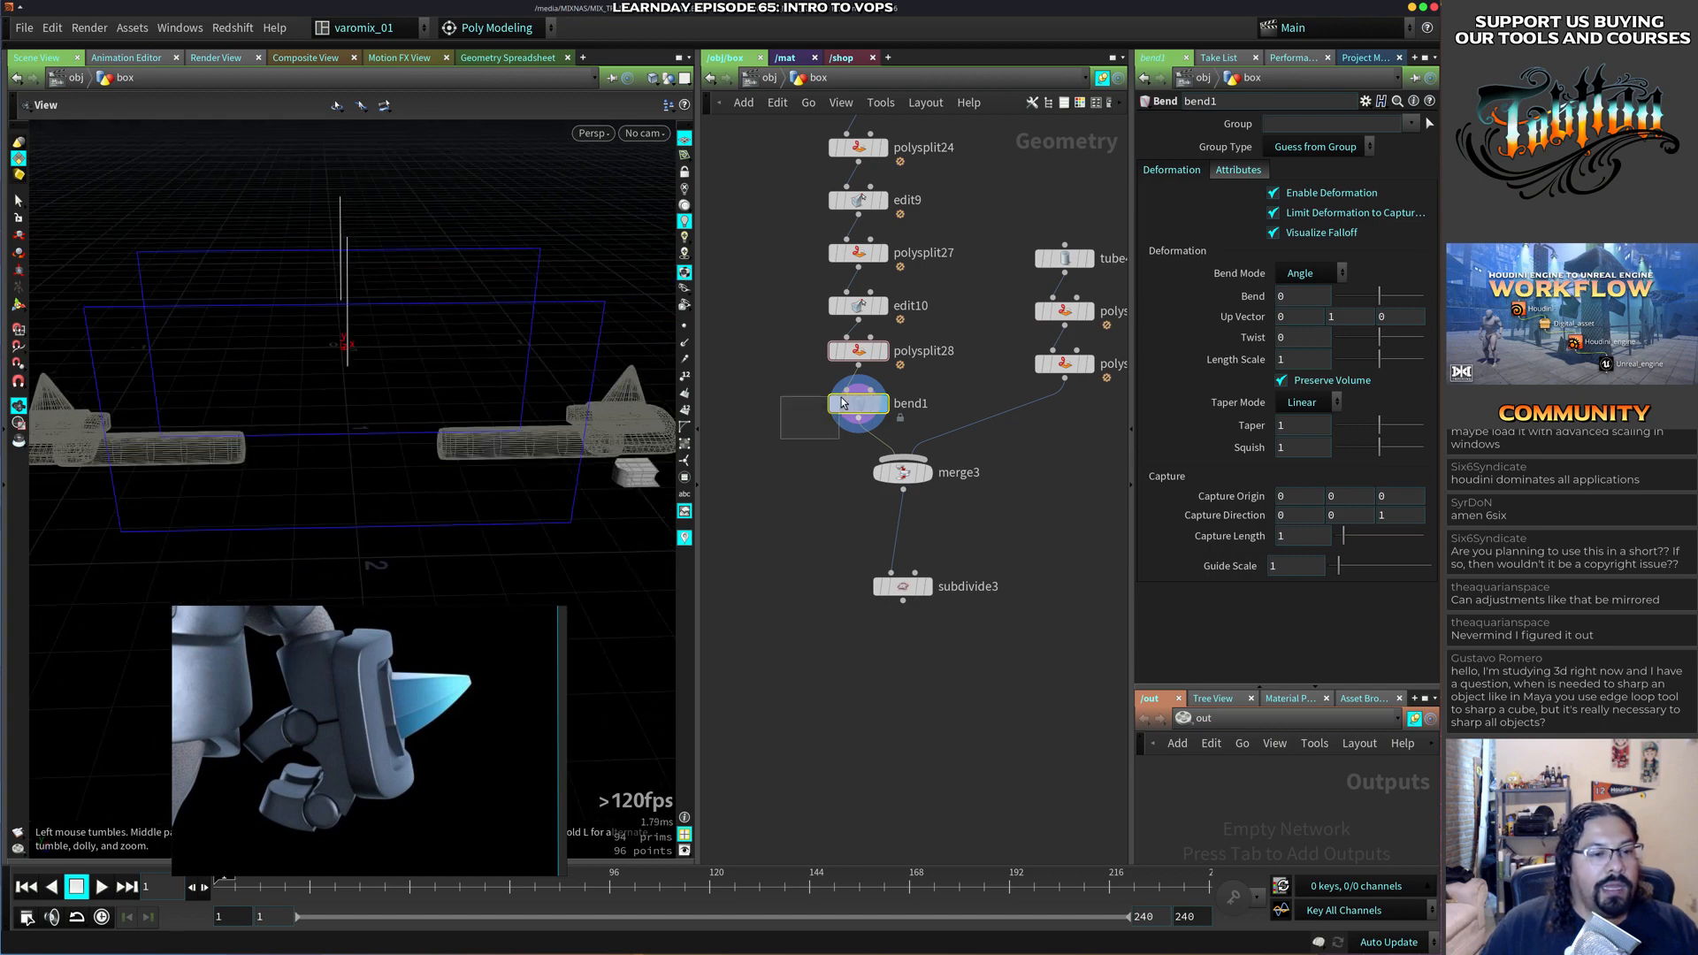
key("Delete")
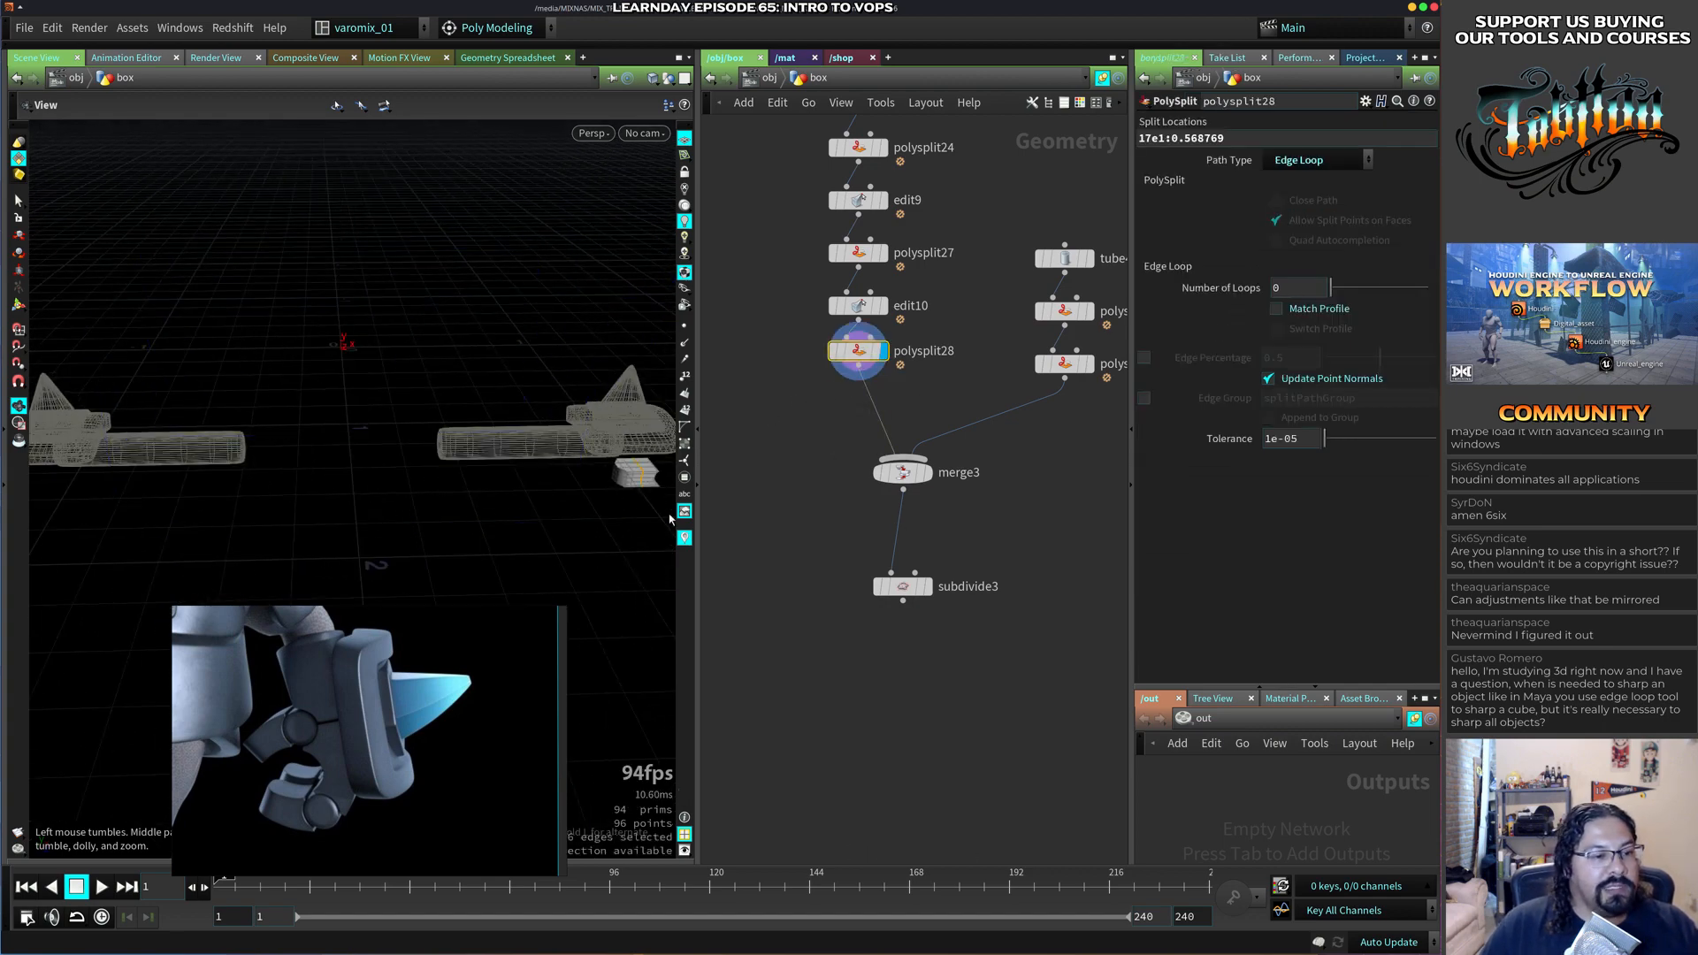
In the front view, select the block's points except those at the notched end and start an Edit on them after polysplit28.
middle_click_drag(669, 519, 566, 482)
right_click_drag(566, 482, 515, 508)
key("space+4")
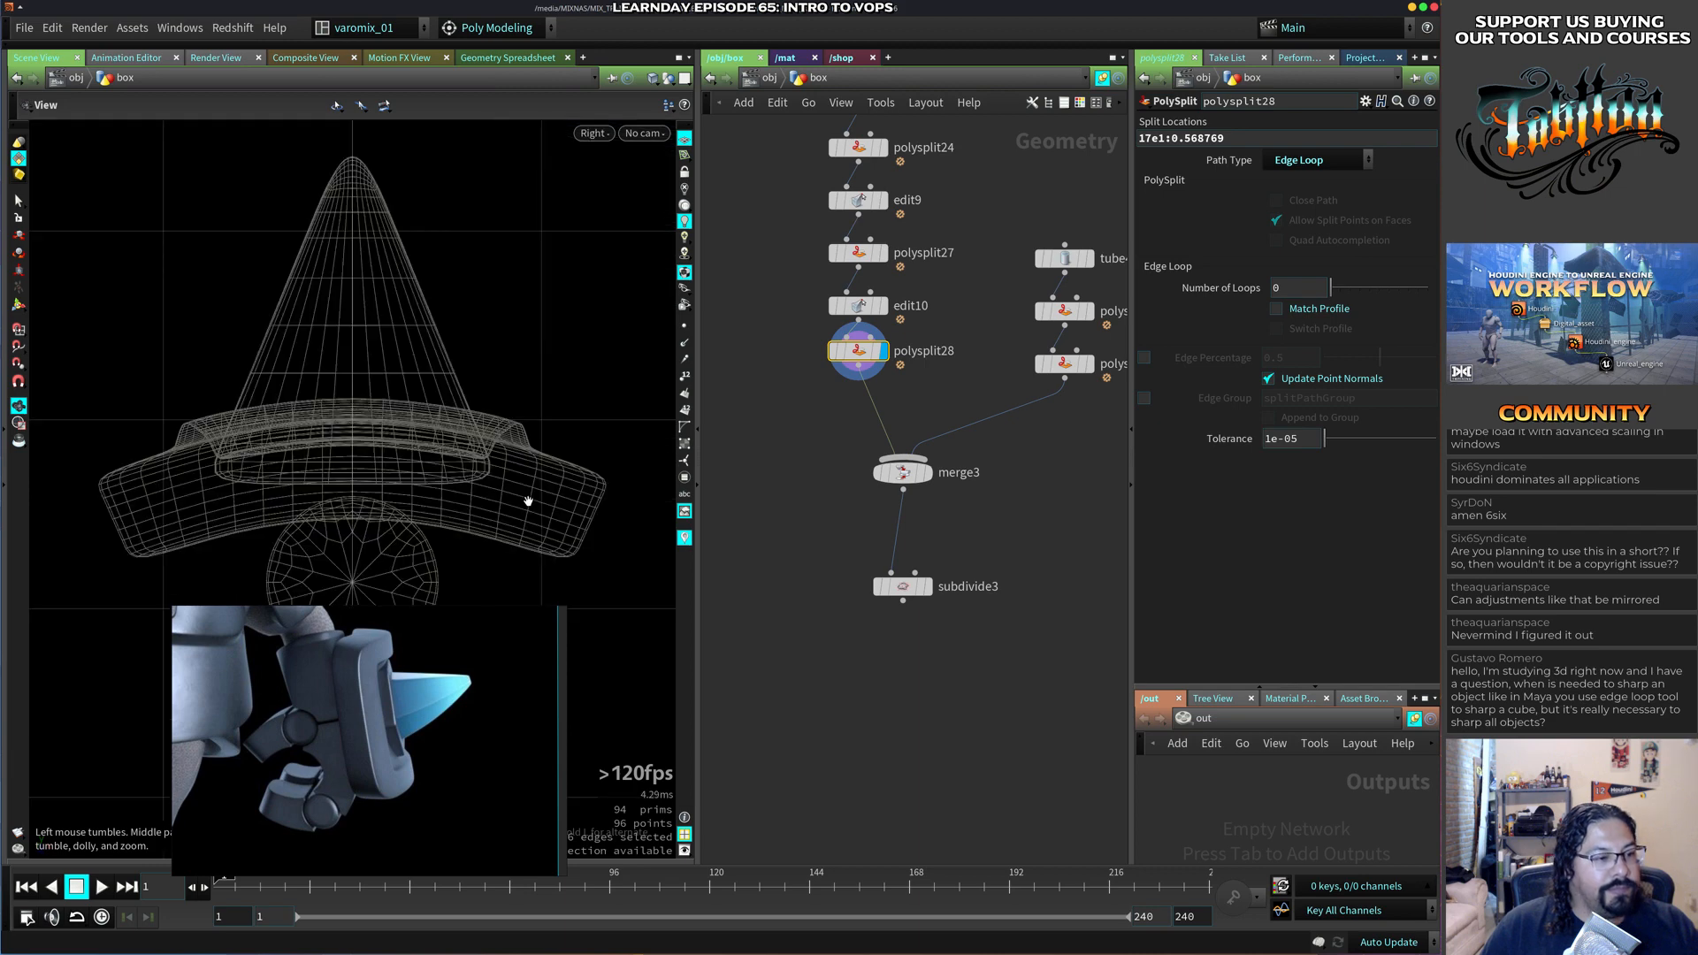
key("space+3")
middle_click_drag(379, 429, 602, 511)
right_click_drag(602, 510, 455, 522)
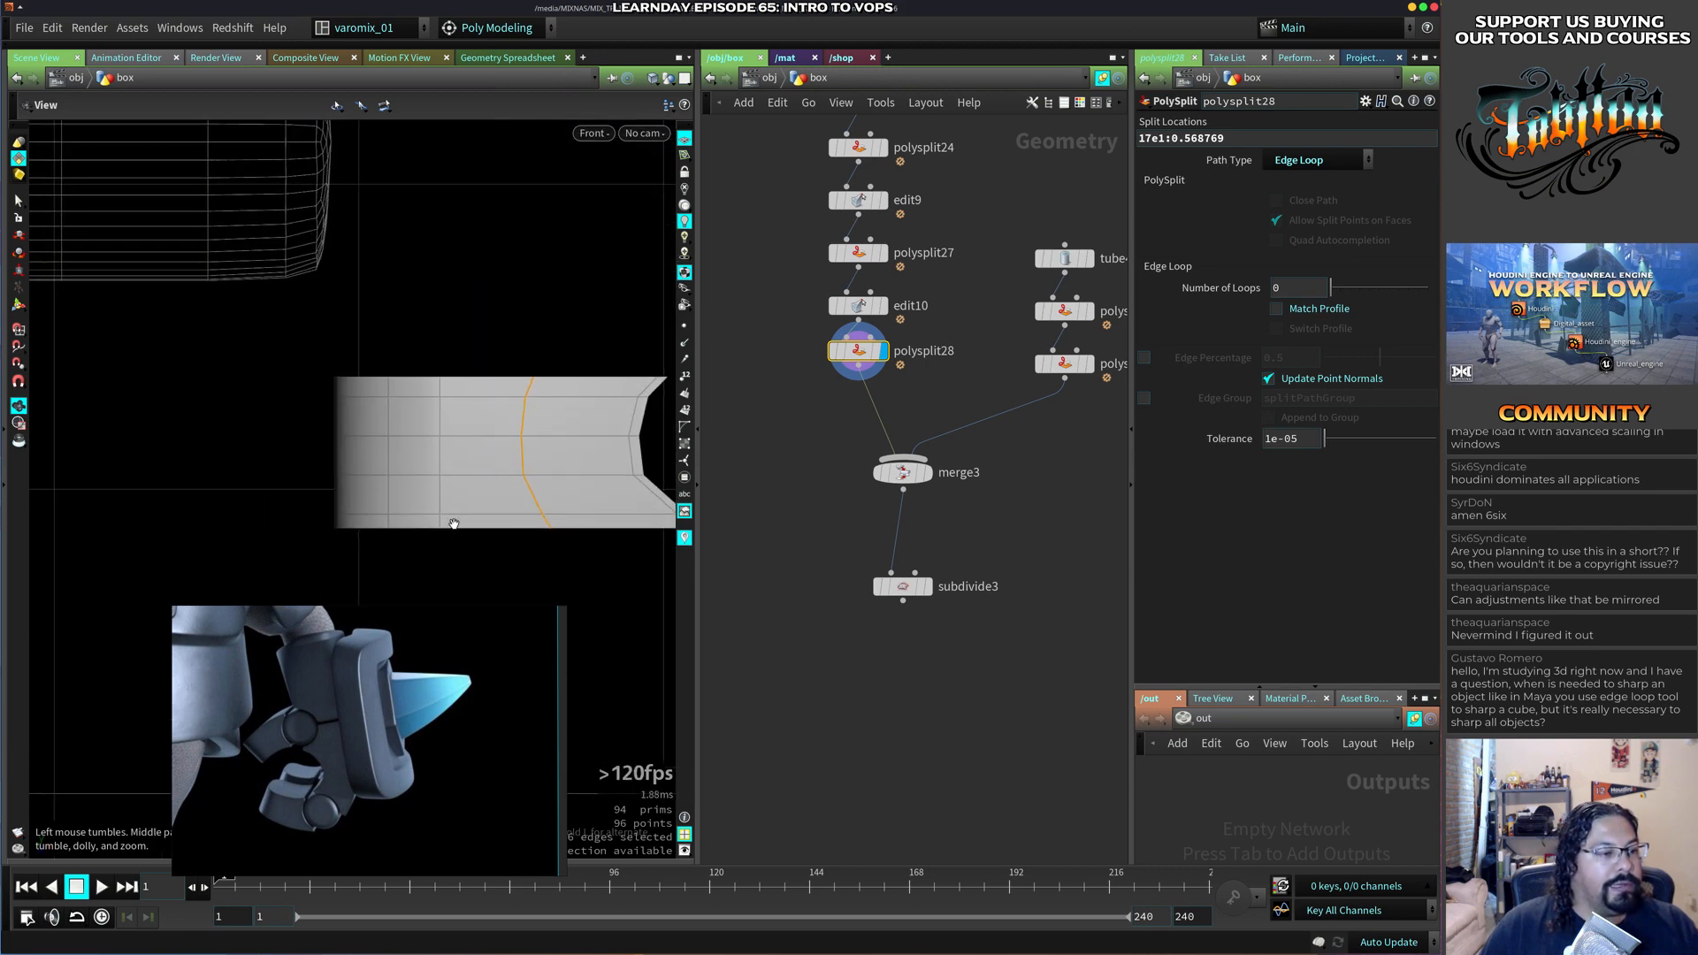
key("s")
key("n")
key("2")
left_click_drag(274, 298, 583, 564)
middle_click_drag(587, 558, 504, 519)
right_click_drag(504, 518, 504, 489)
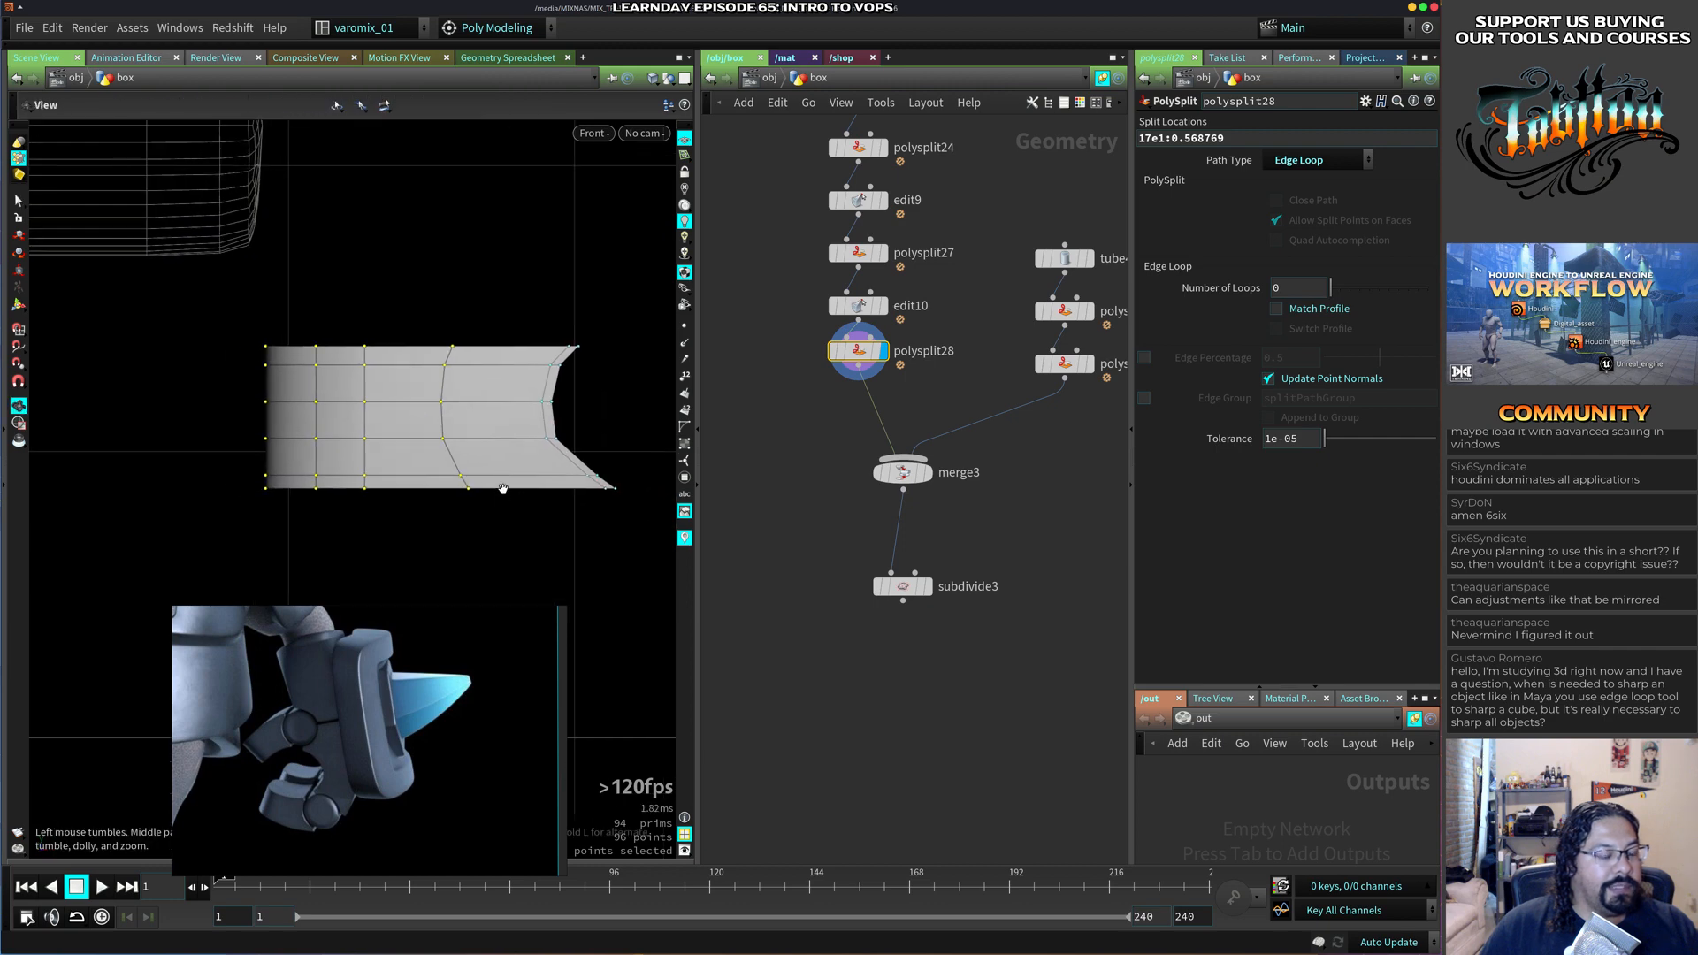
key("t")
key("r")
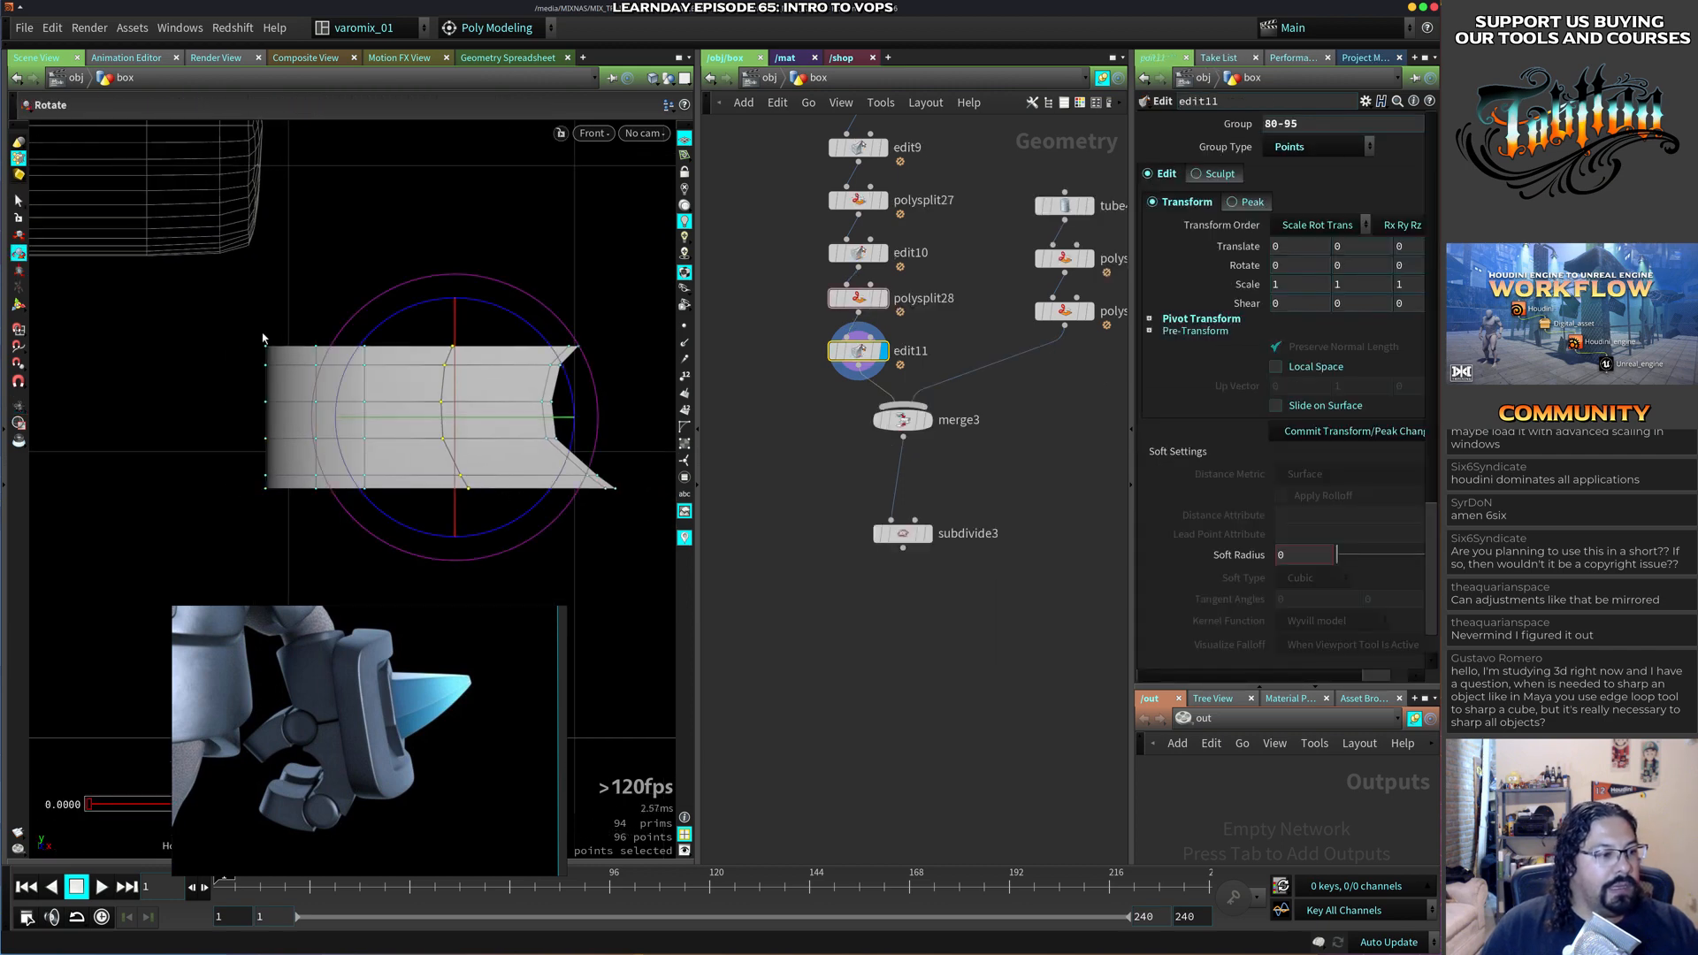
Shift the pivot of the selected block points to the notched end and rotate them slightly upward.
left_click_drag(191, 307, 496, 553)
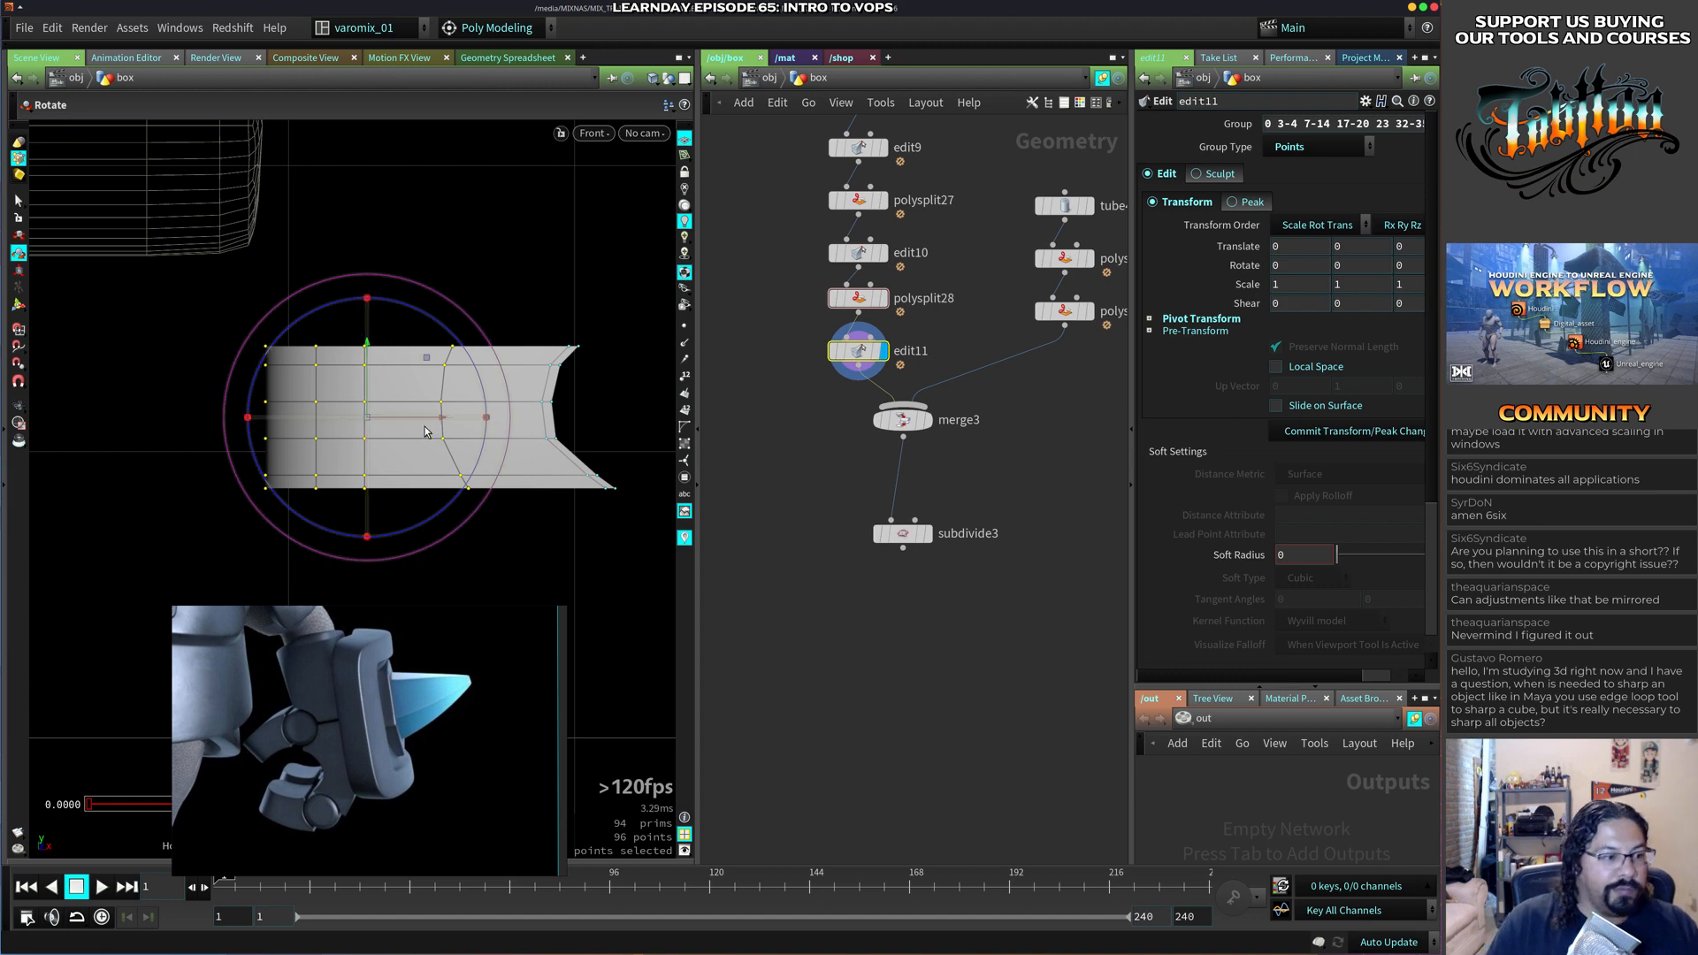
key("Insert")
left_click_drag(434, 417, 586, 414)
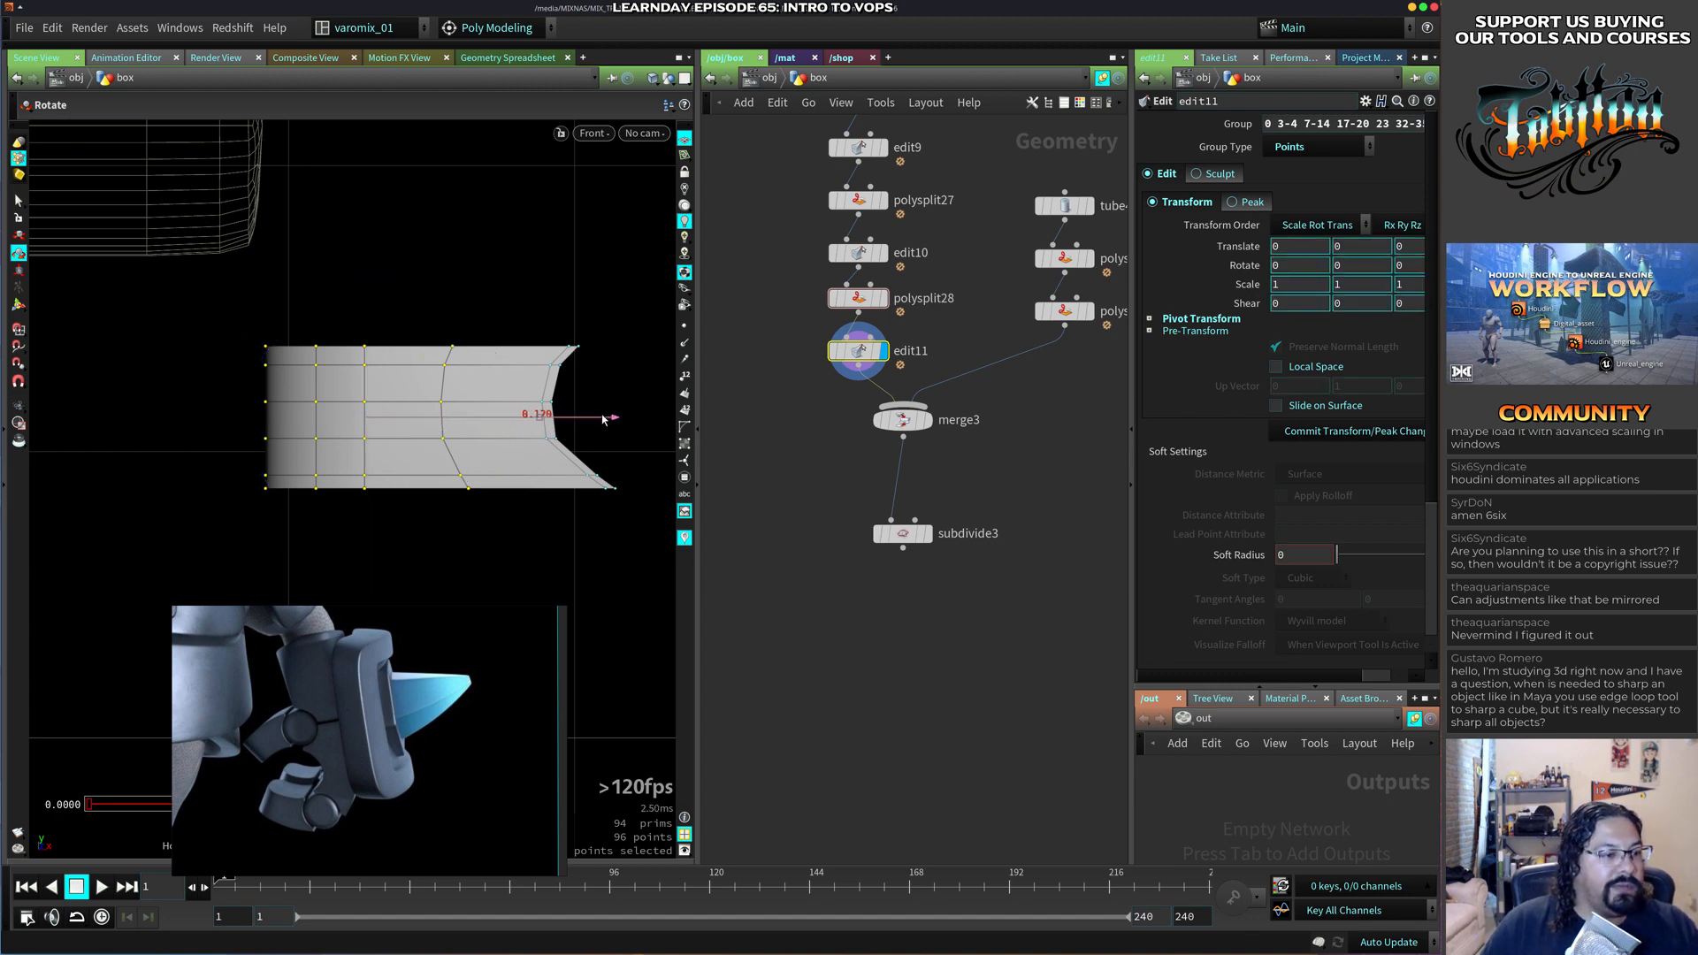
middle_click_drag(602, 418, 613, 434)
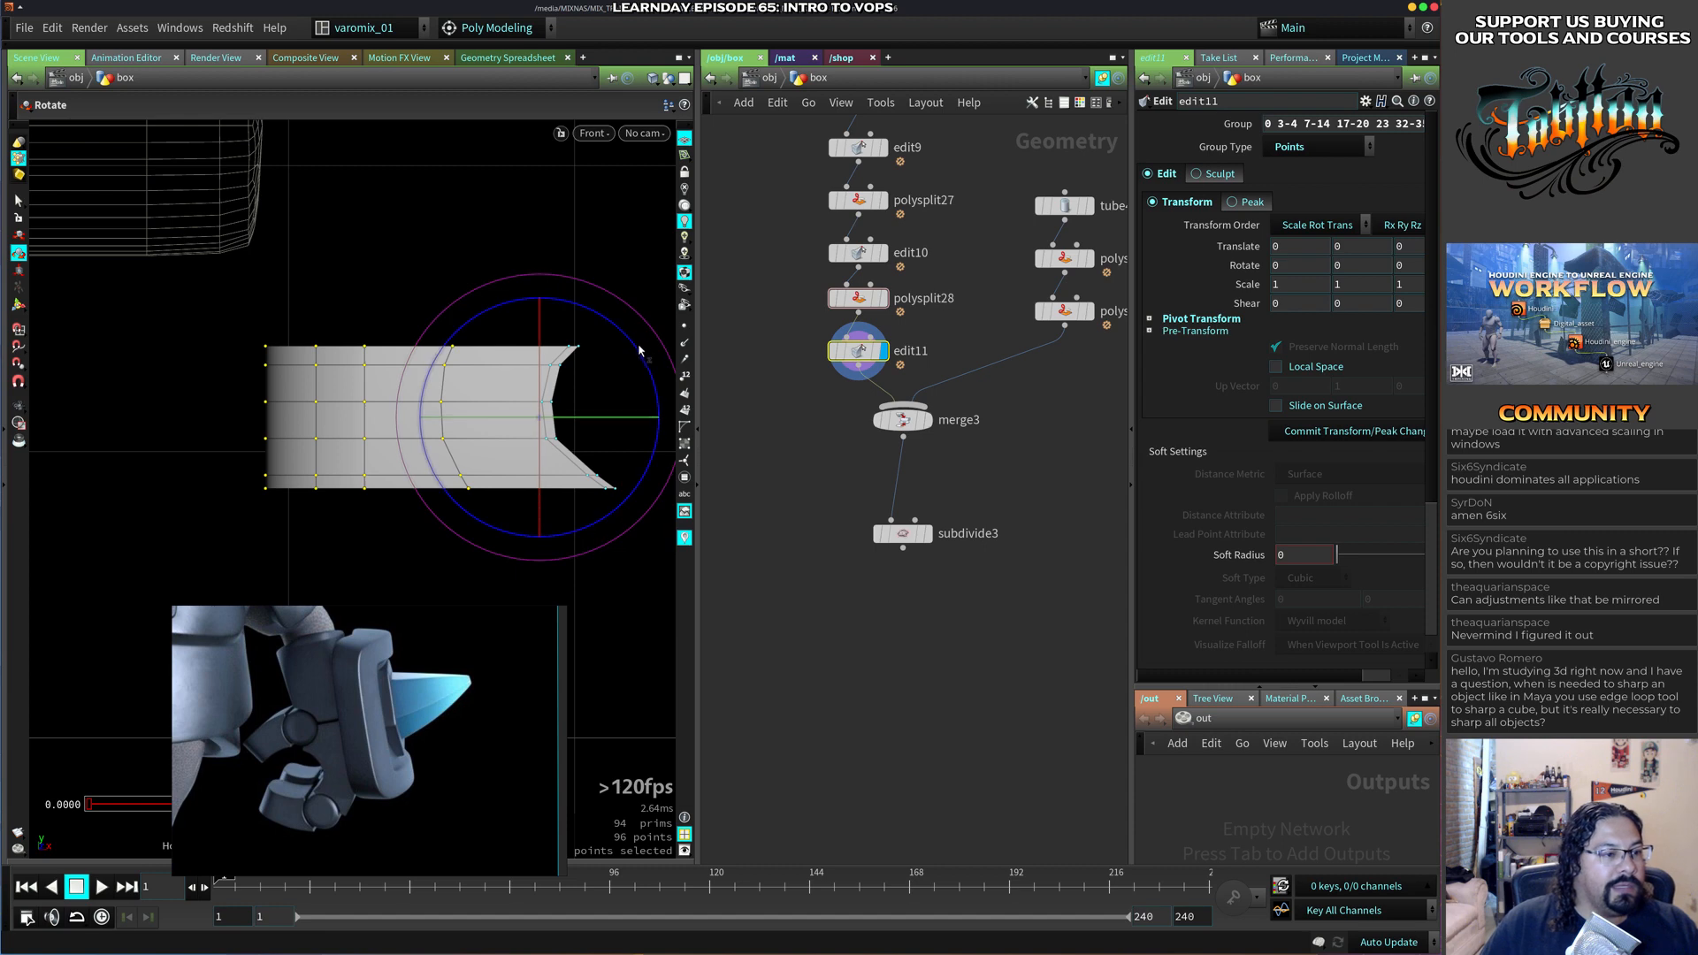
mouse_move(638, 352)
left_mouse_down()
mouse_move(656, 366)
mouse_move(639, 354)
left_mouse_up()
Deselect the middle loop, place the pivot near it and rotate the remaining three point columns further upward.
left_click_drag(413, 285, 528, 492, "ctrl")
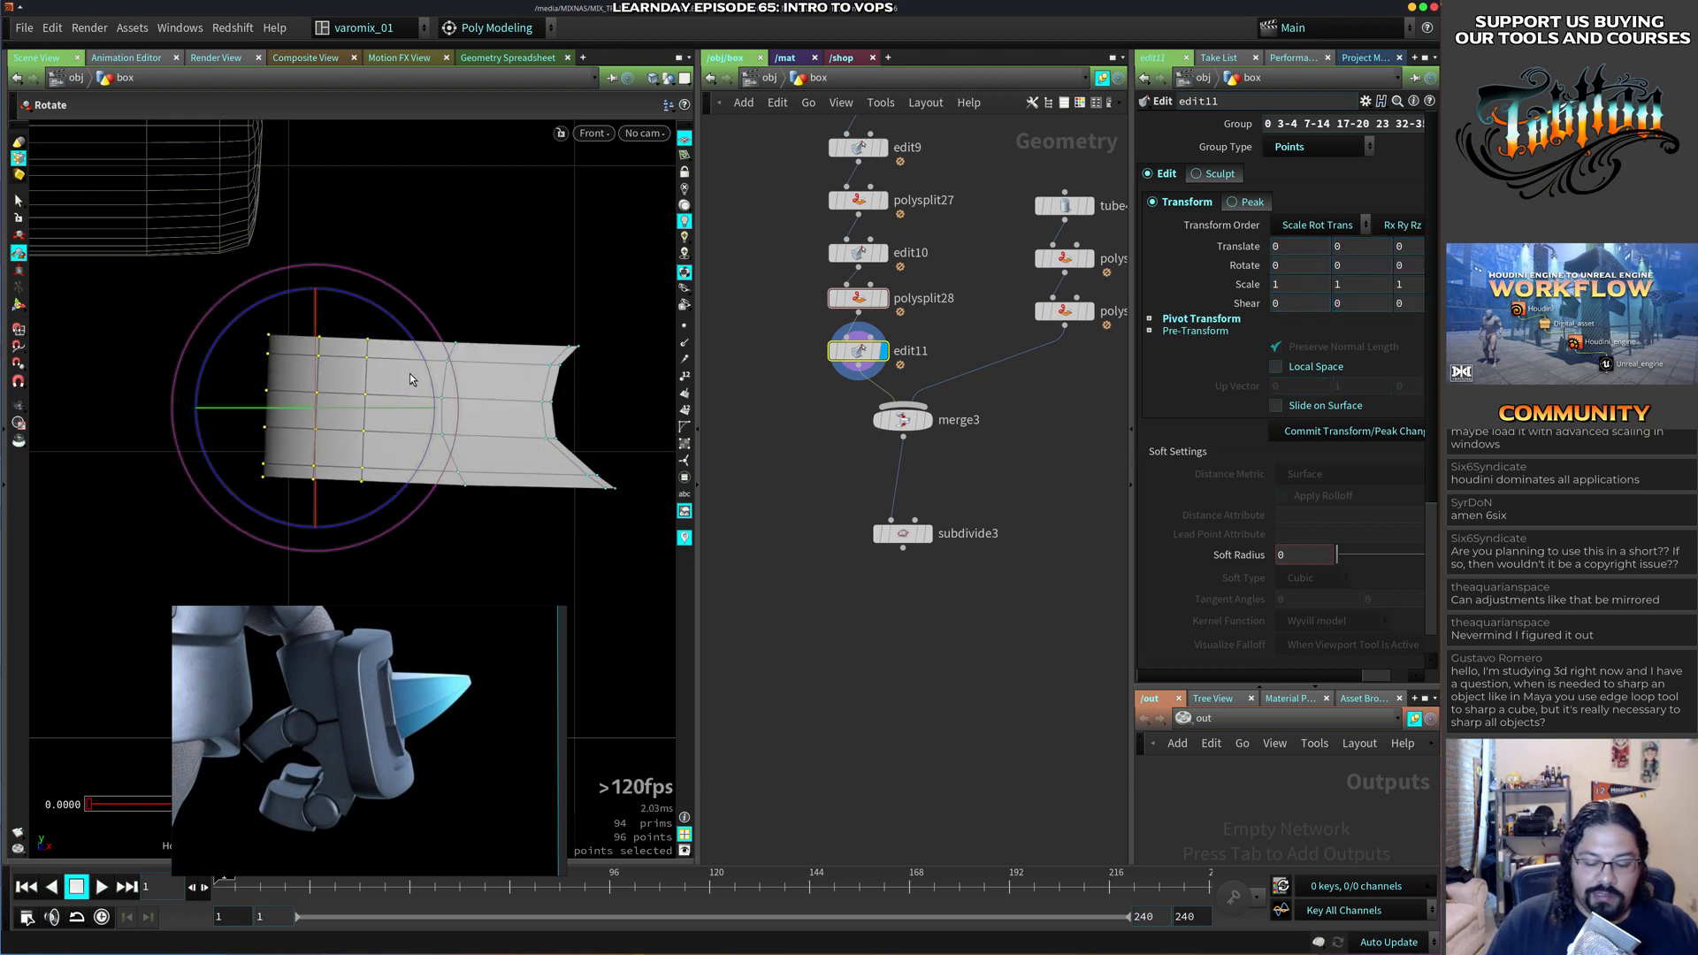
key("y")
left_click_drag(383, 411, 508, 411)
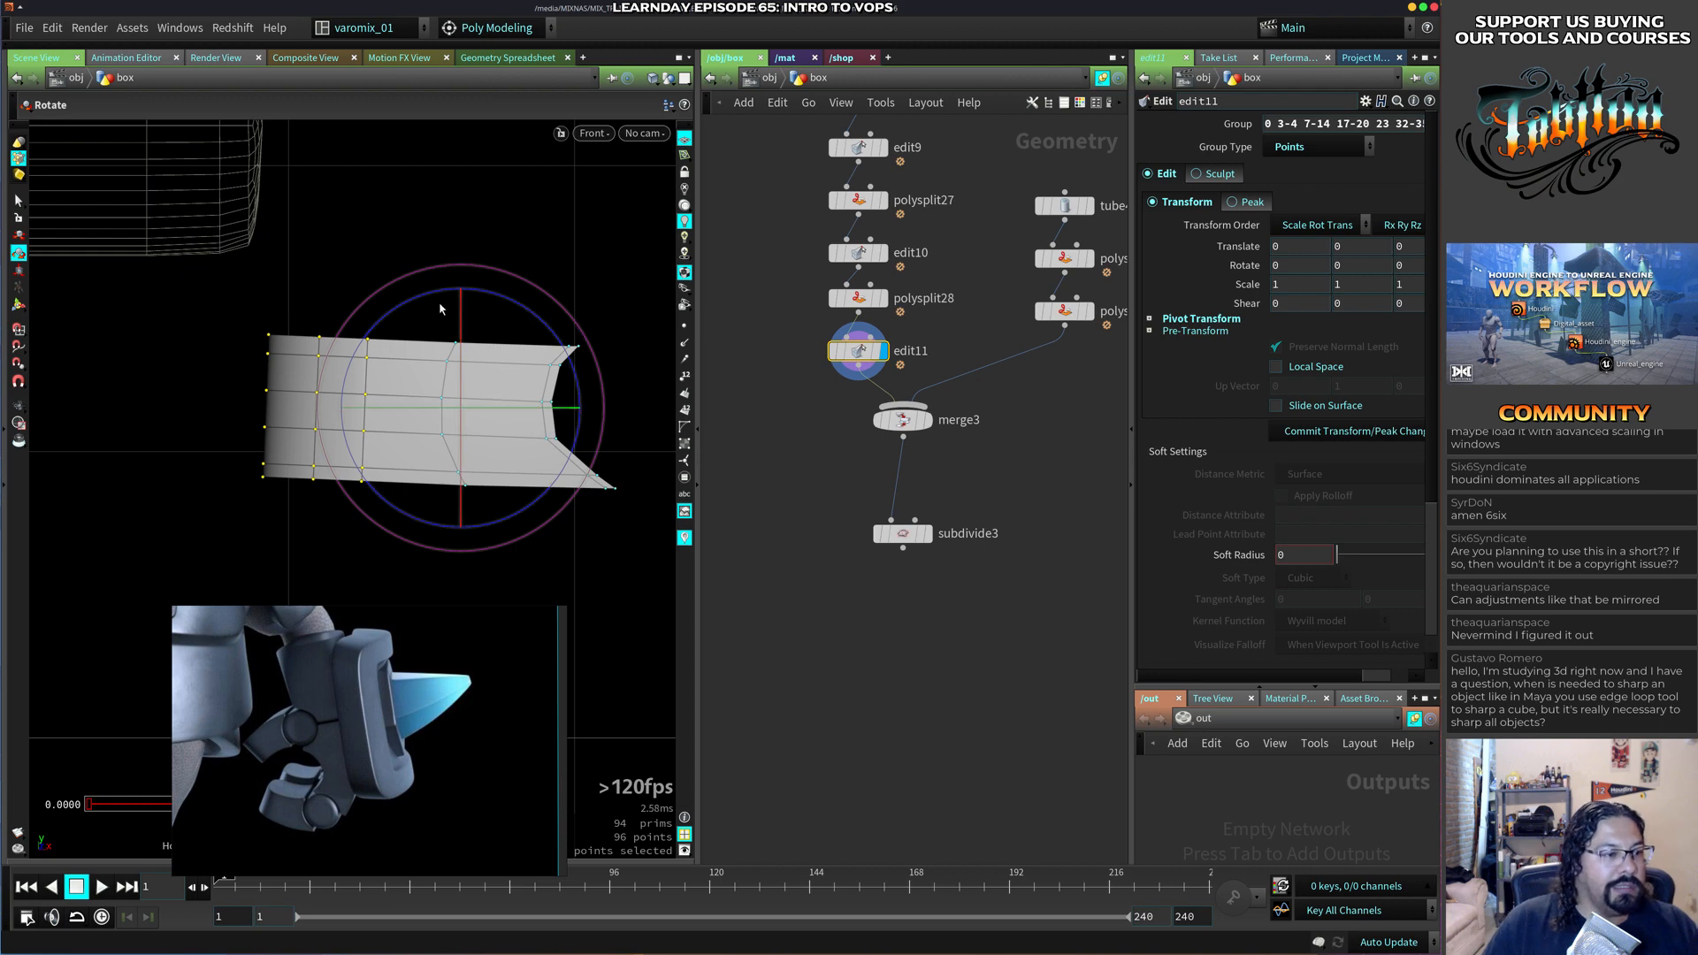
left_click_drag(431, 305, 431, 296)
Rotate the two outermost point columns at the block's plain end by about -8.4 degrees and raise them slightly.
left_click_drag(270, 433, 340, 477)
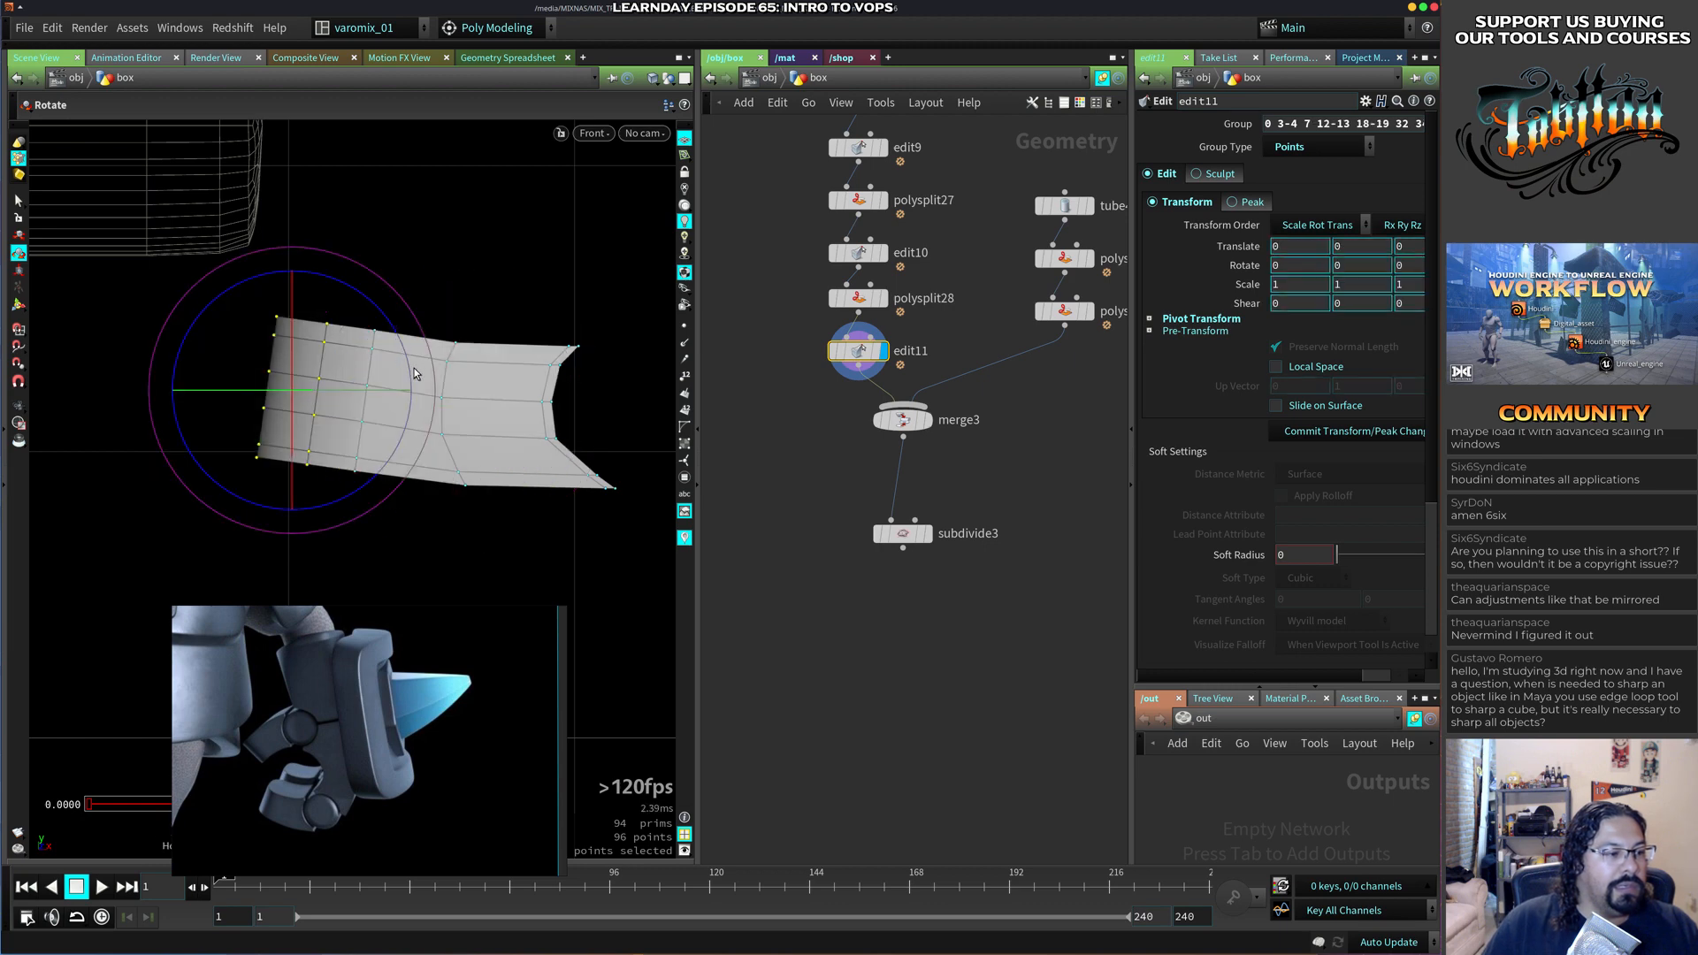
left_click_drag(410, 355, 428, 385)
key("t")
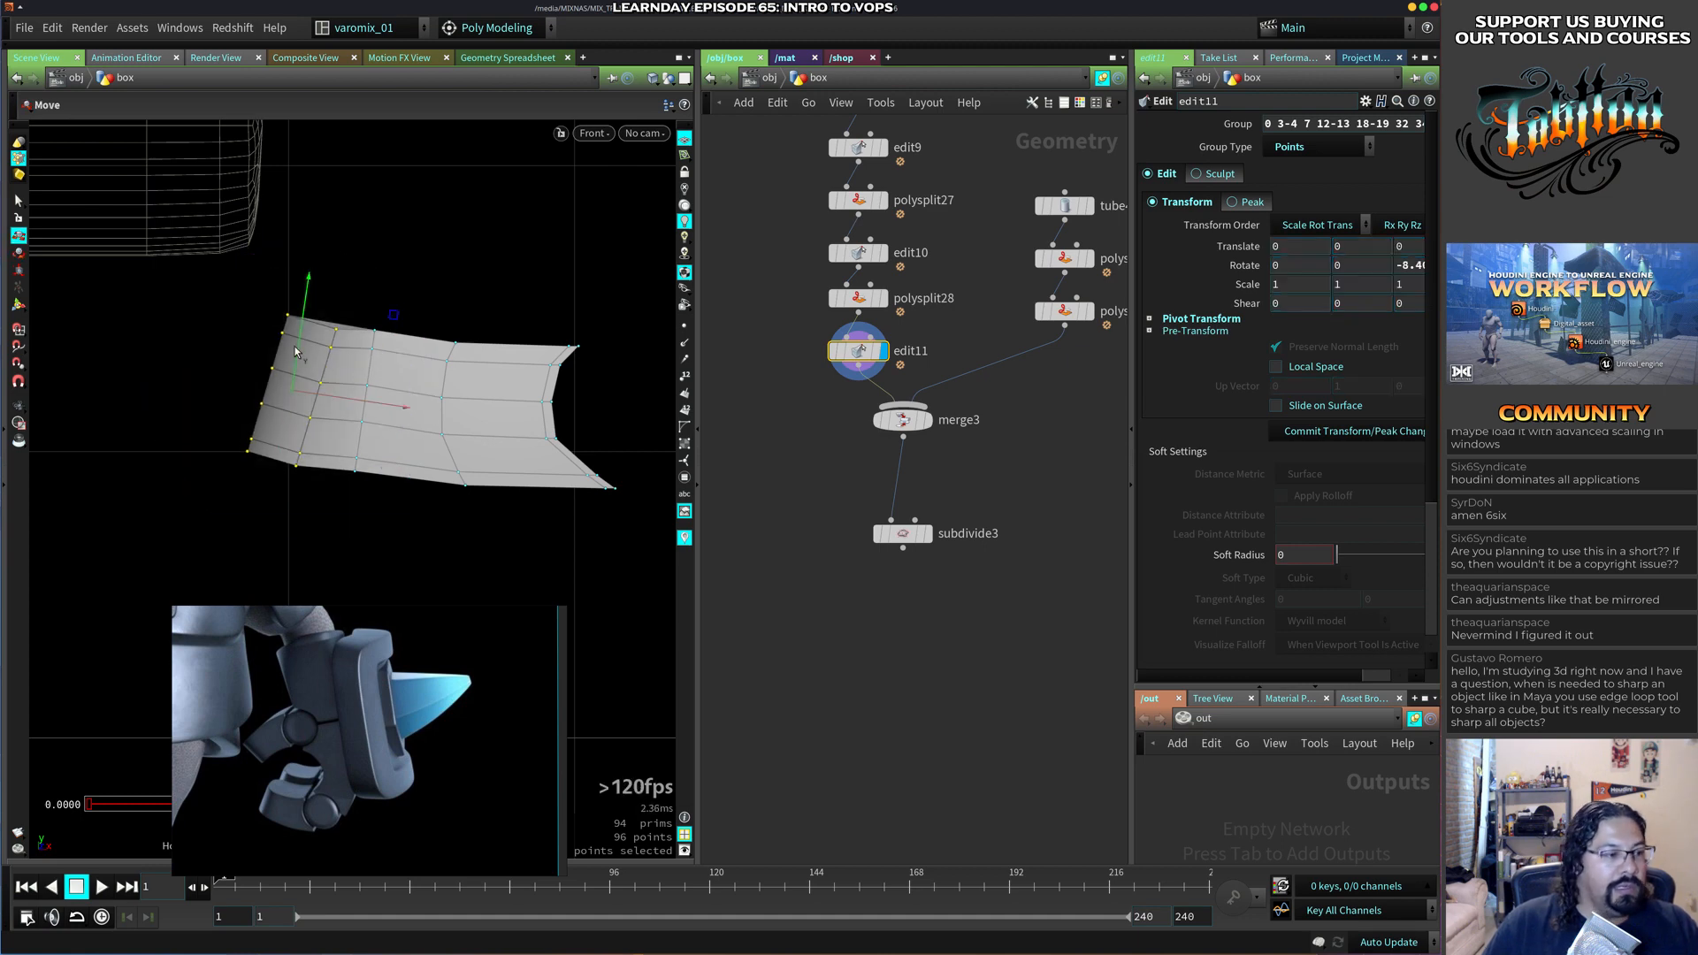
left_click_drag(389, 312, 343, 493)
Rotate the third point column from the plain end by about -7.7 degrees and shift it slightly along X to smooth the bend.
key("r")
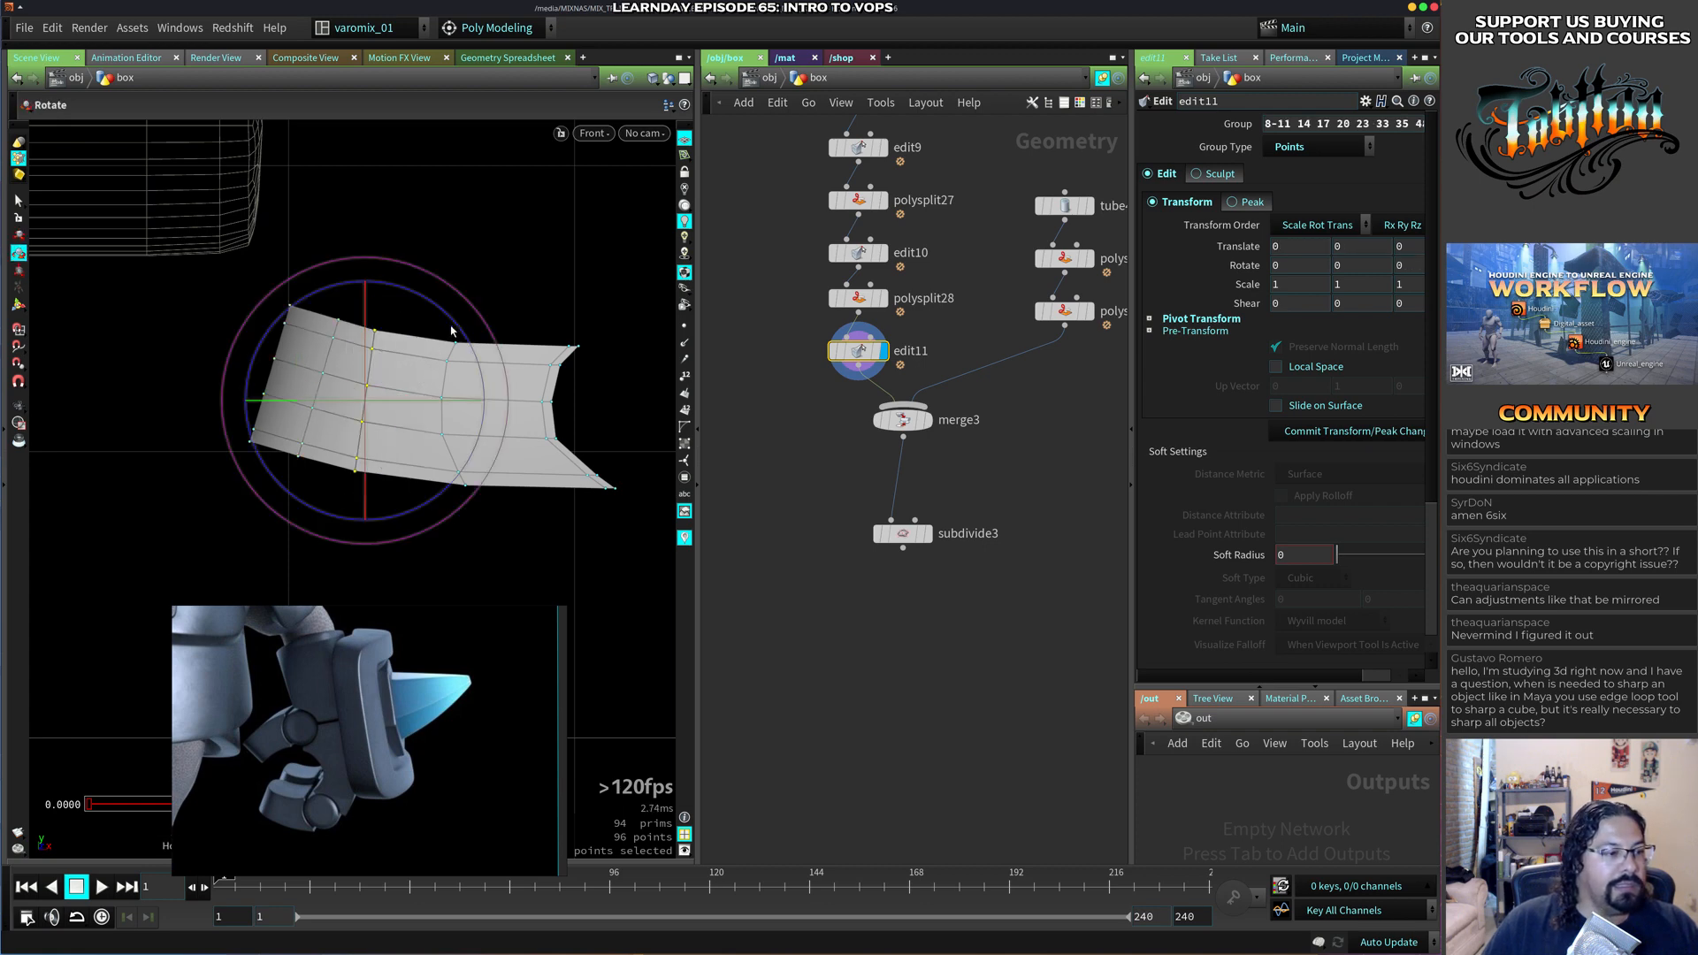
left_click_drag(461, 334, 473, 350)
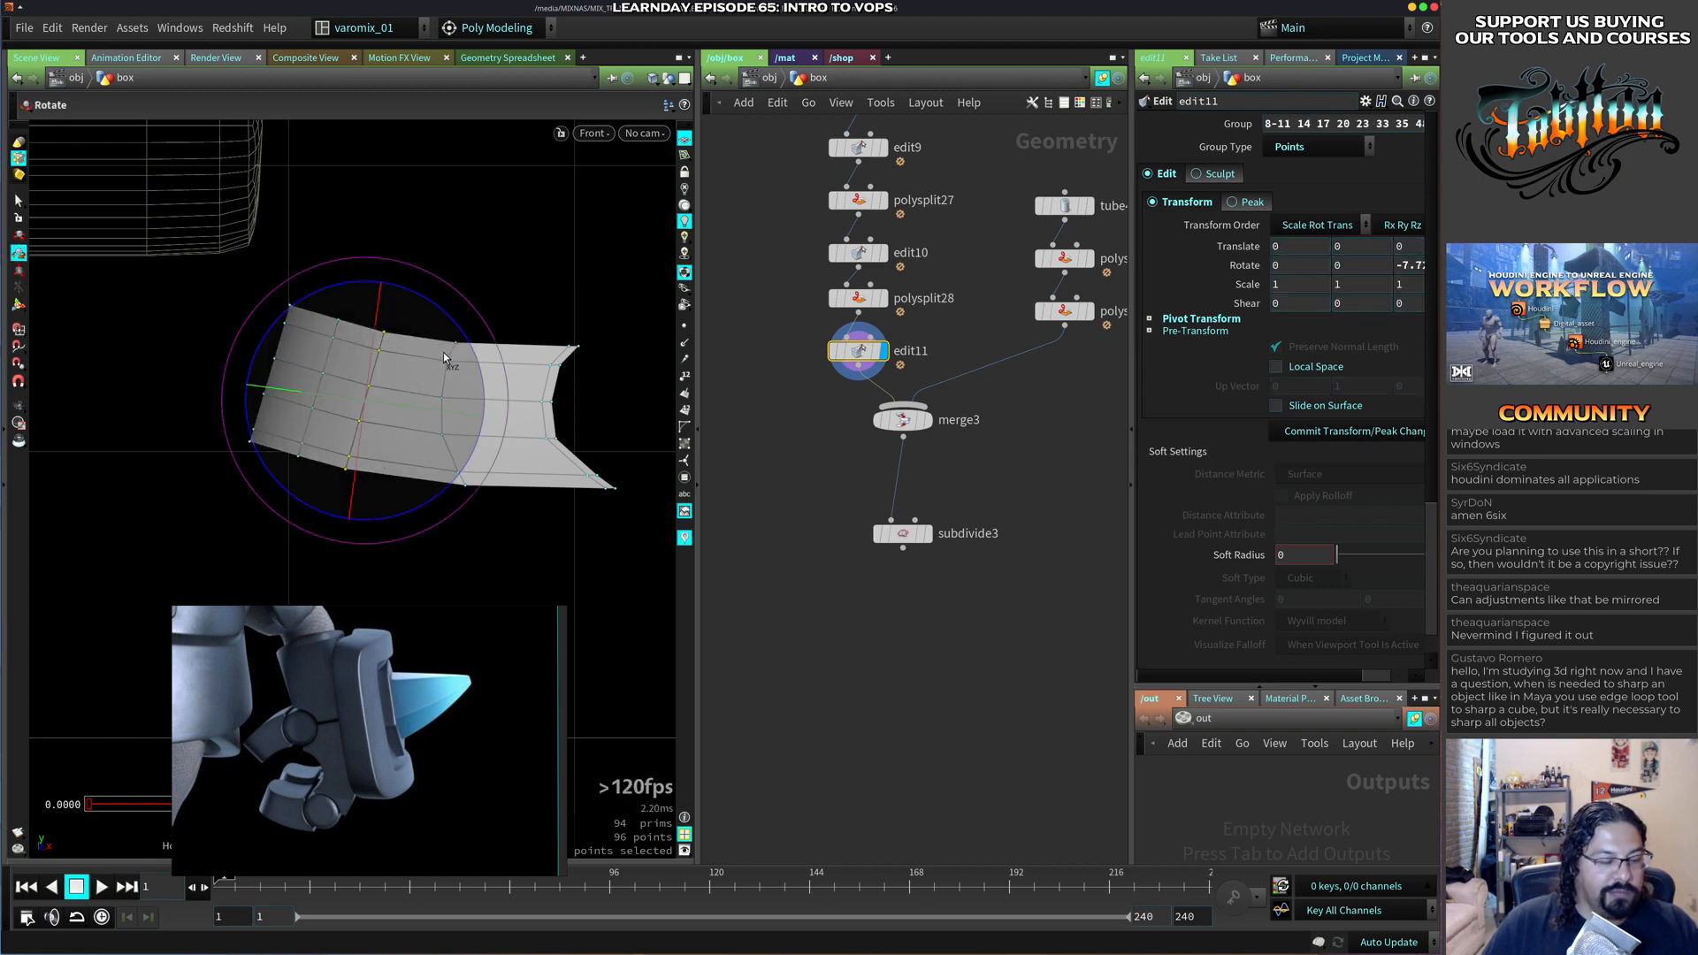
key("t")
left_click_drag(431, 402, 443, 404)
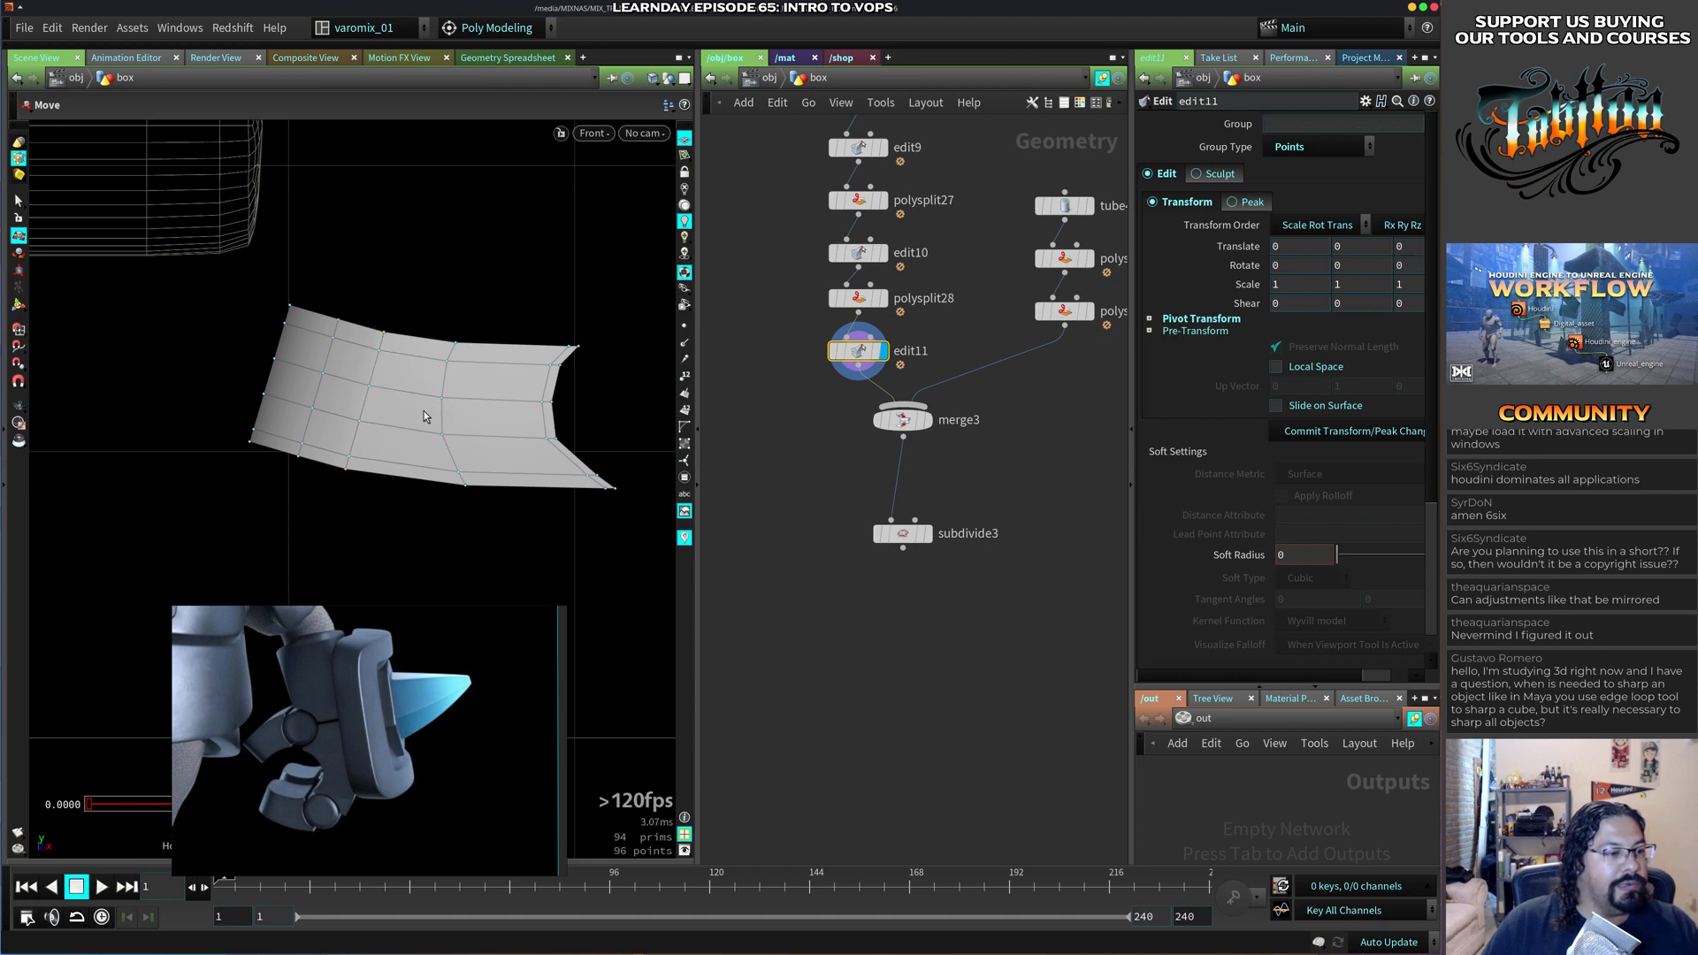
left_click_drag(416, 289, 340, 497)
left_click_drag(451, 400, 463, 401)
Display the subdivide3 output, inspect the bent block against the cylindrical joint in perspective, and save the scene.
left_click(914, 543)
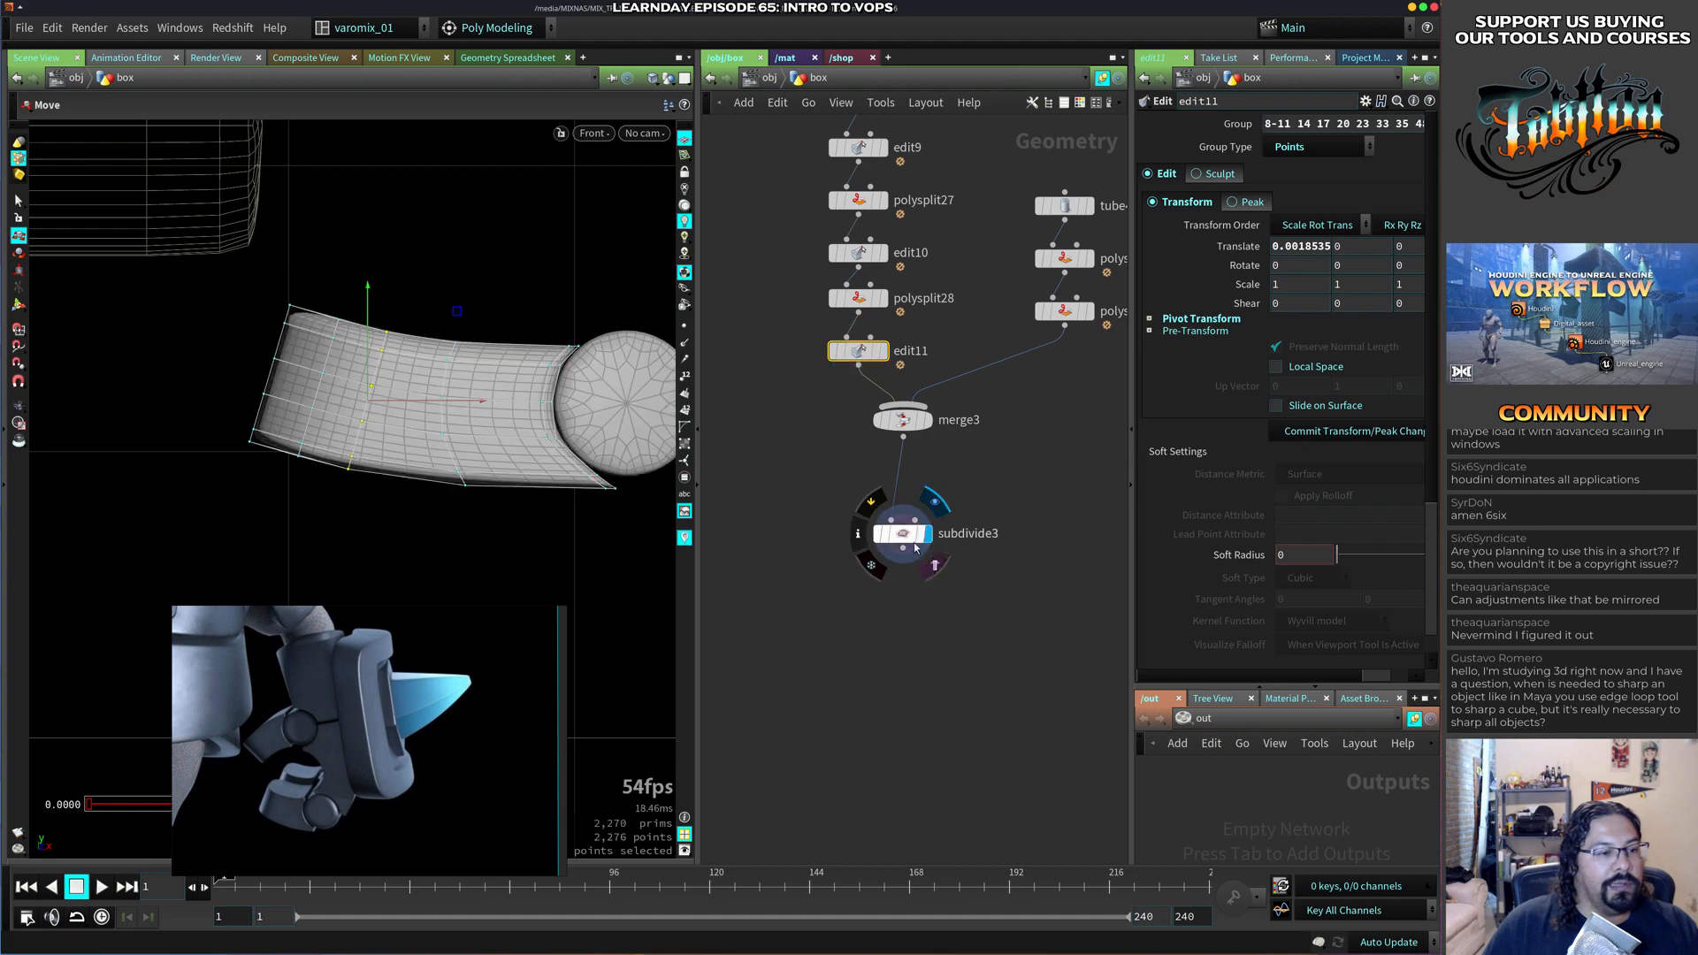
left_click(914, 543)
right_click_drag(497, 421, 444, 460, "alt")
key("space+1")
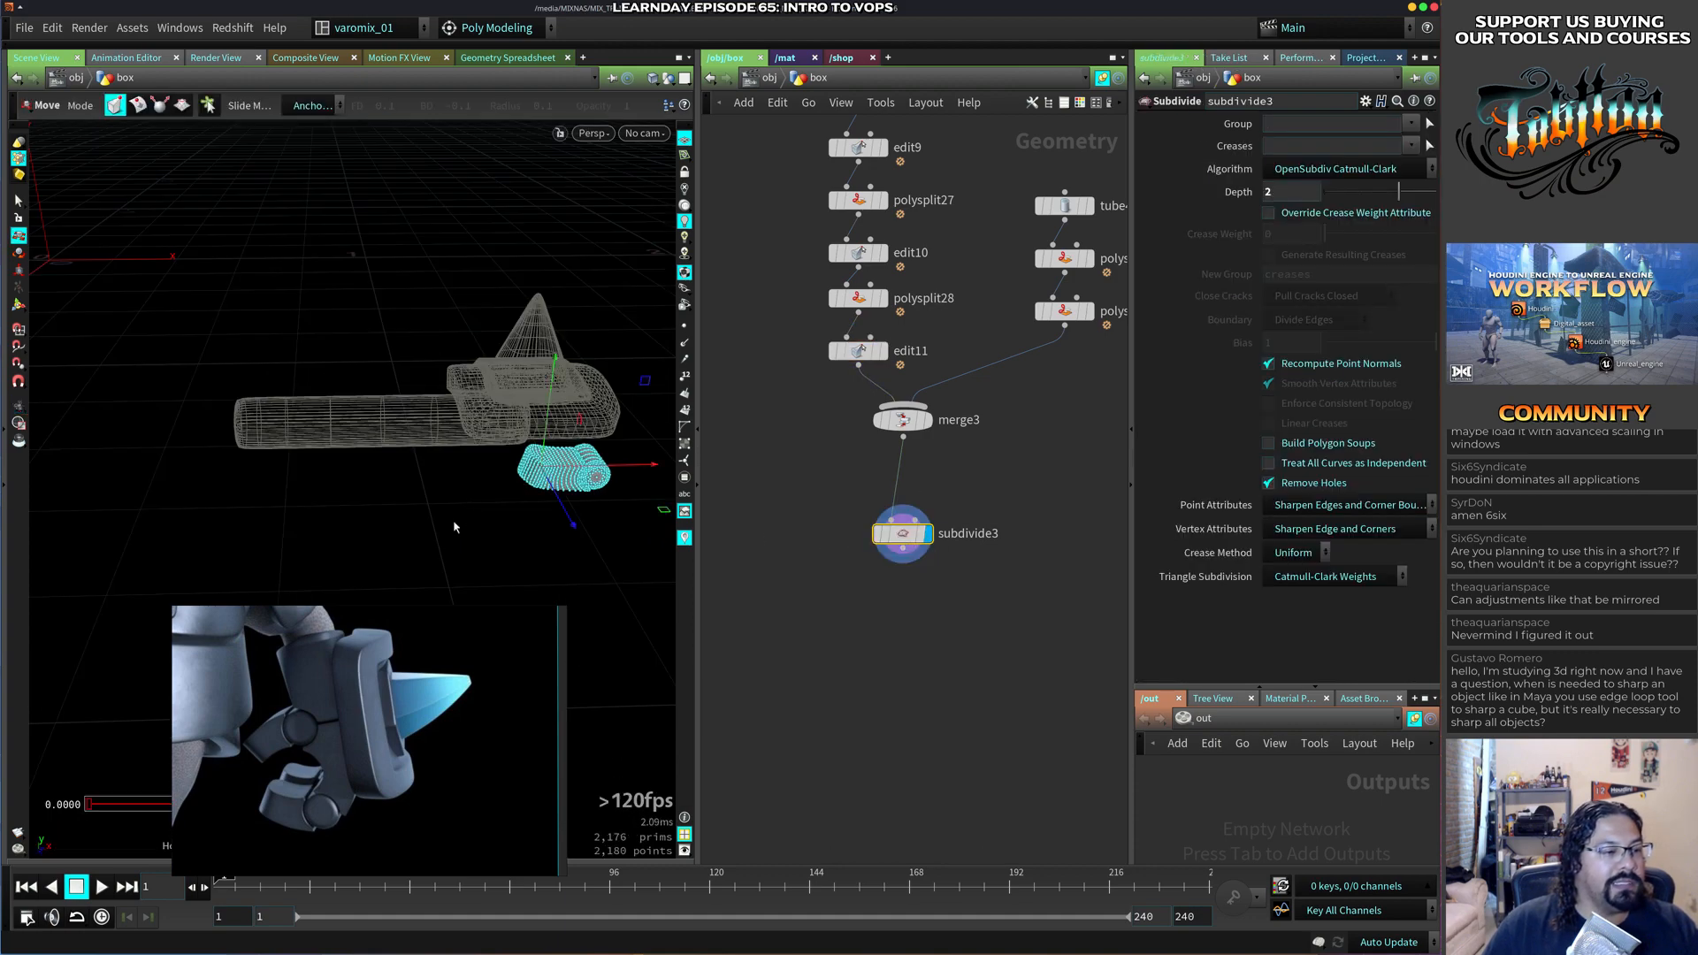
left_click_drag(456, 527, 379, 504, "alt")
key("space+g")
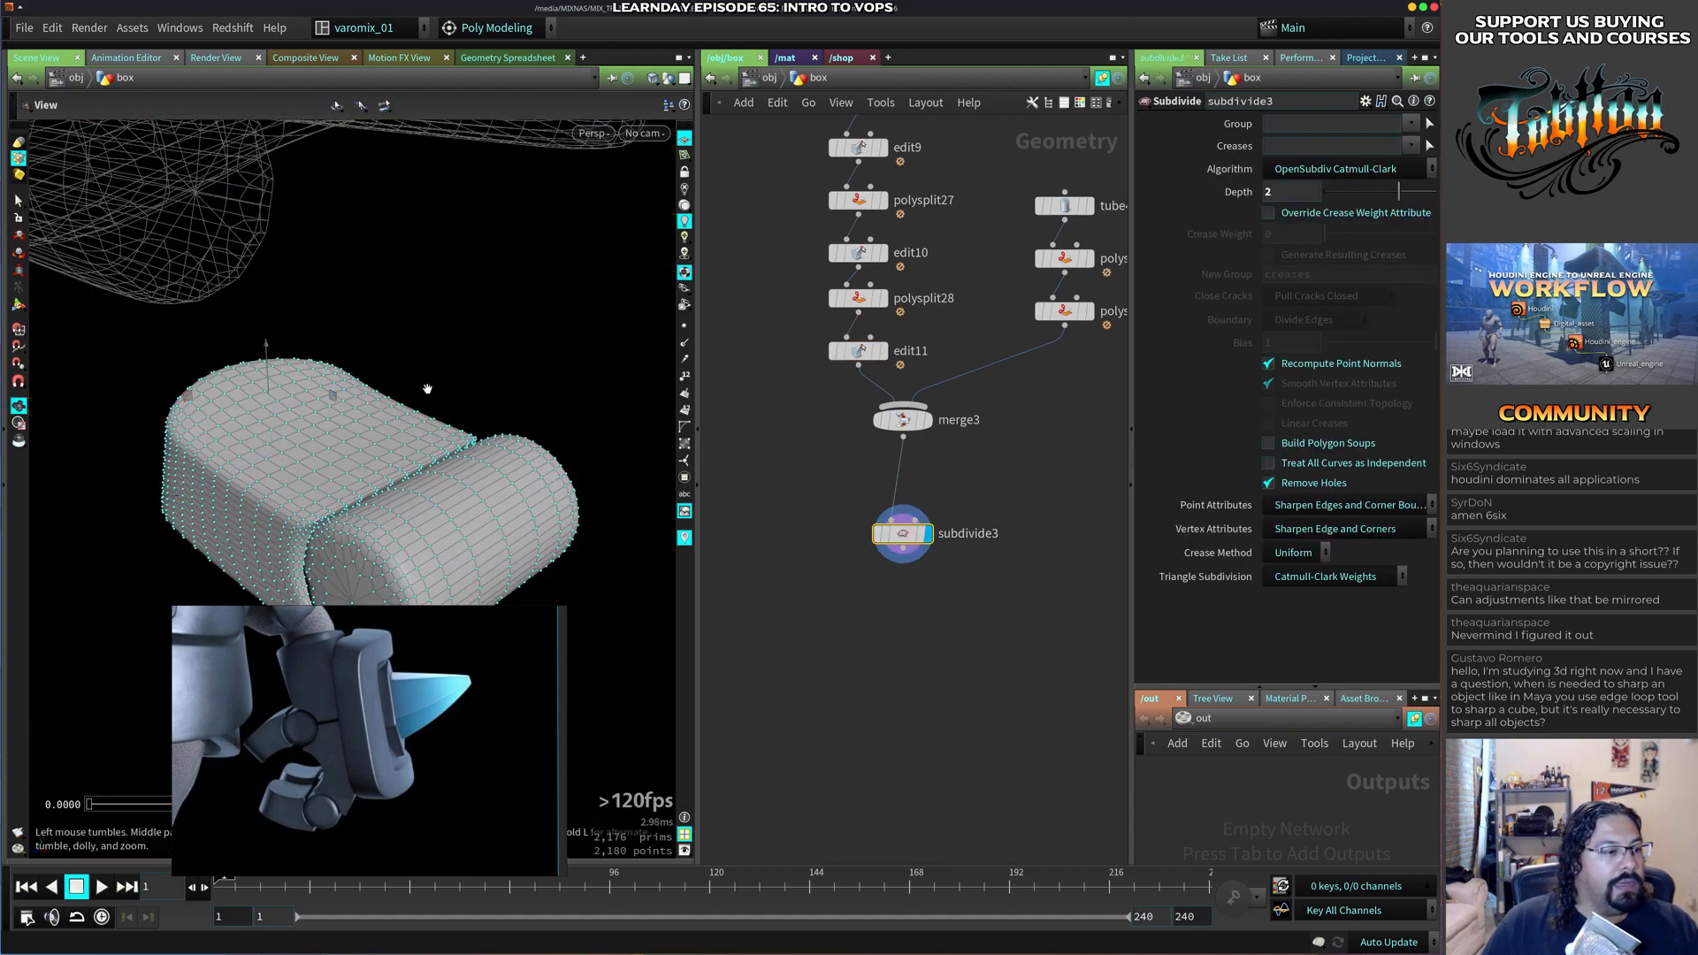
left_click_drag(428, 386, 495, 424, "alt")
left_click(884, 351)
left_click(927, 533)
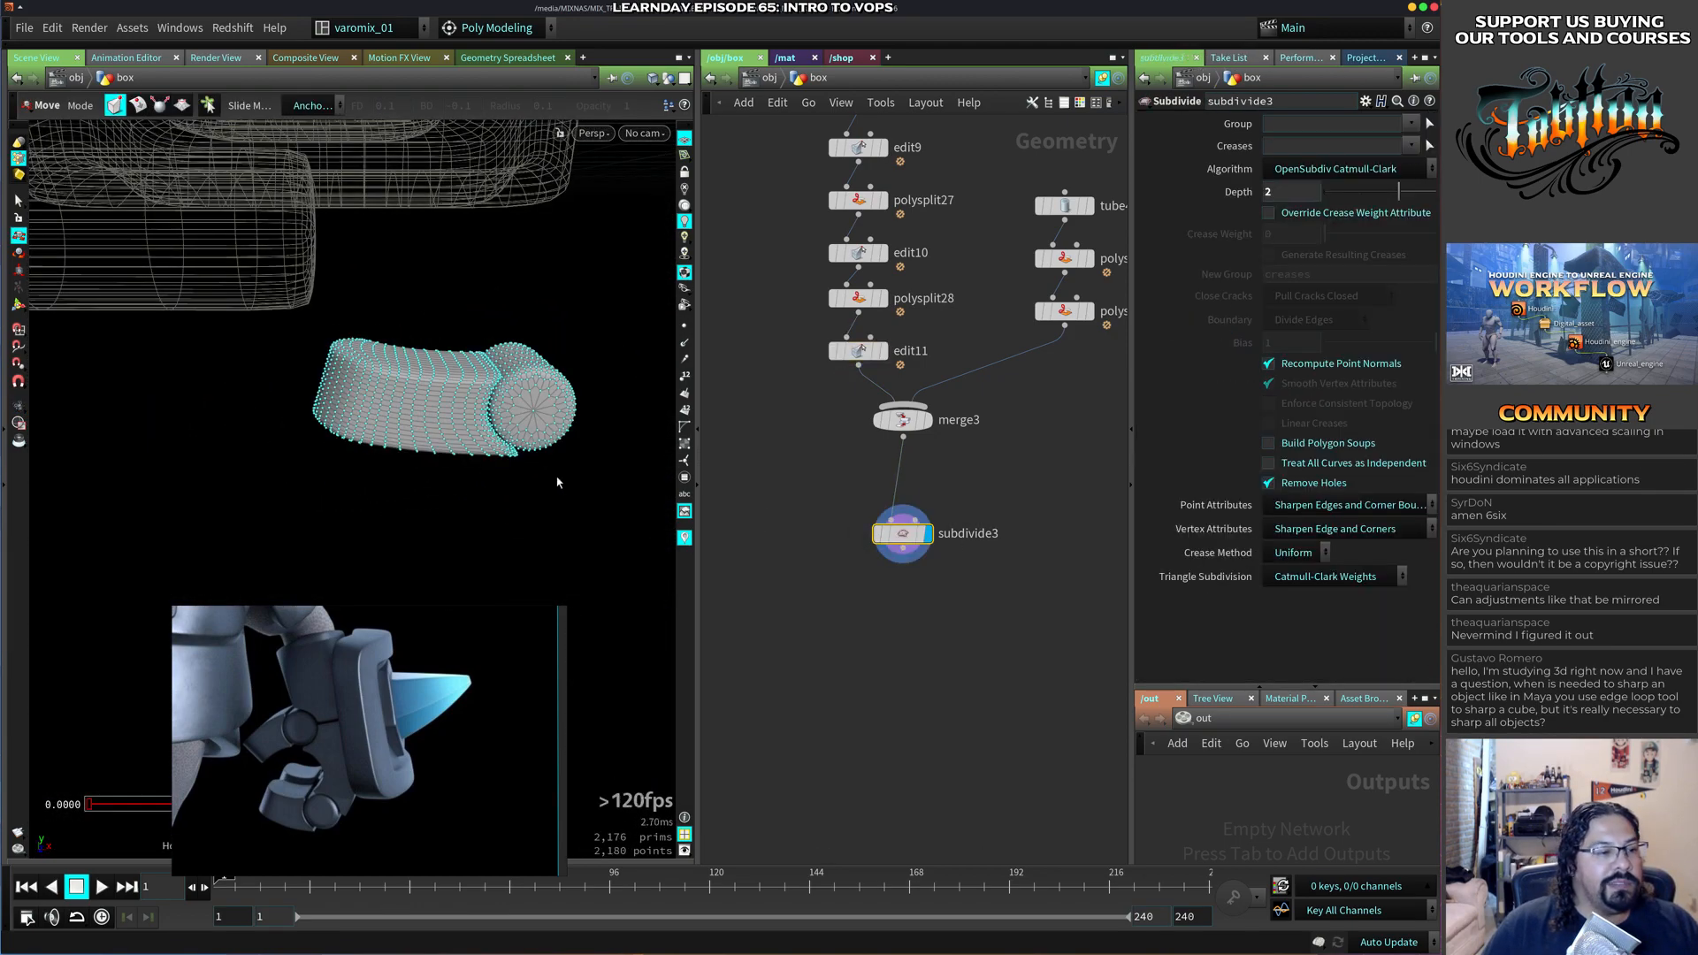
right_click_drag(557, 482, 421, 471, "alt")
key("s")
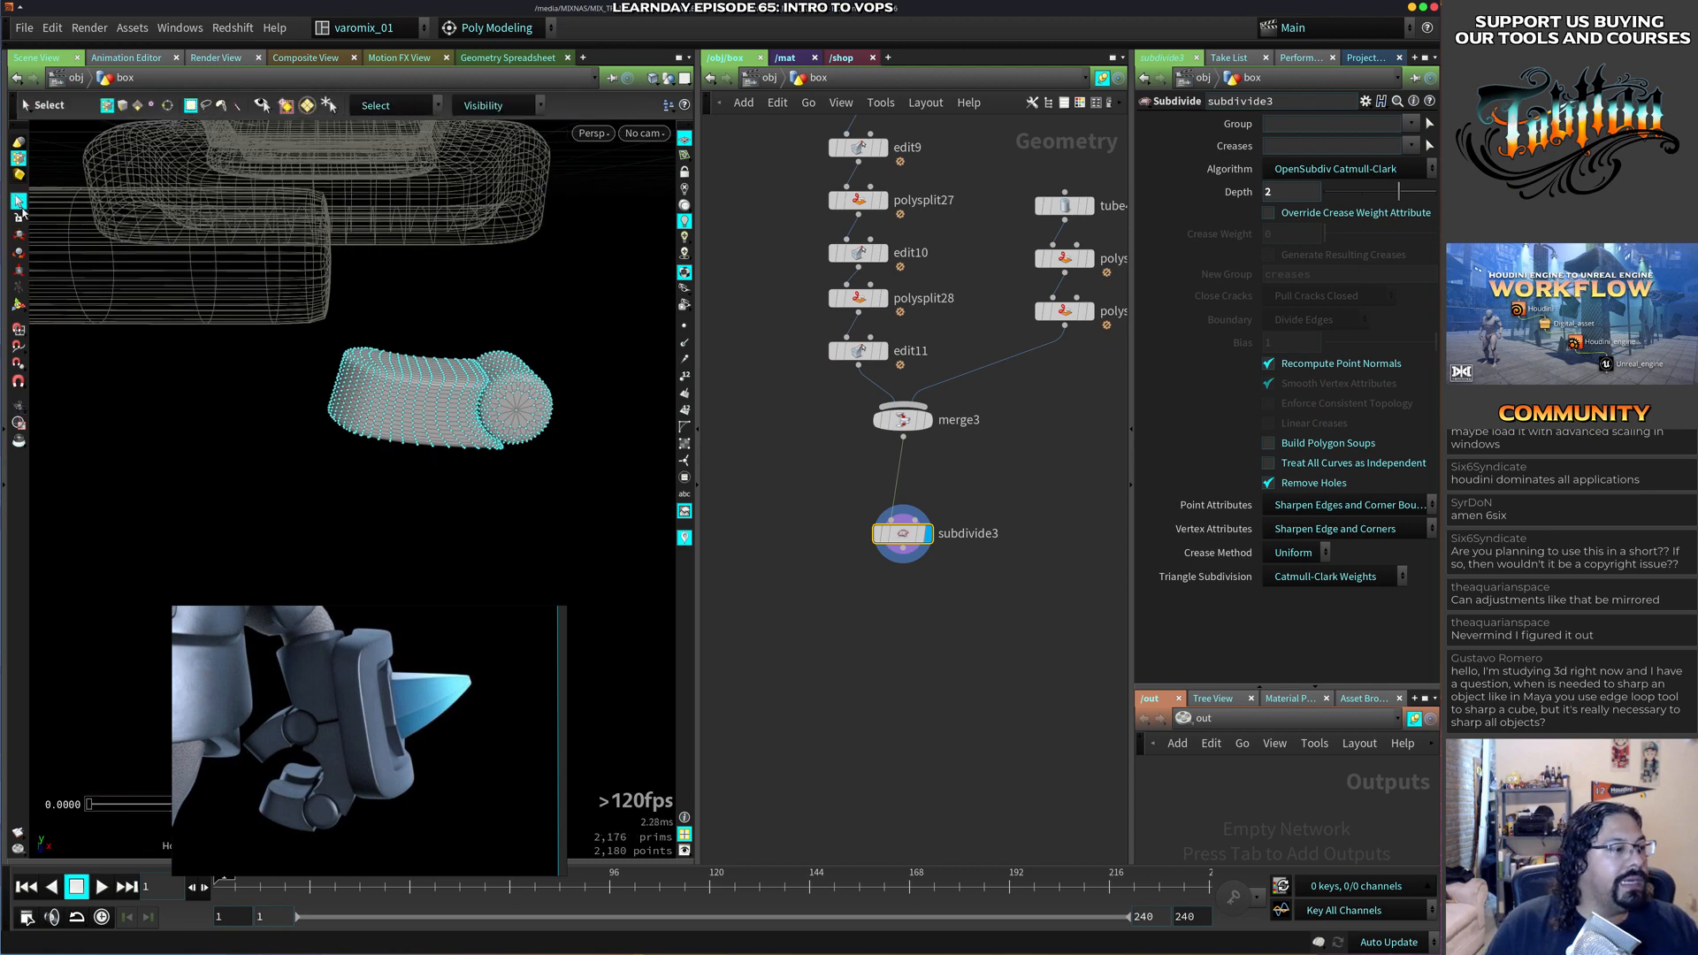
key("ctrl+s")
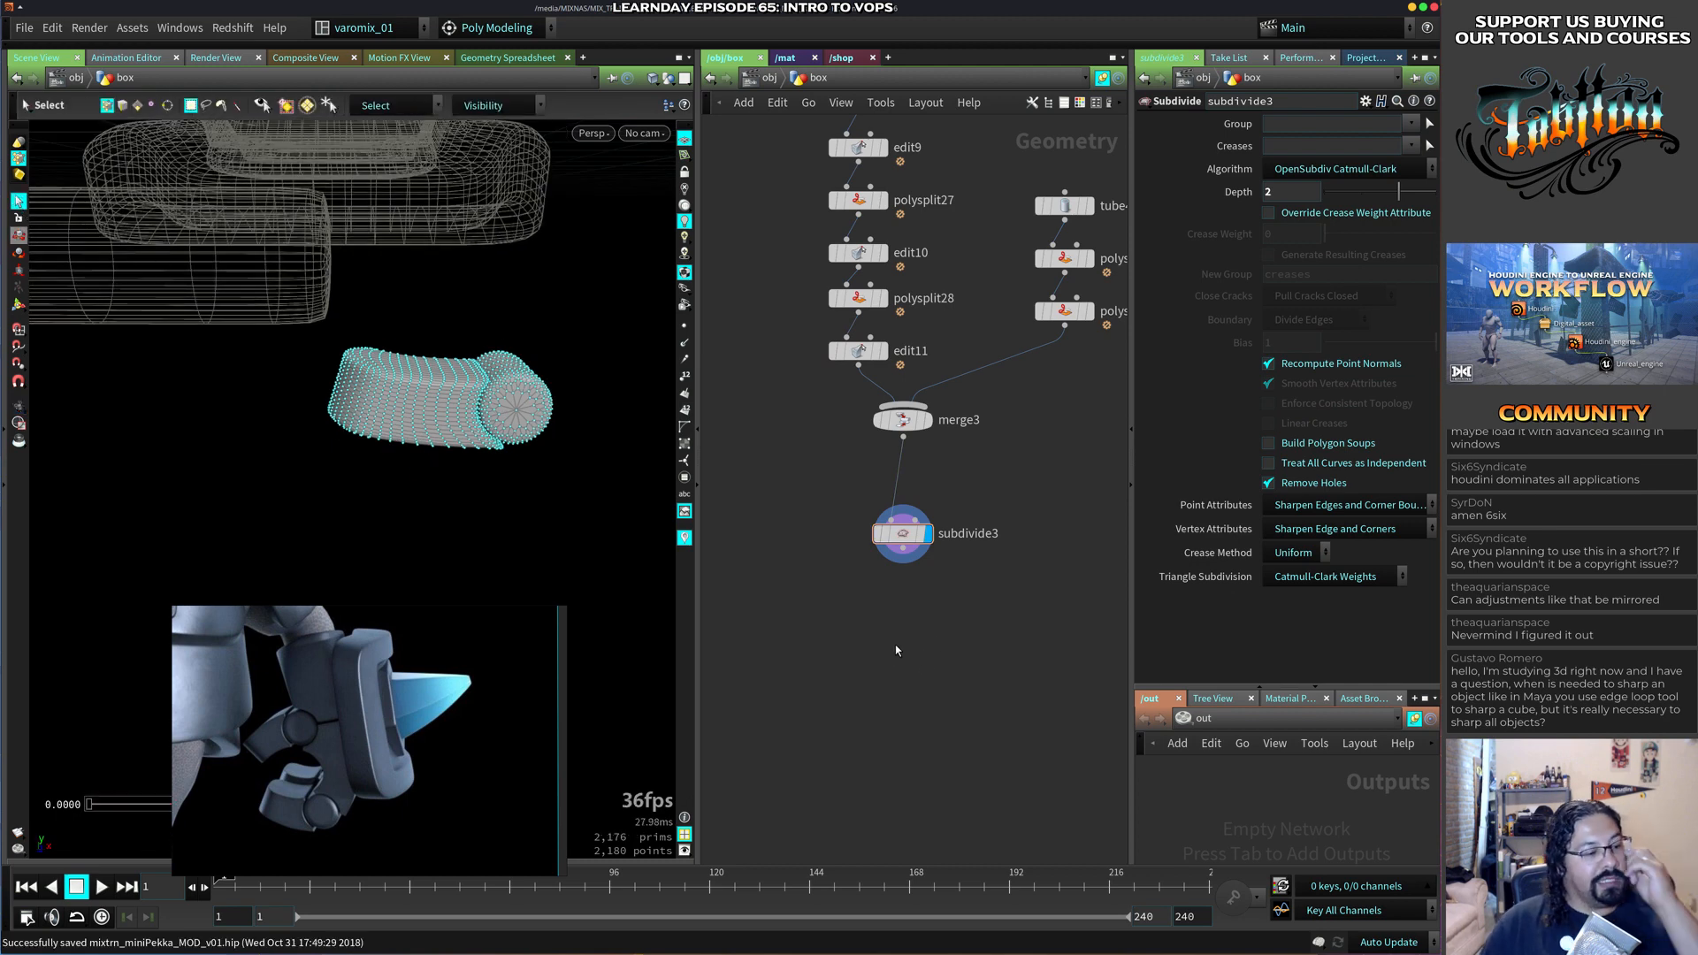
Rearrange merge3 and subdivide3 in the network to leave a gap between them.
middle_click_drag(868, 584, 864, 595)
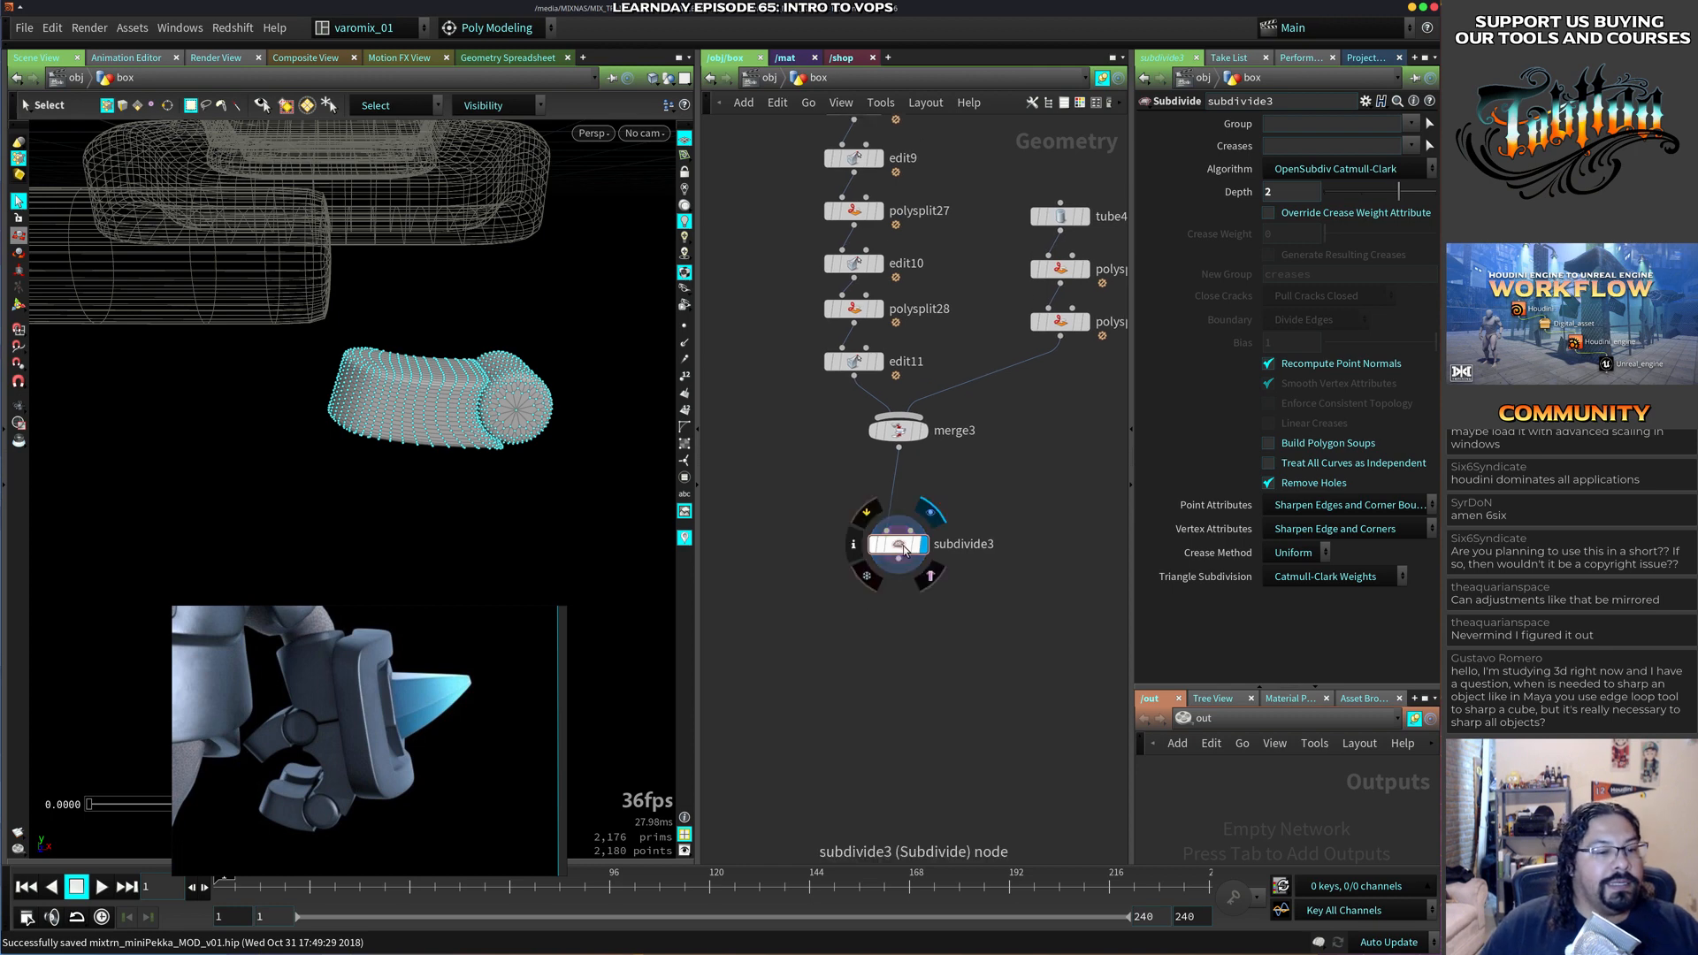
left_click_drag(898, 546, 892, 619)
left_click_drag(912, 437, 906, 483)
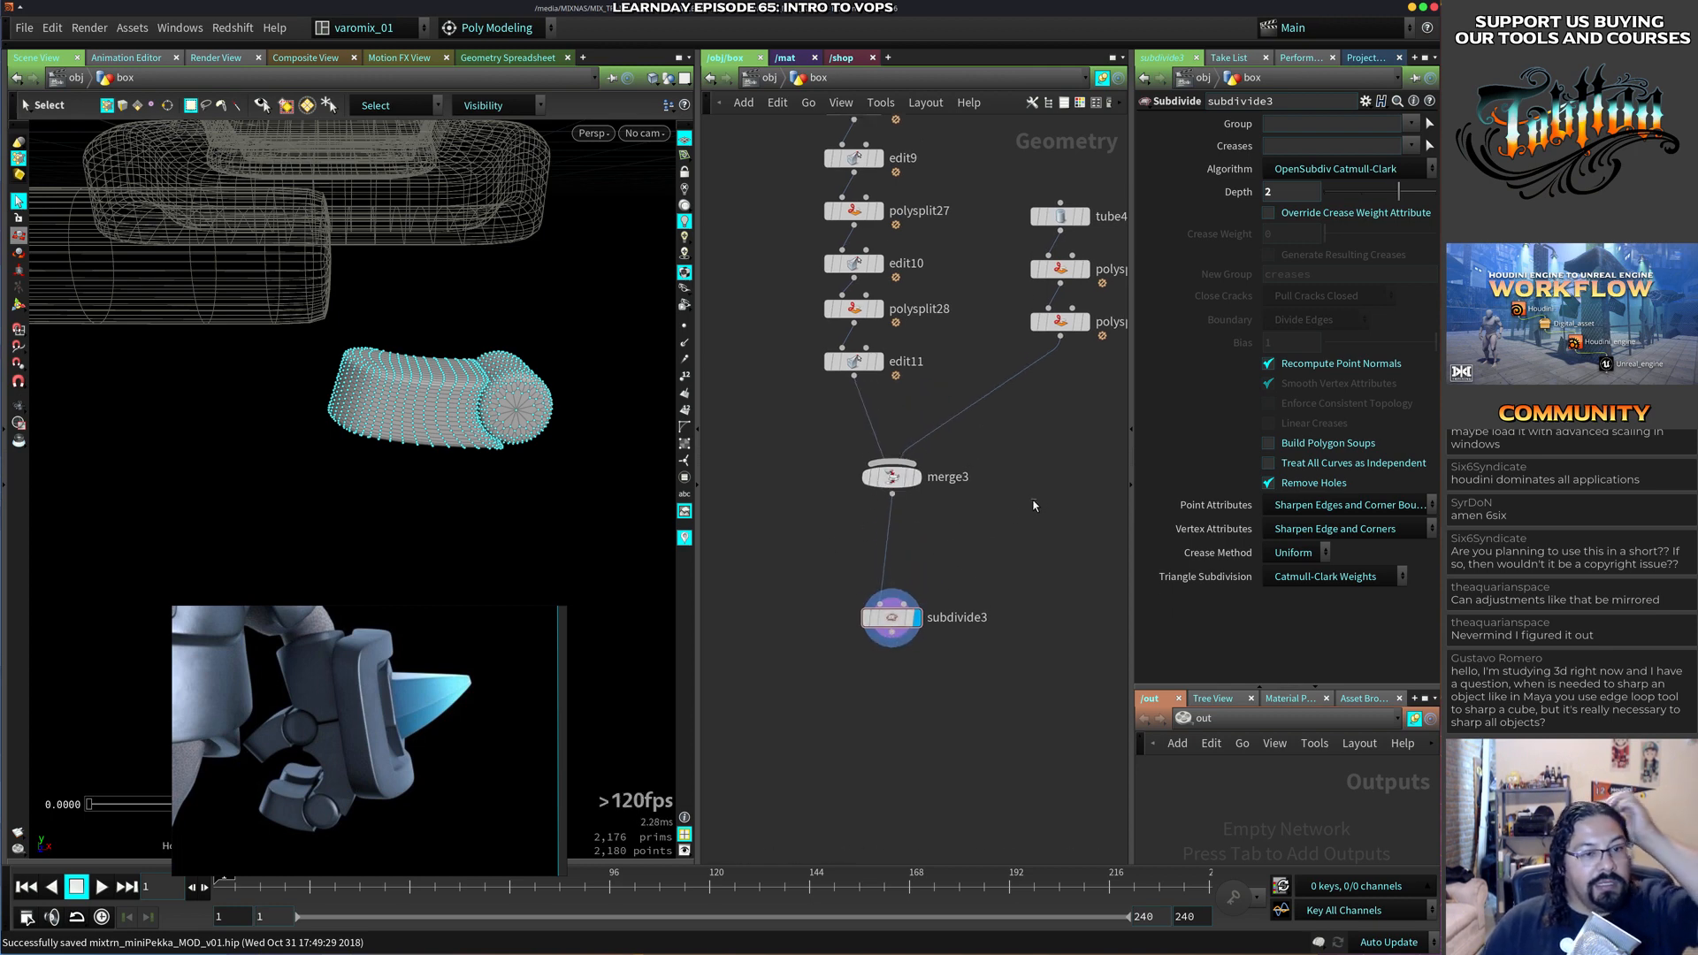
mouse_move(1058, 445)
middle_mouse_down()
mouse_move(973, 542)
mouse_move(1044, 445)
middle_mouse_up()
left_click_drag(887, 477, 887, 451)
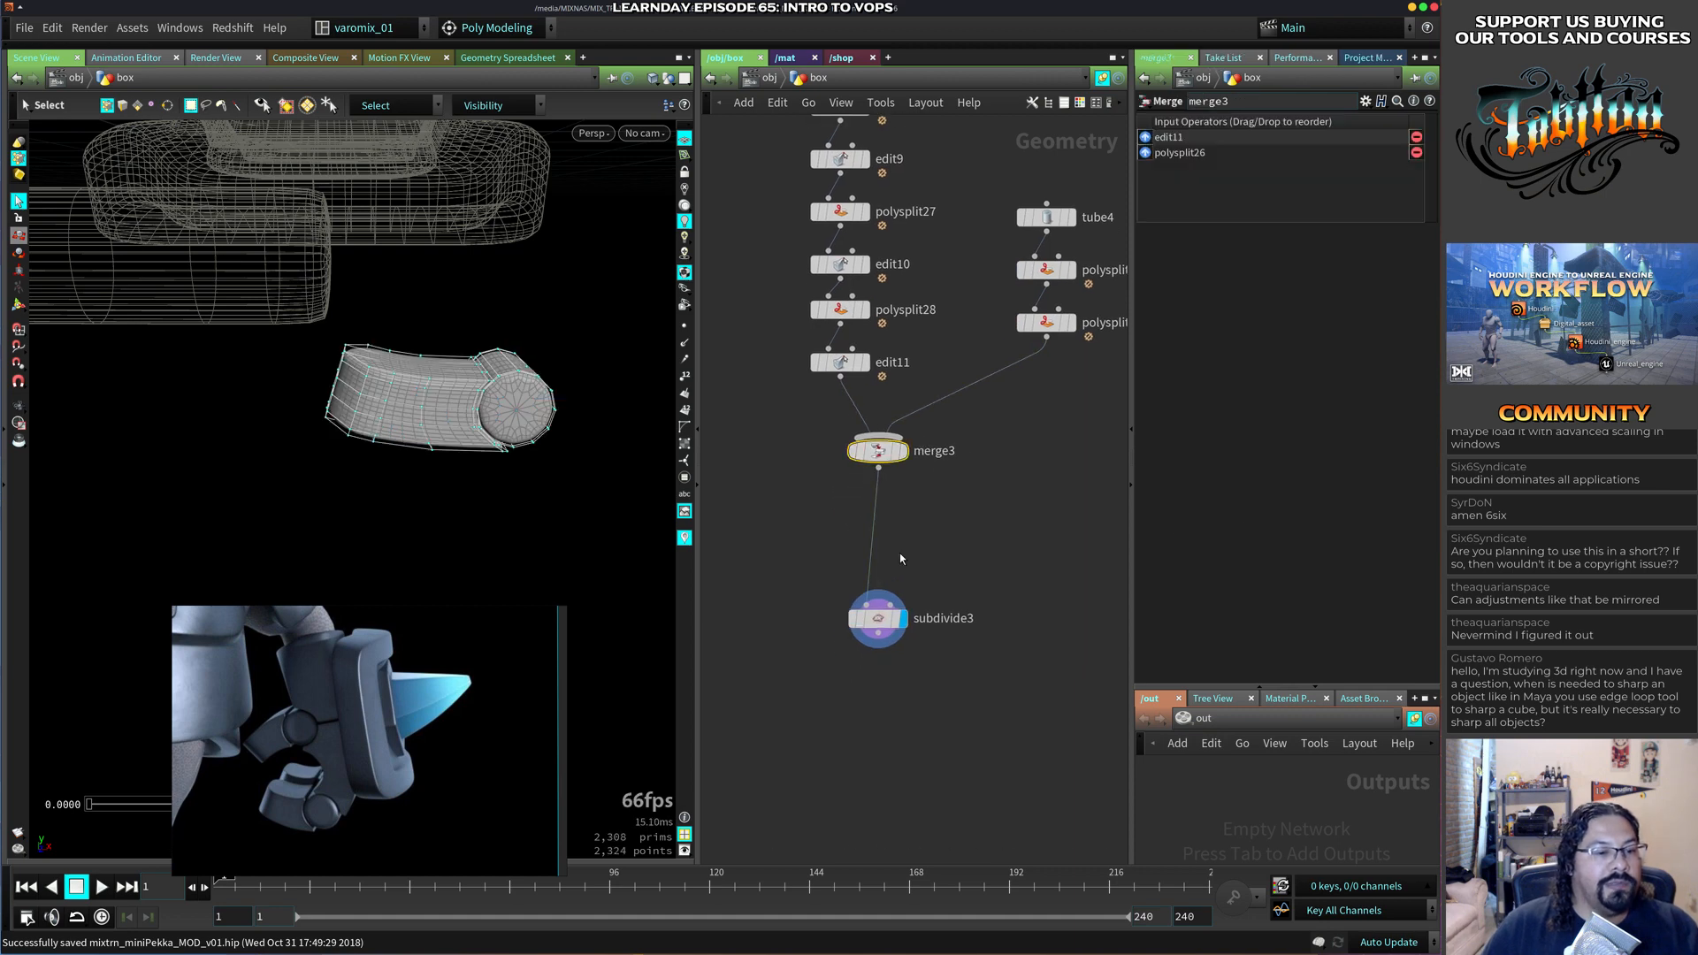
Insert a Mirror node between merge3 and subdivide3 and display its output.
left_click(926, 507)
key("Tab")
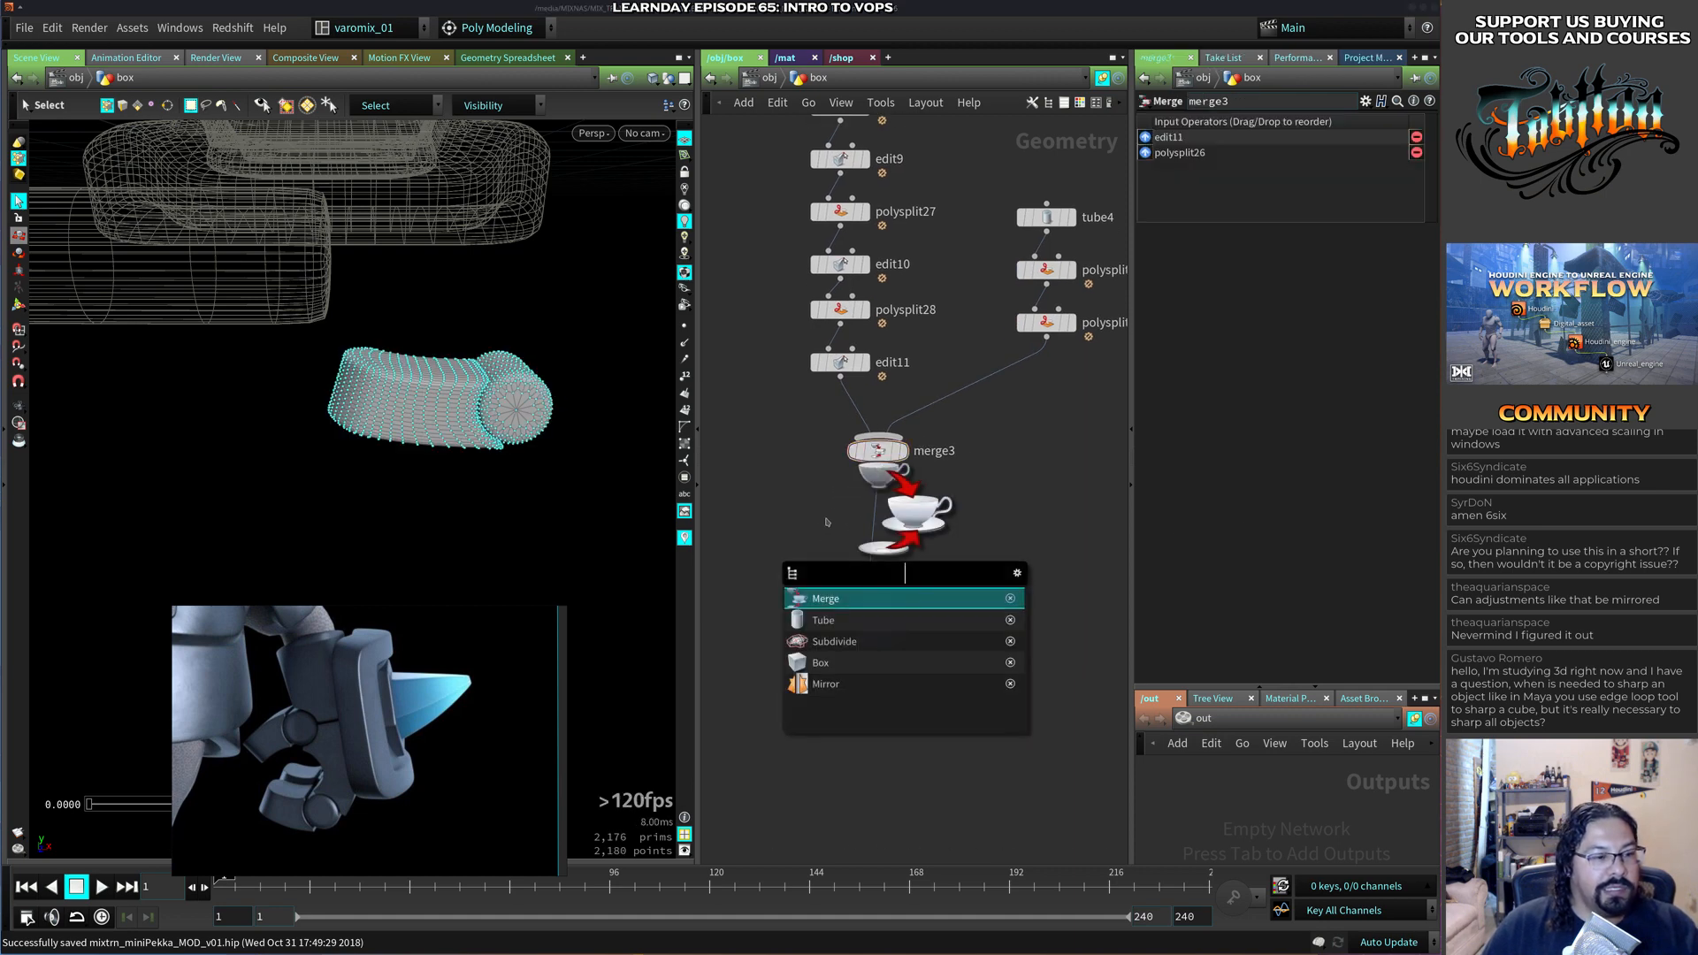
left_click(824, 521)
left_click(876, 454)
key("Tab")
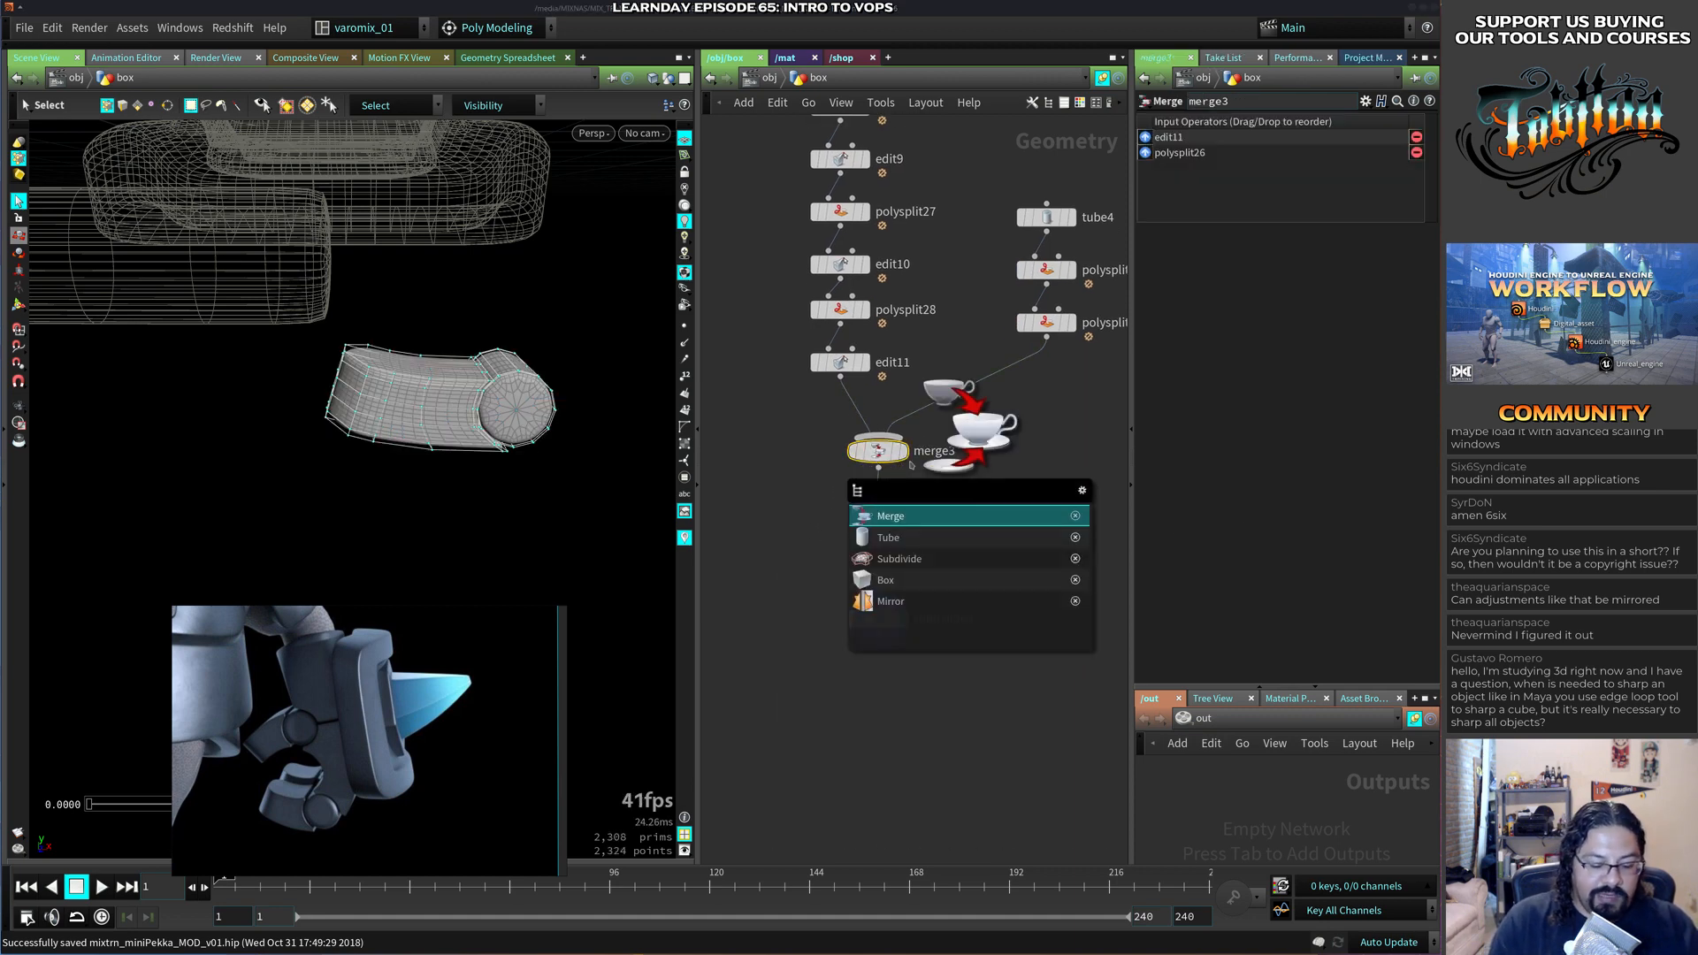
type("mirr")
key("Return")
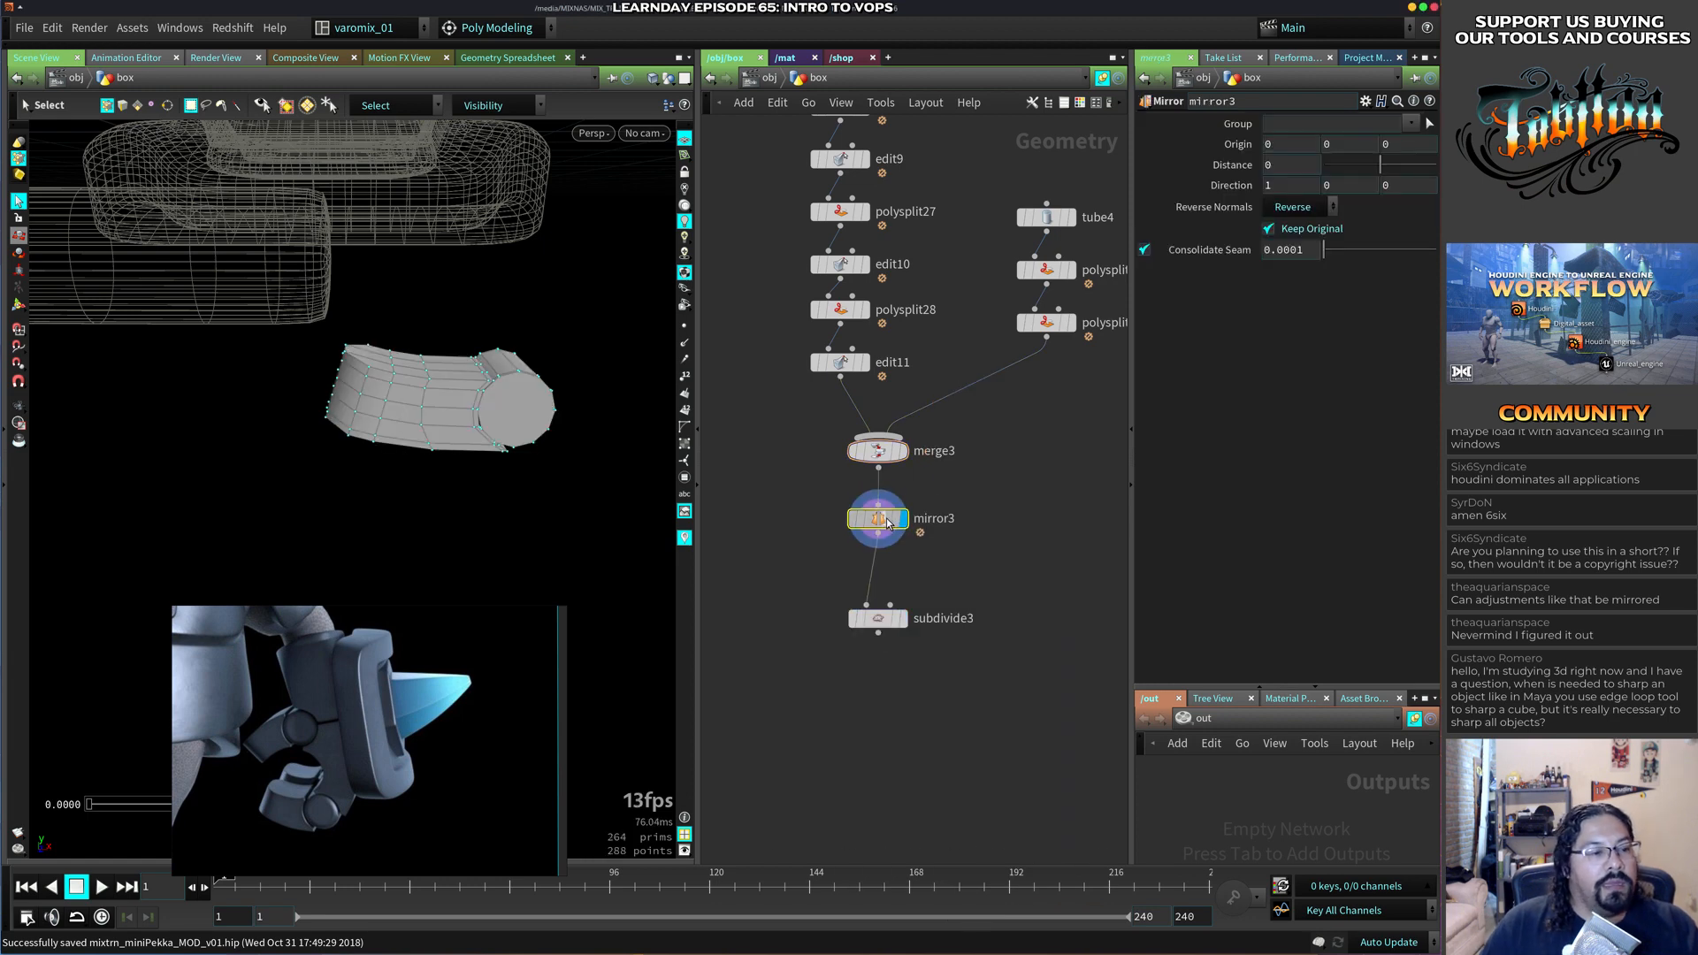
right_click_drag(147, 526, 277, 501, "alt")
middle_click_drag(277, 500, 439, 516, "alt")
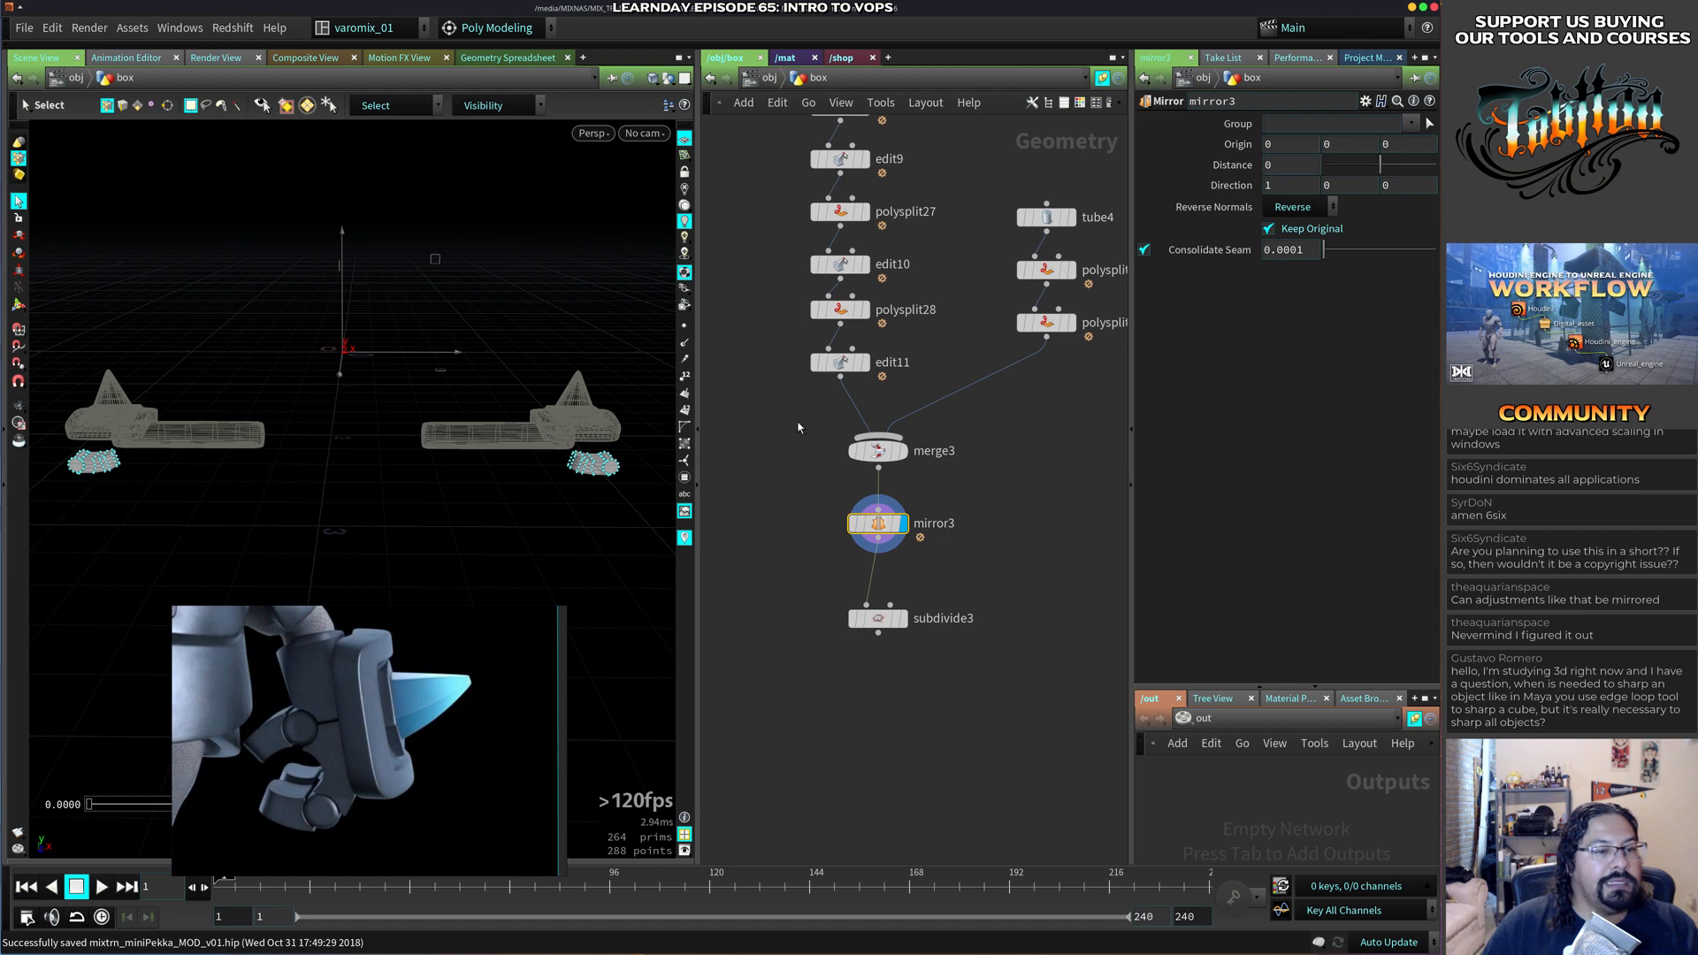
Set the mirror direction to 0, 1, 0 so the finger segment is mirrored vertically.
left_click_drag(1284, 185, 1203, 189)
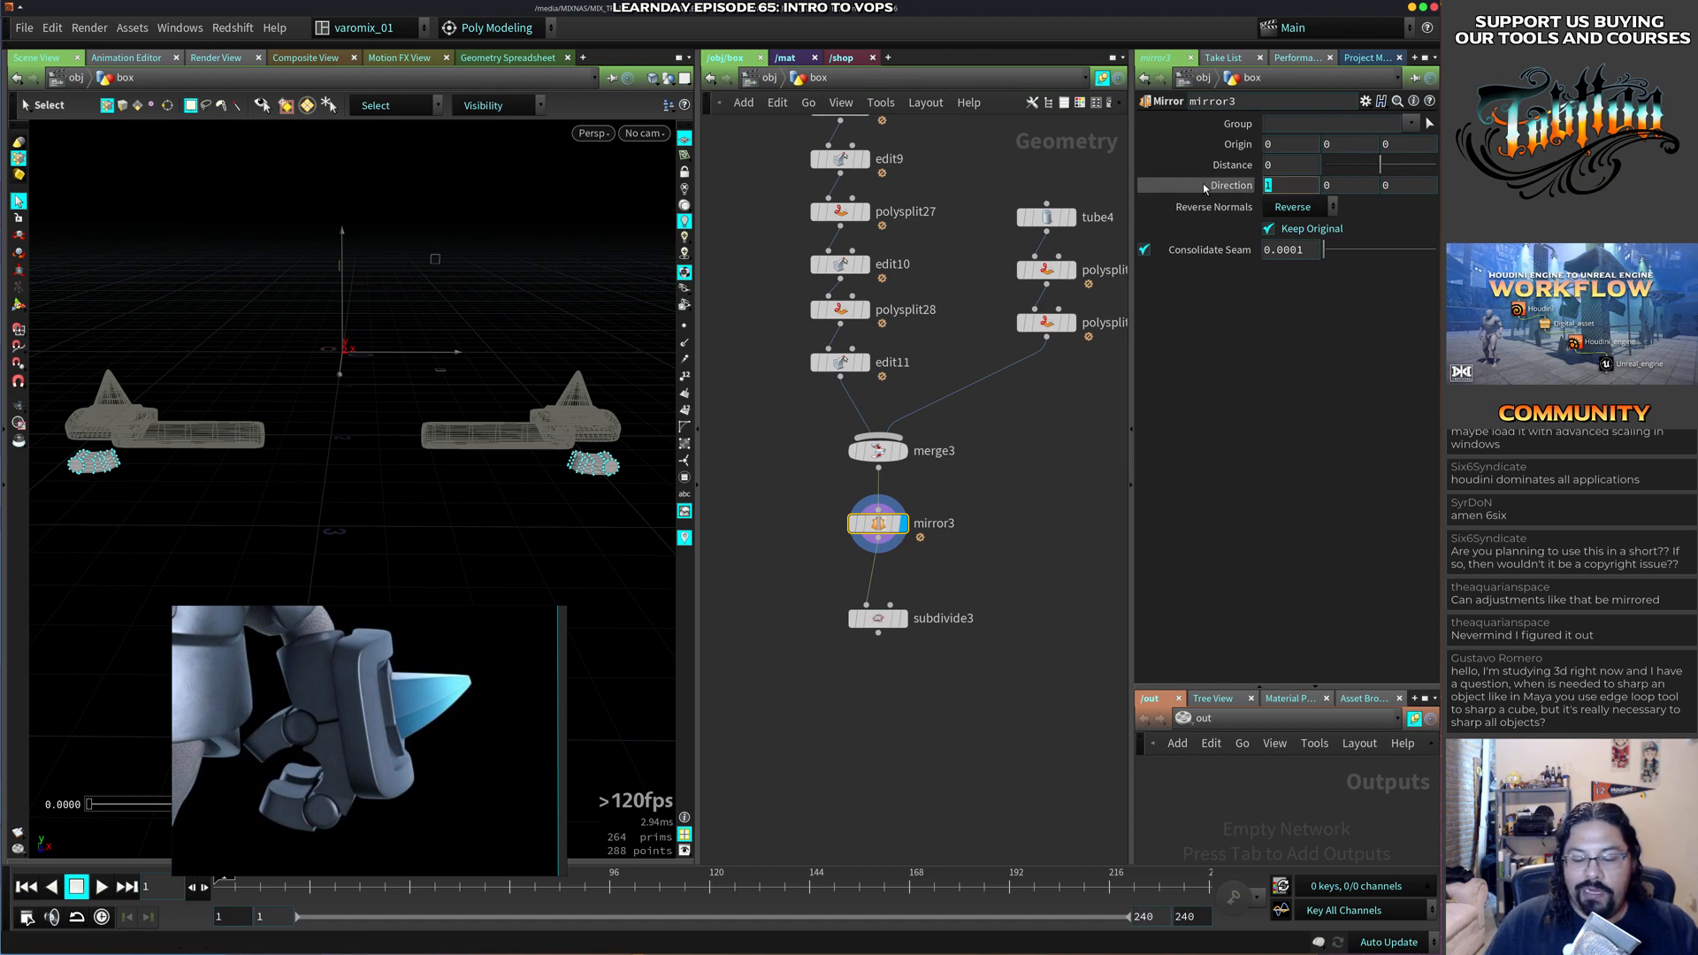
type("0")
key("Tab")
type("1")
key("Return")
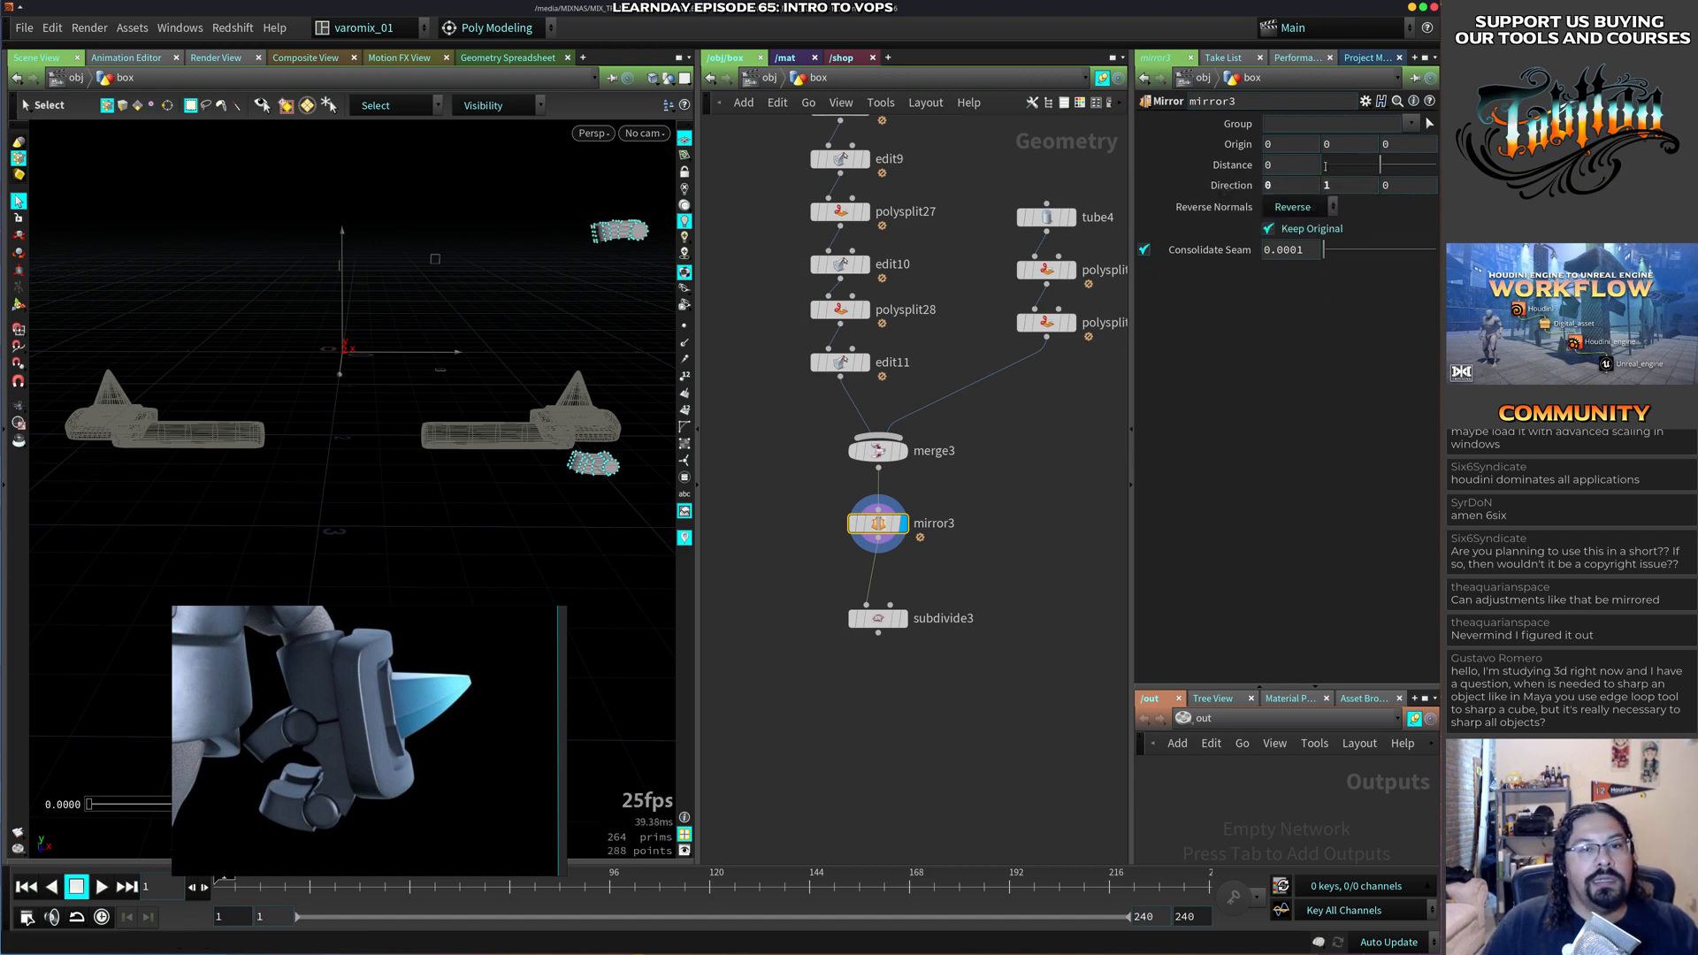
Set the mirror distance to -0.62 to bring the copy down just above the original finger segment.
mouse_move(1380, 164)
left_mouse_down()
mouse_move(1353, 175)
mouse_move(1374, 172)
left_mouse_up()
right_click(490, 474)
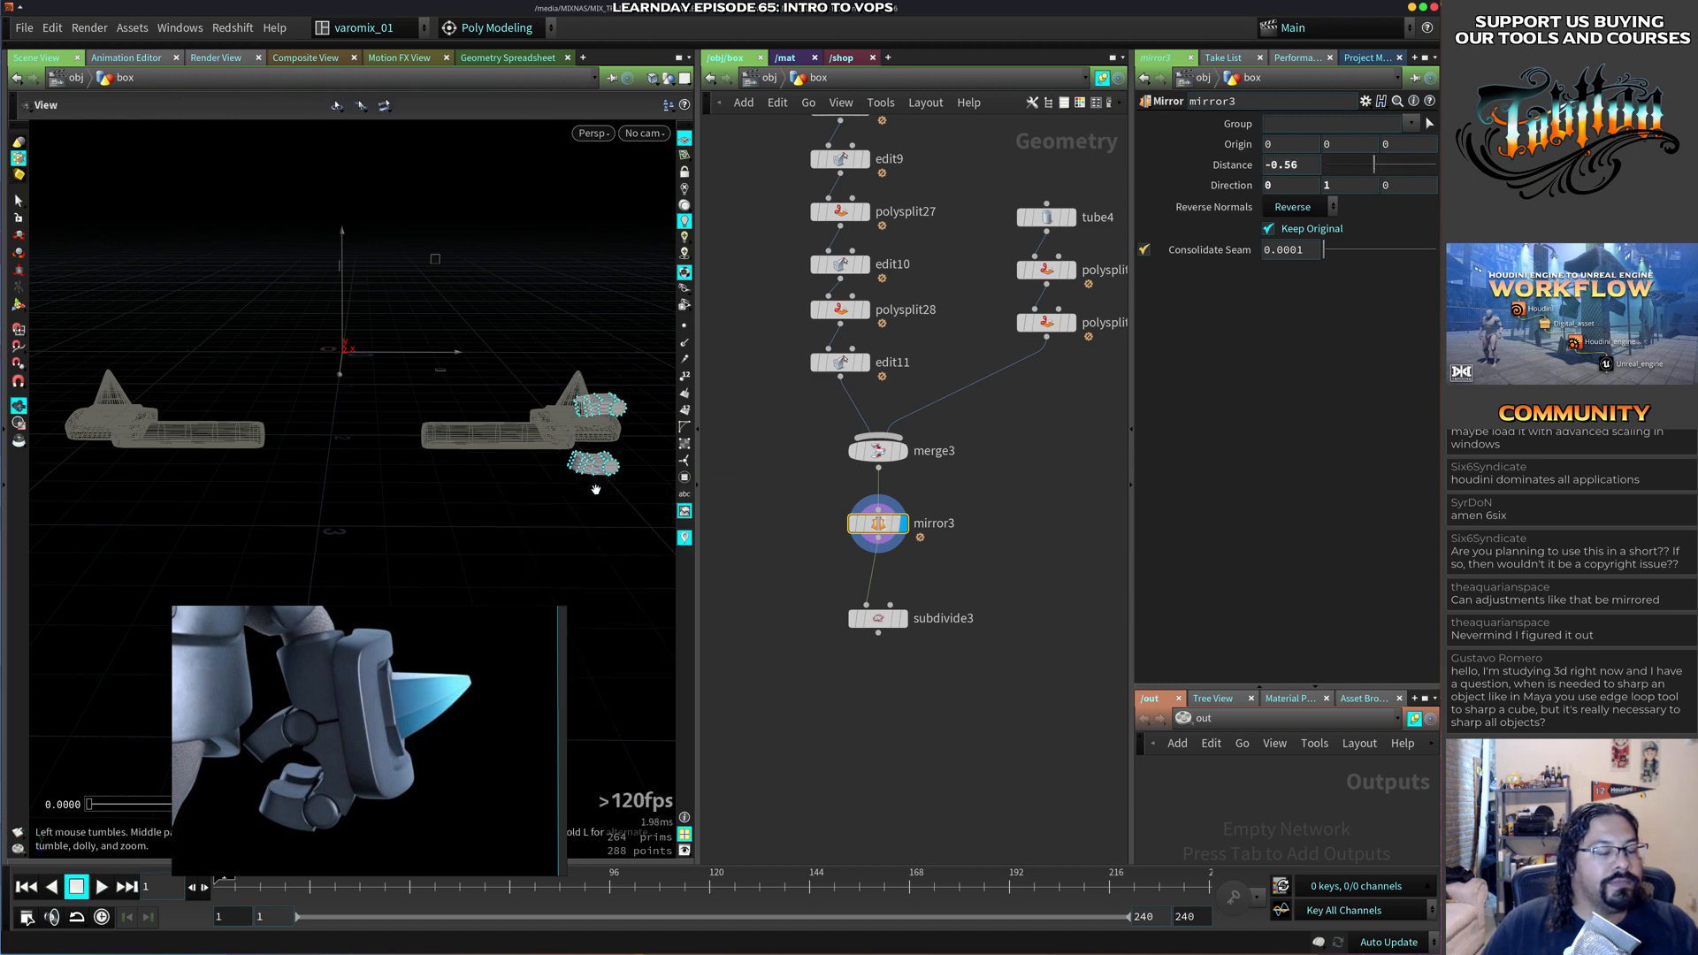
scroll(595, 469, "up", 3)
left_click_drag(595, 463, 574, 435, "alt")
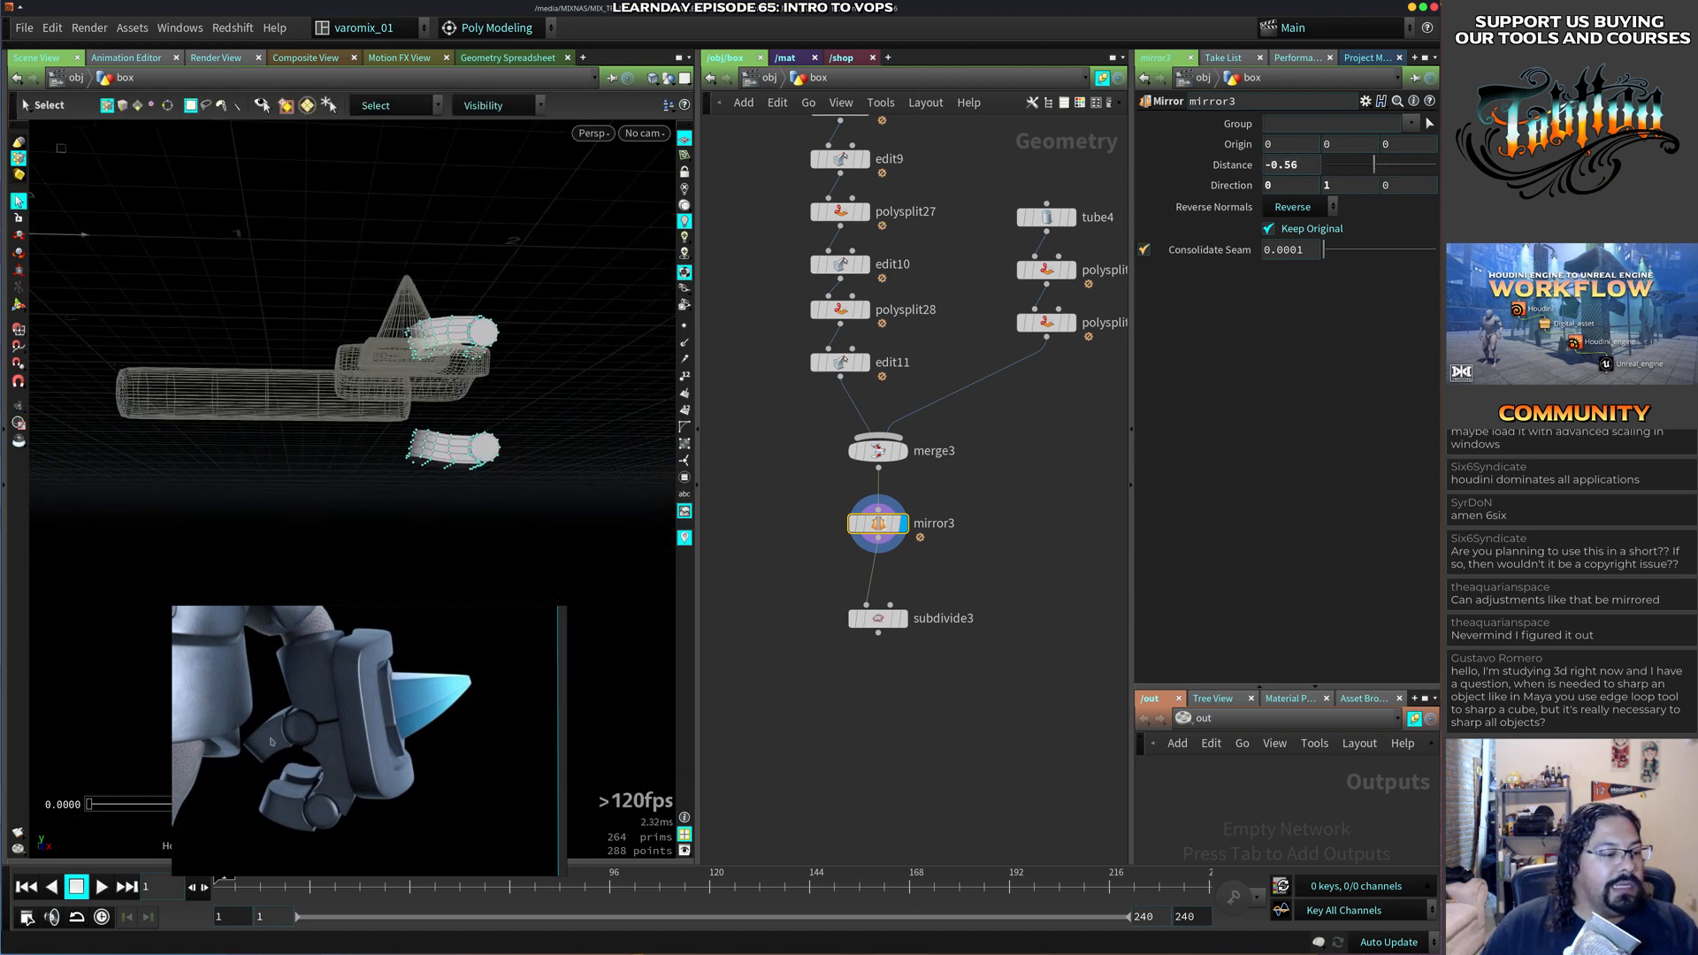
middle_click_drag(511, 509, 546, 506, "alt")
right_click_drag(546, 506, 596, 410, "alt")
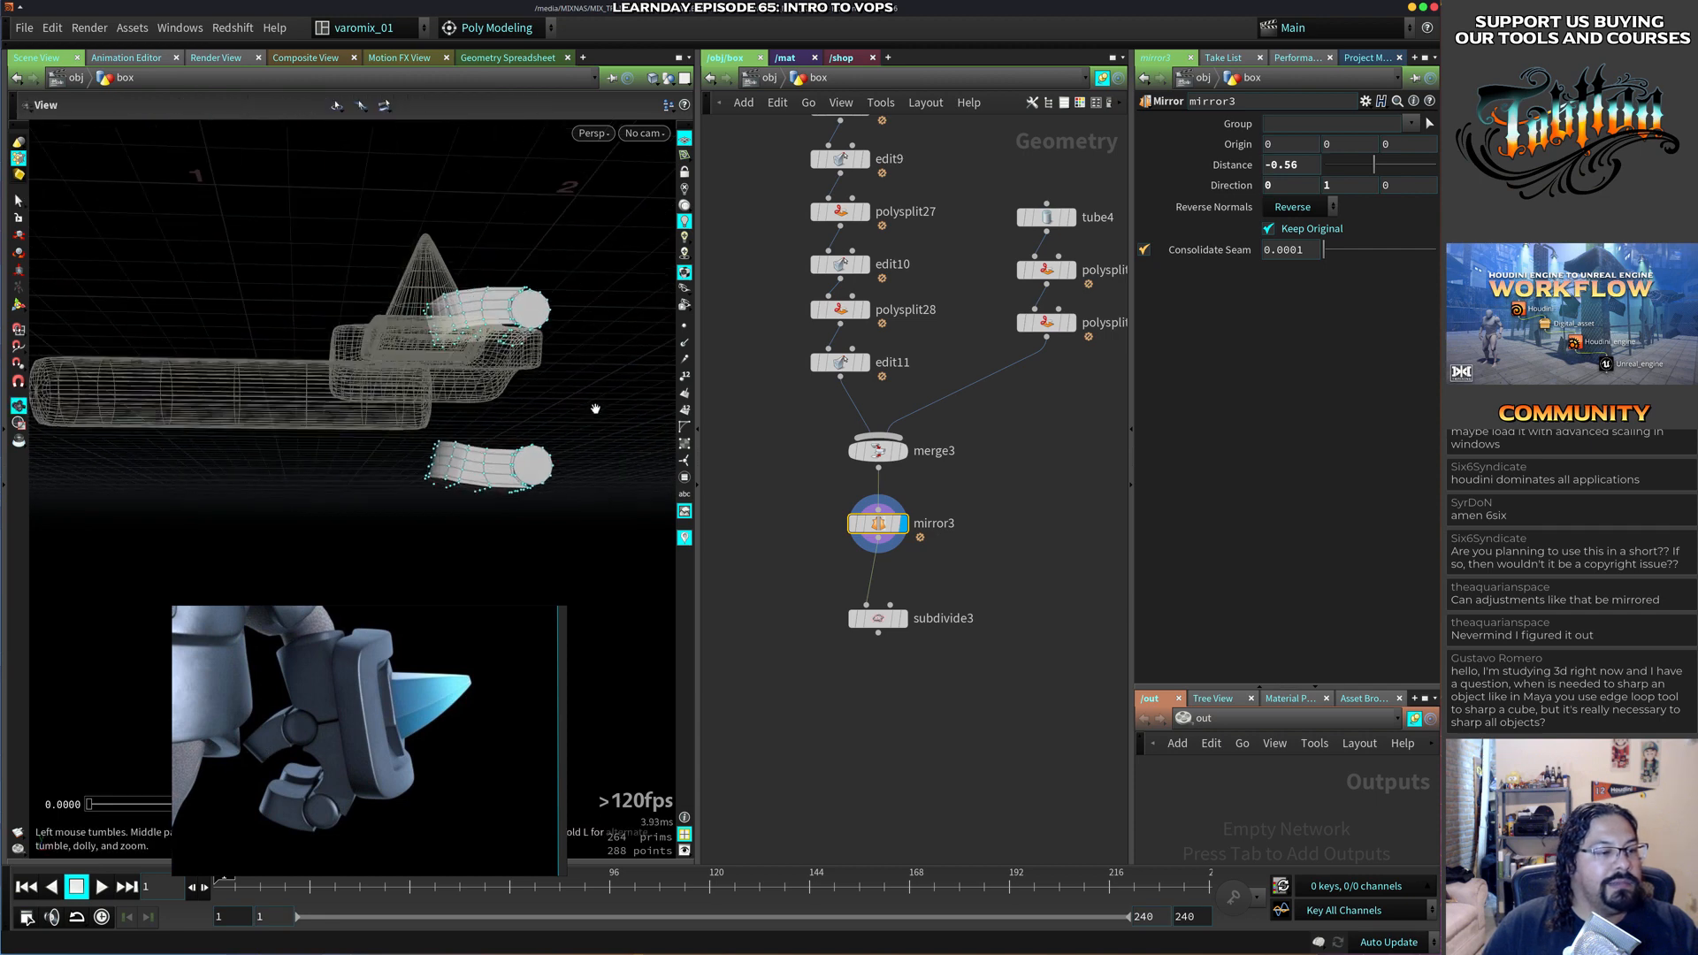
left_click_drag(595, 409, 509, 485, "alt")
middle_click_drag(1304, 164, 1260, 204)
key("Escape")
left_click_drag(428, 475, 535, 453)
key("s")
middle_click_drag(1291, 164, 1264, 205)
middle_click_drag(1271, 204, 1273, 204)
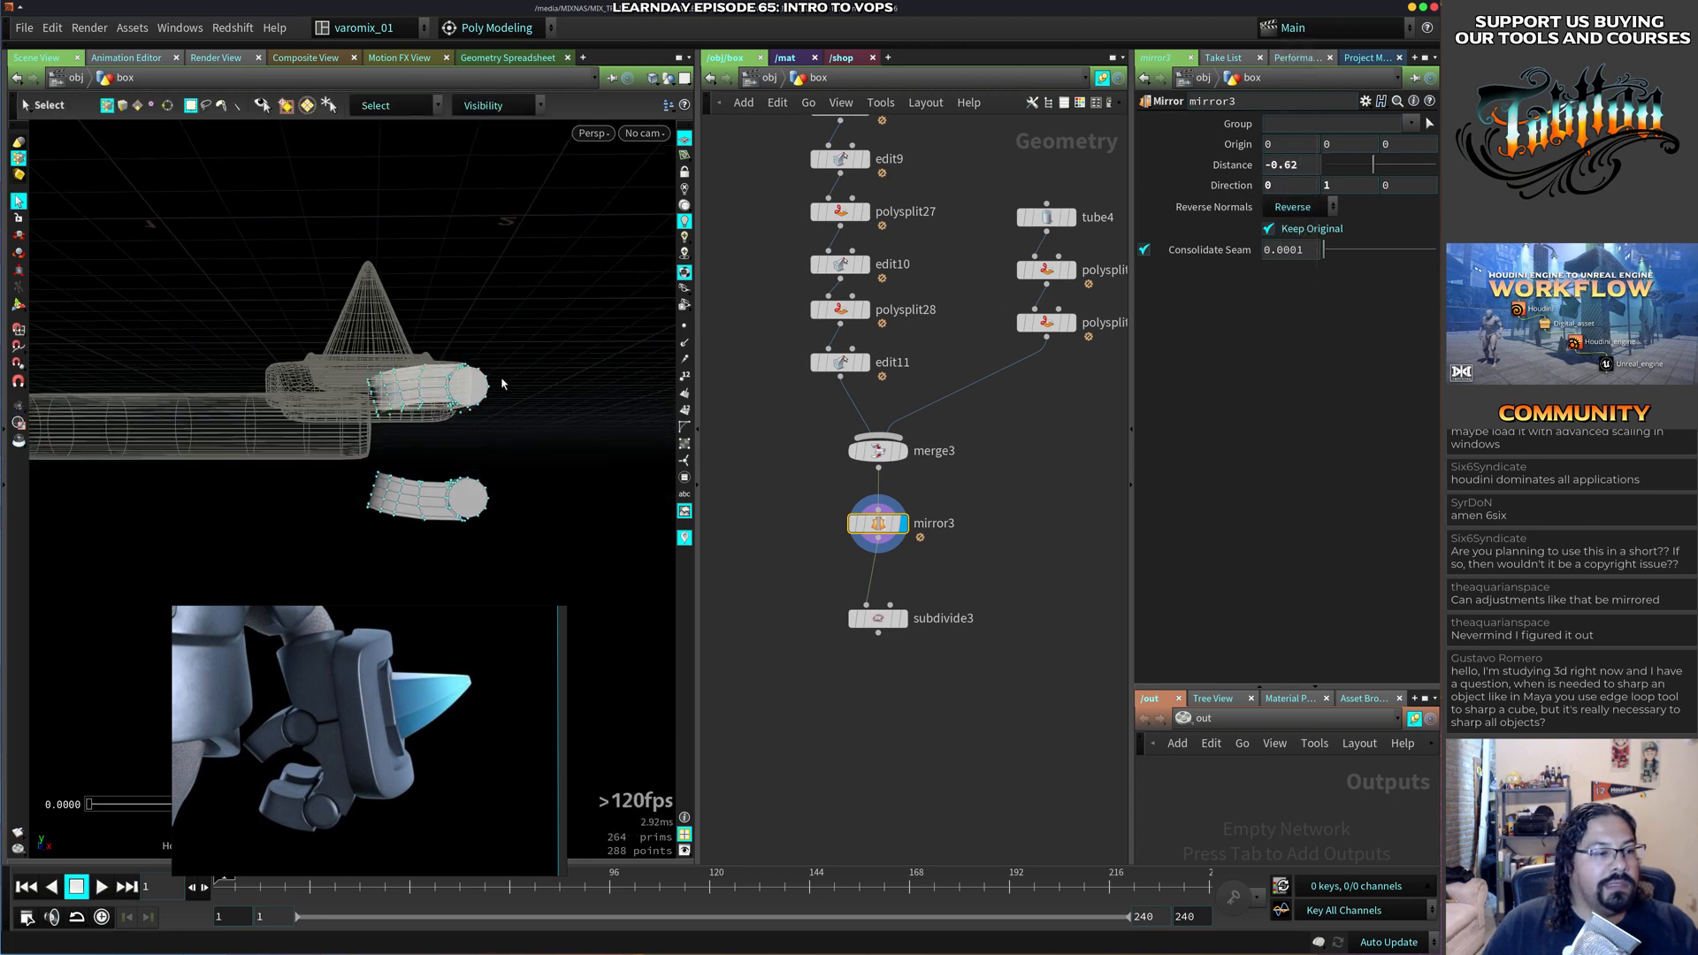
Rotate the mirrored upper segment about 17.4 degrees around Z and move it about -0.03 in X and -0.029 in Y.
left_click_drag(565, 329, 339, 433)
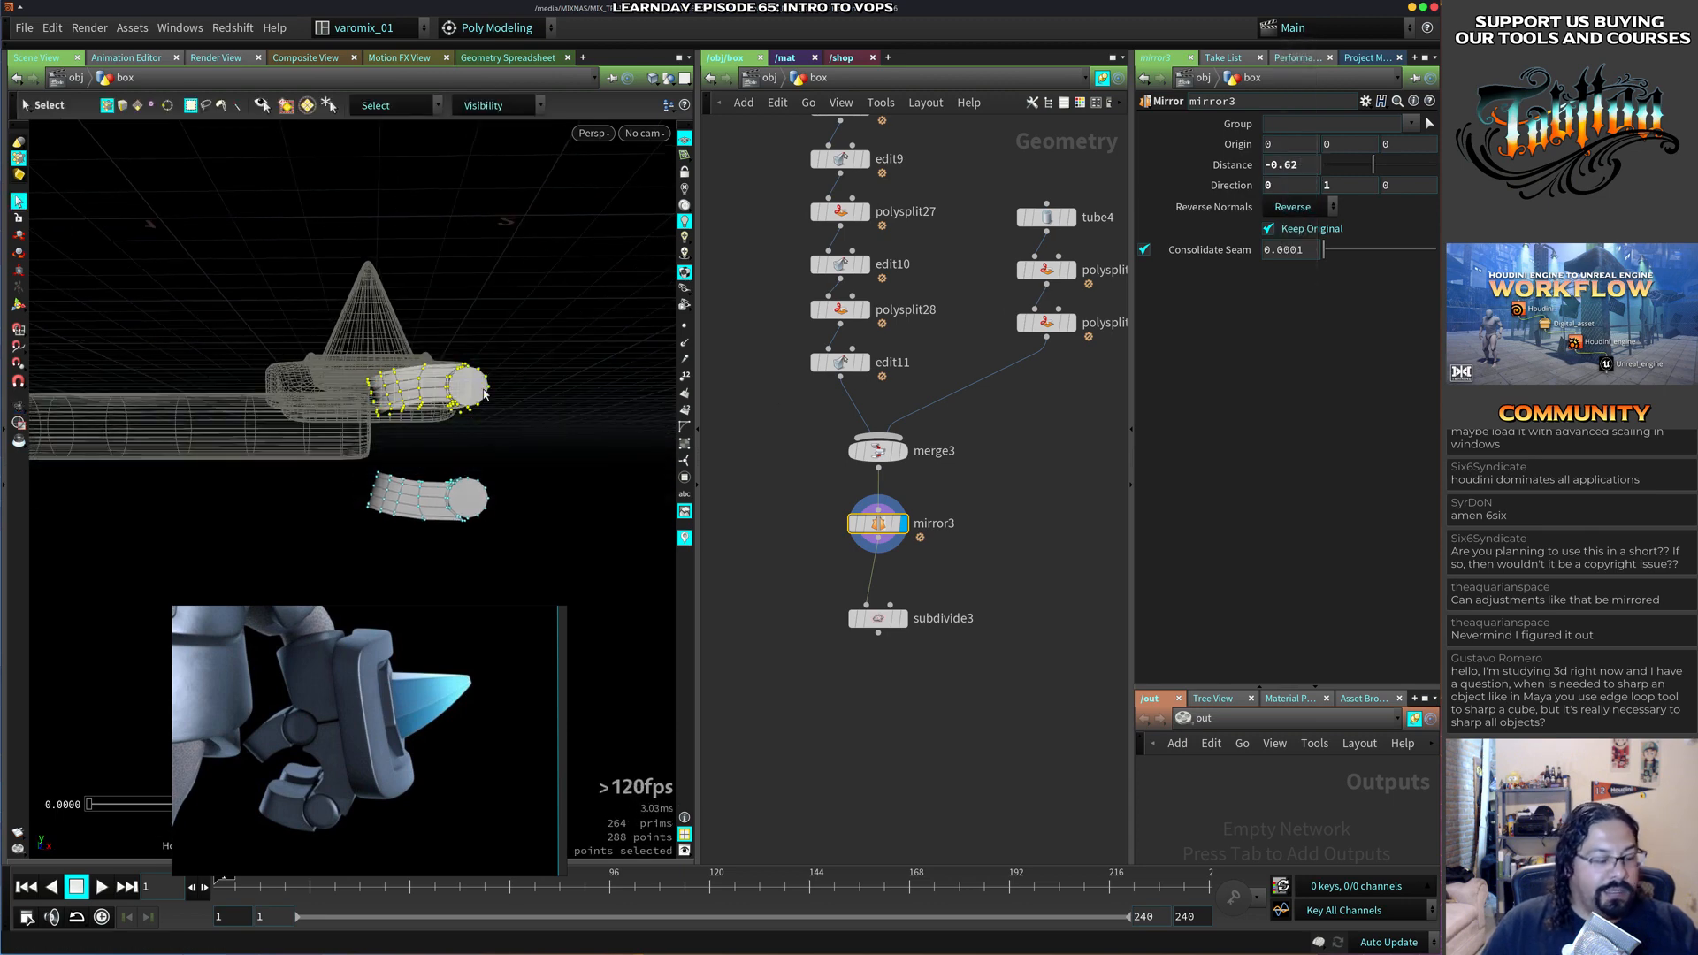
key("r")
left_click_drag(528, 329, 474, 295)
key("t")
right_click_drag(477, 390, 519, 462, "alt")
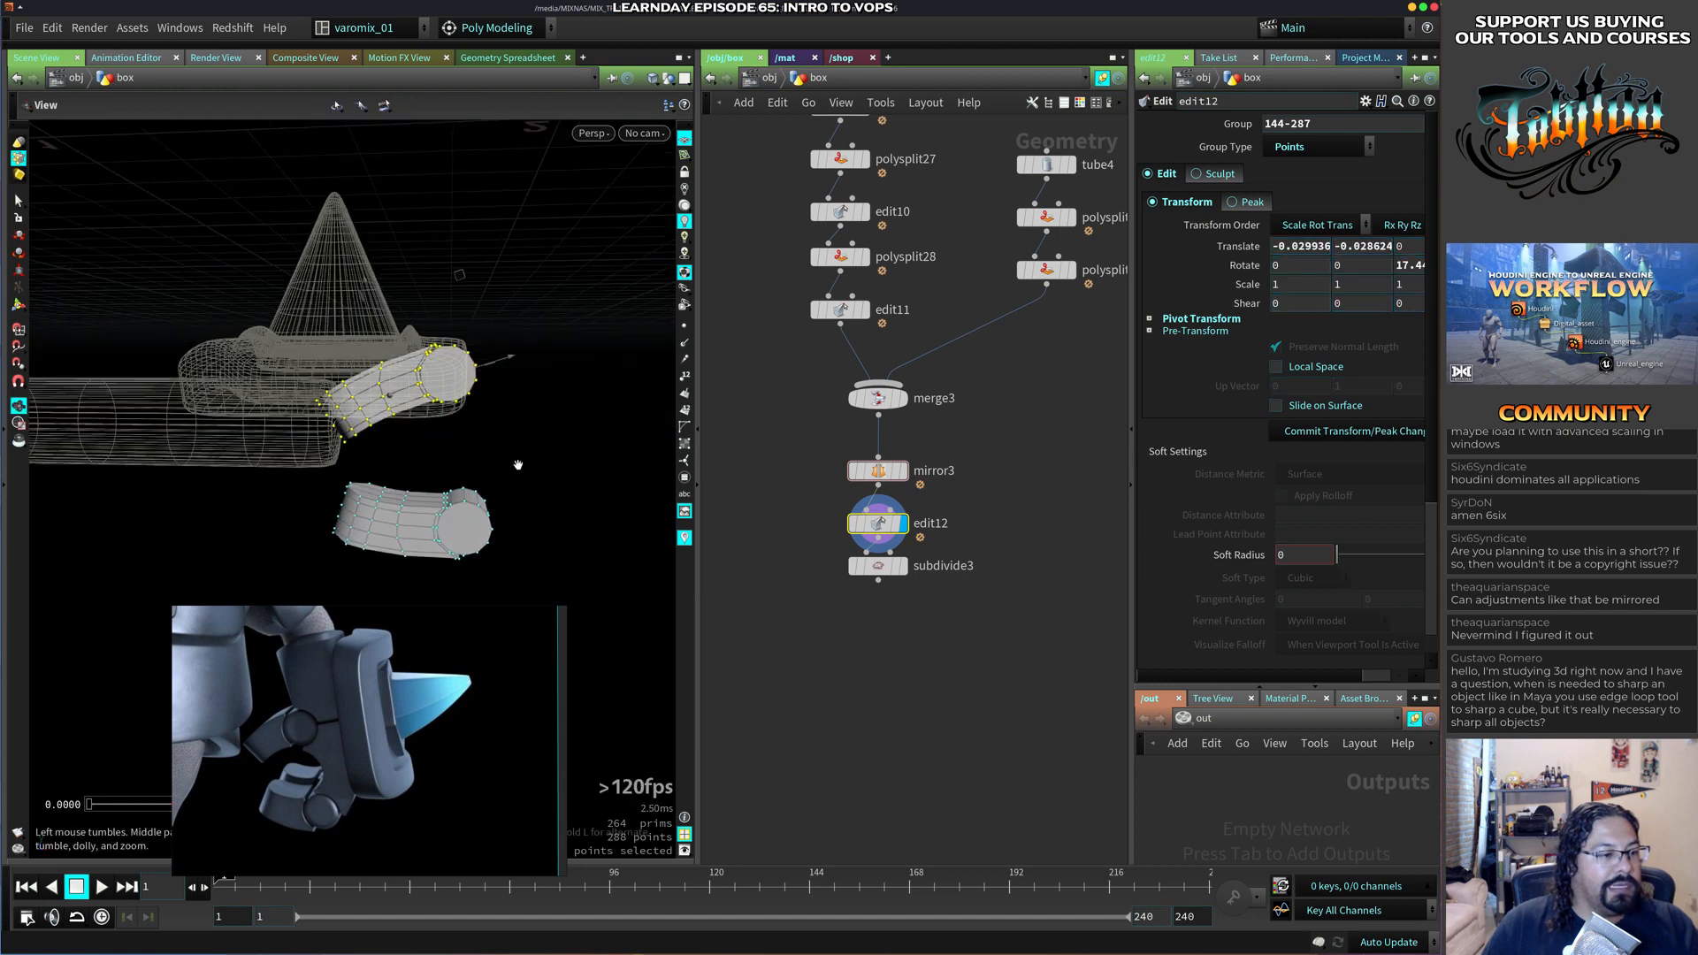
Move all points of both finger segments about -0.018 in X and -0.175 in Y.
middle_click_drag(519, 446, 523, 368, "alt")
left_click_drag(608, 239, 348, 538)
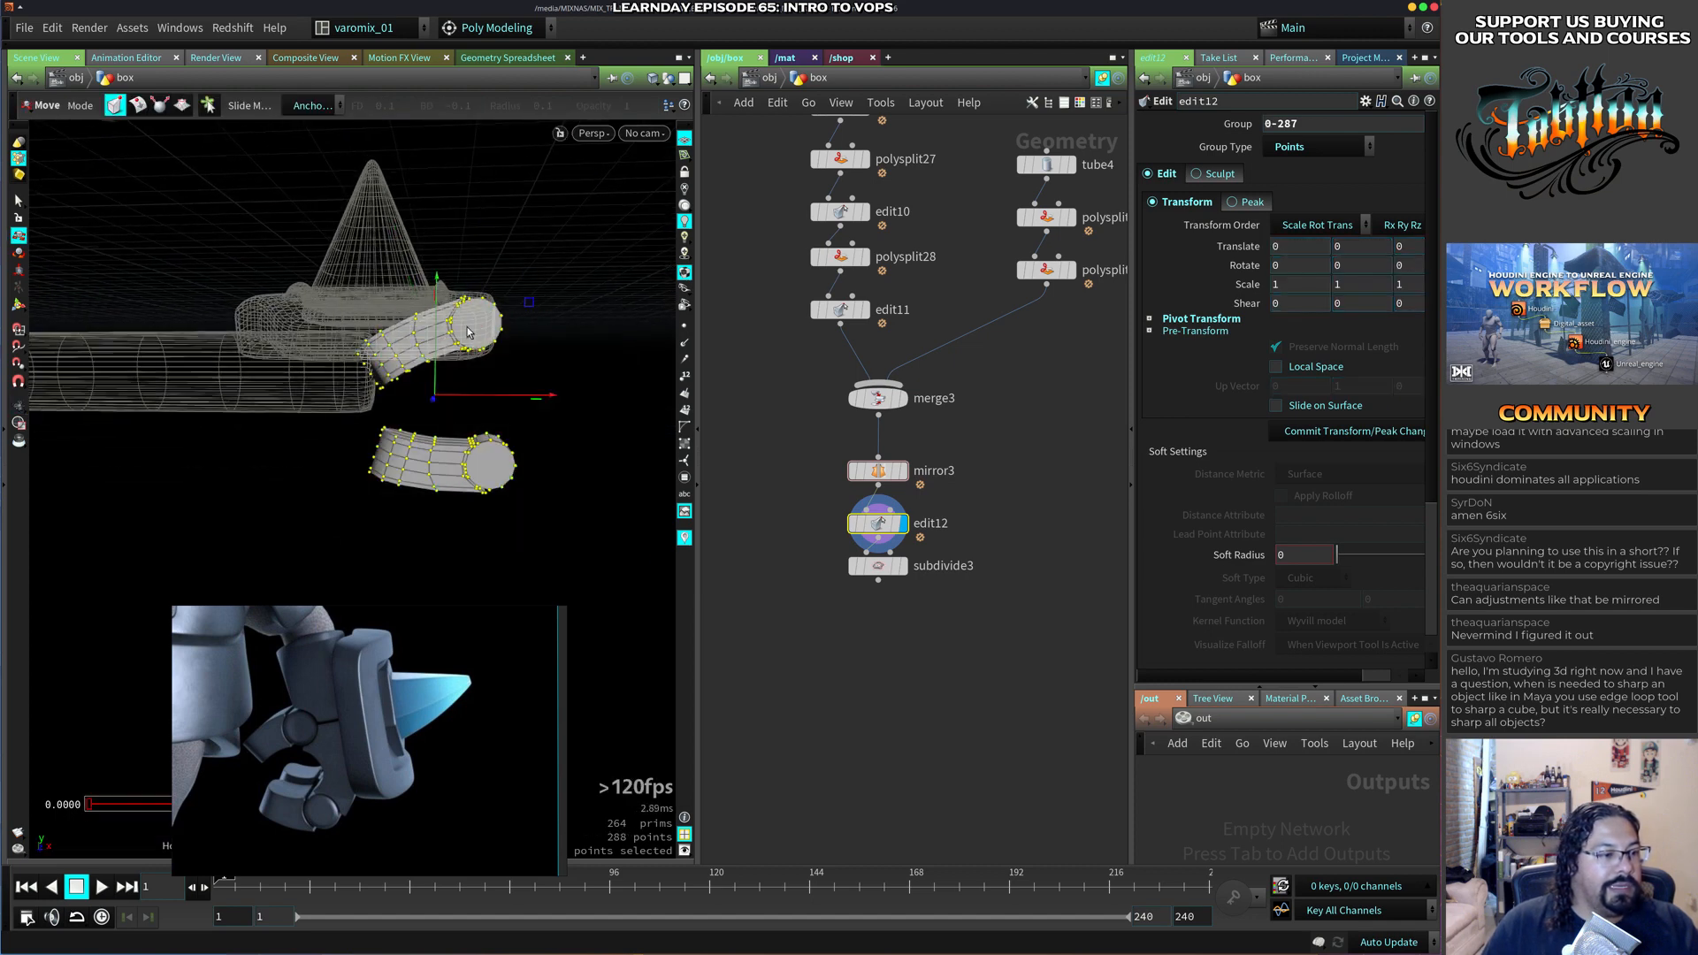
left_click_drag(526, 307, 513, 380)
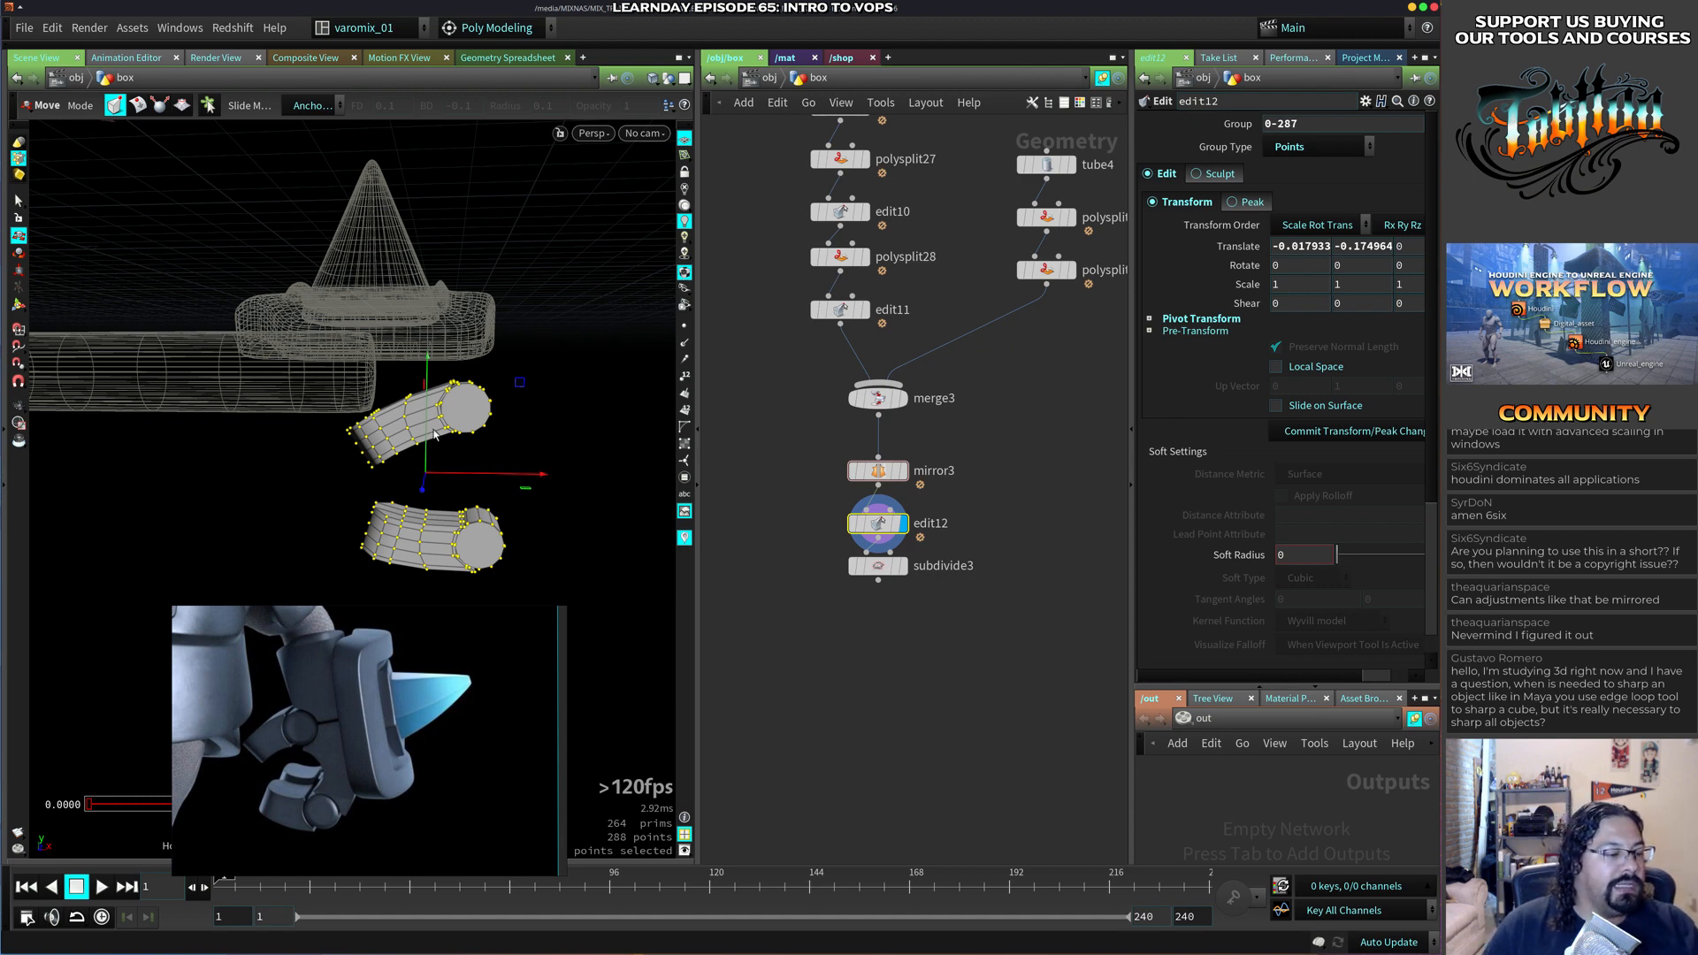
left_click_drag(462, 387, 566, 362, "alt")
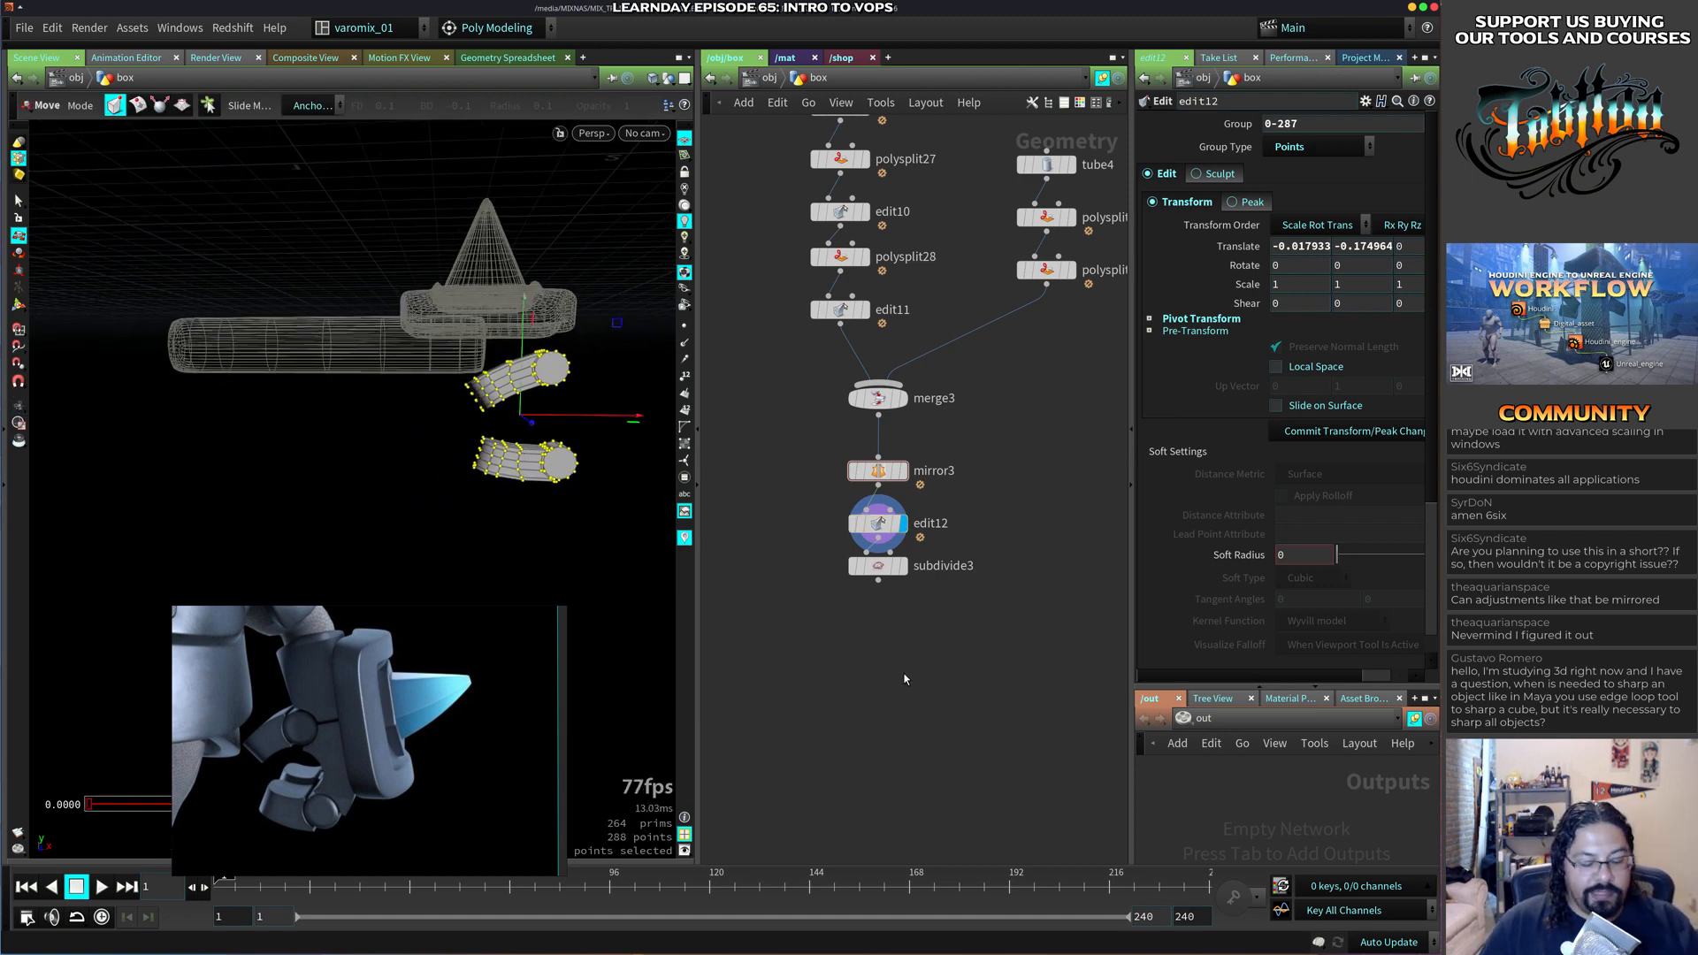
Save the scene and move the subdivide3 node farther below edit12.
key("ctrl+s")
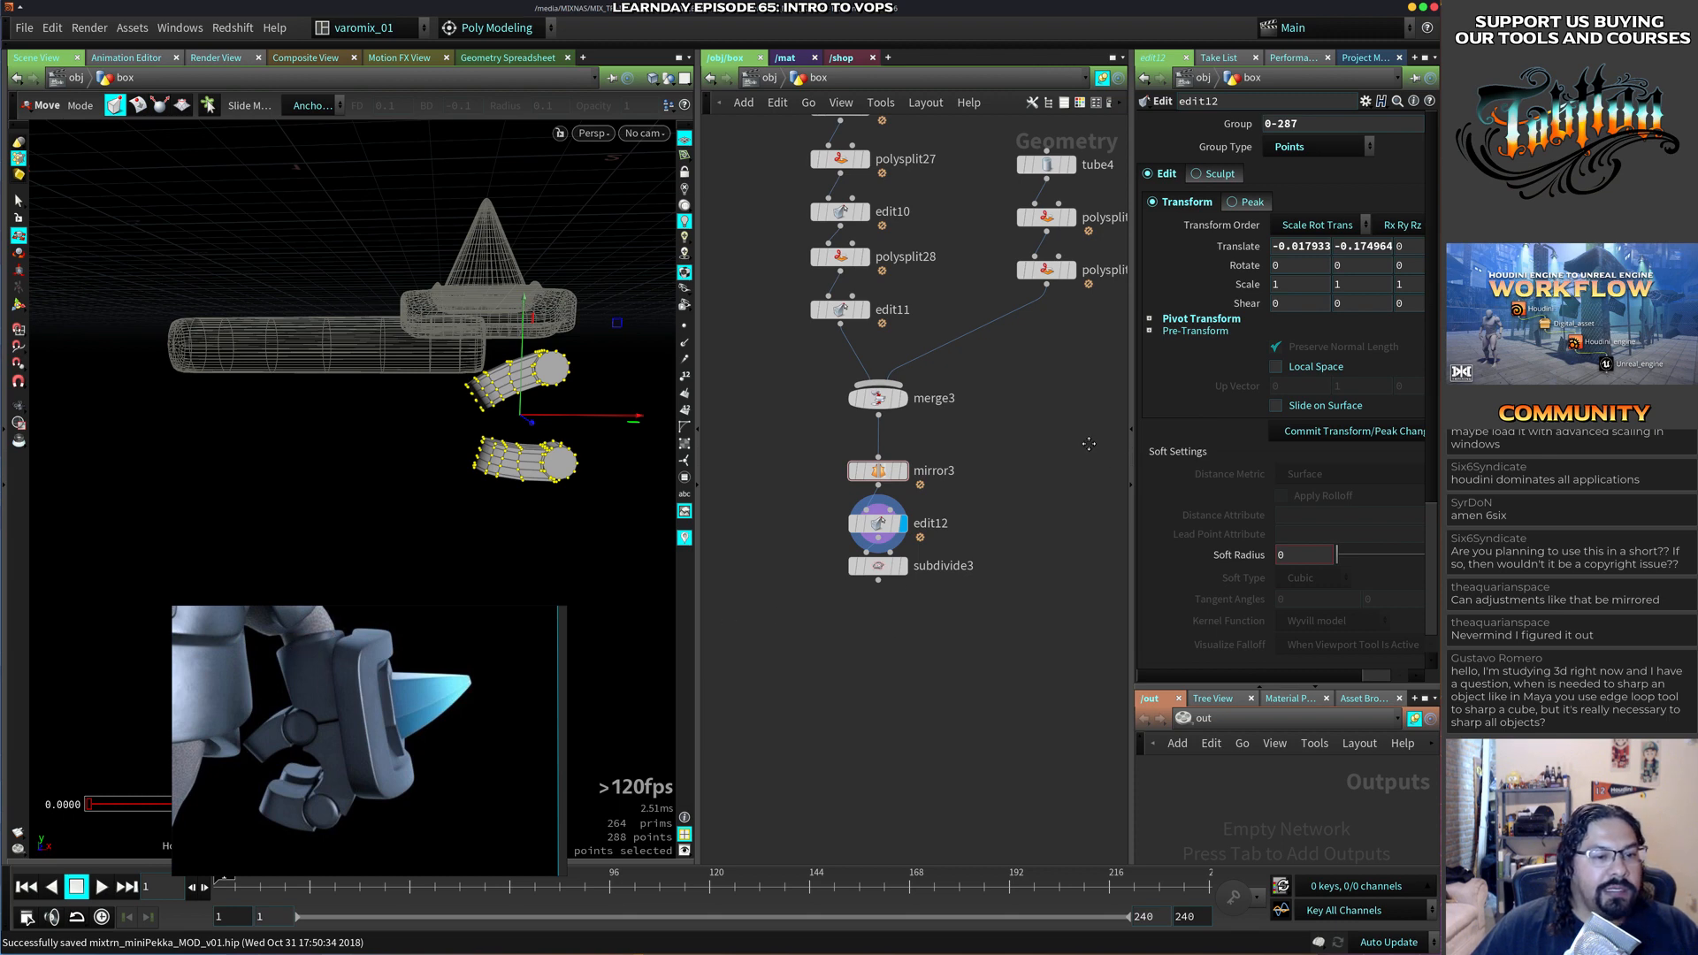
middle_click_drag(1089, 444, 1035, 520)
left_click_drag(832, 641, 825, 723)
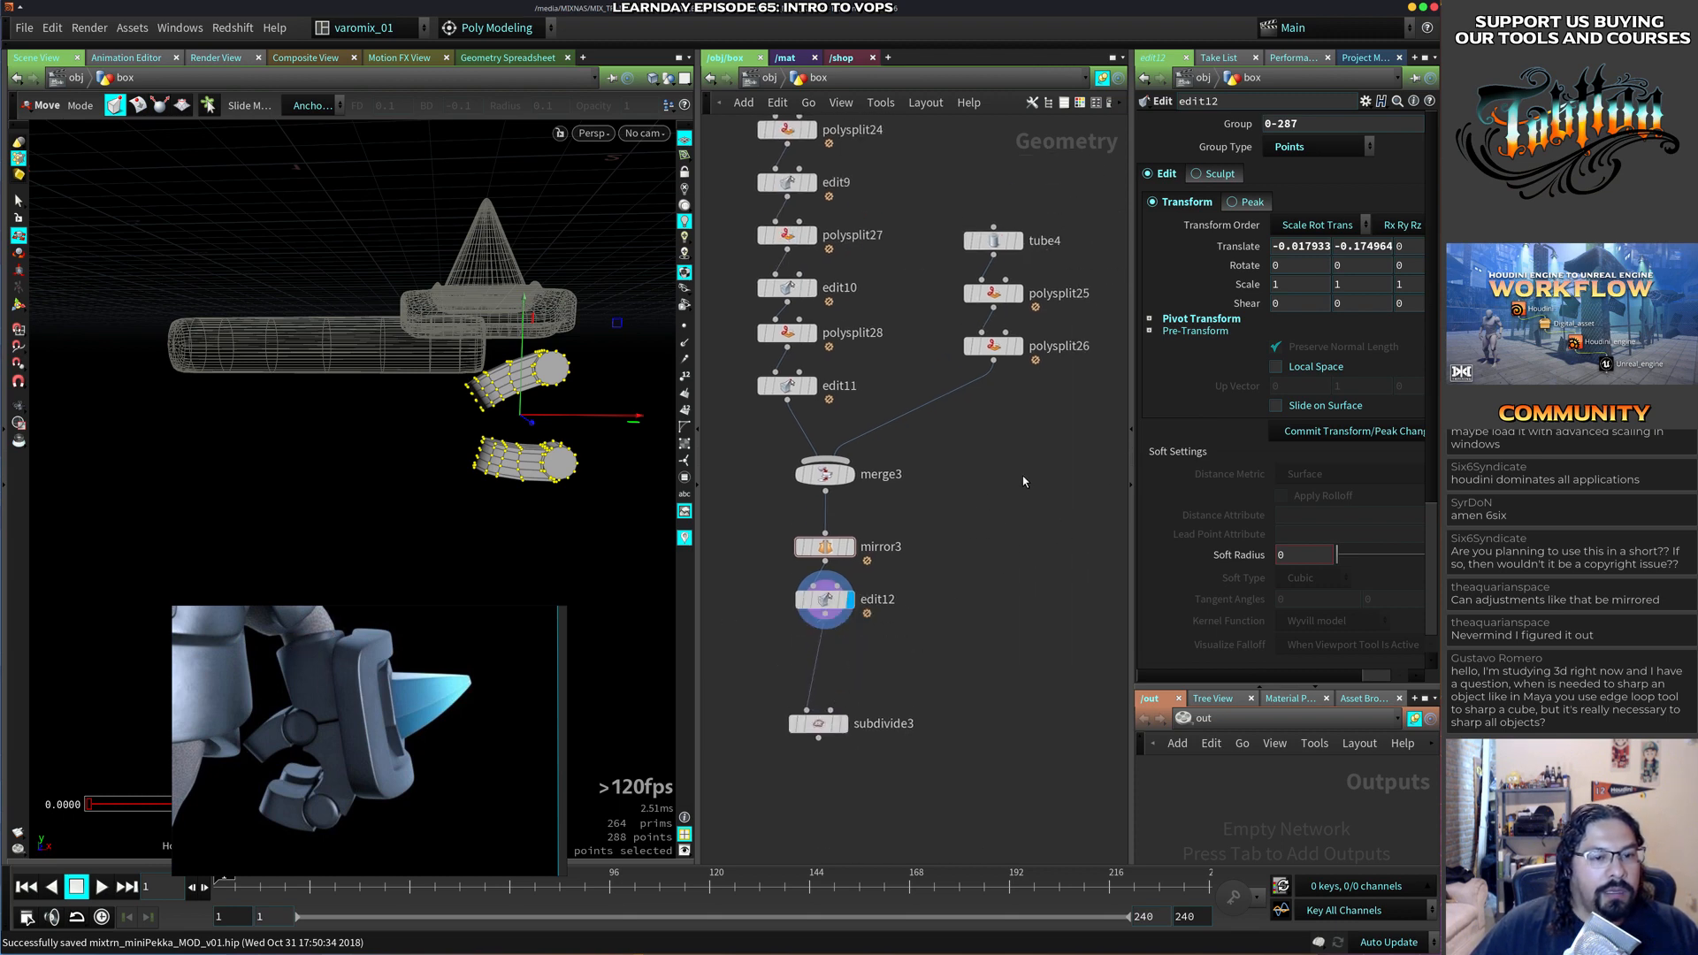
middle_click_drag(1069, 476, 978, 504)
key("Tab")
key("Escape")
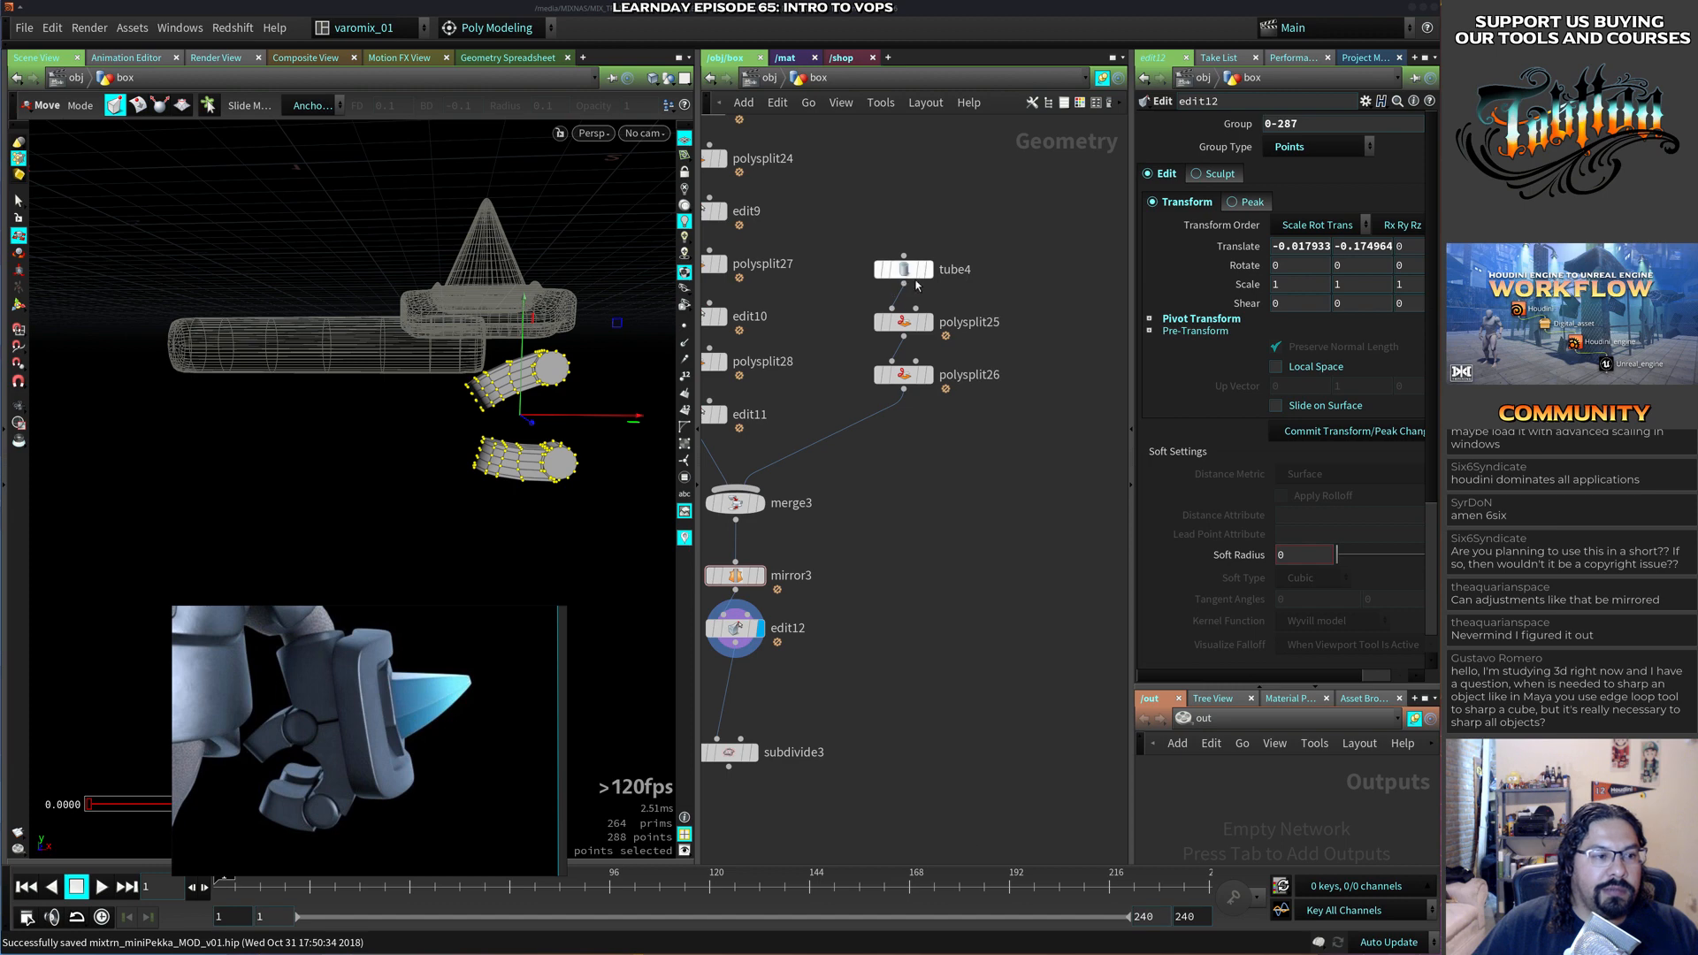
left_click_drag(915, 278, 1024, 429, "alt")
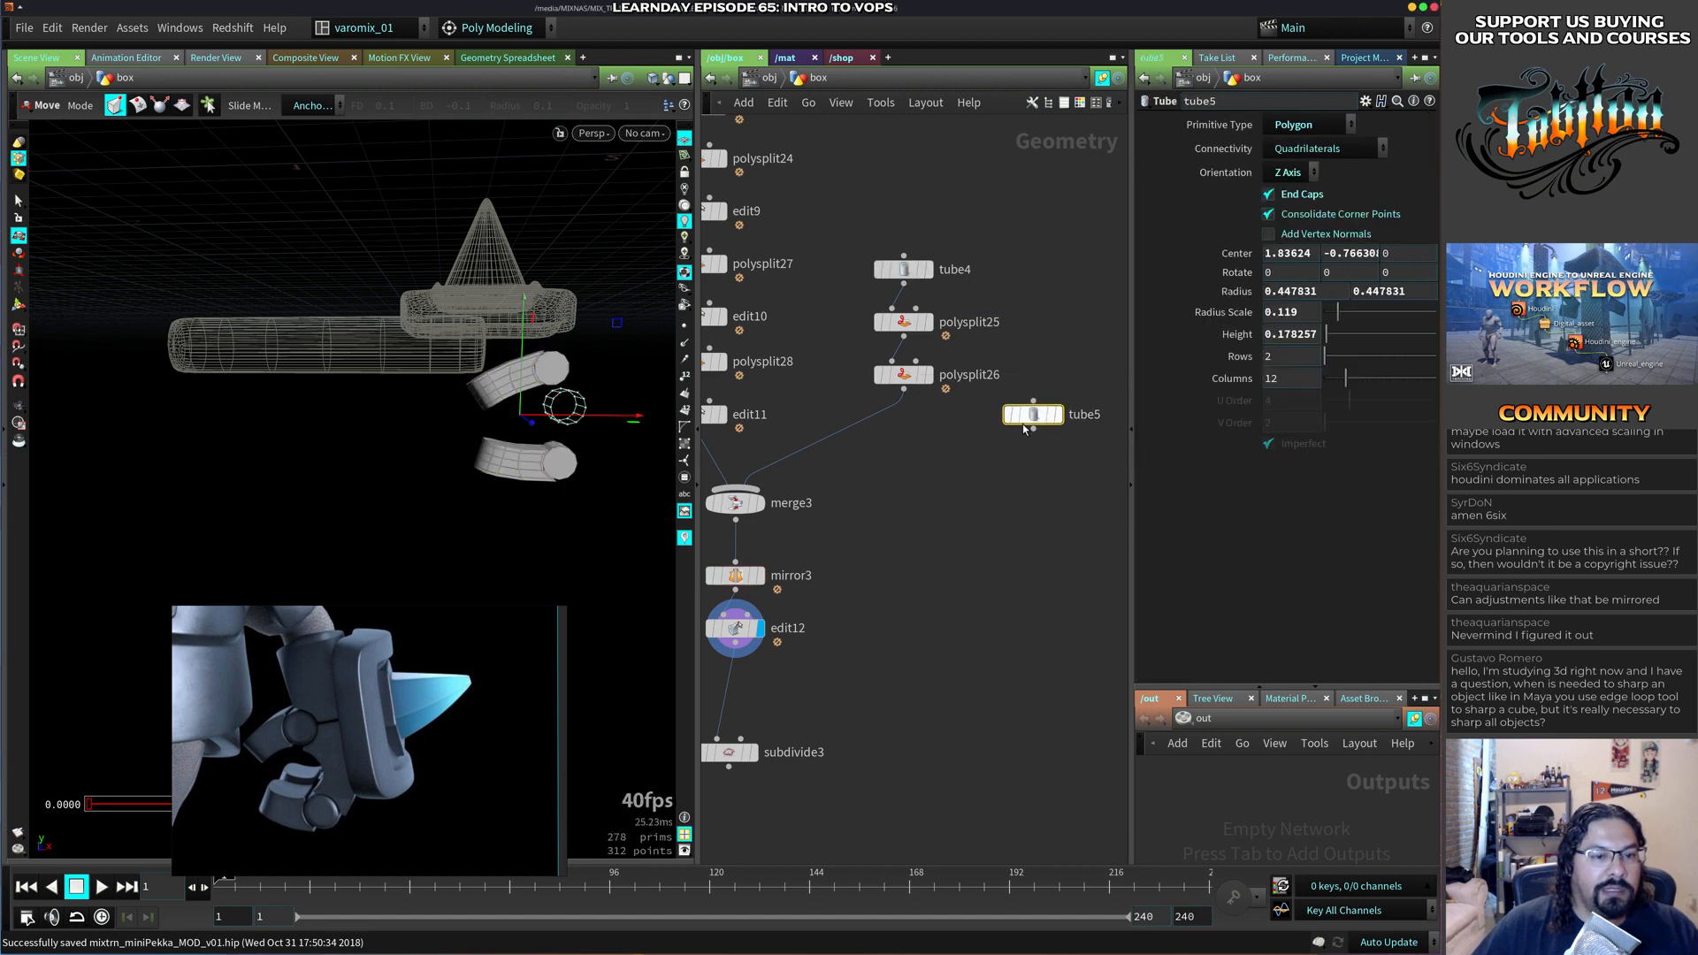
key("Delete")
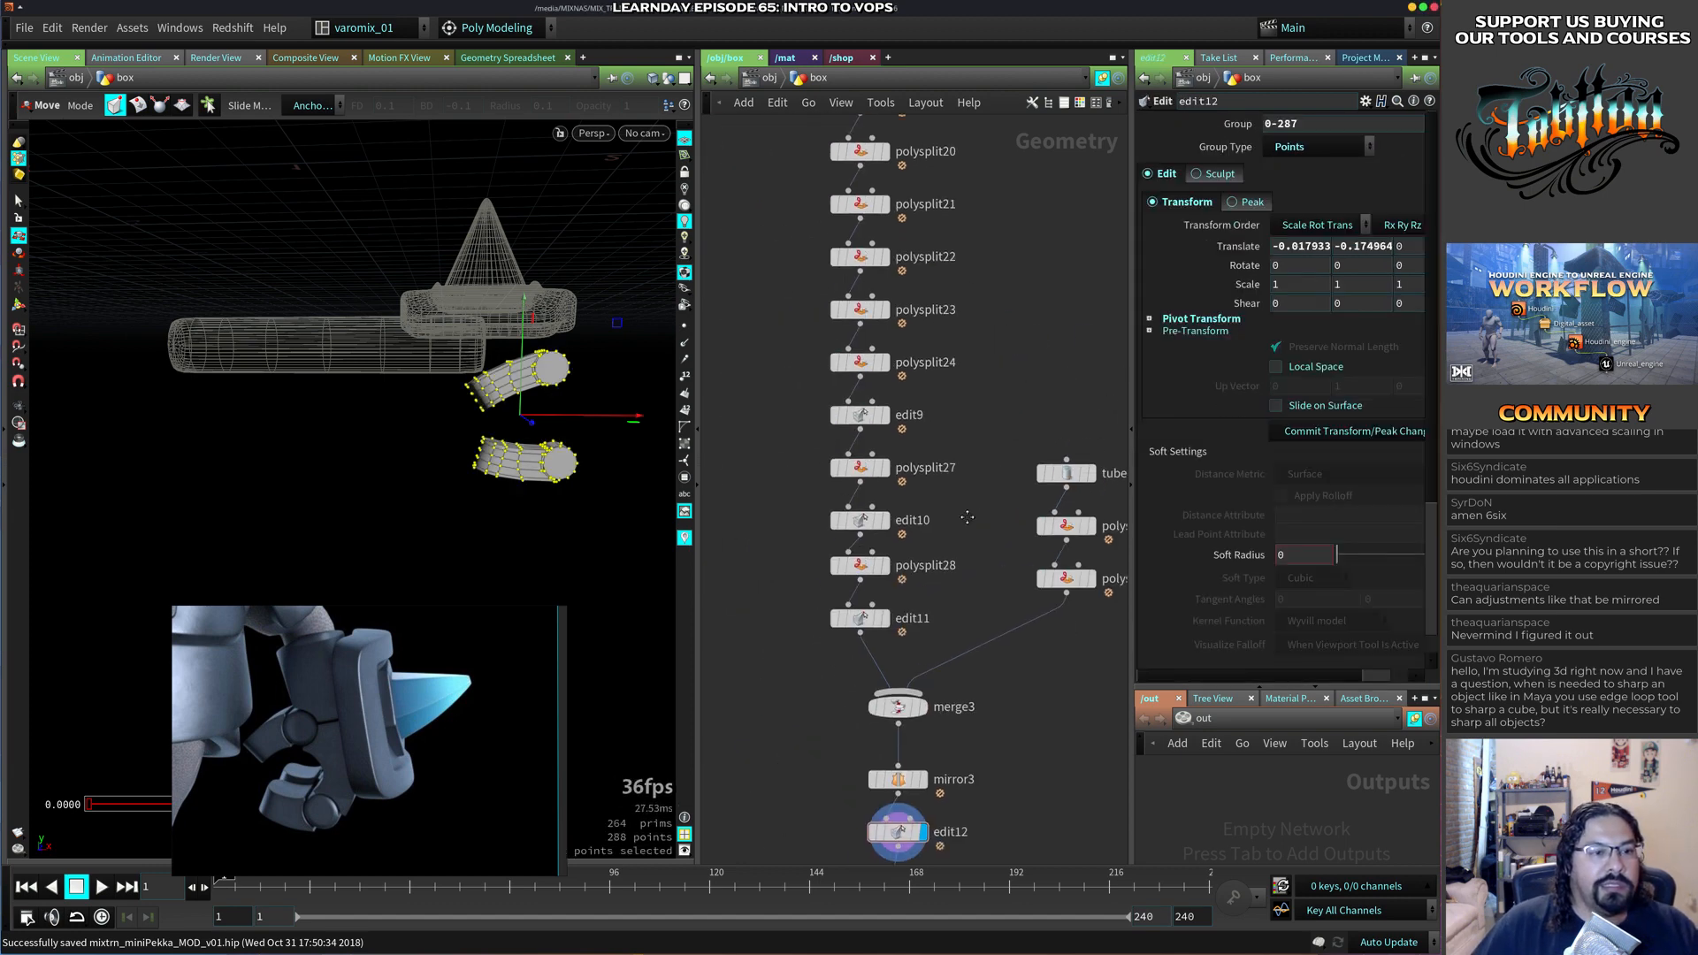
Duplicate the tube3 node and place the copy in the finger branch beside merge3.
middle_click_drag(907, 303, 891, 341)
middle_click_drag(725, 630, 1074, 721)
middle_click_drag(1008, 448, 1009, 491)
right_click_drag(976, 462, 966, 612)
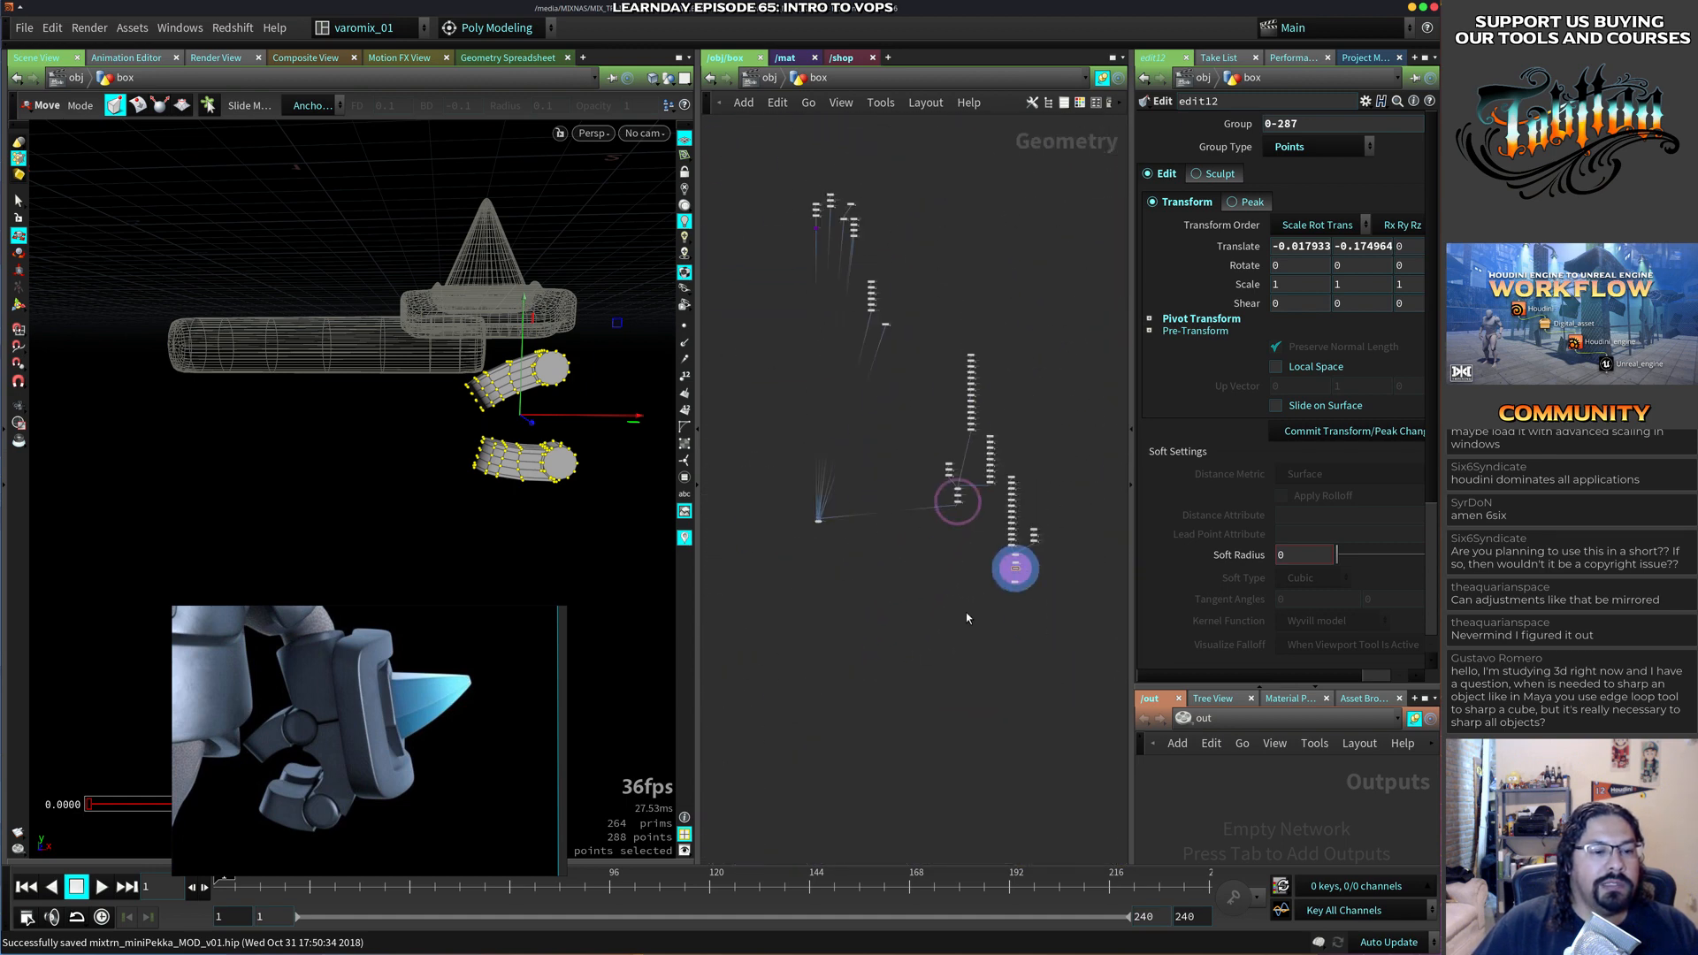
middle_click_drag(936, 540, 869, 522)
scroll(869, 521, "up", 5)
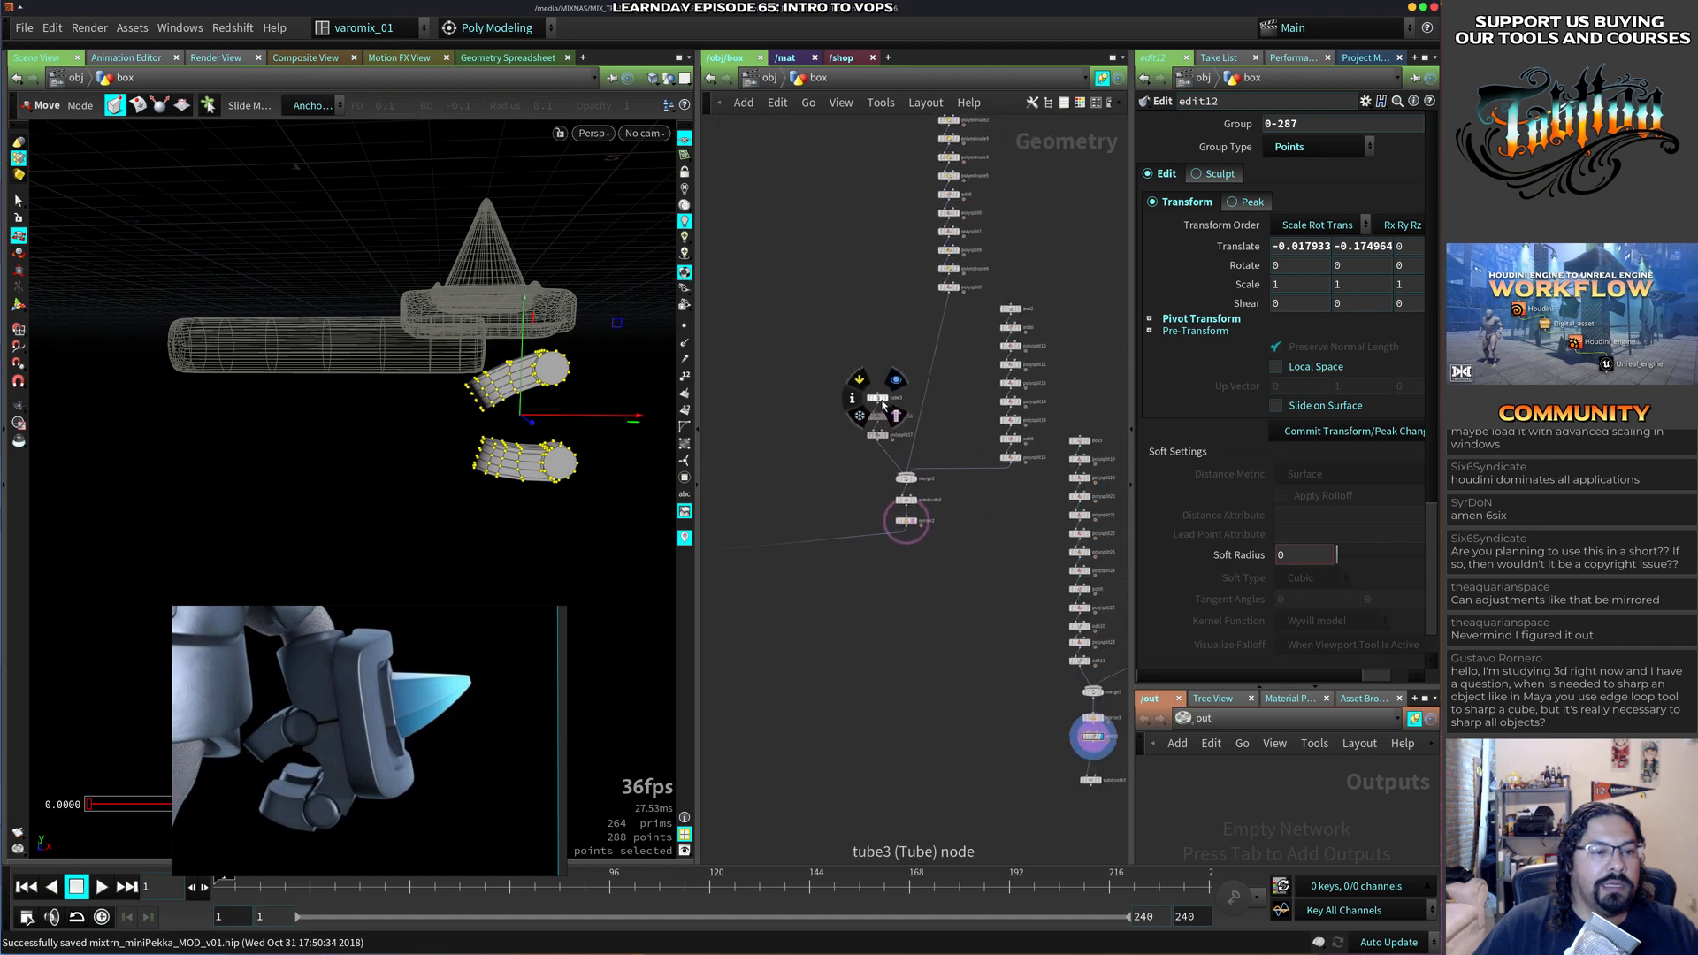
left_click_drag(882, 404, 1002, 635, "alt")
middle_click_drag(900, 676, 755, 490)
scroll(853, 491, "up", 3)
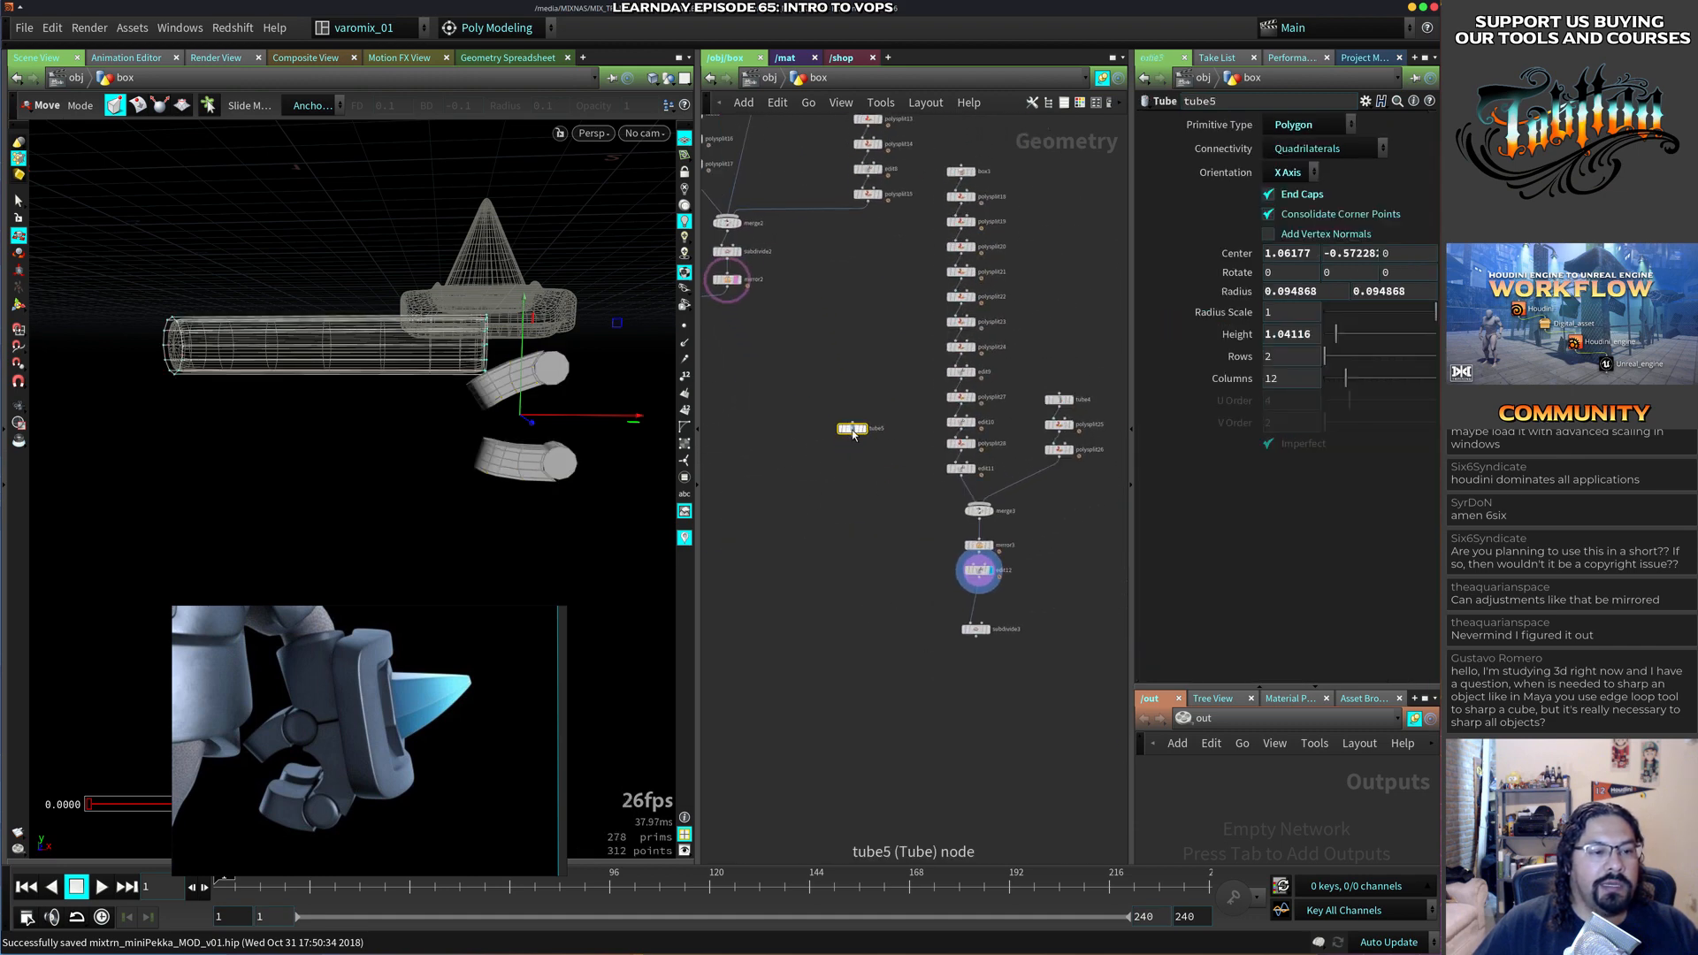
left_click_drag(852, 432, 1082, 498)
middle_click_drag(1076, 524, 979, 500)
left_click(979, 500)
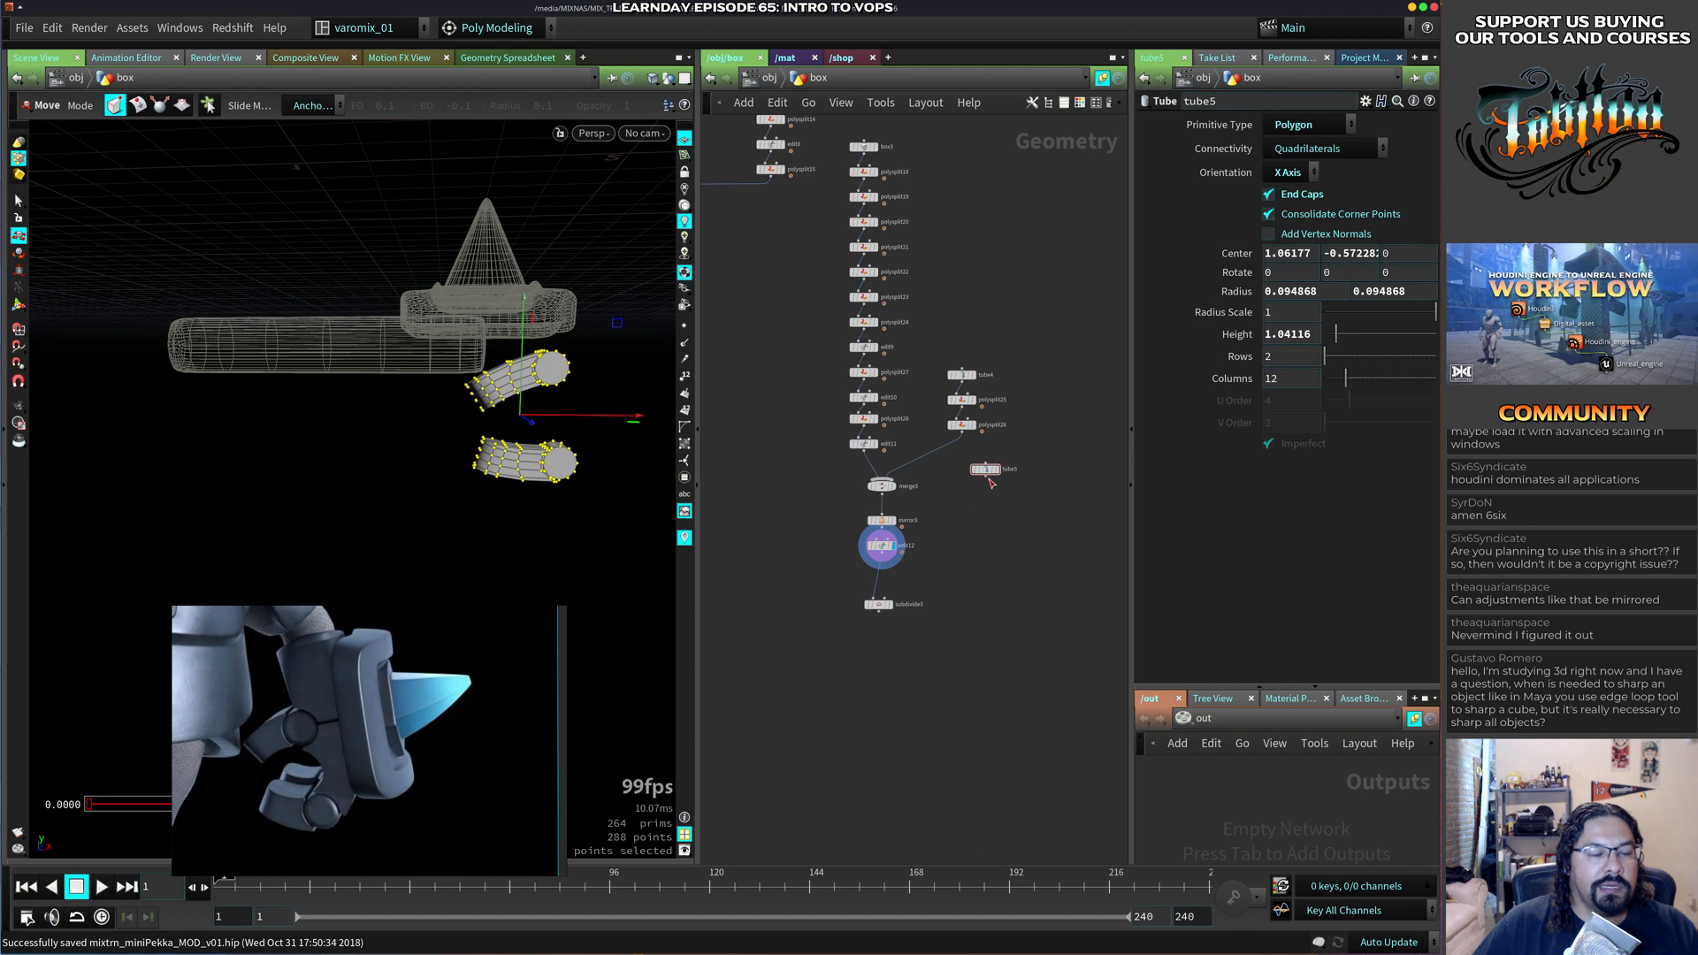
Try to connect the copied tube to merge3 and undo the connection.
left_click(987, 477)
left_click(898, 486)
left_click_drag(985, 469, 1017, 463)
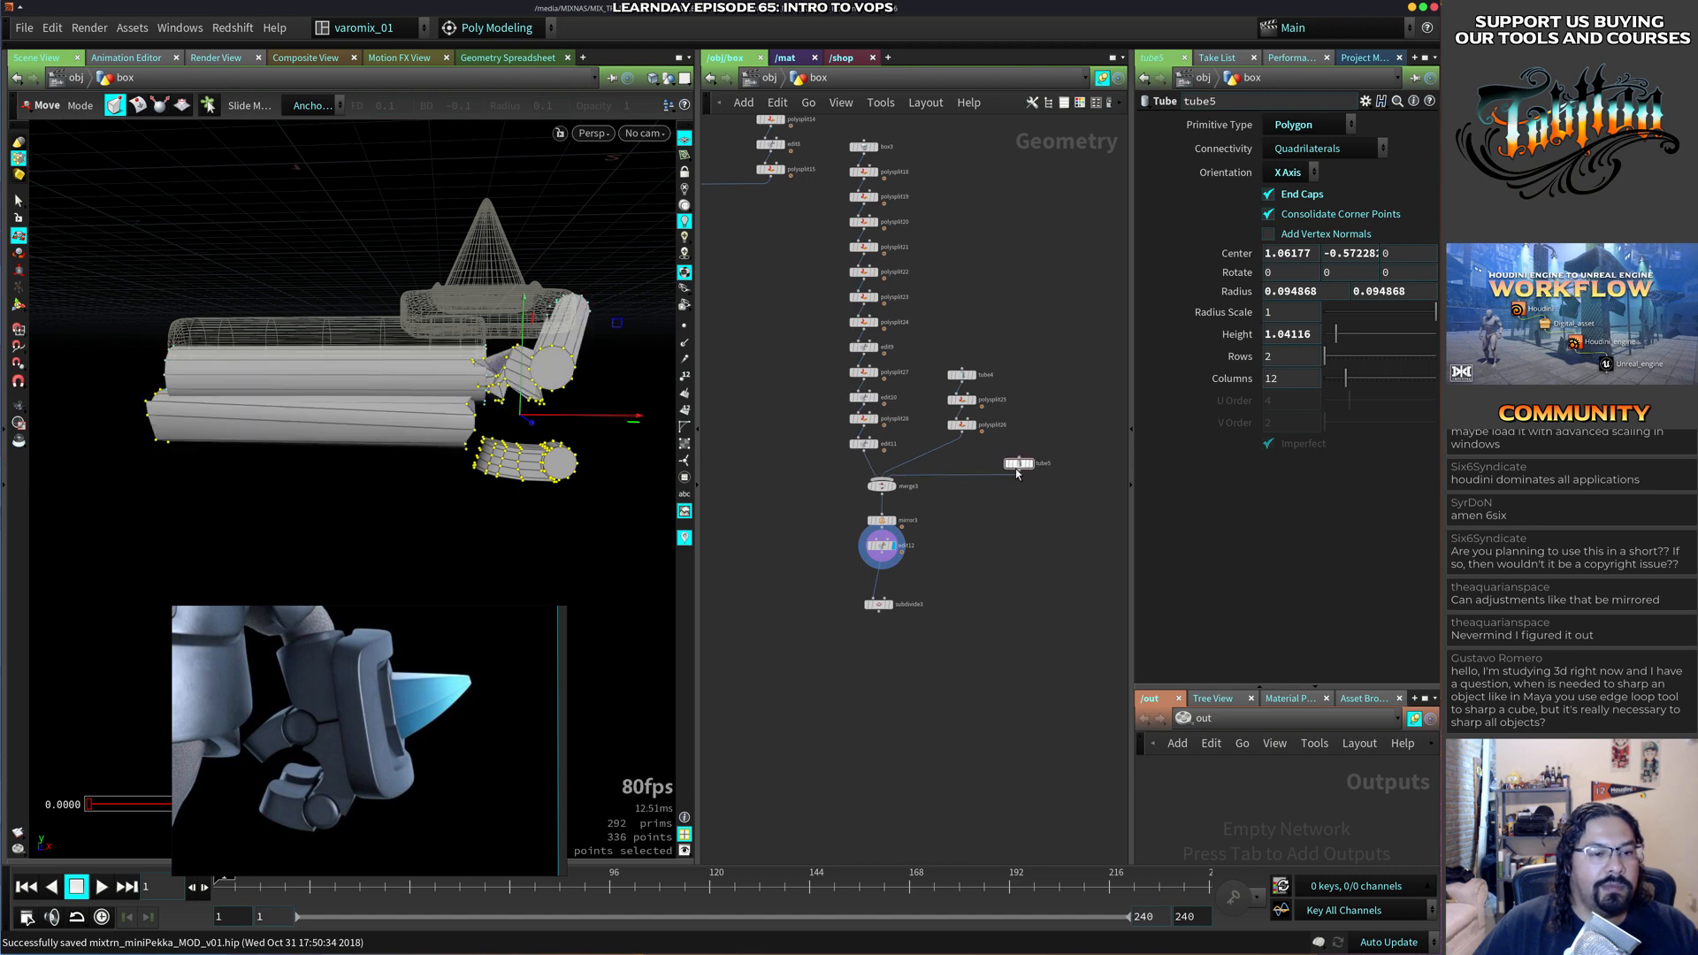
key("ctrl+z")
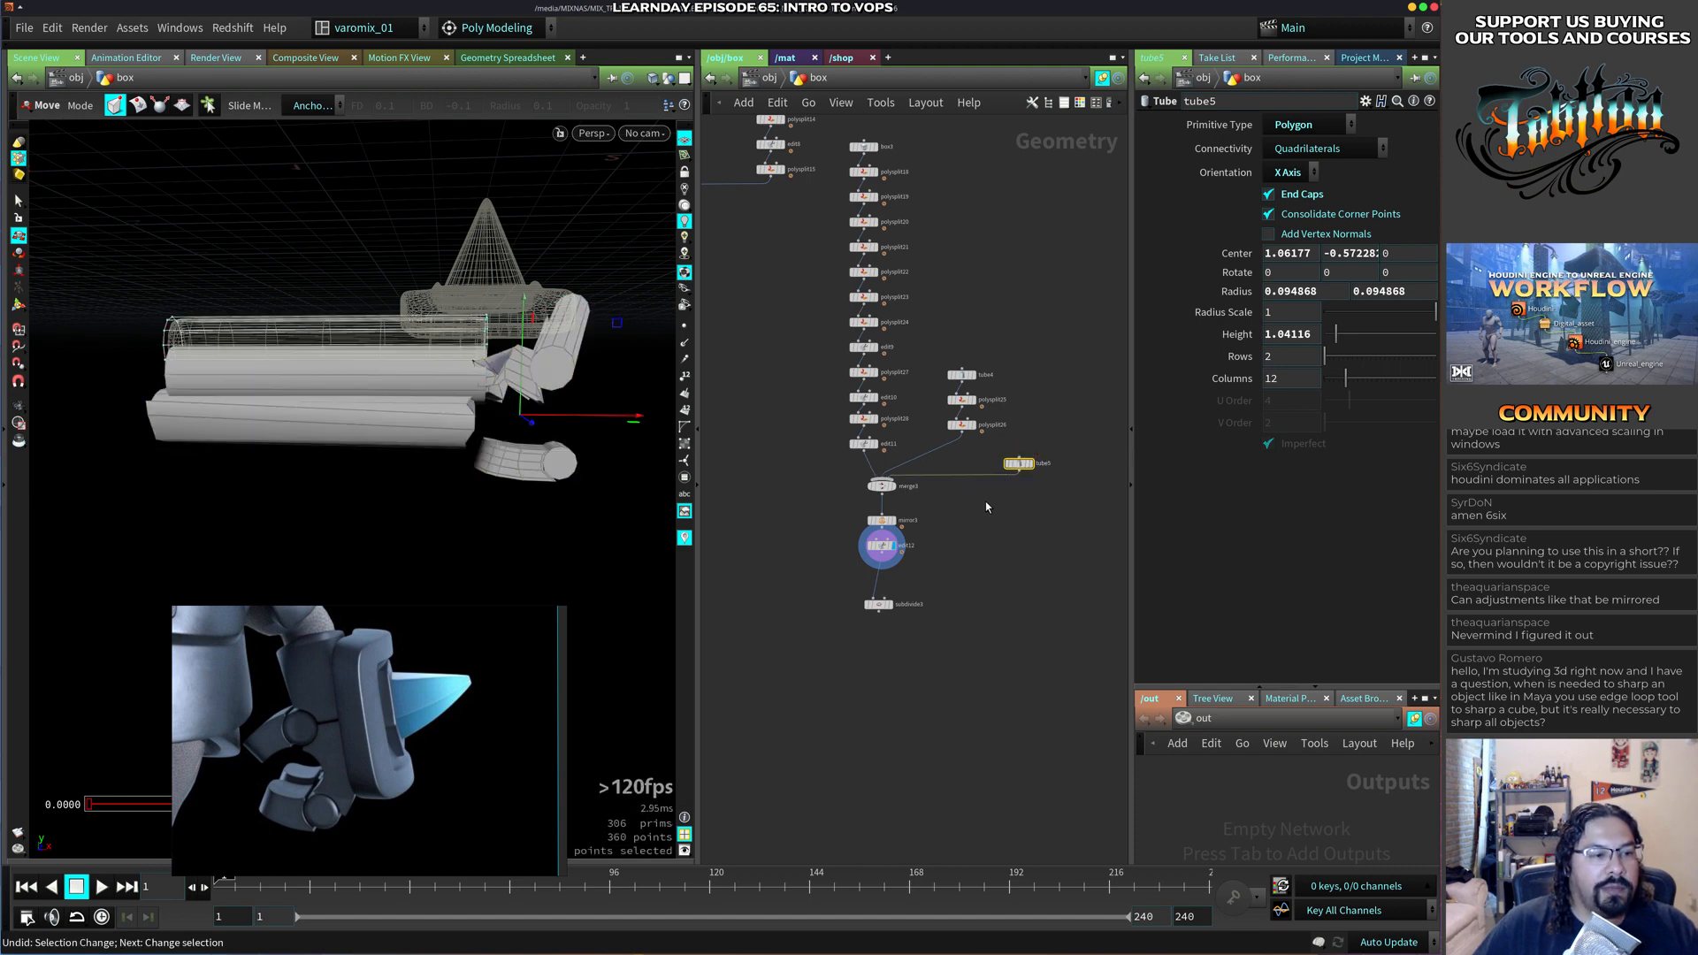
key("ctrl+z")
key("ctrl+z")
key("ctrl+z")
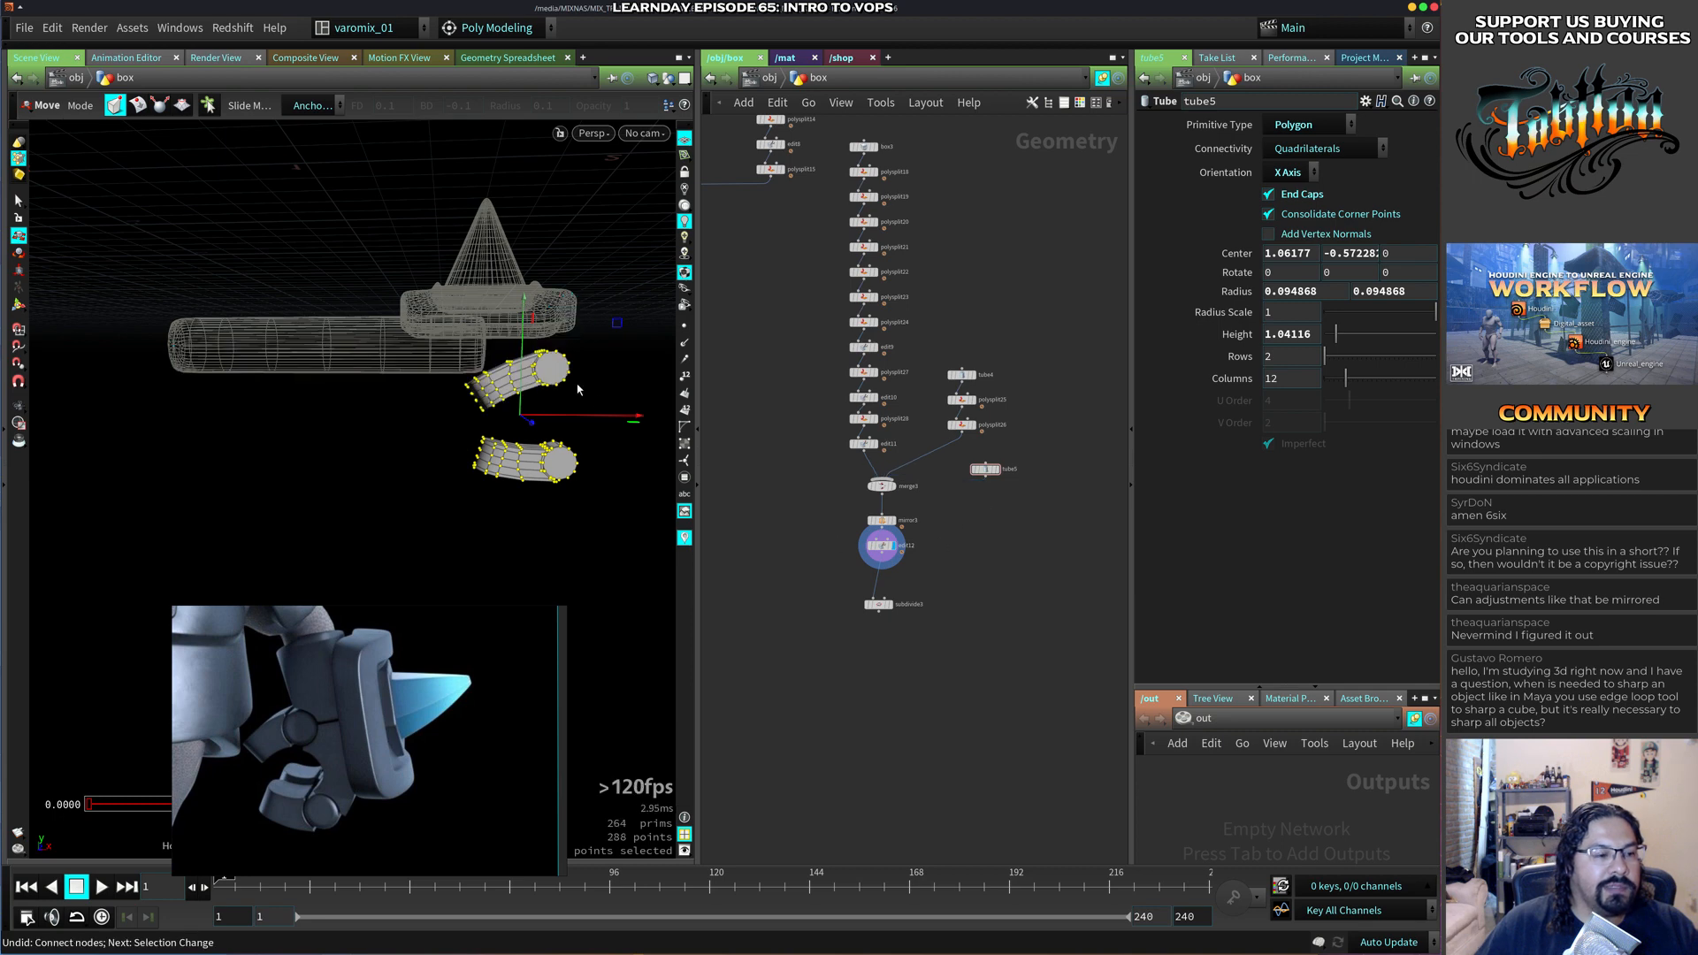
Delete the edit12 node and move mirror3 farther below merge3.
middle_click_drag(993, 520, 962, 460)
scroll(946, 455, "up", 3)
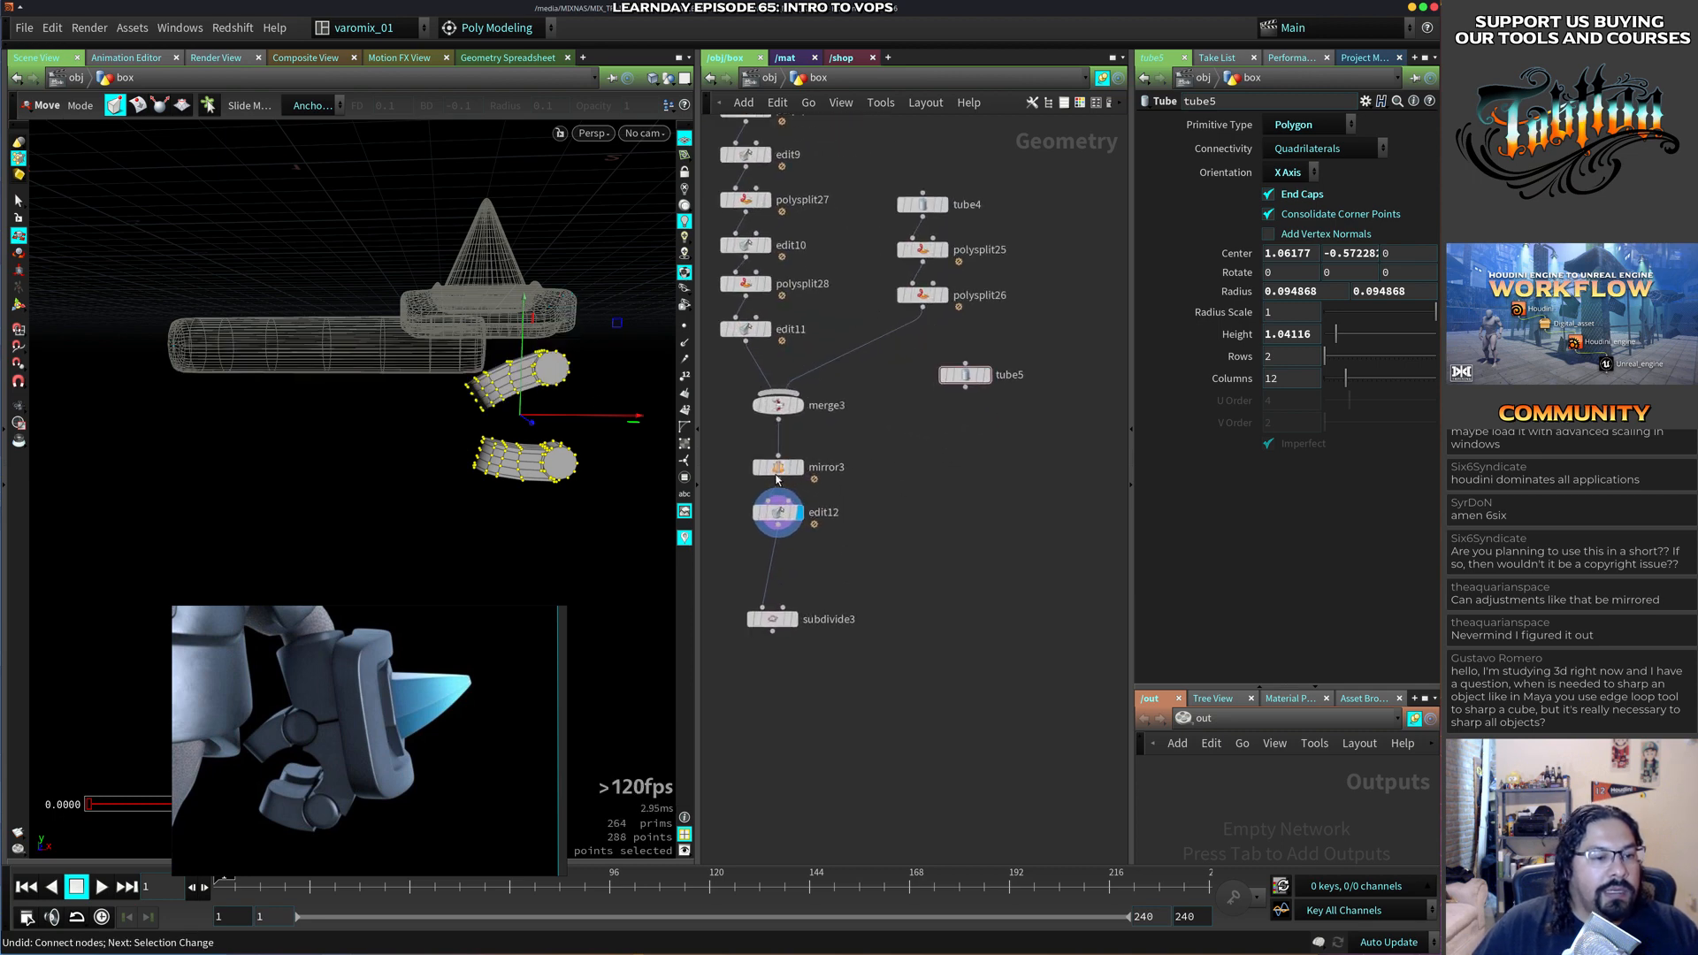
left_click_drag(776, 473, 776, 454)
left_click_drag(778, 513, 778, 540)
left_click(775, 541)
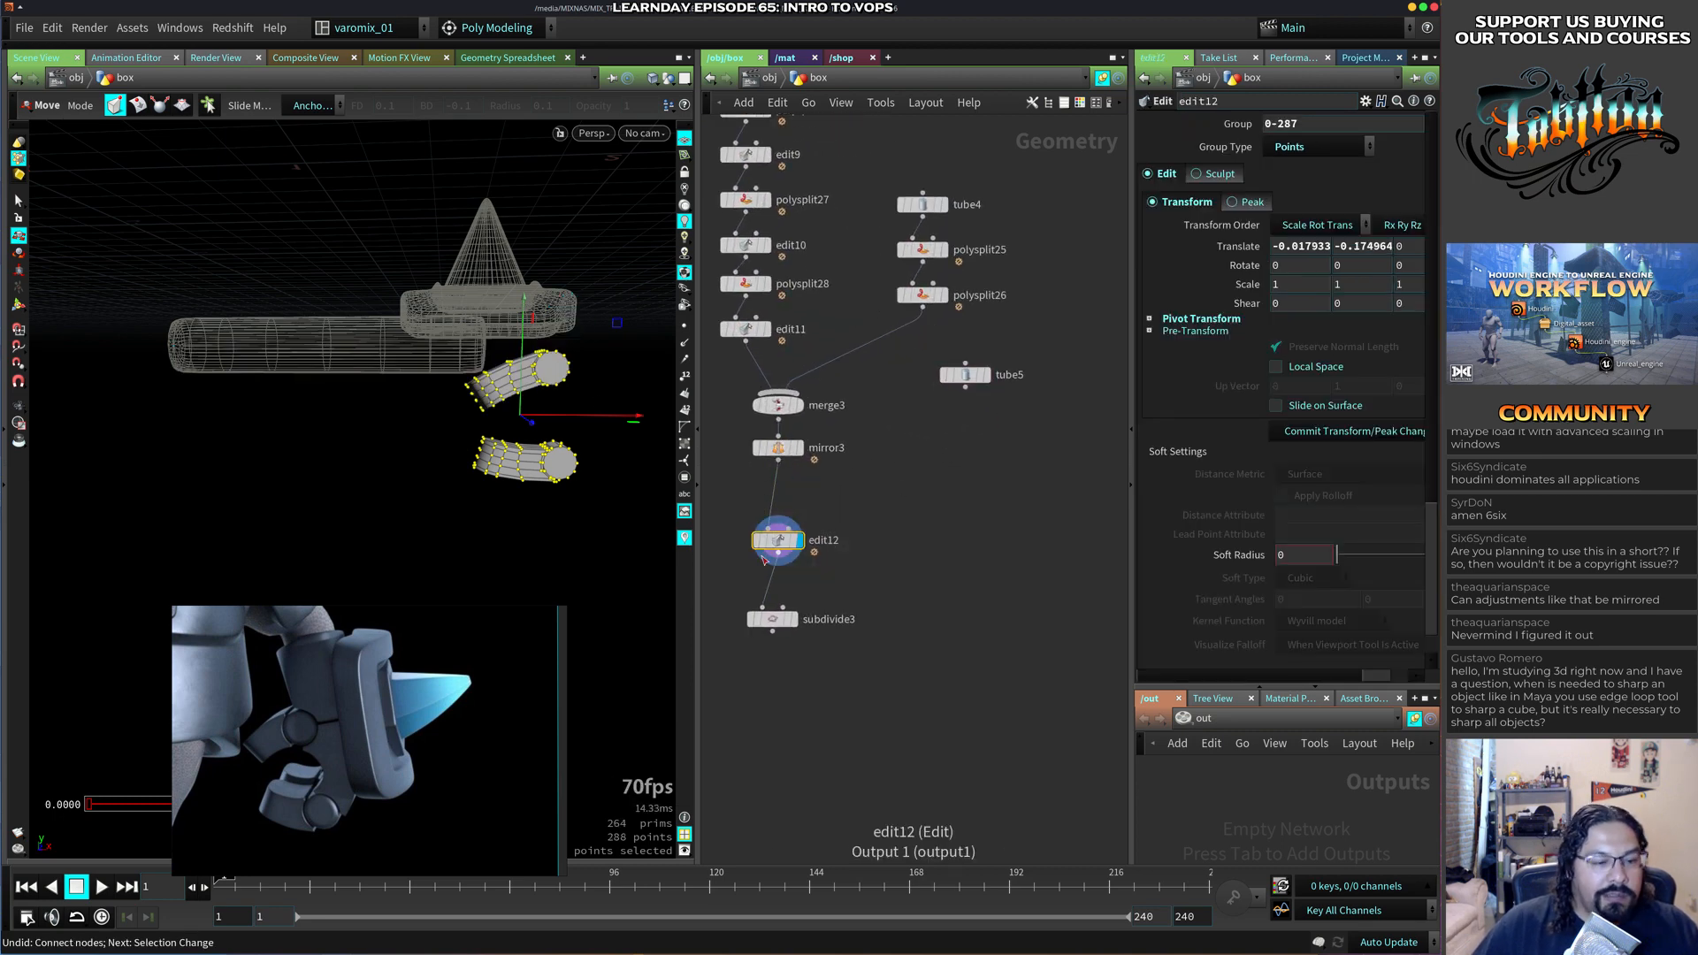
key("Delete")
left_click_drag(786, 460, 786, 545)
Try feeding tube5 through merge3 into the mirror, and detach it again beside mirror3.
left_click(966, 388)
left_click(777, 414)
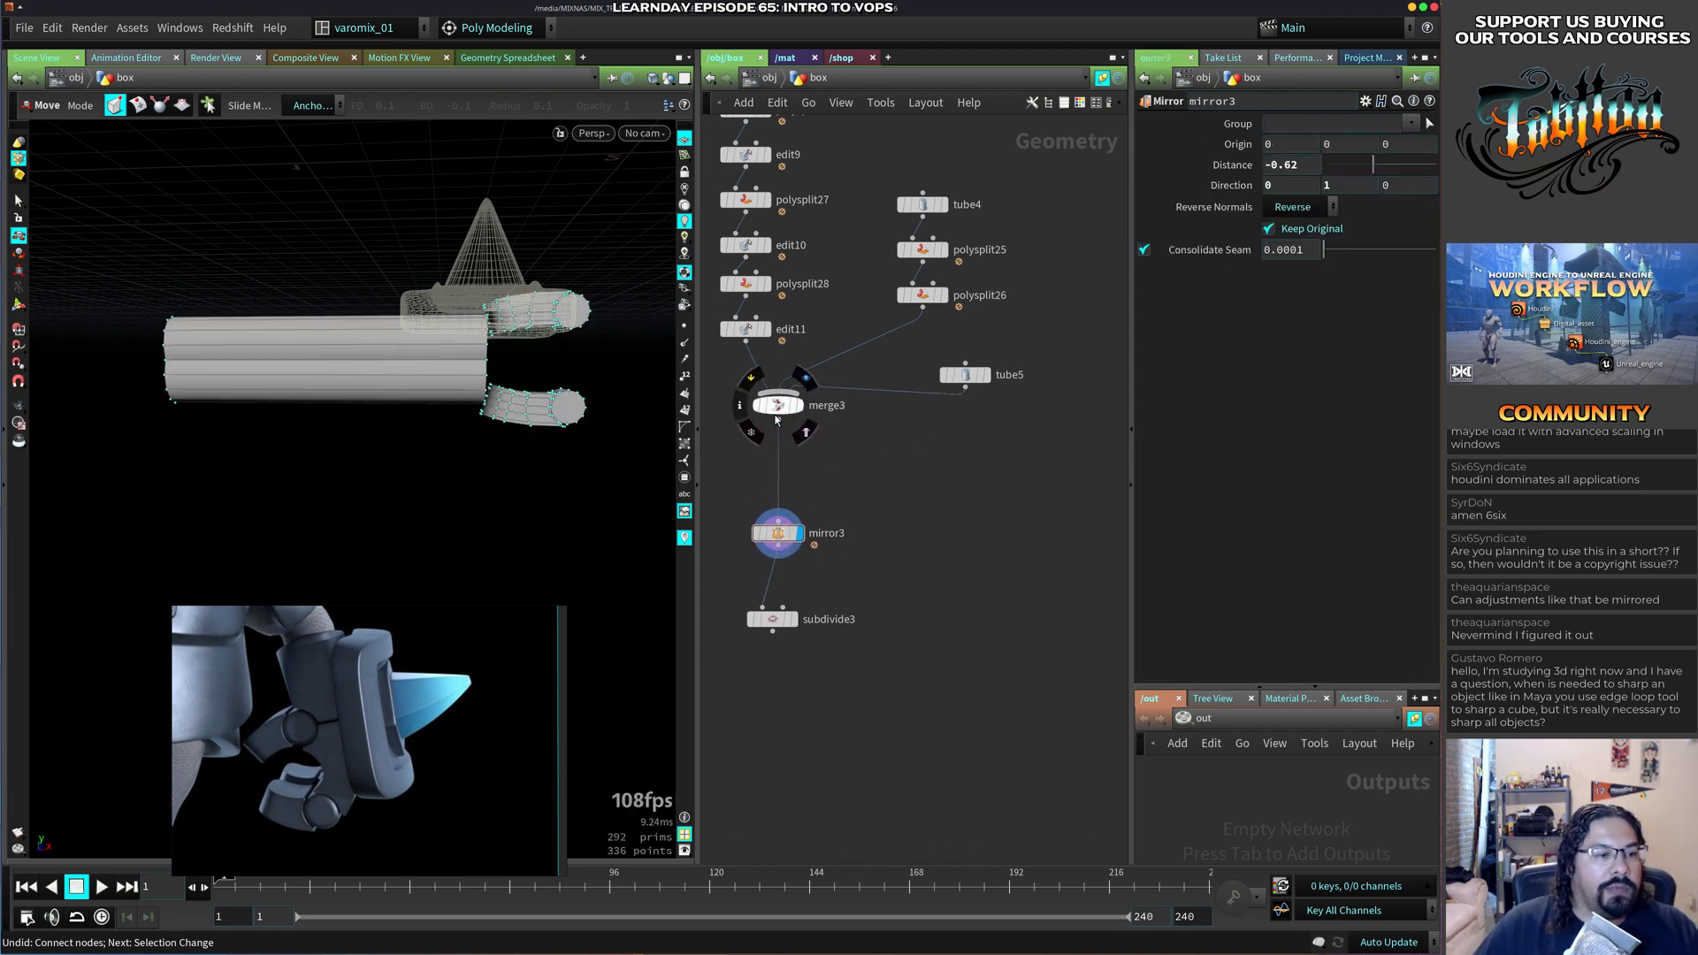
left_click(965, 375)
key("Escape")
left_click_drag(413, 413, 513, 442)
left_click_drag(778, 533, 778, 502)
left_click(778, 504)
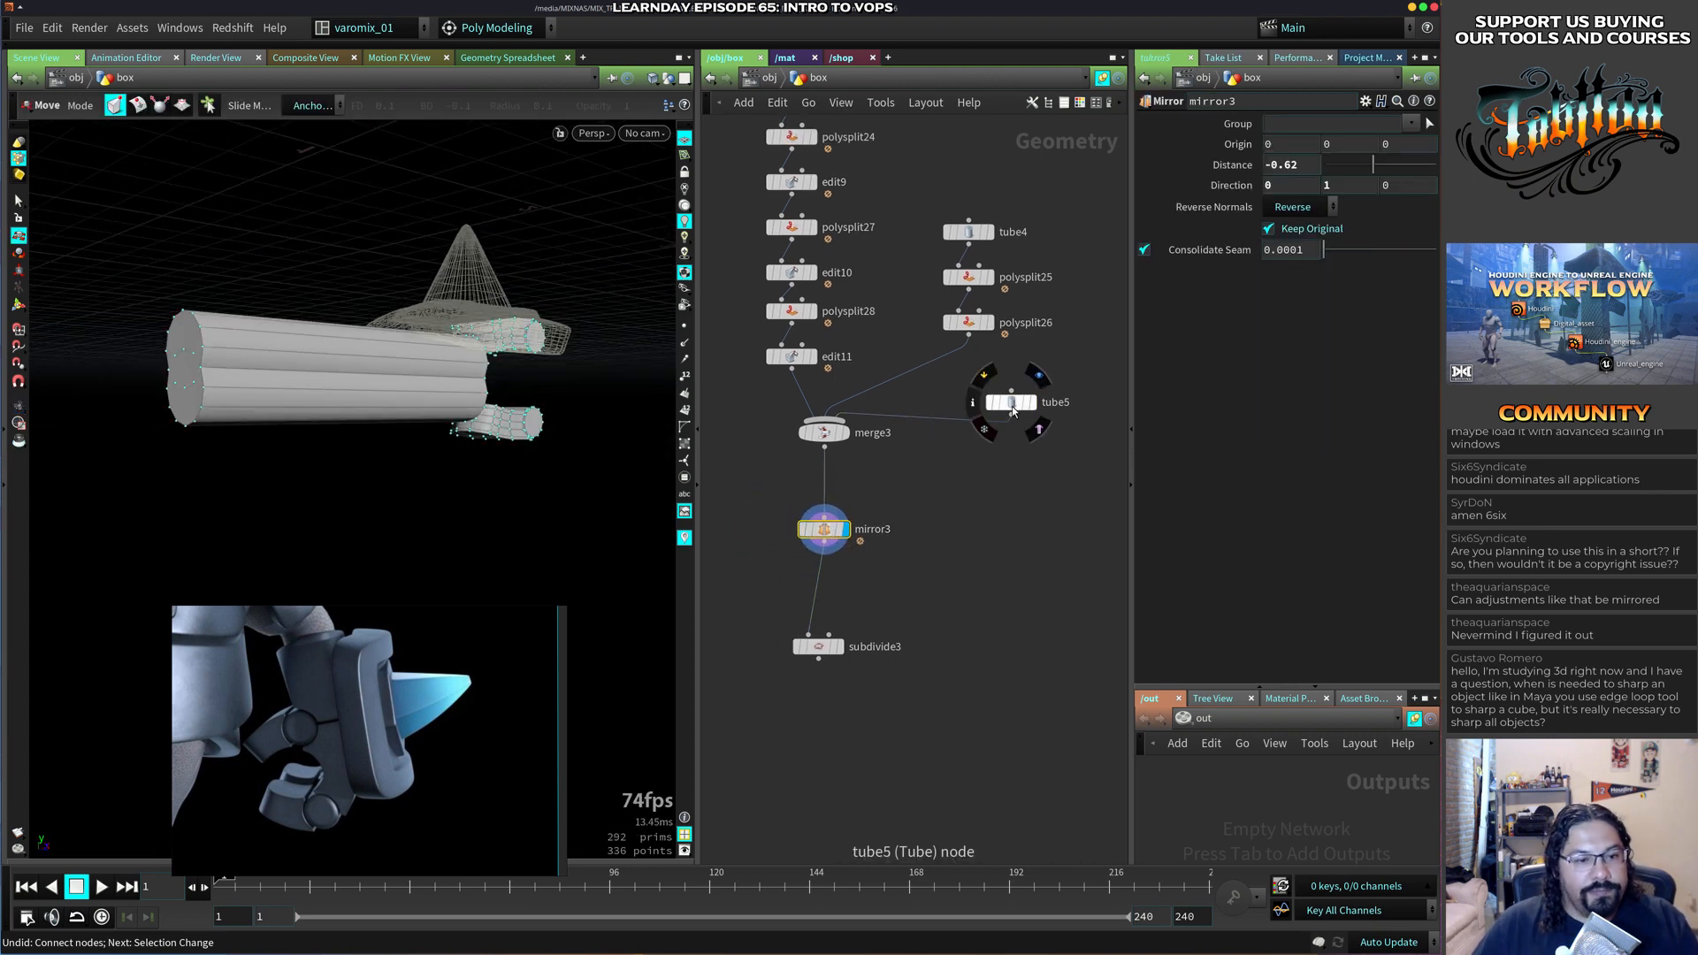
left_click_drag(1011, 403, 950, 538)
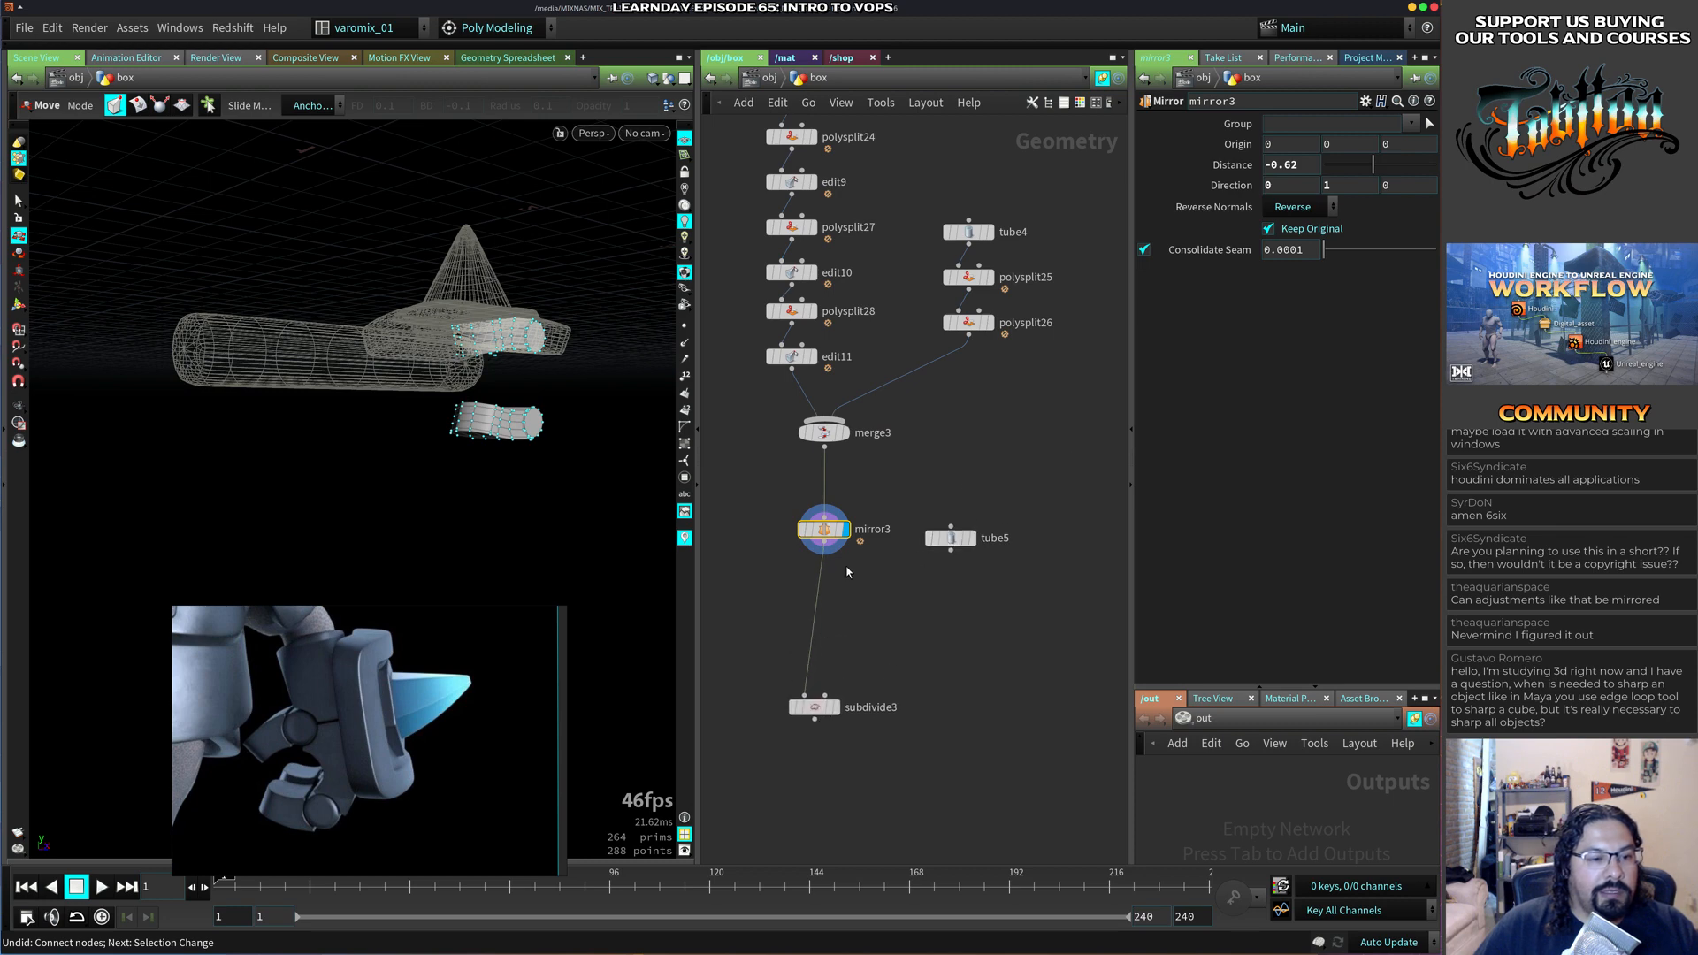
Insert a Merge node between mirror3 and subdivide3 and connect tube5 to it.
key("Tab")
type("me")
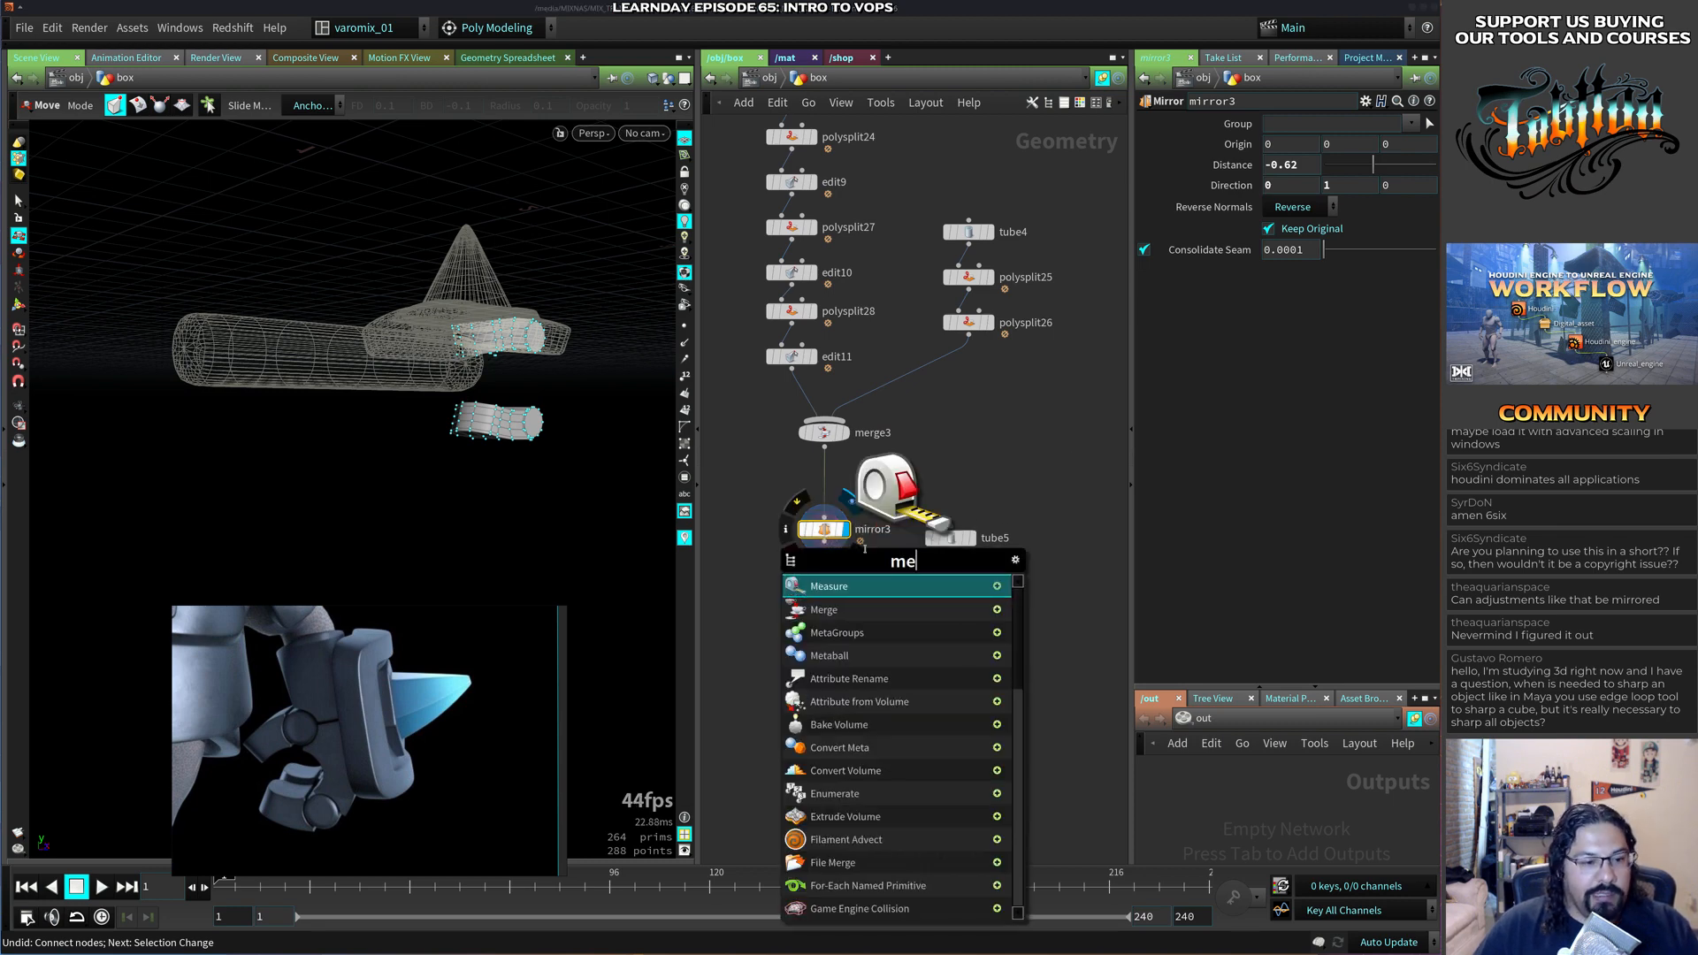
left_click(842, 613)
left_click(824, 573)
left_click_drag(824, 573, 824, 621)
left_click(824, 610)
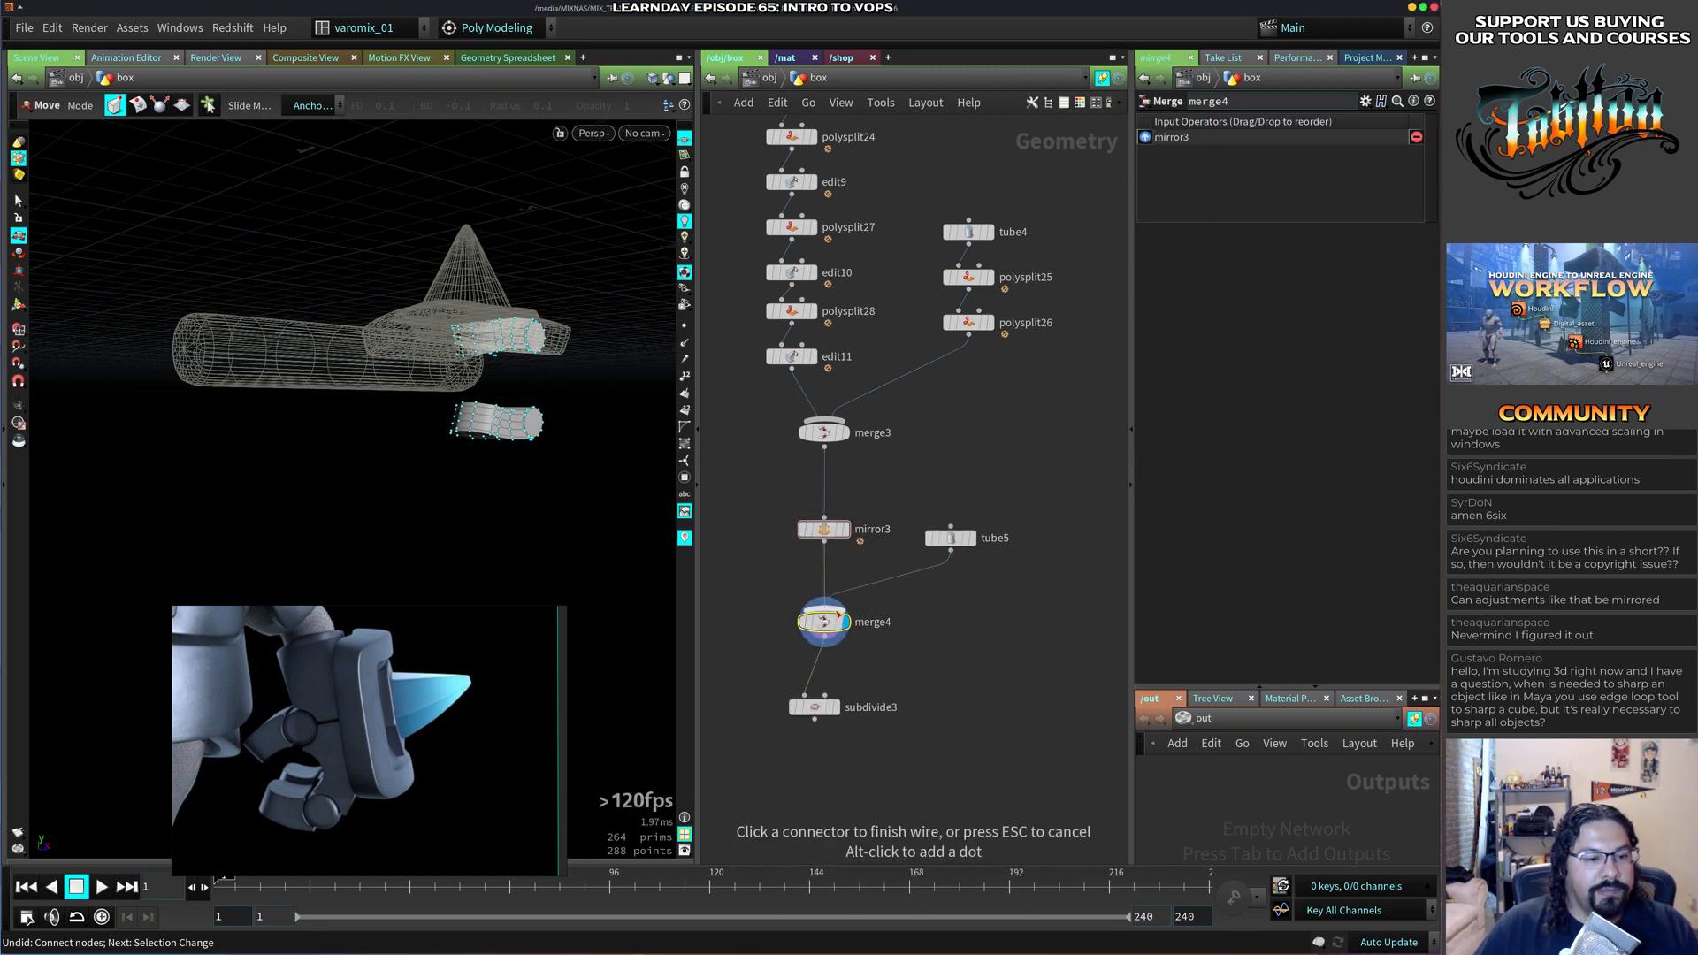
left_click(952, 551)
Reshape tube5 to a radius of about 0.118 and height of about 0.532, centered at about 1.487 in X.
left_click(951, 539)
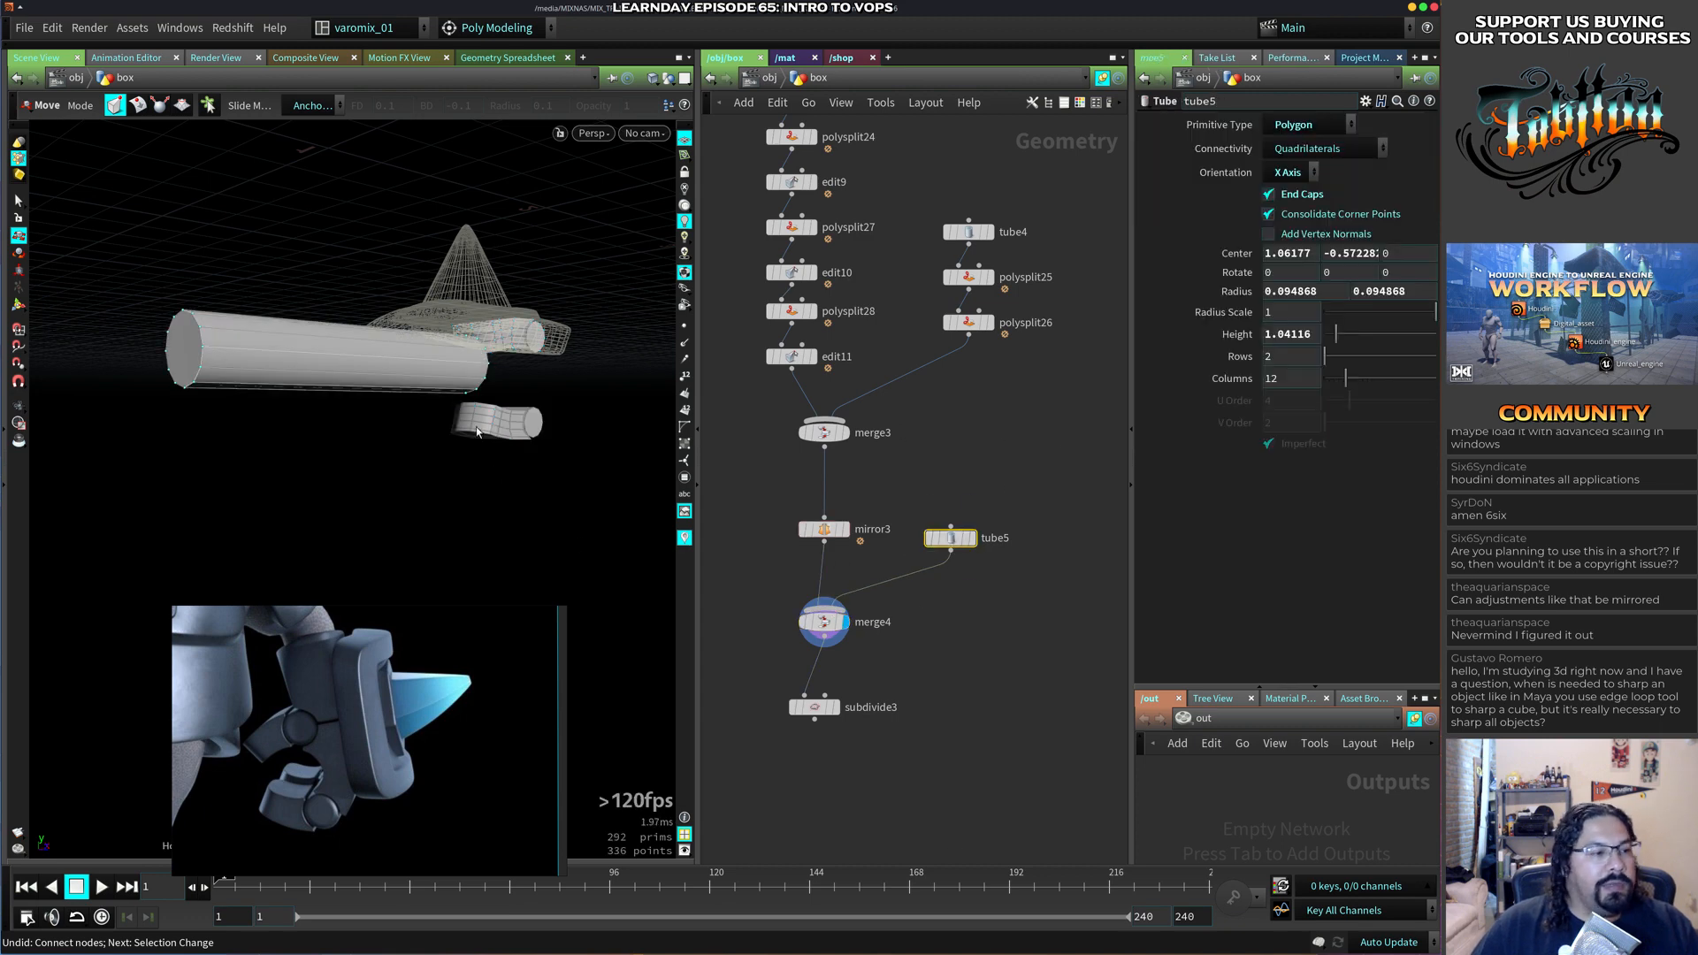
left_click(19, 304)
left_click_drag(410, 421, 417, 469, "alt")
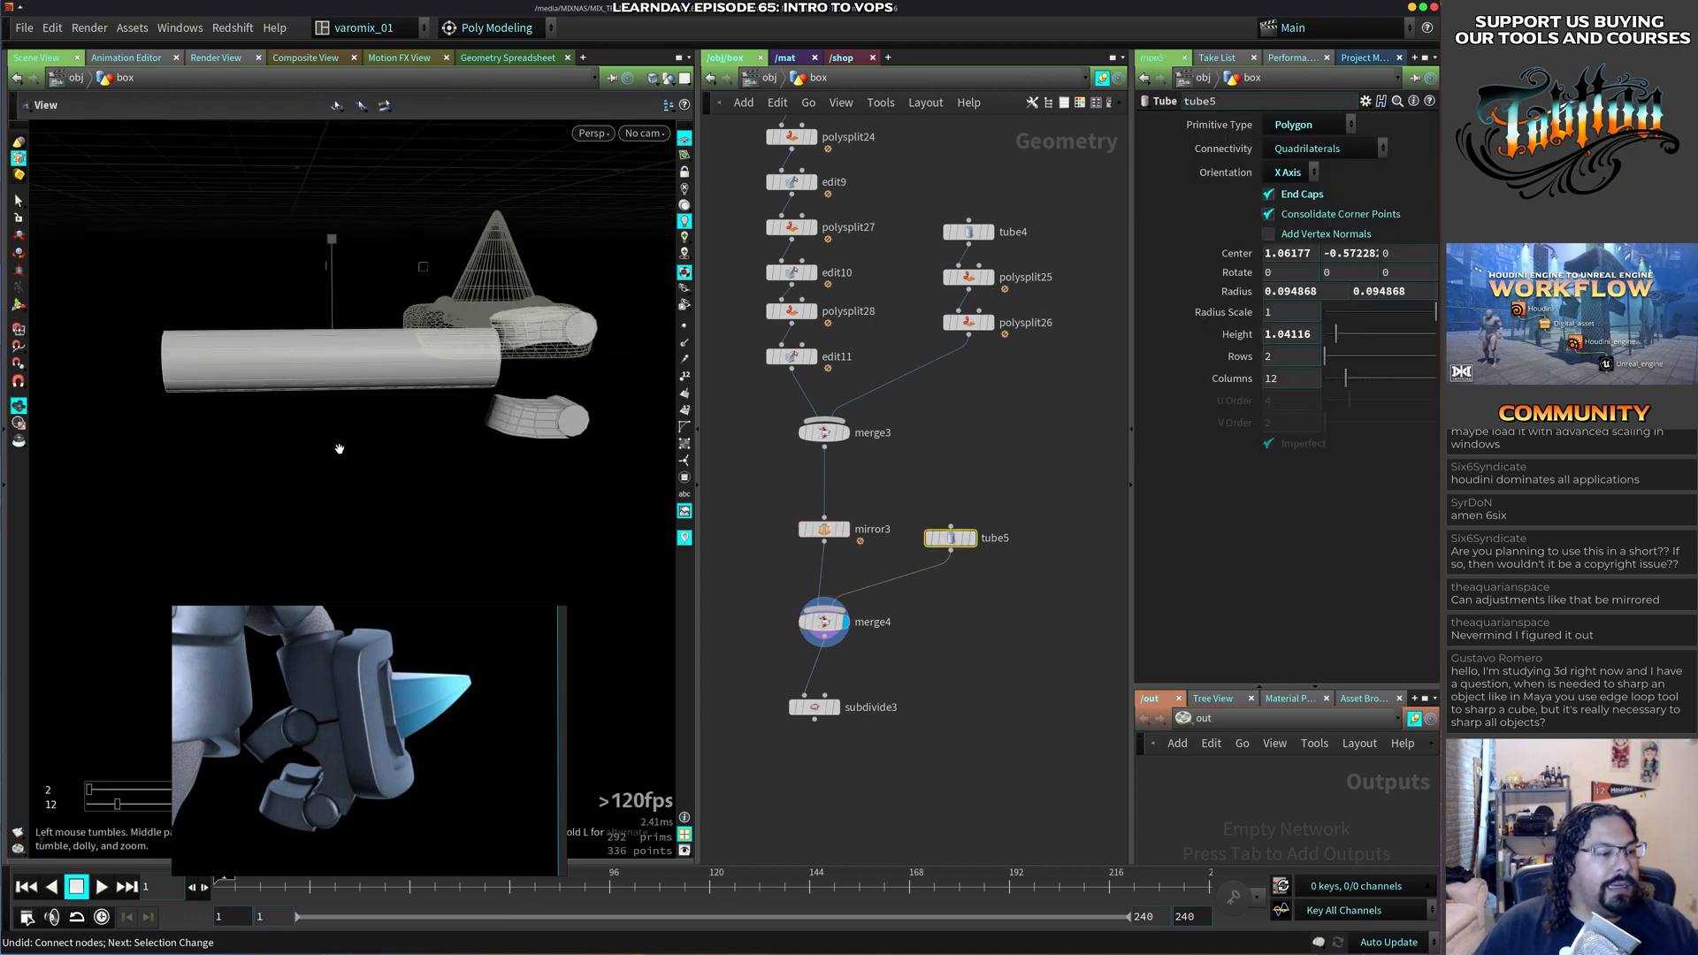
middle_click_drag(340, 449, 343, 520, "alt")
key("Return")
left_click_drag(457, 424, 517, 471)
key("s")
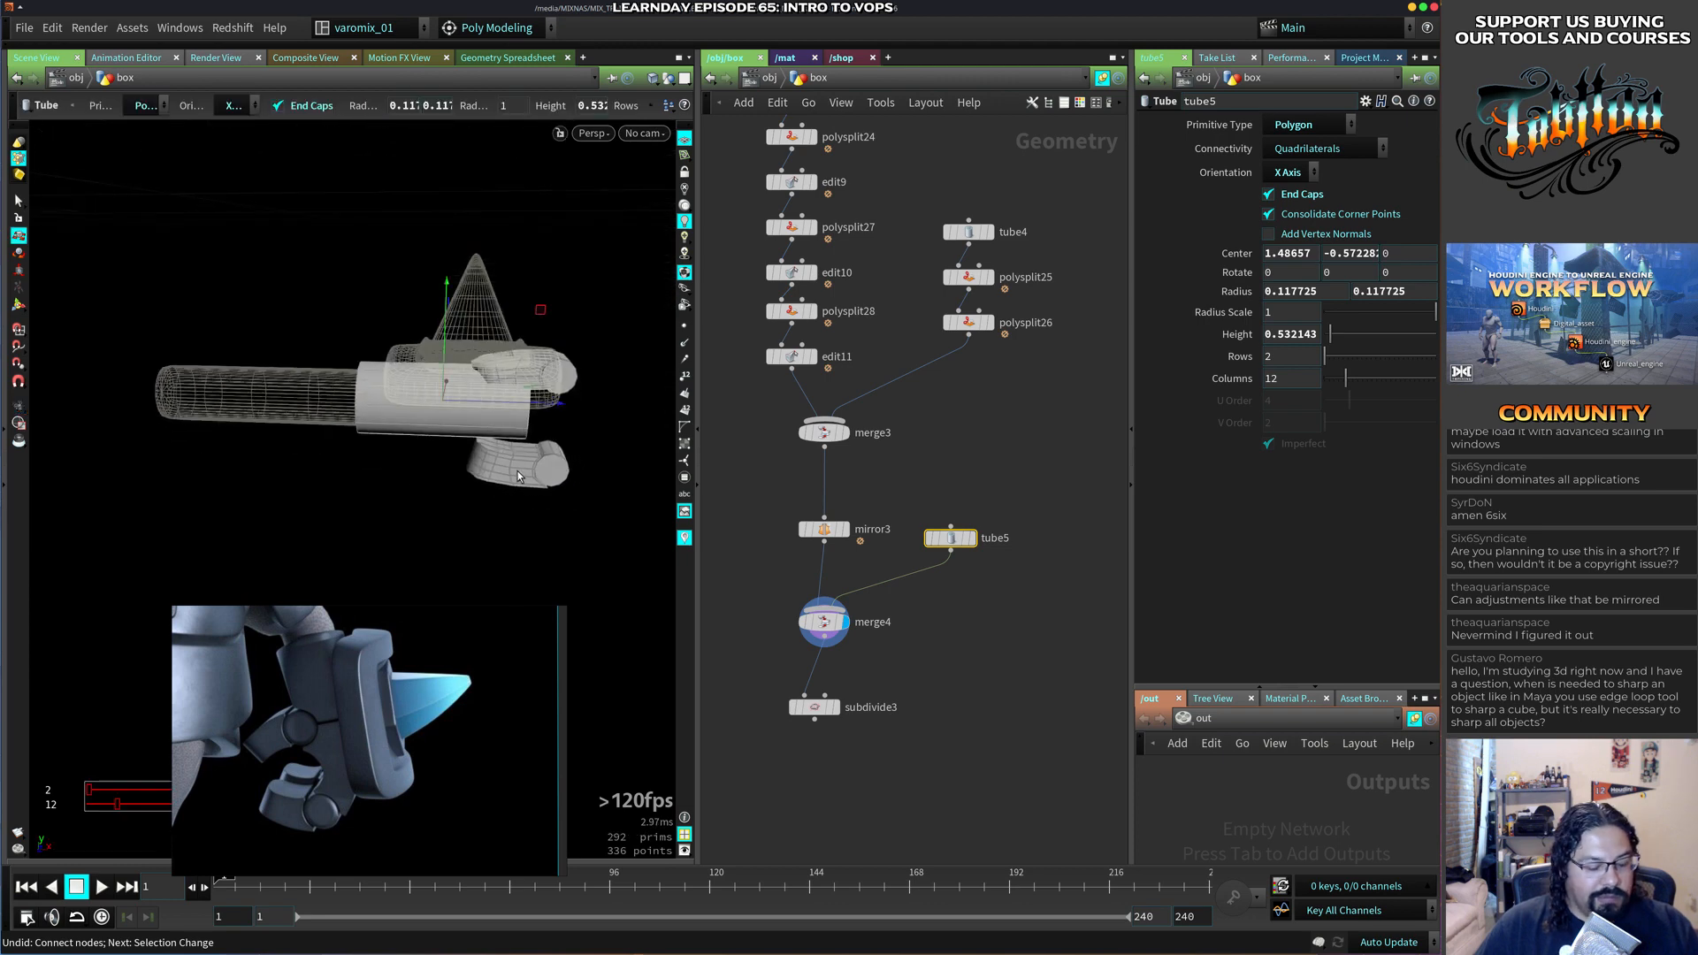
Shorten the tube by moving the points of its finger-side end about -0.144 in X.
left_click_drag(634, 265, 512, 481)
key("t")
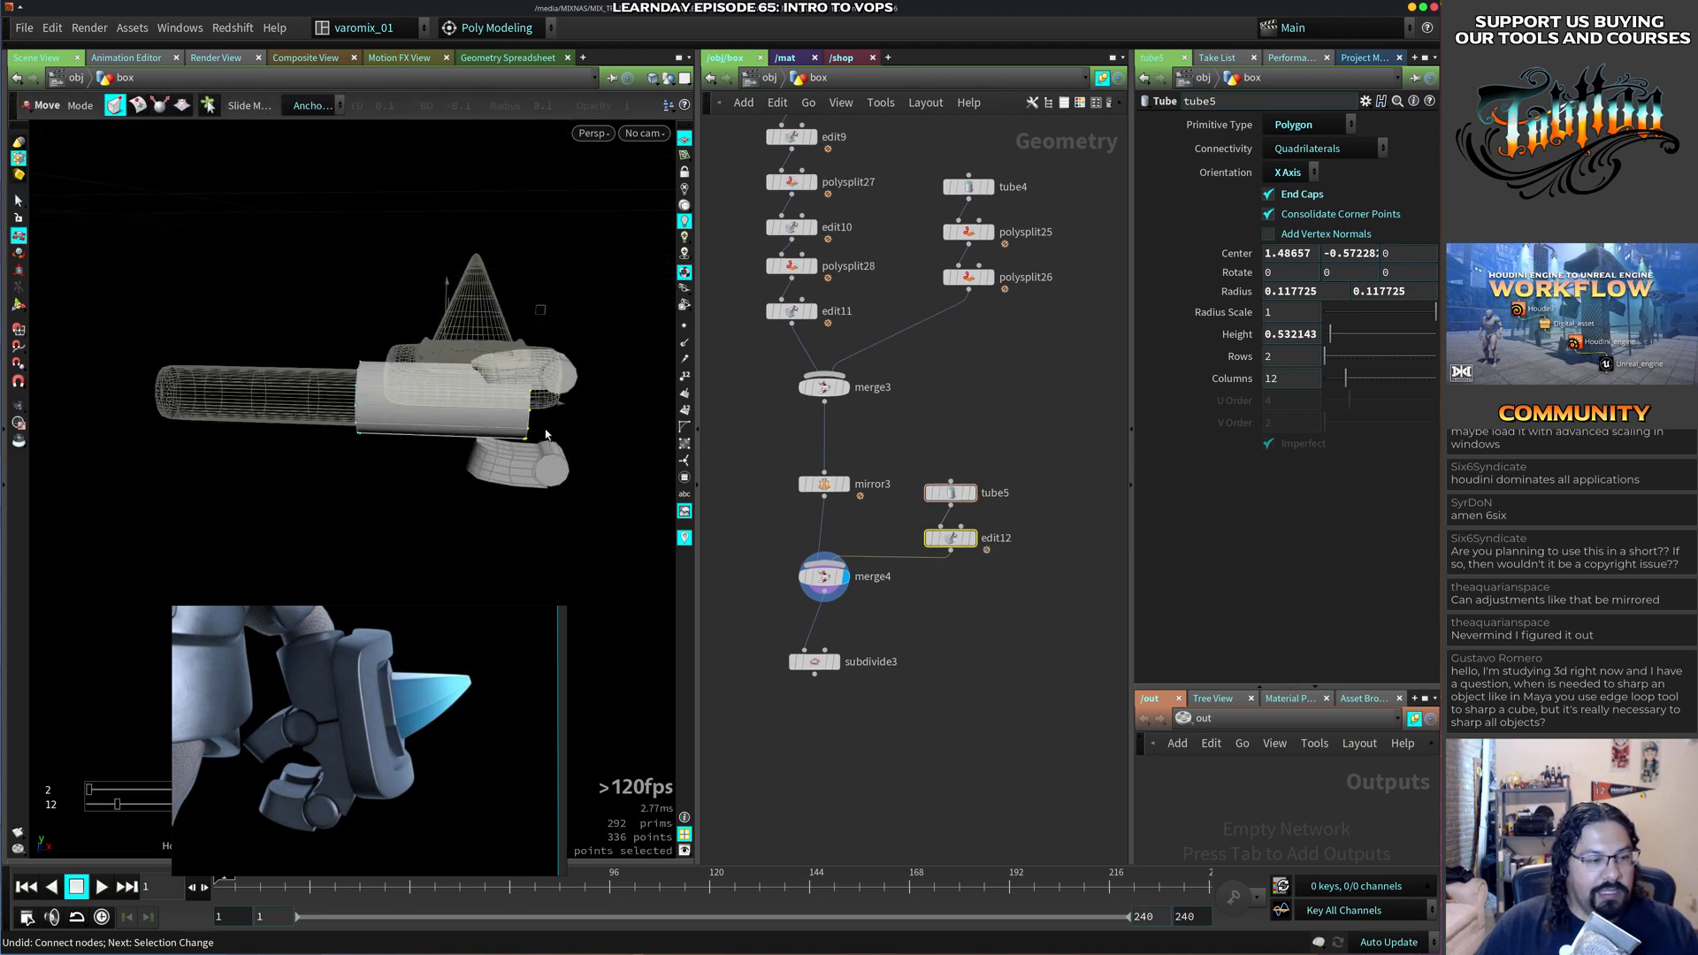
left_click_drag(632, 407, 575, 415)
left_click_drag(382, 516, 478, 498, "alt")
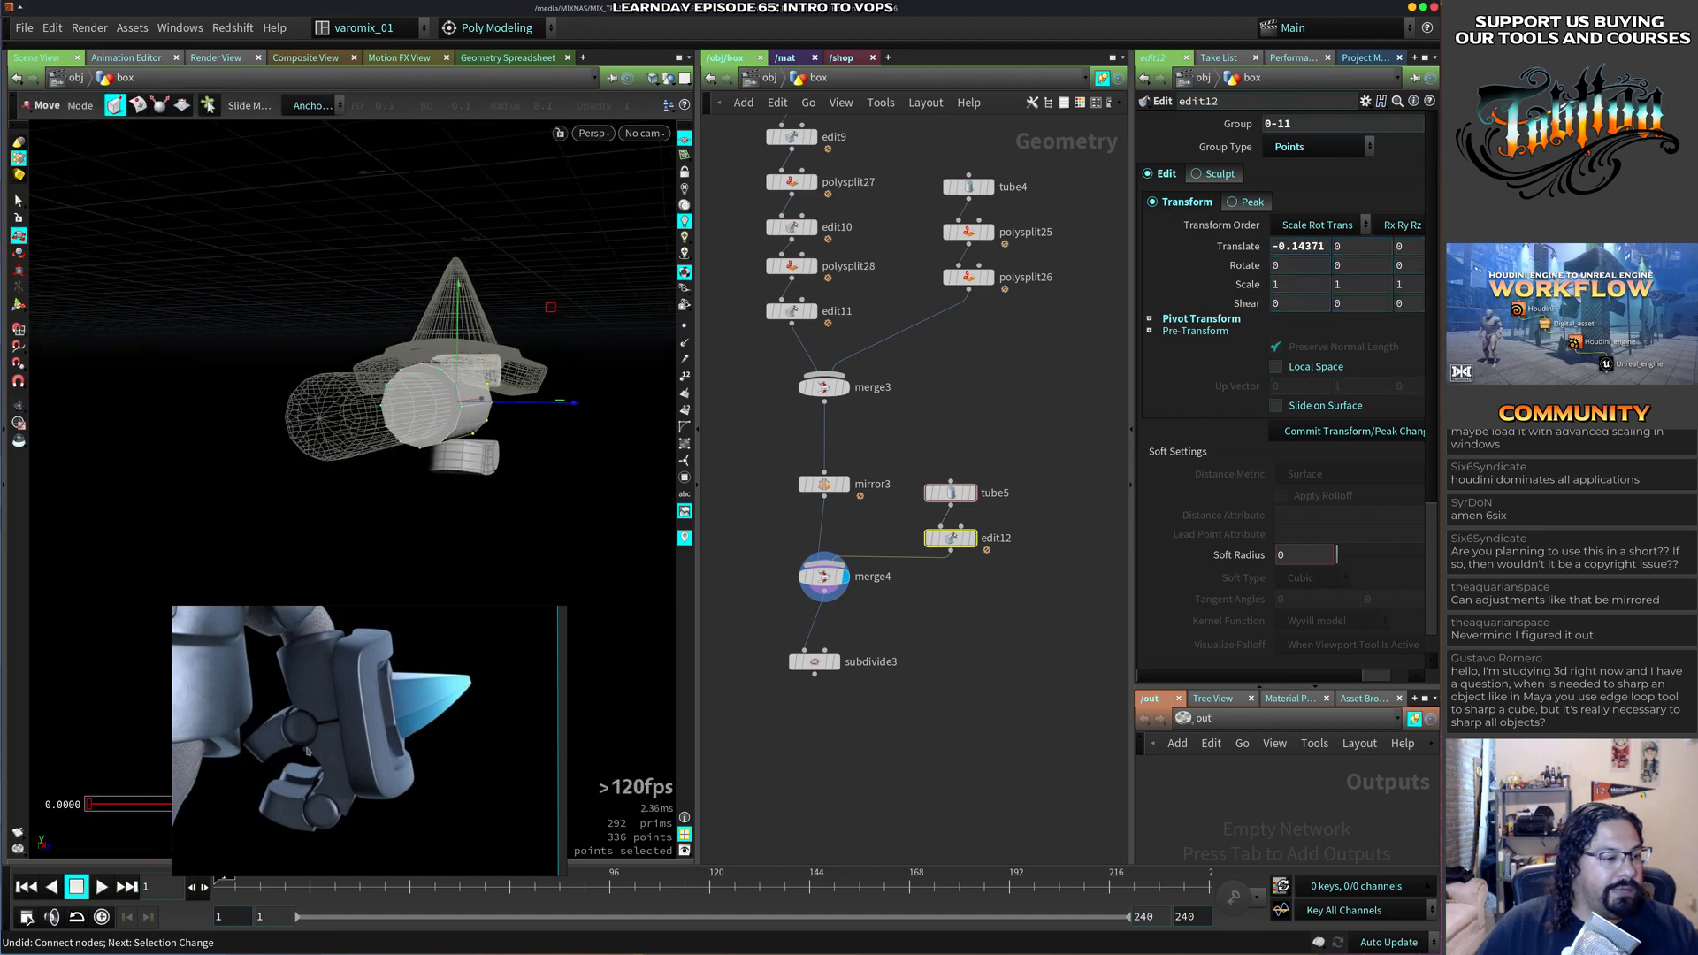
key("Escape")
left_click_drag(347, 669, 416, 450)
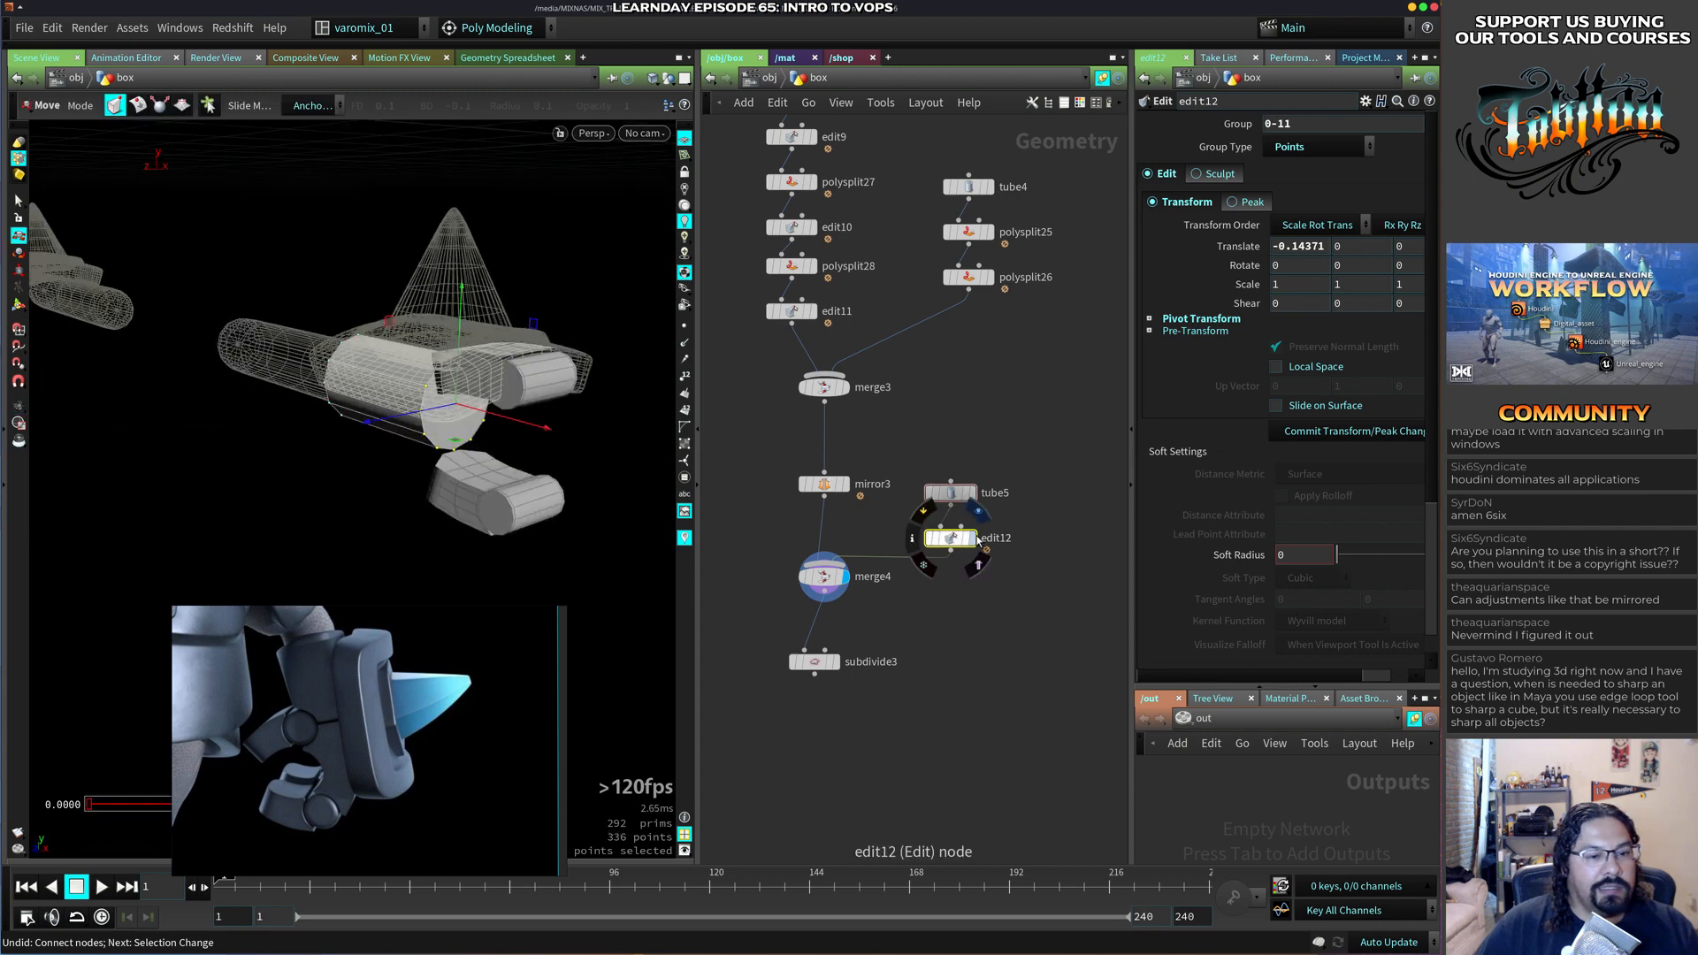
Display only the tube's edit12 output and view the tube end-on.
left_click(971, 538)
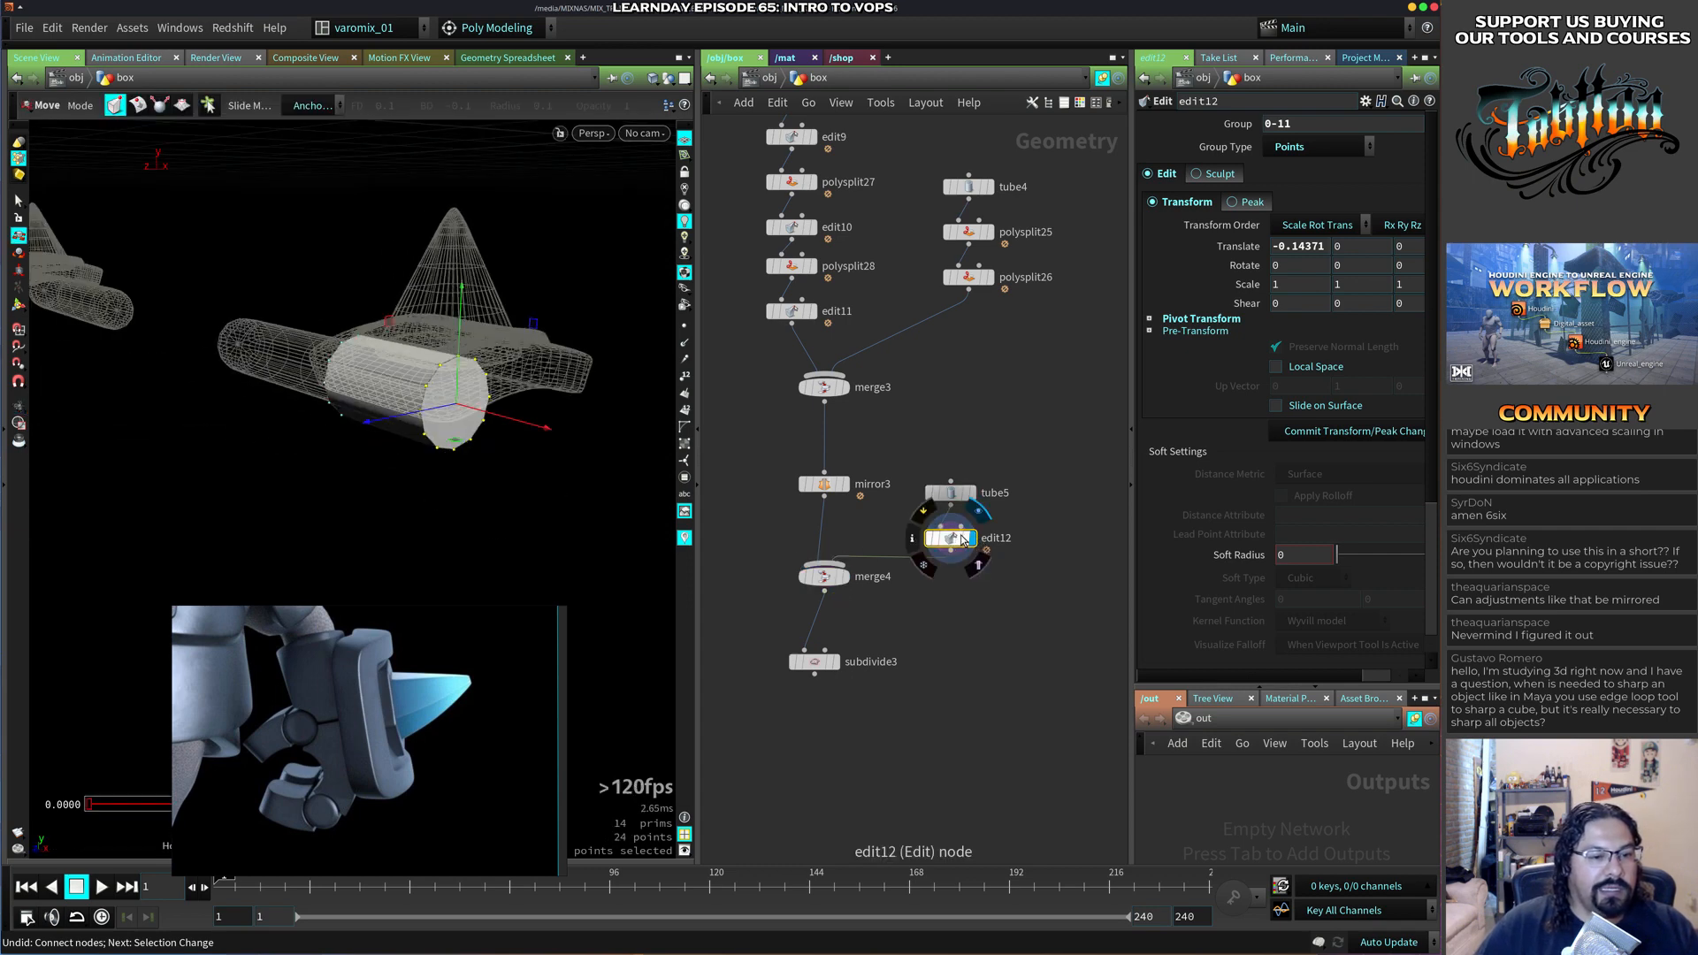
key("Escape")
left_click_drag(606, 509, 438, 518)
right_click_drag(438, 517, 500, 512)
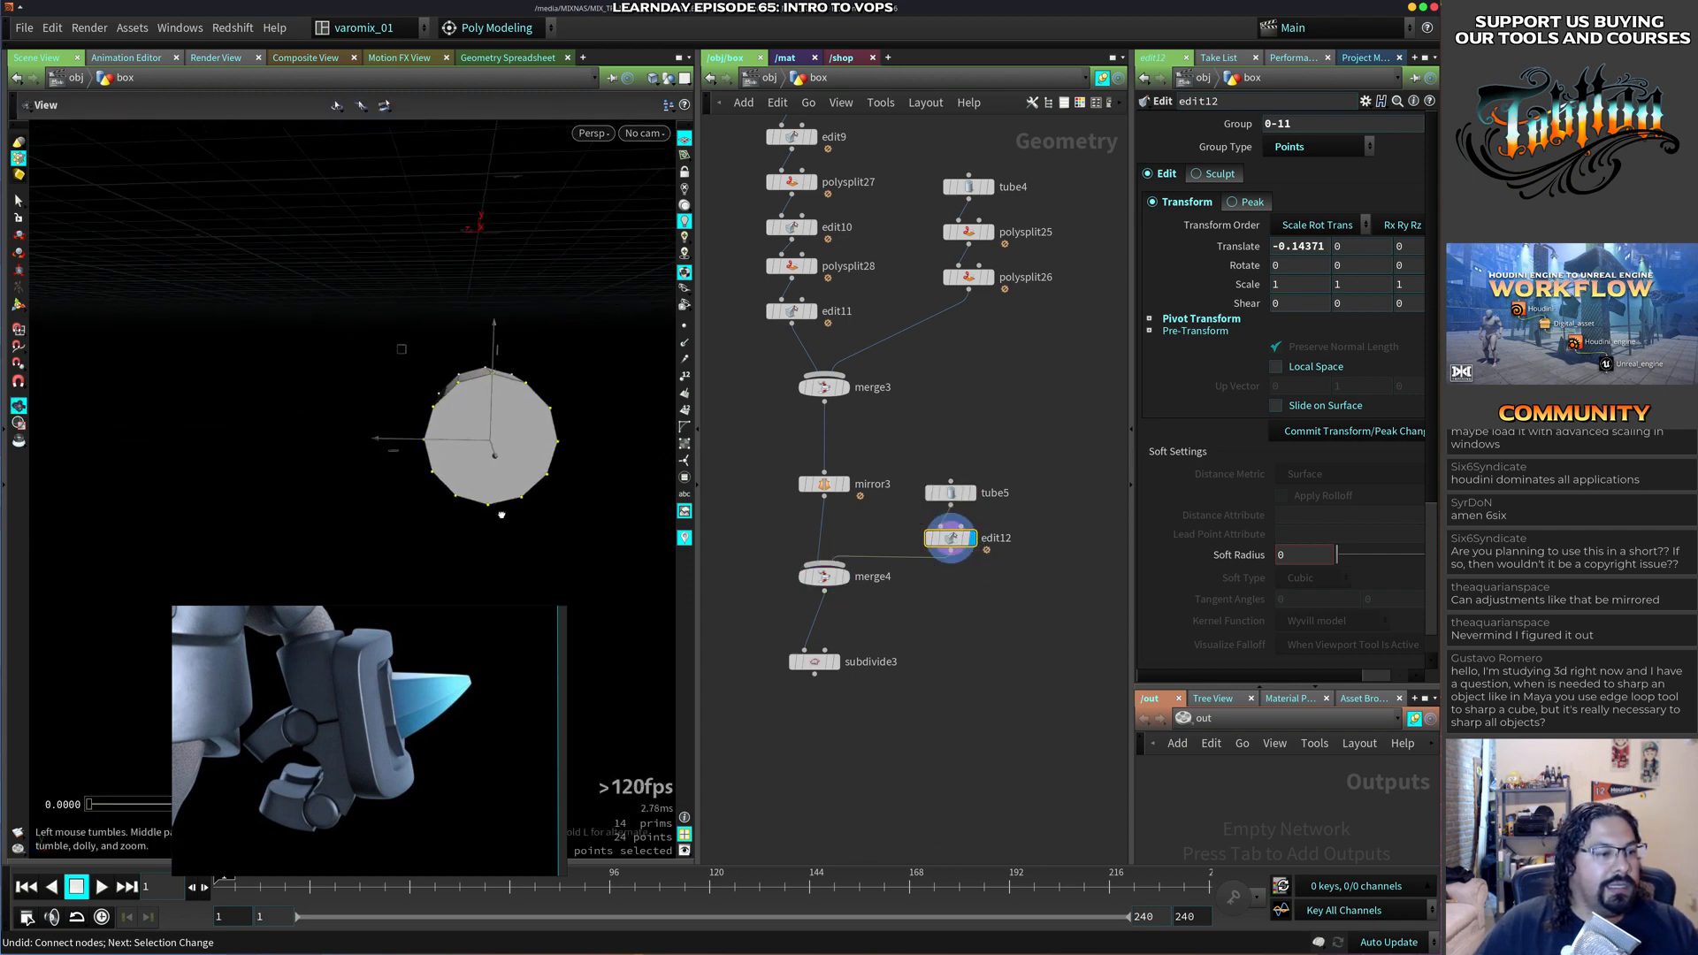
left_click_drag(500, 512, 442, 529)
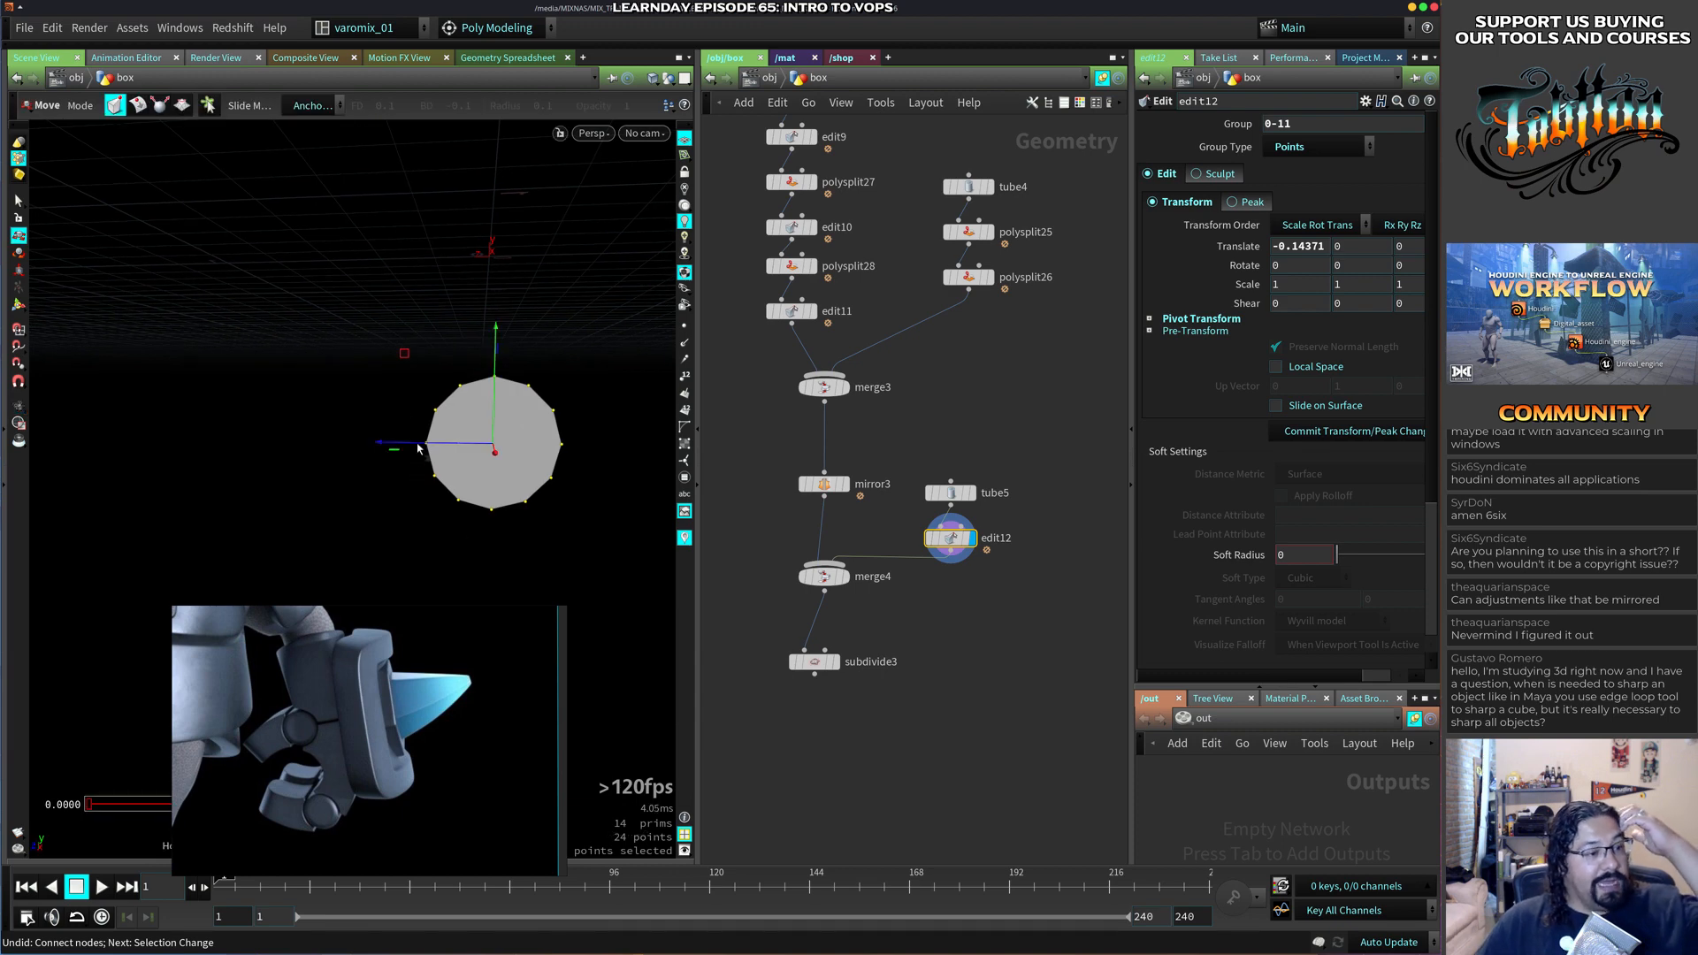
Try to flatten one side of the tube by scaling points 7-11 and 19-23 along Z, and undo it.
left_click_drag(363, 340, 482, 517)
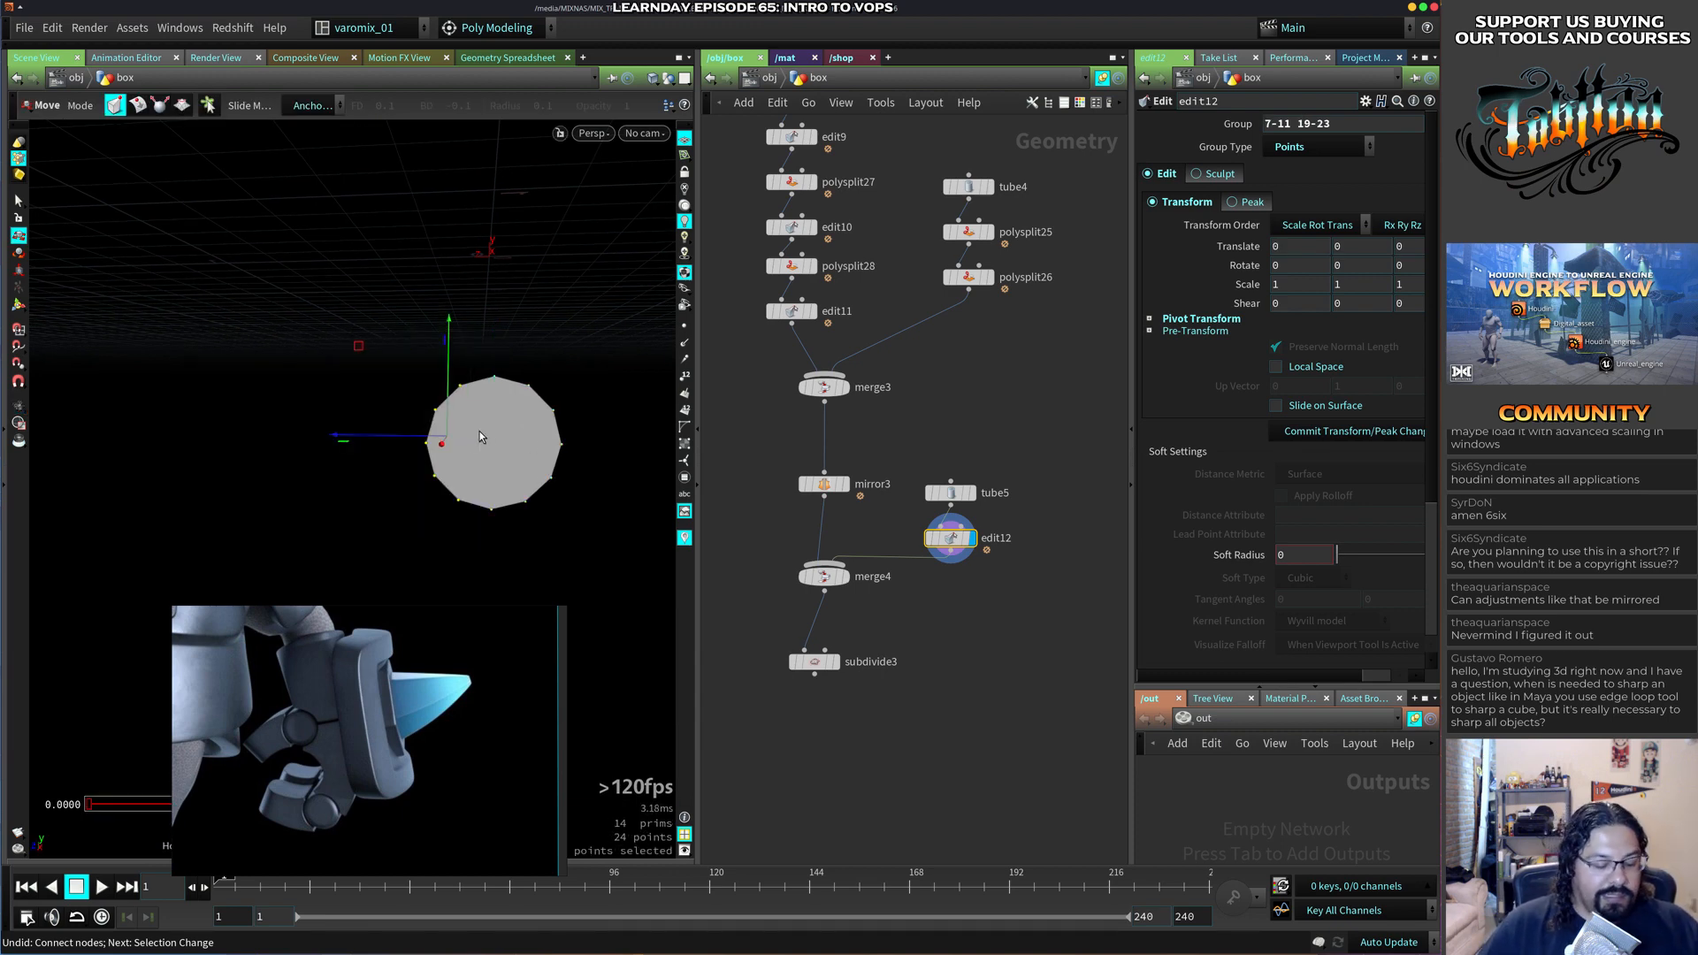
key("r")
left_click_drag(337, 447, 448, 430)
left_click_drag(622, 331, 512, 550)
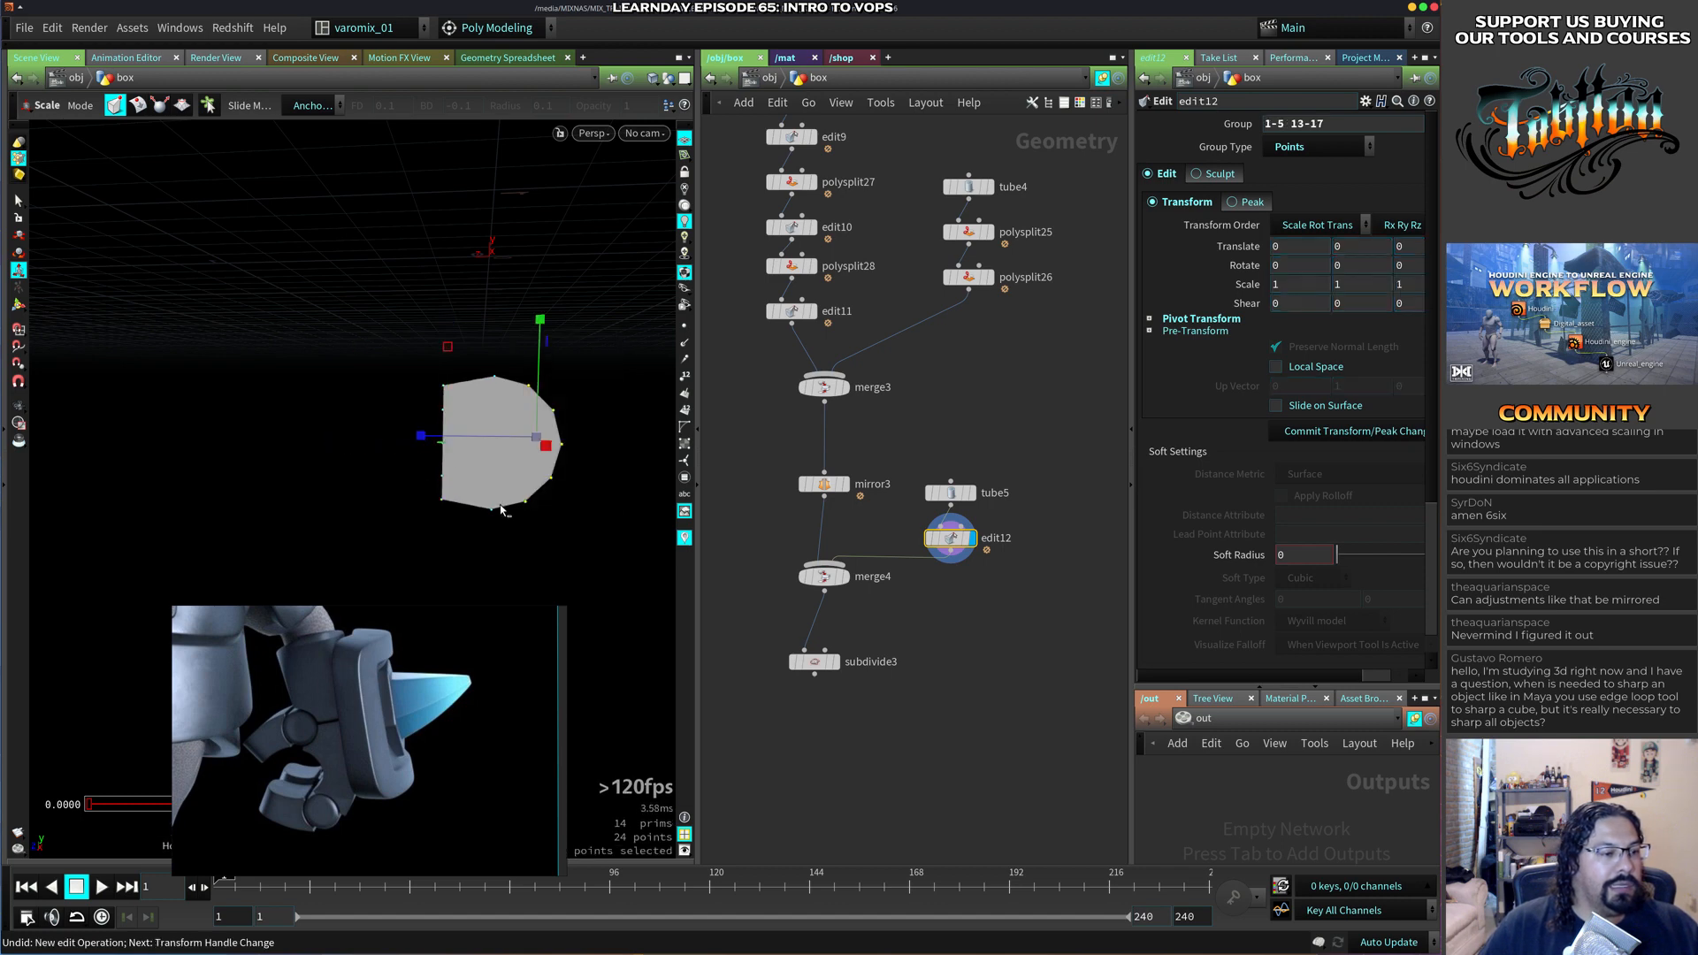
key("ctrl+z")
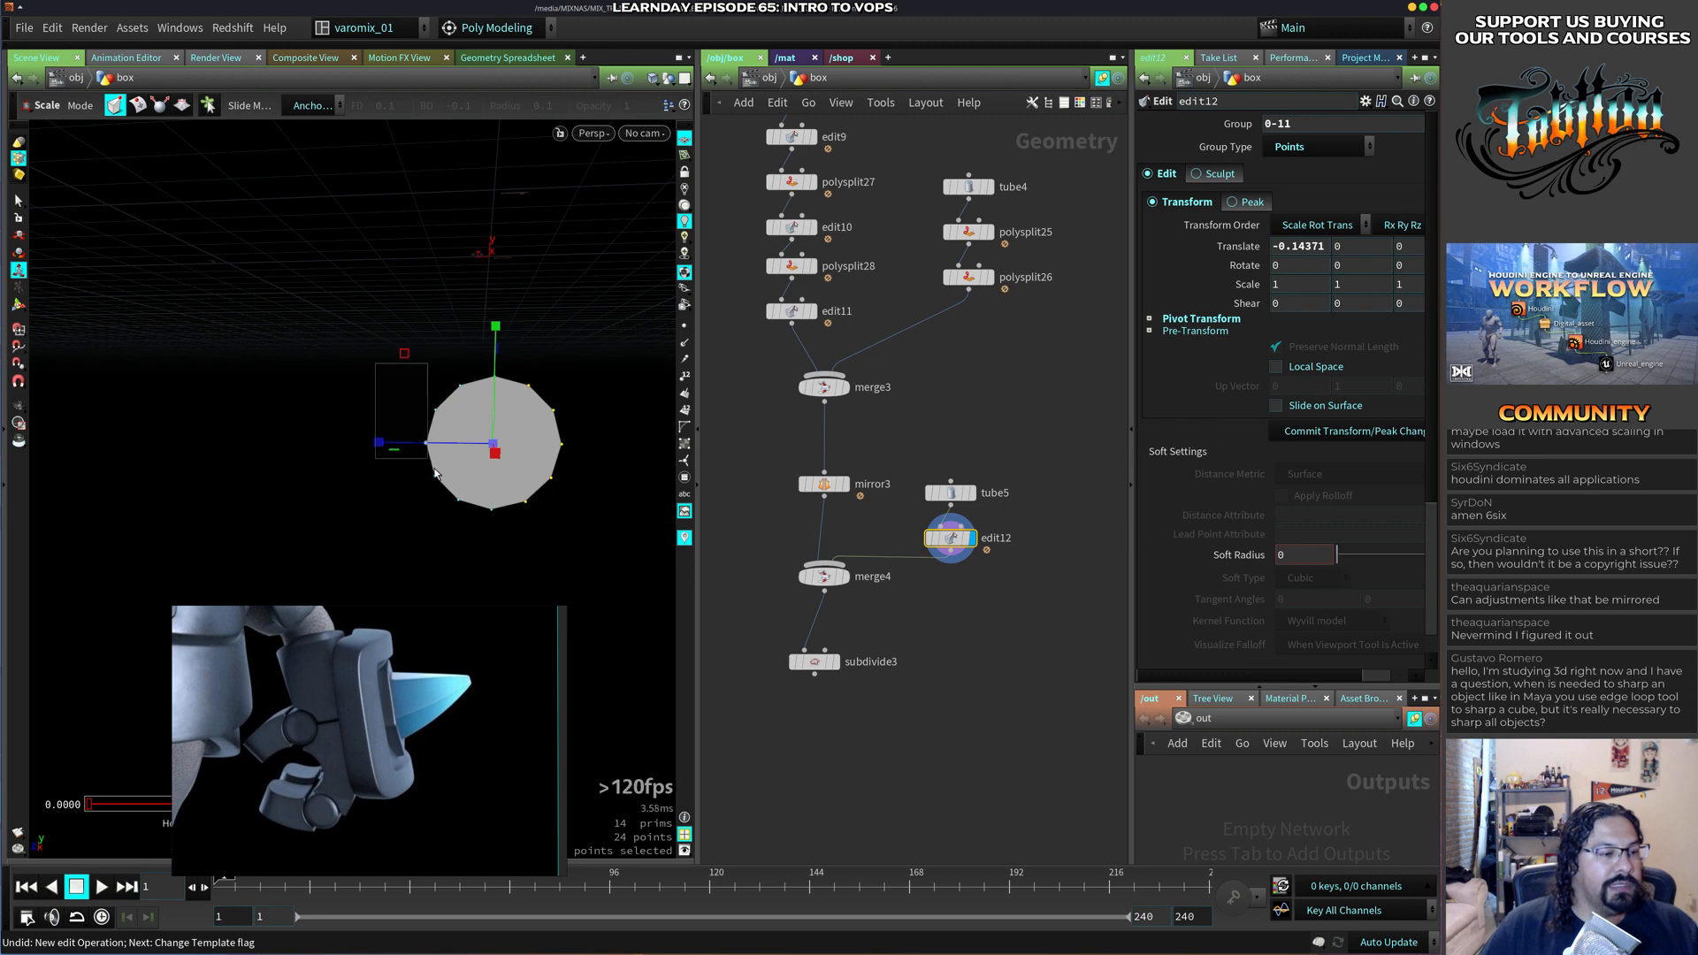
Flatten one side of the tube by scaling points 8-10 and 20-22 to about 0.1 in Z.
left_click_drag(435, 473, 449, 500)
left_click_drag(347, 431, 426, 435)
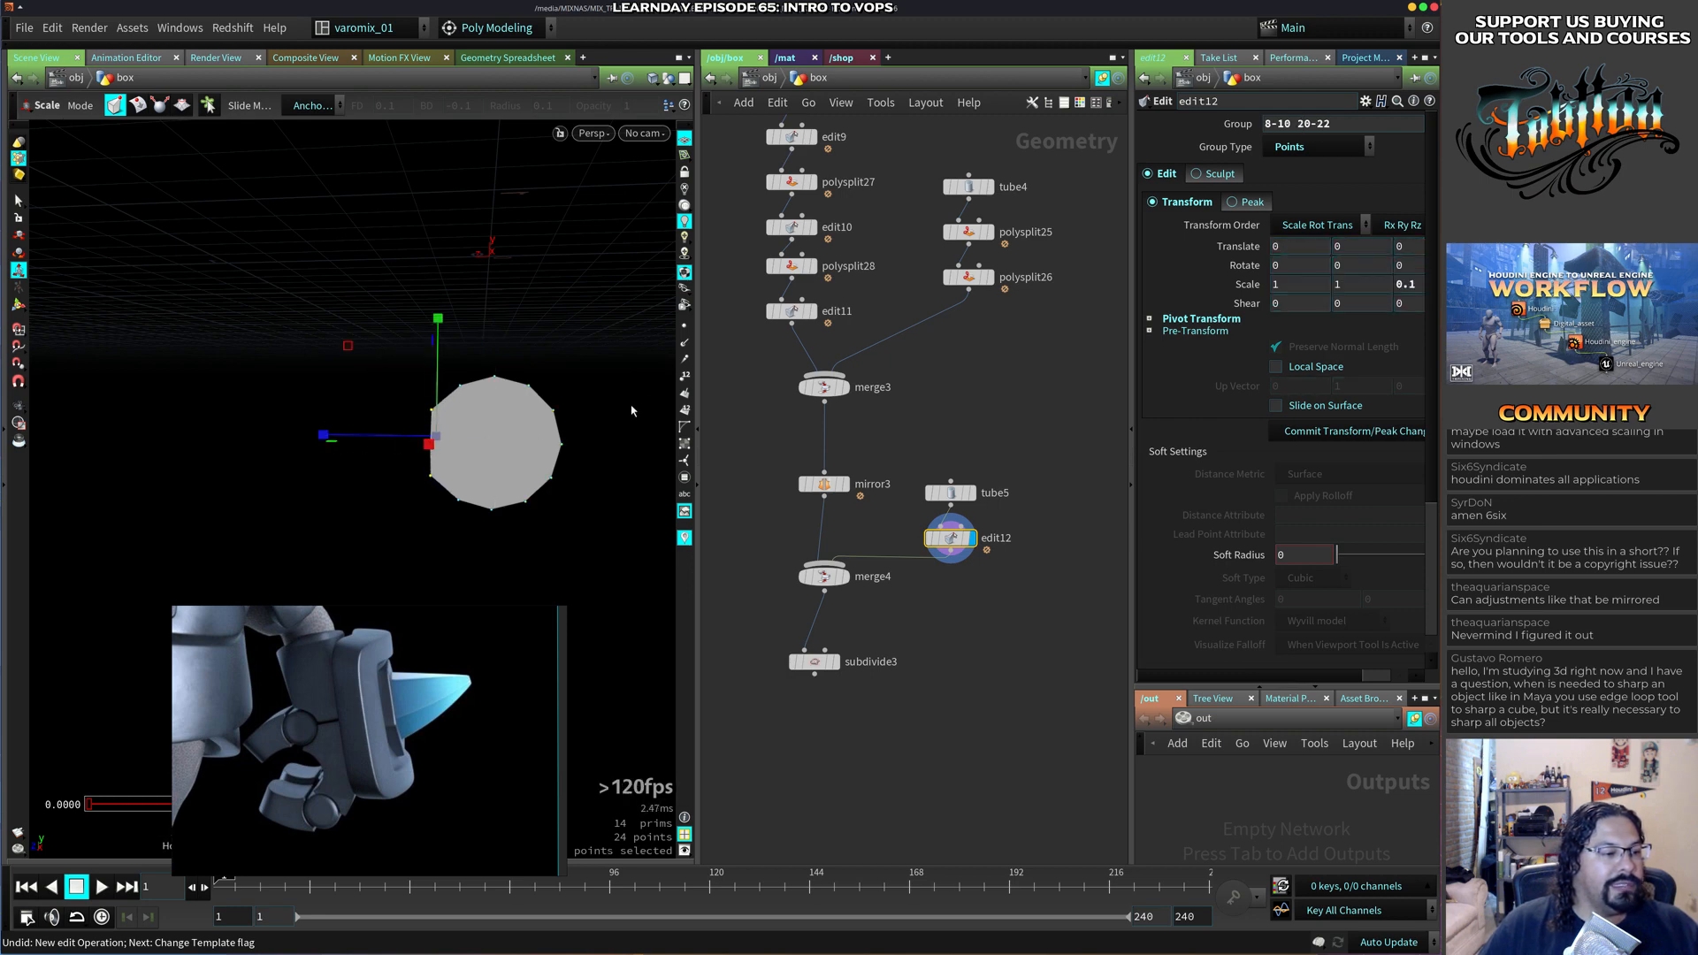
Try to flatten the remaining sides of the tube by scaling the points of the side opposite the flattened one.
left_click_drag(593, 458, 546, 500)
left_click_drag(449, 448, 550, 412)
left_click_drag(507, 276, 486, 460)
key("ctrl+z")
left_click_drag(352, 248, 555, 370)
left_click_drag(416, 420, 631, 435, "alt")
Undo the flattening of the tube's sides, including the Z scale on points 8-10 and 20-22.
key("ctrl+z")
key("ctrl+z")
key("ctrl+z")
key("ctrl+z")
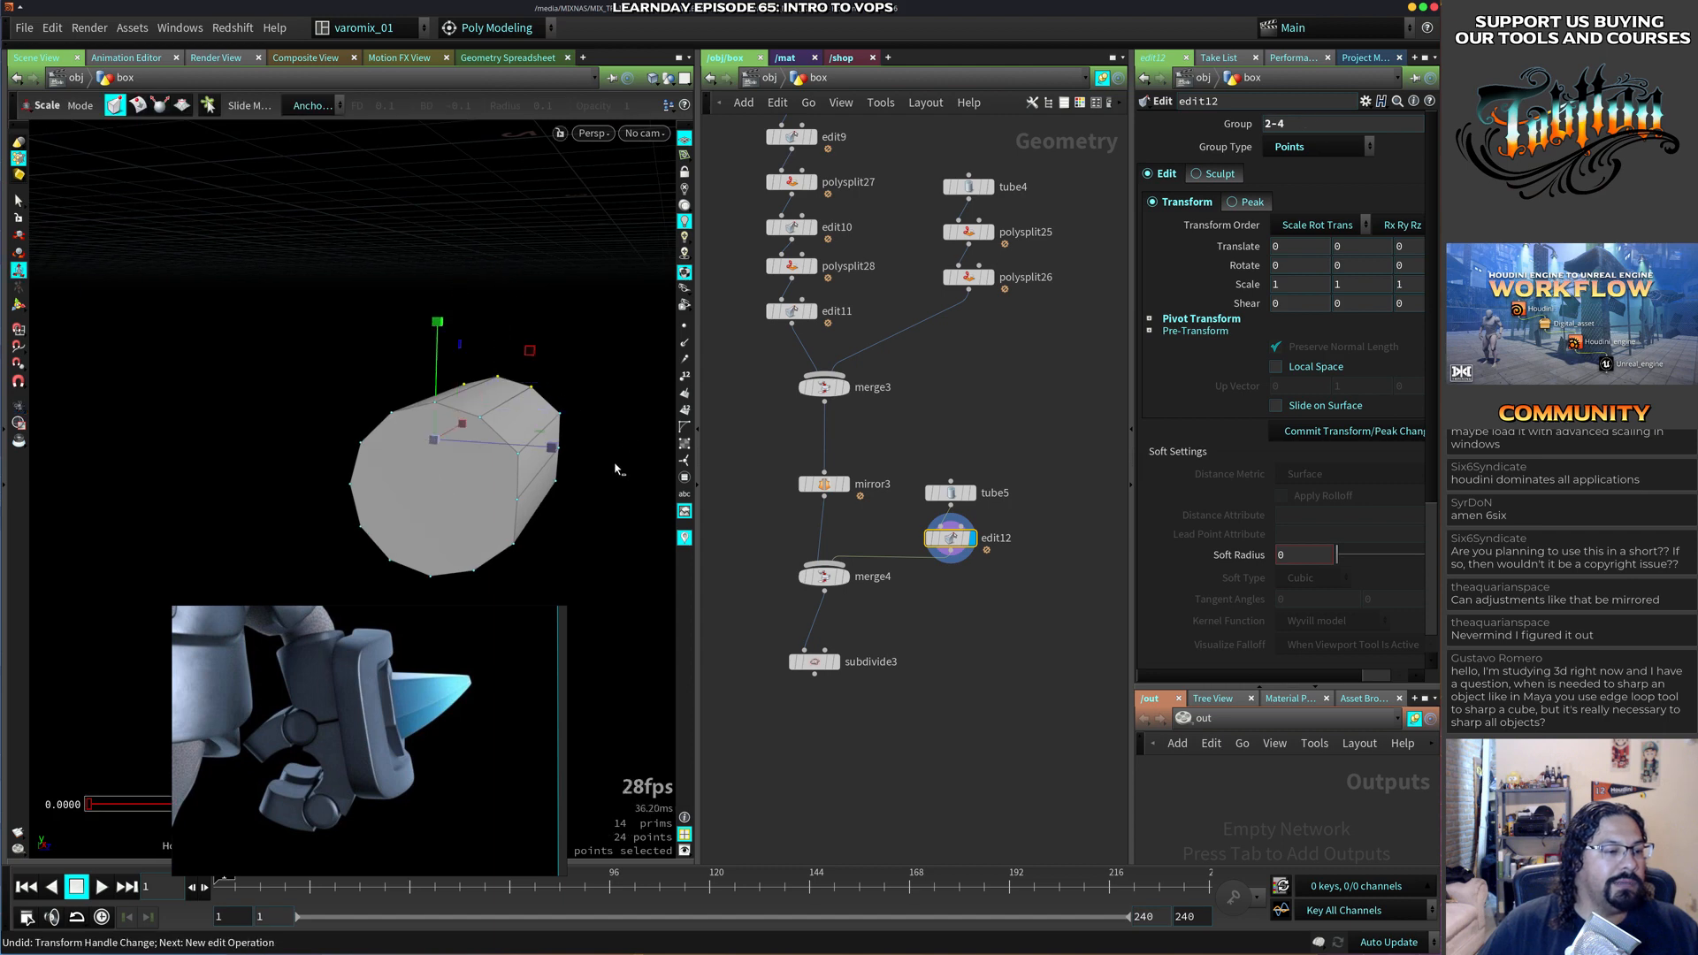
key("ctrl+z")
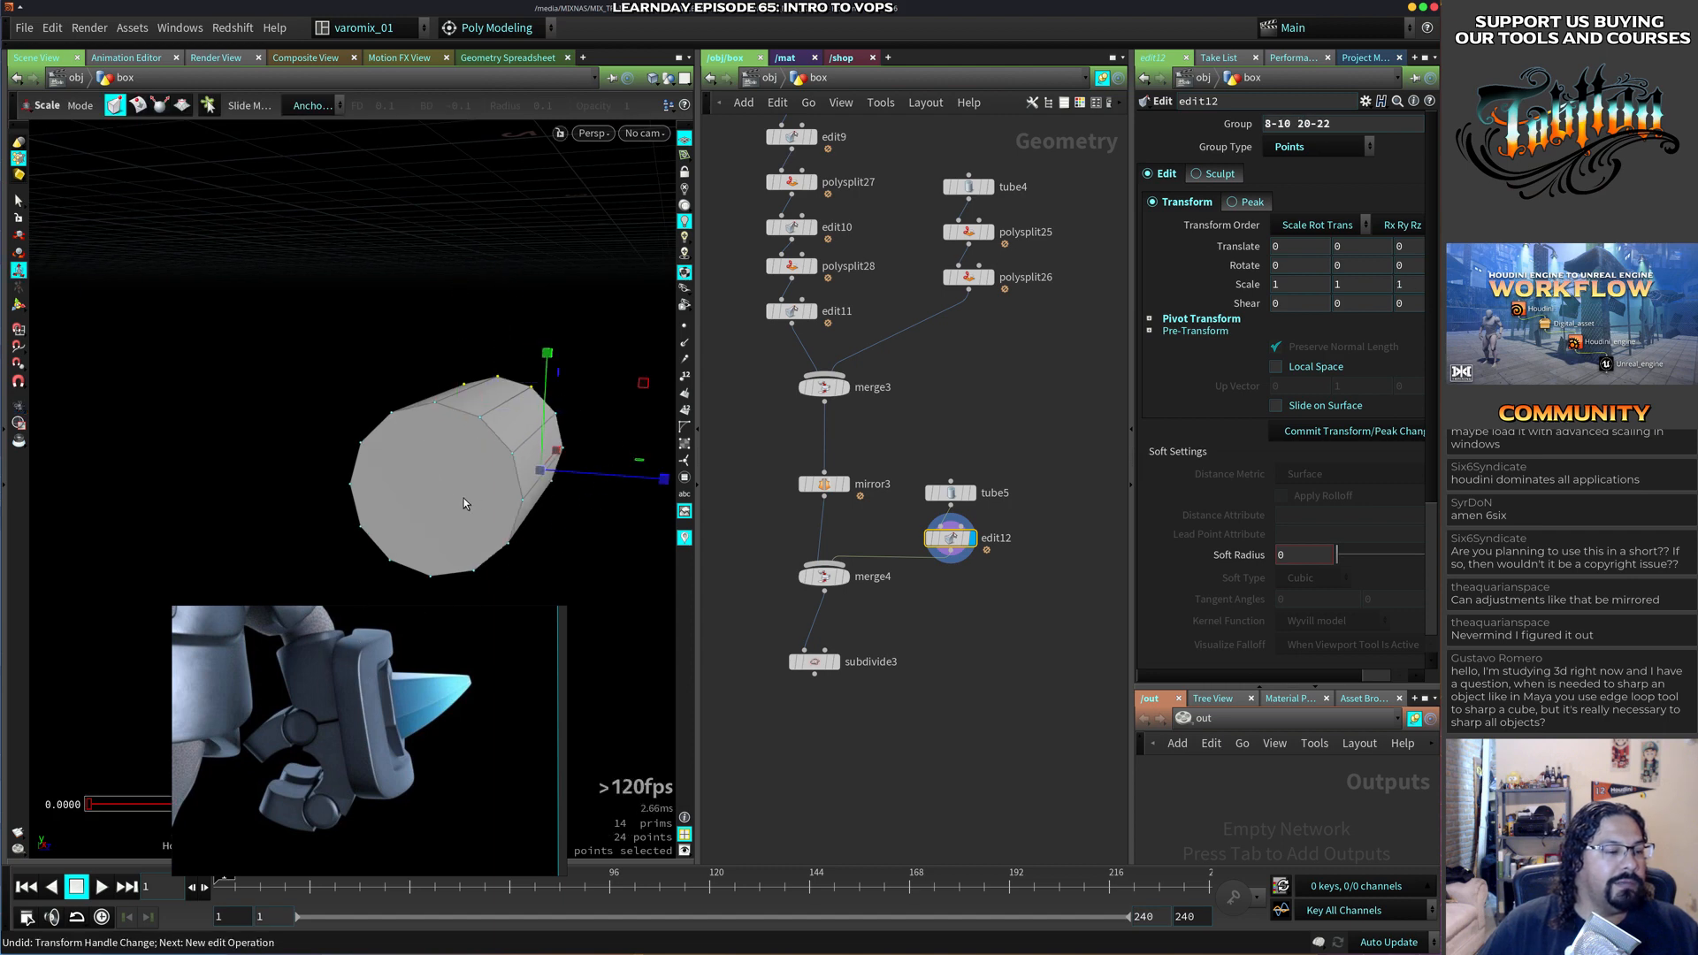
Flatten both sides of the tube's near end along Z, scaling points 8-10 nearly flat and points 2-4 to about -0.1.
left_click_drag(464, 503, 261, 513, "alt")
left_click_drag(293, 444, 417, 553)
key("ctrl+z")
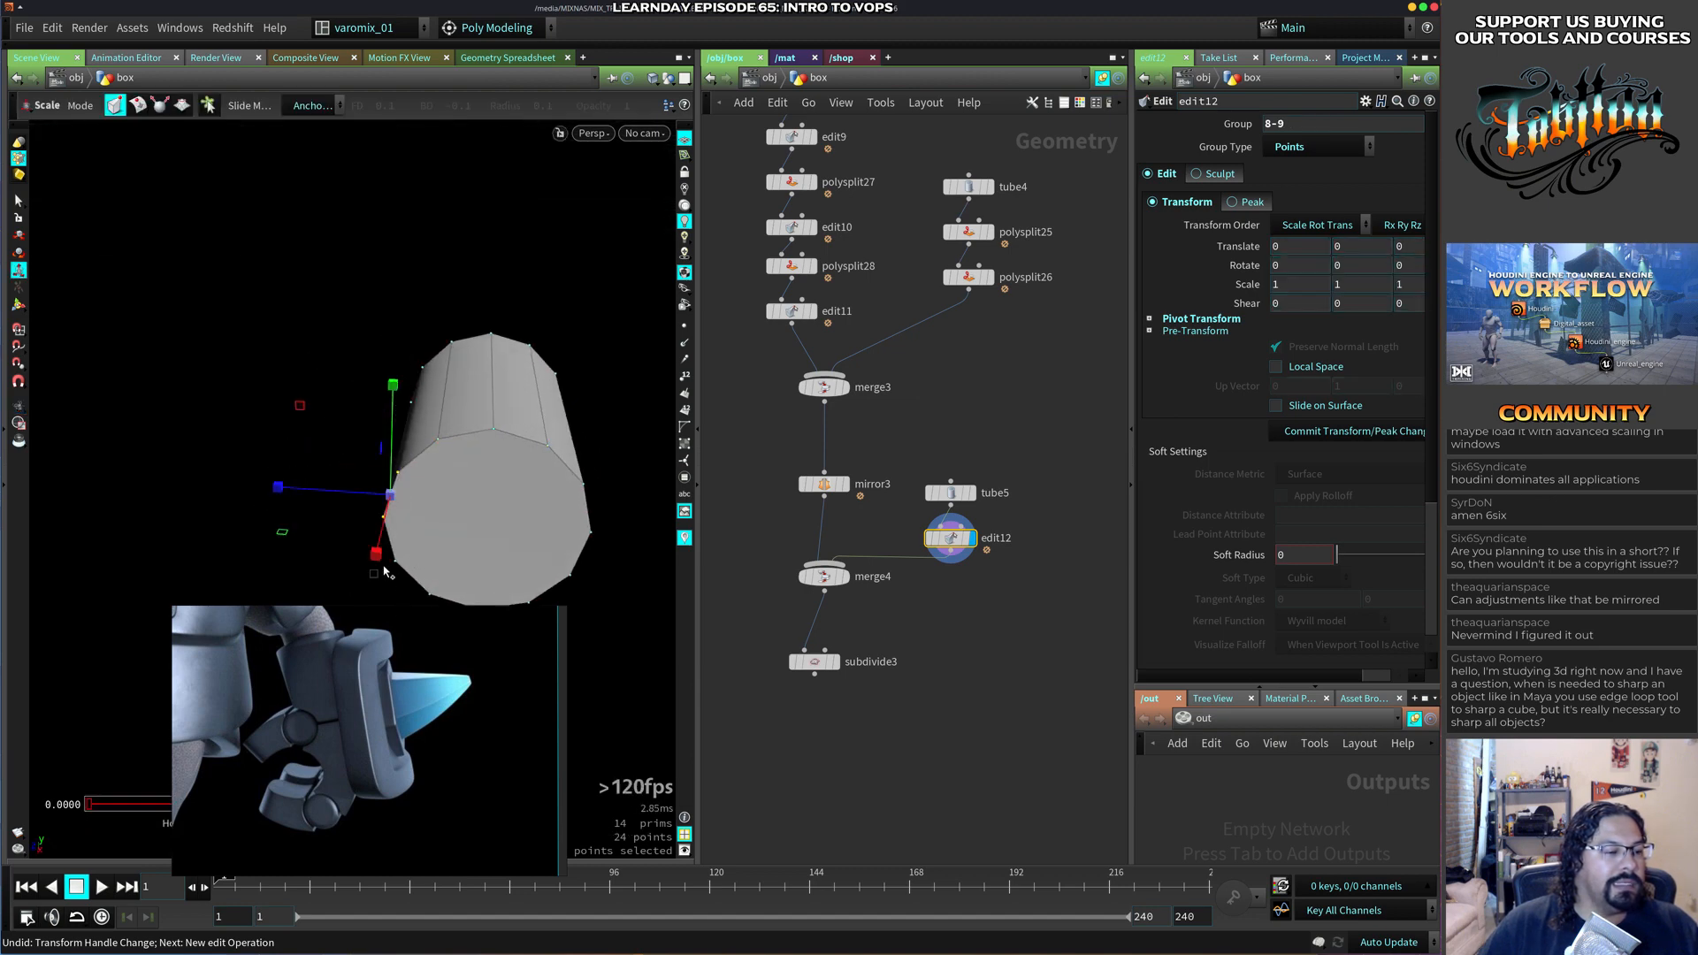
left_click(386, 571, "shift")
left_click_drag(280, 519, 393, 522)
left_click_drag(588, 570, 563, 600)
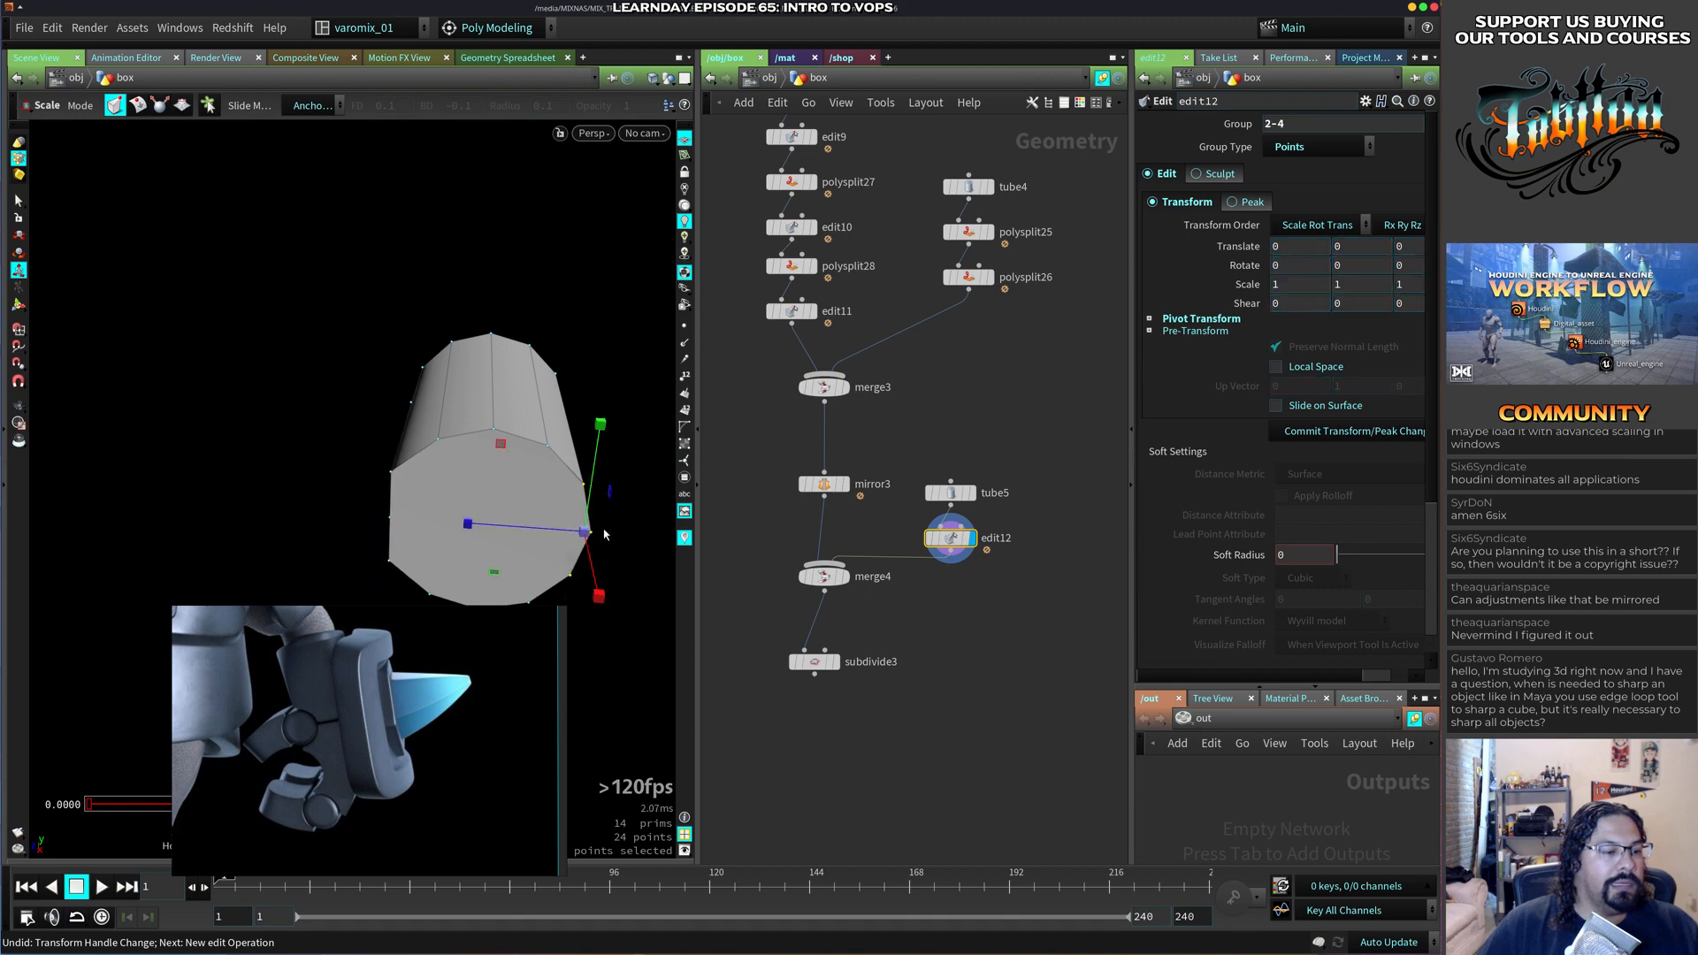
left_click_drag(471, 526, 592, 534)
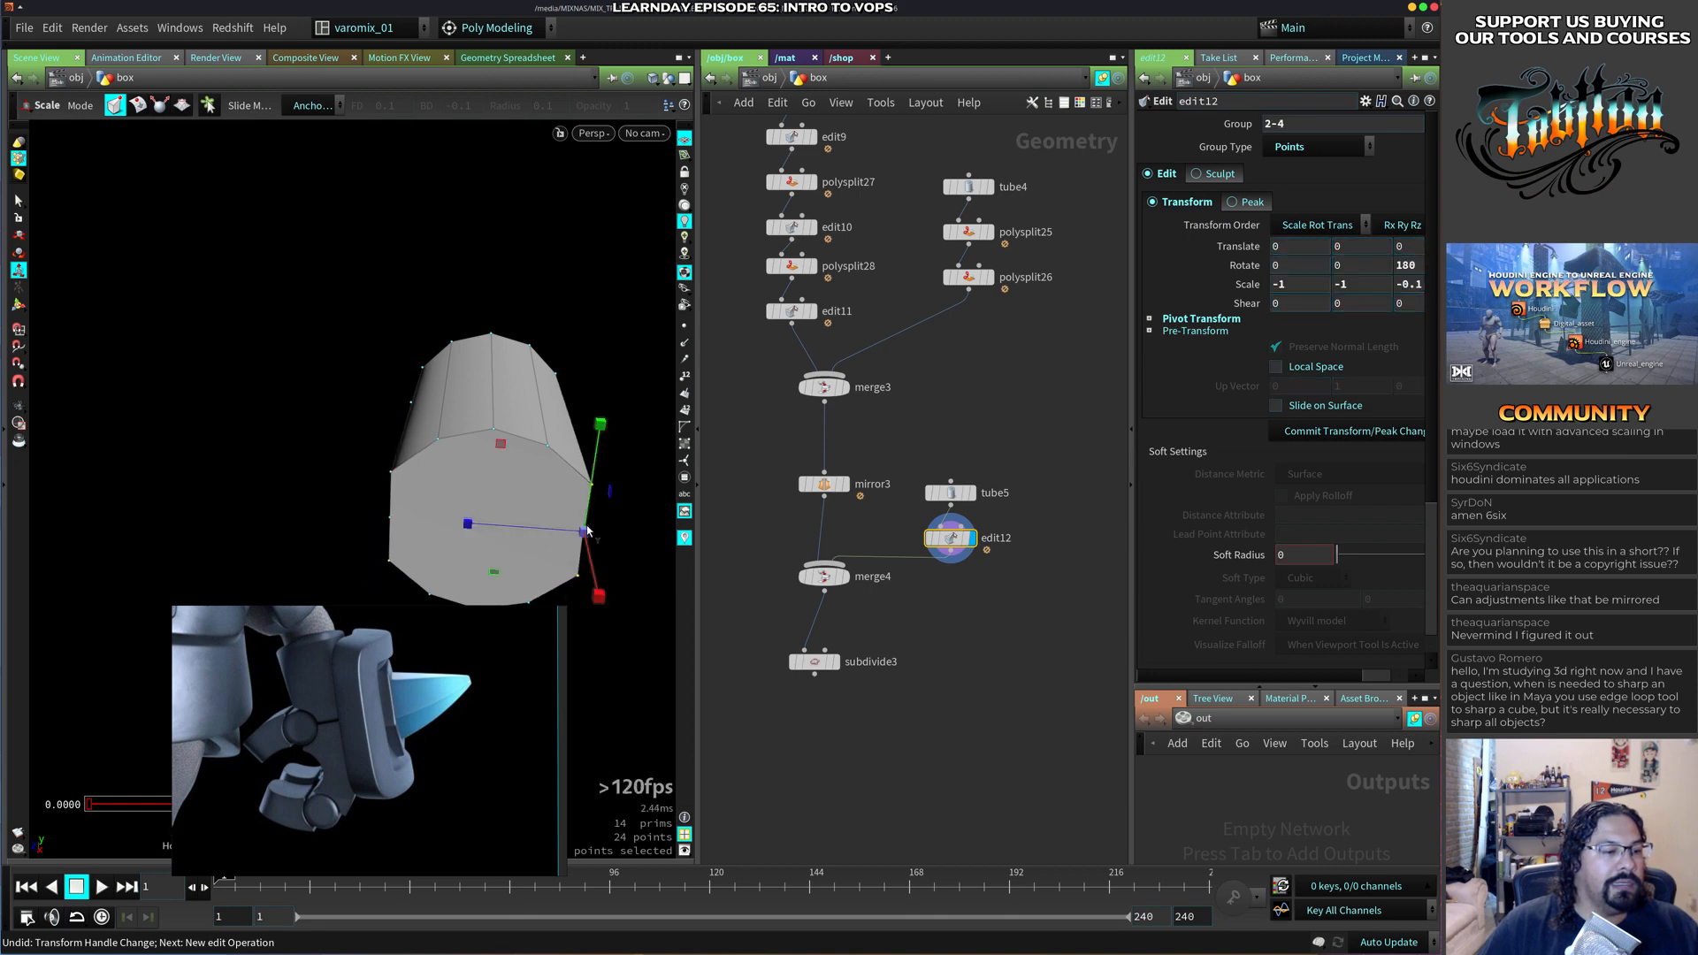
Flatten the bottom and top of the same tube end by scaling points 0-1 and 11, and points 5-7, along Y.
middle_click_drag(504, 500, 510, 414, "alt")
left_click_drag(510, 414, 502, 453, "alt")
left_click_drag(395, 548, 536, 487)
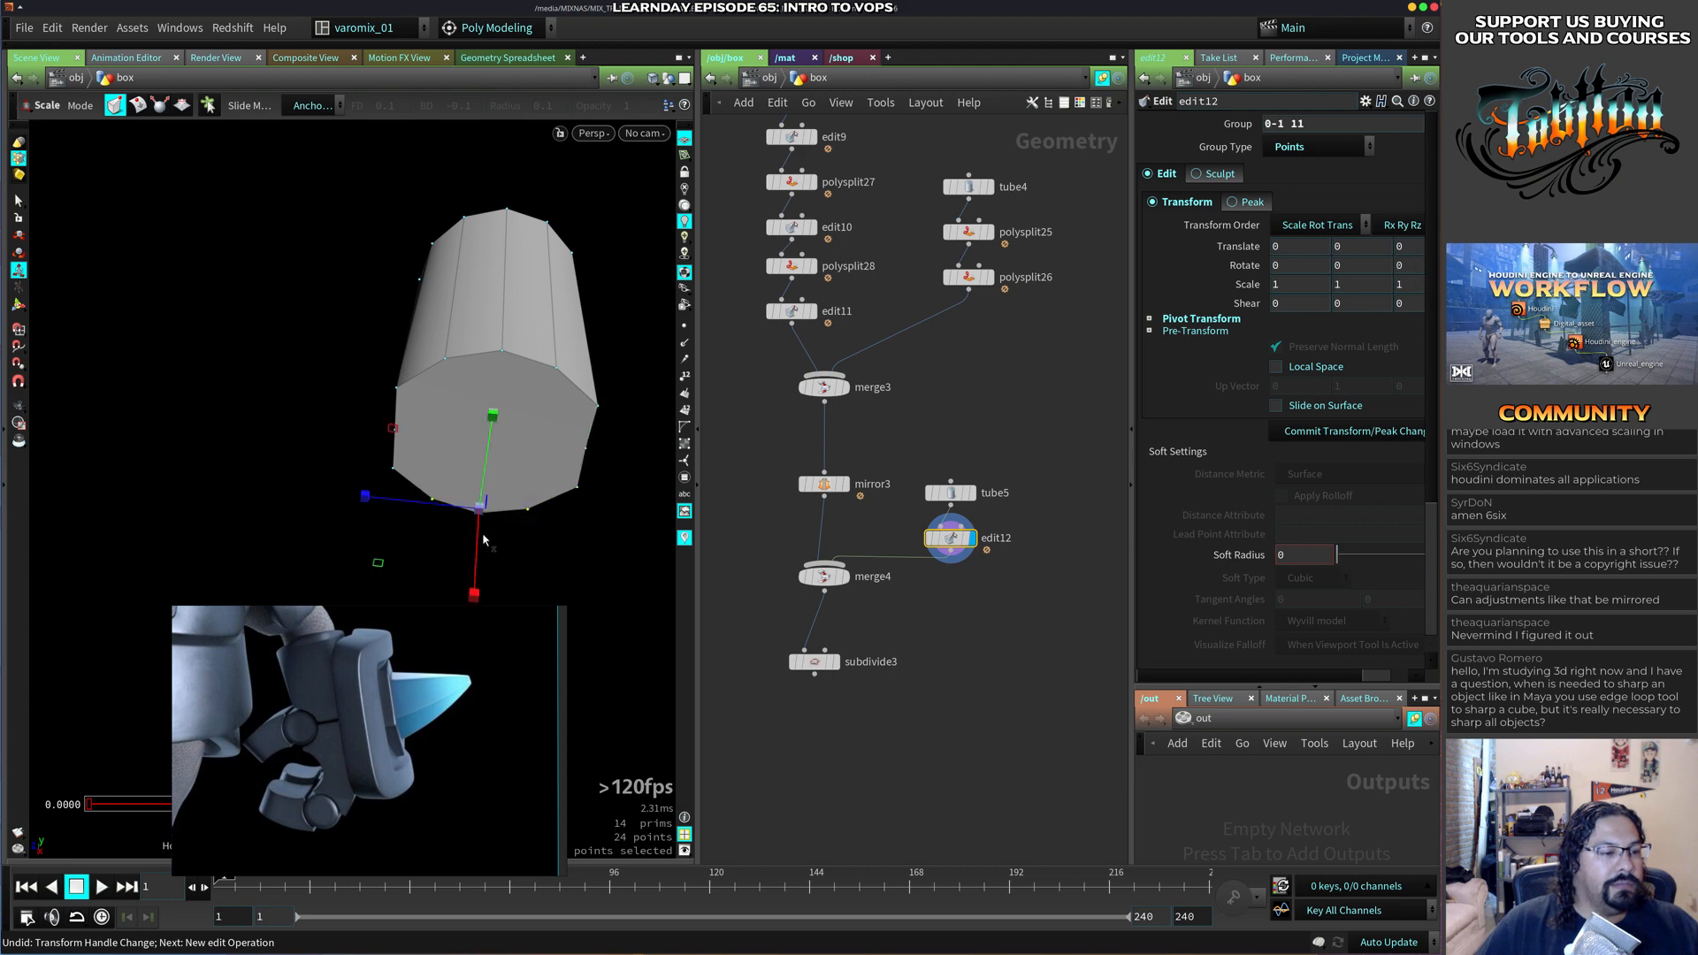
left_click_drag(492, 425, 488, 513)
left_click_drag(433, 338, 564, 401)
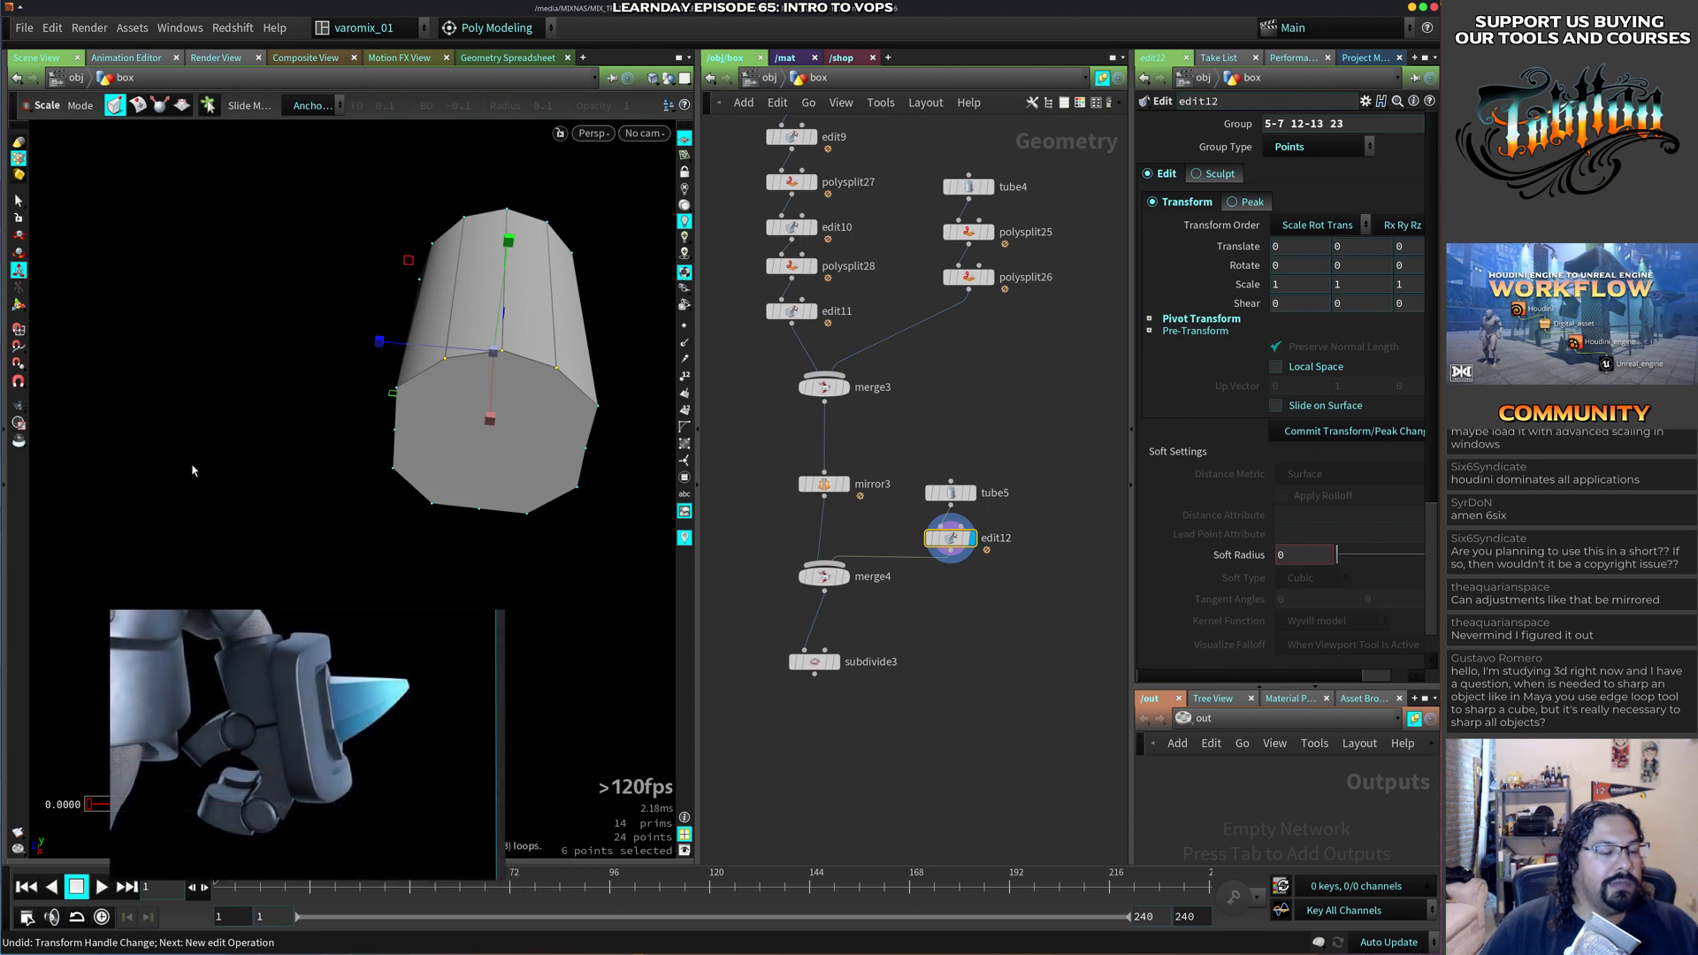
left_click_drag(273, 478, 368, 212, "alt")
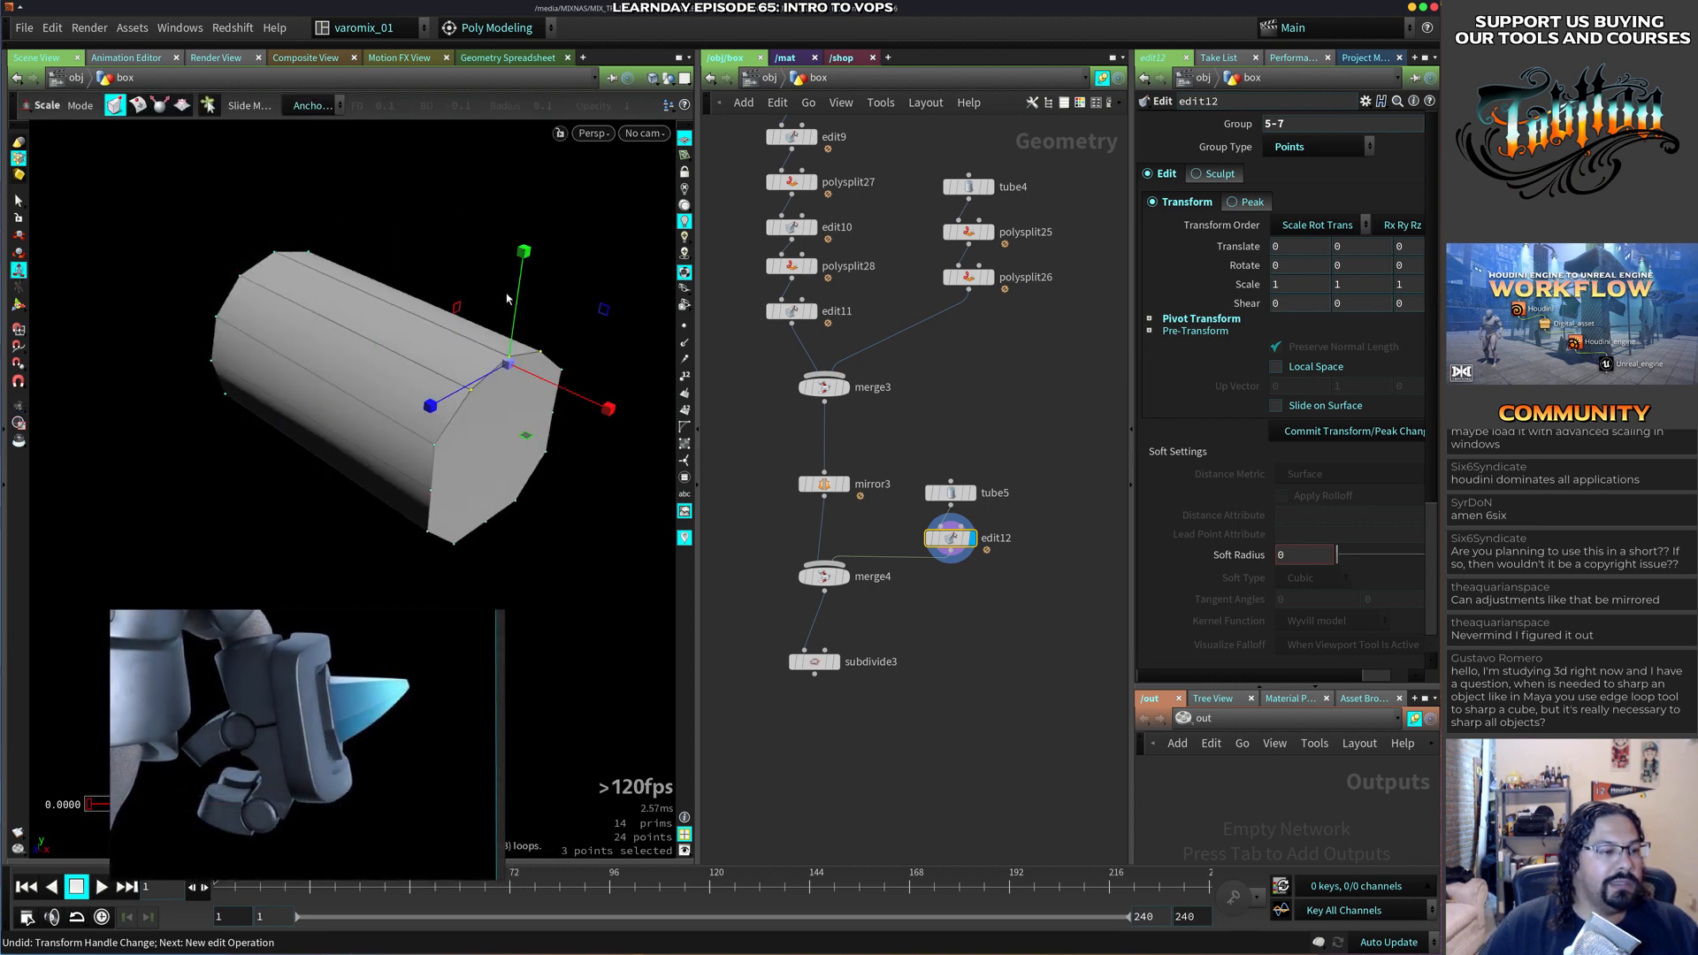
left_click_drag(523, 255, 513, 374)
Shrink the whole flattened end of the tube by scaling points 0-11 uniformly to about 0.93, and clear the selection.
left_click_drag(594, 447, 576, 341, "alt")
left_click_drag(615, 231, 492, 534)
left_click_drag(595, 515, 411, 396, "alt")
middle_click_drag(411, 396, 372, 390)
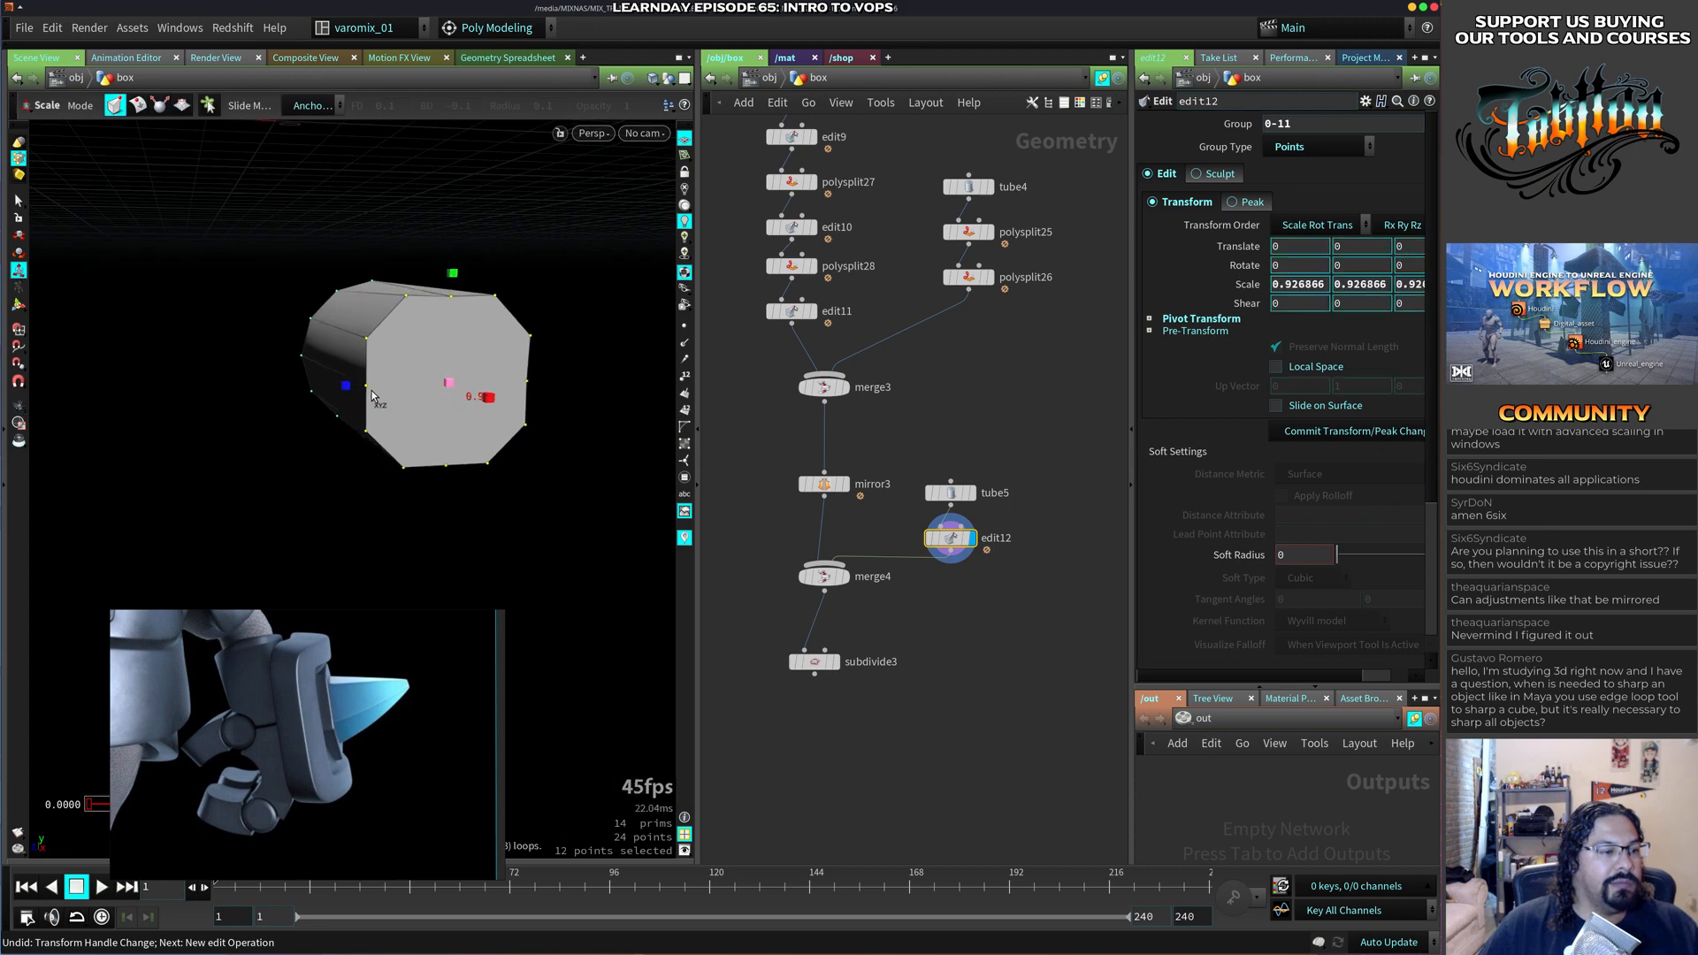
left_click_drag(371, 390, 521, 409)
left_click(587, 459)
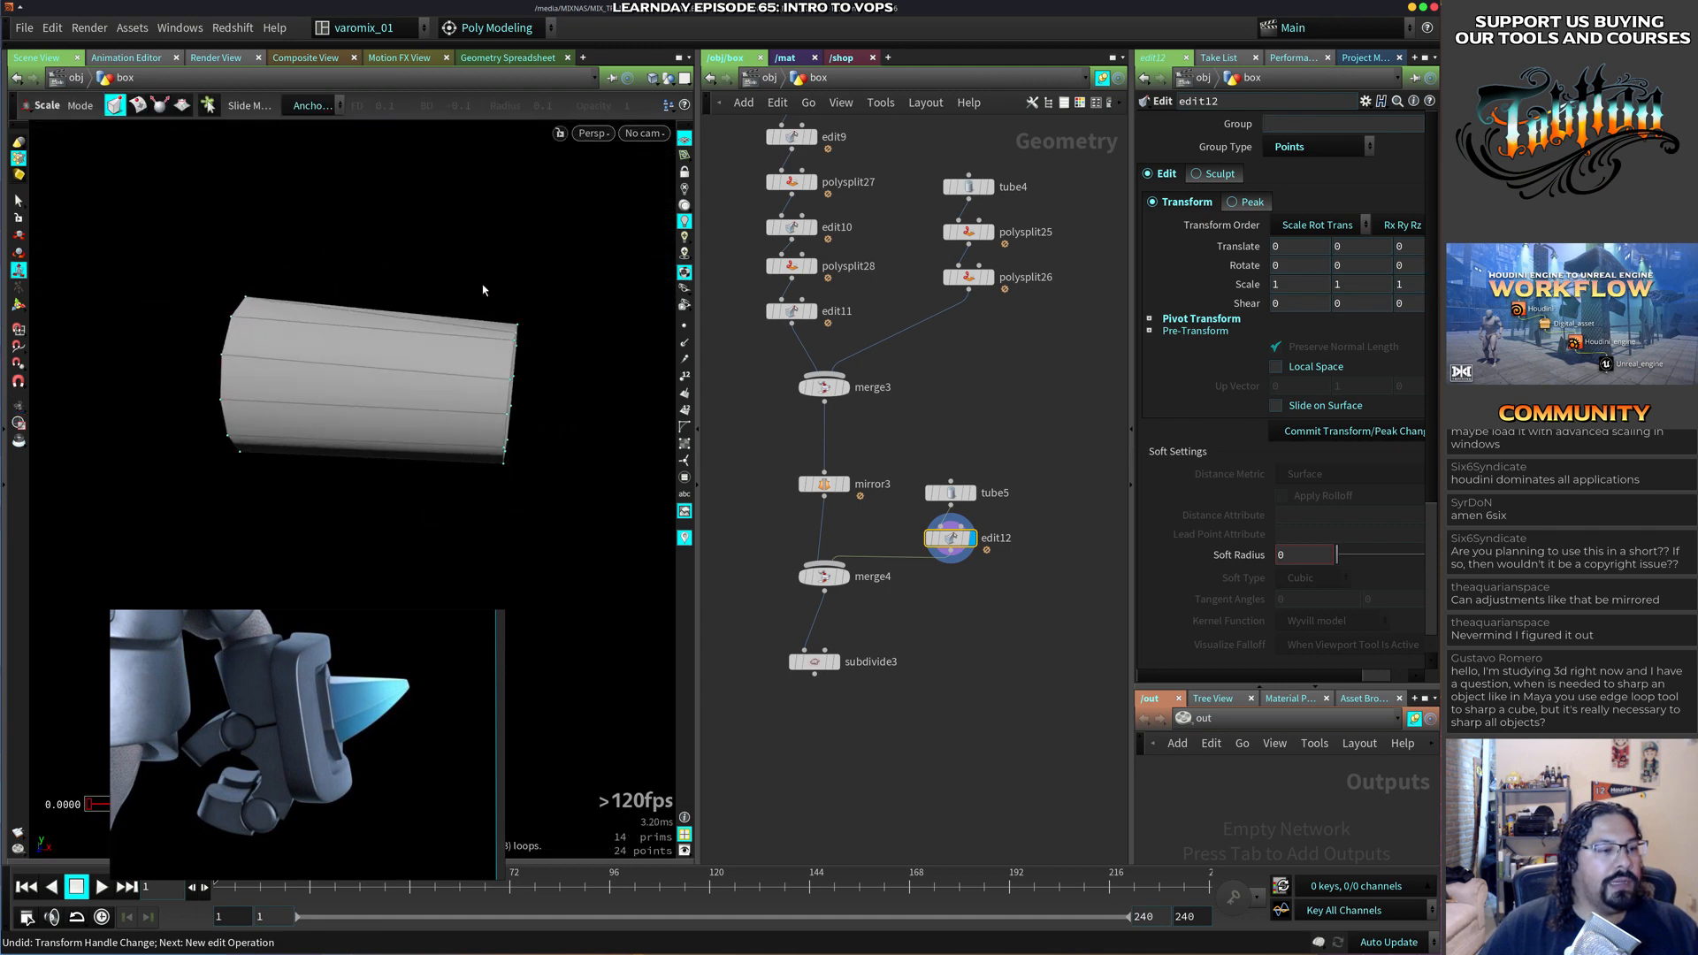
Widen the top and bottom edges of the flattened end by scaling points 0-1, 5-7 and 11 along Z.
left_click_drag(483, 289, 516, 364)
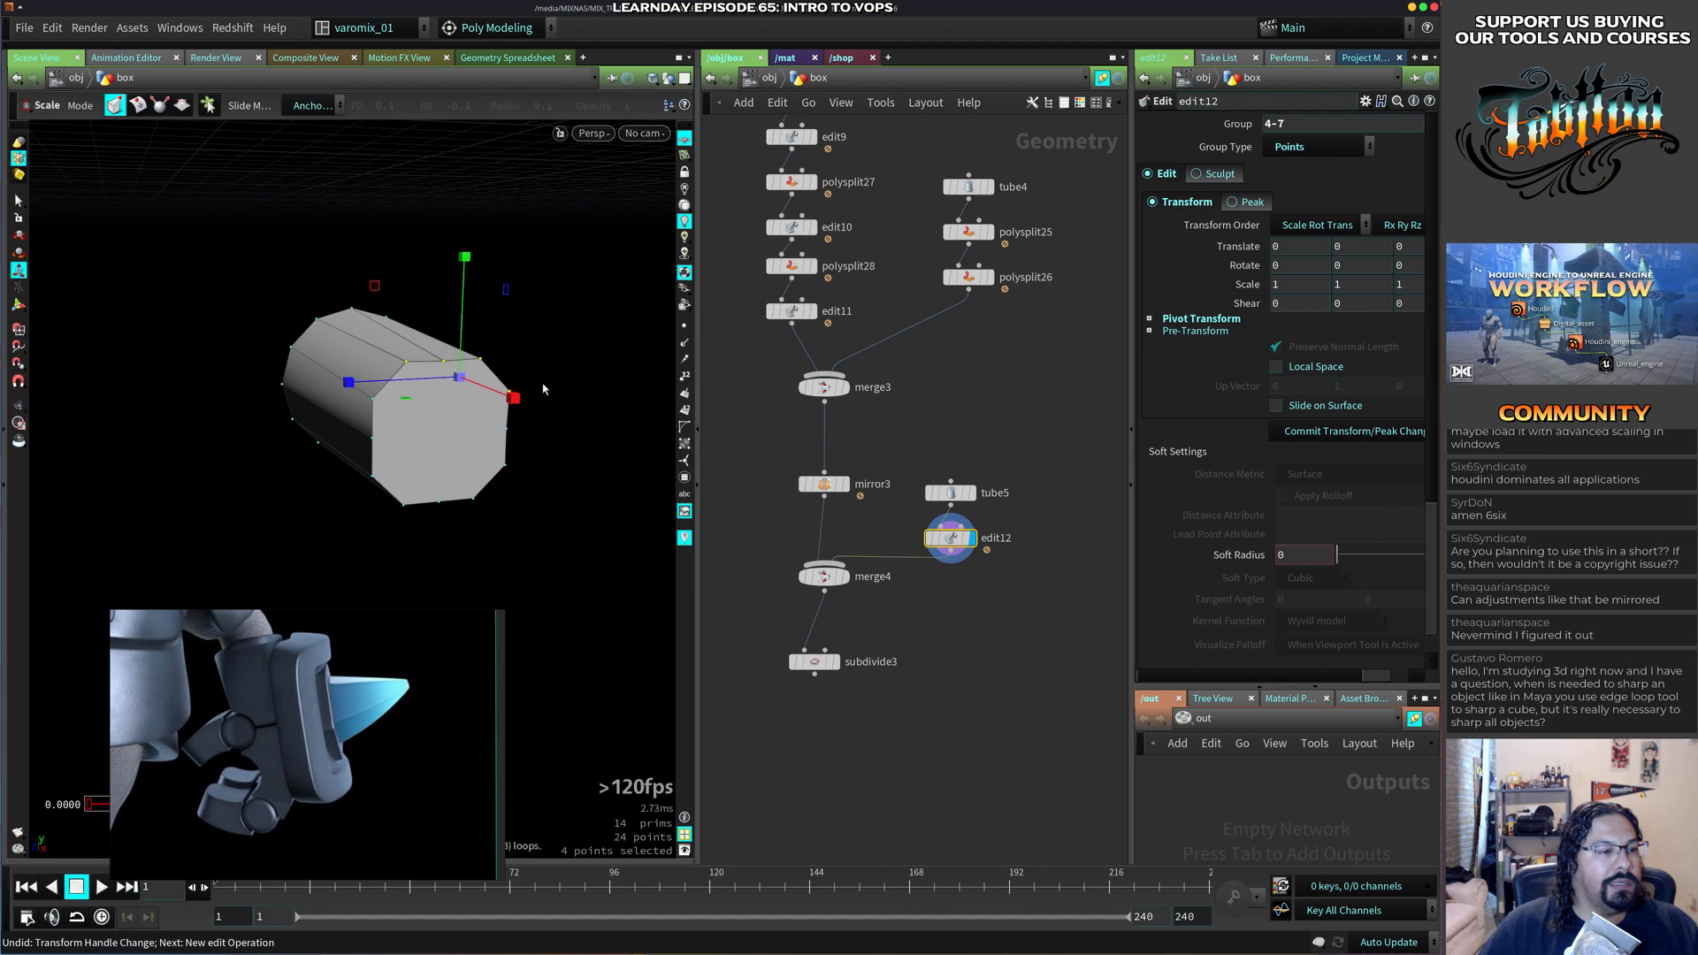
left_click_drag(561, 372, 493, 428, "ctrl")
left_click_drag(382, 531, 468, 499, "shift")
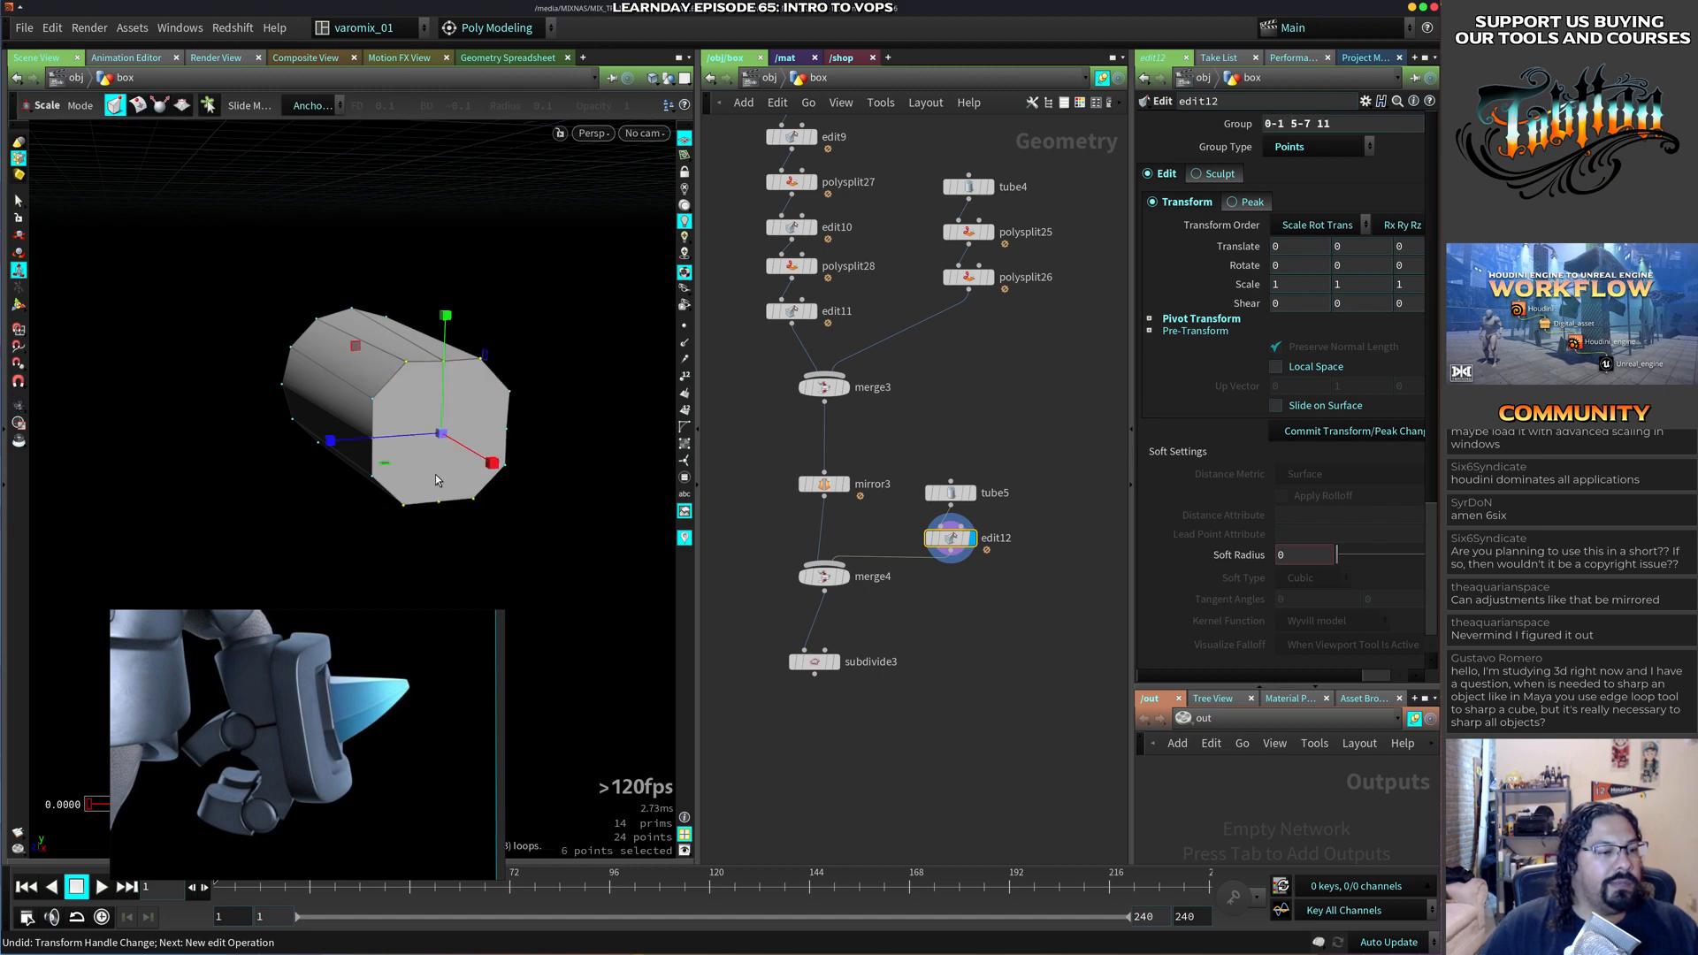
left_click_drag(330, 443, 296, 444)
left_click(300, 537)
Lengthen the side edges of the flattened end by scaling points 2-4 and 8-10 to about 1.35 in Y.
left_click_drag(569, 373, 358, 488)
left_click_drag(331, 491, 304, 531, "alt")
left_click_drag(137, 251, 402, 285, "ctrl")
left_click_drag(389, 434, 584, 529, "alt")
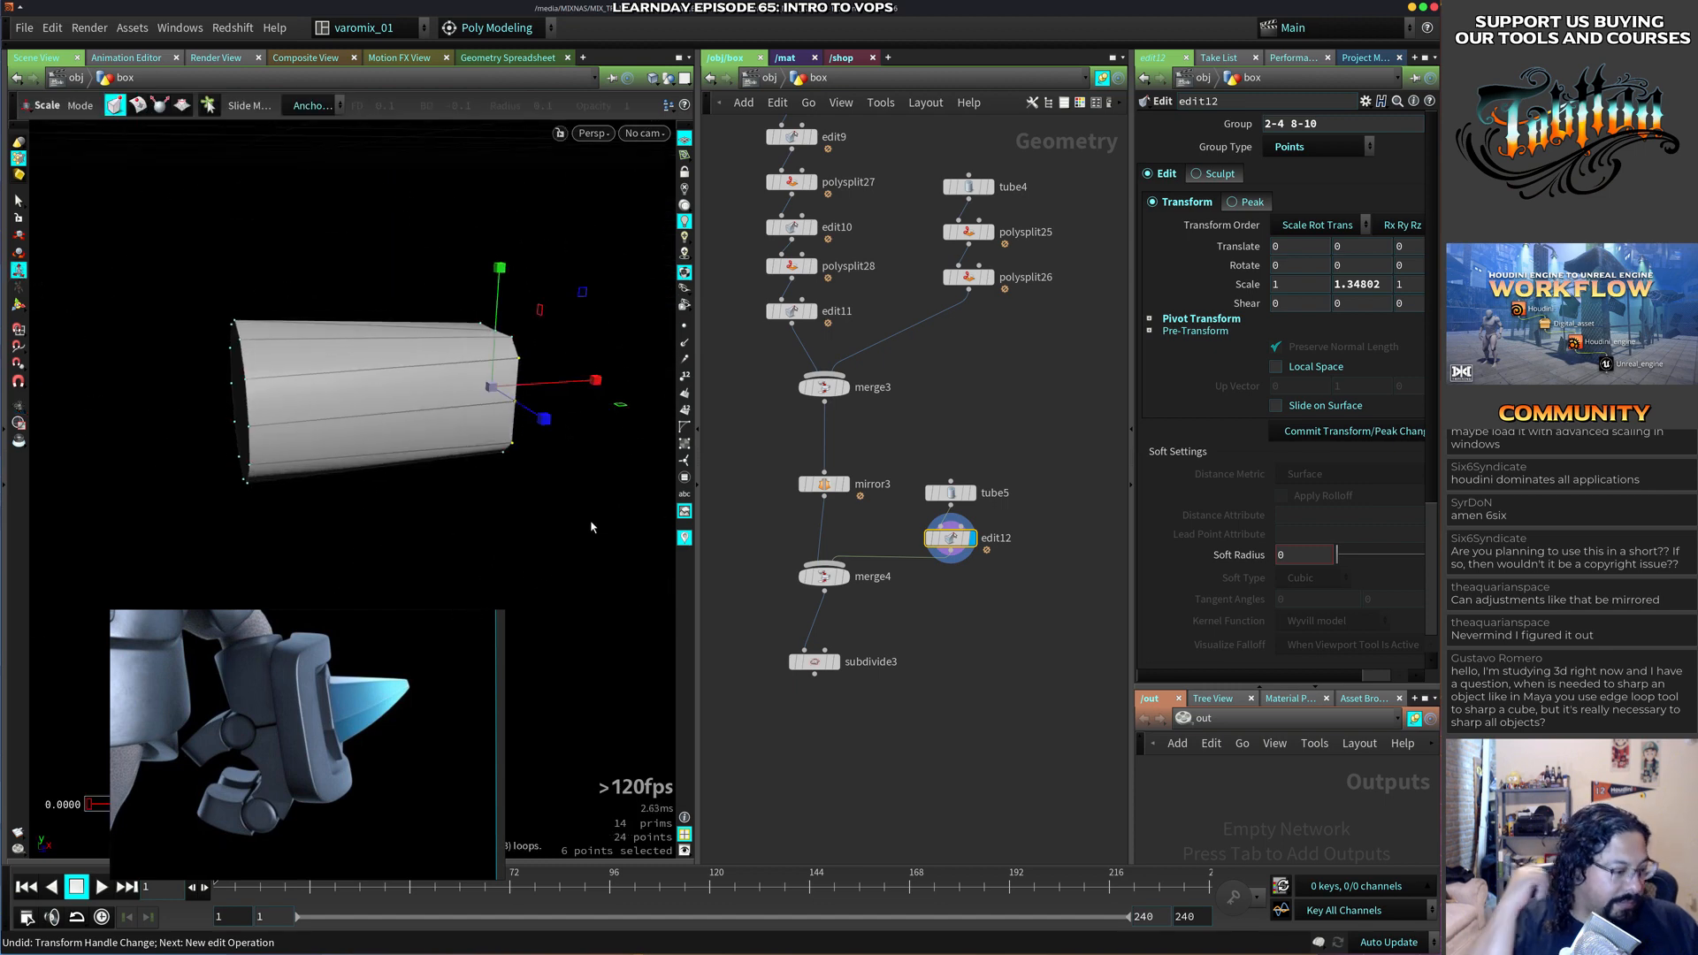
left_click_drag(496, 460, 531, 493, "alt")
PolyExtrude the tube's round end face by about 0.024 with an inset of 0.01.
key("s")
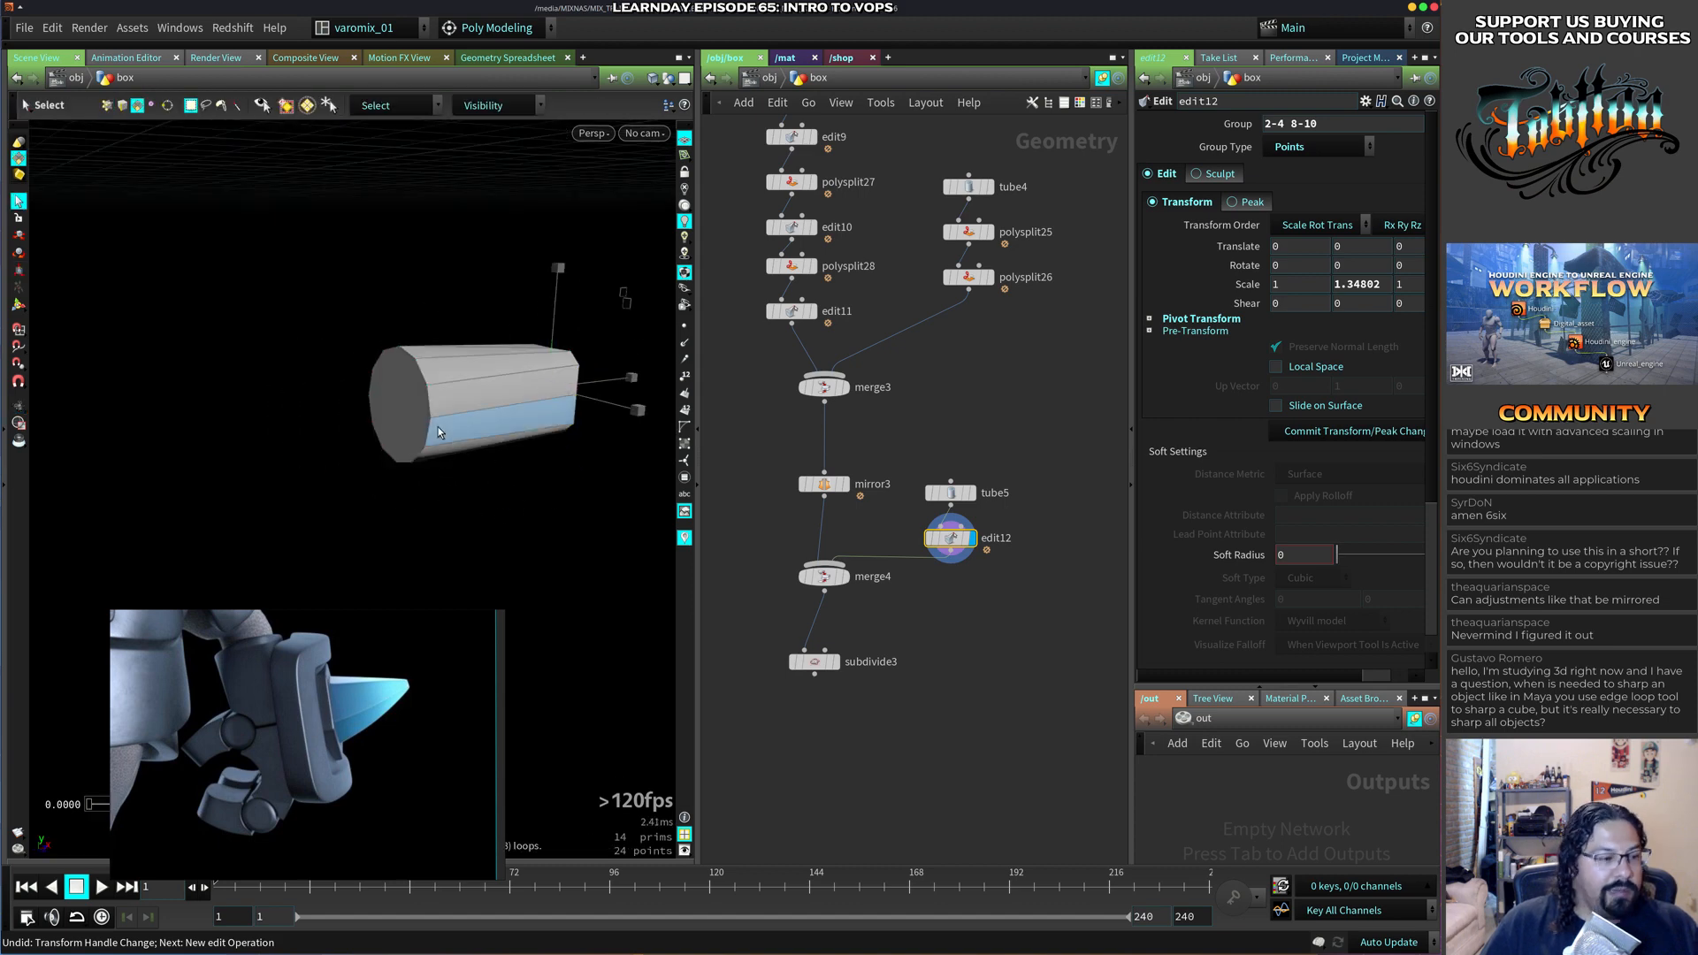
left_click(419, 455)
key("c")
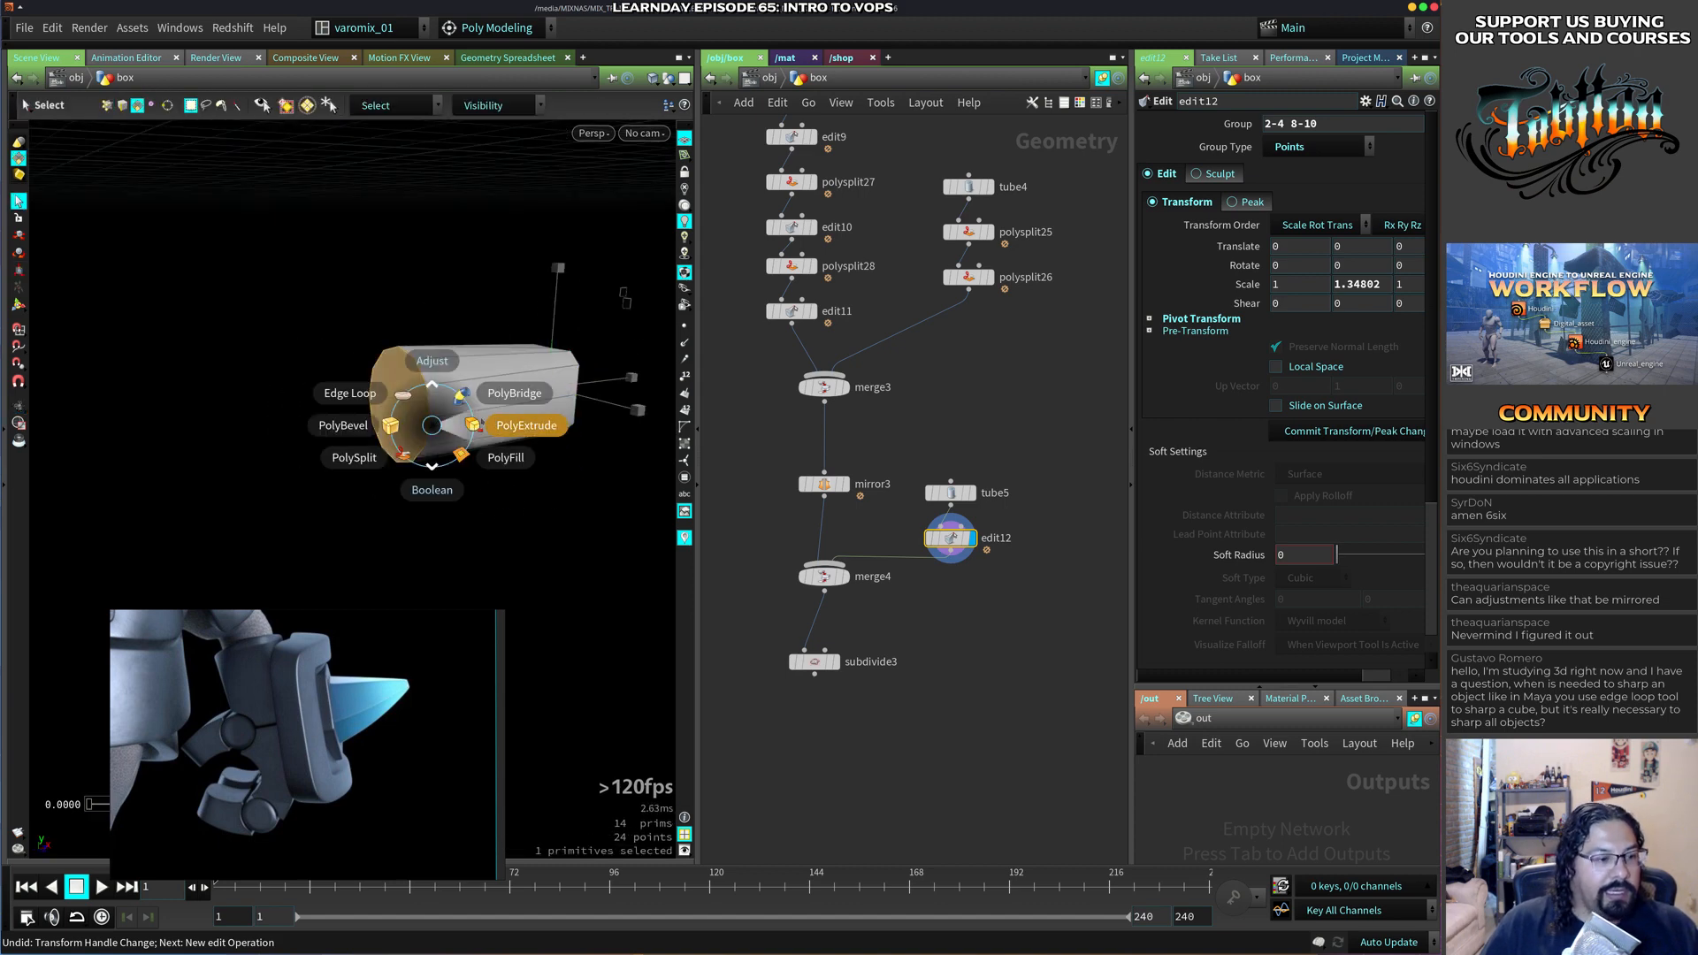
left_click(513, 436)
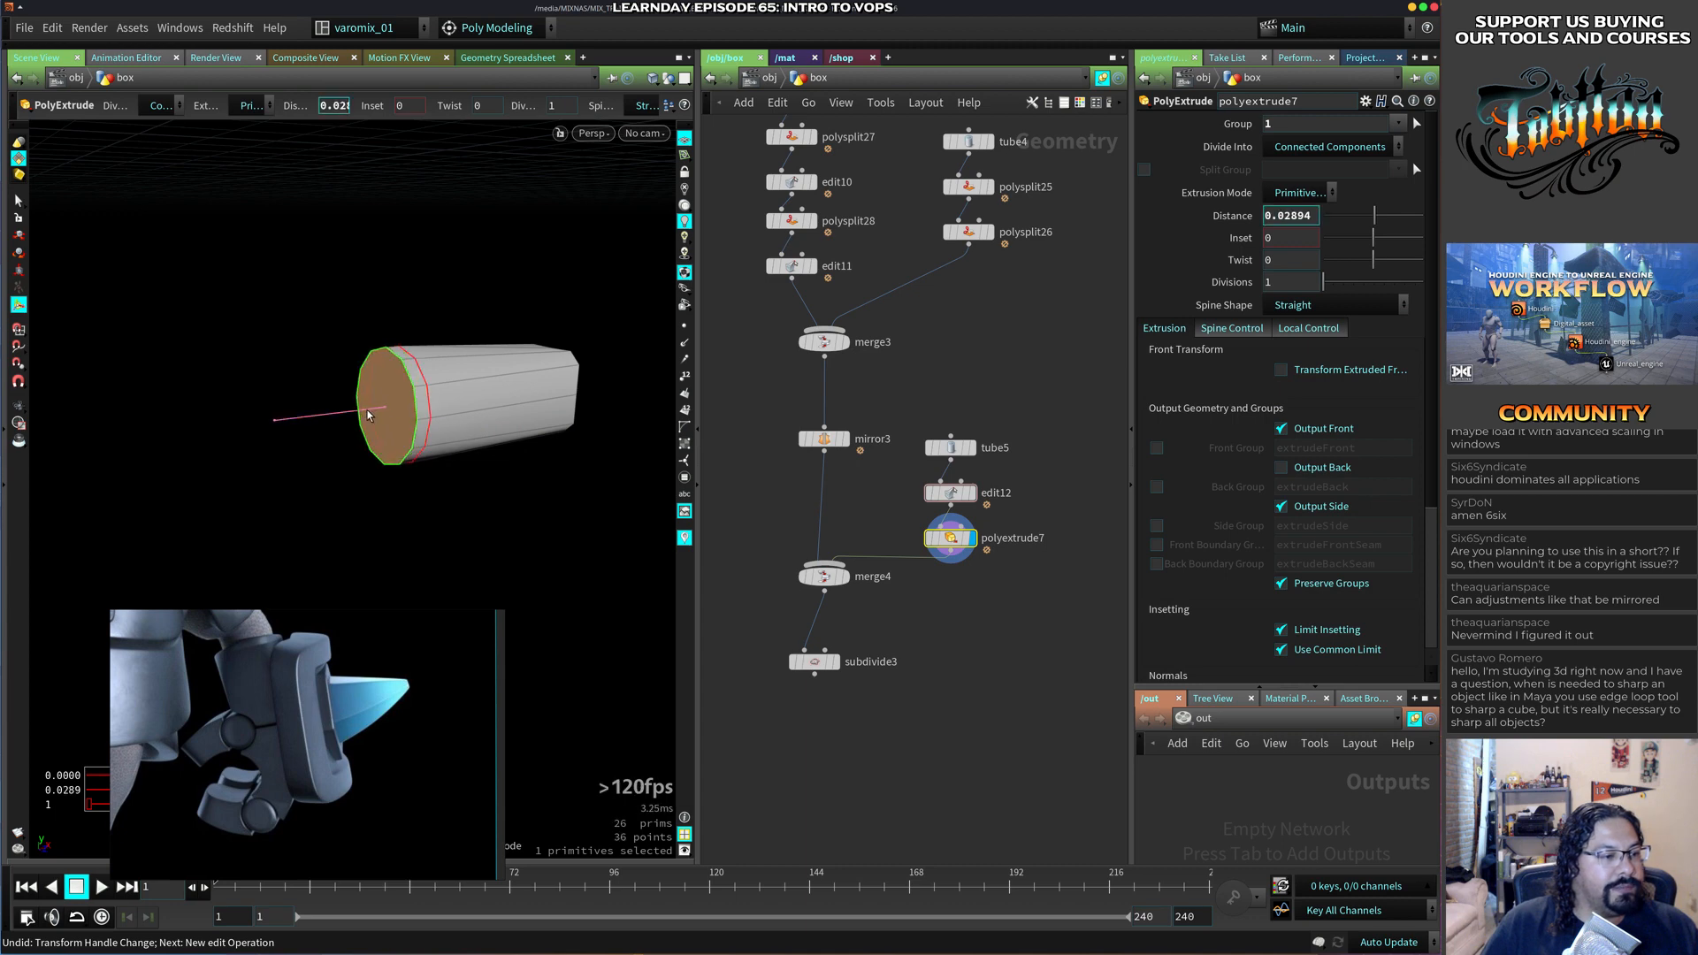
middle_click_drag(1291, 237, 1316, 271)
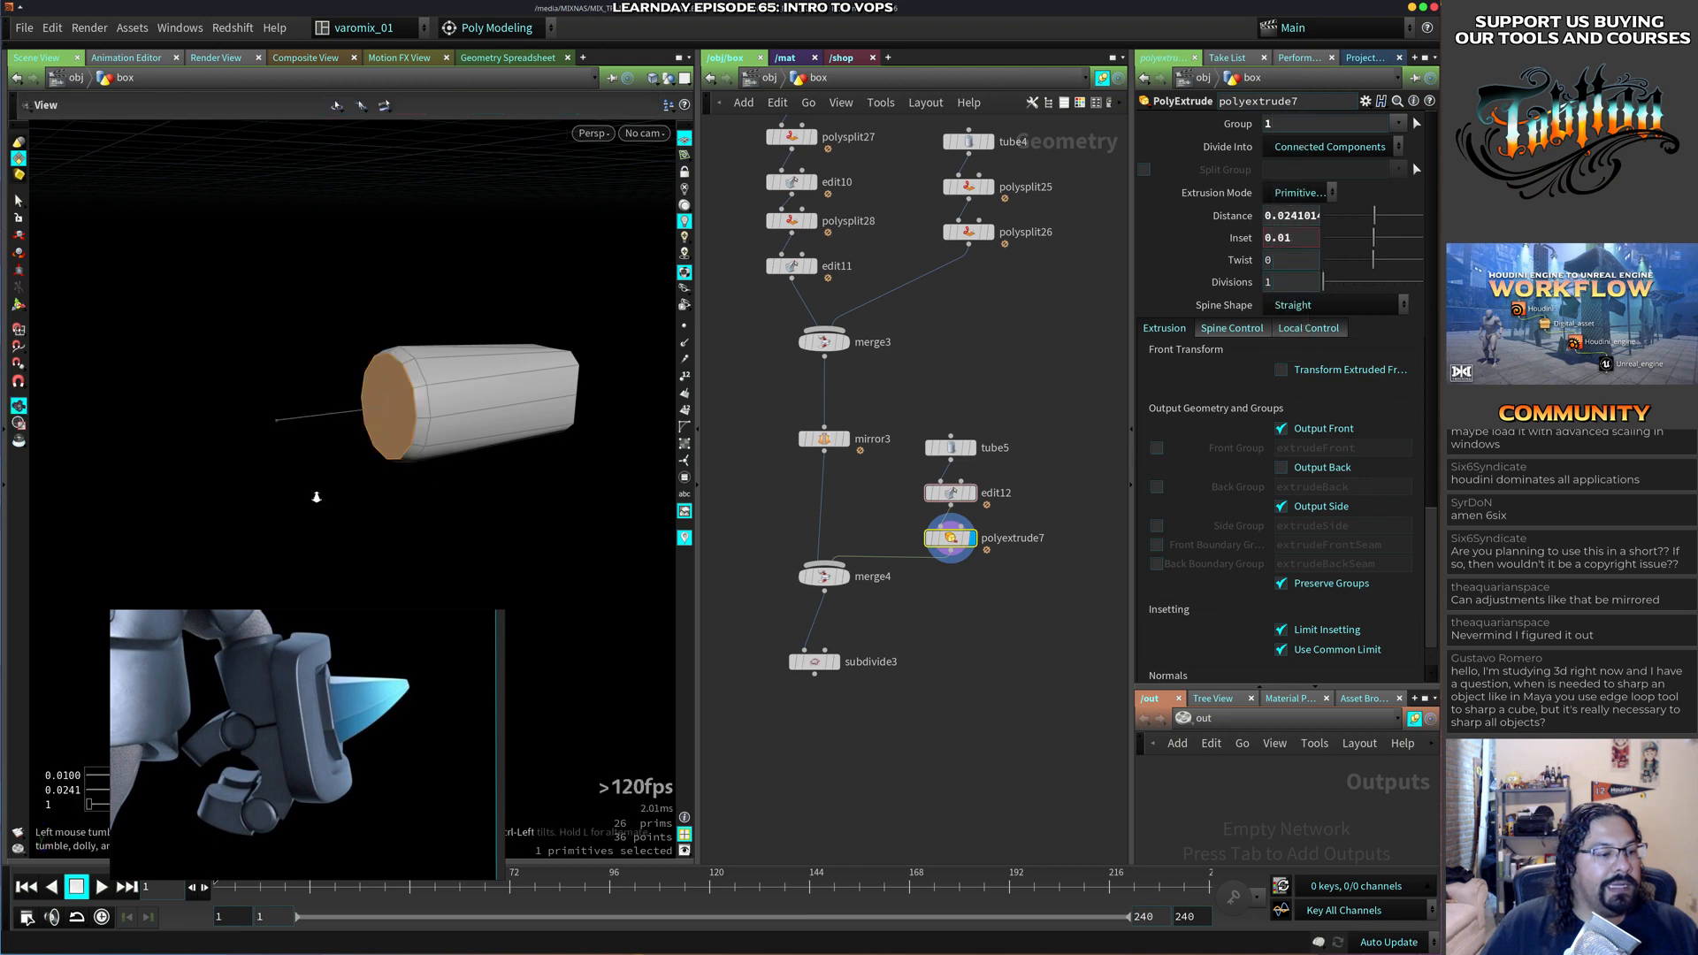
right_click_drag(314, 496, 439, 447, "alt")
mouse_move(440, 447)
left_mouse_down("alt")
mouse_move(408, 449)
mouse_move(466, 458)
left_mouse_up("alt")
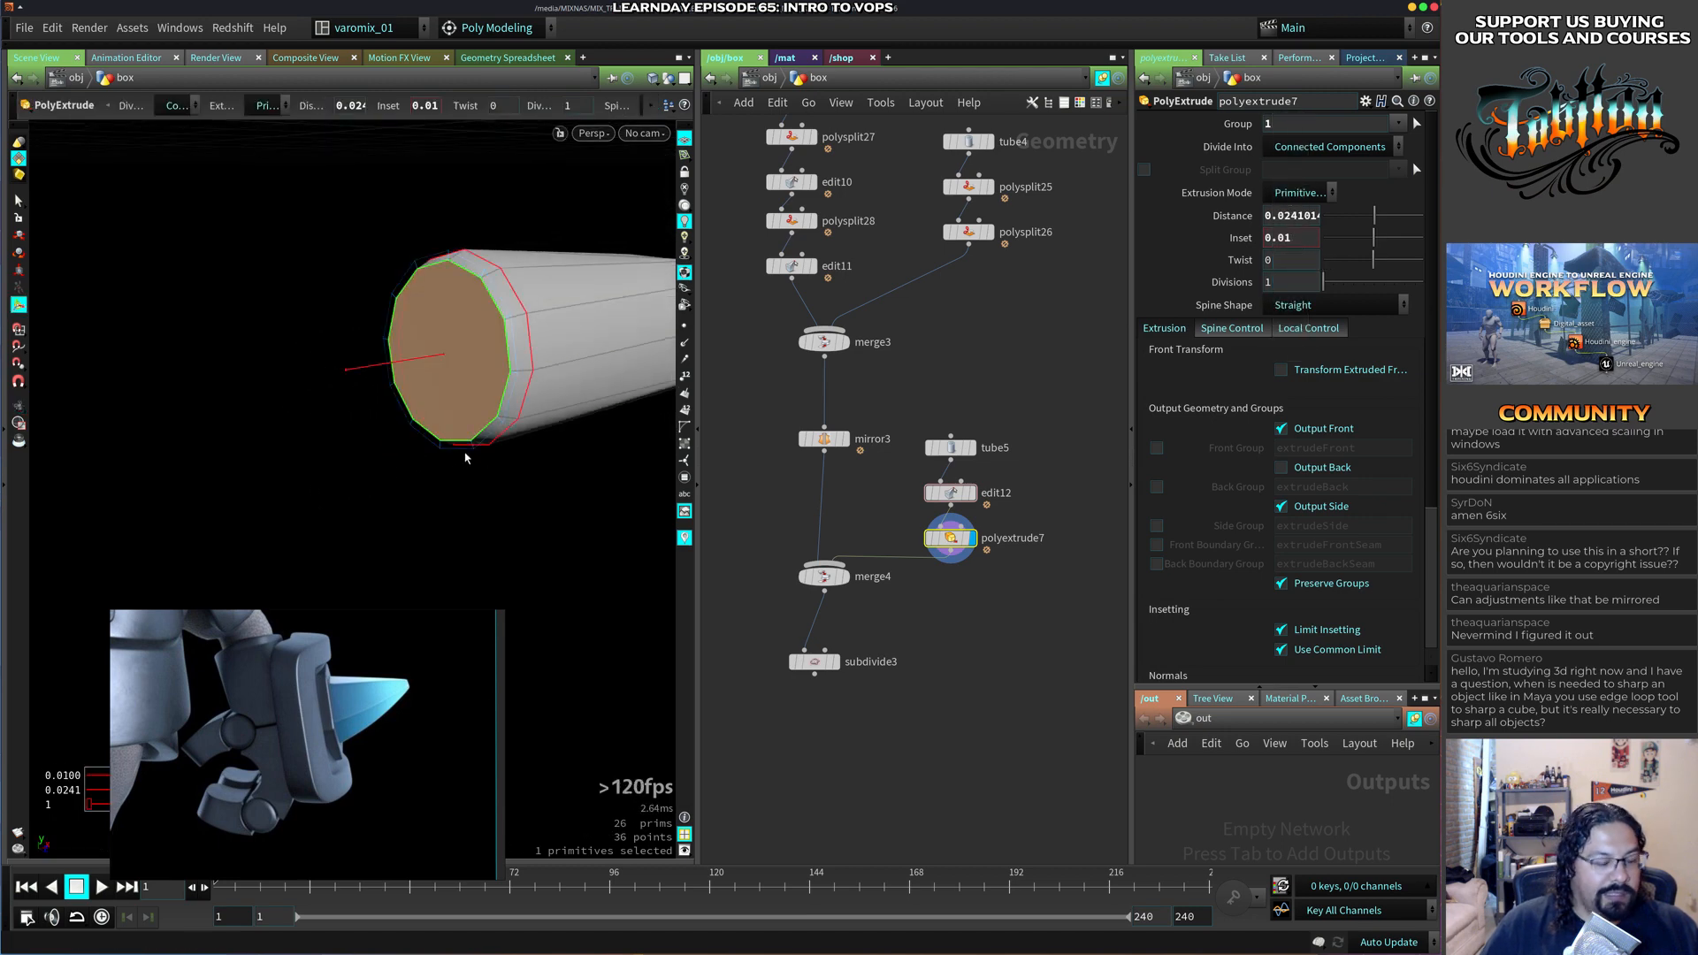
Repeat the PolyExtrude on the round end face with an inset of 0.039 and no distance.
key("q")
middle_click_drag(1296, 241, 1525, 286)
left_click_drag(507, 501, 440, 527, "alt")
key("Return")
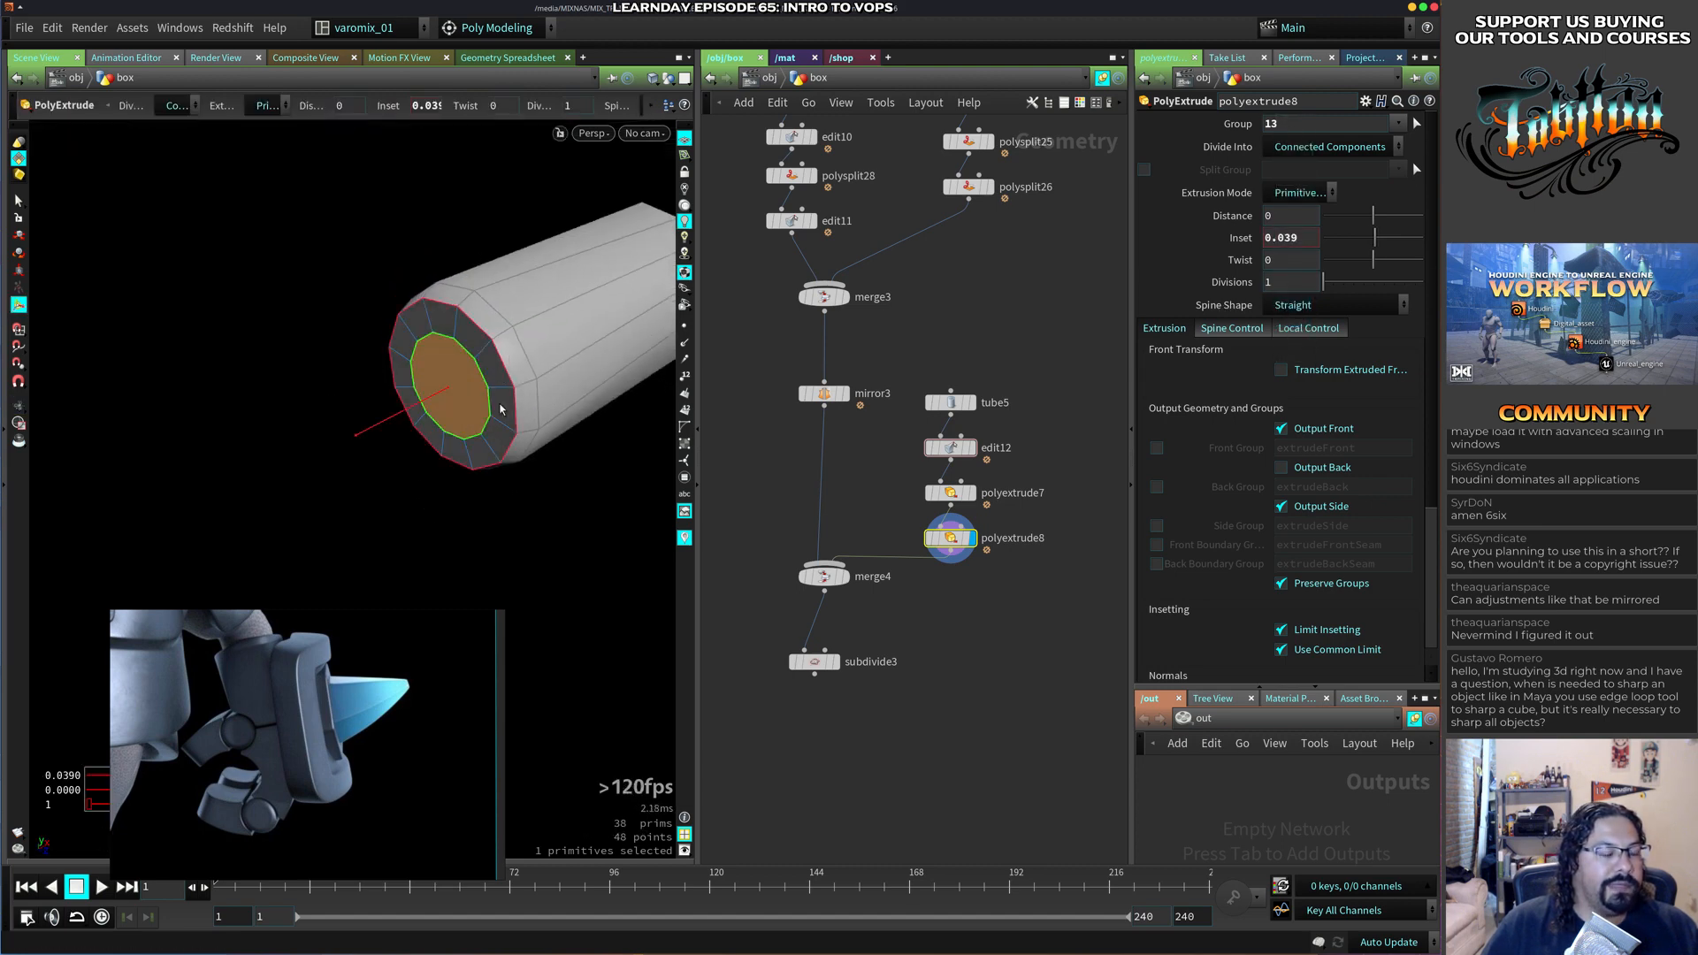
PolyExtrude the tube's flattened end face with only a small inset to form a border ring.
left_click_drag(501, 409, 532, 520)
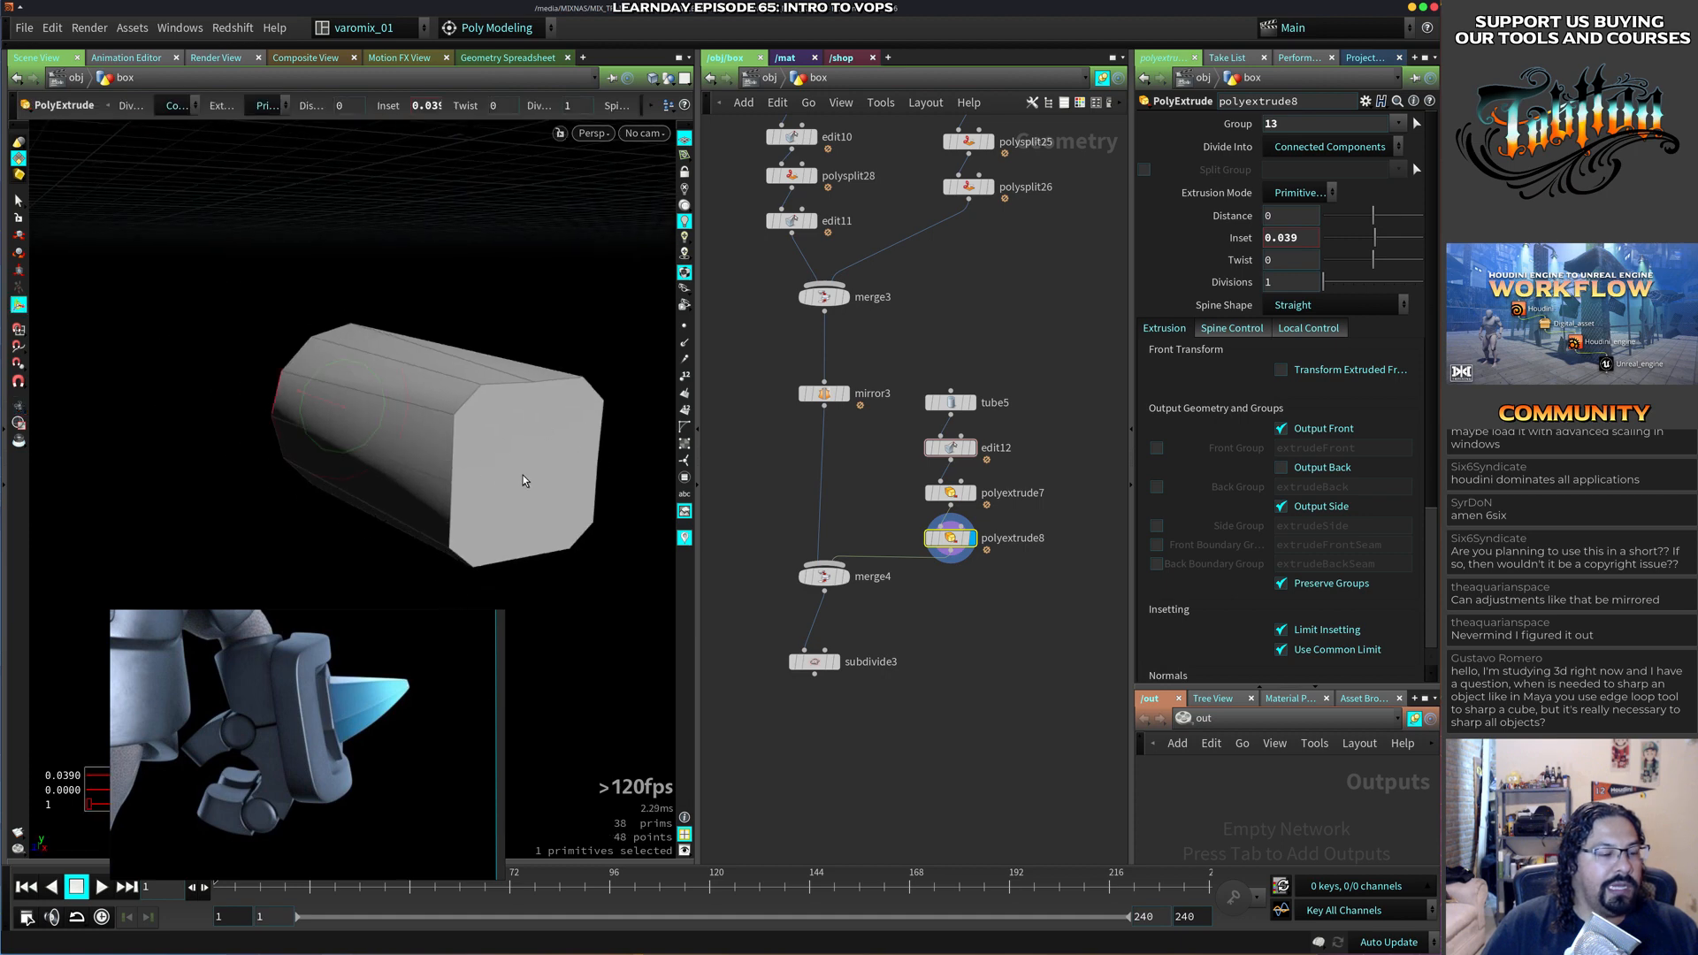
key("s")
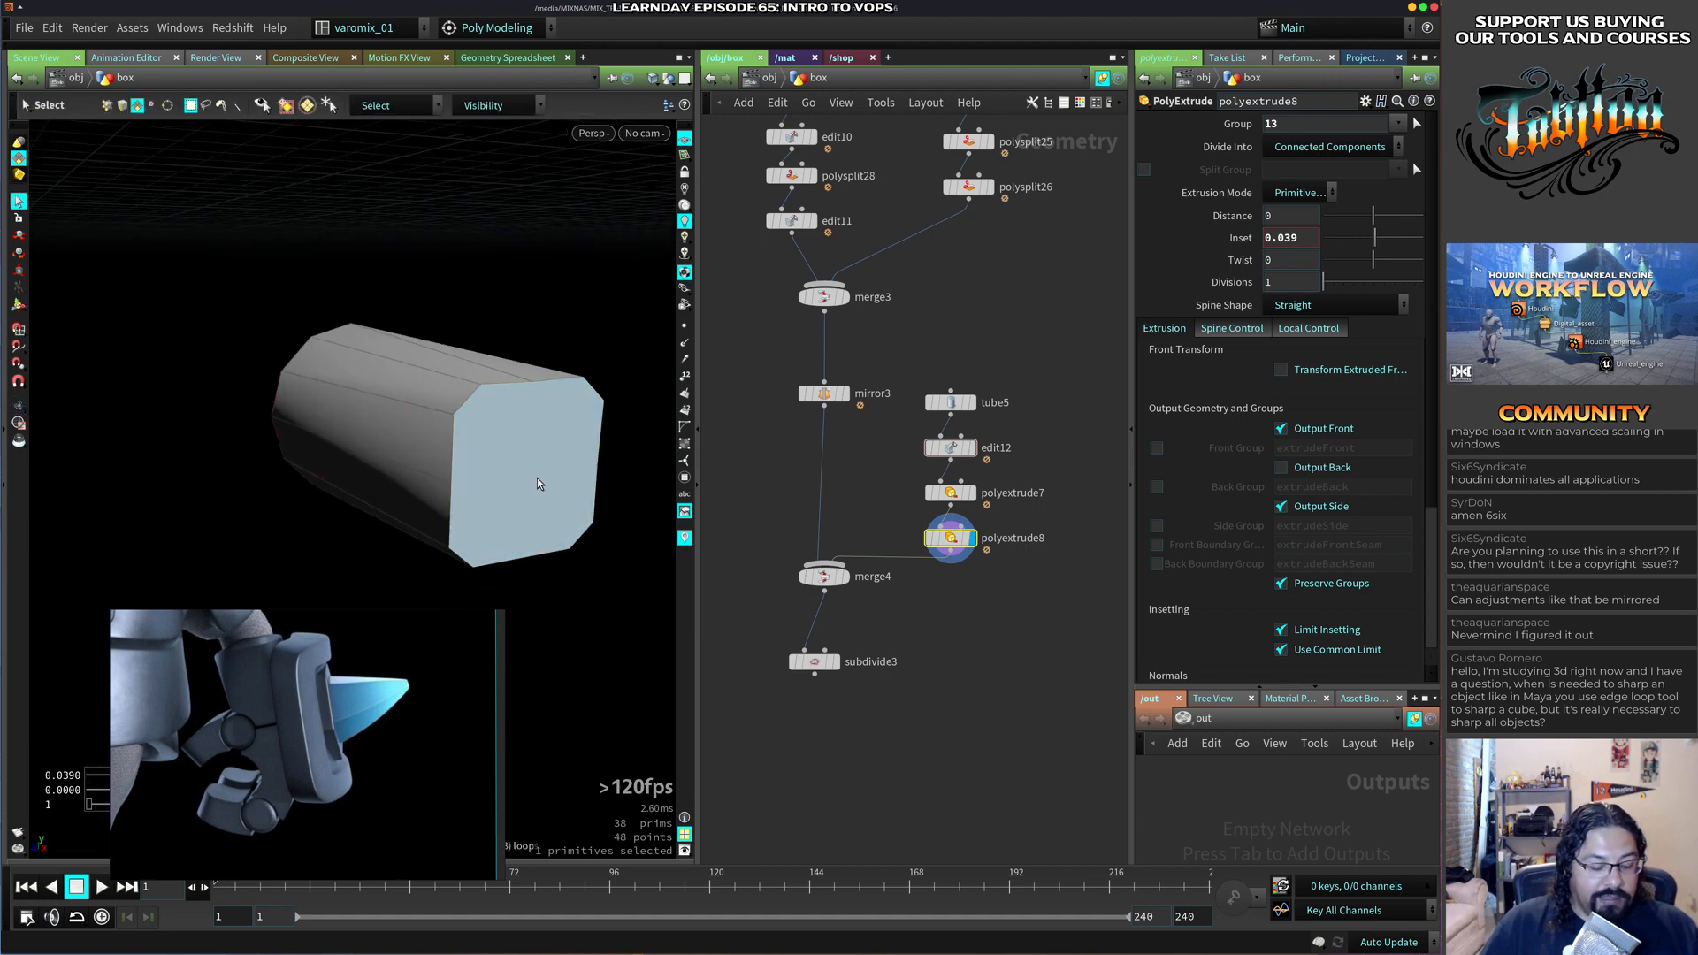
left_click(538, 484)
key("q")
middle_click_drag(1295, 238, 1283, 307)
Repeat the PolyExtrude on the inner face of the flattened end and set its inset to 0.01.
key("q")
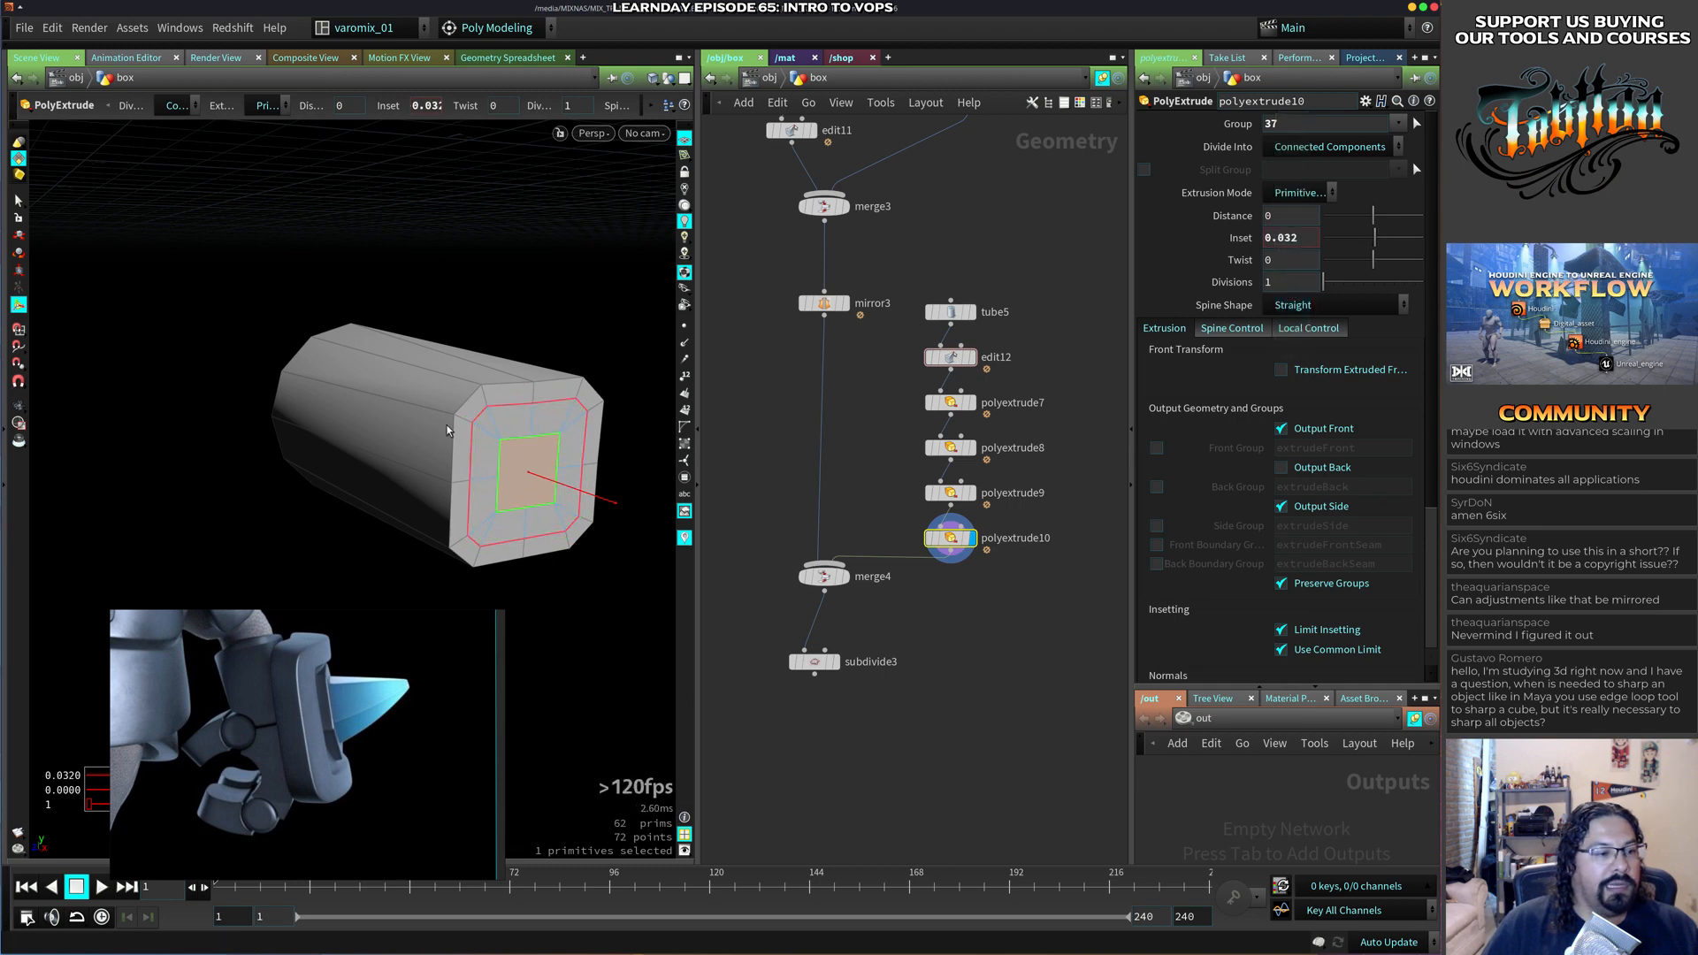
key("ctrl+z")
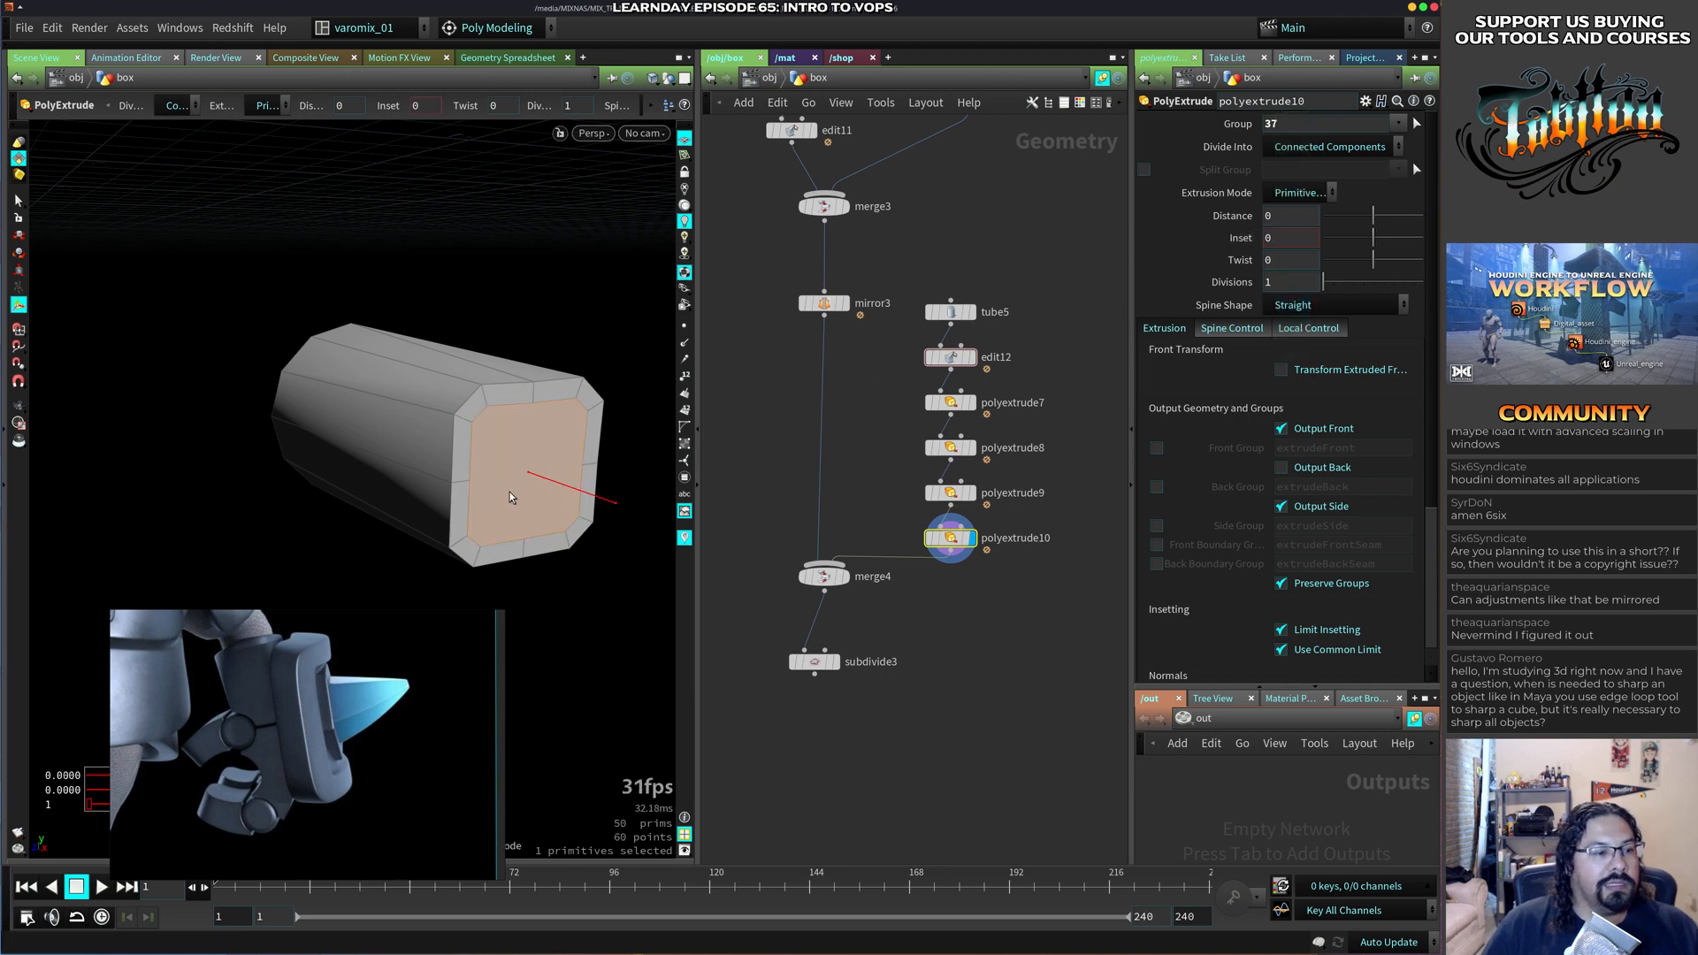
key("r")
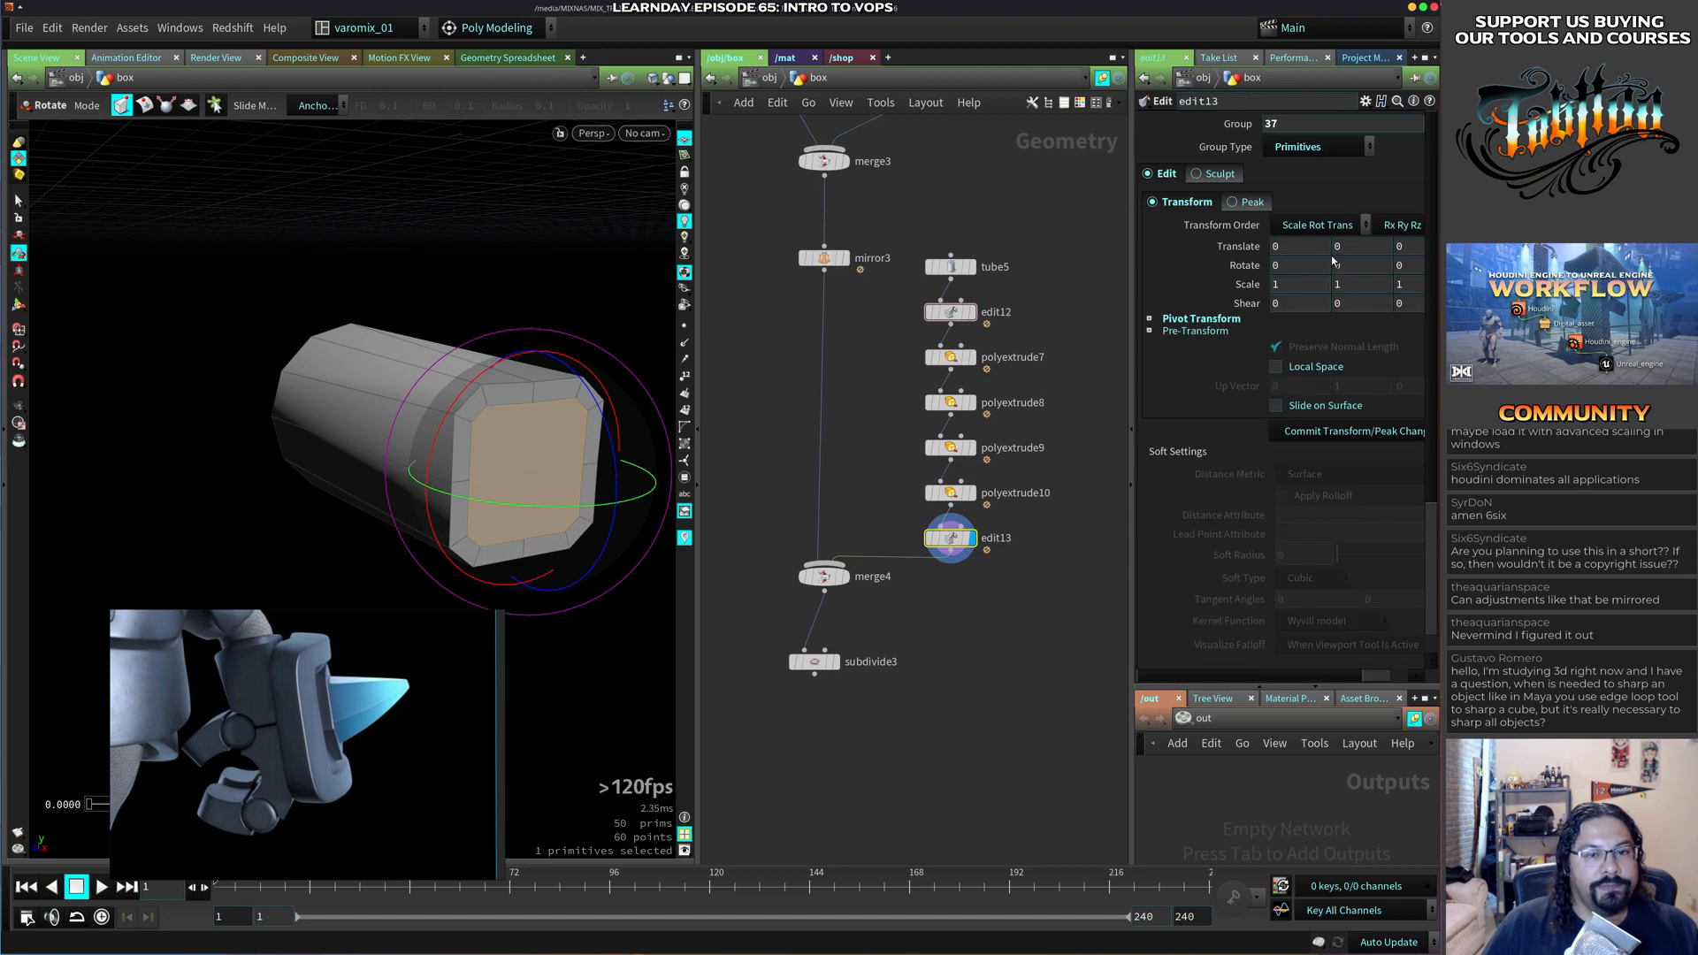
left_click(951, 493)
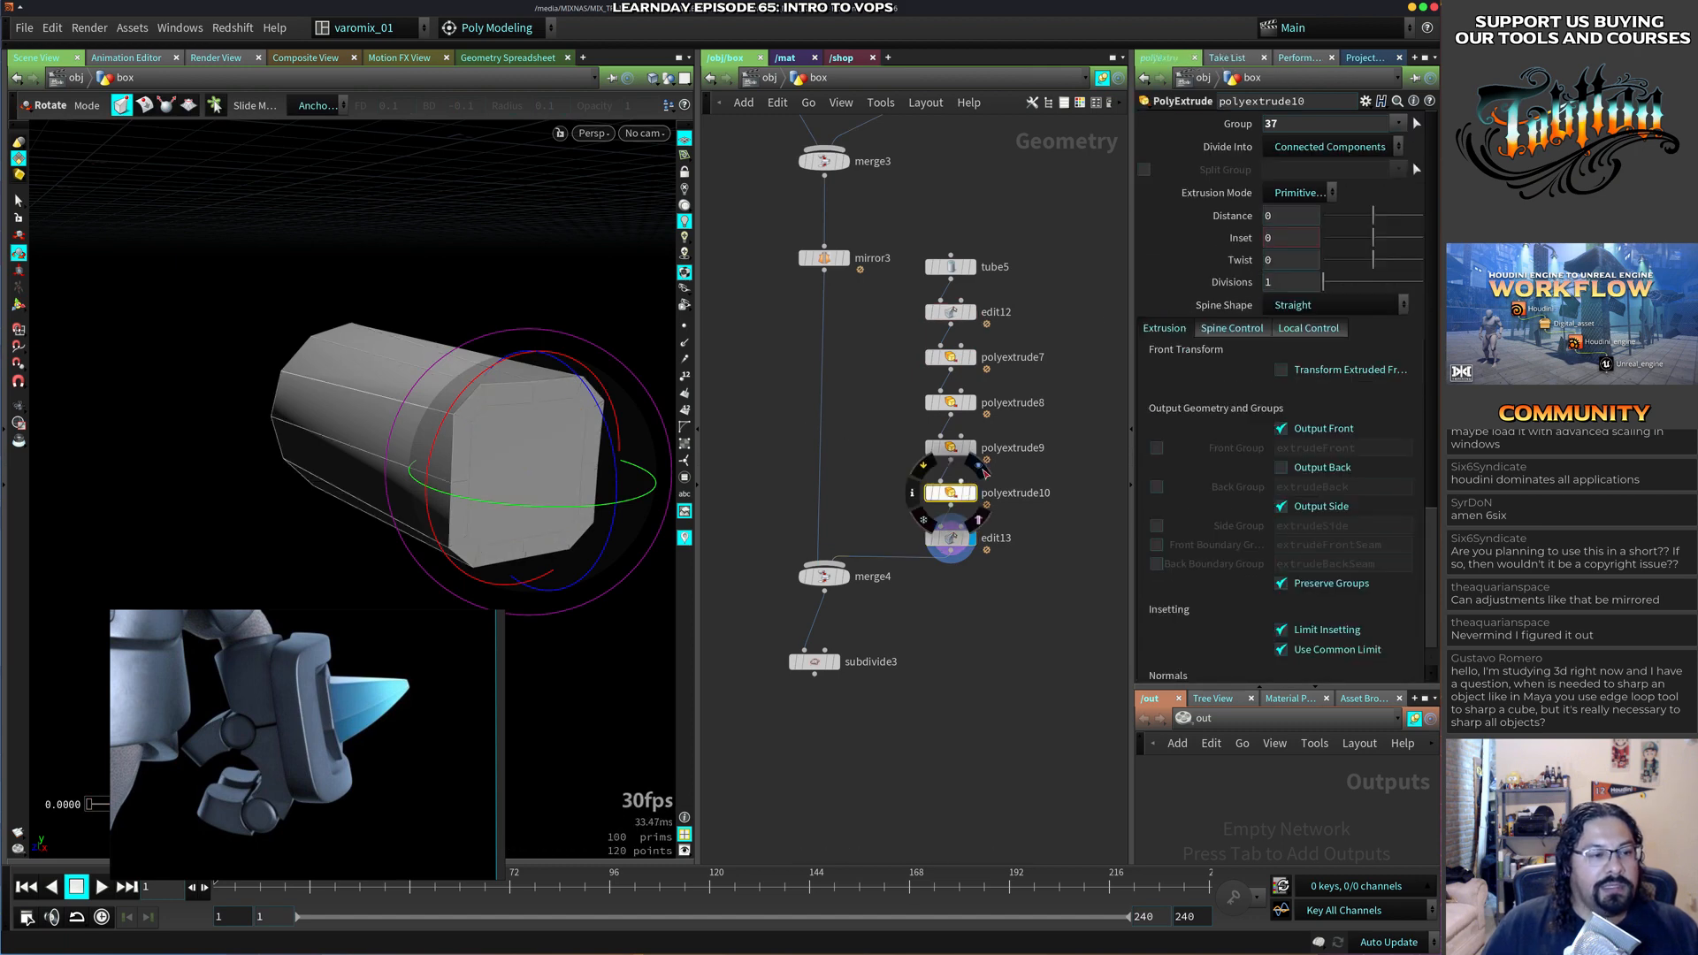
middle_click_drag(1298, 263, 1298, 301)
key("Escape")
Add an edit after polyextrude10 that scales the innermost face of the flattened end uniformly to about 0.55.
left_click_drag(555, 432, 550, 467)
key("s")
left_click(534, 489)
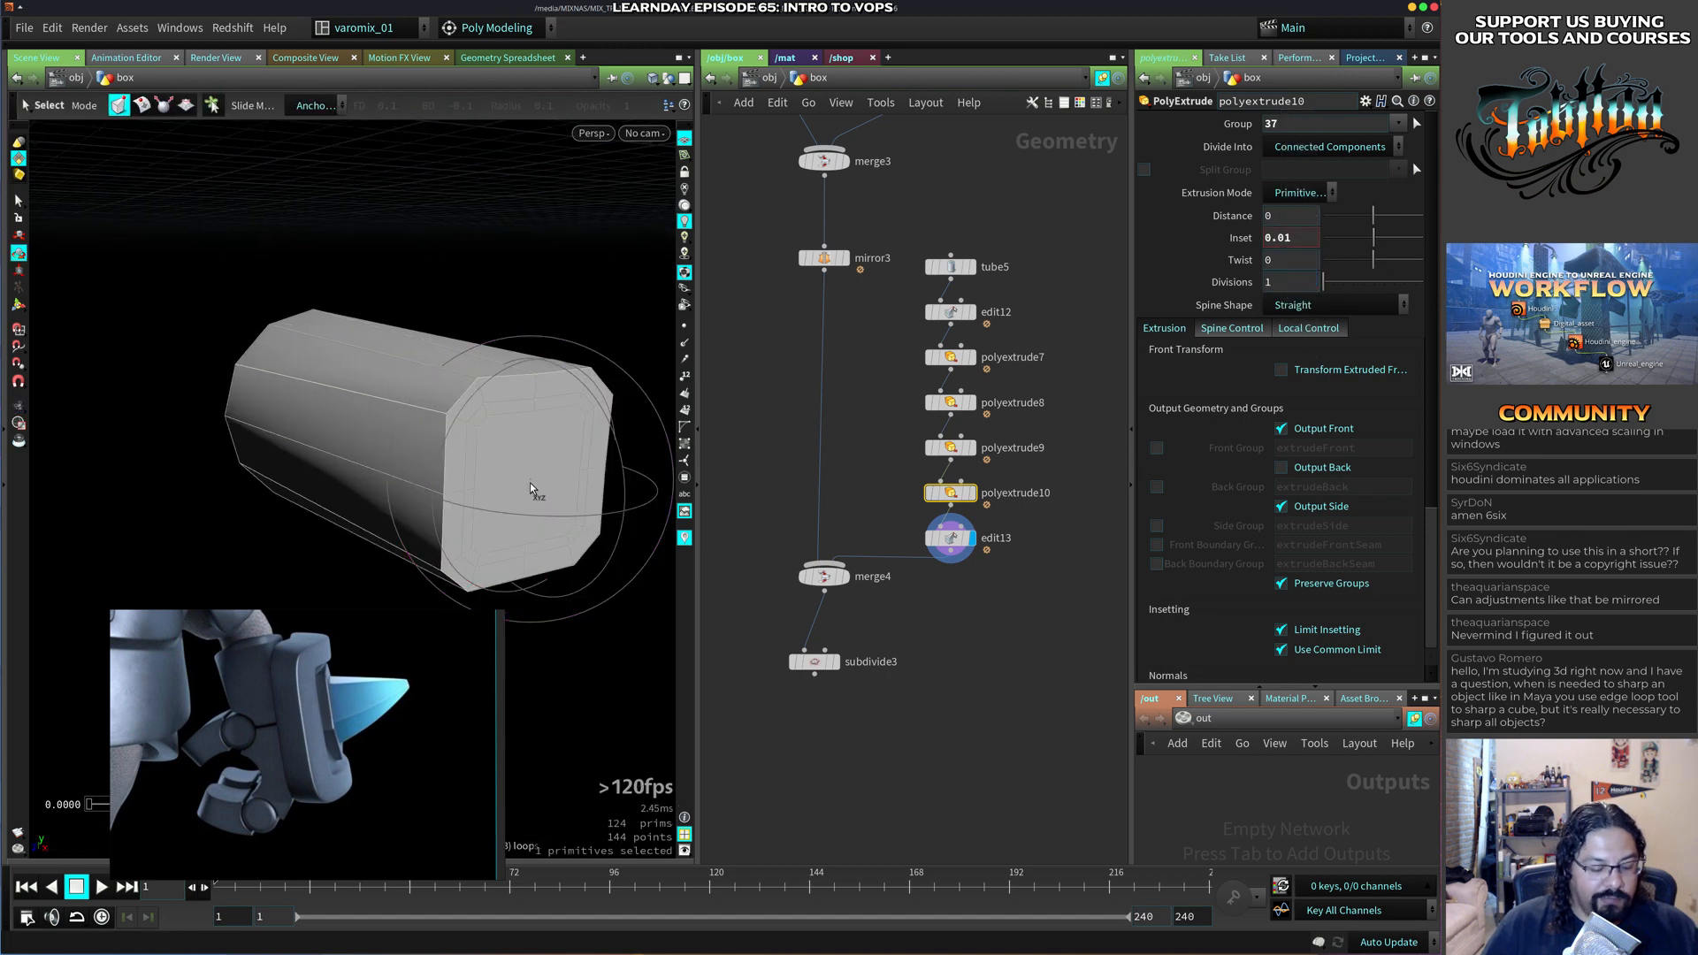
key("r")
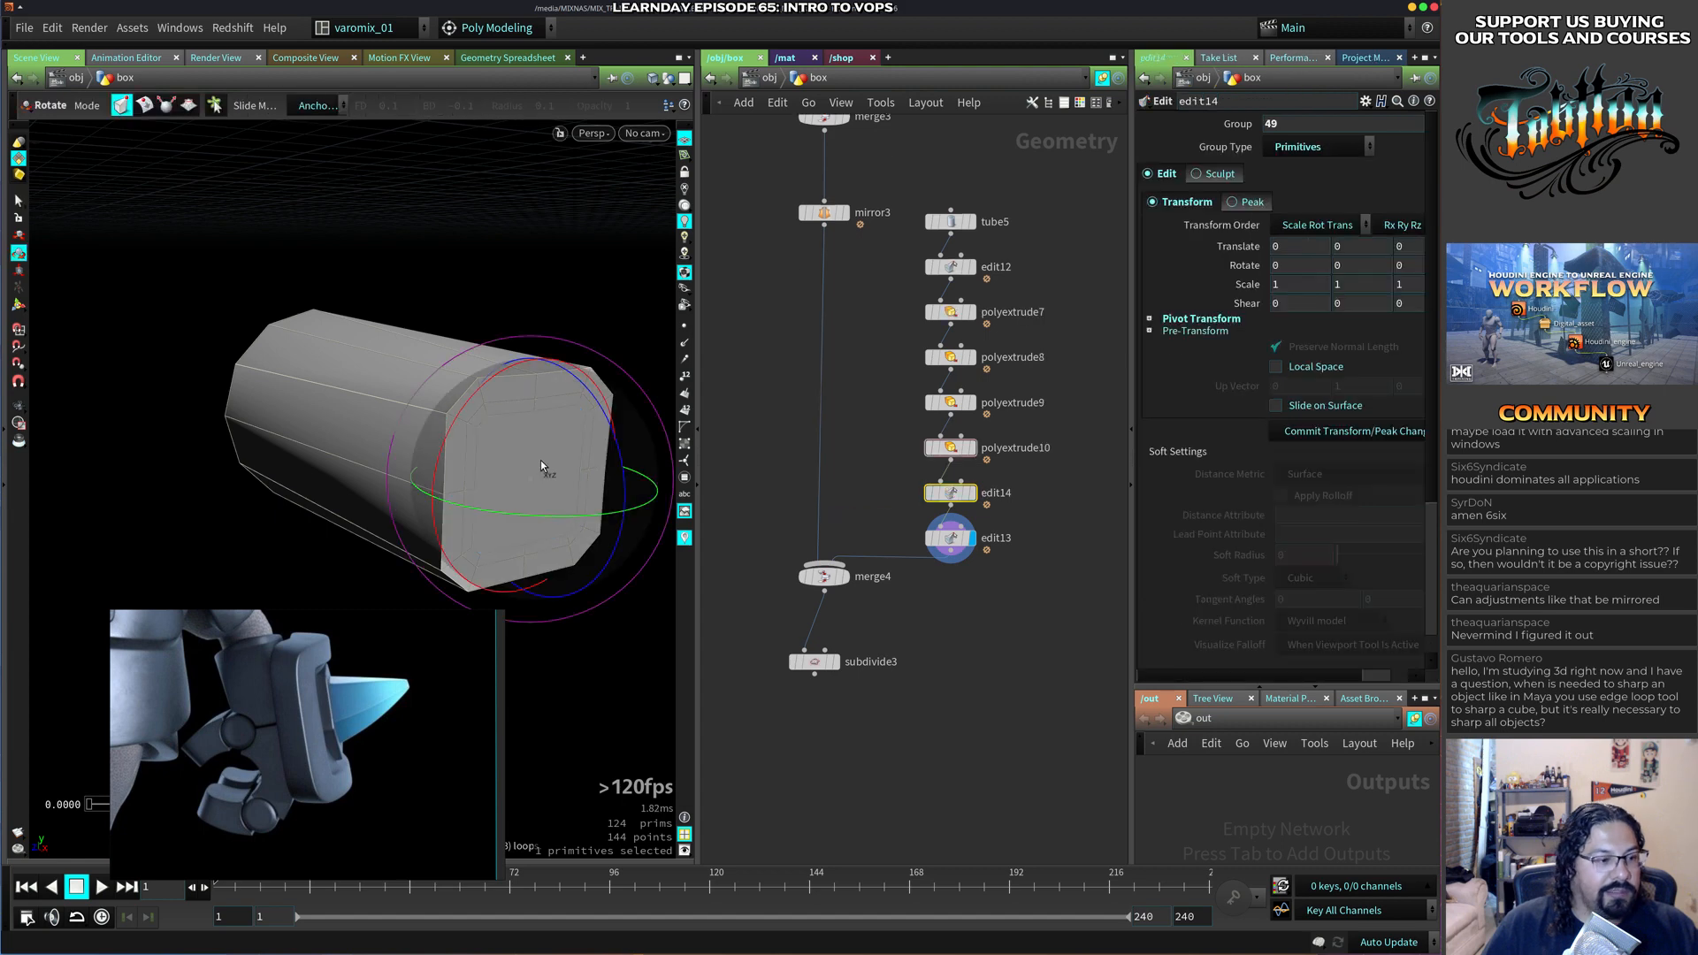
key("e")
mouse_move(531, 479)
left_mouse_down()
mouse_move(9, 522)
mouse_move(520, 485)
left_mouse_up()
middle_click_drag(520, 486, 493, 455, "alt")
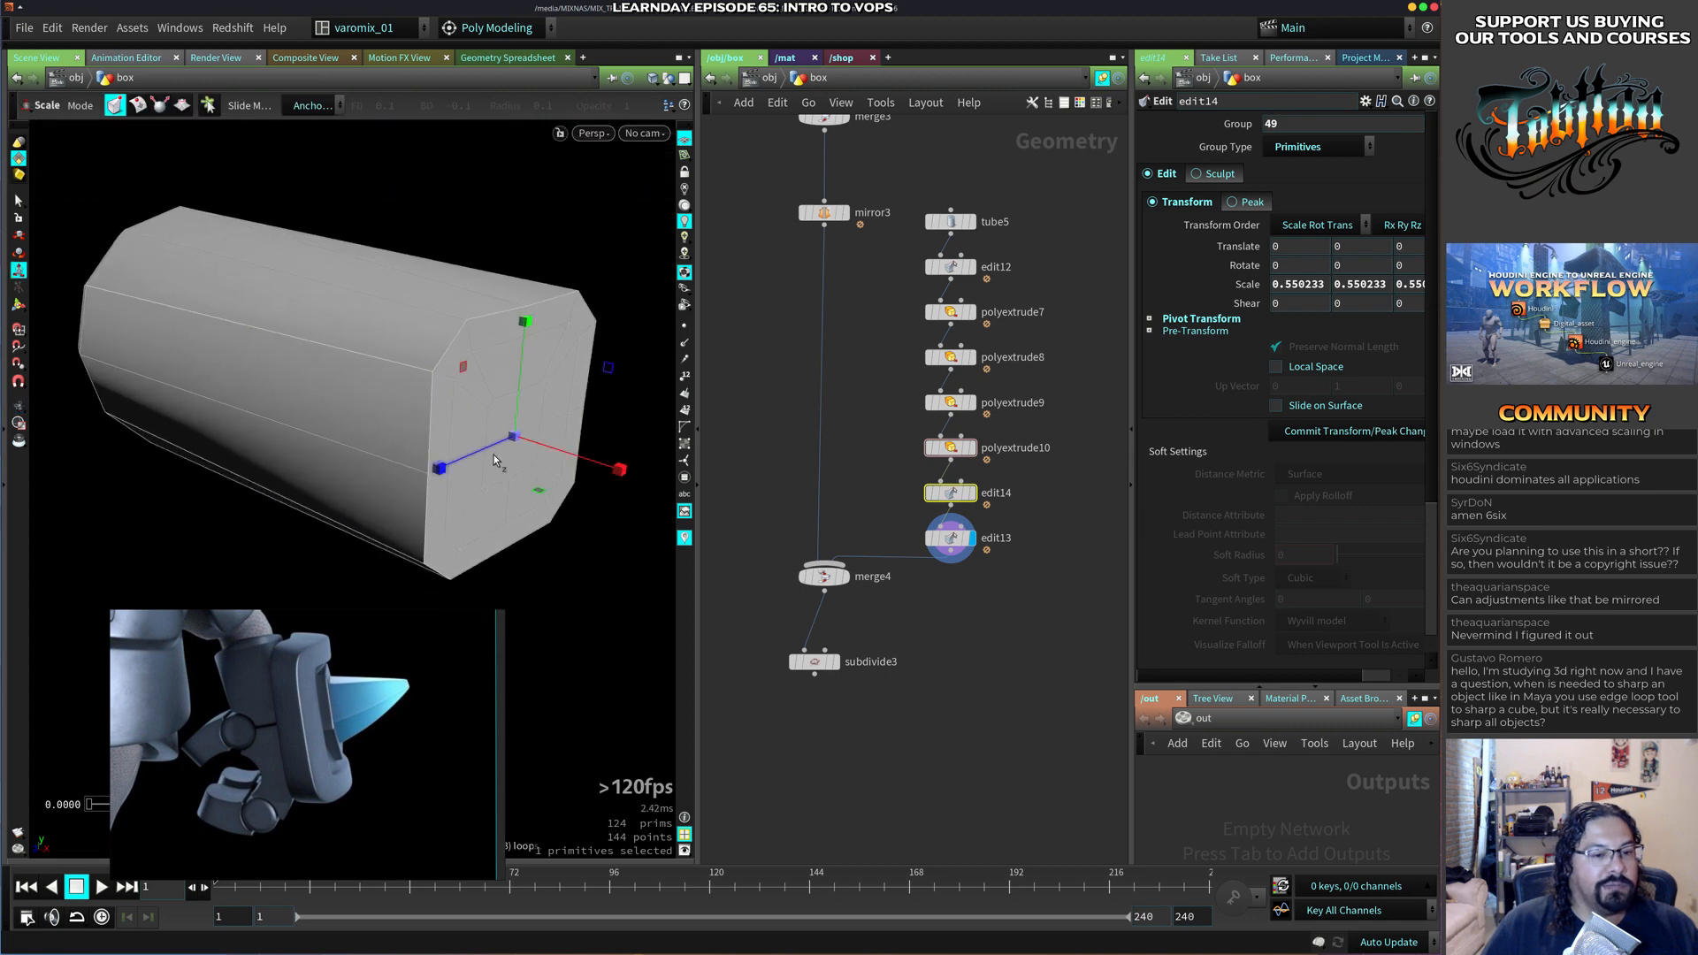
left_click(942, 578)
In edit13, shorten the tube by moving all flattened-end points (0-11 and 48-71) about -0.165 in X, and clear the selection.
left_click_drag(587, 516, 383, 463, "alt")
middle_click_drag(383, 463, 491, 469, "alt")
left_click_drag(491, 469, 435, 487)
key("r")
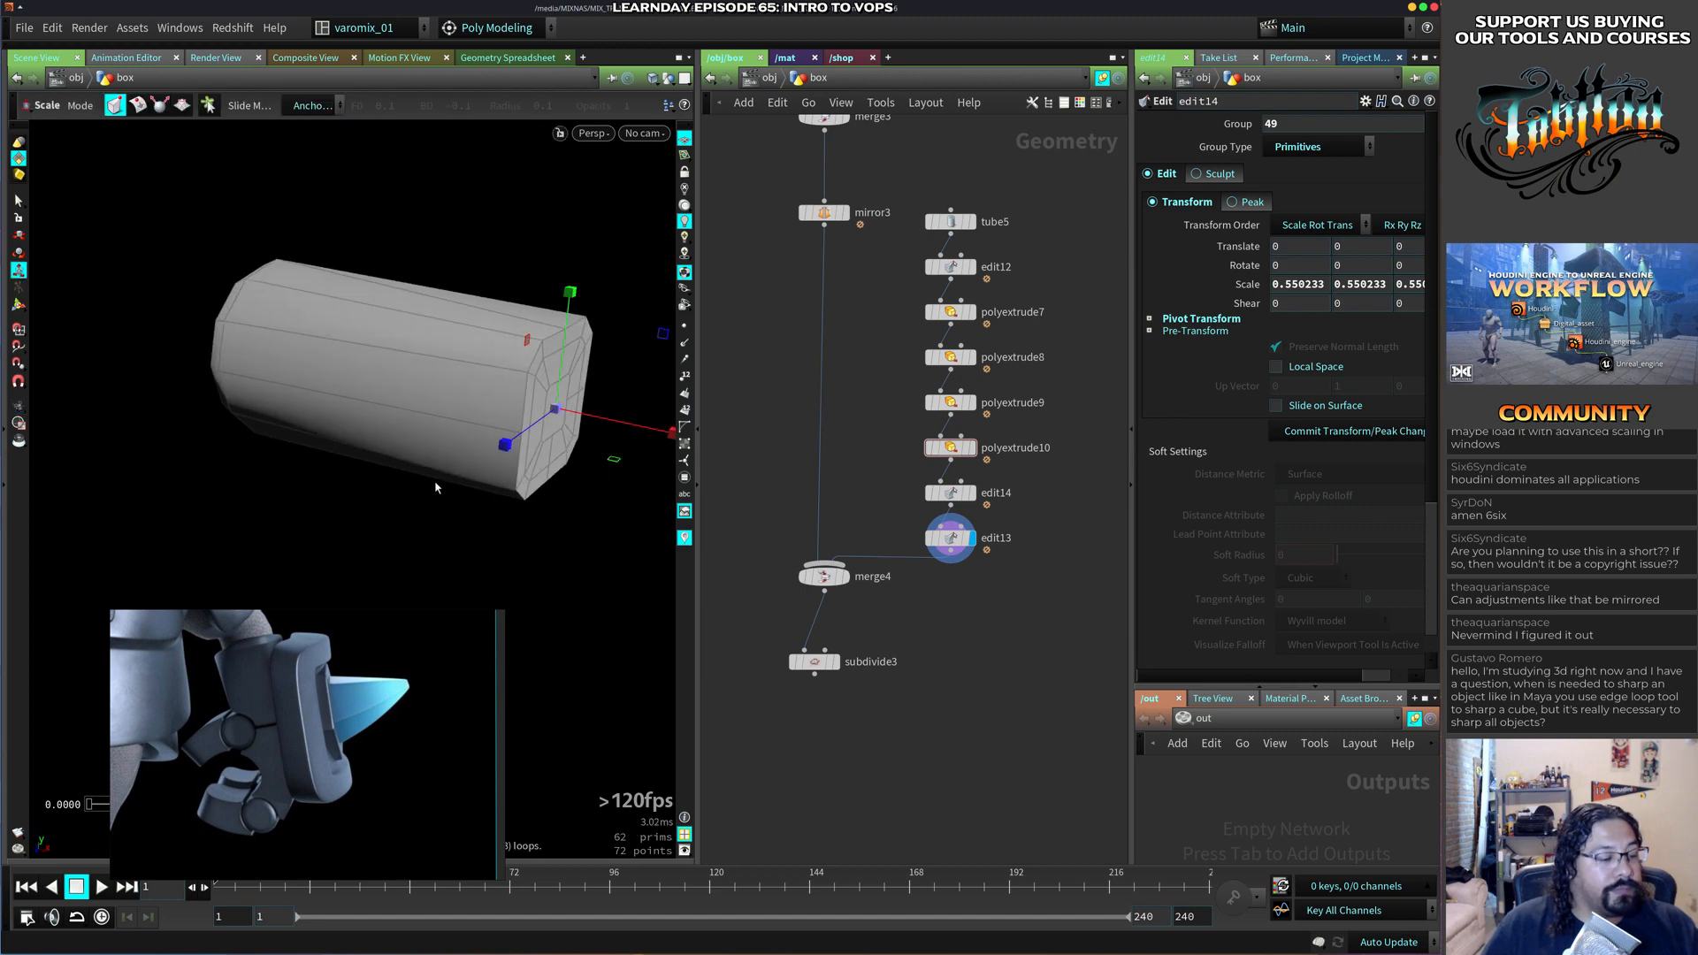
left_click_drag(251, 488, 436, 477, "alt")
key("2")
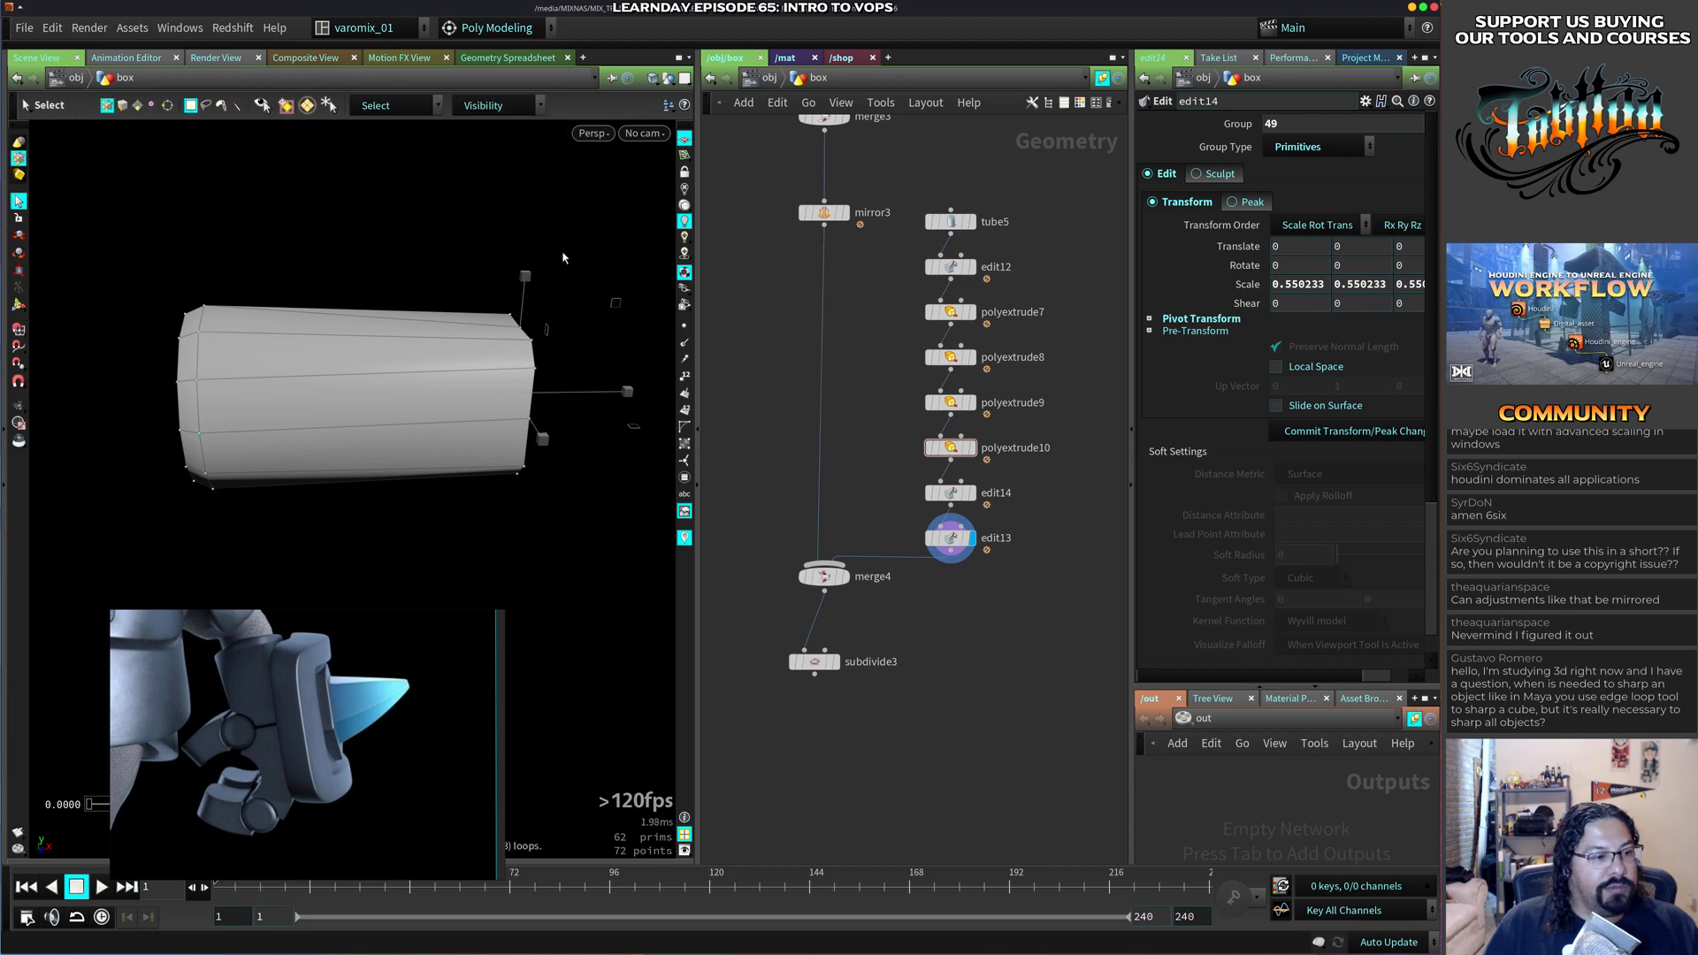
left_click_drag(563, 251, 561, 487)
key("t")
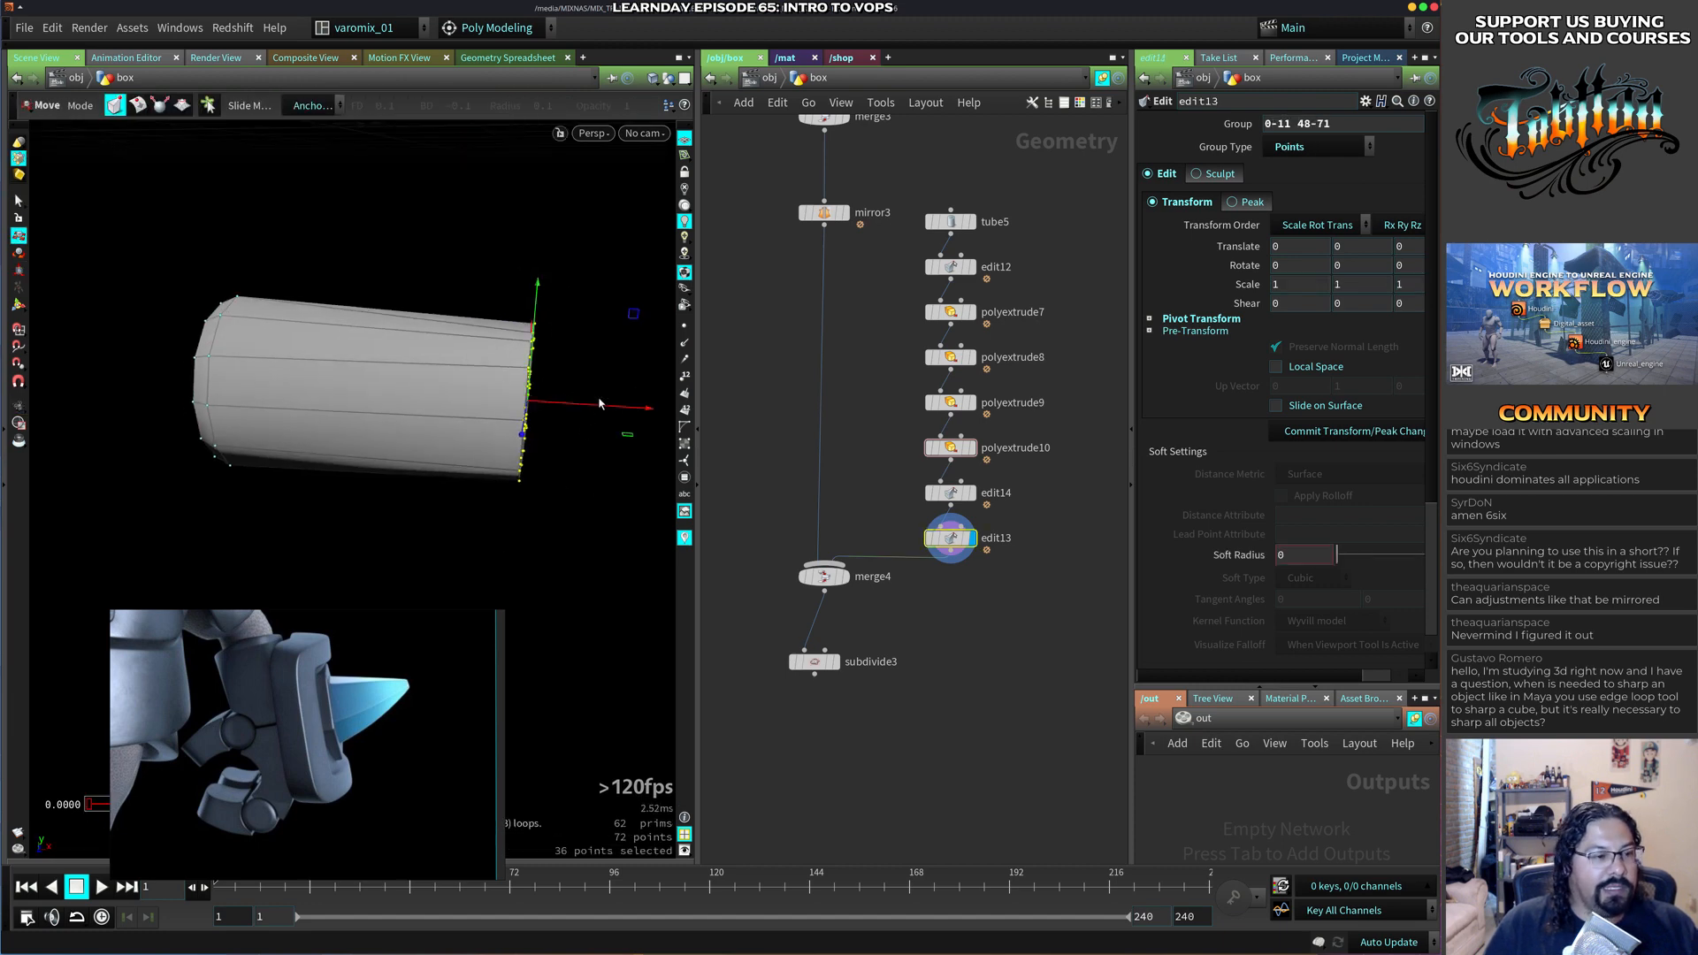
left_click_drag(594, 403, 490, 400)
key("Escape")
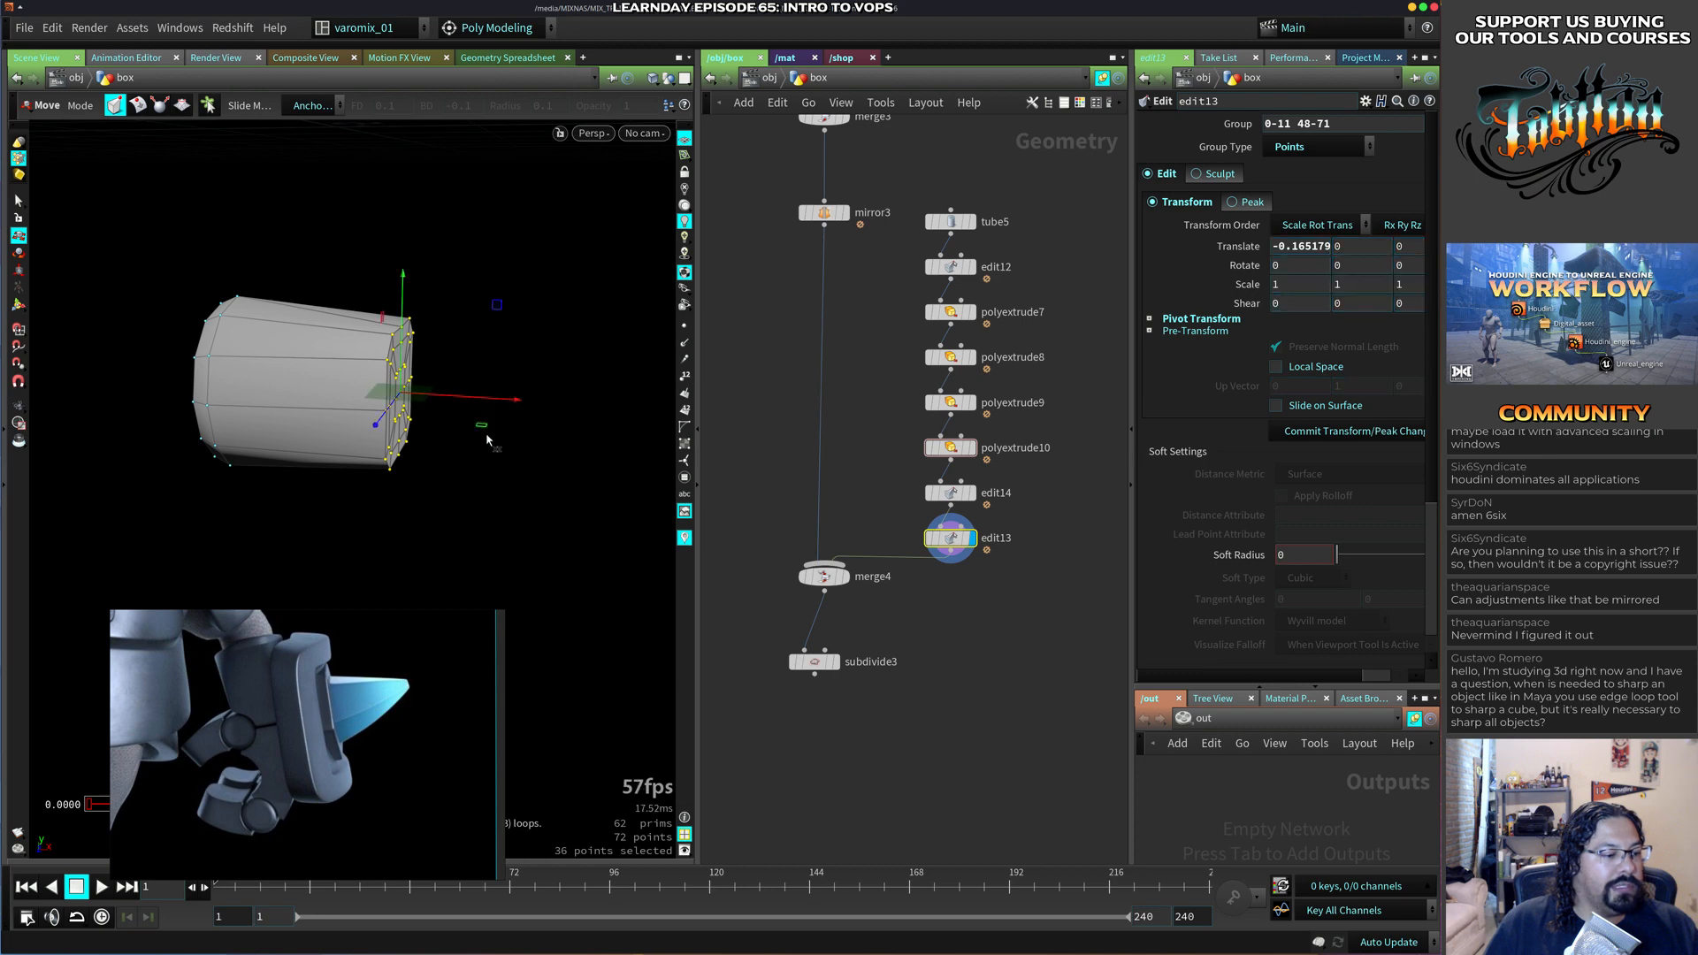
left_click_drag(568, 467, 474, 474)
Display the subdivide3 output and view the smoothed connector together with the finger segments.
key("t")
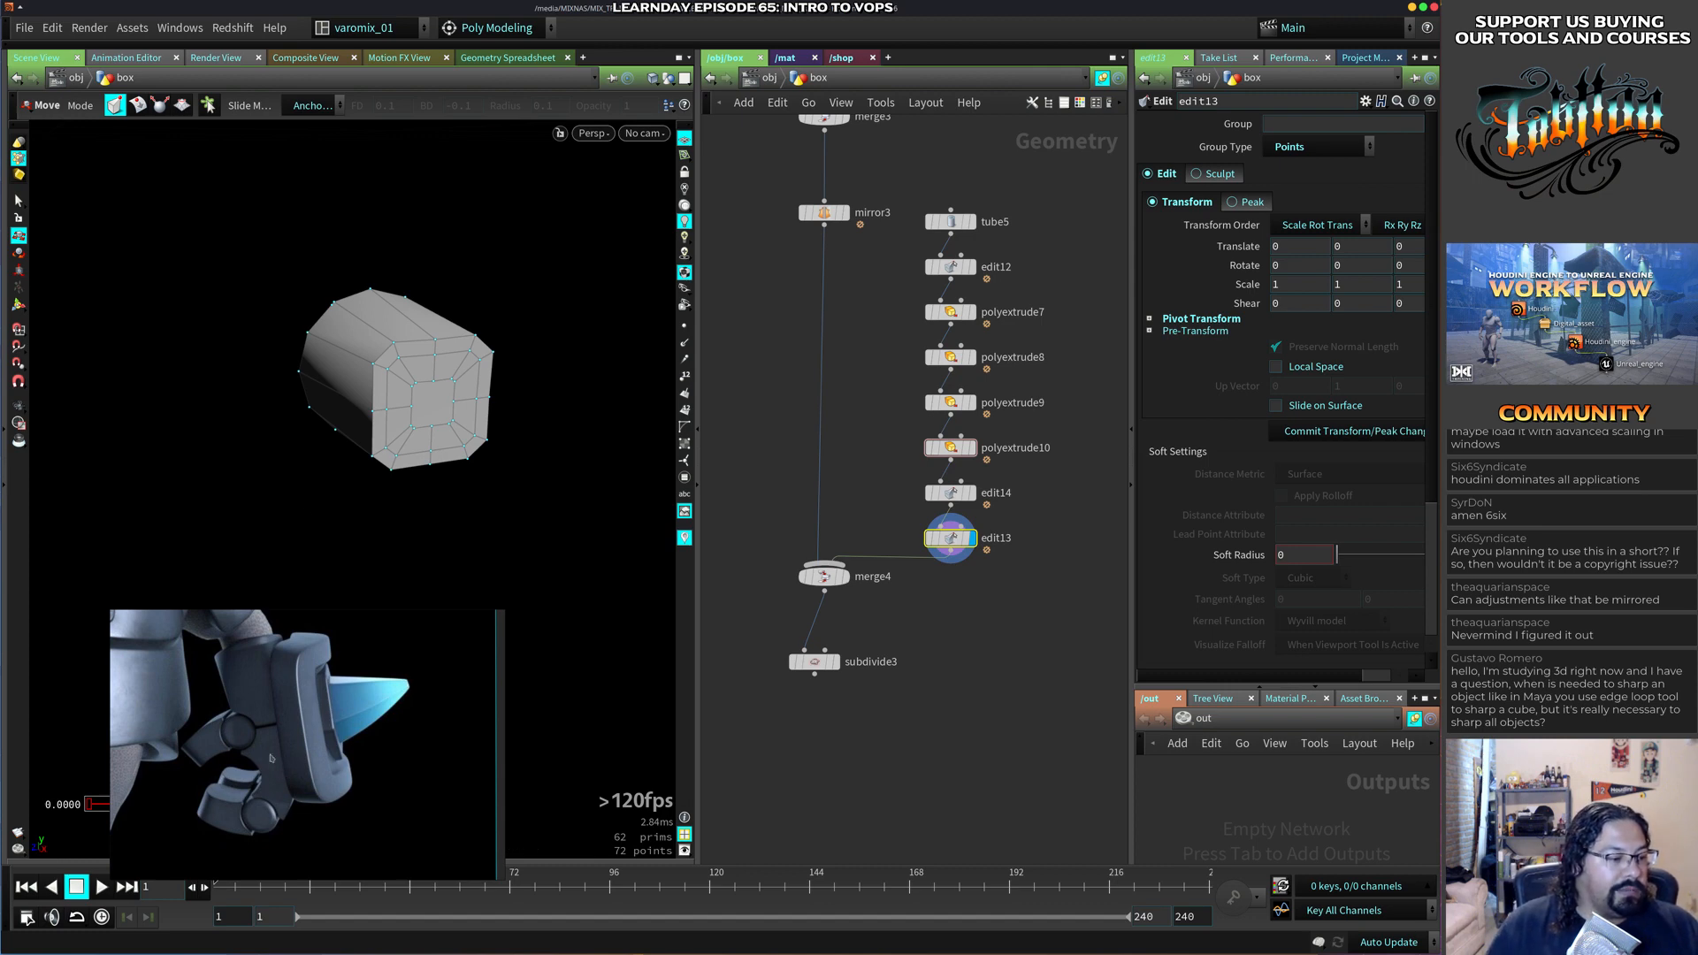
left_click_drag(478, 466, 566, 469, "alt")
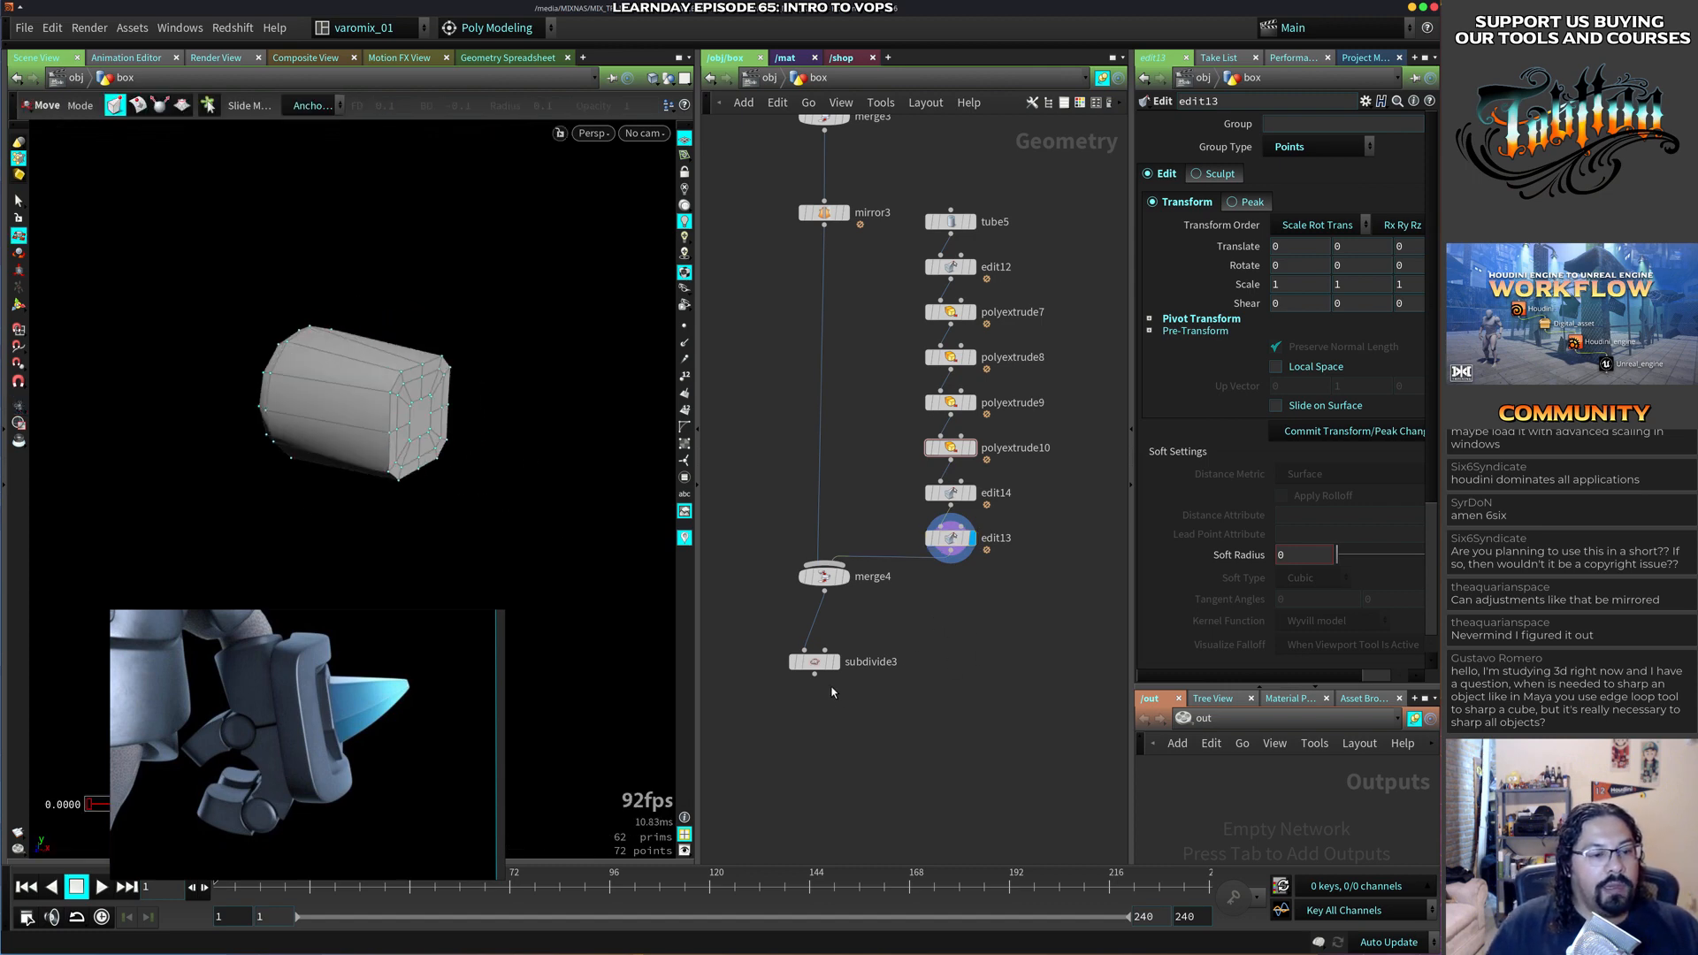
left_click(834, 661)
left_click(814, 661)
left_click_drag(381, 495, 485, 521, "alt")
middle_click_drag(486, 522, 538, 515, "alt")
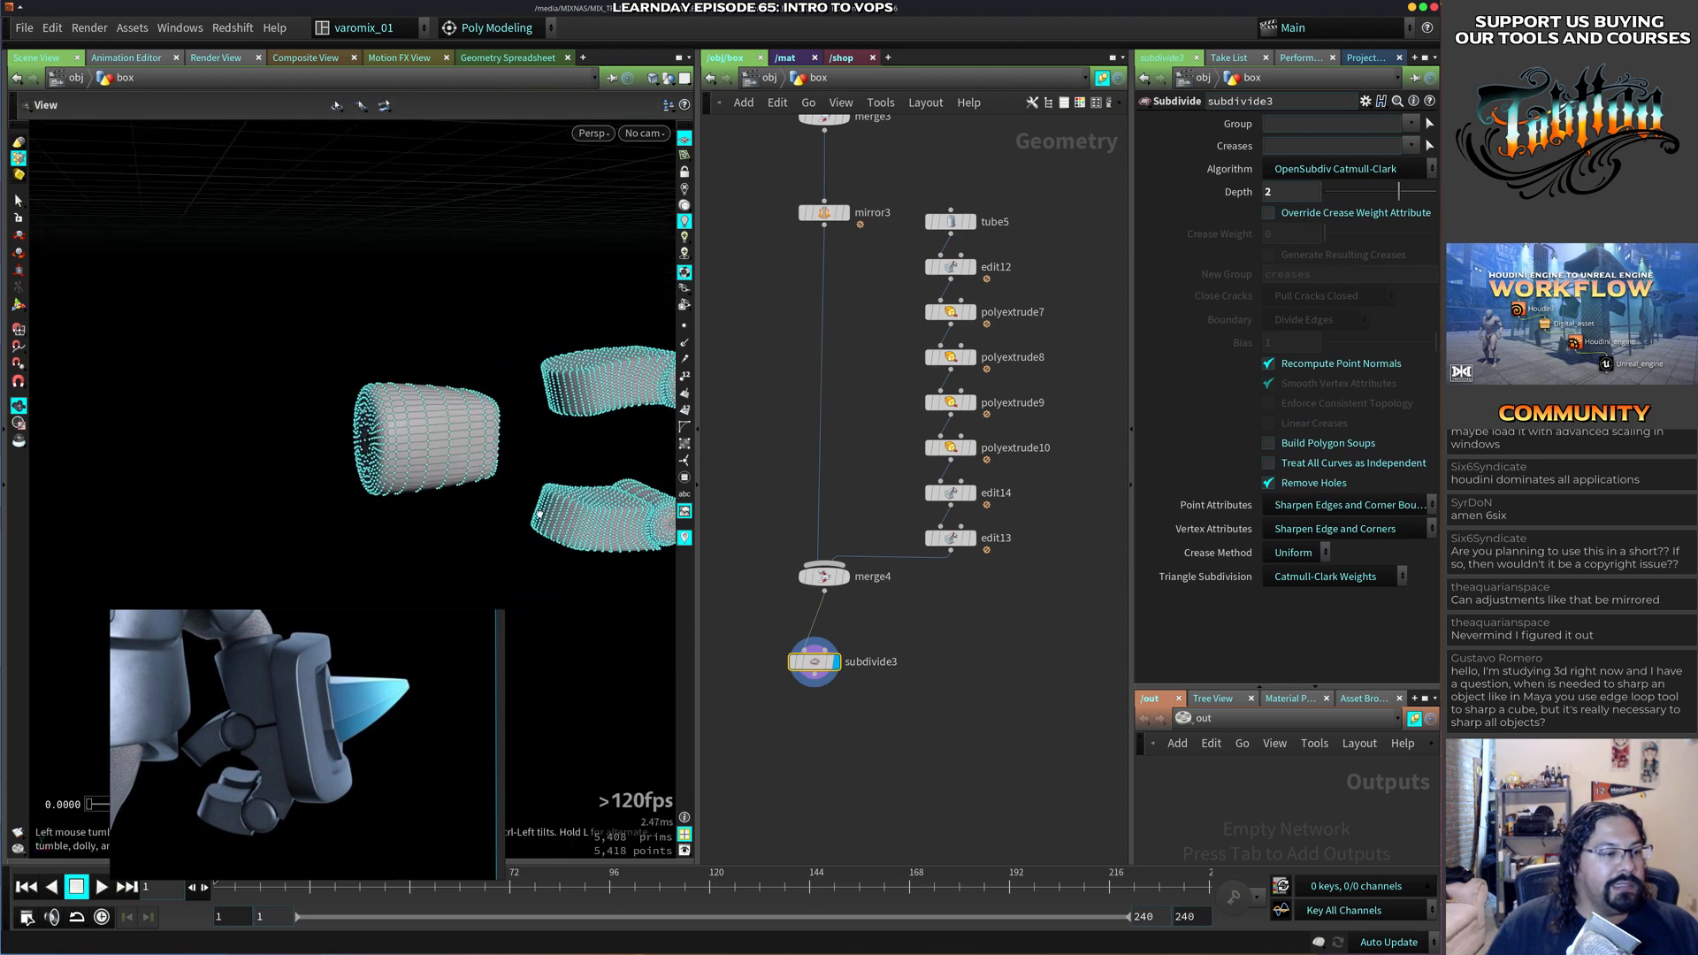
Show mirror2's forearm and hand body as a template beside the displayed connector and finger segments.
left_click_drag(539, 515, 468, 467, "alt")
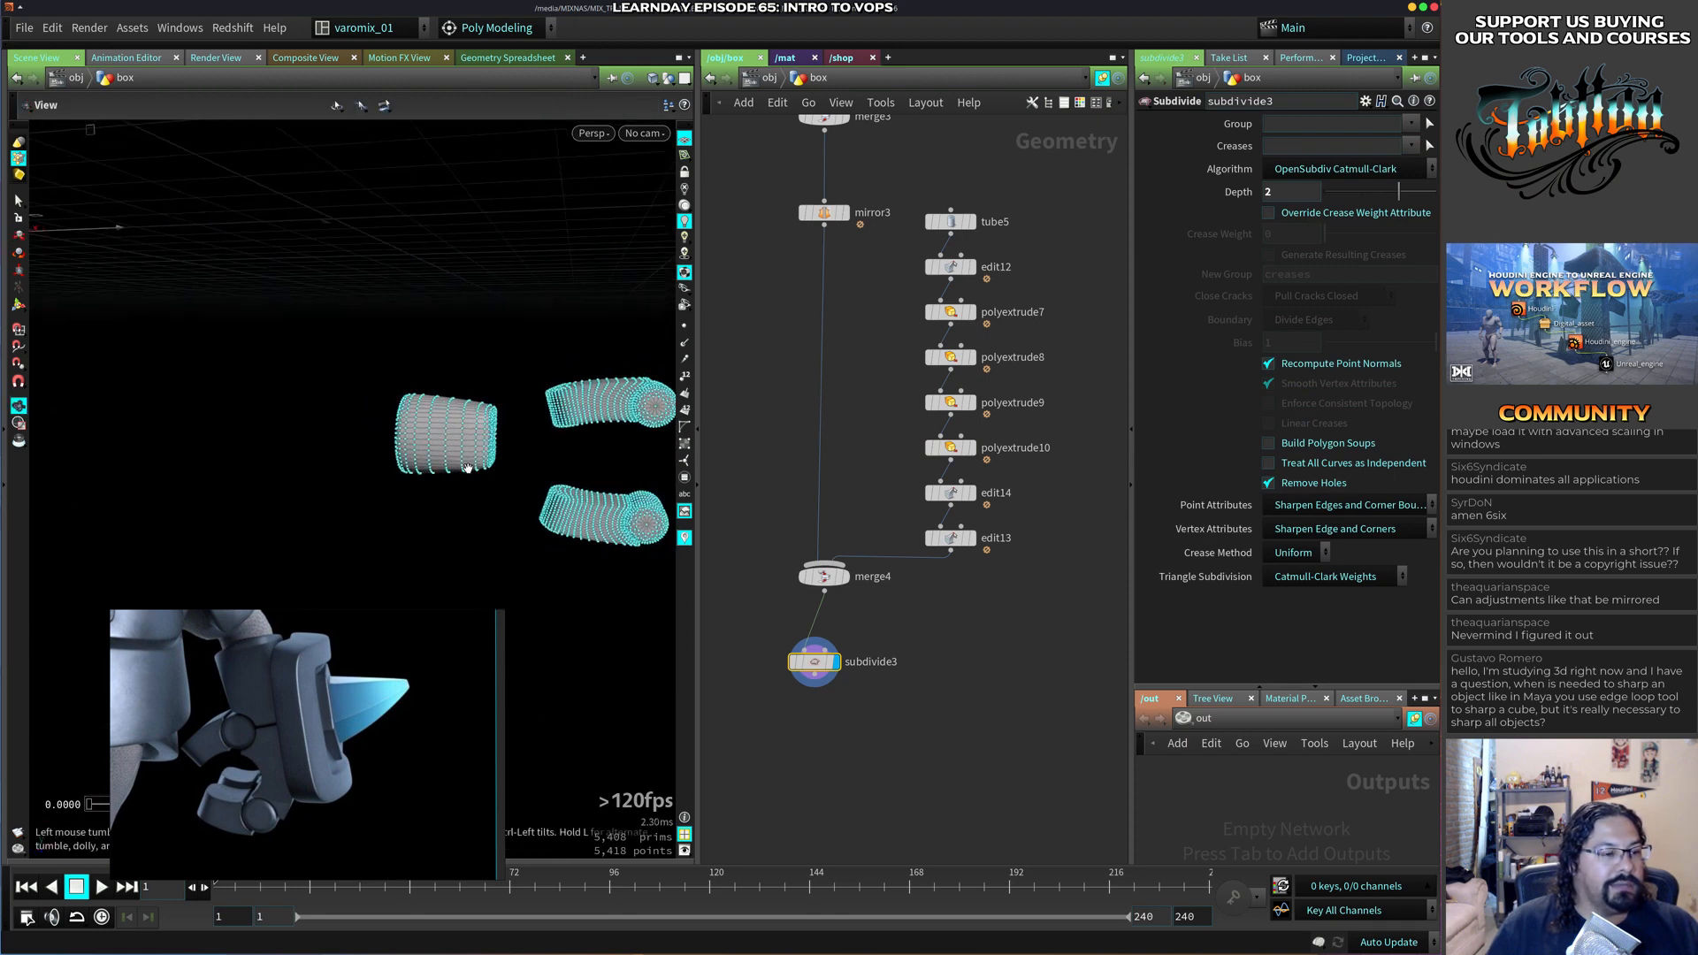
middle_click_drag(785, 448, 953, 500)
scroll(955, 491, "down", 8)
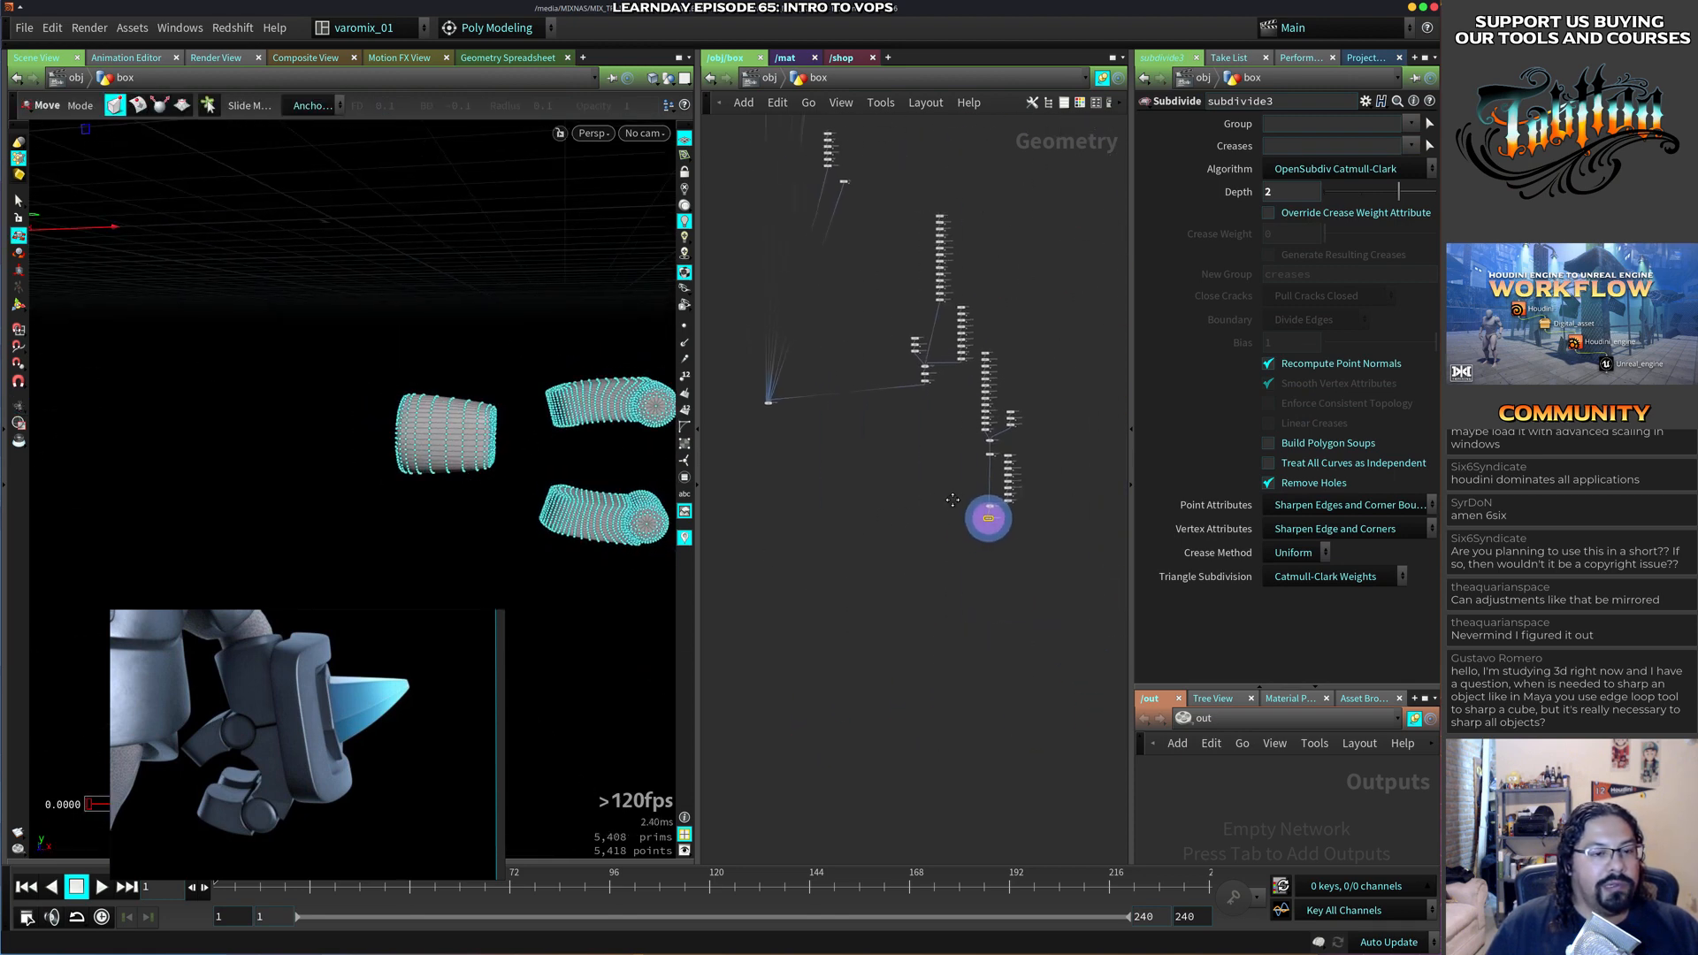
scroll(883, 473, "up", 6)
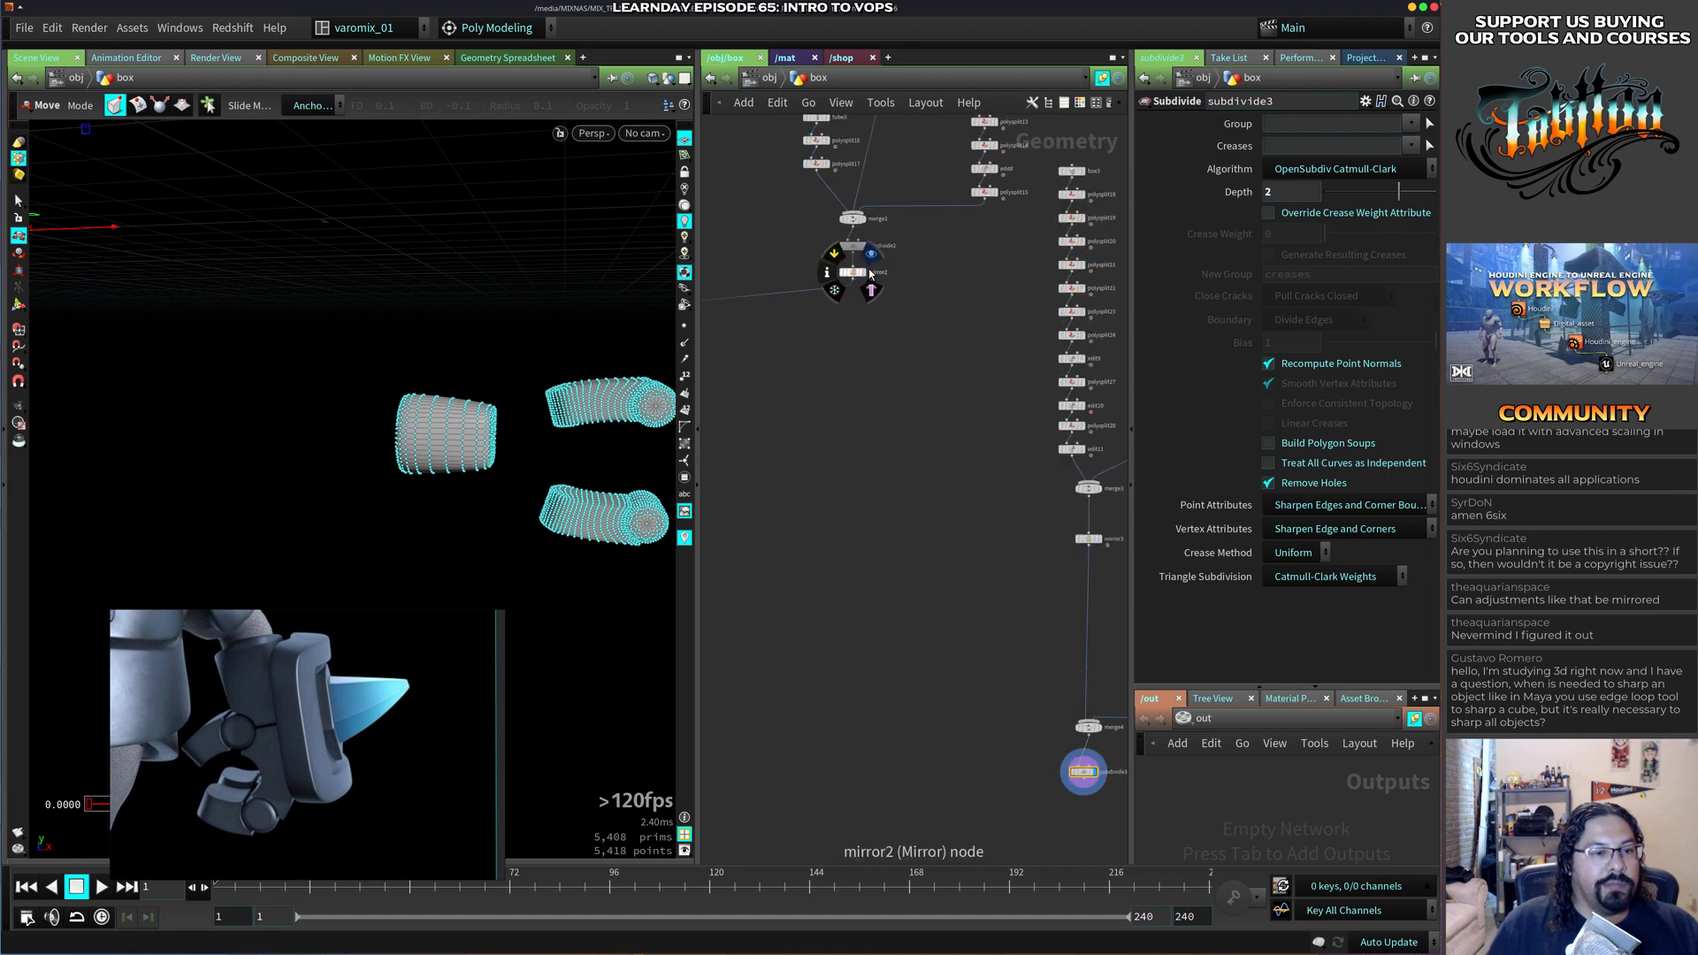
left_click(872, 290)
left_click_drag(469, 478, 445, 496, "alt")
middle_click_drag(903, 630, 796, 528)
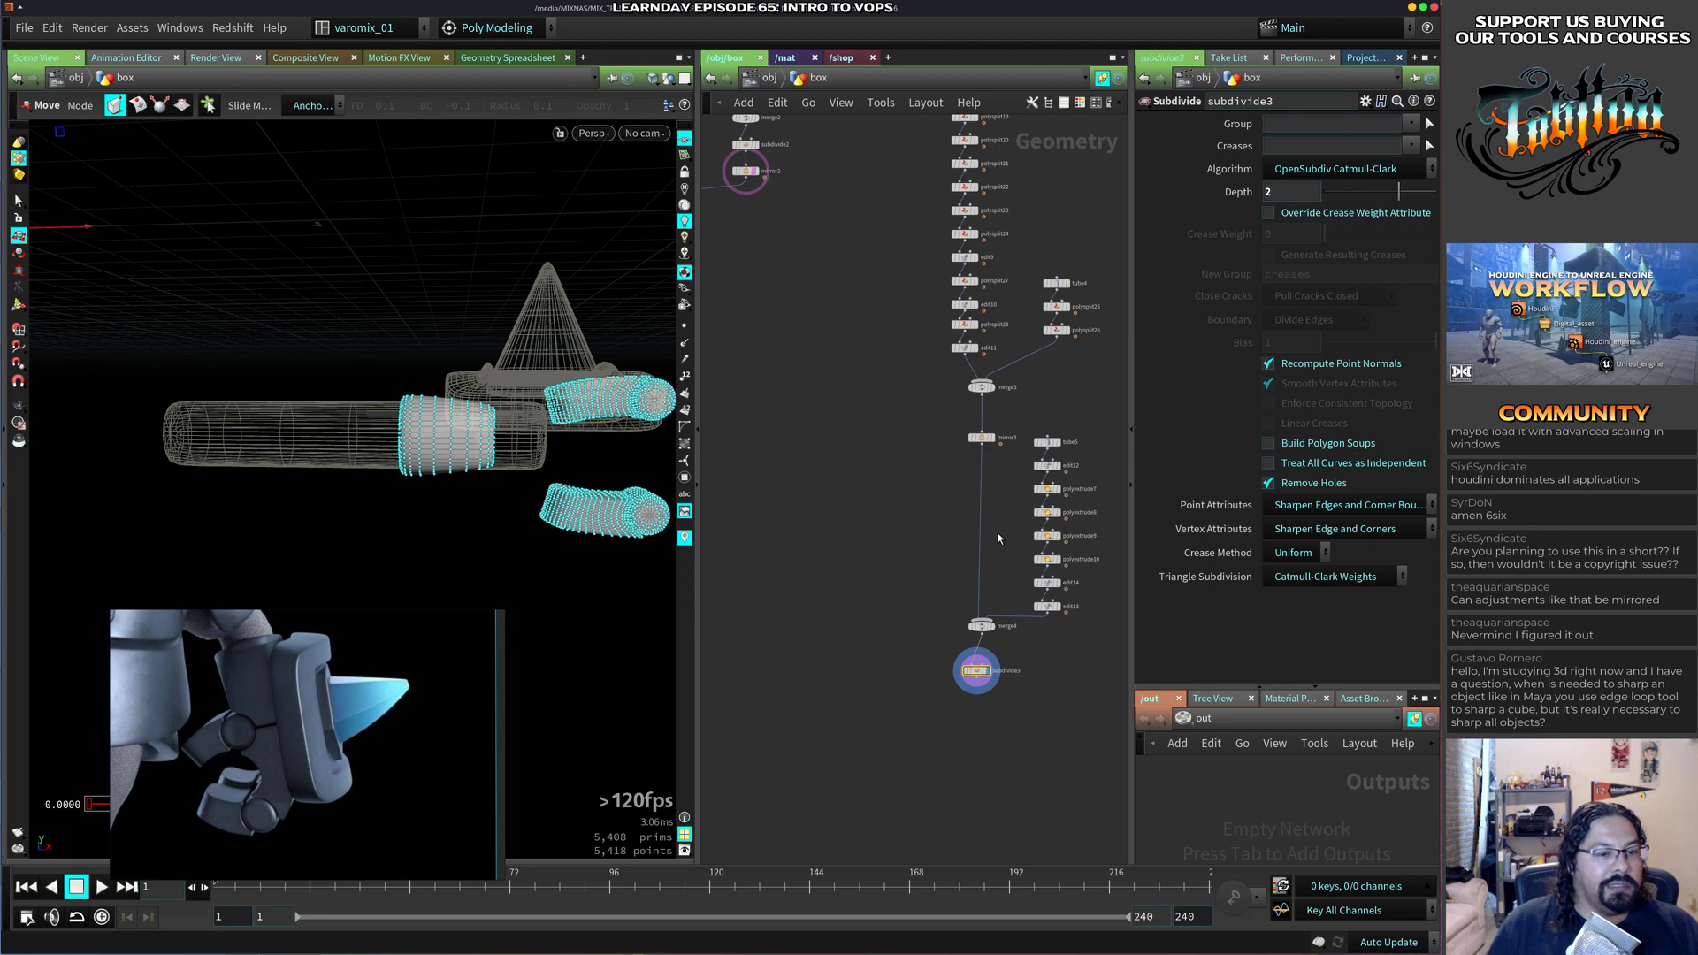
In edit13, scale all connector points (0-71) to about 1.6 in X and 1.29 in Y and Z, shift them about 0.055 in X, and clear the selection.
scroll(998, 538, "up", 5)
left_click(921, 506)
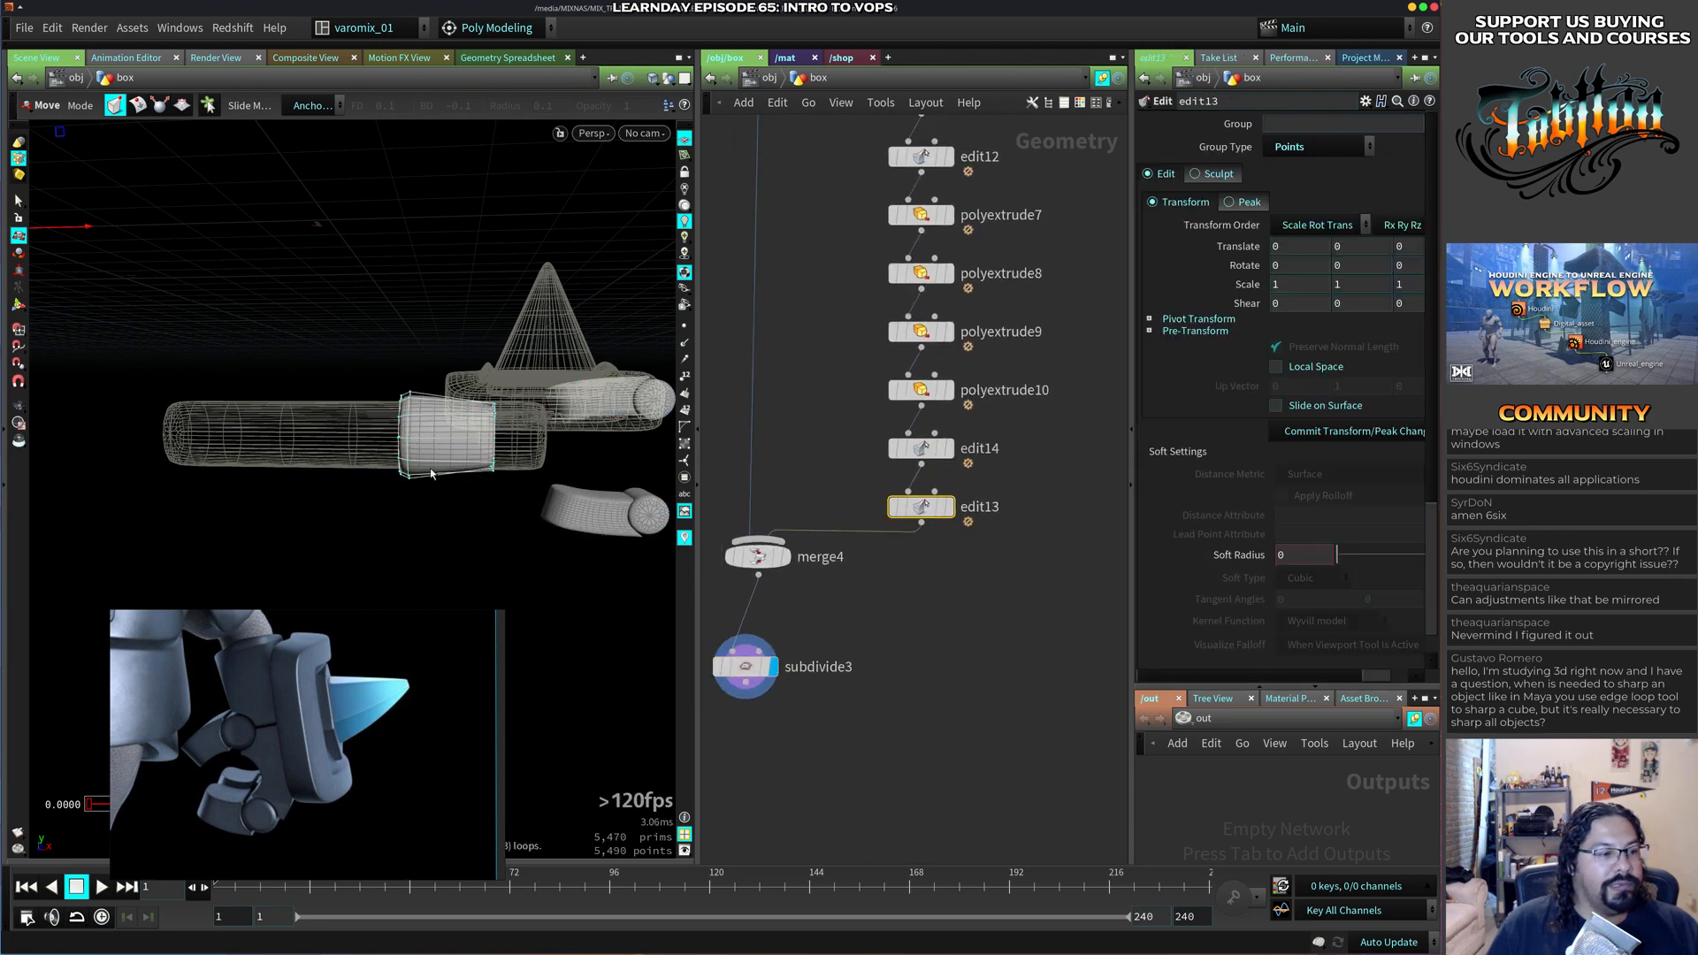
left_click_drag(319, 345, 513, 515)
key("r")
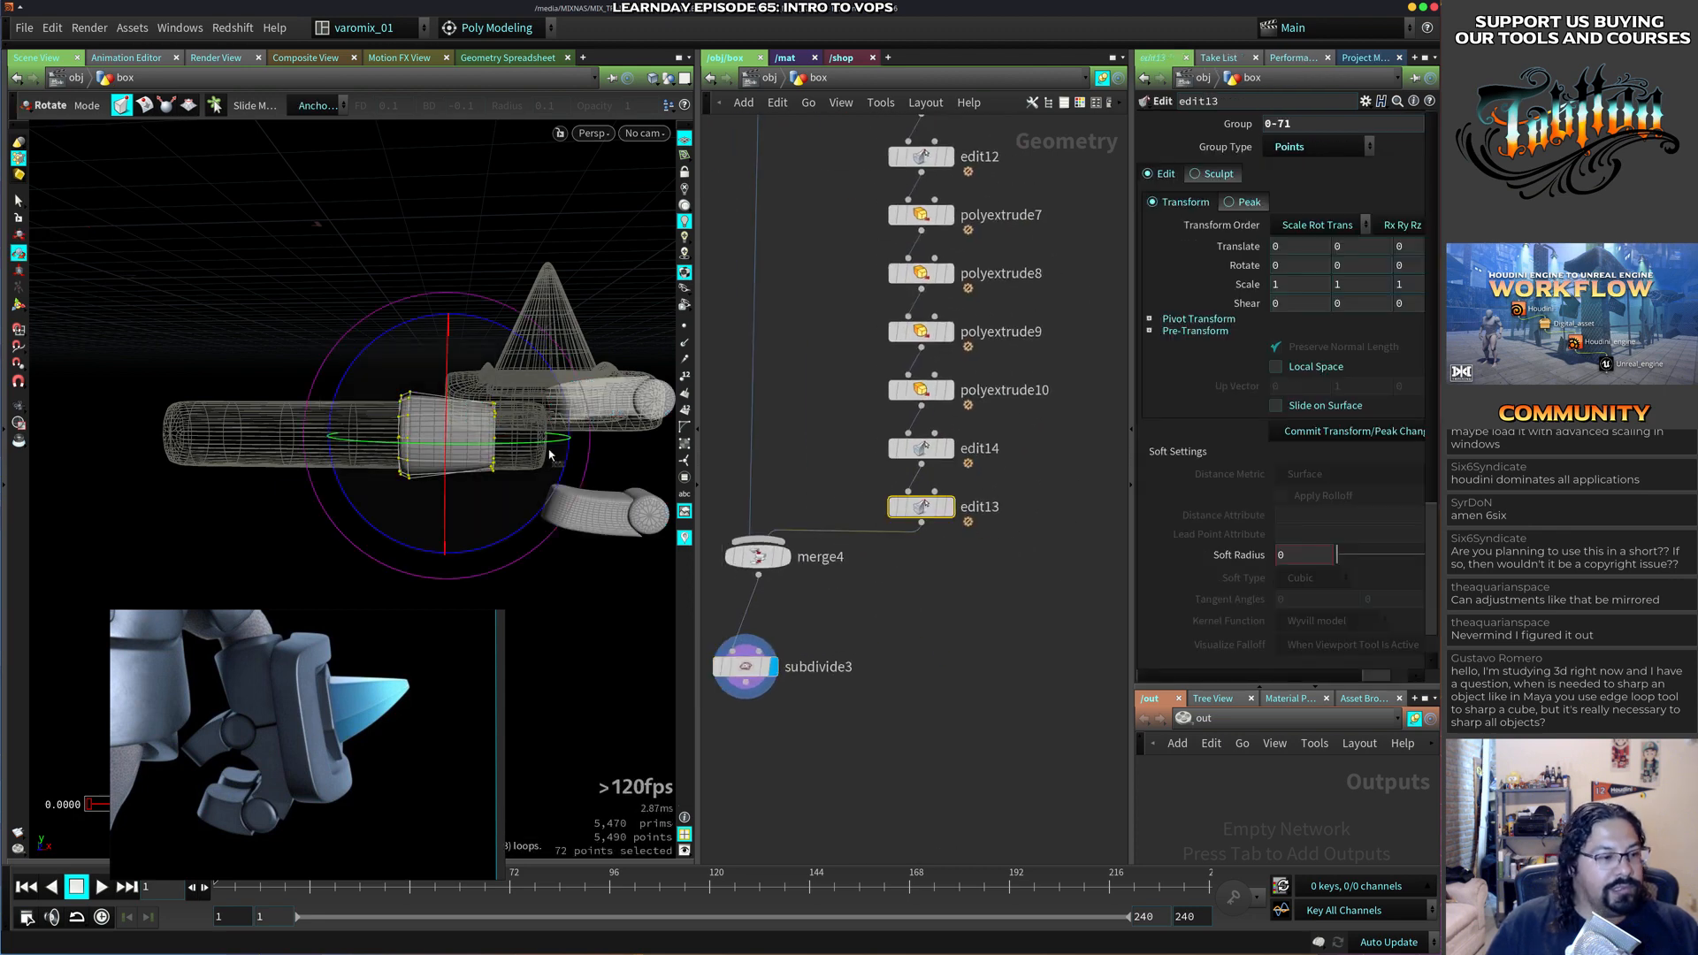
key("t")
key("r")
key("e")
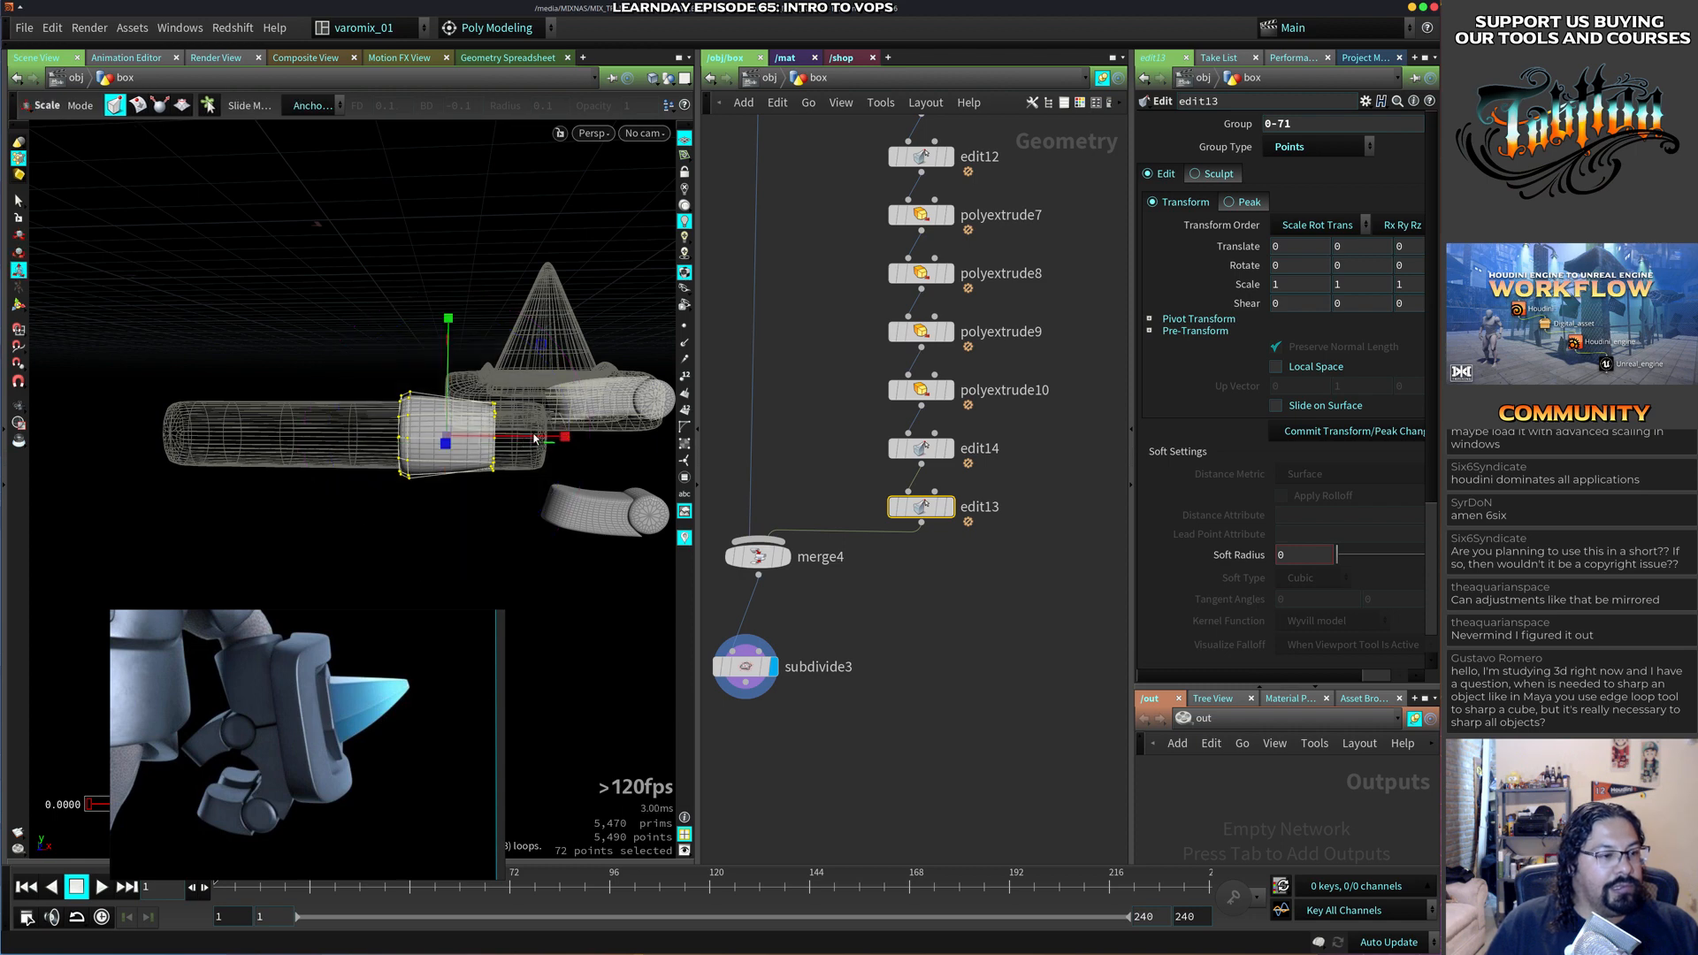
left_click_drag(451, 434, 405, 579, "alt")
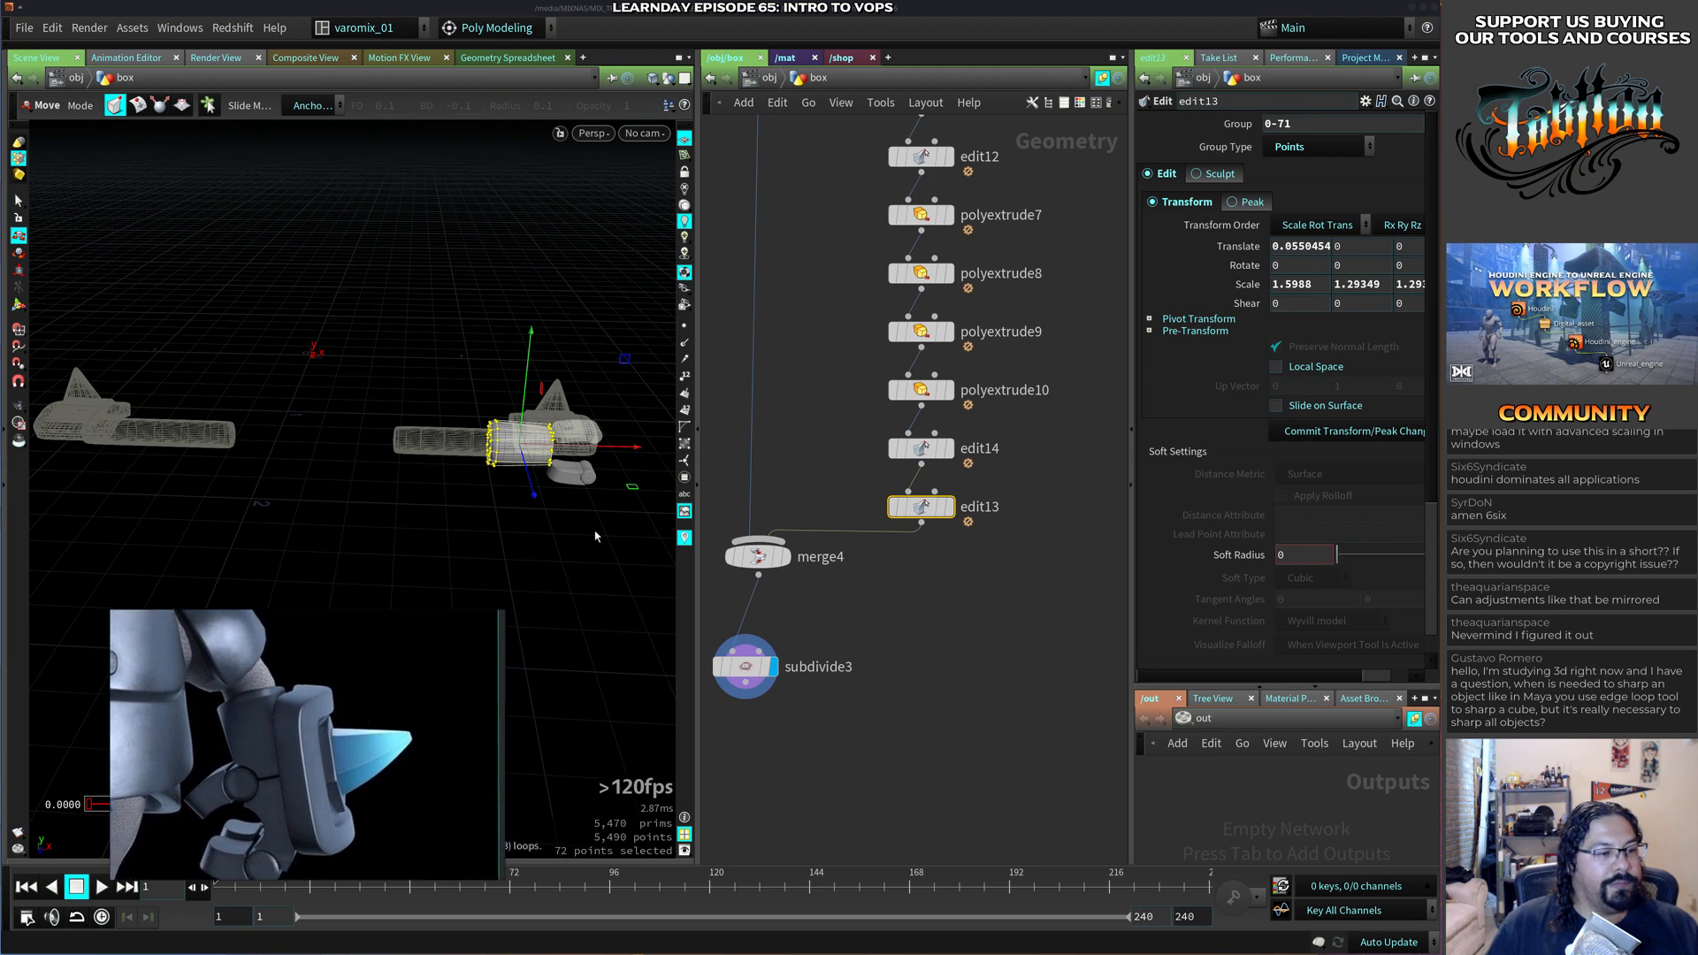
left_click(557, 528)
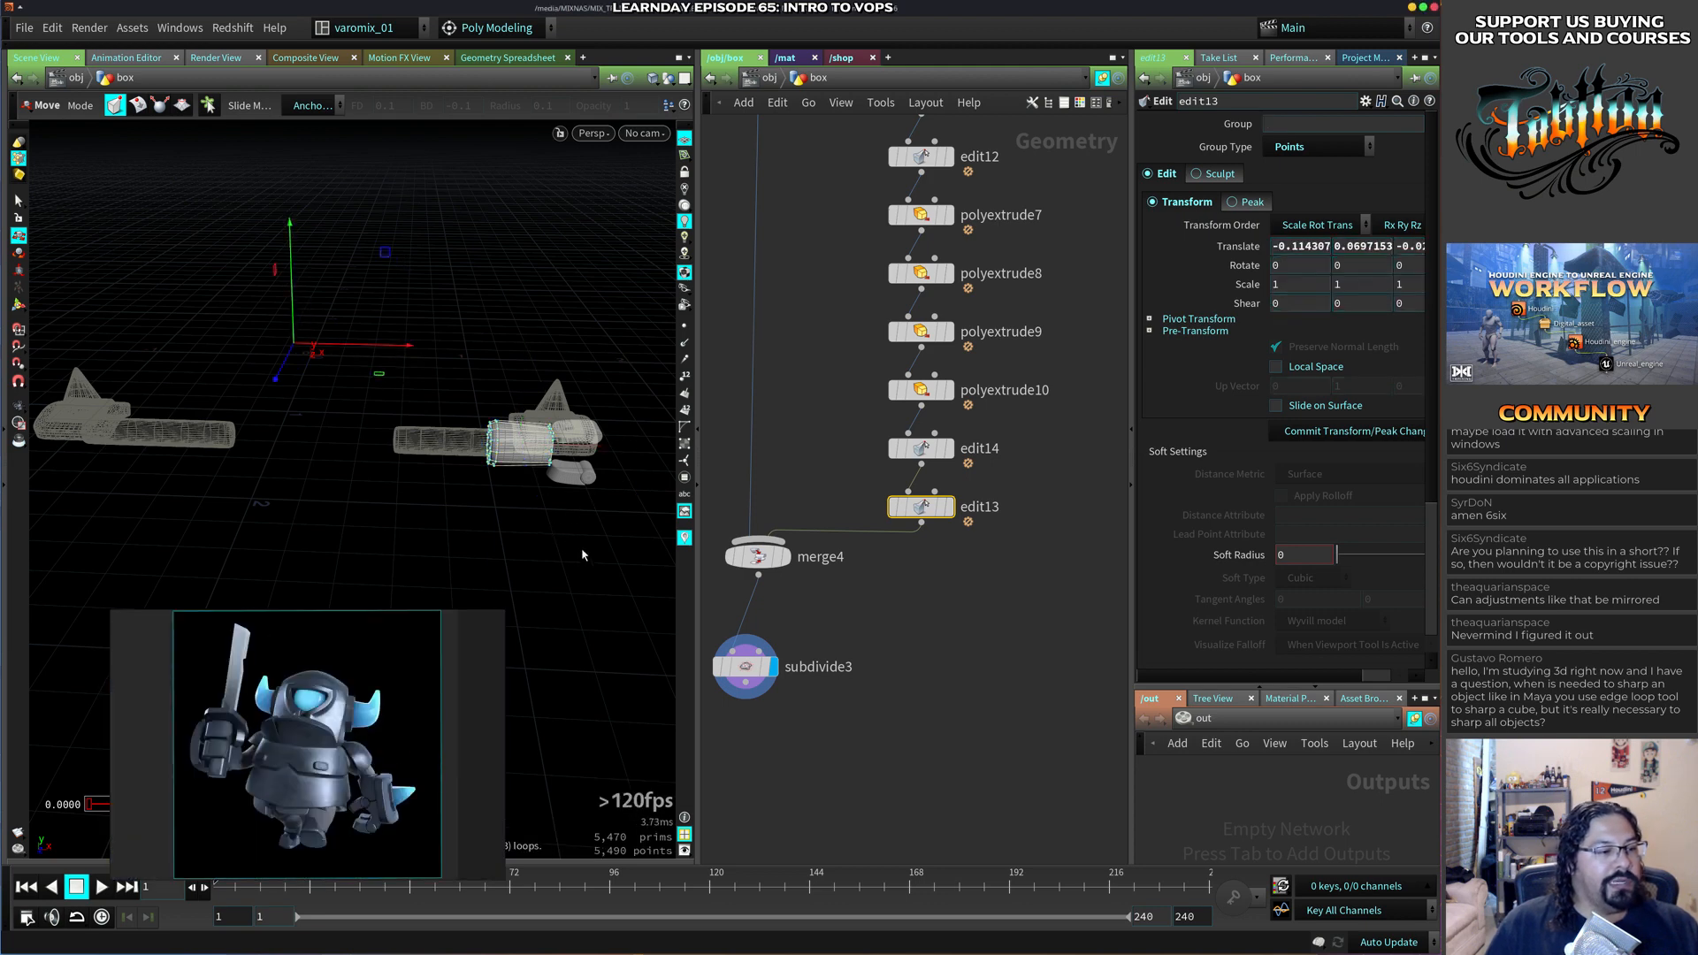
left_click_drag(582, 555, 510, 505)
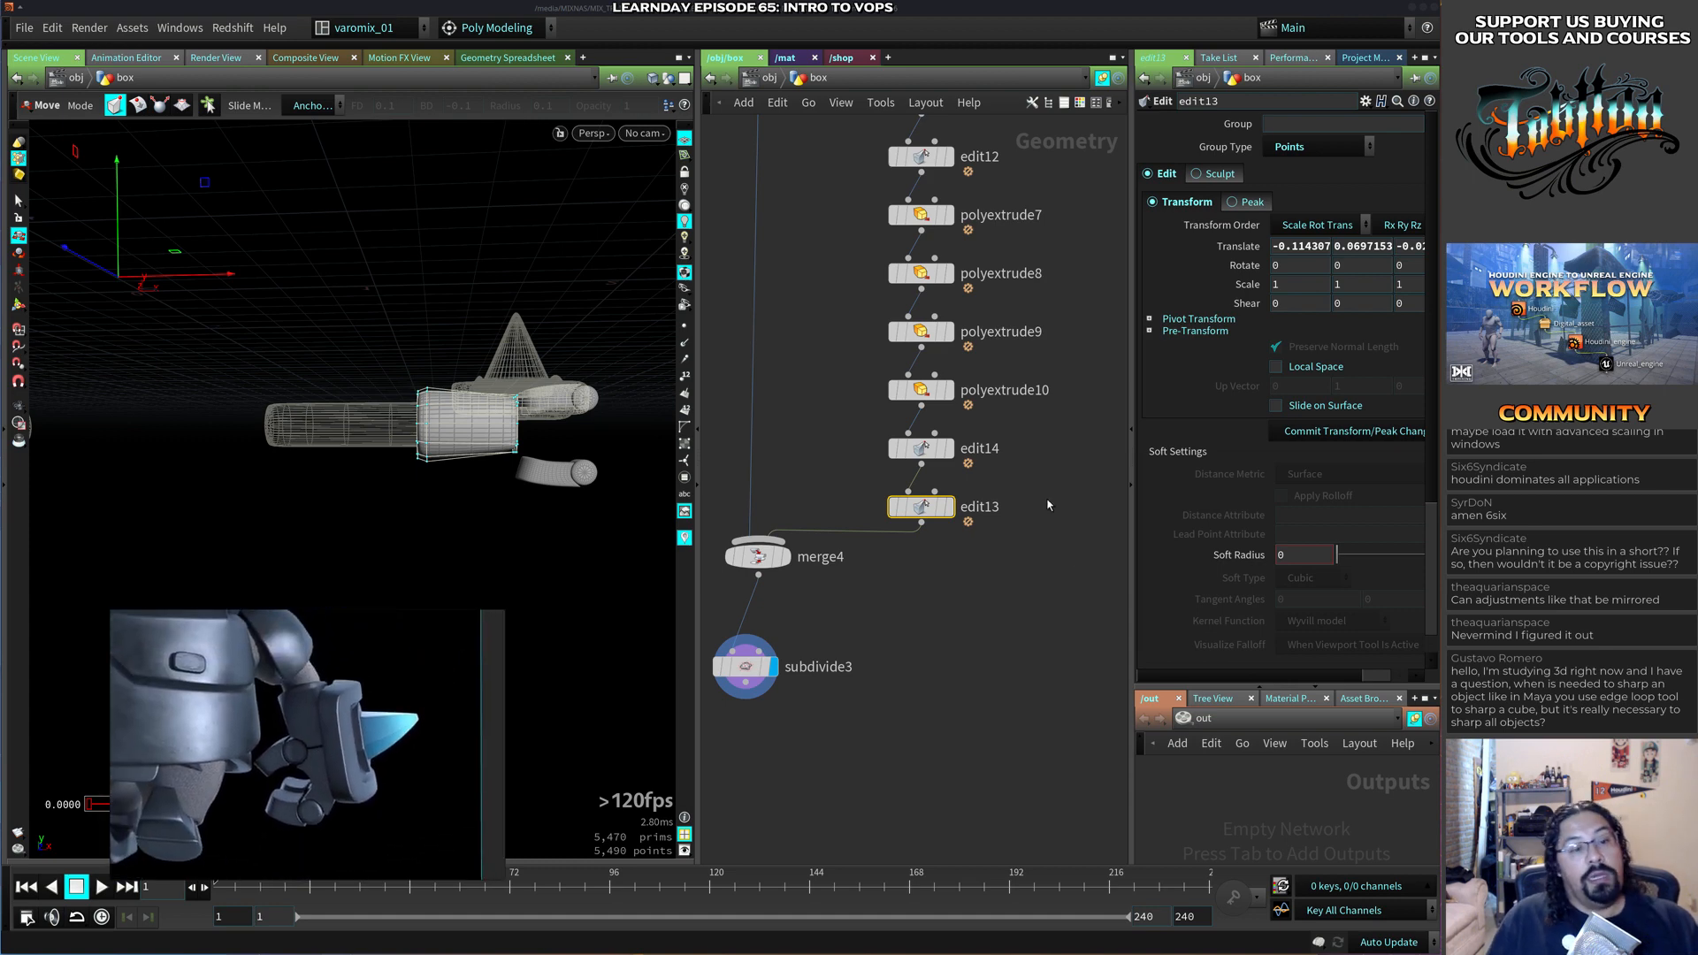
Display the subdivide3 output and examine the enlarged connector with the fingers and templated arm against the reference.
left_click(962, 620)
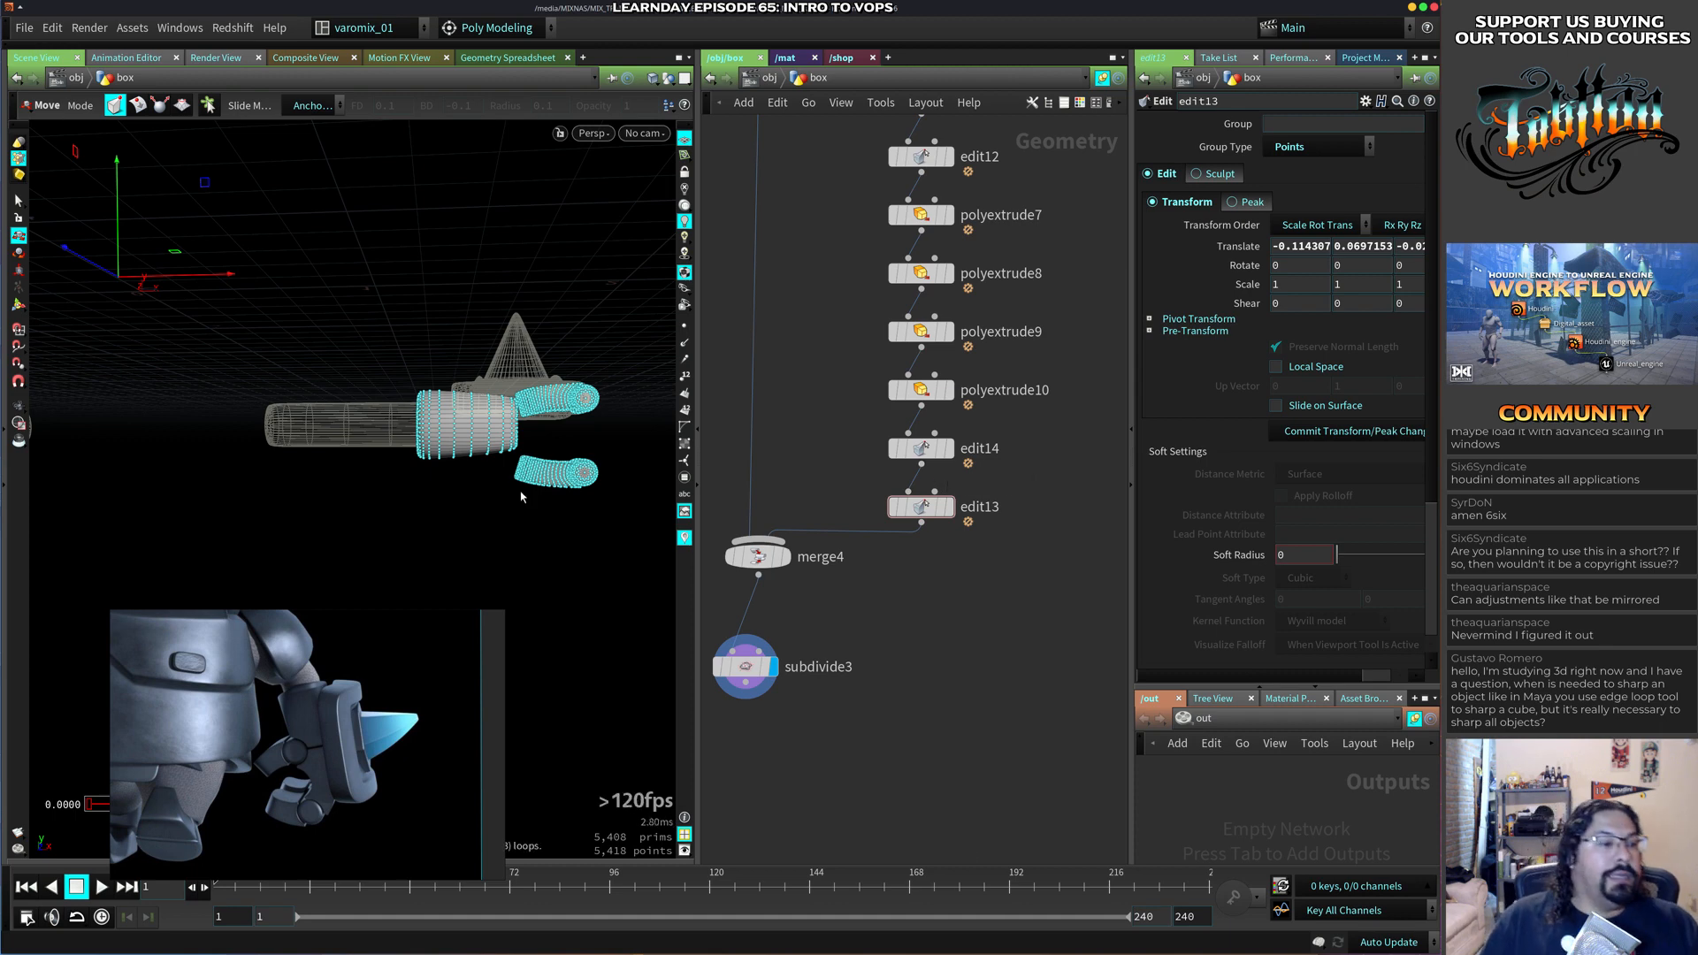
key("Return")
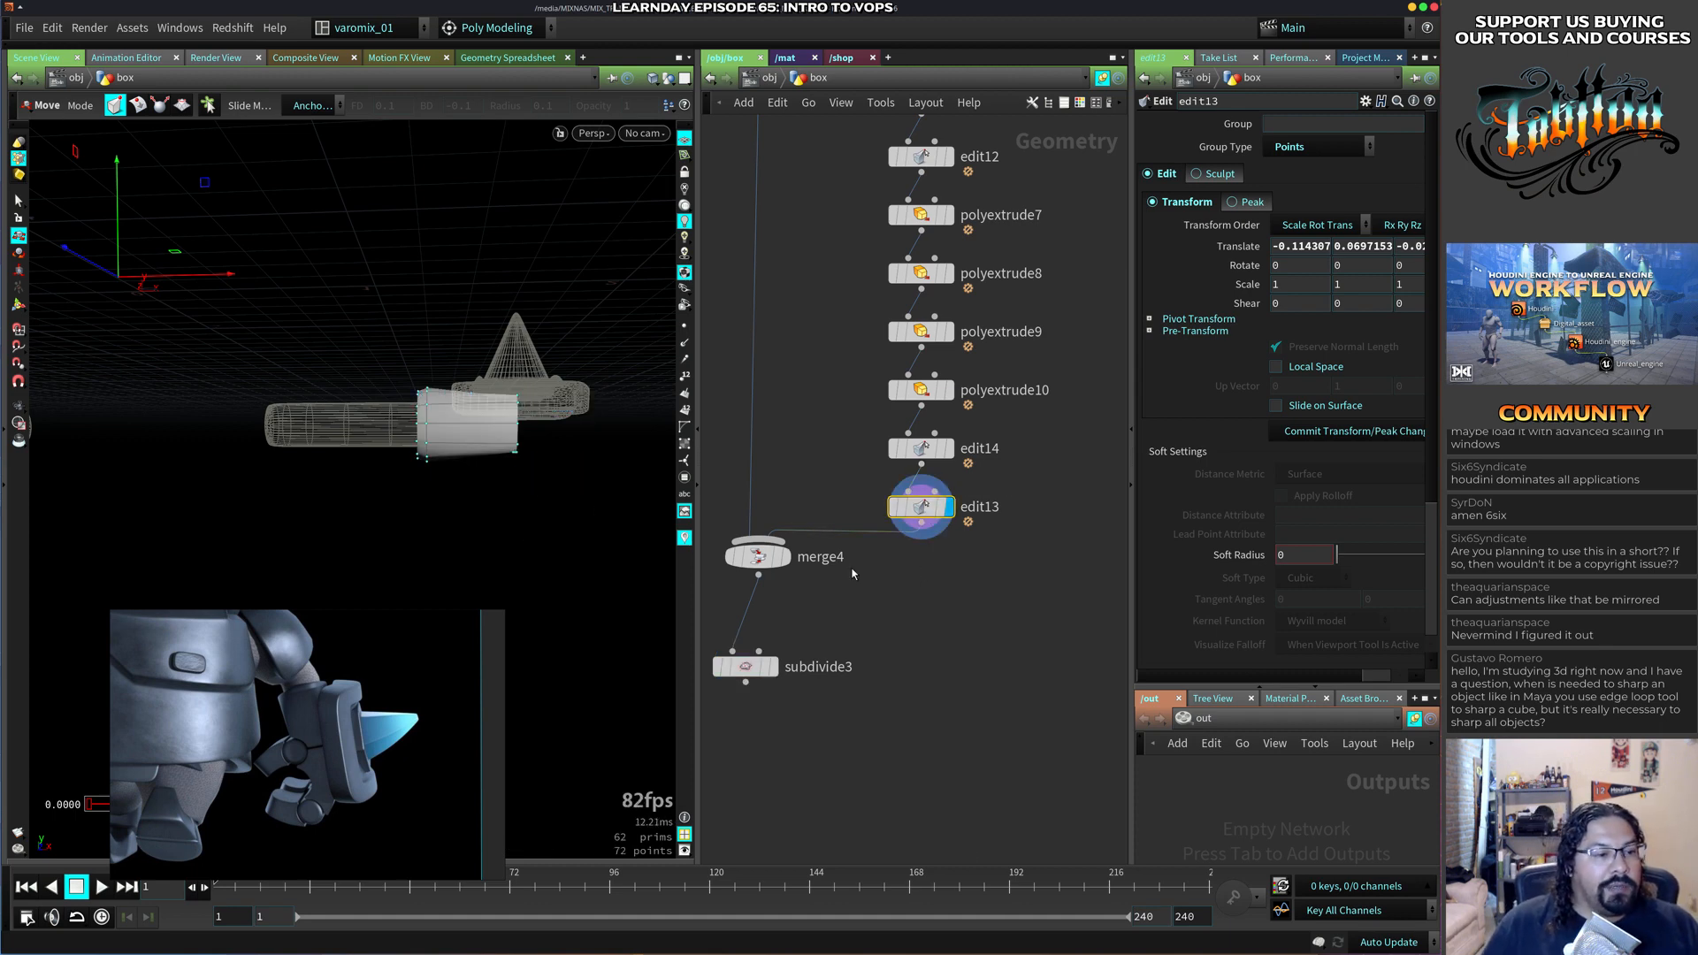
left_click(769, 665)
left_click_drag(471, 489, 507, 500)
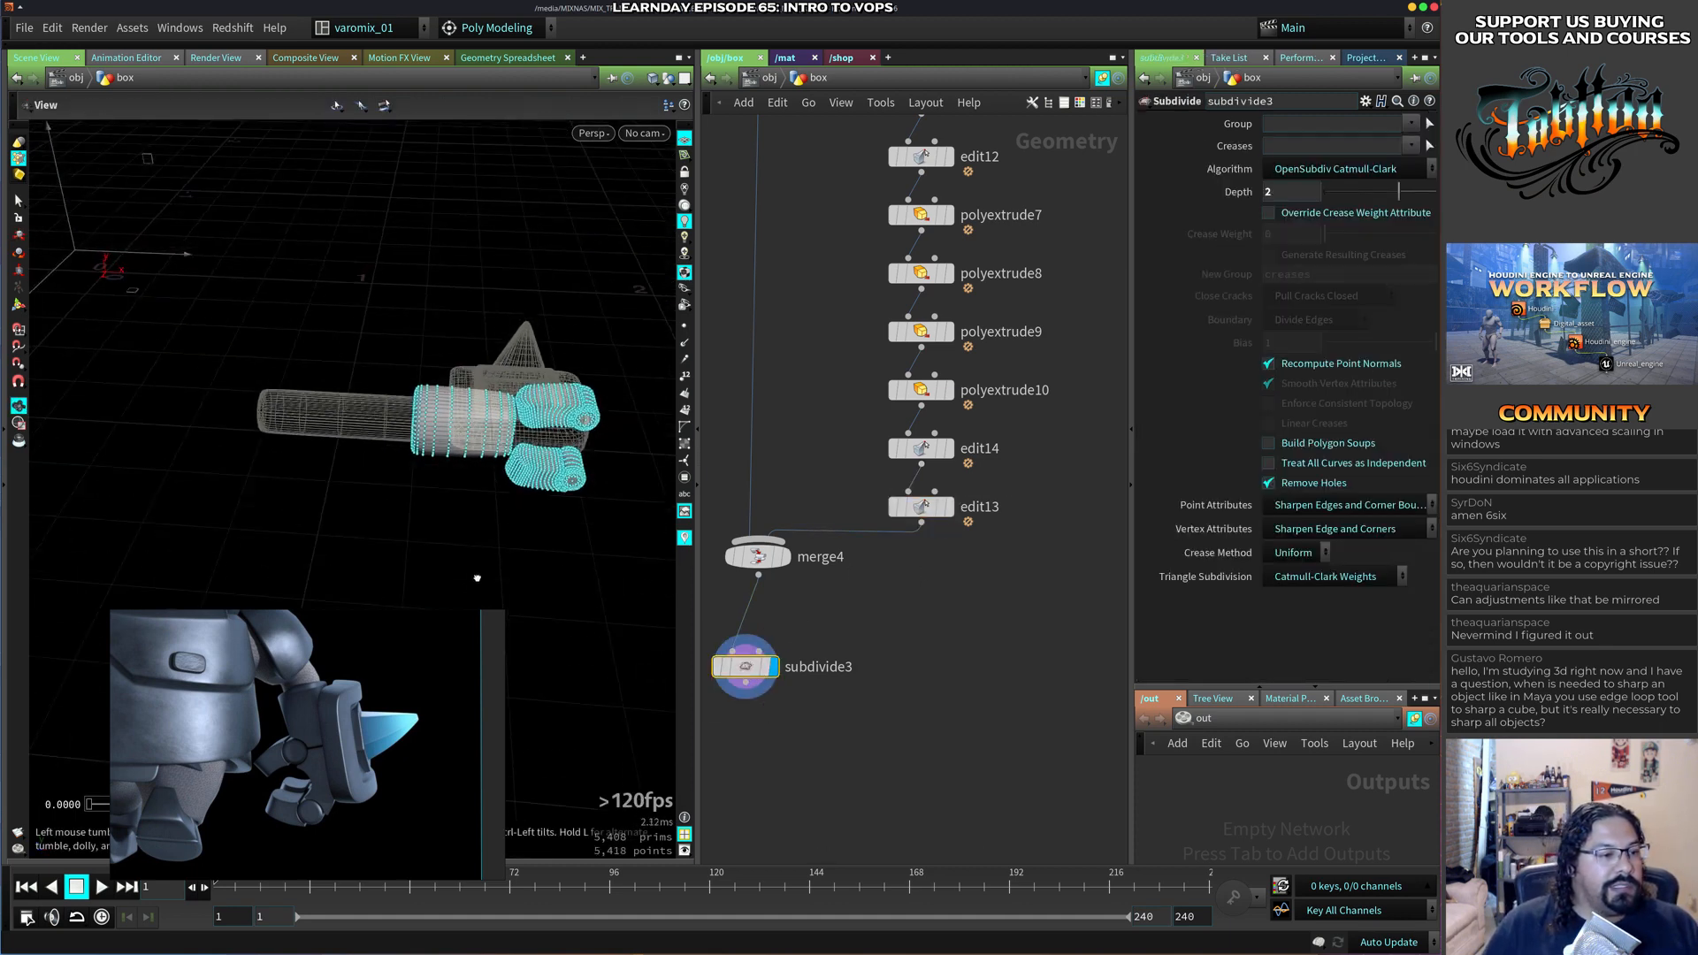
middle_click_drag(508, 501, 443, 511)
left_click_drag(443, 512, 474, 450)
key("t")
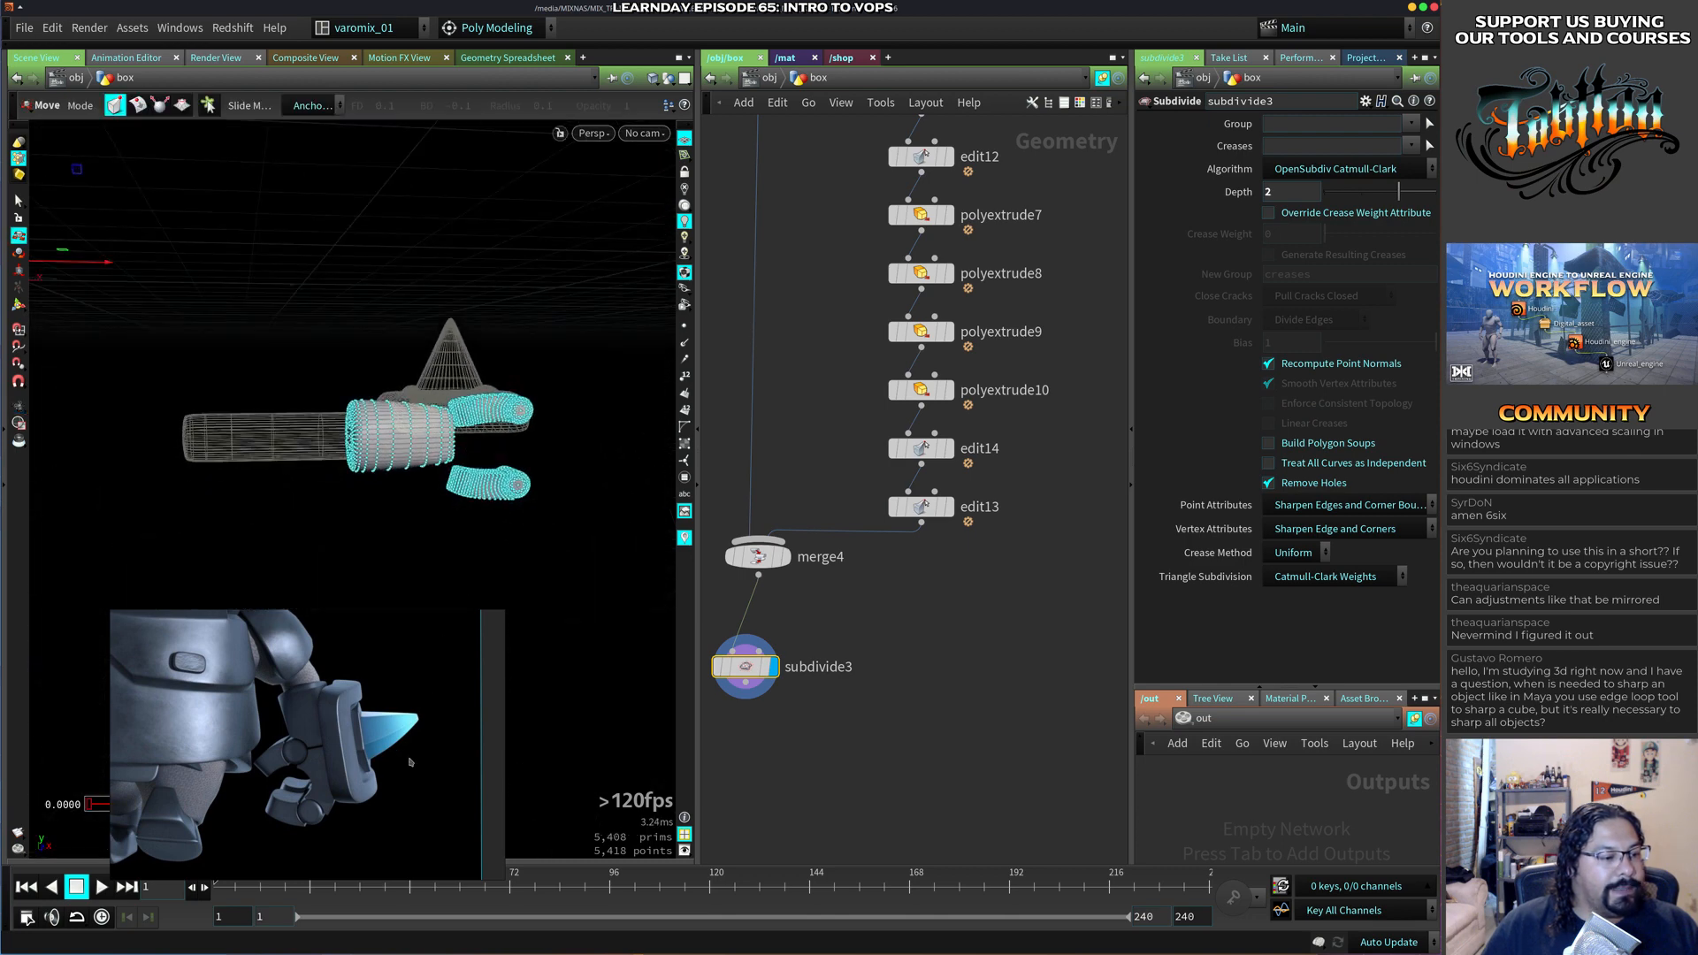
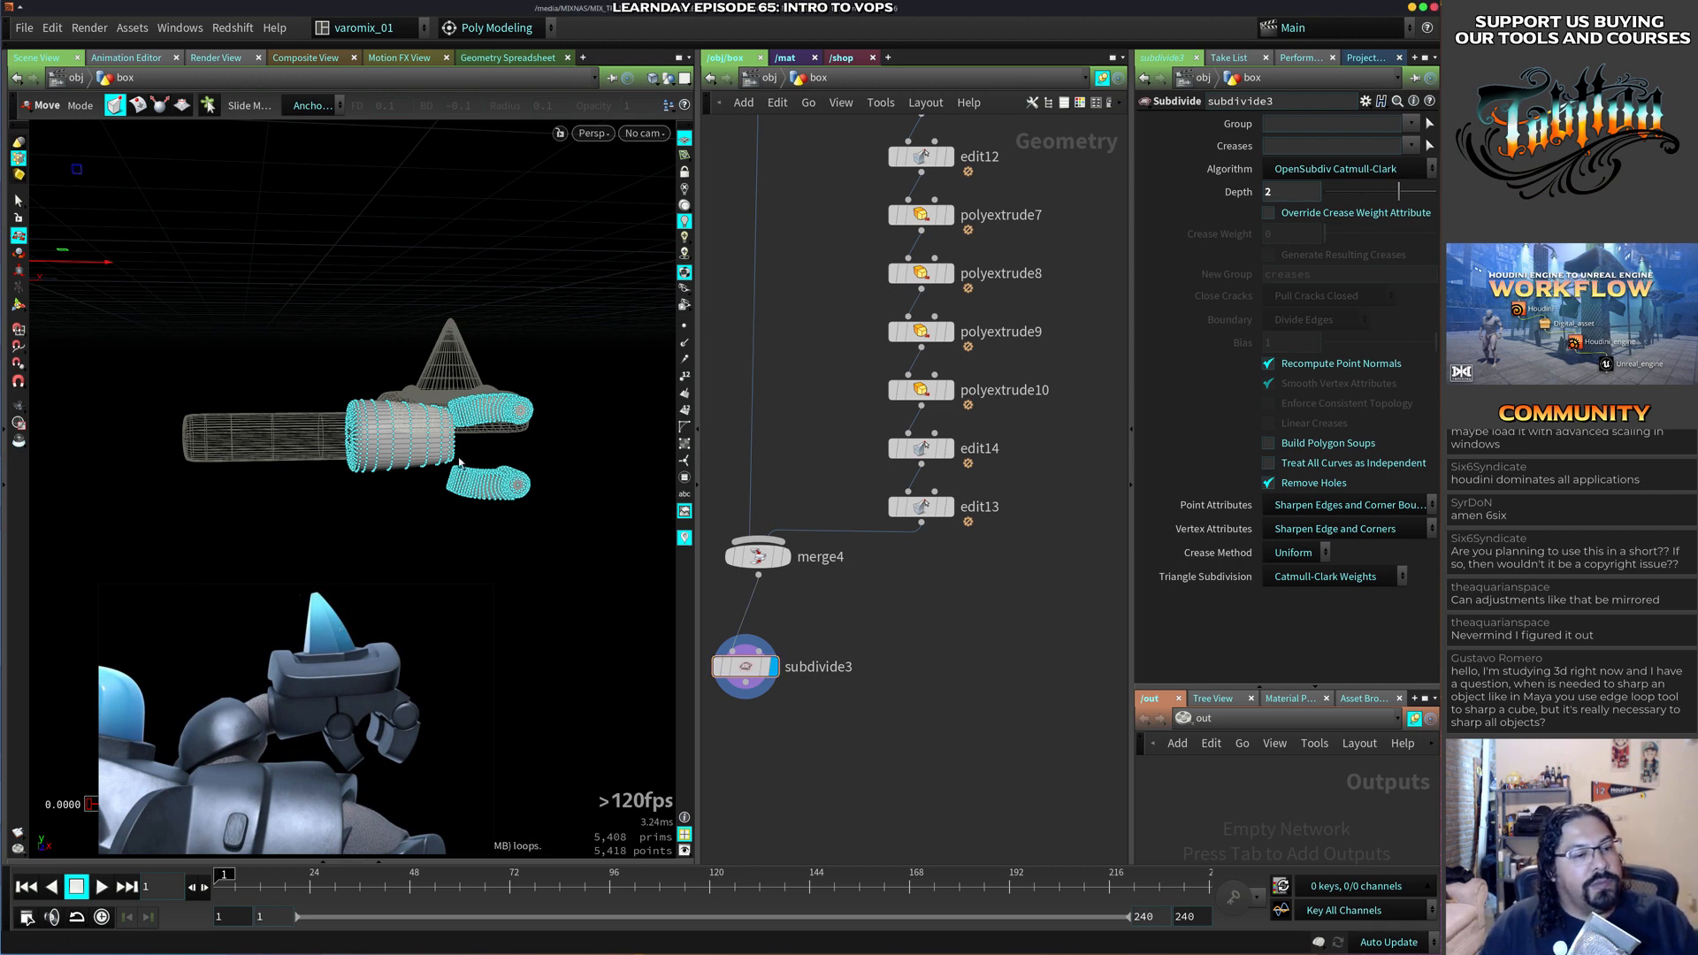
left_click_drag(461, 455, 456, 500, "alt")
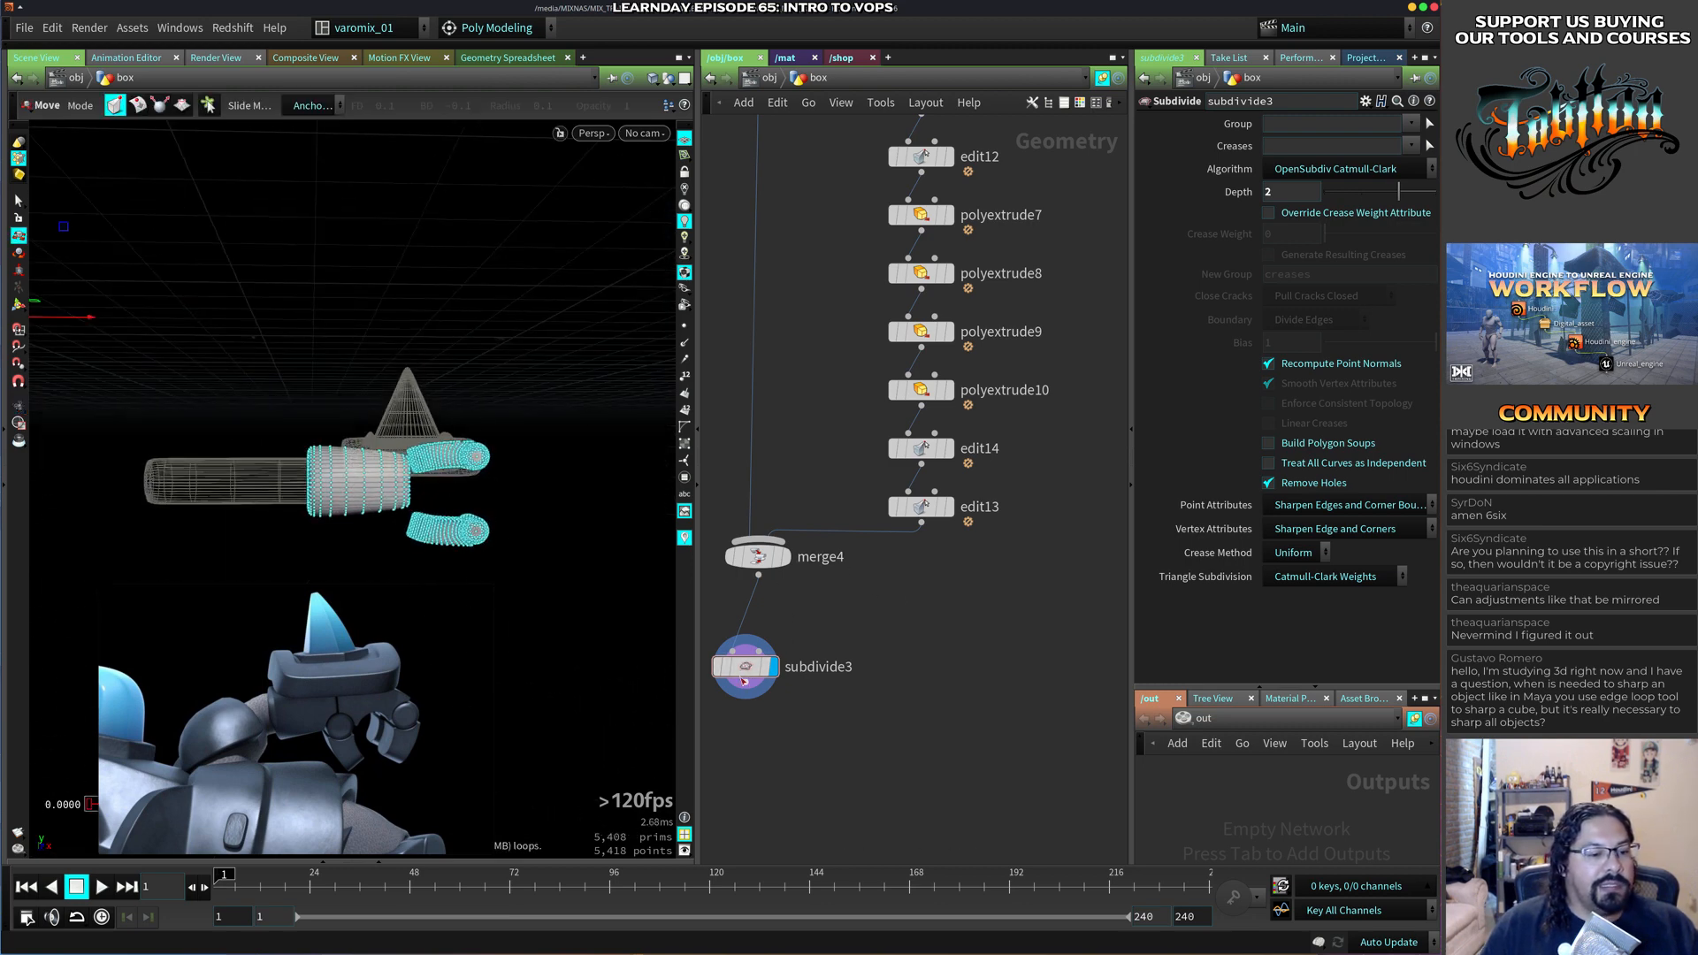
left_click_drag(742, 680, 770, 706)
Display mirror3 and add an edit after it that rotates both finger segments (points 0-287) 90 degrees about Z.
middle_click_drag(821, 412, 853, 800)
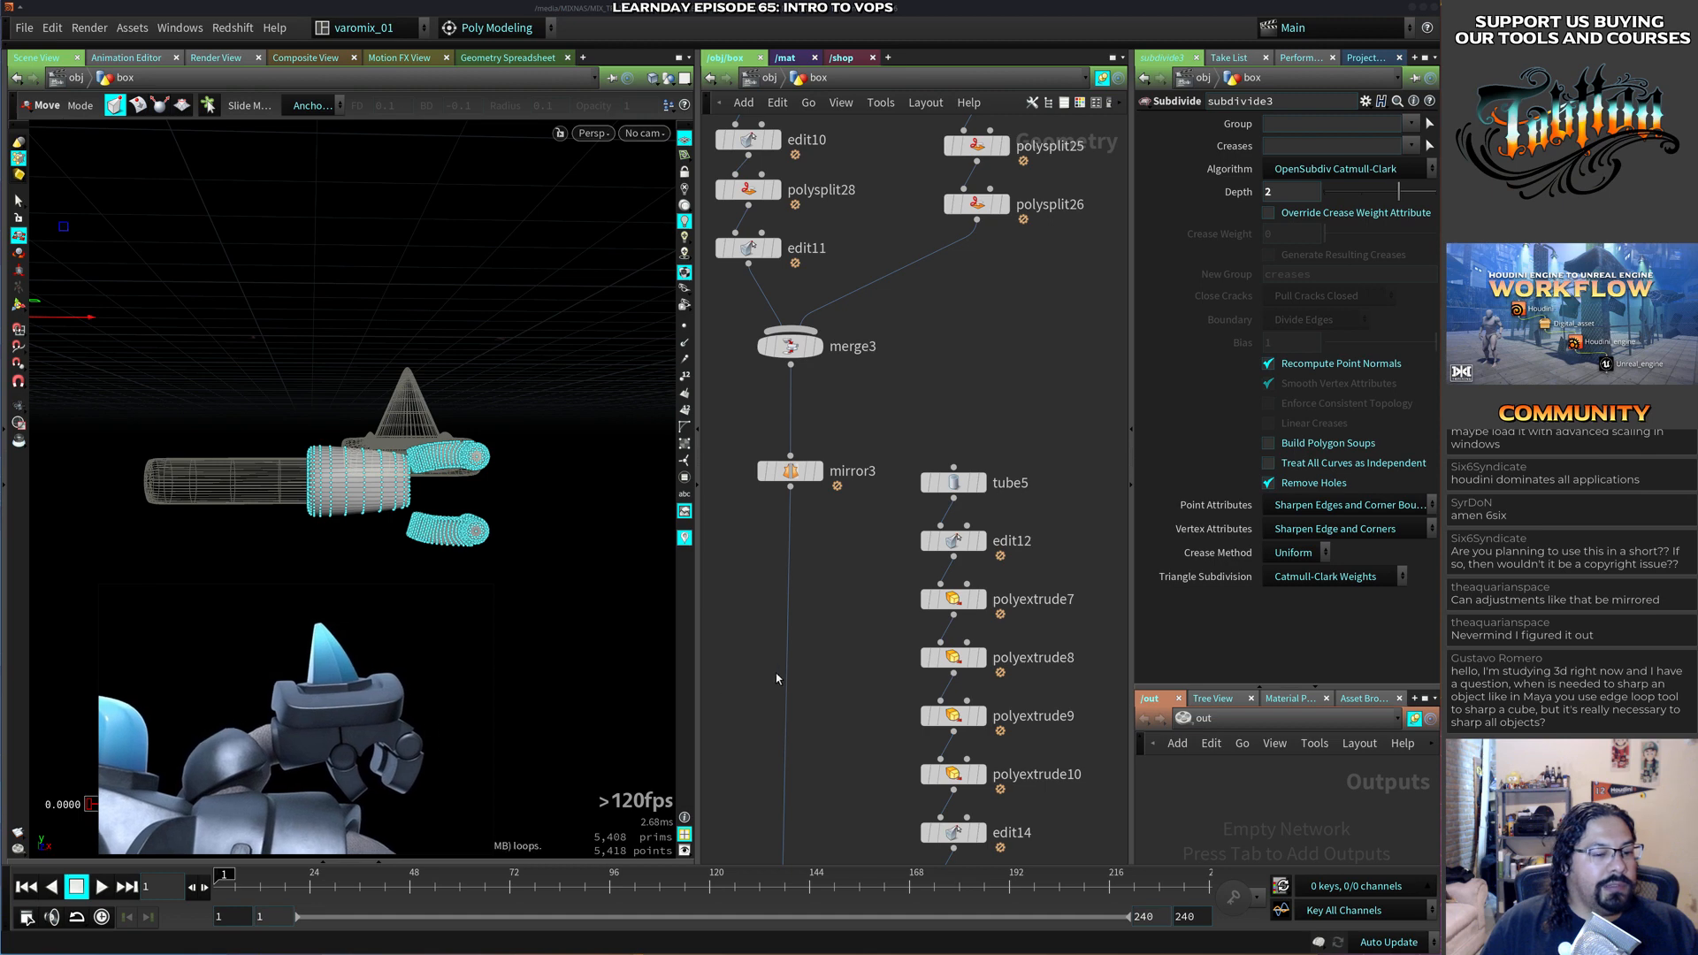
middle_click_drag(896, 843, 952, 339)
left_click_drag(828, 438, 828, 461)
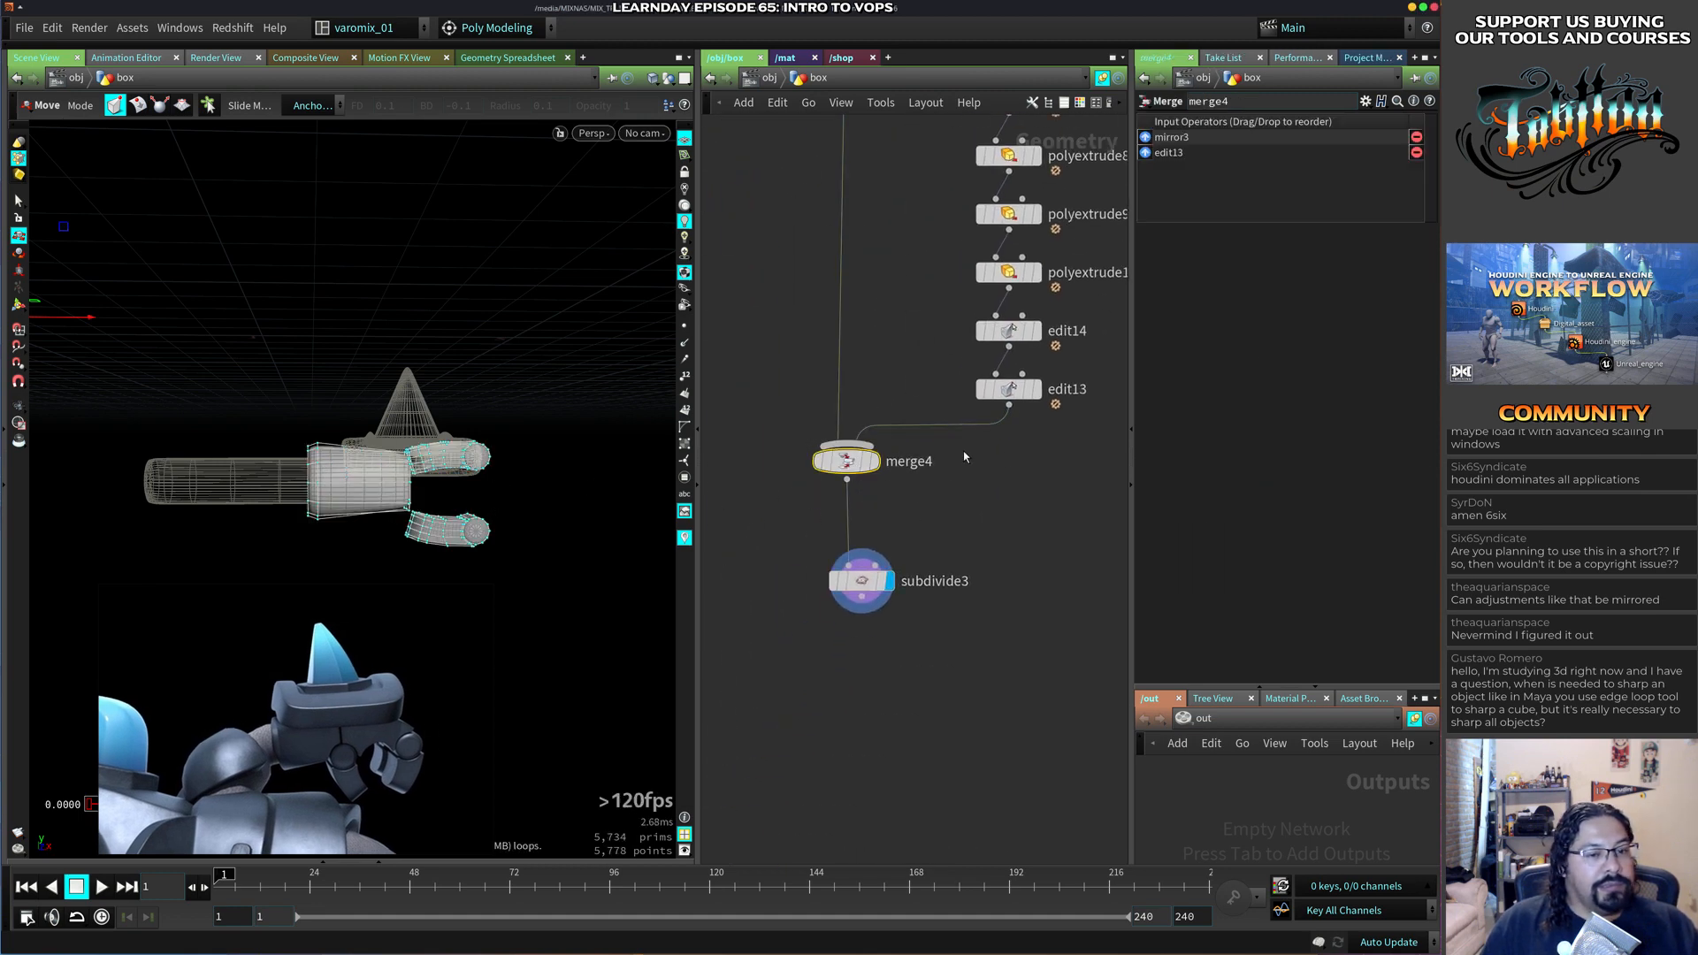
middle_click_drag(965, 456, 991, 734)
left_click(896, 249)
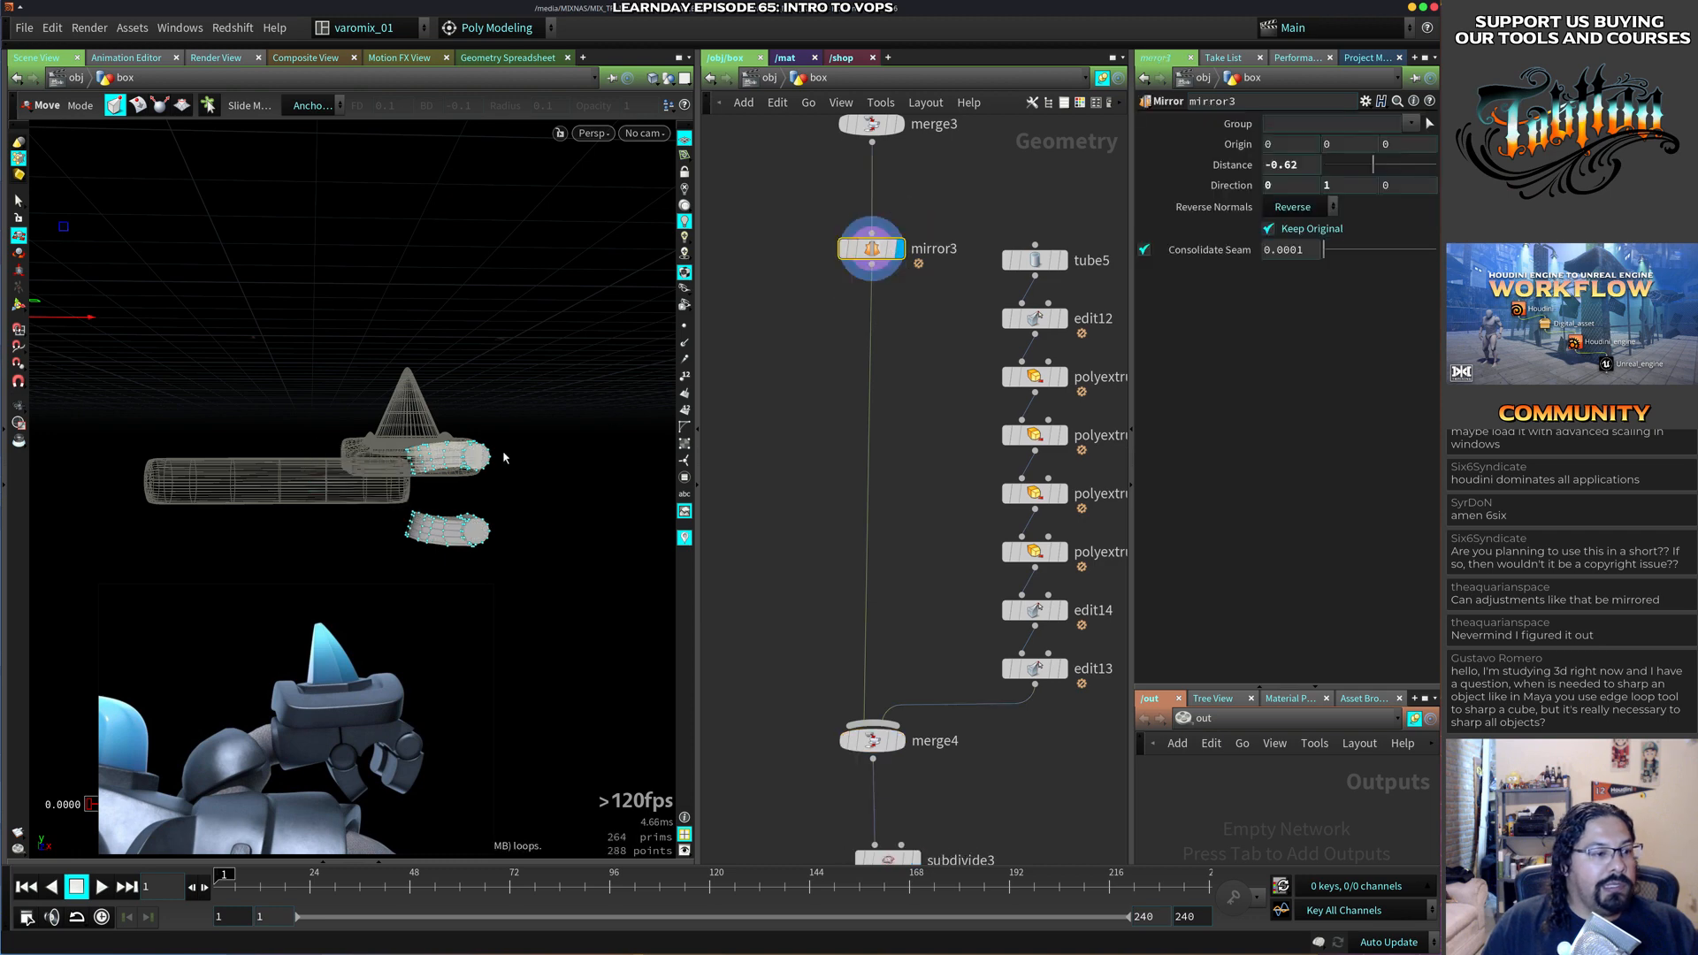
left_click_drag(551, 389, 398, 587)
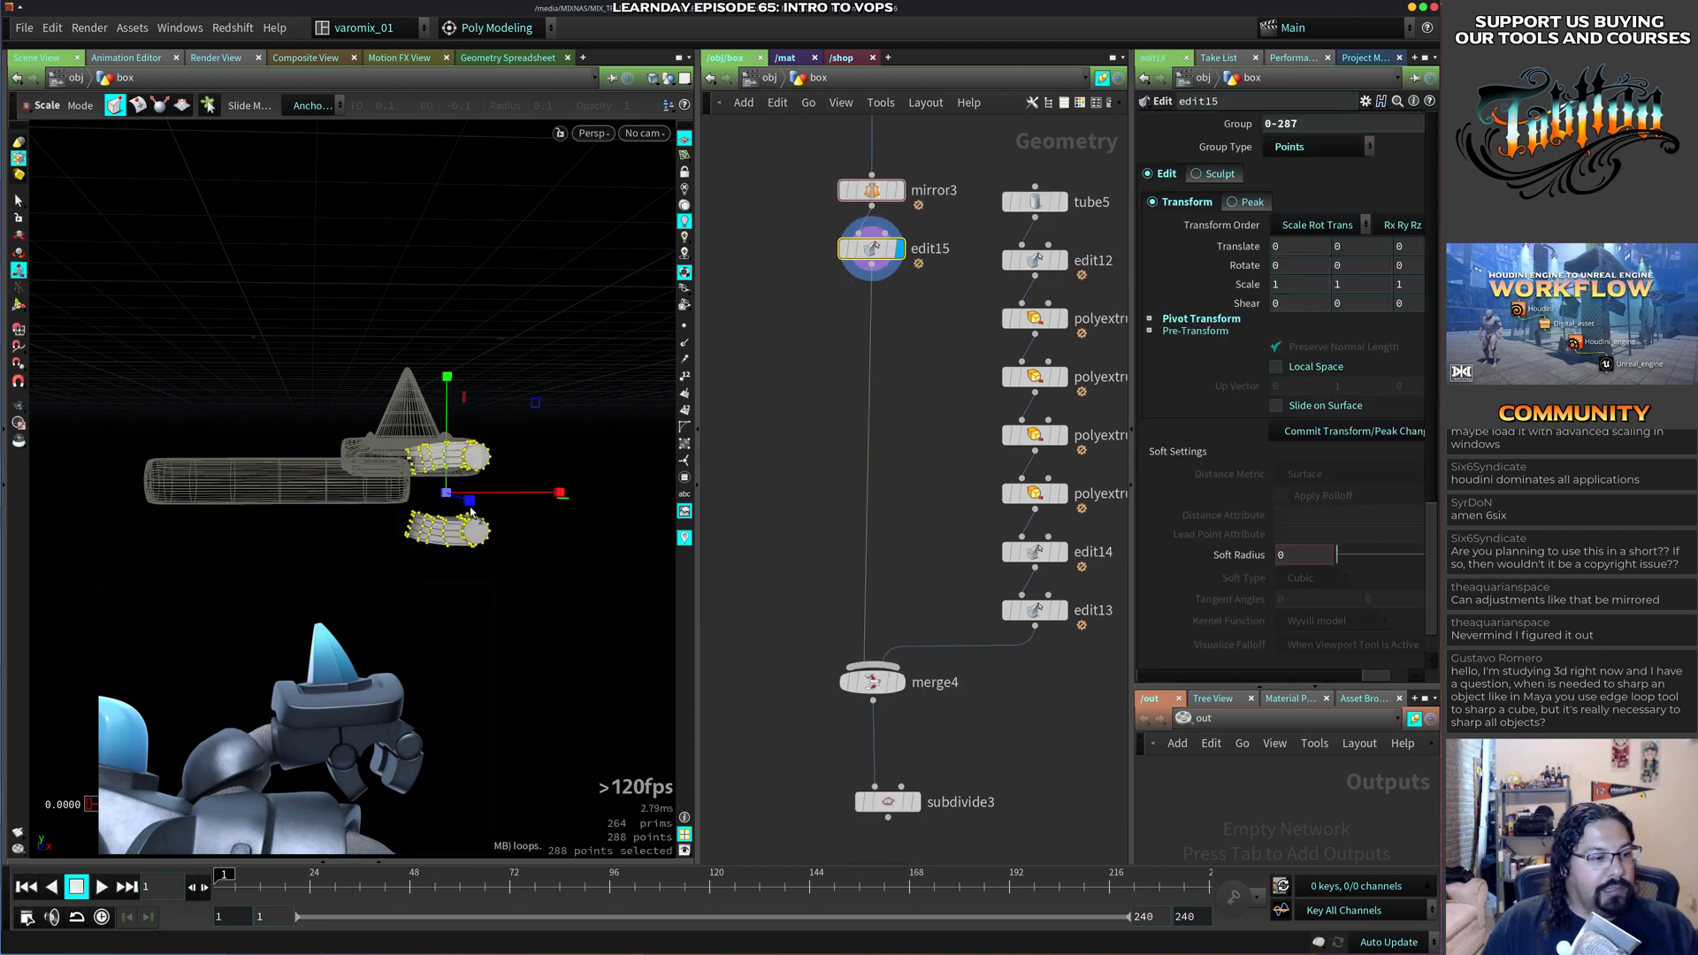
key("e")
left_click_drag(522, 423, 369, 407)
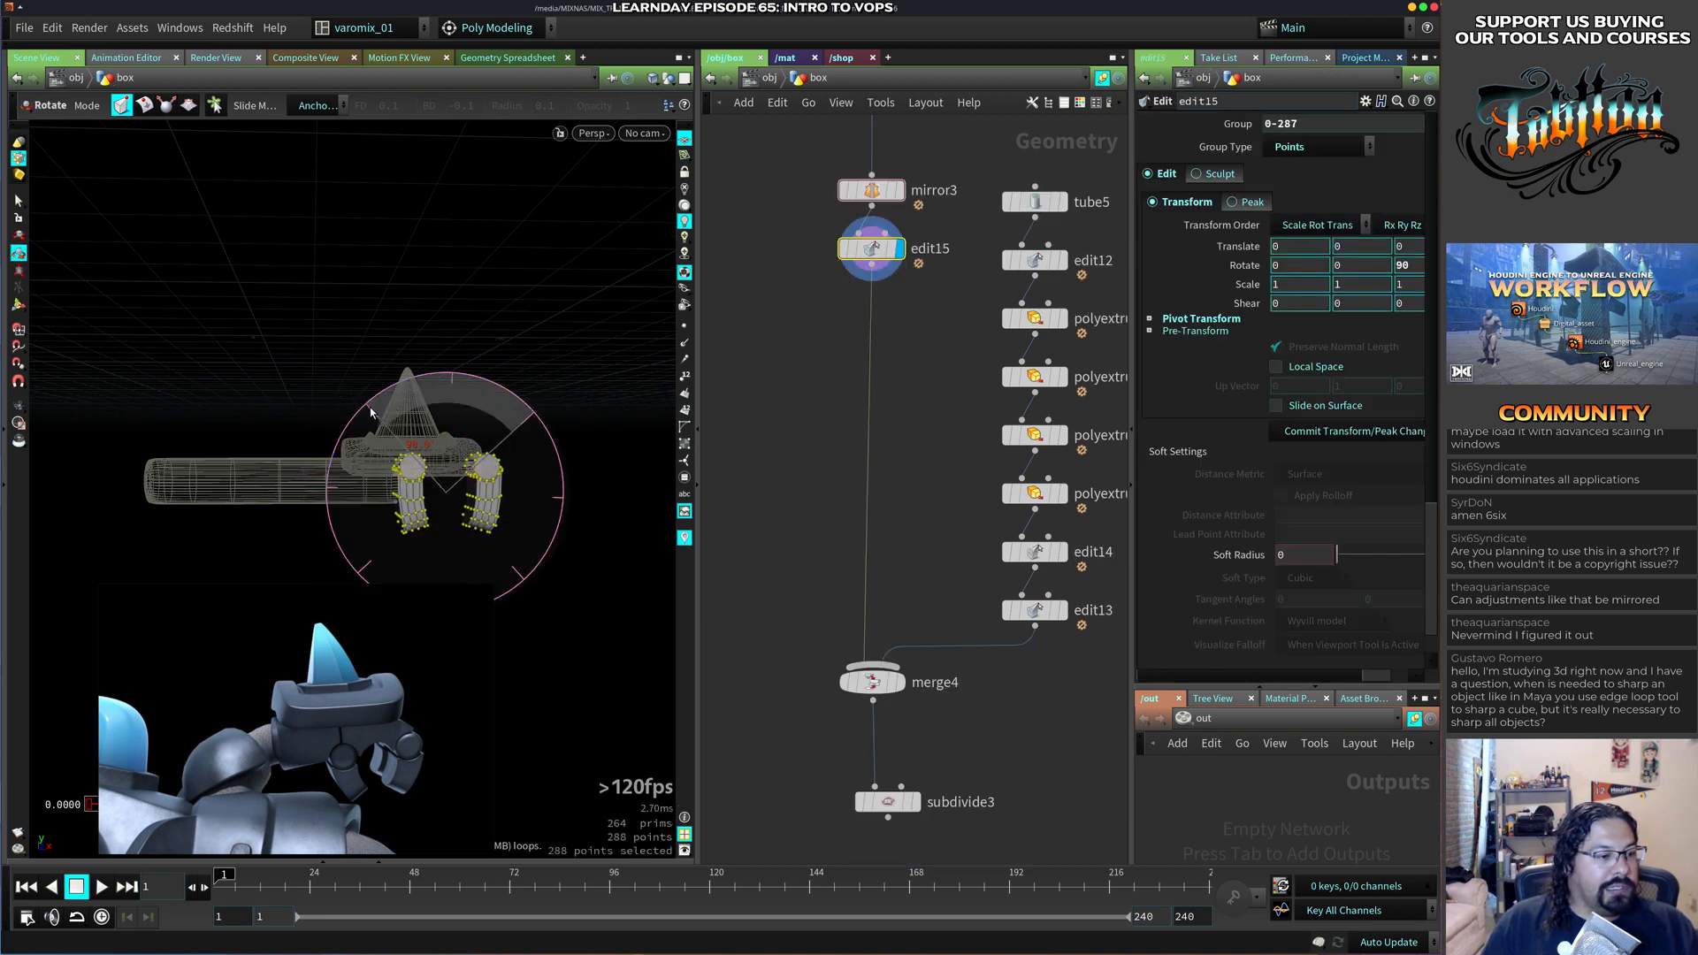
key("Escape")
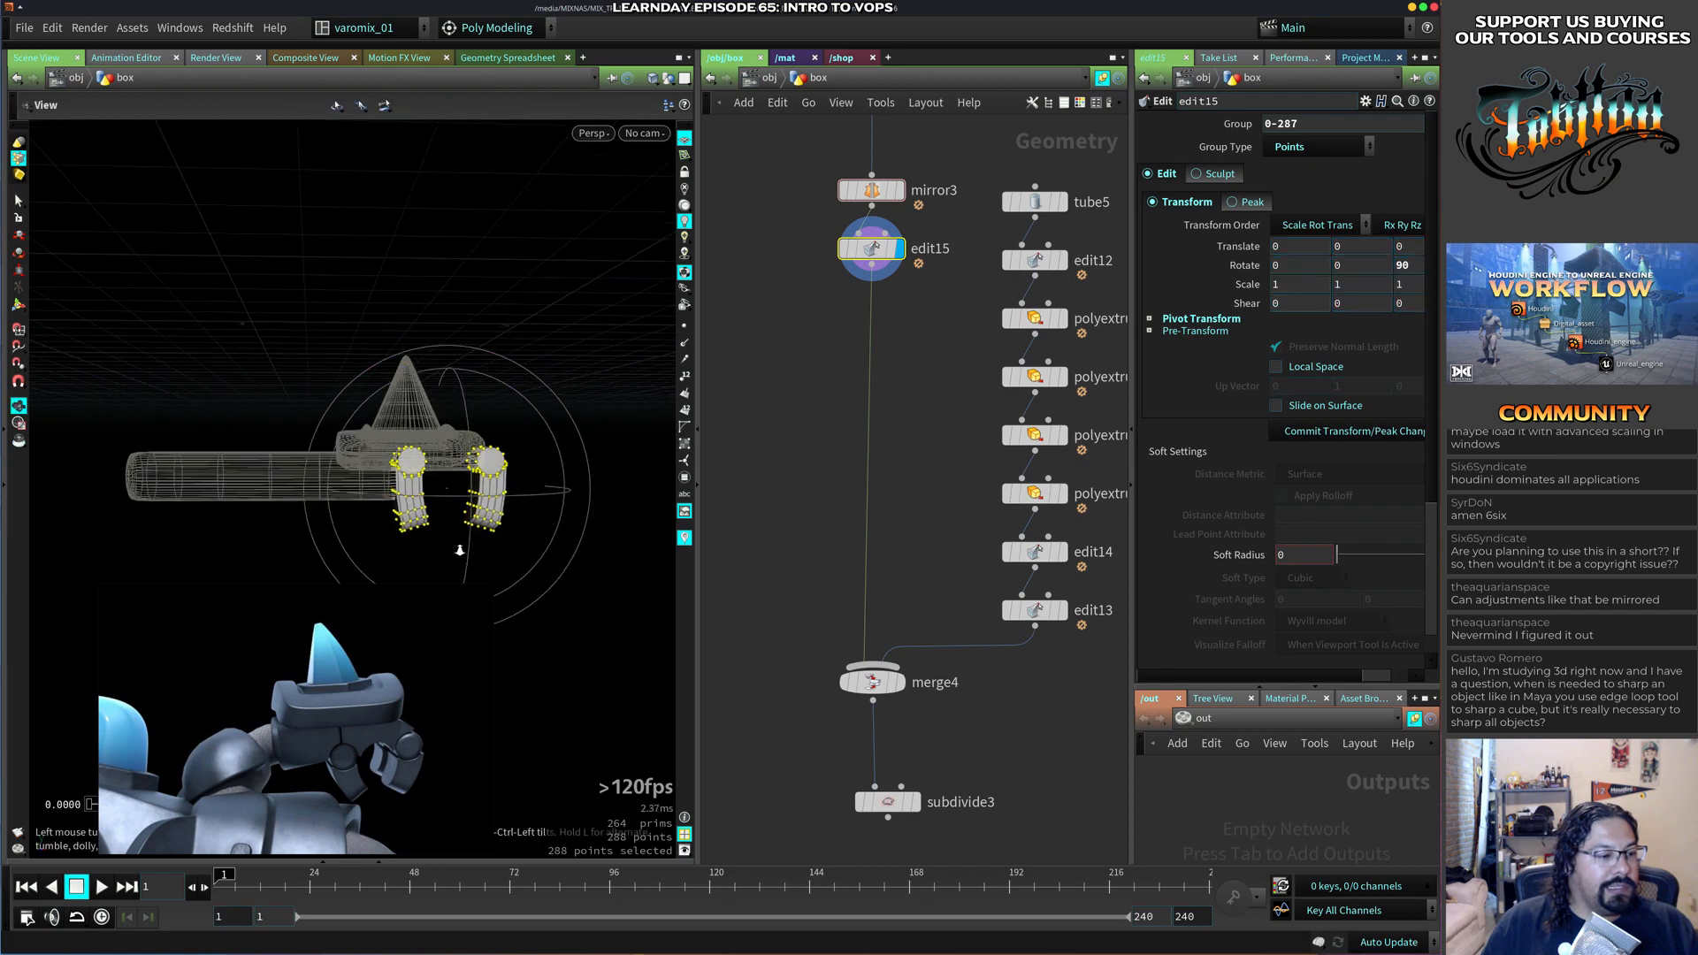
Scale both rotated finger segments down slightly in edit15, undo the extra handle change, and clear the selection.
left_click_drag(462, 549, 509, 501)
key("r")
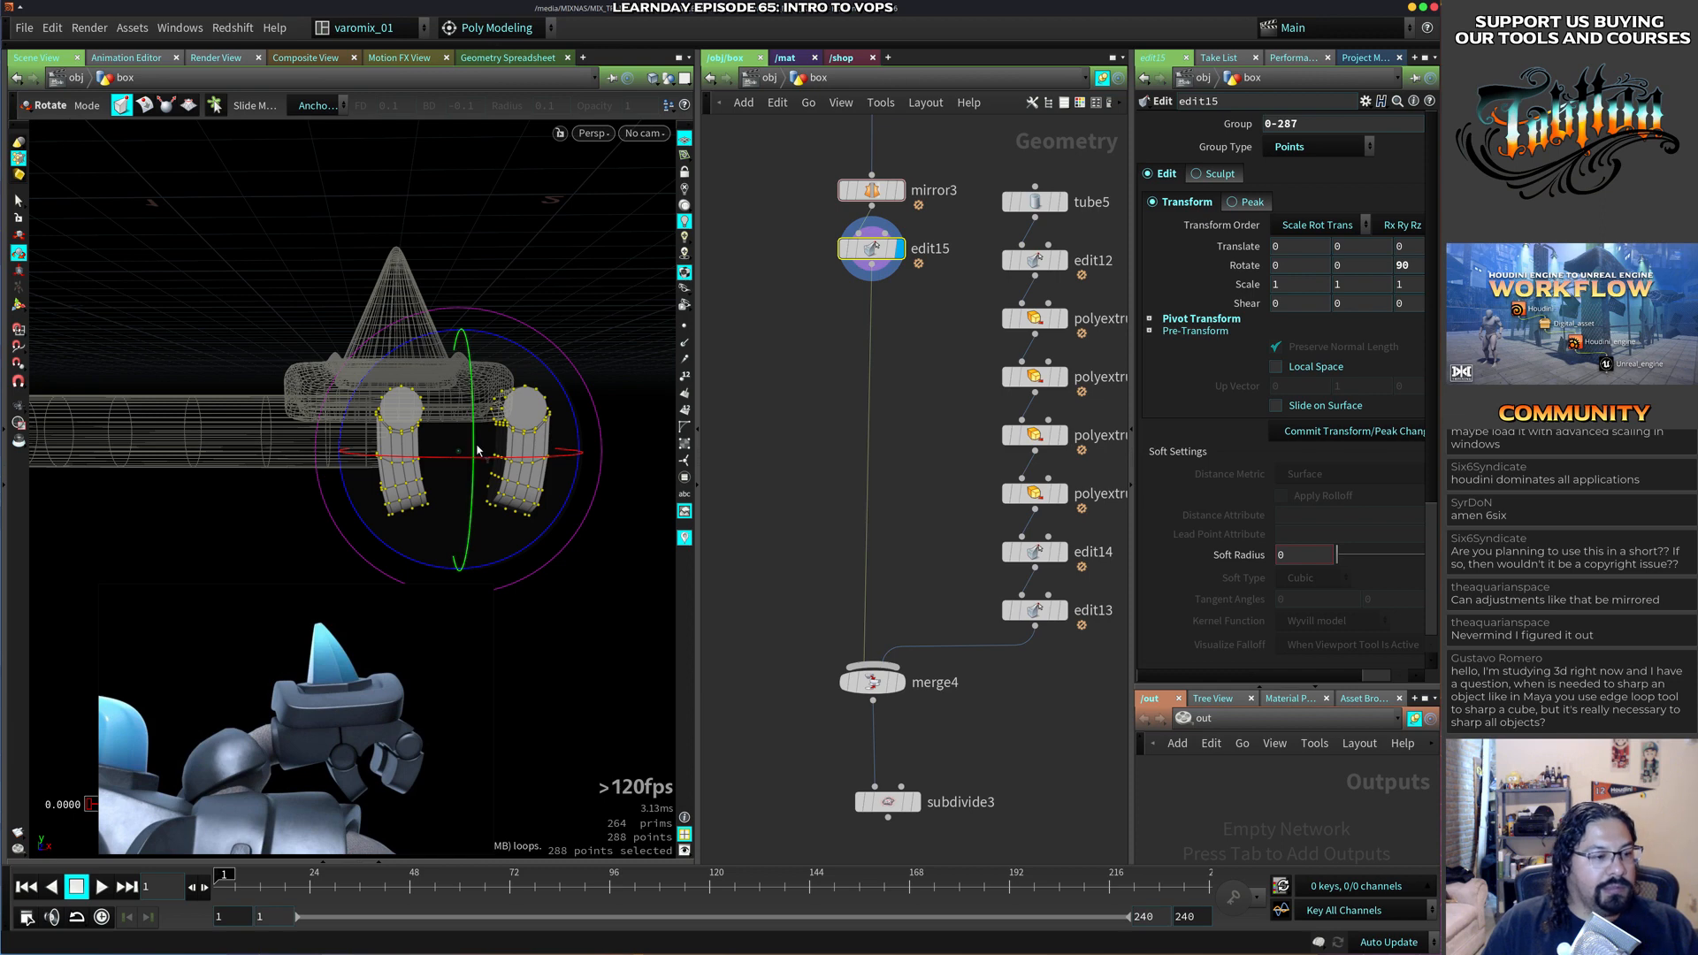
key("e")
left_click_drag(462, 453, 389, 462)
left_click_drag(459, 339, 444, 368)
key("ctrl+z")
left_click_drag(429, 568, 504, 559)
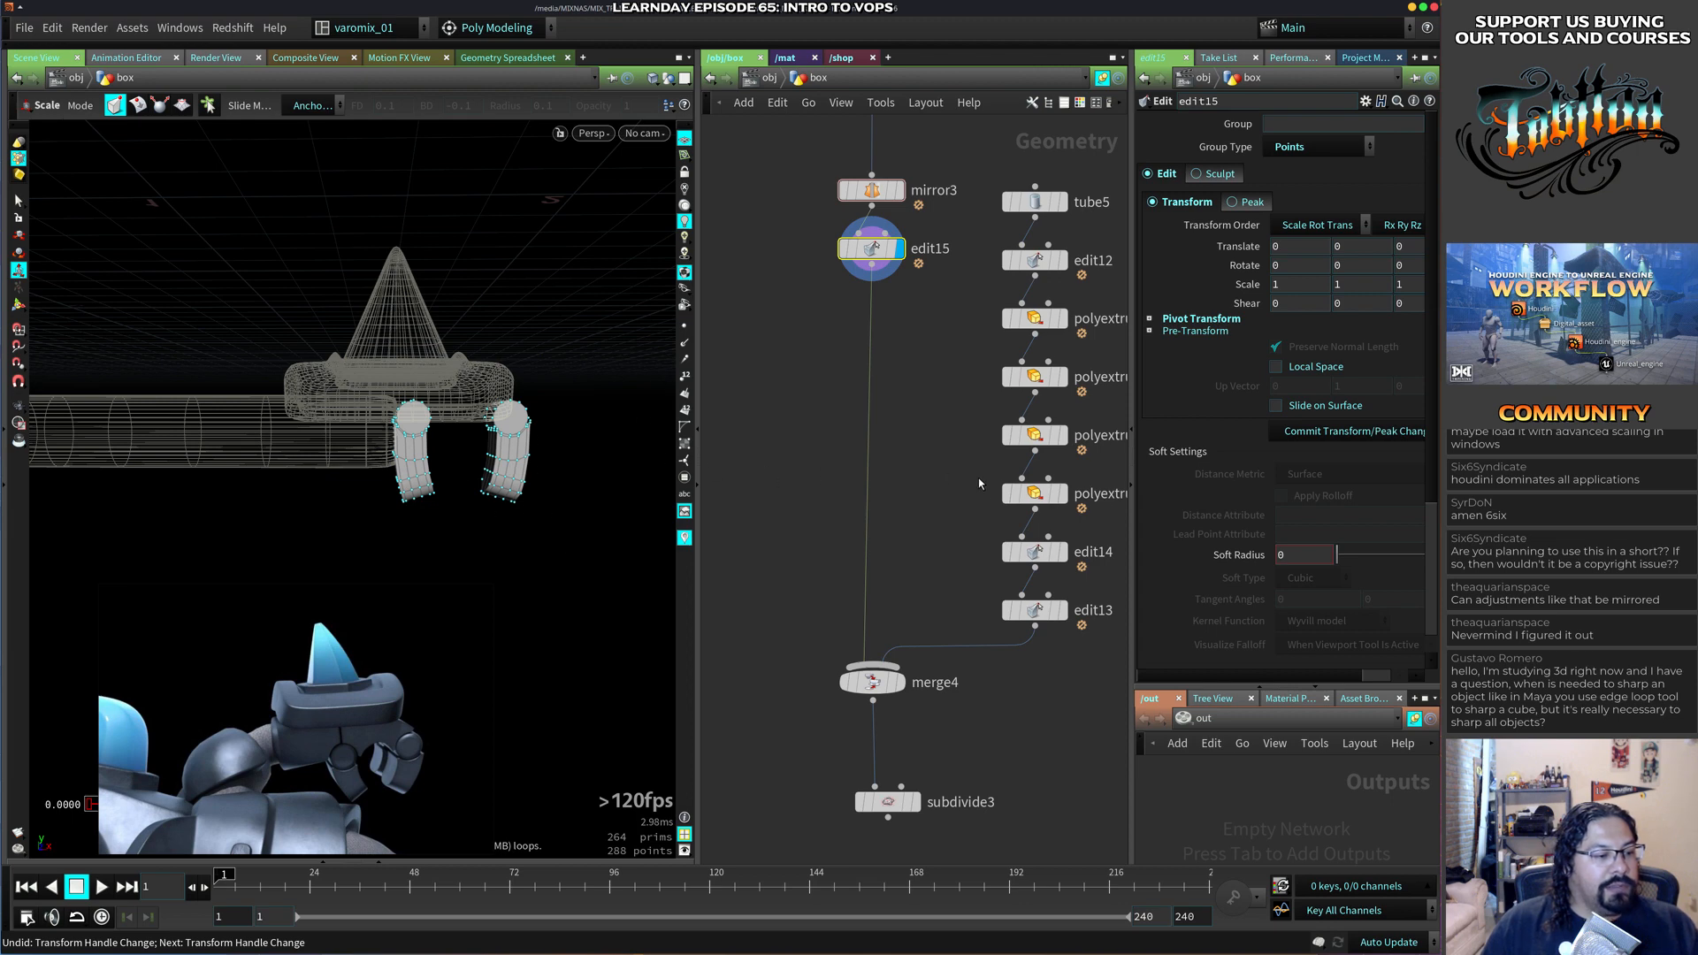
With merge4 templated as a guide, move both finger segments in edit15 about -0.116 in Y and -0.04 in X under the connector.
left_click_drag(559, 366, 334, 592)
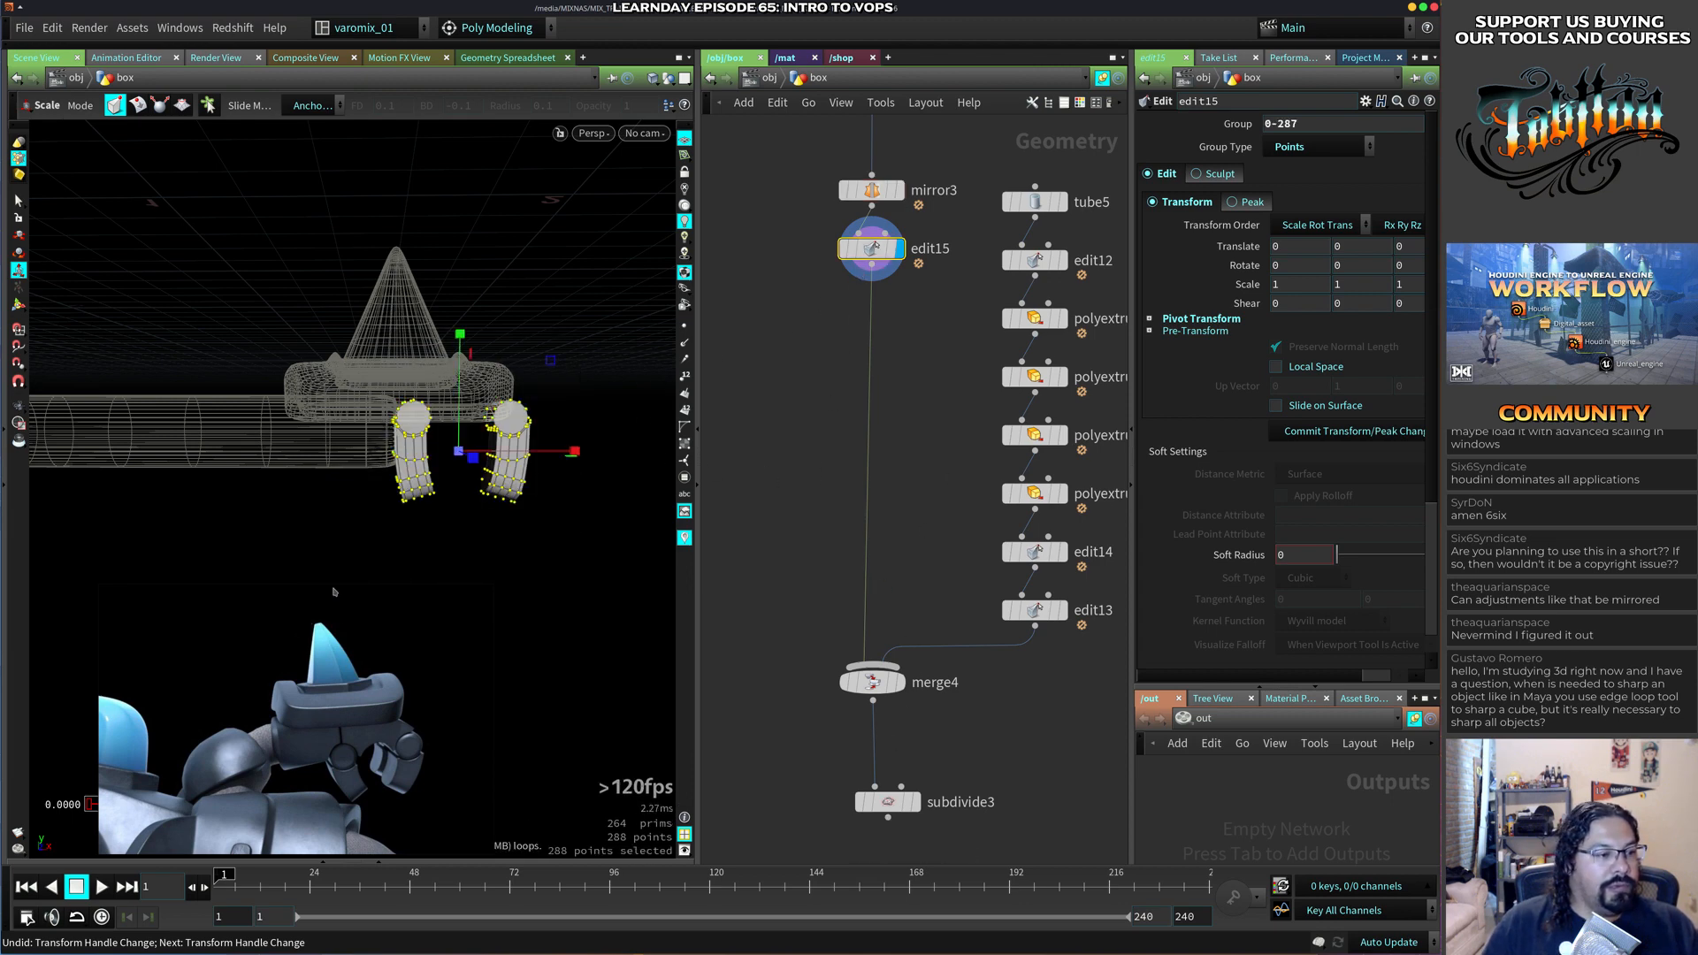
left_click_drag(465, 342, 465, 378)
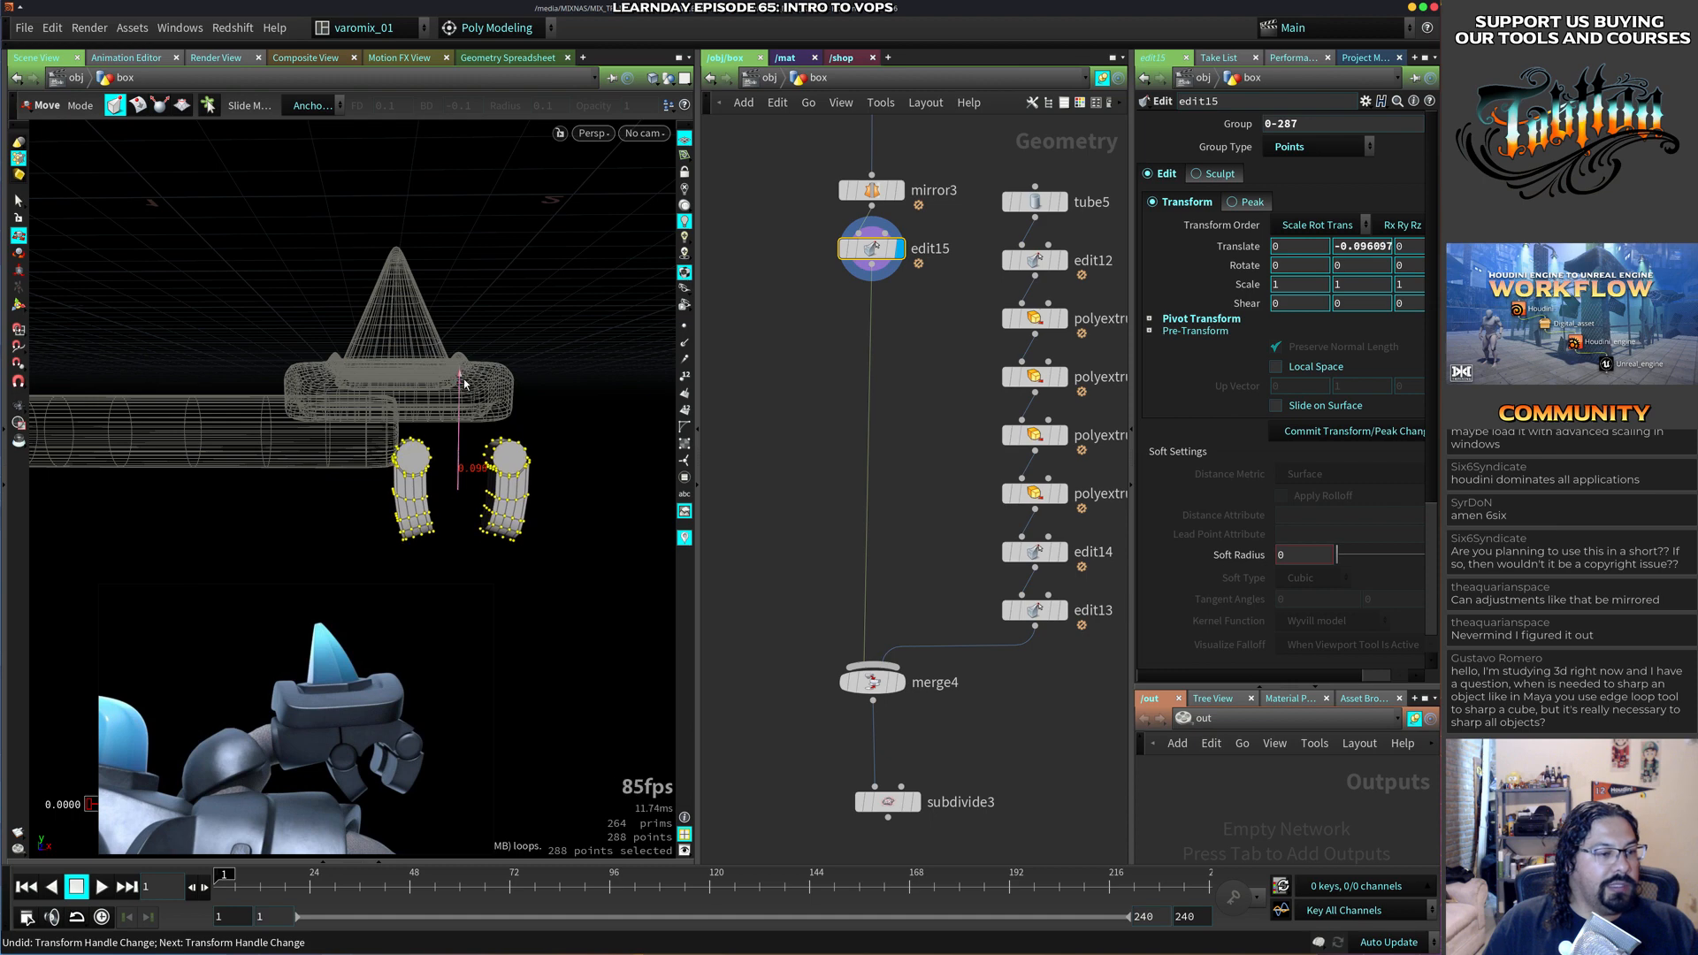
mouse_move(893, 685)
left_click(908, 717)
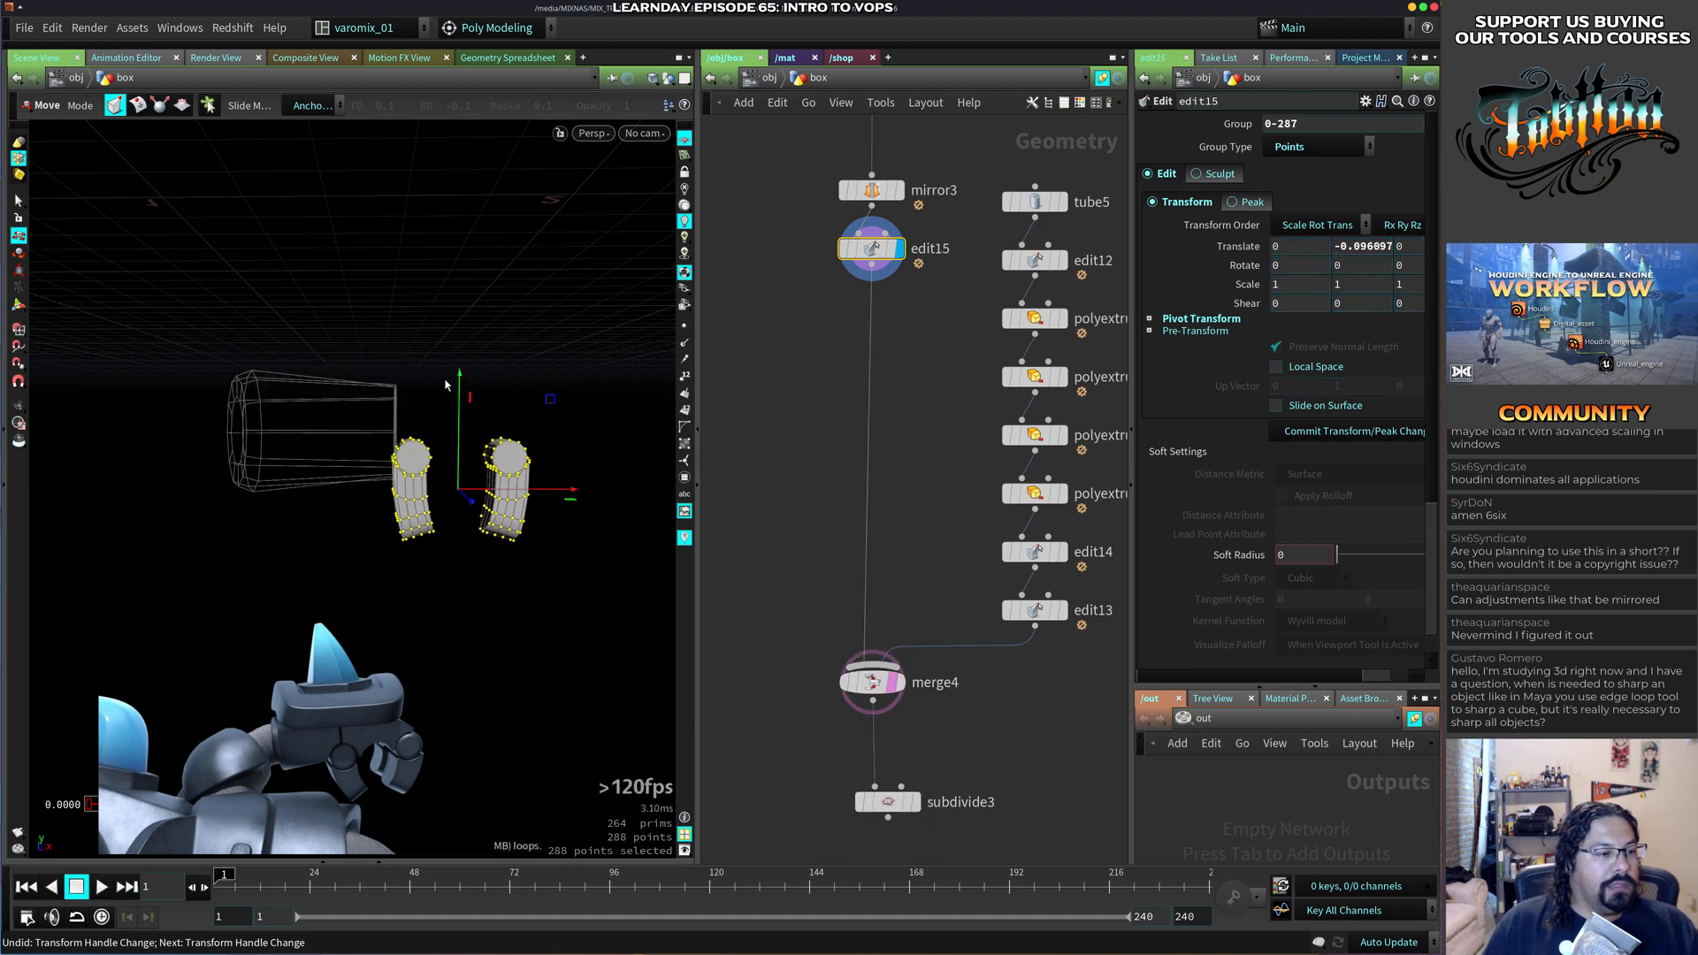
left_click_drag(458, 377, 458, 387)
left_click_drag(570, 496, 547, 497)
left_click_drag(548, 497, 449, 417, "alt")
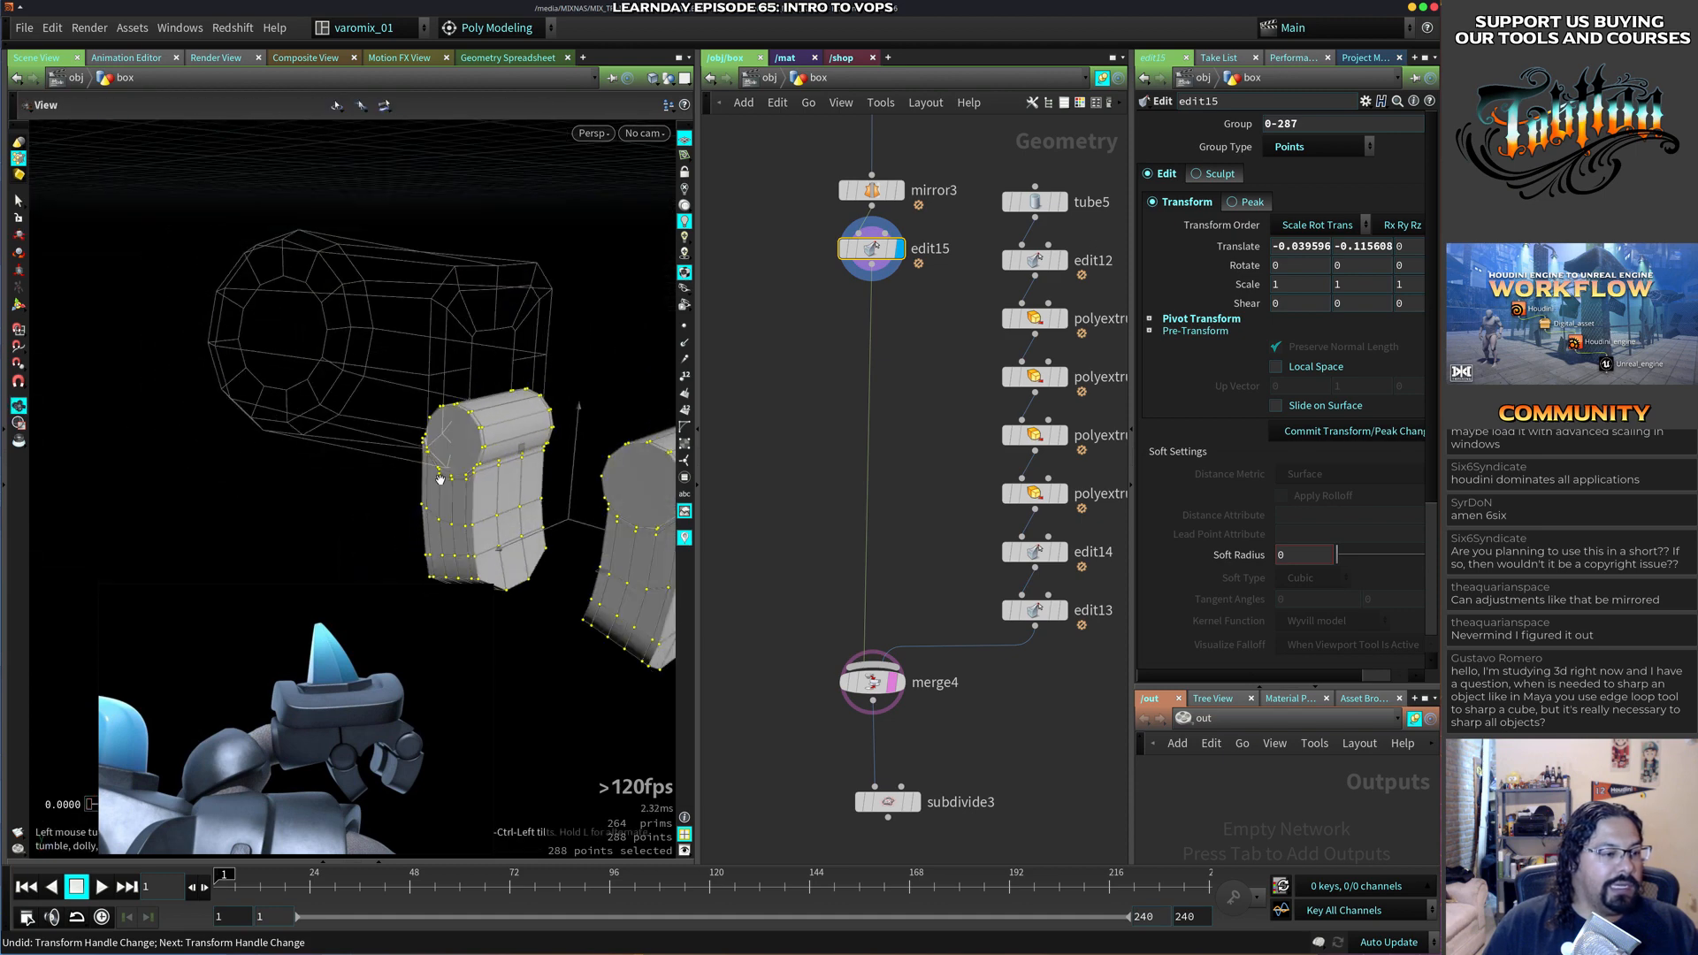
key("t")
left_click_drag(377, 576, 593, 442, "alt")
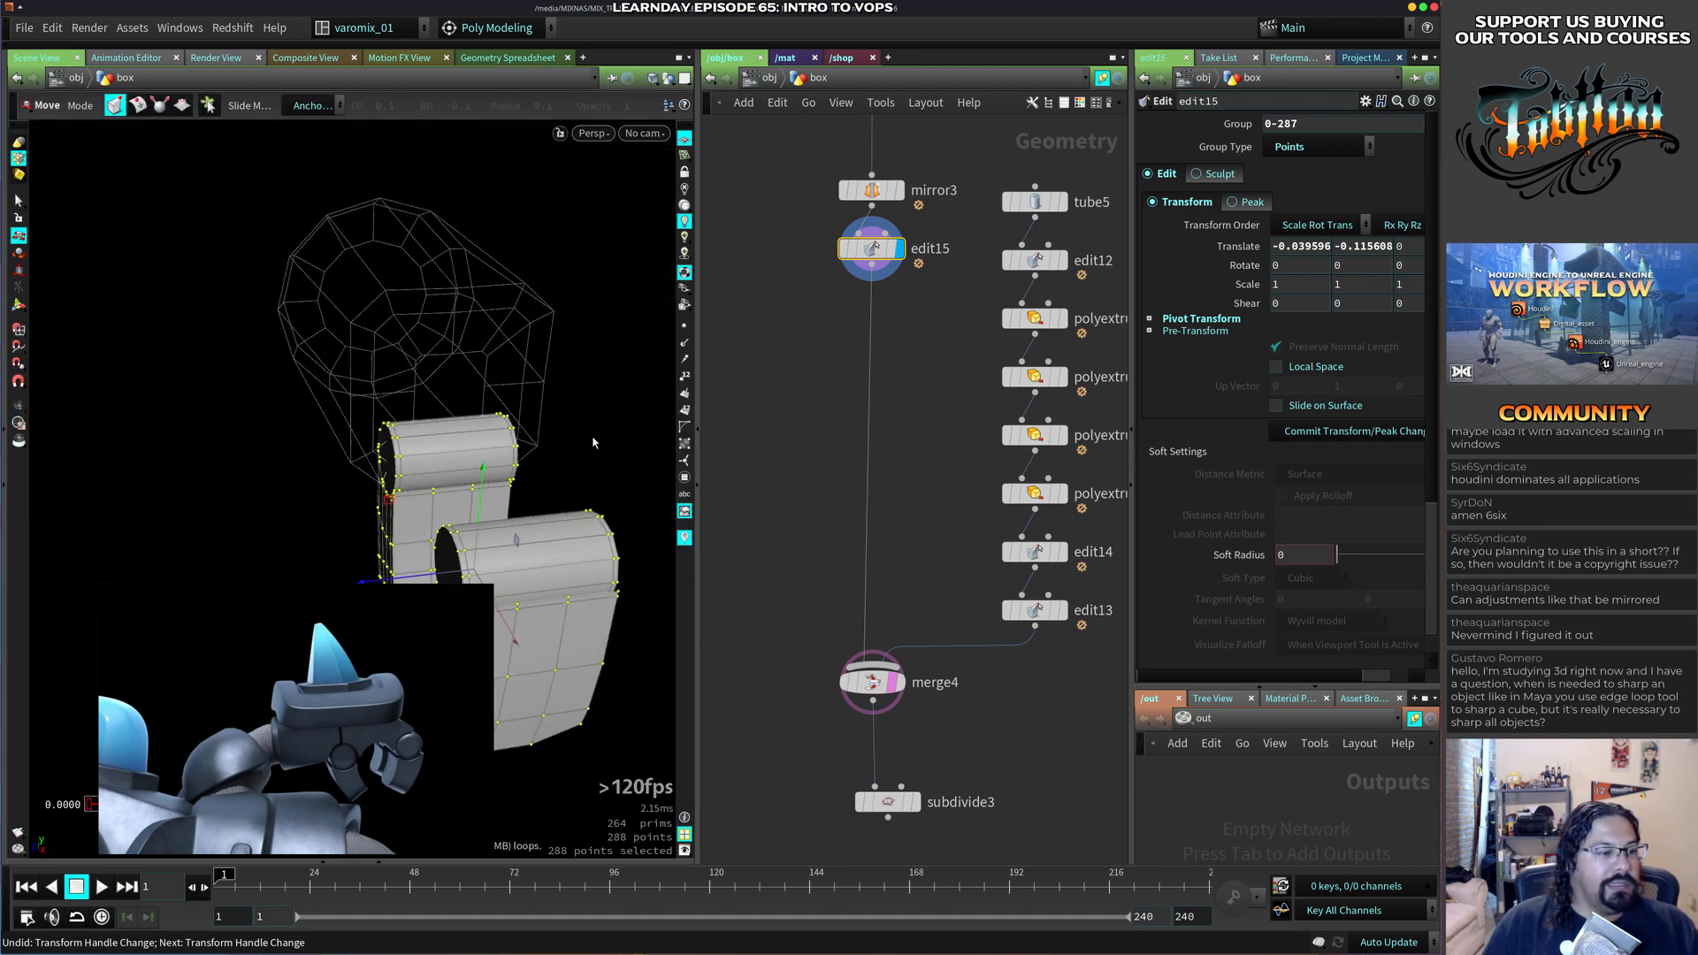
In edit13, narrow the lower points of the connector's flattened end (0-2, 10-11, 48-49, 57-59) to about 0.62 in Z.
left_click(1035, 617)
left_click_drag(617, 379, 277, 348)
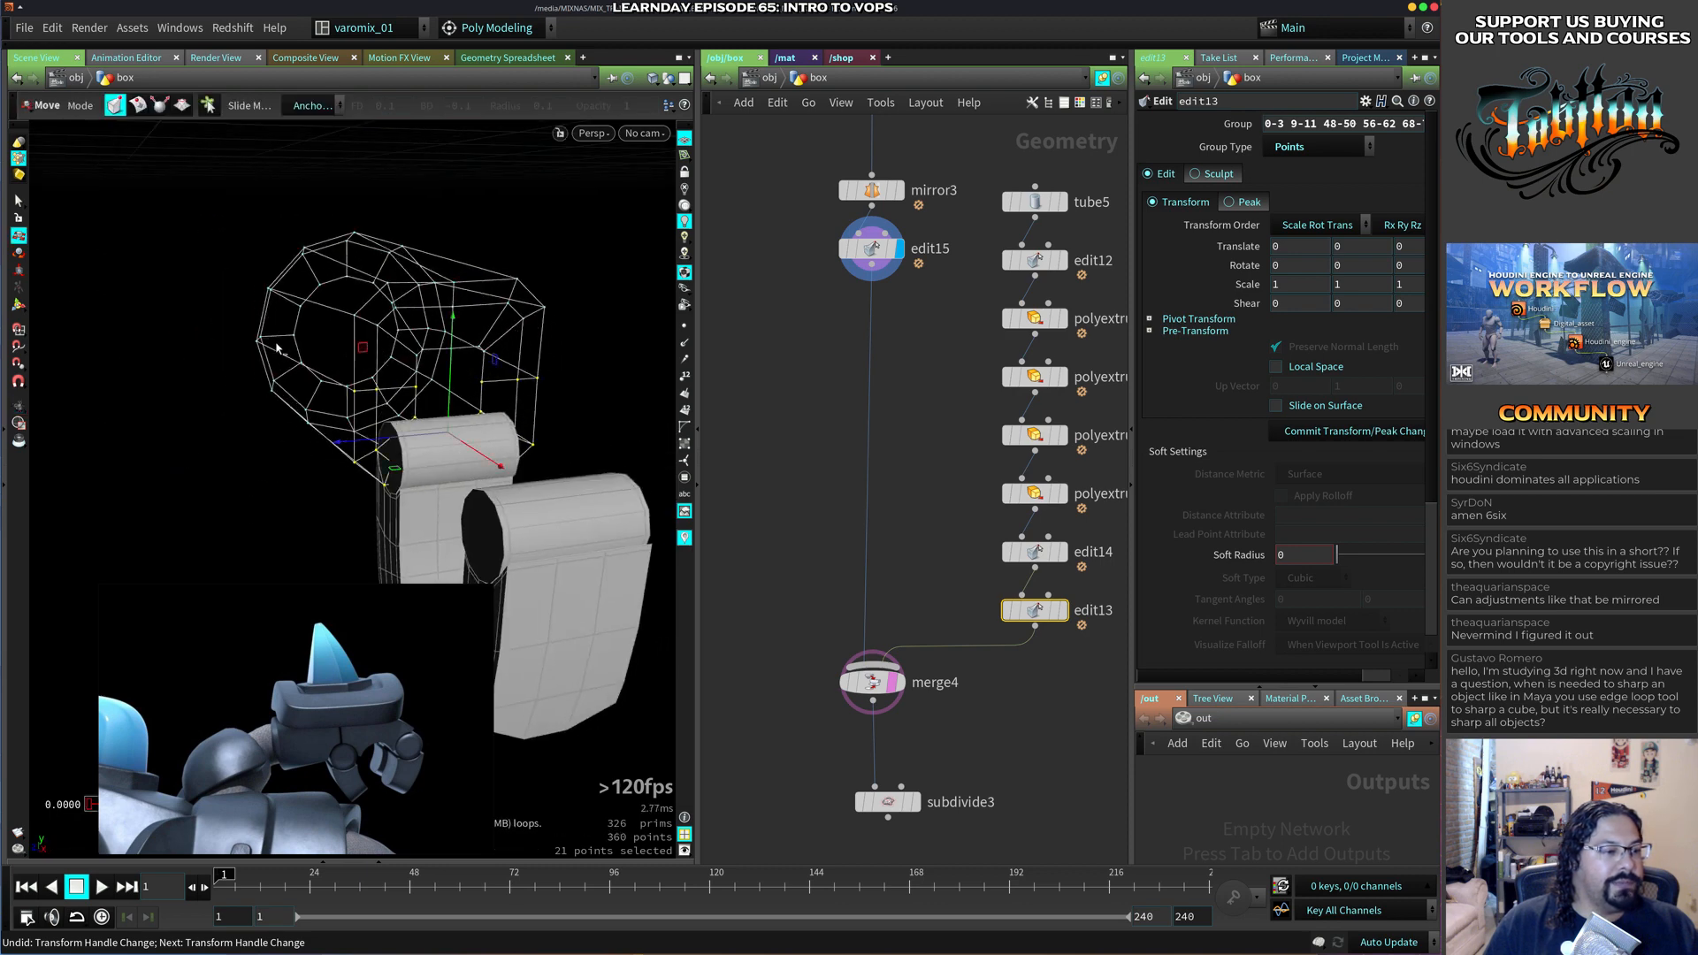
left_click_drag(607, 423, 559, 419, "ctrl")
key("r")
key("e")
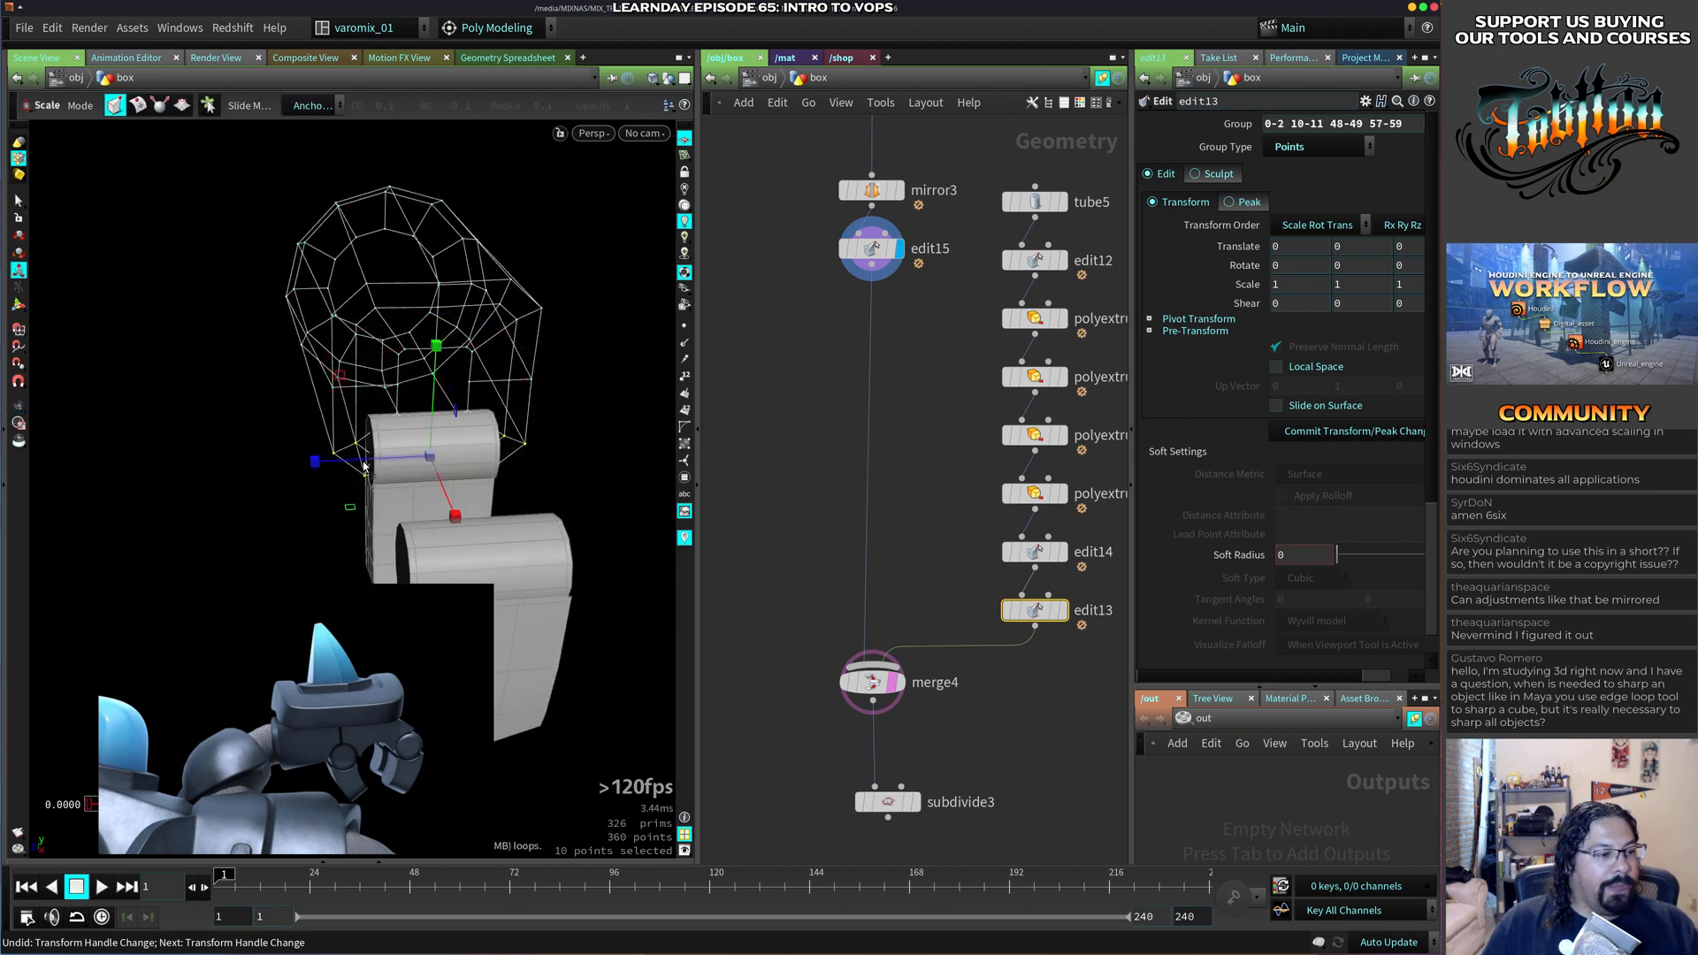
left_click_drag(317, 467, 385, 464)
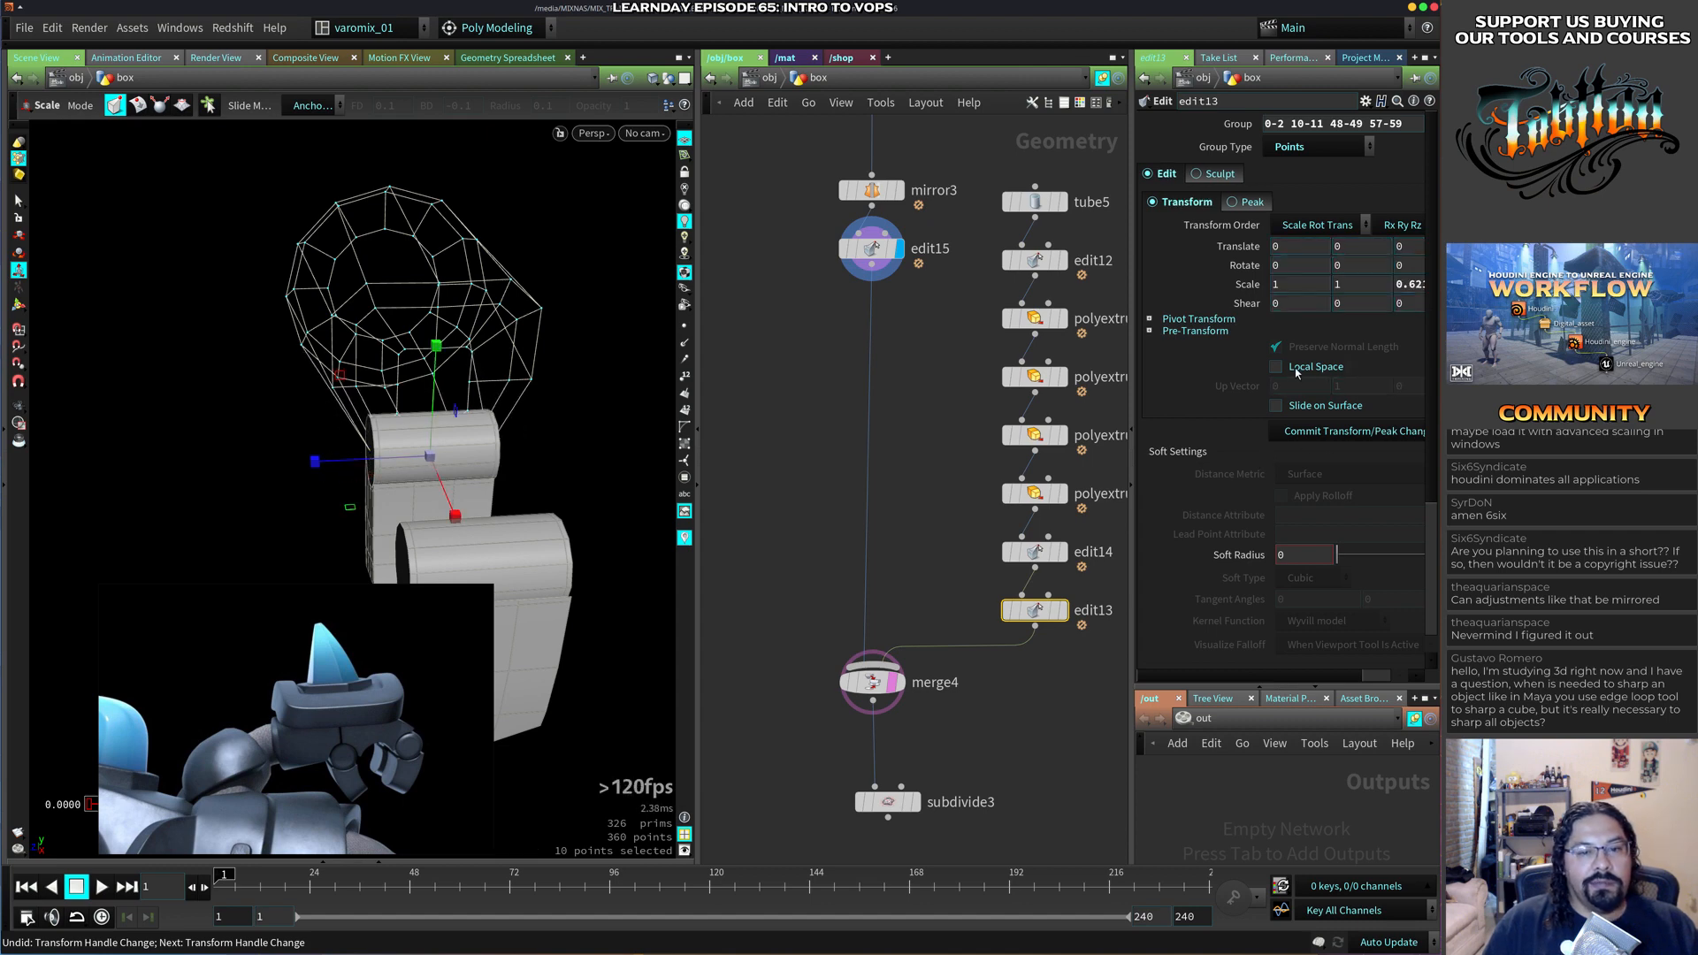
Set edit13's soft radius to 0.117 and narrow the same lower connector points further in Z with soft falloff.
left_click_drag(1334, 553, 1350, 557)
left_click_drag(230, 474, 382, 463, "alt")
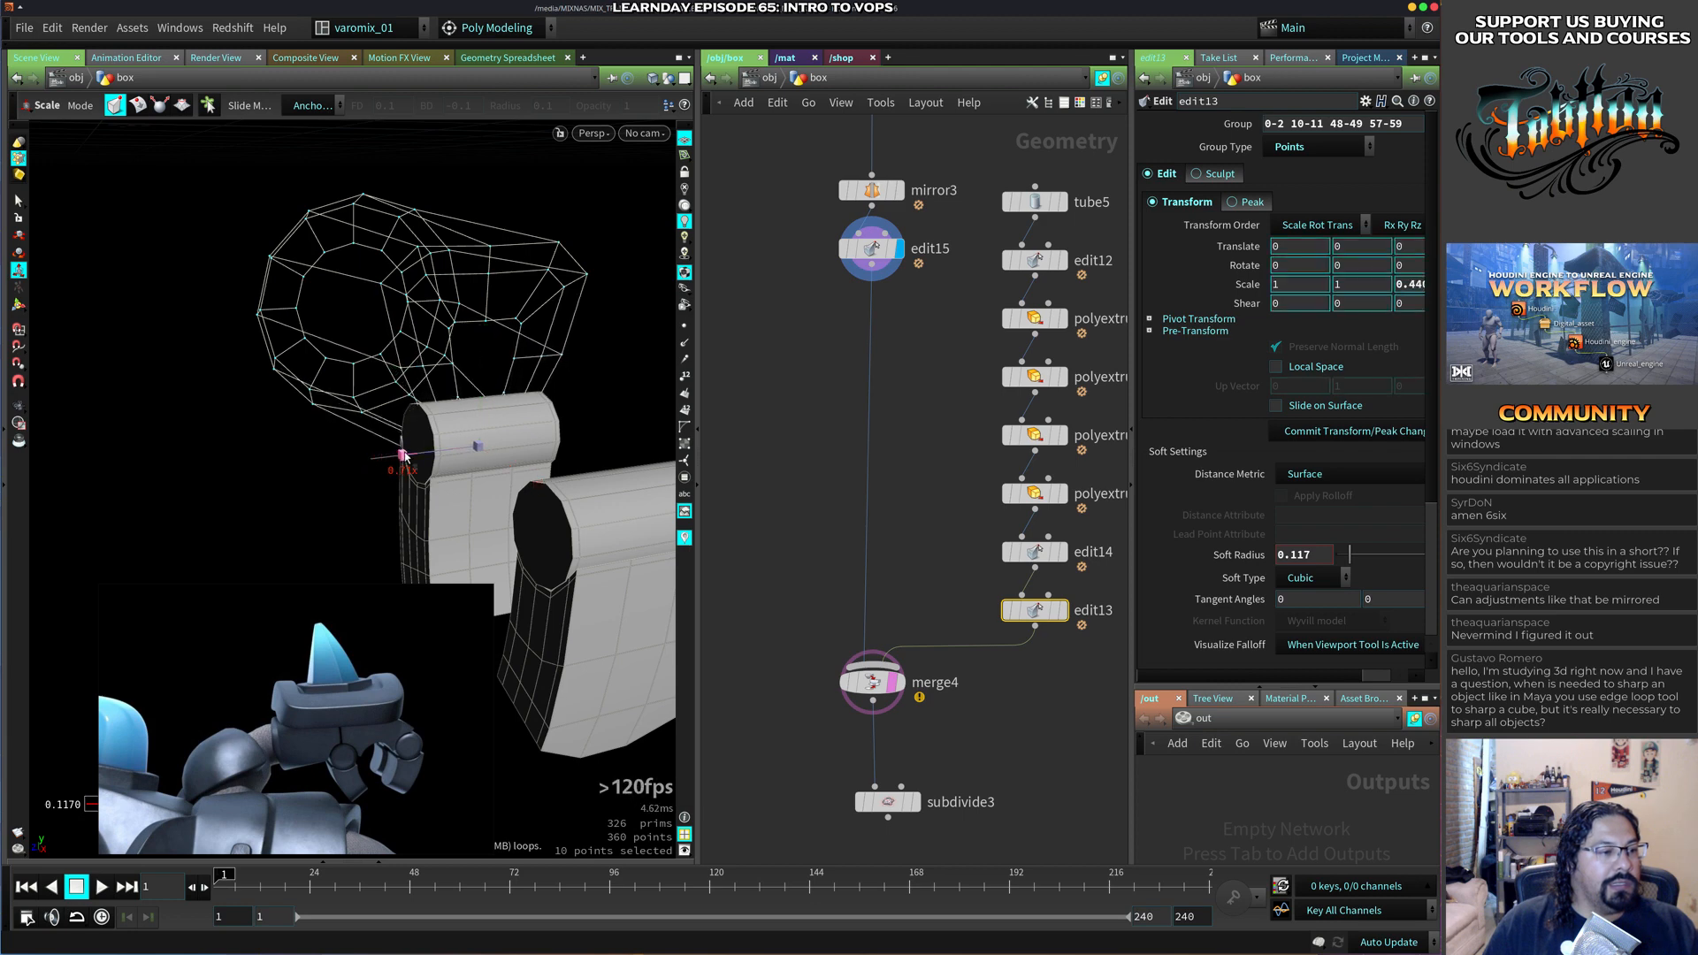
left_click_drag(373, 460, 428, 416)
In edit15, select the finger segment nearest the connector (points 144-287) and widen it to about 1.35 in Z.
left_click(865, 250)
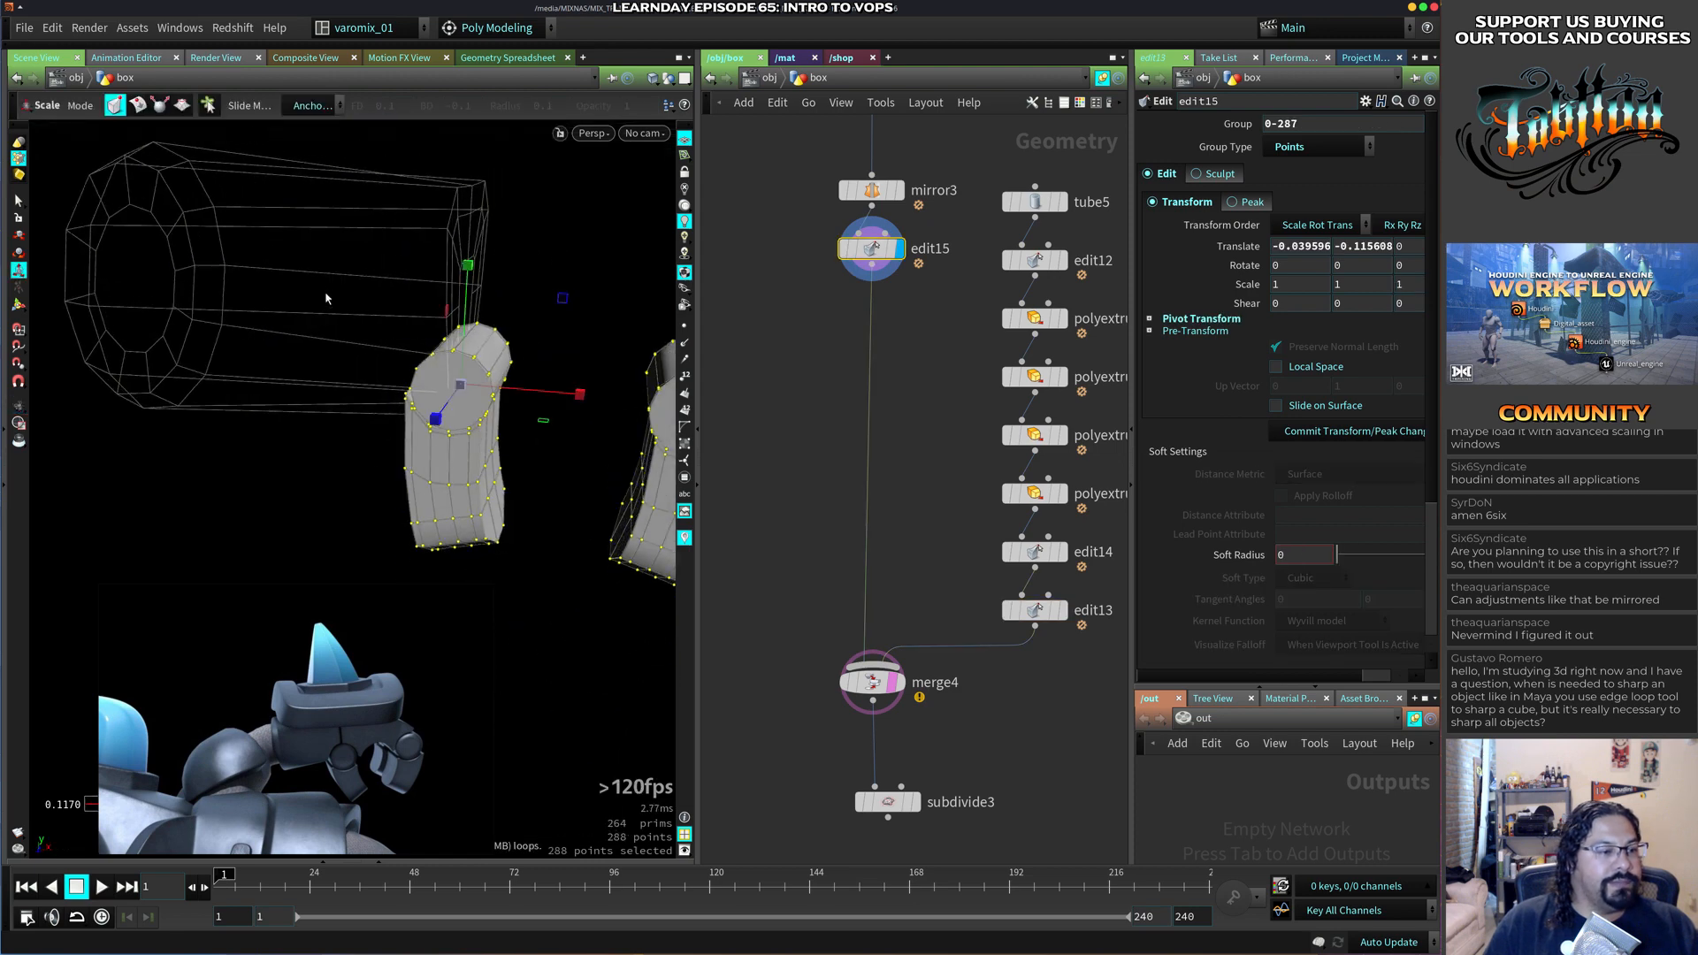
left_click_drag(326, 285, 561, 577)
left_click_drag(530, 521, 339, 486, "alt")
left_click_drag(338, 486, 444, 548, "alt")
key("e")
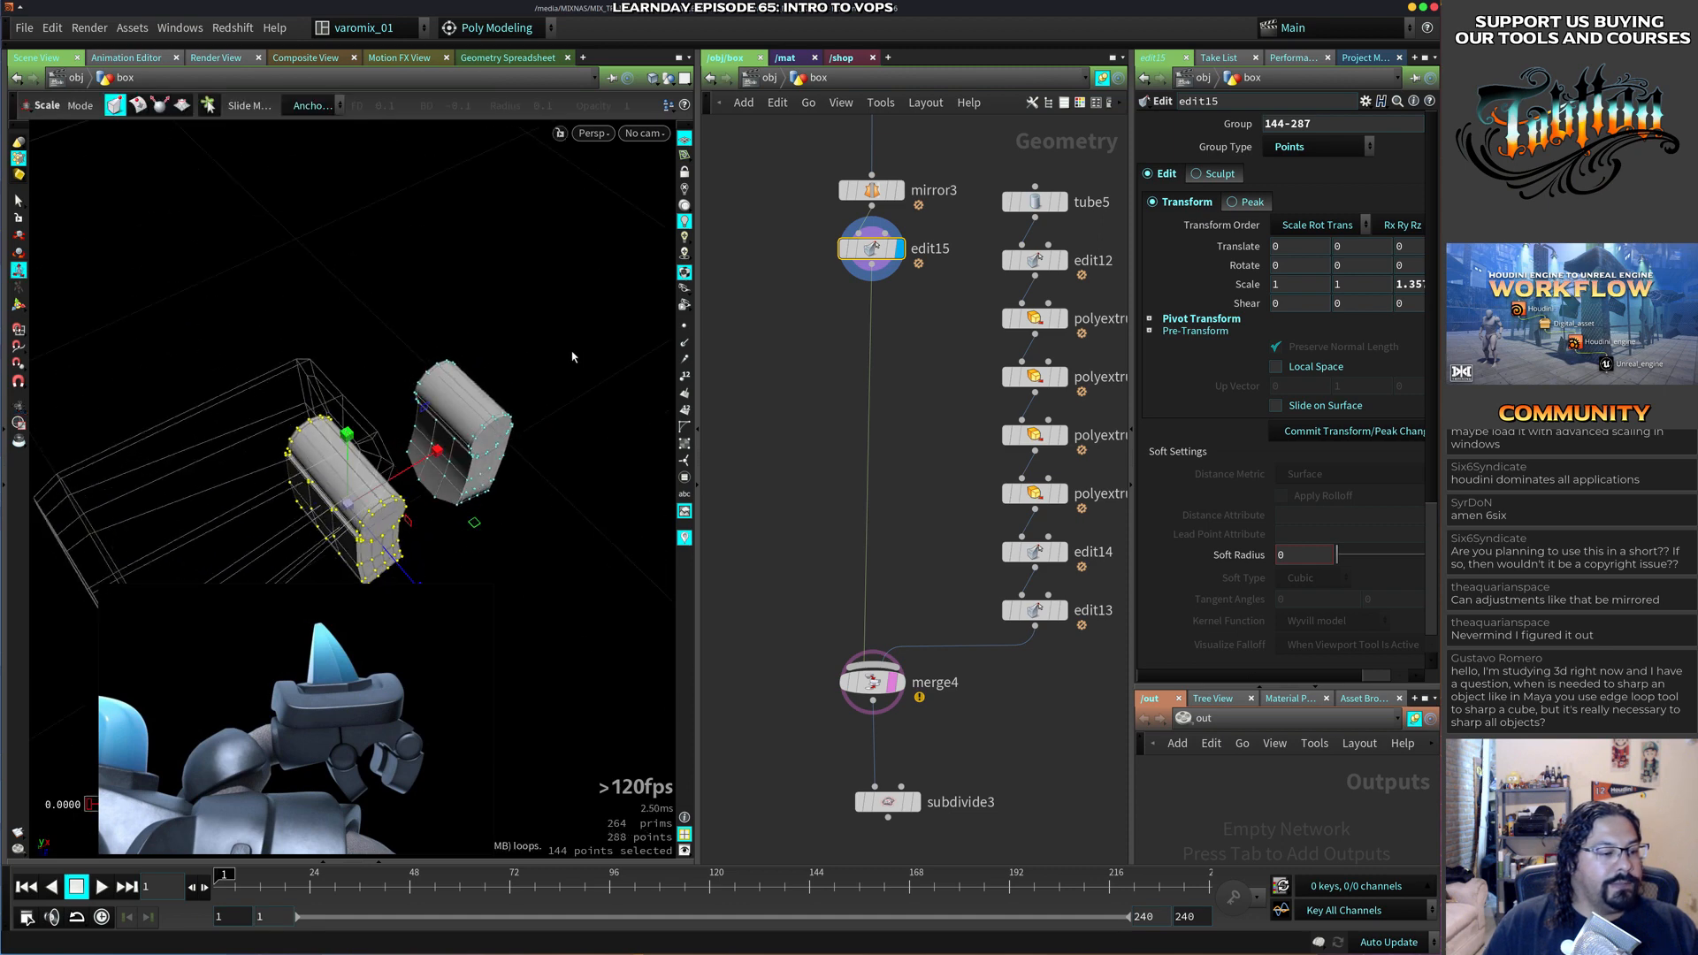
In edit15, select the outer finger segment (points 0-143) and try shifting it along Z.
left_click_drag(573, 333, 403, 520)
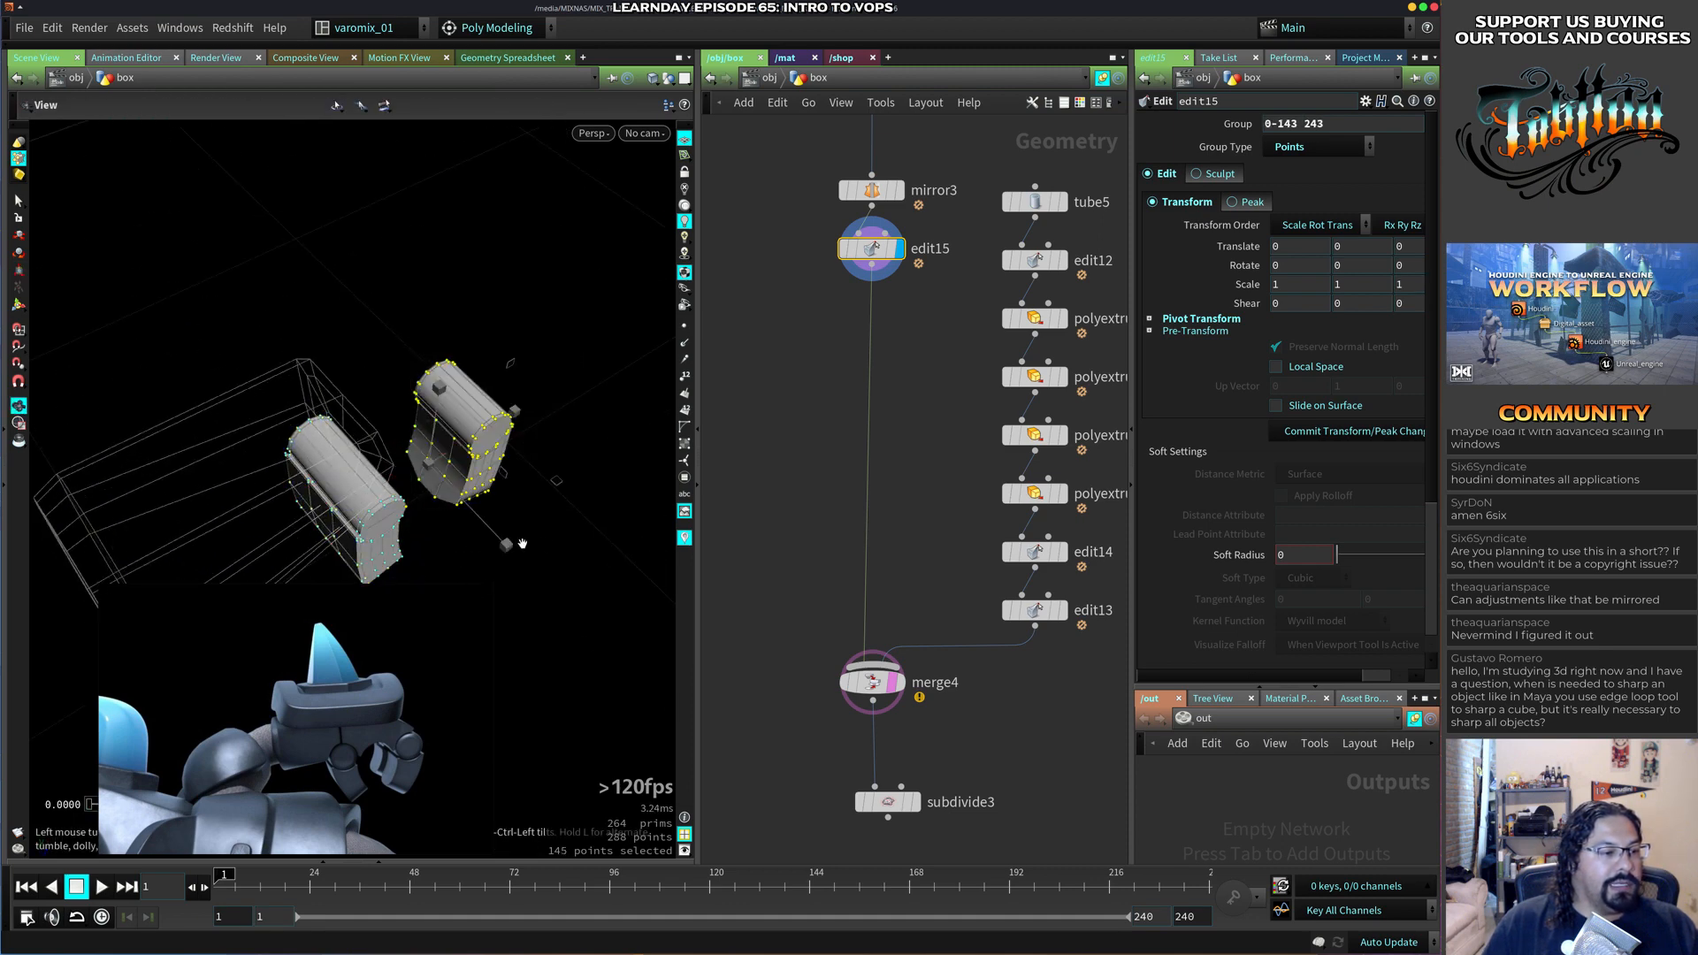
left_click_drag(508, 538, 451, 530, "alt")
left_click_drag(589, 272, 428, 550)
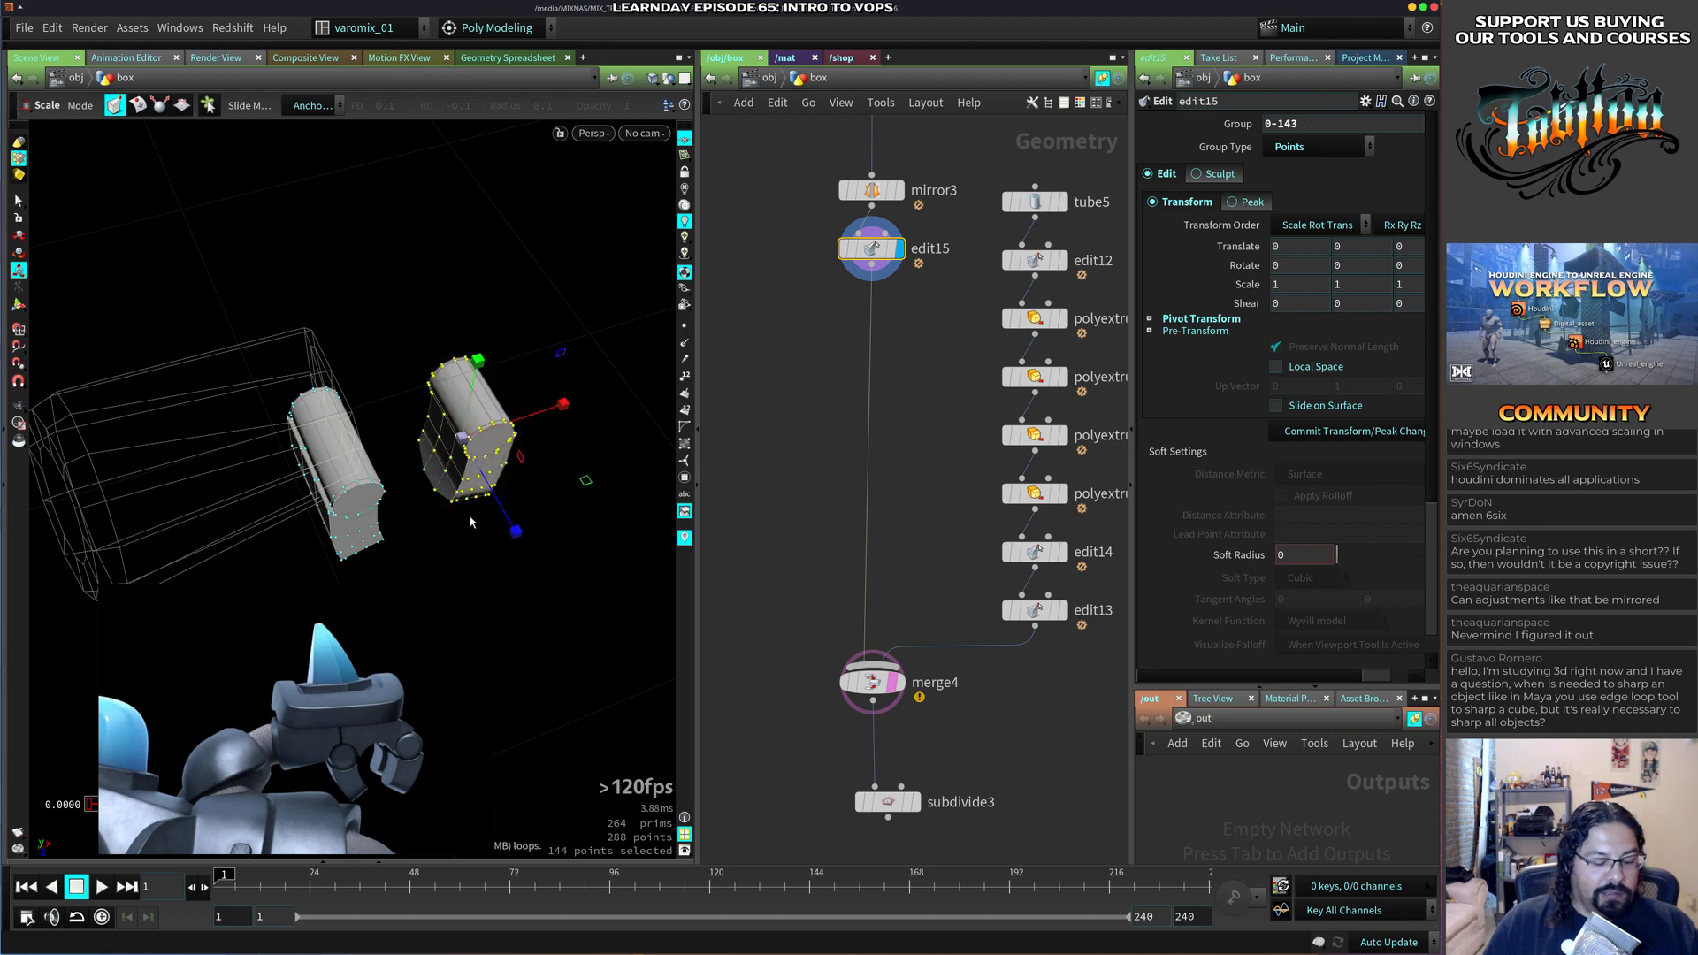
key("w")
key("r")
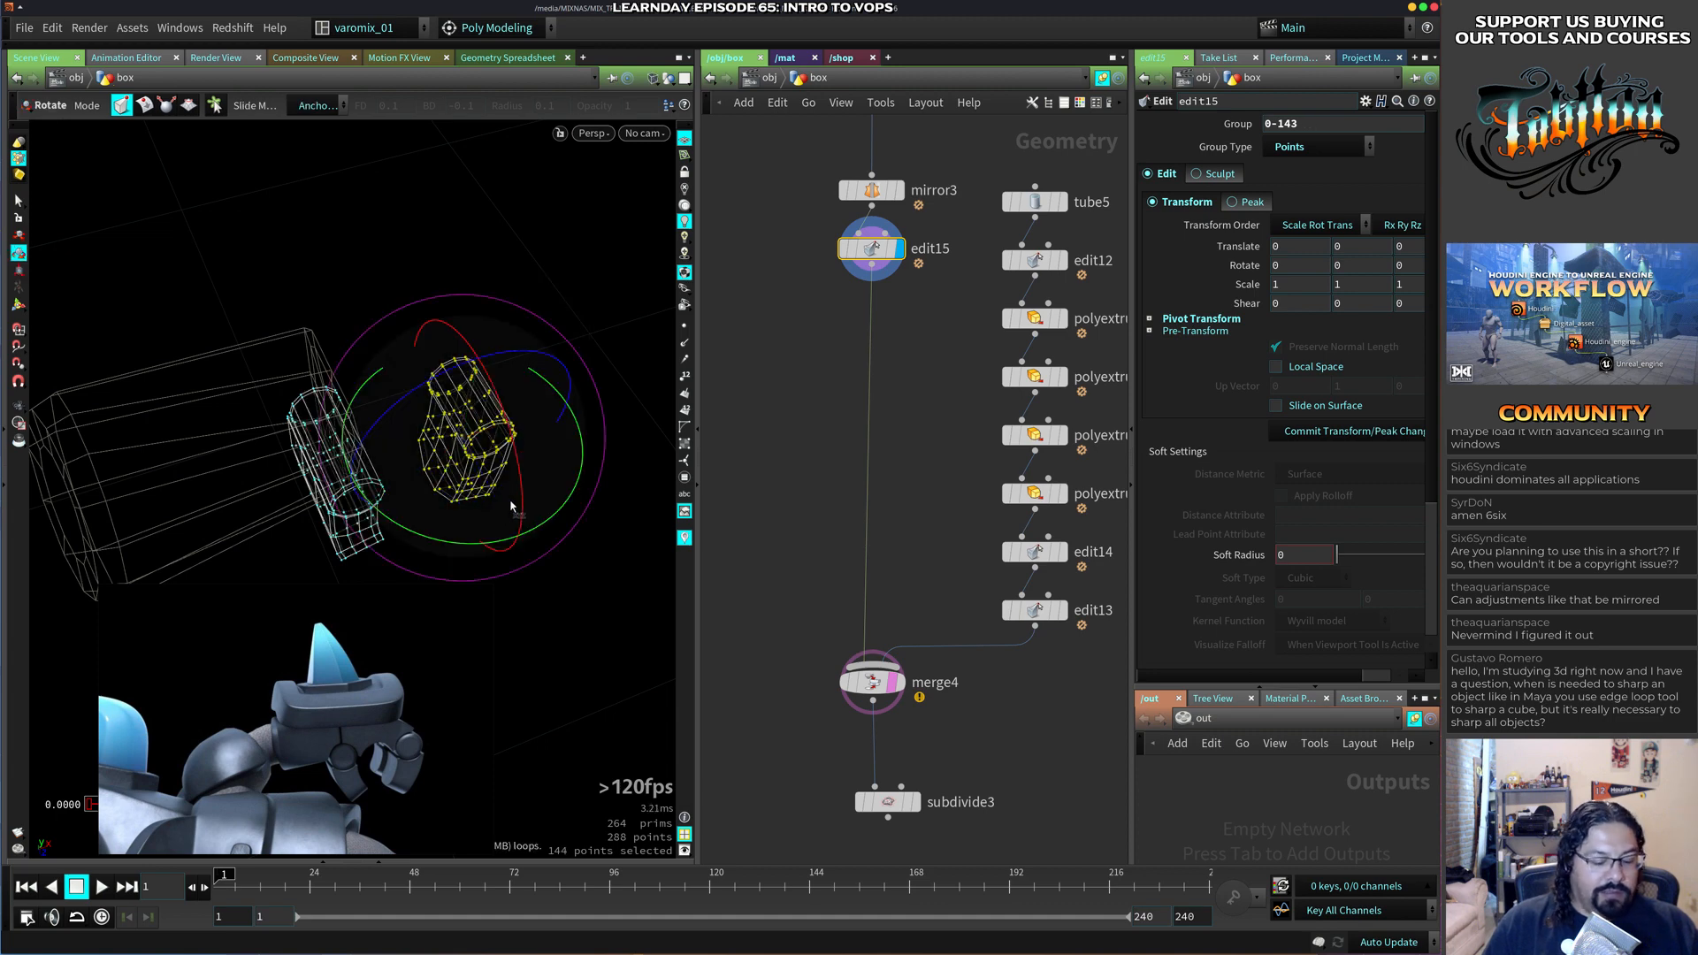
key("t")
left_click_drag(520, 532, 536, 560)
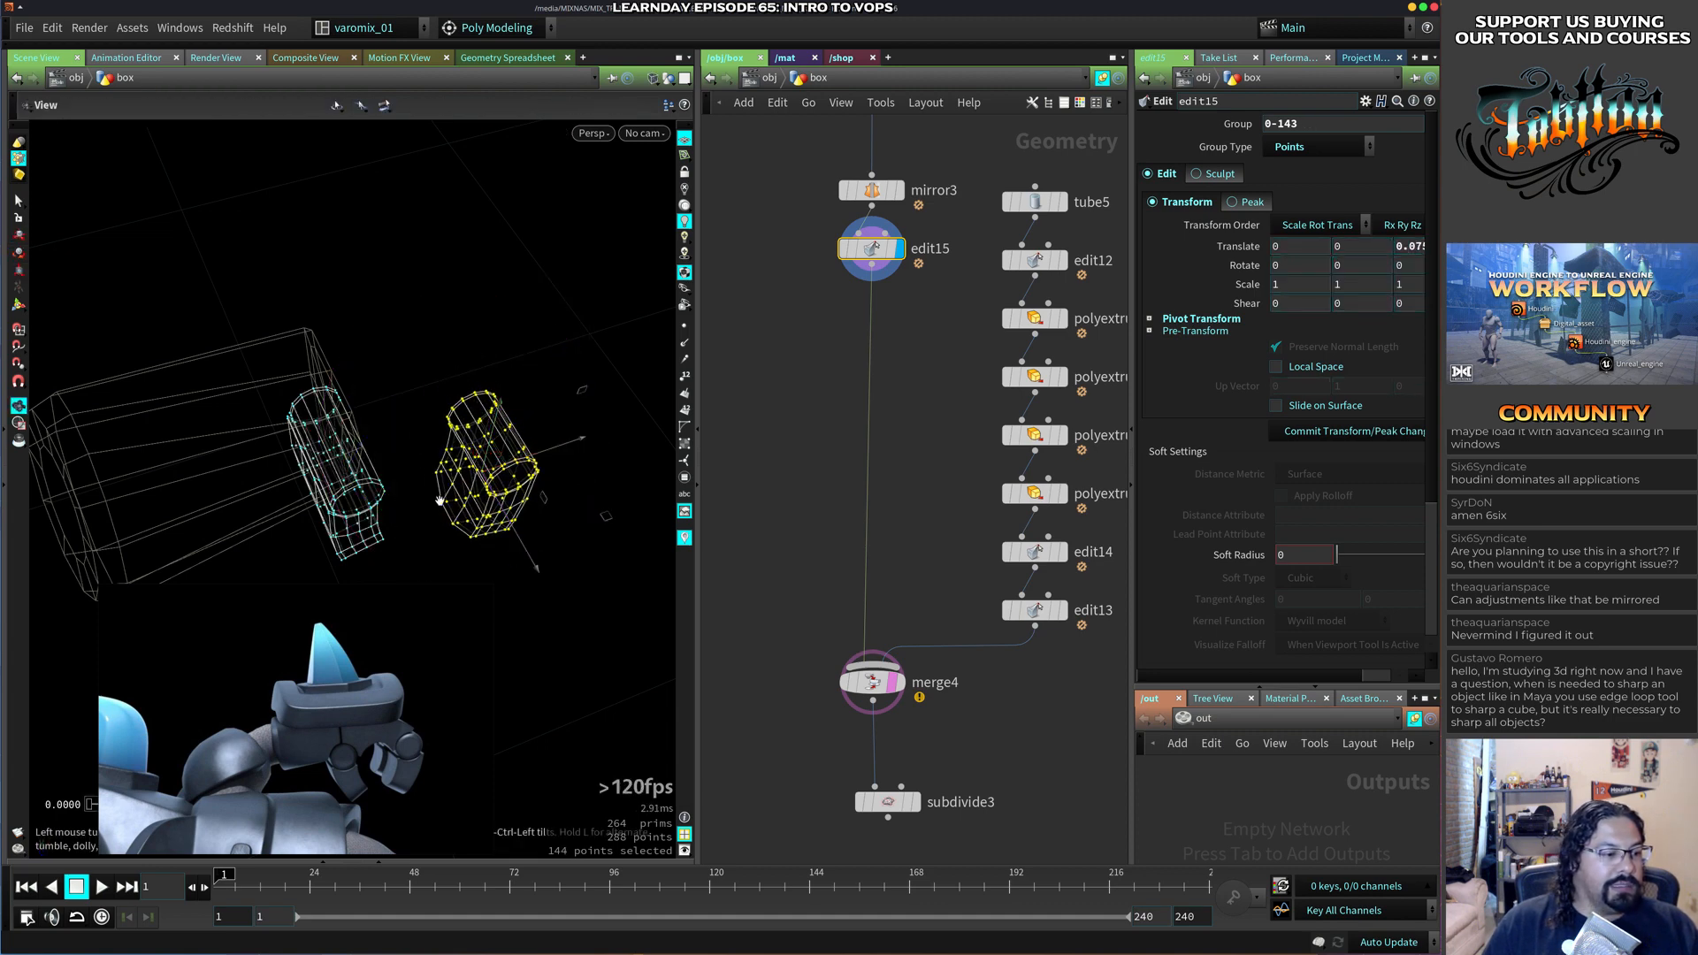
left_click_drag(437, 497, 460, 536, "alt")
left_click_drag(529, 597, 509, 571)
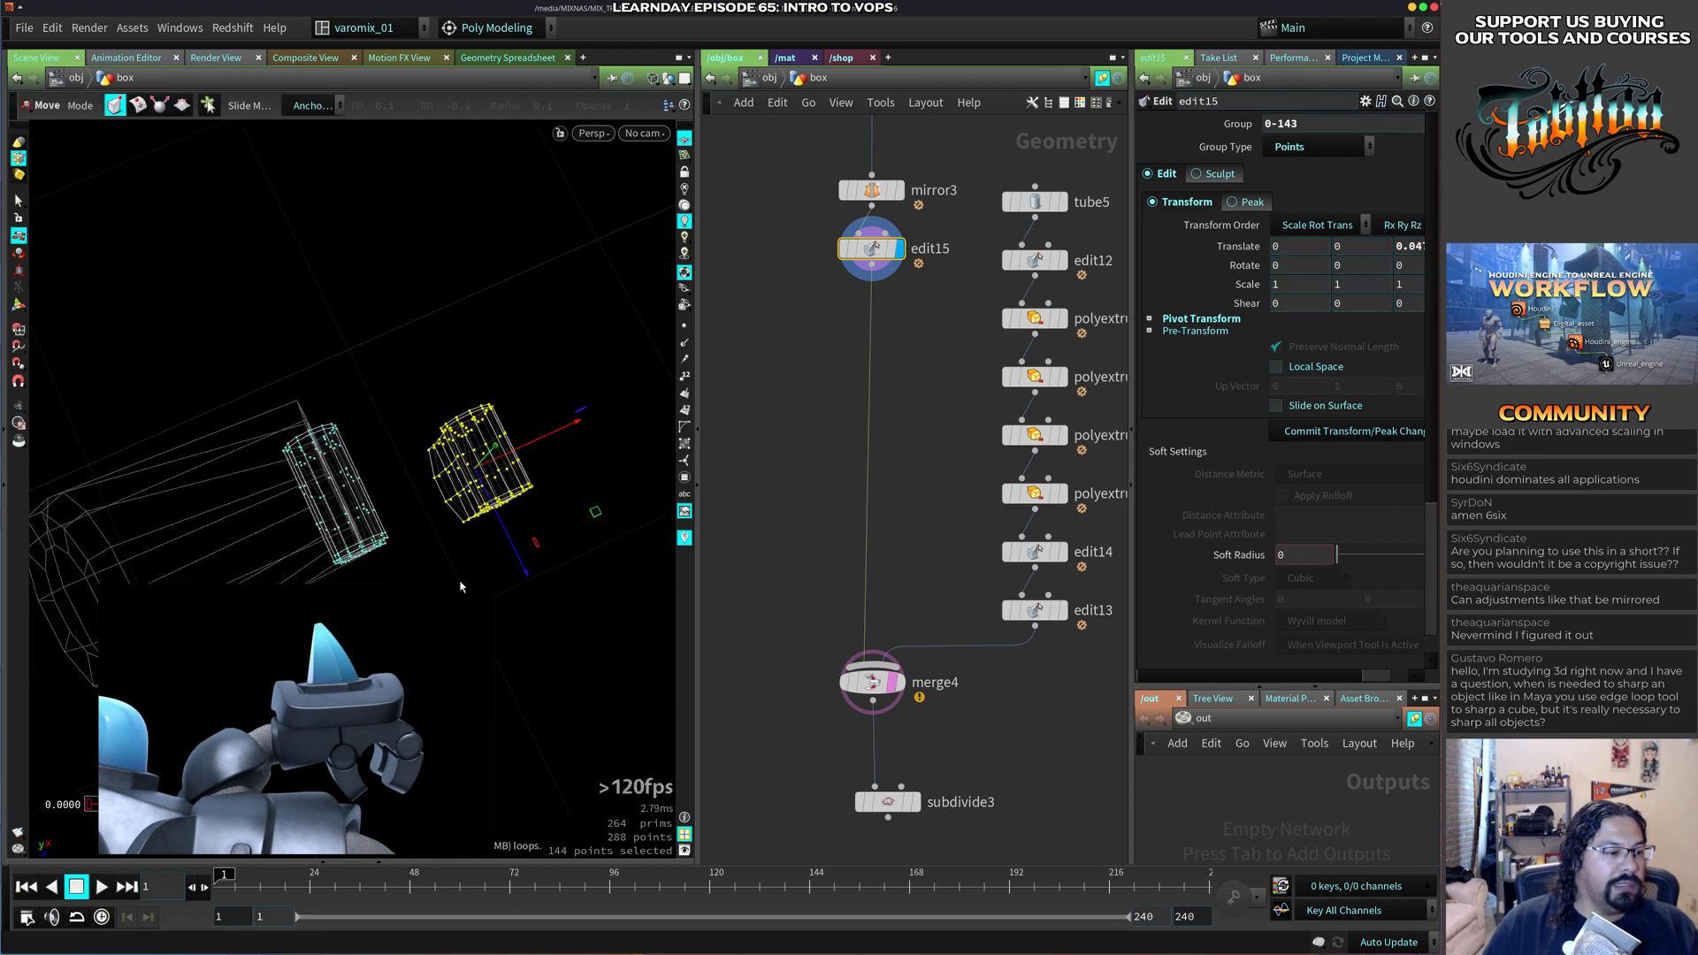
left_click_drag(426, 520, 425, 522)
left_click_drag(428, 584, 383, 542, "alt")
Undo the recent finger segment changes in edit15 and the soft-falloff narrowing of the connector's lower points in edit13.
key("ctrl+z")
key("ctrl+z")
key("ctrl+z")
key("ctrl+z")
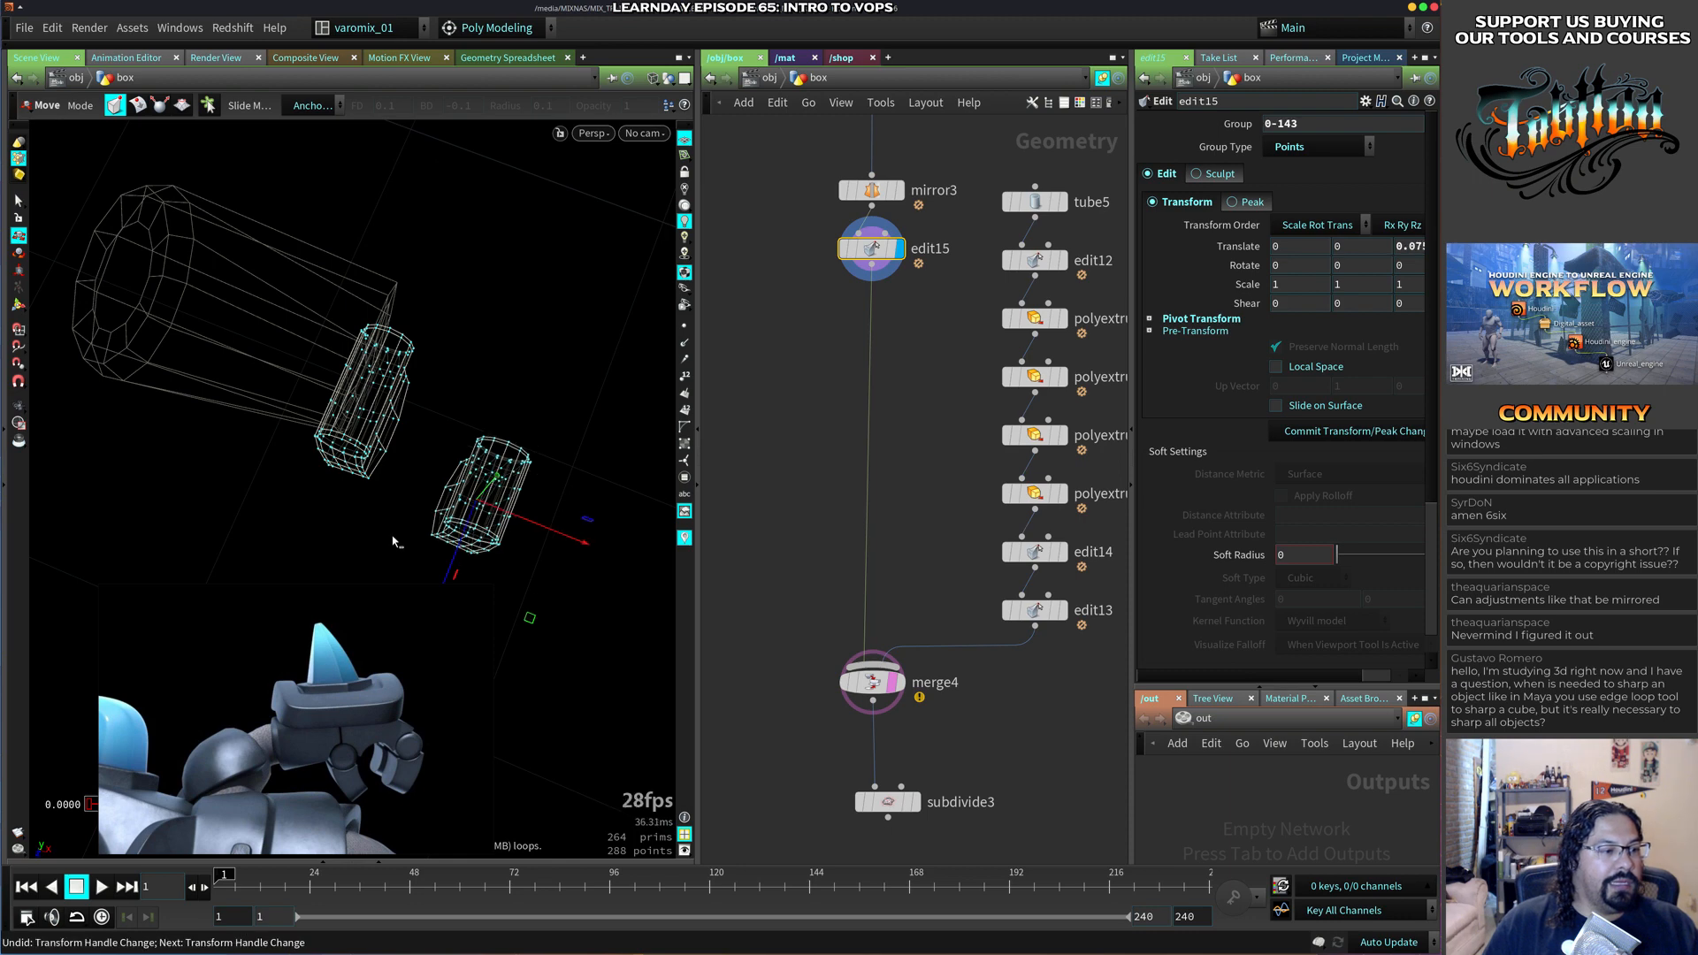
key("ctrl+z")
key("ctrl+z")
key("ctrl+z")
key("ctrl+z")
key("ctrl+z")
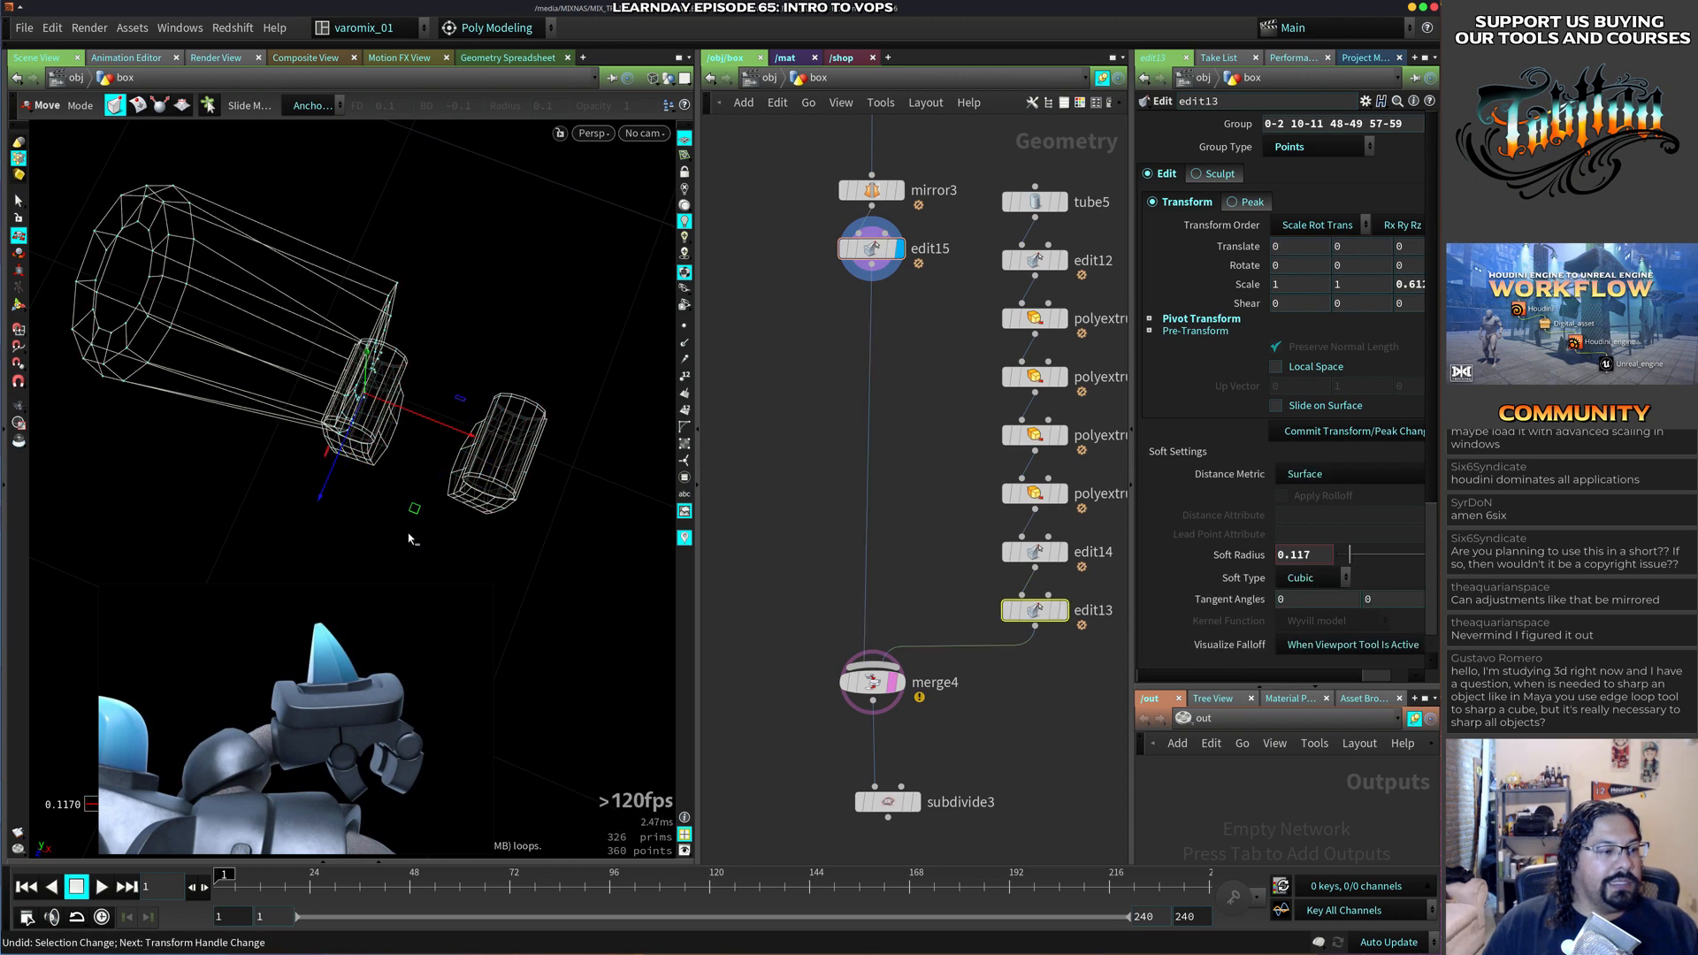
key("ctrl+z")
key("ctrl+z")
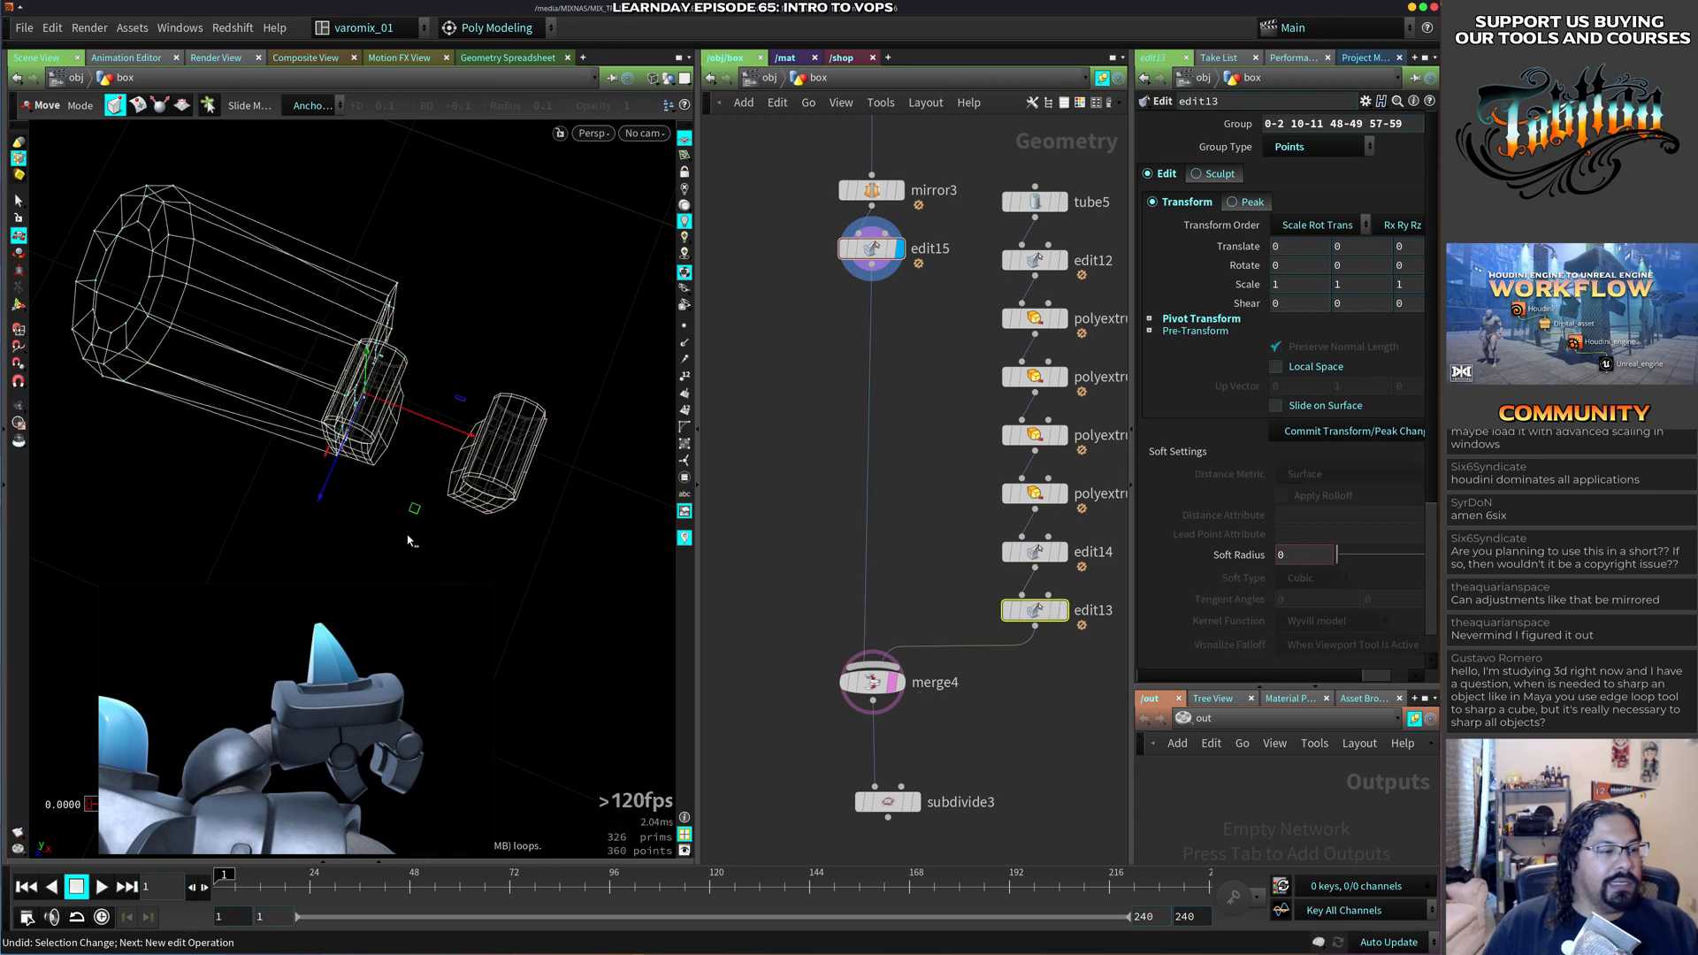
In edit15, widen the finger segment nearest the connector (points 144-287) to about 1.84 in Z.
left_click_drag(408, 537, 416, 496, "alt")
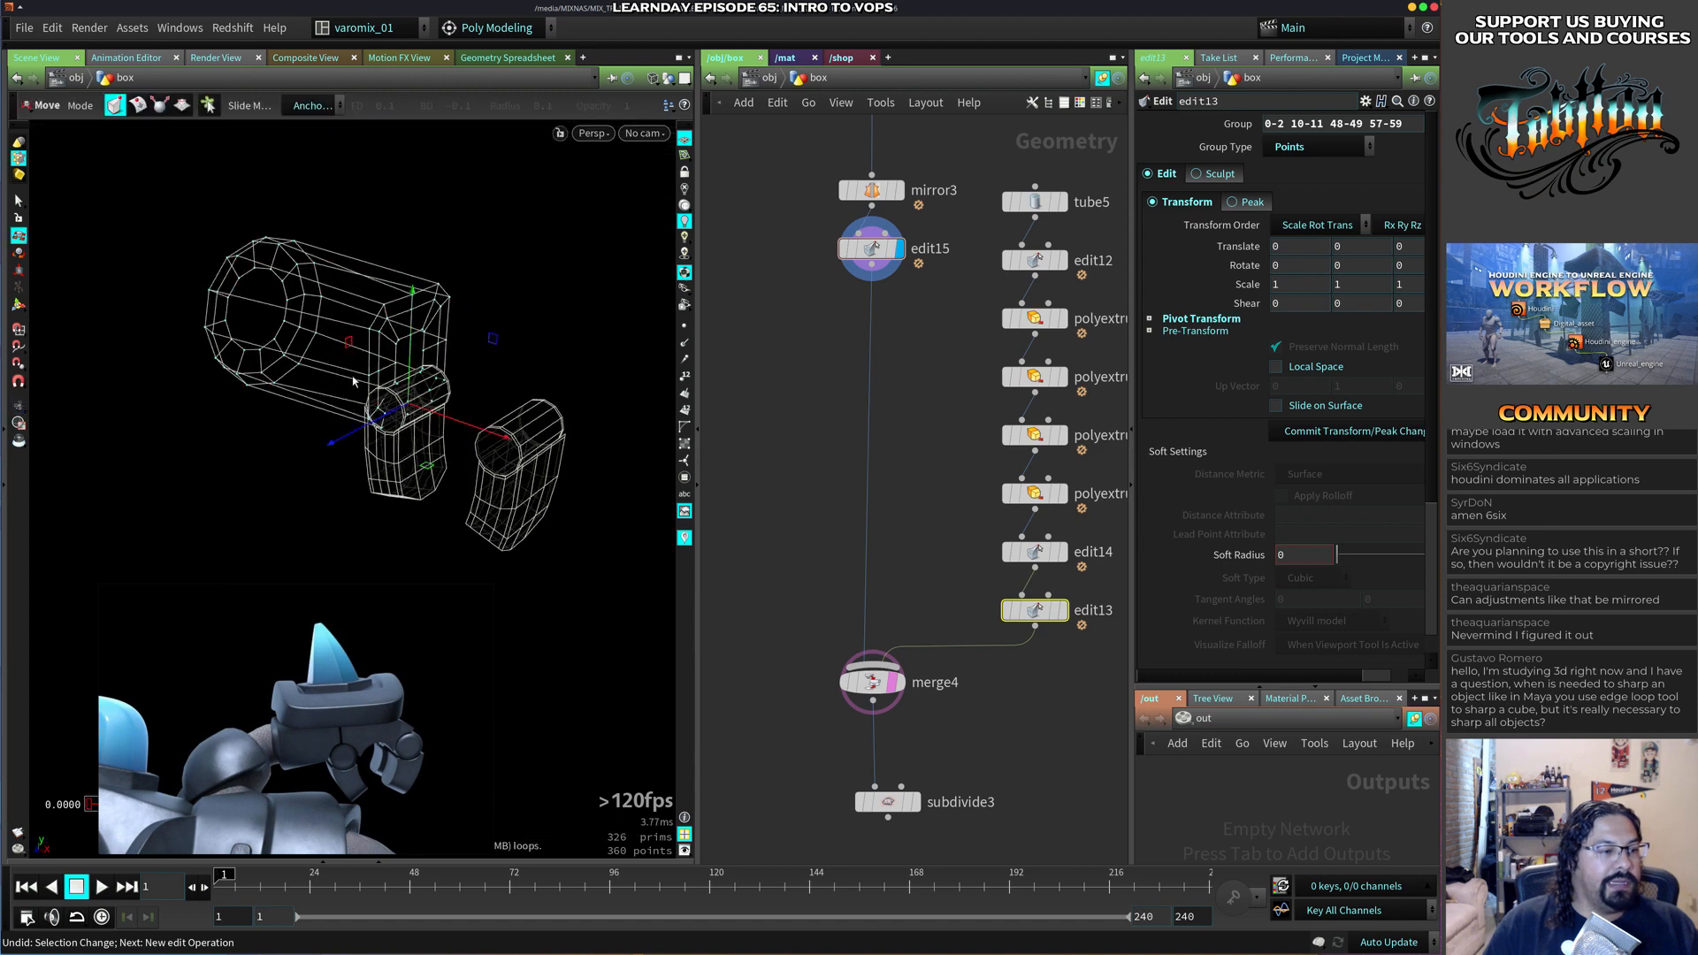
mouse_move(308, 542)
left_mouse_down("alt")
mouse_move(493, 507)
mouse_move(398, 524)
mouse_move(371, 486)
mouse_move(236, 576)
left_mouse_up("alt")
left_click(874, 251)
key("e")
mouse_move(235, 575)
left_mouse_down("alt")
mouse_move(305, 442)
mouse_move(477, 469)
left_mouse_up("alt")
key("shift+w")
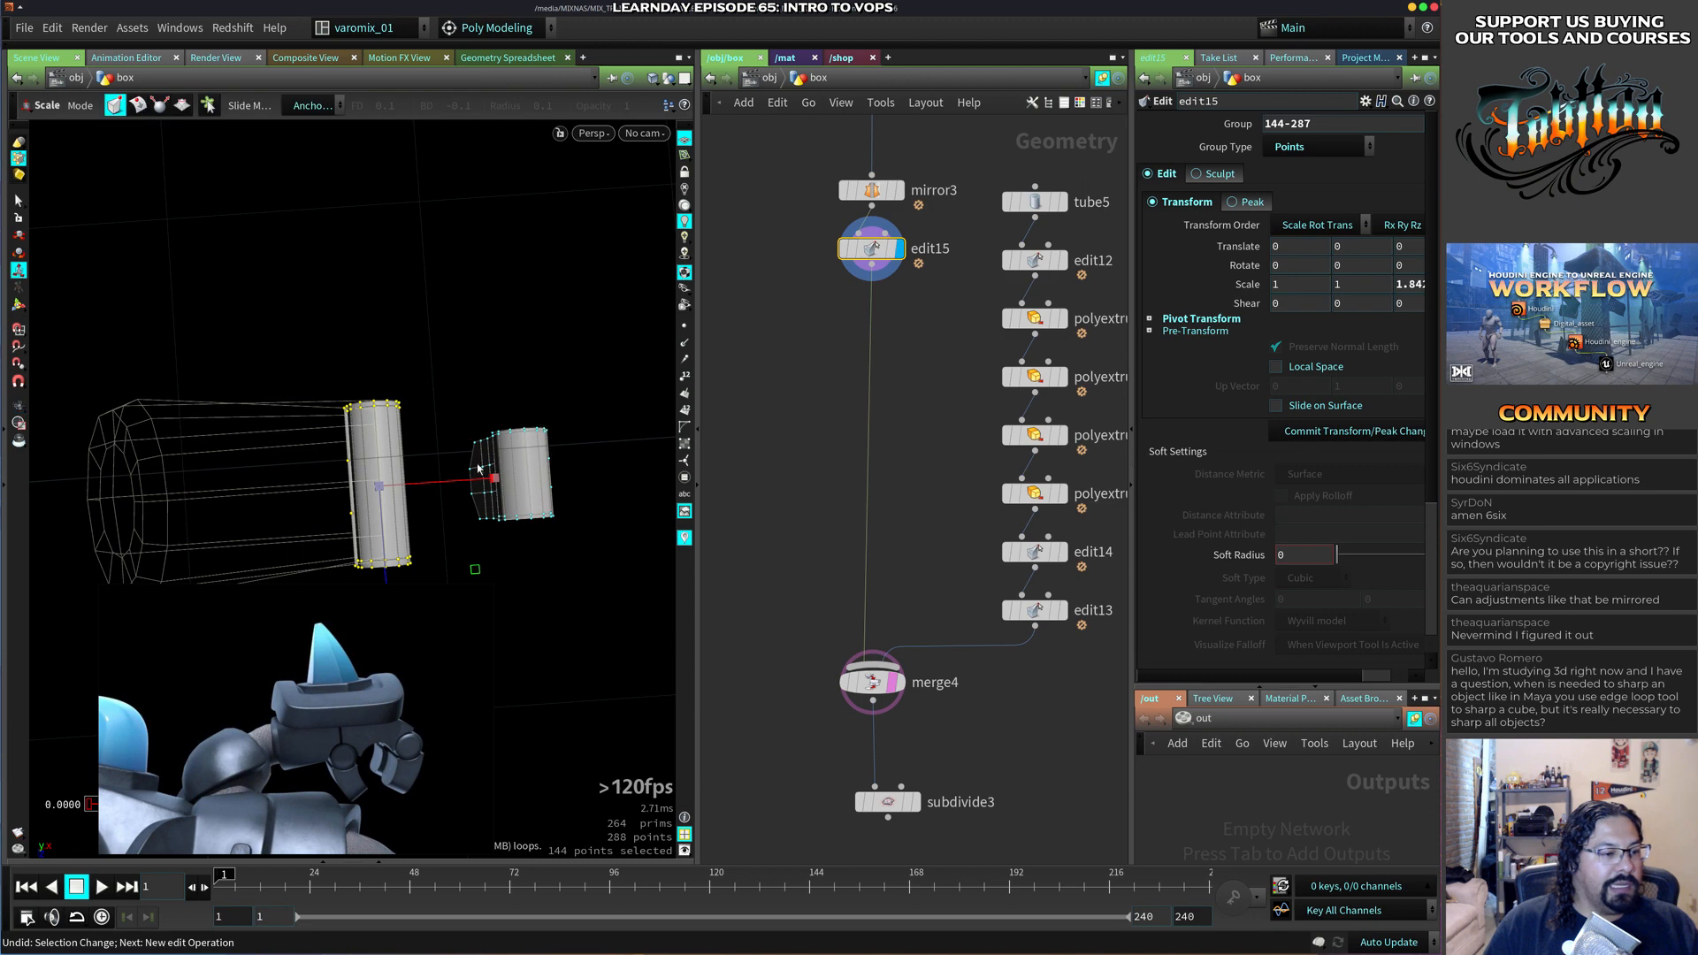
Select the outer finger segment (points 0-143) in edit15 and move it about 0.08 in Z.
left_click_drag(400, 541, 574, 491, "alt")
left_click_drag(601, 460, 380, 500, "alt")
left_click_drag(632, 322, 451, 598)
left_click_drag(467, 518, 547, 653, "ctrl")
key("ctrl+z")
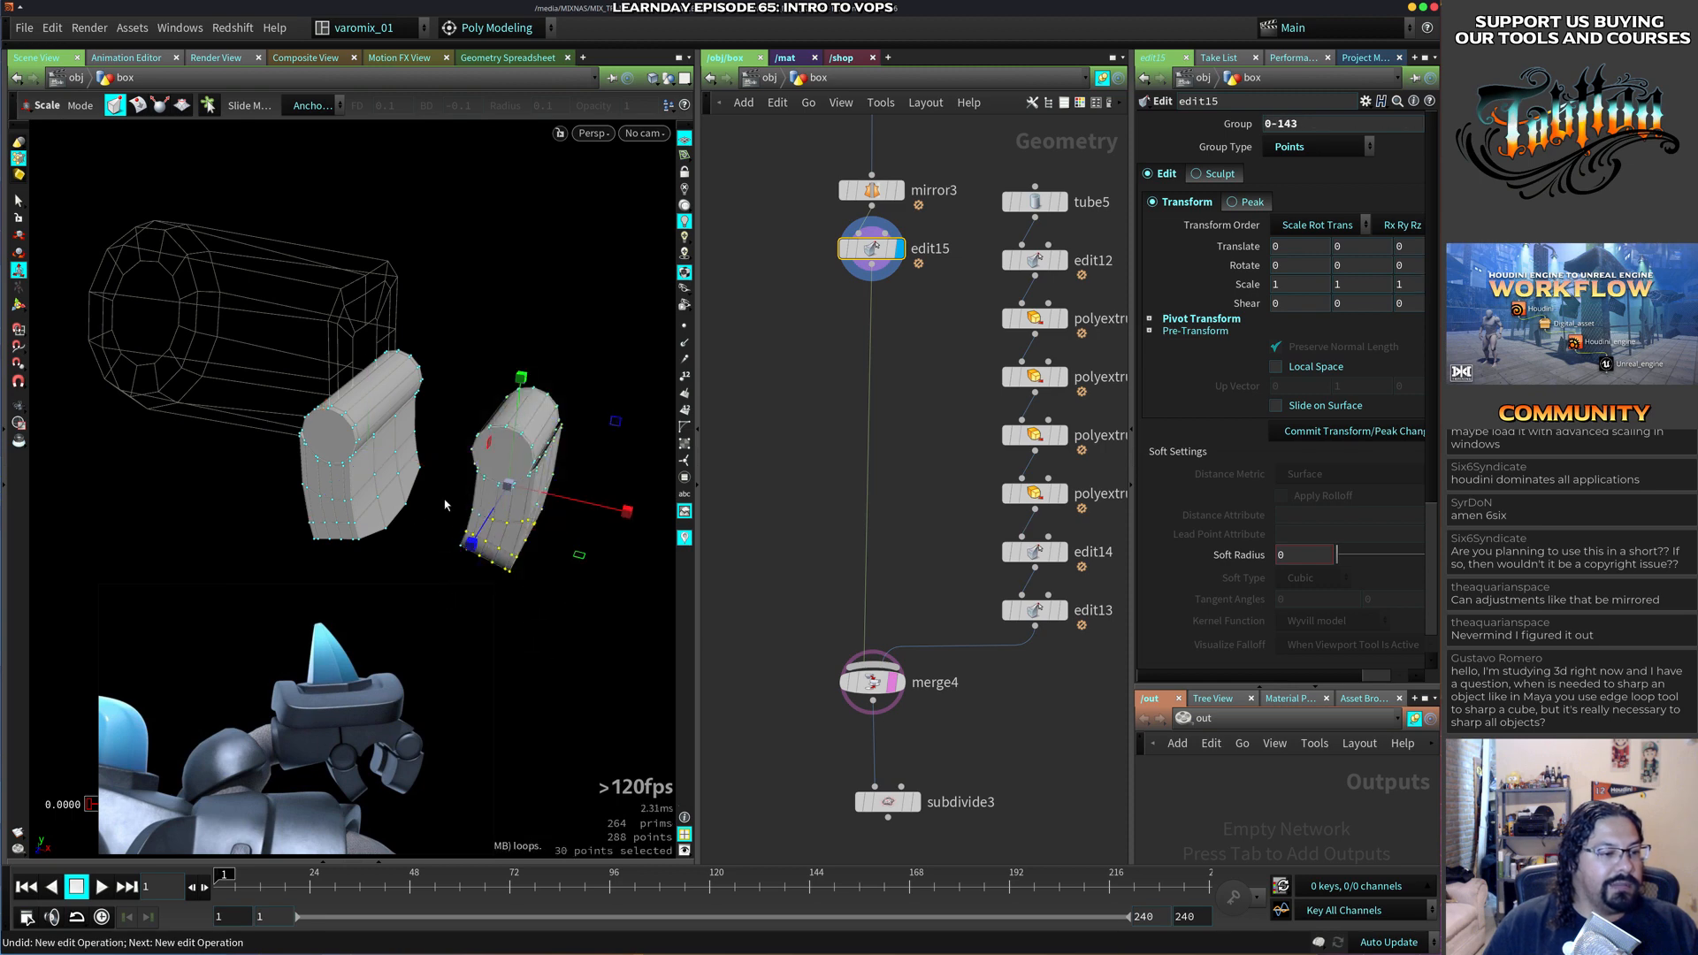
mouse_move(448, 505)
left_mouse_down("alt")
mouse_move(375, 570)
mouse_move(359, 535)
mouse_move(542, 493)
mouse_move(543, 434)
mouse_move(427, 493)
left_mouse_up("alt")
left_click_drag(293, 461, 537, 535, "alt")
Select the outer finger segment's primitives (0-131) and add a Mirror node for them after edit15.
key("s")
key("4")
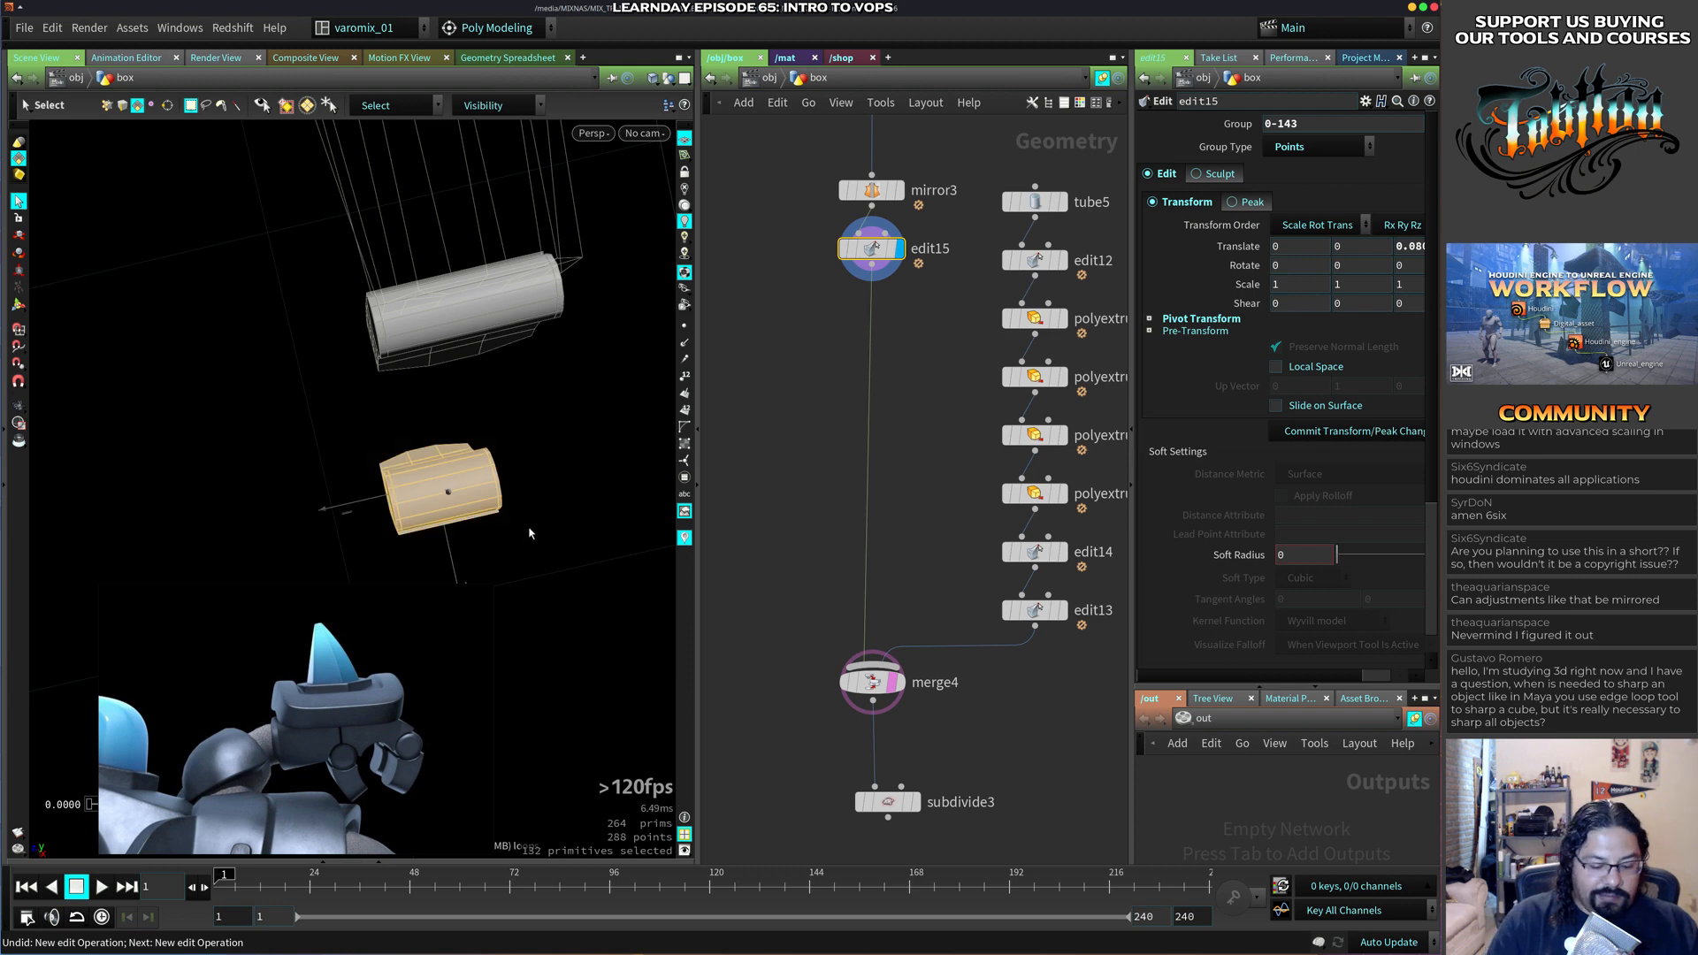
key("r")
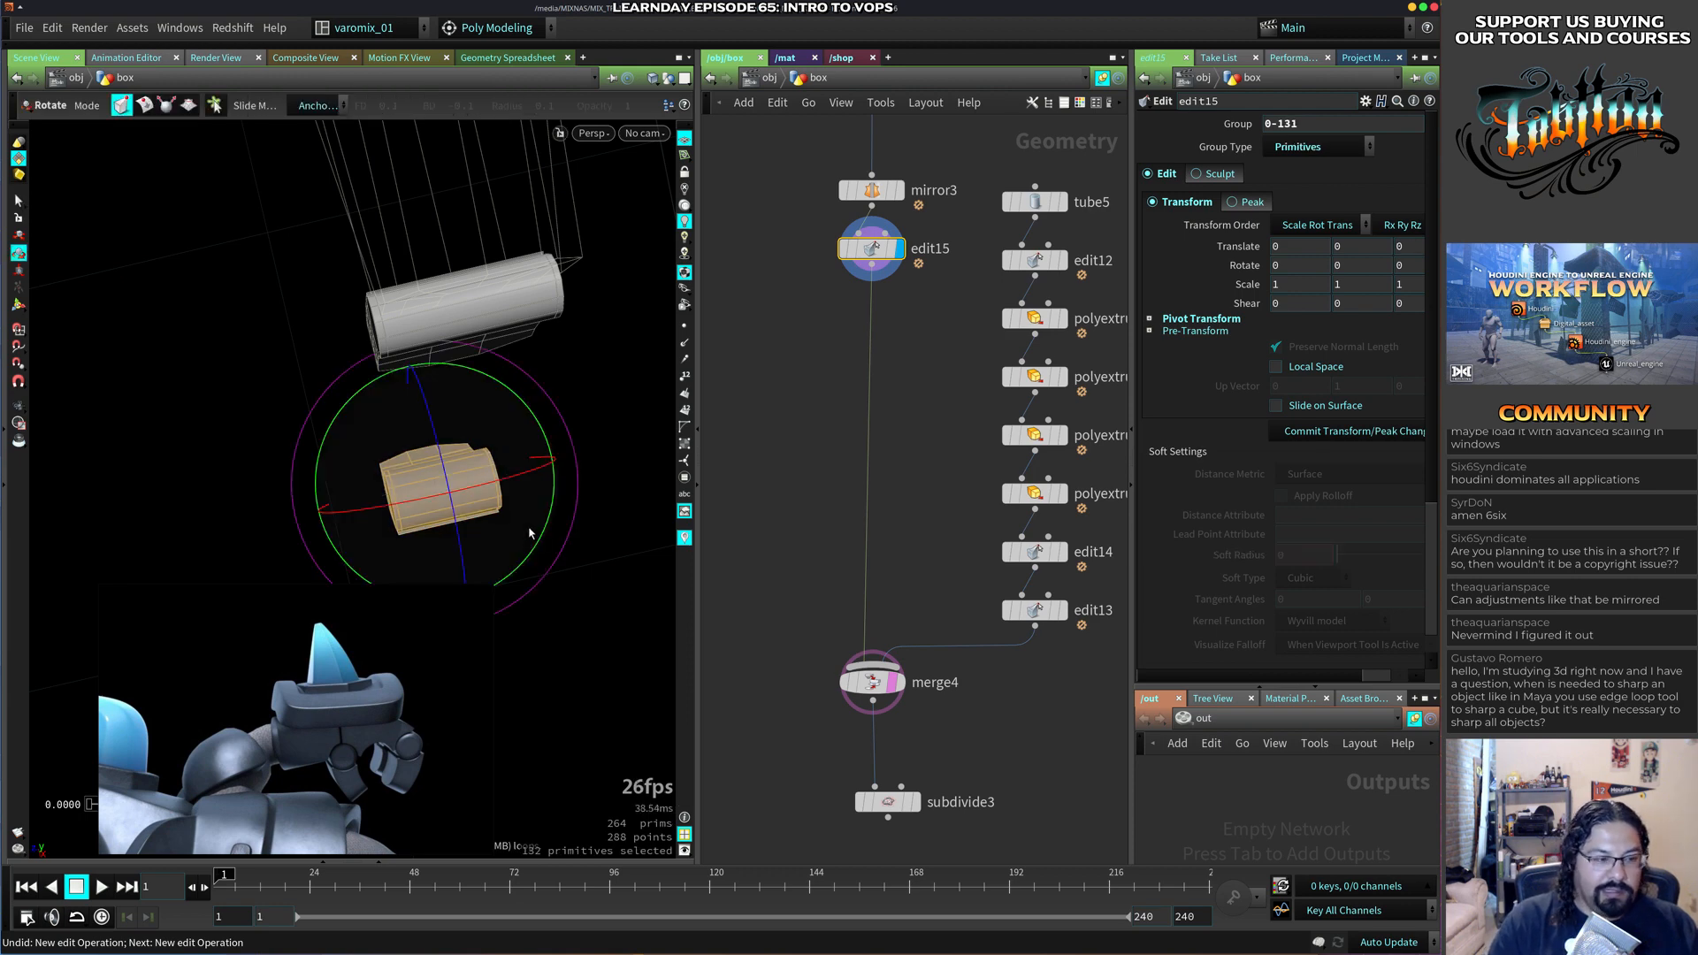
key("Tab")
type("mirr")
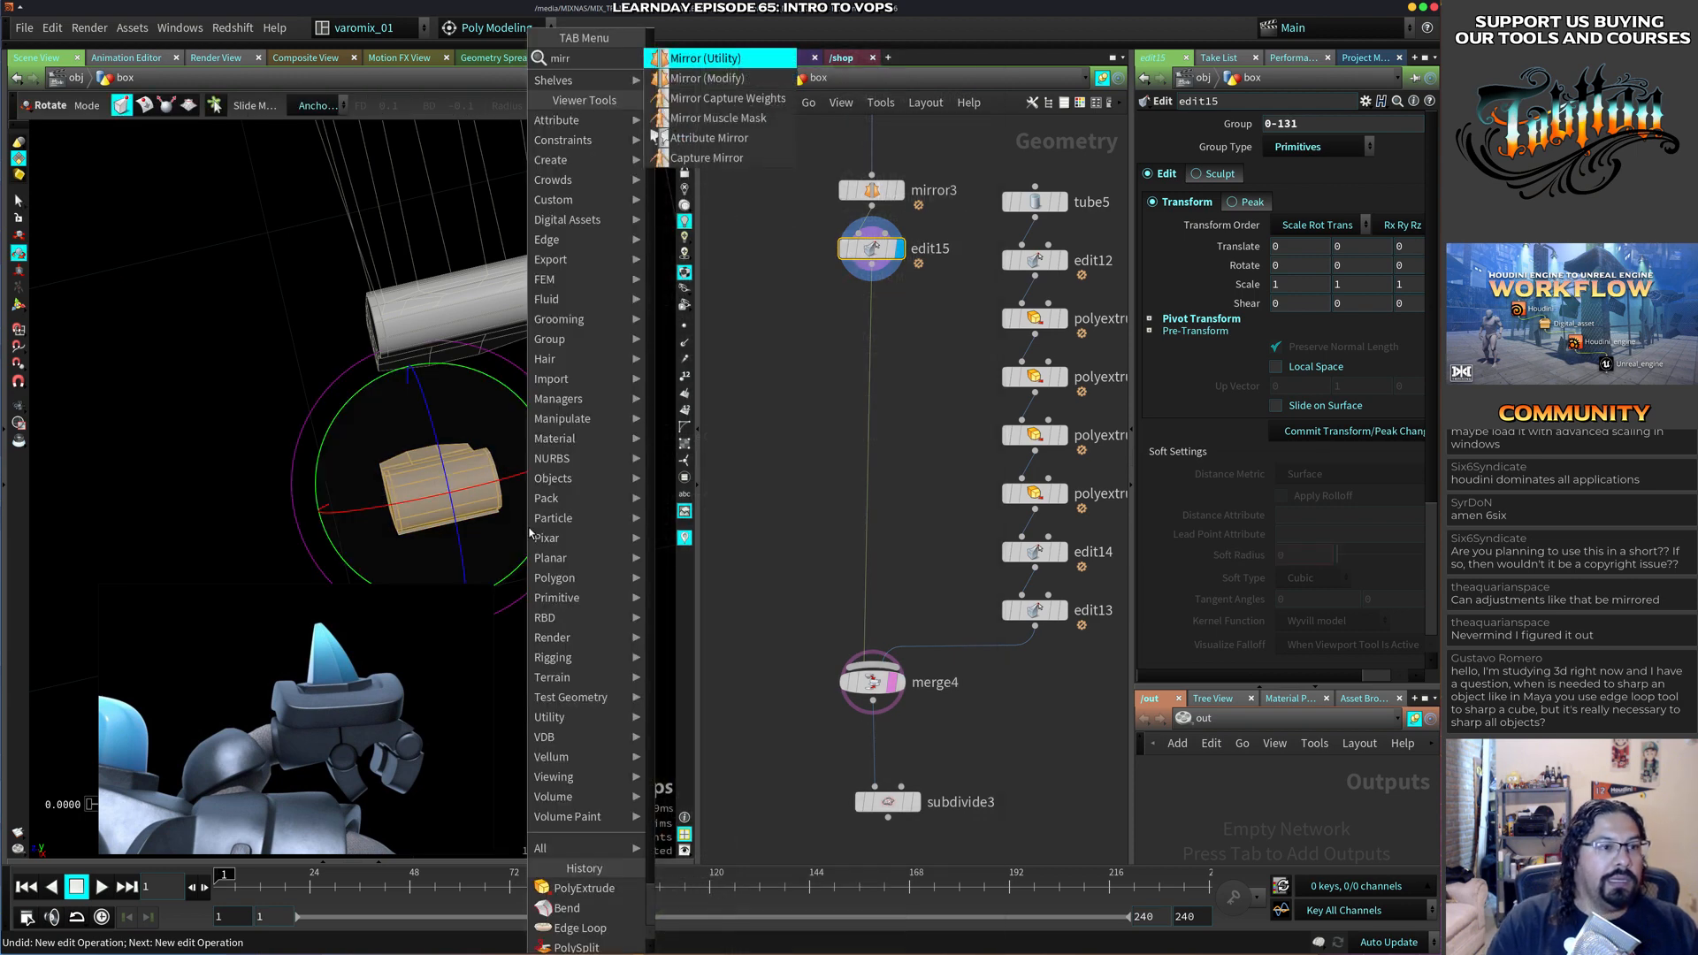
key("Return")
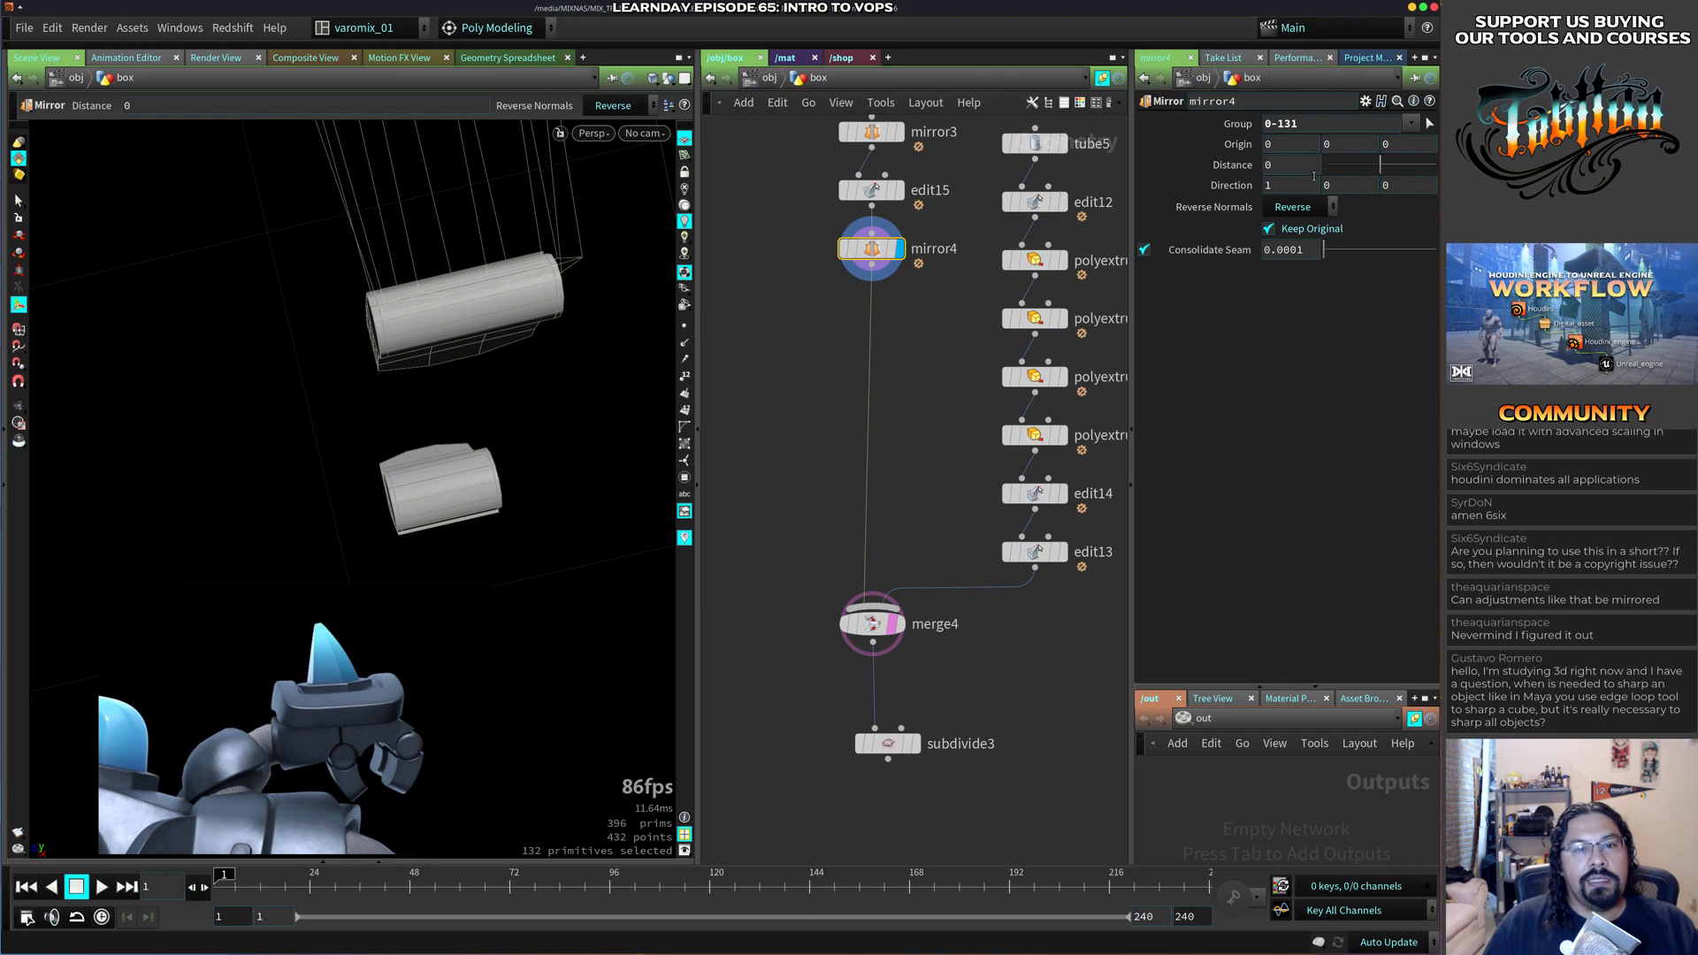
Set mirror4's direction to 0, 0, 1 so the outer finger segment is mirrored across Z.
left_click_drag(1288, 185, 1205, 186)
type("0")
key("Tab")
key("Tab")
type("1")
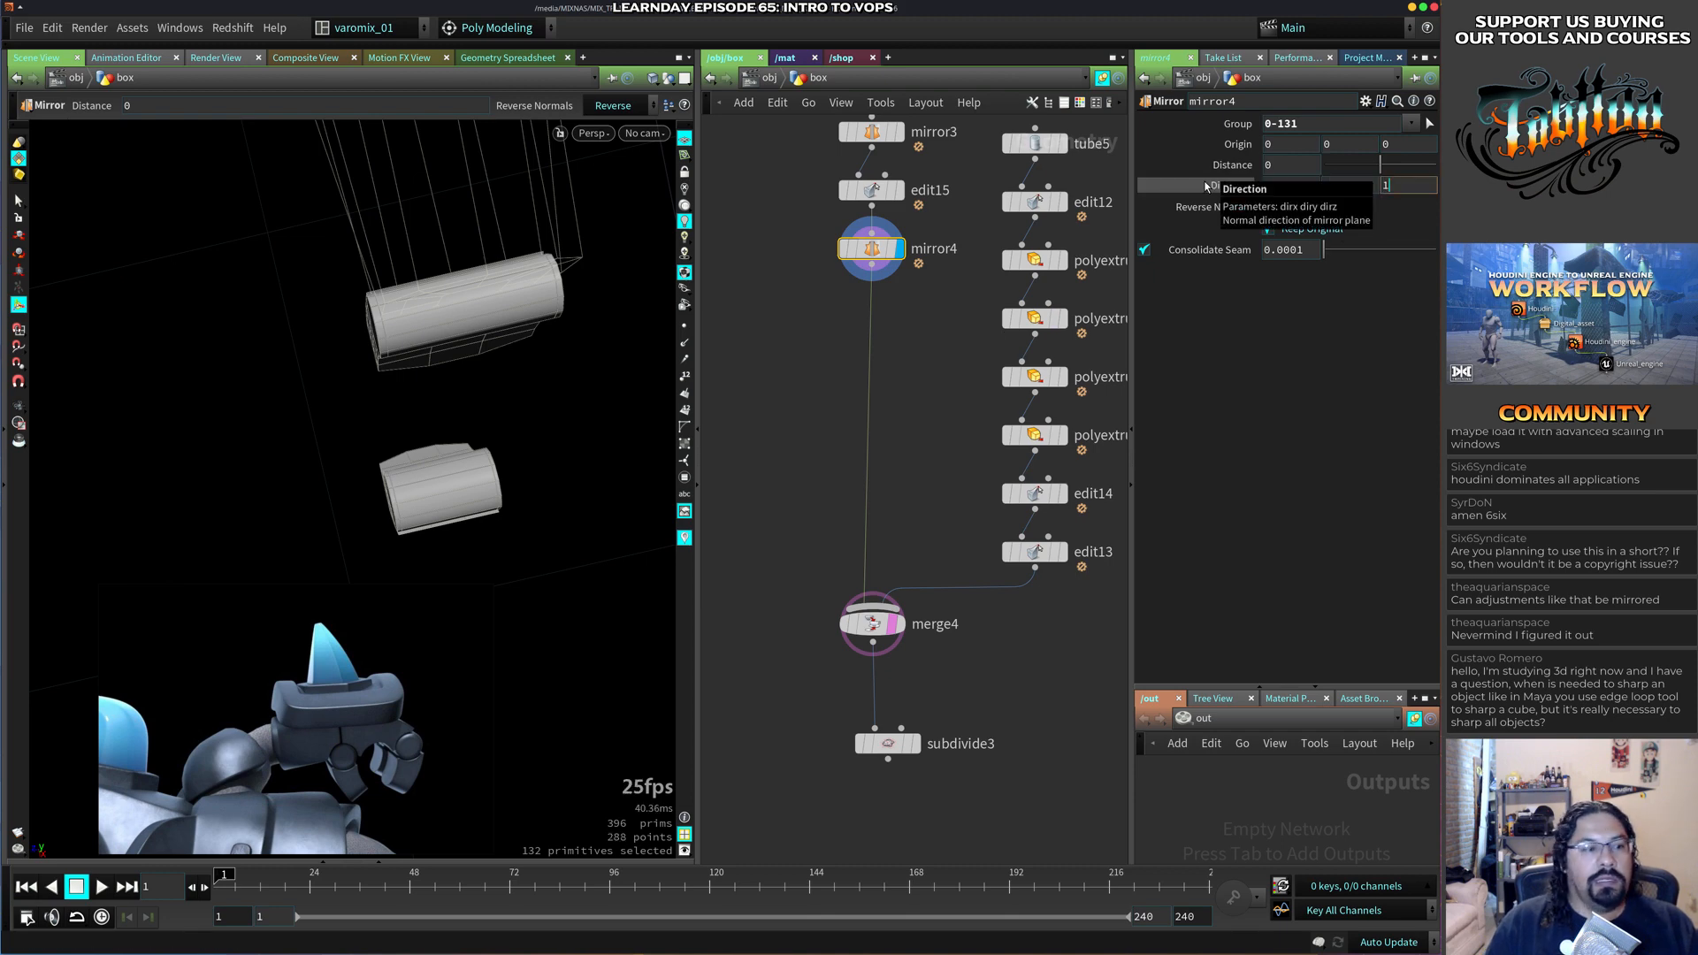
key("Return")
mouse_move(1292, 188)
middle_mouse_down()
mouse_move(1315, 197)
mouse_move(1295, 200)
middle_mouse_up()
left_click_drag(579, 441, 380, 482, "alt")
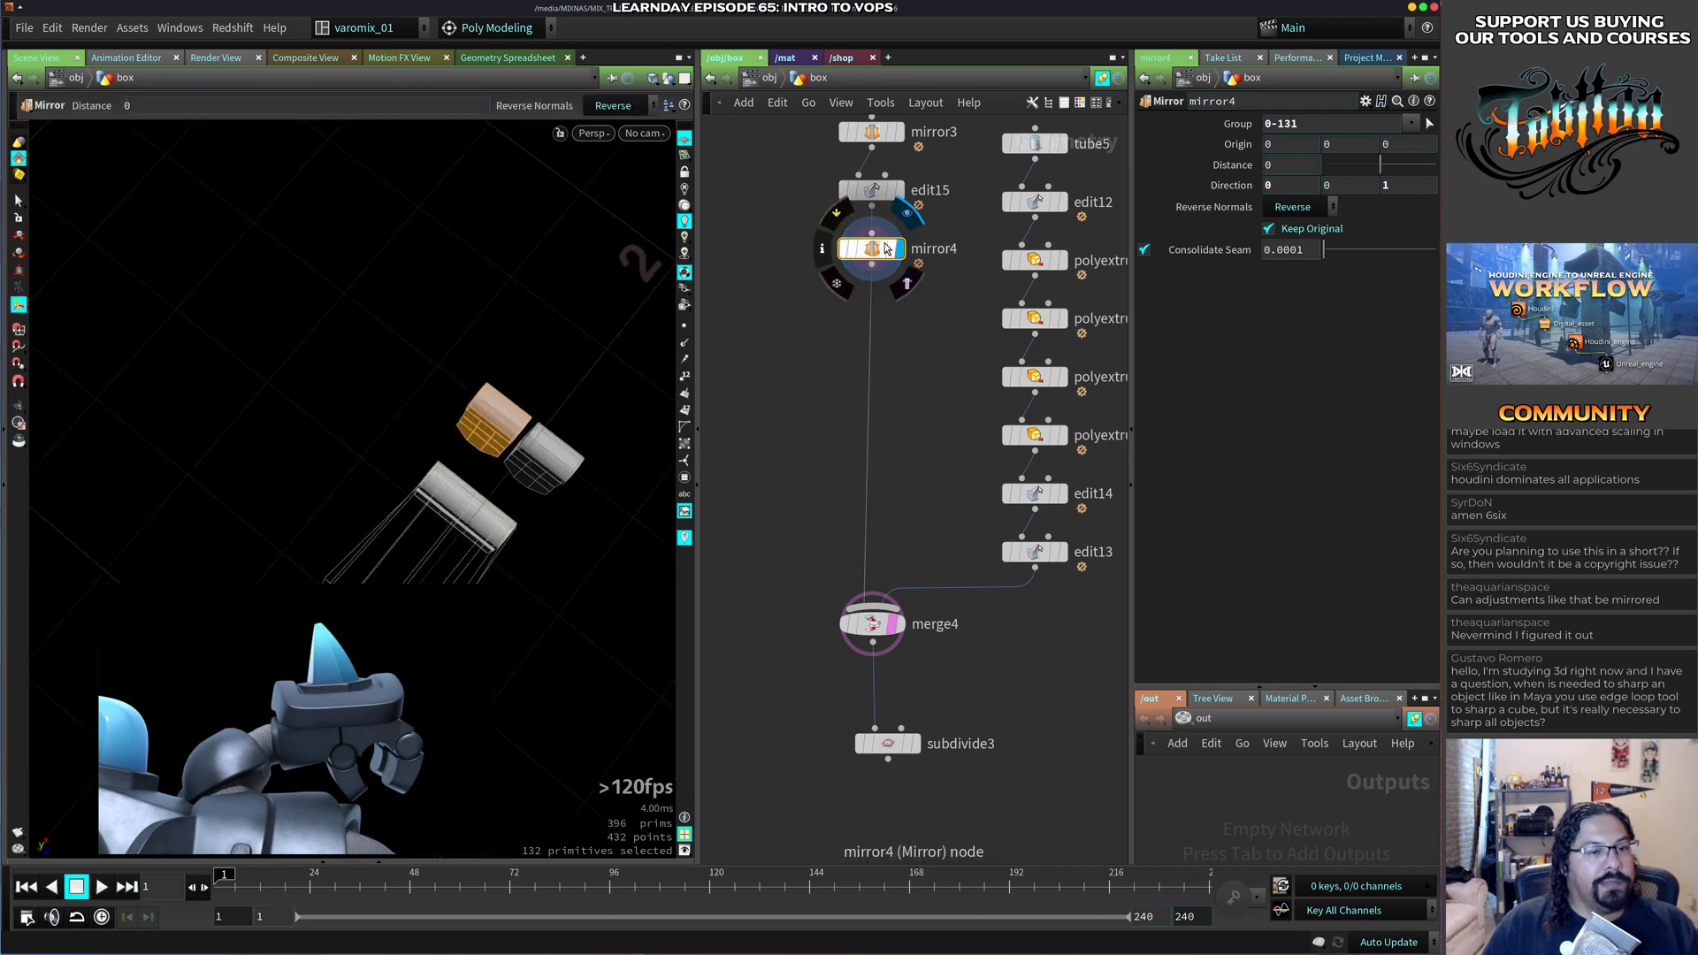
In edit15, narrow the outer finger segment (primitives 0-131) to about 0.75 in Z, and display subdivide3.
left_click(871, 189)
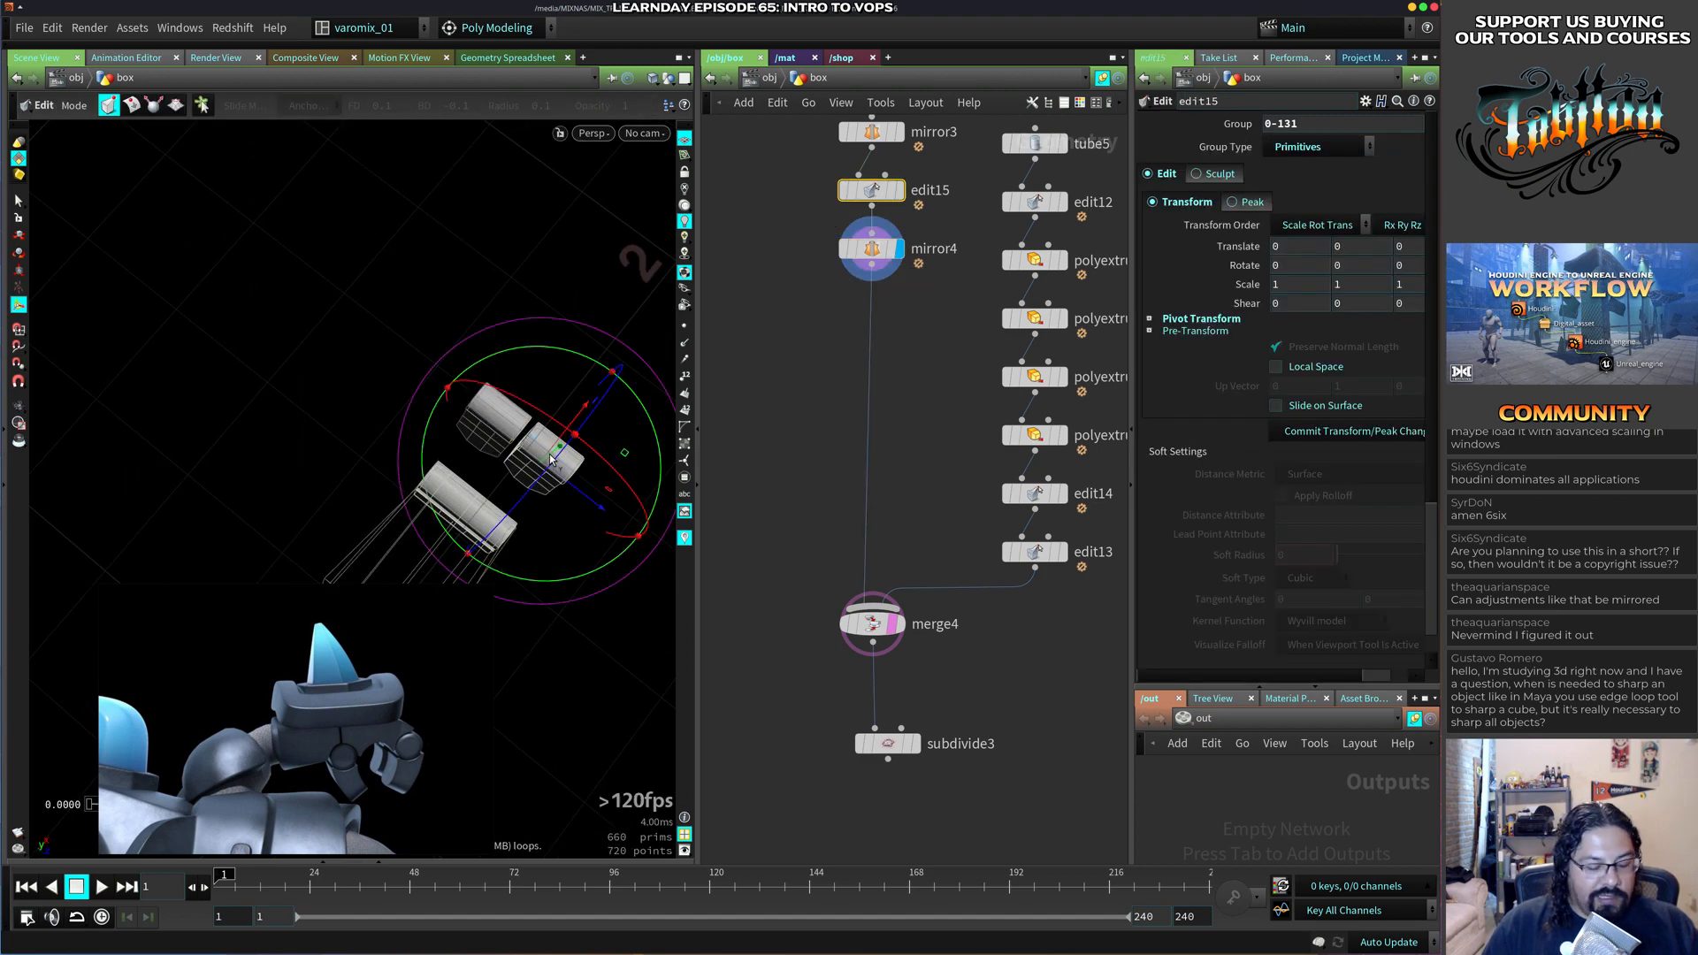
key("t")
left_click_drag(626, 538, 569, 493)
left_click_drag(480, 343, 472, 379)
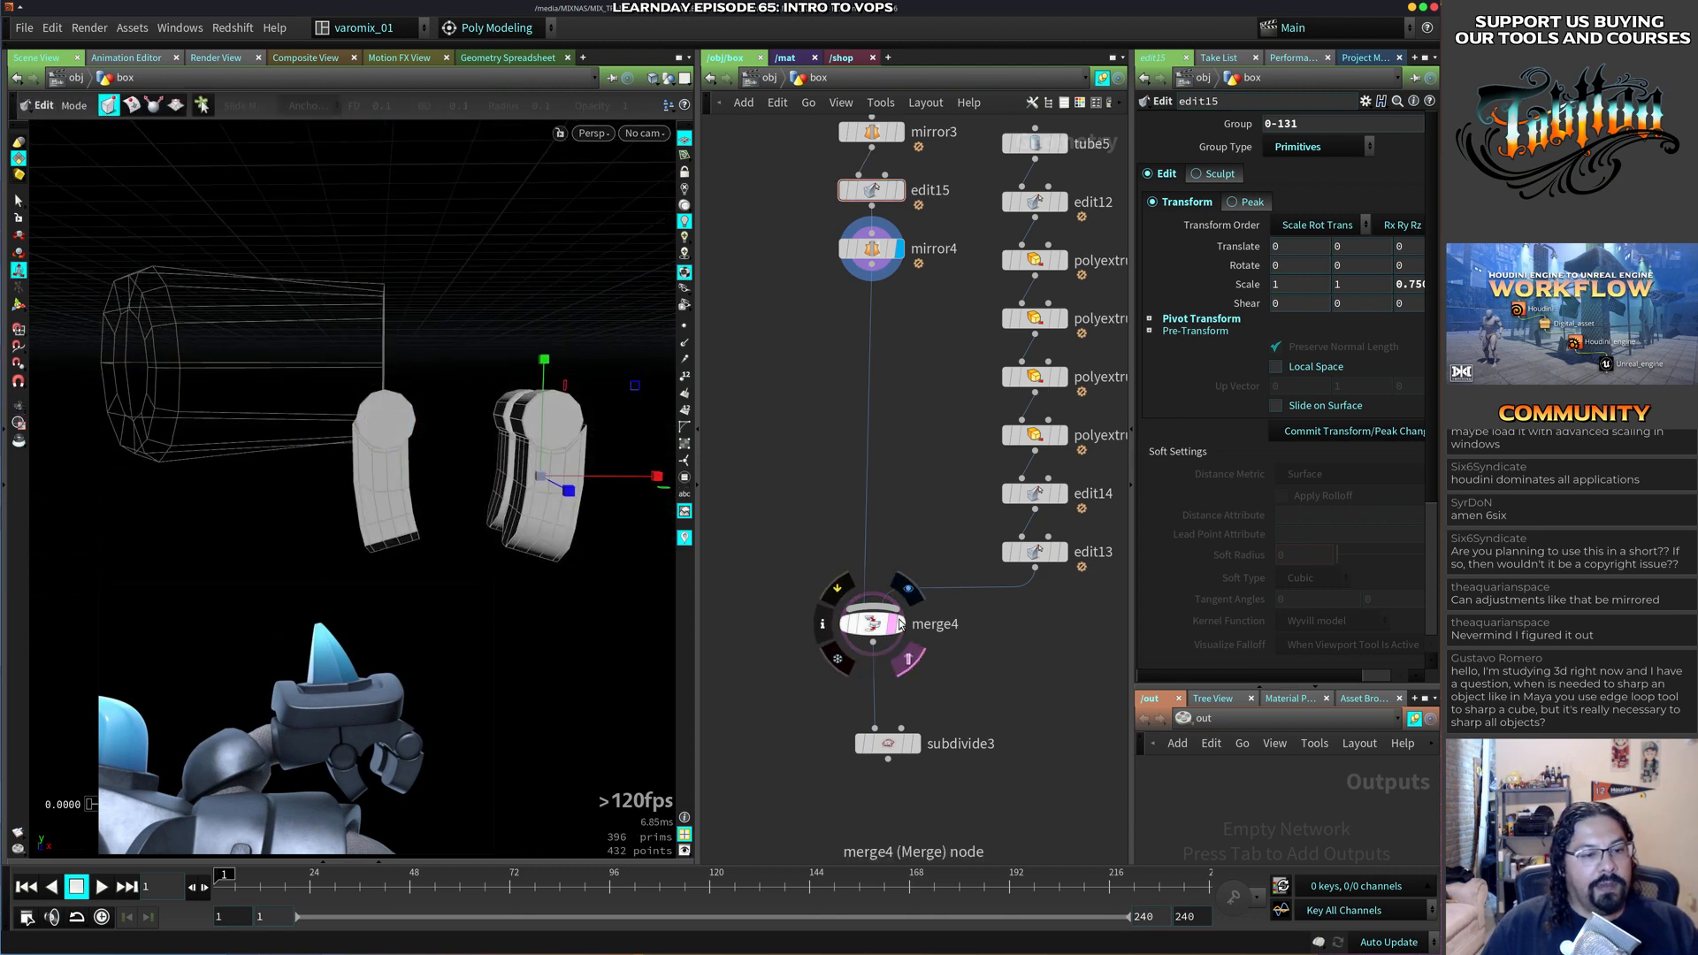
left_click(914, 744)
mouse_move(515, 528)
left_mouse_down("alt")
mouse_move(484, 529)
mouse_move(530, 550)
left_mouse_up("alt")
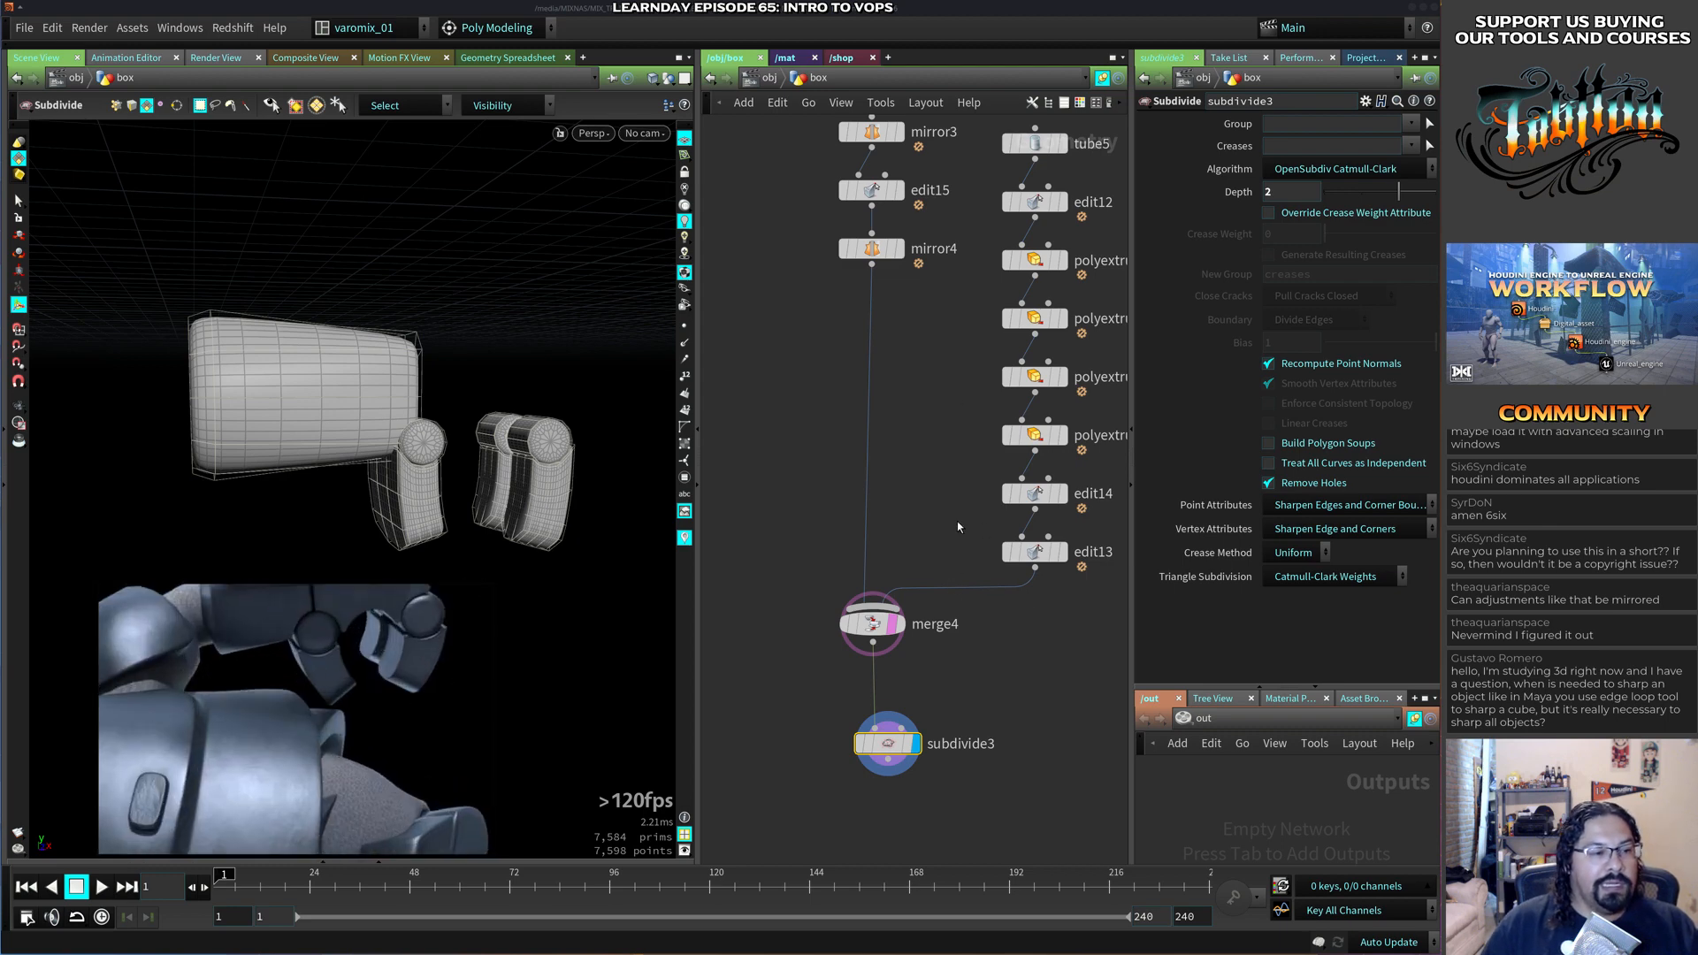
Connect subdivide3's output into merge1 and display merge1 to check the hand on the whole robot.
scroll(826, 585, "down", 8)
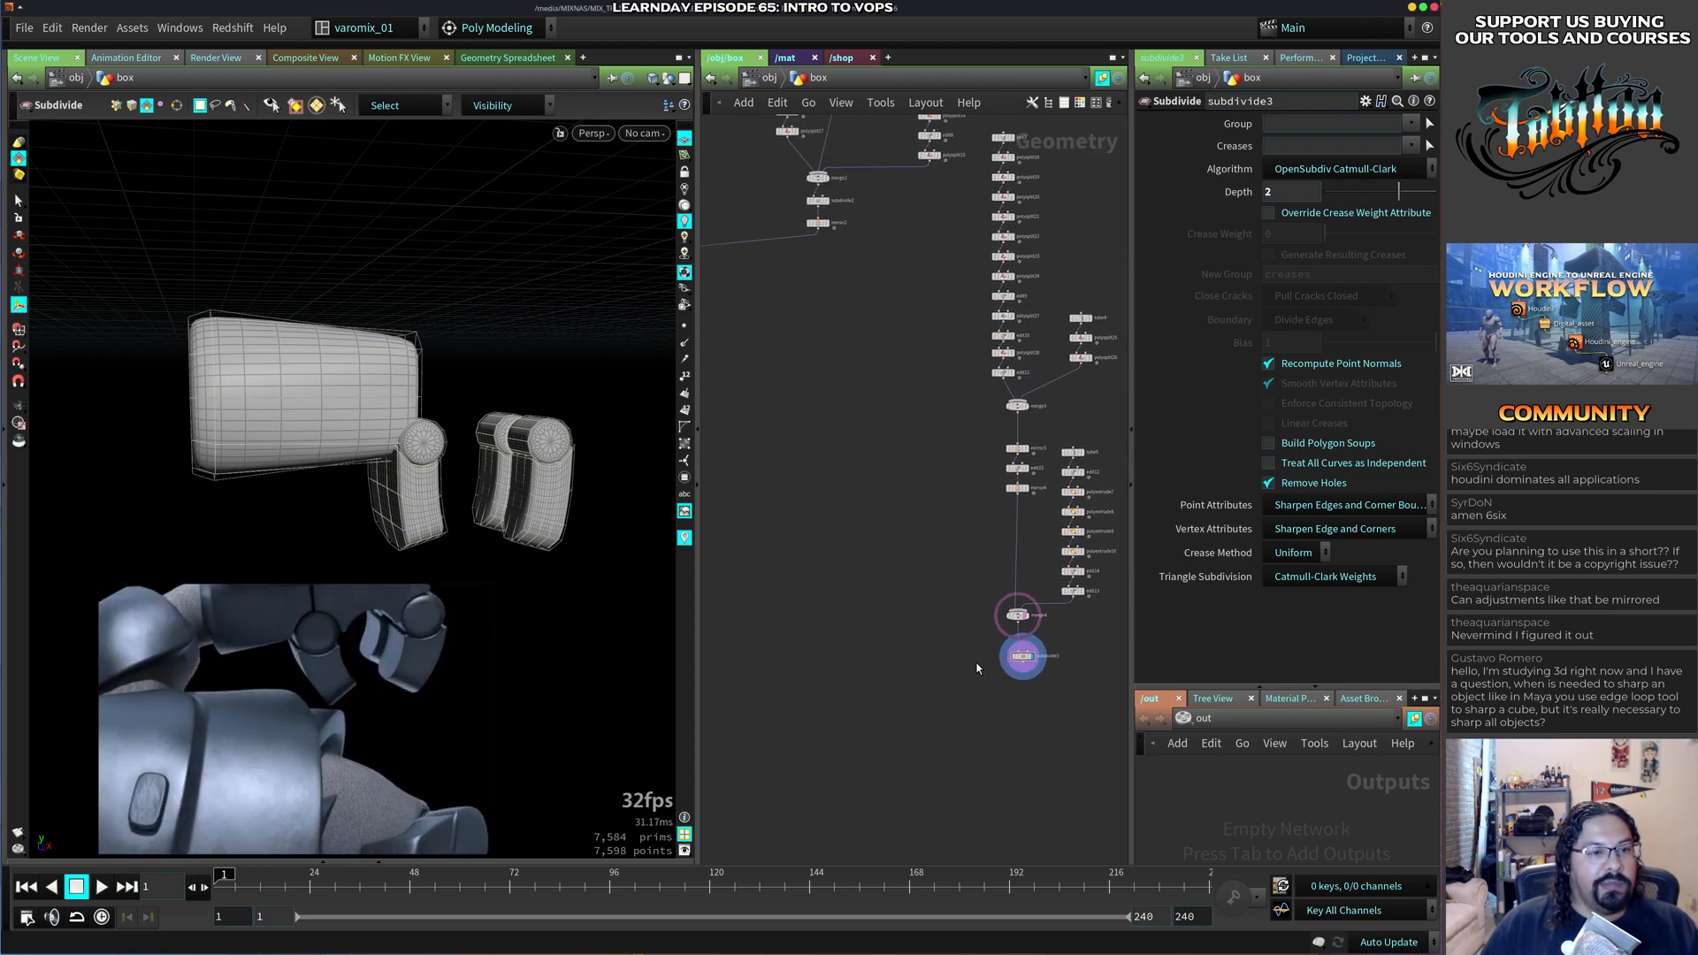
middle_click_drag(936, 640, 877, 570)
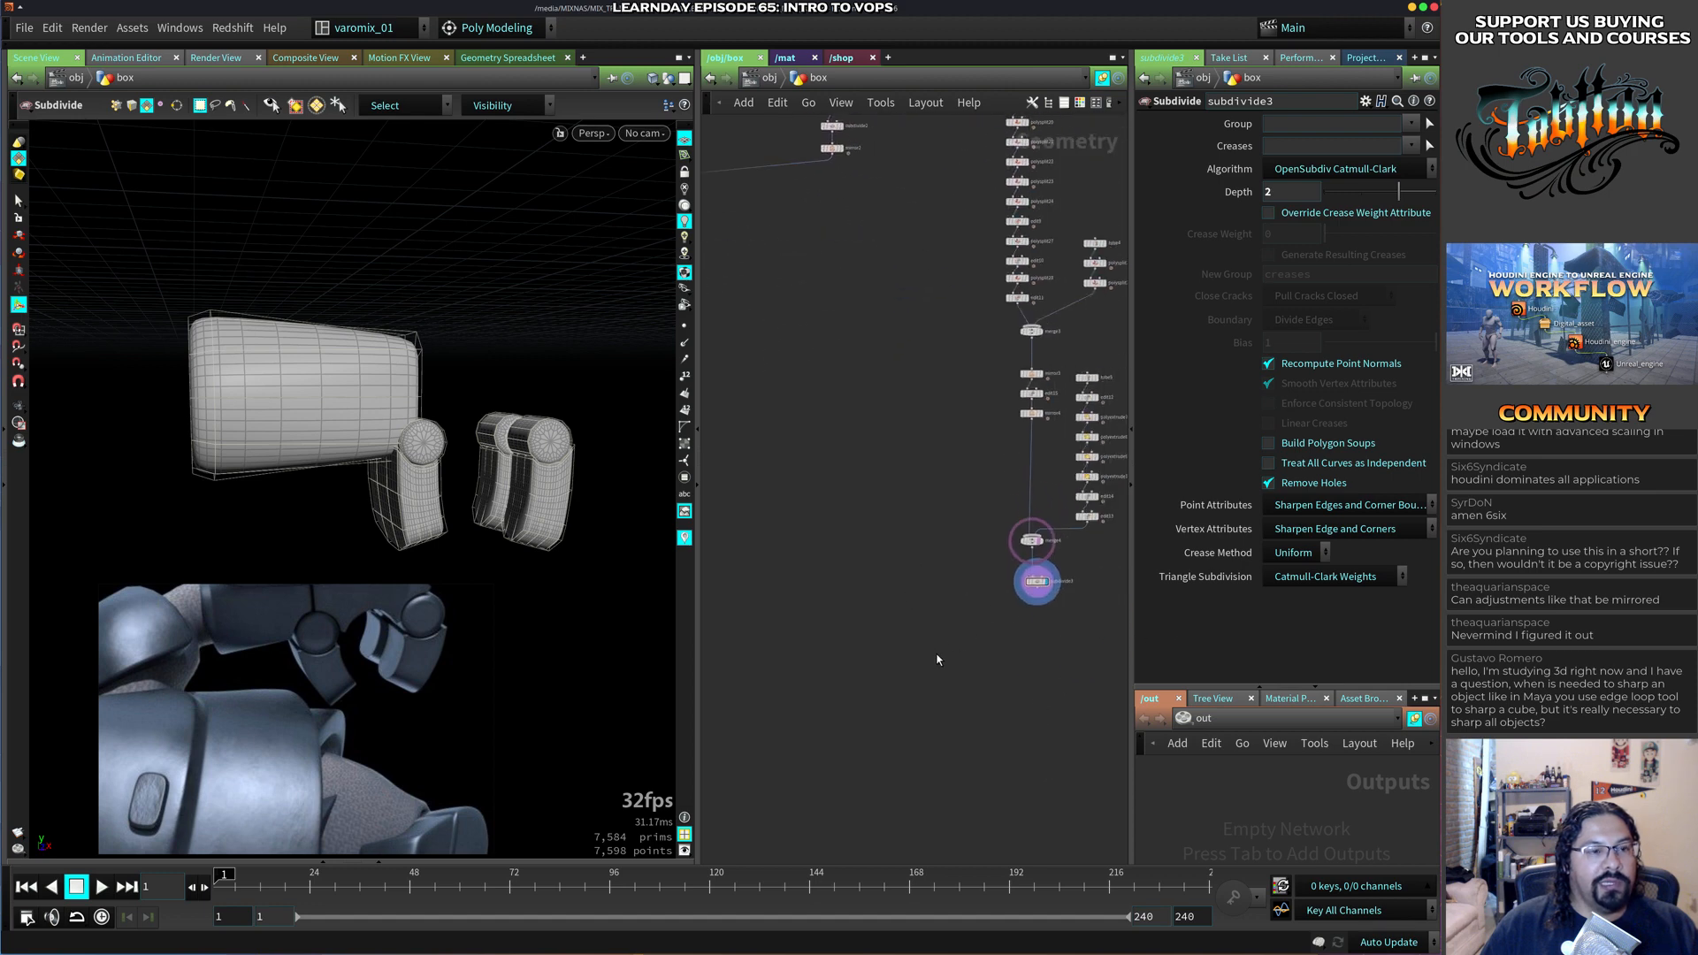
left_click(1042, 592)
middle_click_drag(718, 354, 1125, 630)
left_click(825, 484)
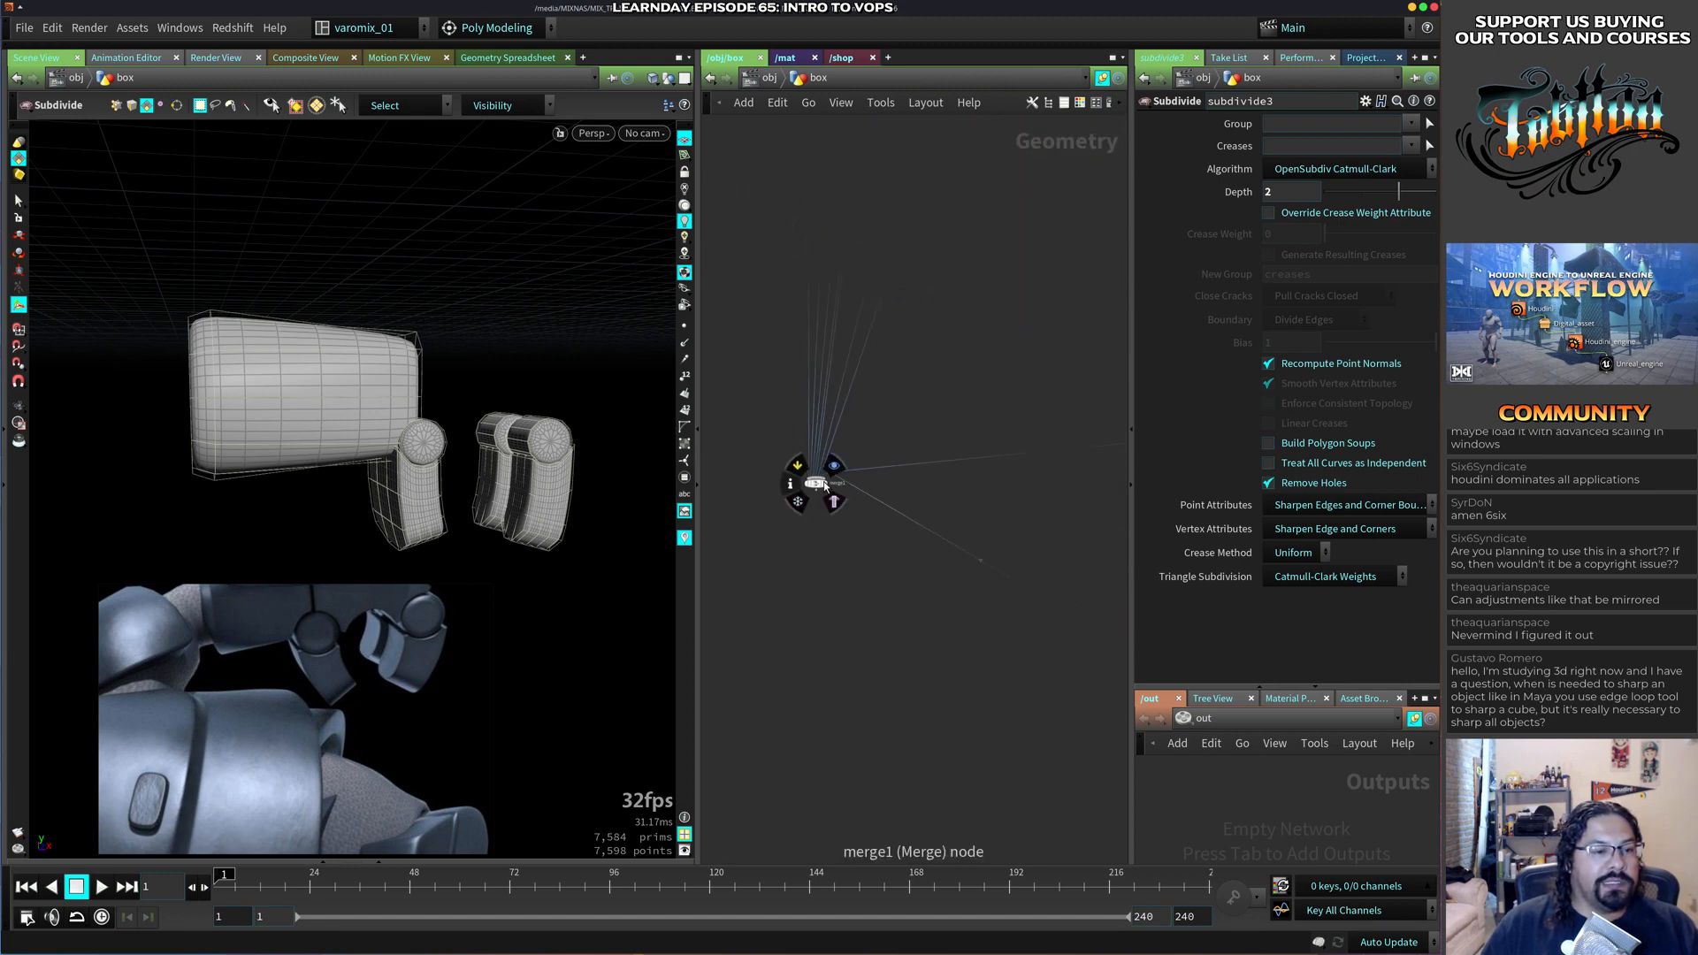
left_click(834, 466)
left_click(817, 484)
mouse_move(480, 506)
right_mouse_down("alt")
mouse_move(387, 523)
mouse_move(462, 515)
right_mouse_up("alt")
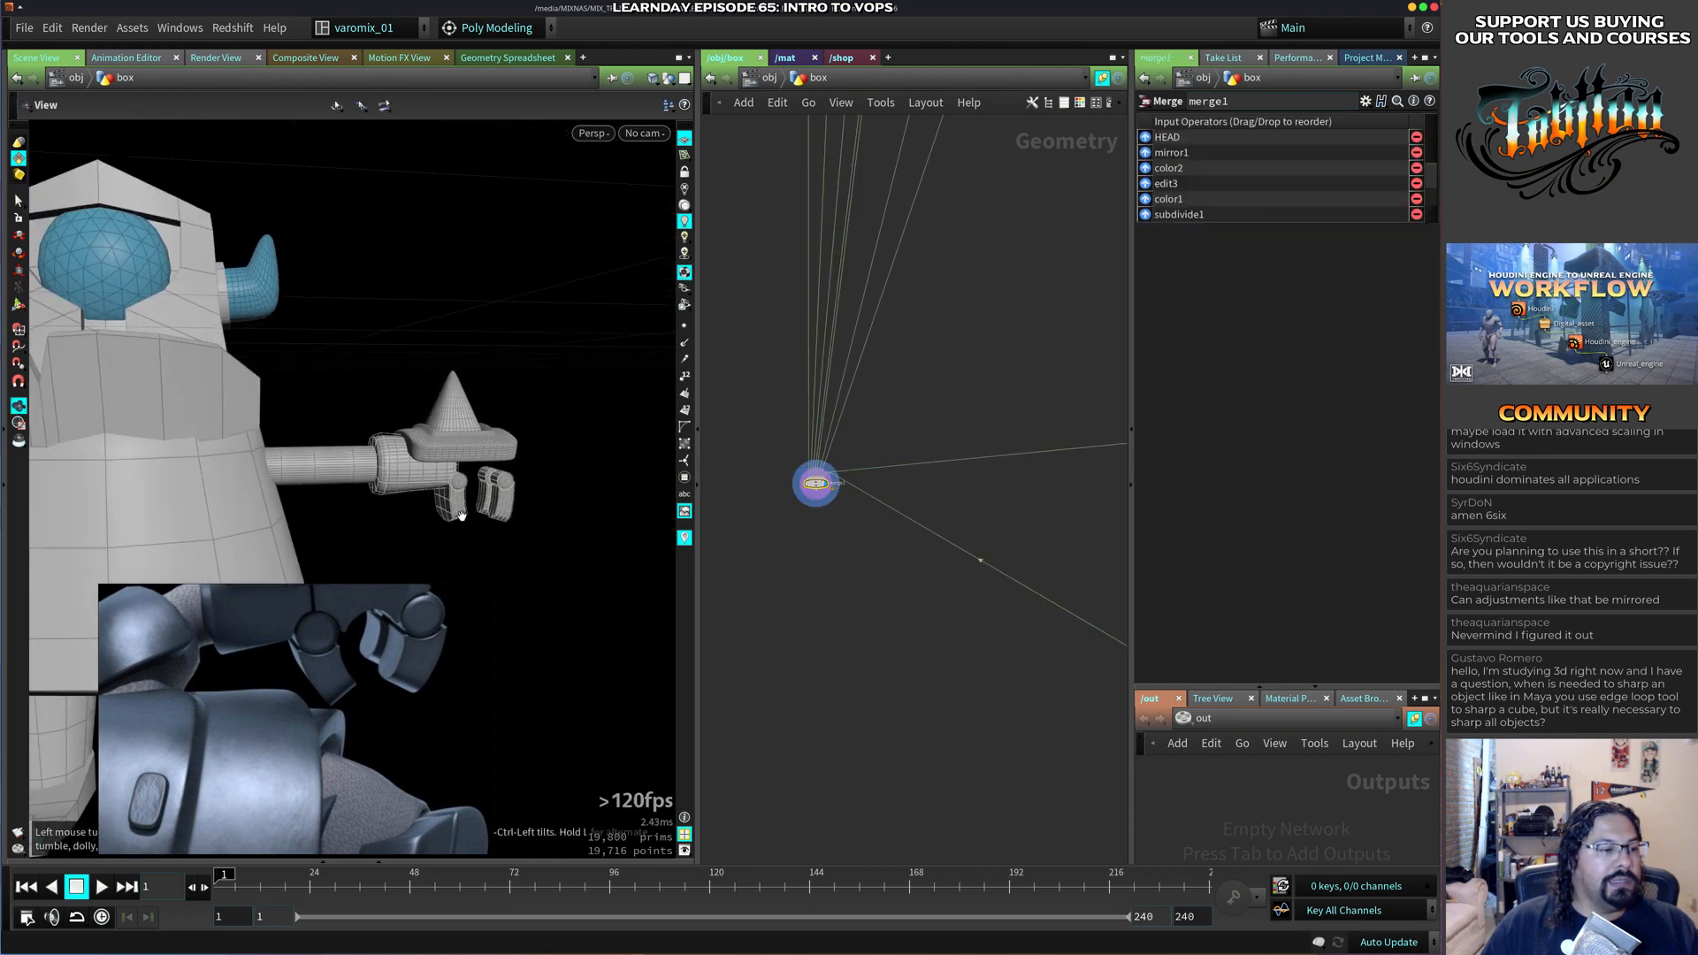
left_click_drag(462, 515, 478, 367, "alt")
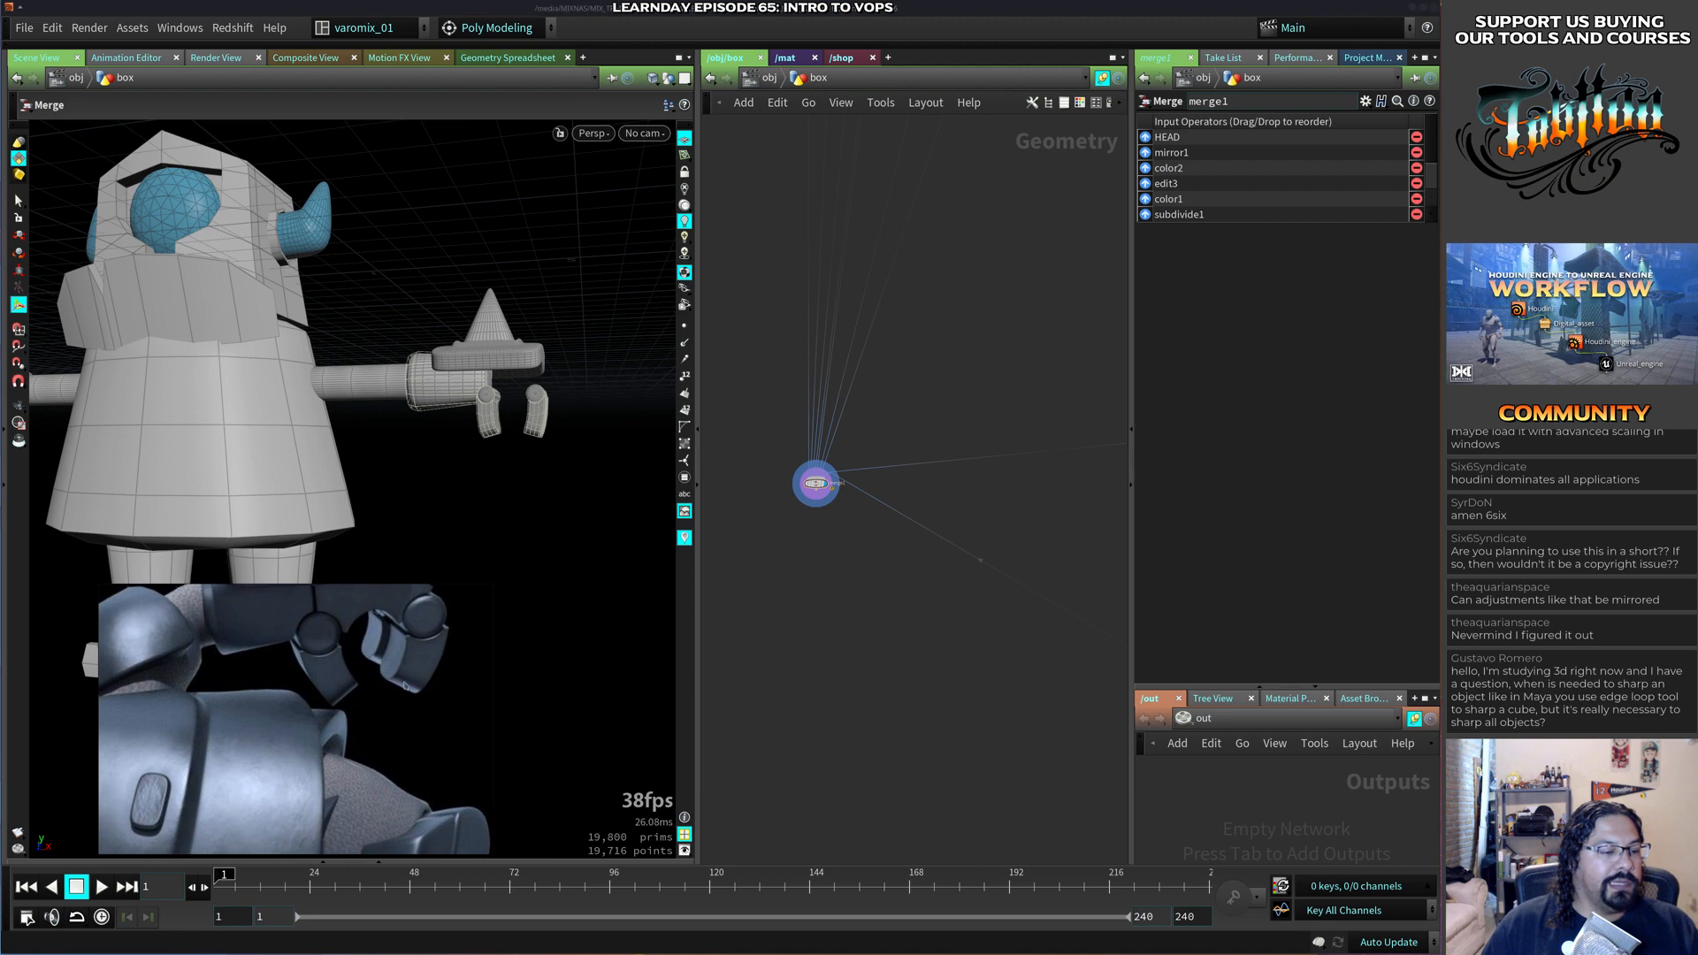
middle_click_drag(1035, 685, 704, 676)
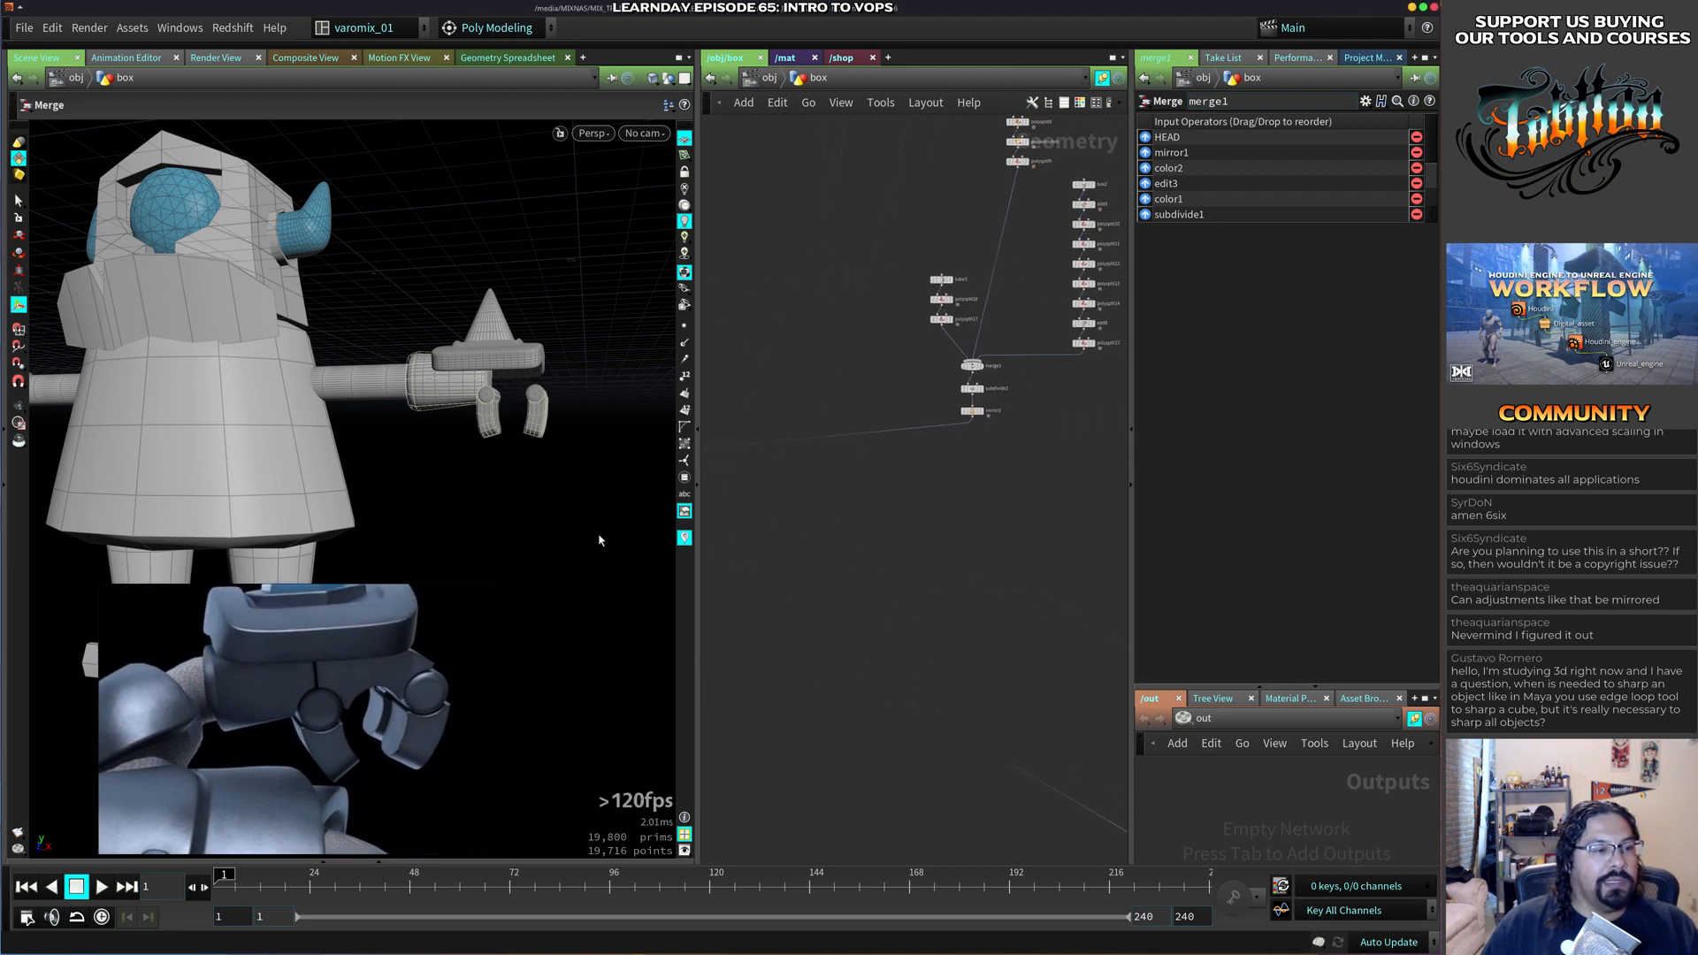
right_click_drag(488, 434, 564, 462, "alt")
left_click_drag(564, 462, 573, 482, "alt")
Add a Box node beside the tube5 chain and connect its output into merge4.
middle_click_drag(944, 569, 780, 557)
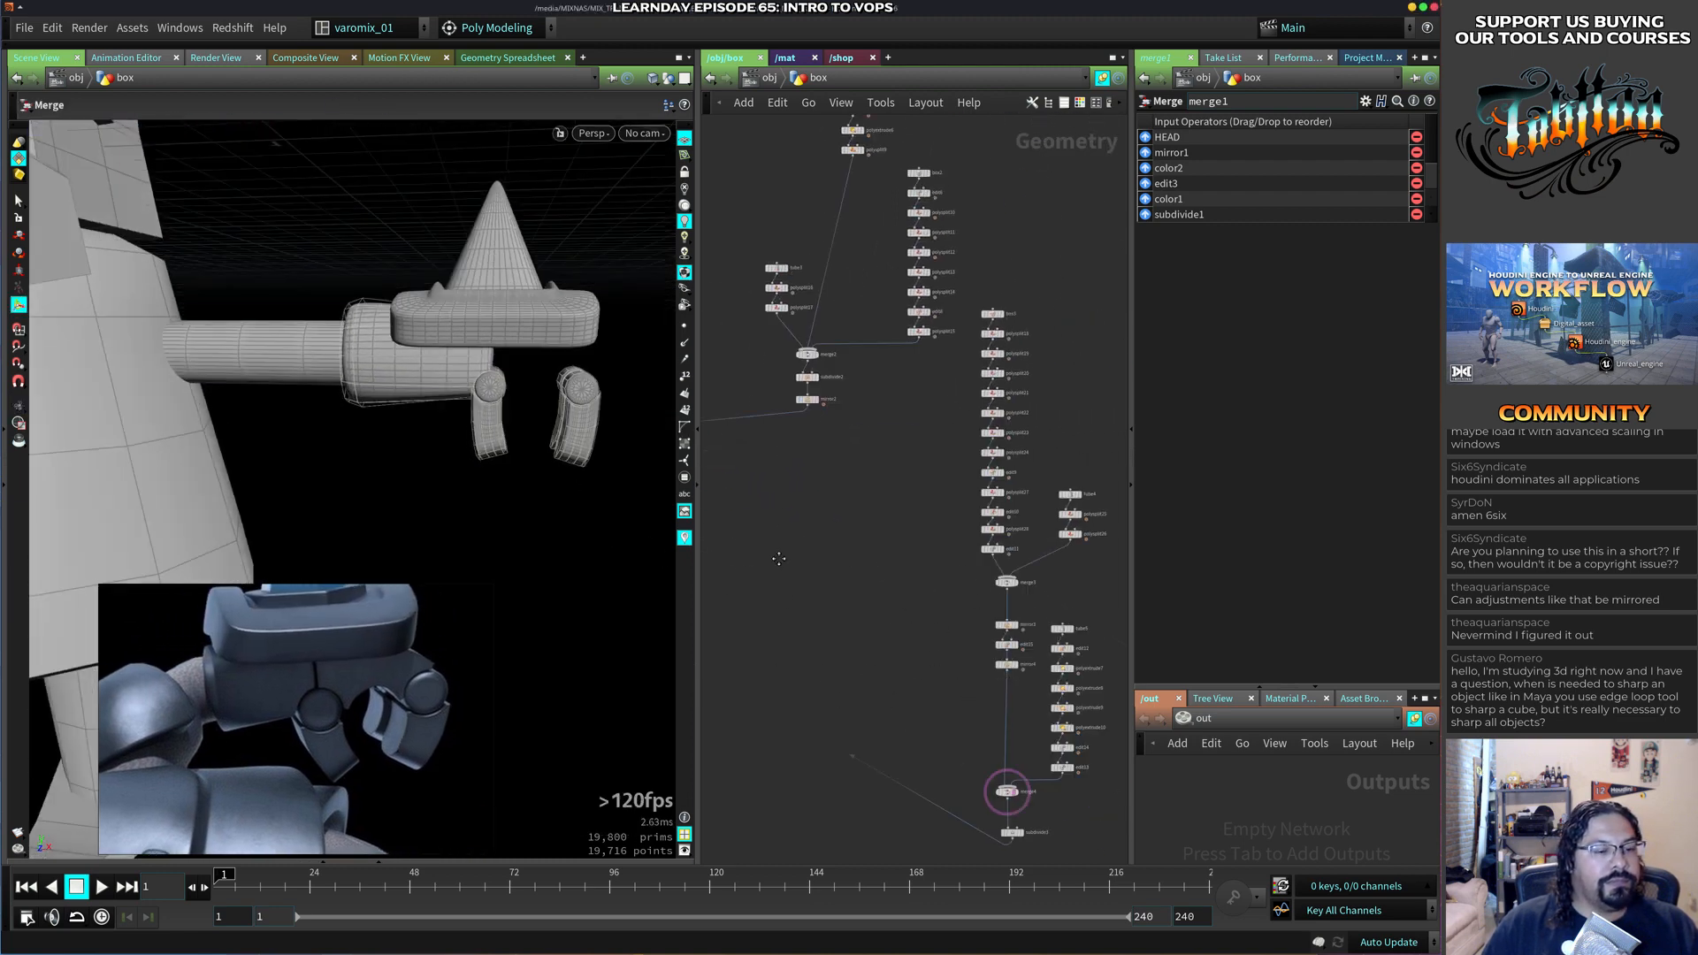
mouse_move(1105, 627)
middle_mouse_down()
mouse_move(1010, 480)
mouse_move(1036, 418)
middle_mouse_up()
scroll(978, 591, "up", 5)
middle_click_drag(1019, 549, 959, 573)
middle_click_drag(1001, 471, 952, 457)
key("Tab")
type("box")
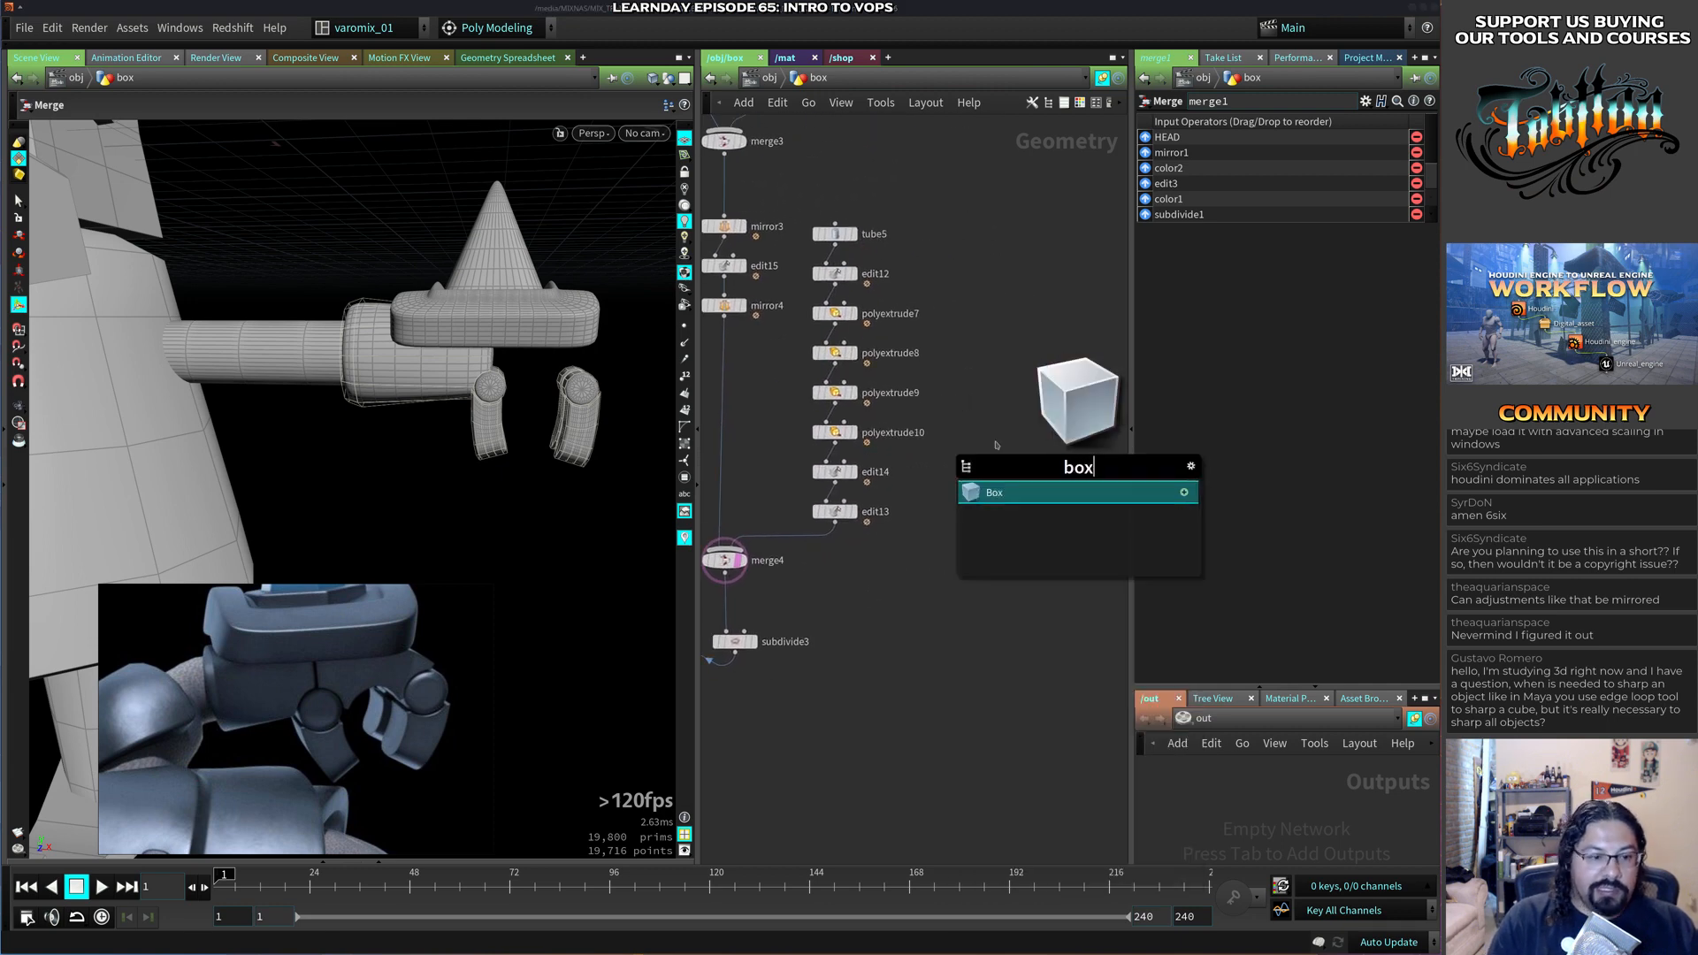
key("Return")
left_click(1036, 506)
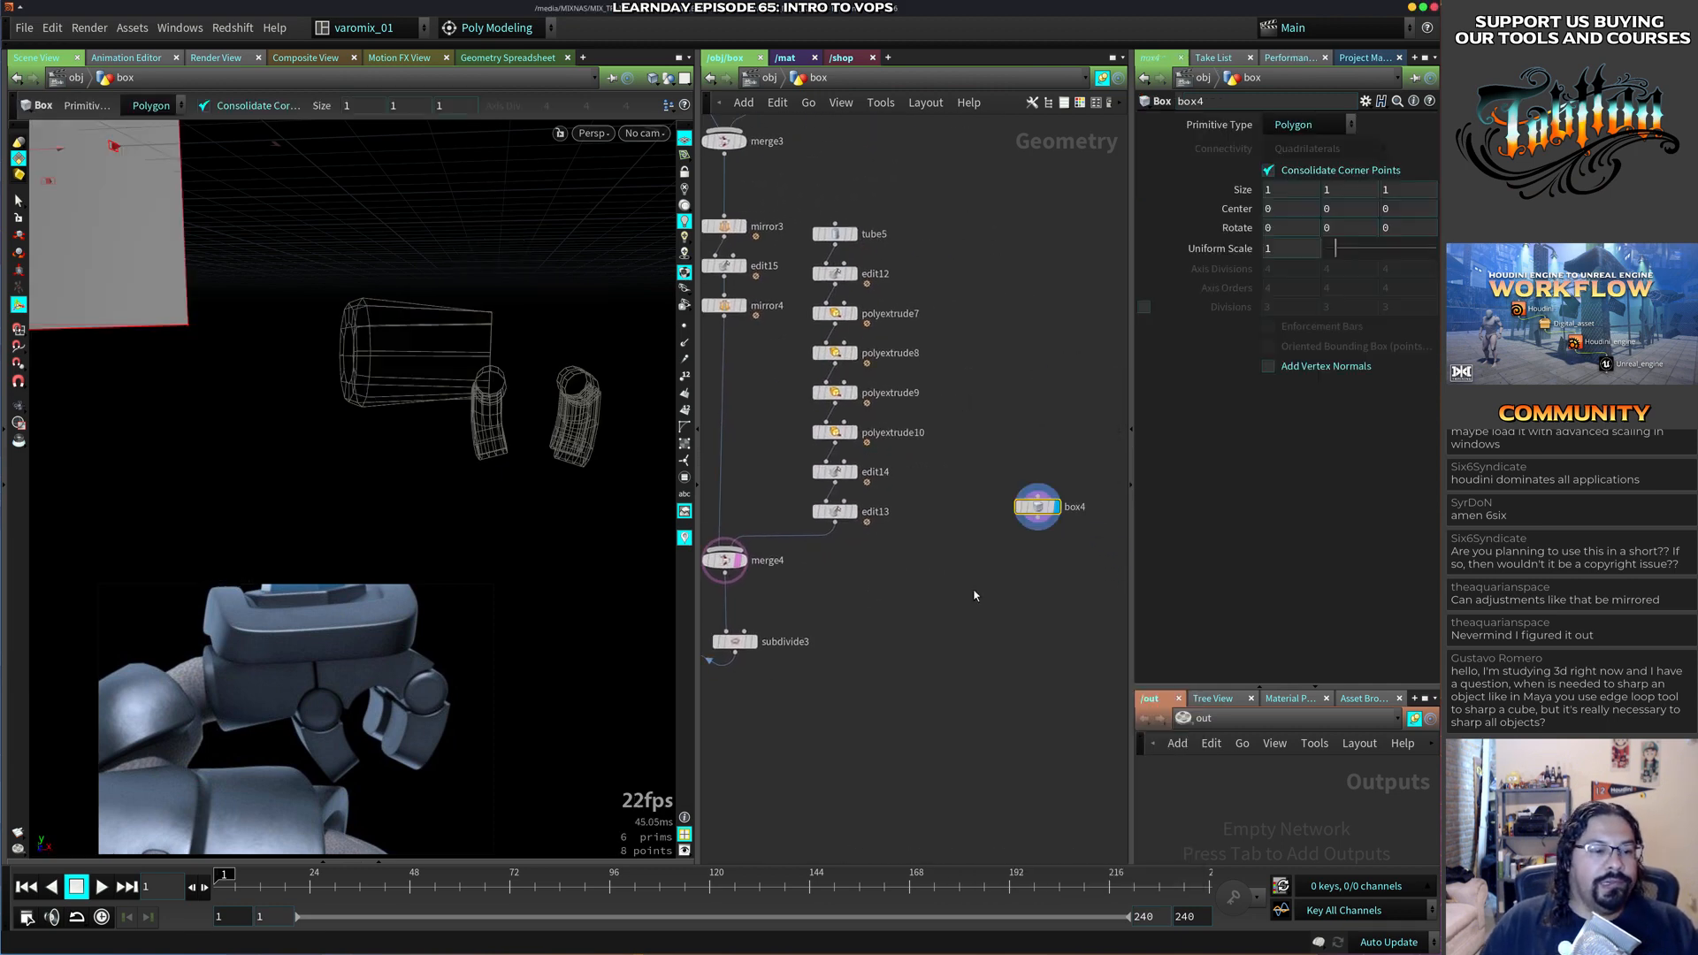
left_click(1040, 522)
left_click(725, 548)
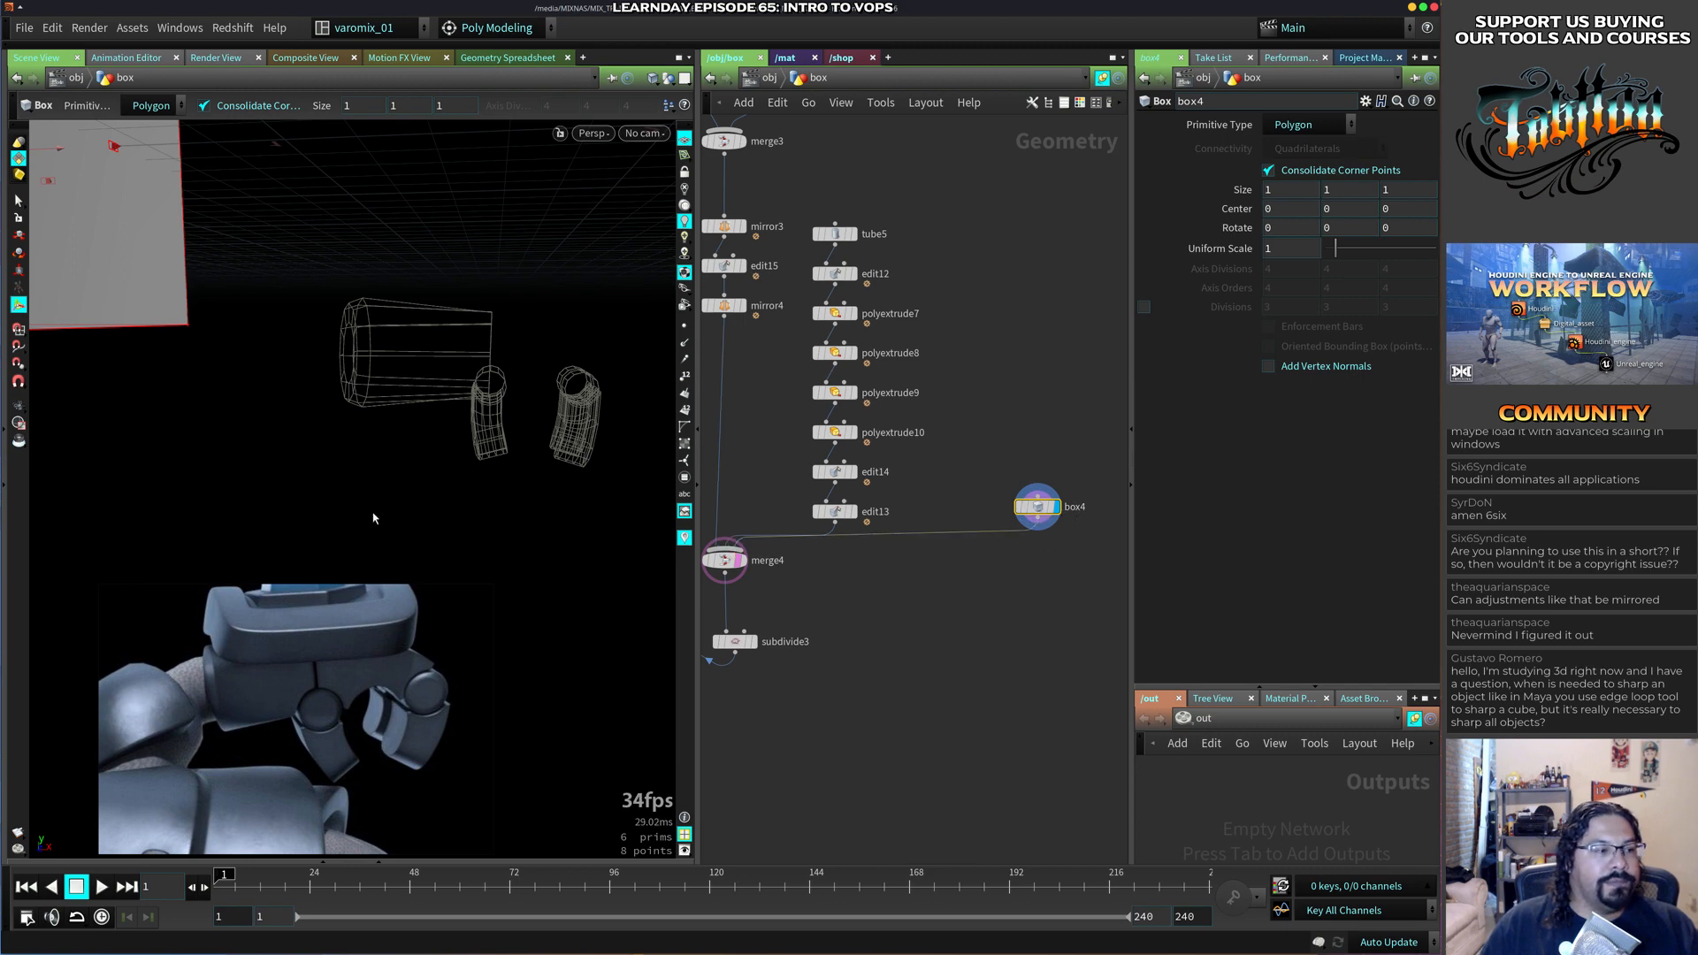
Move the new box toward the hand to about 1.679 in X and -0.12 in Y, and set its uniform scale to 0.27.
right_click_drag(375, 518, 295, 363, "alt")
middle_click_drag(295, 364, 467, 489, "alt")
right_click_drag(466, 489, 375, 428, "alt")
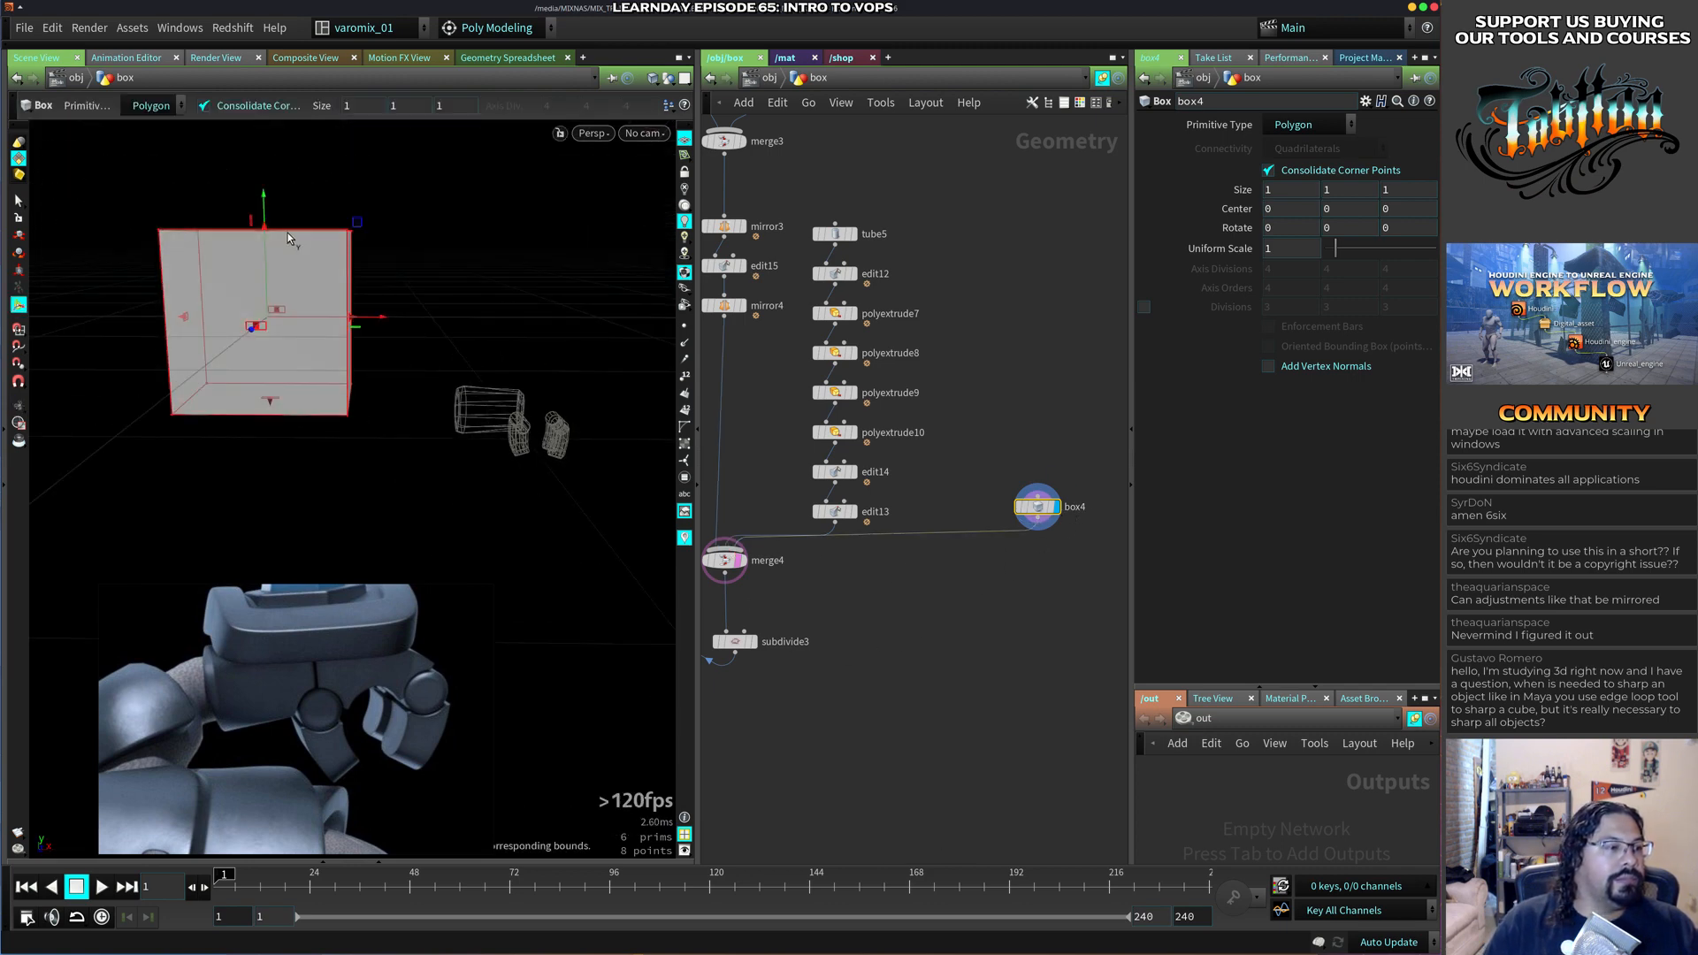
left_click_drag(619, 246, 667, 248)
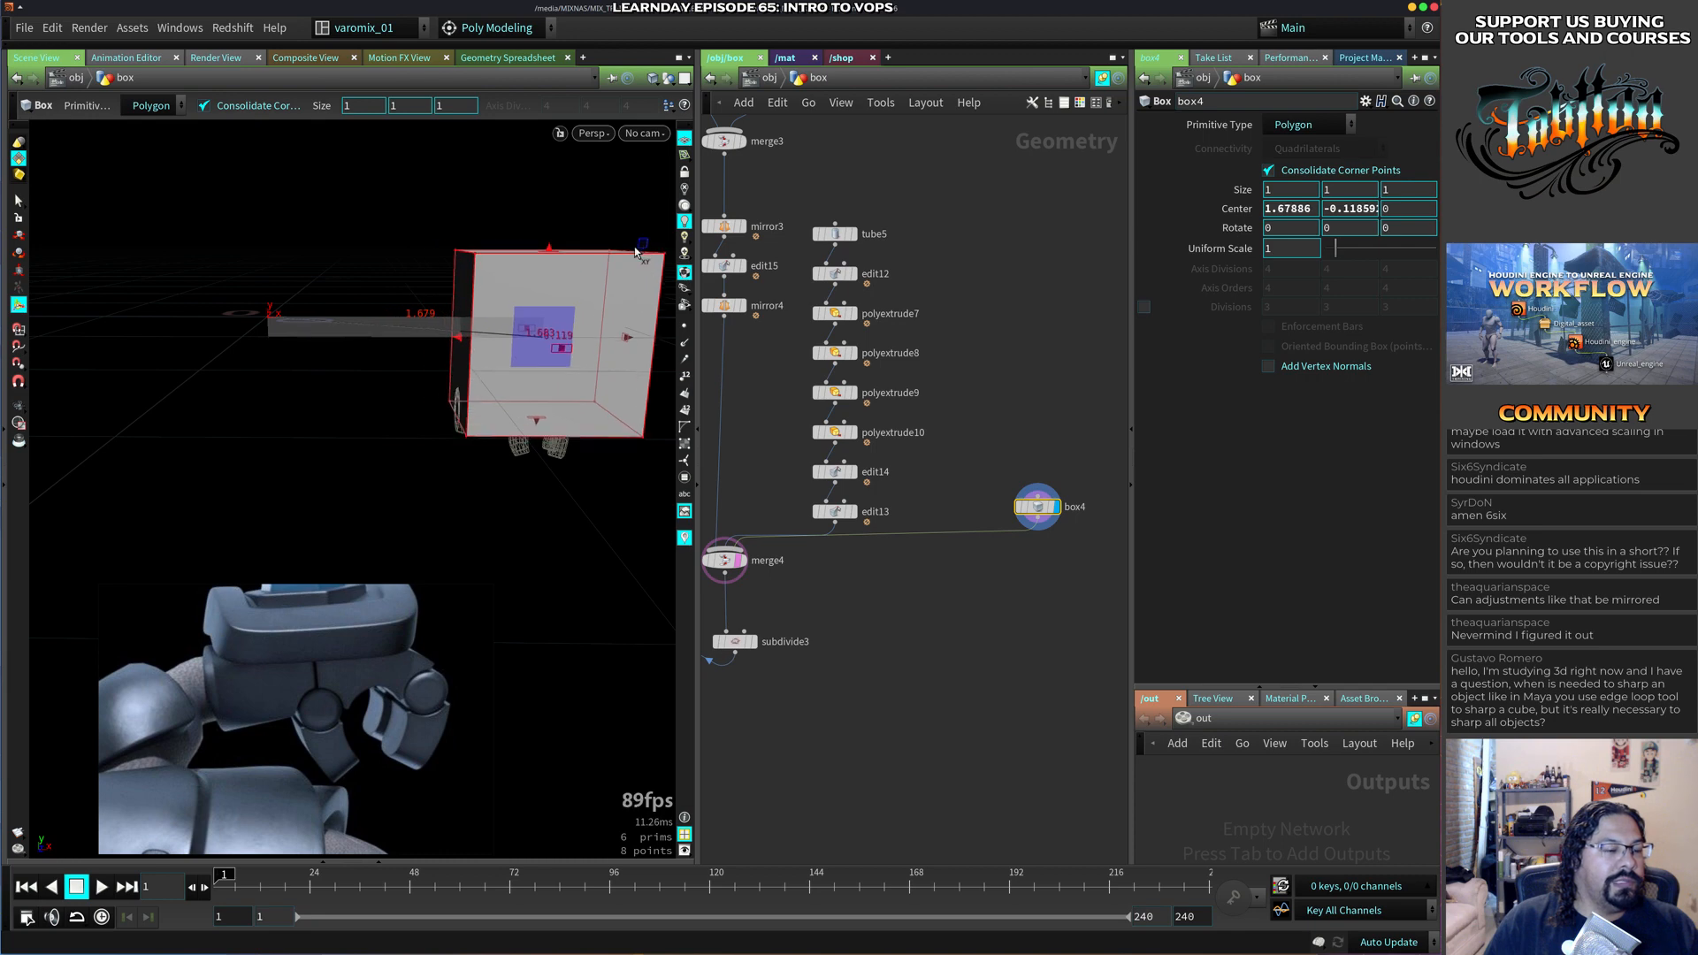
left_click_drag(553, 340, 451, 495, "alt")
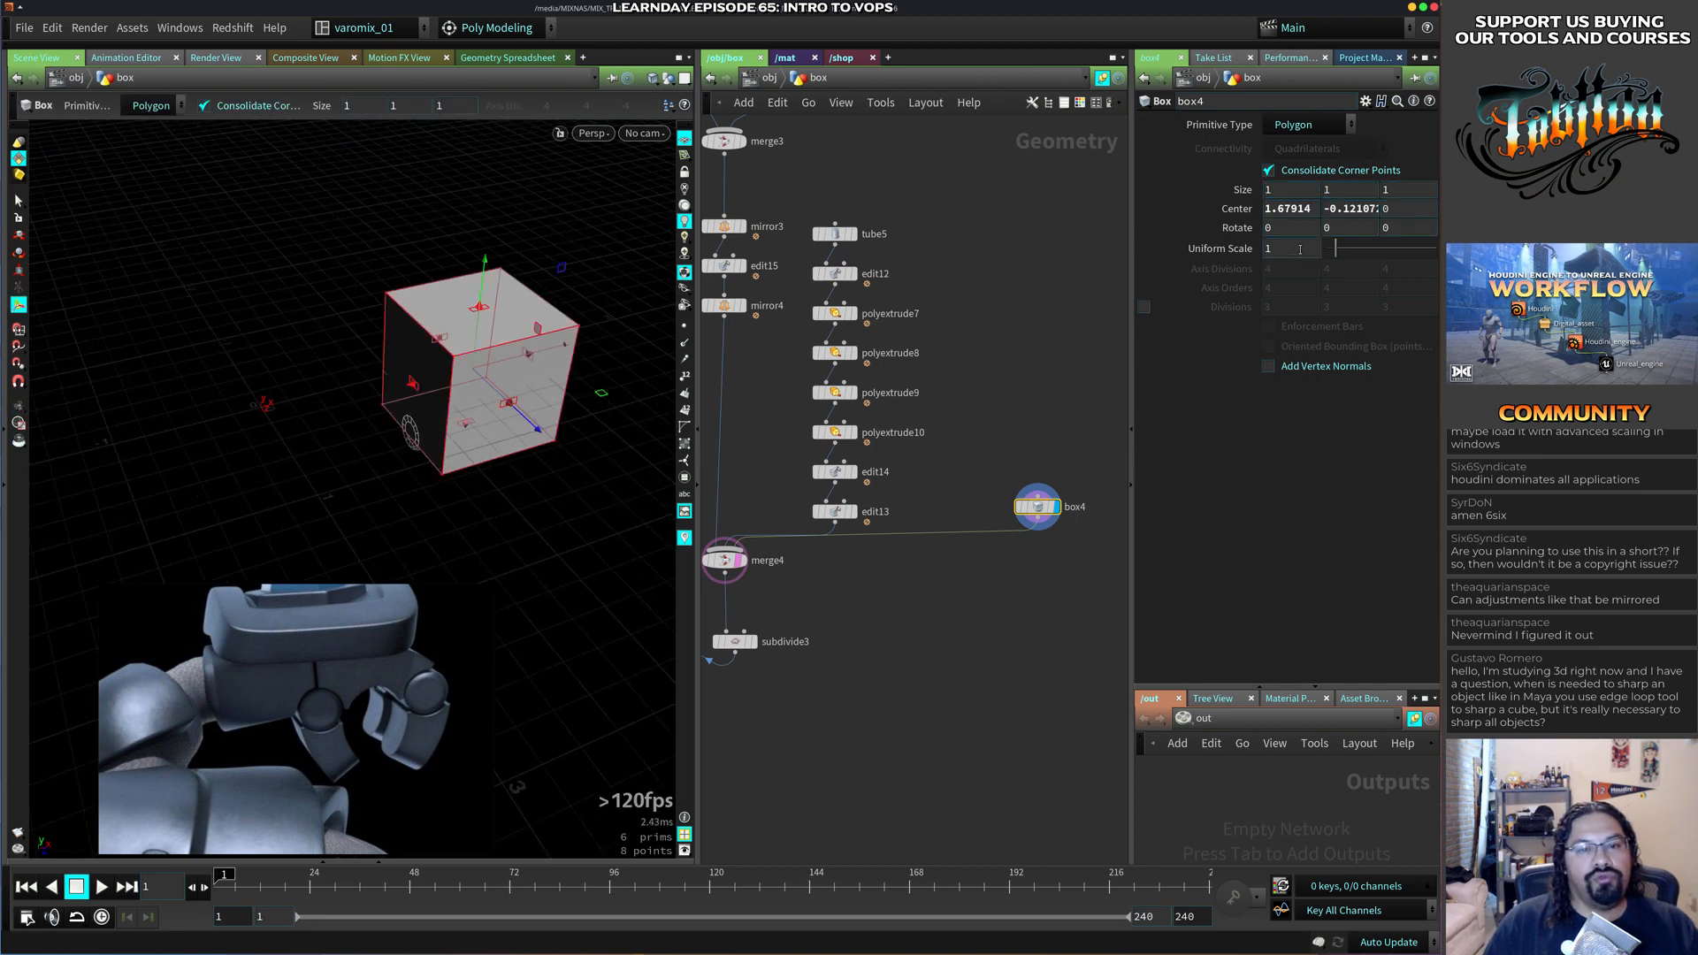
middle_click_drag(1300, 249, 682, 339)
scroll(489, 294, "up", 6)
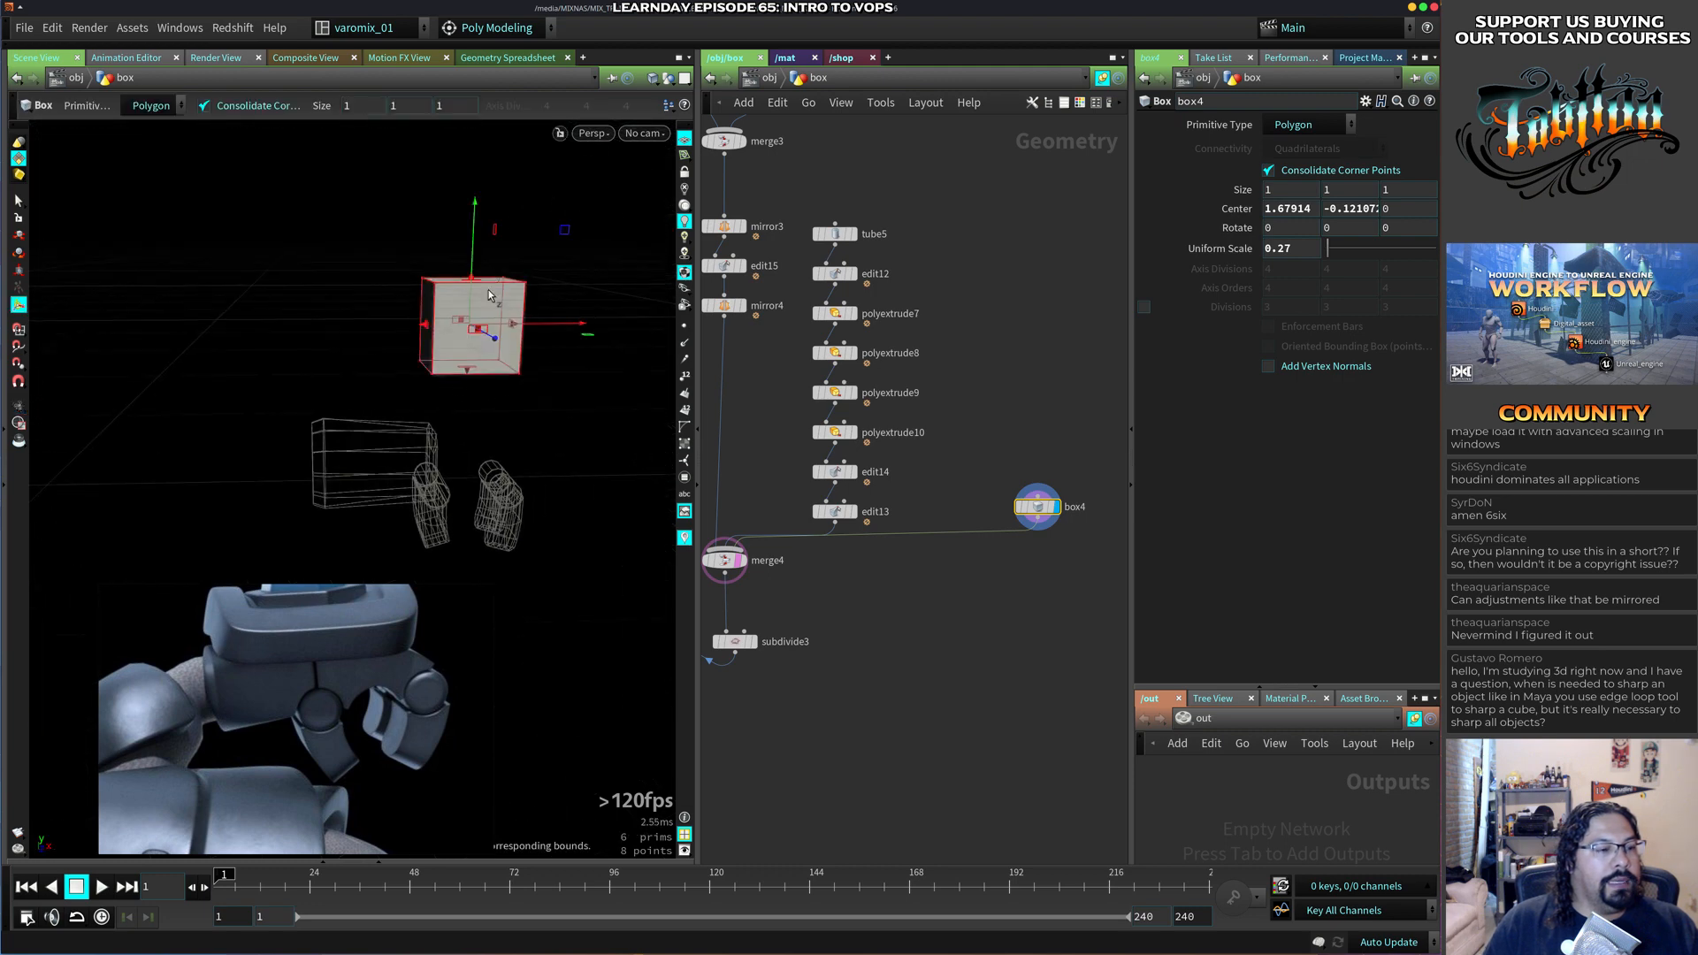
Lower the box onto the finger segments at center about 1.688, -0.59 and reduce its Y size to about 0.577.
left_click_drag(563, 231, 477, 448)
scroll(588, 390, "up", 3)
middle_click_drag(906, 595, 1349, 455)
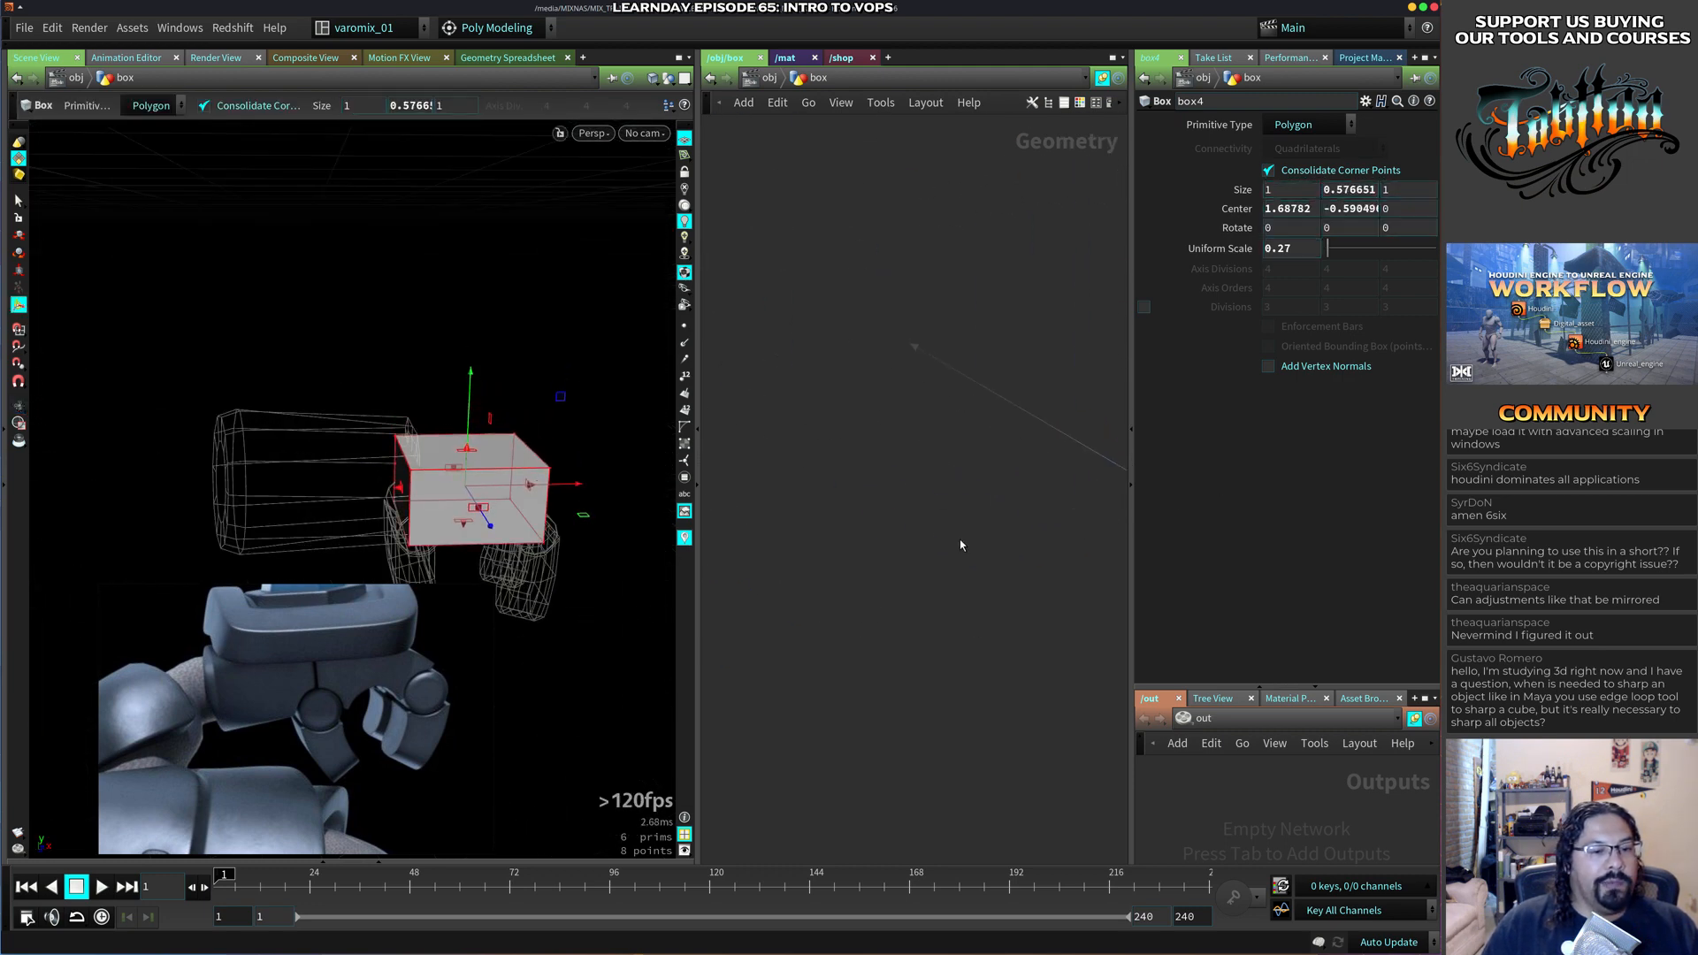
Template the merged whole robot as a wireframe reference while keeping the box4 geometry displayed.
scroll(960, 539, "down", 6)
right_click_drag(863, 499, 967, 440)
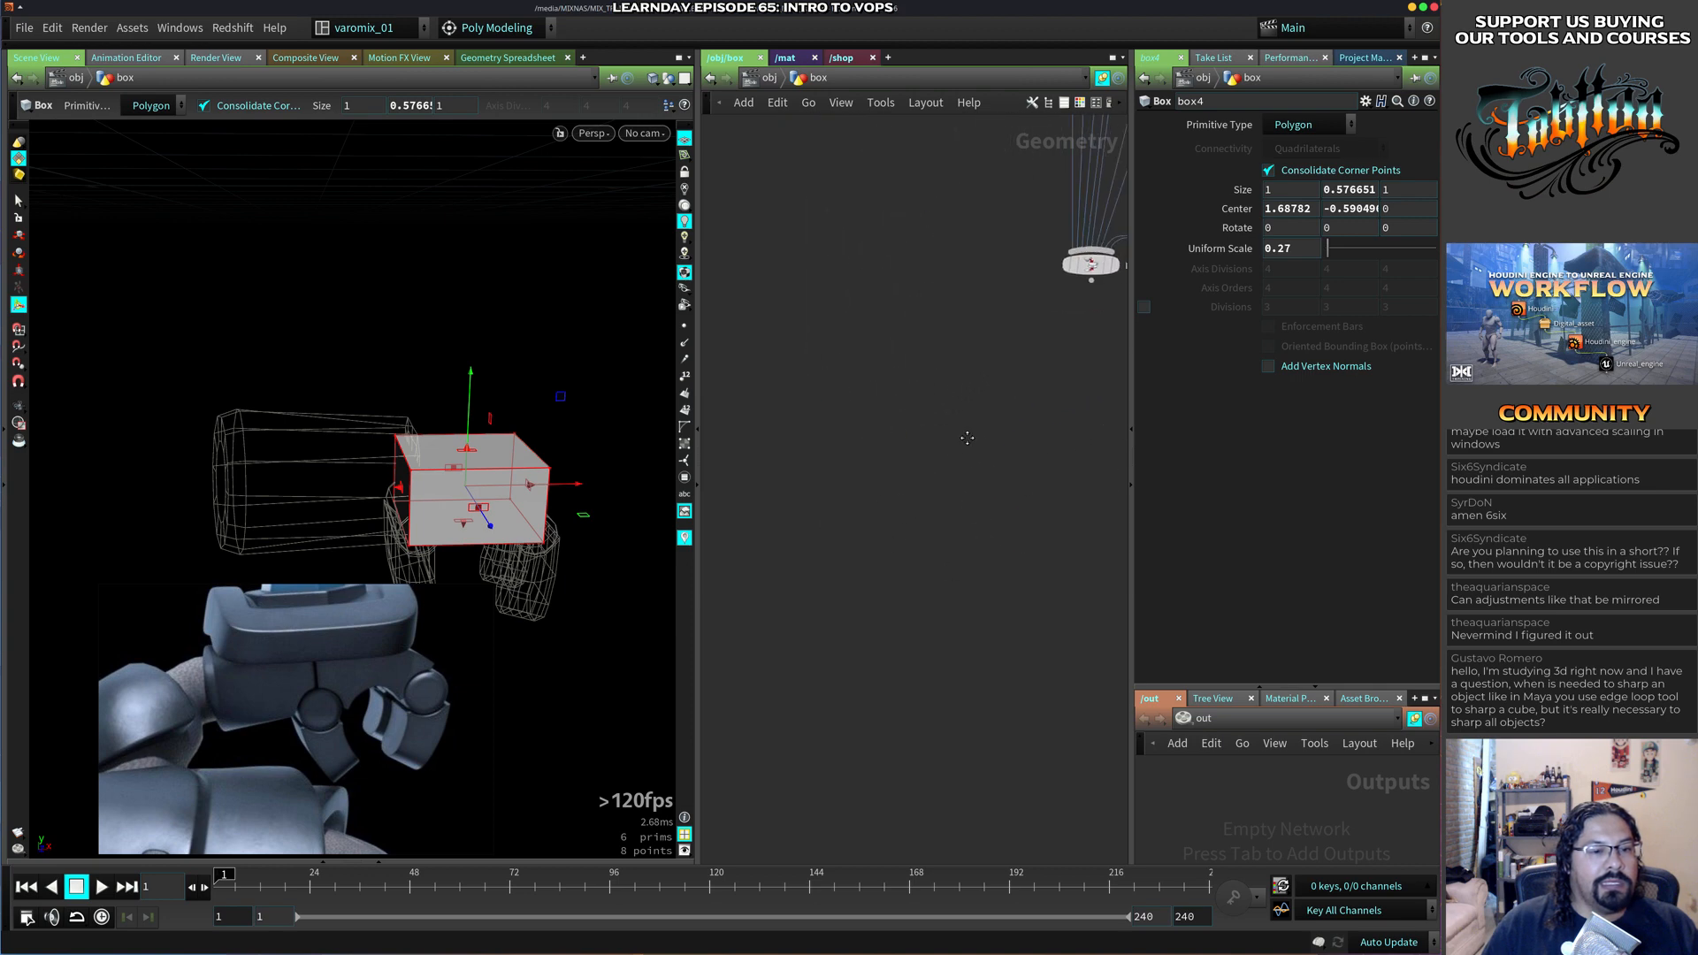
middle_click_drag(967, 439, 792, 622)
middle_click_drag(927, 461, 896, 556)
left_click(906, 574)
right_click_drag(977, 584, 917, 656)
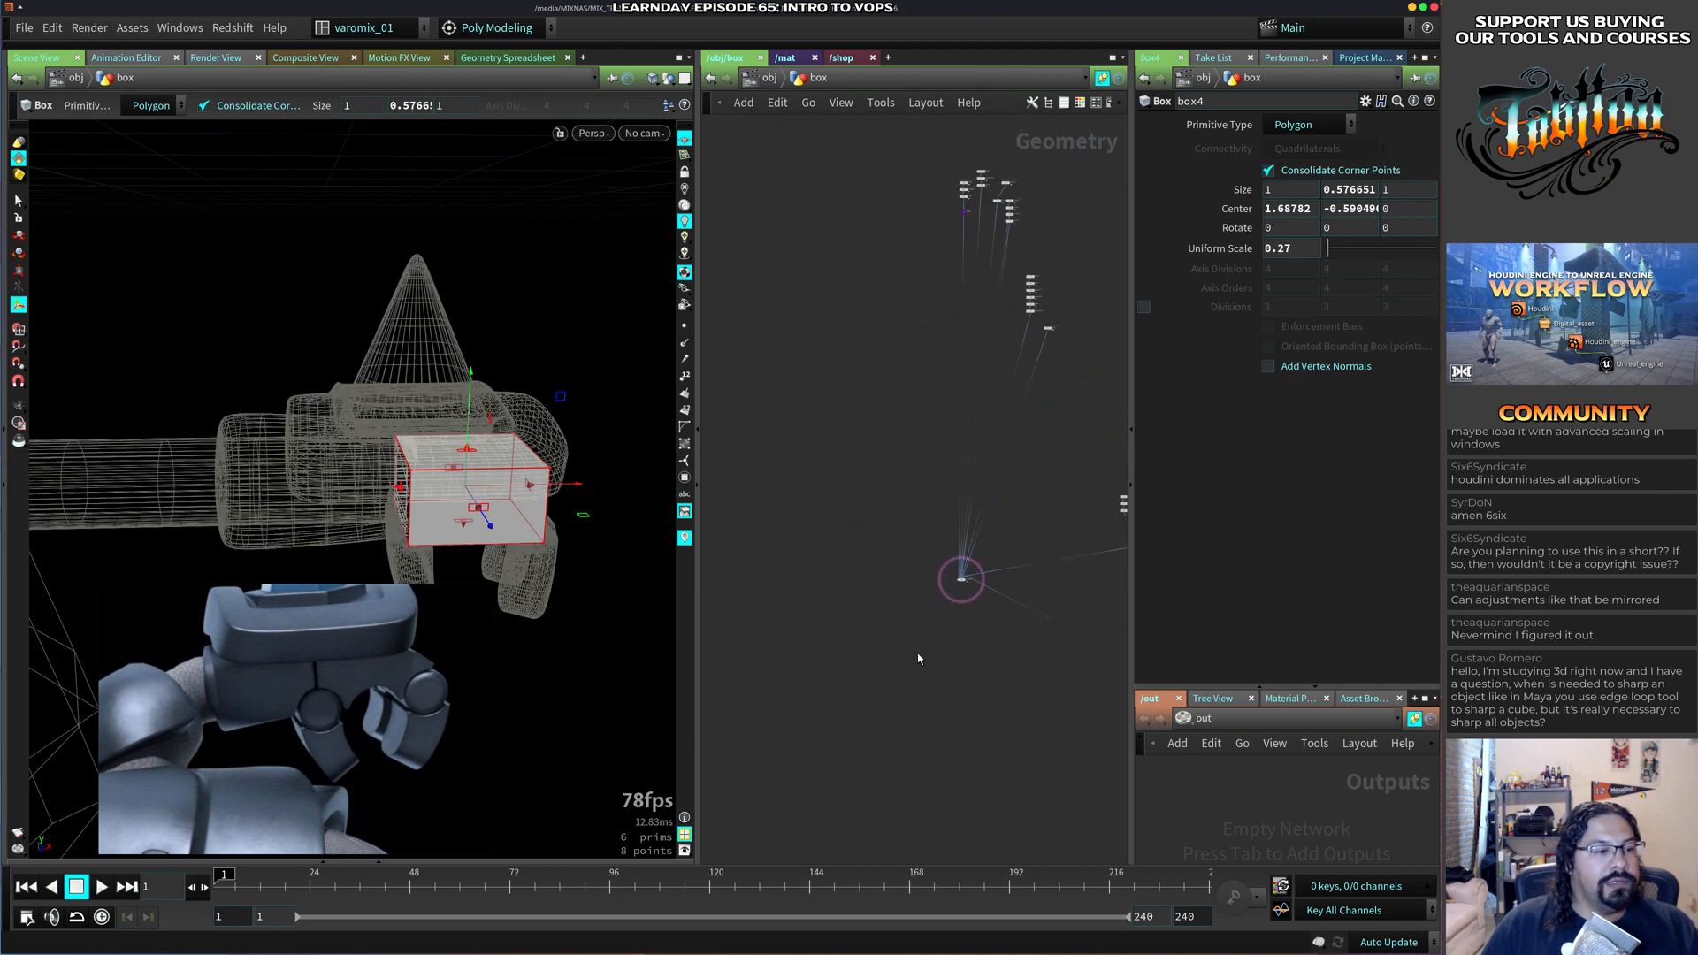
middle_click_drag(1116, 752, 917, 580)
right_click_drag(978, 511, 1034, 486)
middle_click_drag(940, 380, 990, 519)
scroll(981, 481, "up", 5)
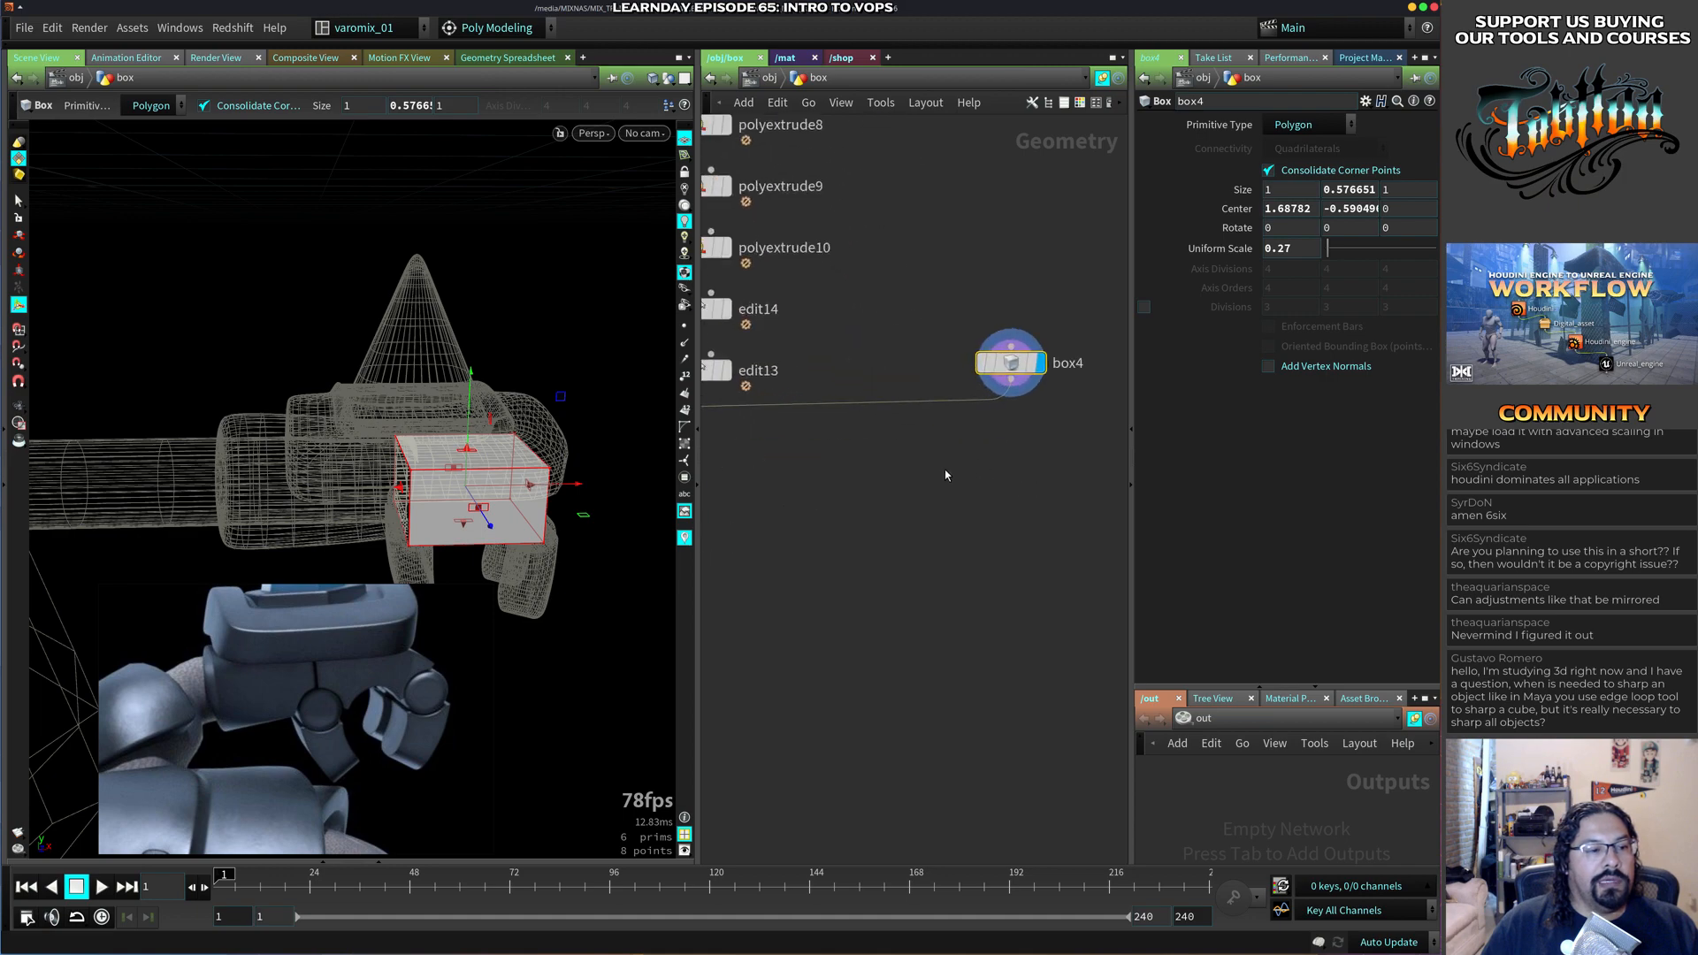
In the front view, reduce the box's Y size to about 0.559 and its X size to about 0.897.
mouse_move(477, 532)
left_mouse_down("alt")
mouse_move(489, 491)
mouse_move(478, 534)
mouse_move(461, 528)
left_mouse_up("alt")
key("space+2")
key("space+3")
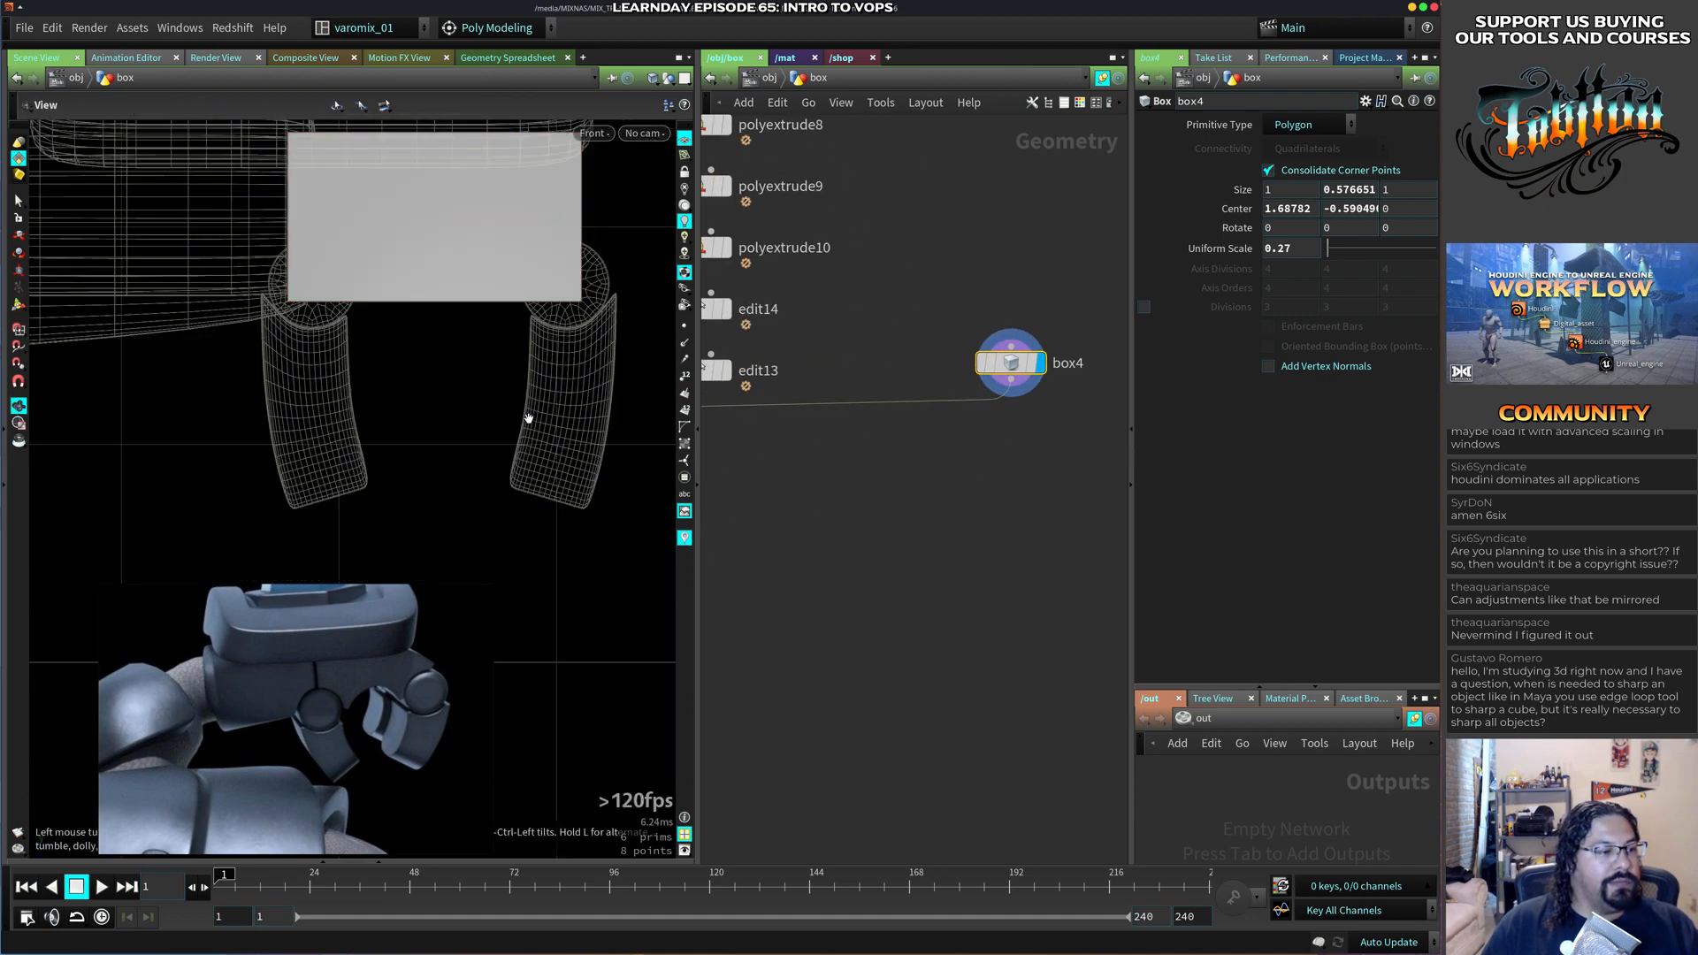
scroll(469, 491, "down", 4)
middle_click_drag(470, 489, 504, 483)
scroll(521, 495, "up", 3)
mouse_move(440, 434)
left_mouse_down()
mouse_move(436, 361)
mouse_move(435, 434)
left_mouse_up()
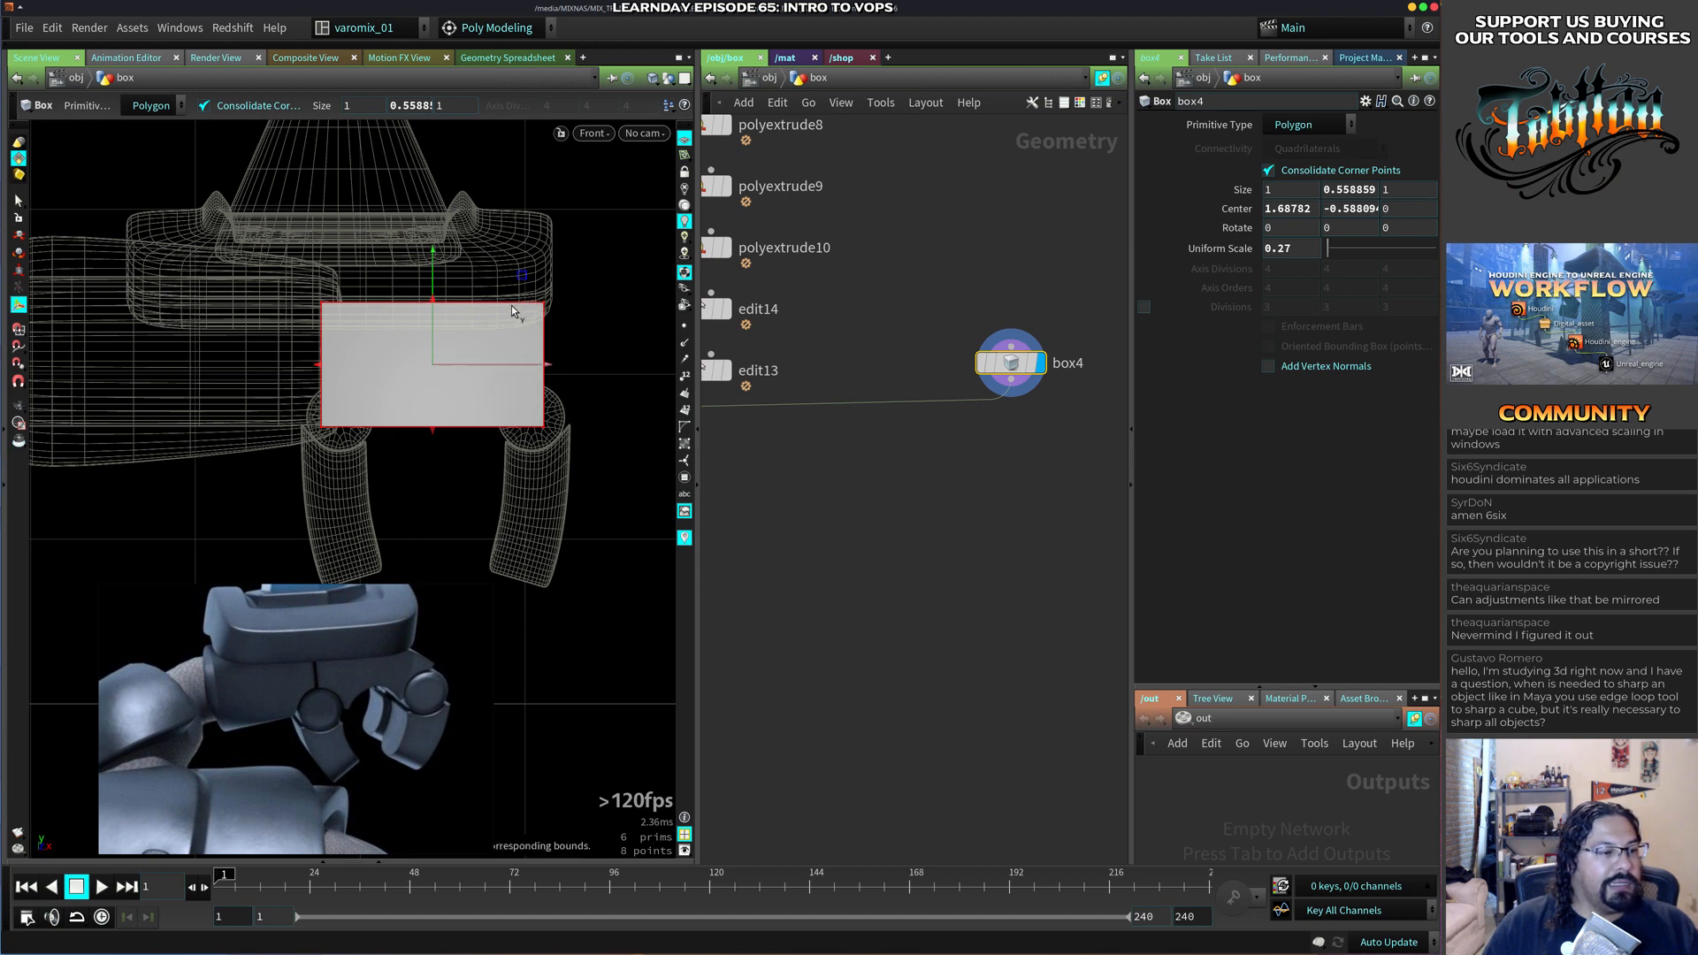
mouse_move(548, 365)
left_mouse_down()
mouse_move(592, 365)
mouse_move(525, 368)
left_mouse_up()
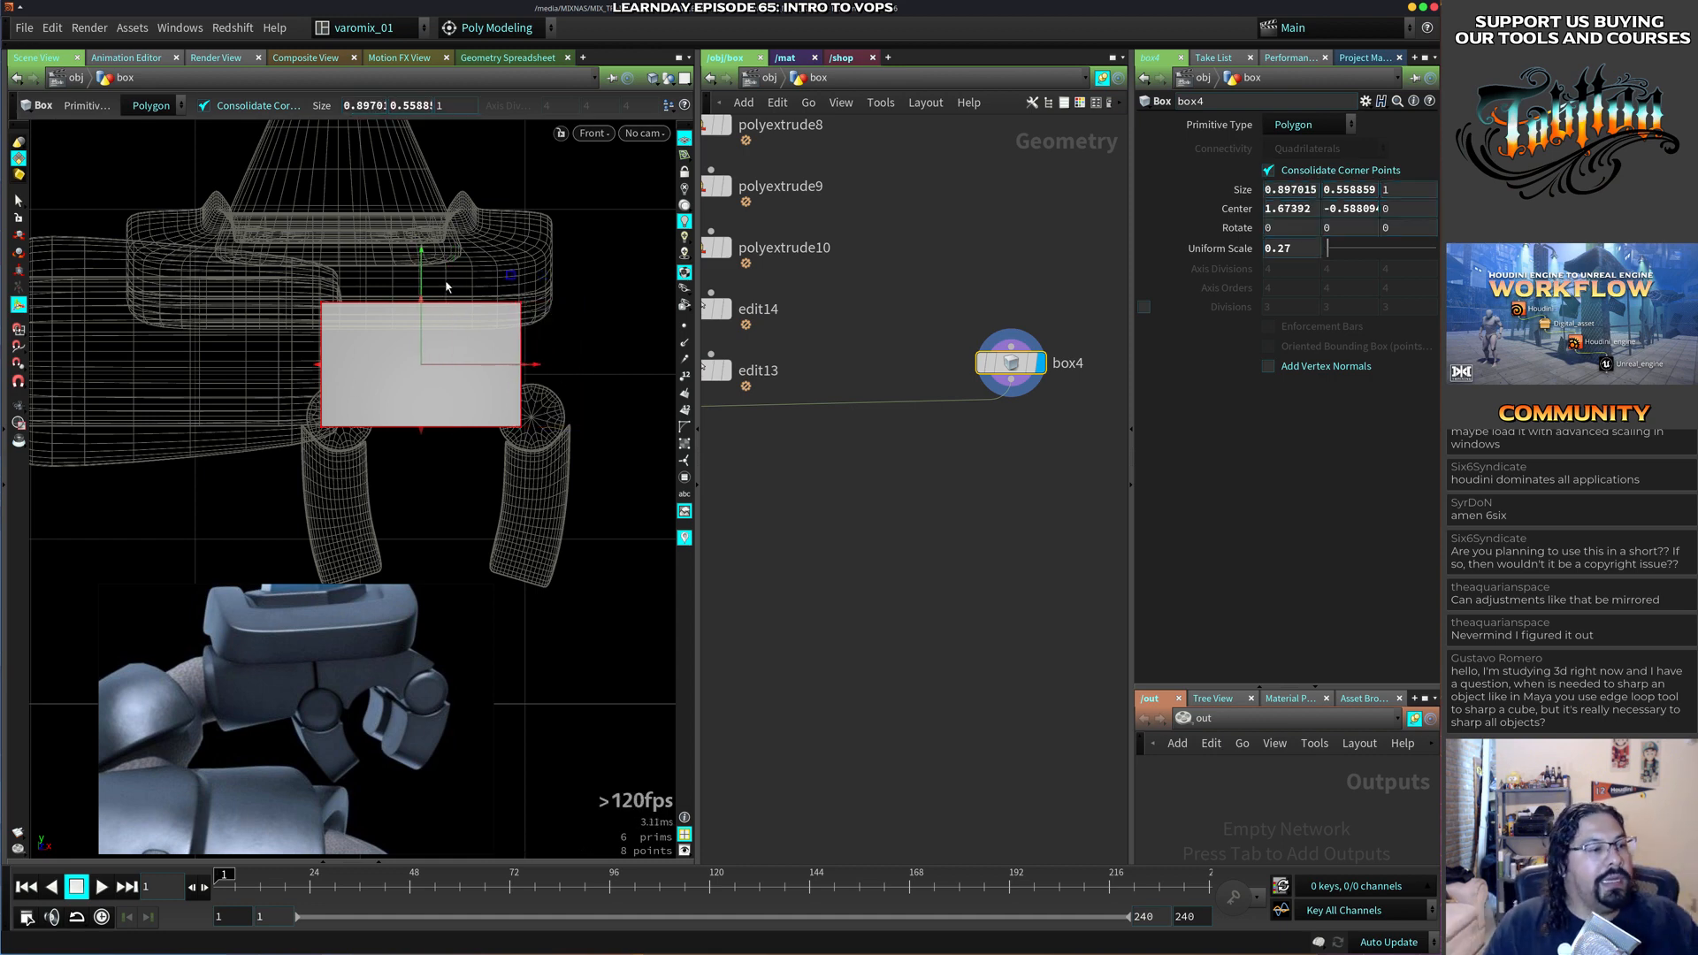
Adjust the box's Y size to about 0.352 and its Y center to about -0.614, leaving a thin block above the finger joints.
left_click_drag(425, 302, 402, 265)
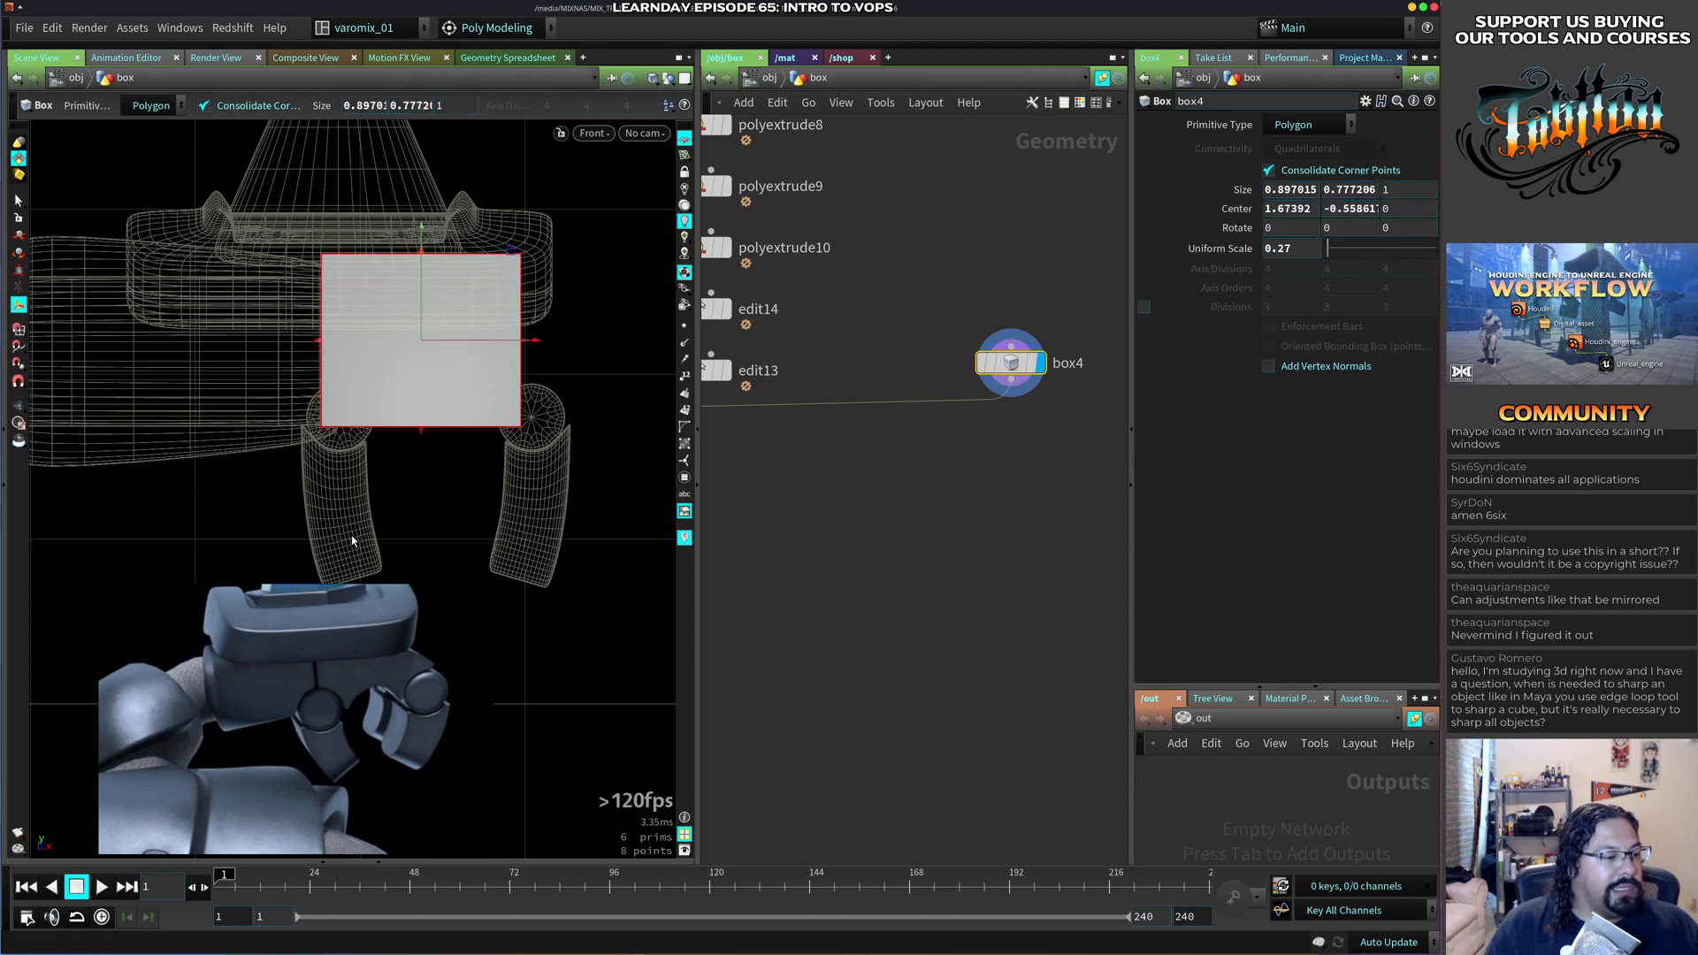
mouse_move(432, 257)
left_mouse_down()
mouse_move(433, 320)
mouse_move(434, 287)
left_mouse_up()
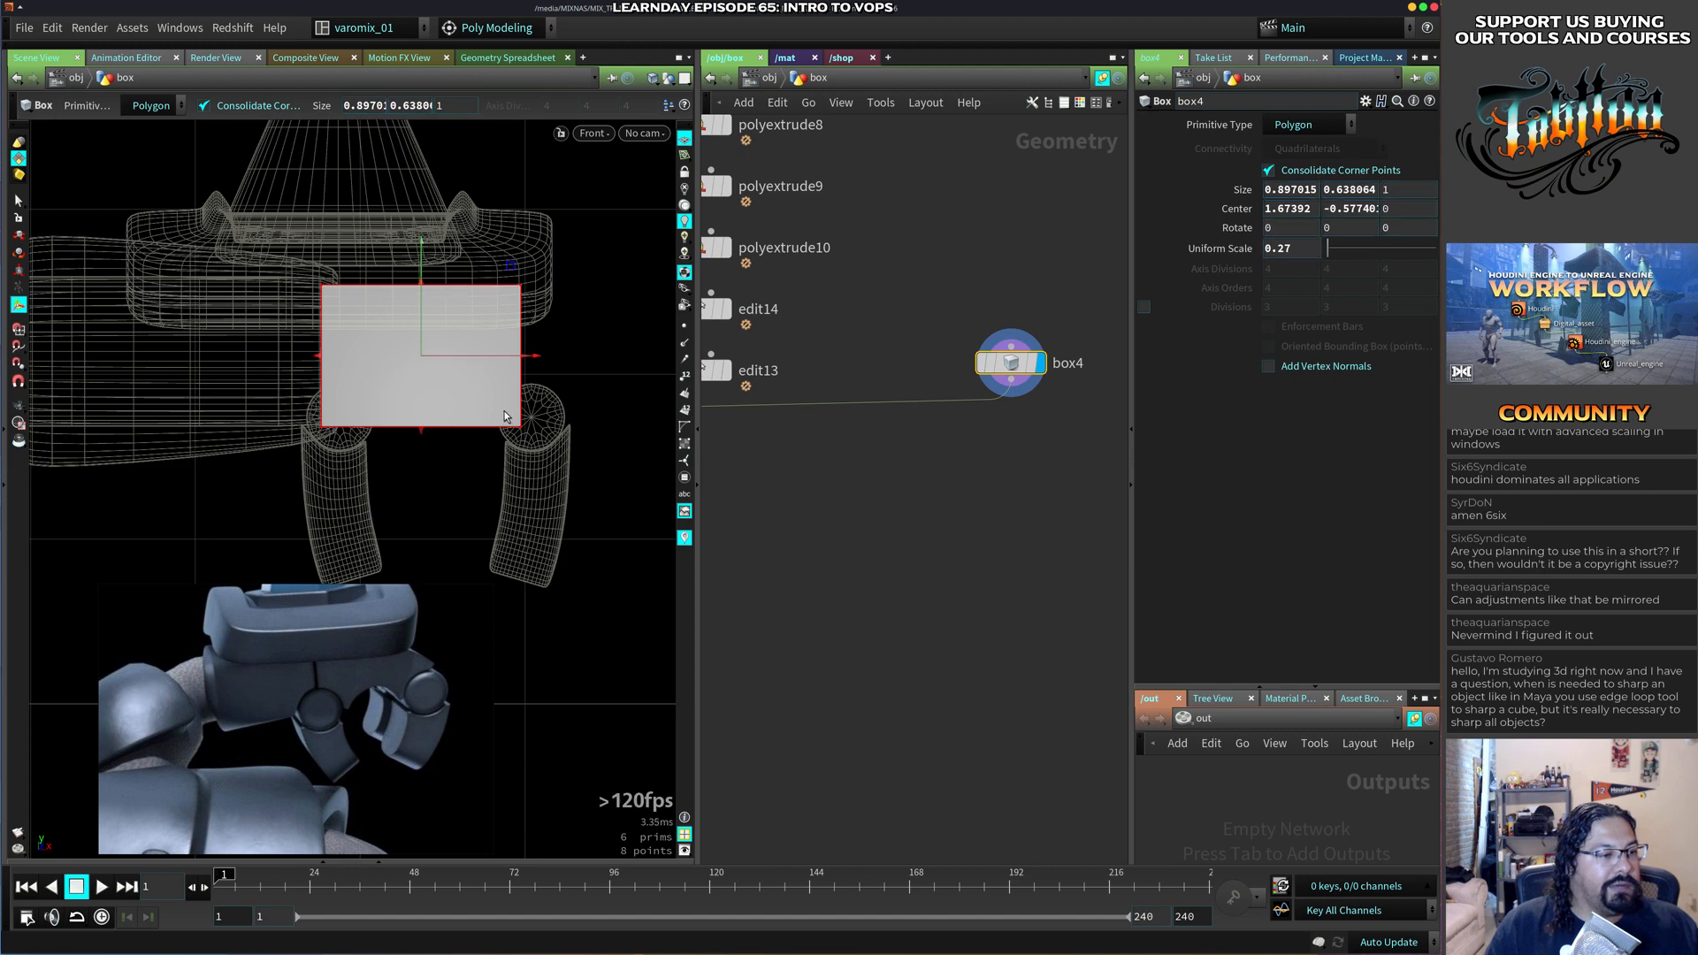
mouse_move(424, 429)
left_mouse_down()
mouse_move(427, 369)
mouse_move(437, 431)
left_mouse_up()
left_click_drag(438, 304, 433, 347)
middle_click_drag(406, 486, 438, 483, "alt")
right_click_drag(439, 482, 449, 456, "alt")
Move the box's lower-left points inward beside the left finger joint and shift its upper-left points by about 0.012 in X and 0.059 in Y.
key("s")
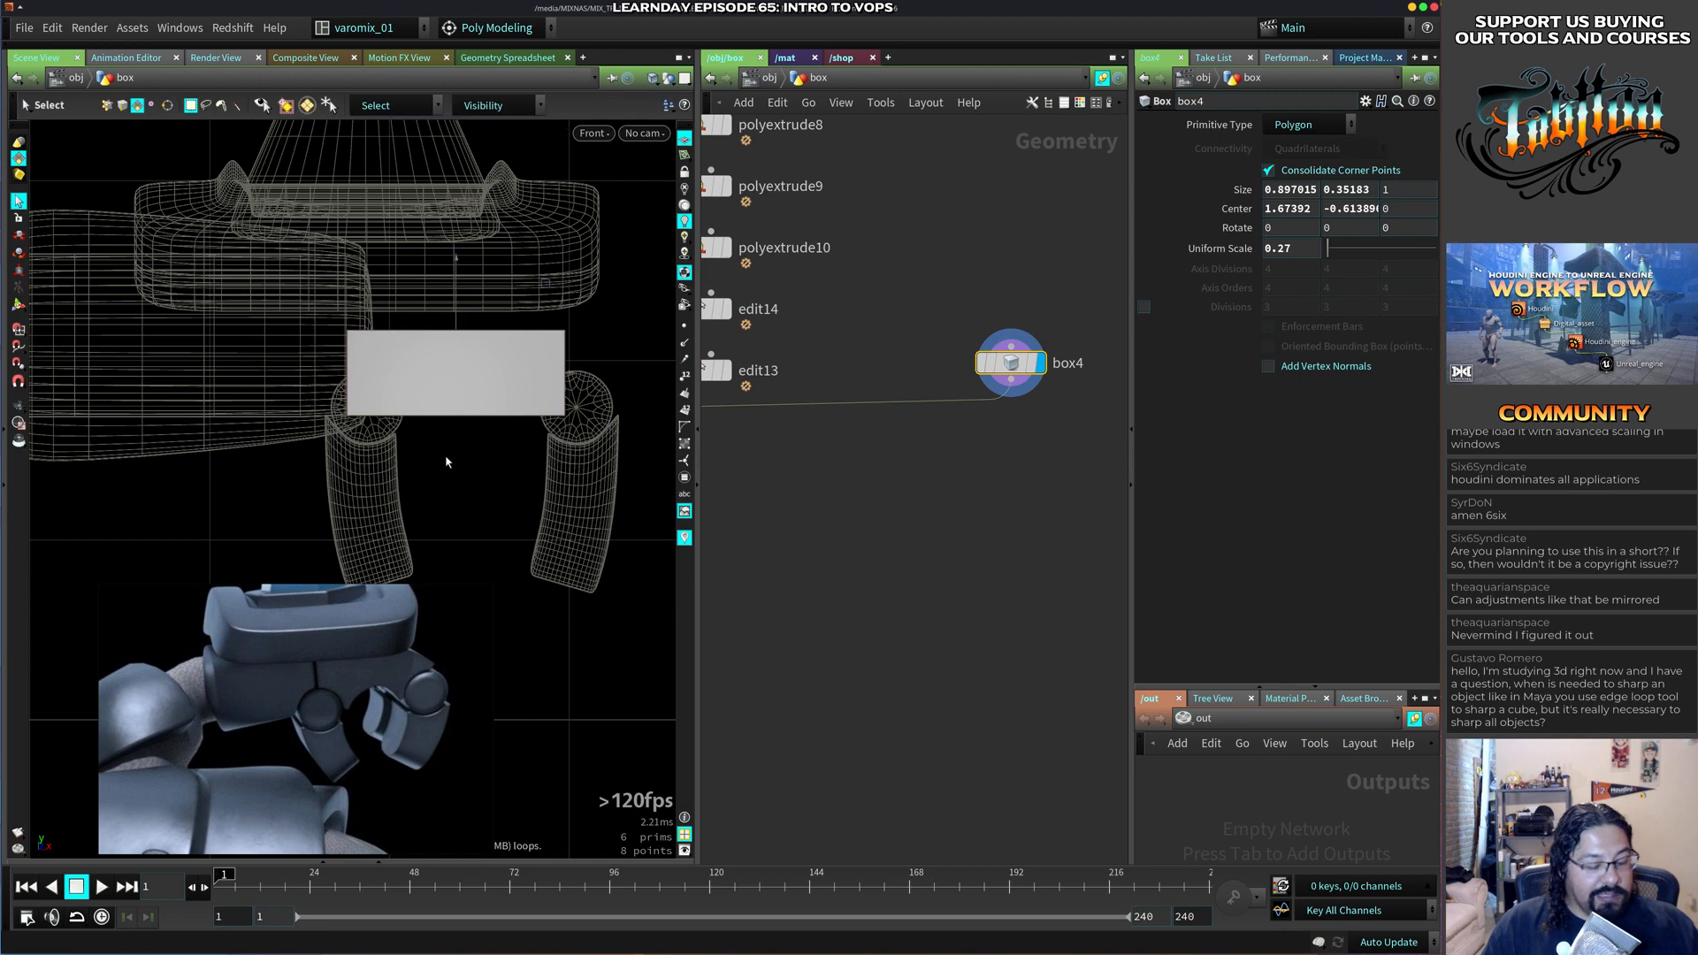
left_click_drag(434, 478, 307, 381)
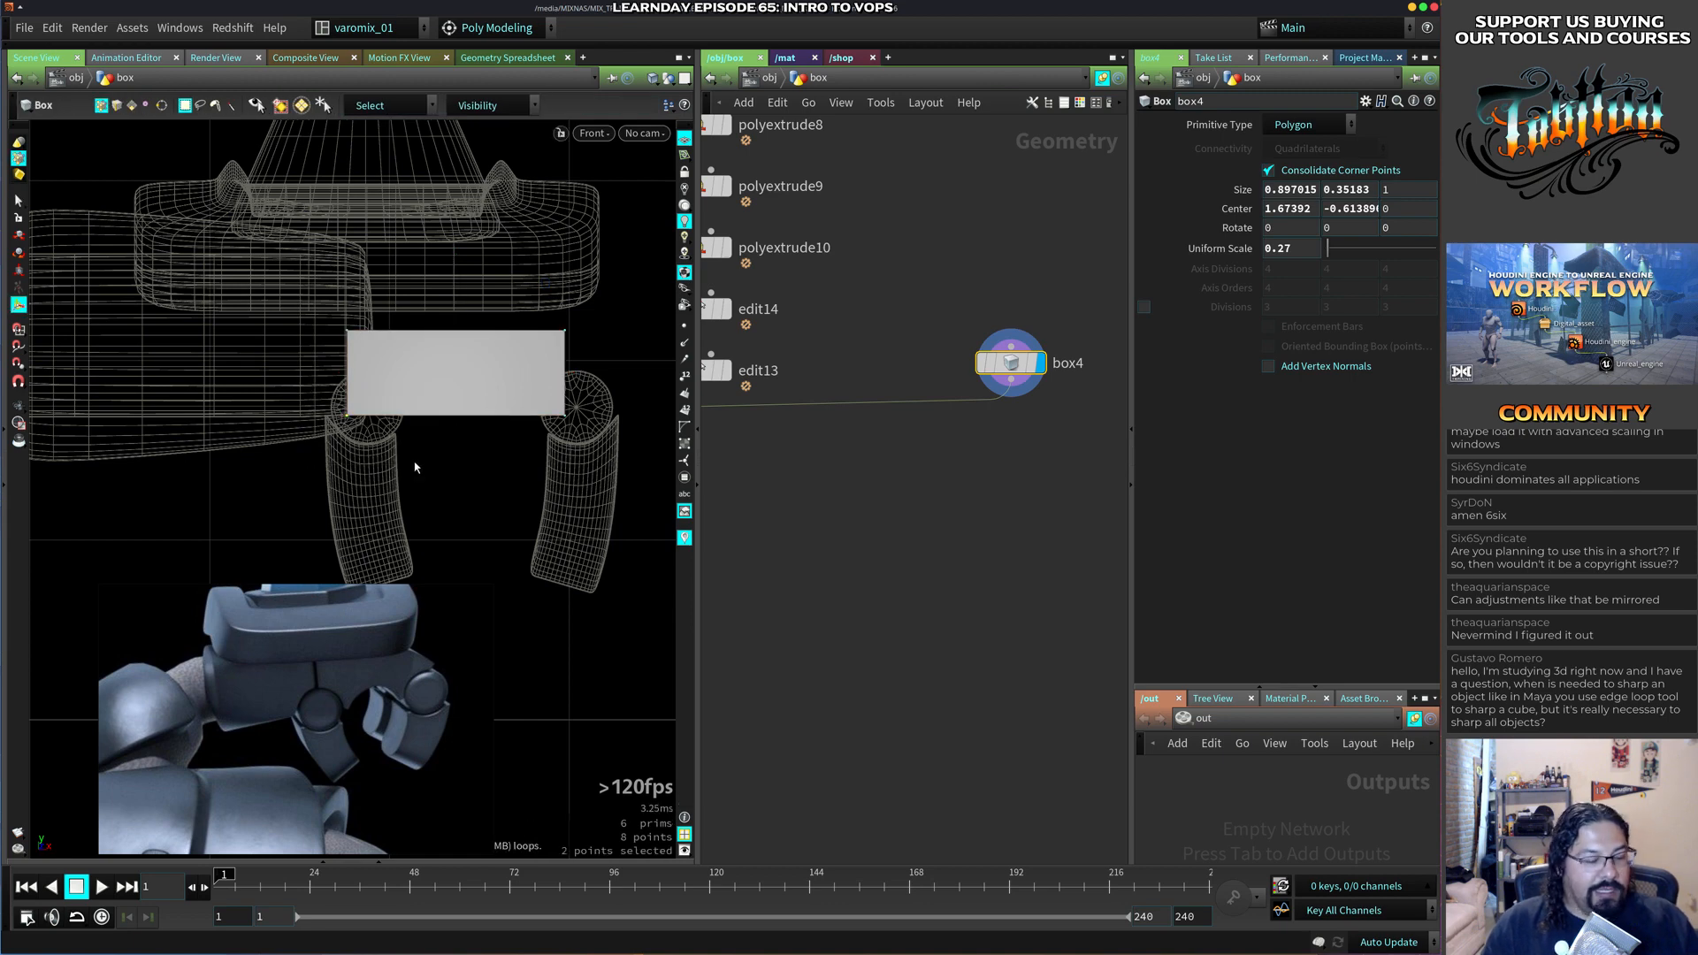
key("t")
left_click_drag(436, 326, 406, 365)
left_click_drag(436, 244, 448, 289)
middle_click_drag(448, 294, 446, 191)
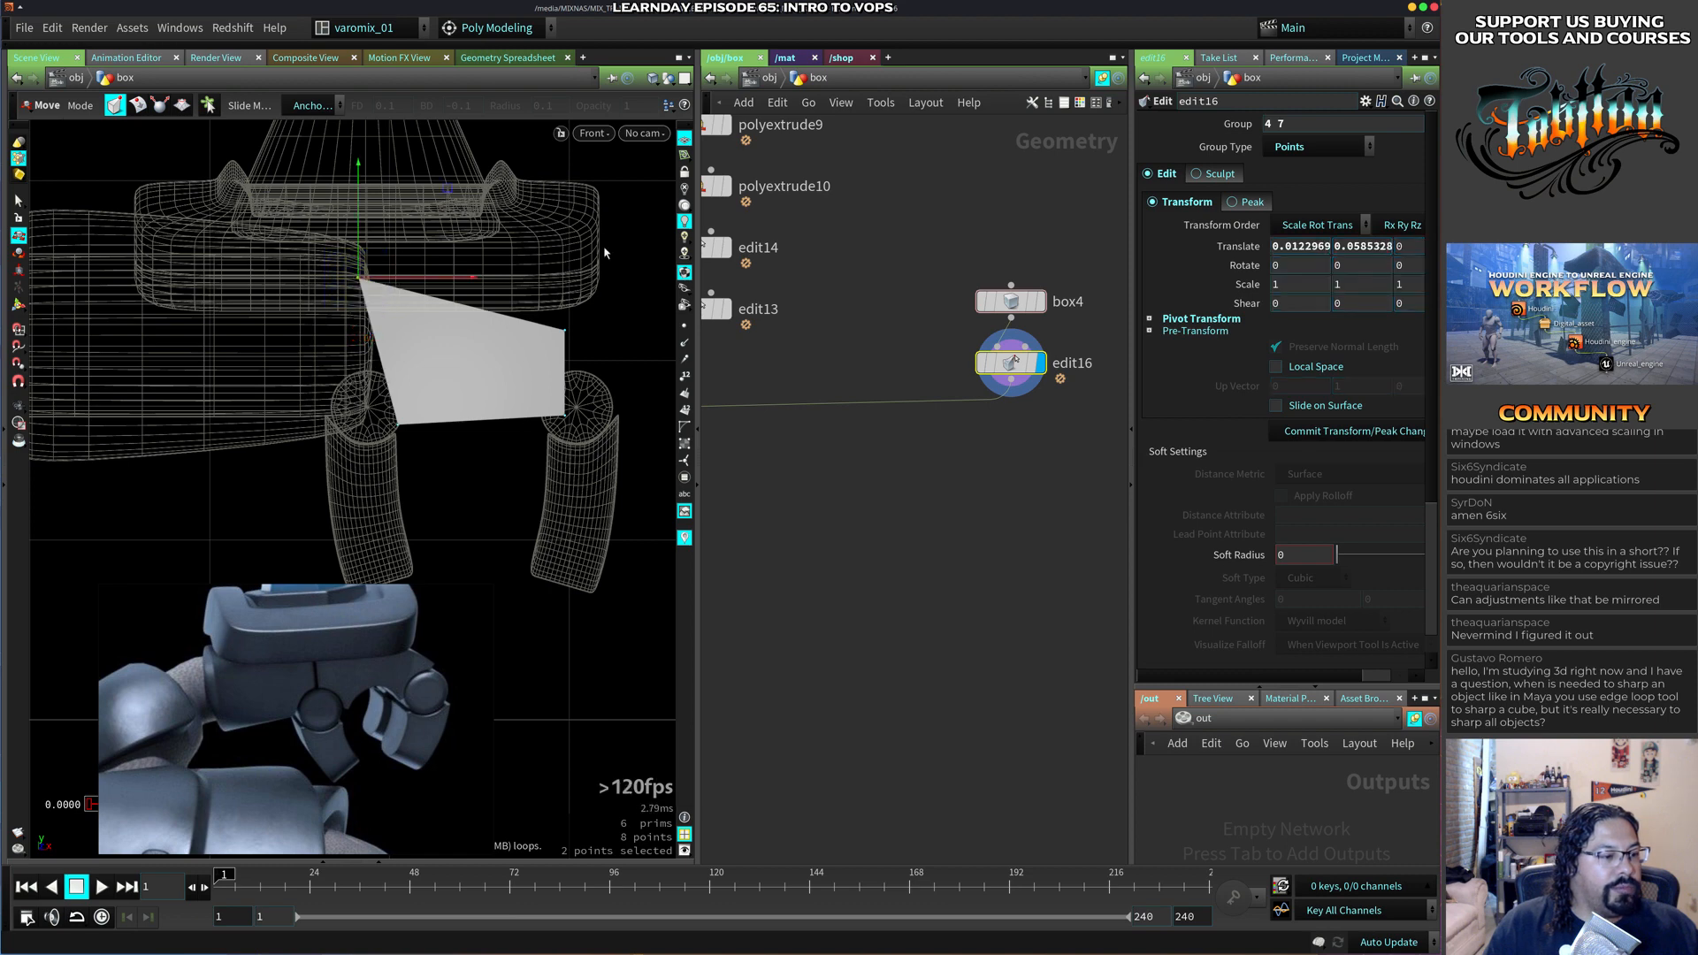
Move the upper-right points outward and down over the right finger joint, and shift the lower-right points by about -0.027, -0.007.
left_click_drag(617, 255, 538, 387)
middle_click_drag(669, 246, 703, 298)
key("s")
left_click_drag(486, 452, 616, 367)
middle_click_drag(648, 343, 634, 347)
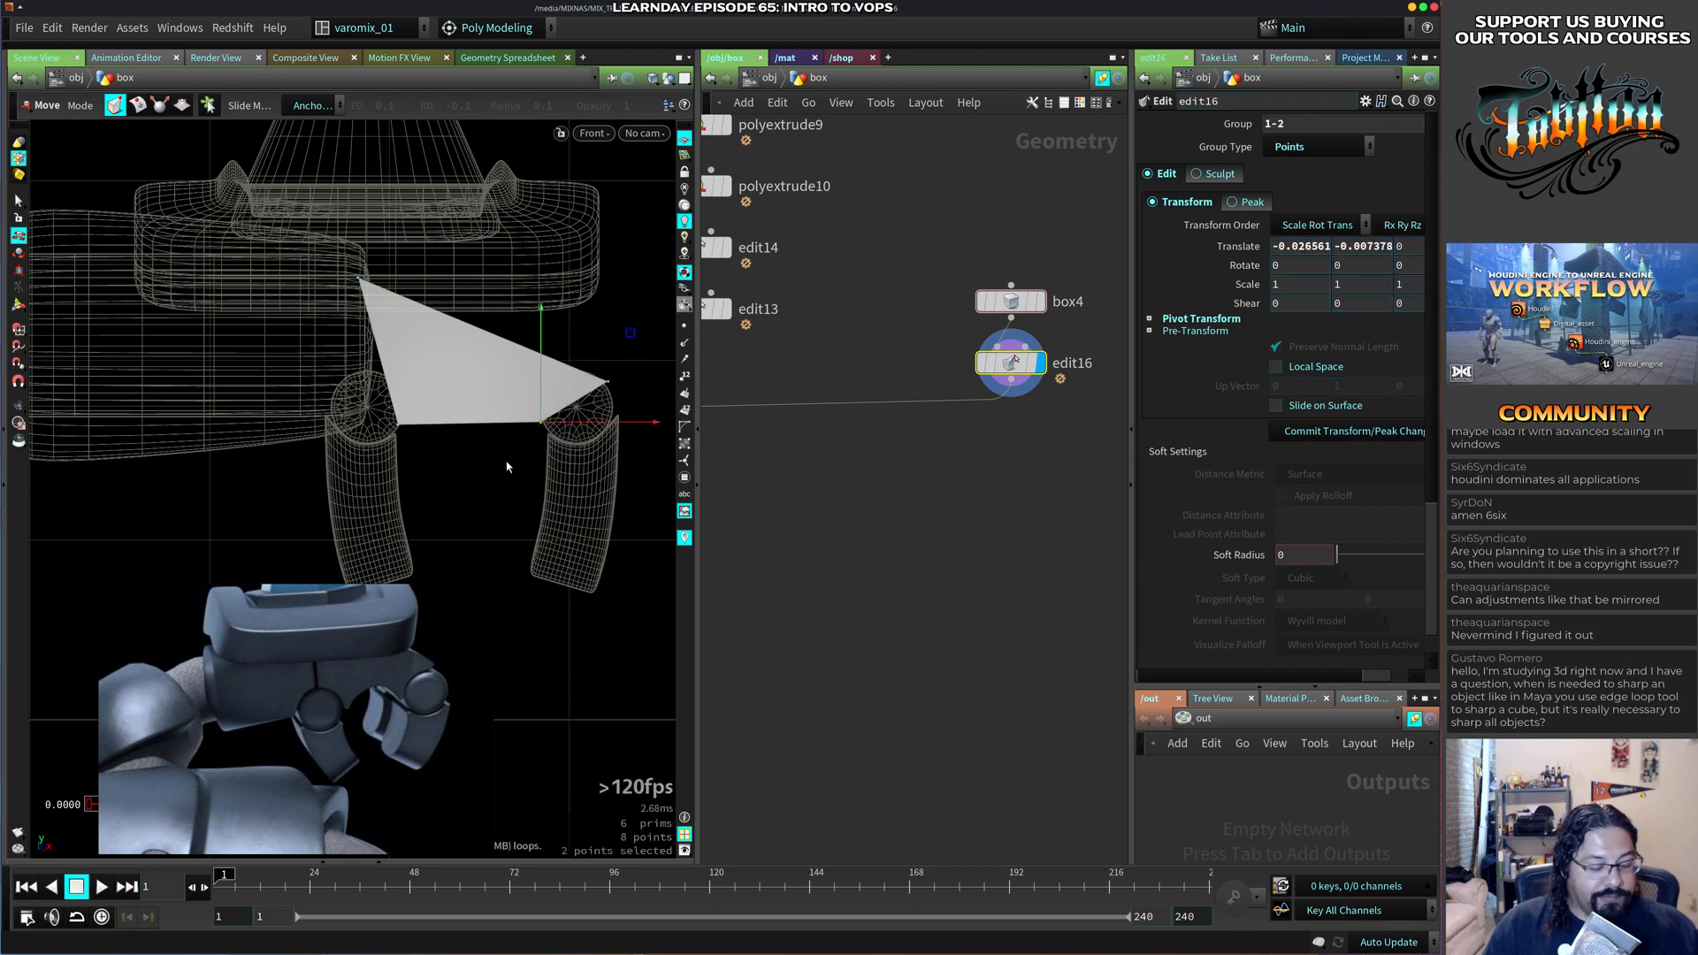
Insert a vertical edge loop near the middle of the wedge-shaped piece, at about 0.486 along the edge.
key("c")
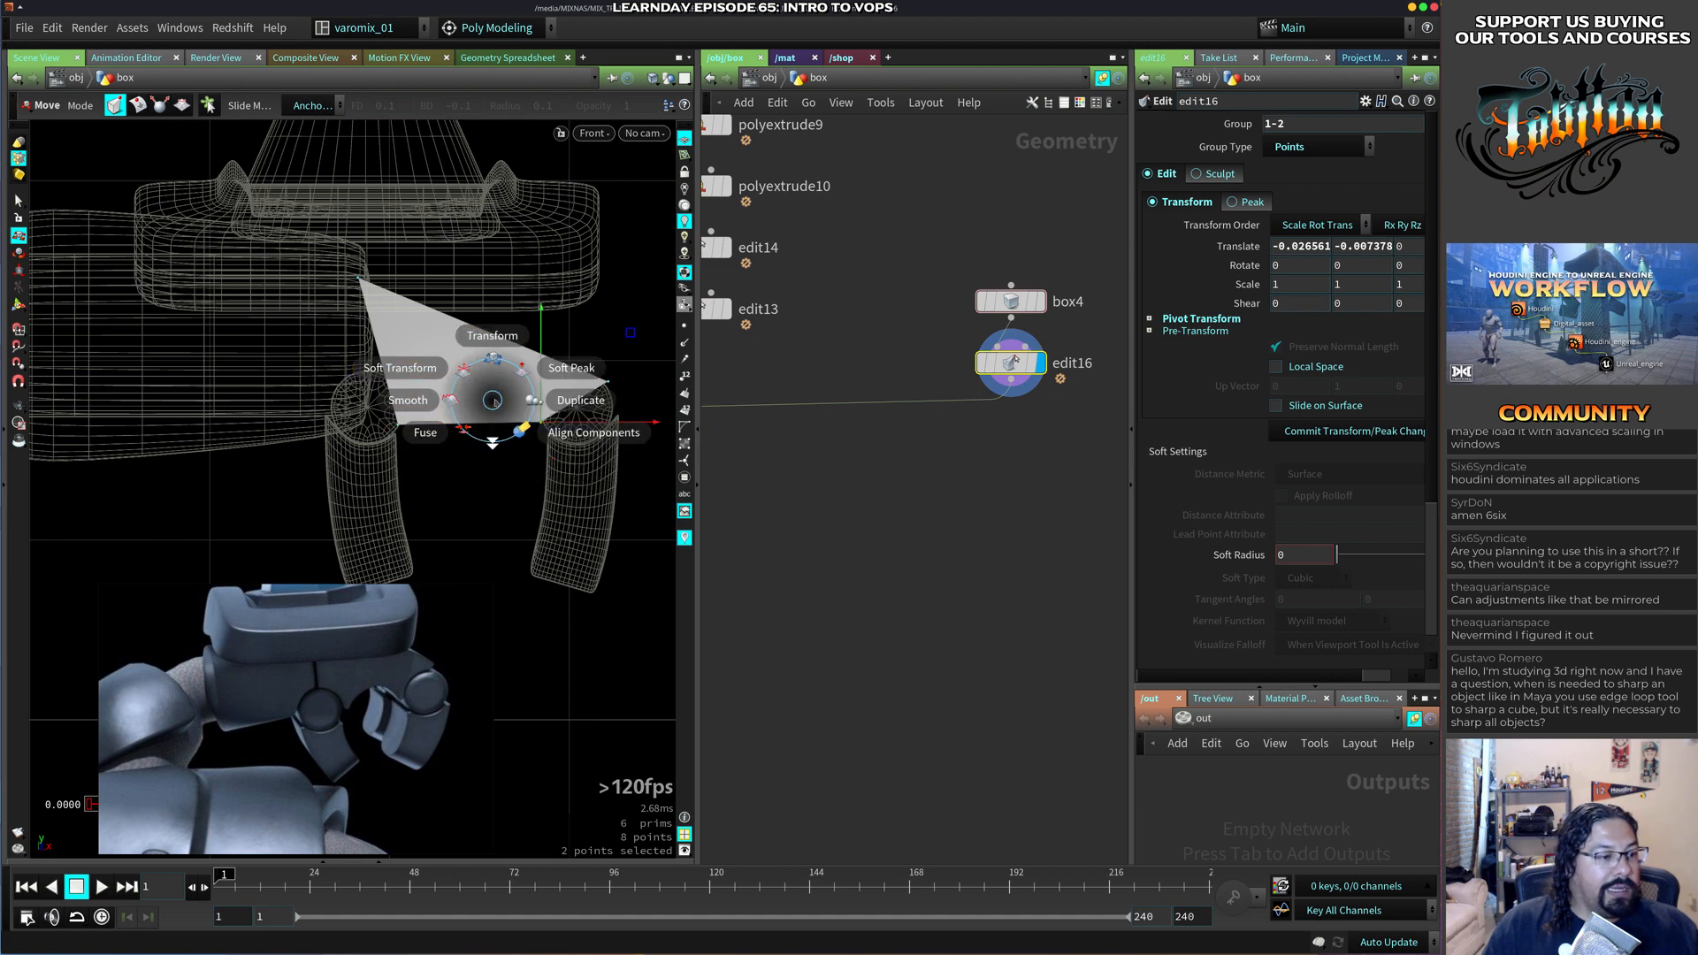
left_click(492, 443)
left_click(469, 422)
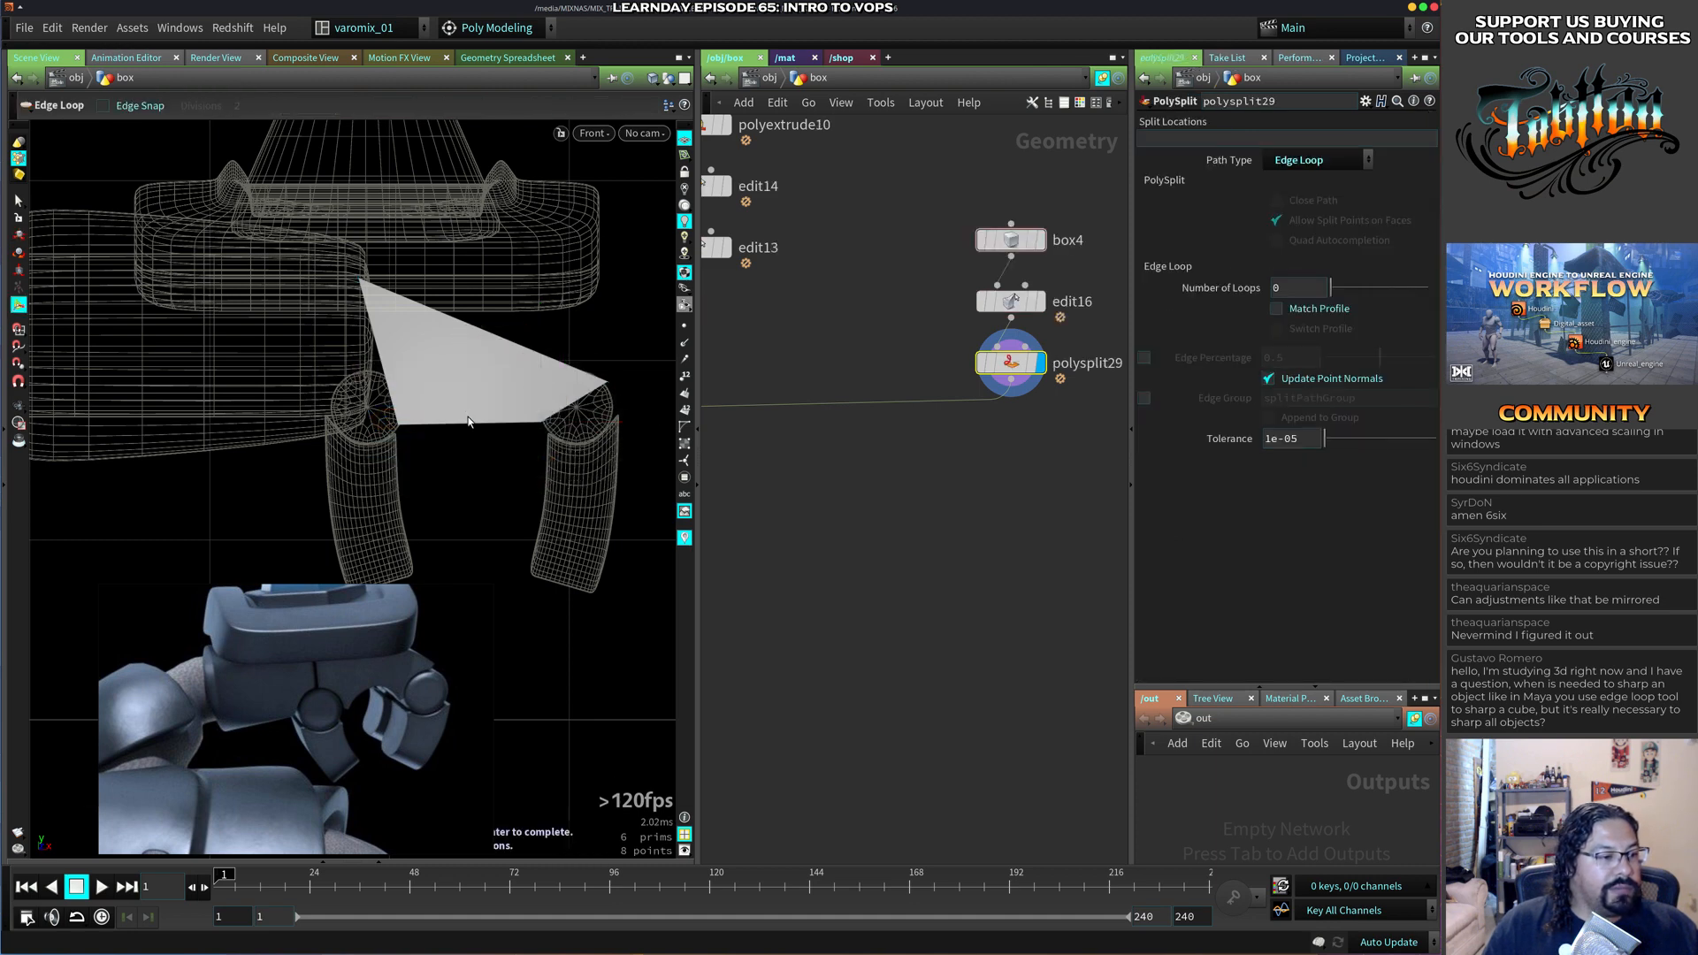
left_click(469, 424)
Toggle snapping to edge midpoints and insert a lengthwise edge loop at about 0.537 between the finger joints.
key("c")
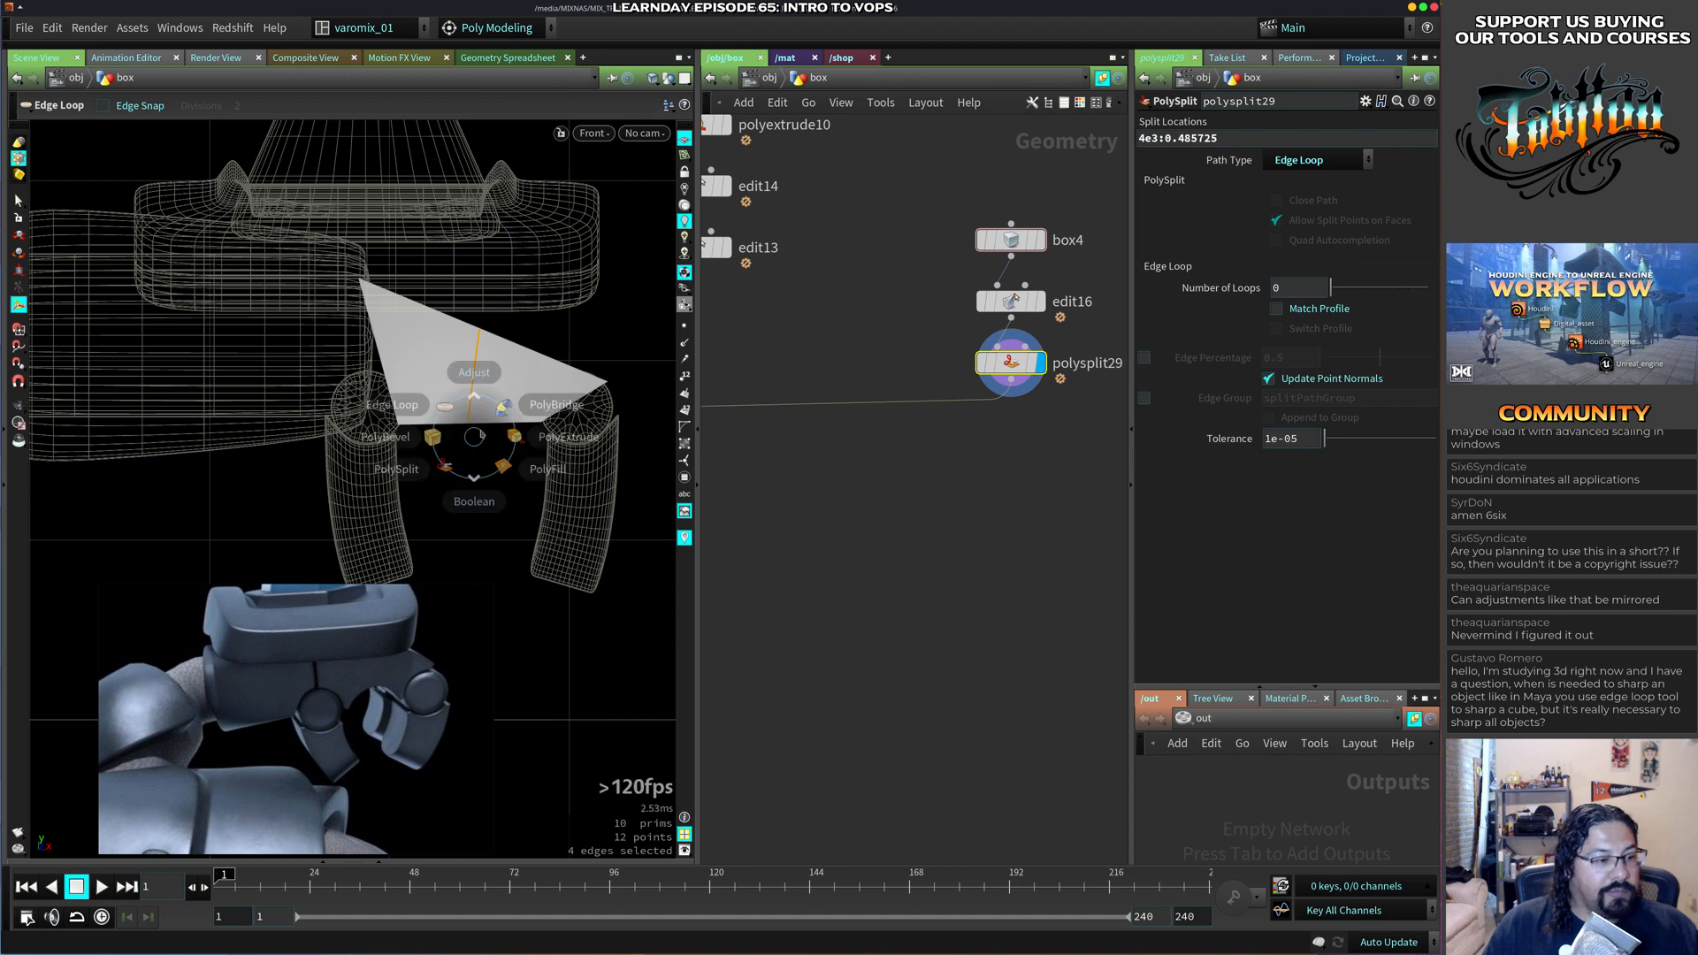
left_click(390, 403)
left_click(522, 417)
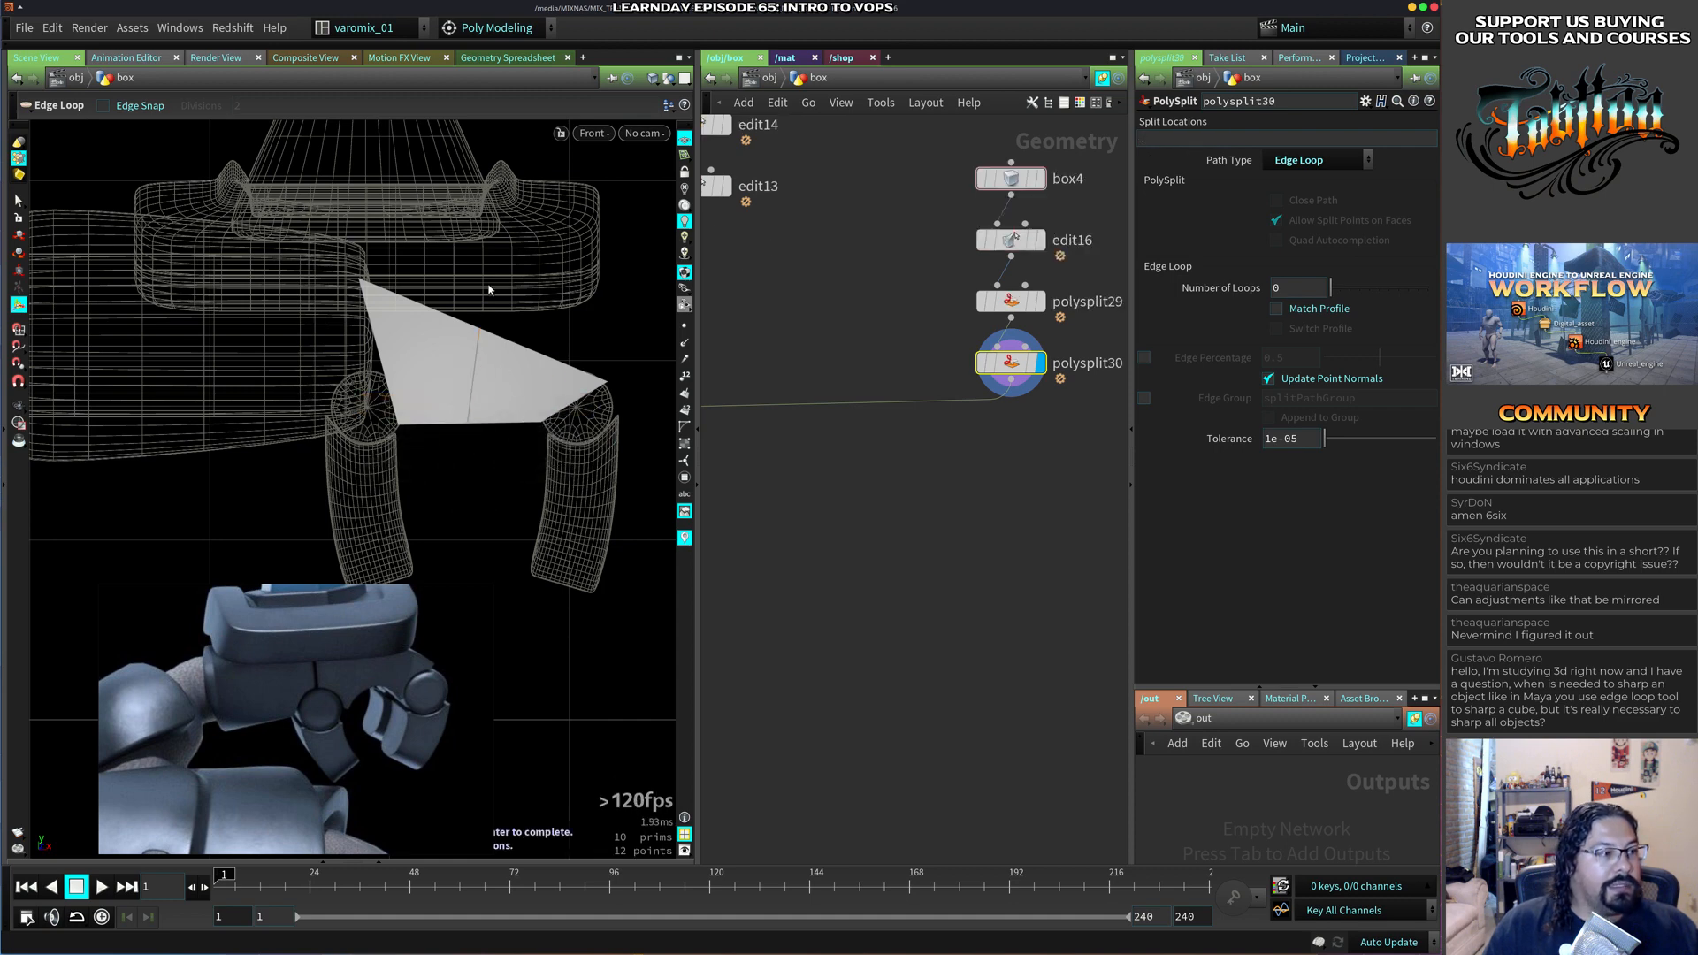
right_click(573, 401)
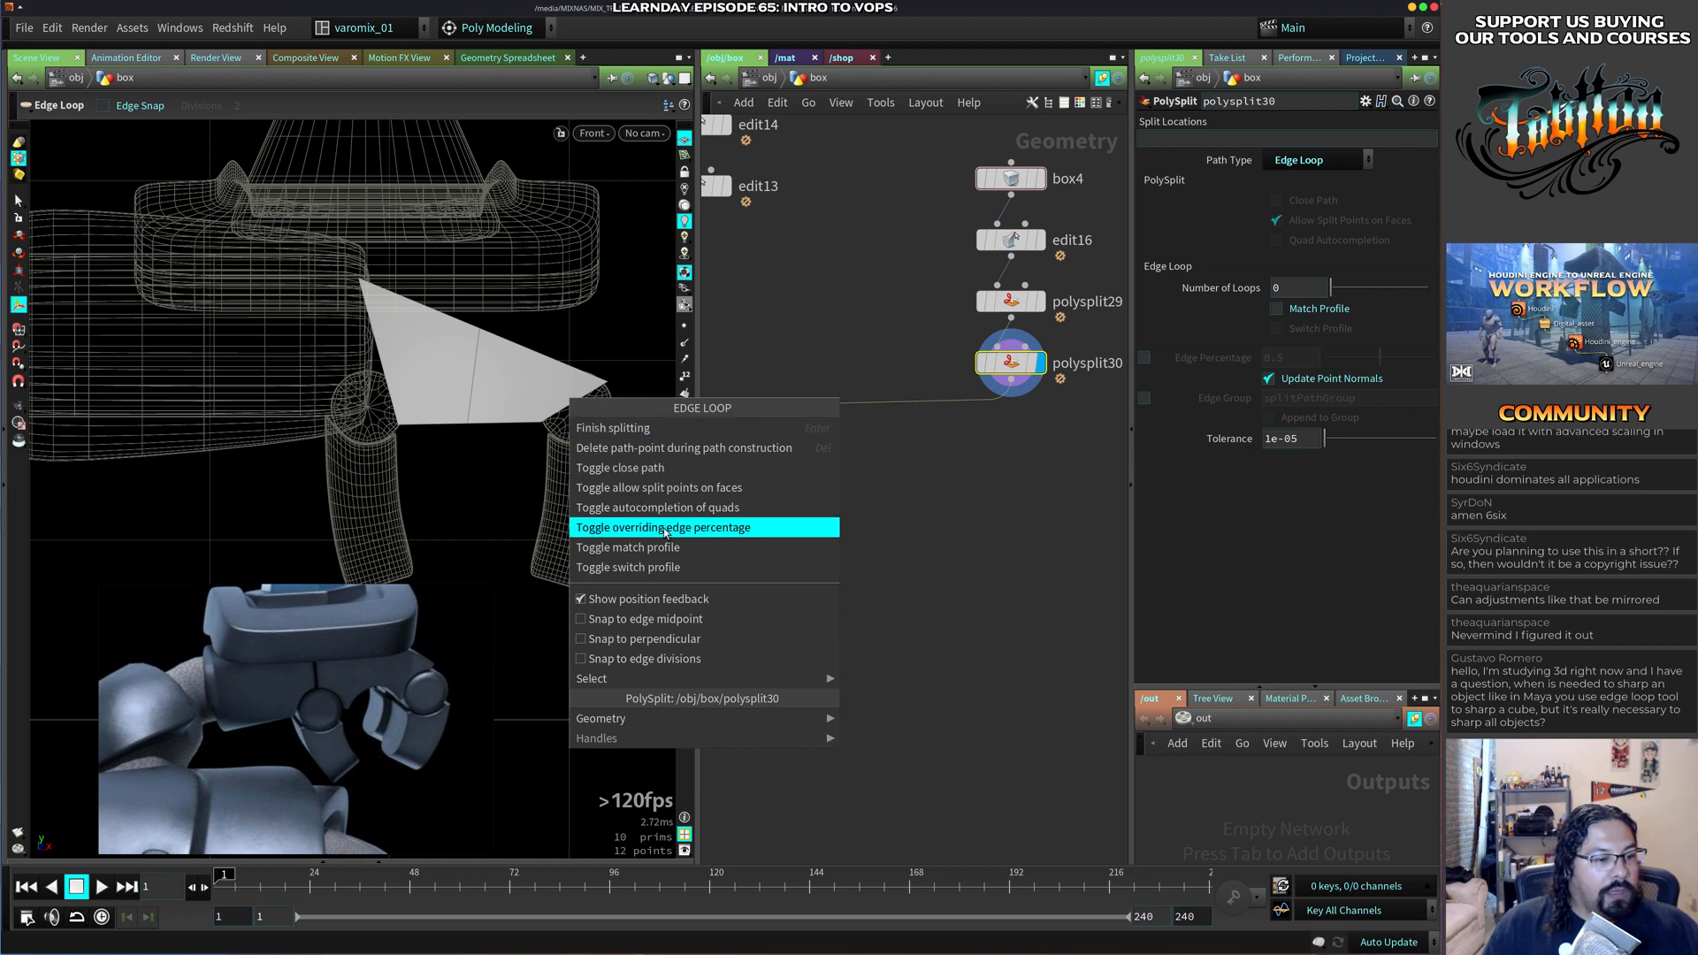
left_click(656, 620)
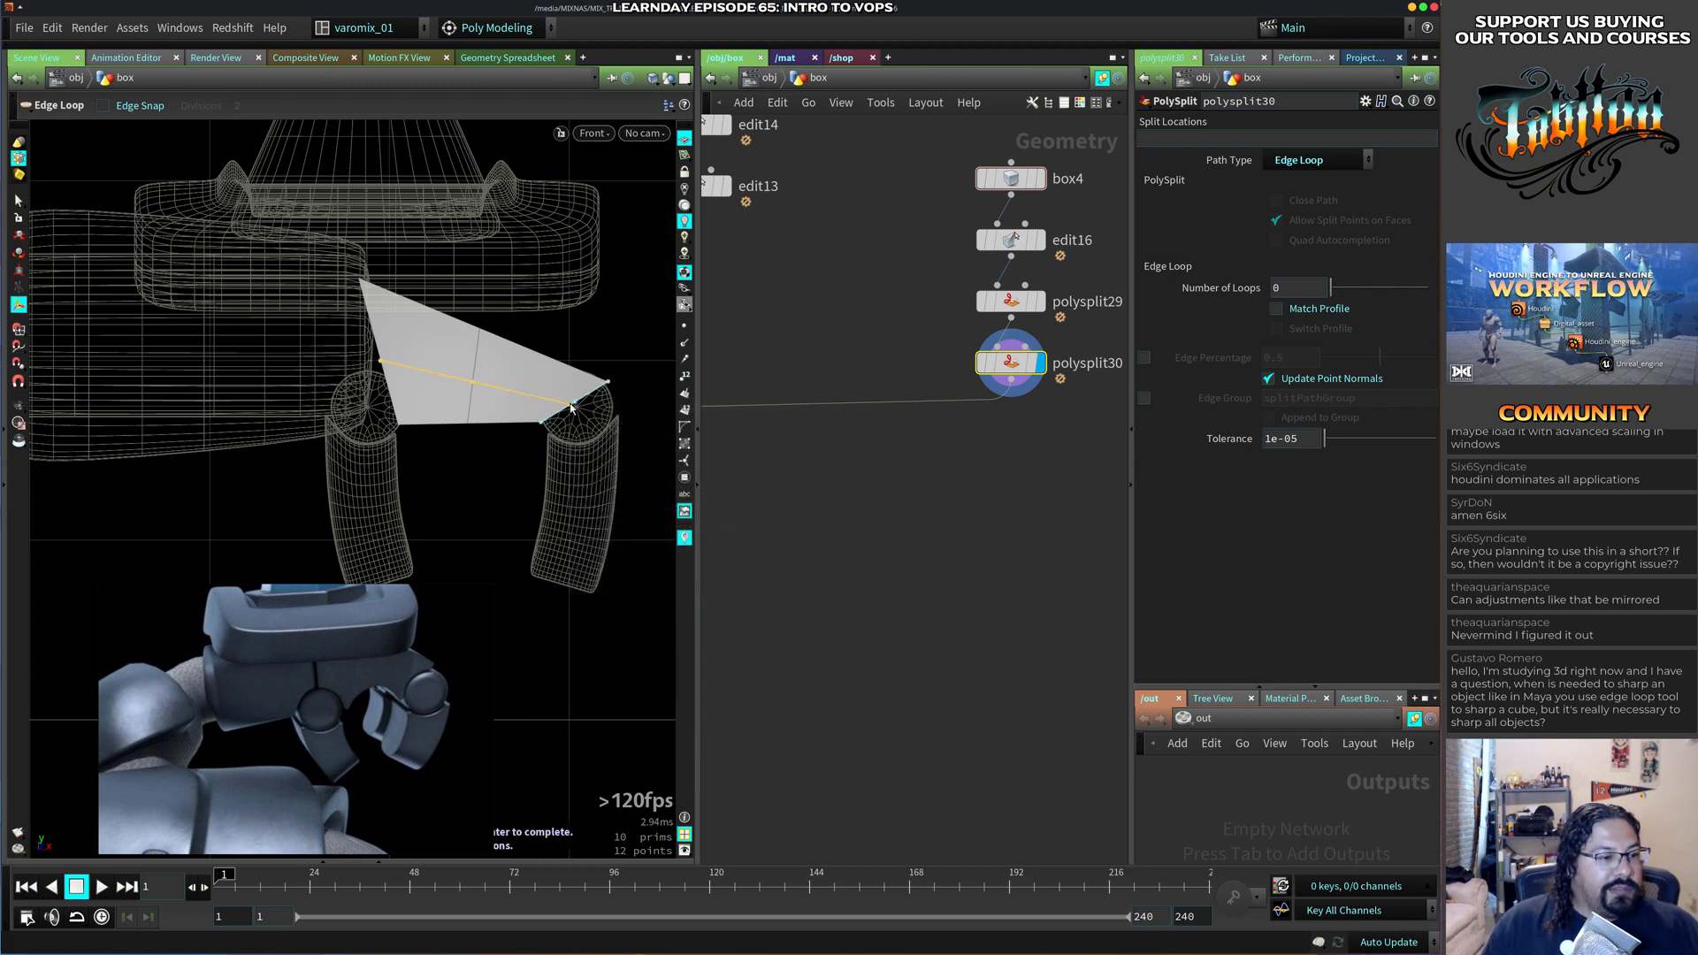
left_click(576, 406)
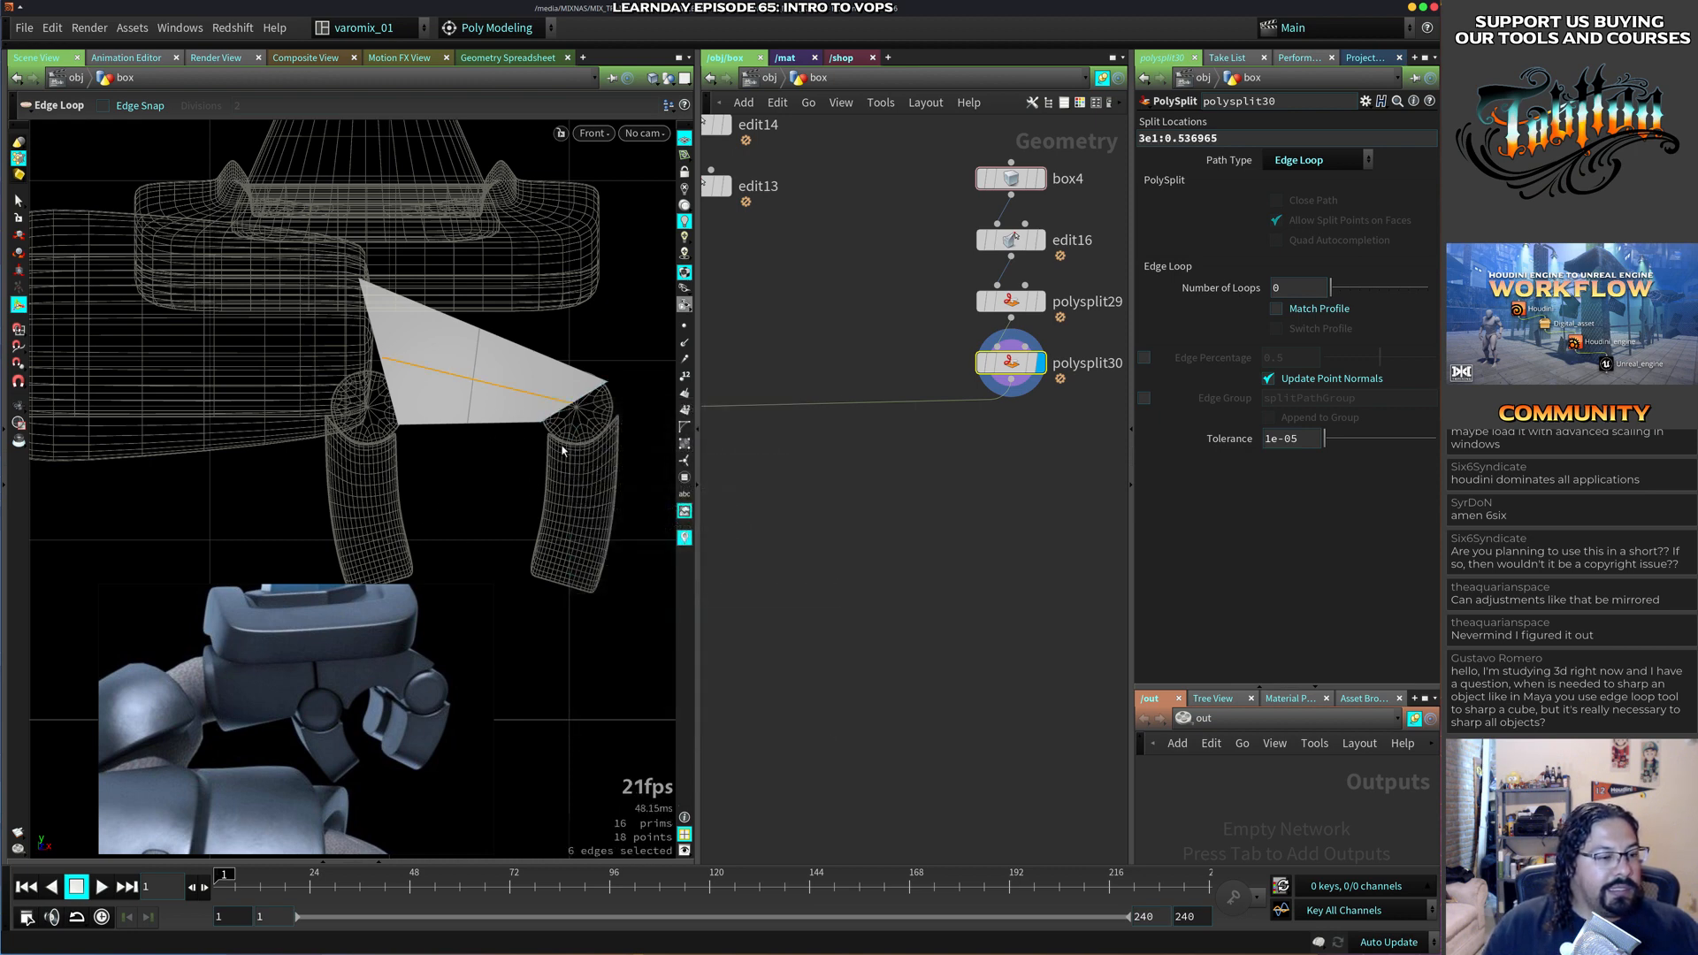
Move both ends of the lengthwise loop inward around the finger joints and raise the center column of points by about 0.039.
key("s")
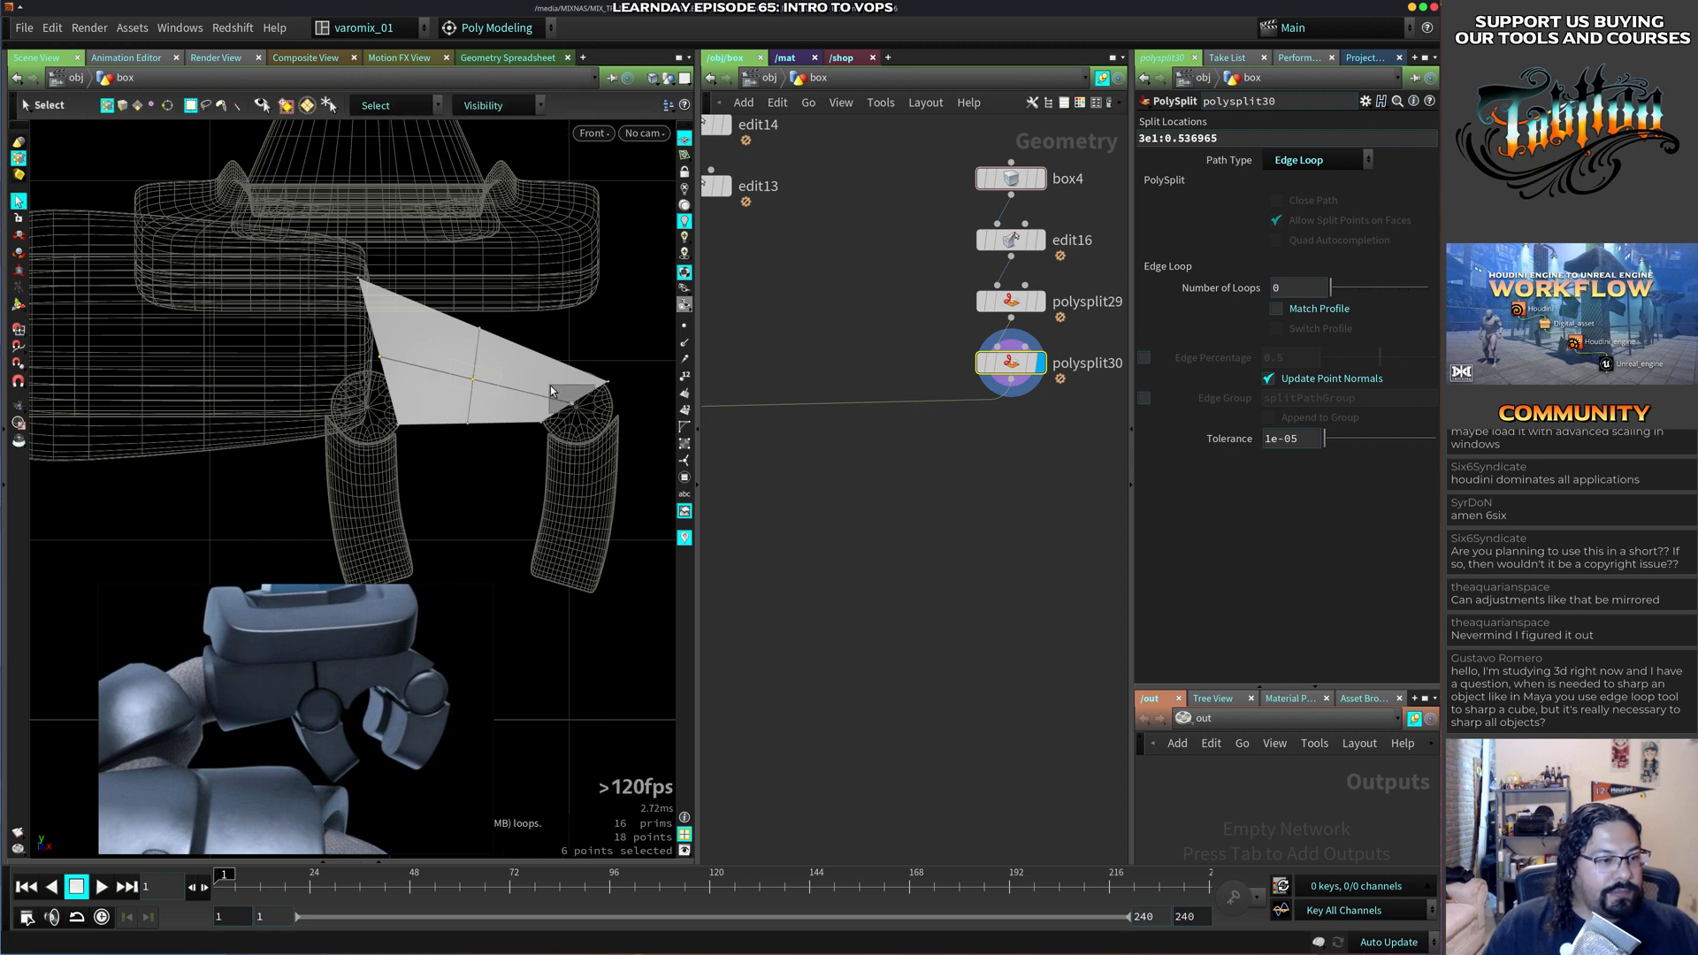
key("t")
mouse_move(666, 315)
middle_mouse_down()
mouse_move(618, 292)
mouse_move(637, 300)
middle_mouse_up()
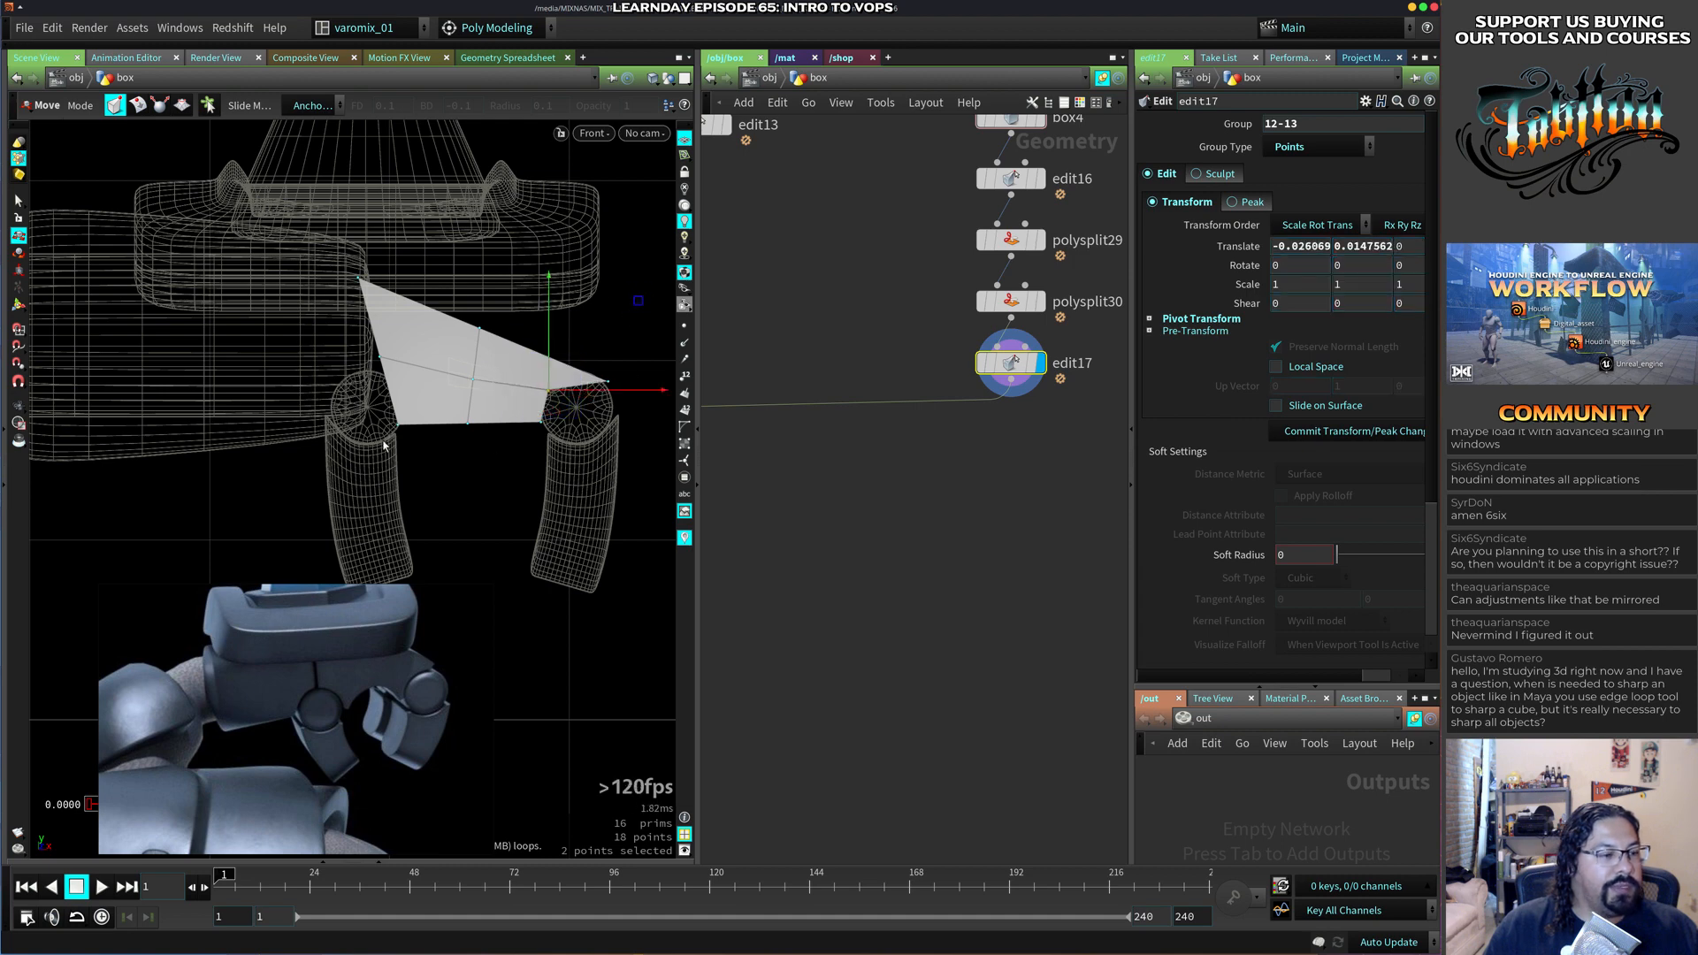
left_click(419, 395)
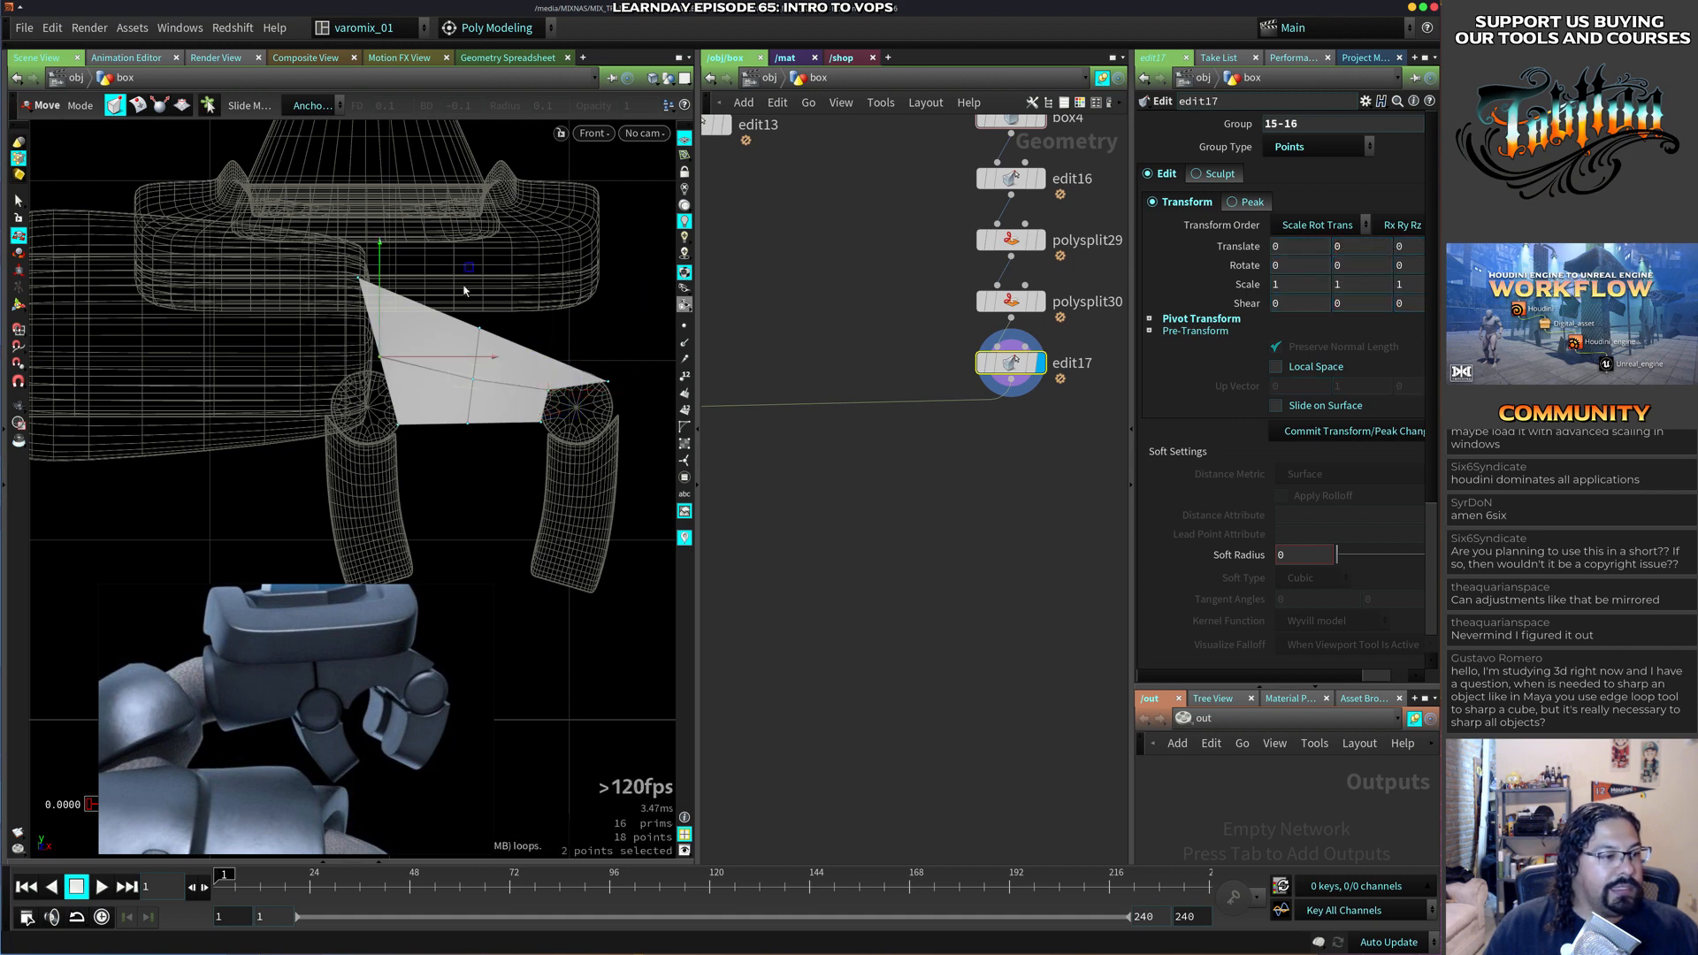
middle_click_drag(464, 290, 496, 309)
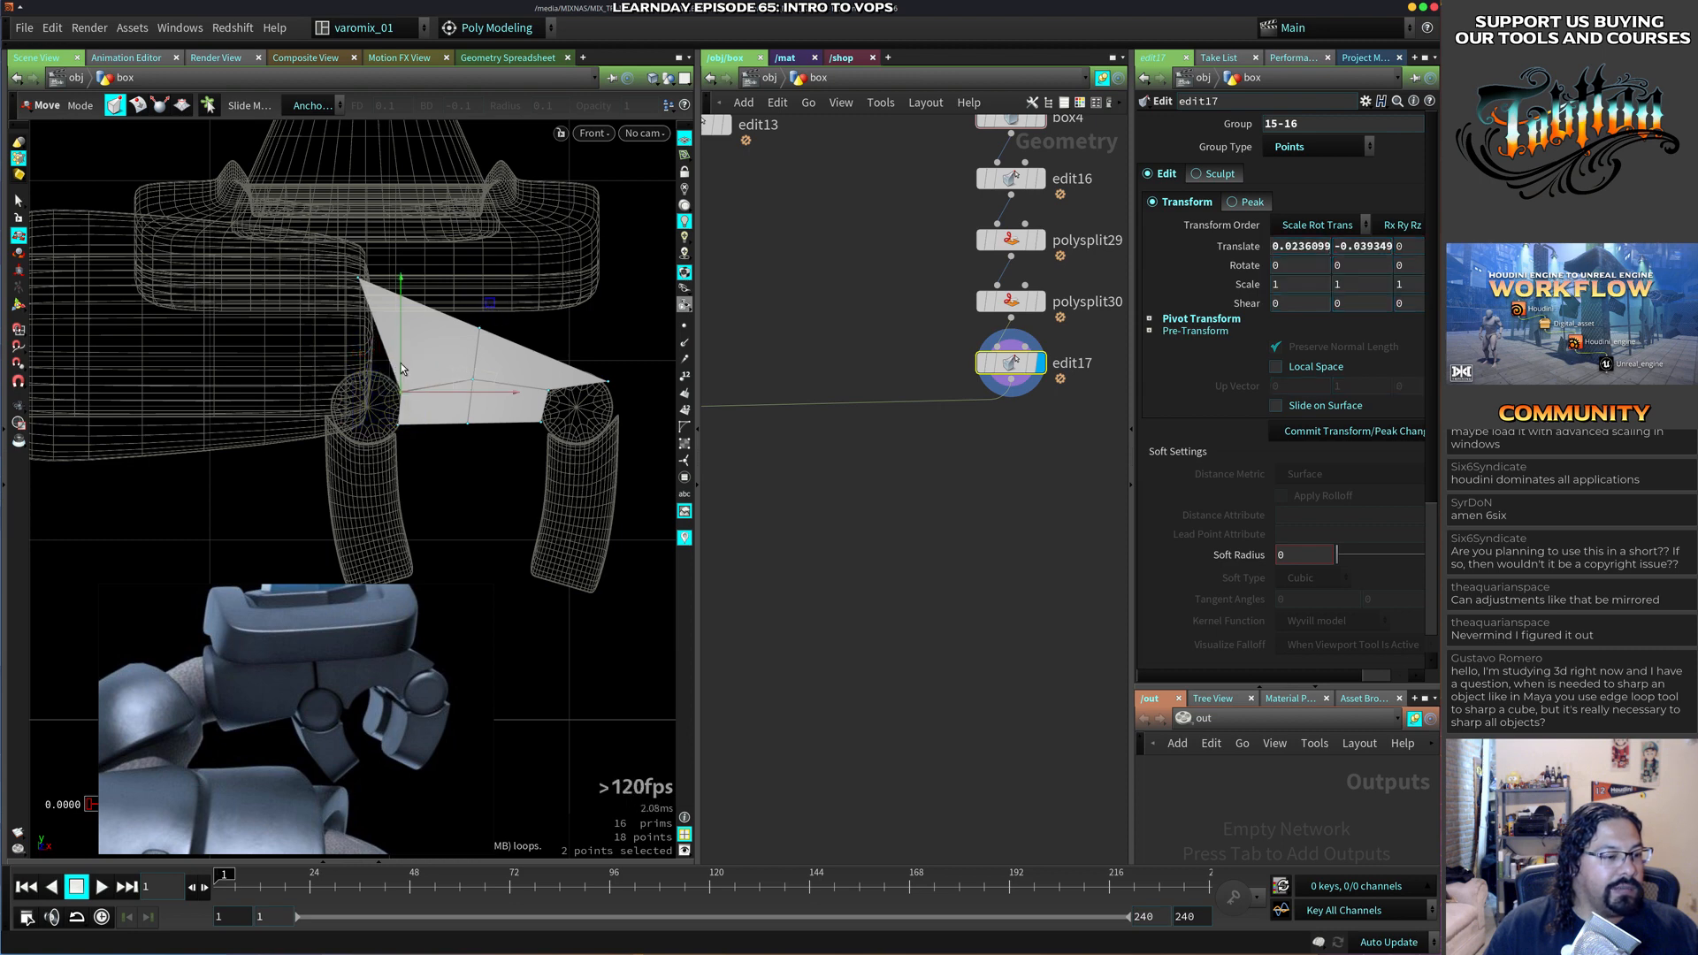
left_click_drag(460, 444, 499, 312)
middle_click_drag(565, 285, 562, 255)
Insert another lengthwise edge loop across the upper half of the bent piece.
key("c")
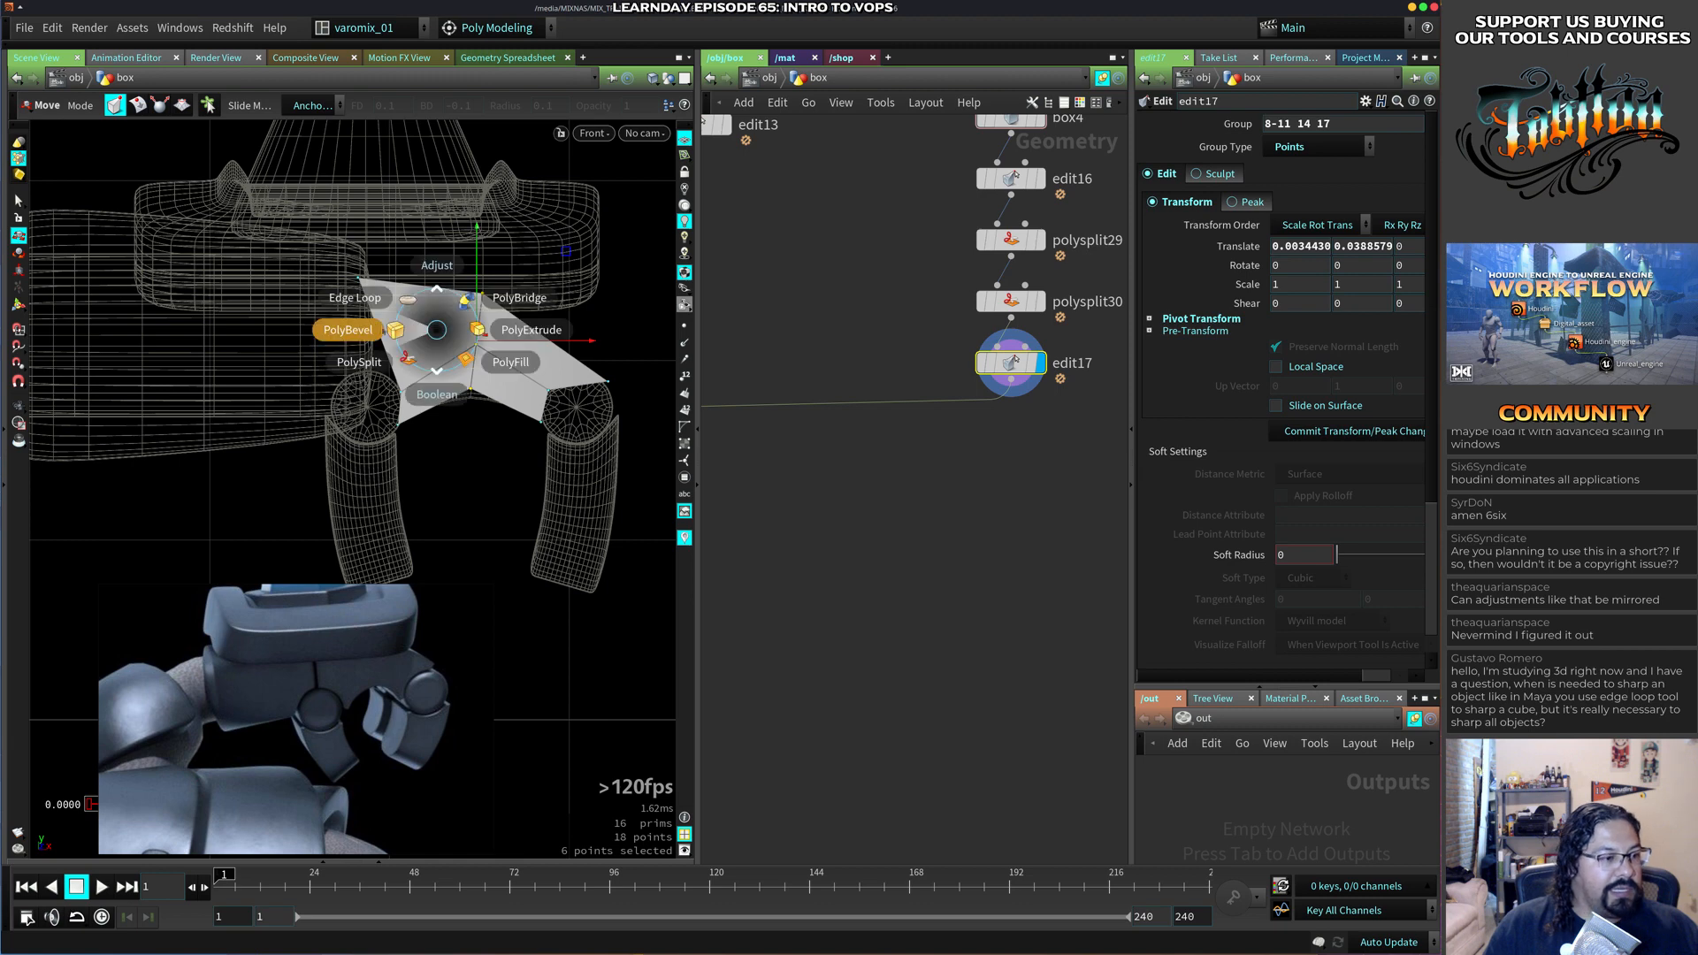
left_click(367, 334)
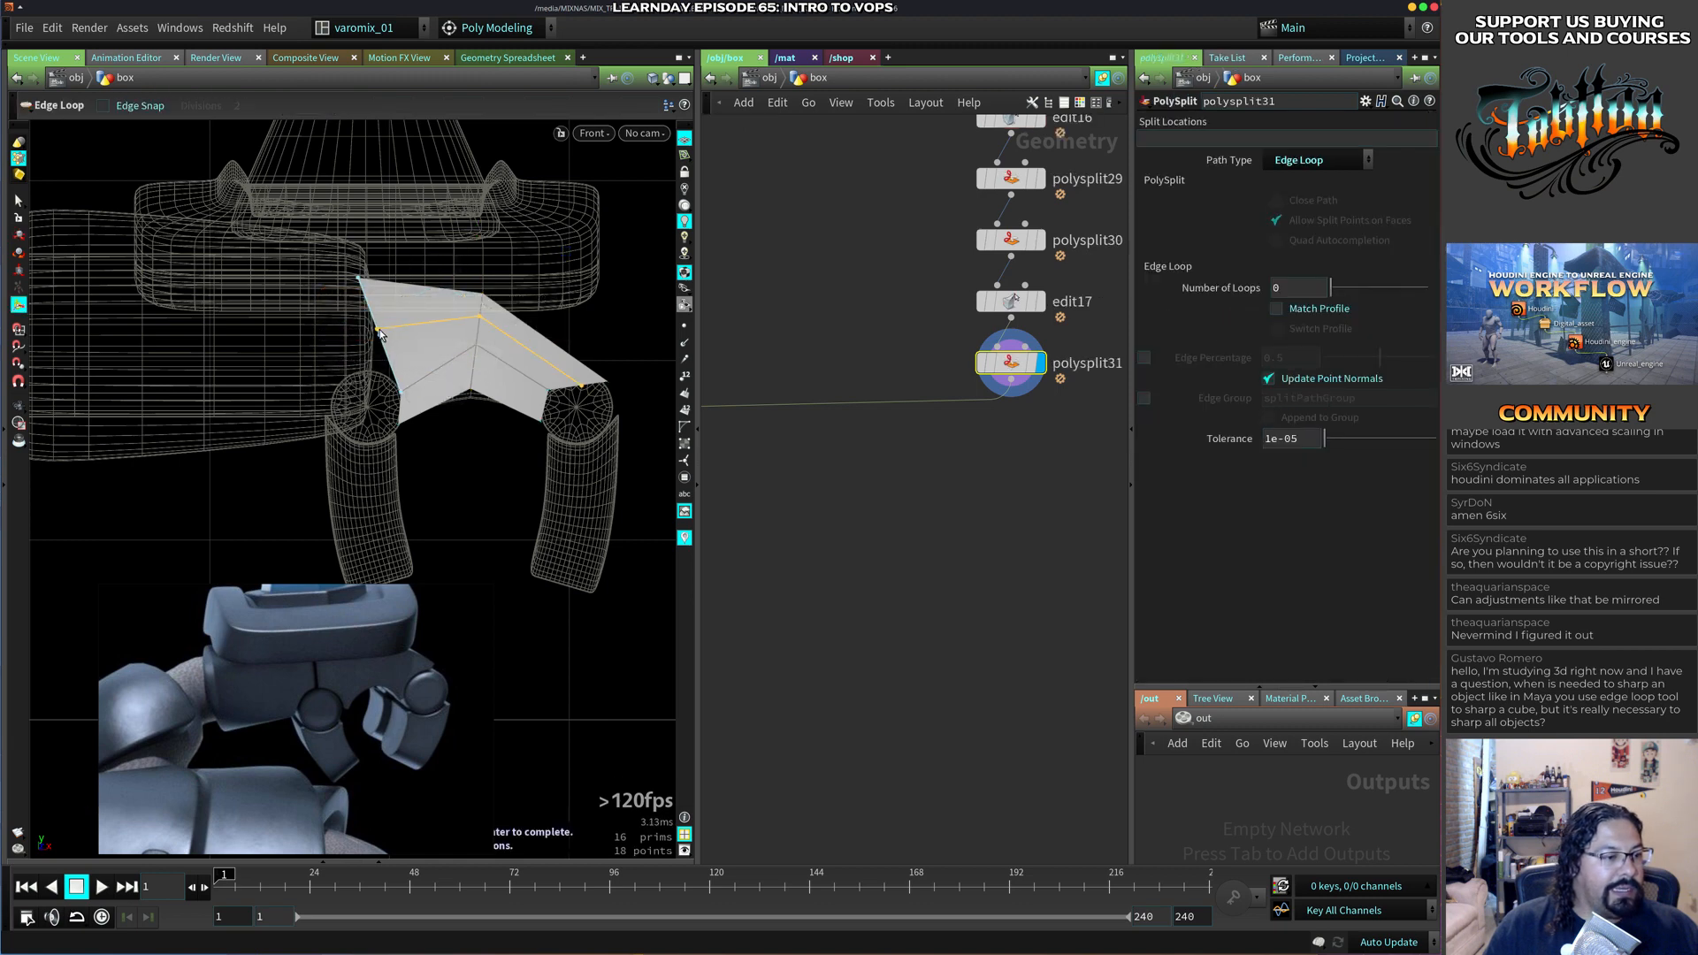
left_click(379, 333)
Shift the new loop's left end by about -0.019, -0.041 and its right end by about -0.016, 0.014.
key("t")
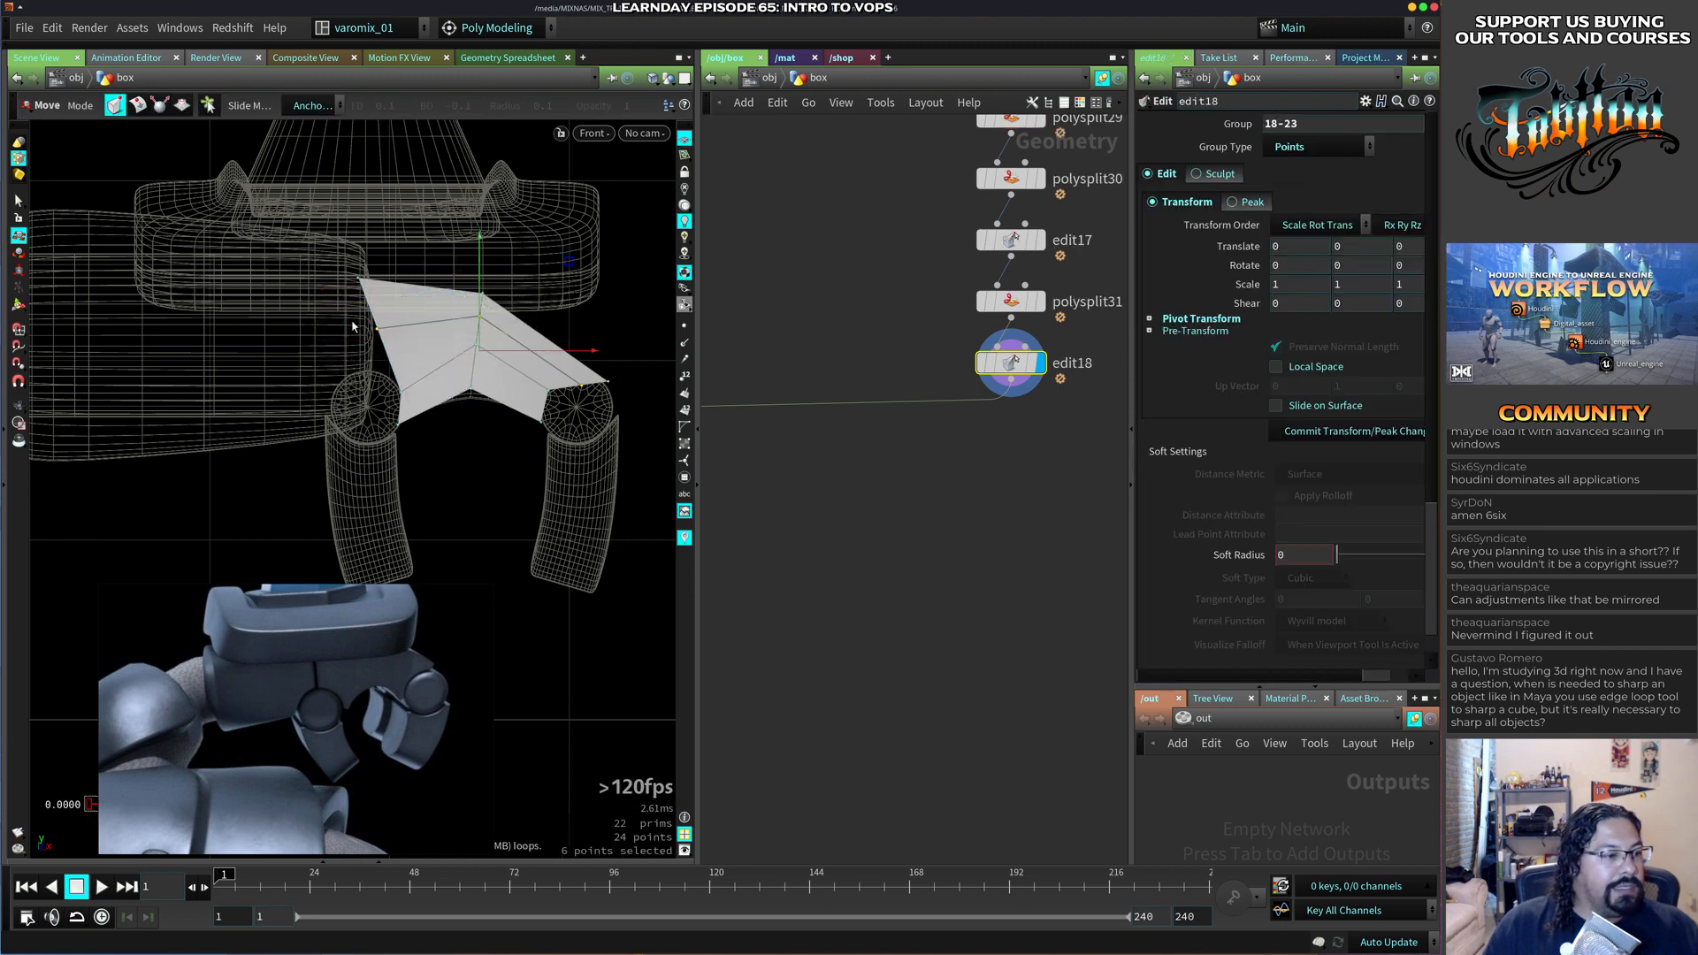
left_click(404, 351)
left_click_drag(387, 320, 374, 347)
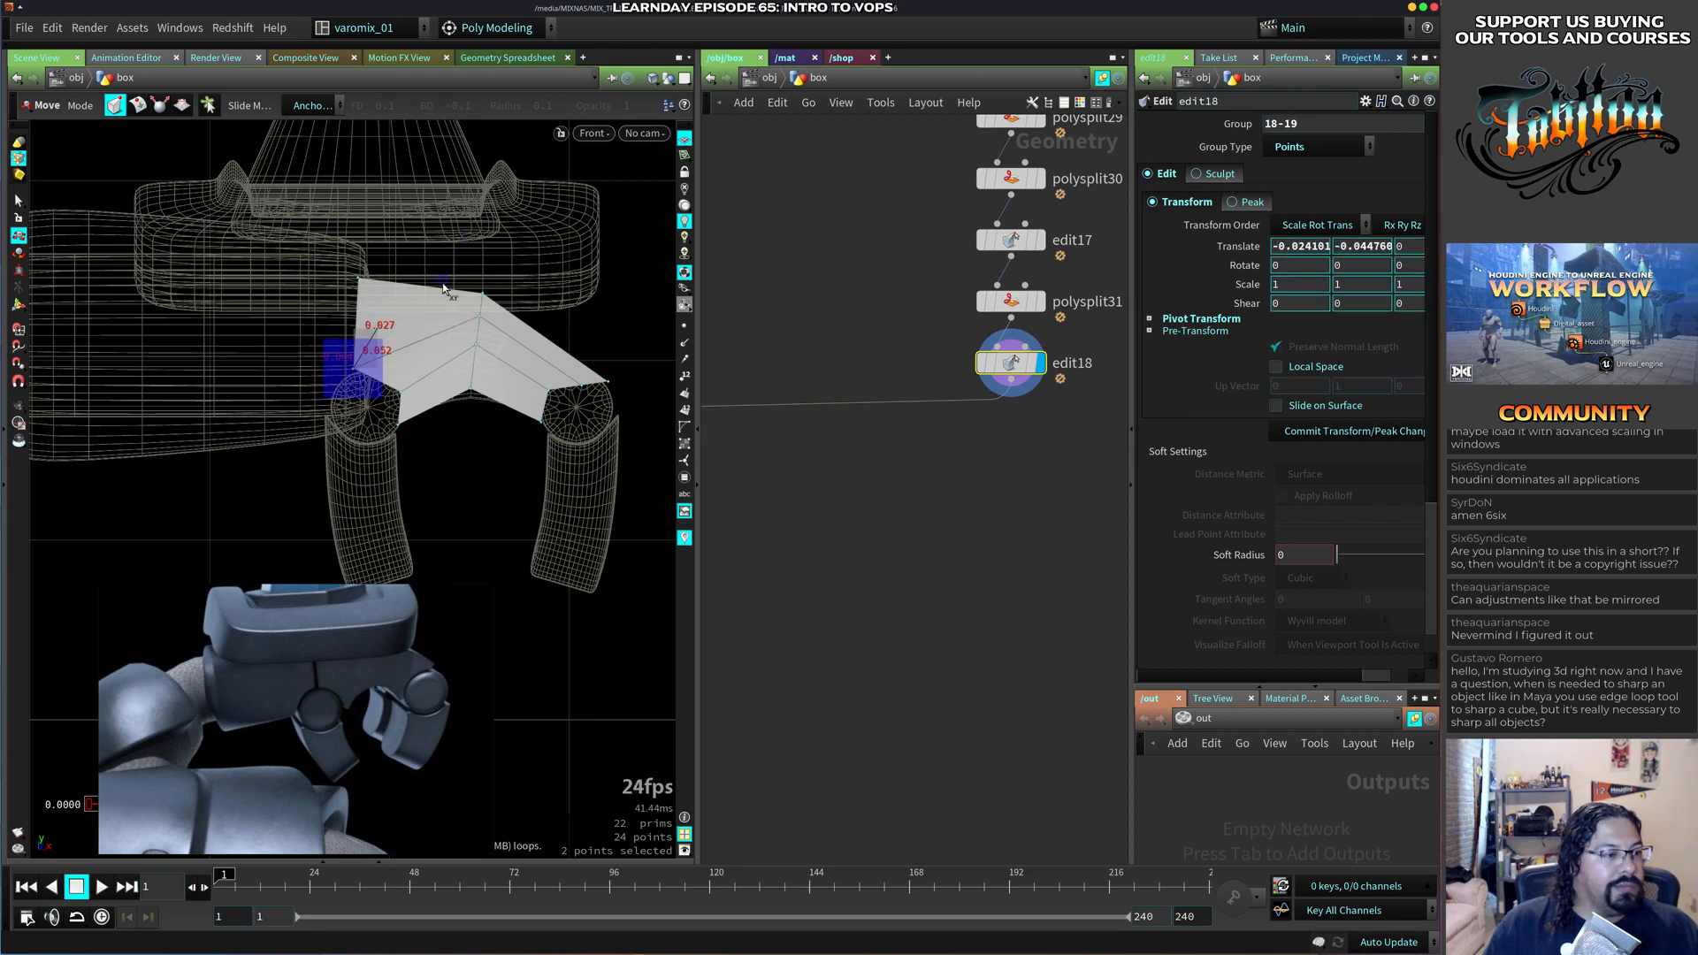
left_click_drag(454, 278, 451, 284)
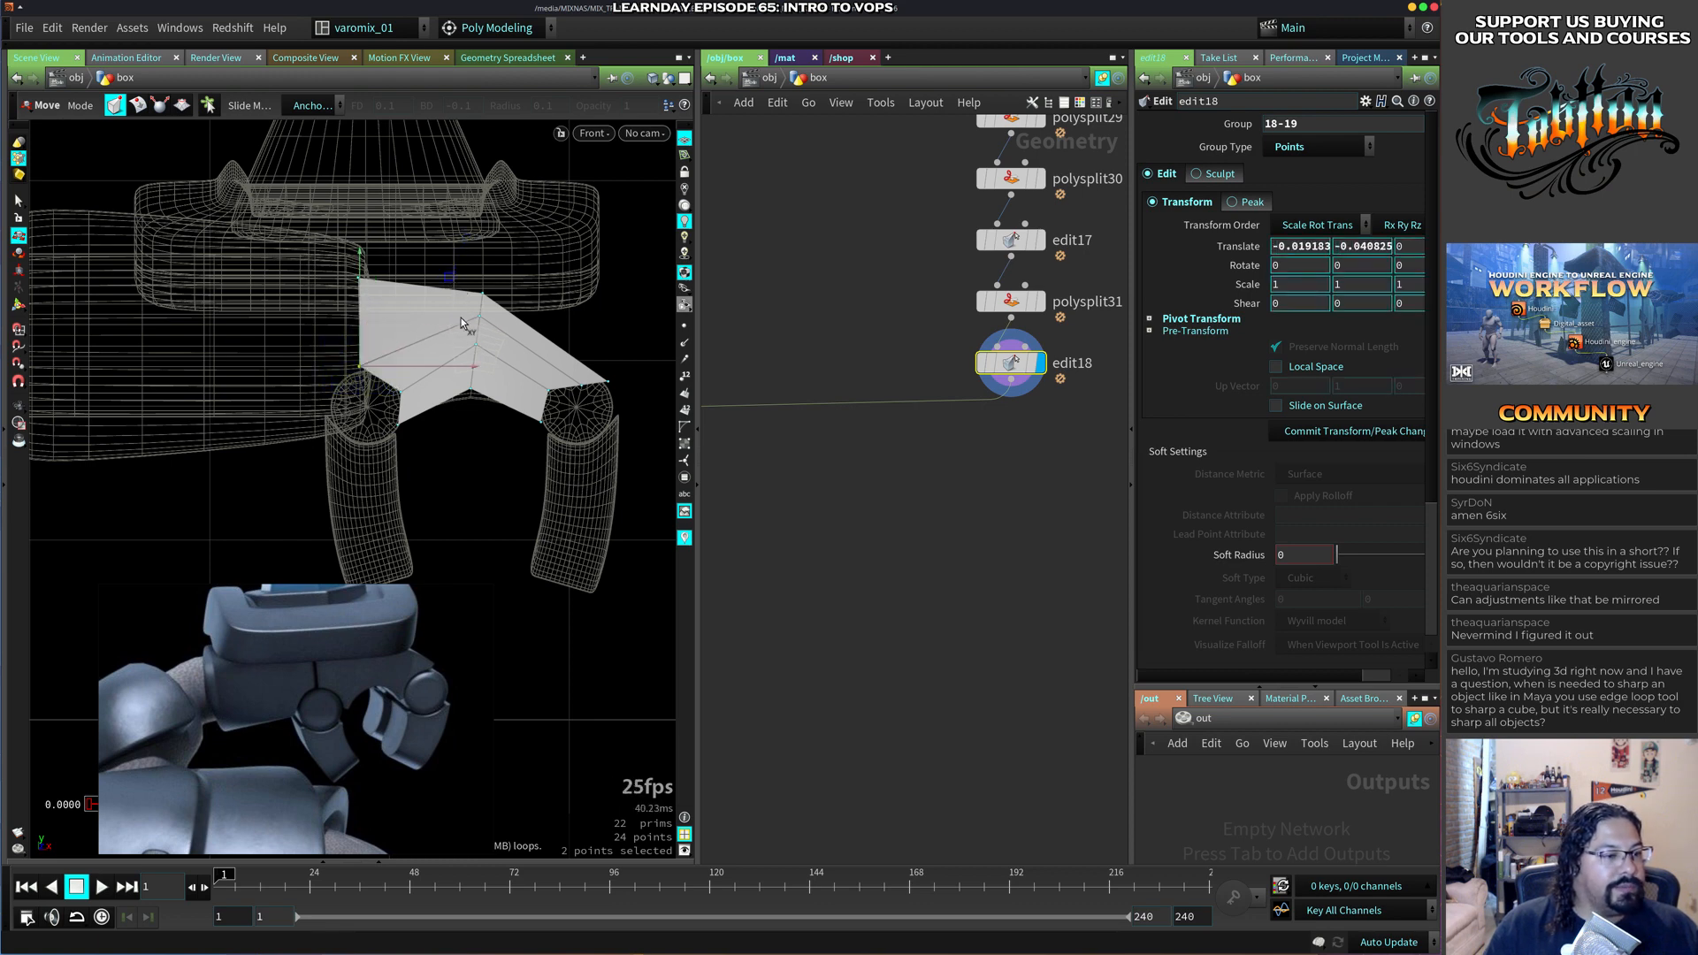
left_click_drag(575, 378, 589, 395)
left_click_drag(670, 300, 656, 288)
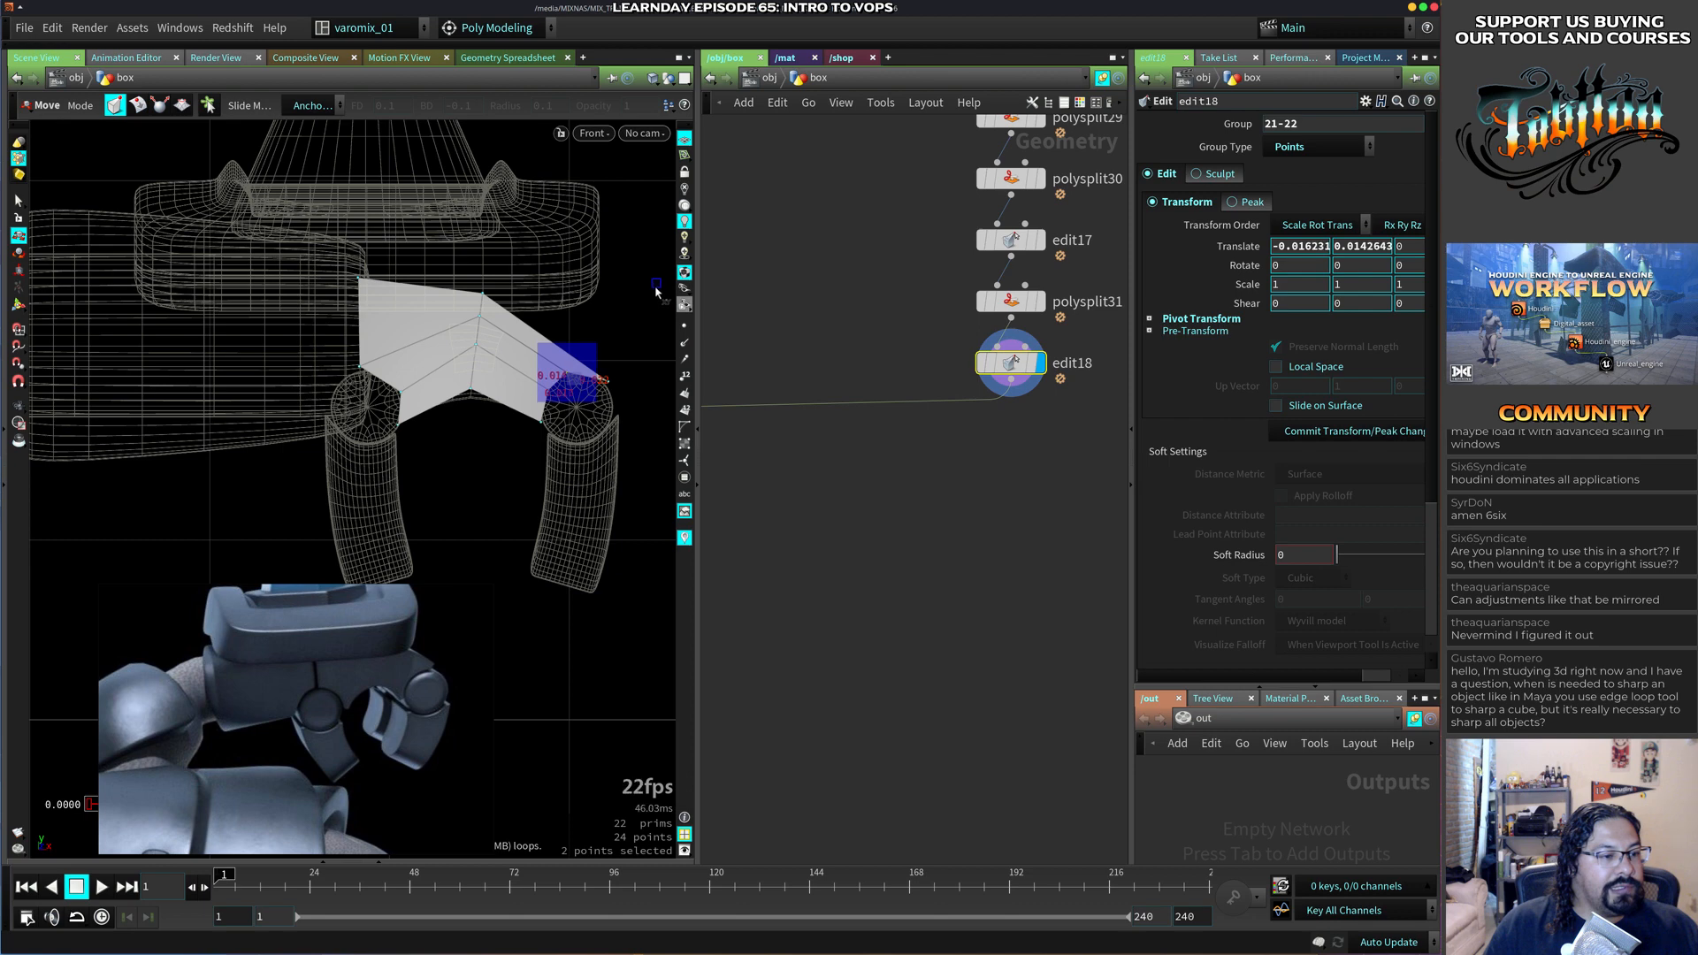
Insert vertical edge loops at about 0.457 in the right half and 0.5 in the left half of the piece.
key("c")
left_click(537, 370)
left_click(519, 366)
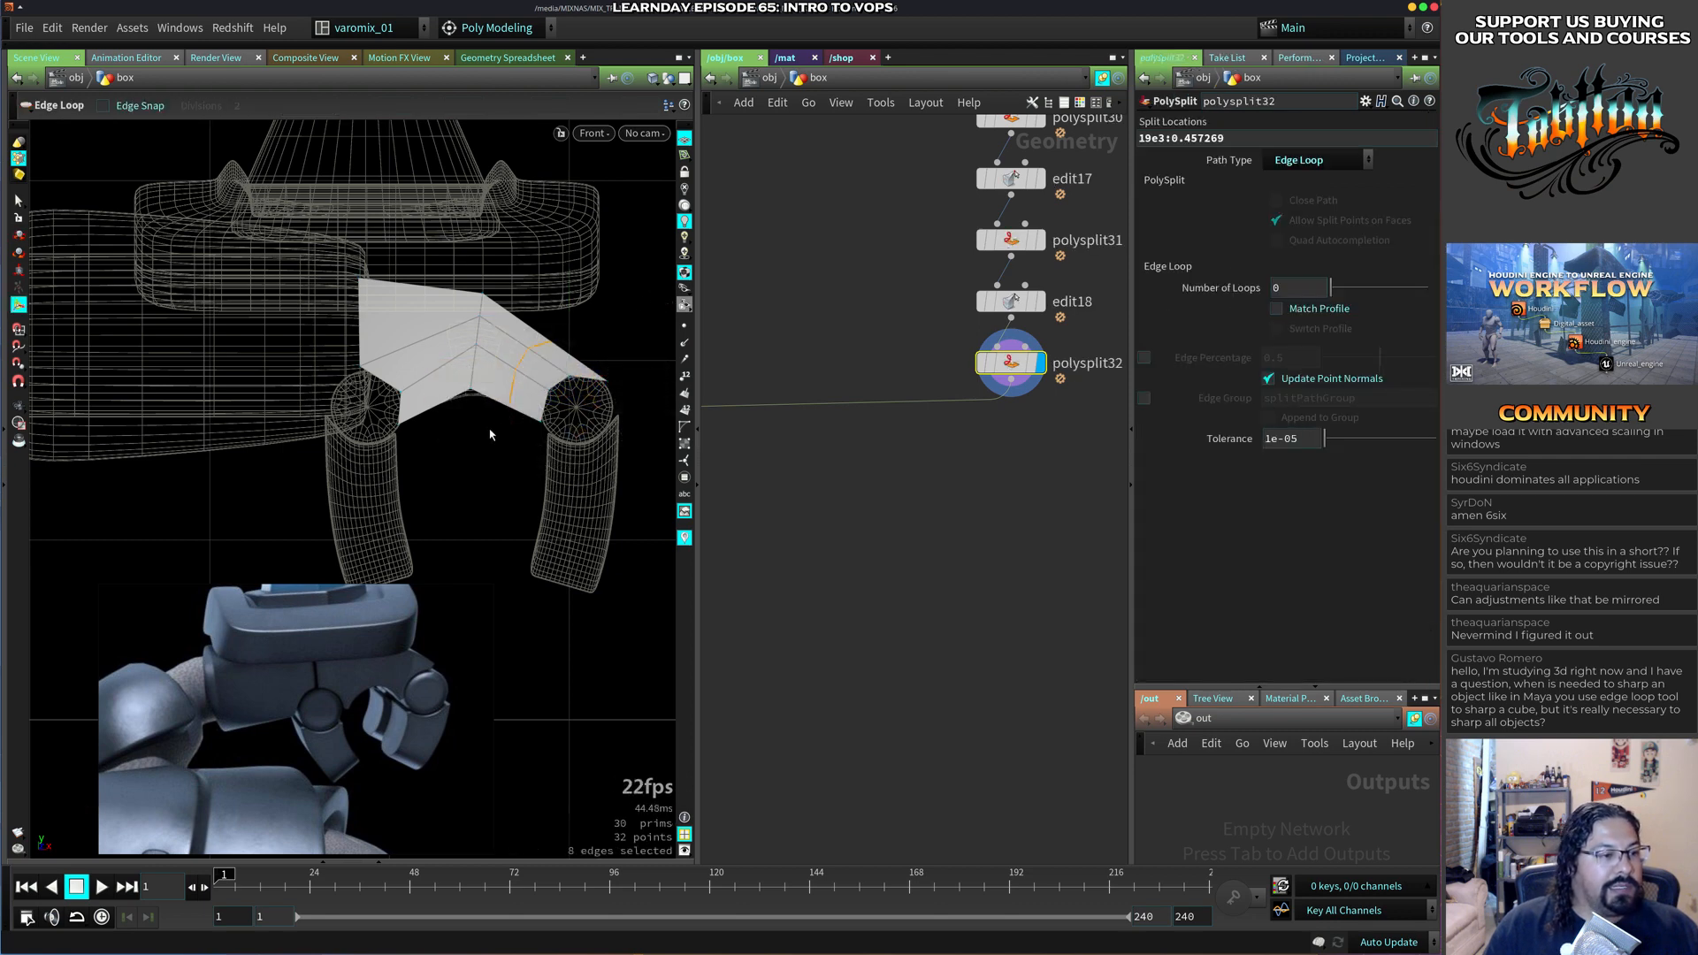
key("Return")
left_click(438, 369)
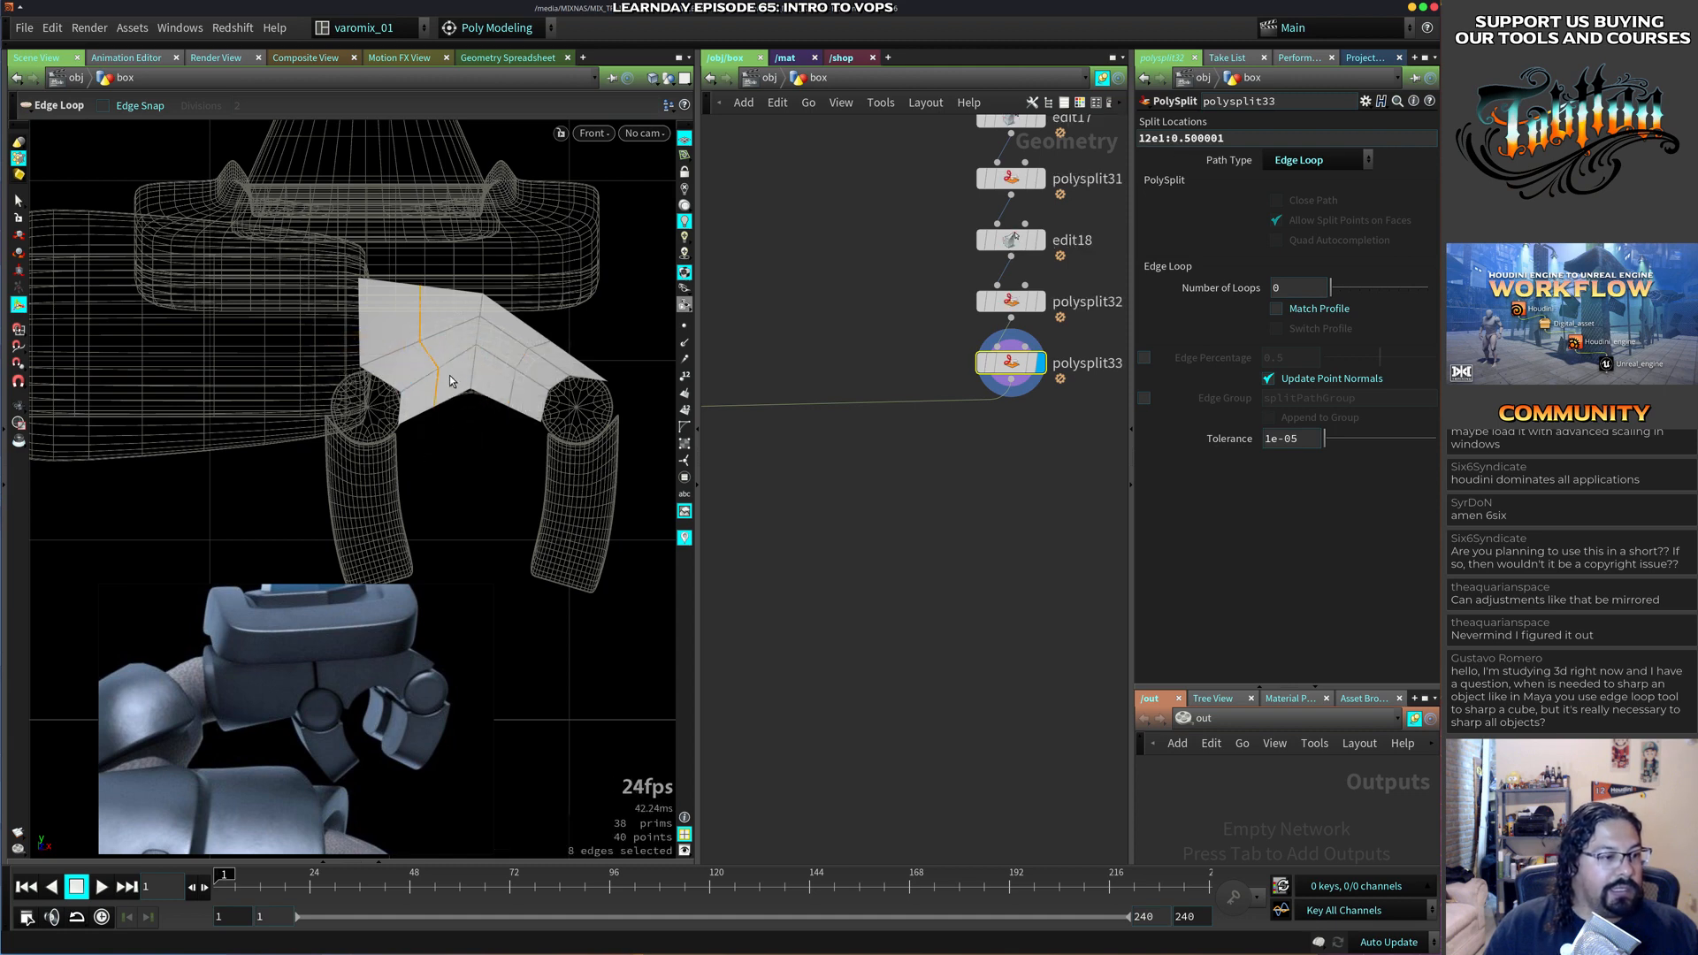
Display subdivide3 to check the smoothed piece together with the fingers and arm.
scroll(985, 507, "down", 5)
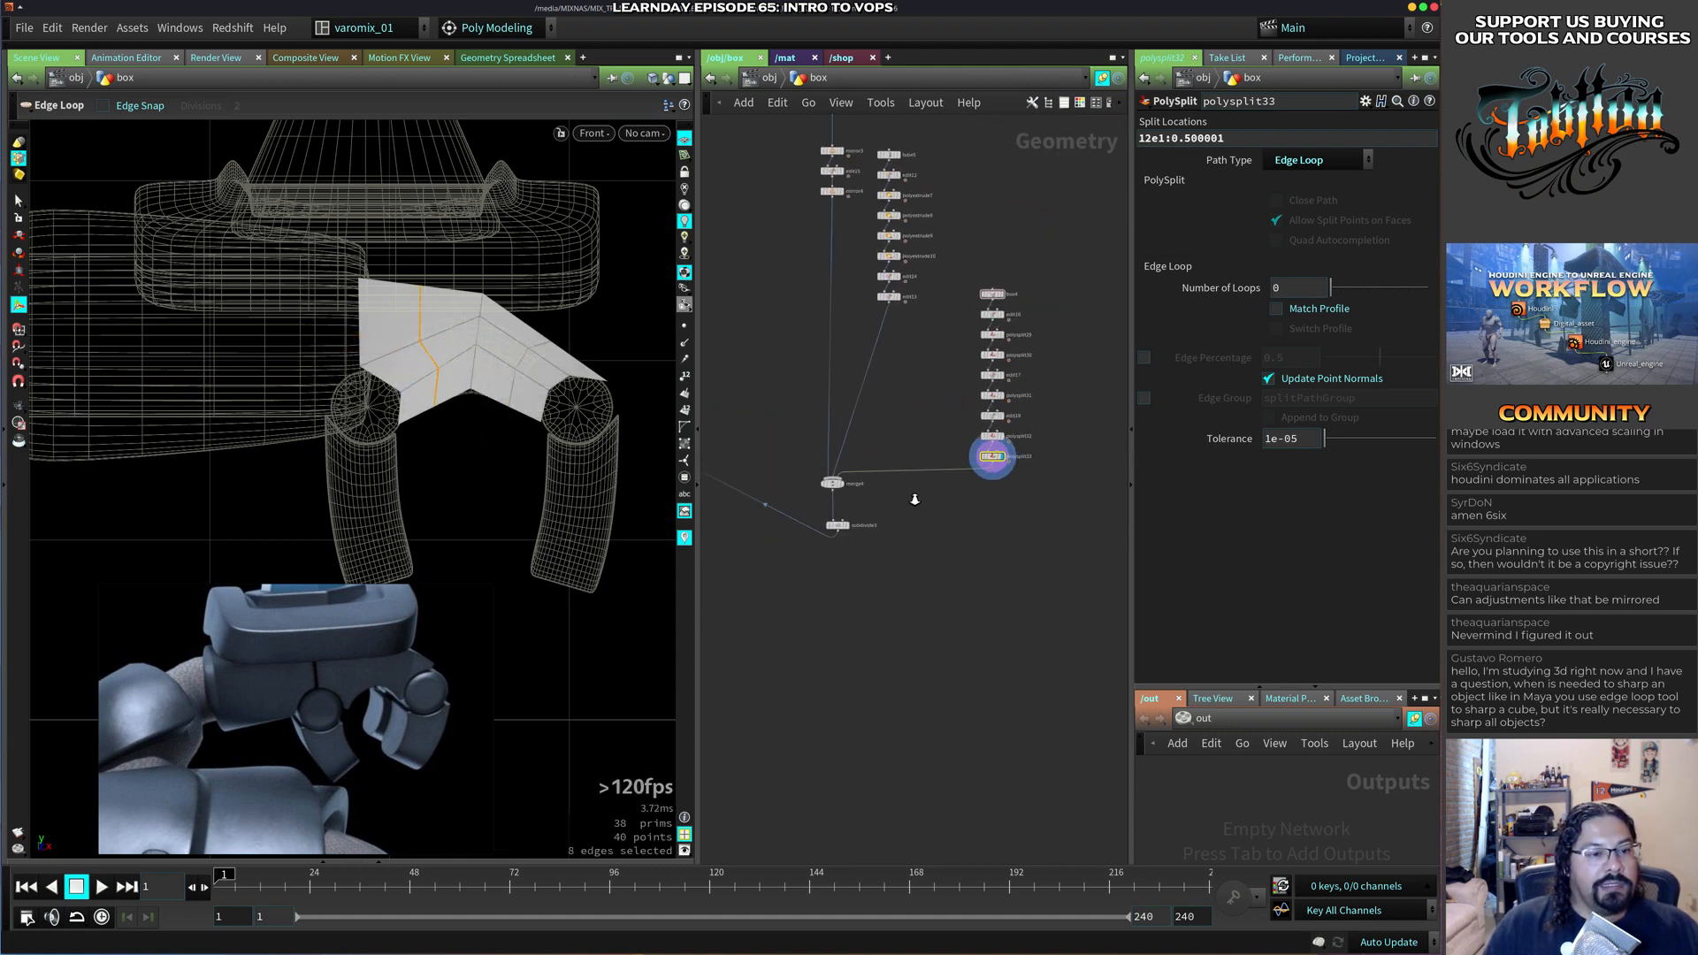
left_click(817, 541)
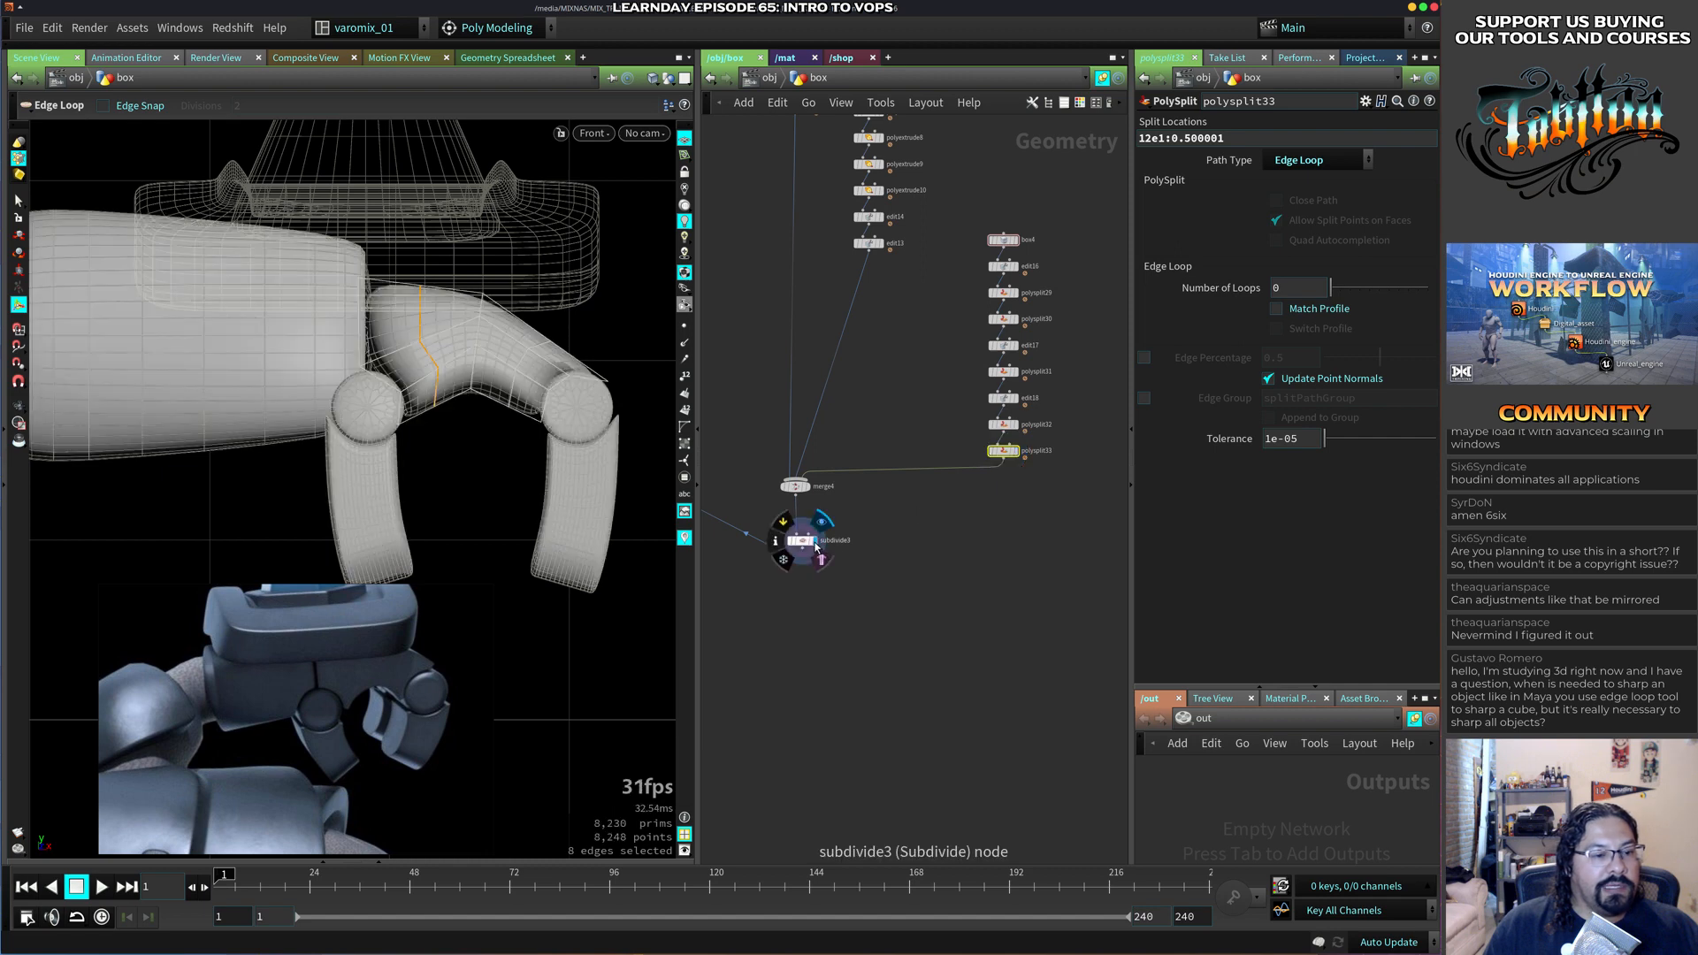
scroll(499, 434, "up", 3)
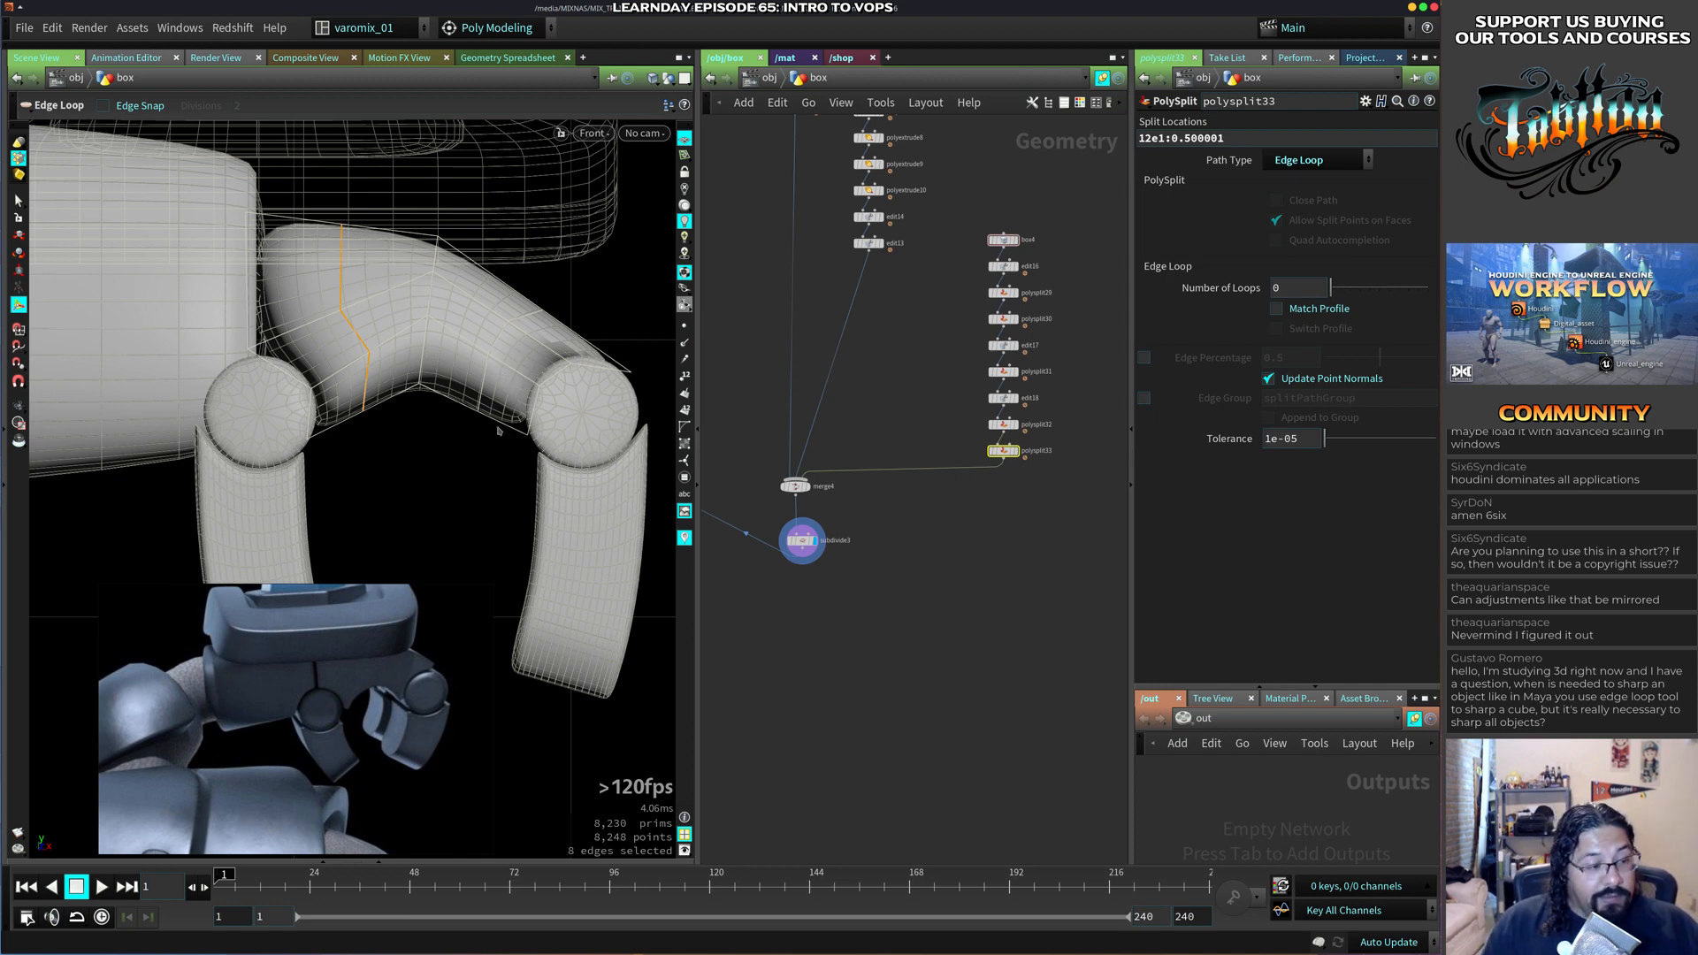
Apply a PolyExtrude with distance 0 to primitives 22-37 of the bent piece, followed by a Fuse.
key("c")
left_click(538, 427)
key("c")
mouse_move(525, 399)
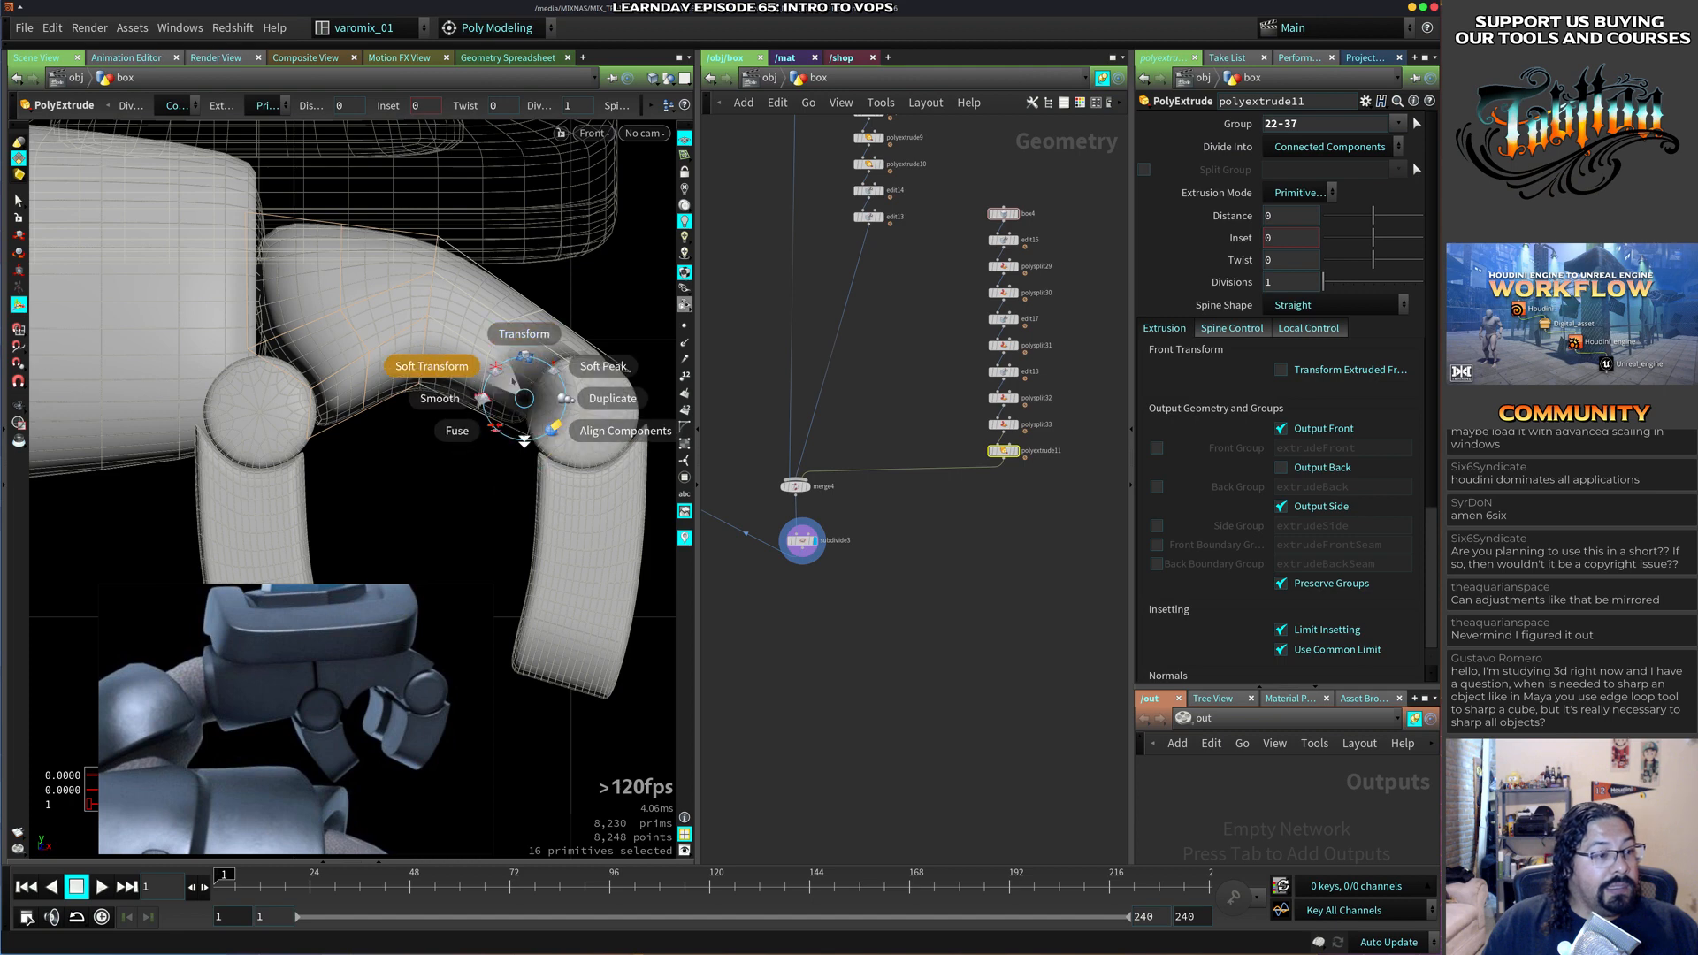
left_click(478, 432)
Shift points 24-31, the vertical loop in the bent piece's right half, by about 0.004, 0.016.
key("t")
left_click_drag(455, 436, 555, 289)
left_click_drag(503, 487, 585, 359, "ctrl")
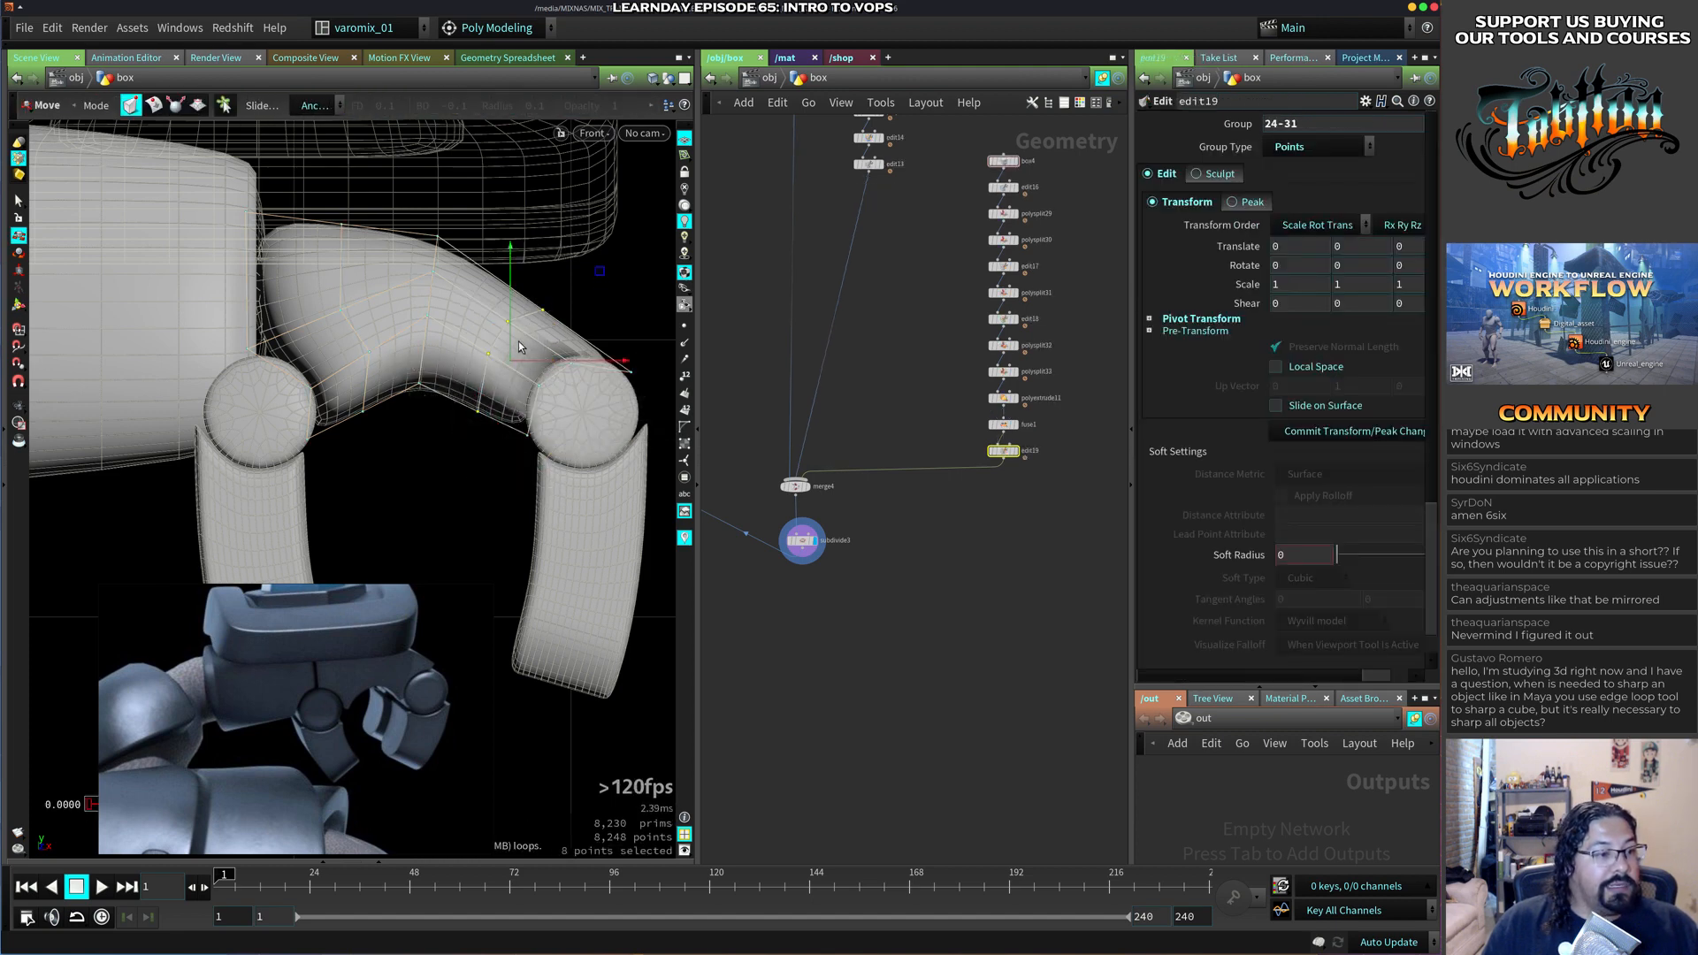
middle_click_drag(600, 278, 607, 253)
Move the lower points of the left vertical loop up and to the left along the piece's underside.
left_click_drag(429, 426, 394, 383)
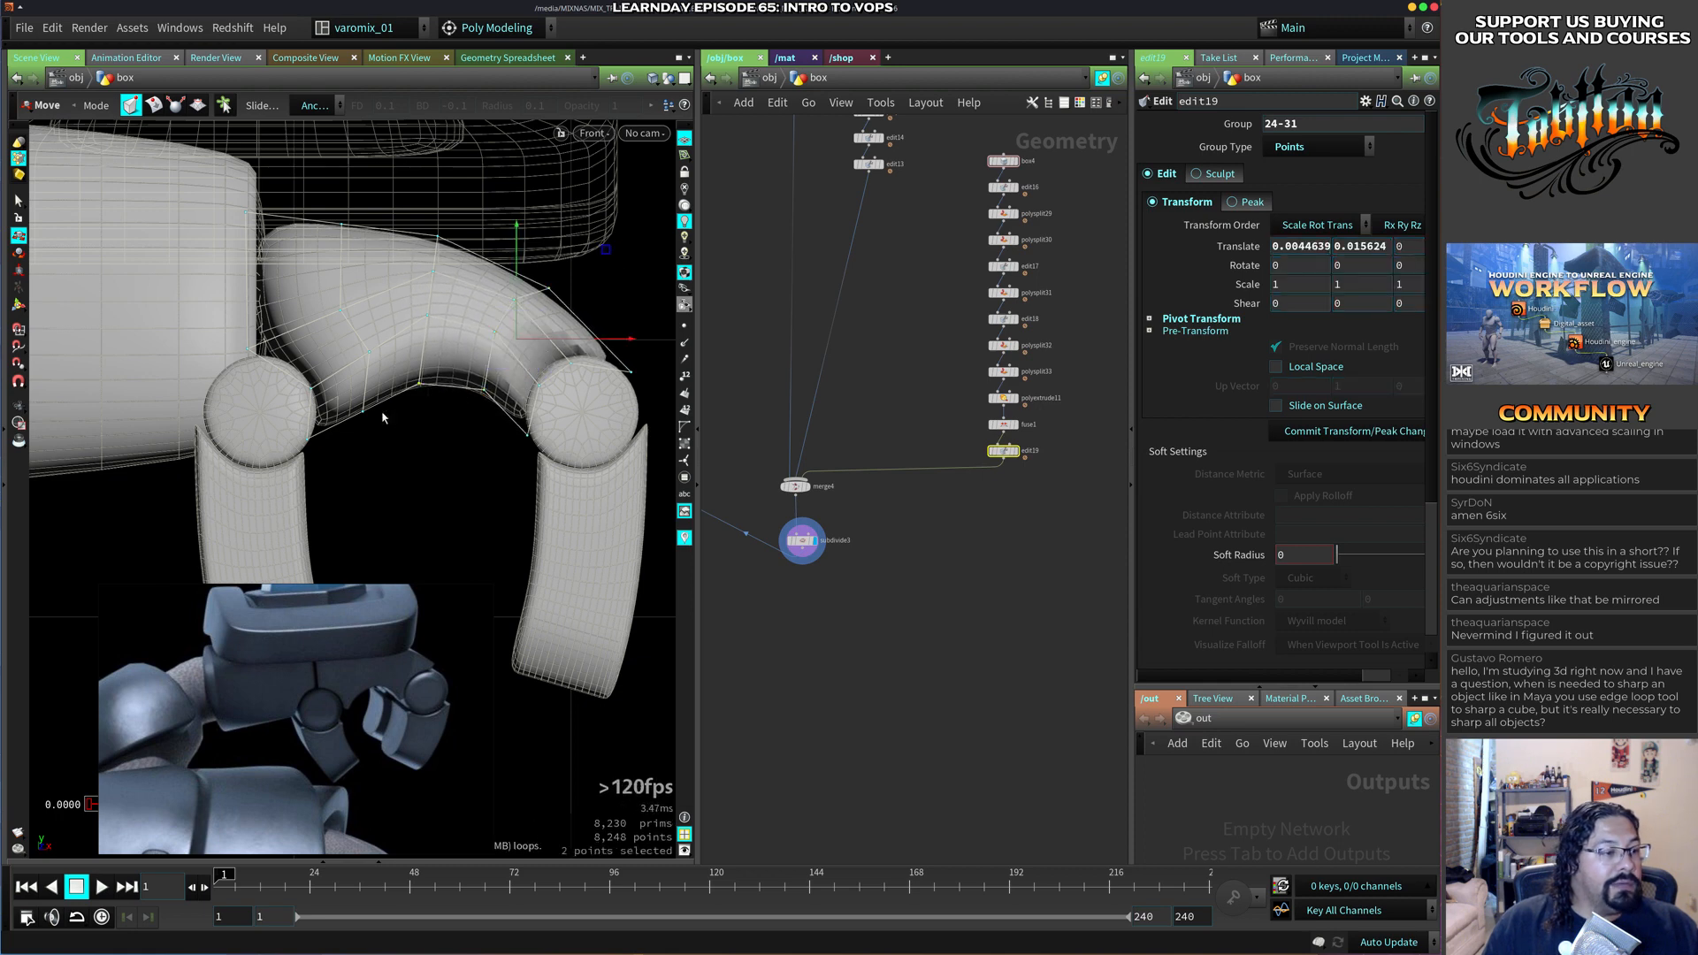
left_click_drag(351, 461, 381, 332)
left_click_drag(462, 298, 442, 288)
right_click_drag(372, 476, 394, 422, "alt")
mouse_move(435, 476)
middle_mouse_down("alt")
mouse_move(456, 412)
mouse_move(436, 417)
mouse_move(431, 451)
middle_mouse_up("alt")
right_click_drag(432, 451, 447, 402, "alt")
Raise points 36 and 39 of the left loop by about 0.011 and shift points 32 and 35 by about -0.012, 0.003.
mouse_move(406, 263)
left_mouse_down()
mouse_move(411, 295)
mouse_move(396, 254)
left_mouse_up()
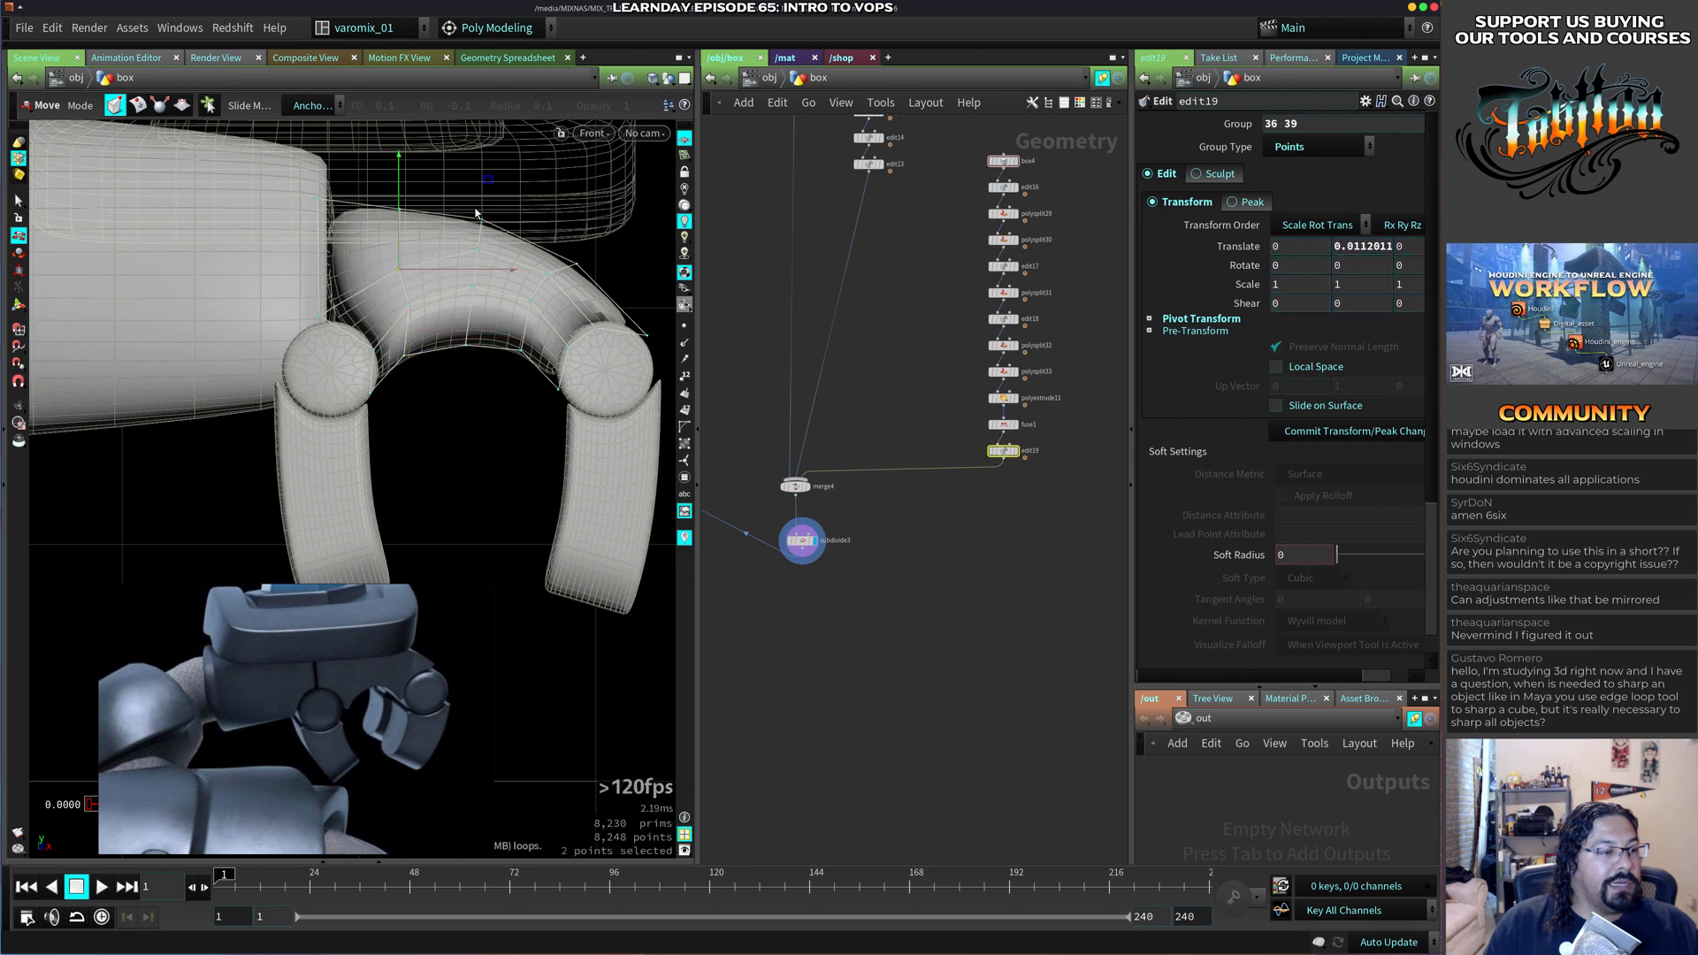
left_click_drag(487, 183, 476, 177)
left_click_drag(434, 281, 386, 331)
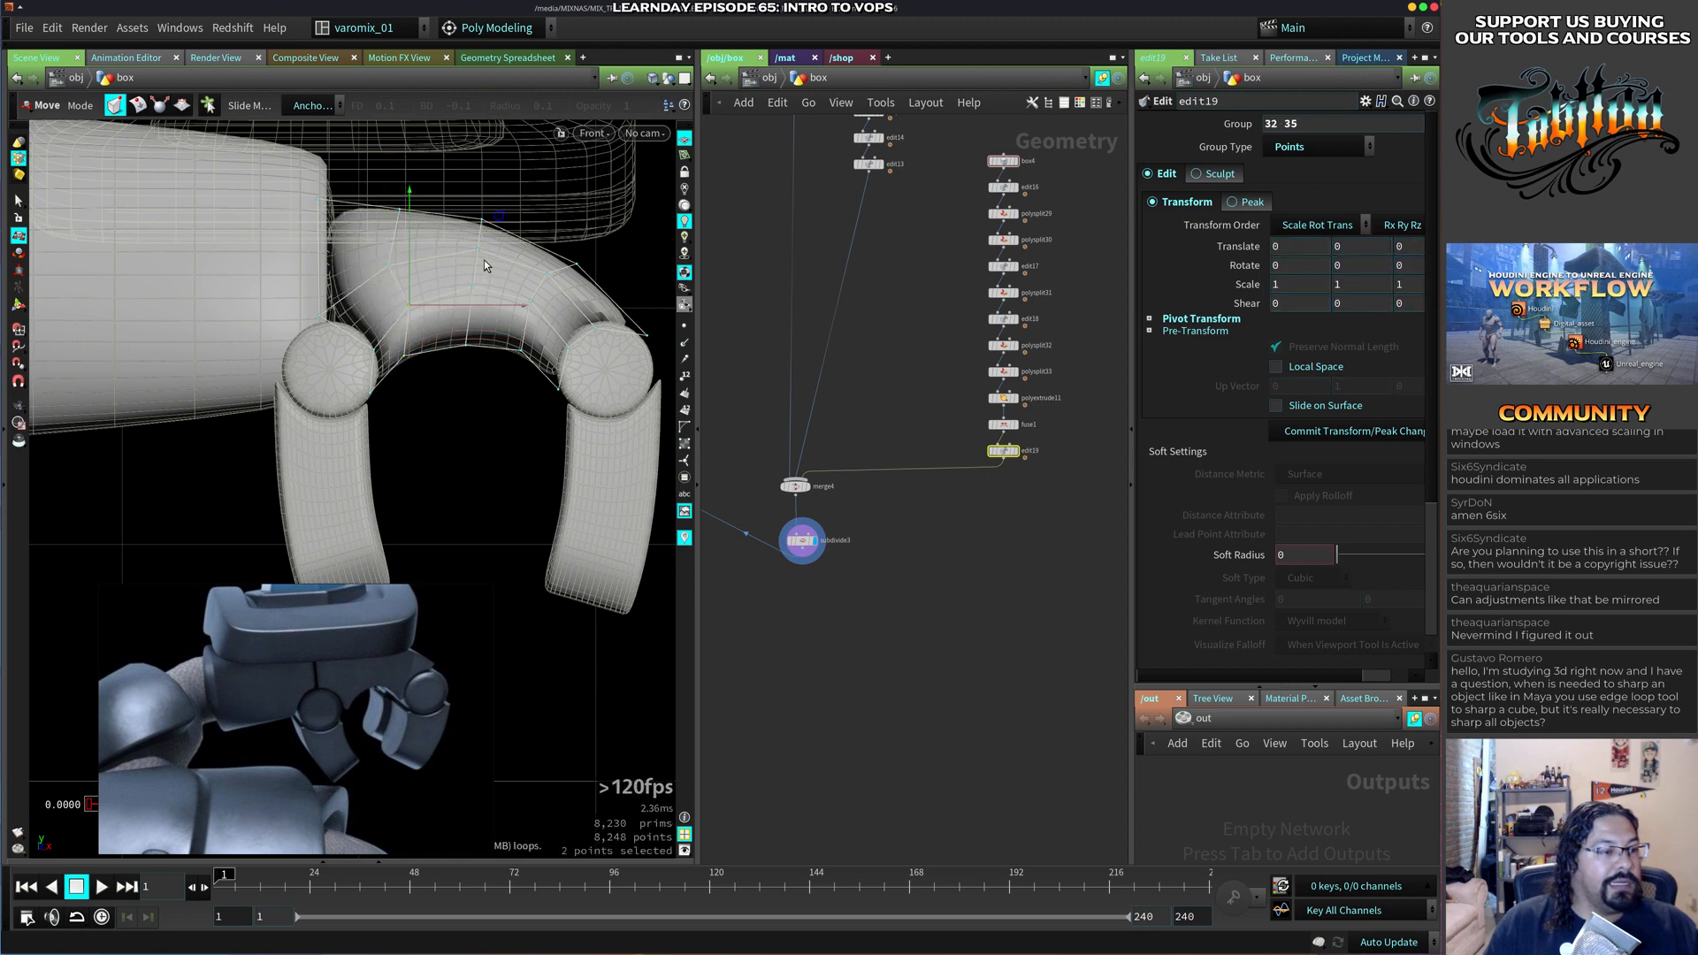
left_click_drag(499, 217, 485, 214)
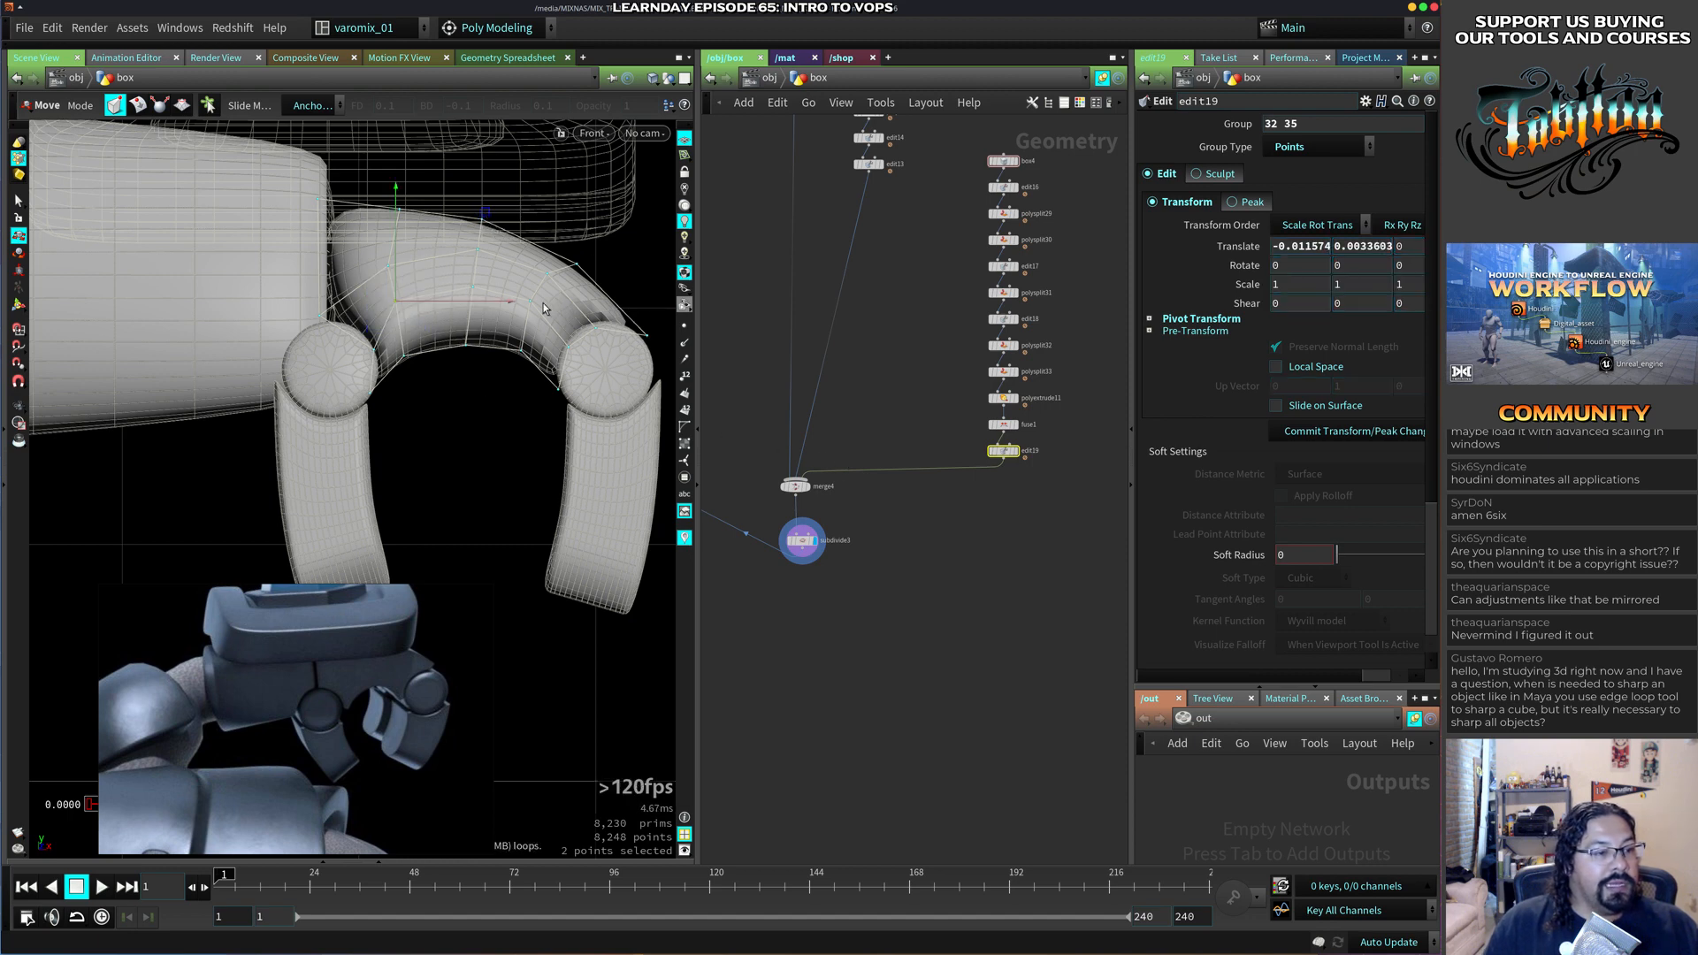
Fit the right end around its joint, shifting points 5-6 by about 0.001, 0.007 and points 12-13 by about -0.004 in X.
left_click_drag(543, 309, 597, 366)
left_click_drag(673, 250, 663, 238)
middle_click_drag(574, 391, 490, 400, "alt")
left_click_drag(586, 325, 559, 372)
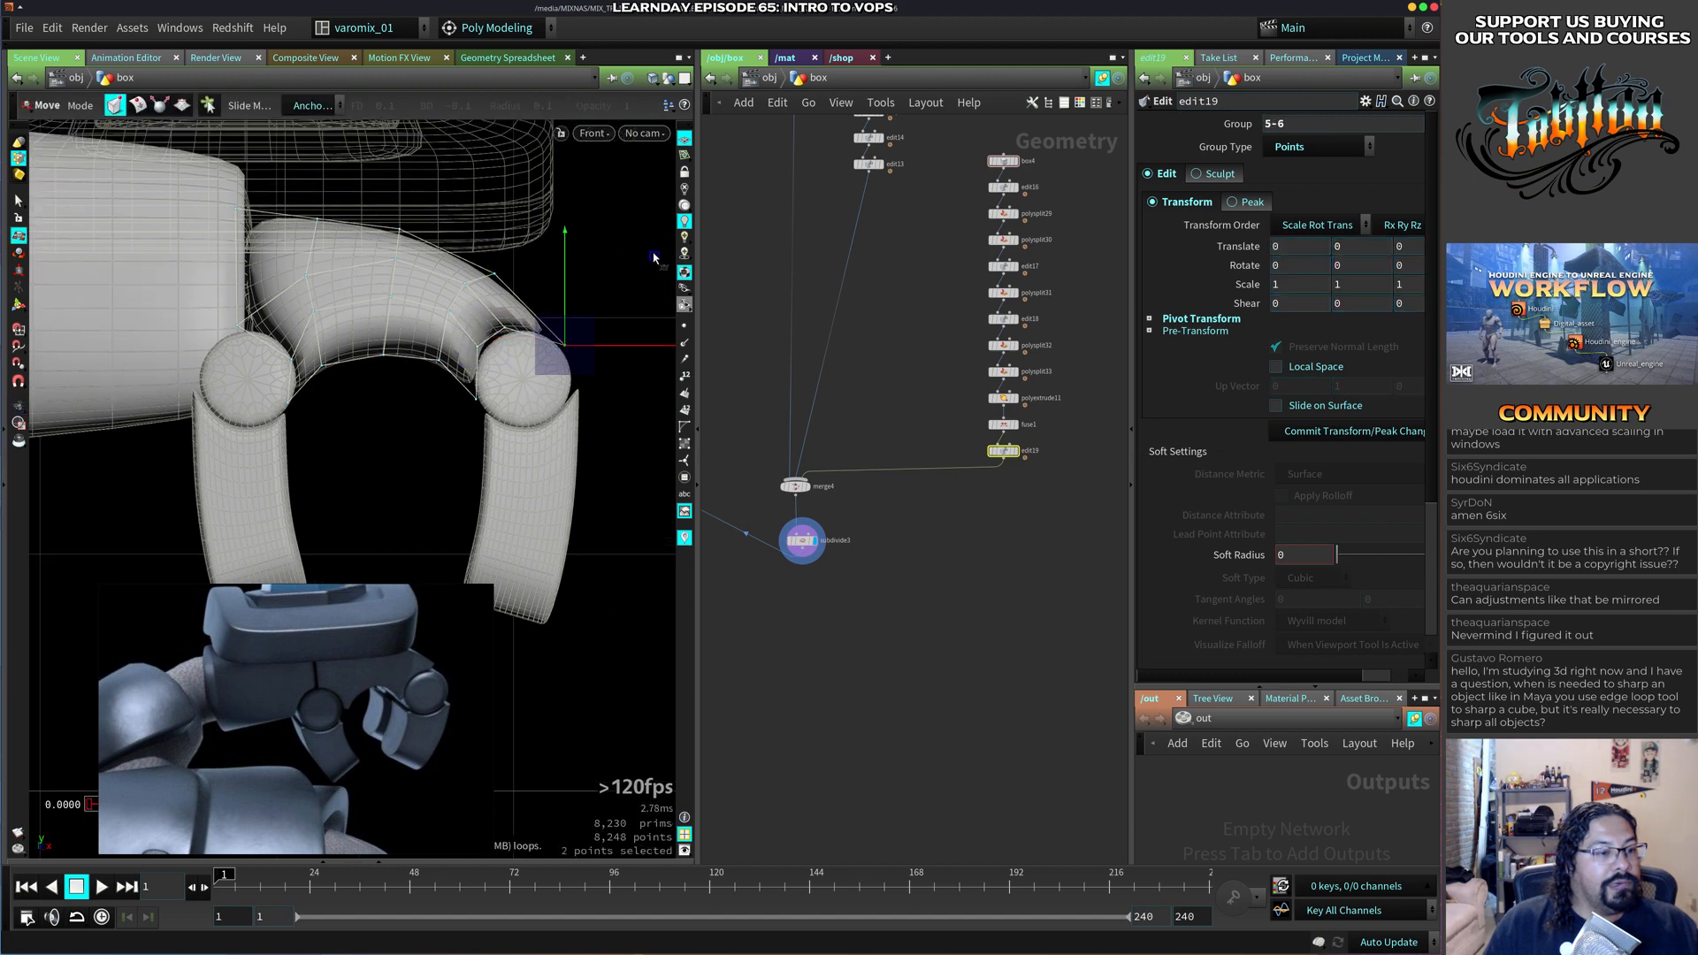
left_click_drag(655, 258, 657, 251)
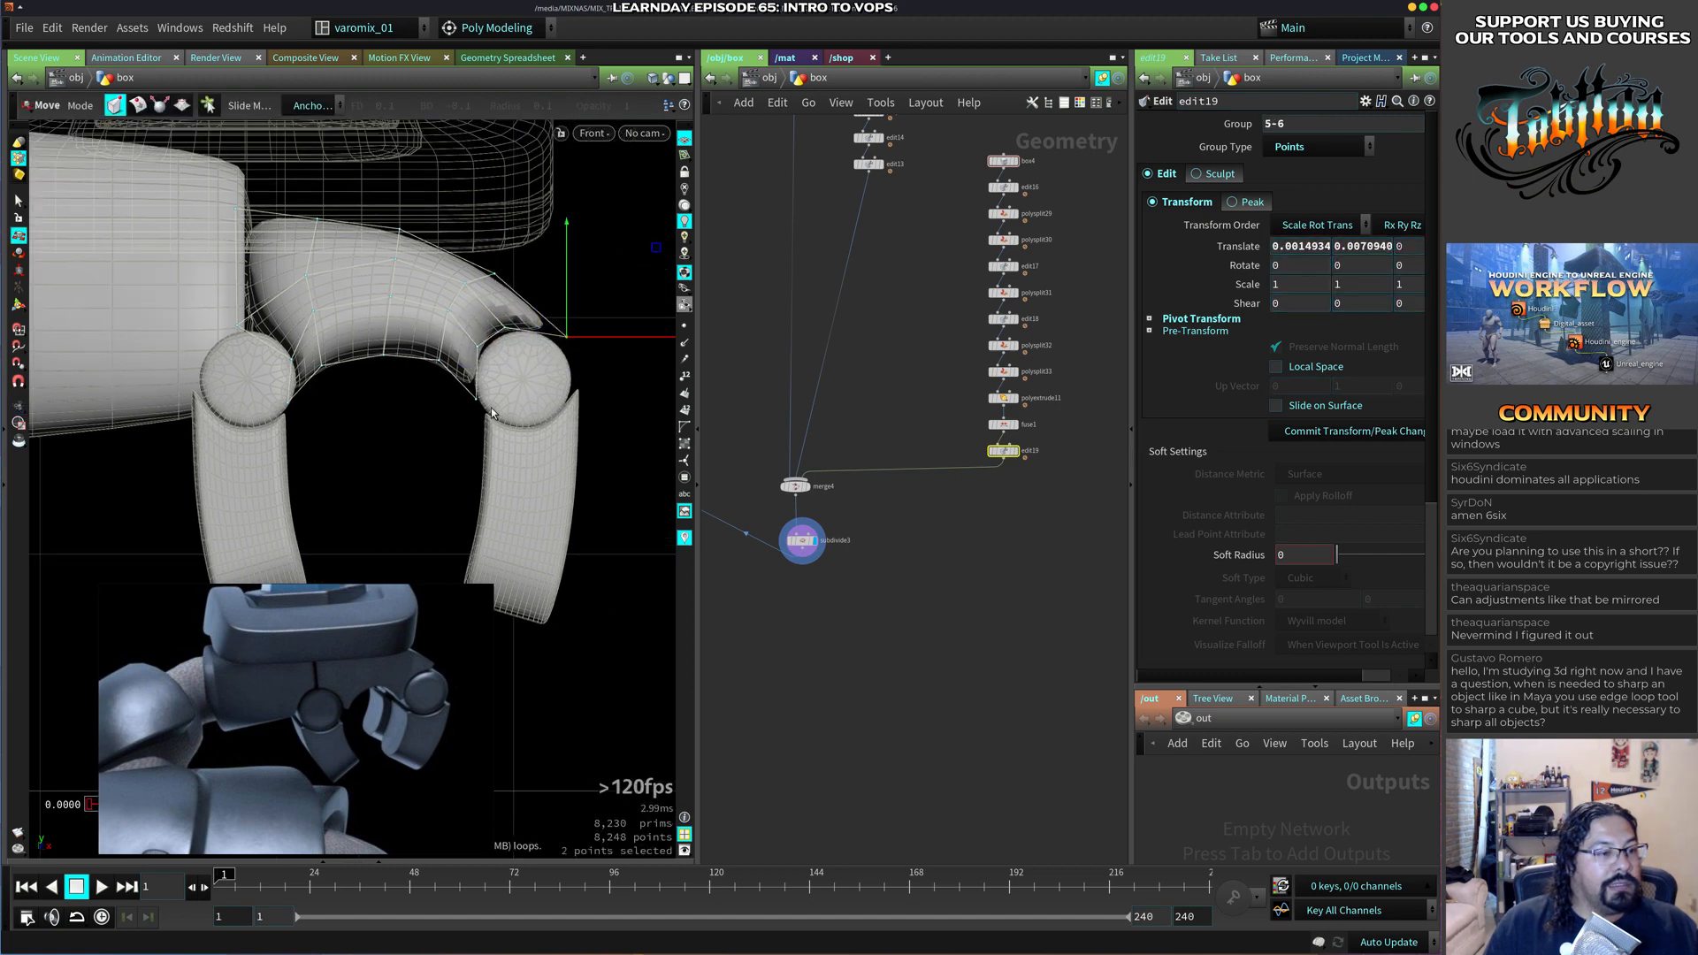
left_click_drag(448, 327, 500, 371)
left_click_drag(568, 260, 562, 260)
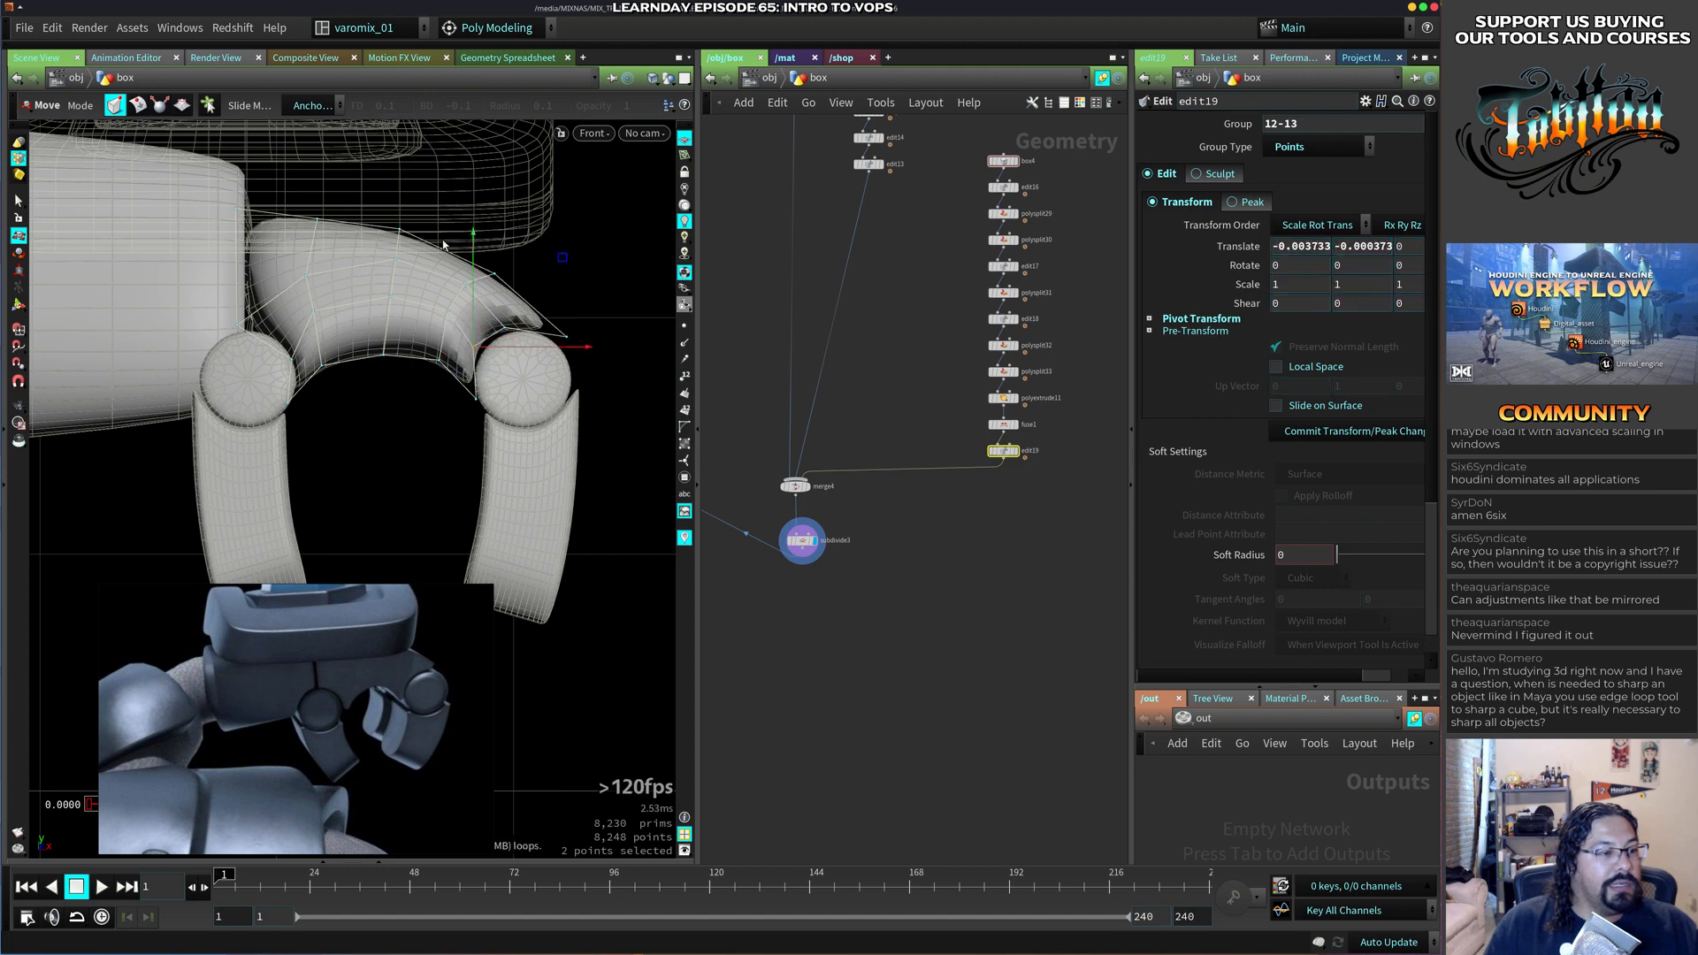
Shift points 9-10, 20 and 23 of the middle loop about 0.038 in X, and points 20 and 23 by about -0.012, 0.006.
left_click_drag(368, 205, 417, 283)
left_click_drag(492, 161, 539, 166)
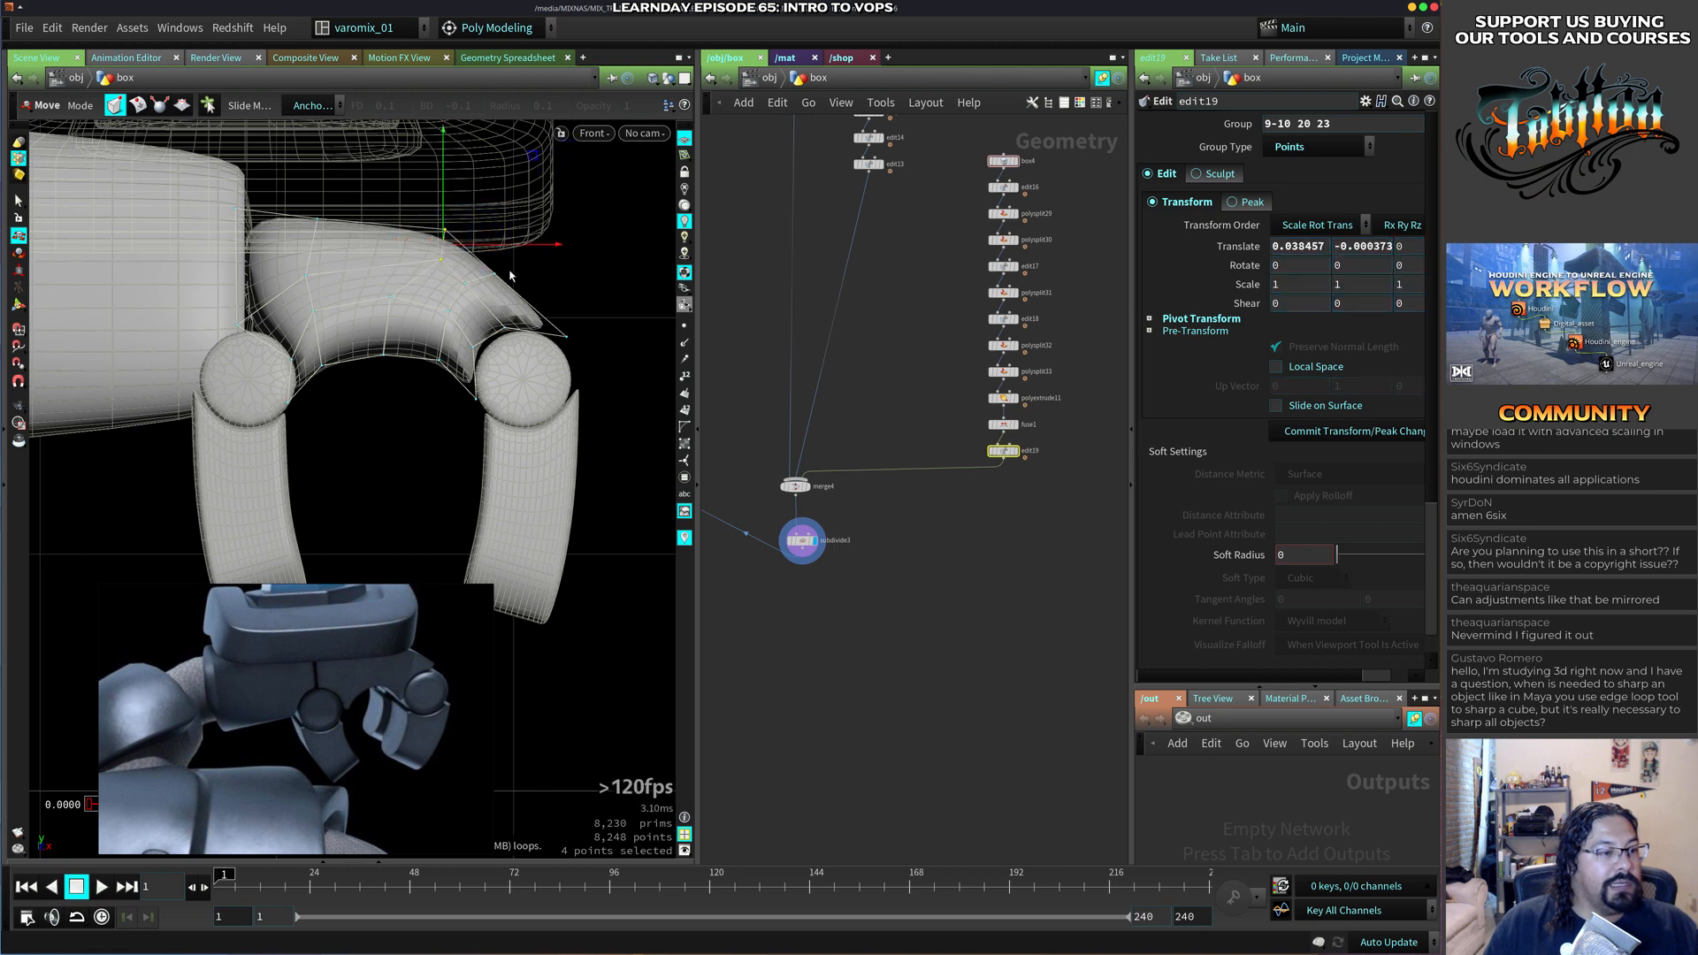
left_click_drag(358, 272, 416, 309)
left_click_drag(479, 211, 469, 257)
key("ctrl+z")
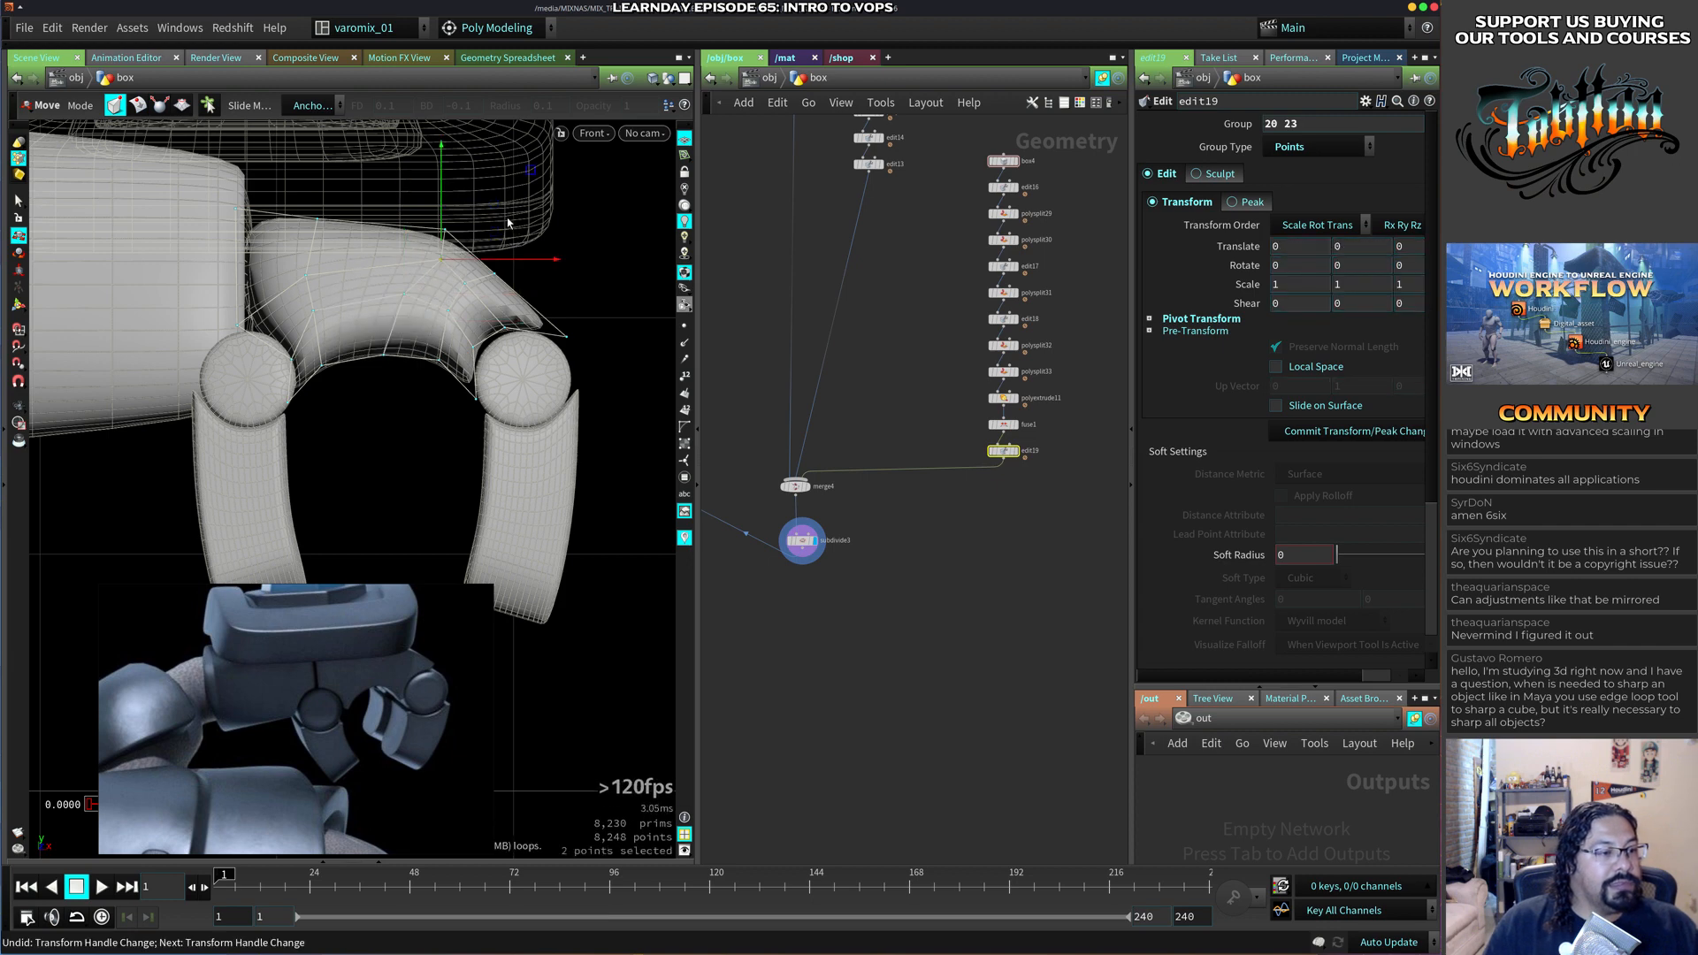
left_click_drag(532, 172, 517, 166)
Adjust the points at the piece's left end, shifting points 15-16 above the left joint by about 0.005, 0.006.
middle_click_drag(319, 307, 371, 322)
right_click_drag(372, 322, 347, 297)
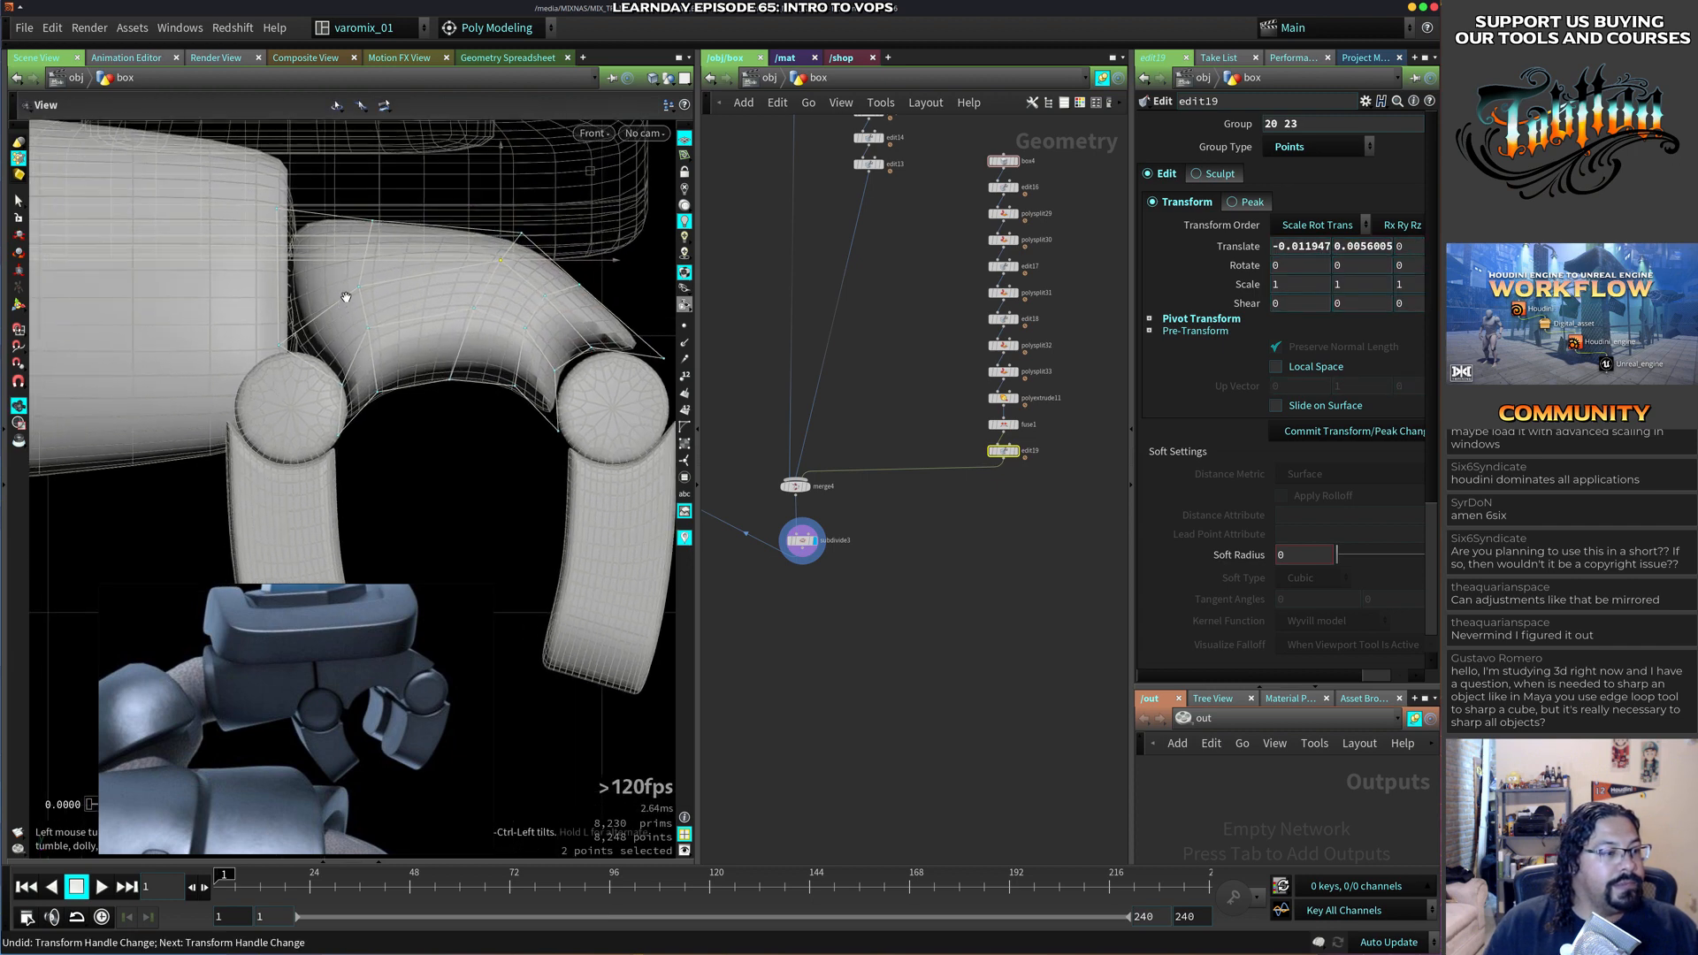
key("Return")
left_click(365, 375)
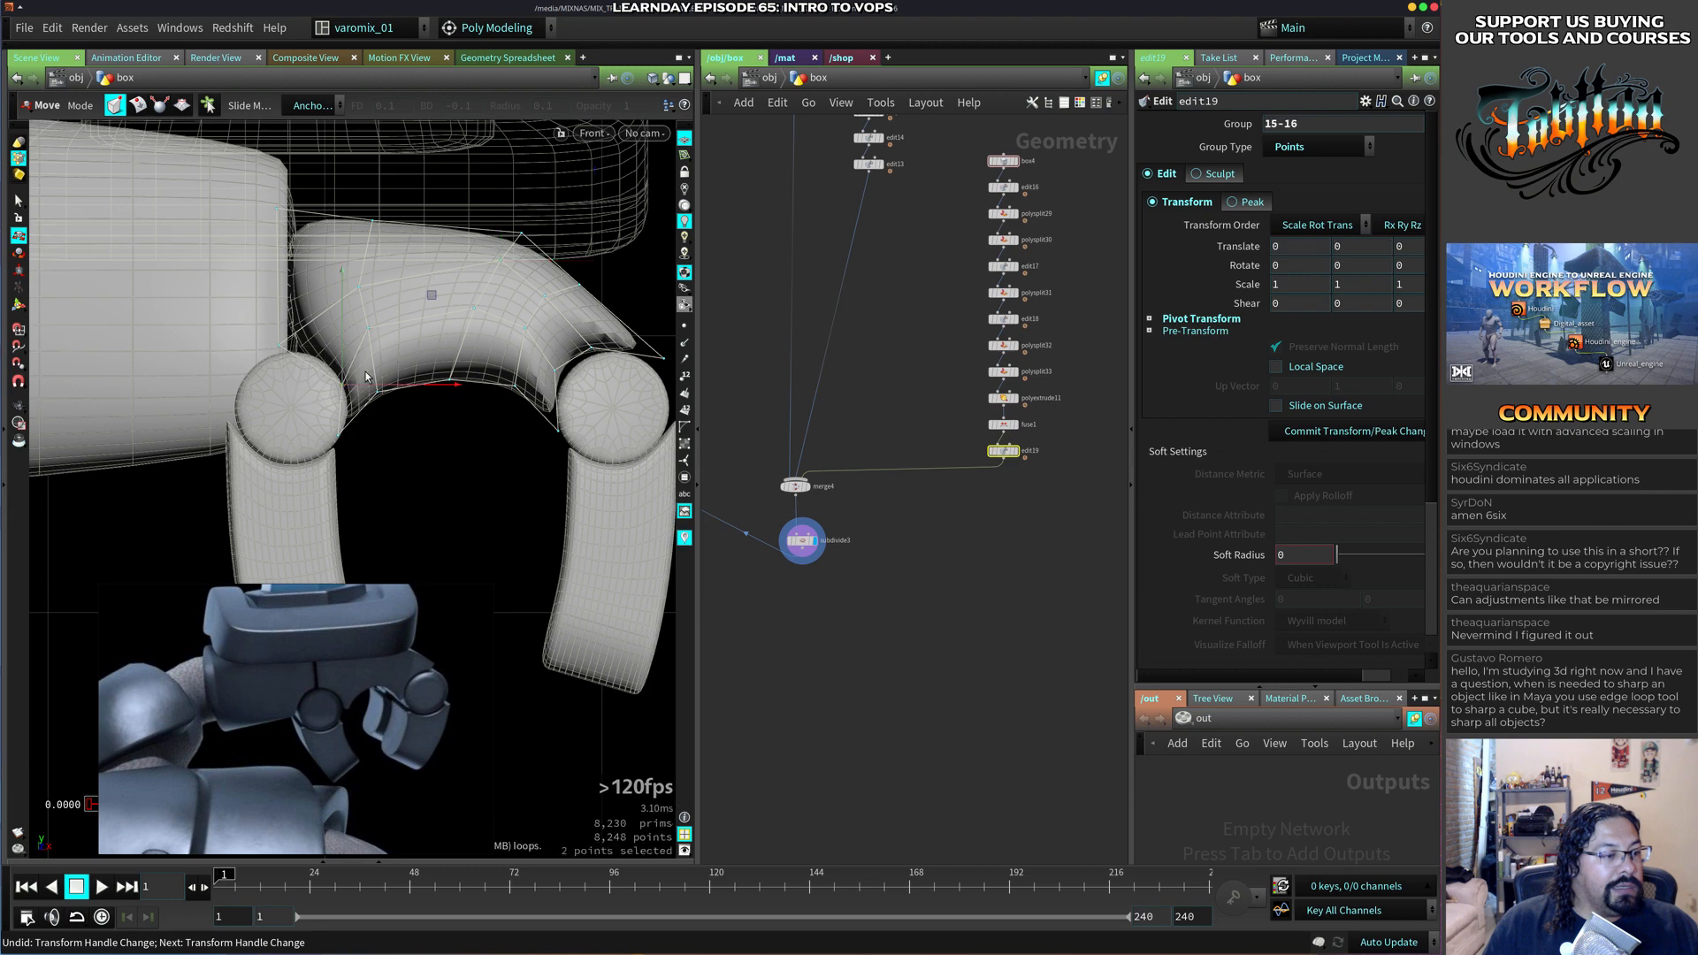
left_click_drag(354, 310, 399, 332)
left_click_drag(461, 234, 479, 235)
left_click_drag(322, 265, 439, 290)
left_click(382, 368)
key("space")
right_click_drag(302, 421, 382, 425)
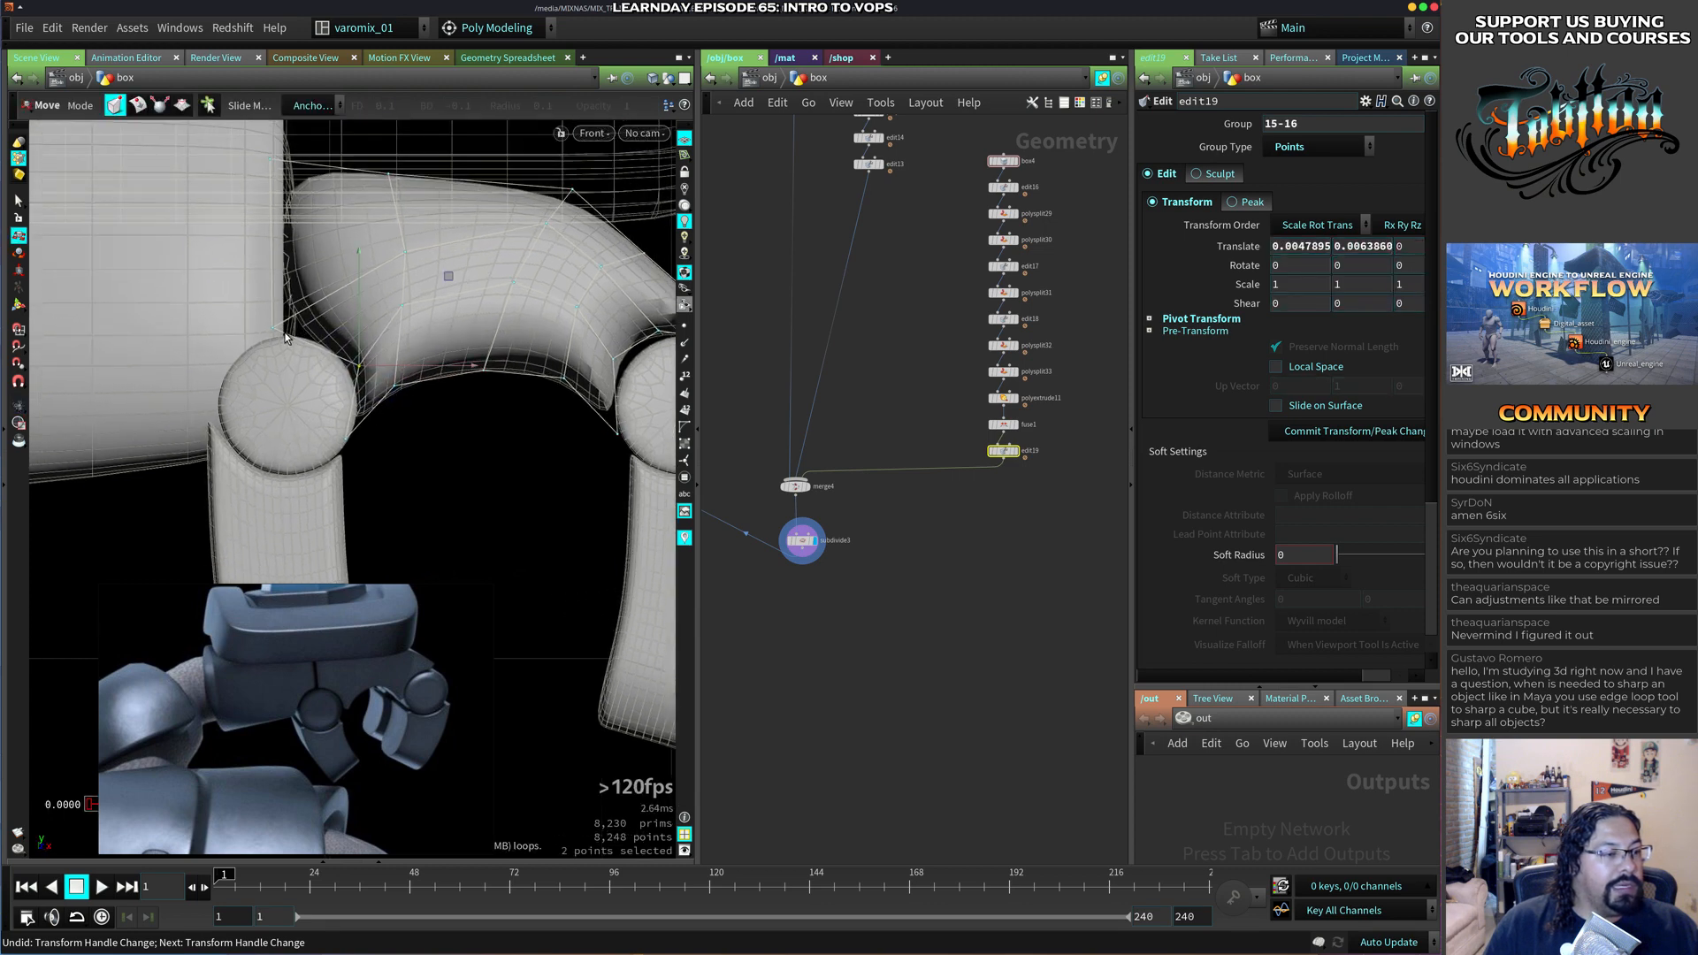
key("space")
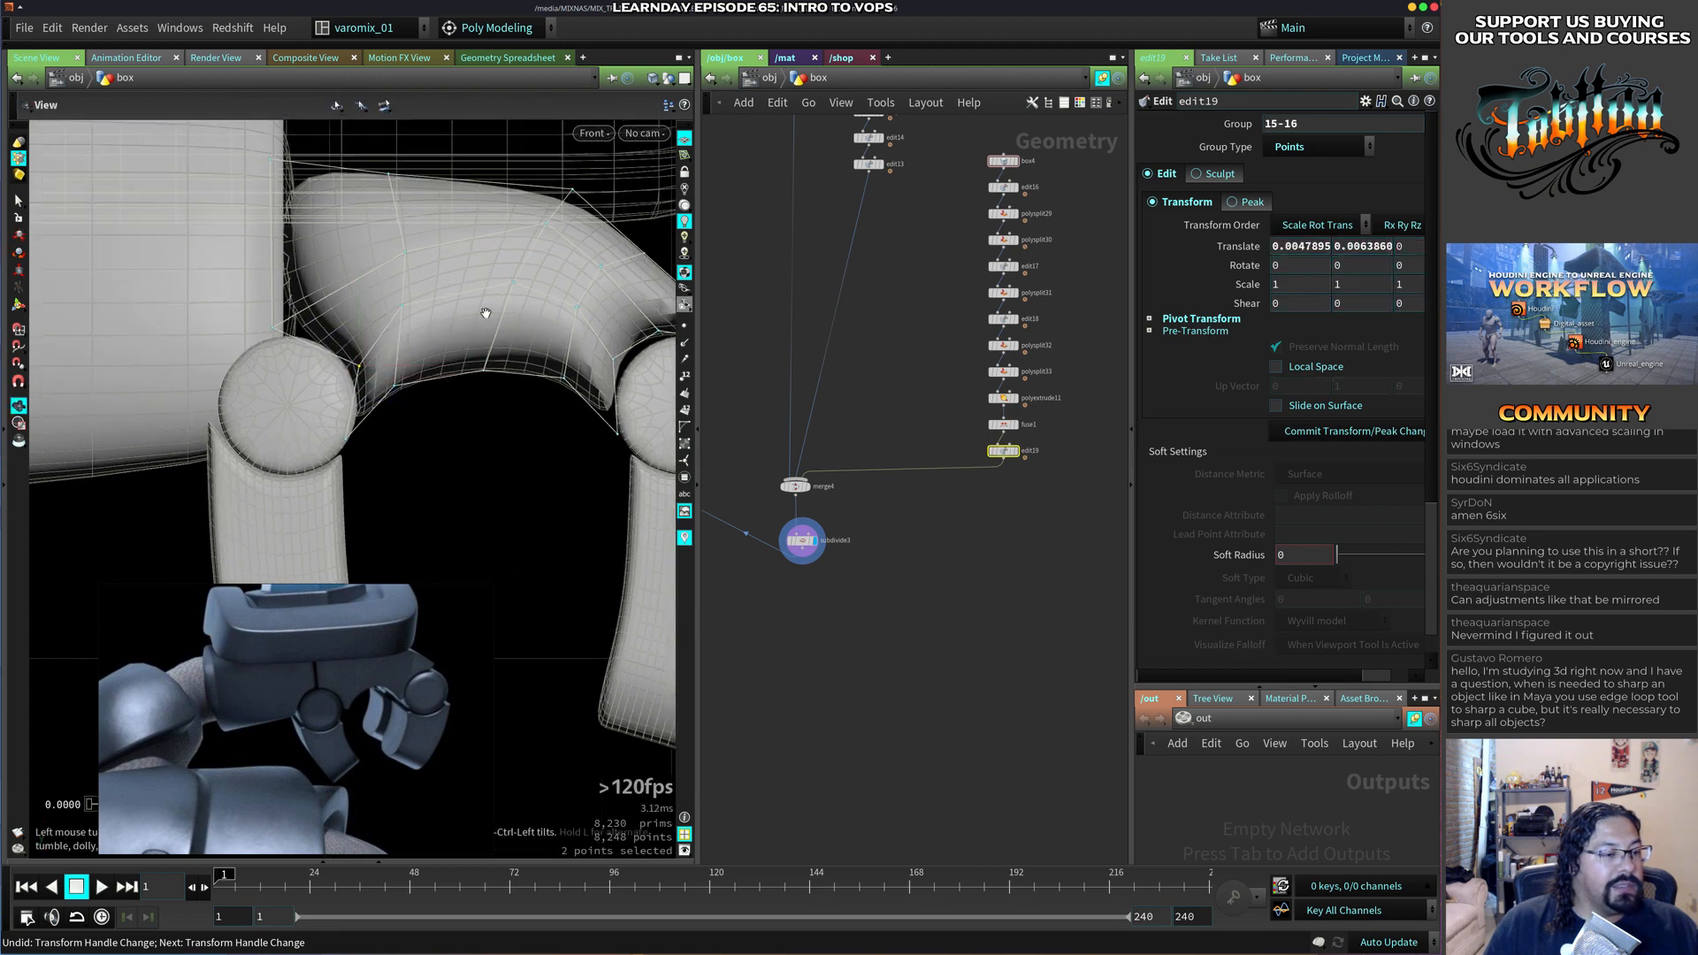
middle_click_drag(542, 330, 450, 374)
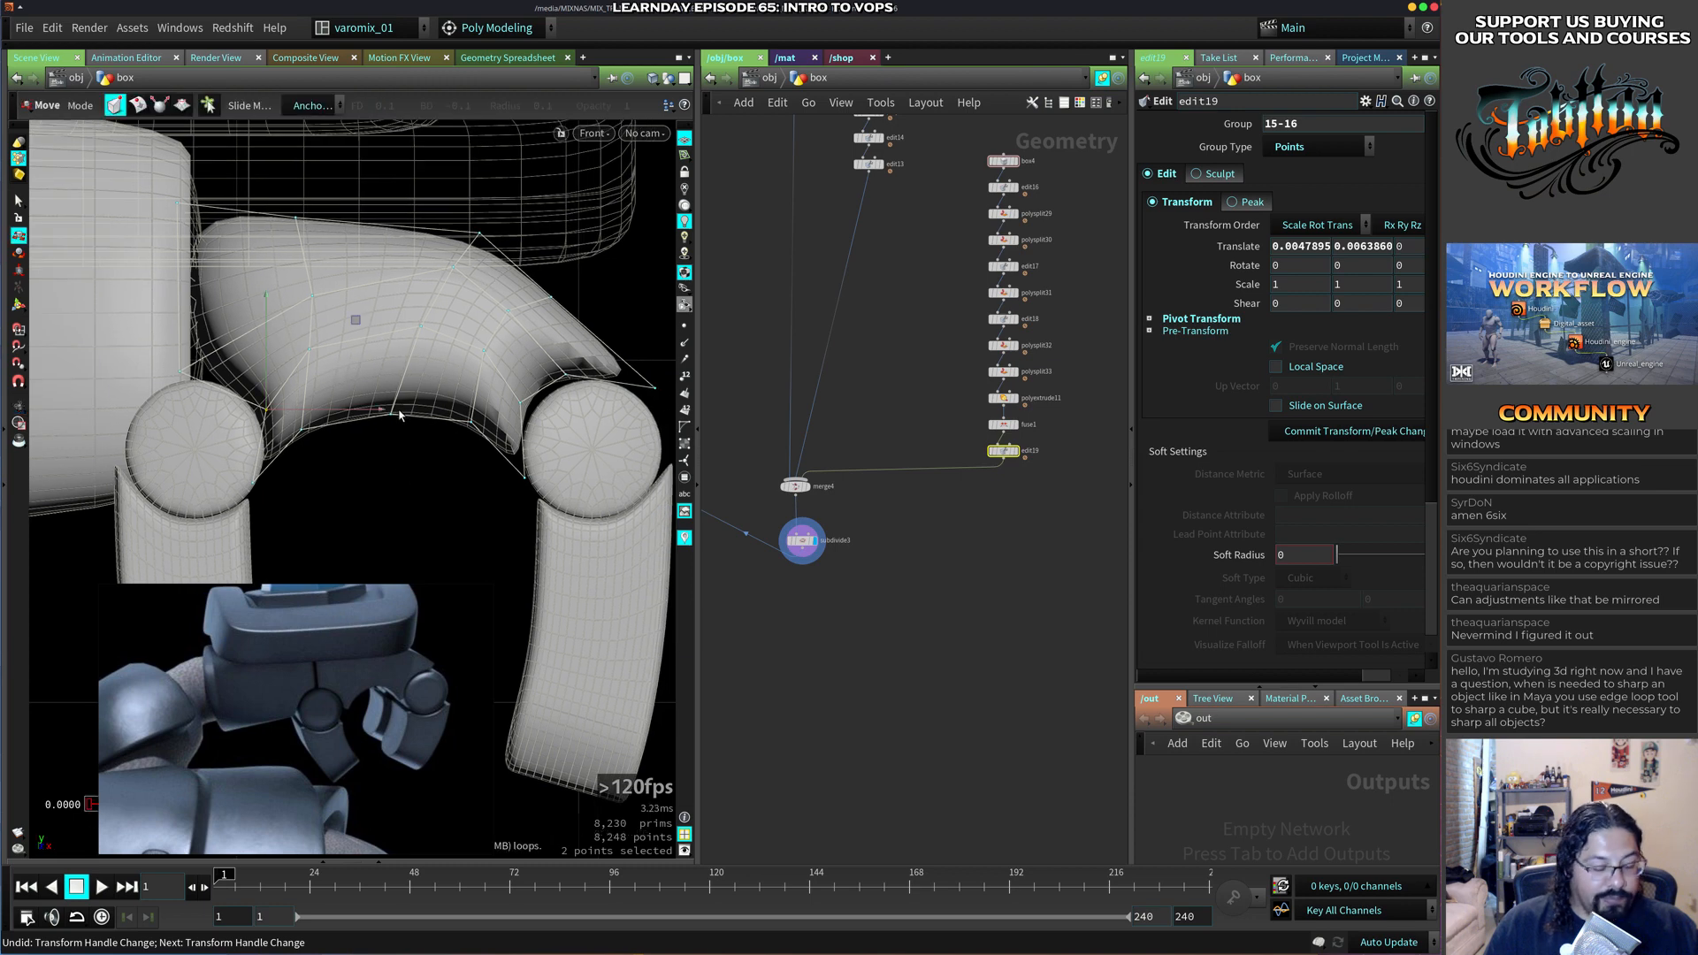
Add a PolyBevel with offset 0 on points 15-16 and insert a lengthwise edge loop at about 0.782 between both joints.
key("b")
key("c")
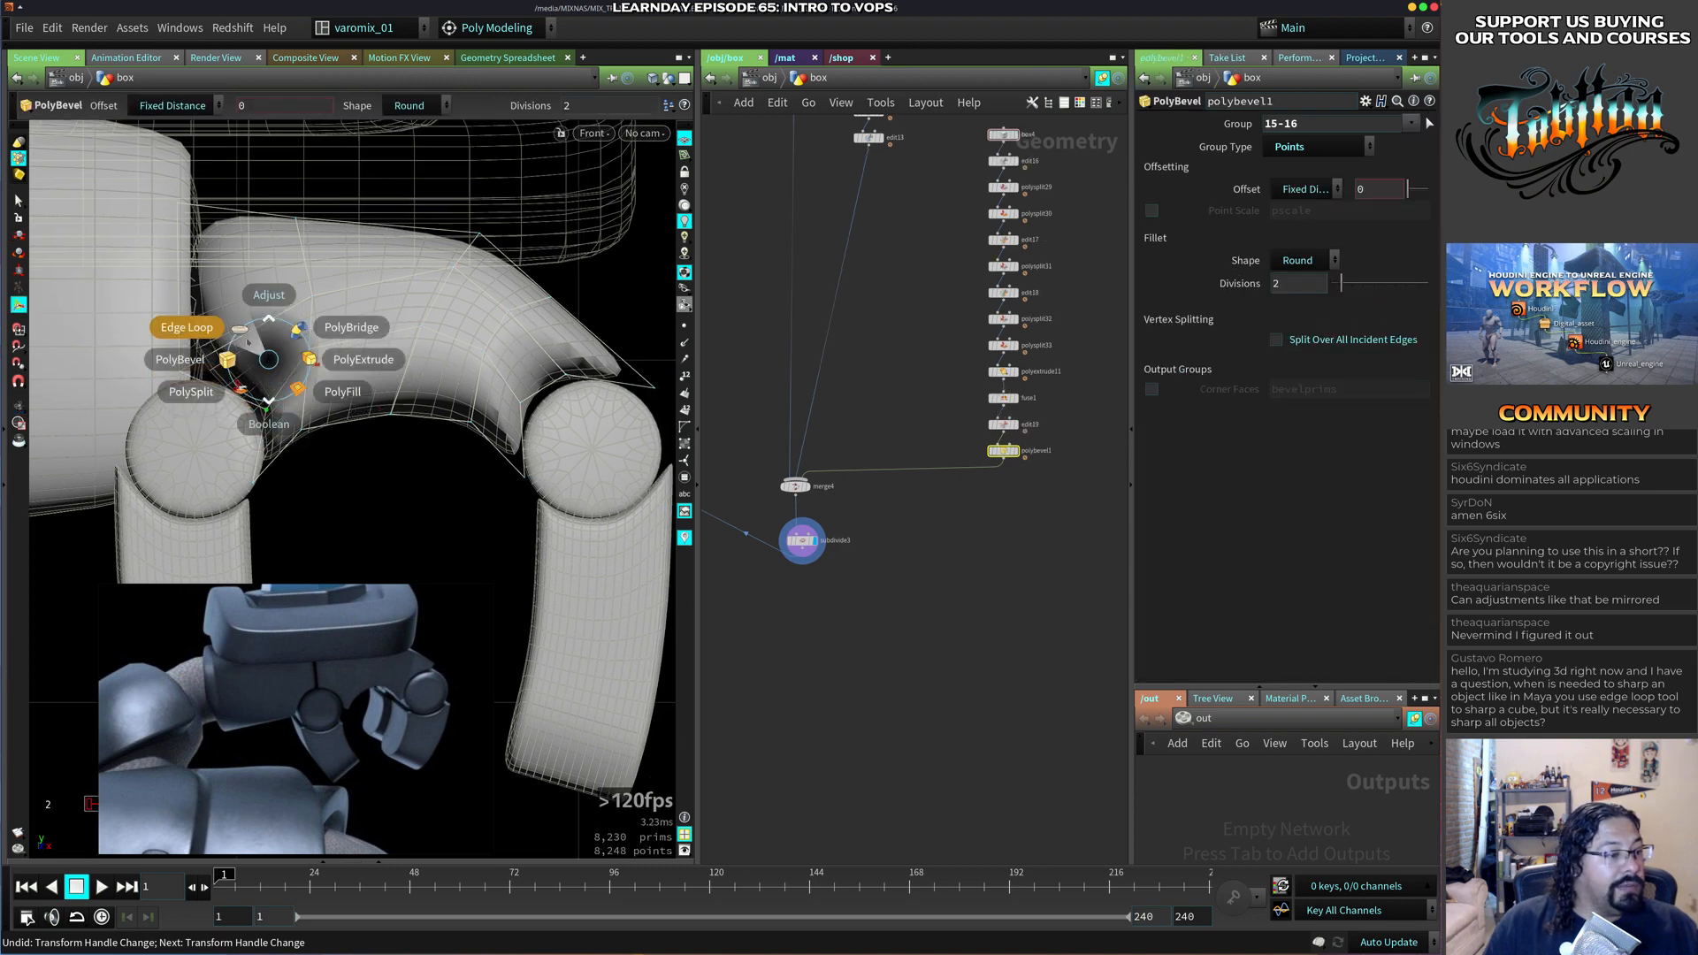
left_click(191, 329)
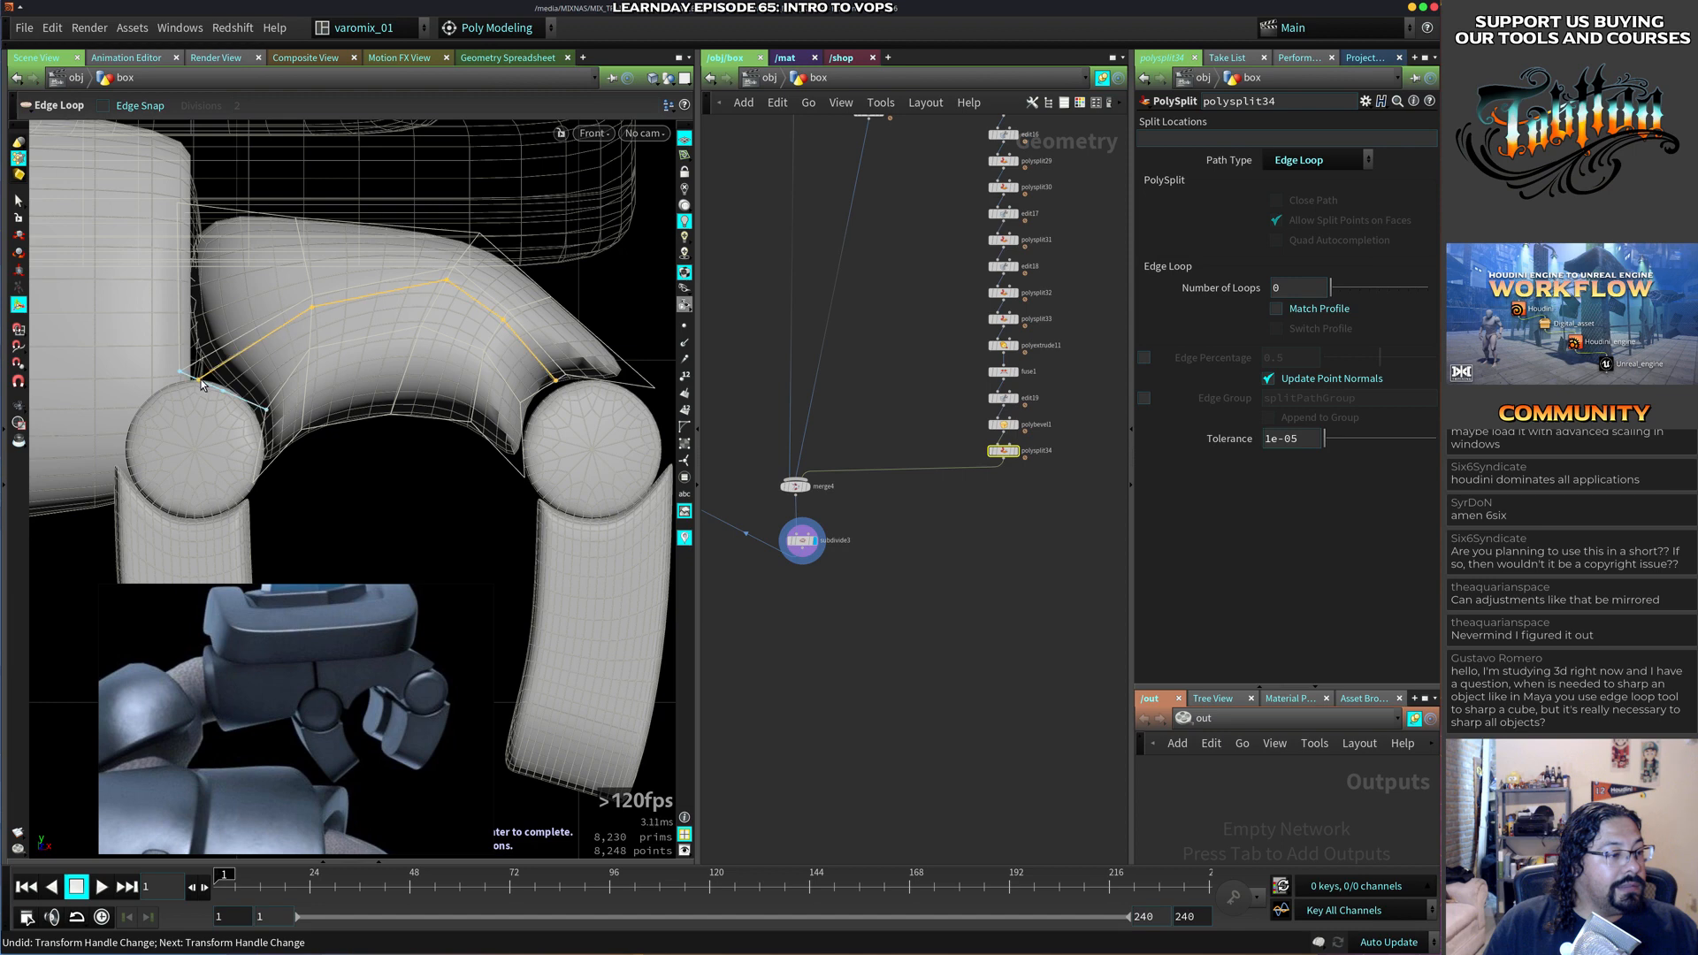
left_click(199, 379)
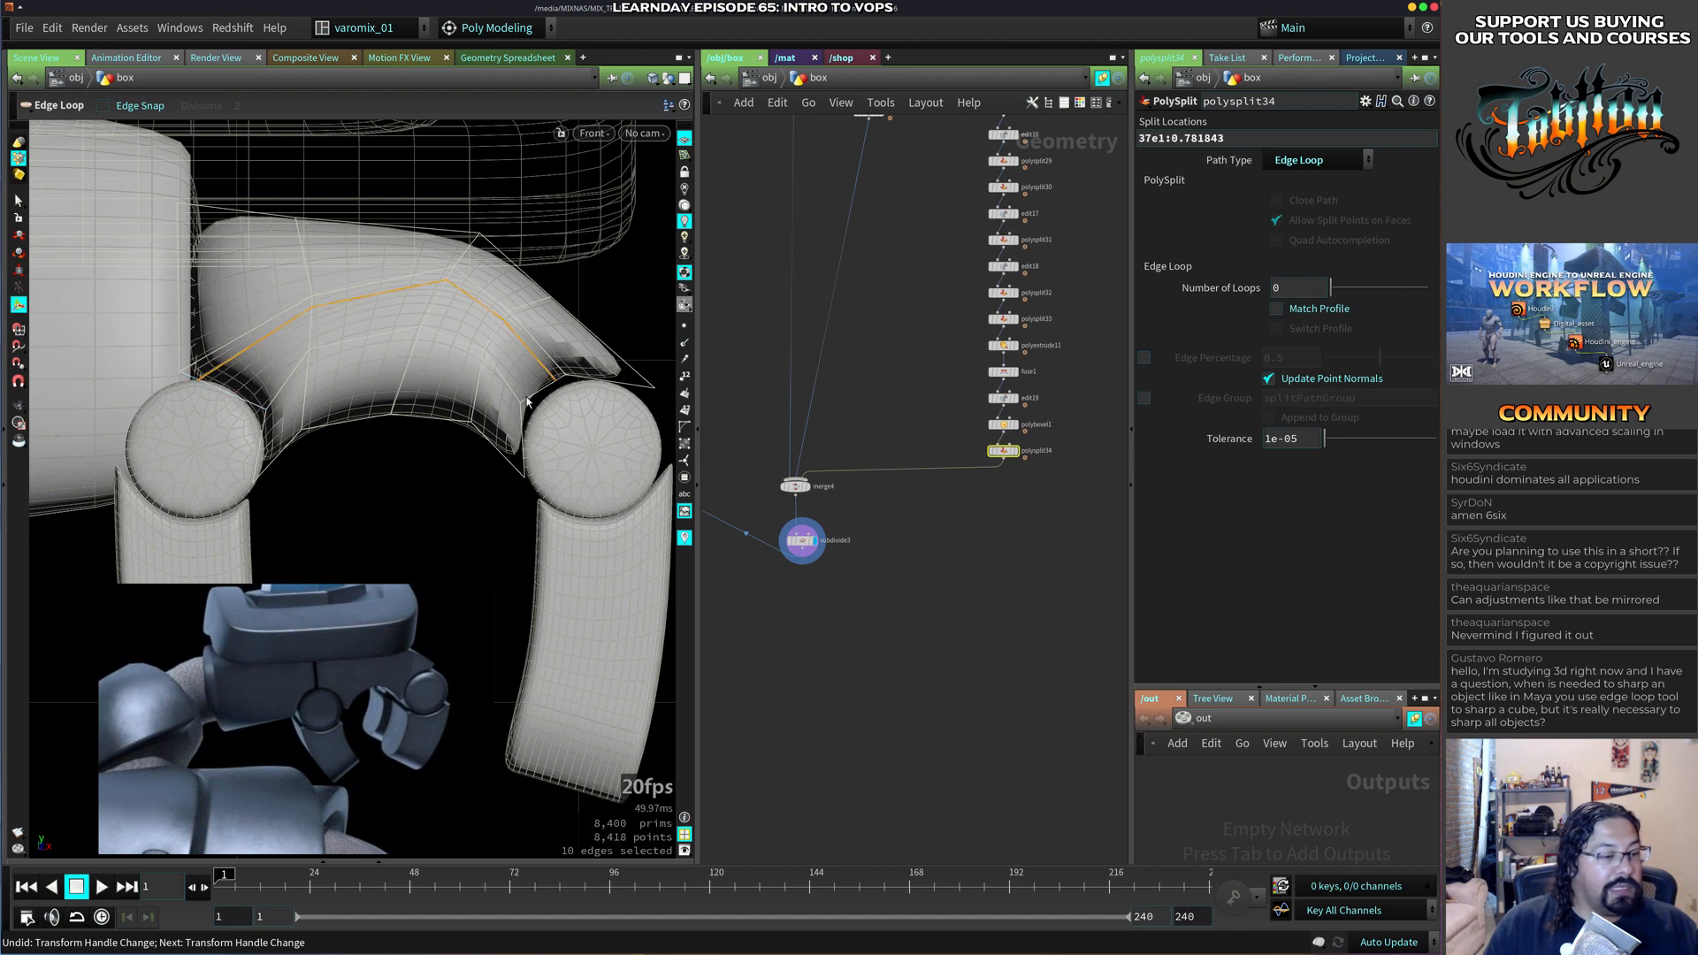
Lower the new lengthwise loop toward the underside, moving its right-end points down and points 44 and 47 by about -0.006, -0.008.
key("t")
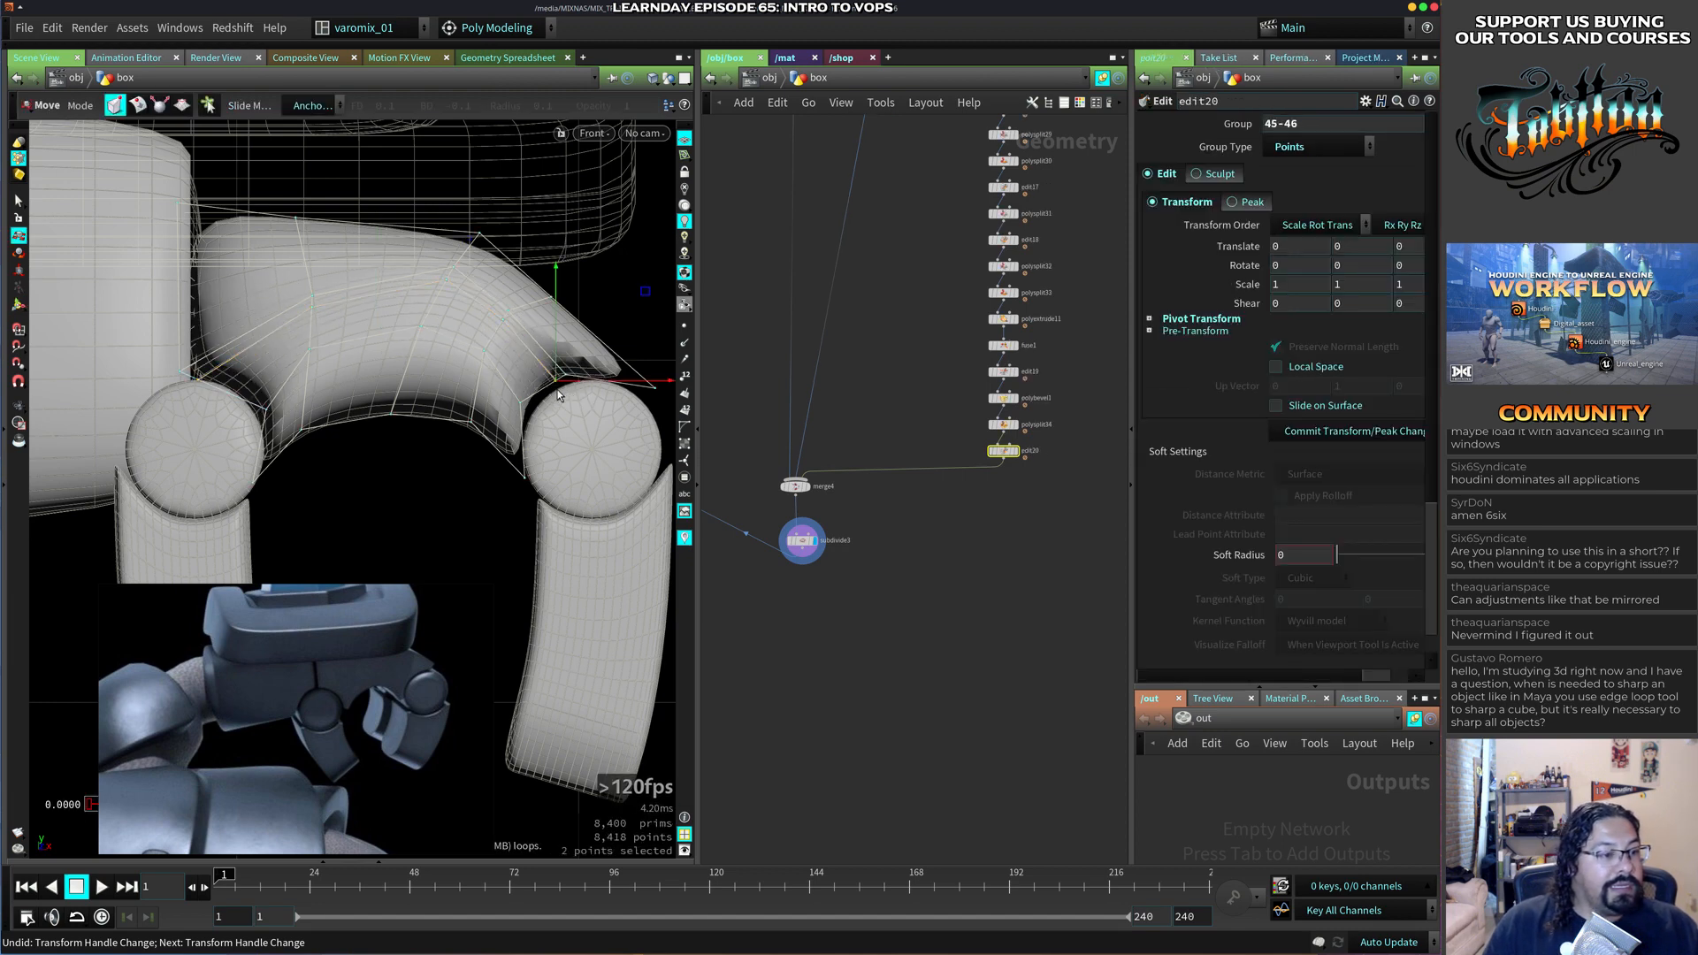
left_click(557, 387)
mouse_move(649, 291)
middle_mouse_down()
mouse_move(625, 294)
mouse_move(645, 297)
middle_mouse_up()
mouse_move(502, 315)
left_mouse_down()
mouse_move(496, 345)
mouse_move(518, 337)
left_mouse_up()
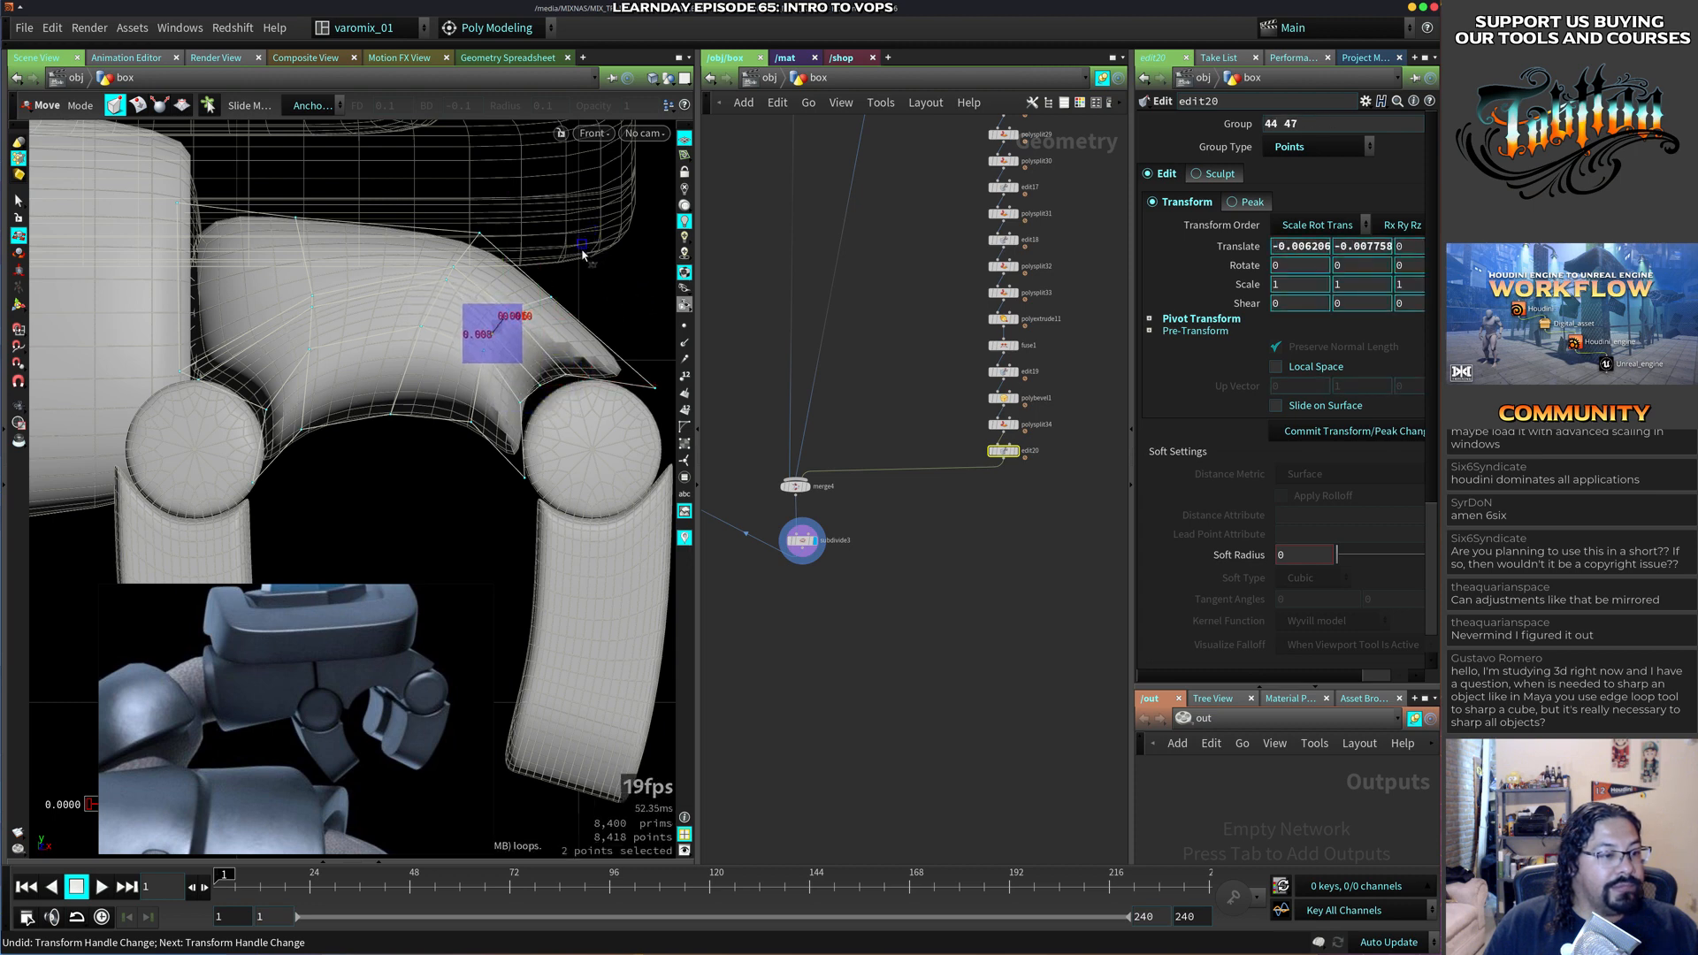
left_click(434, 274)
middle_click_drag(540, 195, 526, 219)
Shift points 25 and 28 by about -0.004, -0.014 and move points 21-22 above the right joint to the right.
middle_click_drag(515, 402, 457, 396, "alt")
scroll(459, 397, "up", 1)
left_click_drag(372, 322, 435, 367)
left_click_drag(514, 259, 505, 287)
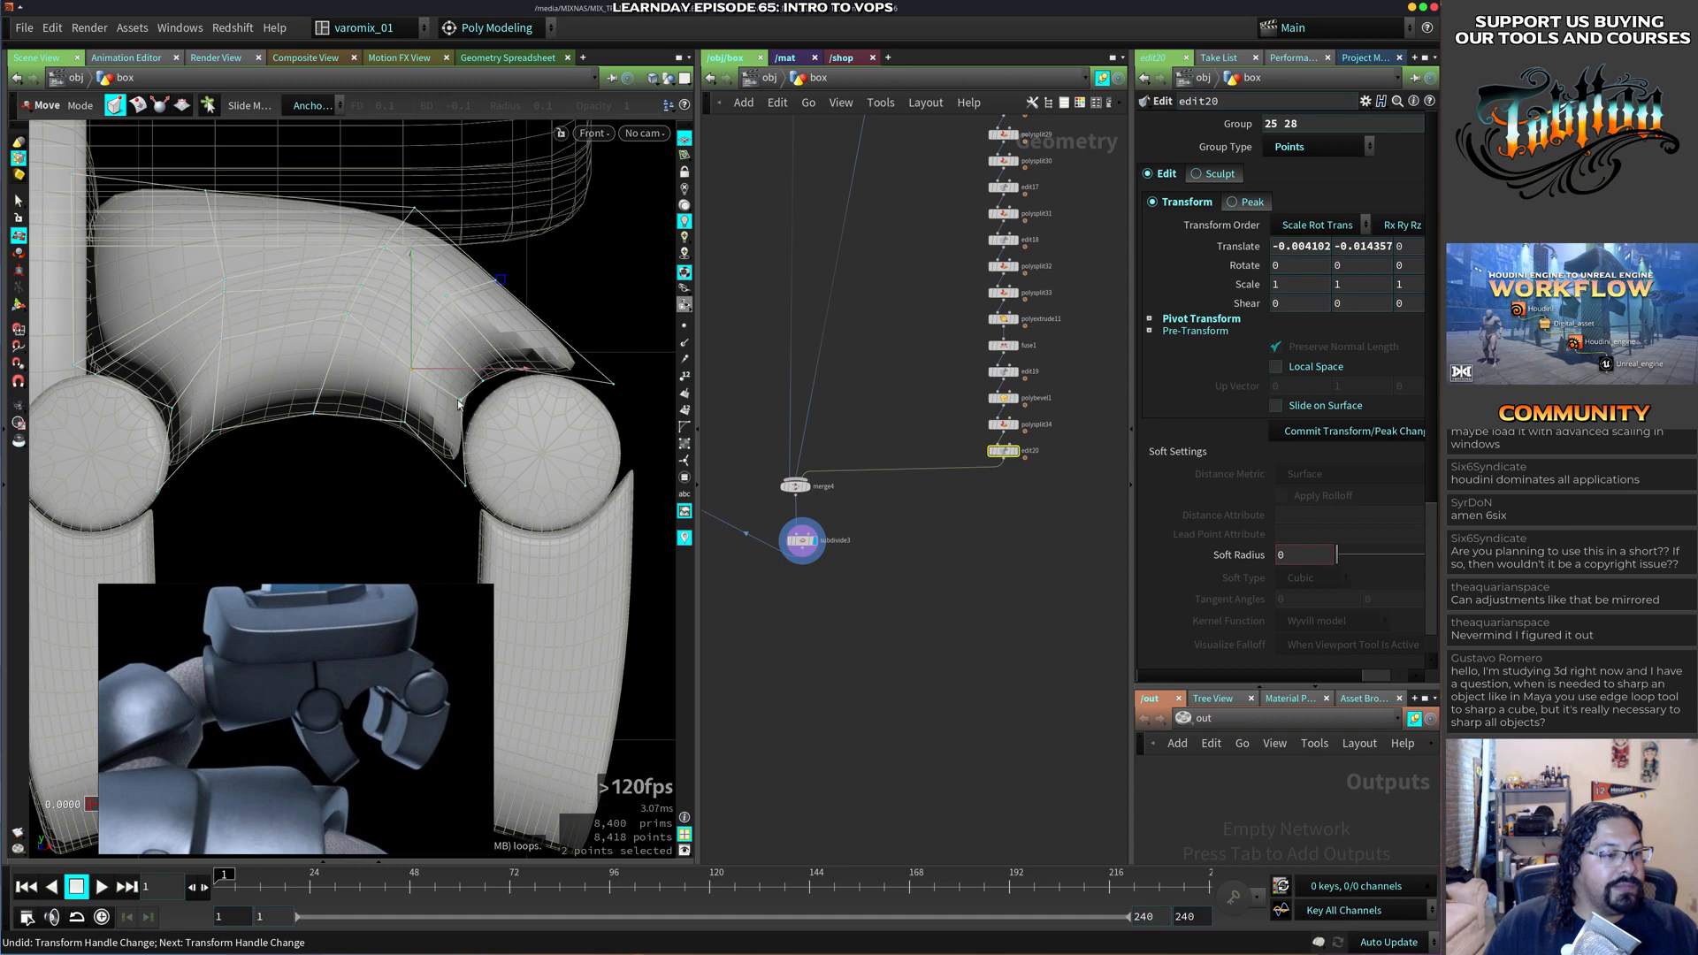
left_click_drag(444, 386, 469, 414)
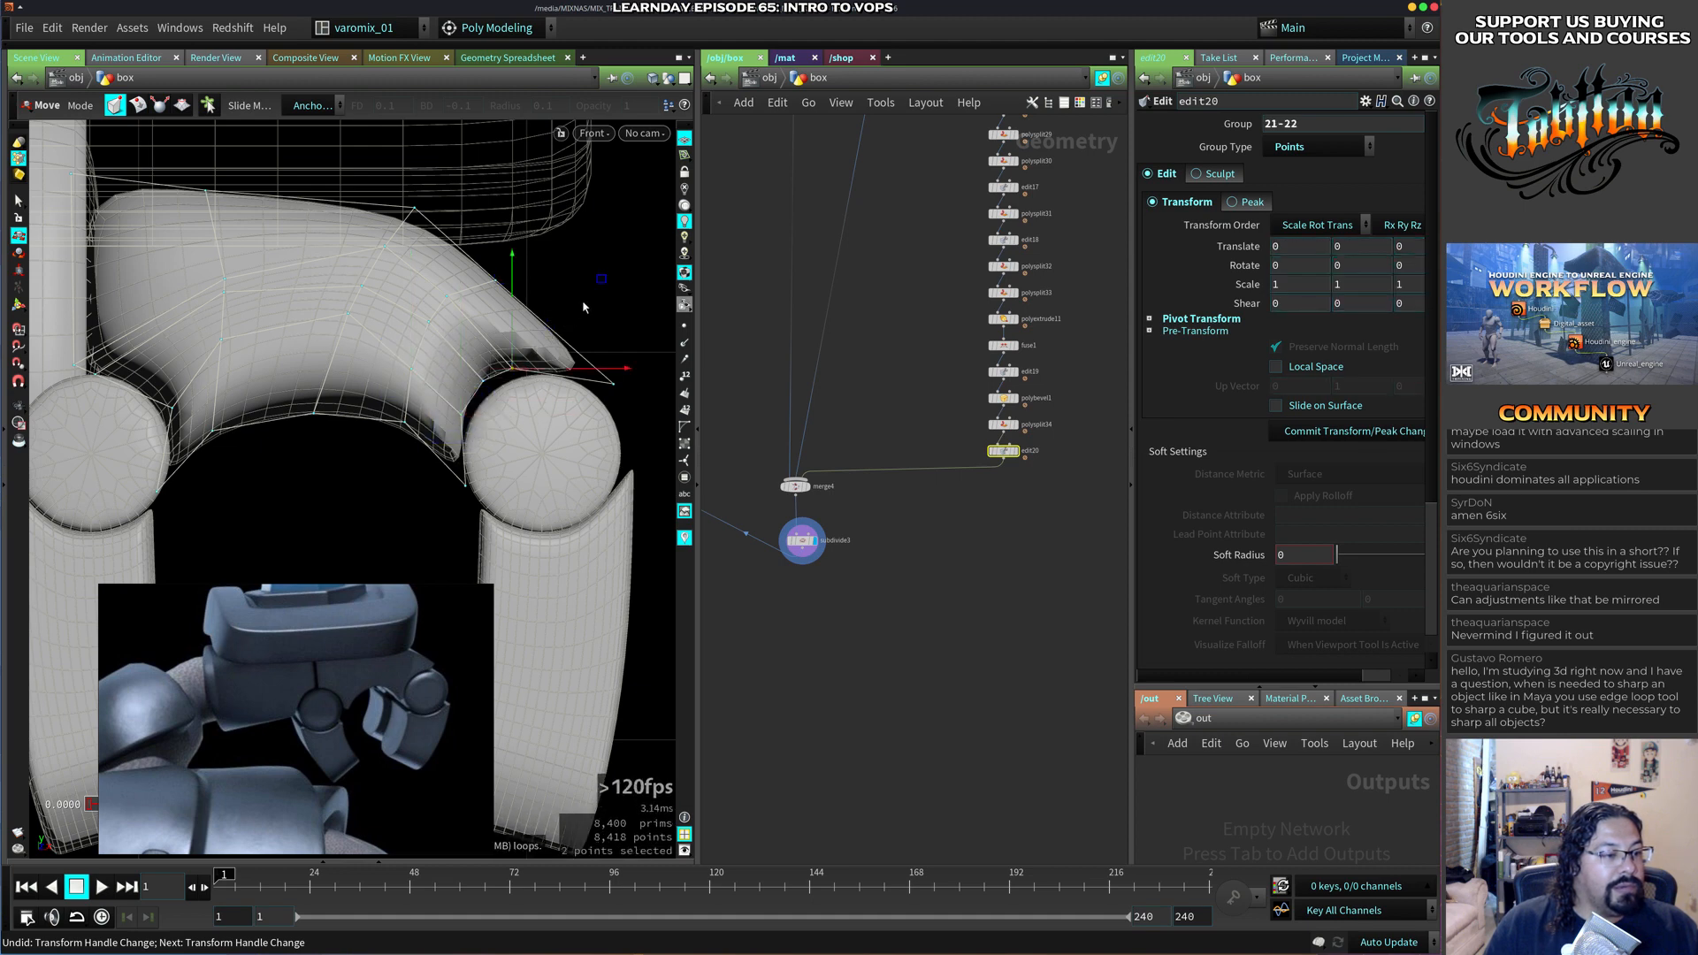
left_click_drag(601, 280, 632, 285)
Shift points 12-13 at the right joint by about -0.004, -0.009 and points 0 and 3 at the left joint by about 0.006 in X.
key("s")
left_click_drag(463, 361, 516, 392)
left_click_drag(579, 302, 534, 343)
right_click_drag(458, 386, 276, 448, "alt")
middle_click_drag(276, 448, 325, 453, "alt")
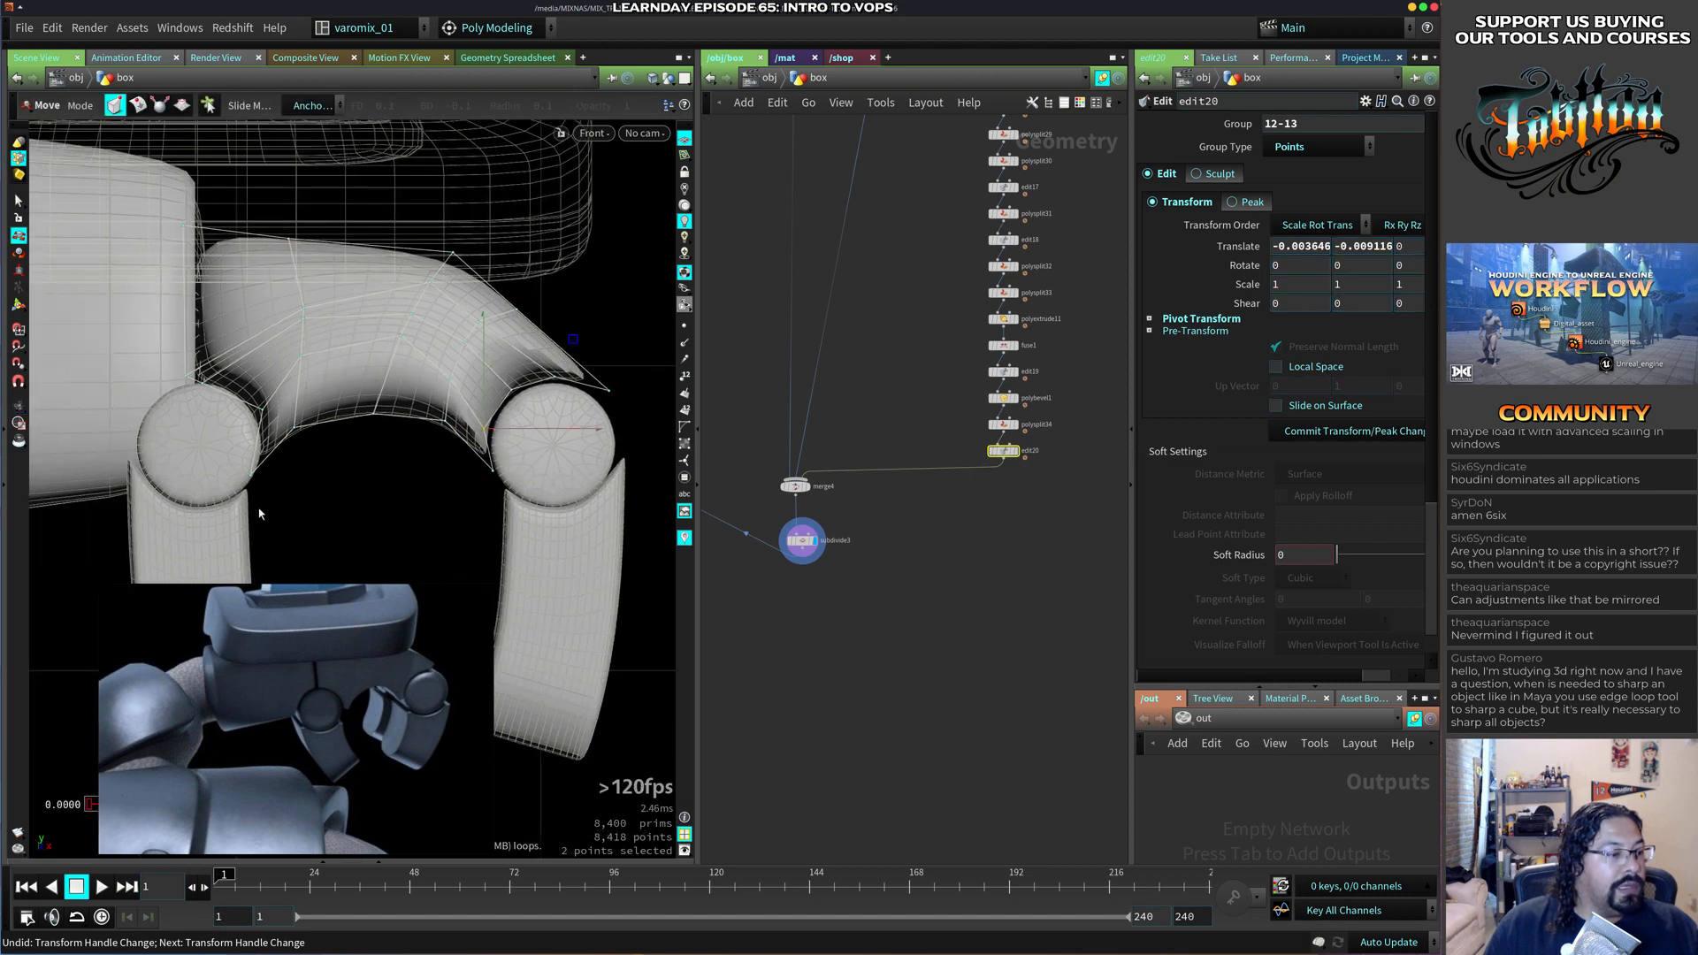
left_click_drag(211, 510, 264, 450)
left_click_drag(343, 385, 350, 385)
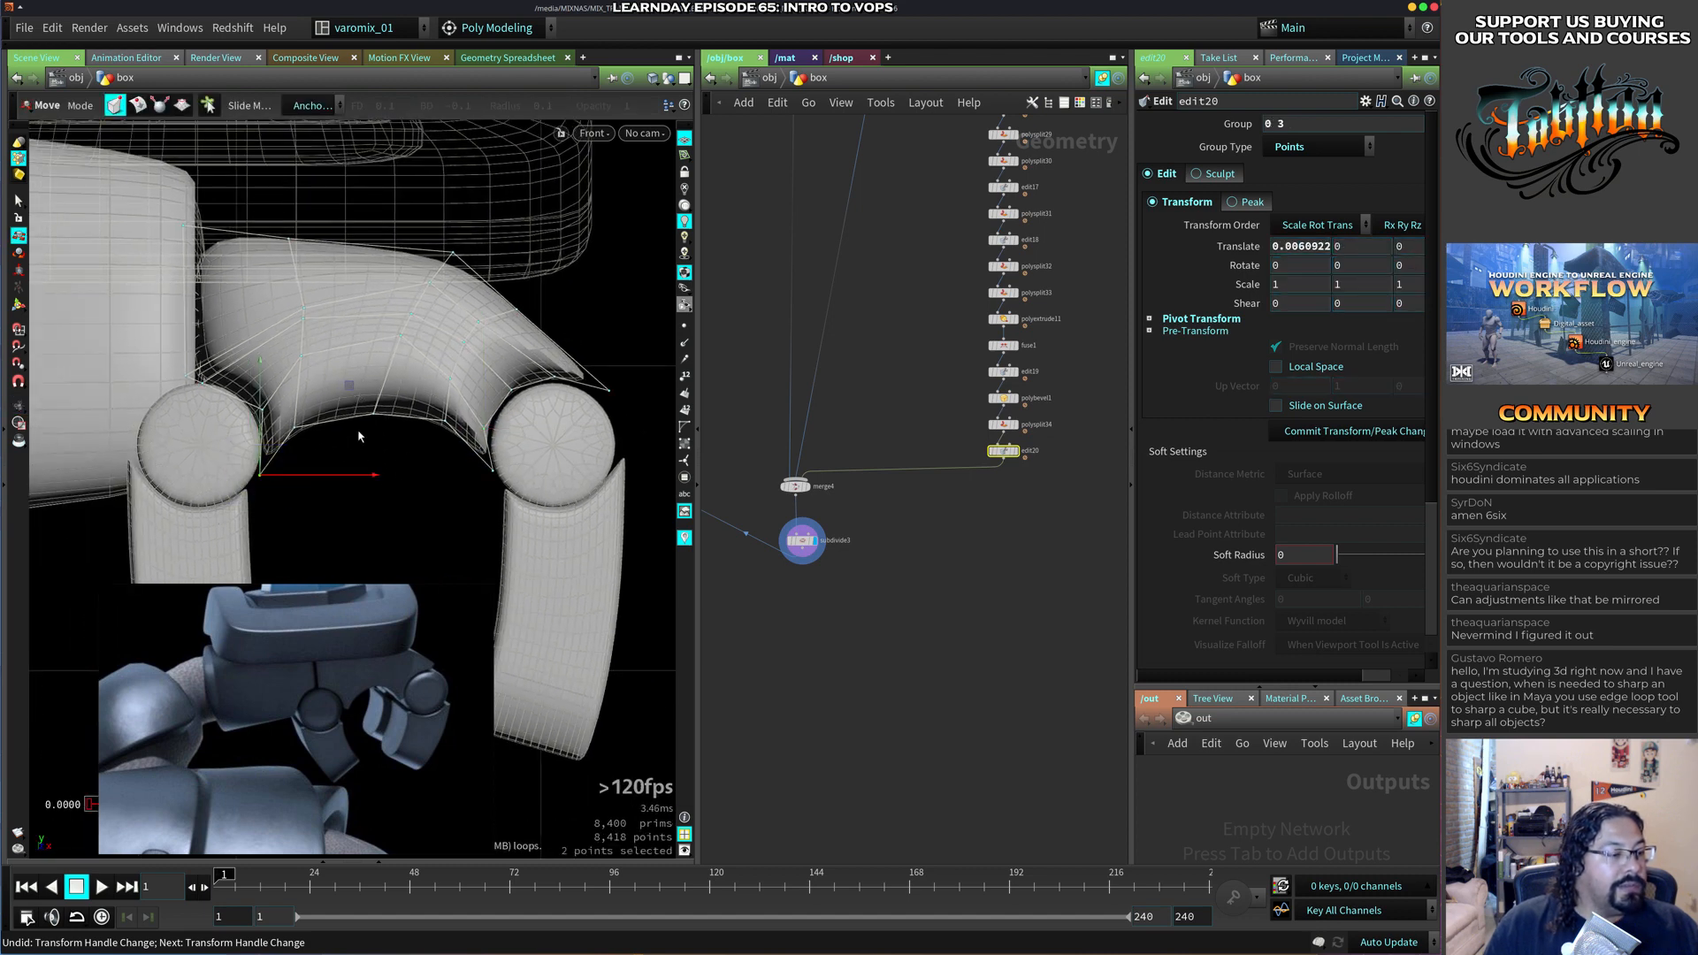
middle_click_drag(402, 411, 463, 439, "alt")
mouse_move(463, 439)
left_mouse_down()
mouse_move(452, 455)
mouse_move(507, 421)
mouse_move(589, 406)
mouse_move(480, 445)
left_mouse_up()
key("c")
left_click(450, 433)
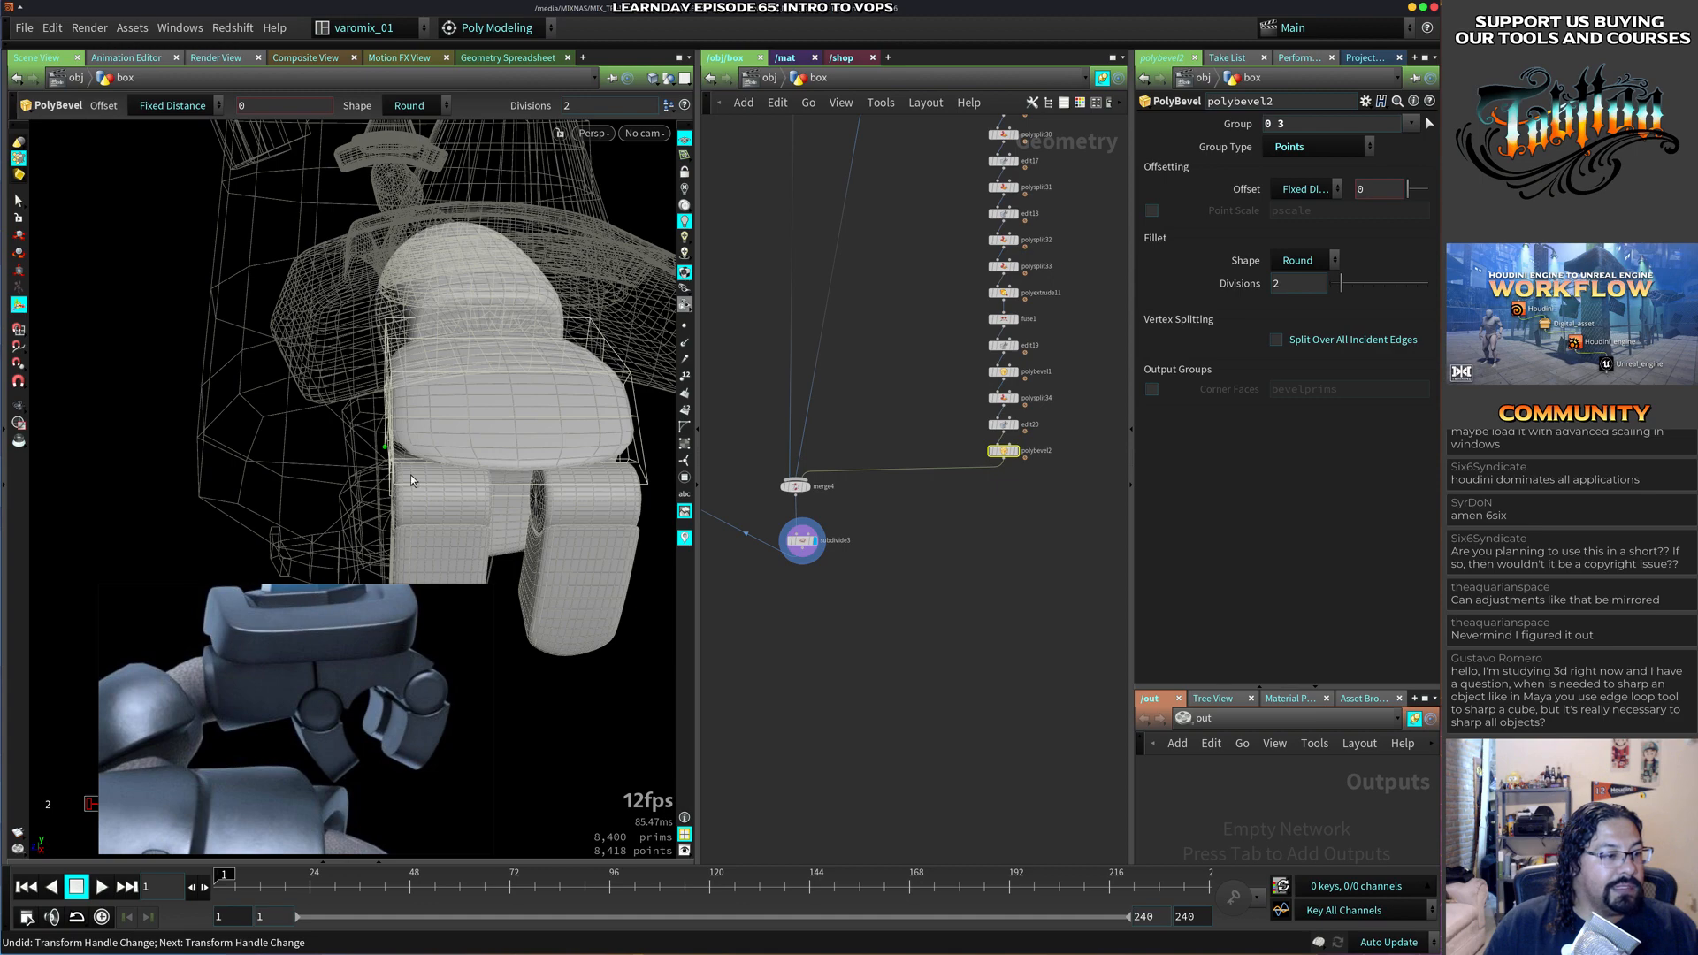
left_click_drag(410, 475, 470, 418)
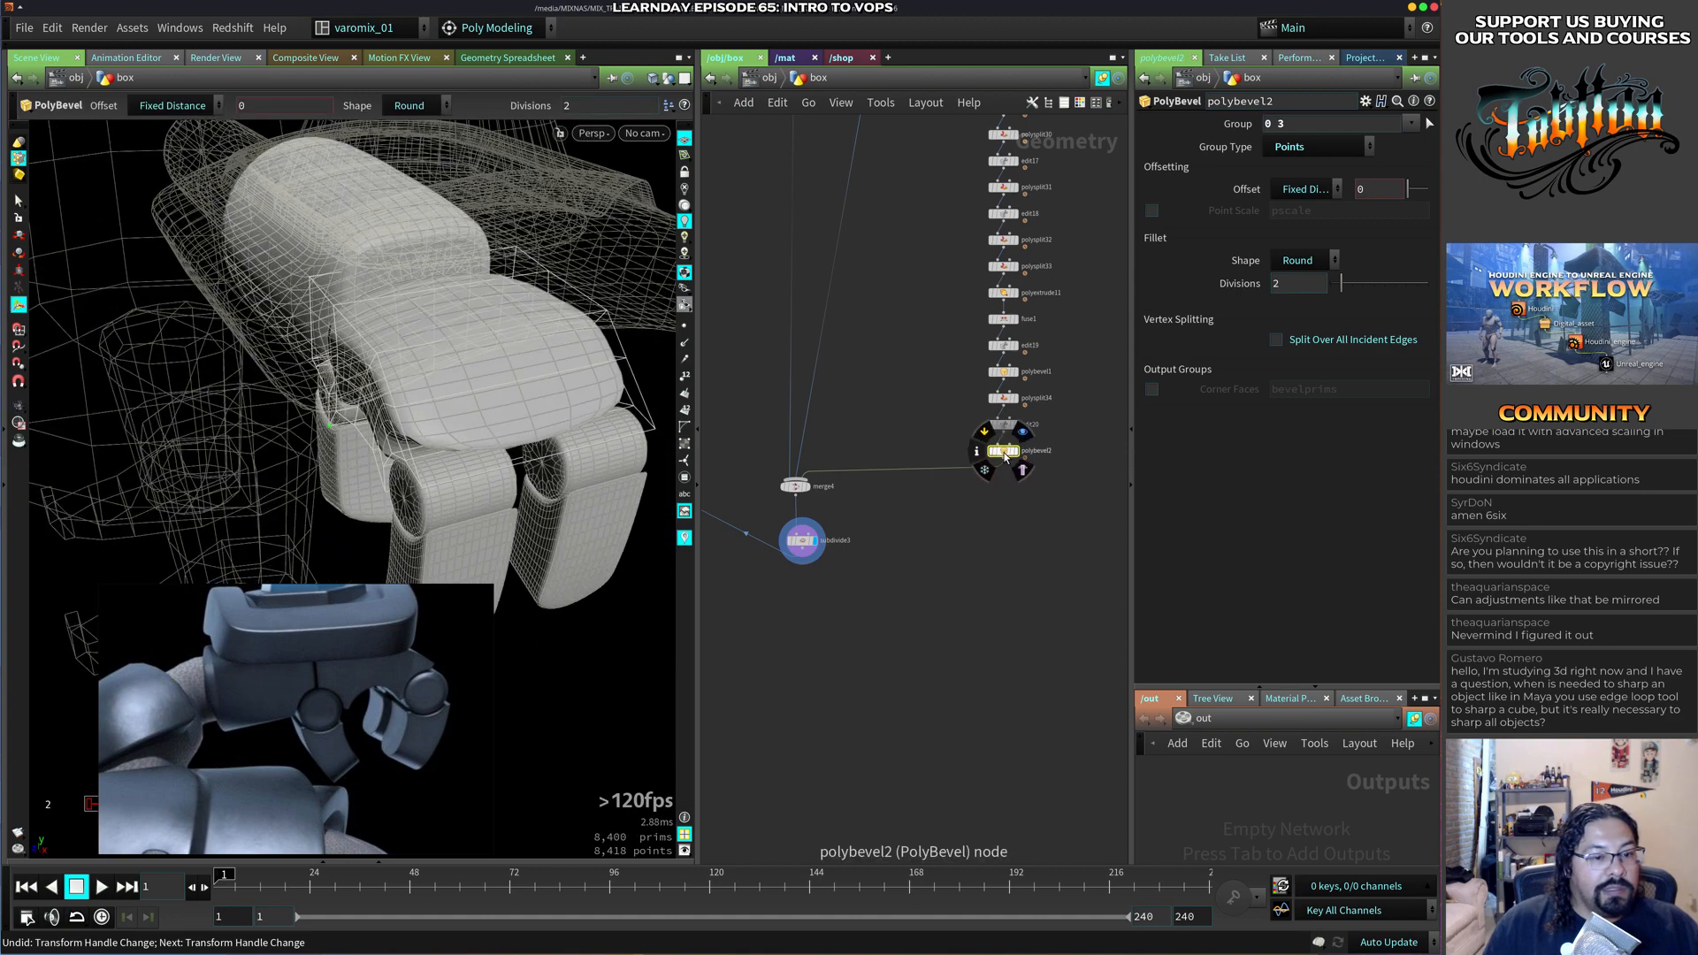
key("Delete")
left_click_drag(453, 416, 549, 380, "alt")
Insert edge loops after edit20 close to both side faces of the bent piece, the first at about 0.956.
left_click(996, 428)
left_click_drag(367, 469, 385, 462, "alt")
right_click_drag(385, 462, 459, 429, "alt")
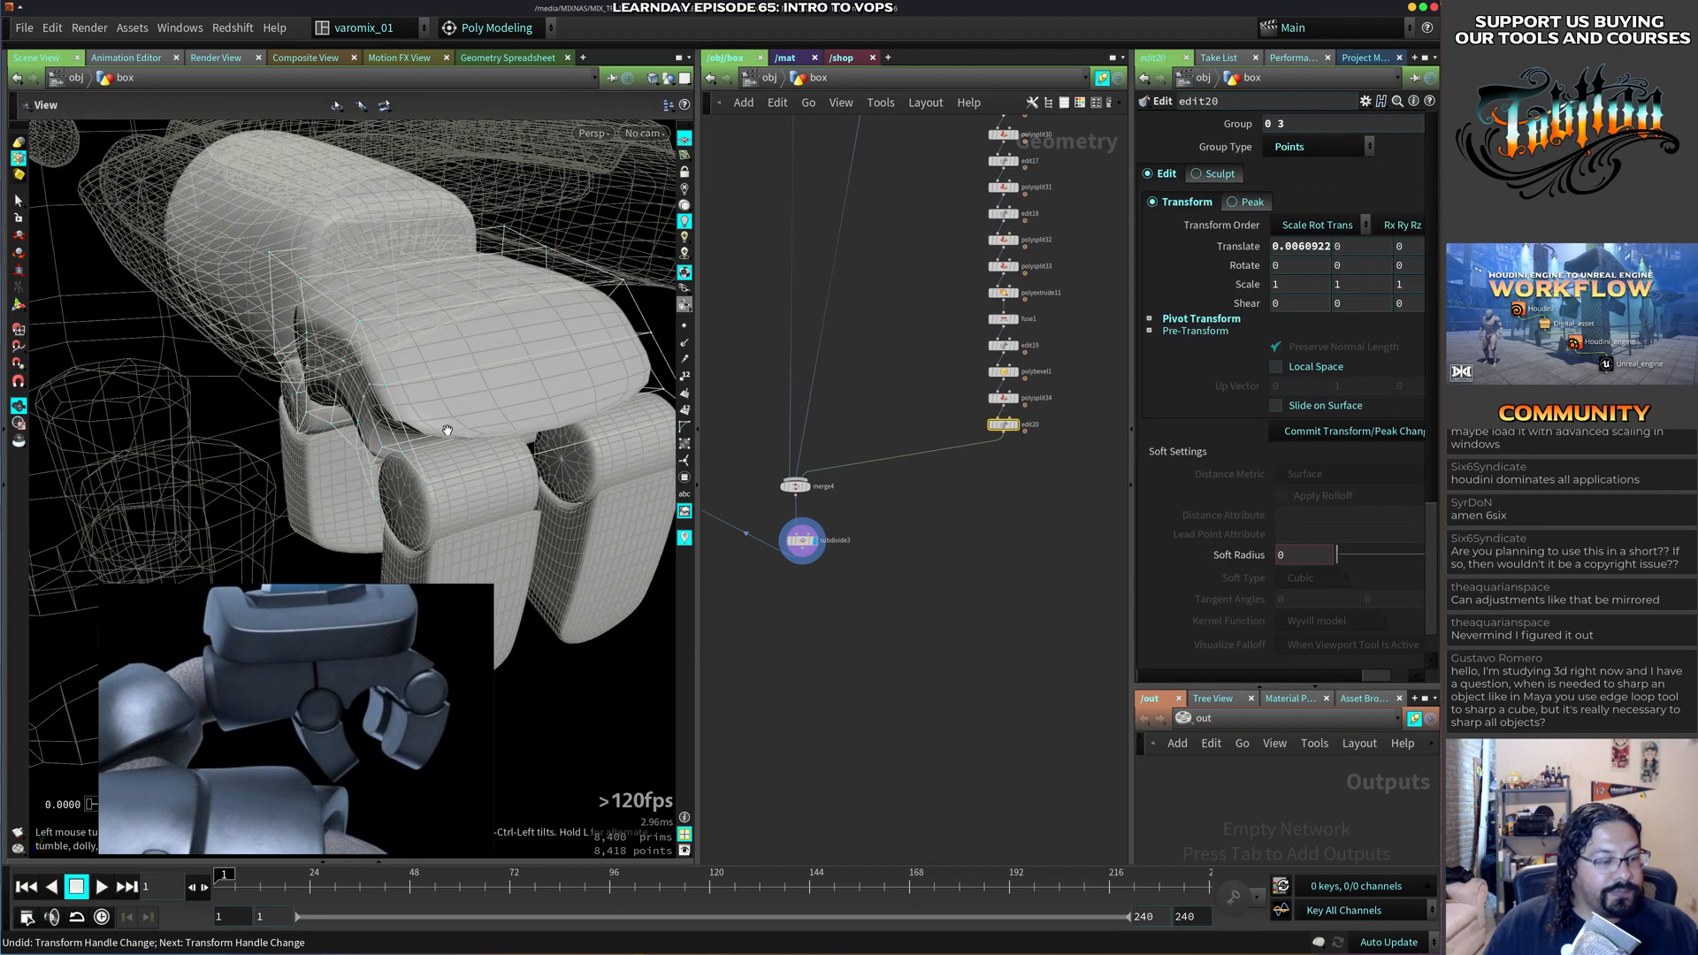
key("c")
left_click(401, 398)
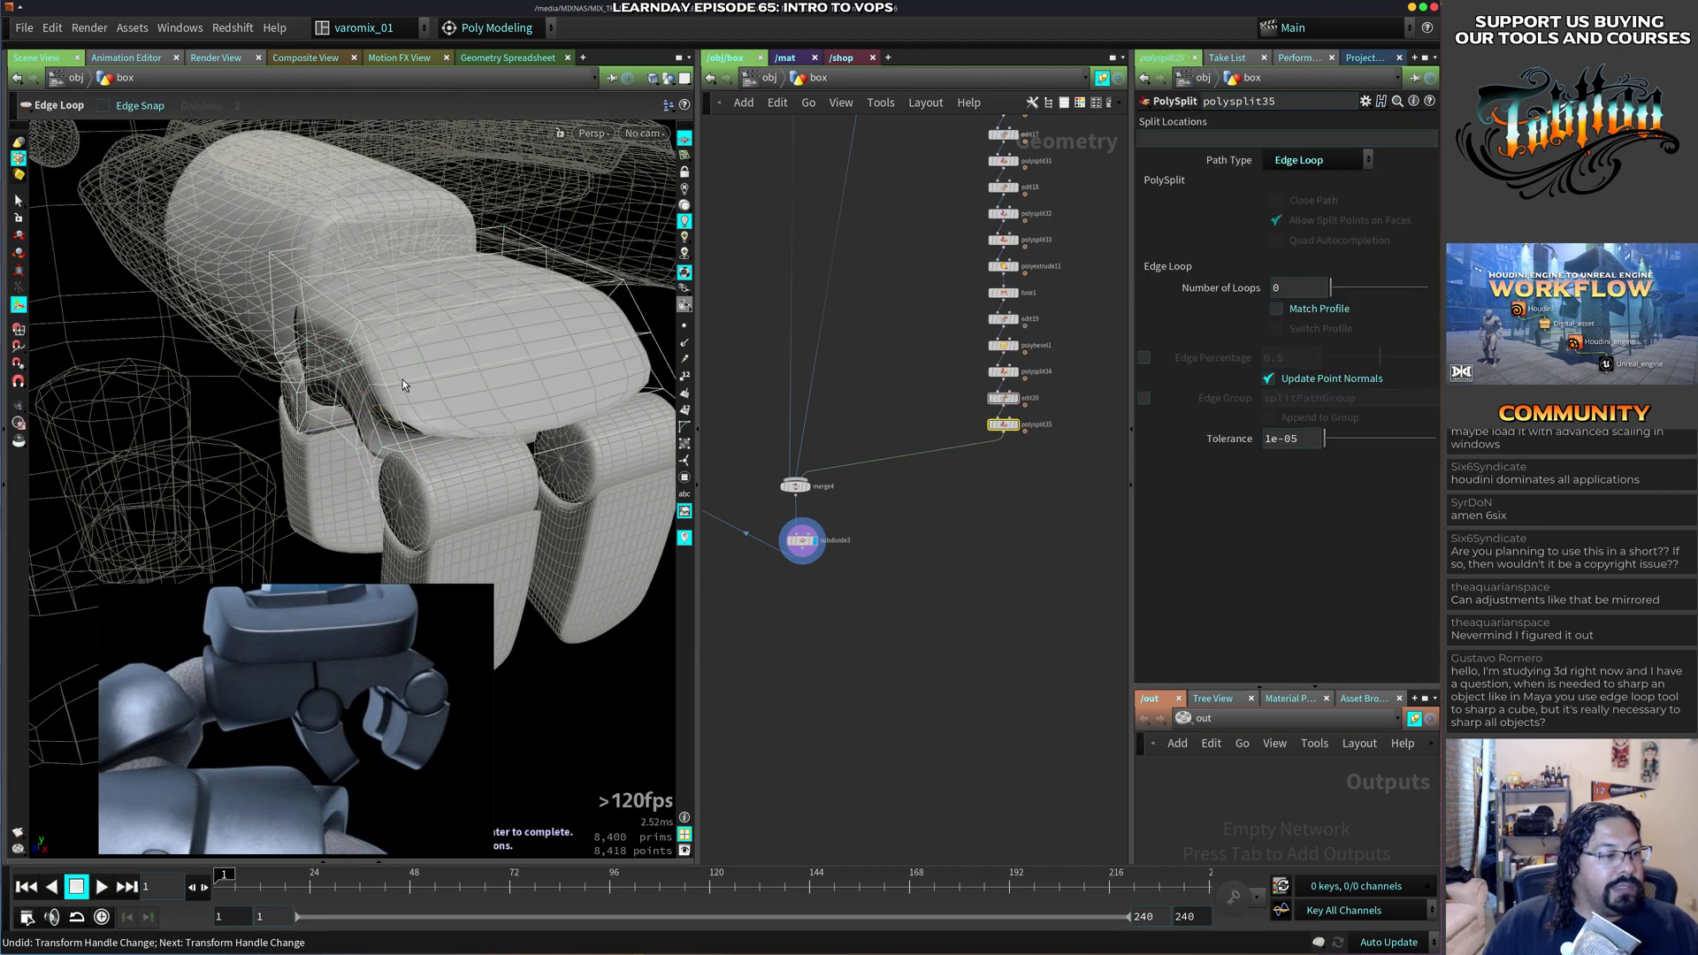
left_click(402, 382)
left_click_drag(402, 382, 503, 444)
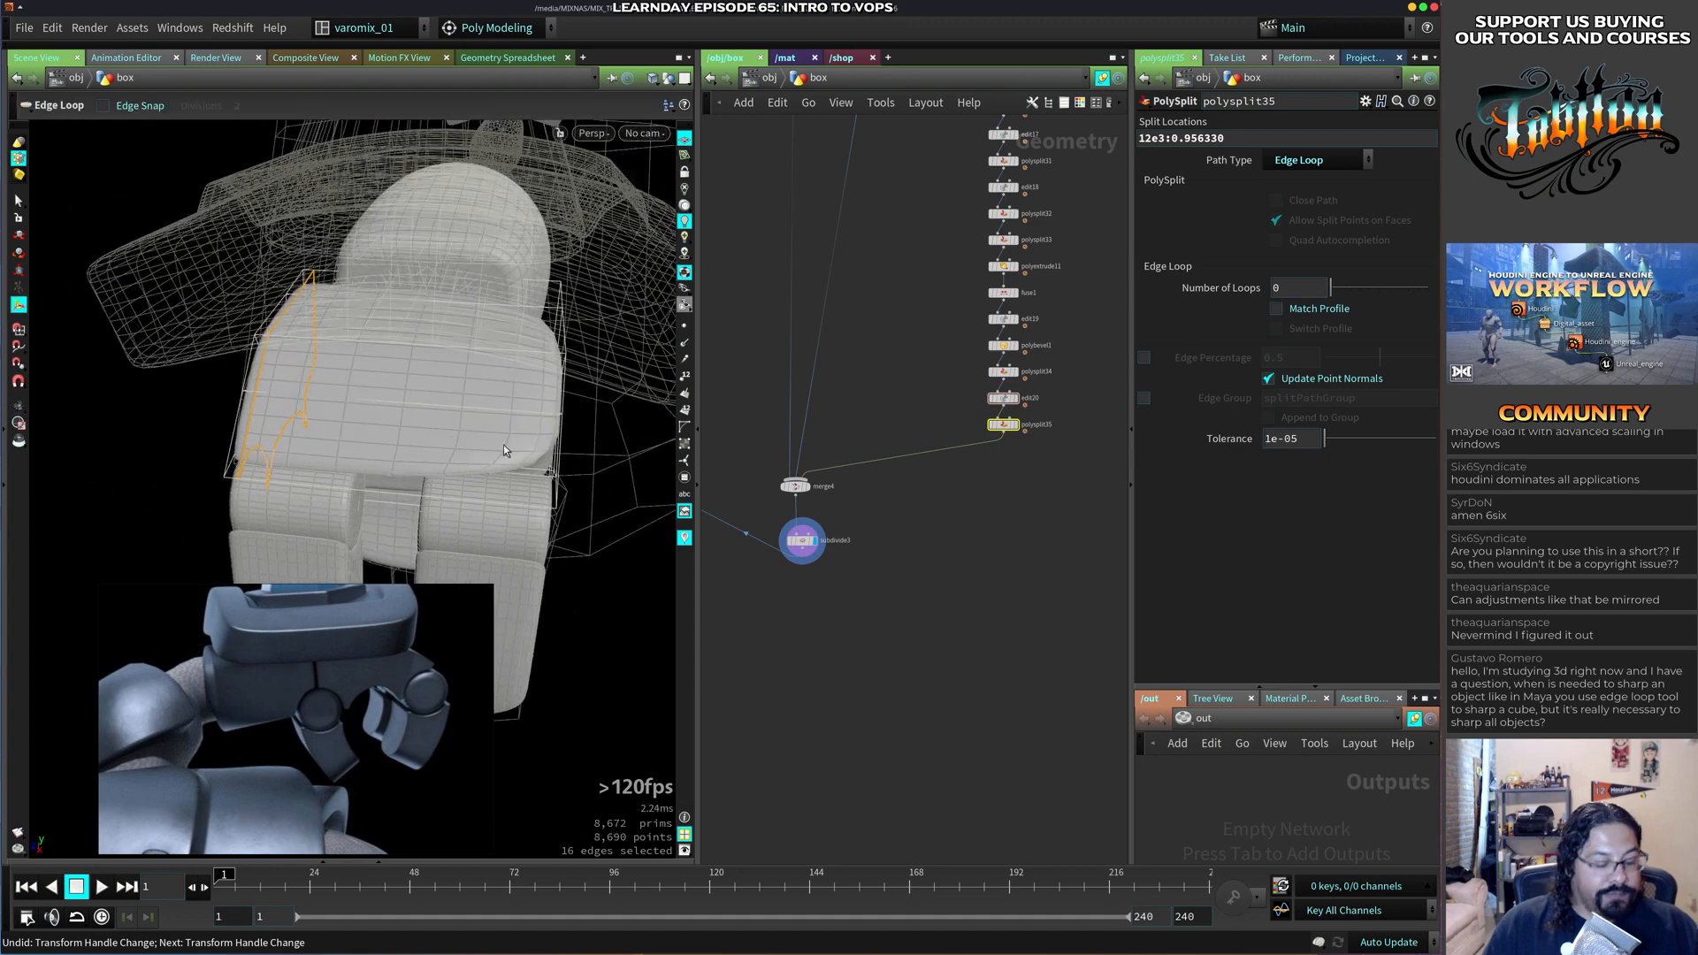
key("Return")
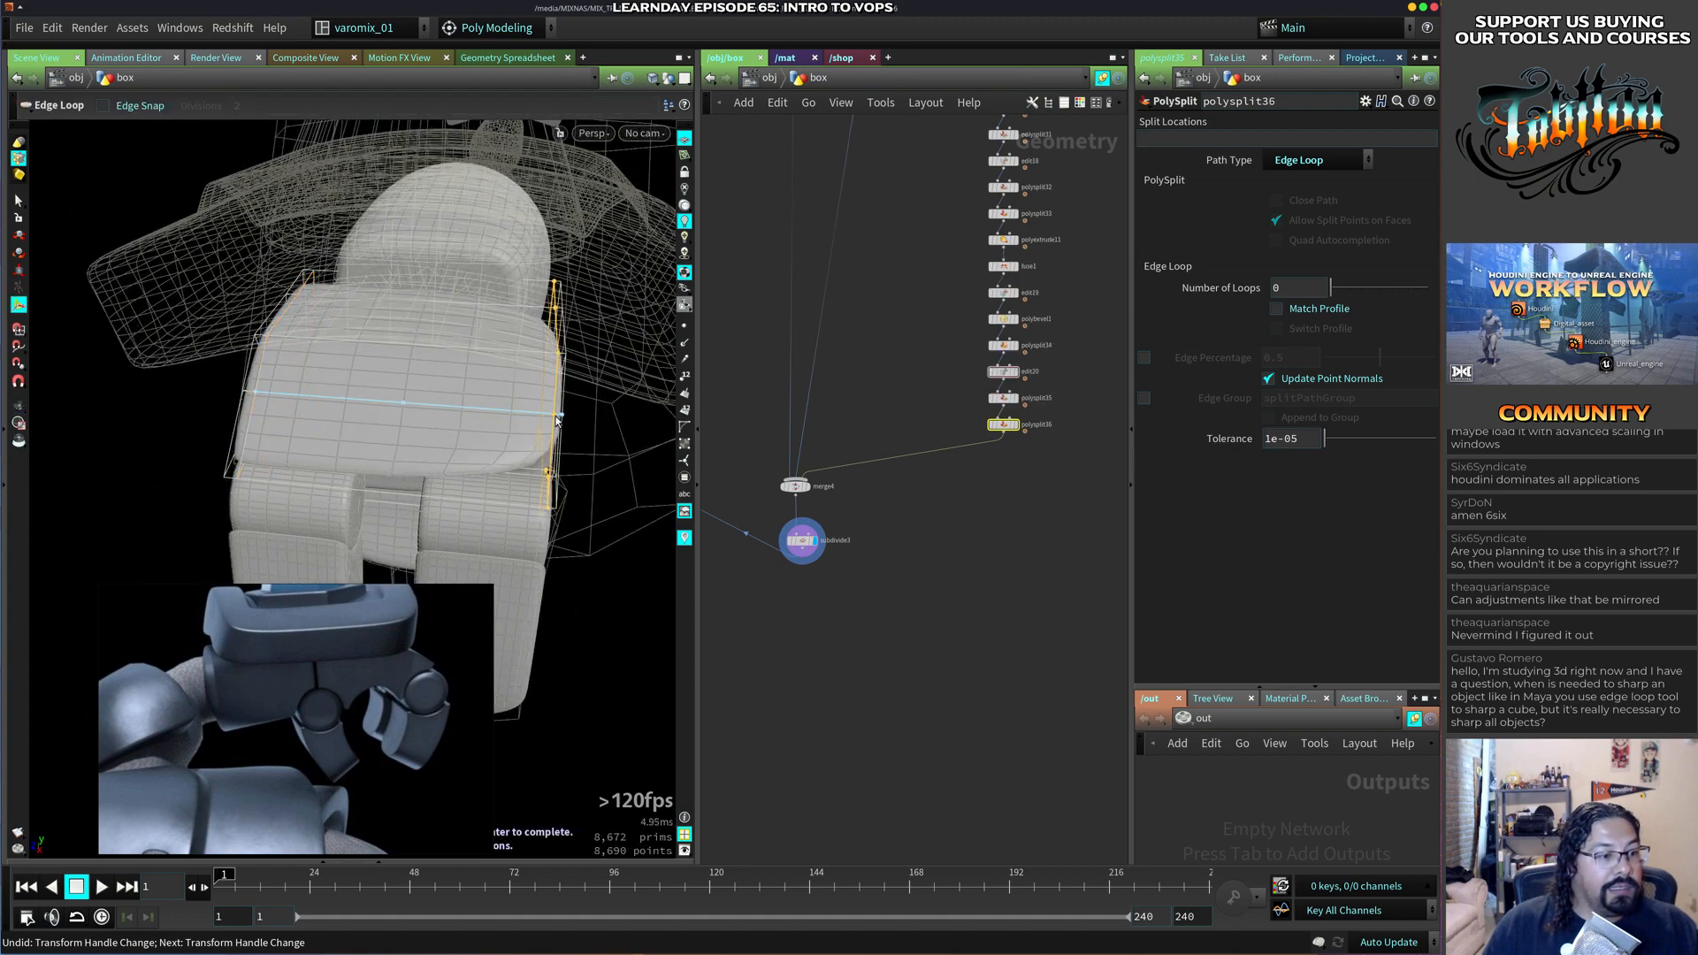
left_click(556, 421)
left_click_drag(481, 439, 542, 418)
Select subdivide3 and inspect the smoothed bent piece with the fingers and arm in perspective.
left_click(805, 542)
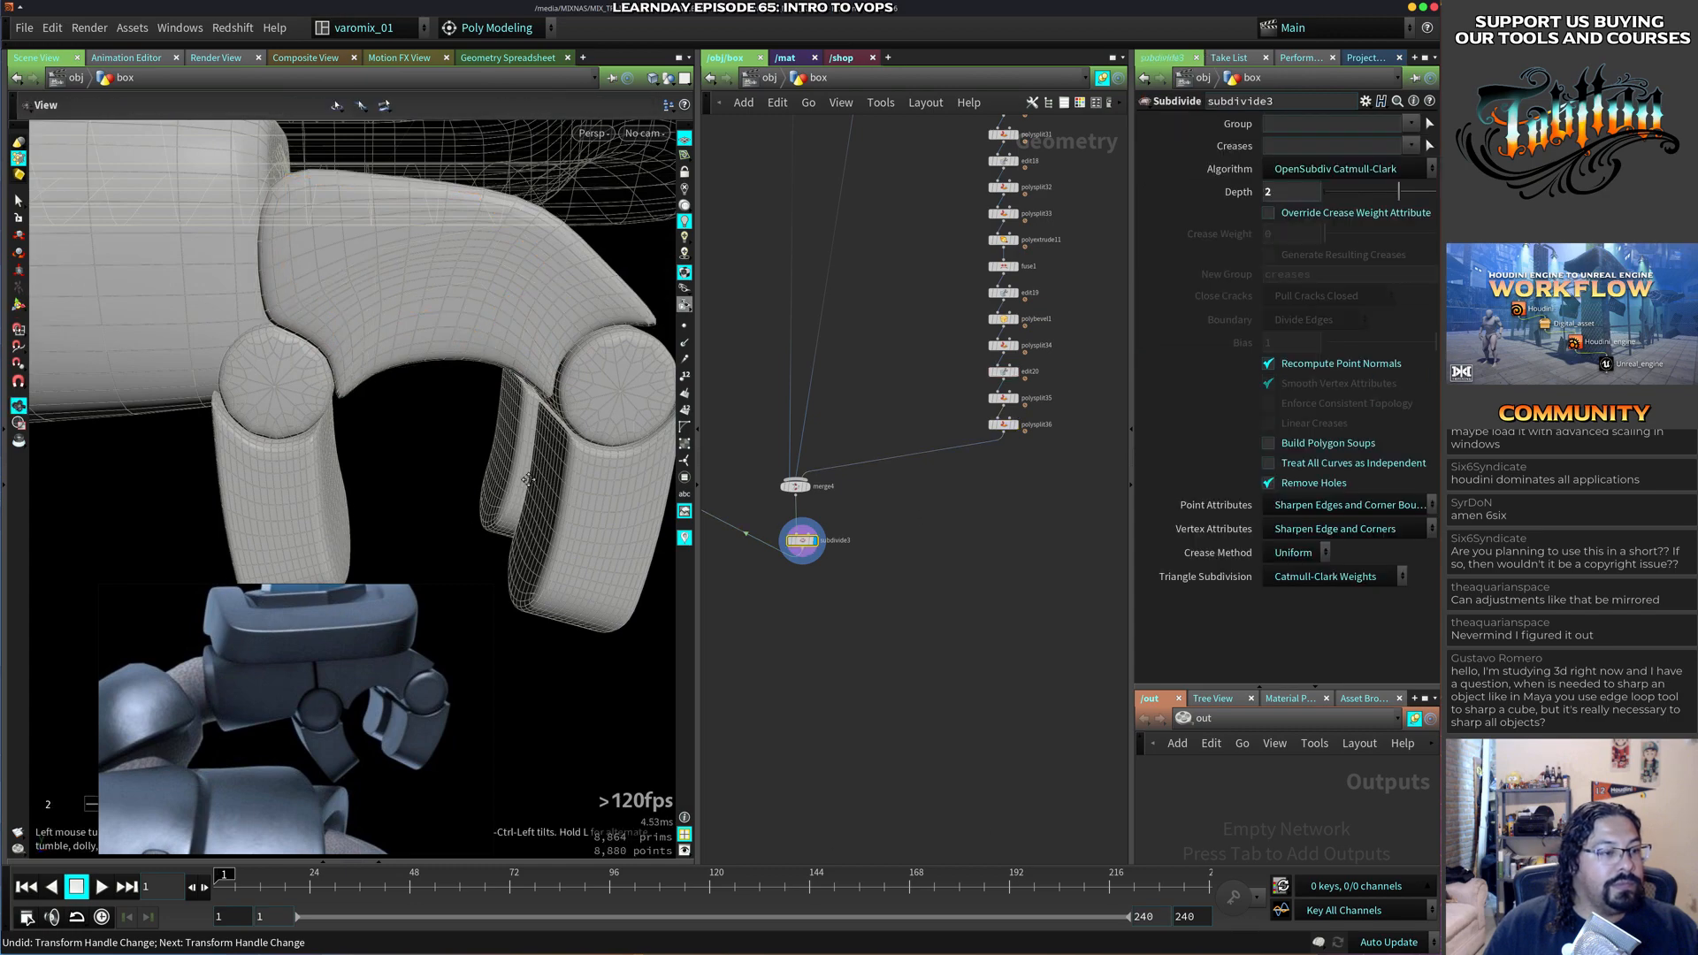
right_click_drag(495, 447, 431, 455)
left_click_drag(431, 455, 440, 418)
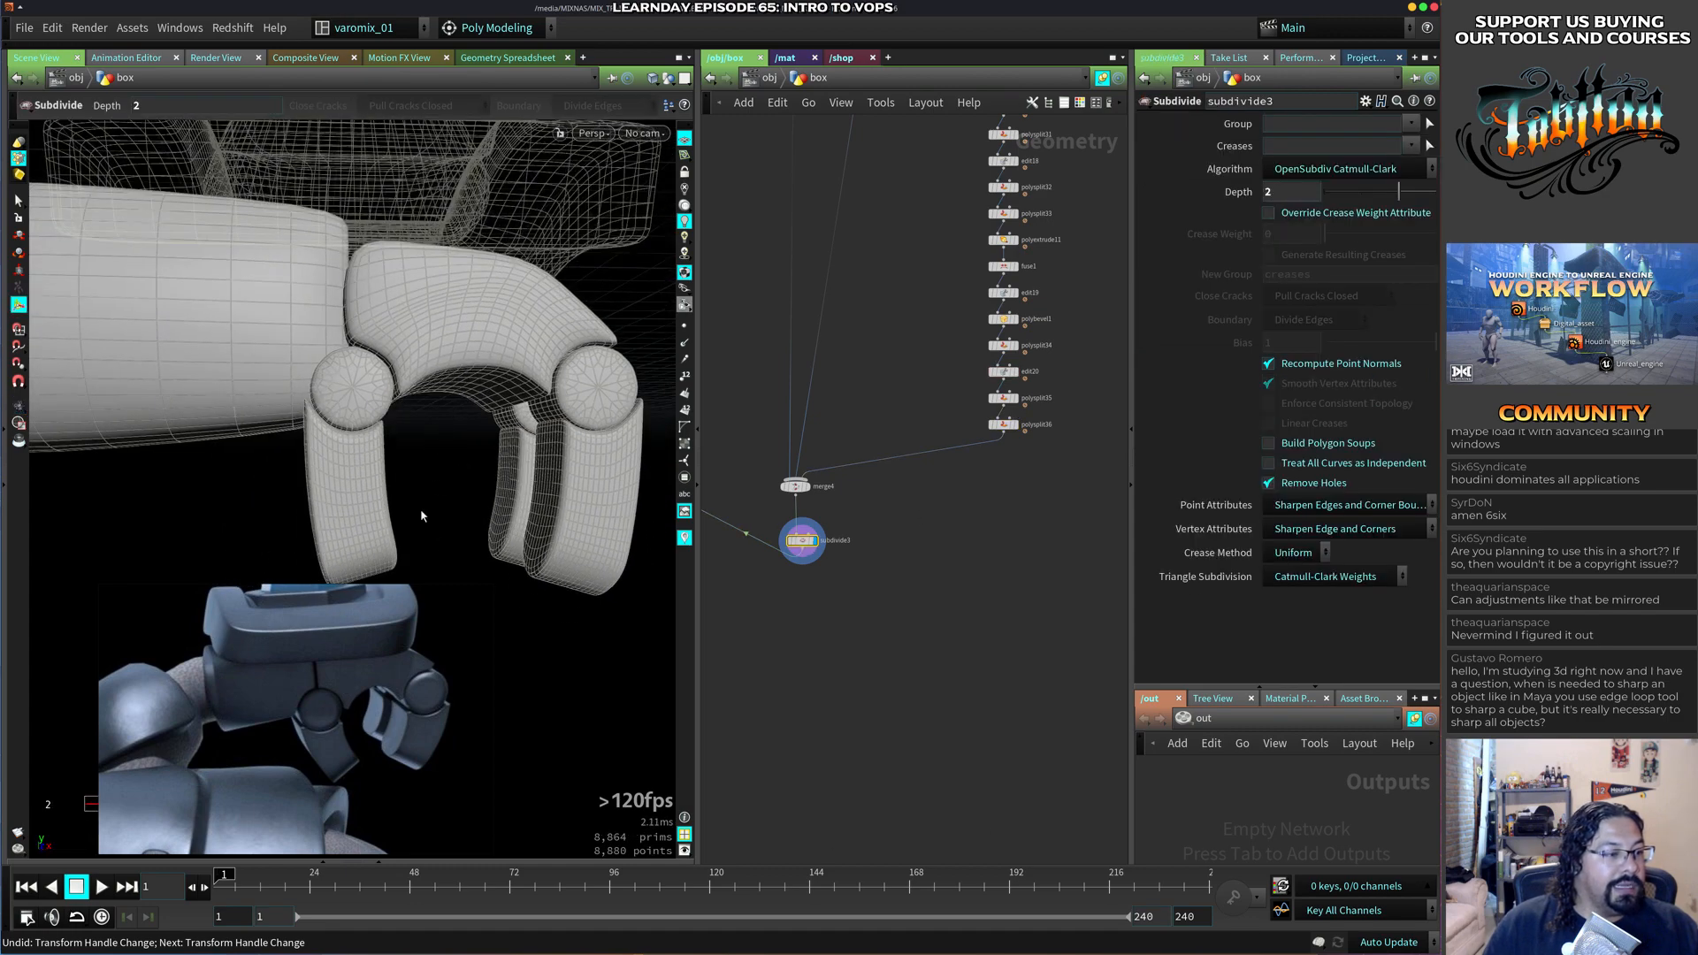
left_click_drag(421, 516, 428, 629)
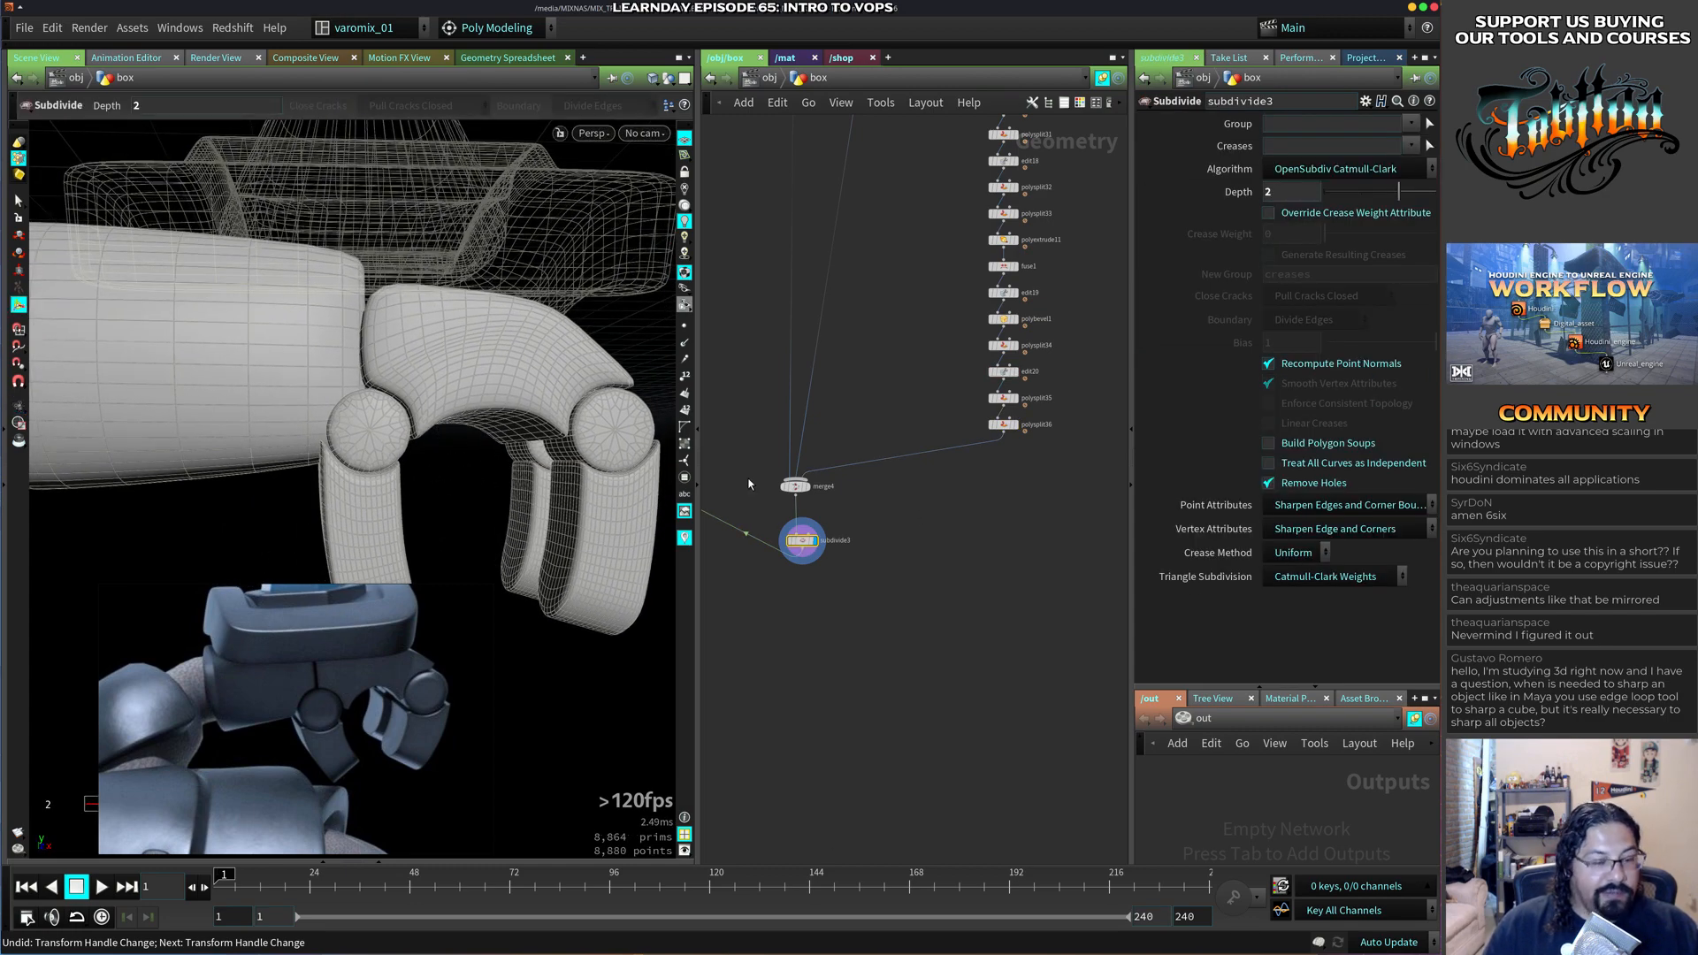
Add a PolyBevel after the last polysplit and insert an edge loop near the bent piece's left end at about 0.832.
left_click(1003, 426)
key("ctrl+b")
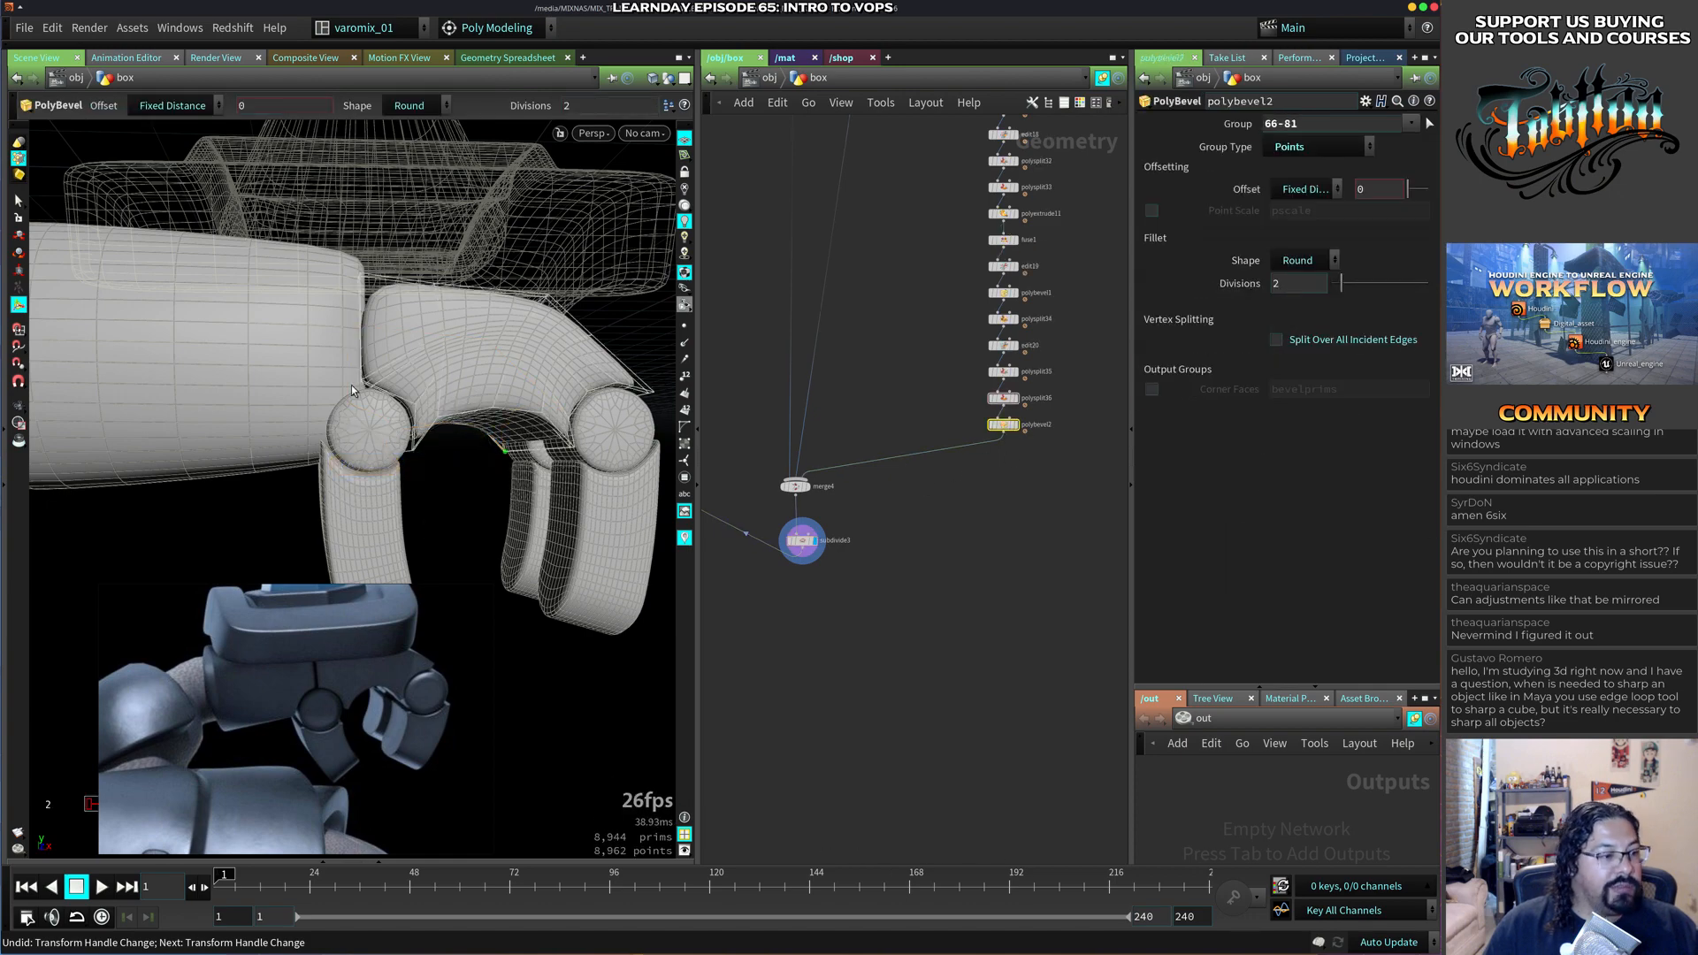
right_click_drag(380, 366, 407, 440)
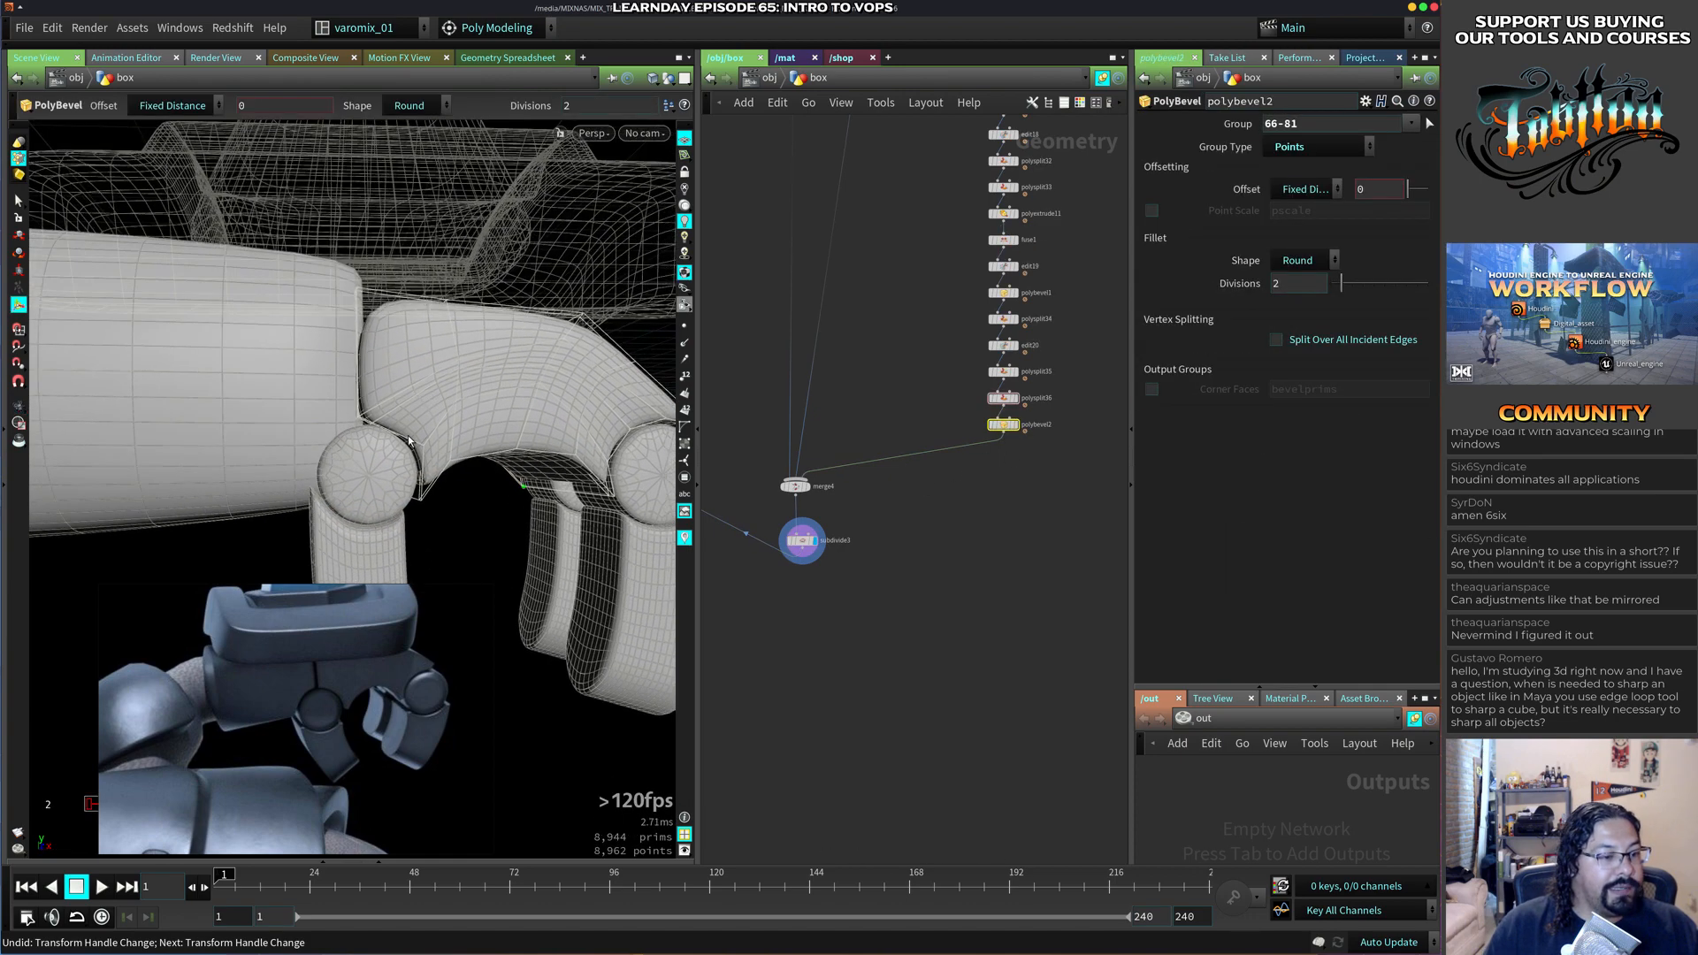
key("c")
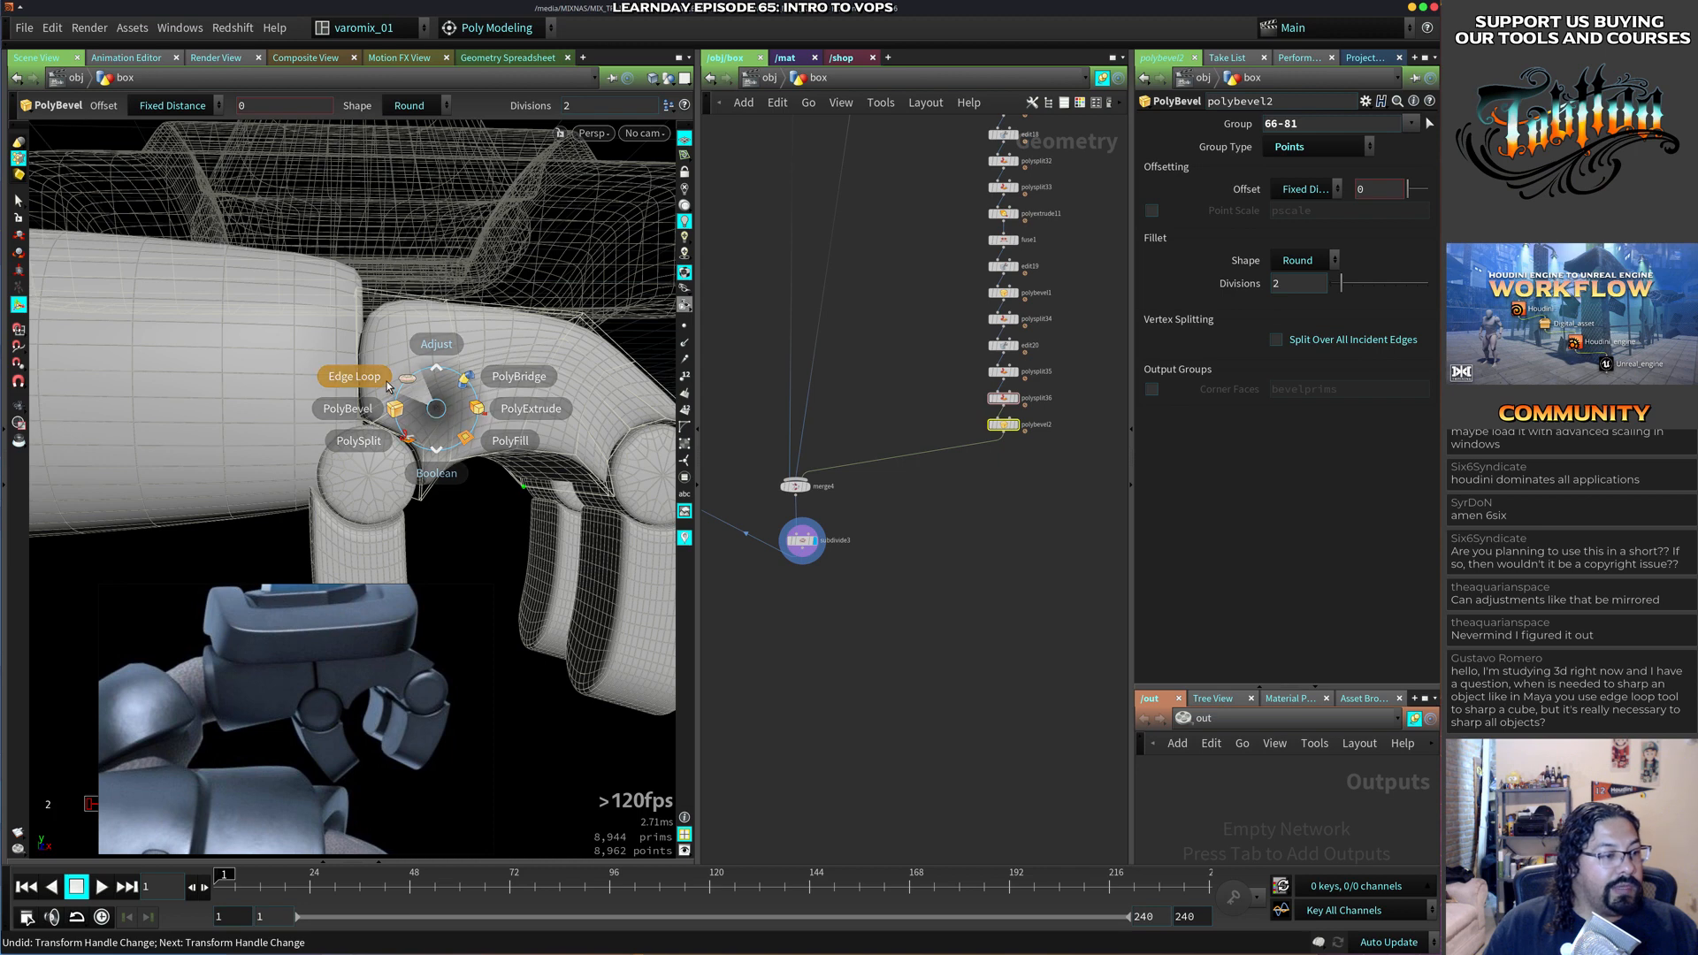
left_click(352, 376)
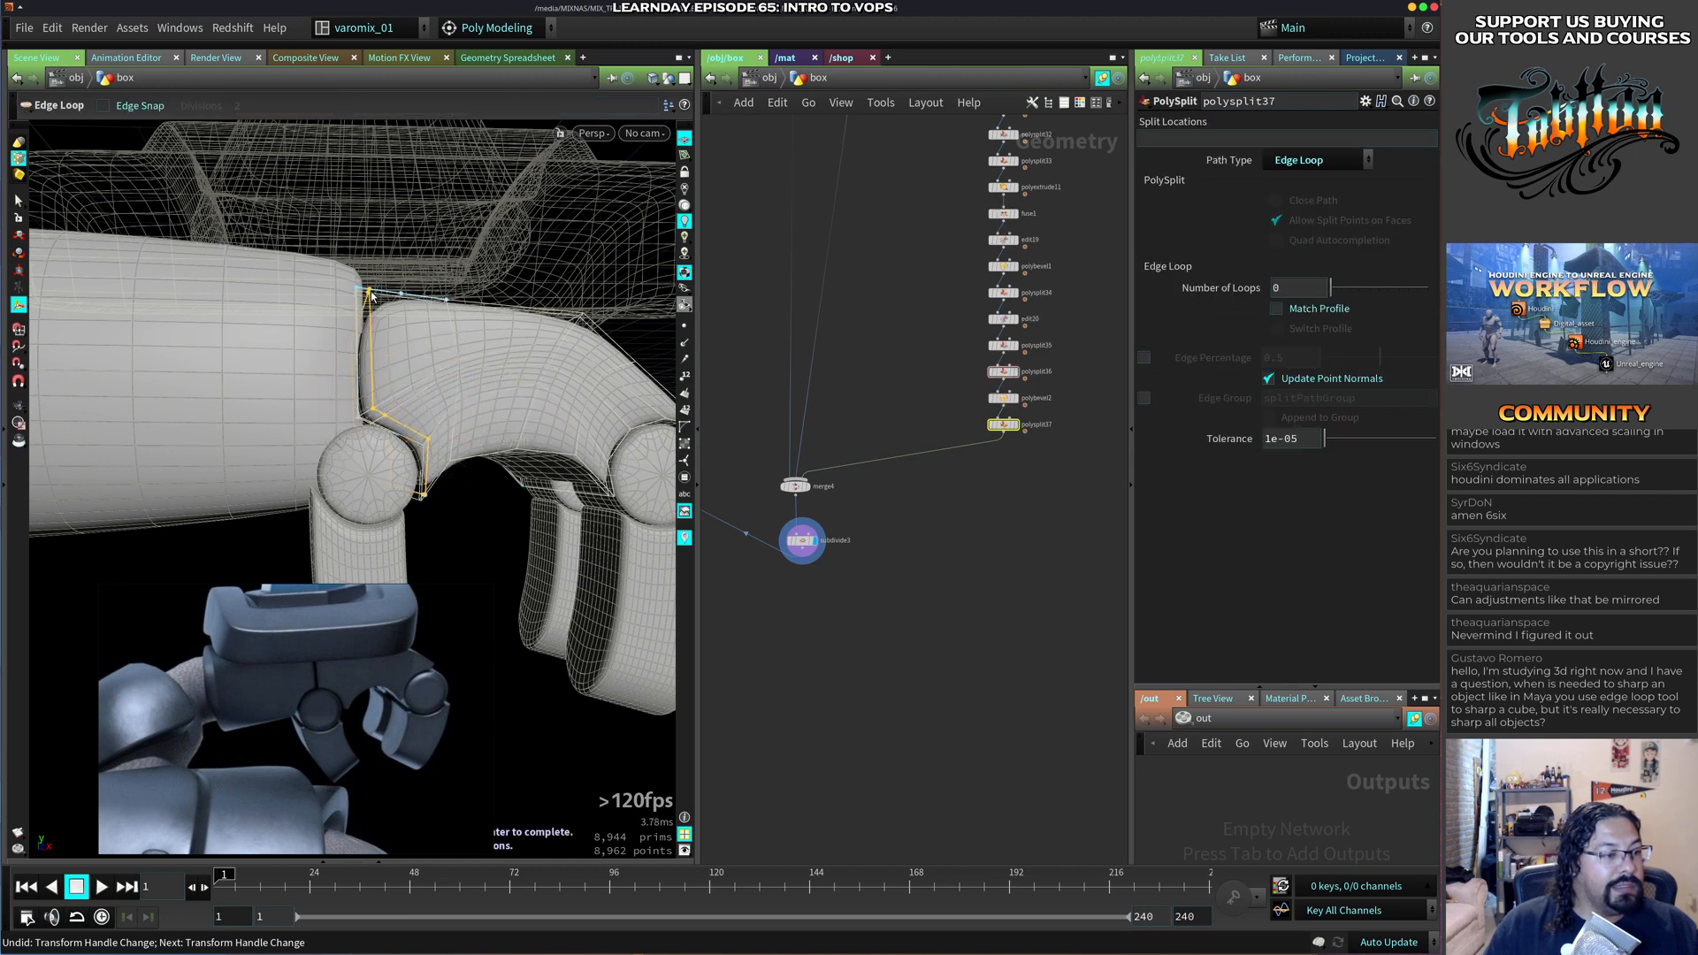
left_click(371, 297)
left_click_drag(426, 417, 282, 442, "alt")
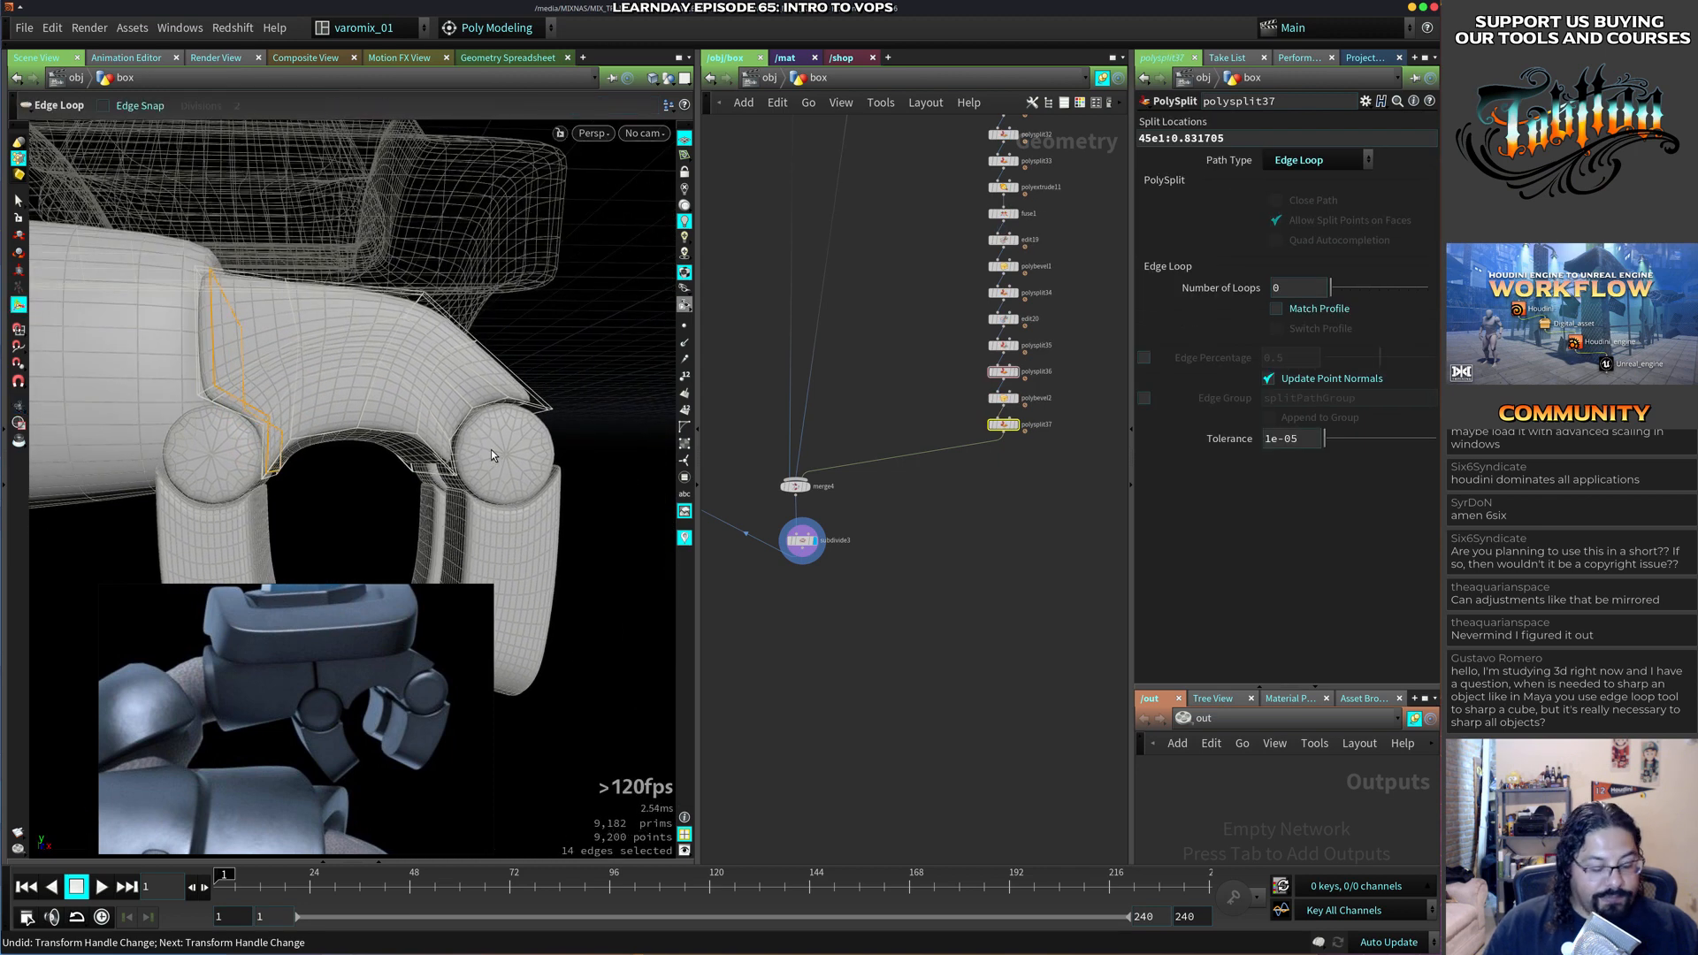
Insert another edge loop on the bent piece close to the right joint, at about 0.143.
key("c")
left_click(483, 441)
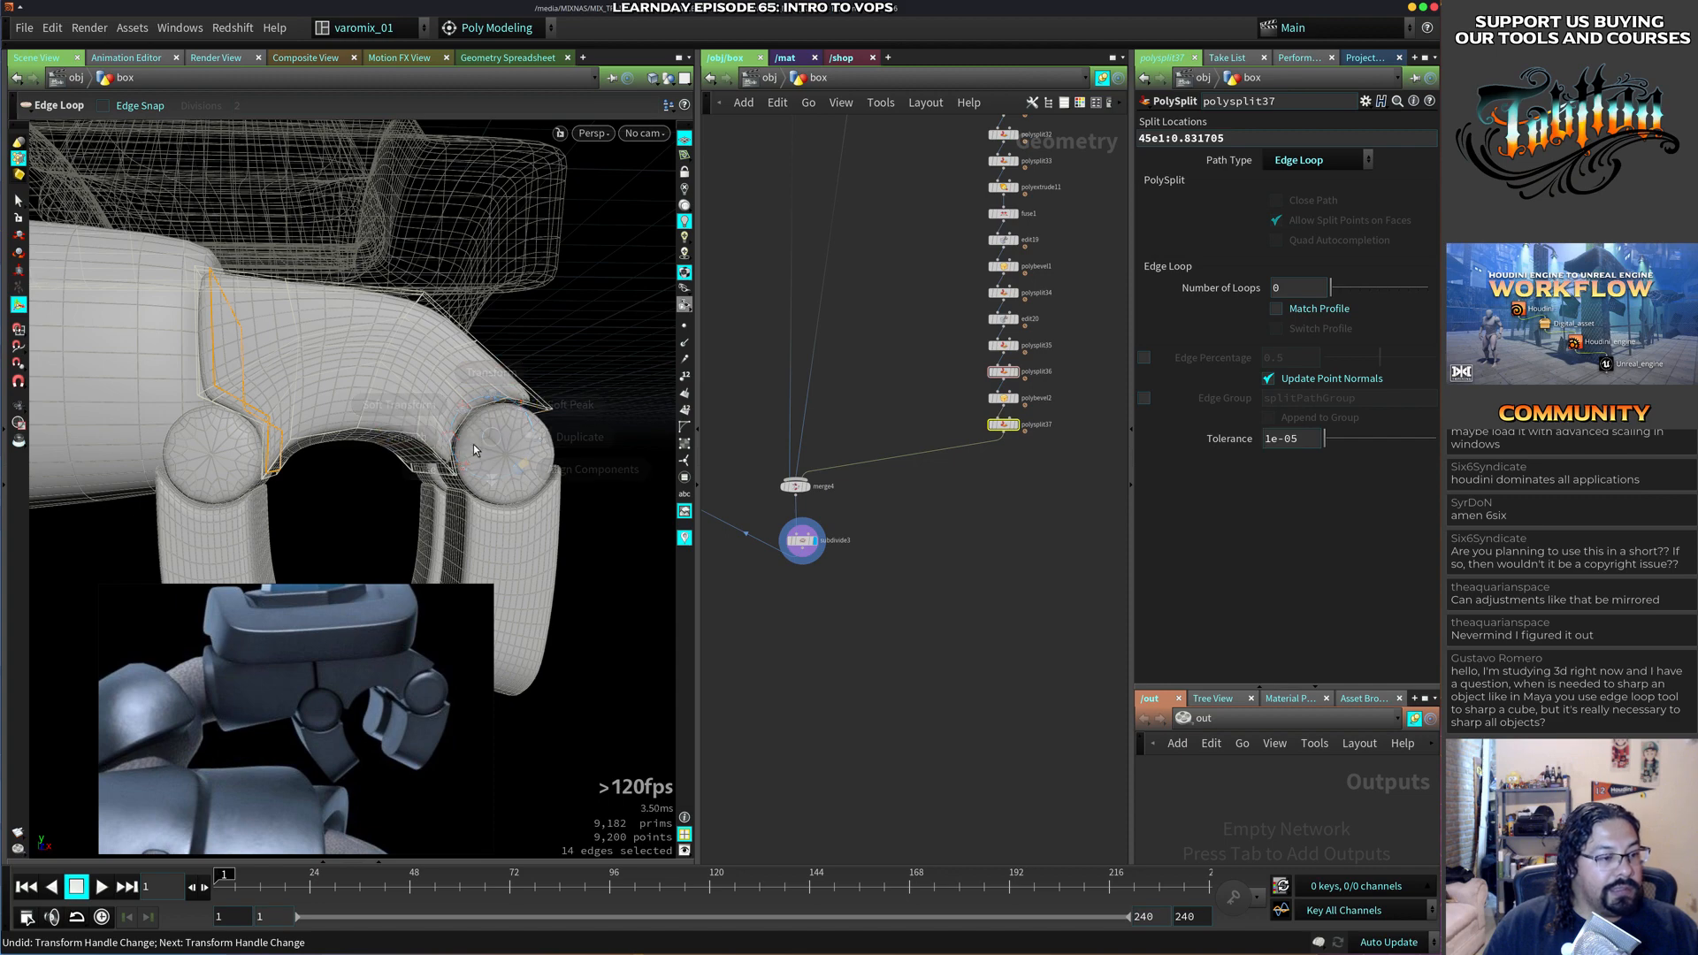
key("Return")
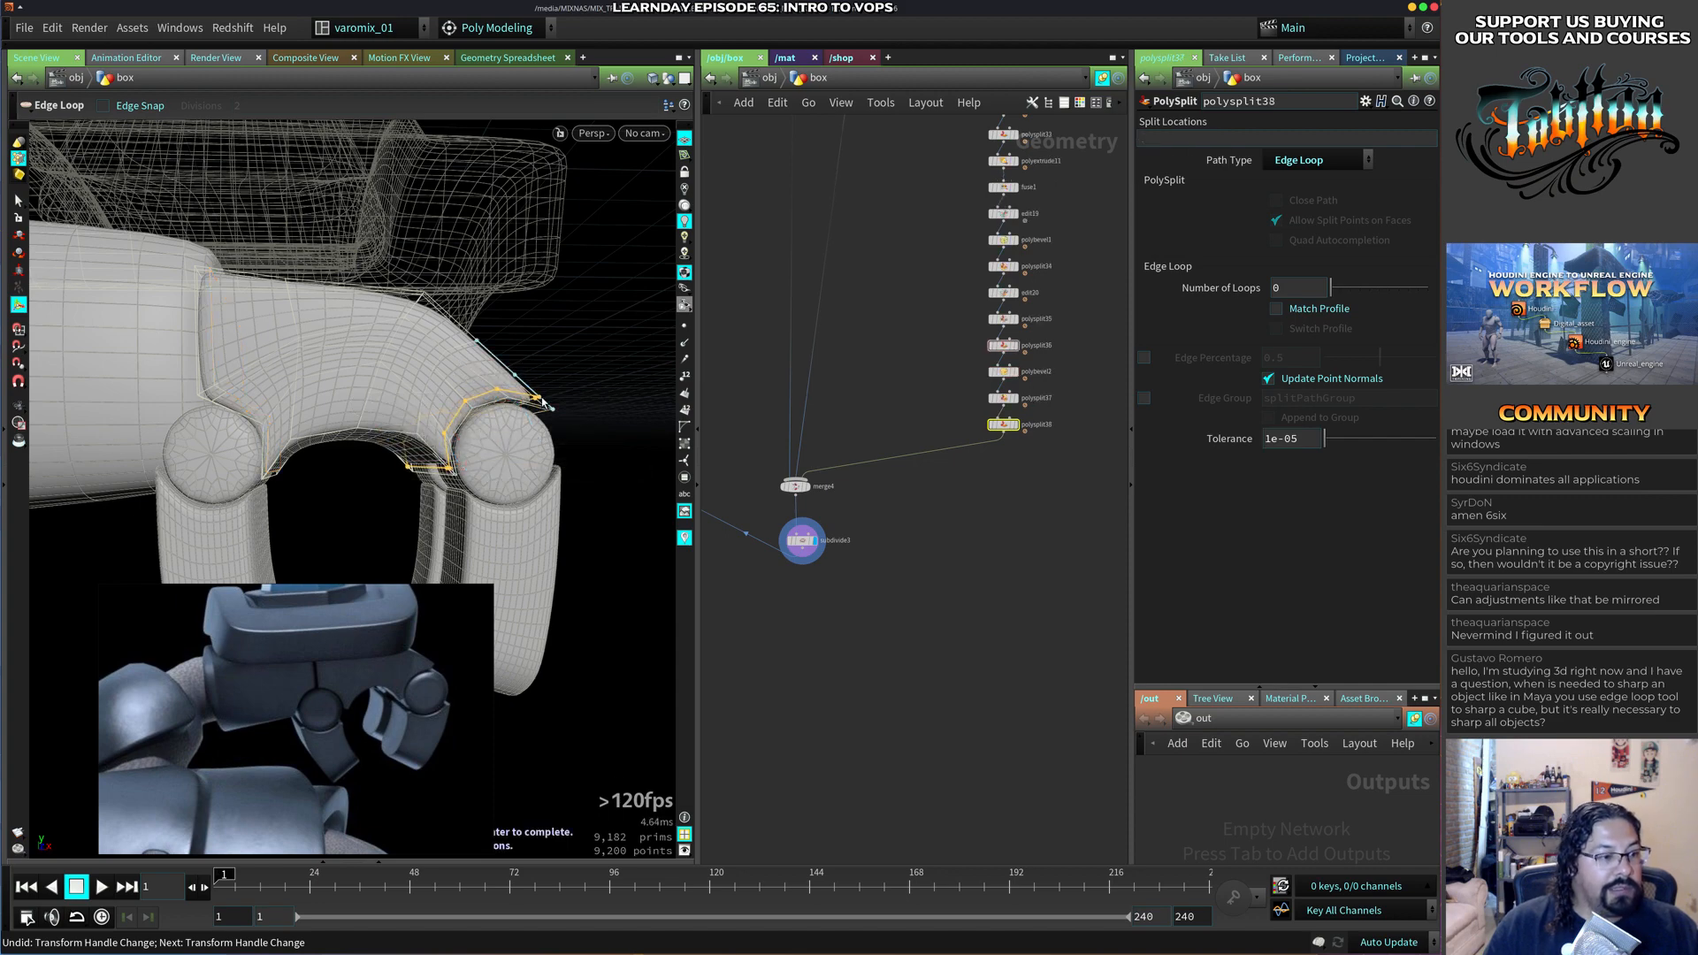
left_click(545, 405)
left_click_drag(545, 405, 370, 442, "alt")
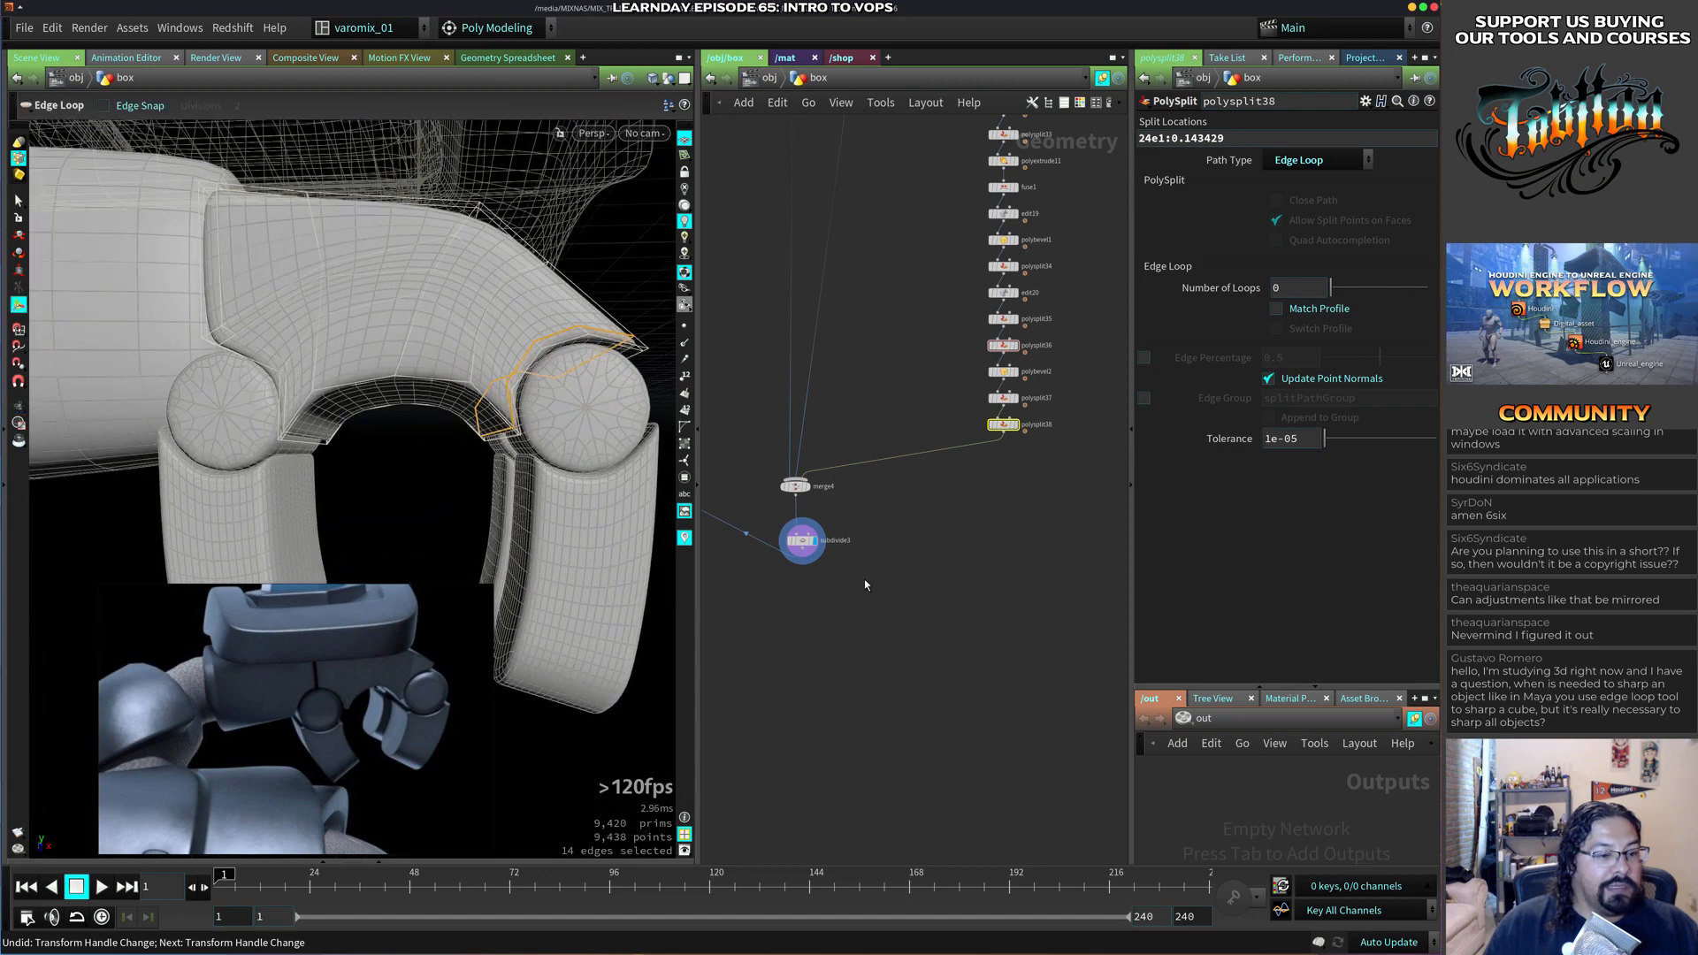
In front view, raise the points at the middle of the arch slightly and shift points 33-34, 58 and 74 by about 0.004, 0.004.
key("space+2")
key("space+3")
middle_click_drag(504, 519, 515, 439, "alt")
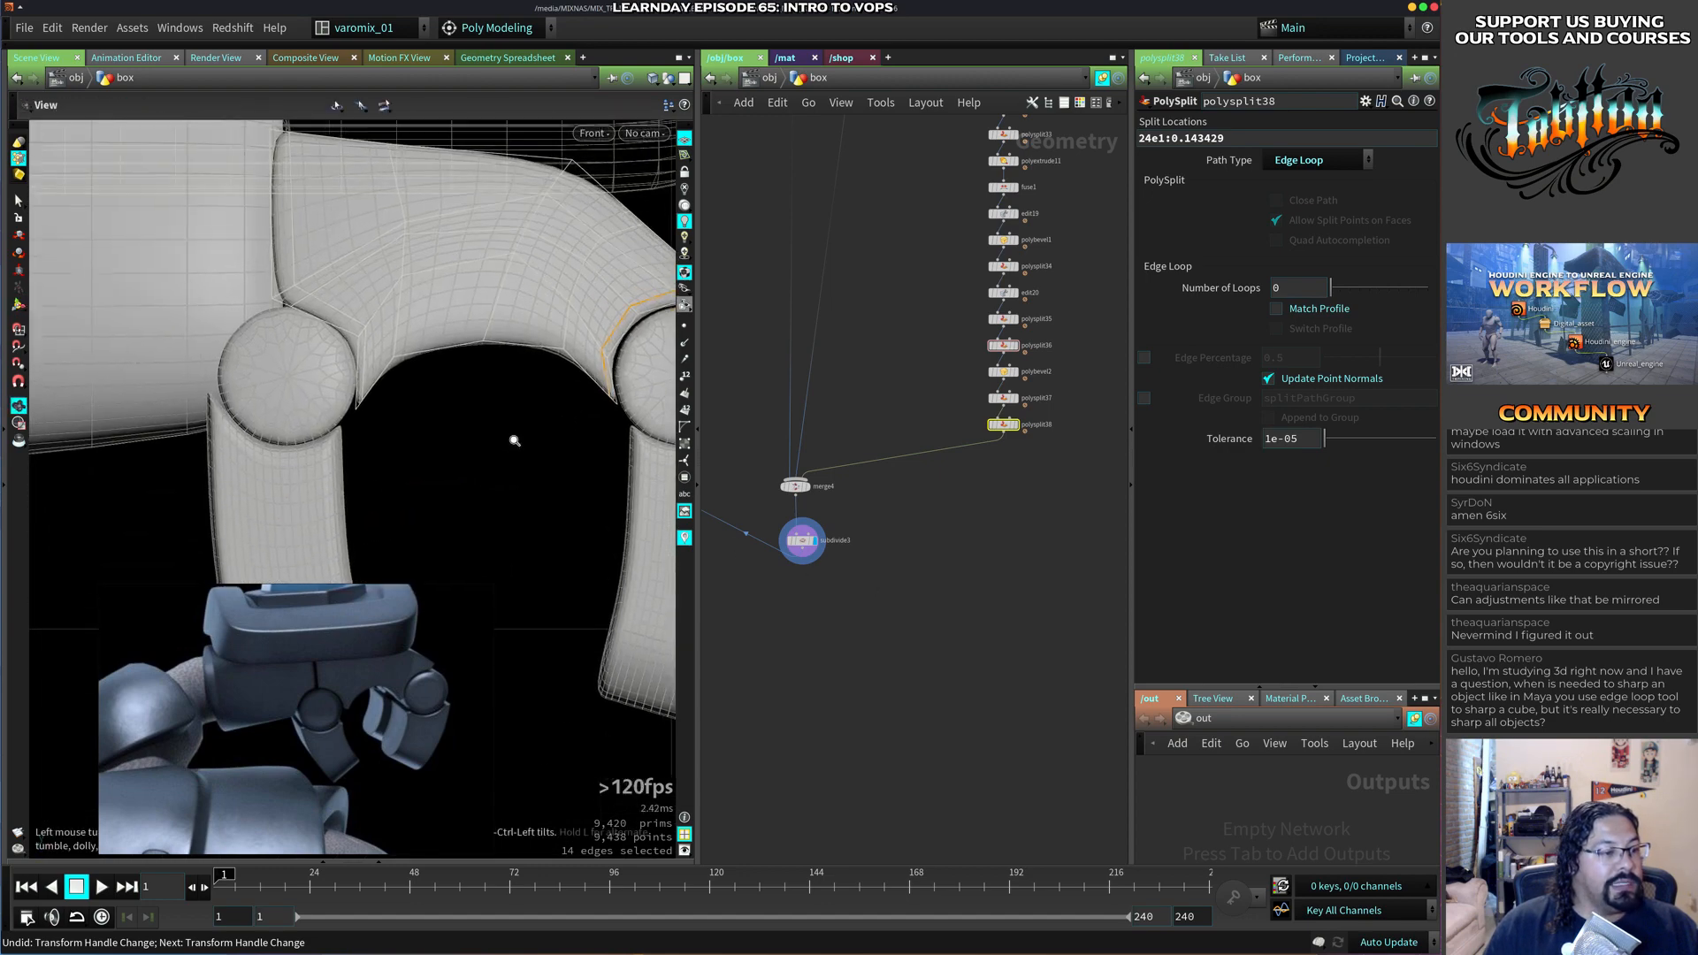
key("t")
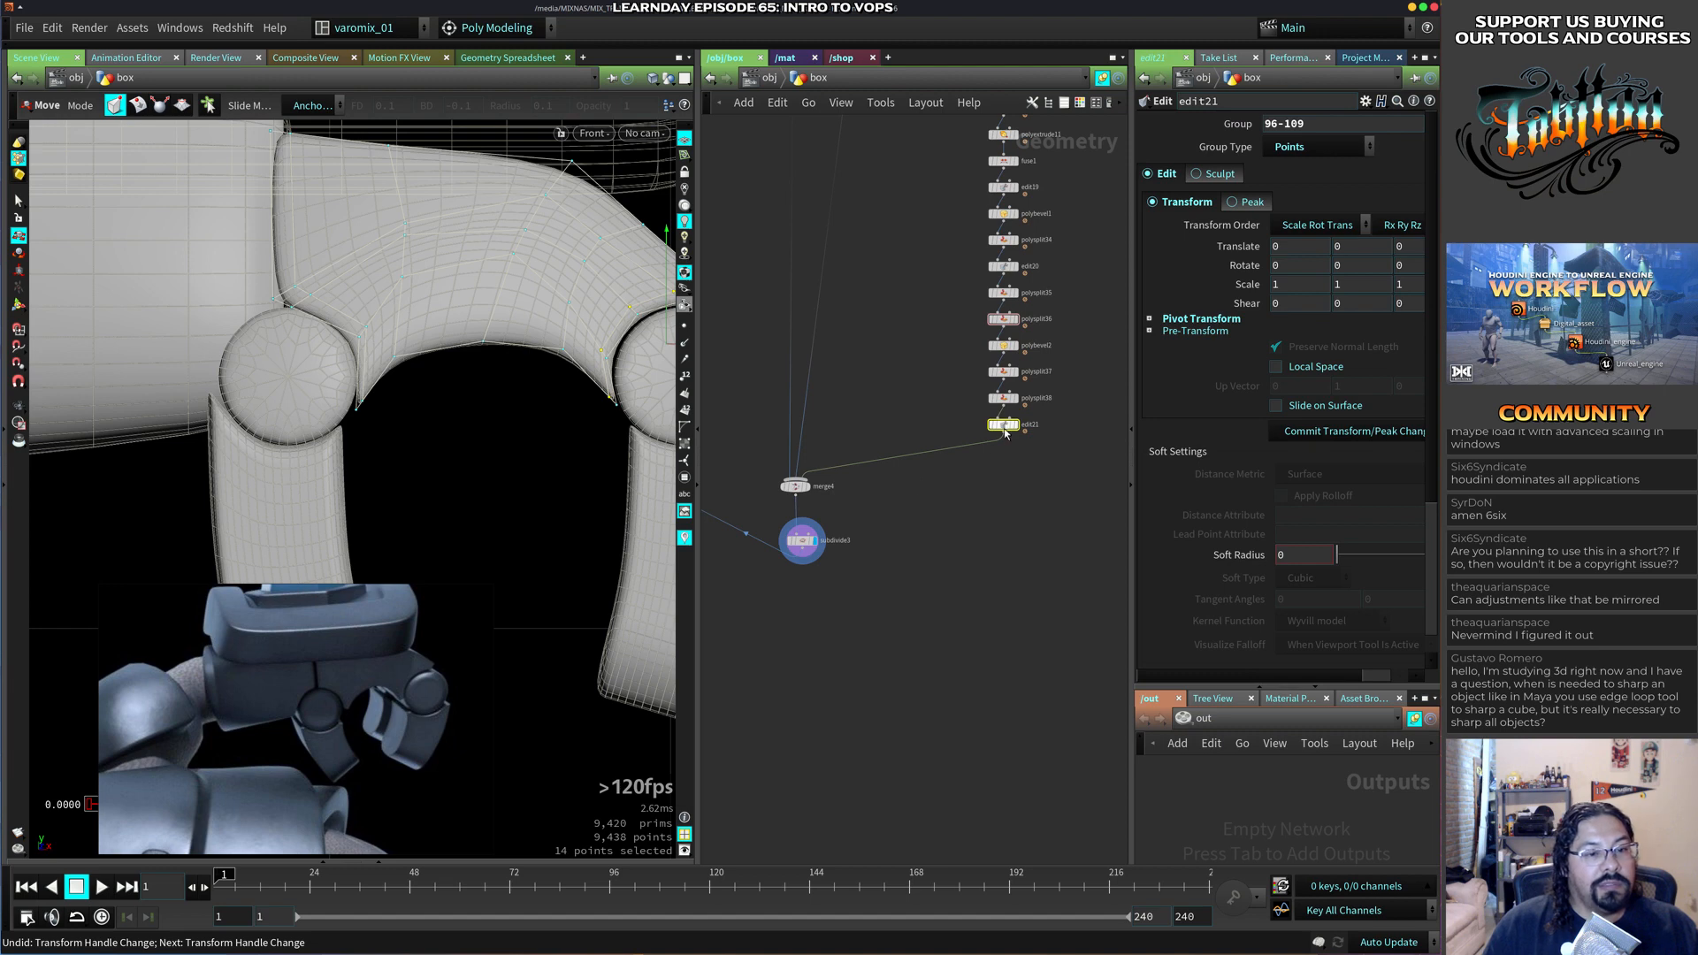
left_click_drag(496, 435, 464, 323)
left_click_drag(570, 252, 570, 240)
left_click_drag(381, 337, 453, 391)
left_click_drag(484, 266, 492, 260)
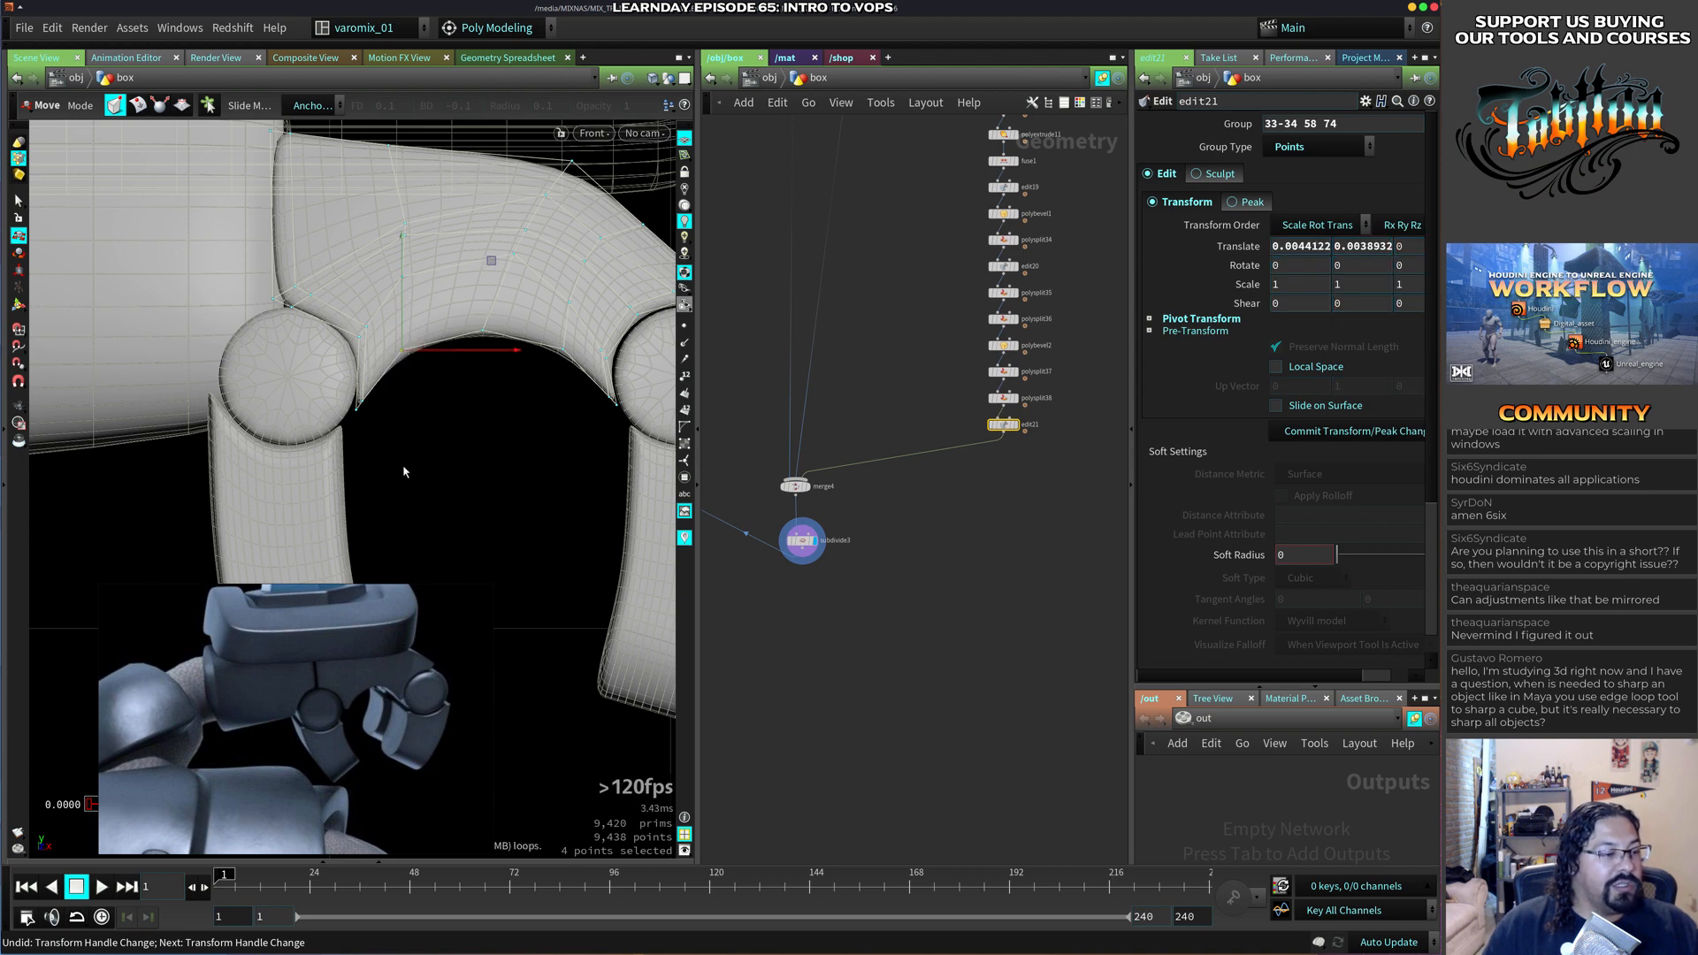
Nudge points 40-41, 61 and 77 above the left joint to the left and shift points 18-19, 62 and 78 by about 0.003, -0.002.
middle_click_drag(294, 315, 318, 395, "alt")
left_click_drag(371, 330, 336, 405)
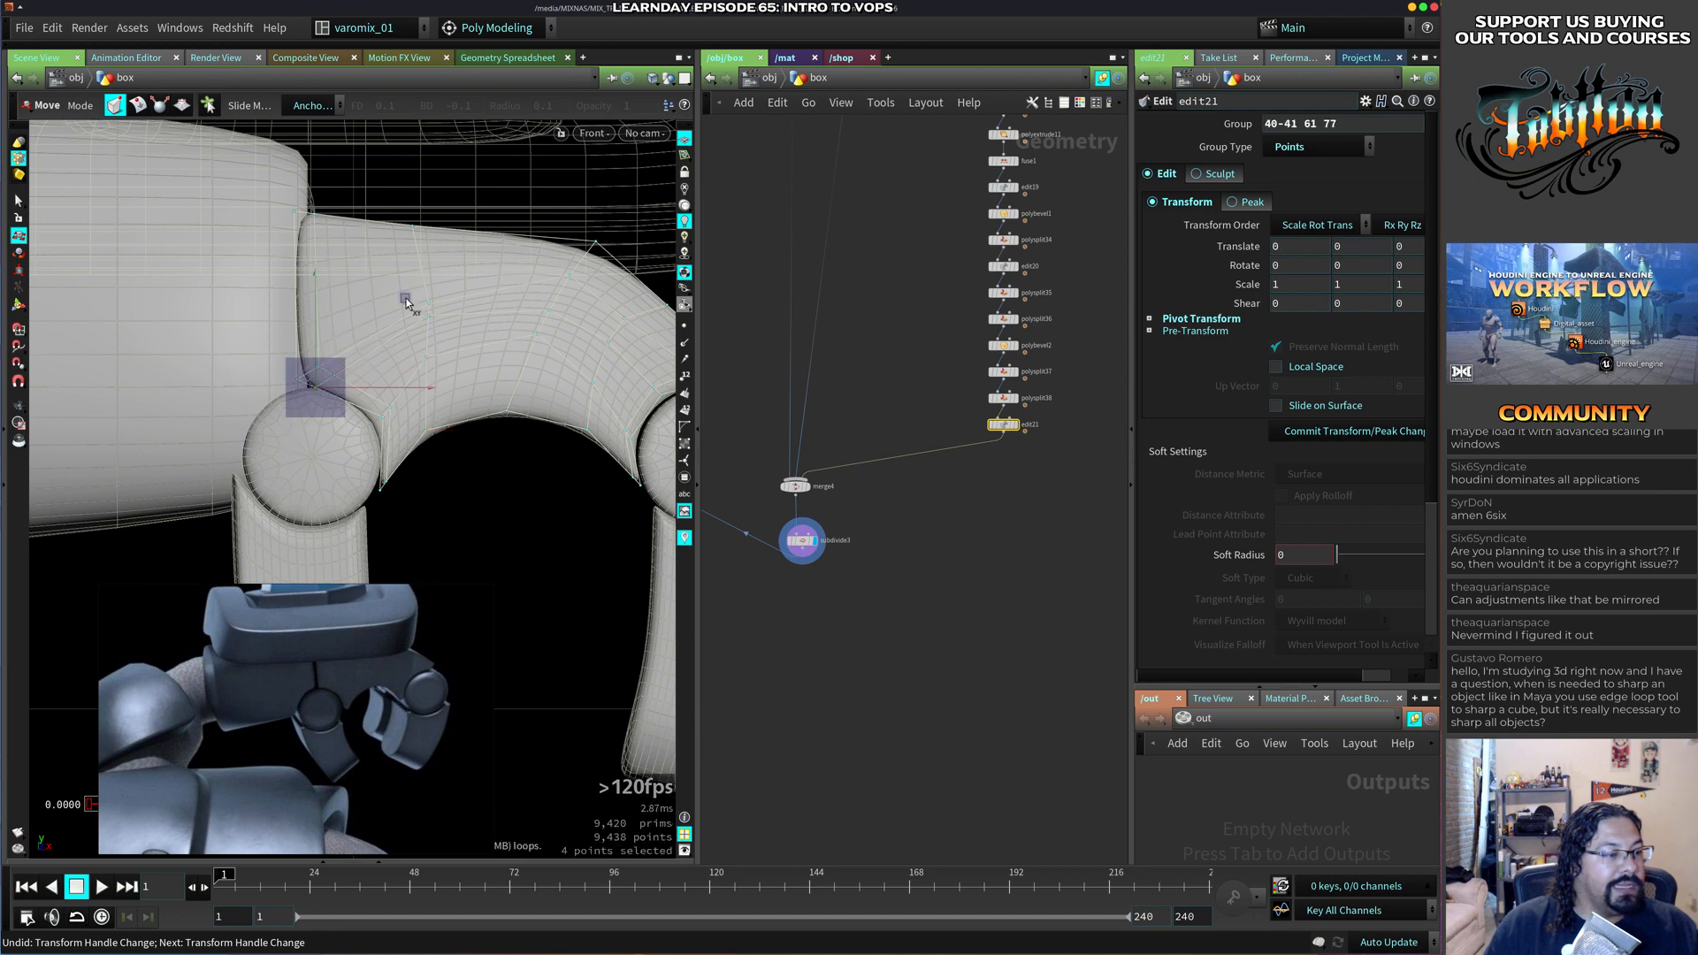
left_click_drag(405, 298, 396, 300)
left_click_drag(244, 346, 309, 390)
left_click_drag(387, 294, 392, 297)
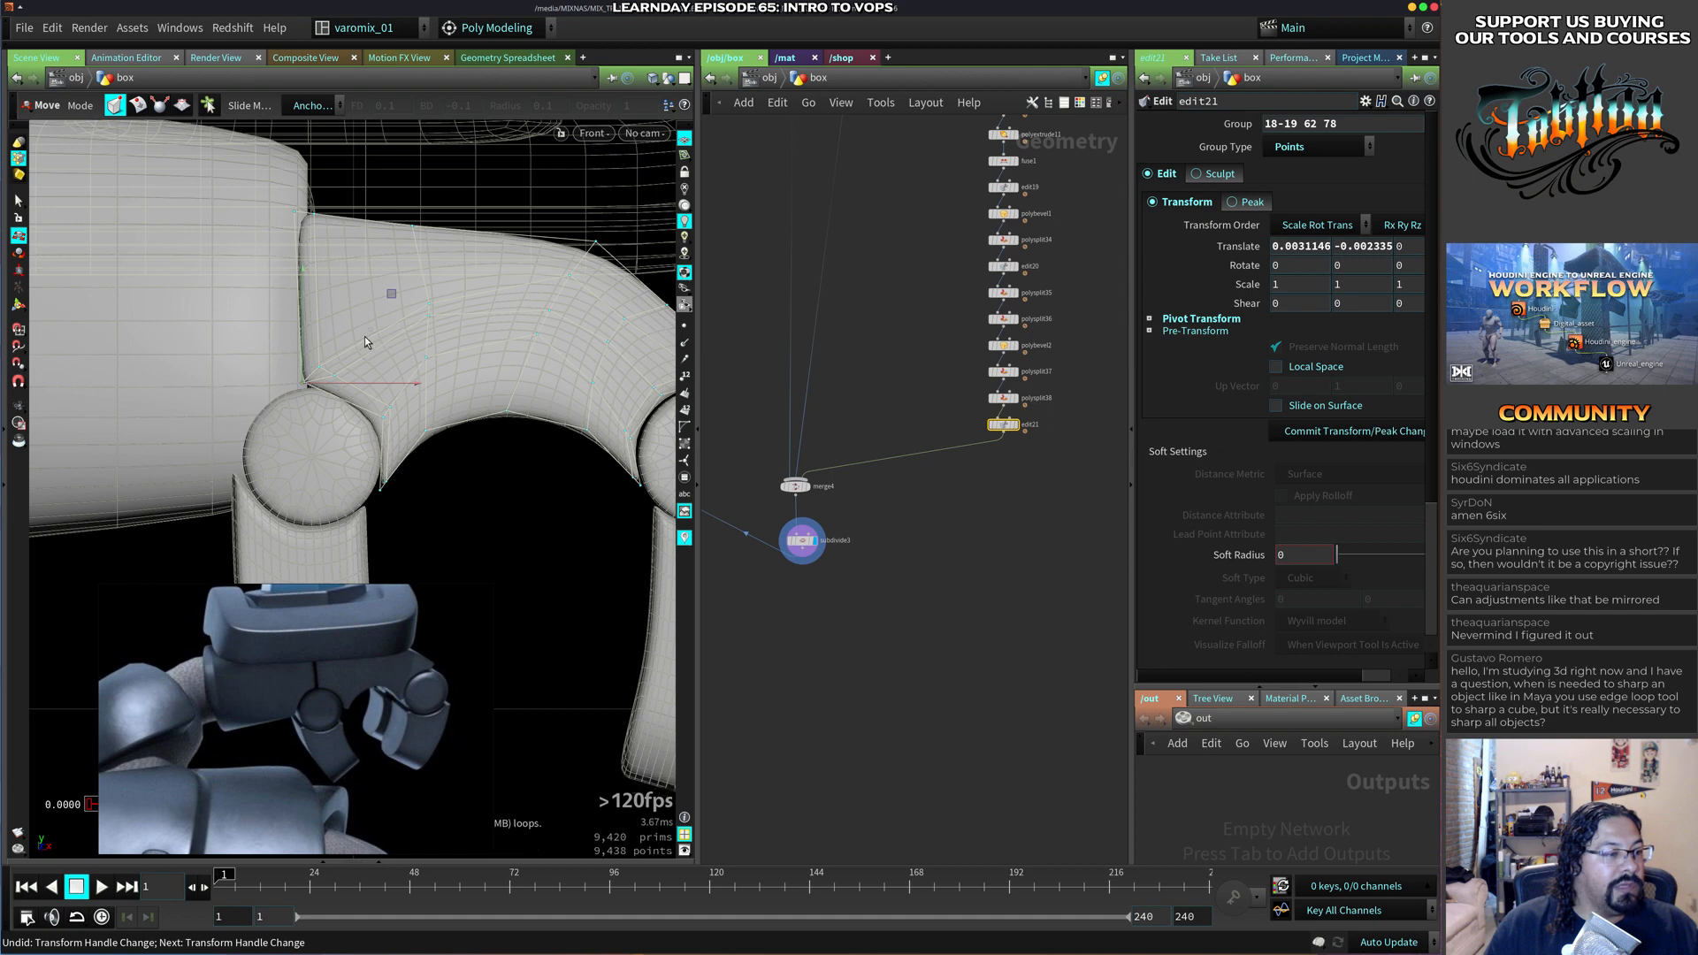
Try shifting points 83 and 92 above the left joint by about 0.002, -0.004 and undo the change.
left_click_drag(318, 374, 317, 375)
left_click_drag(405, 272, 412, 285)
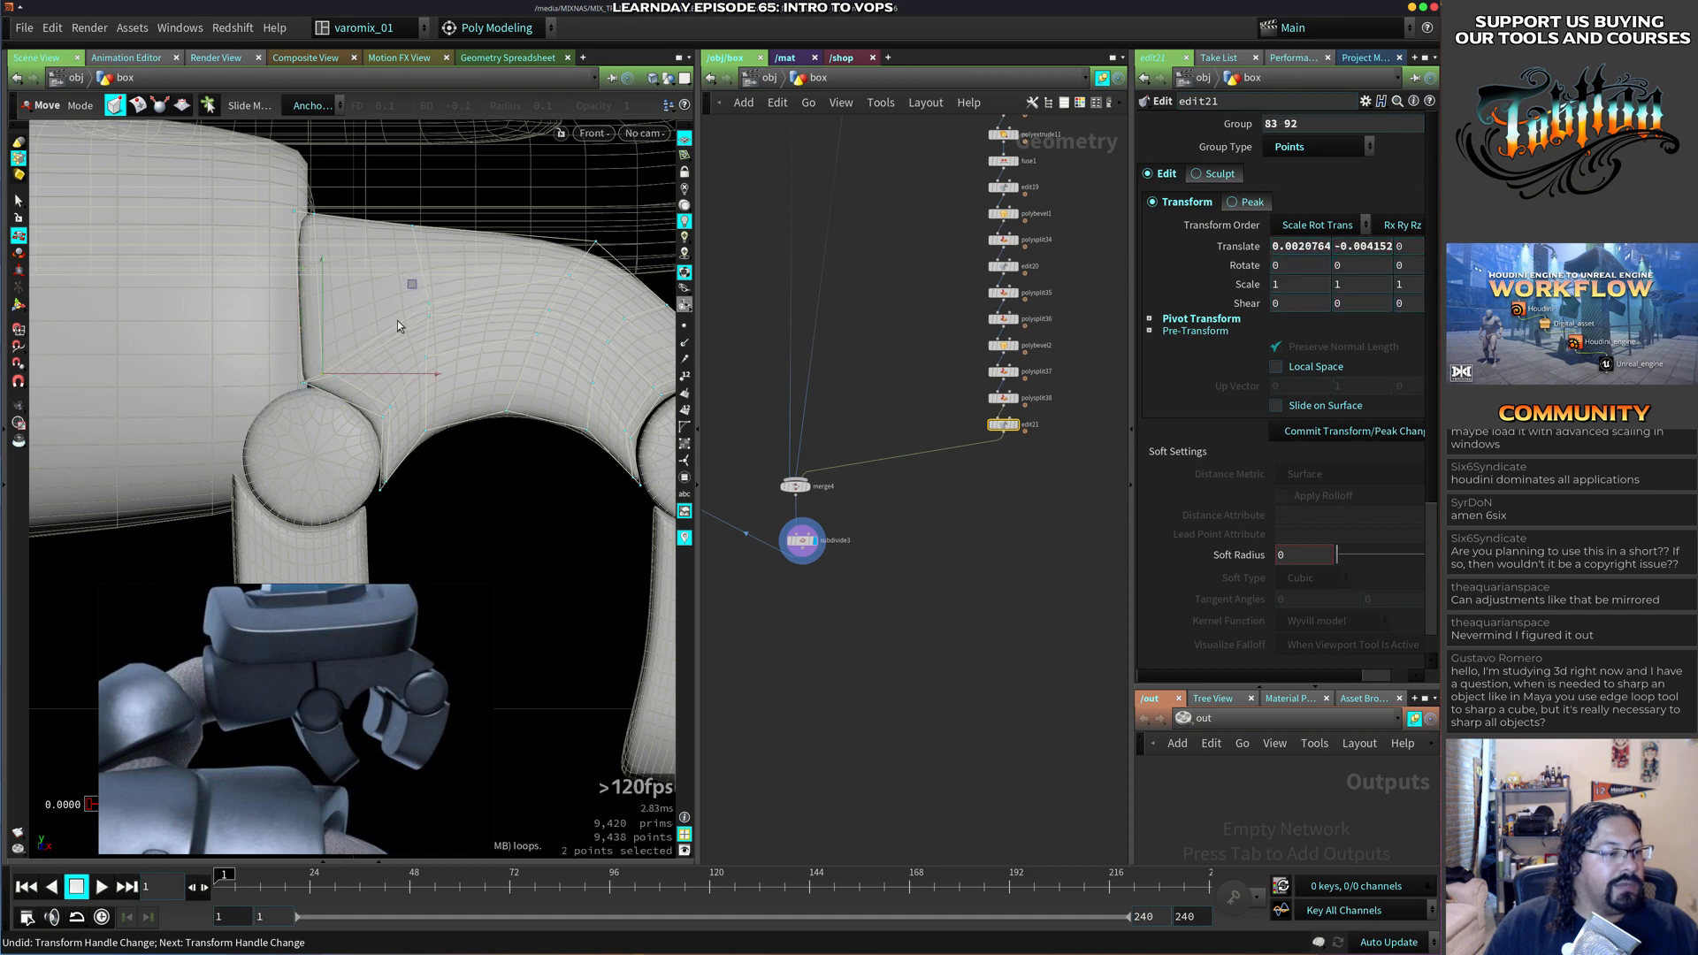
key("ctrl+z")
key("ctrl+z")
key("ctrl+z")
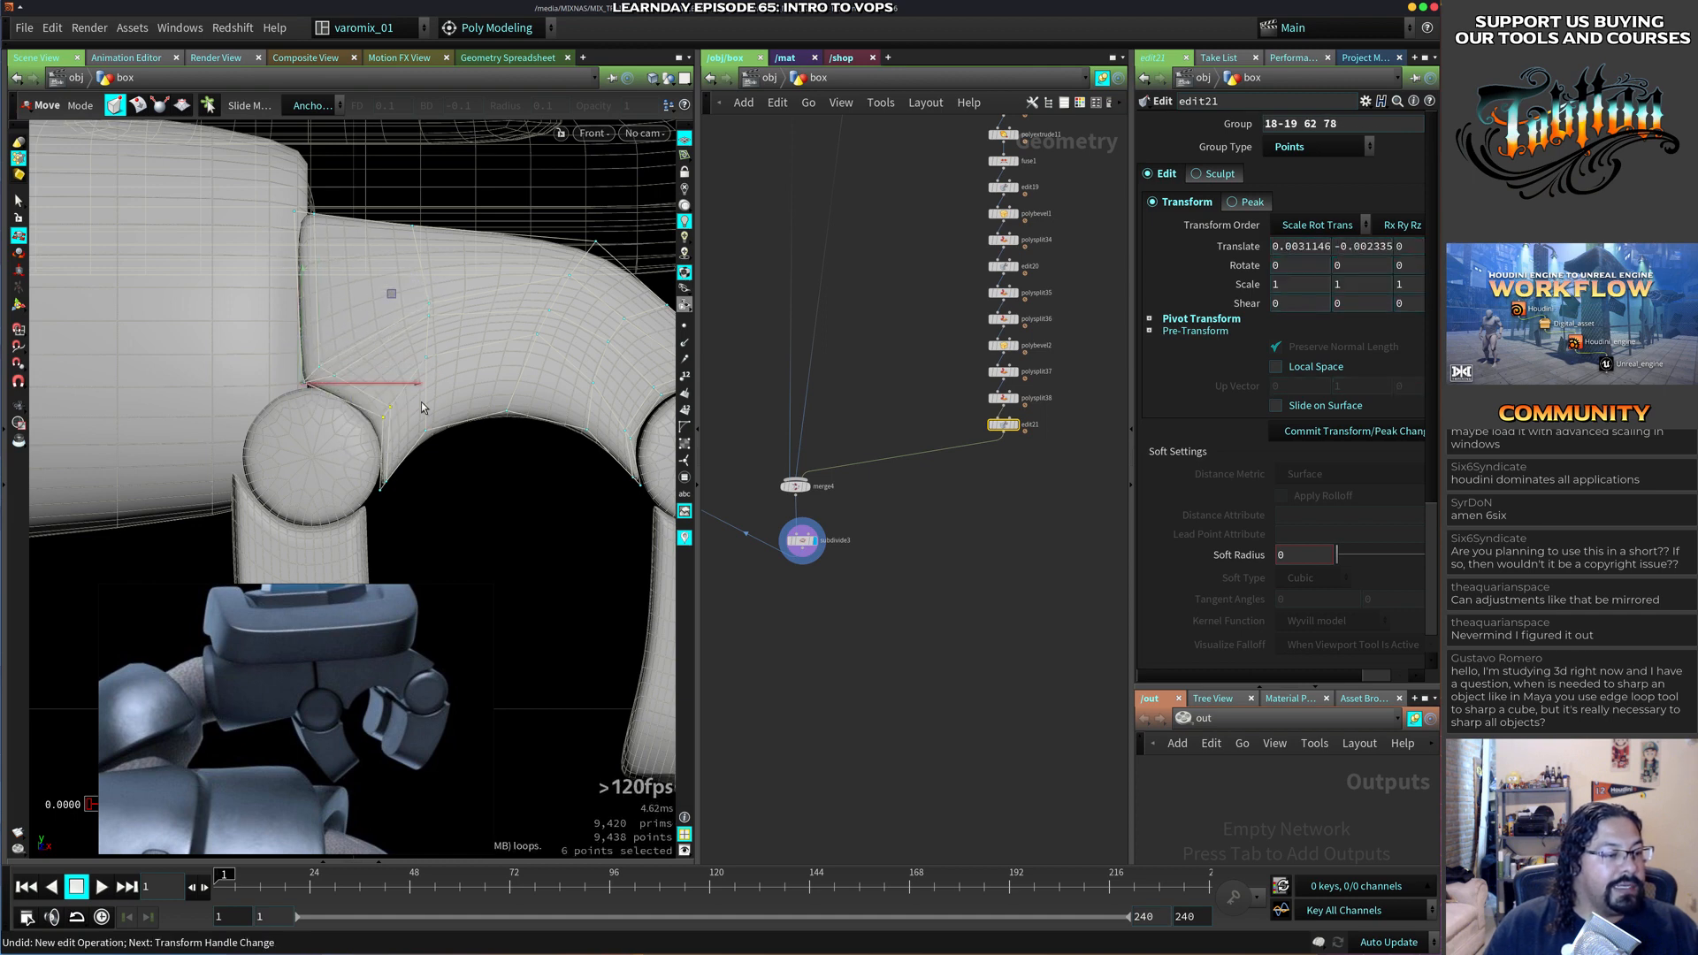
Shift points 15-16, 60, 76, 85 and 90 by about 0.003, 0.003 and nudge the points above the left joint and at the upper-left corner right.
left_click_drag(488, 323, 485, 318)
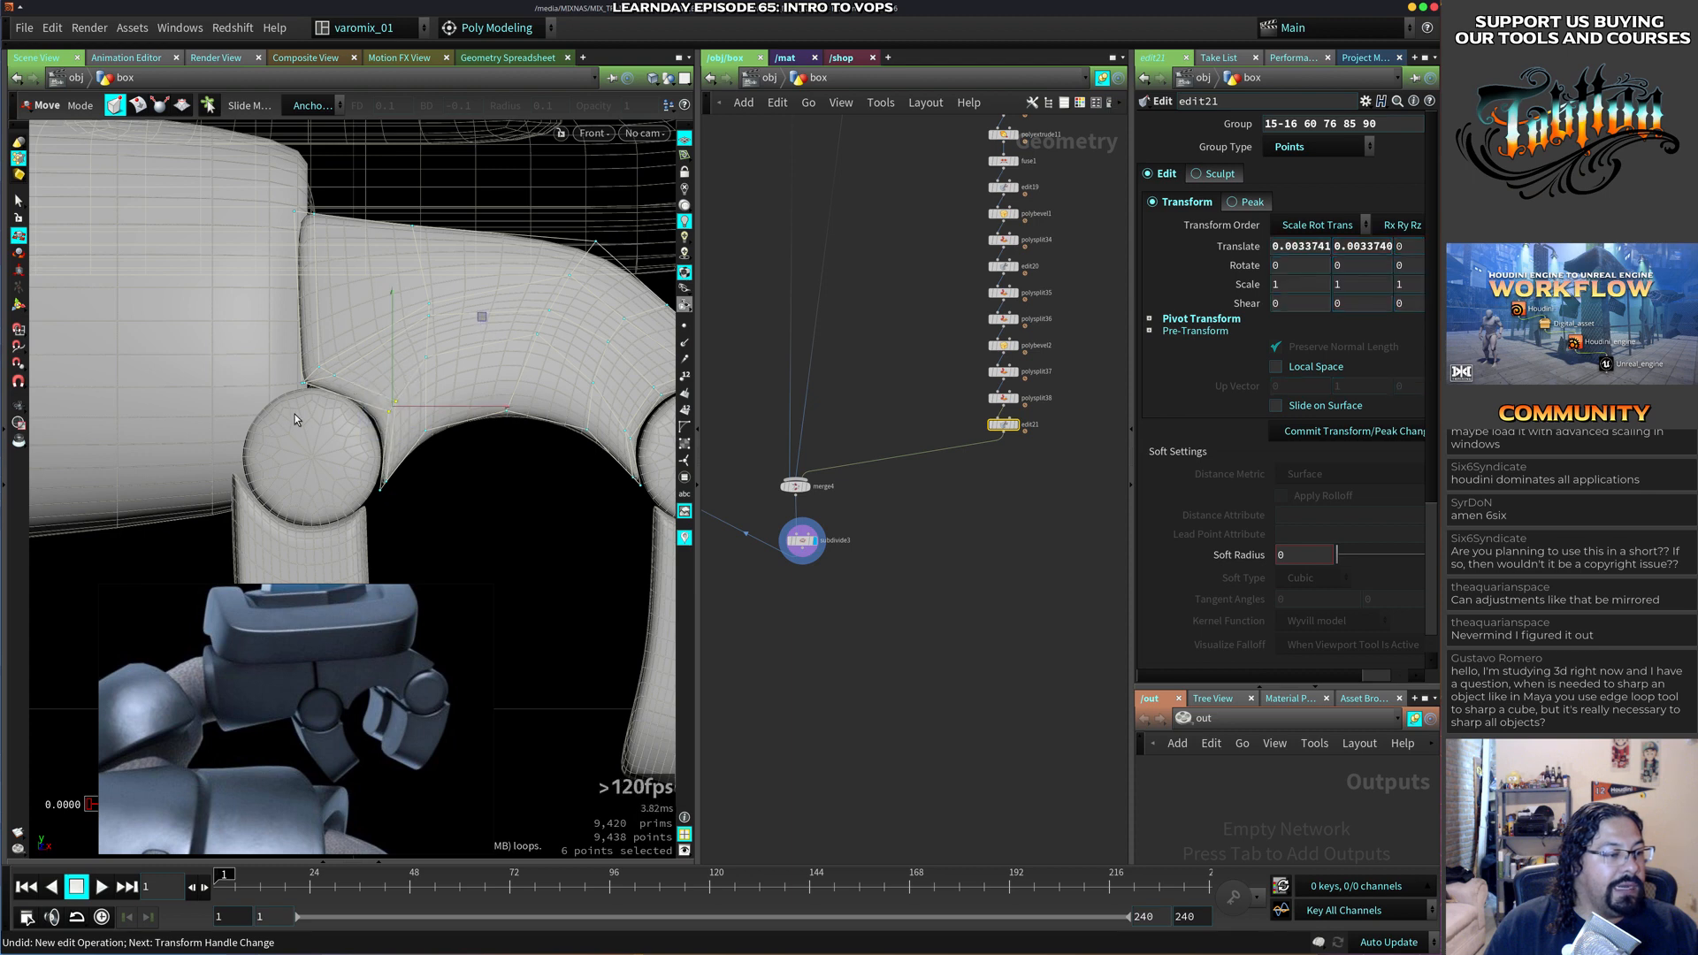
left_click_drag(294, 413, 361, 375)
left_click_drag(416, 290, 430, 295)
left_click_drag(253, 190, 357, 299)
middle_click_drag(397, 134, 410, 129)
left_click(451, 447)
Nudge the points at the bent piece's tip above the right joint slightly left and down.
middle_click_drag(504, 413, 433, 433, "alt")
right_click_drag(432, 432, 393, 455, "alt")
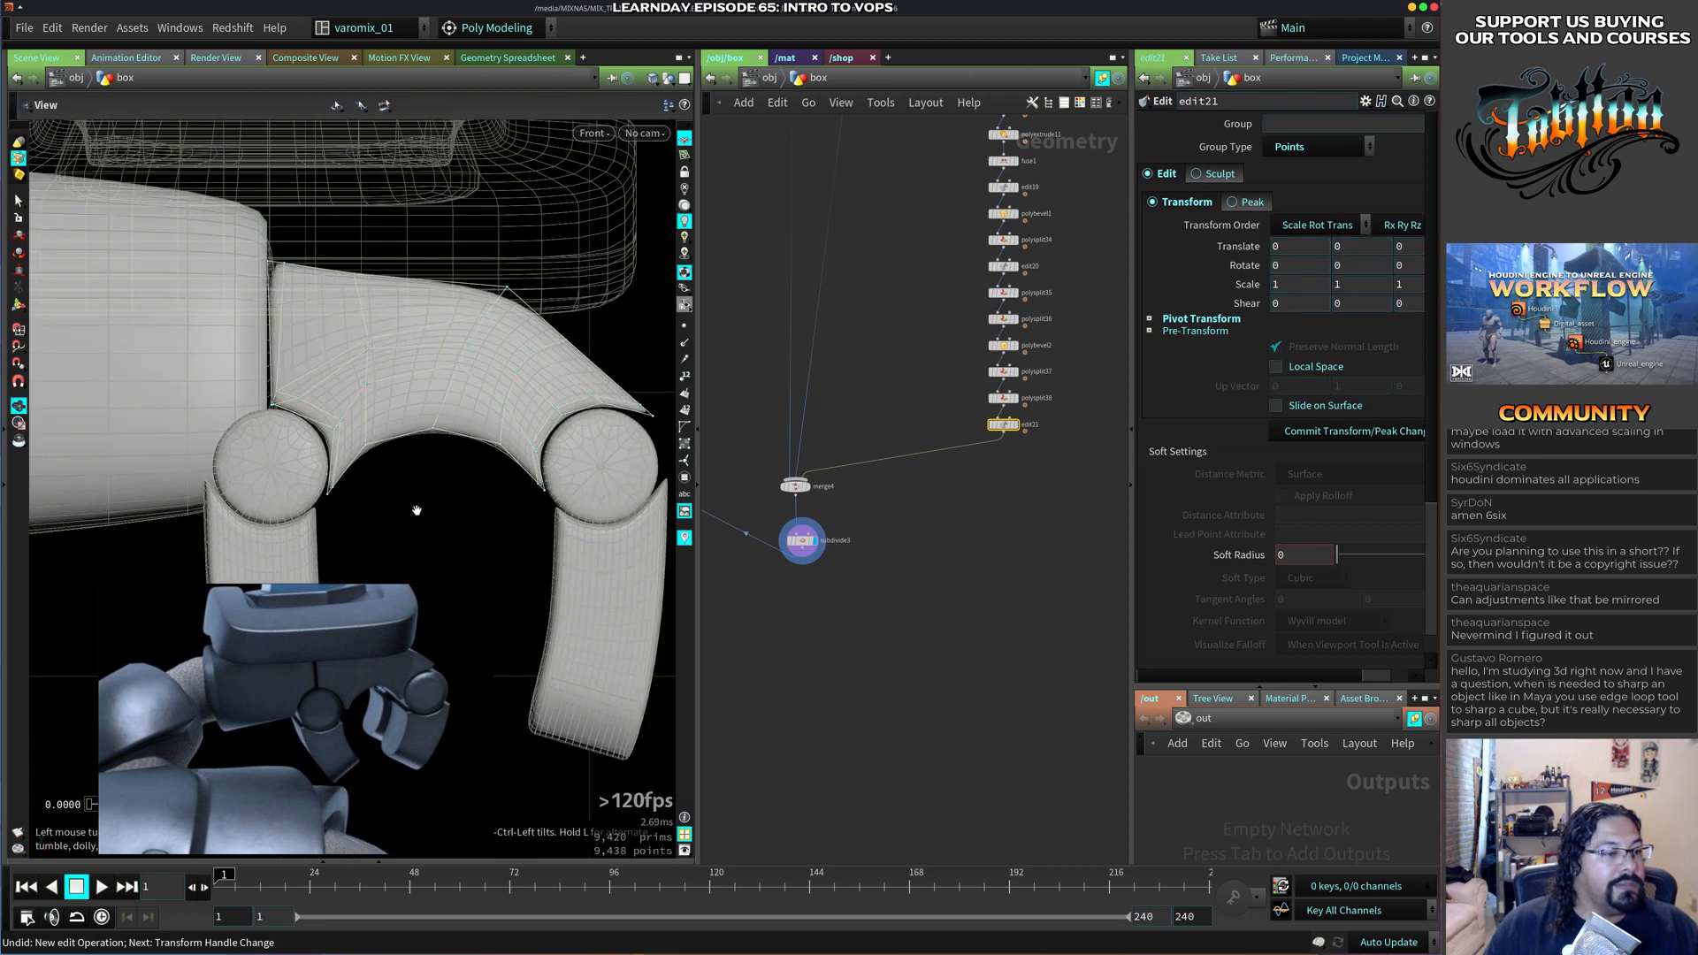
scroll(417, 510, "down", 3)
key("Return")
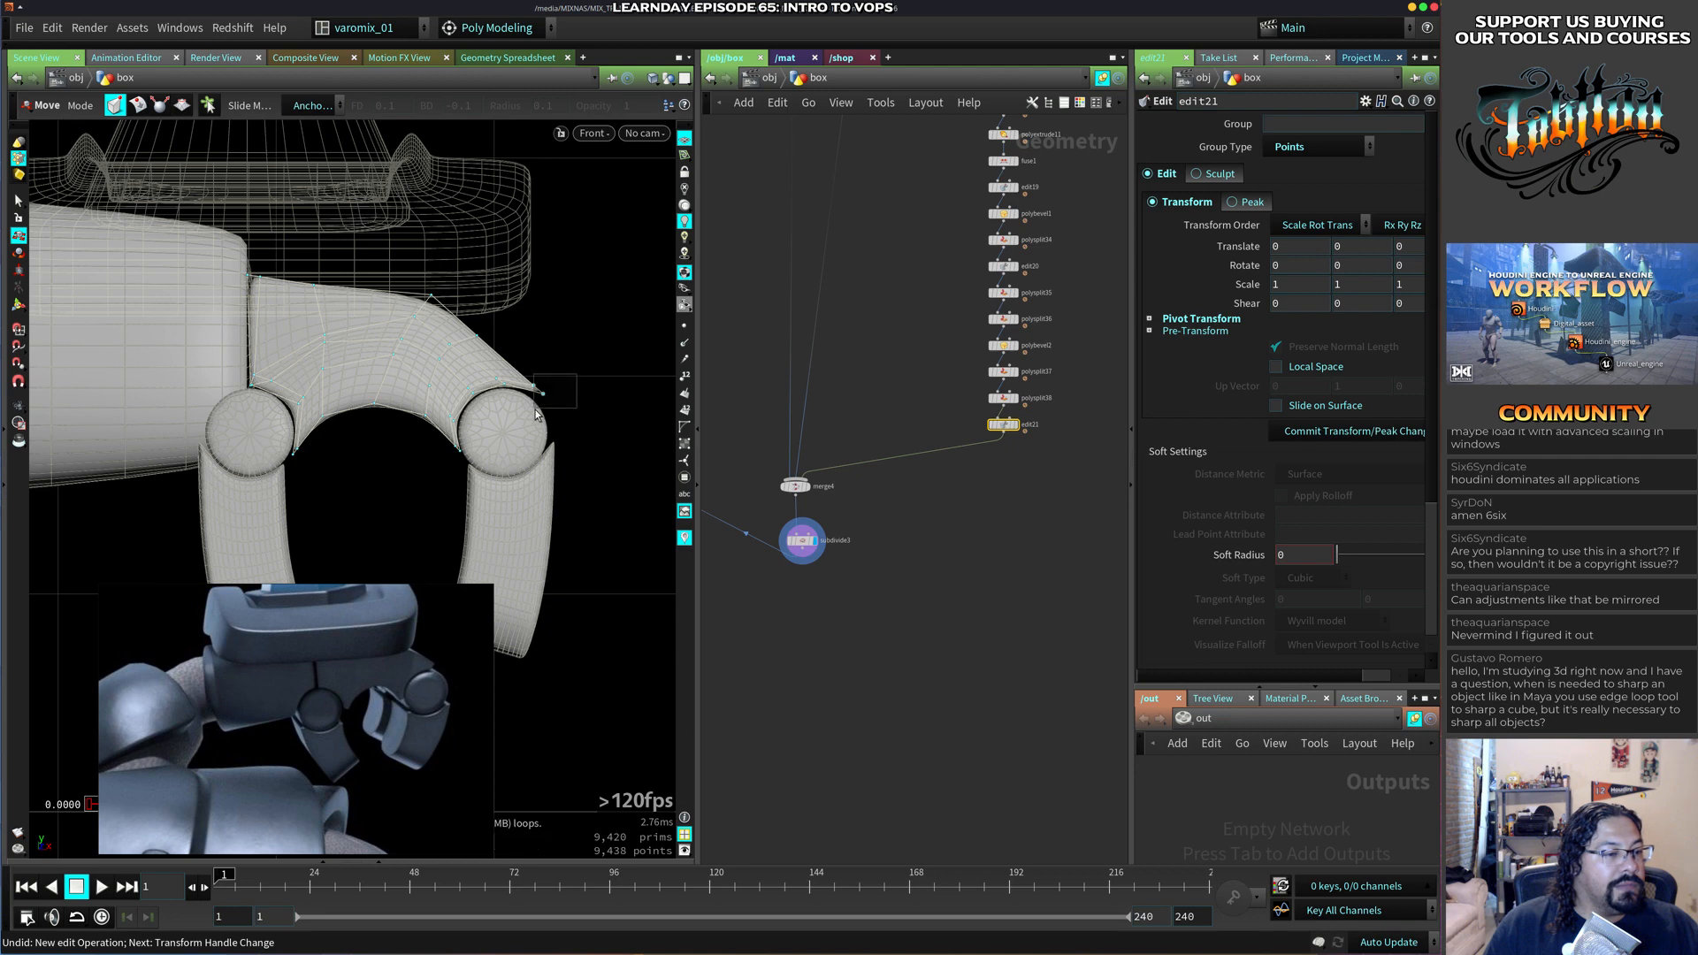
left_click_drag(535, 413, 535, 413)
middle_click_drag(634, 315, 625, 320)
left_click(371, 458)
Examine the bent piece's proportions against the fingers and arm in front view and in perspective.
right_click_drag(368, 455, 425, 583, "alt")
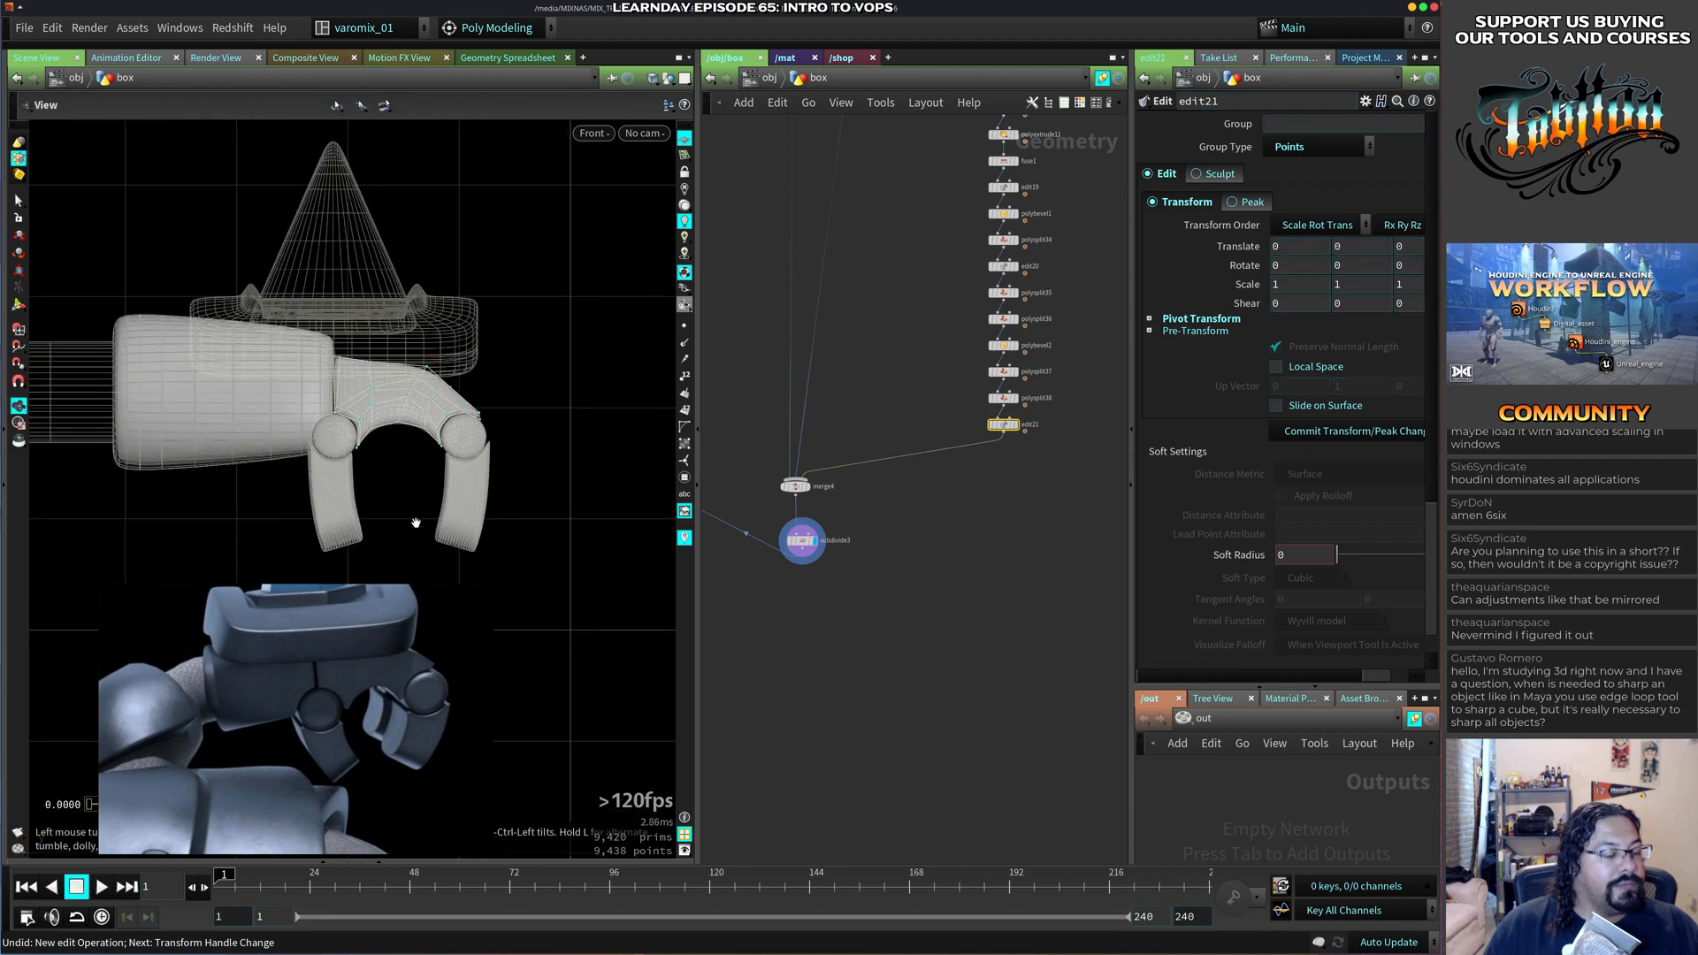
middle_click_drag(416, 523, 462, 461)
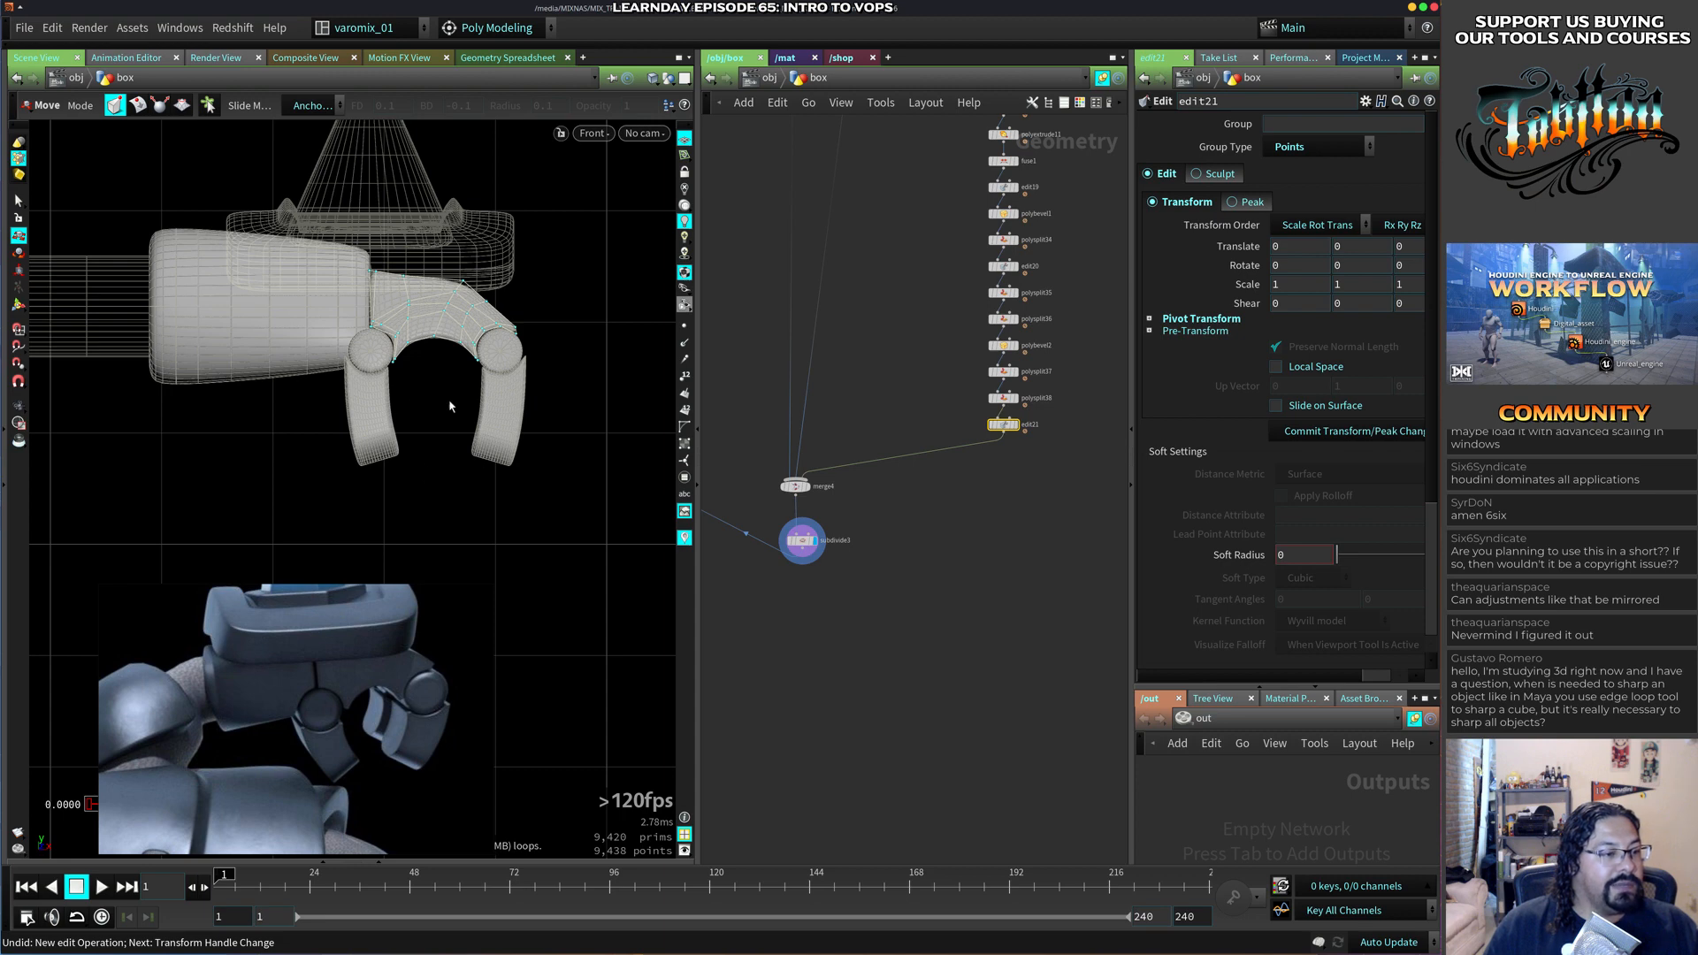
right_click_drag(449, 406, 468, 466, "alt")
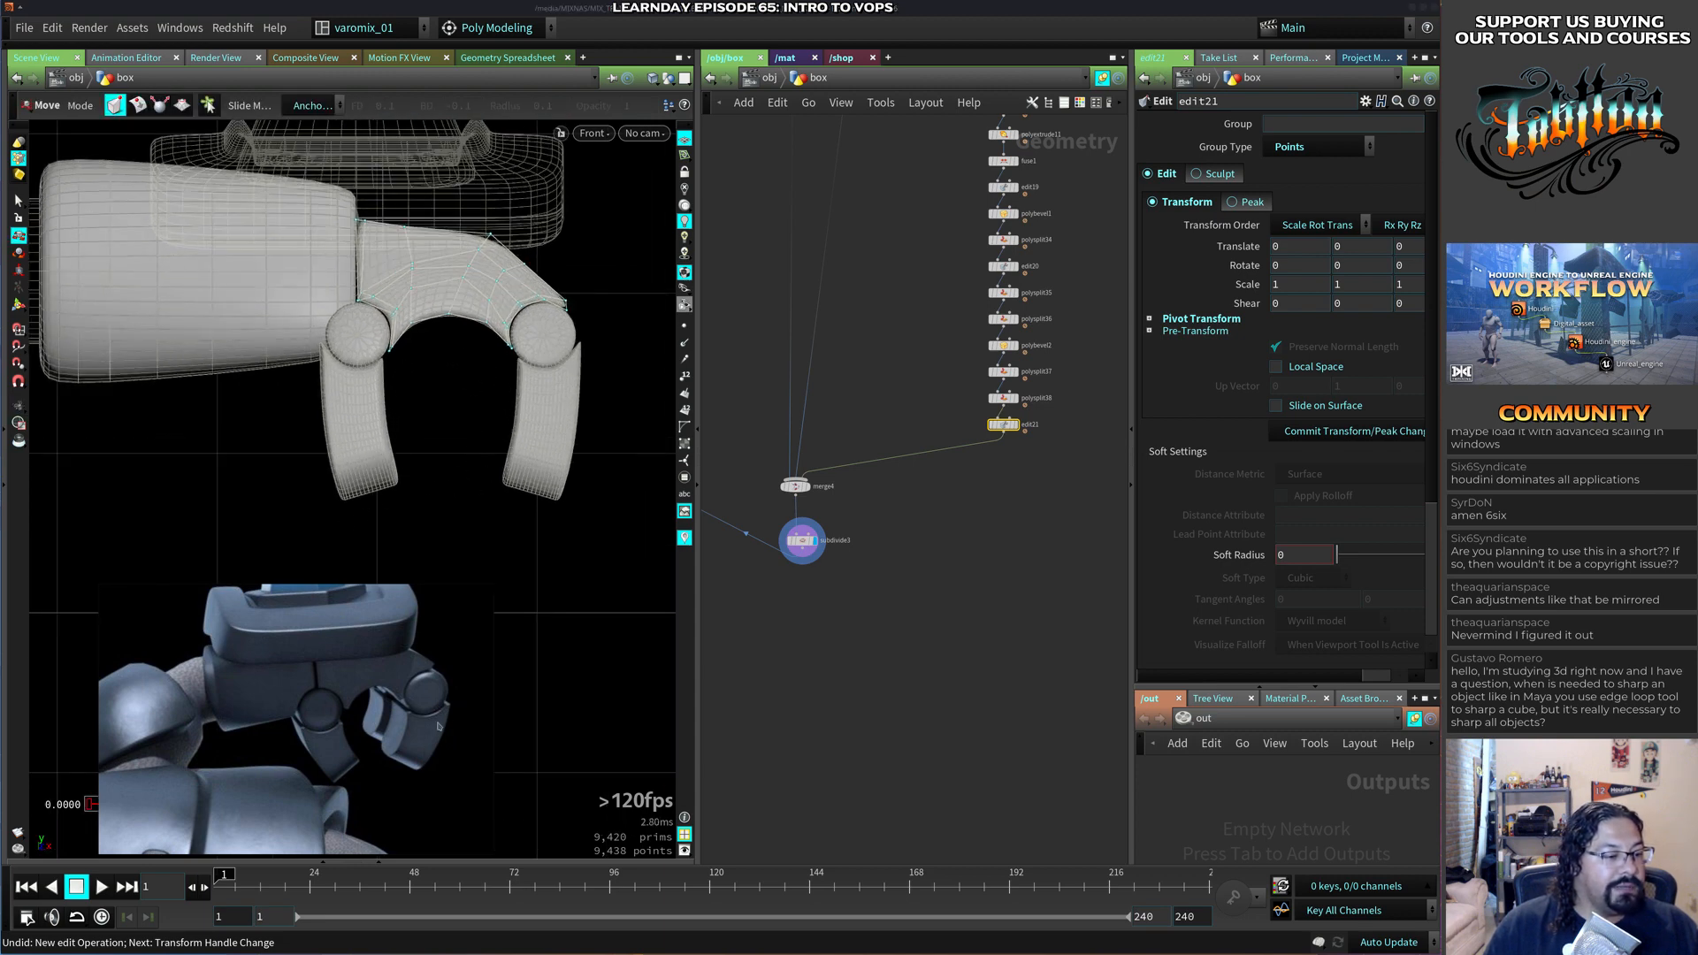
right_click_drag(481, 413, 310, 469, "alt")
middle_click_drag(310, 469, 457, 436, "alt")
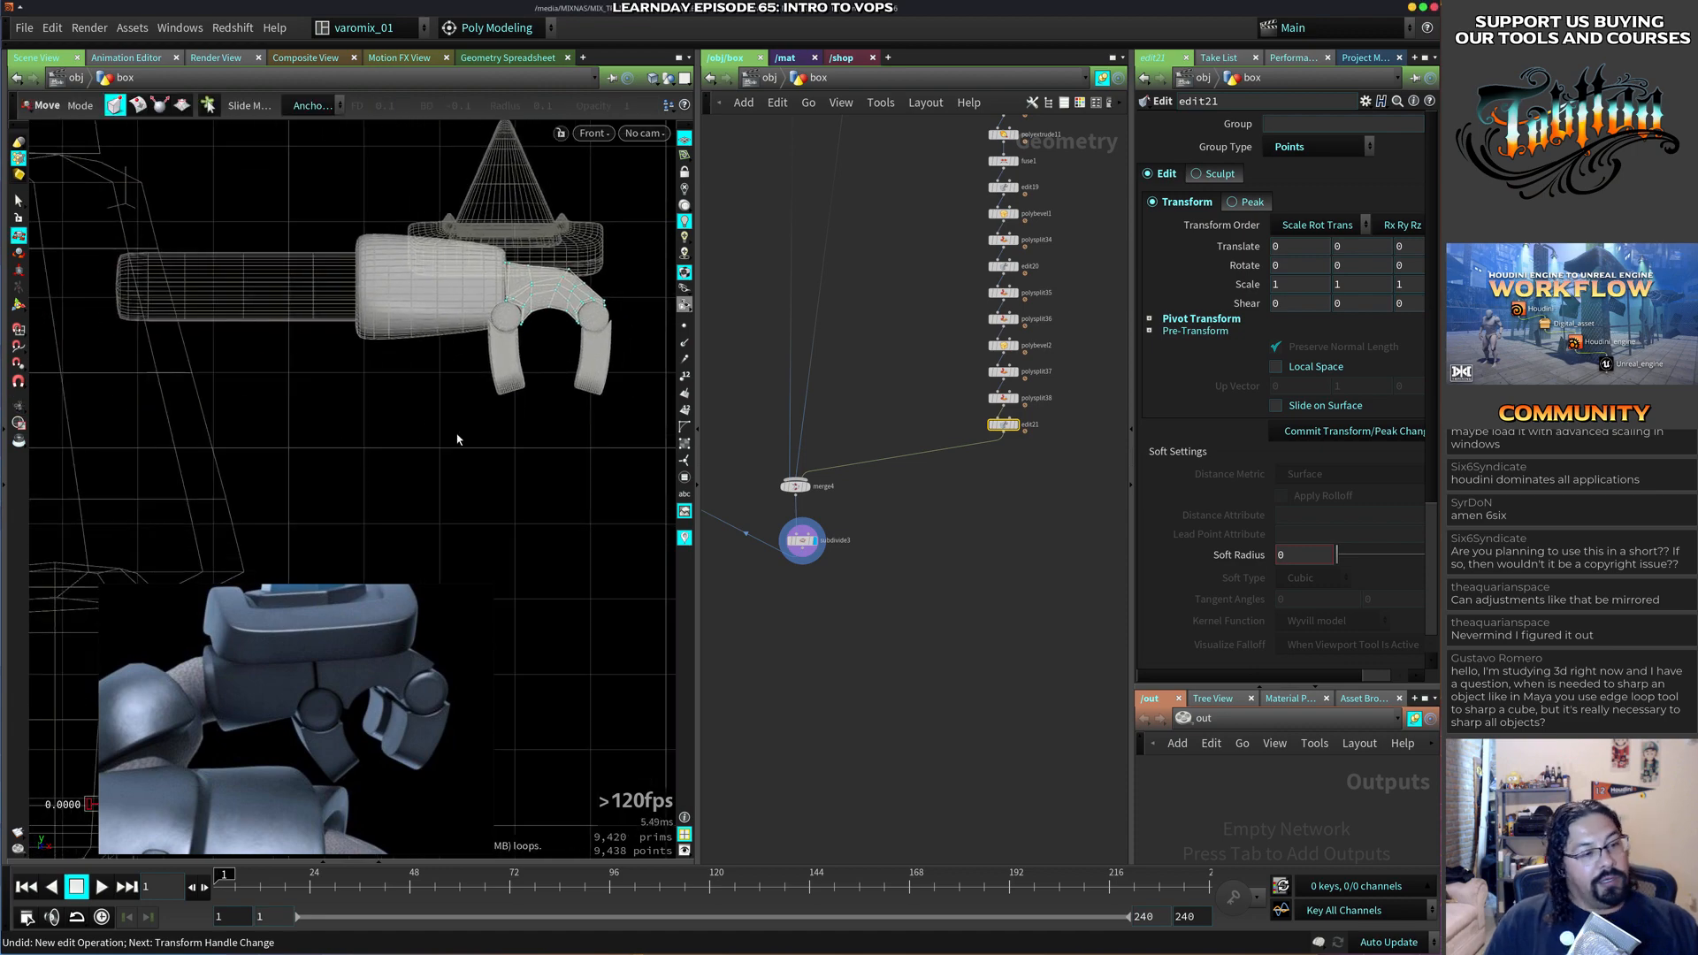
key("space+1")
right_click_drag(527, 424, 412, 464, "alt")
left_click_drag(411, 464, 348, 467, "alt")
Display the merge1 node in place of the hand's node chain, with the viewport in selection mode.
middle_click_drag(826, 587, 1081, 495)
middle_click_drag(774, 545, 912, 527)
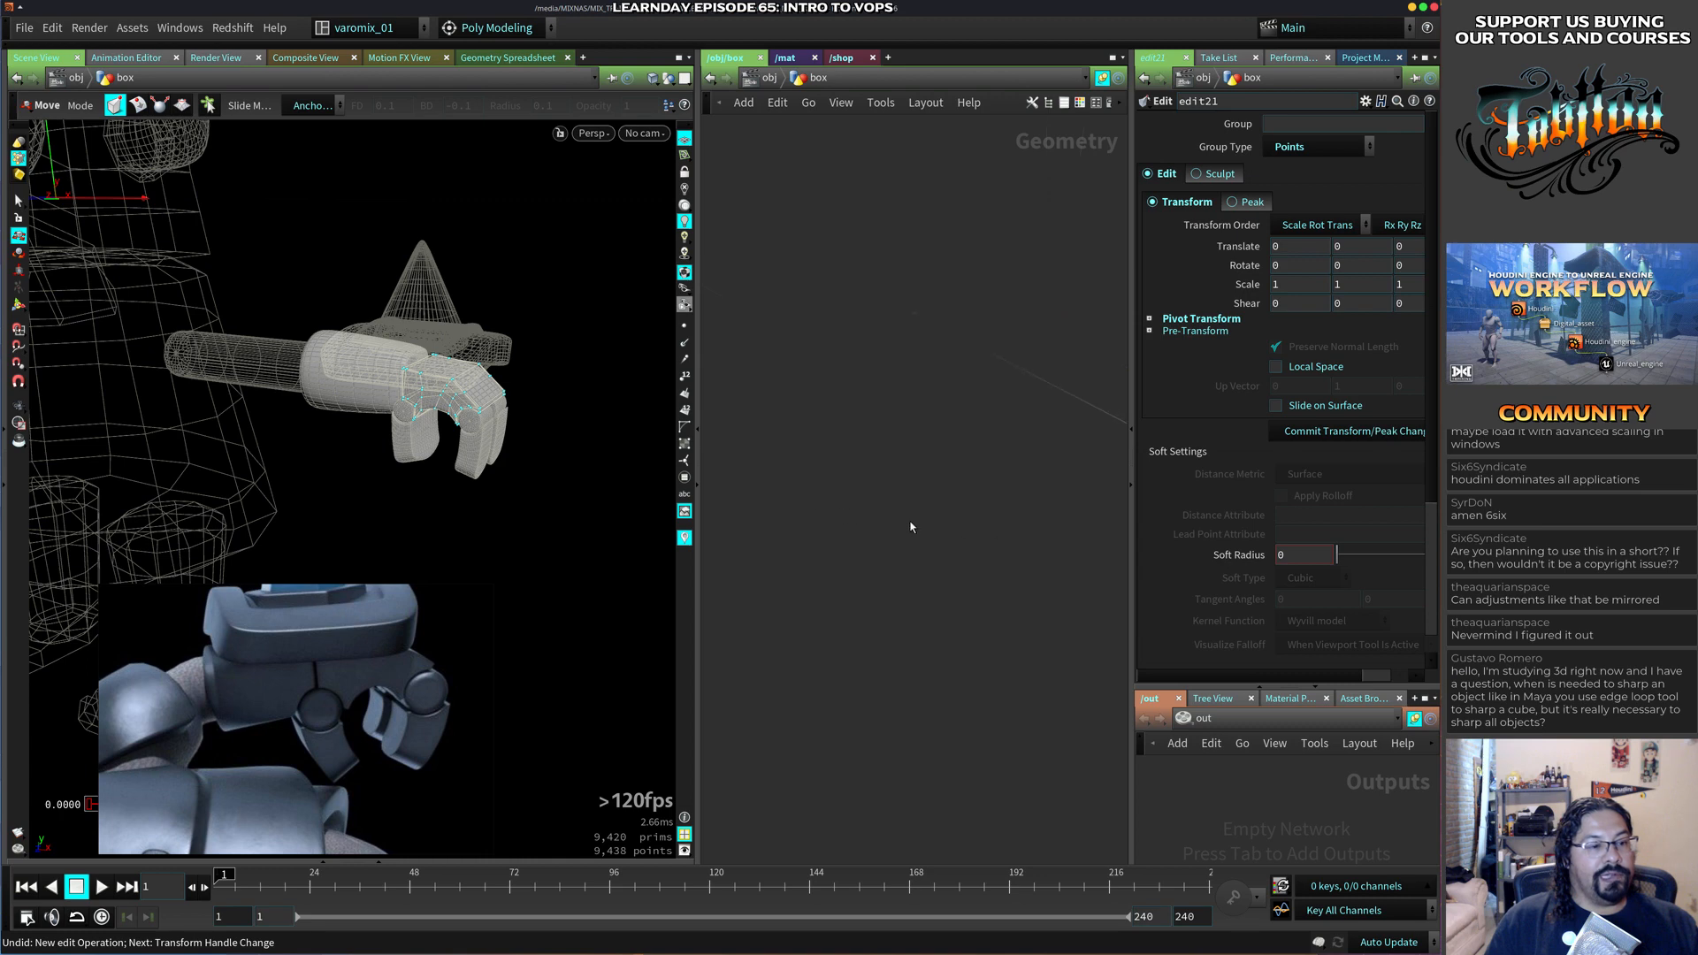
middle_click_drag(958, 604, 1053, 683)
middle_click_drag(717, 364, 892, 490)
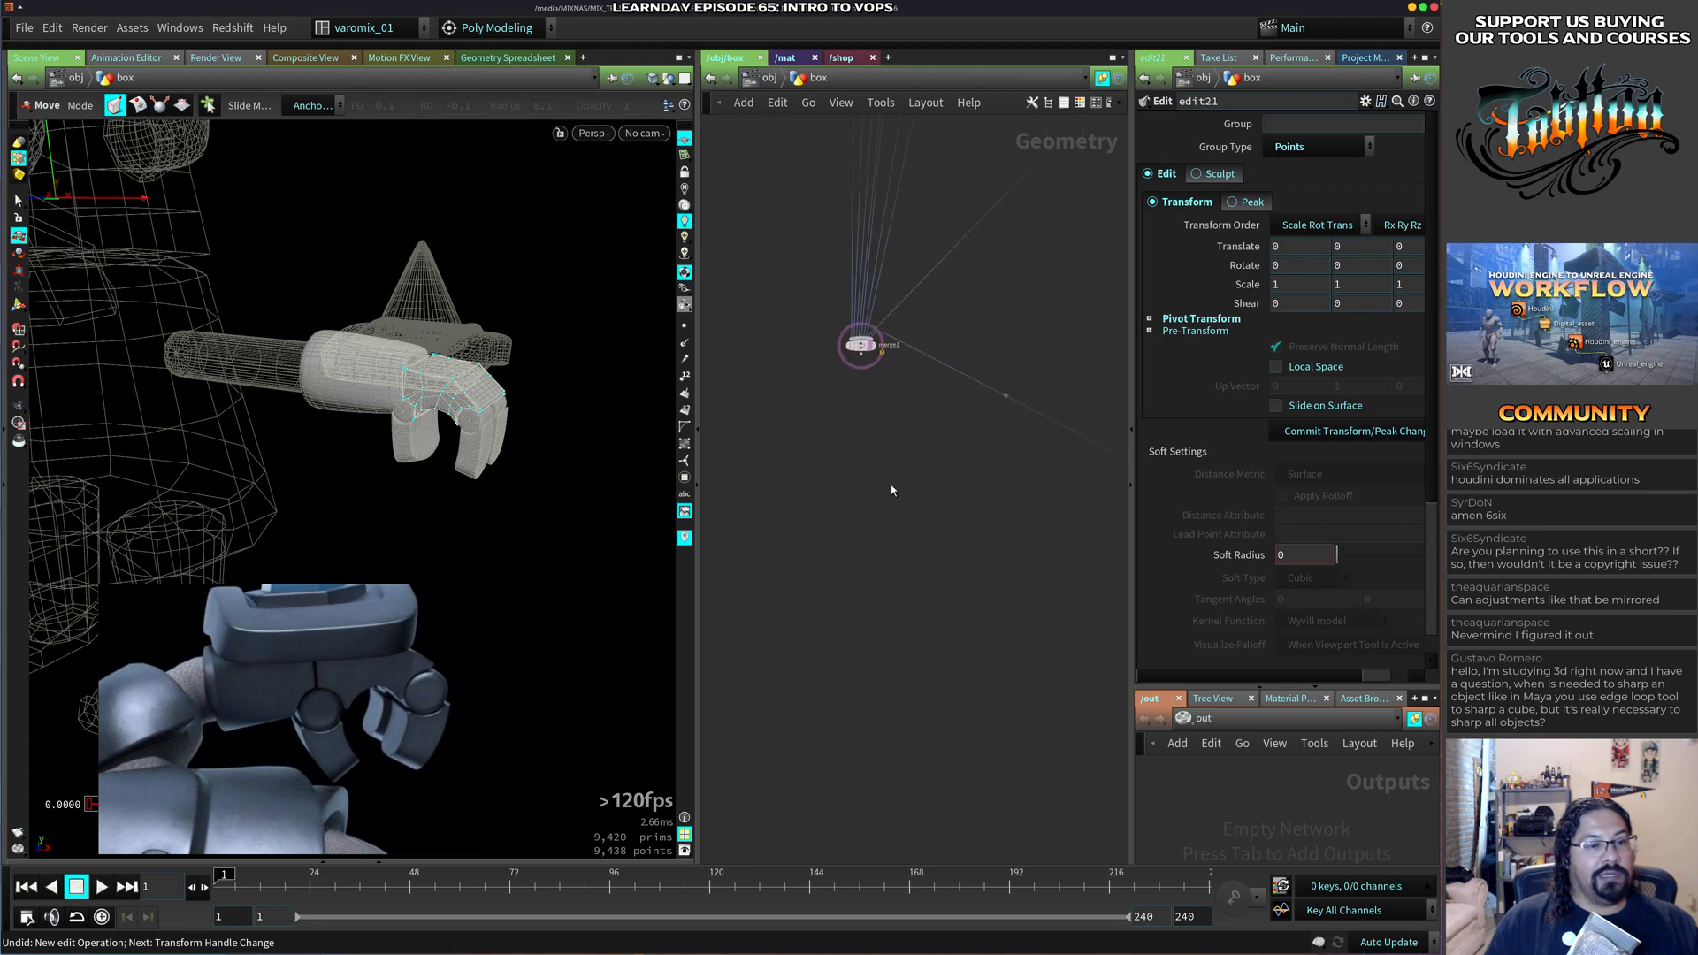
left_click(871, 349)
left_click(863, 352)
scroll(426, 451, "down", 2)
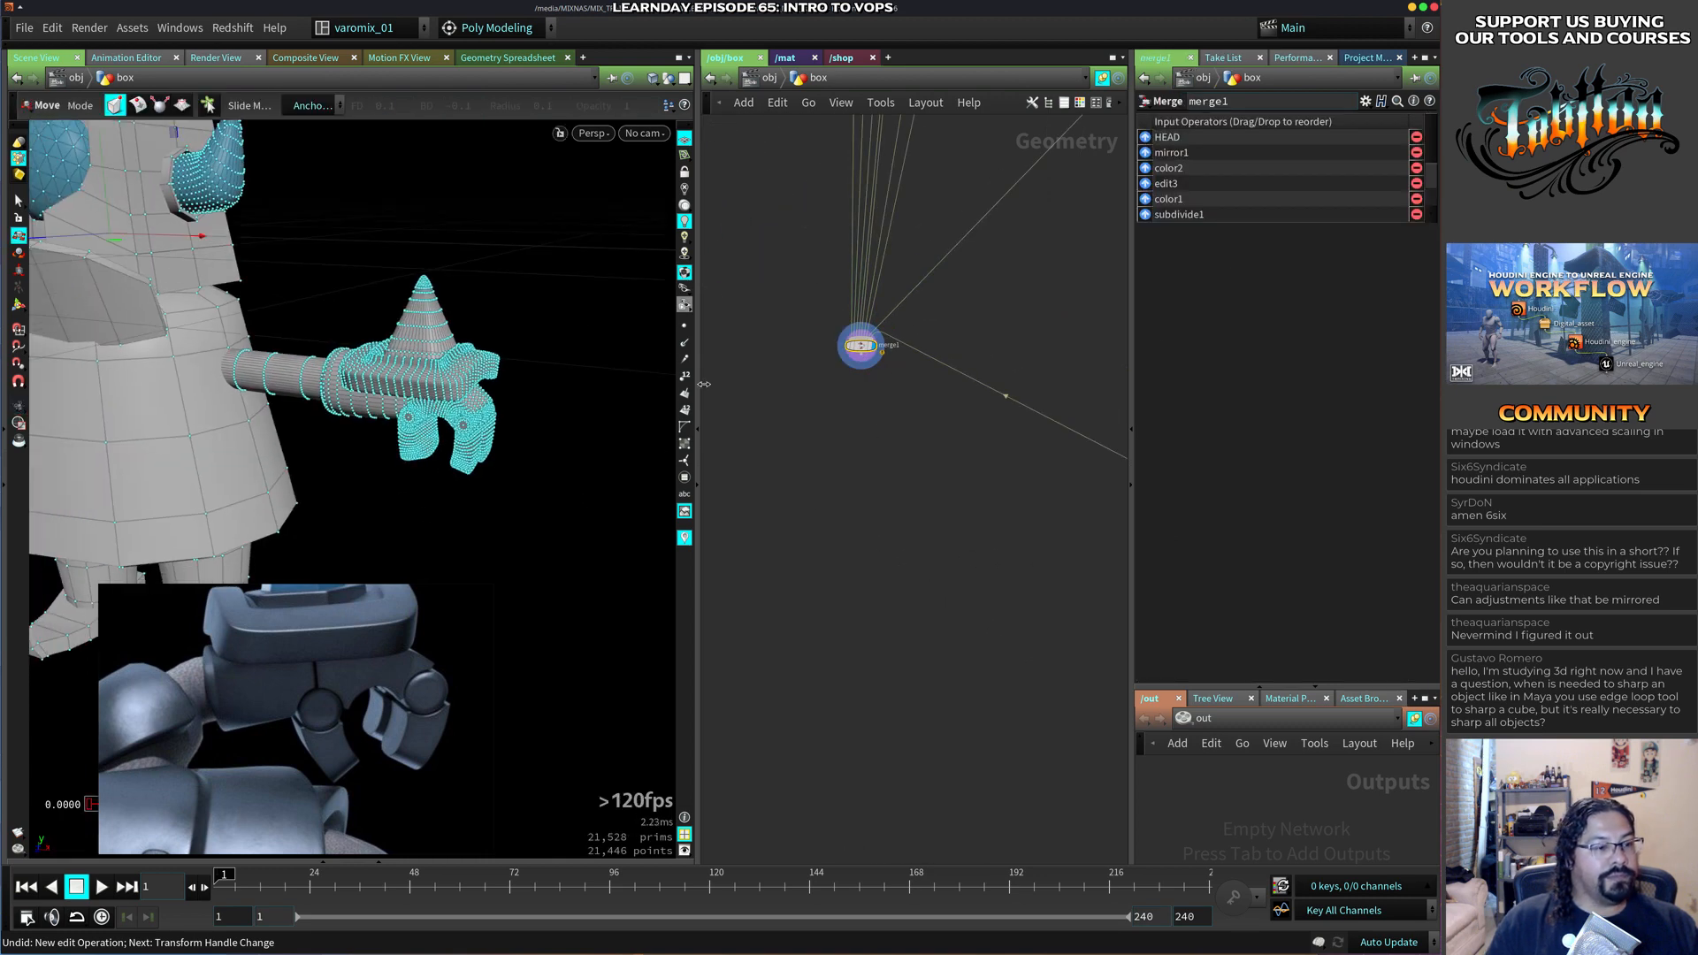
key("ctrl+z")
key("s")
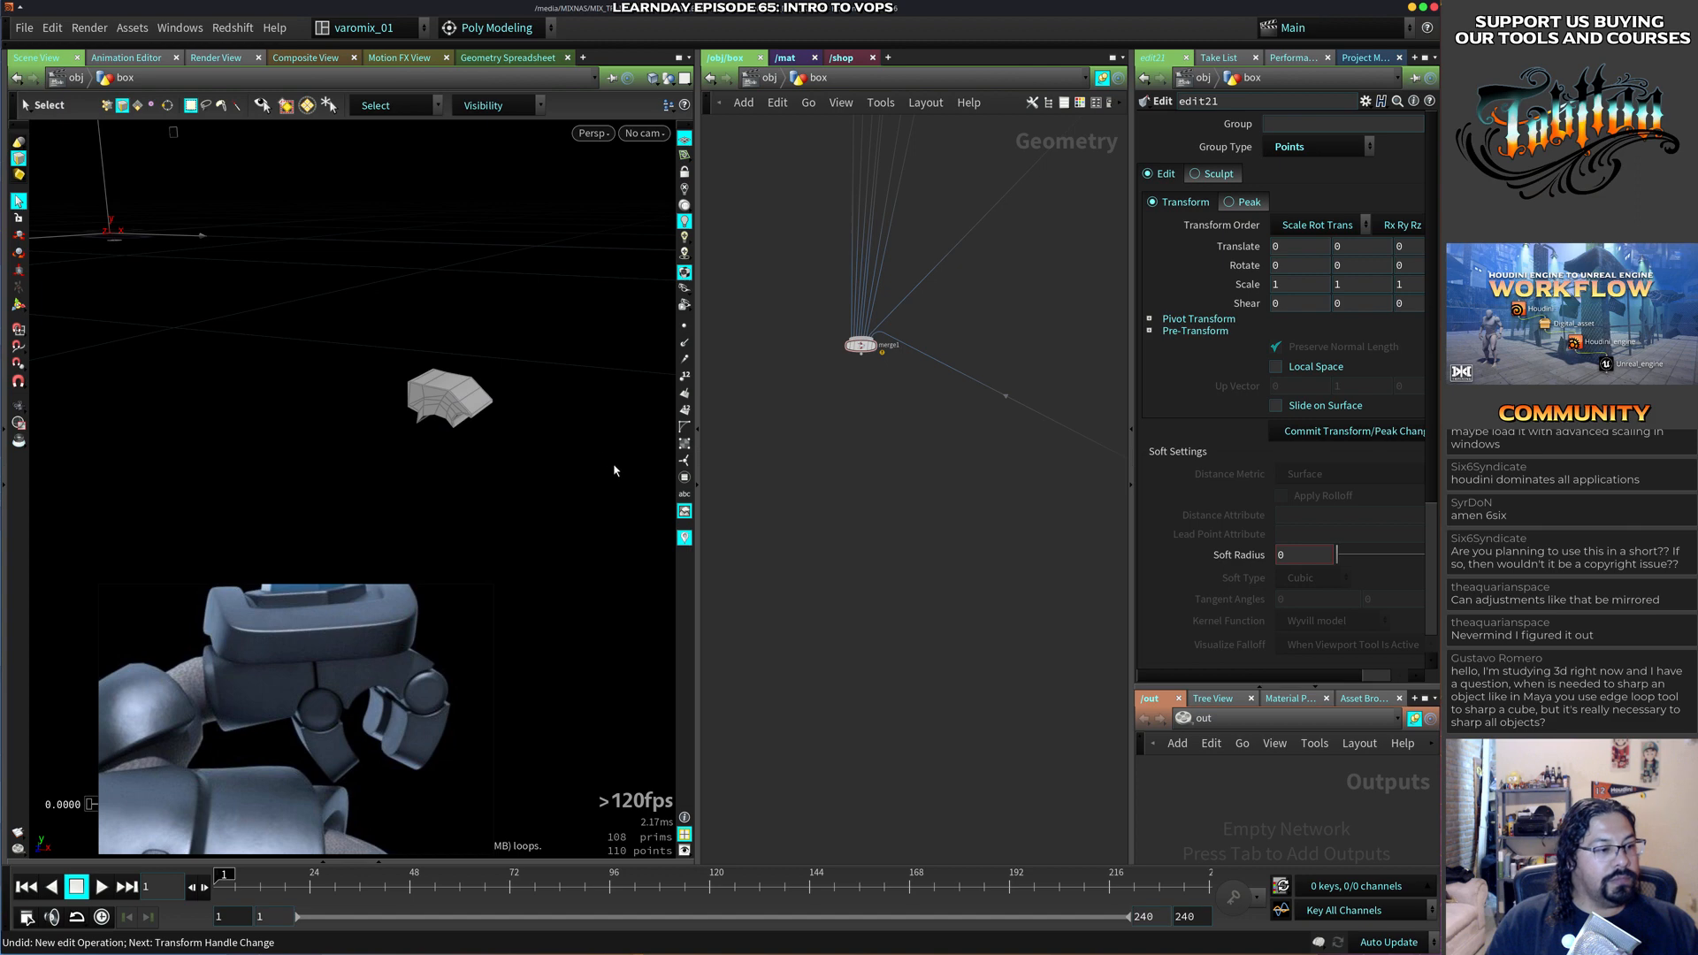
left_click(875, 348)
Examine the whole robot from the front, comparing the arm with the new hand to the opposite one.
scroll(341, 486, "down", 3)
left_click_drag(342, 486, 428, 469, "alt")
middle_click_drag(428, 470, 493, 458, "alt")
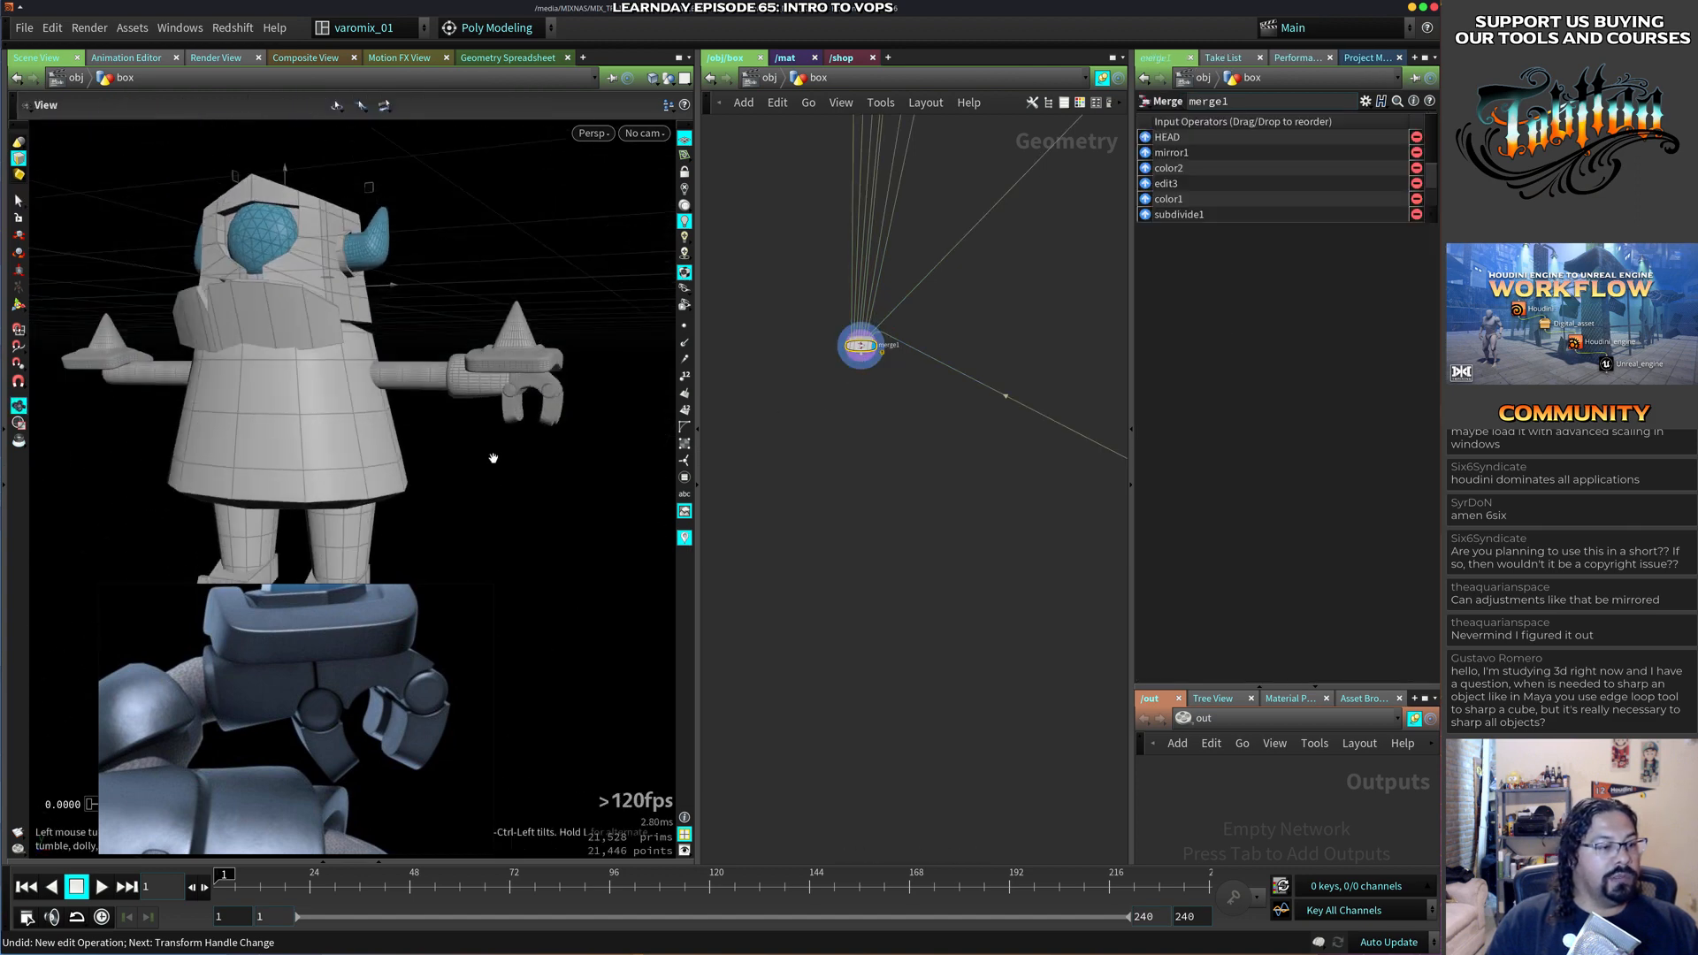
key("s")
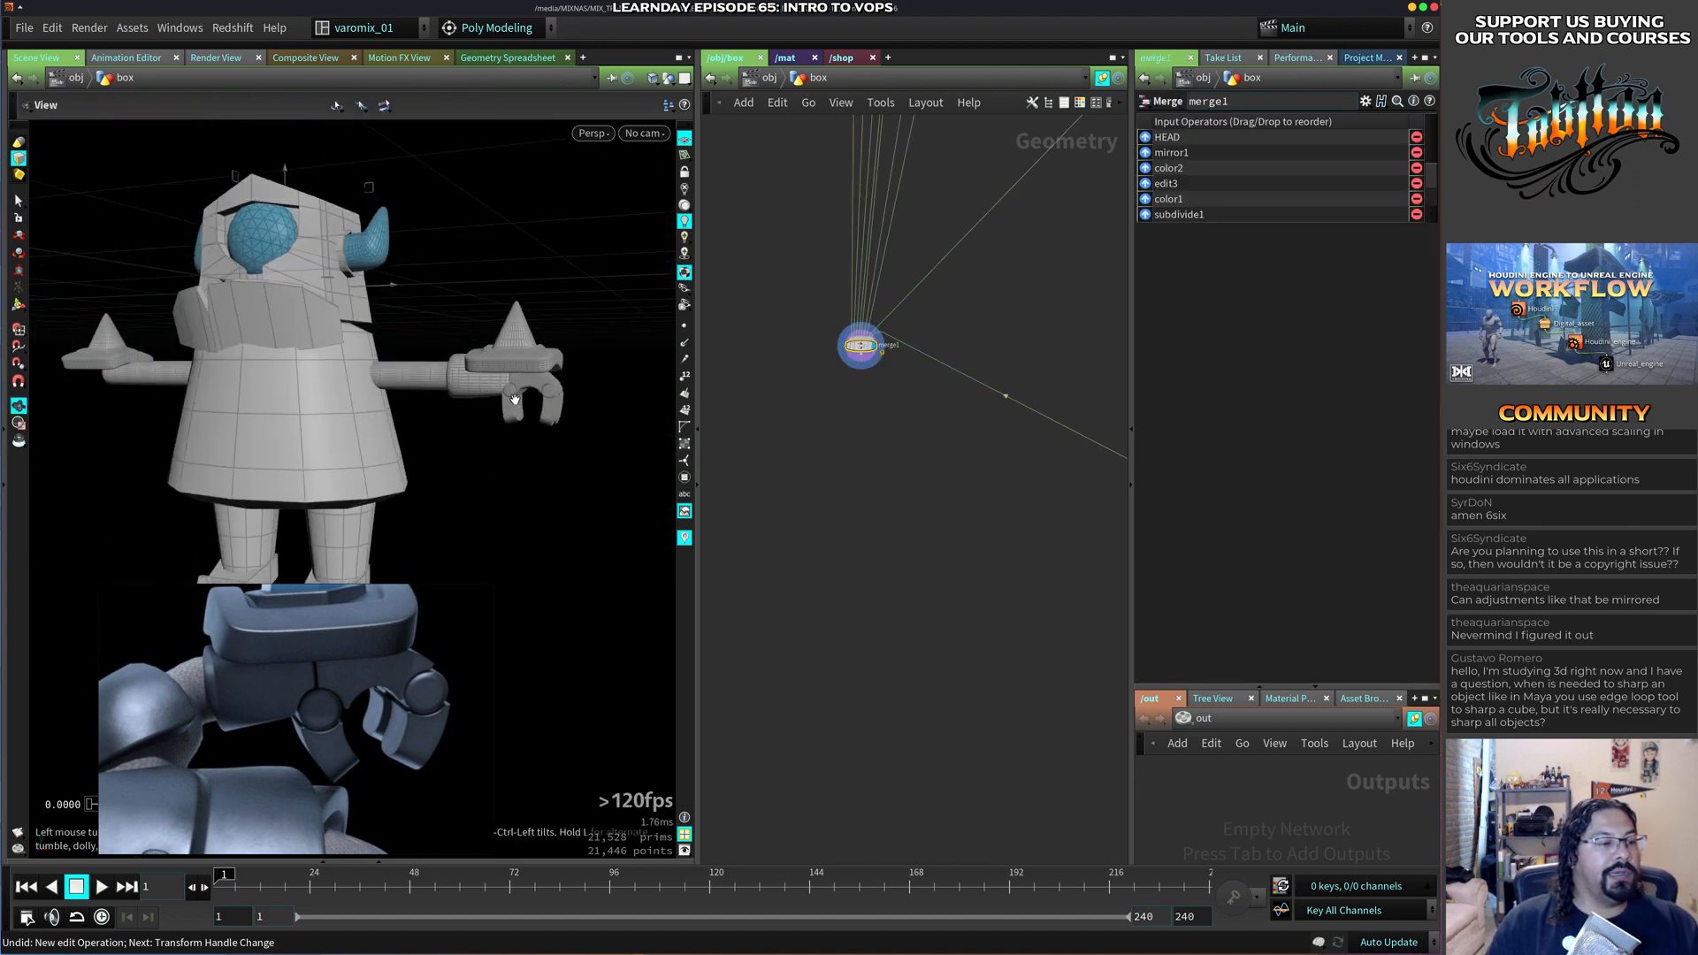
right_click_drag(537, 380, 421, 575, "alt")
left_click_drag(420, 575, 460, 588, "alt")
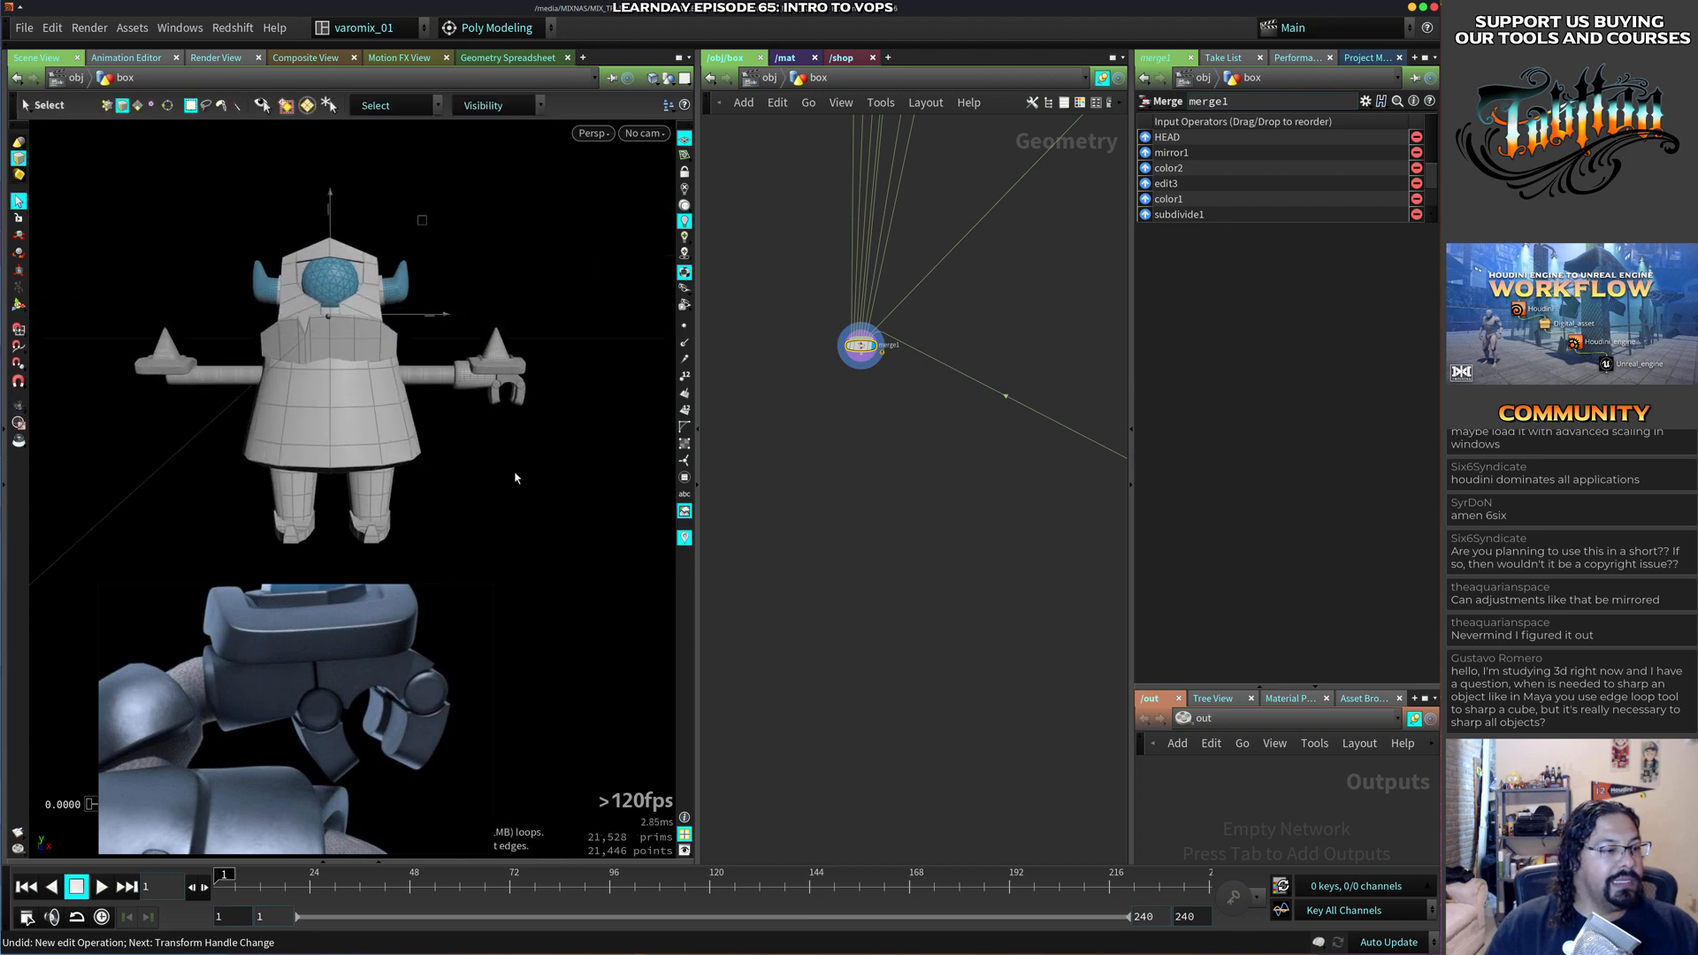
Move merge1 lower in the network and insert a copy of the Mirror node, direction 1, 0, 0, on the wire from subdivide3 to merge1.
middle_click_drag(839, 332, 805, 453)
left_click_drag(829, 475, 814, 626)
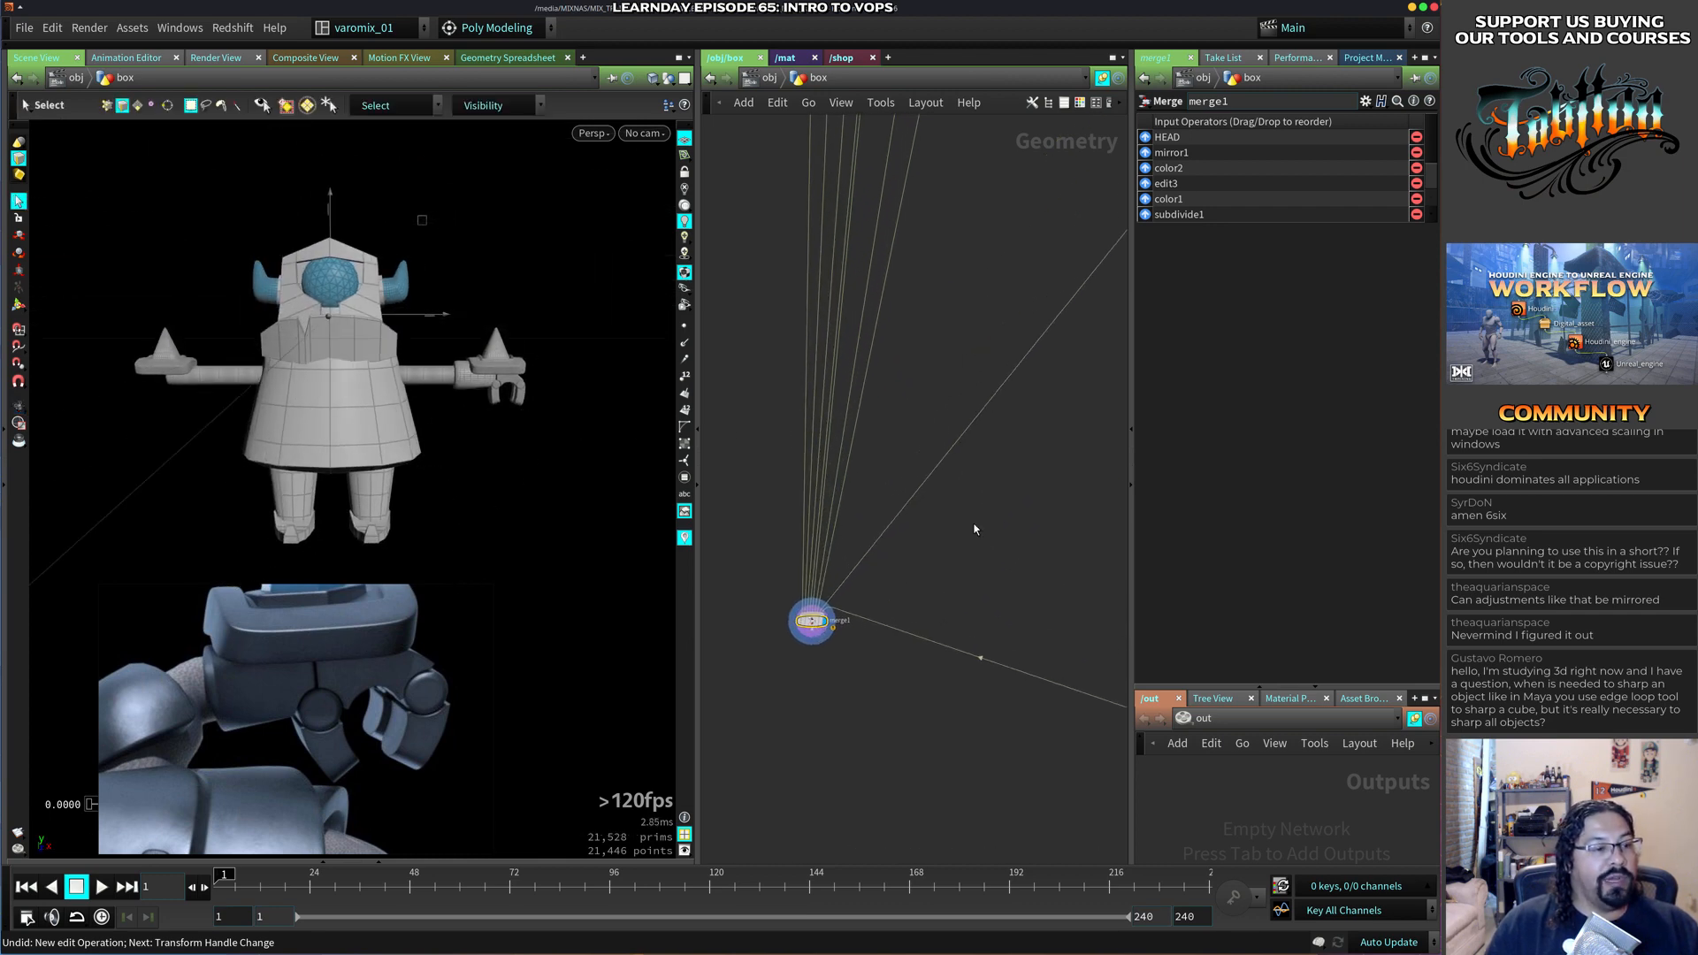
scroll(902, 322, "down", 4)
middle_click_drag(974, 527, 800, 481)
right_click_drag(863, 390, 929, 398)
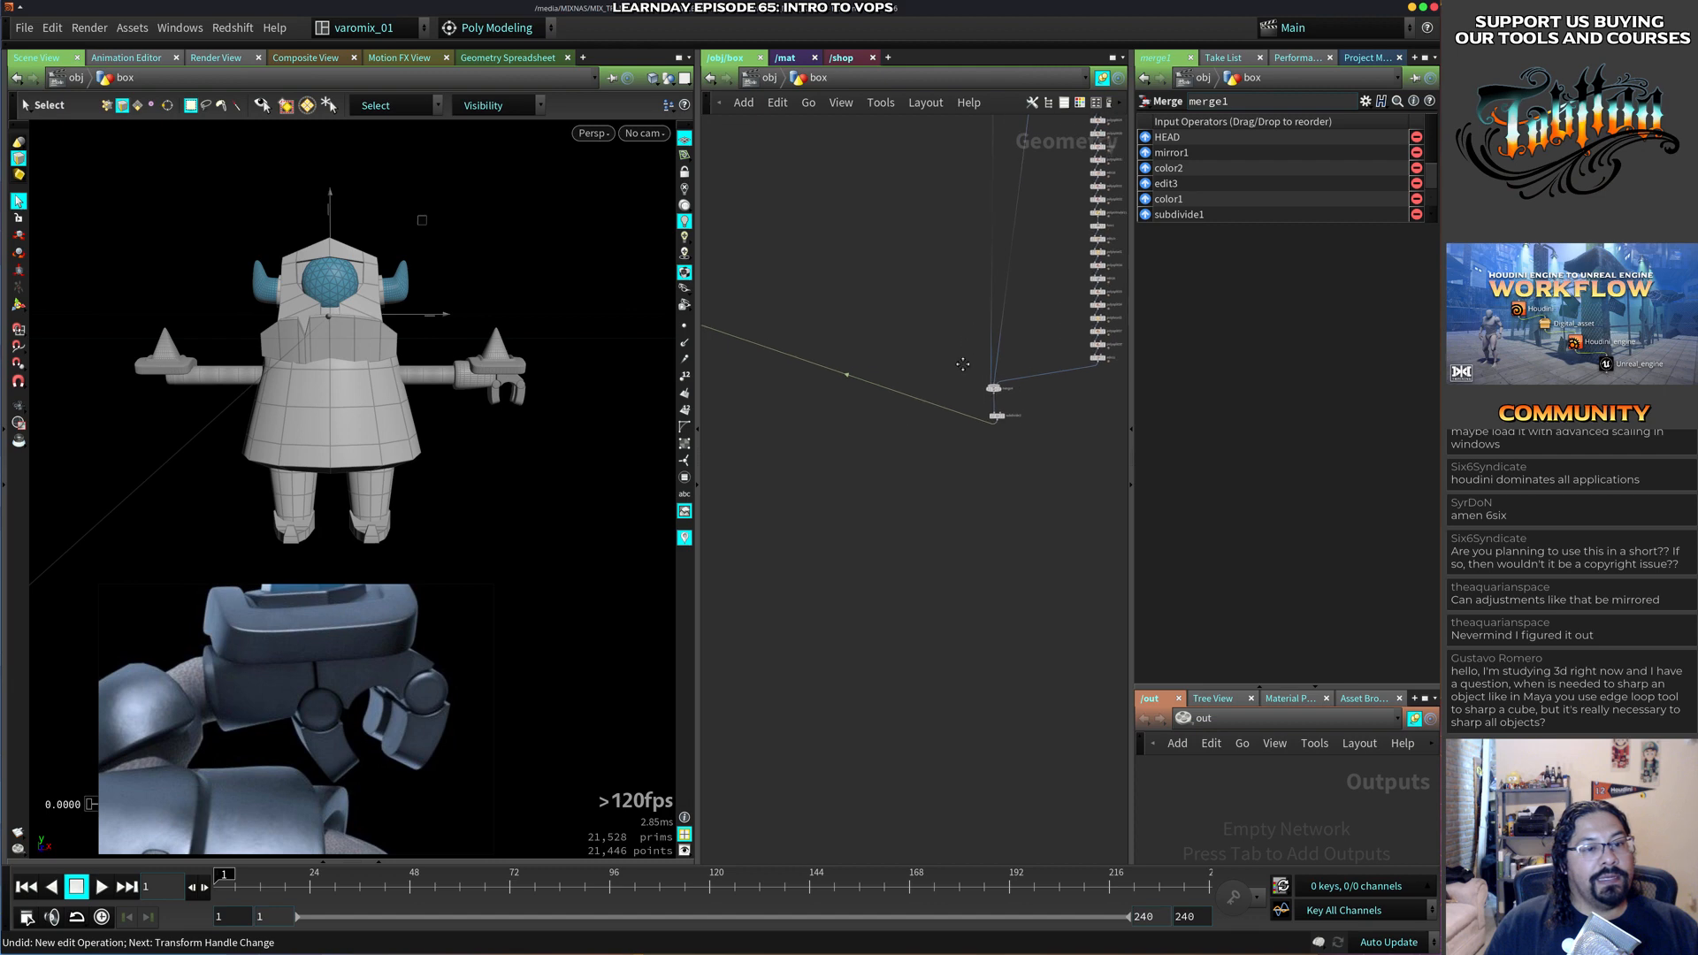
mouse_move(973, 340)
middle_mouse_down()
mouse_move(923, 522)
mouse_move(957, 362)
middle_mouse_up()
right_click_drag(932, 378, 937, 419)
middle_click_drag(931, 329, 941, 425)
scroll(941, 431, "up", 4)
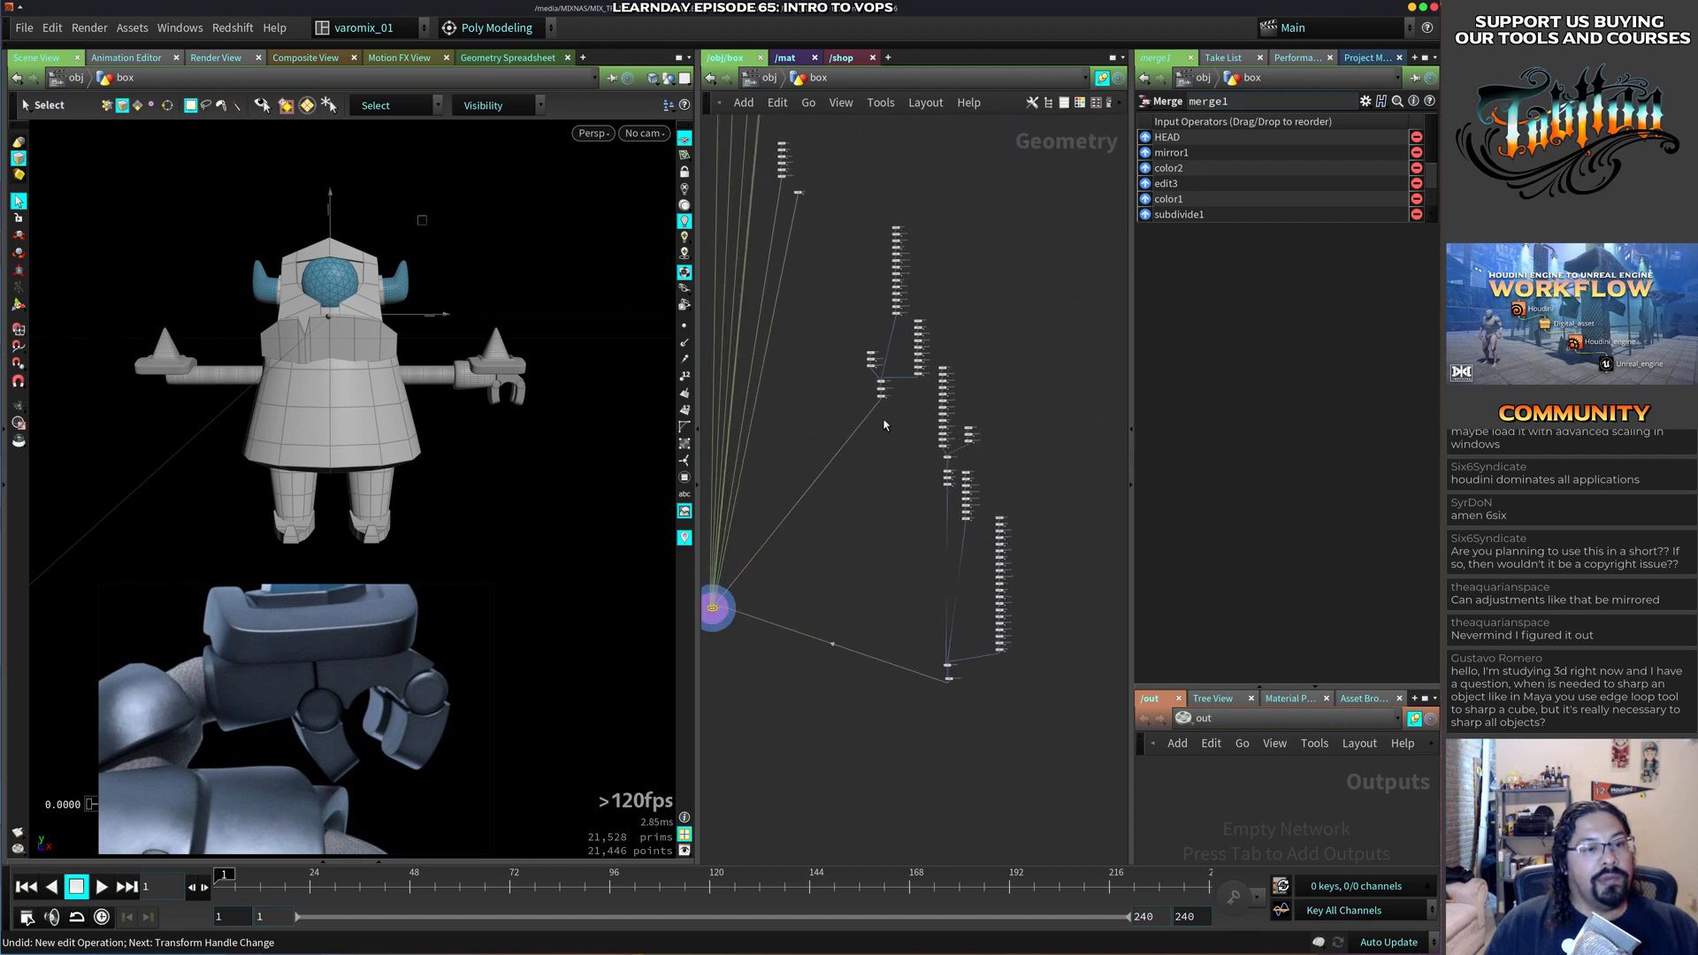
left_click_drag(863, 405, 868, 695, "alt")
middle_click_drag(846, 606, 906, 271)
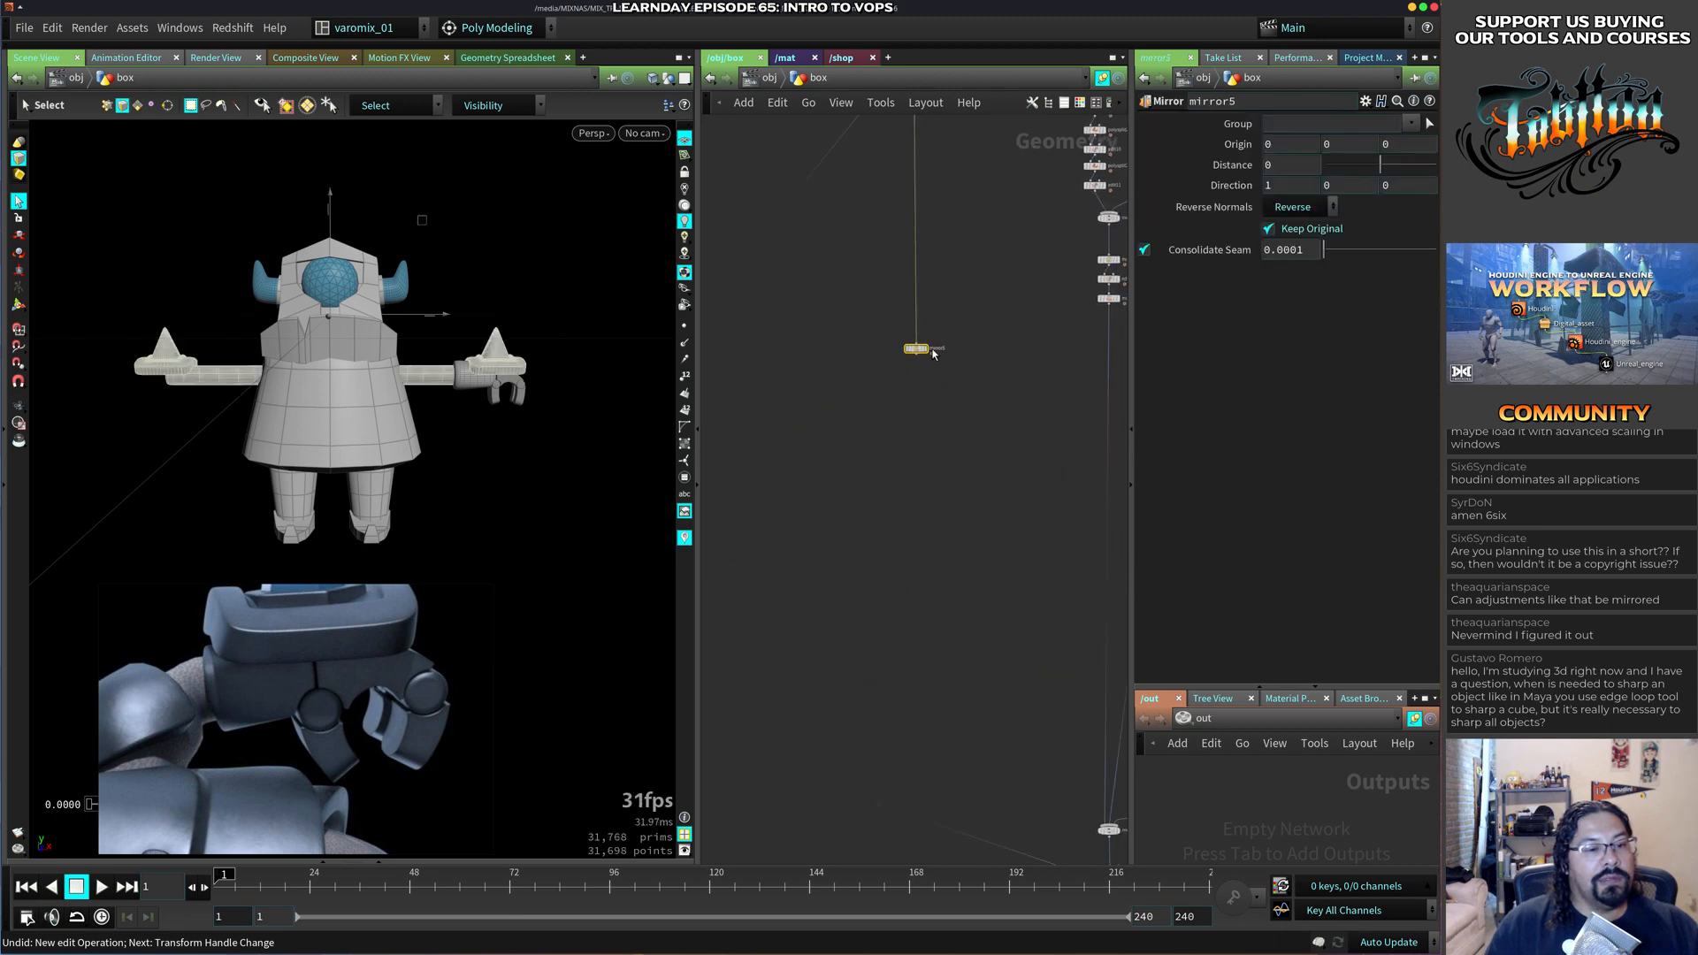
left_click_drag(931, 351, 864, 703)
middle_click_drag(865, 704, 895, 386)
left_click_drag(895, 386, 918, 481)
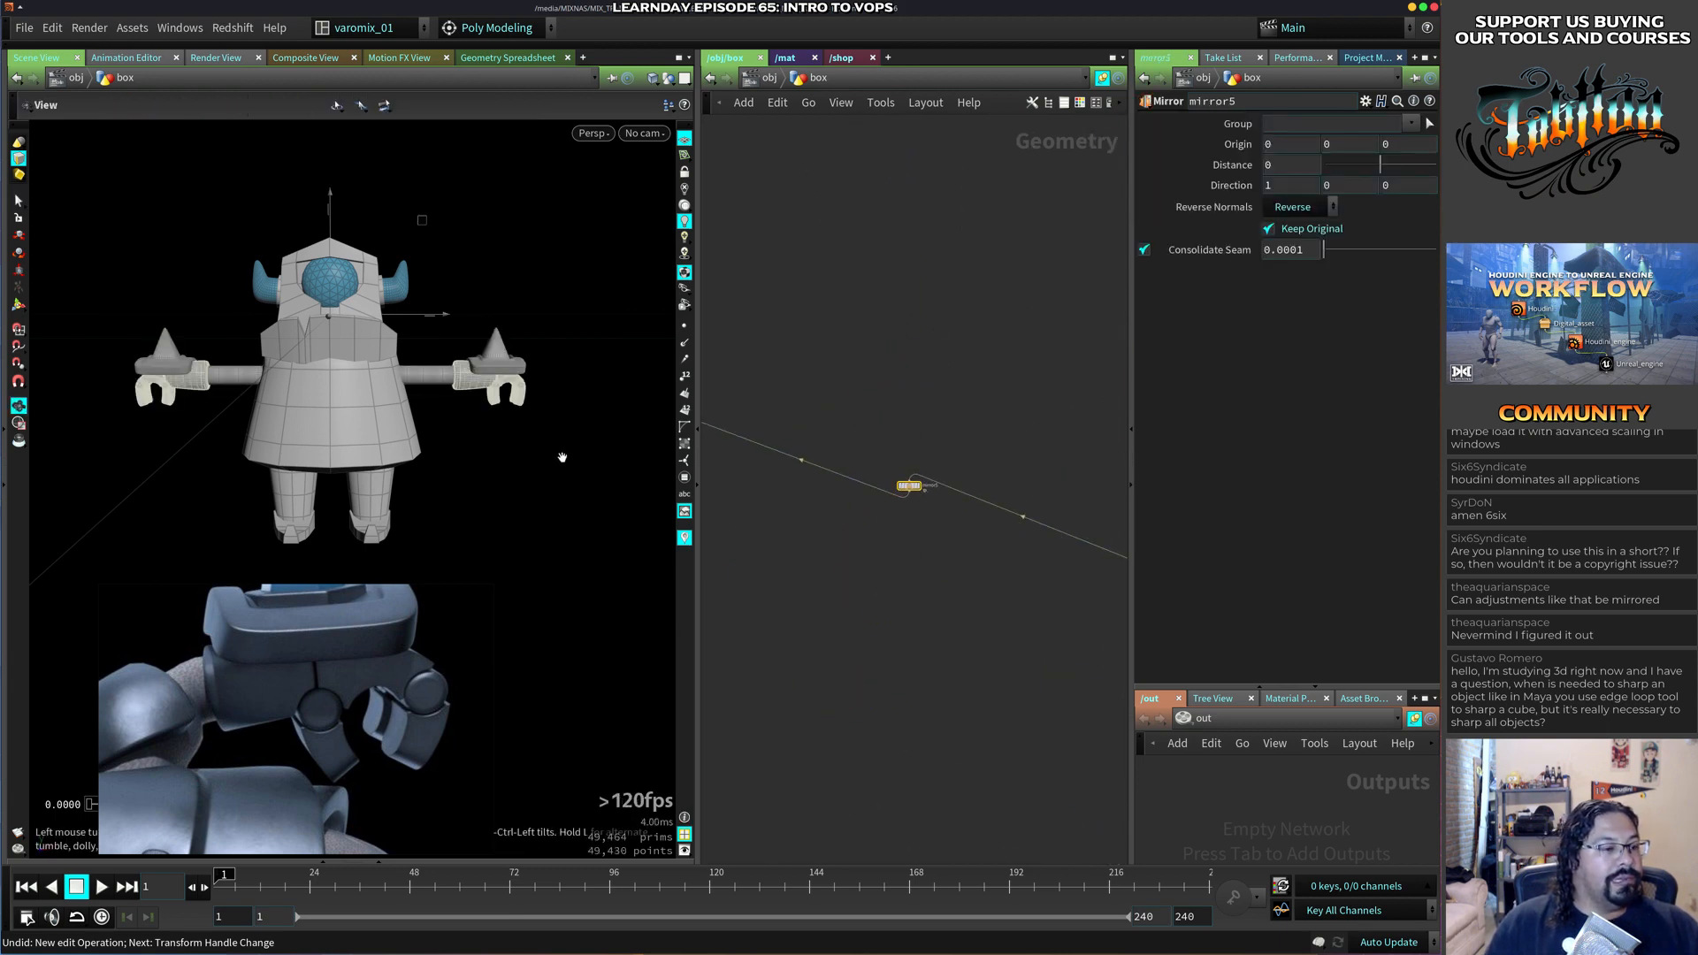
Compare the robot with hands on both arms against the full character in the reference image.
right_click_drag(561, 454, 523, 459, "alt")
right_click_drag(452, 655, 508, 549)
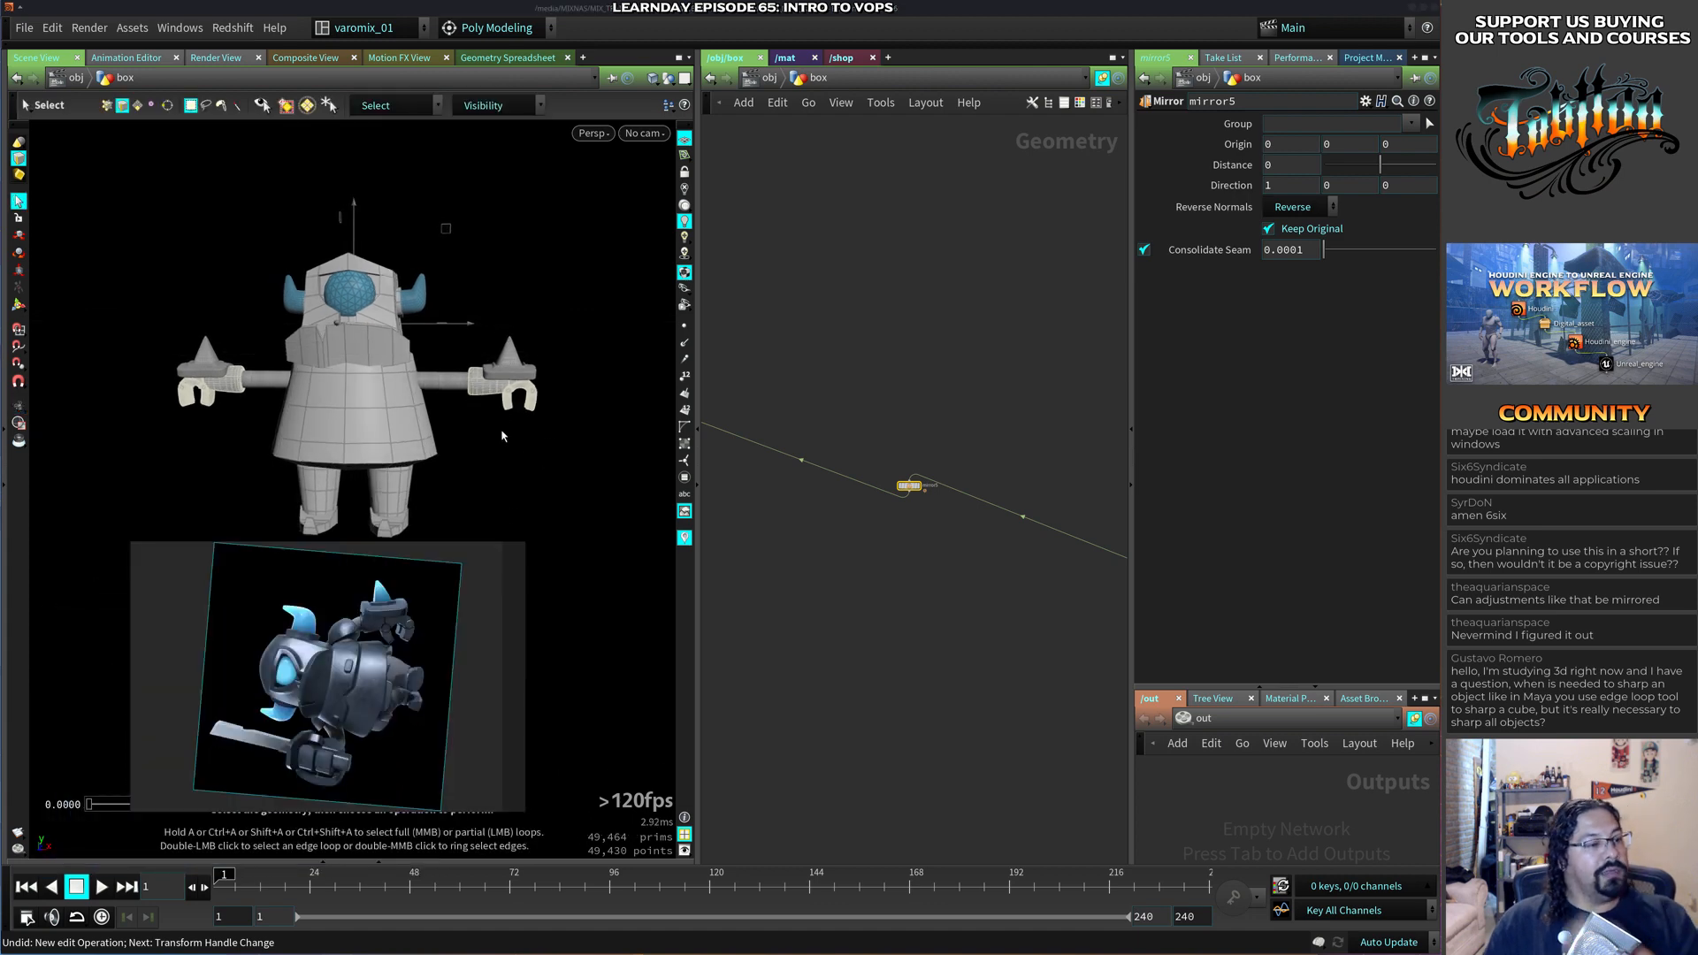
Deselect the Mirror node and examine the whole robot with both hands from the front, side and back.
left_click(842, 584)
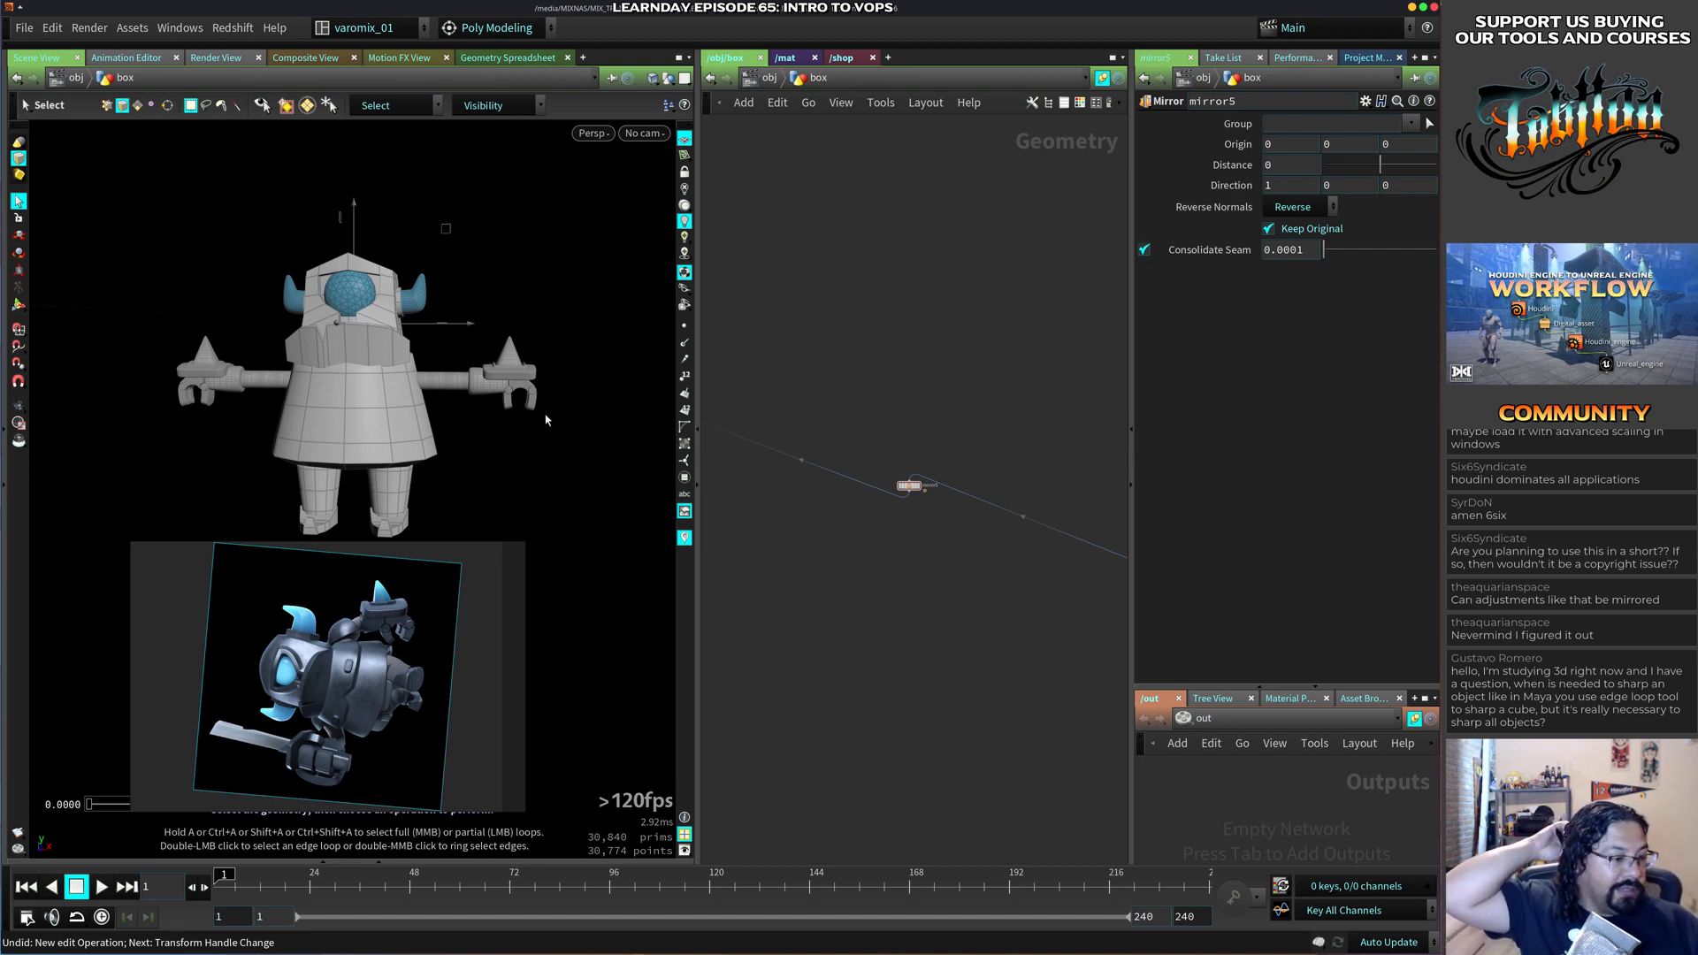
left_click_drag(483, 410, 502, 459)
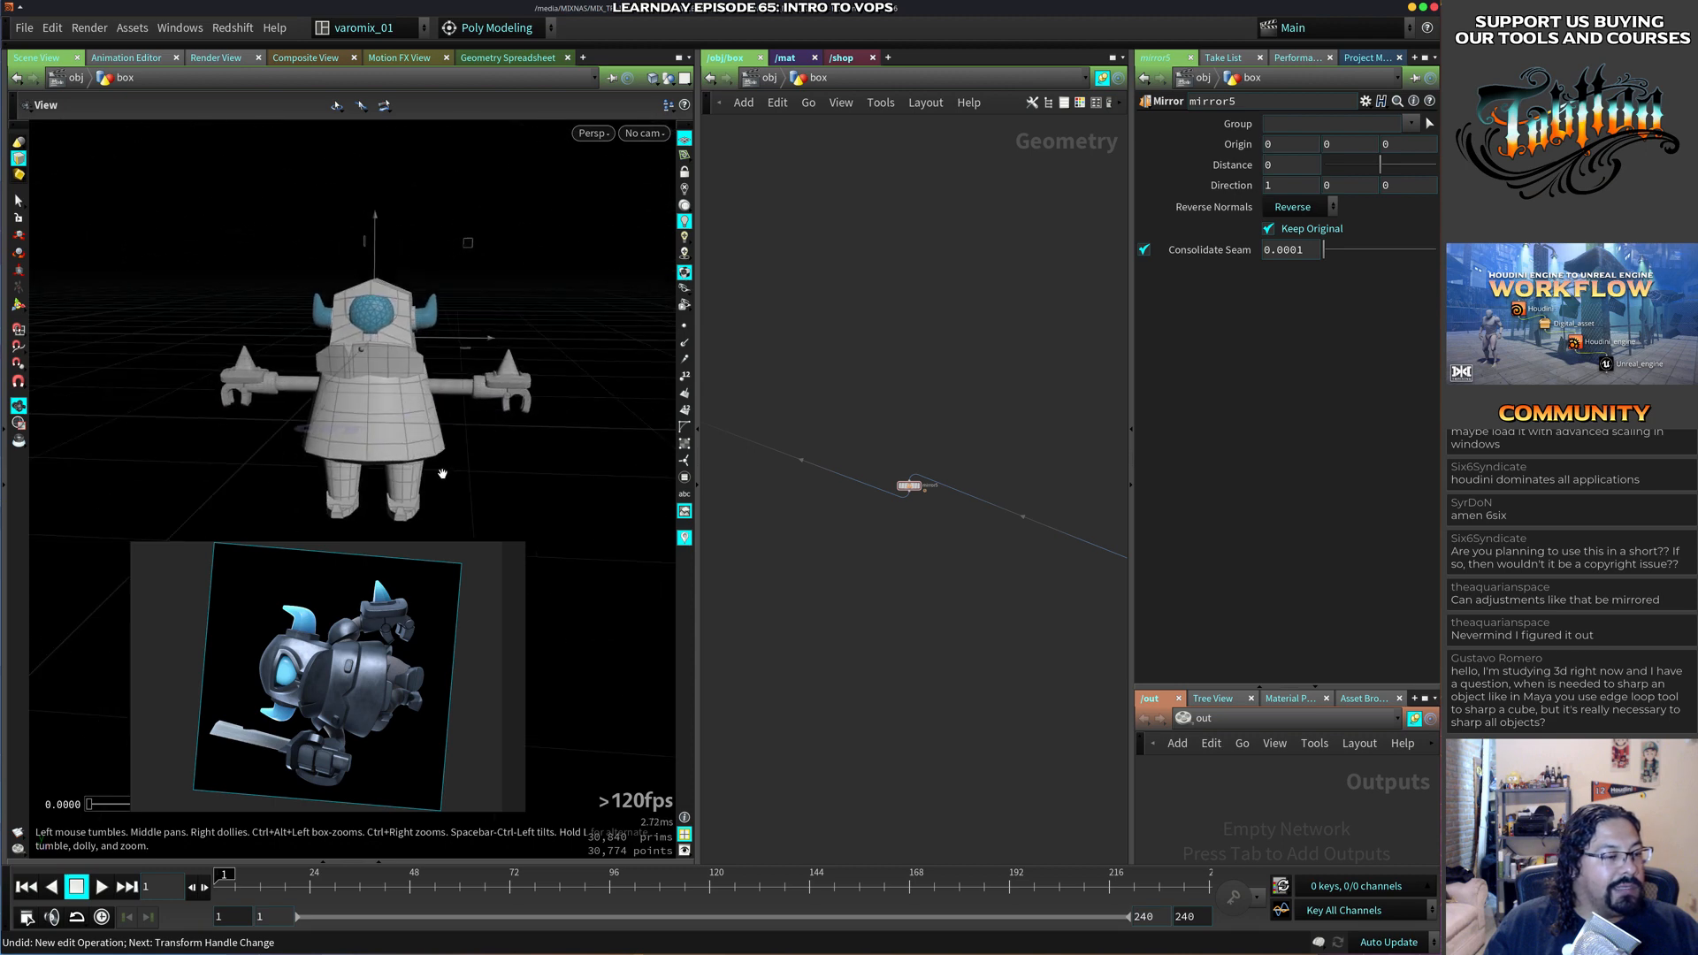
right_click_drag(502, 459, 500, 424)
left_click_drag(500, 425, 435, 424)
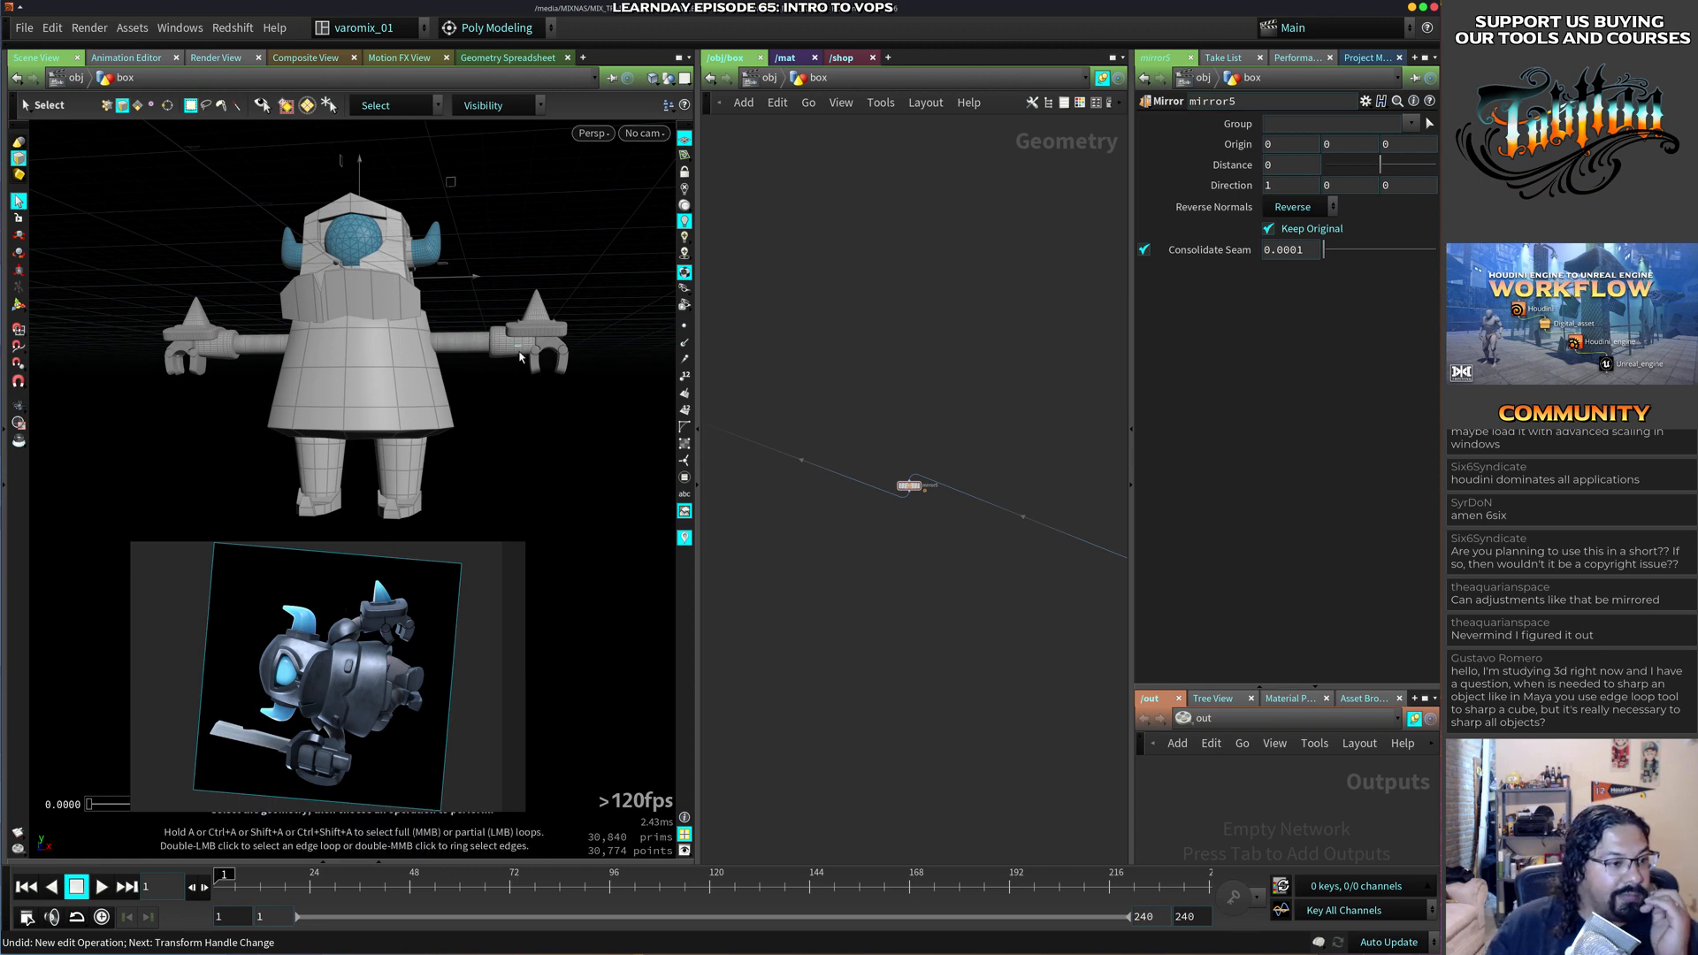
scroll(533, 348, "up", 3)
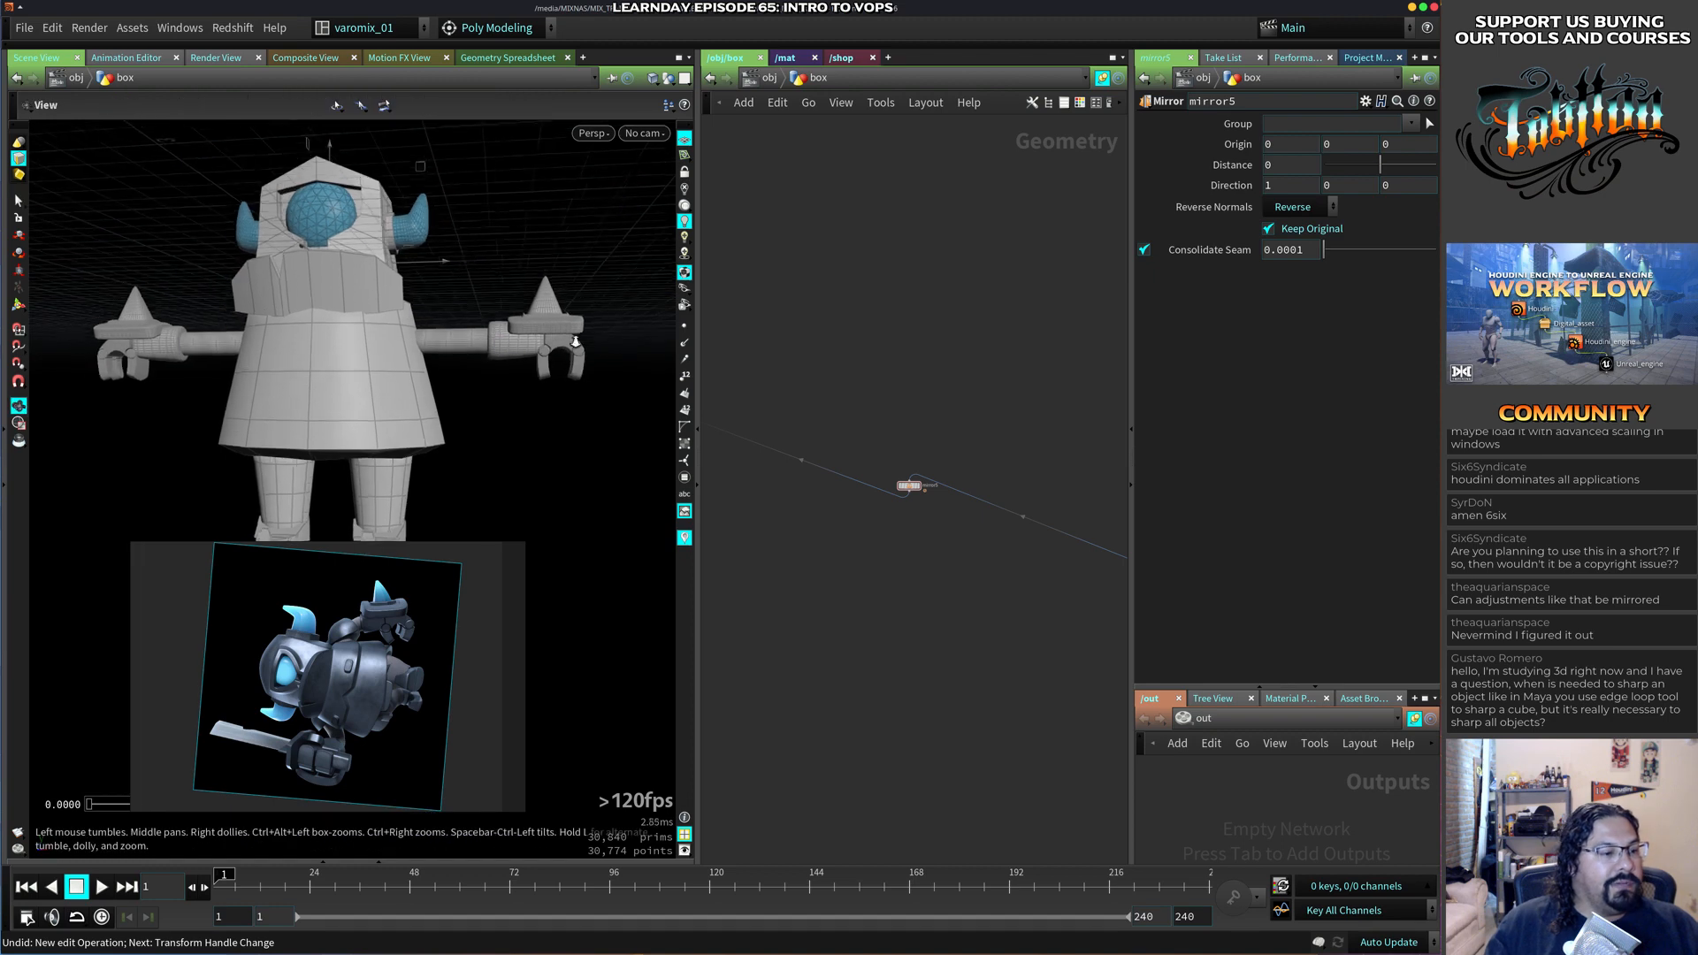
left_click_drag(585, 403, 735, 378)
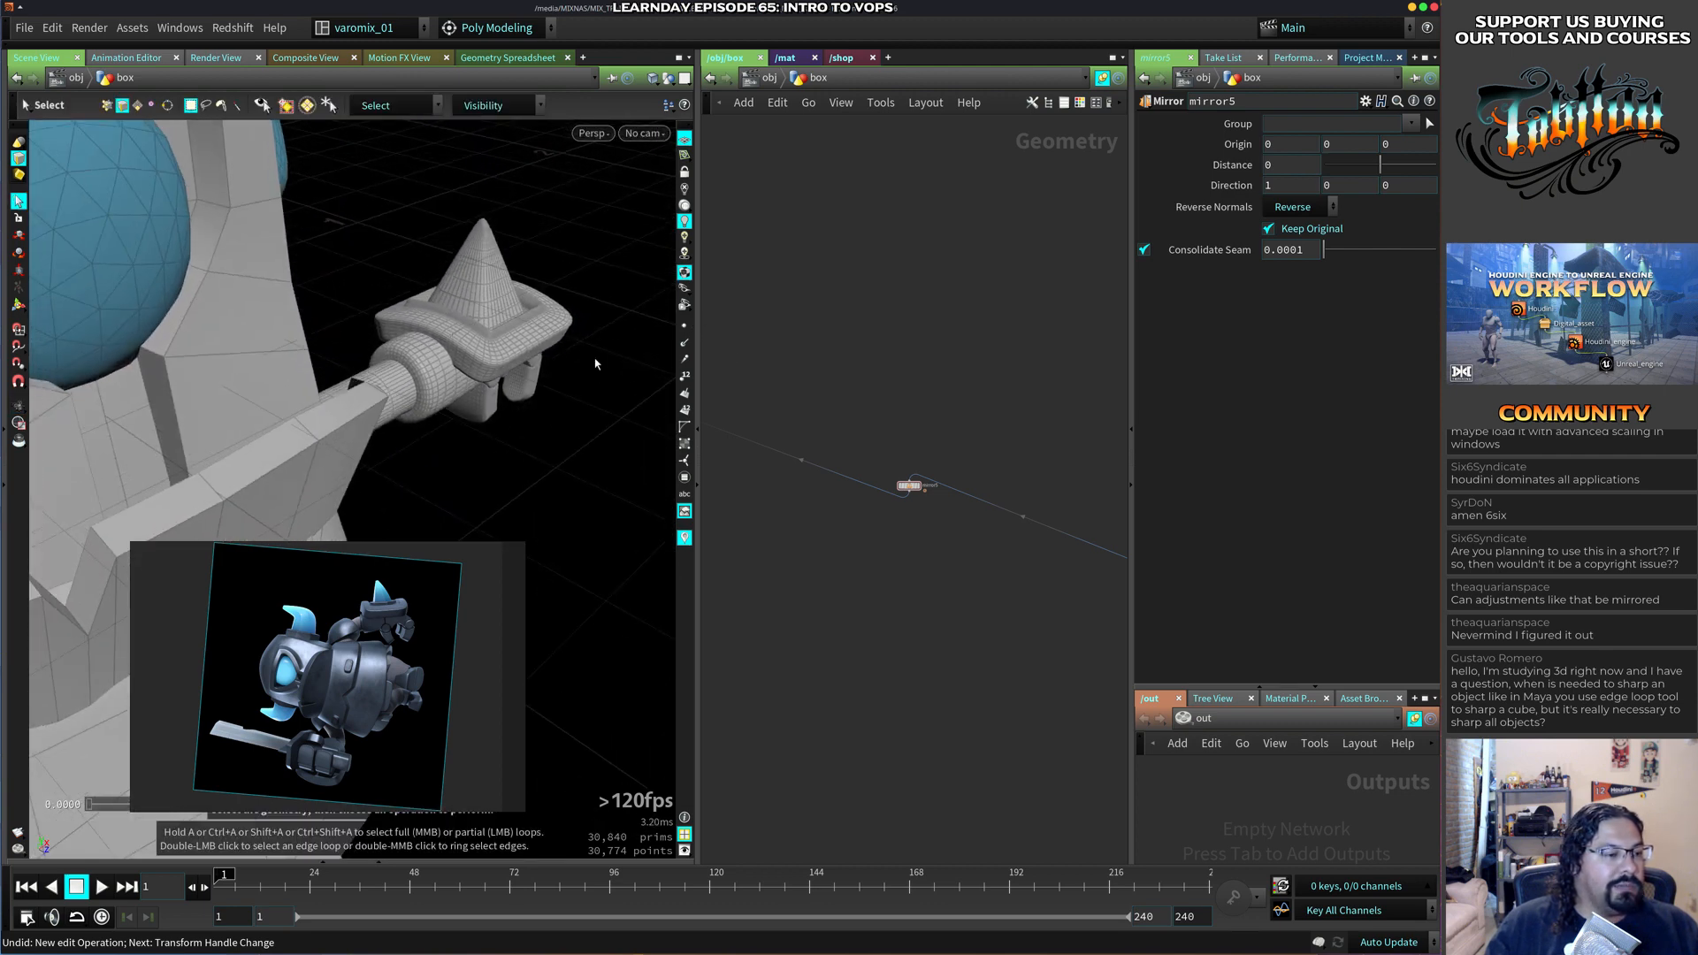
left_click_drag(595, 363, 497, 427)
key("s")
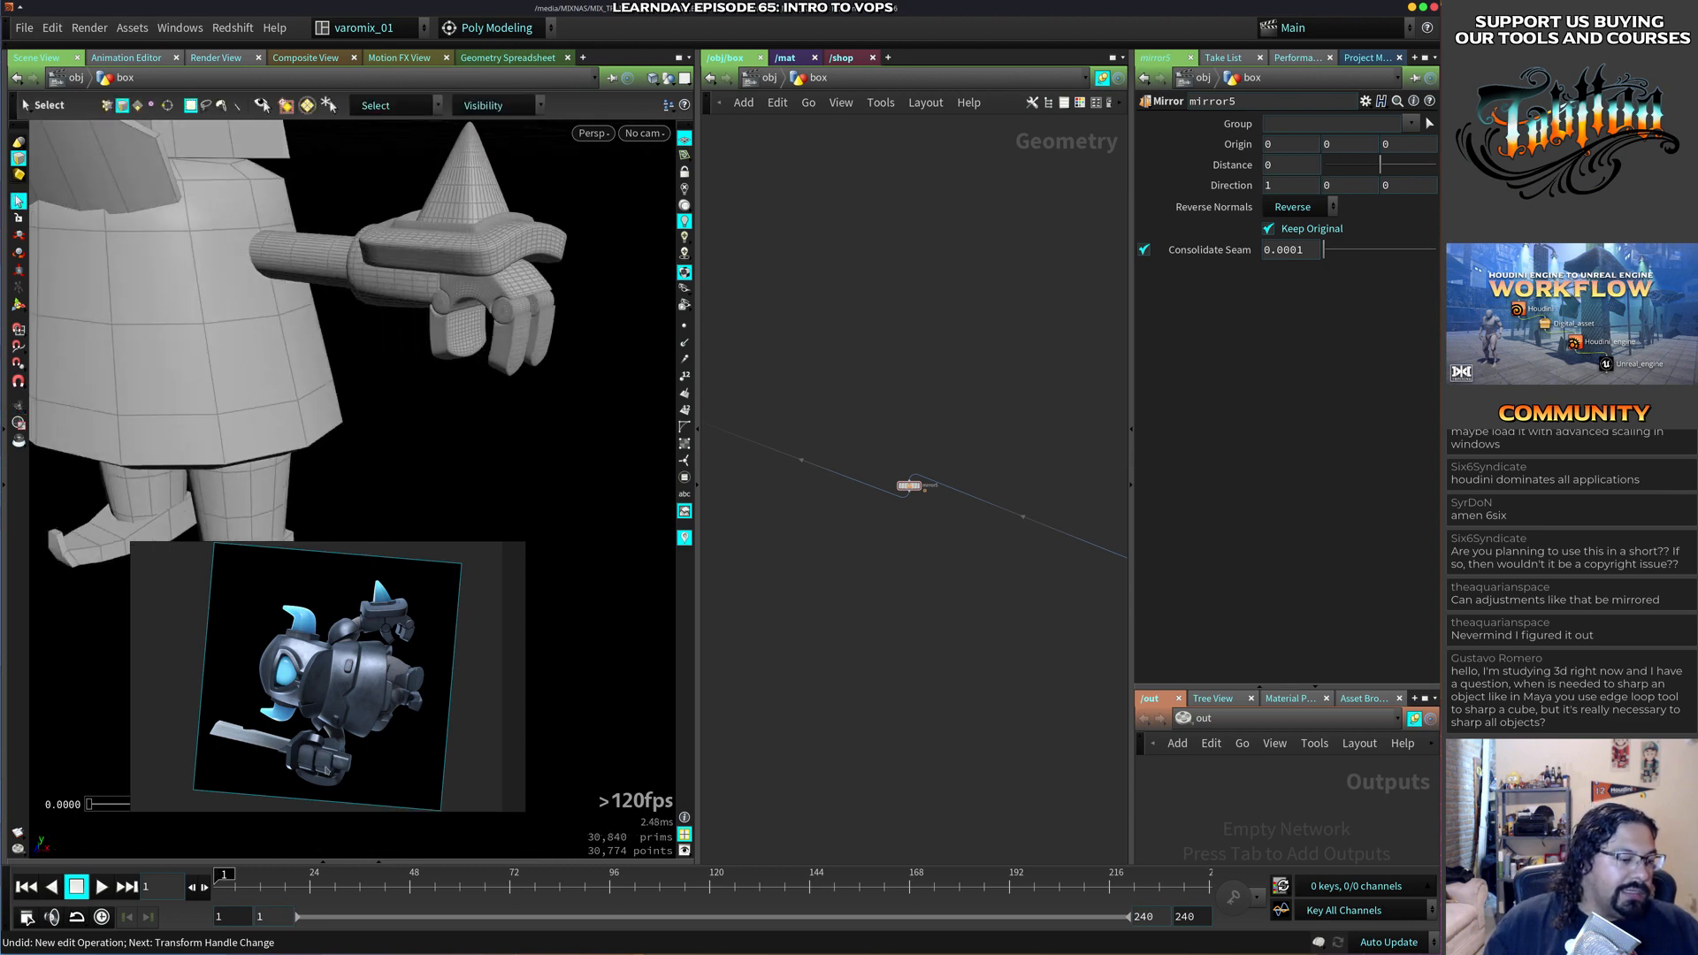
left_click_drag(447, 444, 486, 328)
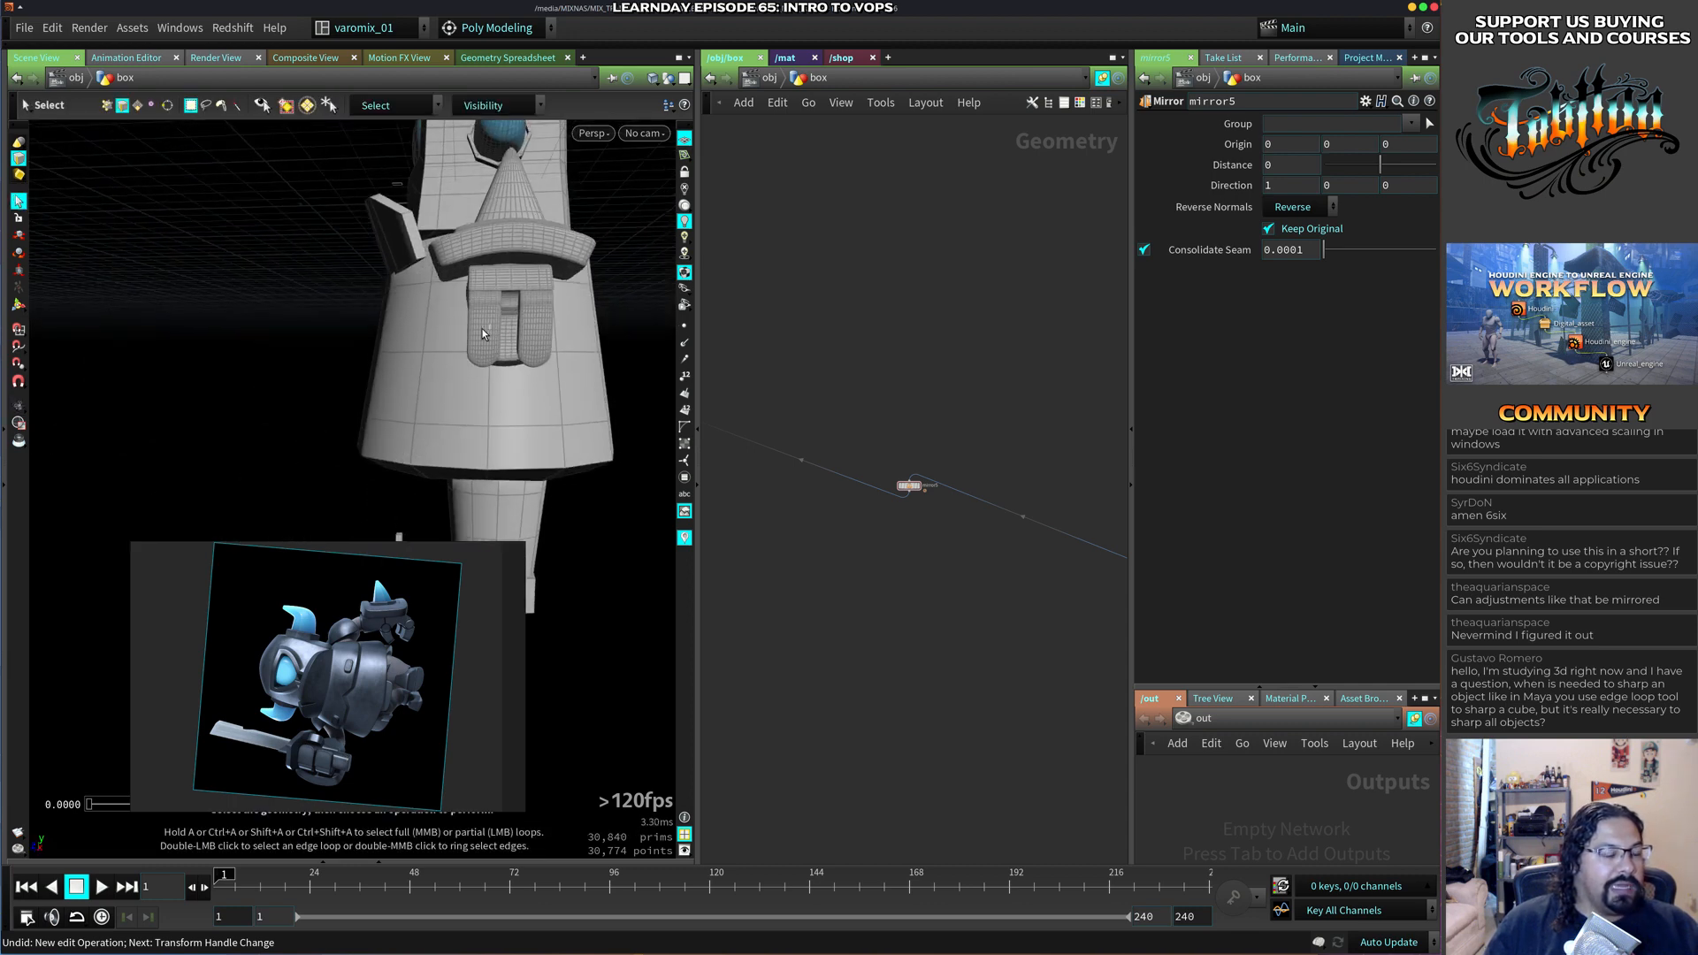
left_click_drag(477, 398, 523, 397, "alt")
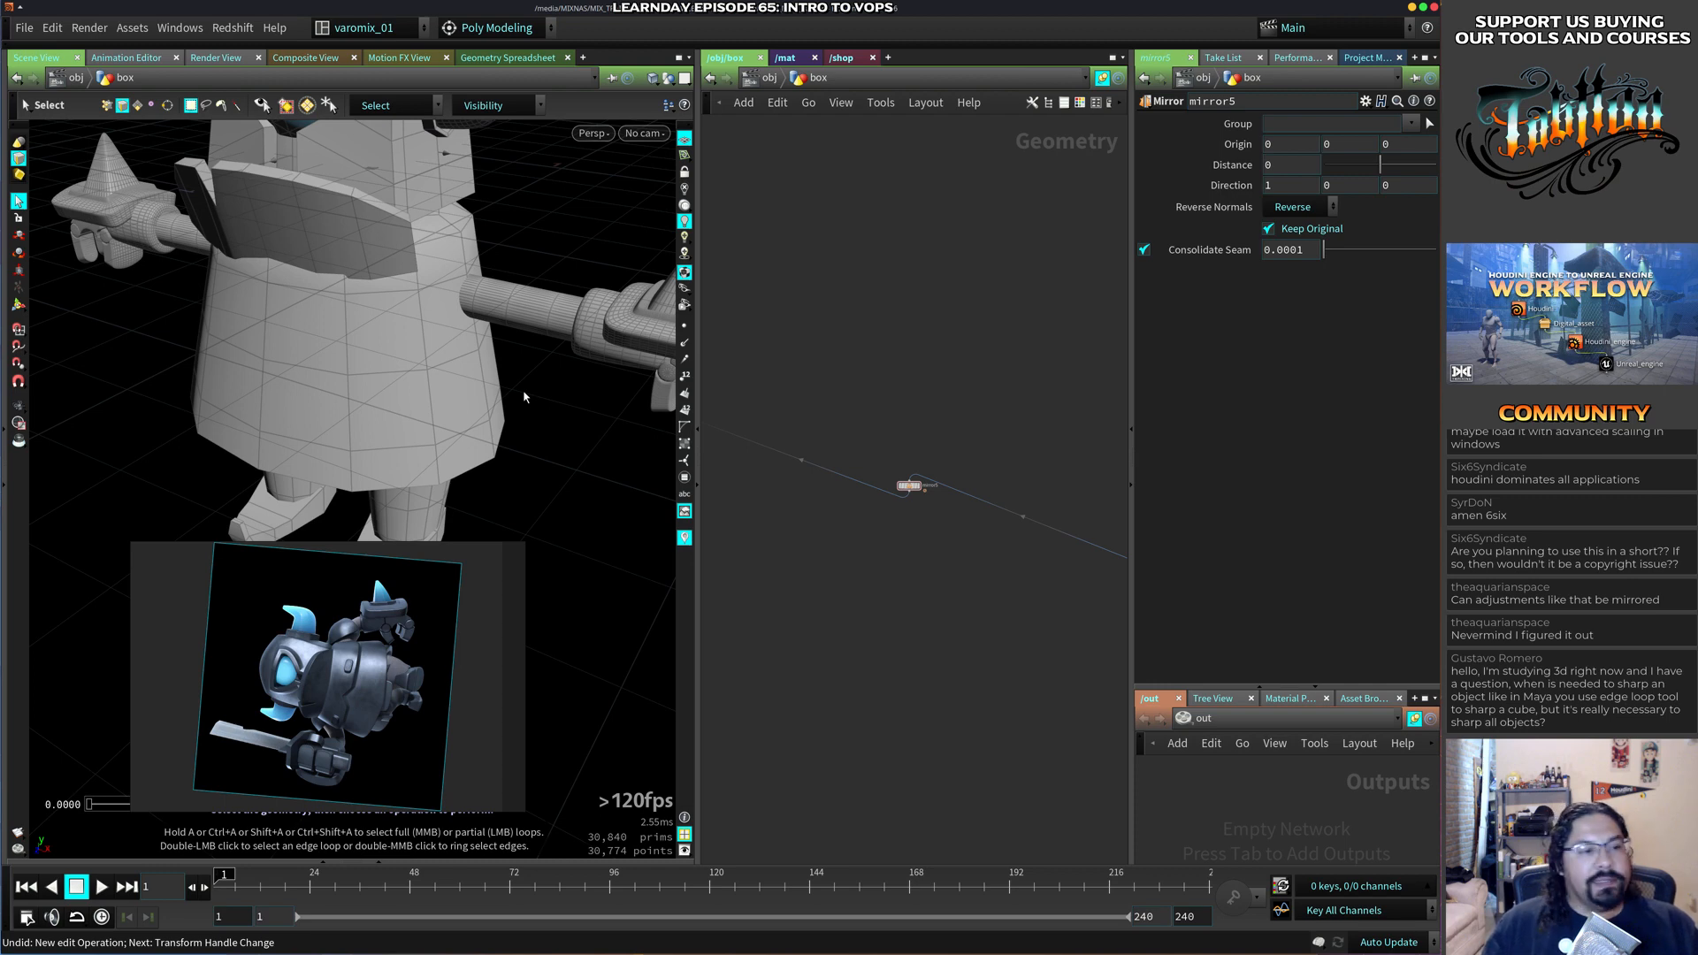
left_click_drag(531, 390, 434, 402)
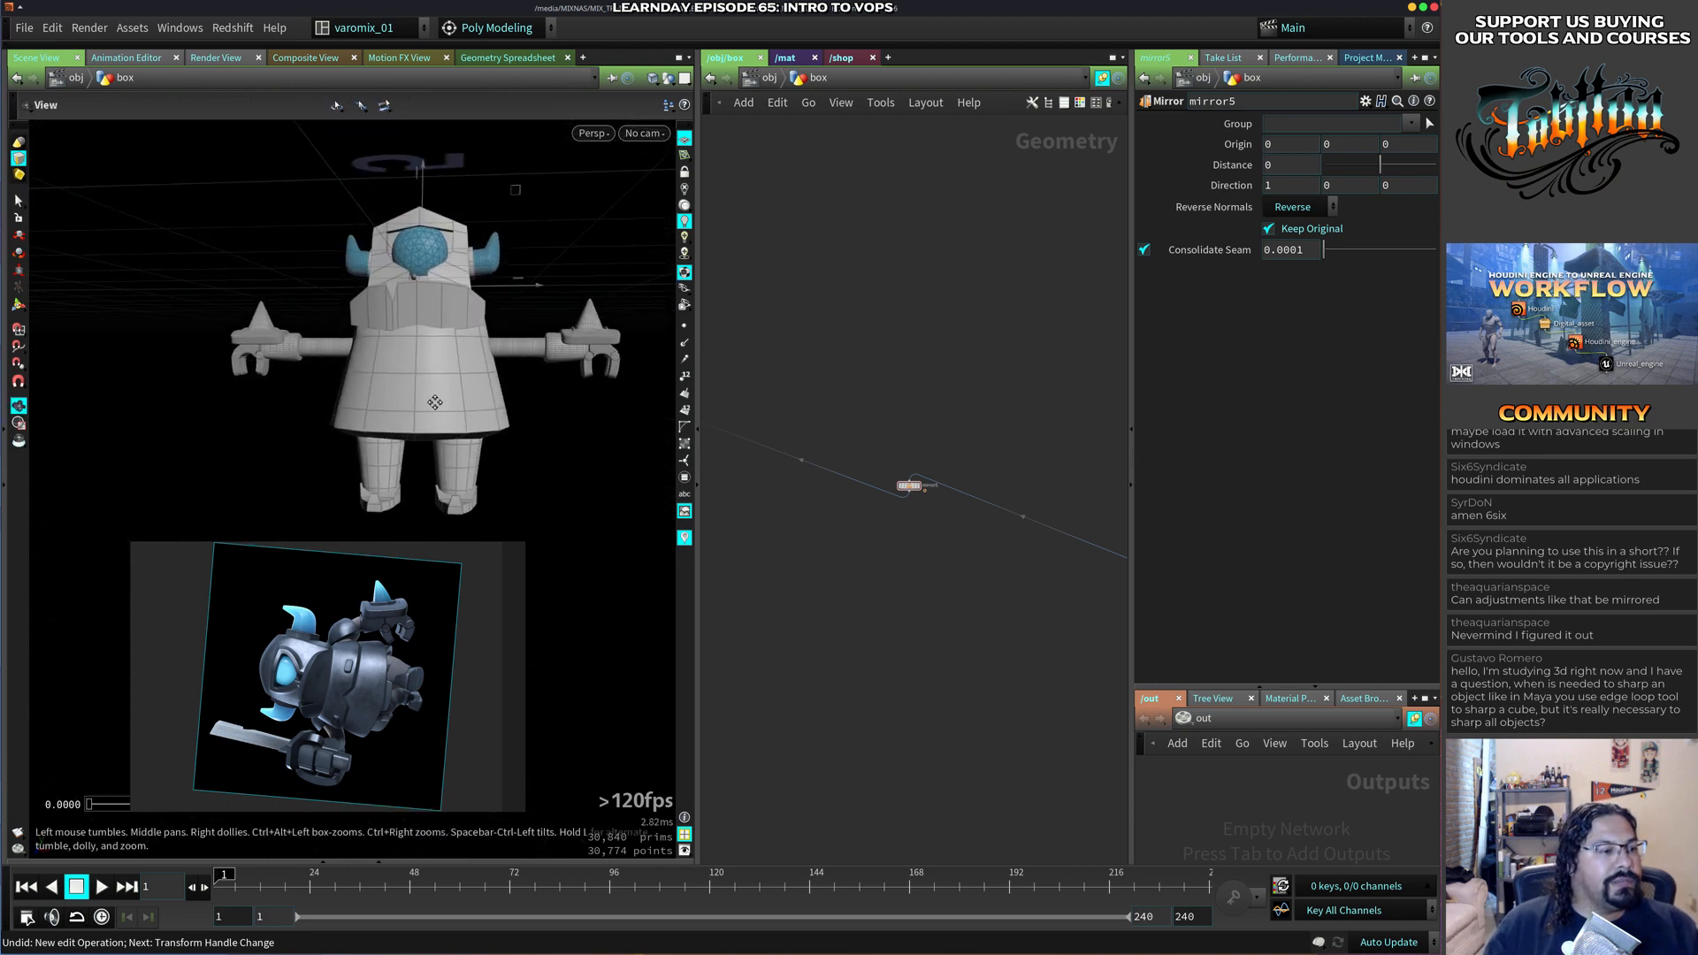
right_click_drag(434, 403, 459, 402)
left_click_drag(459, 402, 501, 430)
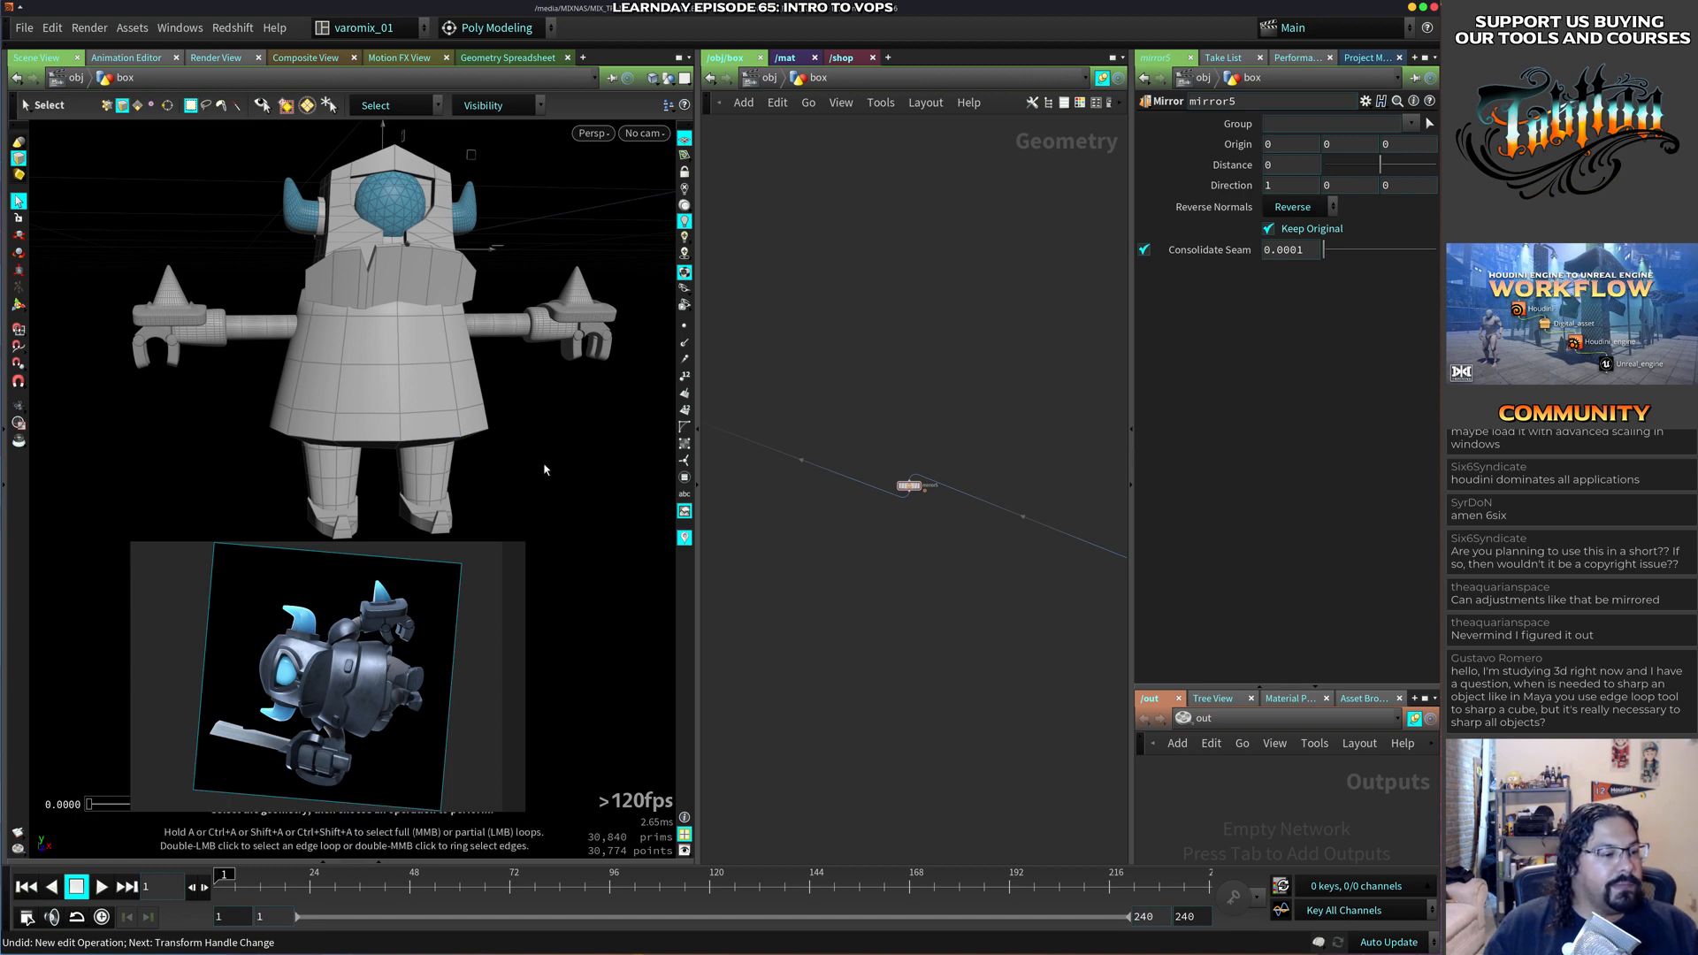
key("space")
left_click_drag(527, 447, 384, 453)
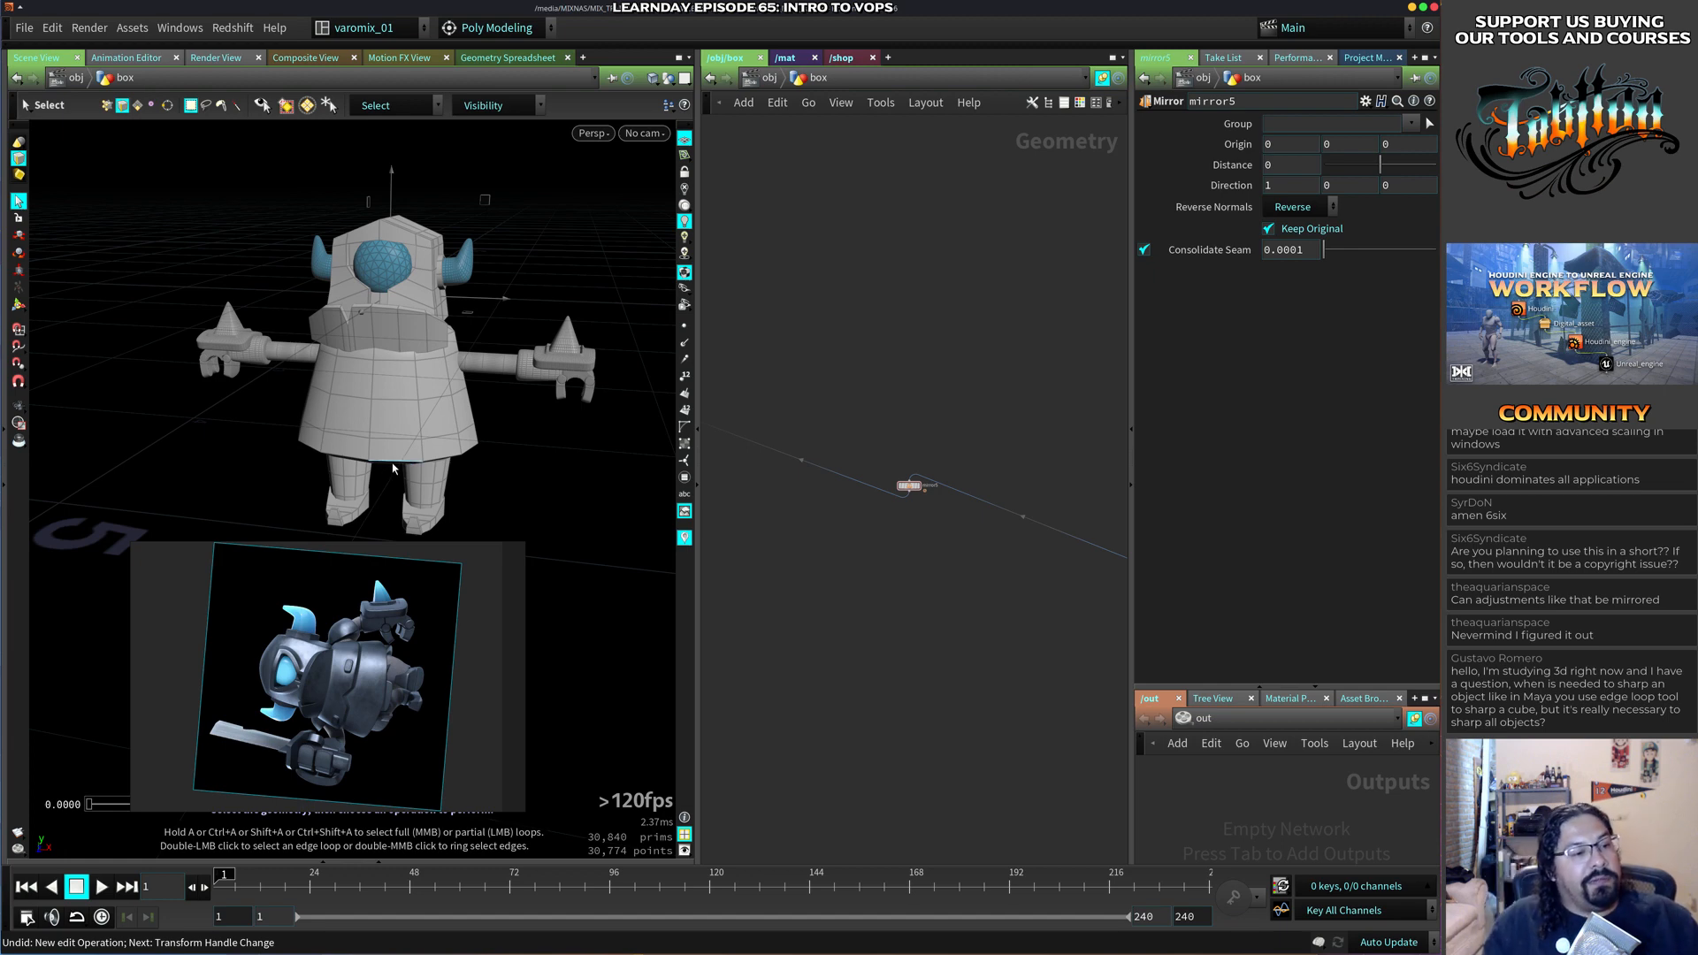
Examine the hand up close, checking its palm plate, spike and finger joints from several angles.
left_click_drag(428, 374, 411, 375)
right_click_drag(411, 375, 466, 375)
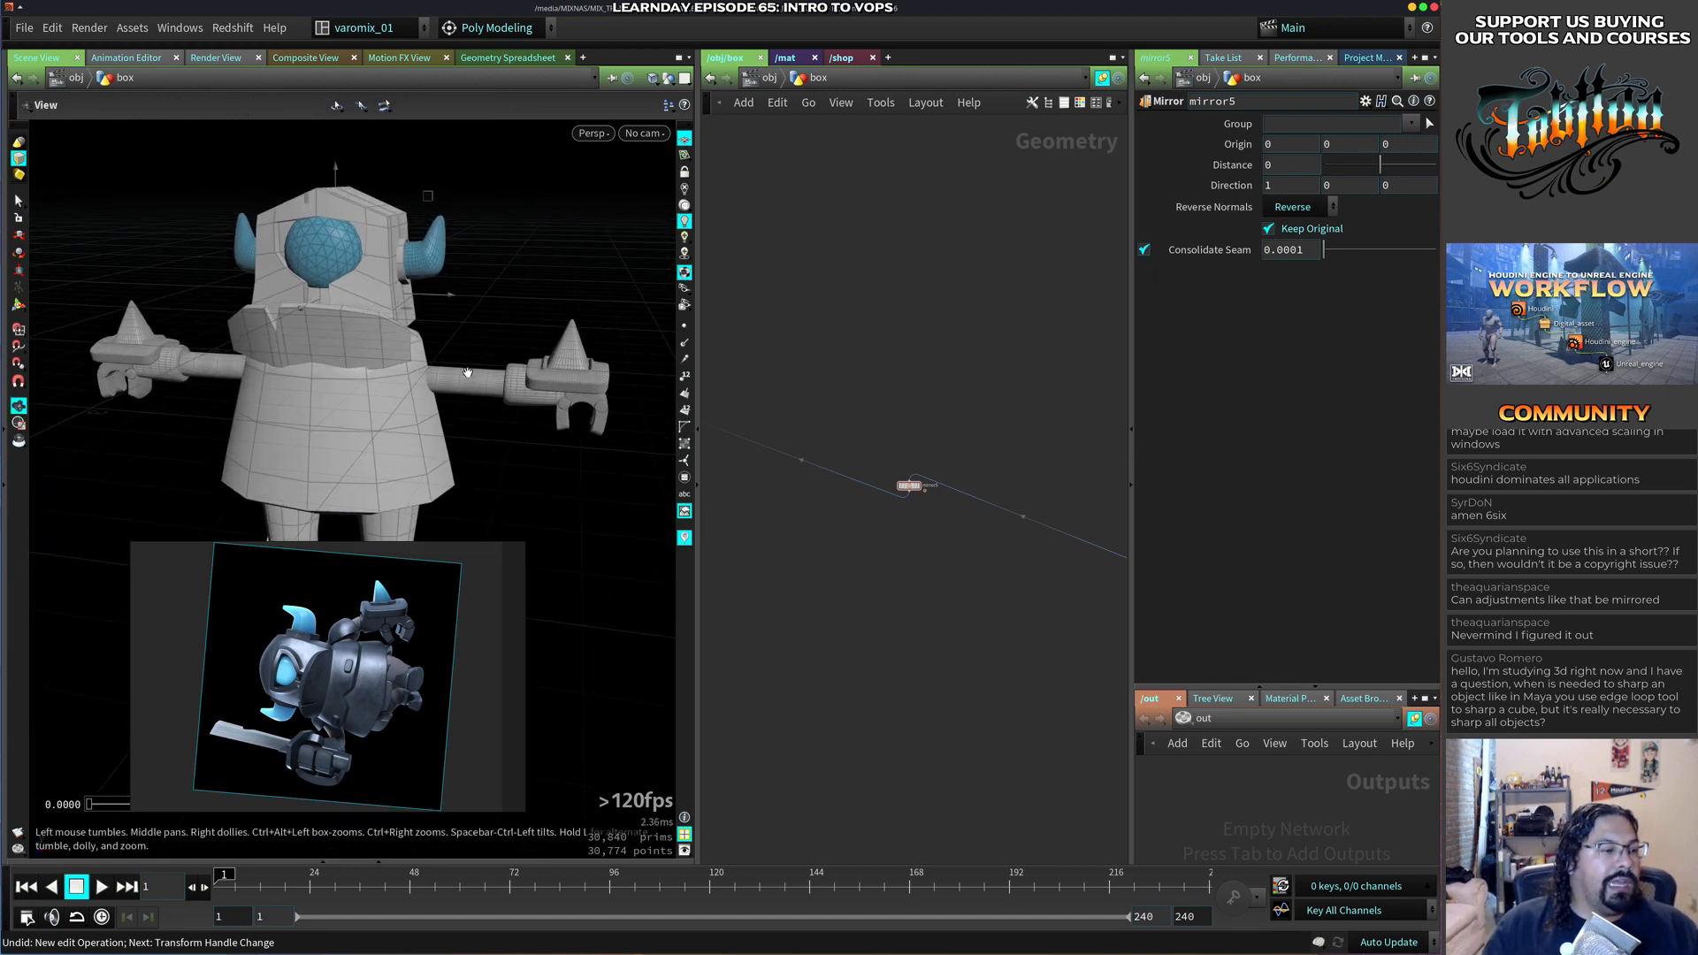
middle_click_drag(453, 417, 436, 335)
left_click_drag(405, 487, 438, 424)
right_click_drag(439, 423, 587, 349)
left_click_drag(587, 348, 523, 400)
right_click_drag(524, 401, 561, 371)
middle_click_drag(560, 371, 421, 470)
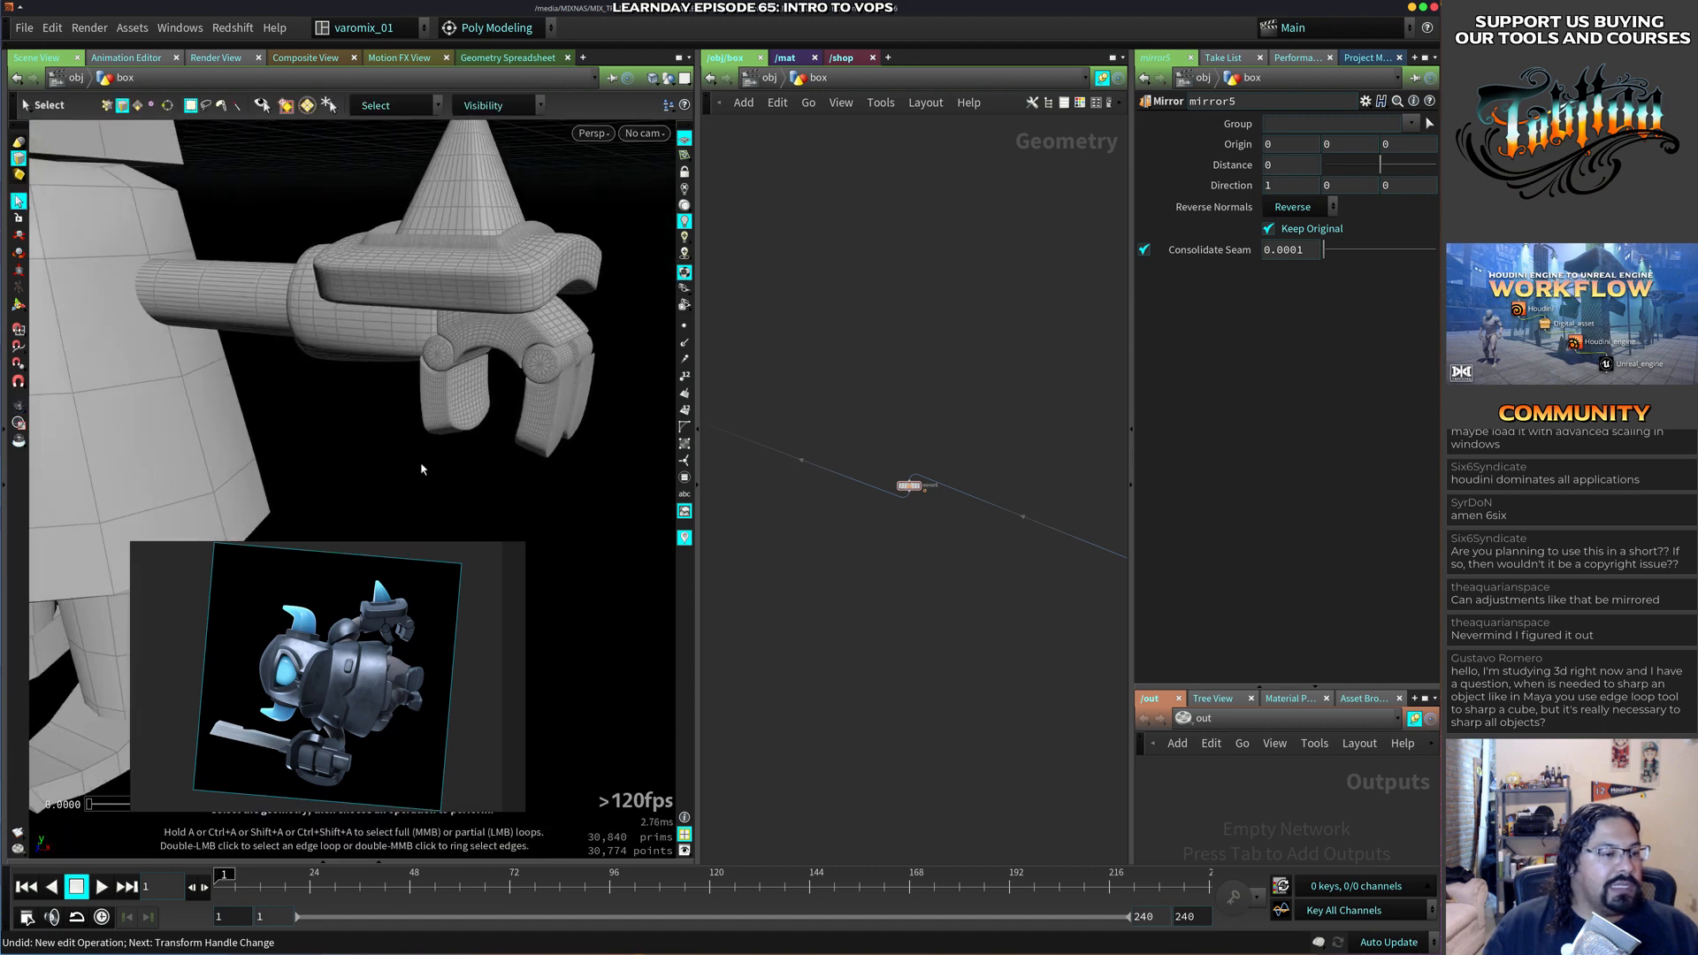
left_click_drag(421, 470, 453, 507)
left_click_drag(524, 338, 455, 409)
right_click_drag(454, 410, 470, 316)
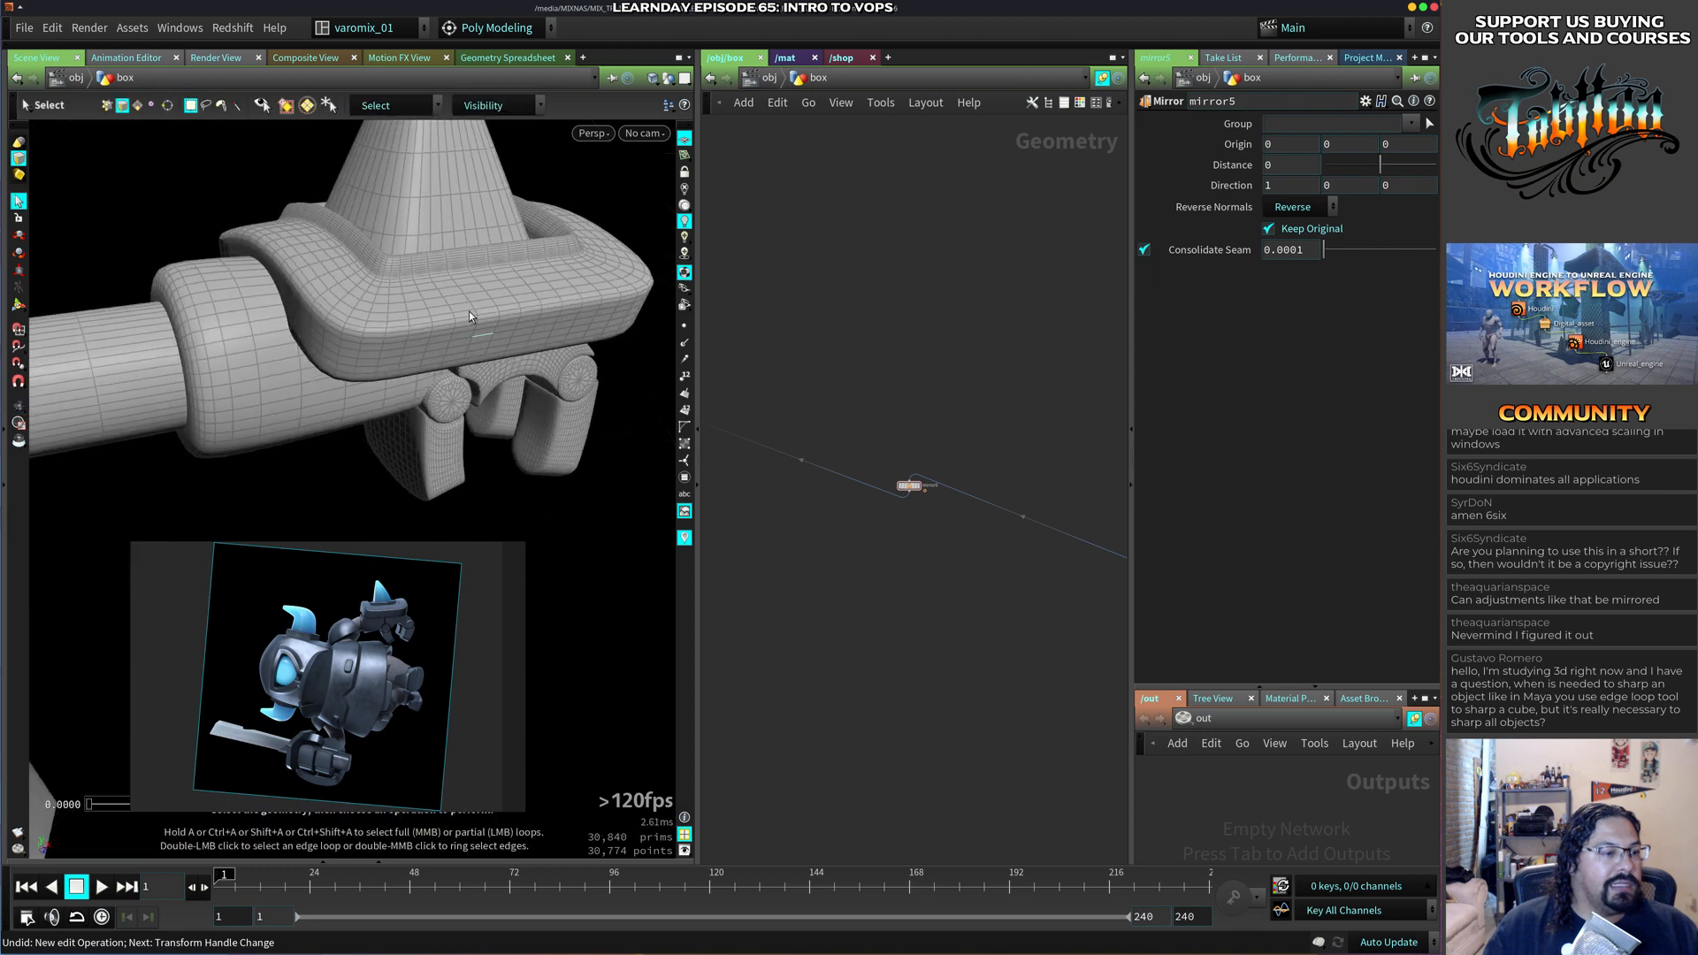
Switch the model to smooth shading without wireframe edges and inspect the hand, full body and head.
key("shift+w")
left_click_drag(539, 383, 383, 386)
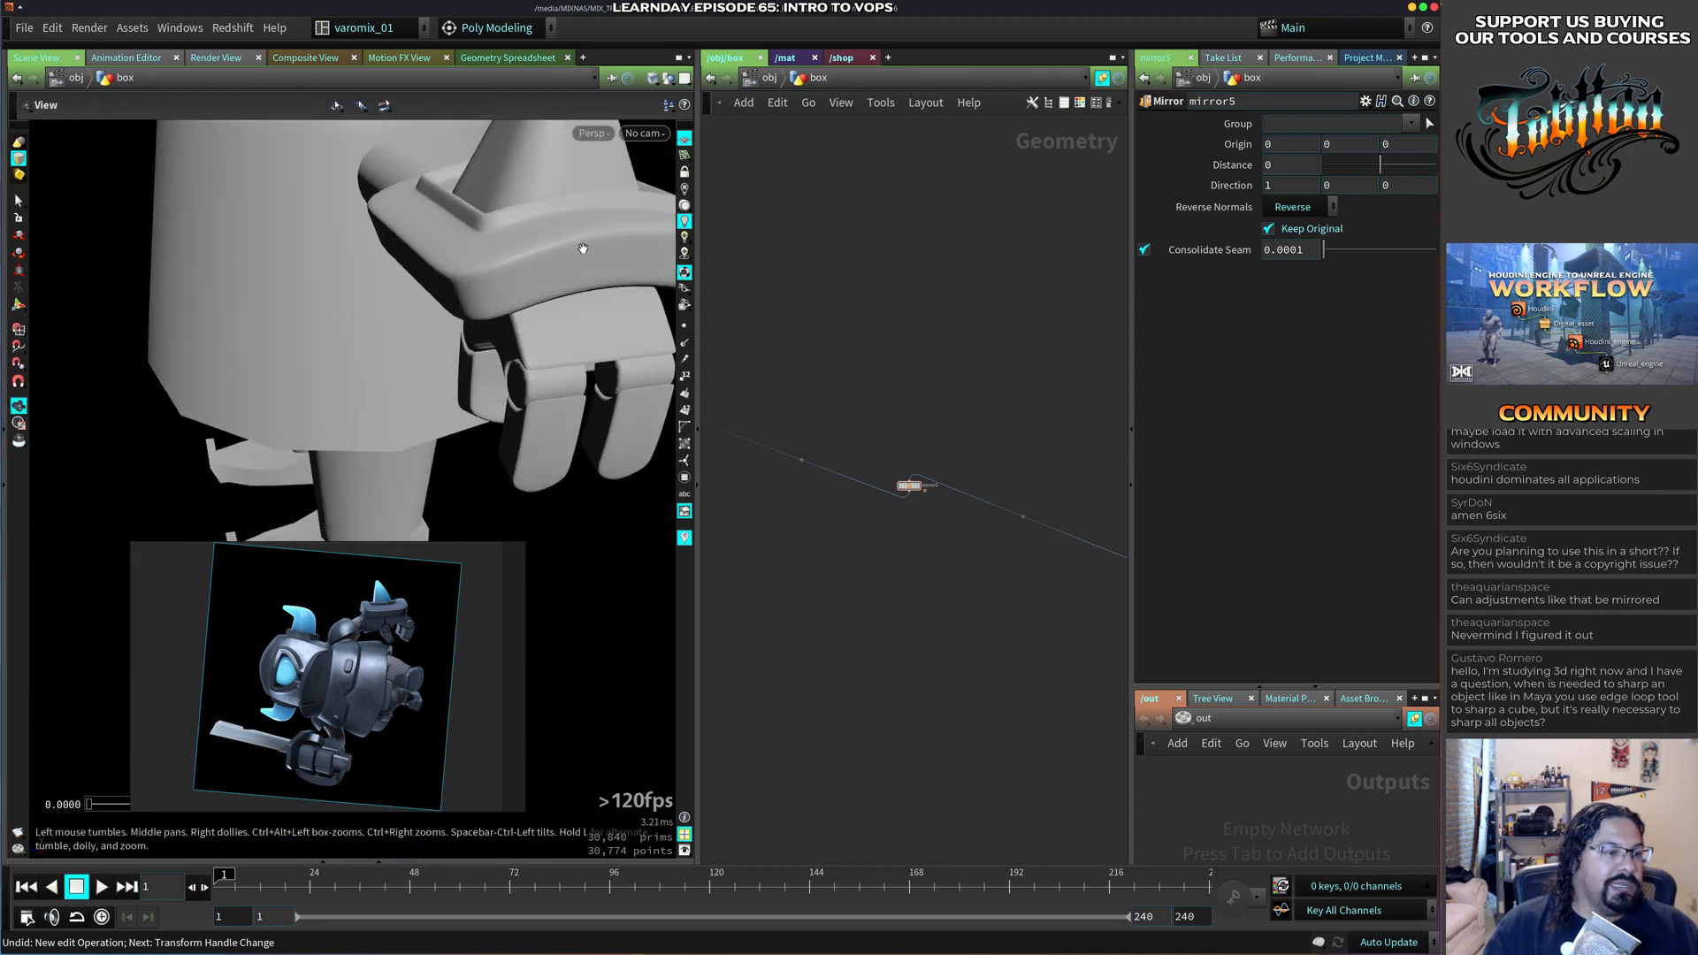
left_click_drag(584, 251, 576, 387)
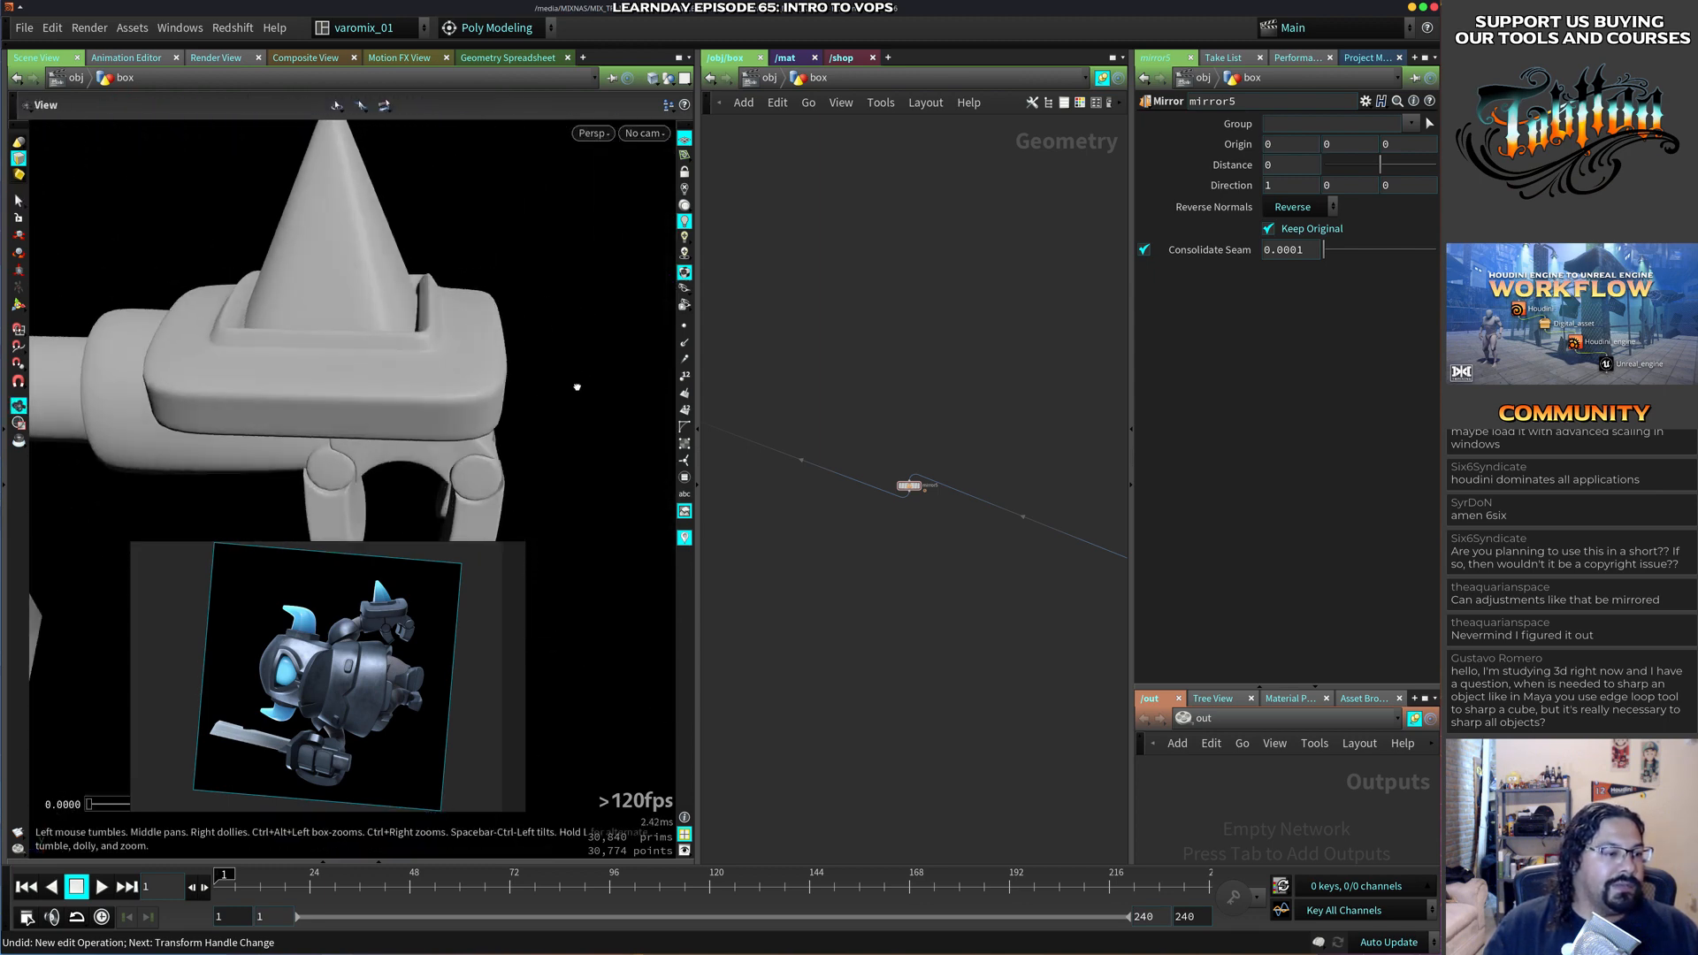
right_click_drag(576, 387, 402, 427)
left_click_drag(402, 426, 546, 409)
right_click_drag(545, 410, 498, 406)
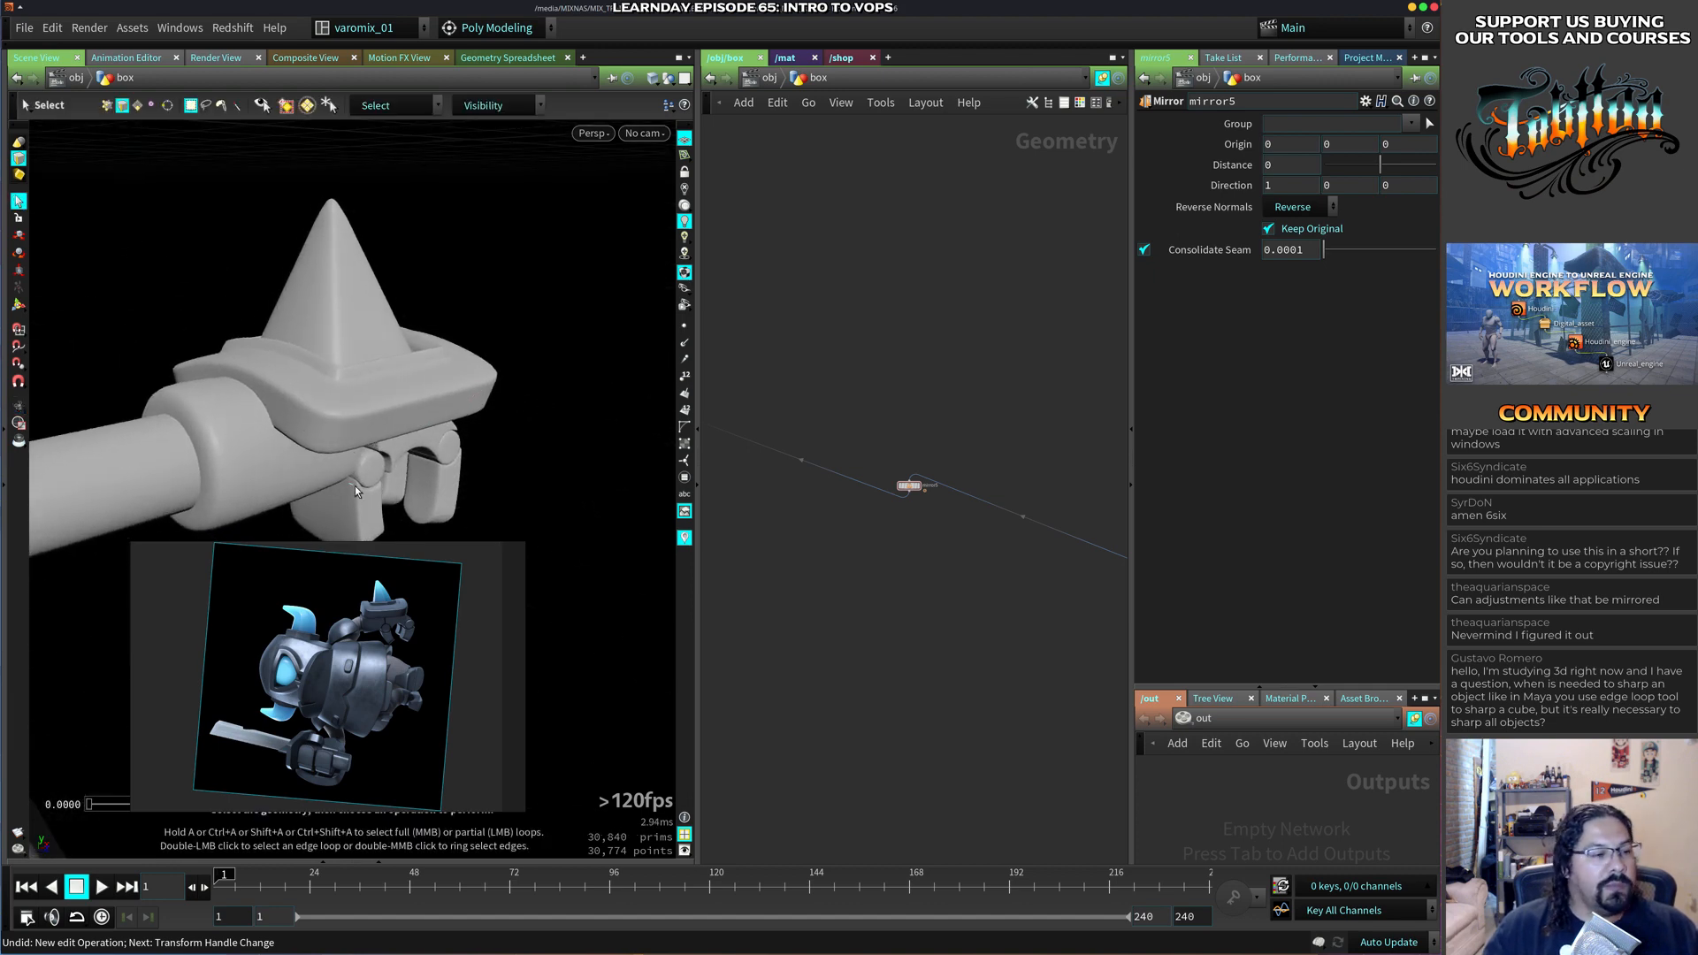
left_click_drag(464, 412, 579, 415)
key("space")
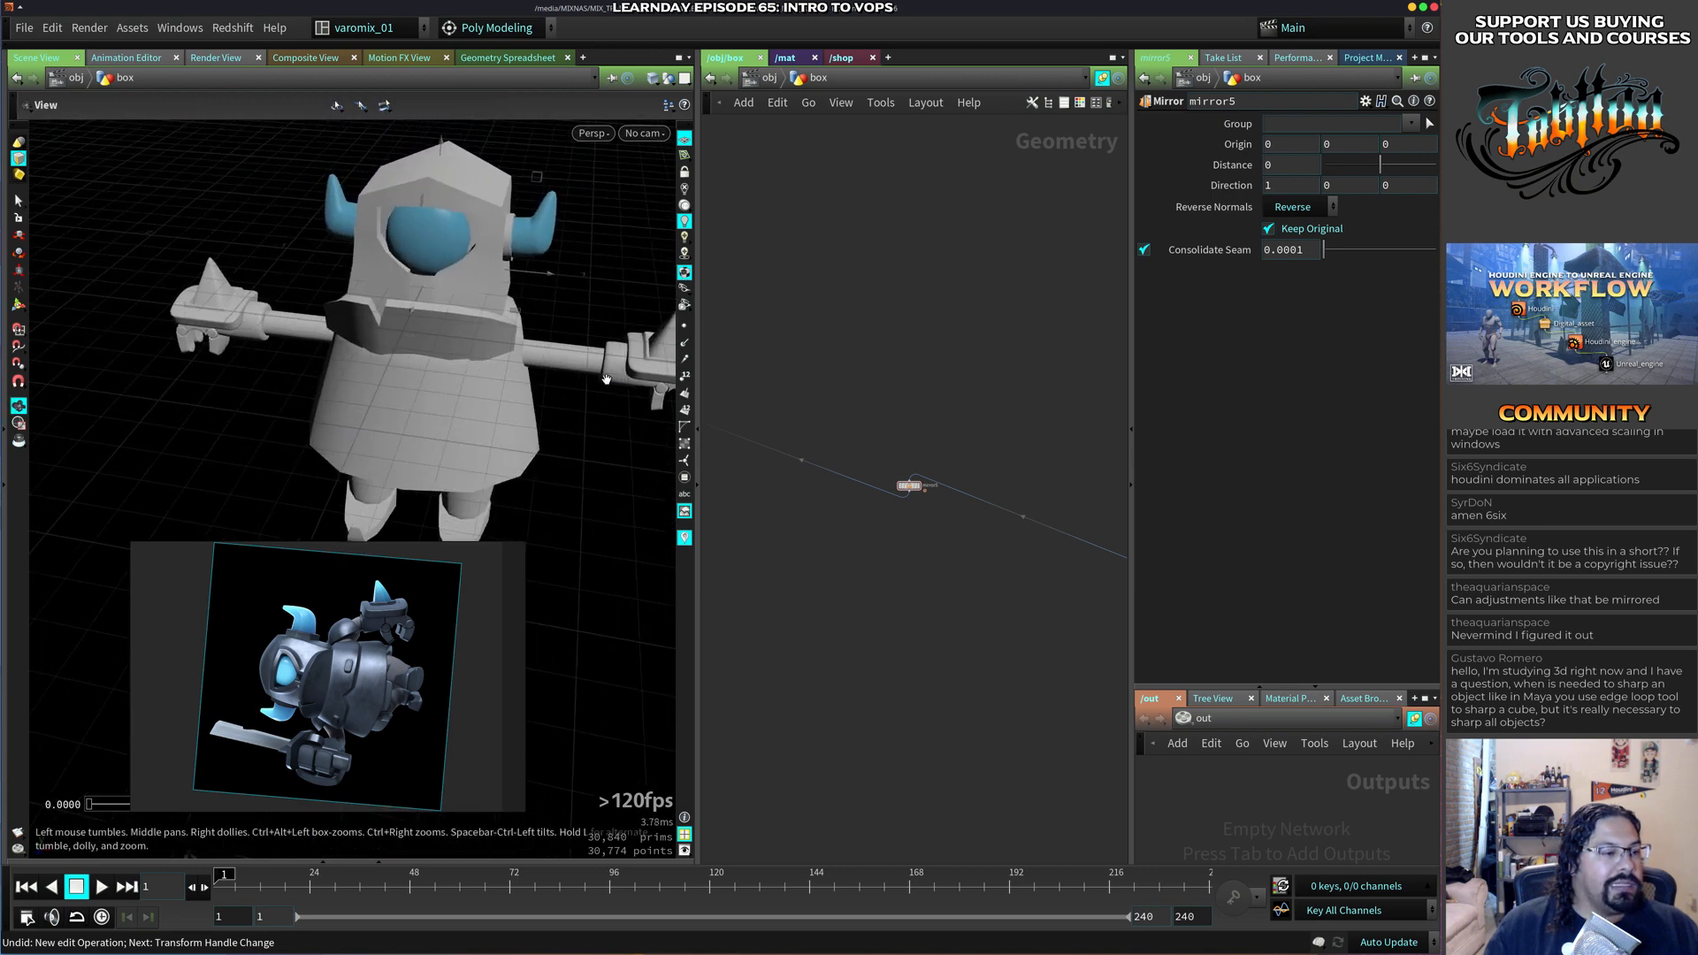
right_click_drag(580, 415, 650, 358)
middle_click_drag(252, 247, 393, 389)
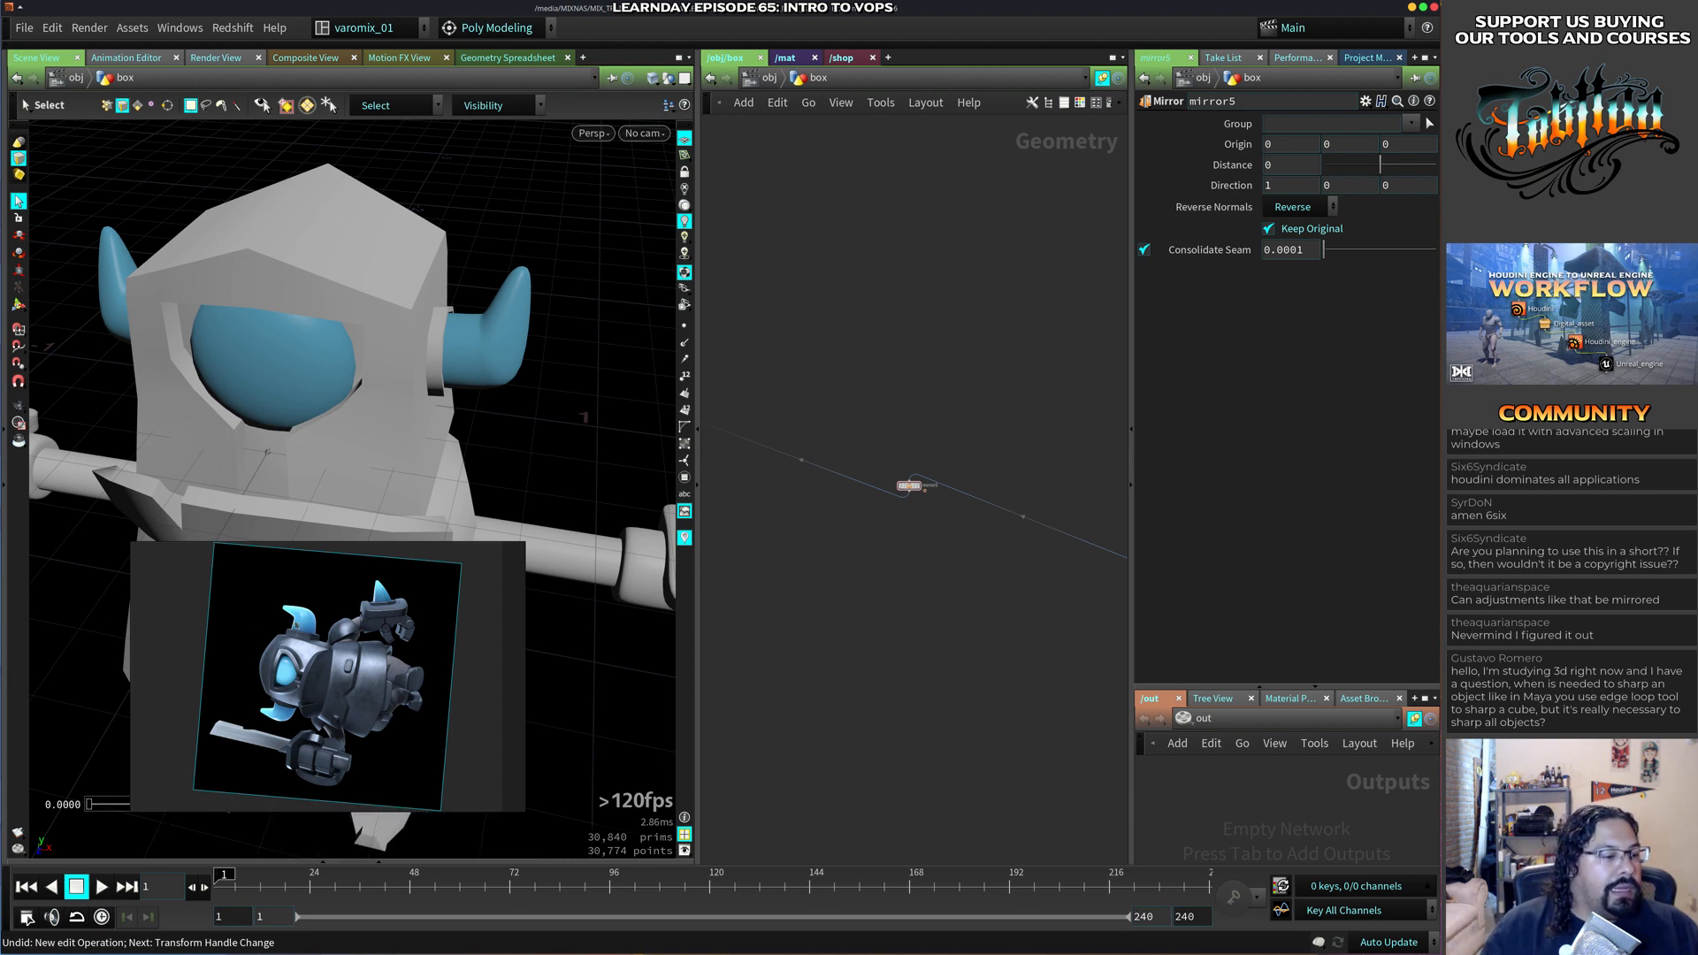
Move the reference image clear of the robot, zoomed in on the character's hand, and restore the shaded display with wireframe edges.
right_click_drag(328, 677, 720, 671)
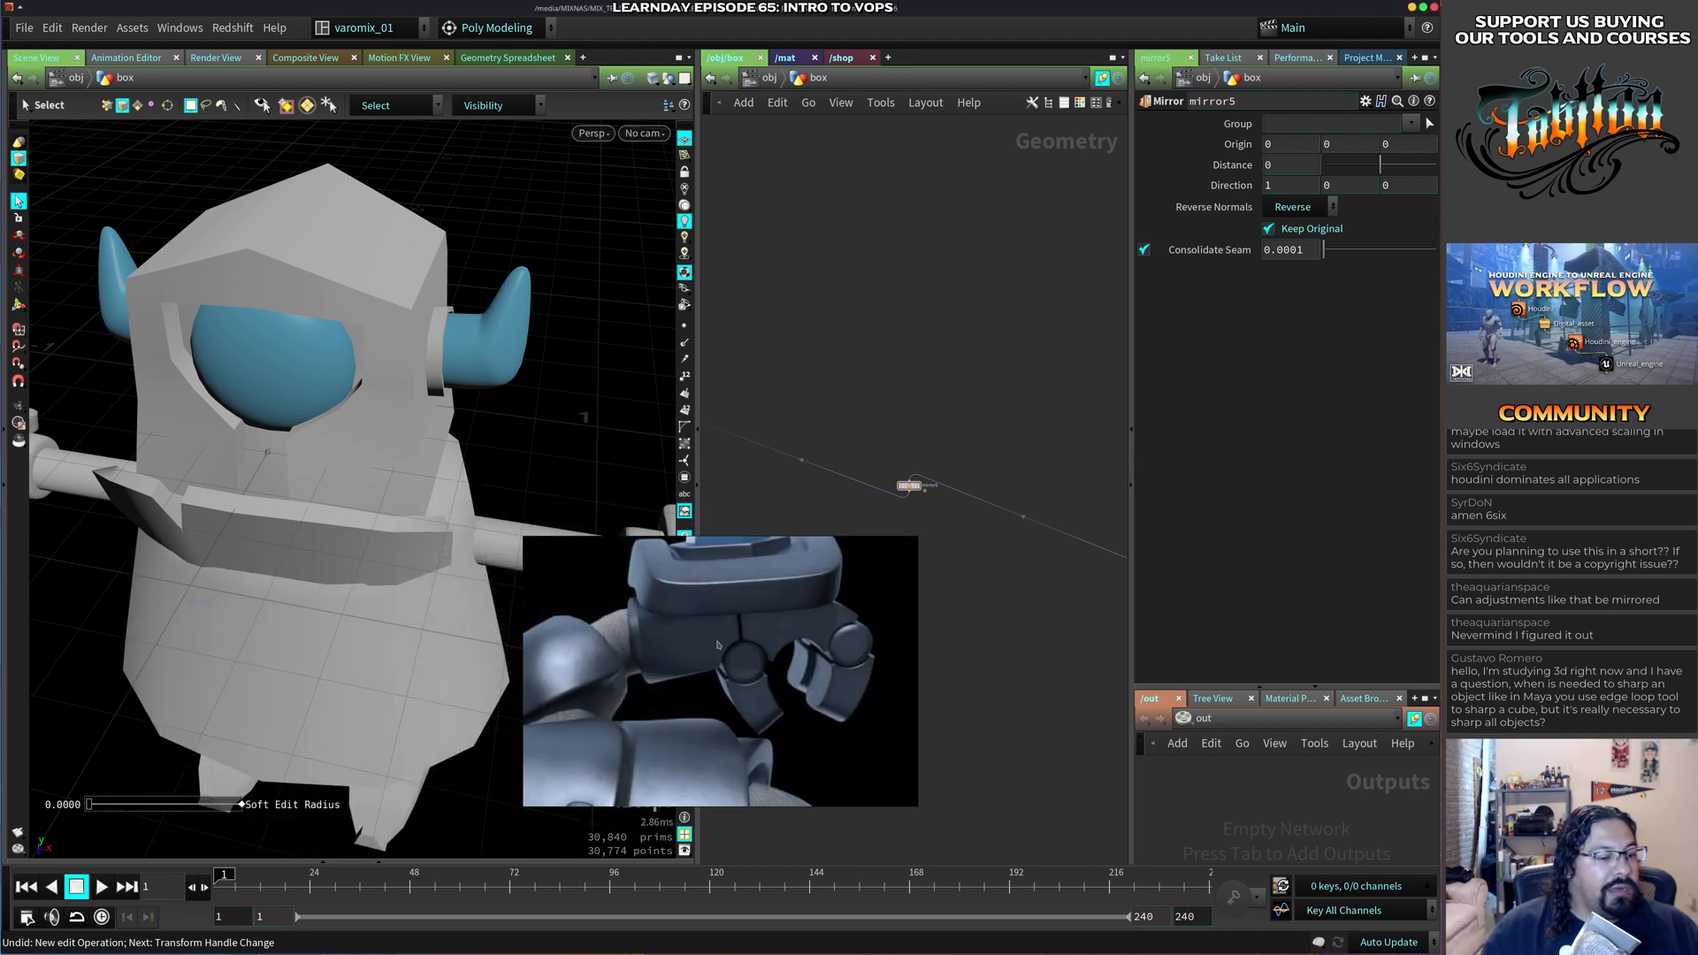
key("Escape")
mouse_move(343, 503)
right_mouse_down()
mouse_move(400, 490)
mouse_move(372, 494)
right_mouse_up()
left_click_drag(372, 494, 474, 625)
key("s")
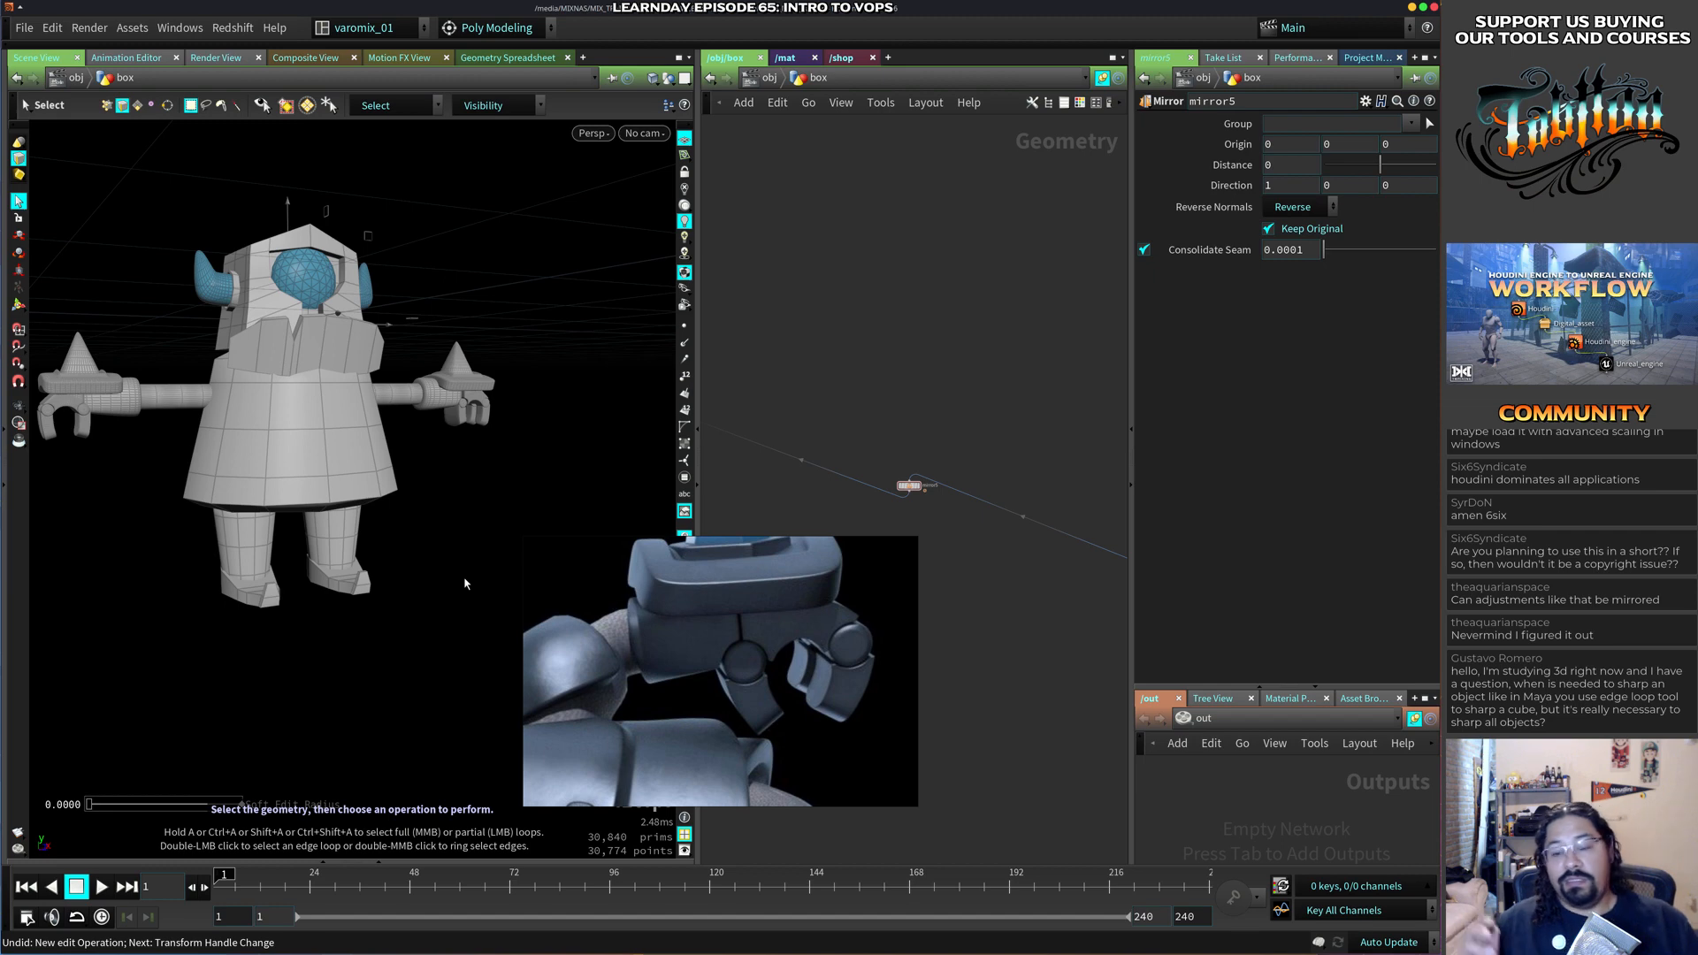